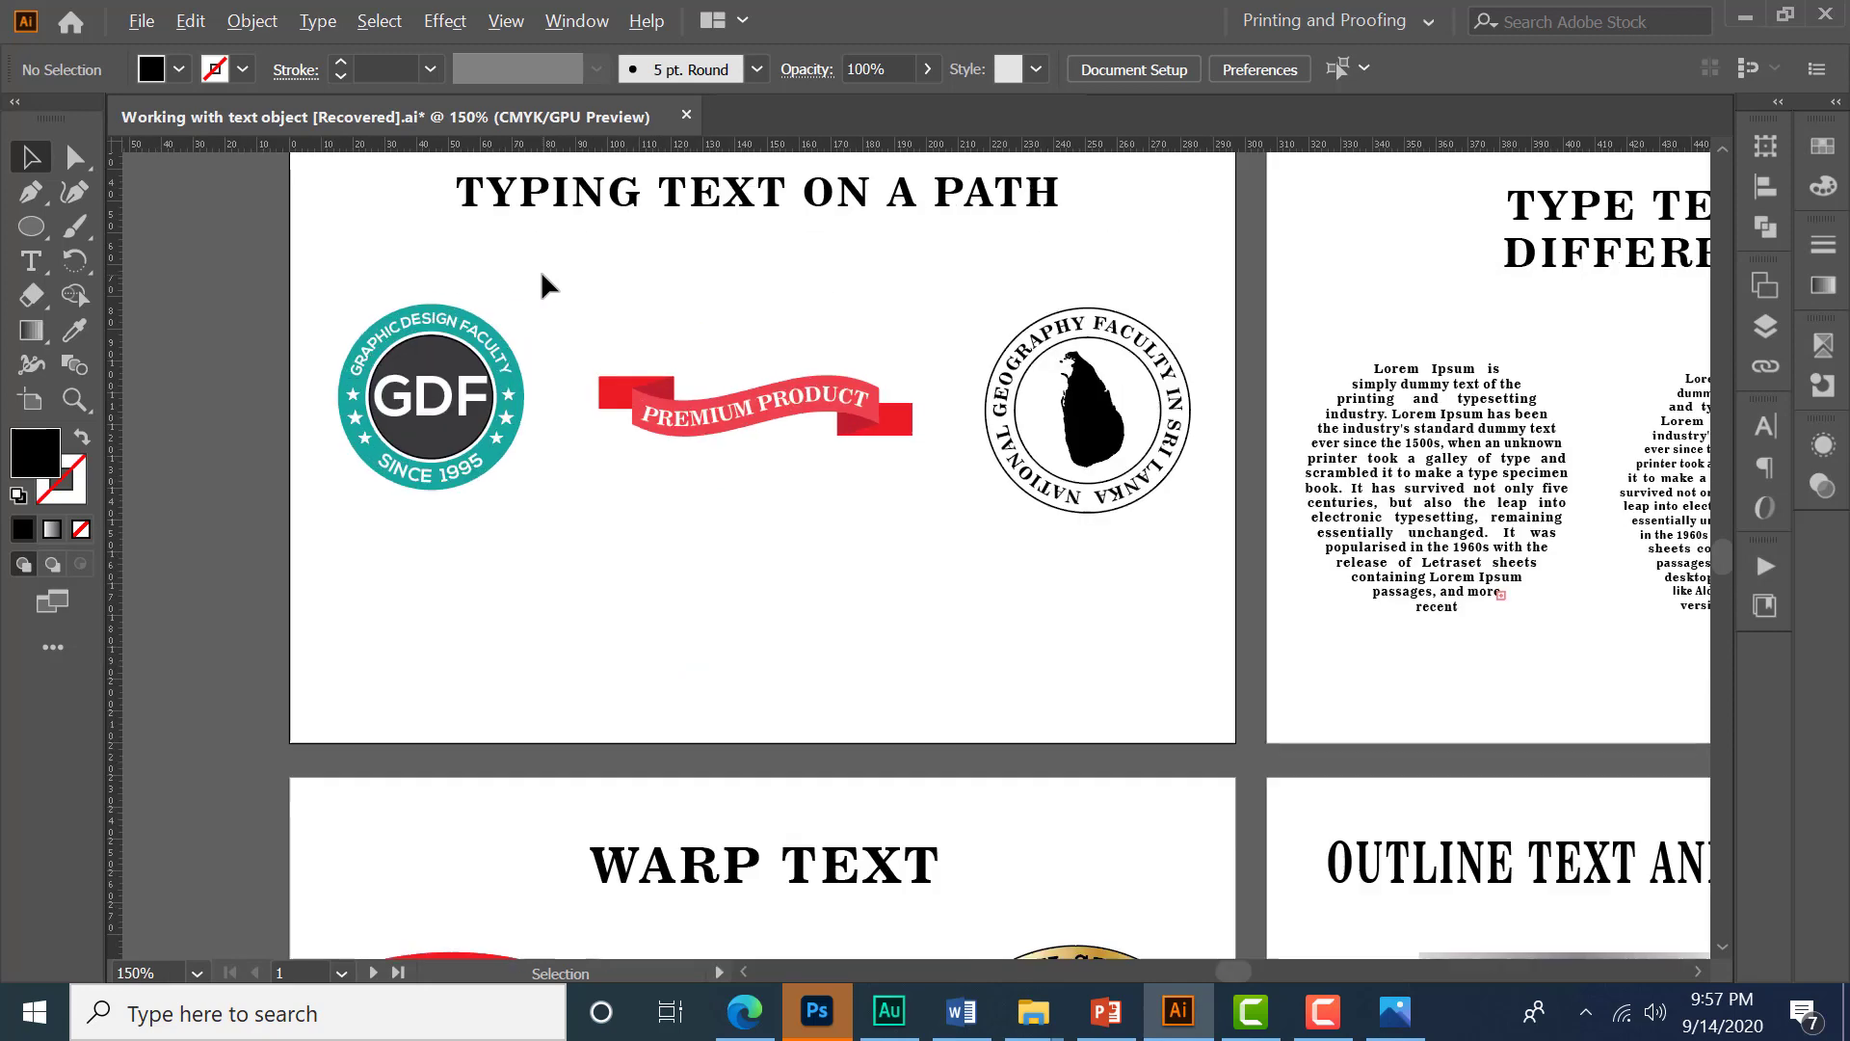
- Examine the sample logos on the Typing Text on a Path artboard, selecting them to see how their text follows paths
left_click_drag(756, 271, 790, 412)
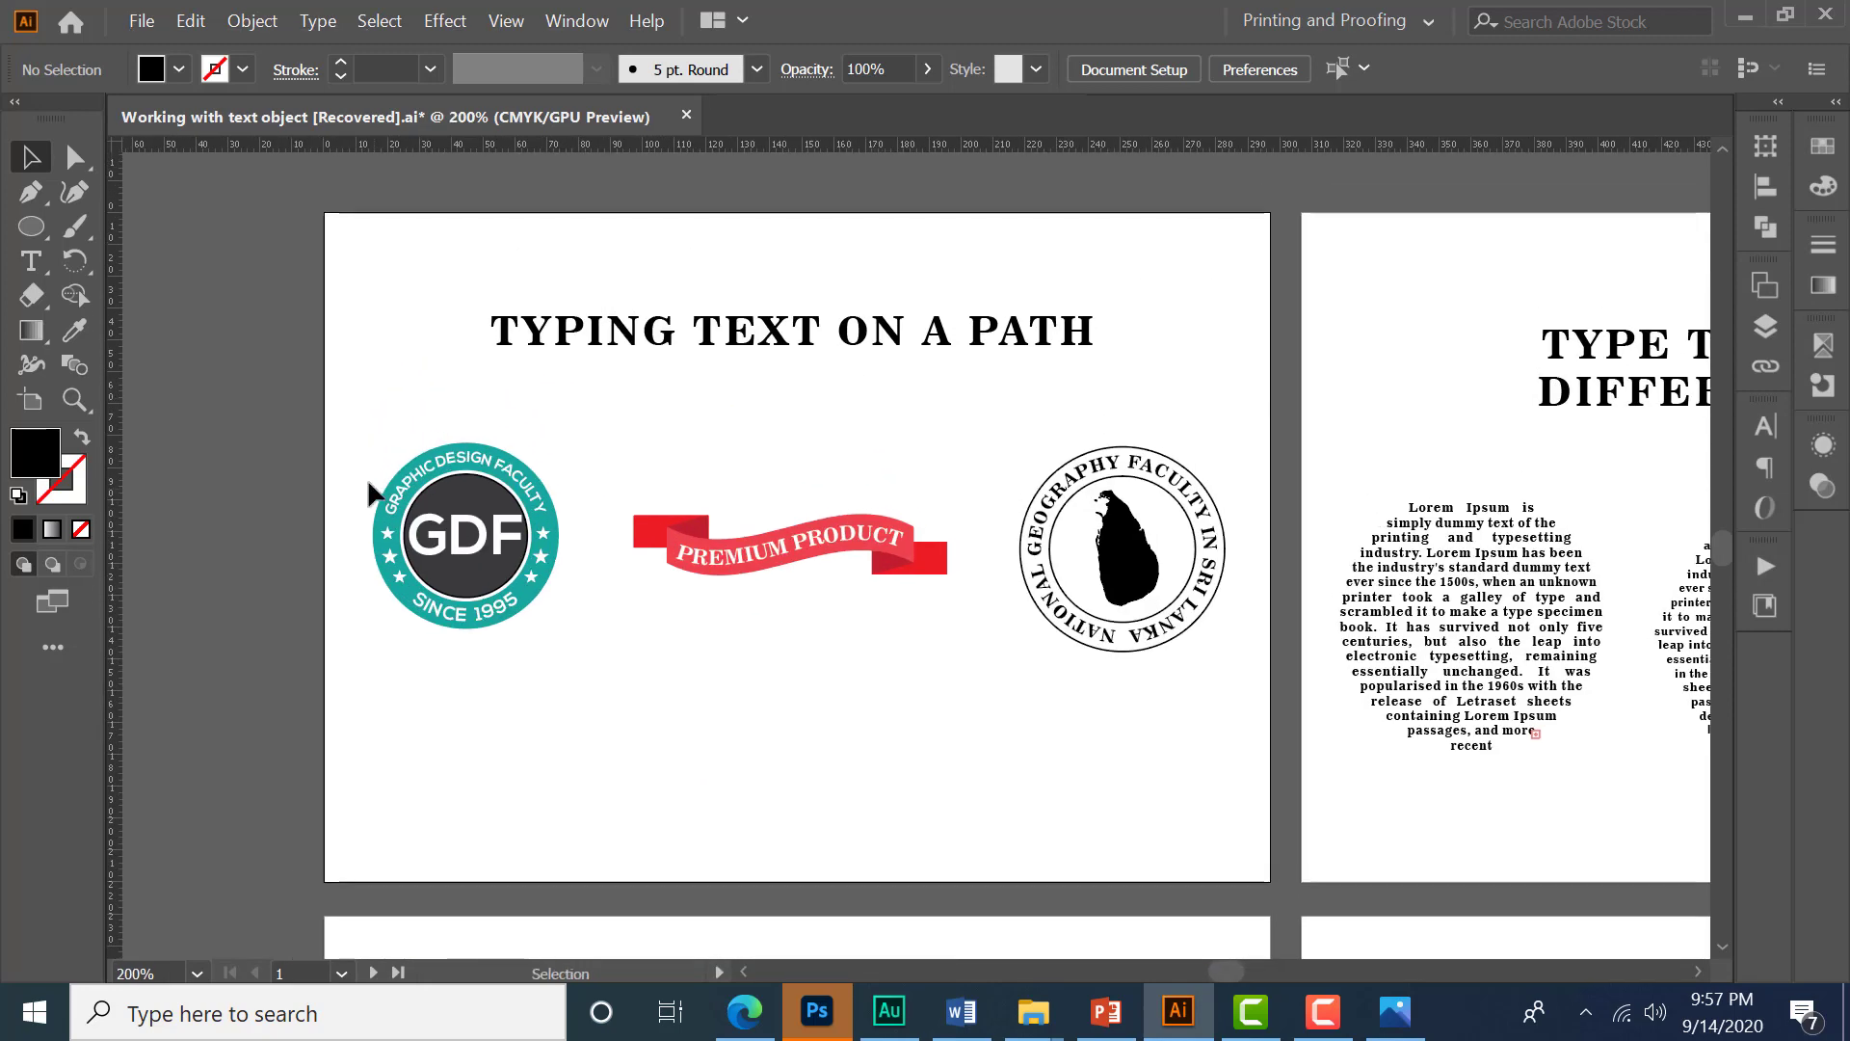
left_click_drag(364, 437, 1233, 677)
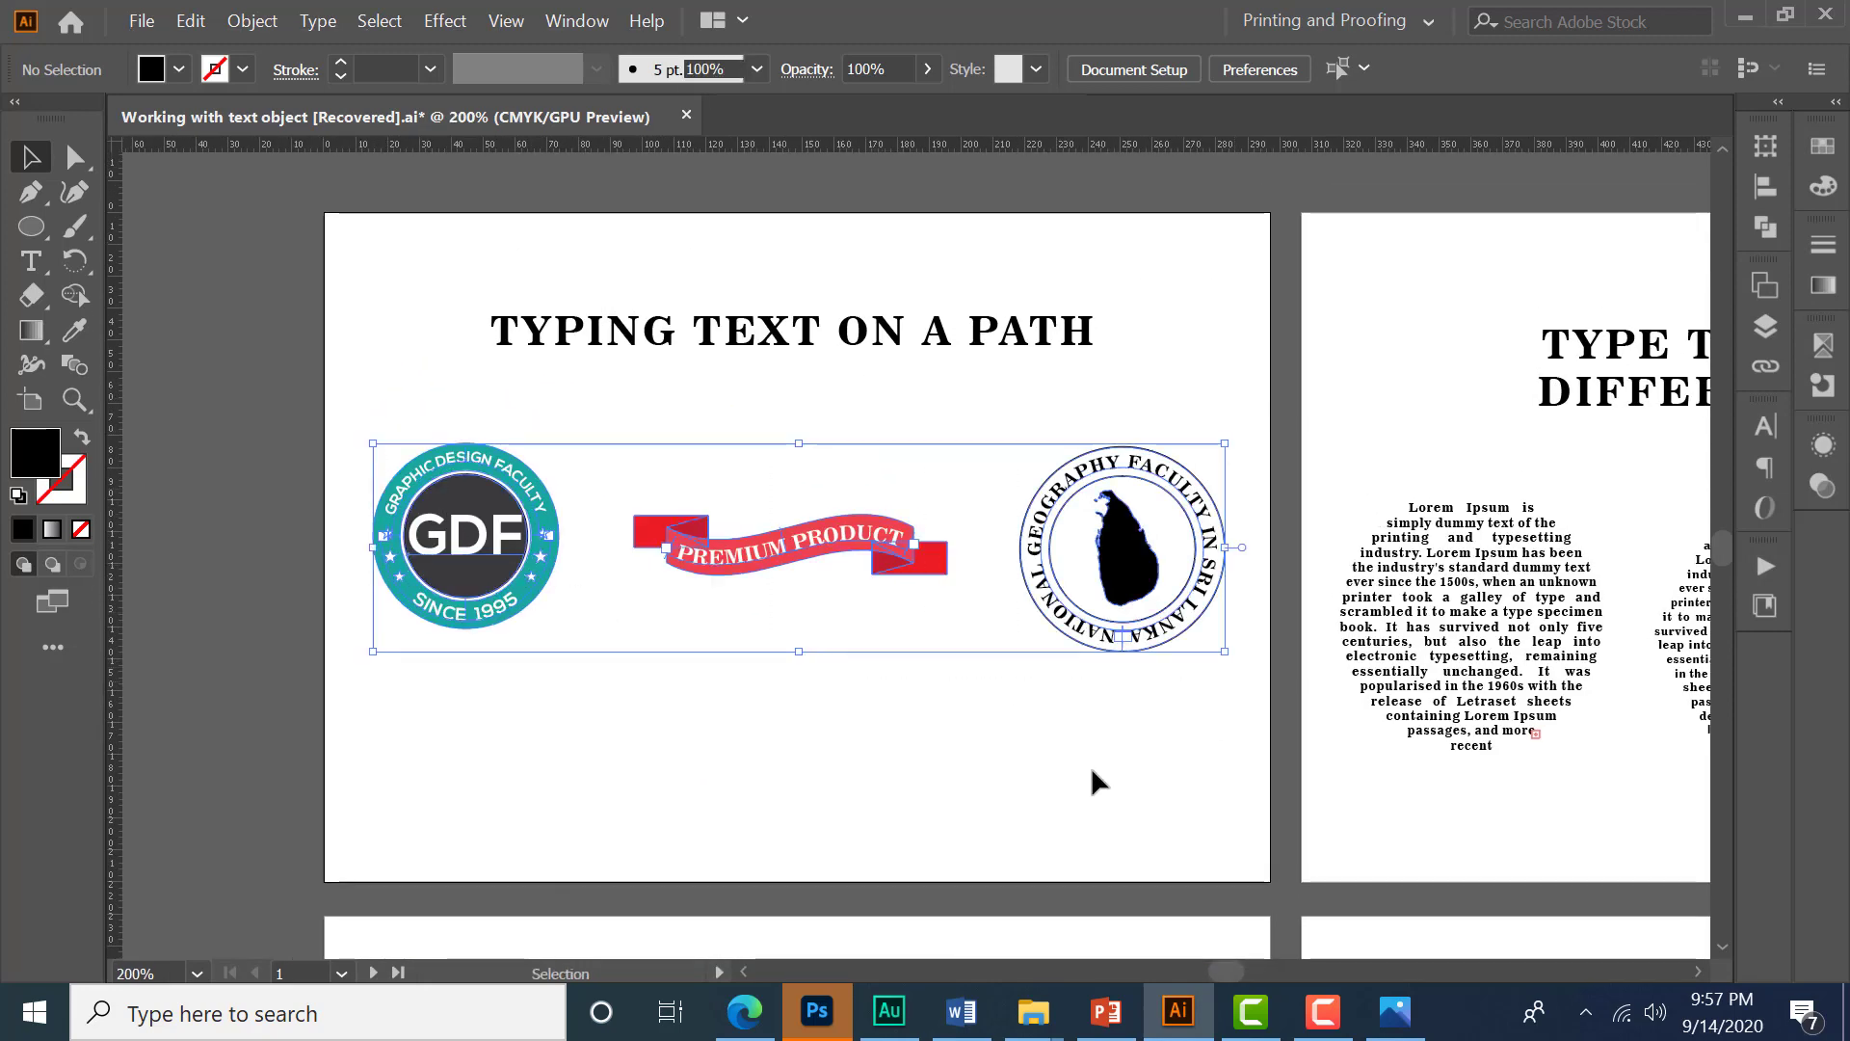
left_click(971, 792)
left_click_drag(931, 770, 953, 743)
scroll(521, 501, "up", 1)
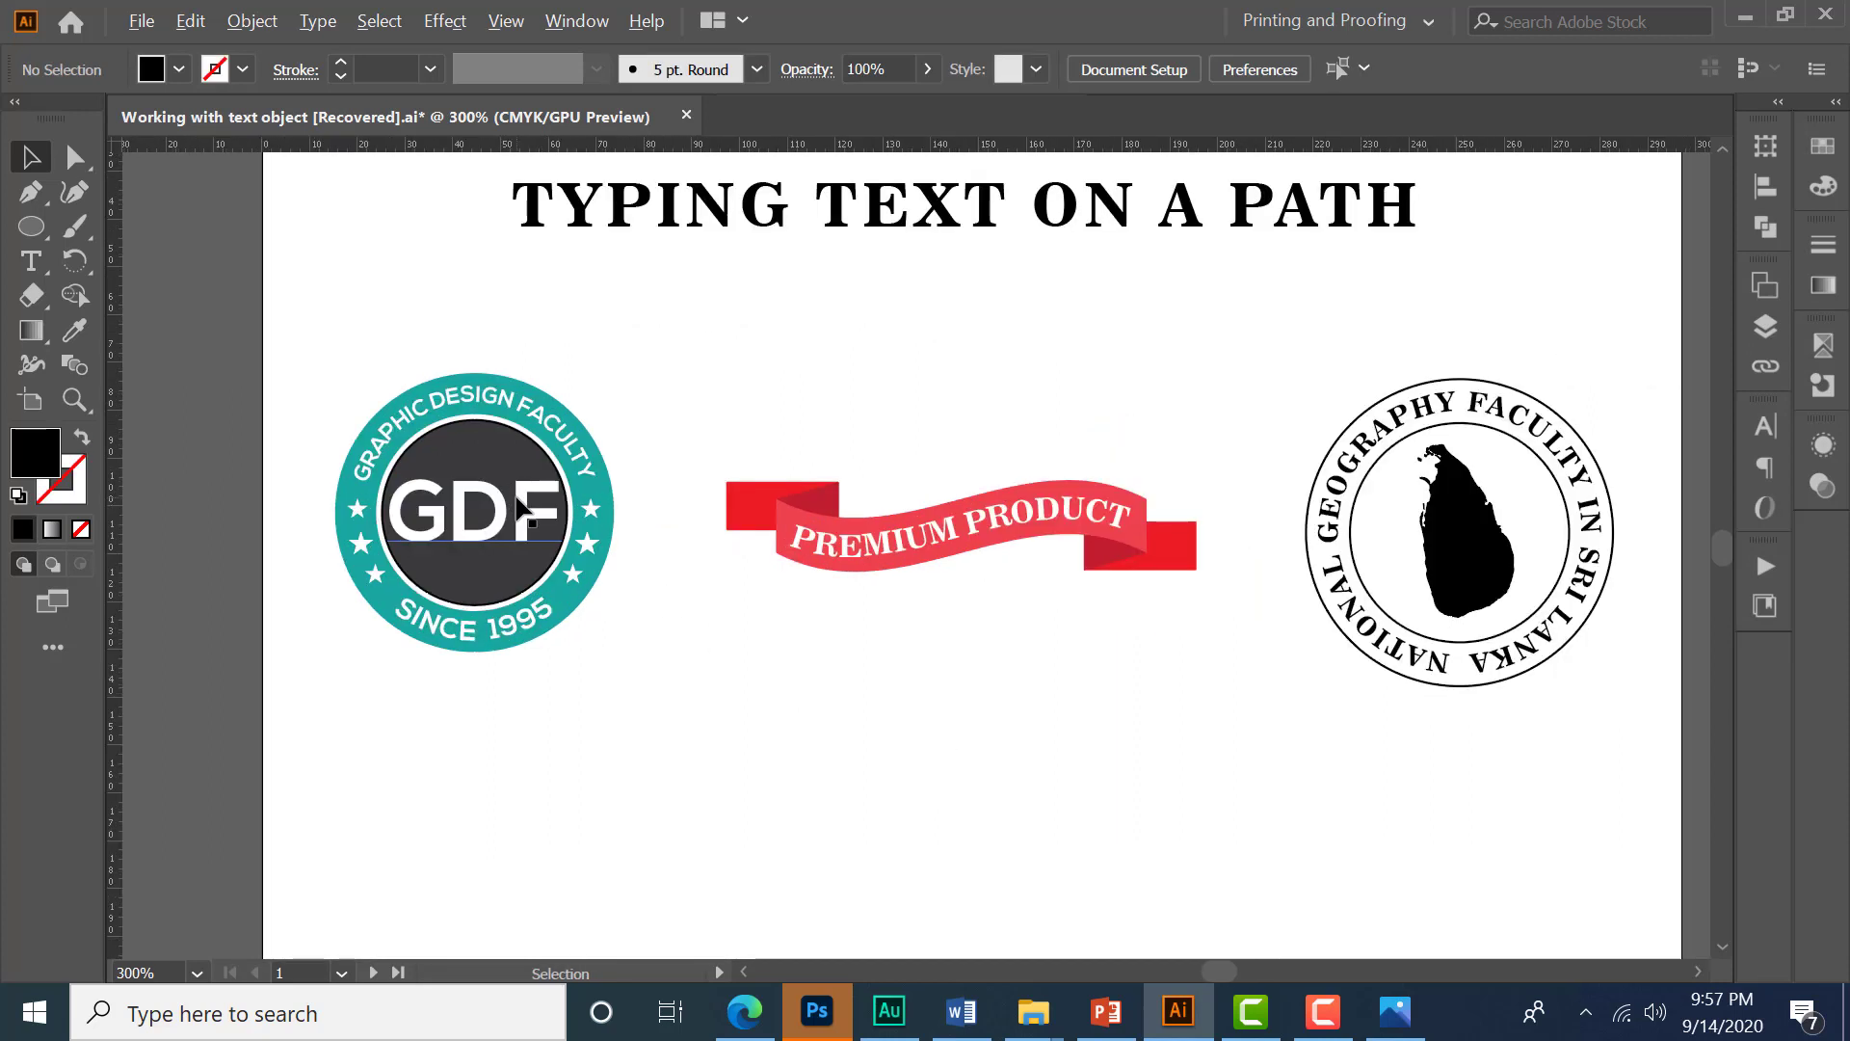
left_click_drag(733, 645, 733, 624)
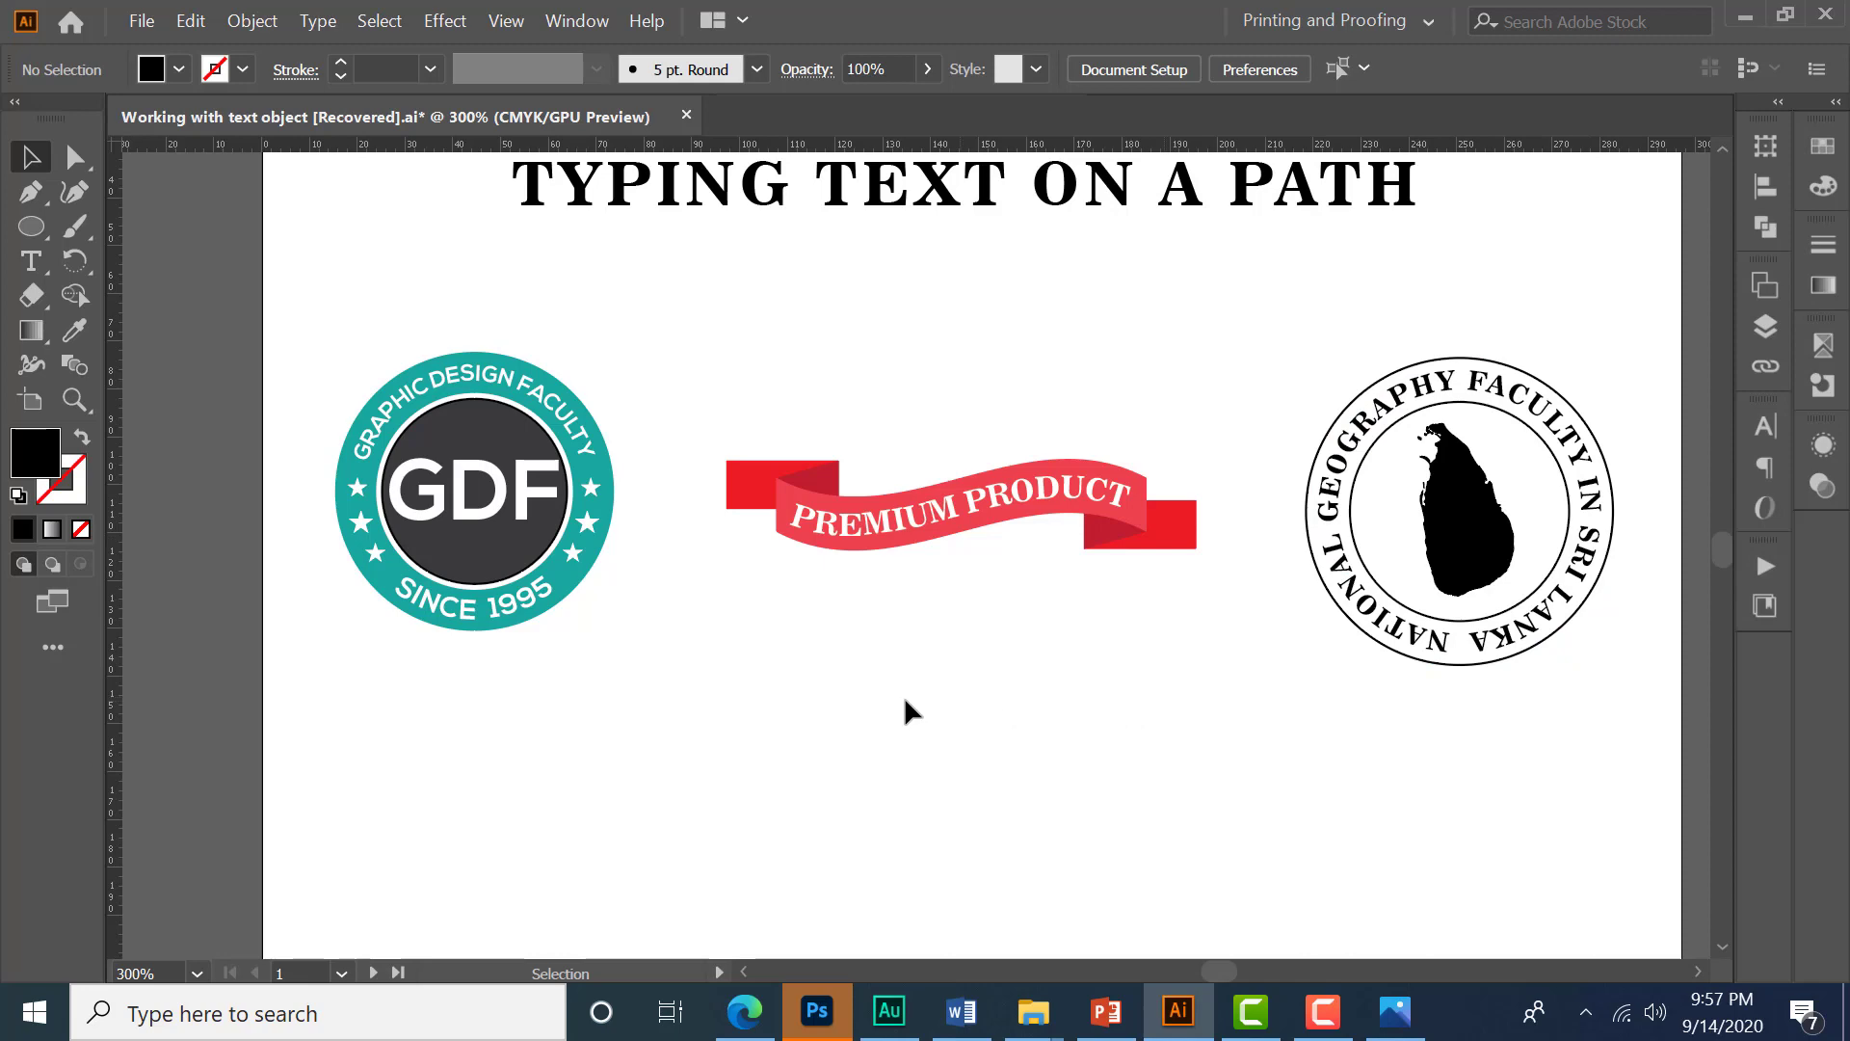
- Inspect the three area-text examples on the Type Text Inside Different Shape artboard, selecting each to see its shape
scroll(911, 711, "down", 1)
left_click_drag(1610, 692, 532, 648)
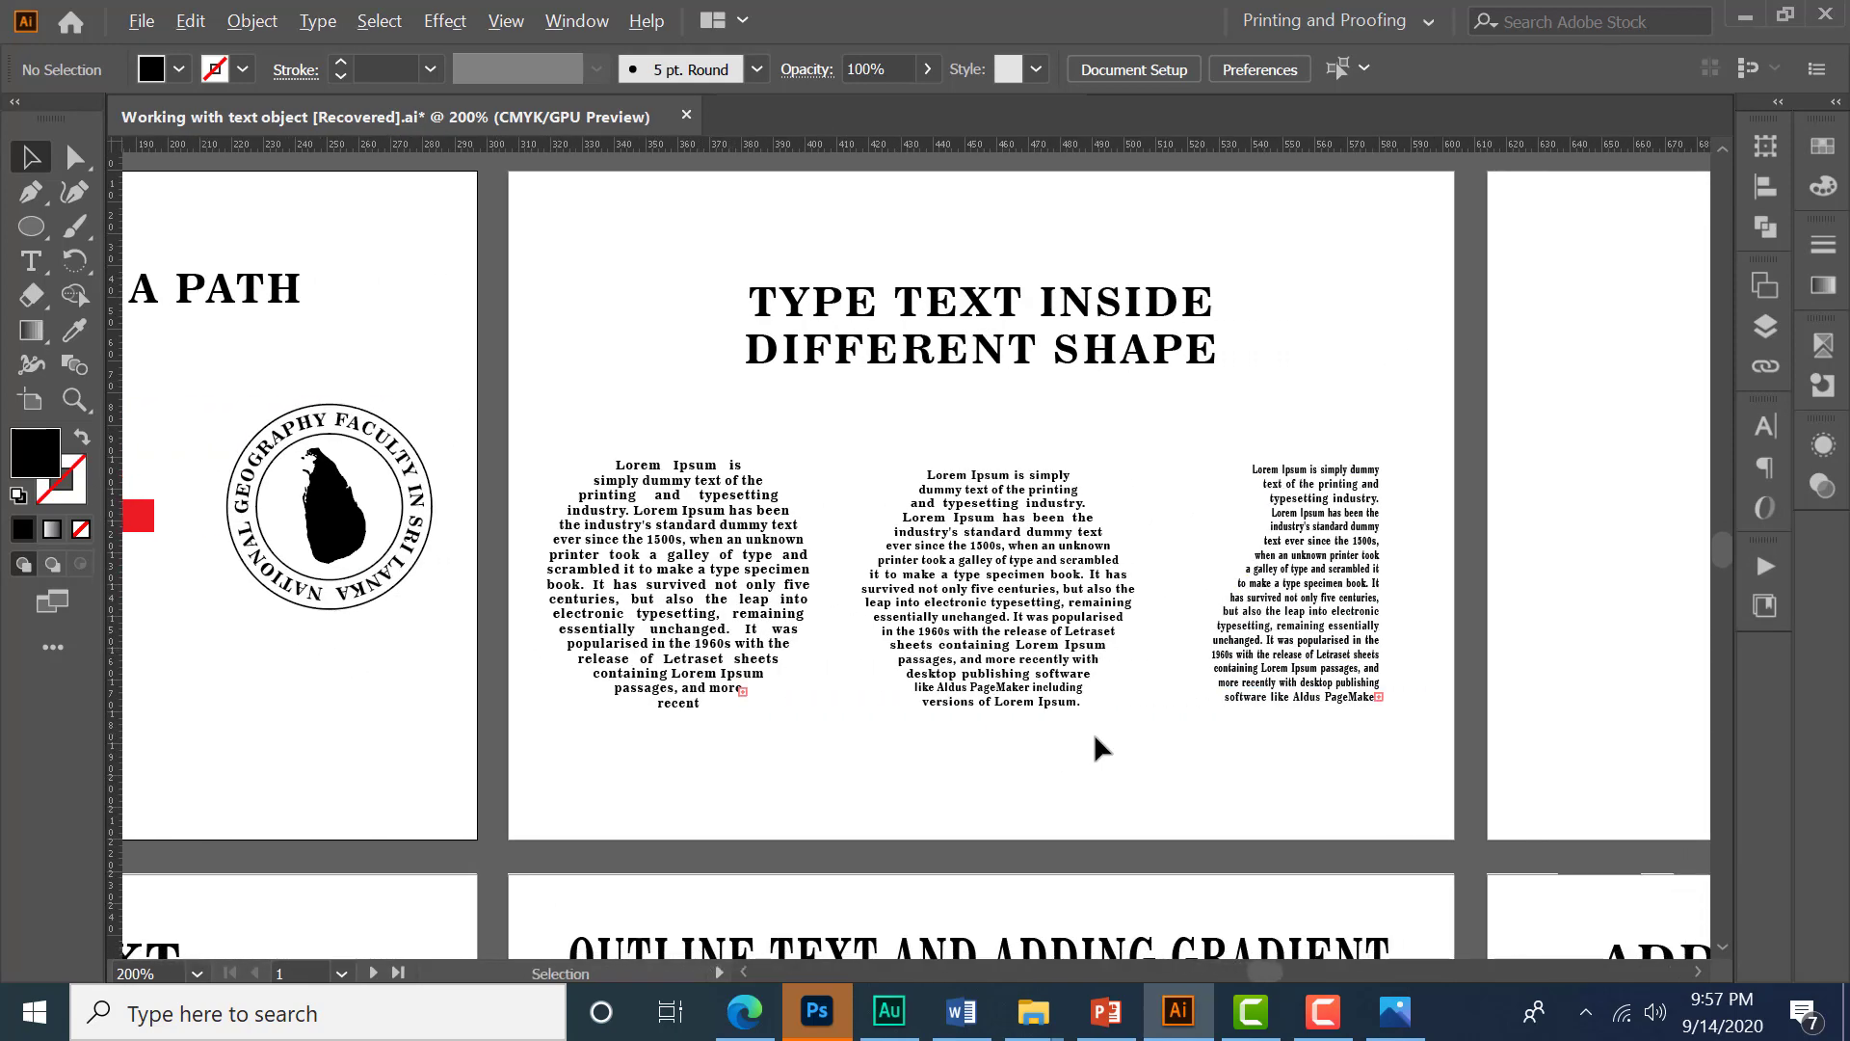
left_click_drag(1123, 739, 1064, 753)
scroll(916, 681, "up", 1)
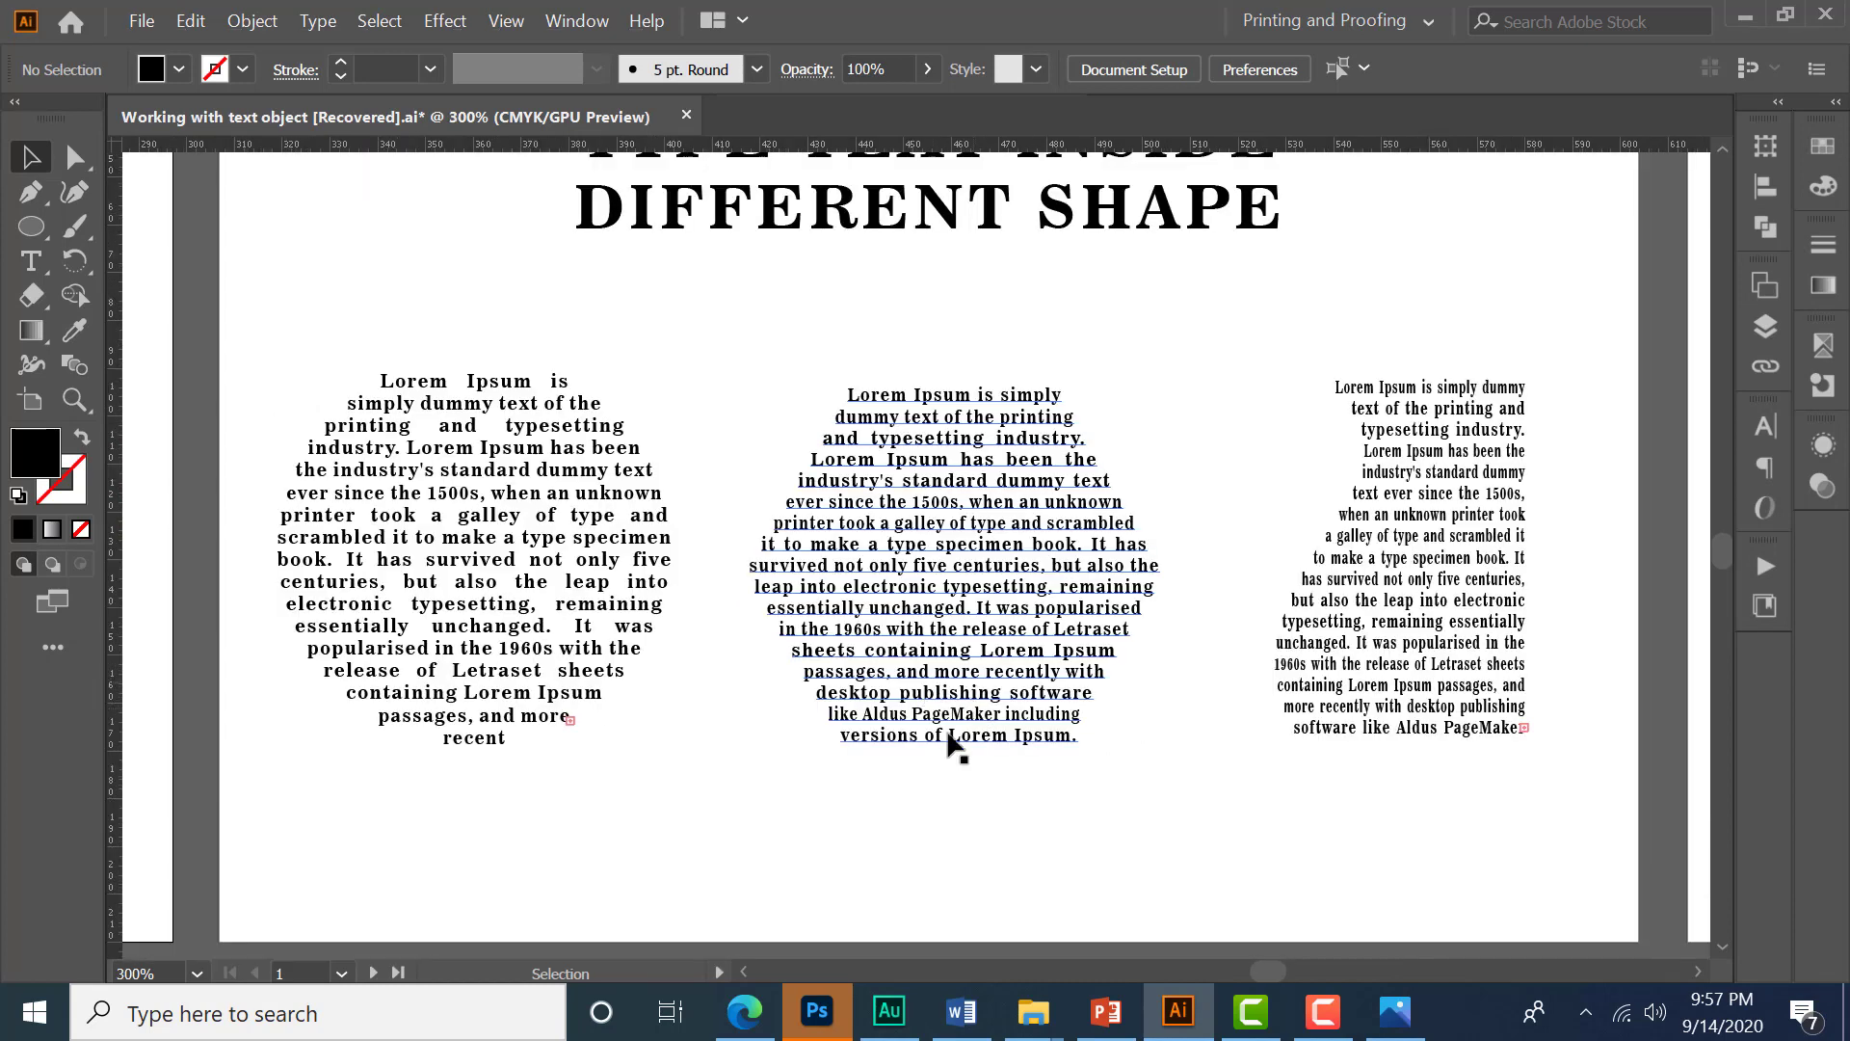
left_click_drag(262, 335, 1571, 786)
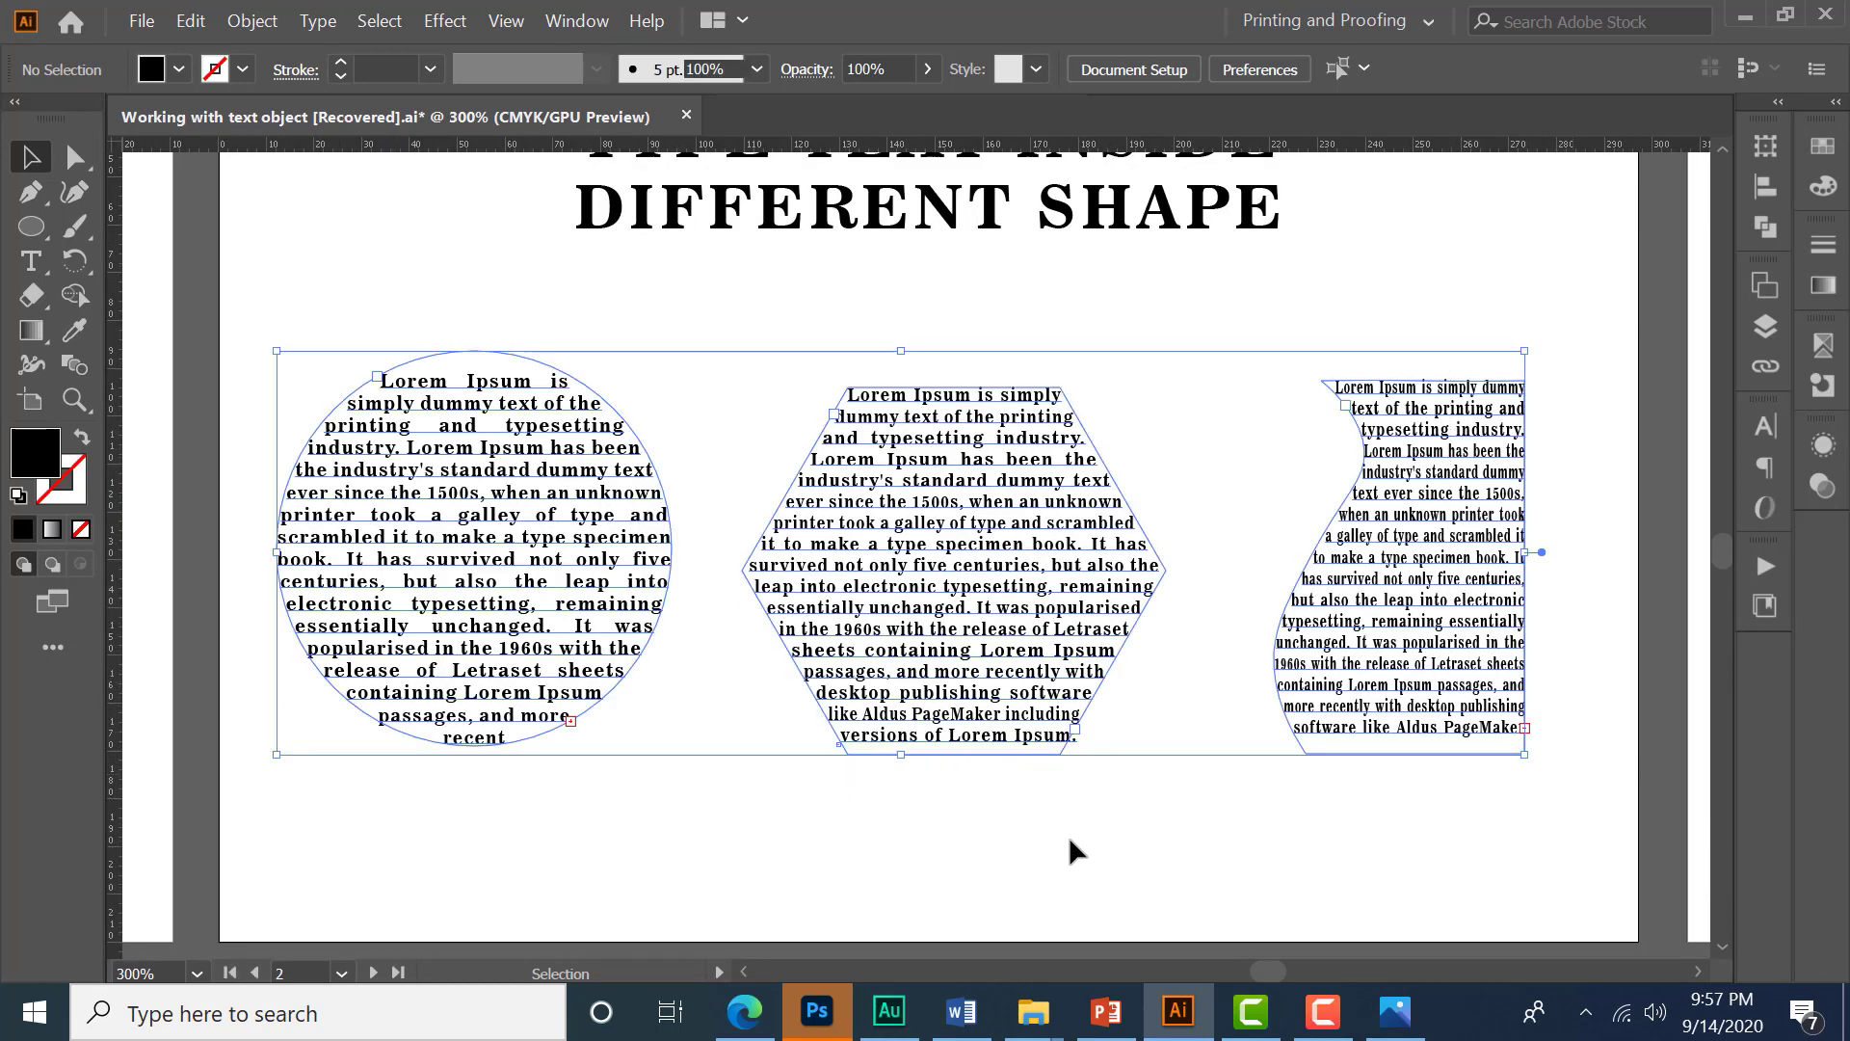
left_click_drag(1027, 820, 1048, 786)
left_click(1034, 790)
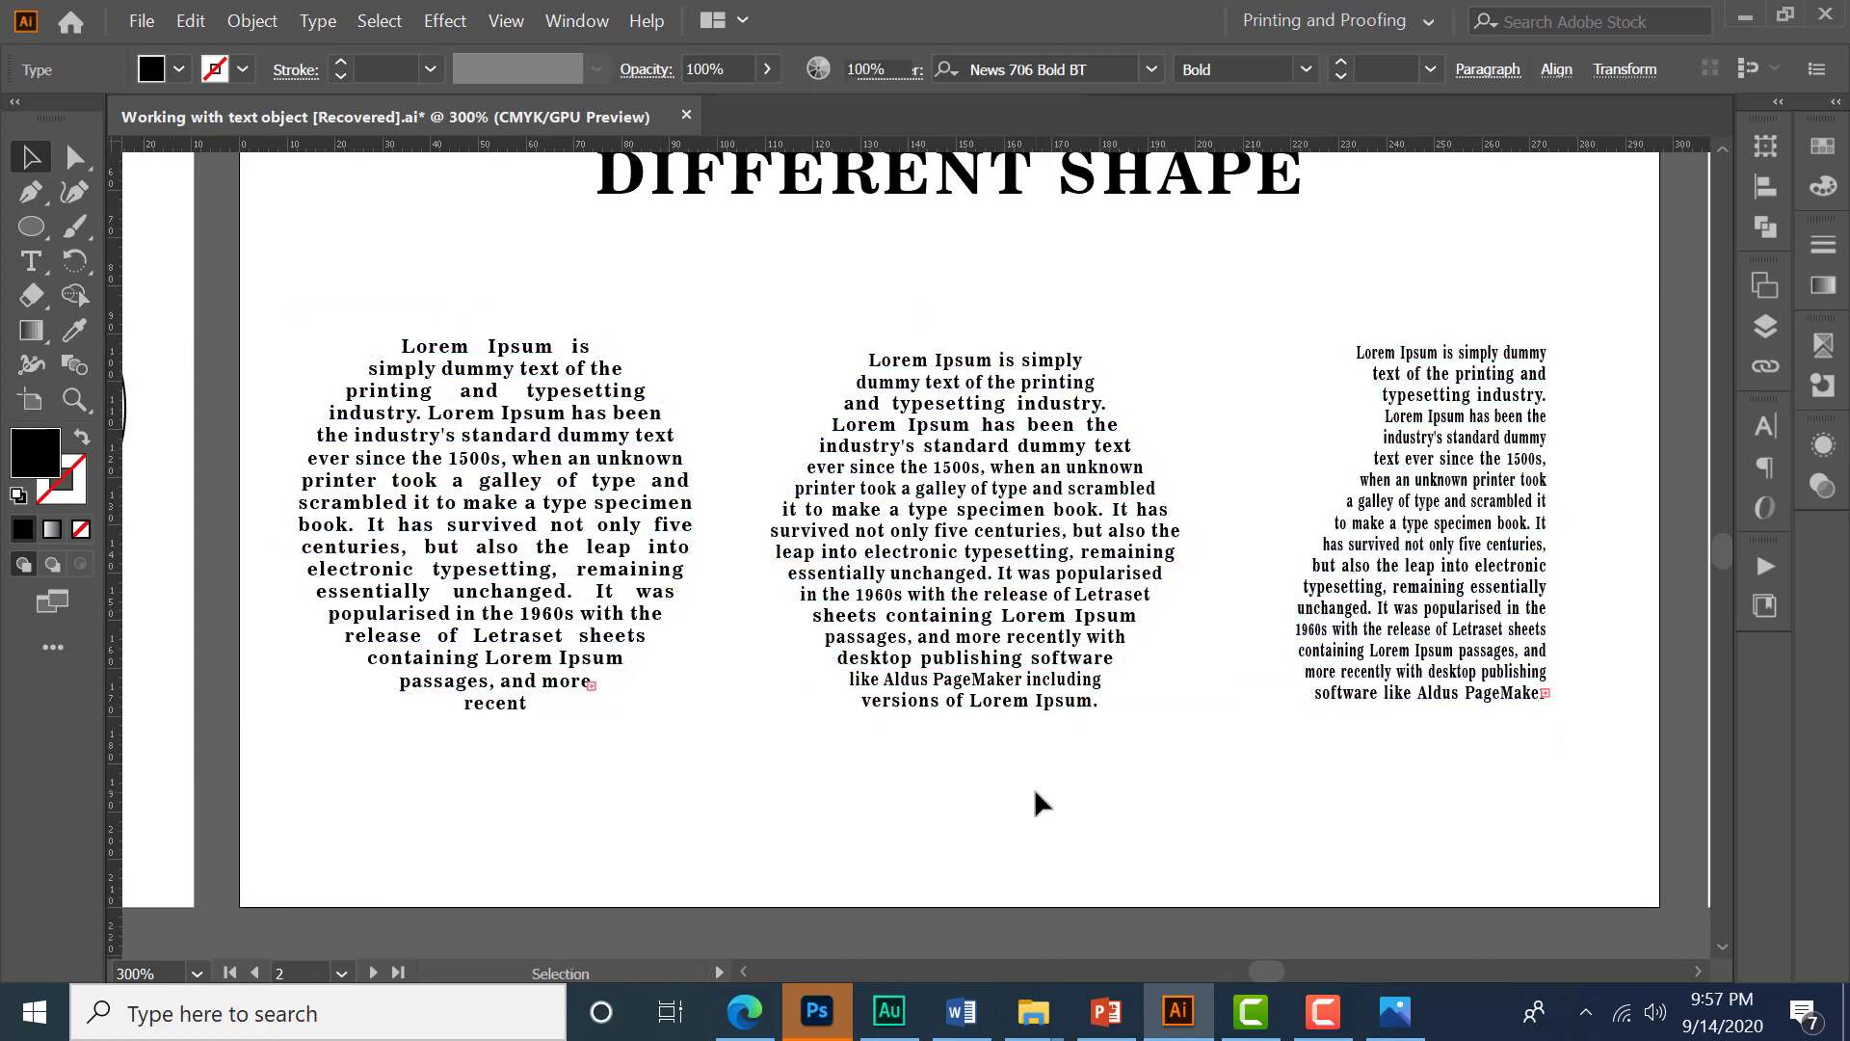
scroll(1033, 783, "down", 1)
left_click(803, 675)
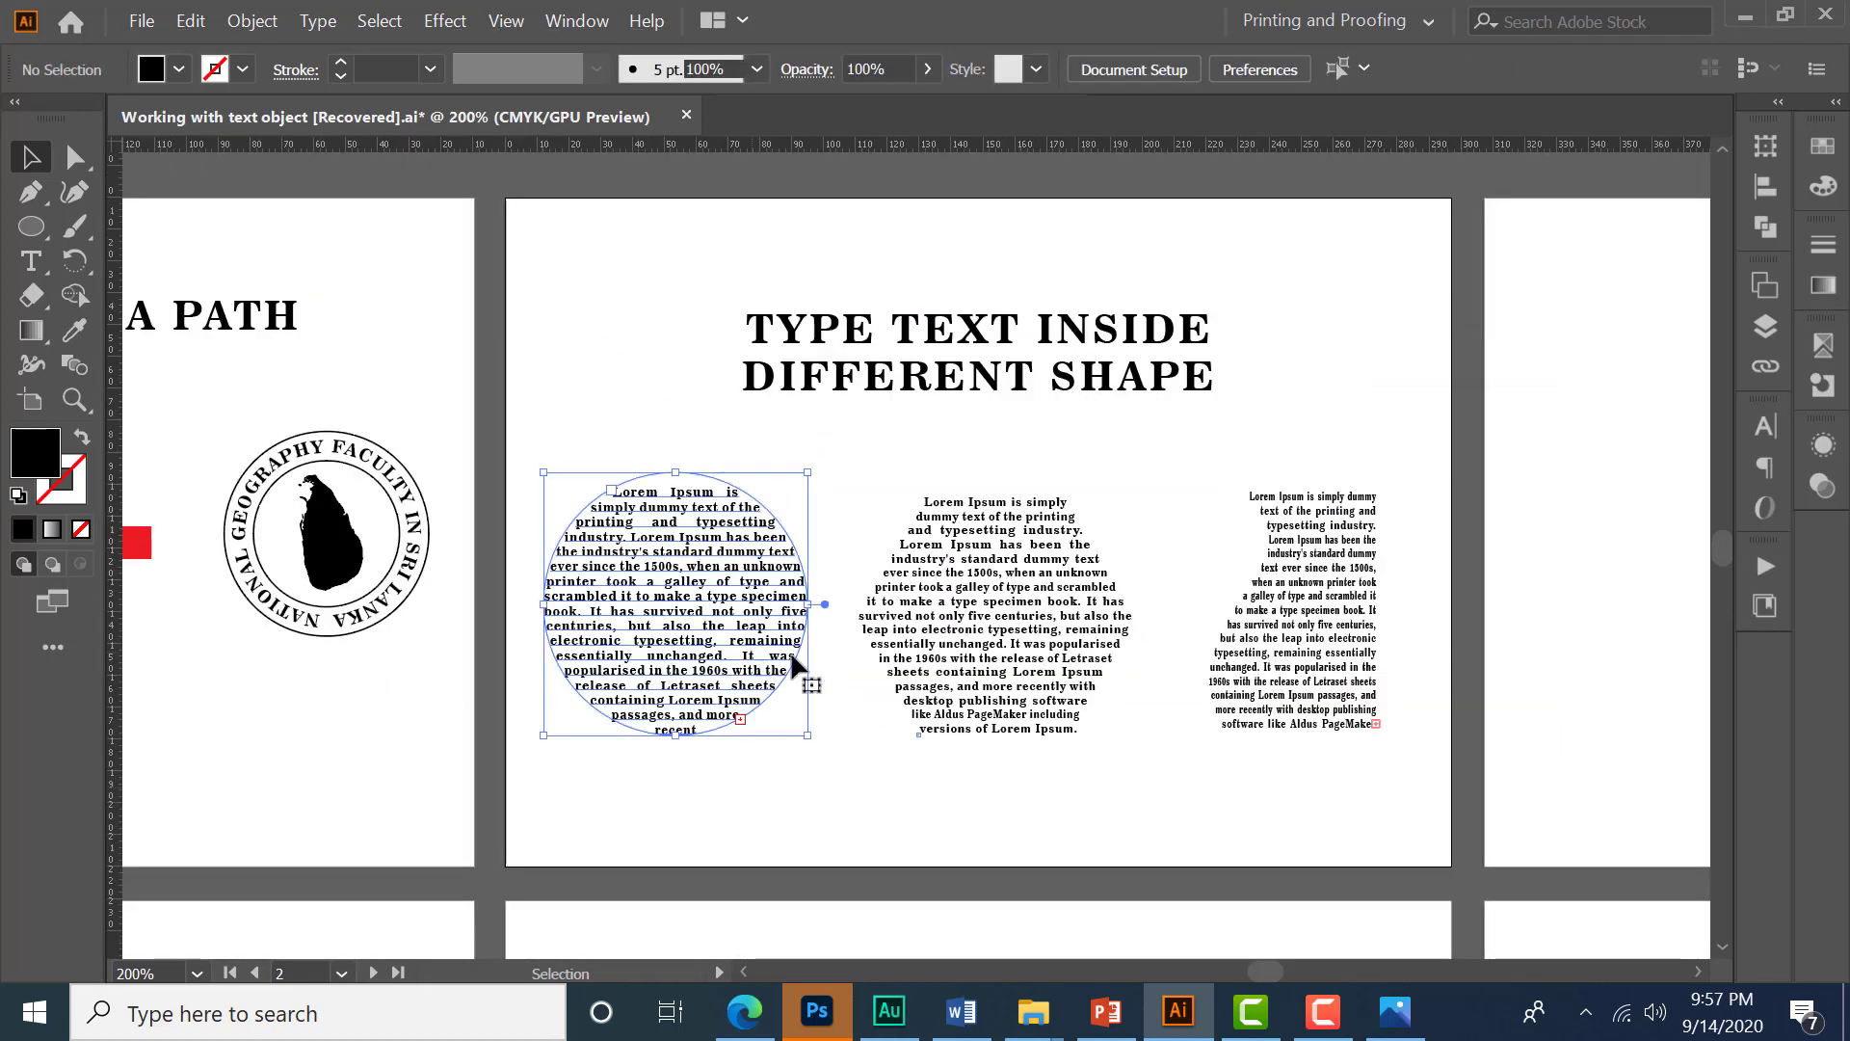
left_click(1010, 663)
left_click(1315, 641)
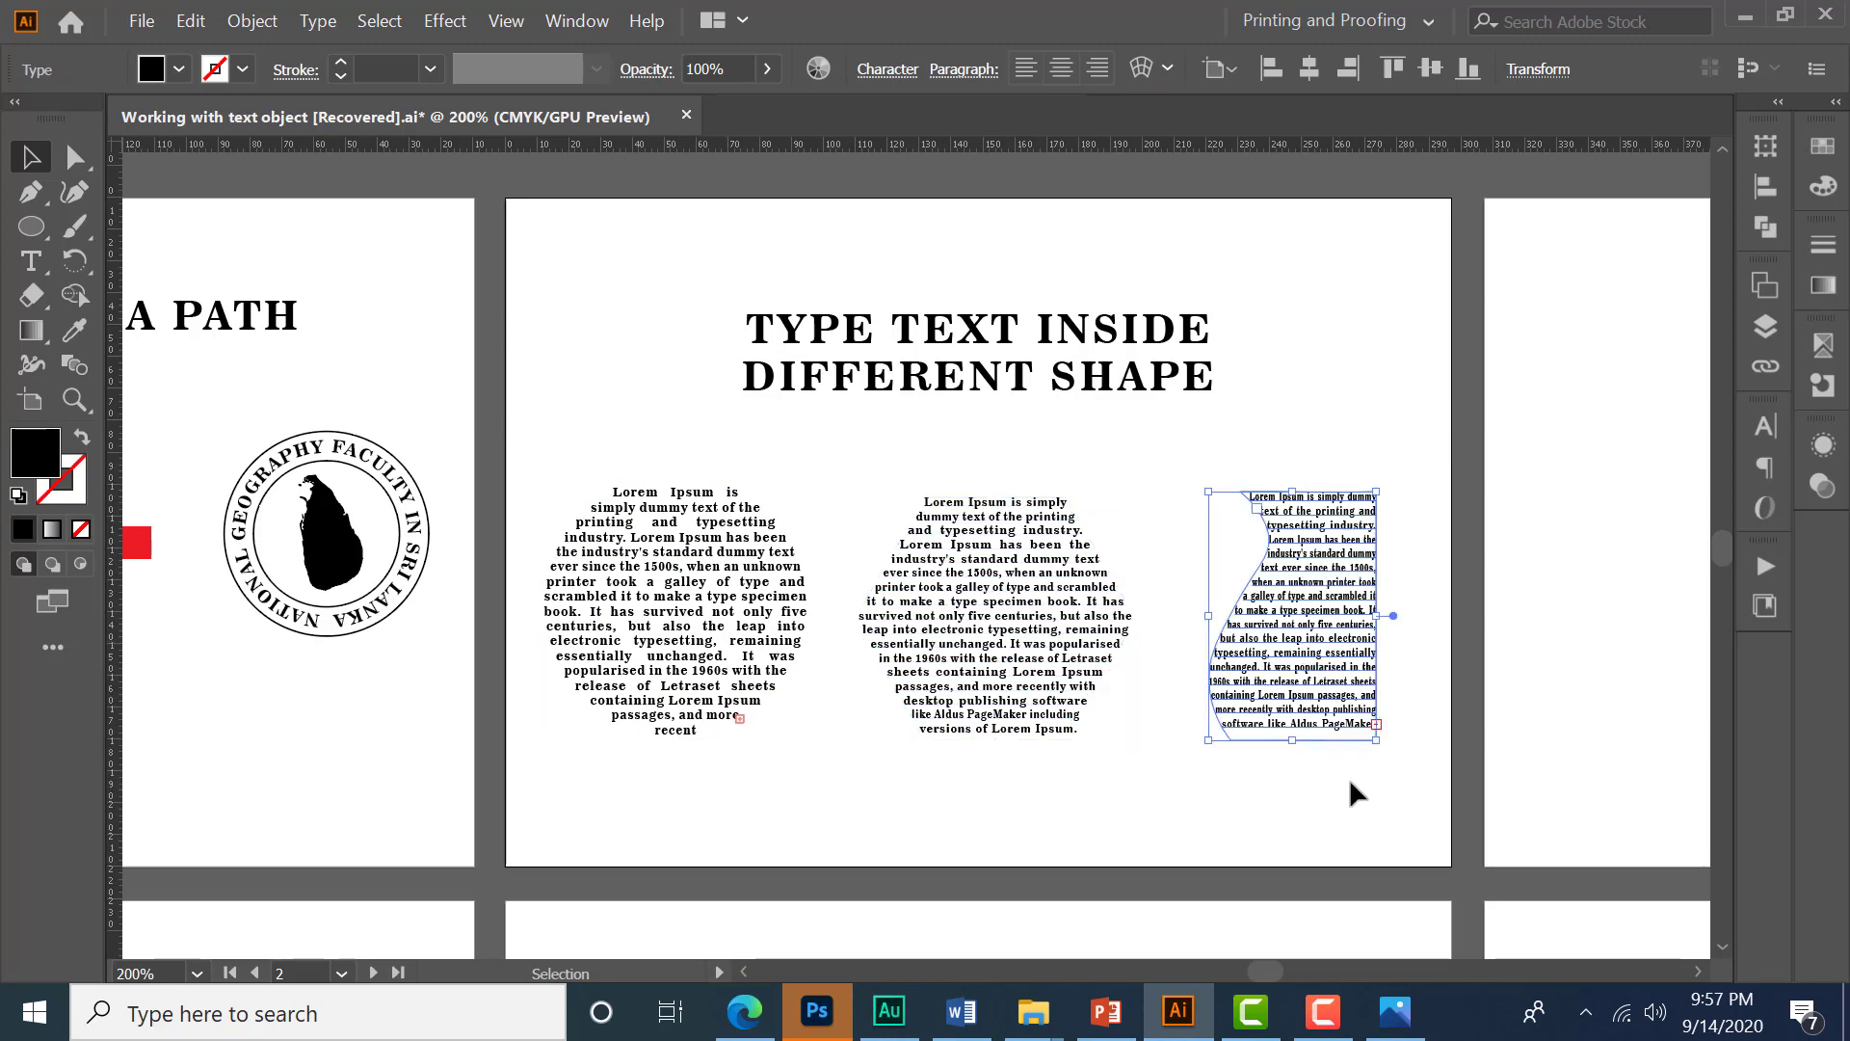
left_click(1330, 789)
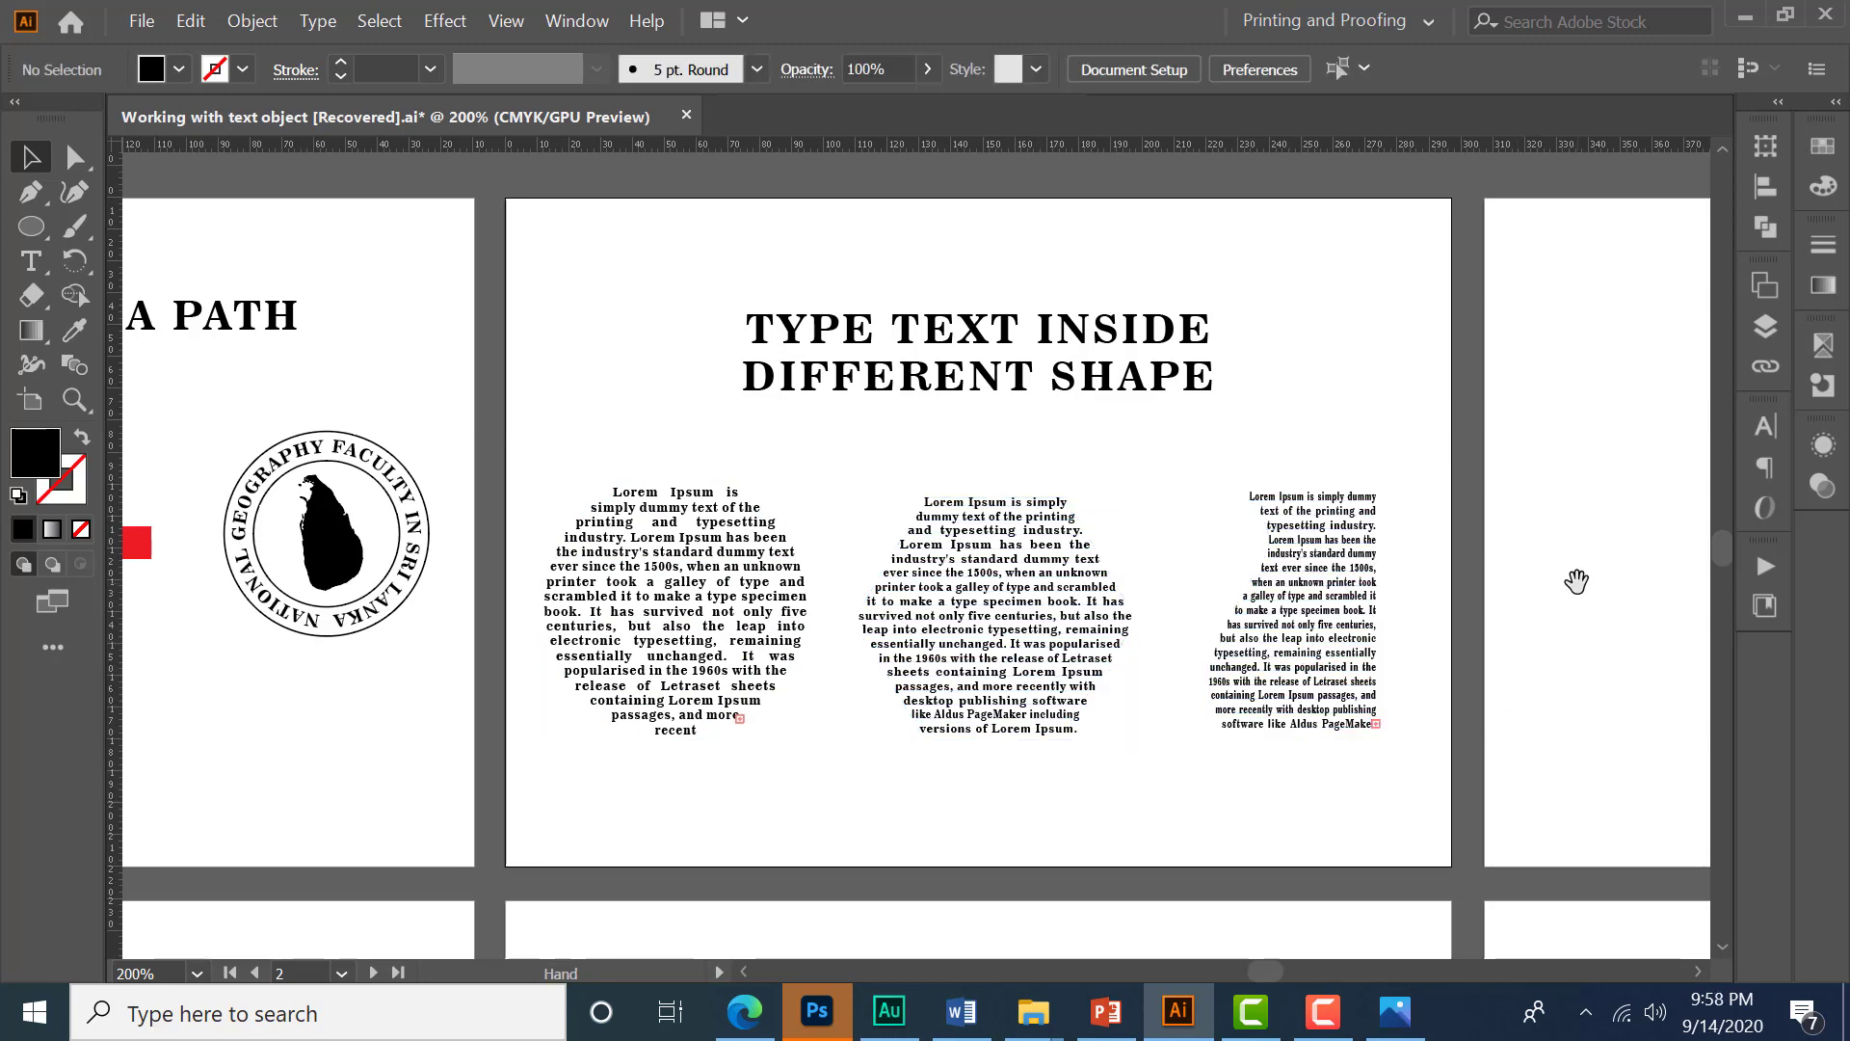
- Examine the Text Wrapping artboard, selecting the wrapped paragraph and its image
left_click_drag(1546, 575, 756, 575)
left_click_drag(818, 304, 1248, 768)
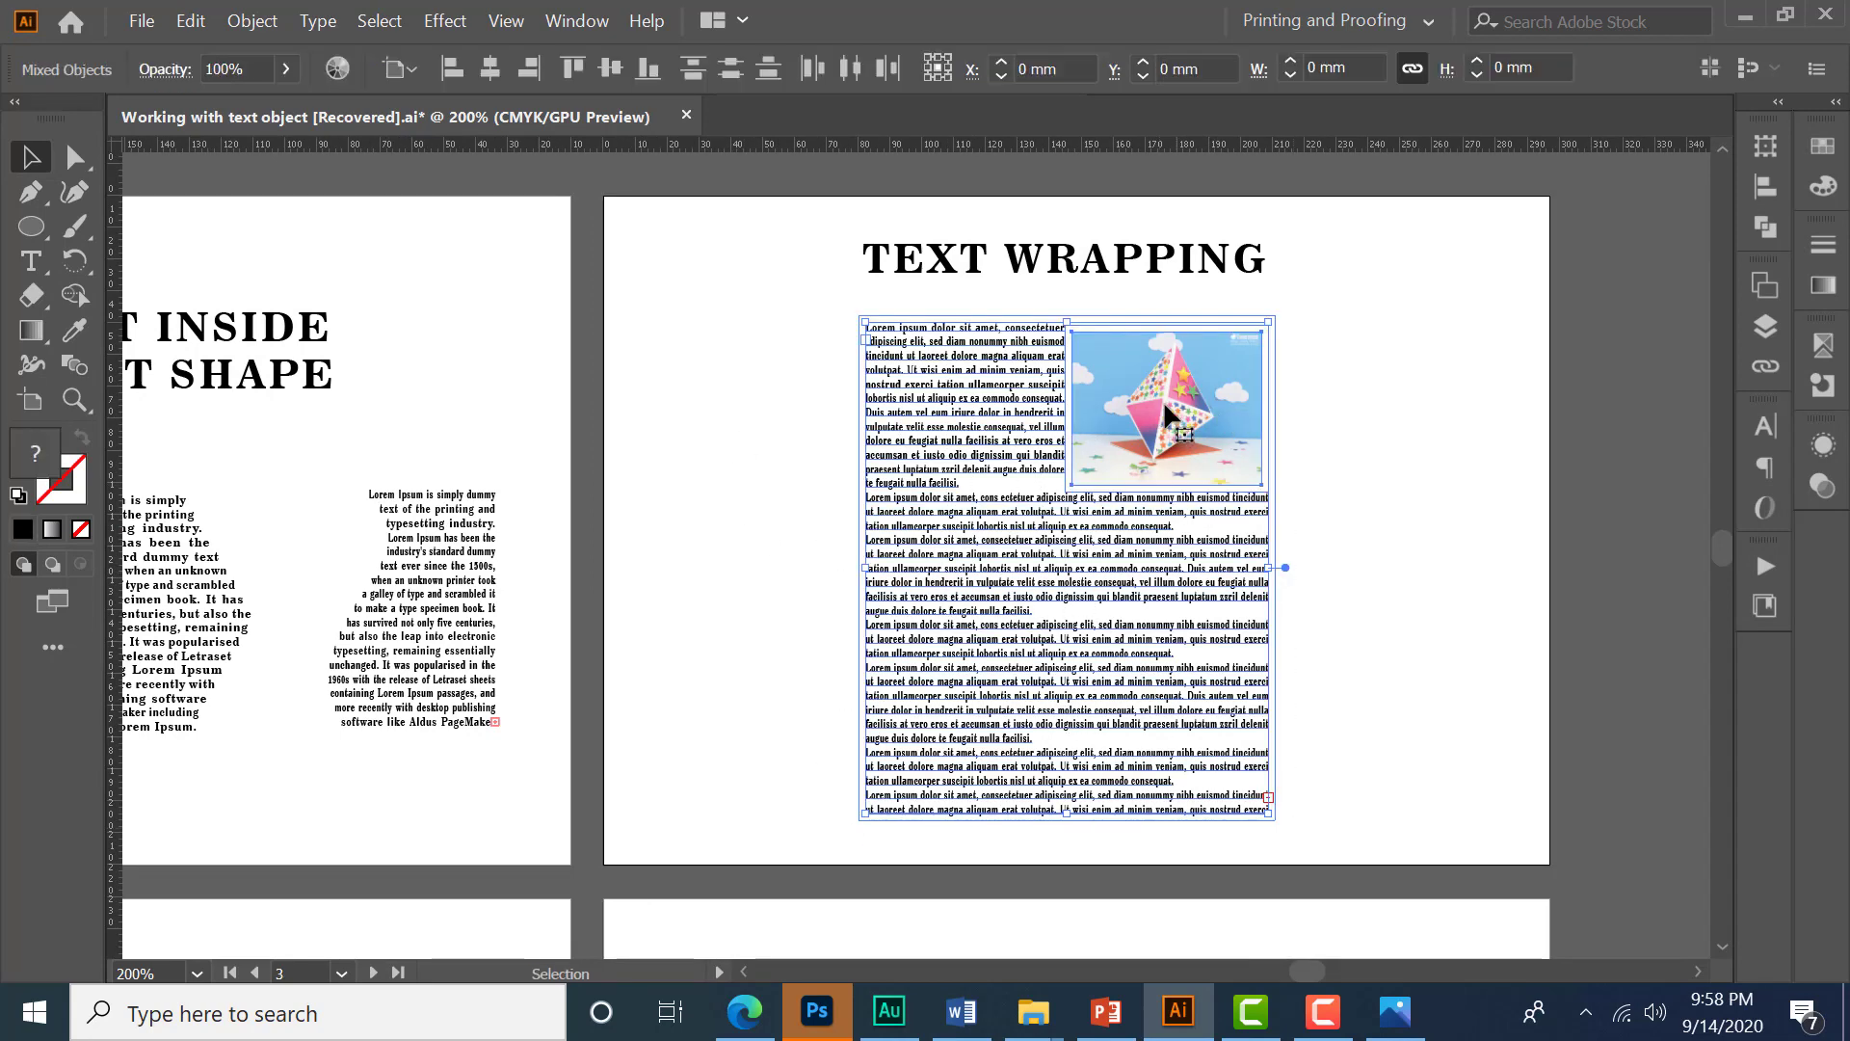
left_click(1314, 559)
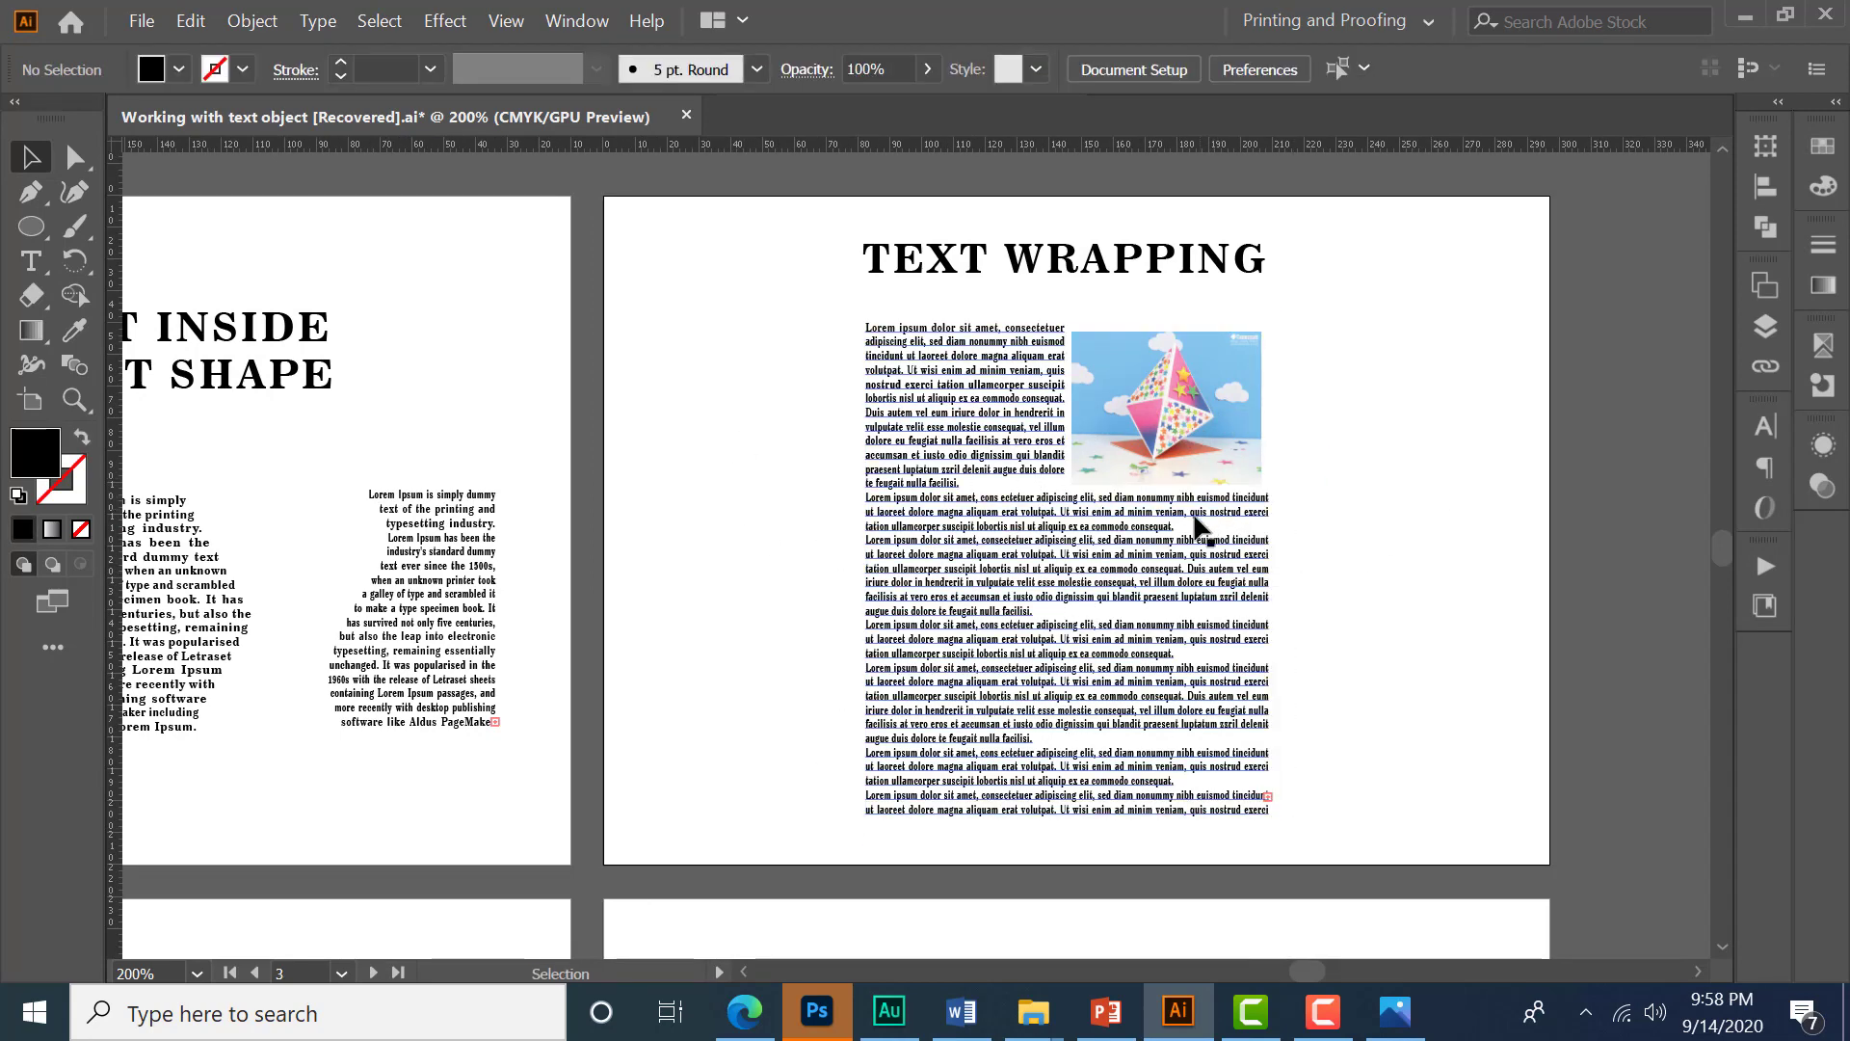
left_click_drag(1187, 455, 1254, 408)
scroll(1037, 511, "up", 1)
scroll(1132, 505, "down", 1)
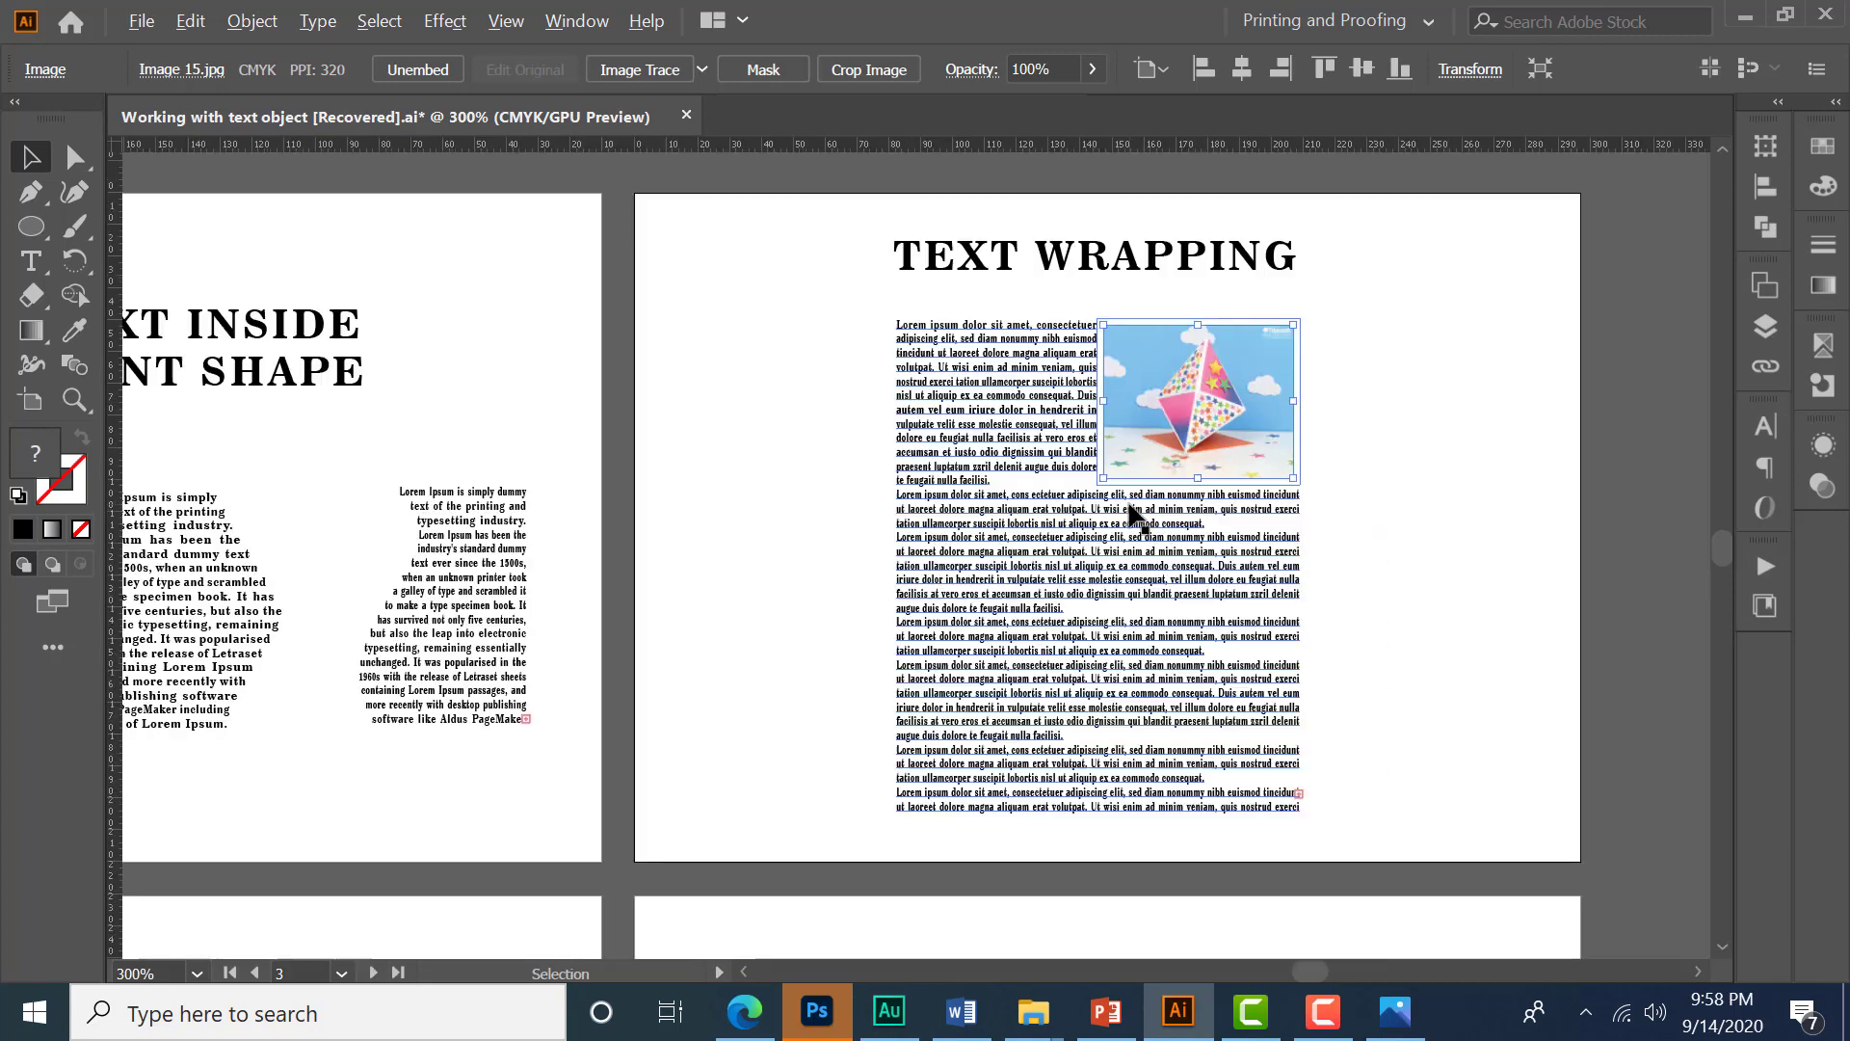
scroll(1129, 505, "down", 2)
left_click_drag(847, 749, 1446, 503)
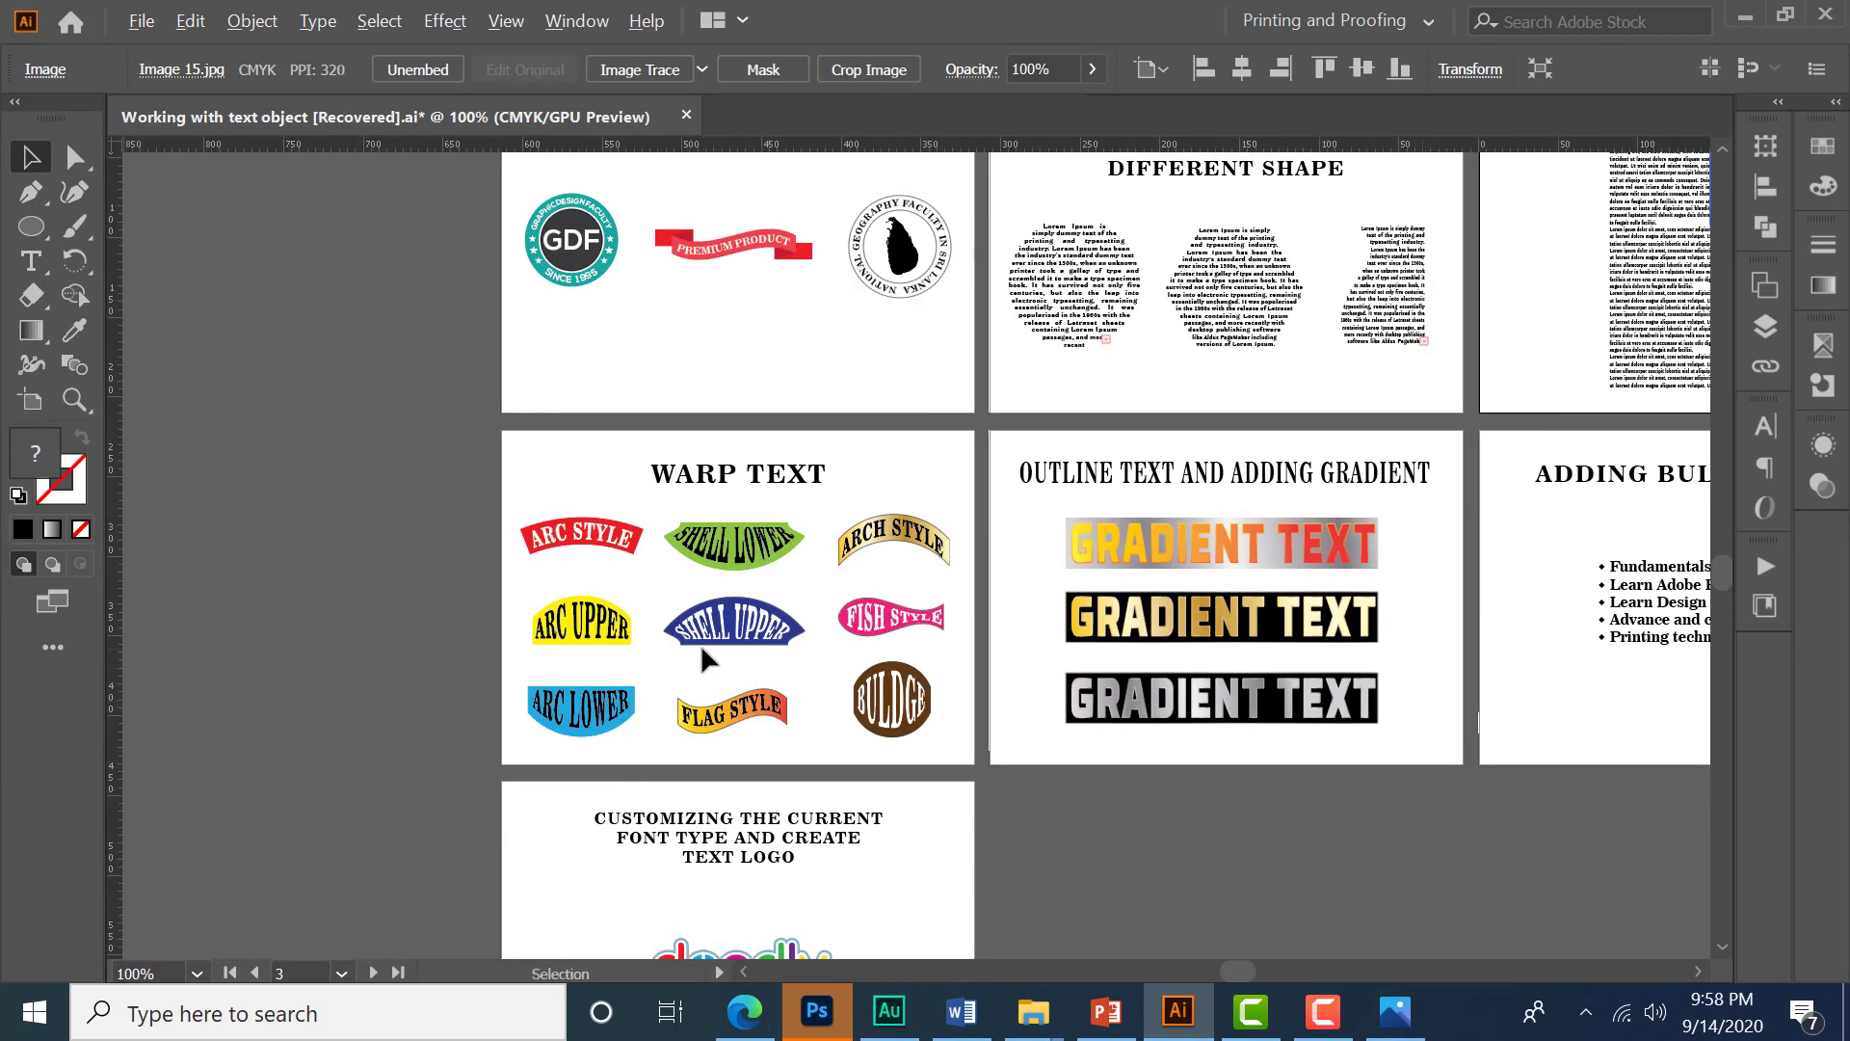
- Examine the styled labels on the Warp Text artboard by selecting them together
scroll(701, 644, "up", 2)
scroll(663, 694, "left", 2)
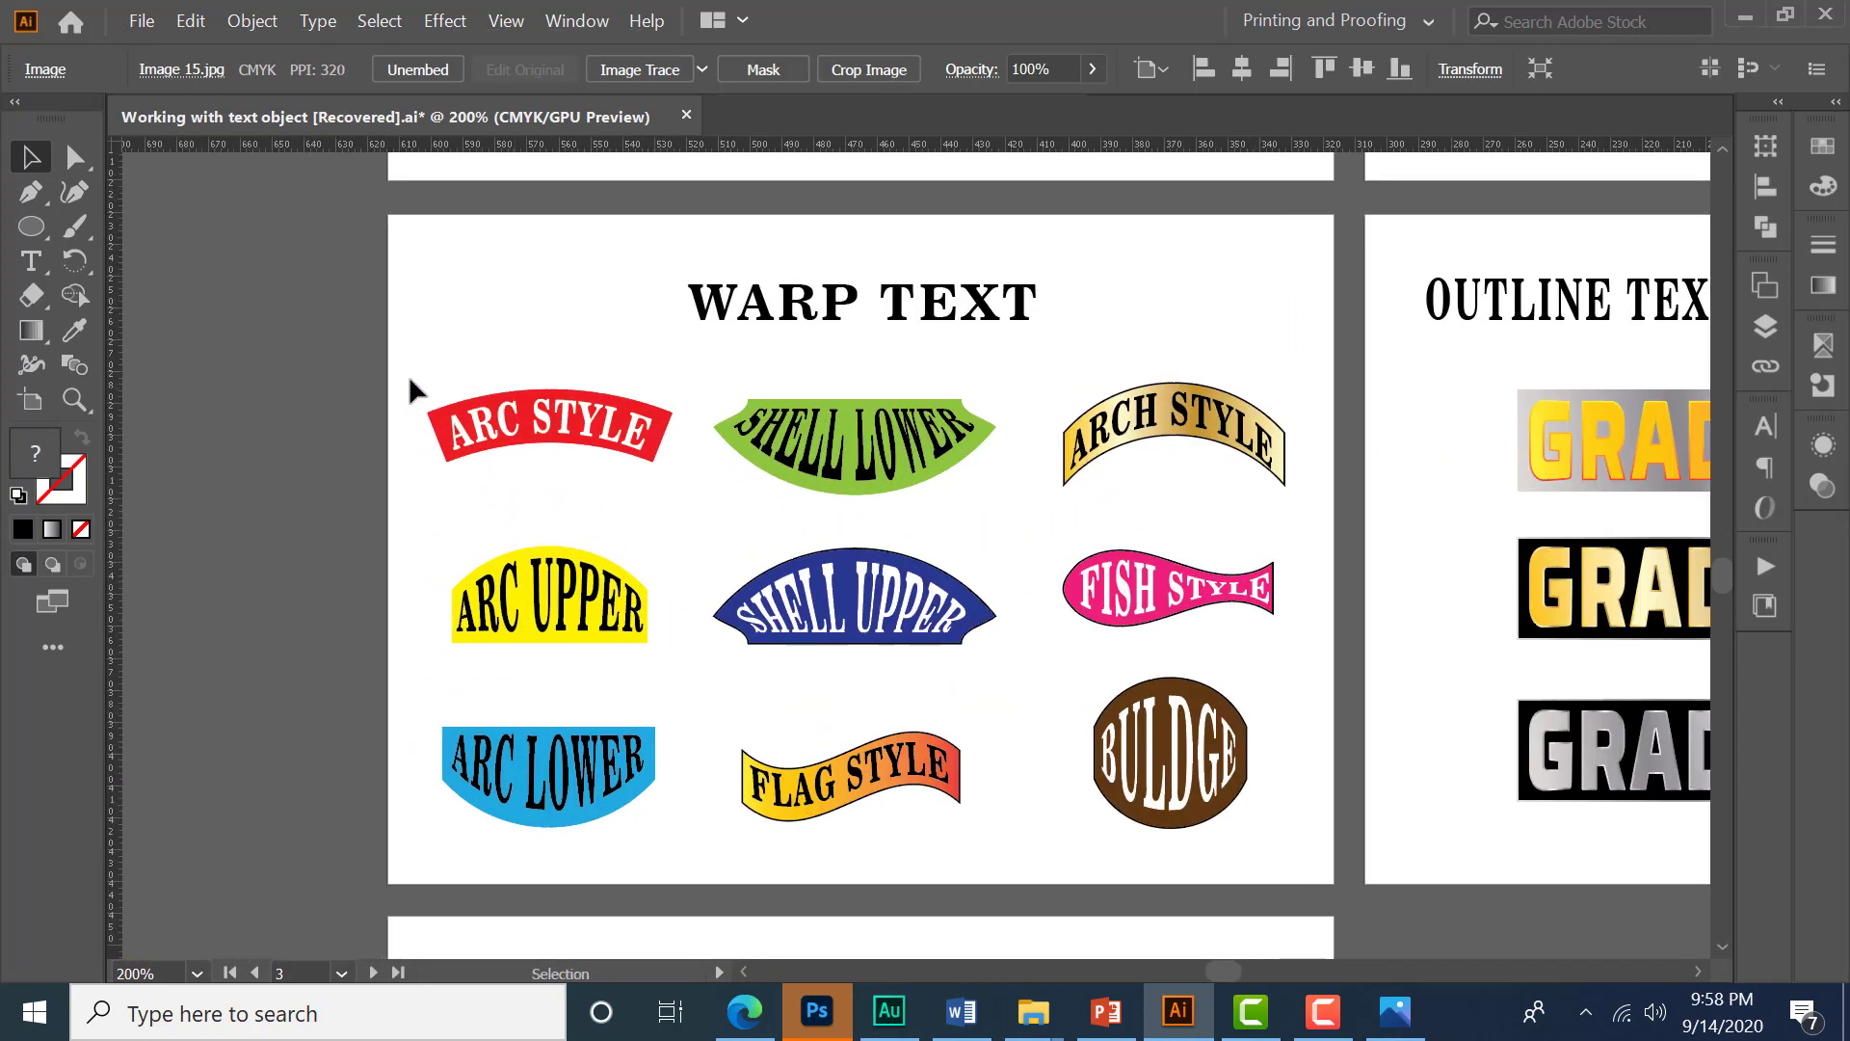
left_click_drag(409, 381, 1313, 841)
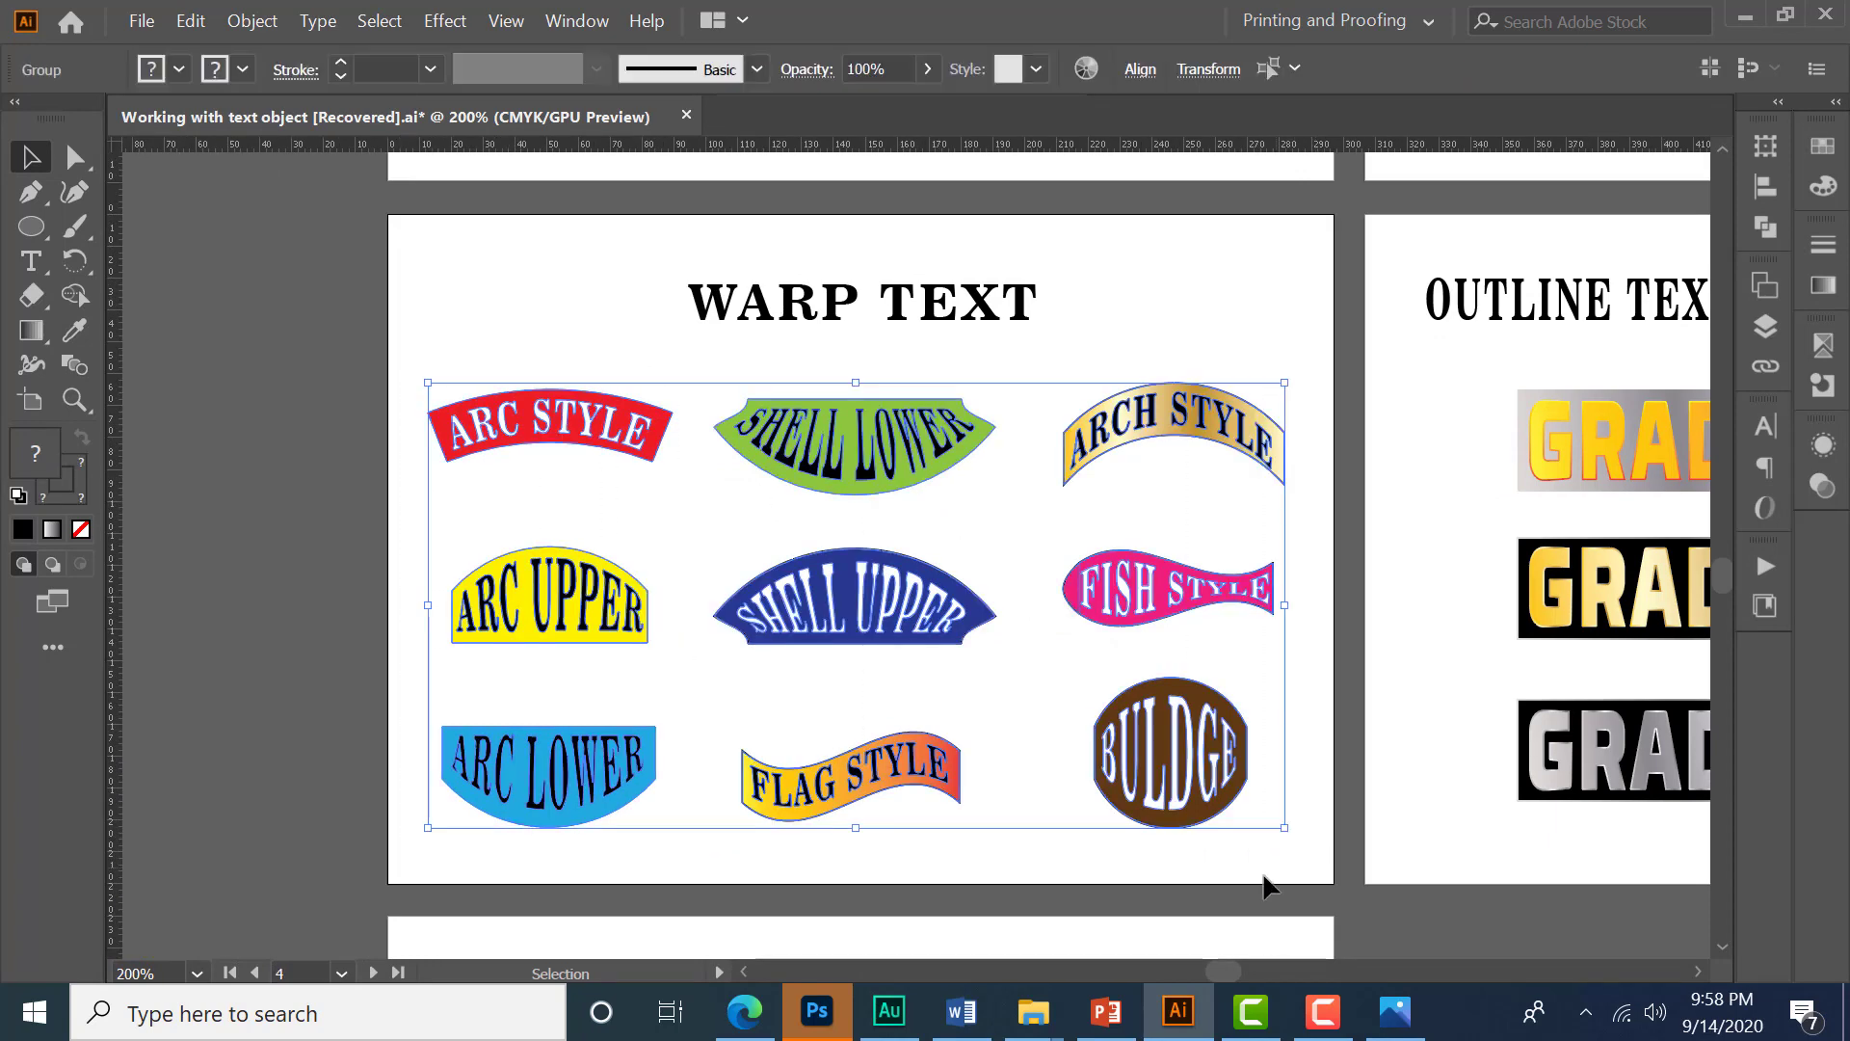
left_click(1263, 875)
left_click_drag(1356, 720, 1336, 718)
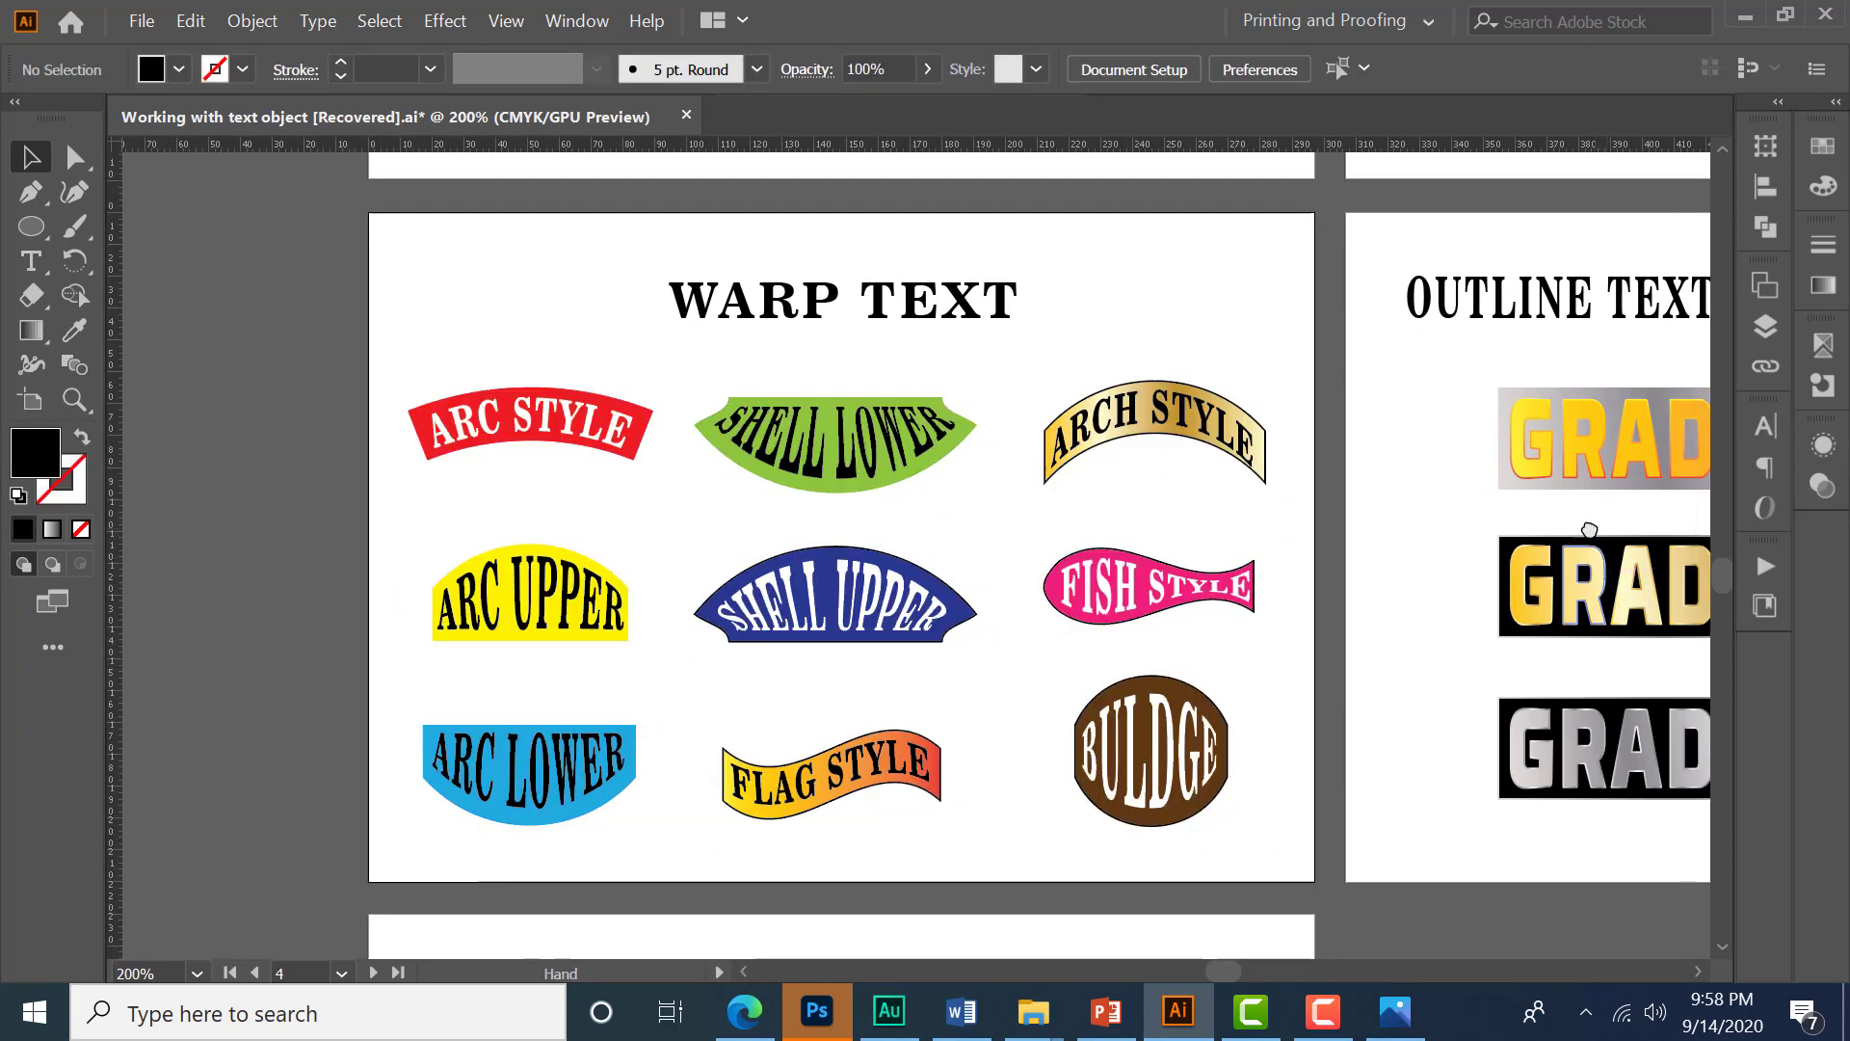
left_click_drag(1586, 537, 721, 556)
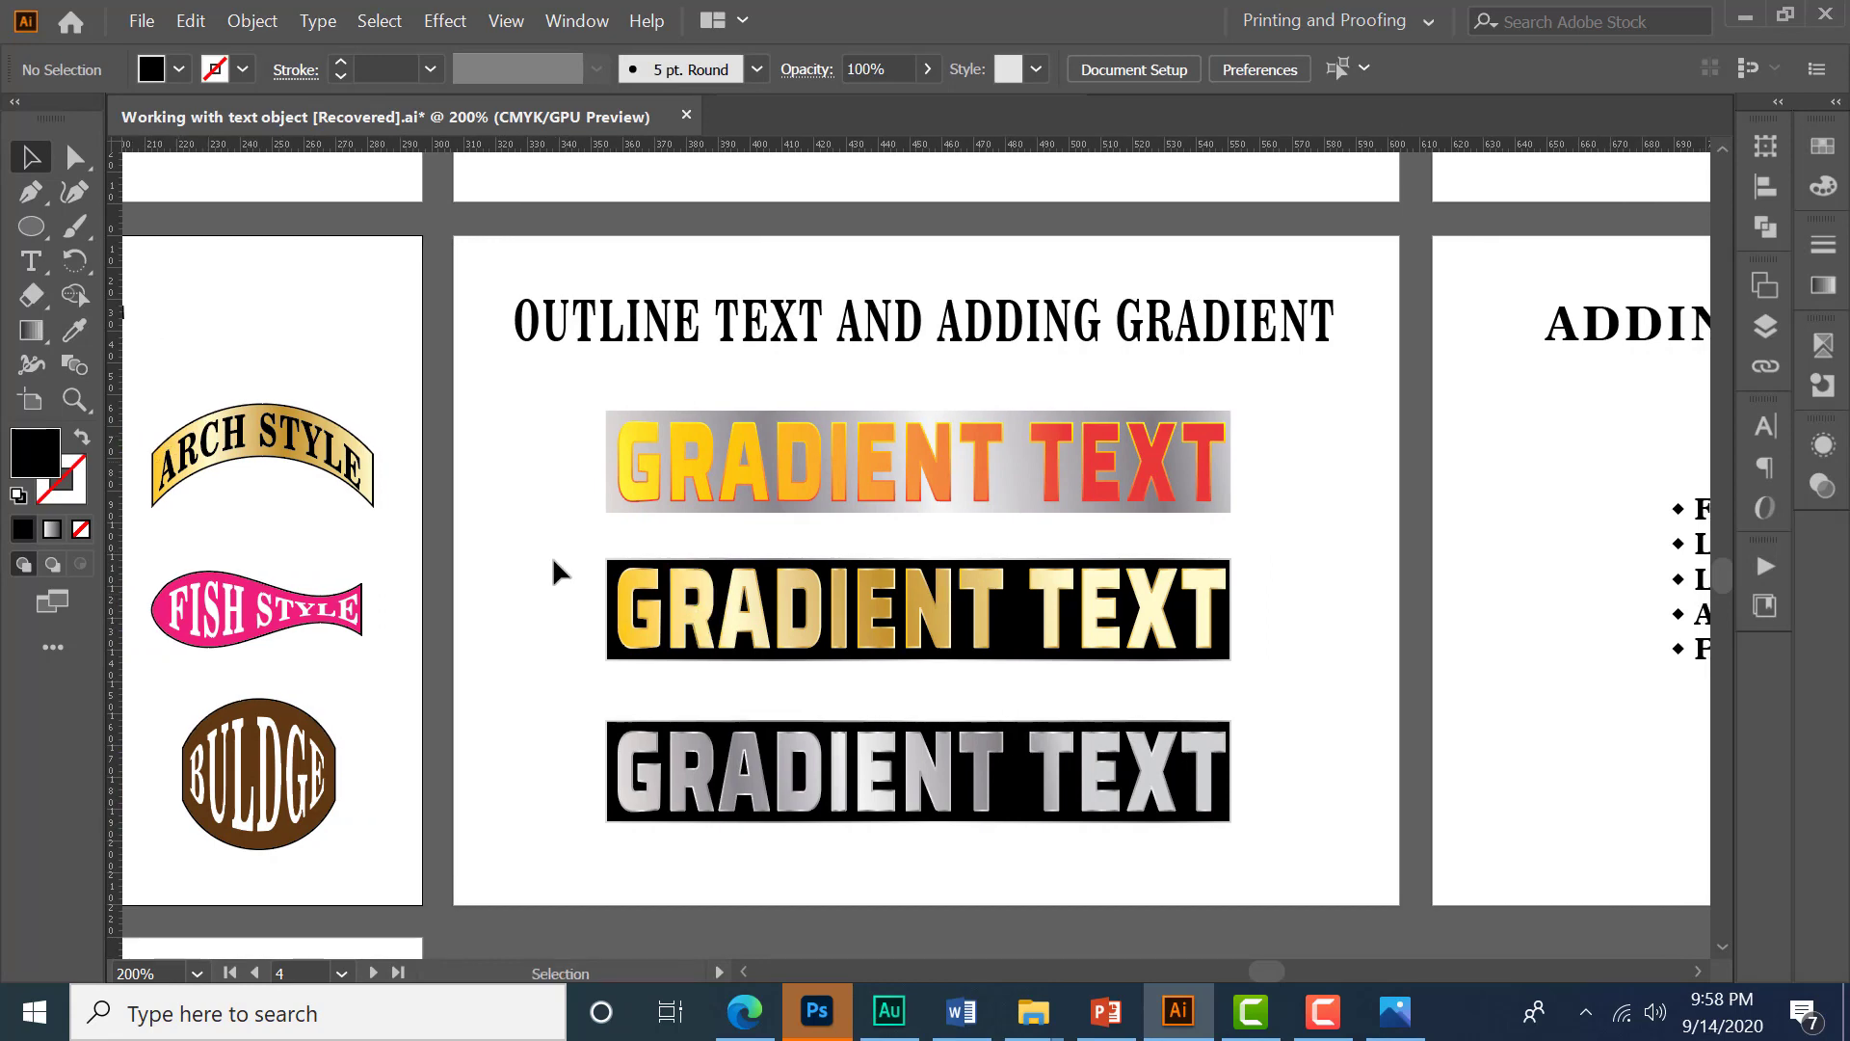
- Inspect the gradient text samples and the bulleted list on the Outline Text and Adding Bullet Points artboards
left_click(699, 631)
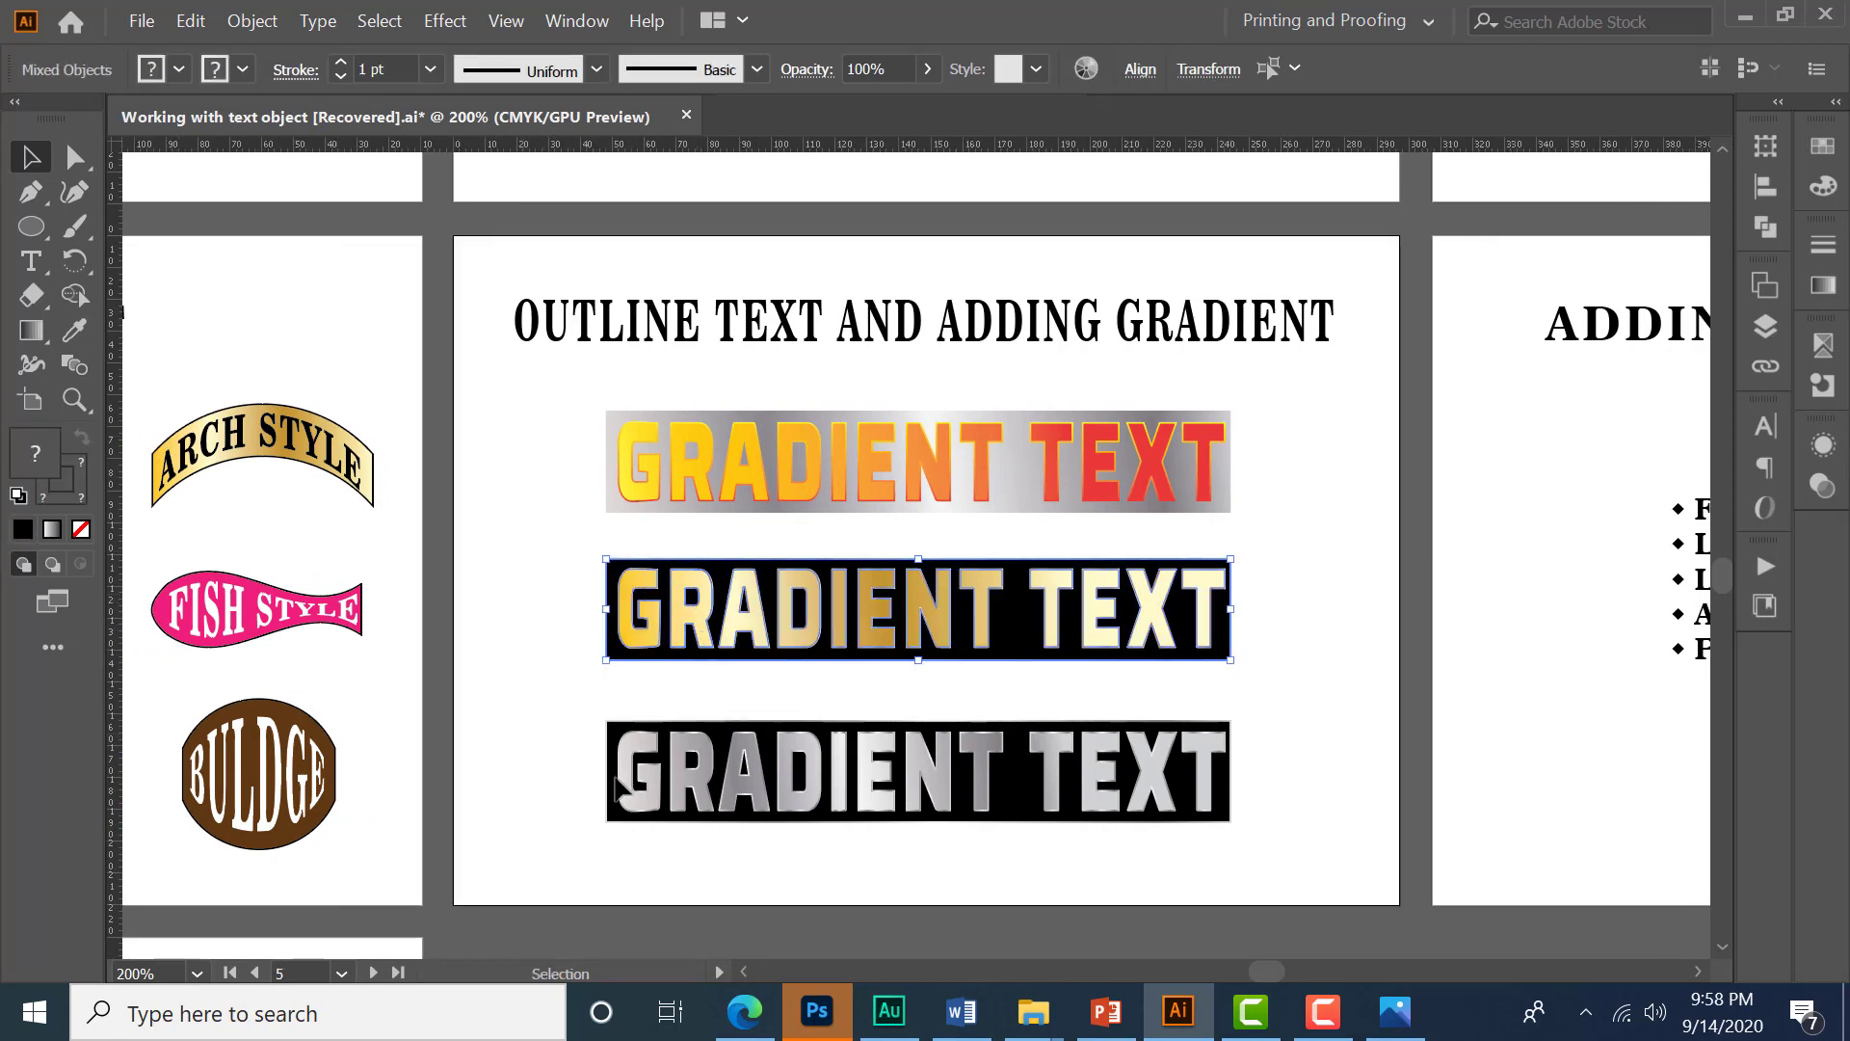
left_click_drag(527, 732, 740, 834)
left_click_drag(562, 417, 718, 501)
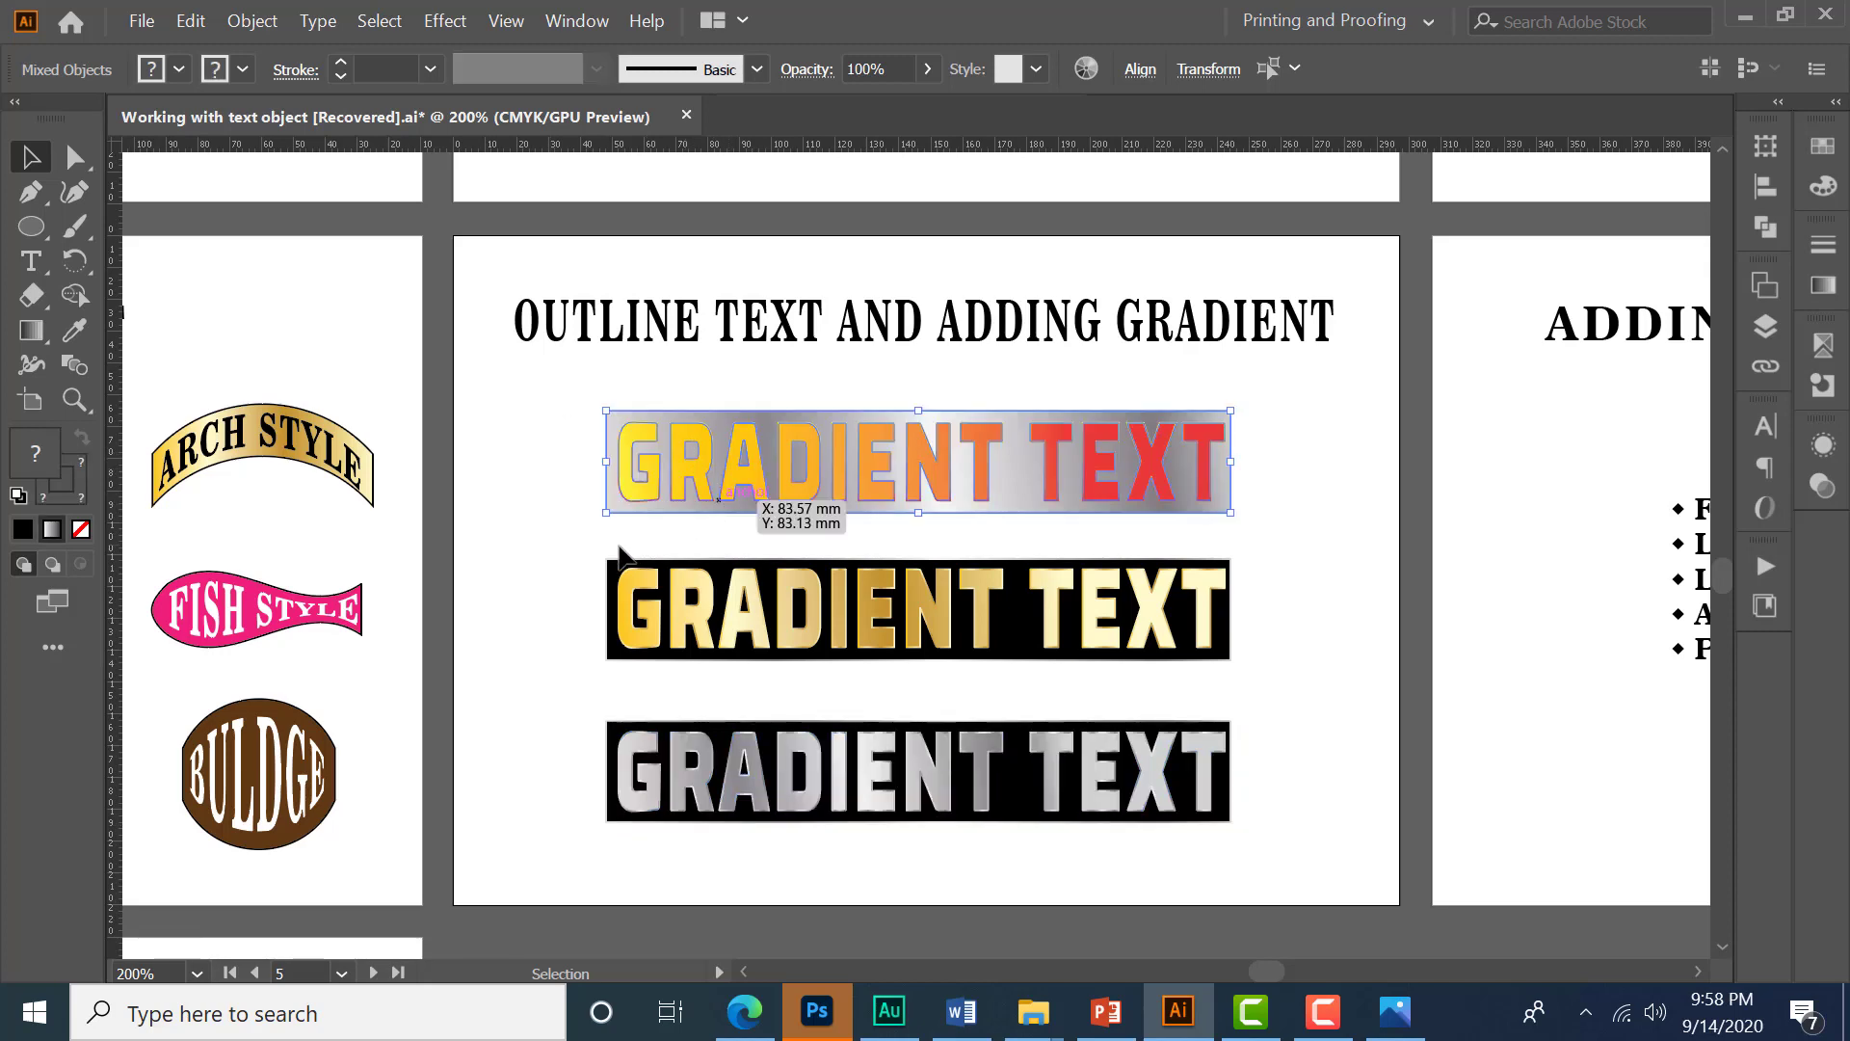
left_click(1339, 590)
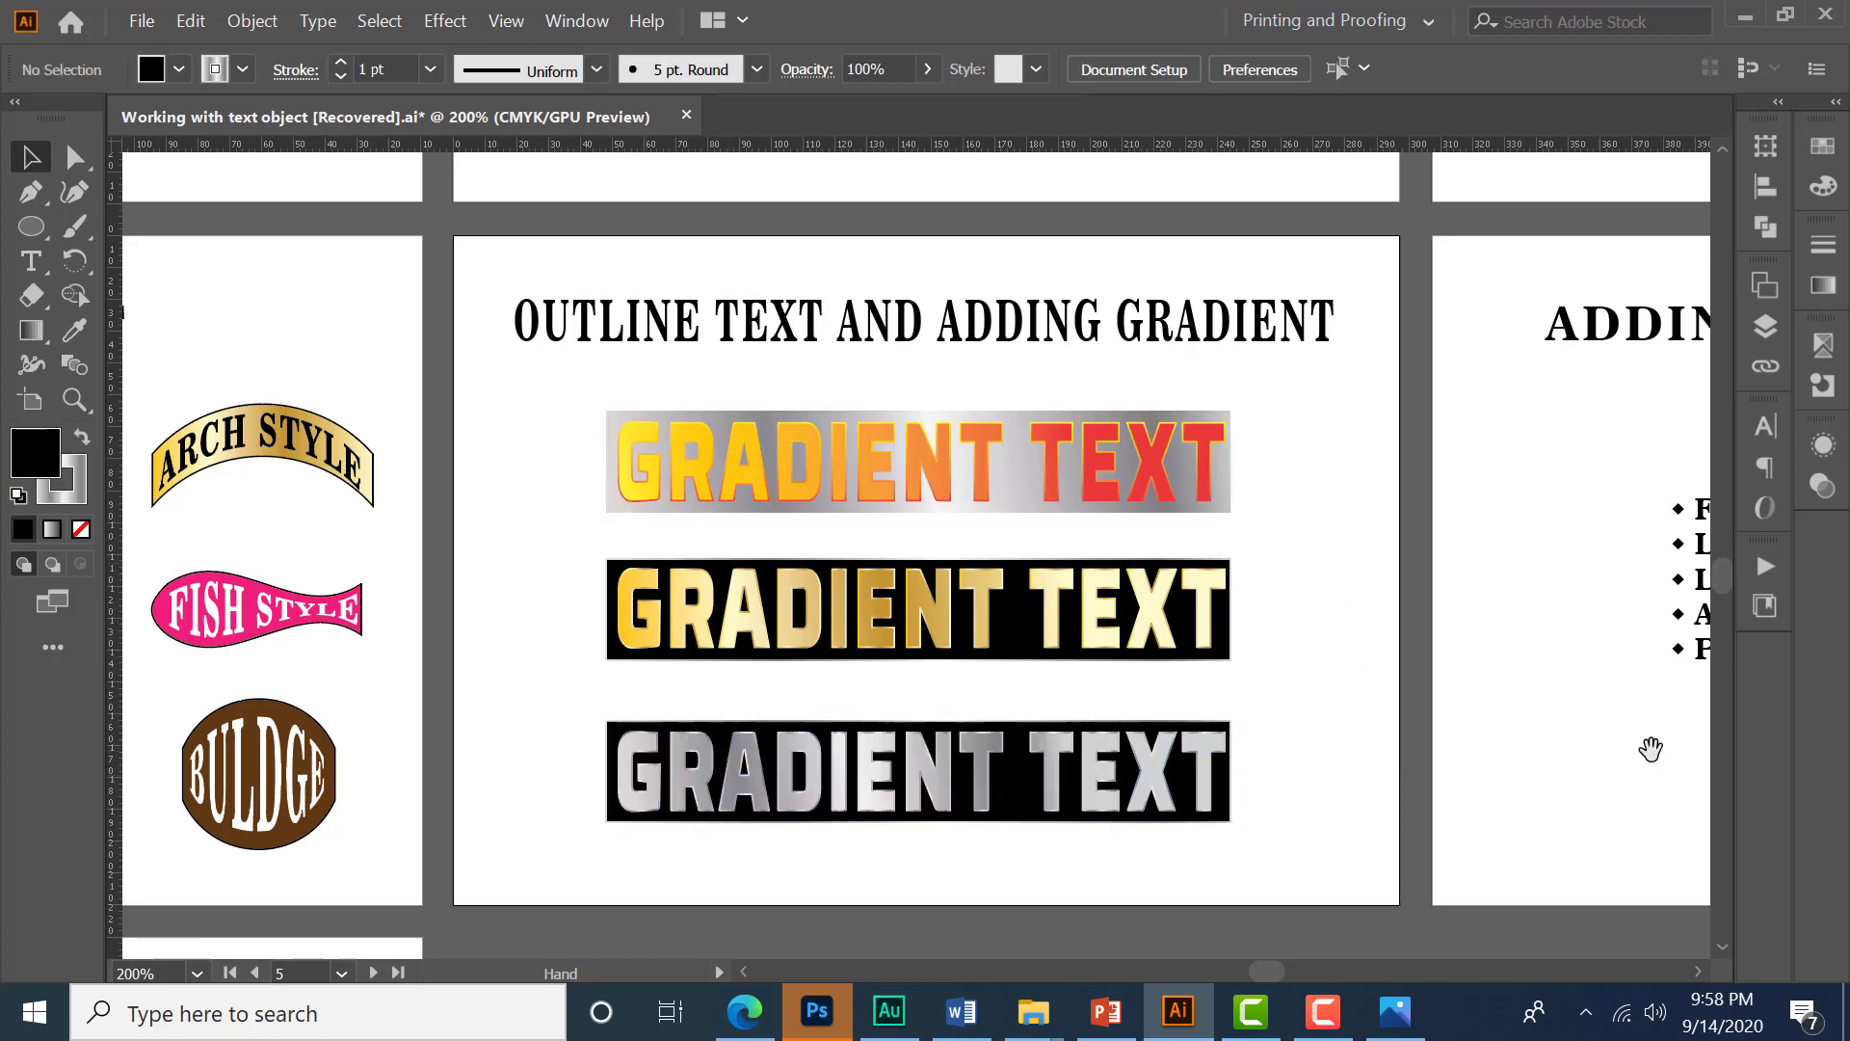
left_click_drag(1652, 748, 892, 748)
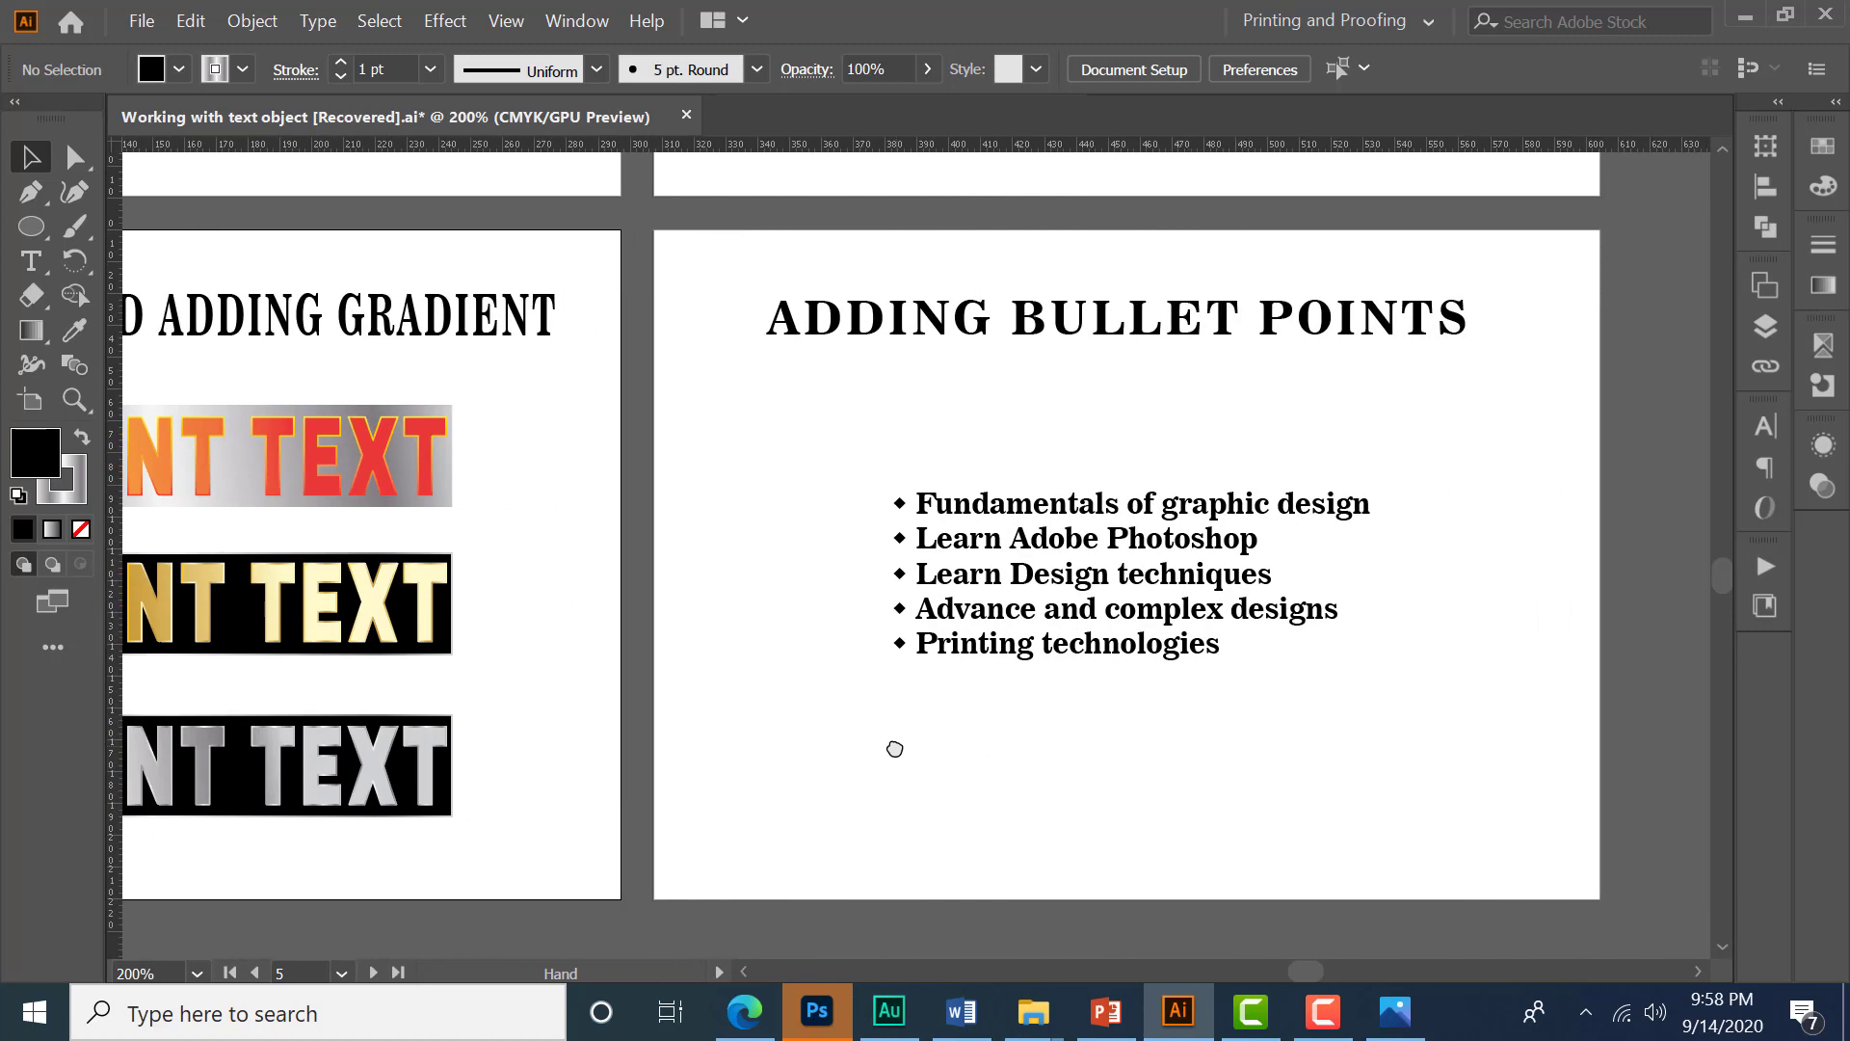
left_click_drag(858, 448, 898, 687)
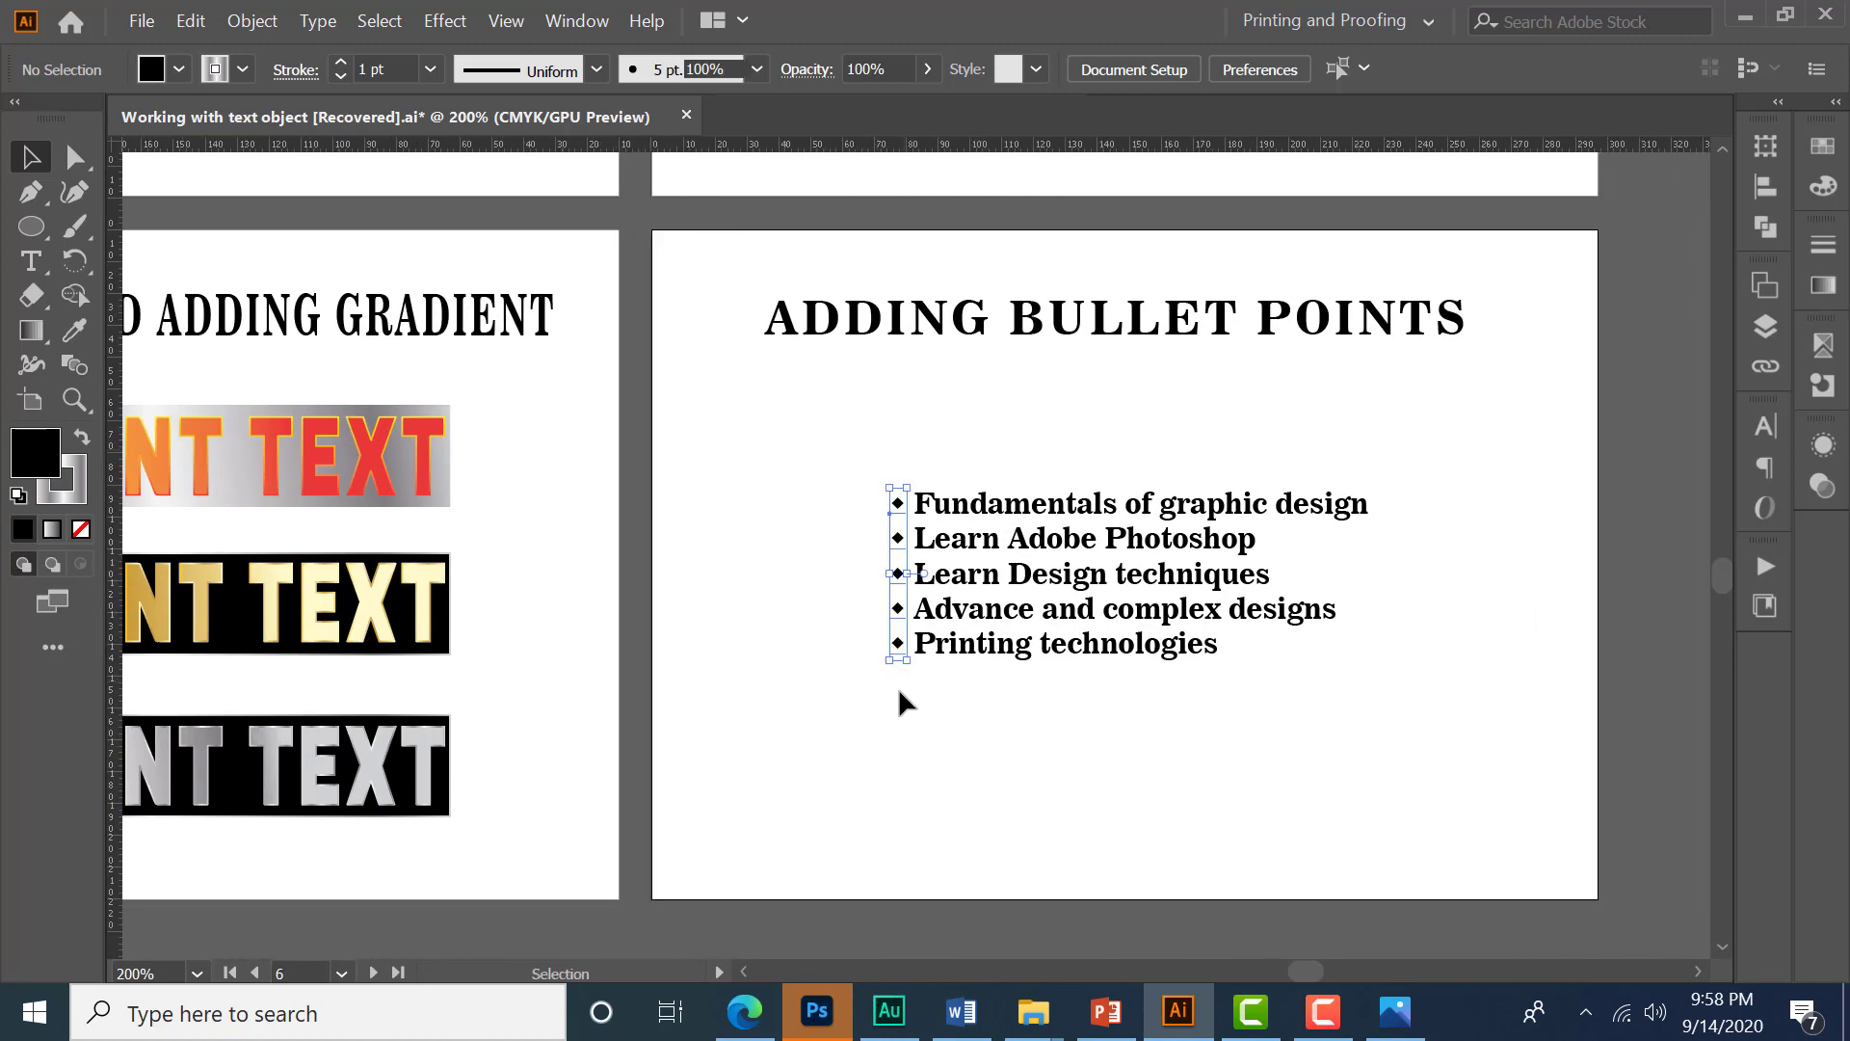
left_click(1027, 733)
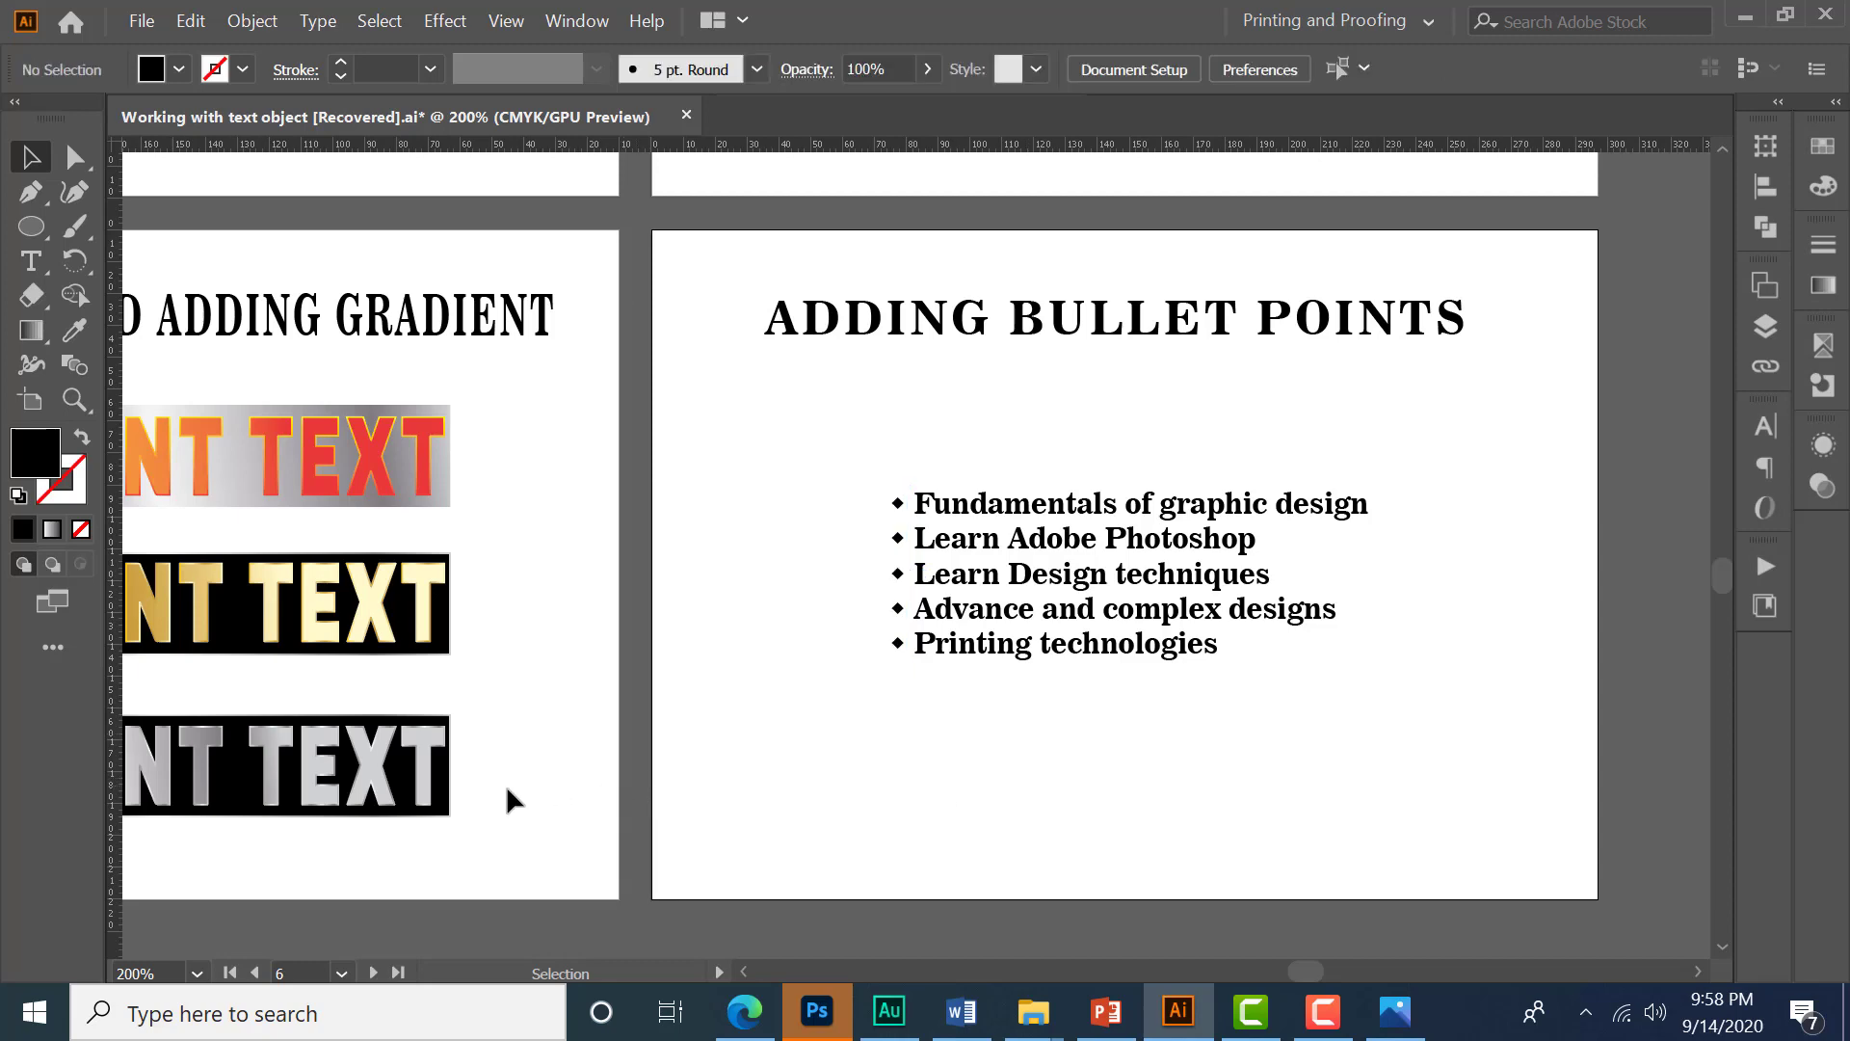
- Review the doodly text logo artboard and the overview of all artboards in the document
mouse_move(495, 789)
left_mouse_down()
mouse_move(1216, 586)
mouse_move(1270, 551)
left_mouse_up()
left_click_drag(430, 839, 909, 717)
mouse_move(655, 744)
left_mouse_down()
mouse_move(897, 634)
mouse_move(1123, 490)
mouse_move(1117, 414)
left_mouse_up()
mouse_move(696, 490)
left_mouse_down()
mouse_move(864, 627)
mouse_move(1102, 702)
left_mouse_up()
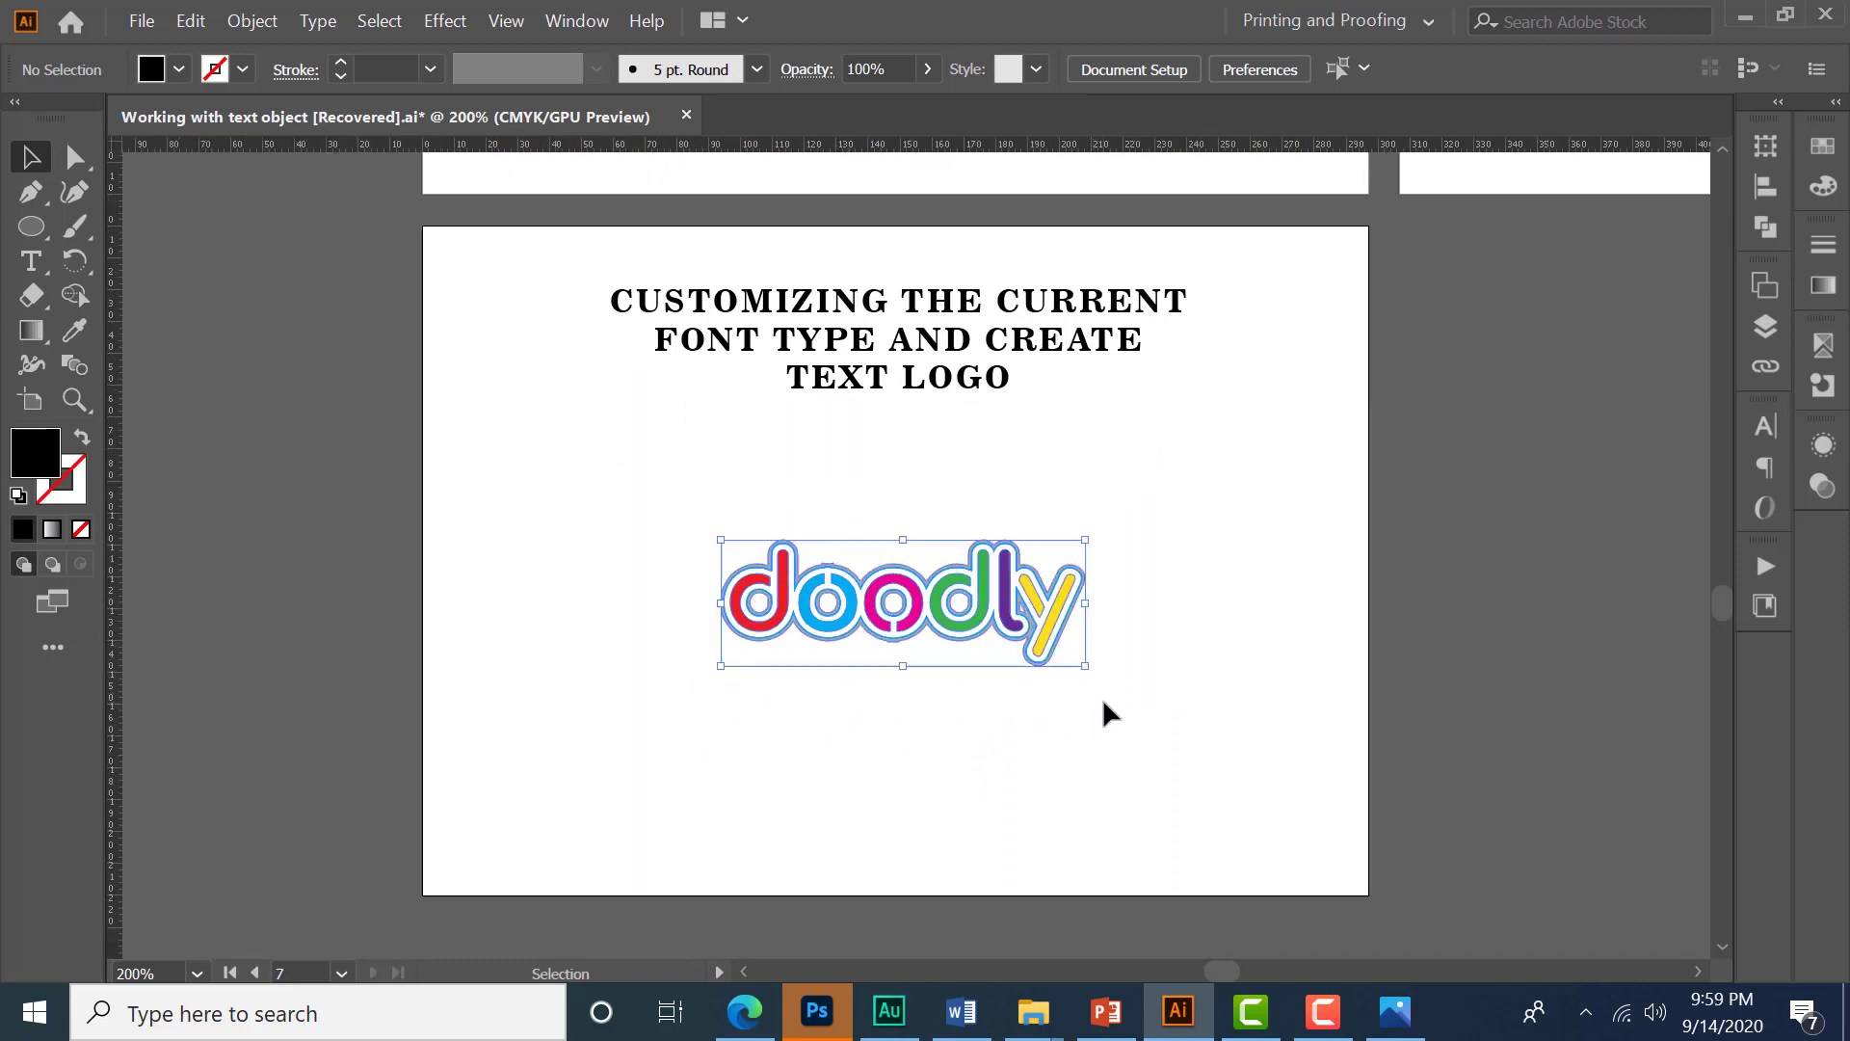
left_click(914, 728)
scroll(911, 732, "down", 1)
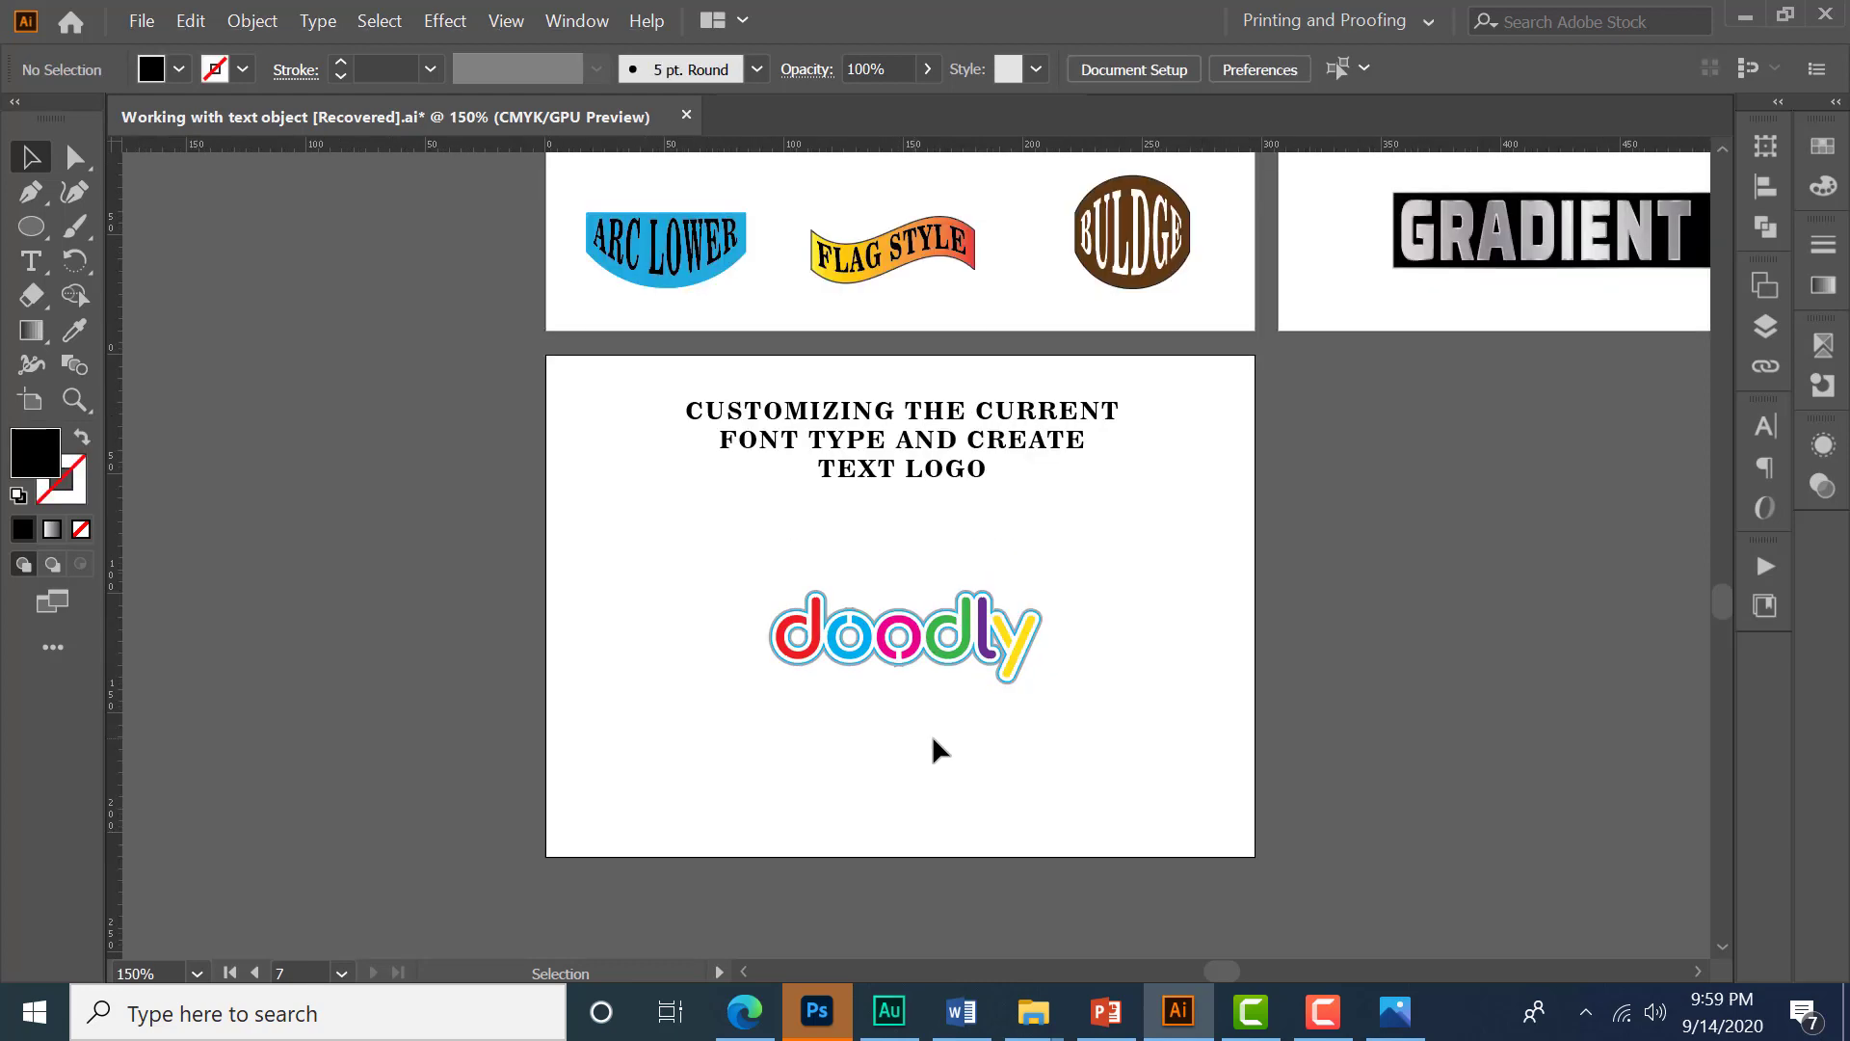
left_click_drag(1118, 580, 1028, 607)
scroll(1028, 605, "down", 2)
left_click_drag(1424, 578, 1212, 703)
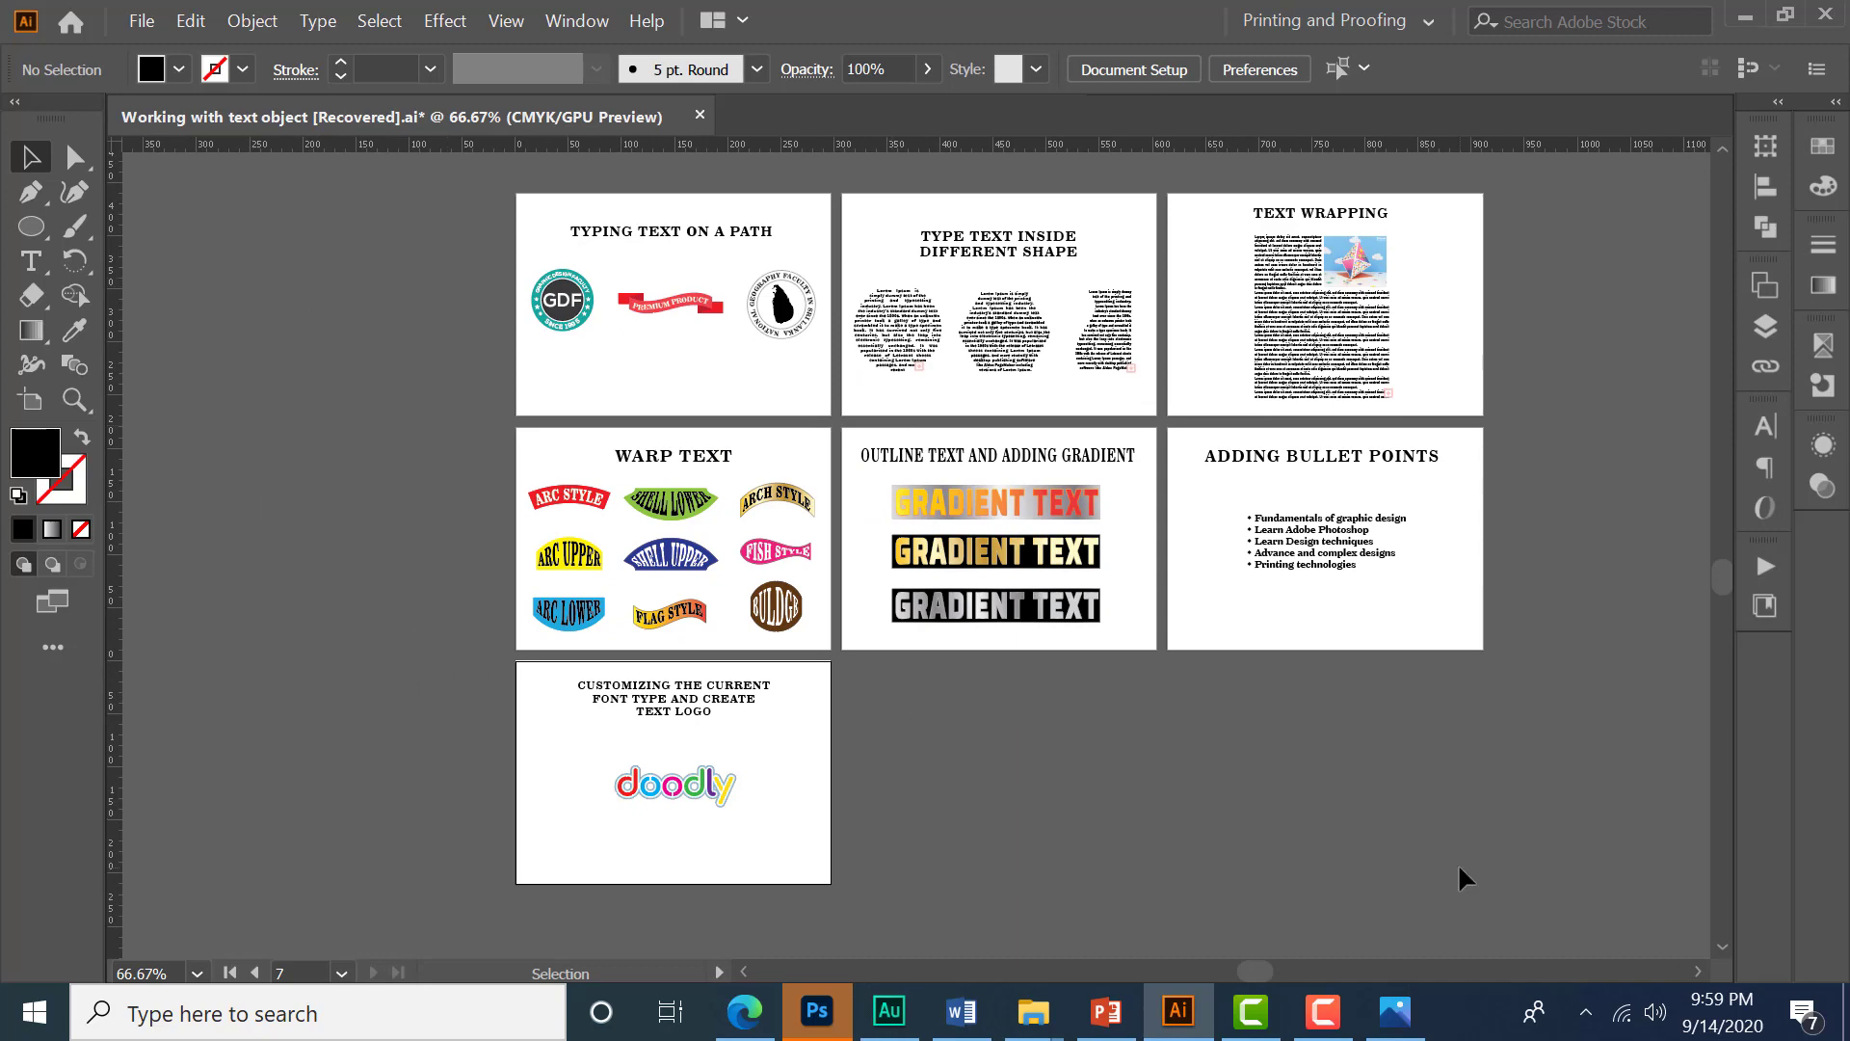
key("ctrl+0")
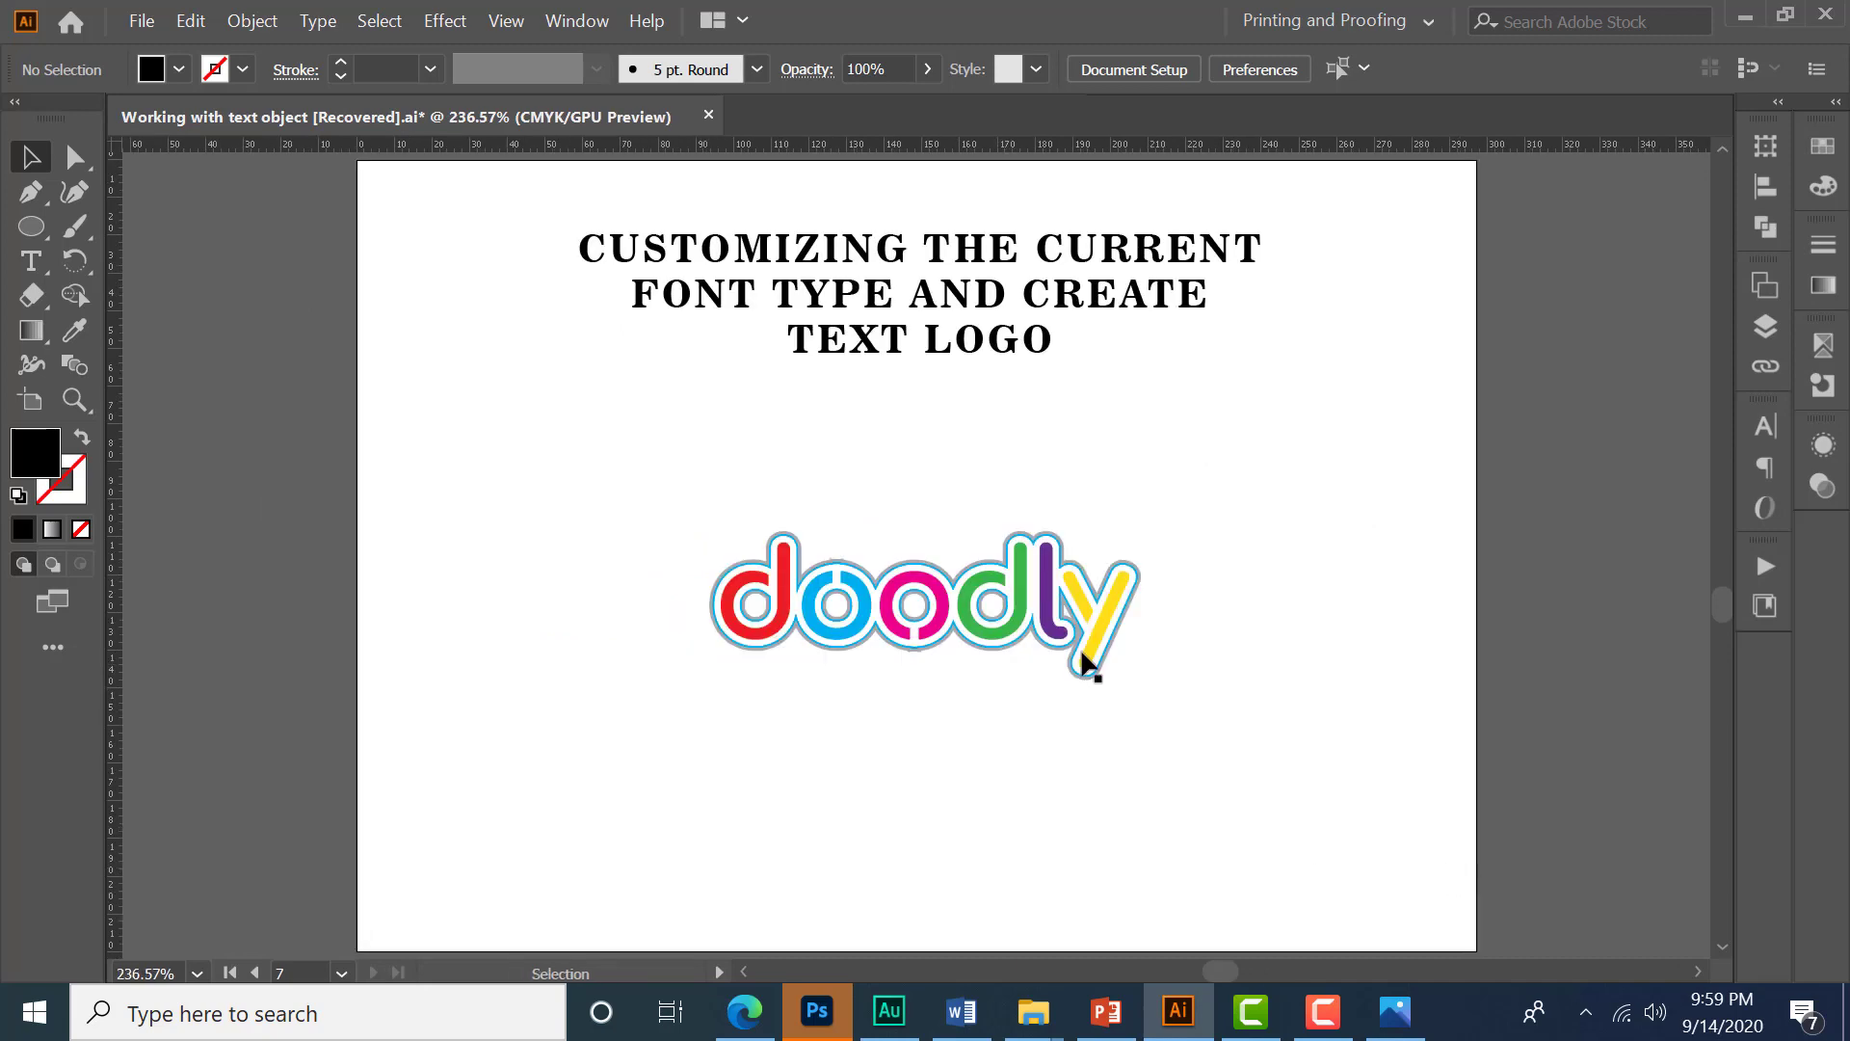
scroll(1087, 665, "down", 5)
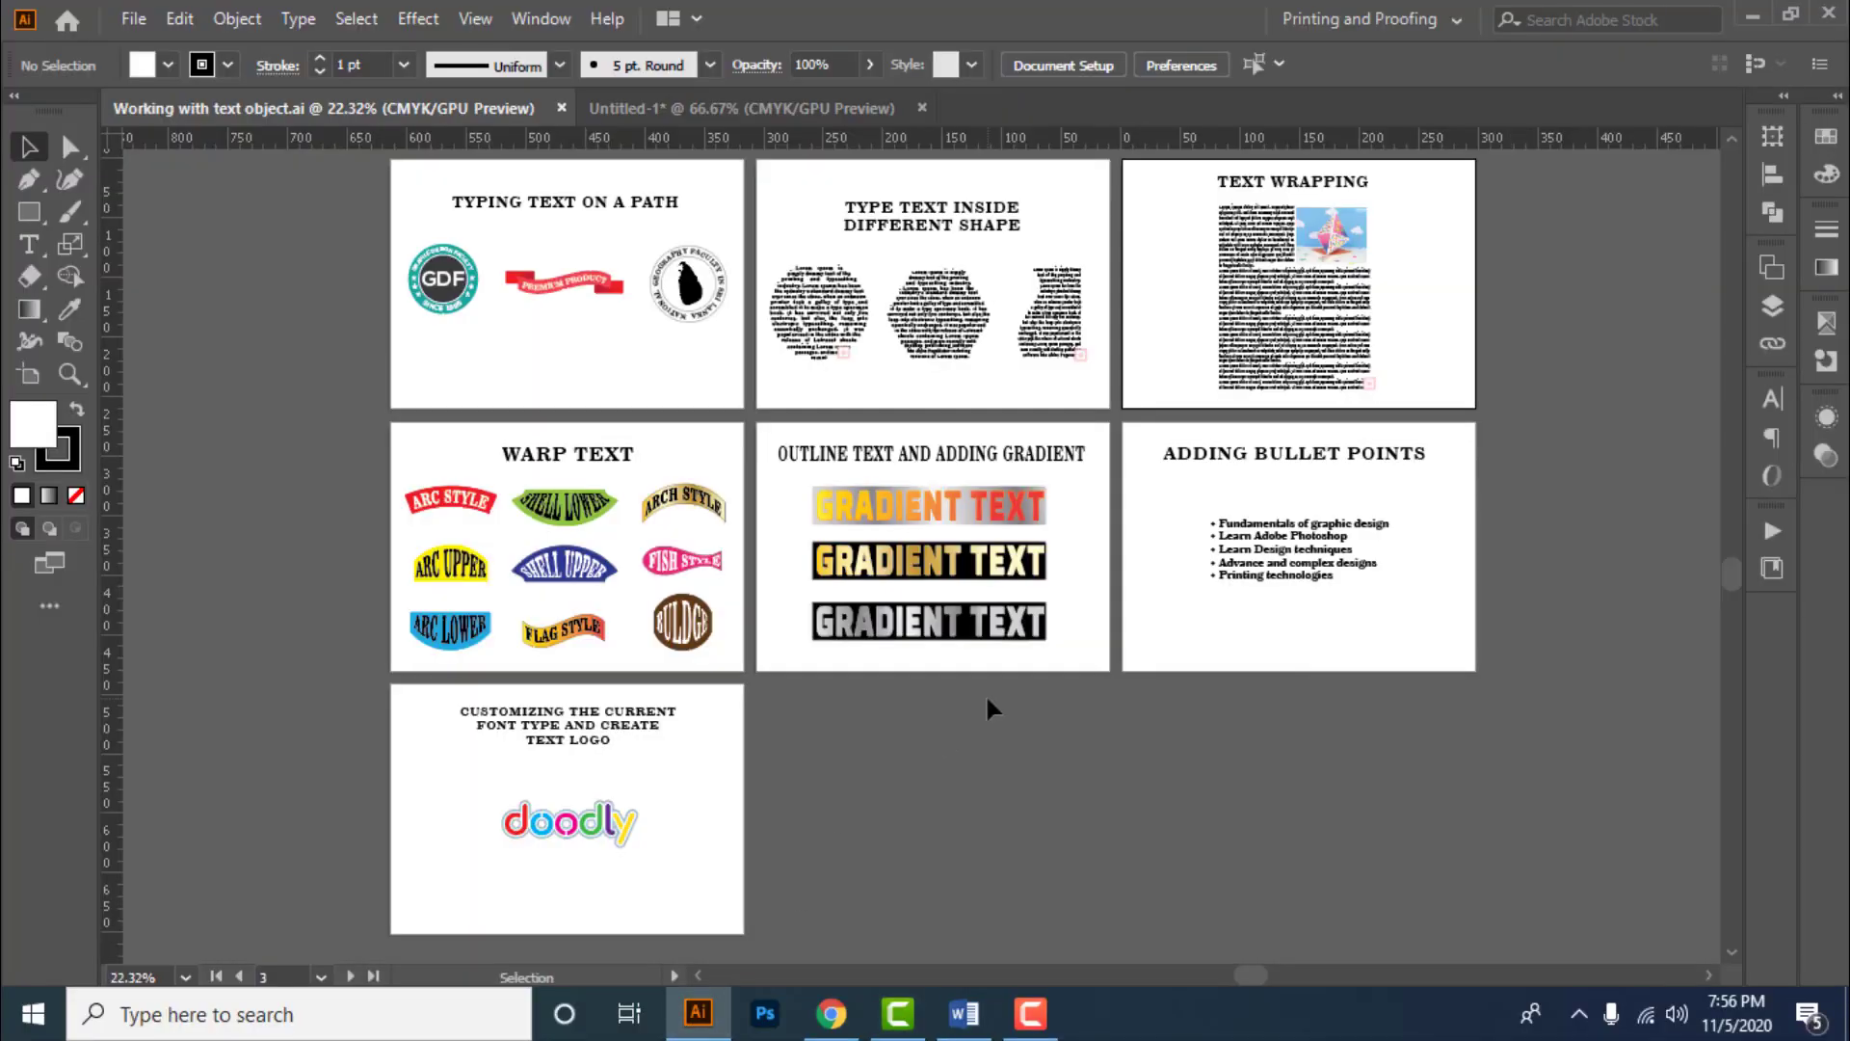
- Switch to the blank Untitled-1 document and place a point text object near its upper left with the Type tool
left_click(634, 109)
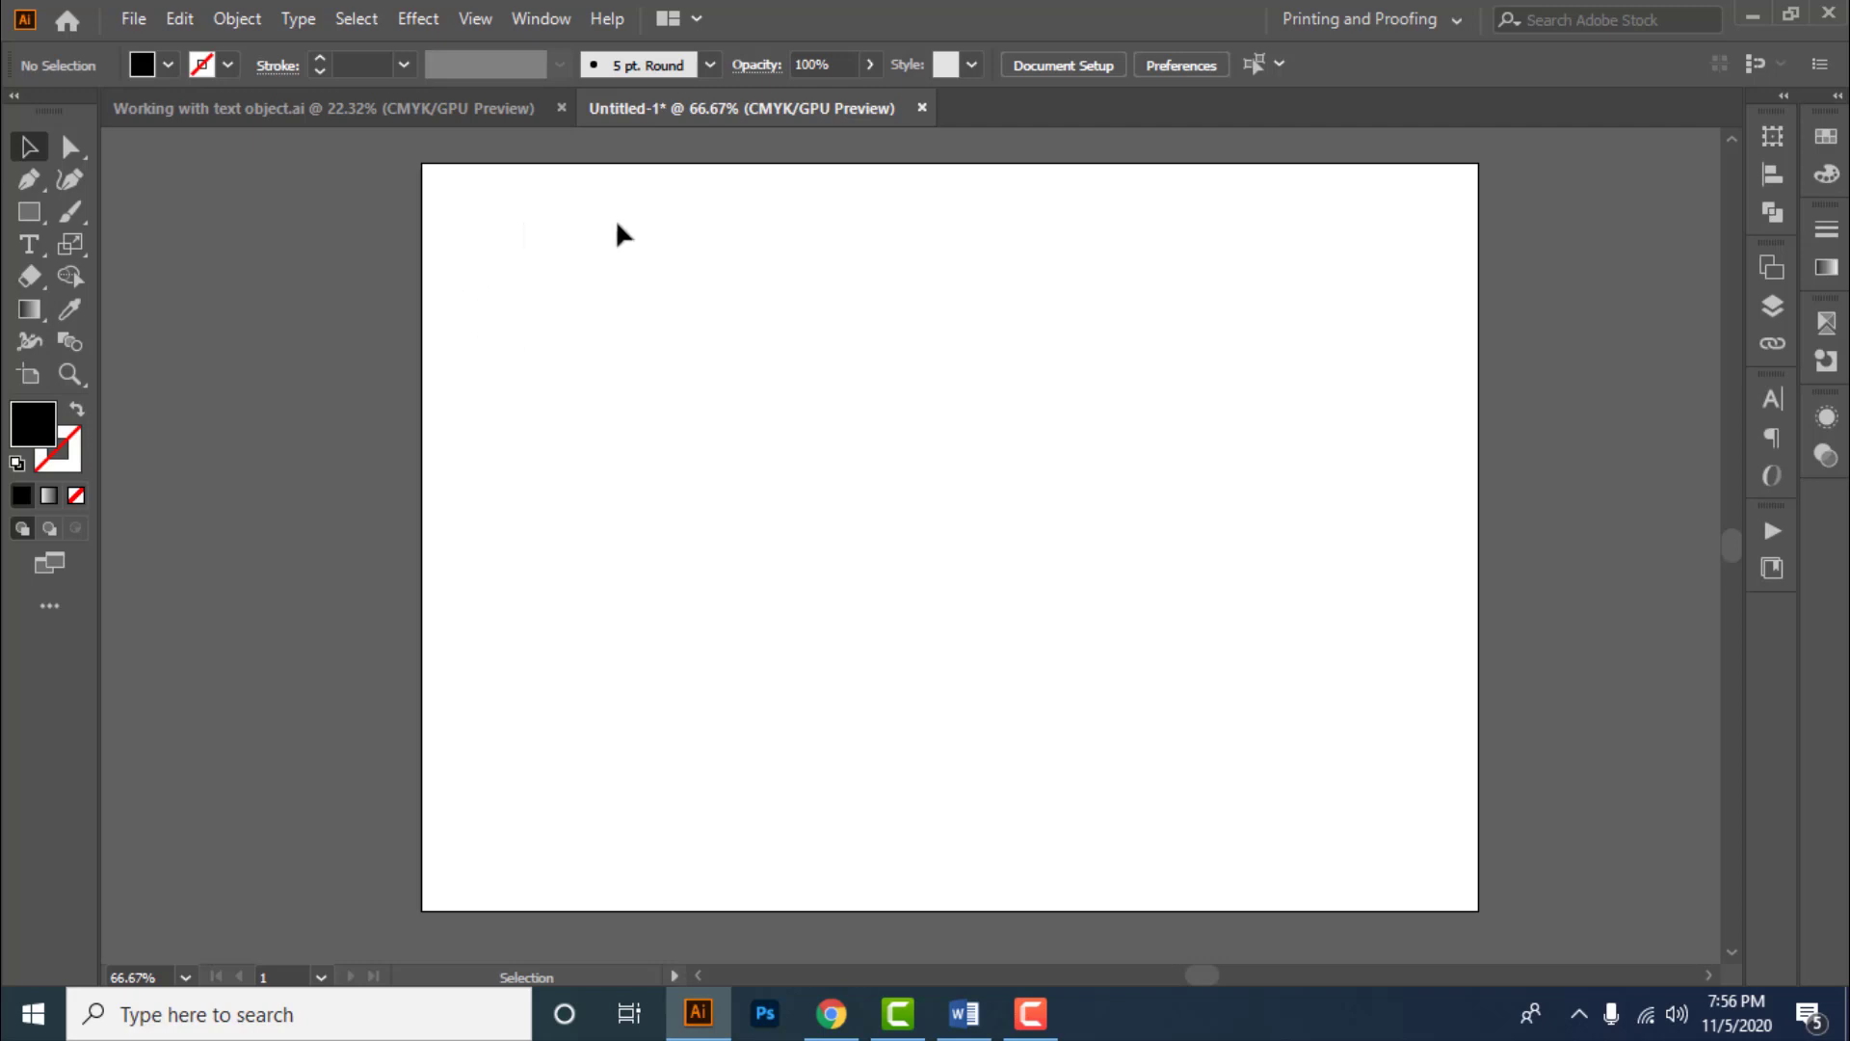
left_click(26, 250)
left_click(212, 244)
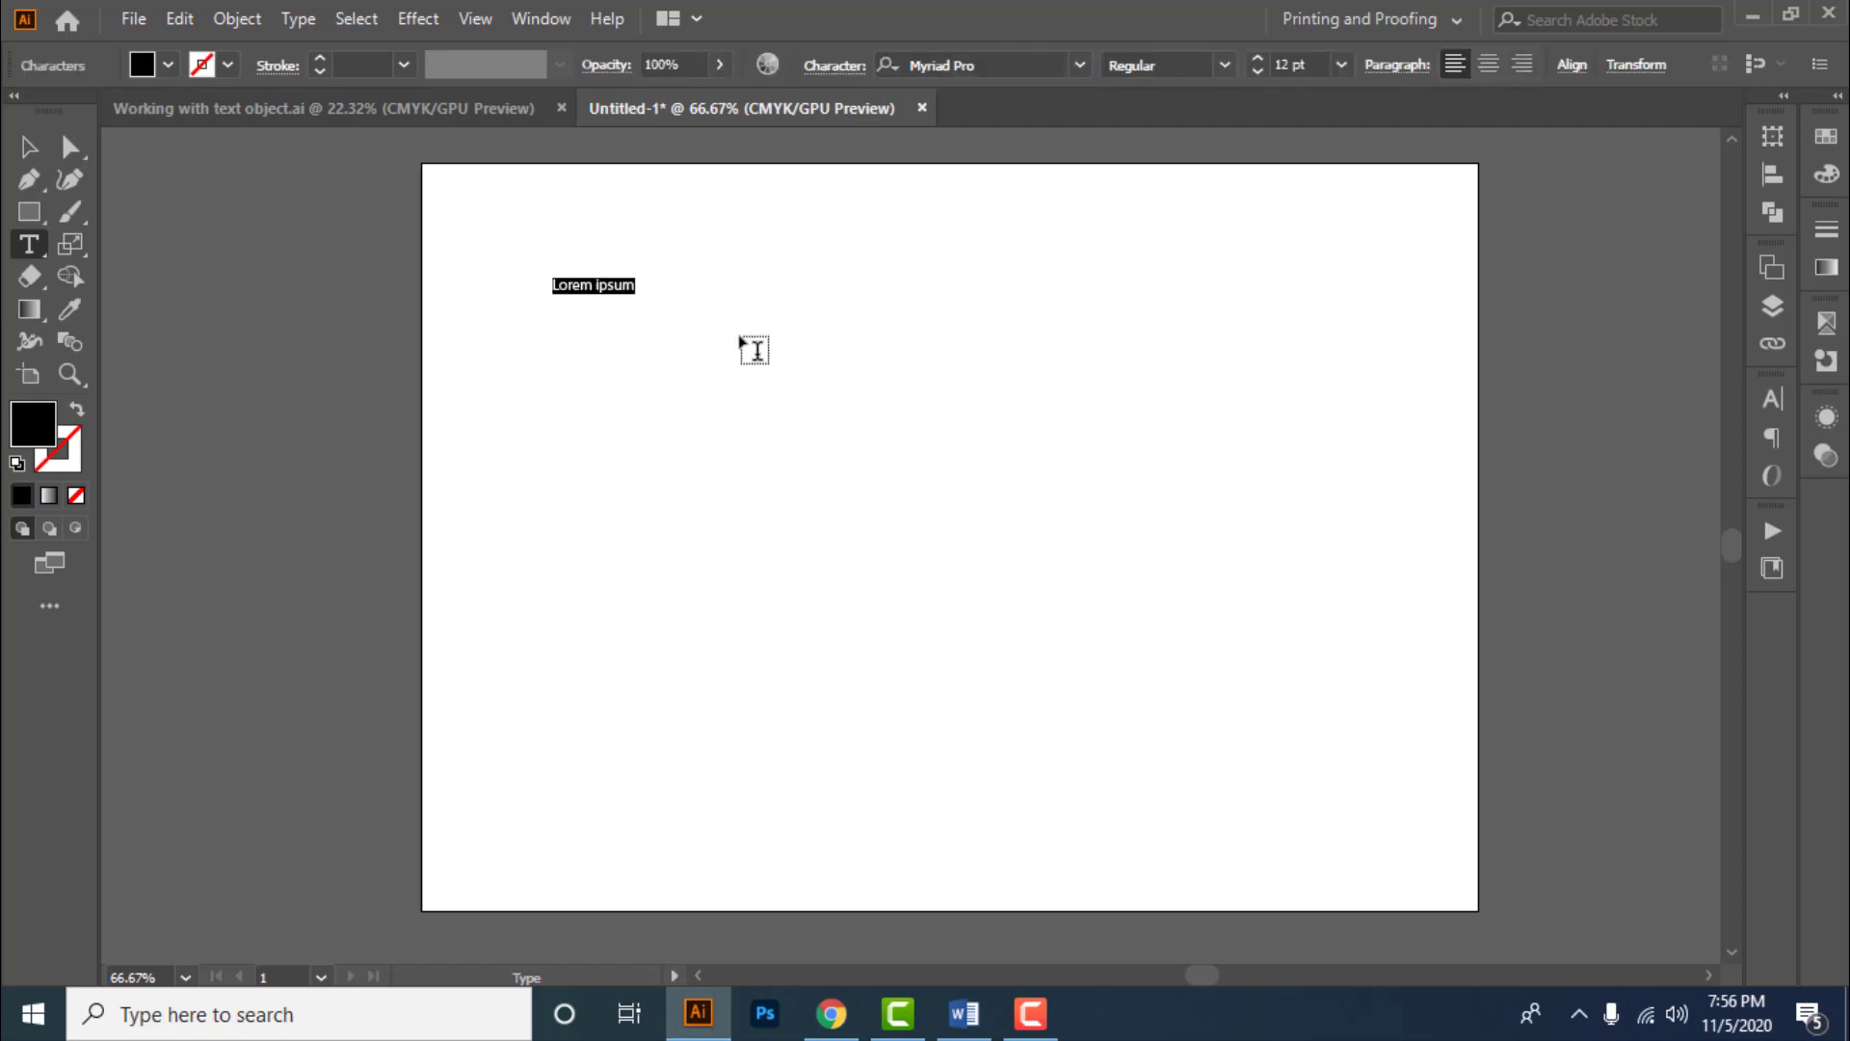
scroll(651, 280, "up", 2, "alt")
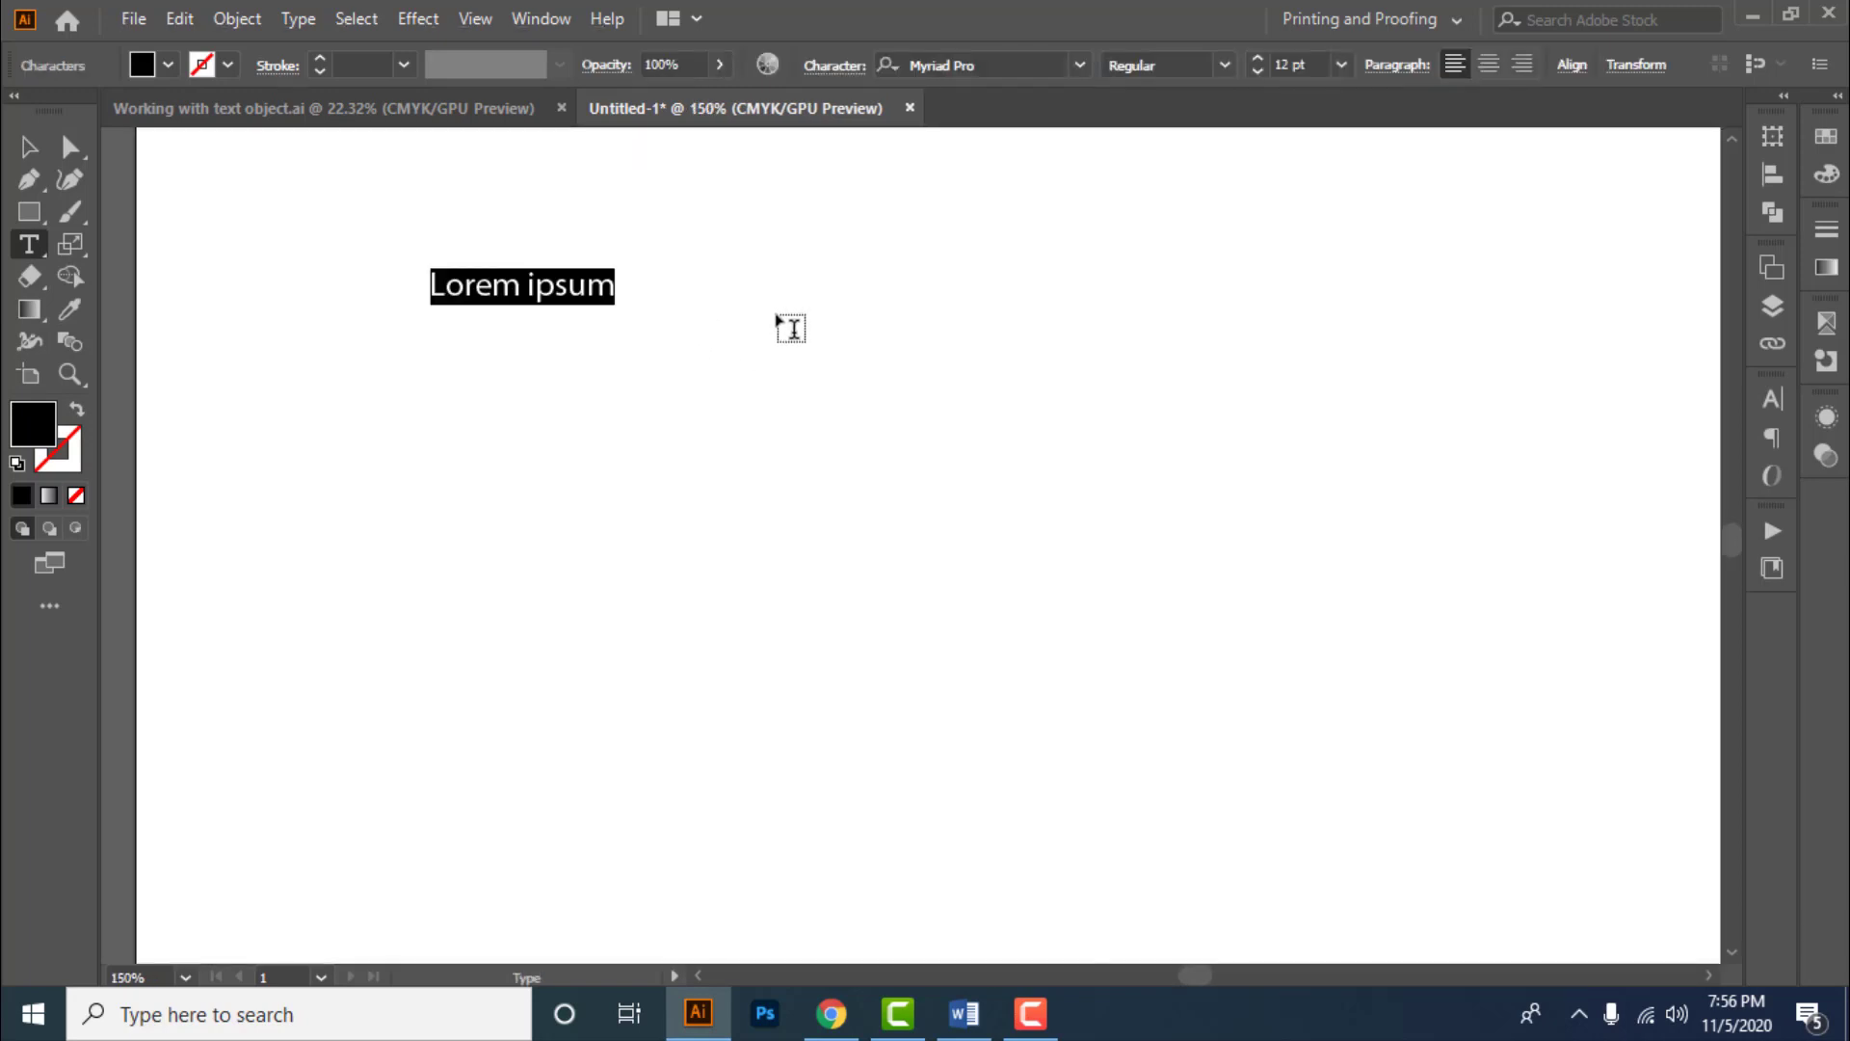
- Type "Illustrator" and "Photoshop" on two lines in the new point text object
type("Illust")
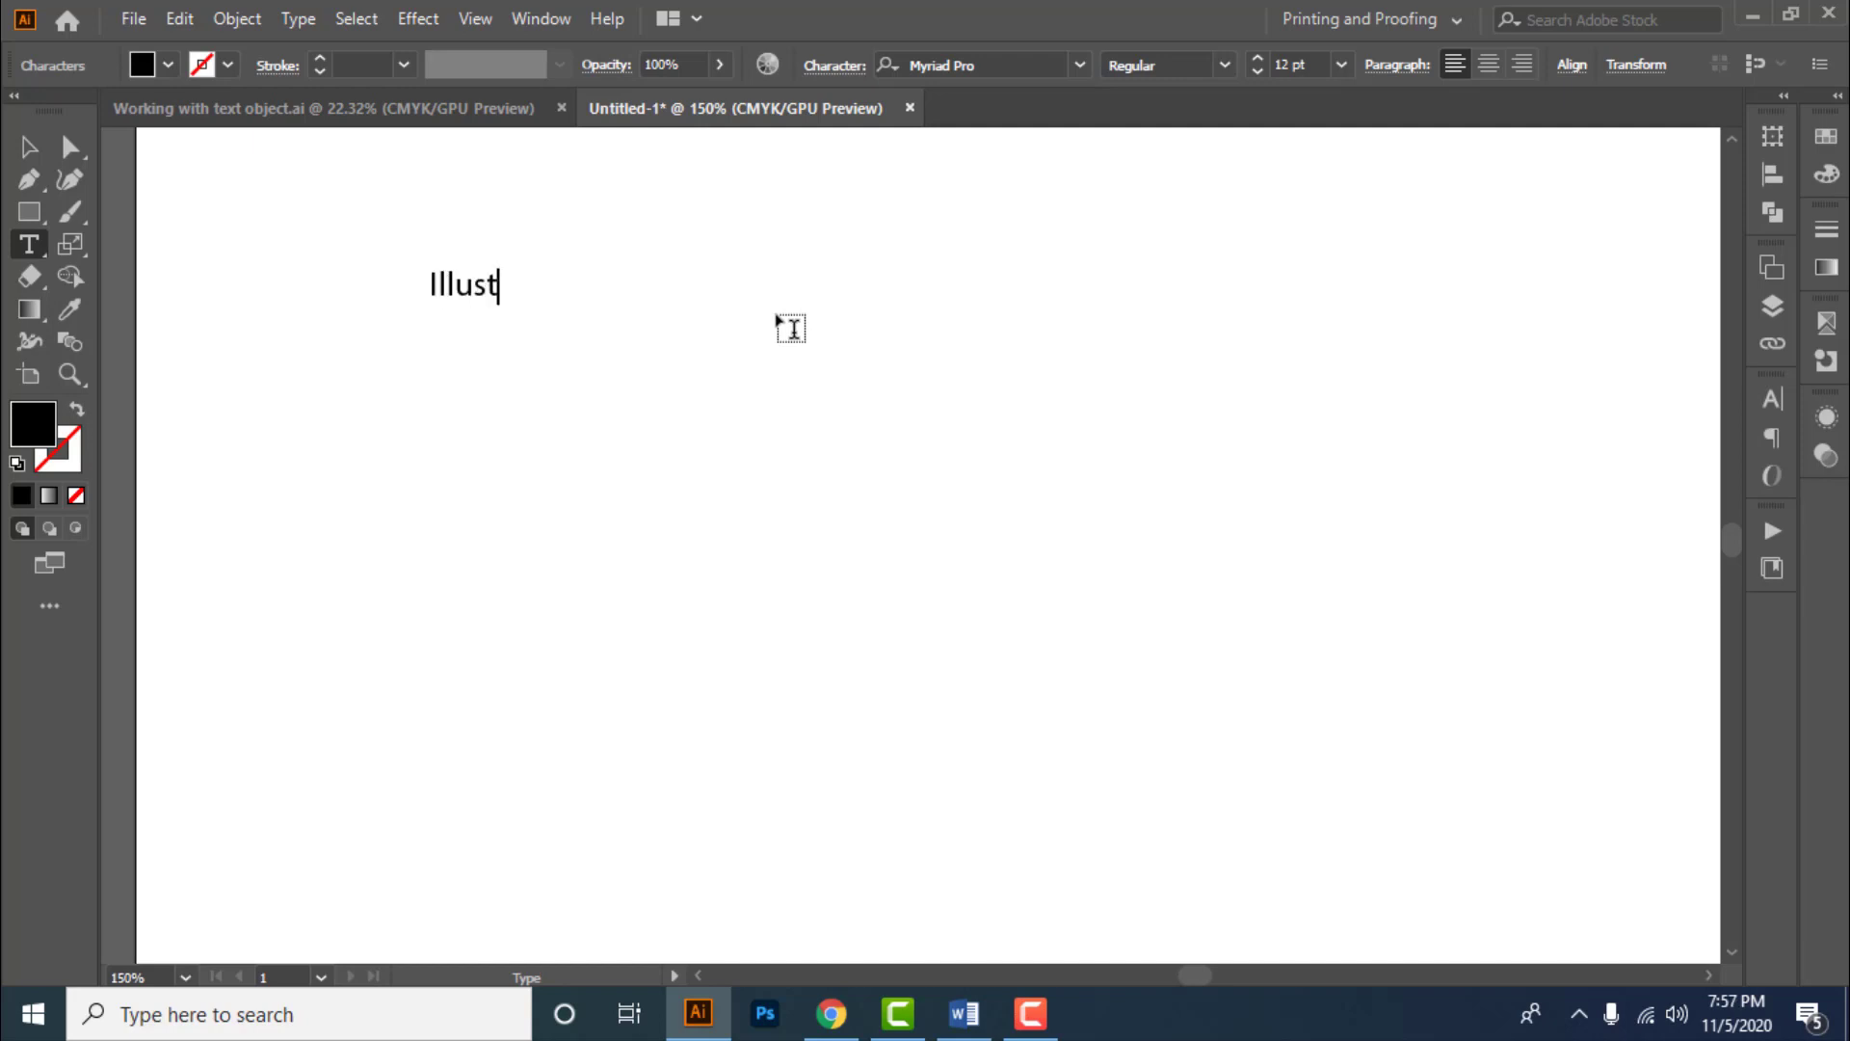
type("rator")
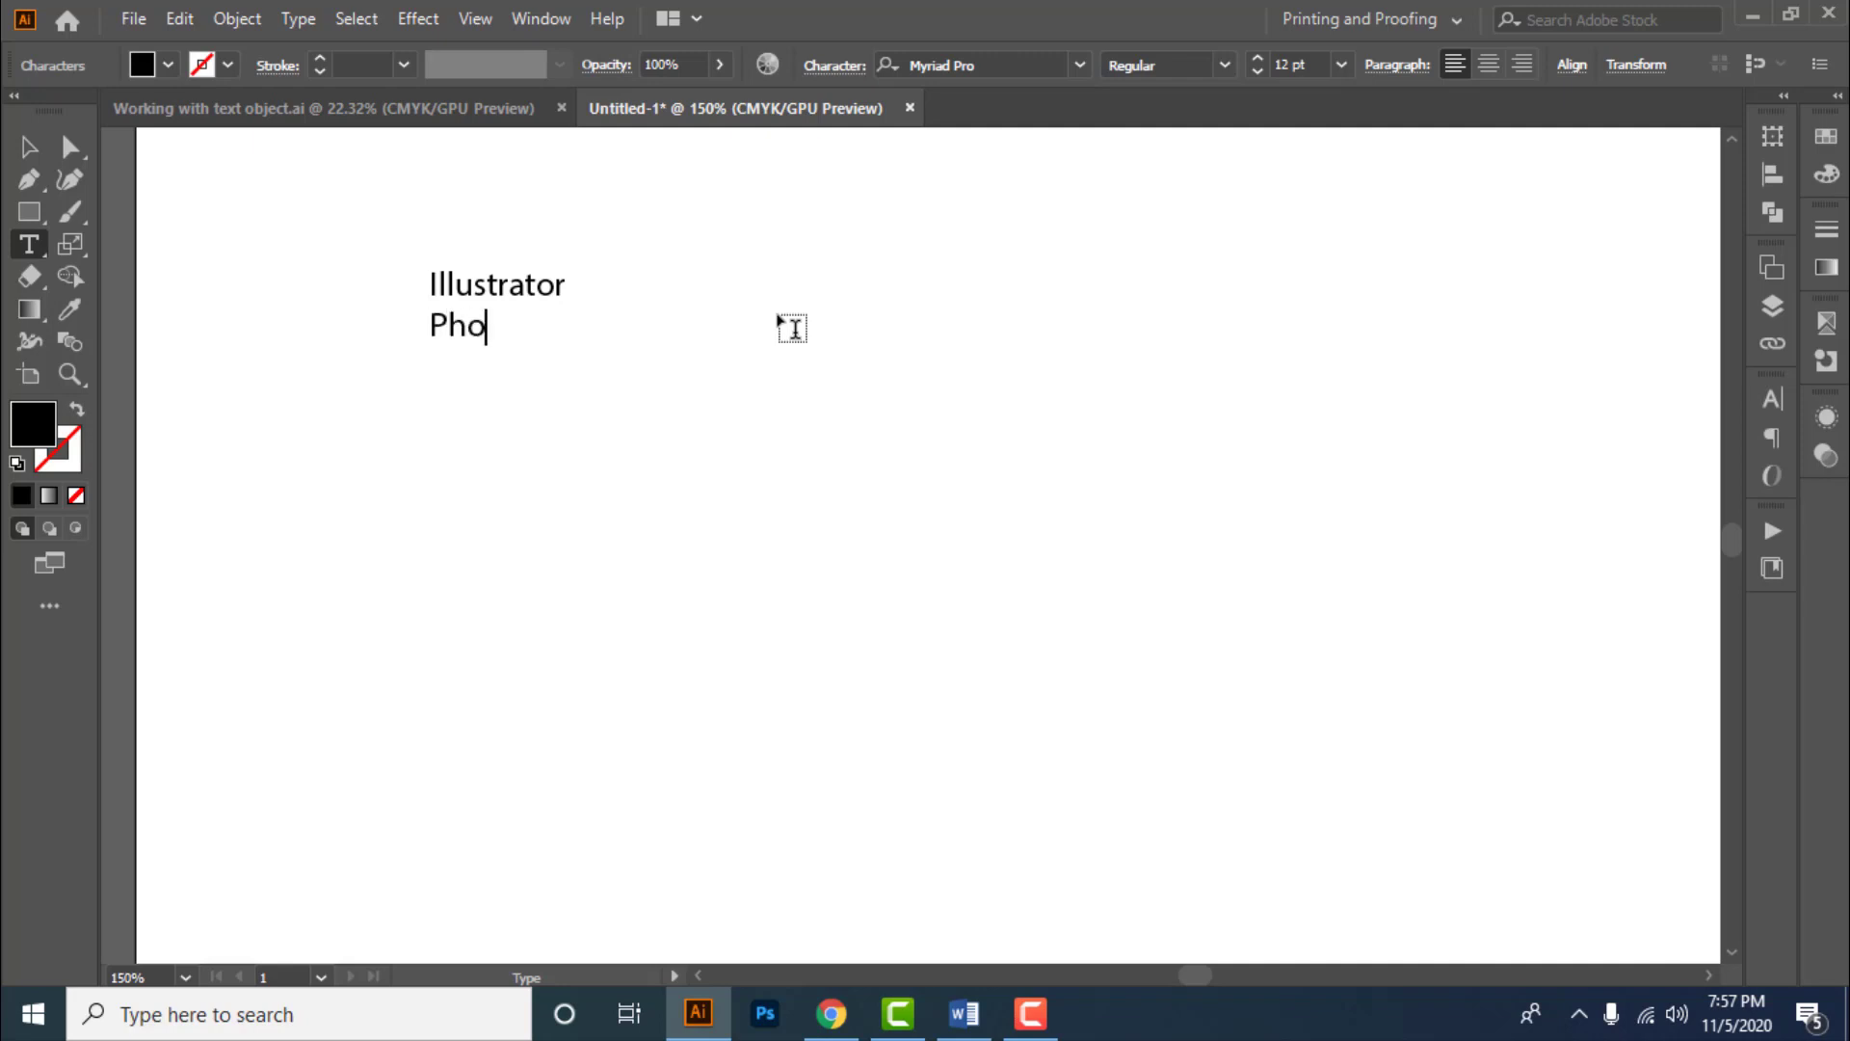
type("oshop")
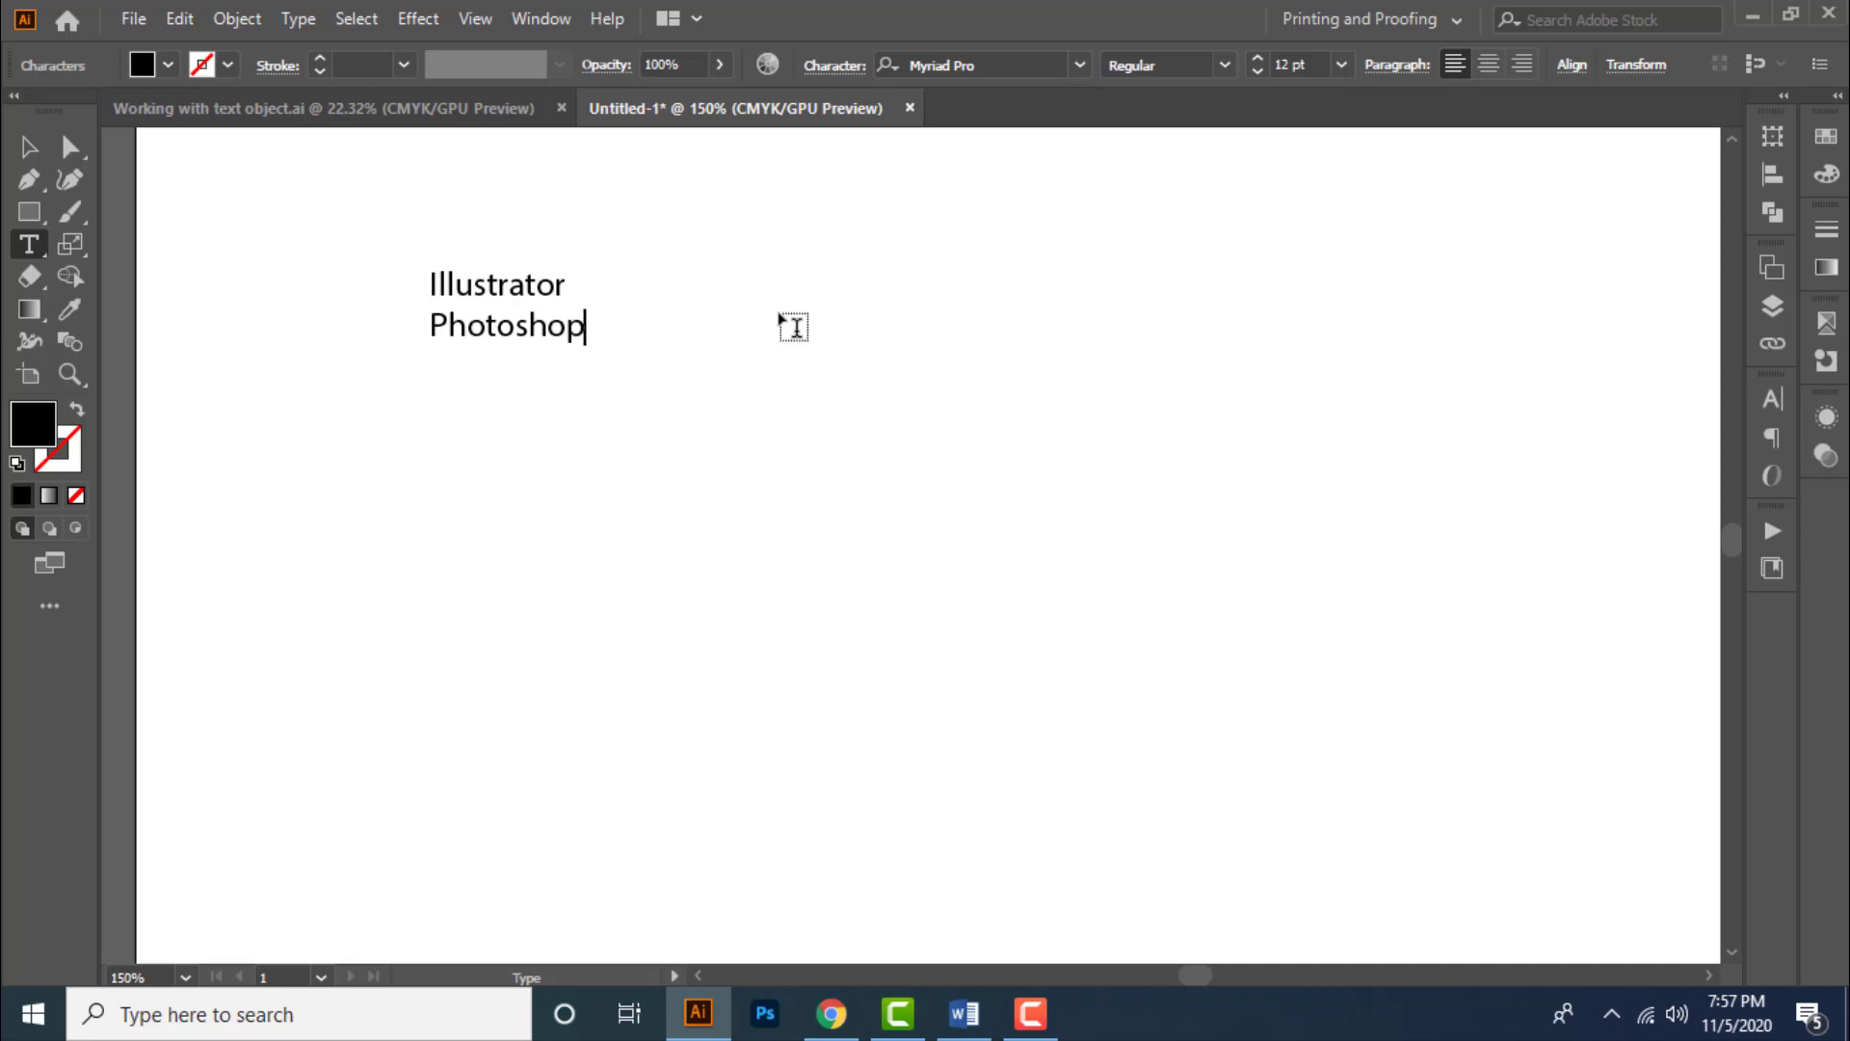
key("BackSpace")
key("BackSpace")
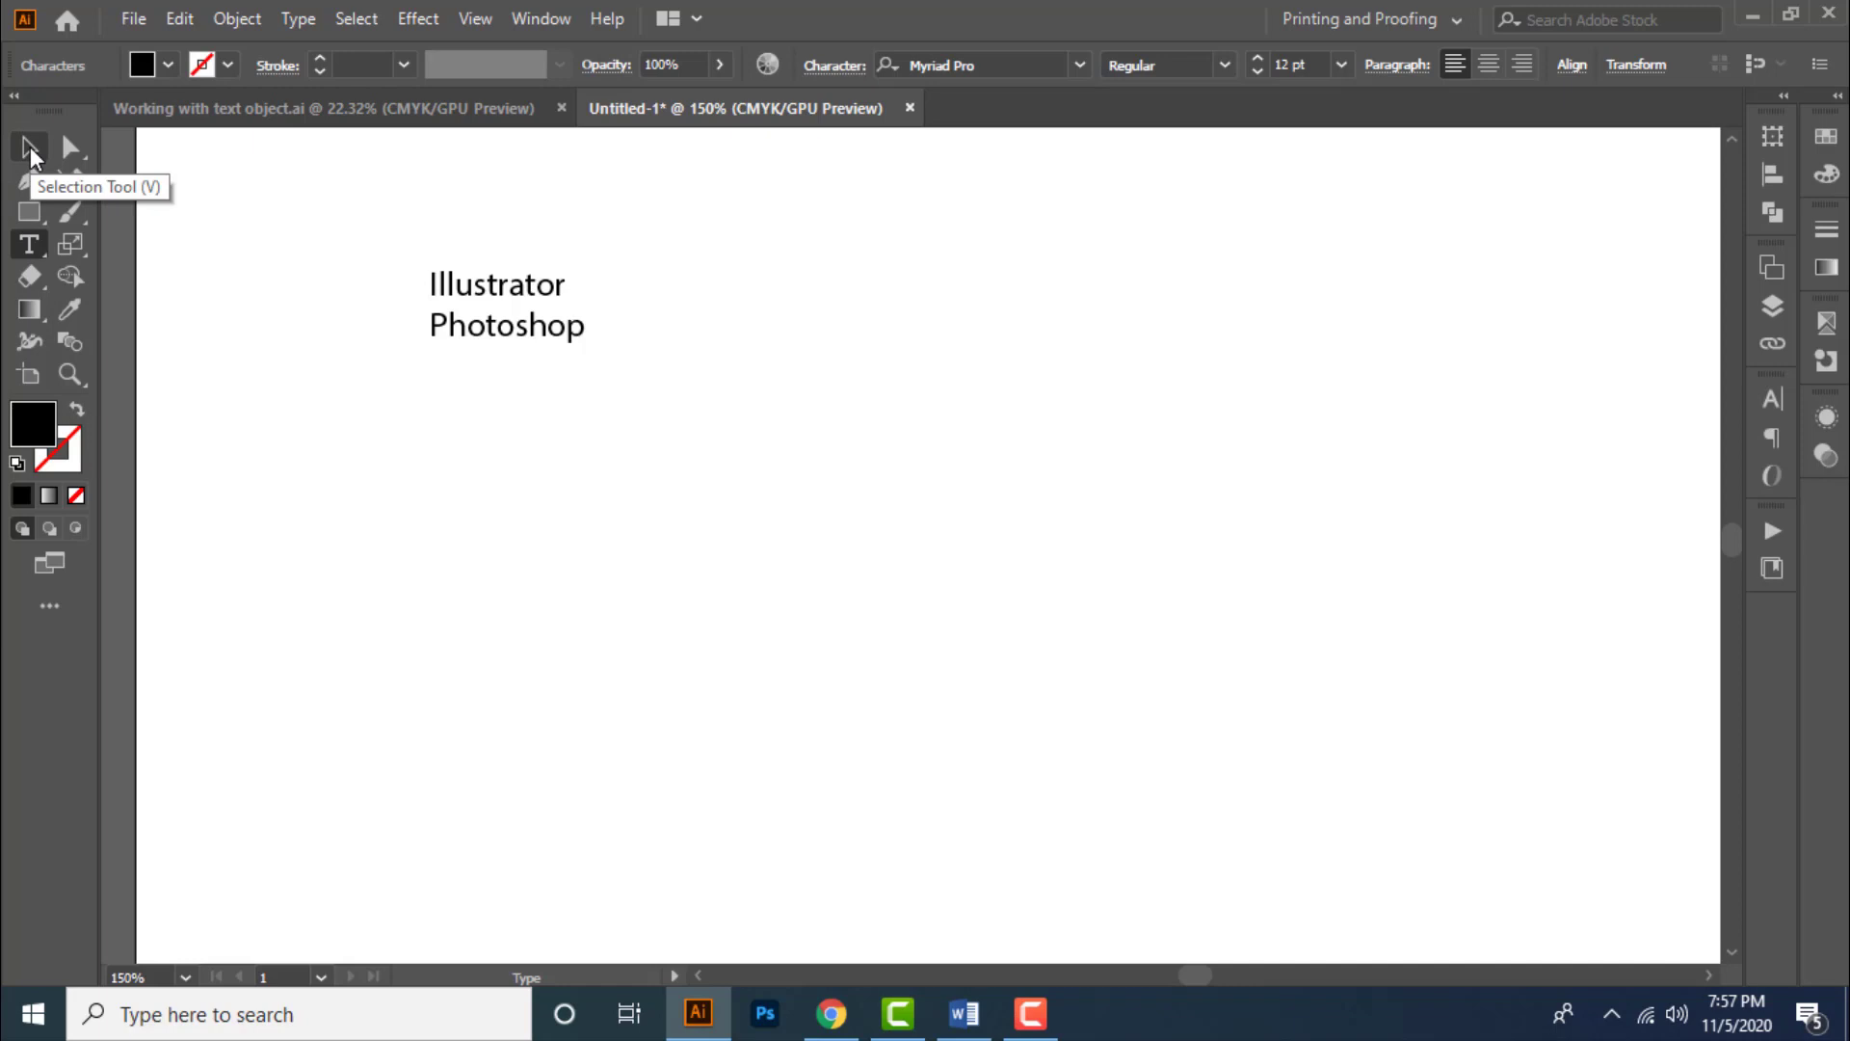
- Scale the text object up by its corner handle to about 41 pt and view it at 100%
left_click(29, 148)
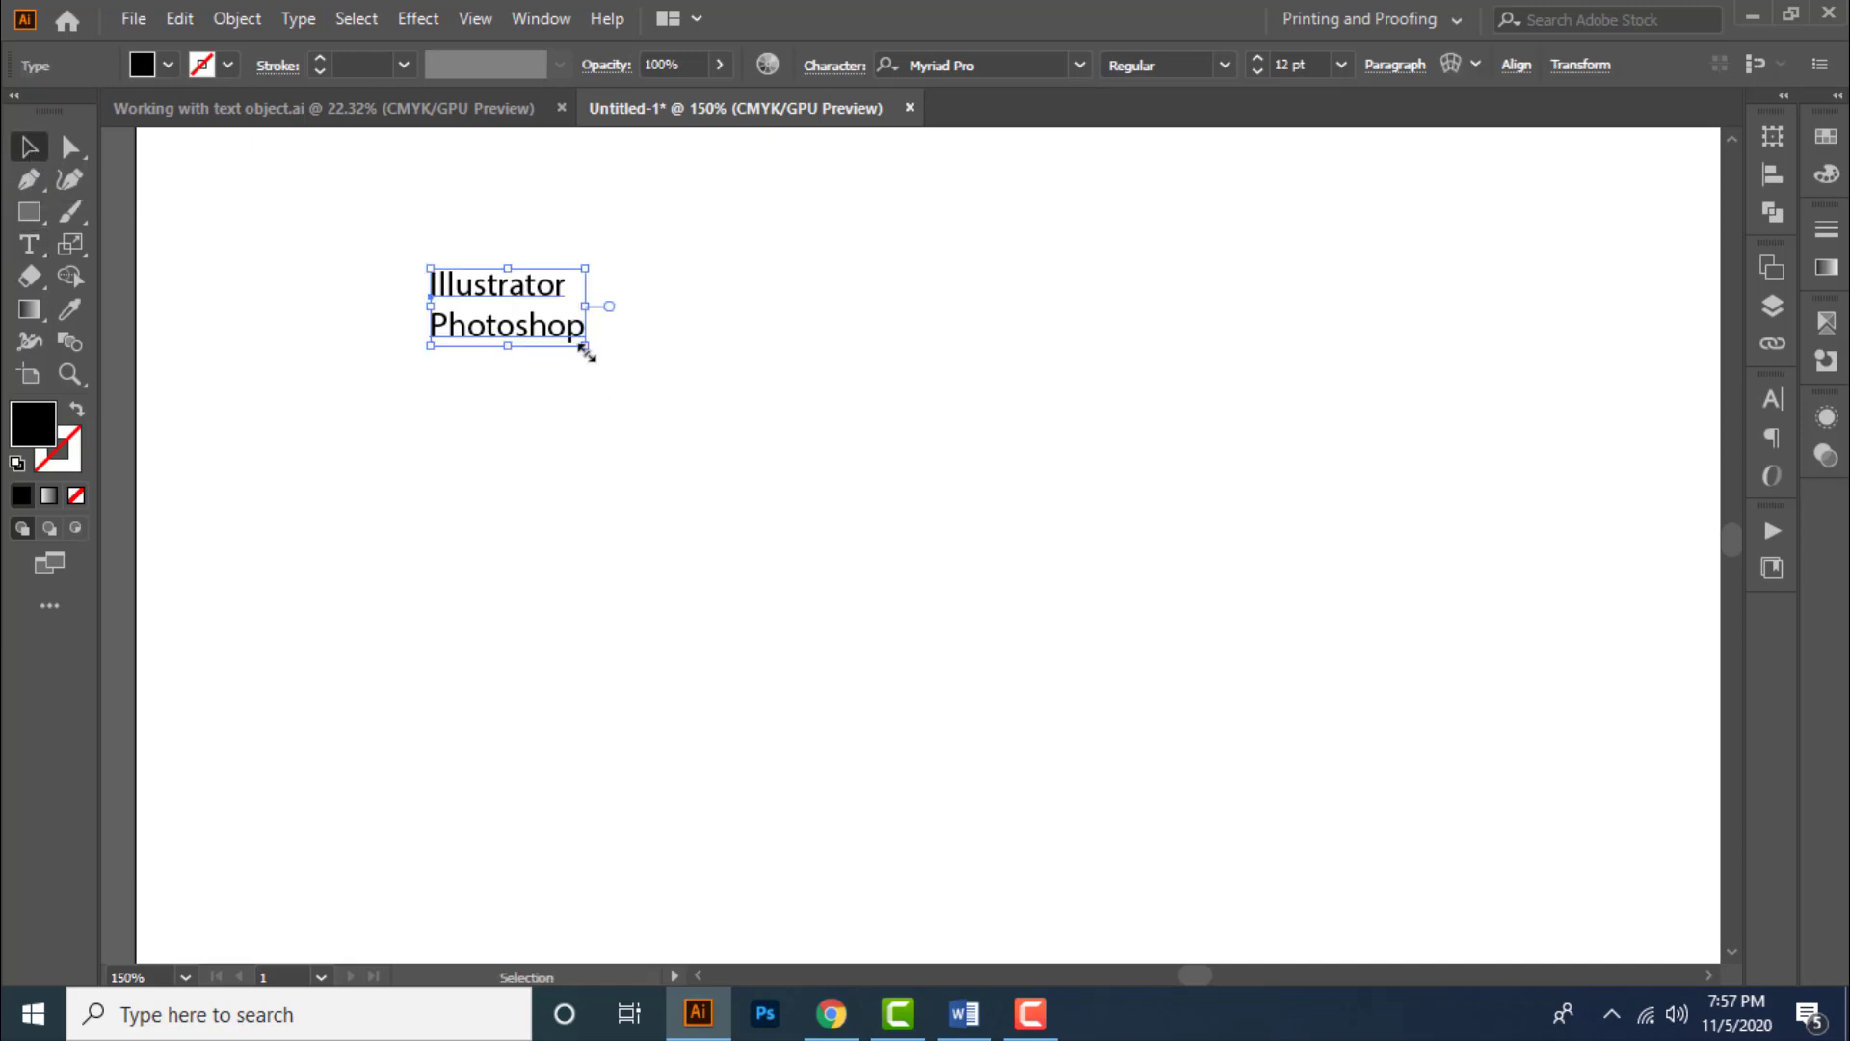
left_click_drag(585, 347, 962, 636)
key("ctrl+1")
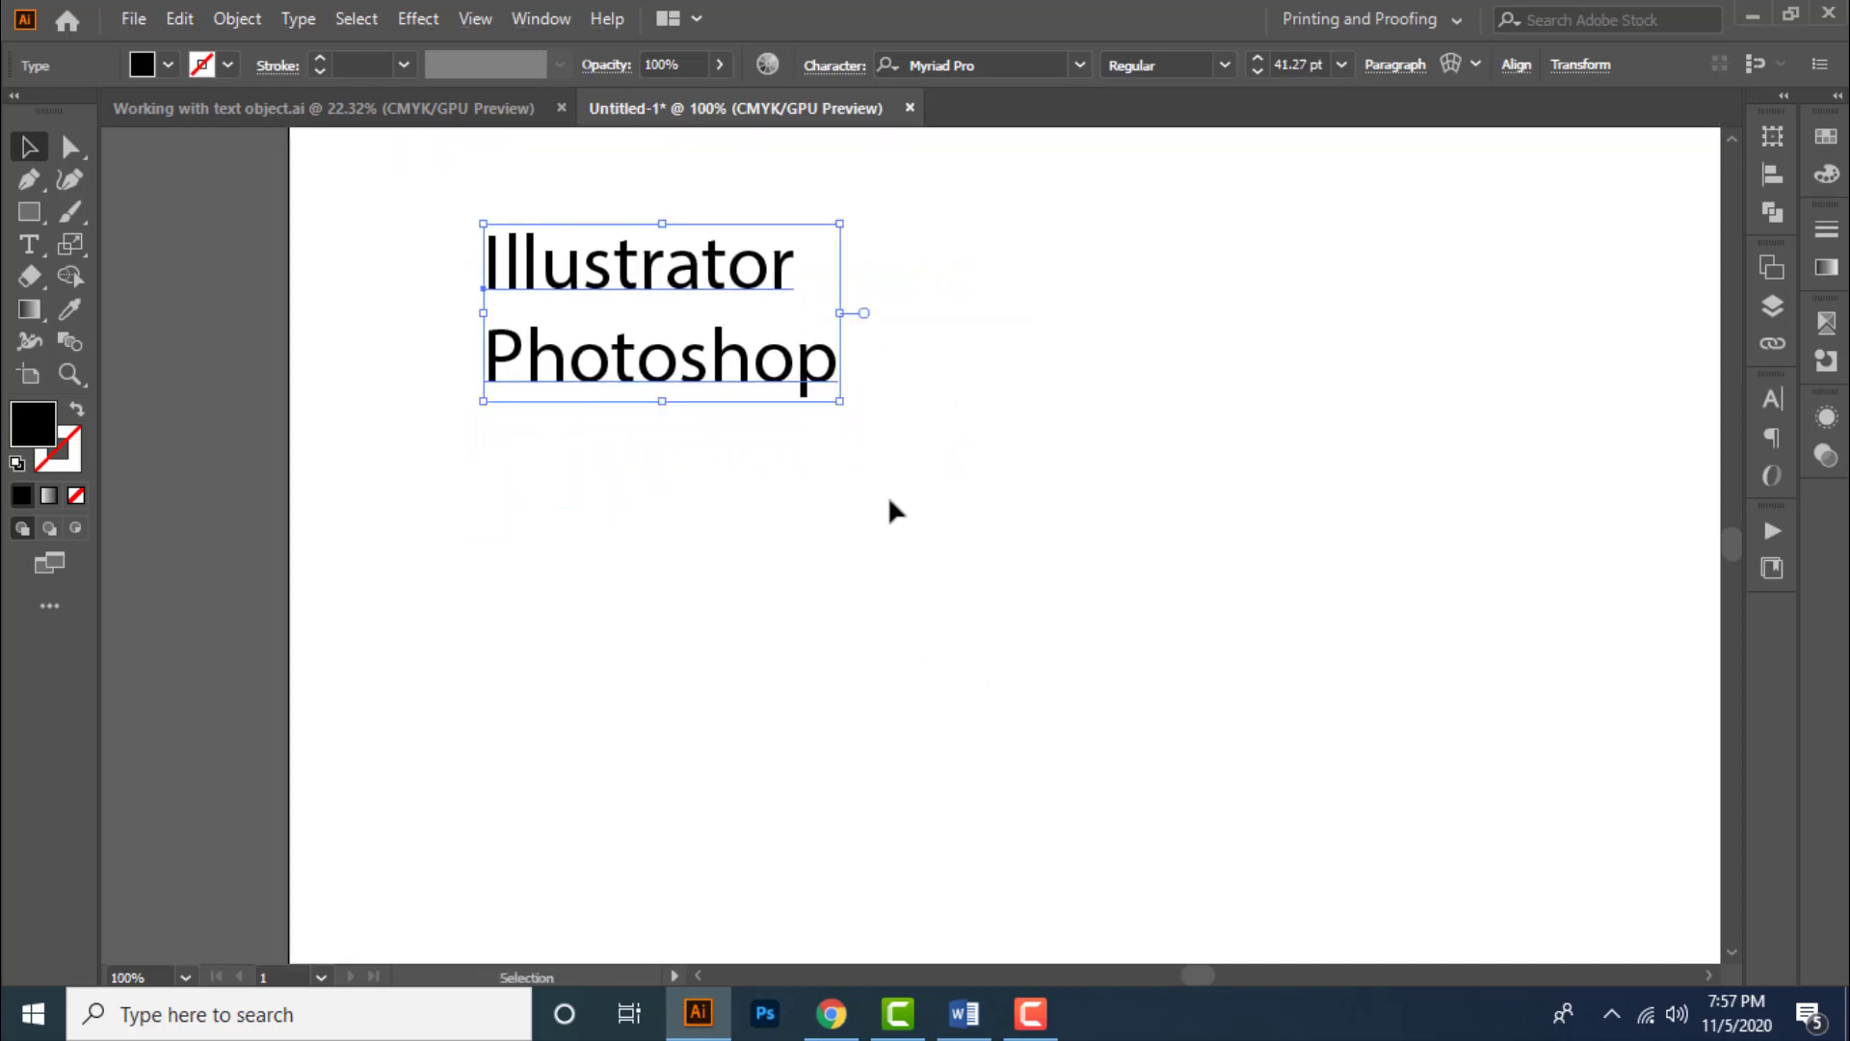
- Rotate the text object freely around its bounding box, then undo the rotations
key("space")
left_click_drag(927, 464, 918, 547)
left_click_drag(832, 484, 732, 671)
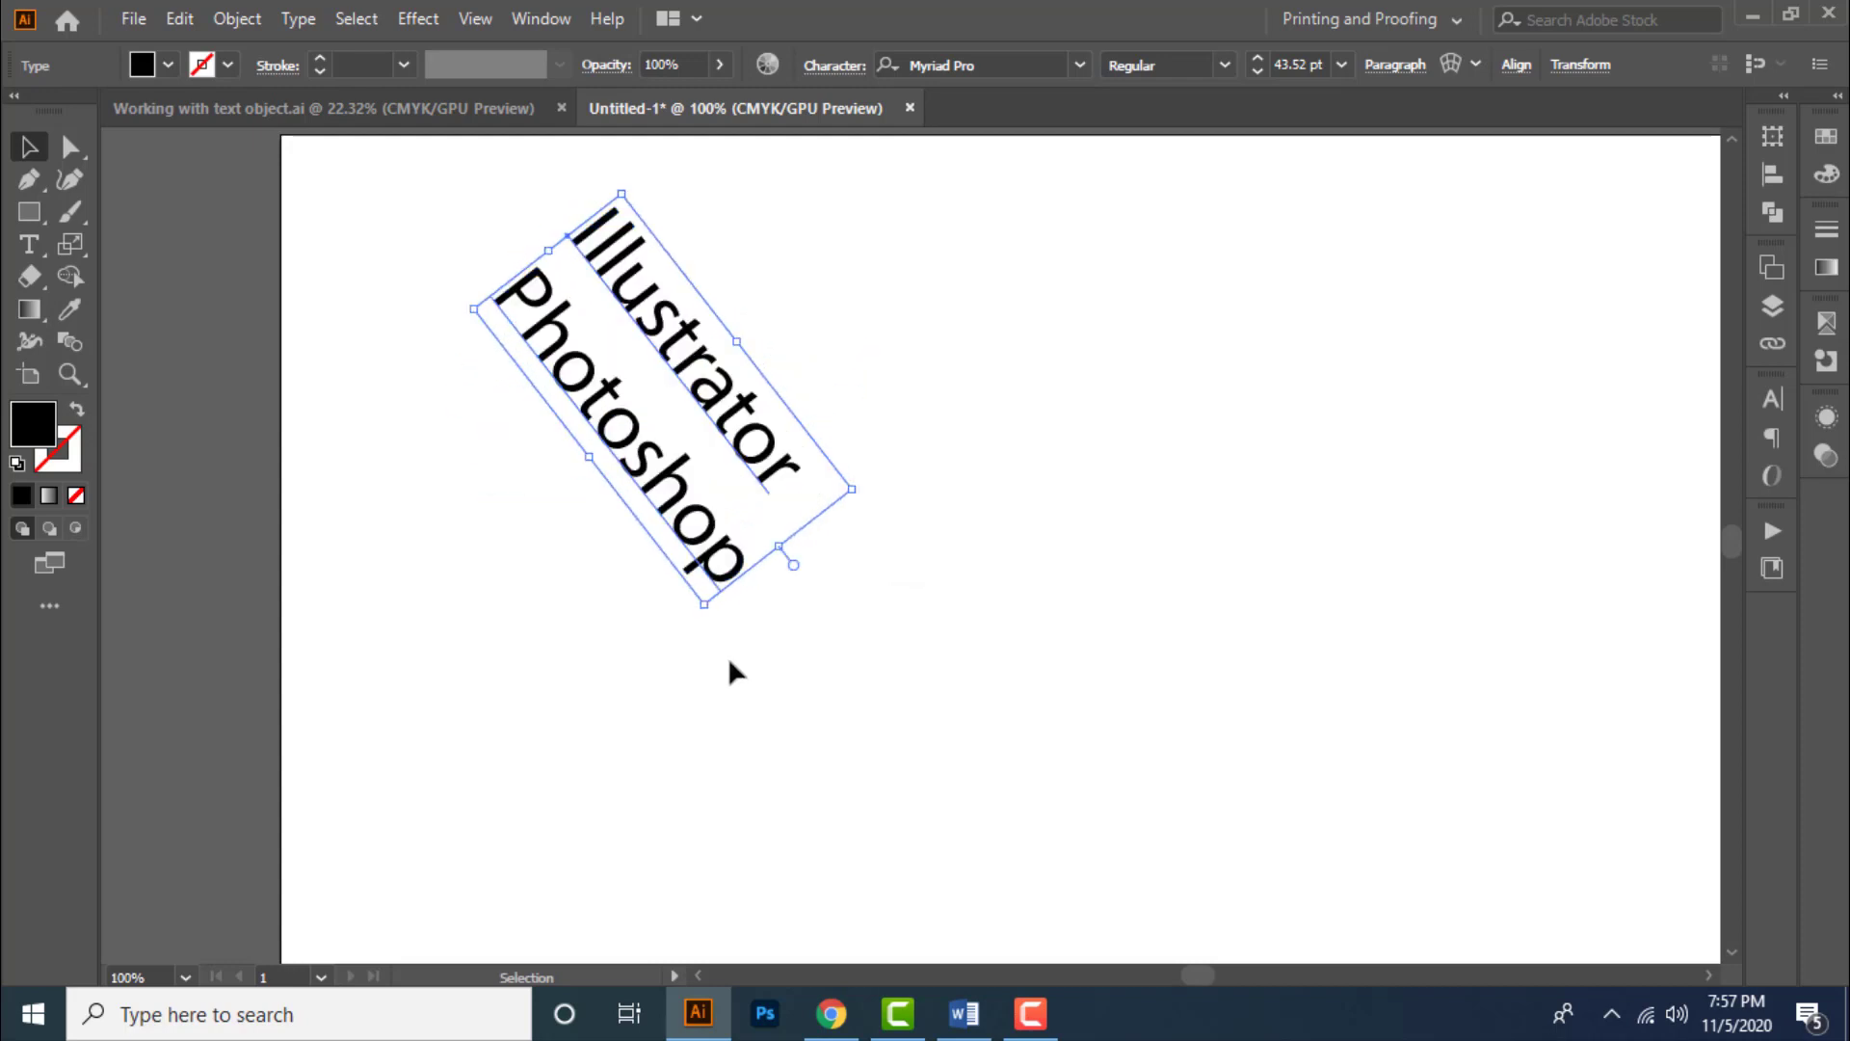
left_click_drag(869, 492, 738, 613)
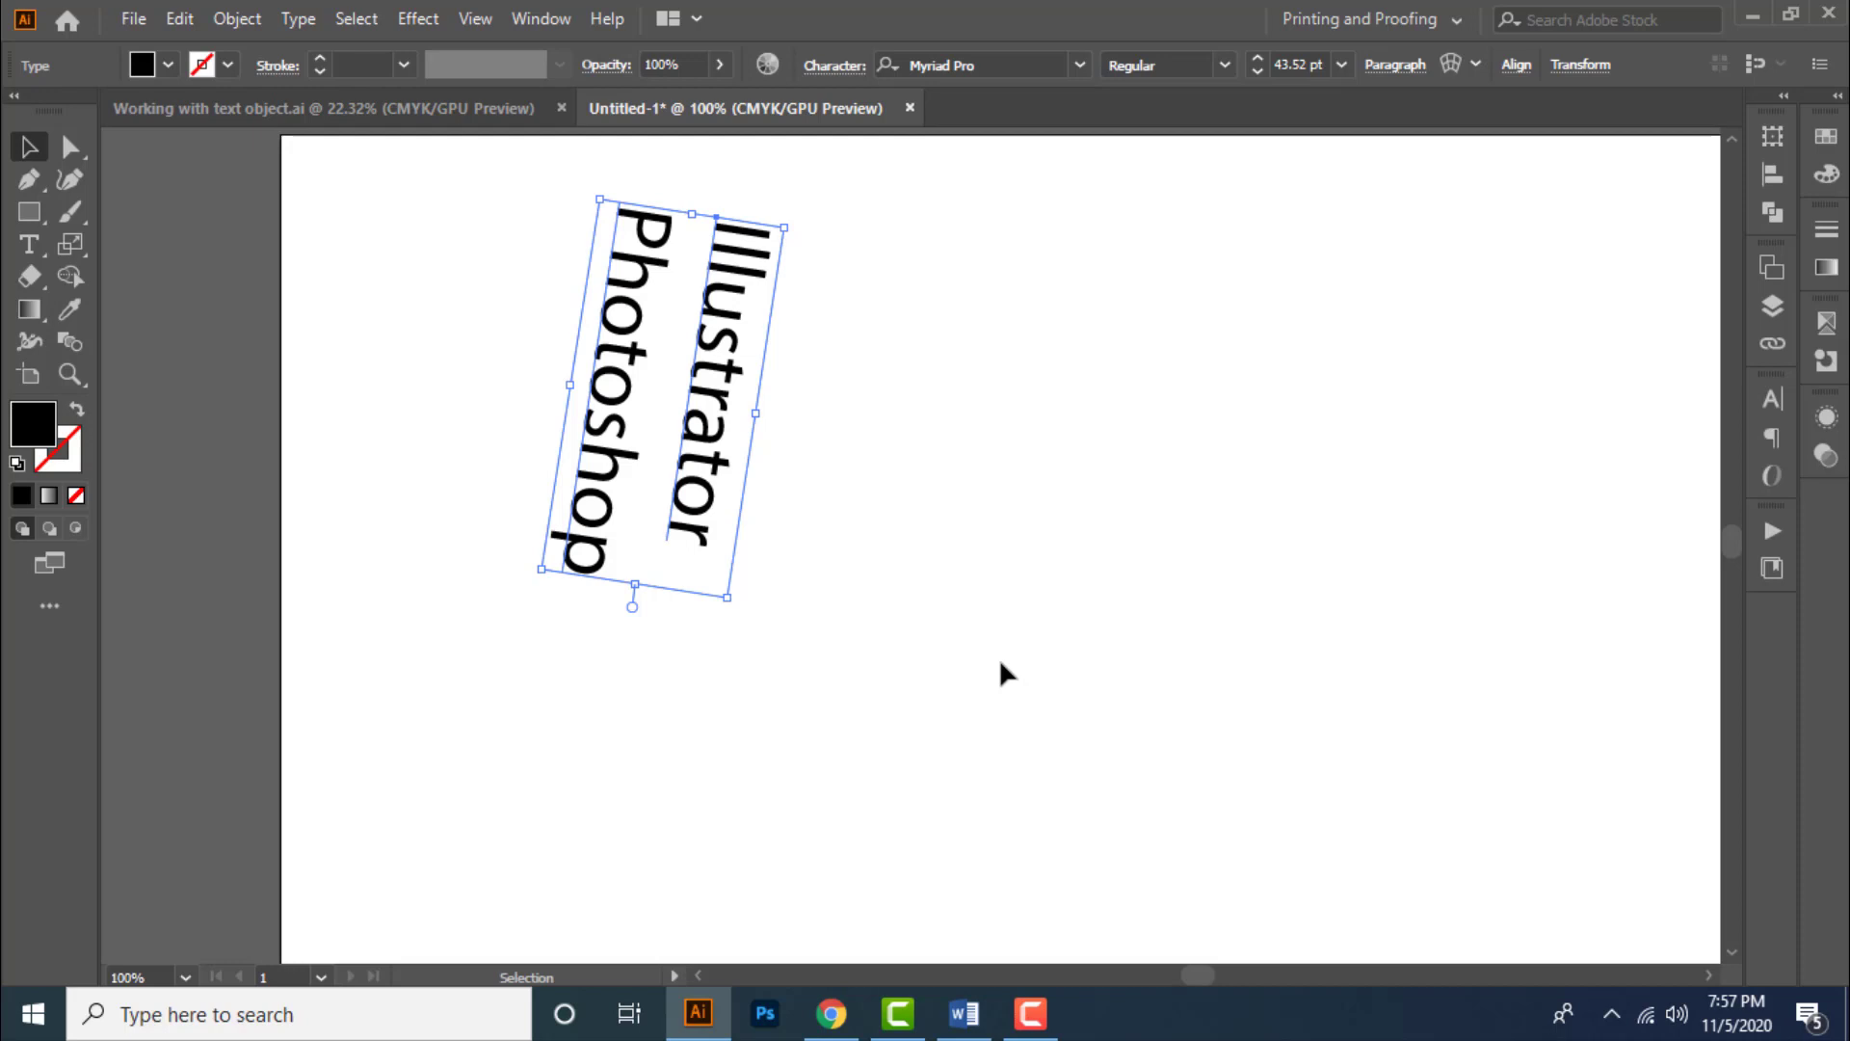
left_click_drag(740, 612, 911, 466)
key("ctrl+z")
key("ctrl+z")
key("ctrl+z")
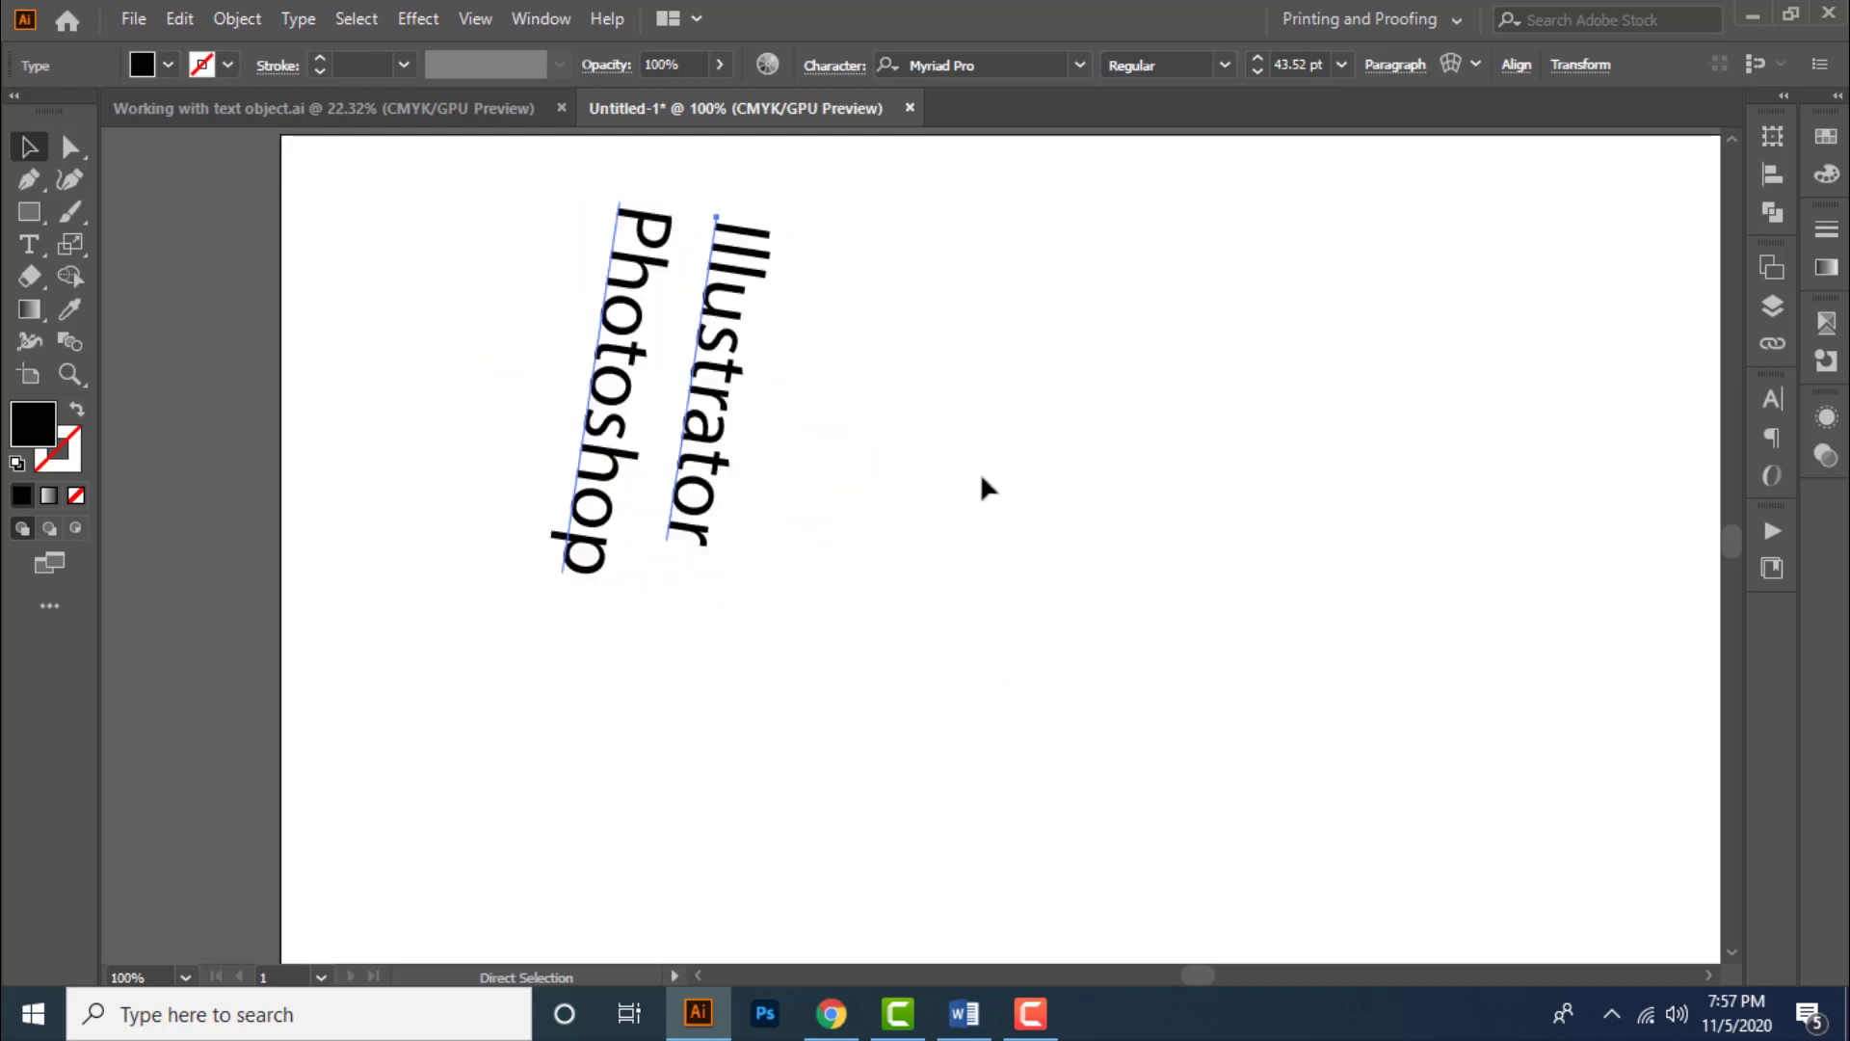
left_click(993, 525)
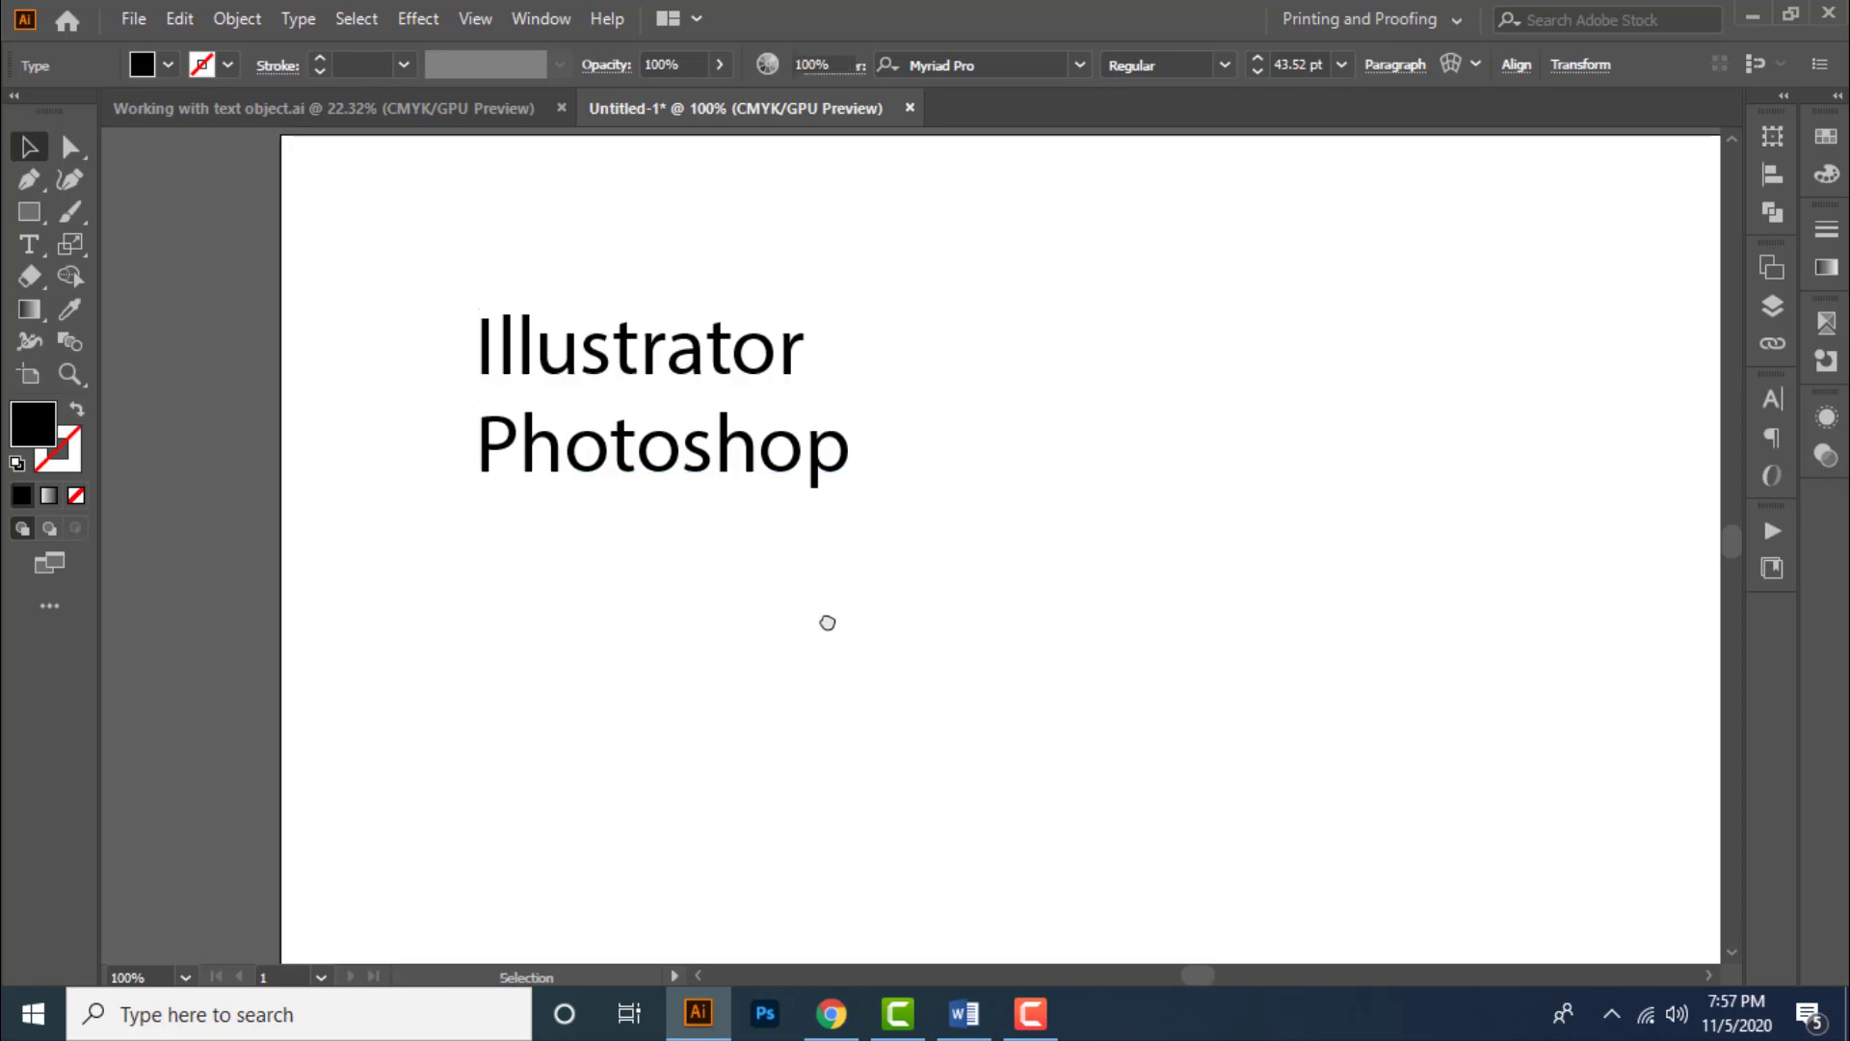
- Select the text object and preview other fonts and styles without applying any
left_click_drag(850, 648, 827, 662)
left_click(748, 499)
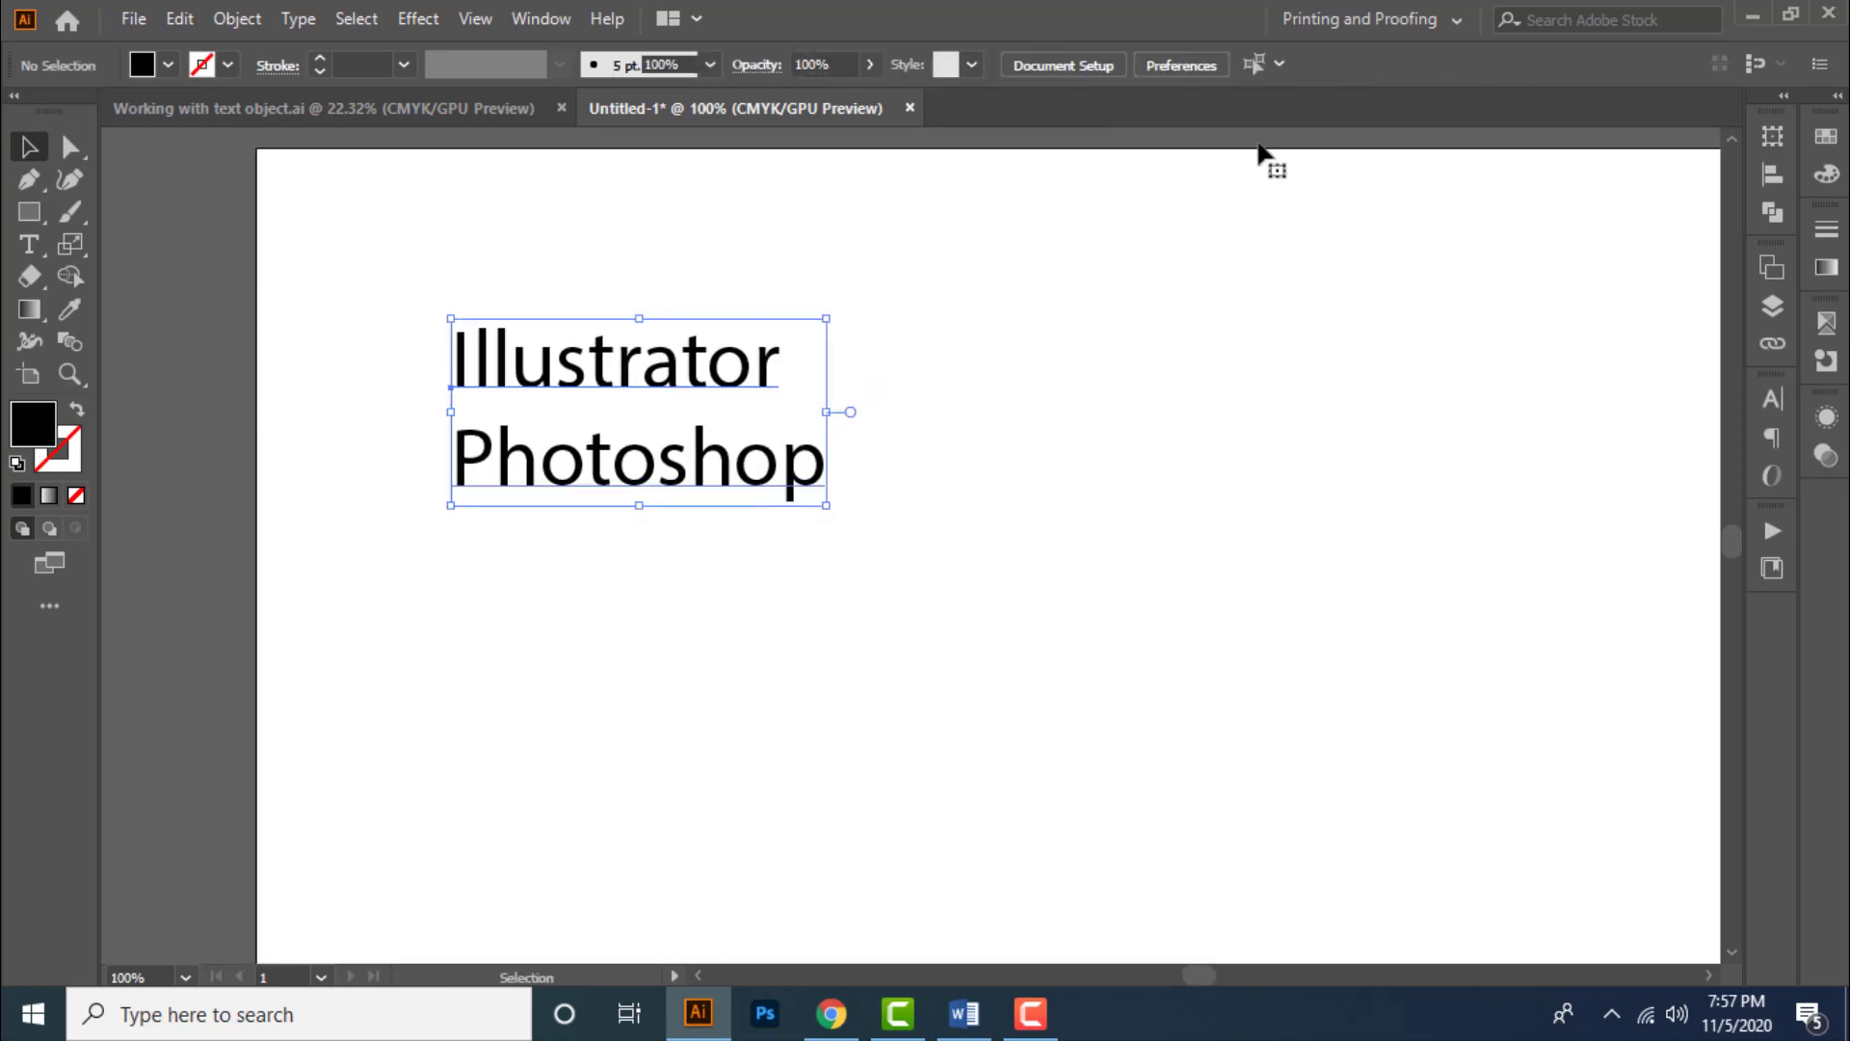
left_click(1080, 65)
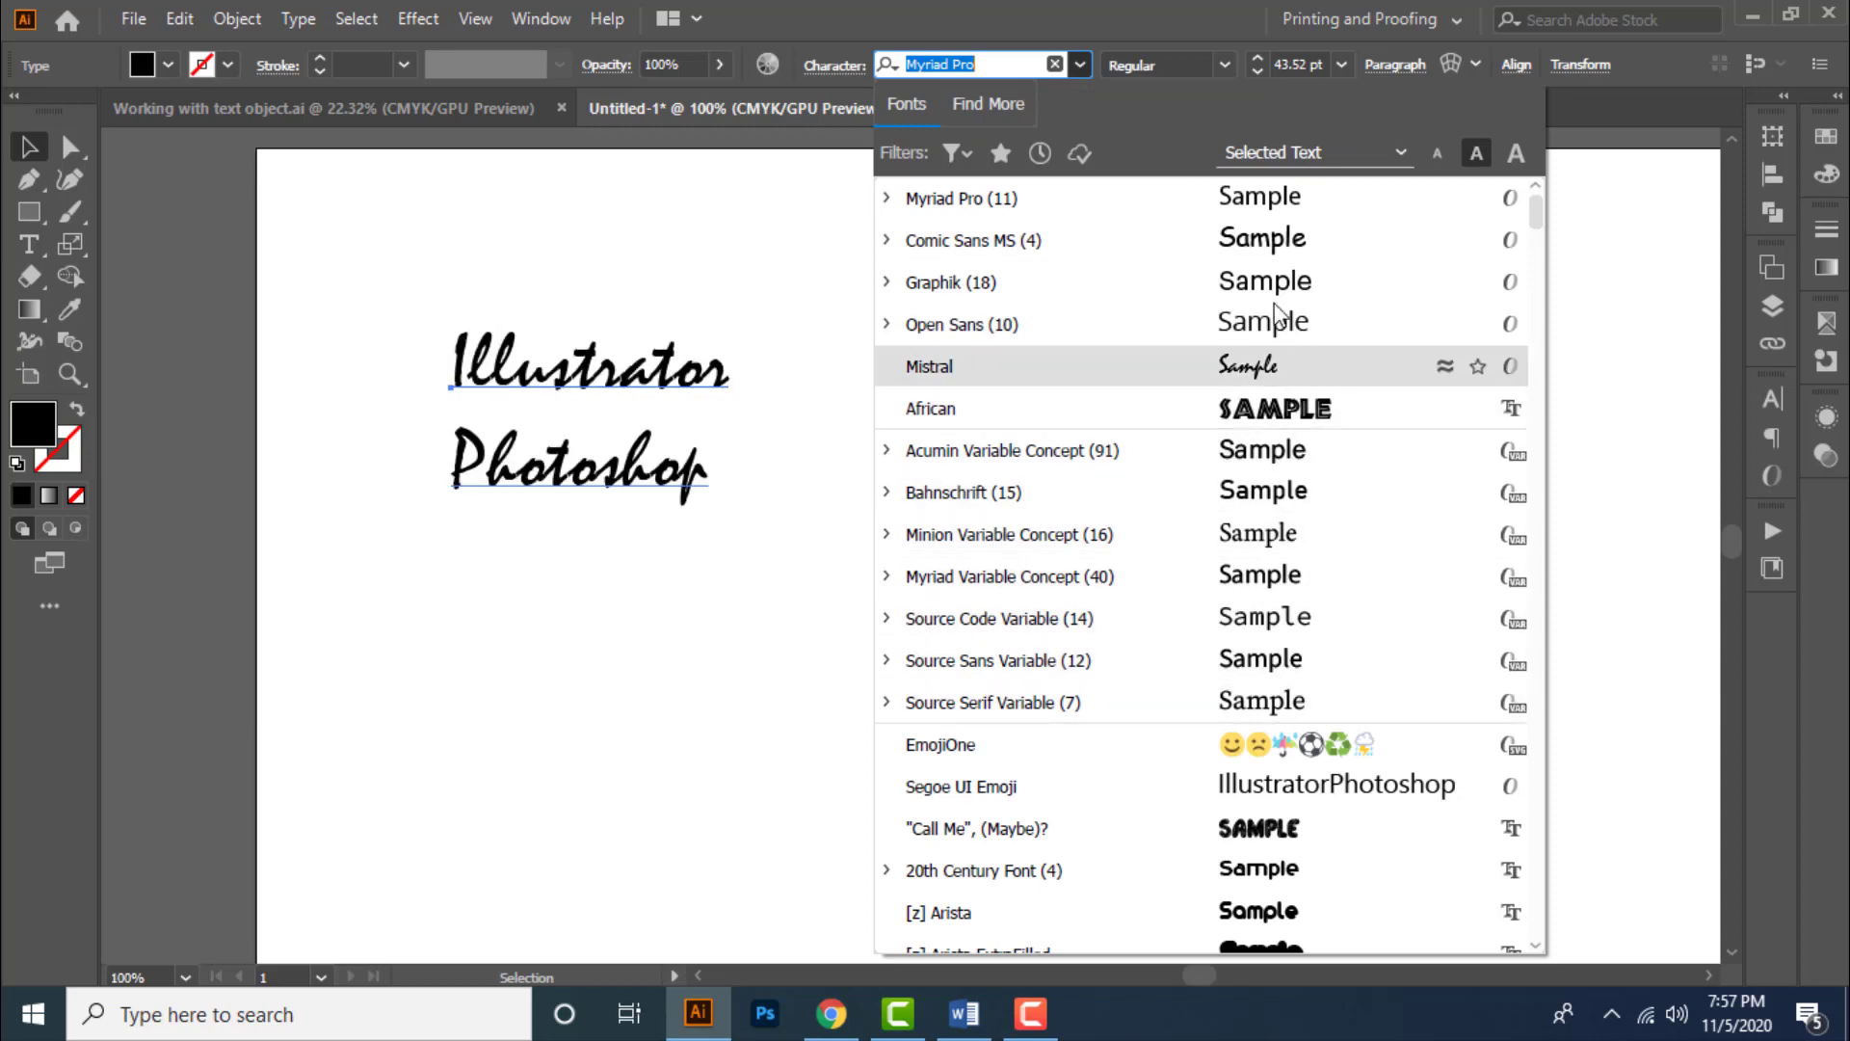
left_click(1222, 65)
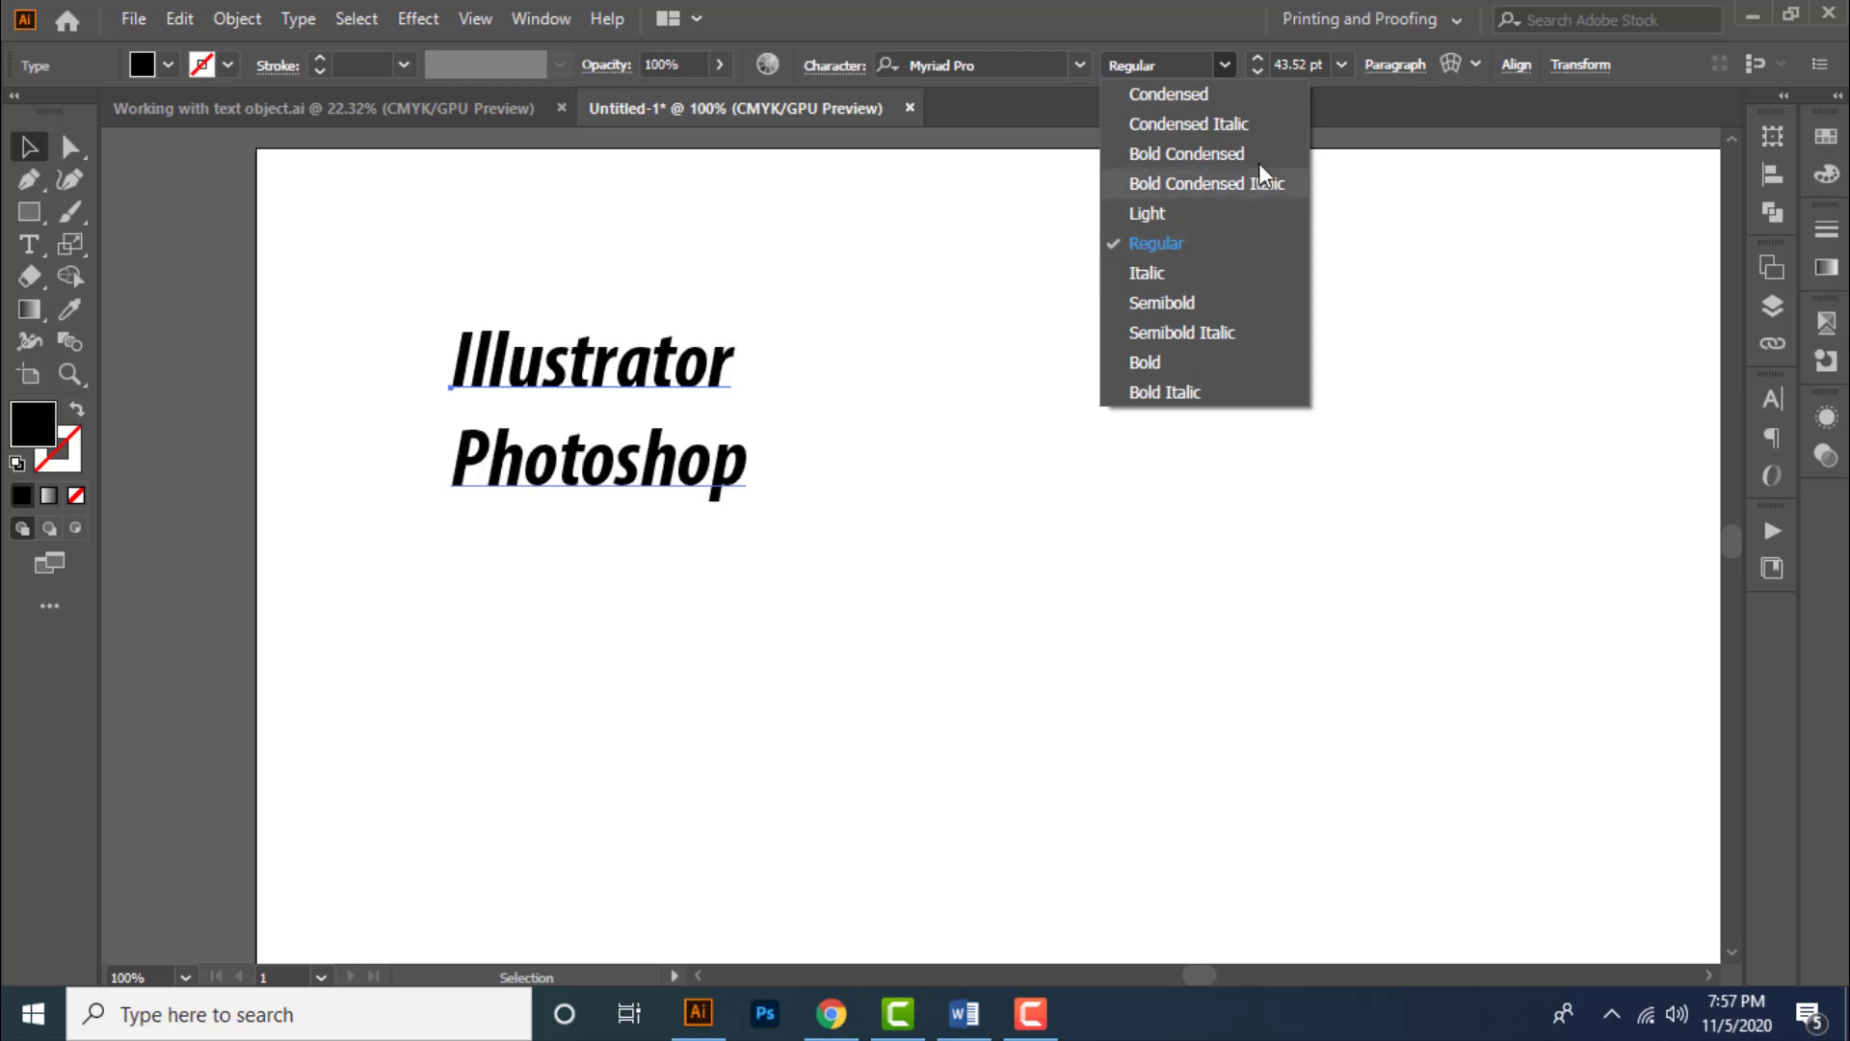
left_click(1226, 66)
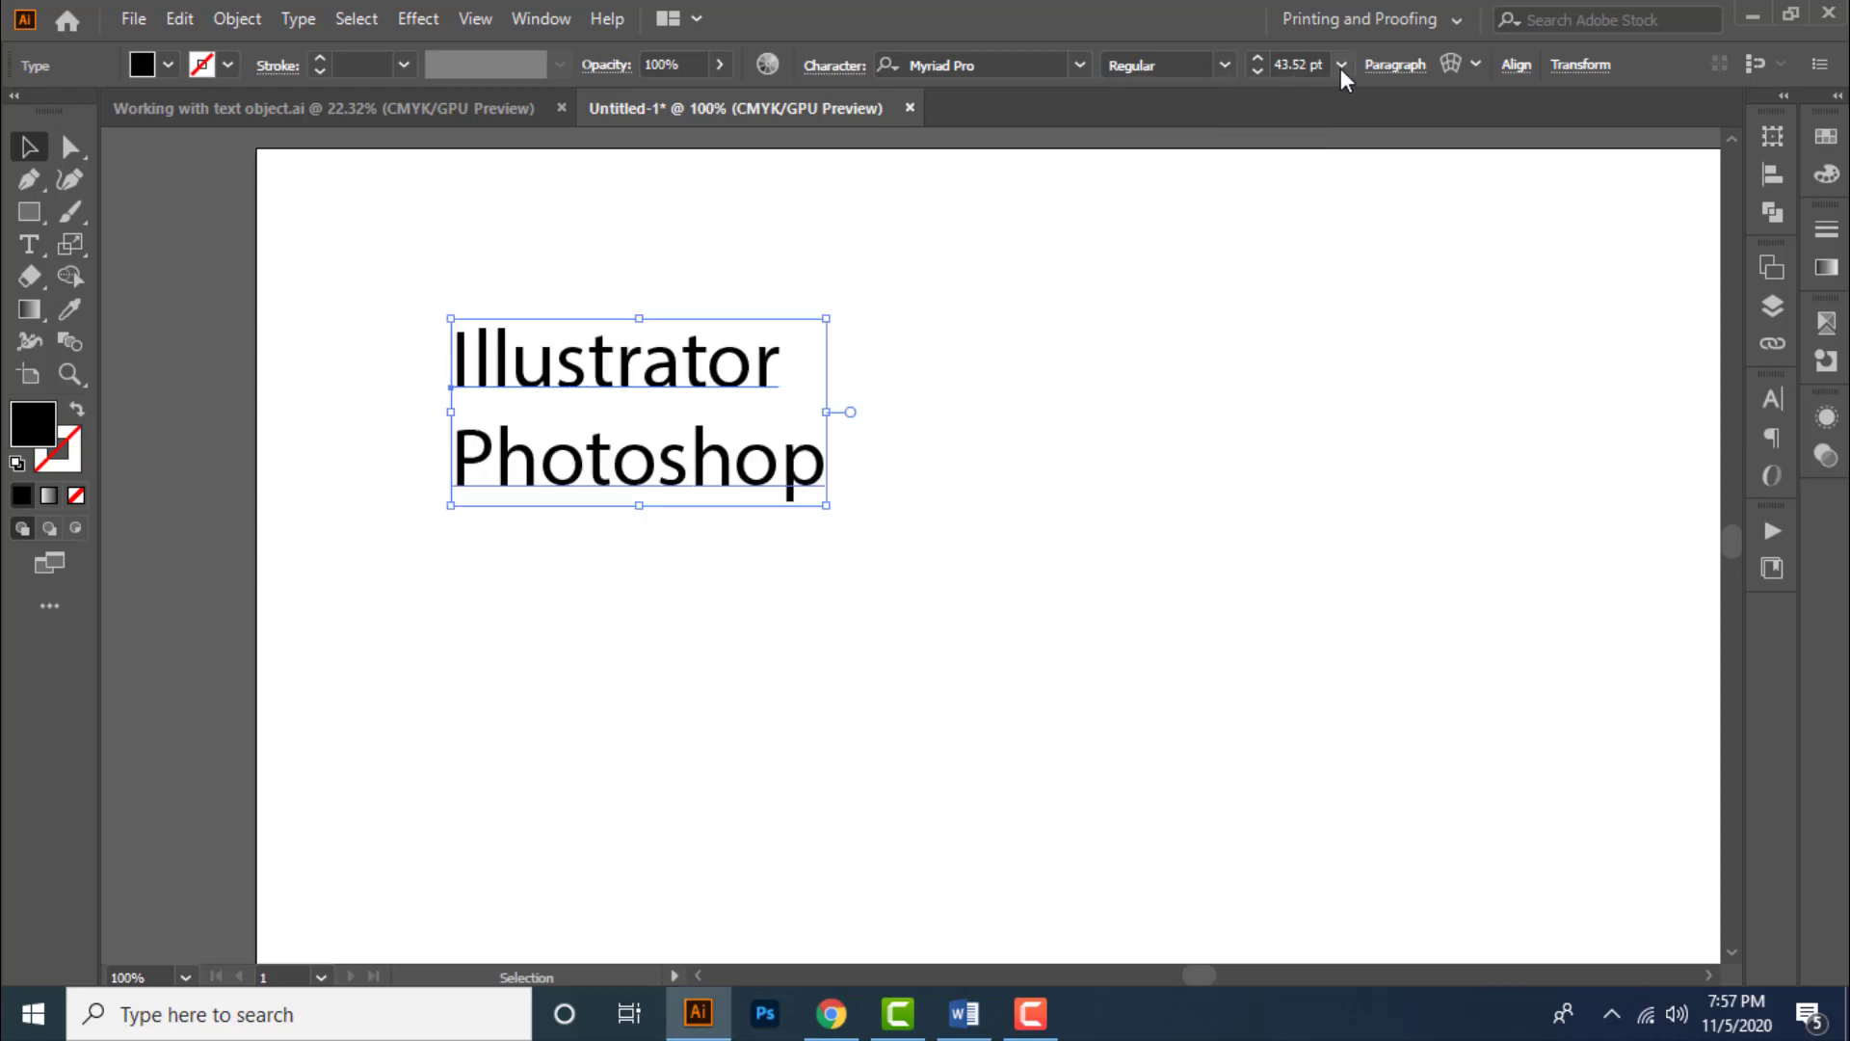
- Set the text object's font size to 50 pt
left_click(1340, 64)
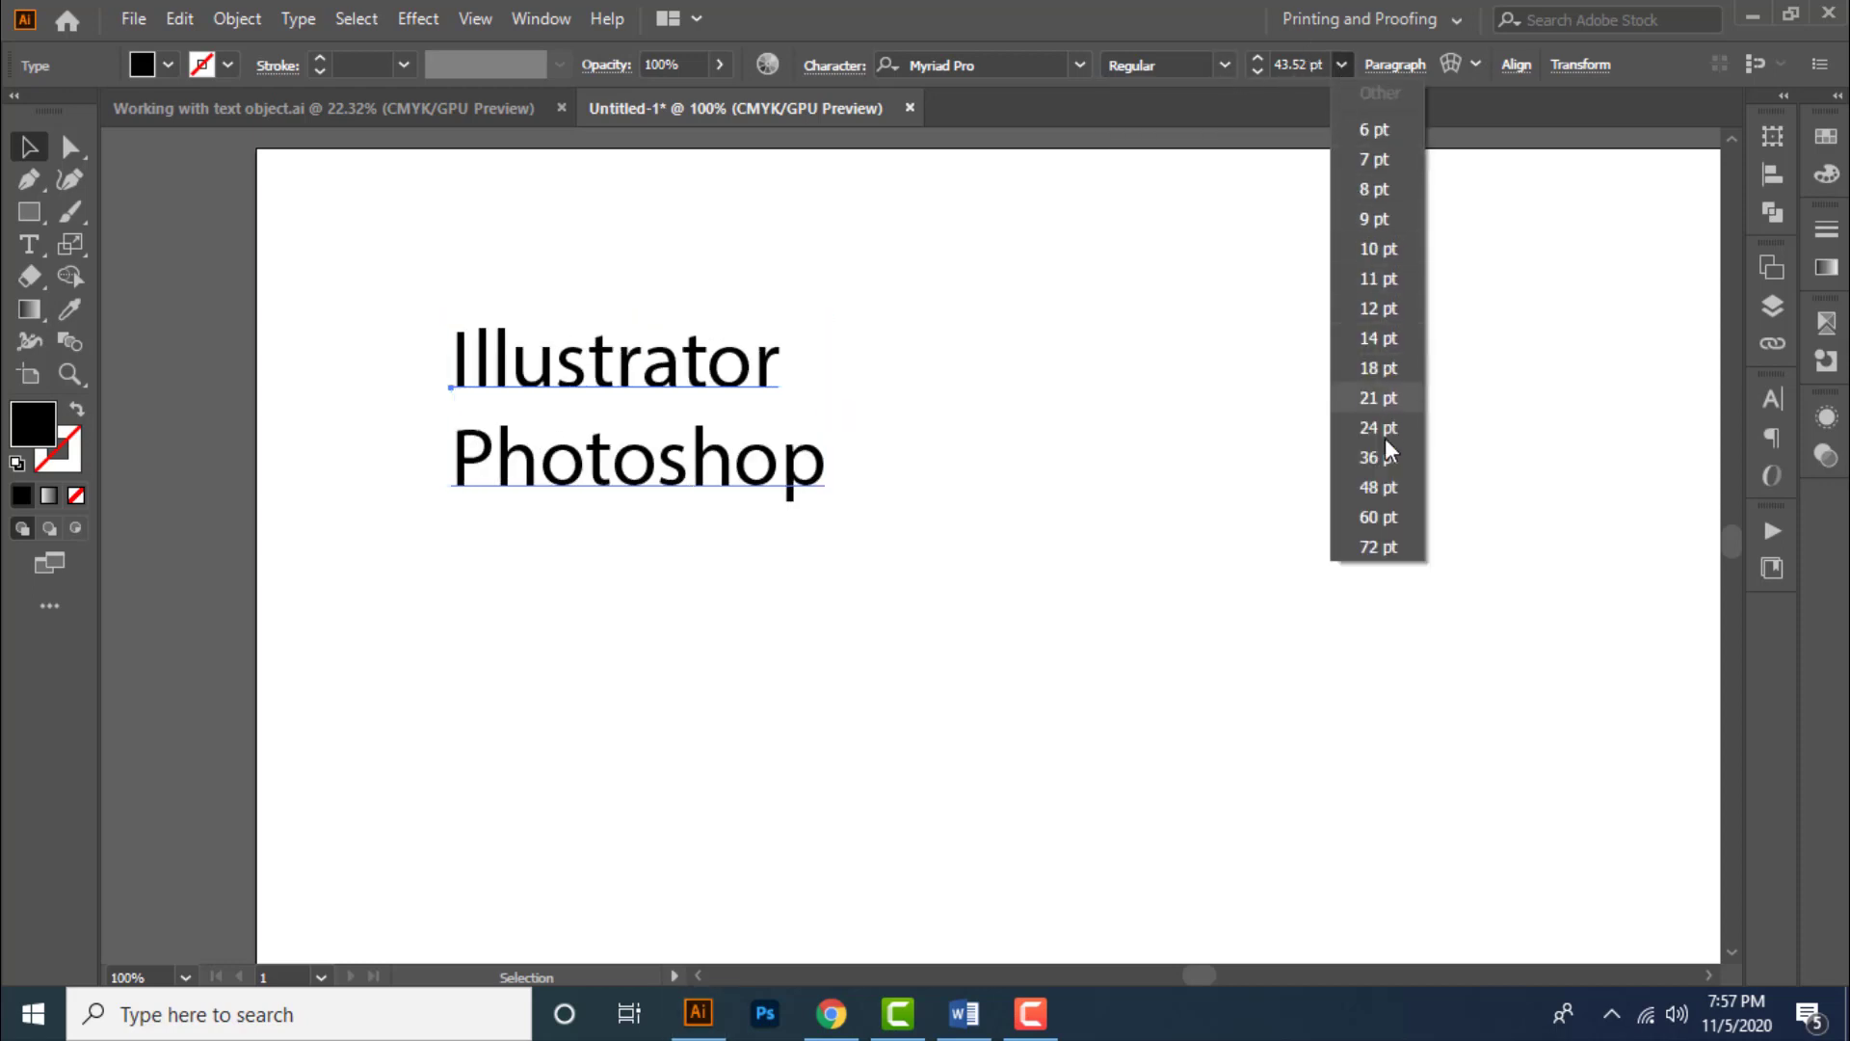
left_click(1315, 66)
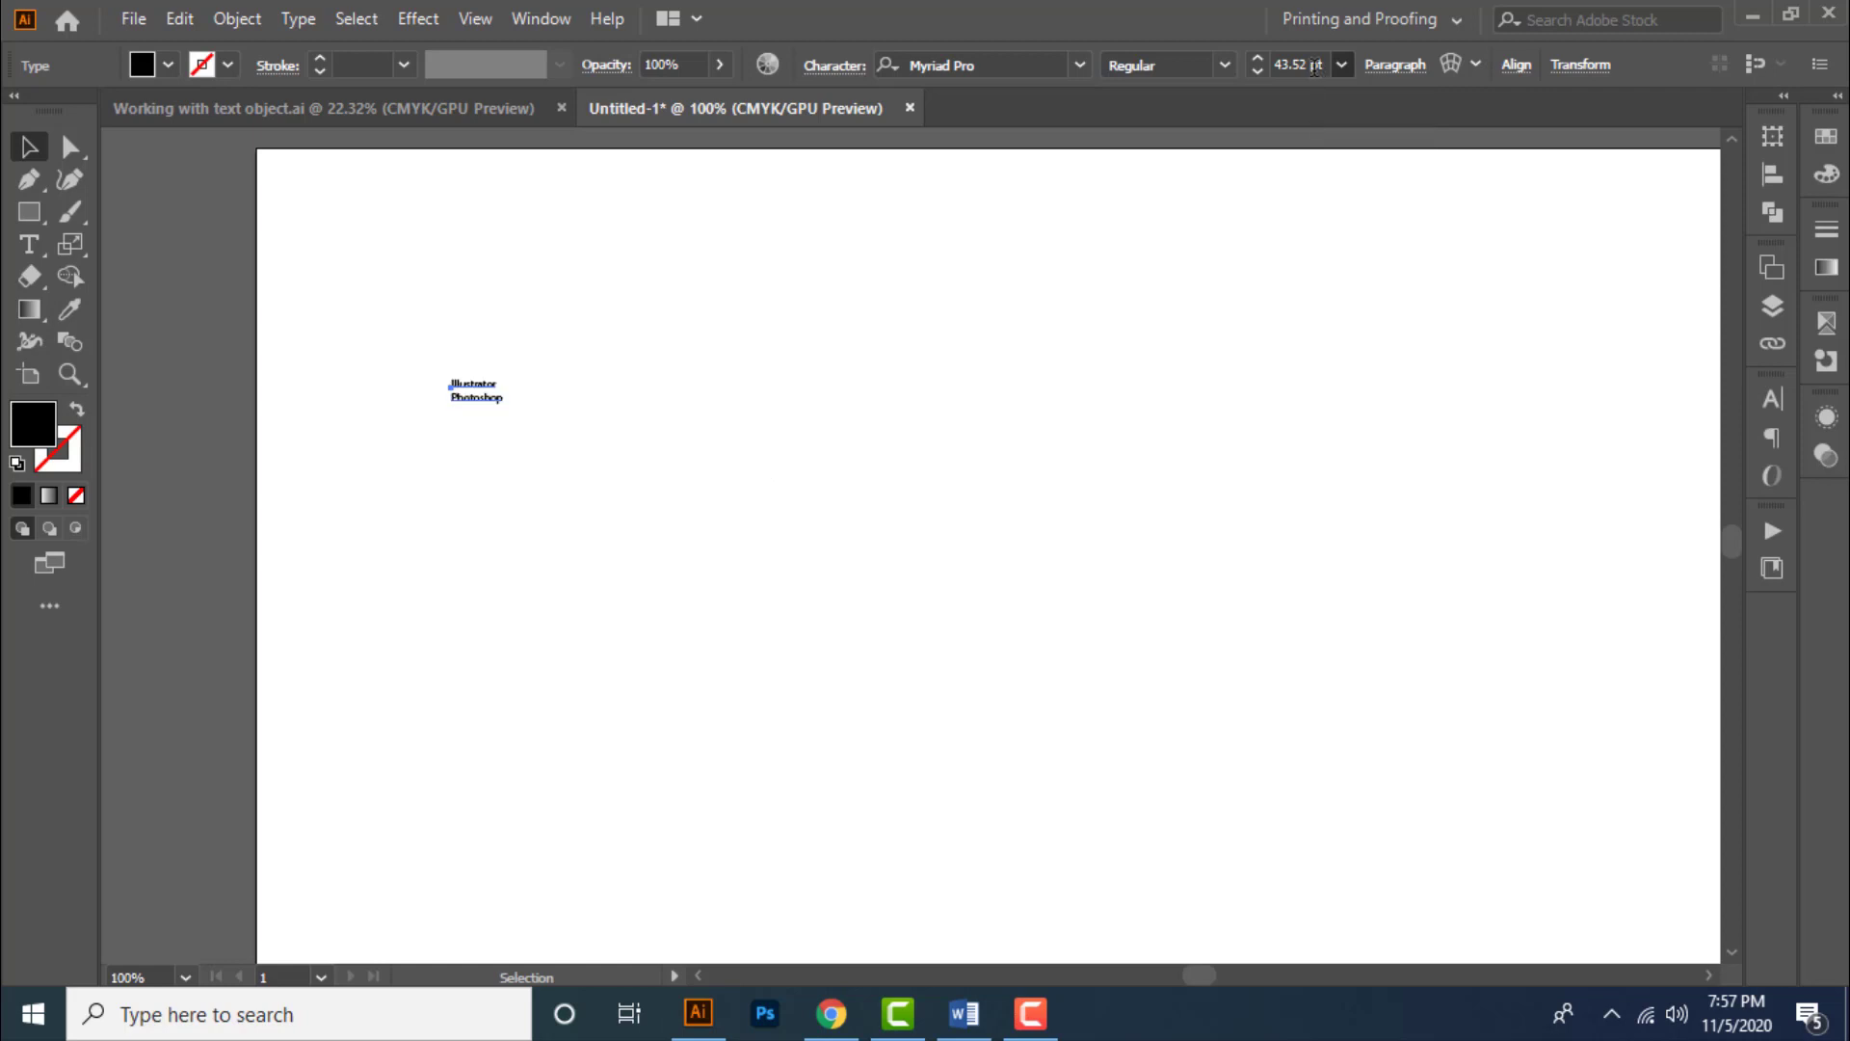
left_click(1315, 65)
scroll(1315, 65, "up", 7)
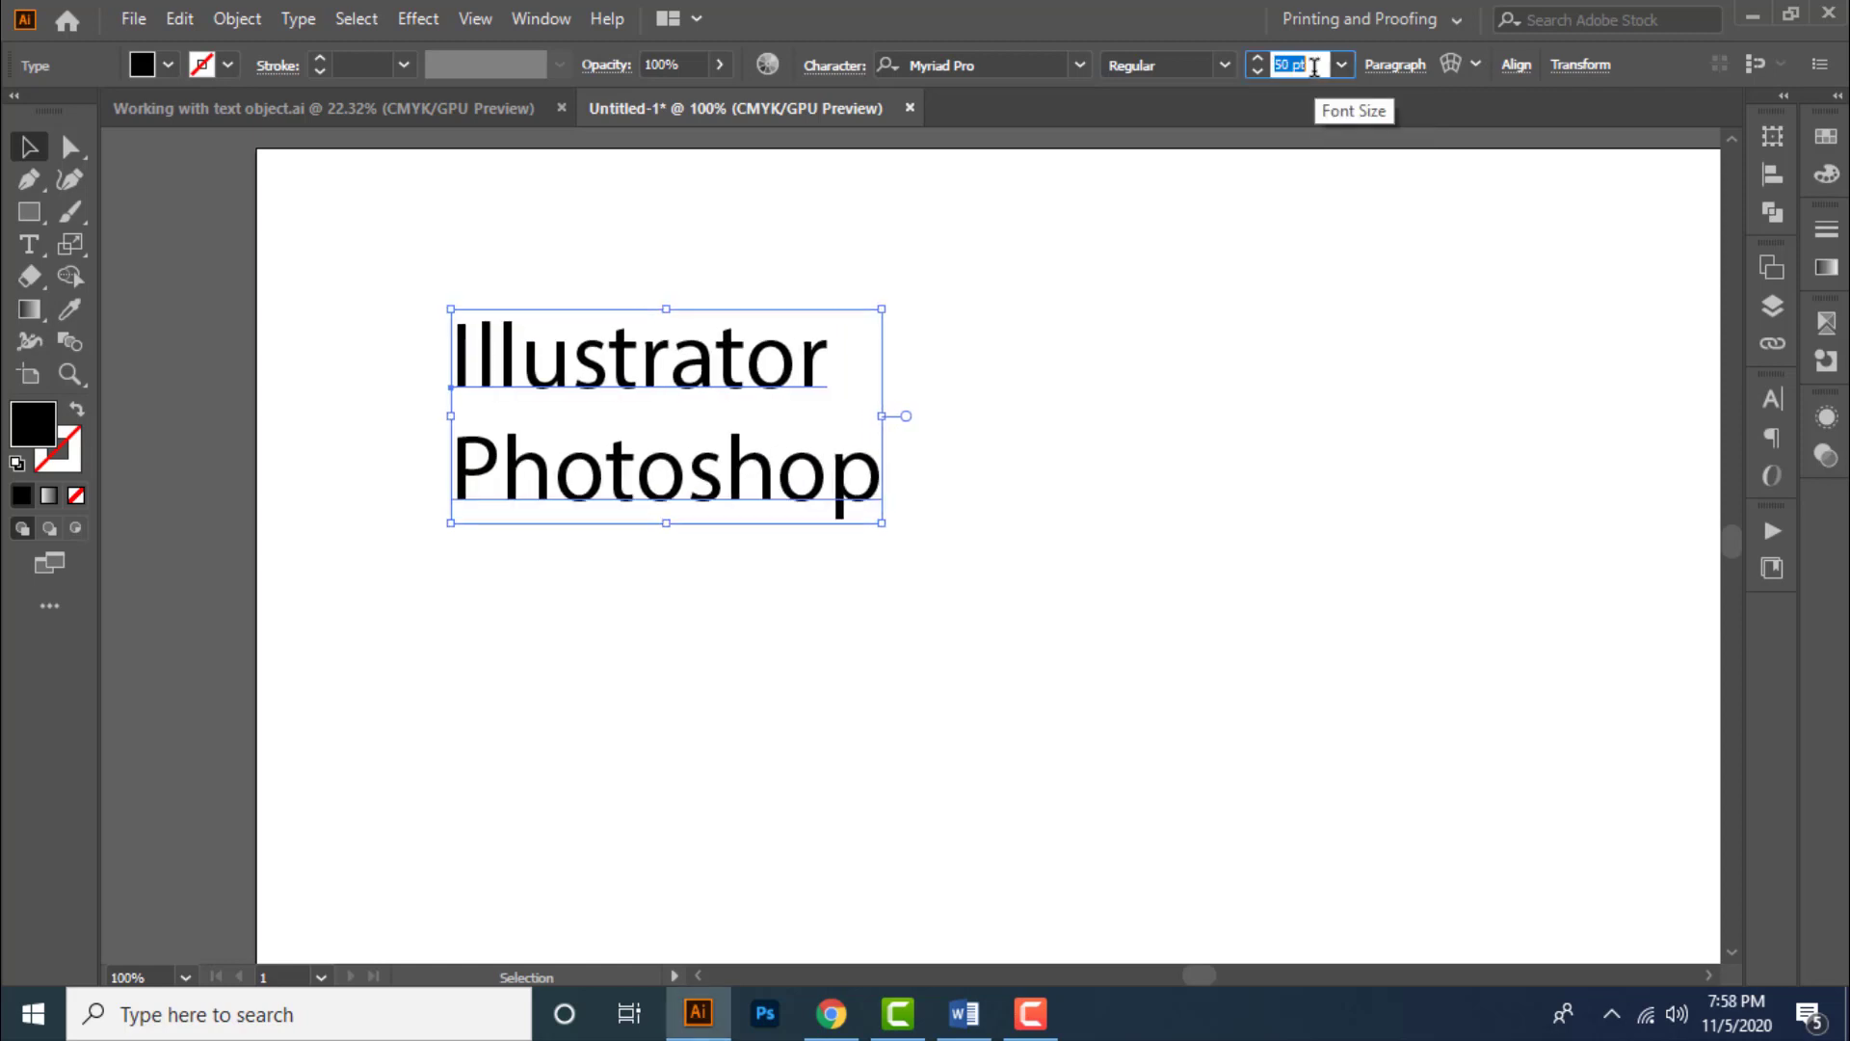
left_click(1127, 389)
left_click(672, 409)
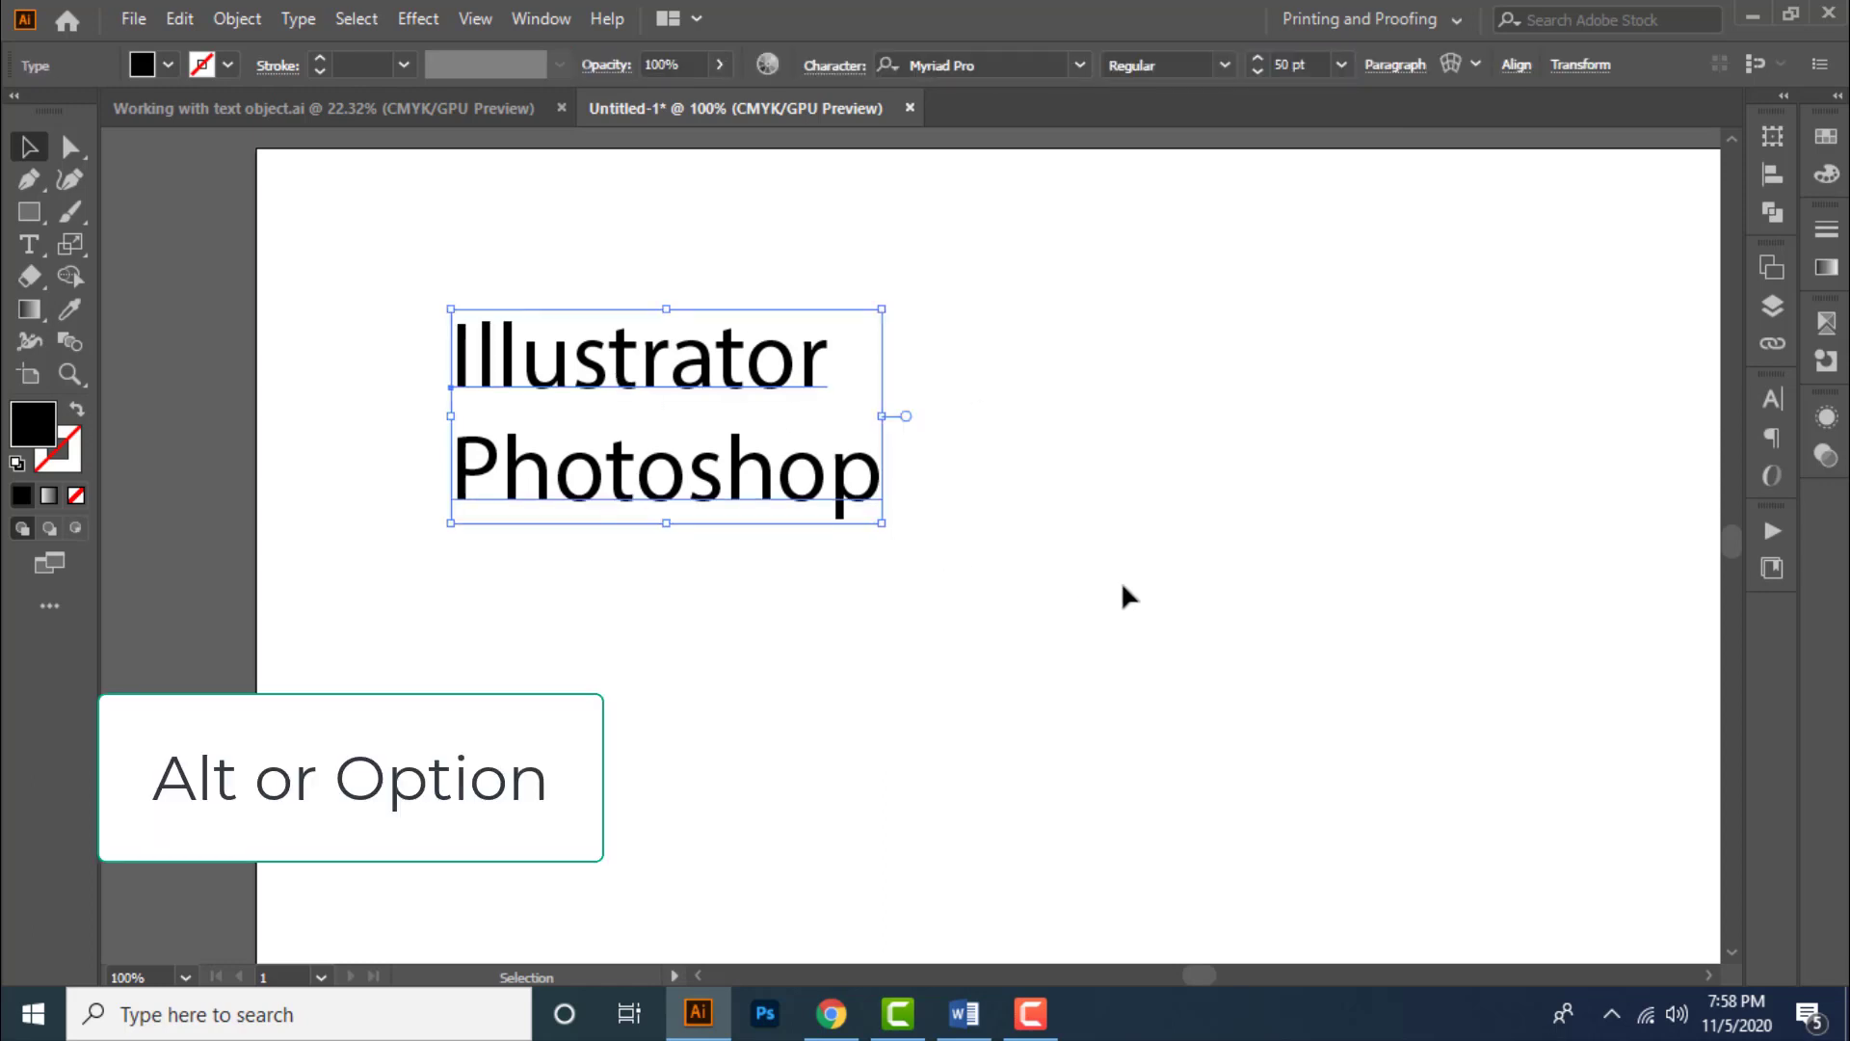
- Widen the text's tracking in steps, tighten it back to normal, then loosen it by two increments
key("alt+Right")
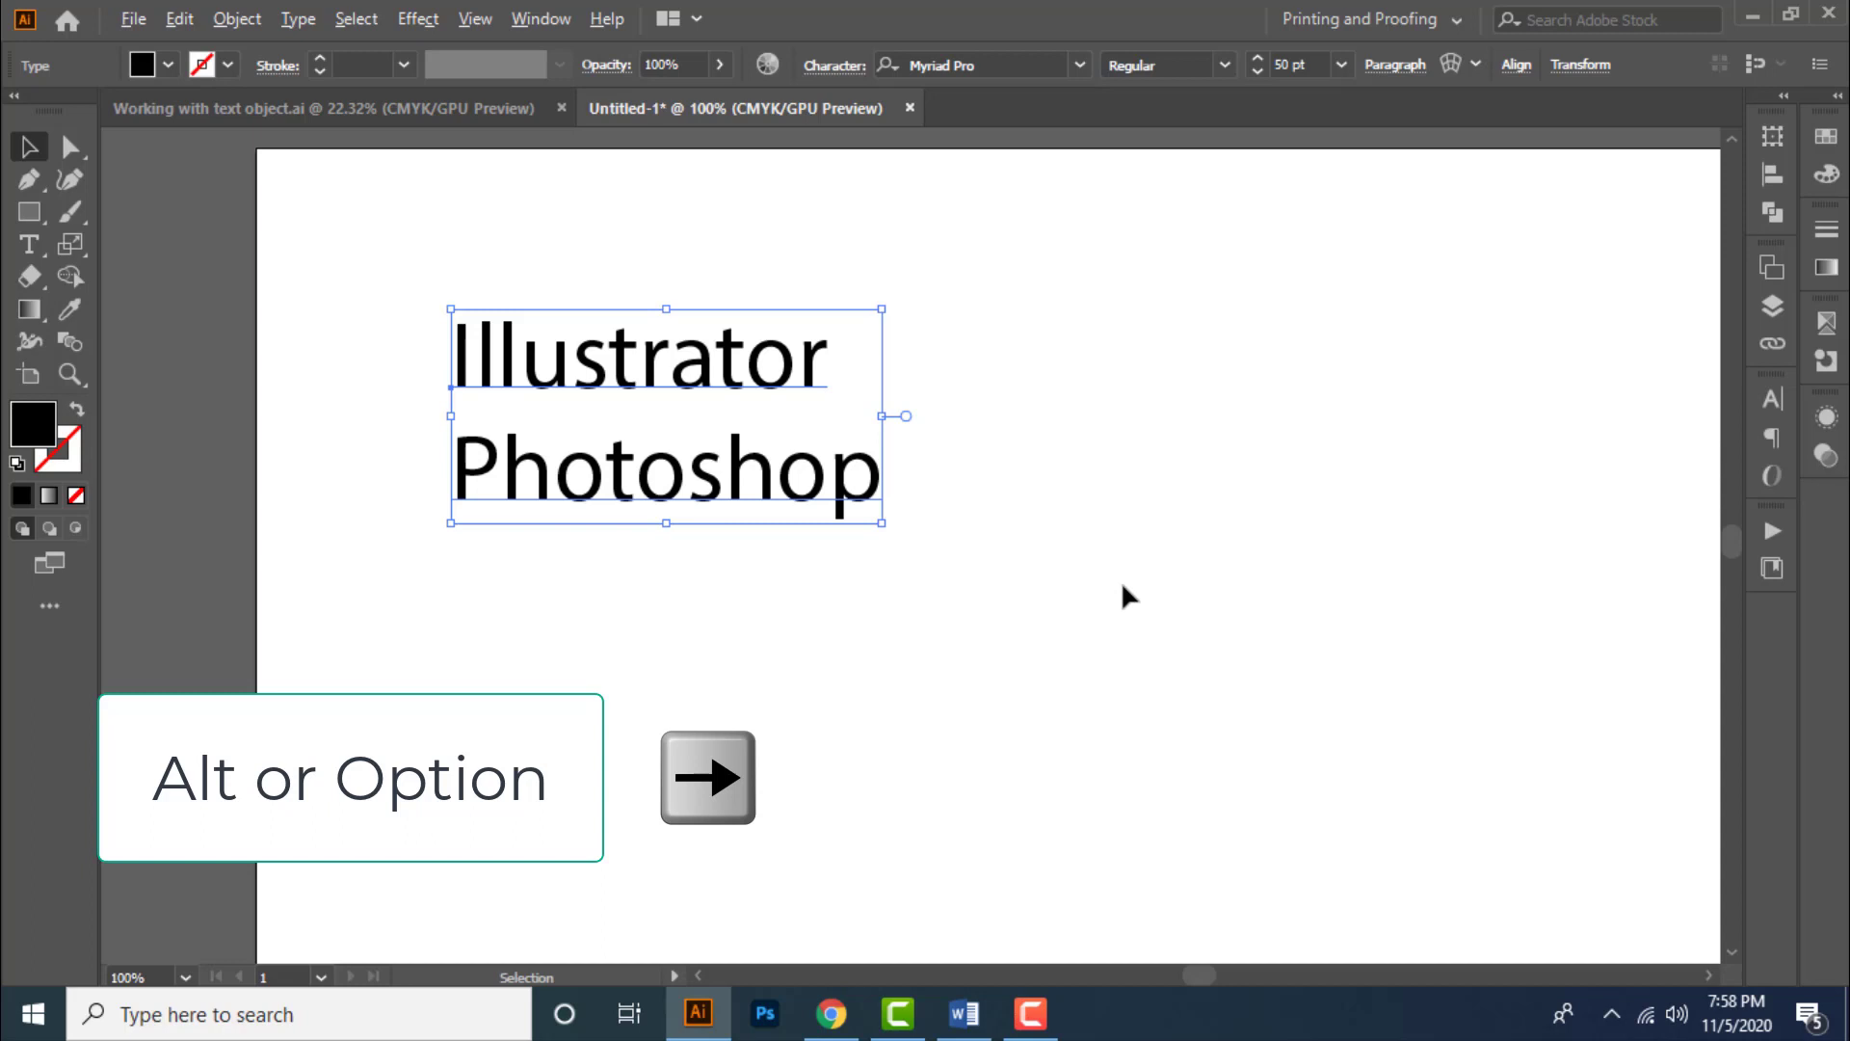
key("alt+Right")
key("alt+Right")
key("alt+Right")
key("alt+Right")
key("alt+Right")
key("alt+Right")
key("alt+Right")
key("alt+Right")
key("alt+Right")
key("alt+Right")
key("alt+Right")
key("alt+Right")
key("alt+Right")
key("alt+Right")
key("alt+Right")
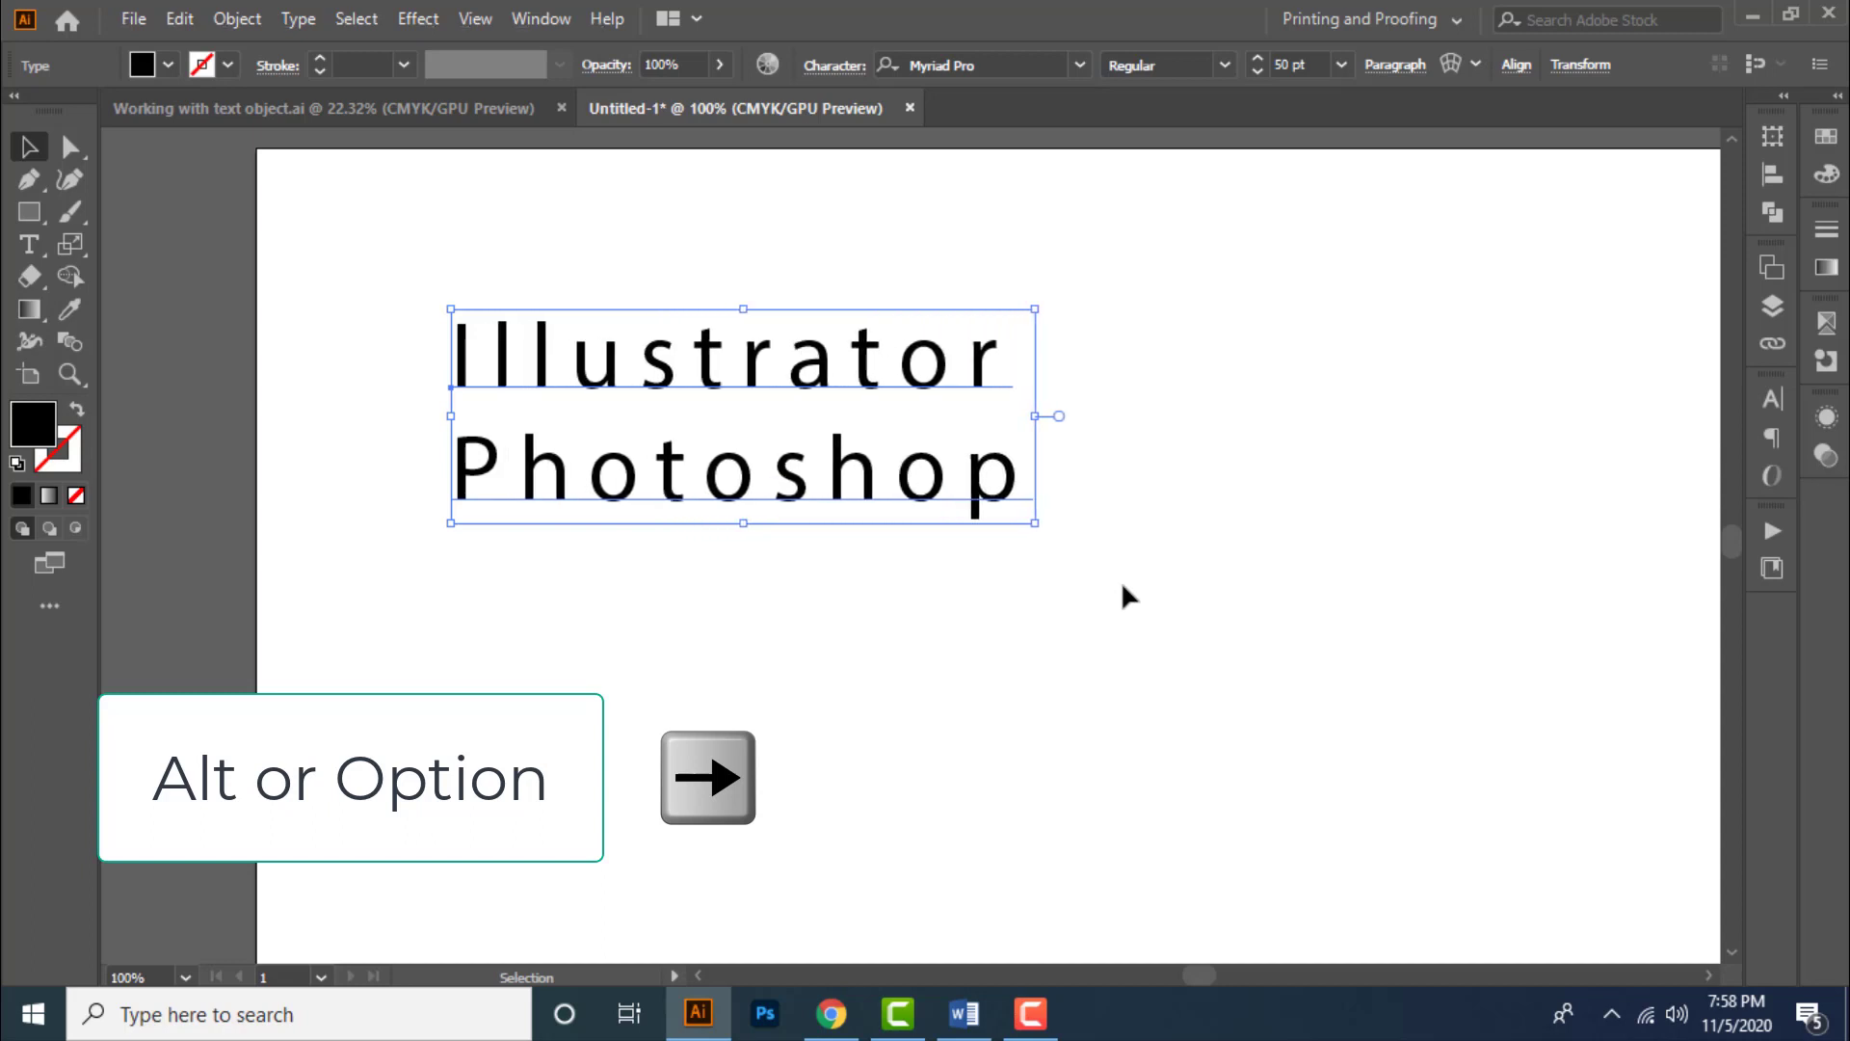
key("alt+Right")
key("alt+Right")
key("alt+Right")
key("alt+Right")
key("alt+Right")
key("alt+Right")
key("alt+Right")
key("alt+Right")
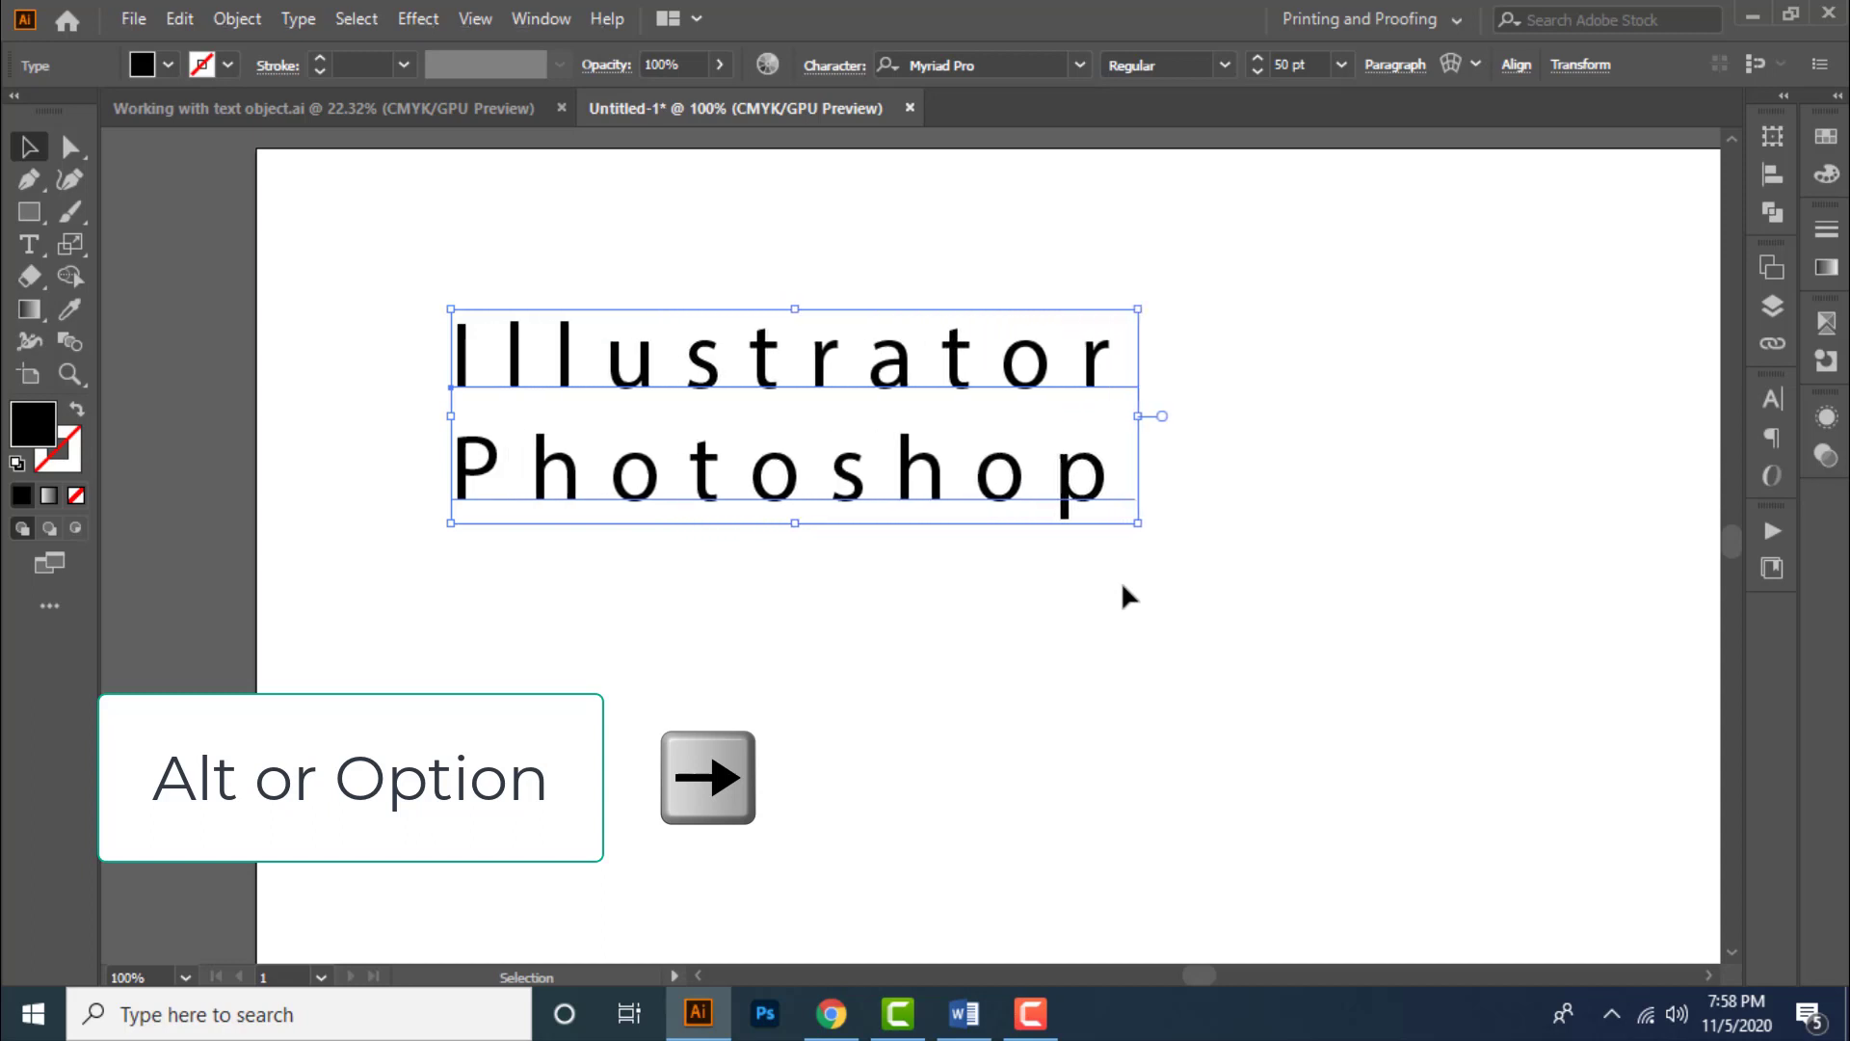
key("alt+Right")
key("alt+Right")
key("alt+Right")
key("alt+Right")
key("alt+Right")
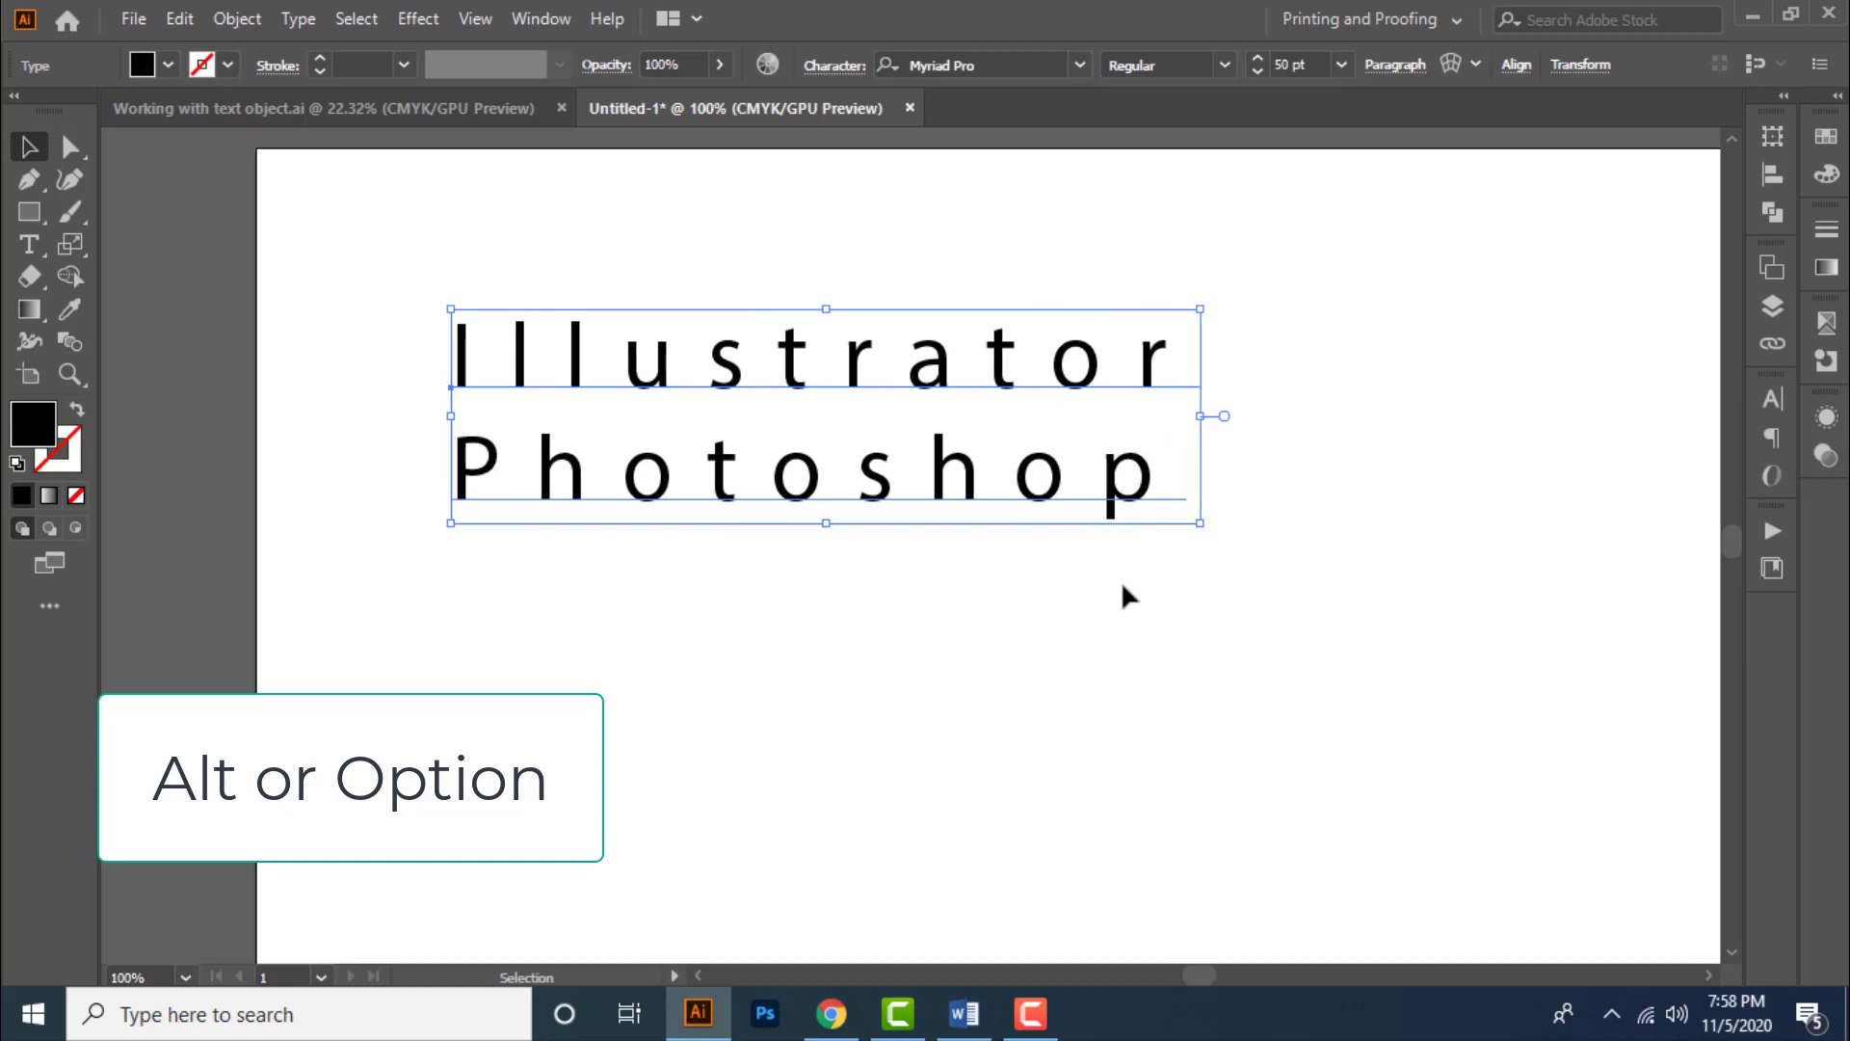
key("alt+Left")
key("alt+Left")
key("alt+Left")
key("alt+Left")
key("alt+Left")
key("alt+Left")
key("alt+Left")
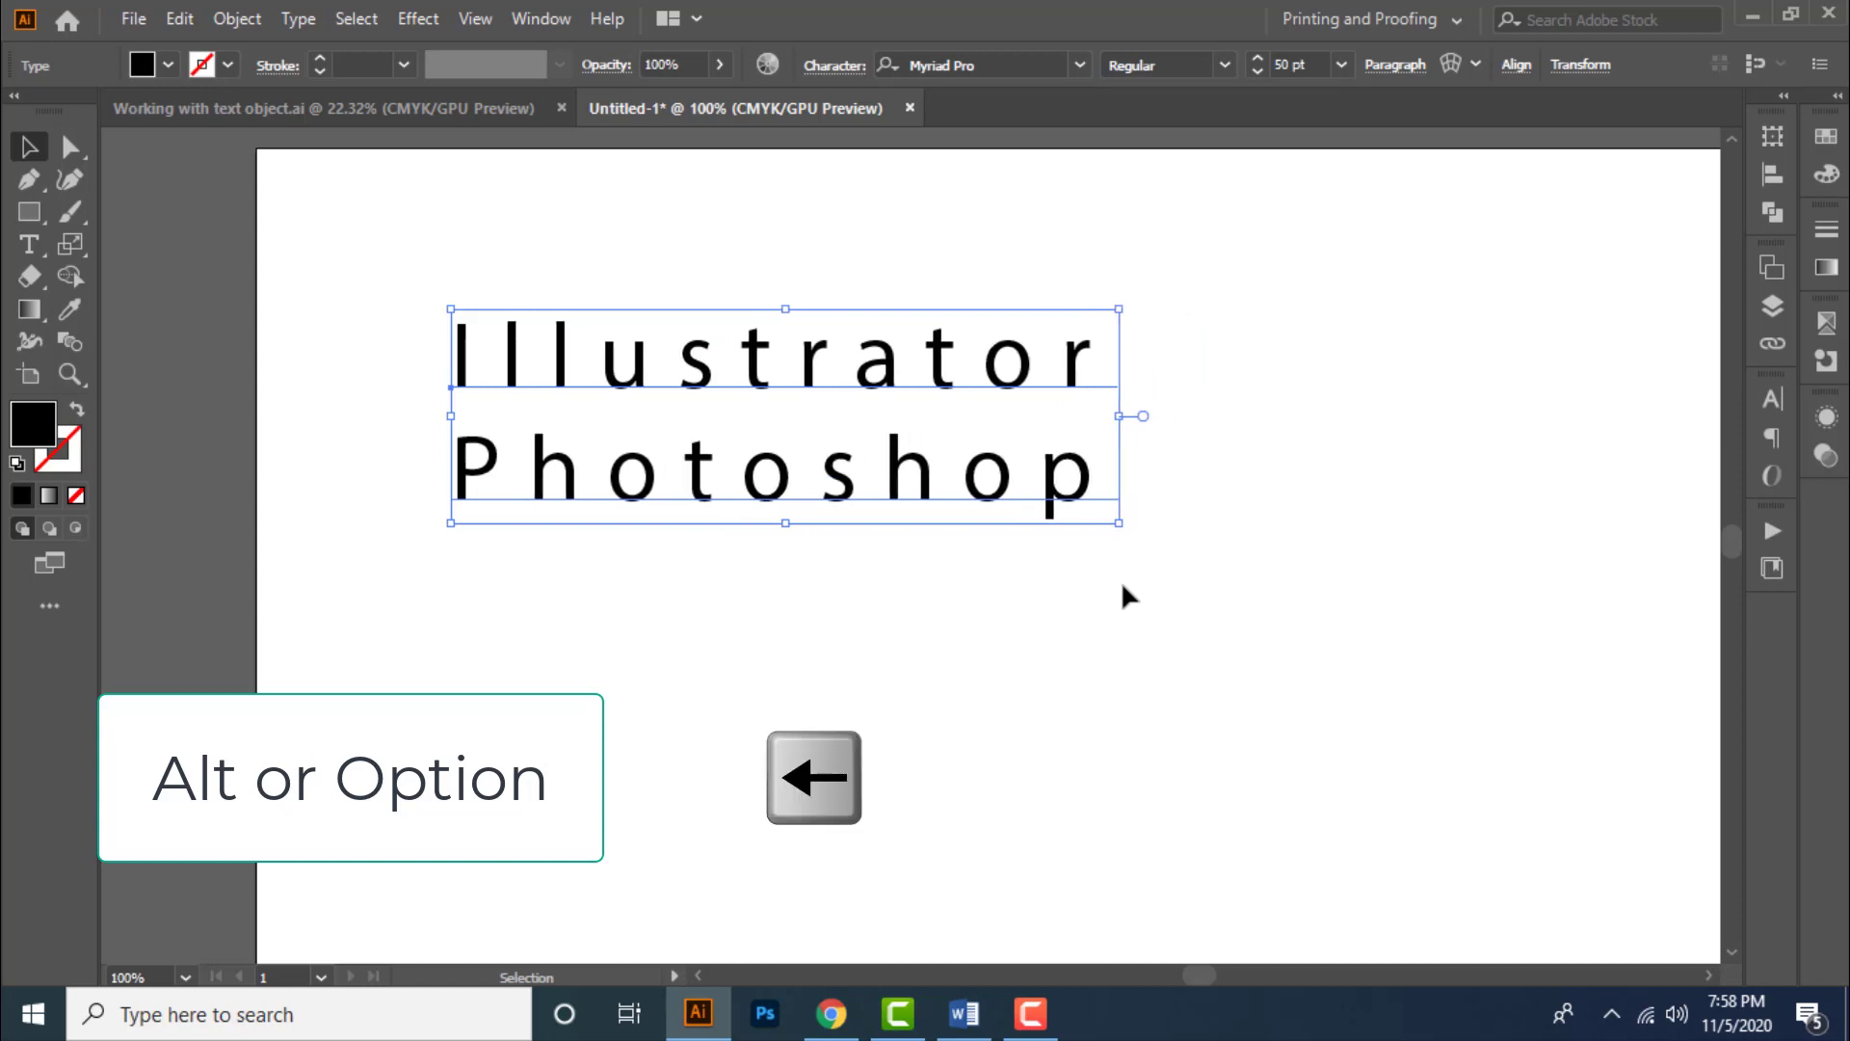
key("alt+Left")
key("alt+Left")
key("alt+Left")
key("alt+Left")
key("alt+Left")
key("alt+Left")
key("alt+Left")
key("alt+Left")
key("alt+Left")
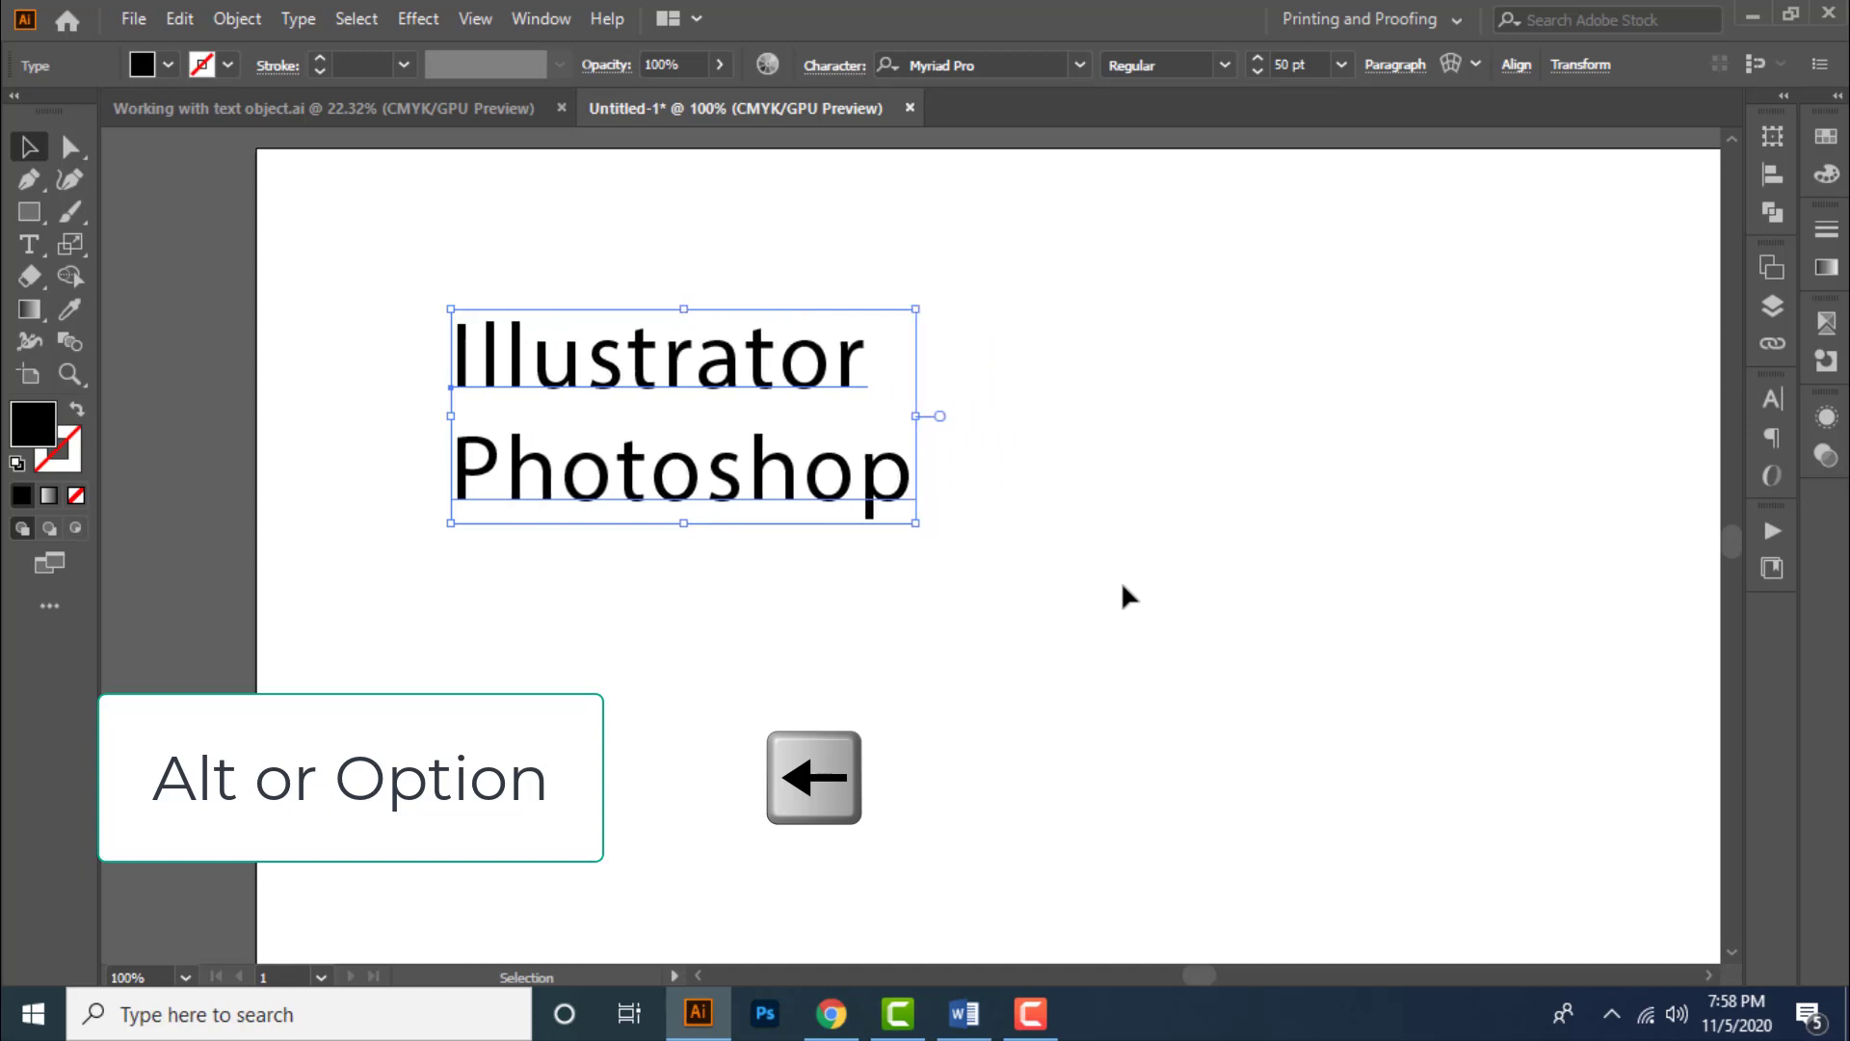
key("alt+Left")
key("alt+Left")
key("alt+Left")
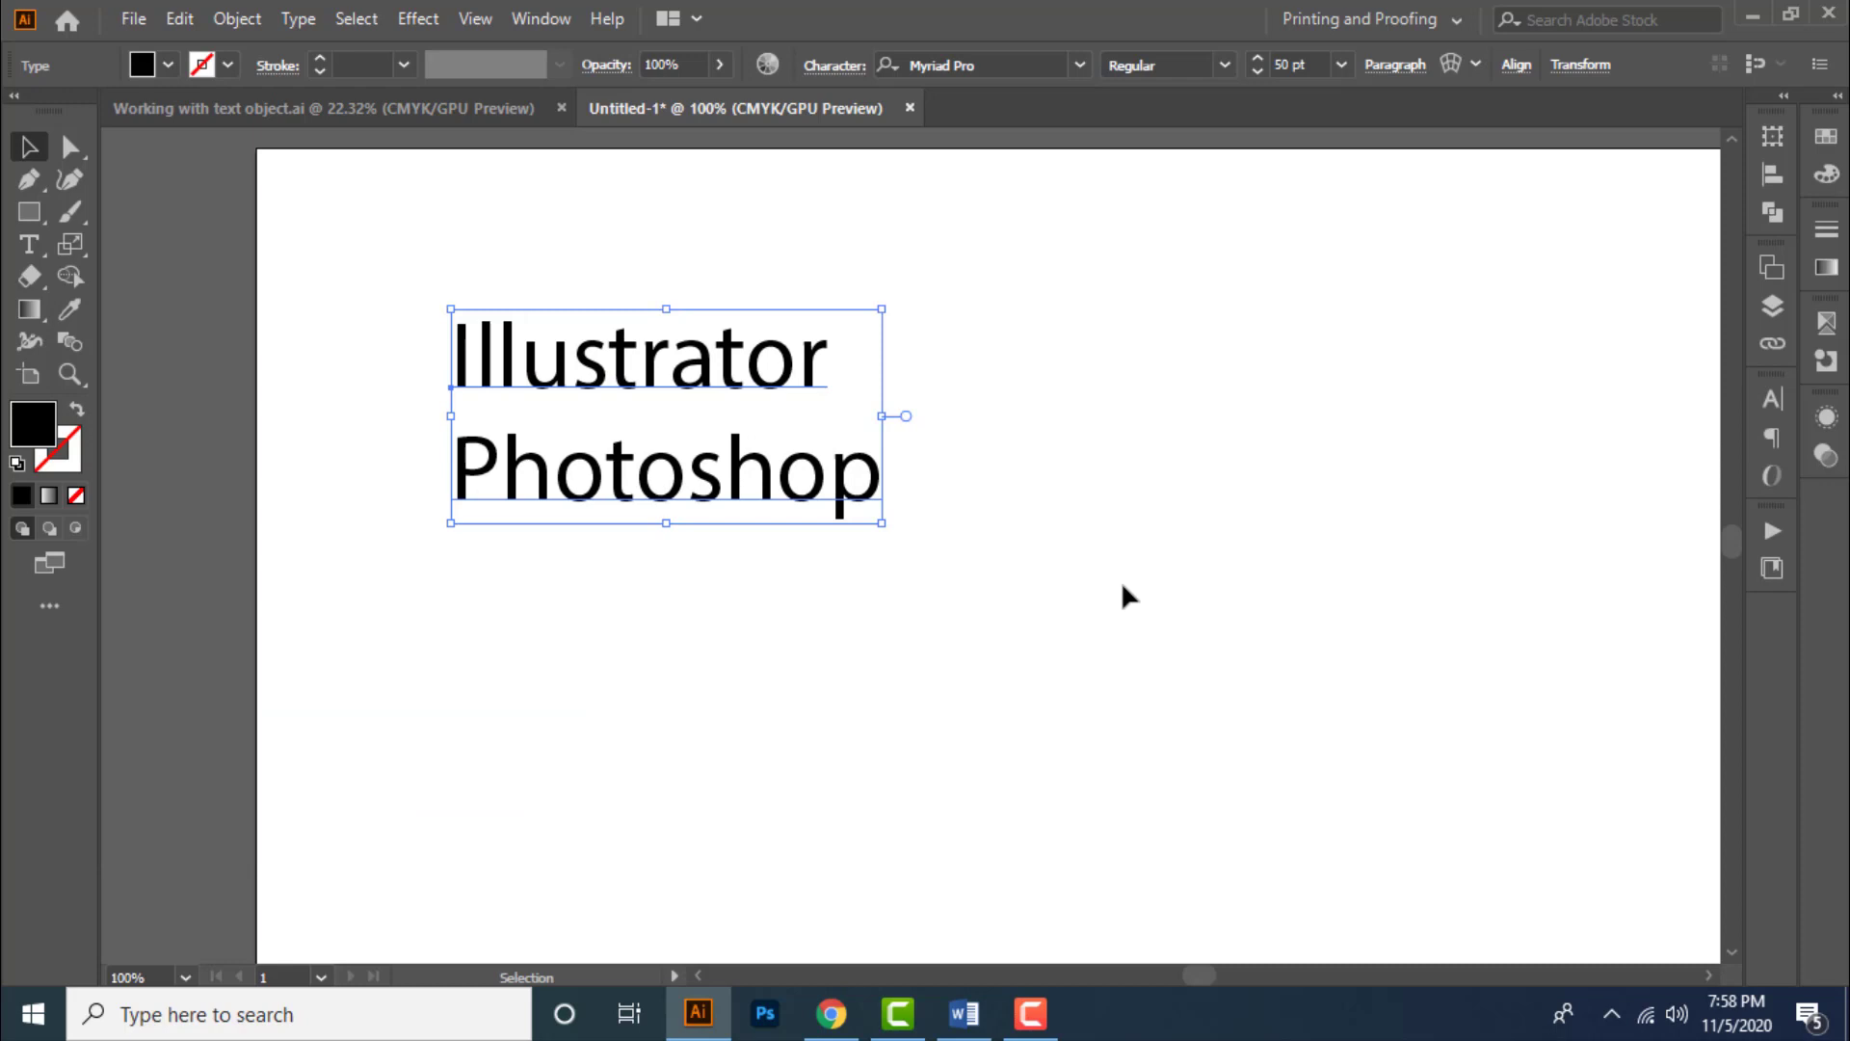
key("alt+Right")
key("alt+Right")
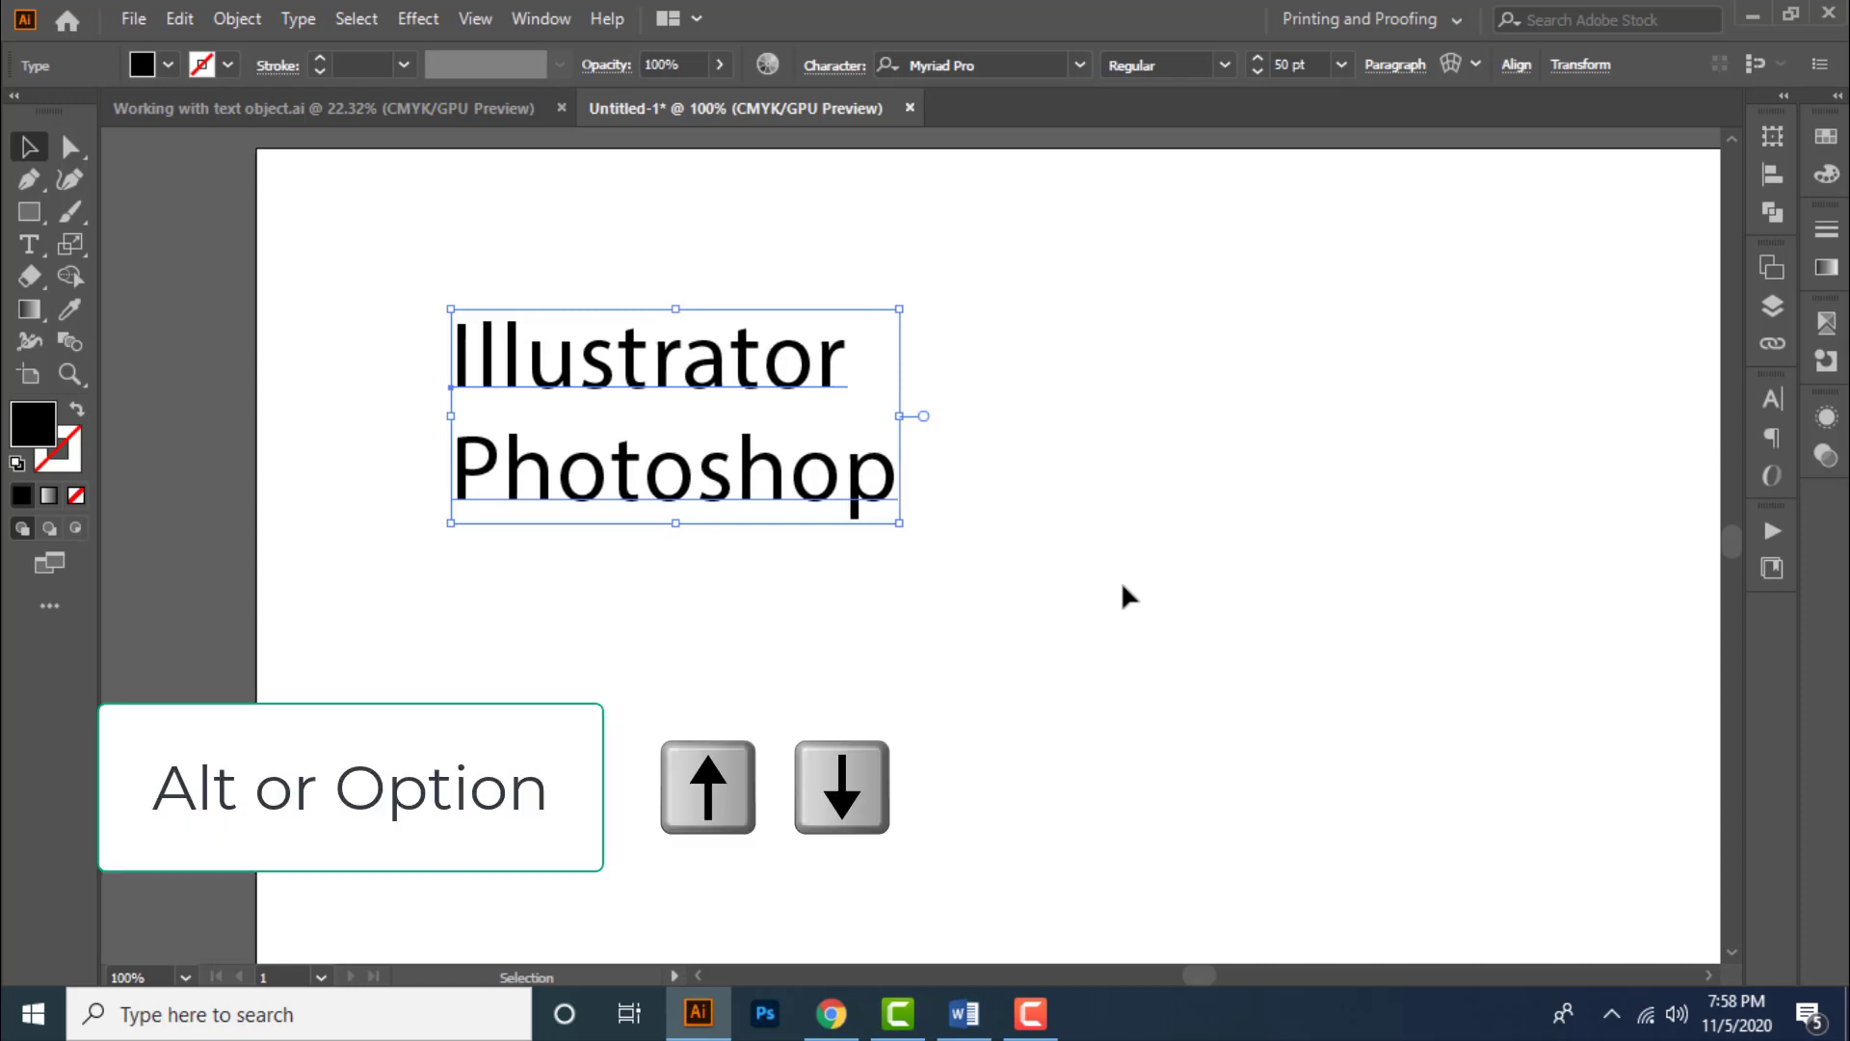
- Increase and decrease the leading between the two lines in steps, leaving it one increment looser
key("alt+Down")
key("alt+Down")
key("alt+Down")
key("alt+Down")
key("alt+Down")
key("alt+Down")
key("alt+Down")
key("alt+Down")
key("alt+Down")
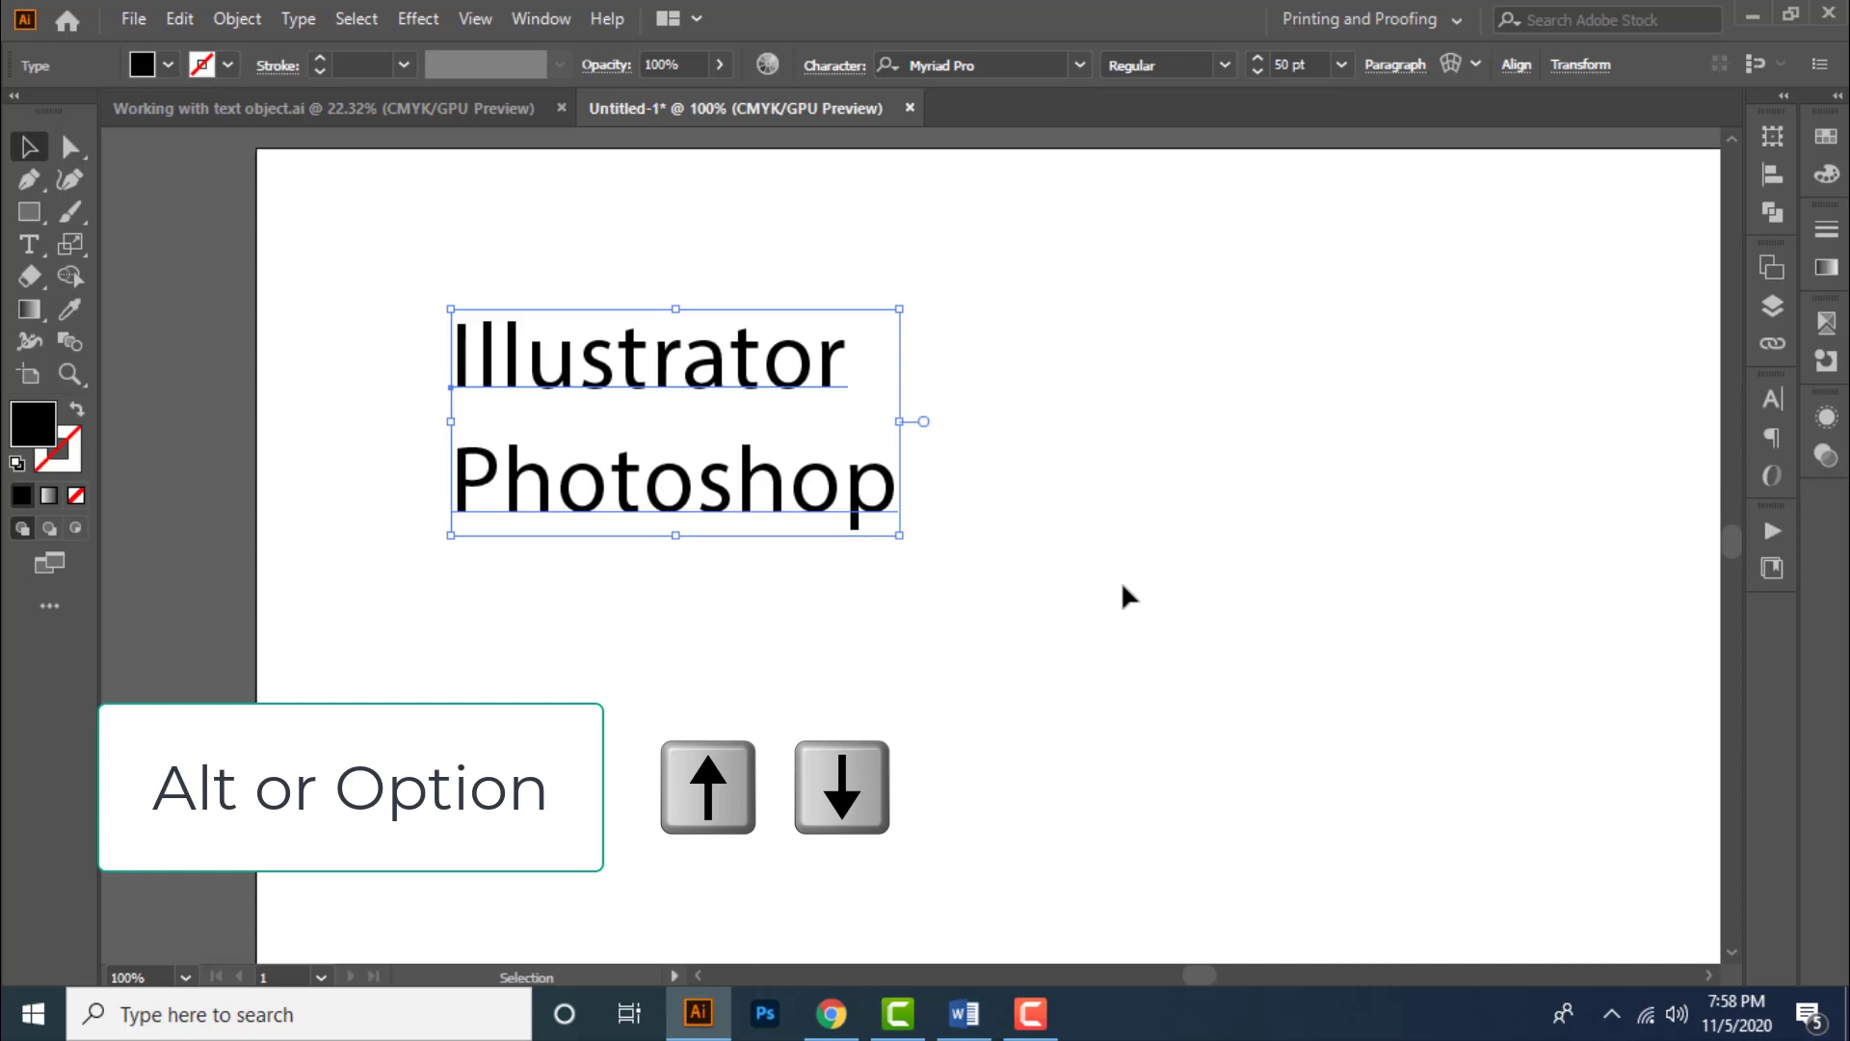
key("alt+Down")
key("alt+Down")
key("alt+Down")
key("alt+Down")
key("alt+Up")
key("alt+Up")
key("alt+Up")
key("alt+Up")
key("alt+Up")
key("alt+Up")
key("alt+Up")
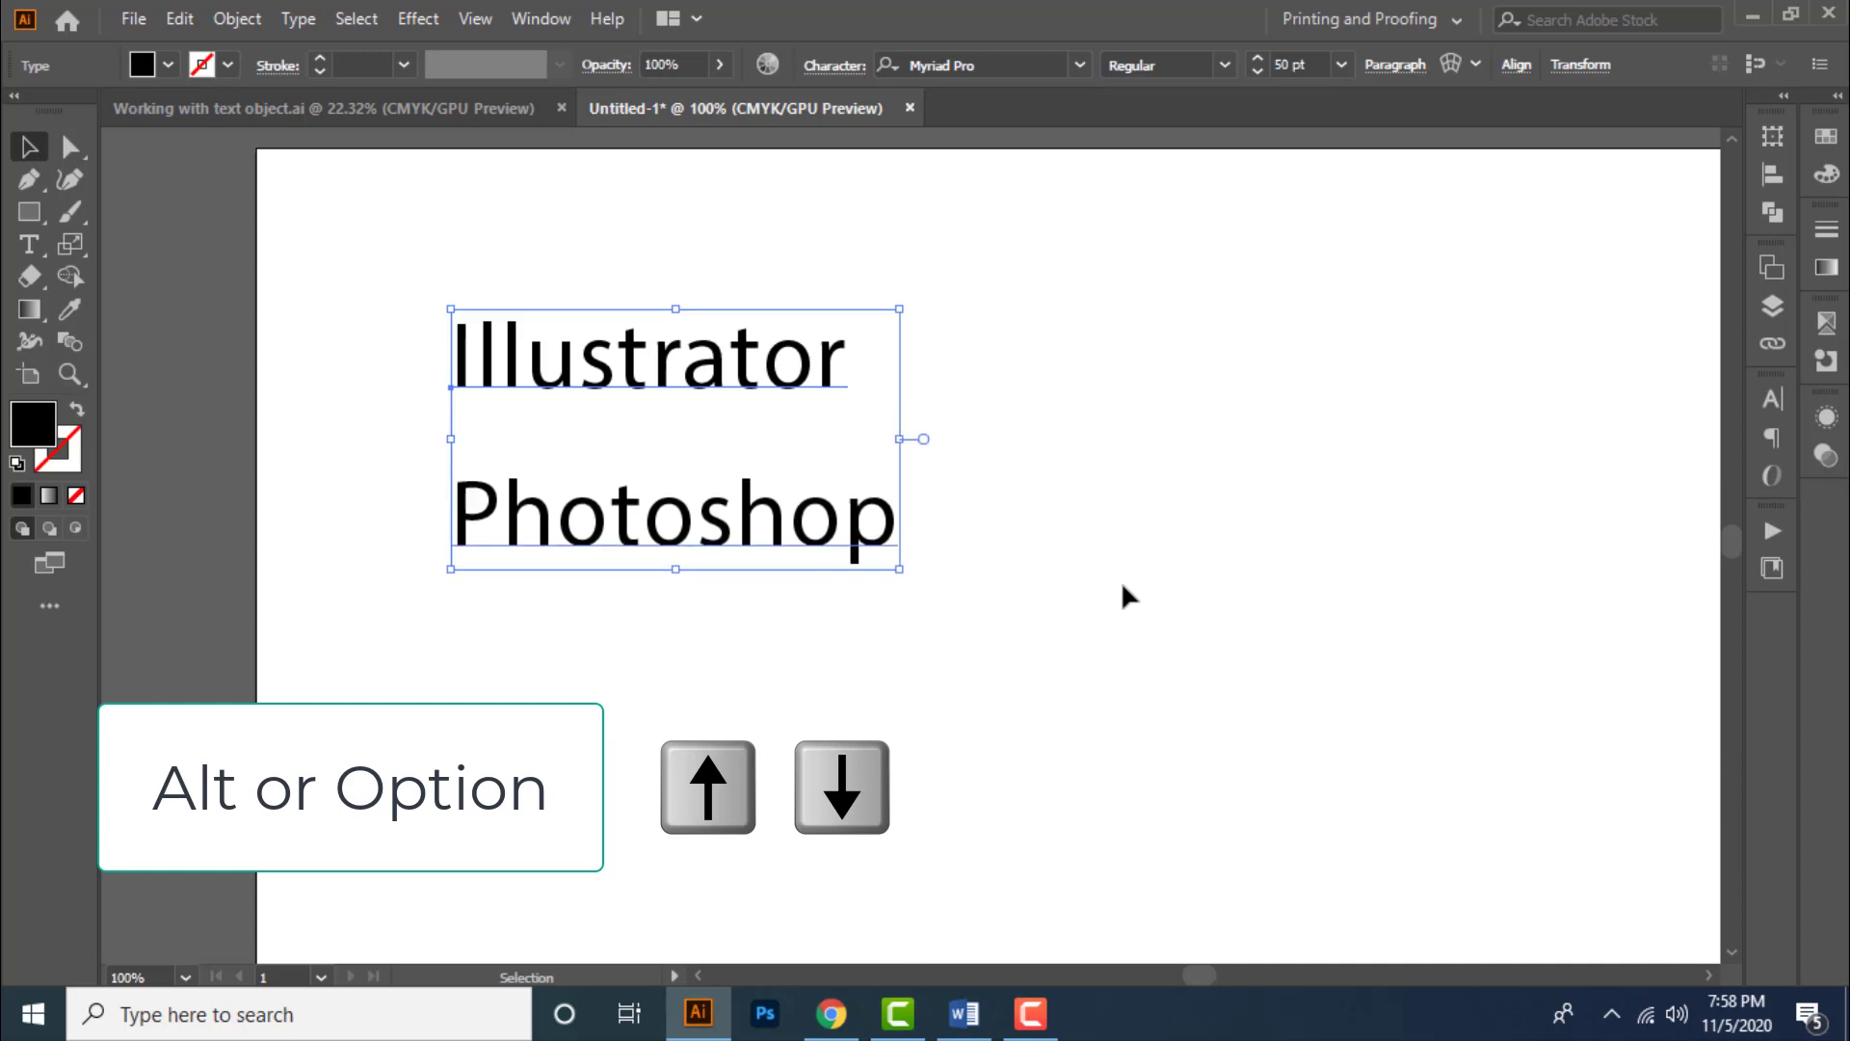
key("alt+Up")
key("alt+Up")
key("alt+Up")
key("alt+Up")
key("alt+Up")
key("alt+Up")
key("alt+Up")
key("alt+Up")
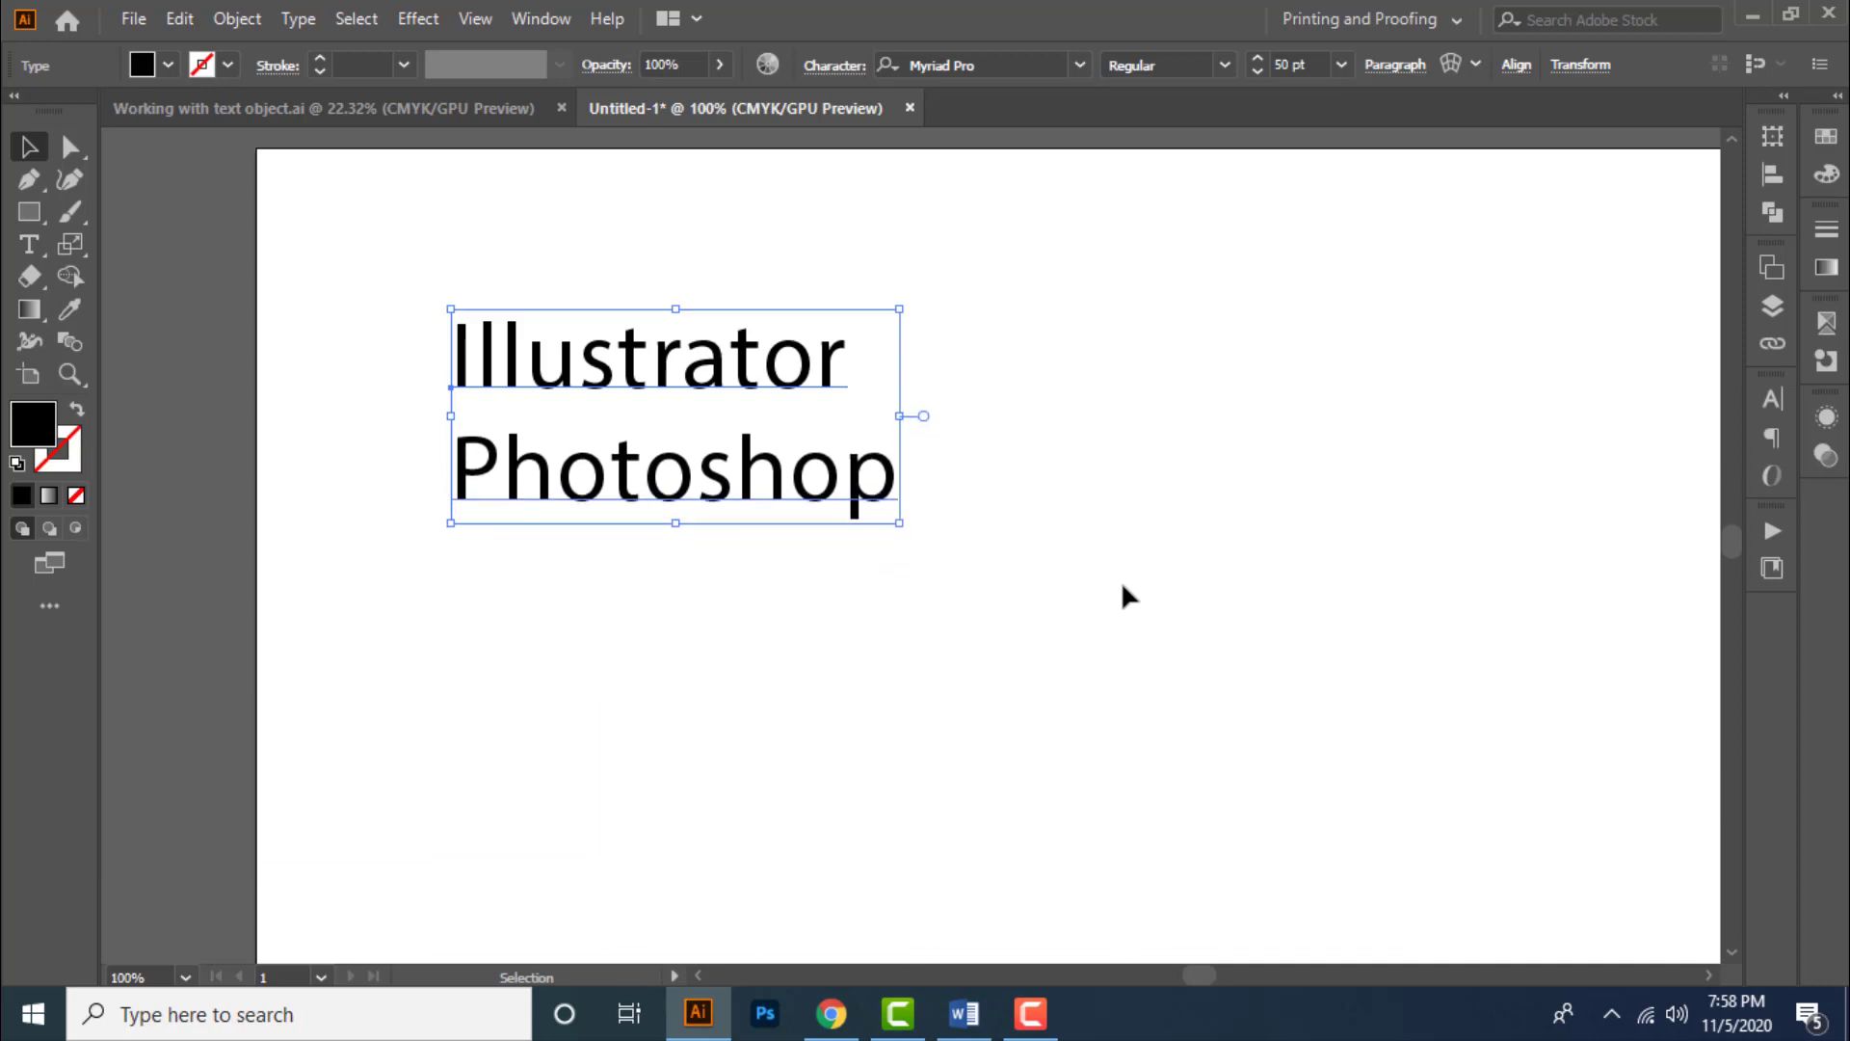
key("alt+Down")
key("alt+Down")
key("alt+Down")
key("alt+Down")
key("alt+Down")
key("alt+Down")
key("alt+Down")
key("alt+Down")
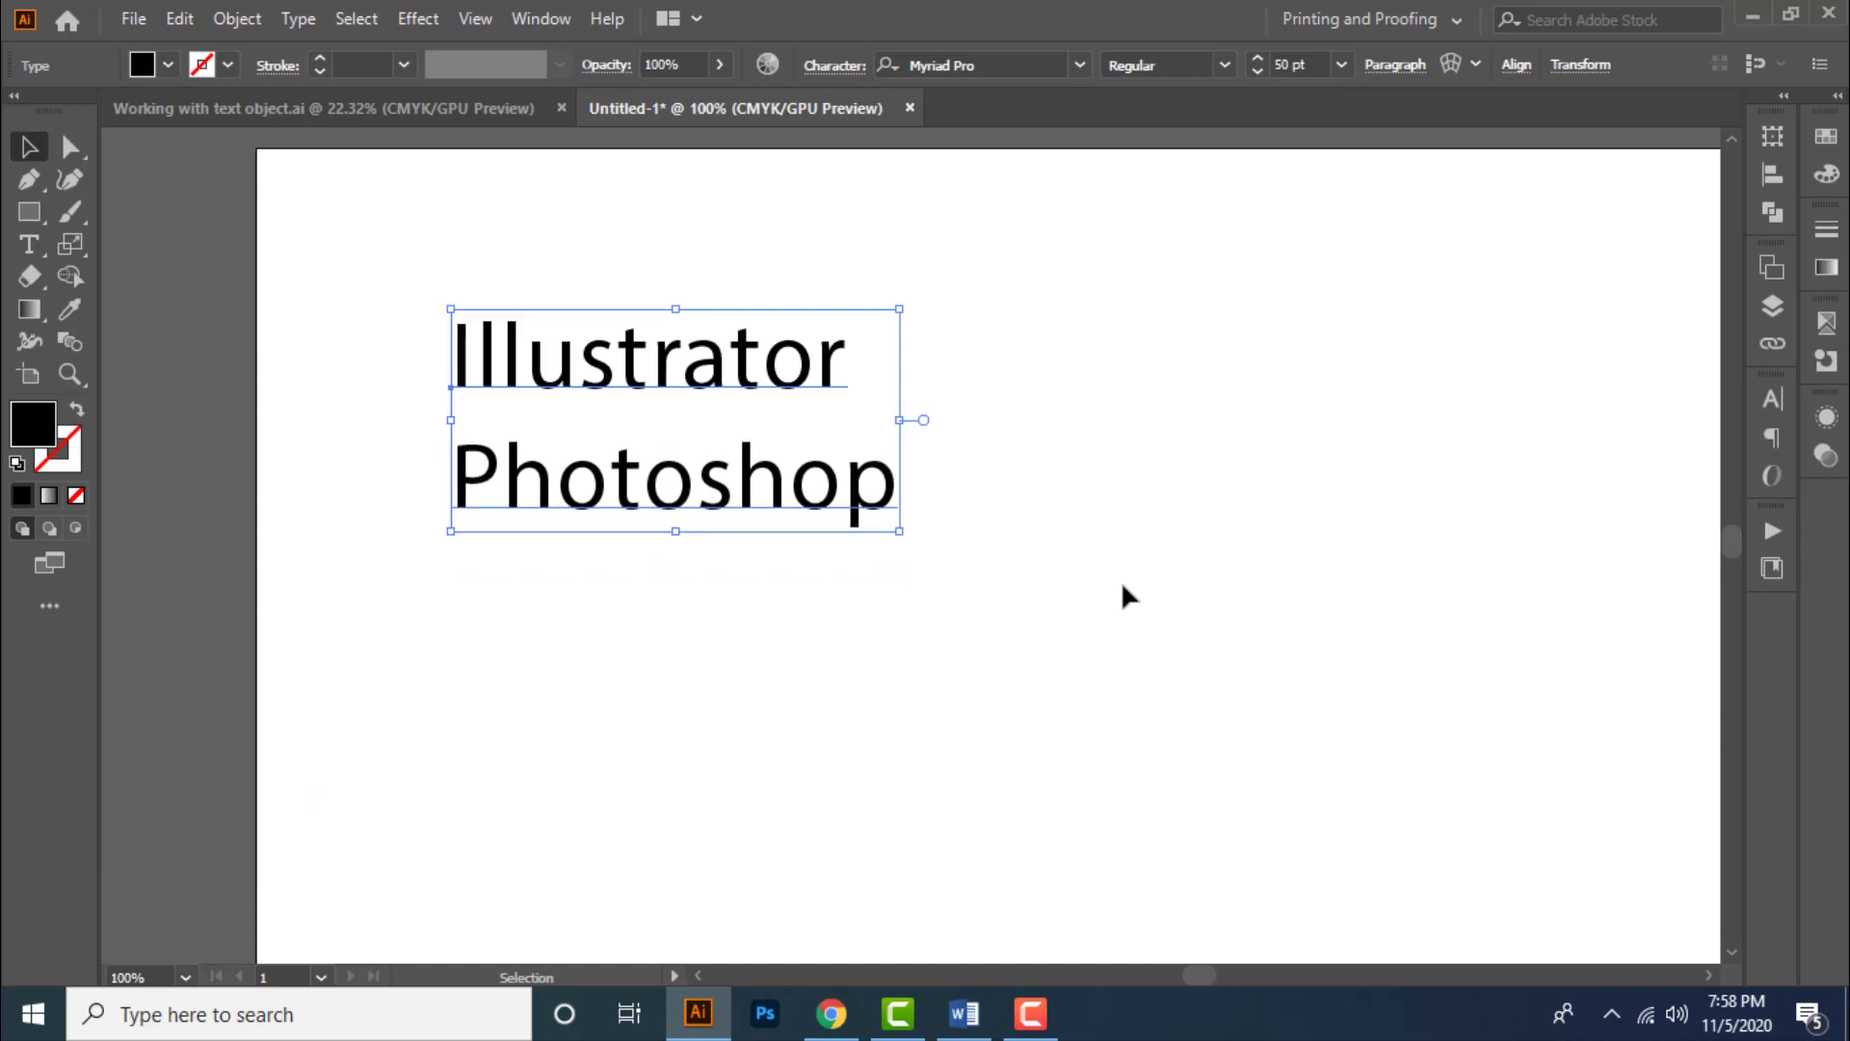
key("alt+Up")
key("alt+Up")
key("alt+Up")
key("alt+Up")
key("alt+Up")
key("alt+Up")
key("alt+Up")
key("alt+Up")
key("alt+Up")
key("alt+Up")
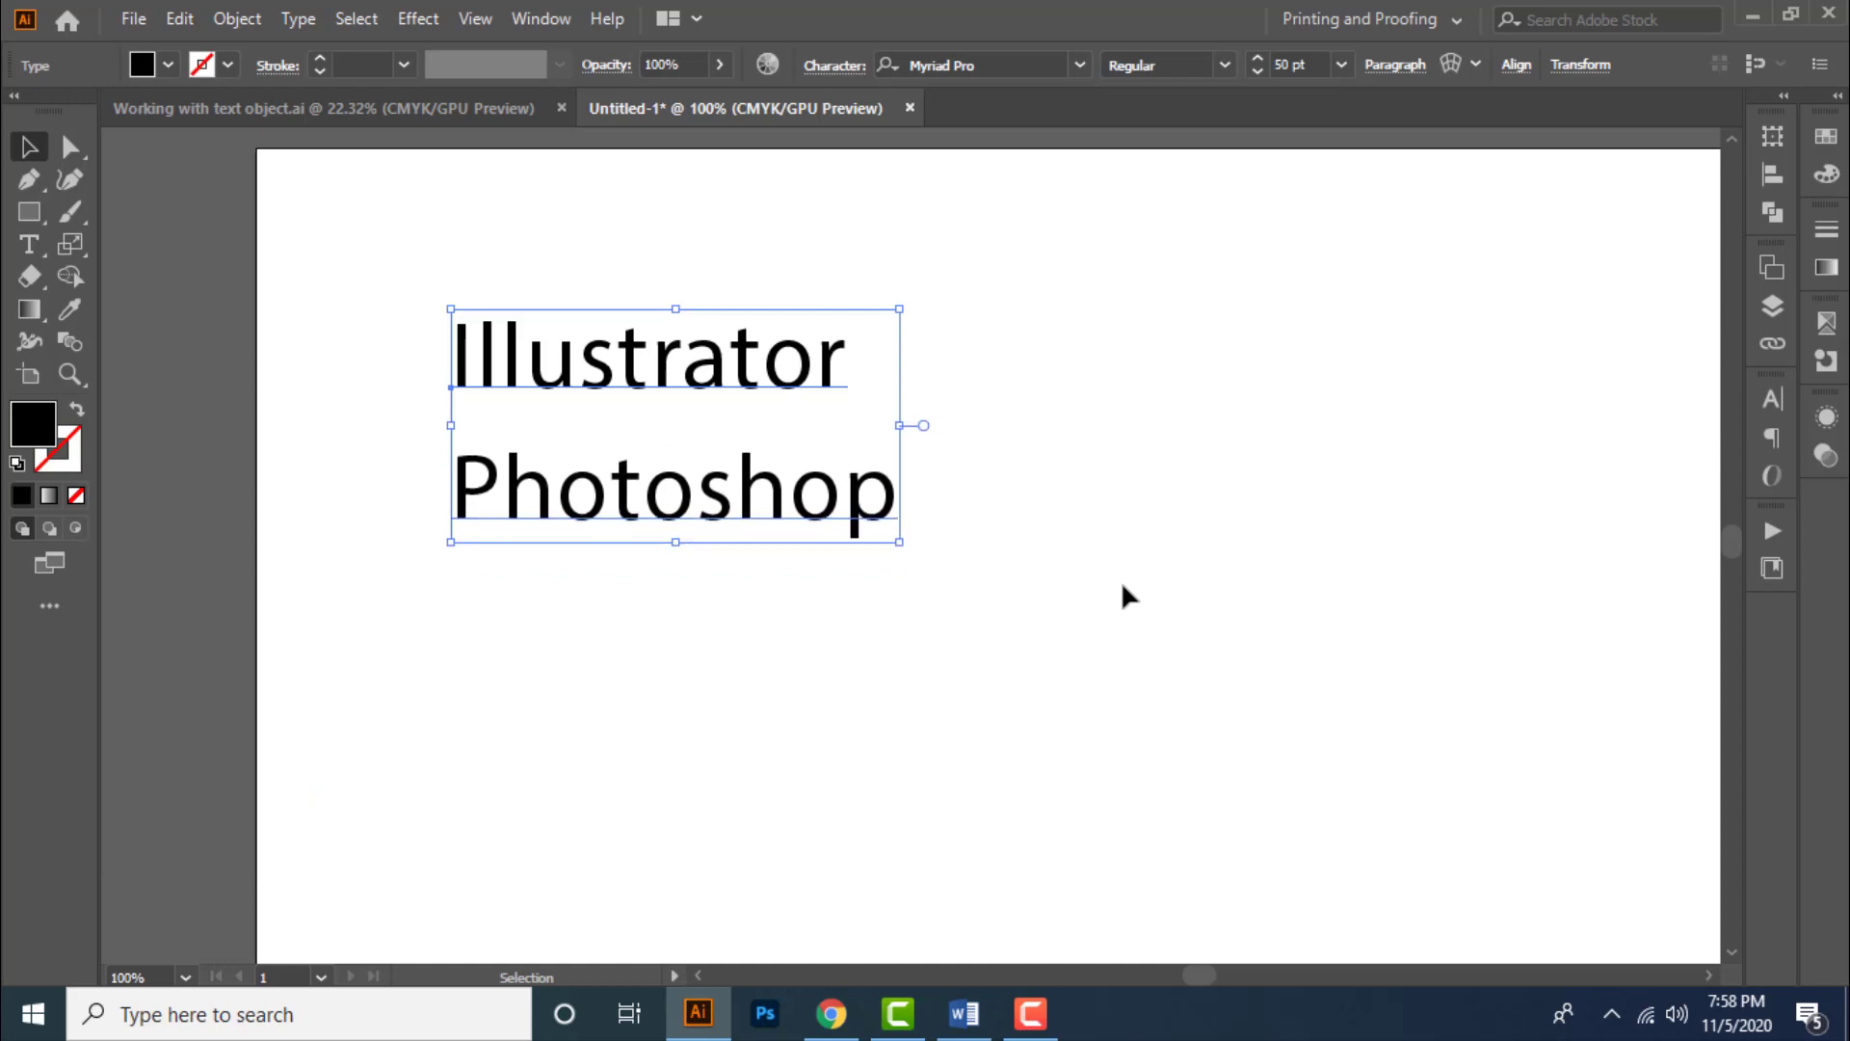
key("alt+Down")
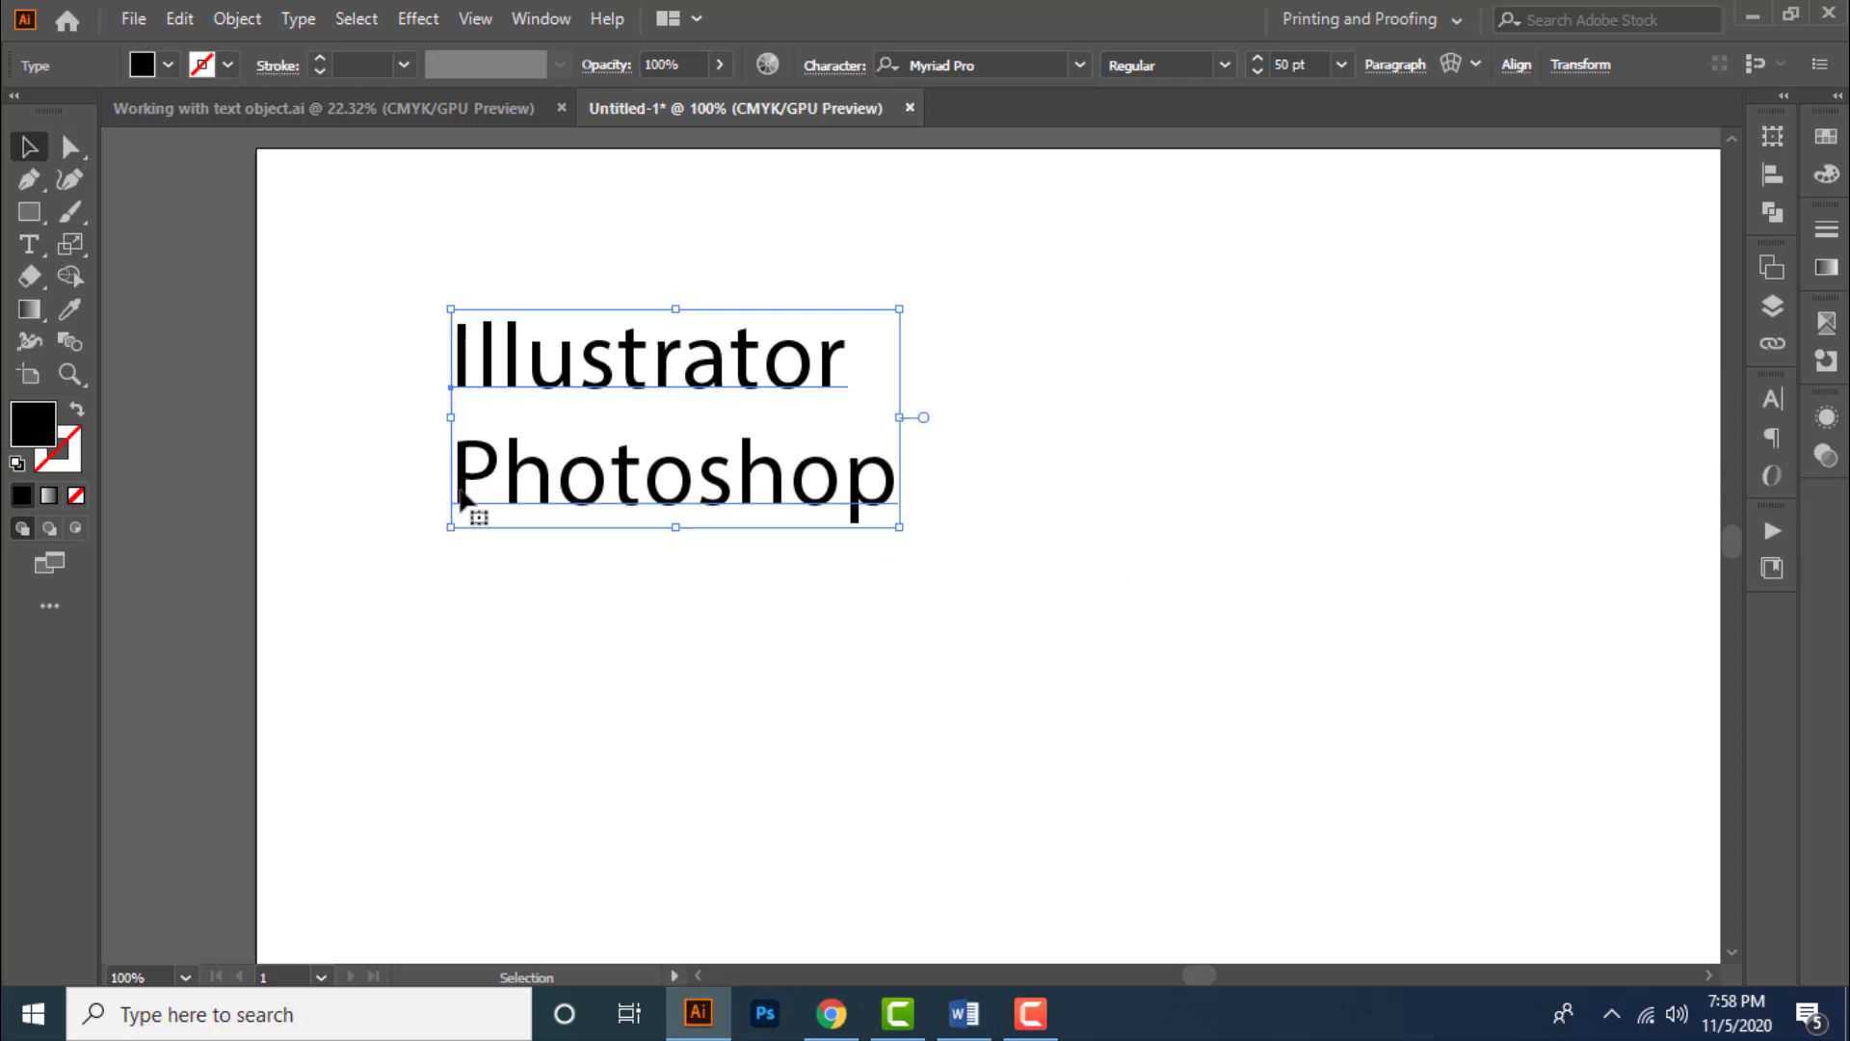
- Select the word "Photoshop" with the Type tool and widen its tracking by three increments
double_click(537, 497)
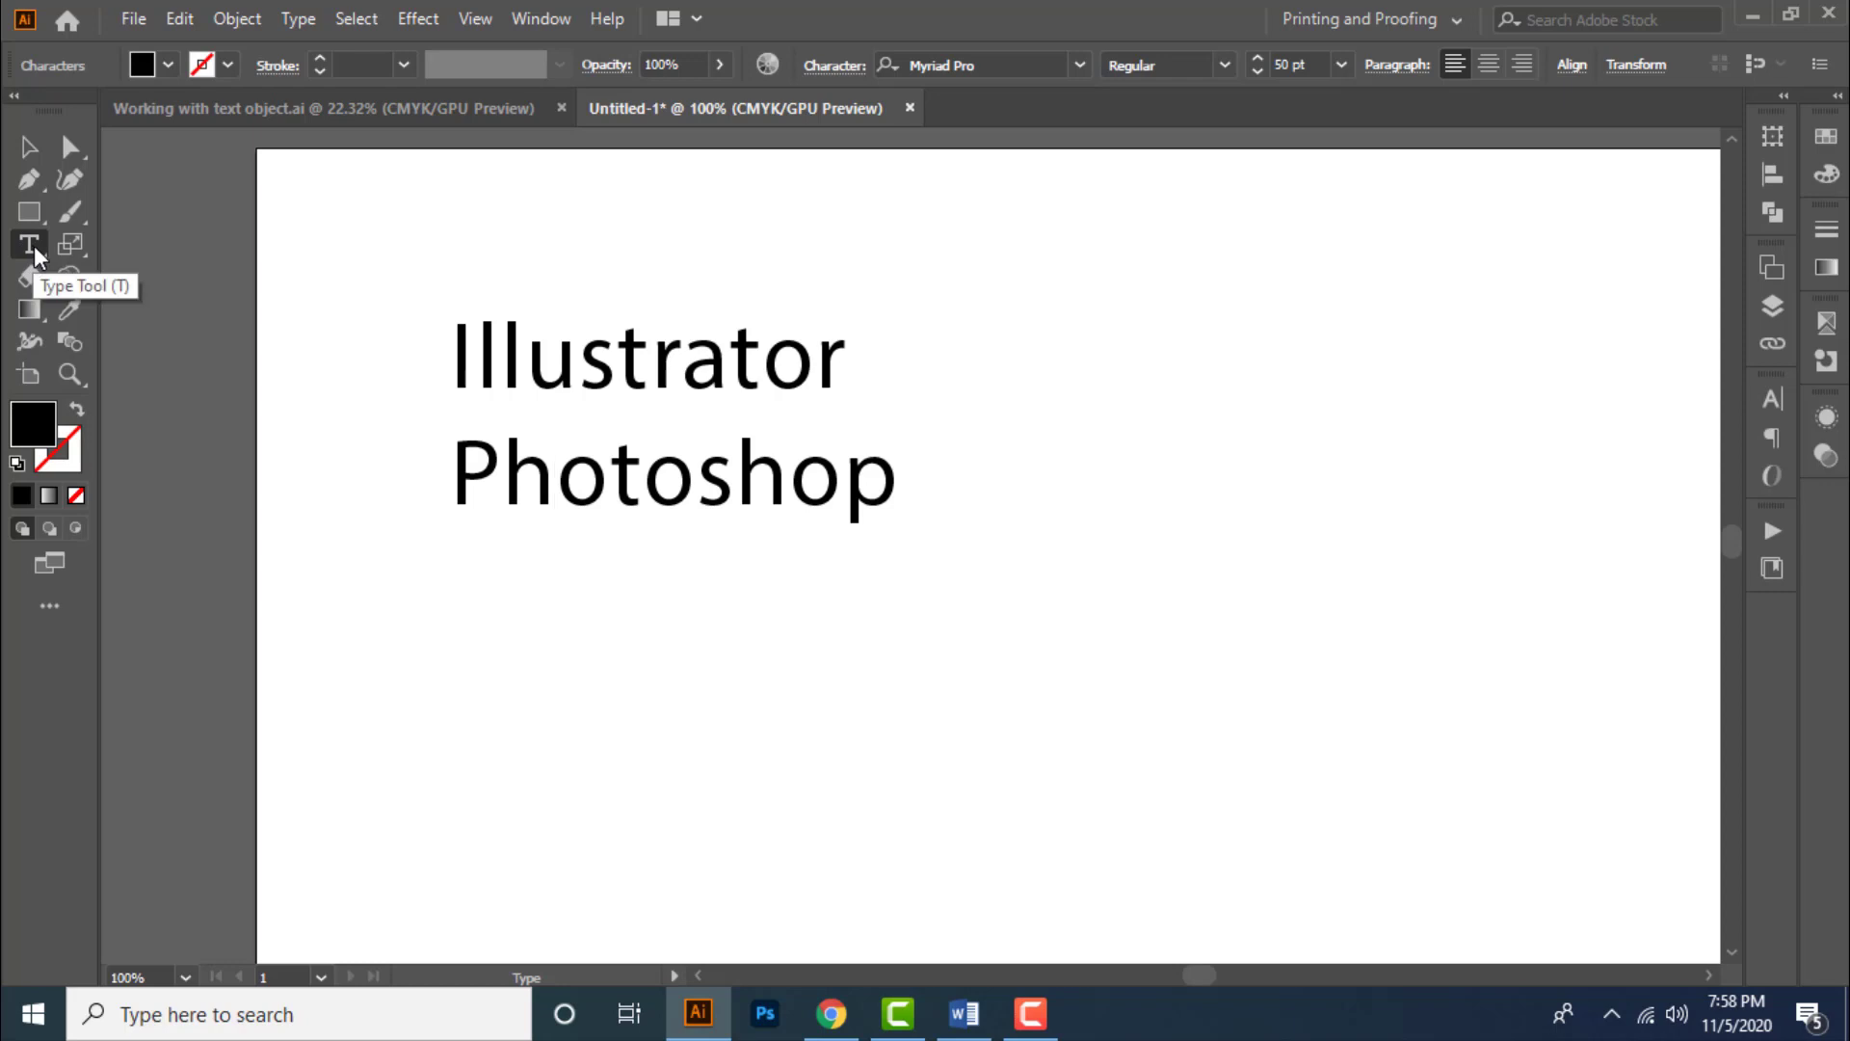
left_click_drag(452, 482, 1136, 611)
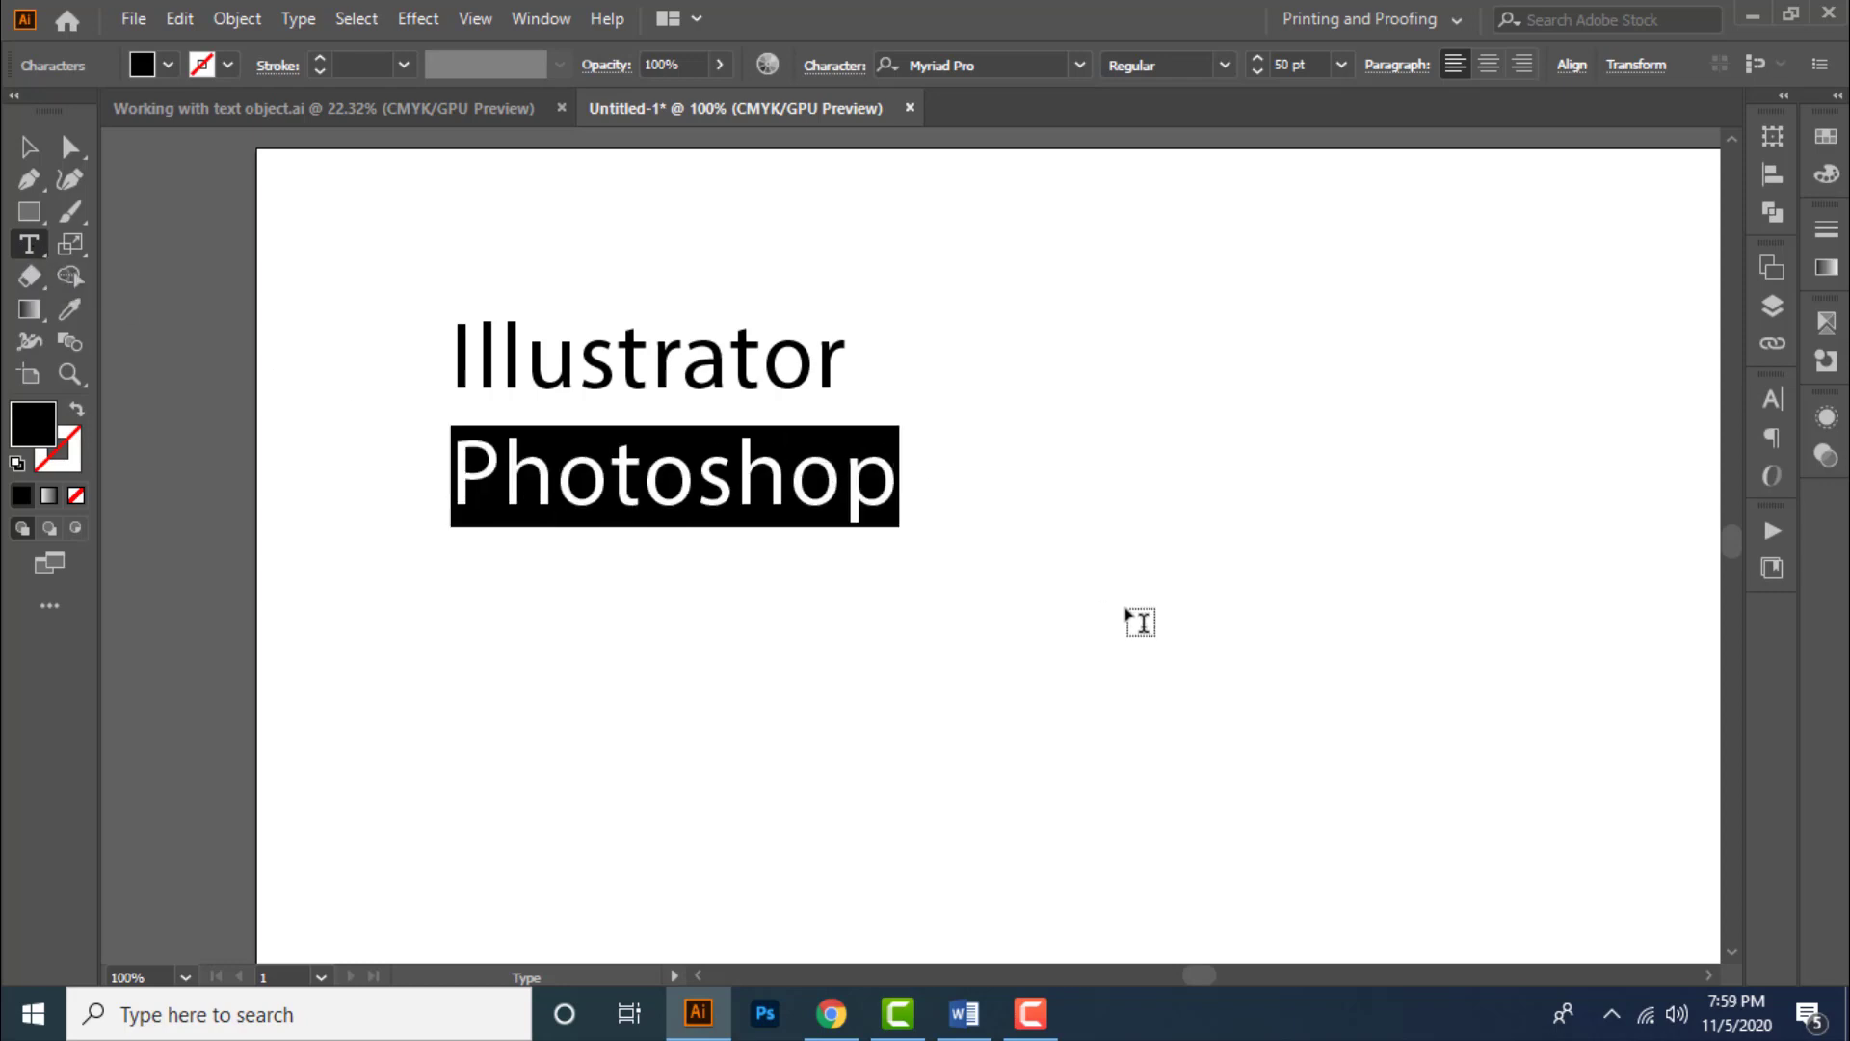
key("alt+Right")
key("alt+Right")
key("alt+Right")
key("alt+Right")
key("alt+Right")
key("alt+Right")
key("alt+Right")
key("alt+Right")
key("alt+Right")
key("alt+Right")
key("alt+Right")
key("alt+Right")
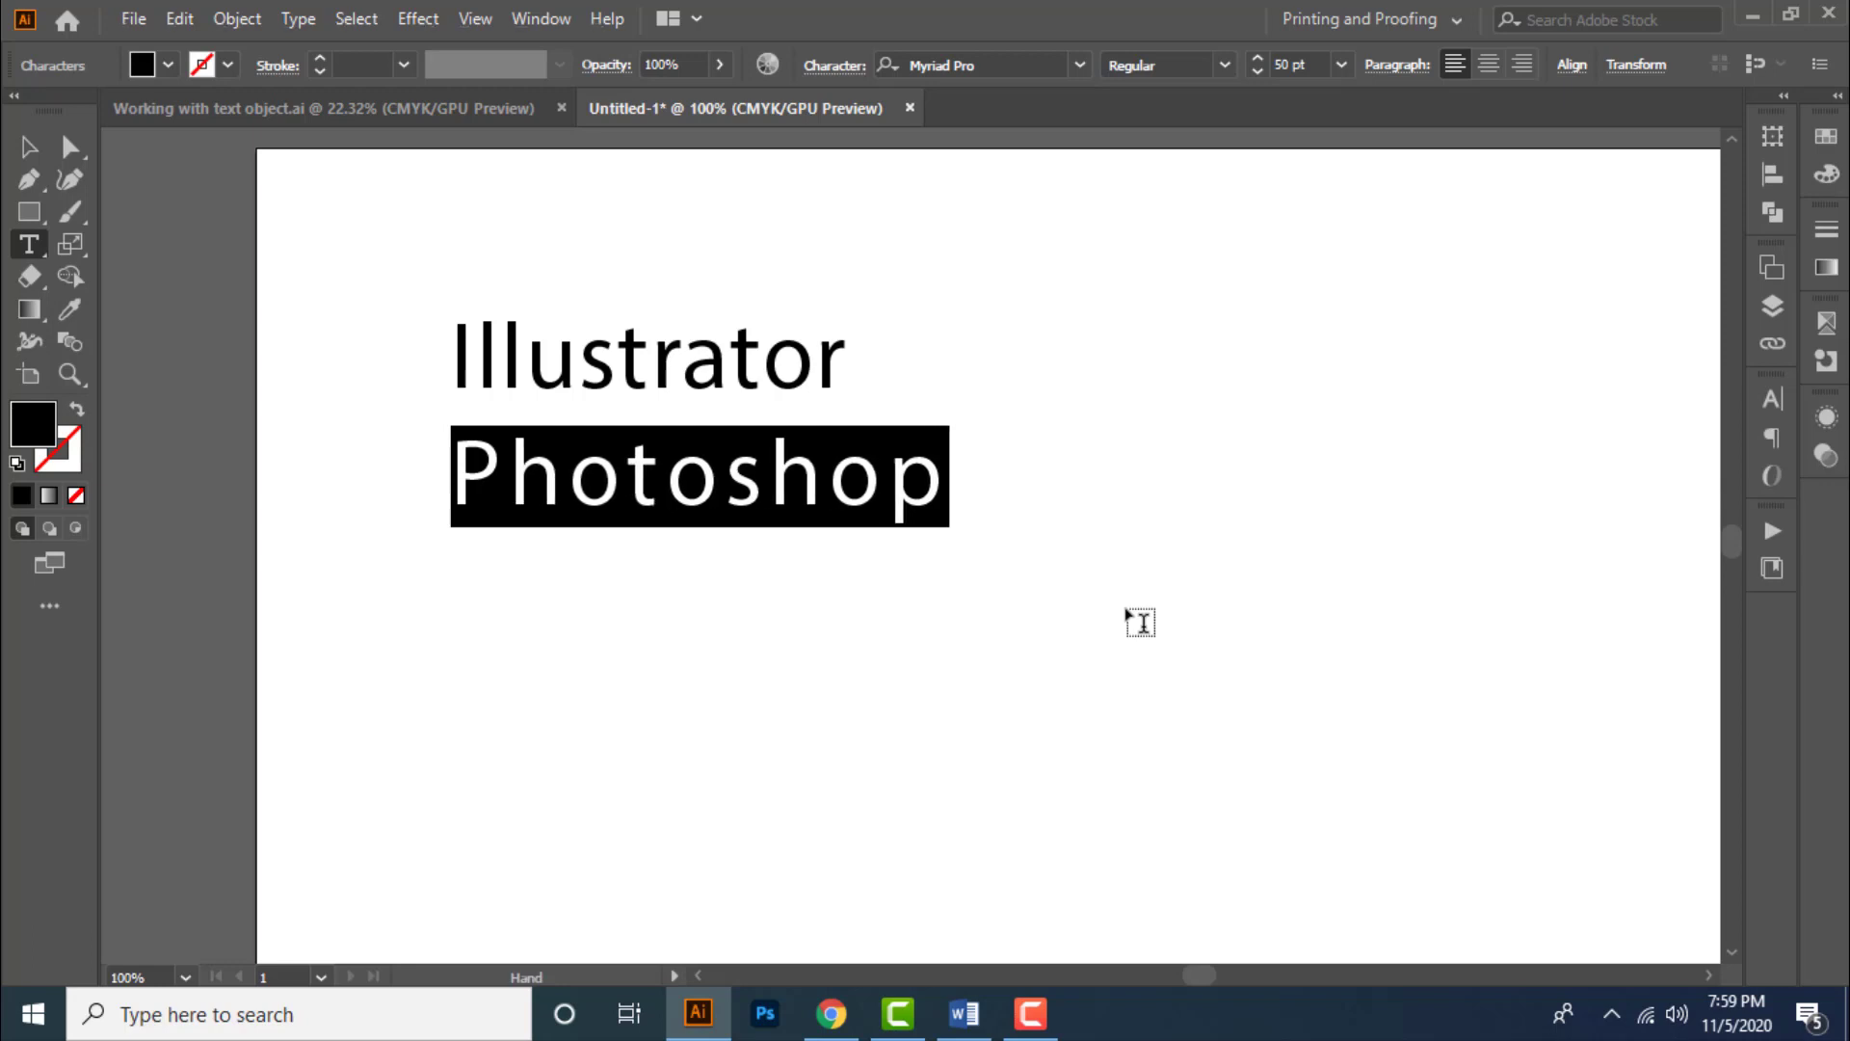
- Widen the tracking of "Photoshop" three more increments, then tighten it by six increments
key("alt+Right")
key("alt+Right")
key("alt+Right")
key("alt+Right")
key("alt+Left")
key("alt+Left")
key("alt+Left")
key("alt+Left")
key("alt+Left")
key("alt+Left")
key("alt+Left")
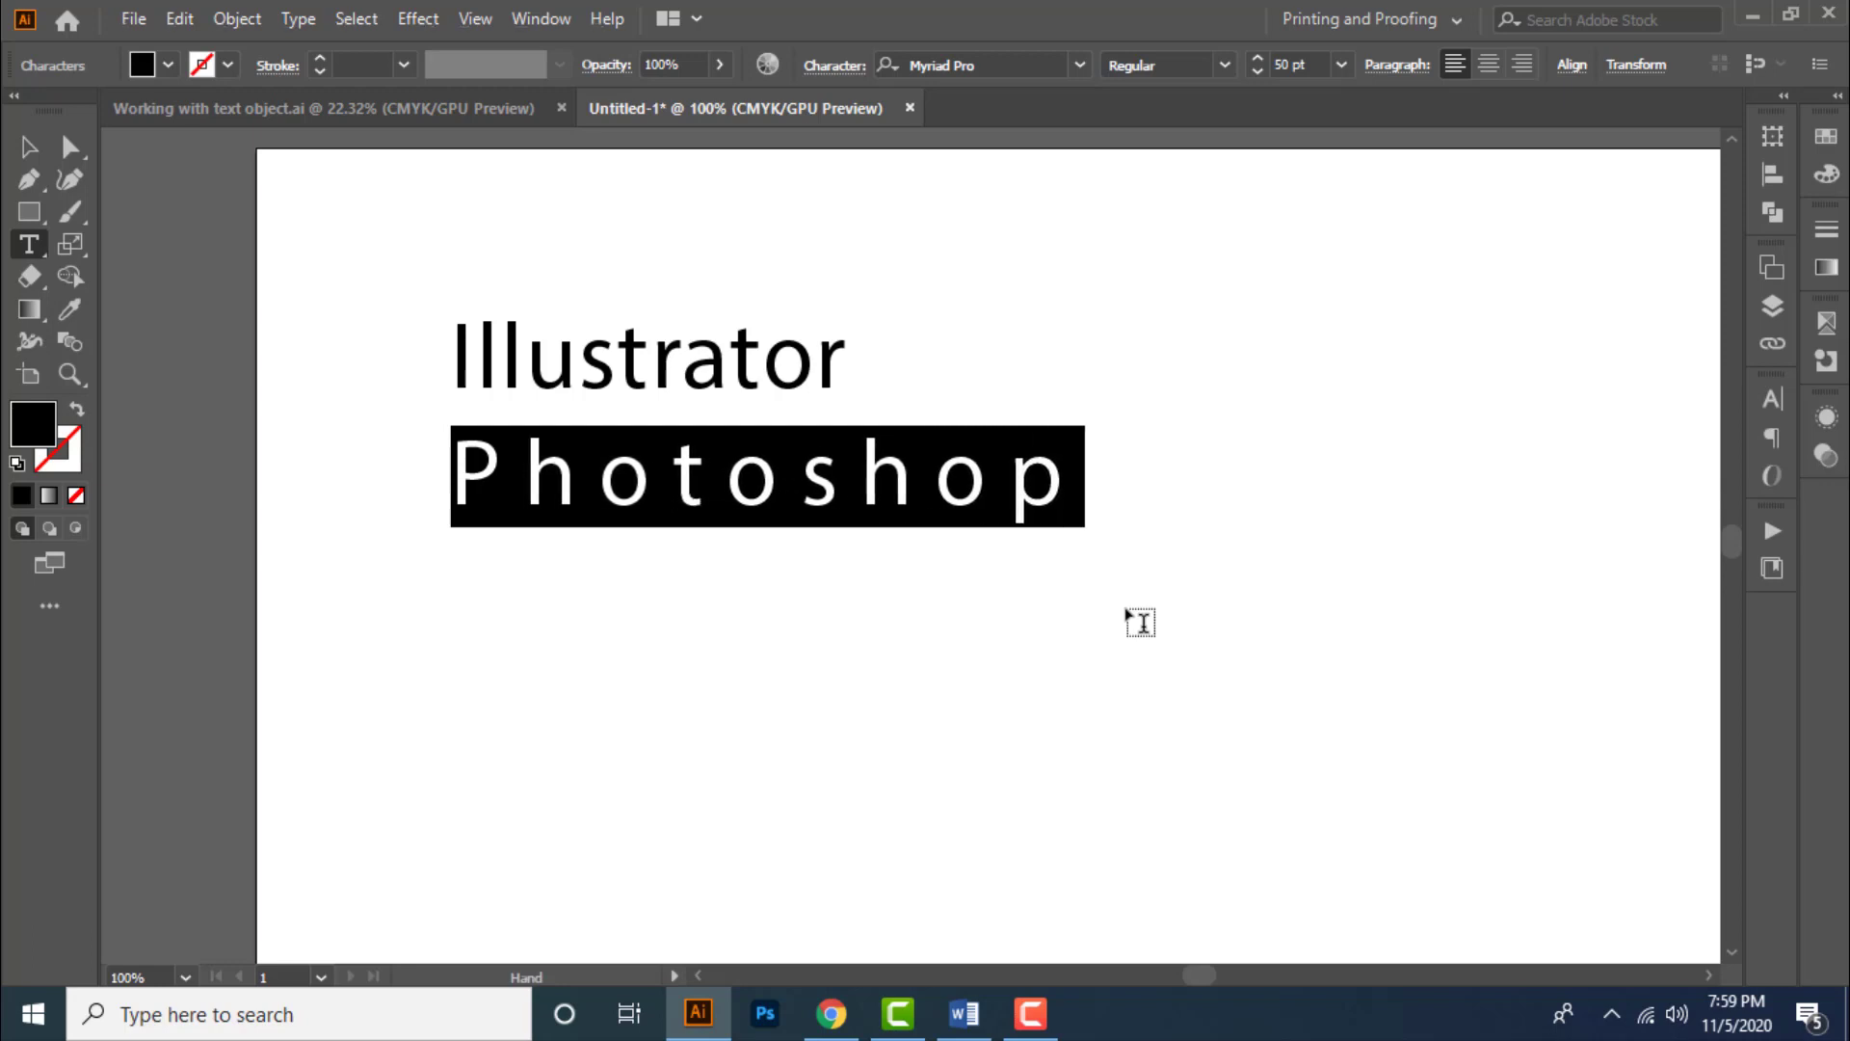
key("alt+Left")
key("alt+Left")
key("alt+Left")
key("alt+Left")
key("alt+Left")
key("alt+Left")
key("alt+Left")
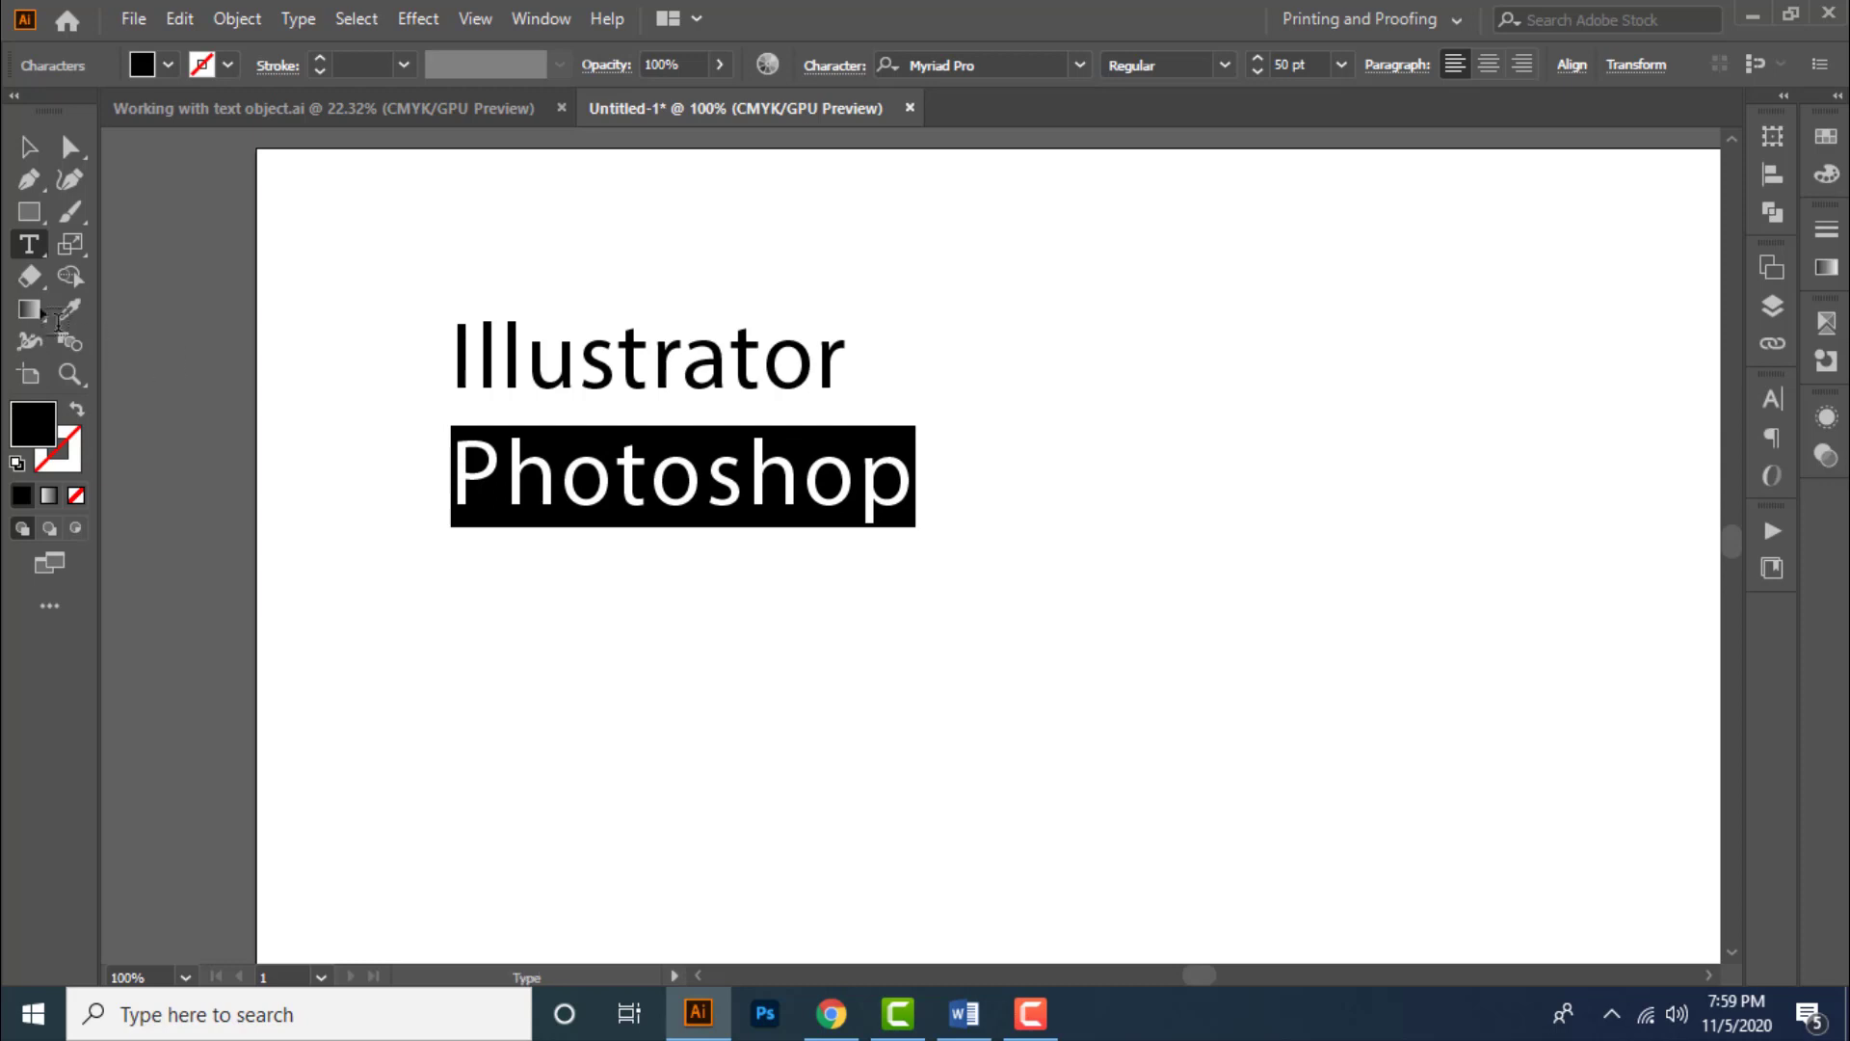
- Select the whole text object, open the Character panel and browse the font and style lists, keeping Myriad Pro Regular
left_click(29, 147)
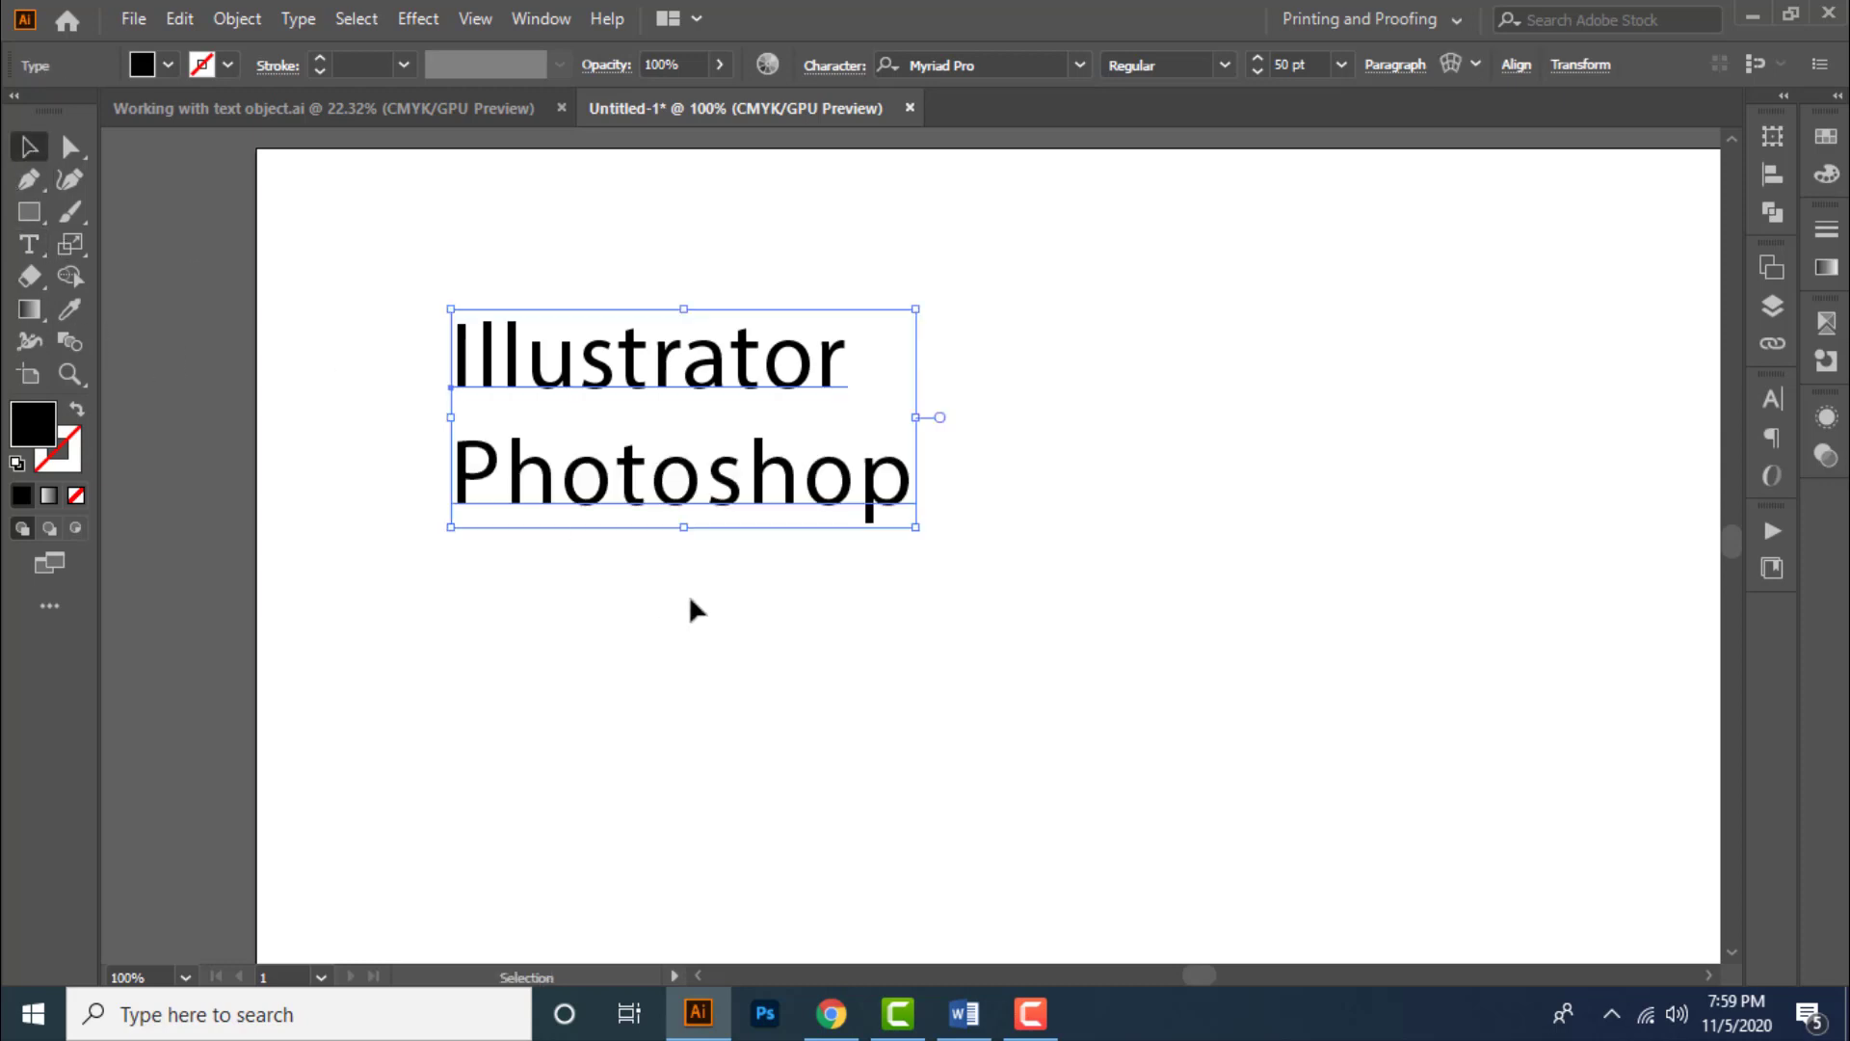
key("ctrl+t")
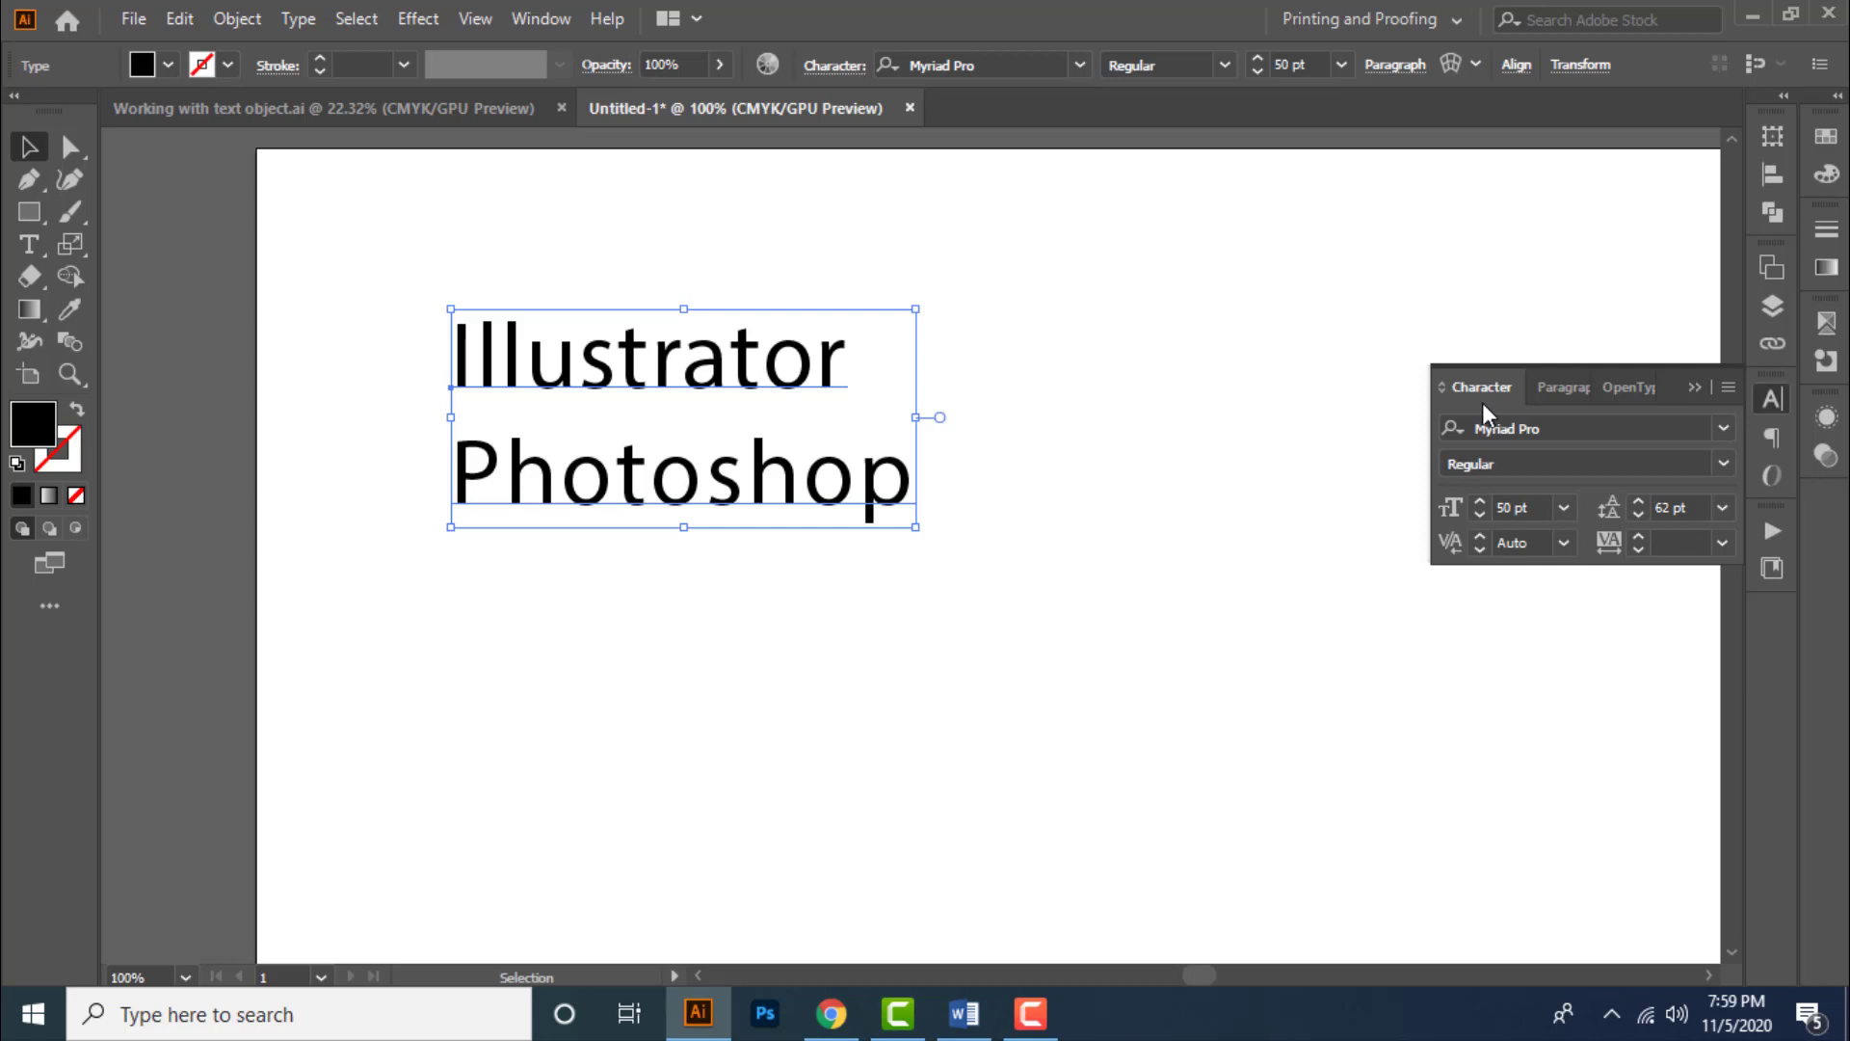
left_click(1723, 428)
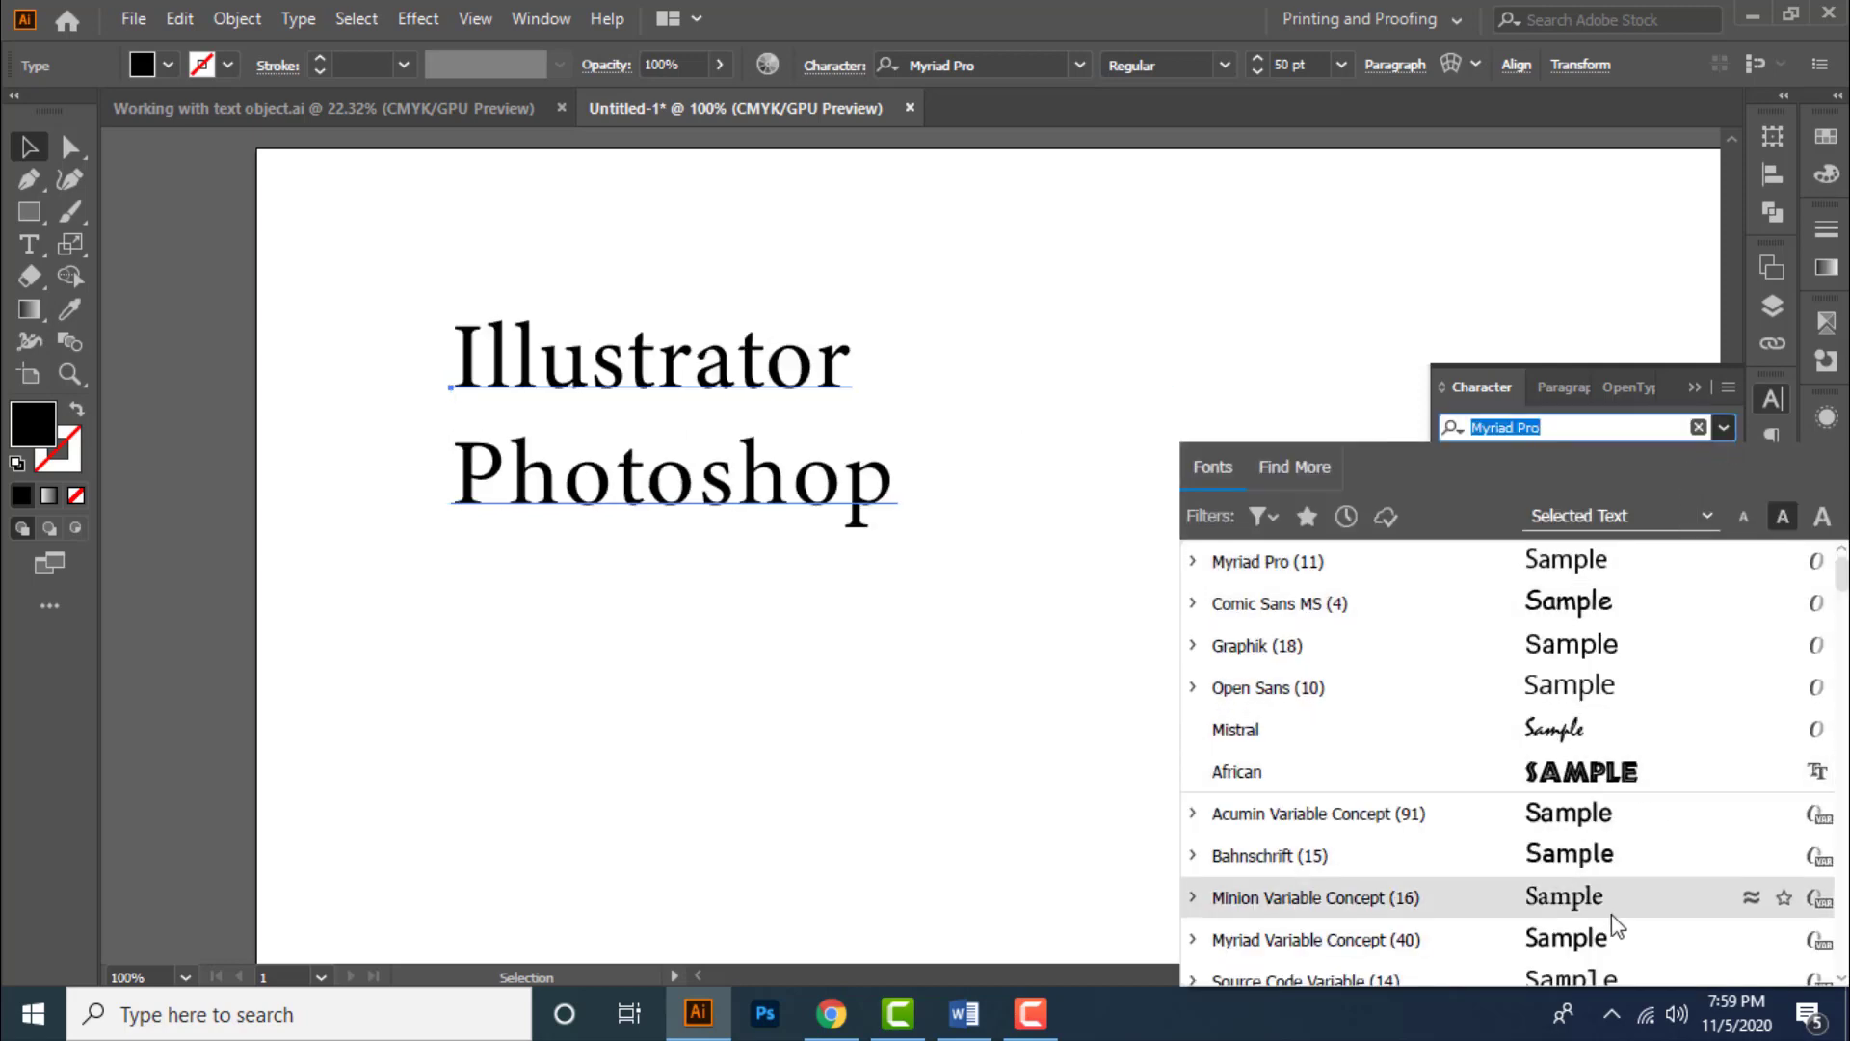
left_click(1730, 429)
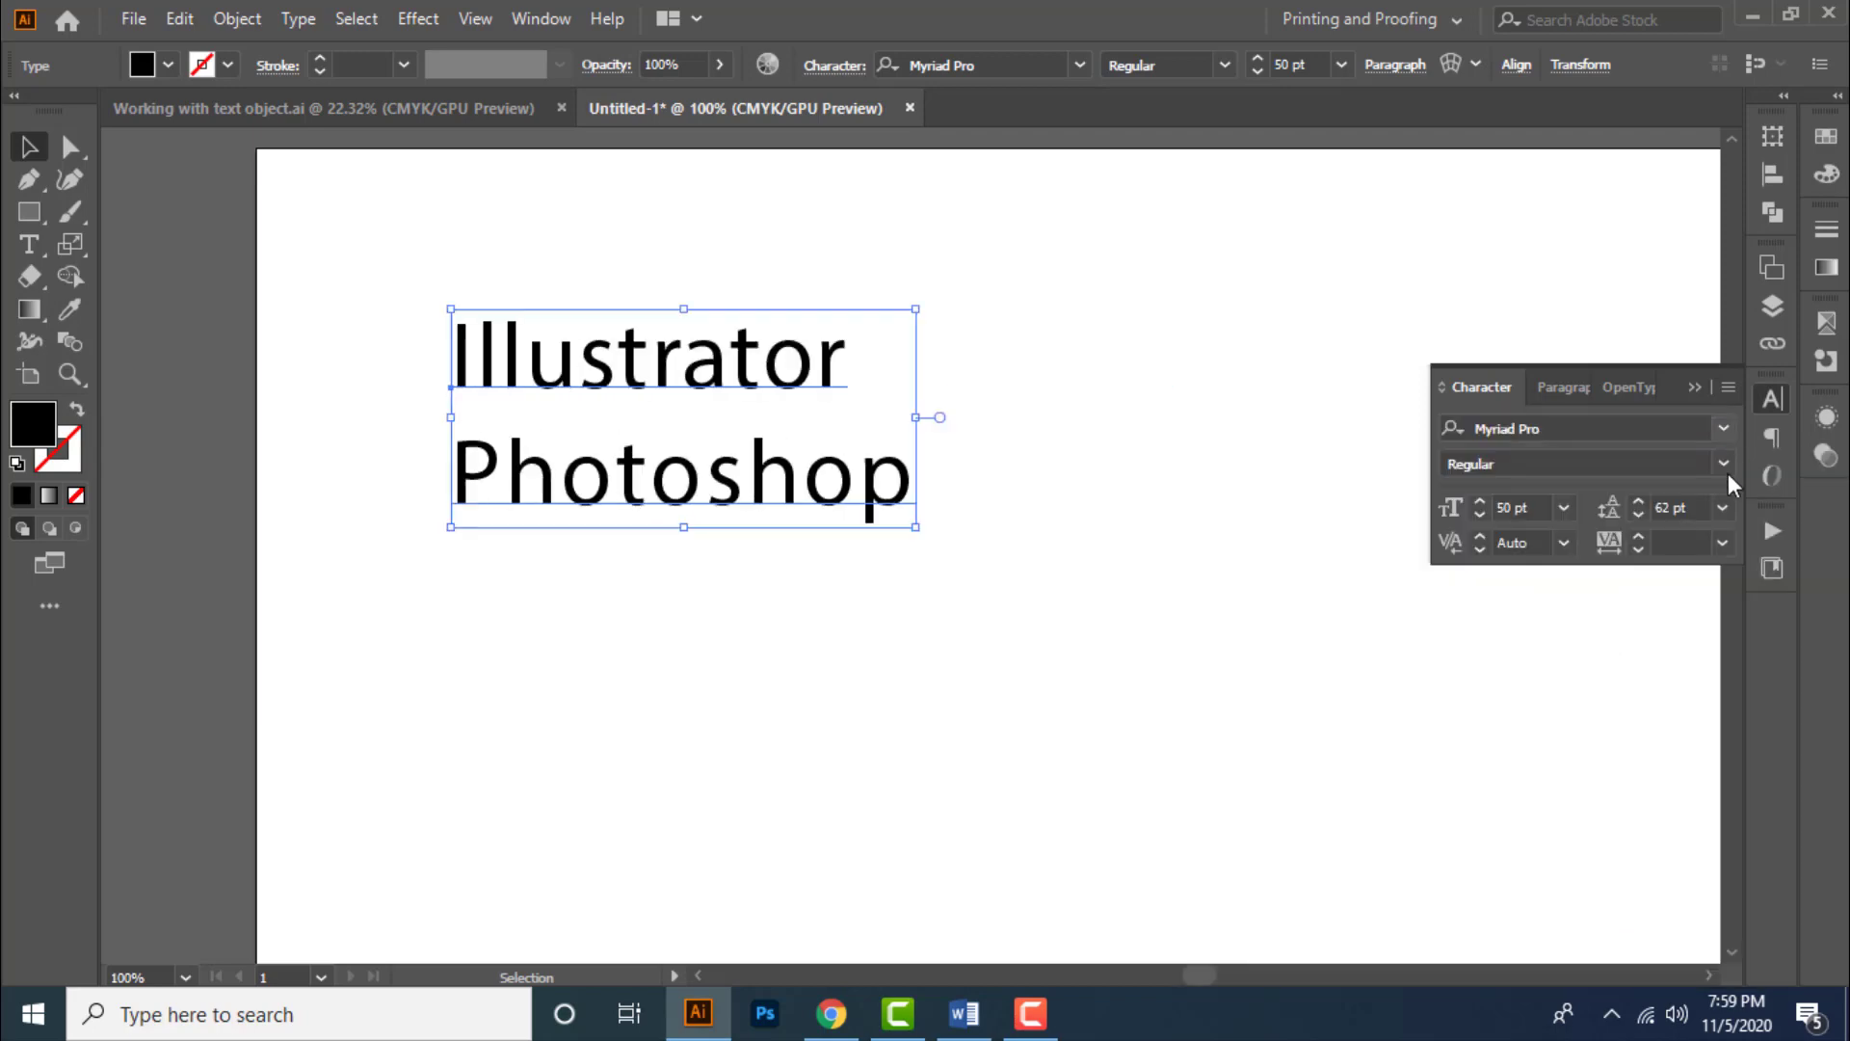
left_click(1722, 465)
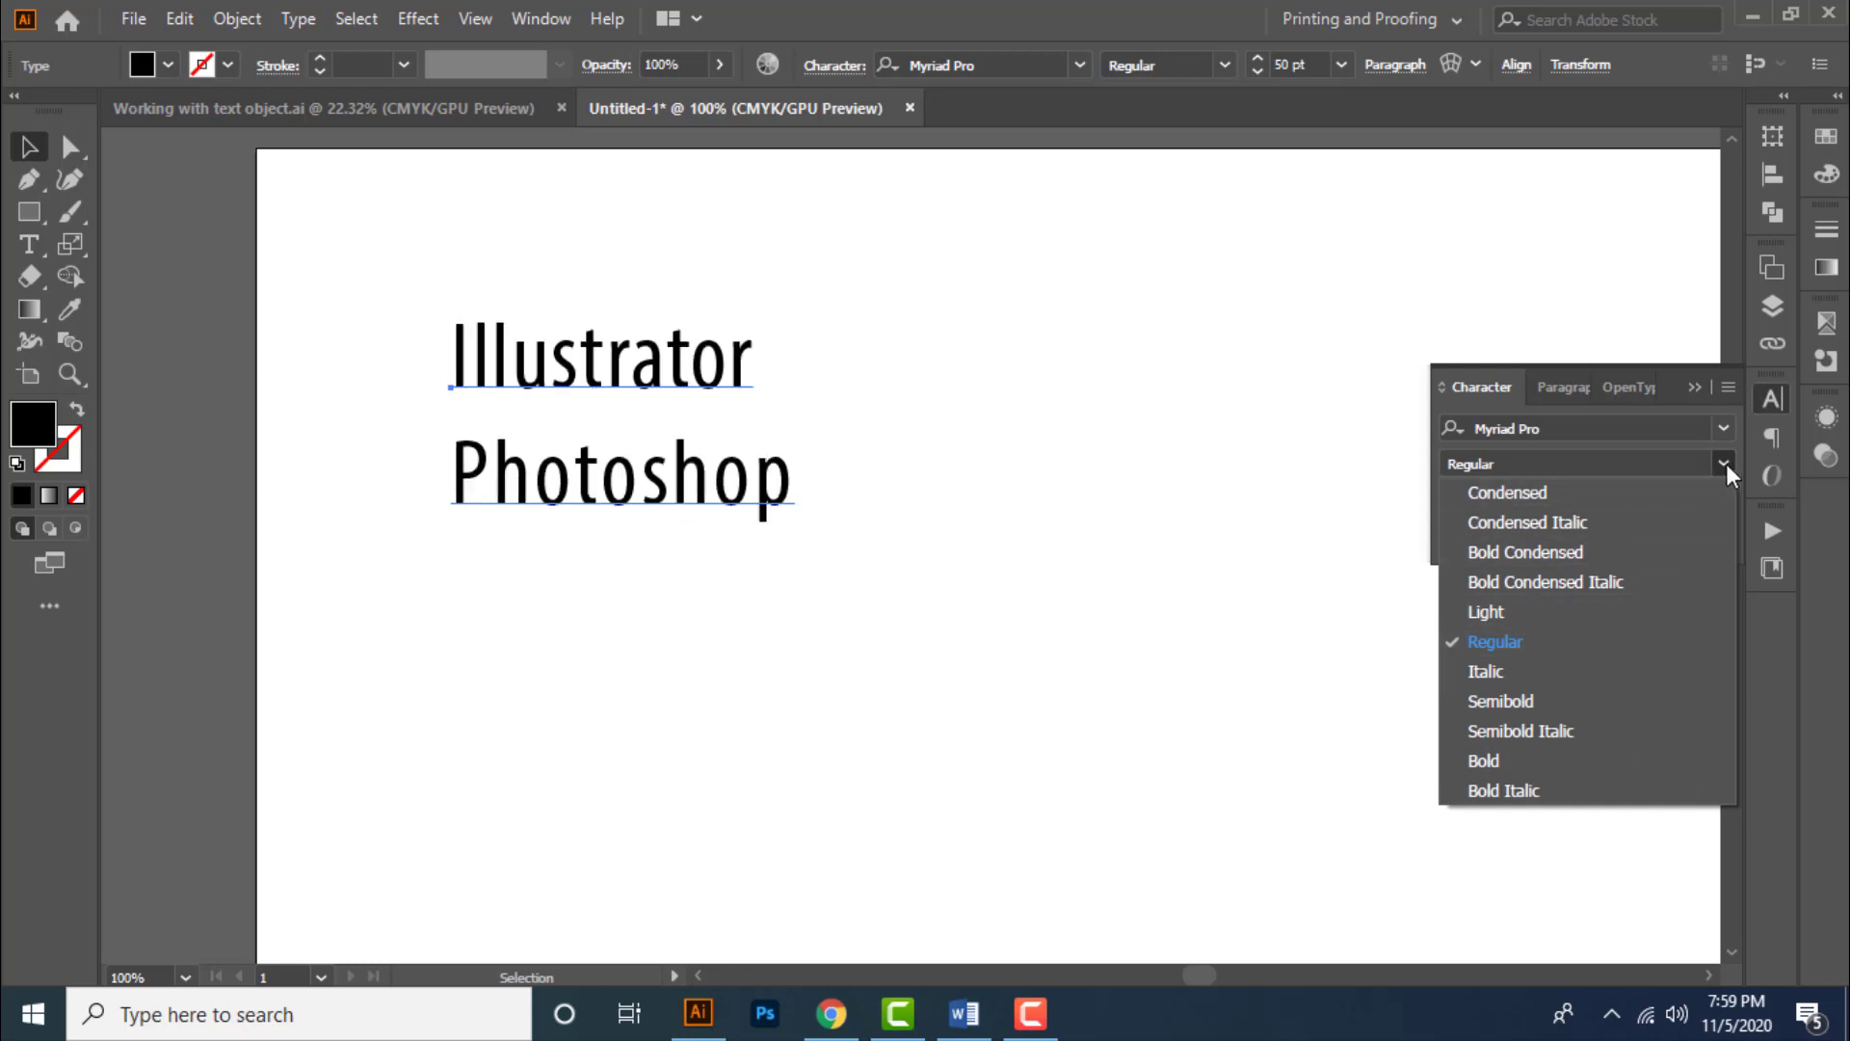
left_click(1593, 641)
- Set the font size to 56 pt by stepping it up three increments and down two
left_click(1539, 508)
key("Up")
key("Up")
key("Up")
key("Up")
key("Up")
key("Up")
key("Up")
key("Up")
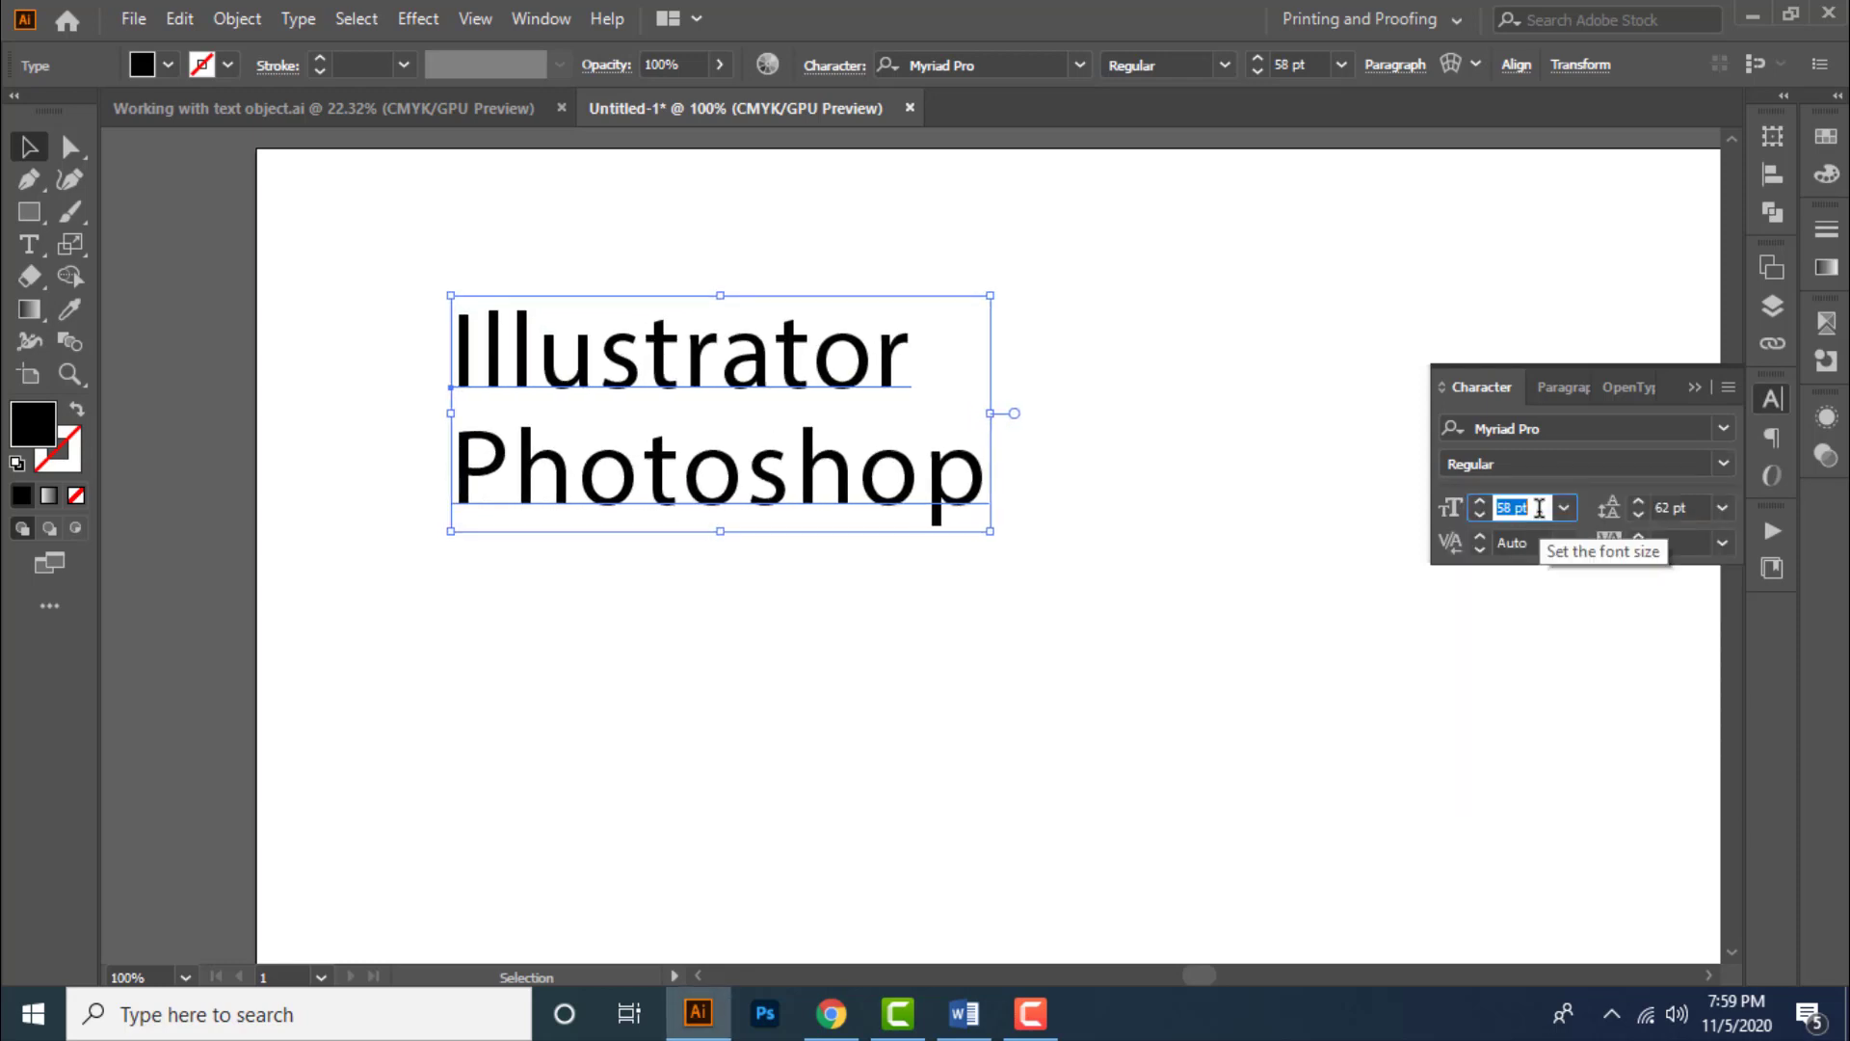
key("Down")
key("Down")
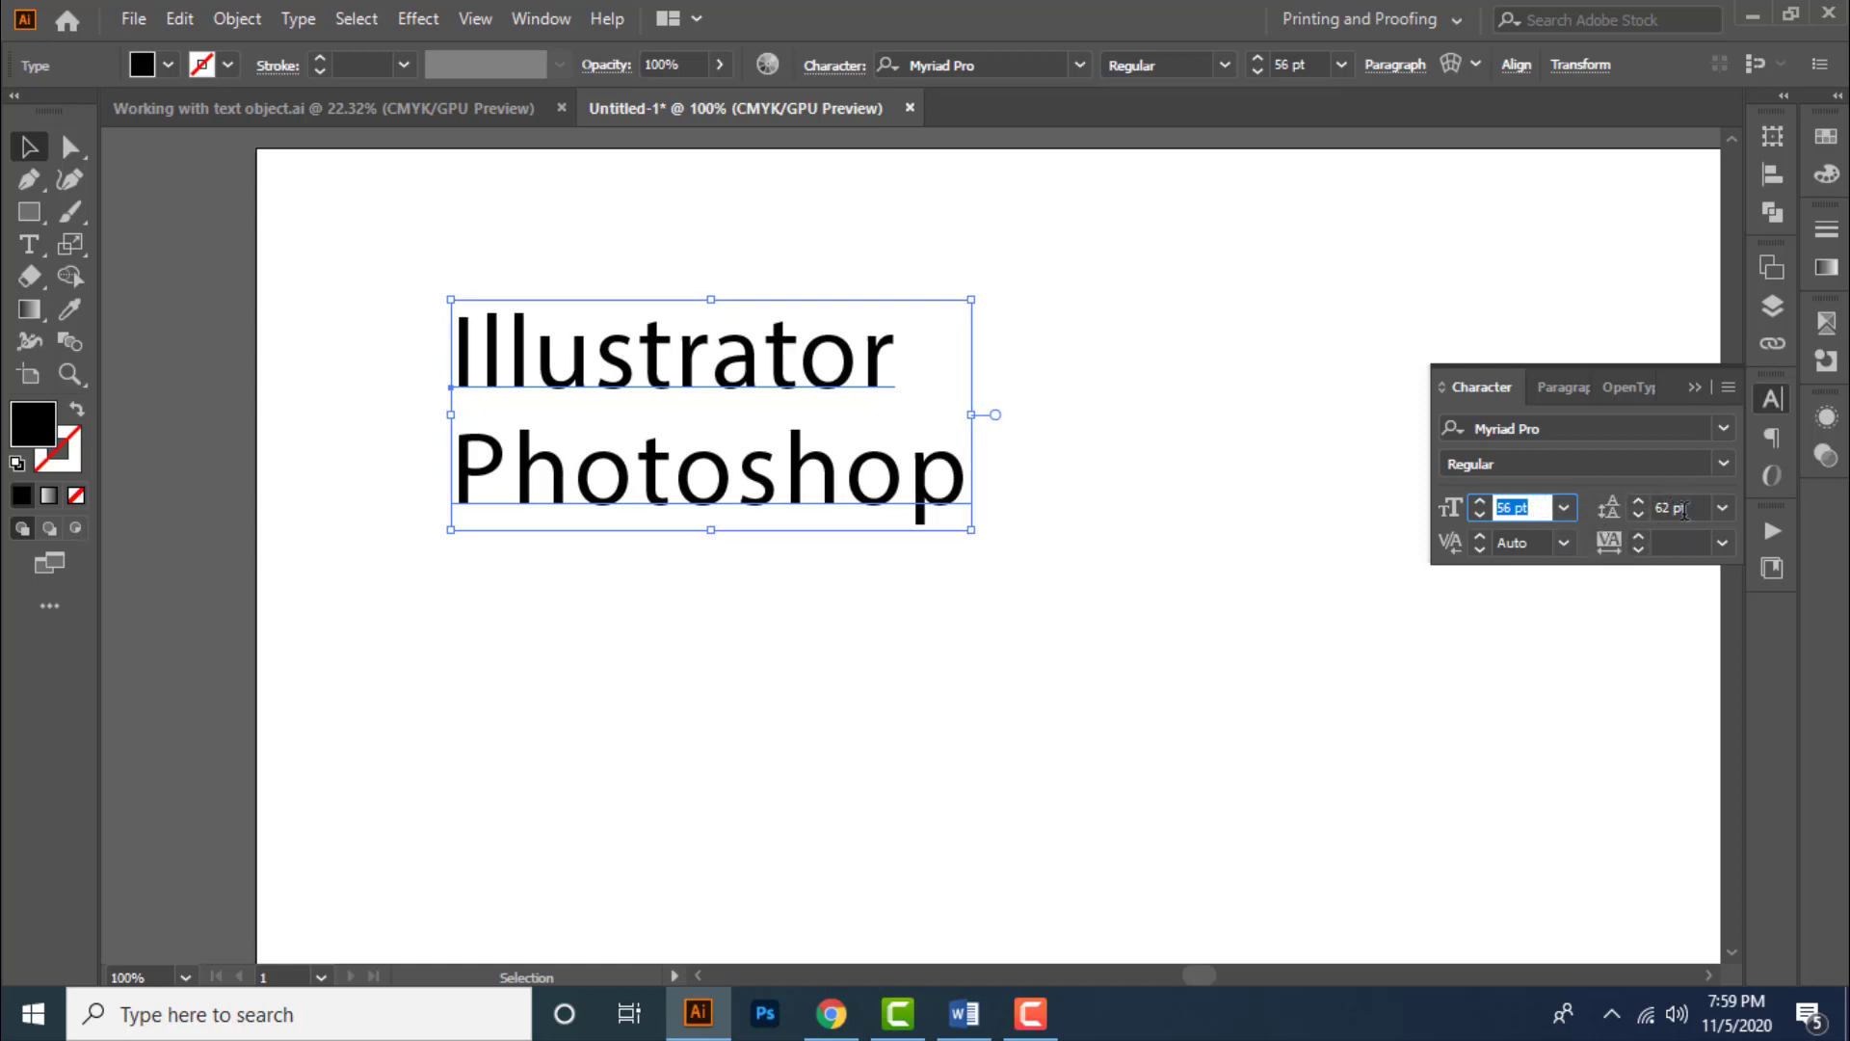
- Raise the leading six increments and lower it six increments in the Character panel
left_click(1682, 509)
key("Up")
key("Up")
key("Up")
key("Up")
key("Up")
key("Up")
key("Up")
key("Up")
key("Up")
key("Up")
key("Up")
key("Up")
key("Up")
key("Up")
key("Up")
key("Up")
key("Up")
key("Up")
key("Up")
key("Up")
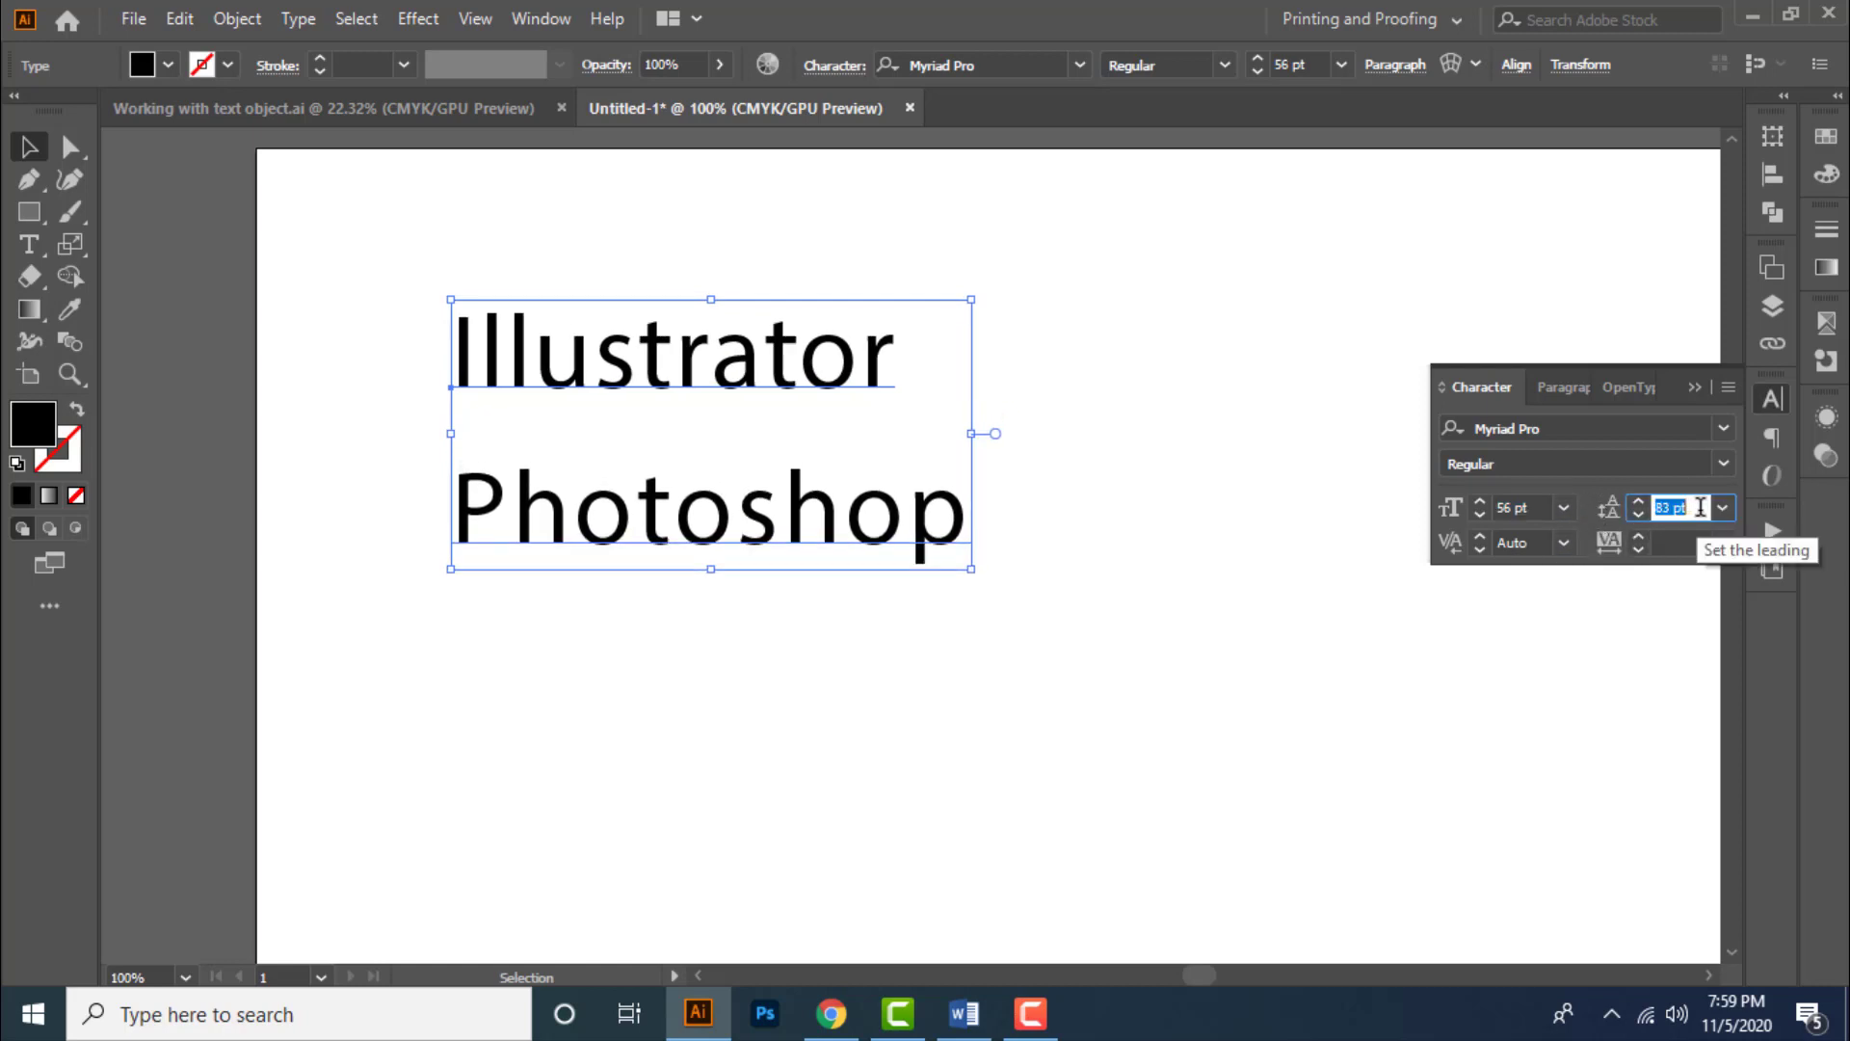
key("Up")
key("Up")
key("Up")
key("Up")
key("Up")
key("Up")
key("Up")
key("Up")
key("Up")
key("Up")
key("Up")
key("Up")
key("Up")
key("Up")
key("Up")
key("Up")
key("Up")
key("Up")
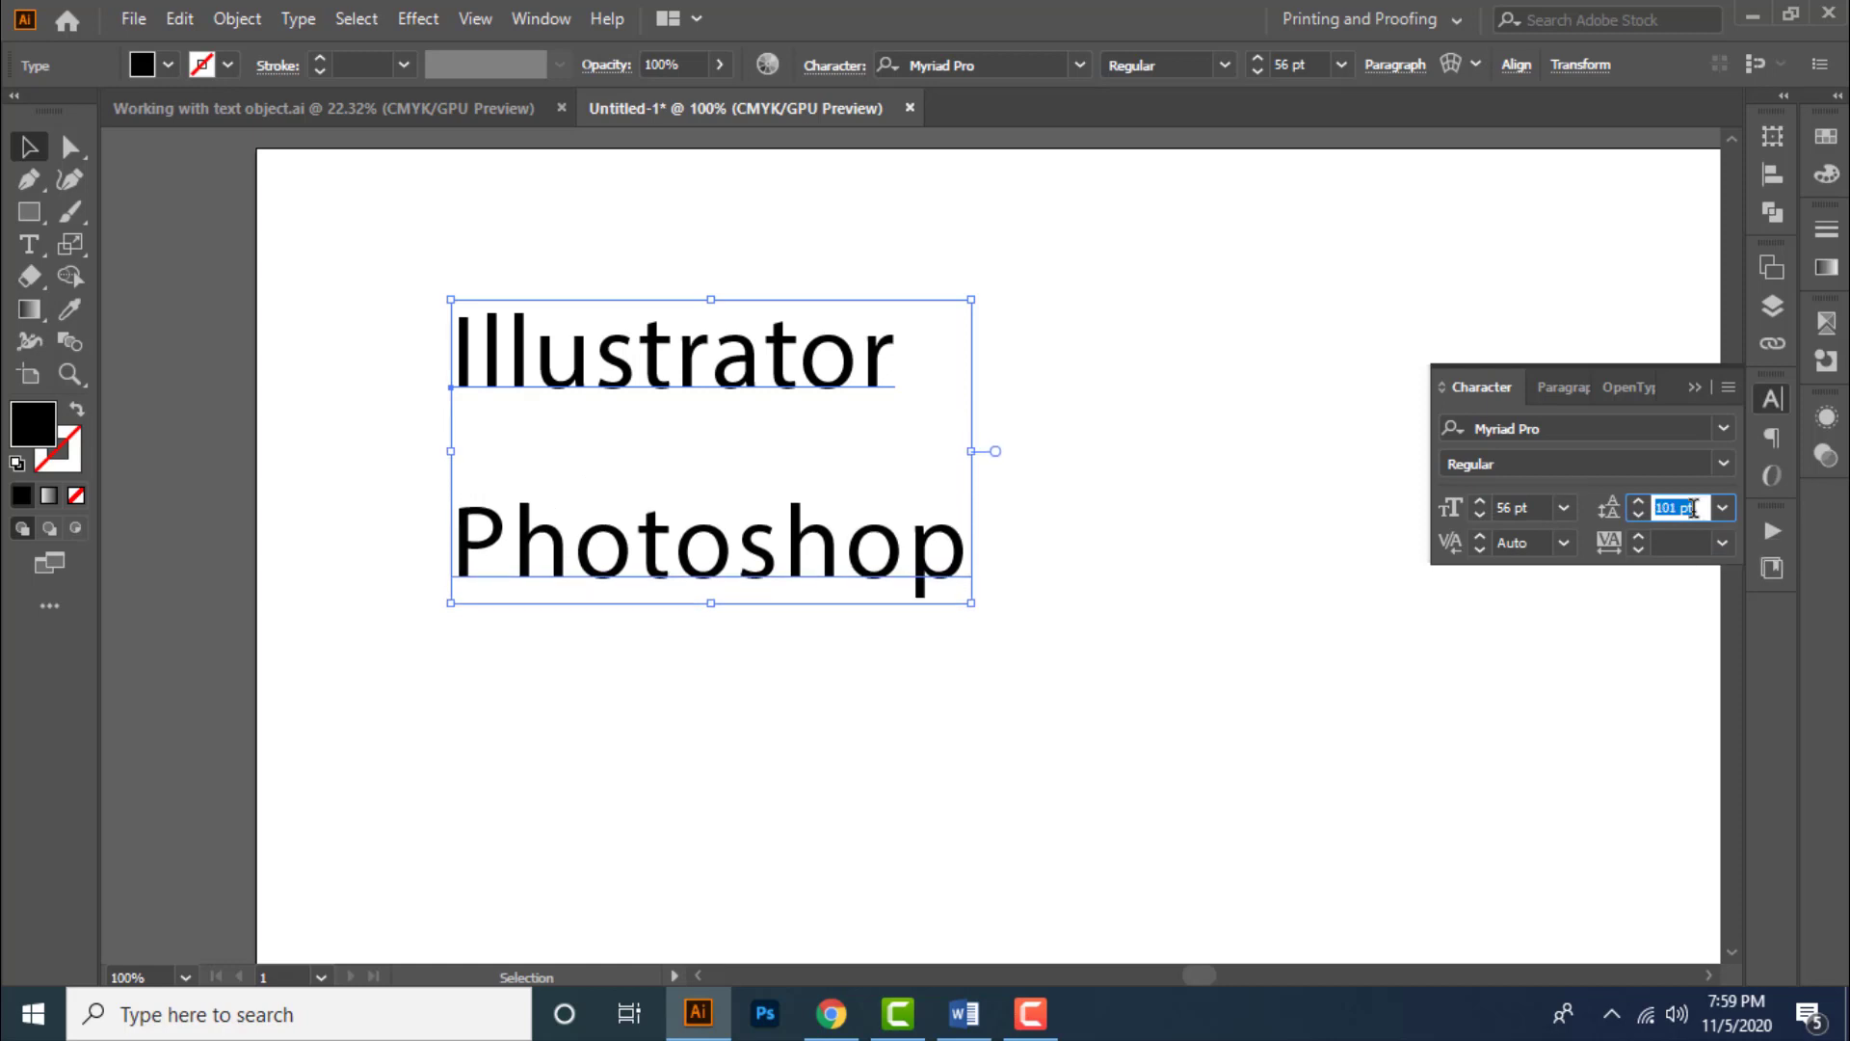
key("Down")
key("Down")
key("Down")
key("Down")
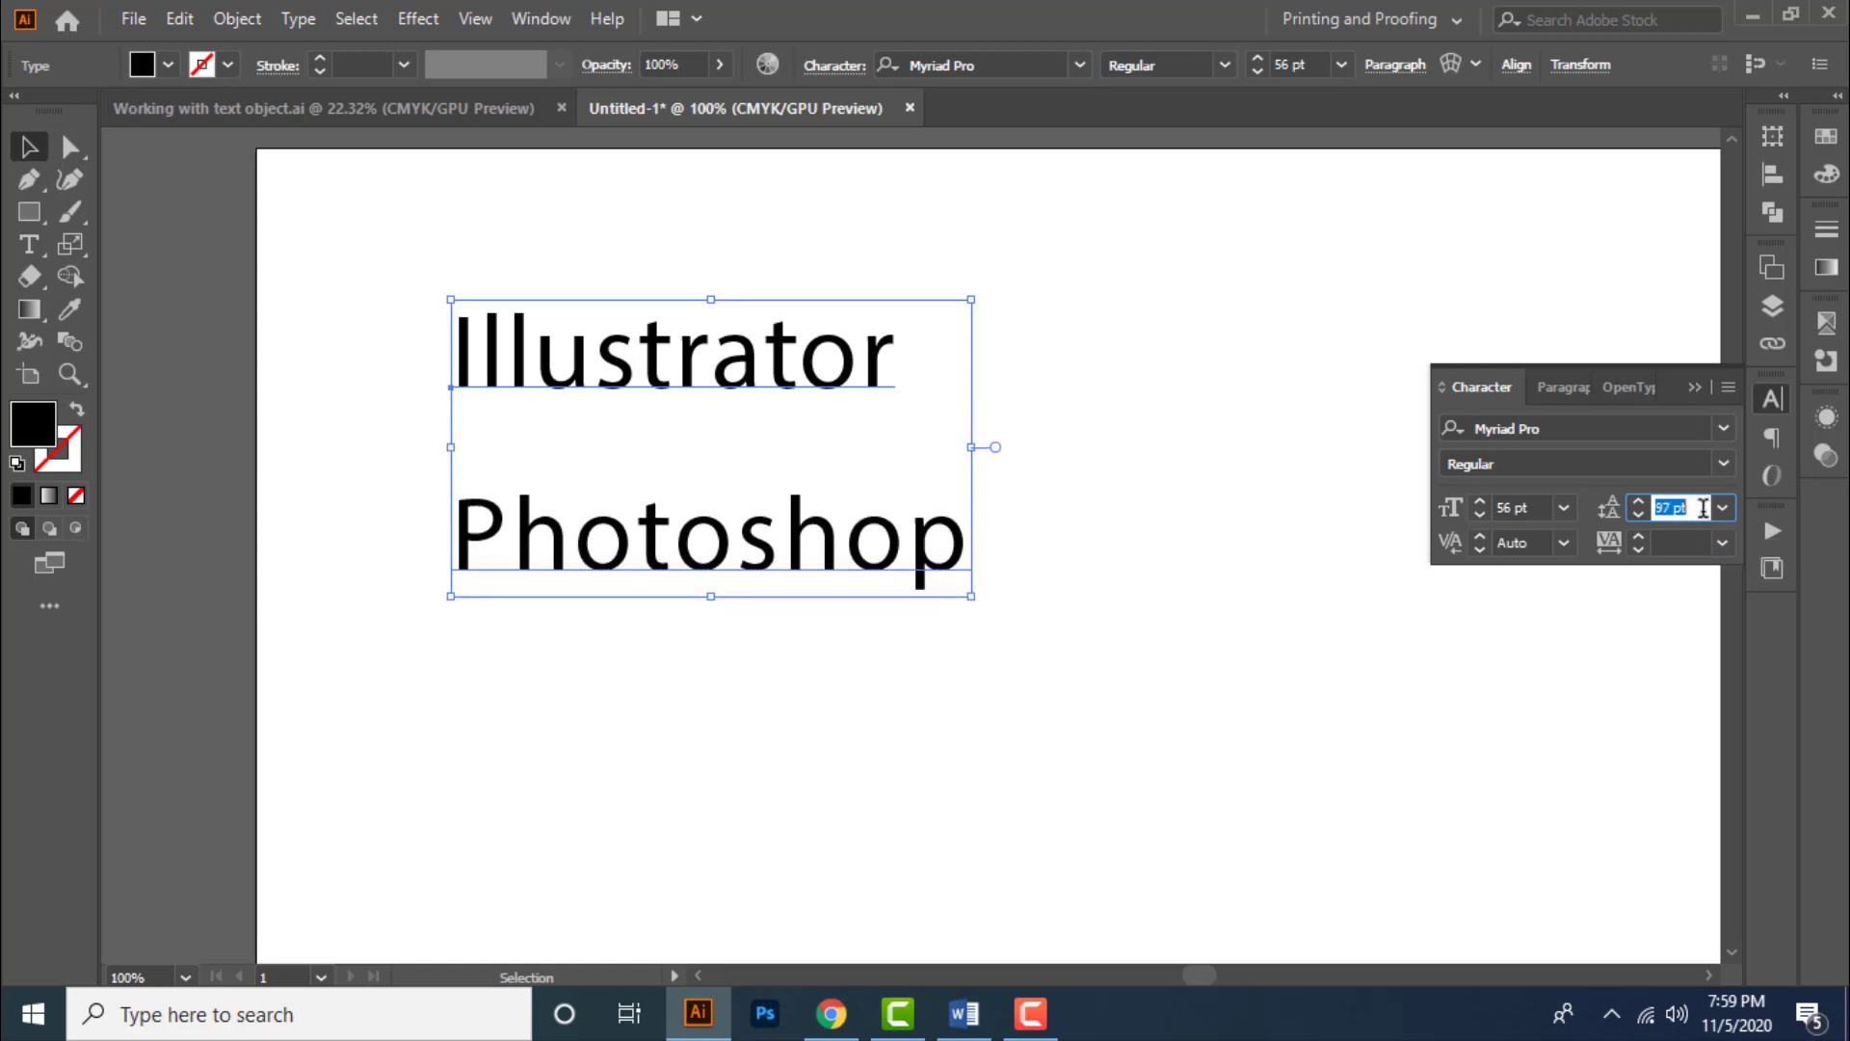
key("Down")
key("Down")
key("Down")
key("Down")
key("Down")
key("Down")
key("Down")
key("Down")
key("Down")
- Set the leading to Auto from its preset list
left_click(1720, 508)
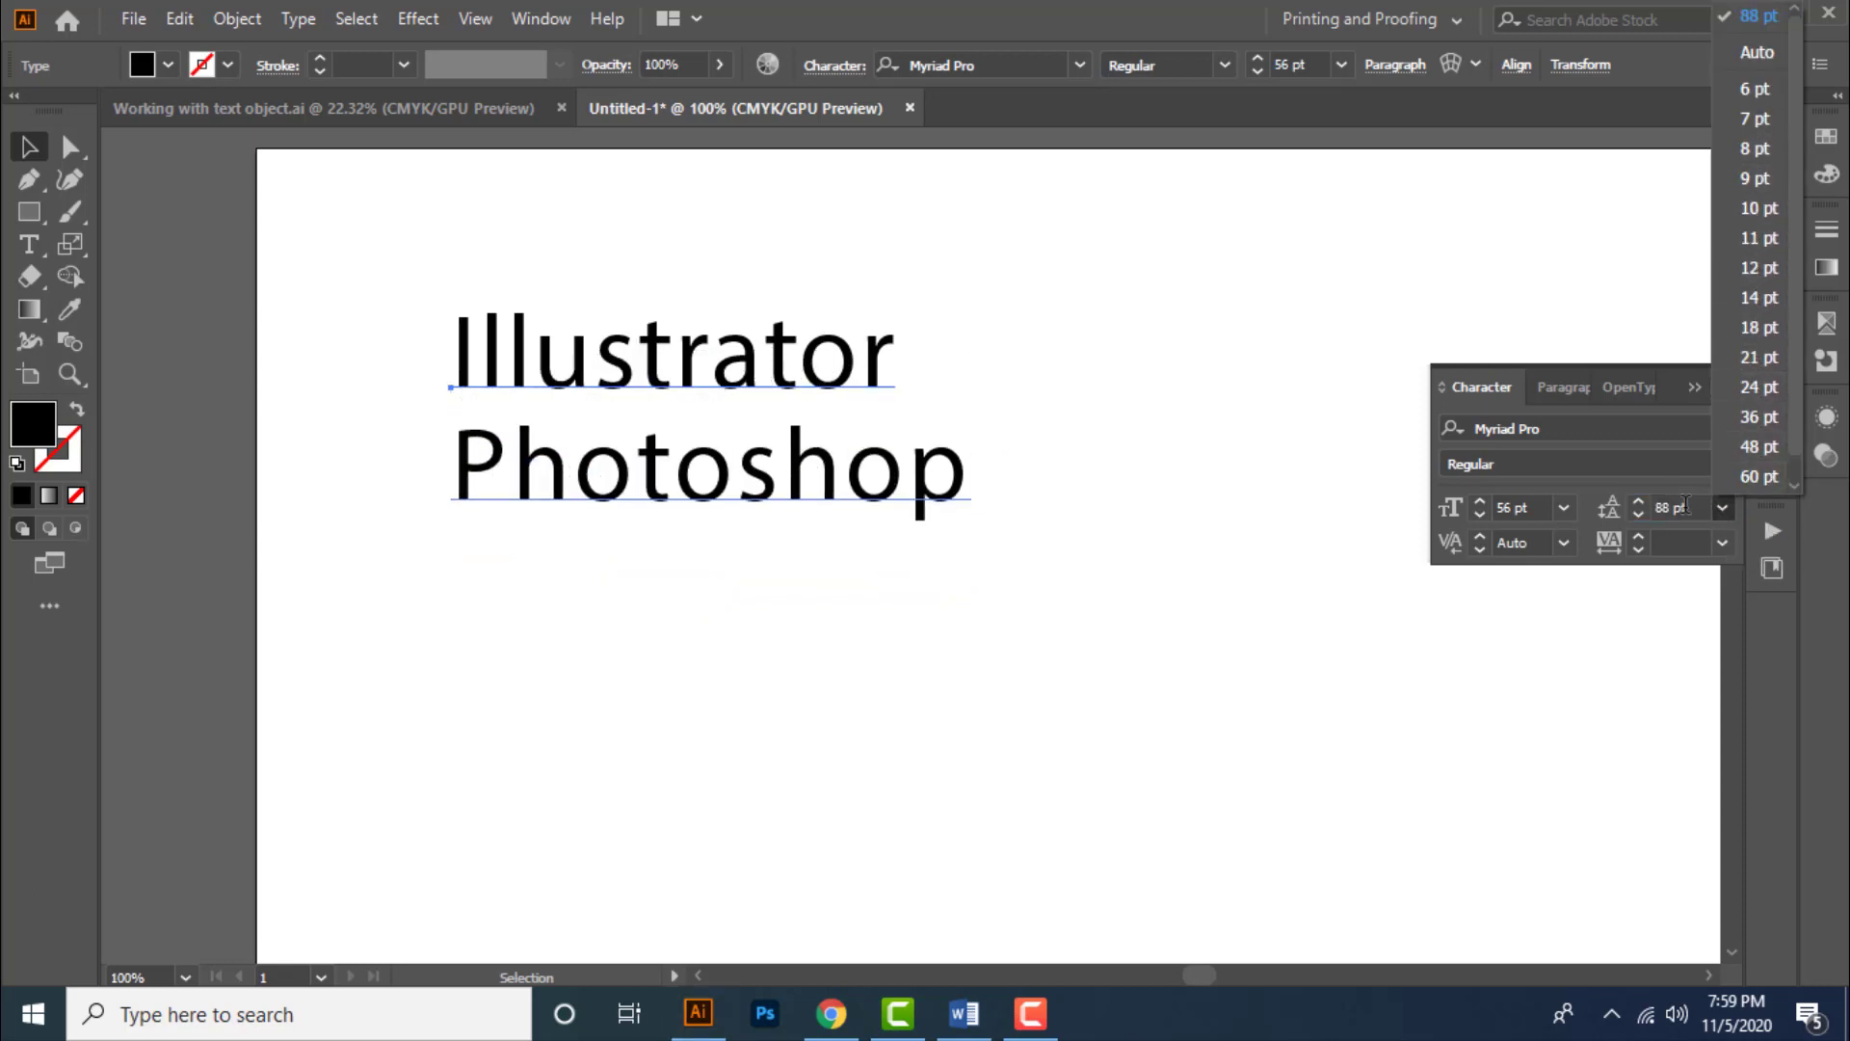
left_click(1685, 505)
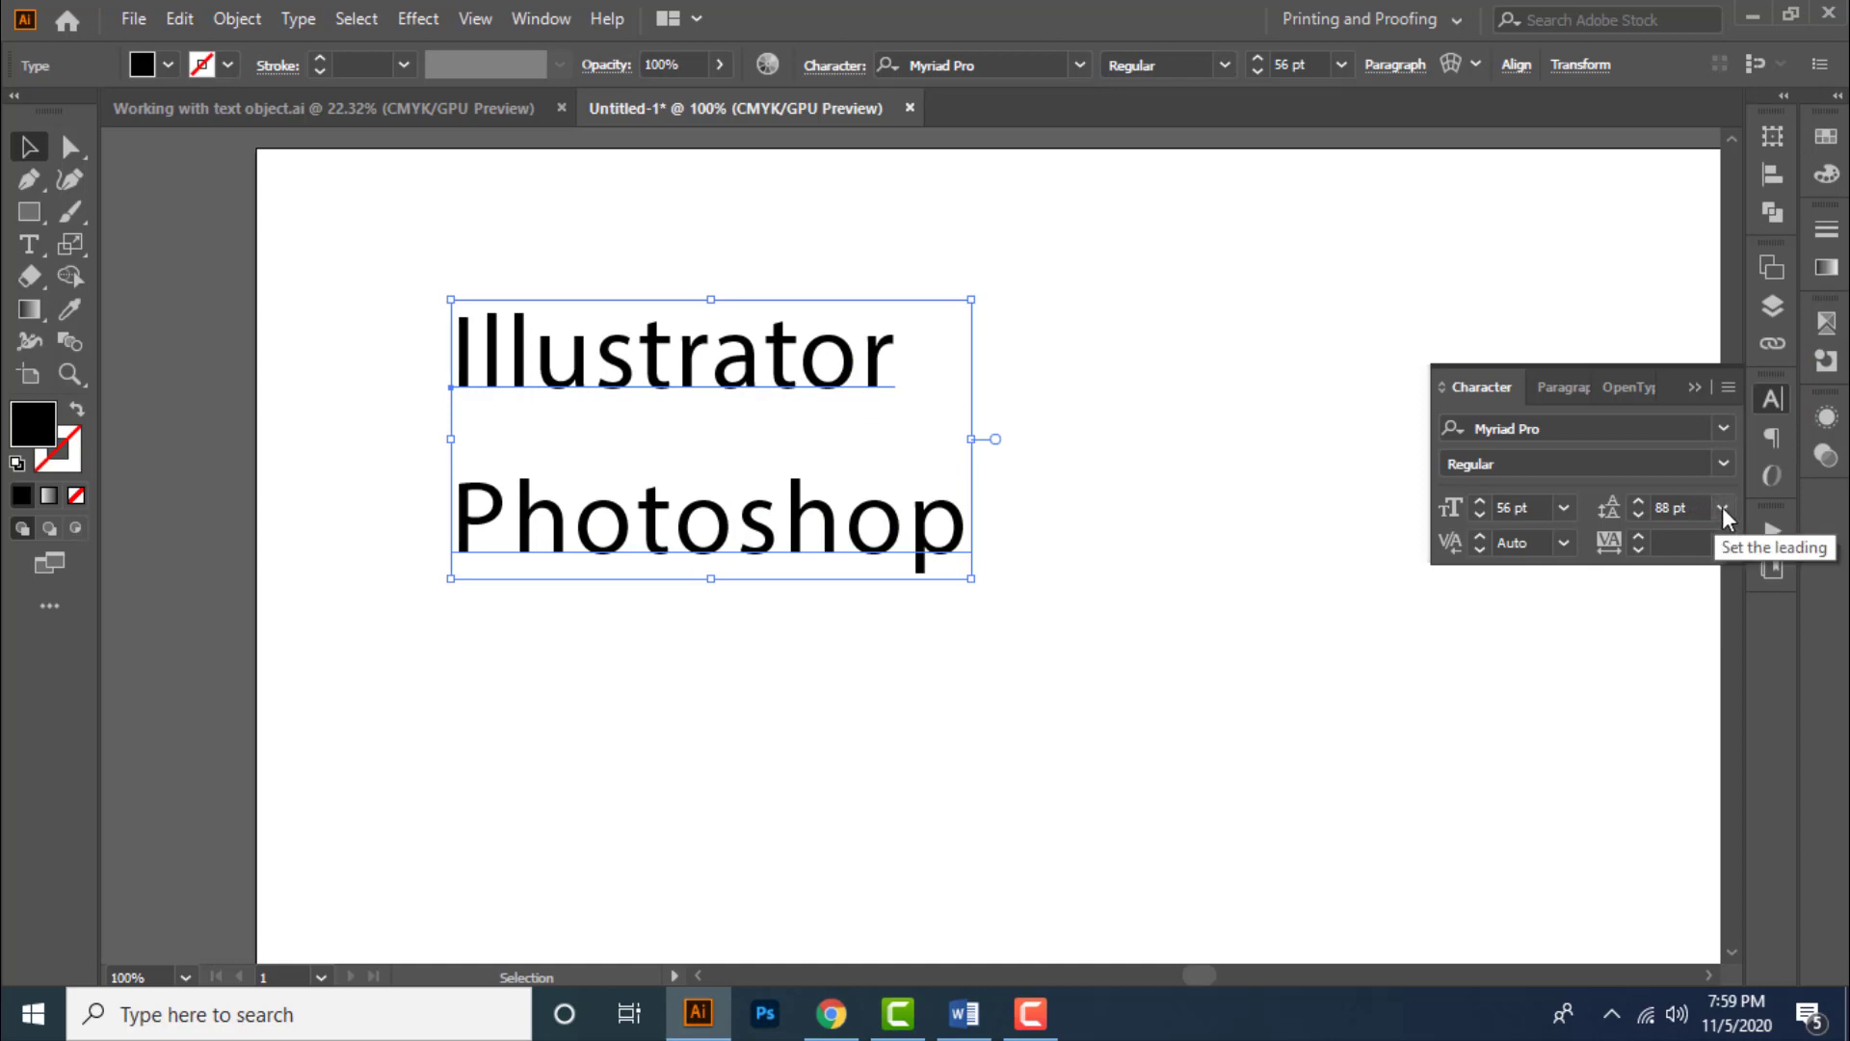
left_click(1721, 507)
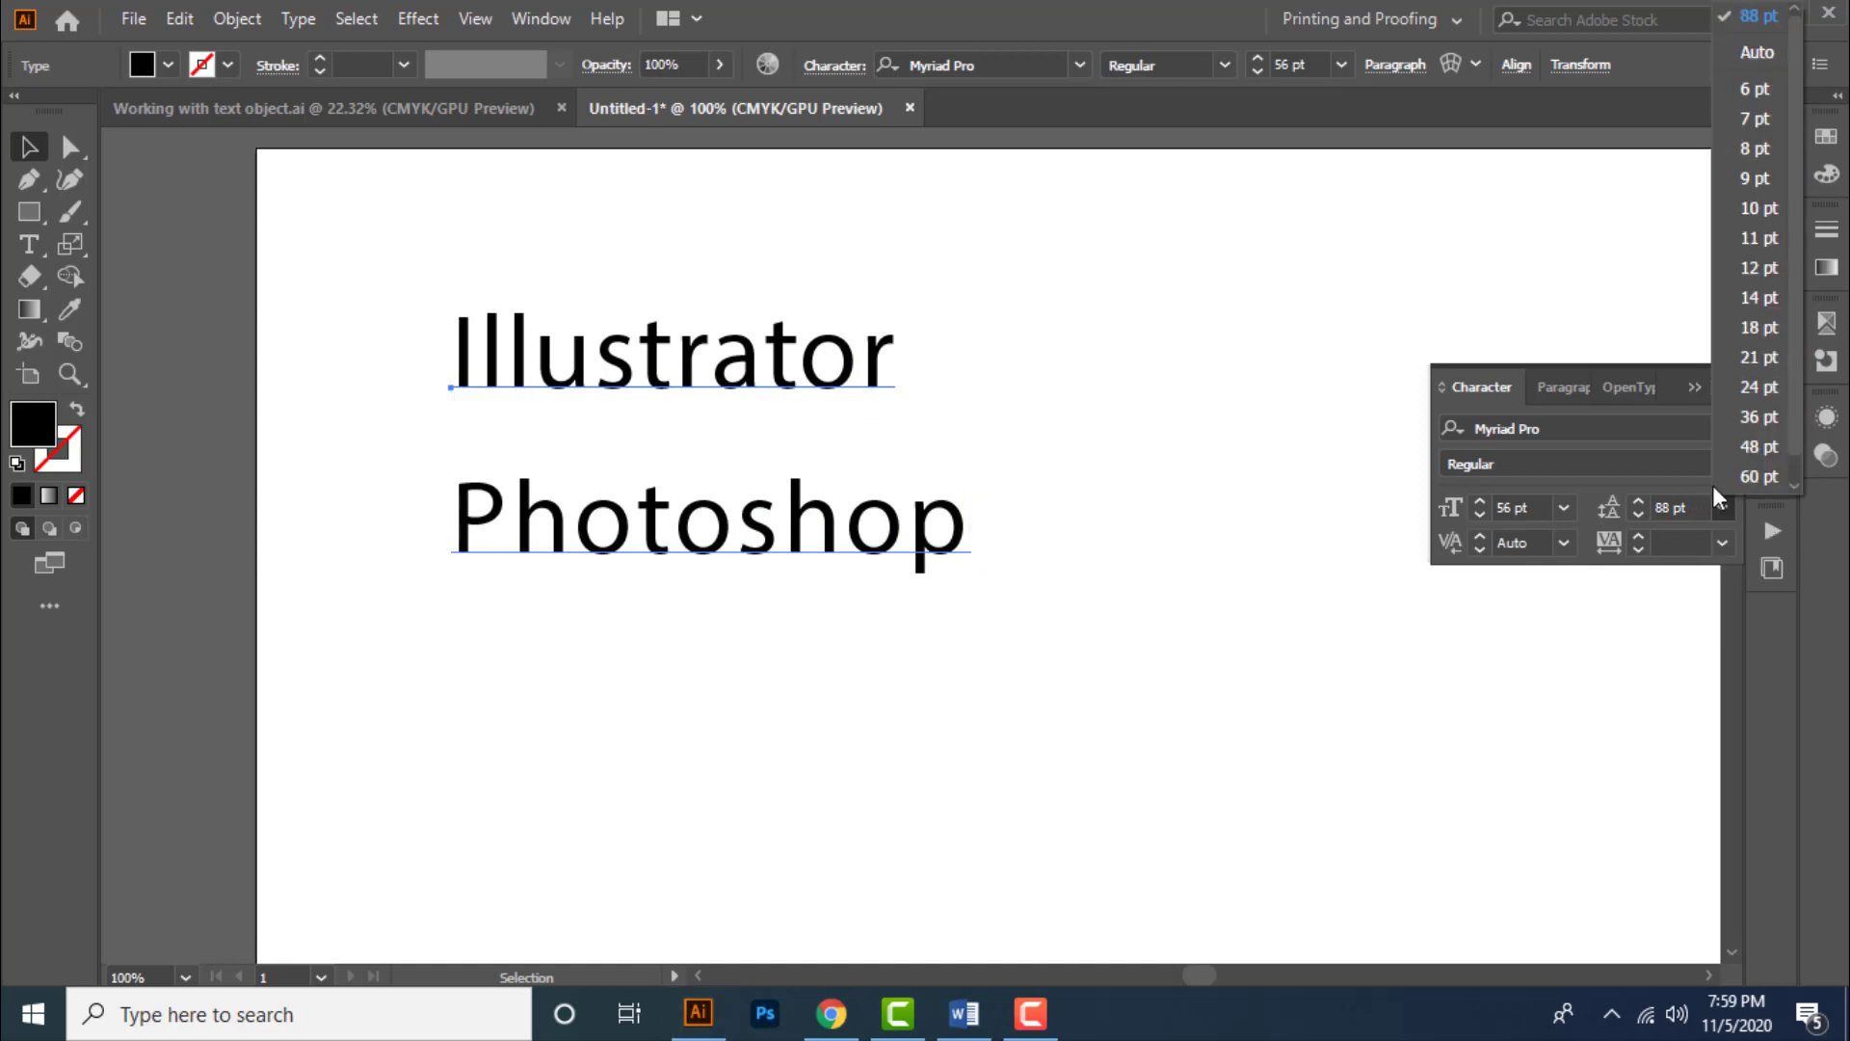
left_click(1761, 50)
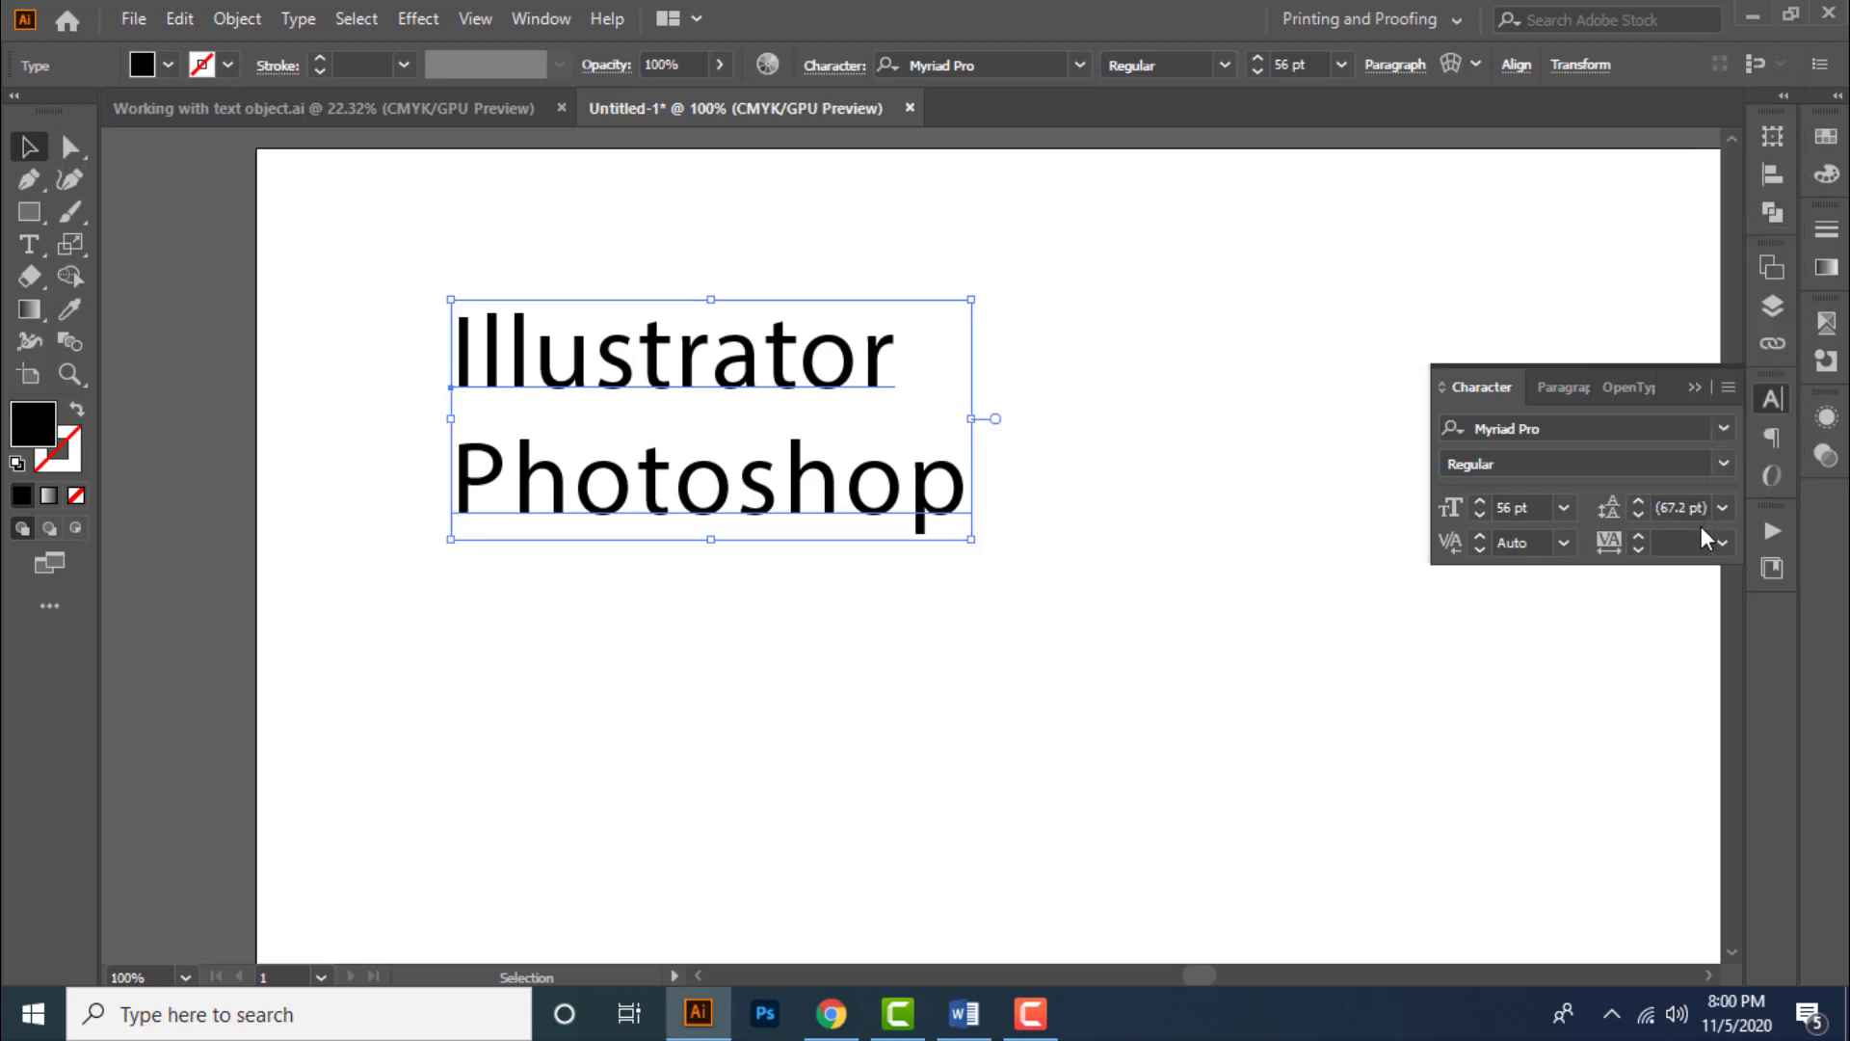
- Raise the tracking in steps, then choose 100 from the tracking presets
left_click(1681, 541)
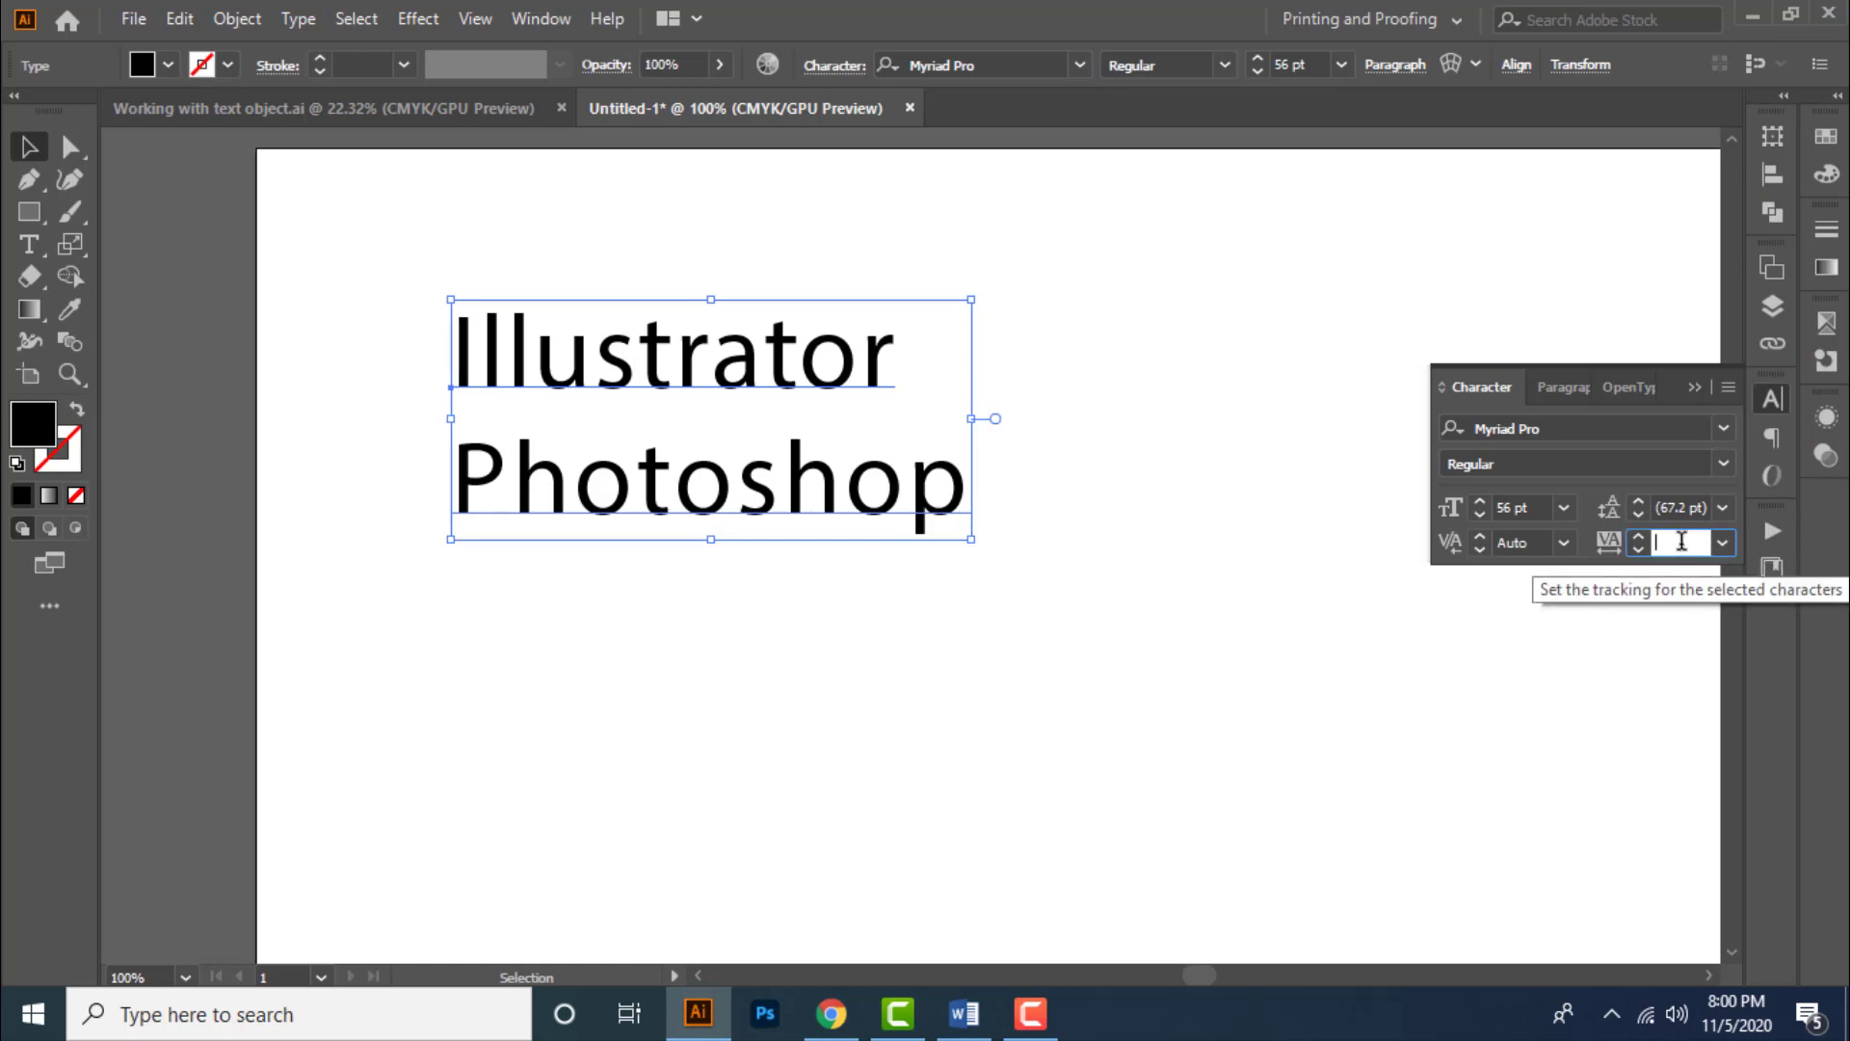
key("Up")
key("Up")
key("Up")
key("Up")
key("Up")
key("Up")
key("Up")
key("Up")
key("Up")
key("Up")
key("Up")
key("Up")
key("Up")
key("Up")
key("Up")
key("Up")
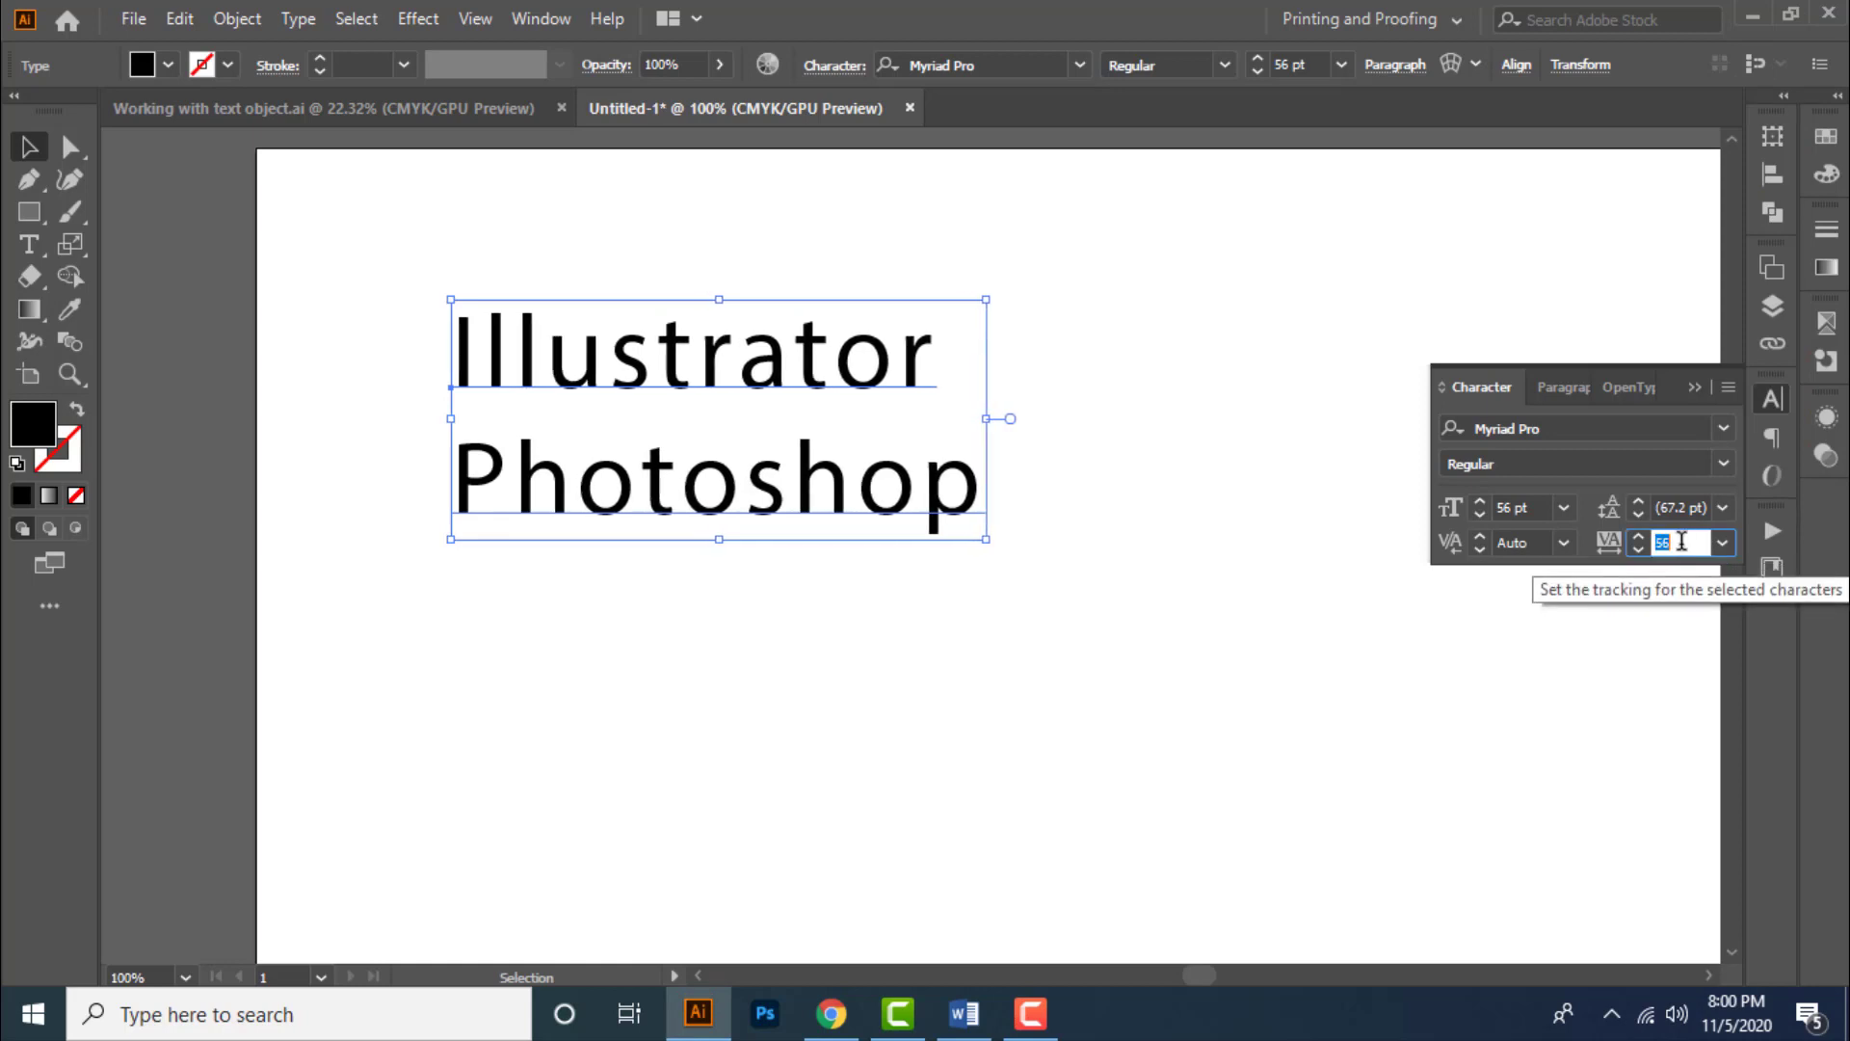
key("Up")
key("Up")
key("Up")
key("Up")
key("Up")
key("Up")
key("Up")
key("Up")
left_click(1723, 543)
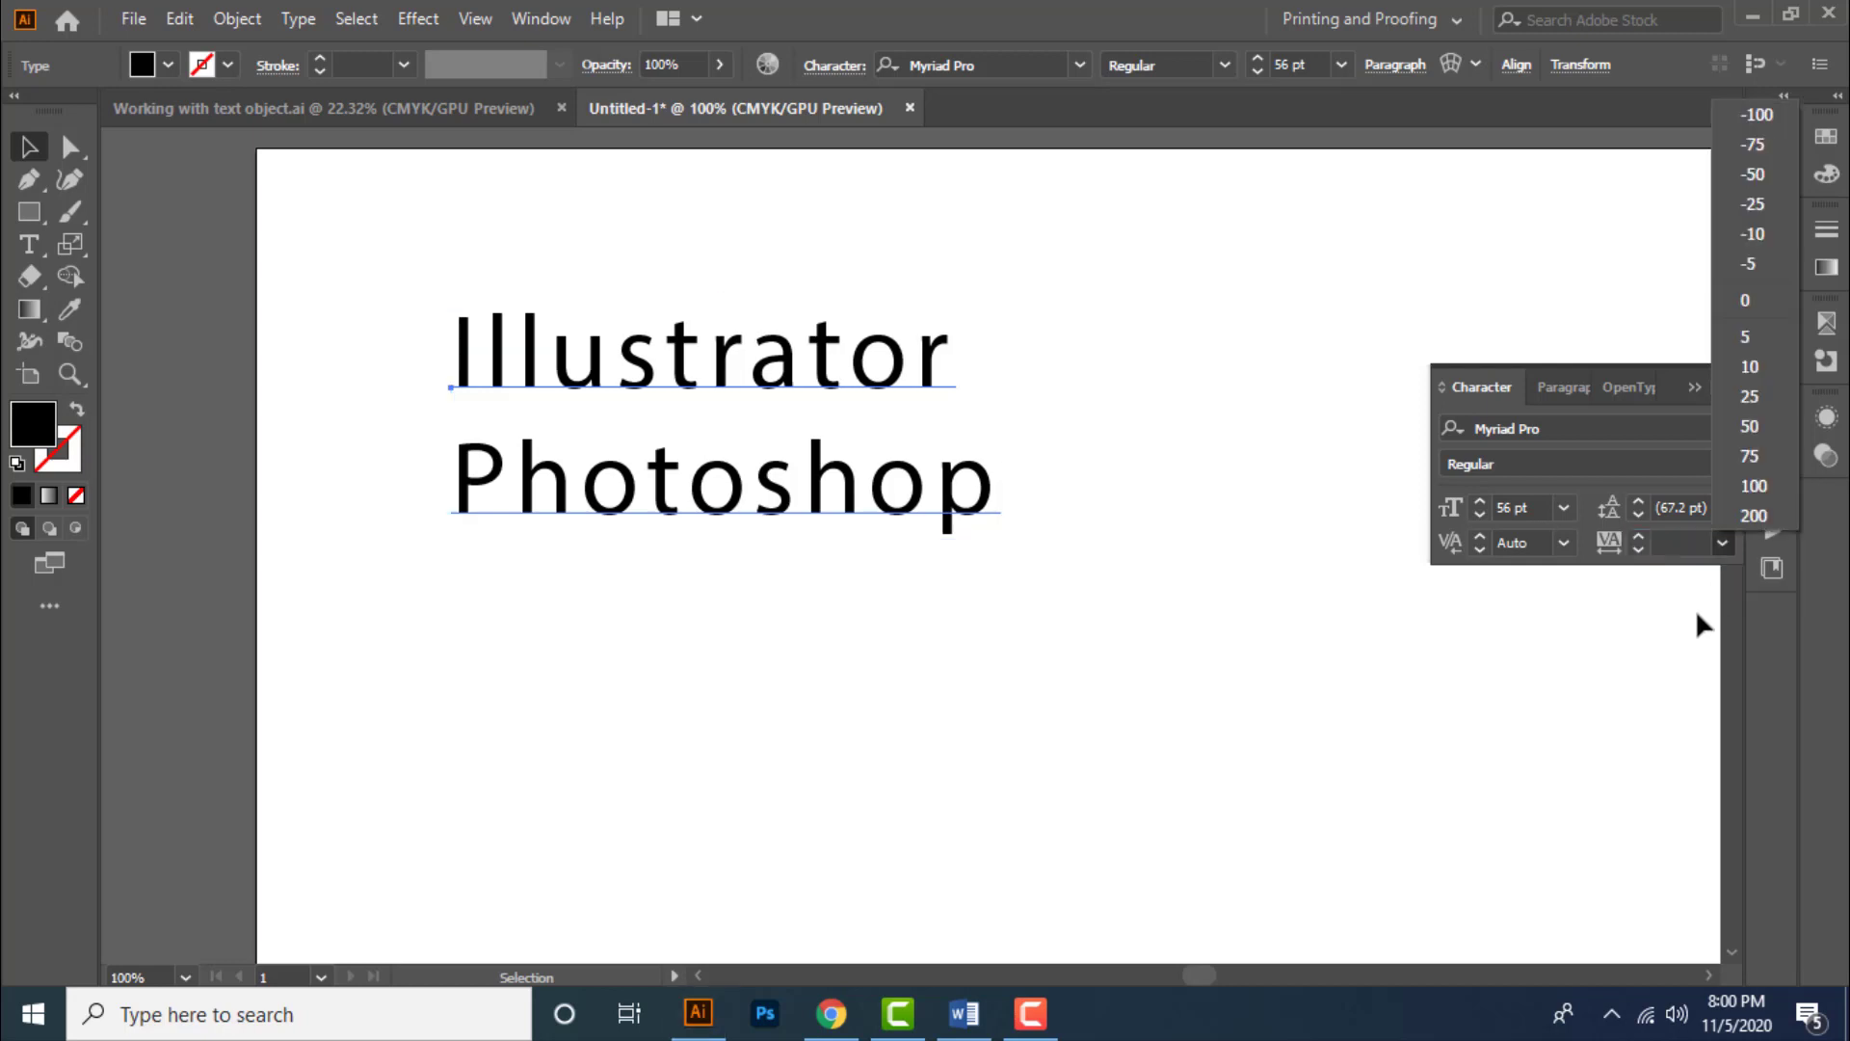
left_click(1754, 486)
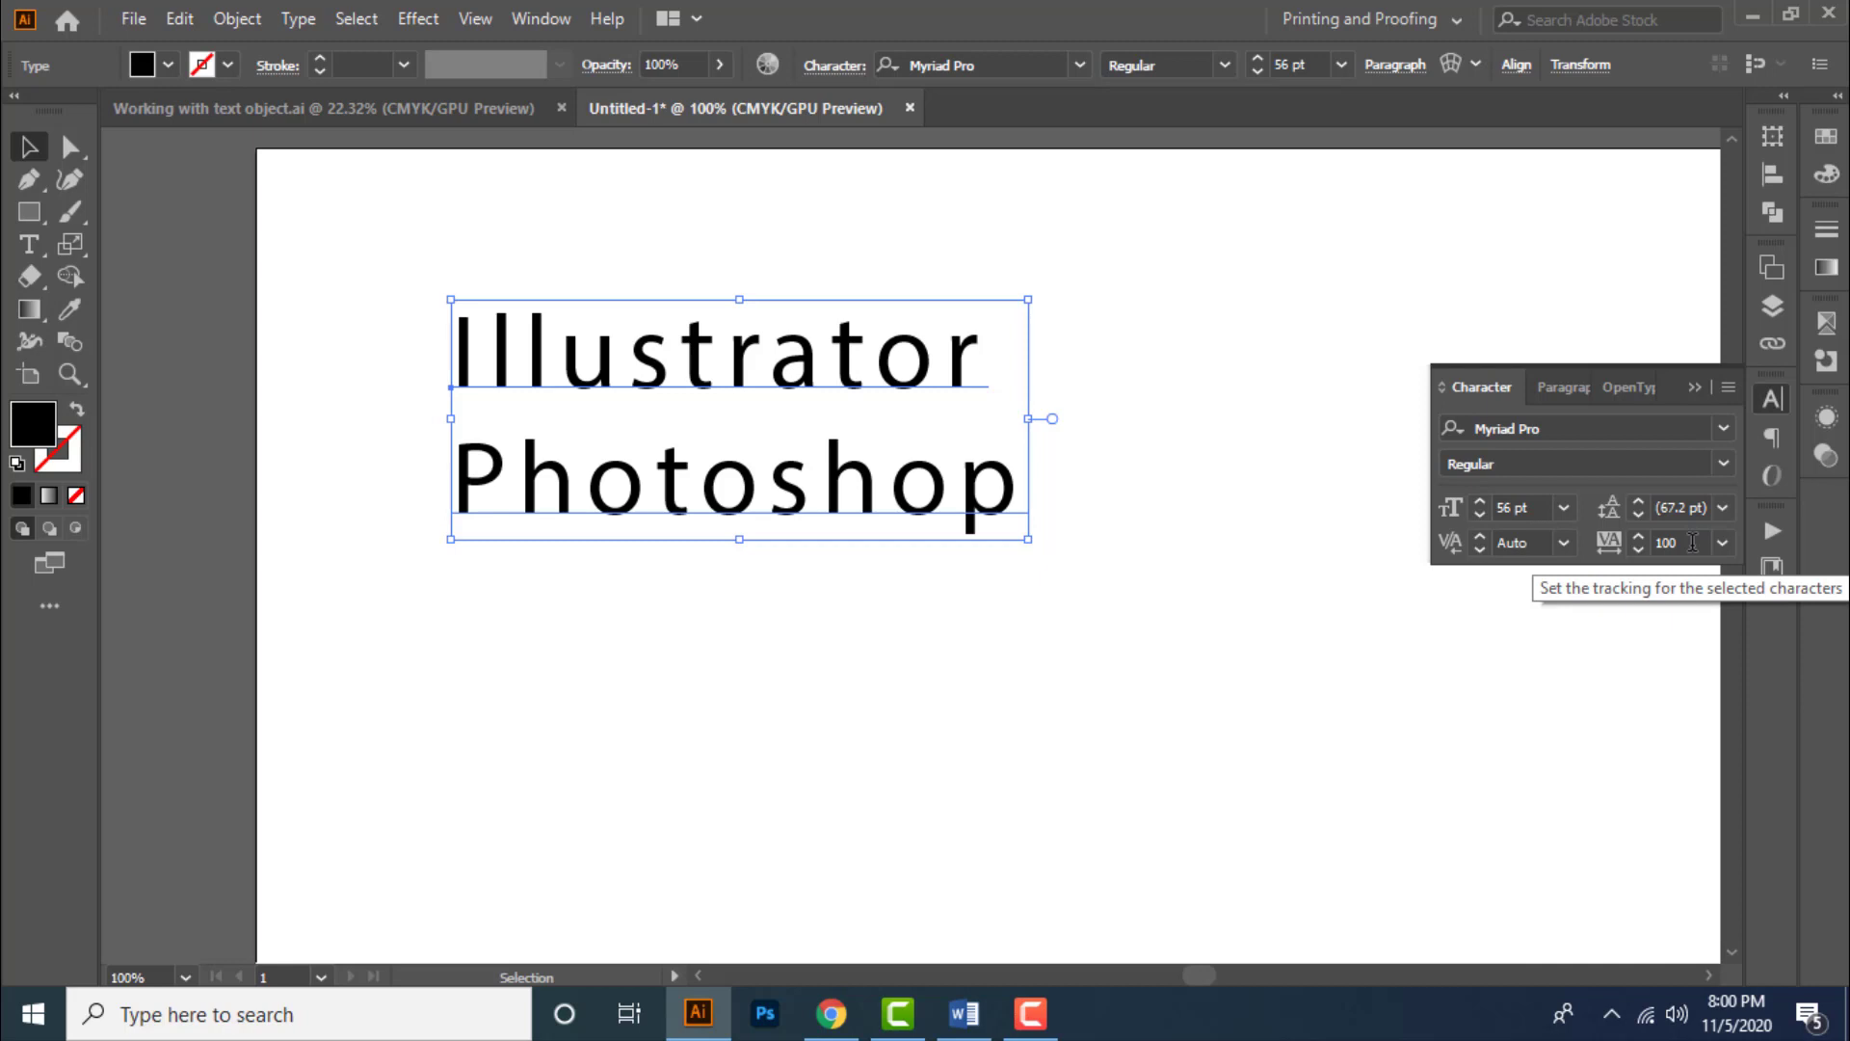
- Set the tracking to 0
left_click(1693, 543)
type("0")
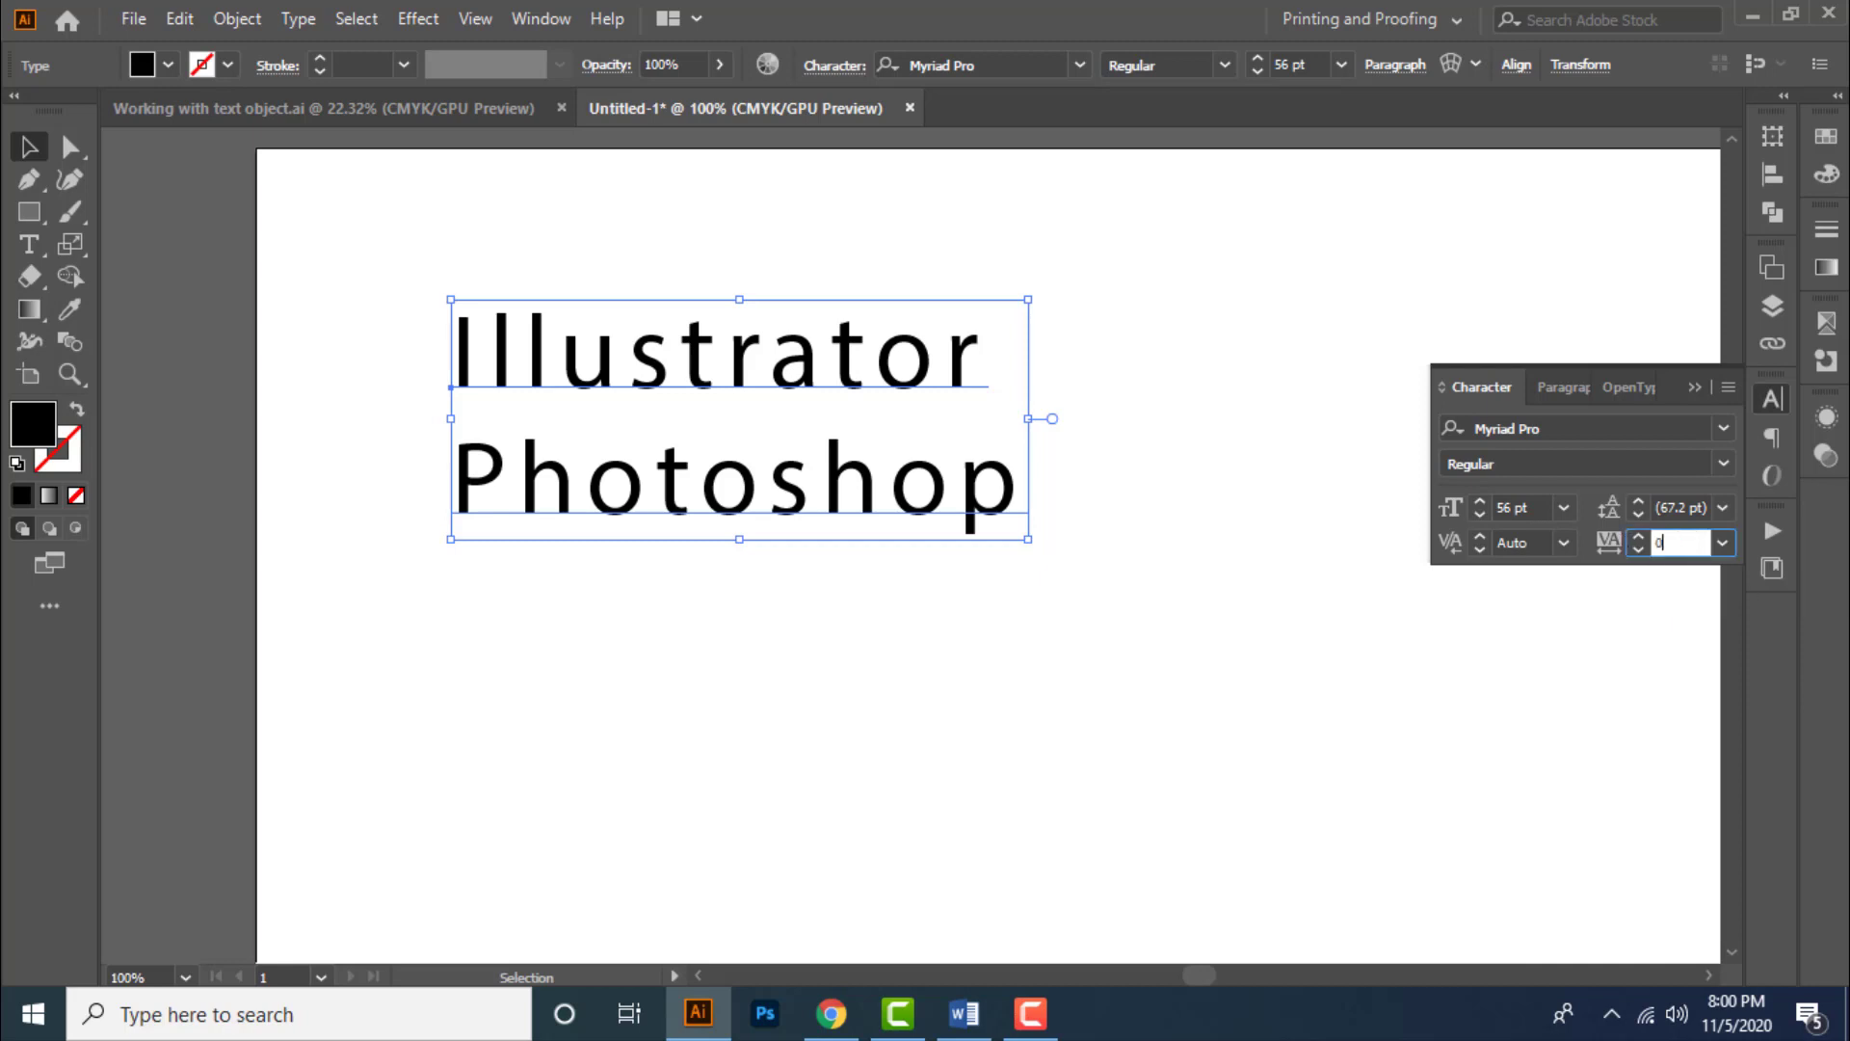
key("Return")
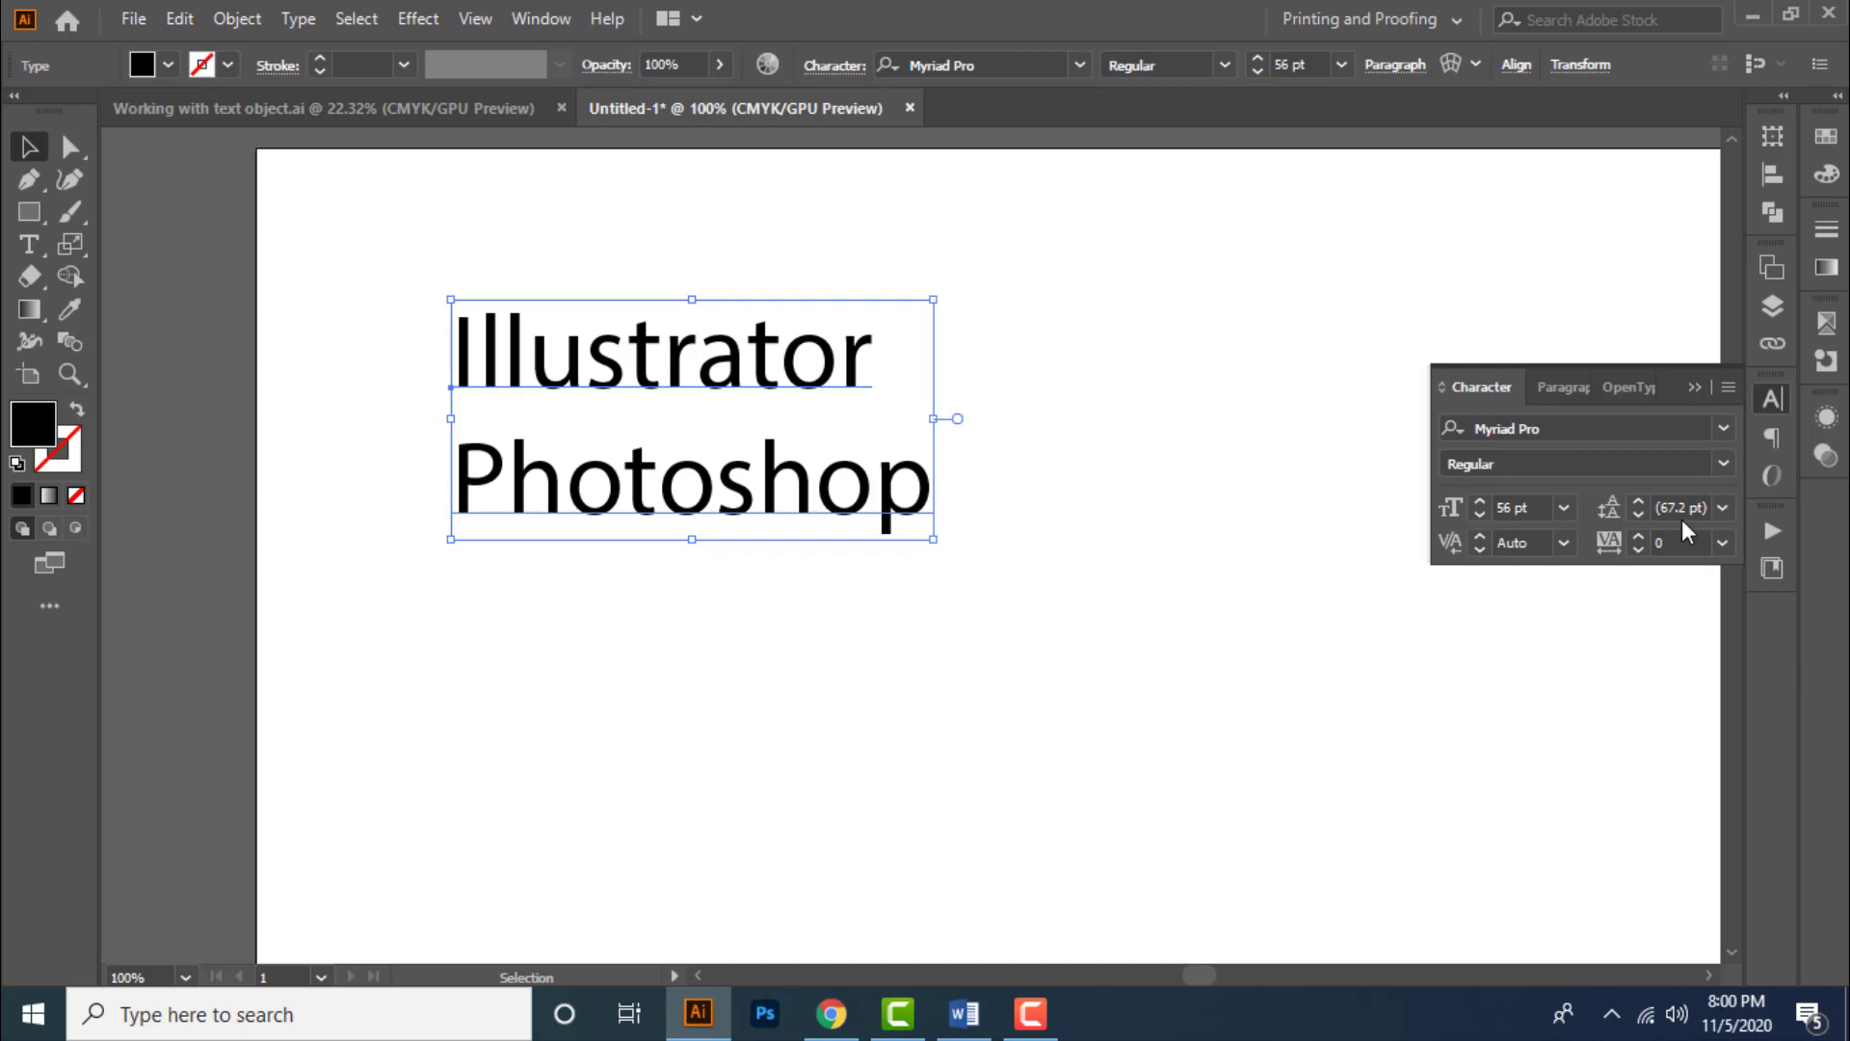
- Show the Character panel's extra options
left_click(1730, 387)
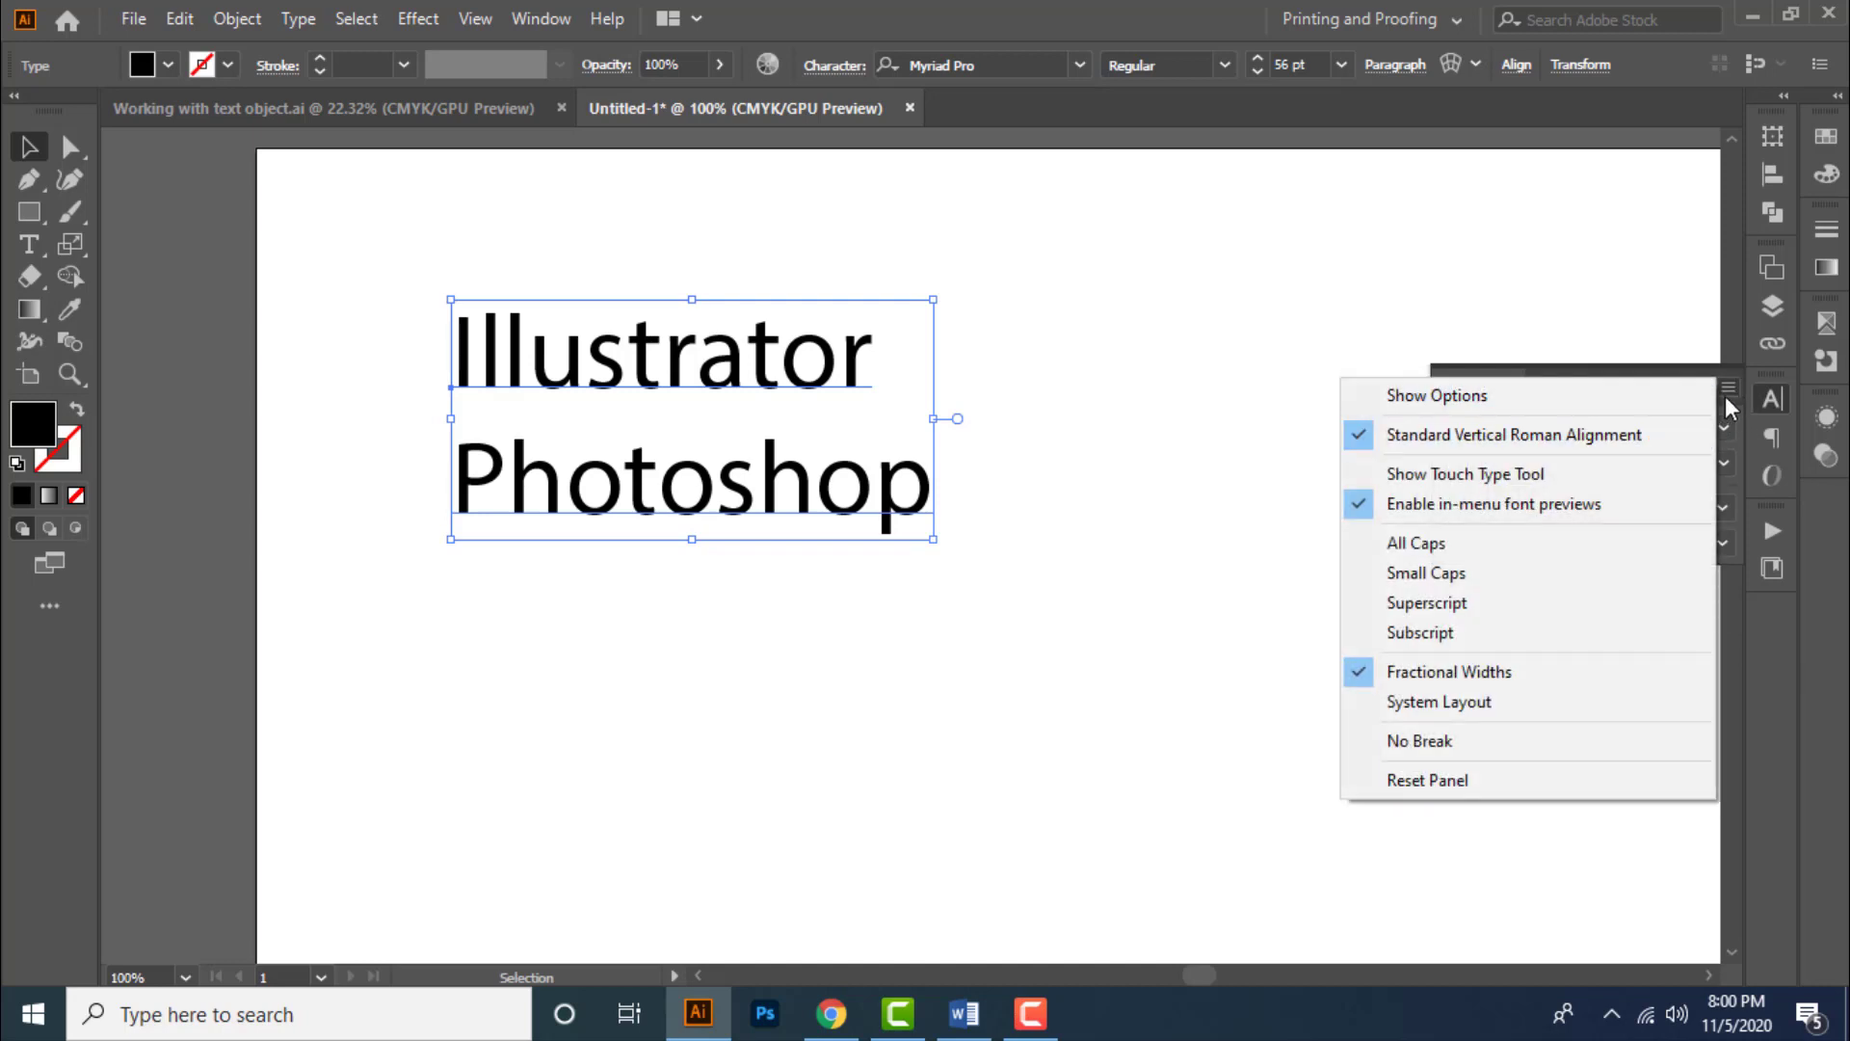
left_click(1729, 387)
left_click(1729, 387)
left_click(1615, 408)
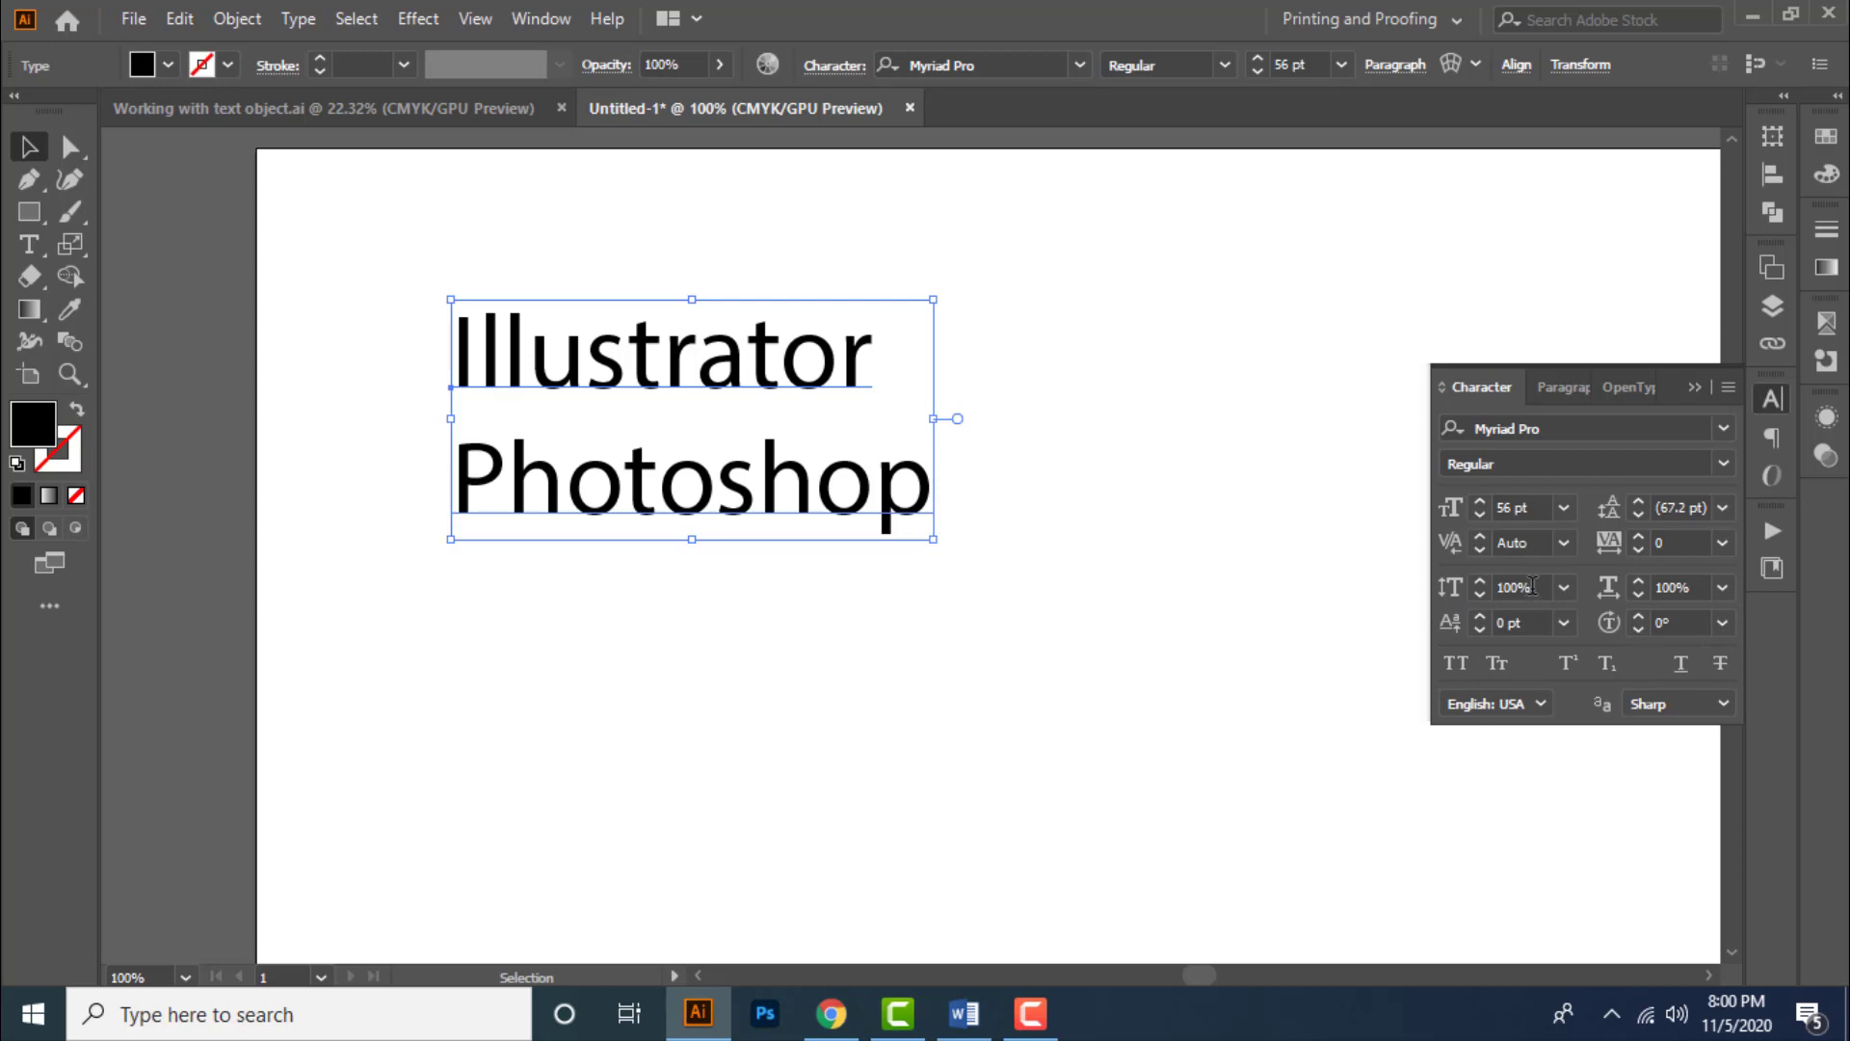
- Raise the vertical scale in steps, then reset both the vertical and horizontal scales to 100%
left_click(1533, 586)
key("Up")
key("Up")
key("Up")
key("Up")
key("Up")
key("Up")
key("Up")
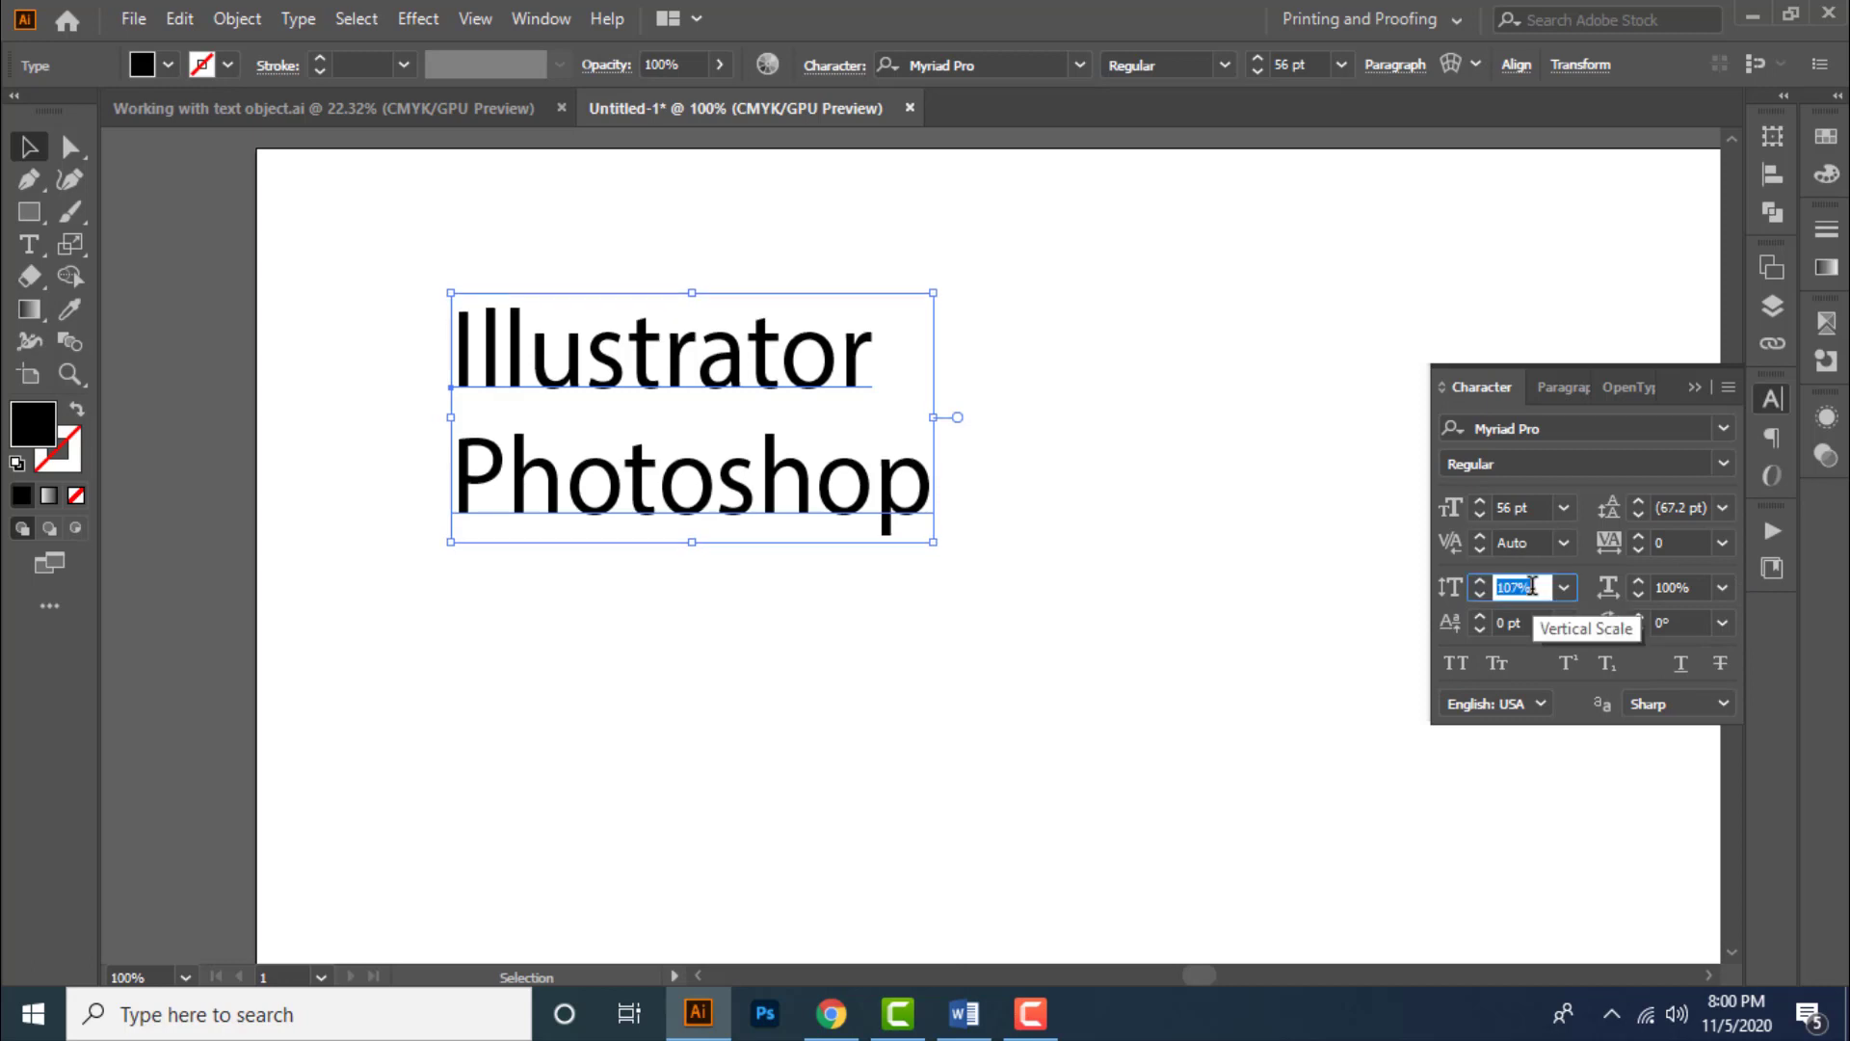
left_click(1564, 587)
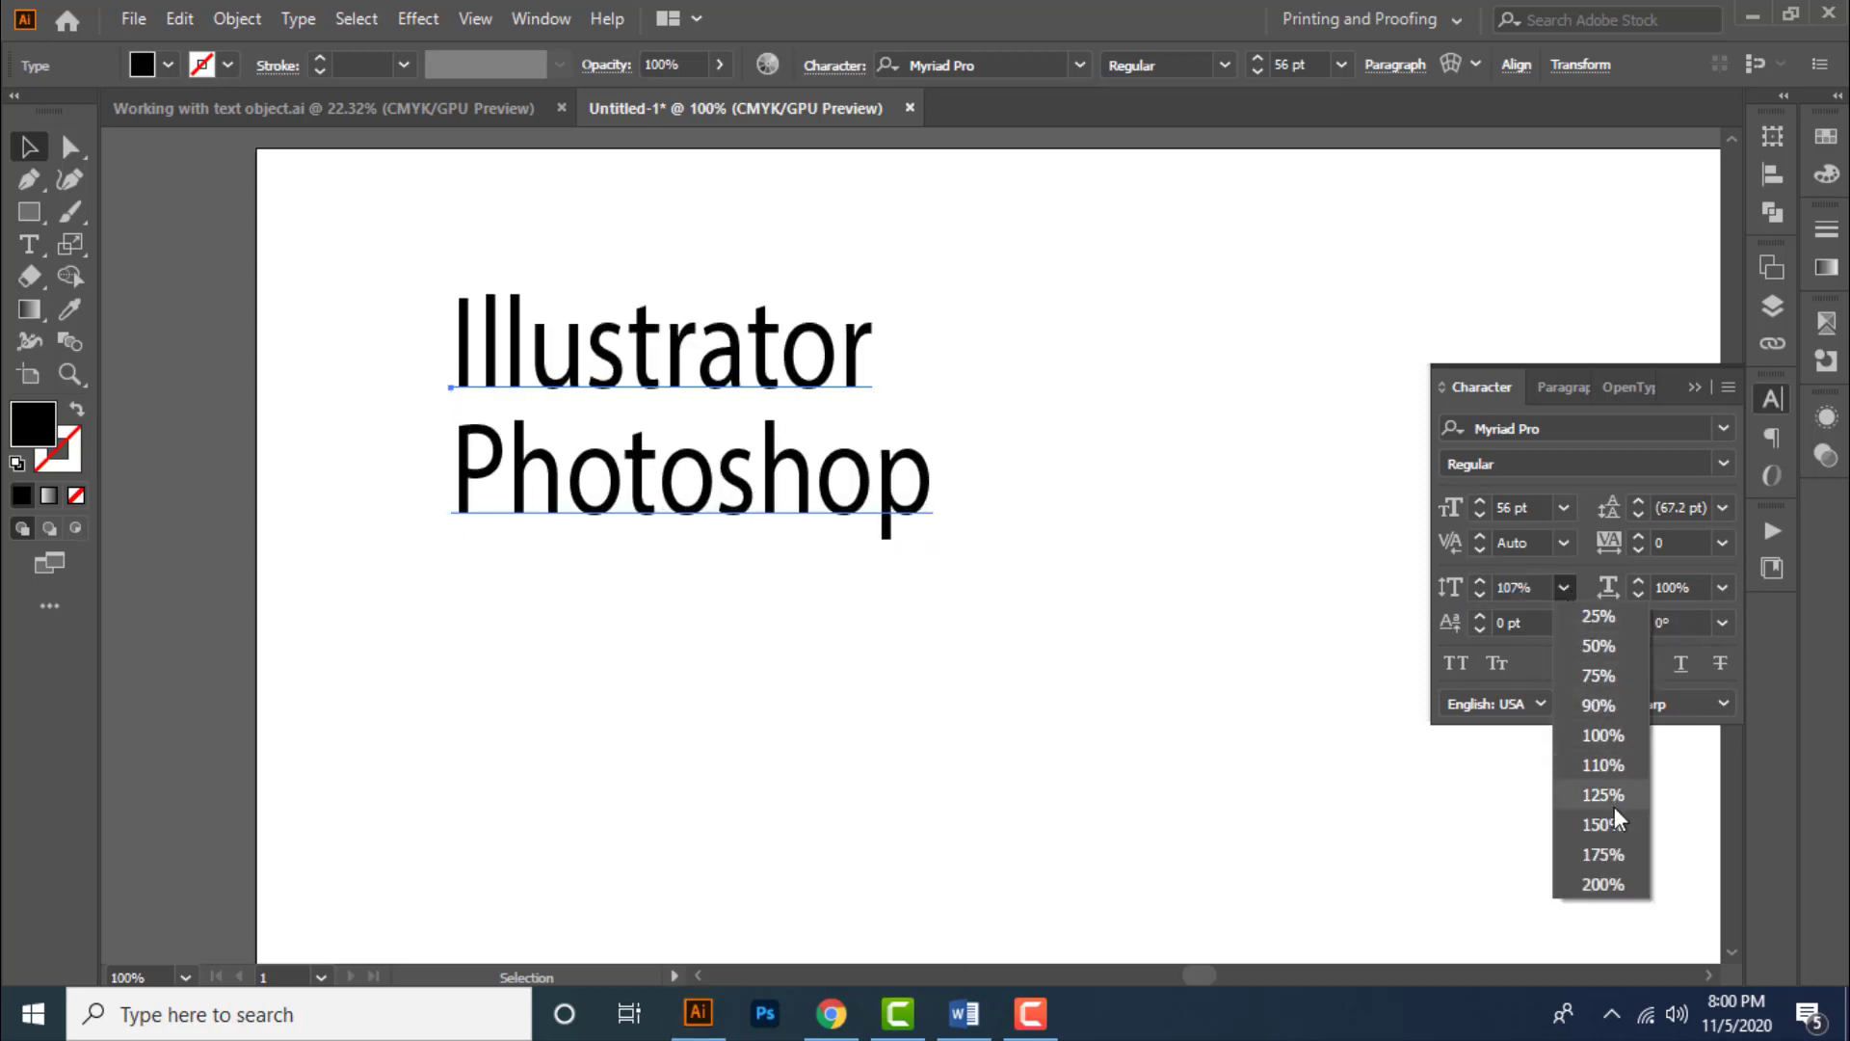
left_click(1603, 735)
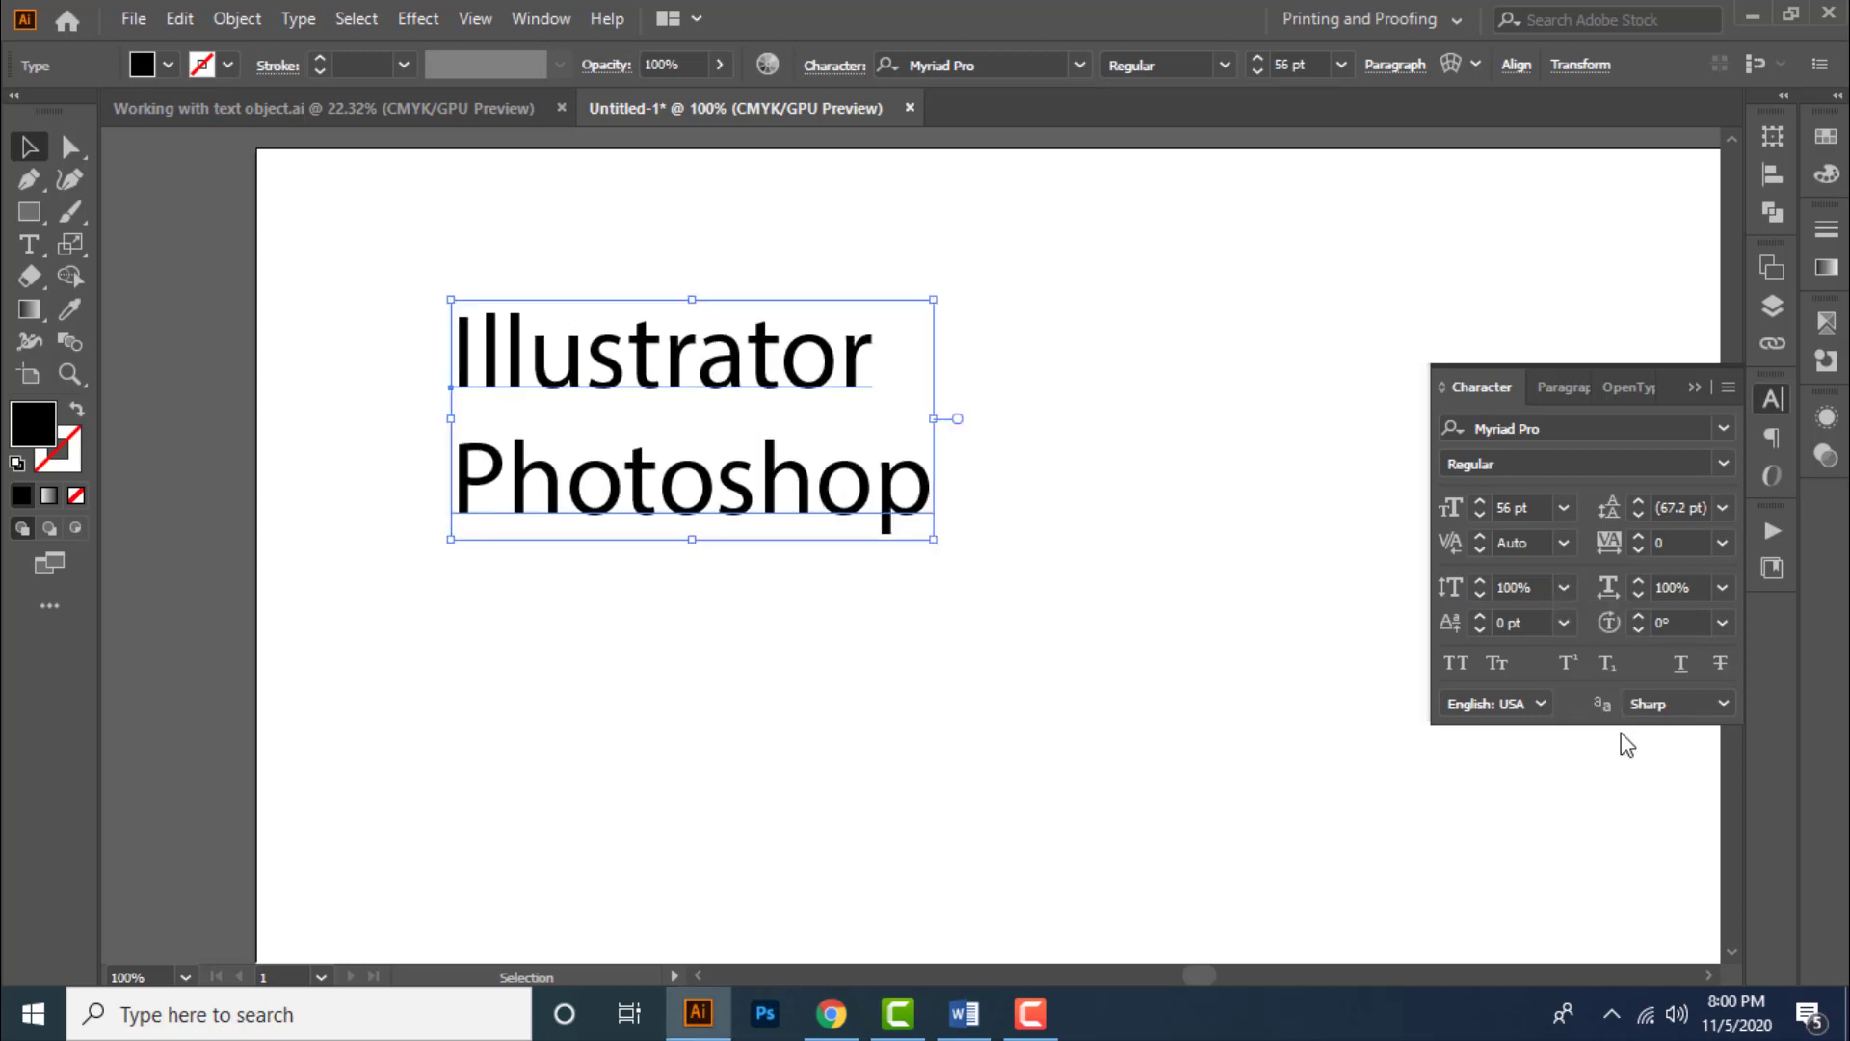
left_click(1722, 588)
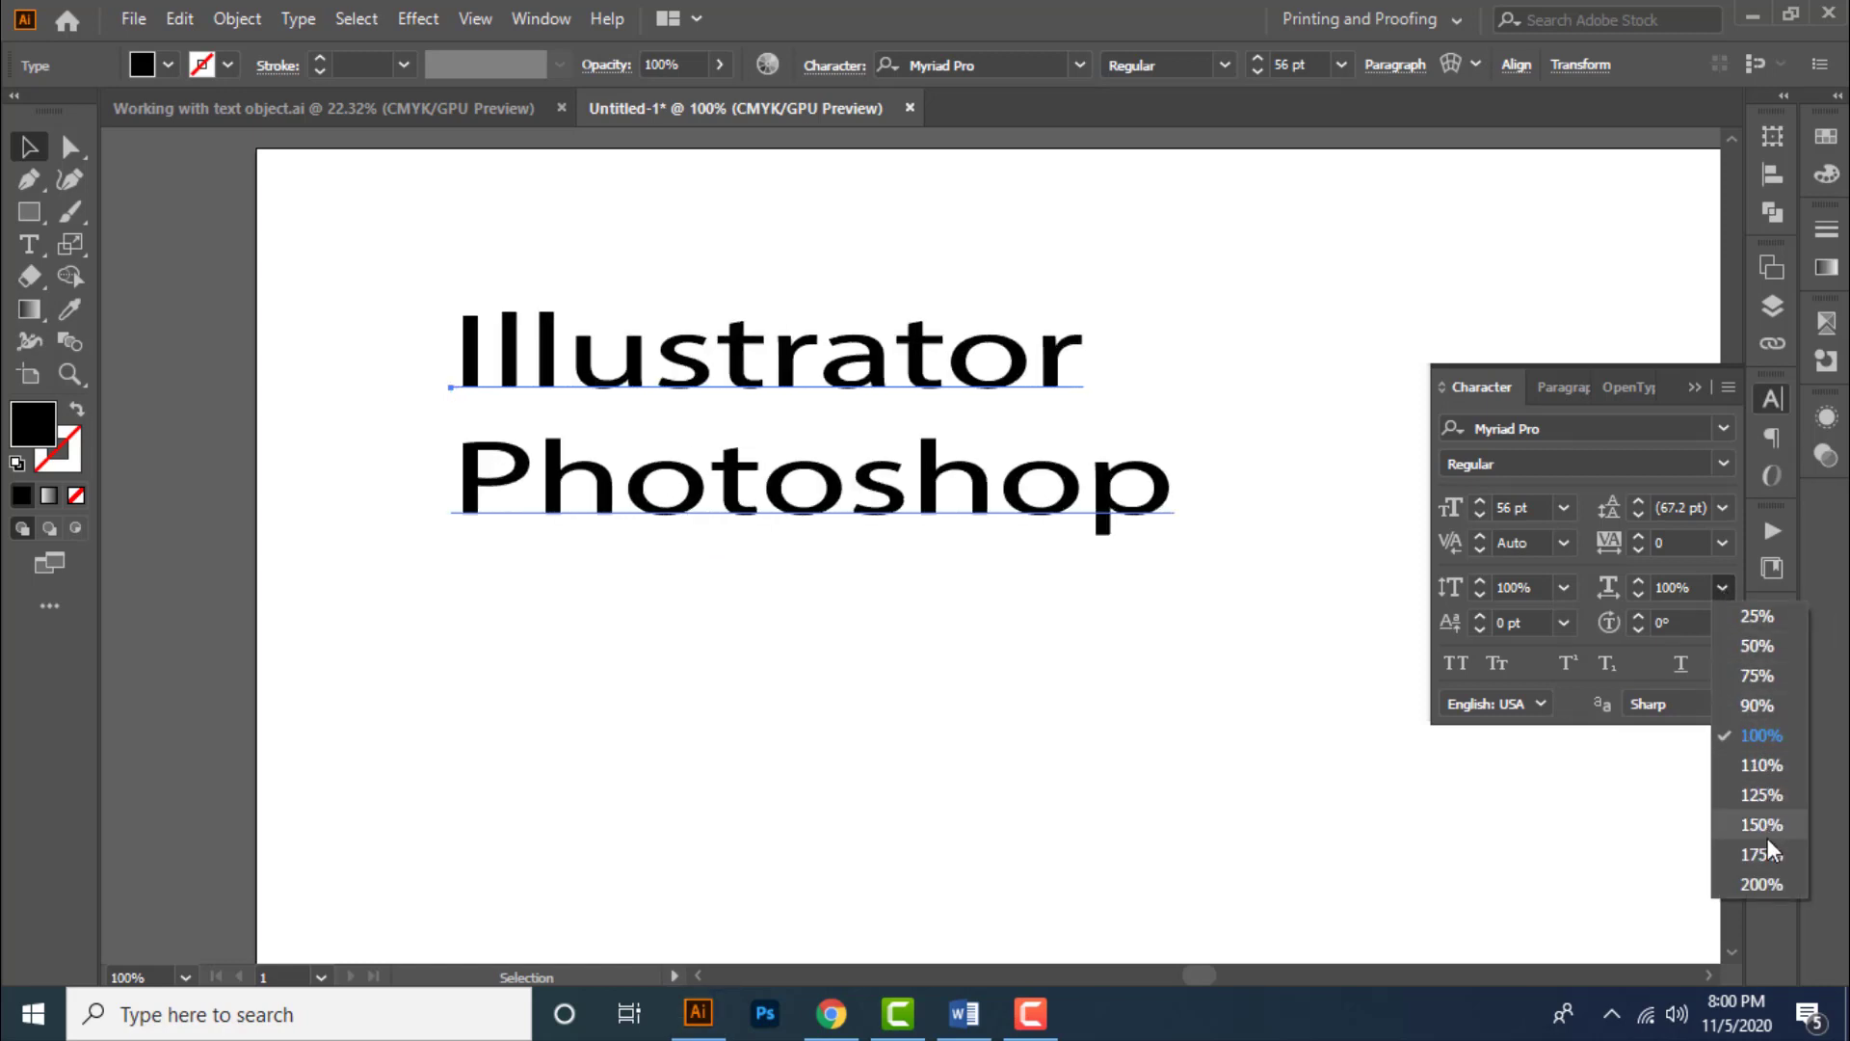
left_click(1761, 736)
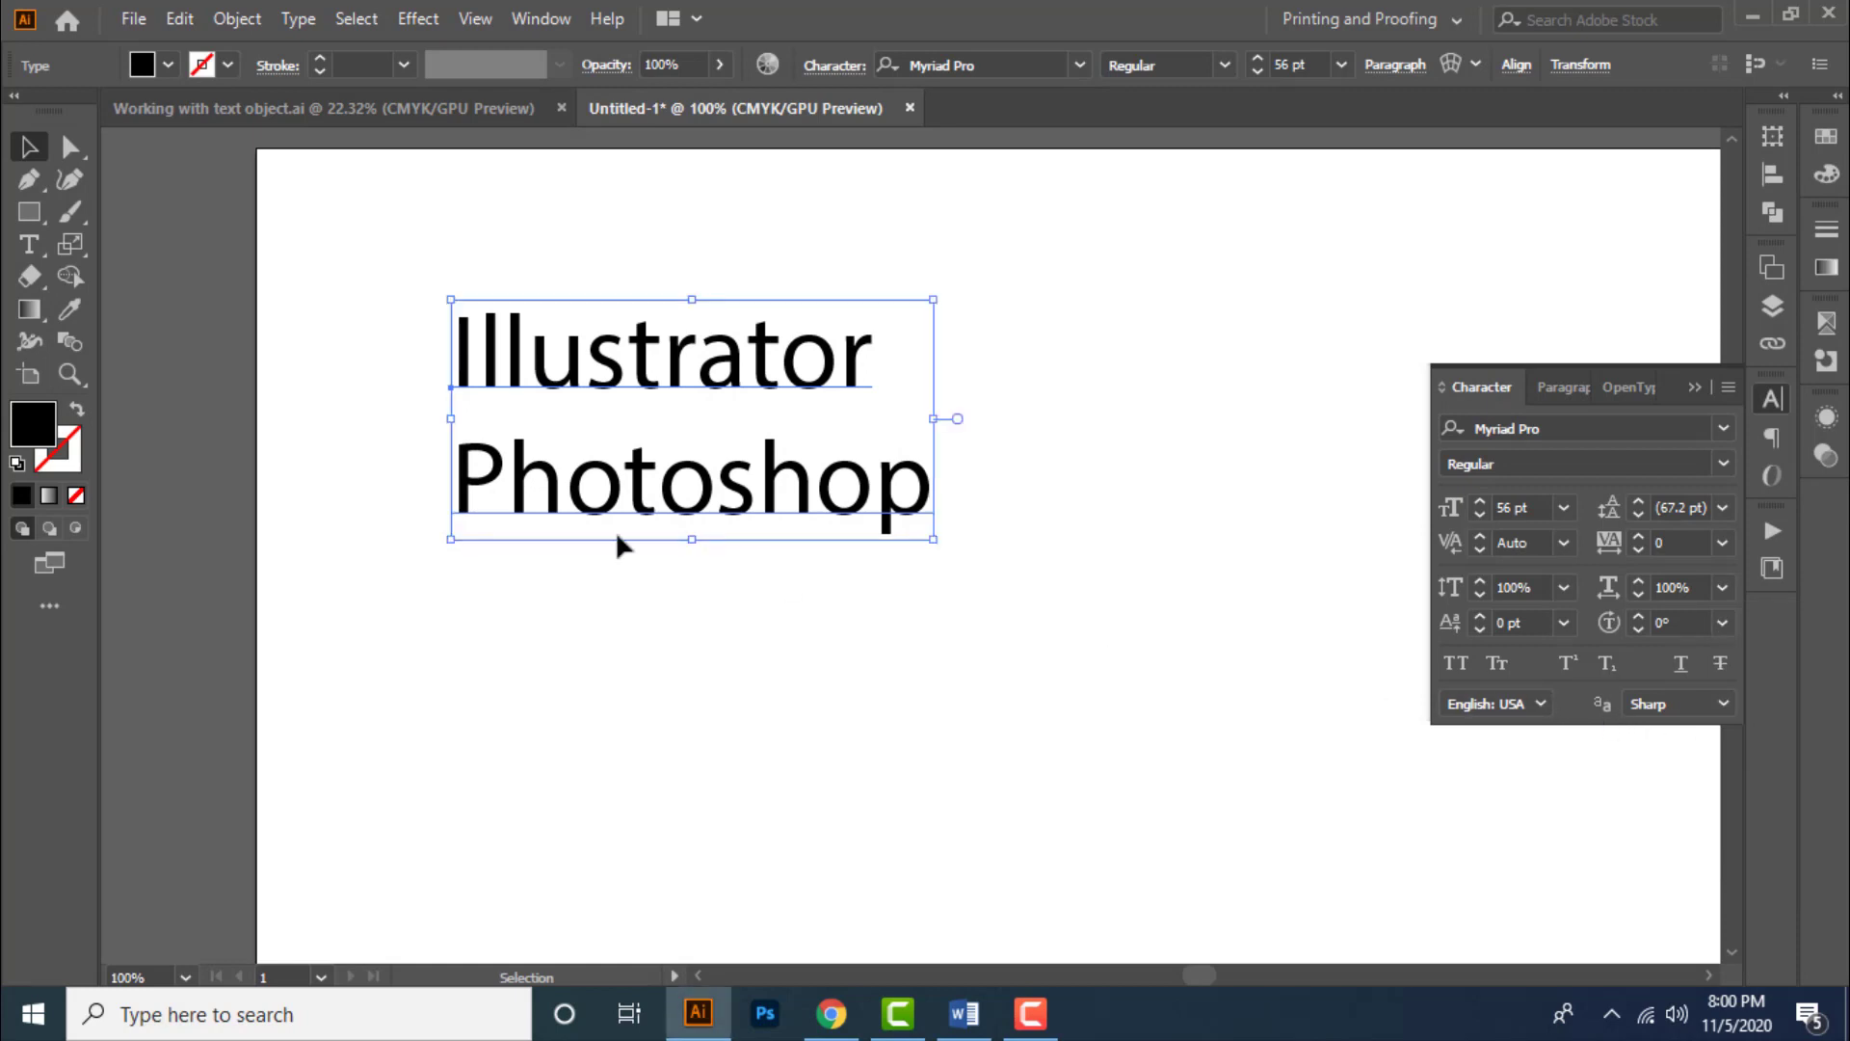
- Select "hotoshop" with the Type tool and shift its baseline up and down in steps, ending raised
double_click(564, 515)
left_click_drag(511, 488, 927, 491)
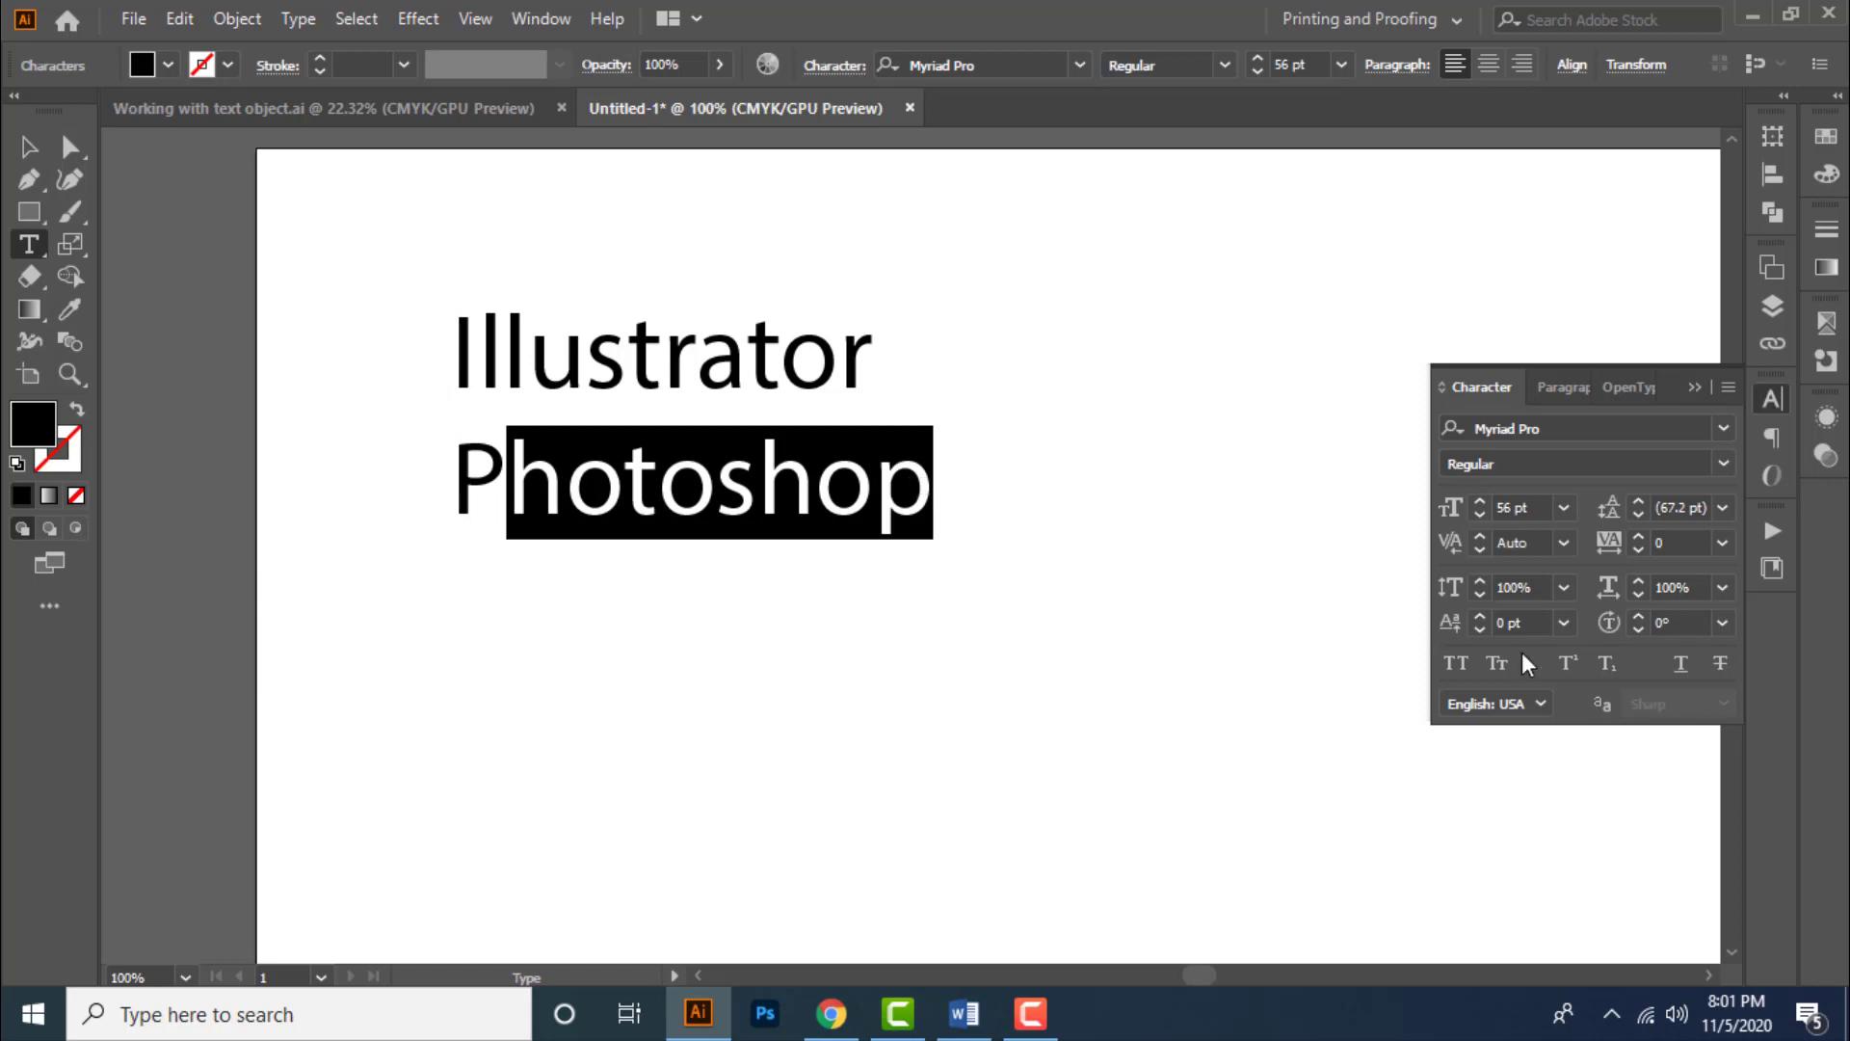
left_click(1534, 622)
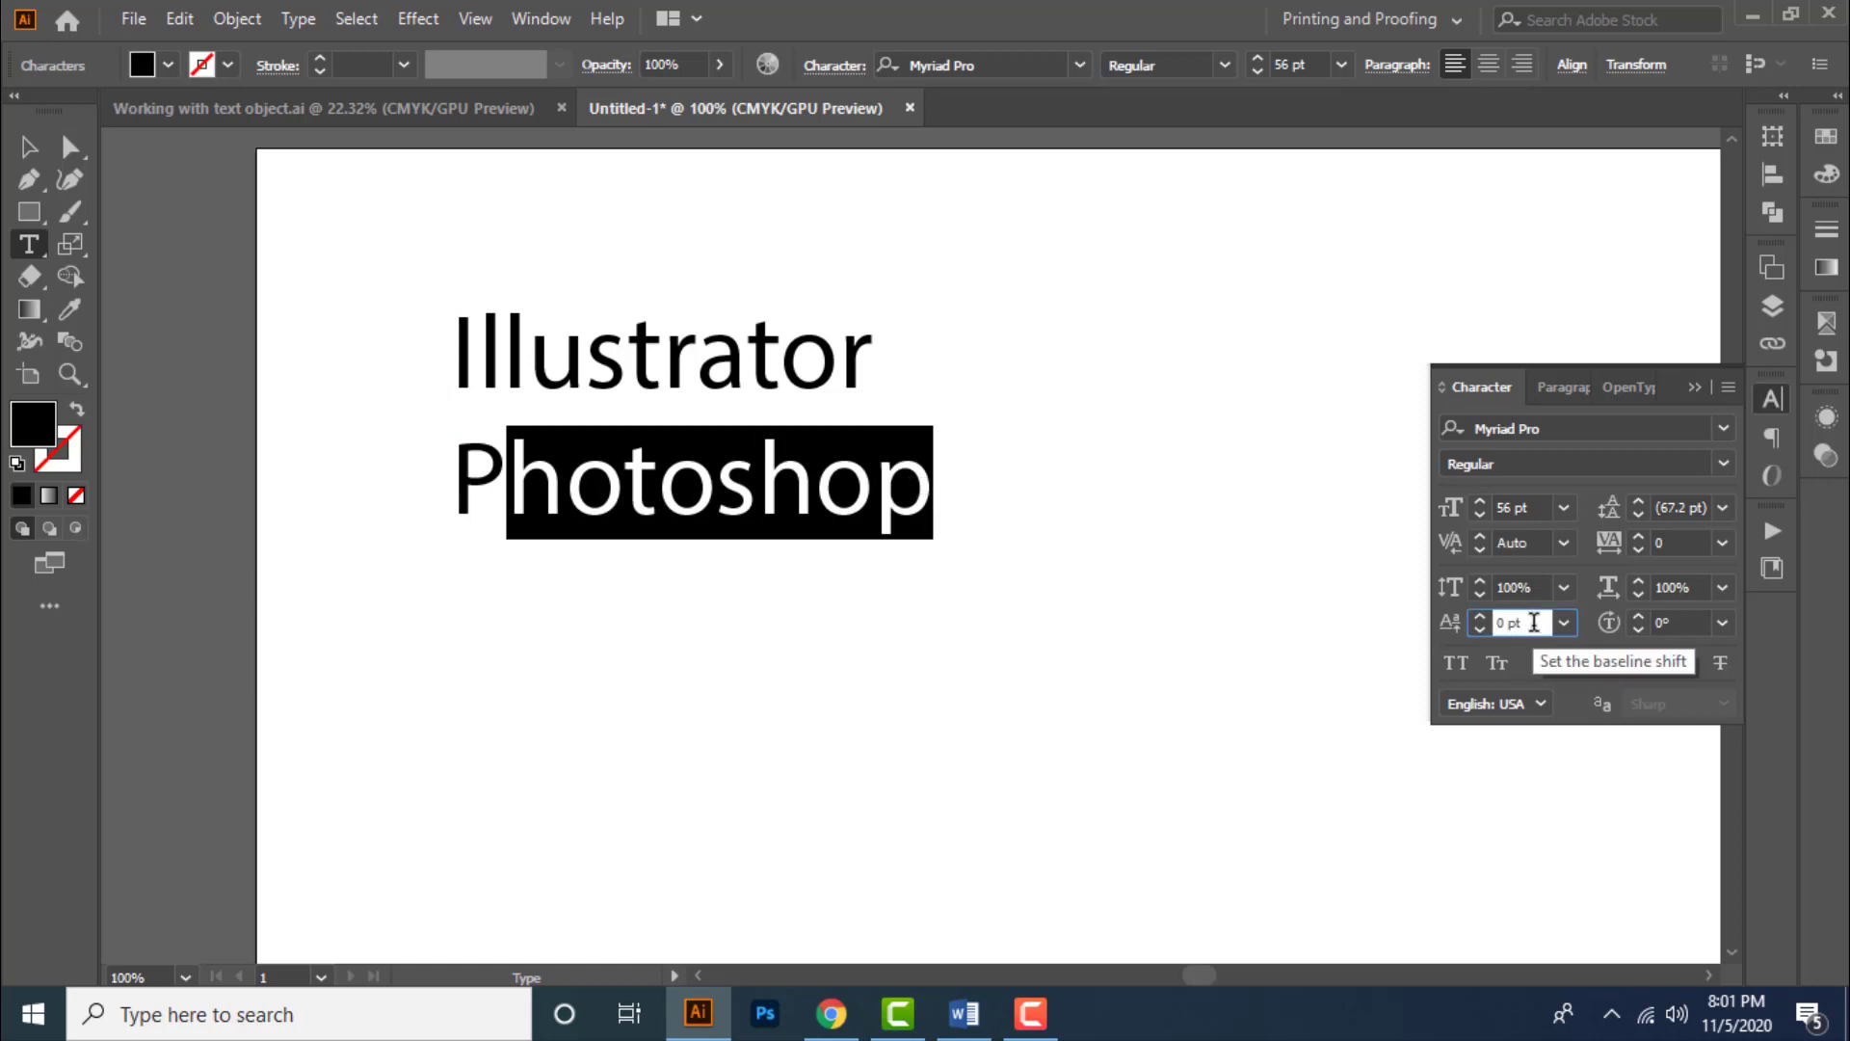
key("Up")
key("Up")
key("Up")
key("Up")
key("Up")
key("Up")
key("Up")
key("Up")
key("Up")
key("Up")
key("Up")
key("Up")
key("Up")
key("Up")
key("Up")
key("Up")
key("Up")
key("Up")
key("Up")
key("Up")
key("Up")
key("Up")
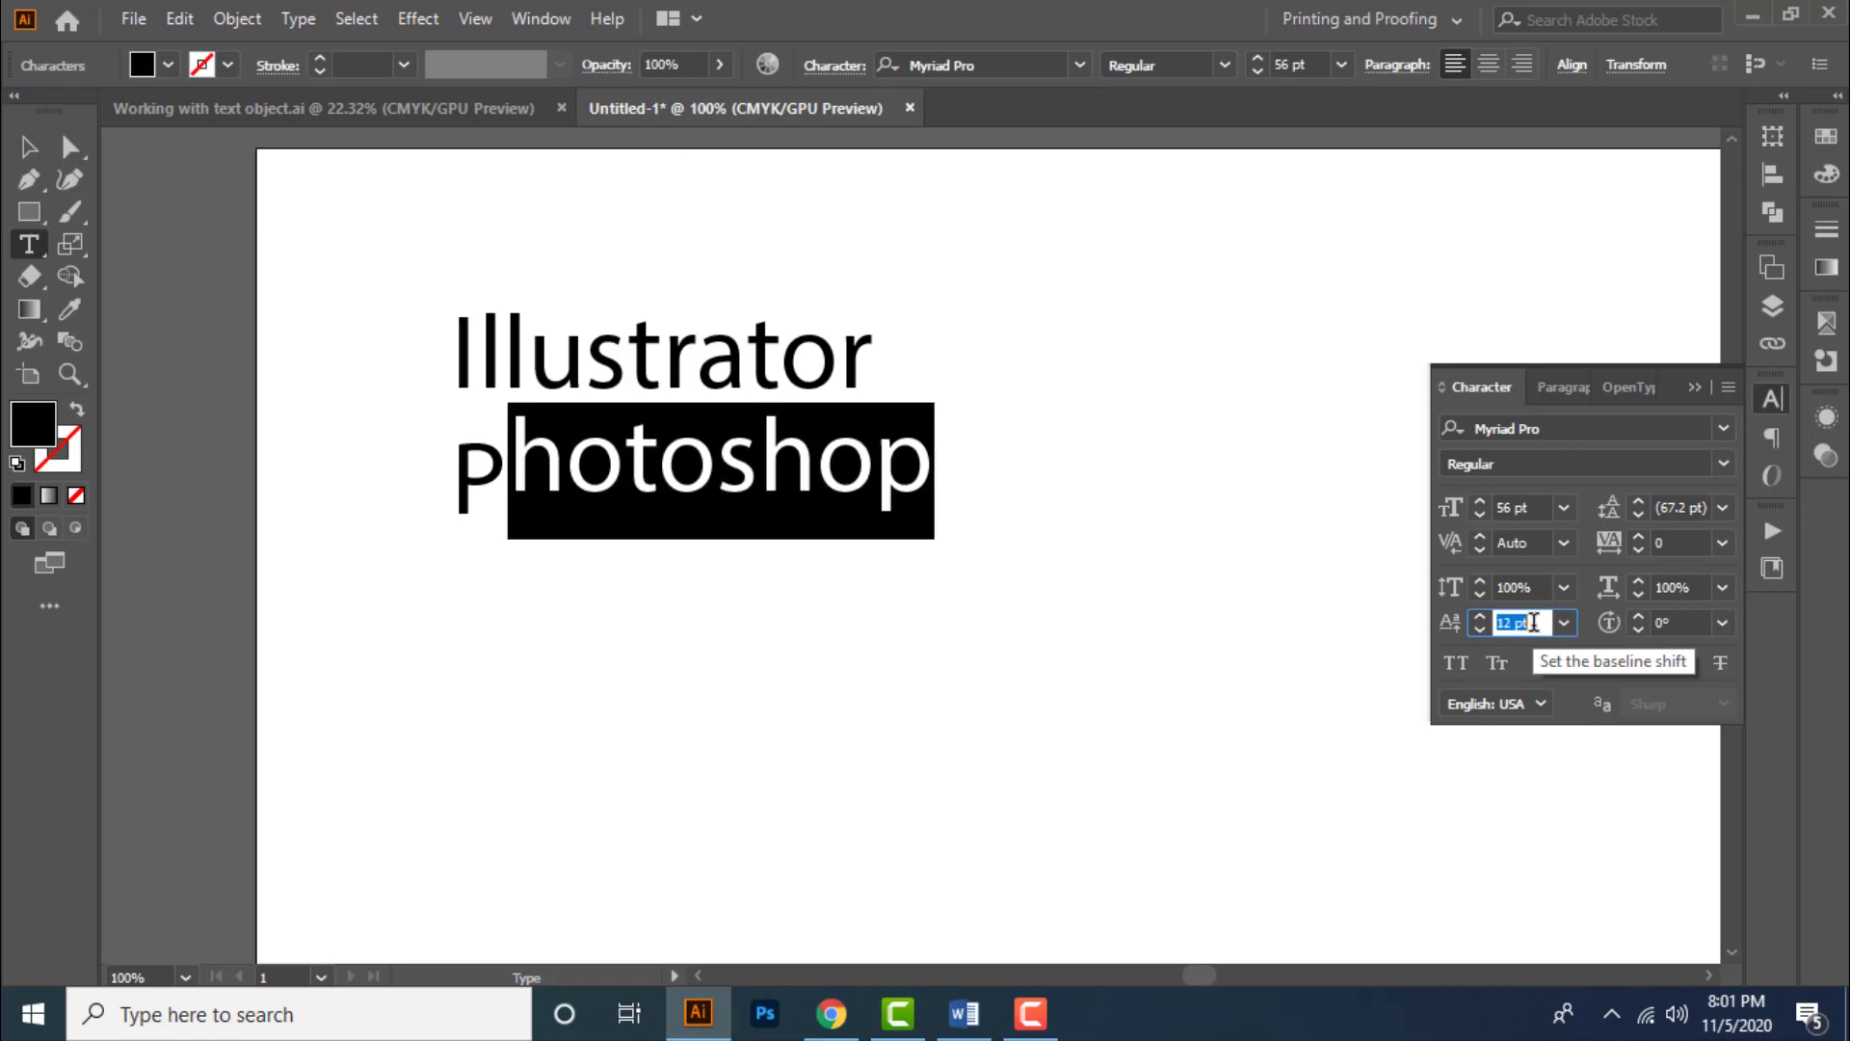
key("Down")
key("Down")
key("Down")
key("Down")
key("Down")
key("Down")
key("Down")
key("Down")
key("Down")
key("Down")
key("Down")
key("Down")
key("Down")
key("Down")
key("Down")
key("Down")
key("Down")
key("Down")
key("Down")
key("Down")
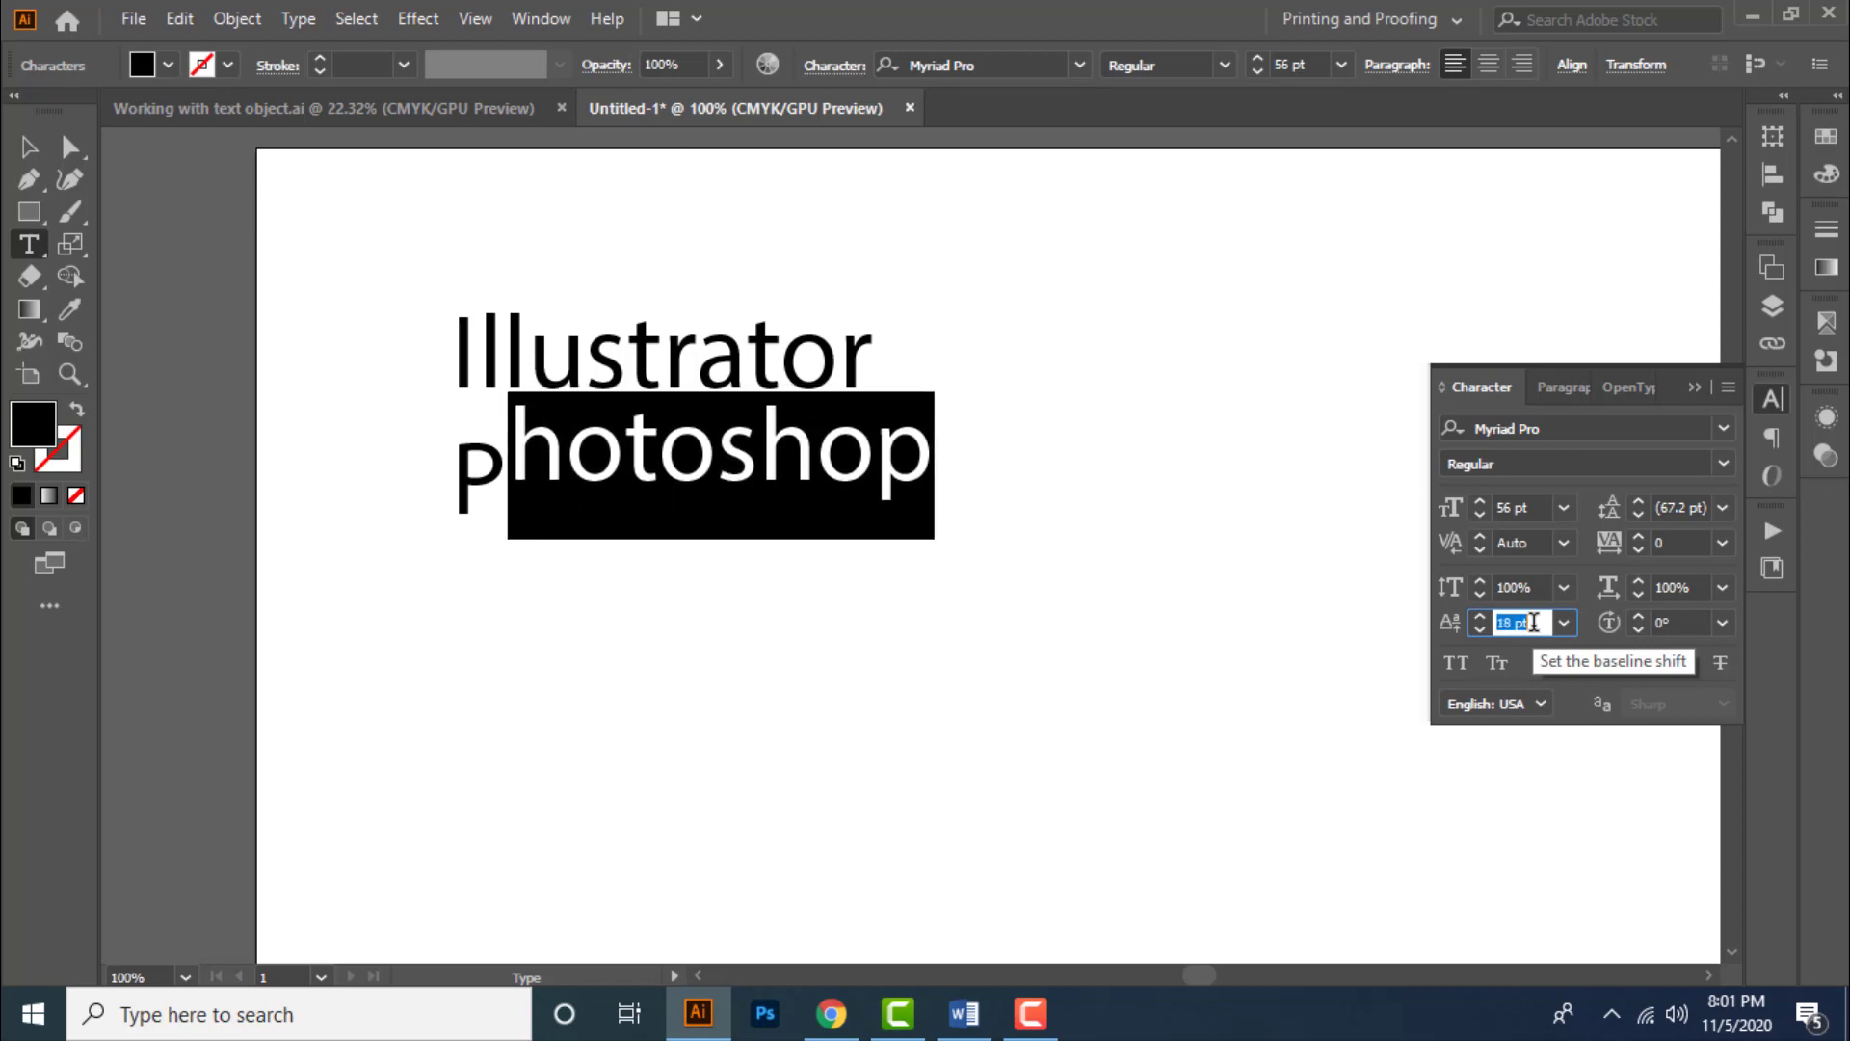
key("Down")
key("Down")
key("Down")
key("Down")
key("Down")
key("Down")
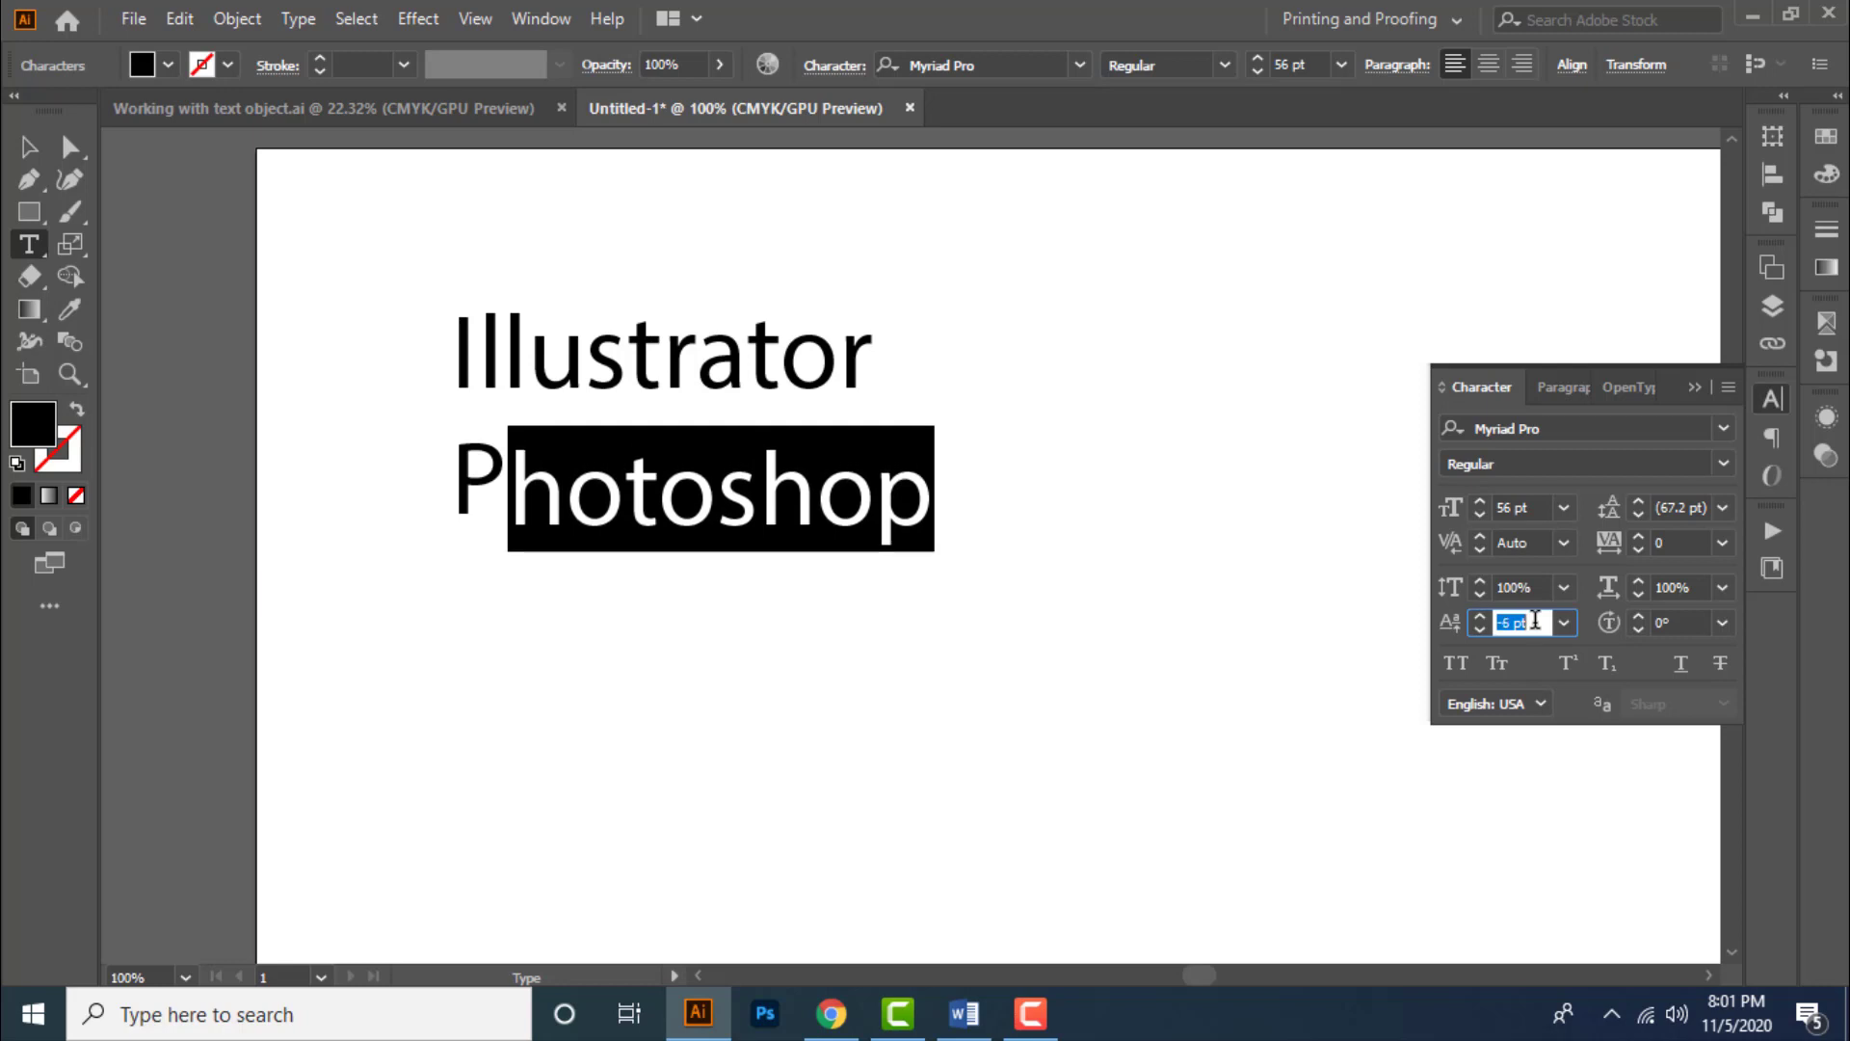
key("Up")
key("Up")
key("Up")
key("Up")
key("Up")
key("Up")
key("Up")
key("Up")
key("Up")
key("Up")
key("Up")
key("Up")
key("Up")
key("Up")
key("Up")
key("Up")
key("Up")
key("Up")
key("Up")
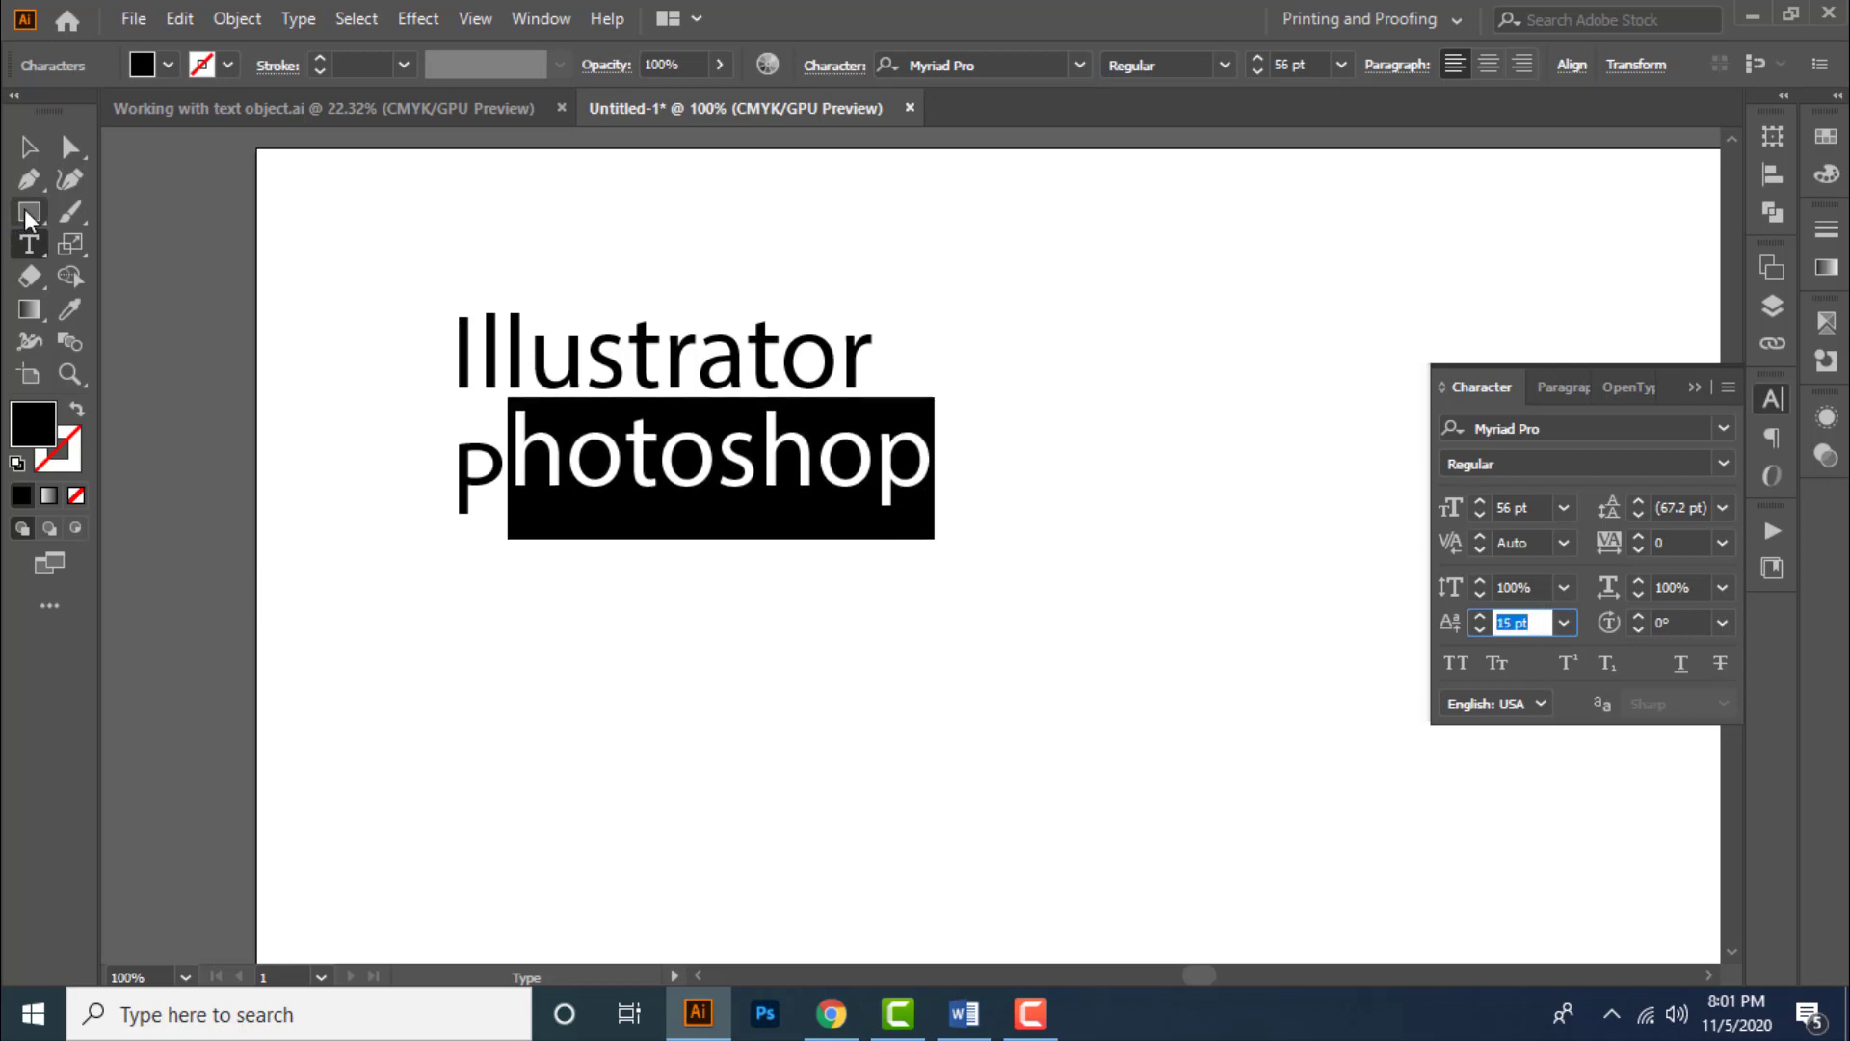
- Select the whole text object and set its baseline shift to 0 pt
left_click(32, 149)
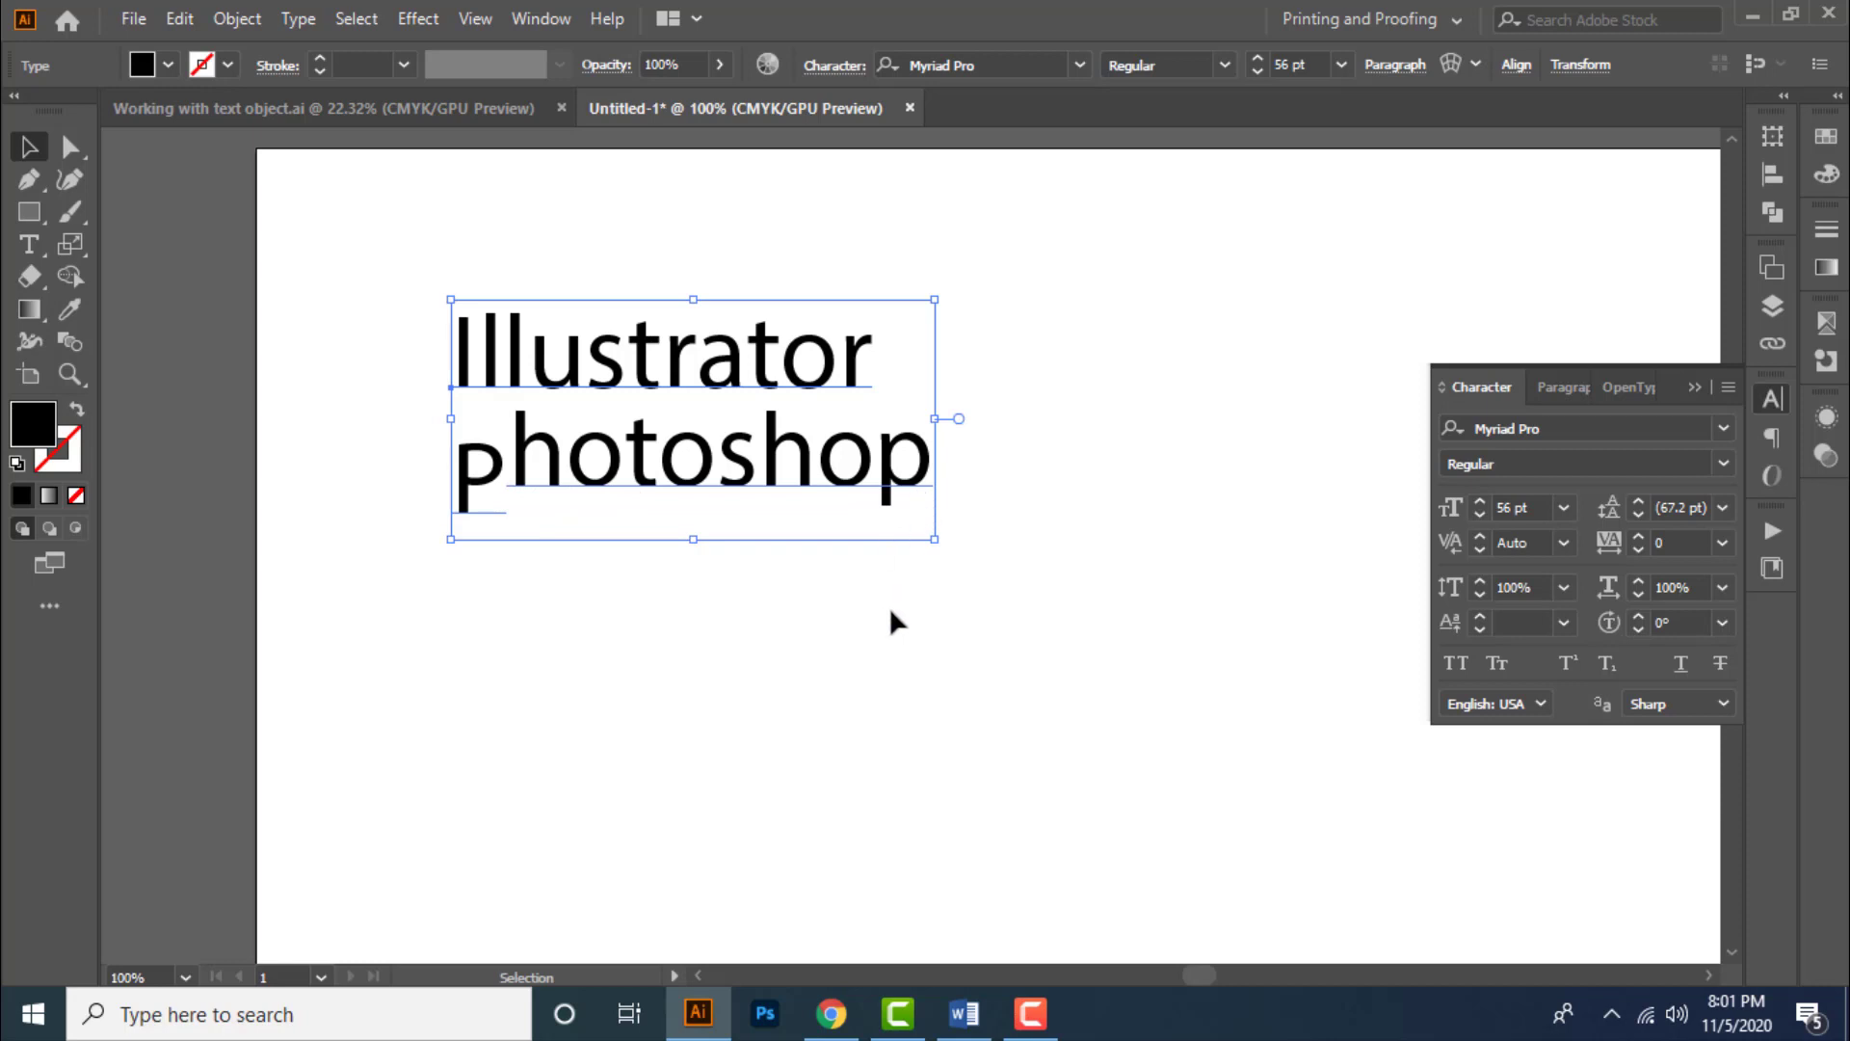
left_click(1513, 623)
type("0")
key("Return")
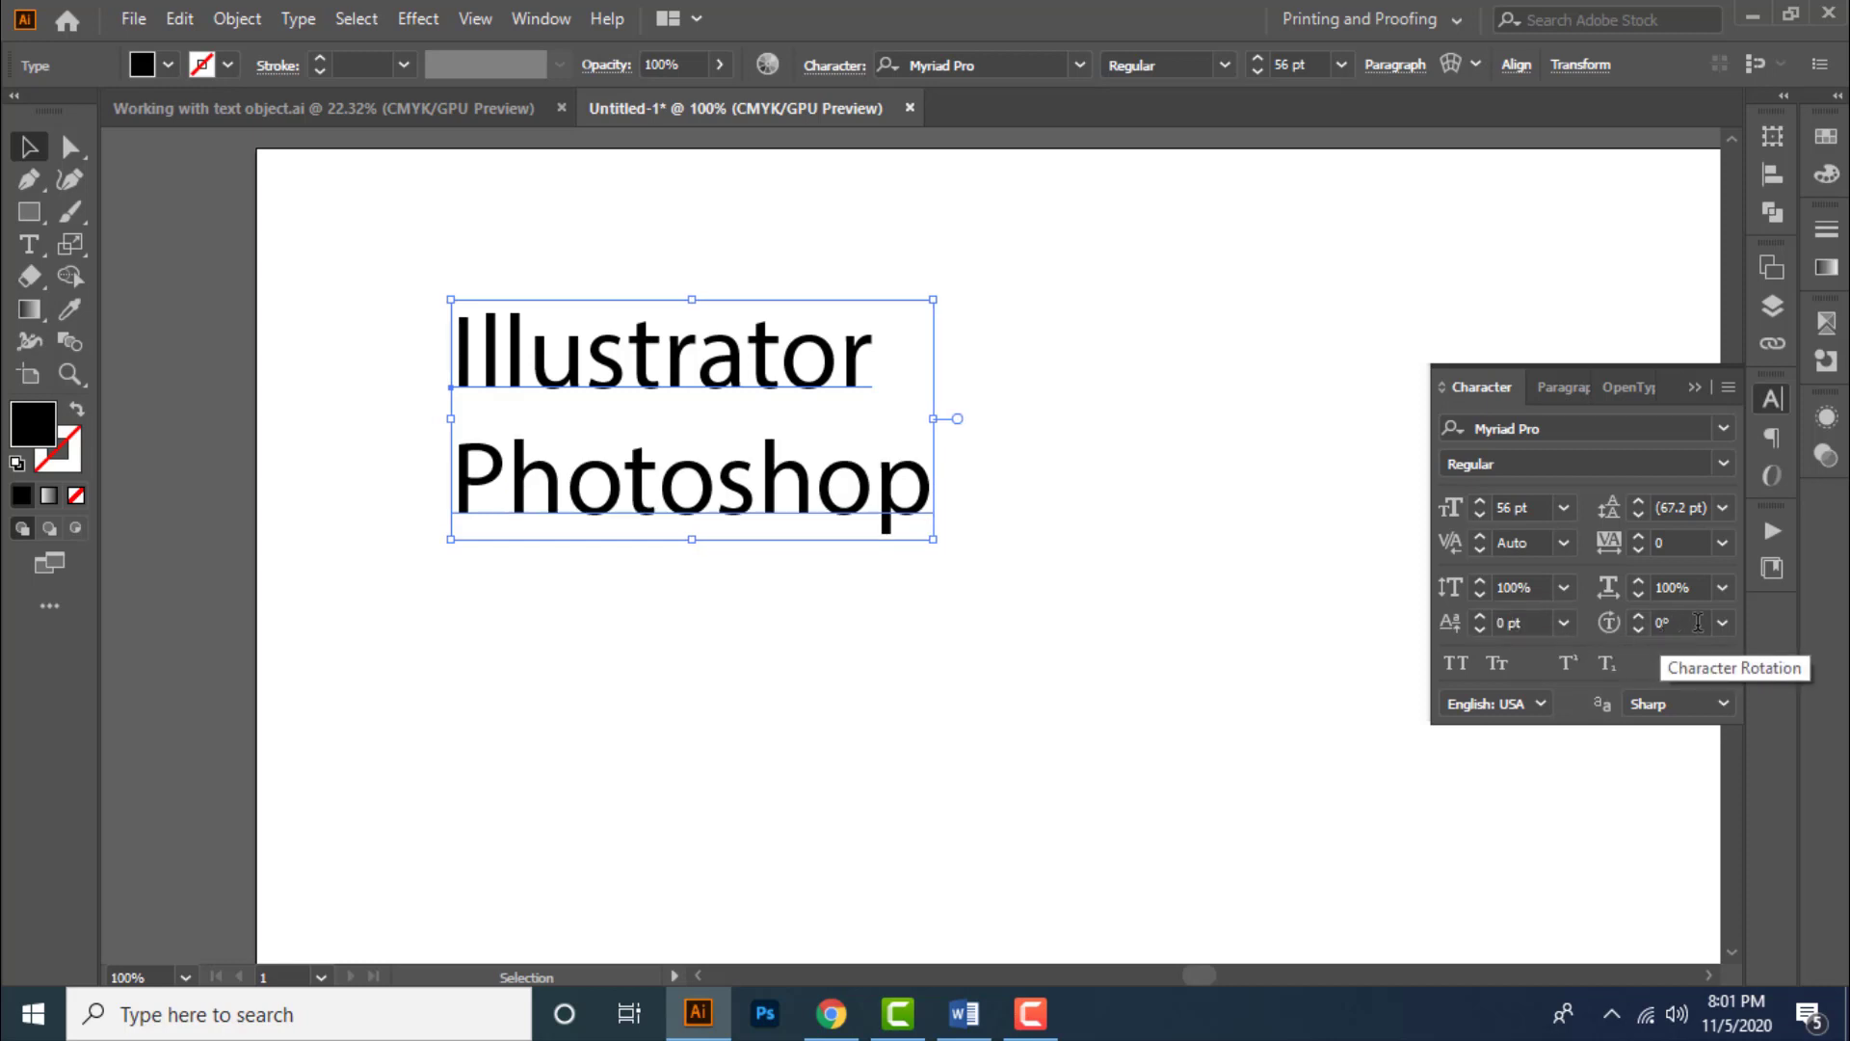
- Preview the character rotation angles and keep the rotation at 0°
left_click(1722, 623)
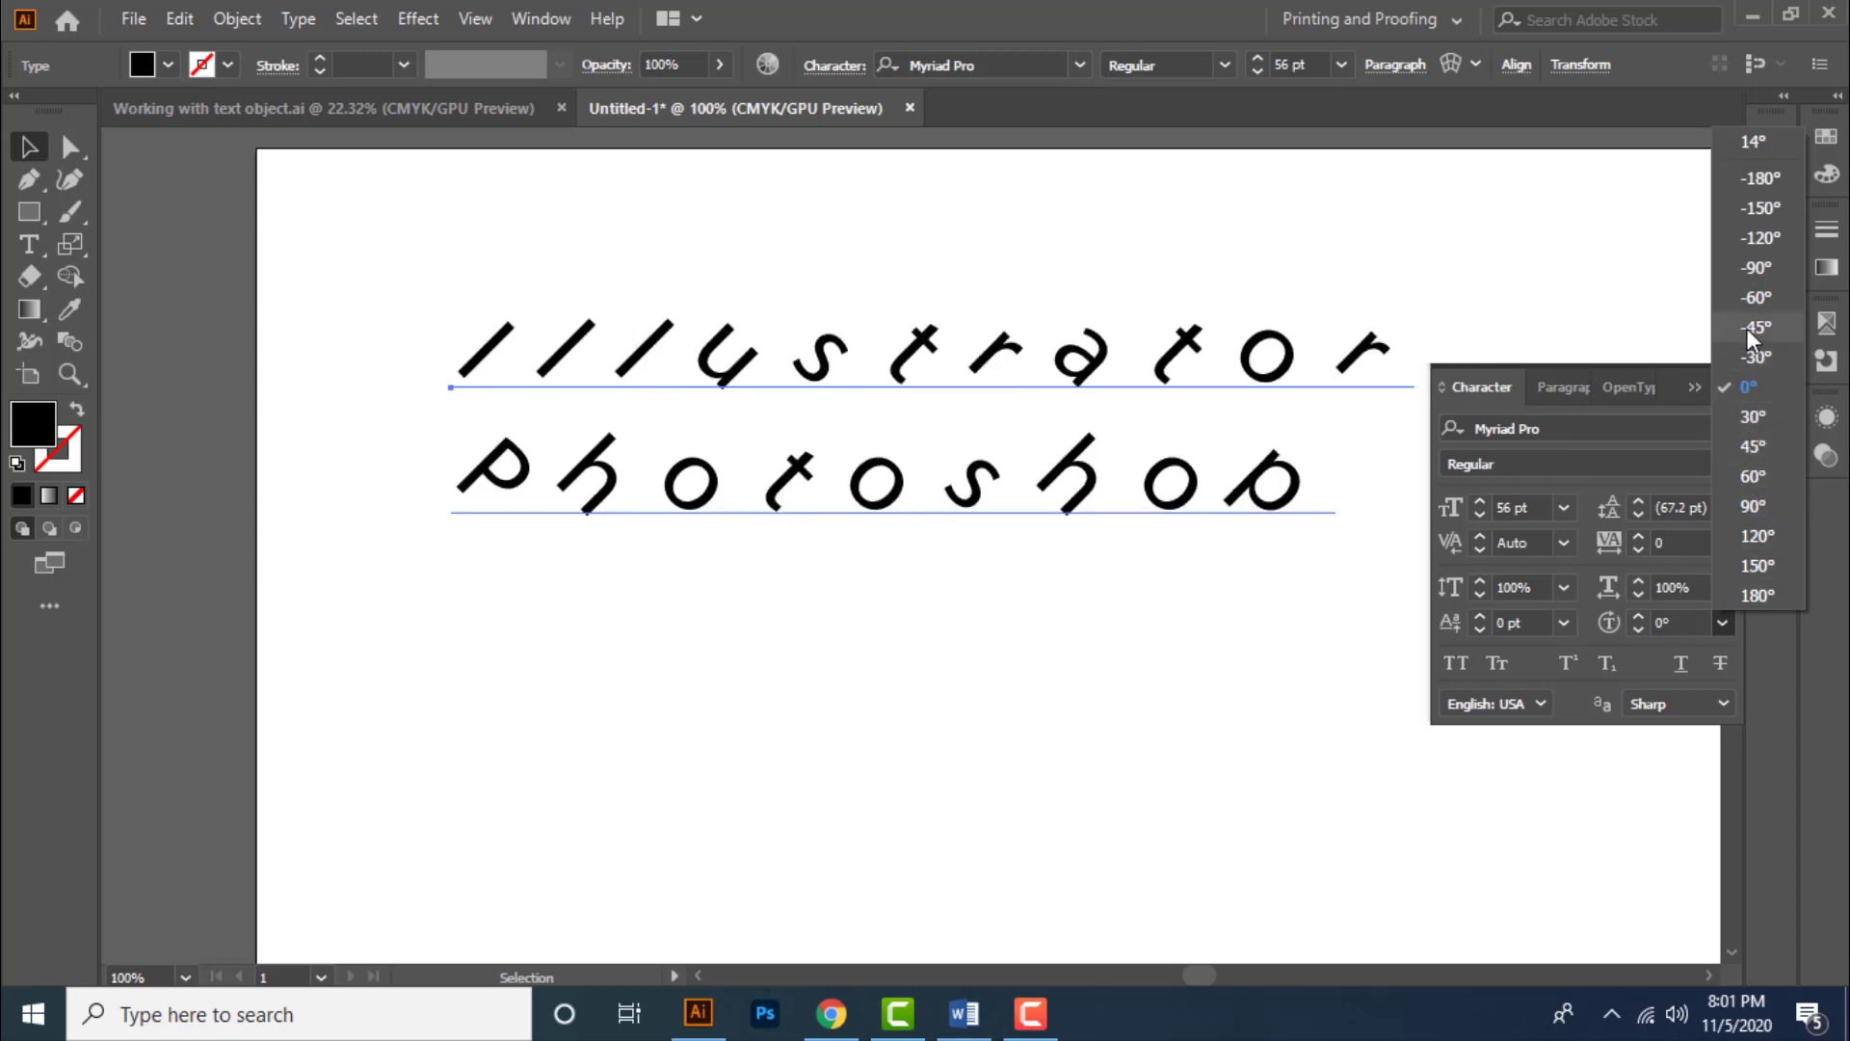
left_click(1750, 388)
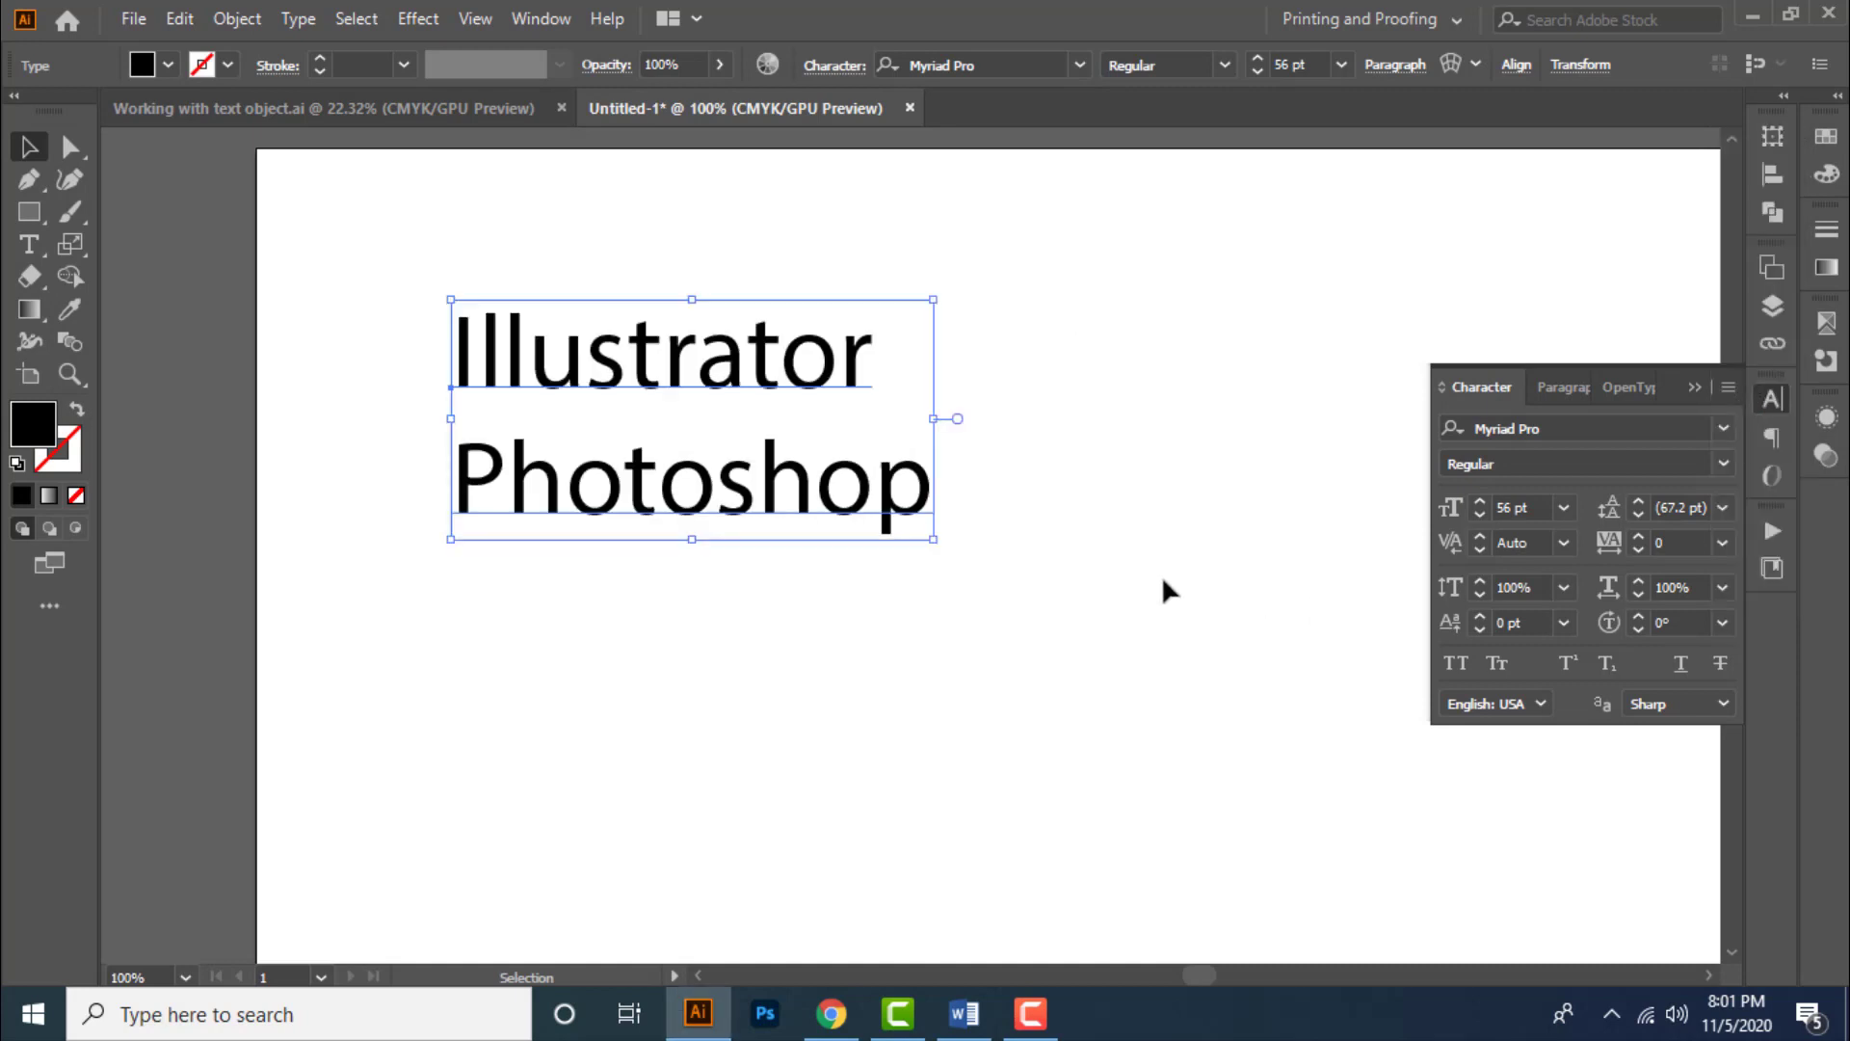
- Toggle All Caps and then Small Caps on and off for the text
left_click(1456, 663)
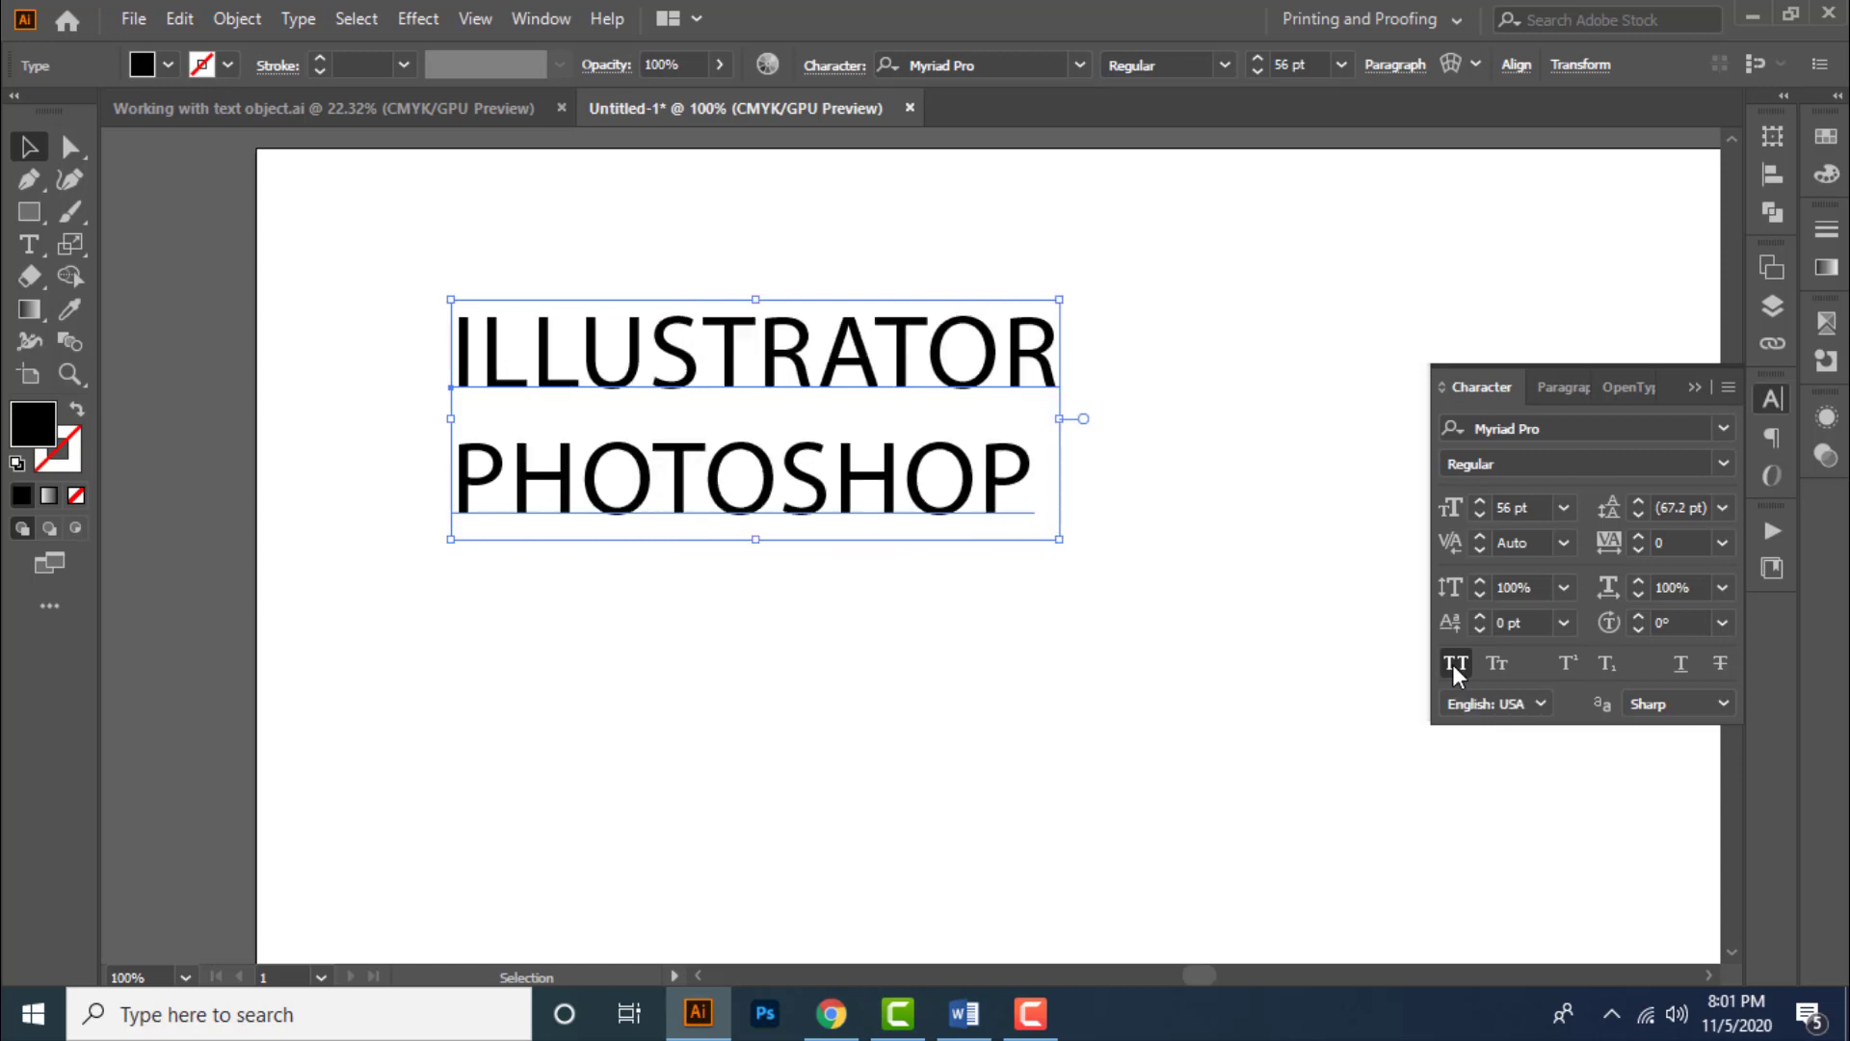
left_click(1455, 663)
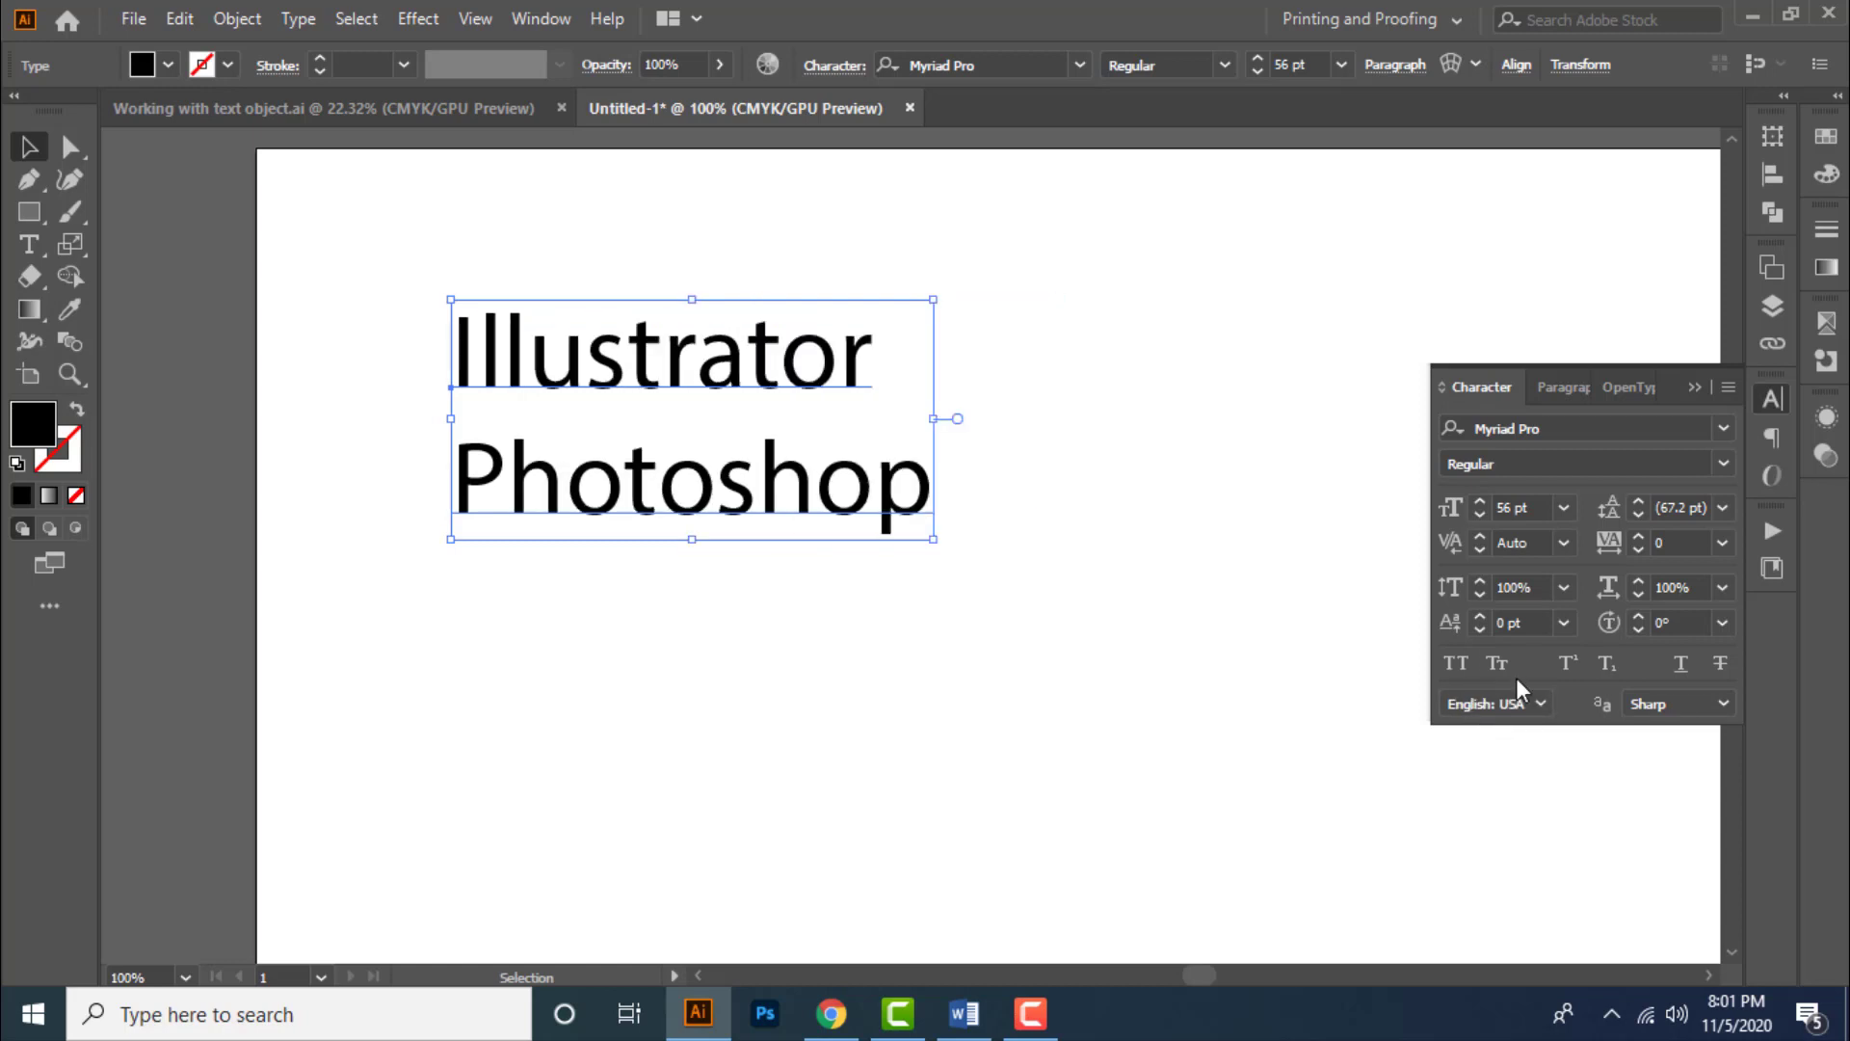
left_click(1496, 663)
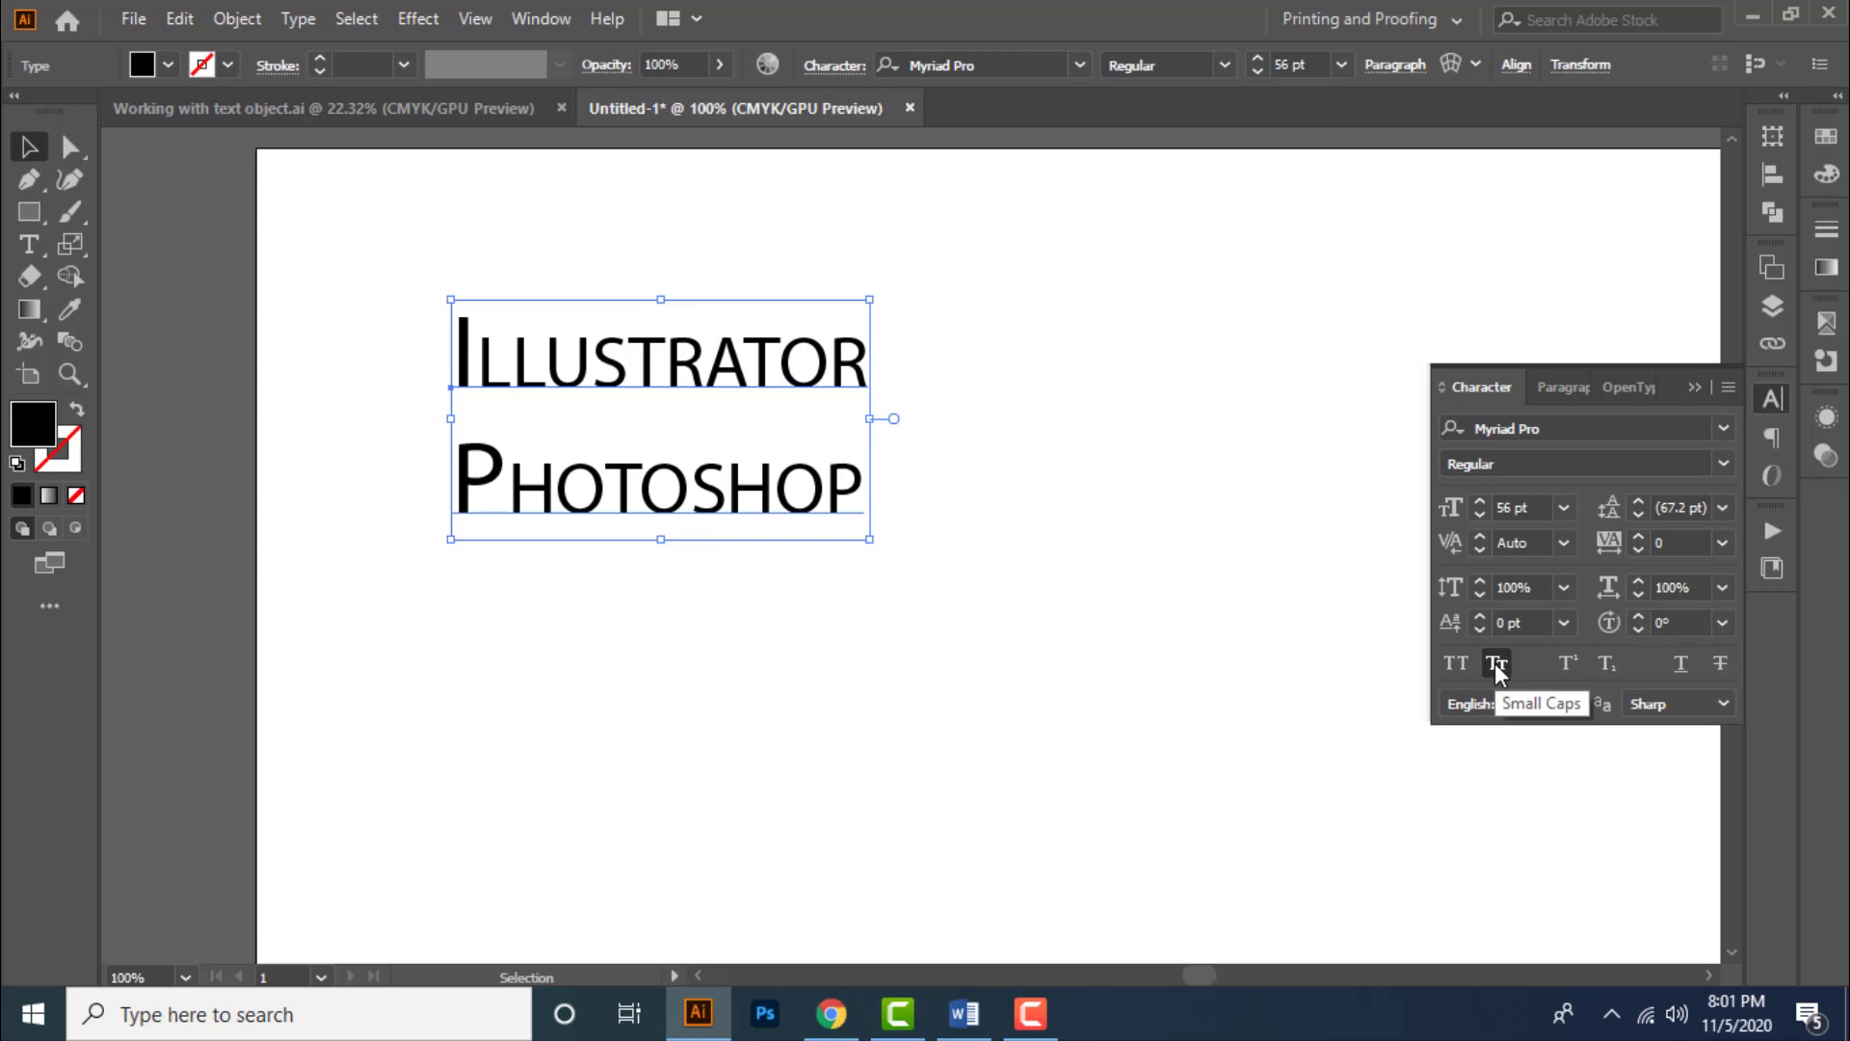
left_click(1496, 663)
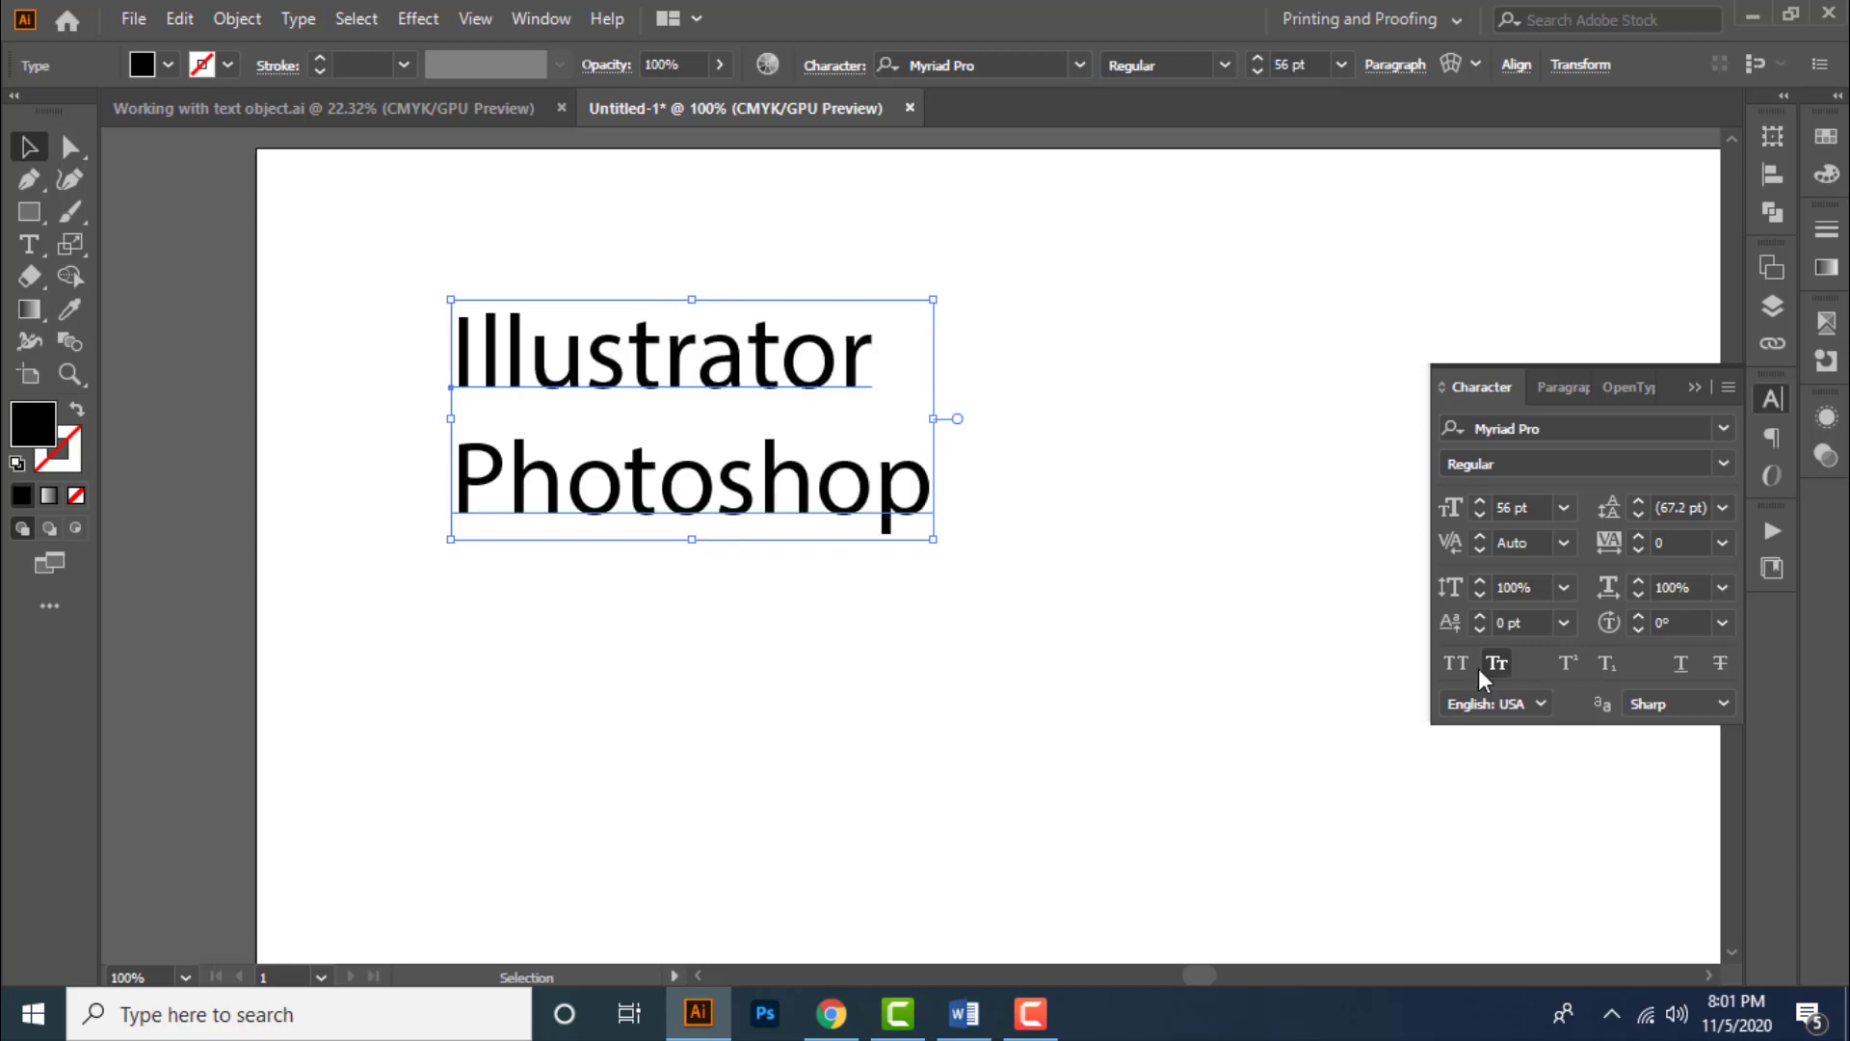
- Select the final "p" and apply superscript, then subscript, then turn subscript off
double_click(913, 521)
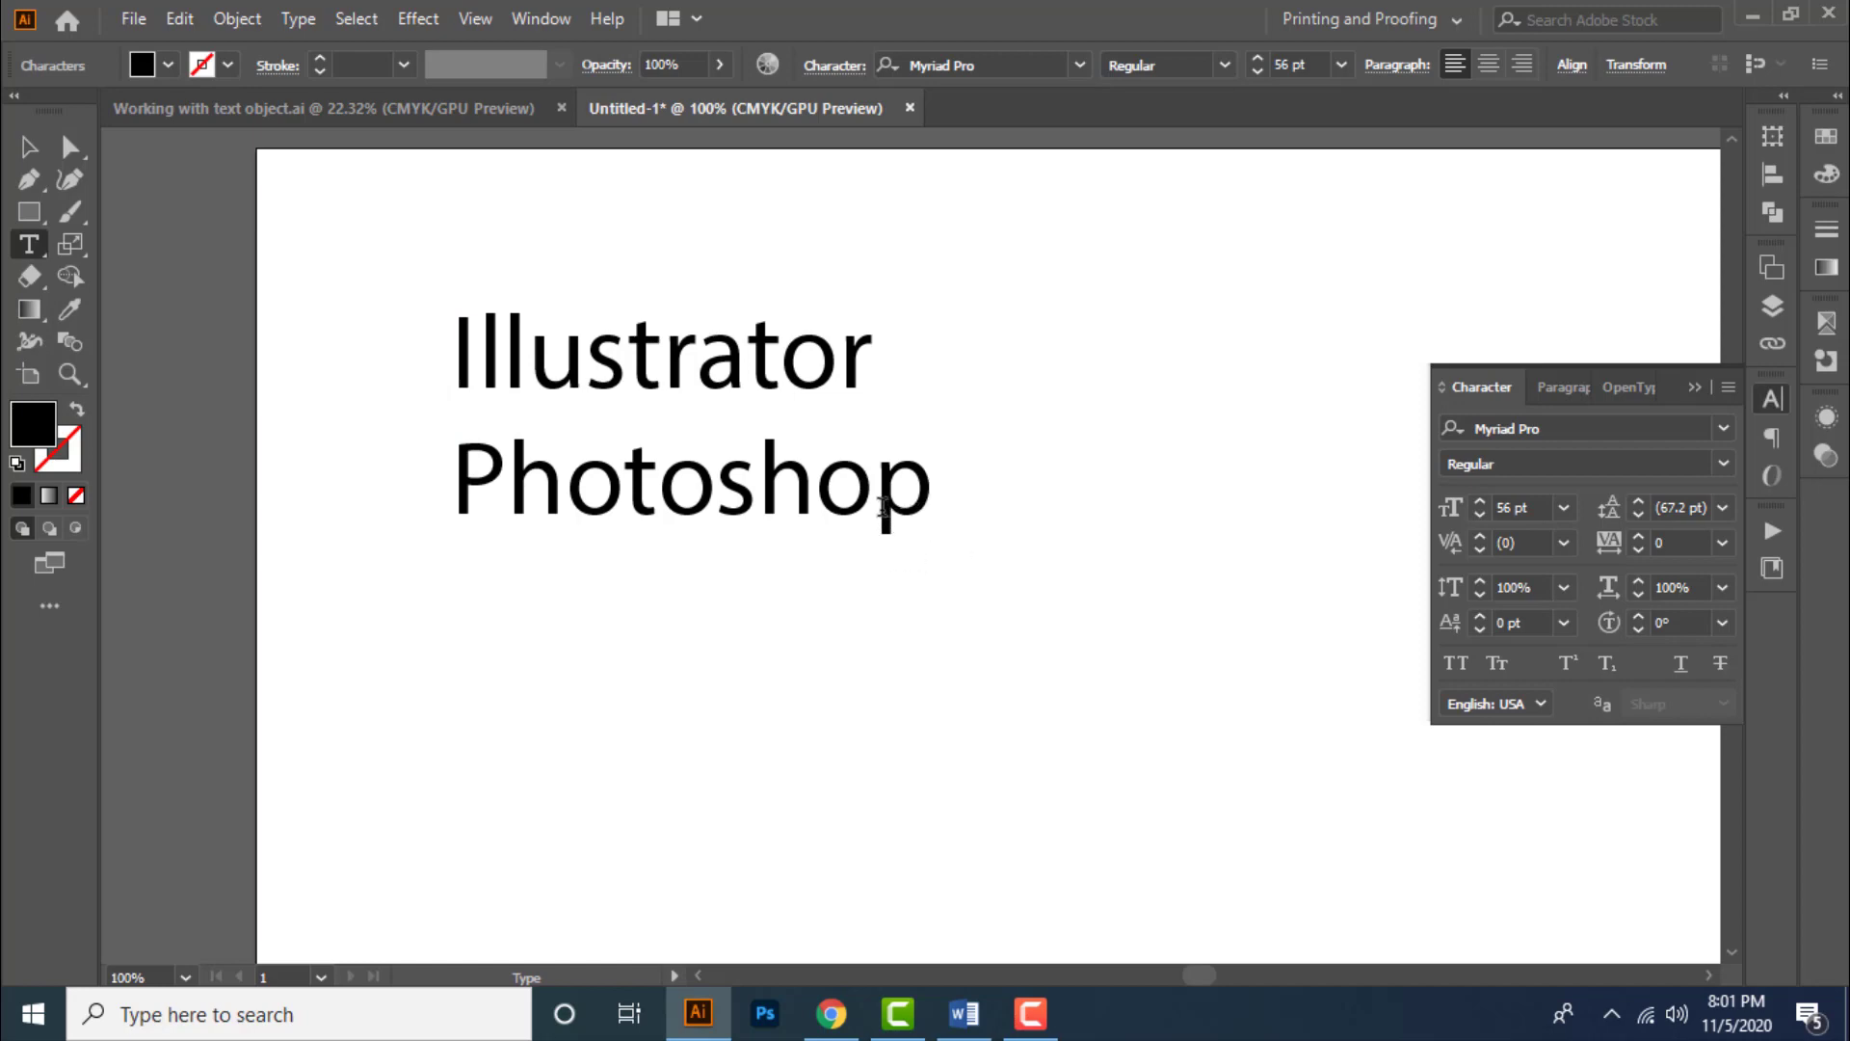
left_click_drag(880, 504, 916, 504)
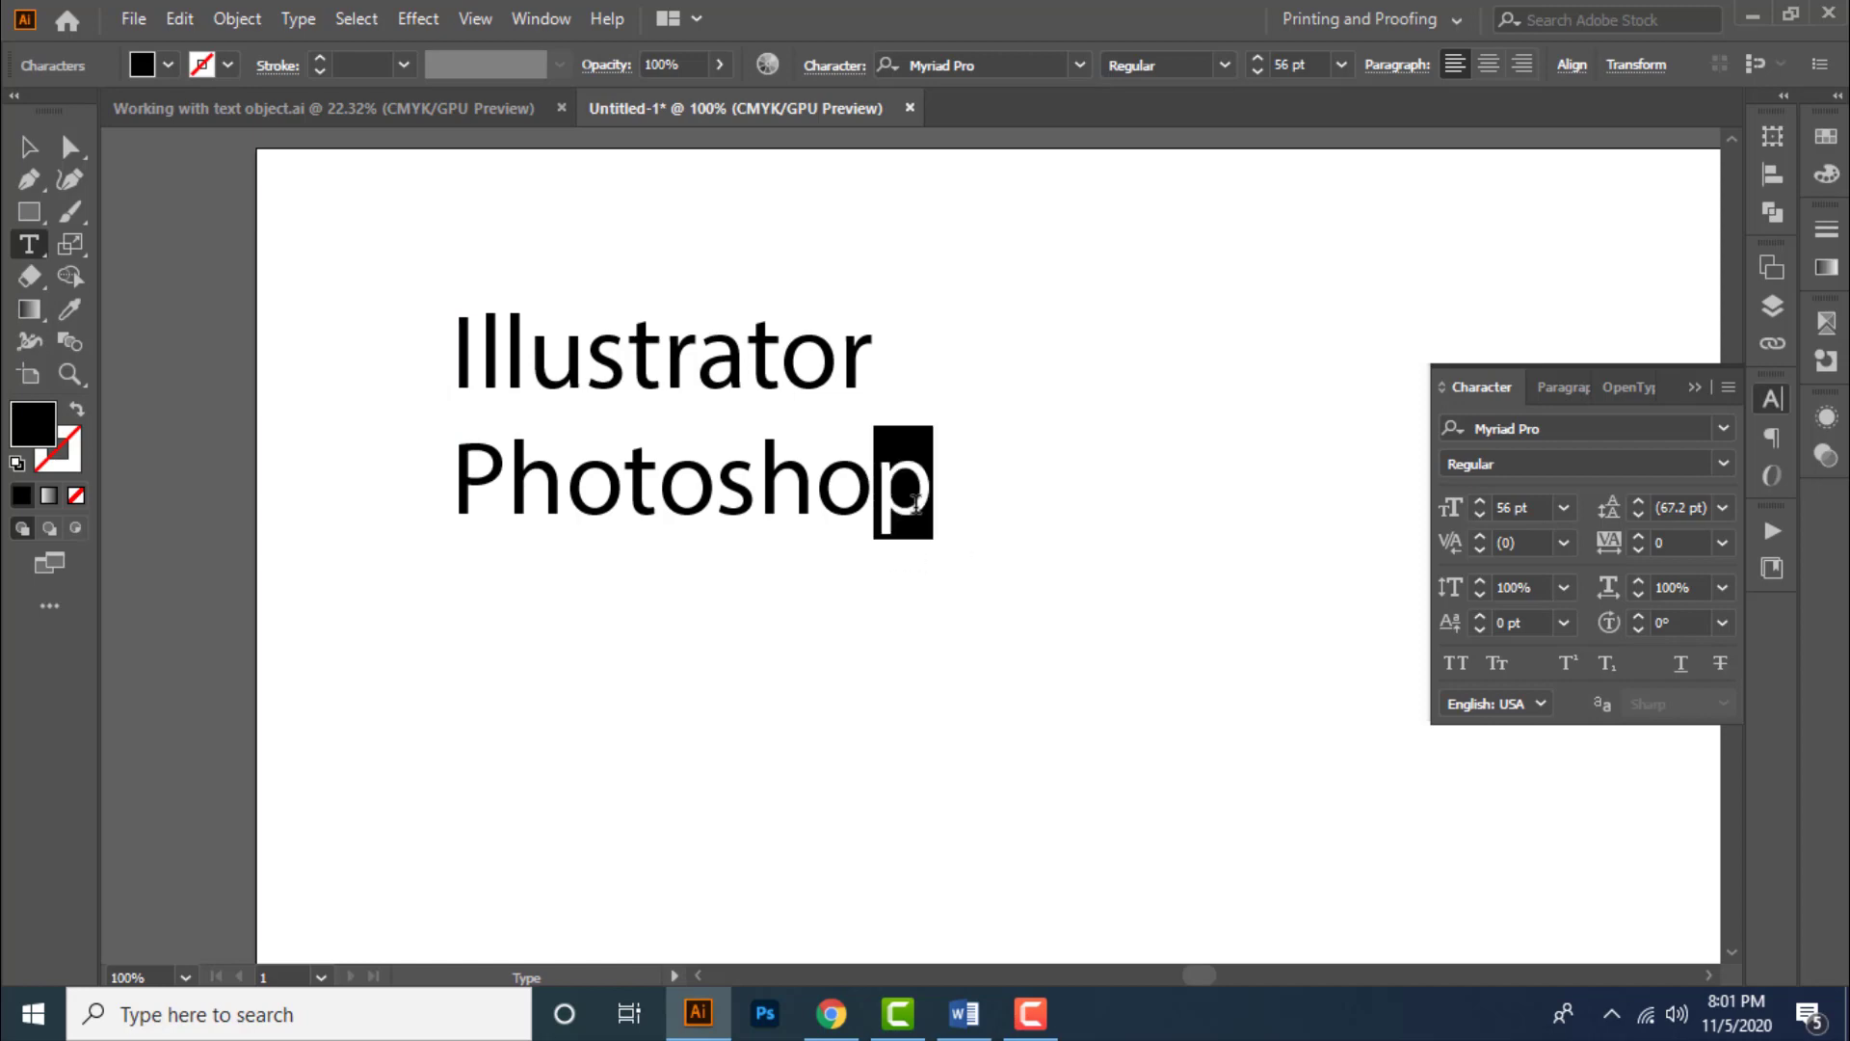
left_click(1568, 663)
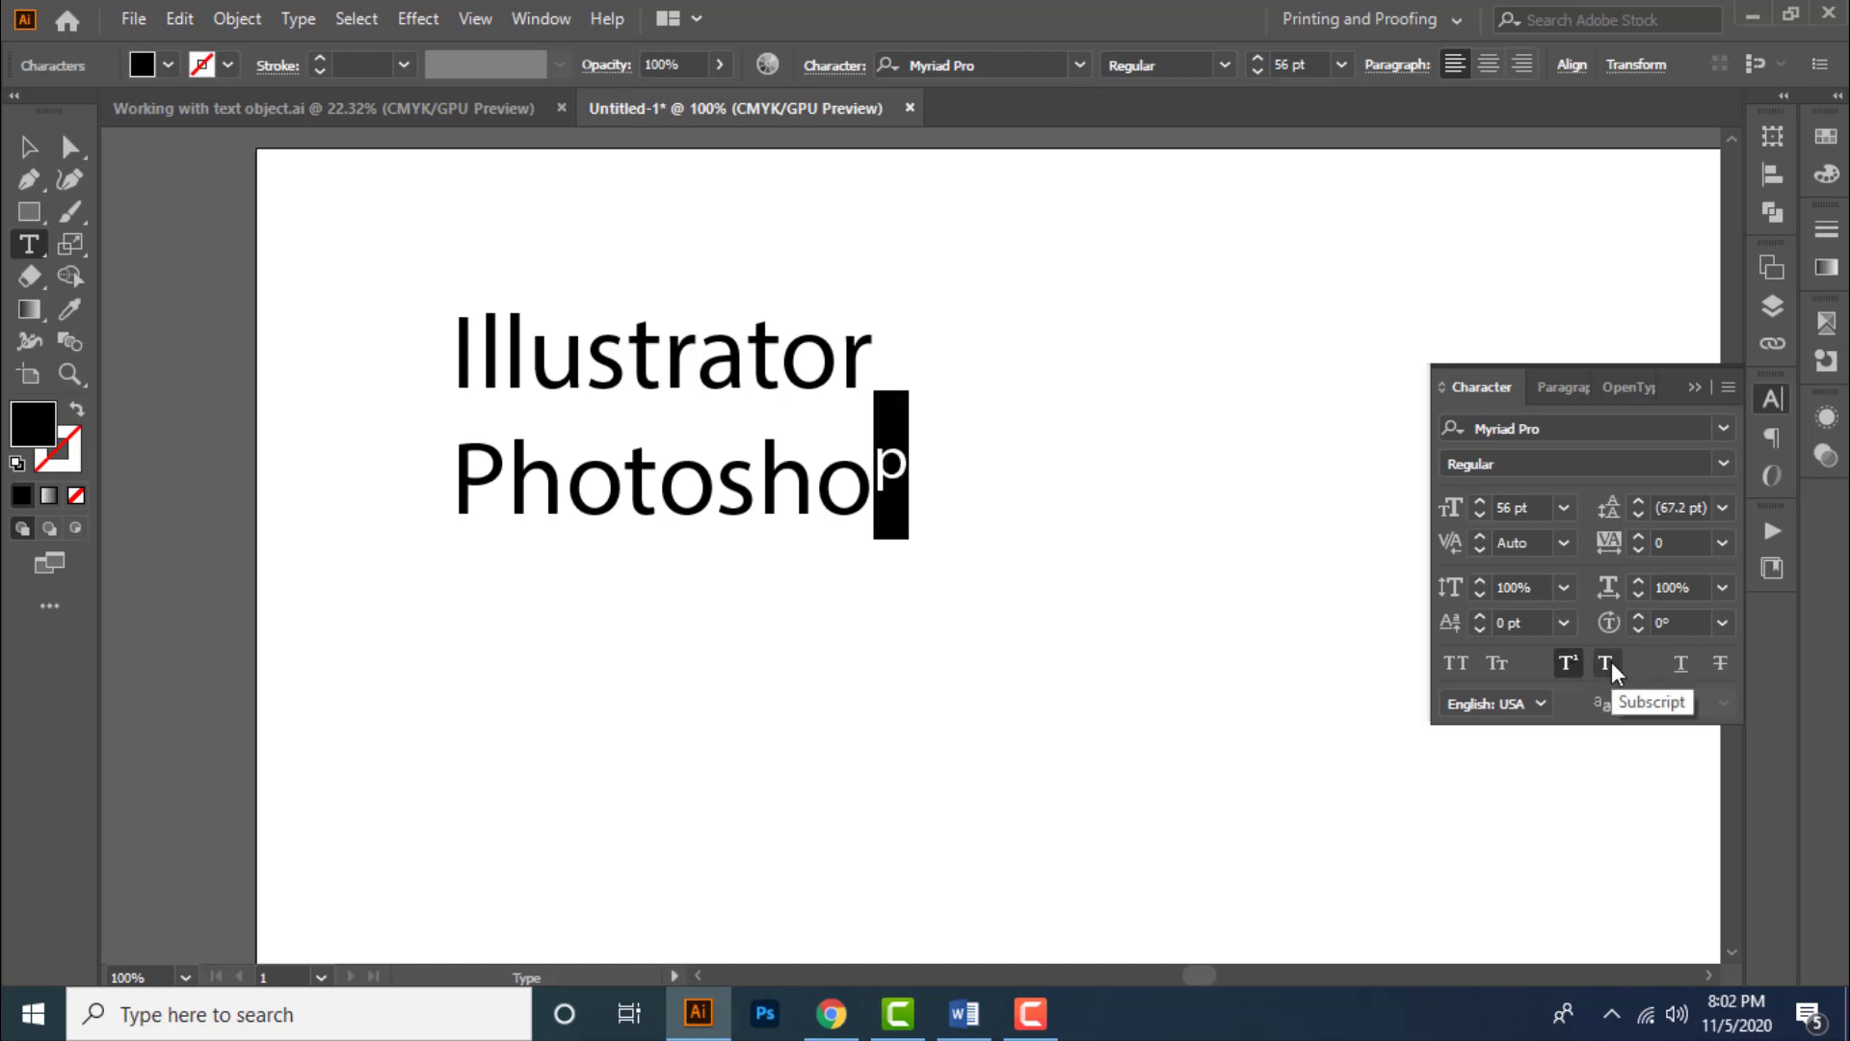
left_click(1606, 663)
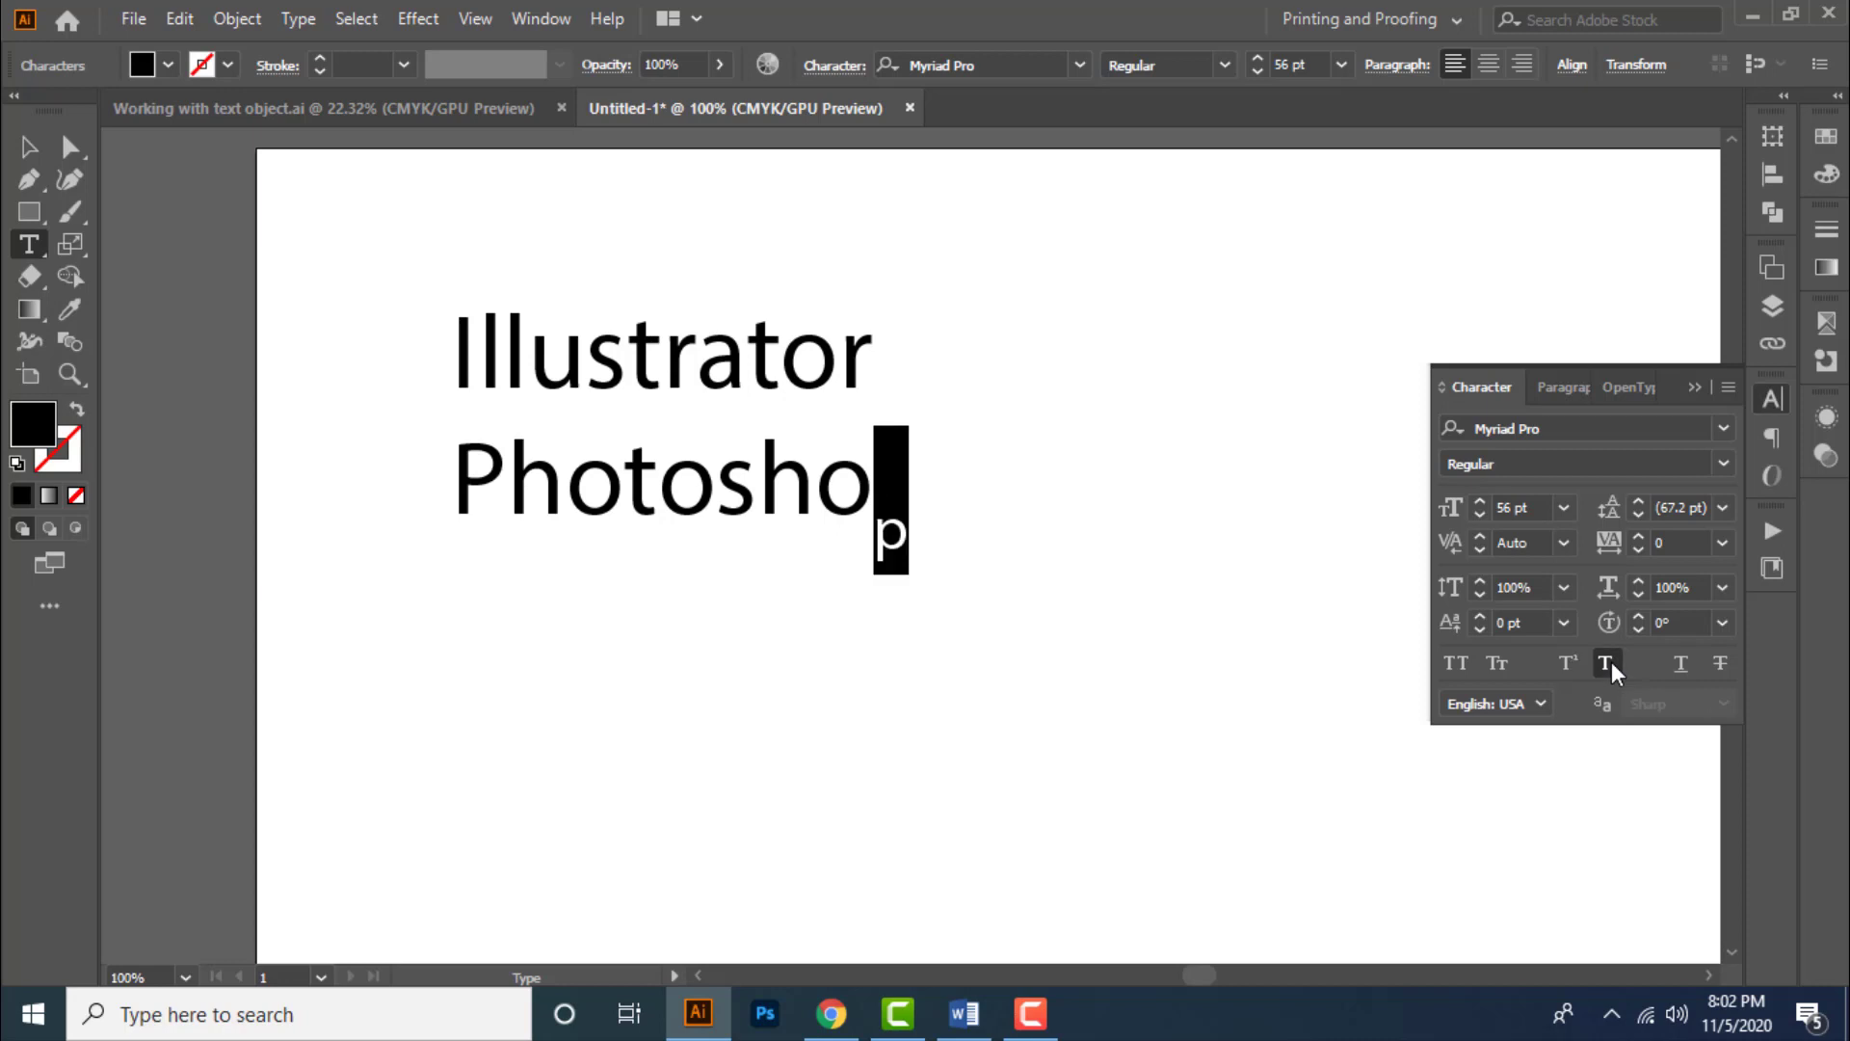
left_click(1609, 663)
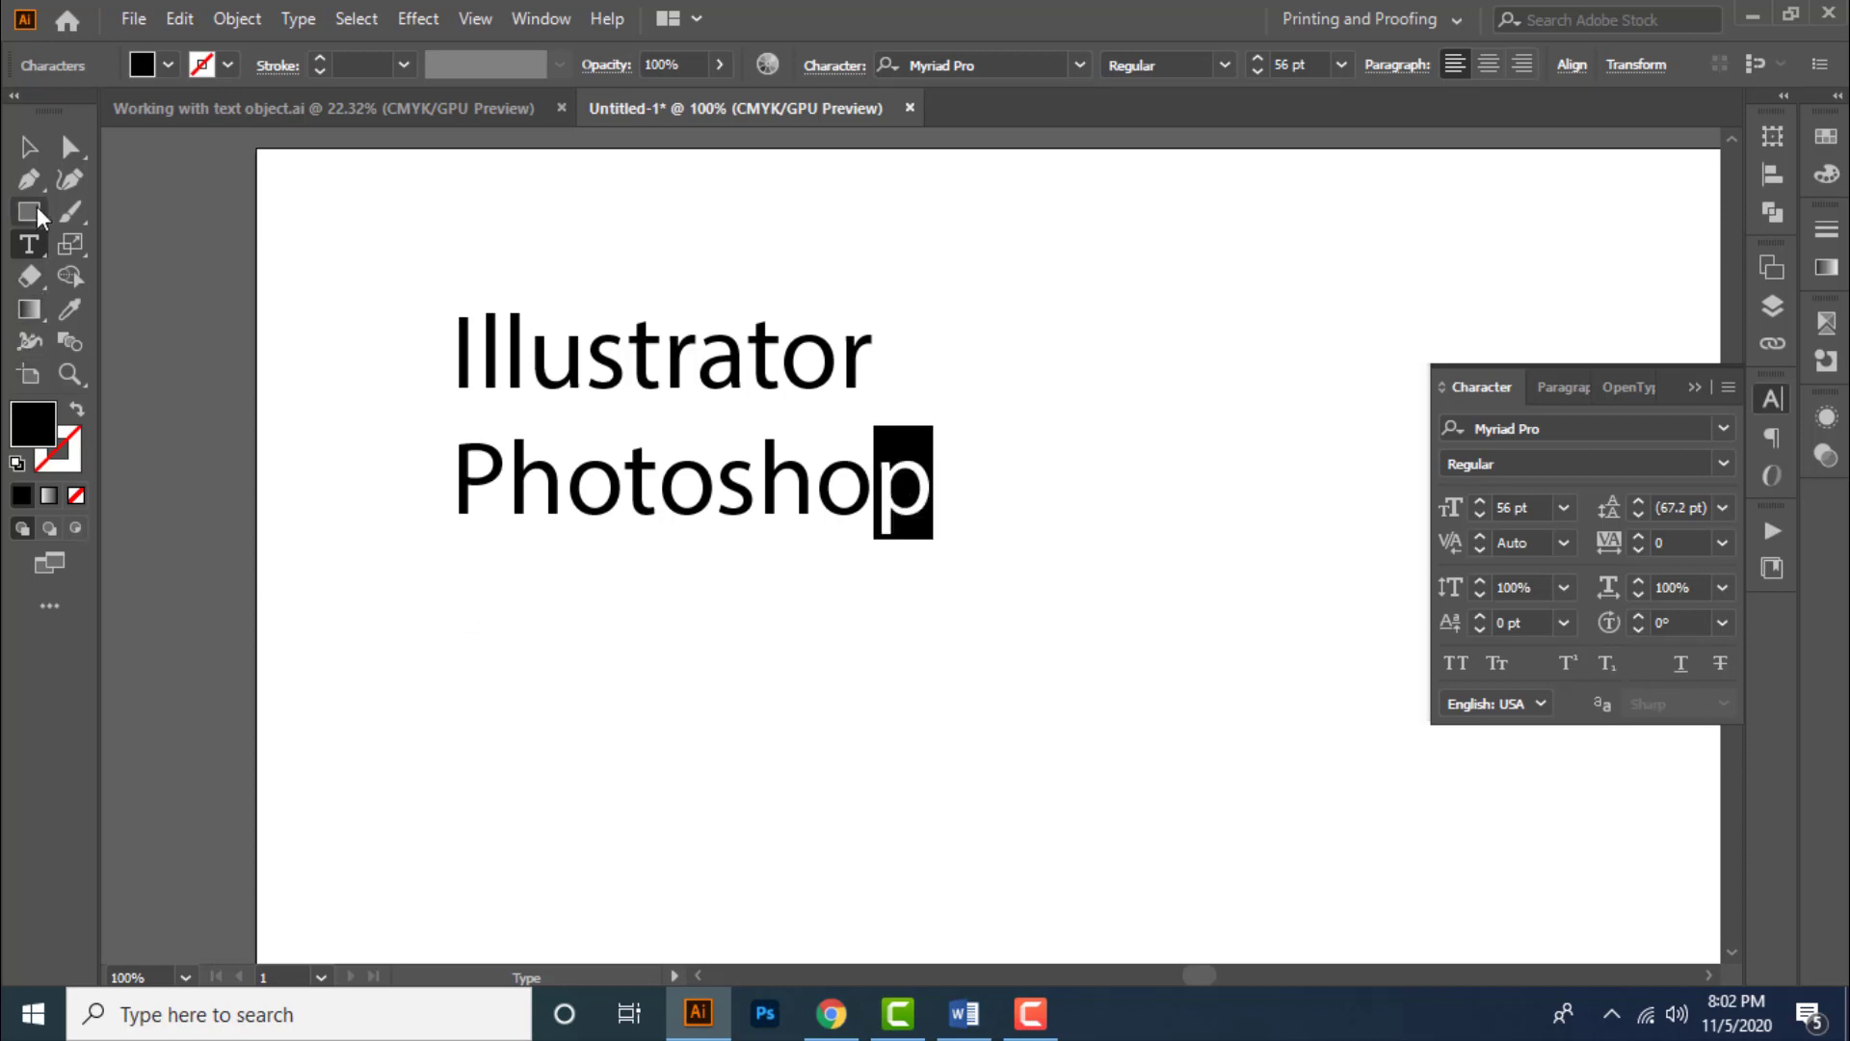
- Apply underline and strikethrough to the whole text object, then turn both off
left_click(33, 152)
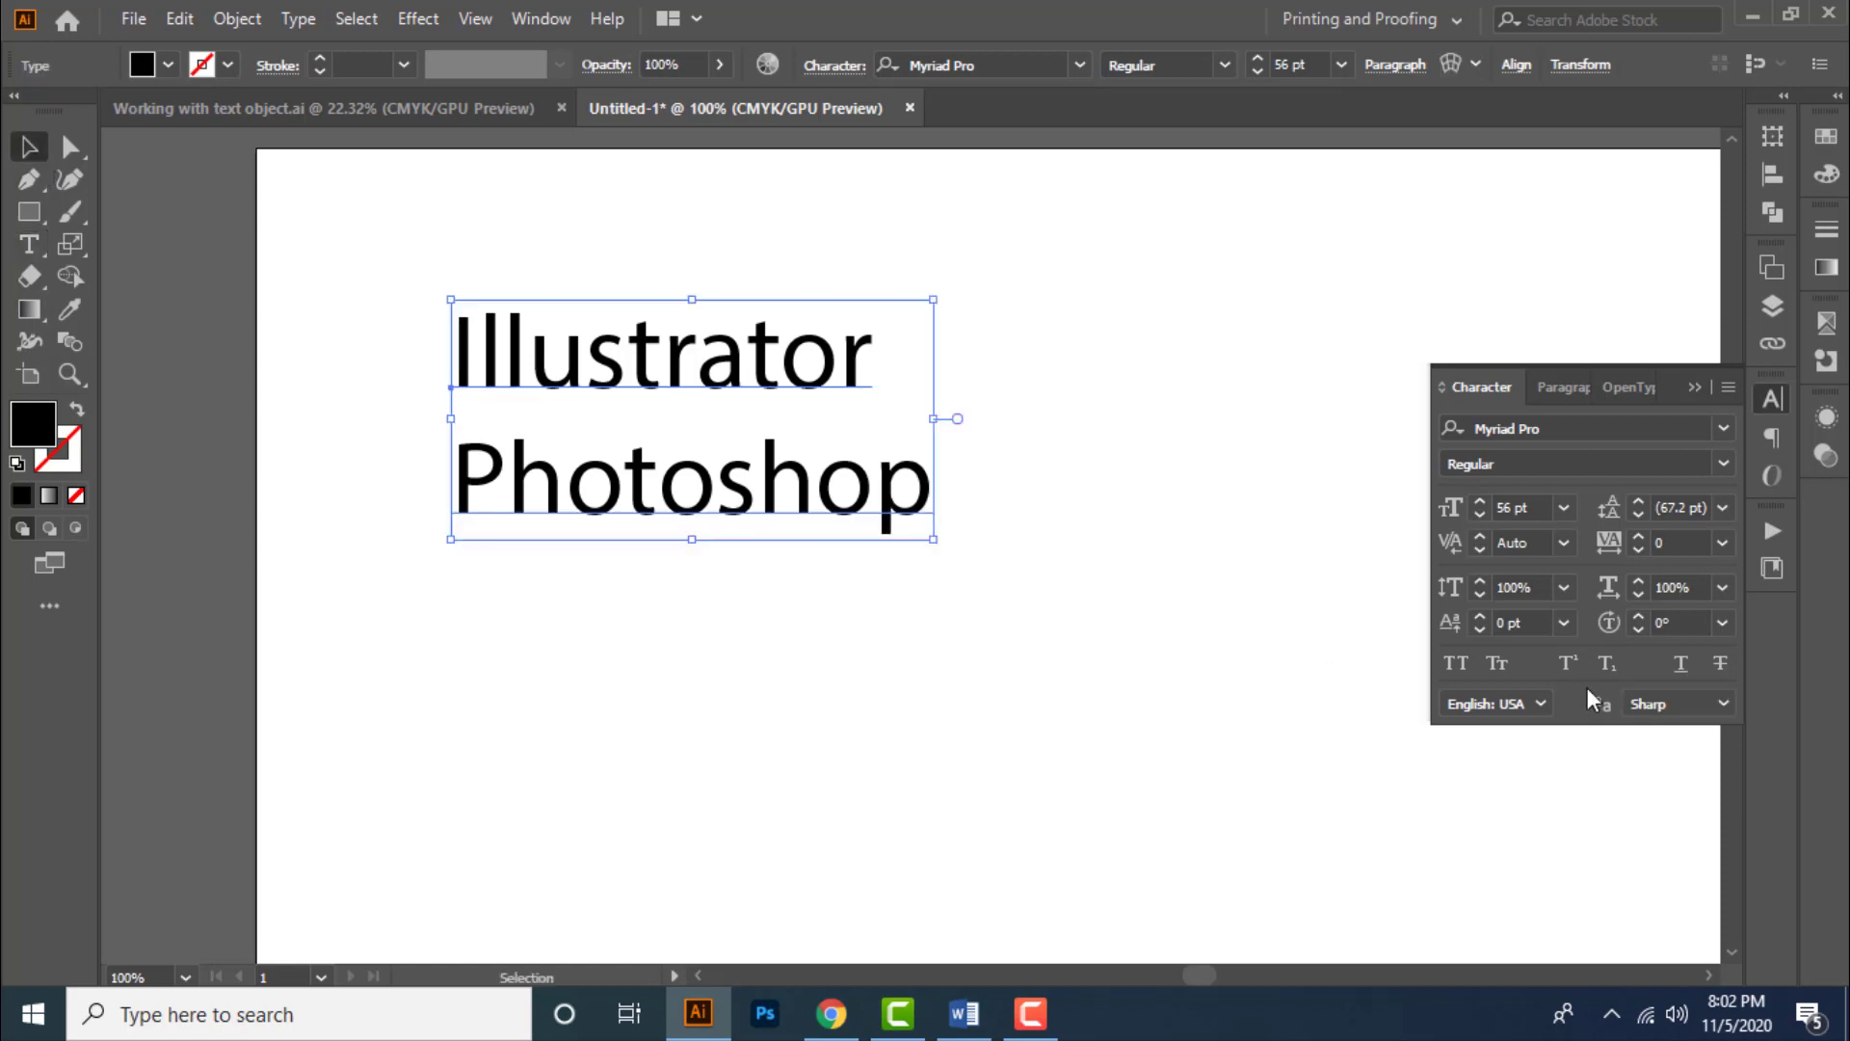
left_click(1681, 663)
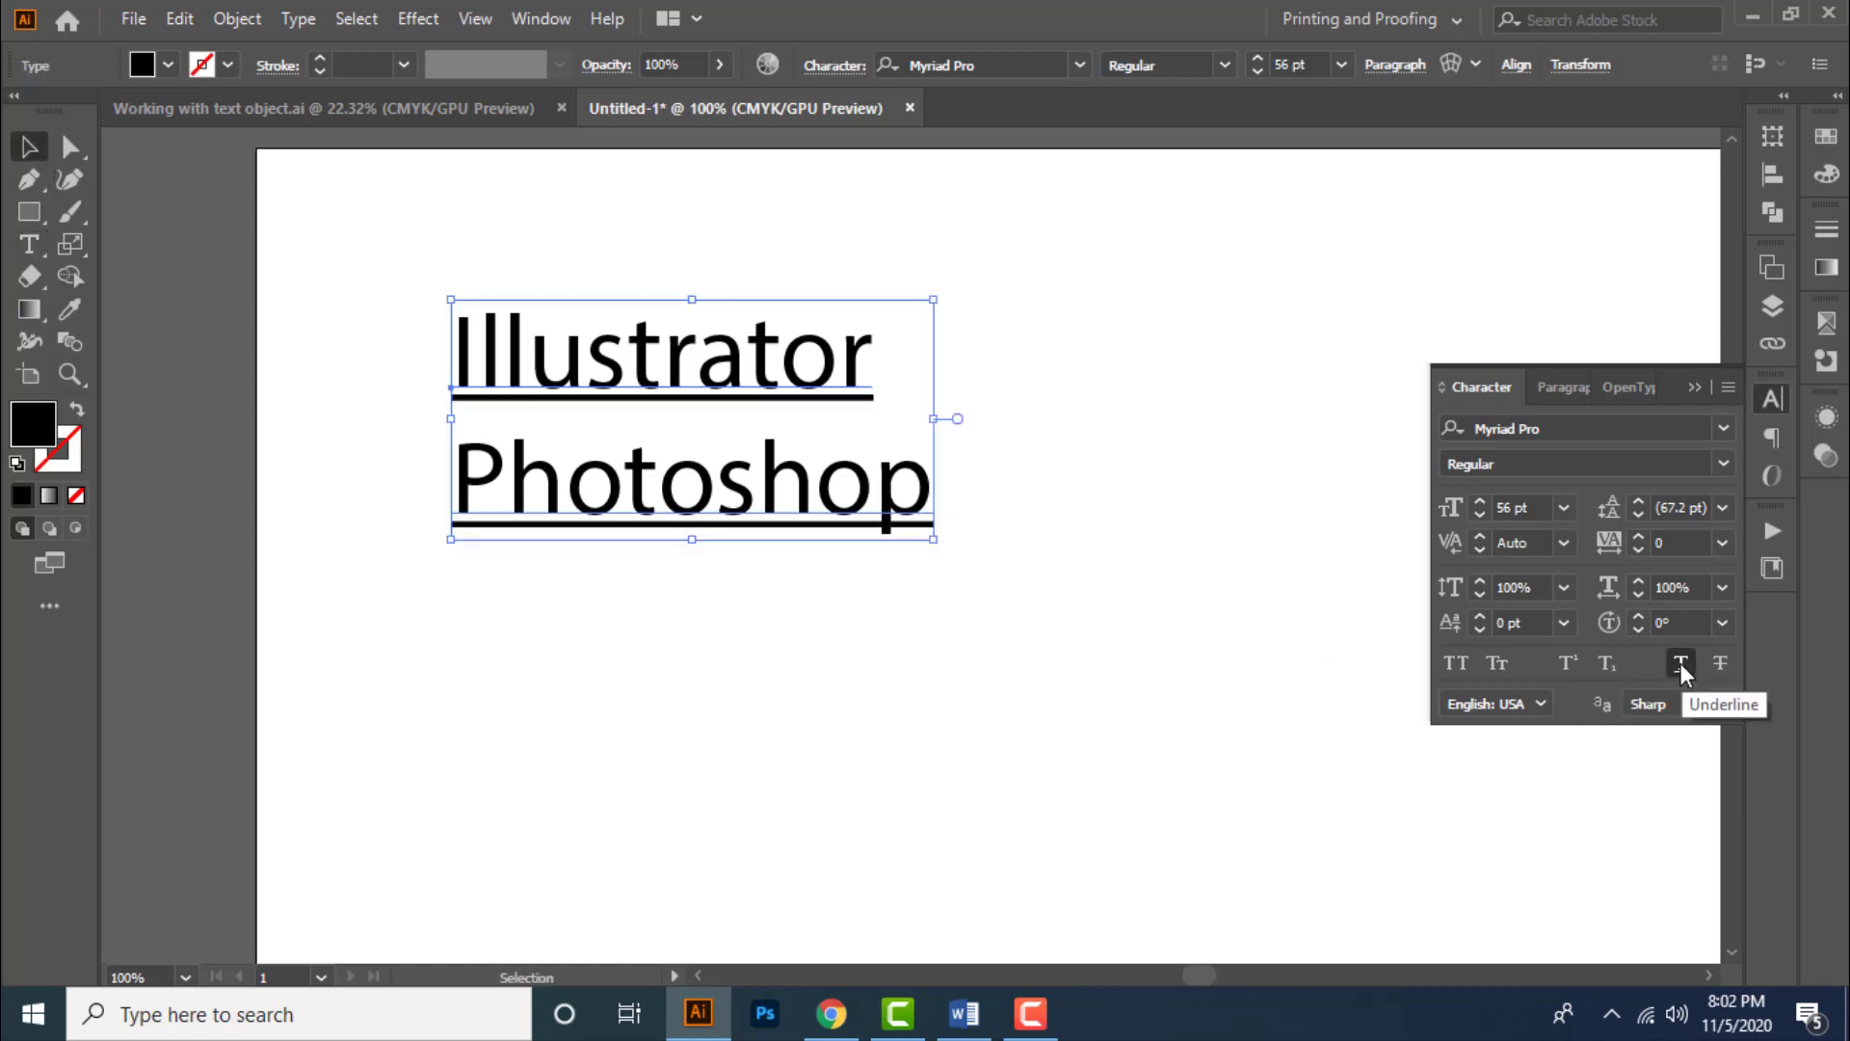
double_click(562, 505)
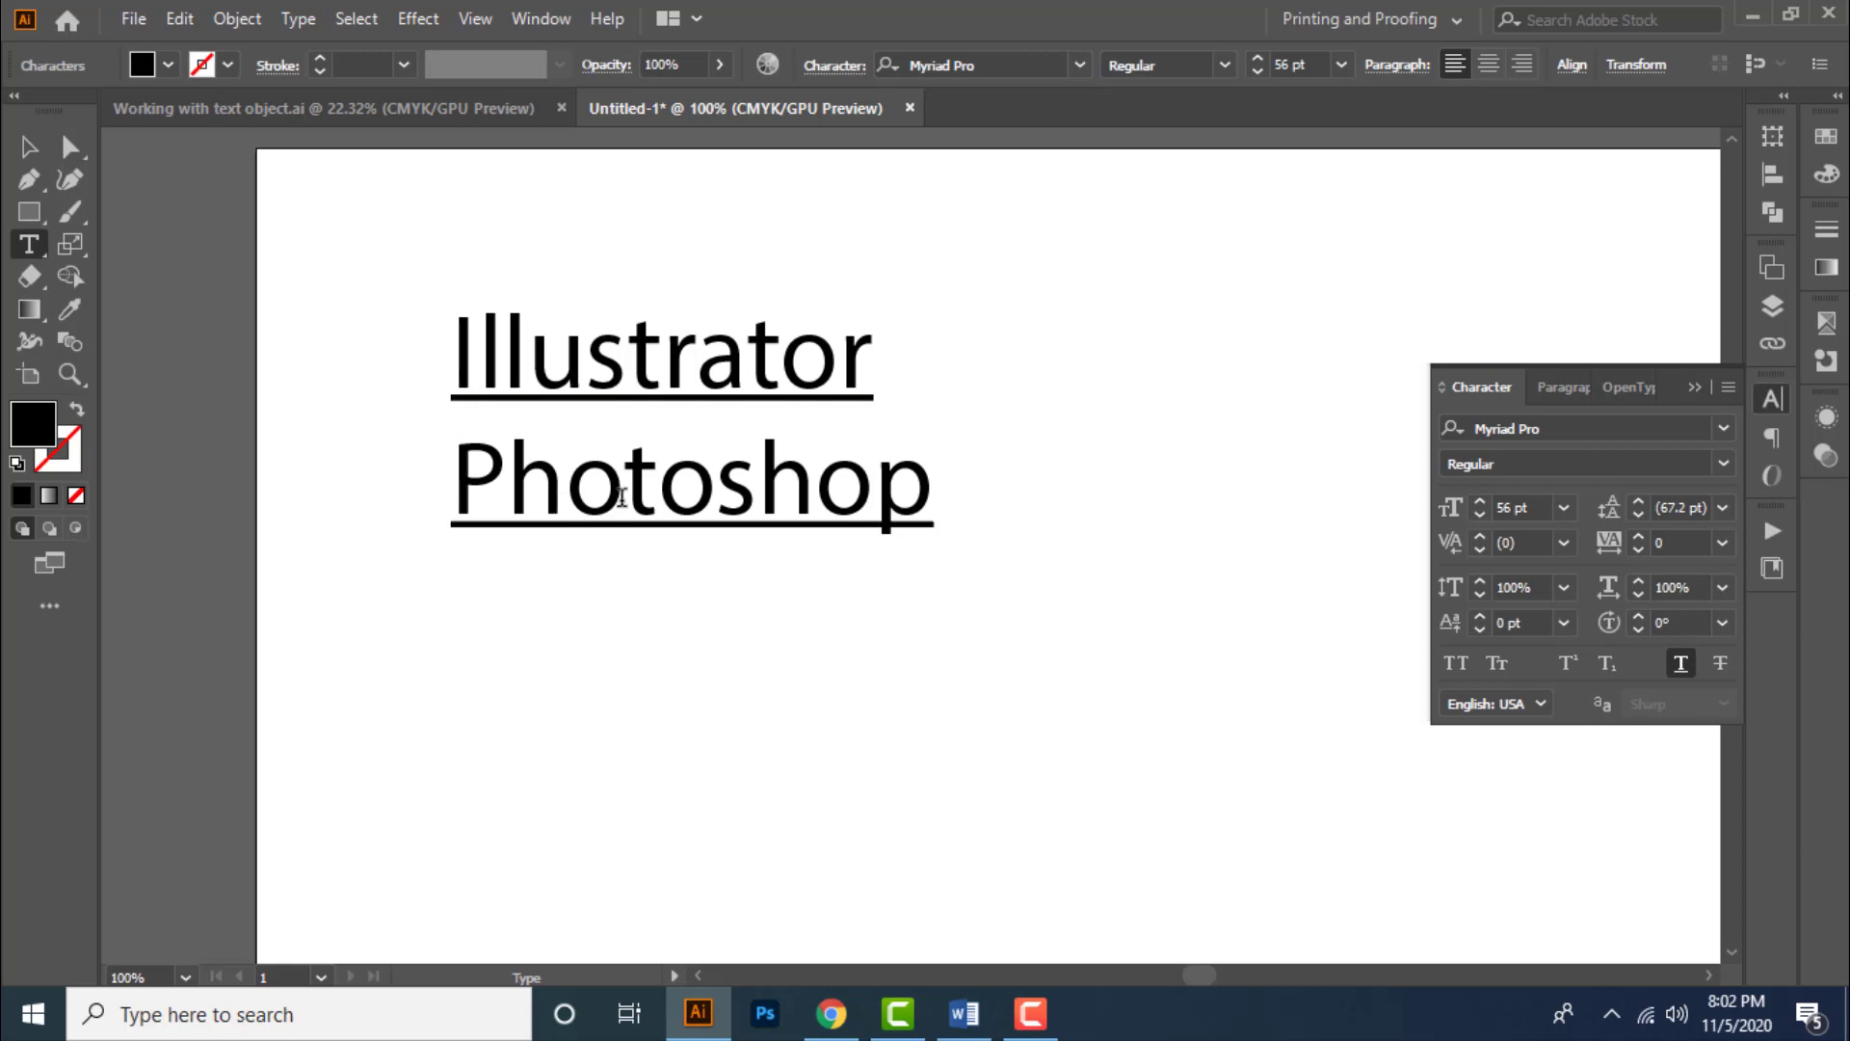
left_click(29, 146)
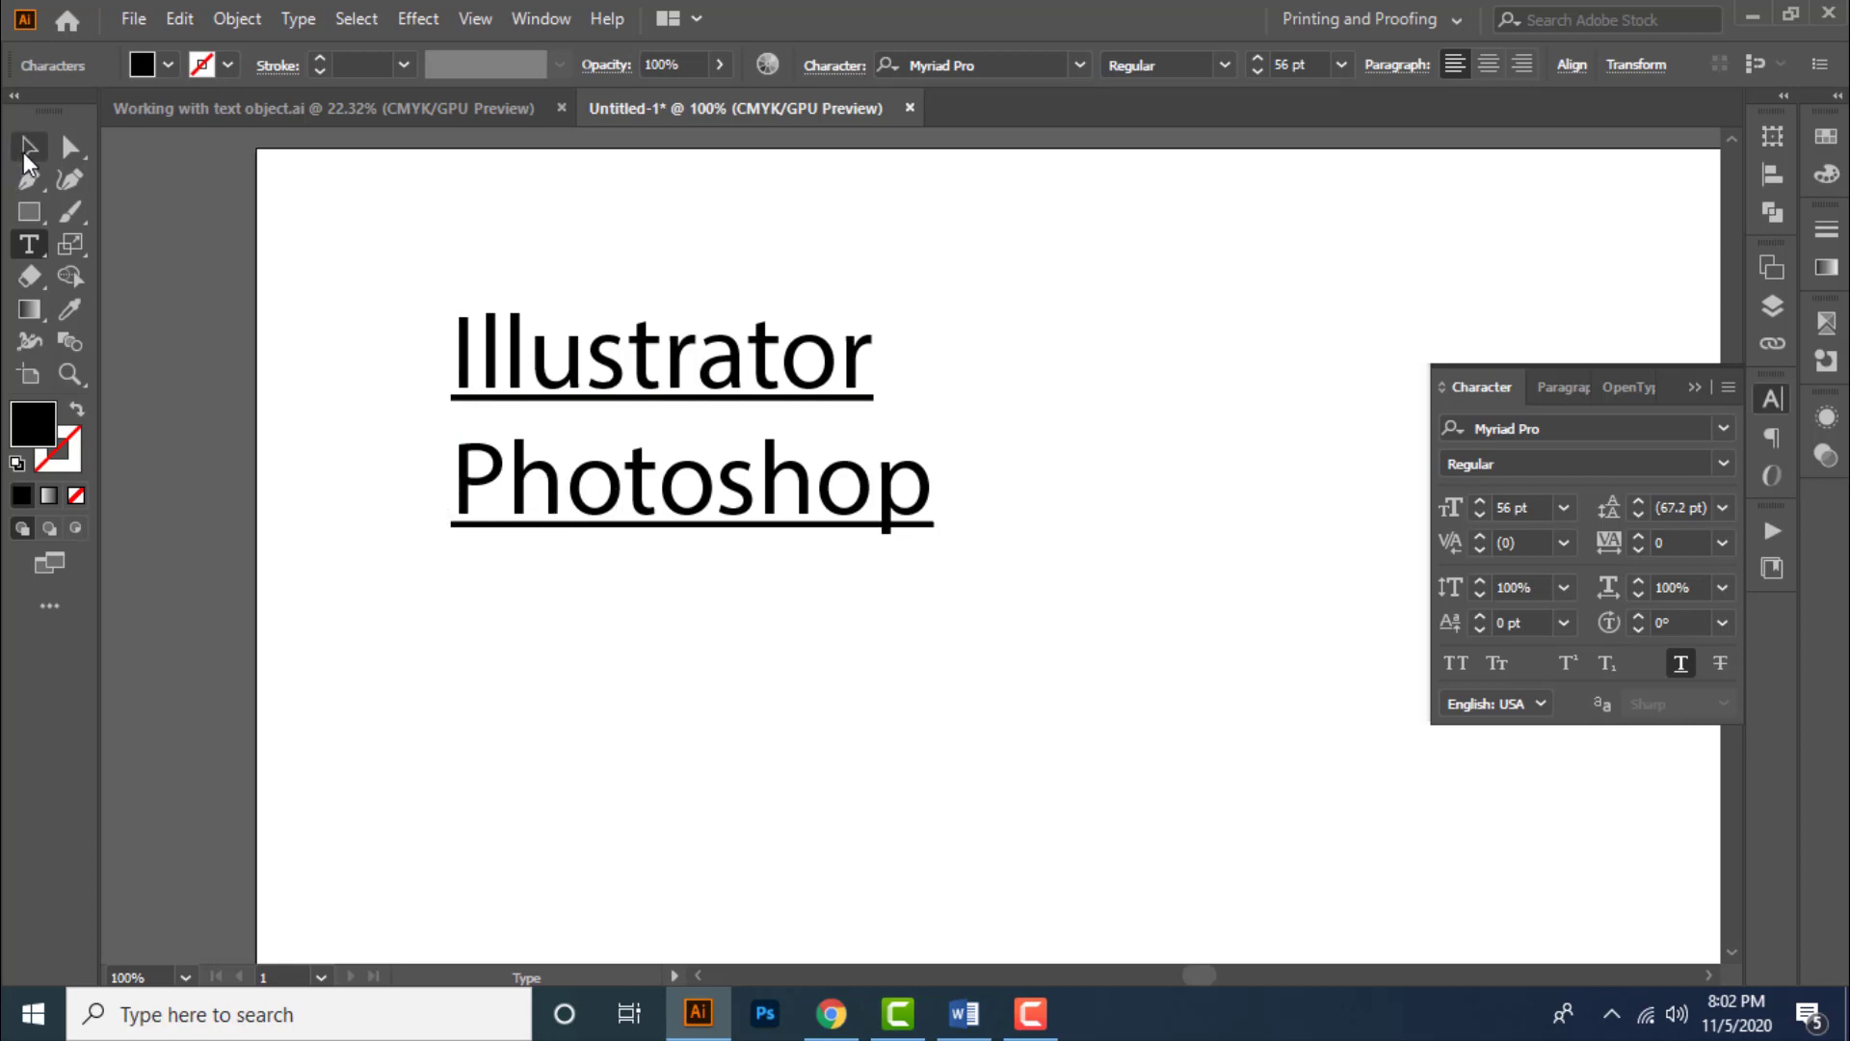
left_click(1720, 664)
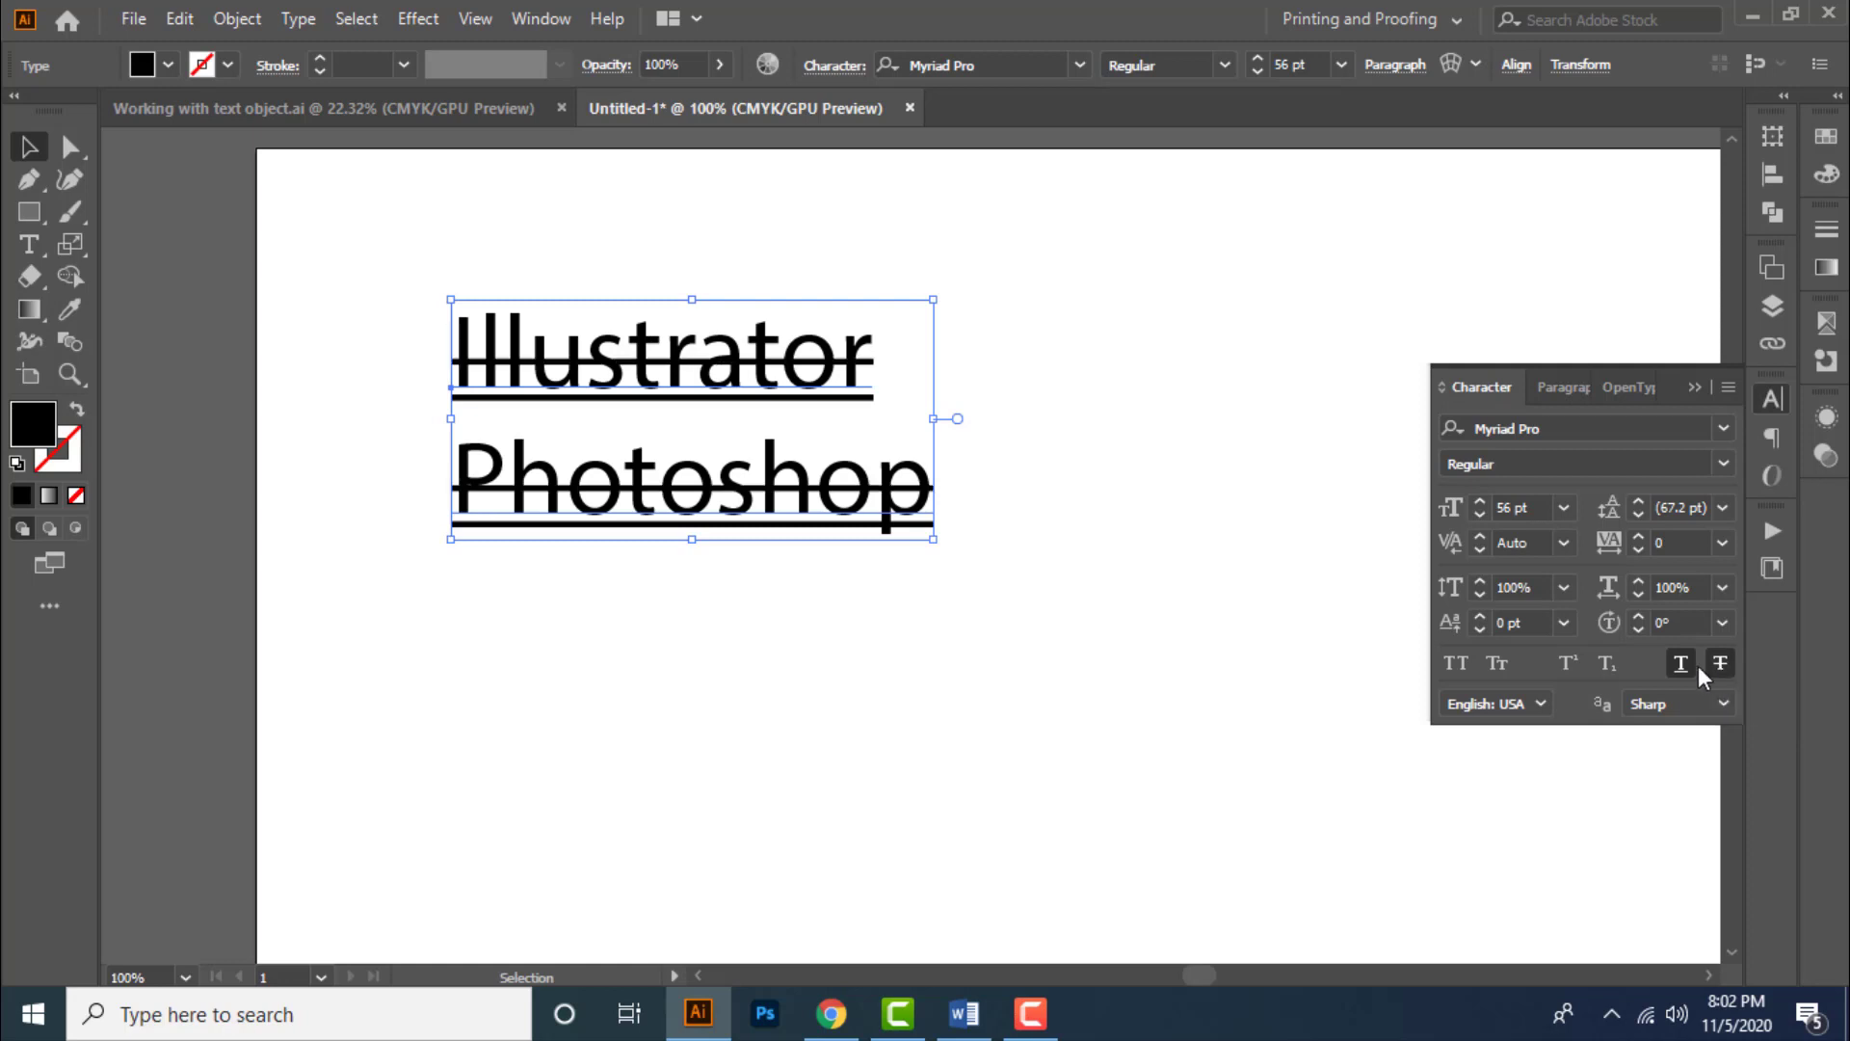
left_click(1686, 667)
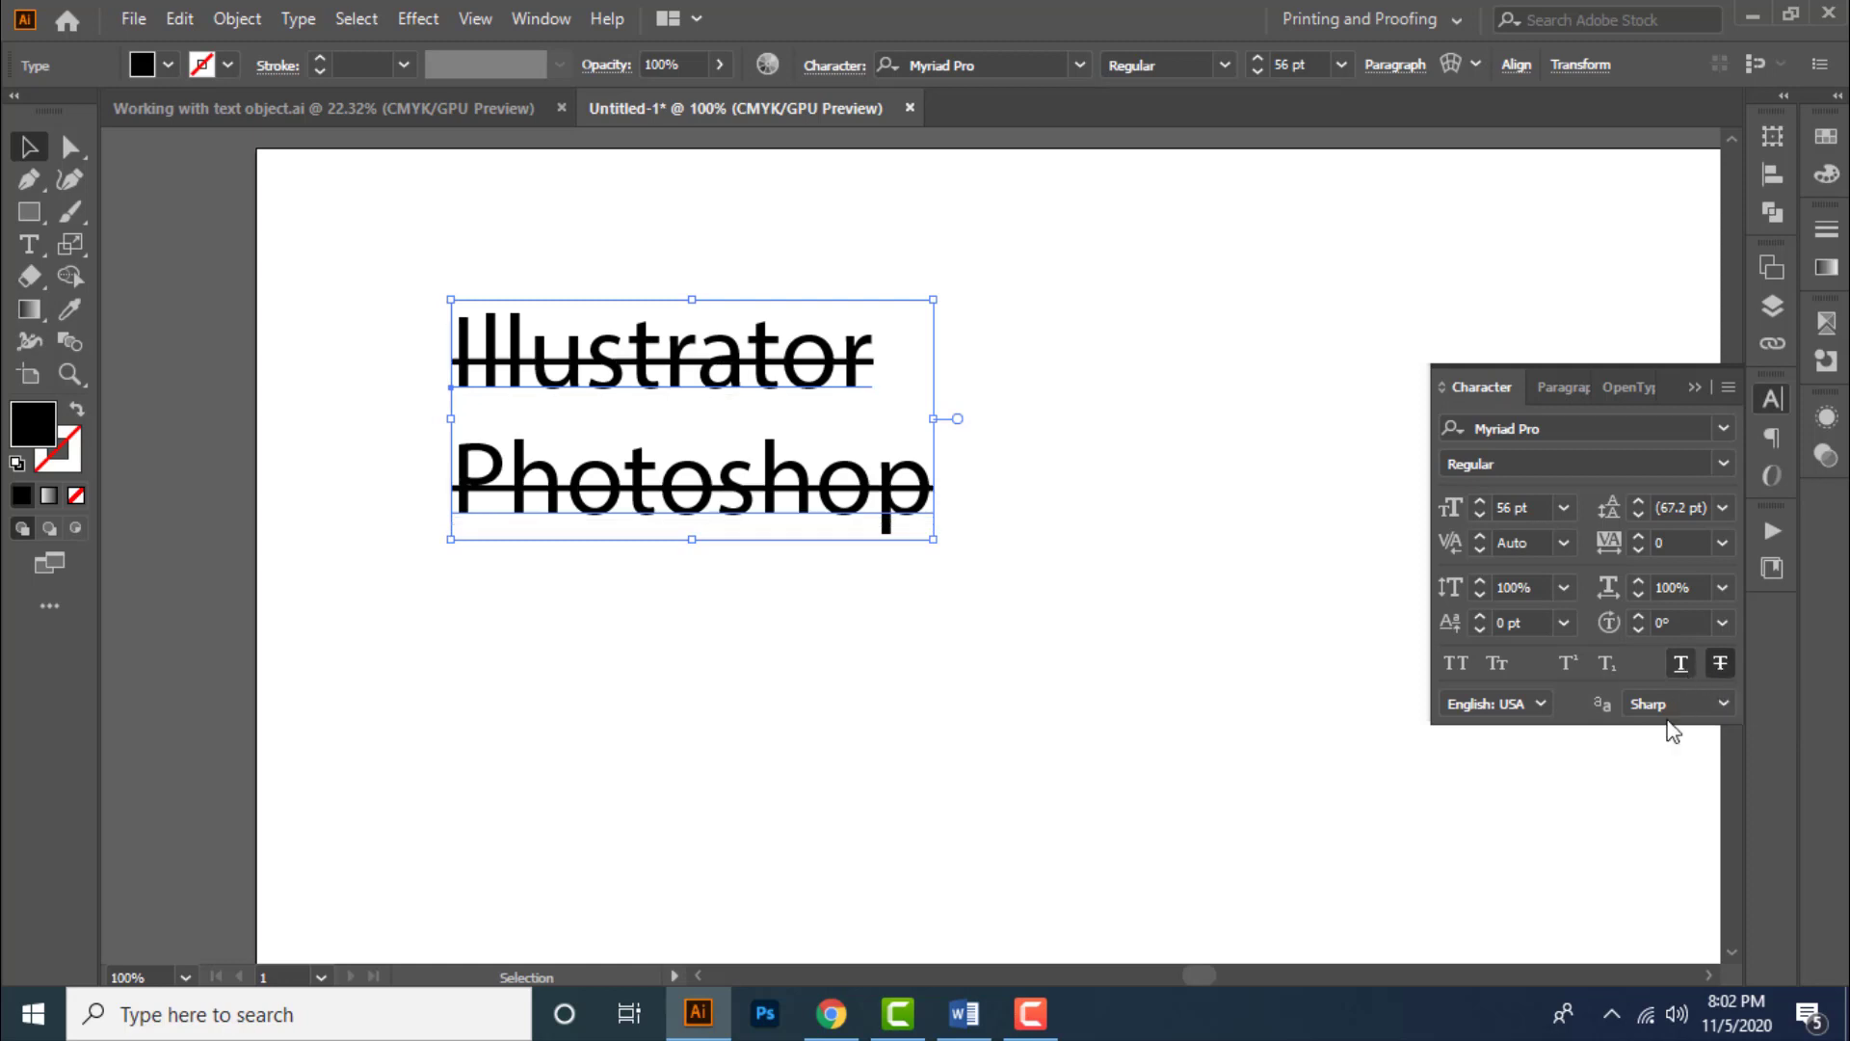
left_click(1719, 665)
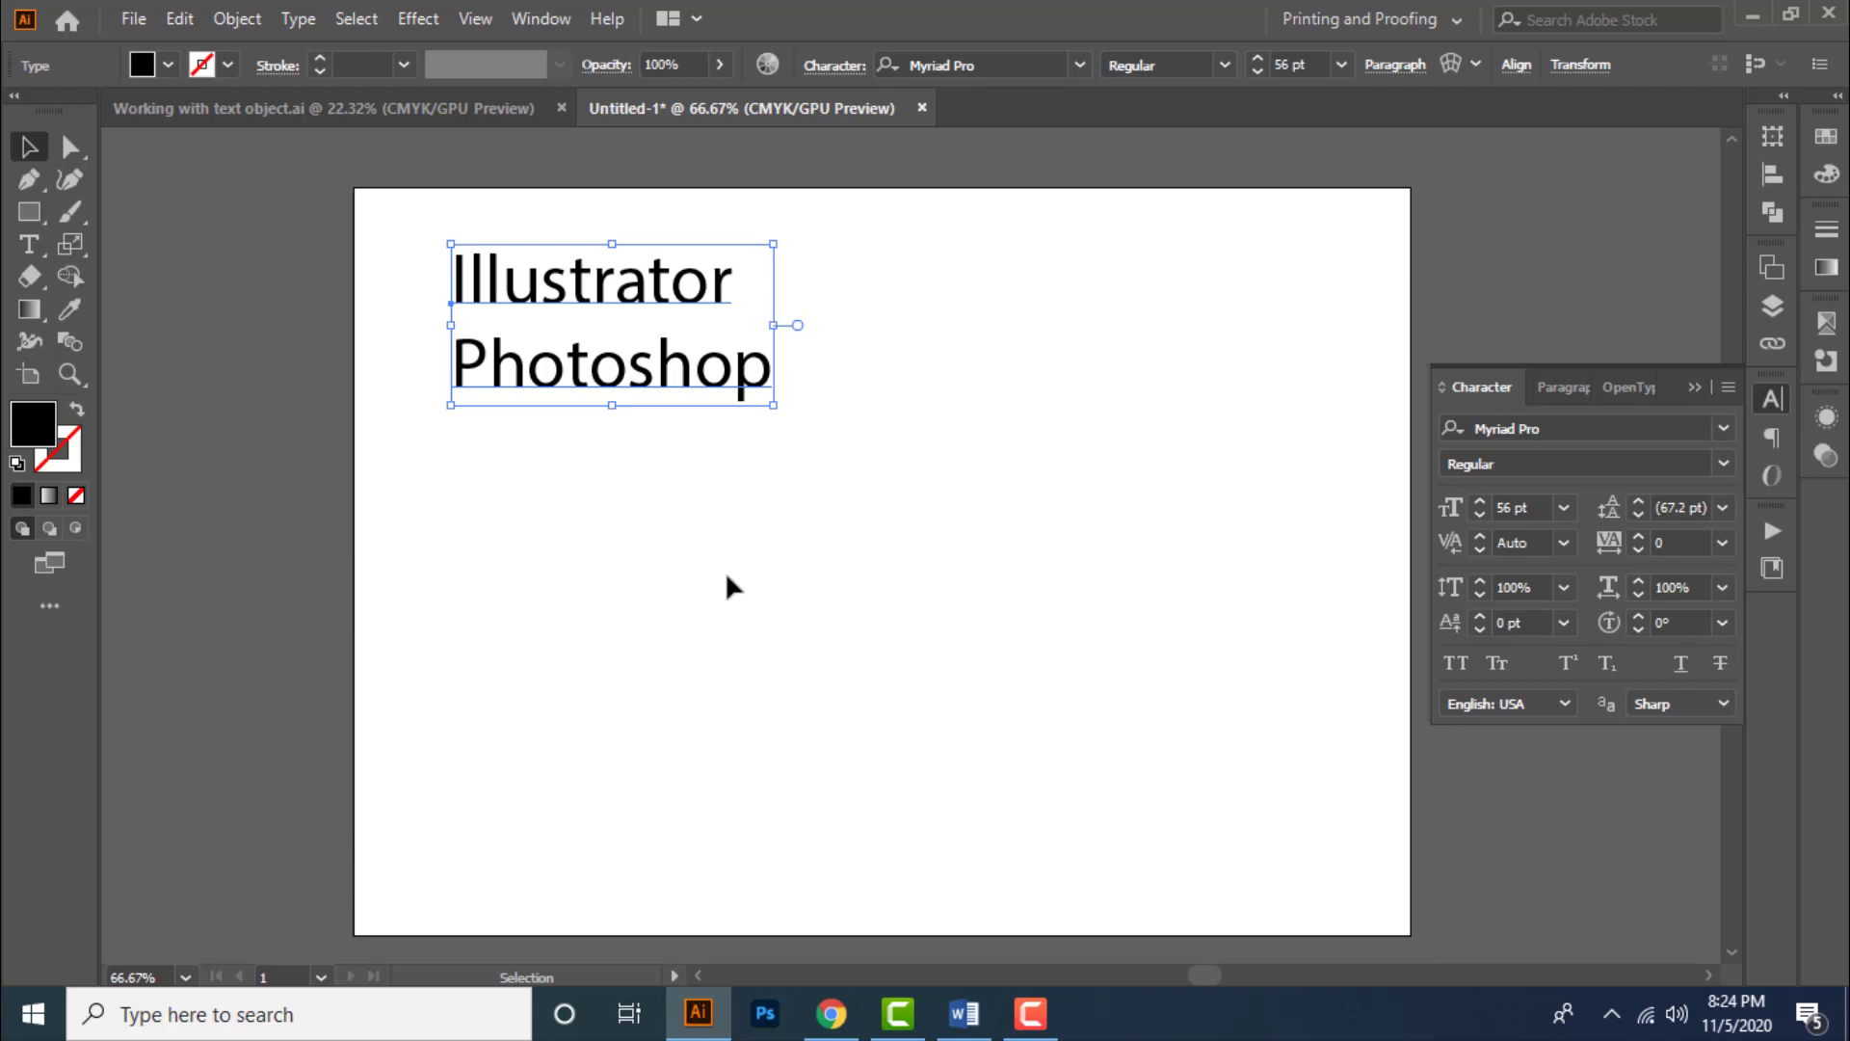
- Deselect the text and reset the Character panel
left_click(728, 580)
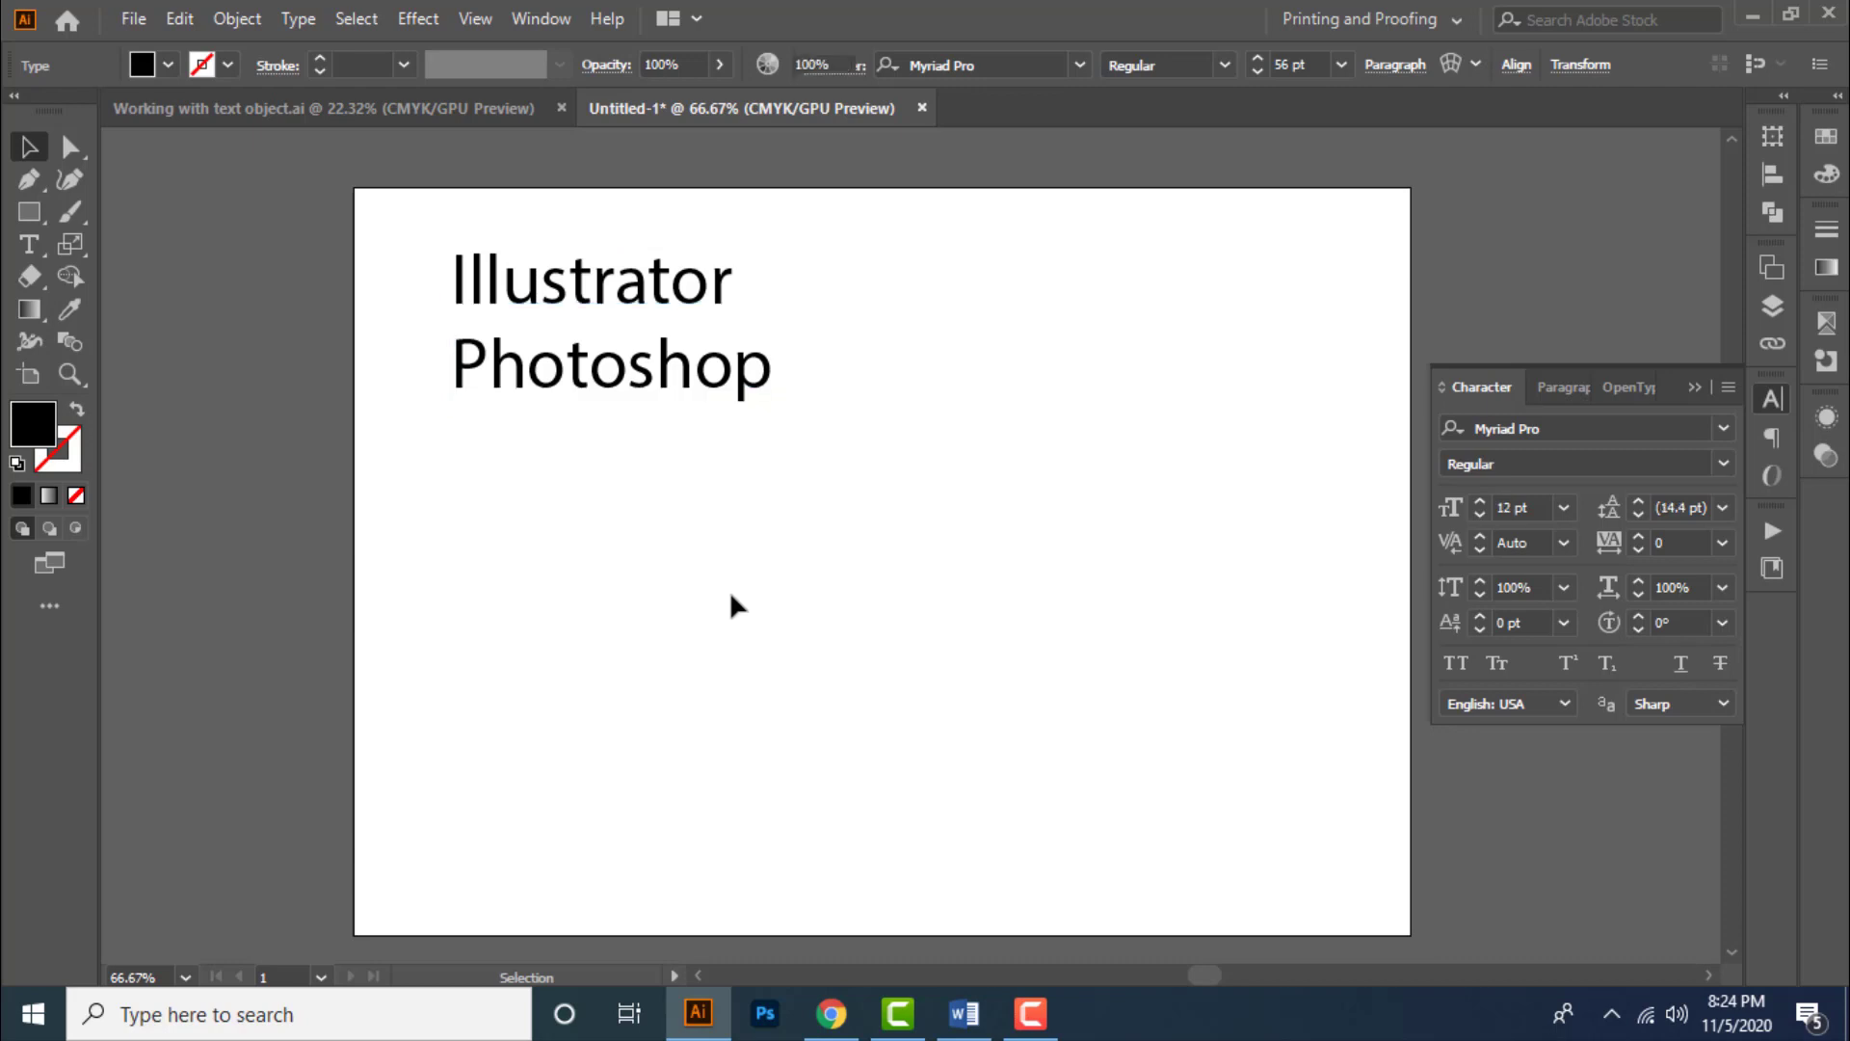
left_click(1725, 386)
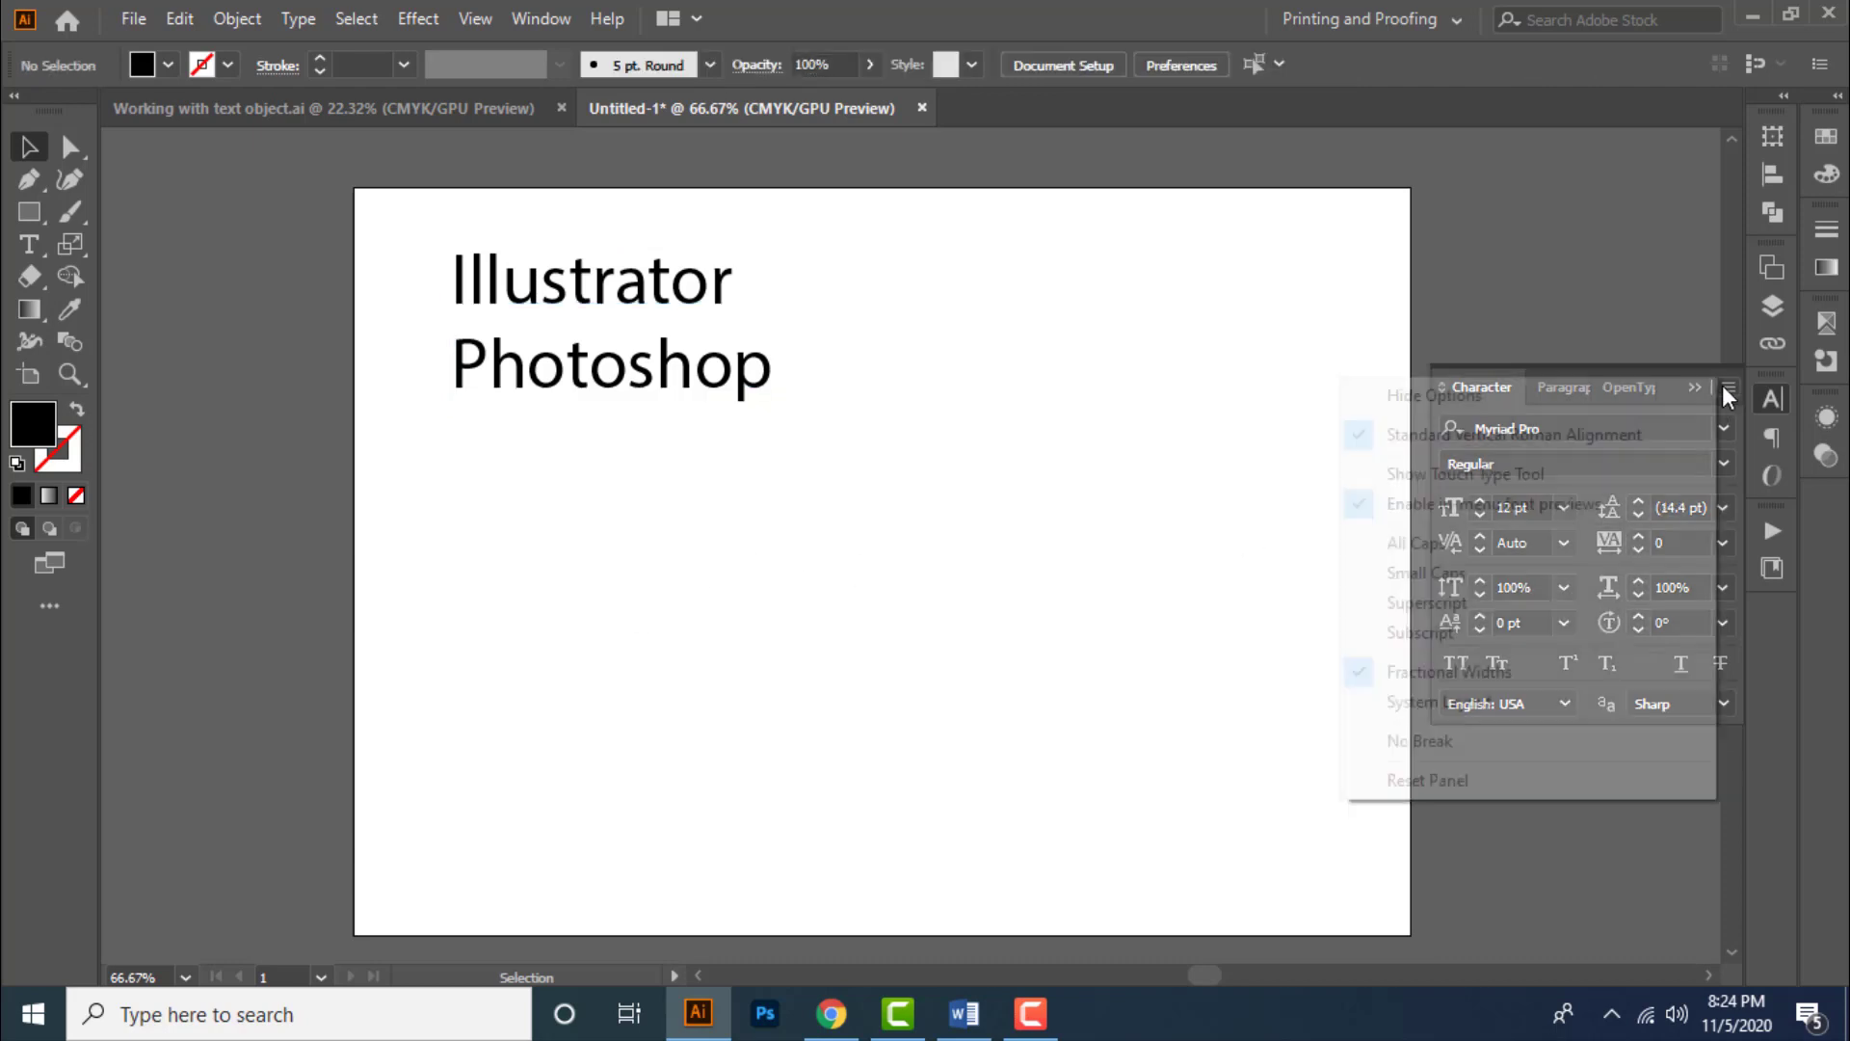
left_click(1507, 783)
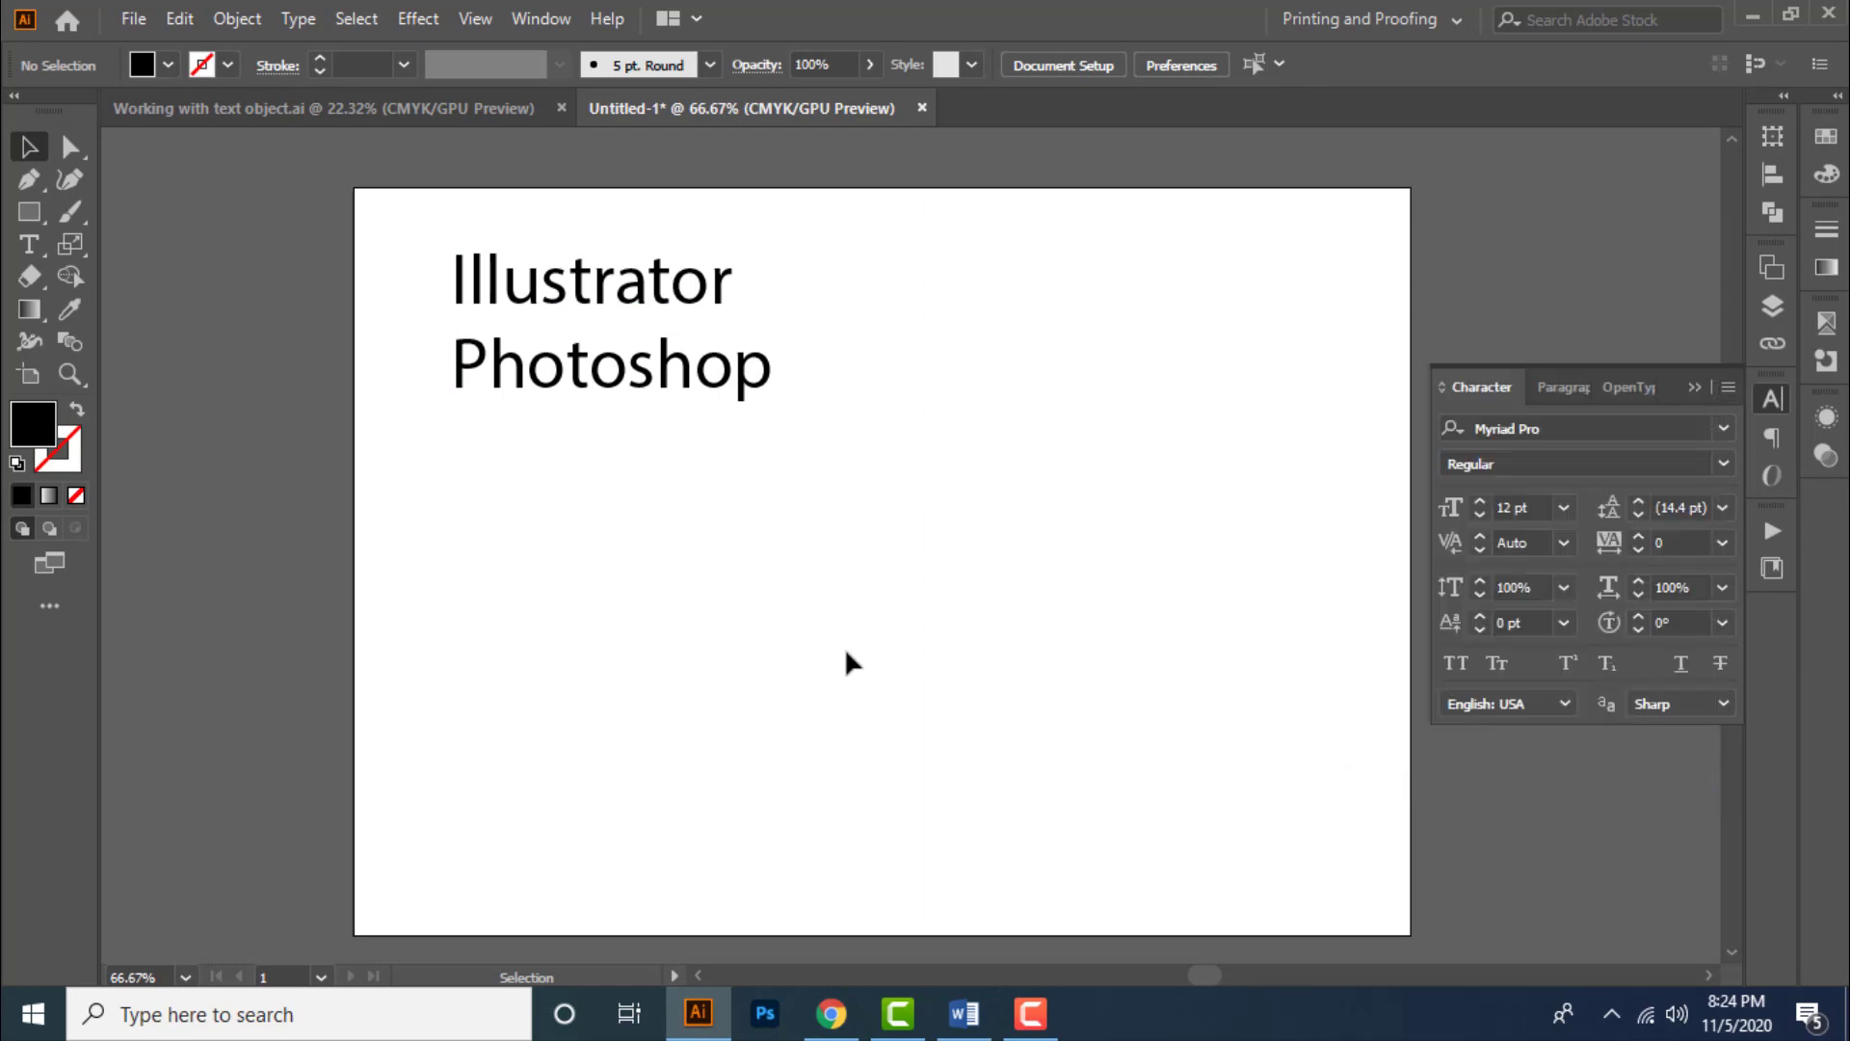
- Create an area text box and a point text with sample letters, then select and delete both
left_click(25, 243)
left_click_drag(483, 508, 536, 525)
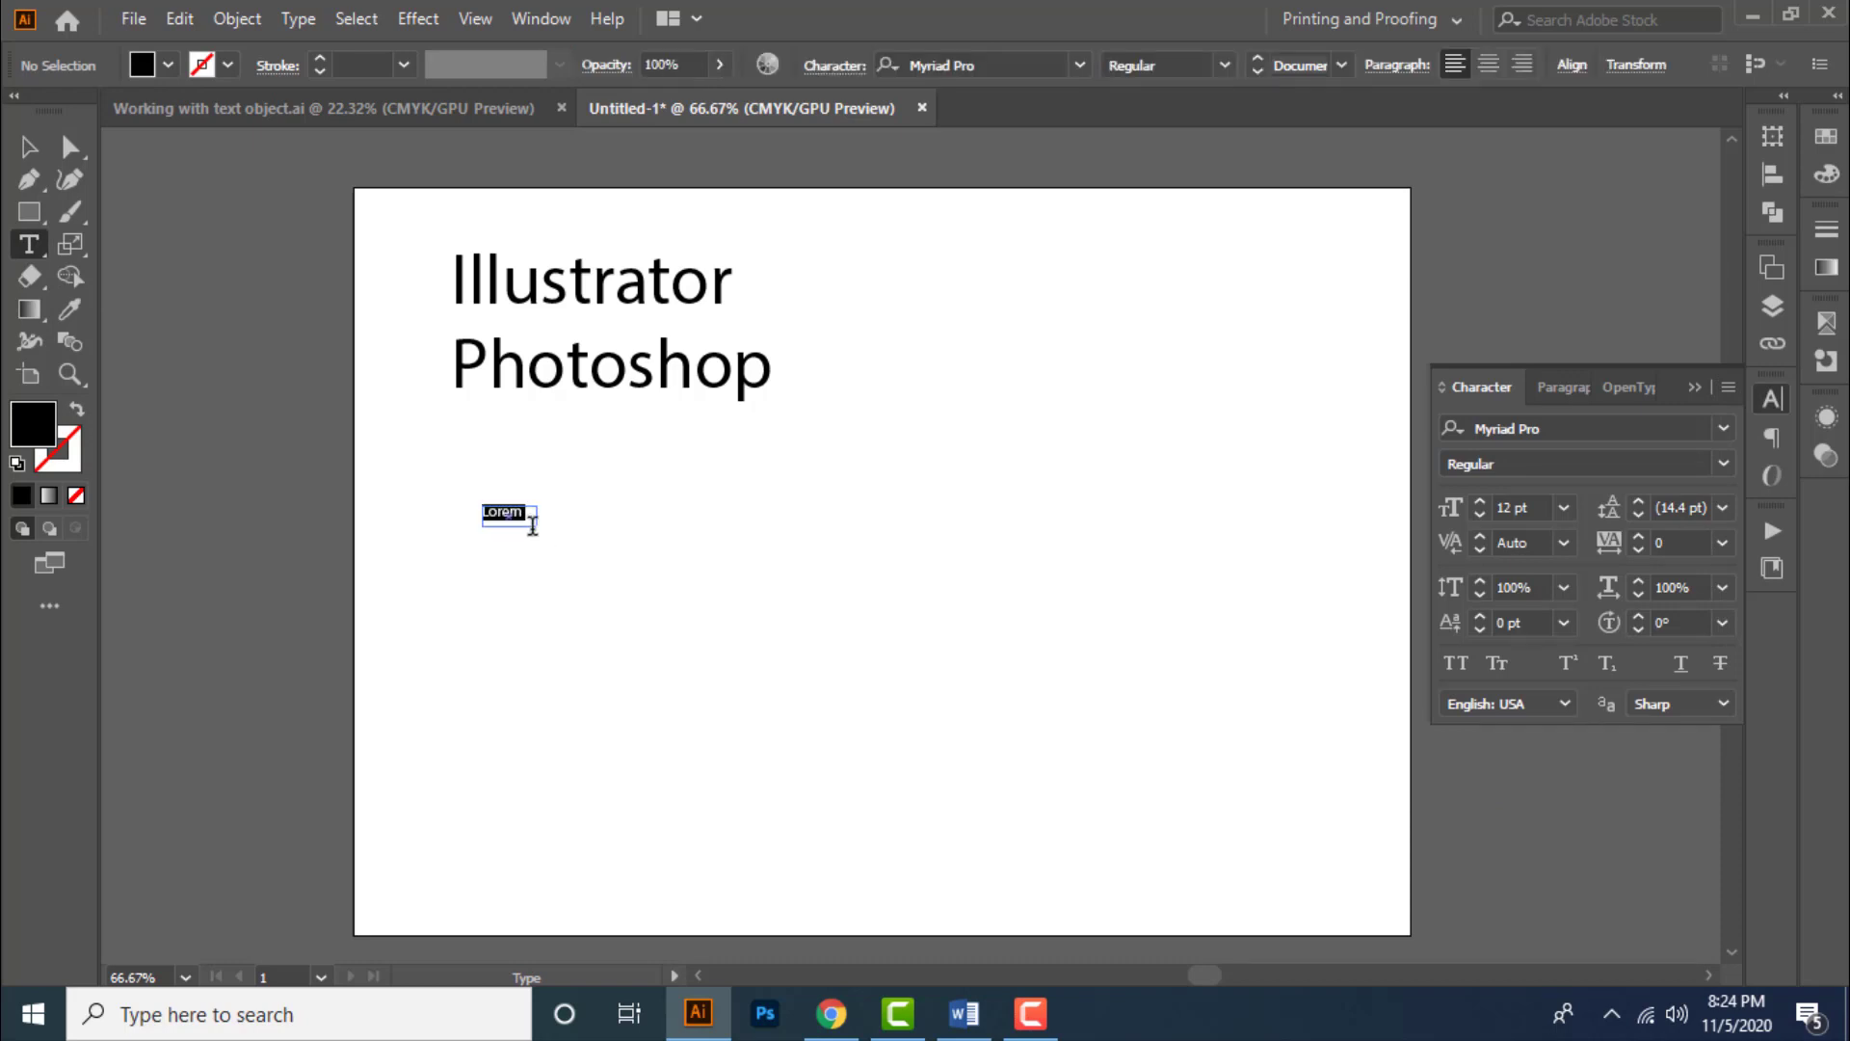
type("asdasdasd")
left_click(729, 642)
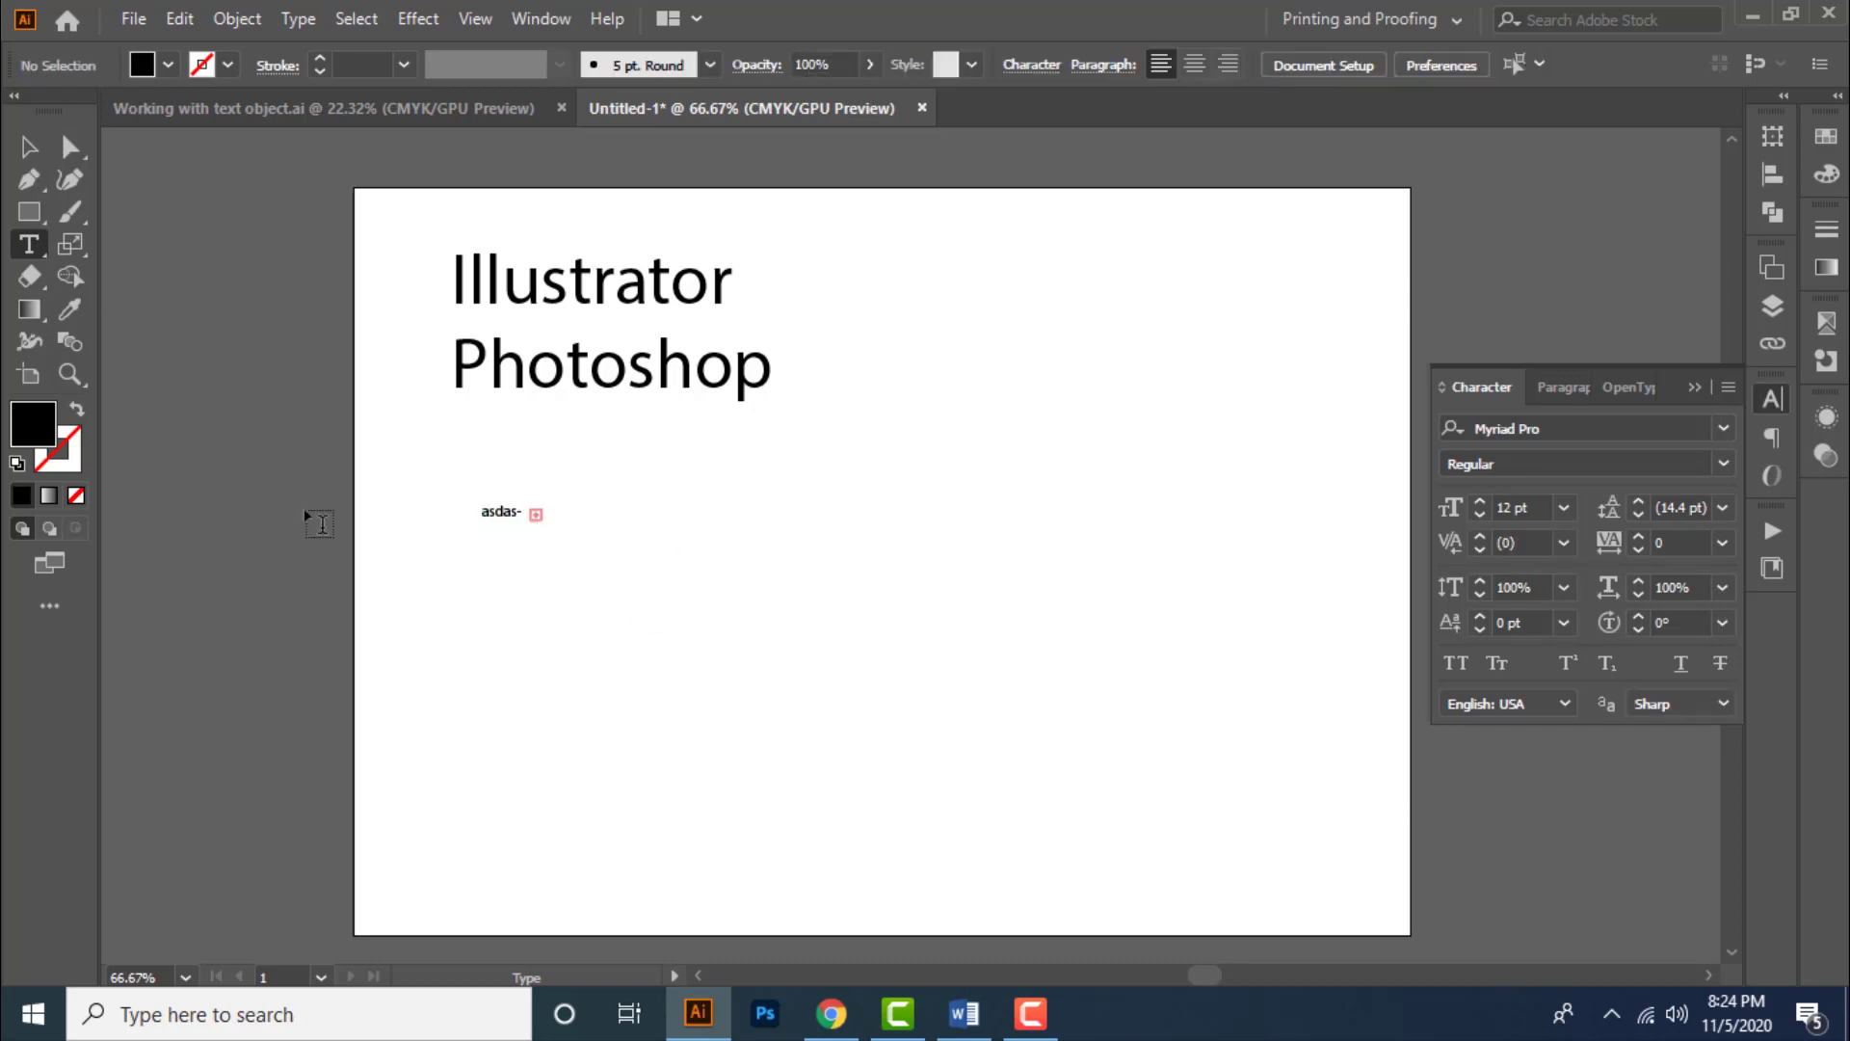
left_click(655, 600)
type("asdasd")
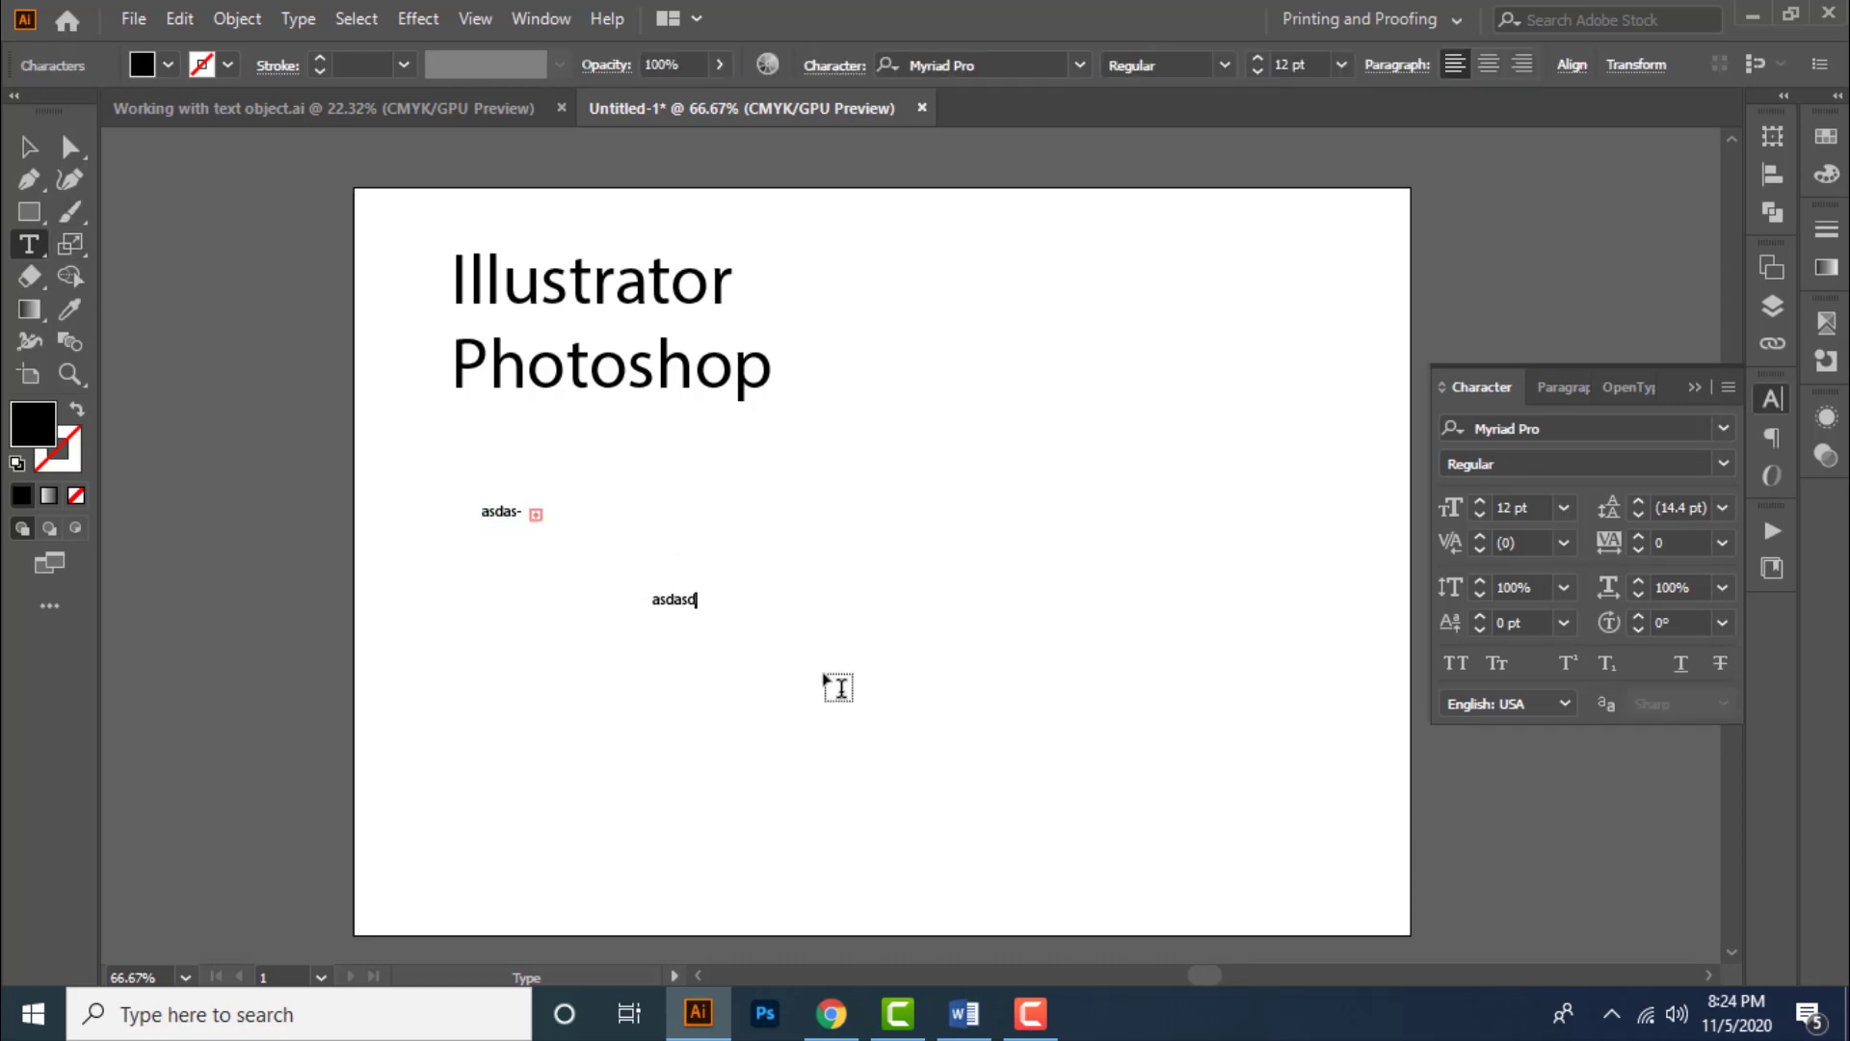
type("asdadssasd")
key("Escape")
left_click_drag(491, 470, 852, 662)
key("Delete")
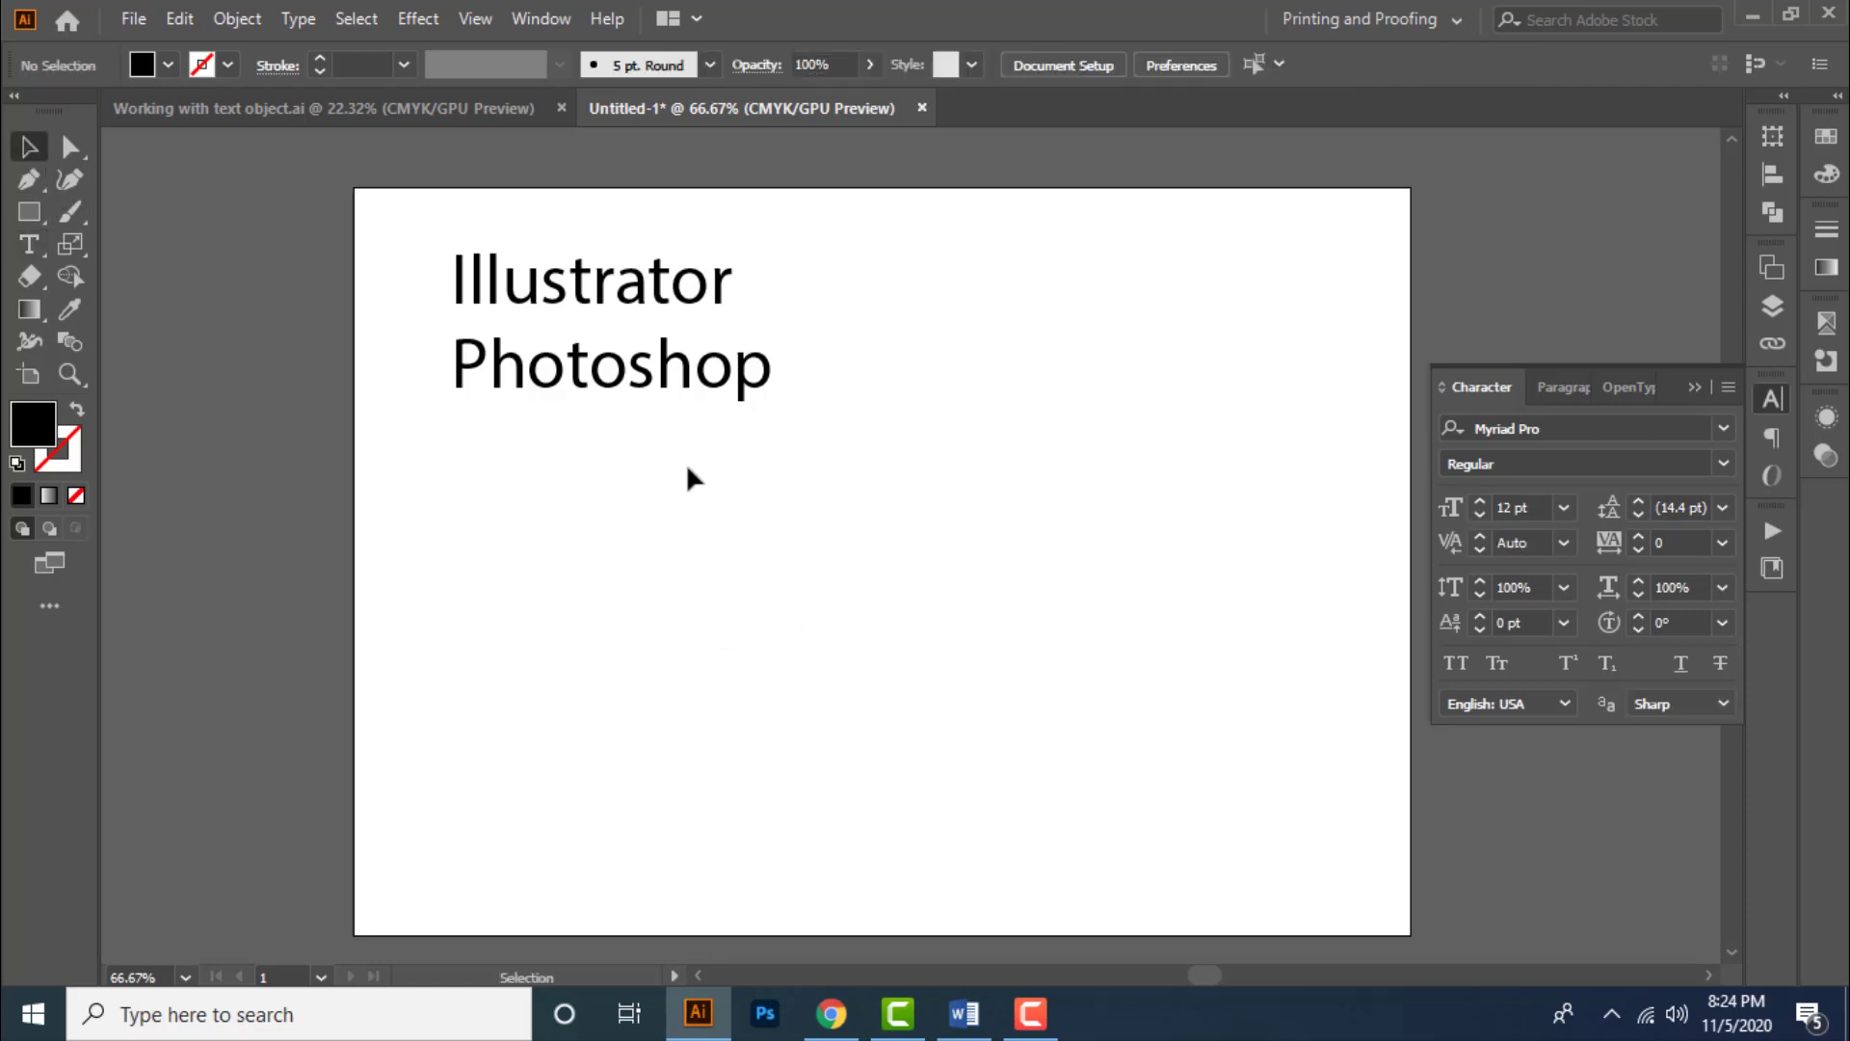
- Select the text and try center and right paragraph alignment, returning to left alignment
left_click(679, 384)
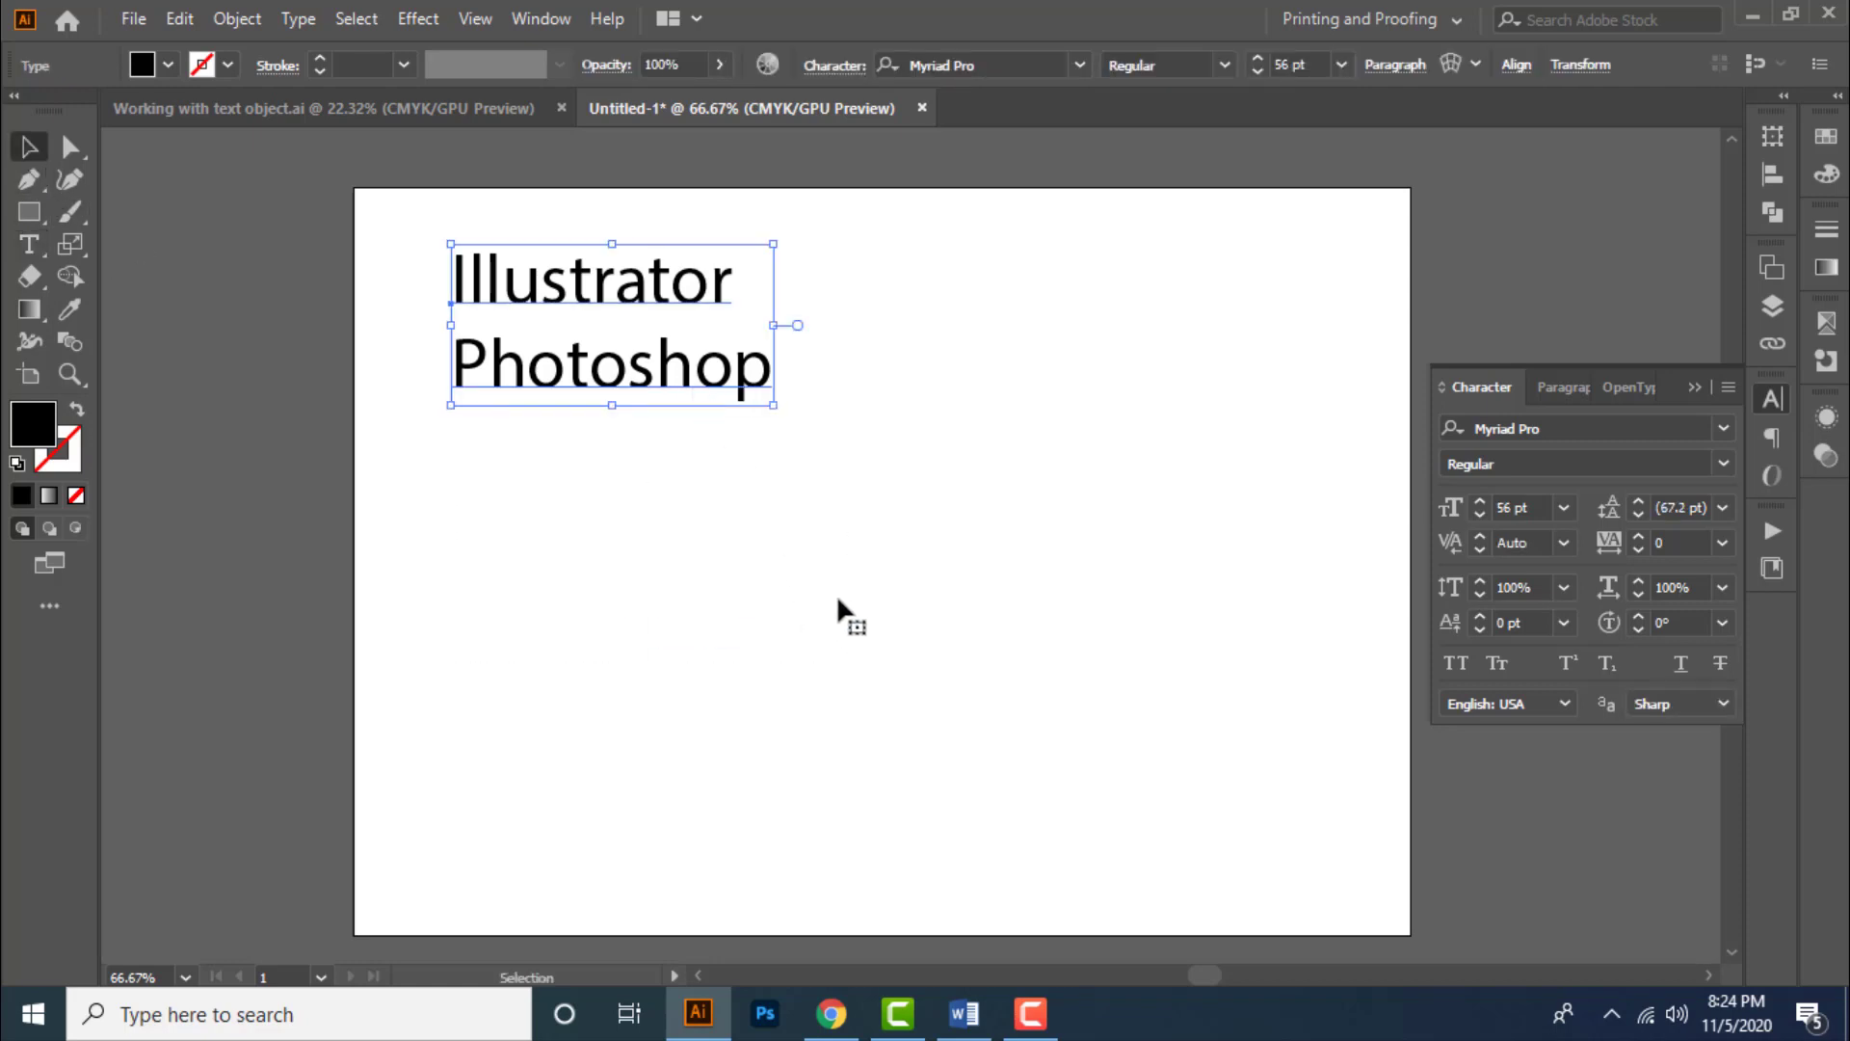
left_click(1565, 390)
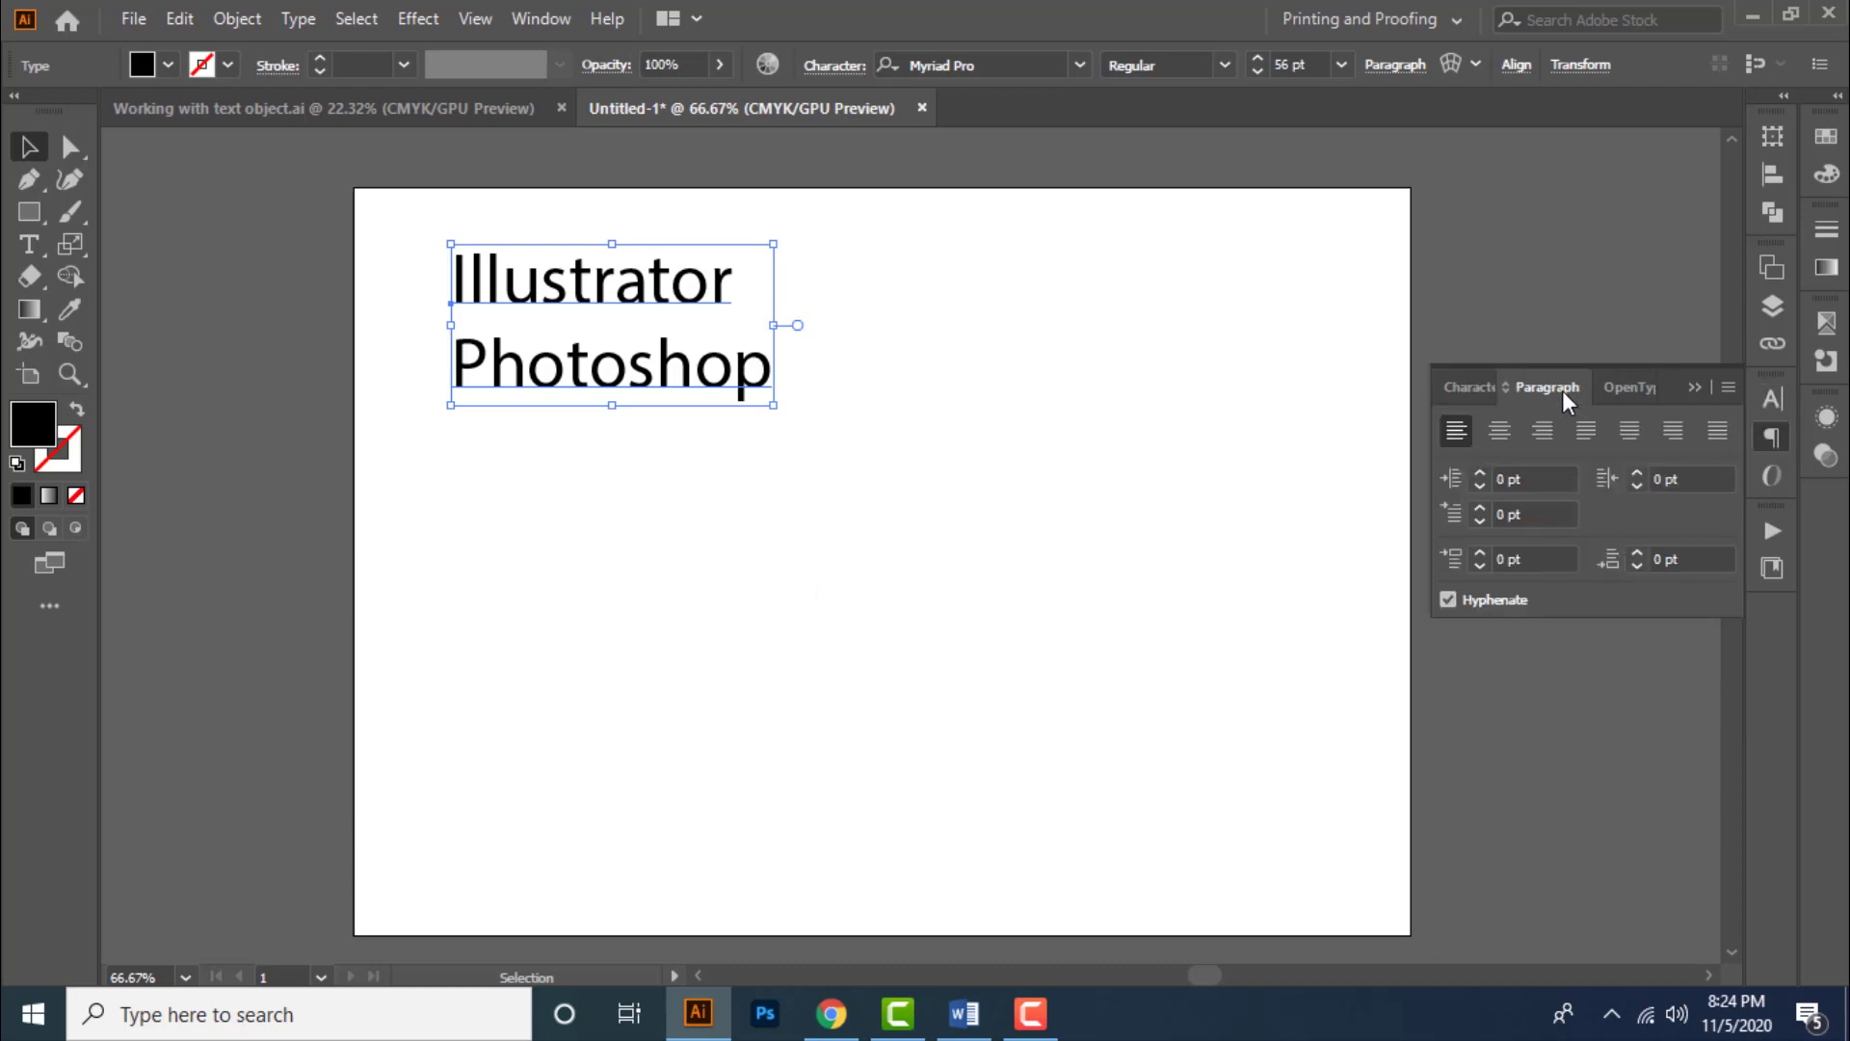
left_click(1505, 436)
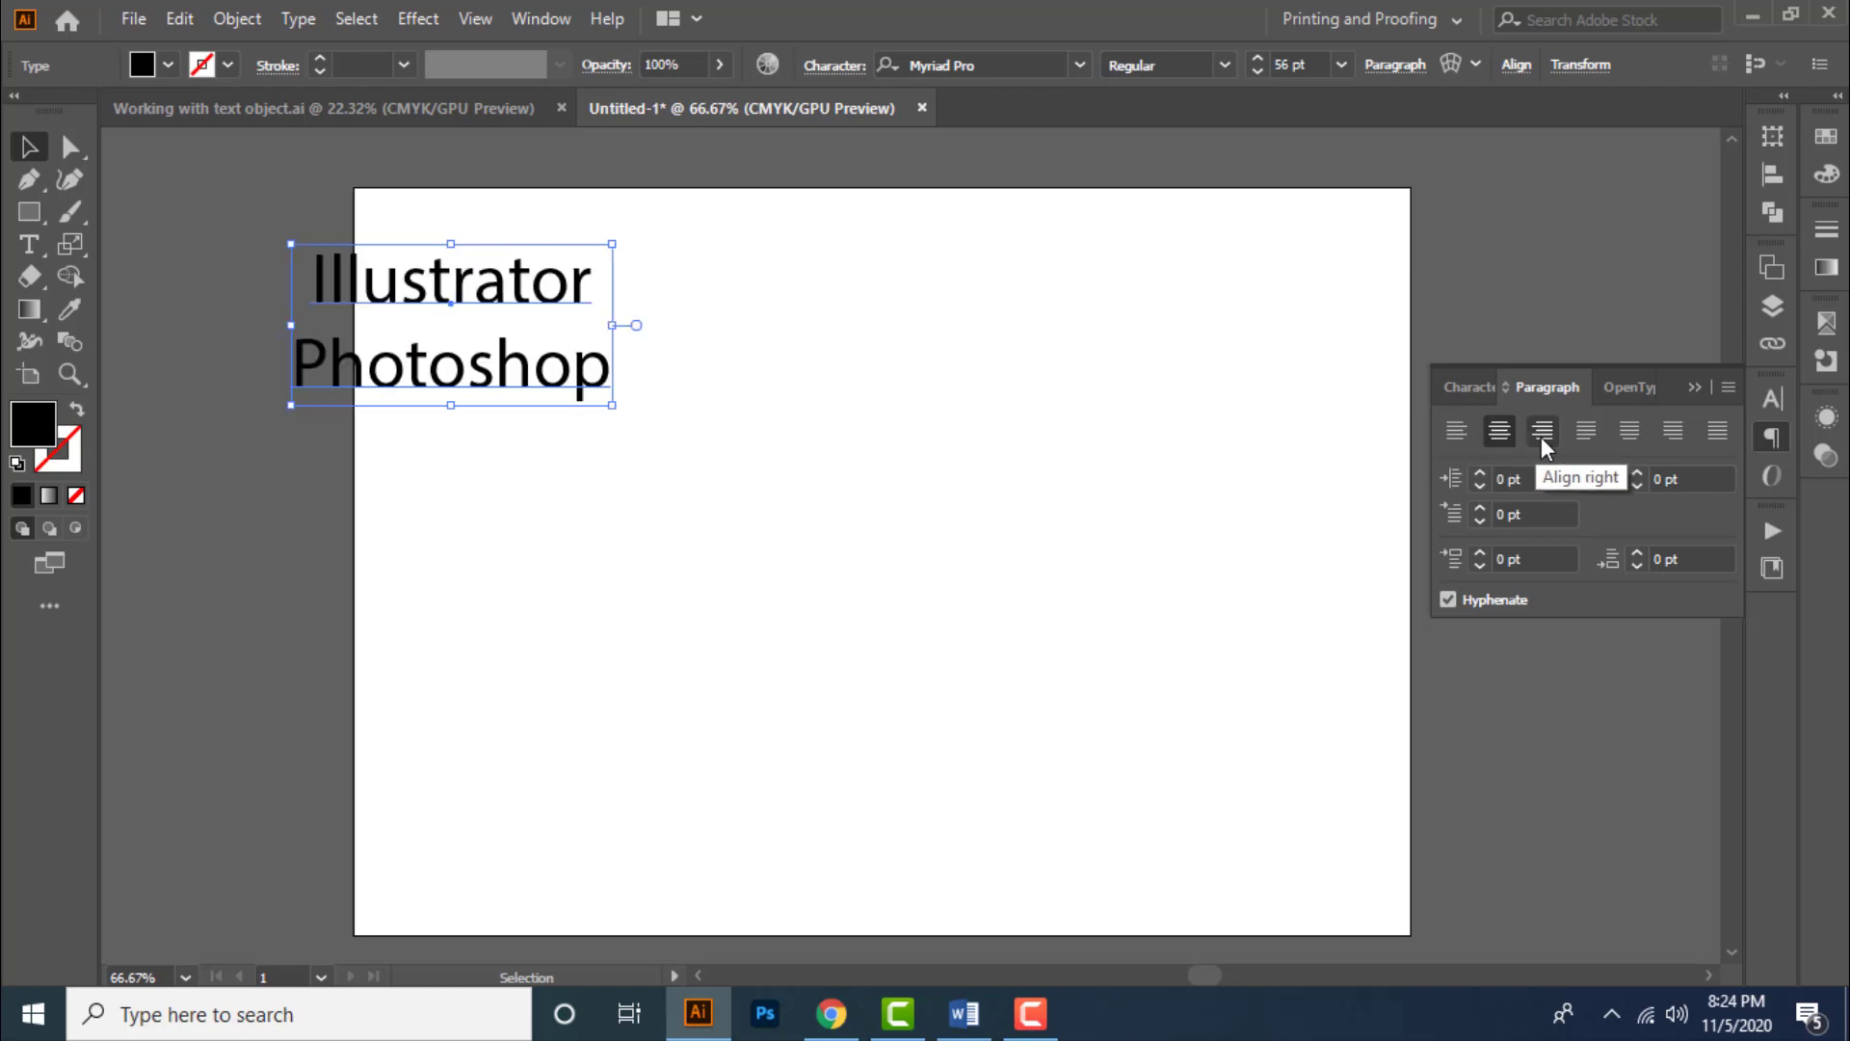
left_click(1542, 437)
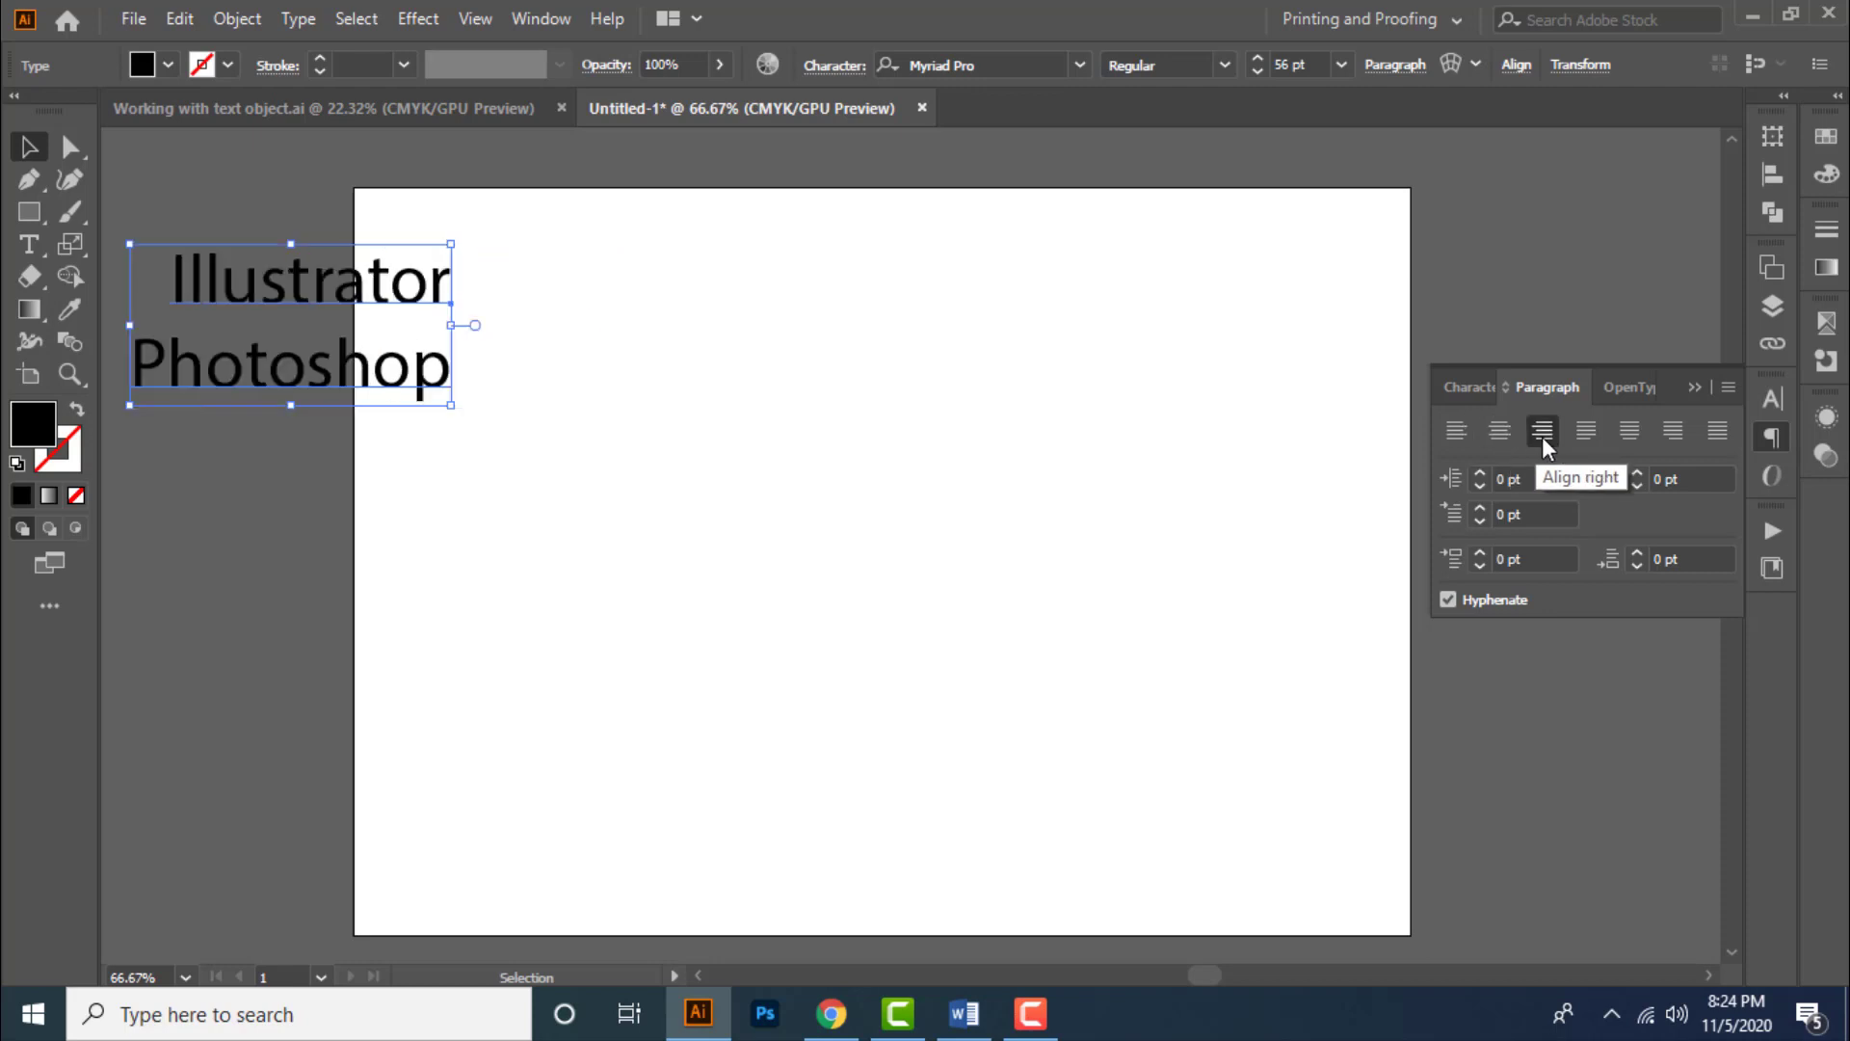
left_click(1461, 436)
- Move the text to the right and cycle through center, right and left alignment again
left_click_drag(703, 386, 956, 392)
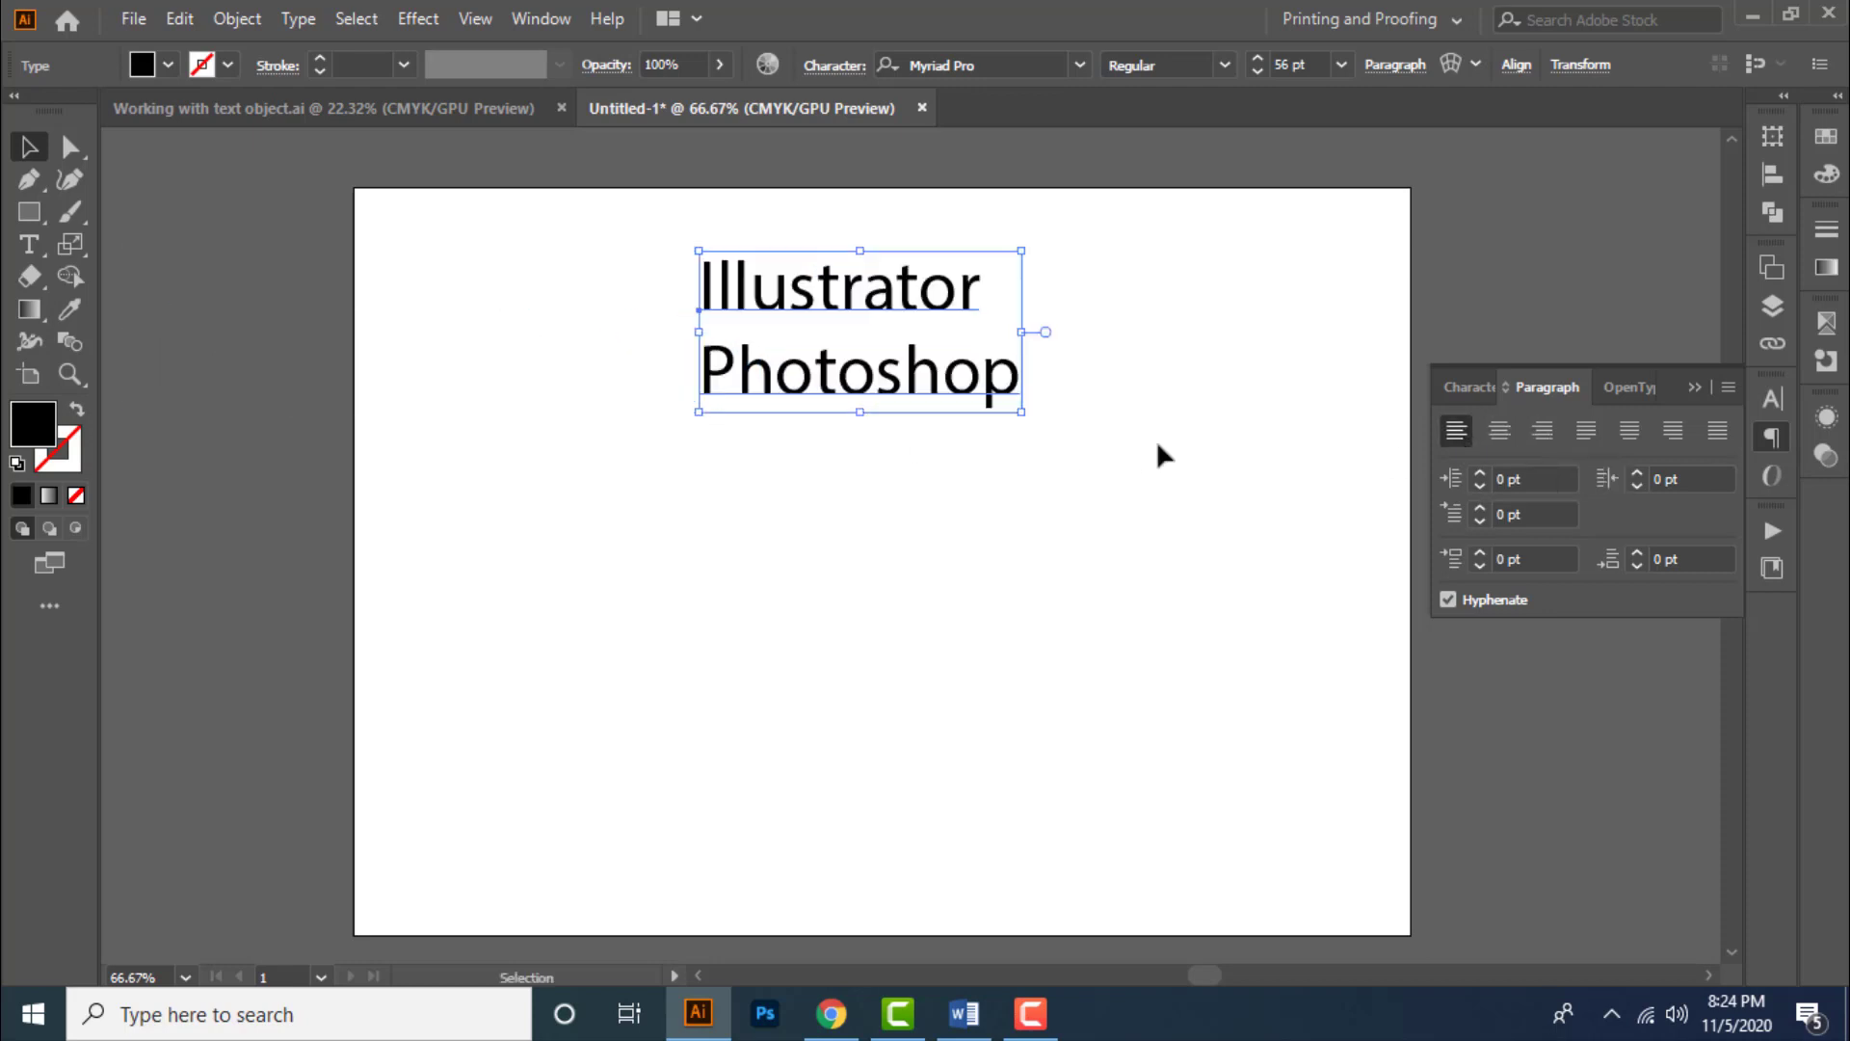
left_click(1507, 441)
left_click(1542, 433)
left_click(1452, 435)
- Drag the text object back to the artboard's upper-left corner
left_click_drag(898, 397, 835, 429)
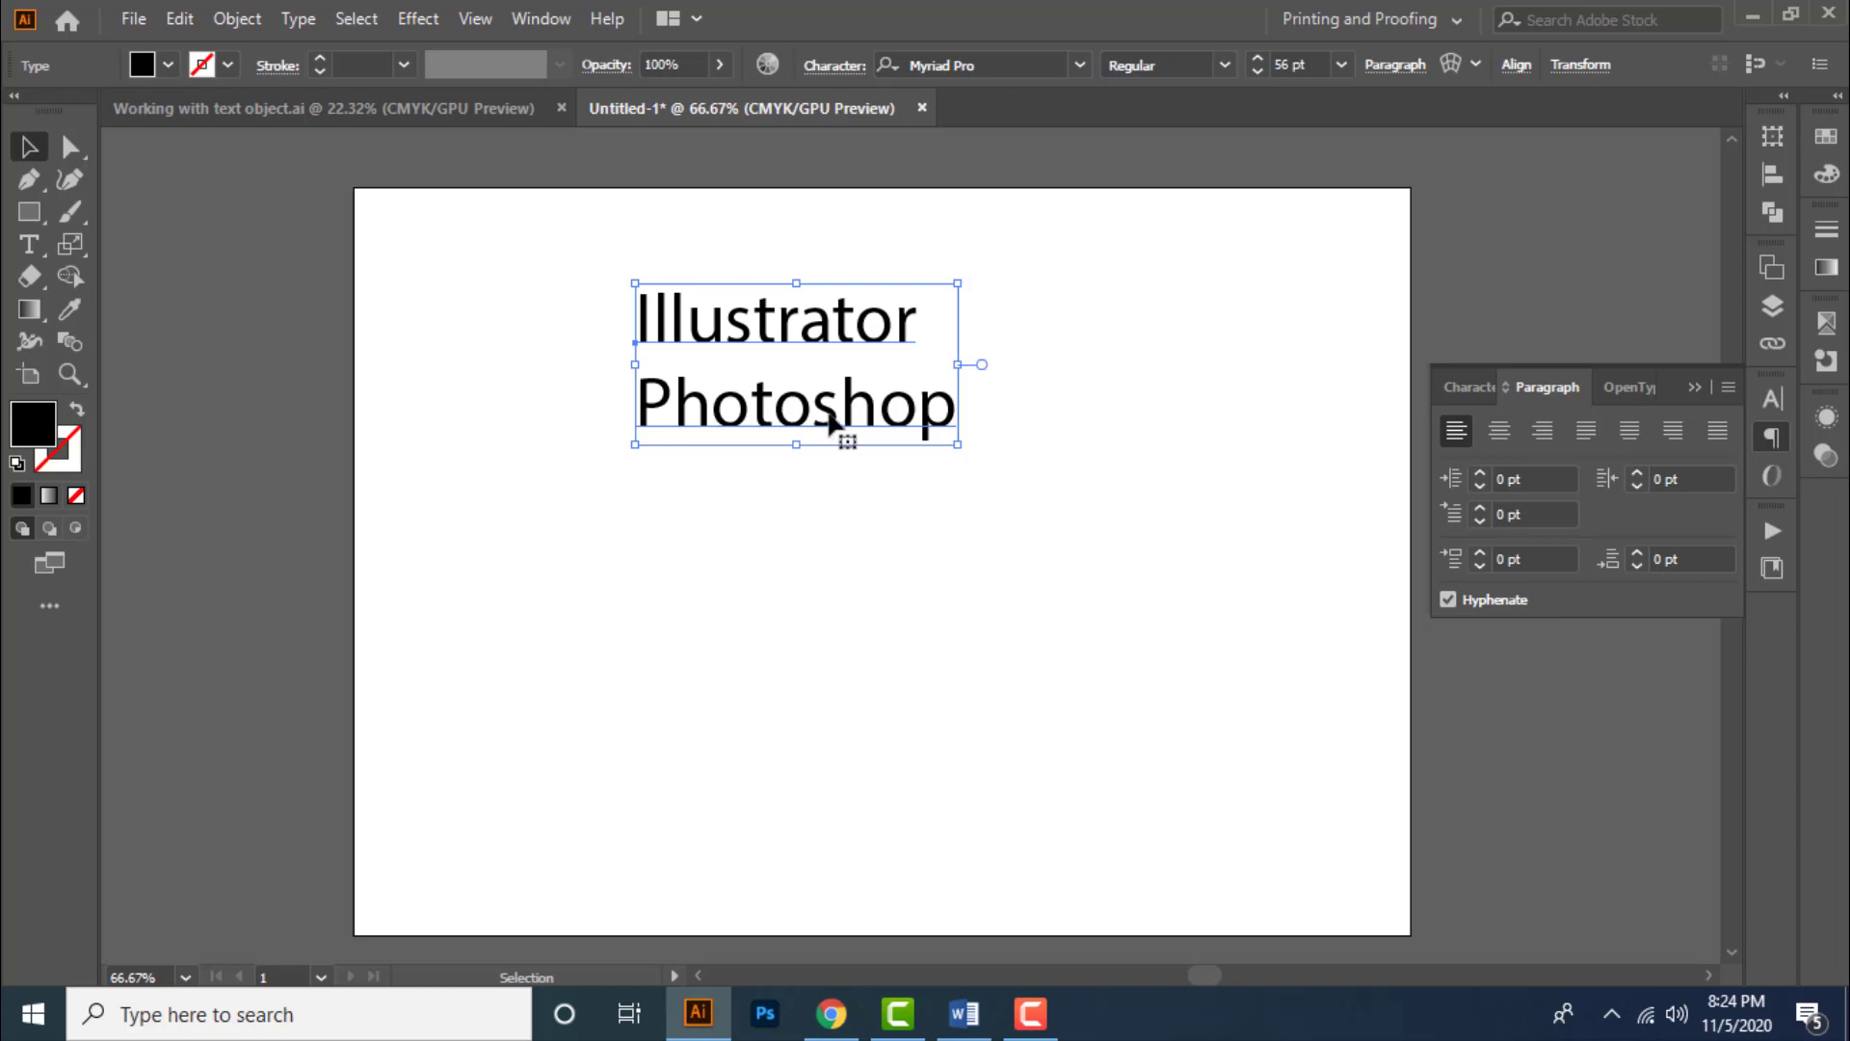
left_click_drag(831, 424, 636, 375)
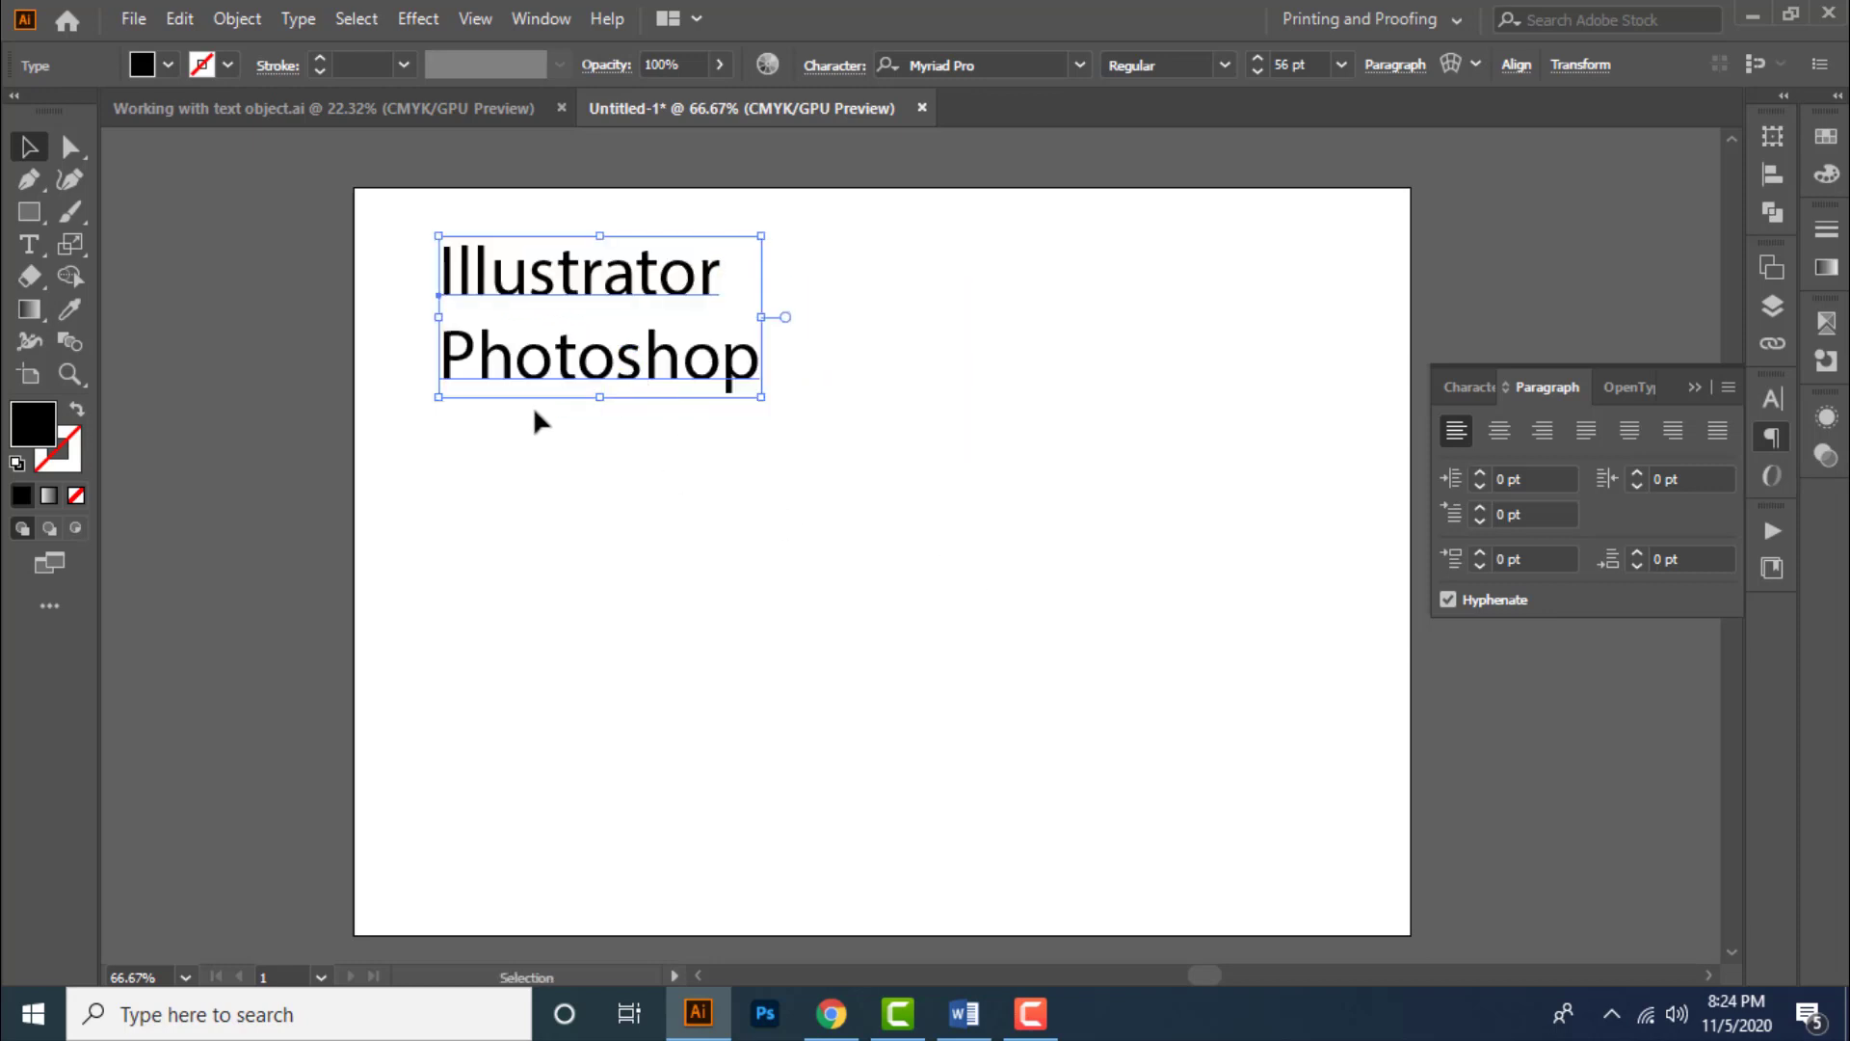
mouse_move(634, 371)
left_mouse_down()
mouse_move(682, 369)
mouse_move(633, 371)
left_mouse_up()
- Switch the paragraph composer to Adobe Every-line Composer
left_click(1727, 387)
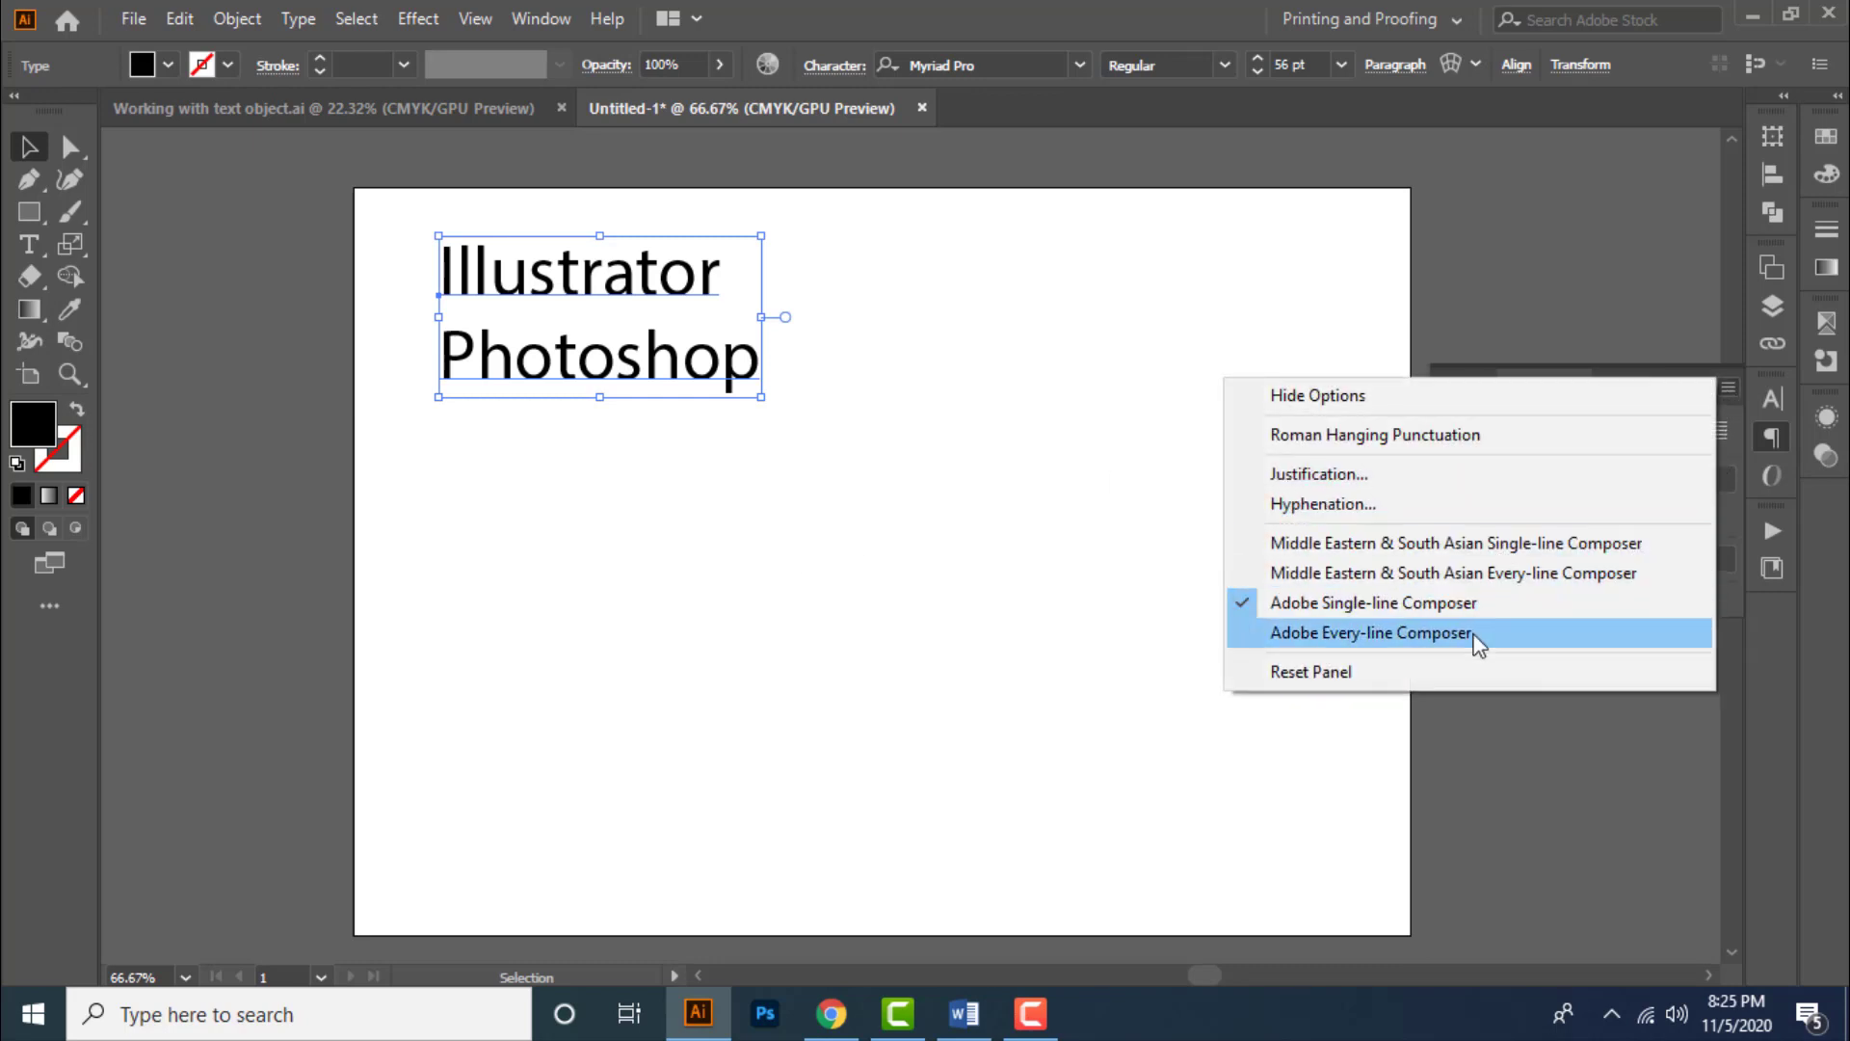
left_click(1388, 674)
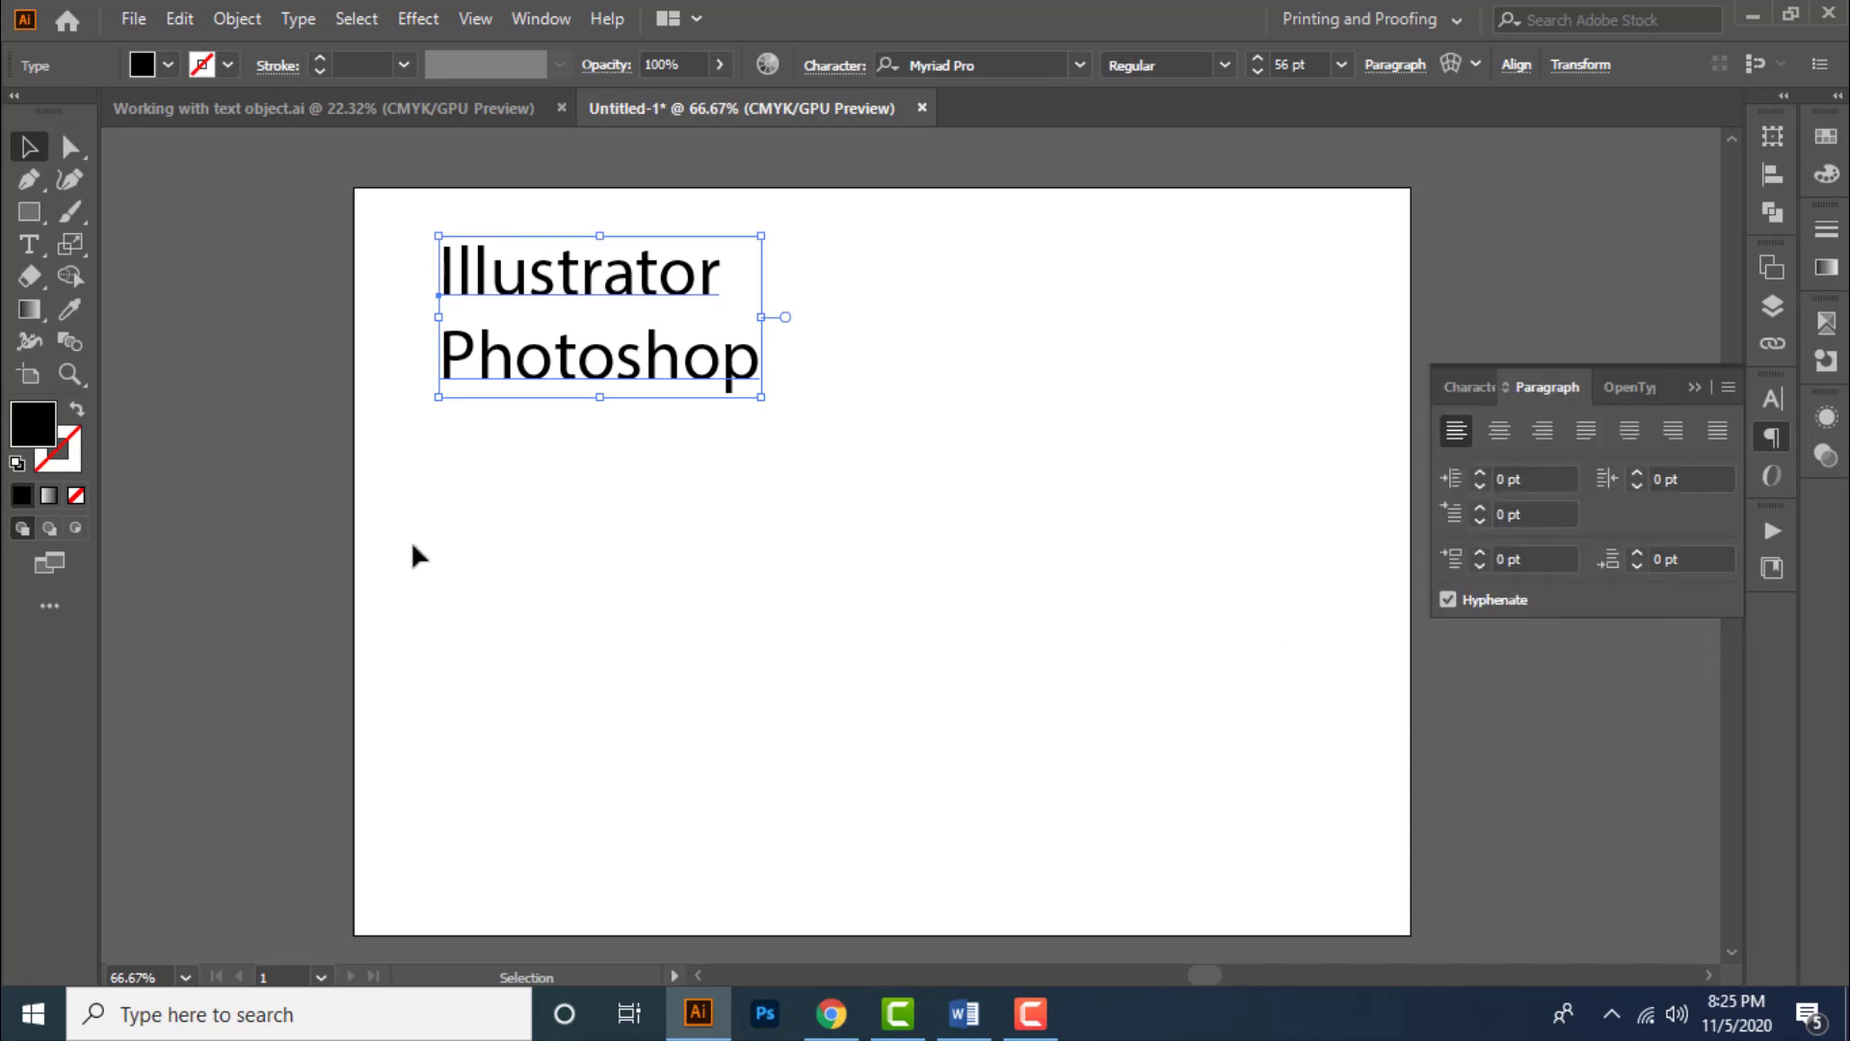
- Draw an area text box below the existing text, filled with placeholder text
left_click(29, 244)
left_click(158, 248)
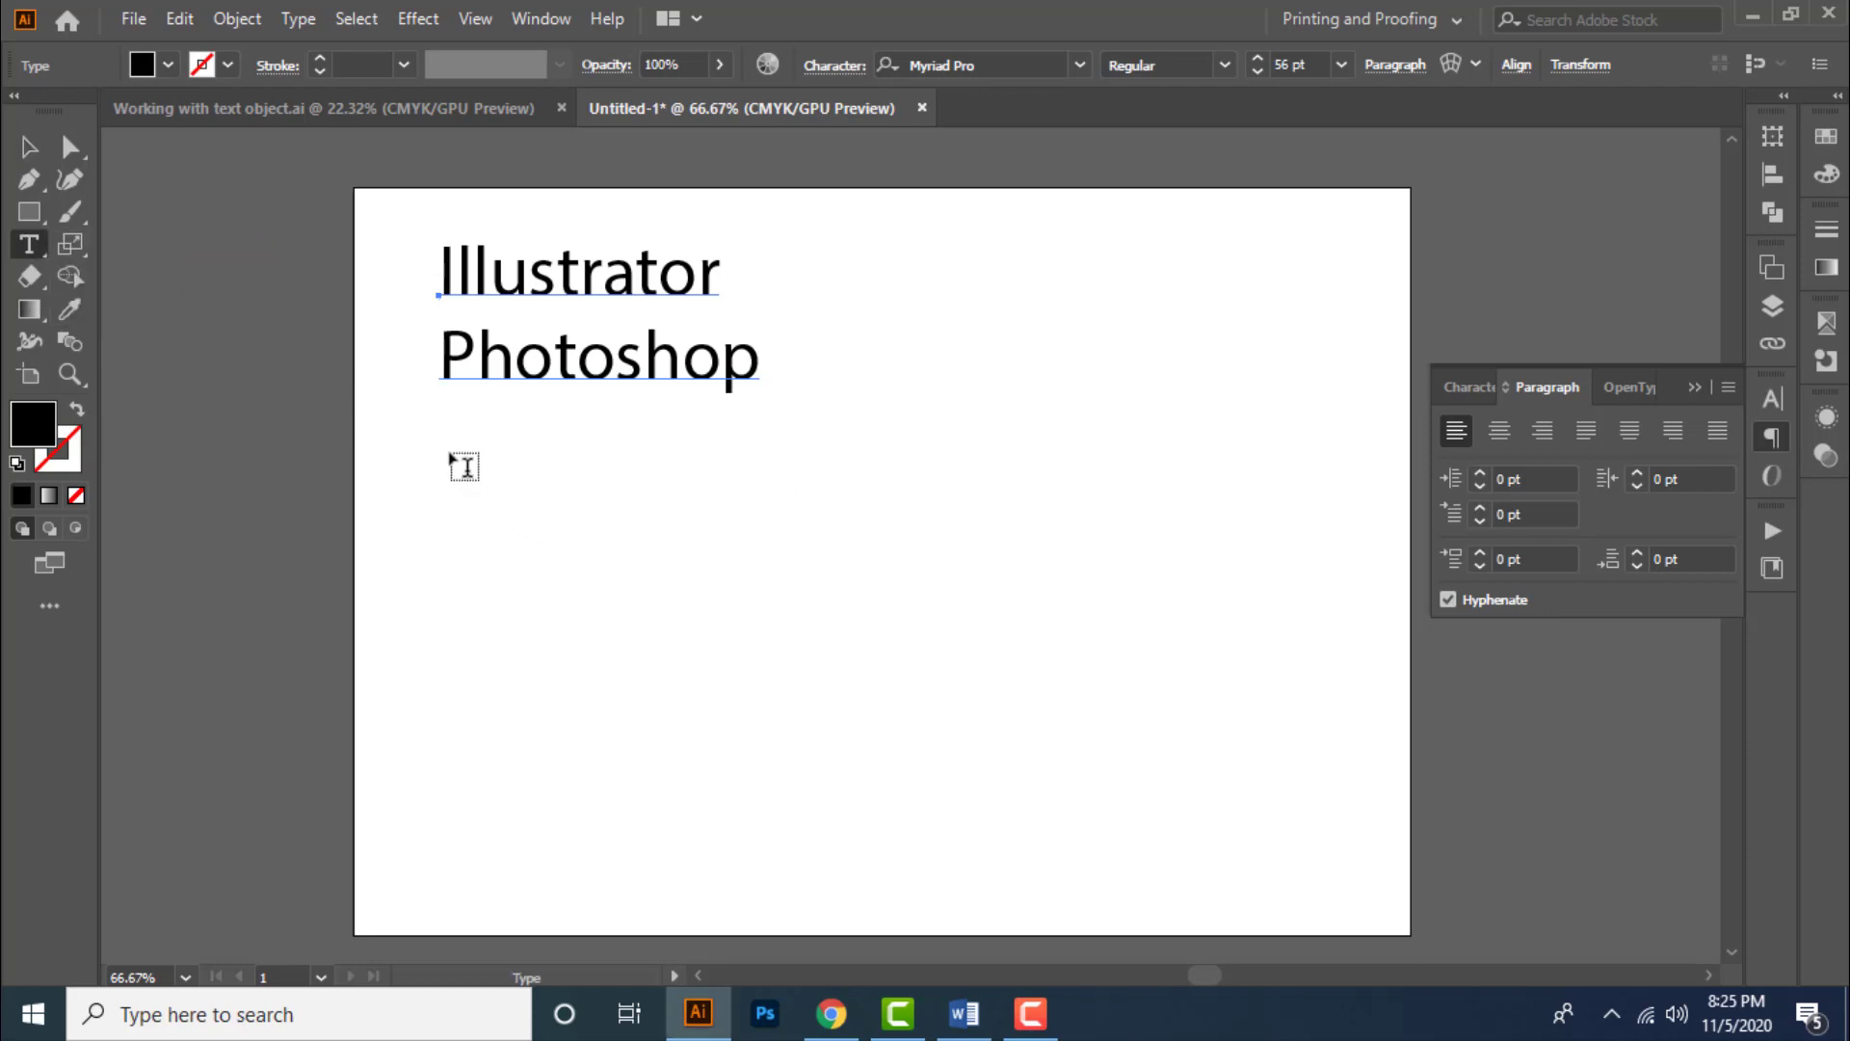
left_click_drag(444, 447, 1091, 812)
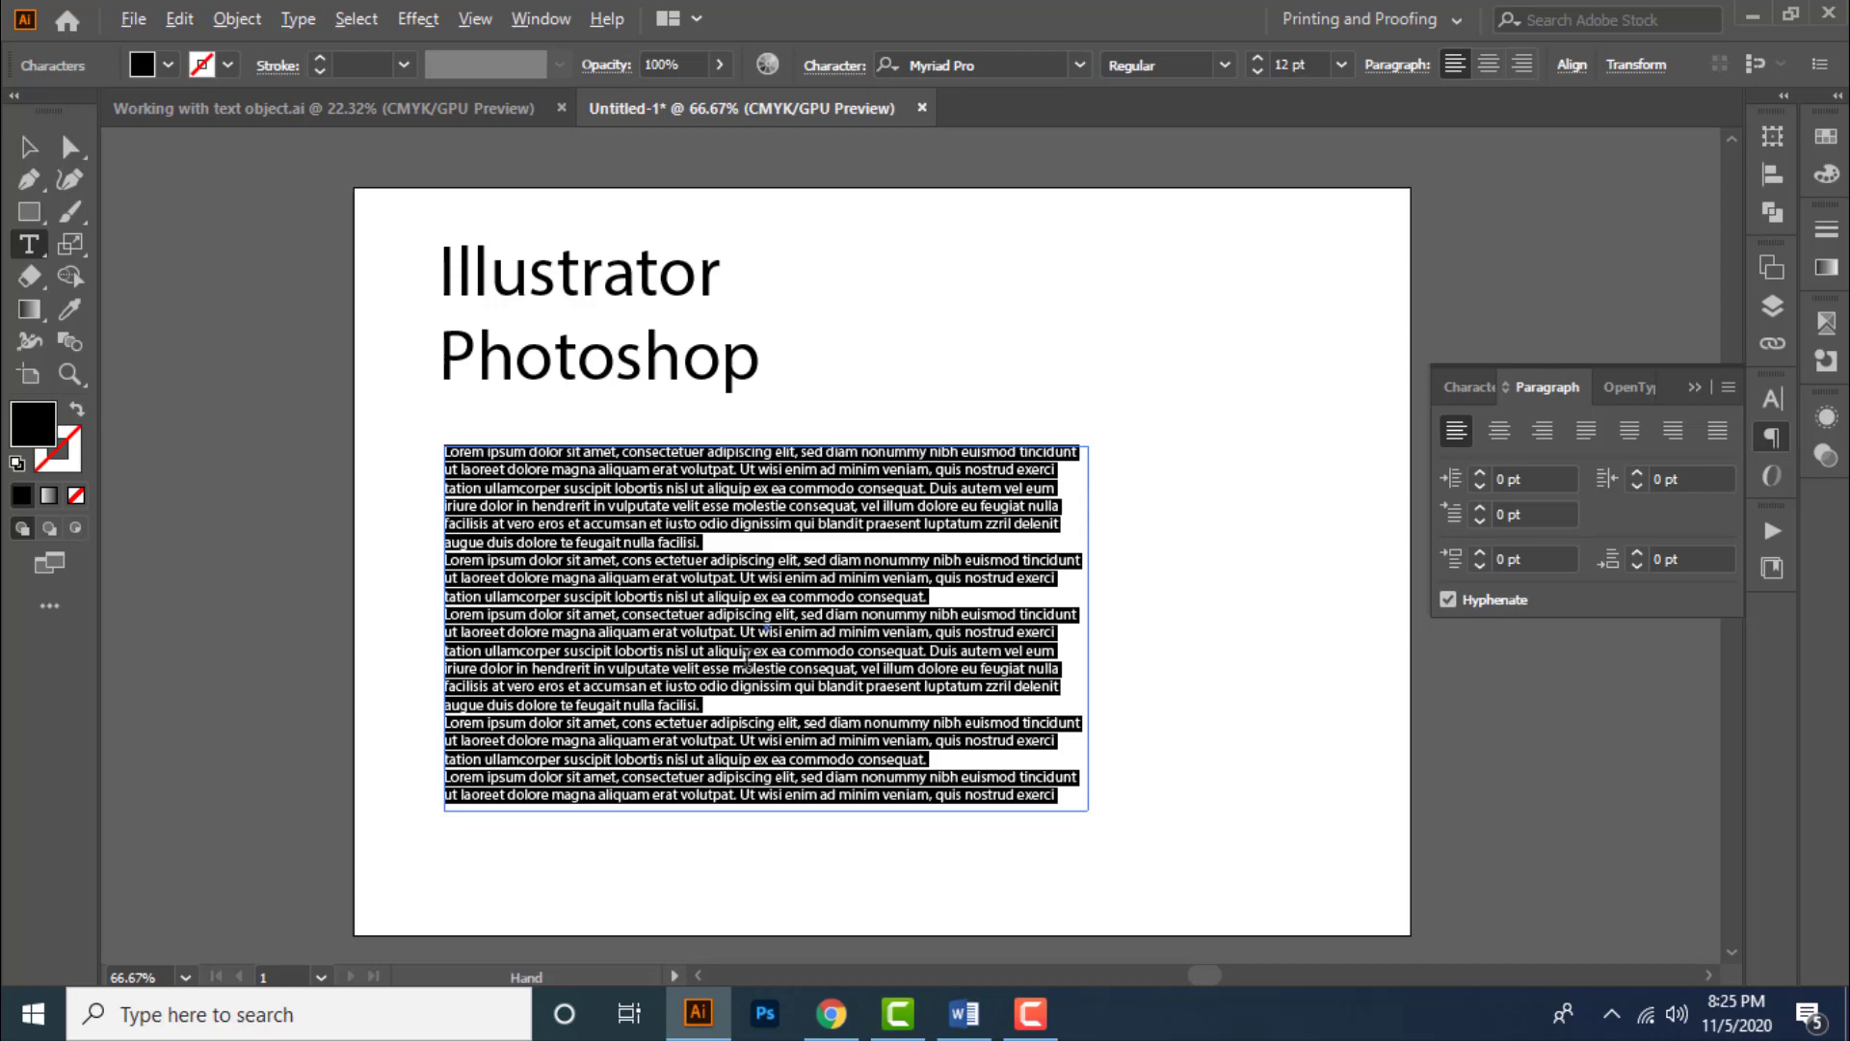
- Type sample words and line breaks into the box, then undo the typing
scroll(750, 661, "up", 1)
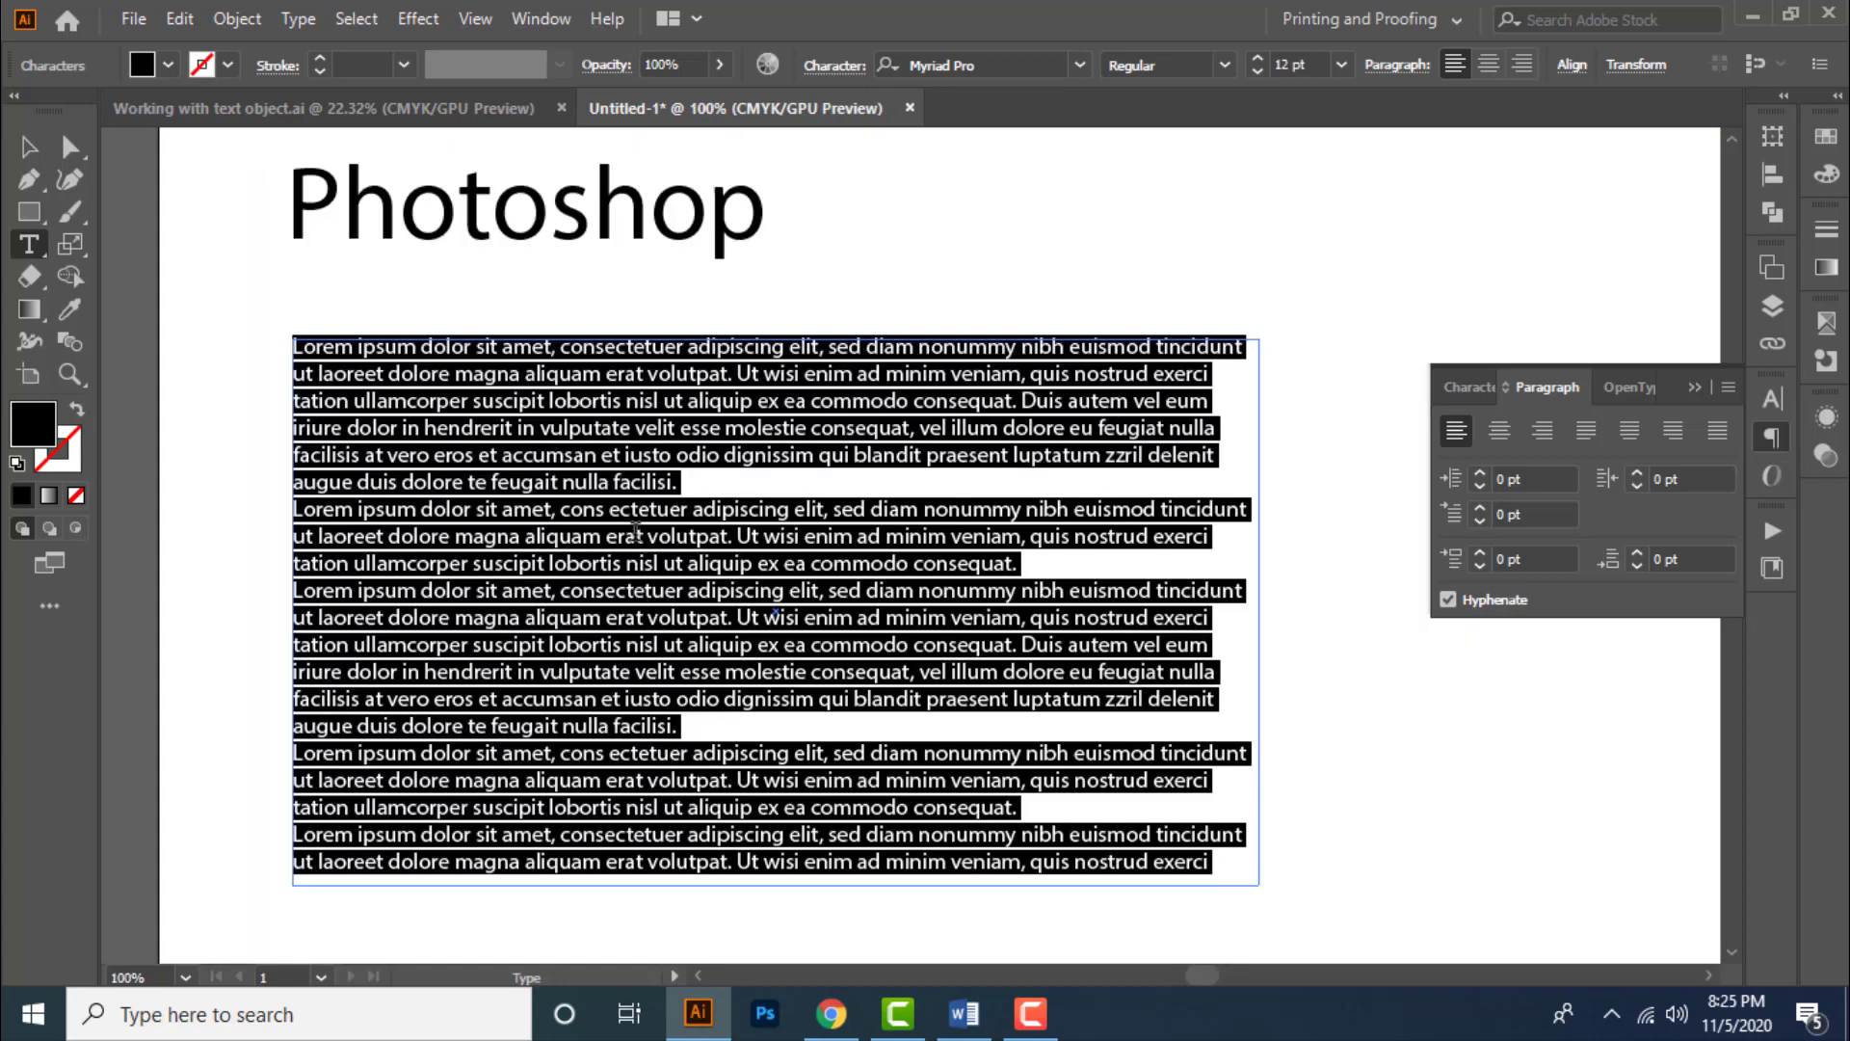
type("kahsdkhasd ")
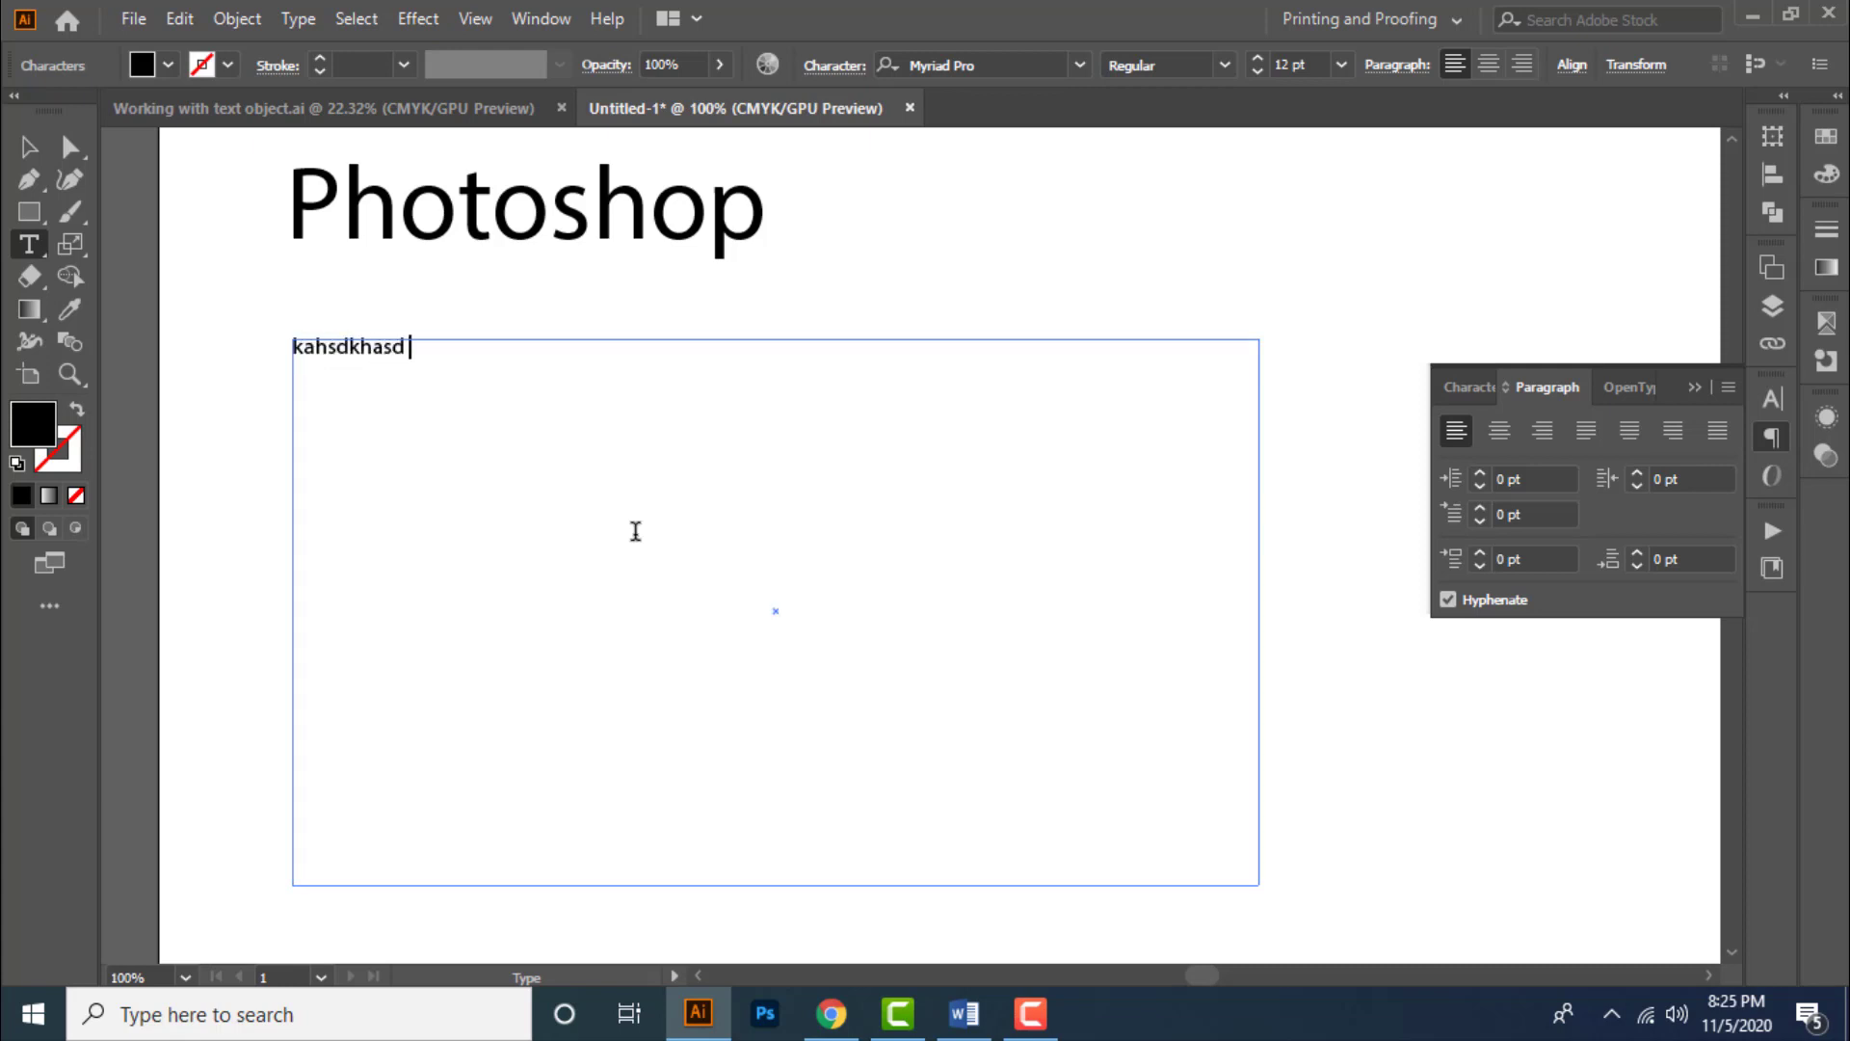
type("asdkasd asdkjasd asd;lkjasd asdl;ajsd")
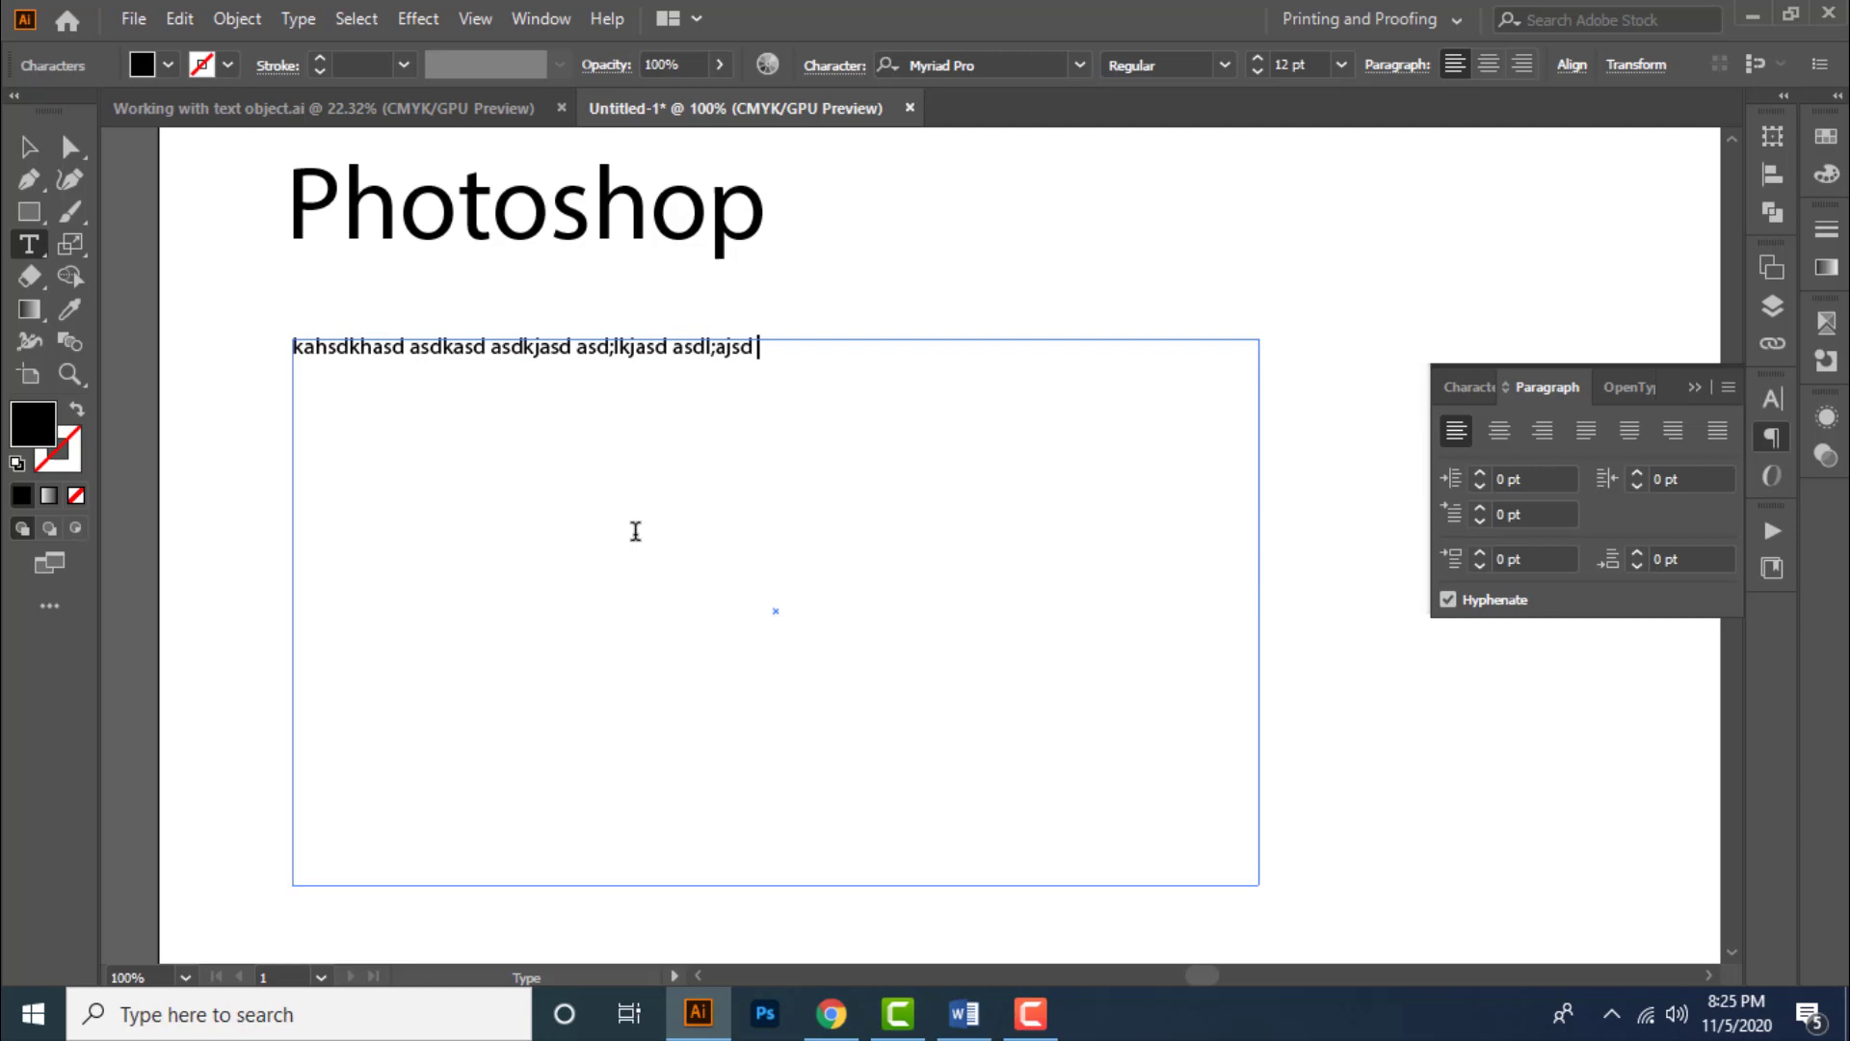
key("Return")
type("asl;dkjasd asd")
key("Return")
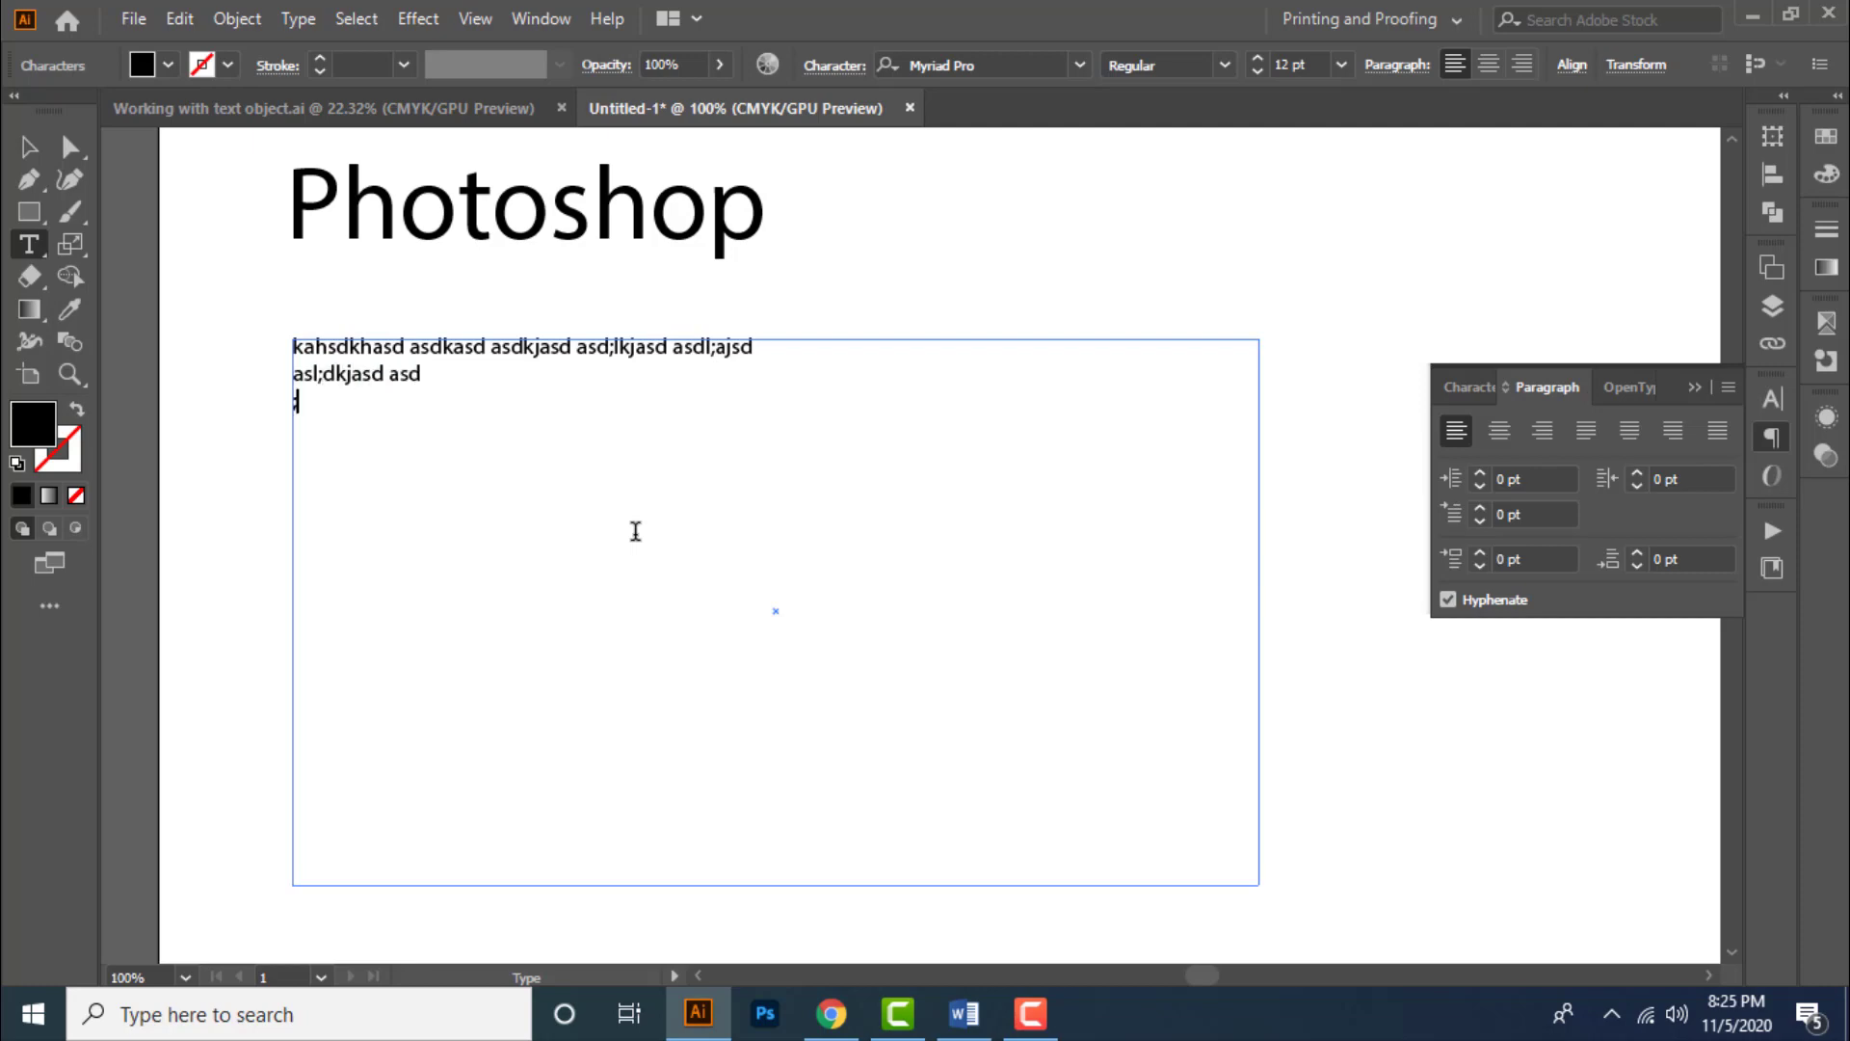
key("Escape")
key("ctrl+z")
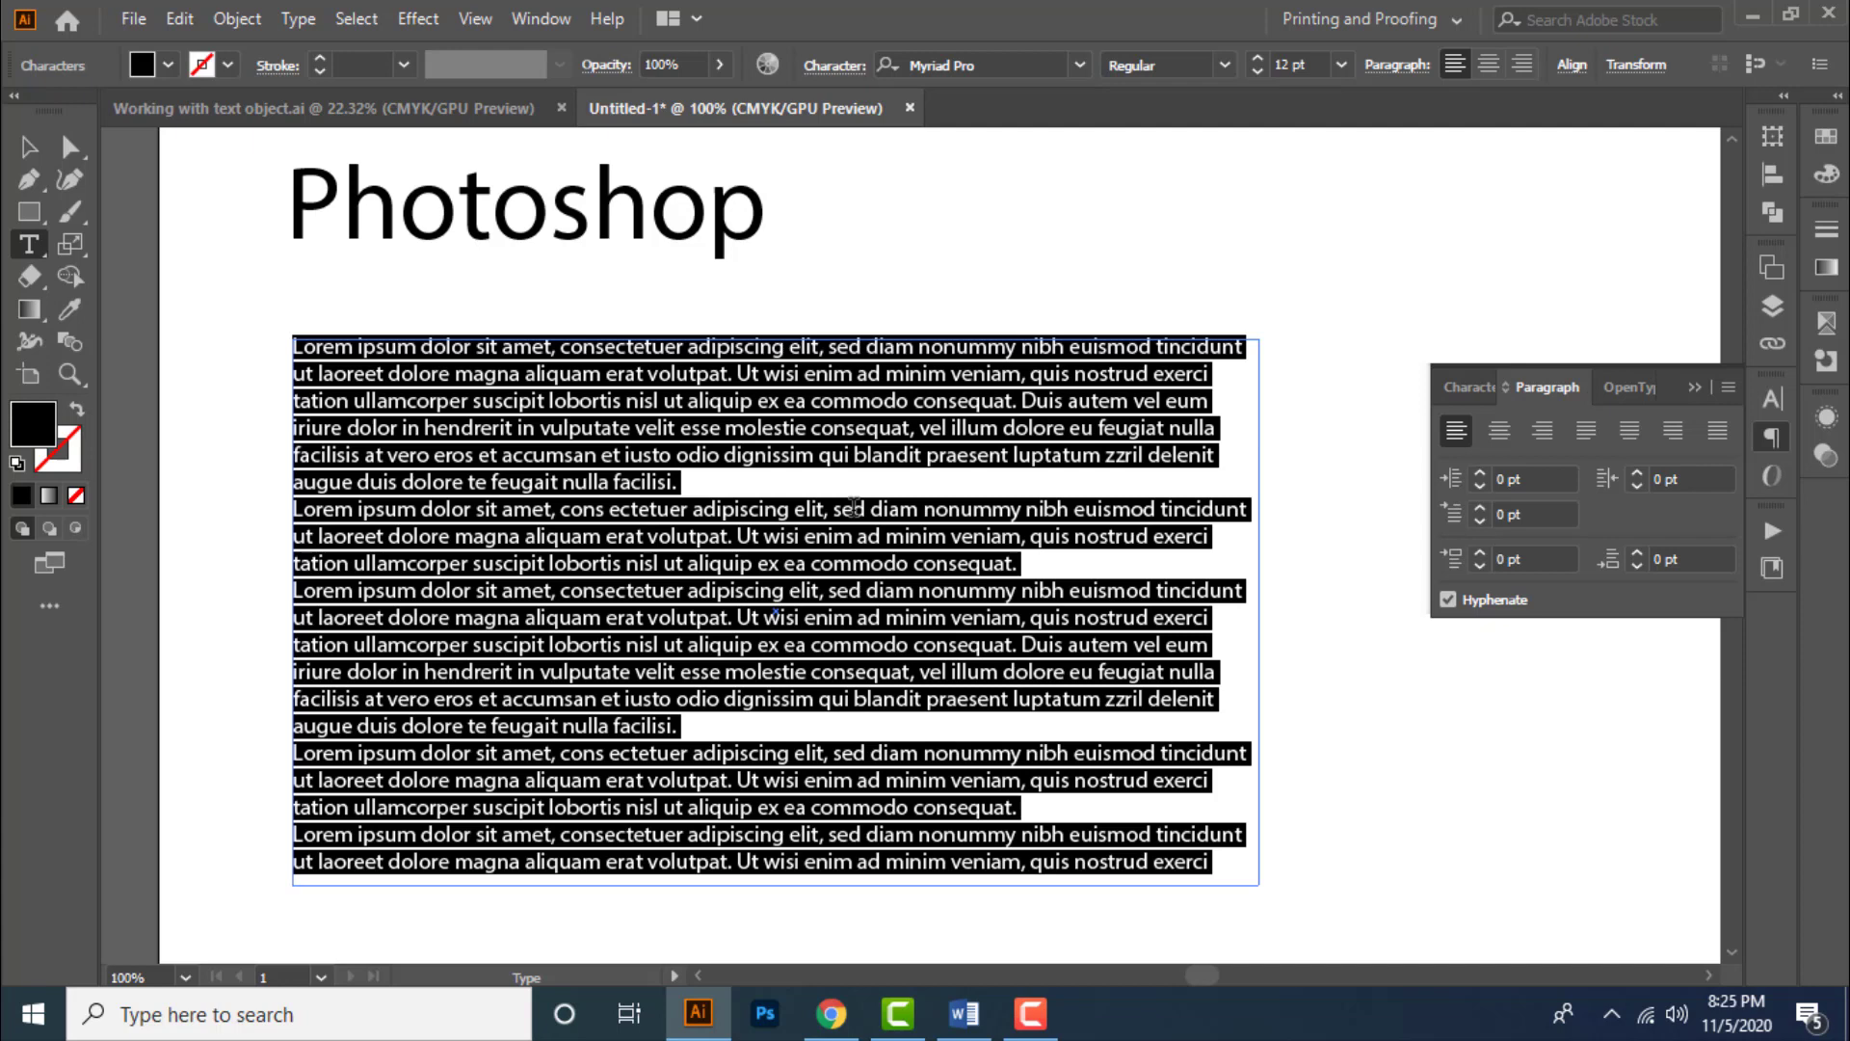
- Insert blank lines between the placeholder paragraphs
left_click(741, 502)
left_click(688, 482)
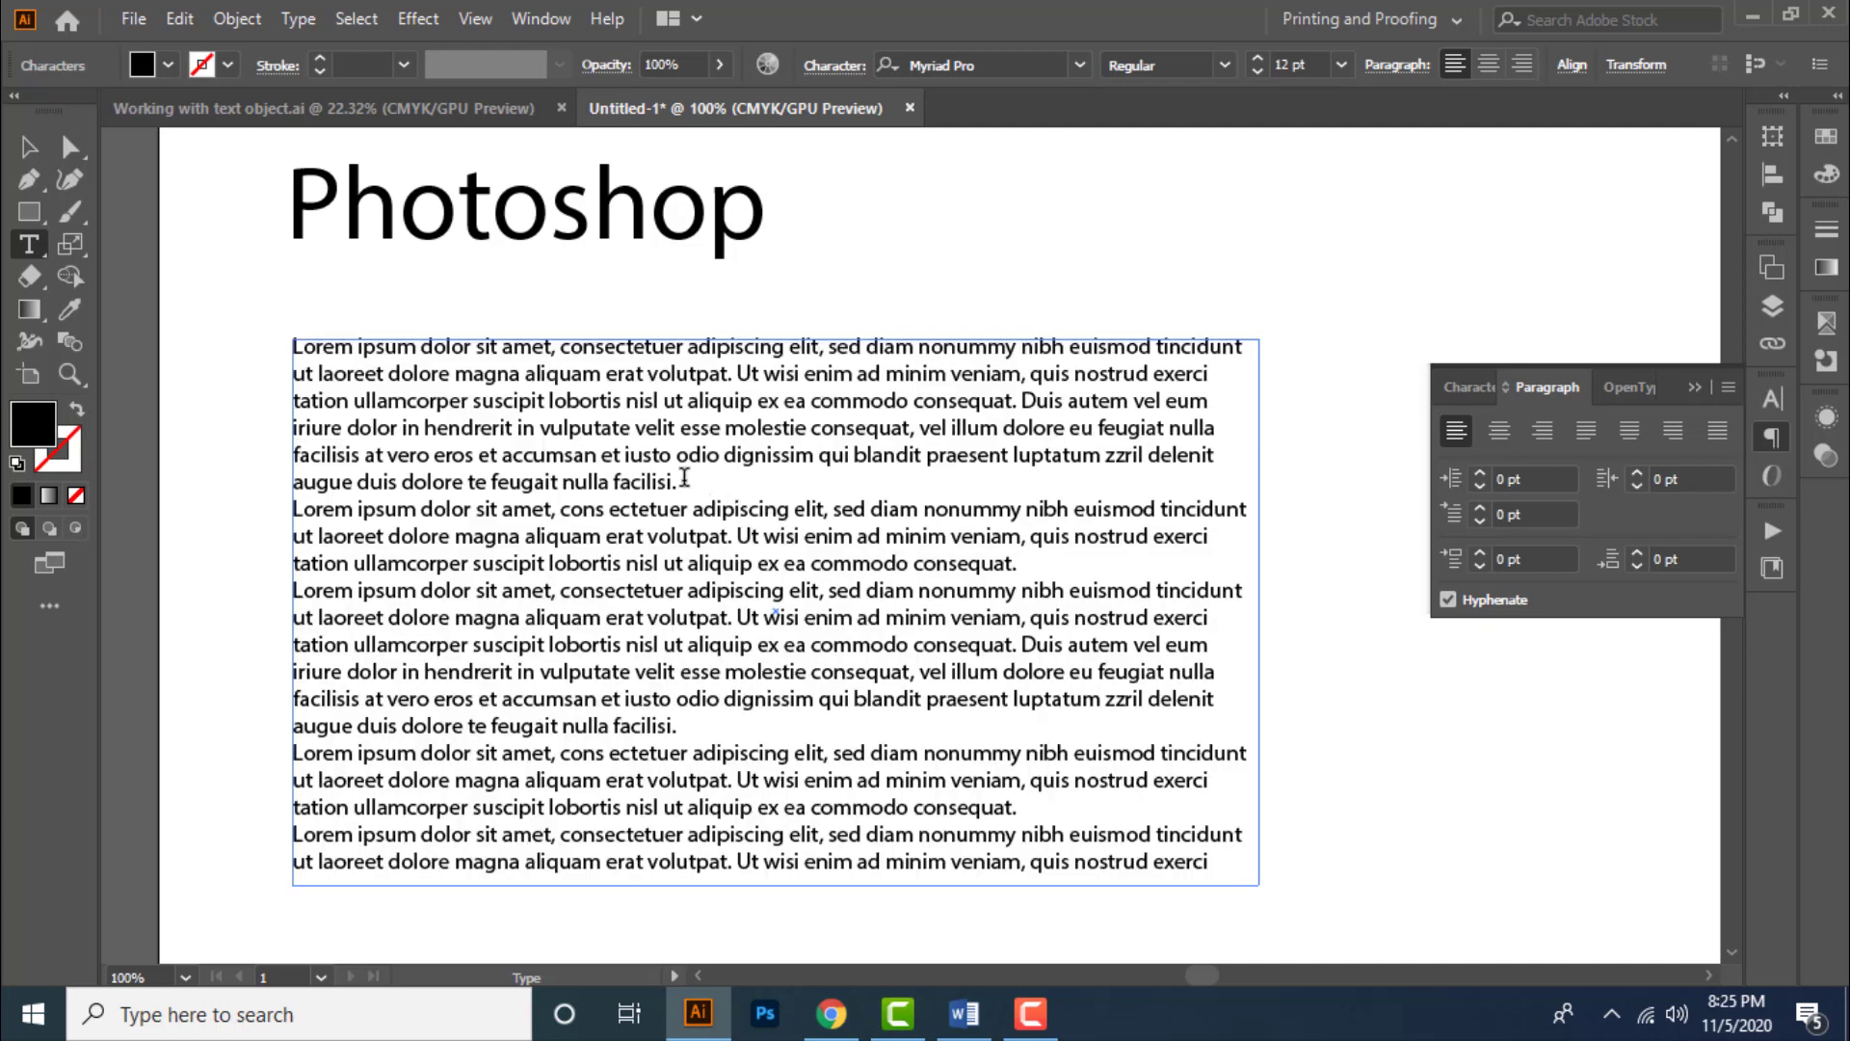
key("Return")
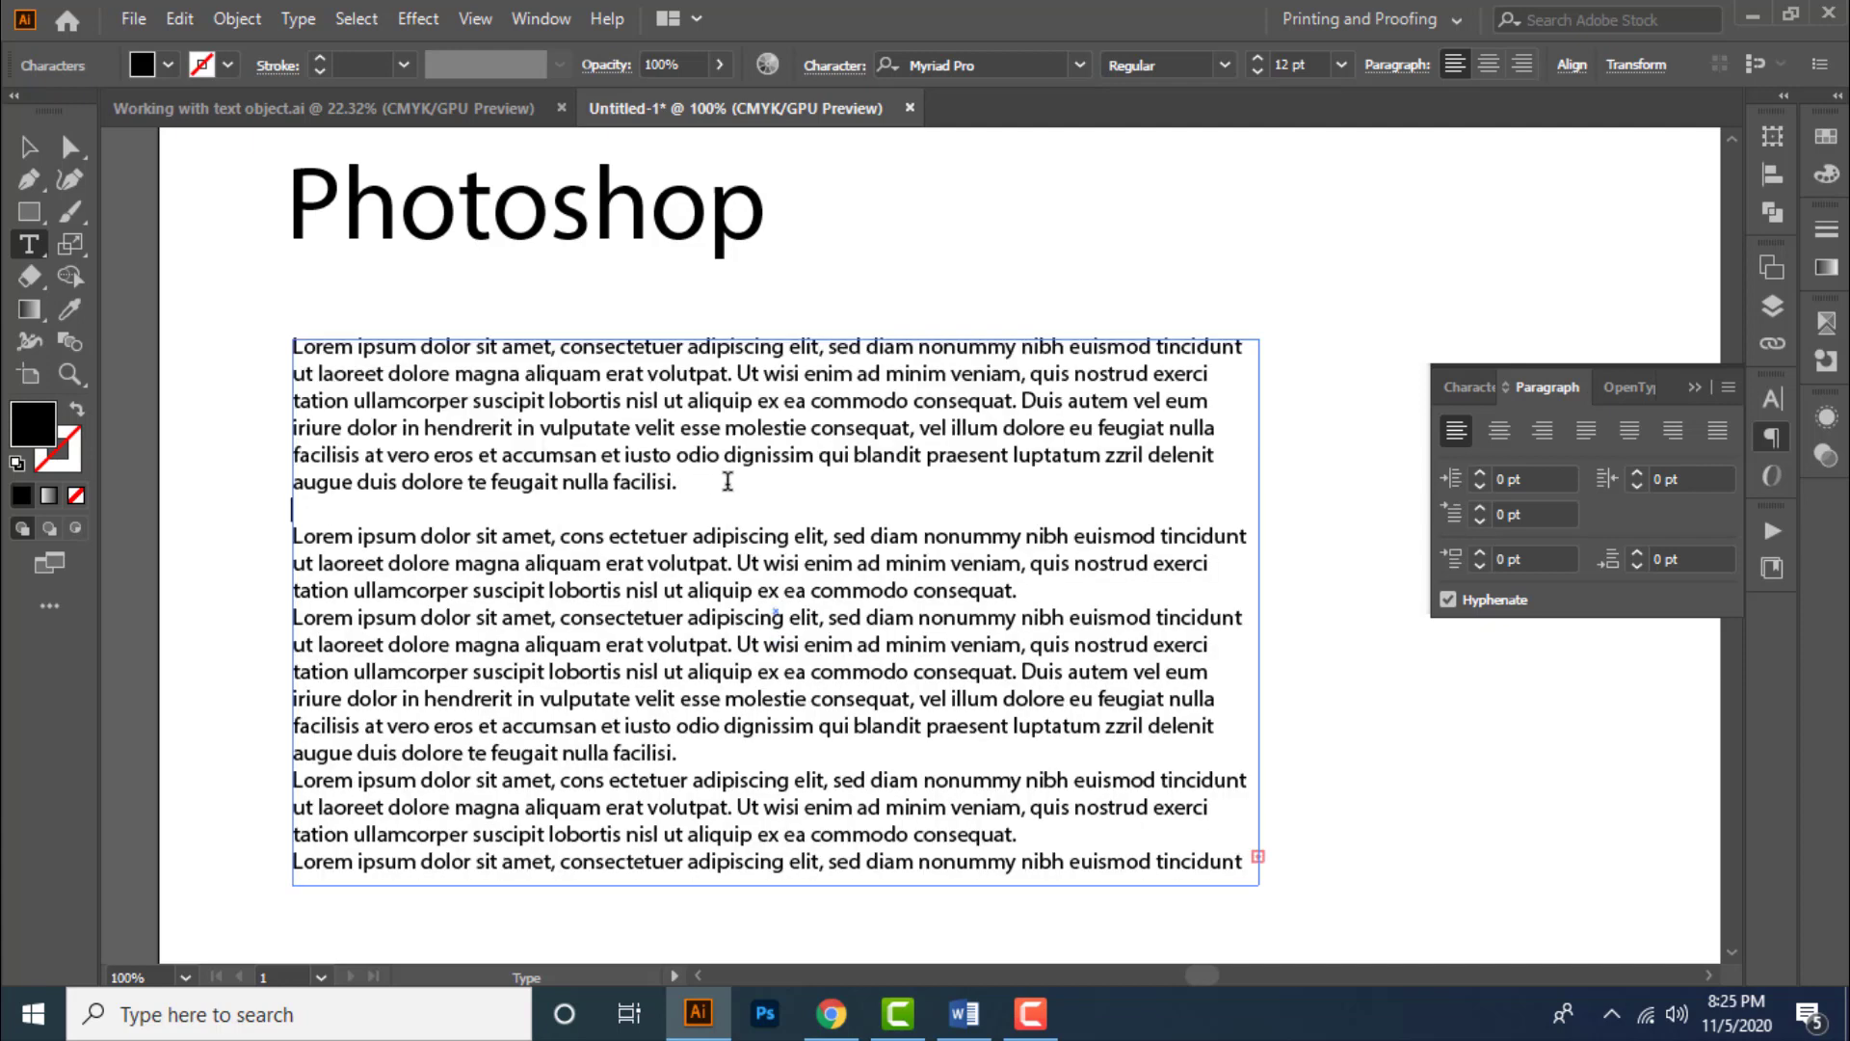
left_click(1044, 592)
key("Return")
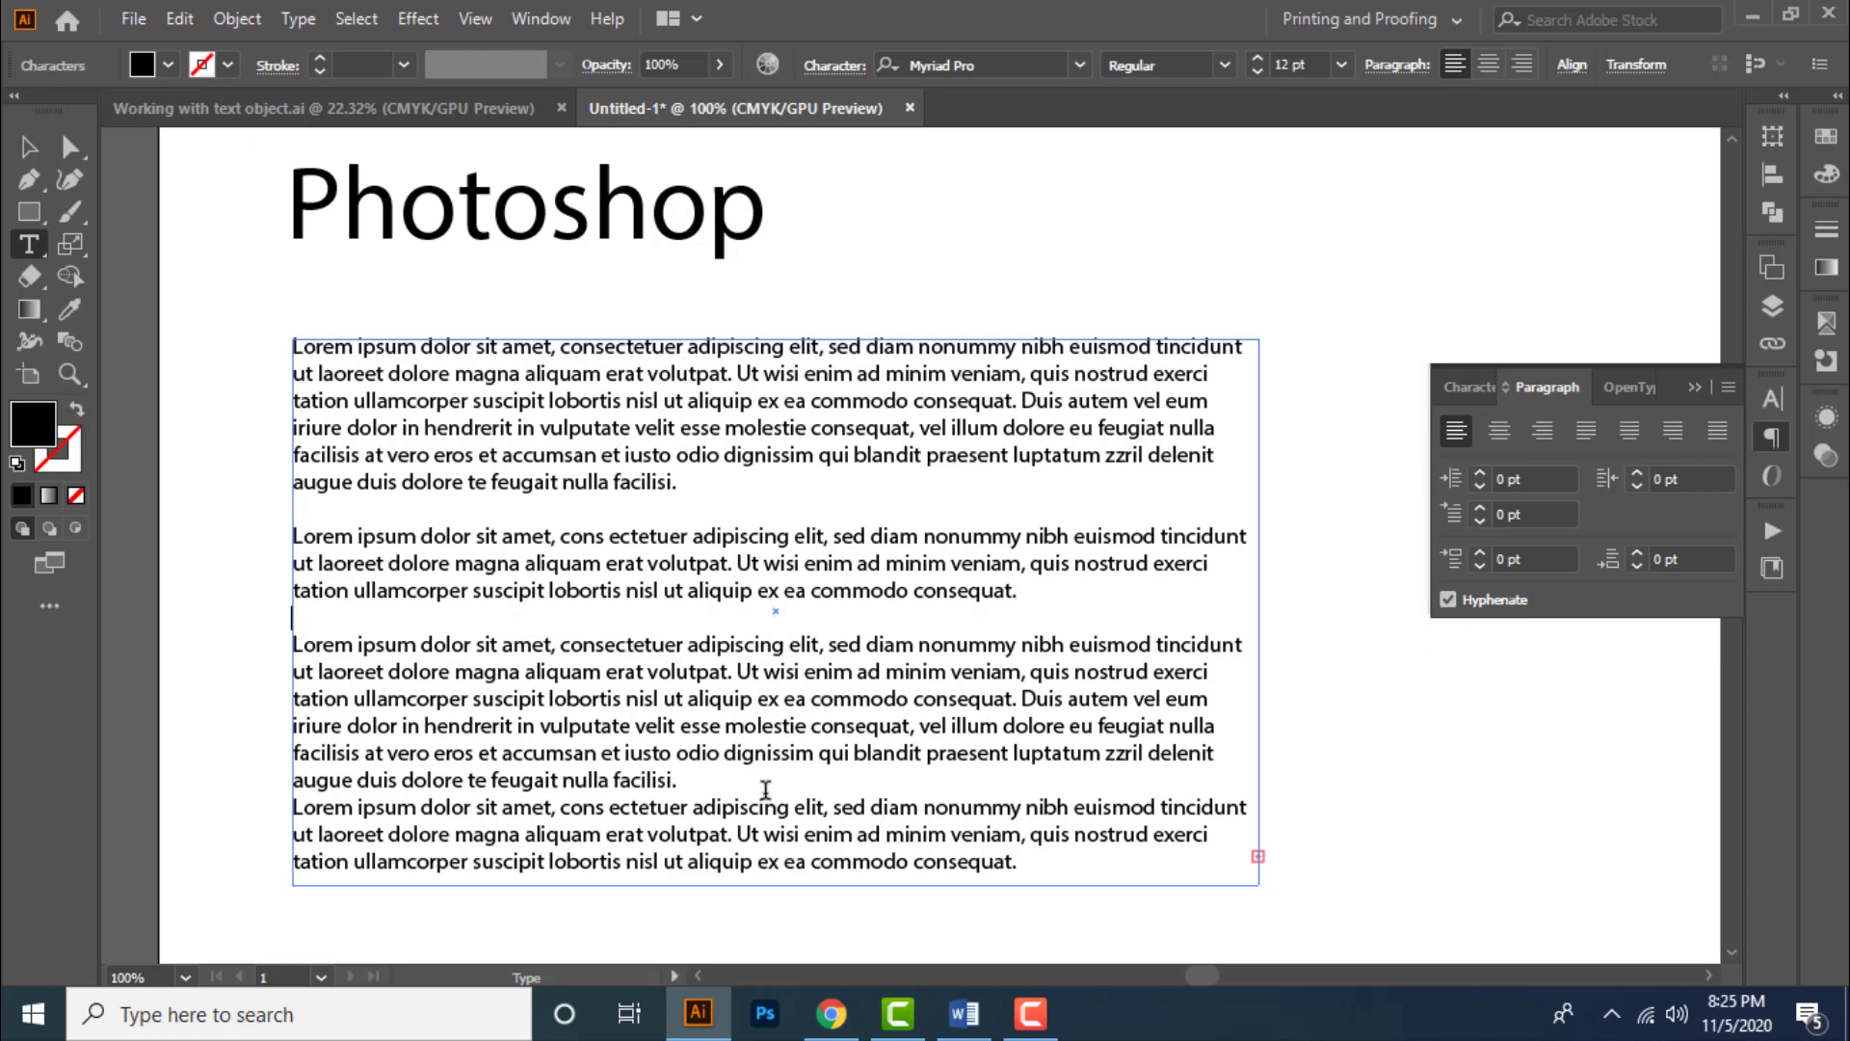
left_click(704, 779)
key("Return")
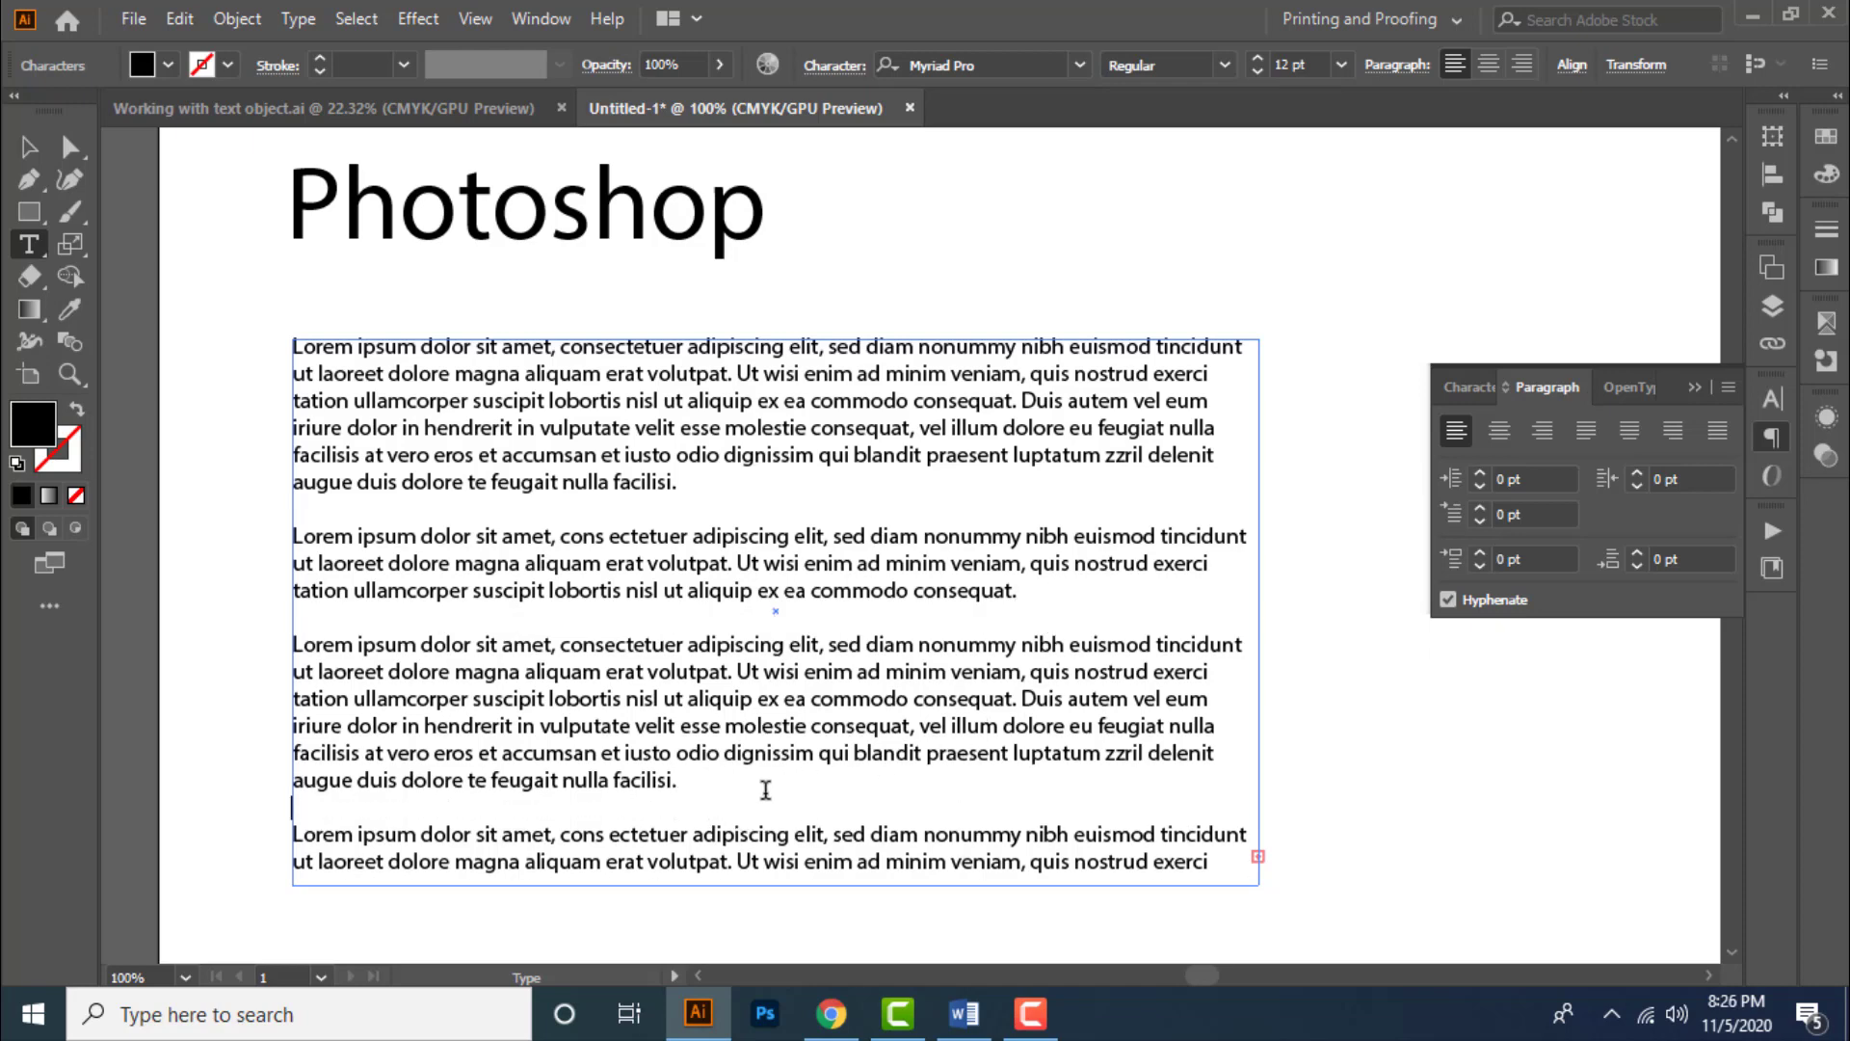
- Enlarge the text box by extending its bottom edge downward
left_click(28, 147)
scroll(757, 365, "down", 1)
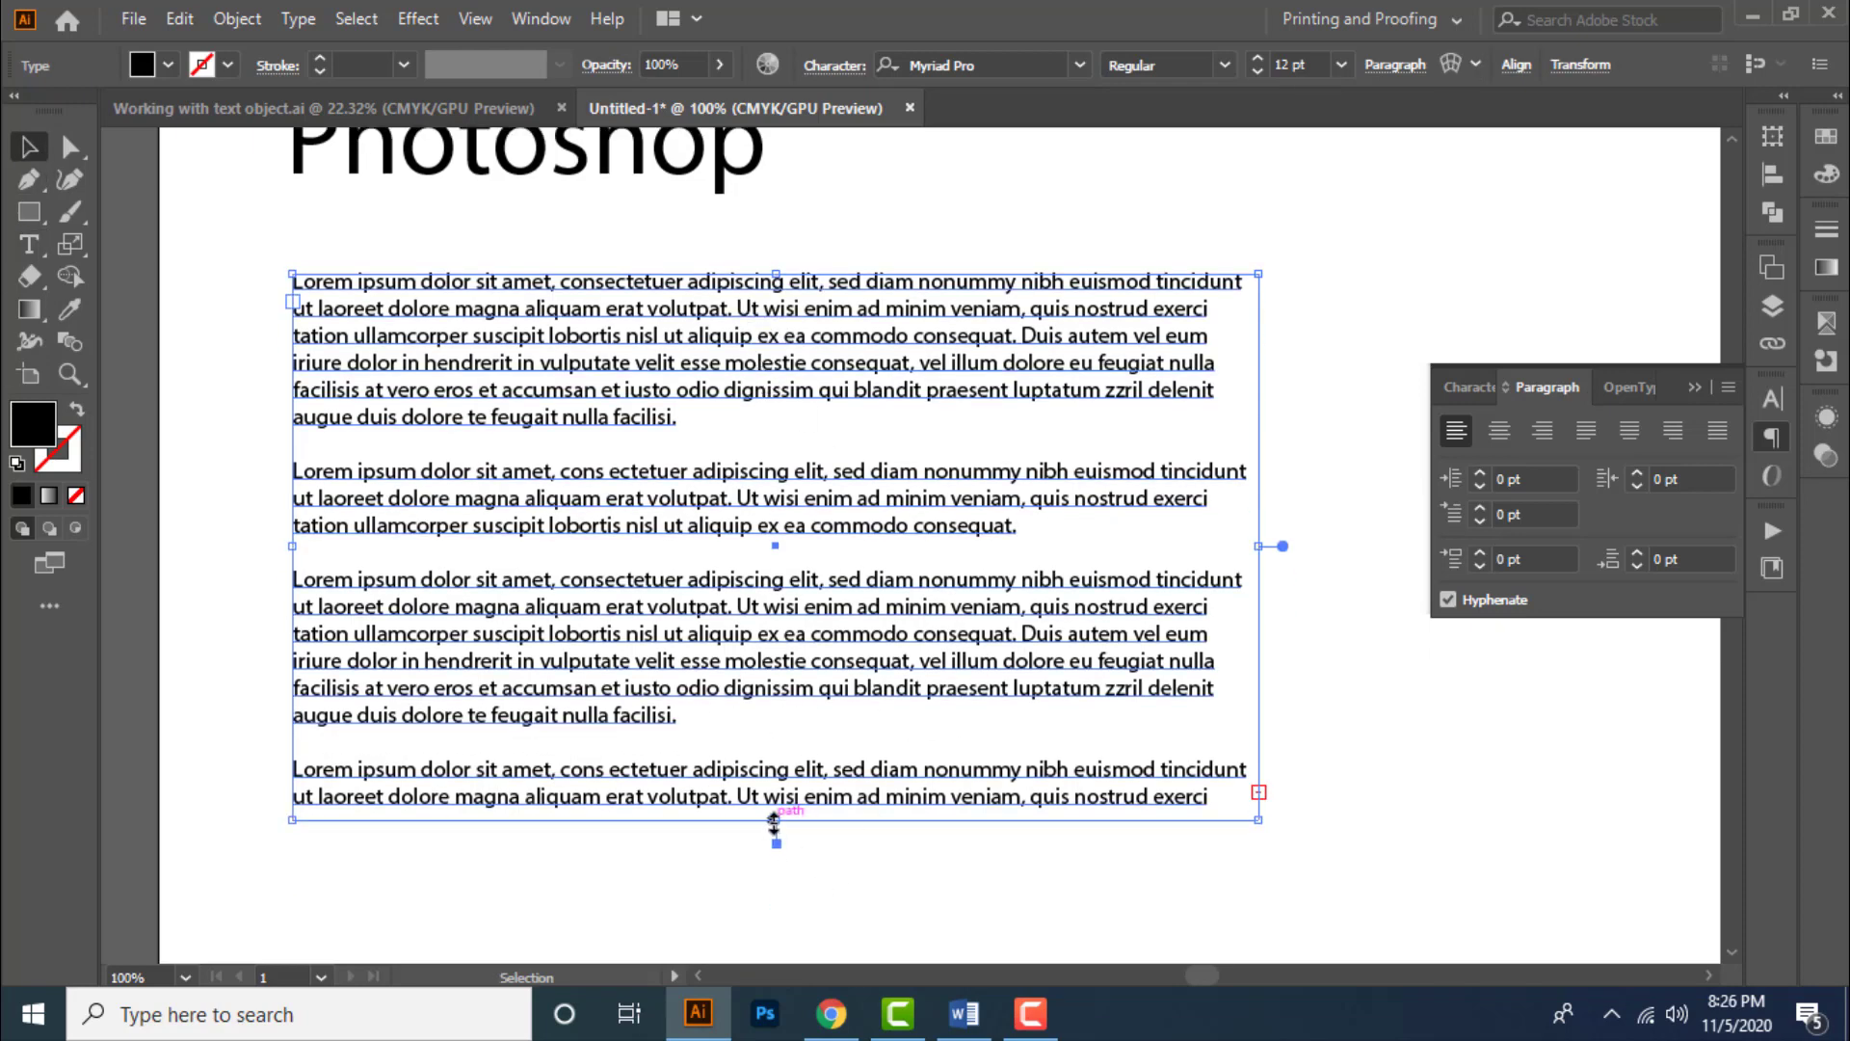
left_click_drag(772, 821, 776, 954)
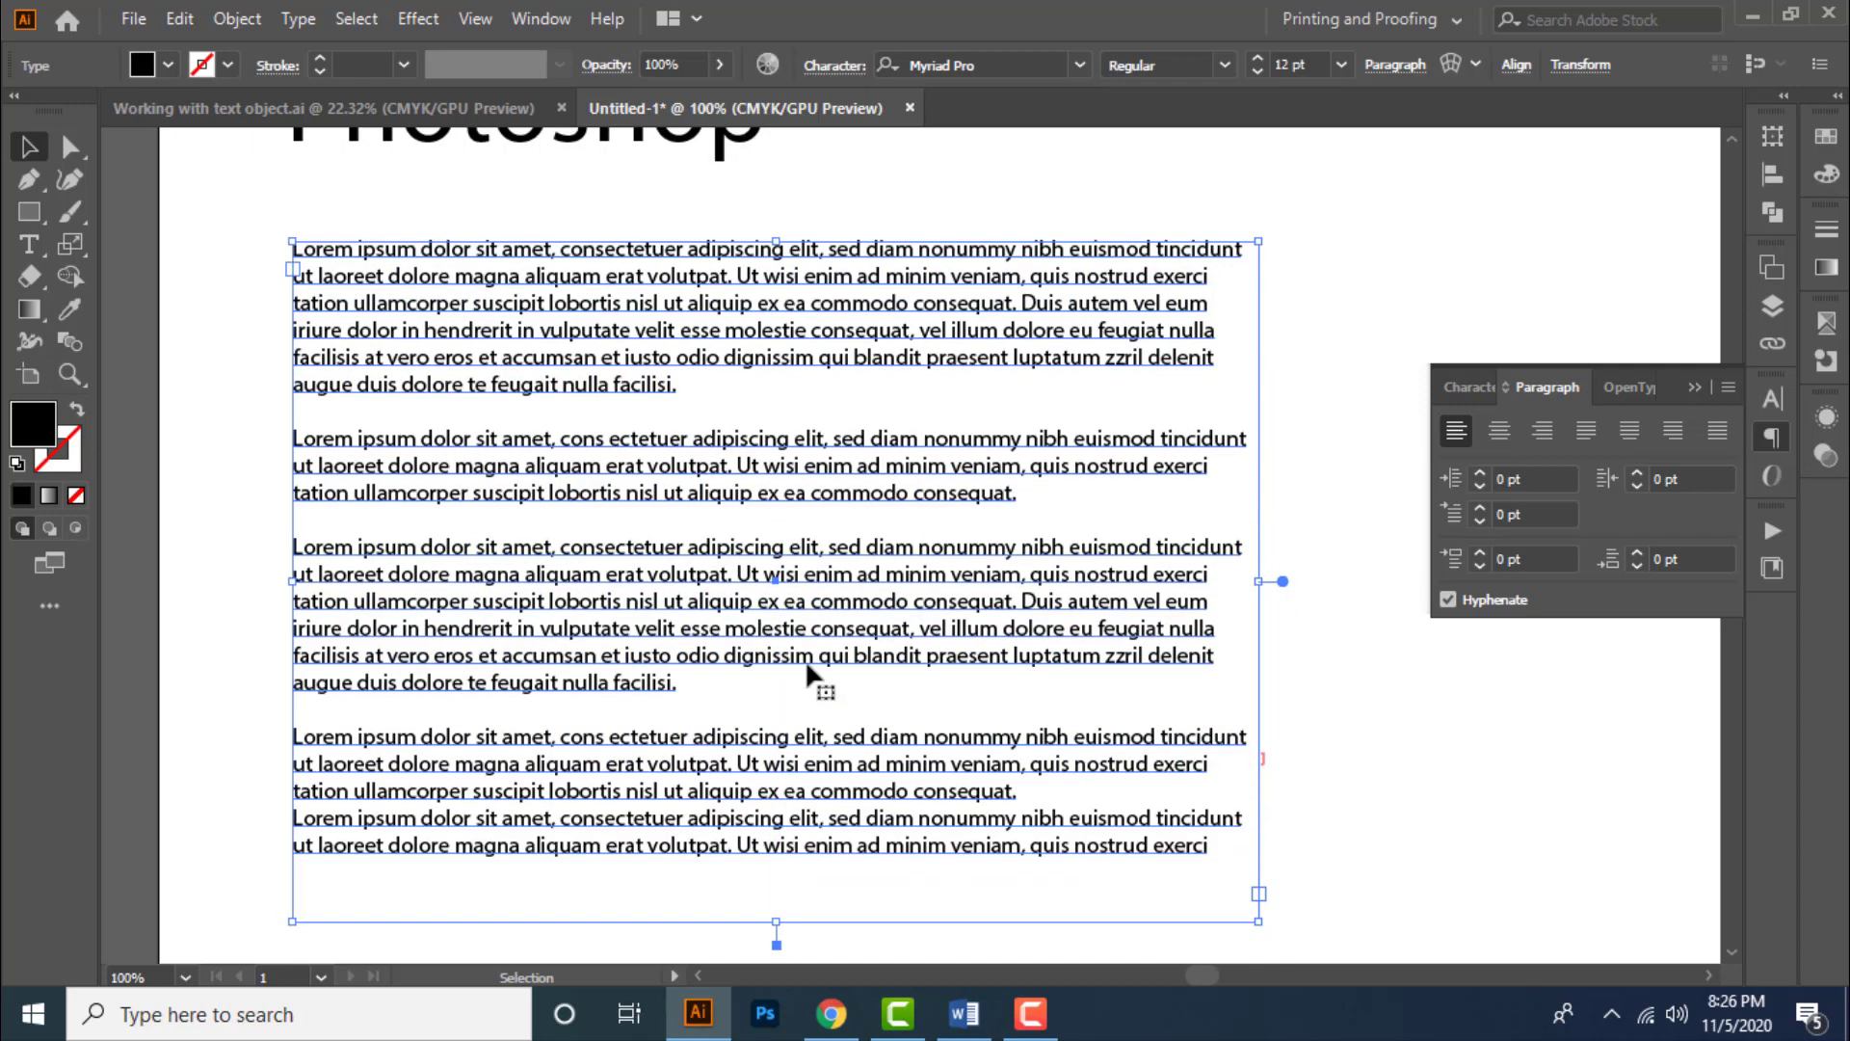
- Try each justify alignment option, ending with justify with last line aligned left
left_click(1584, 432)
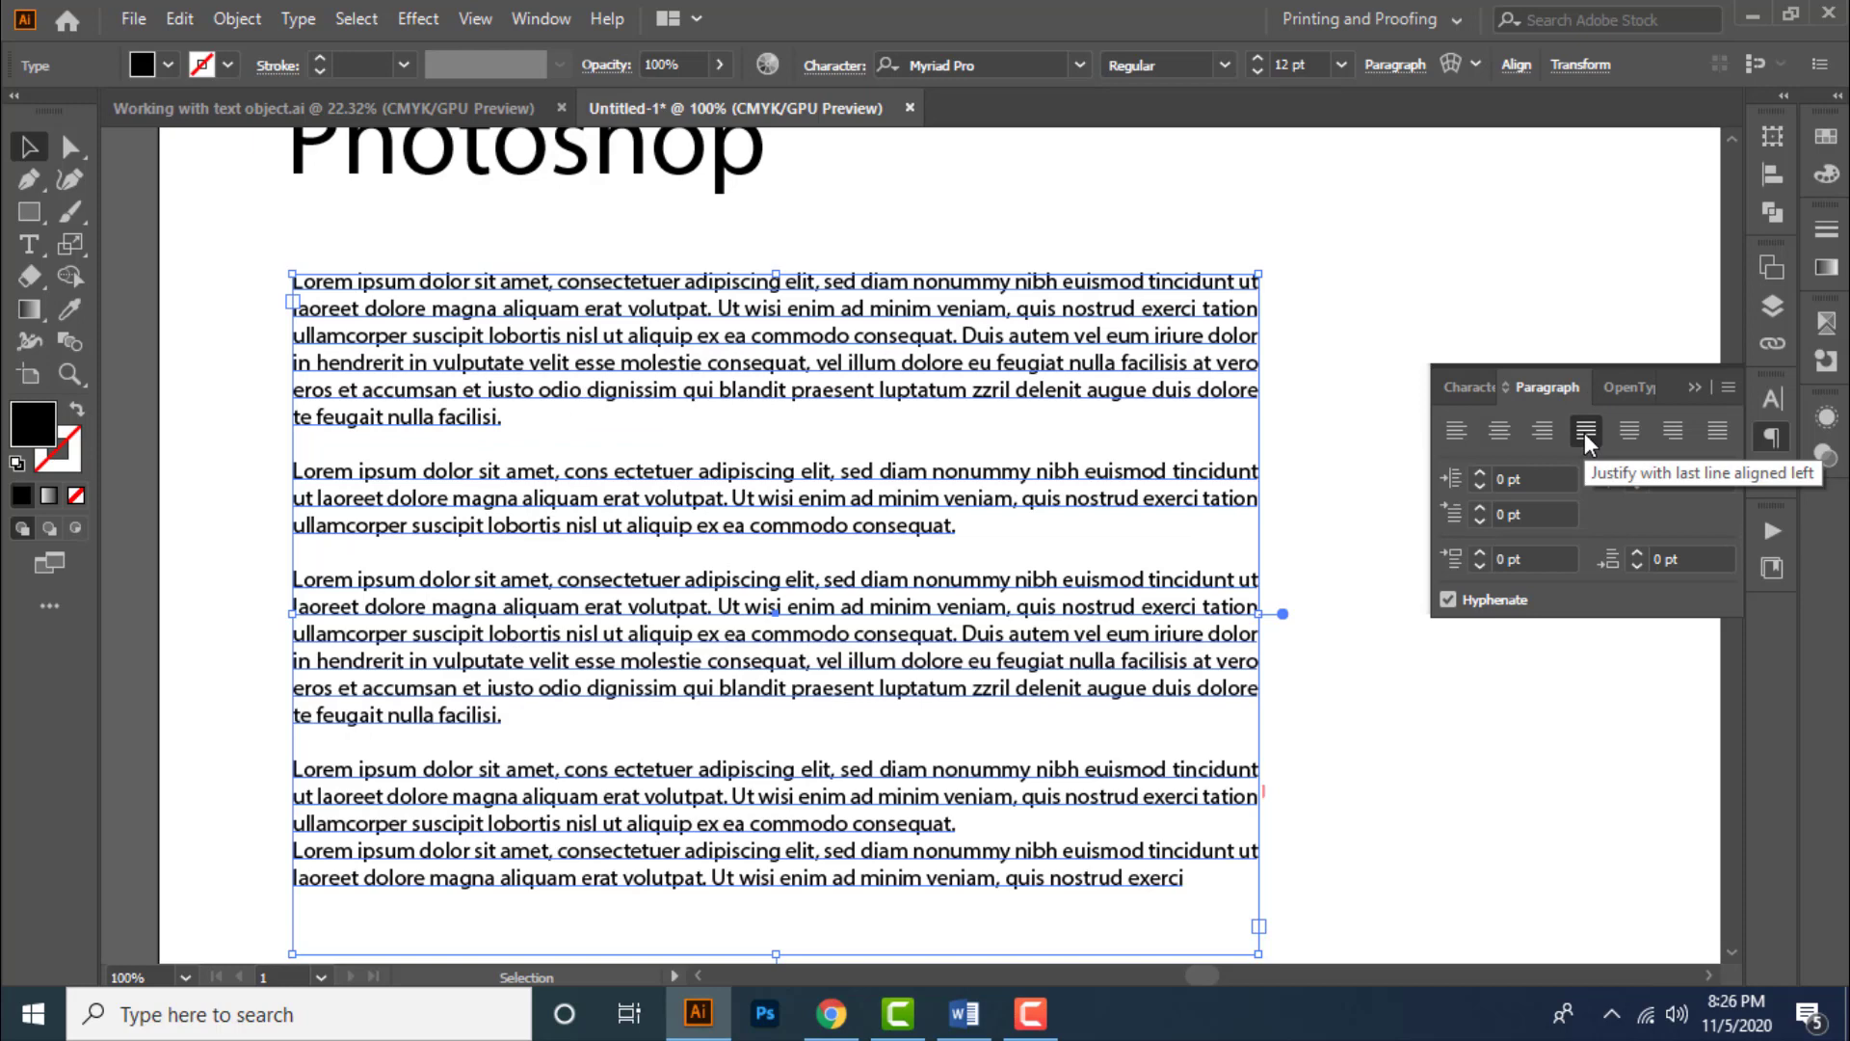
left_click(1629, 432)
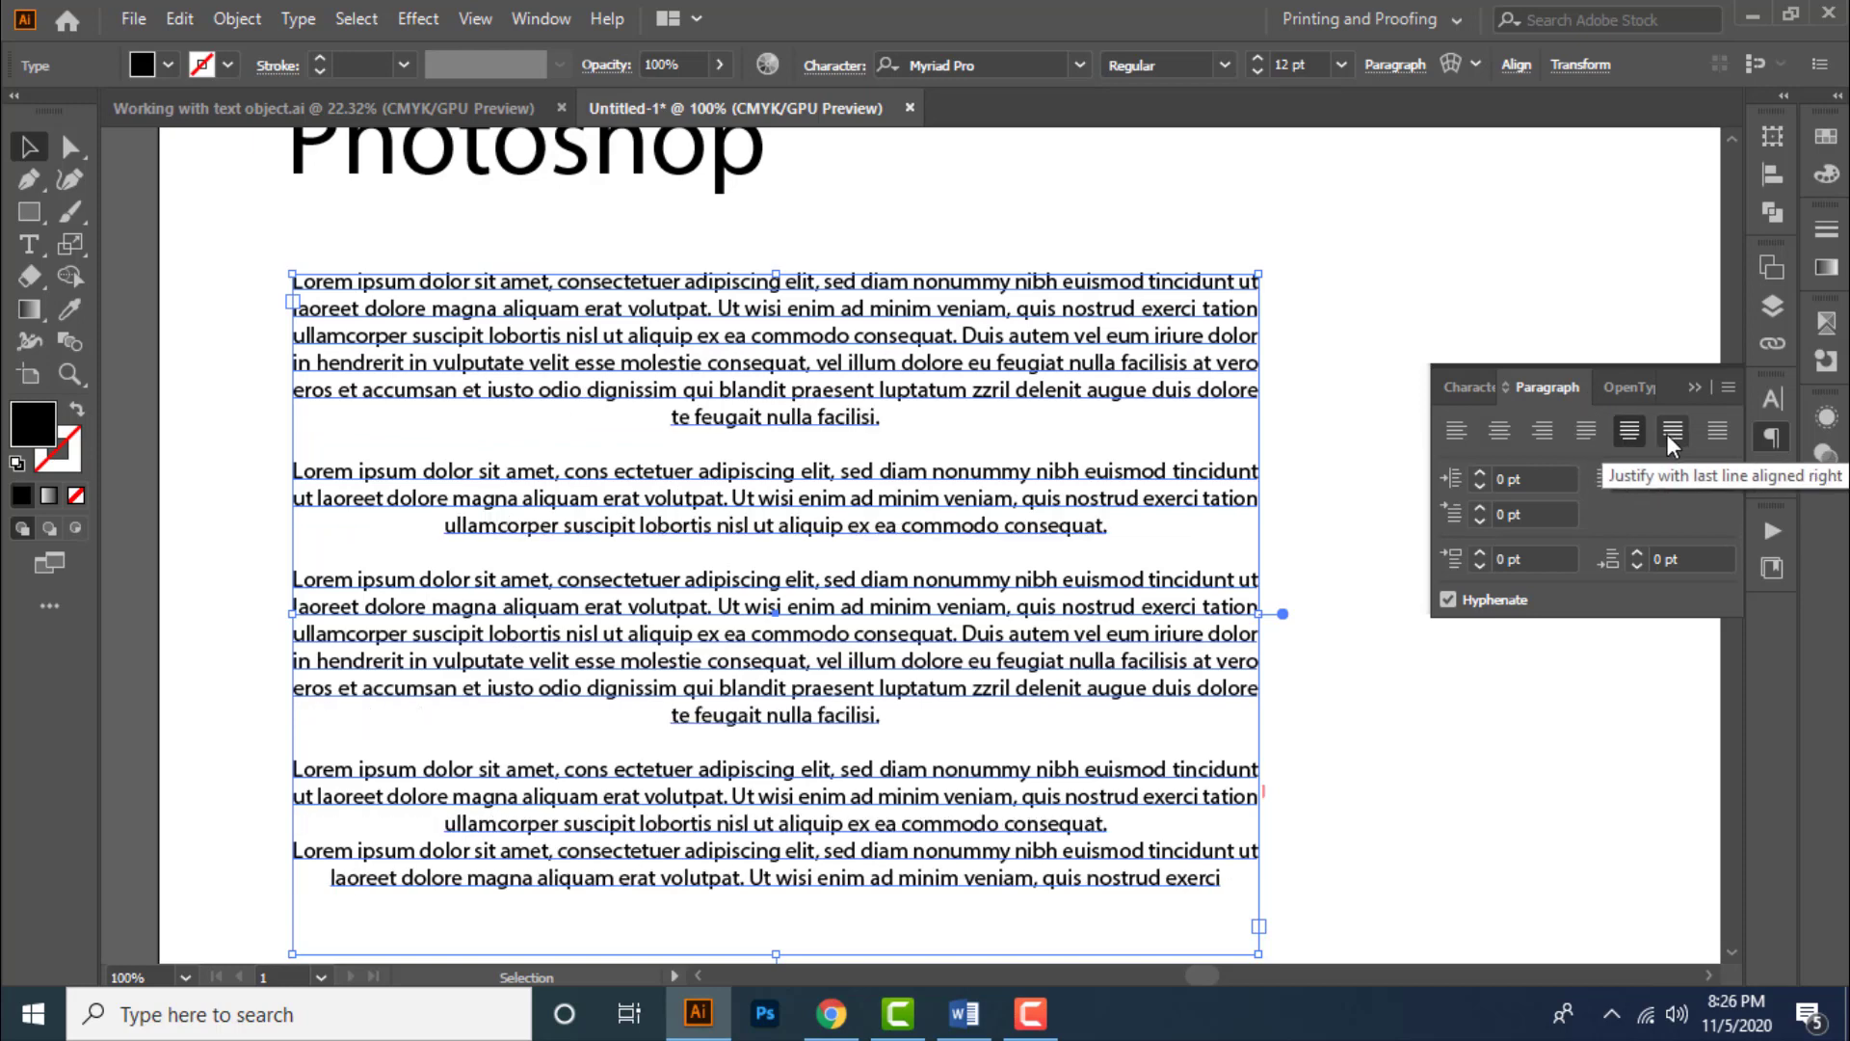
left_click(1670, 433)
left_click(1714, 434)
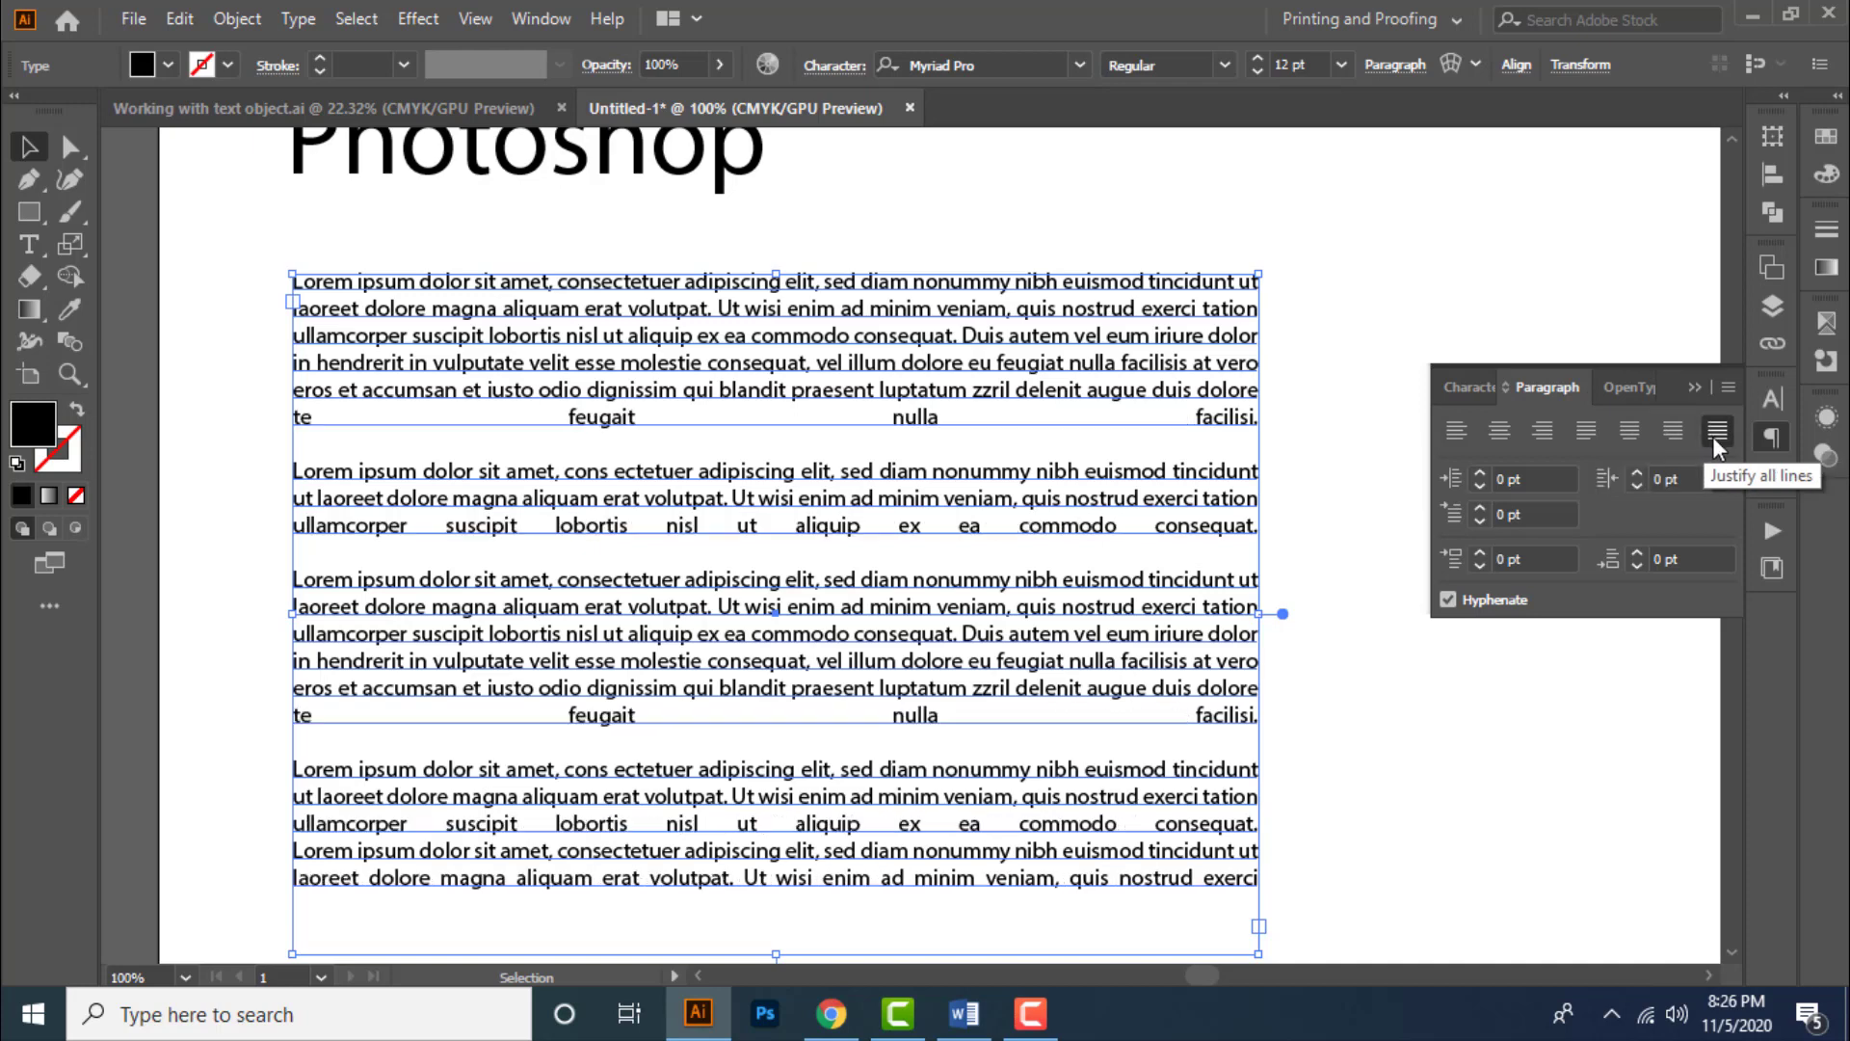
left_click(1589, 434)
- Turn off hyphenation for the text
scroll(754, 435, "down", 1)
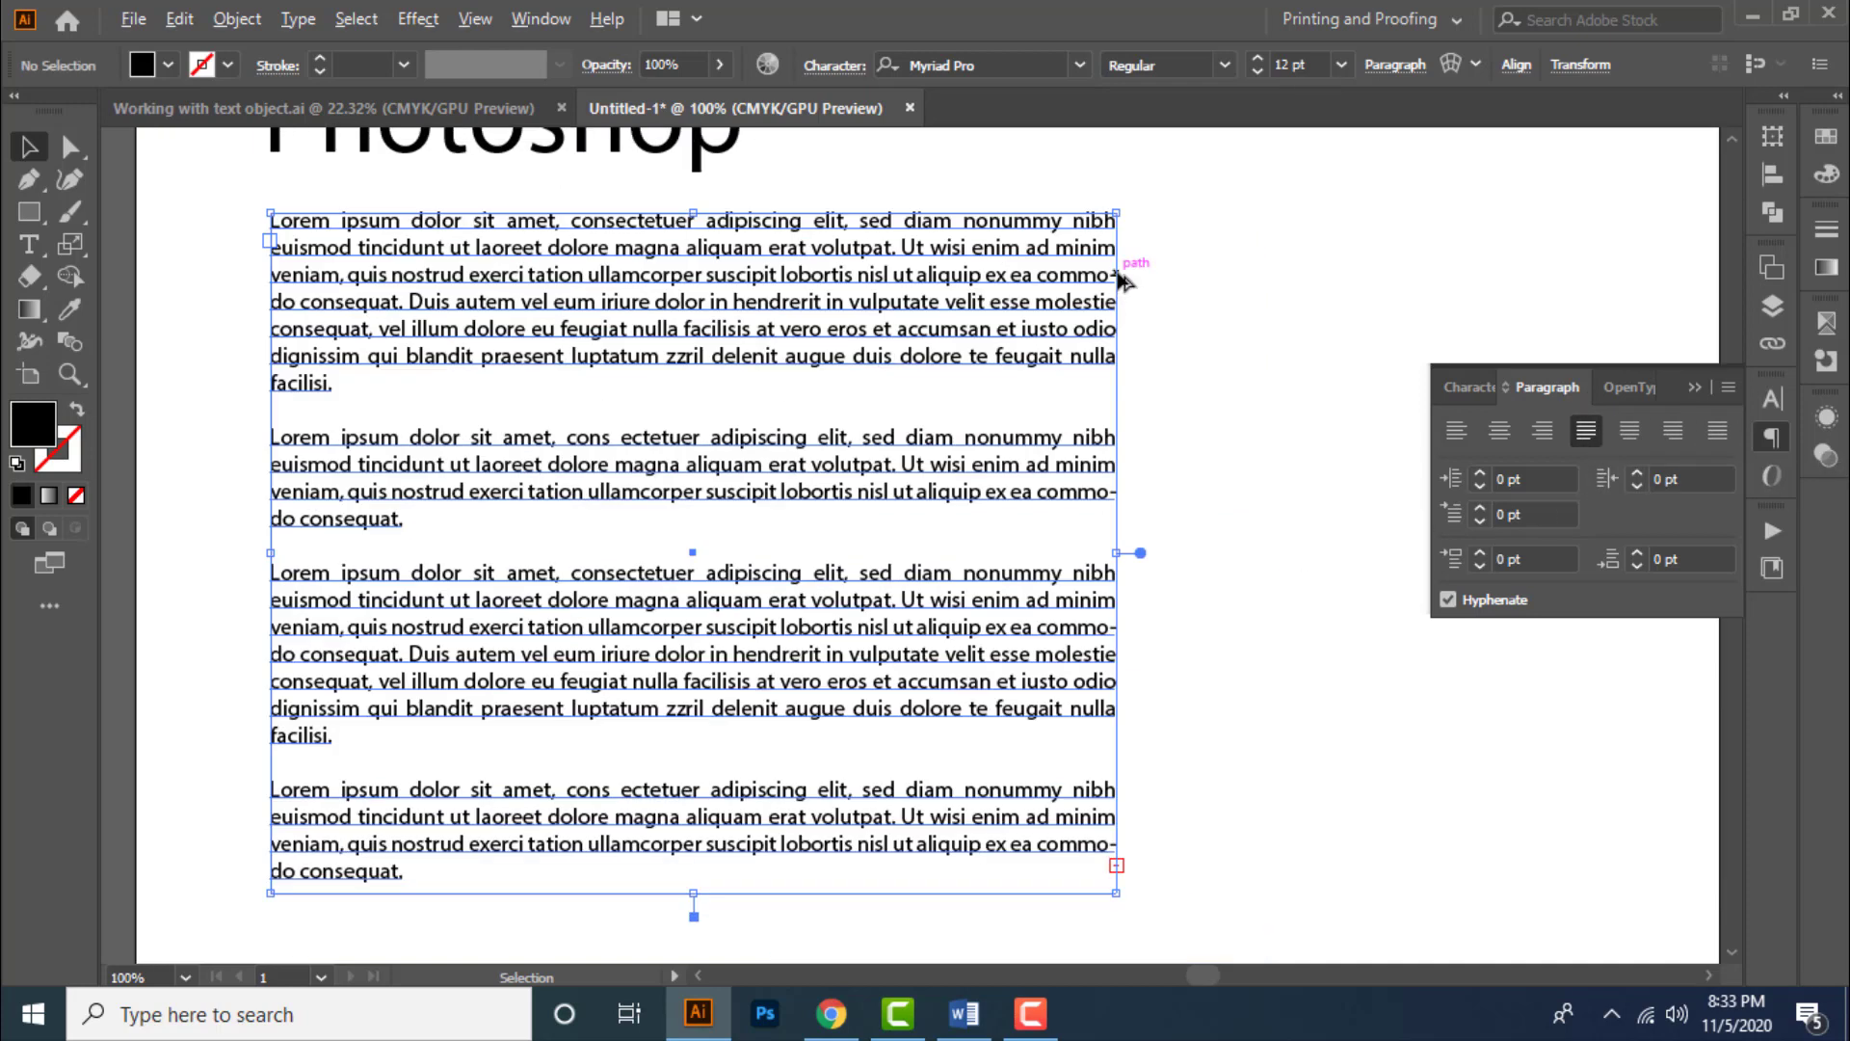
scroll(1119, 272, "up", 2)
left_click_drag(1162, 425, 1153, 408)
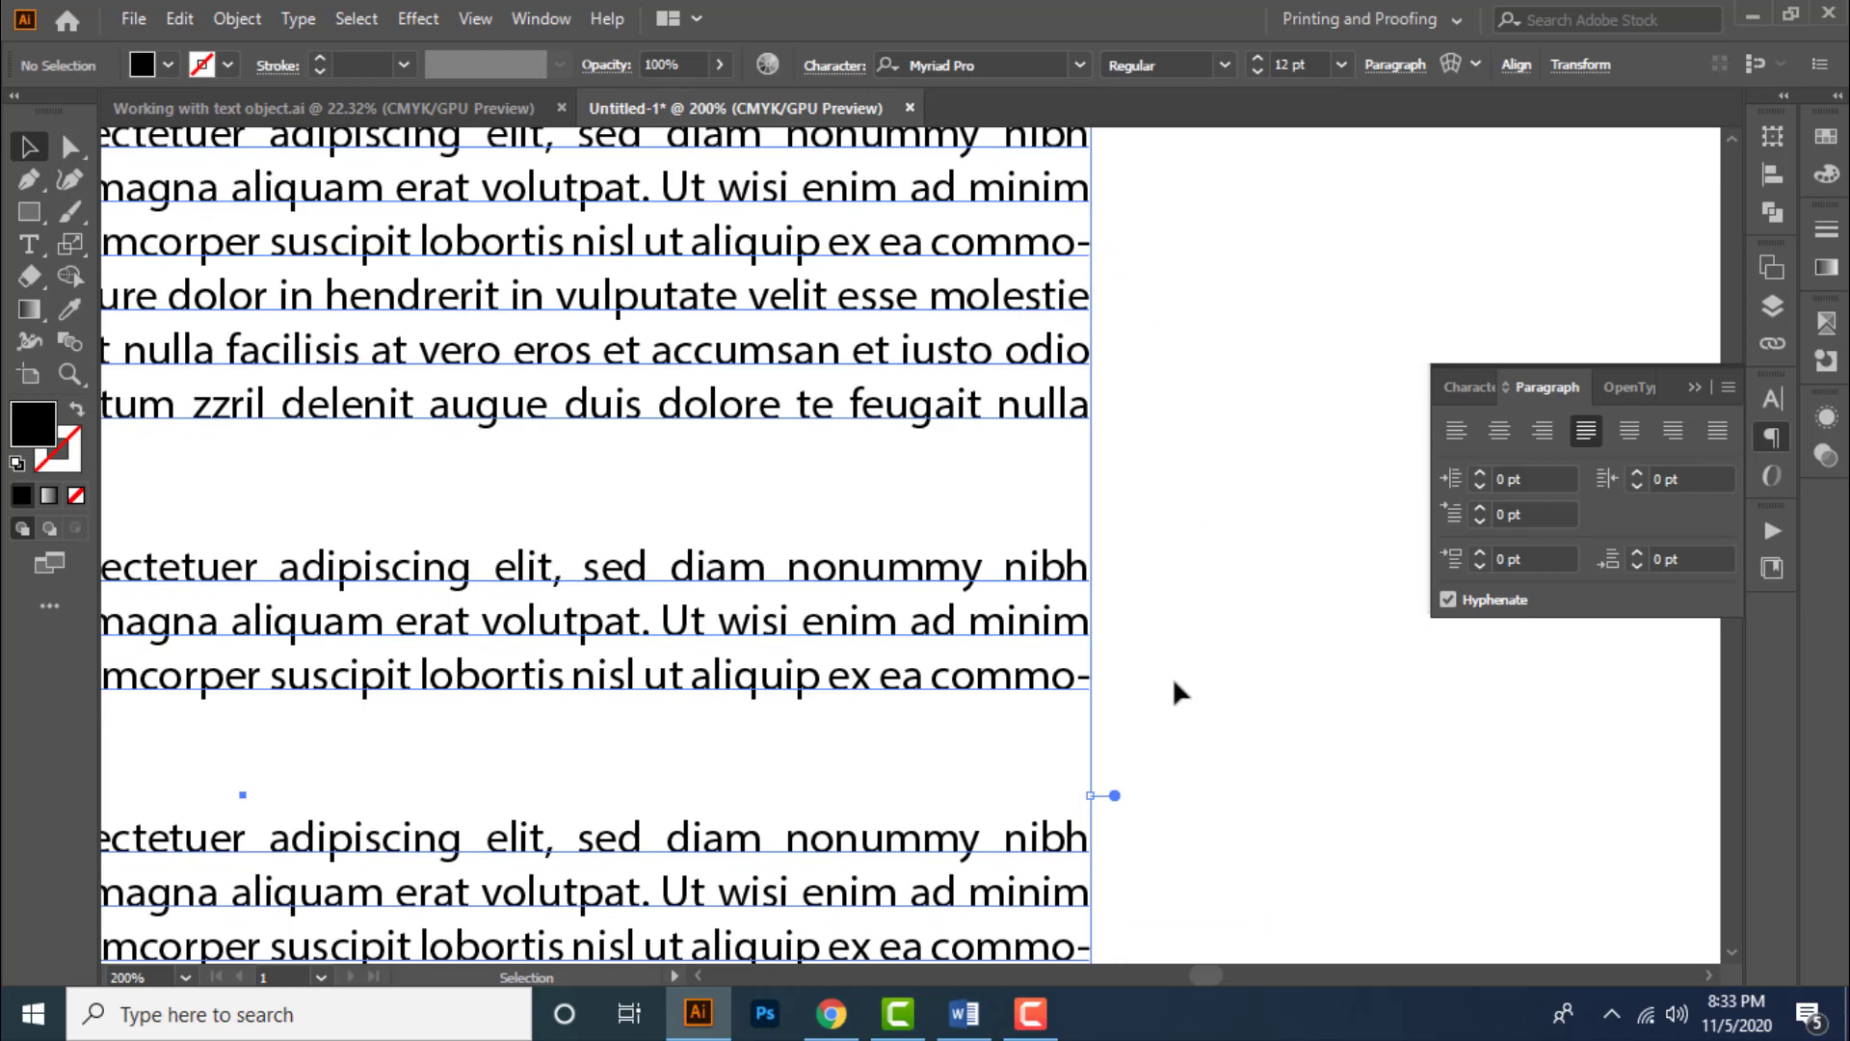
left_click_drag(1172, 676, 1176, 540)
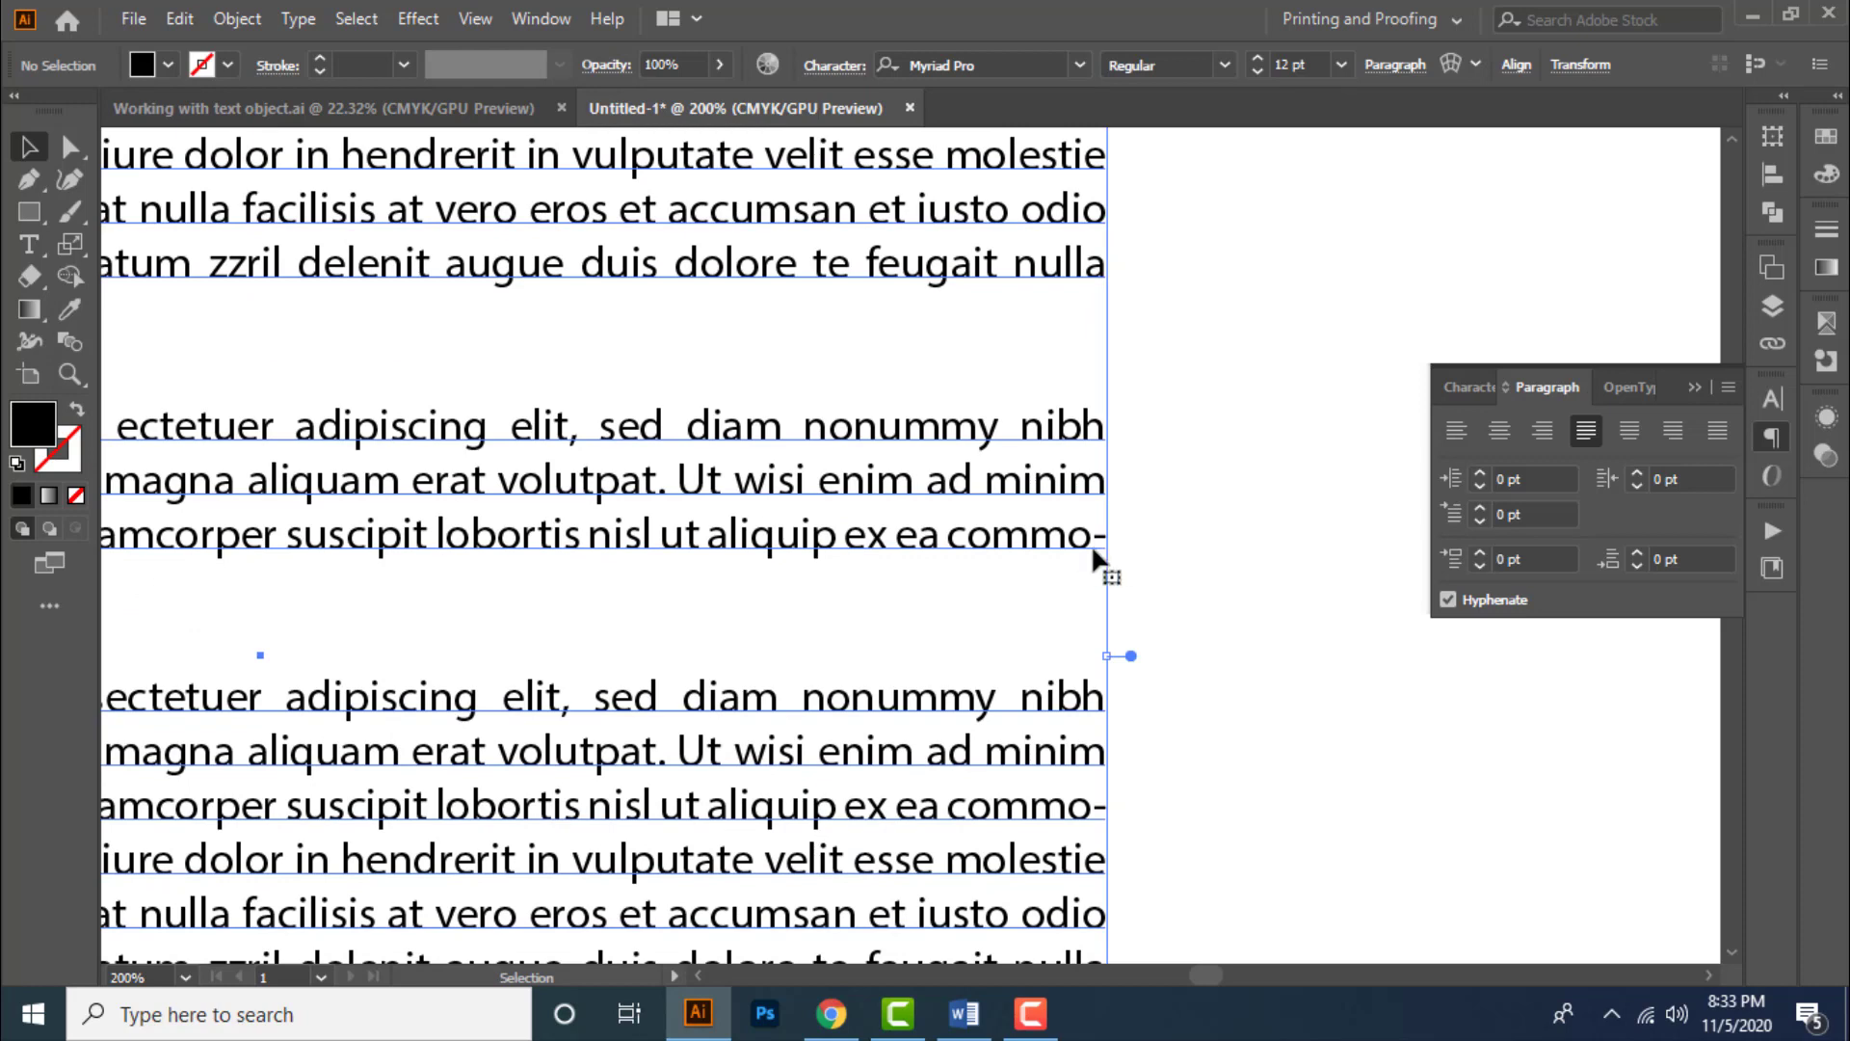
left_click_drag(1223, 764, 1182, 706)
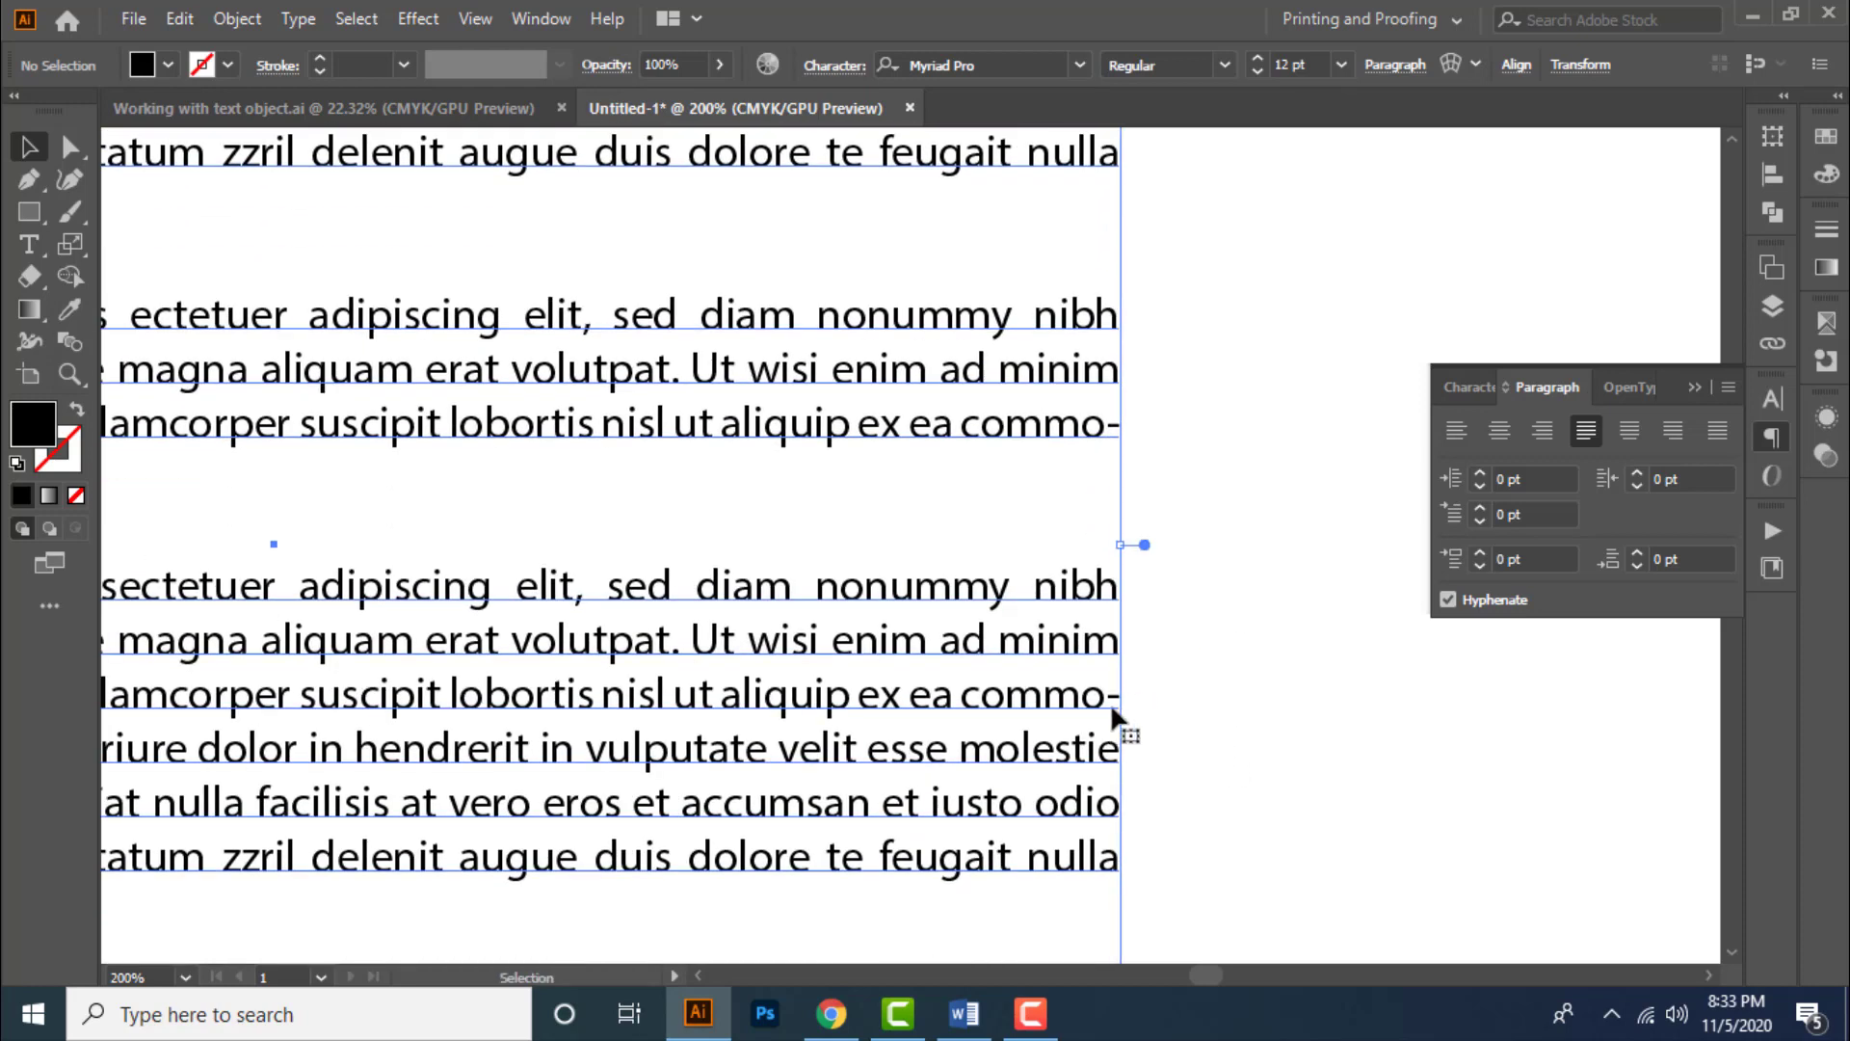
left_click_drag(1204, 415, 1212, 666)
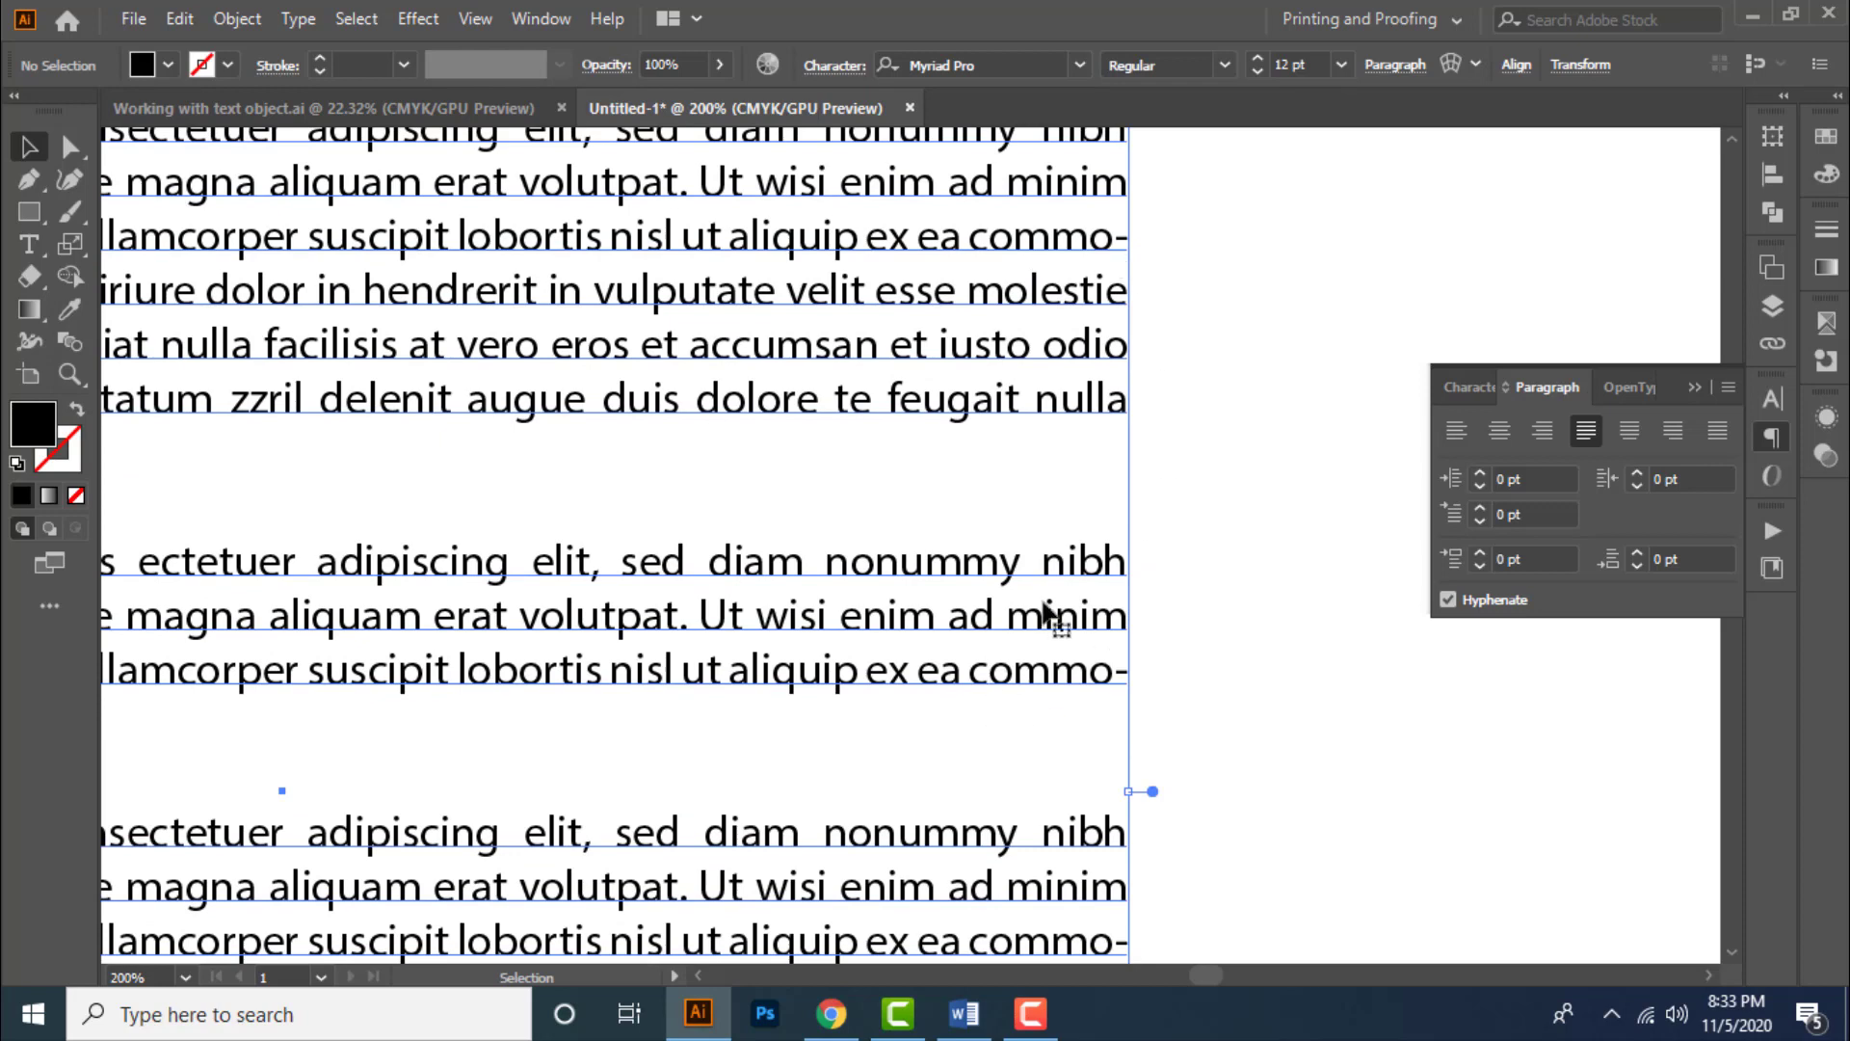
left_click(1451, 611)
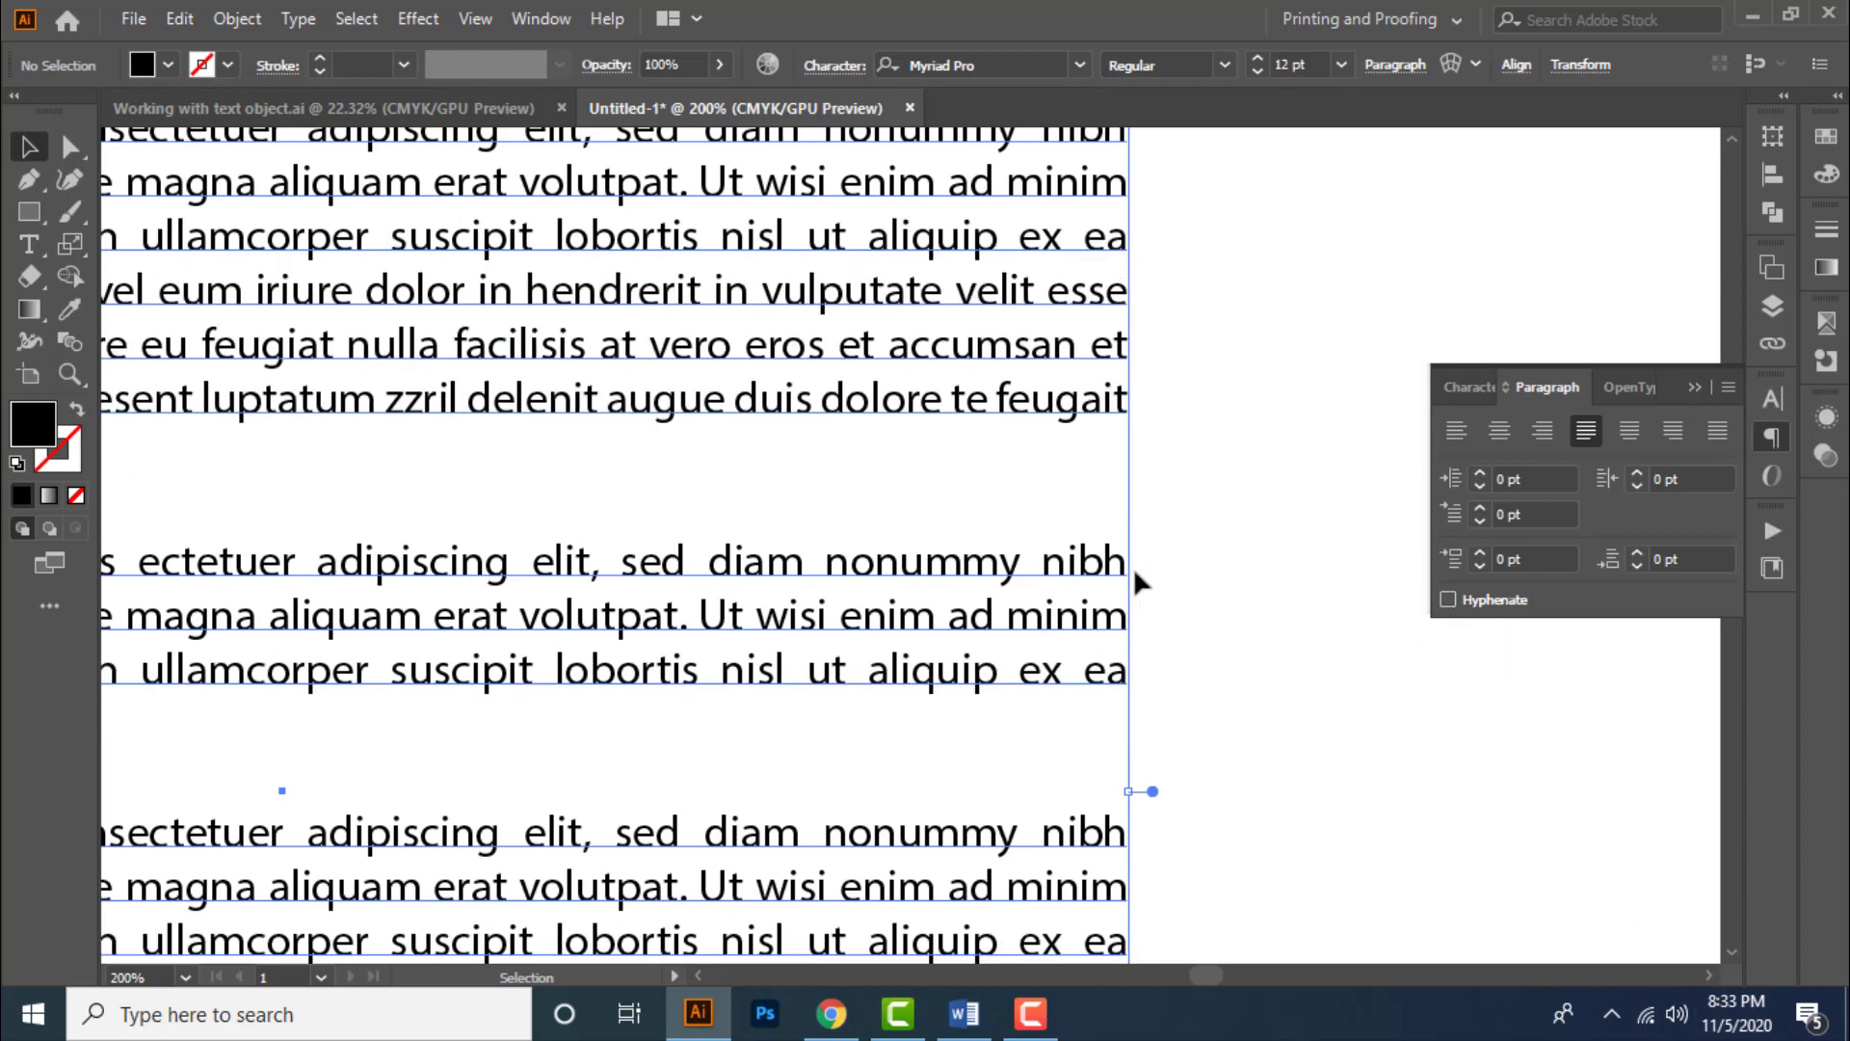
- Select the start of the first paragraph and set its left indent to 25 pt
scroll(1135, 568, "down", 2)
left_click_drag(1228, 660, 1215, 573)
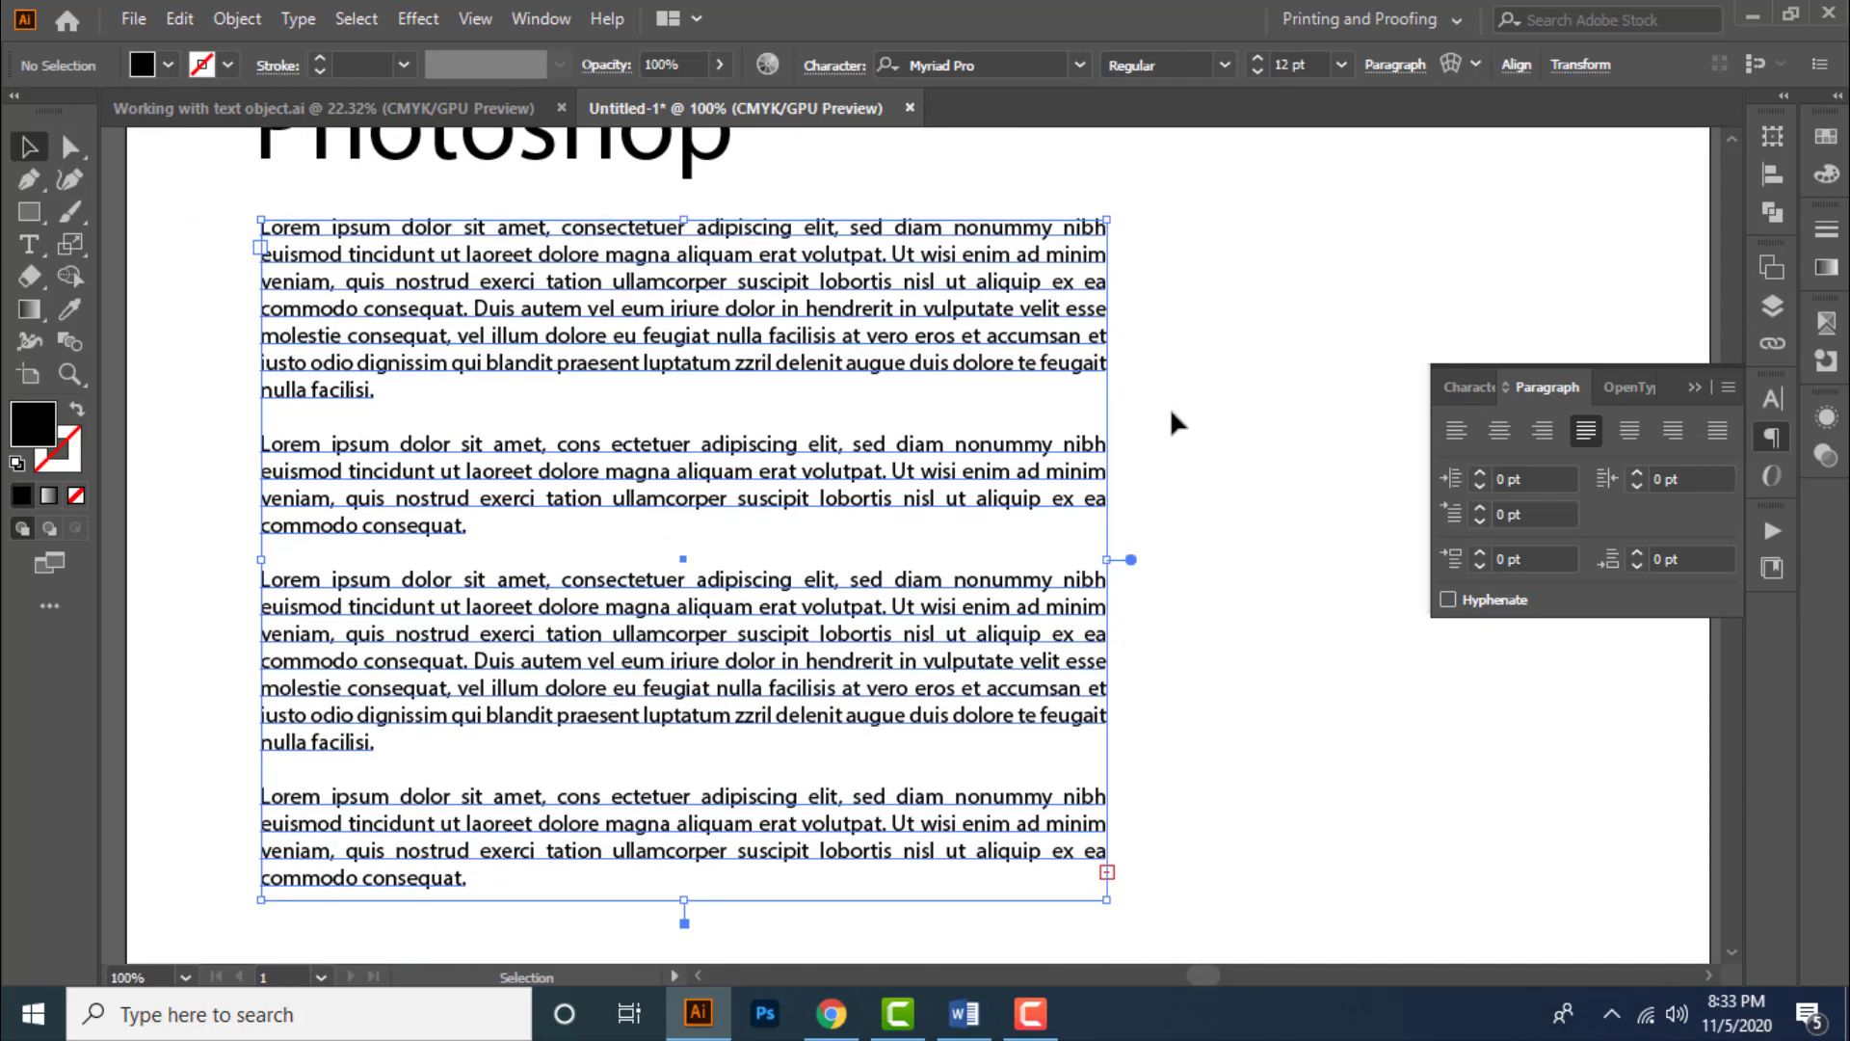
left_click_drag(1190, 508, 1207, 500)
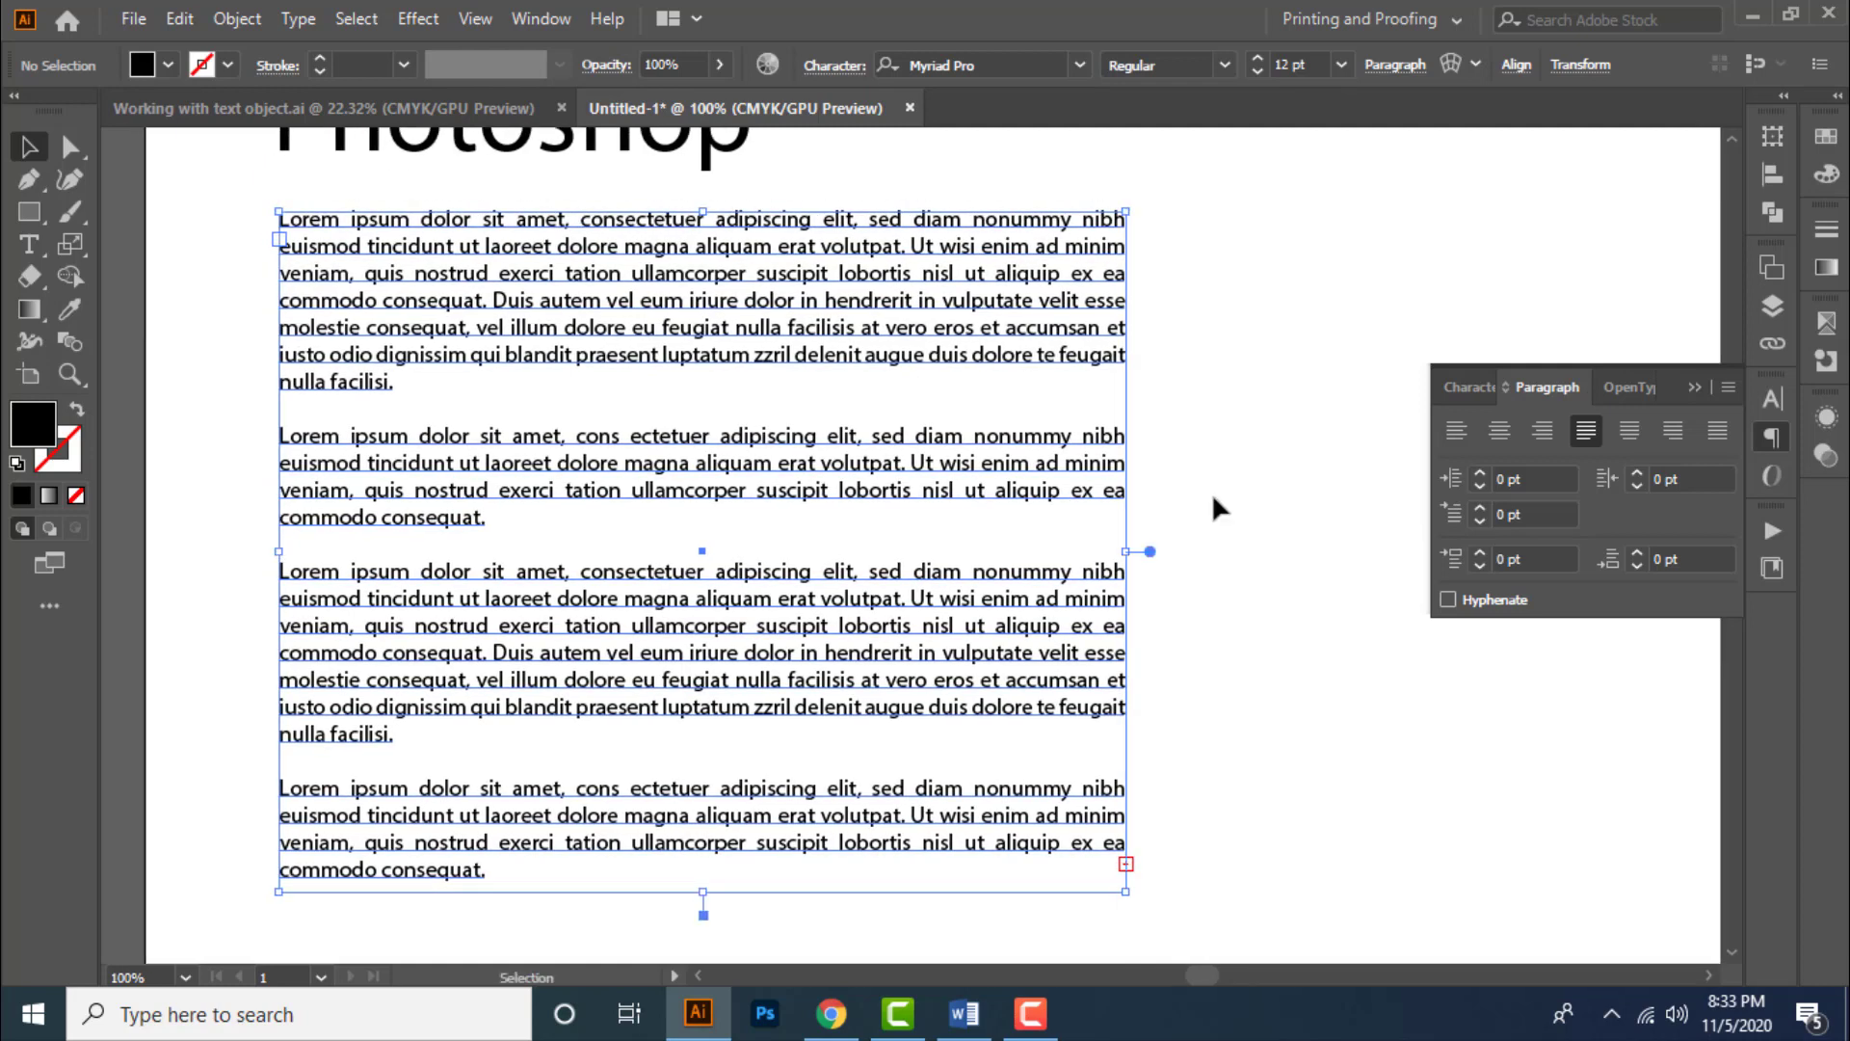
left_click_drag(1036, 461, 1059, 466)
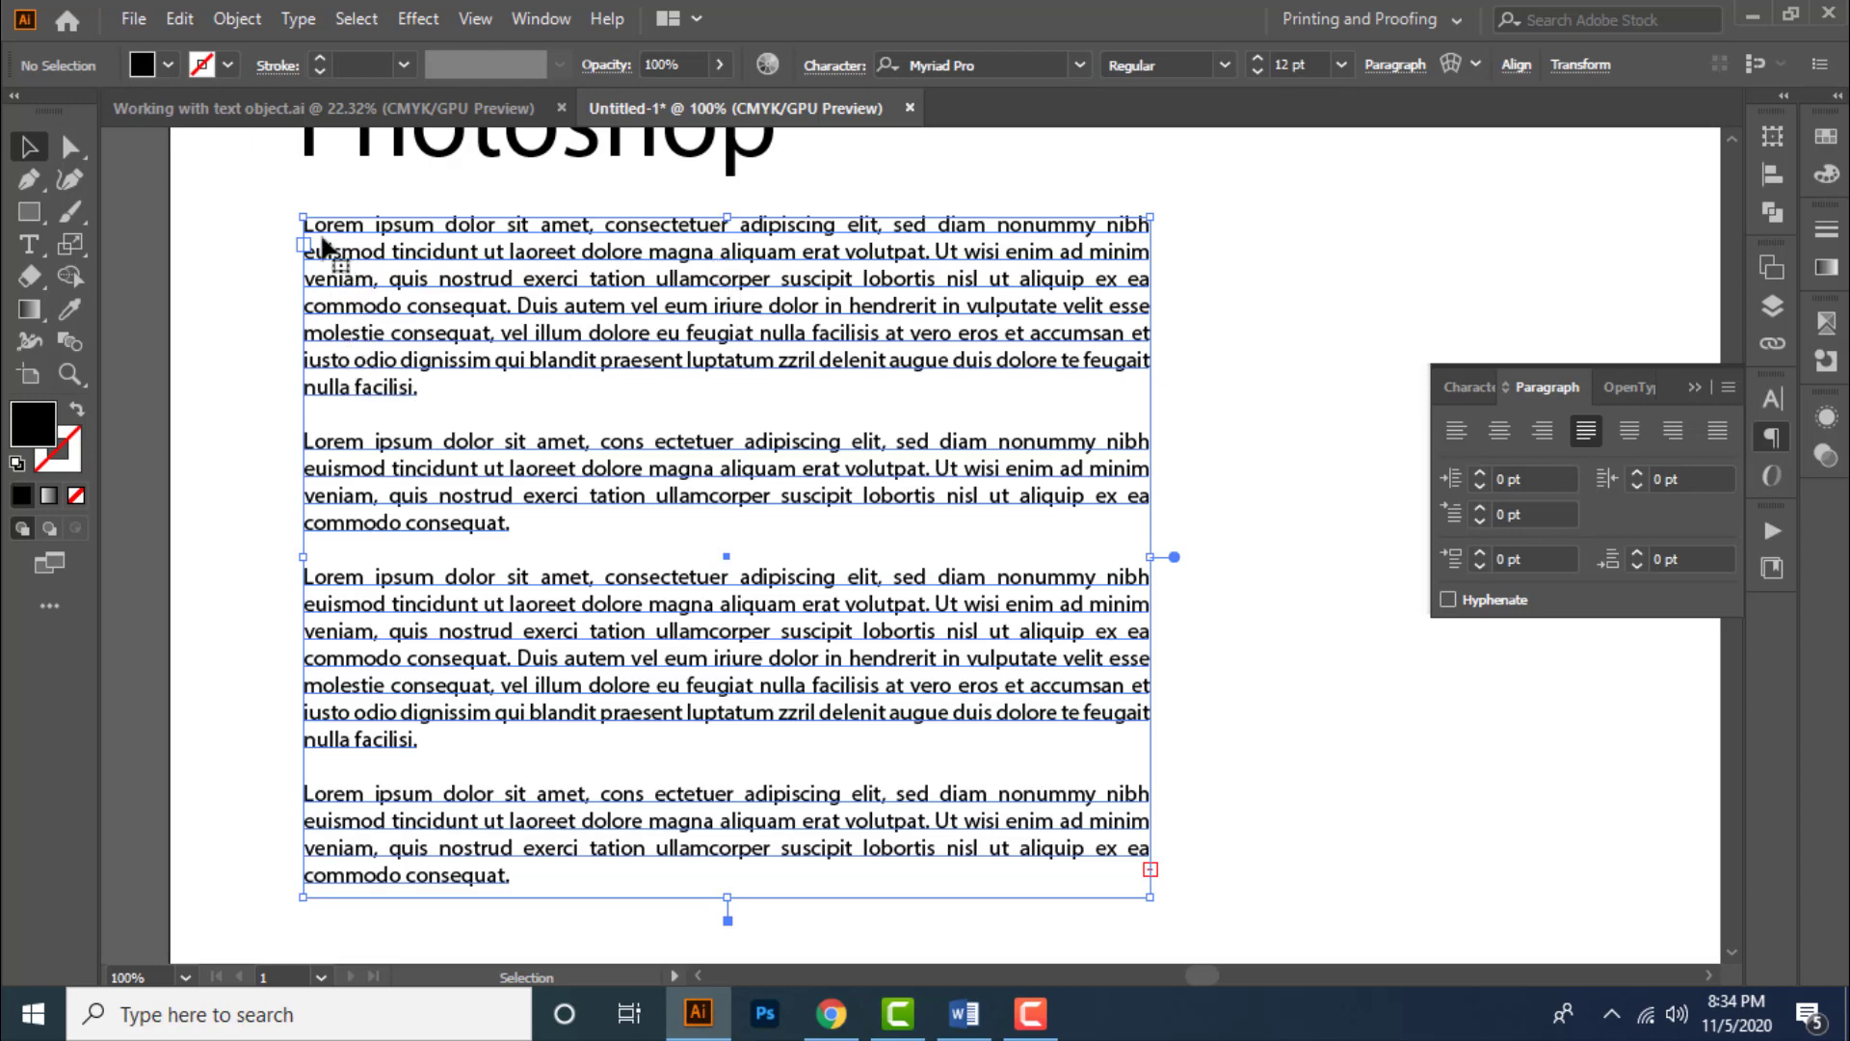
scroll(323, 238, "up", 1)
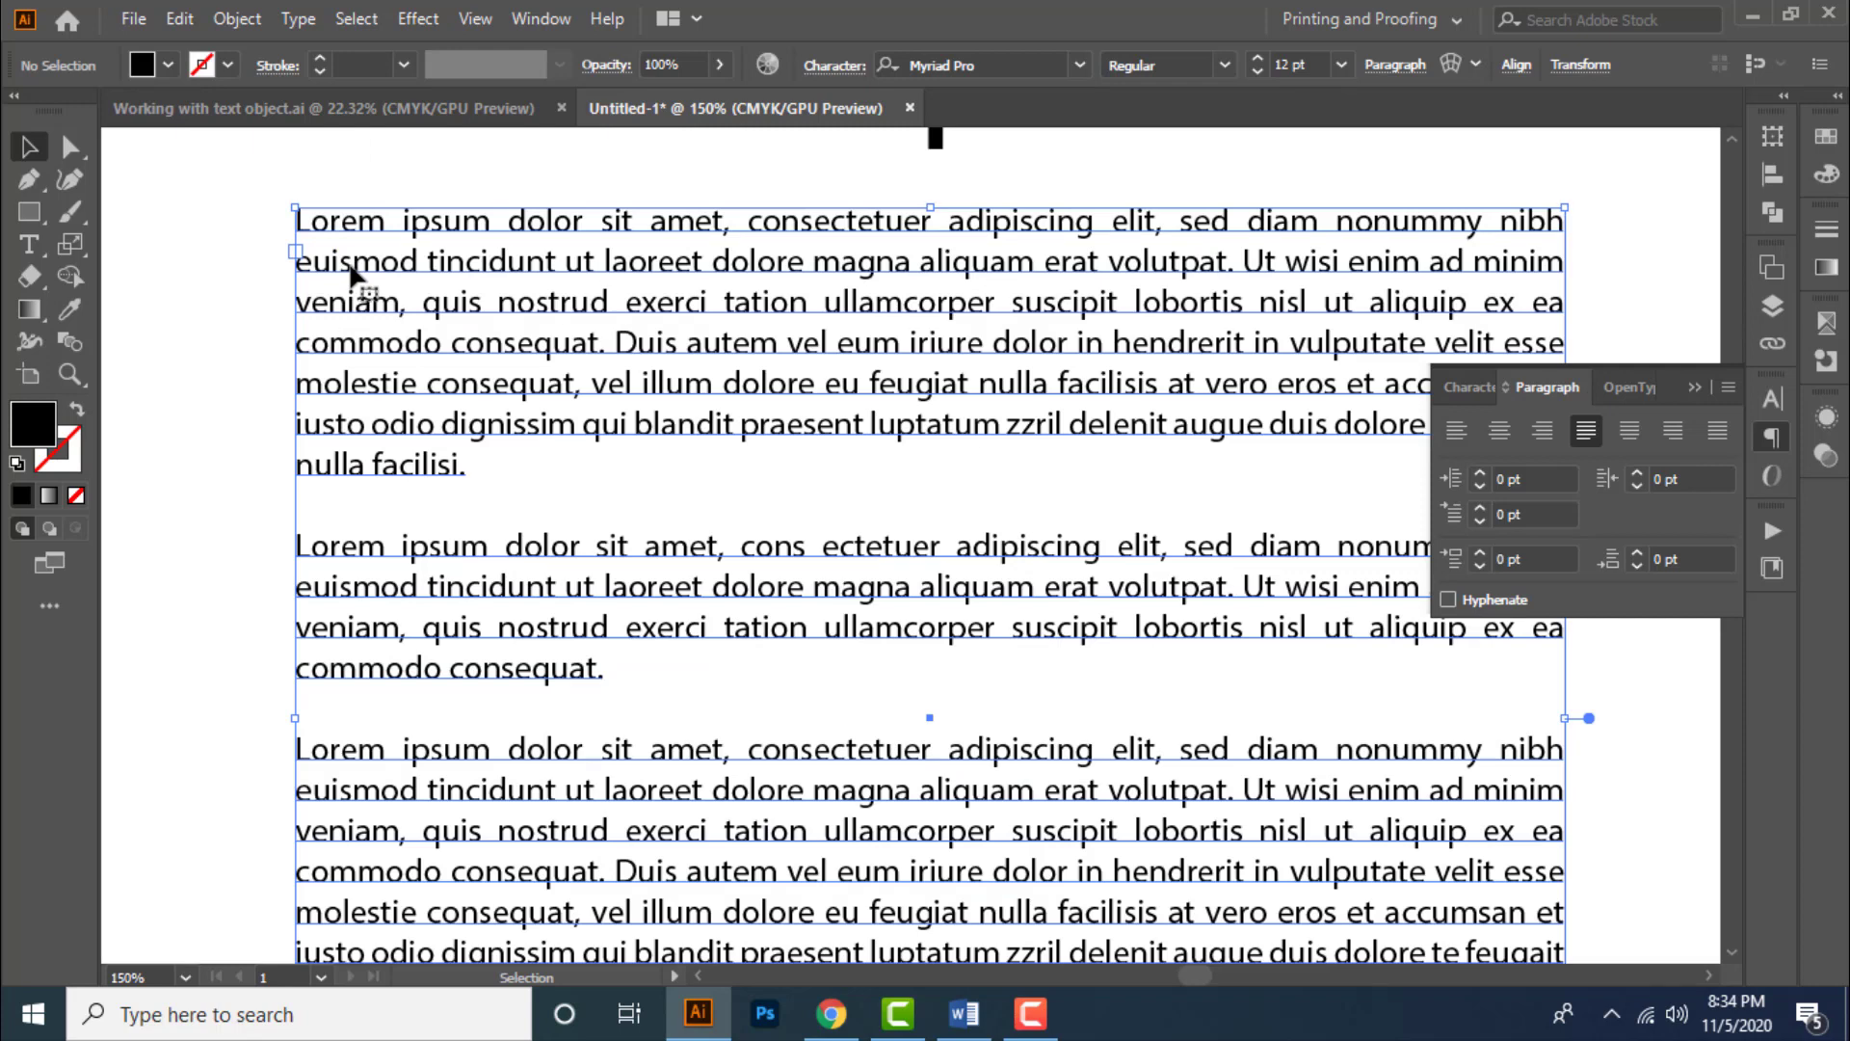
triple_click(351, 271)
left_click(351, 265)
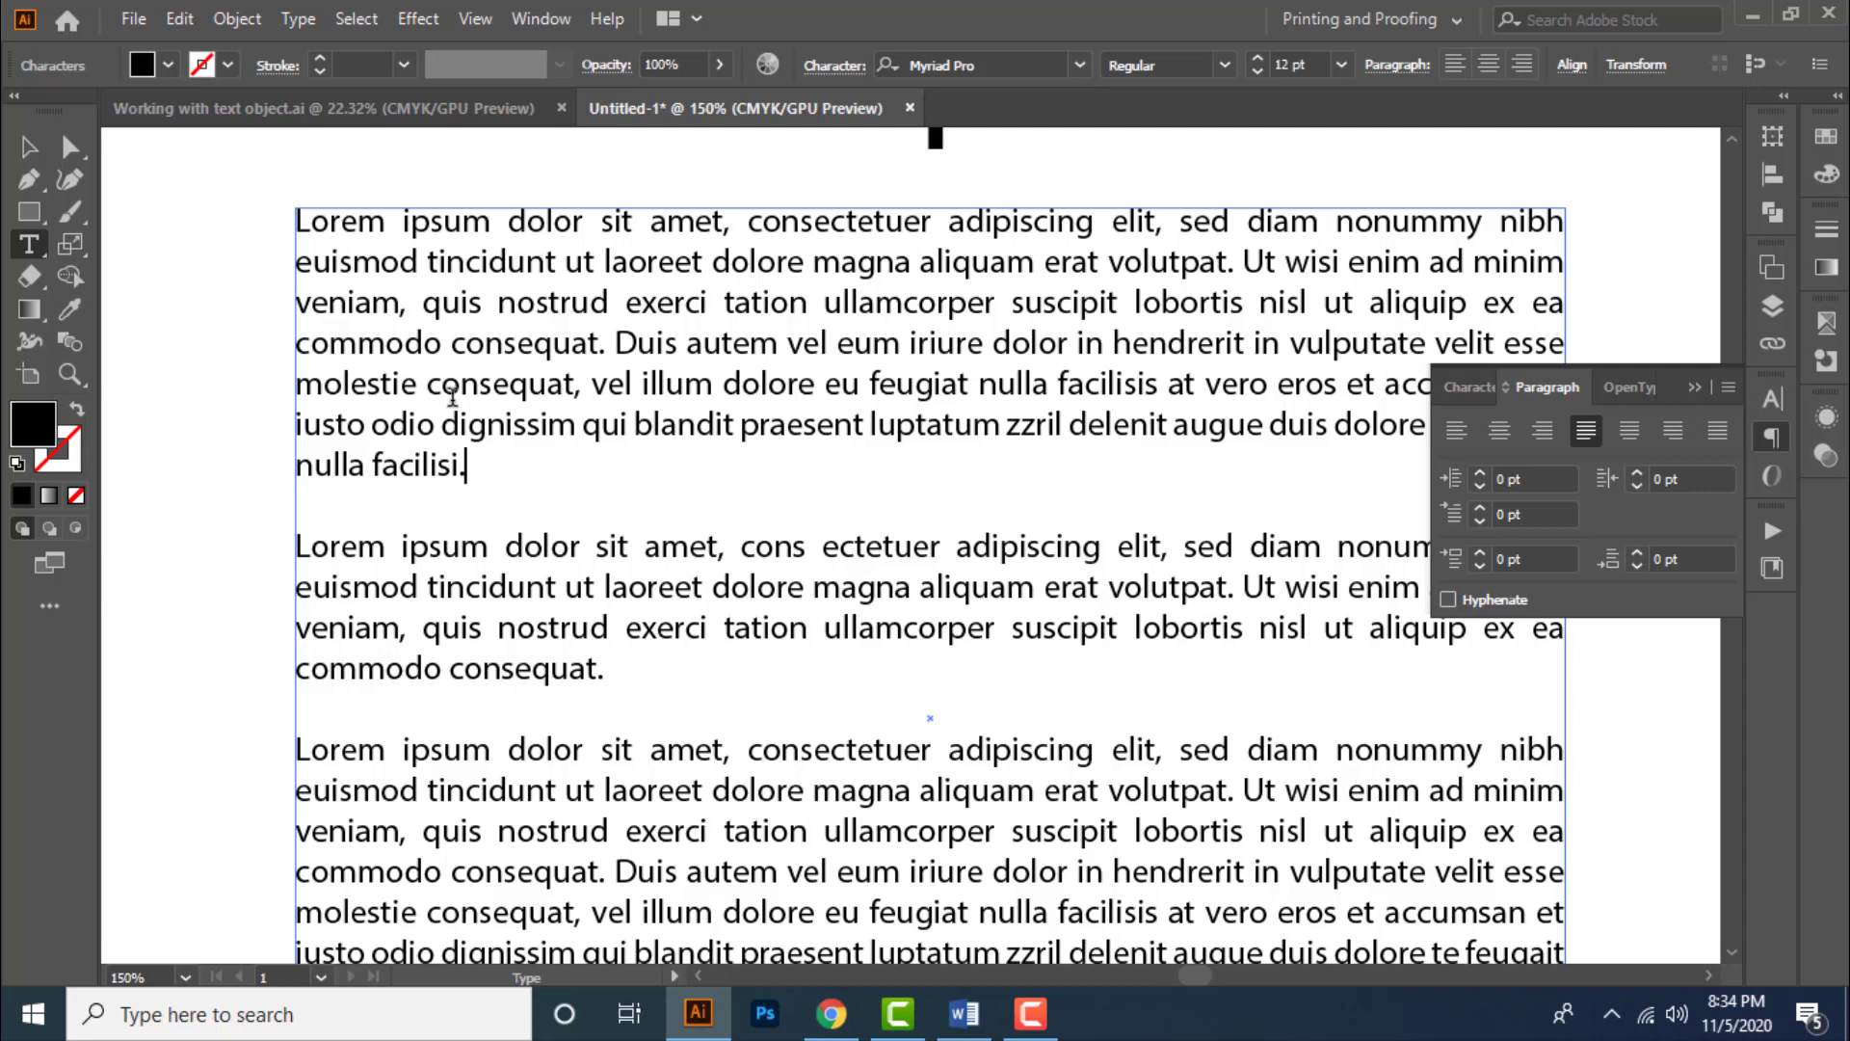
left_click_drag(296, 223, 482, 300)
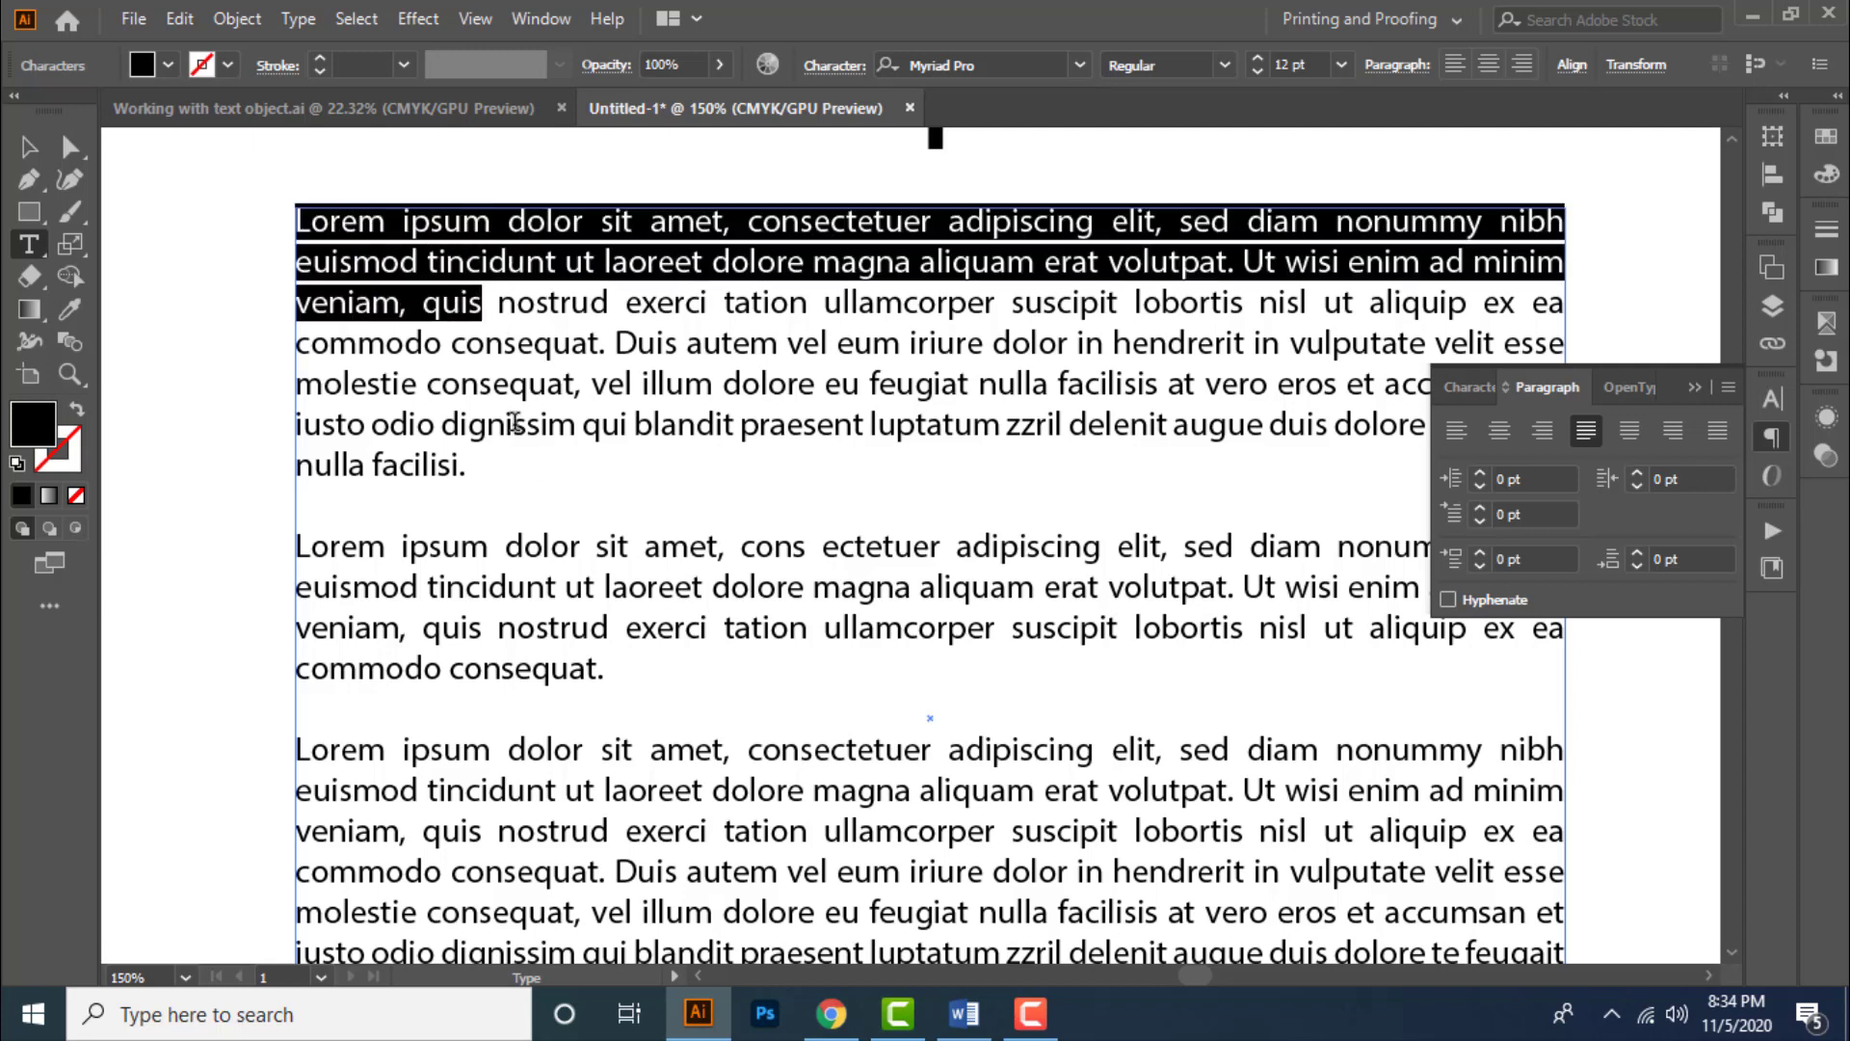
left_click(1538, 478)
key("Up")
key("Up")
key("Up")
key("Up")
key("Up")
key("Up")
key("Up")
key("Up")
key("Up")
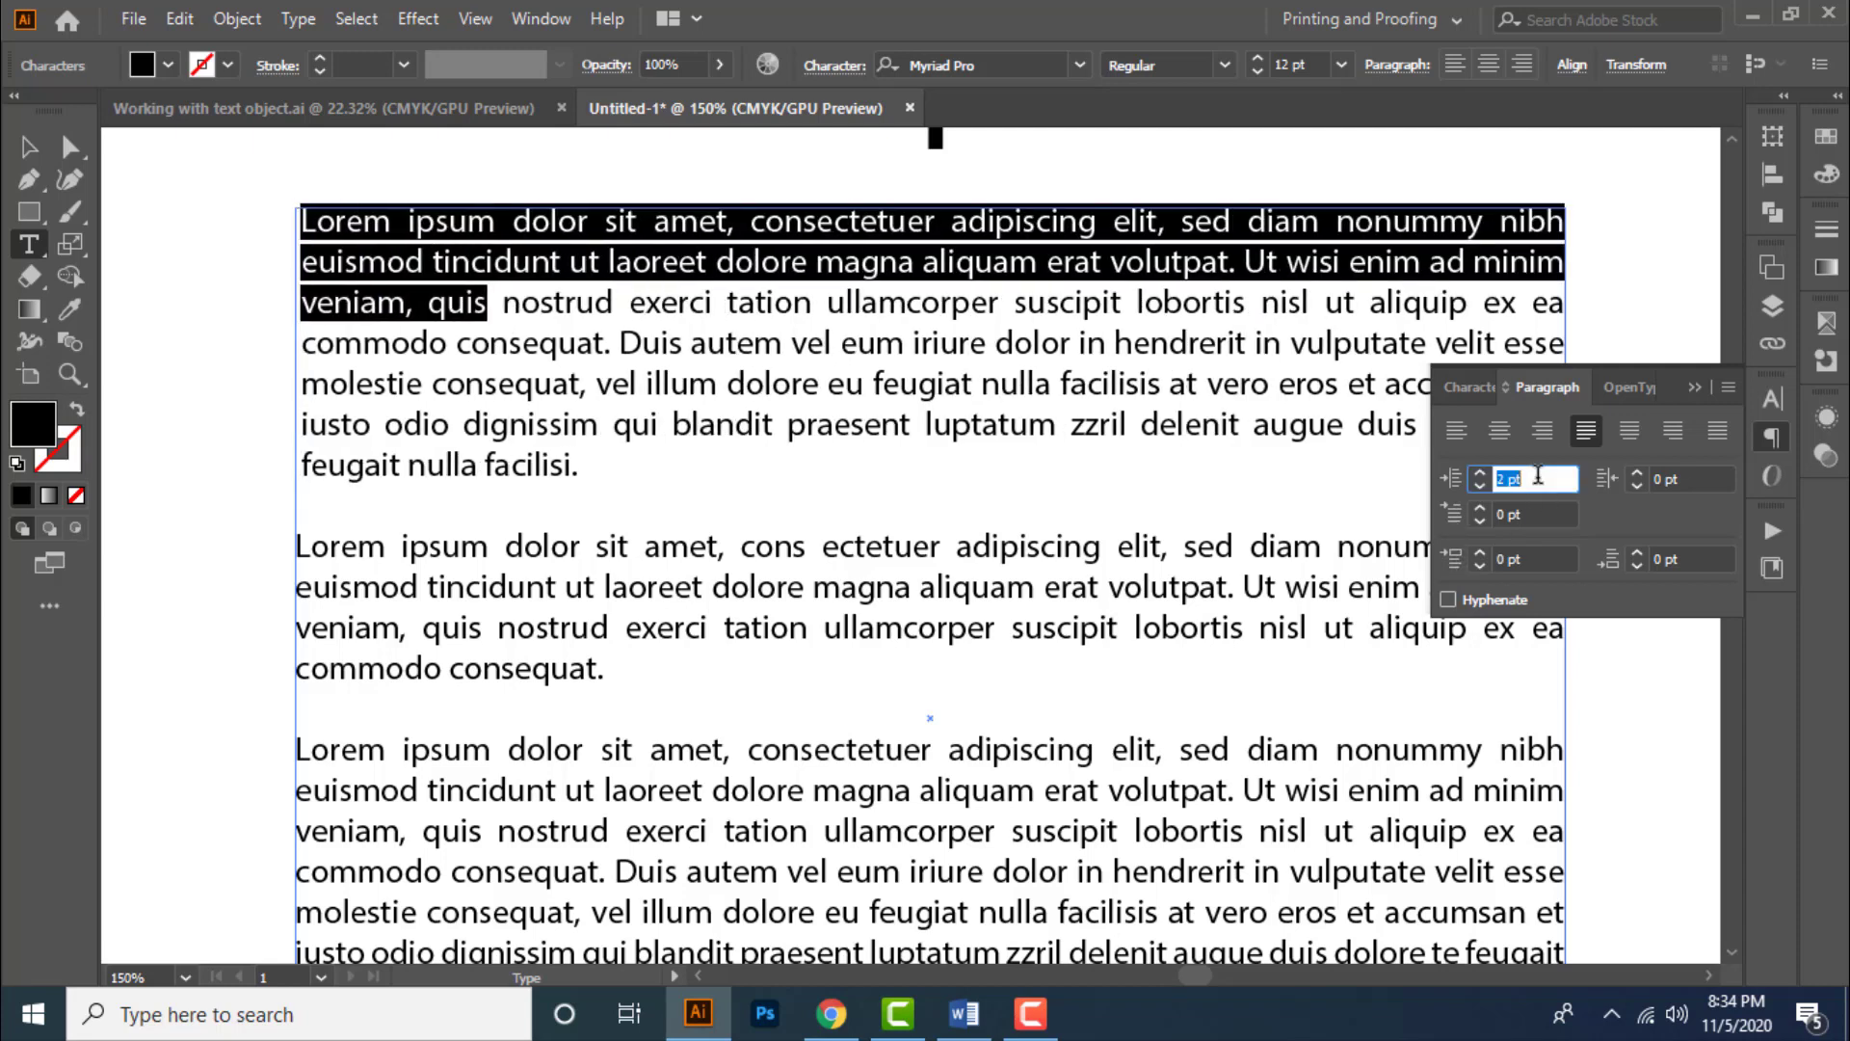
key("Up")
key("Up")
key("Up")
key("Up")
key("Up")
key("Up")
key("Up")
key("Up")
key("Up")
key("Up")
key("Up")
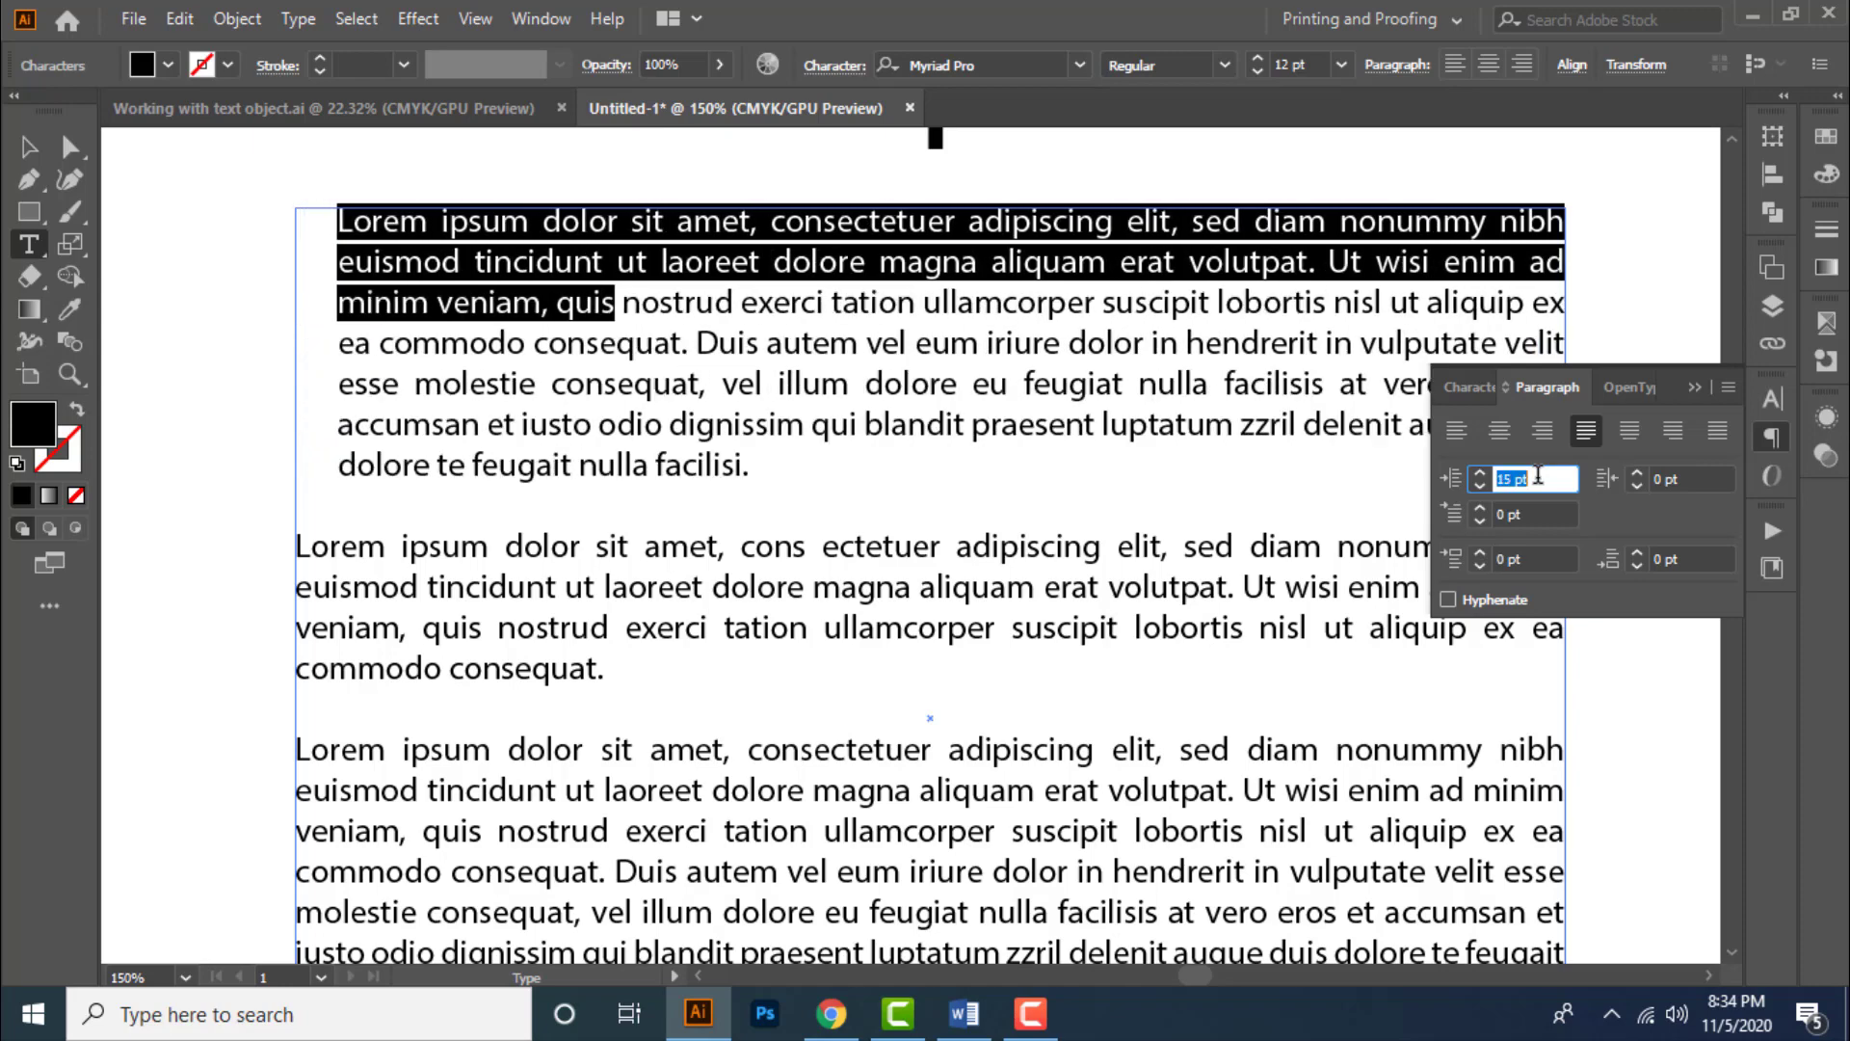
key("Up")
key("Up")
key("Up")
key("Up")
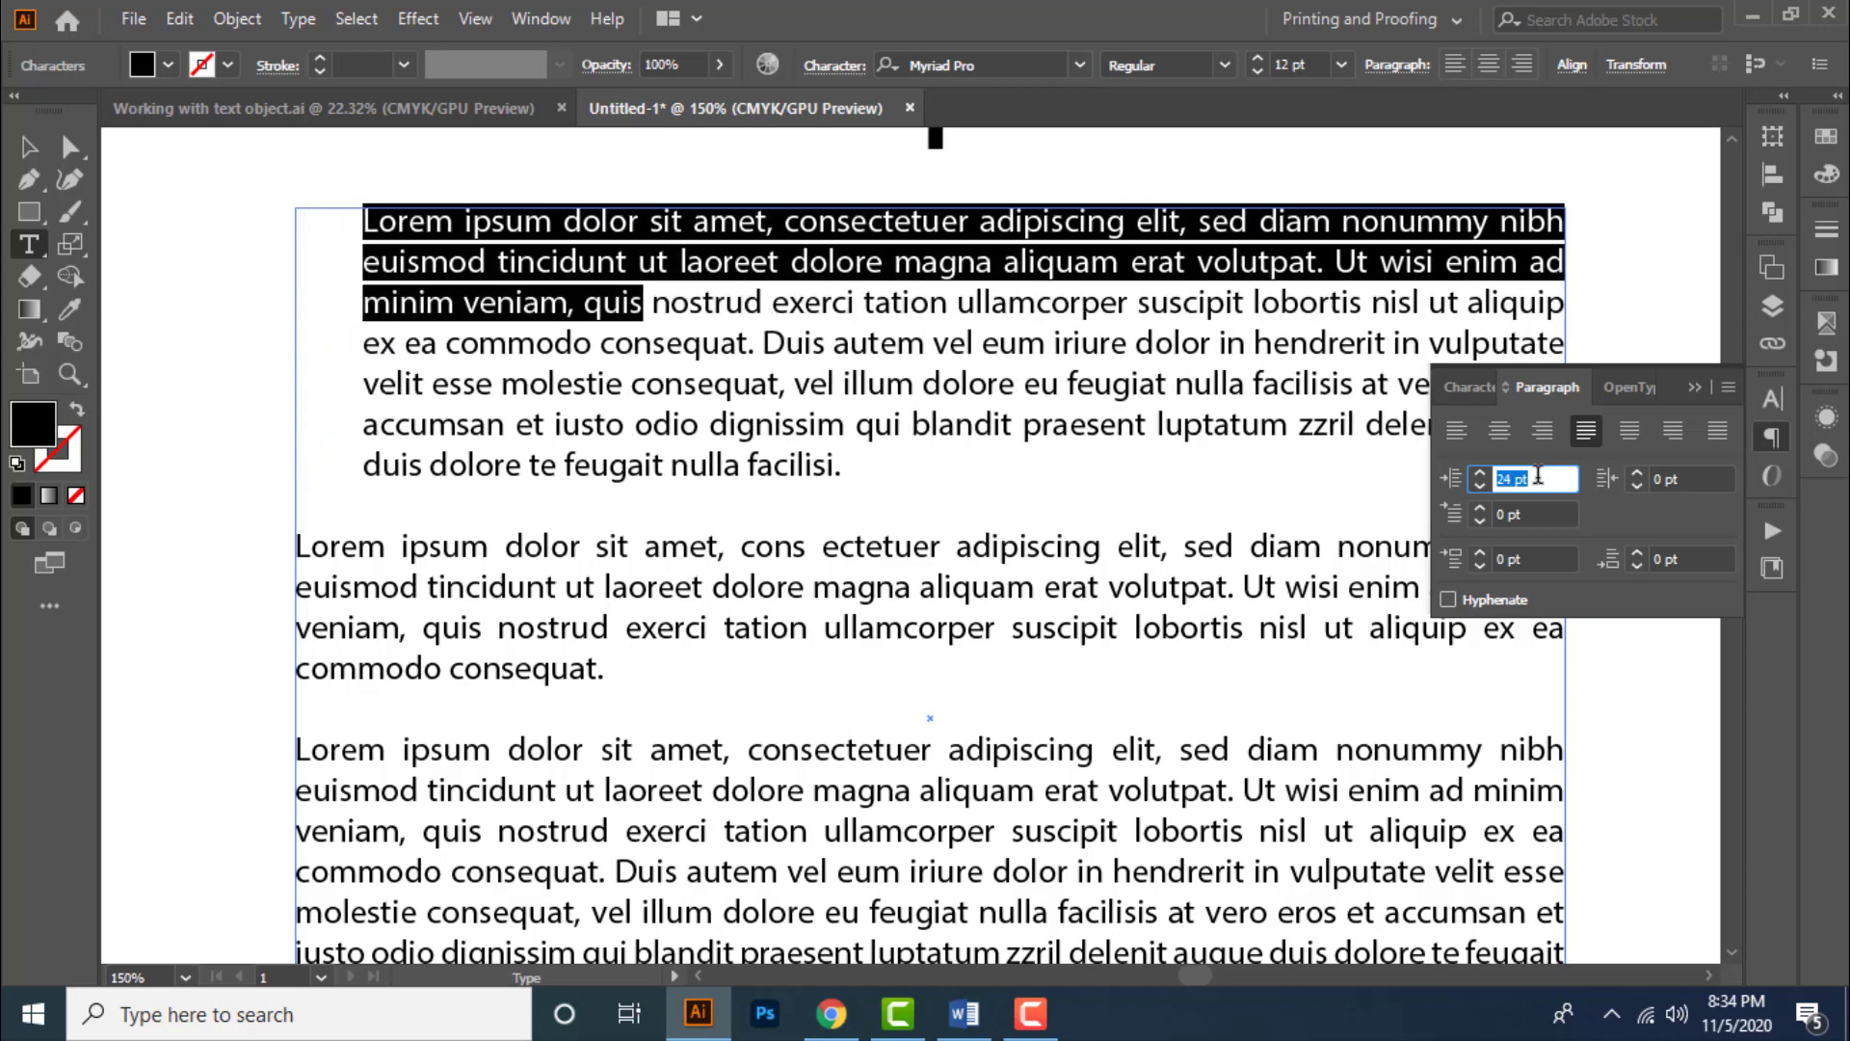
key("Up")
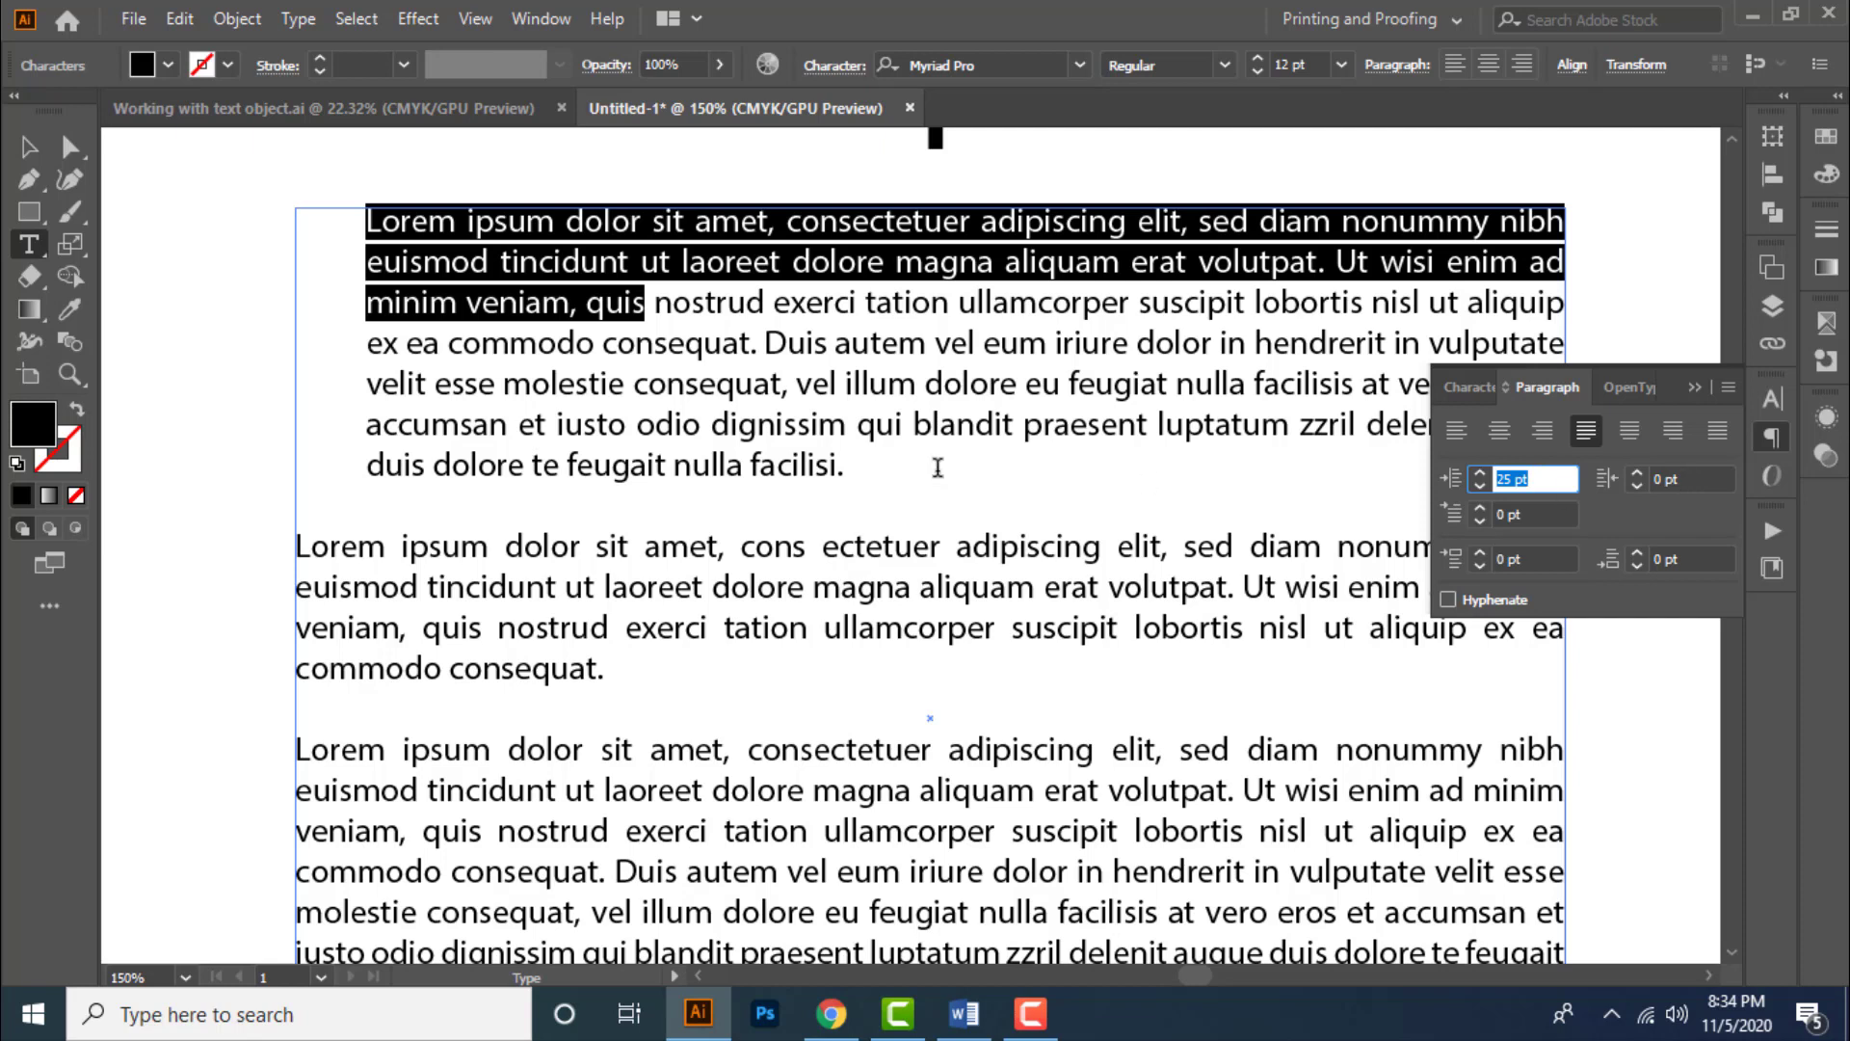
- Set the first paragraph's right indent to 38 pt and leave text editing
left_click(1677, 480)
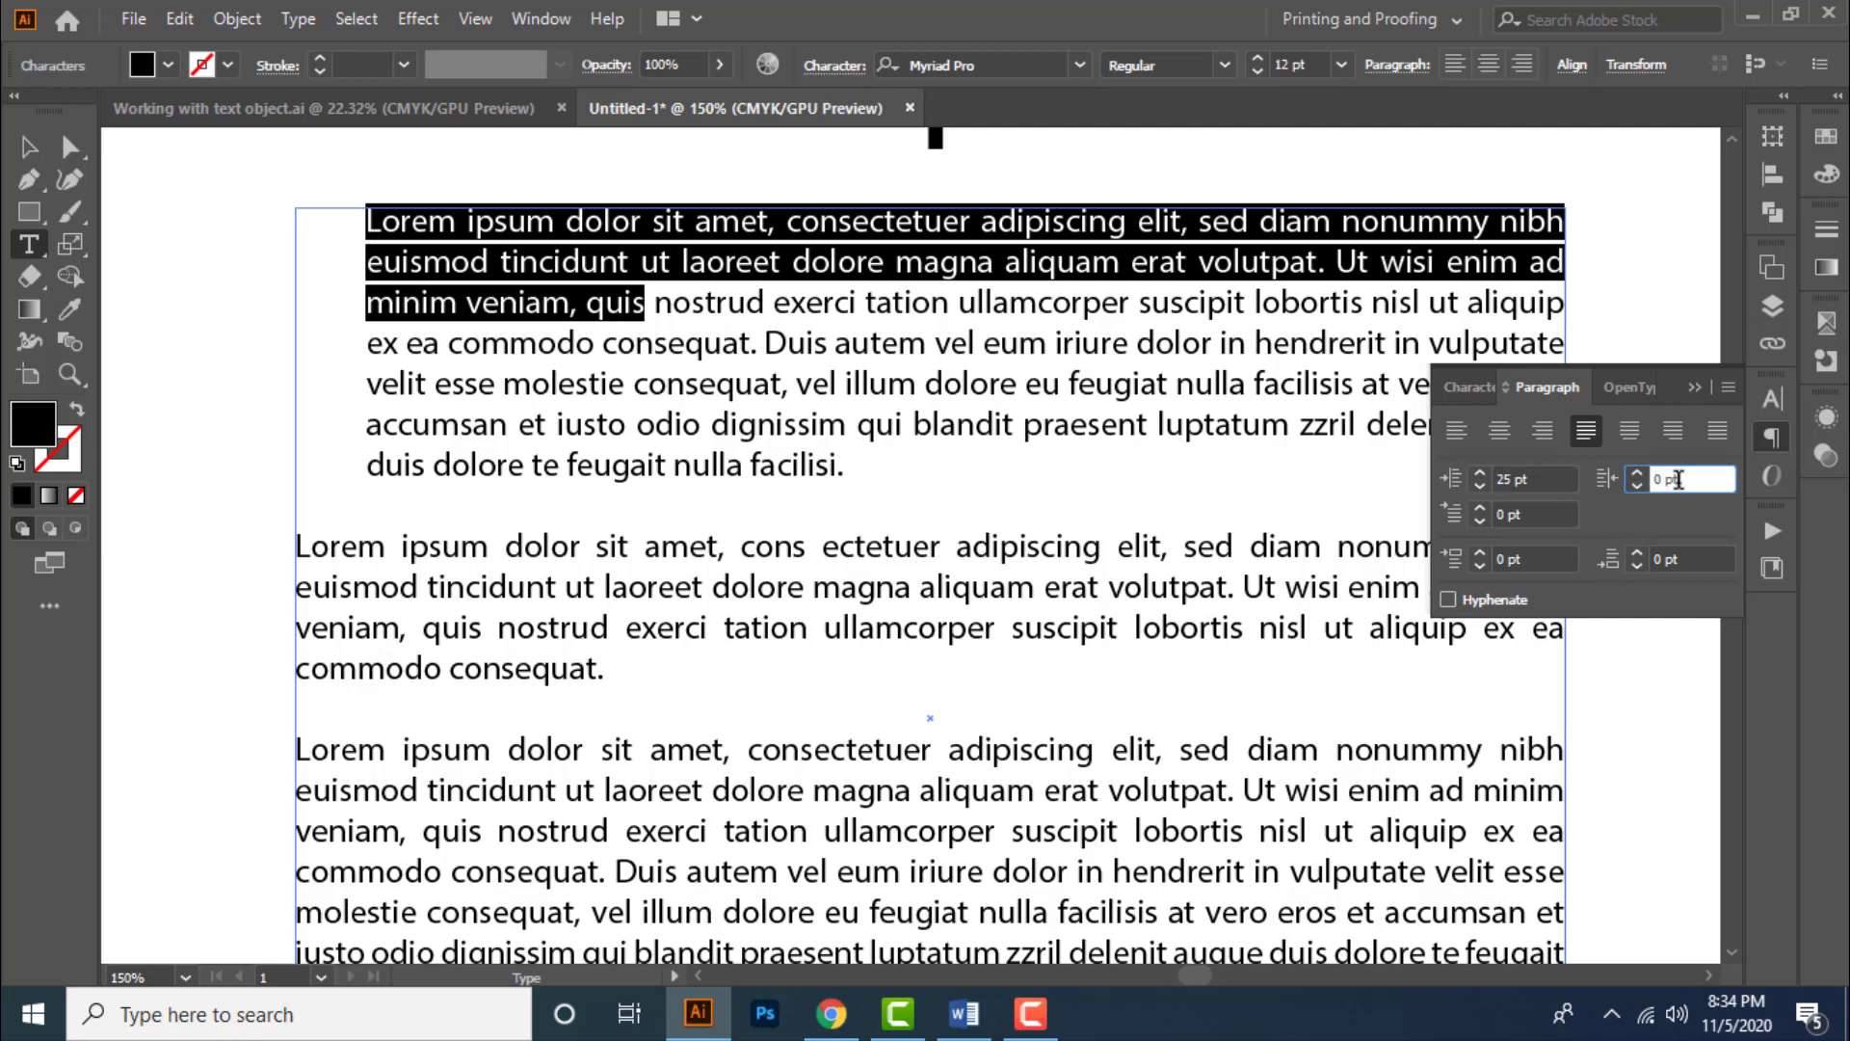
key("Up")
key("Up")
key("Up")
key("Up")
key("Up")
key("Up")
key("Up")
key("Up")
key("Up")
key("Up")
key("Up")
key("Up")
key("Up")
key("Up")
key("Up")
key("Up")
key("Up")
key("Up")
key("Up")
key("Up")
key("Up")
key("Up")
key("Up")
key("Up")
key("Up")
key("Up")
key("Up")
key("Up")
key("Up")
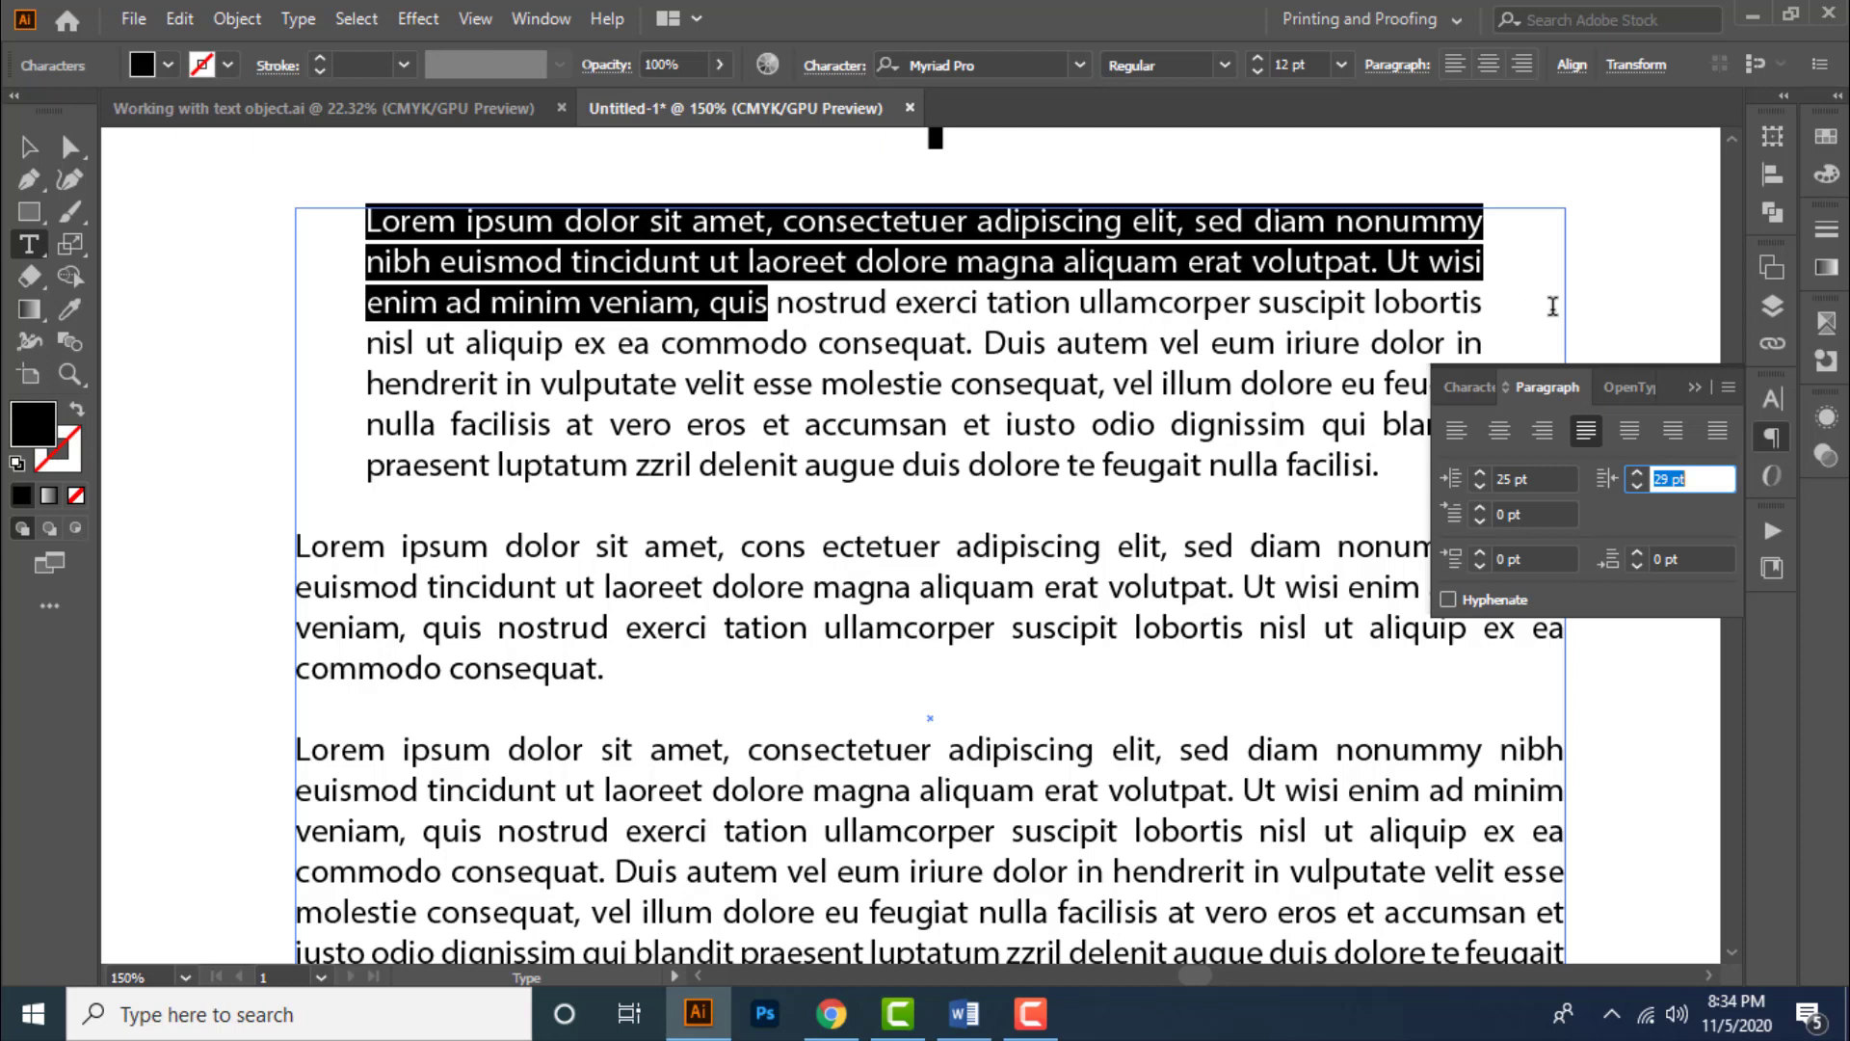
left_click(1701, 477)
key("Up")
key("Up")
key("Up")
key("Up")
key("Up")
key("Up")
key("Up")
key("Up")
key("Up")
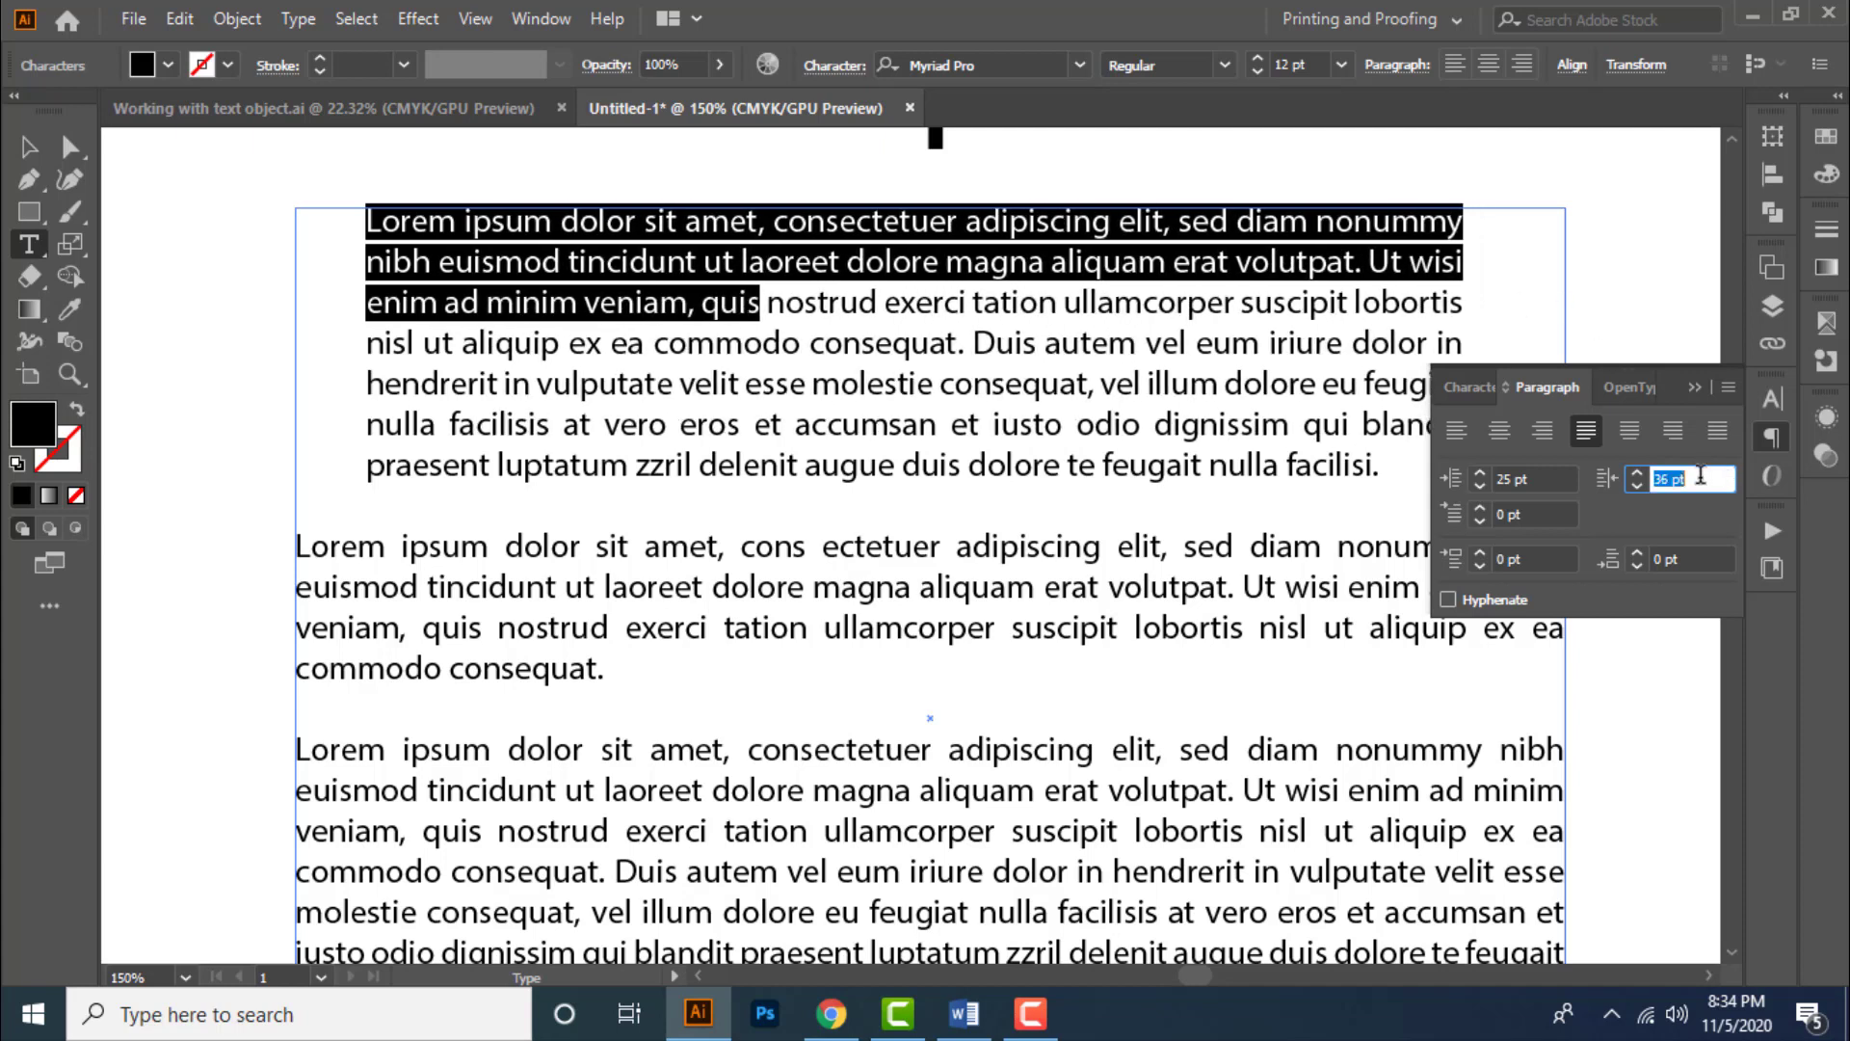
left_click(32, 149)
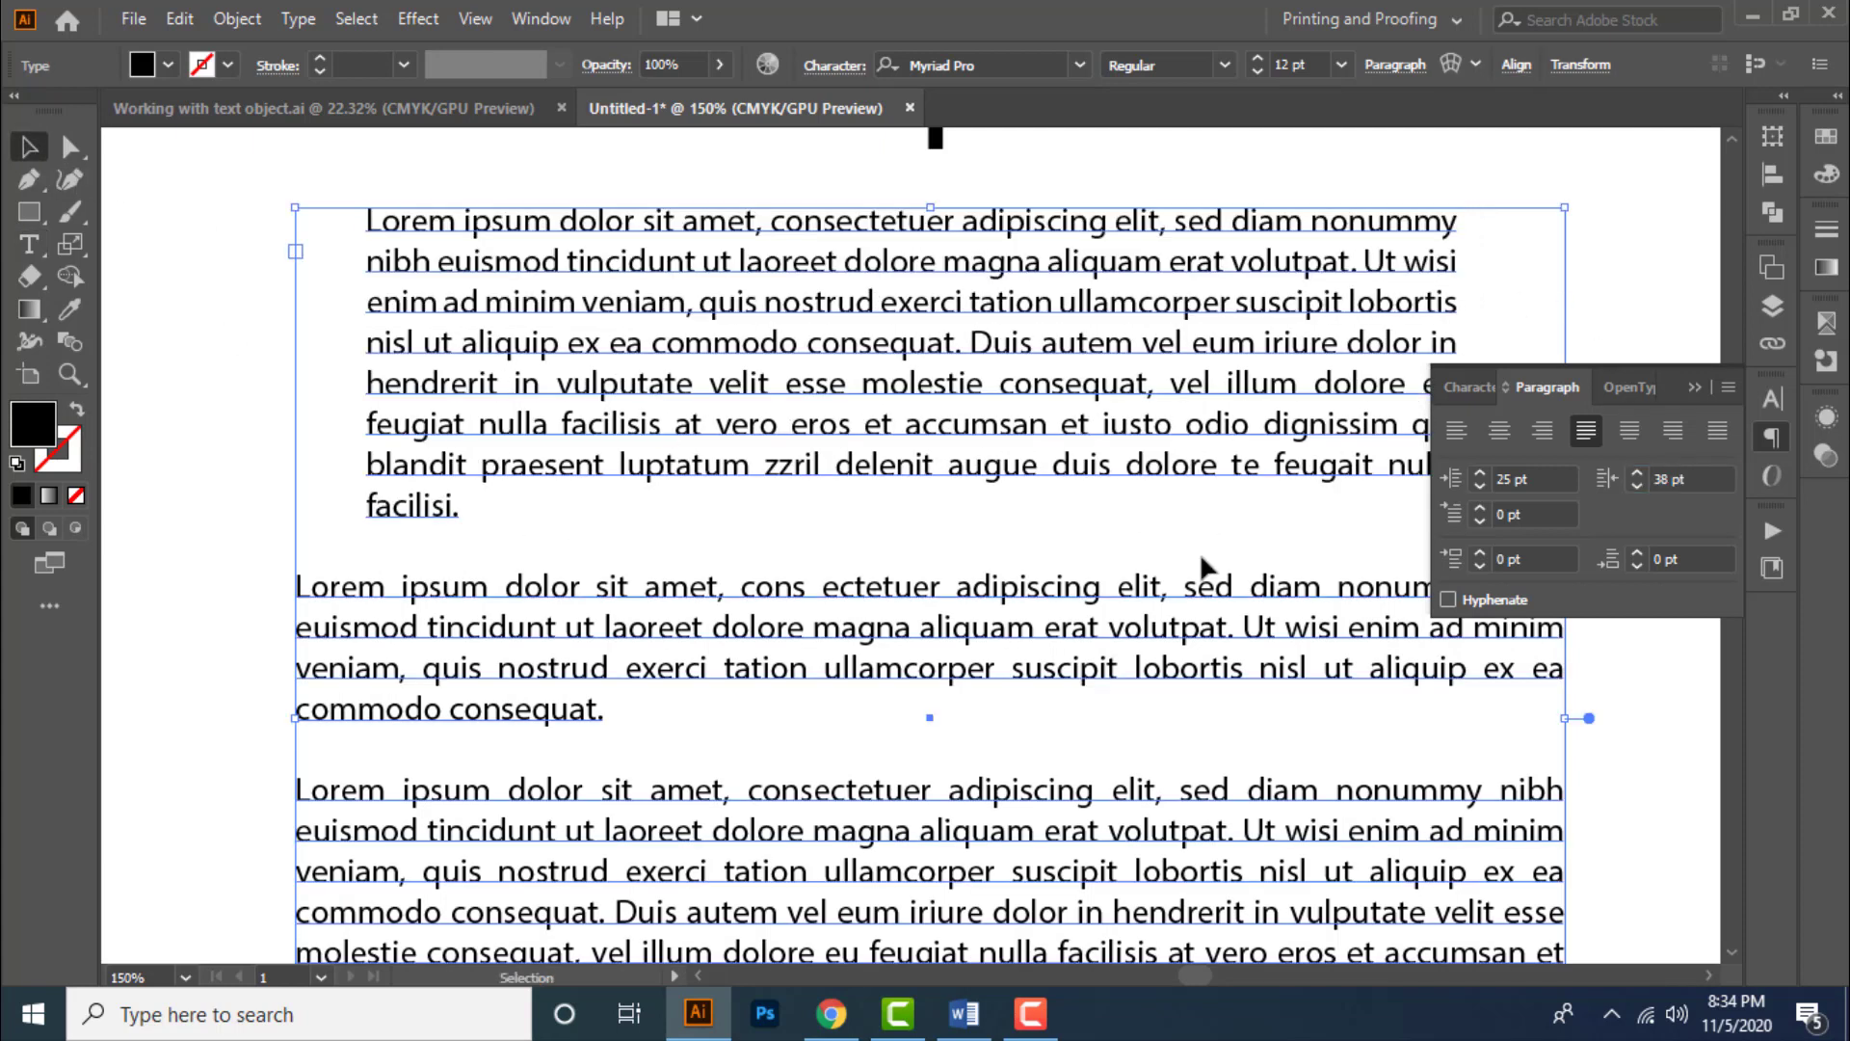
- Place the cursor in the second paragraph and set its first-line indent to 25 pt
scroll(1003, 534, "down", 2)
scroll(1003, 534, "right", 1)
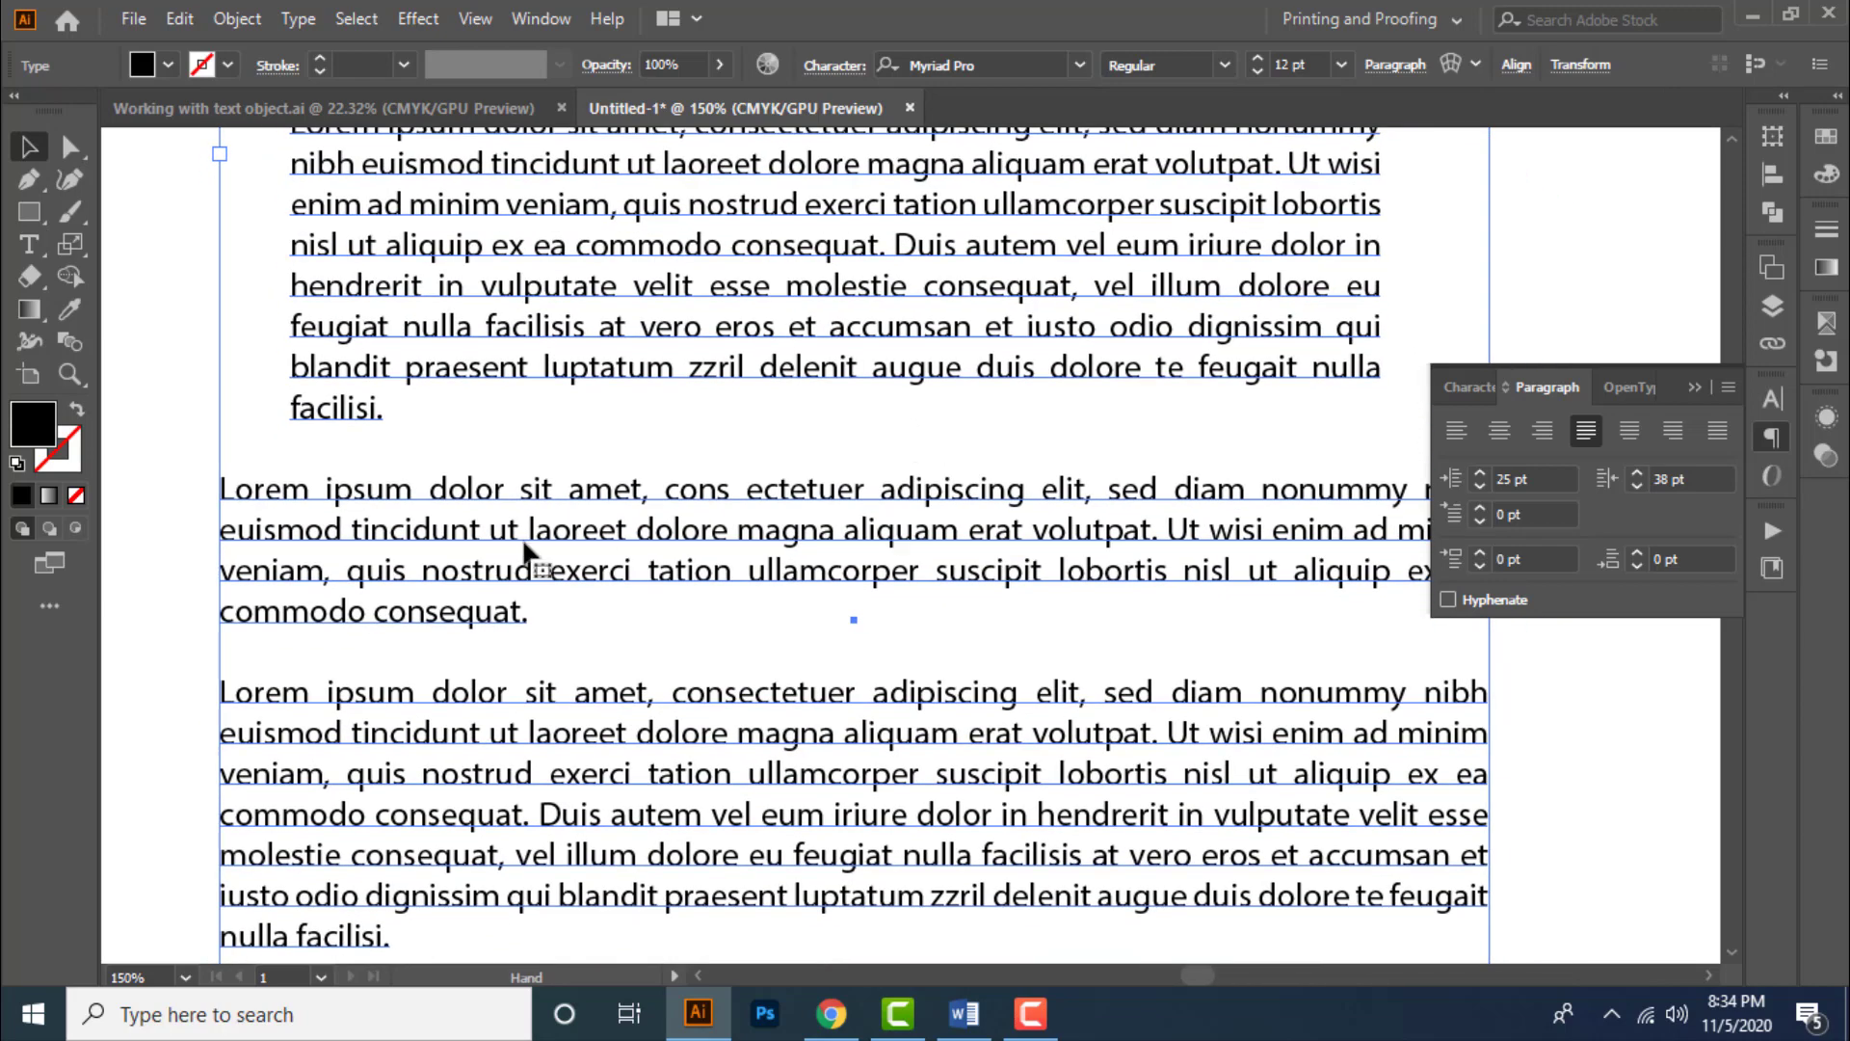
double_click(274, 494)
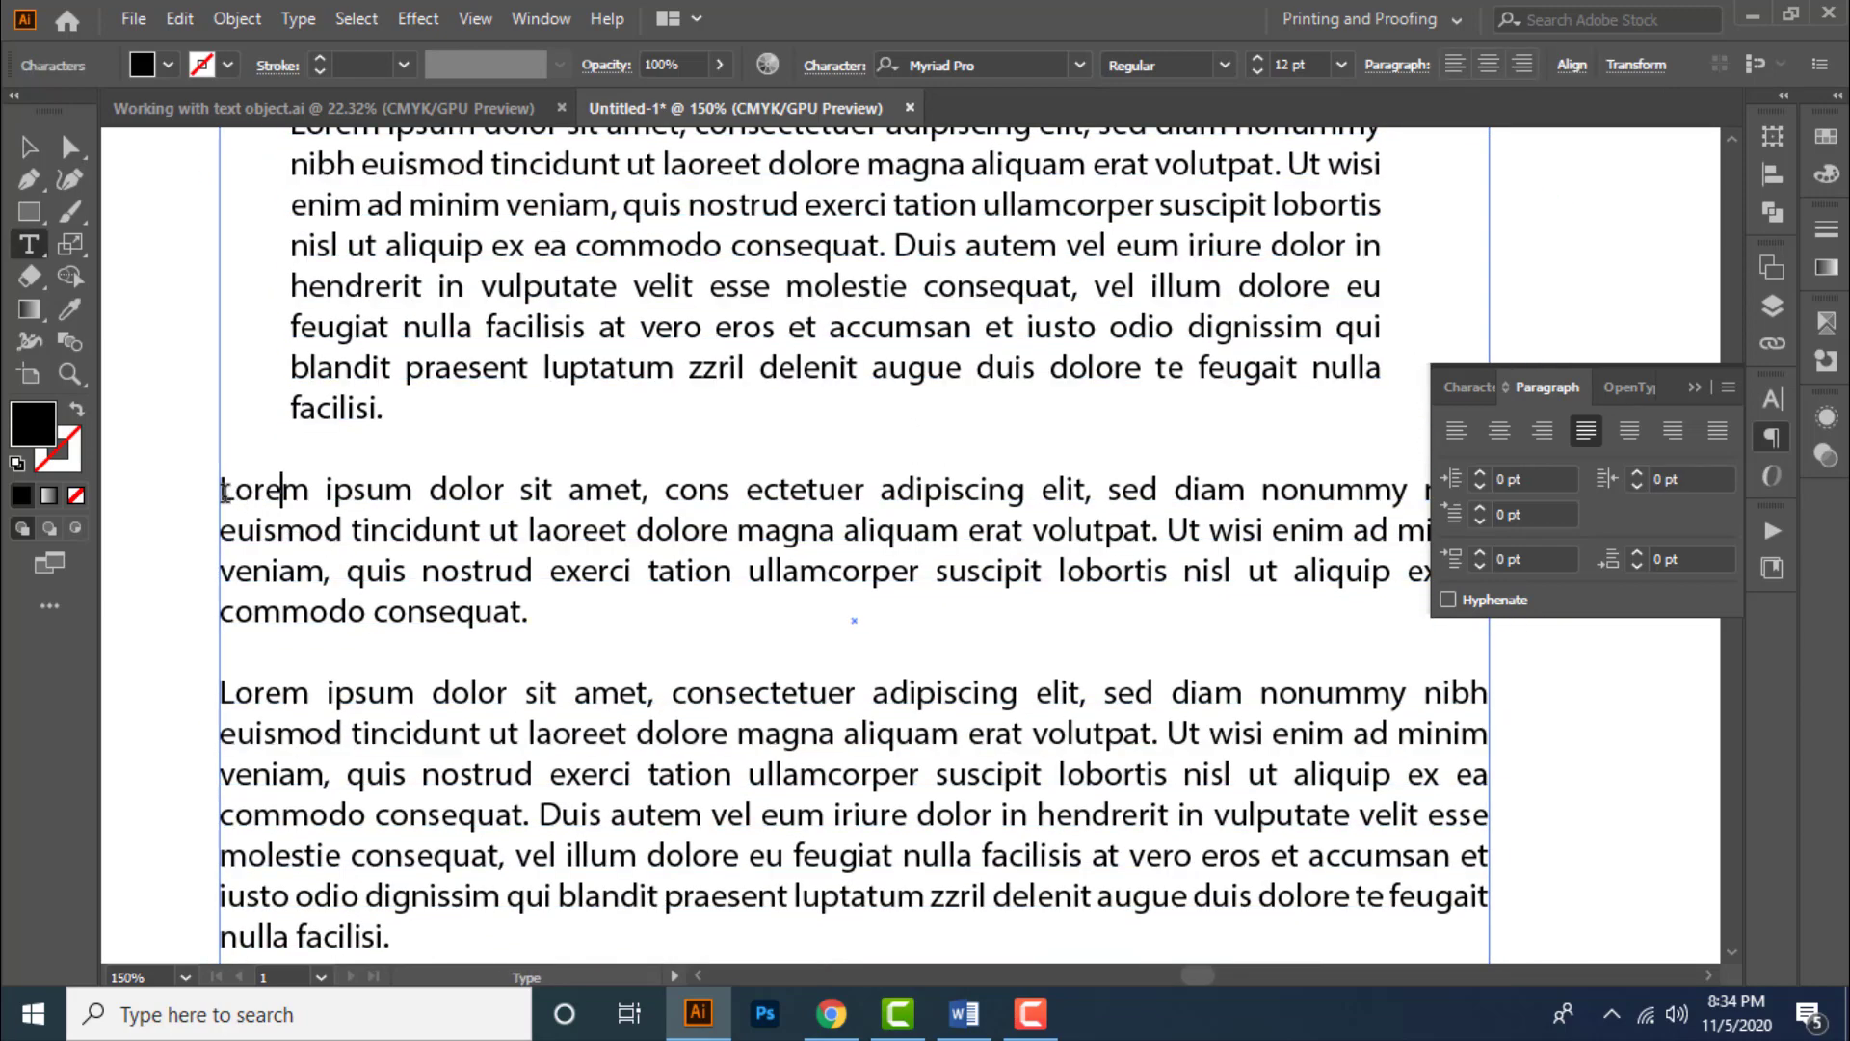
left_click_drag(223, 494, 357, 509)
left_click(373, 488)
left_click(224, 494)
left_click(321, 488)
left_click(1527, 513)
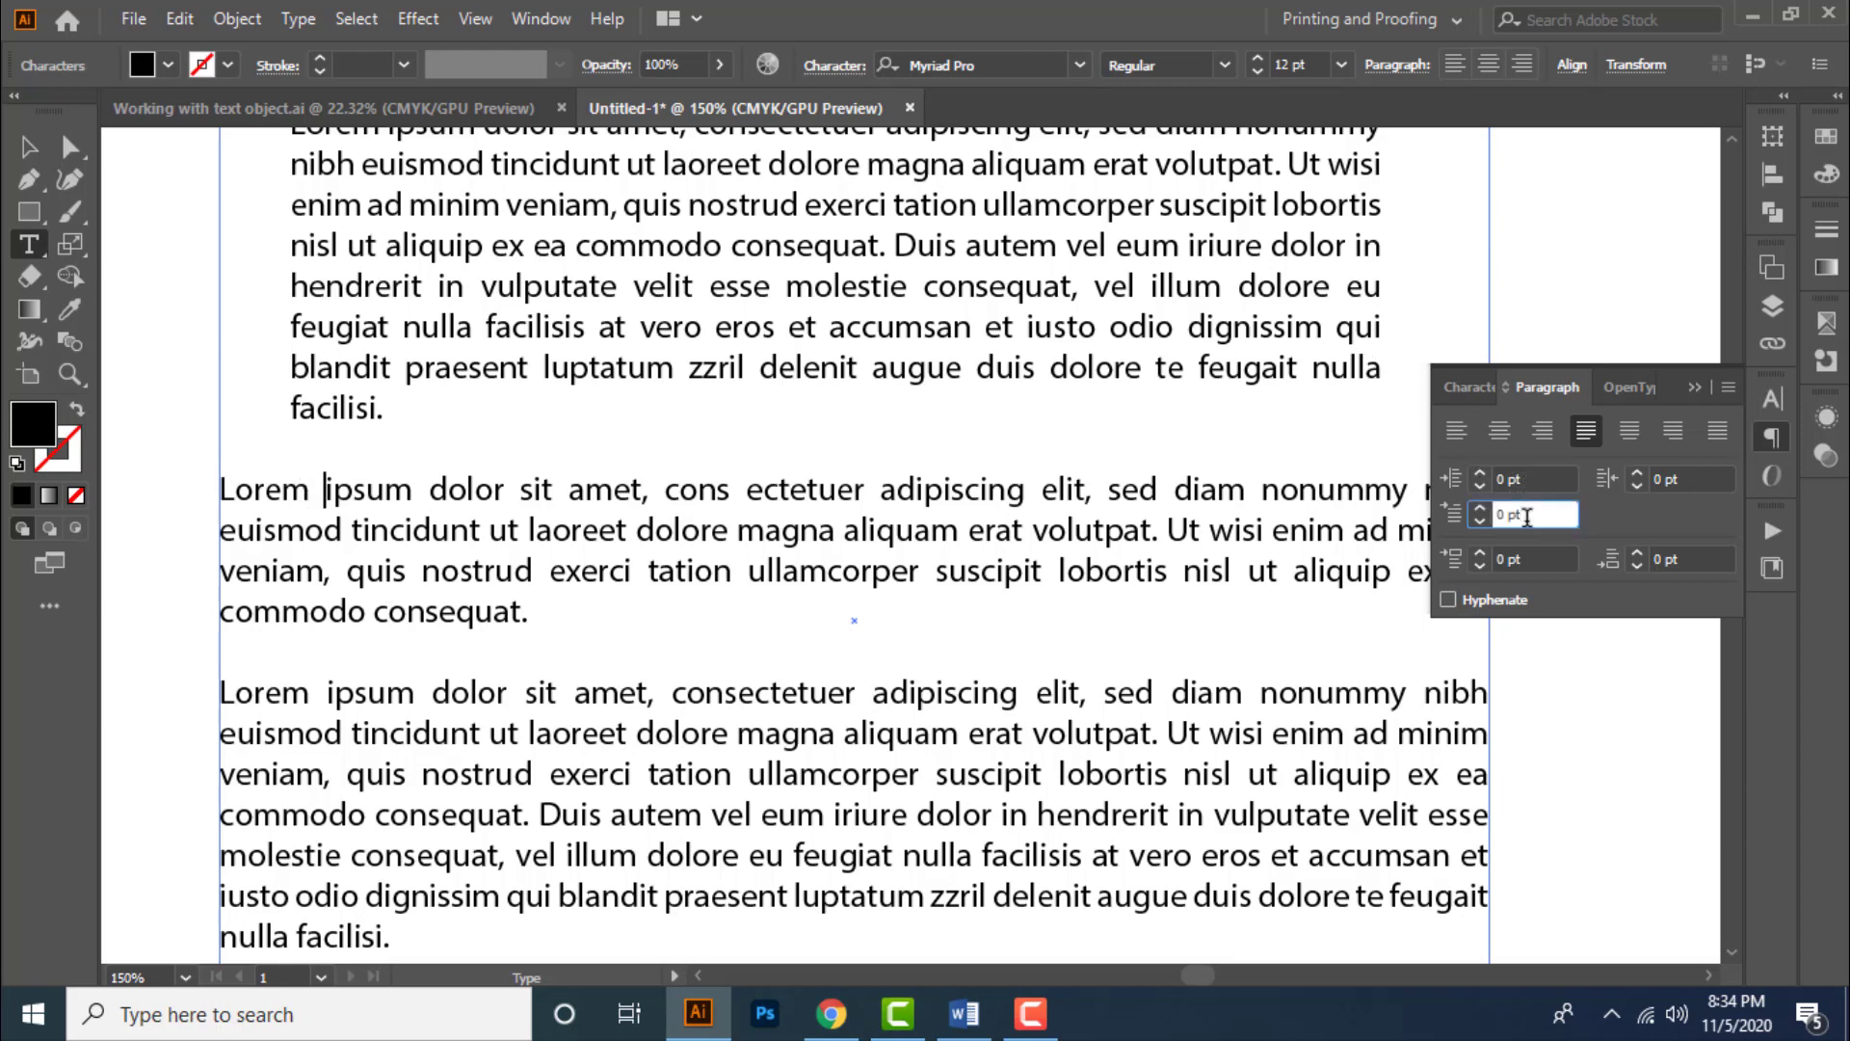
type("10")
key("Return")
key("Up")
key("Up")
key("Up")
key("Up")
key("Up")
key("Up")
key("Up")
key("Up")
key("Up")
key("Up")
key("Up")
key("Up")
key("Up")
key("Up")
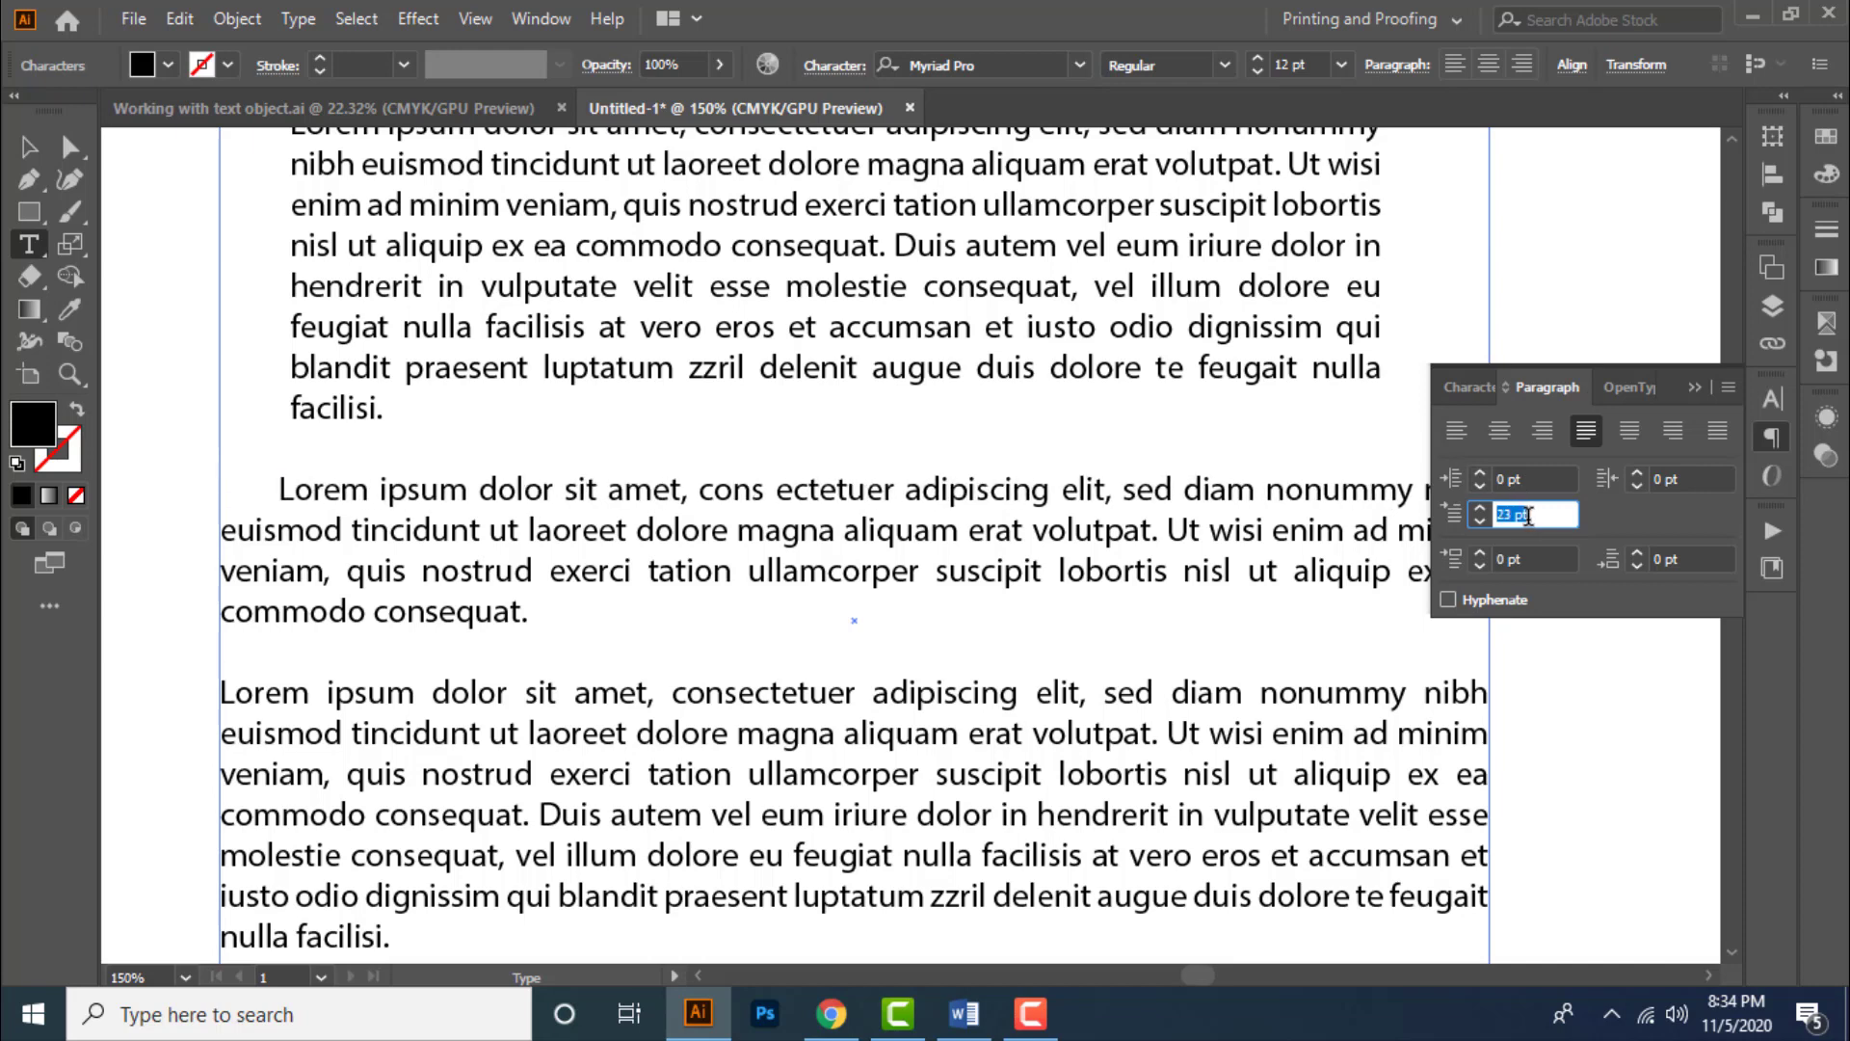
key("Up")
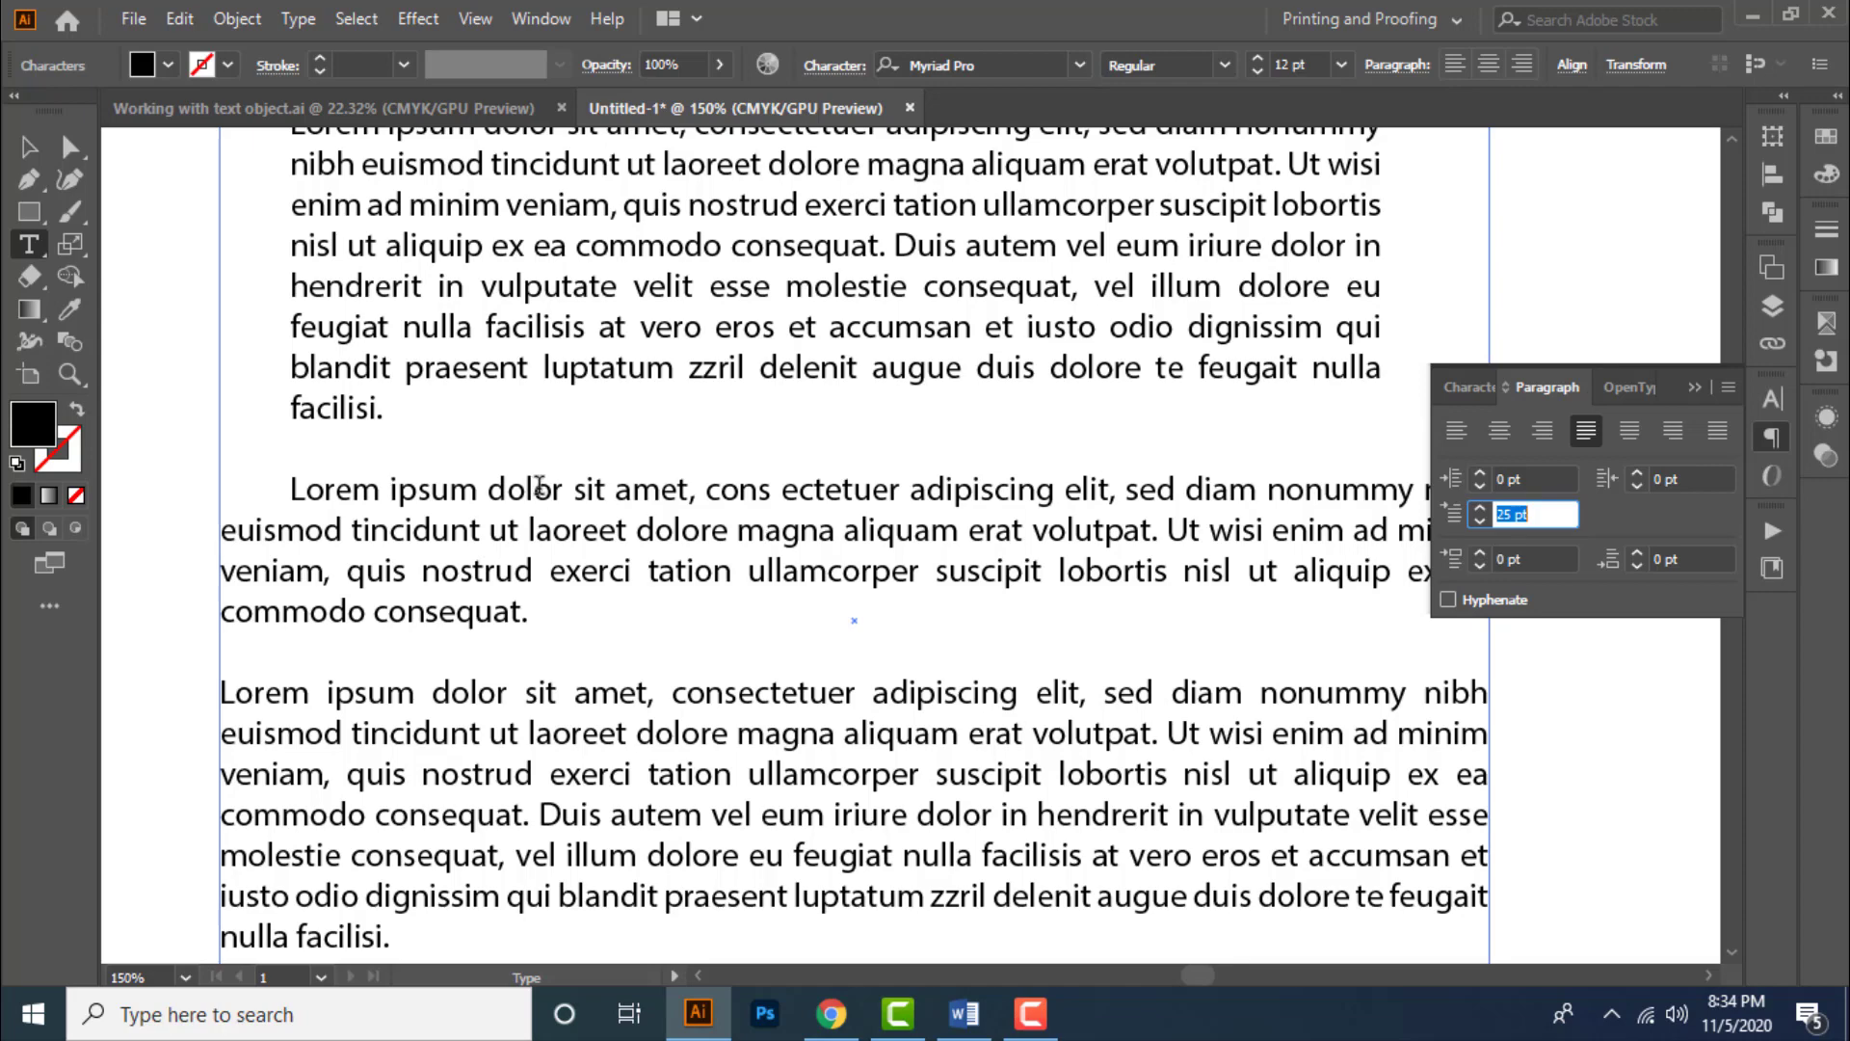
- Set the space after the second paragraph, trying 4, 7, 14, 21 and finally 25 pt
scroll(545, 489, "down", 1, "alt")
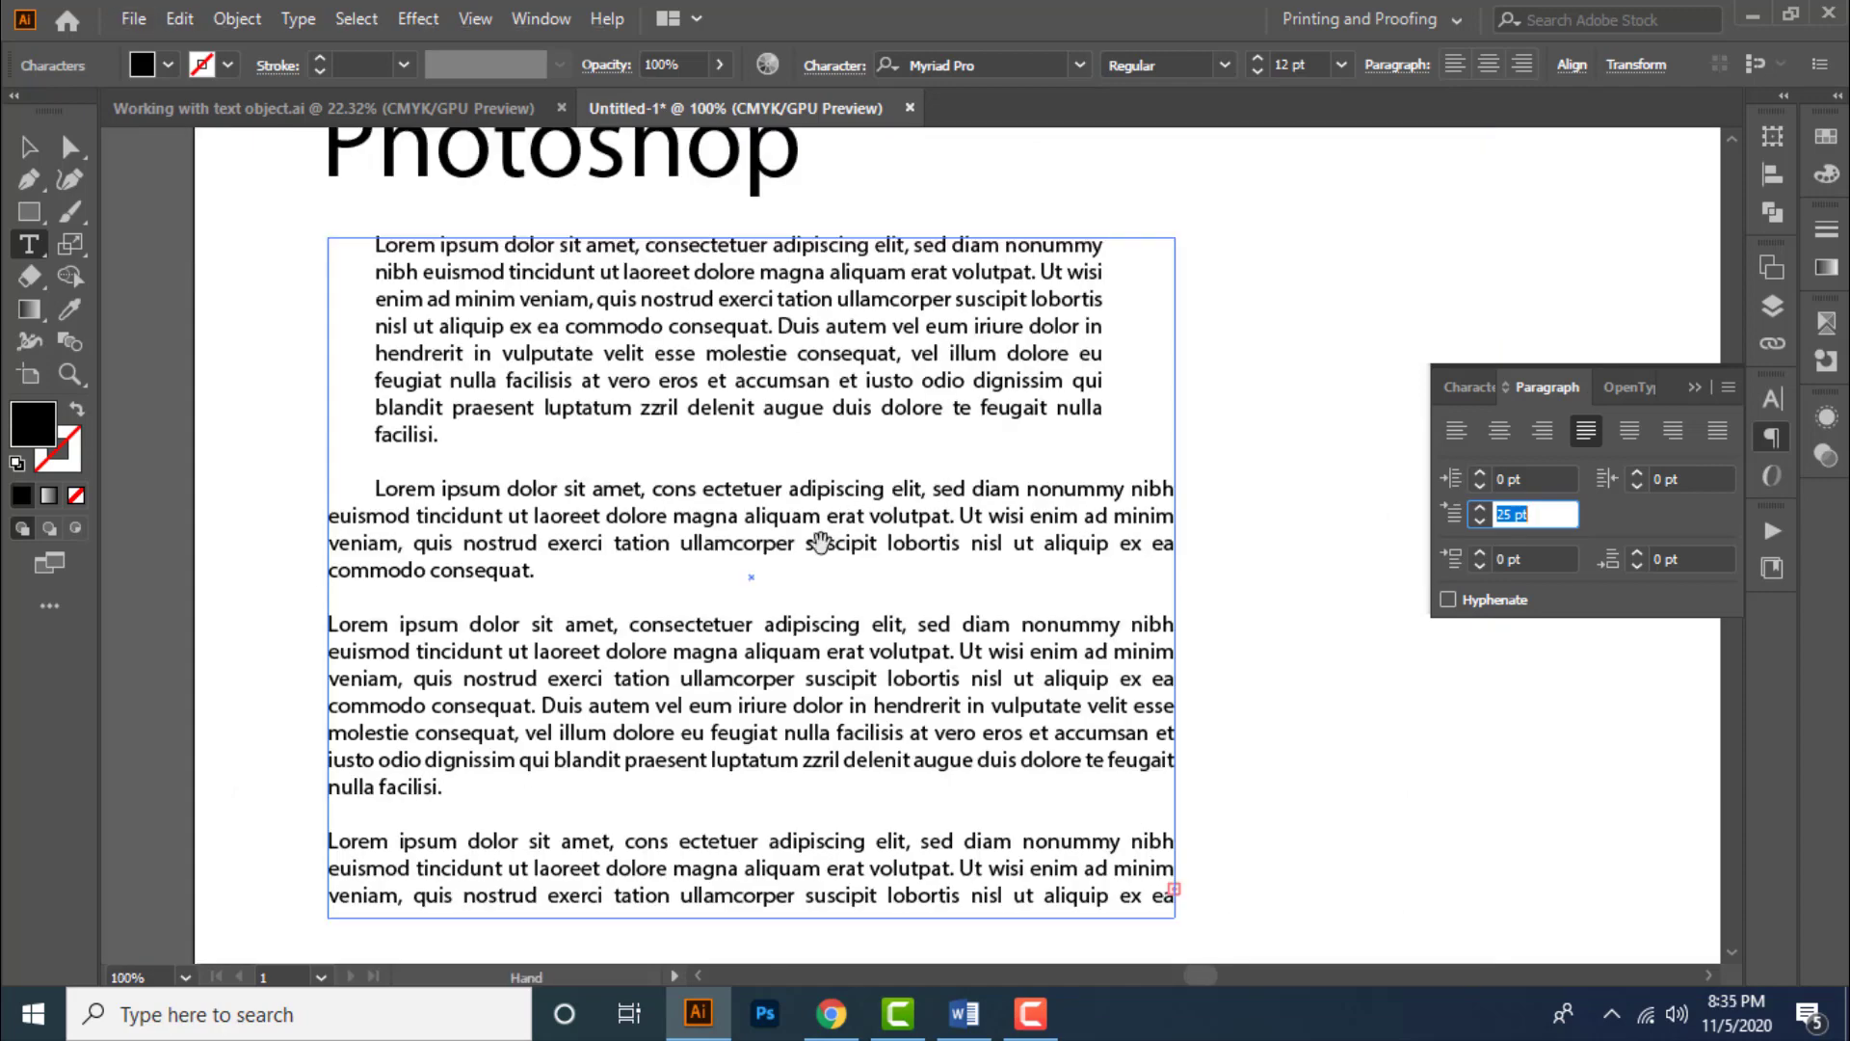
scroll(755, 564, "up", 1, "alt")
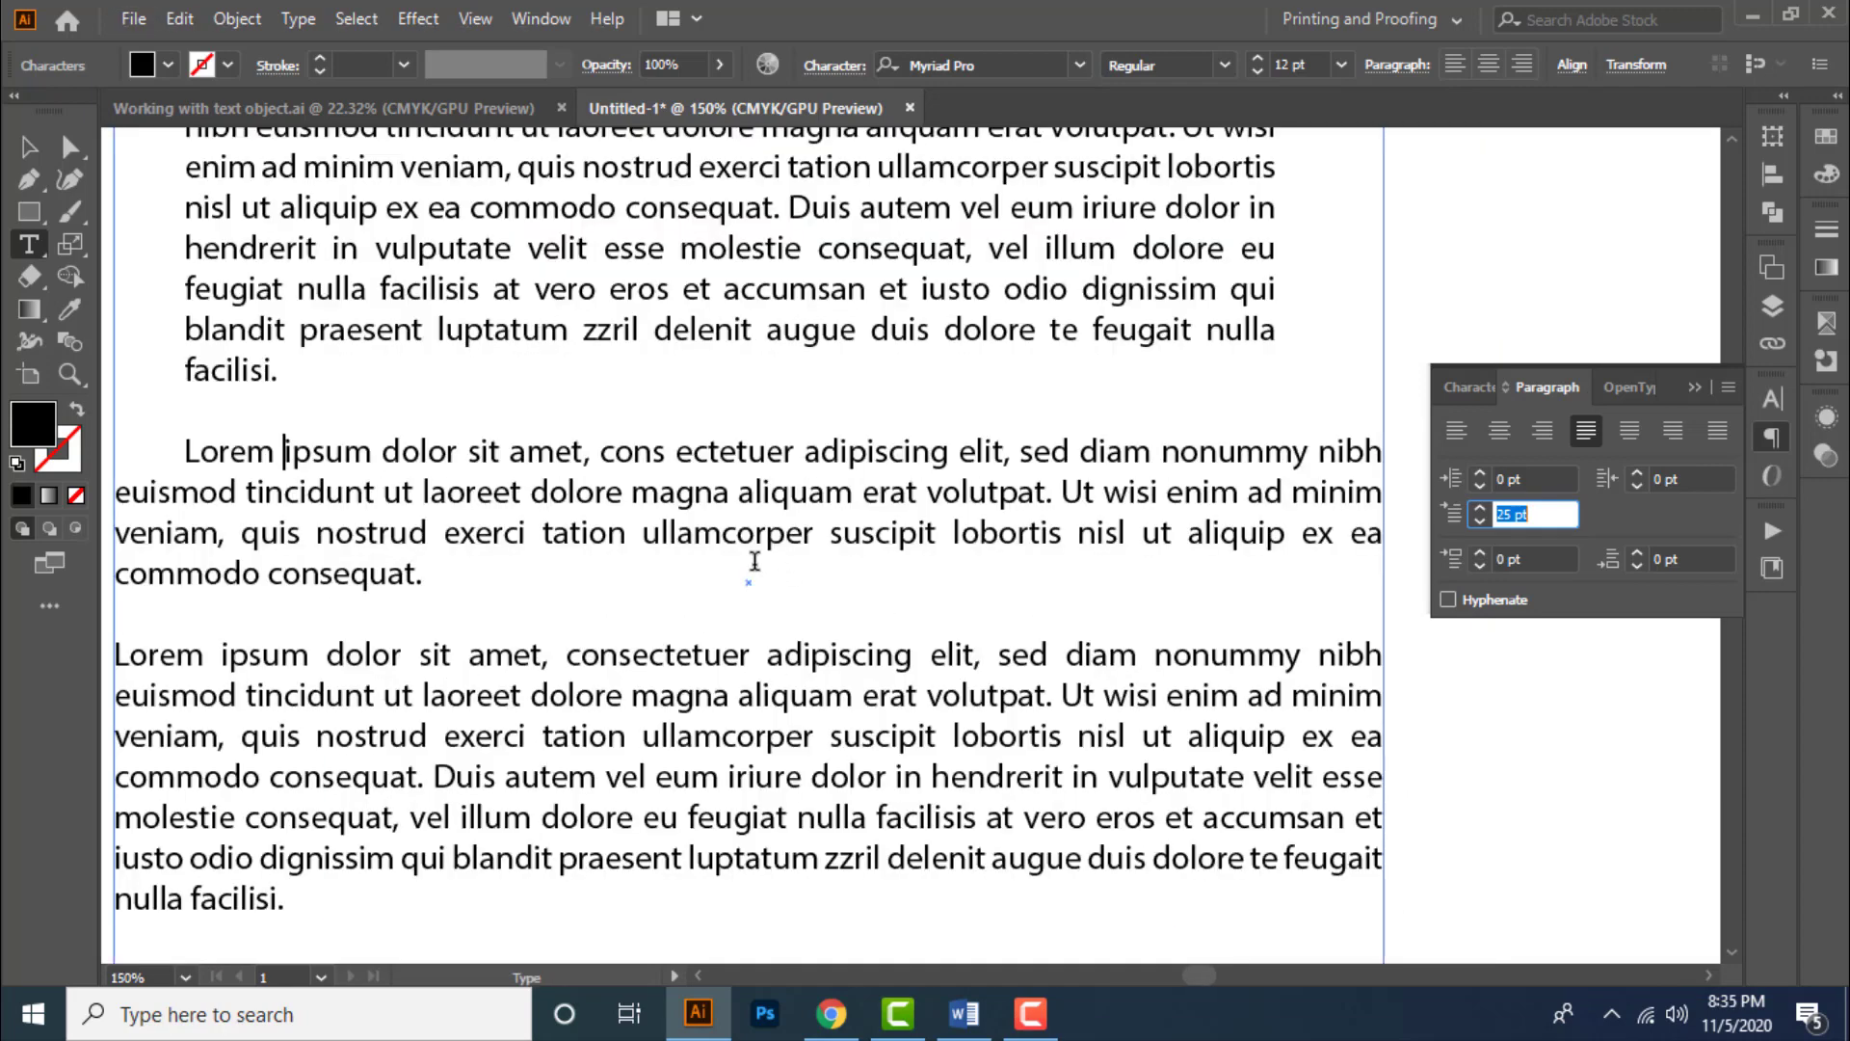
scroll(755, 561, "down", 1, "alt")
scroll(695, 598, "up", 1, "alt")
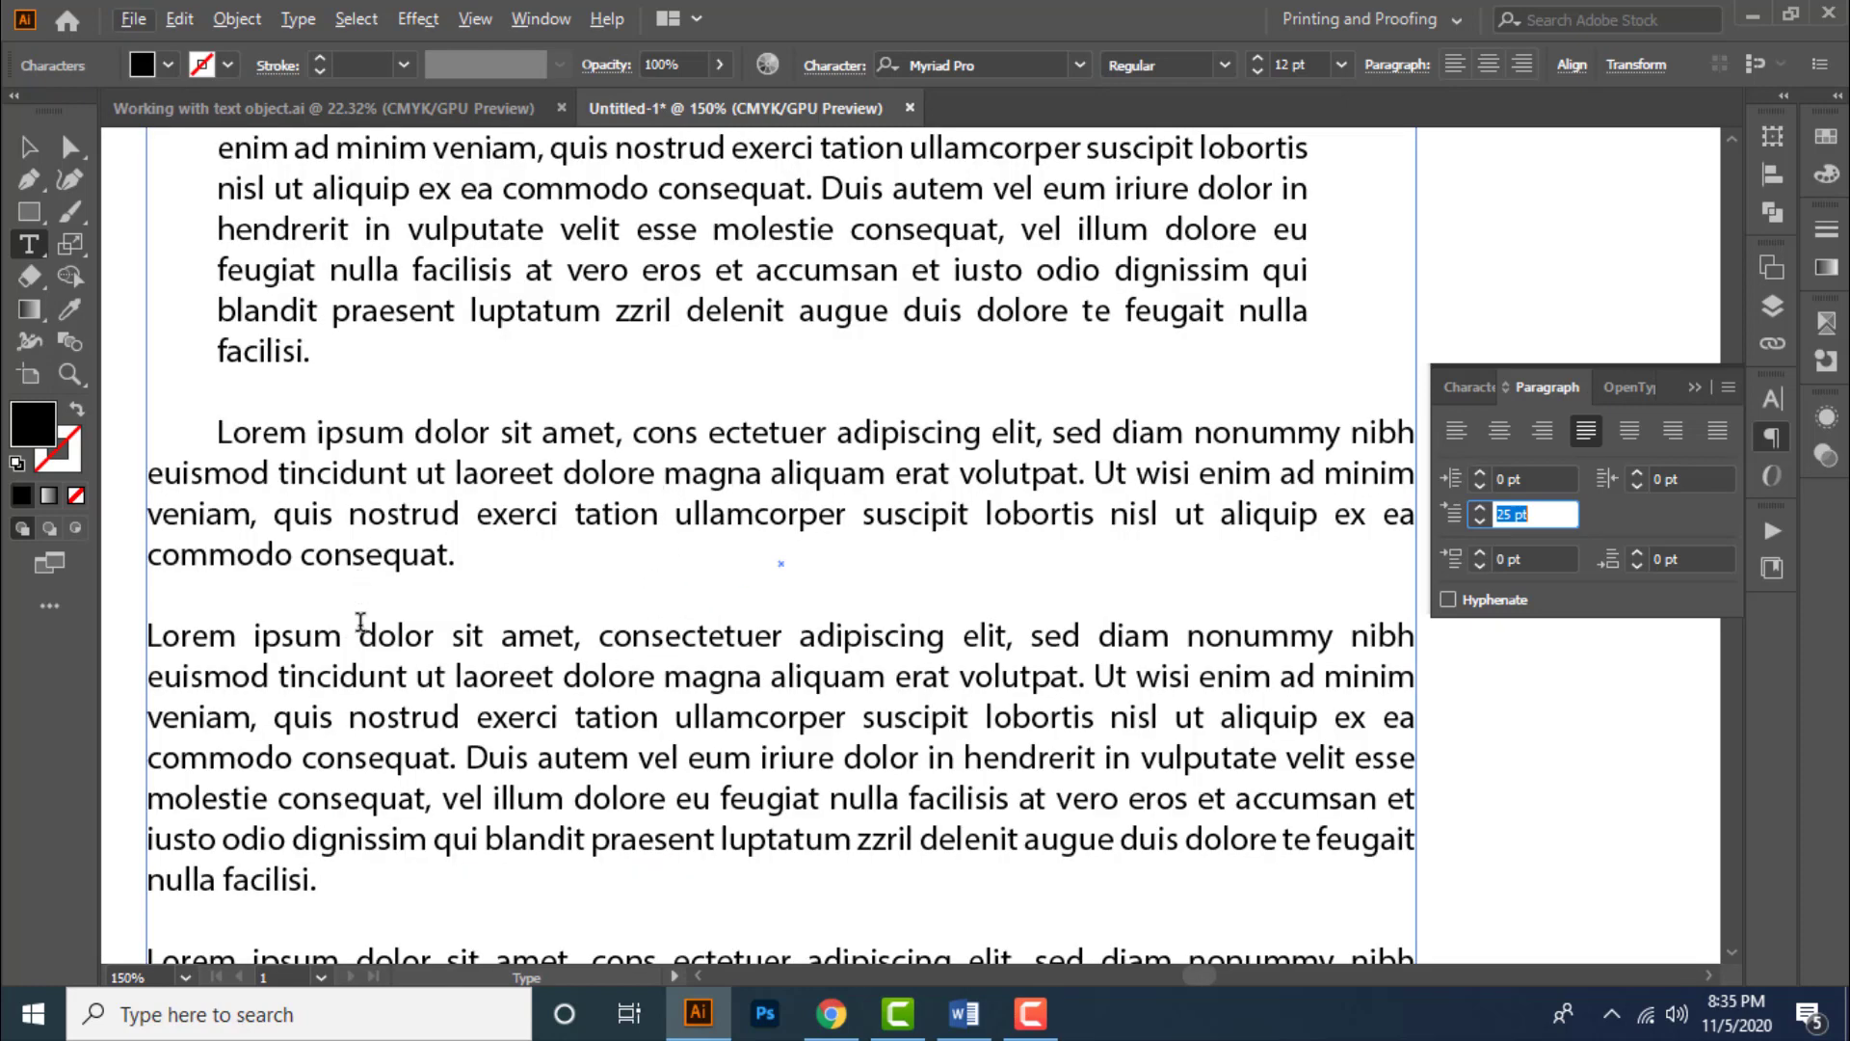
left_click(472, 555)
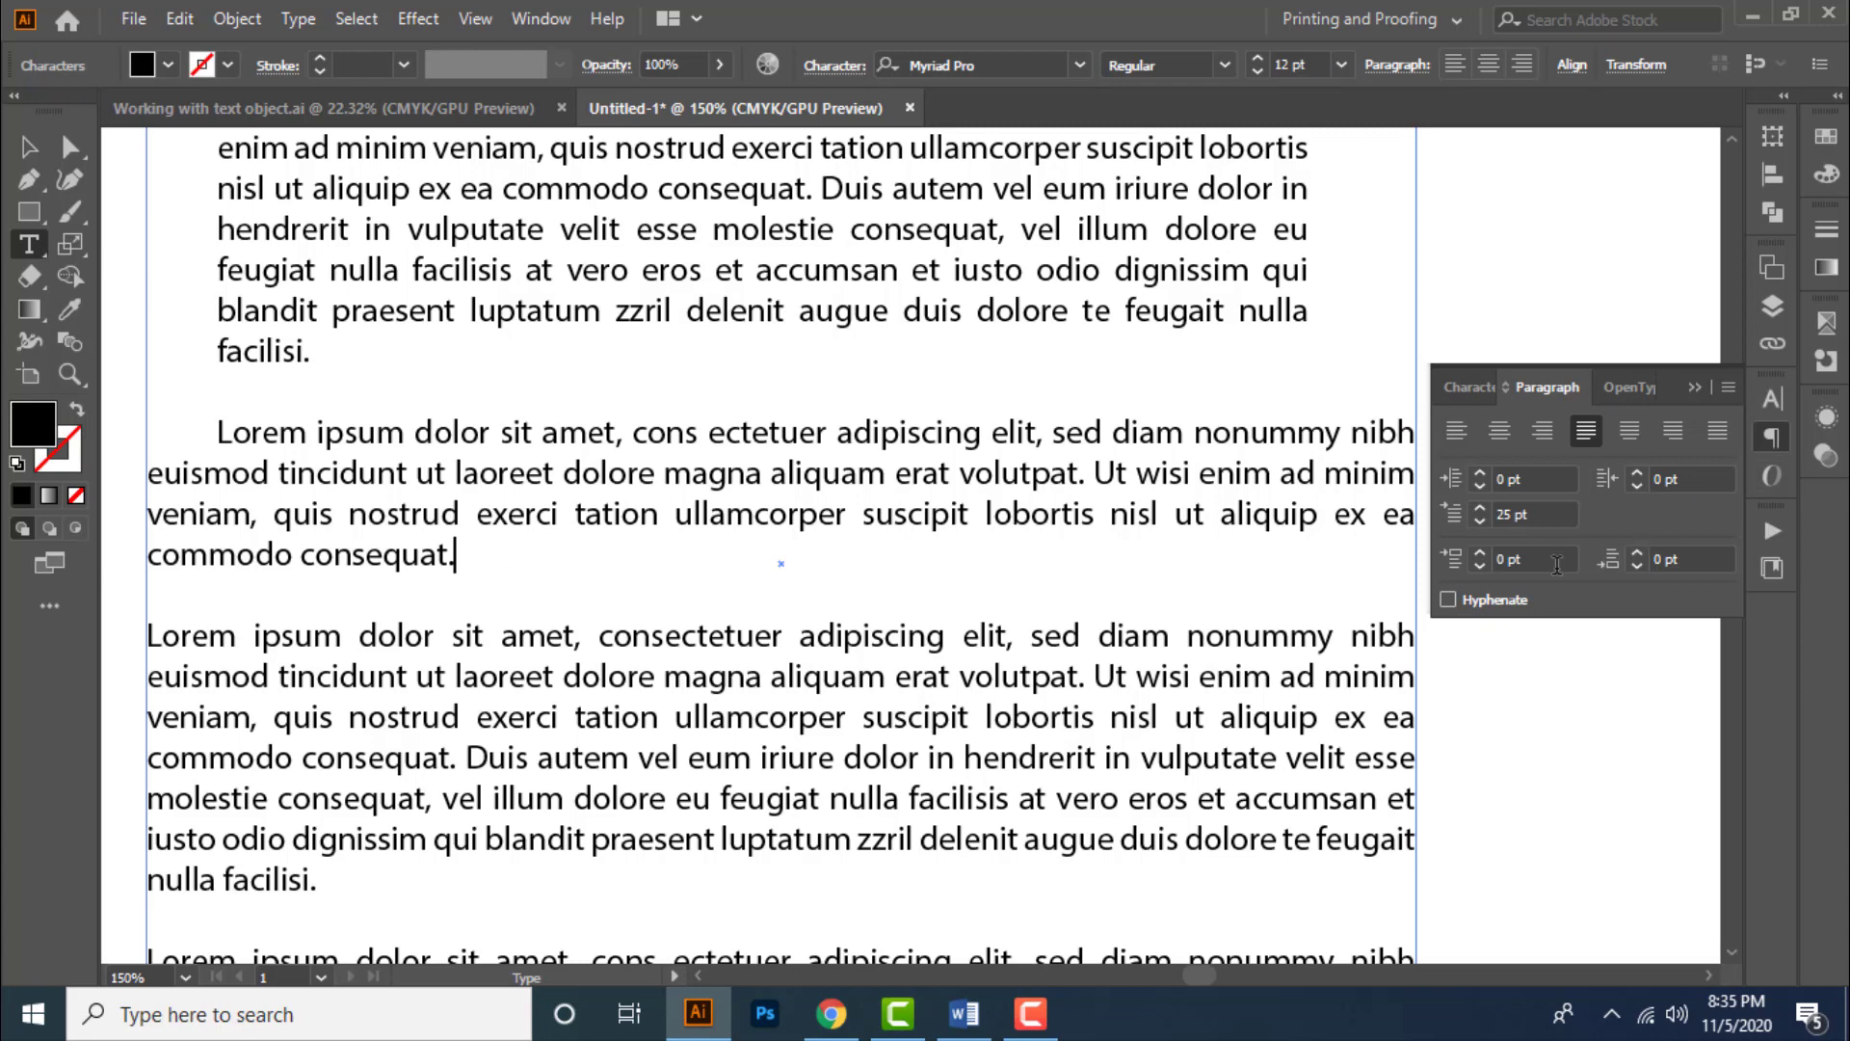
left_click(1695, 557)
type("4")
key("Return")
type("7")
key("Return")
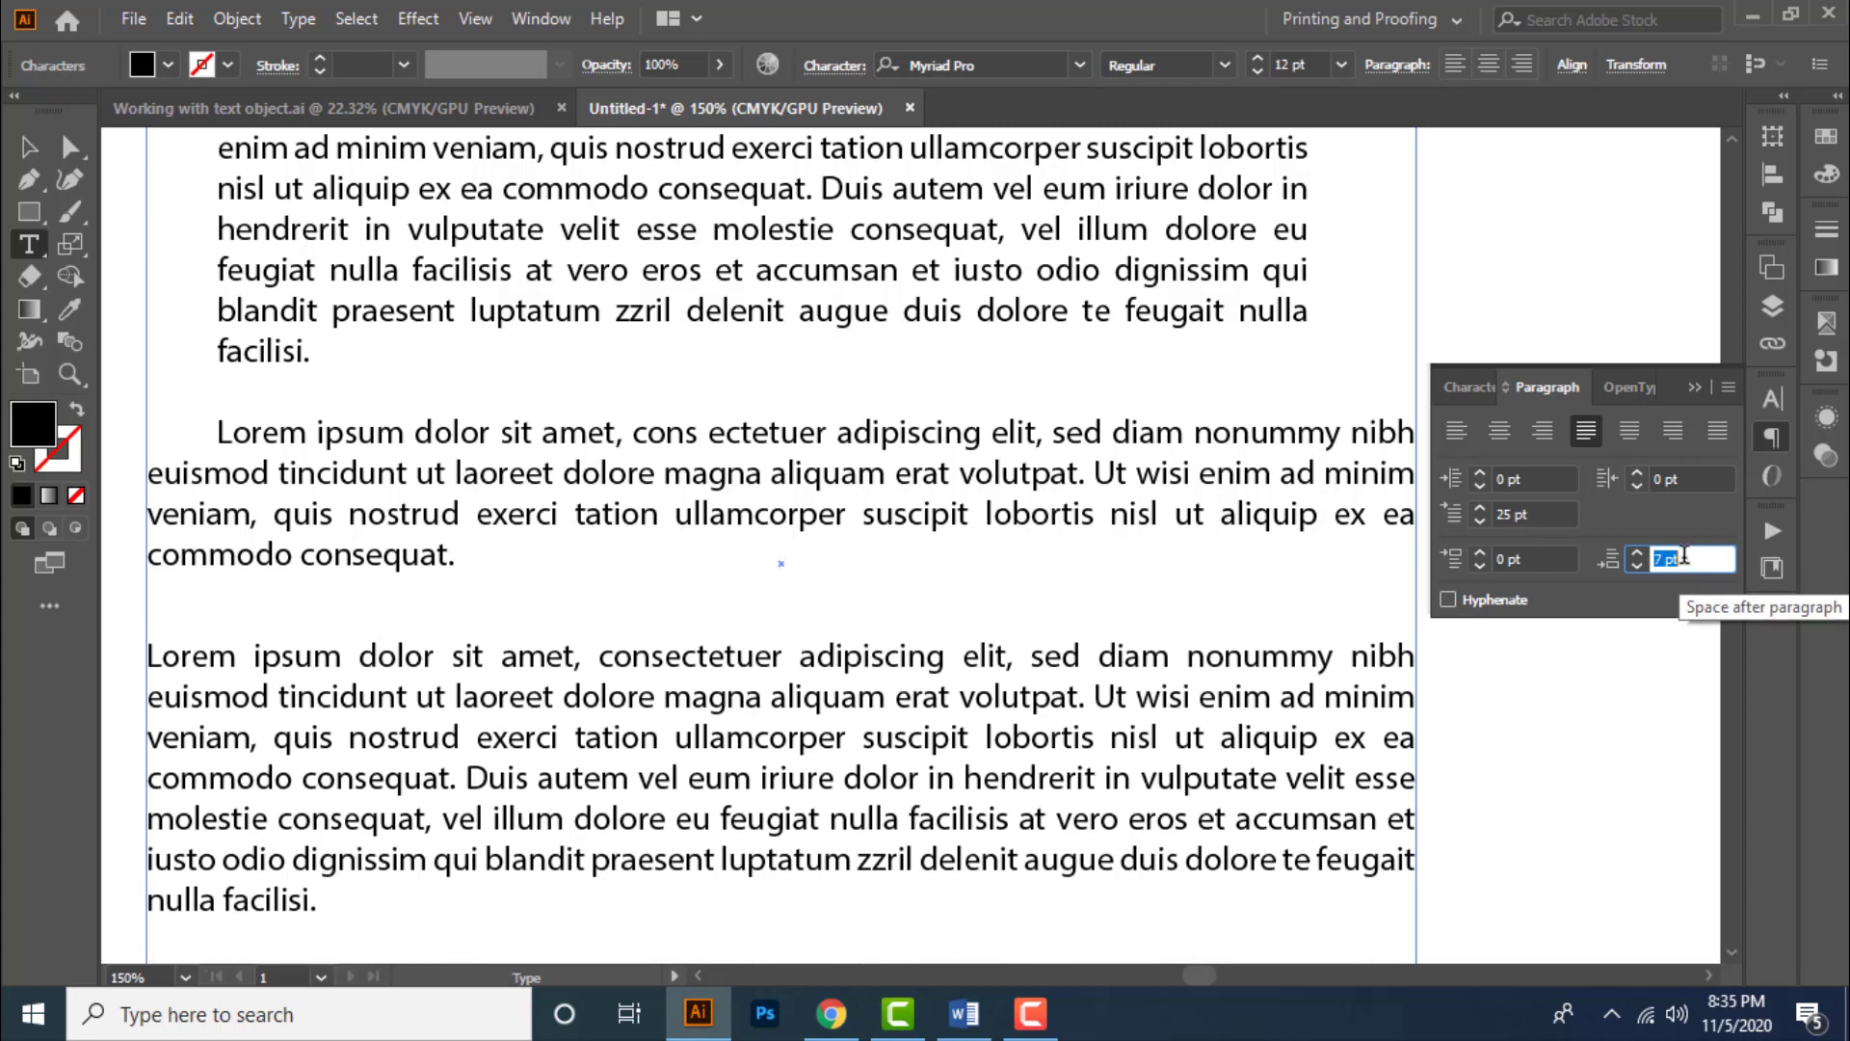
type("14")
key("Return")
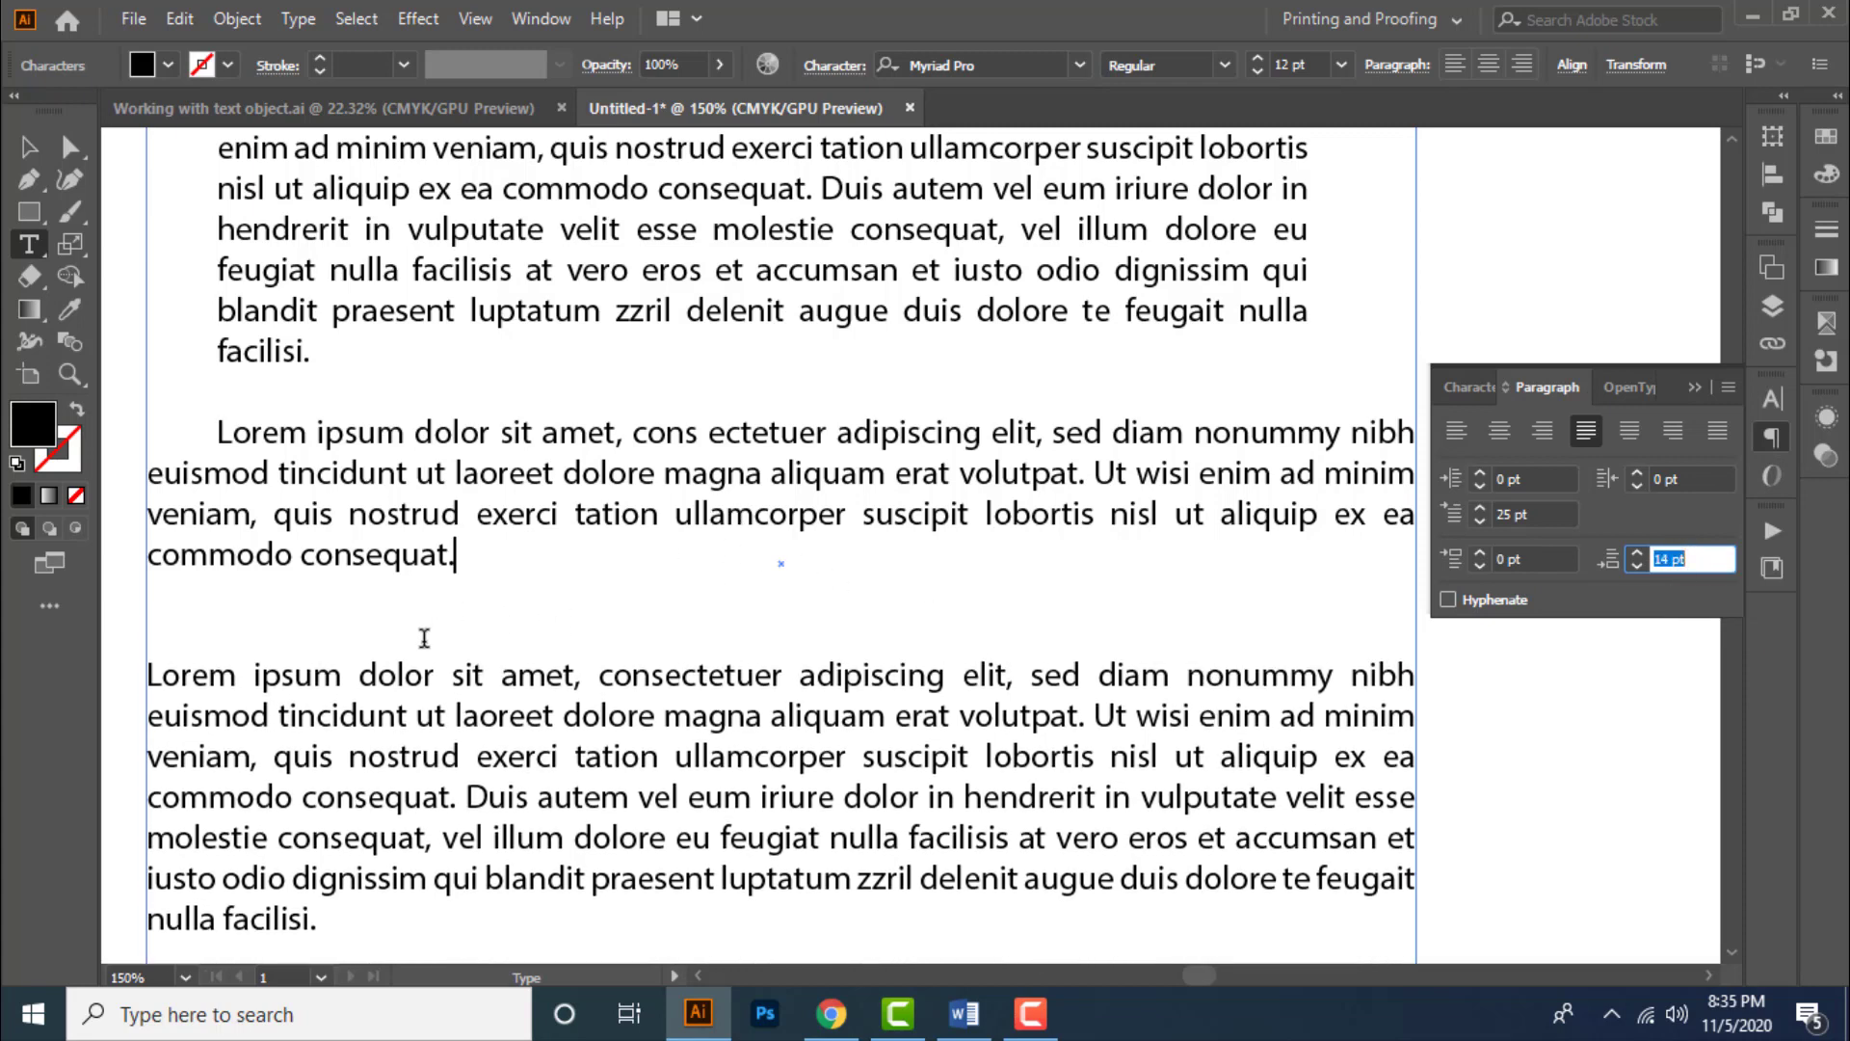
type("21")
key("Return")
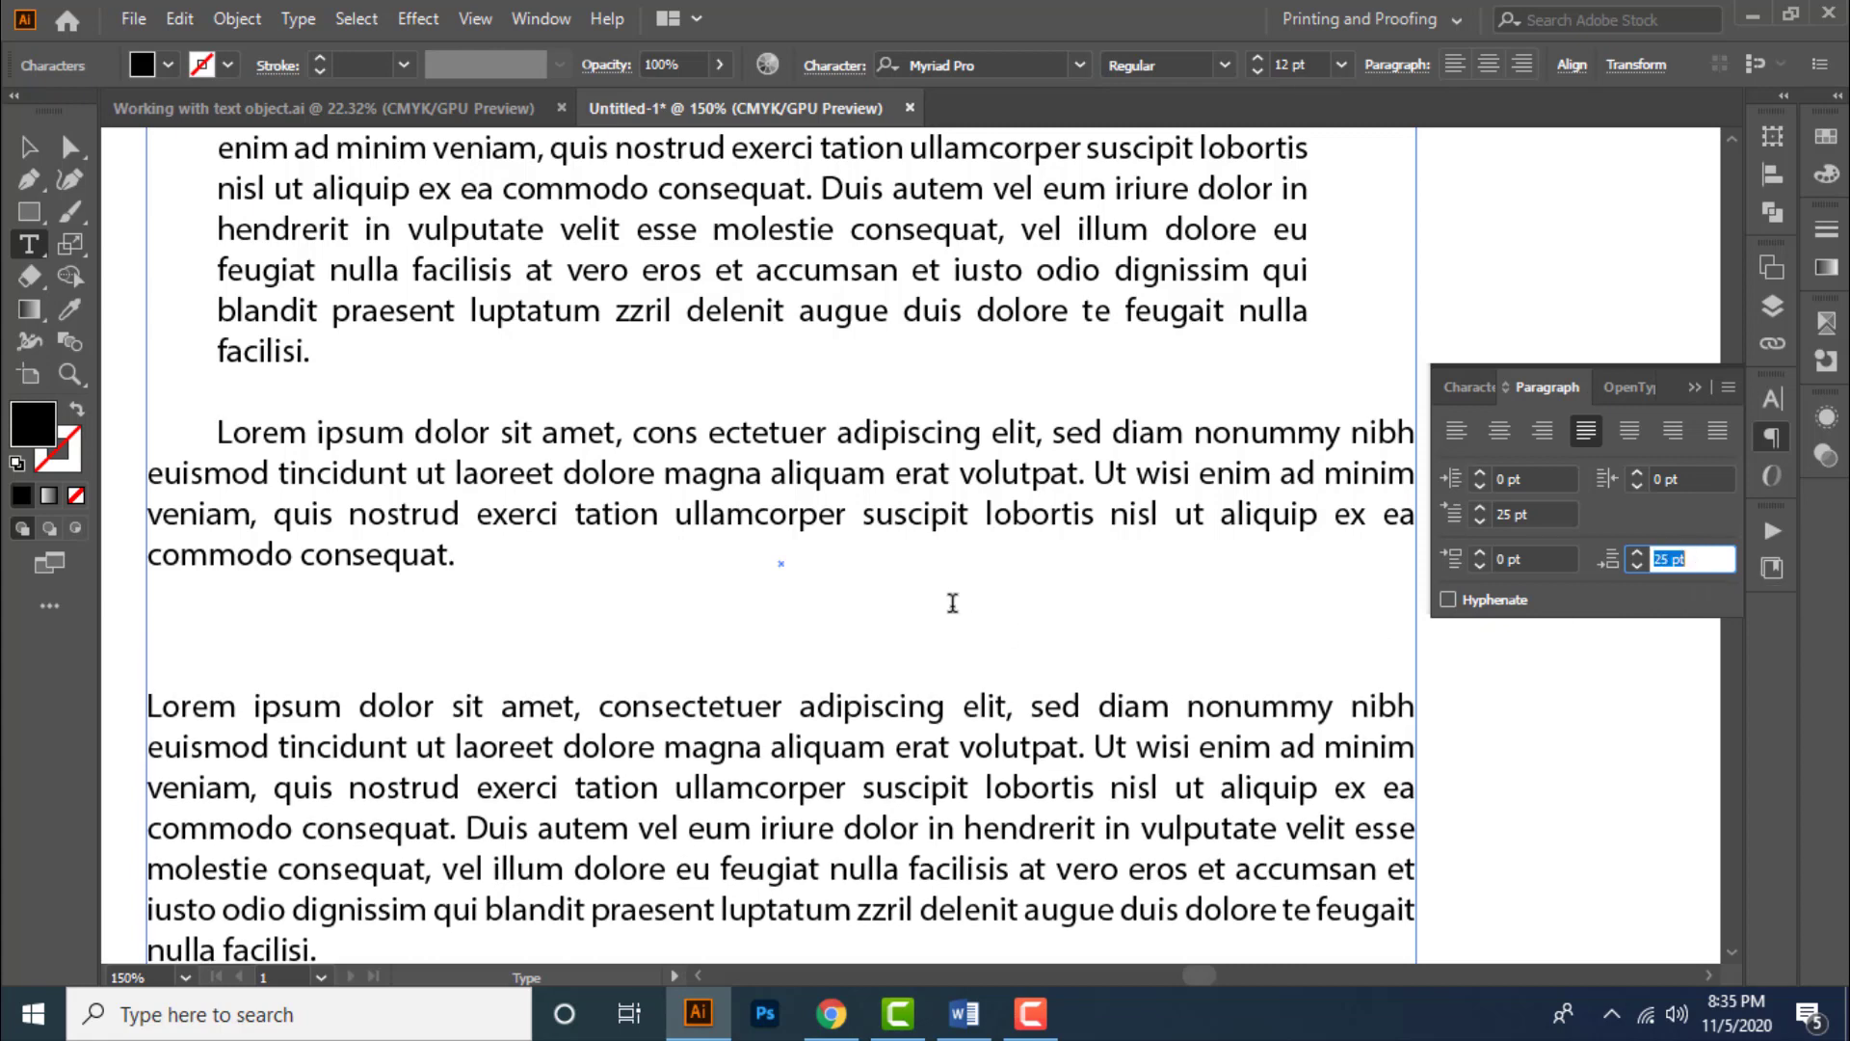
type("25")
key("Return")
- Try increasing and decreasing the space before the second paragraph
scroll(959, 602, "up", 1)
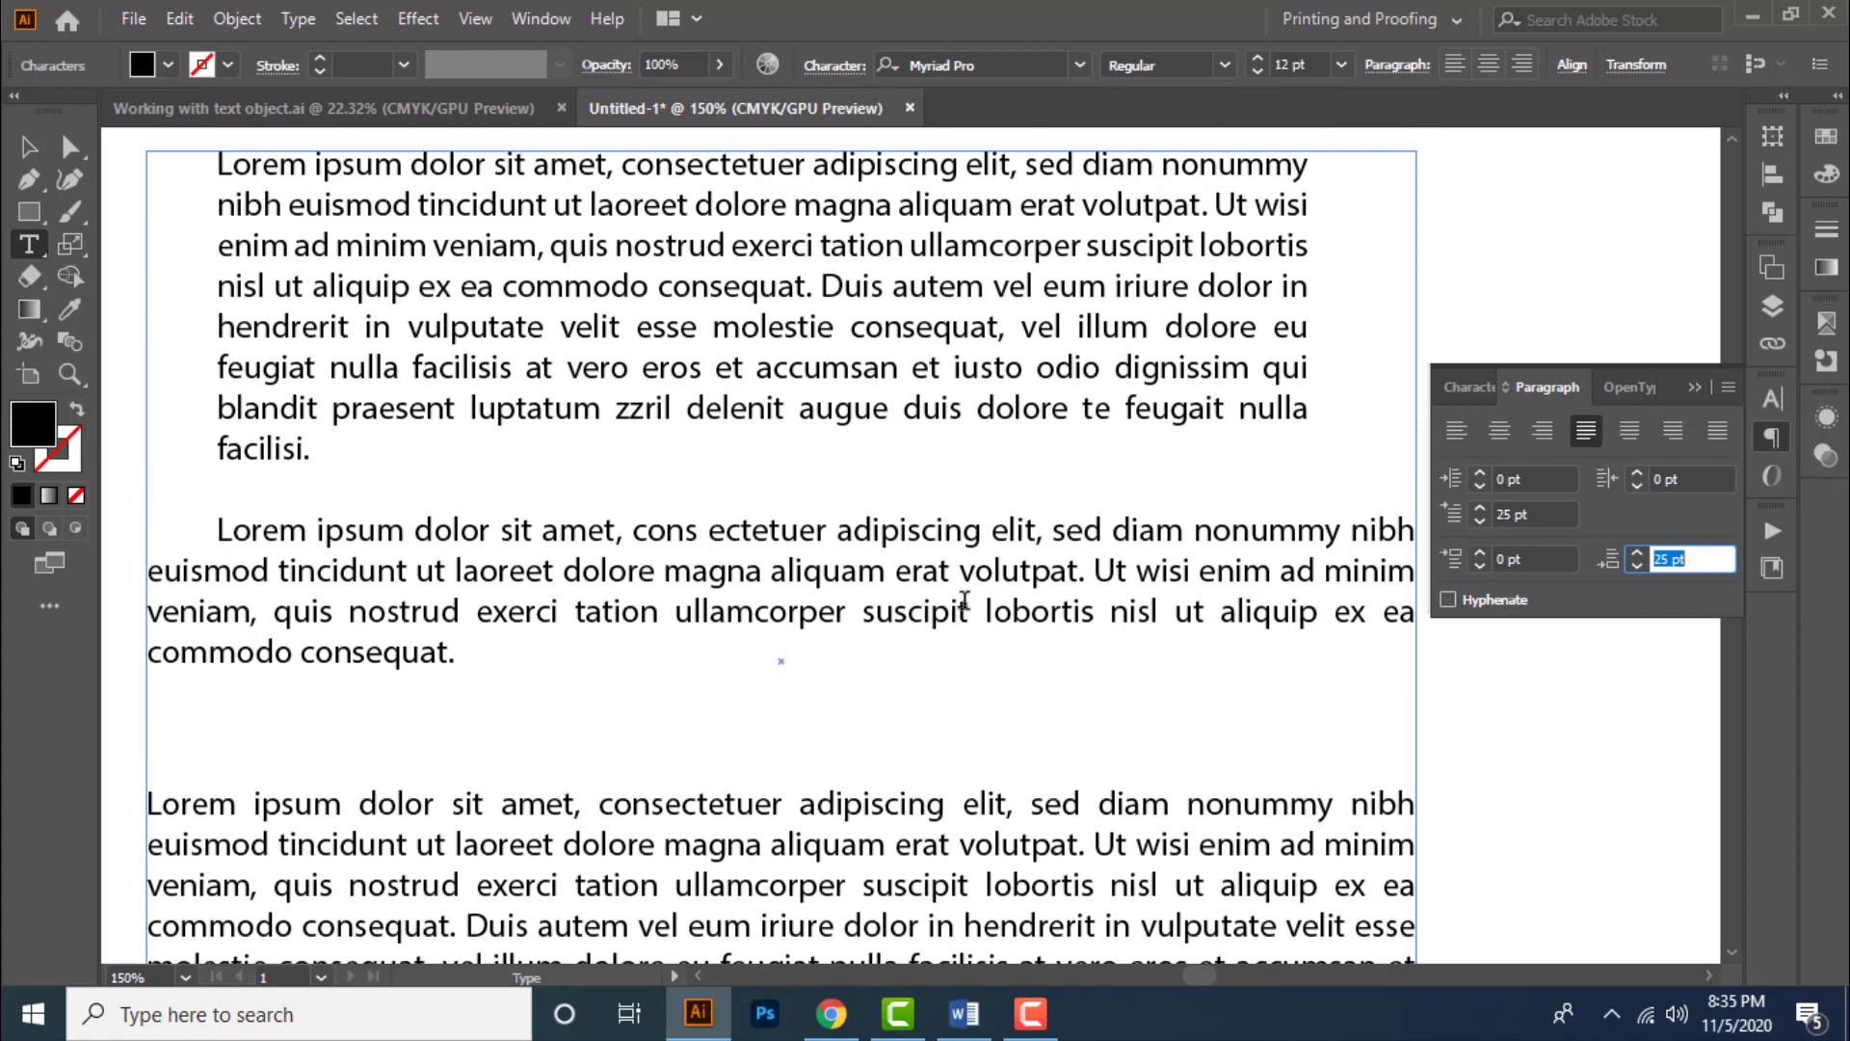
left_click(475, 654)
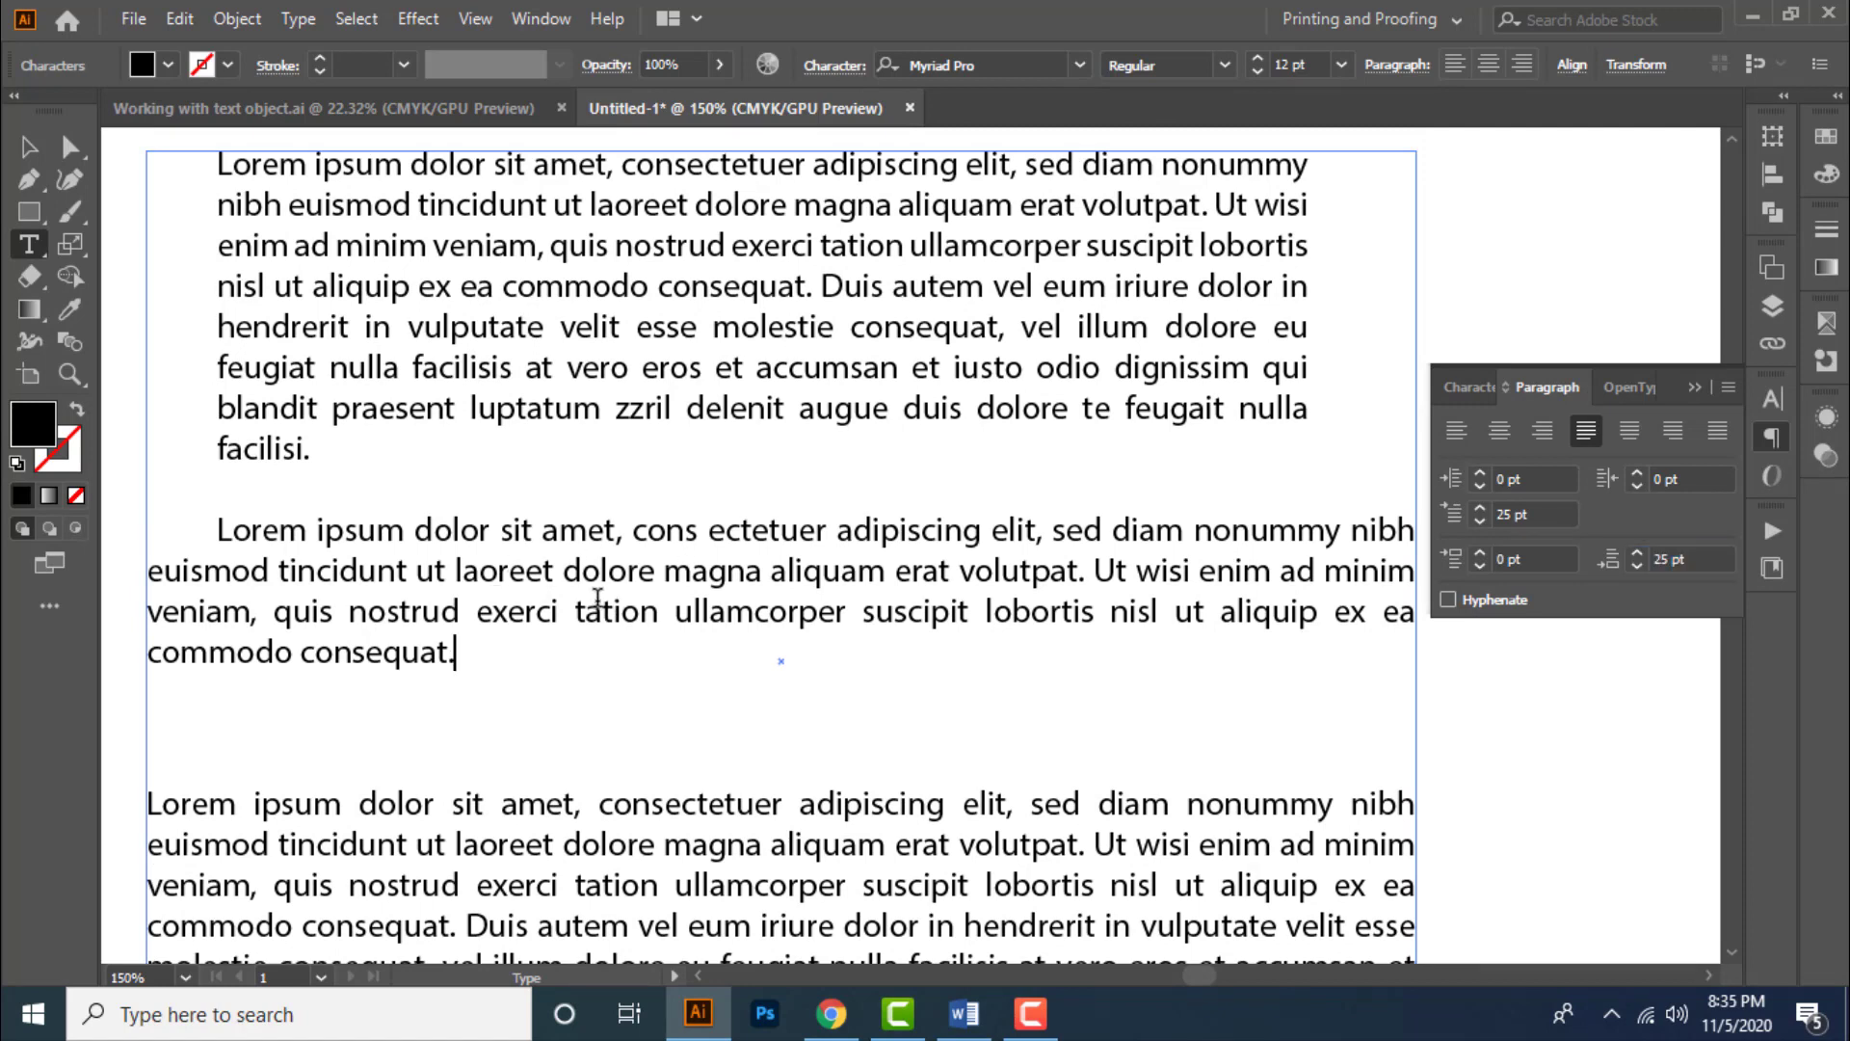
left_click(1534, 560)
key("Up")
key("Up")
key("Up")
key("Up")
key("Up")
key("Up")
key("Up")
key("Up")
key("Up")
key("Up")
key("Up")
key("Up")
key("Up")
key("Up")
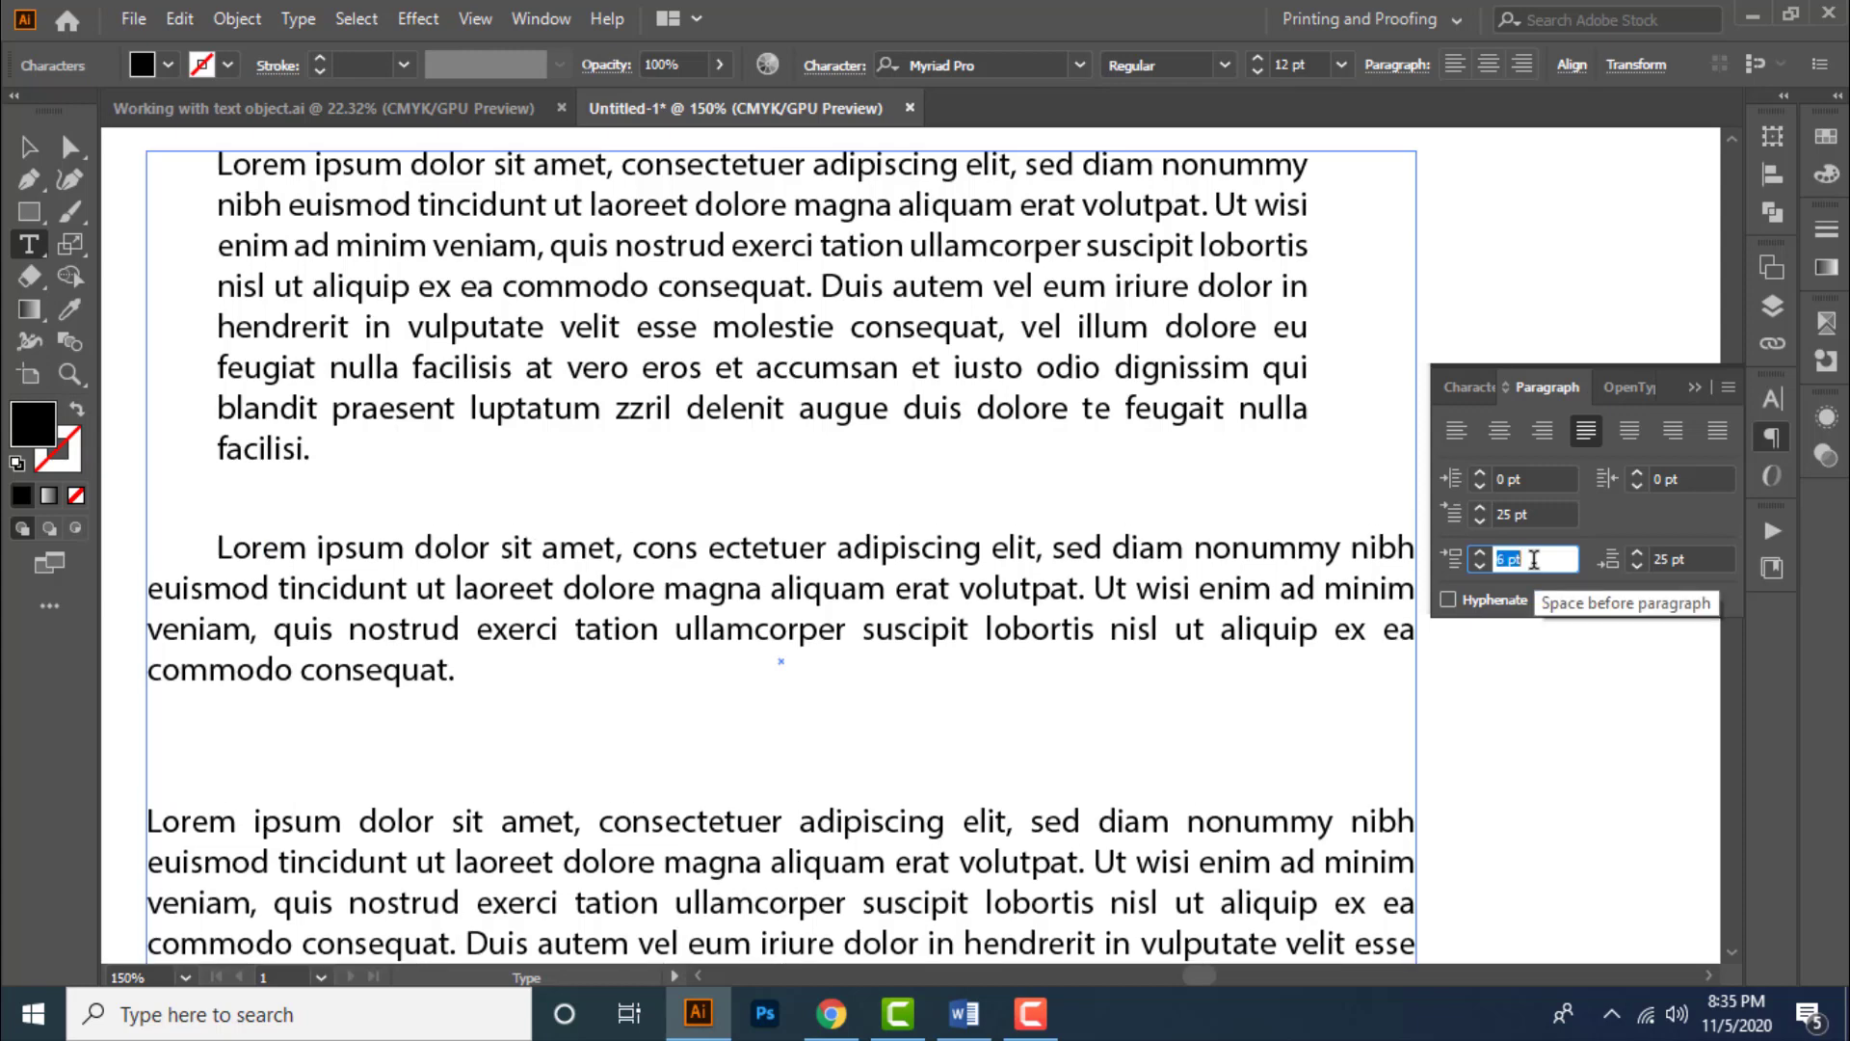
key("Up")
key("Up")
key("Up")
key("Up")
key("Up")
key("Up")
key("Up")
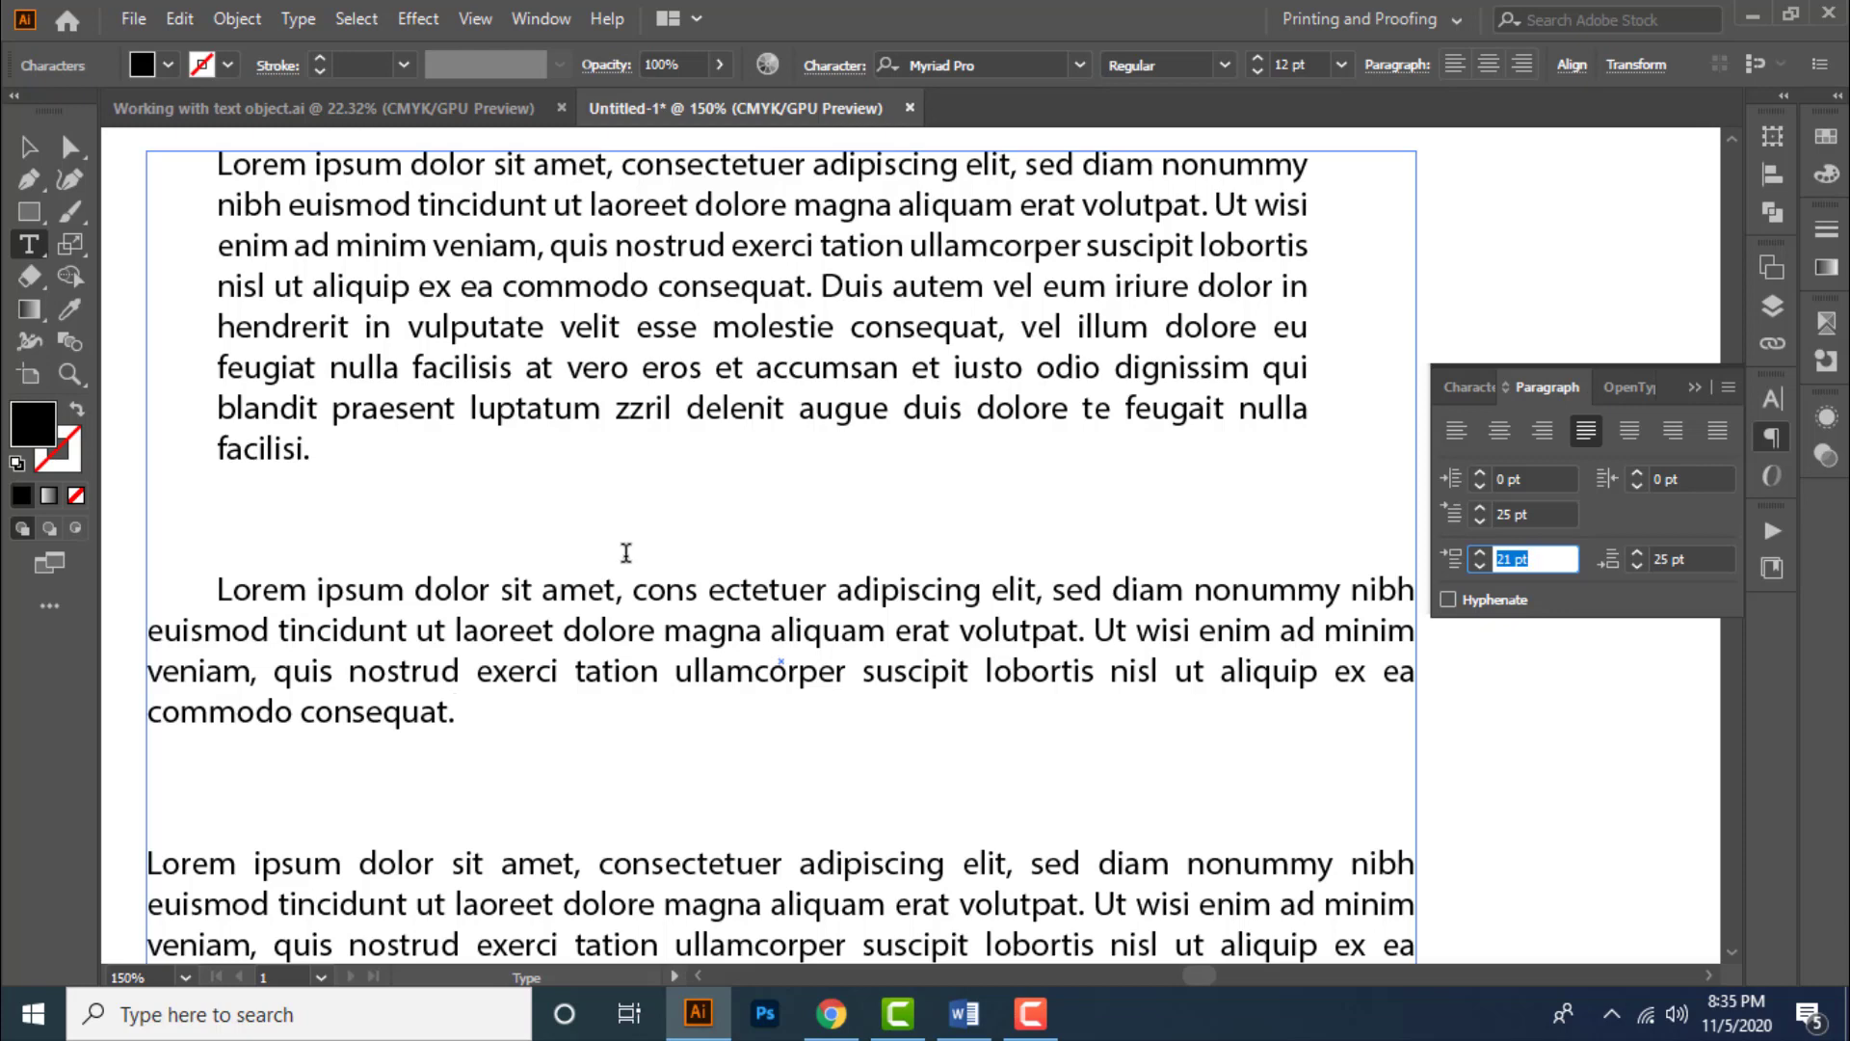
key("Down")
key("Down")
key("Down")
key("Down")
key("Down")
key("Down")
key("Down")
key("Down")
key("Down")
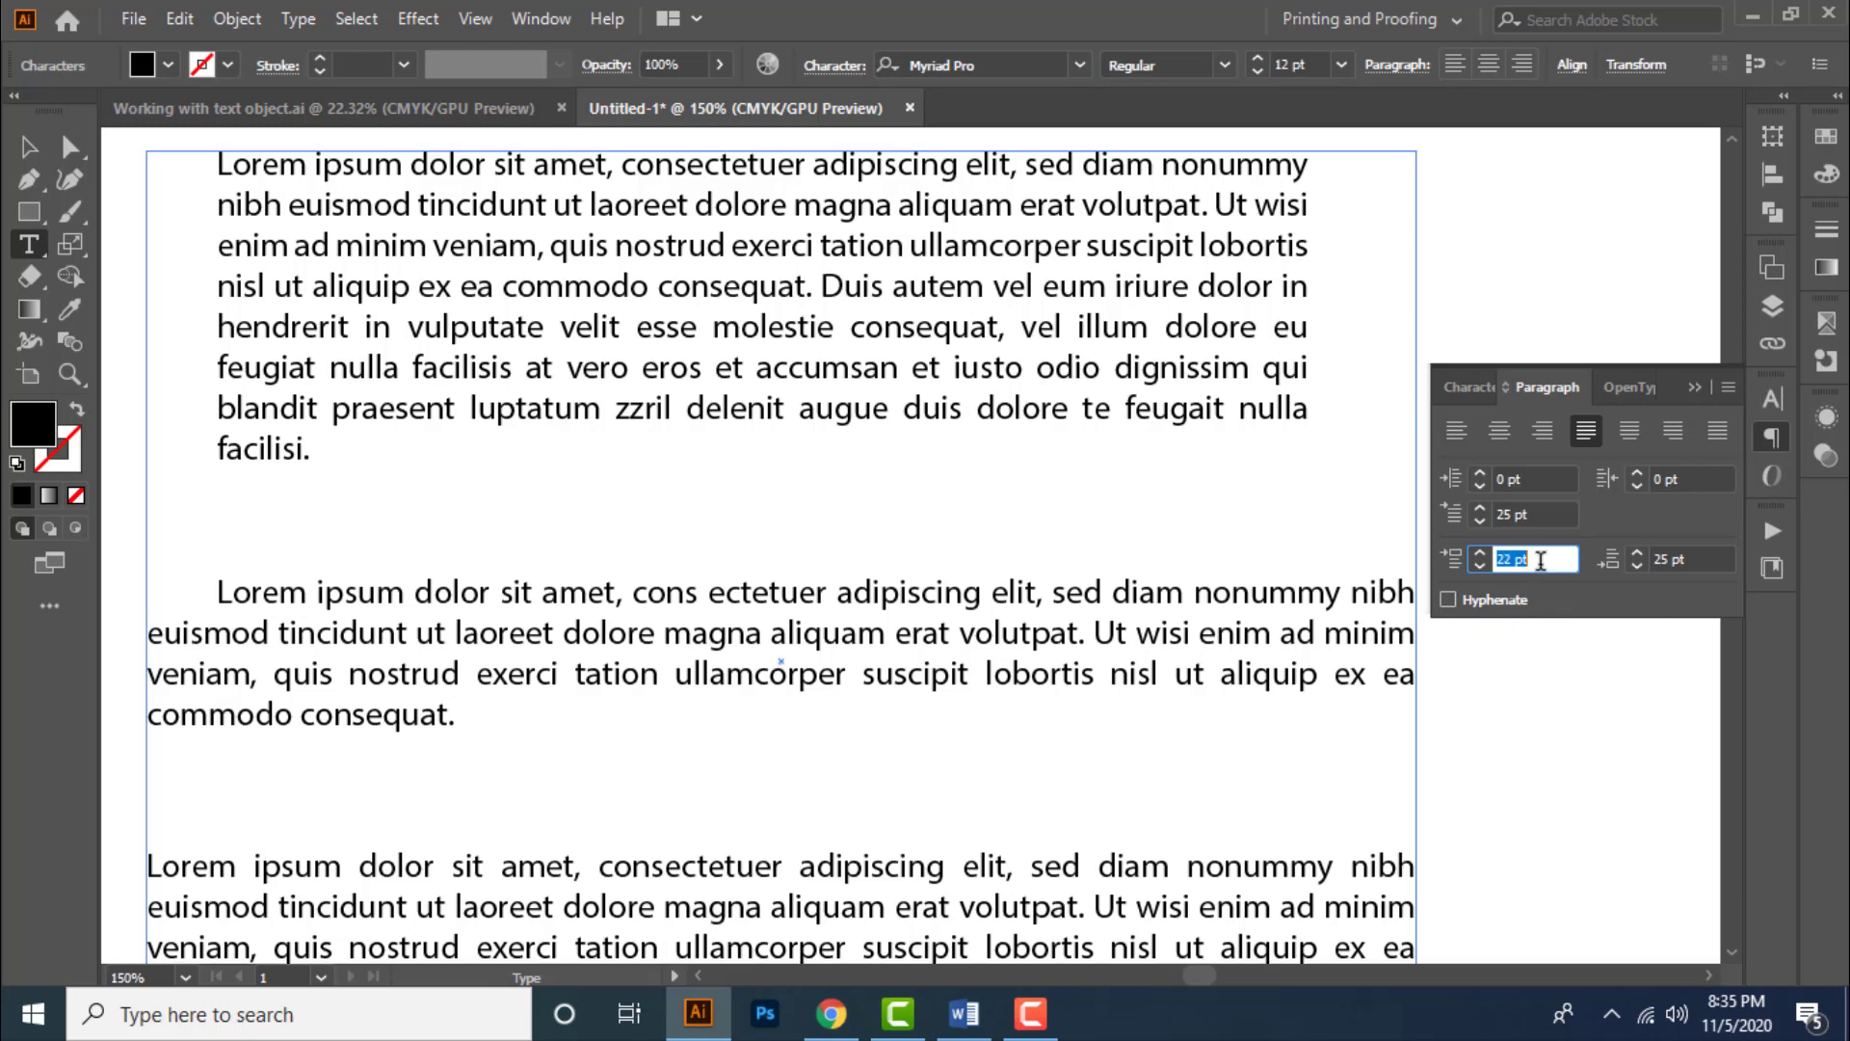
- Reset the second paragraph's space before and space after to 0 pt
type("0")
key("Tab")
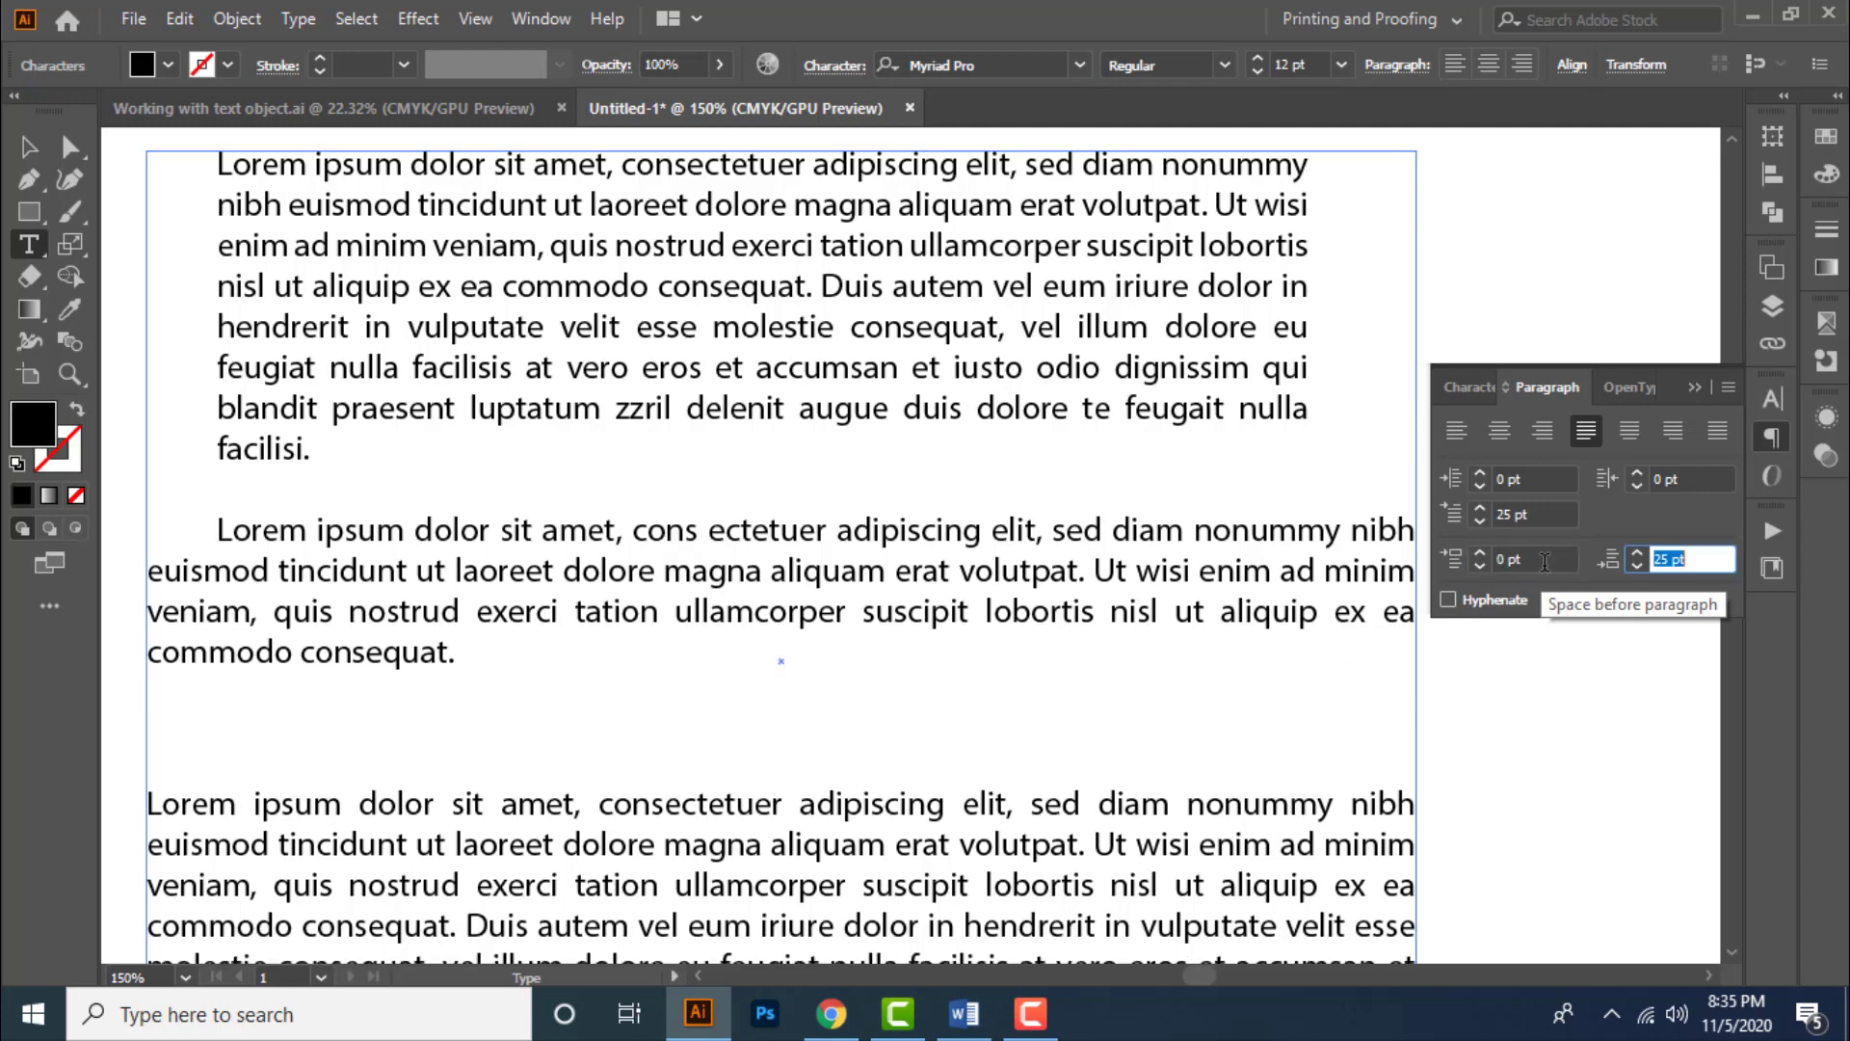
type("0")
key("Tab")
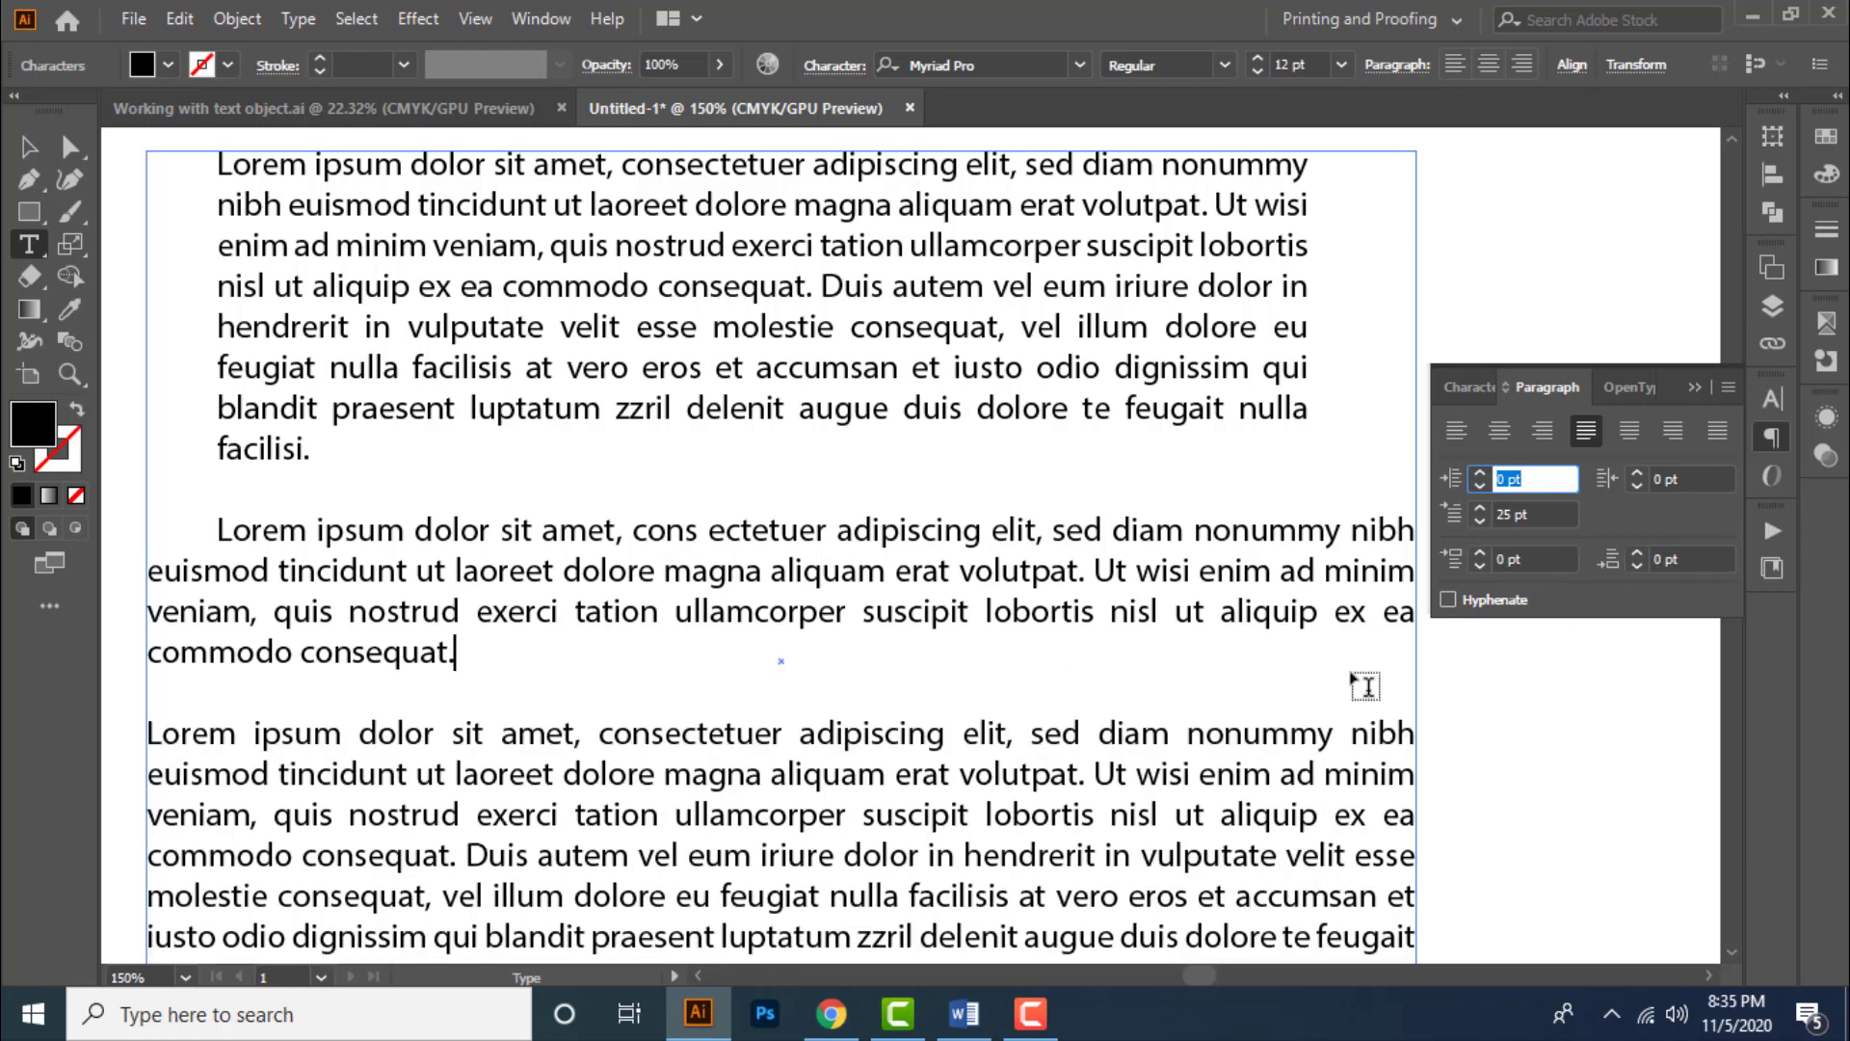
- Select the text box and narrow it slightly from its lower-right corner
left_click(26, 149)
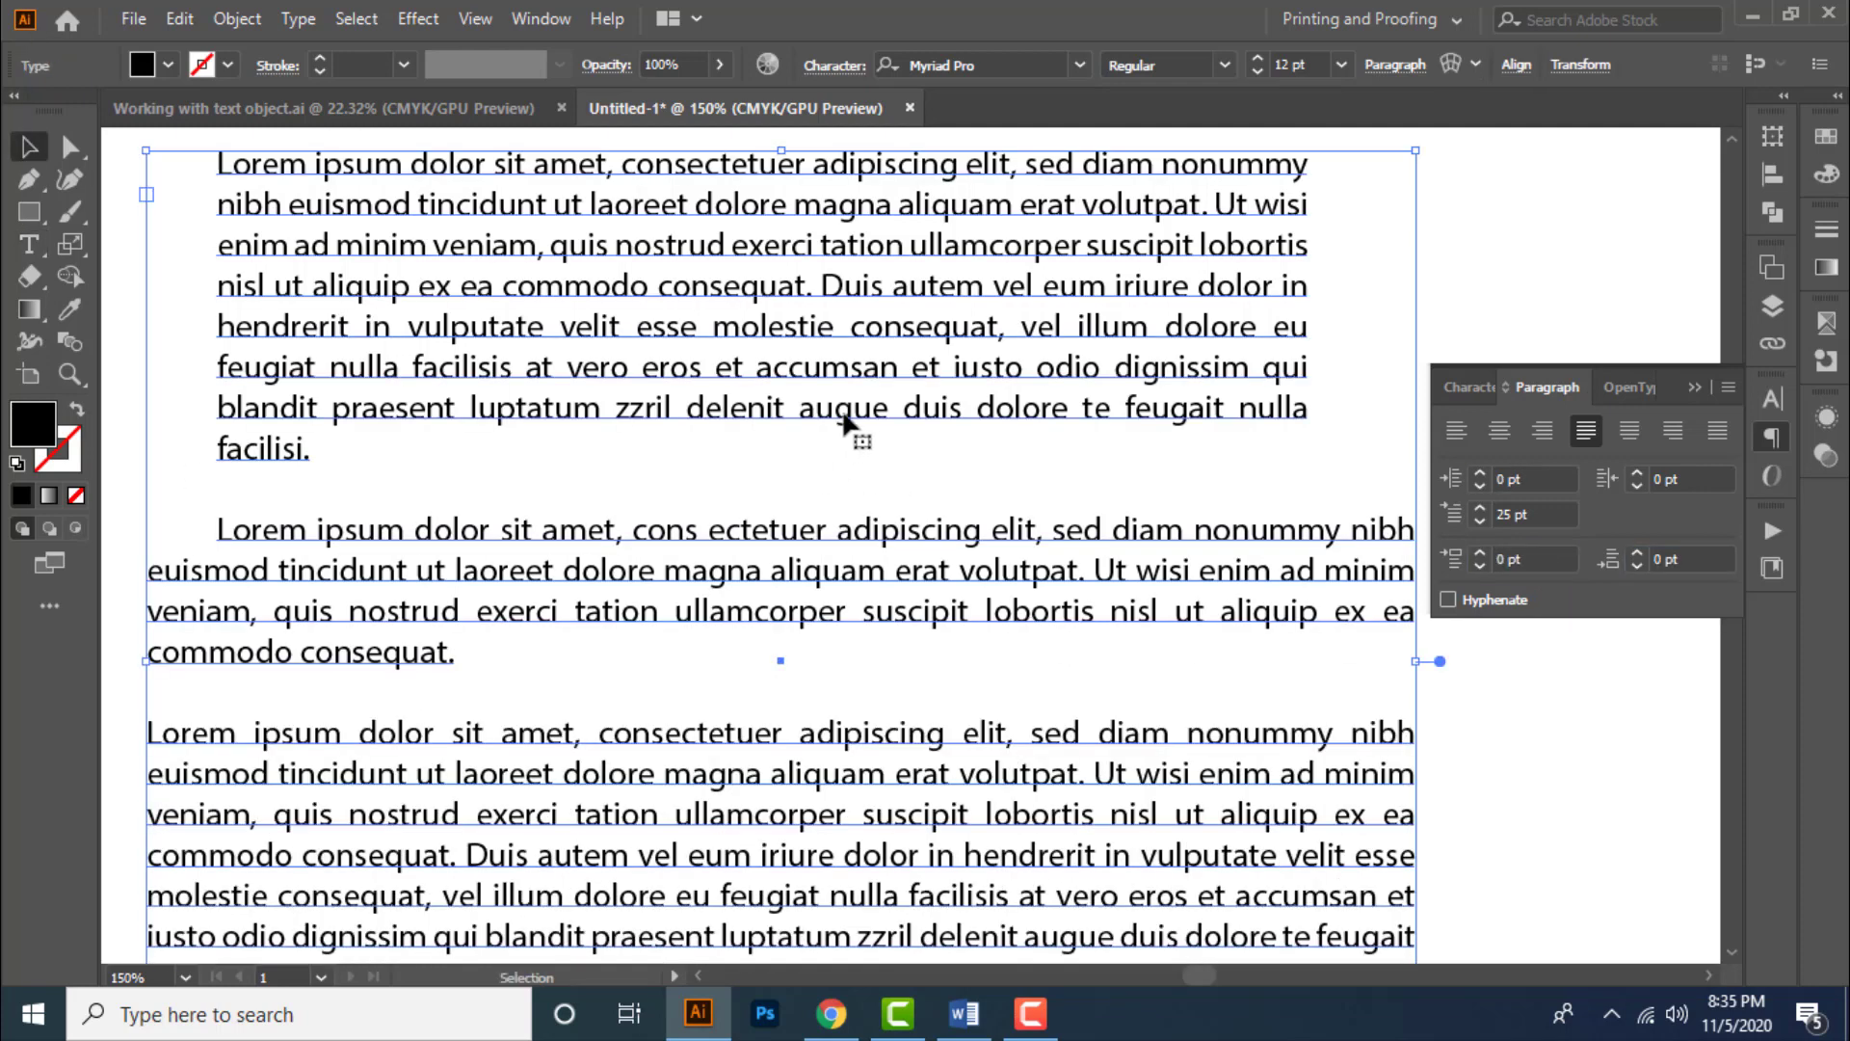
scroll(855, 425, "down", 2)
scroll(949, 511, "up", 1)
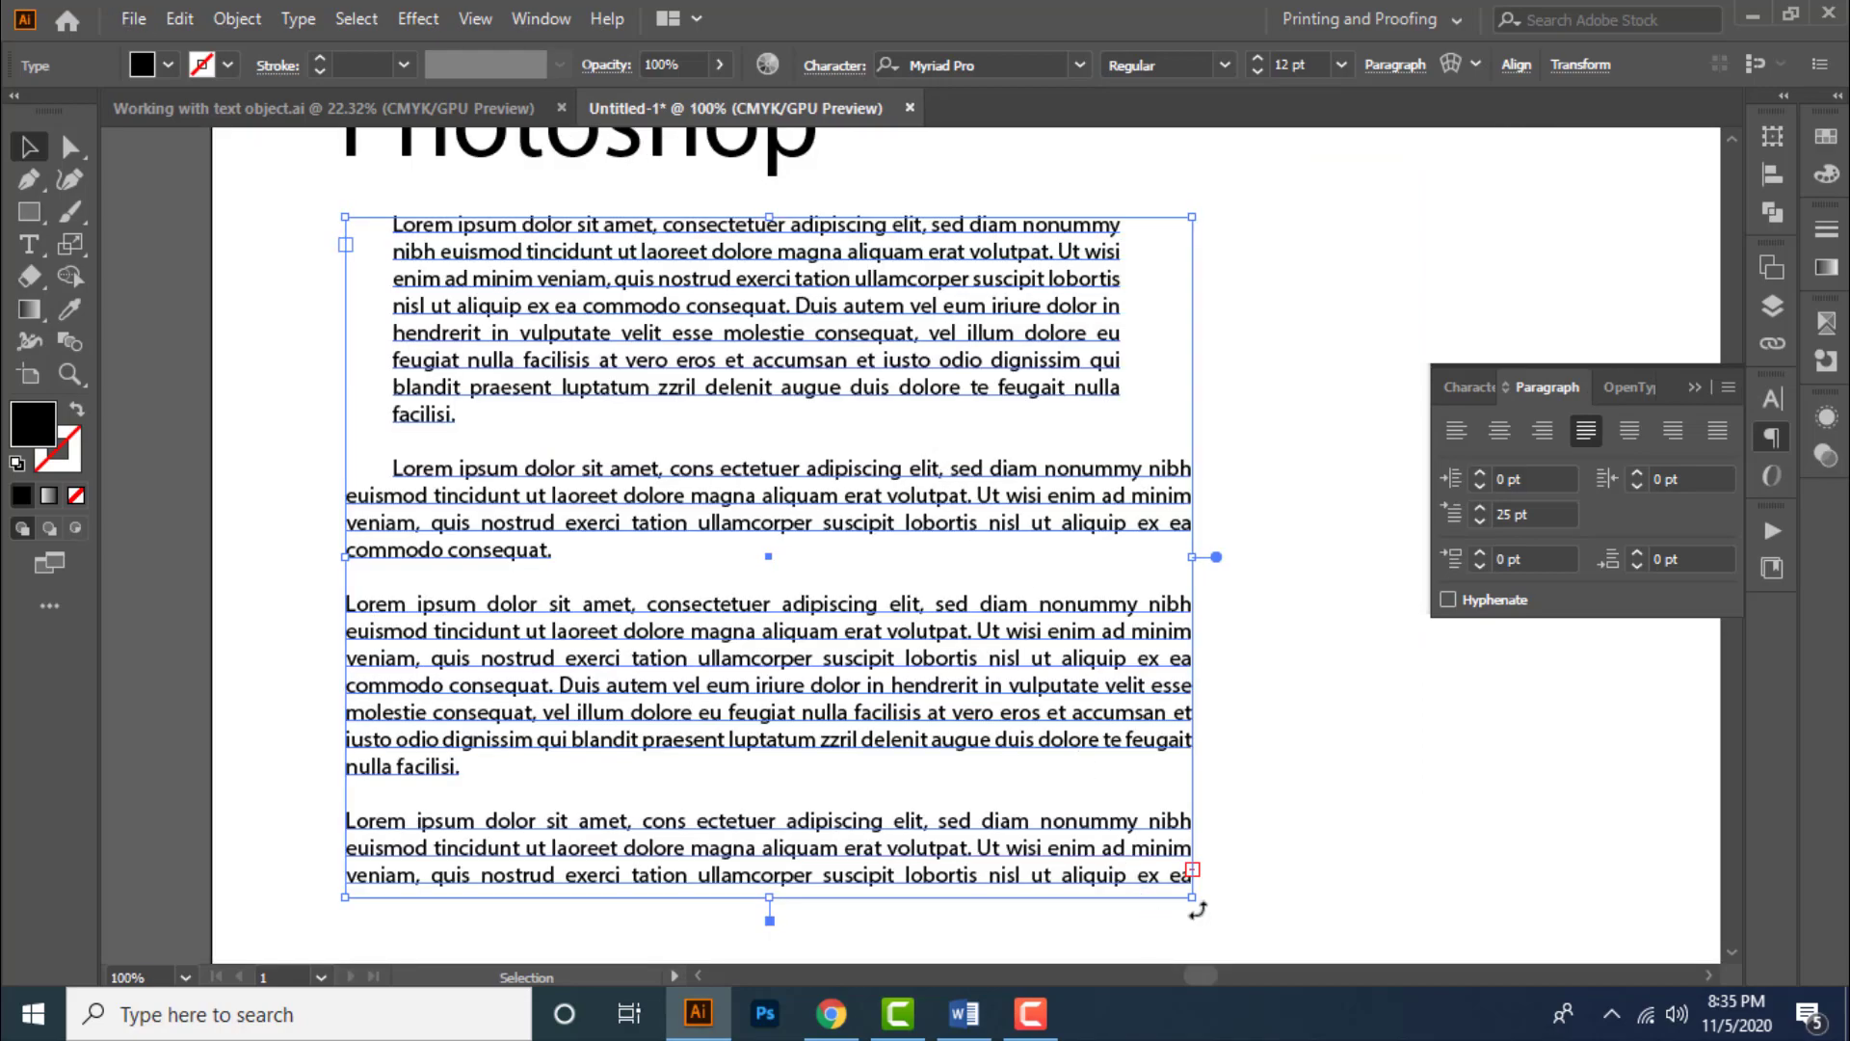
mouse_move(1188, 888)
left_mouse_down()
mouse_move(1125, 802)
mouse_move(1012, 539)
mouse_move(988, 645)
mouse_move(1022, 627)
mouse_move(1213, 910)
mouse_move(1186, 662)
mouse_move(1096, 633)
mouse_move(1048, 624)
mouse_move(1032, 649)
mouse_move(994, 764)
mouse_move(992, 859)
mouse_move(1232, 880)
mouse_move(1223, 855)
mouse_move(1045, 810)
mouse_move(1025, 772)
mouse_move(1070, 880)
mouse_move(1158, 883)
left_mouse_up()
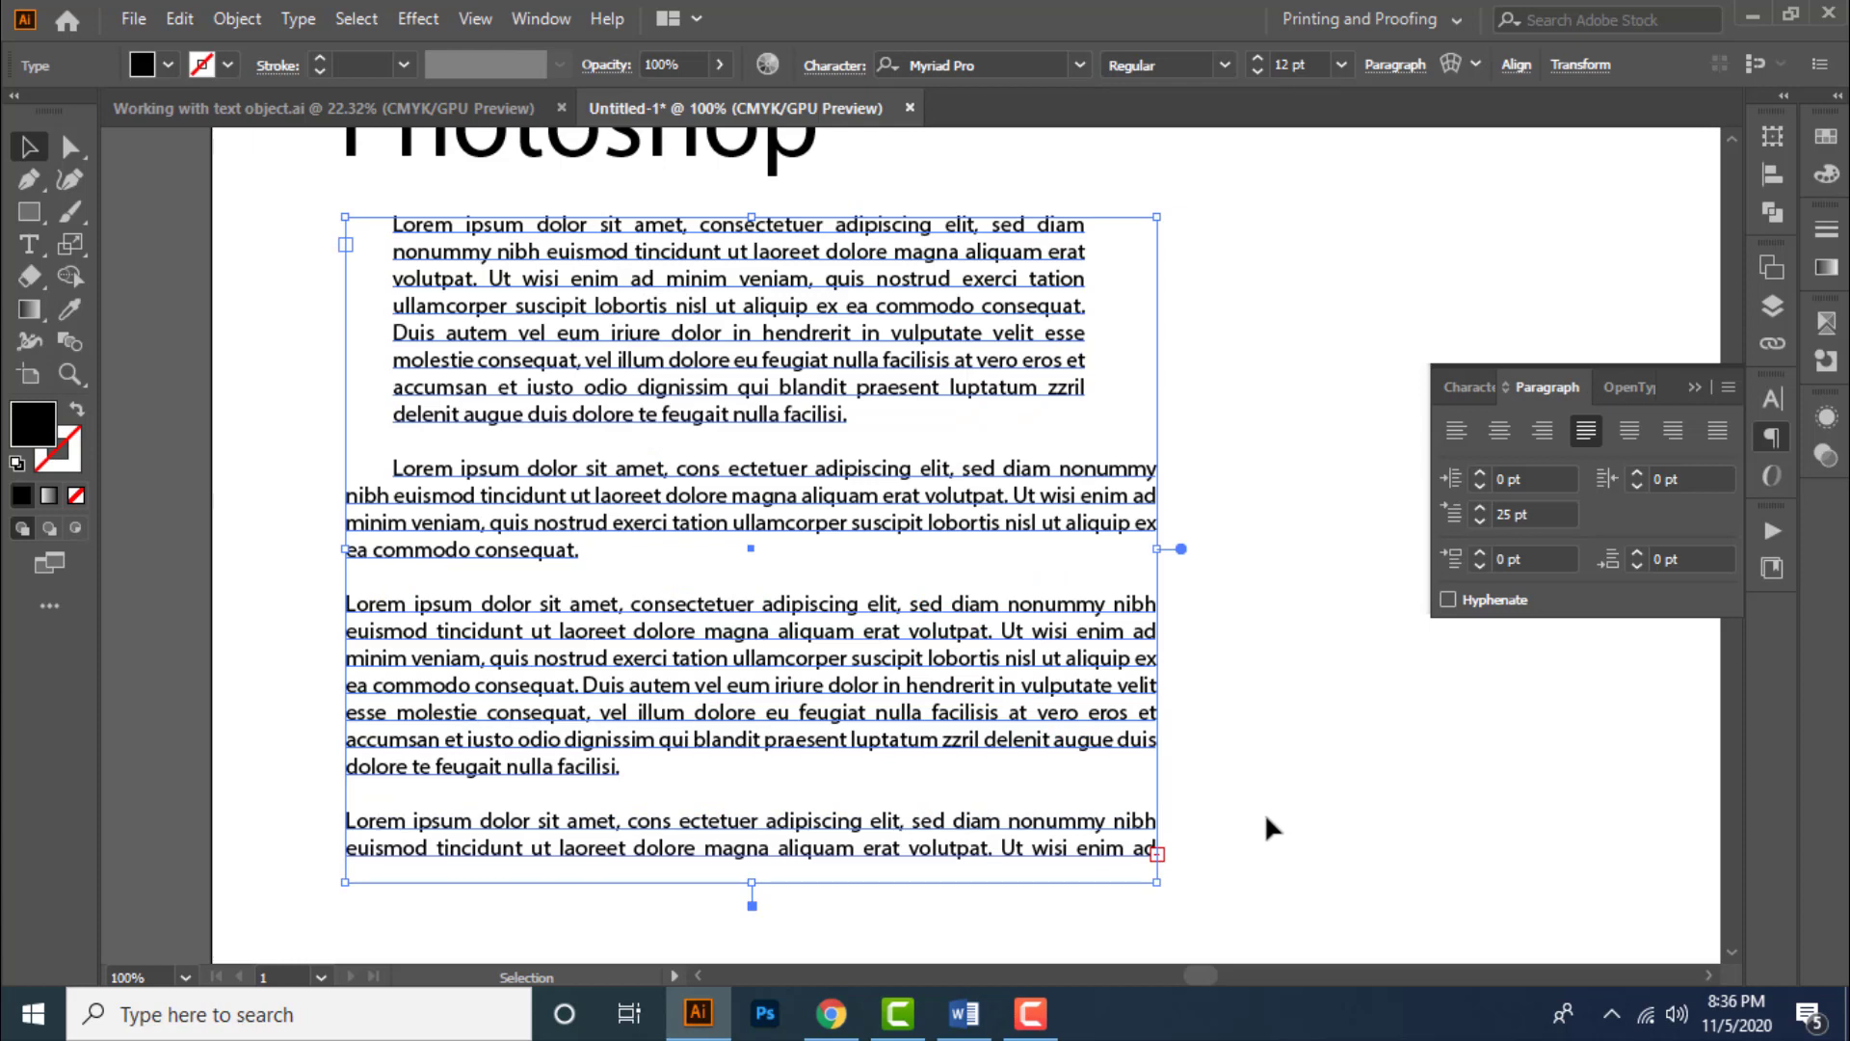
- Set the text's font size to 13 pt and its leading to 15 pt
double_click(436, 264)
left_click_drag(392, 224, 848, 416)
left_click(34, 149)
left_click(1468, 385)
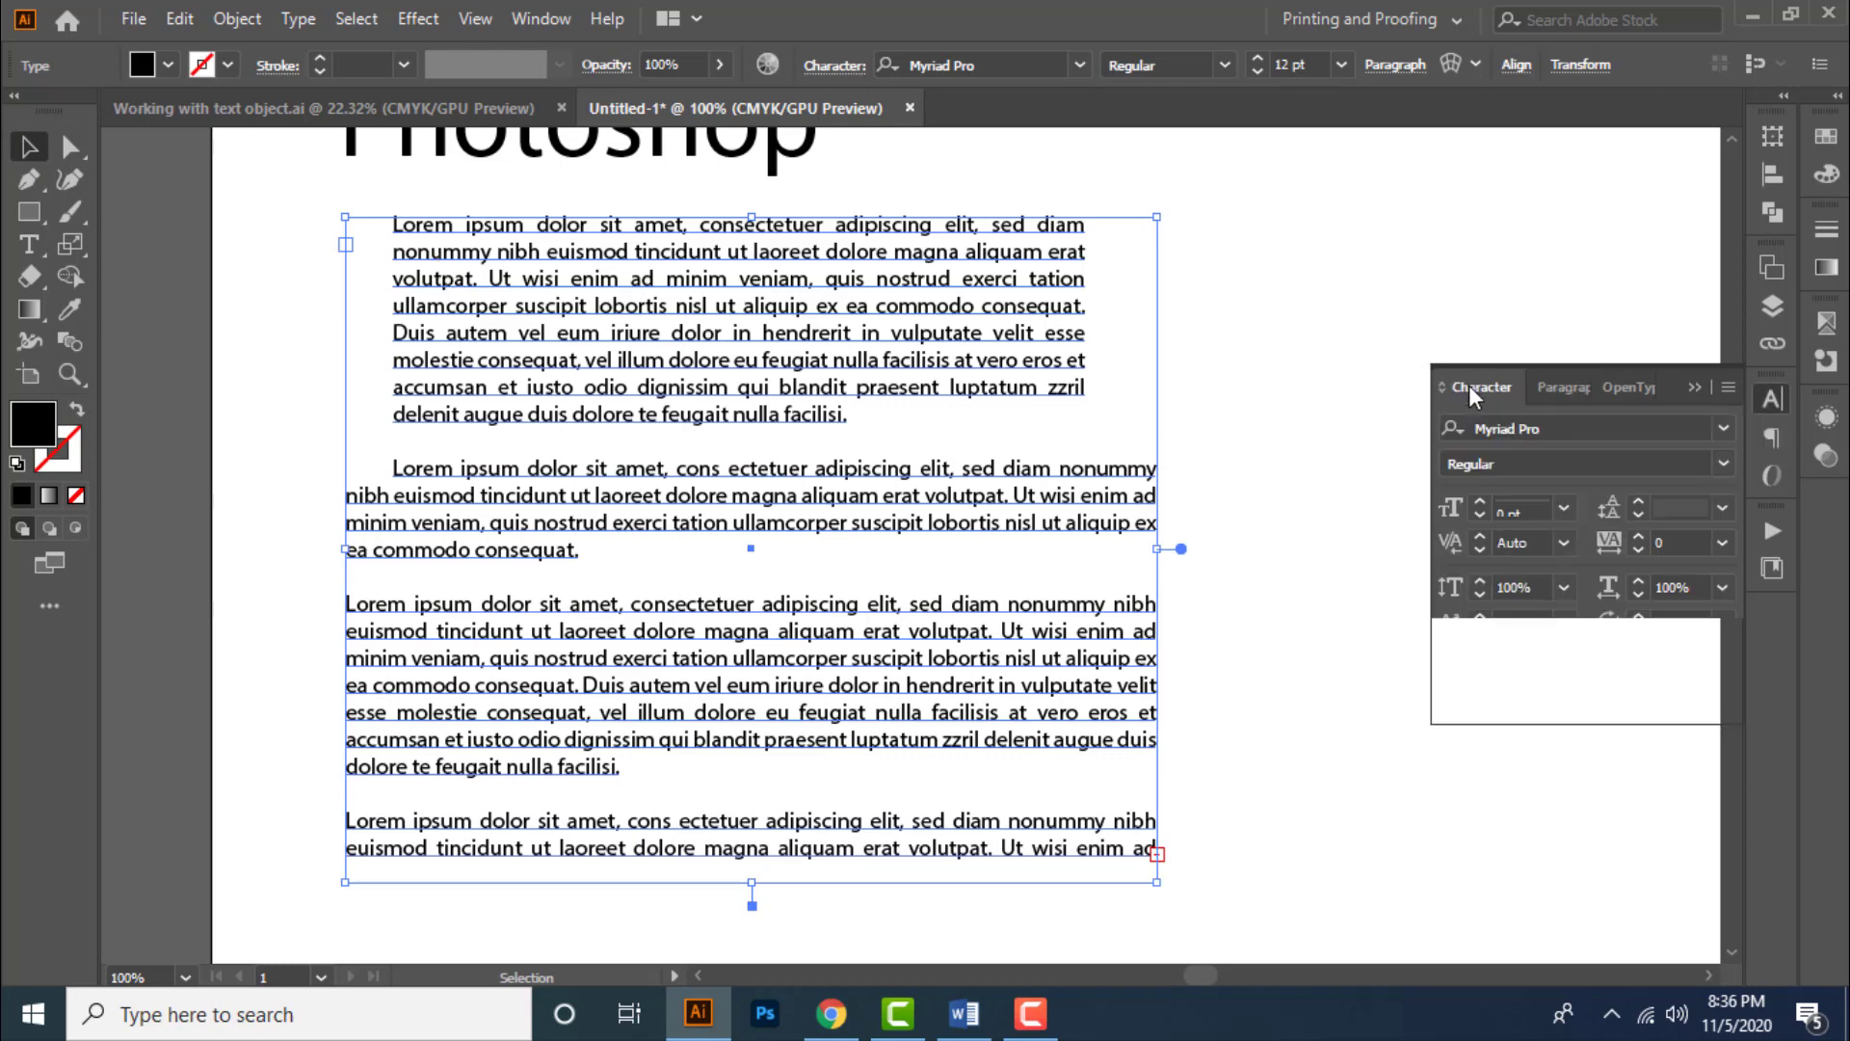
left_click(1540, 509)
key("Up")
key("Up")
key("Down")
key("Down")
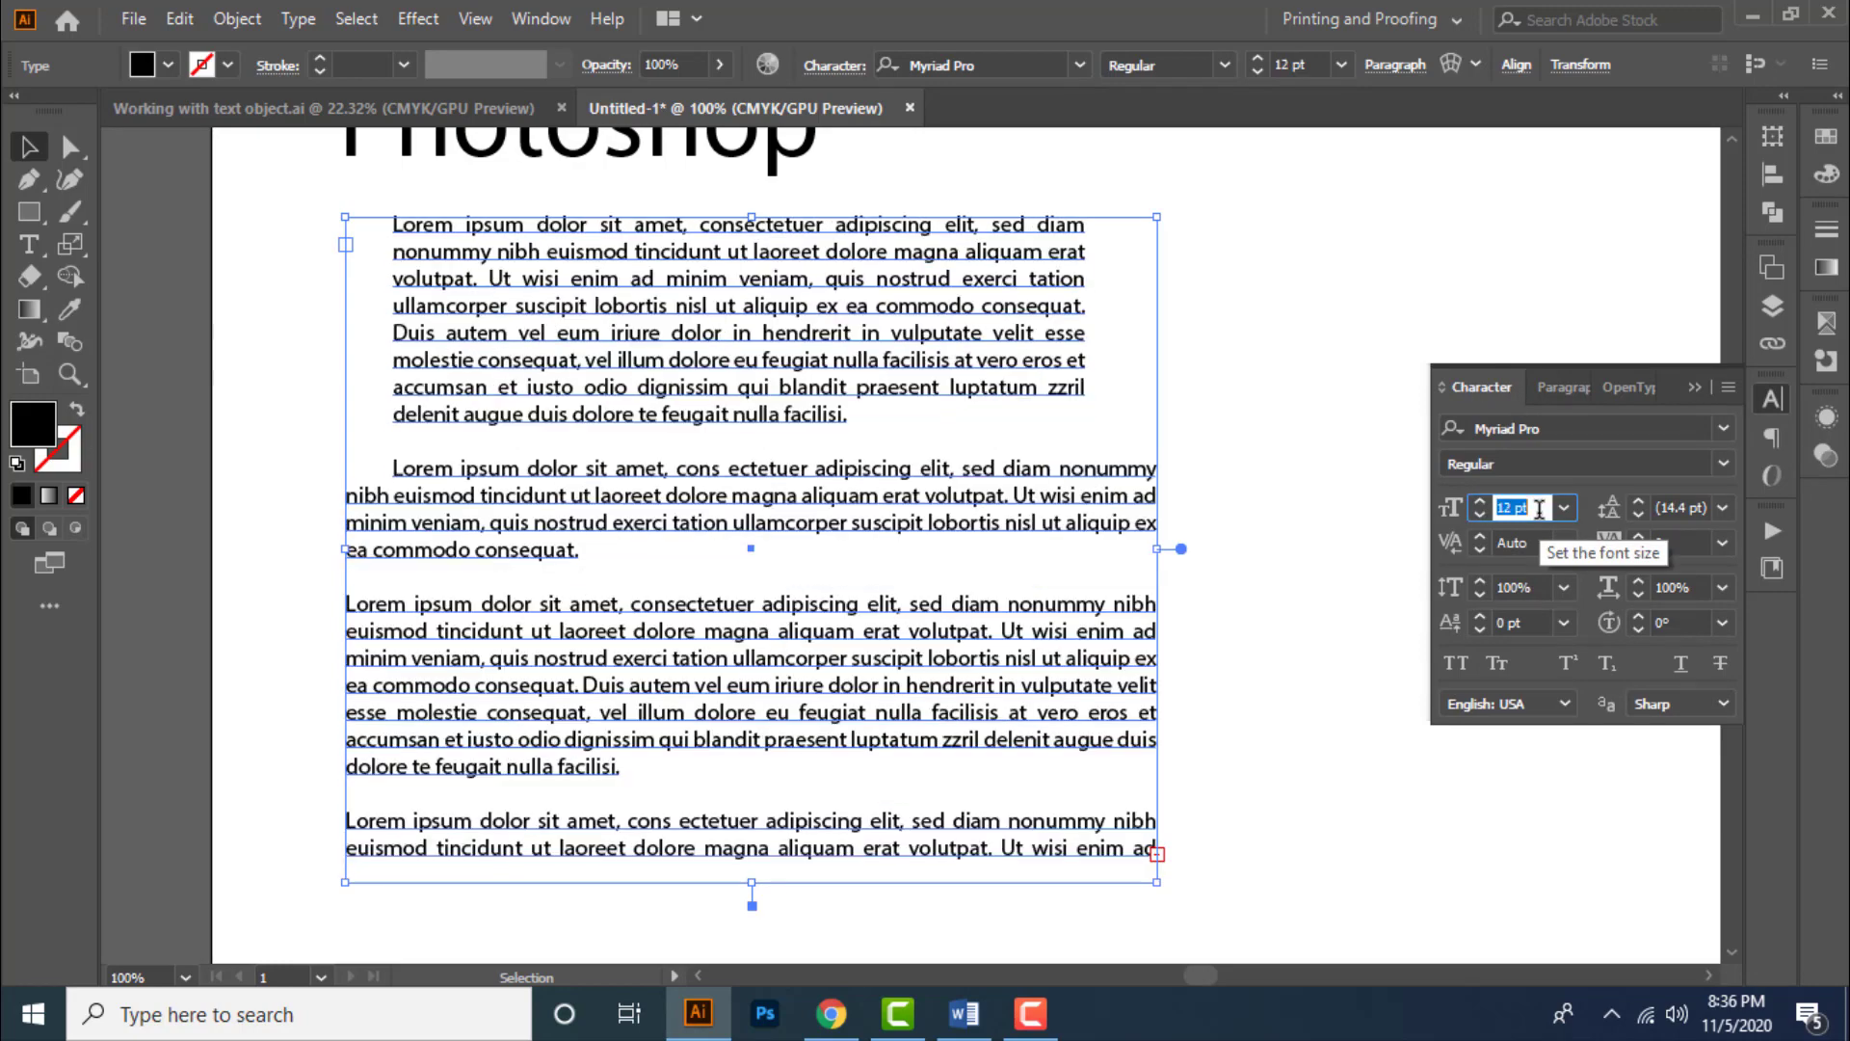
key("Up")
left_click(1675, 506)
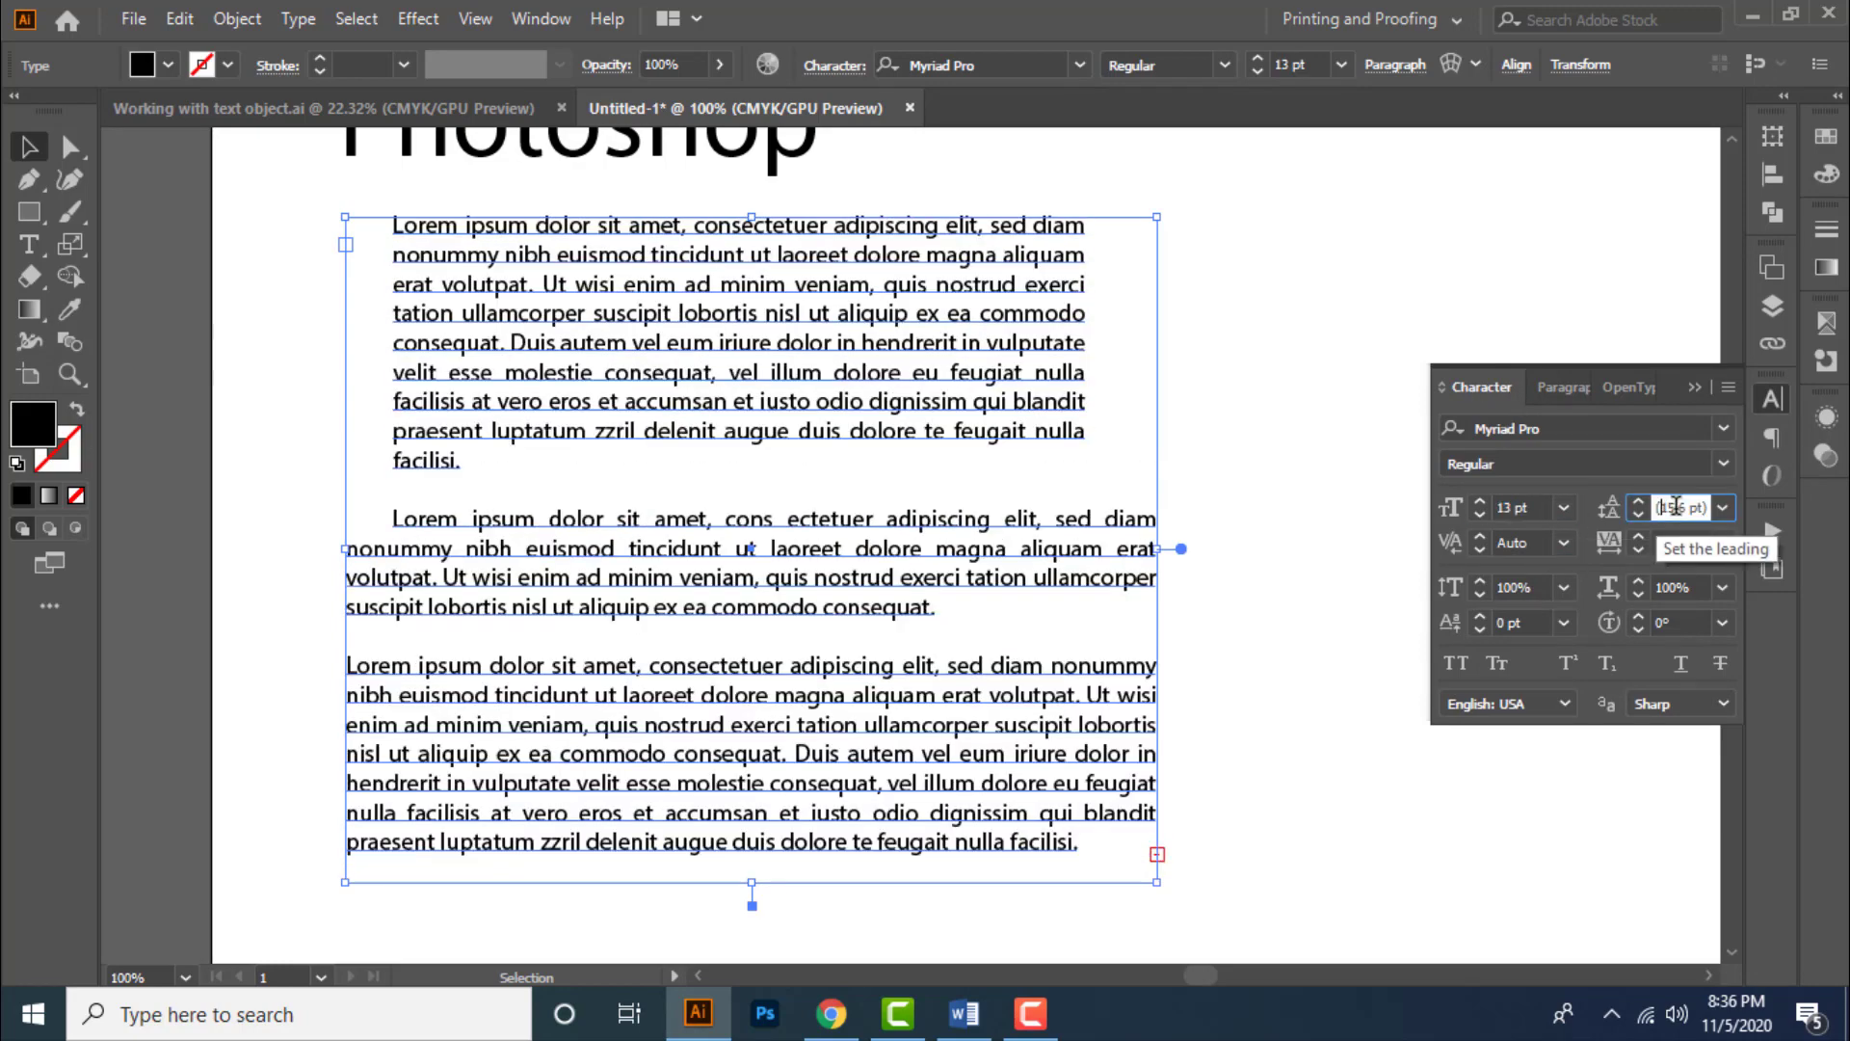
type("15")
key("Return")
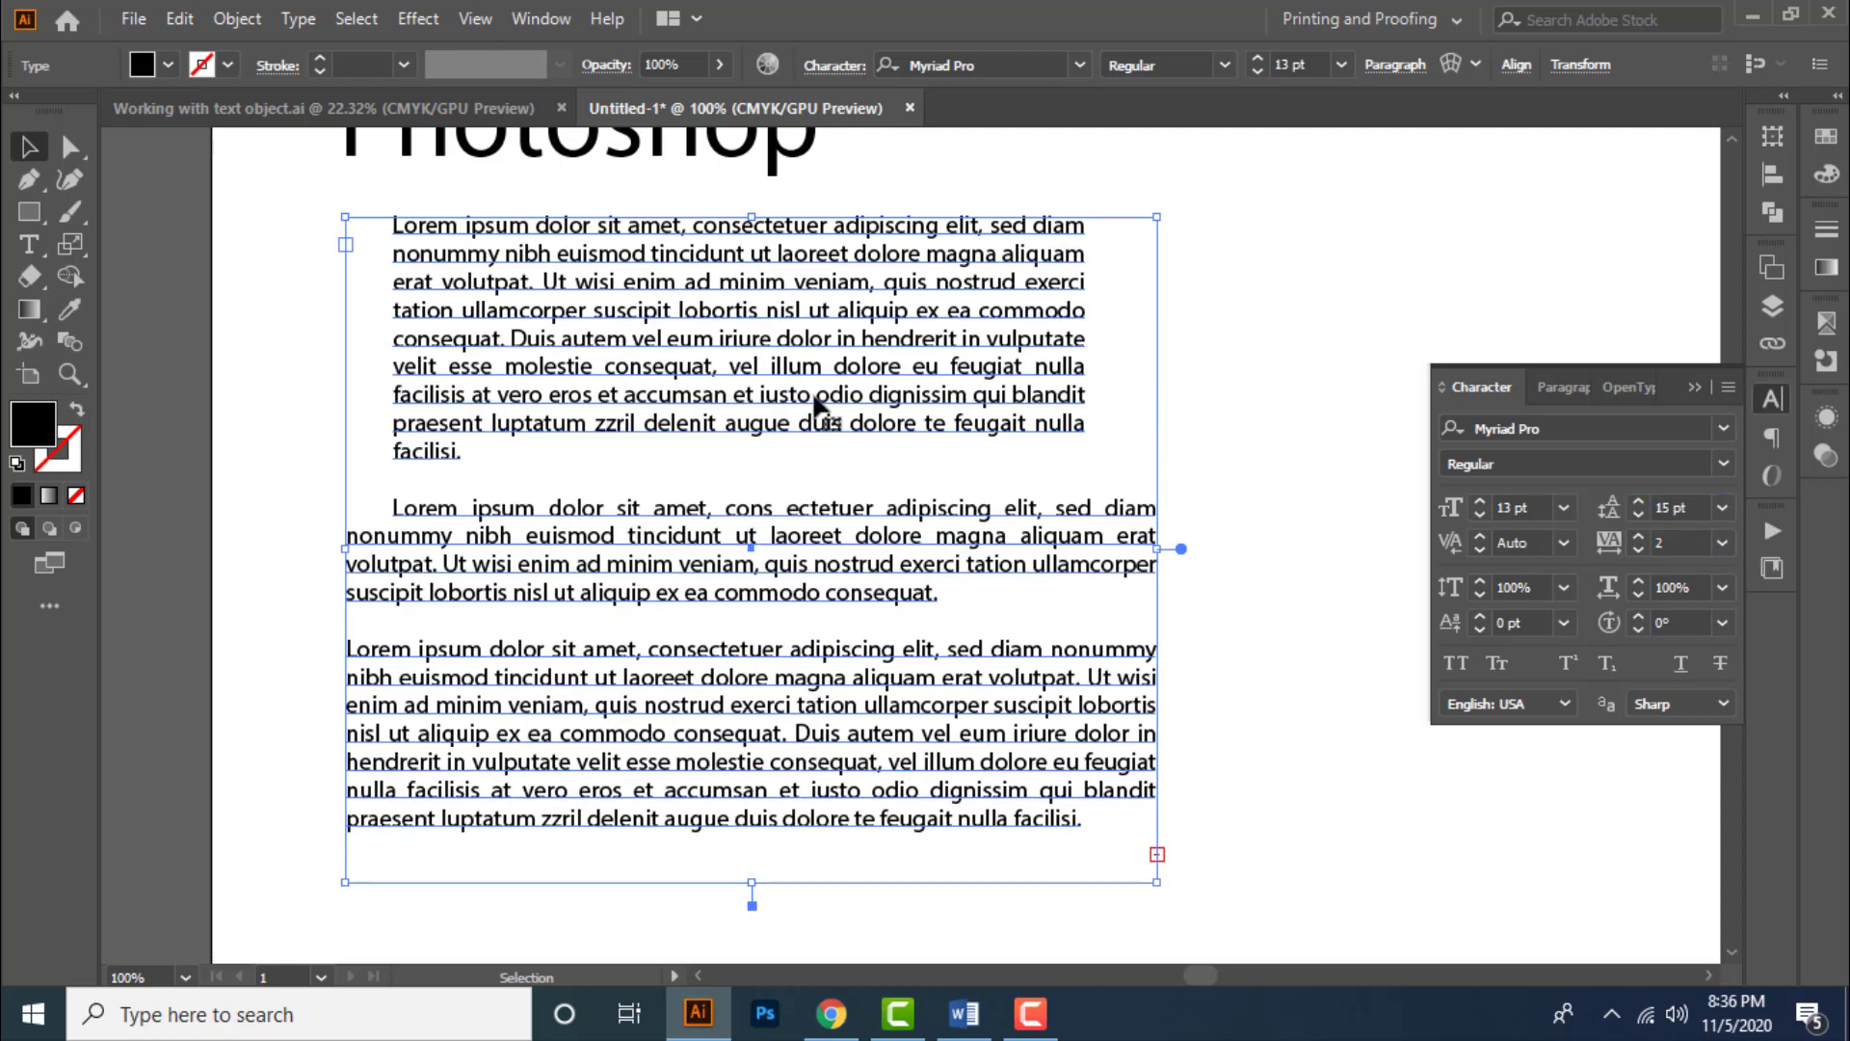
- Deselect the text and reset the Paragraph panel to its defaults
left_click(1281, 228)
left_click_drag(1280, 224, 1230, 222)
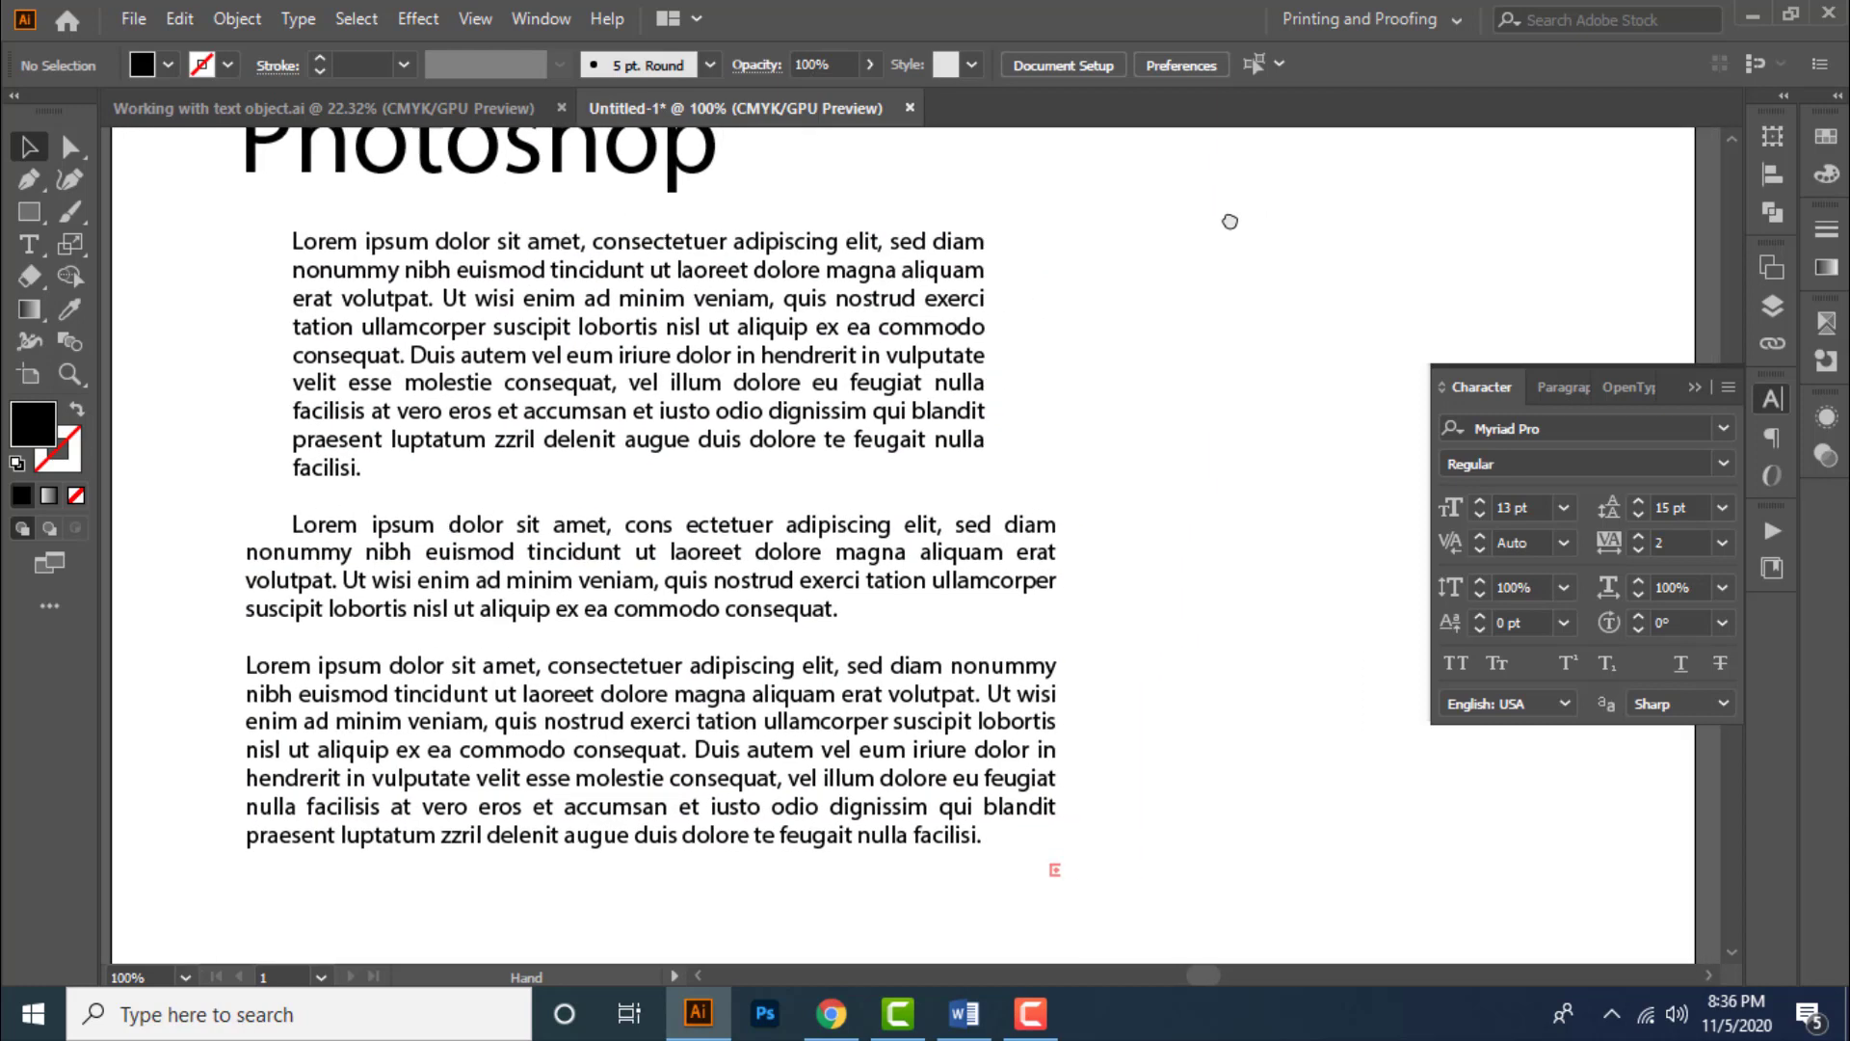
left_click(1546, 388)
left_click(1727, 387)
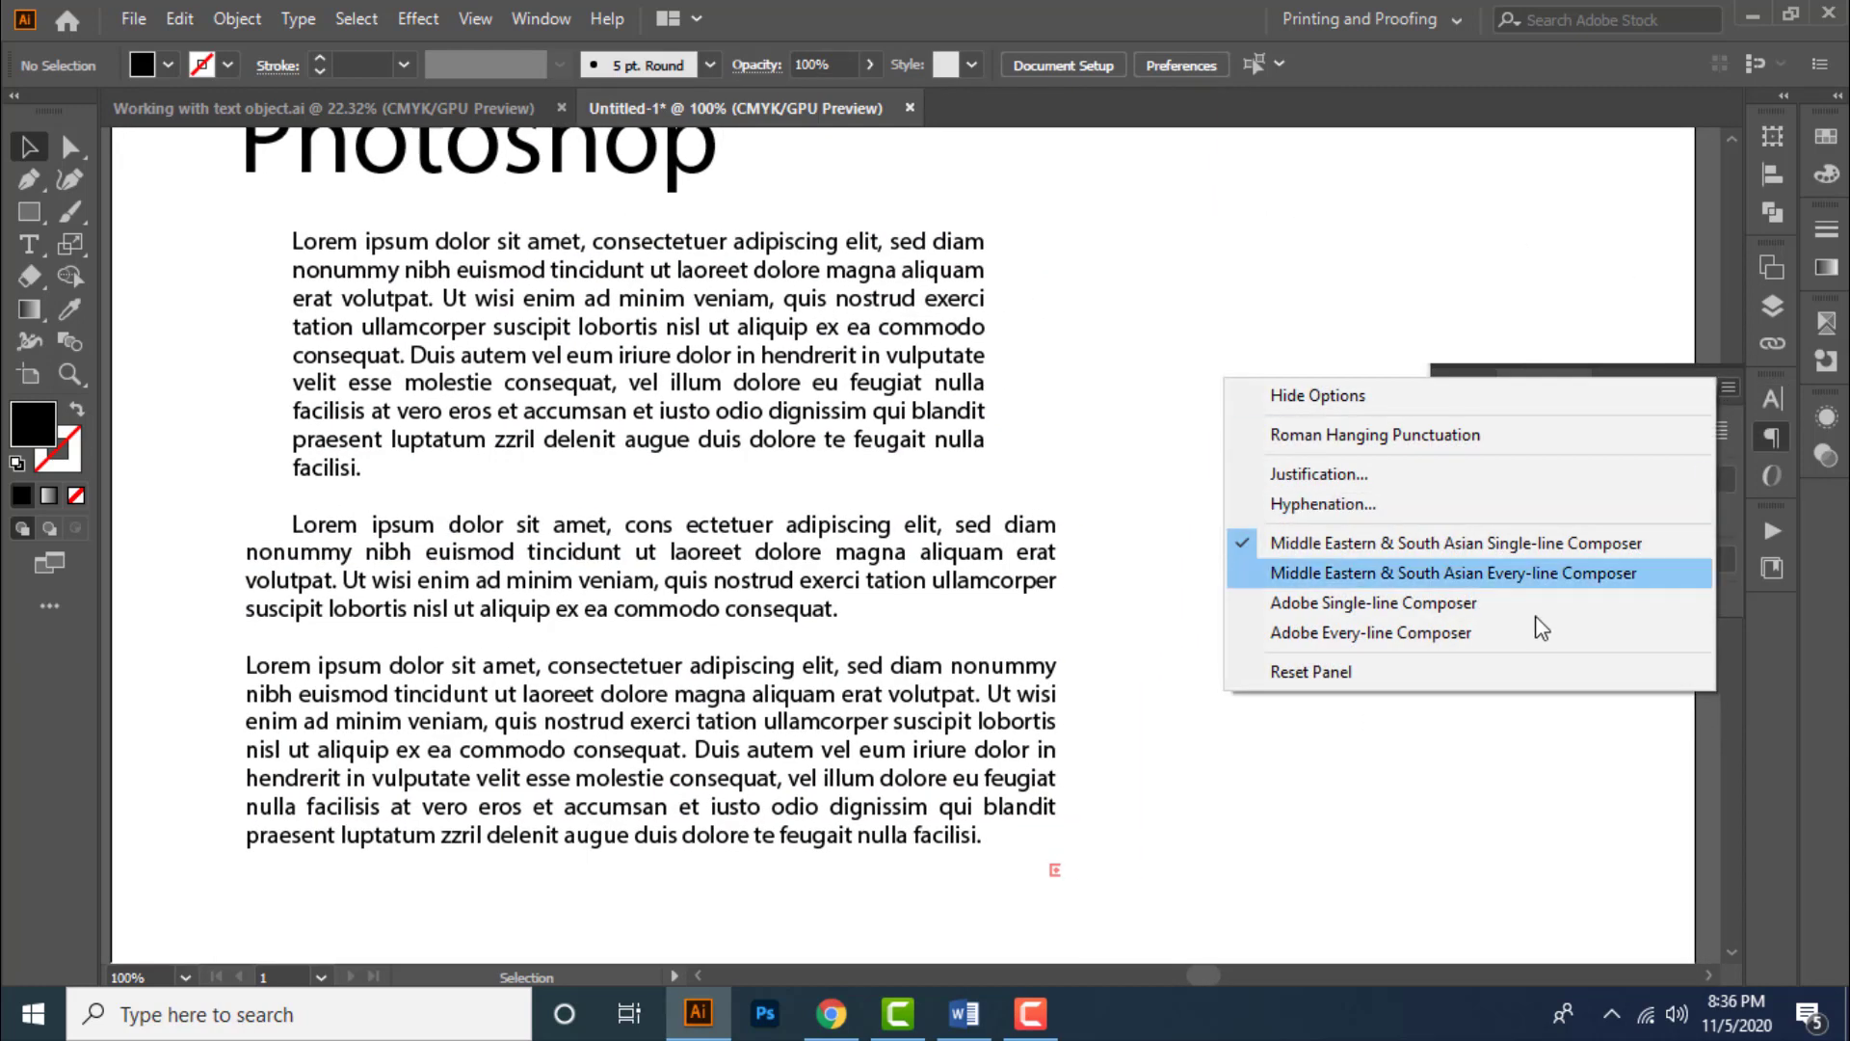
left_click(1417, 679)
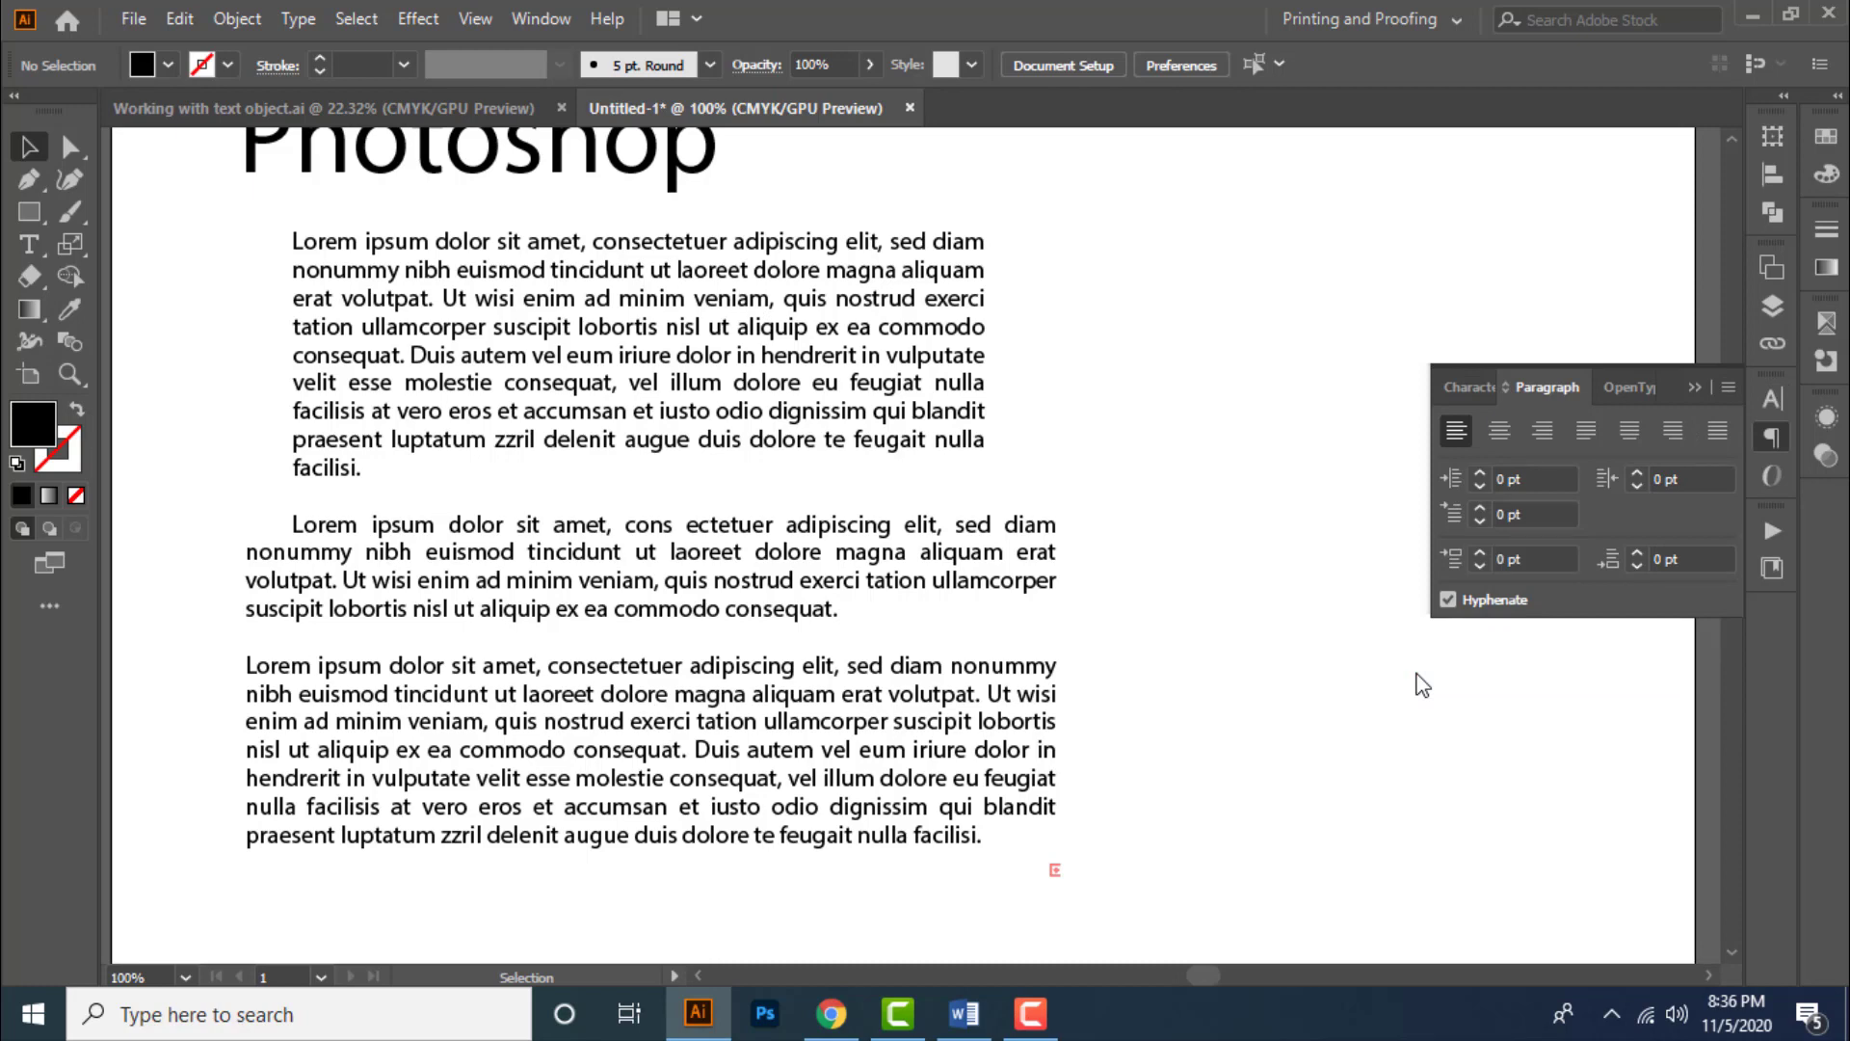
scroll(1181, 448, "down", 2)
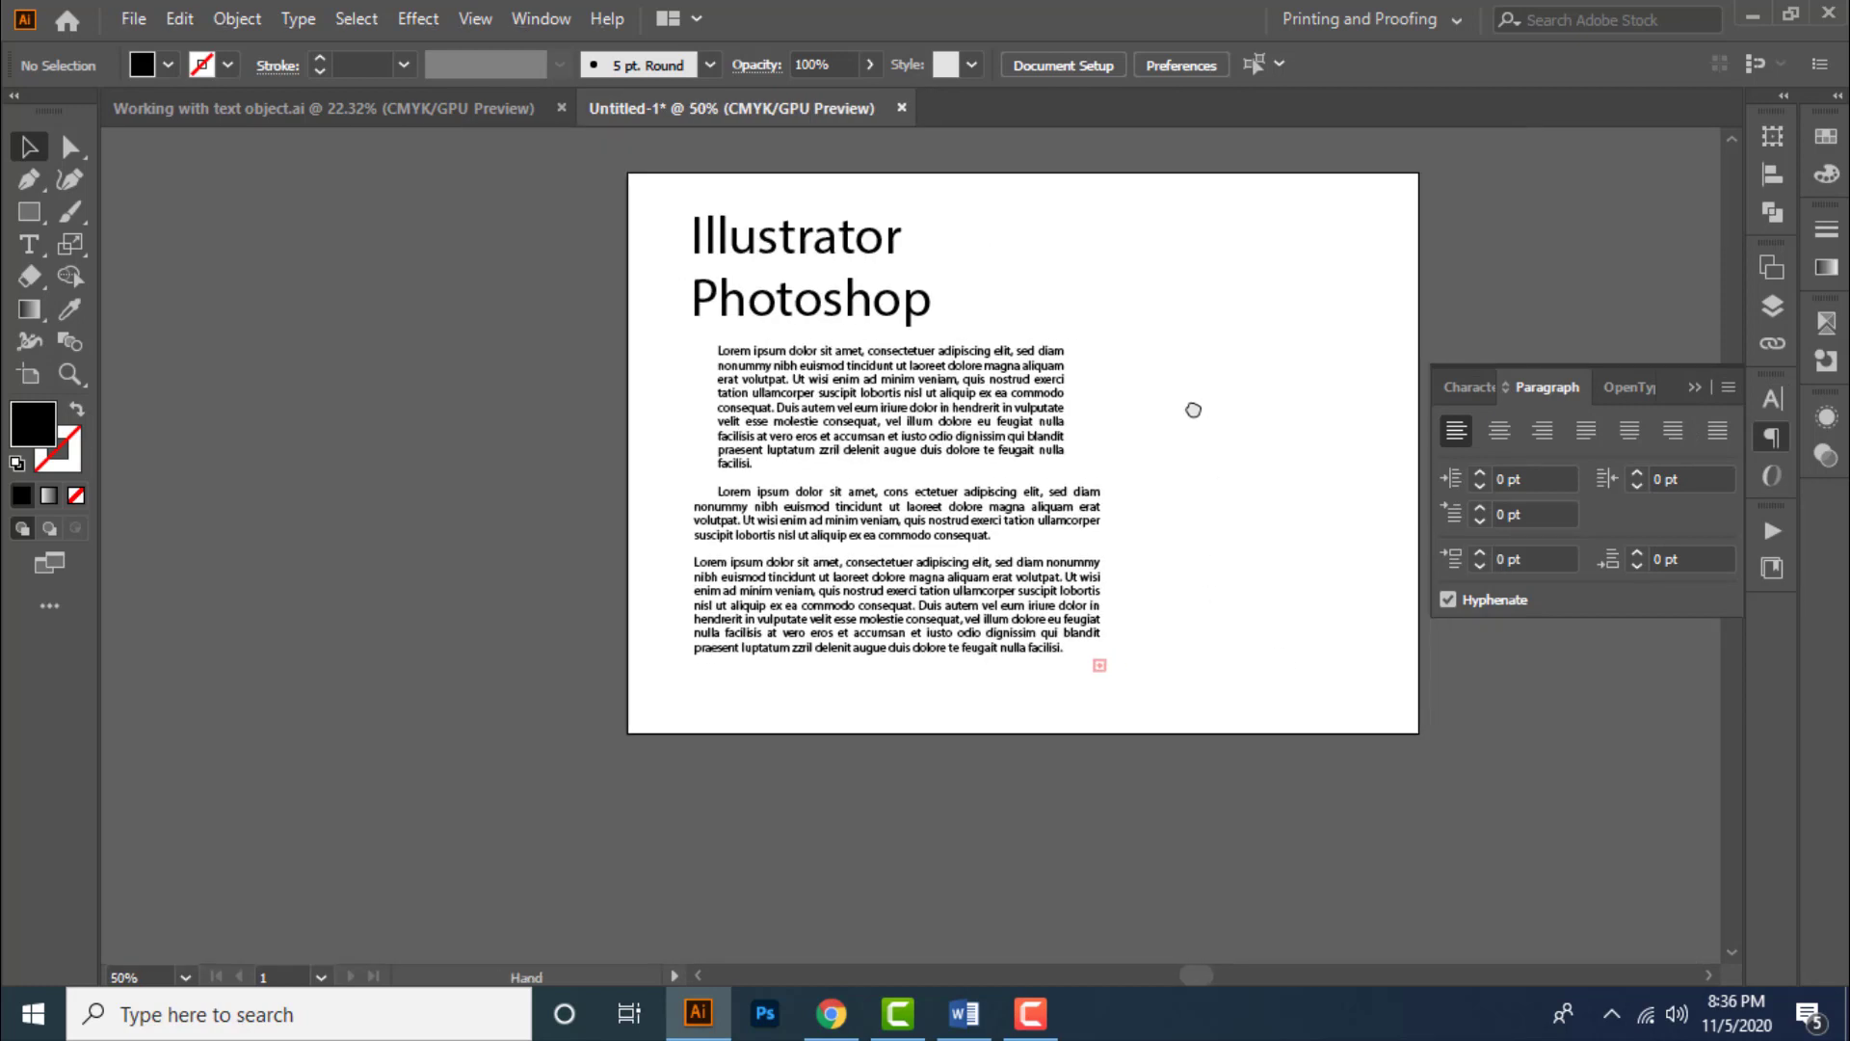
left_click_drag(1193, 410, 1112, 402)
scroll(993, 402, "up", 1)
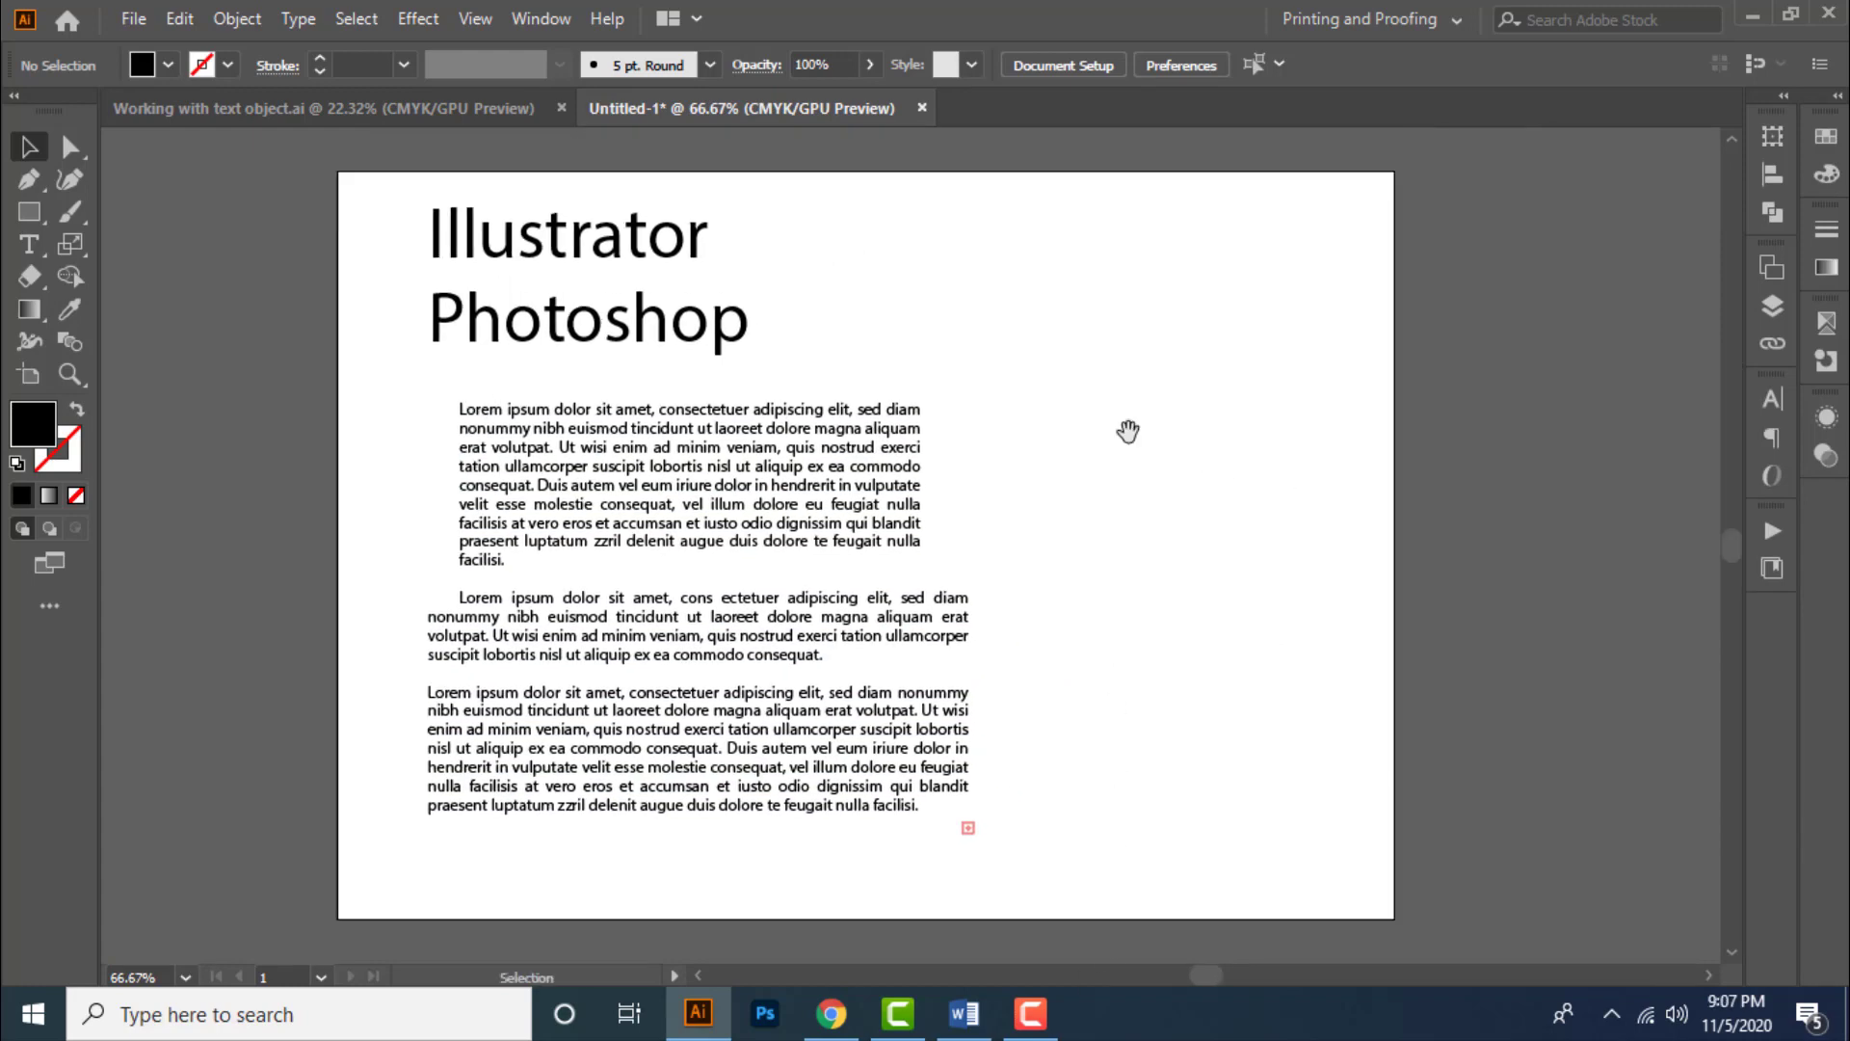
- Select the Illustrator/Photoshop heading and change its case to UPPERCASE
left_click_drag(1124, 425, 1156, 405)
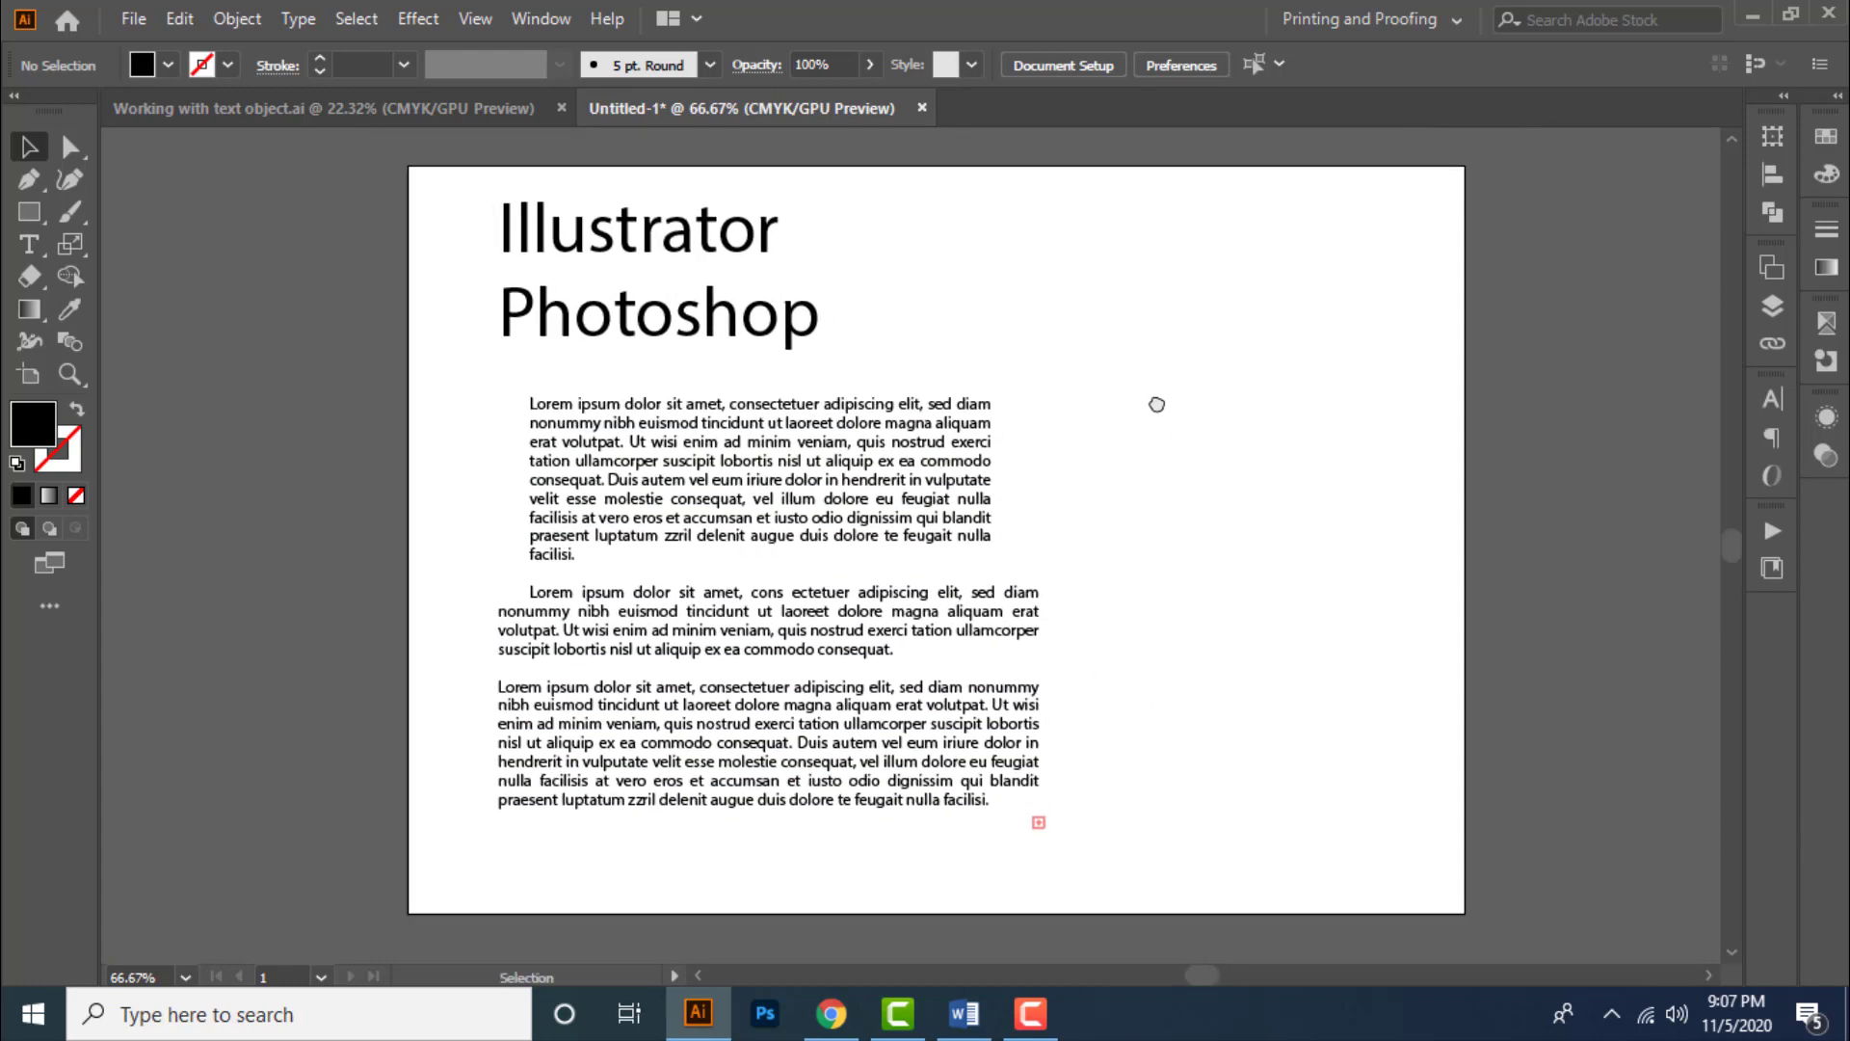
left_click(701, 344)
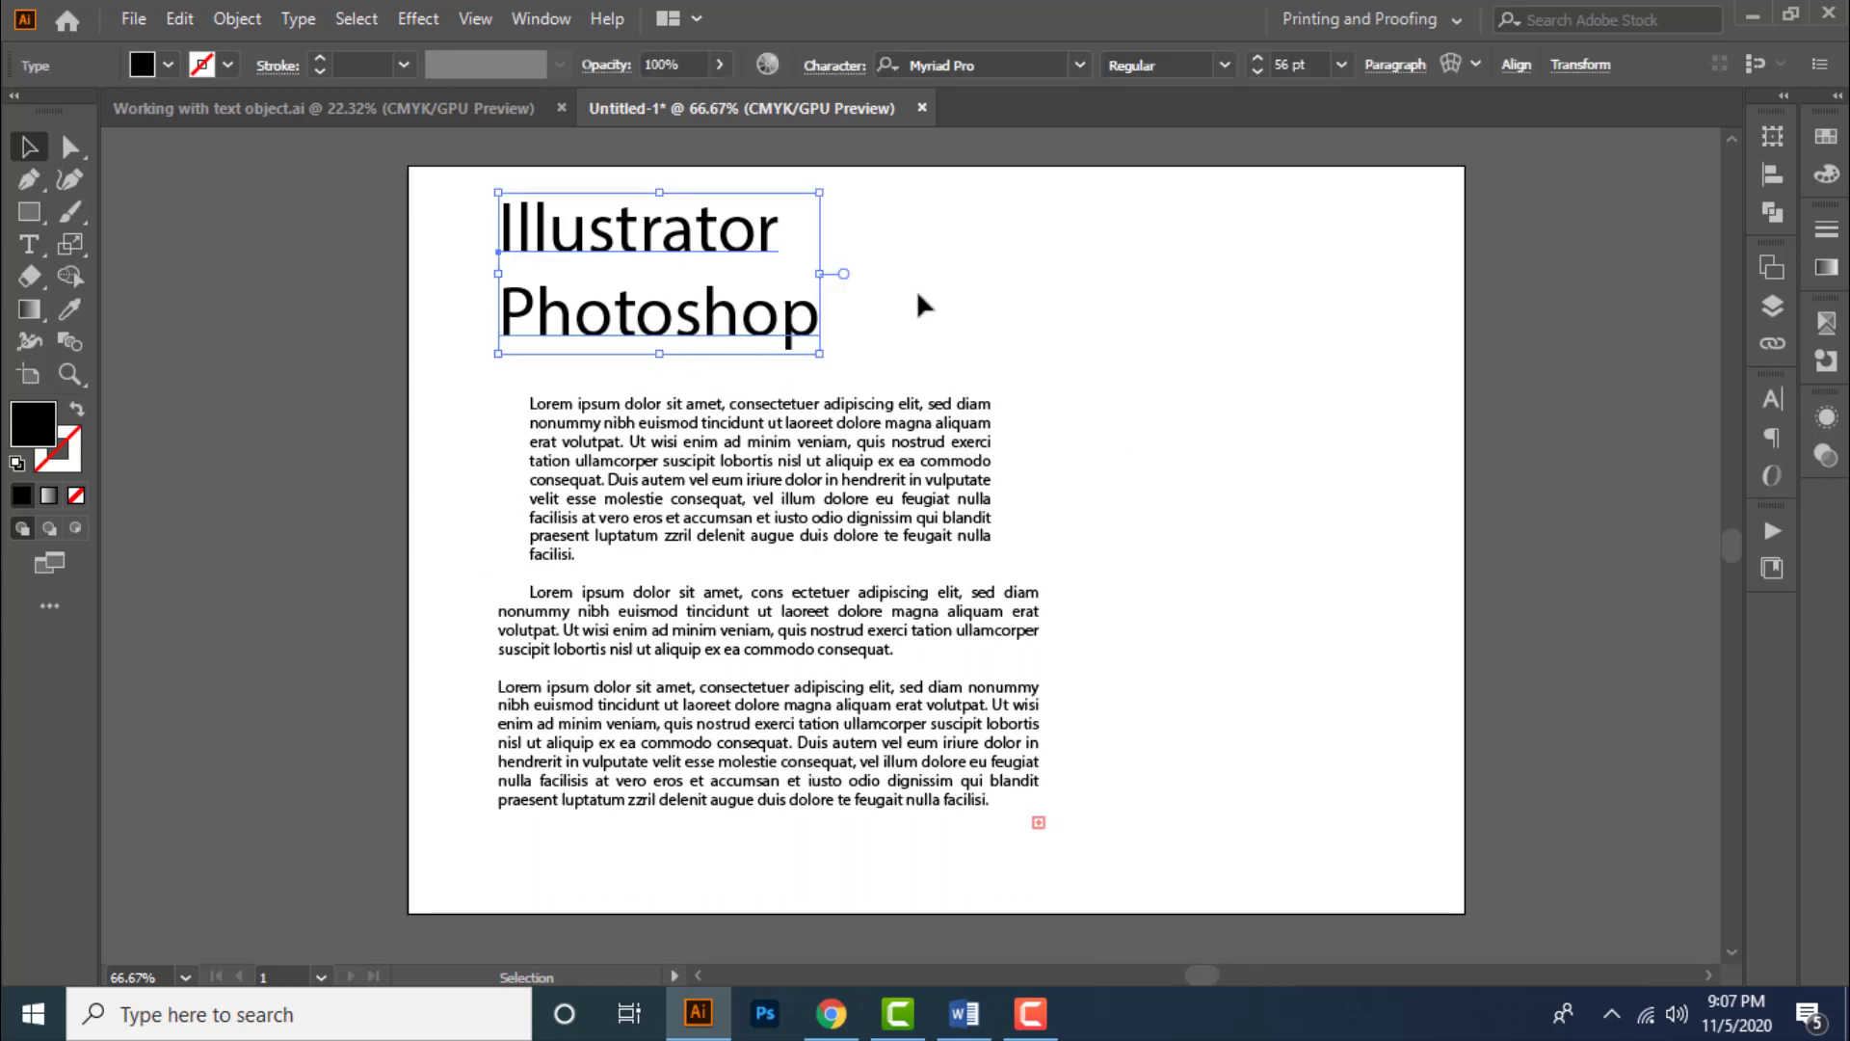
left_click(850, 313)
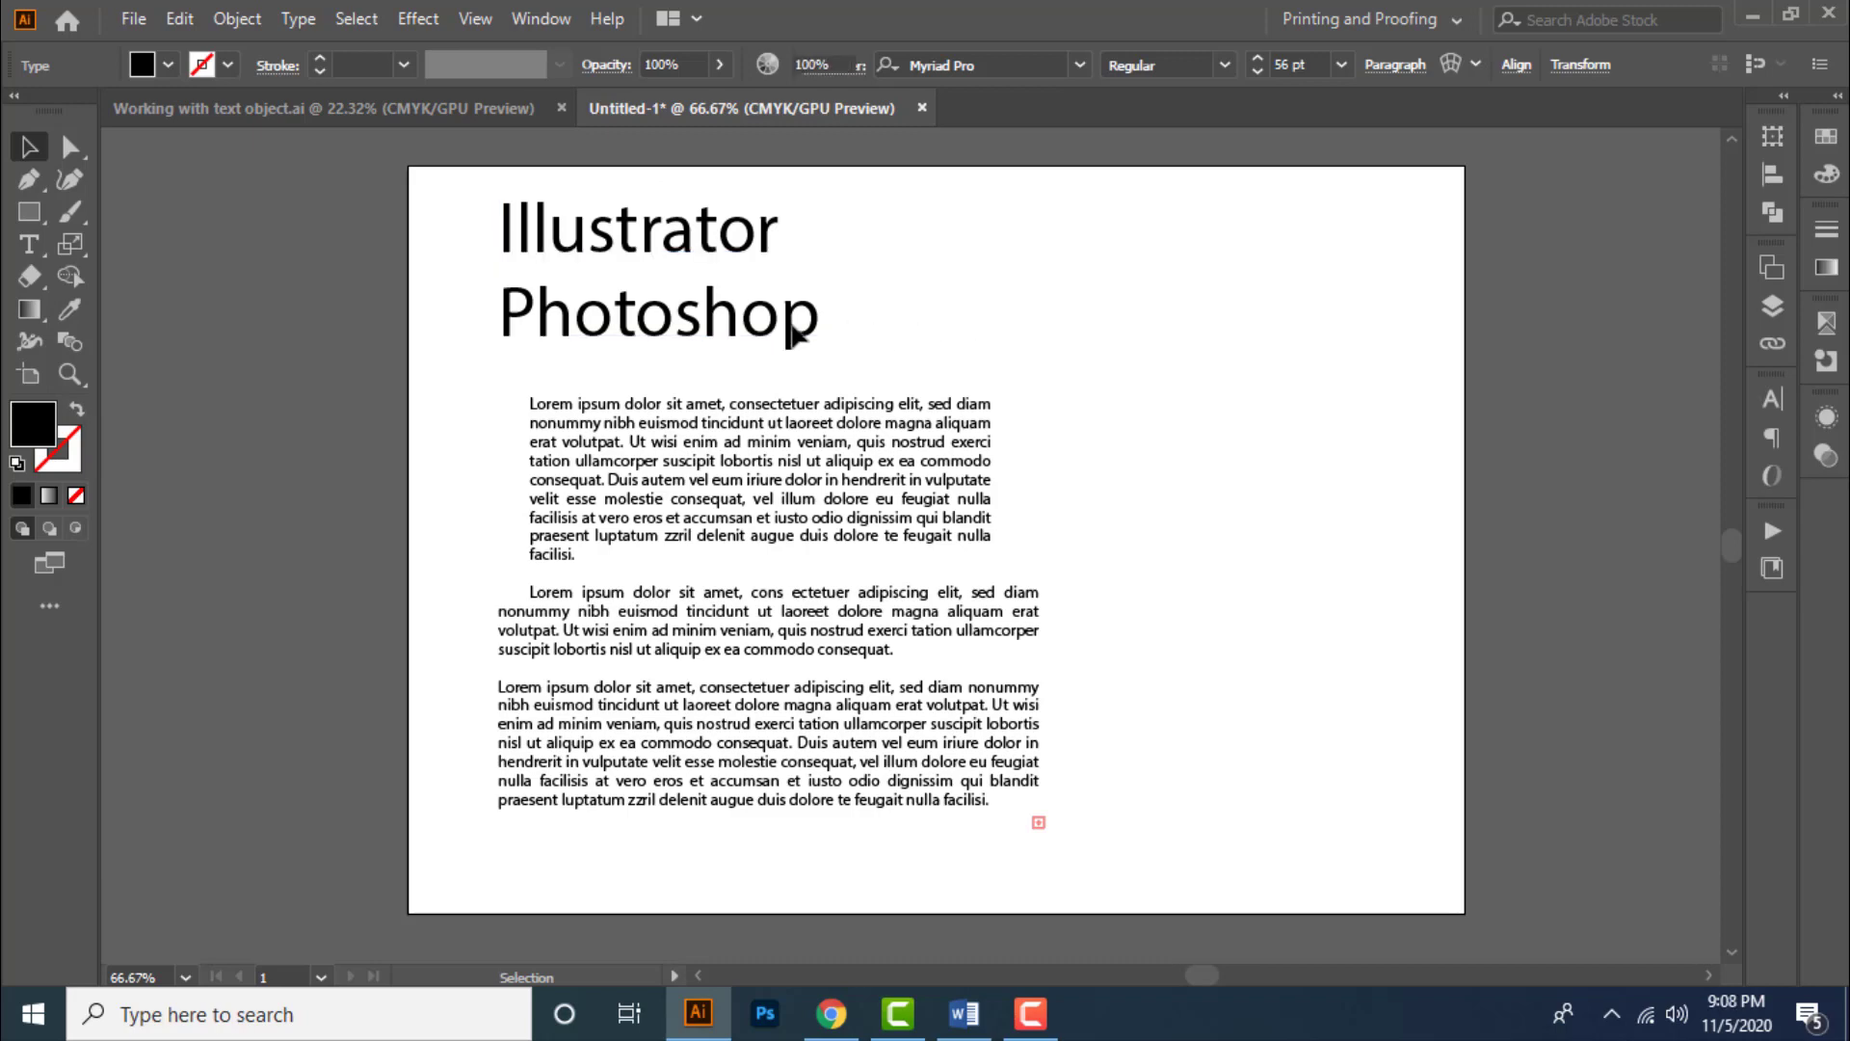
left_click(791, 325)
left_click(278, 19)
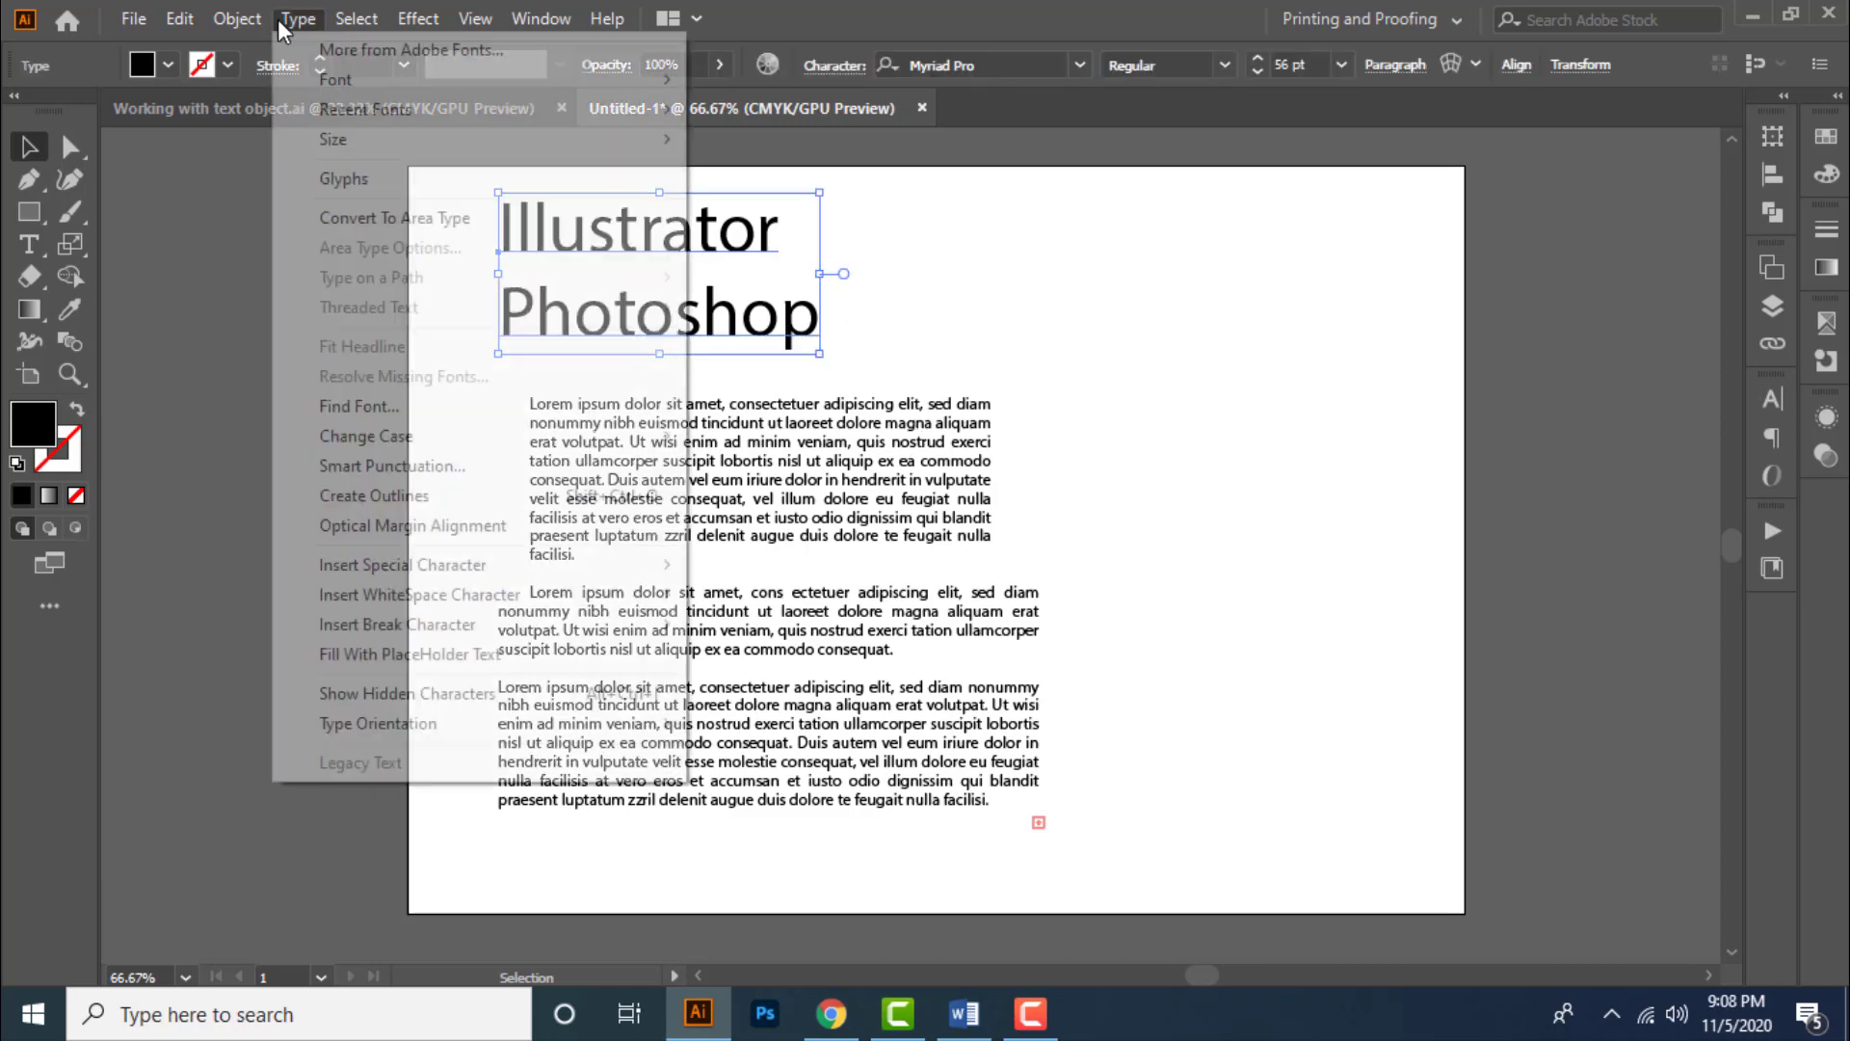
mouse_move(431, 449)
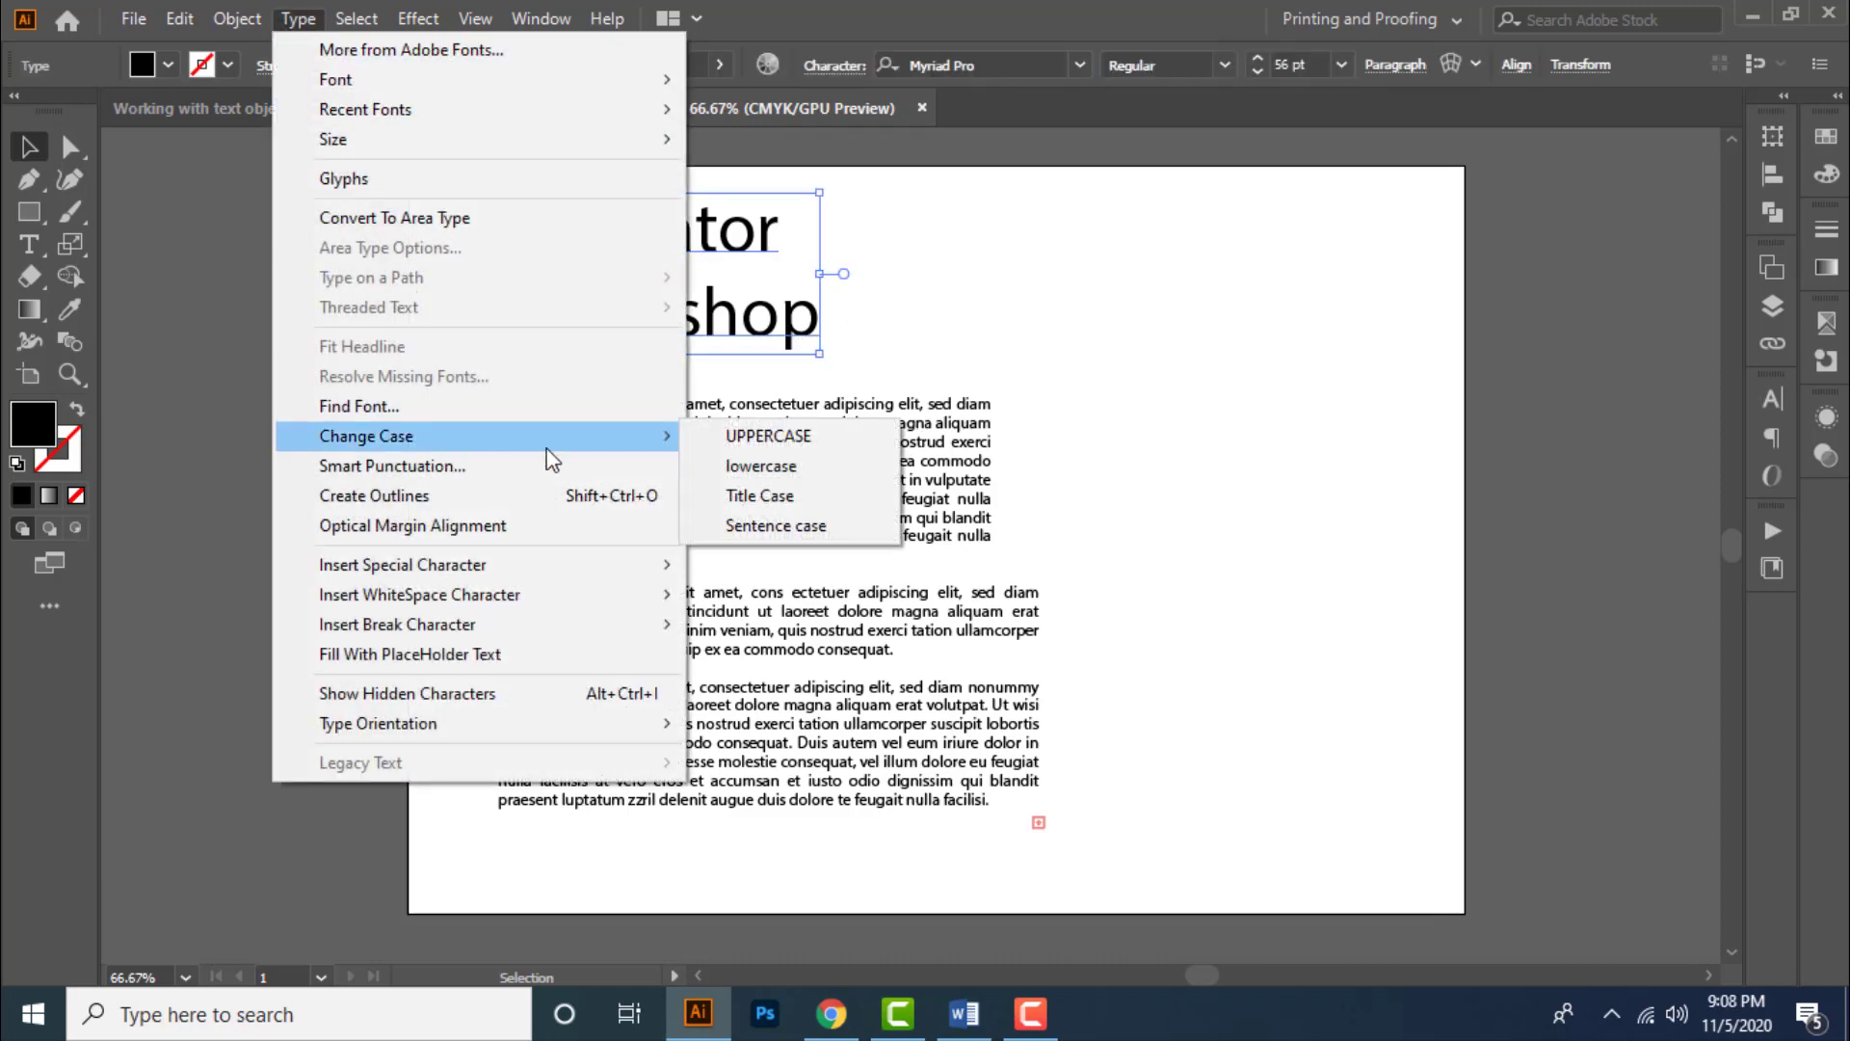
left_click(825, 446)
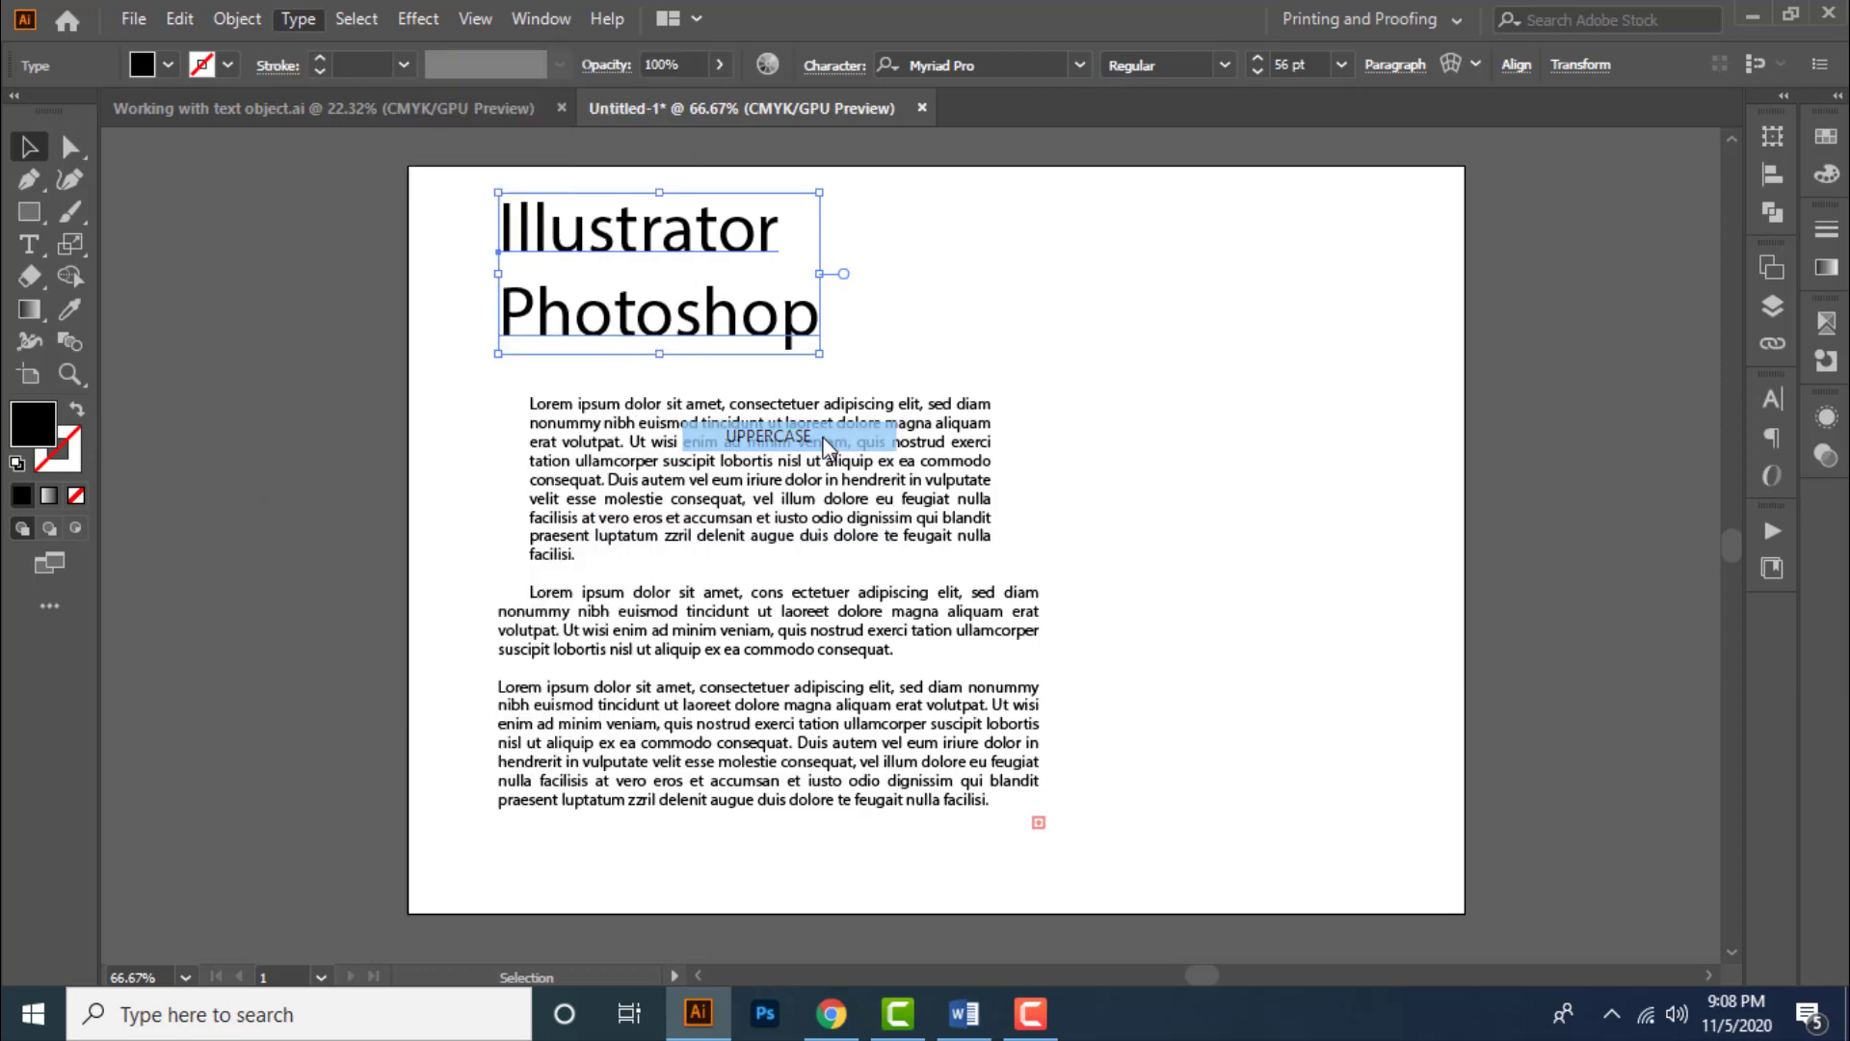
- Change the heading's case to lowercase, then to Title Case
left_click(311, 23)
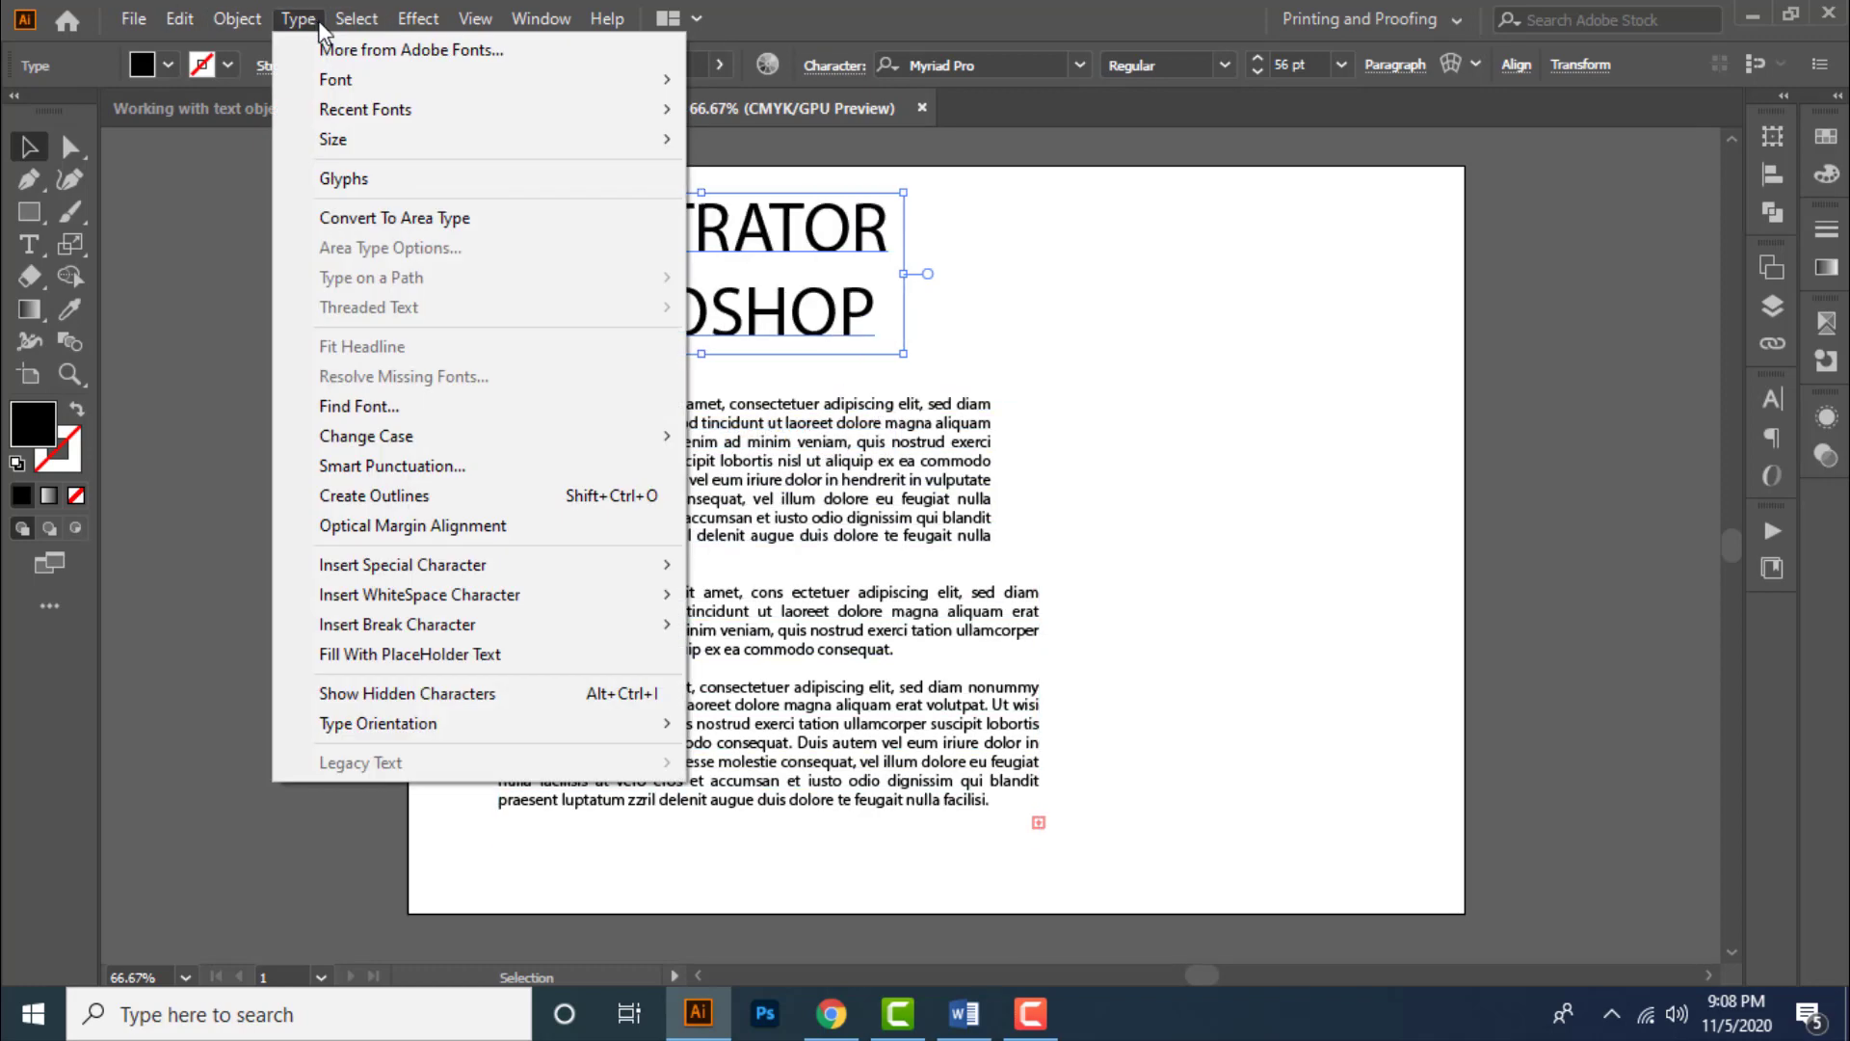
mouse_move(411, 442)
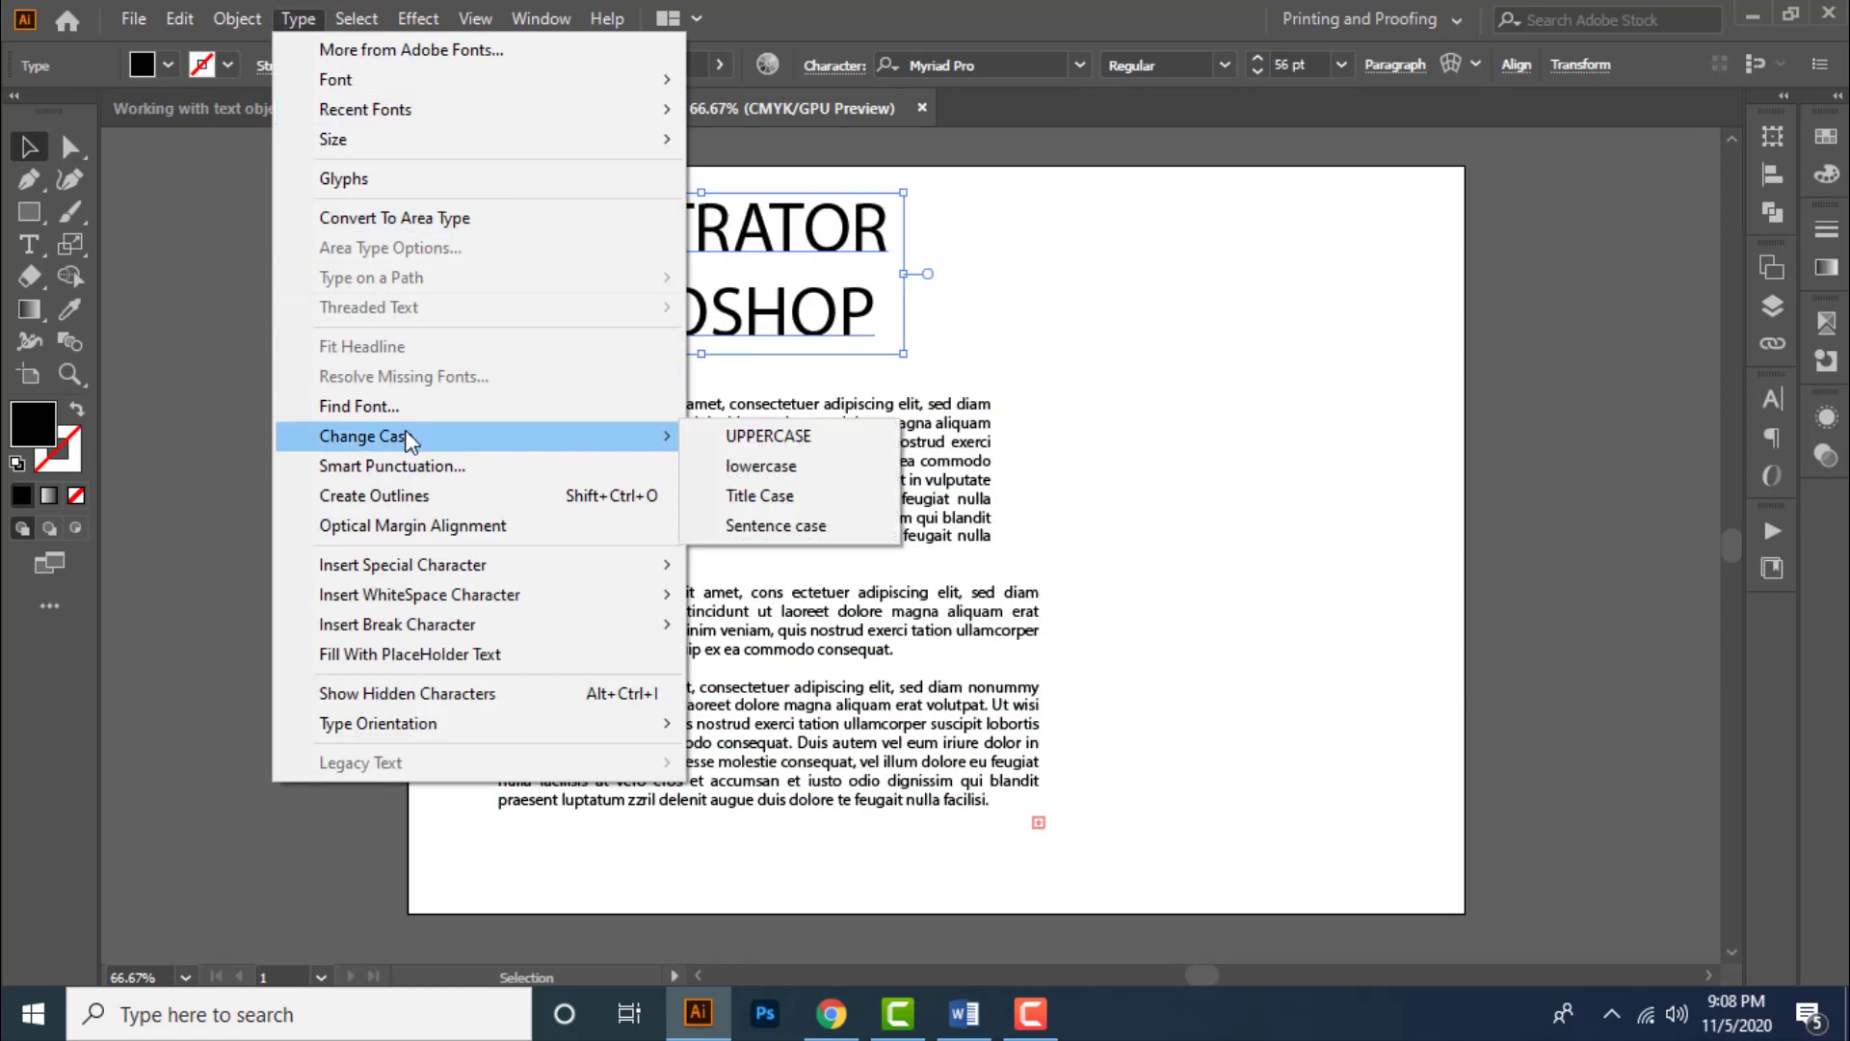
left_click(837, 471)
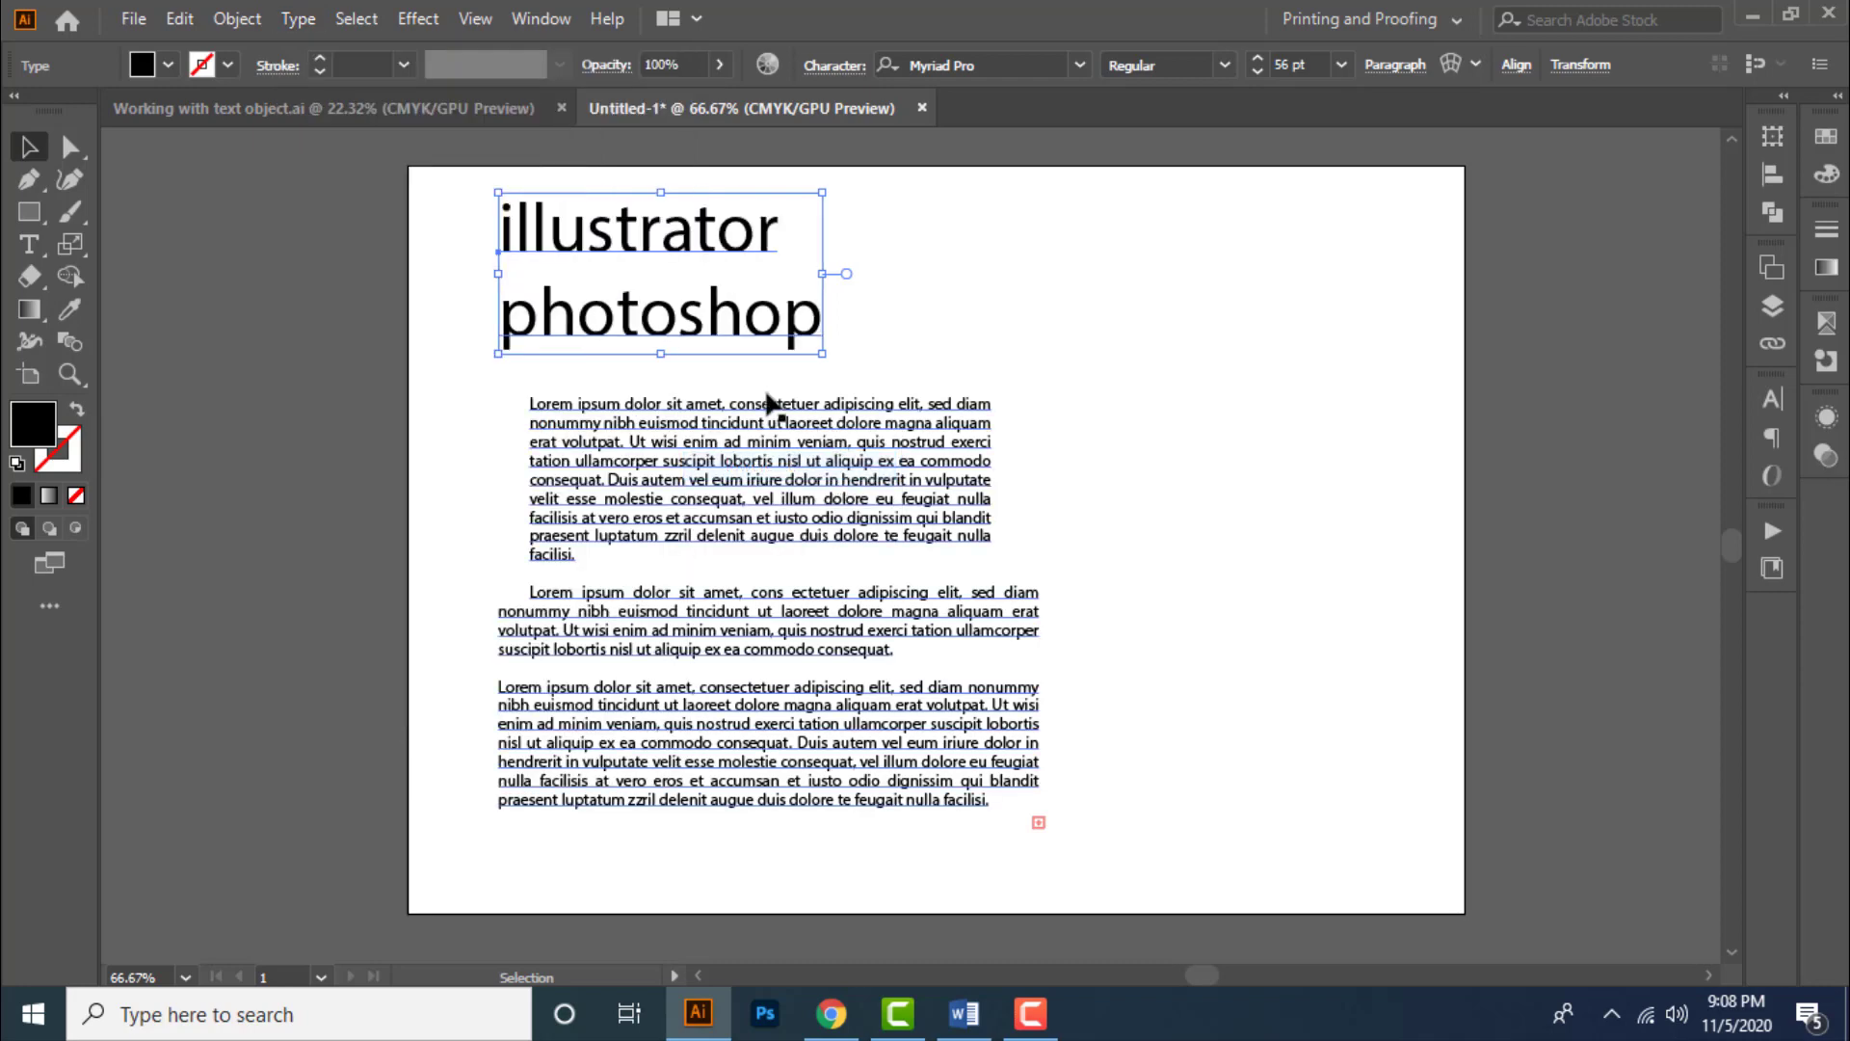
left_click(298, 19)
mouse_move(400, 439)
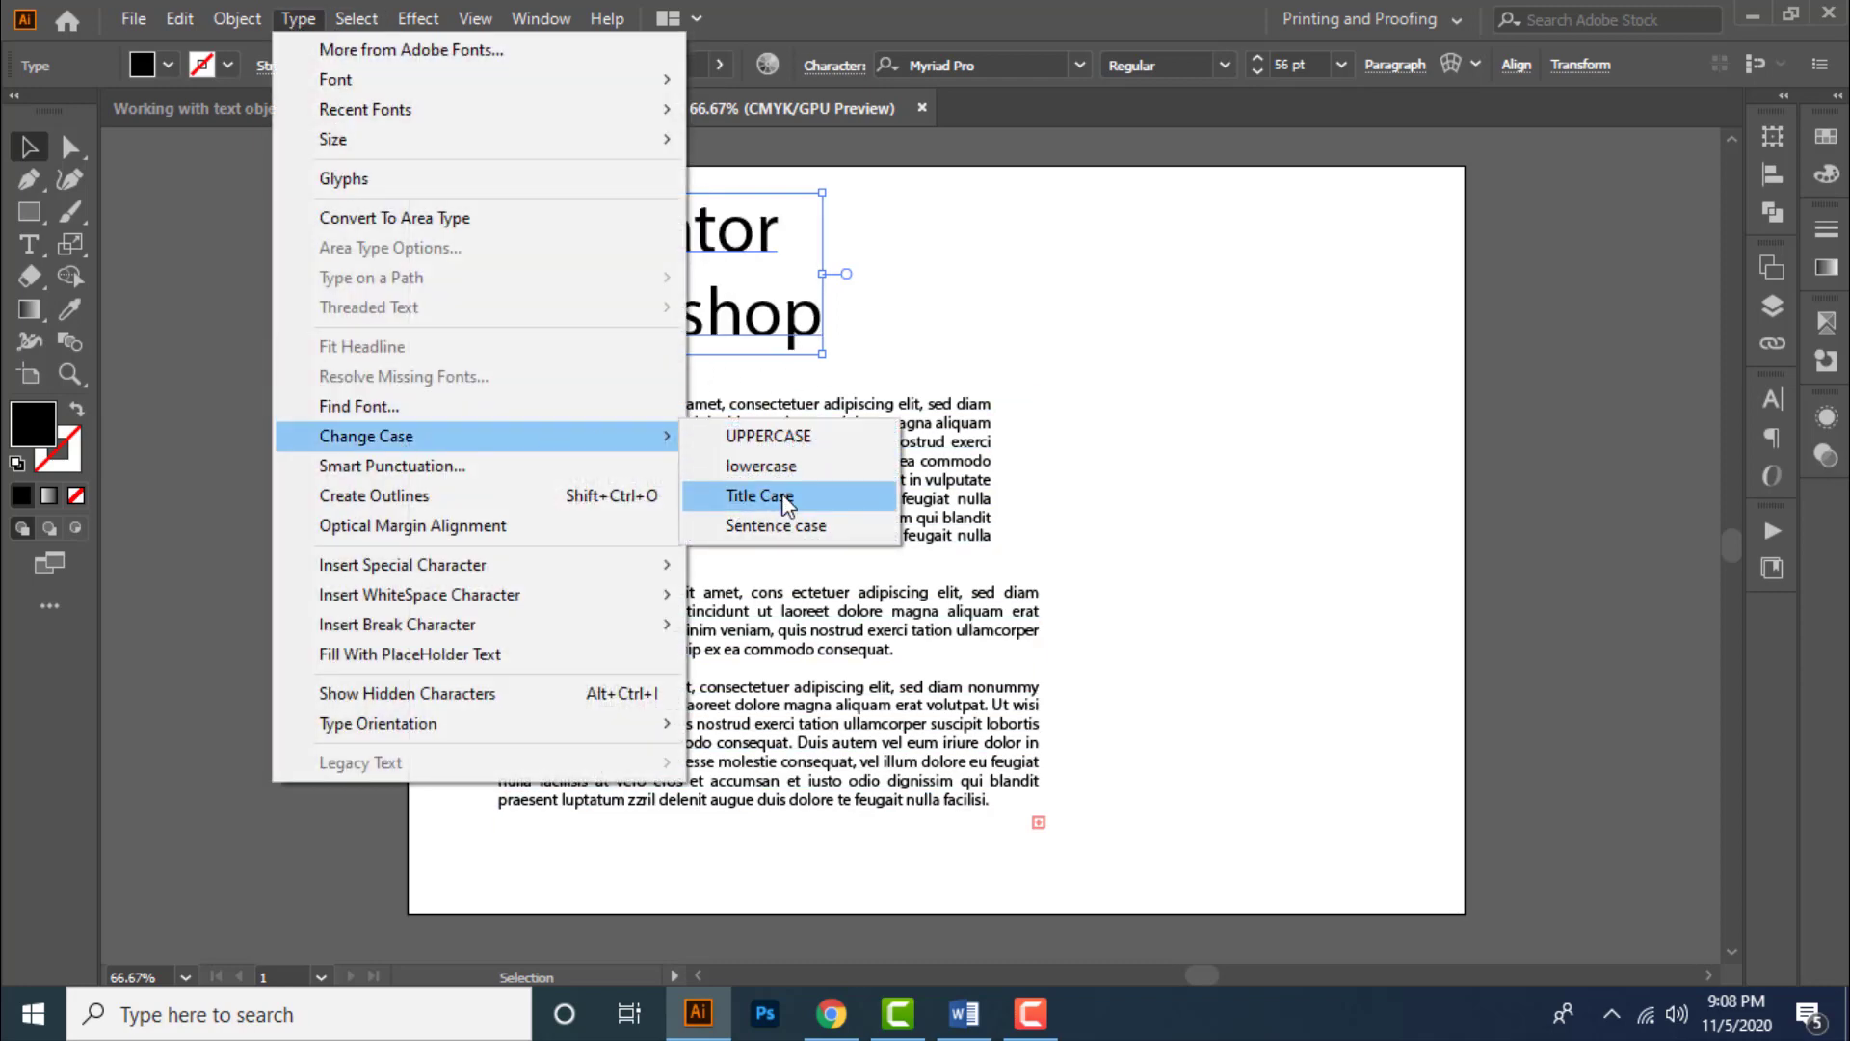
left_click(766, 496)
- Change the heading's case back to UPPERCASE
left_click(297, 19)
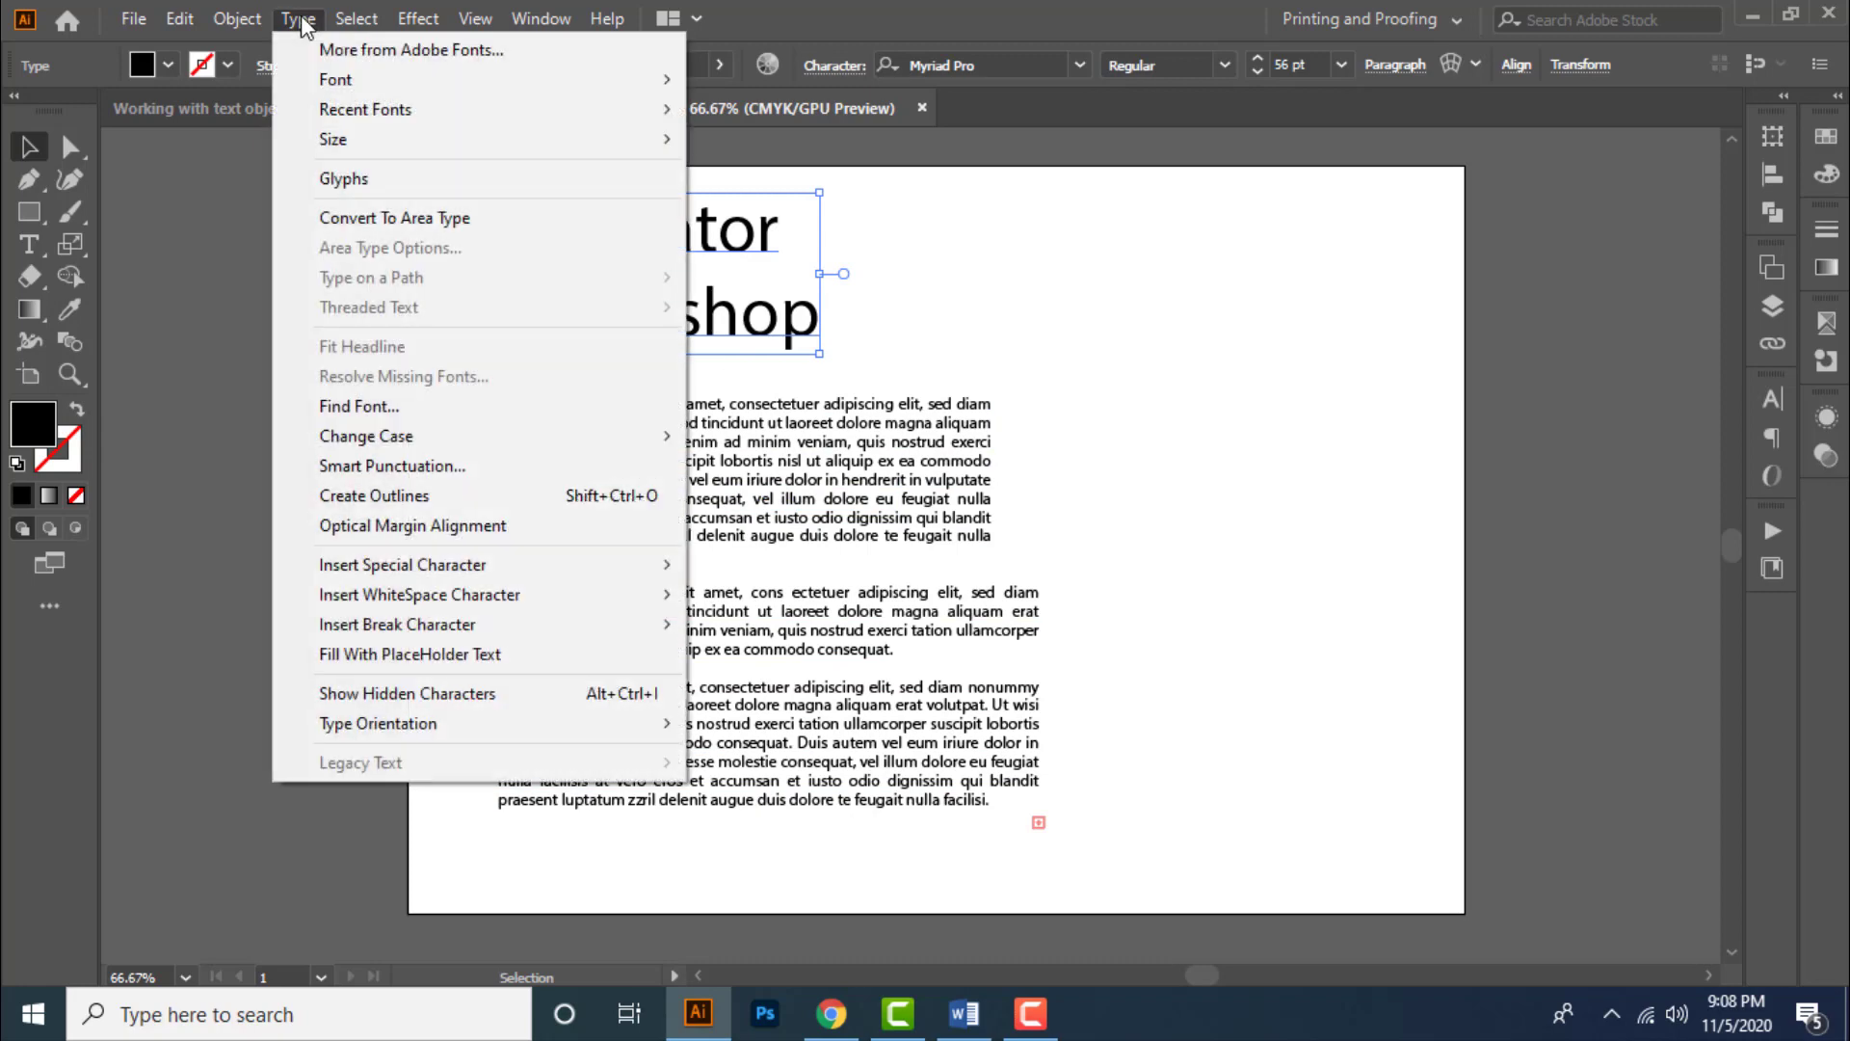
mouse_move(444, 441)
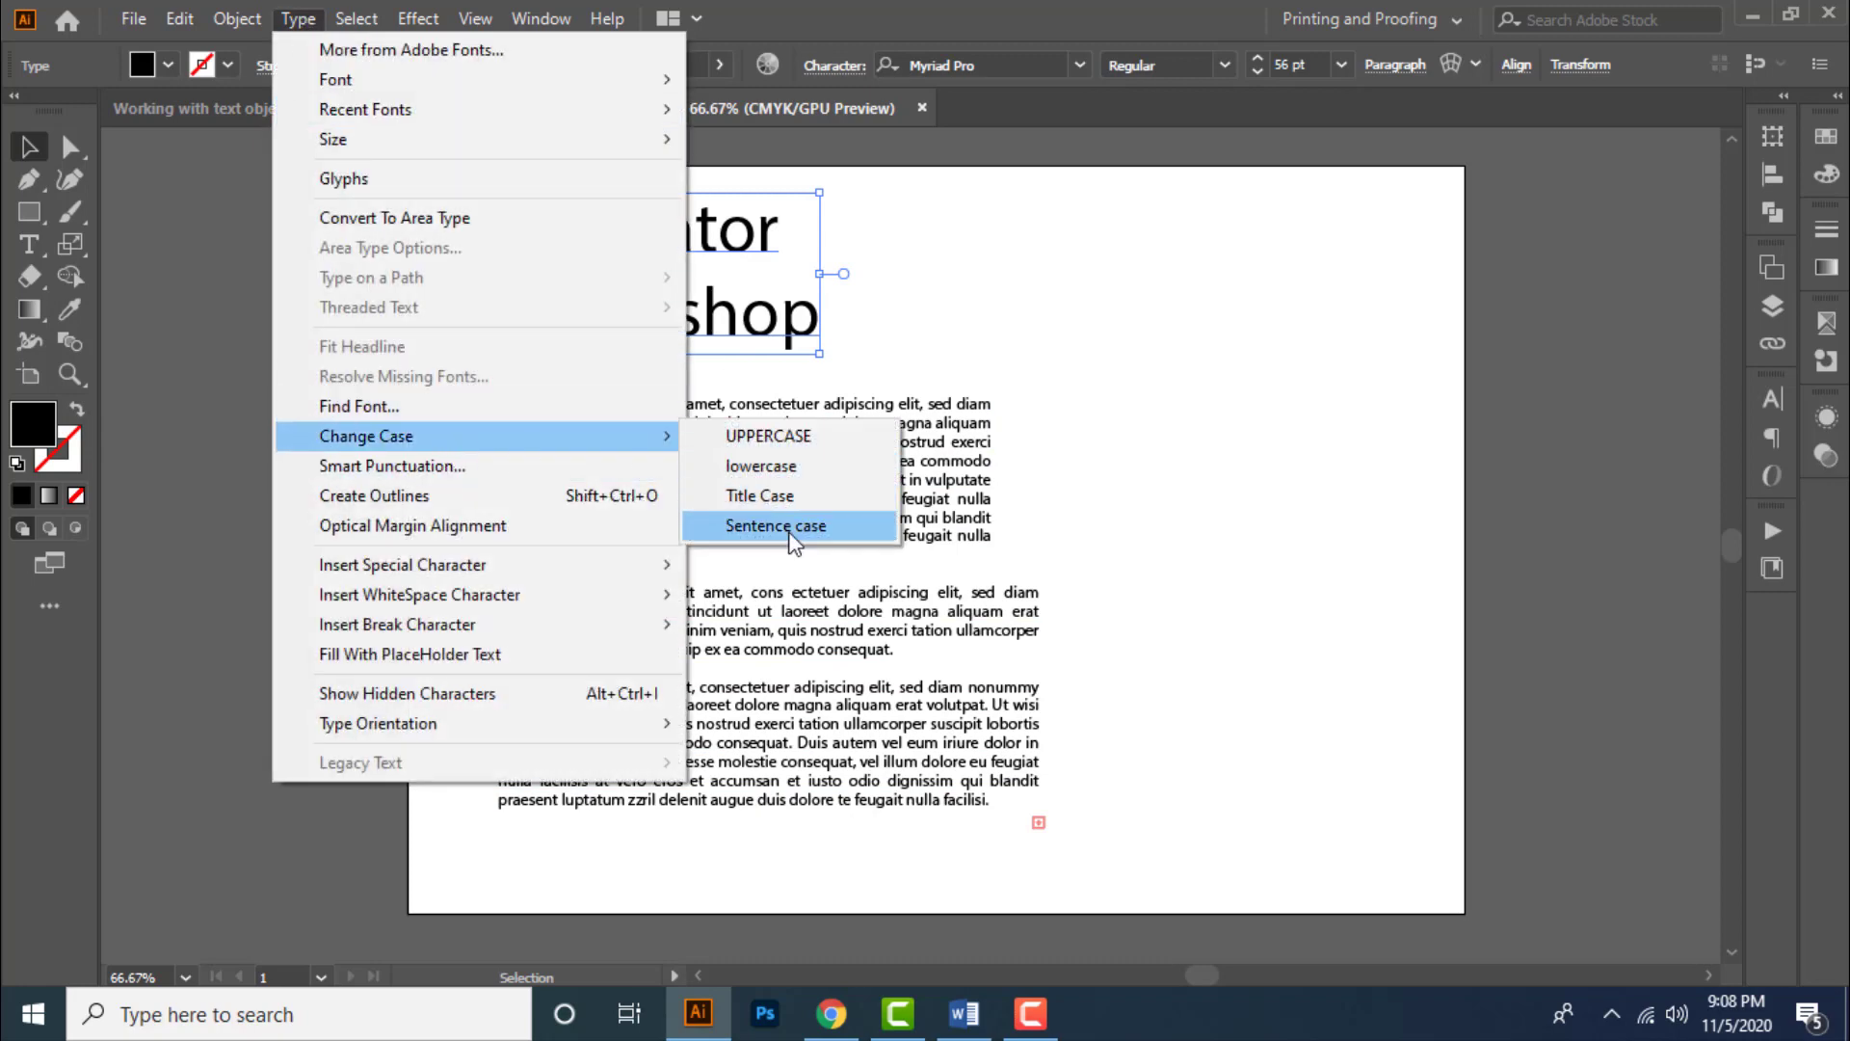
left_click(768, 435)
- Change the heading's case to Sentence case and deselect it
left_click(294, 29)
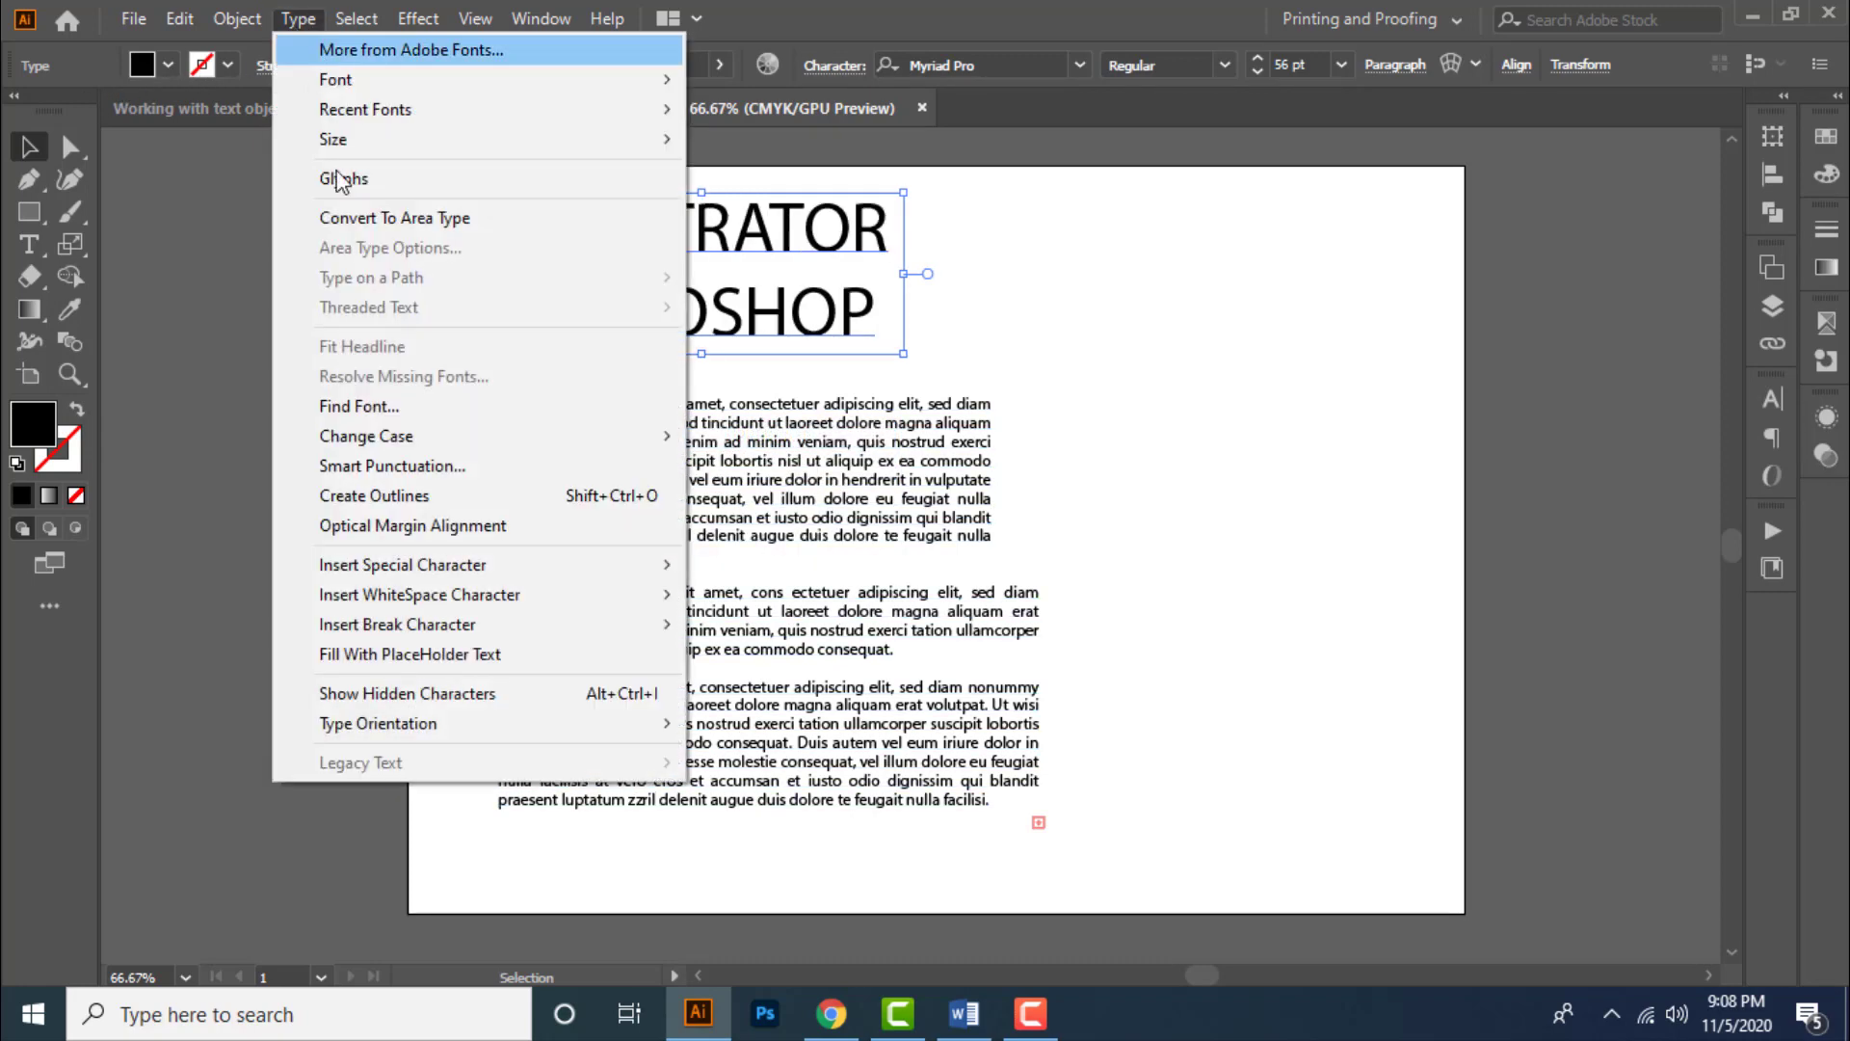
mouse_move(415, 437)
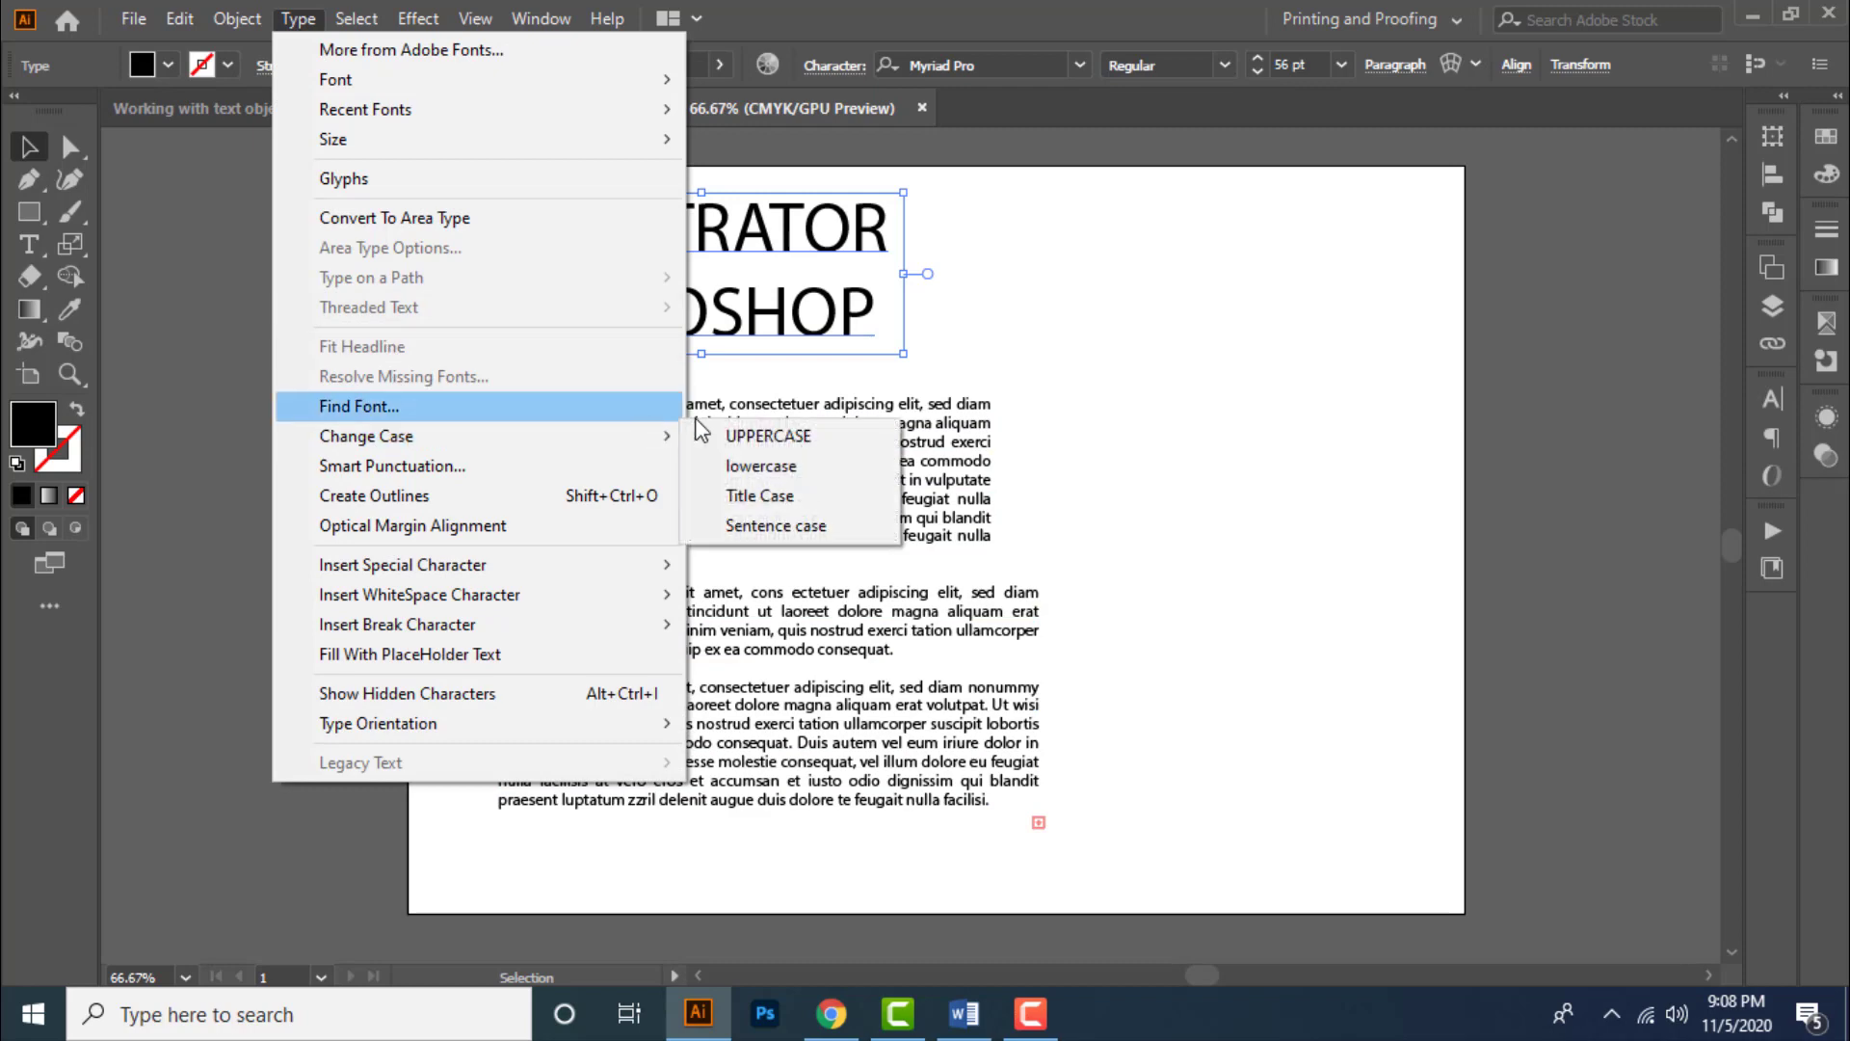
left_click(806, 546)
left_click(1019, 345)
mouse_move(909, 298)
left_mouse_down()
mouse_move(917, 329)
mouse_move(900, 289)
left_mouse_up()
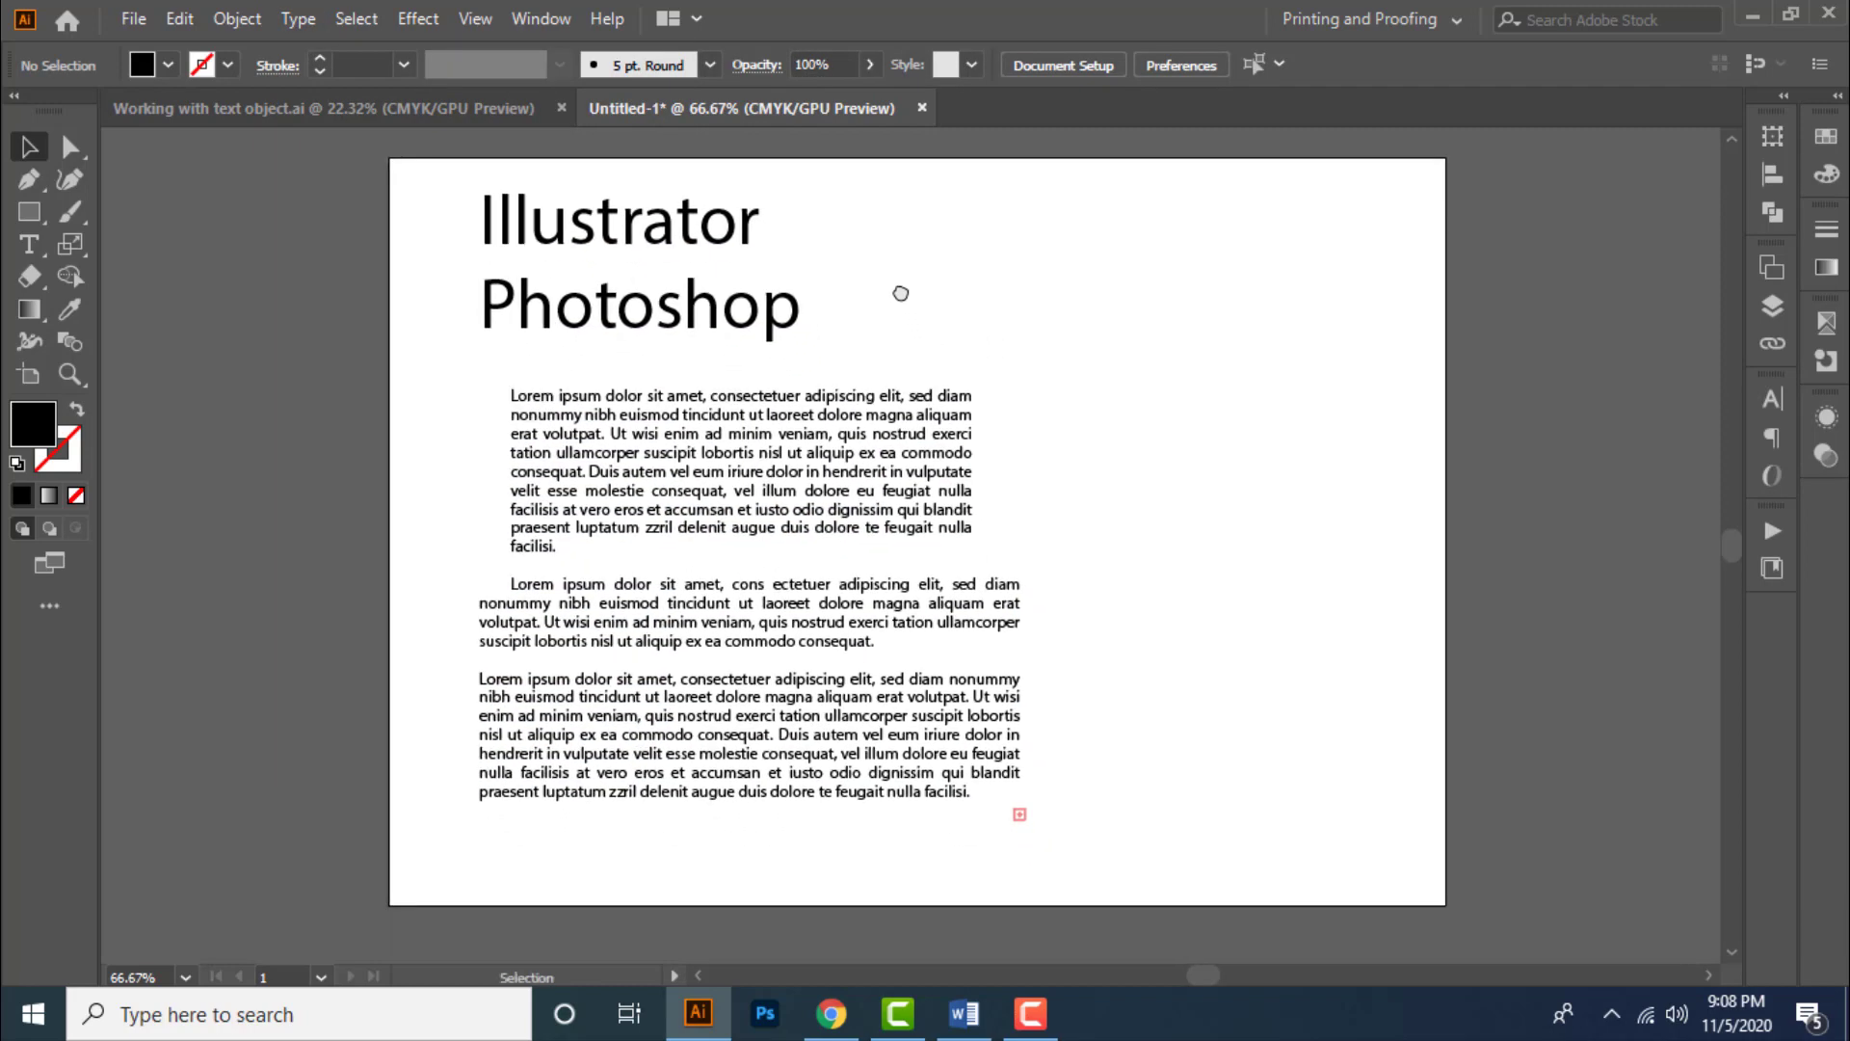
- Place the text cursor after "Illustrator" in the heading and insert a Registered Trademark Symbol
left_click(752, 231)
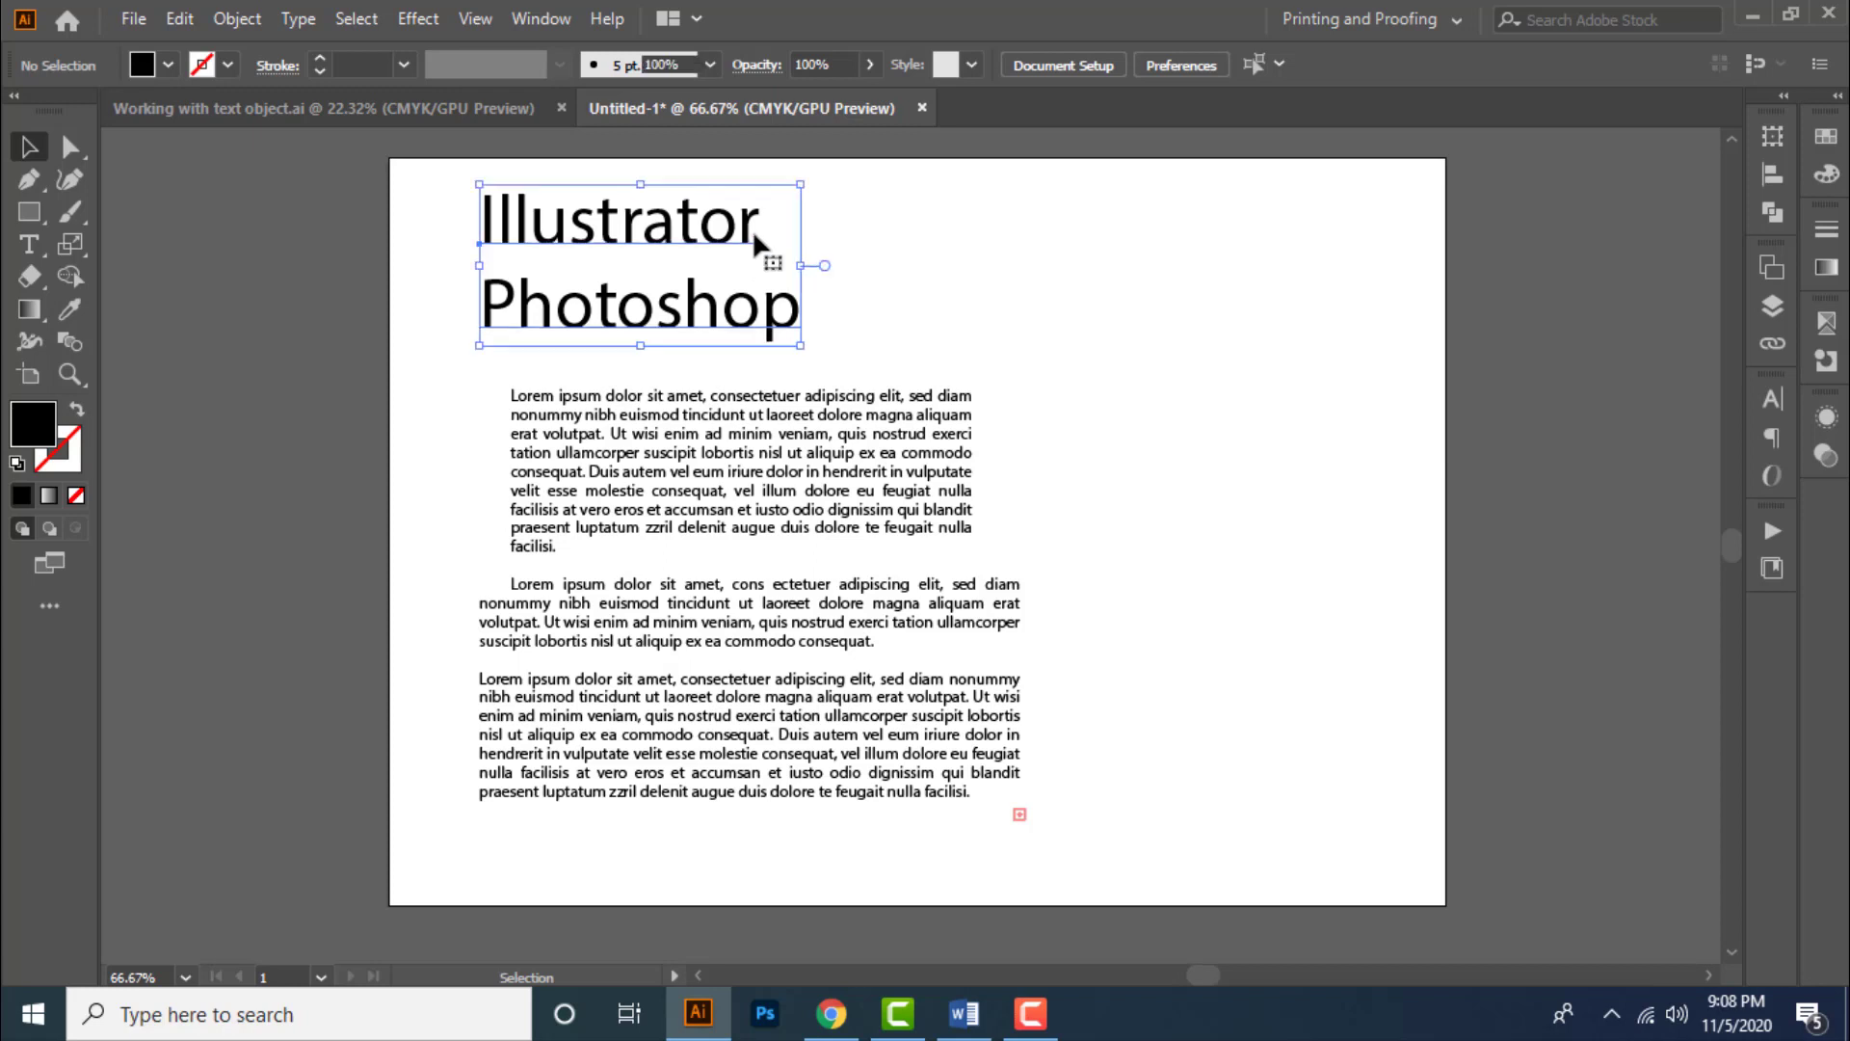
double_click(751, 233)
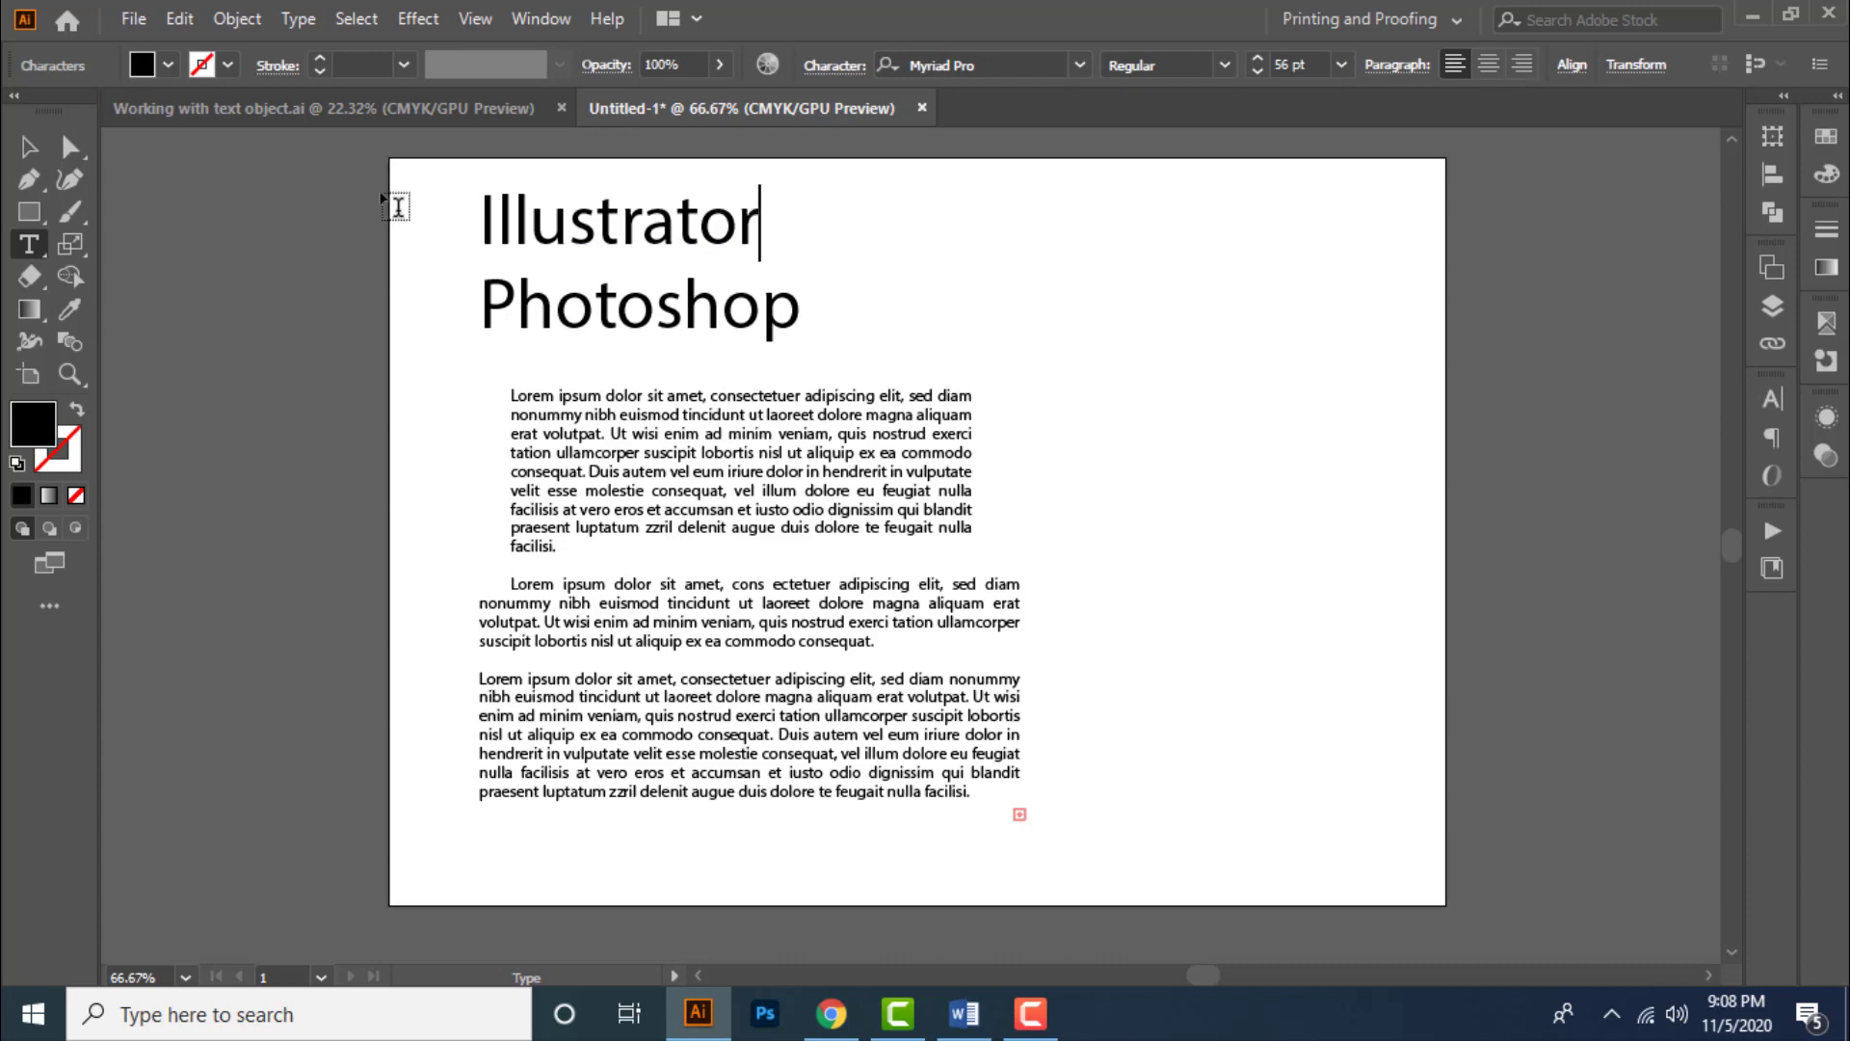
left_click(298, 18)
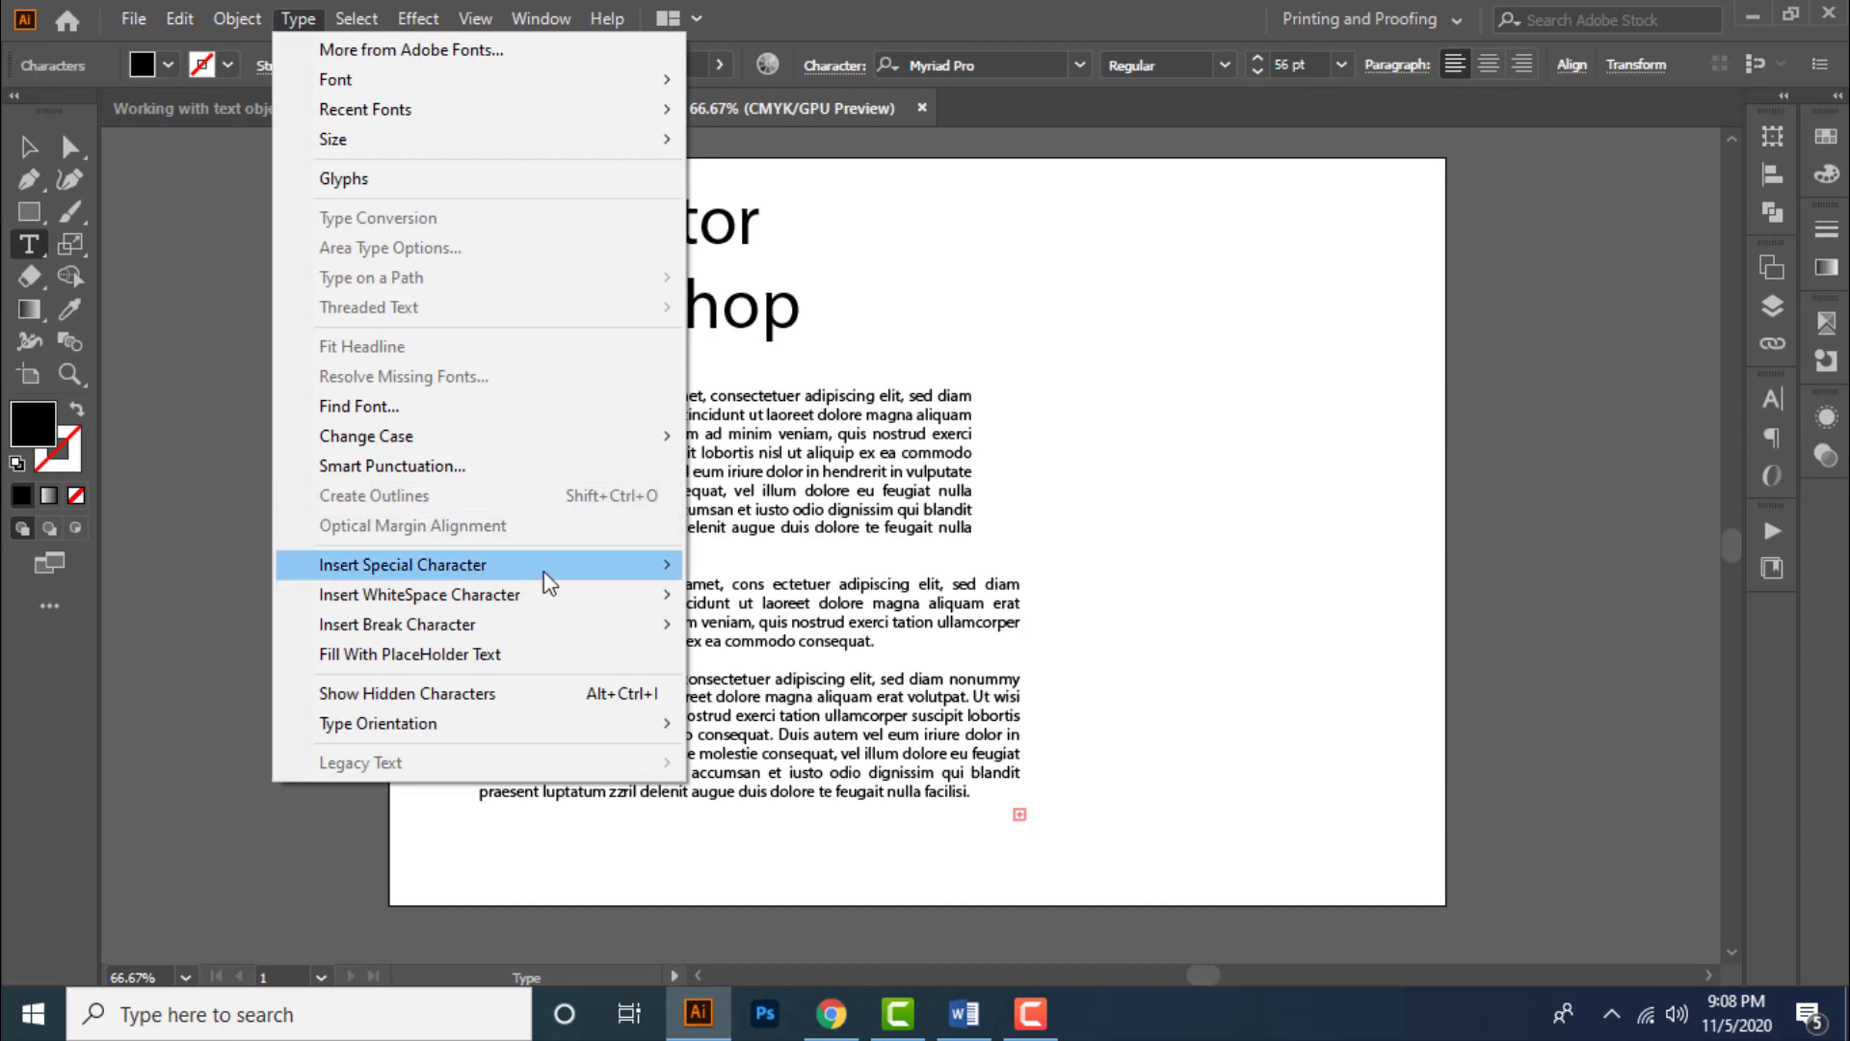
mouse_move(550, 570)
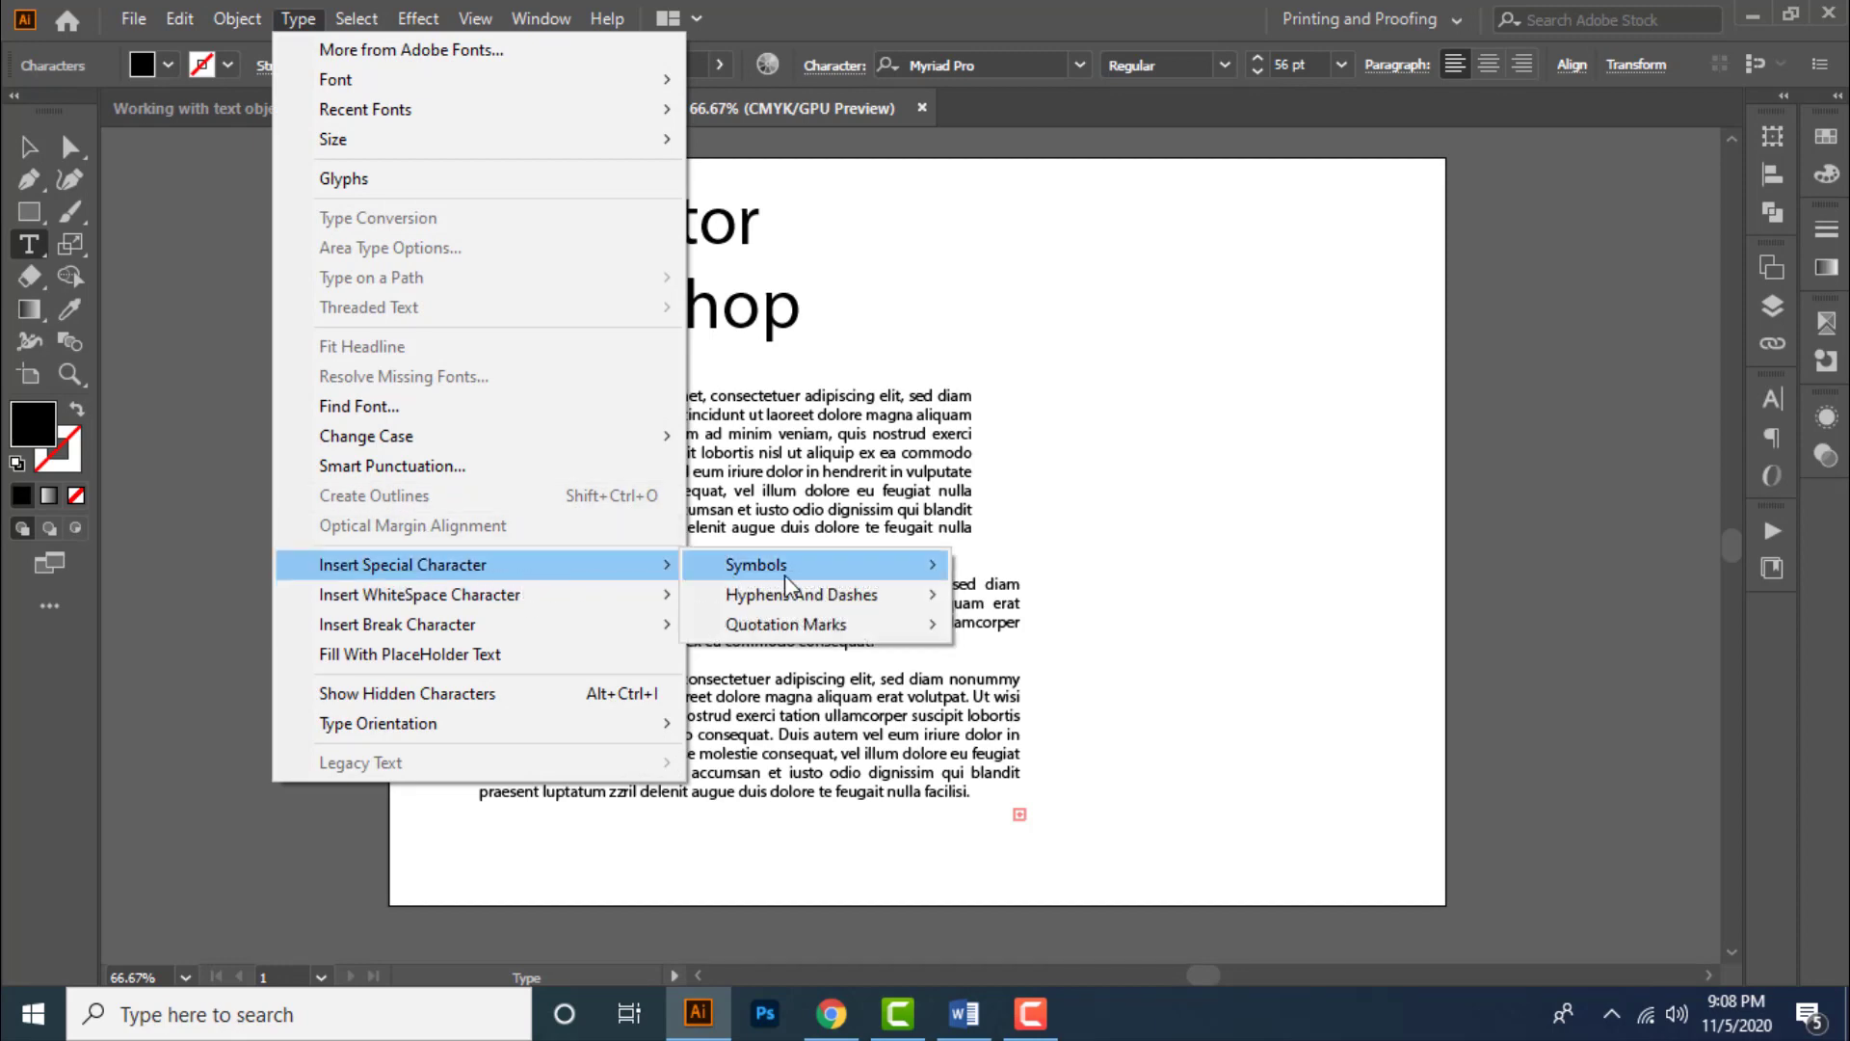
mouse_move(835, 582)
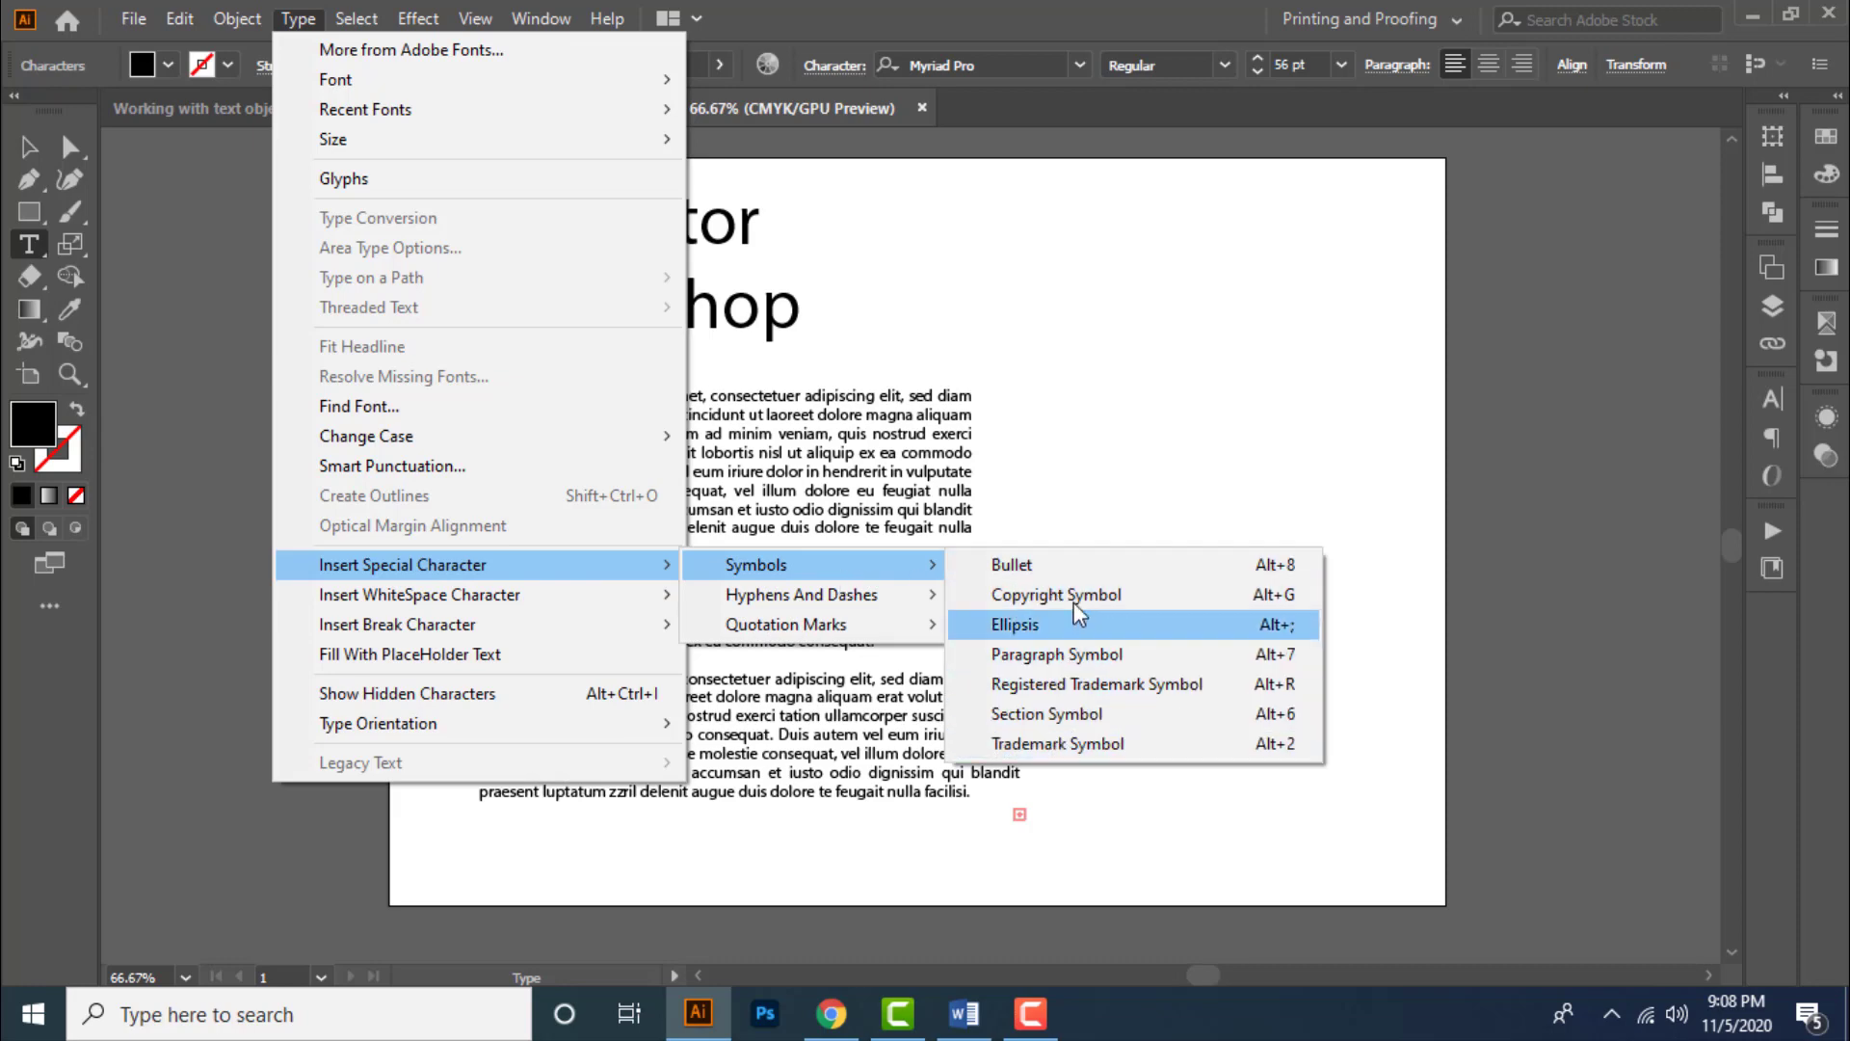
left_click(1098, 685)
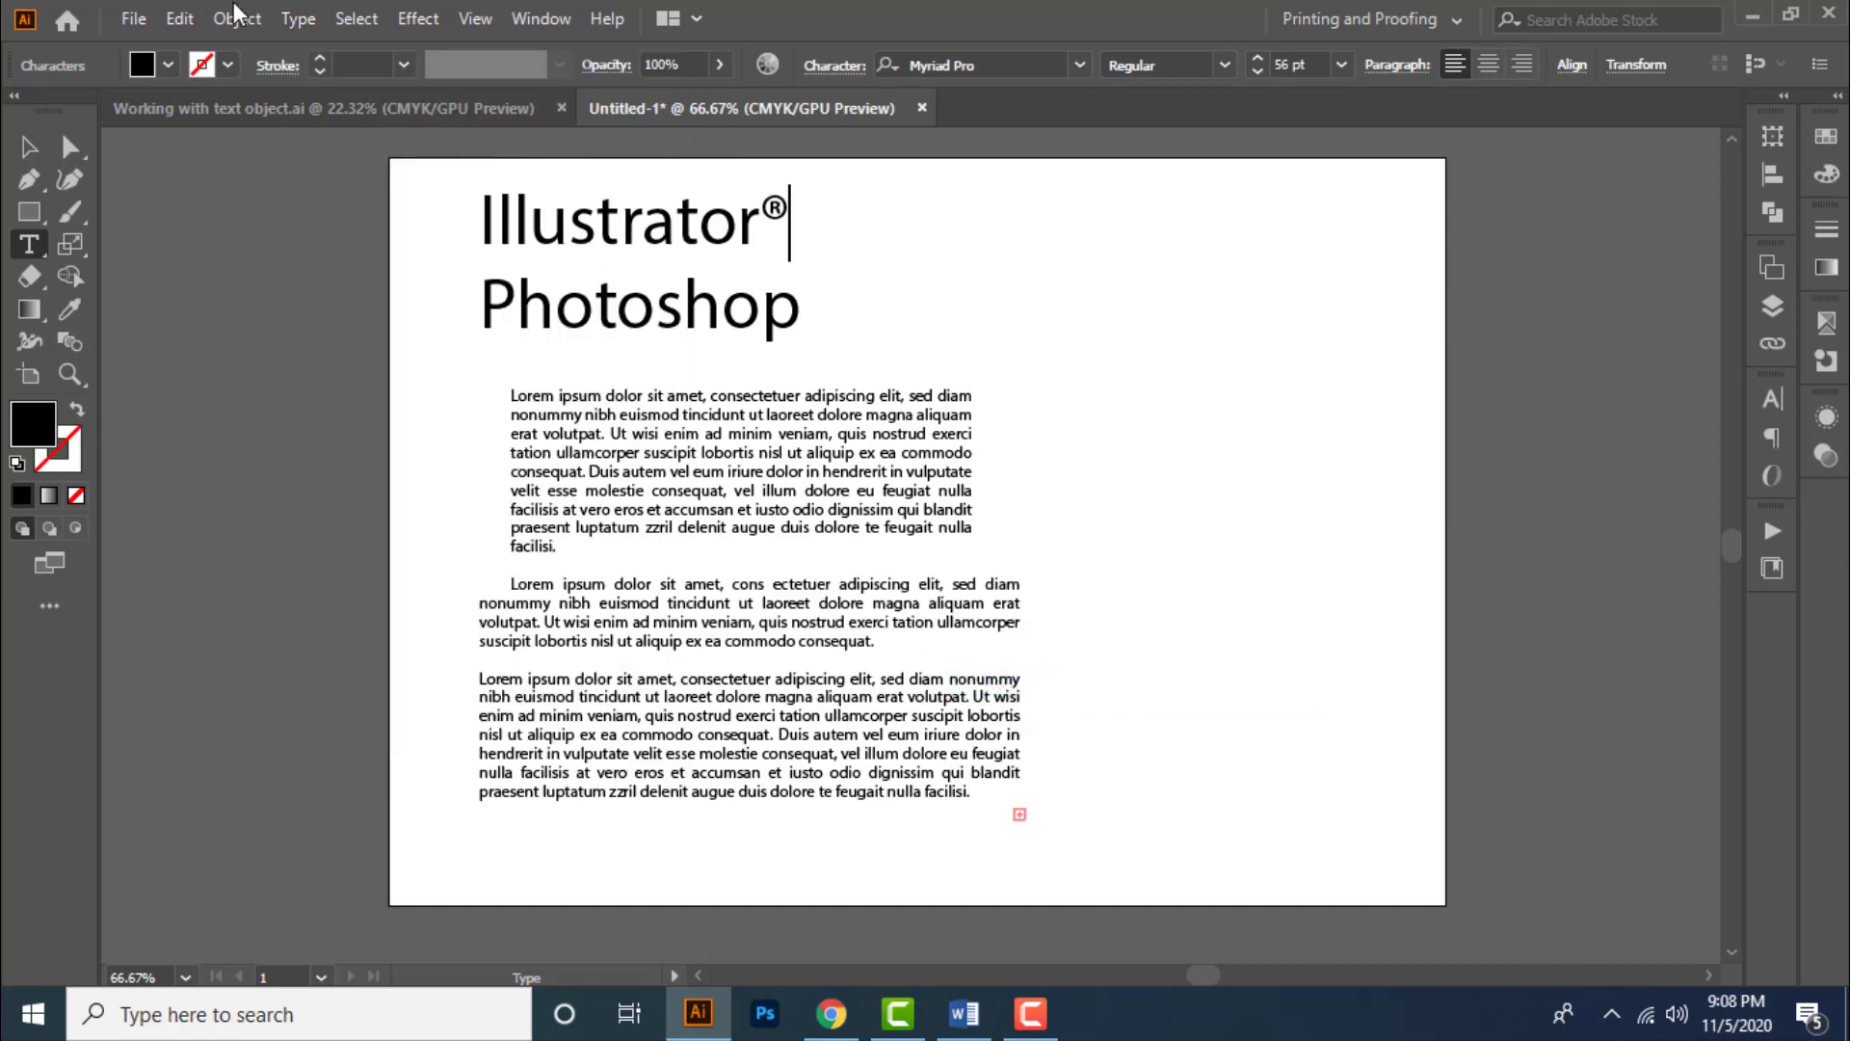
- Insert a Copyright Symbol after the registered trademark sign
left_click(298, 18)
mouse_move(441, 444)
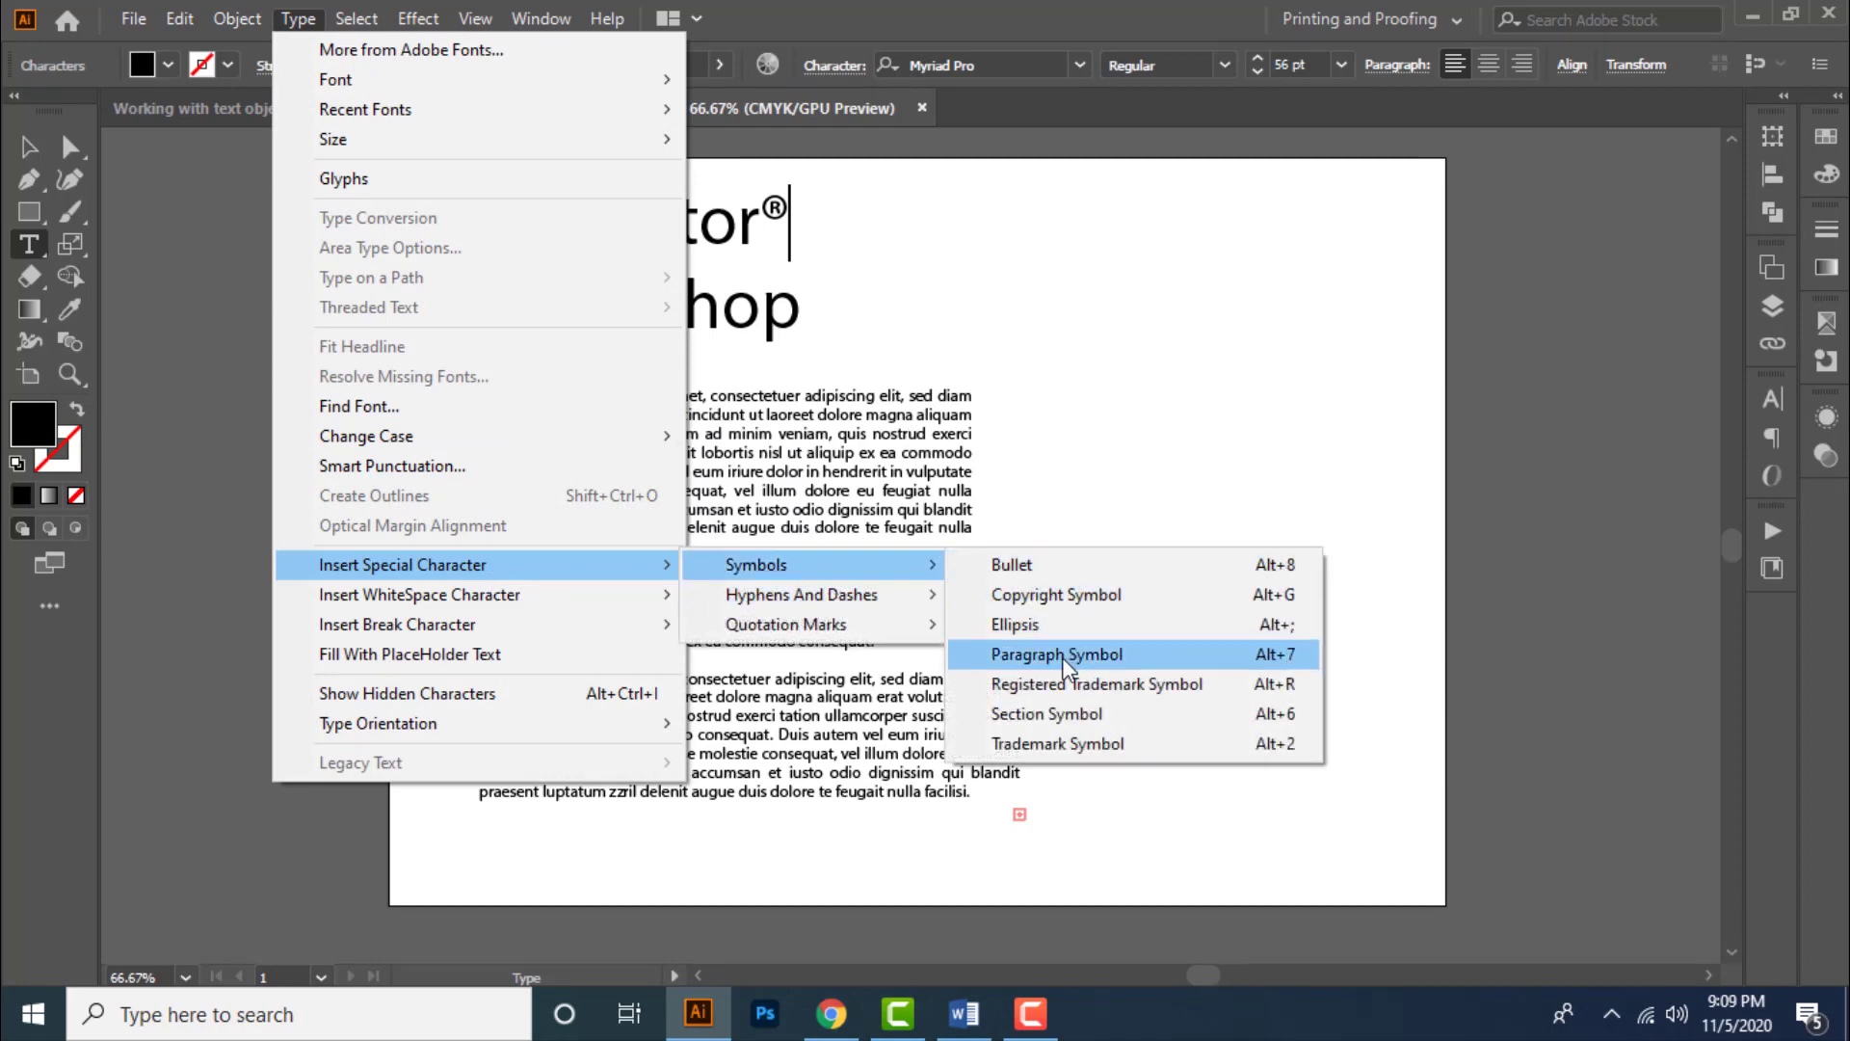
left_click(1059, 598)
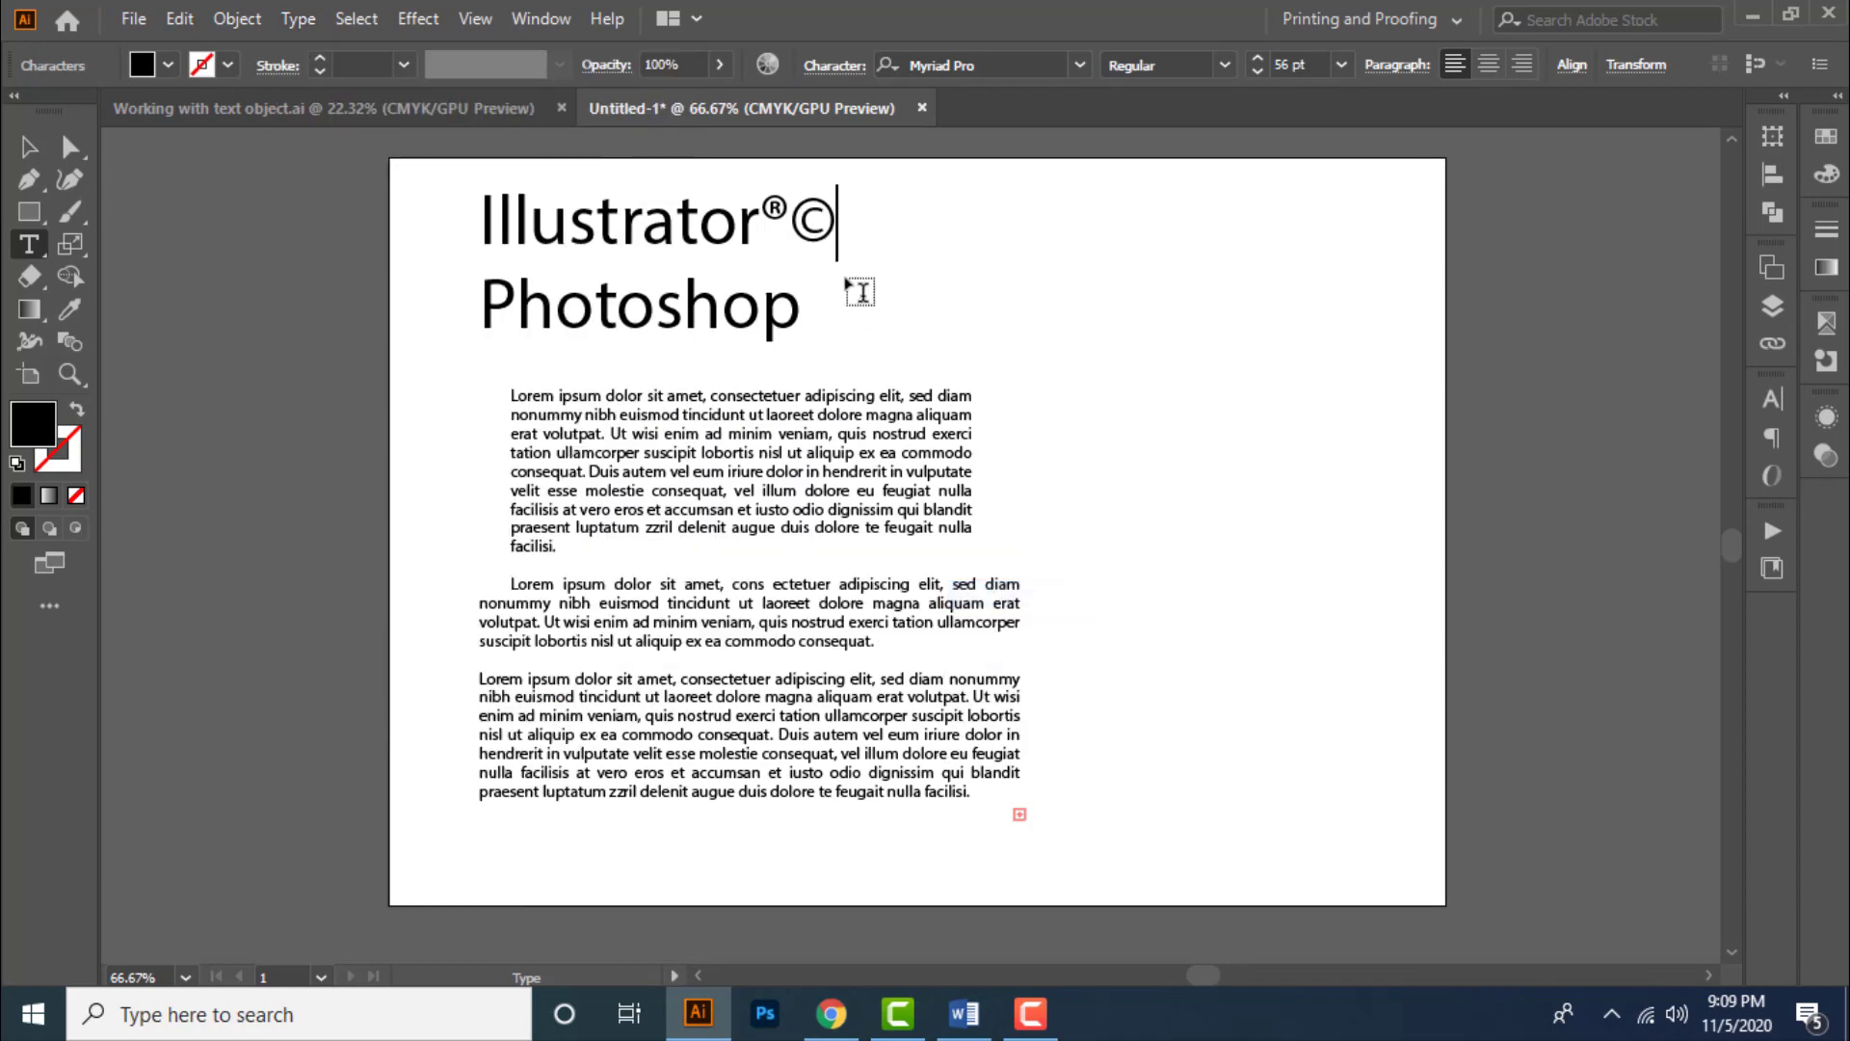
- Insert a Trademark Symbol after the copyright sign, then leave the text and deselect it
left_click(298, 19)
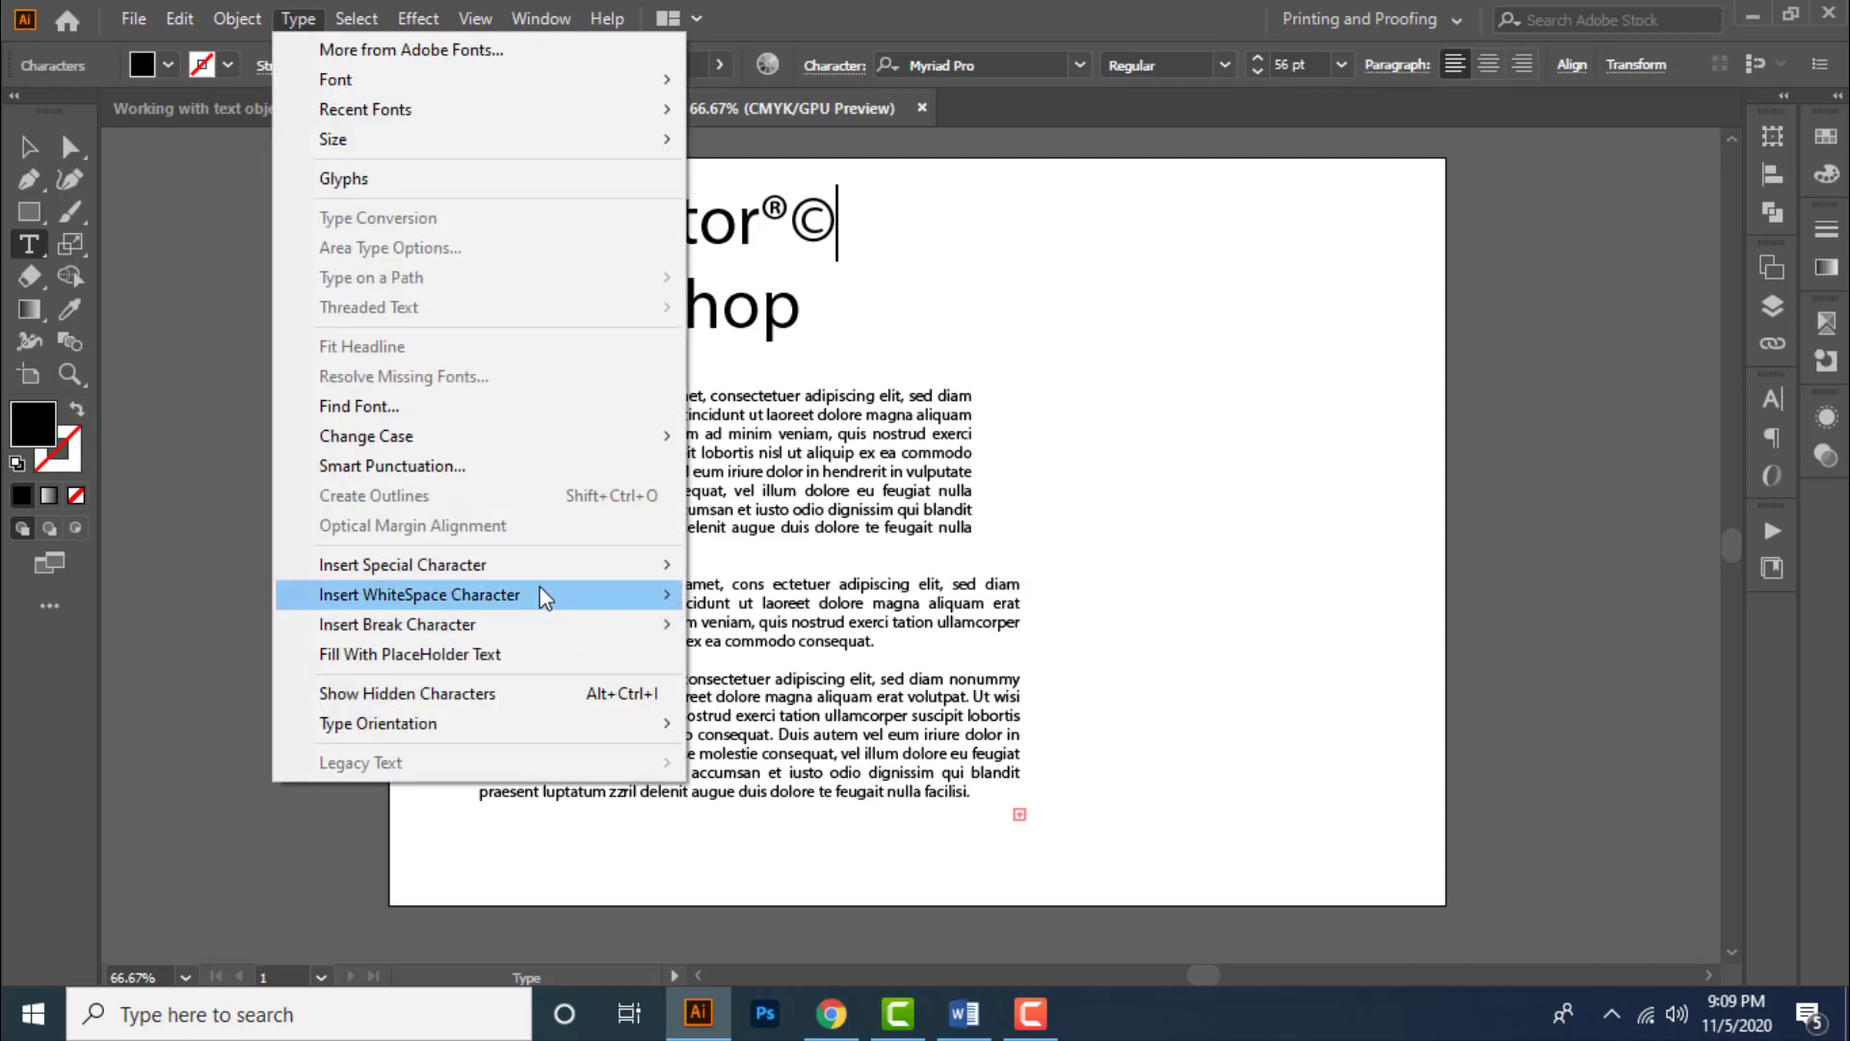
mouse_move(535, 567)
mouse_move(748, 568)
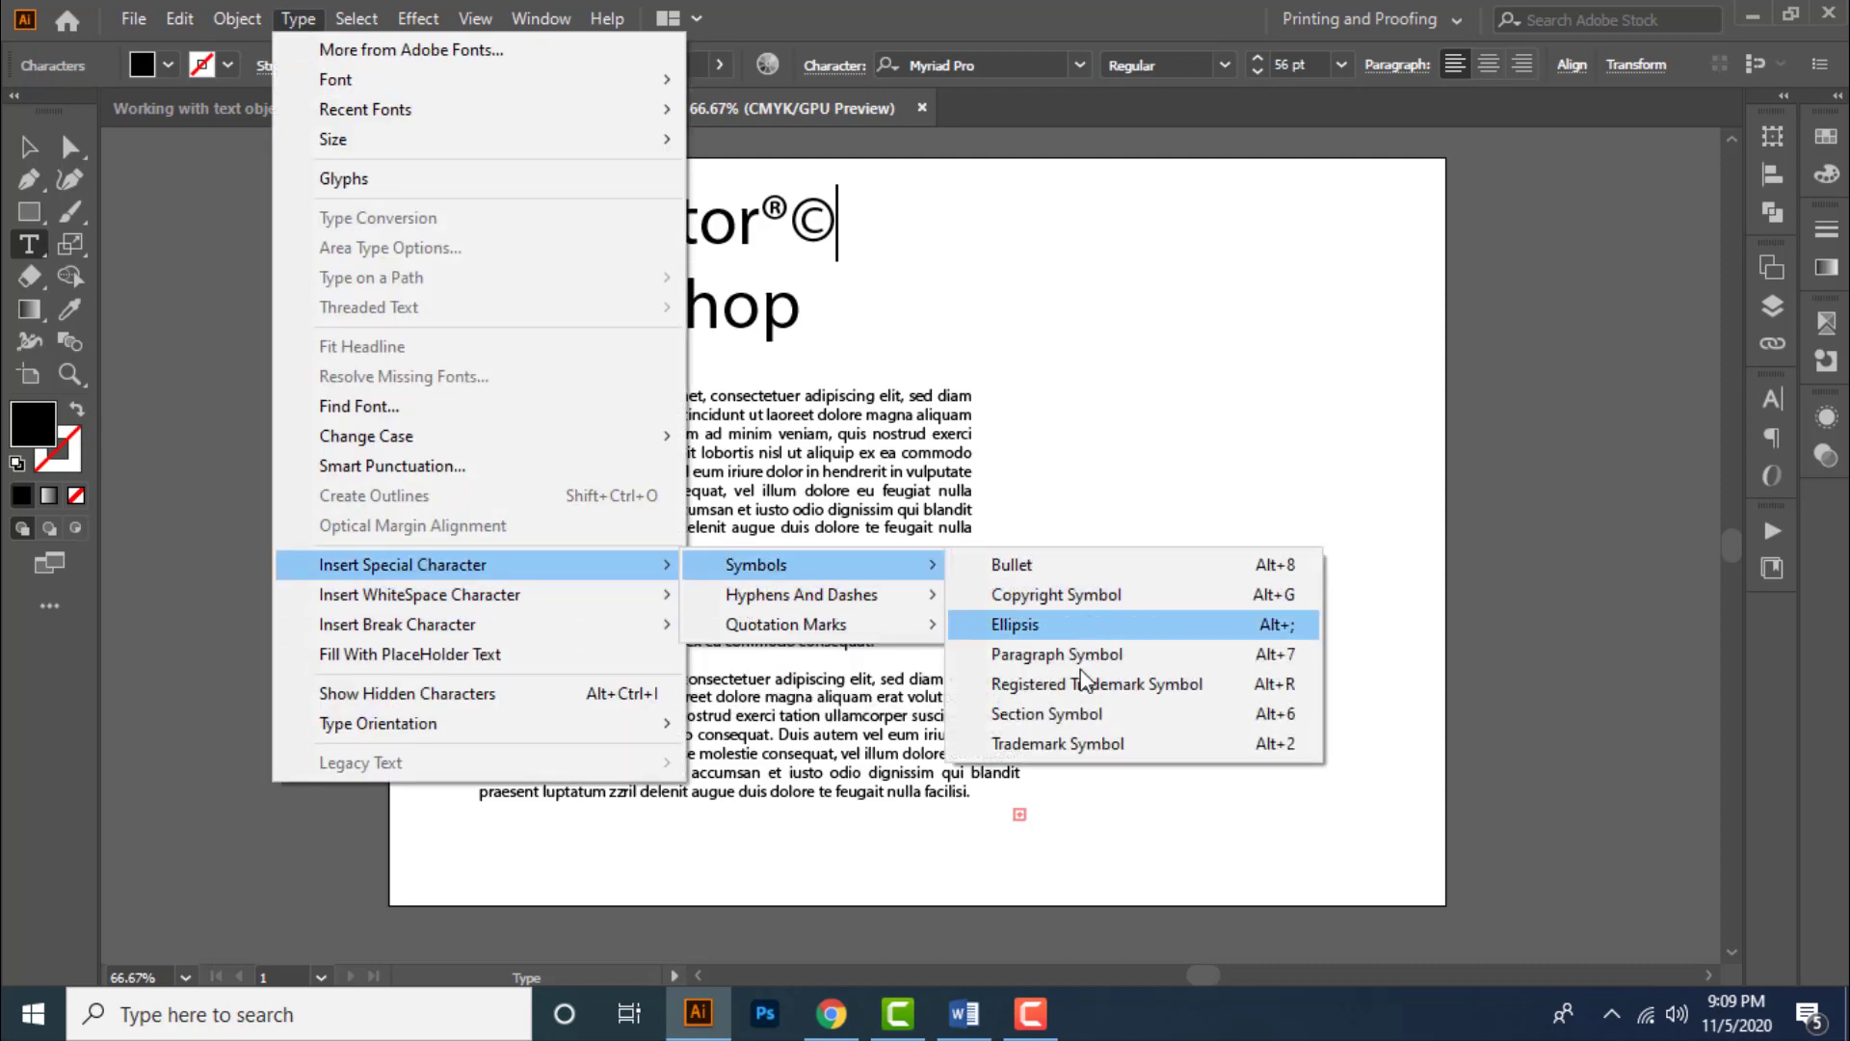
left_click(1063, 745)
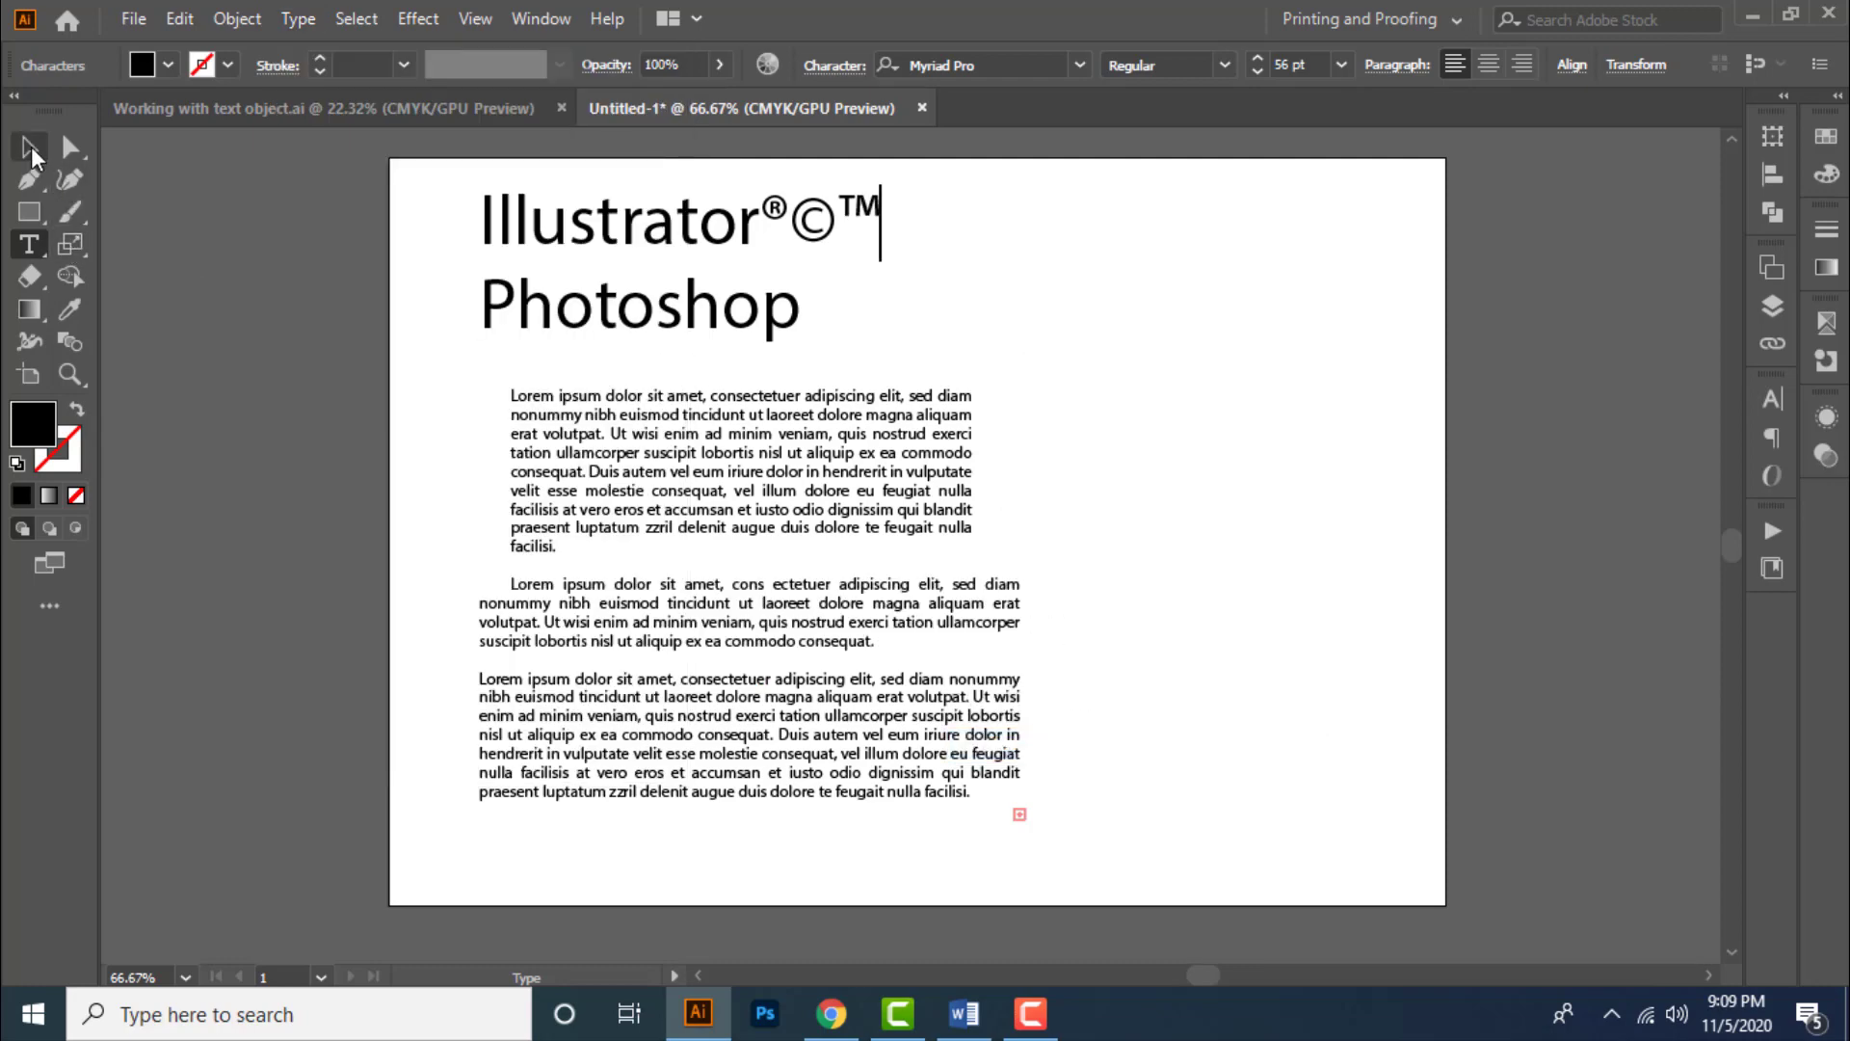
left_click(30, 149)
left_click(1164, 350)
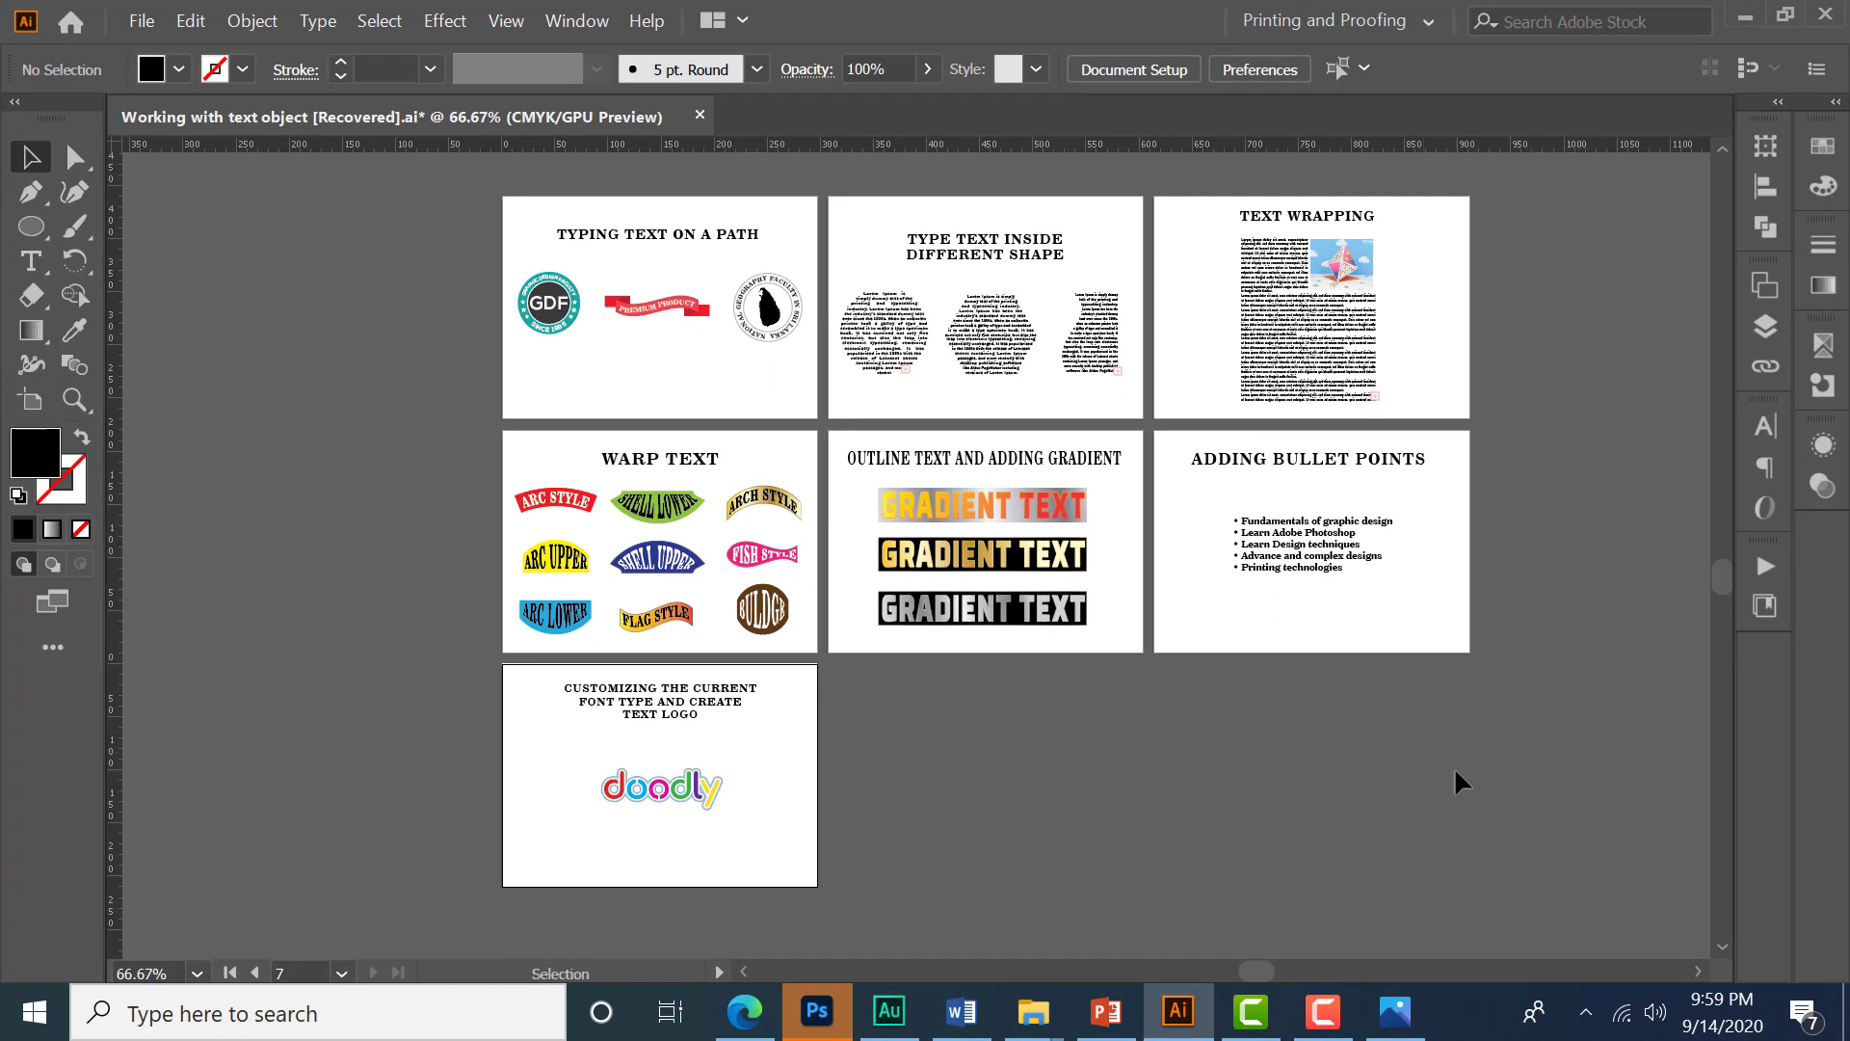
- Create a new A4 document in landscape orientation
key("ctrl+n")
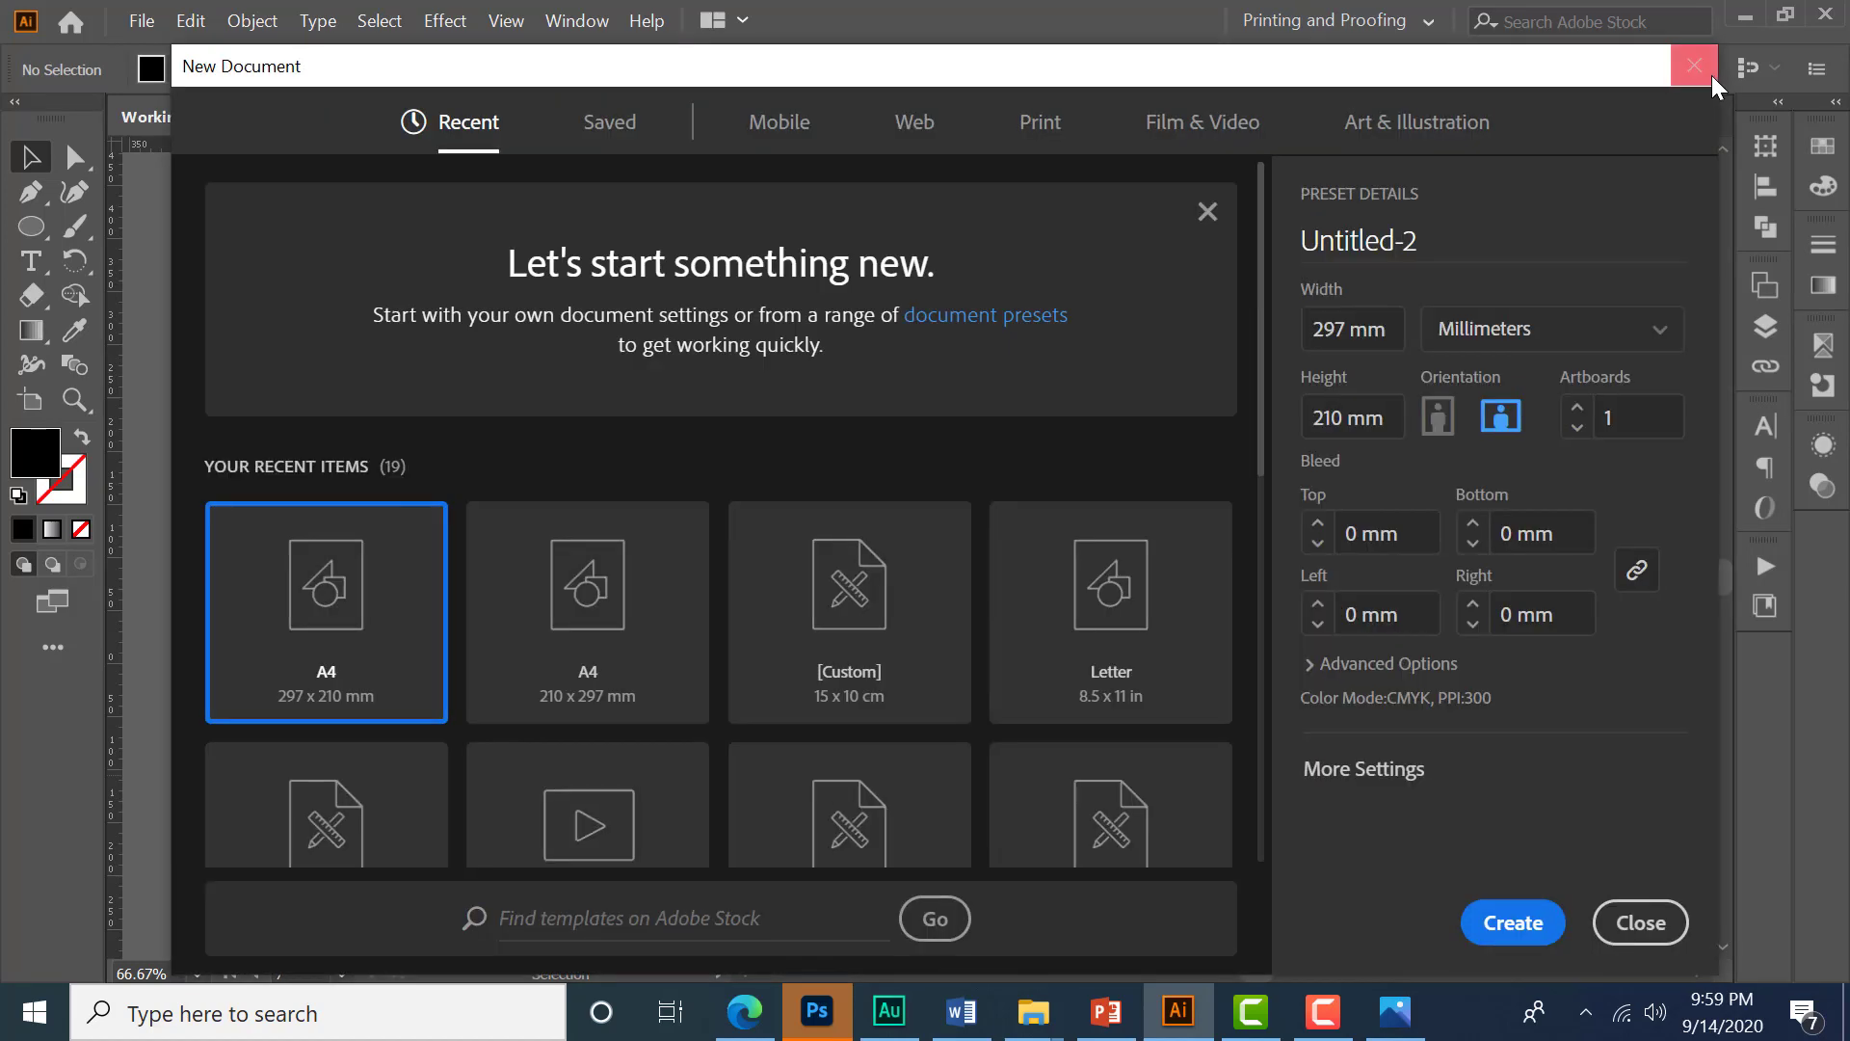
left_click(1701, 70)
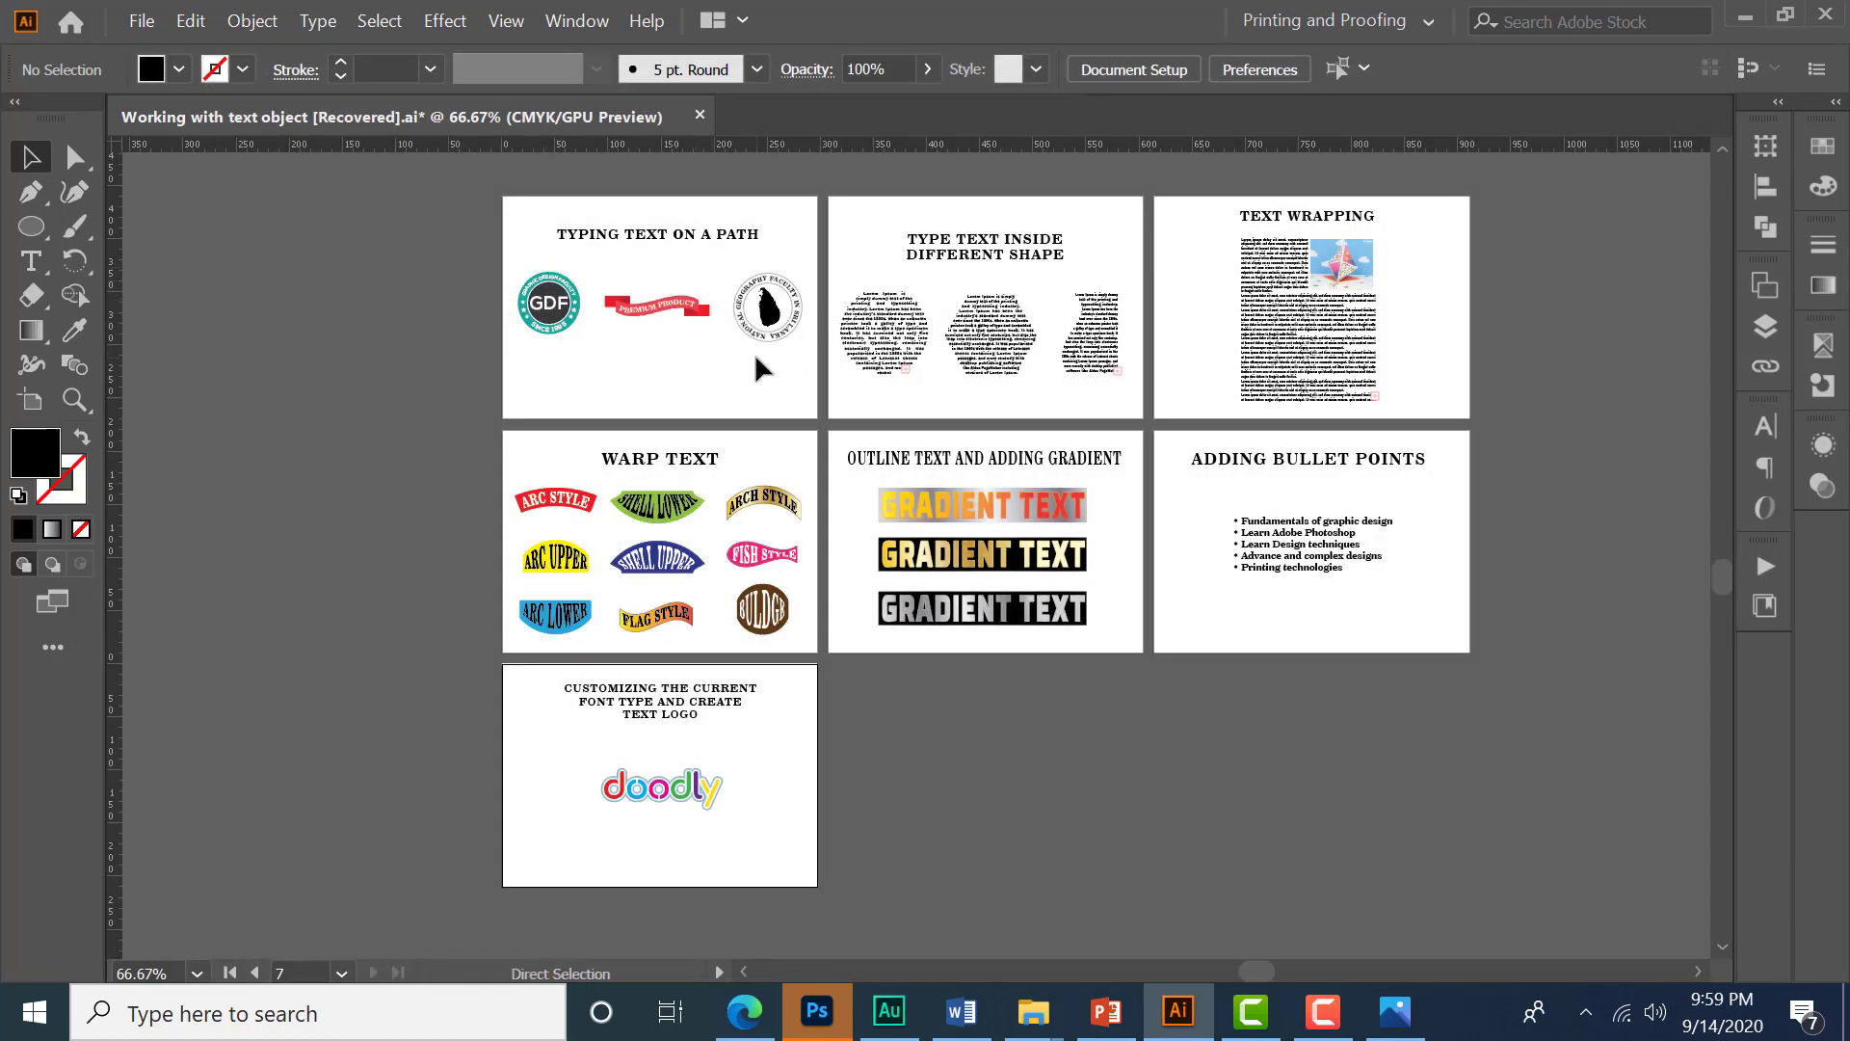
key("ctrl+n")
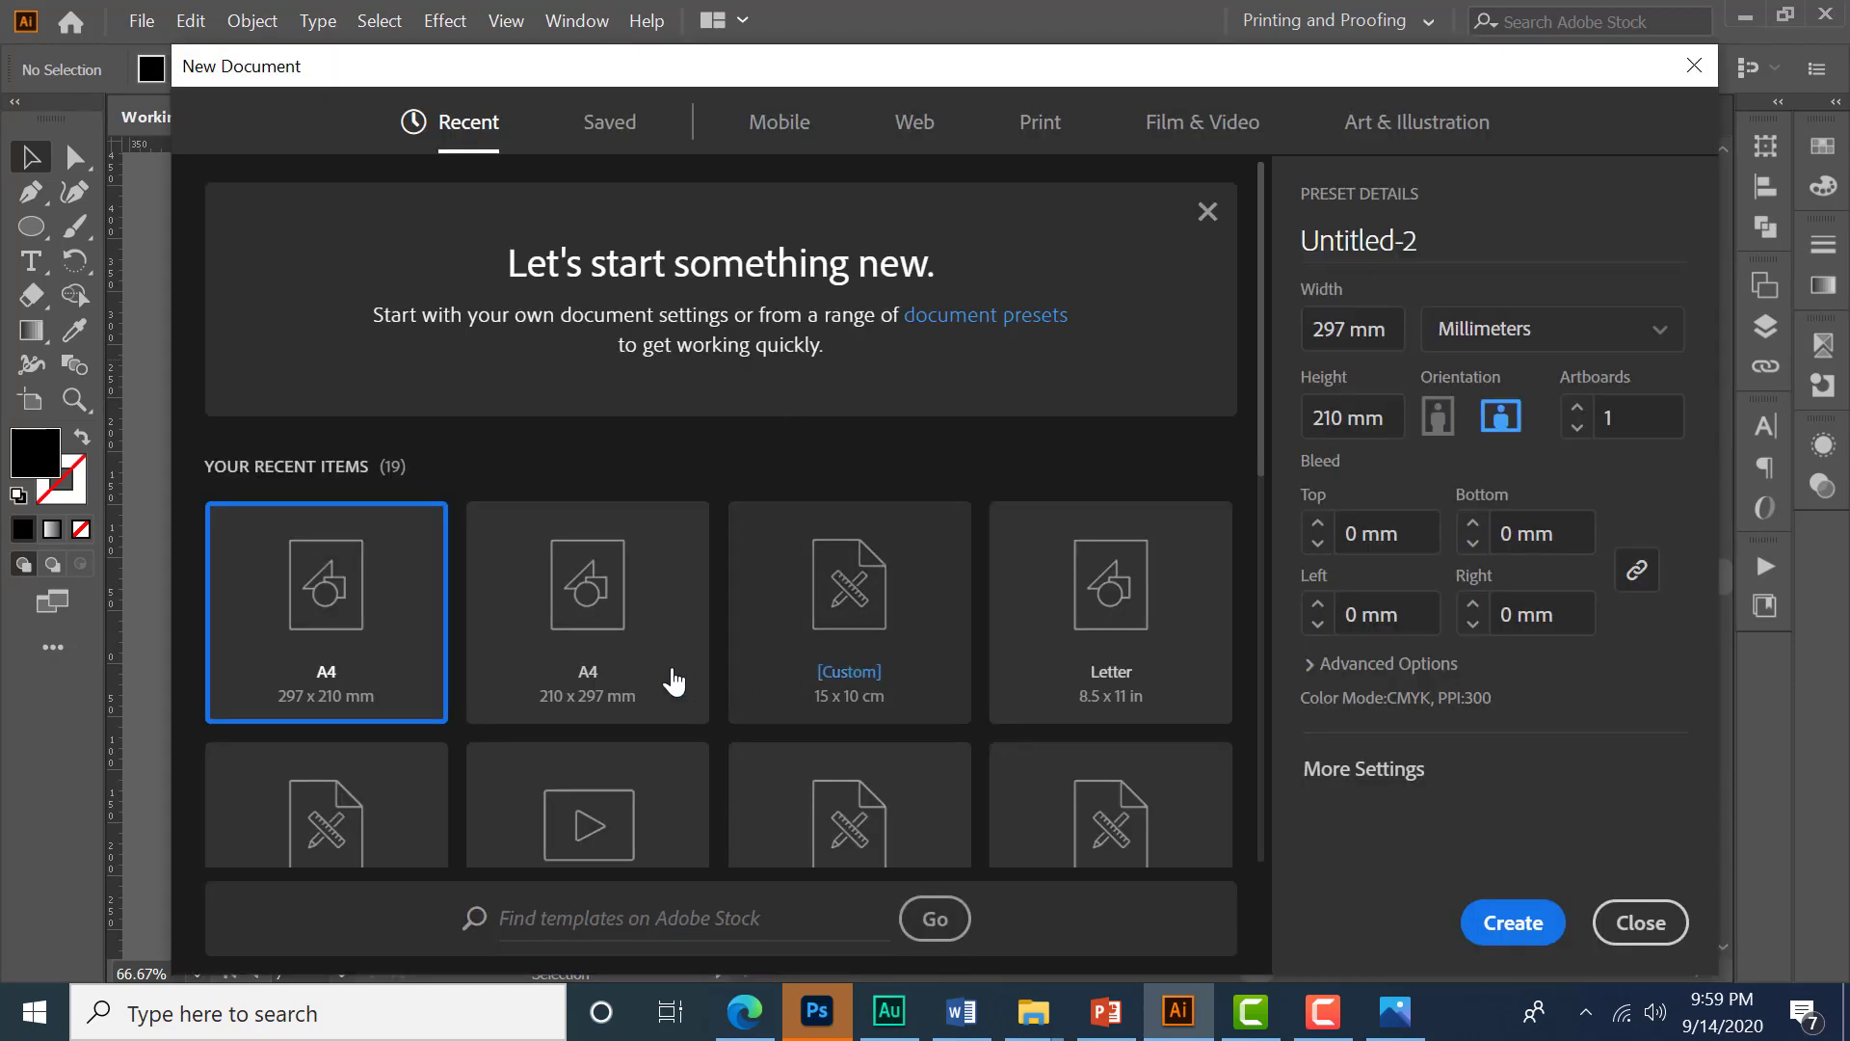
left_click(674, 681)
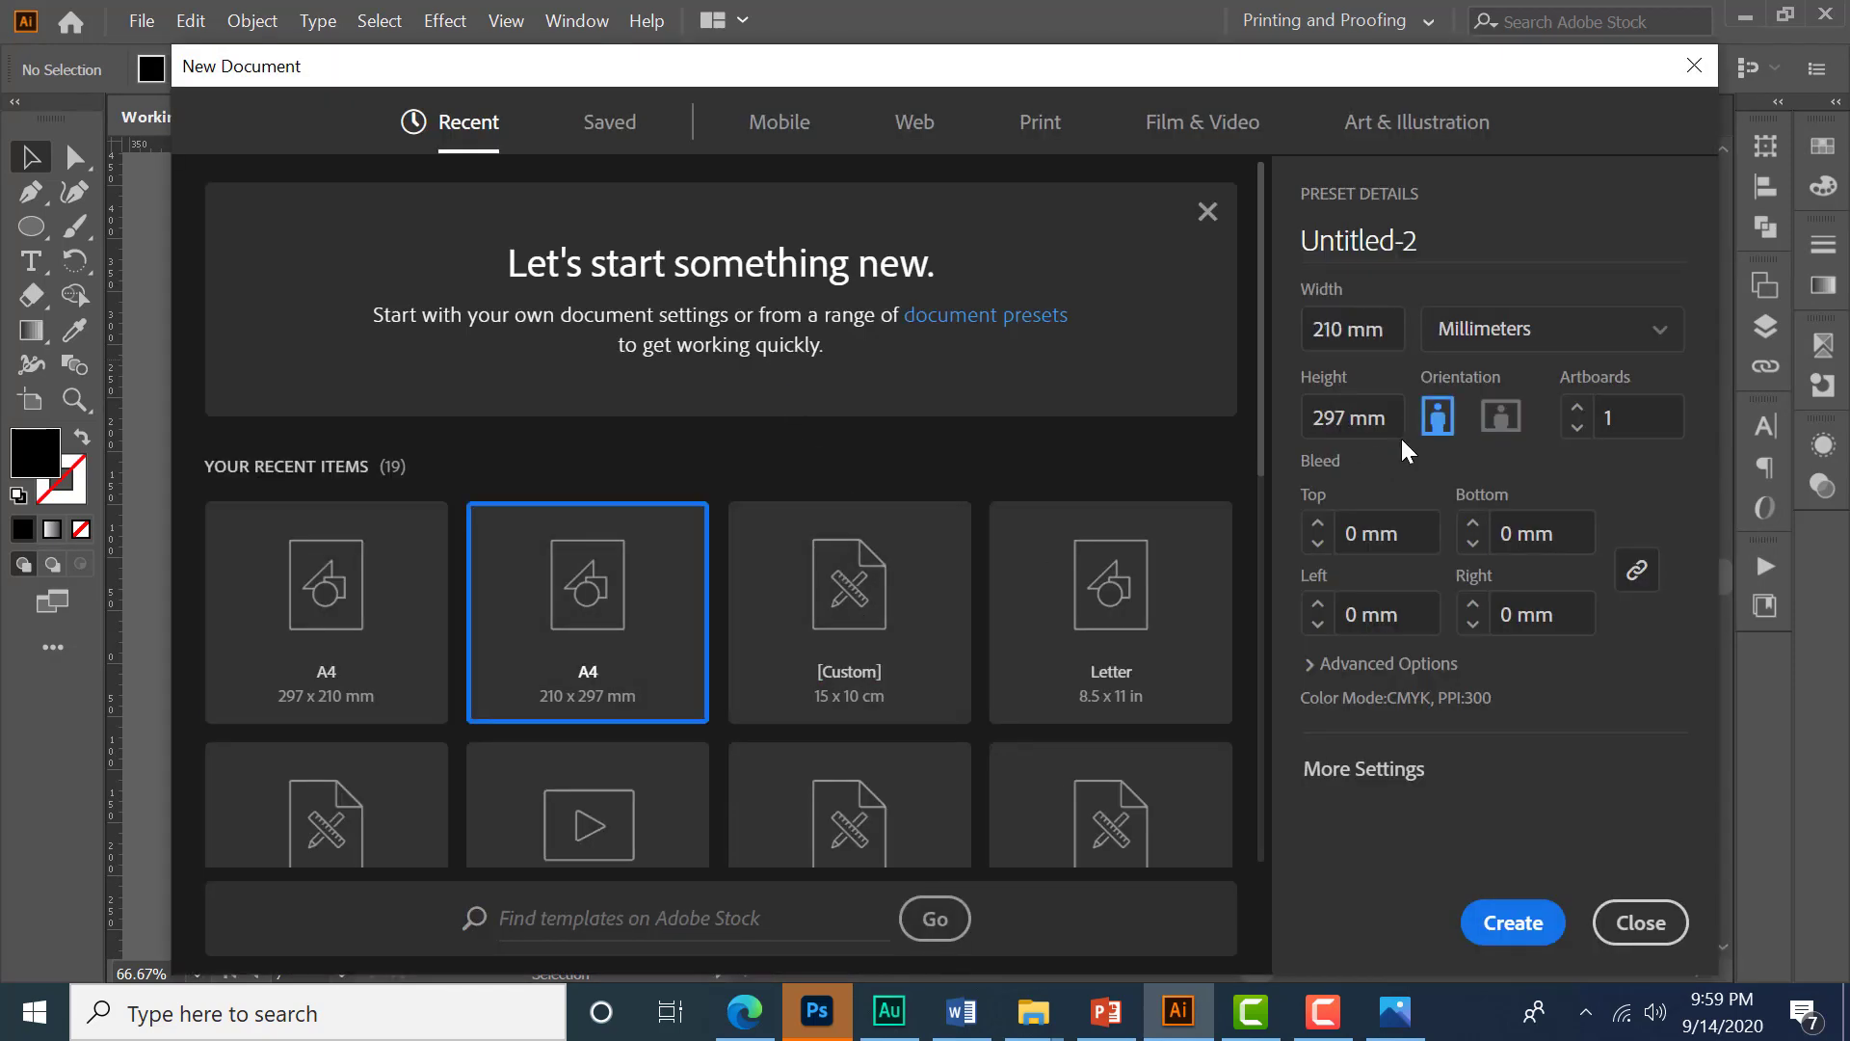
left_click(1501, 416)
left_click(1513, 922)
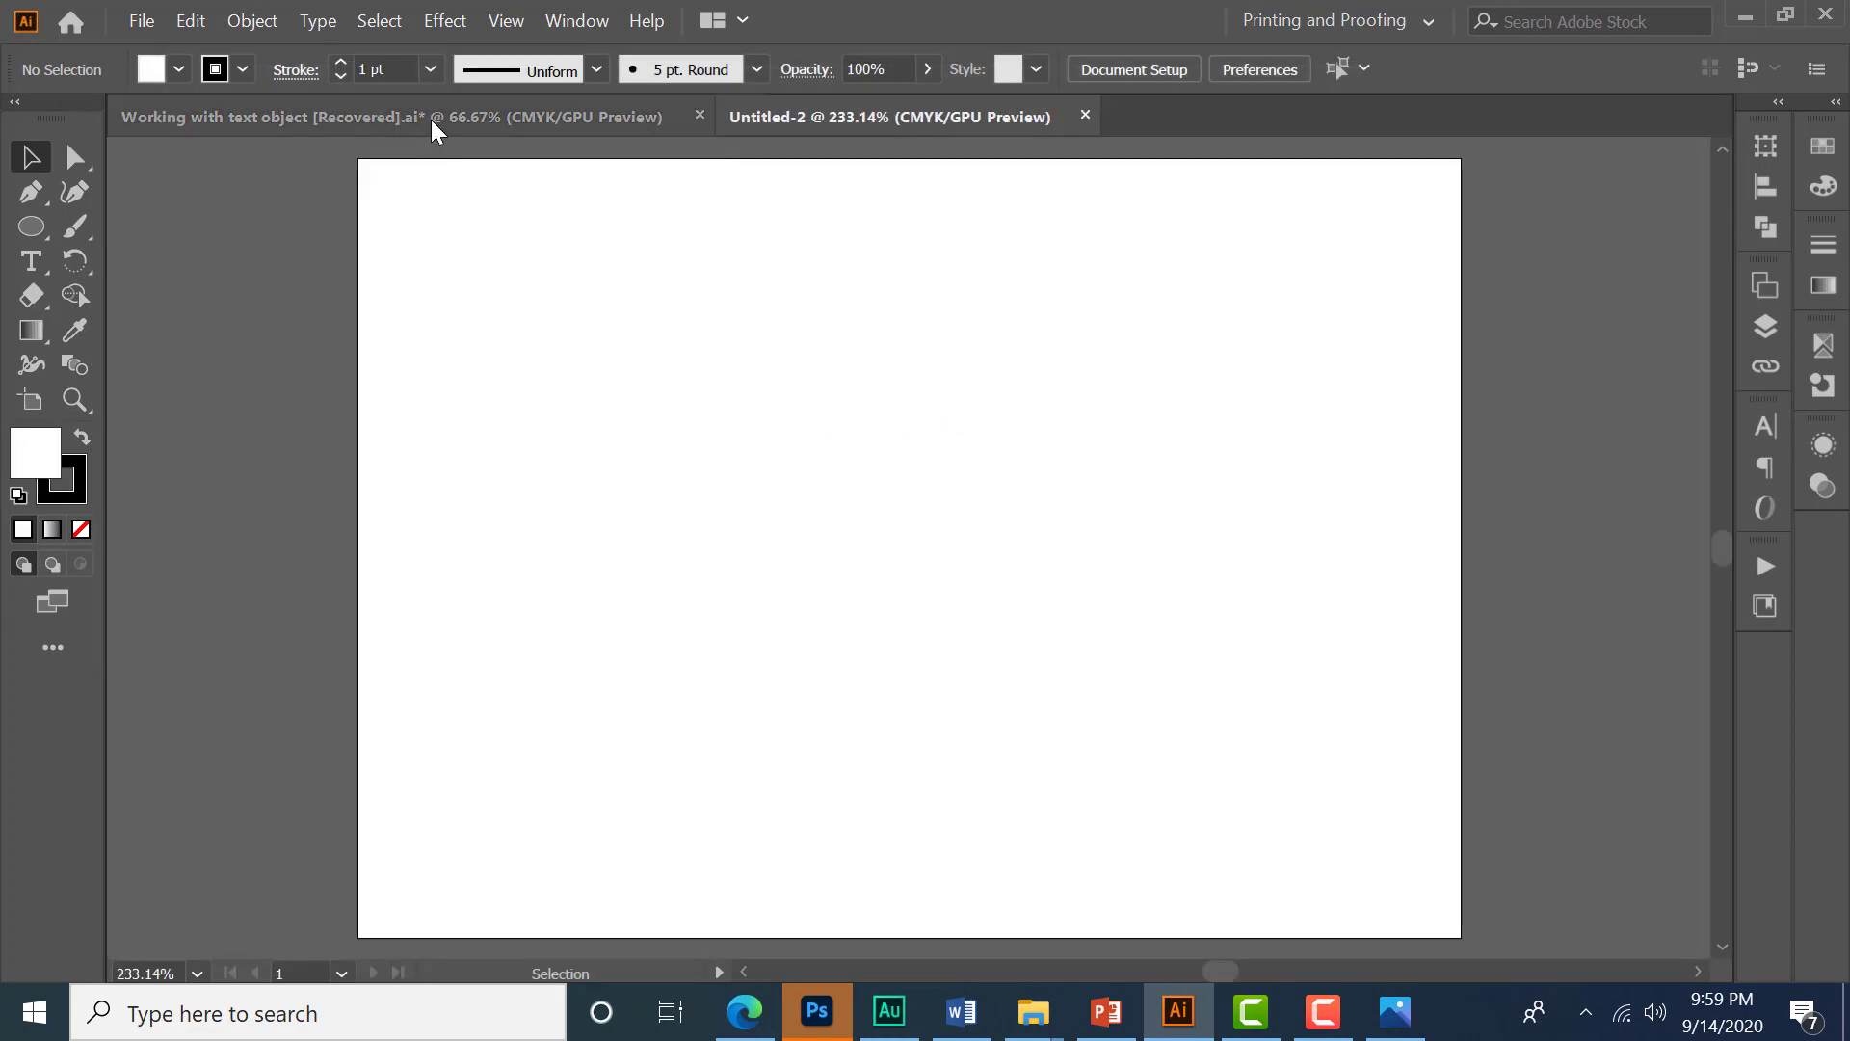
- Copy the three text-on-path objects from the working file's first artboard and return to the new document
left_click(431, 119)
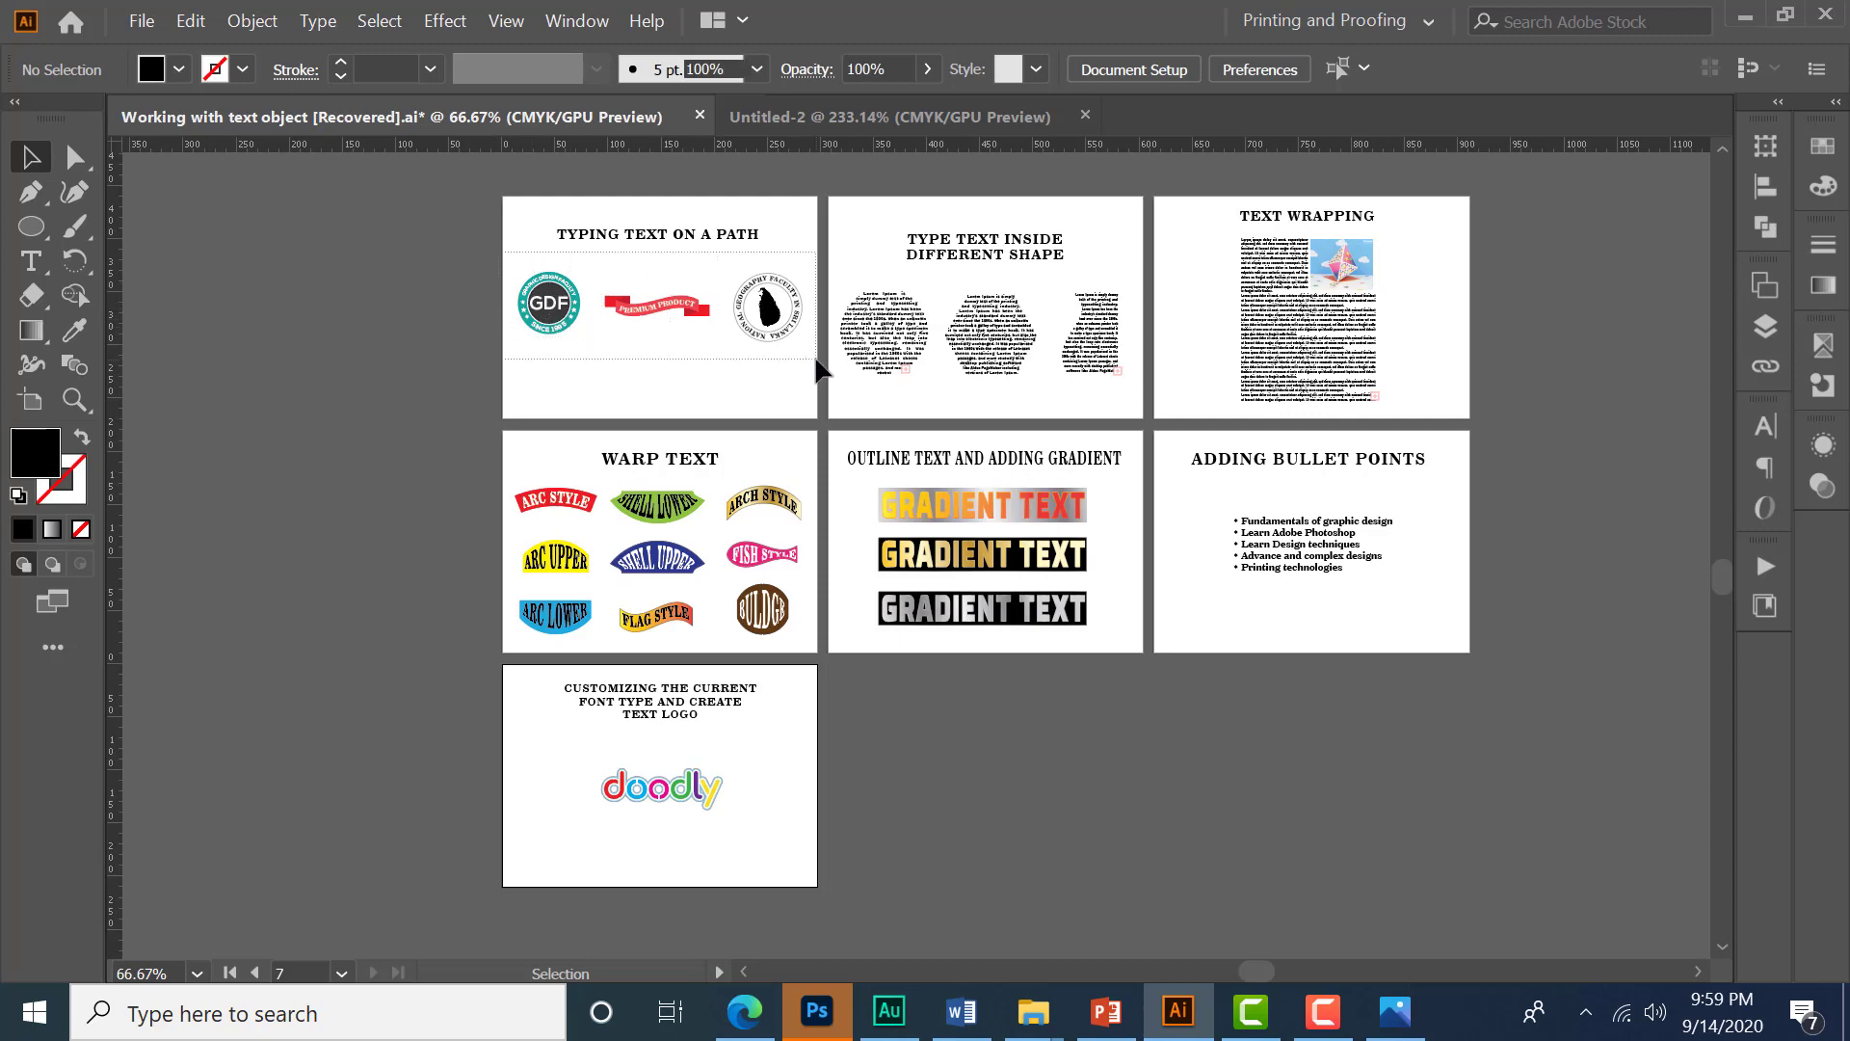
left_click_drag(504, 252, 817, 359)
scroll(680, 279, "up", 1)
key("ctrl+c")
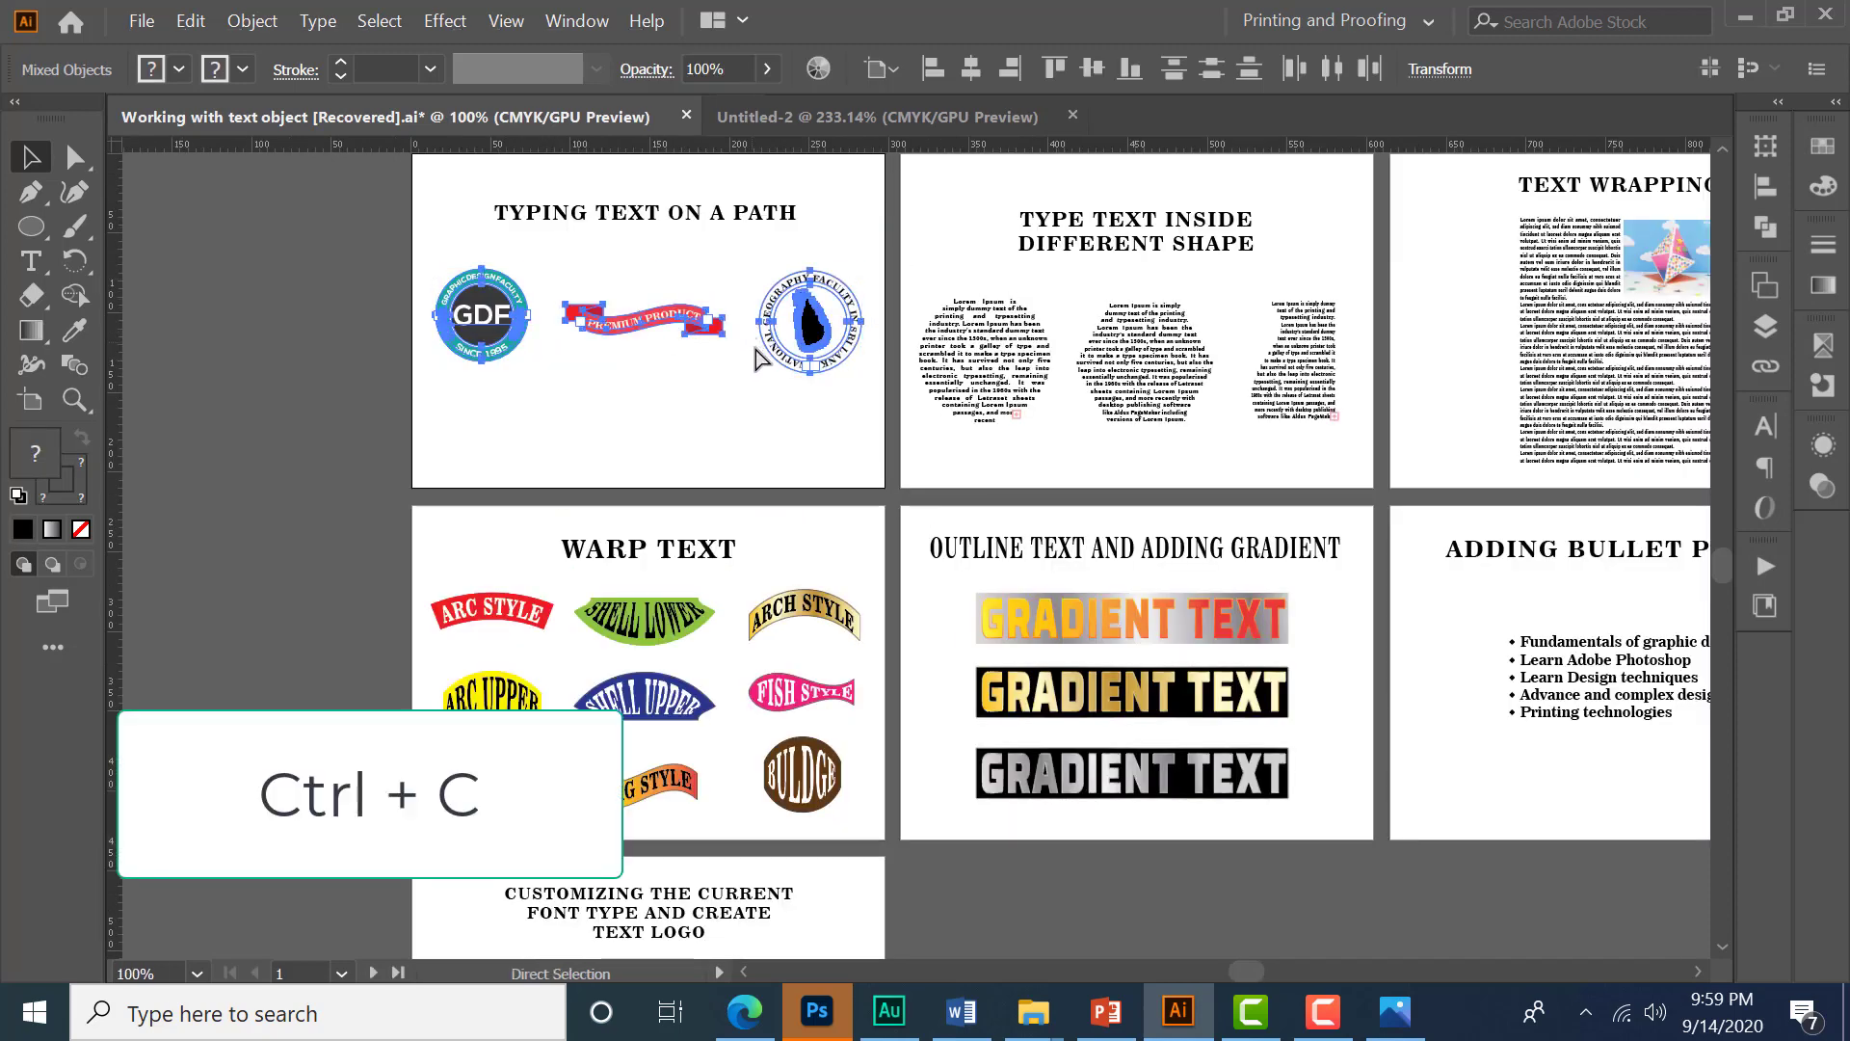
left_click(841, 118)
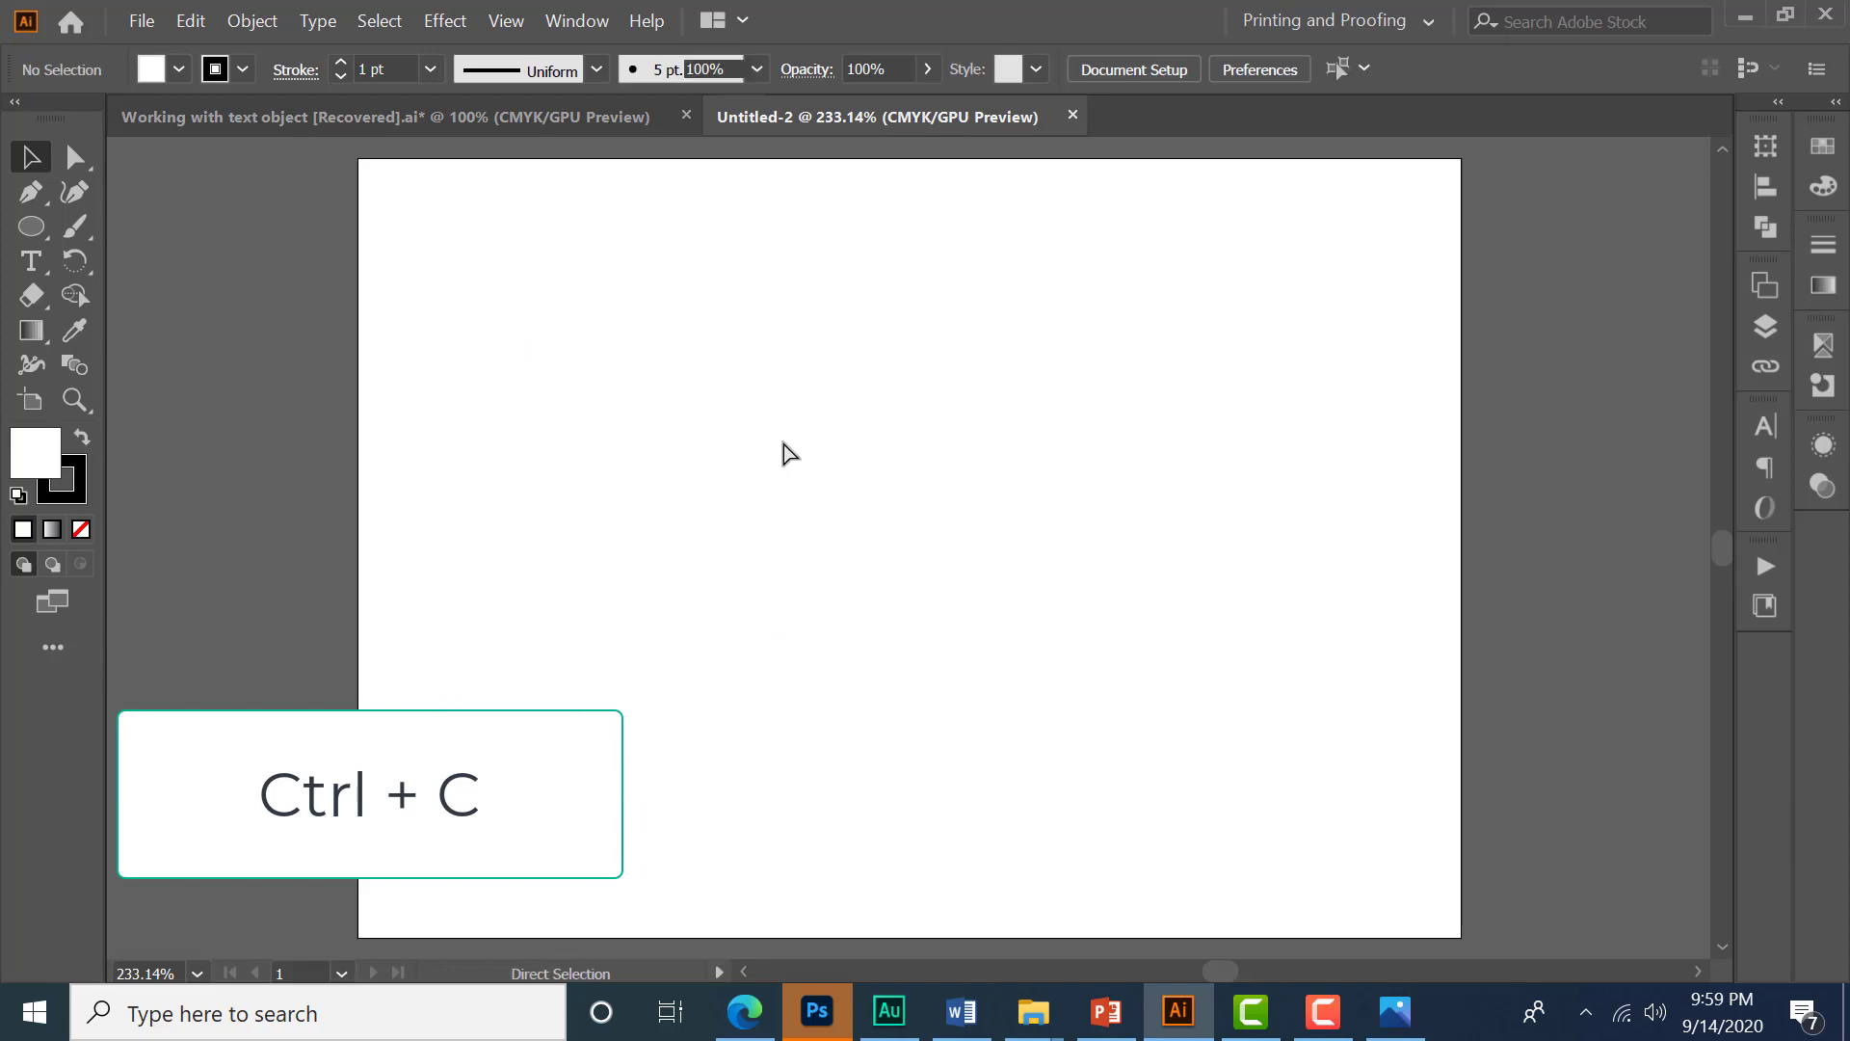
- Paste the three text-on-path objects into the new document, move them to the top of the artboard, and deselect
key("ctrl+v")
left_click_drag(882, 556, 887, 342)
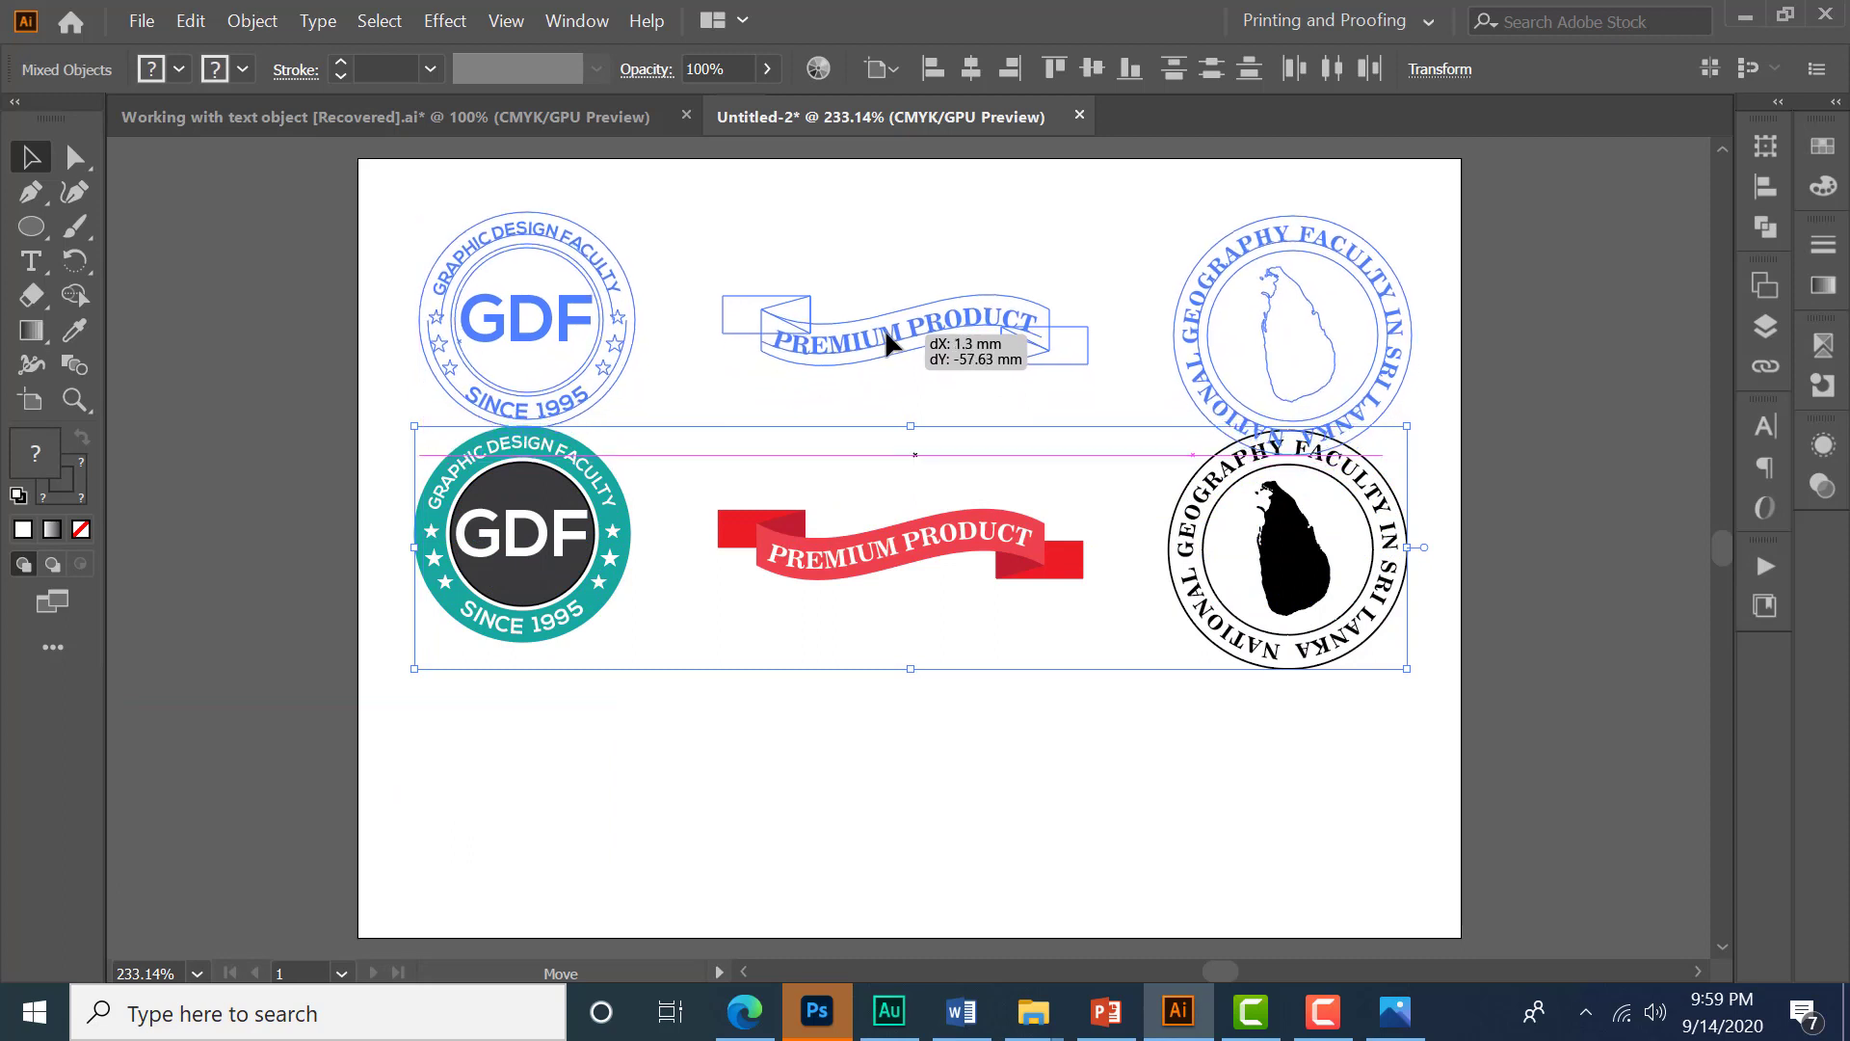
left_click_drag(889, 349, 889, 349)
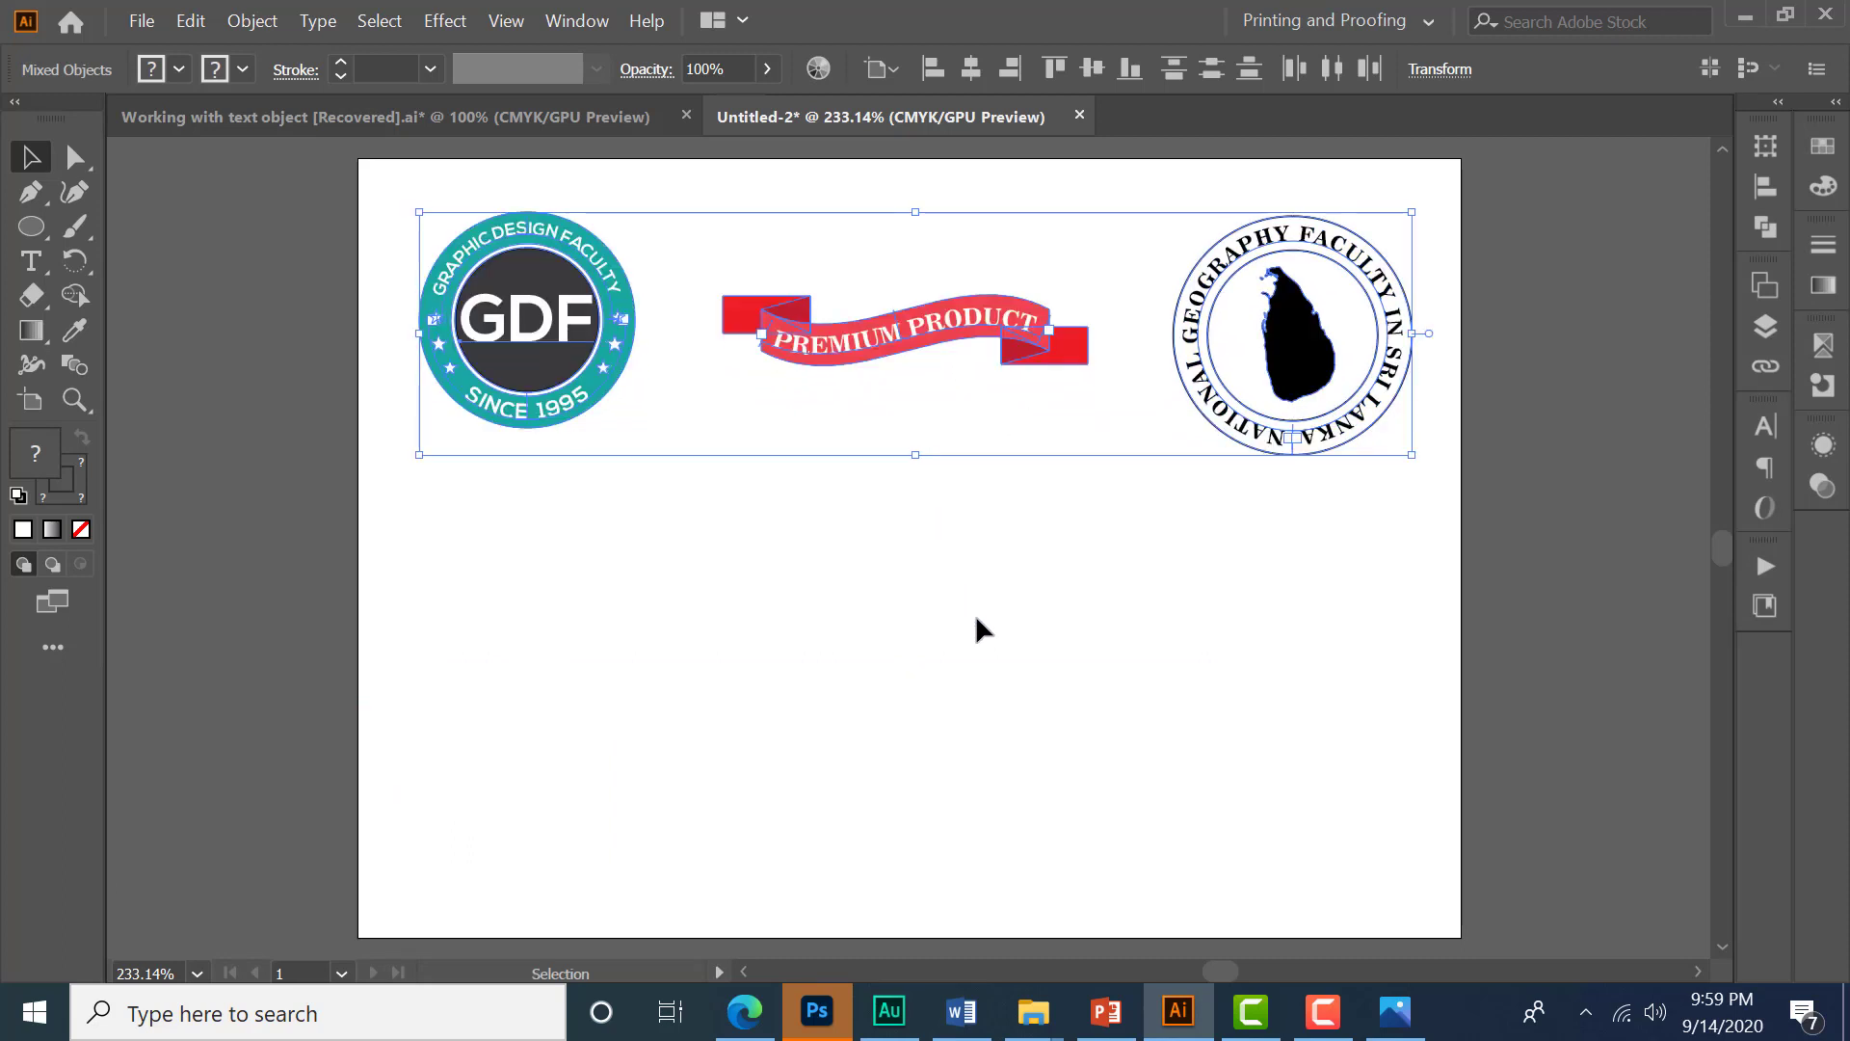
left_click(870, 769)
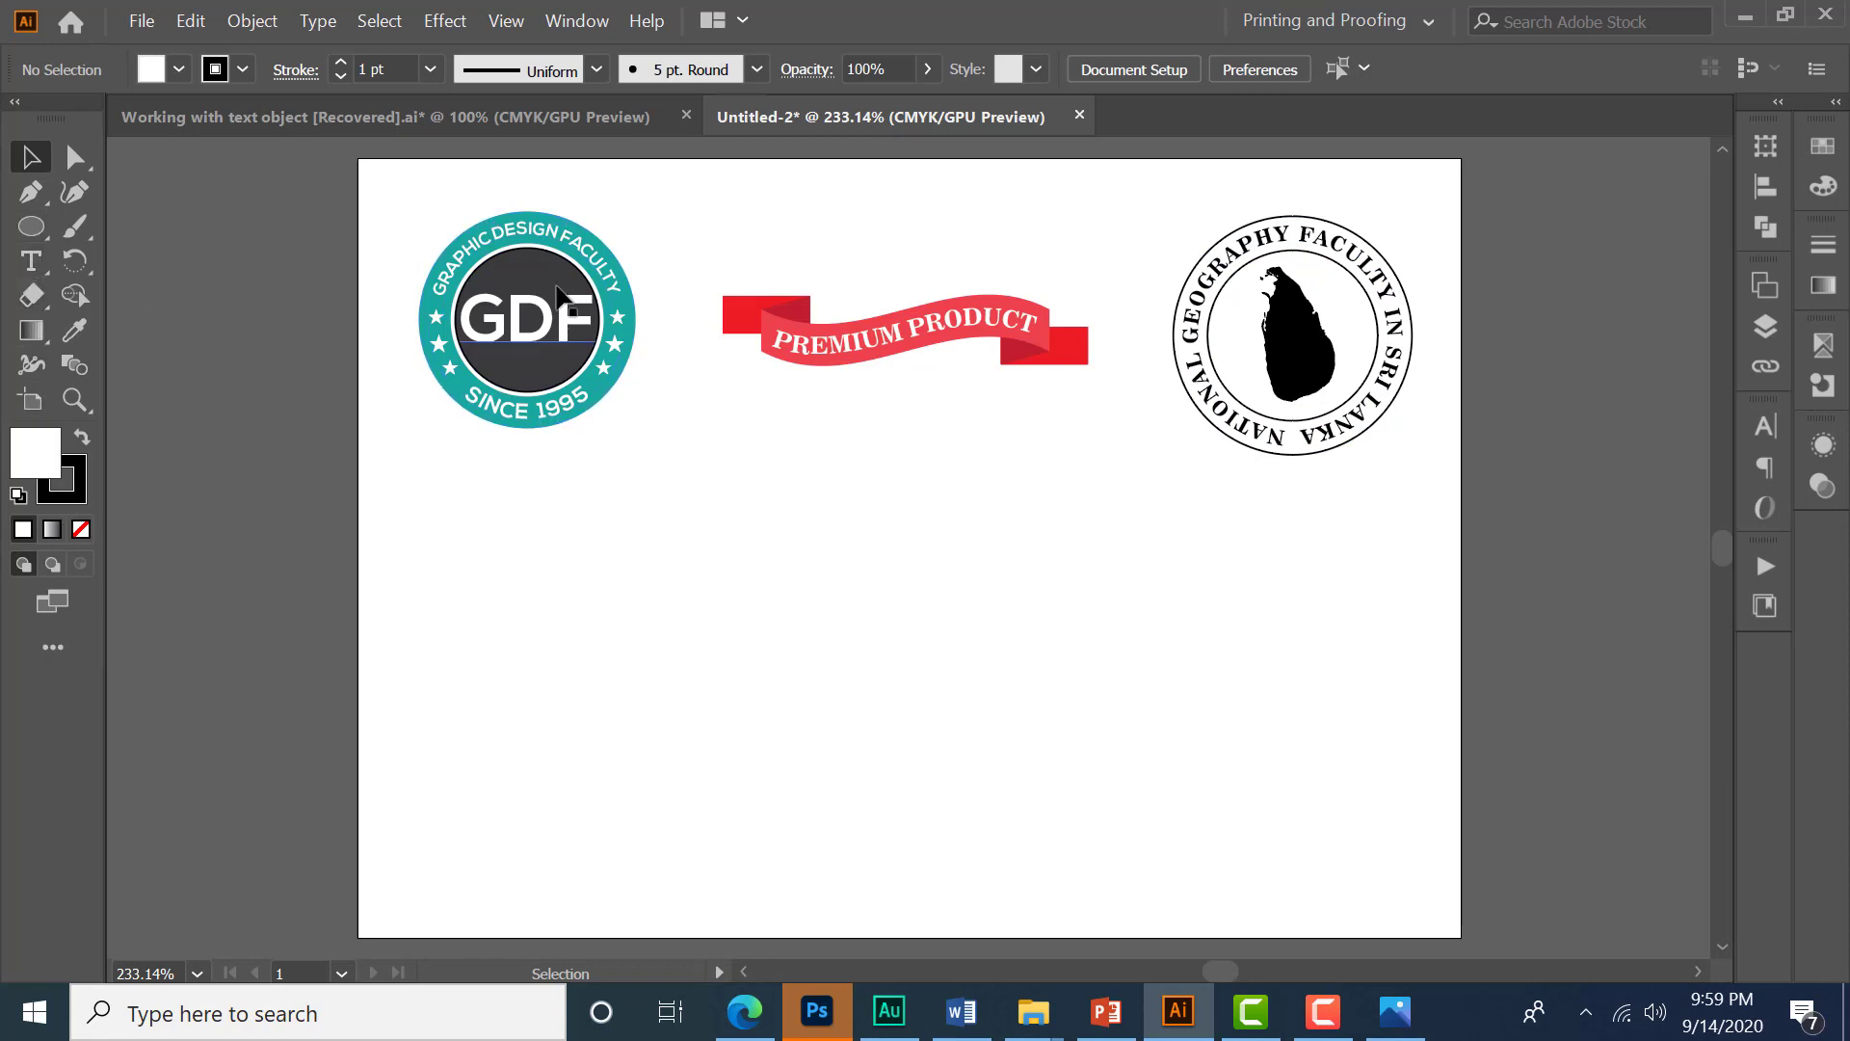
- Draw a circle in the artboard's lower left area and fill it with dark gray C=0 M=0 Y=0 K=90
left_click_drag(21, 239, 172, 260)
left_click_drag(496, 668, 604, 805)
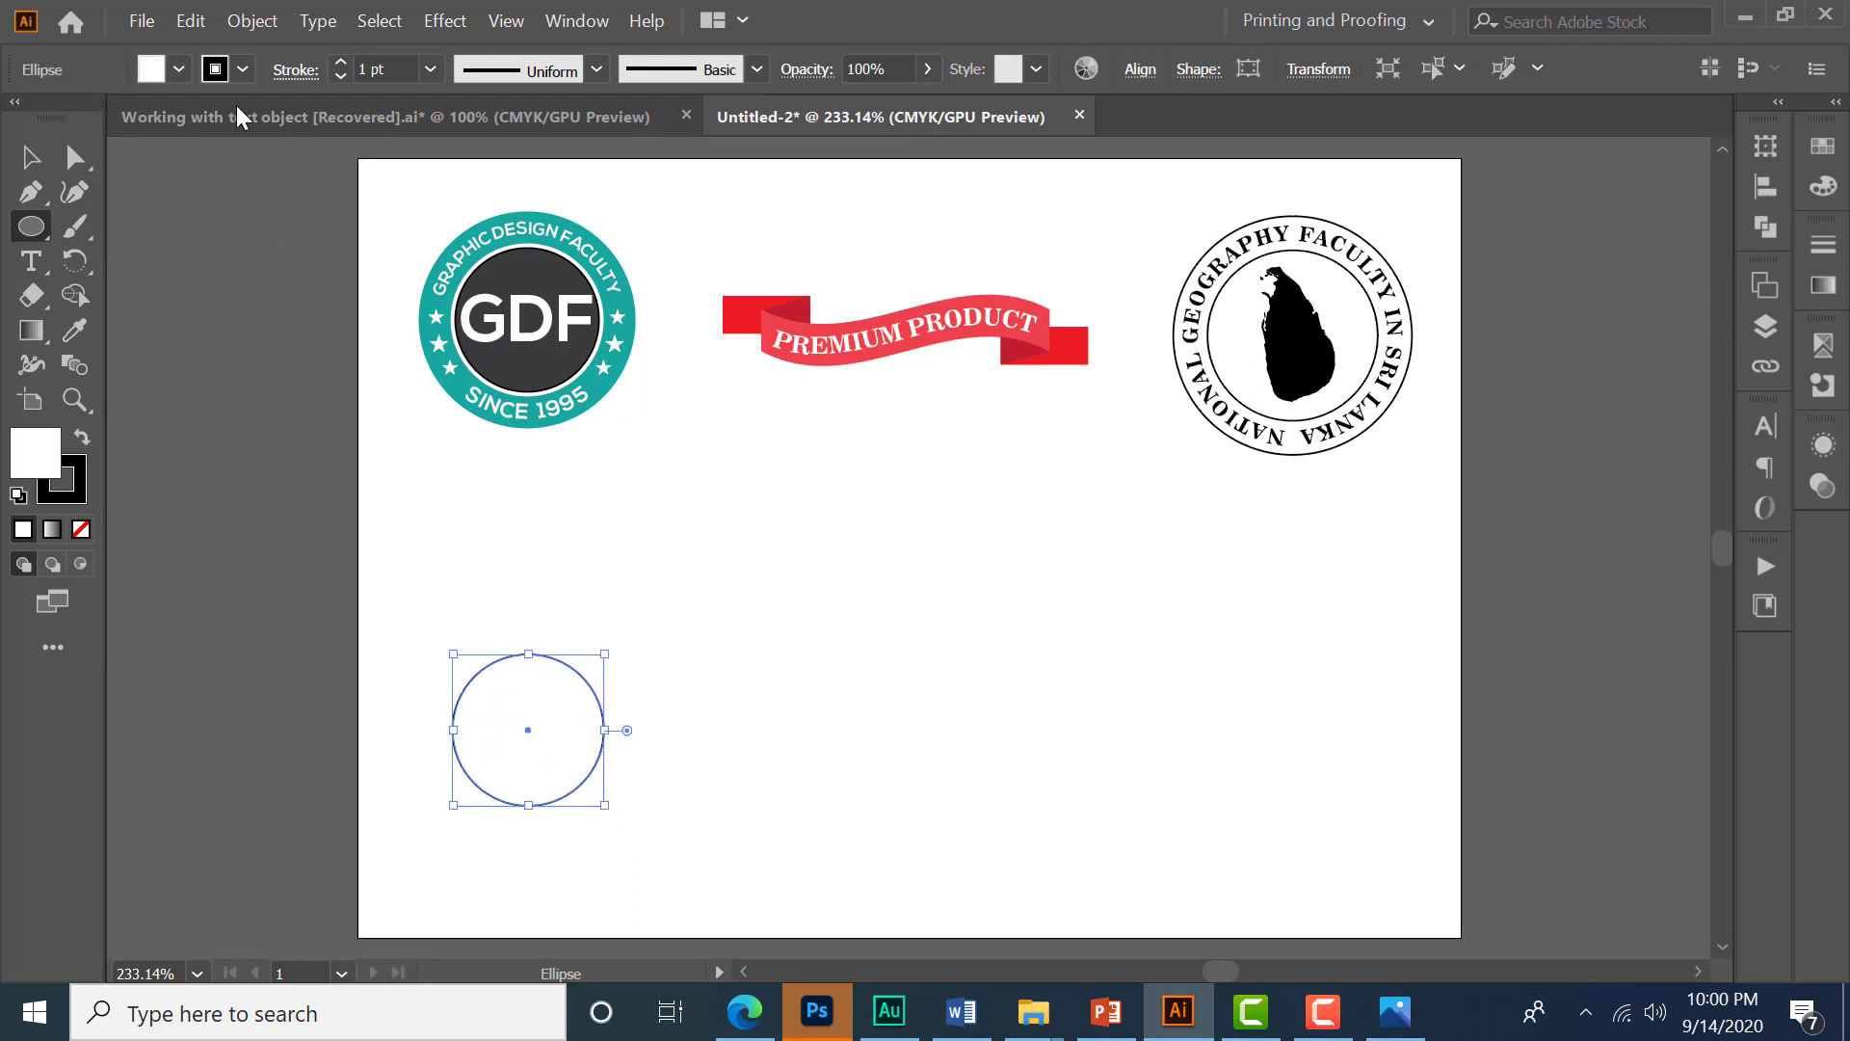
left_click(178, 69)
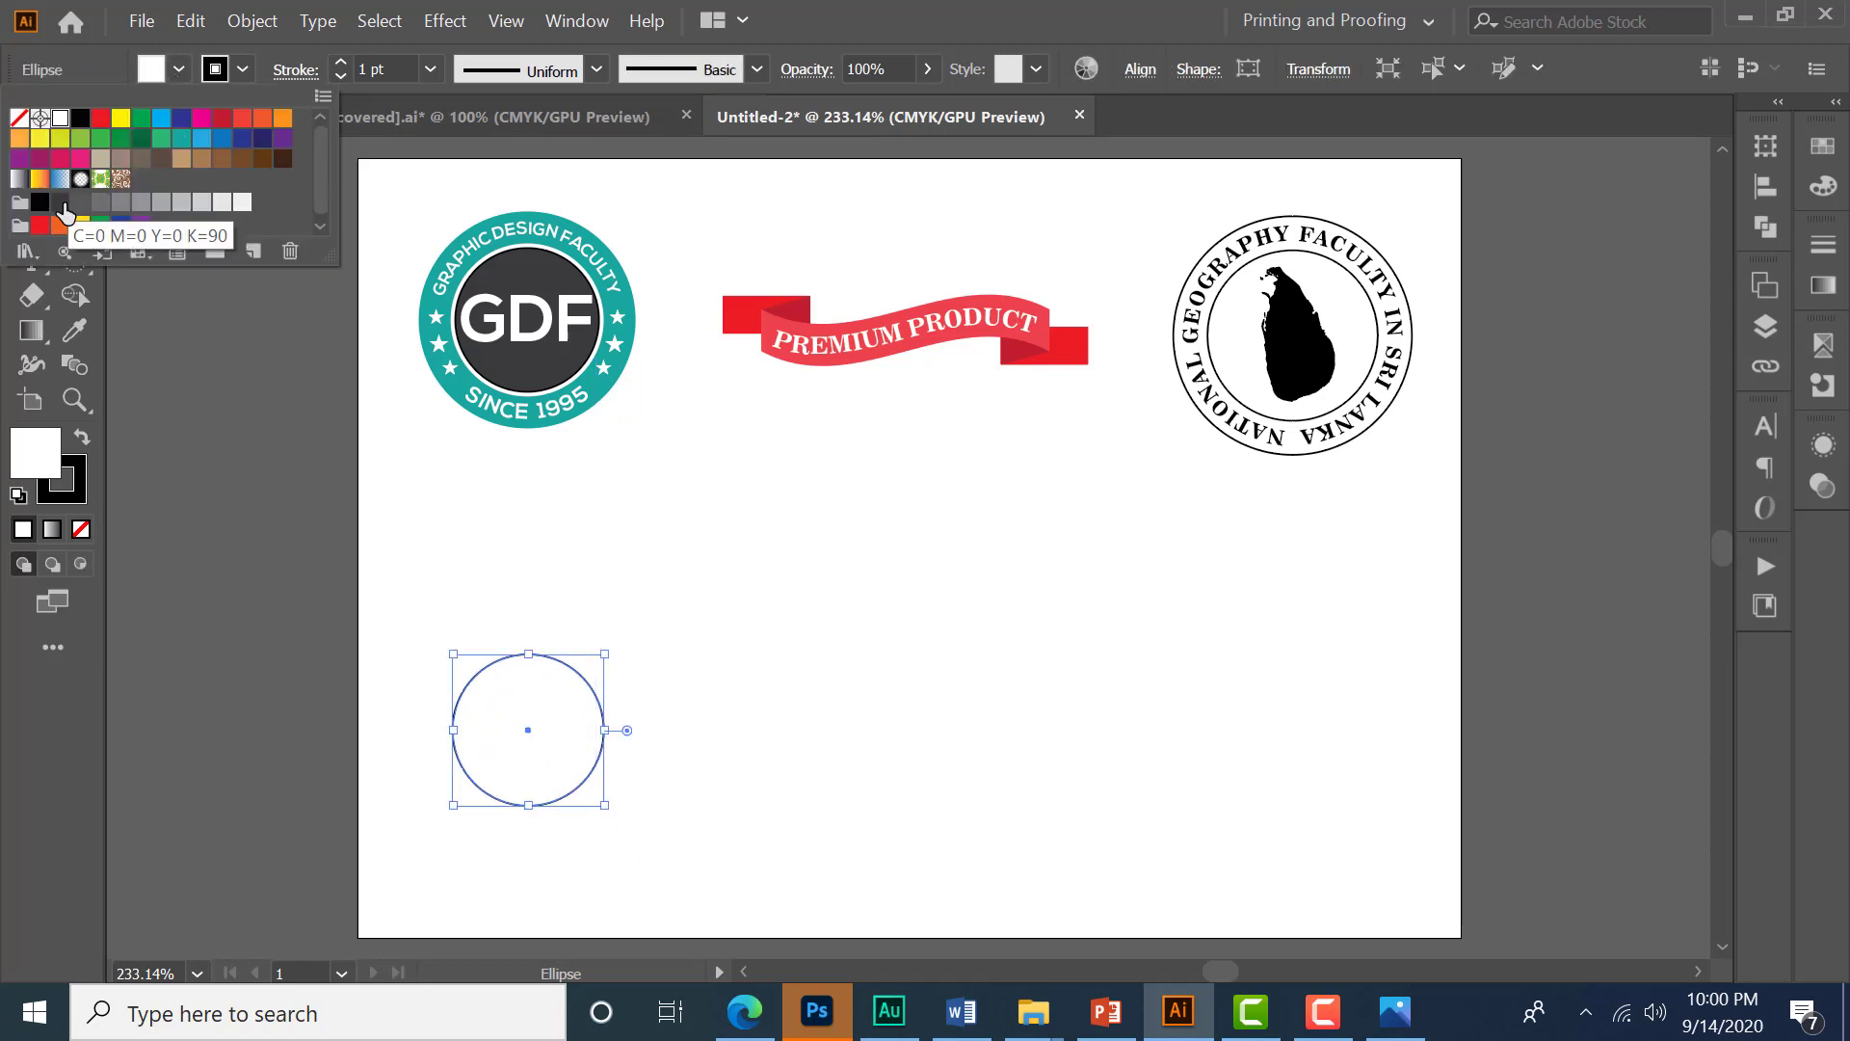
left_click(59, 201)
key("v")
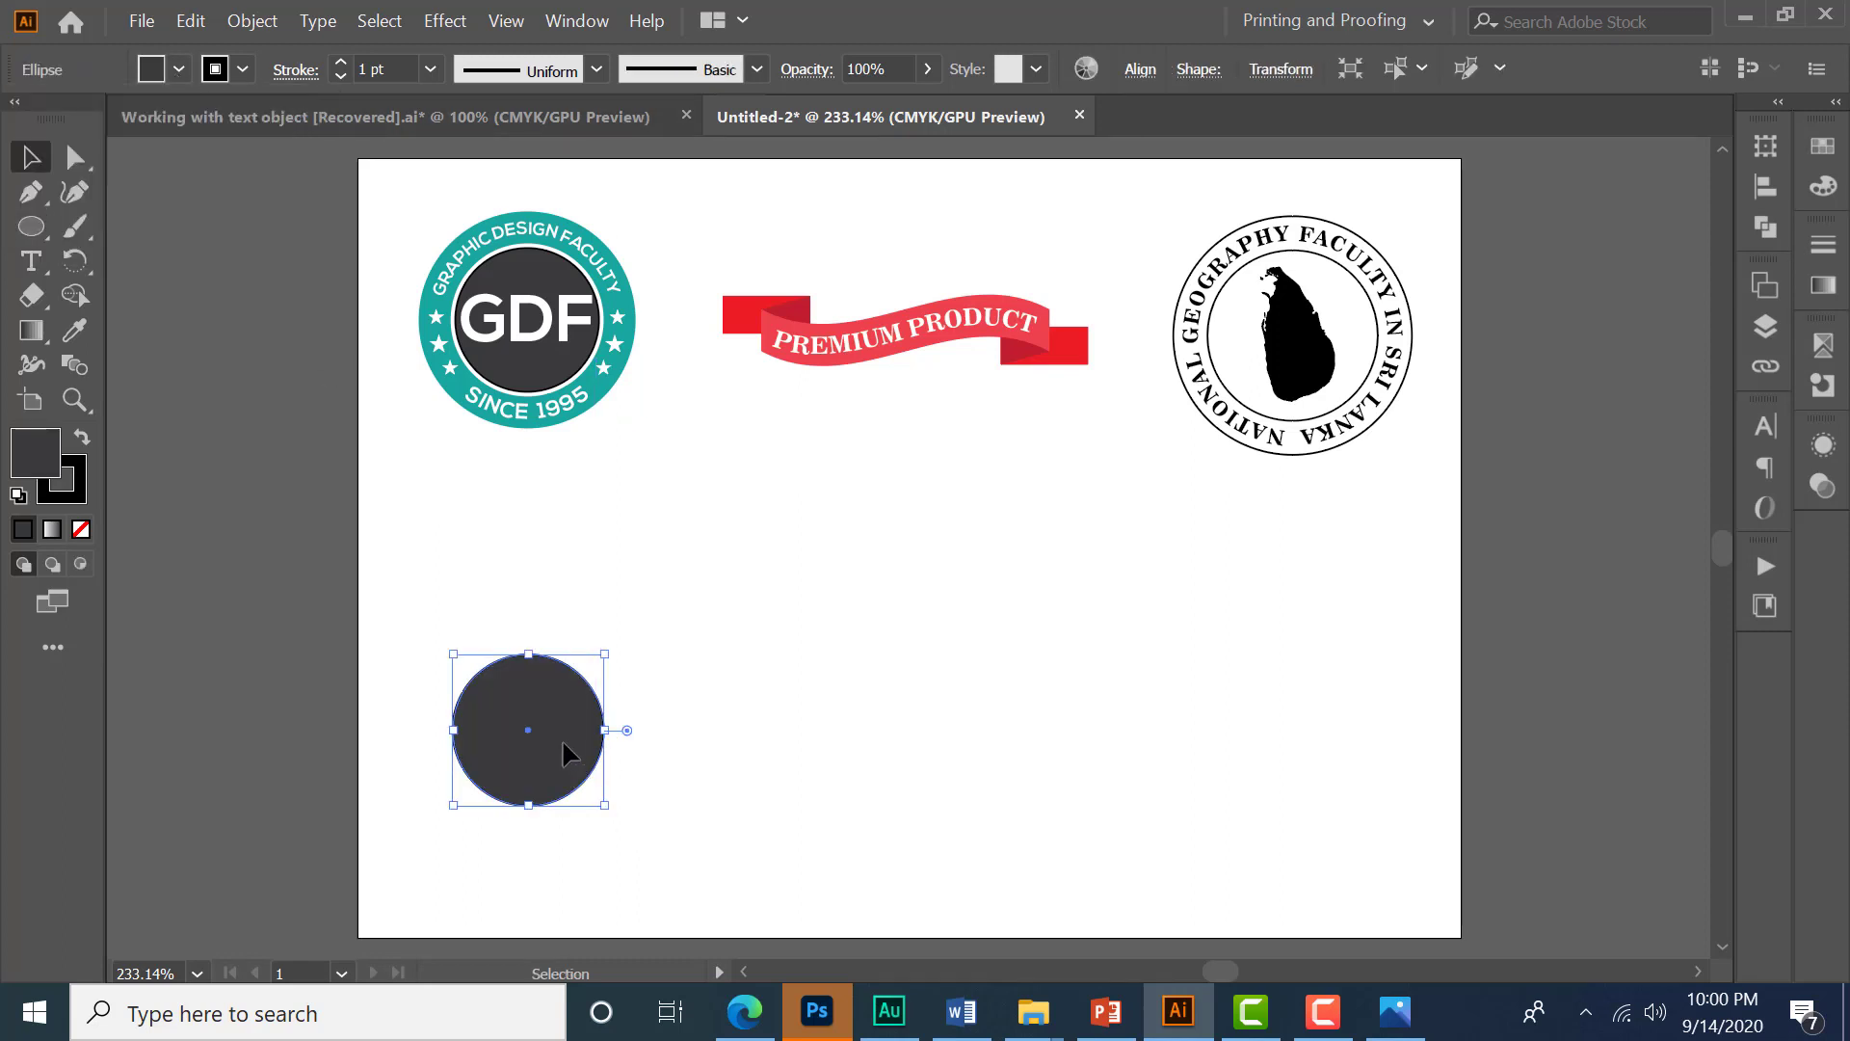
left_click_drag(563, 738, 562, 726)
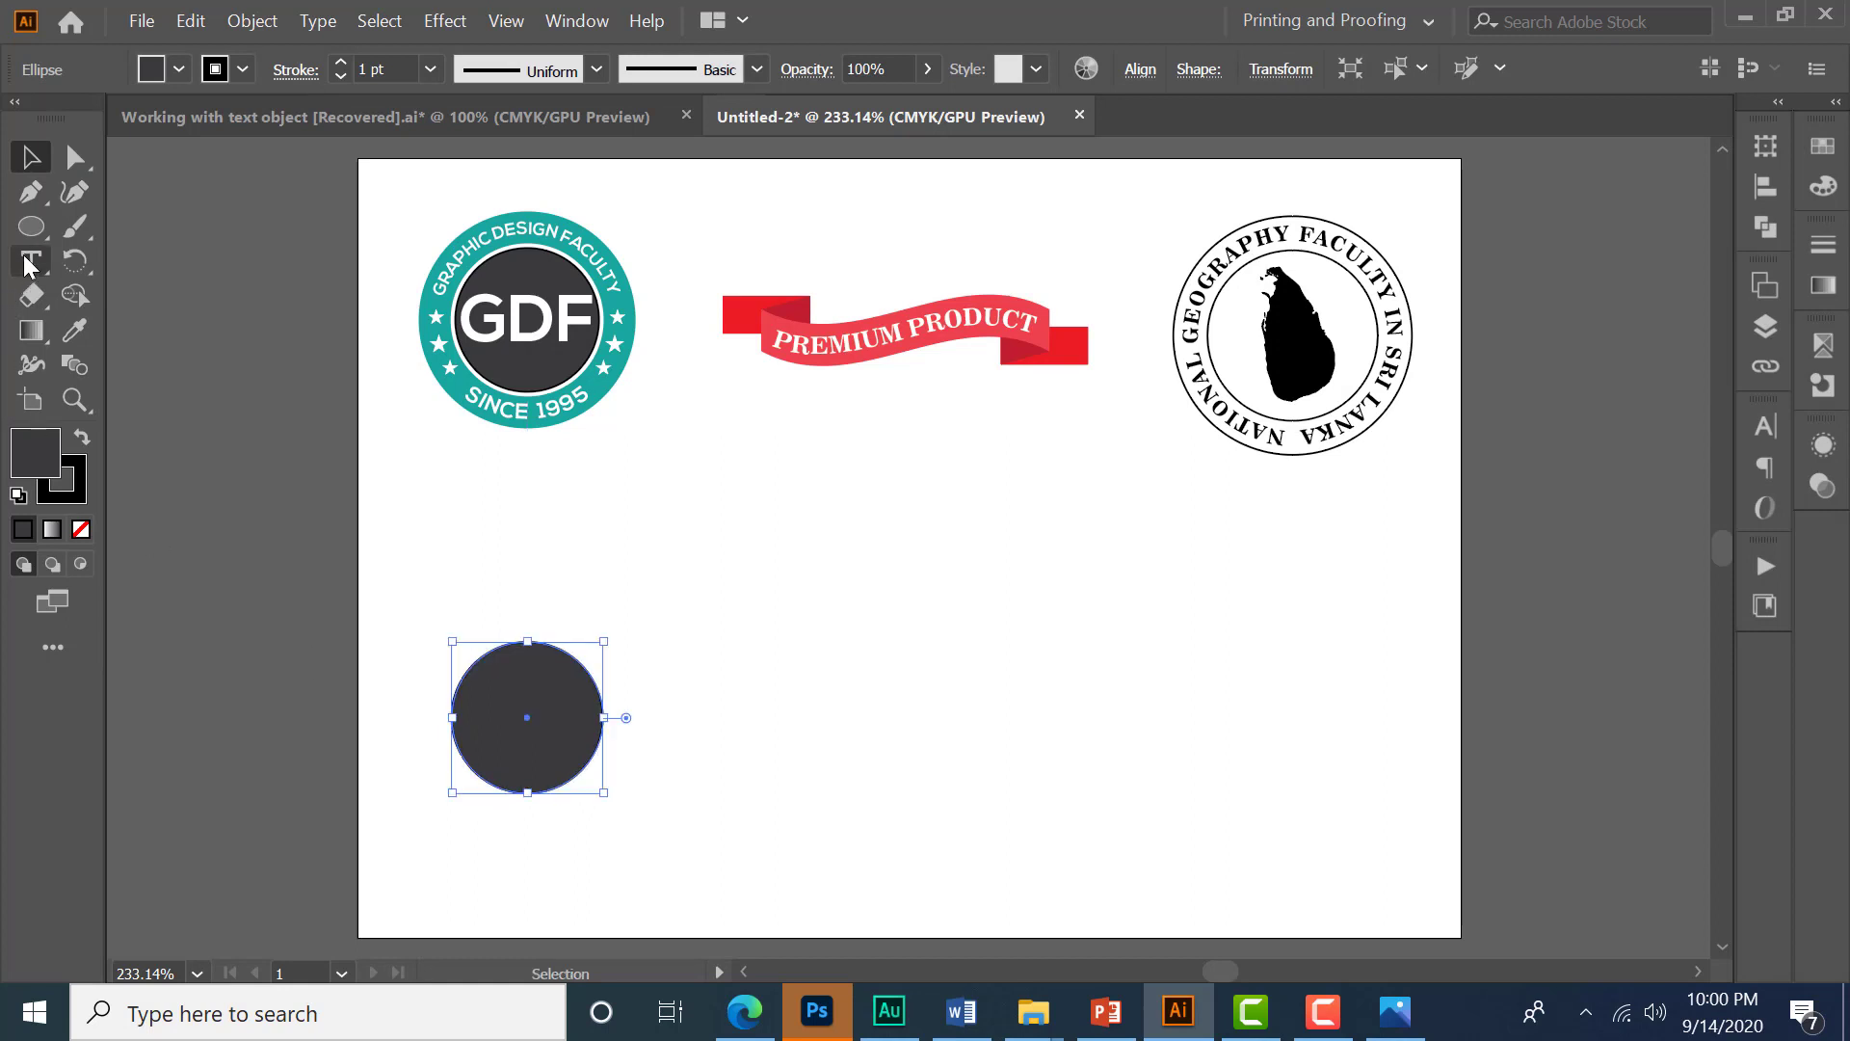
- Create a point type object above the circle reading GDF
left_click(30, 262)
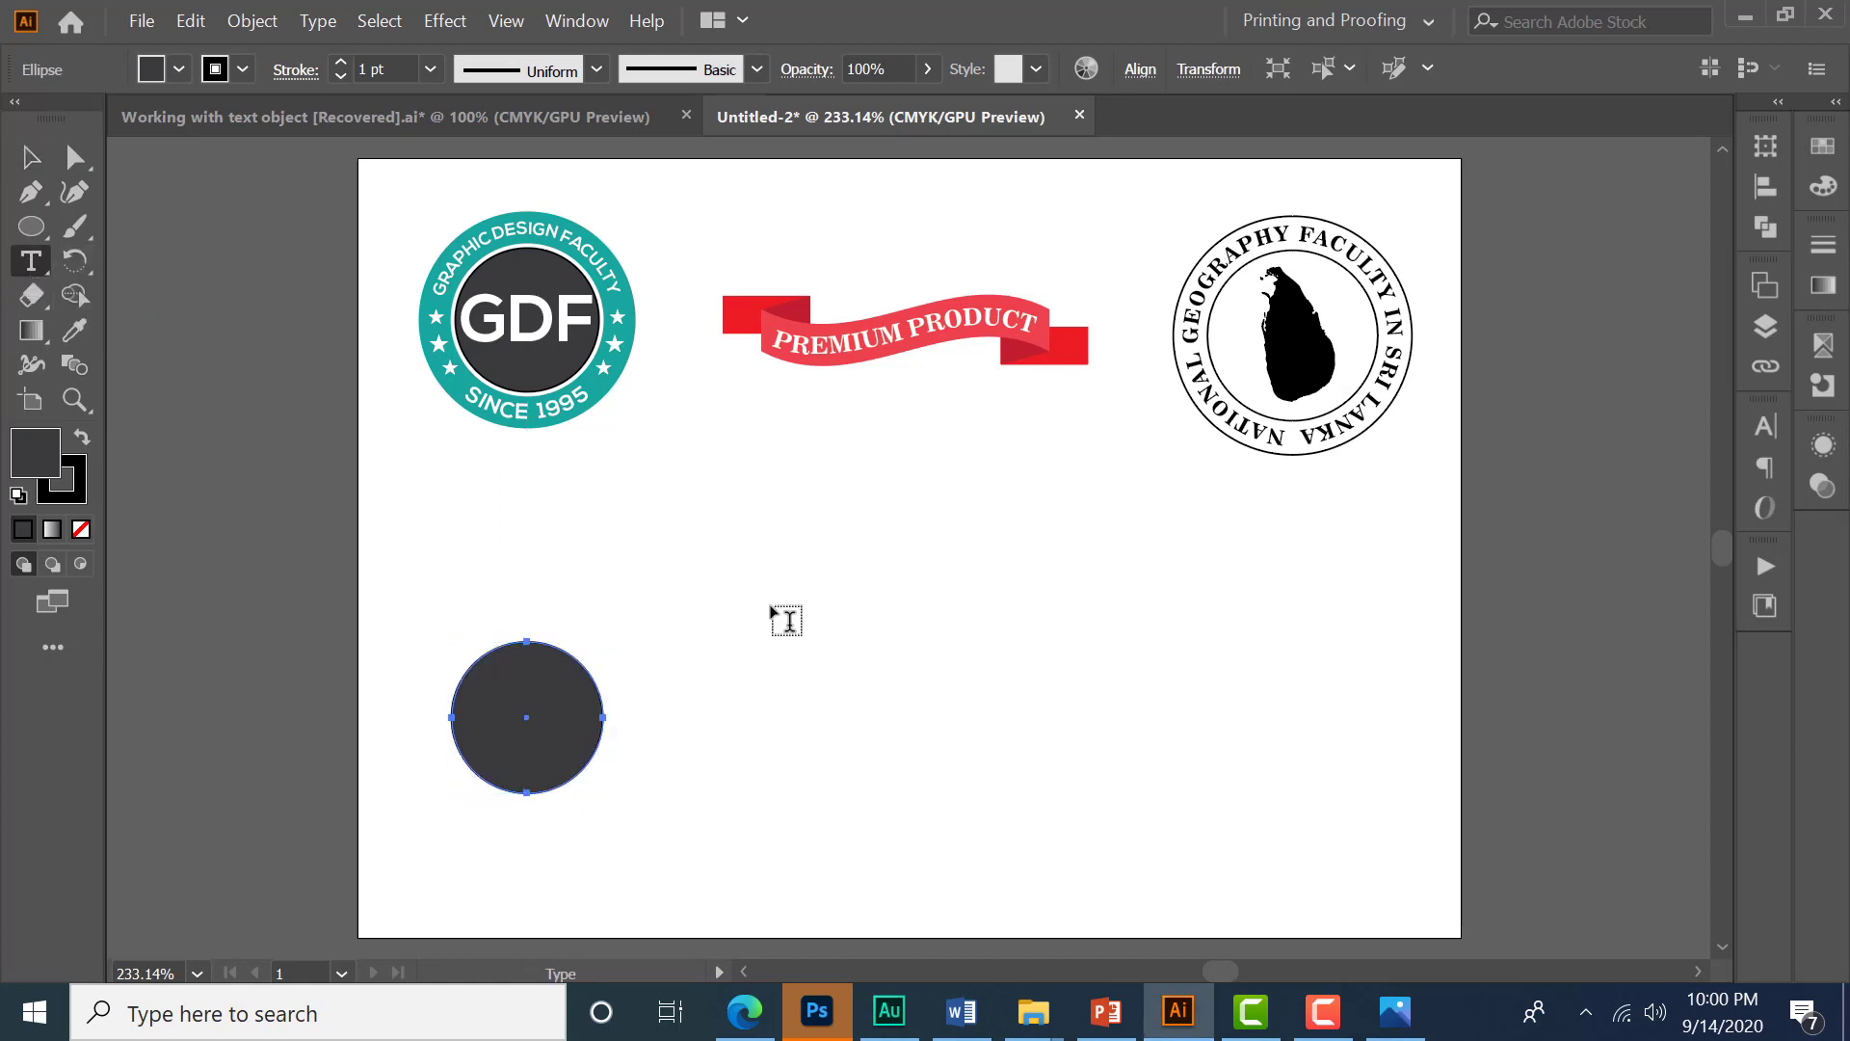
left_click(686, 572)
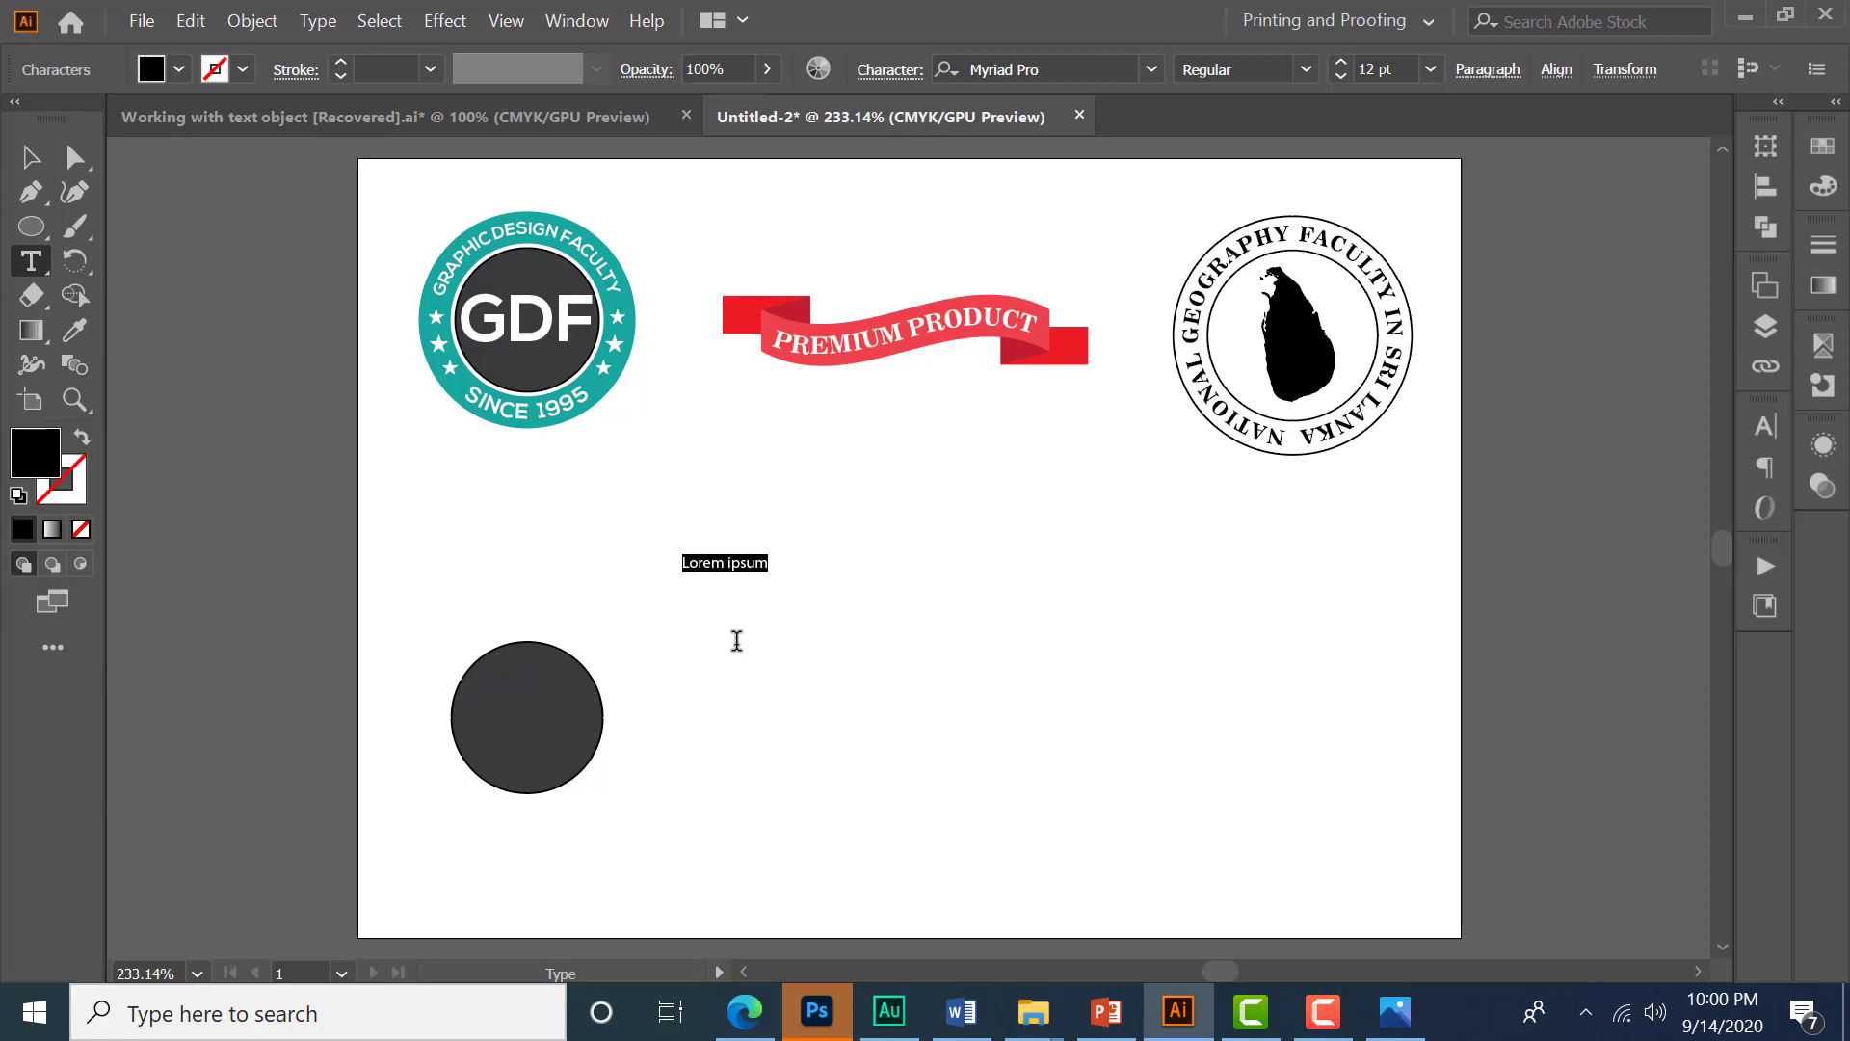
type("GDF")
scroll(703, 582, "up", 1)
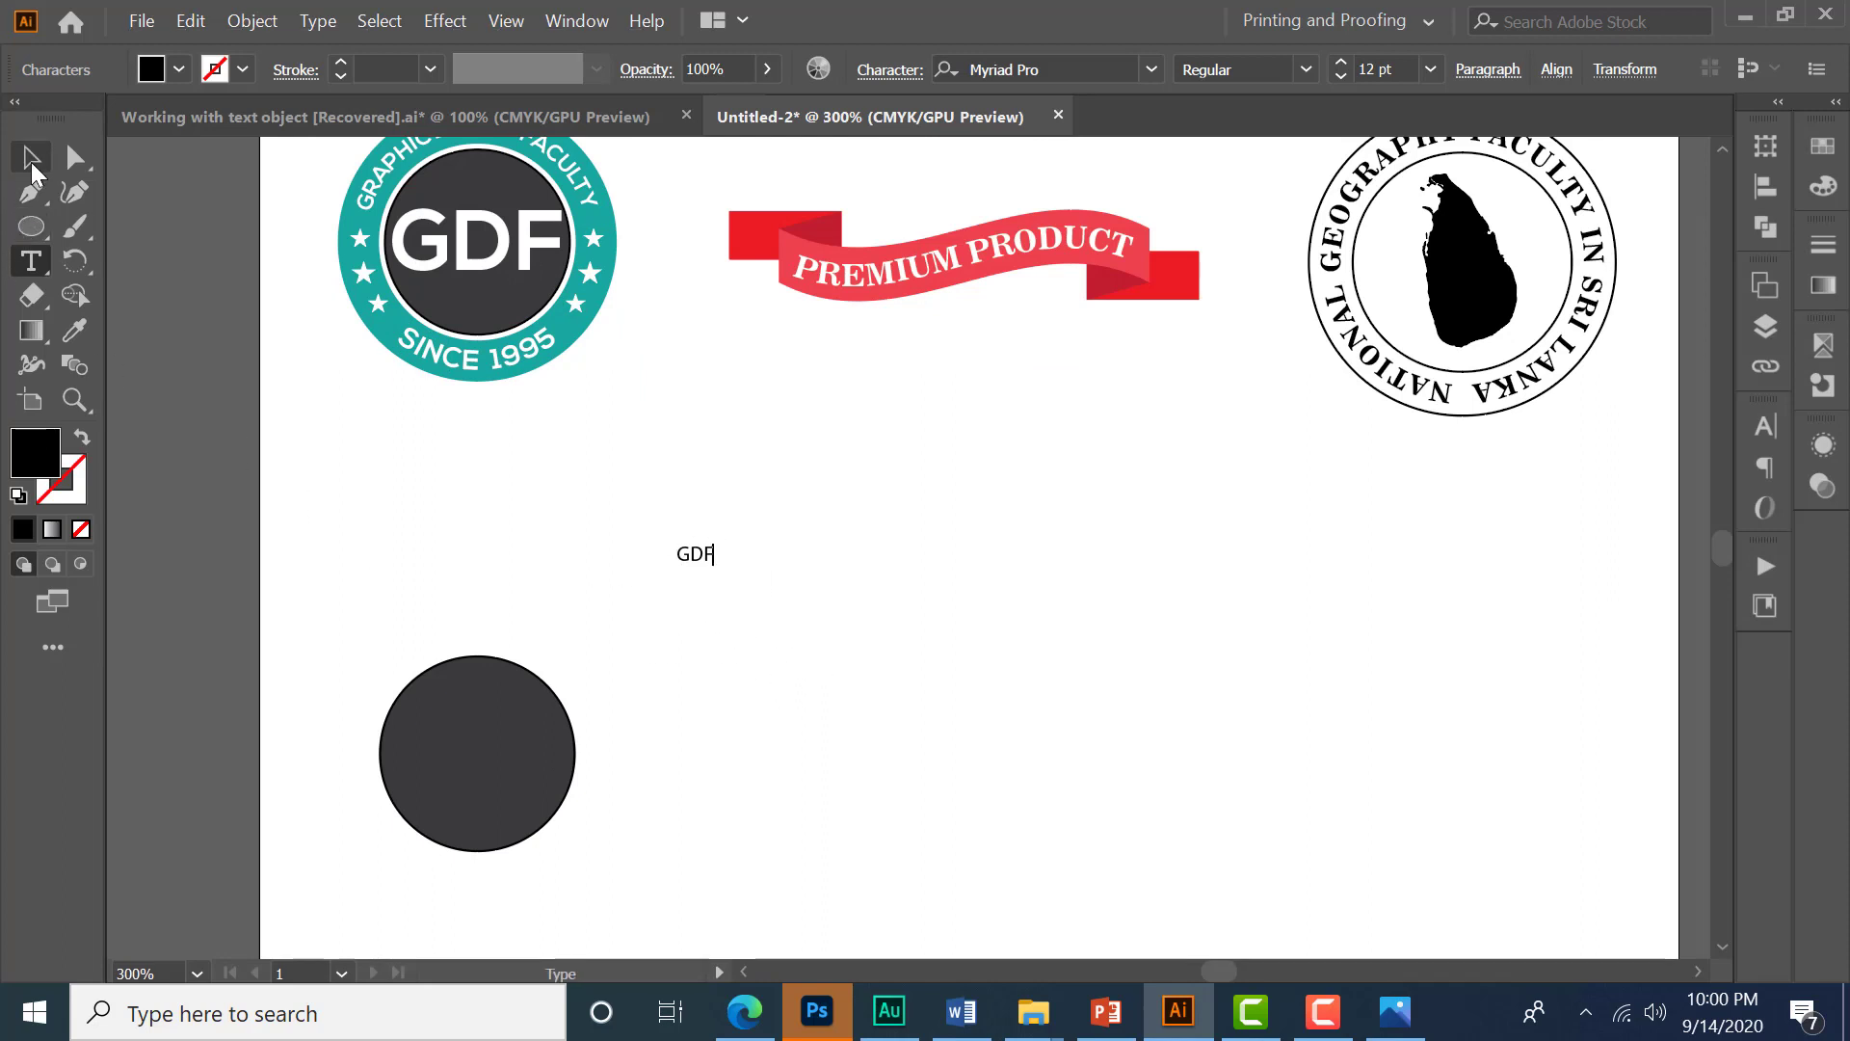
- Scale the GDF text up proportionally to about 68 pt
left_click(31, 159)
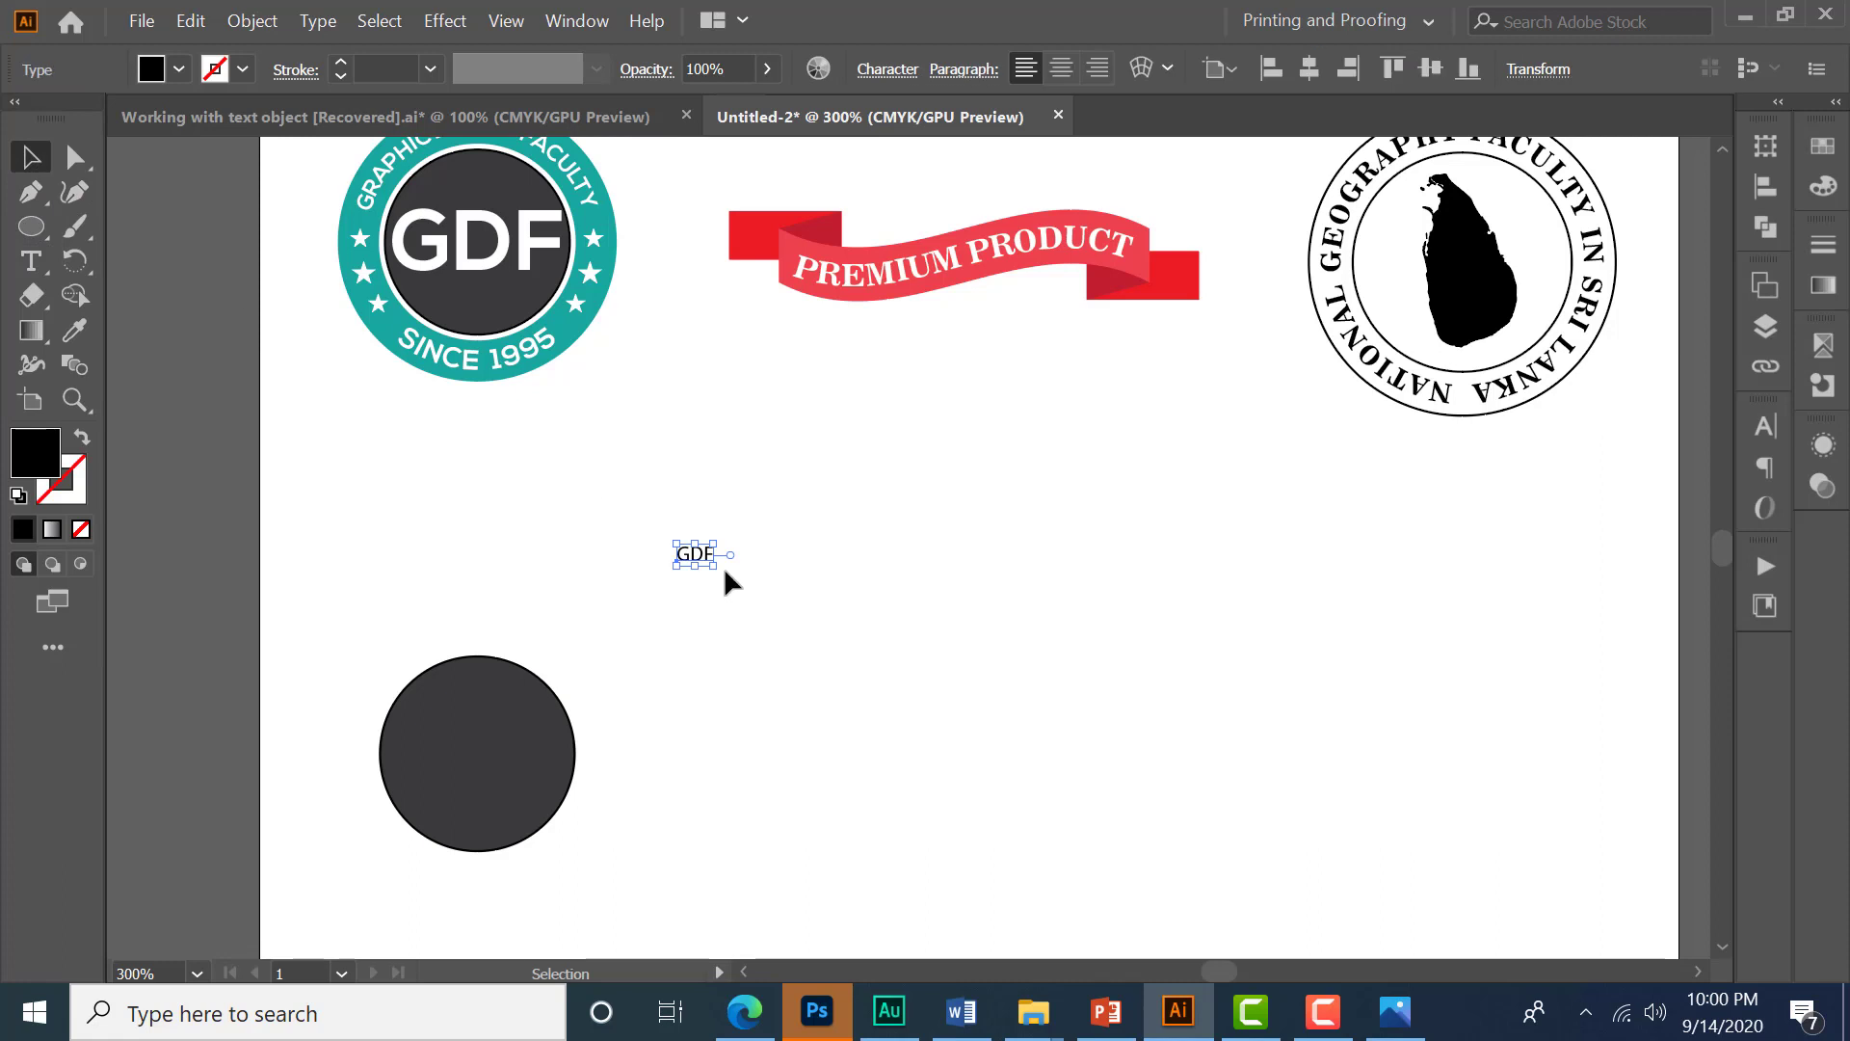
left_click_drag(714, 566, 886, 705)
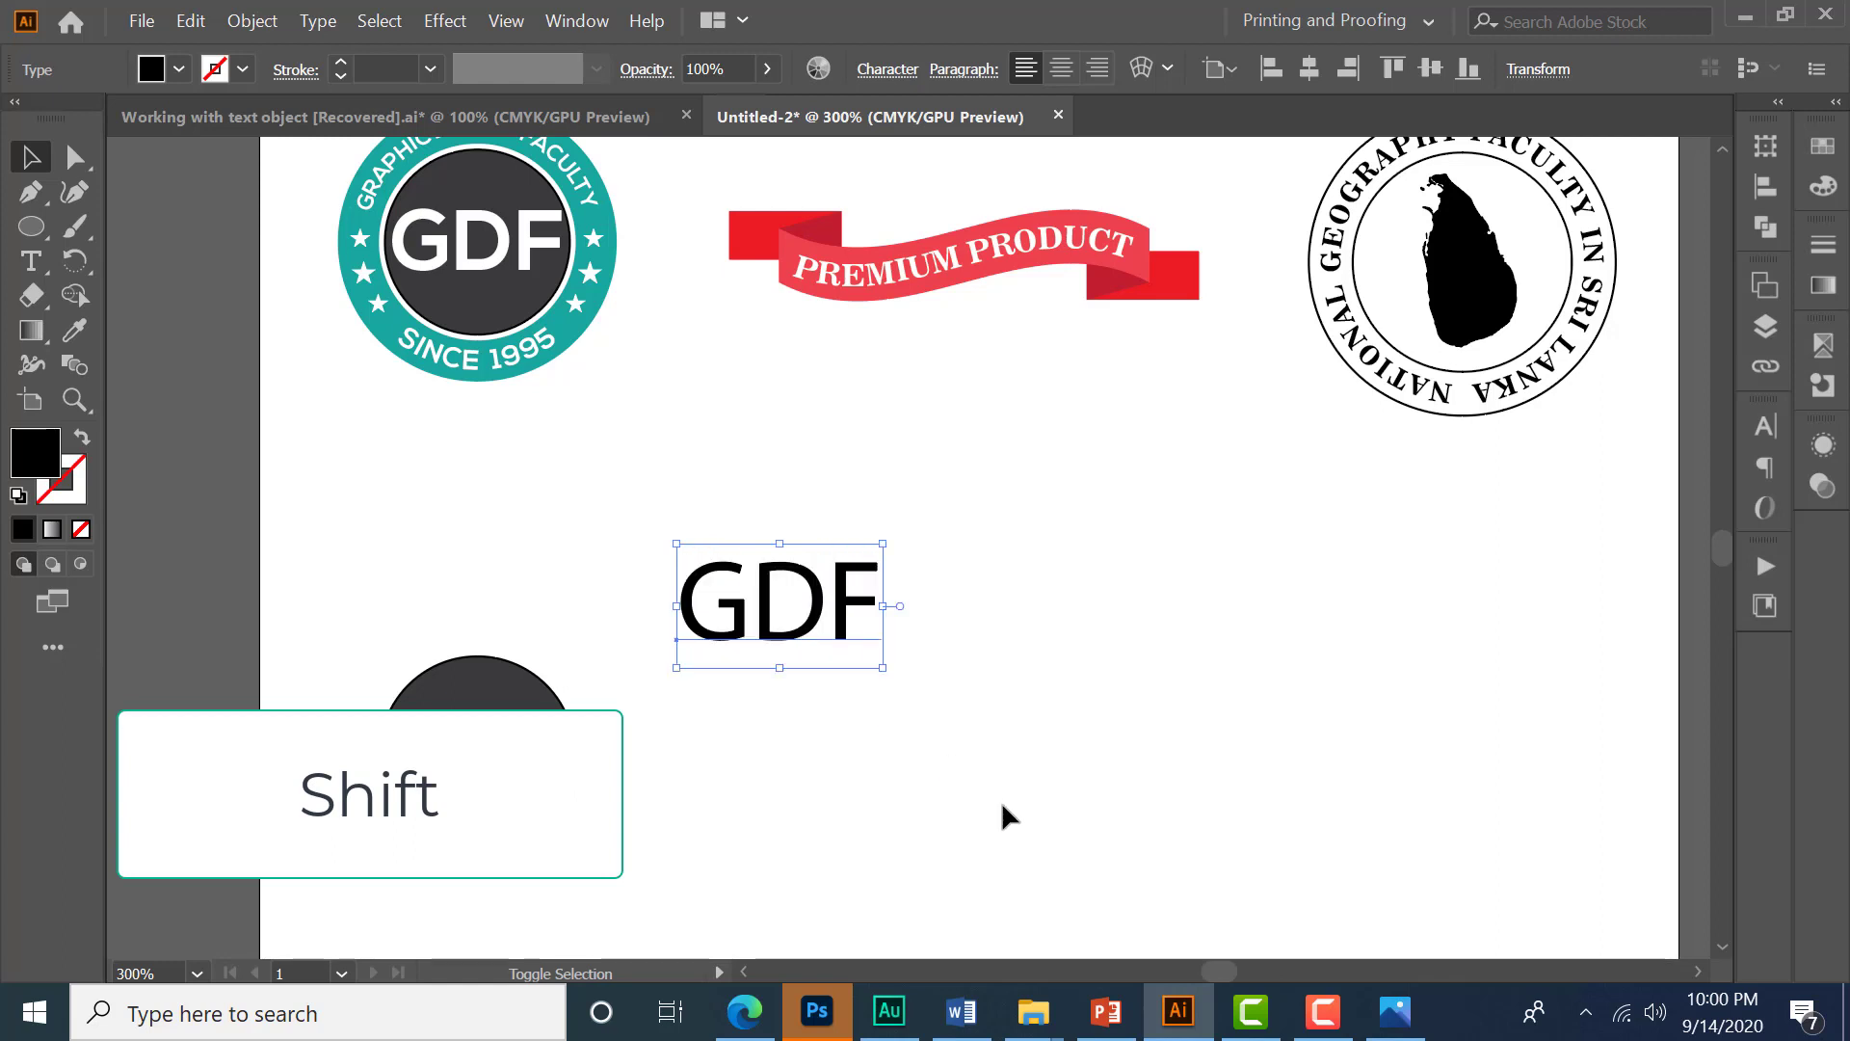
left_click_drag(911, 777, 900, 756)
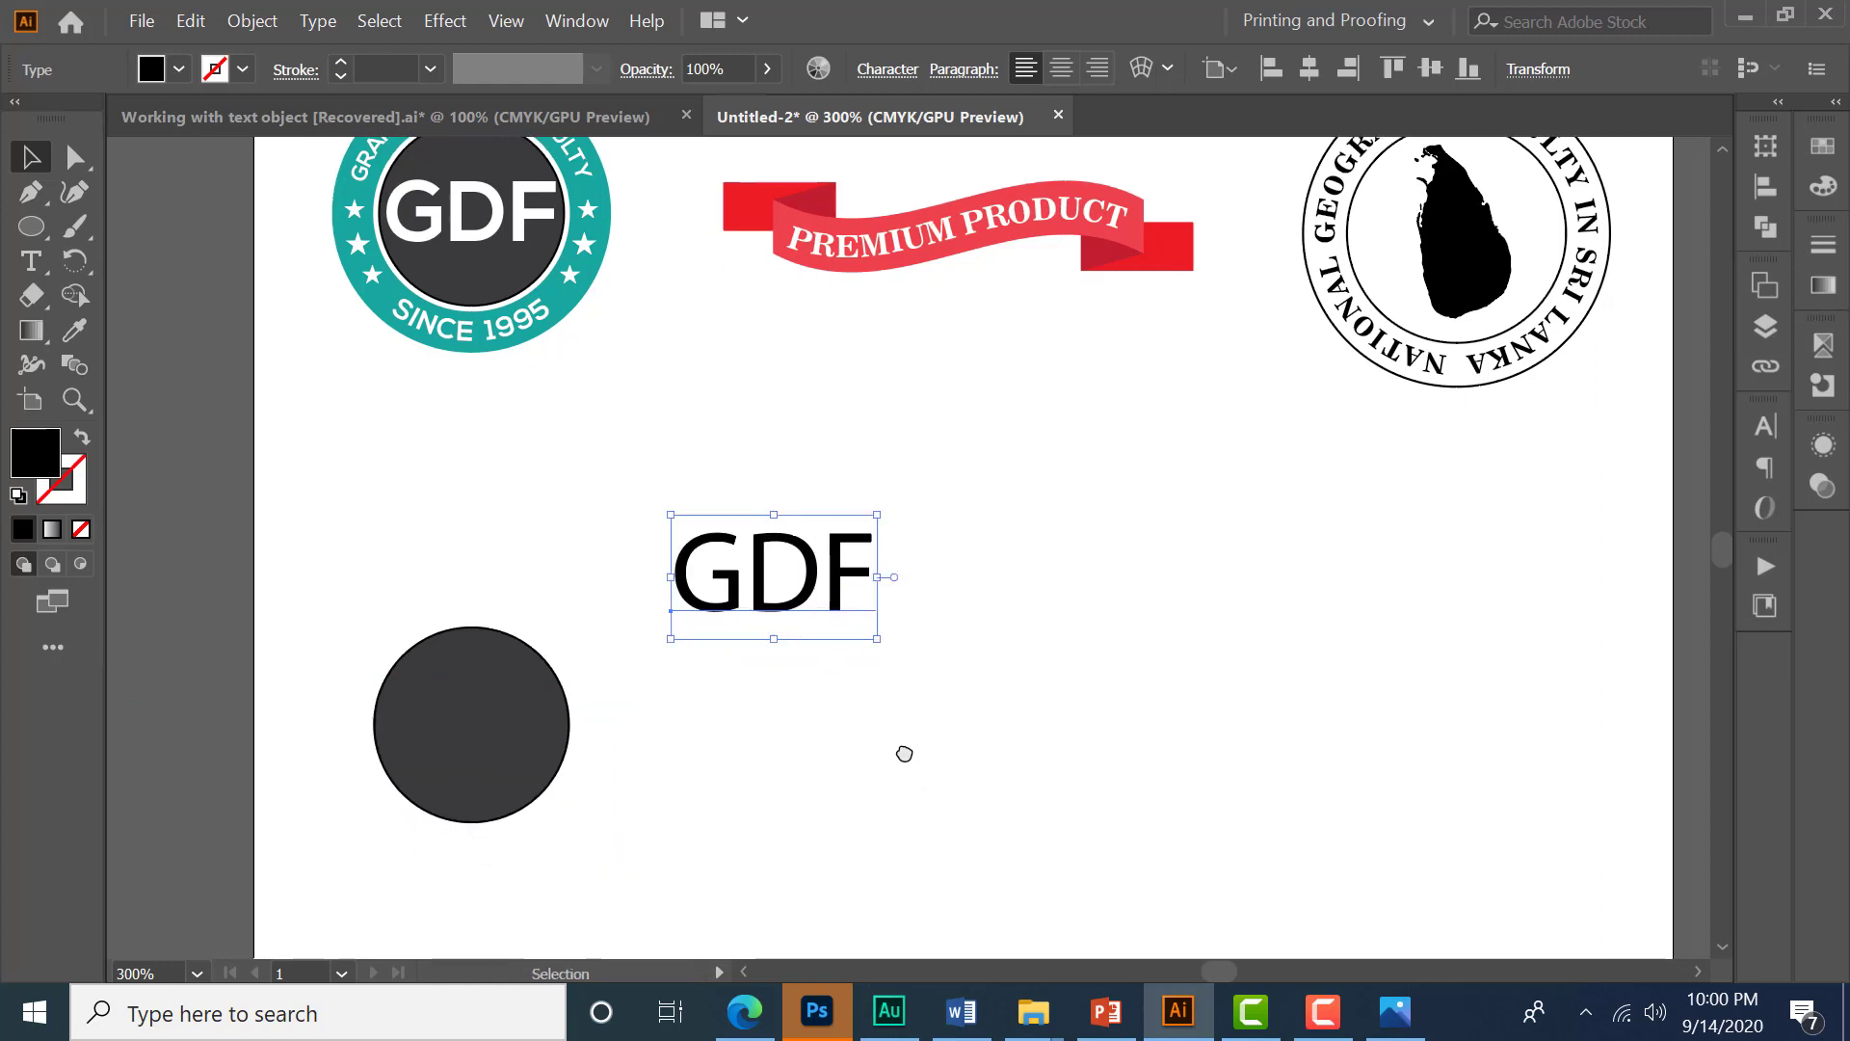
- Open the Character panel and locate it under the Window menu's Type submenu
key("ctrl+t")
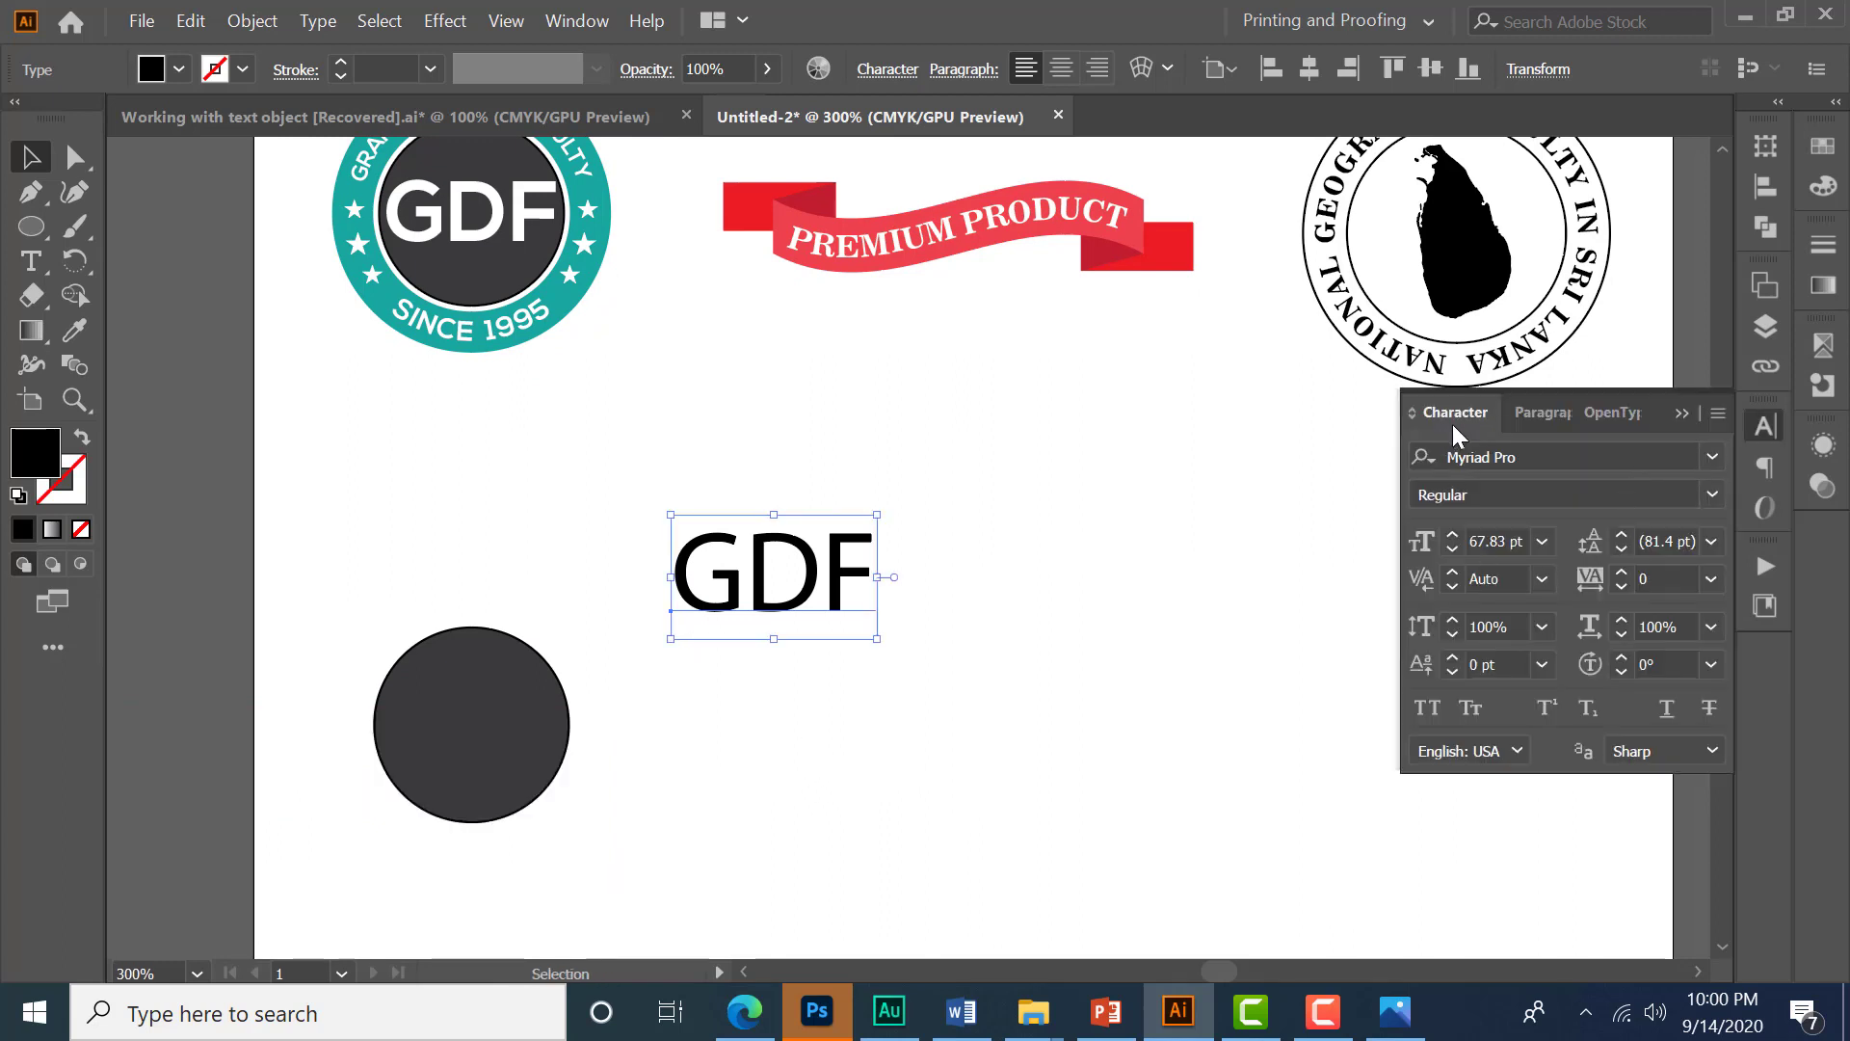
left_click(571, 26)
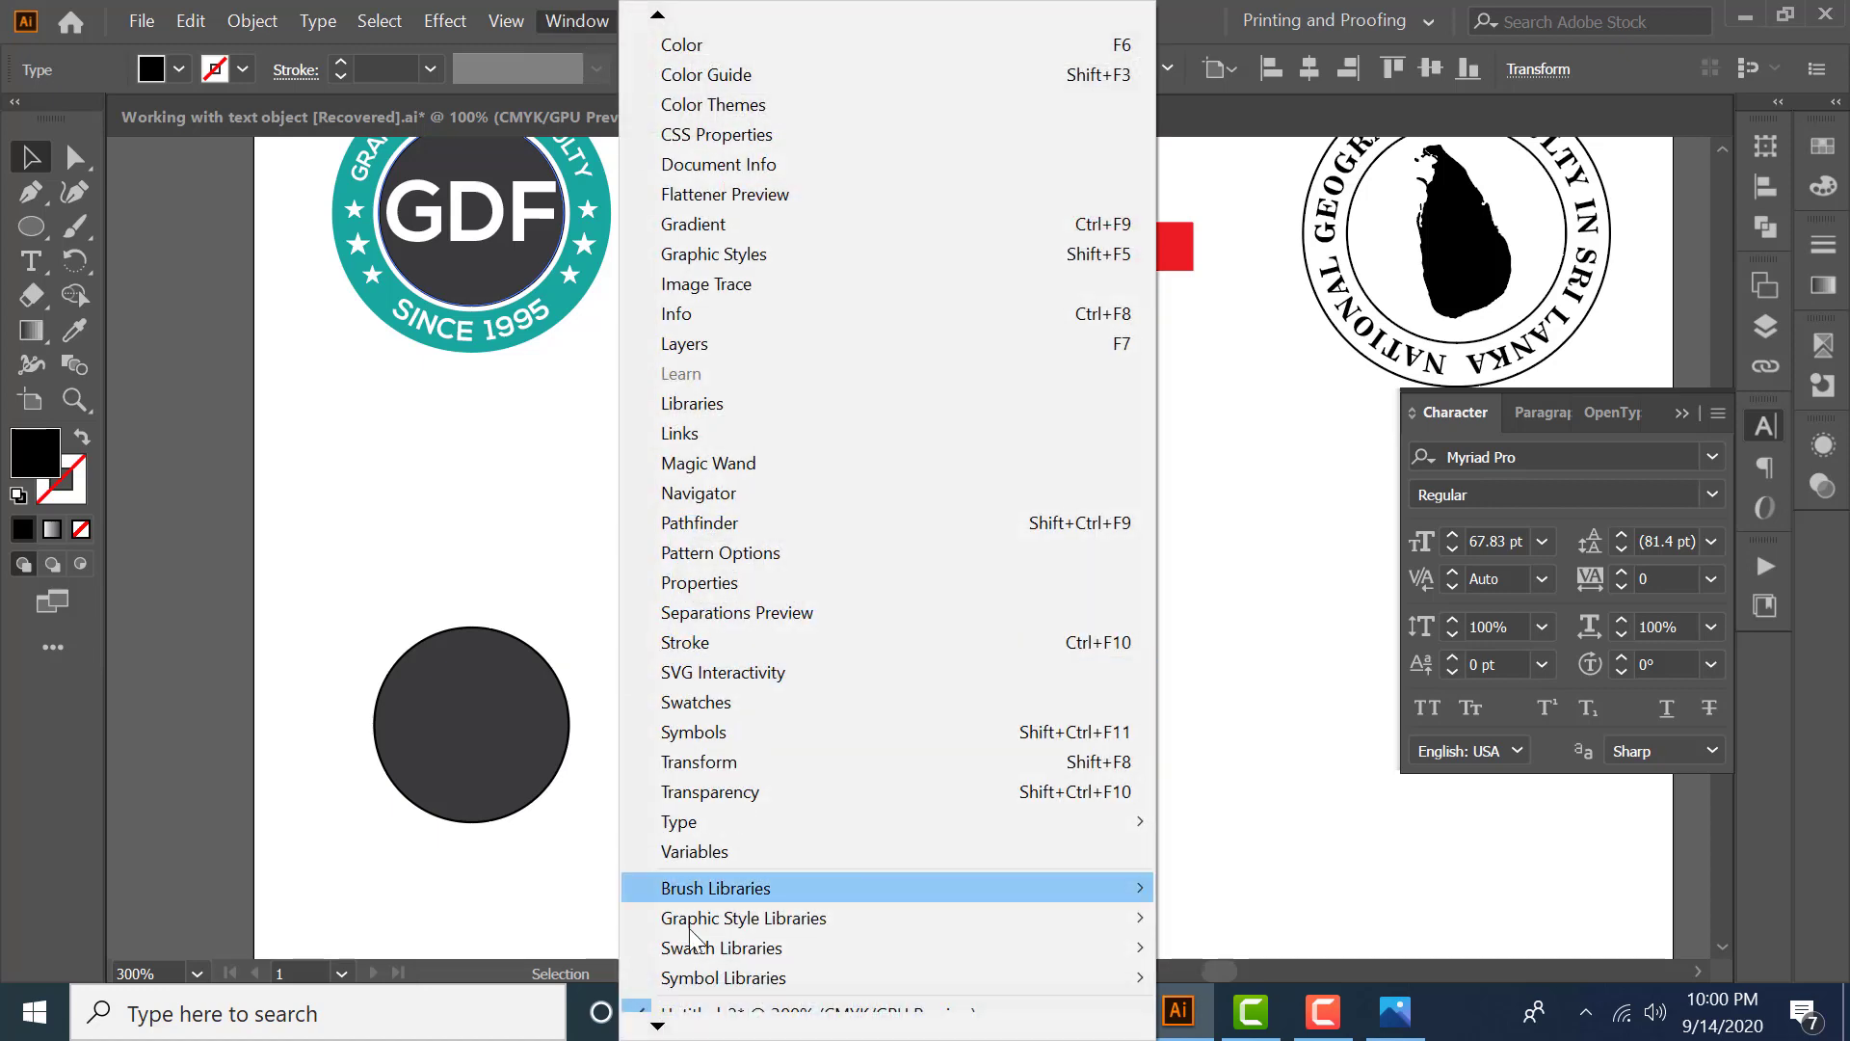
scroll(675, 896, "down", 1)
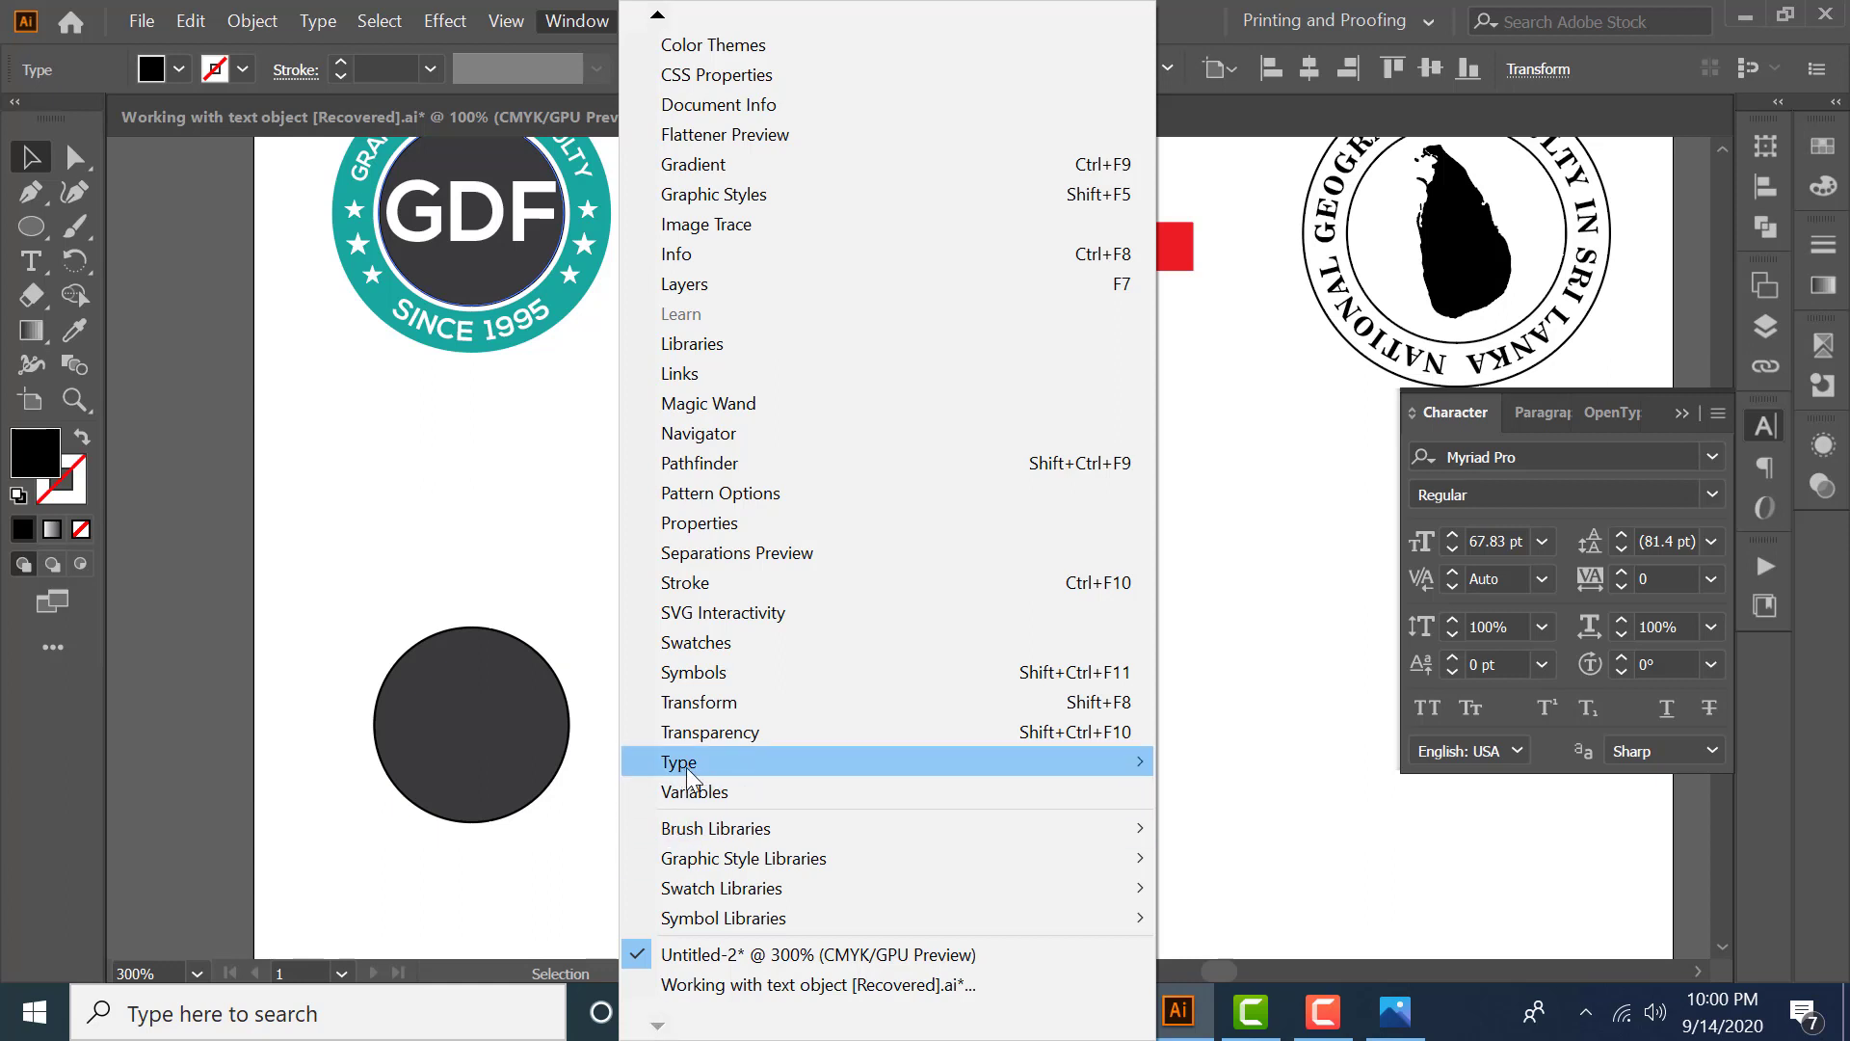
mouse_move(724, 769)
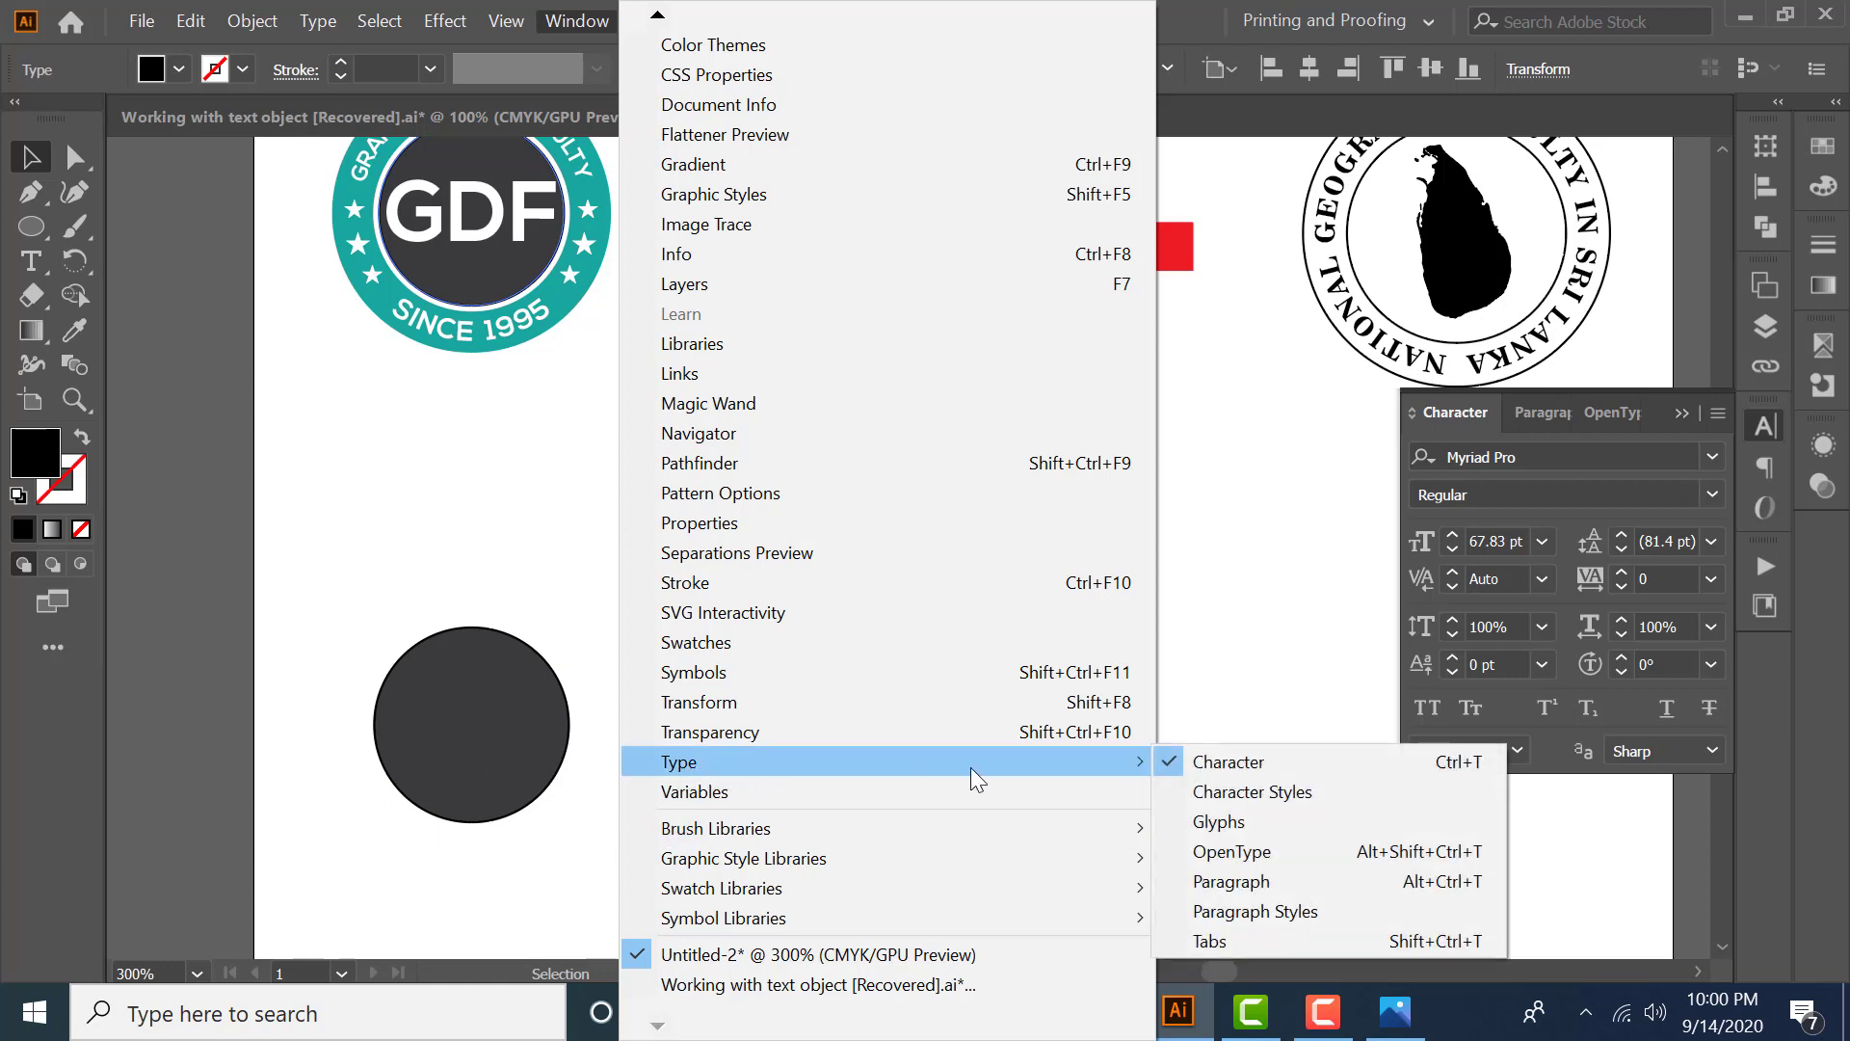
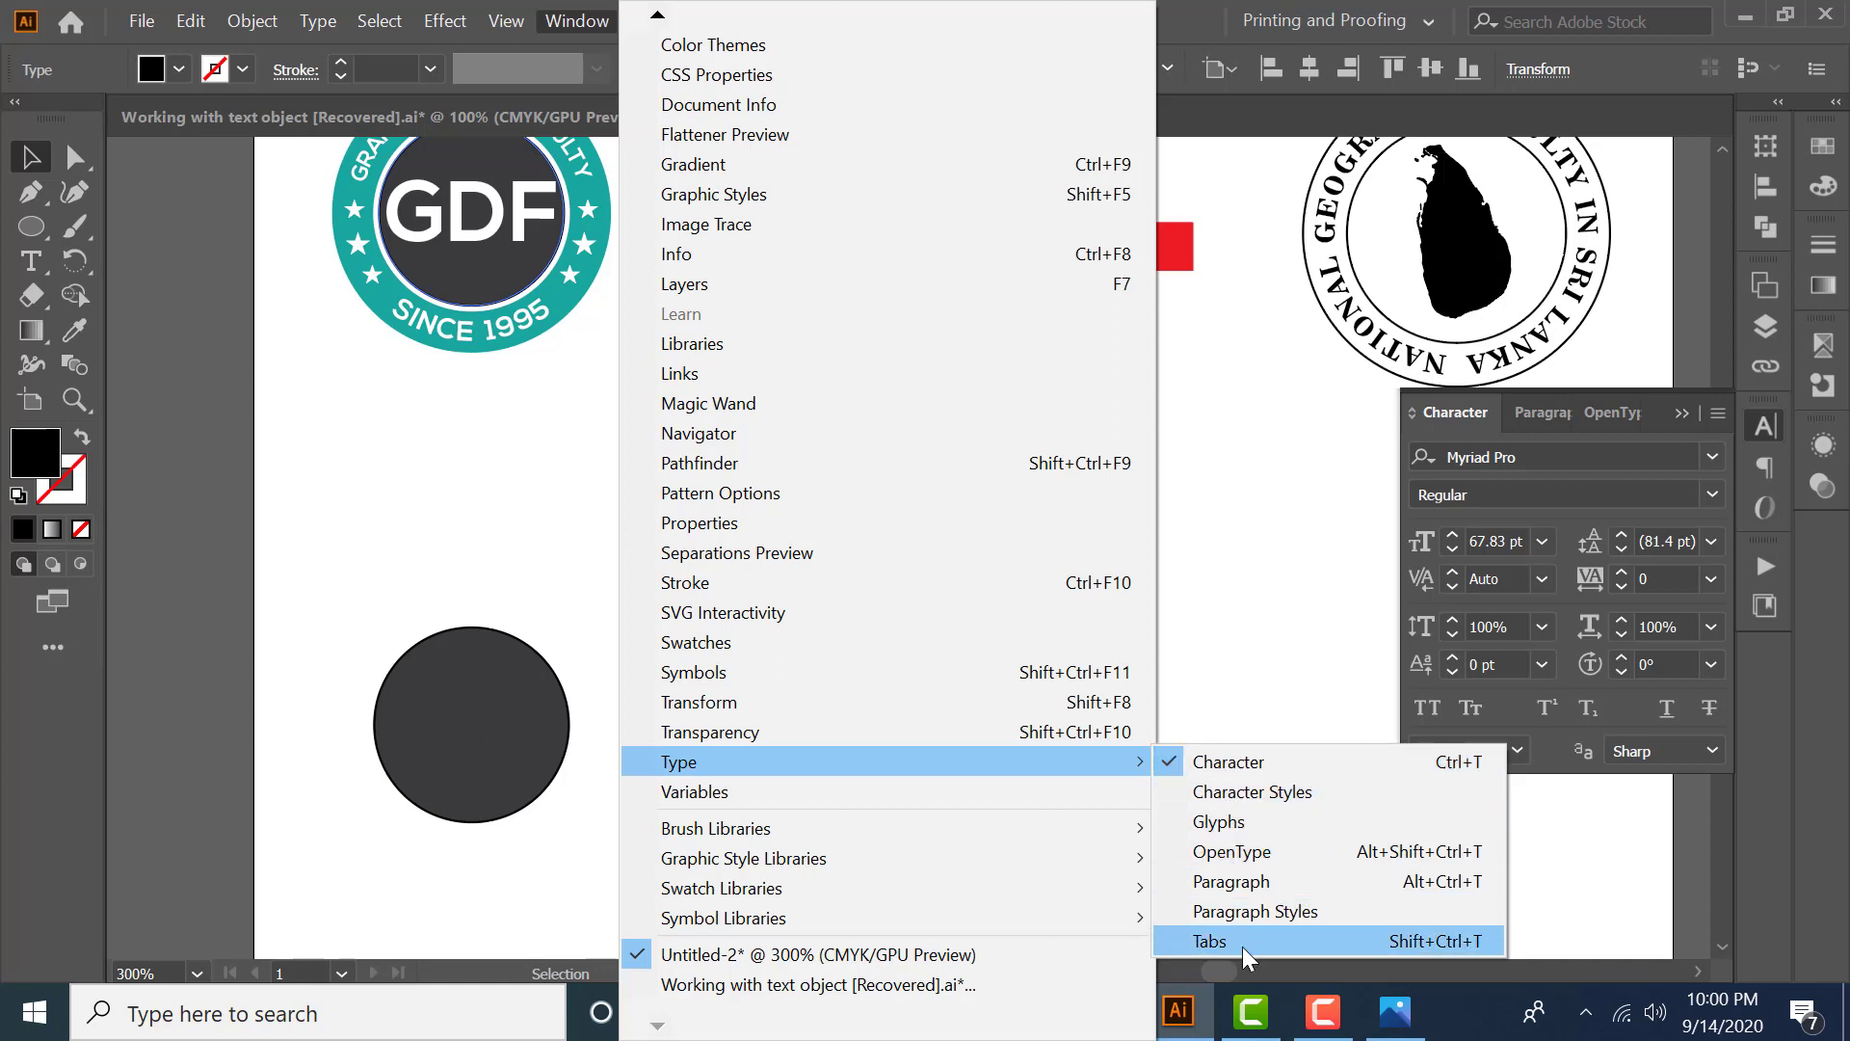
- Open the Character panel and choose the Nexa Bold font while nothing is selected
left_click(1282, 765)
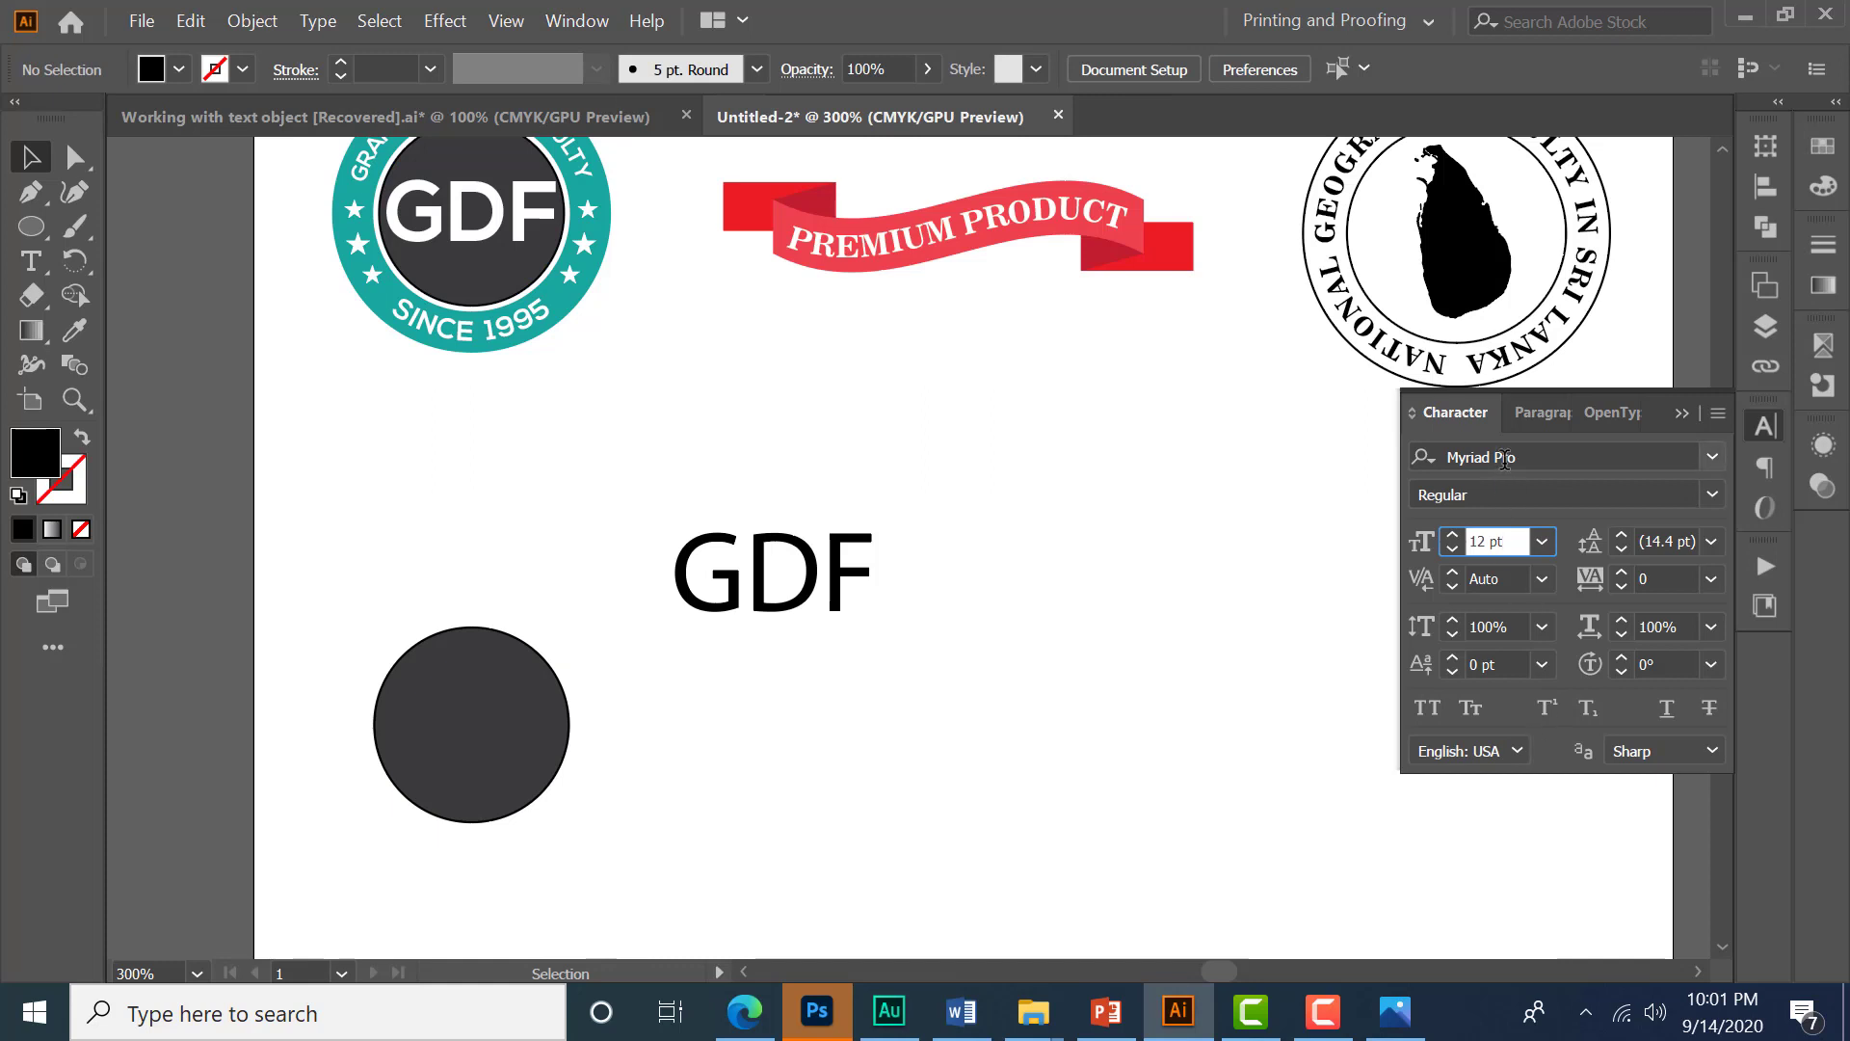
left_click(1570, 459)
type("nex")
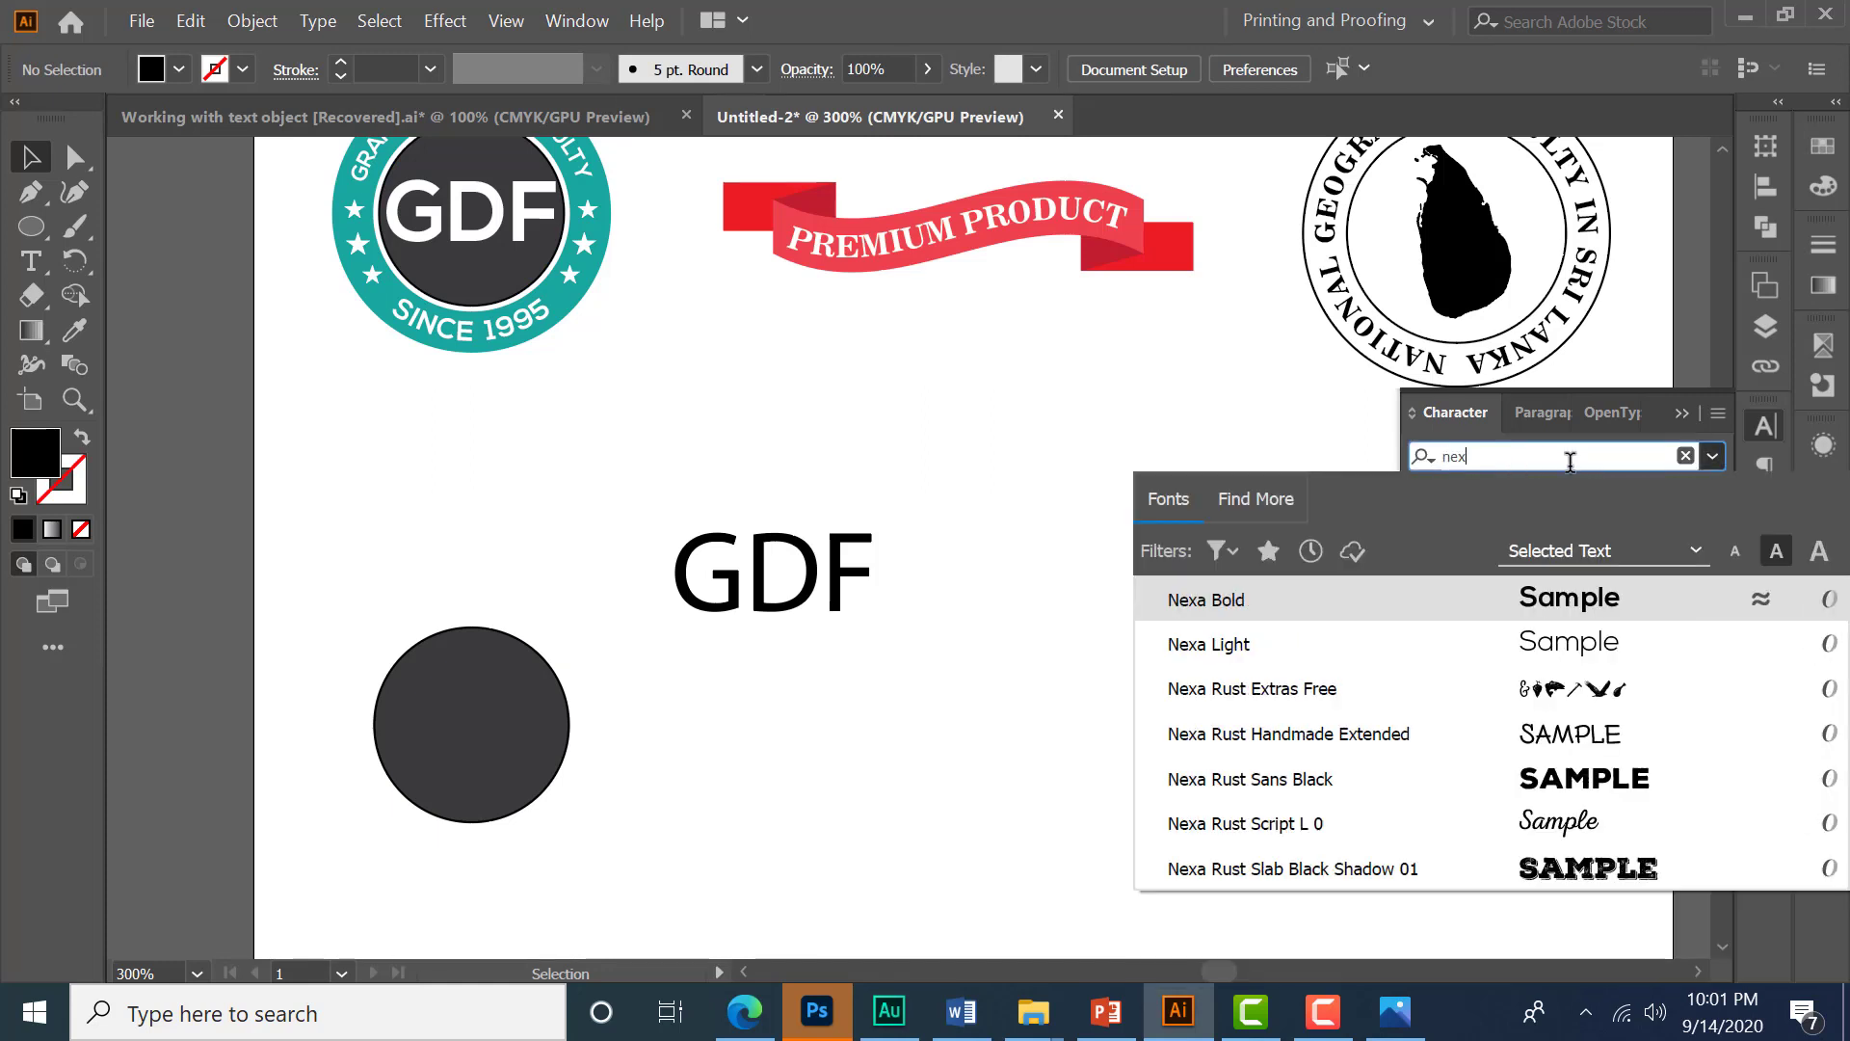
type("a bold")
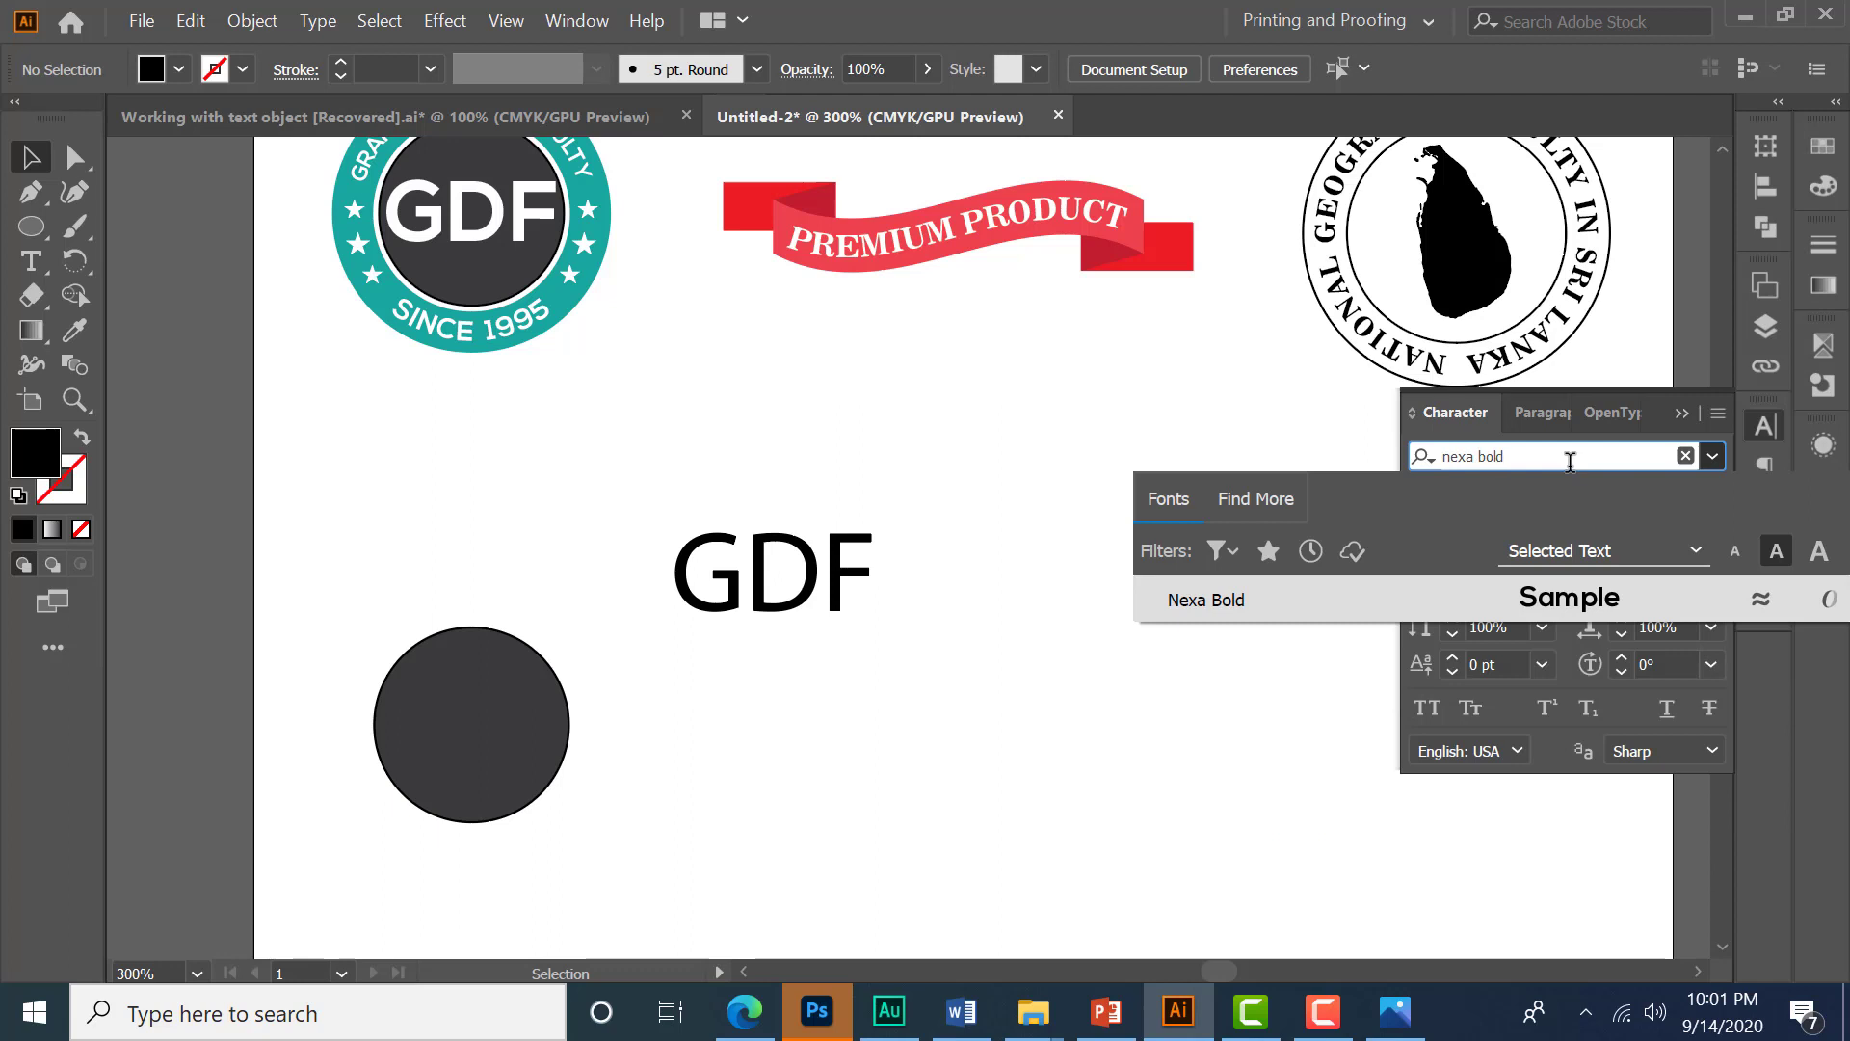
left_click(1534, 617)
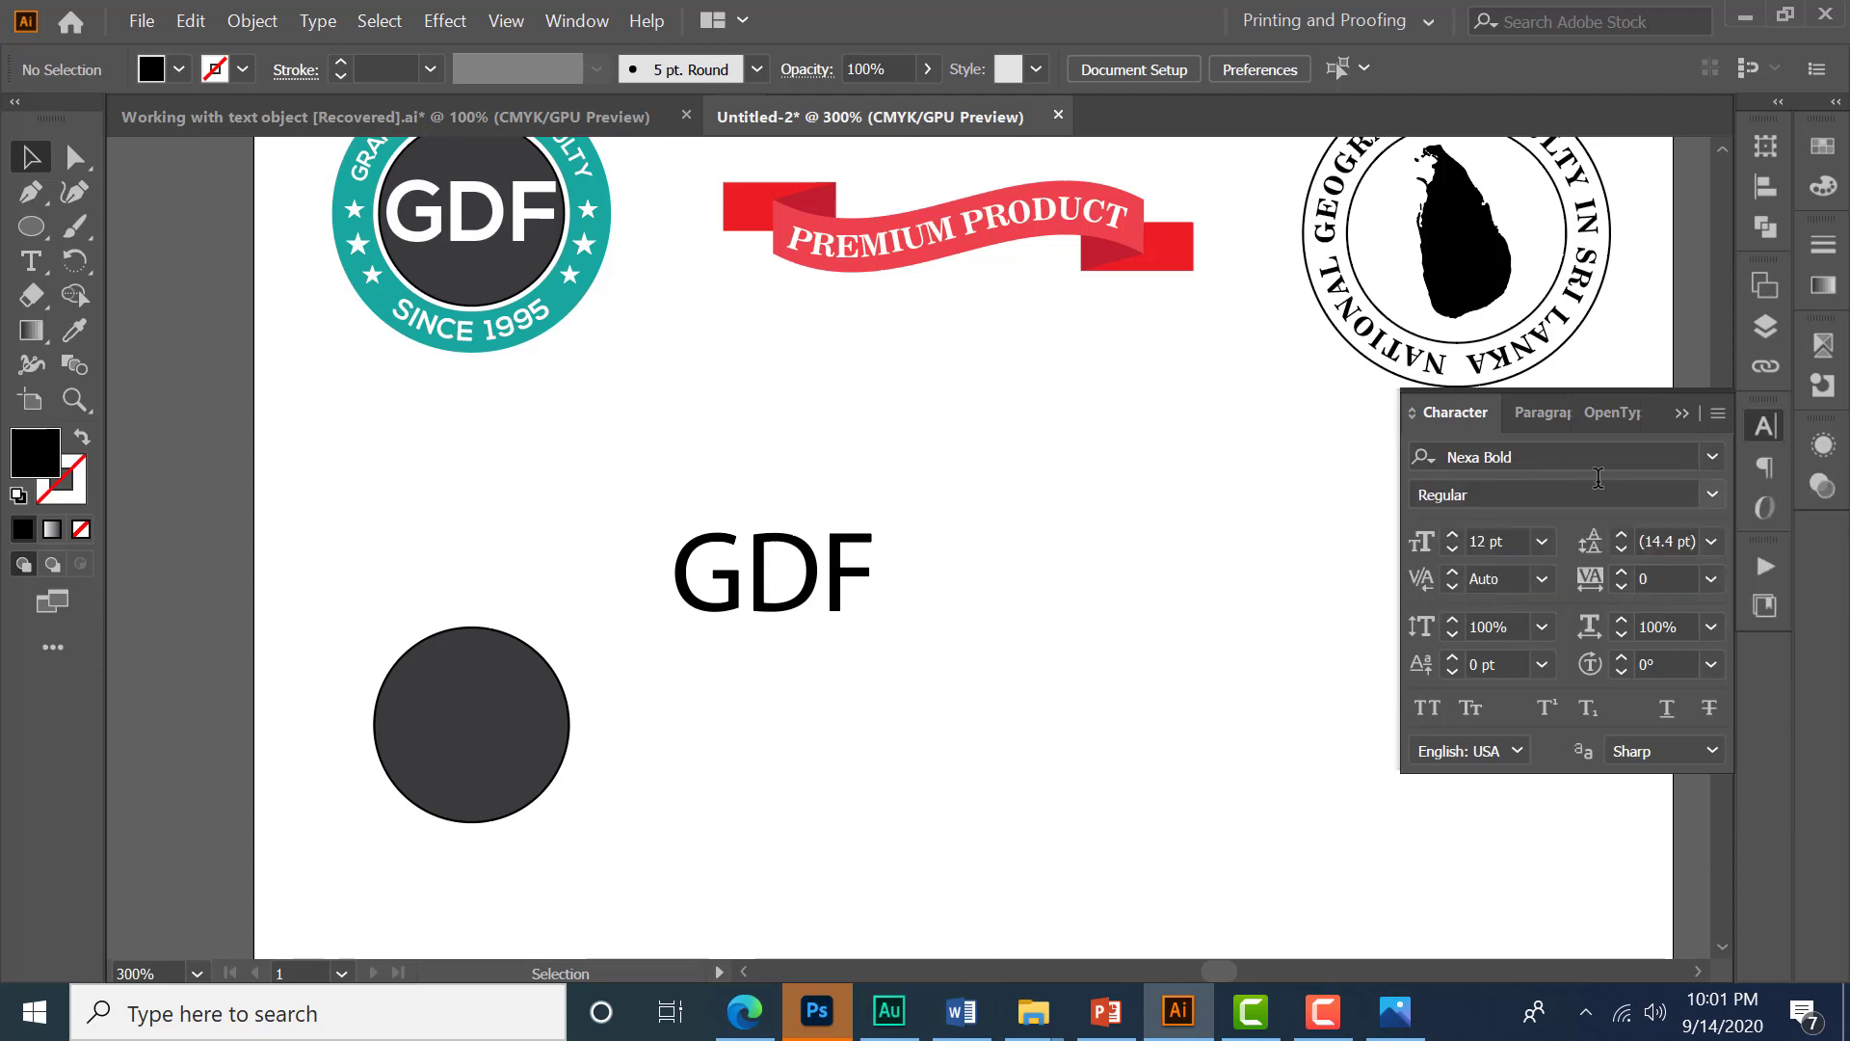
- Select the GDF text and apply the Nexa Bold font to it
left_click(830, 586)
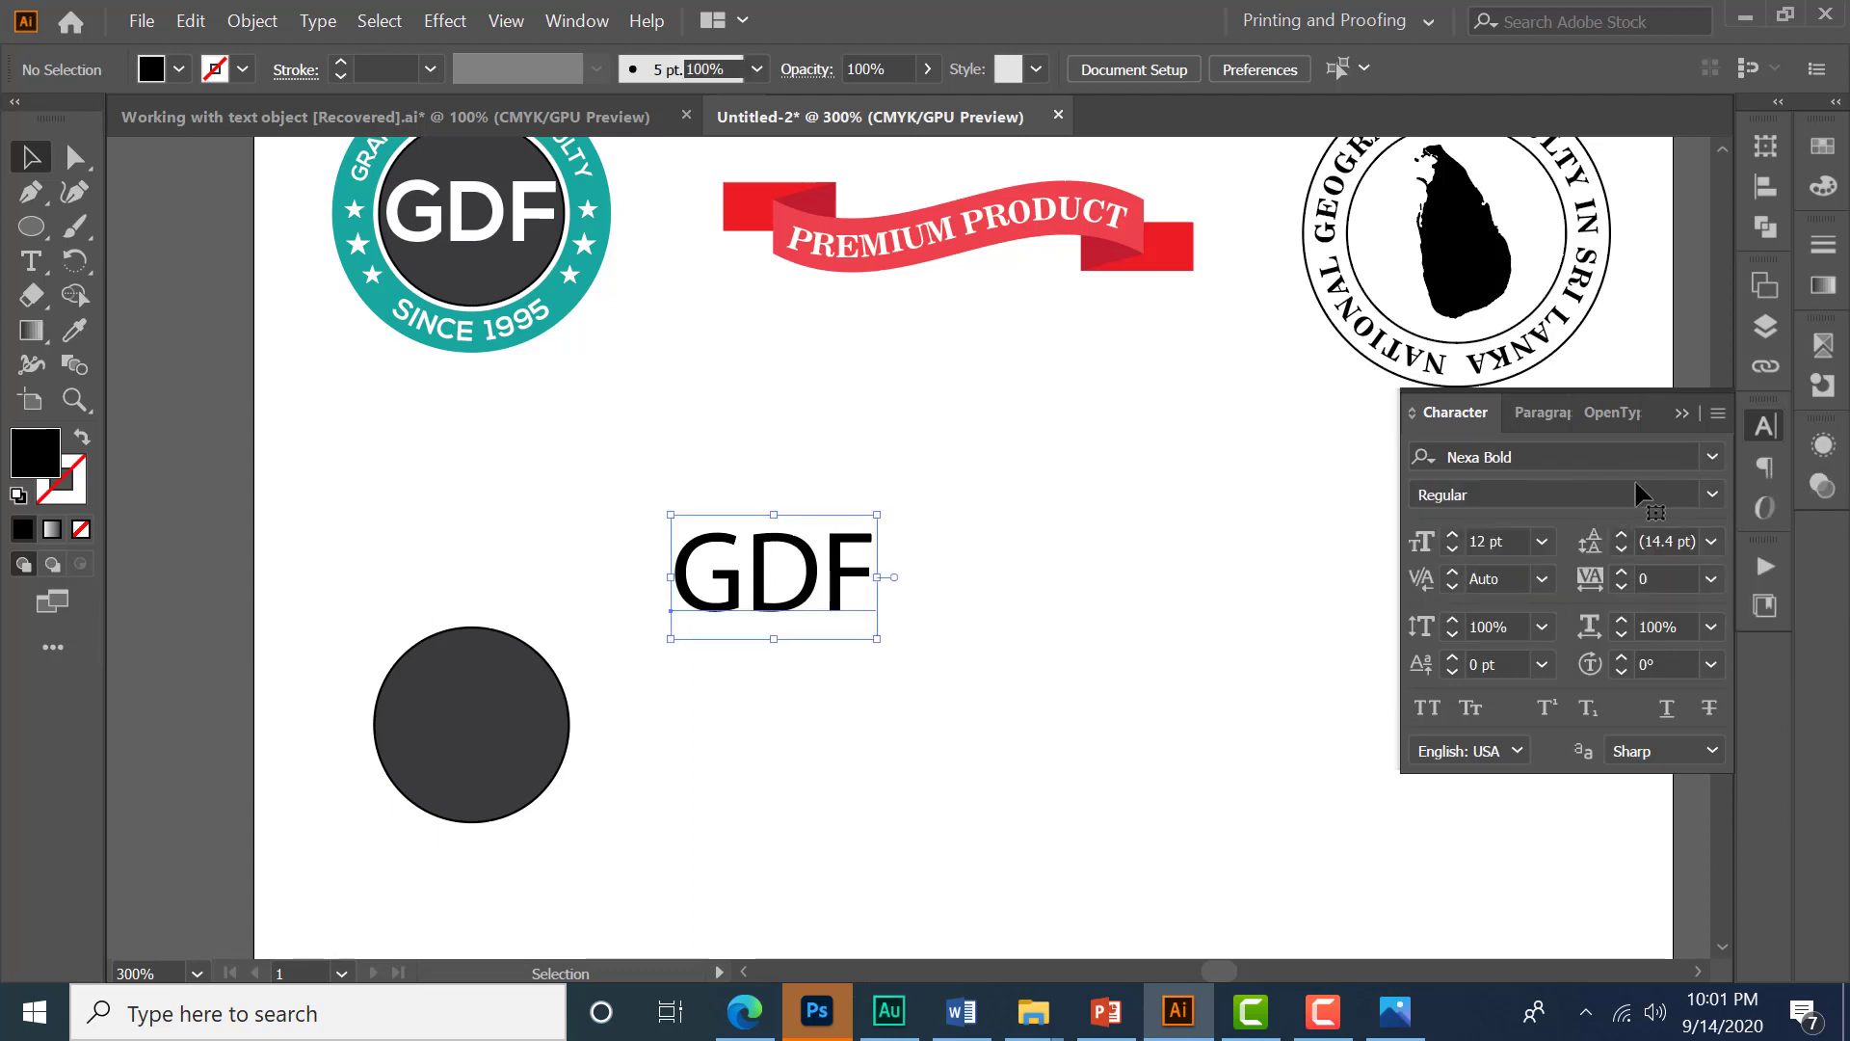
left_click(1563, 457)
type("nexa")
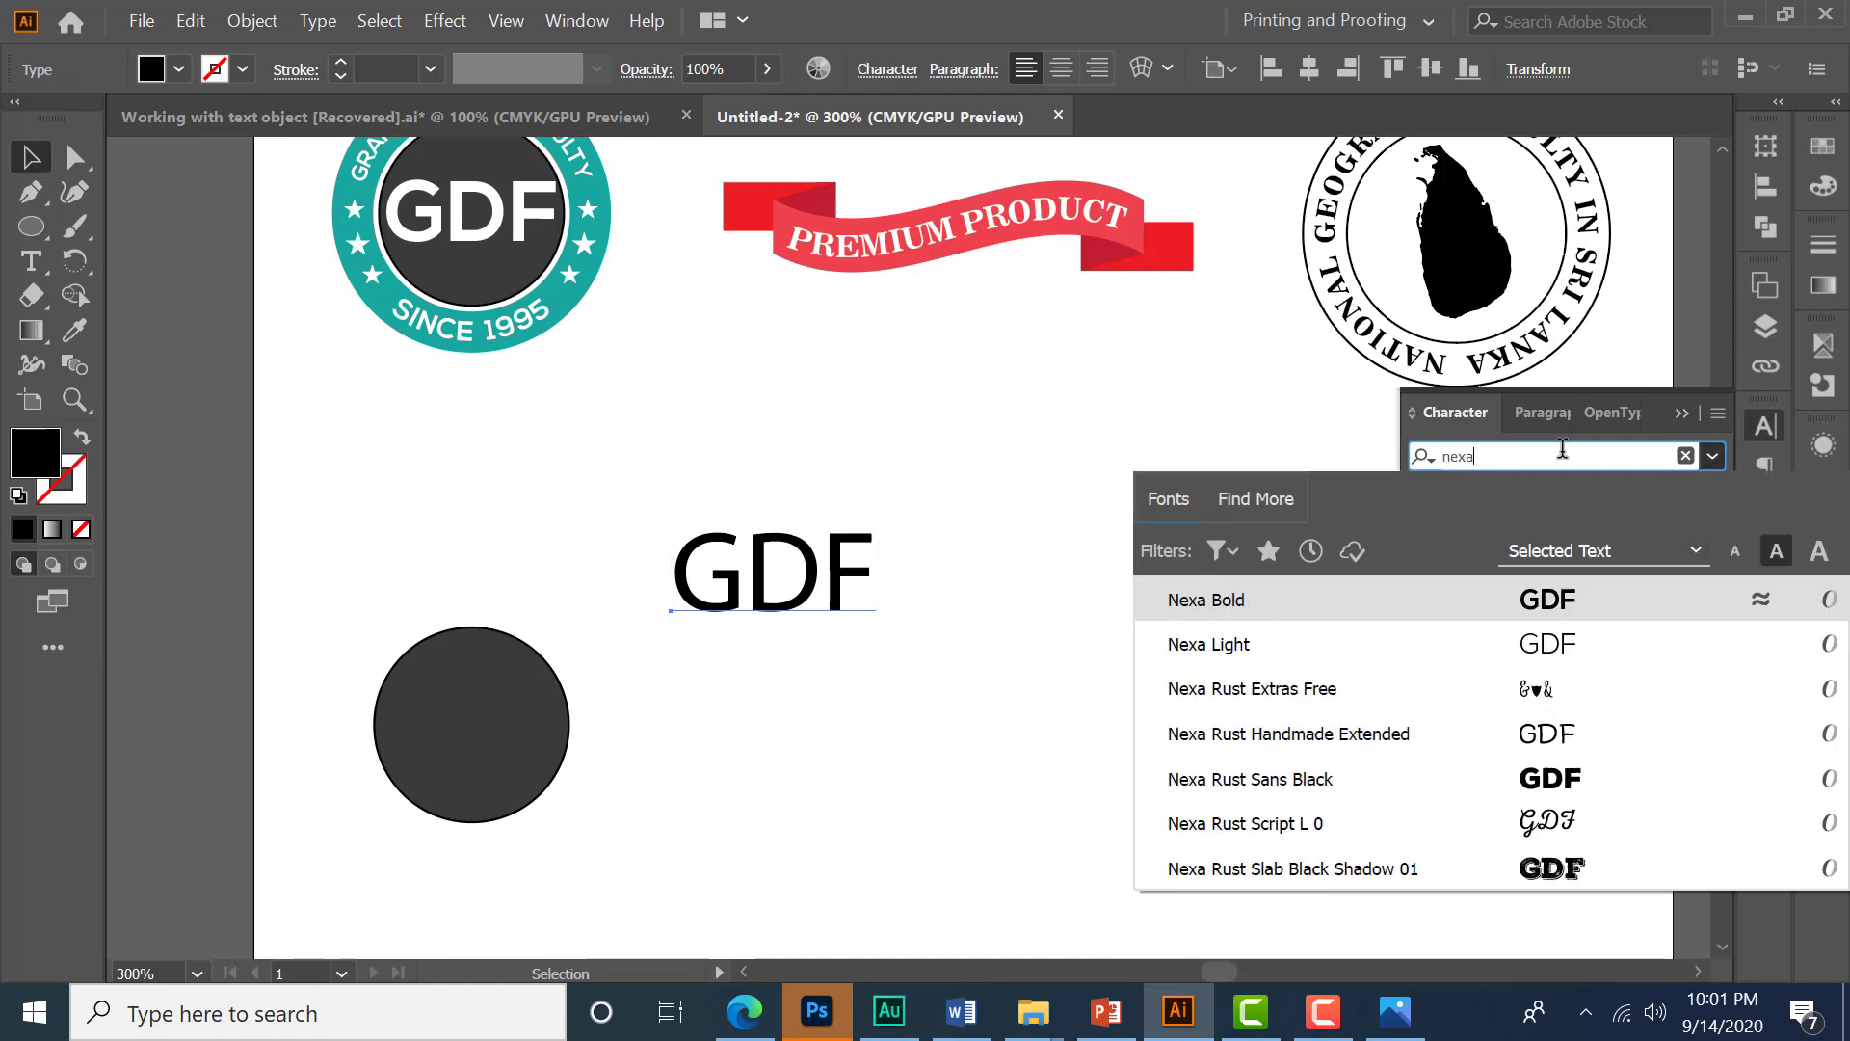
key("Return")
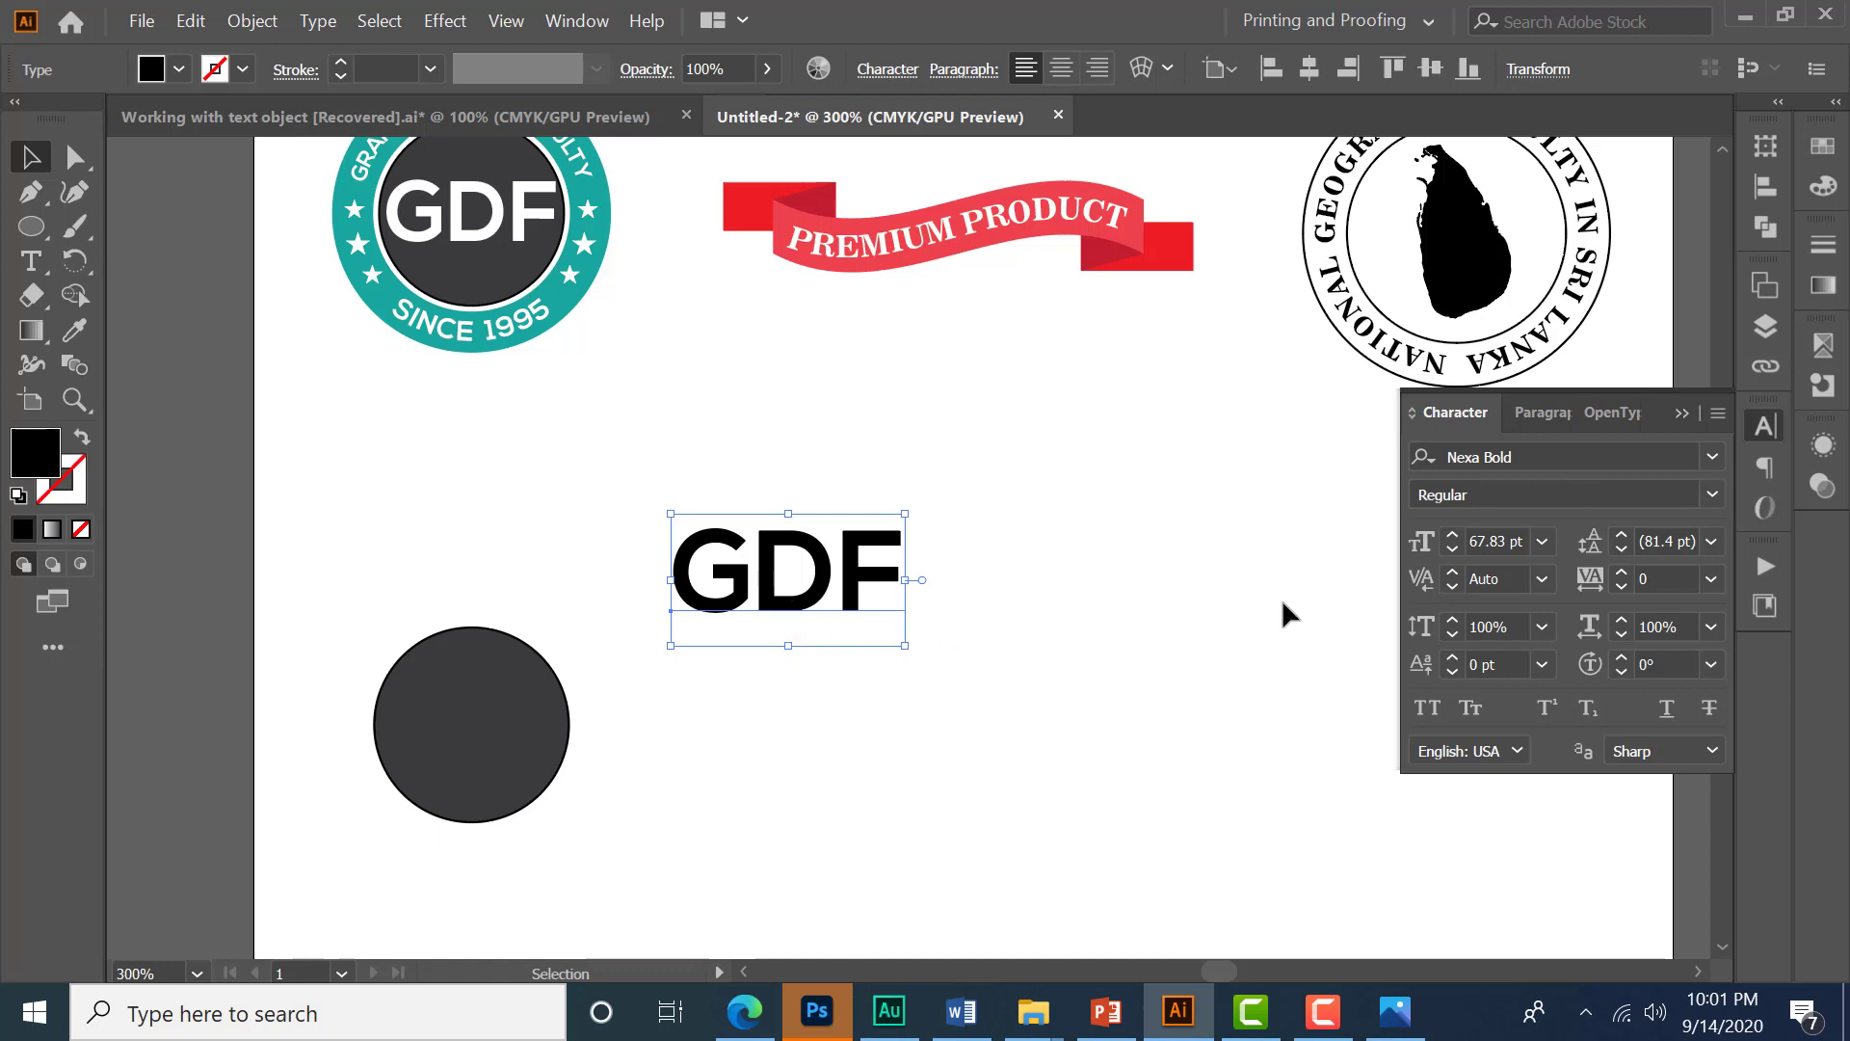
- Reduce the GDF text's font size to 48 pt
left_click(1519, 538)
key("Down")
key("Down")
key("Down")
key("Down")
key("Down")
key("Down")
key("Down")
key("Down")
key("Down")
key("Down")
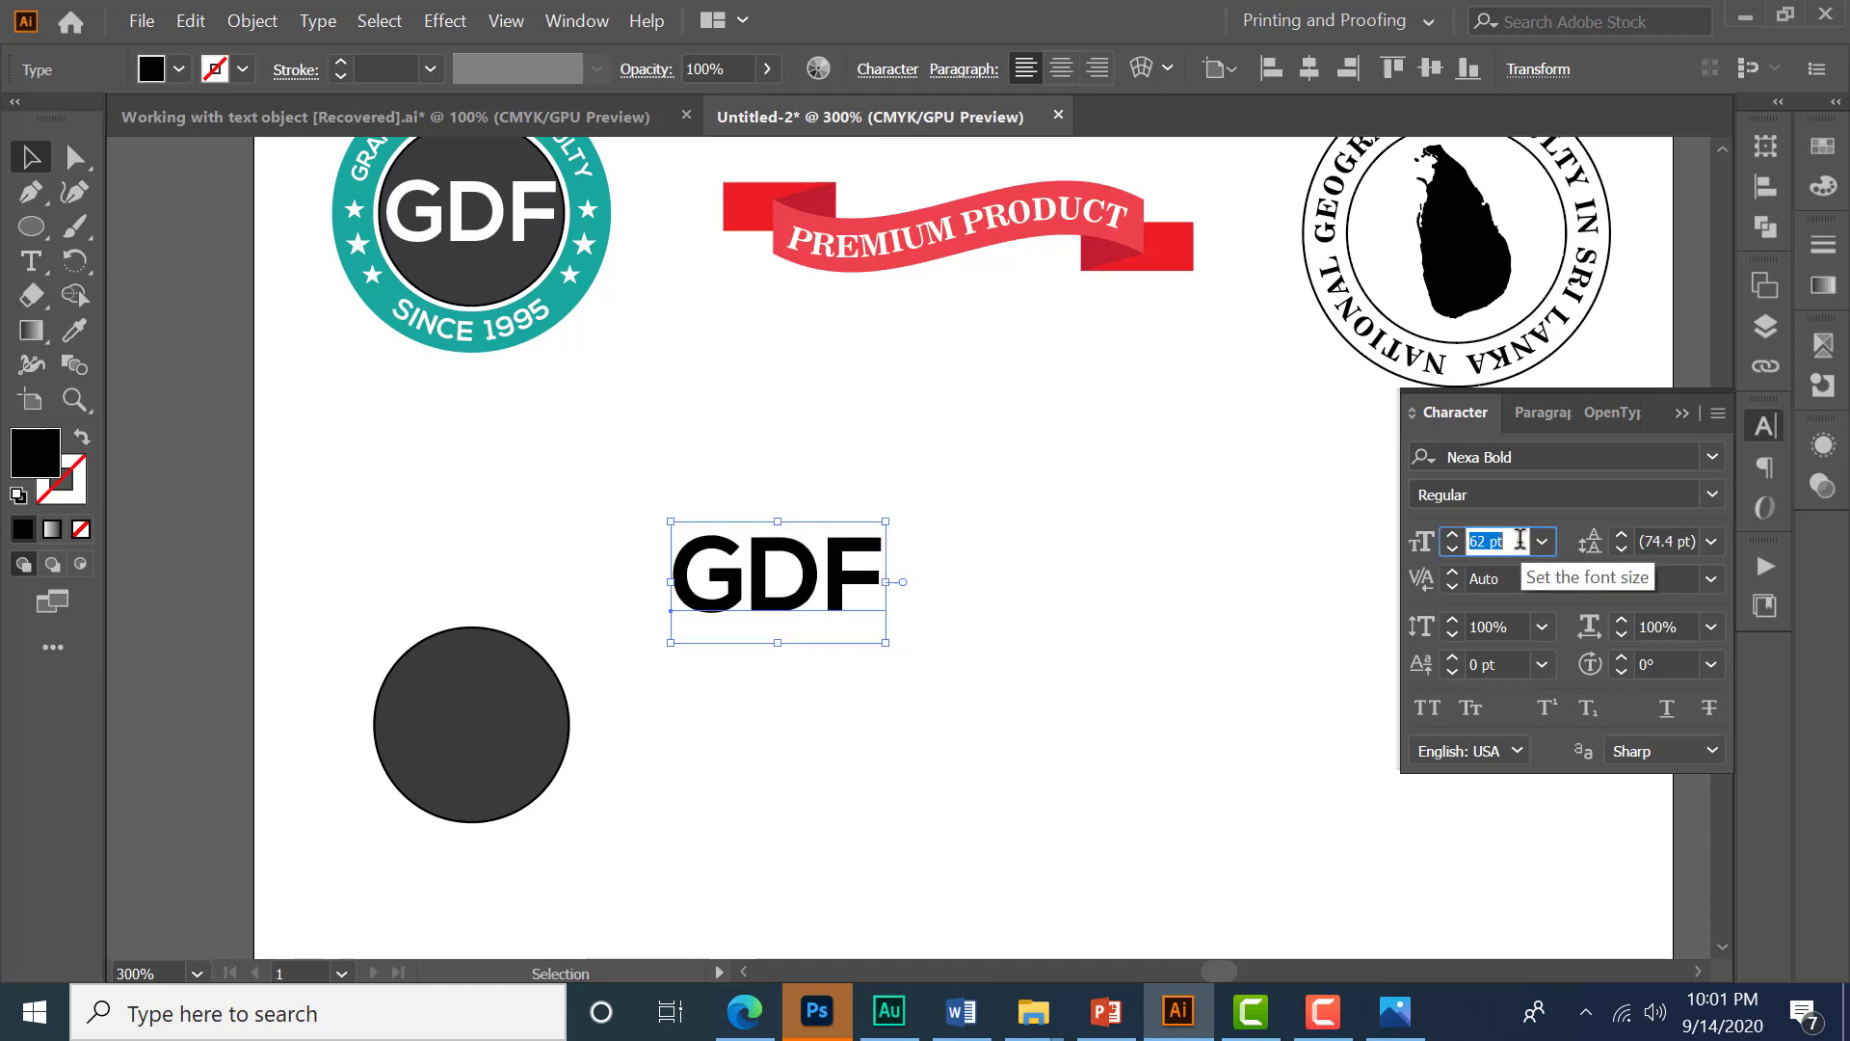
key("Down")
key("Down")
key("Down")
key("Down")
key("Down")
key("Down")
key("Down")
key("Down")
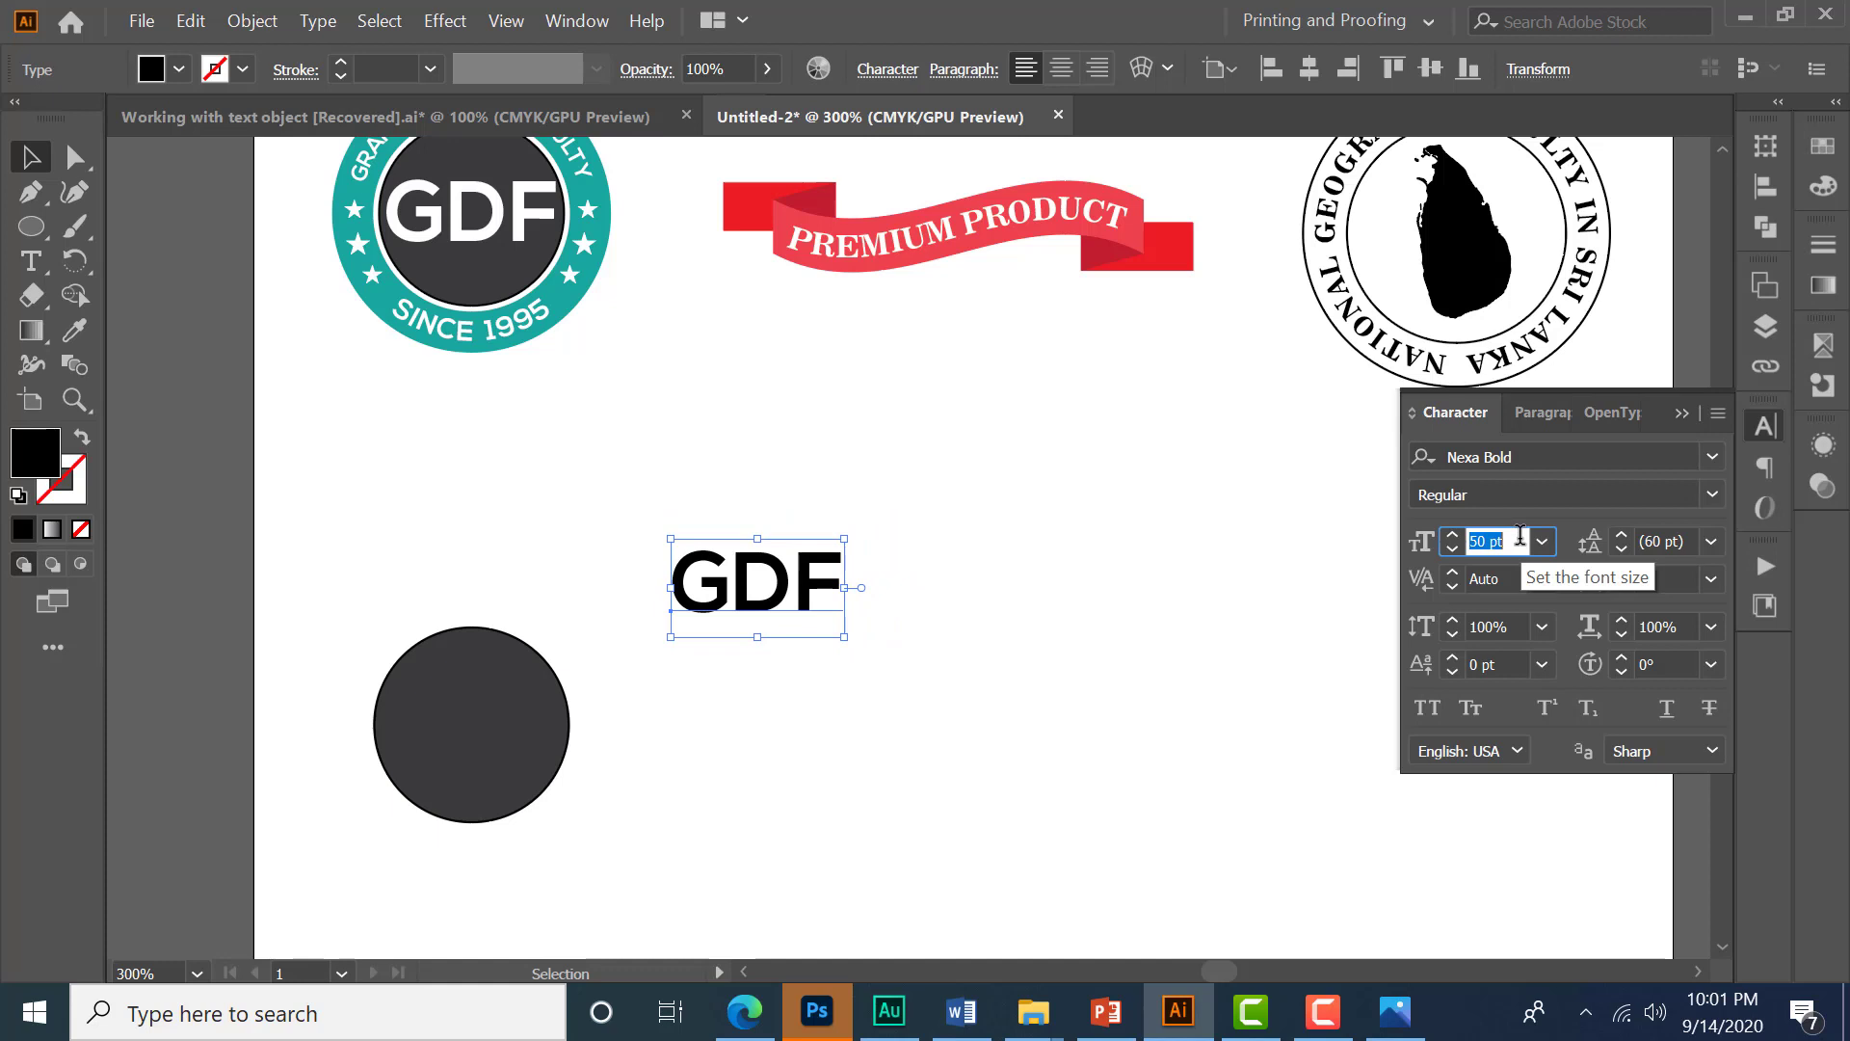
key("Down")
key("Down")
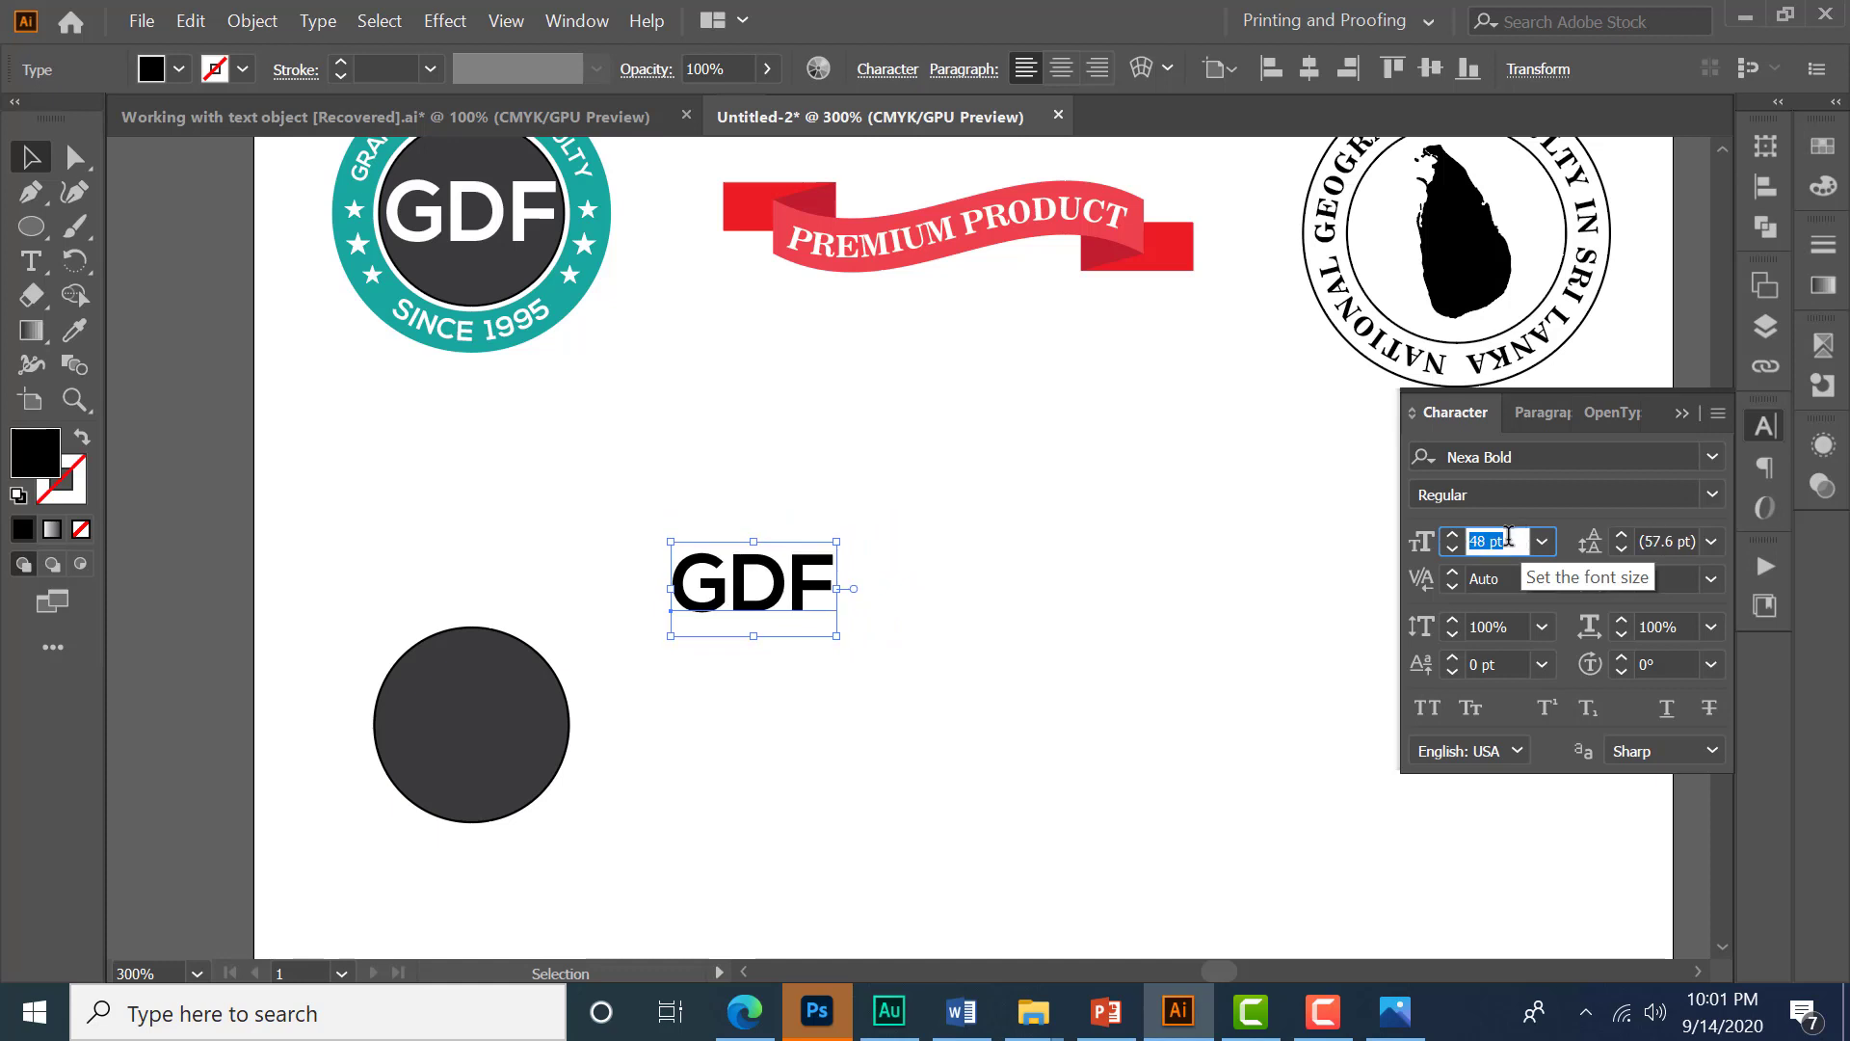
- Center the GDF text horizontally and vertically on the circle, aligning to the circle as key object
left_click(1764, 188)
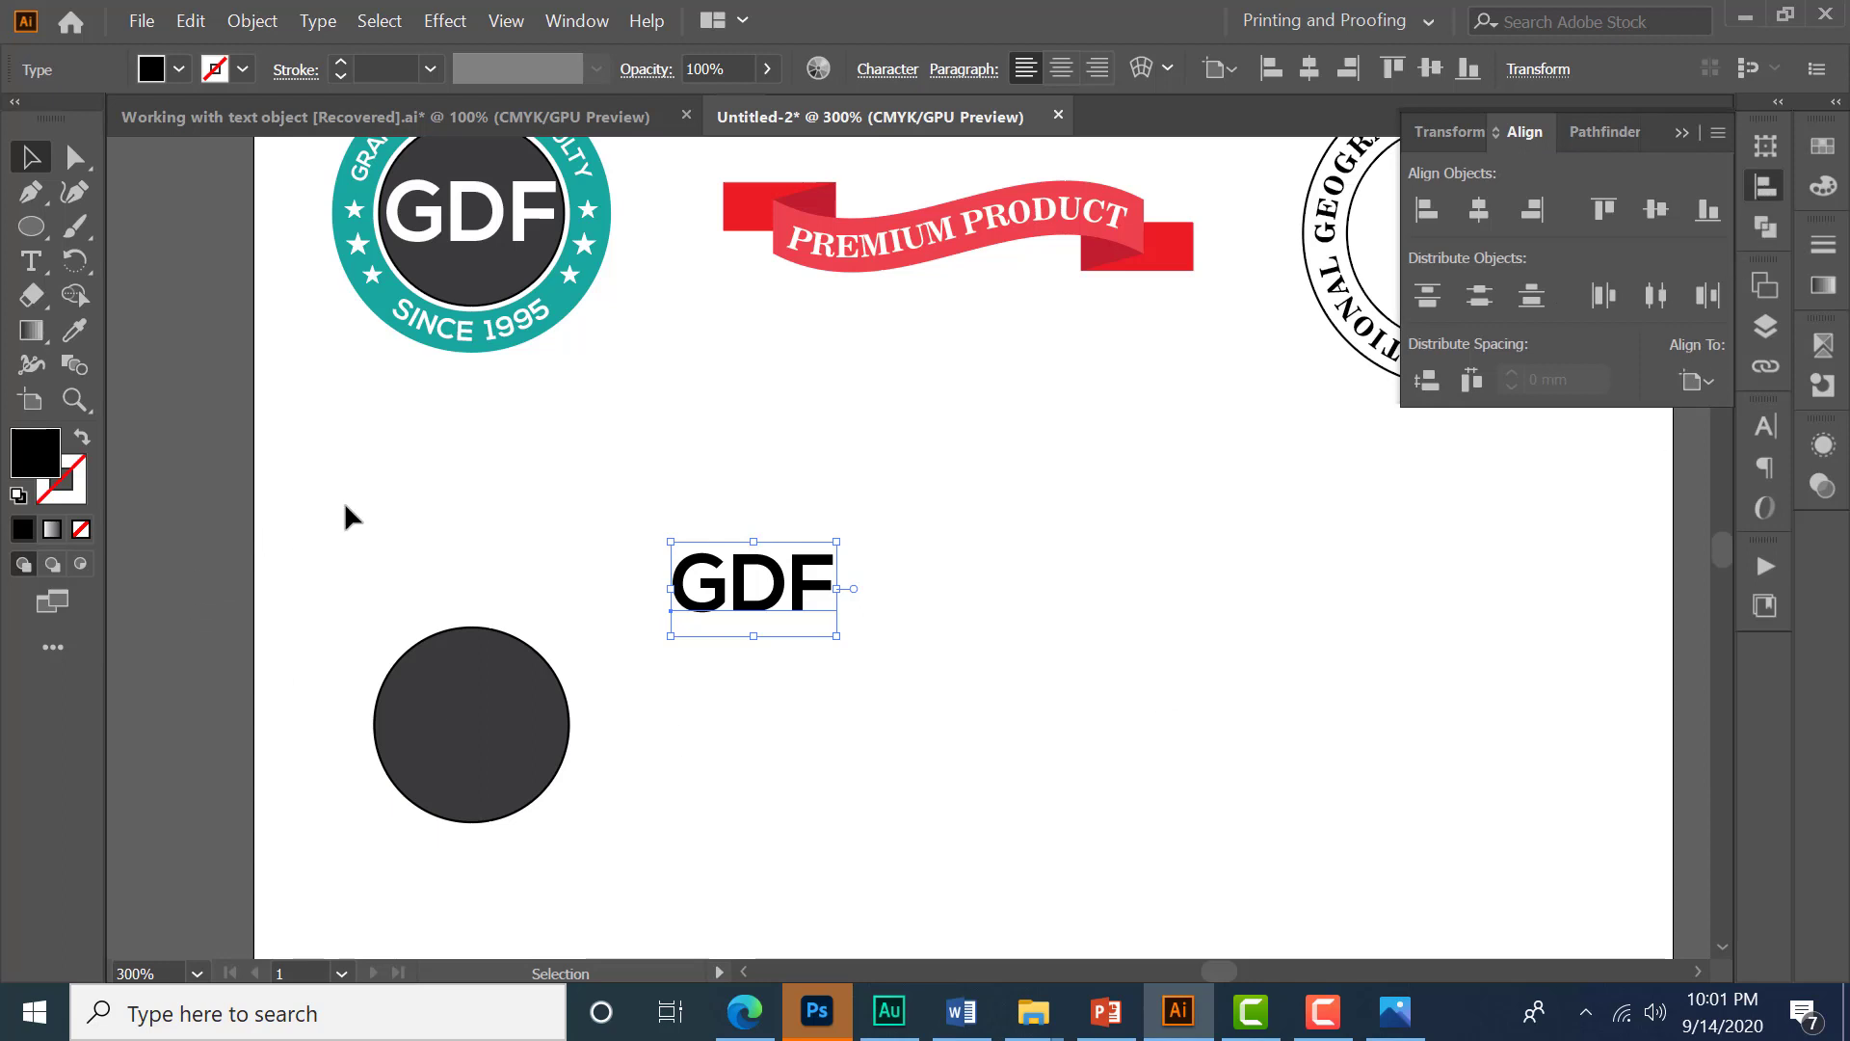
left_click_drag(419, 569, 573, 683)
left_click_drag(732, 756, 854, 807)
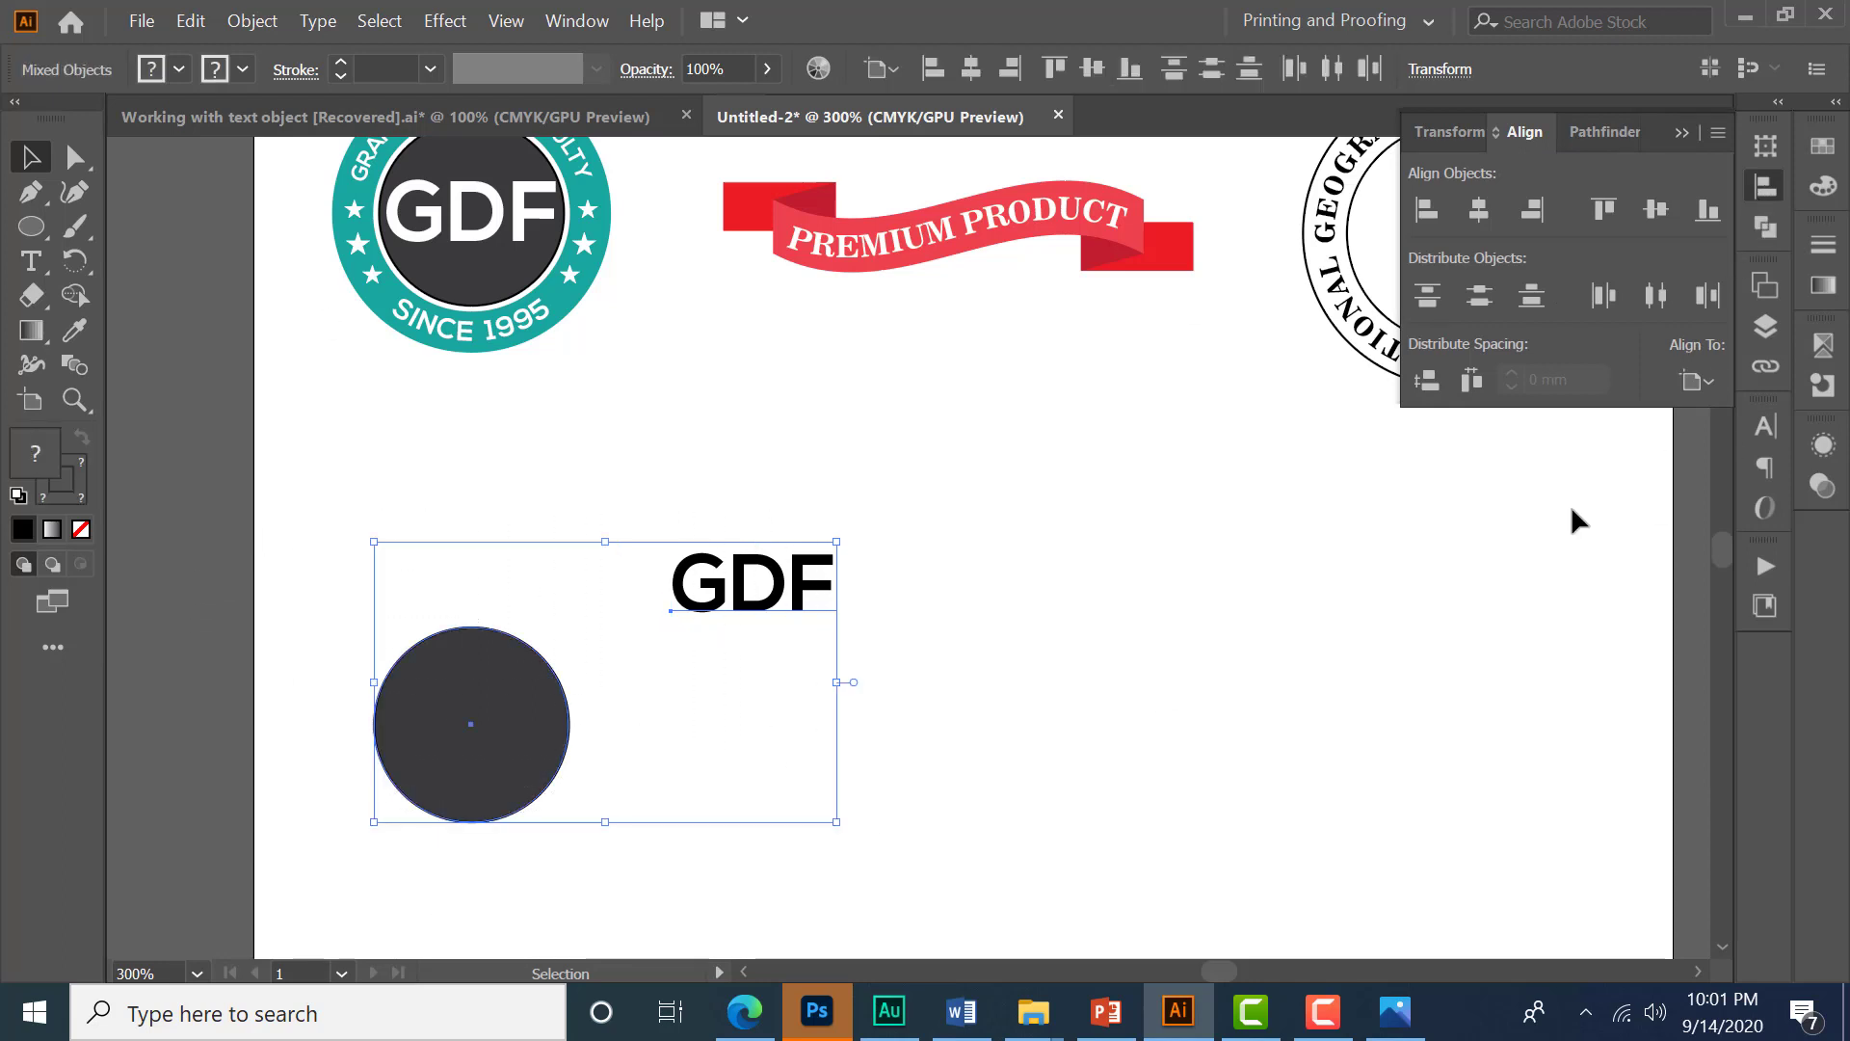
left_click(1696, 380)
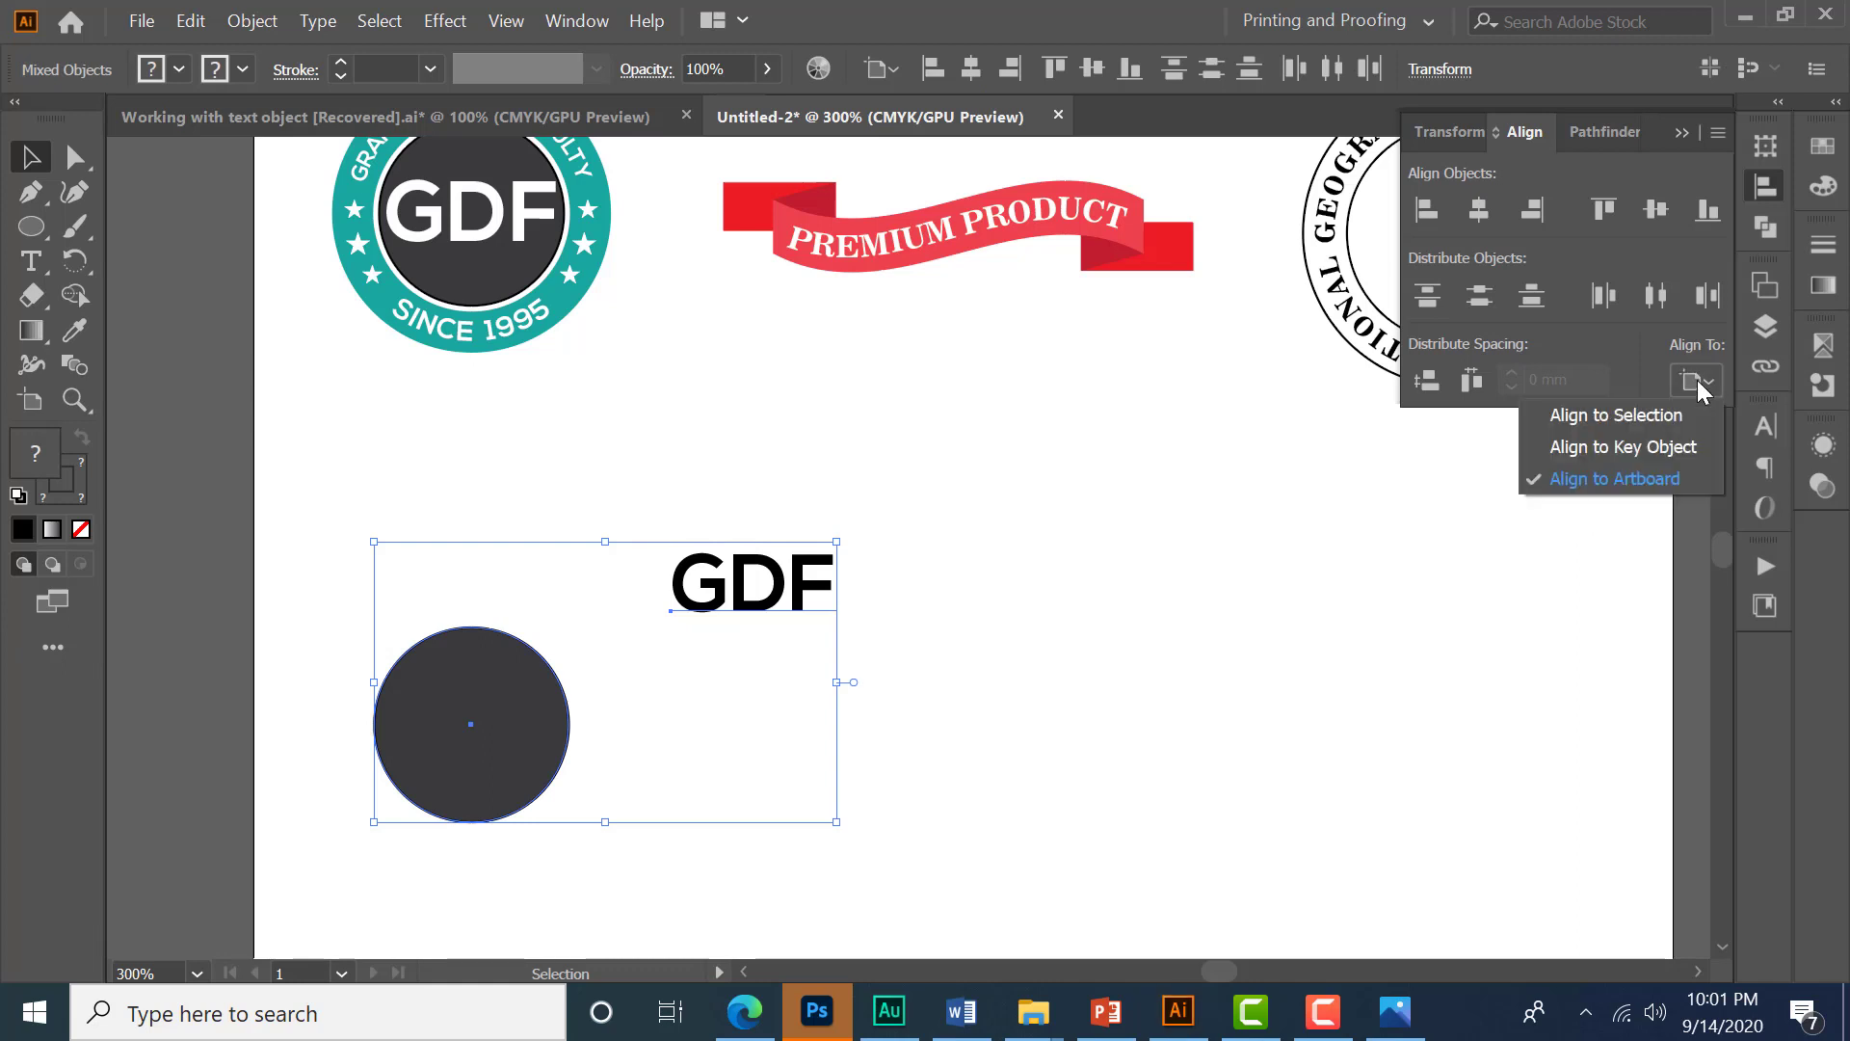
left_click(1596, 448)
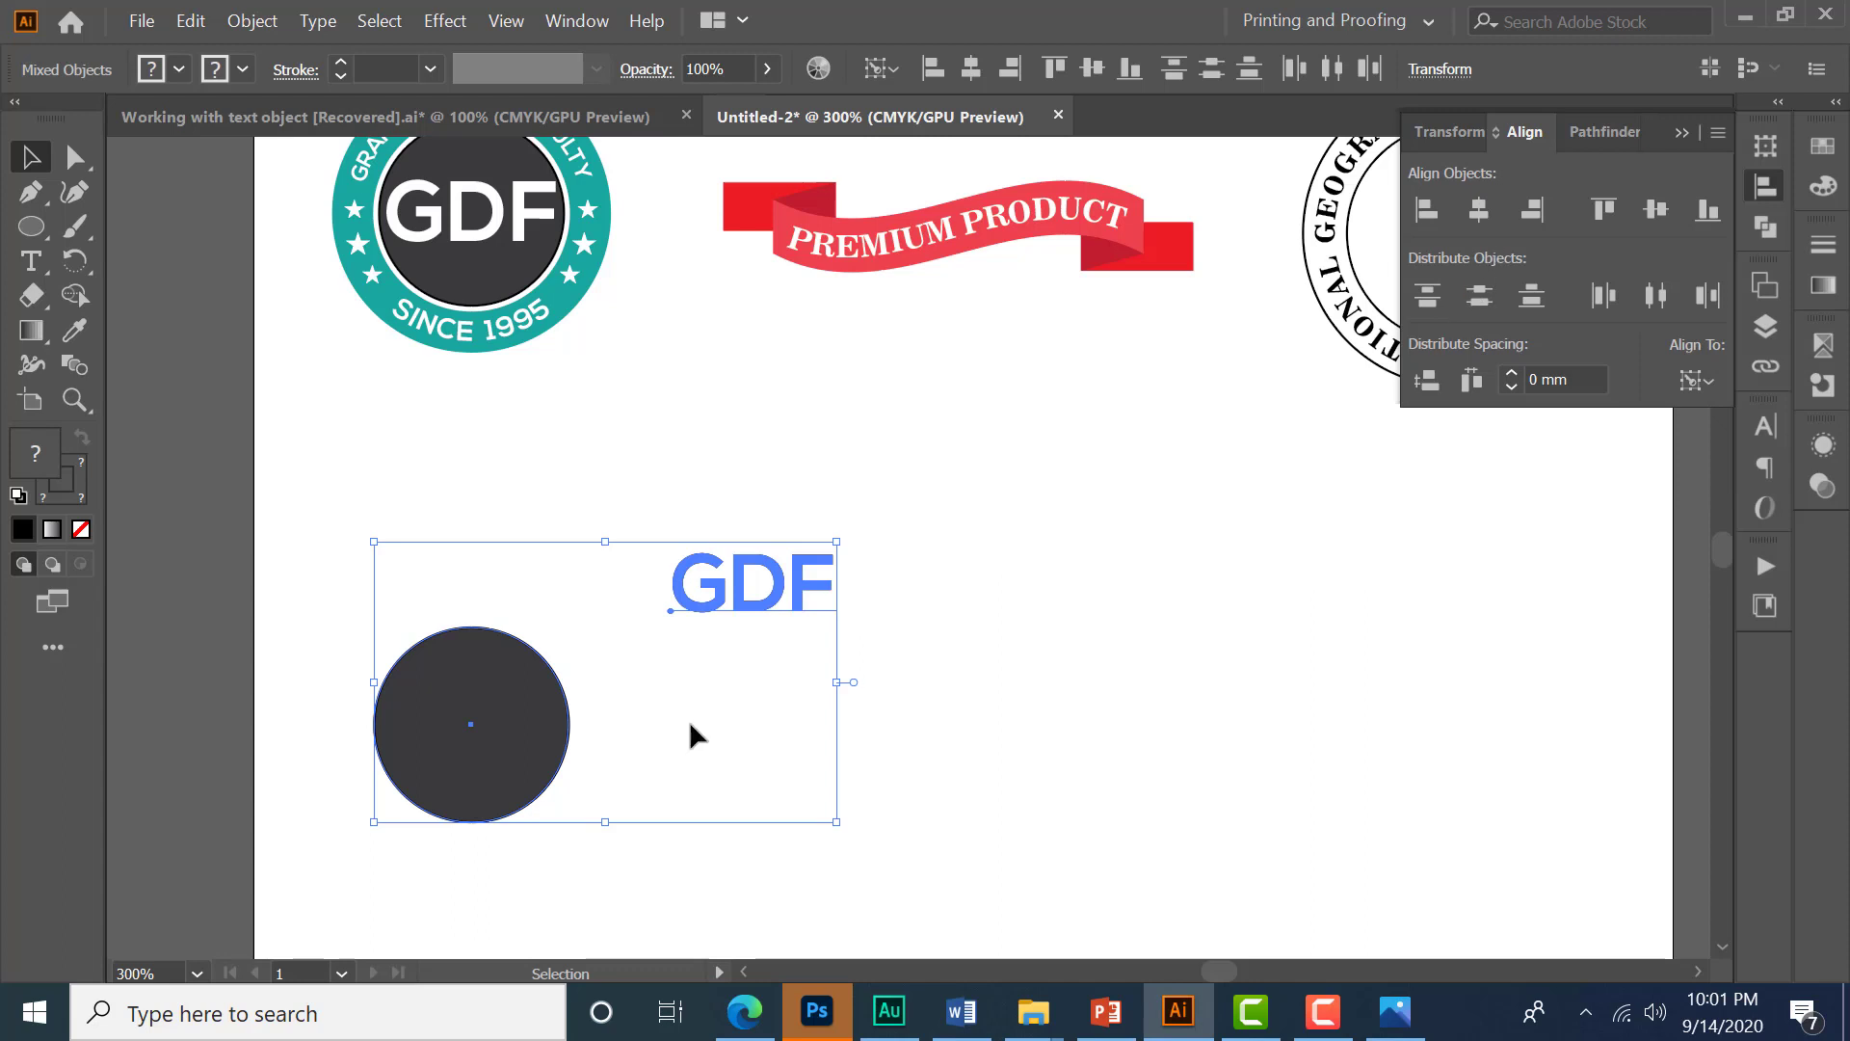
left_click(477, 743)
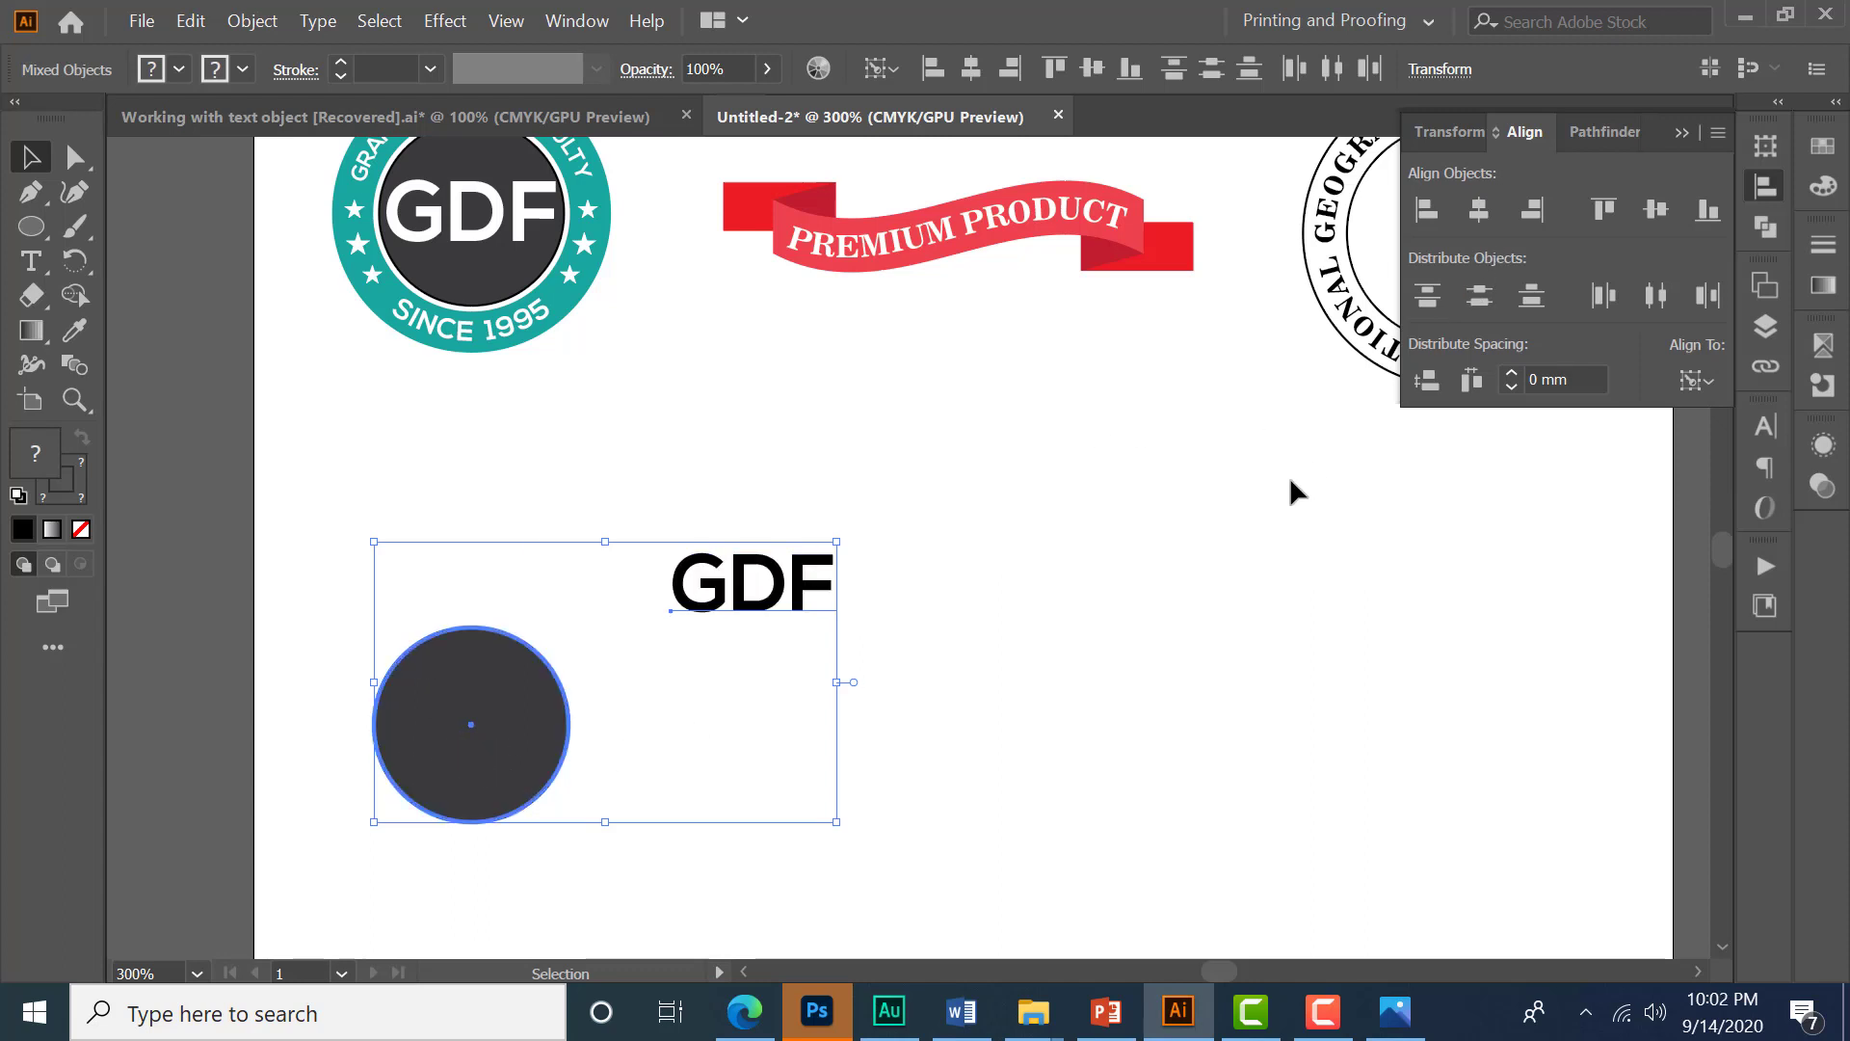
left_click(1490, 213)
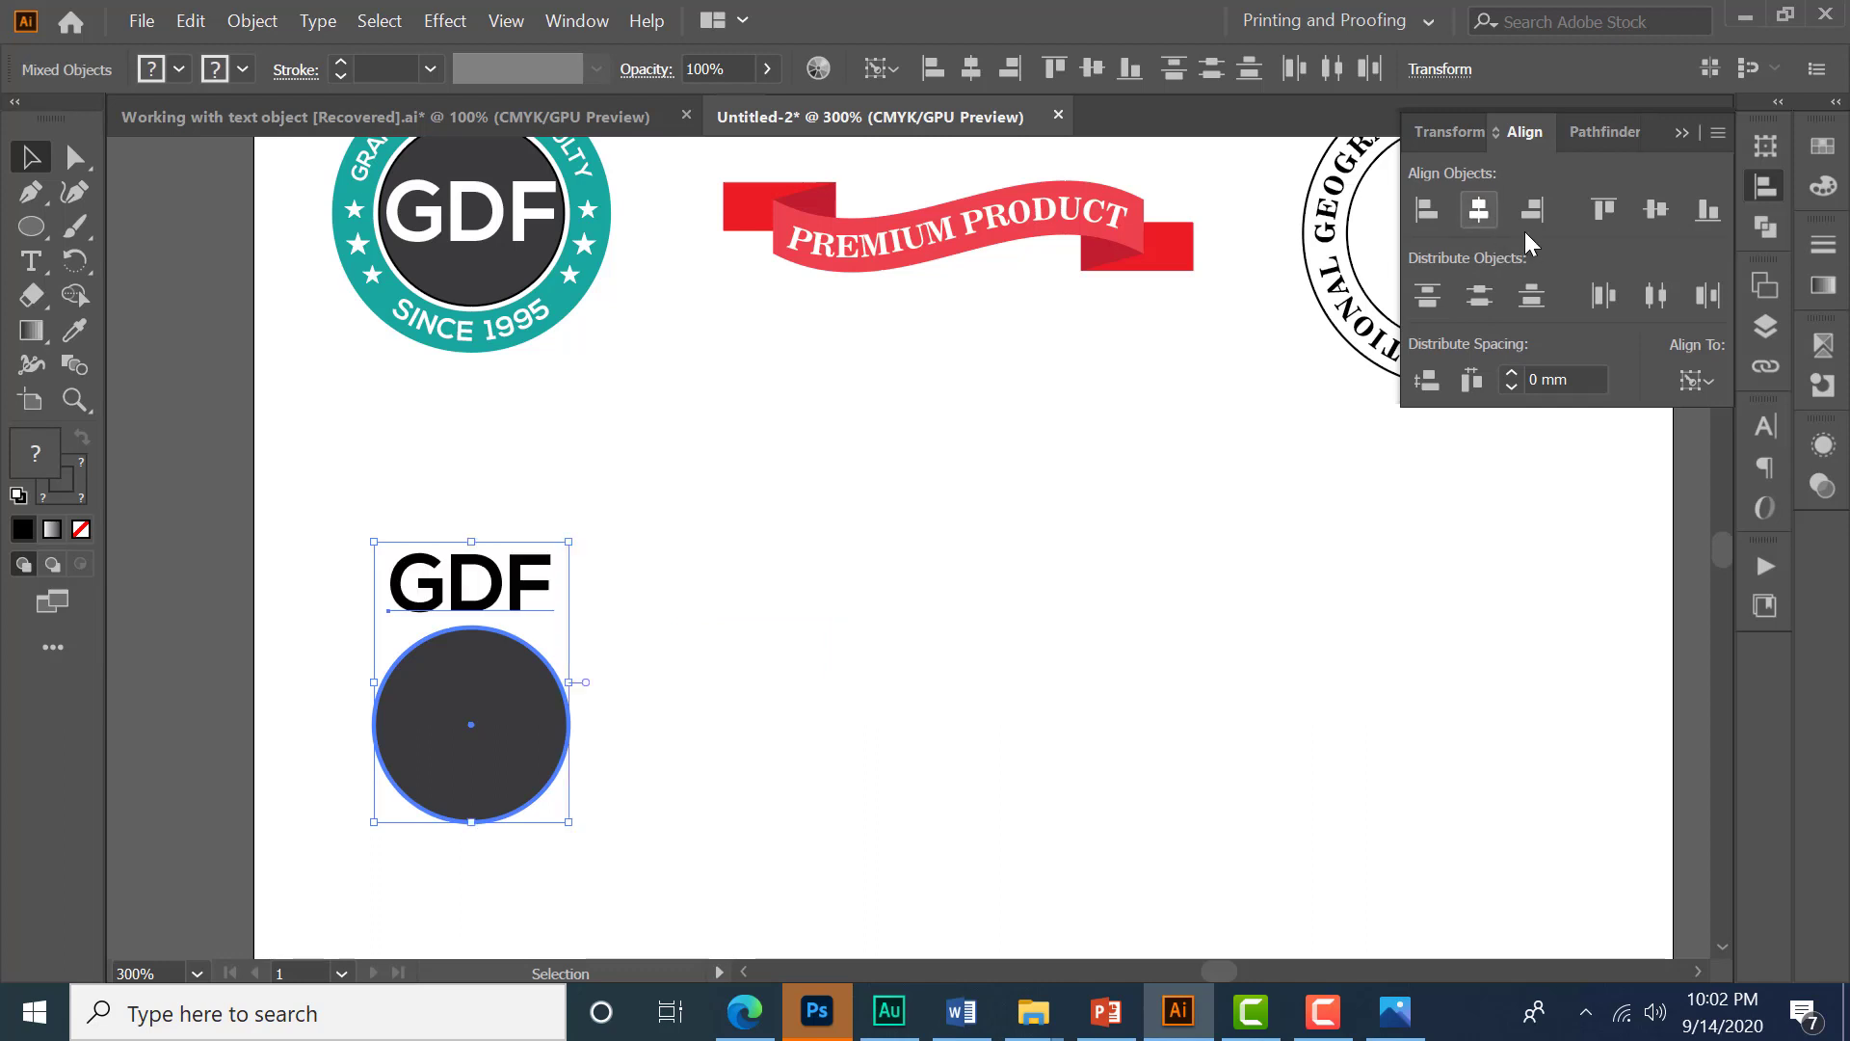
left_click(1654, 211)
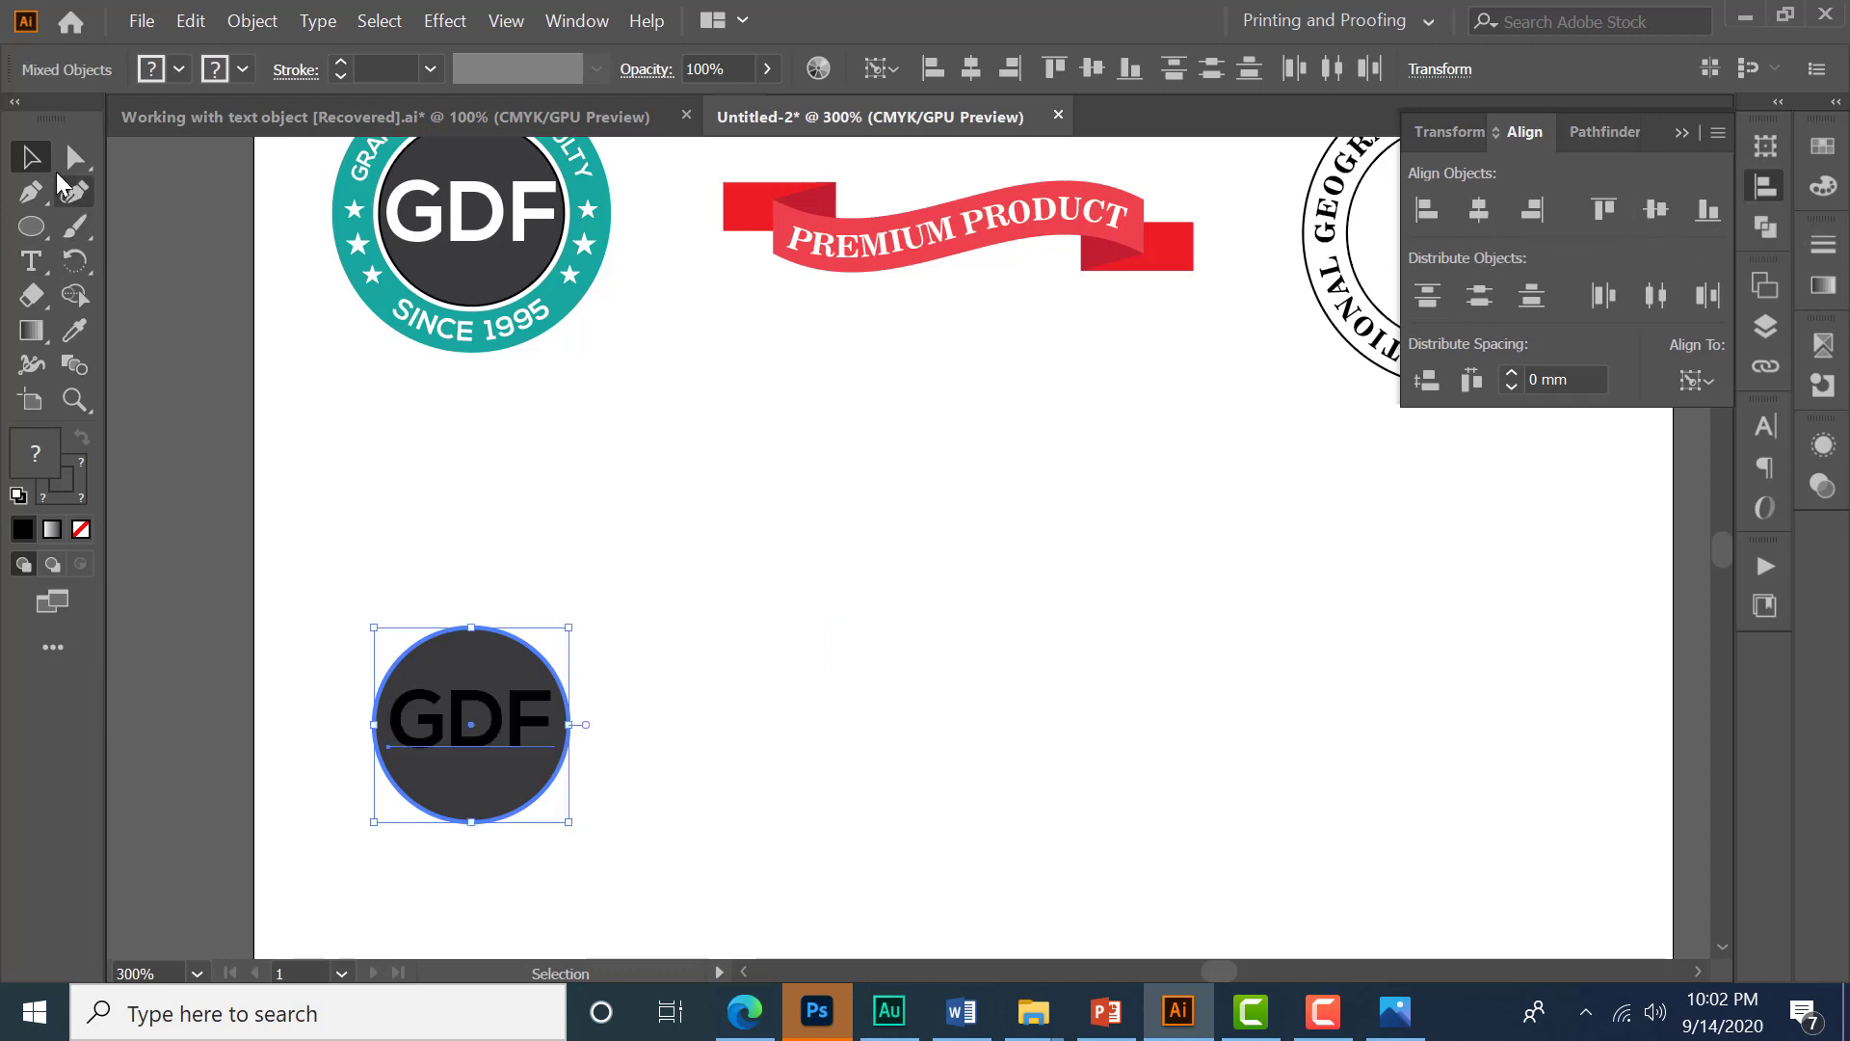
- Change the GDF text's fill color to white
left_click(663, 542)
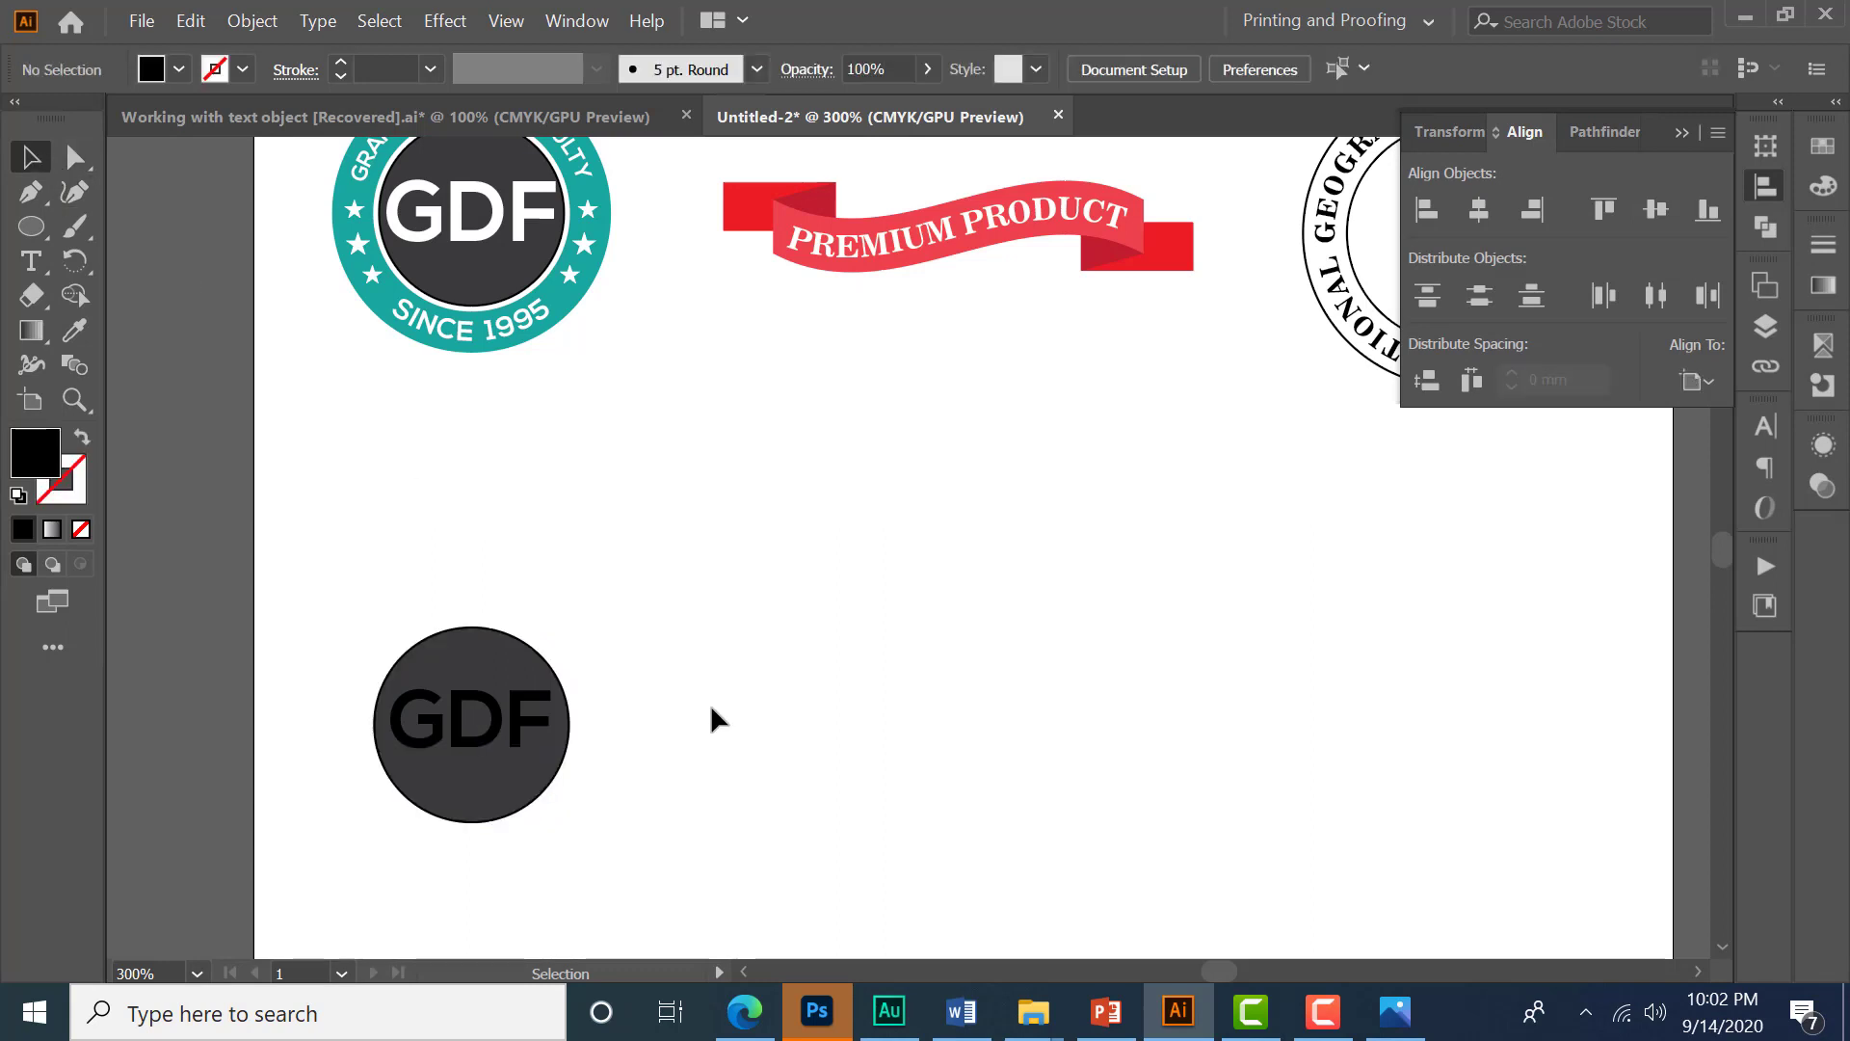
left_click(482, 759)
left_click(178, 69)
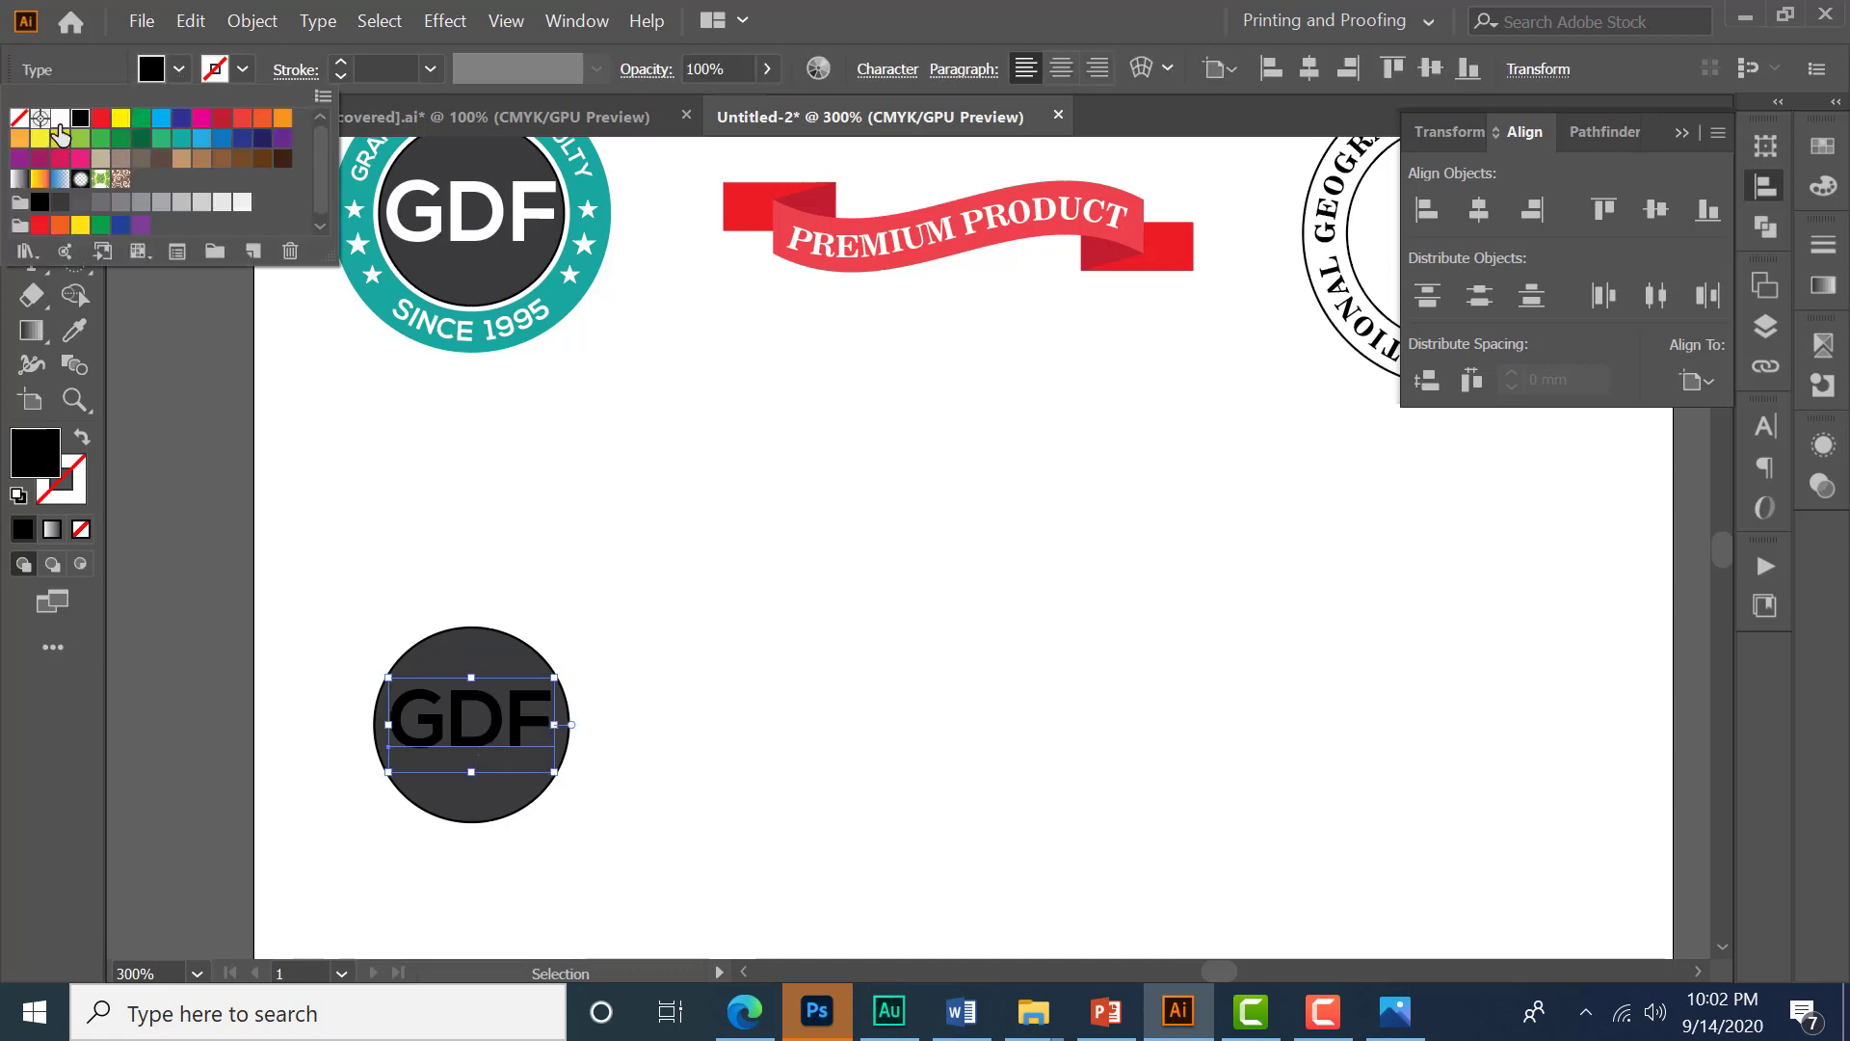
left_click(58, 122)
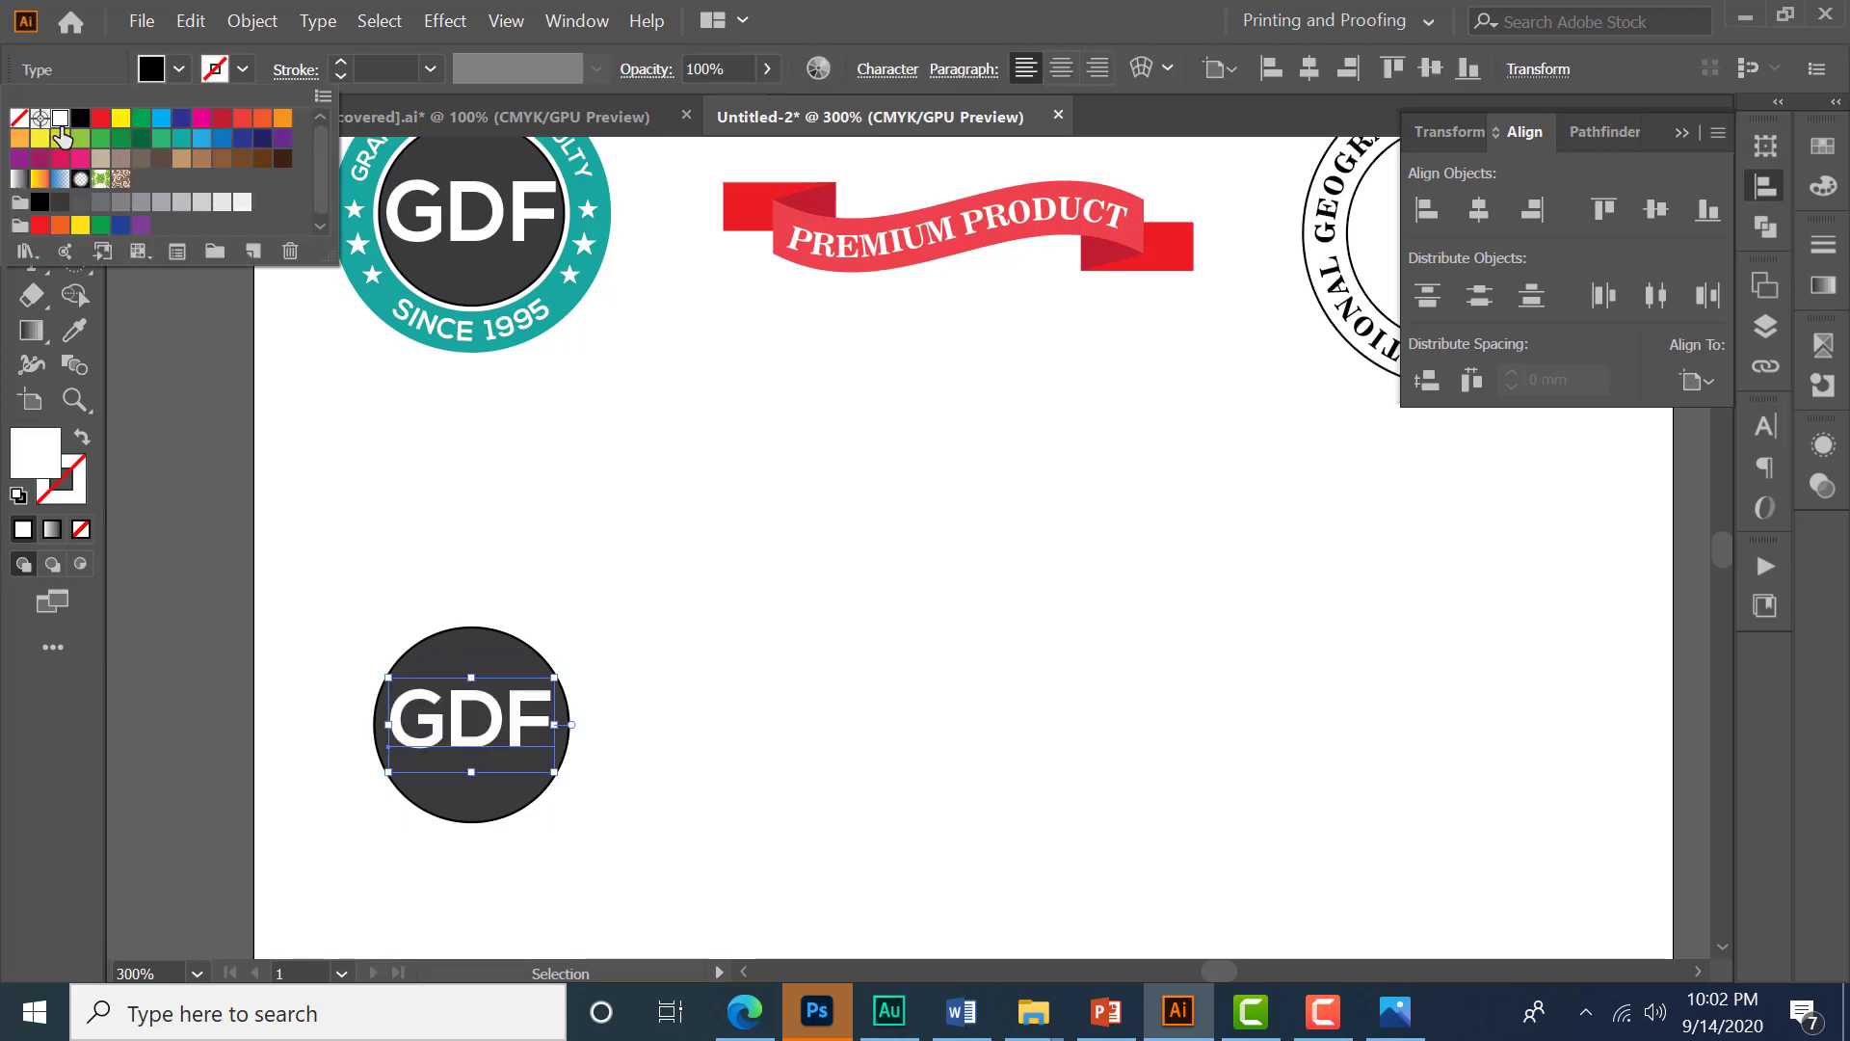
- Select the dark circle, then copy it and paste the copy in front
left_click(669, 831)
left_click_drag(661, 819, 780, 752)
scroll(563, 680, "up", 1)
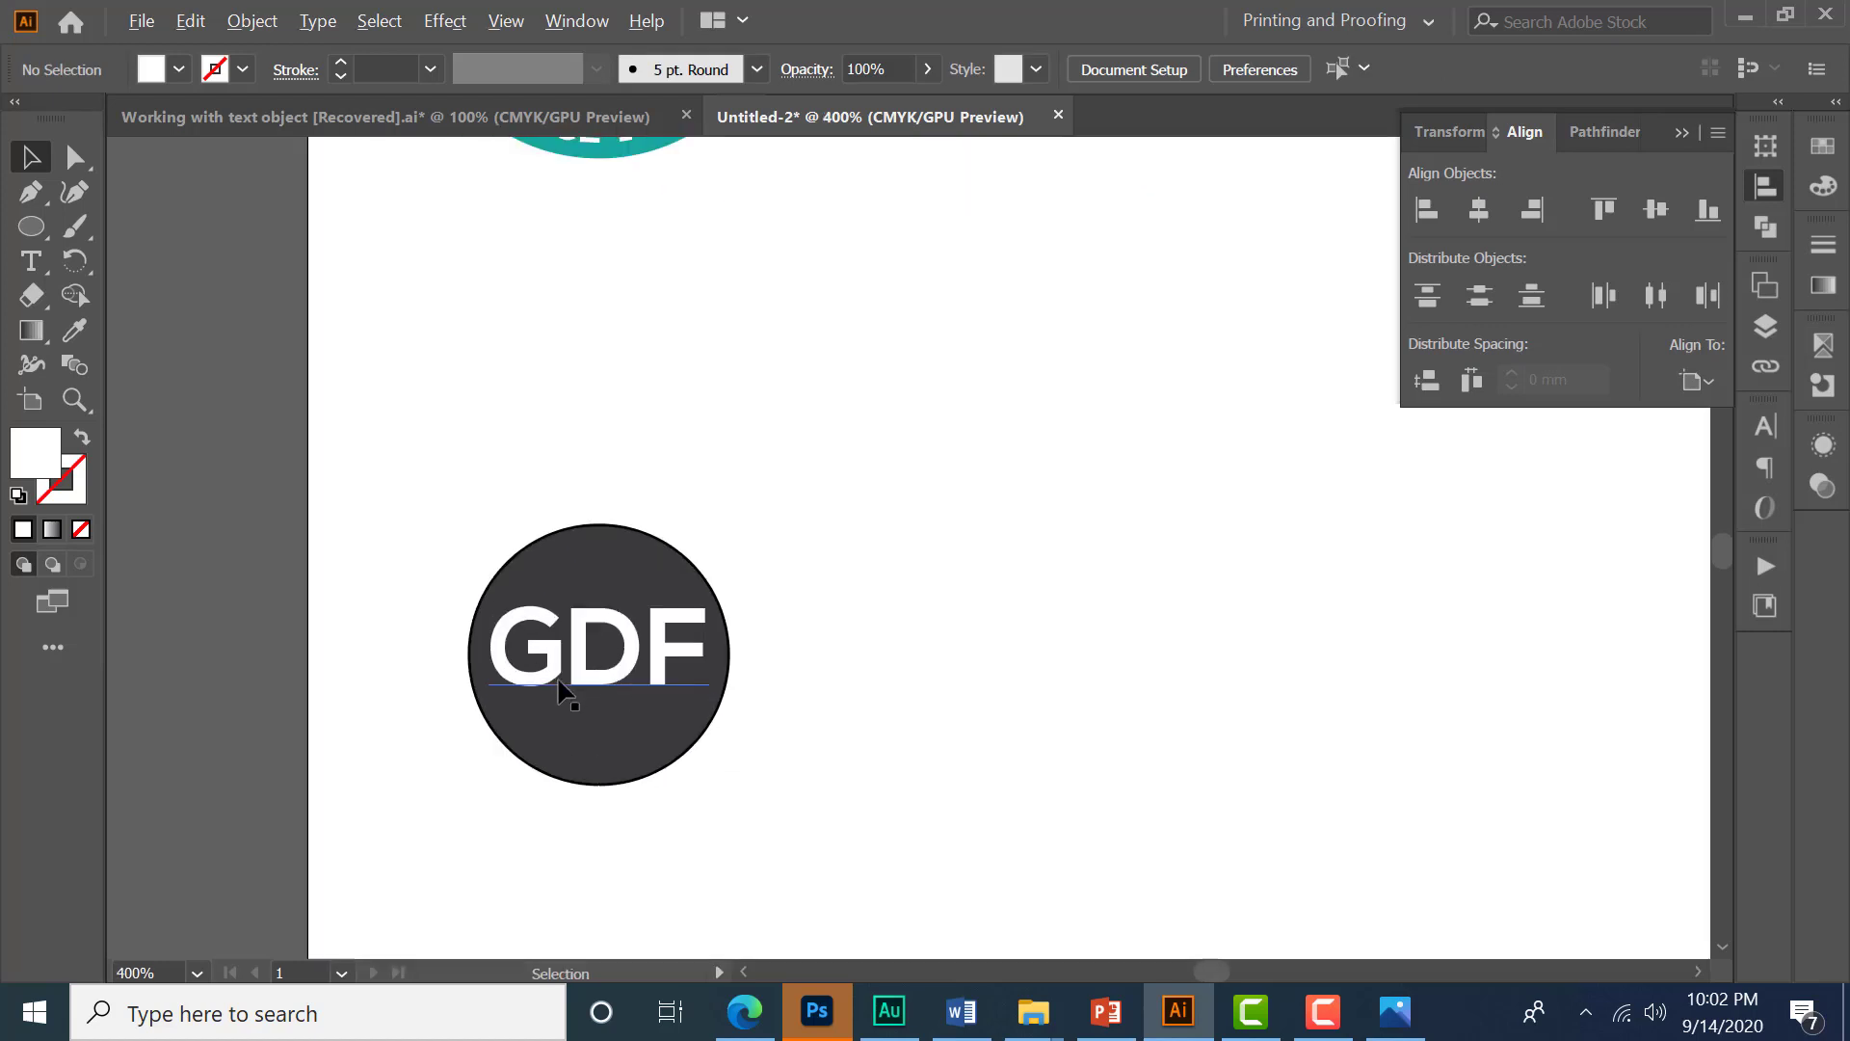
left_click(622, 781)
scroll(594, 776, "up", 2)
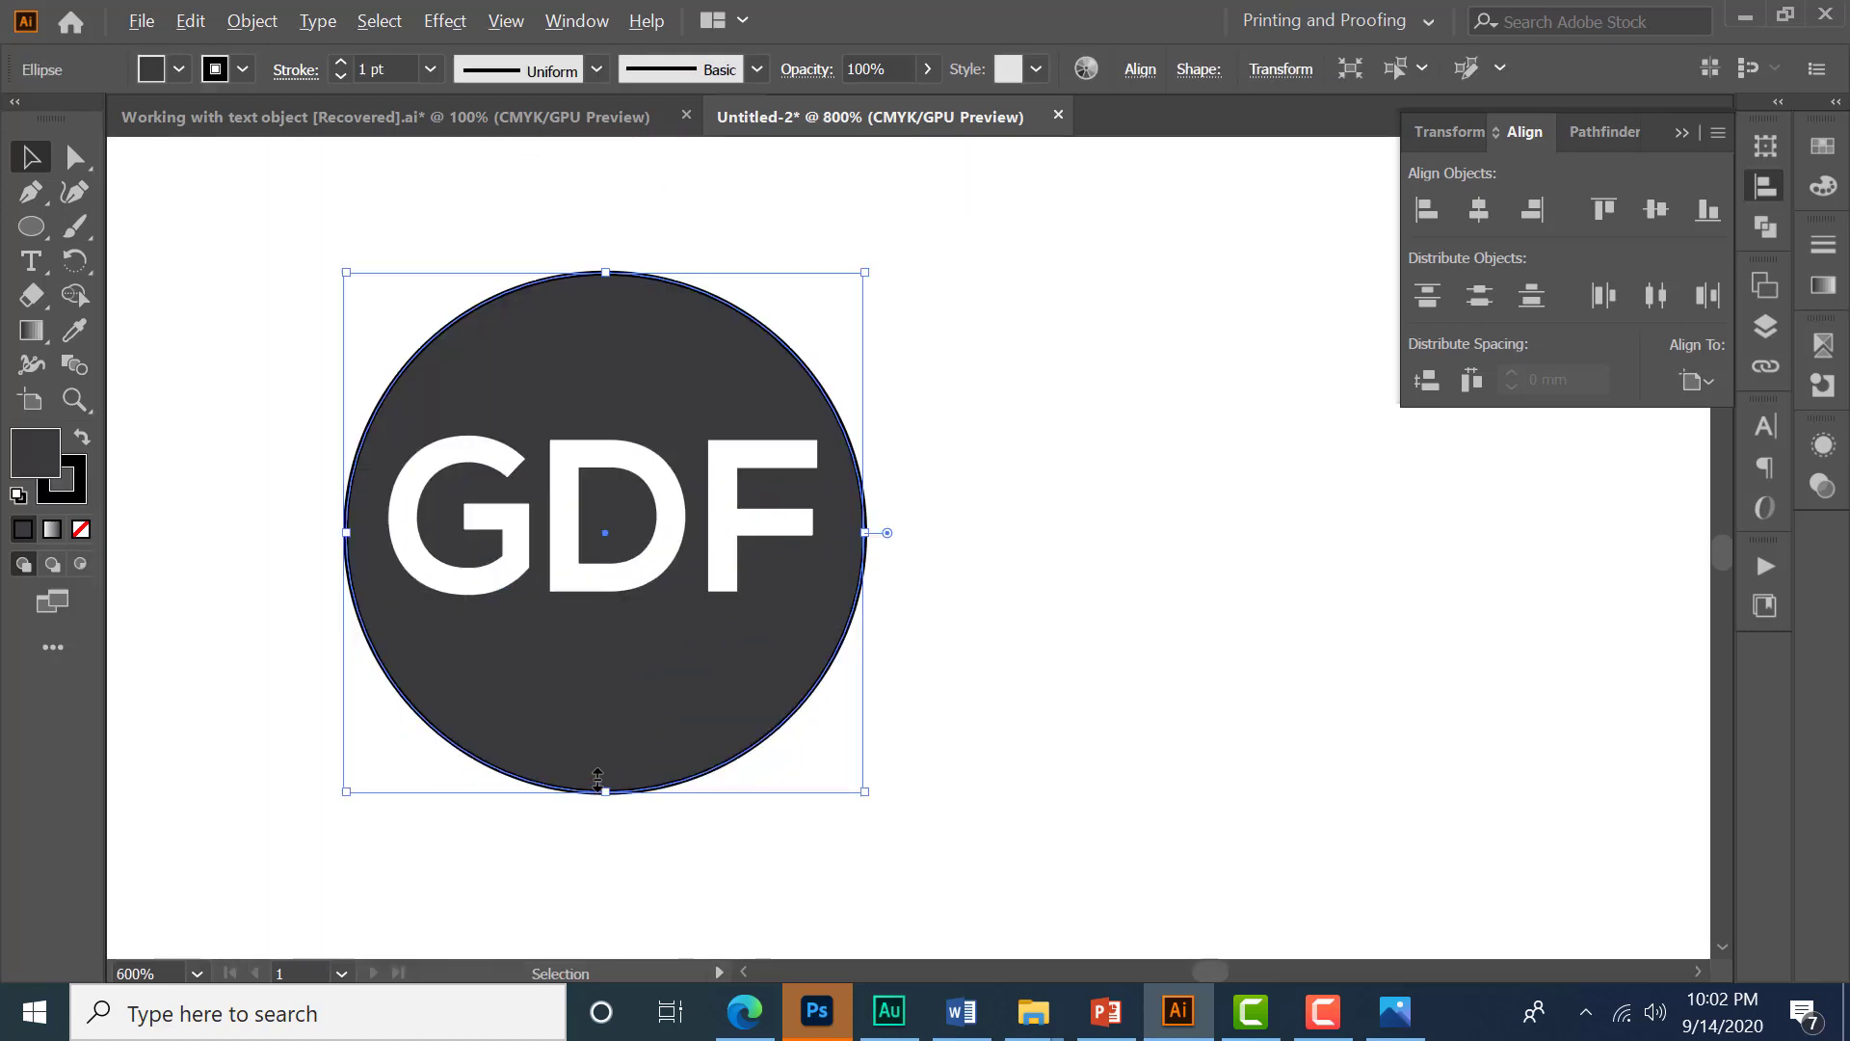
key("ctrl+c")
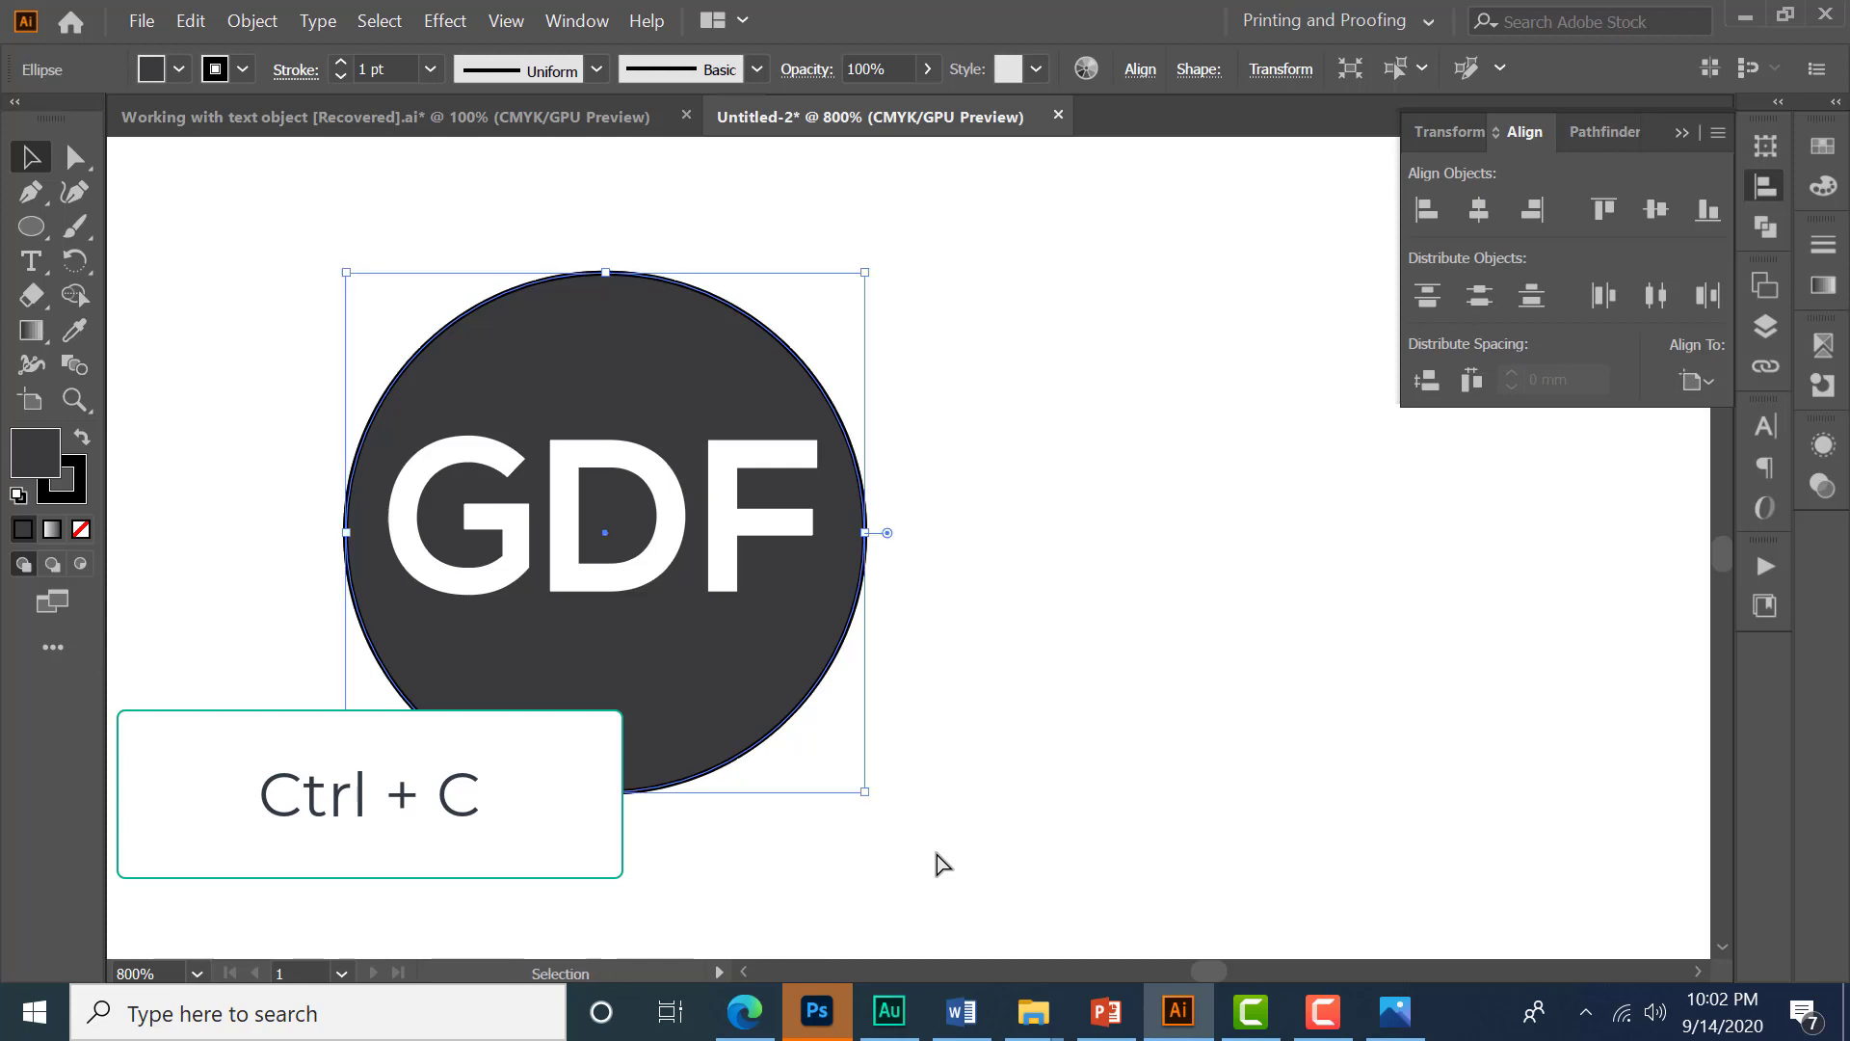
key("ctrl+f")
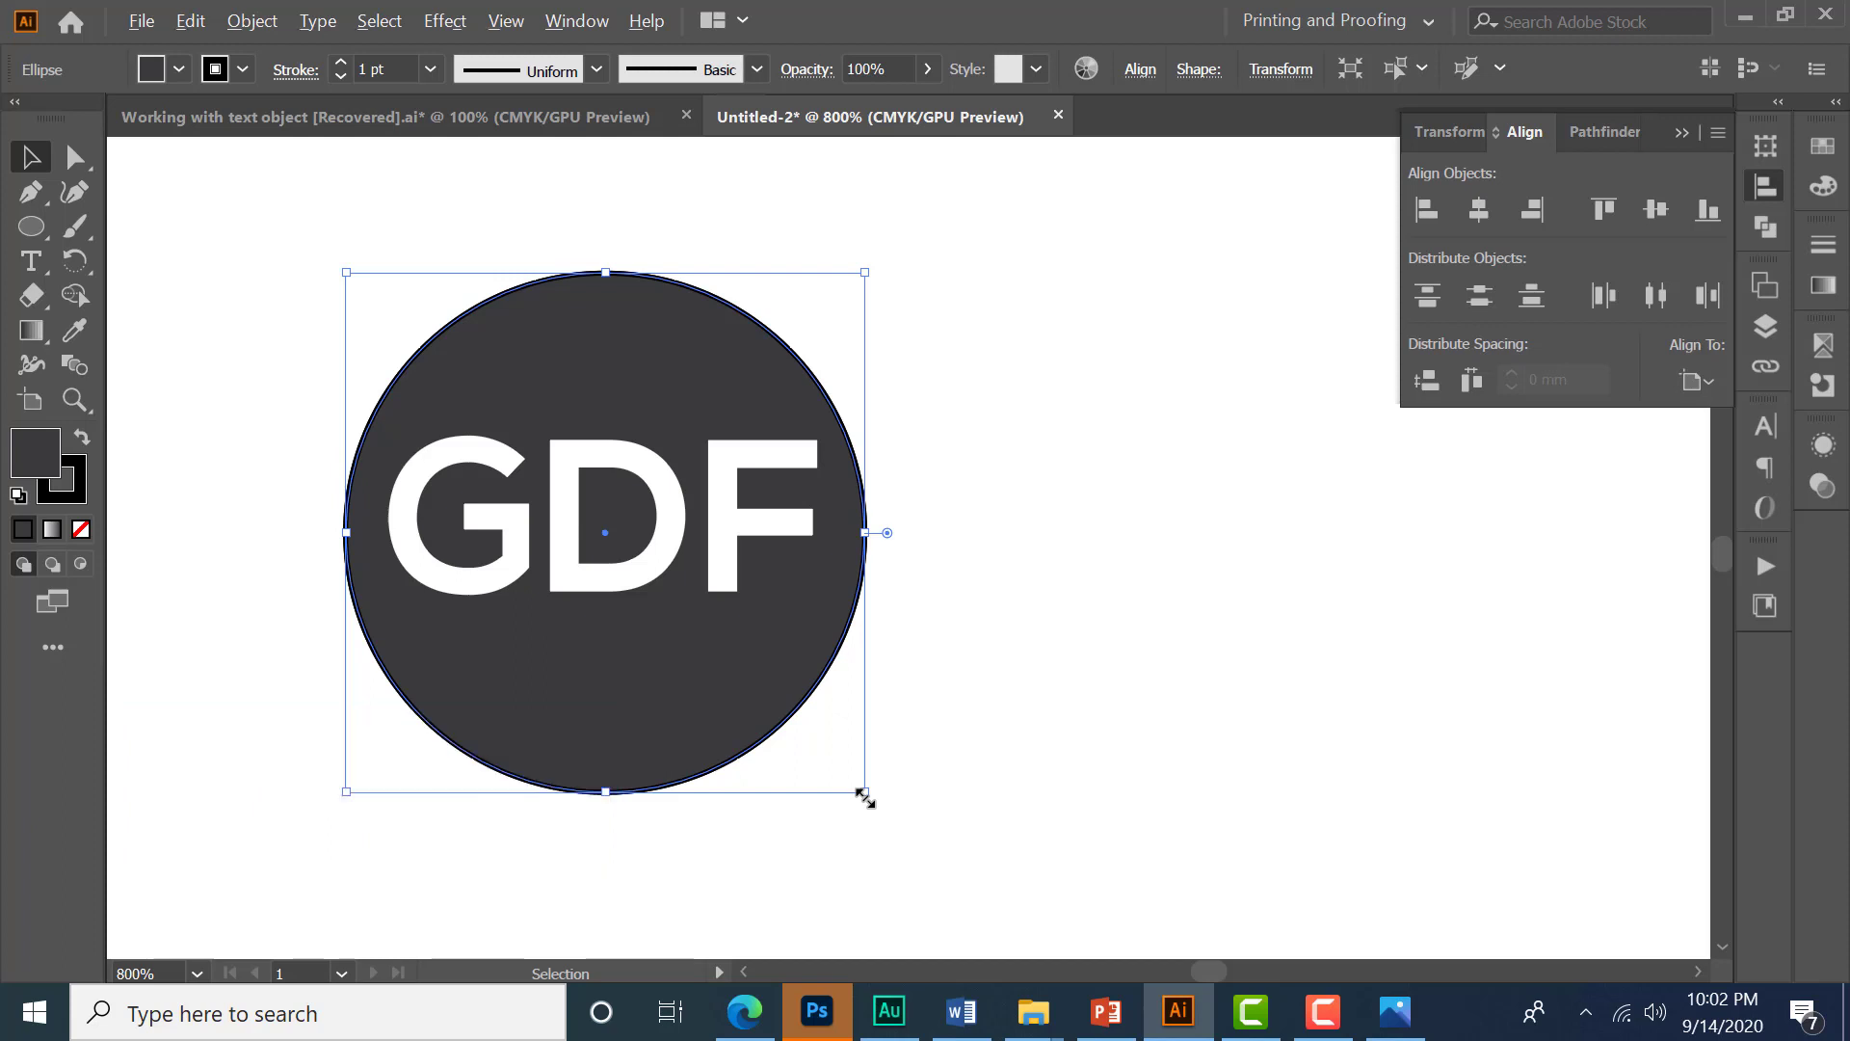
- Fill the circle copy with white and send it to the back behind the dark circle
key("alt")
left_click(178, 72)
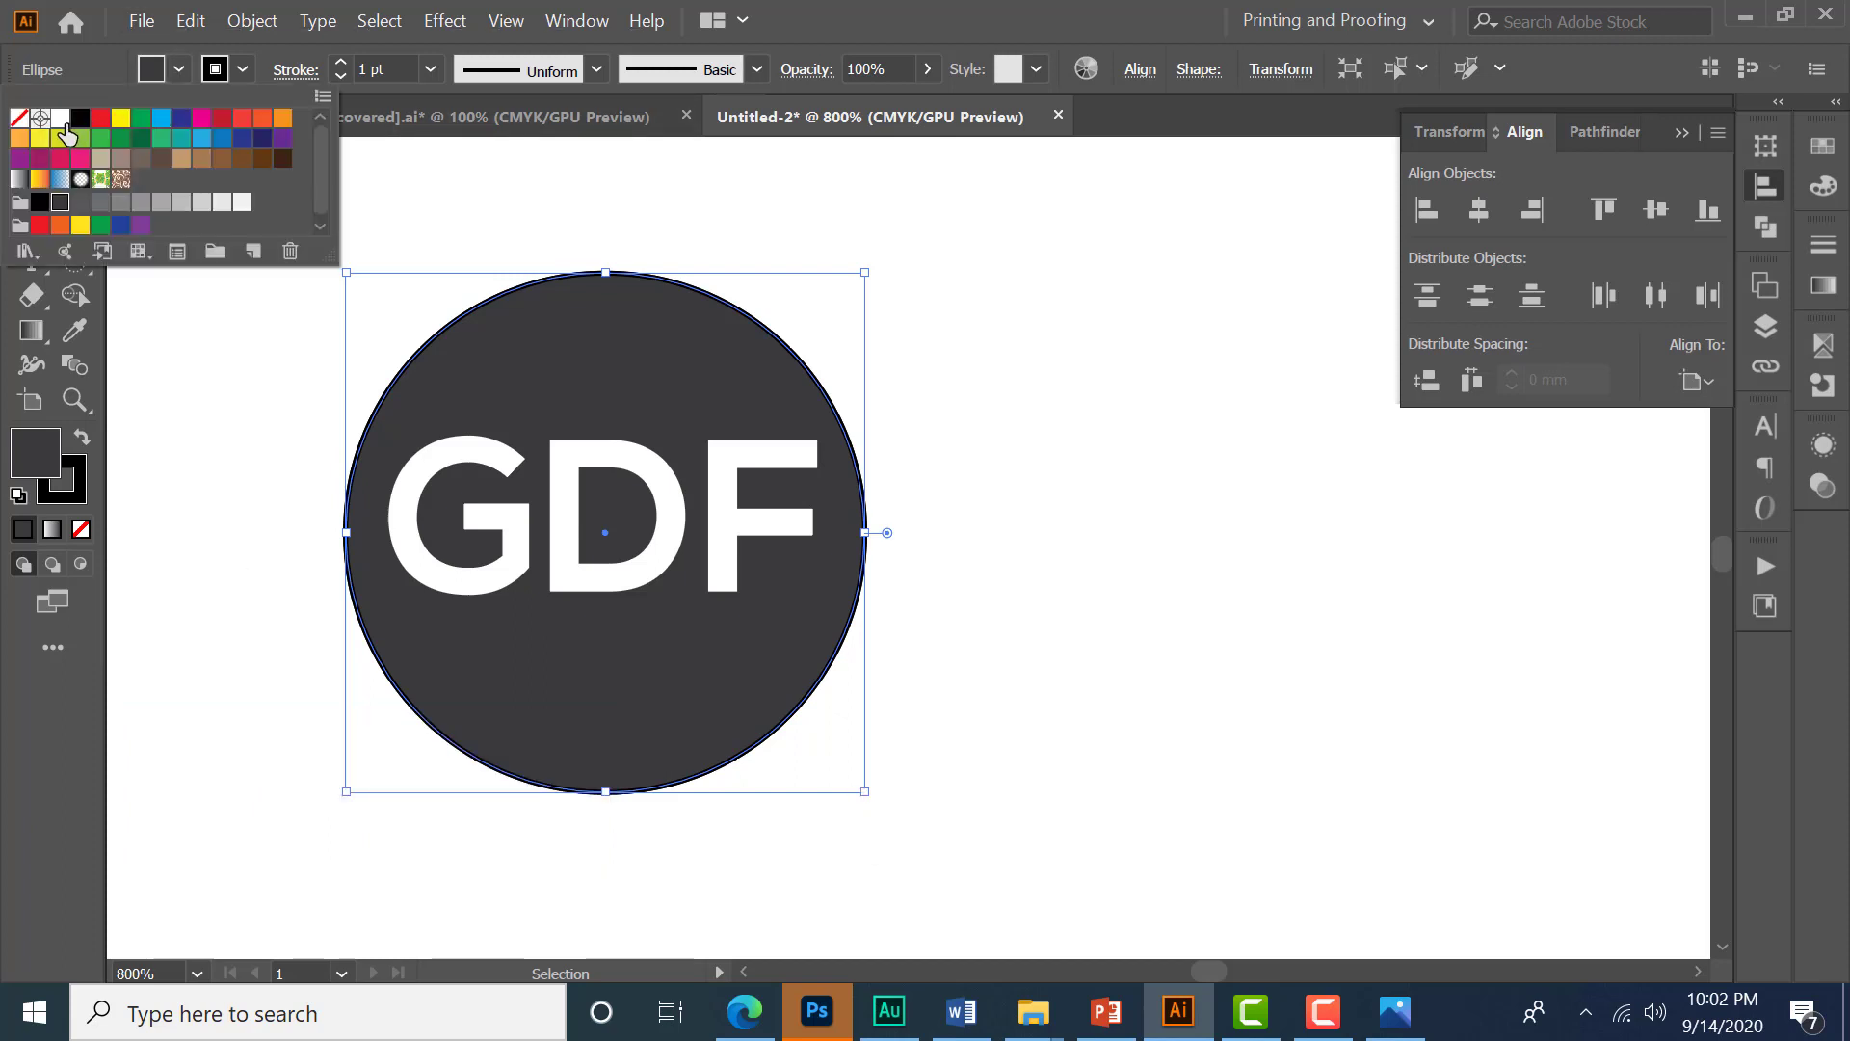
left_click(59, 118)
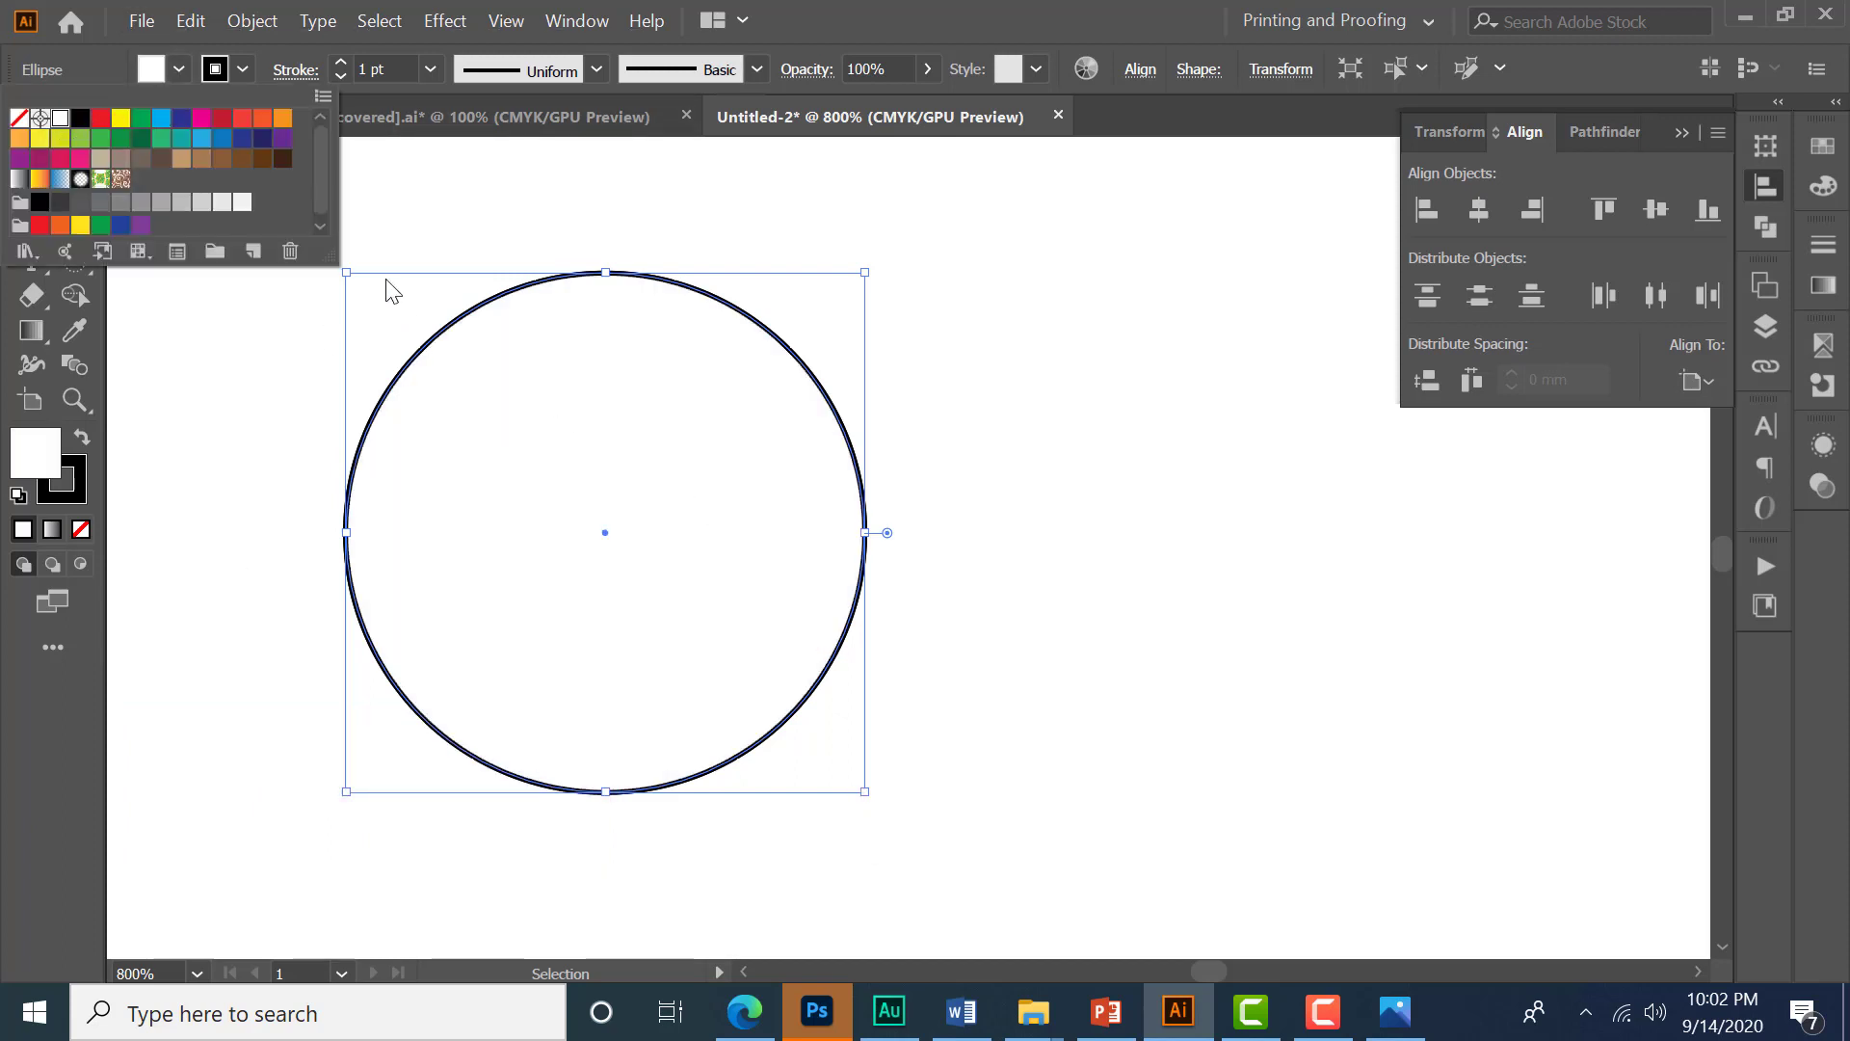
left_click(718, 460)
key("ctrl+shift+bracketleft")
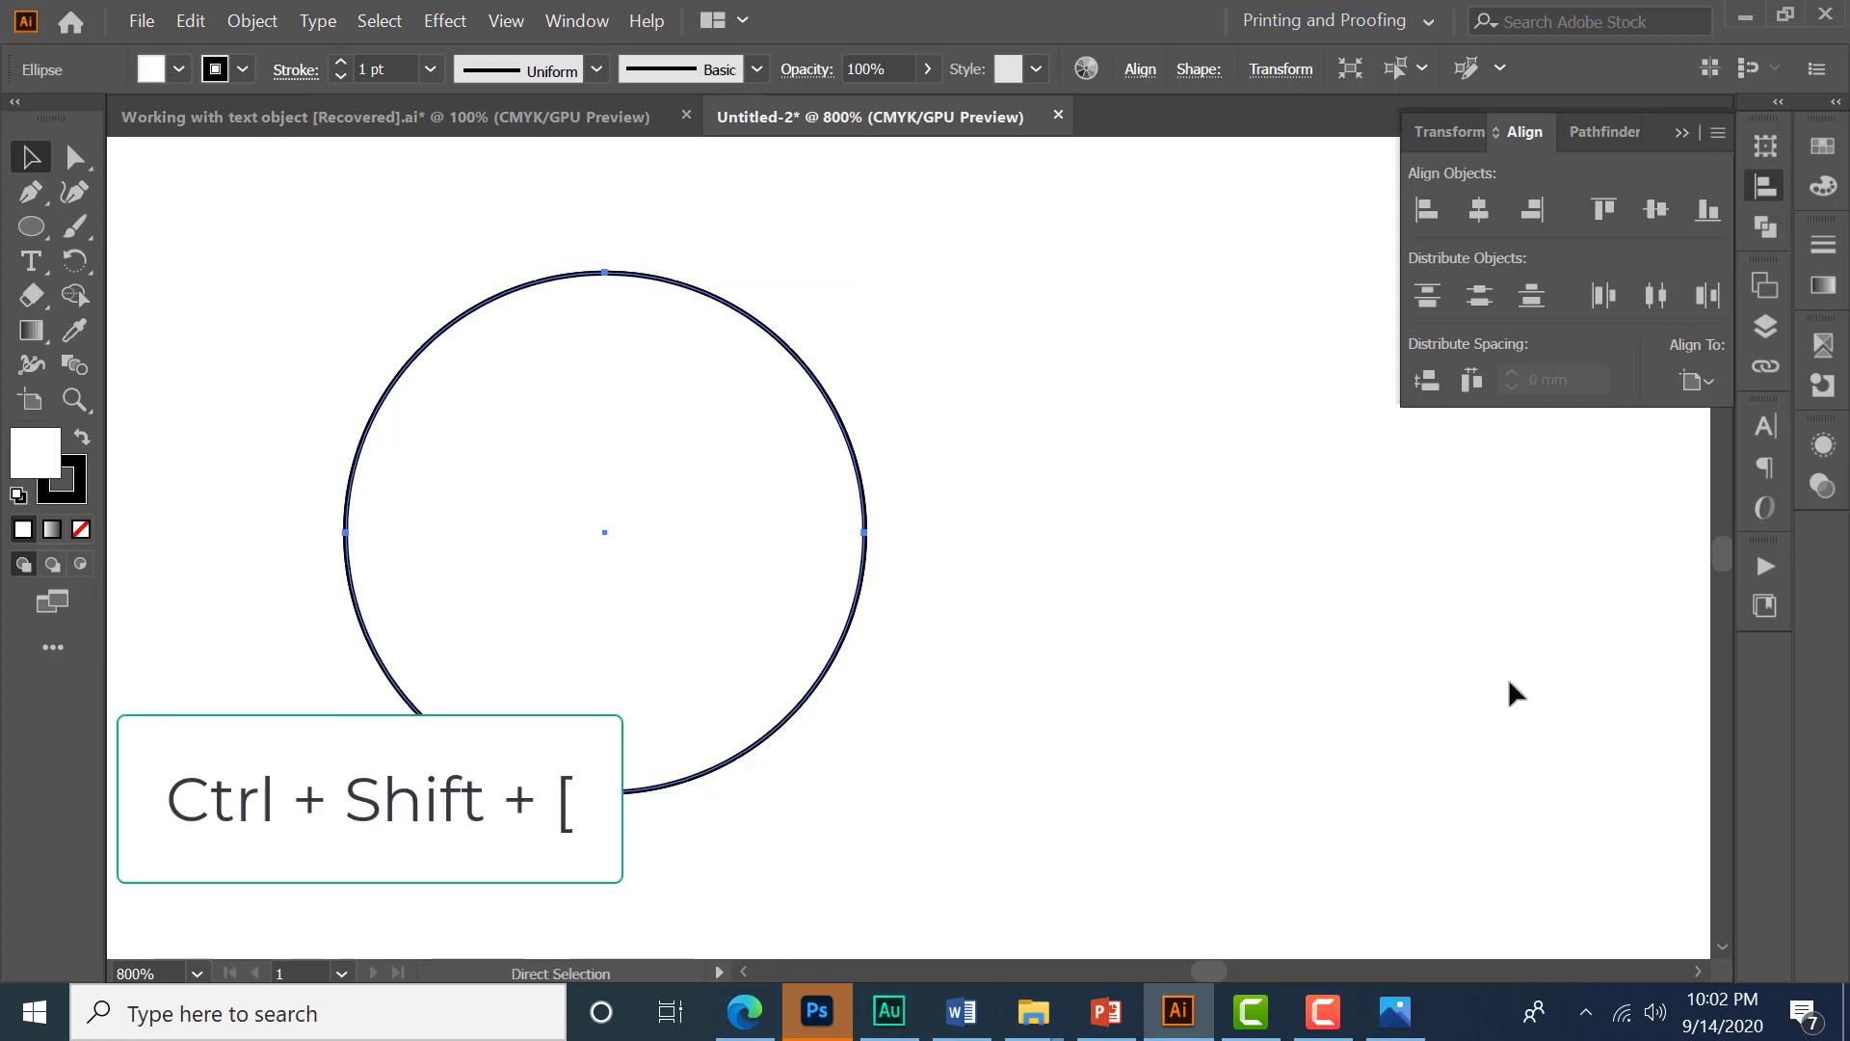
key("ctrl+shift+bracketleft")
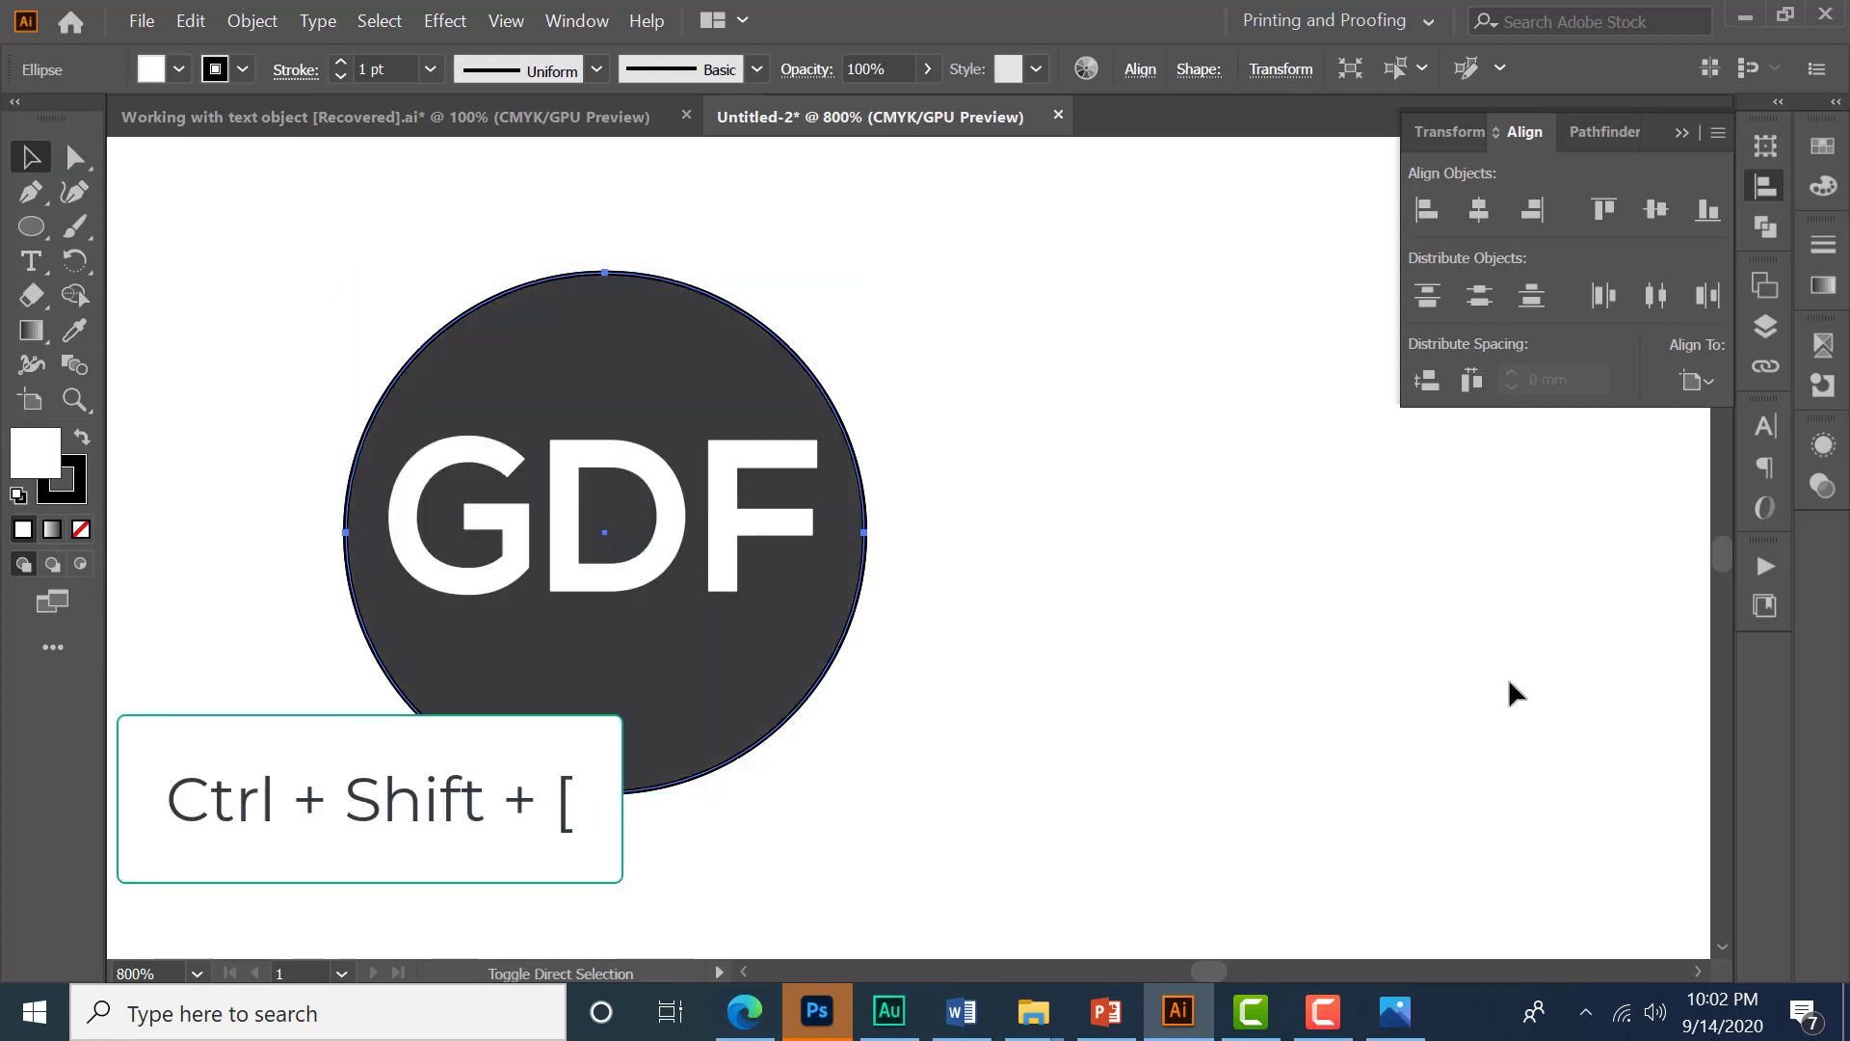
- Remove the white circle's stroke and enlarge it slightly so it forms a ring around the dark circle
left_click(239, 69)
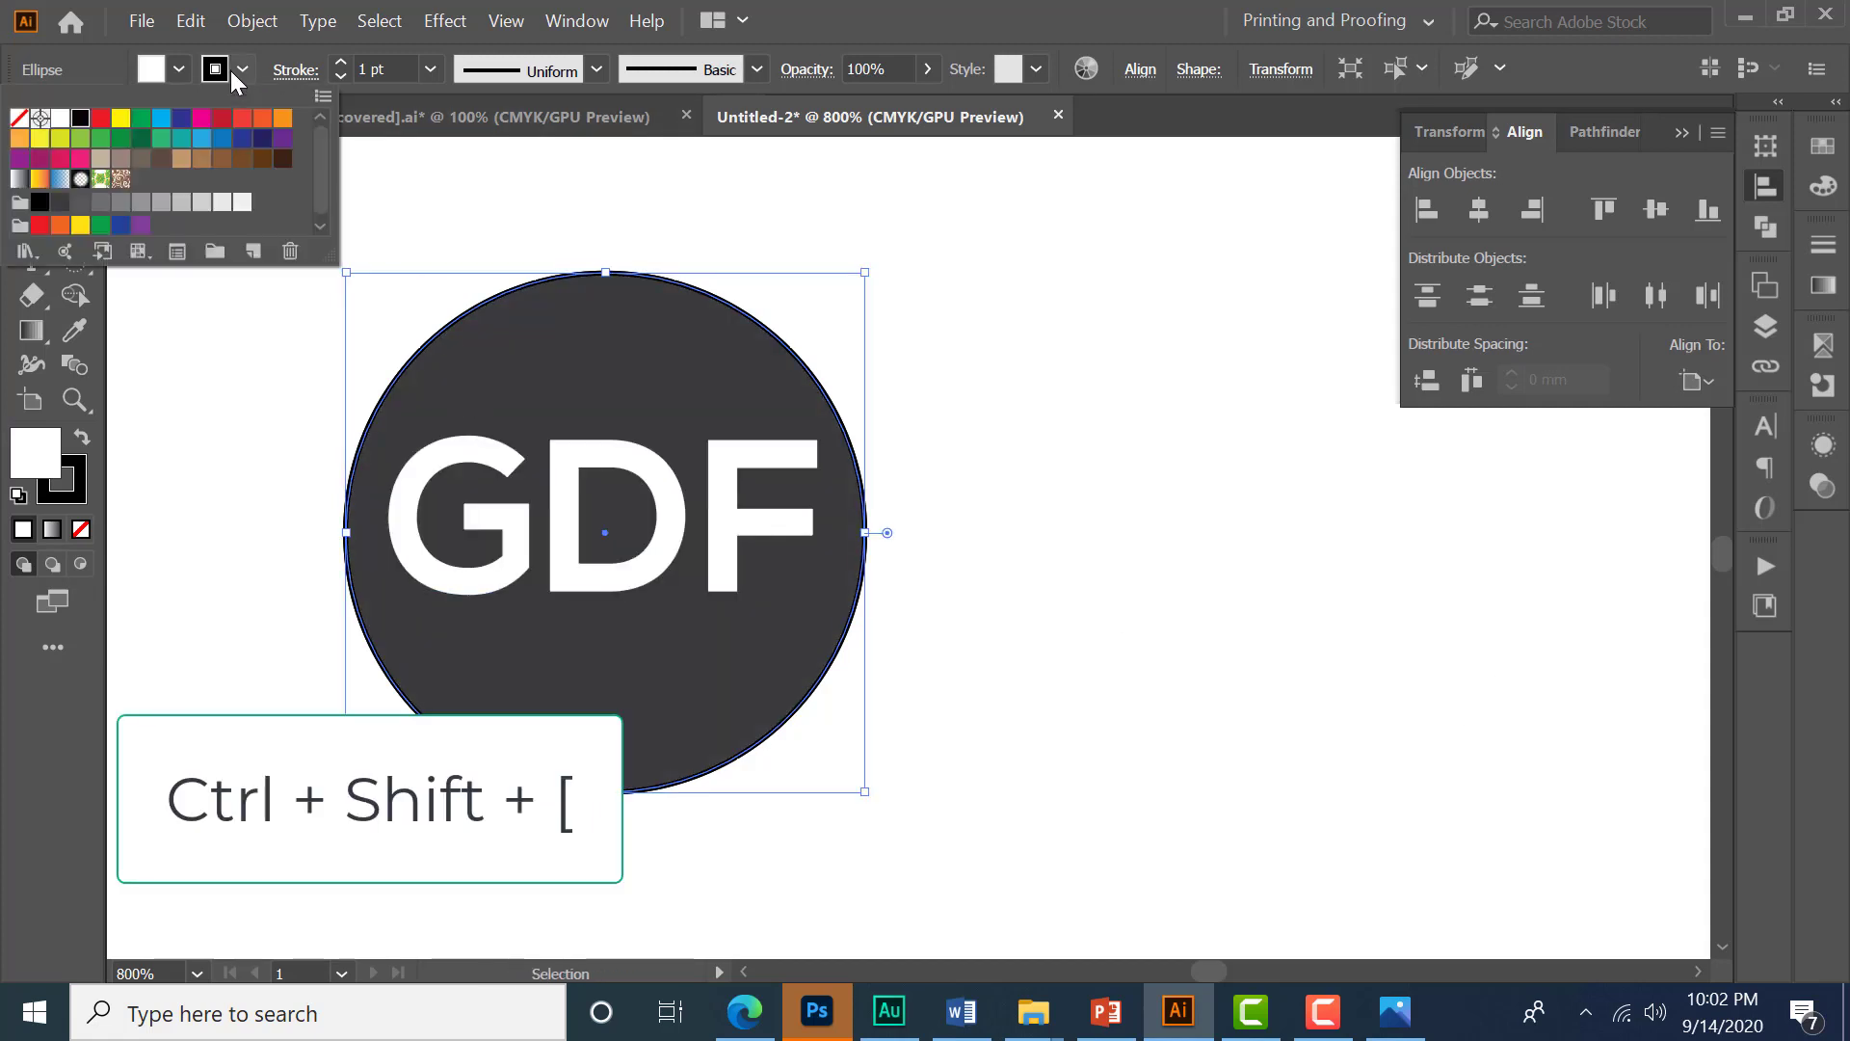
left_click(19, 118)
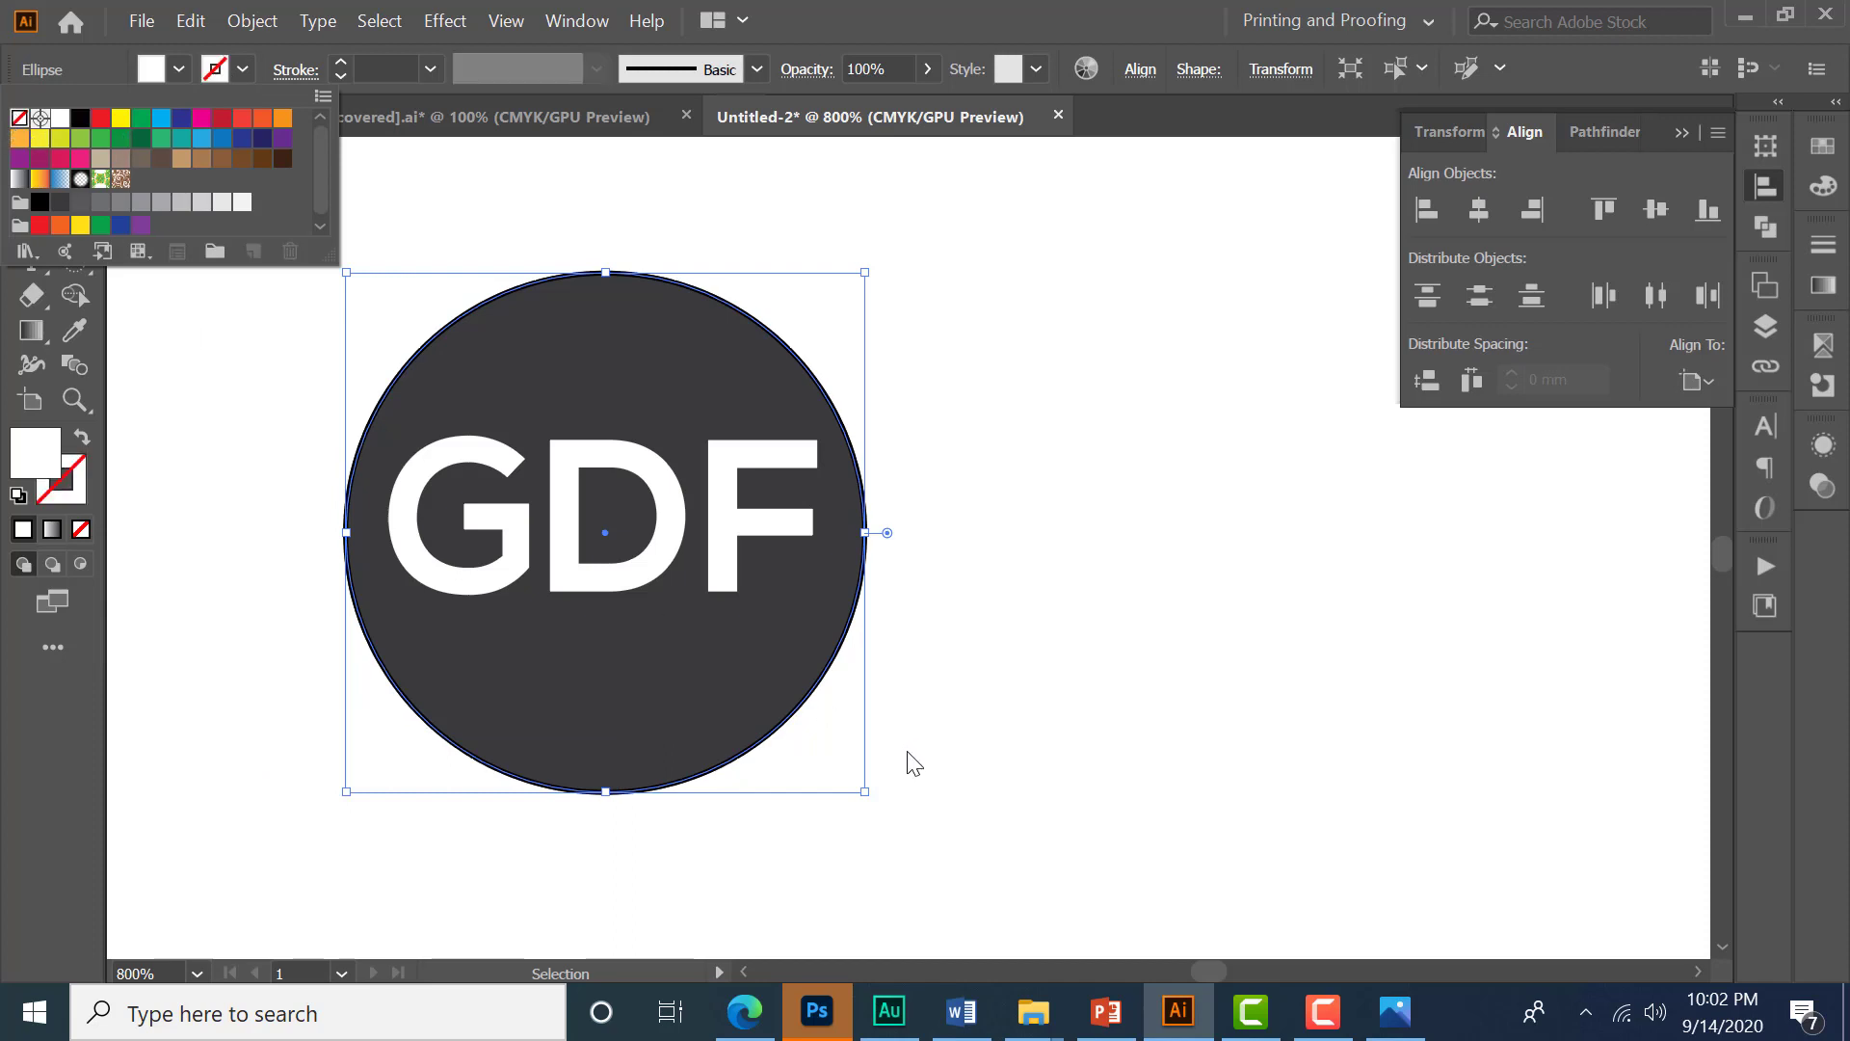
left_click(880, 790)
left_click_drag(865, 796, 889, 815)
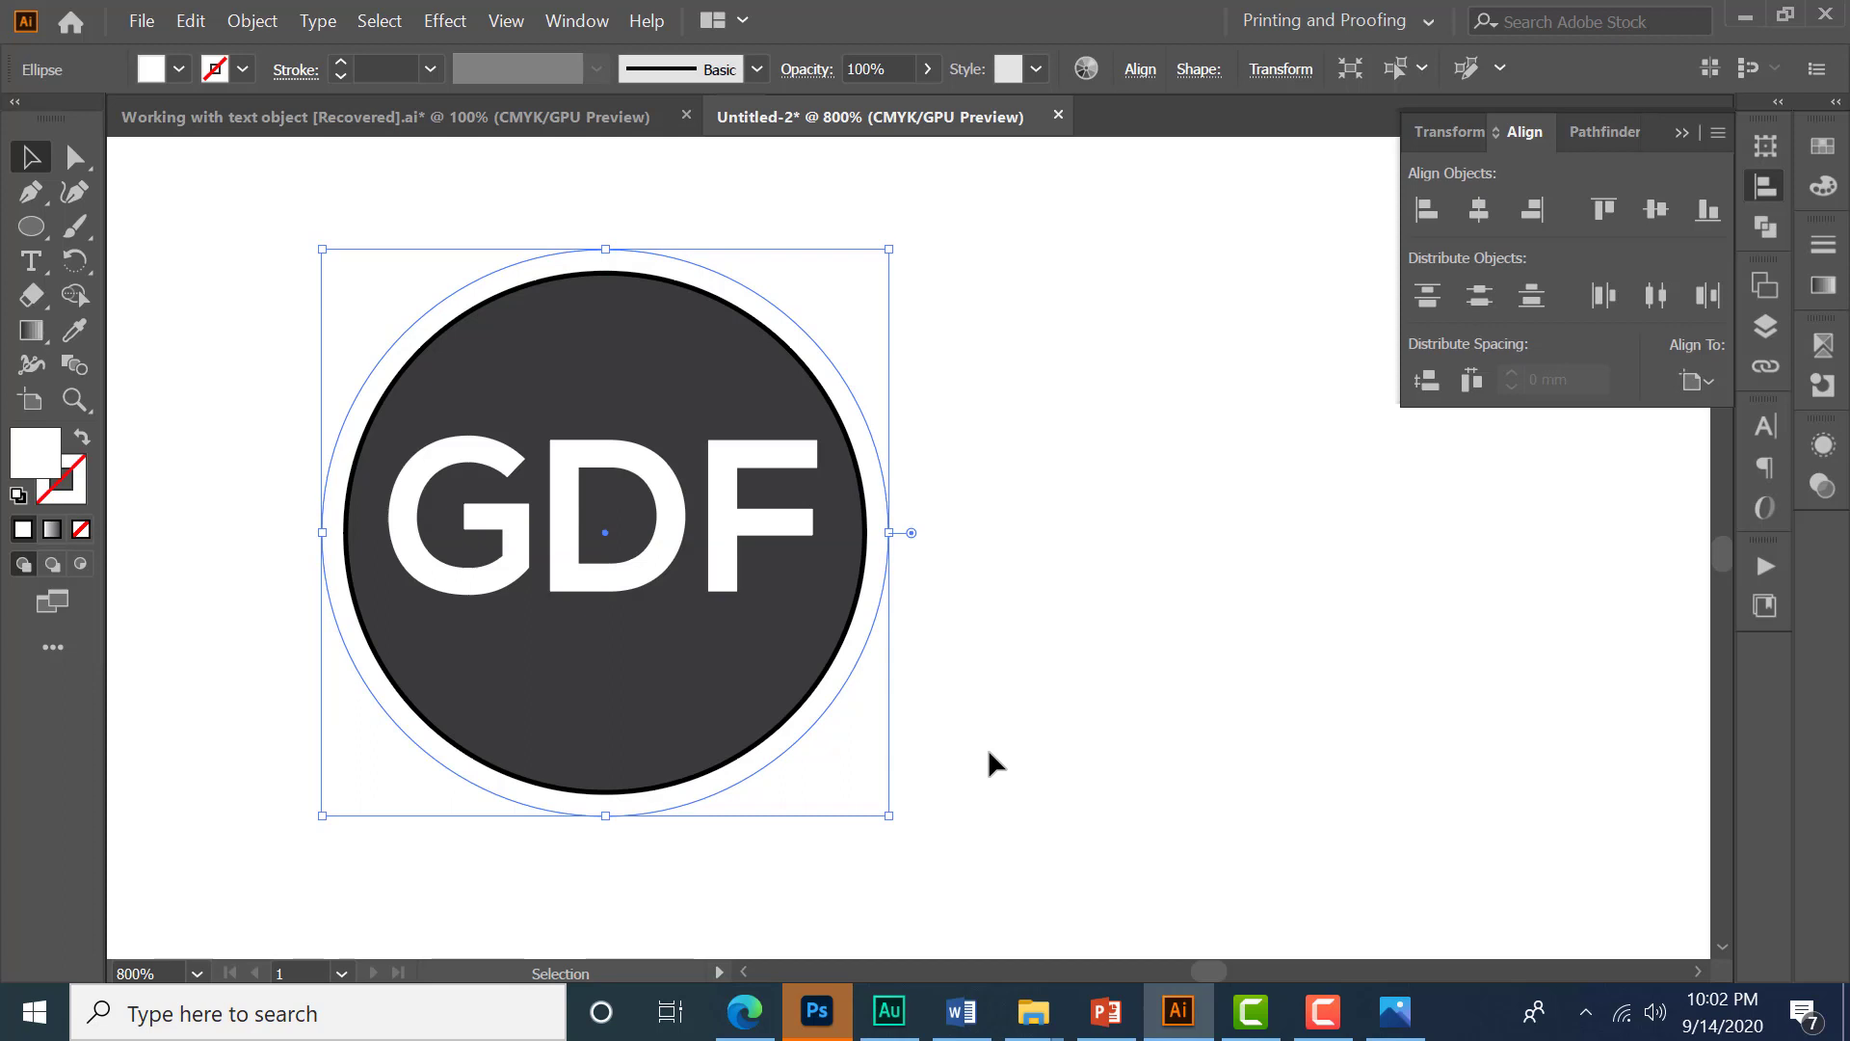
left_click_drag(890, 818, 894, 823)
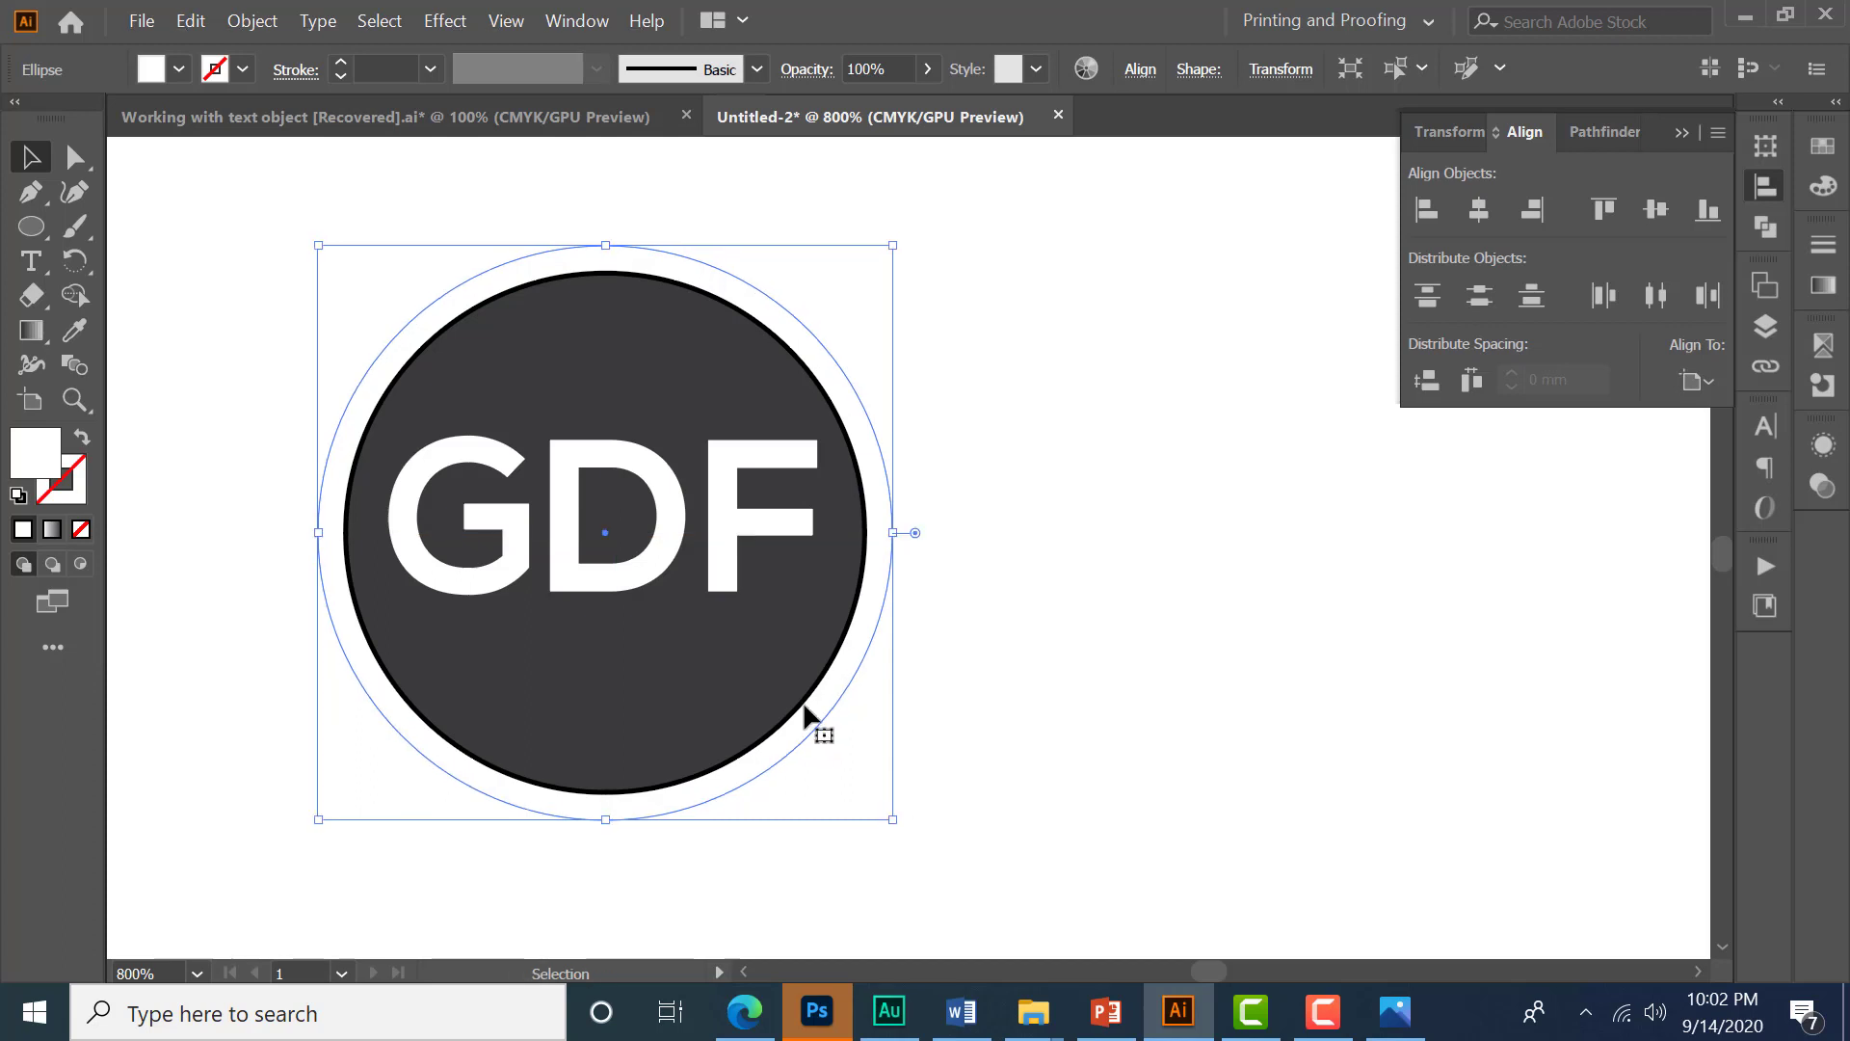
- Select the front dark circle, set its fill to none, and enlarge it slightly beyond the white ring
left_click(783, 678)
left_click(782, 677)
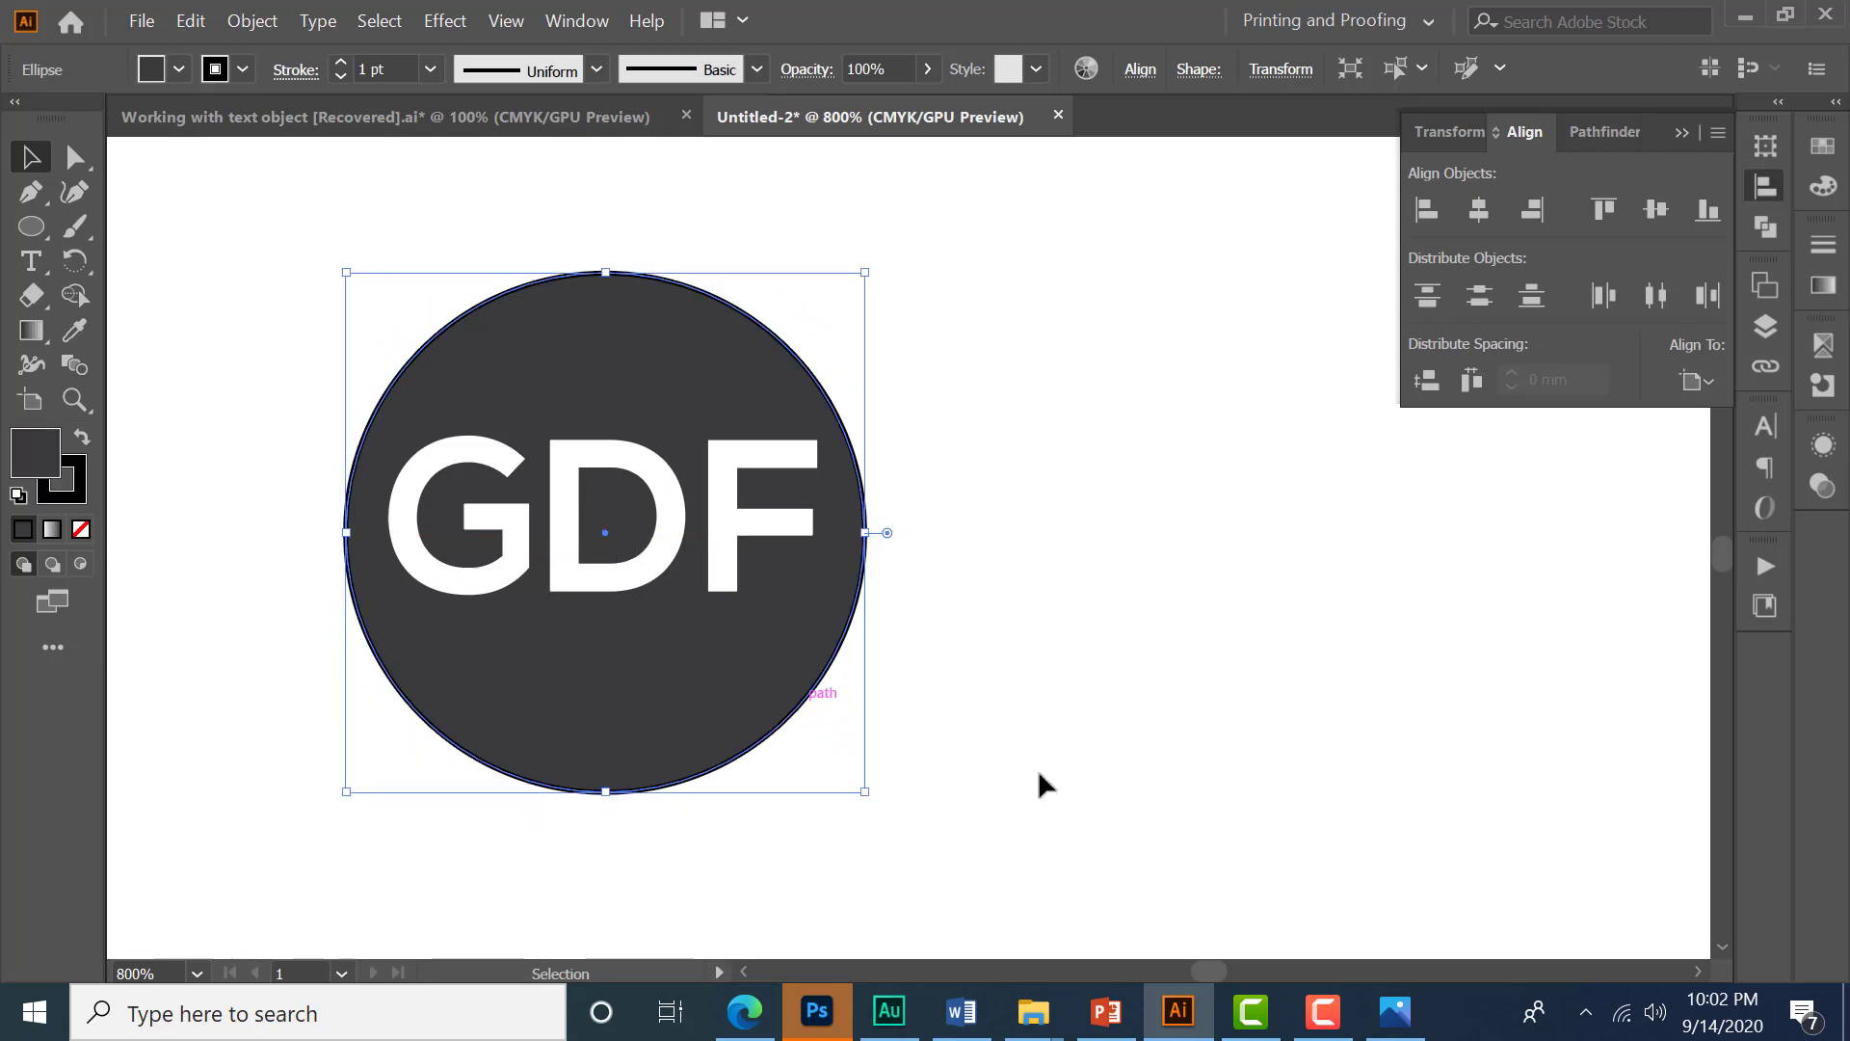
key("a")
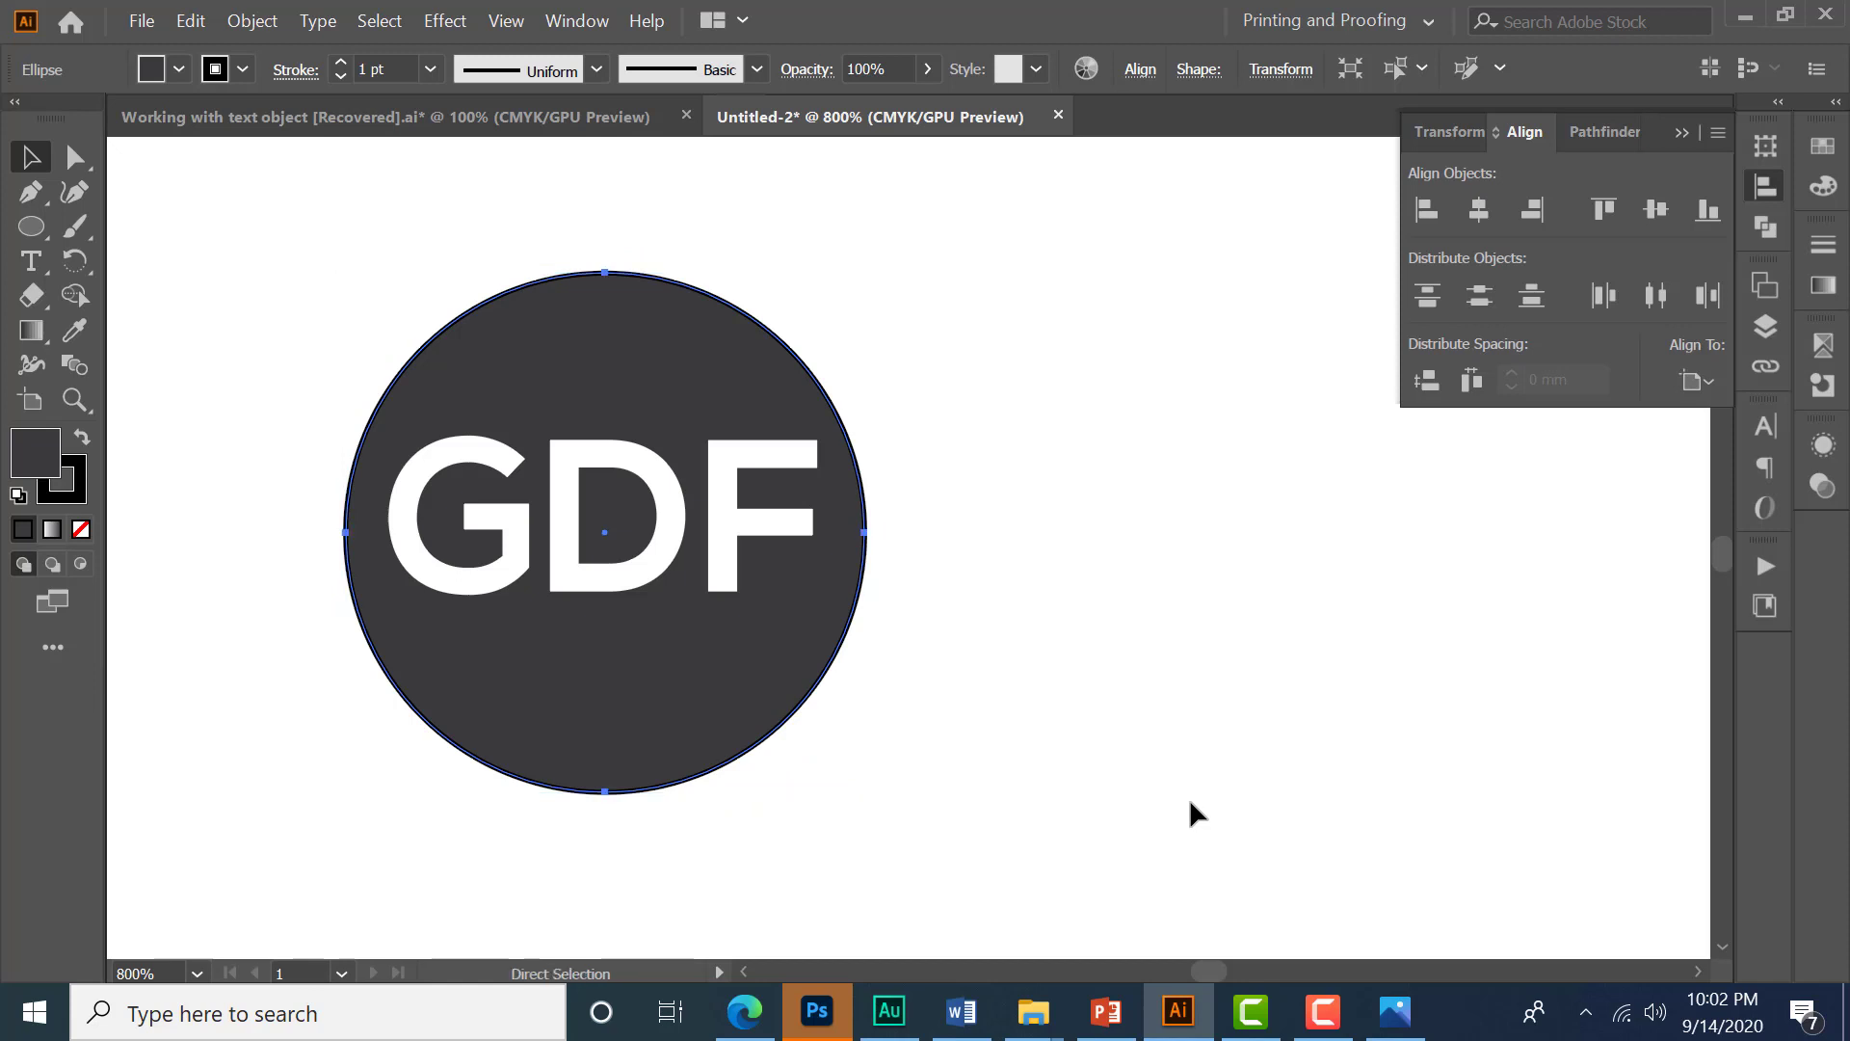
key("v")
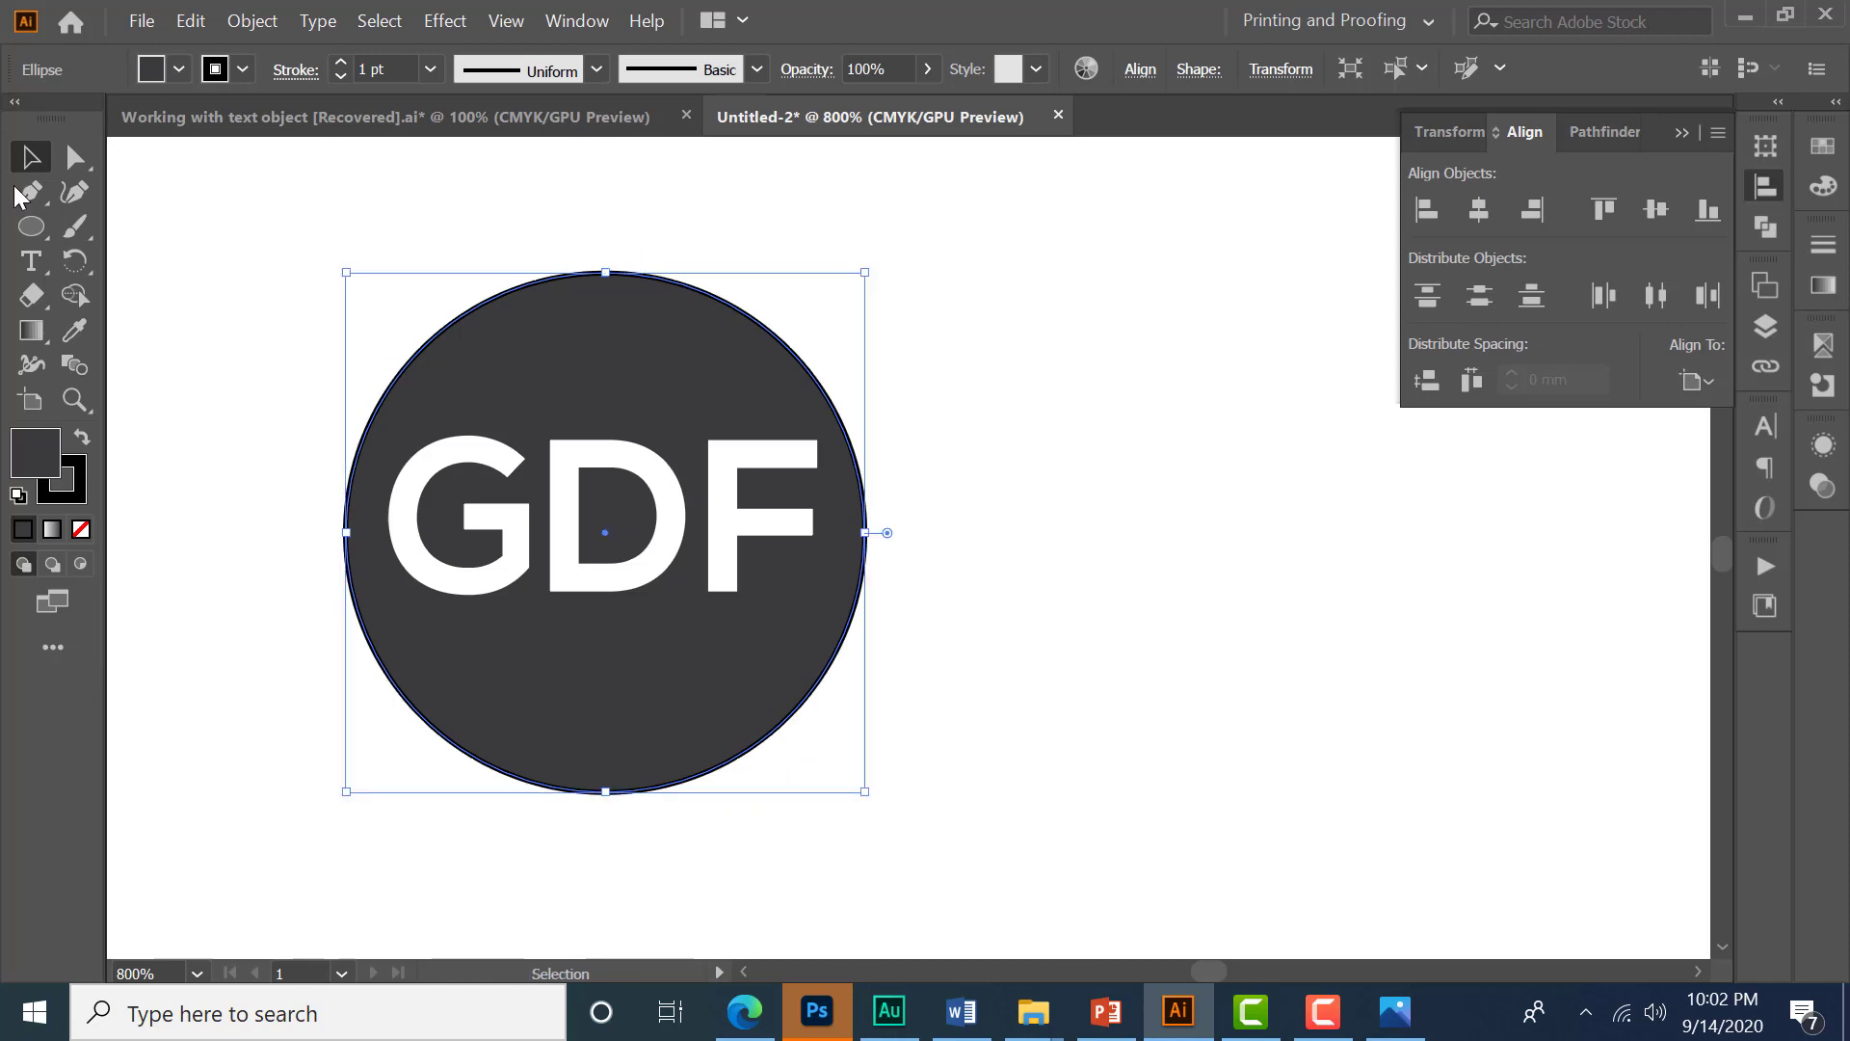
left_click(179, 69)
left_click(20, 117)
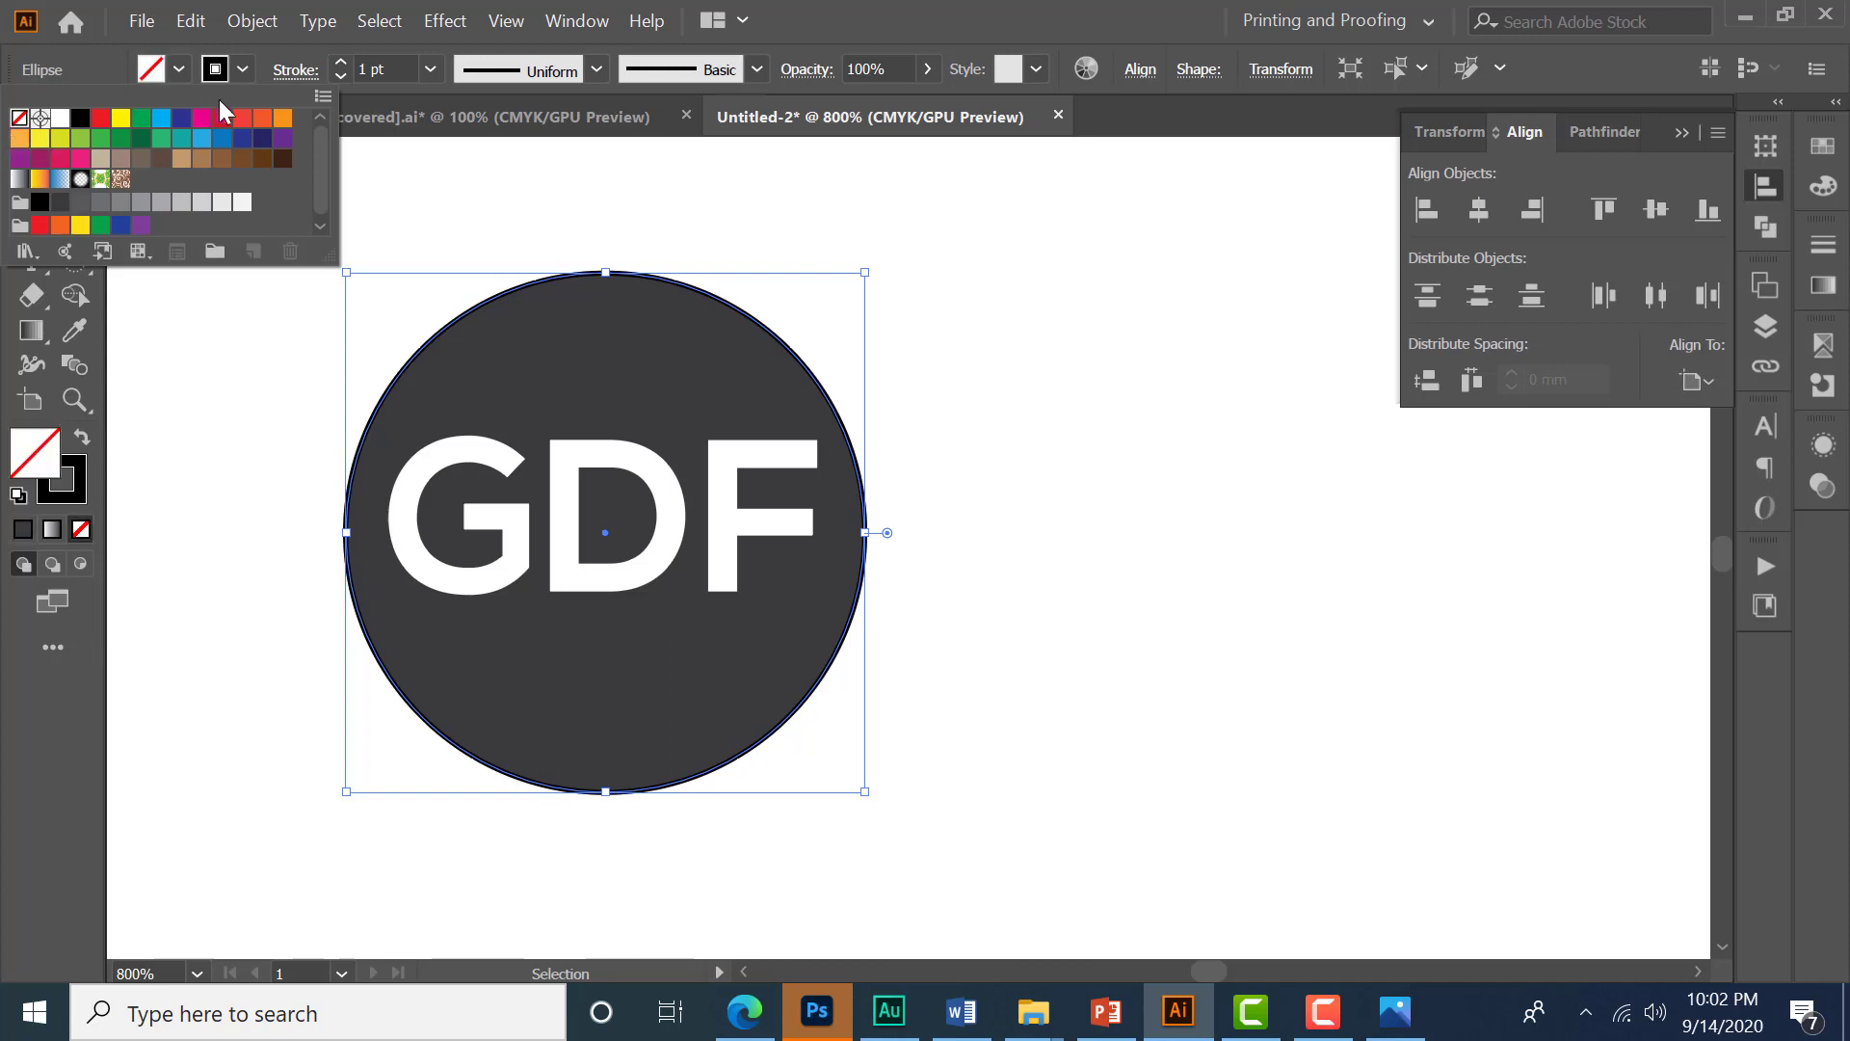
left_click(243, 68)
left_click(732, 690)
left_click_drag(865, 792, 934, 864)
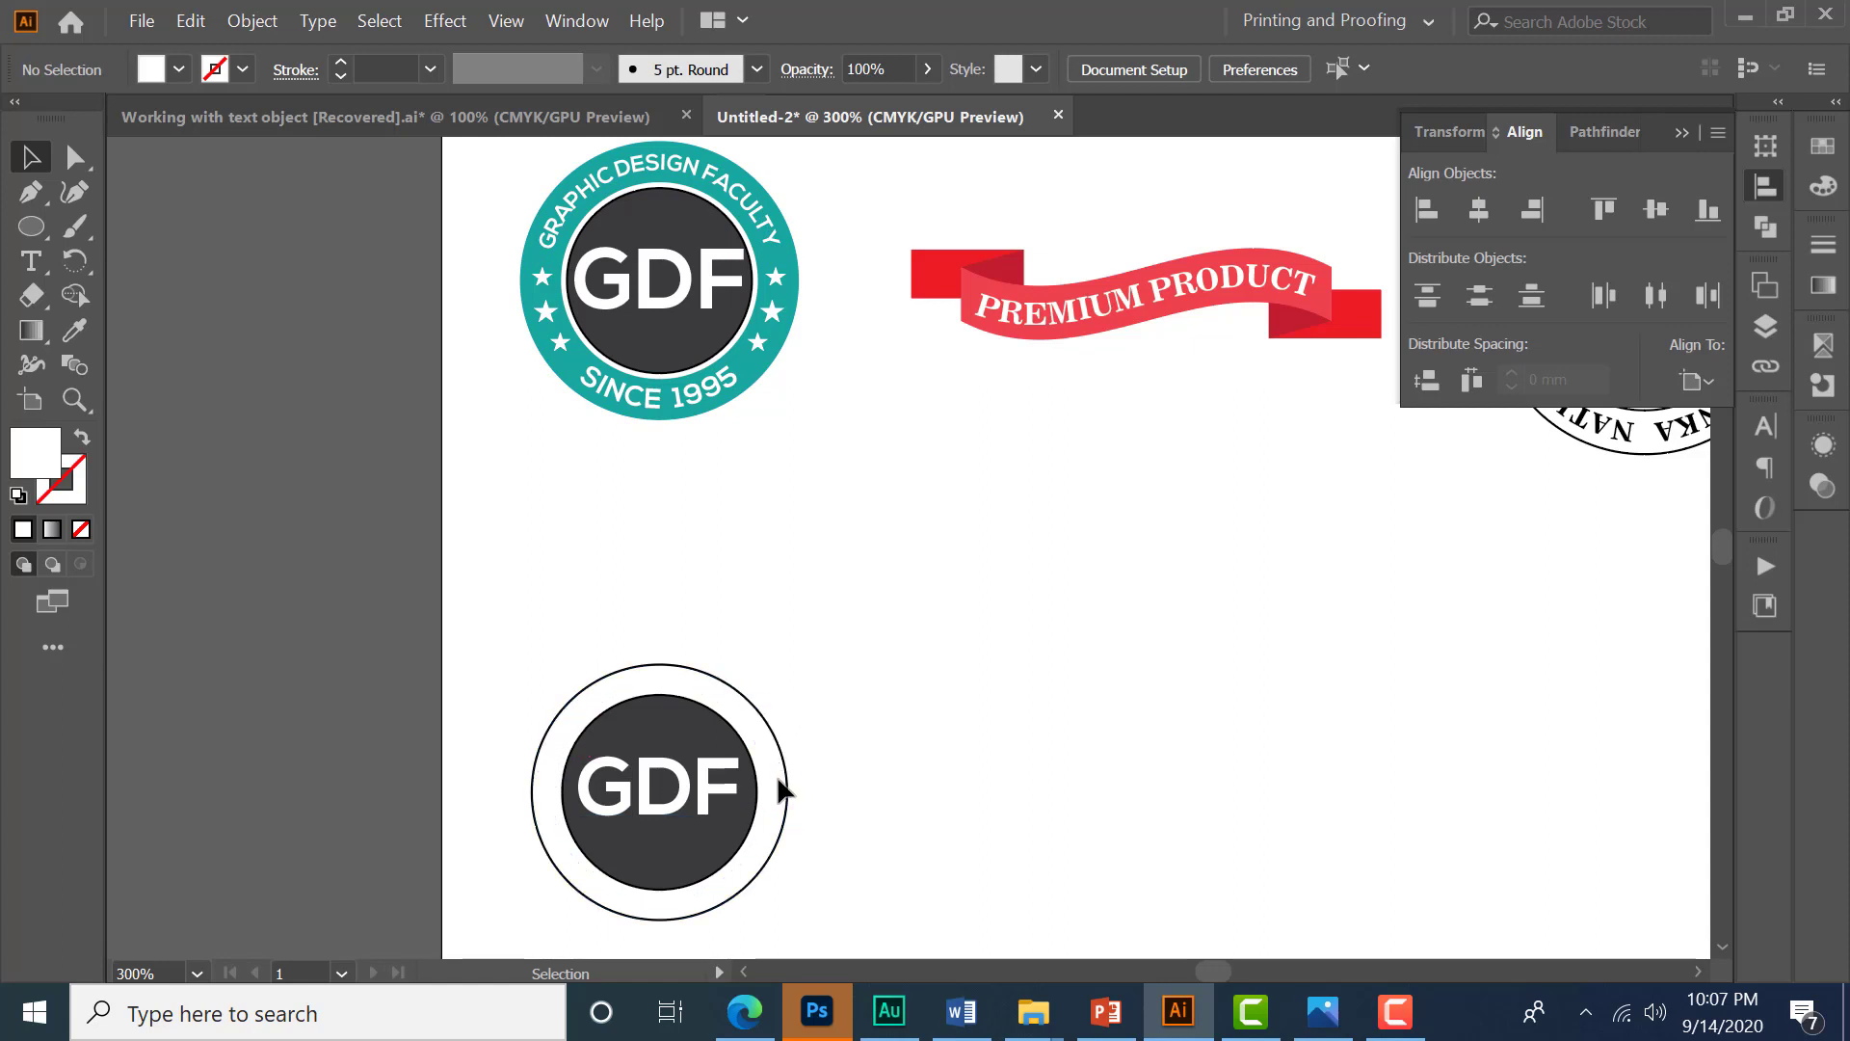
- Cut the outer outline circle at its left and right anchor points and delete the bottom half, leaving a top arc
scroll(665, 883, "up", 2)
left_click_drag(779, 815, 818, 732)
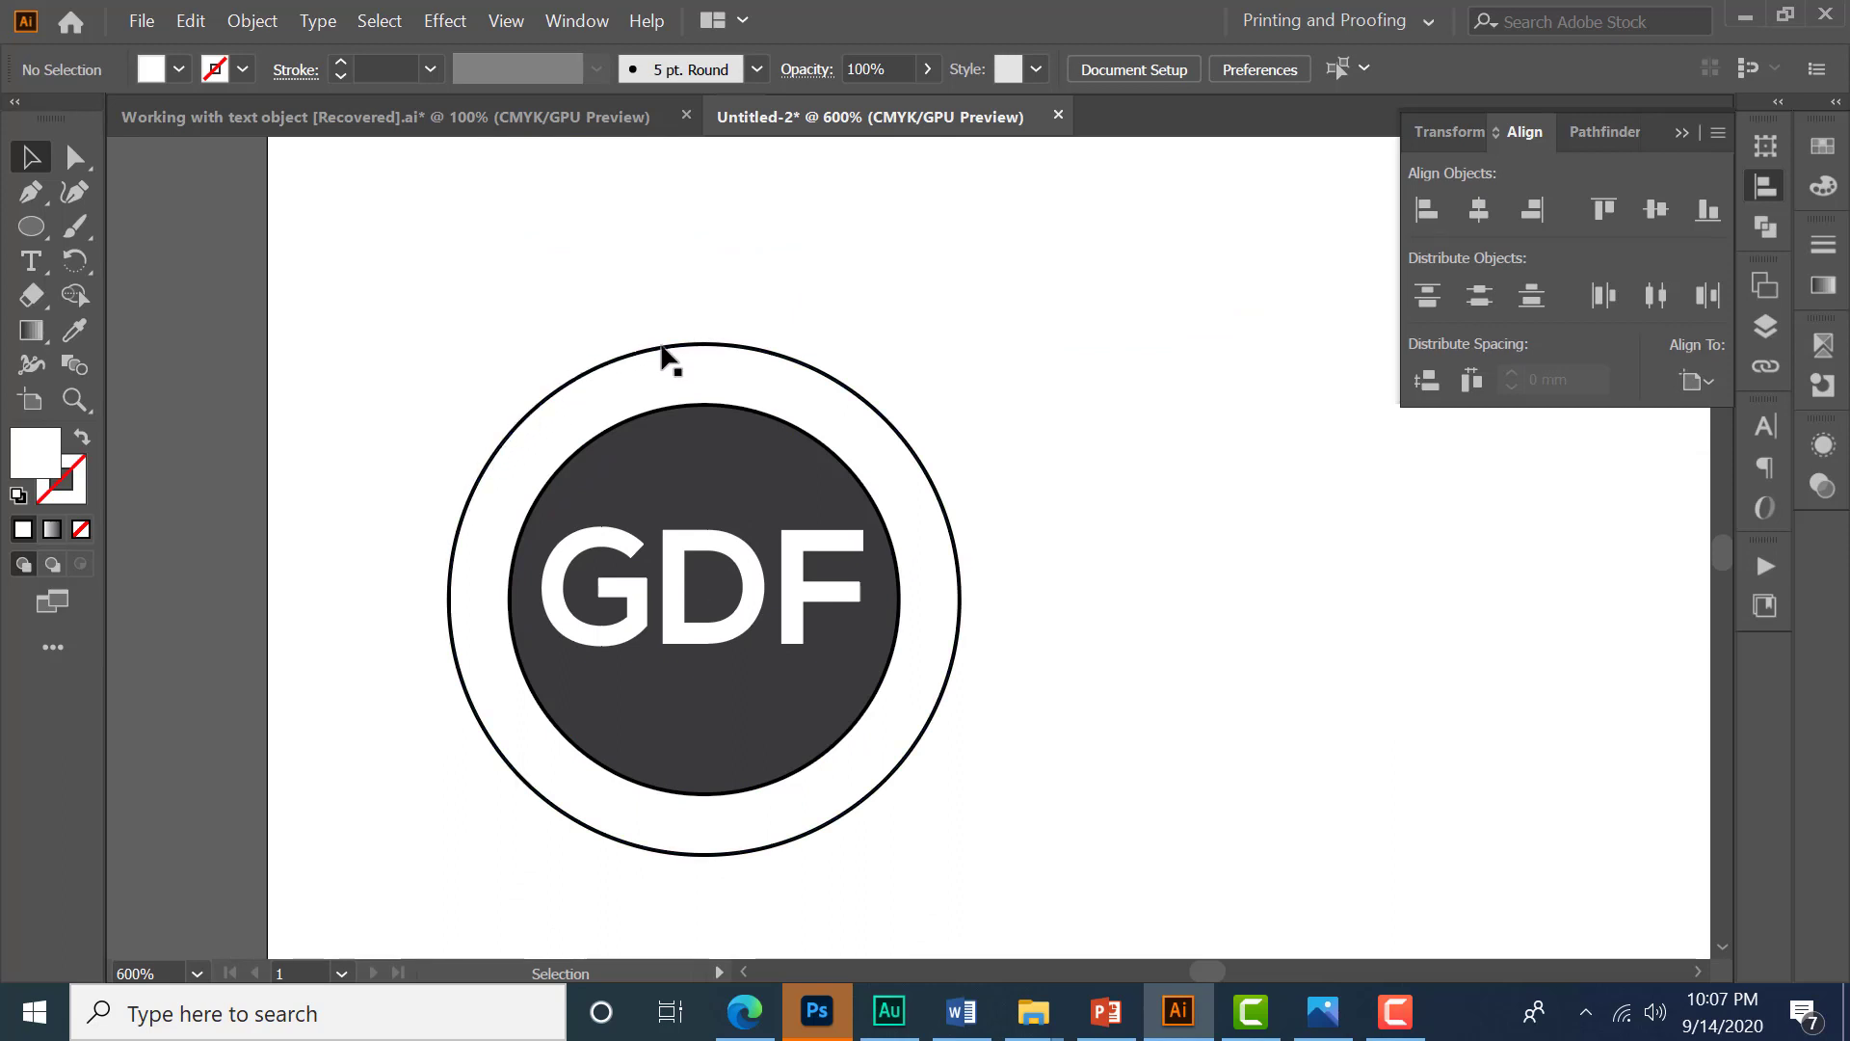
left_click(941, 504)
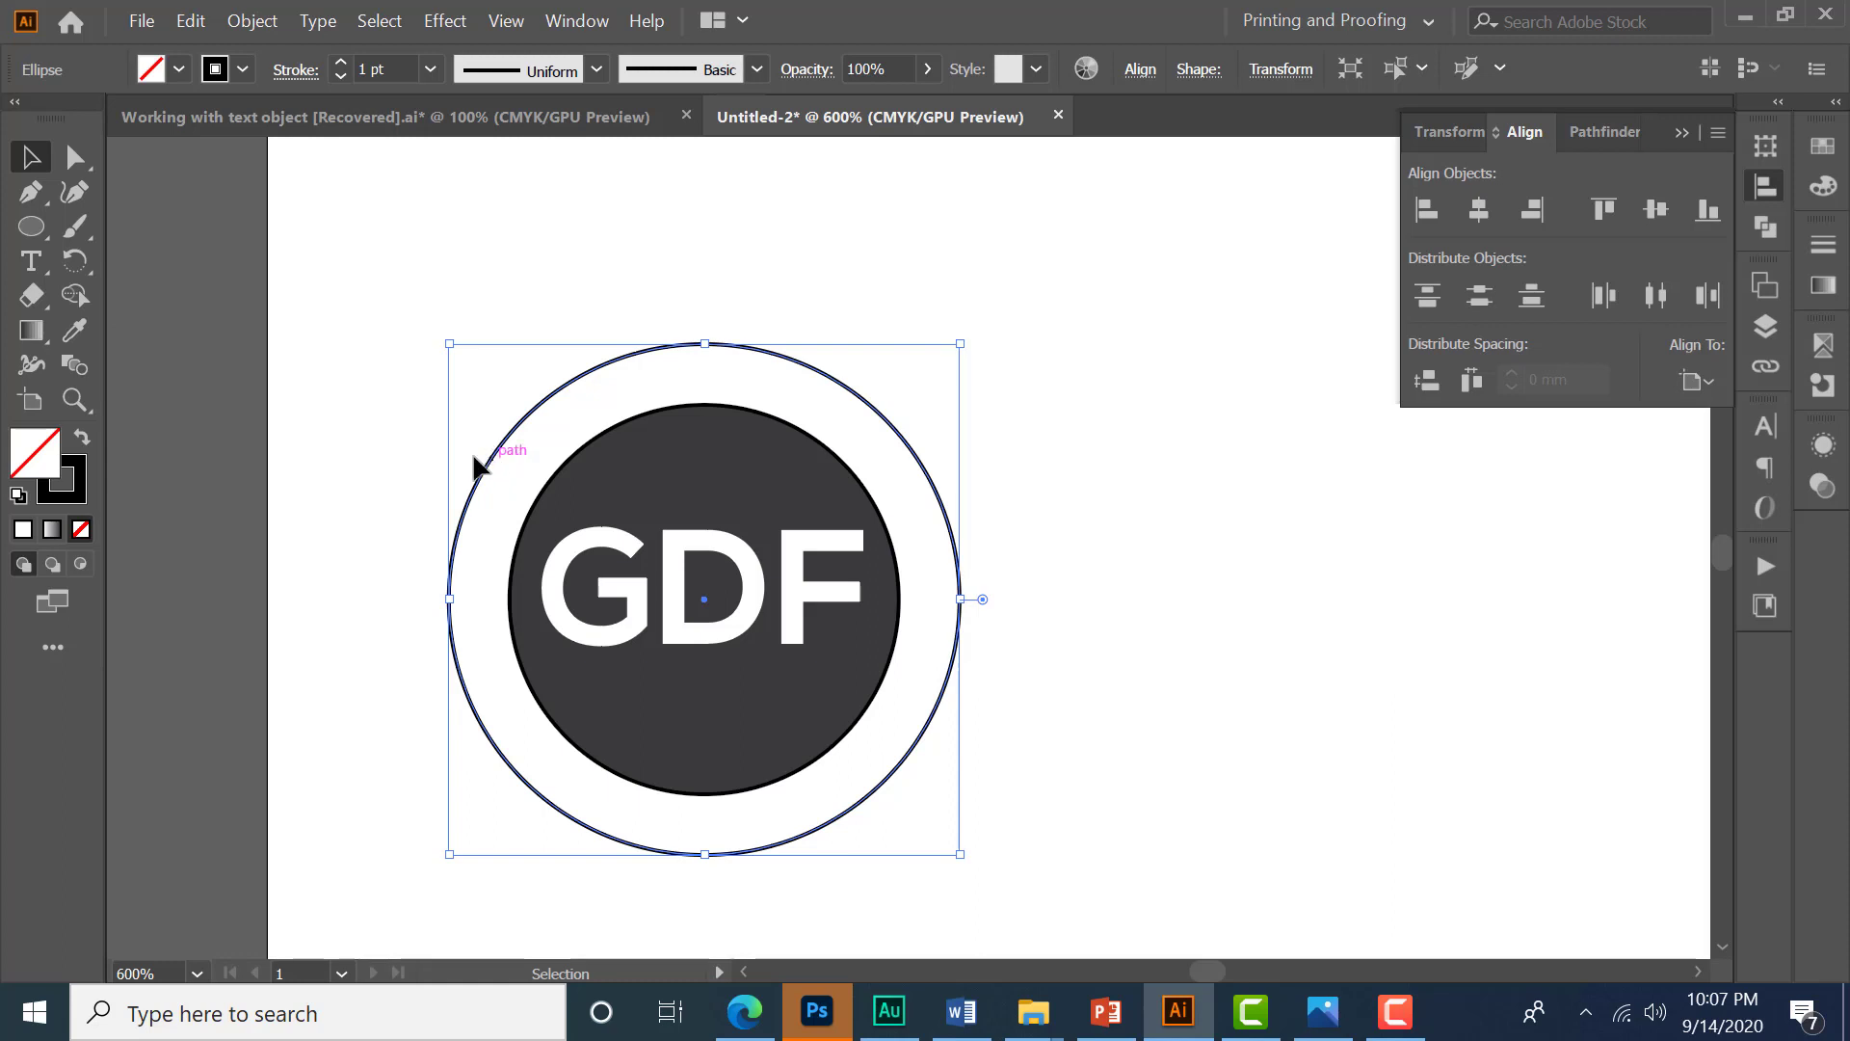
left_click(74, 159)
right_click(70, 157)
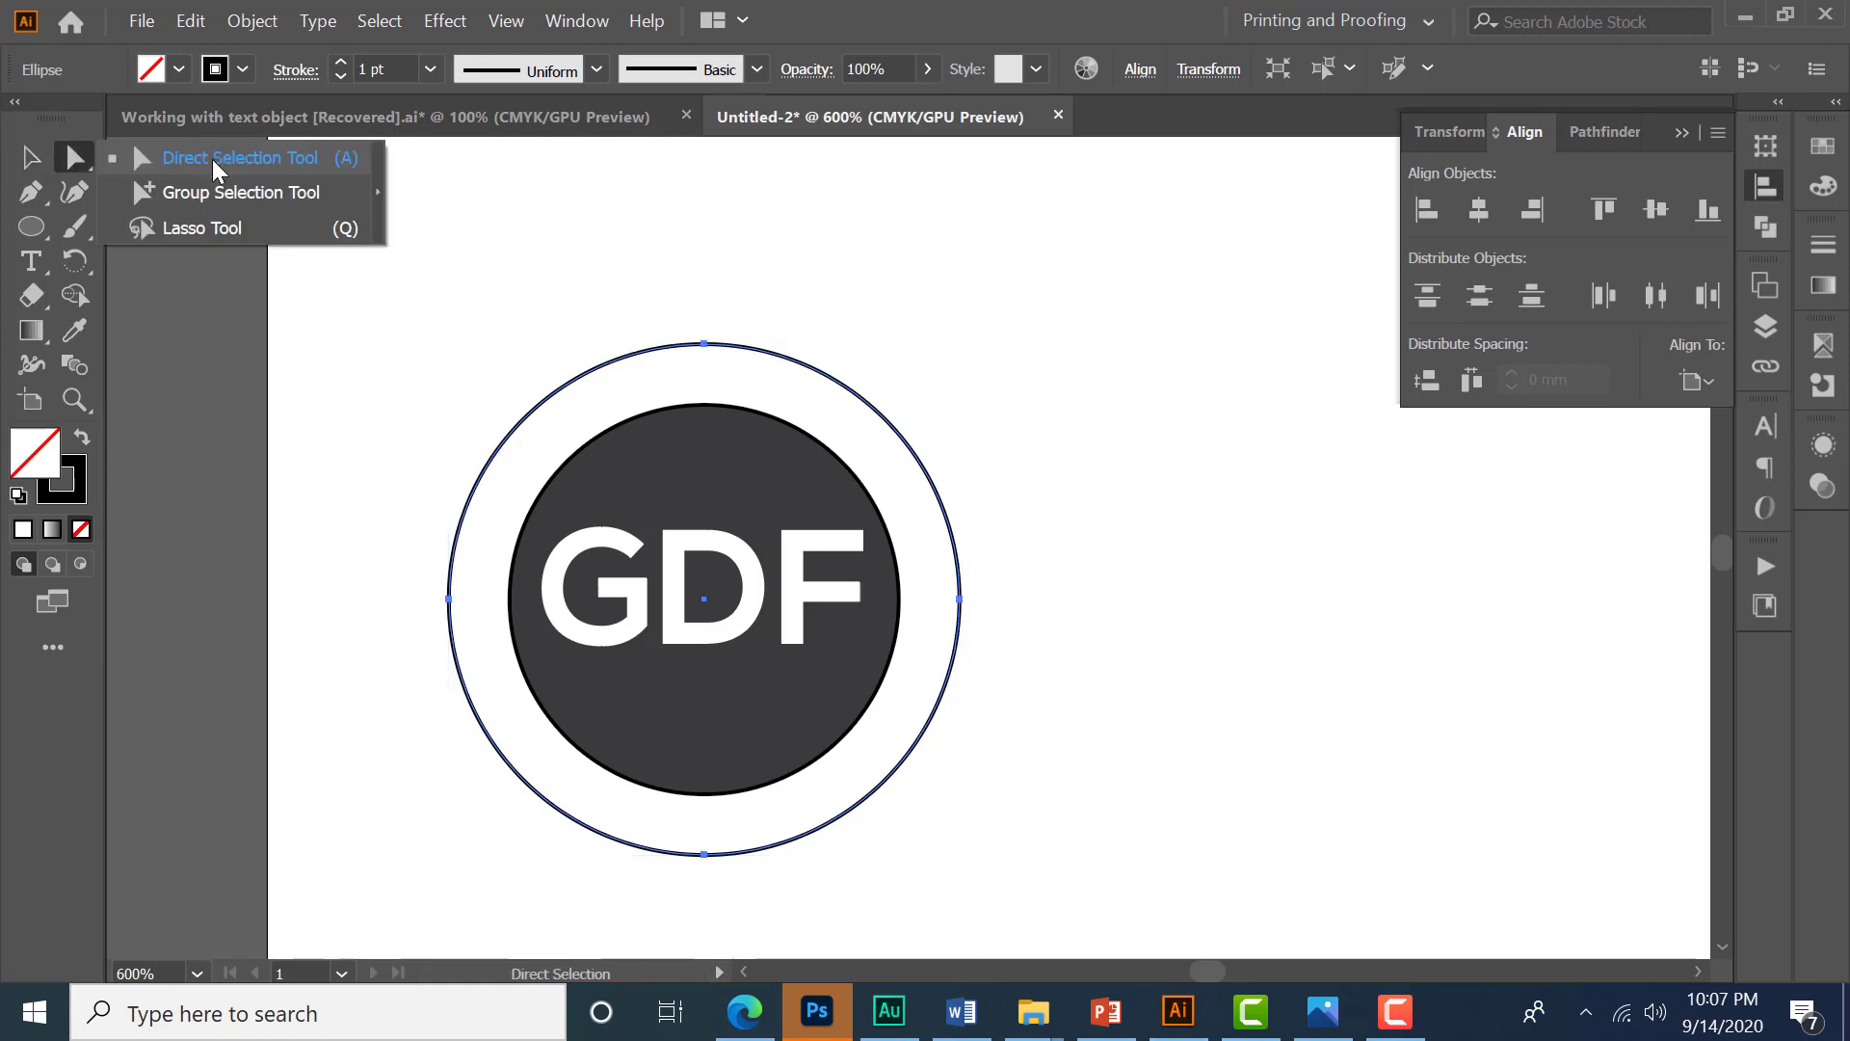
left_click(210, 159)
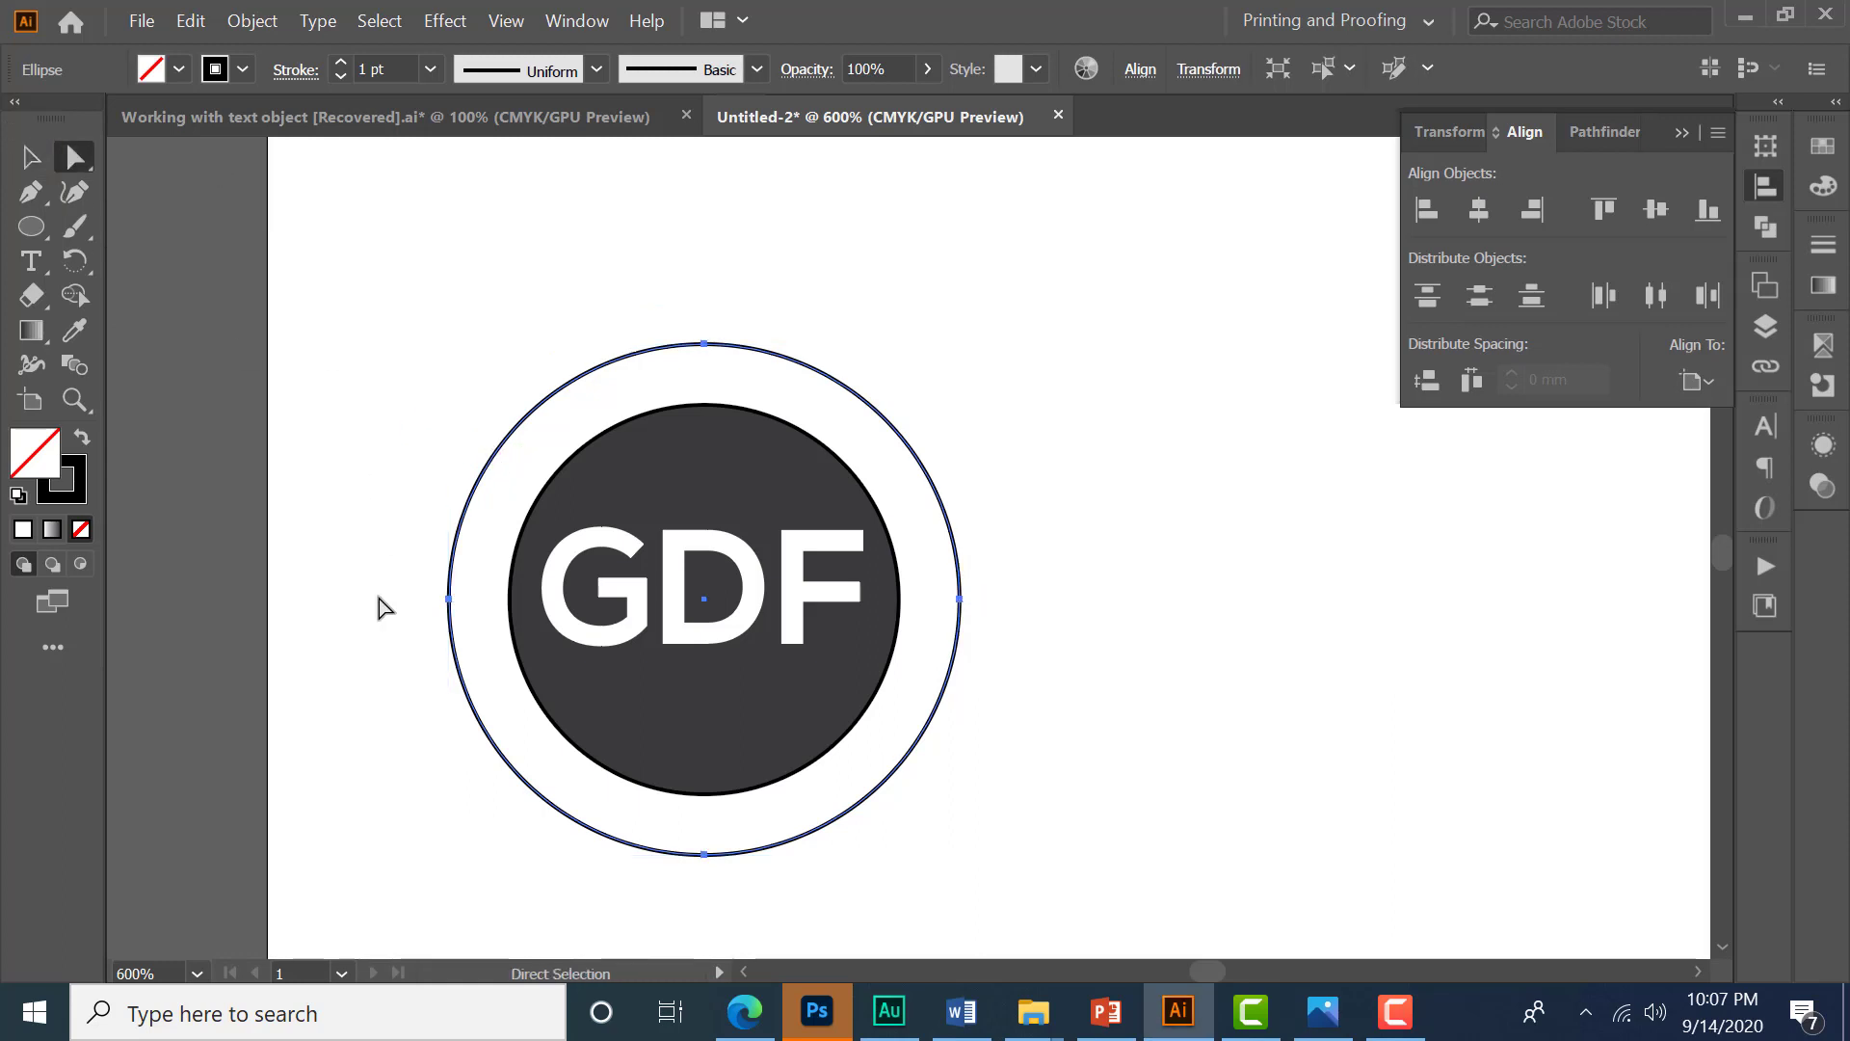
left_click(450, 600)
left_click(960, 599, "shift")
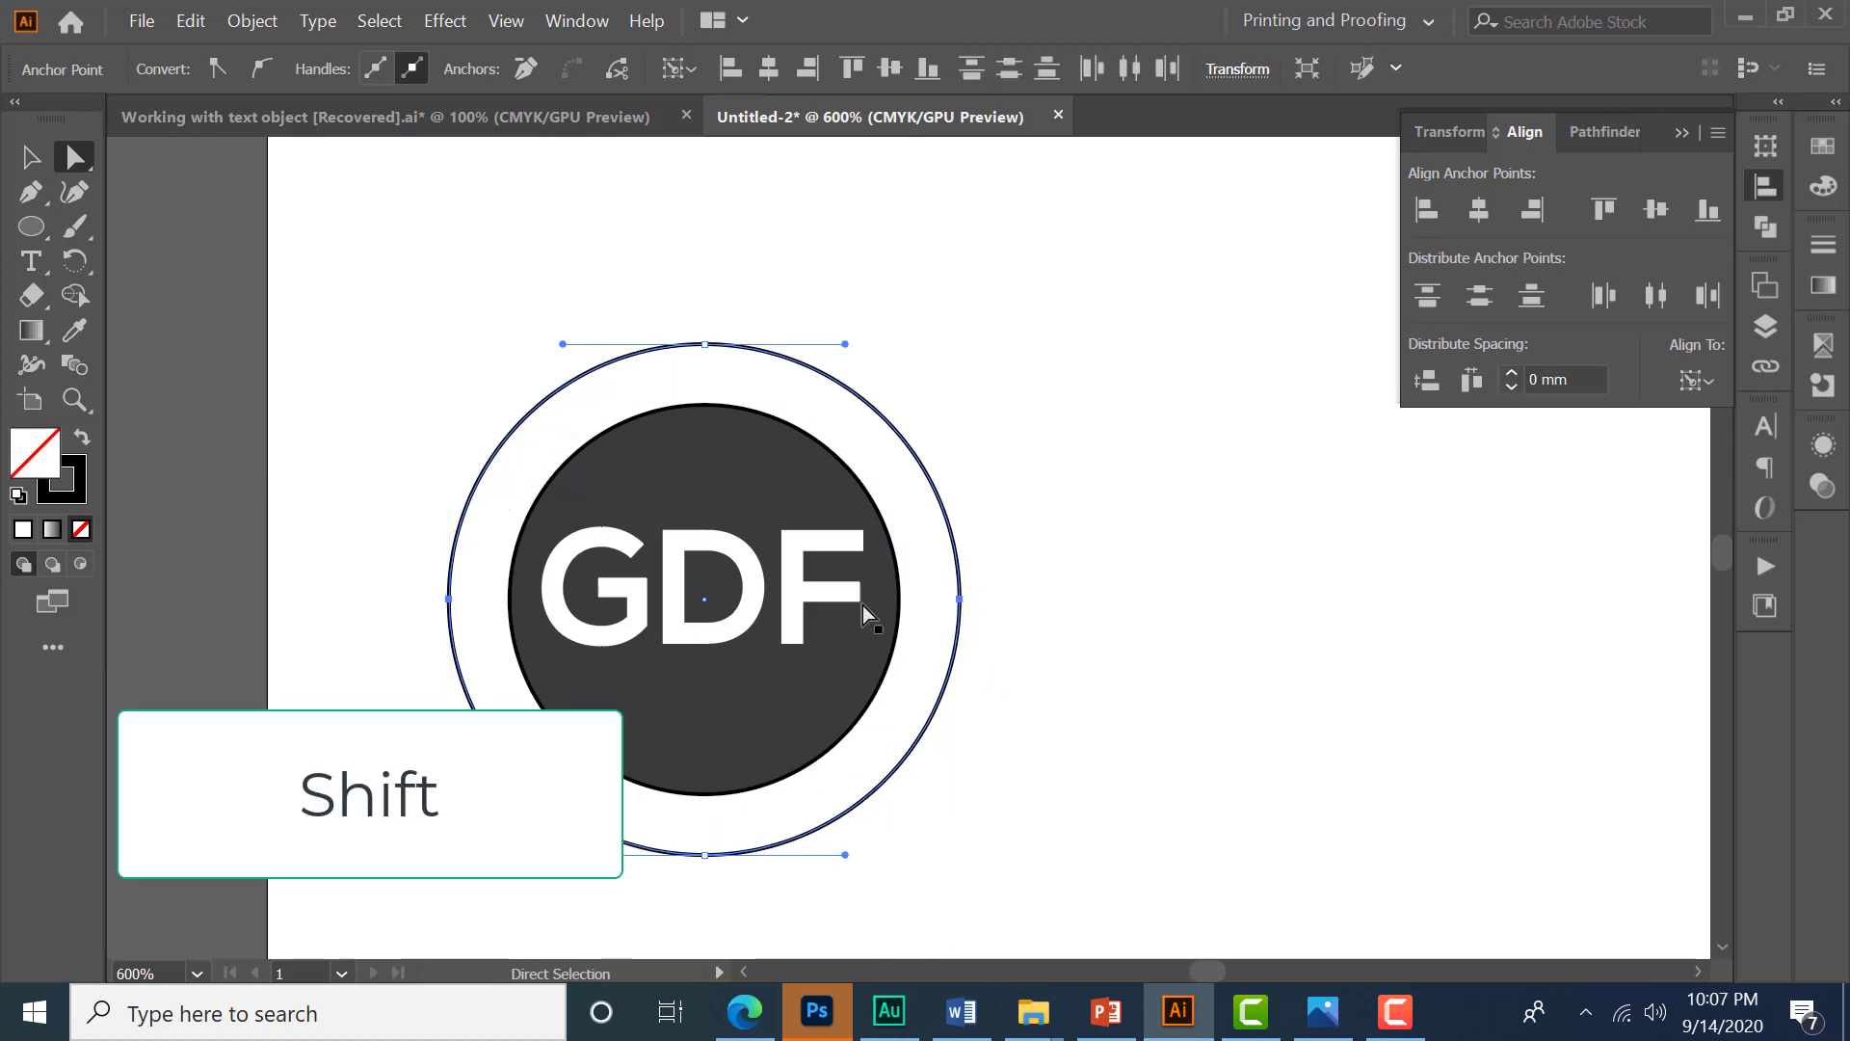
left_click(615, 71)
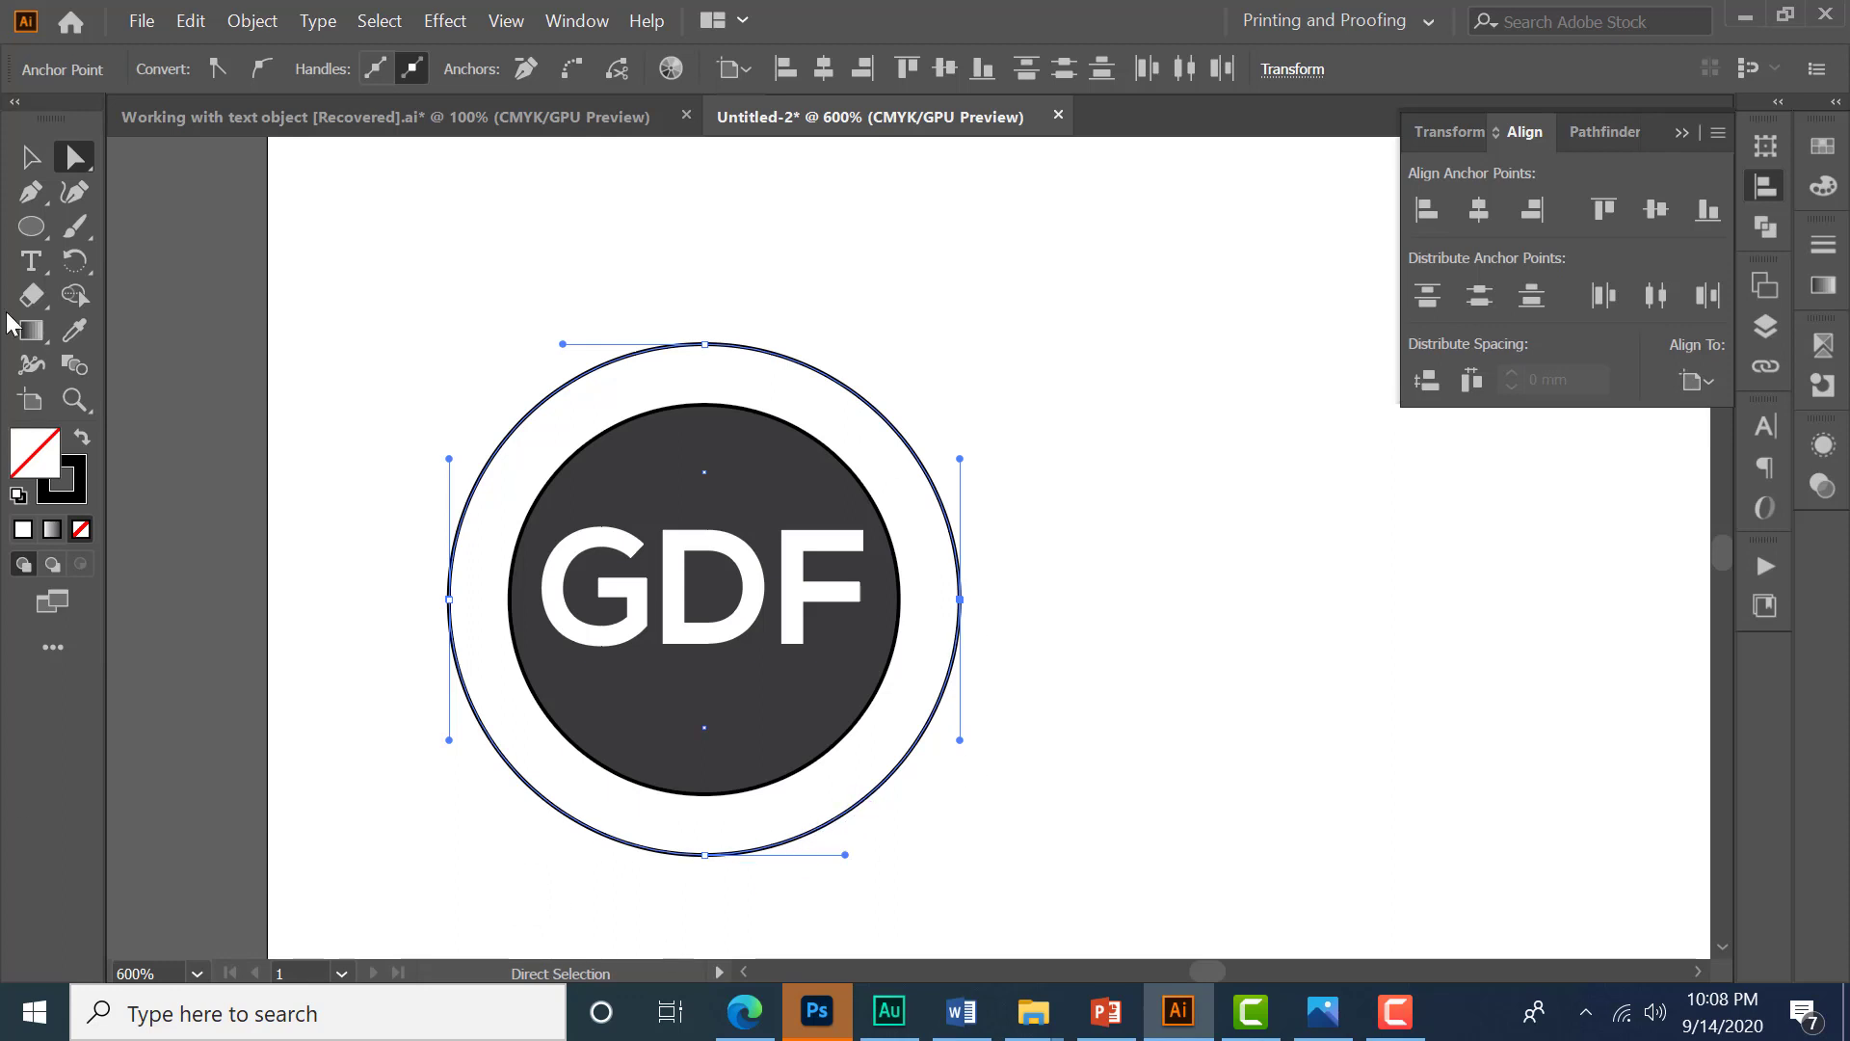
left_click(32, 158)
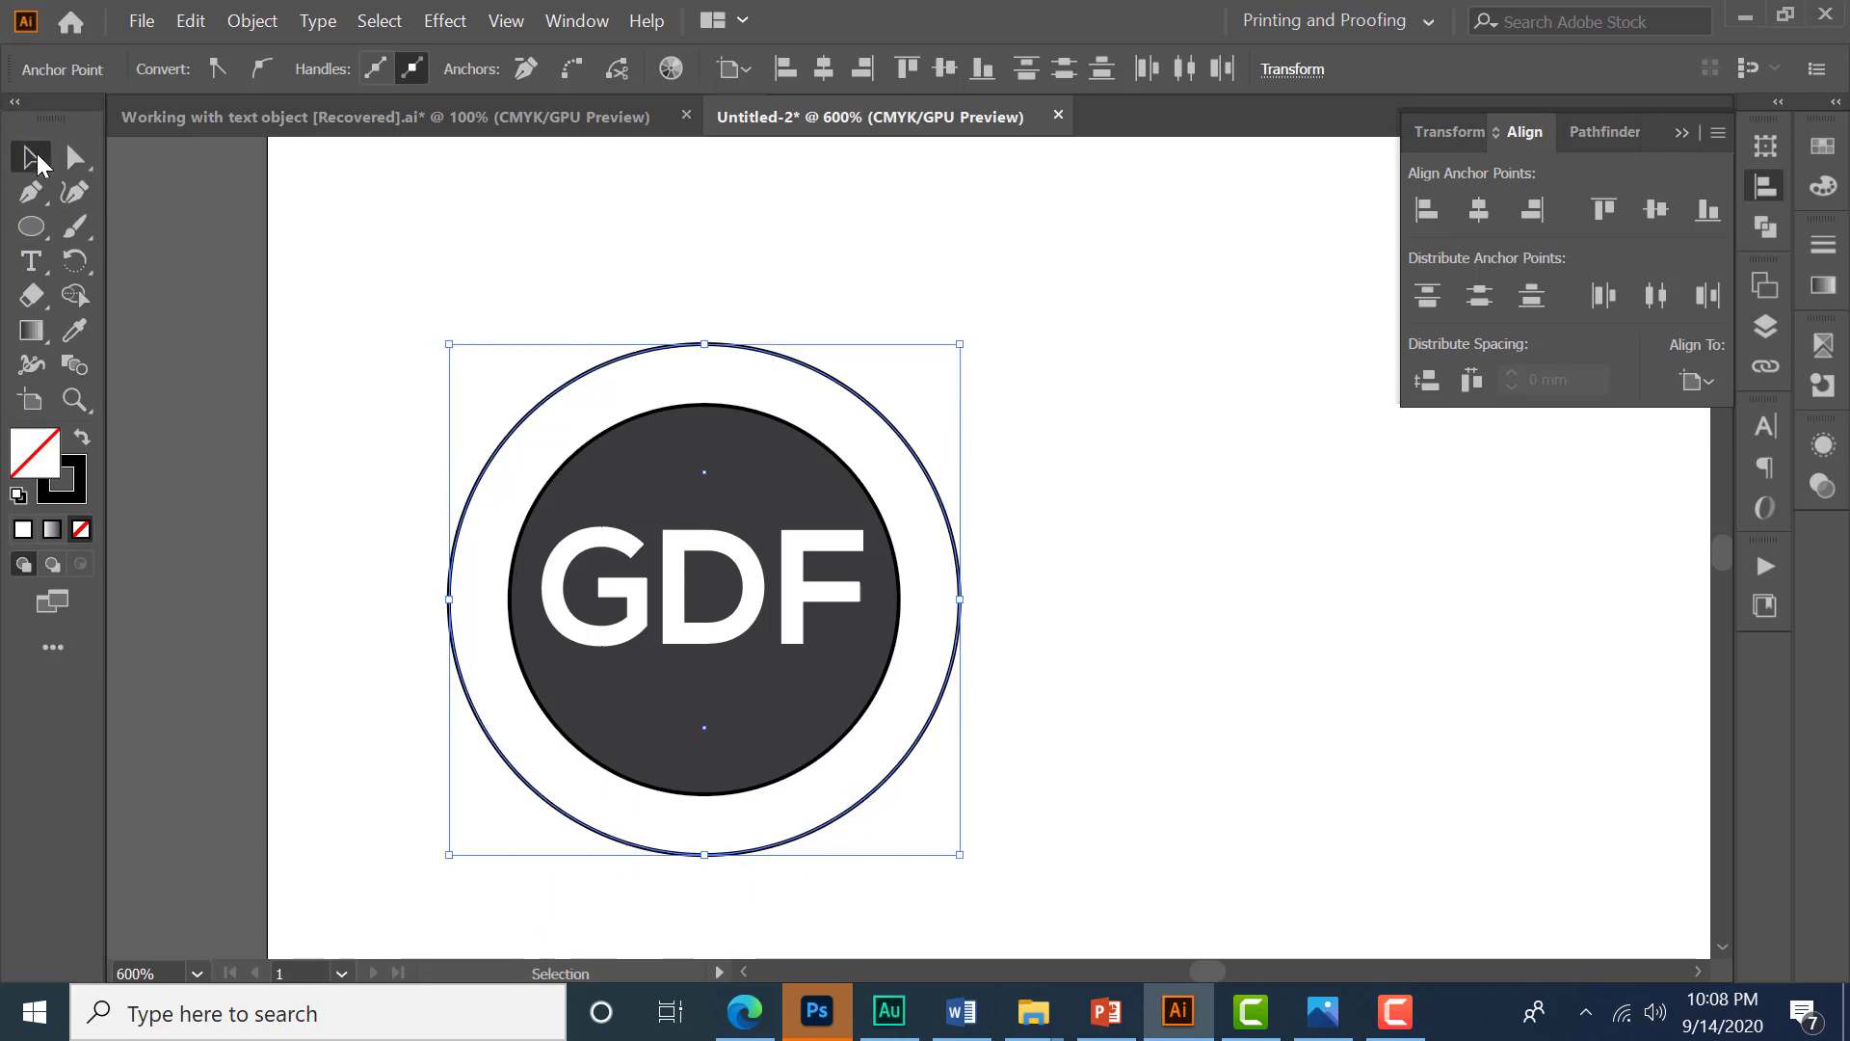
left_click(793, 843)
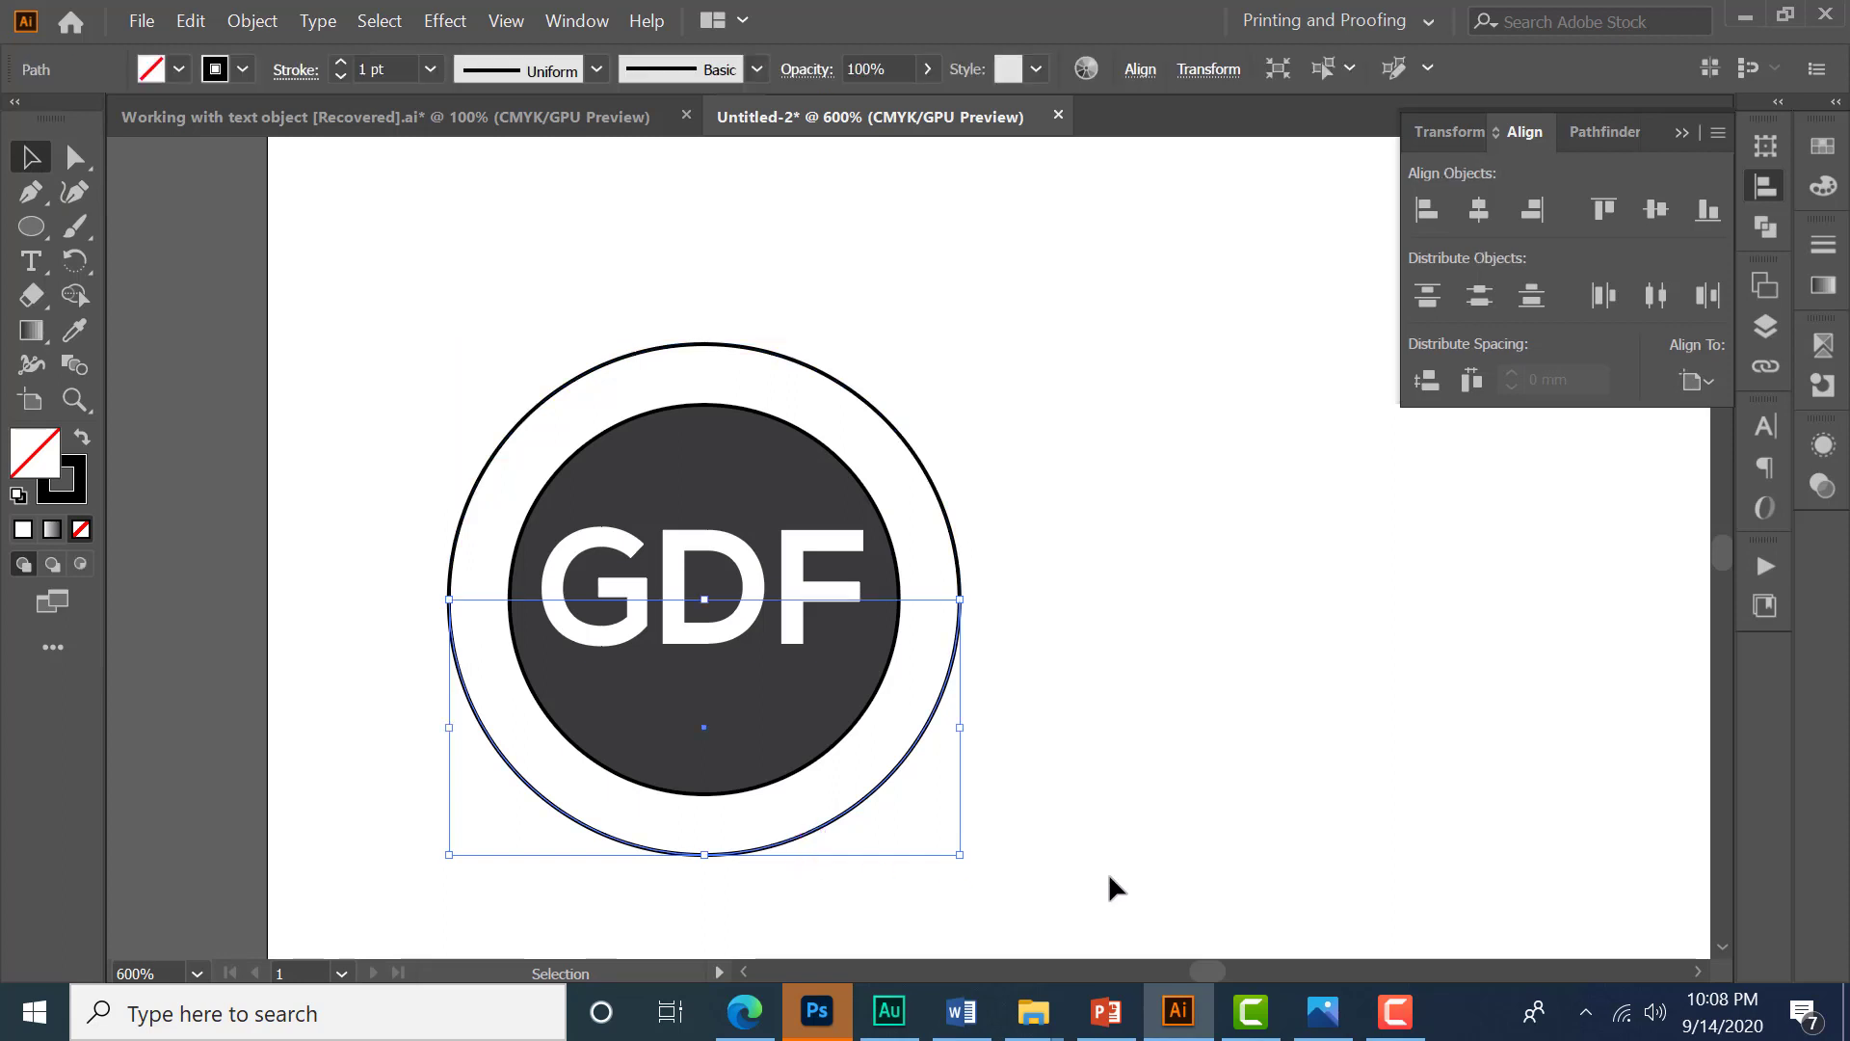
key("Delete")
left_click(1080, 865)
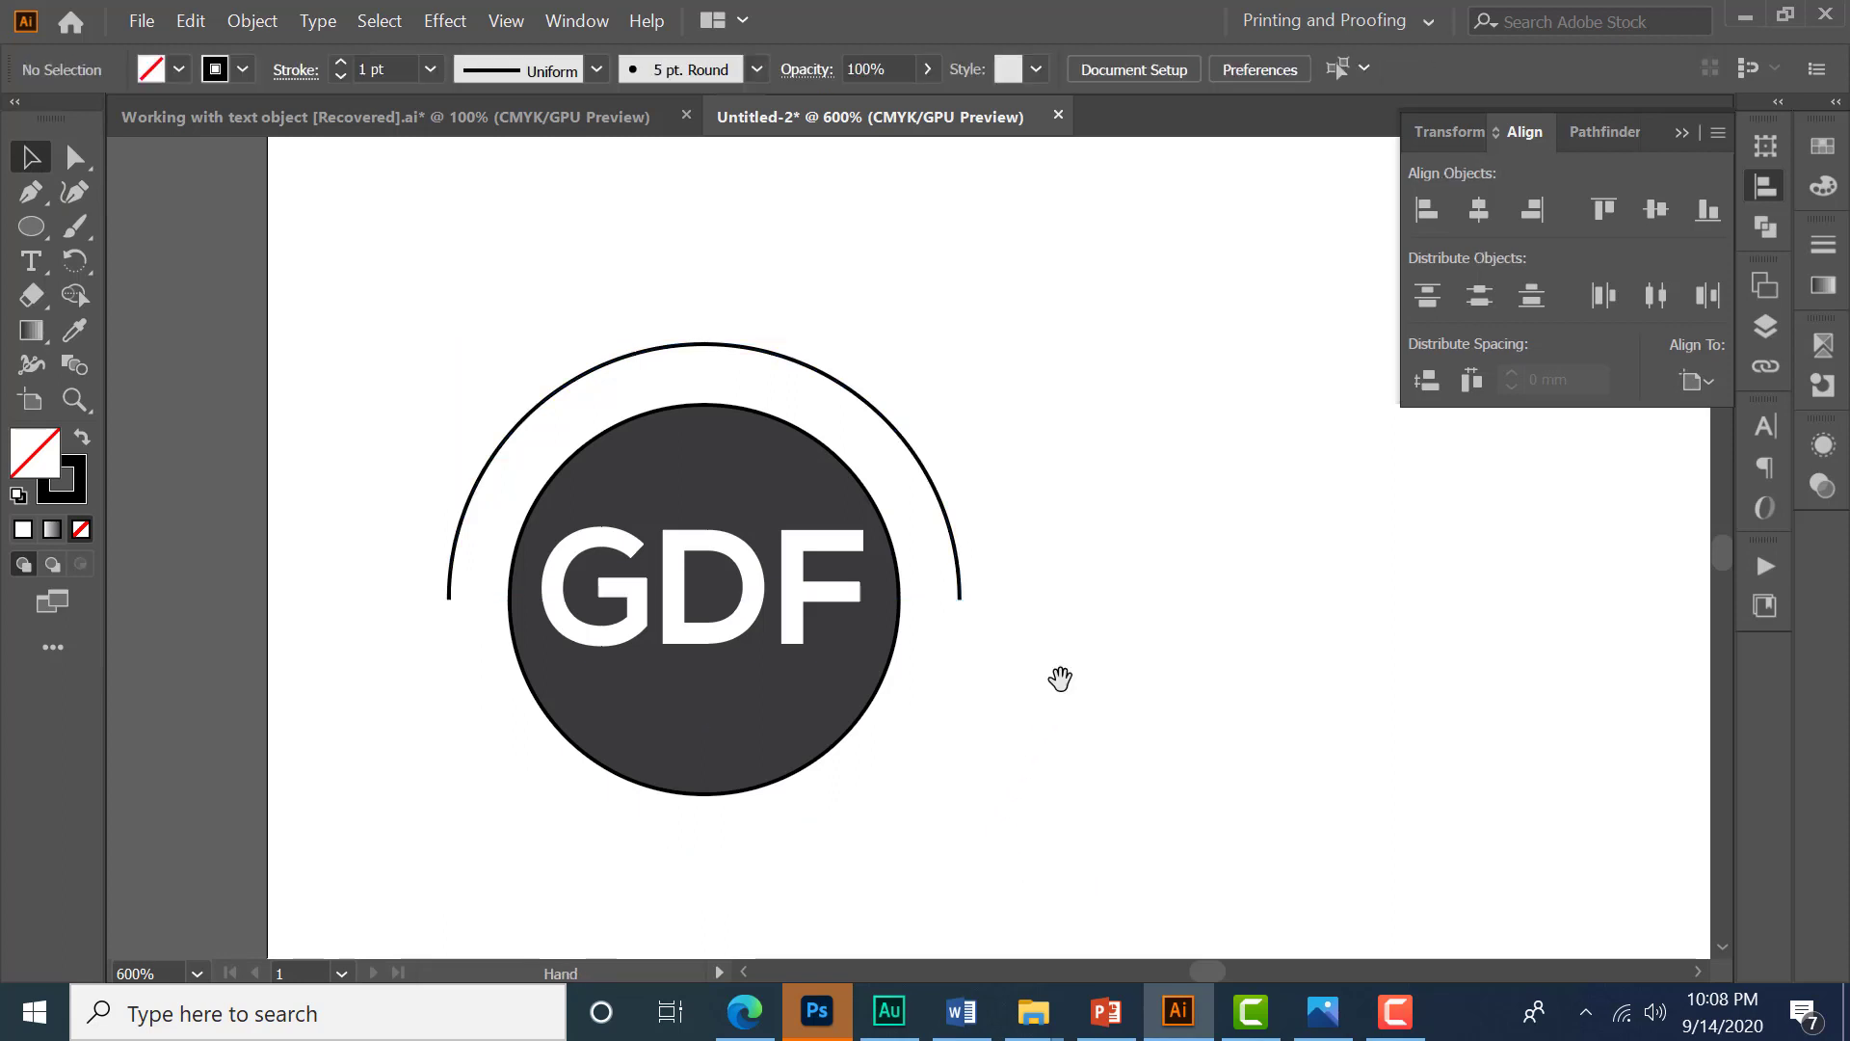
- Place placeholder text on the top arc with the Type on a Path tool
left_click_drag(1061, 678, 1055, 692)
left_click(31, 260)
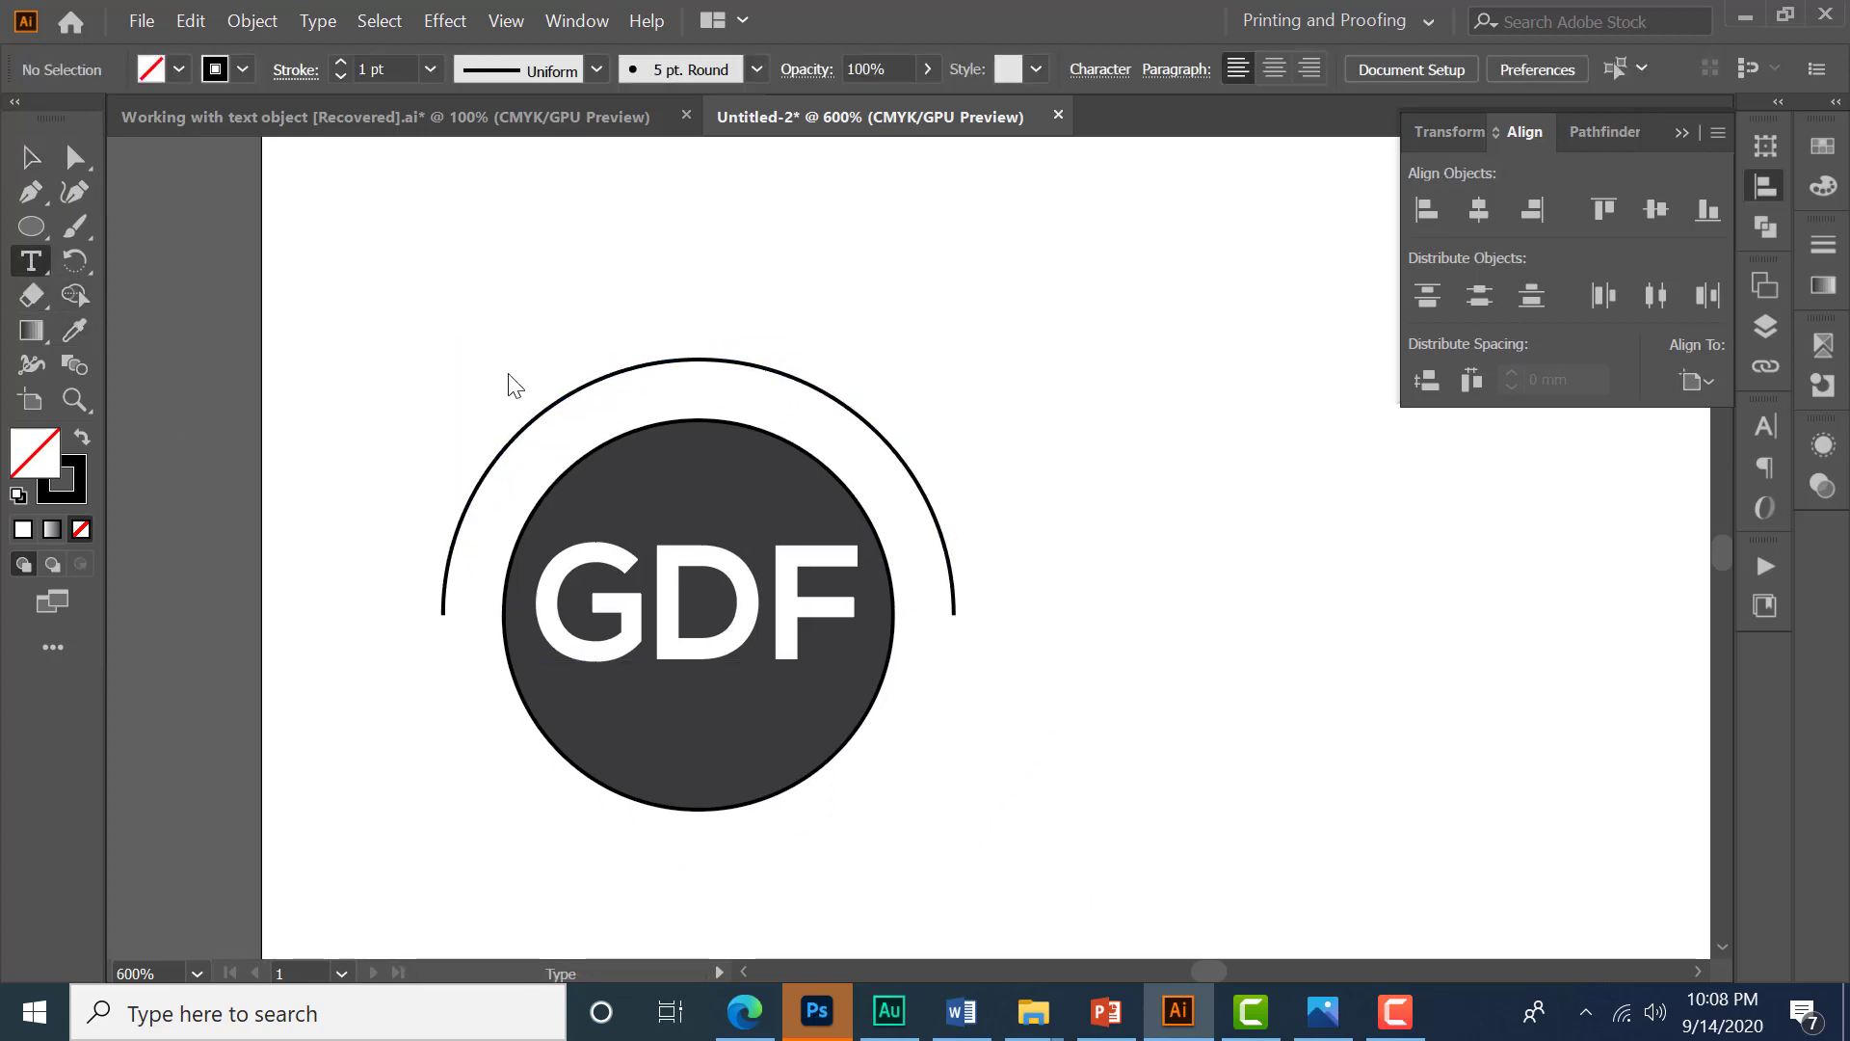
left_click(37, 262)
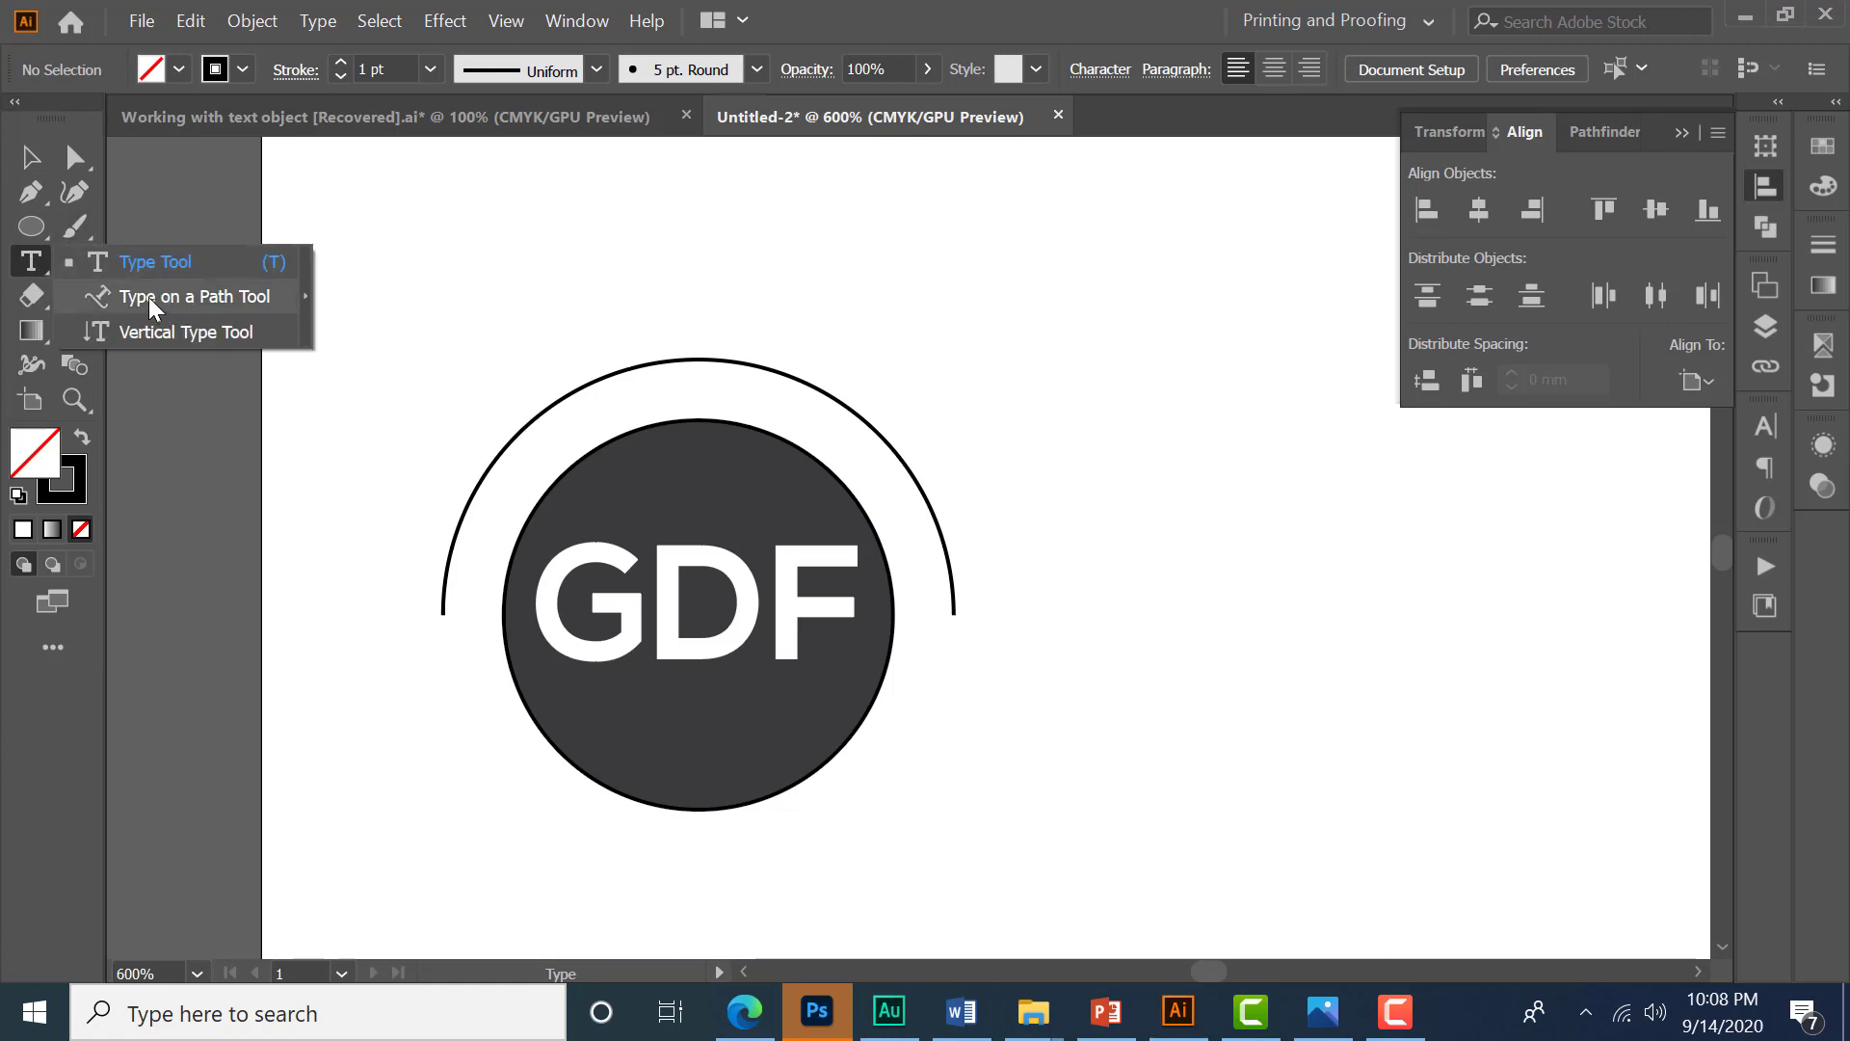
left_click(148, 262)
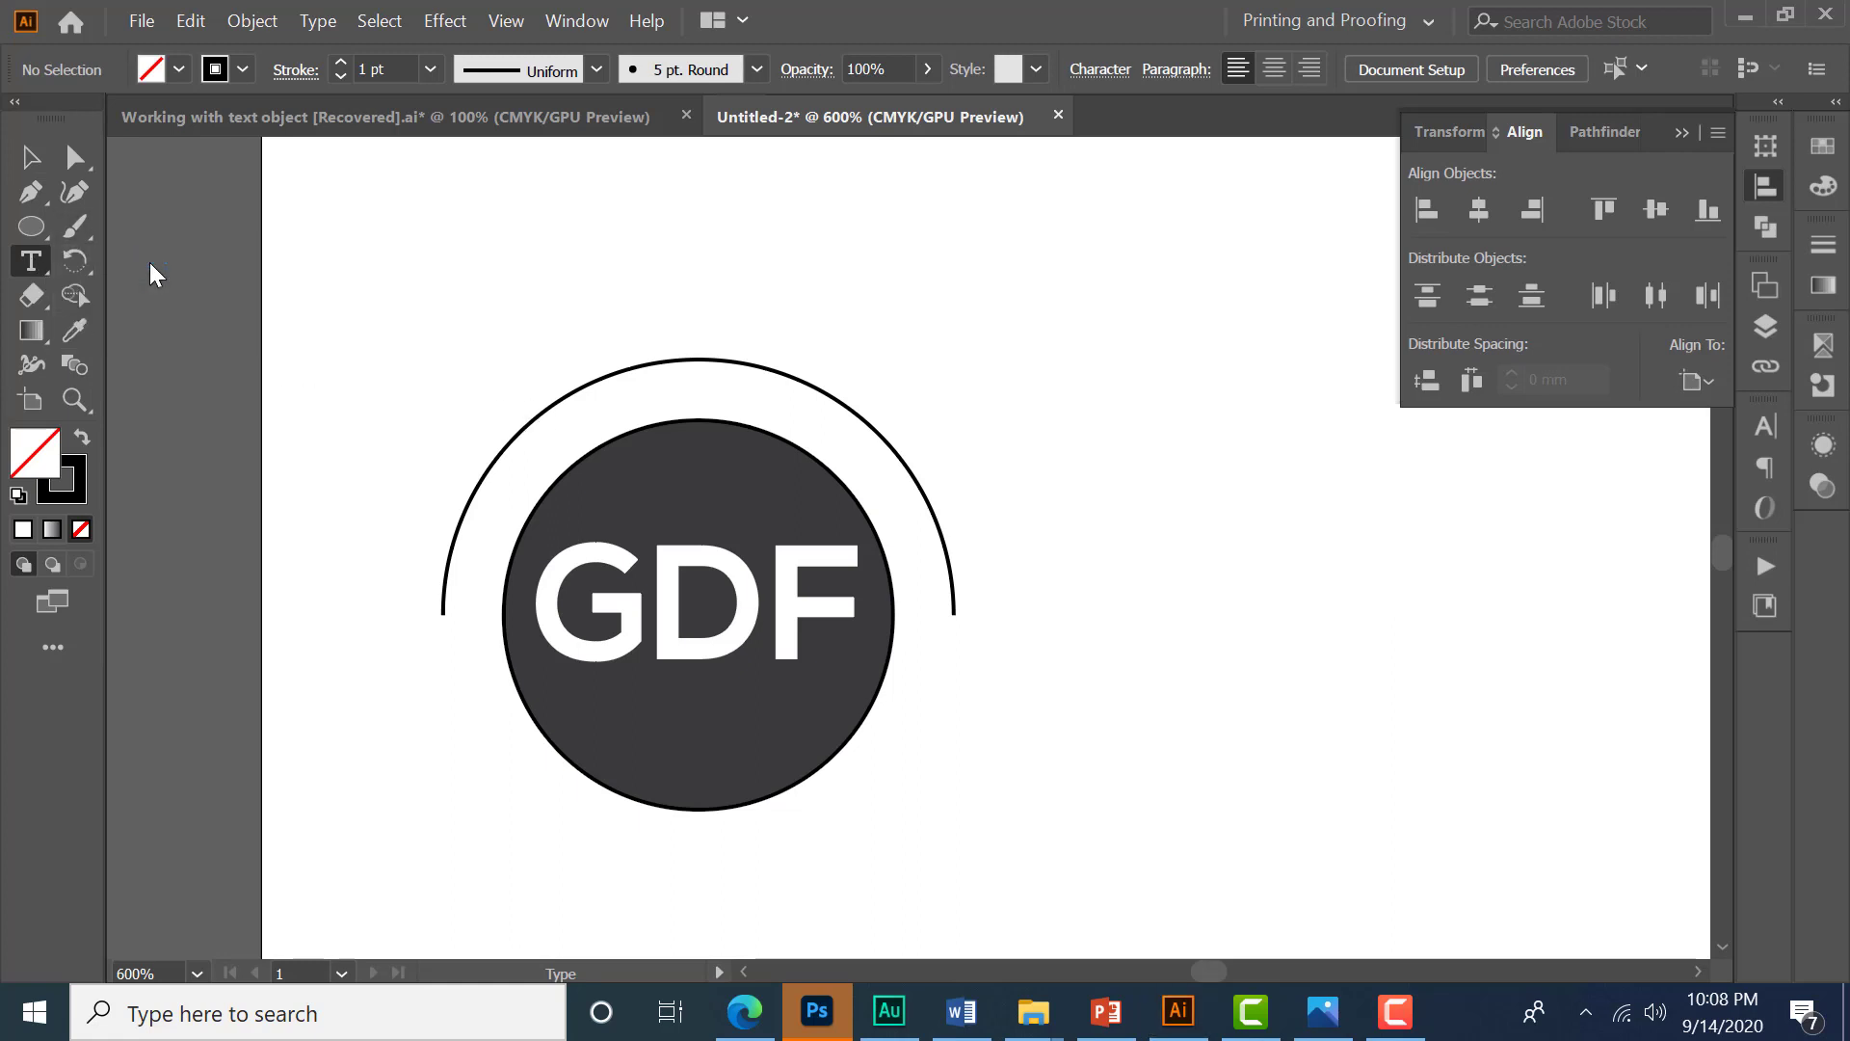
left_click(500, 445)
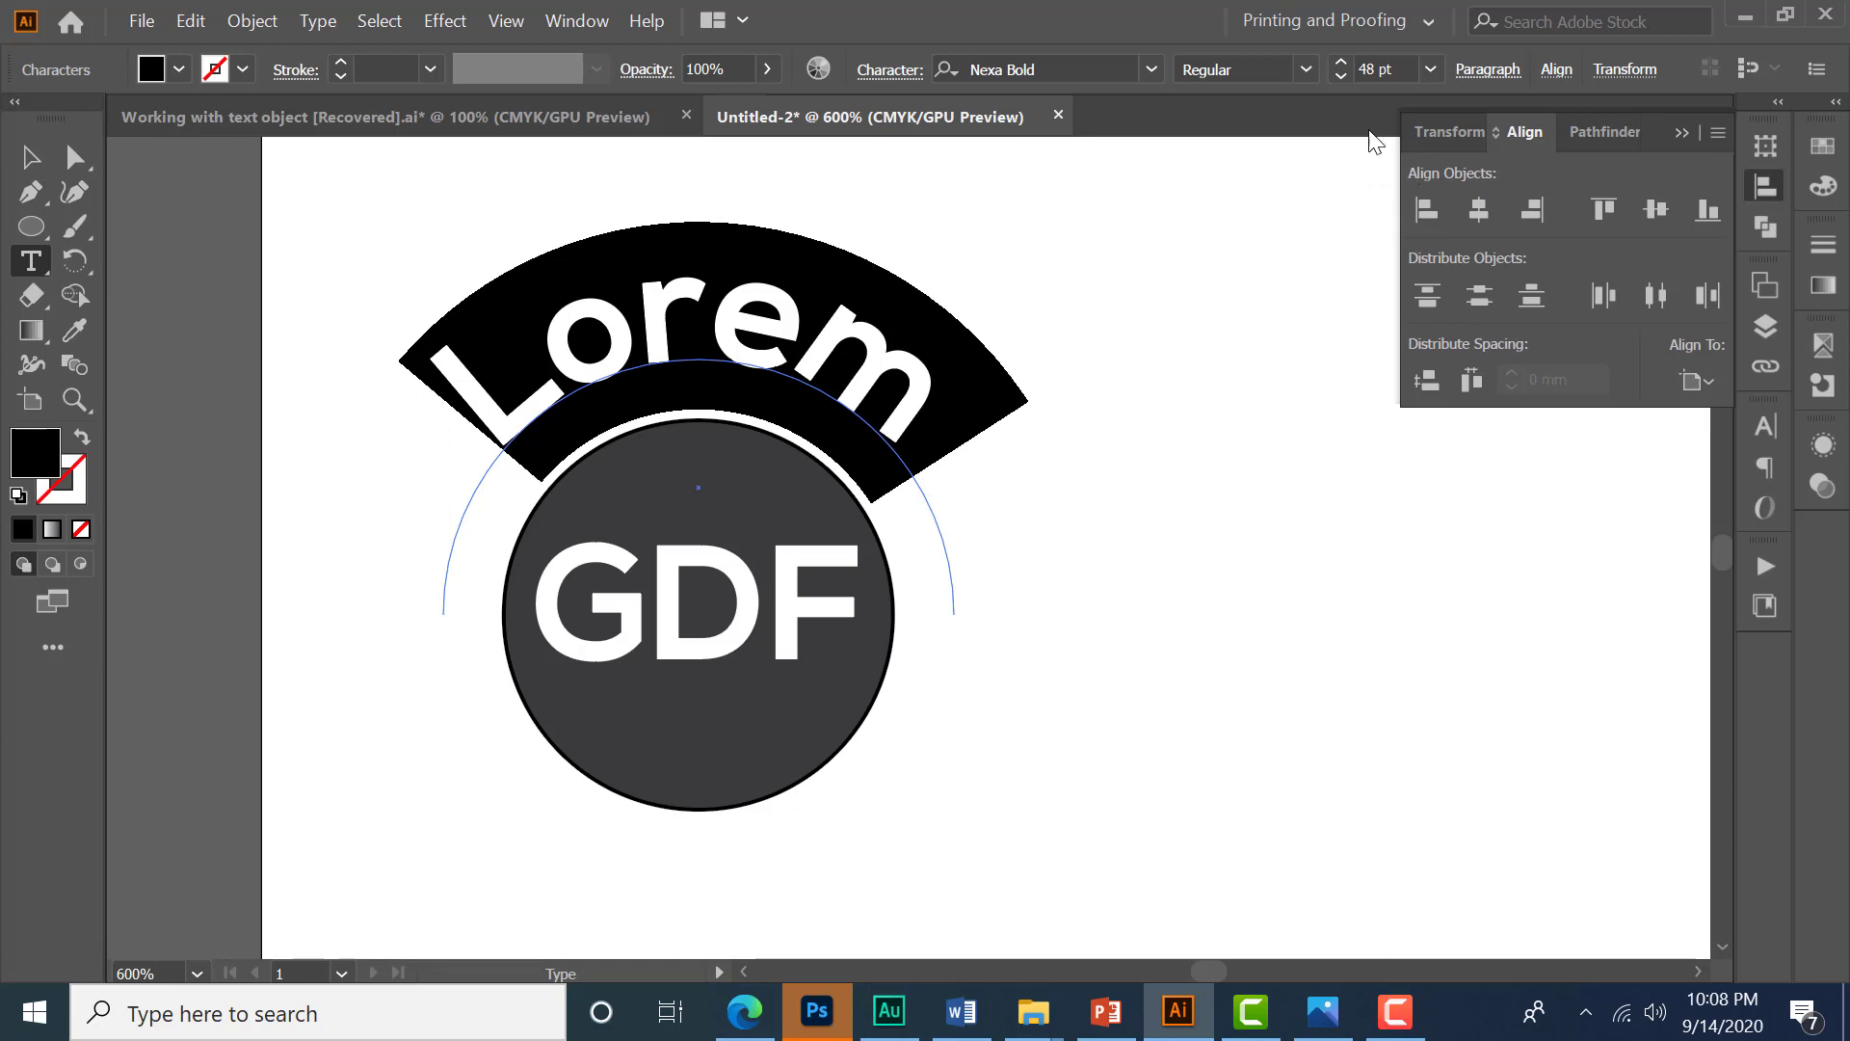
- Reduce the path text's font size to 13 pt
left_click(1386, 69)
key("Down")
key("Down")
key("Down")
key("Down")
key("Down")
key("Down")
key("Down")
key("Down")
key("Down")
key("Down")
key("Down")
key("Down")
key("Down")
key("Down")
key("Down")
key("Down")
key("Down")
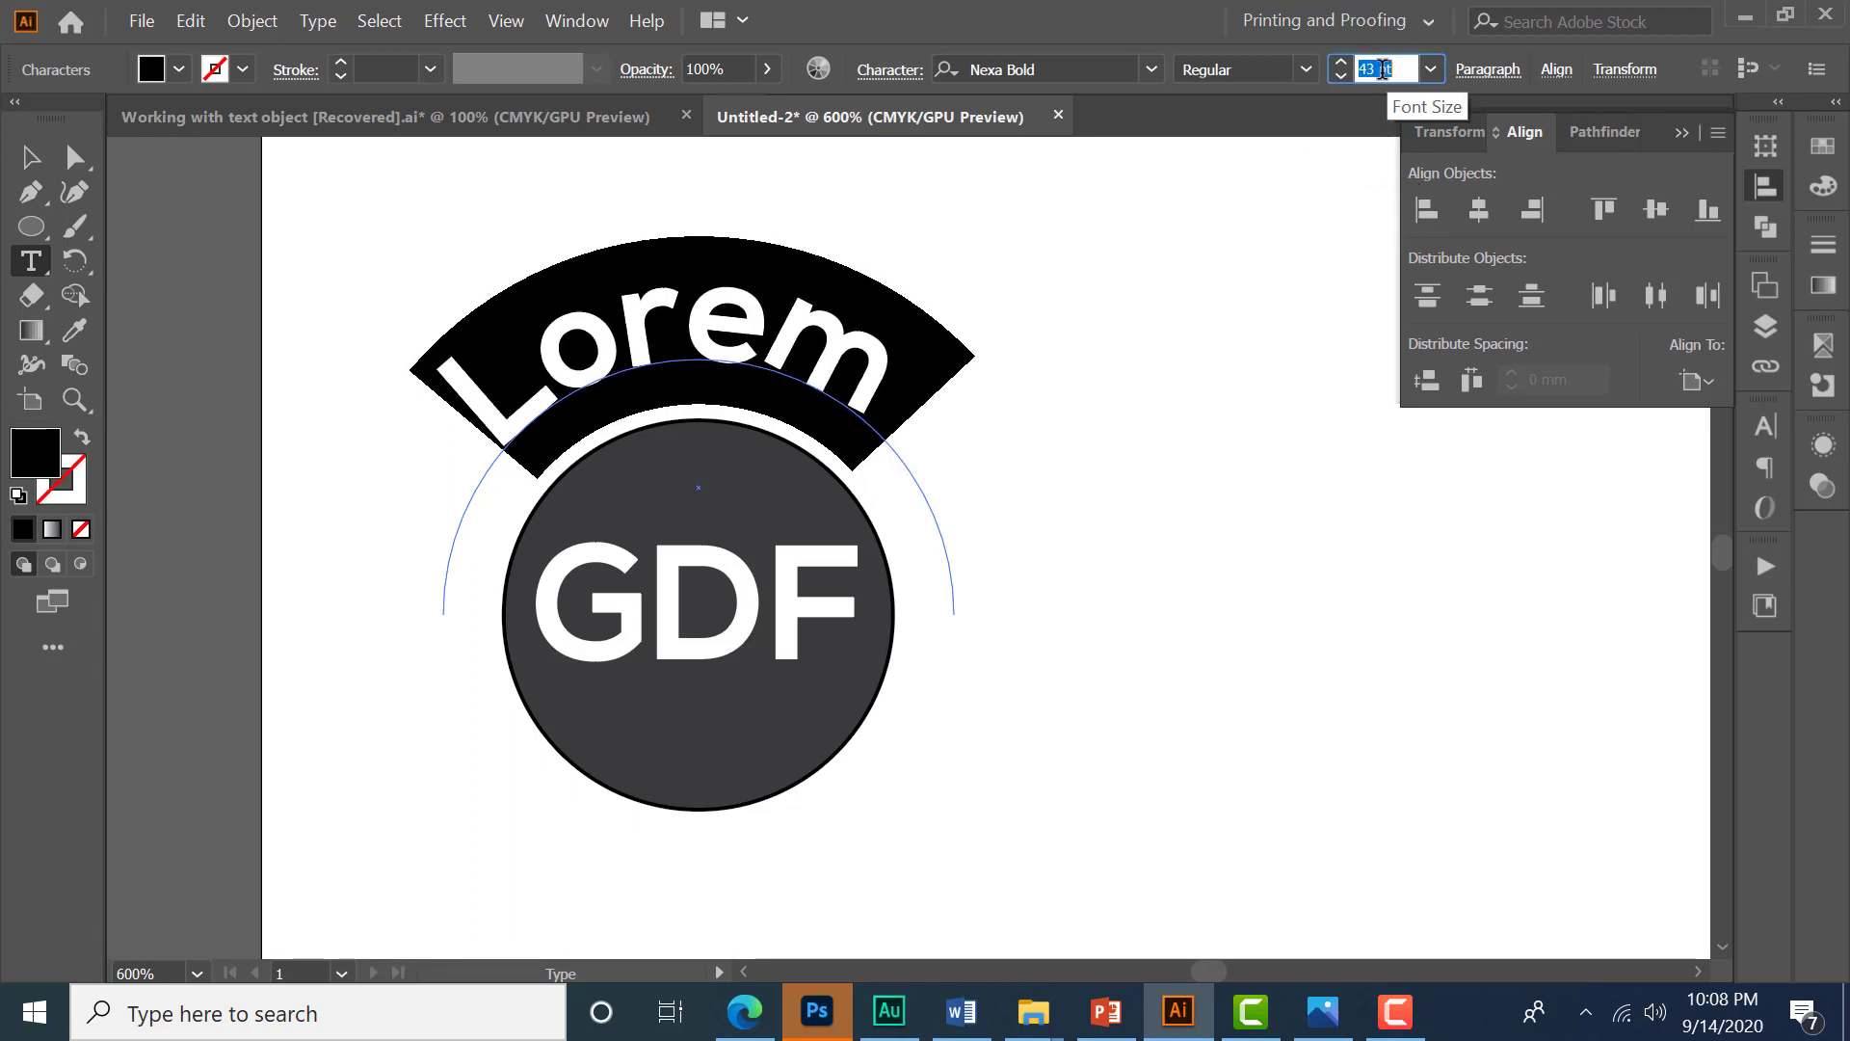
key("Down")
key("Down")
key("Down")
key("Down")
key("Down")
key("Down")
key("Down")
key("Down")
key("Down")
key("Down")
key("Down")
key("Down")
key("Down")
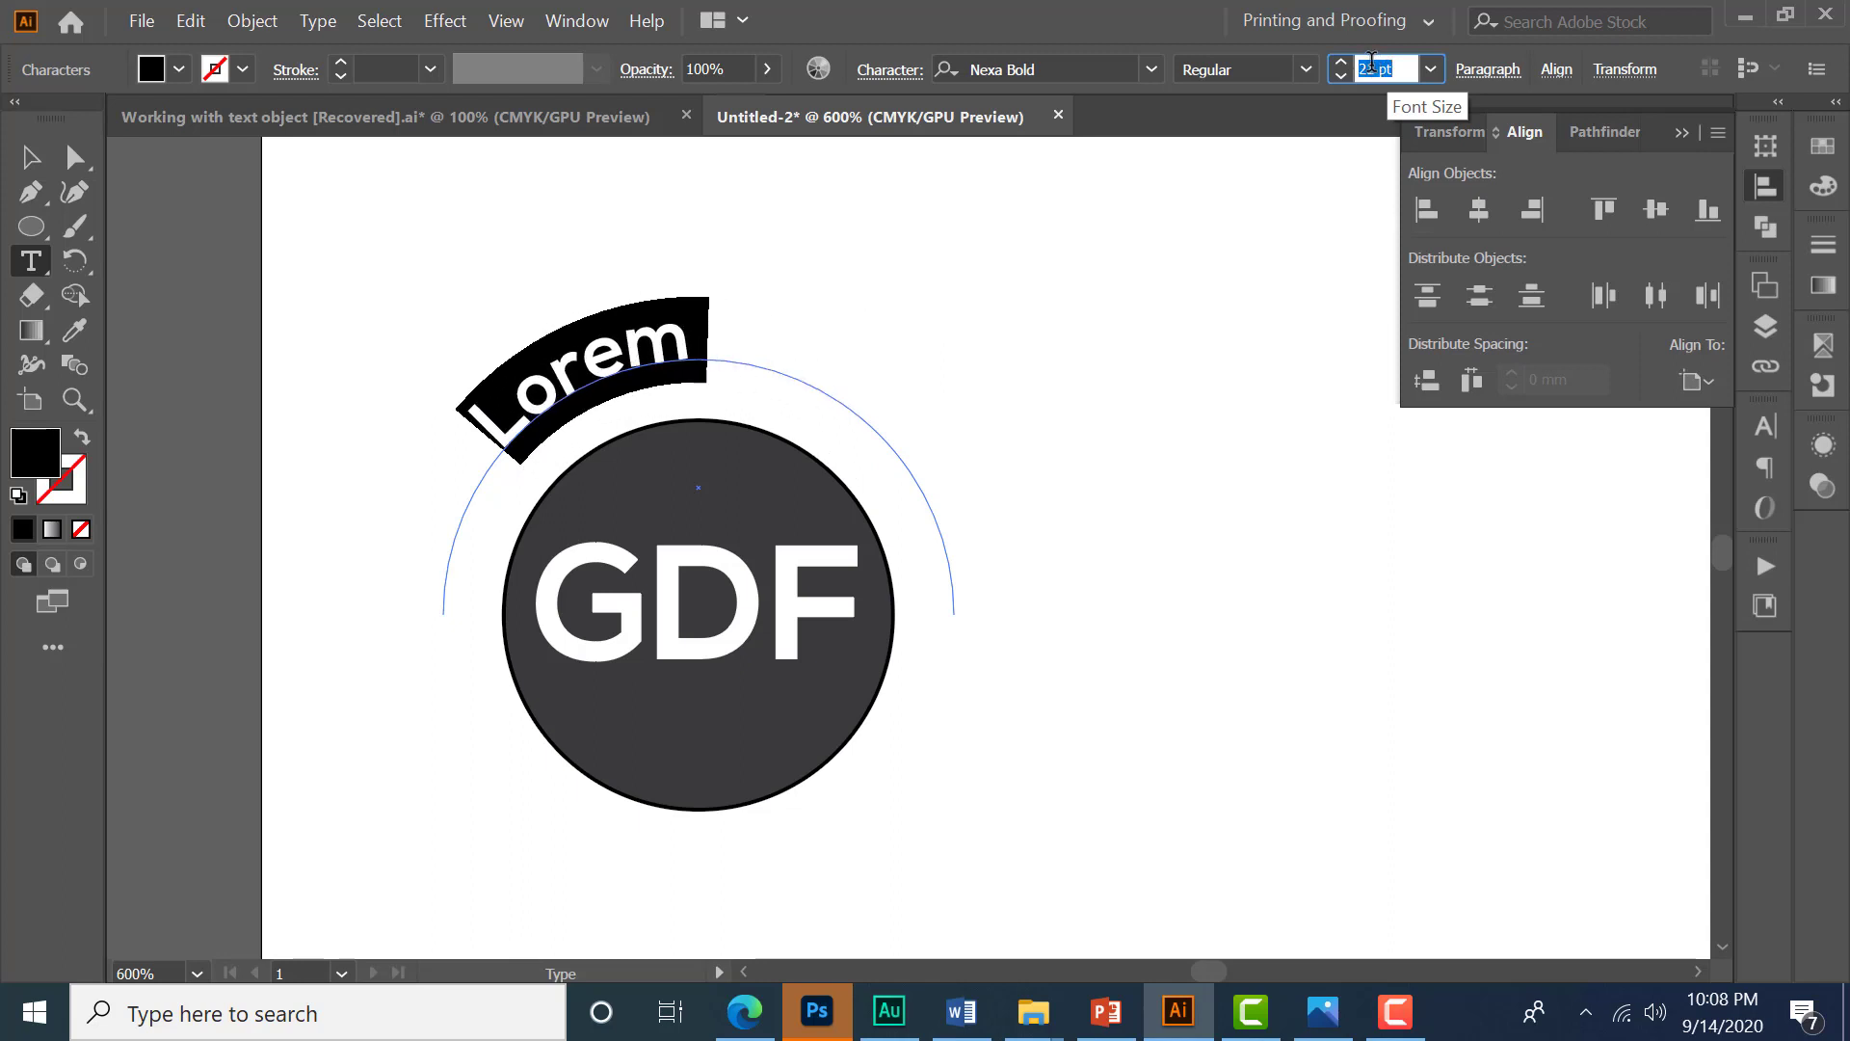
key("Down")
key("Down")
key("Down")
key("Down")
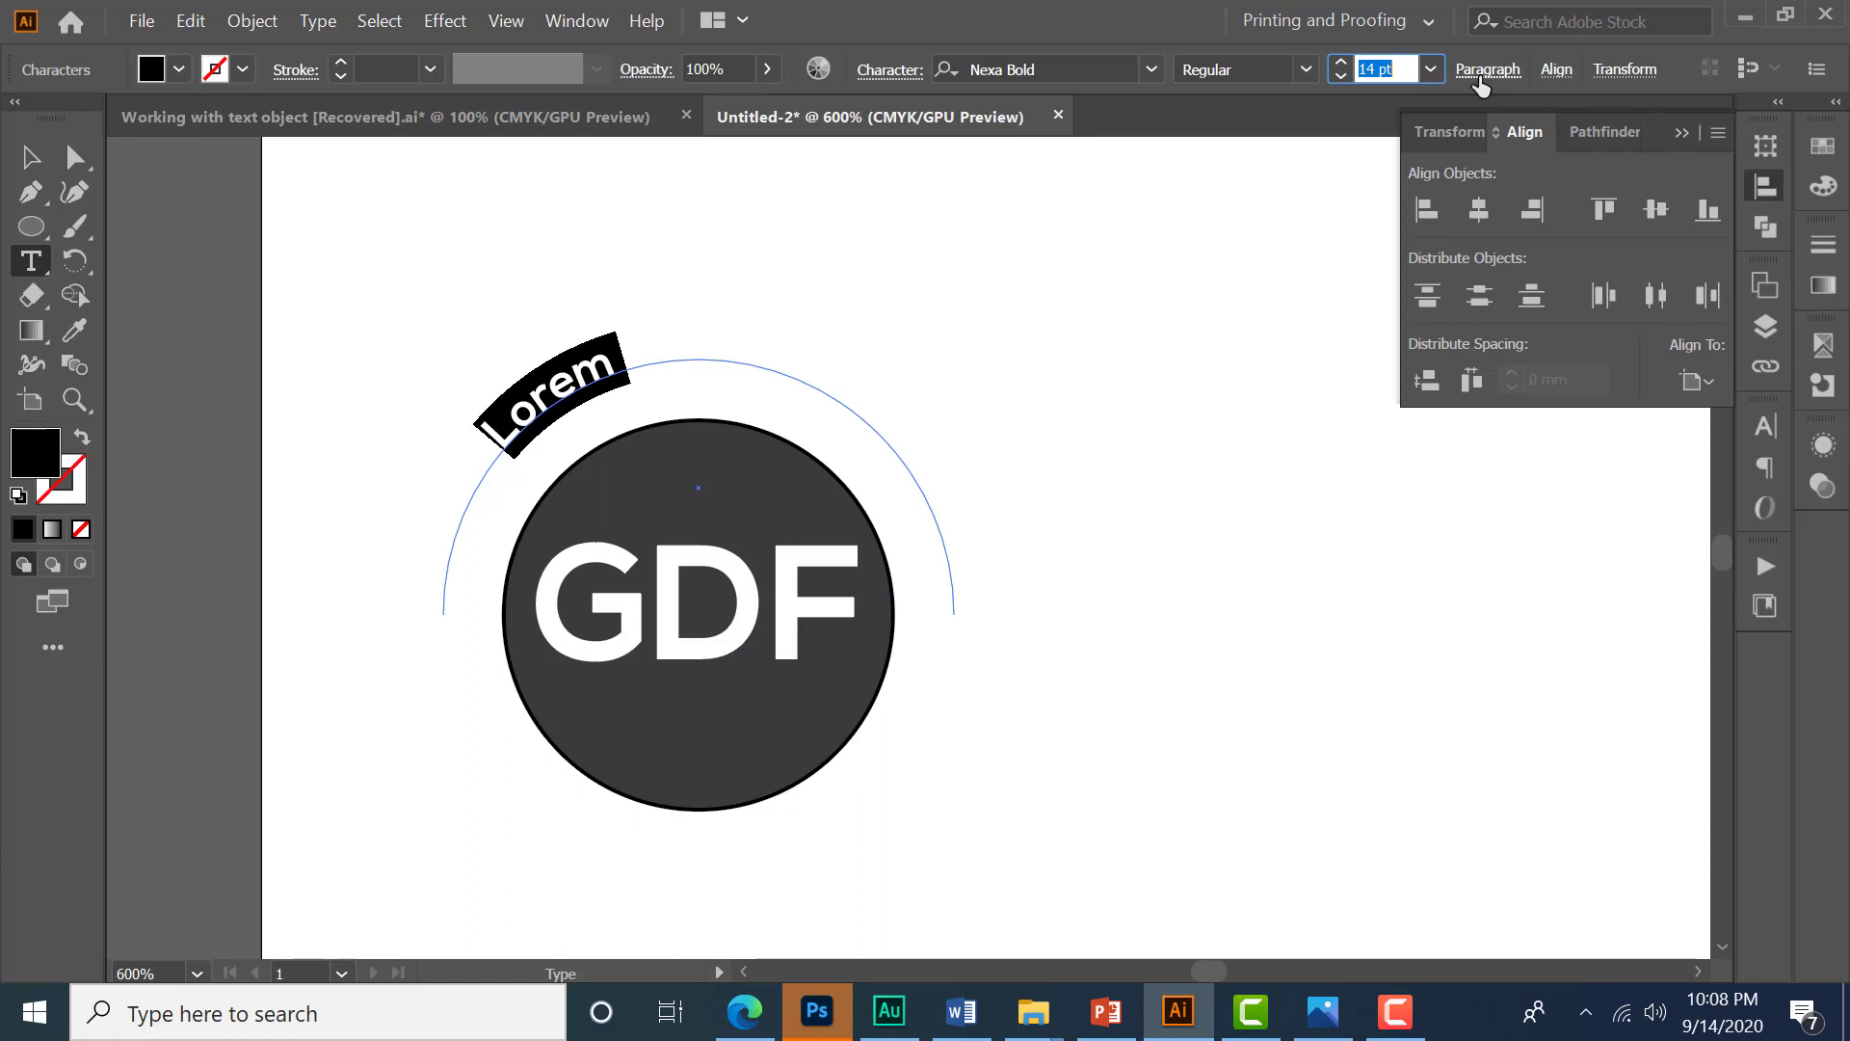
key("Down")
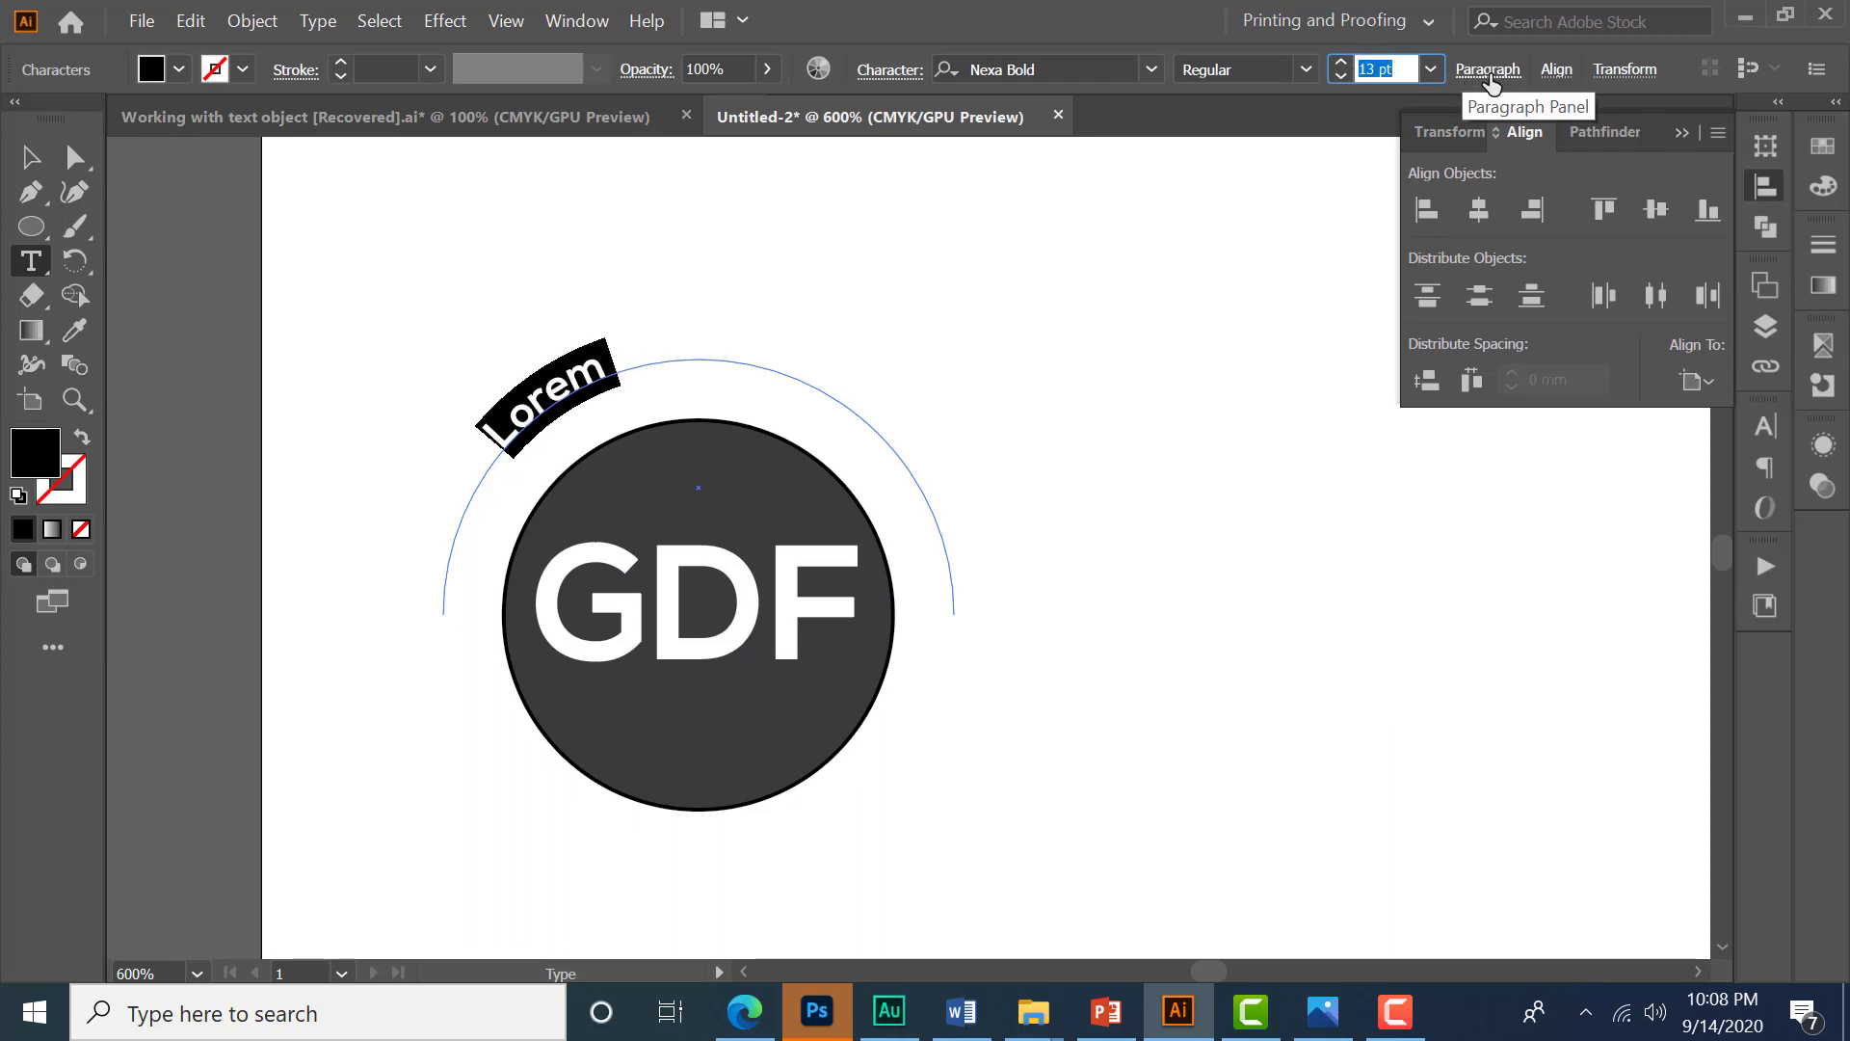
- Center-align the text on the arc
left_click(1489, 75)
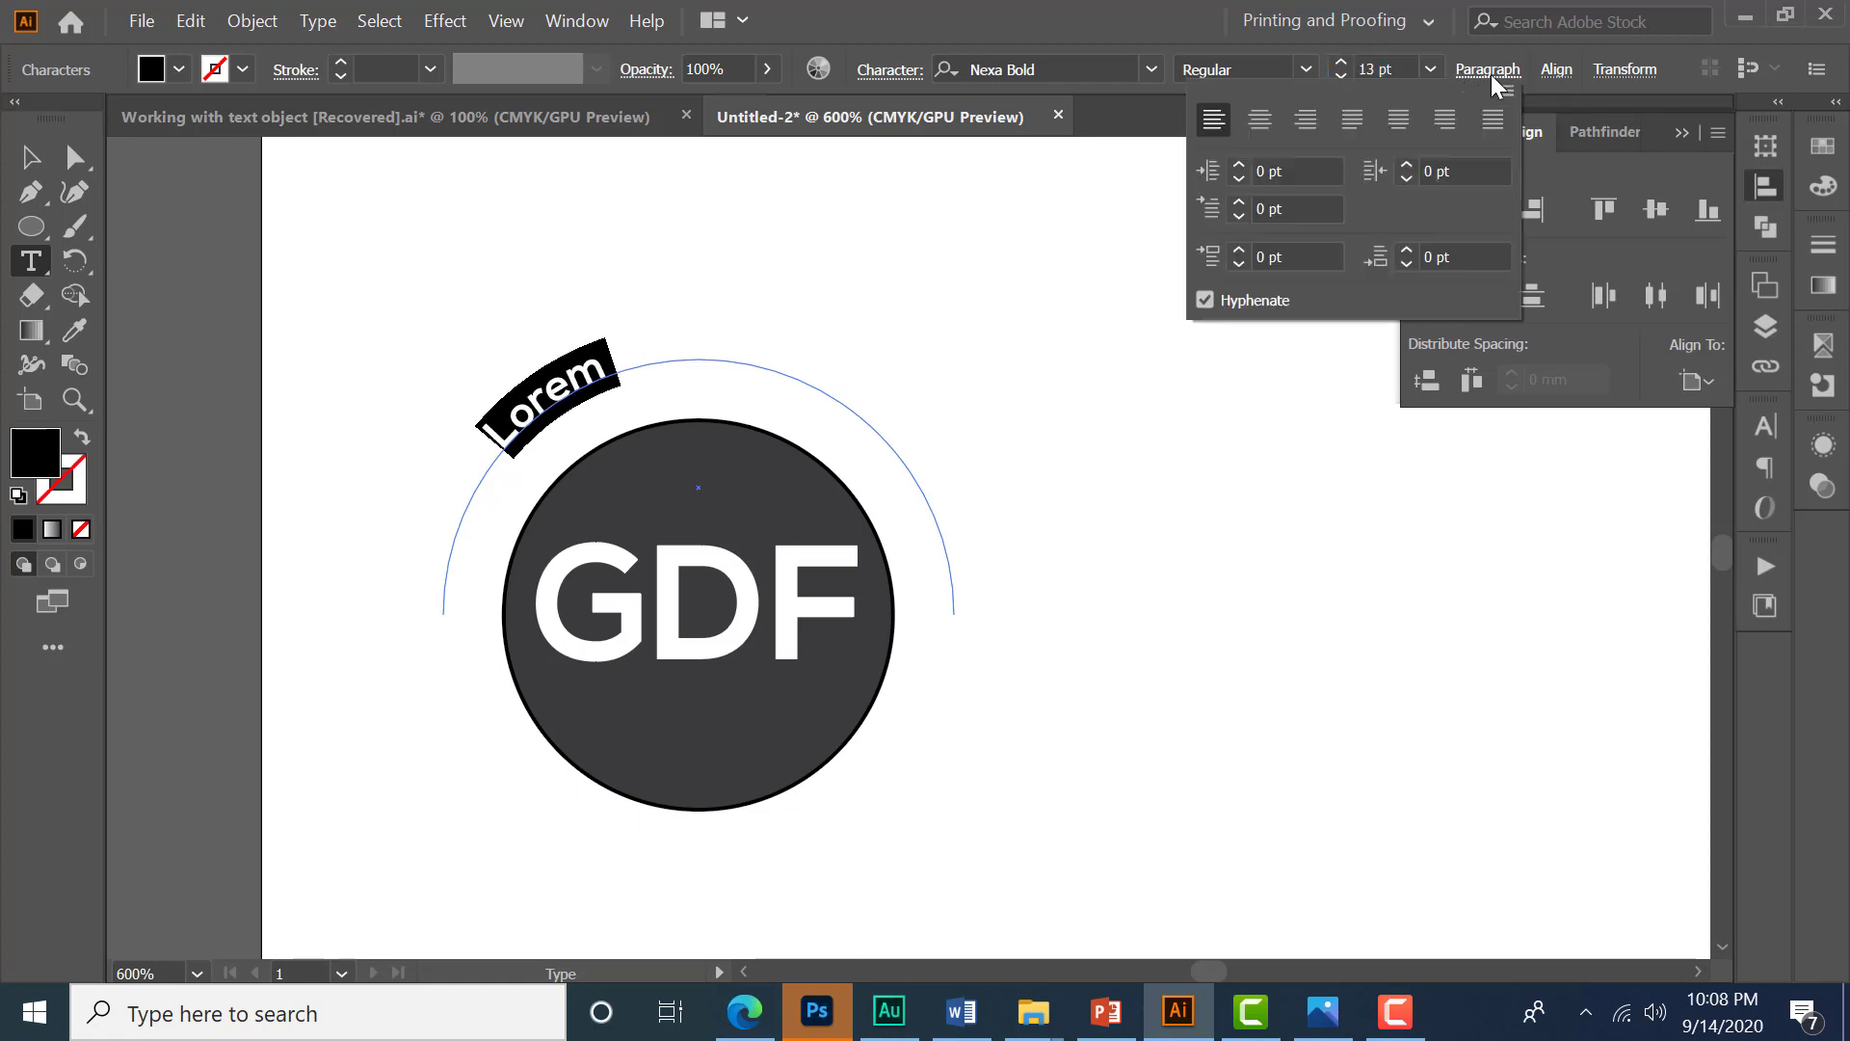
left_click(1266, 124)
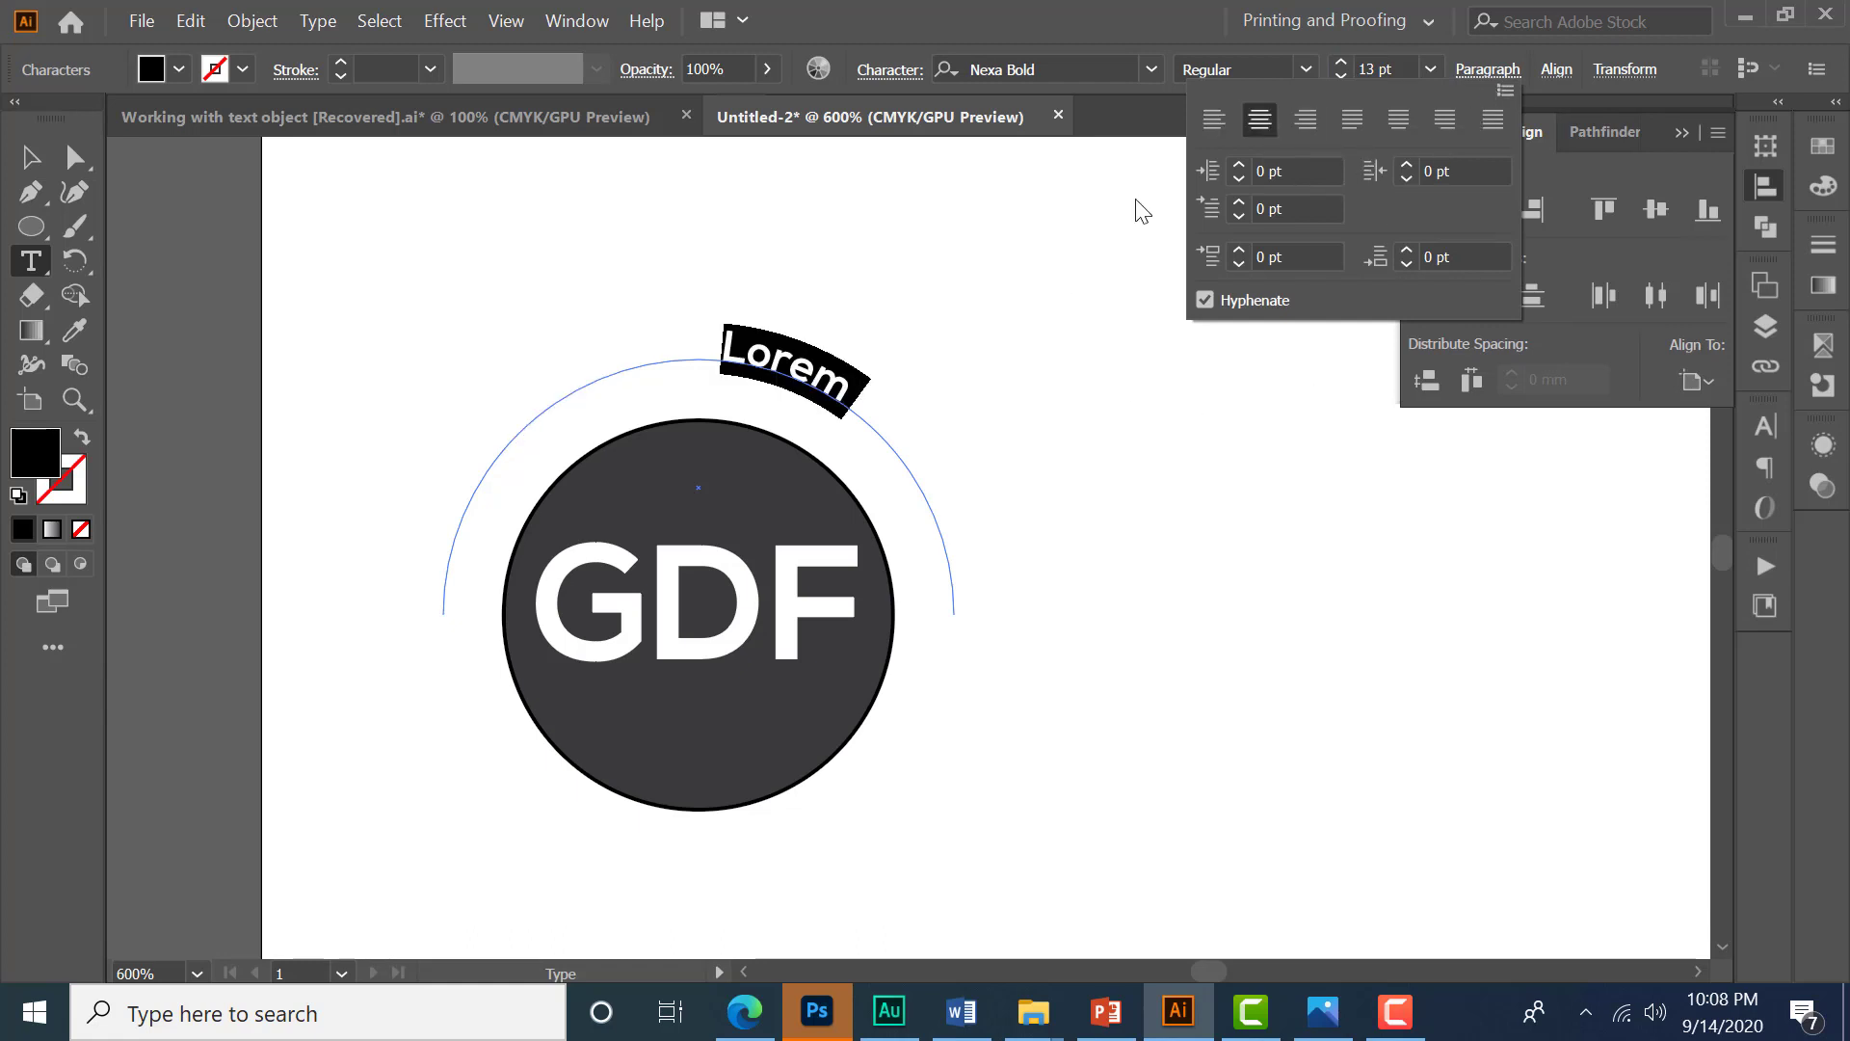
left_click(1488, 71)
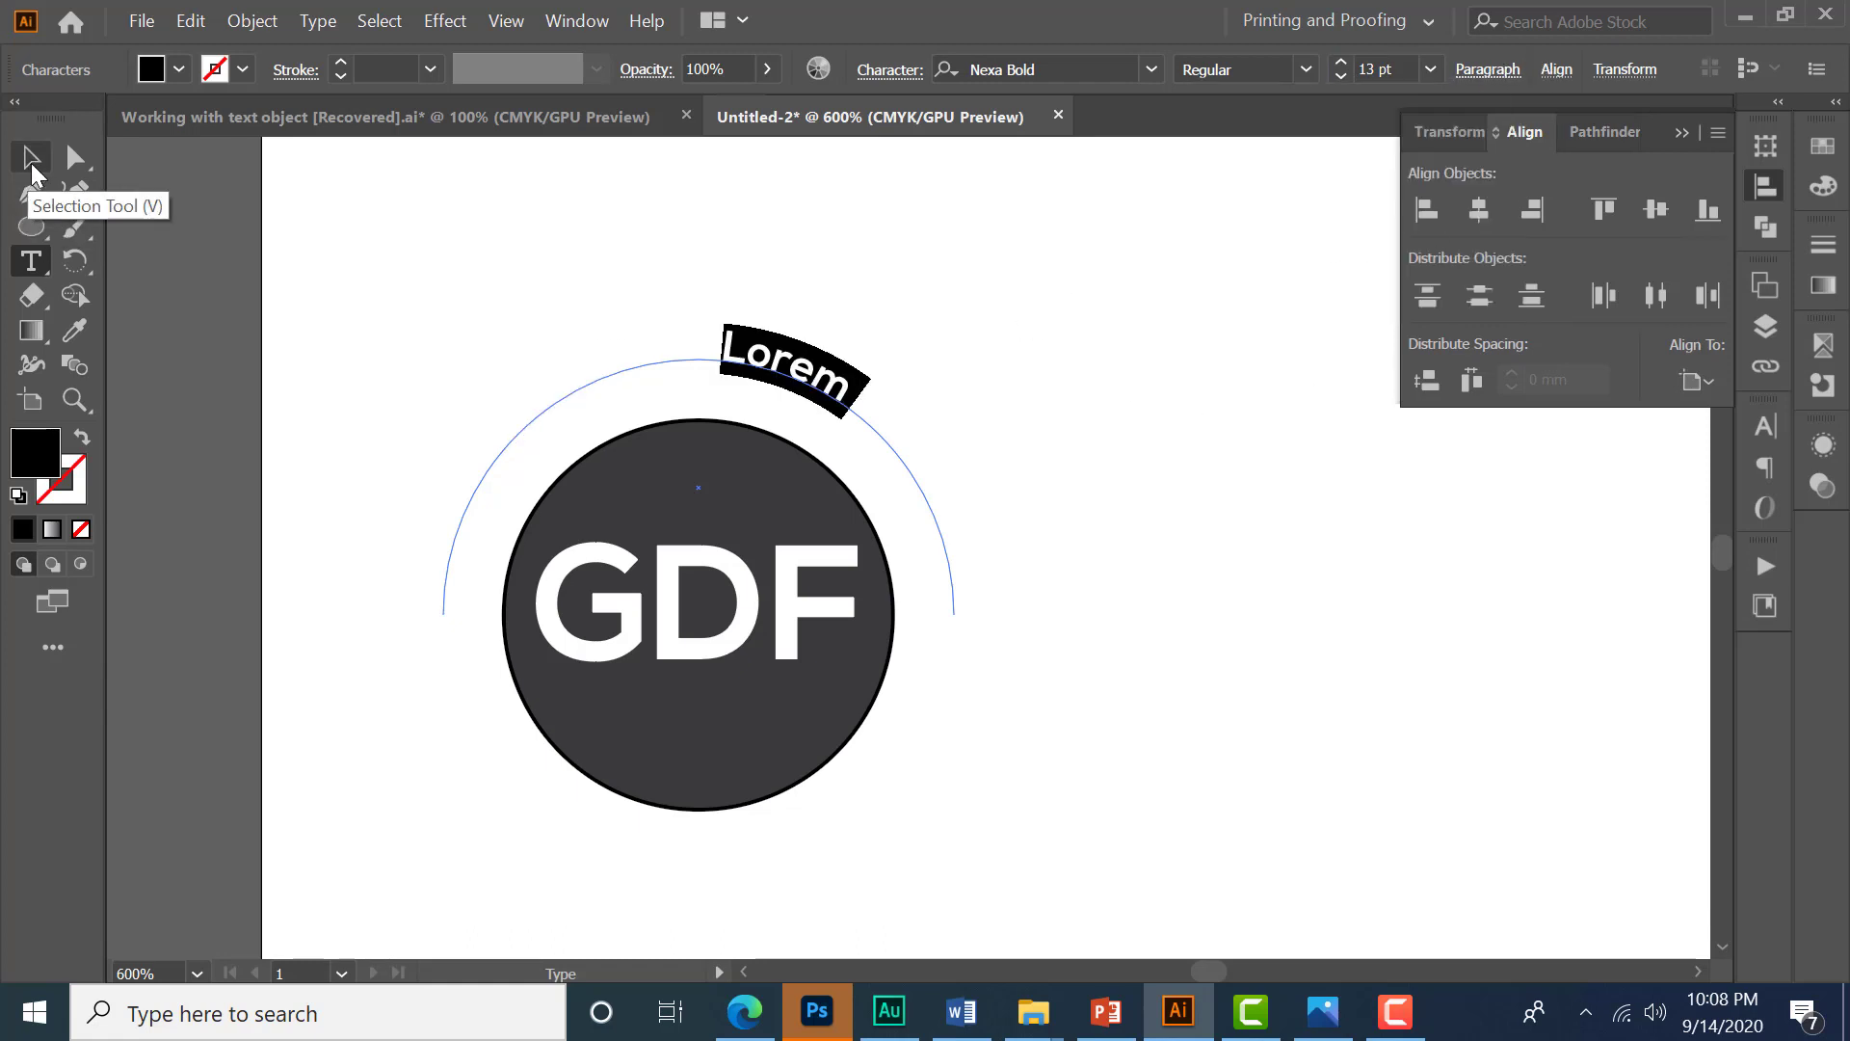
- Move the path text's start and end brackets out to the two ends of the arc
left_click(31, 173)
scroll(640, 454, "up", 1)
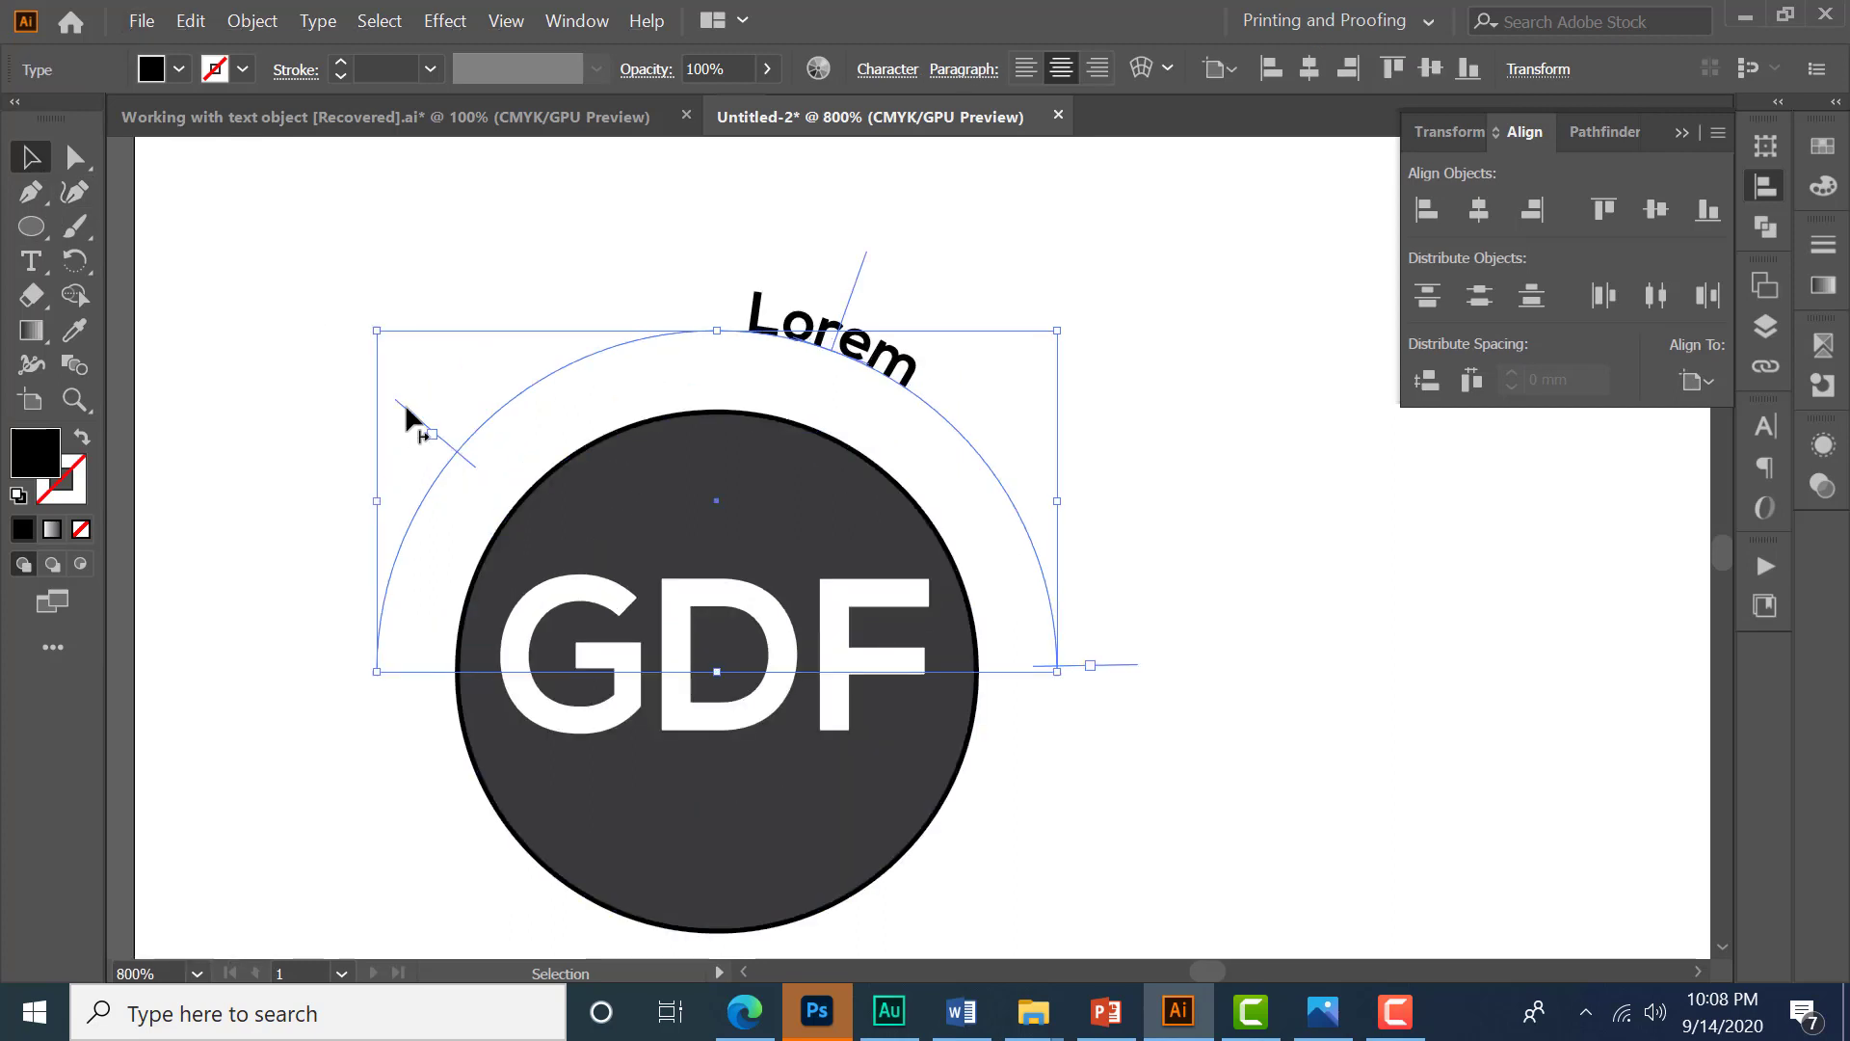
left_click_drag(405, 407, 344, 673)
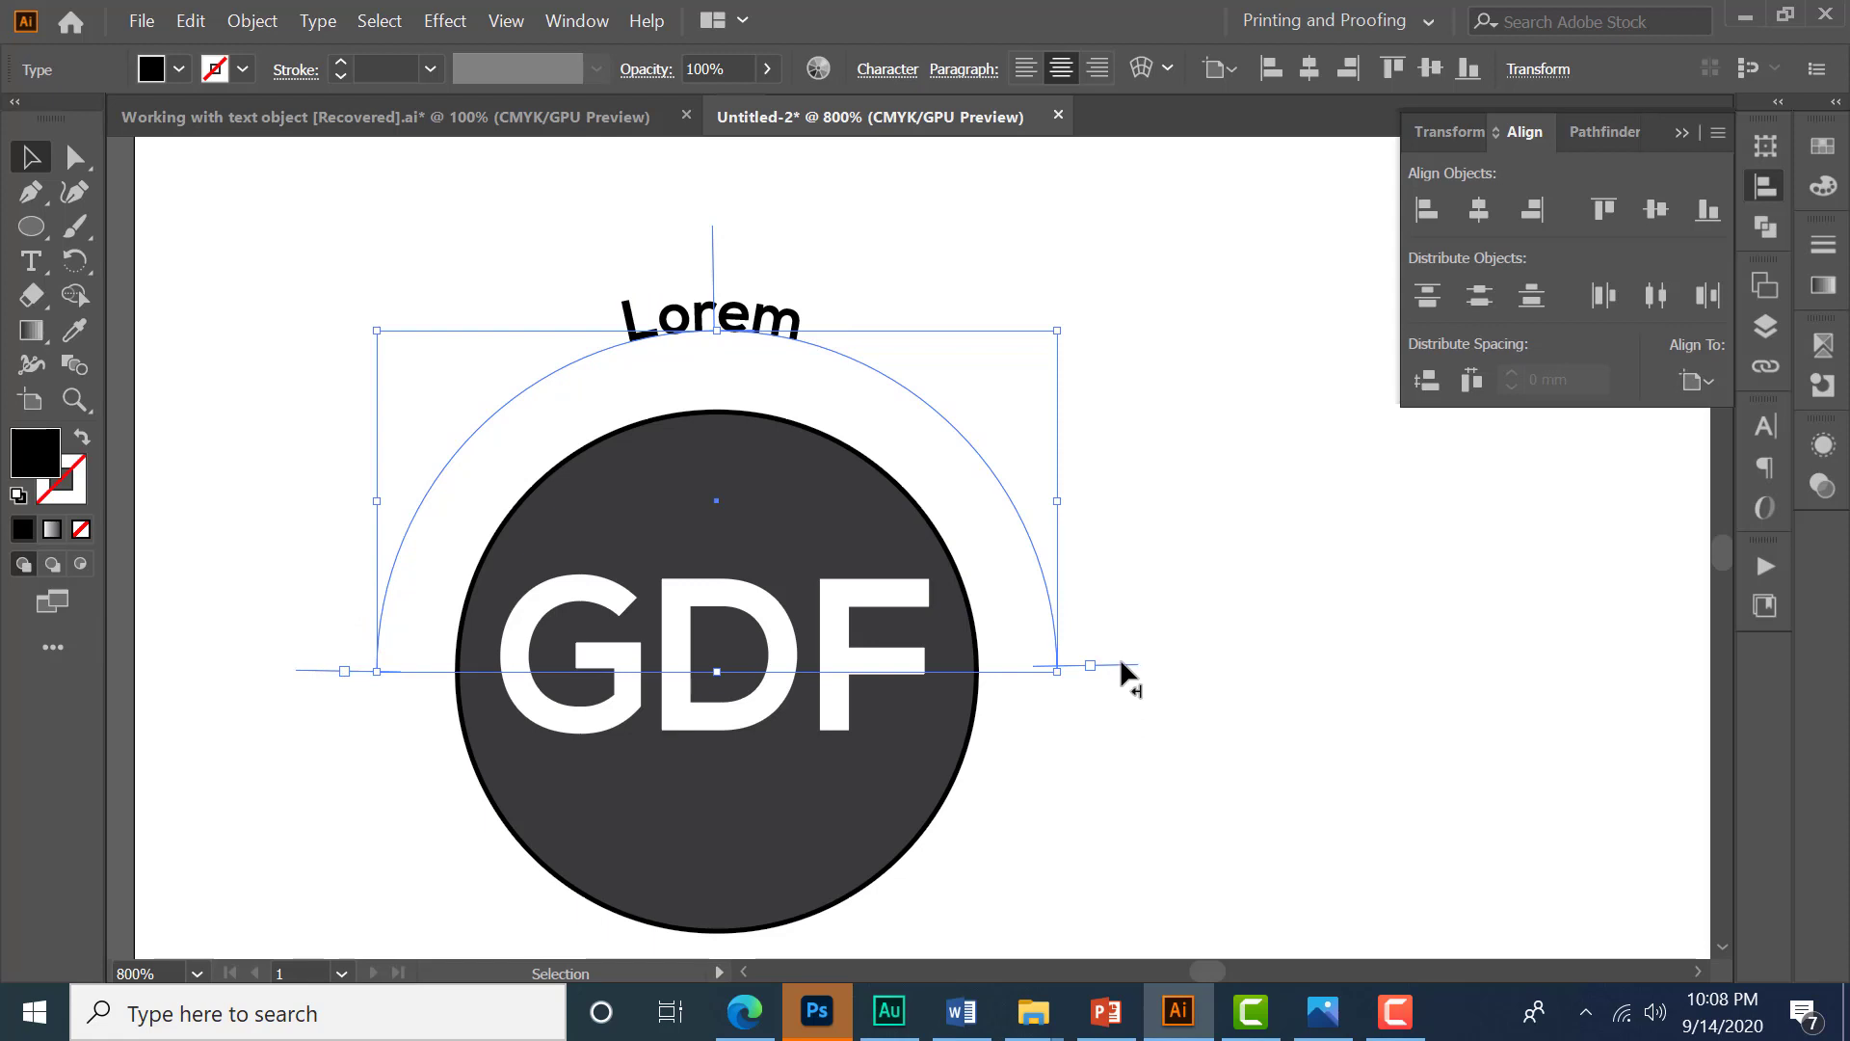
left_click_drag(1122, 675, 1121, 678)
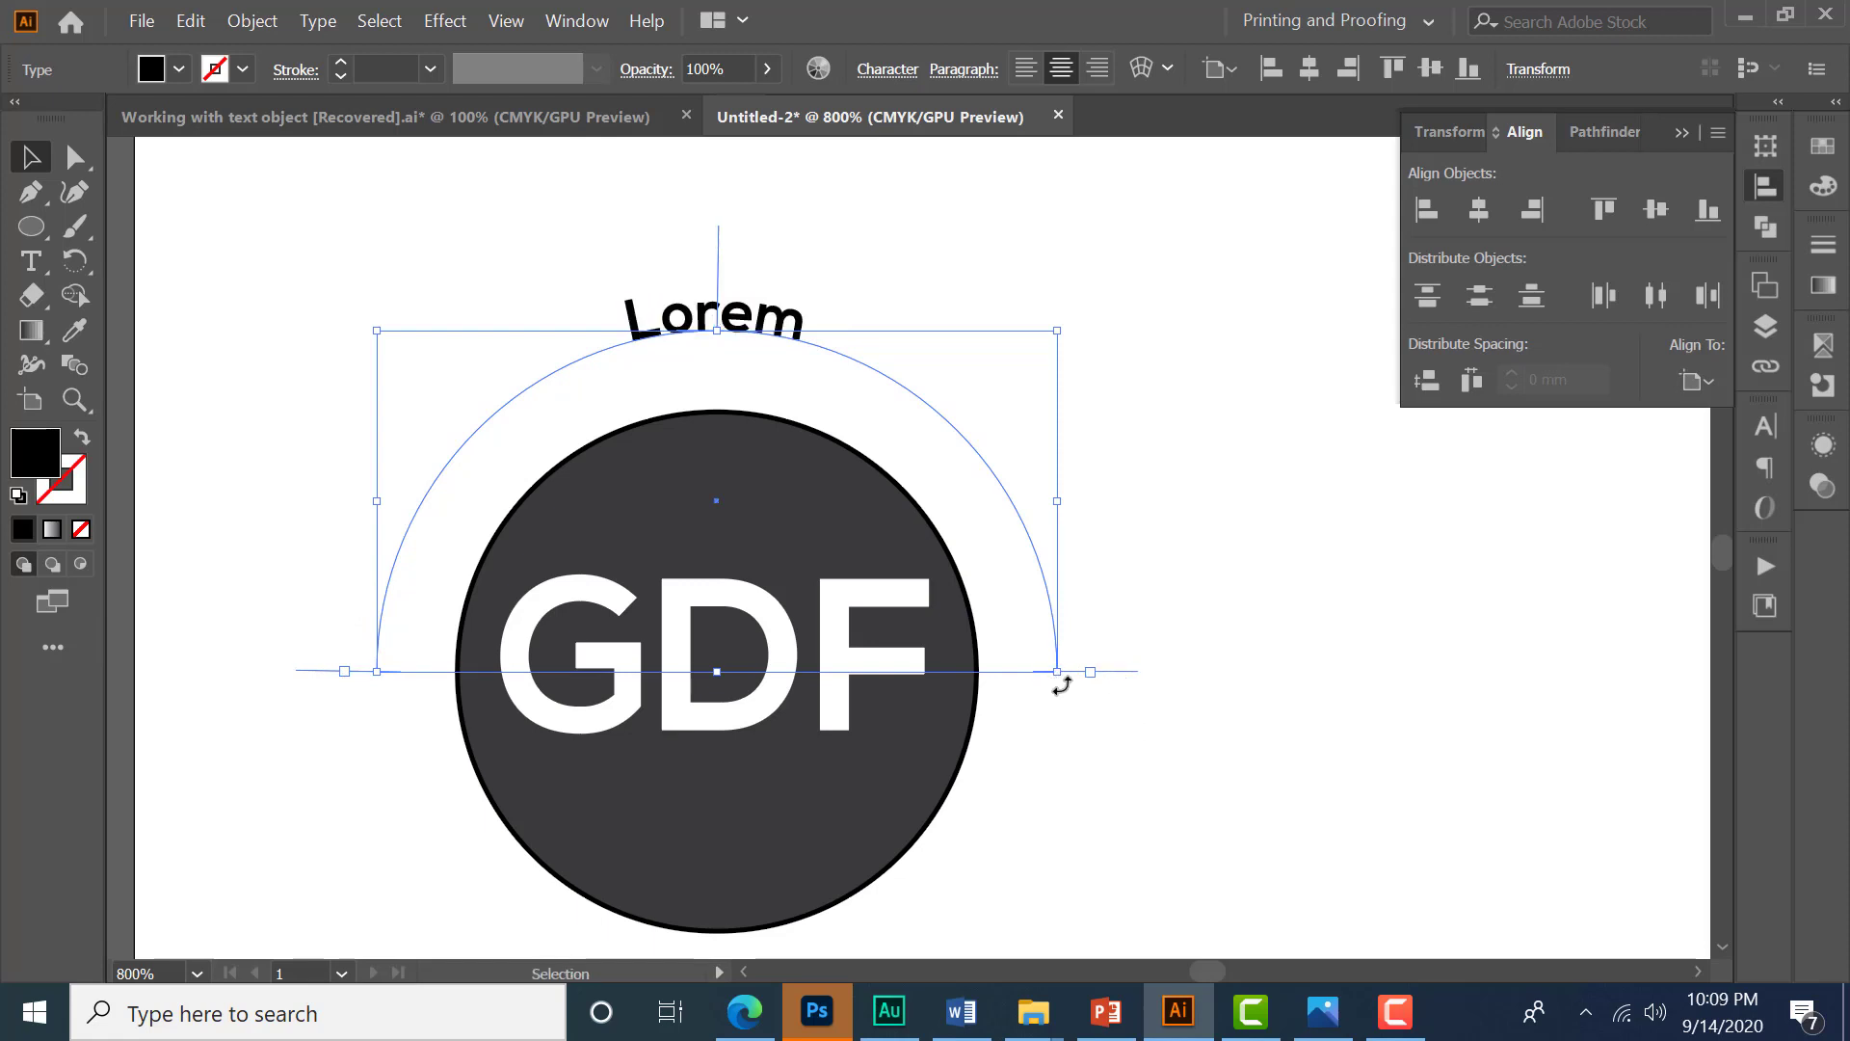
- Replace the placeholder text on the arc with GRAPHIC DESIGN FACULTY
left_click(31, 260)
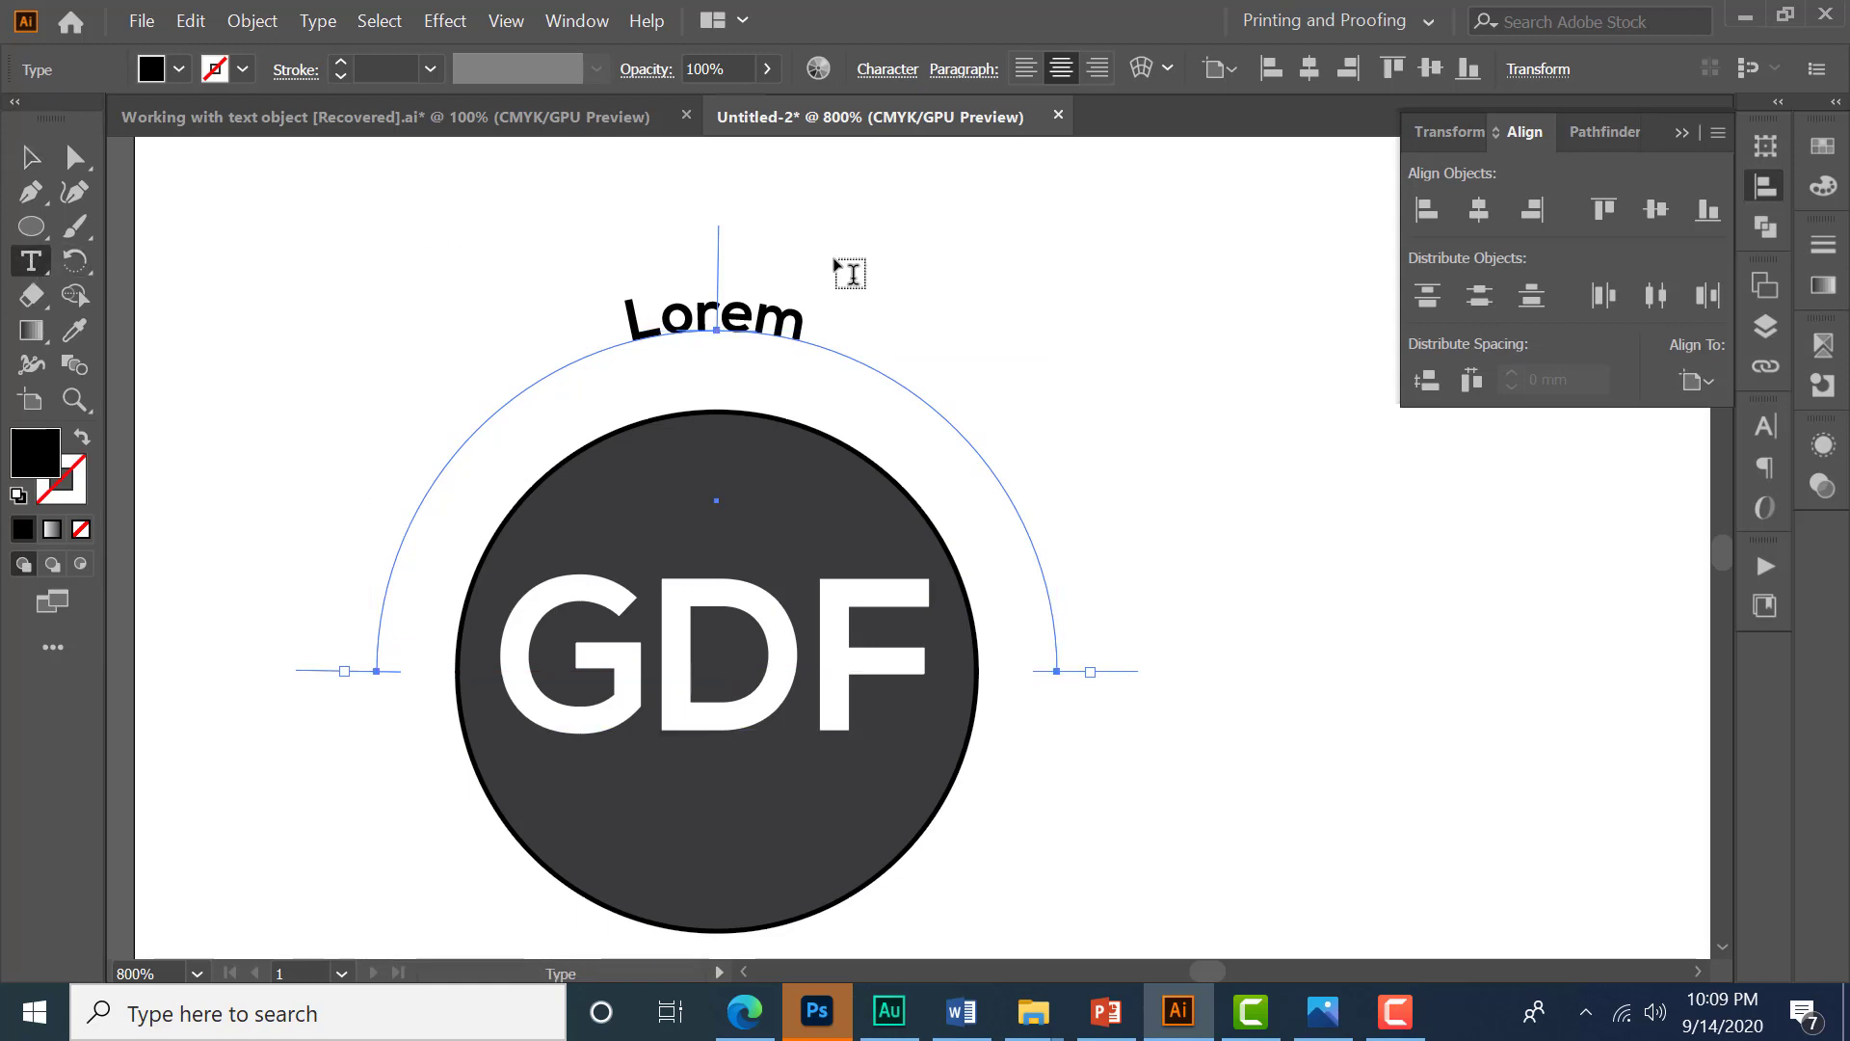
left_click_drag(626, 321, 942, 388)
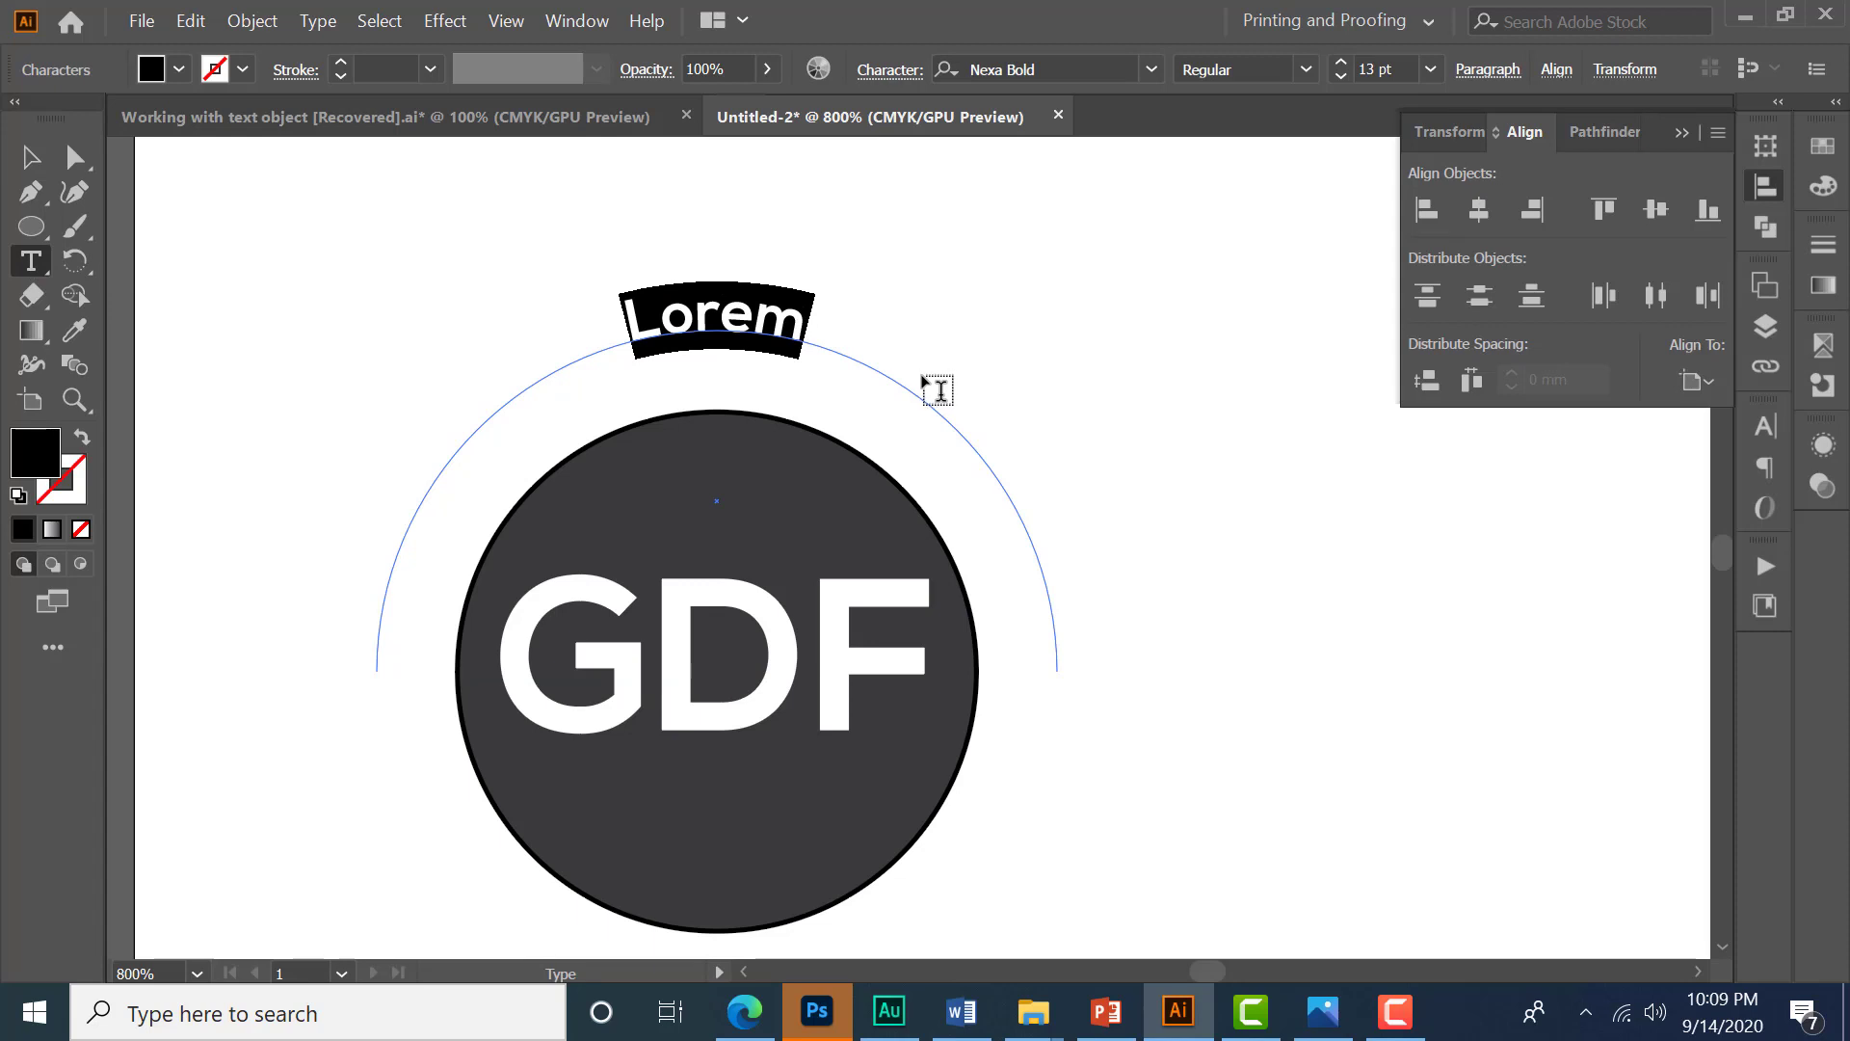
type("GRAPHIC")
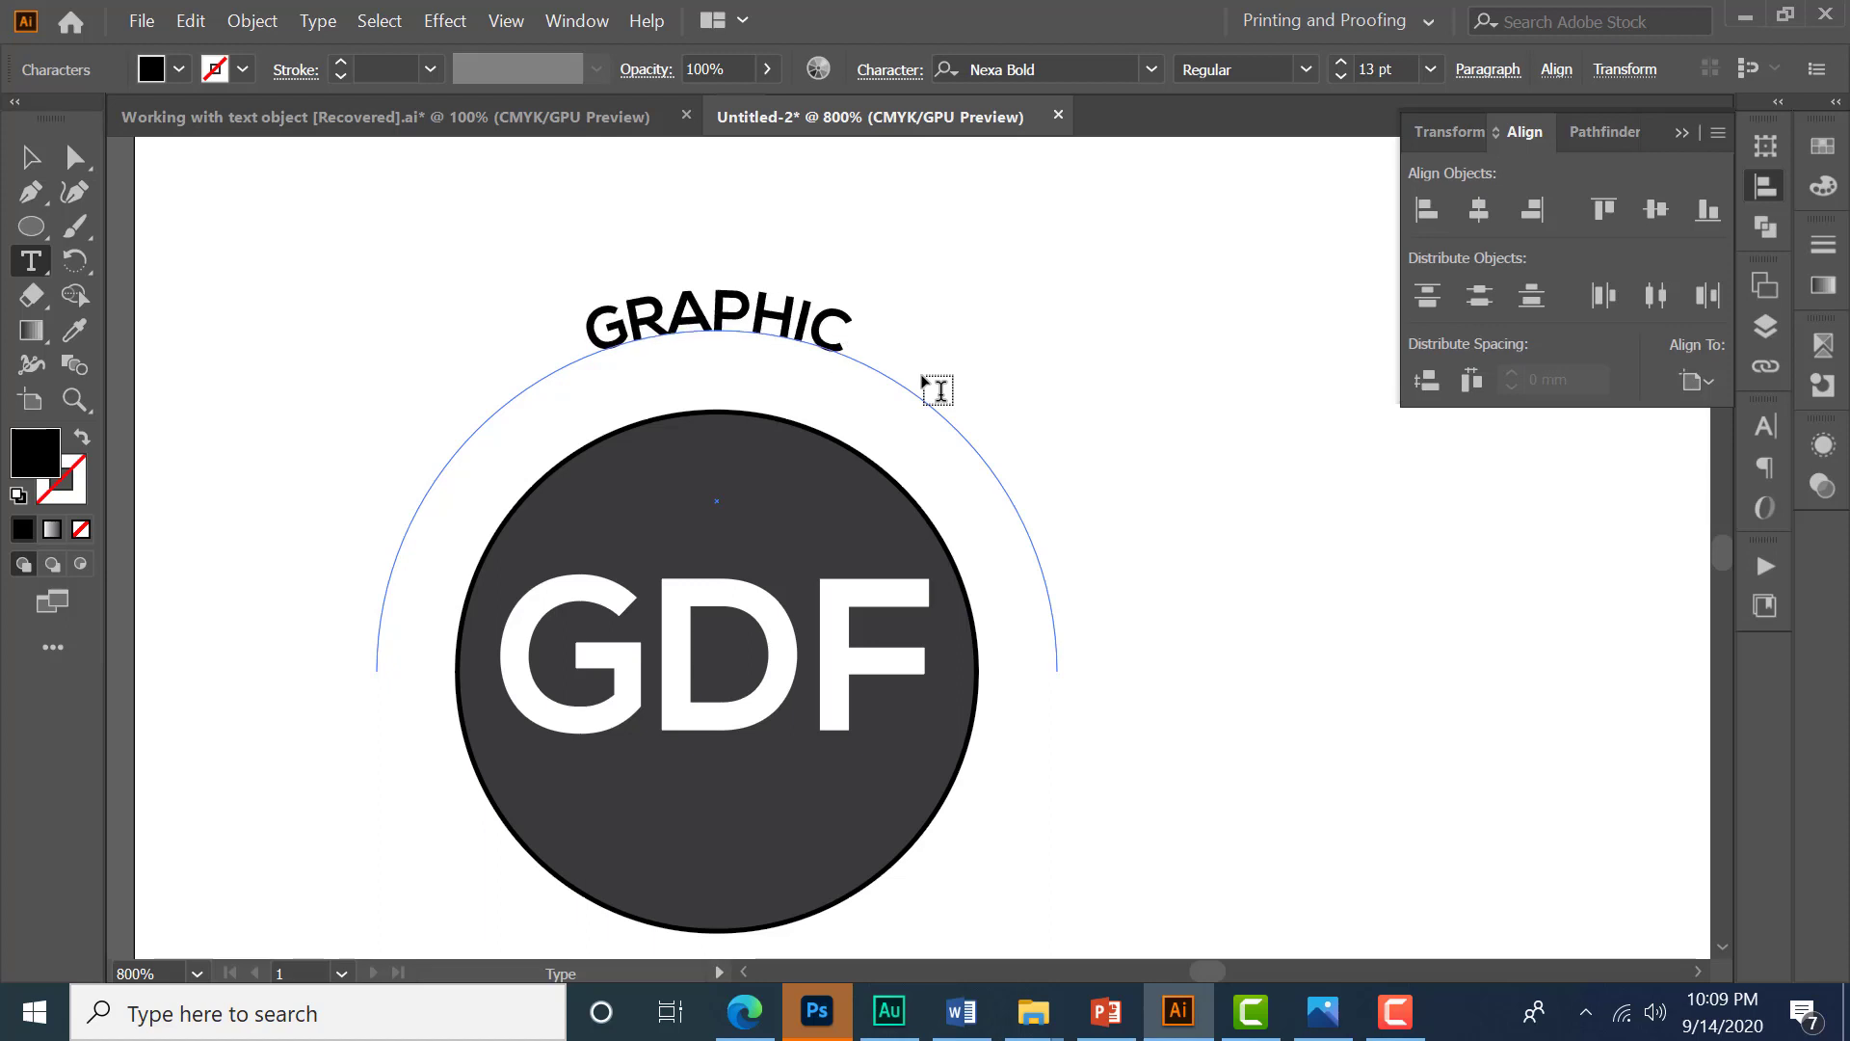
type(" DESIG")
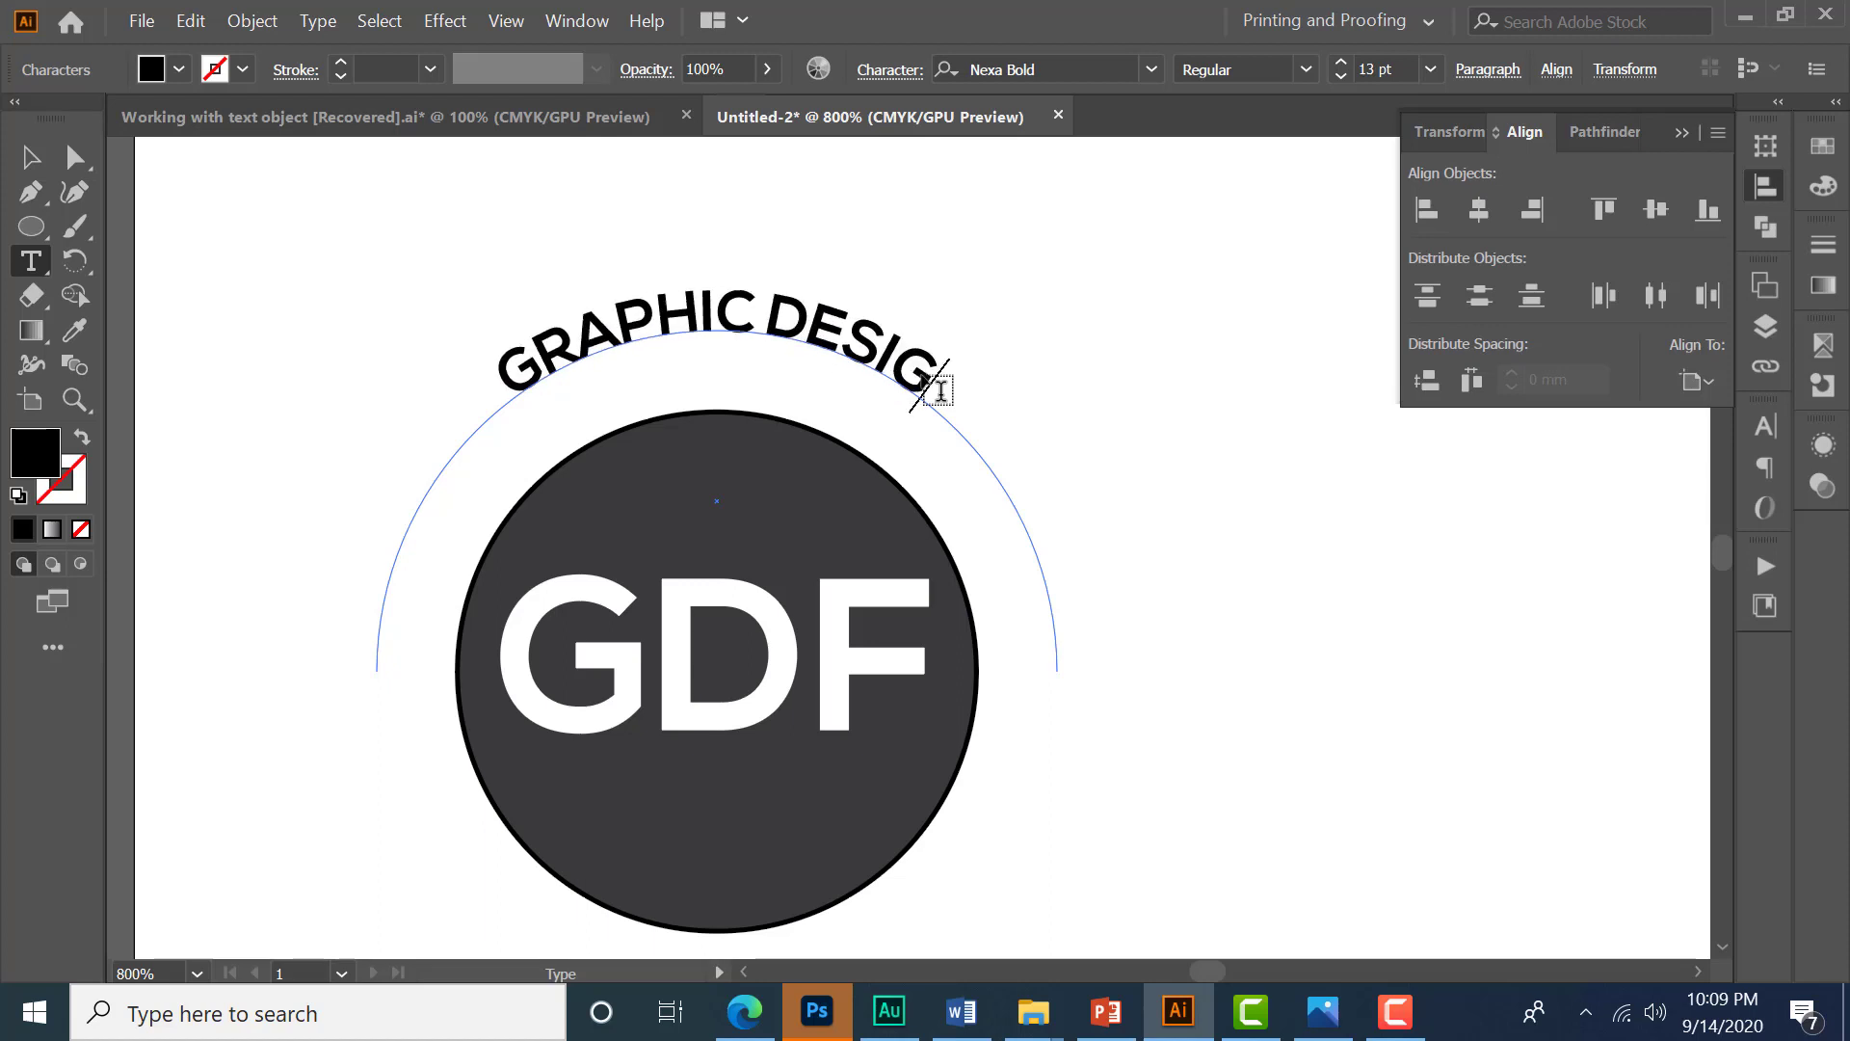
type("N FACULTY")
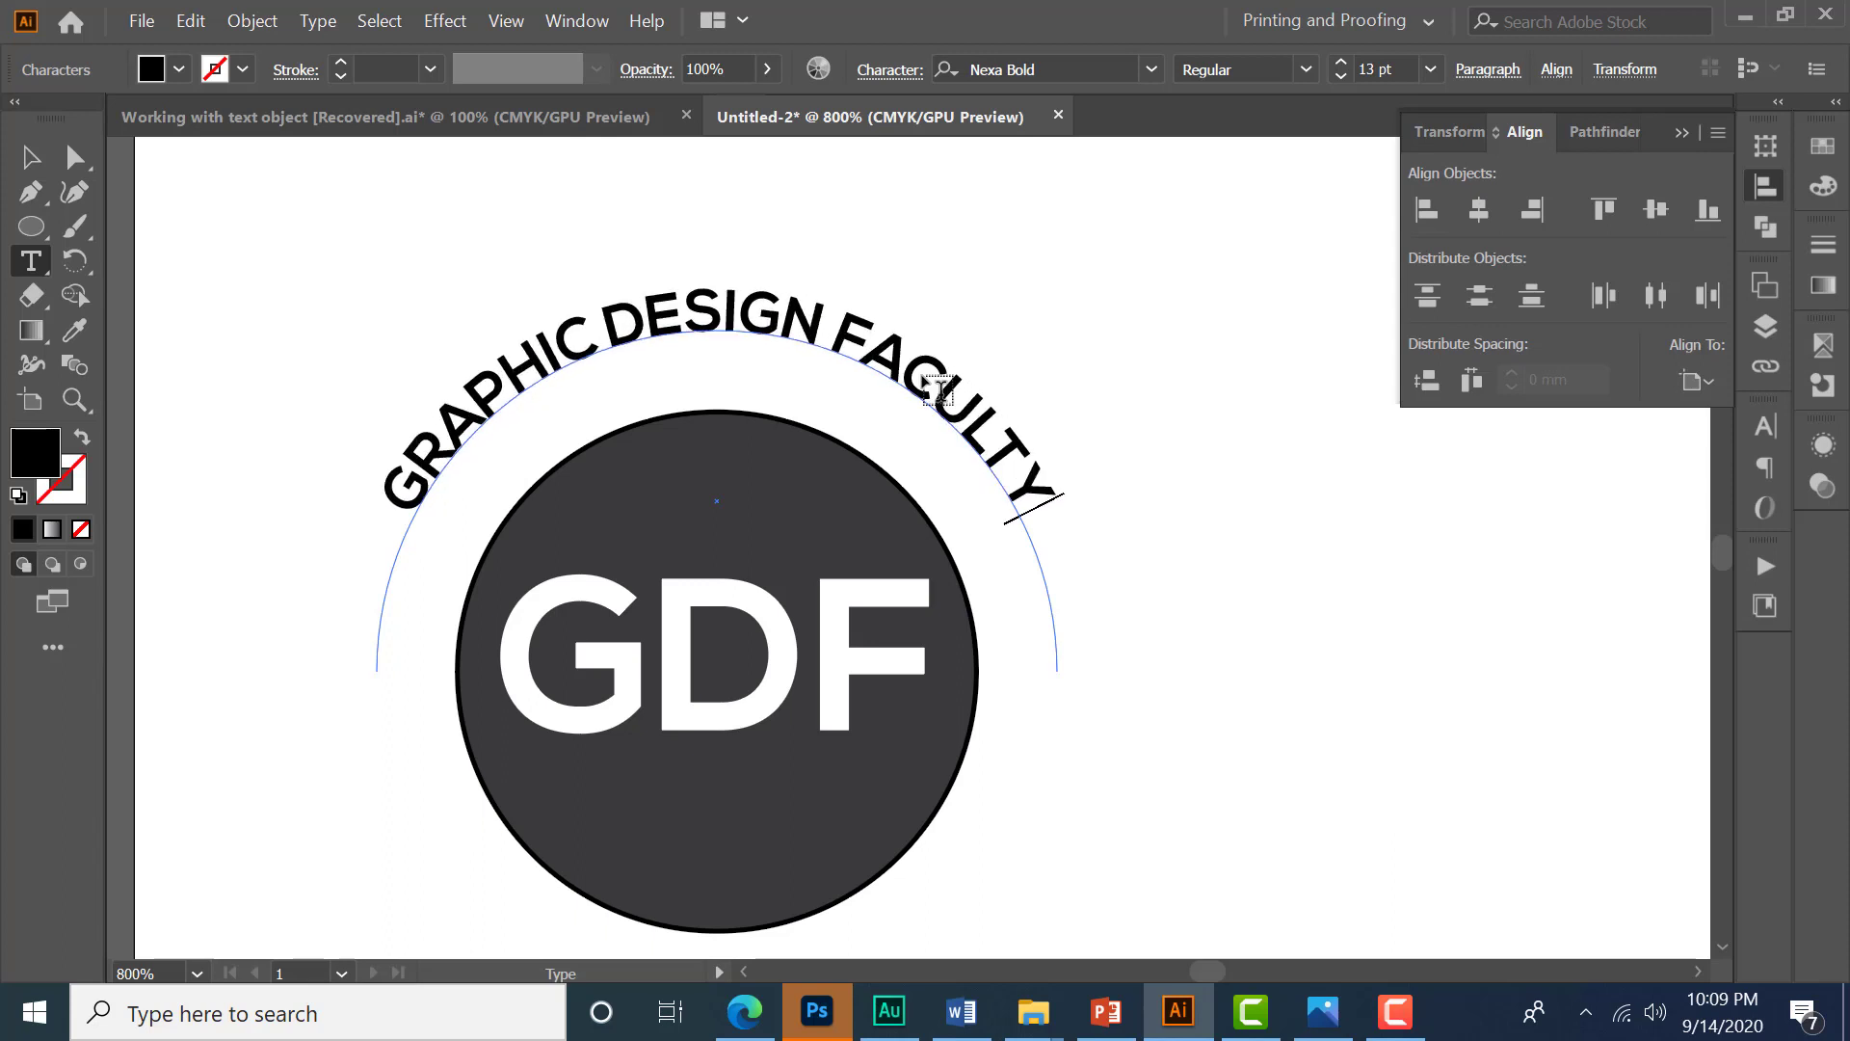
- Select all the text on the arc and set its font size to 14 pt
left_click(1758, 433)
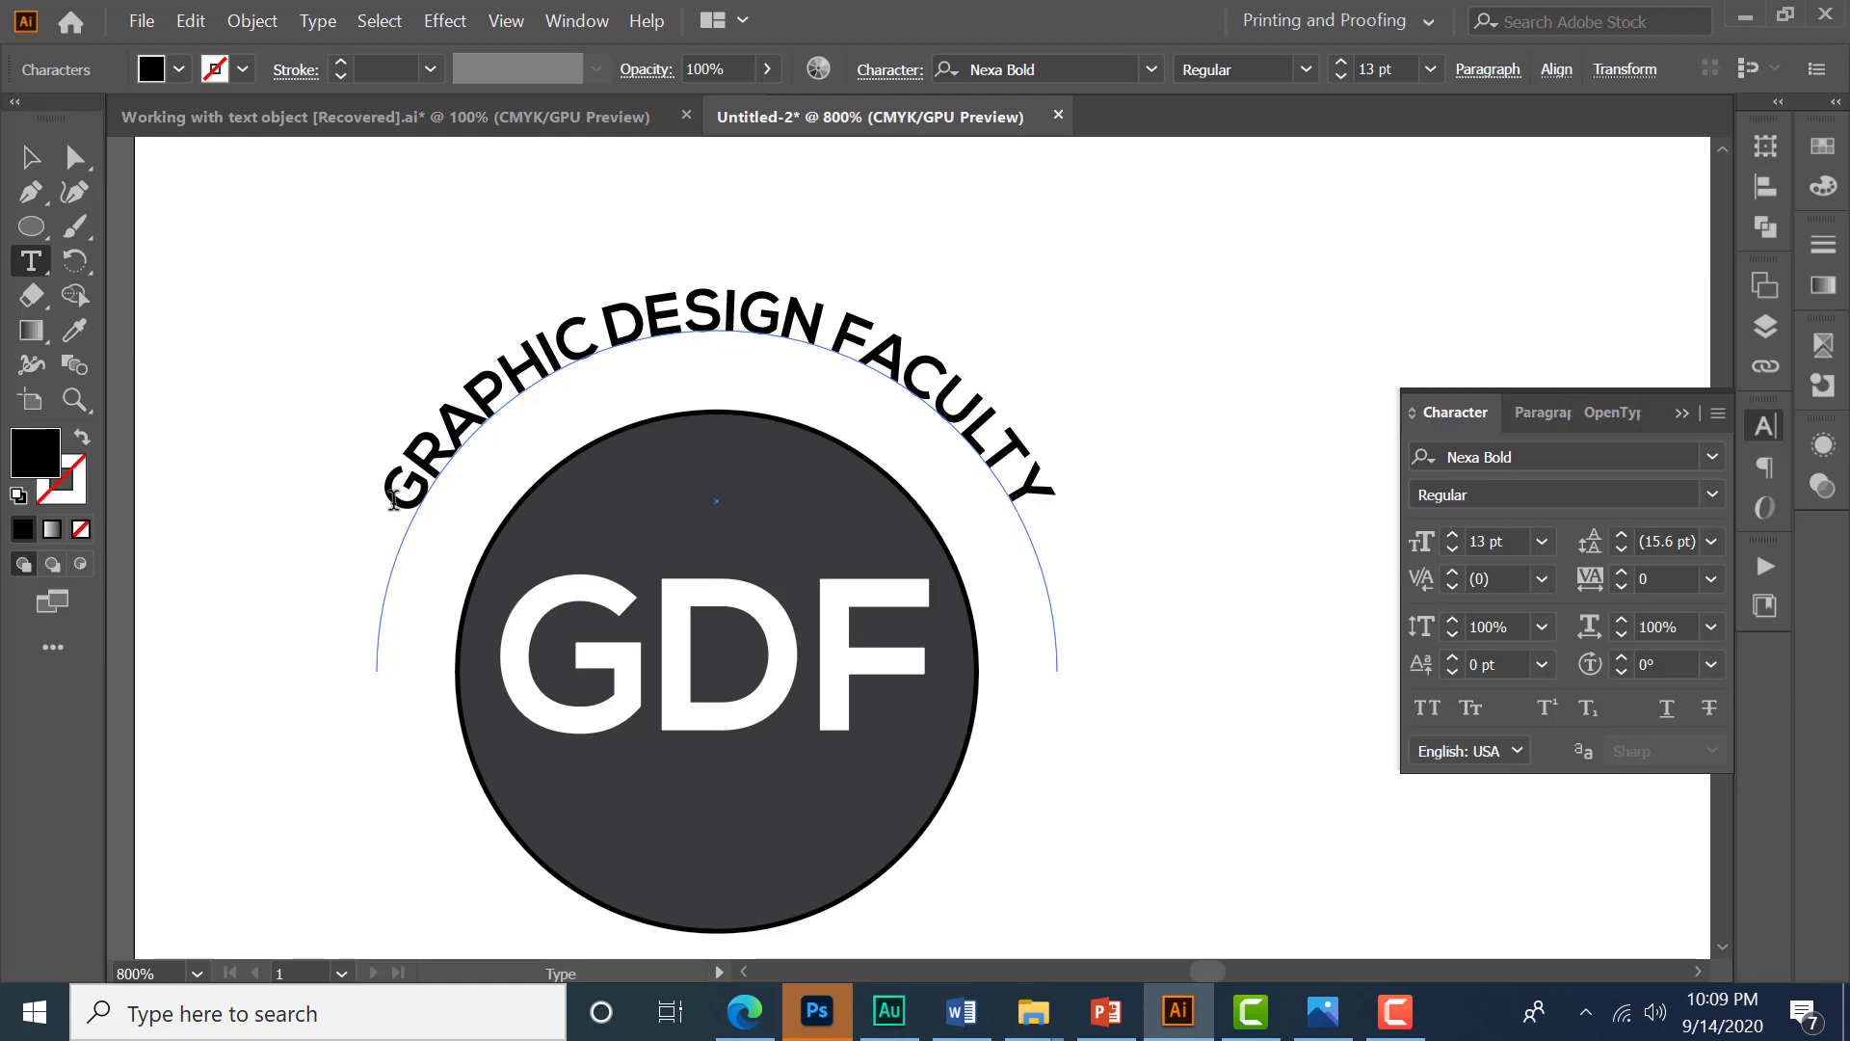
left_click_drag(395, 500, 1067, 482)
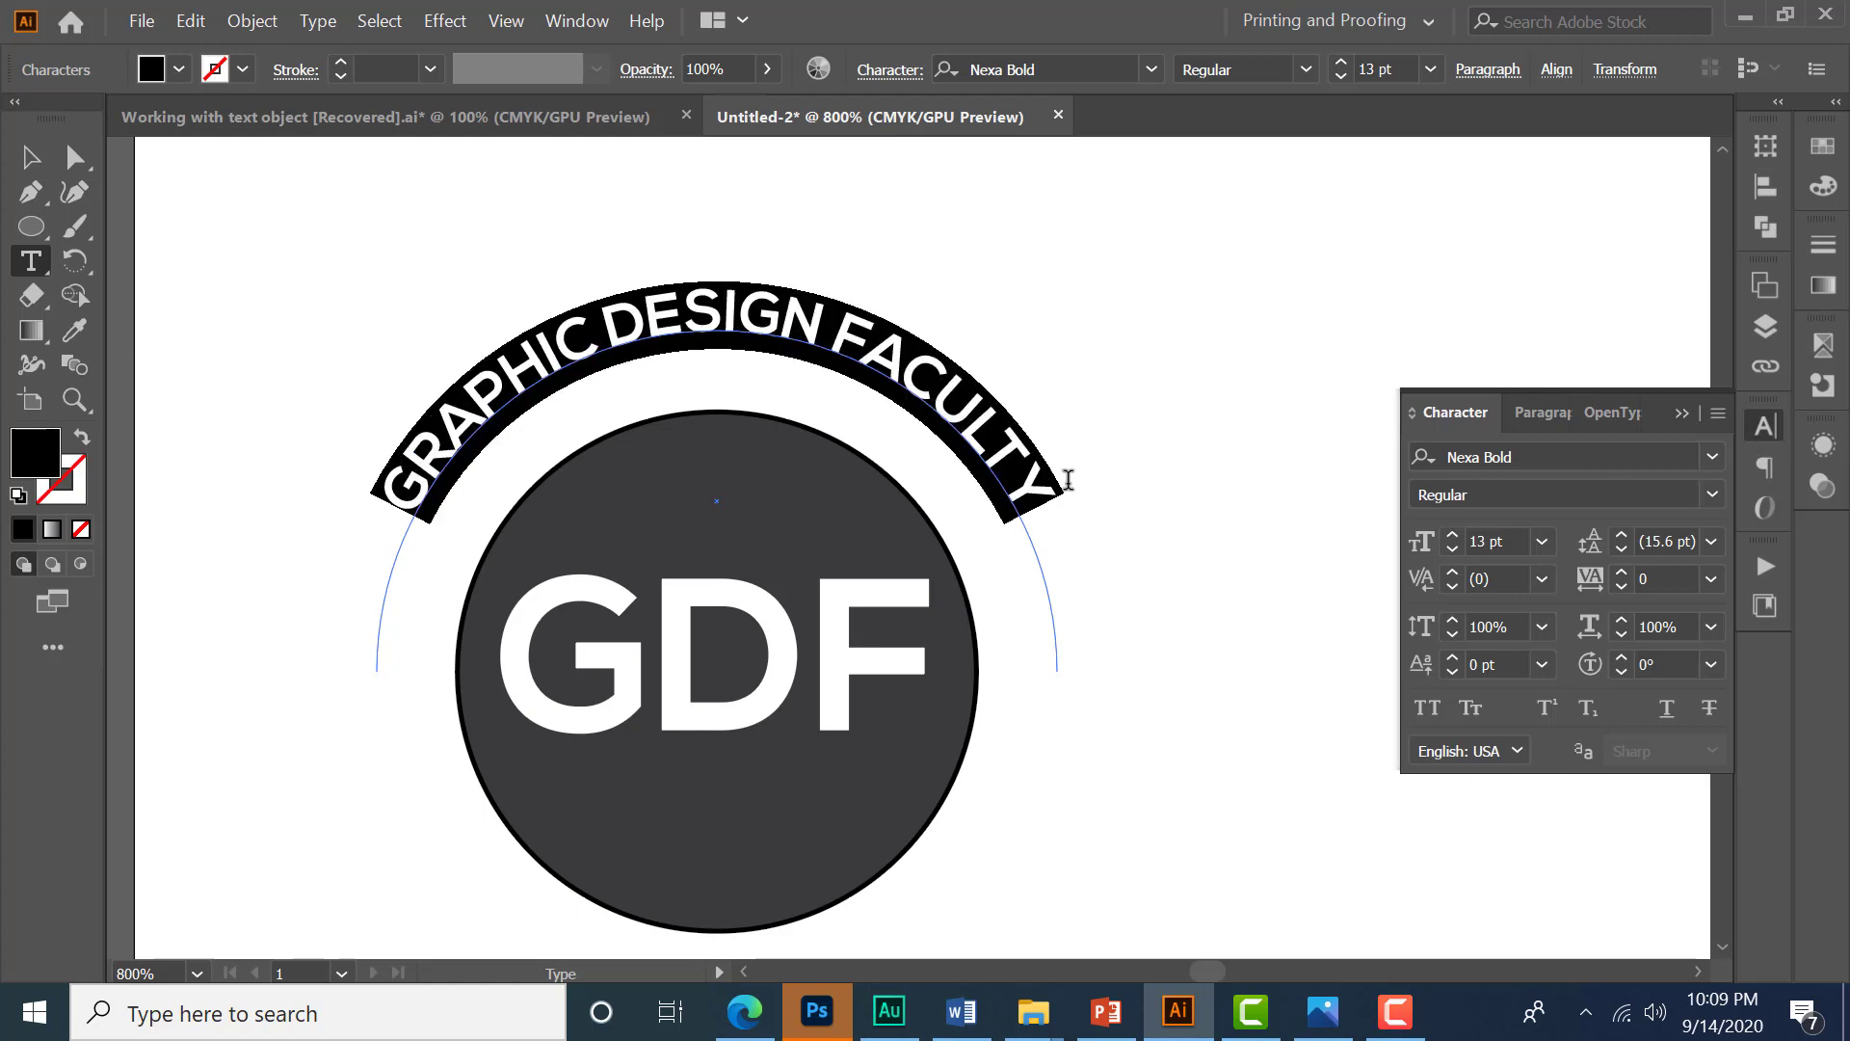
left_click(1506, 536)
key("Up")
key("Up")
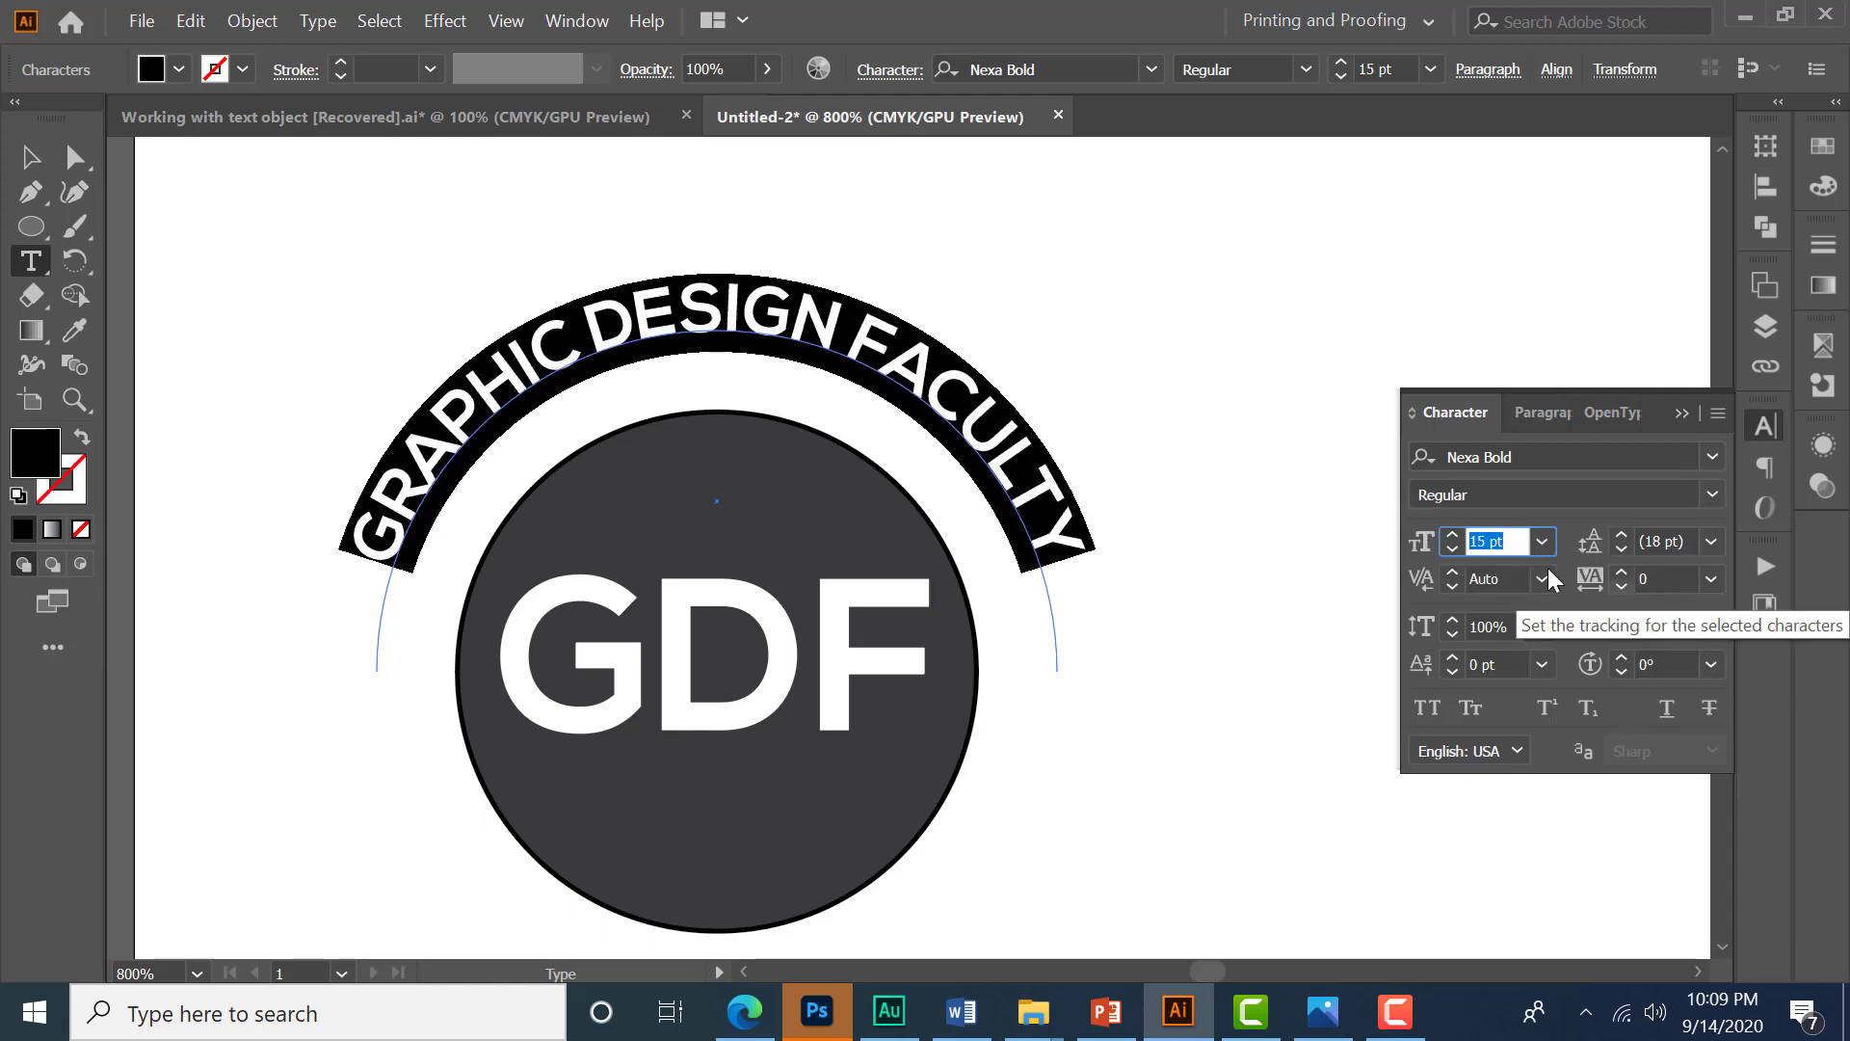
key("Down")
key("Down")
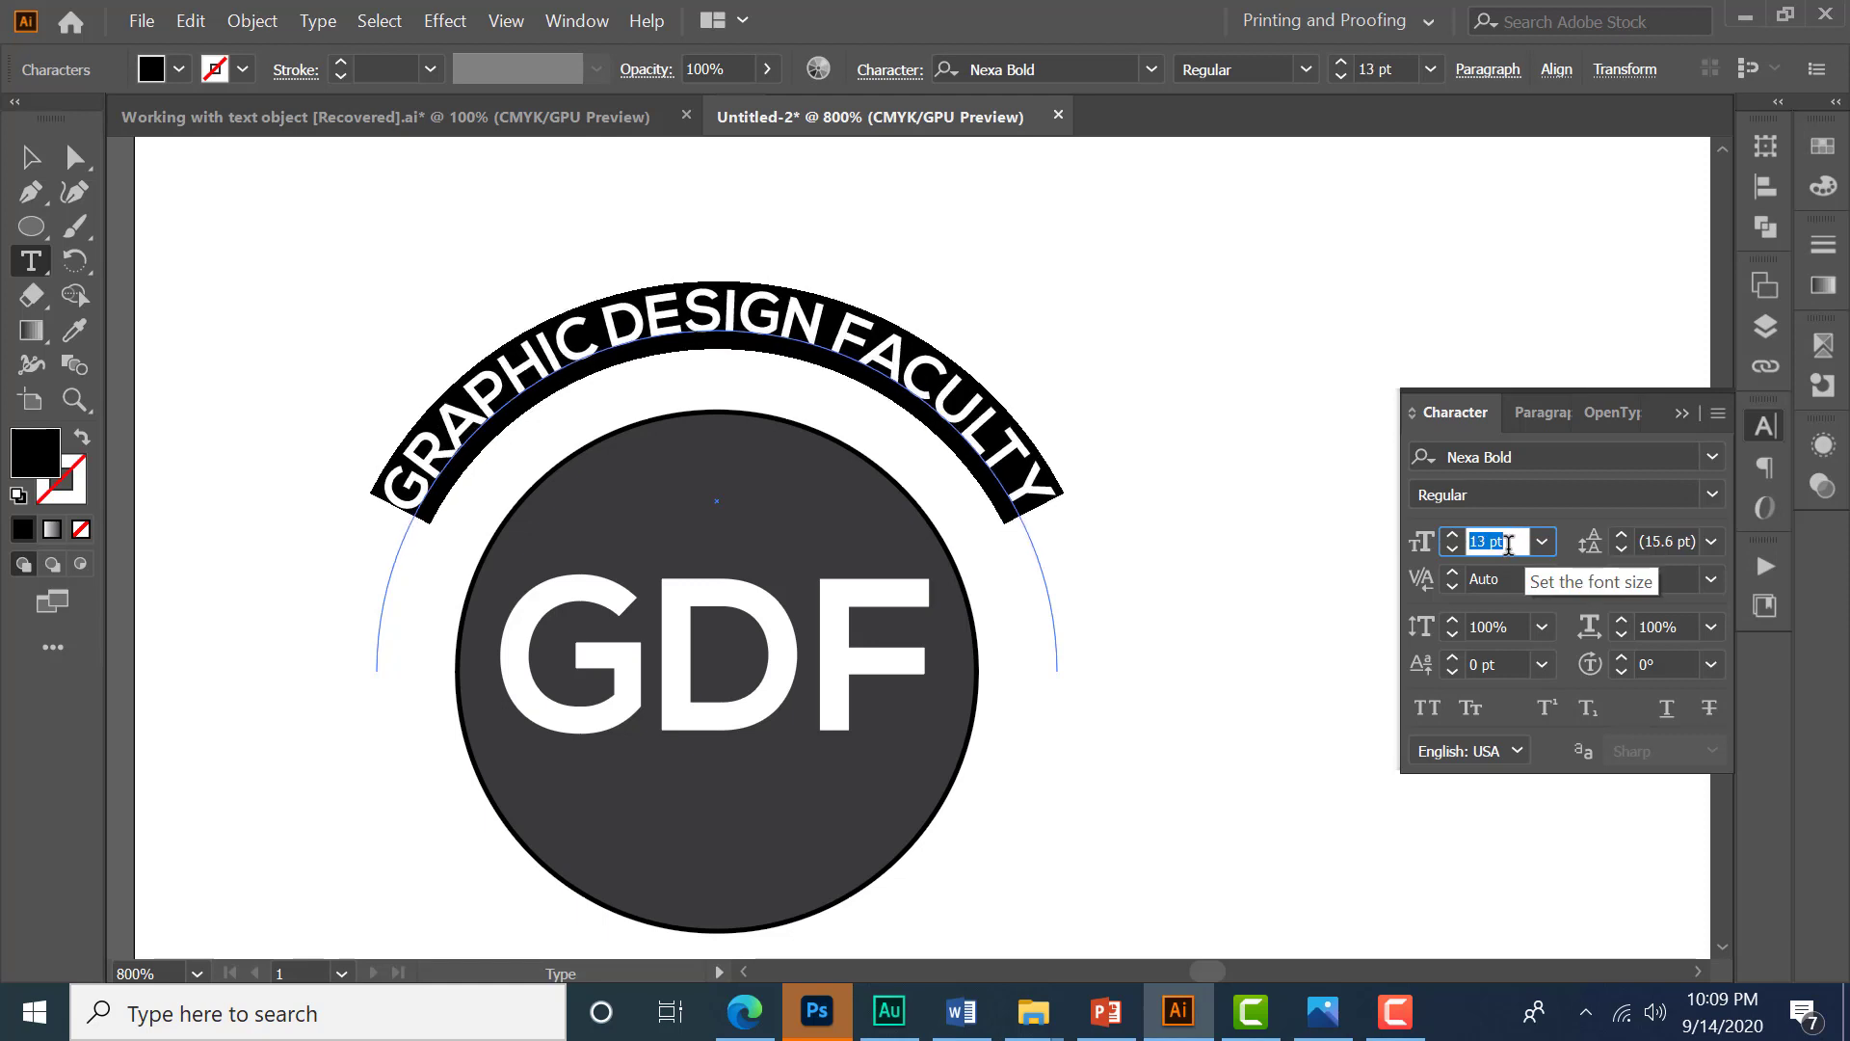
key("Up")
- Increase the tracking of the arc text to about 61
left_click(1670, 578)
key("Up")
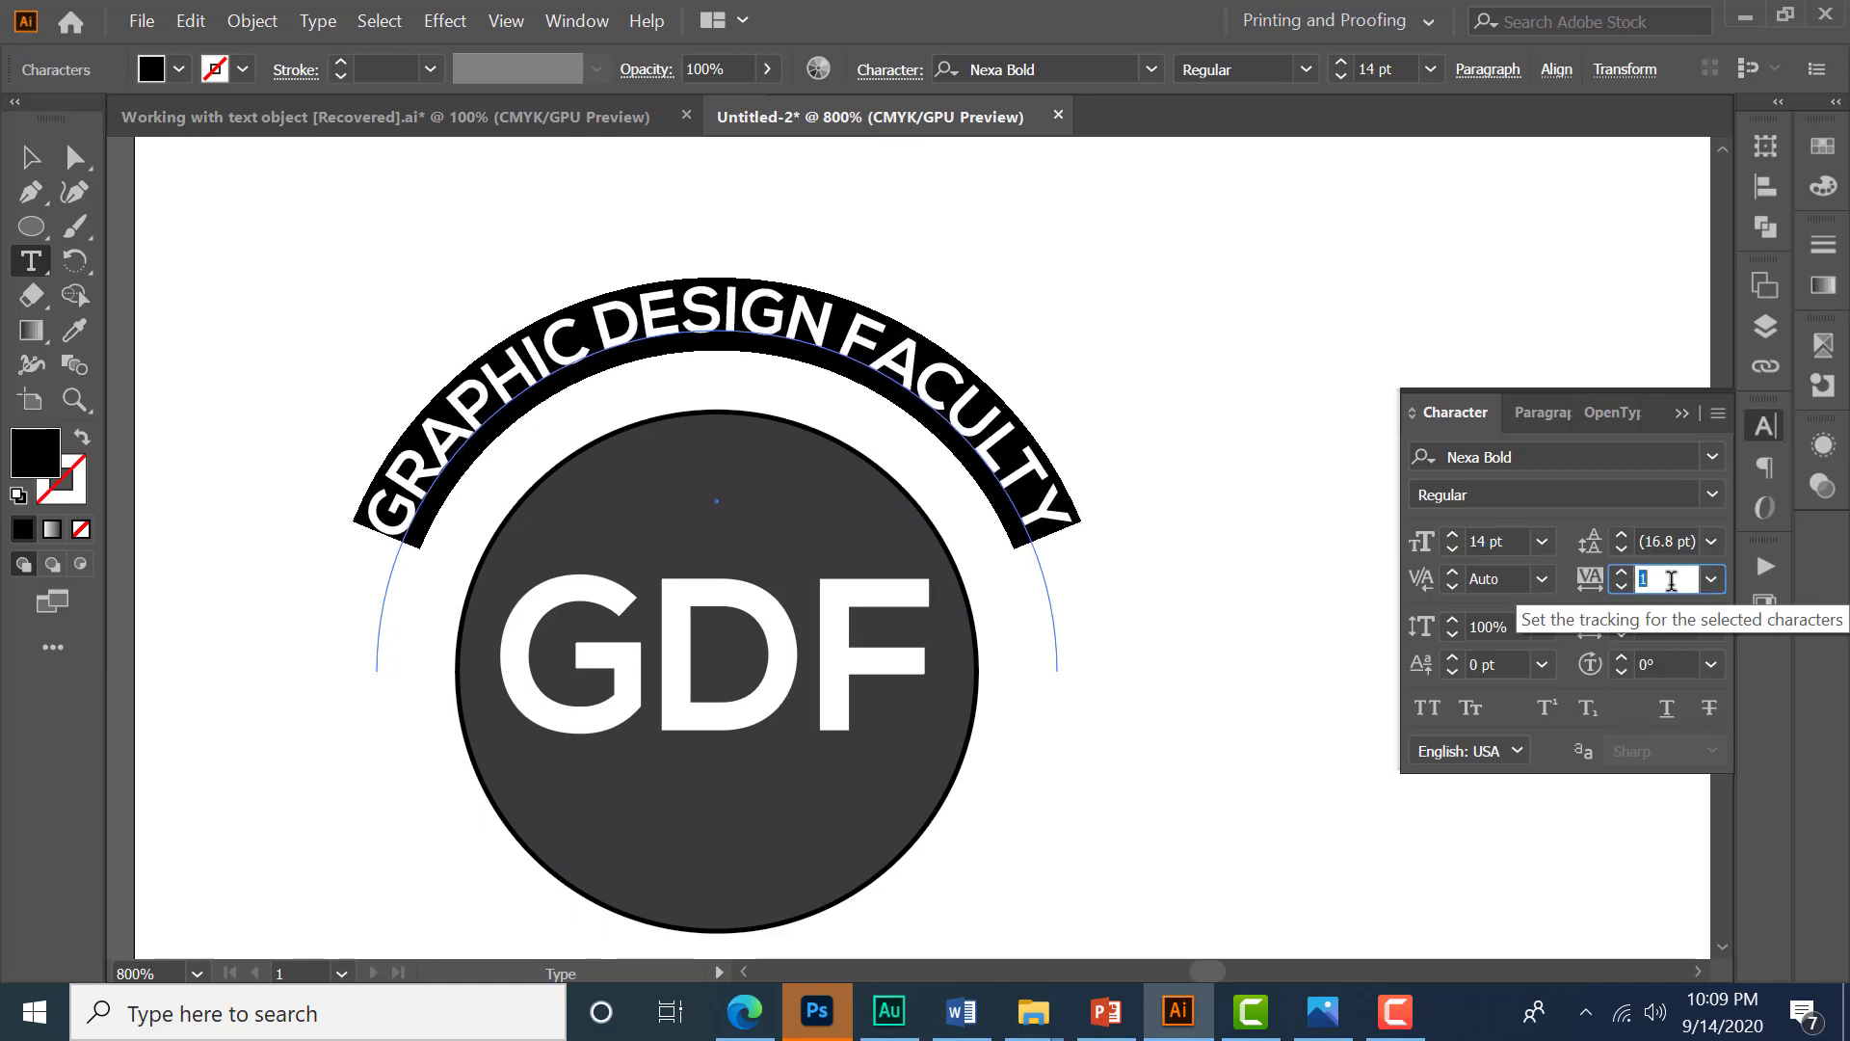
key("Up")
key("Up")
key("Up")
key("Up")
key("Up")
key("Up")
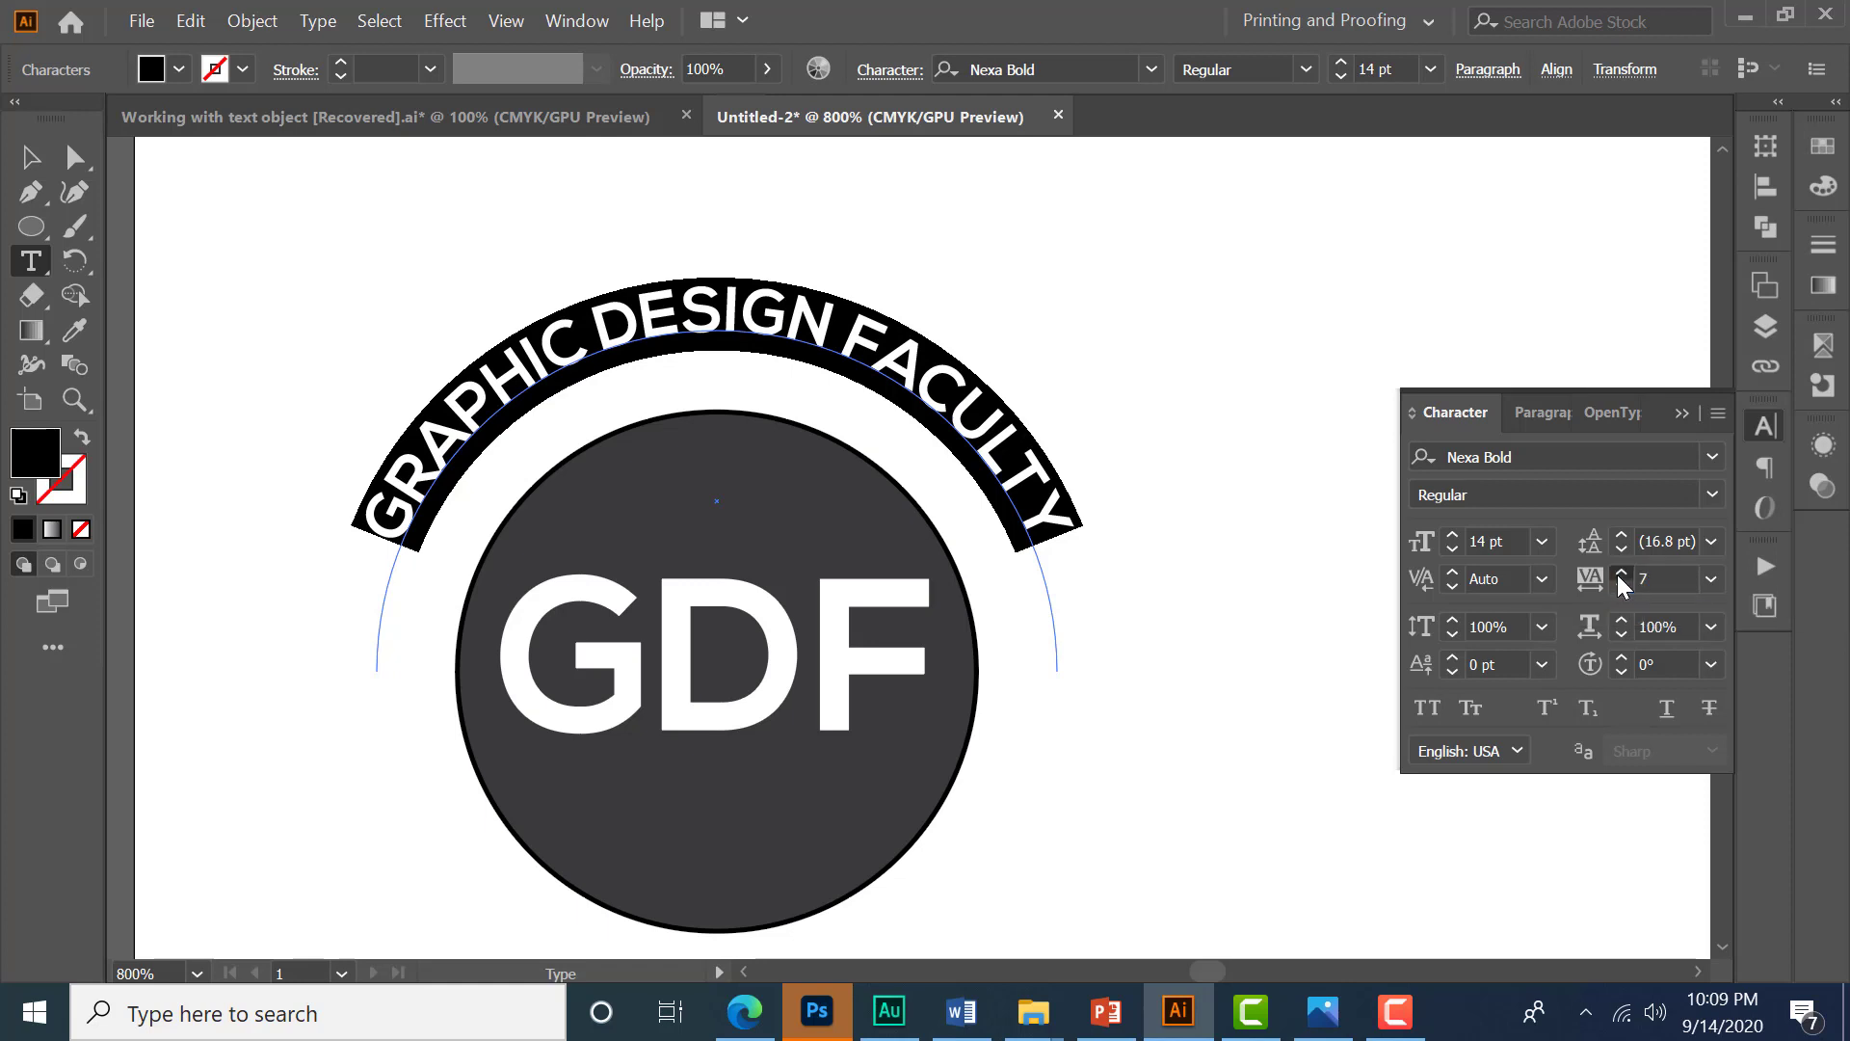
left_click(1619, 576)
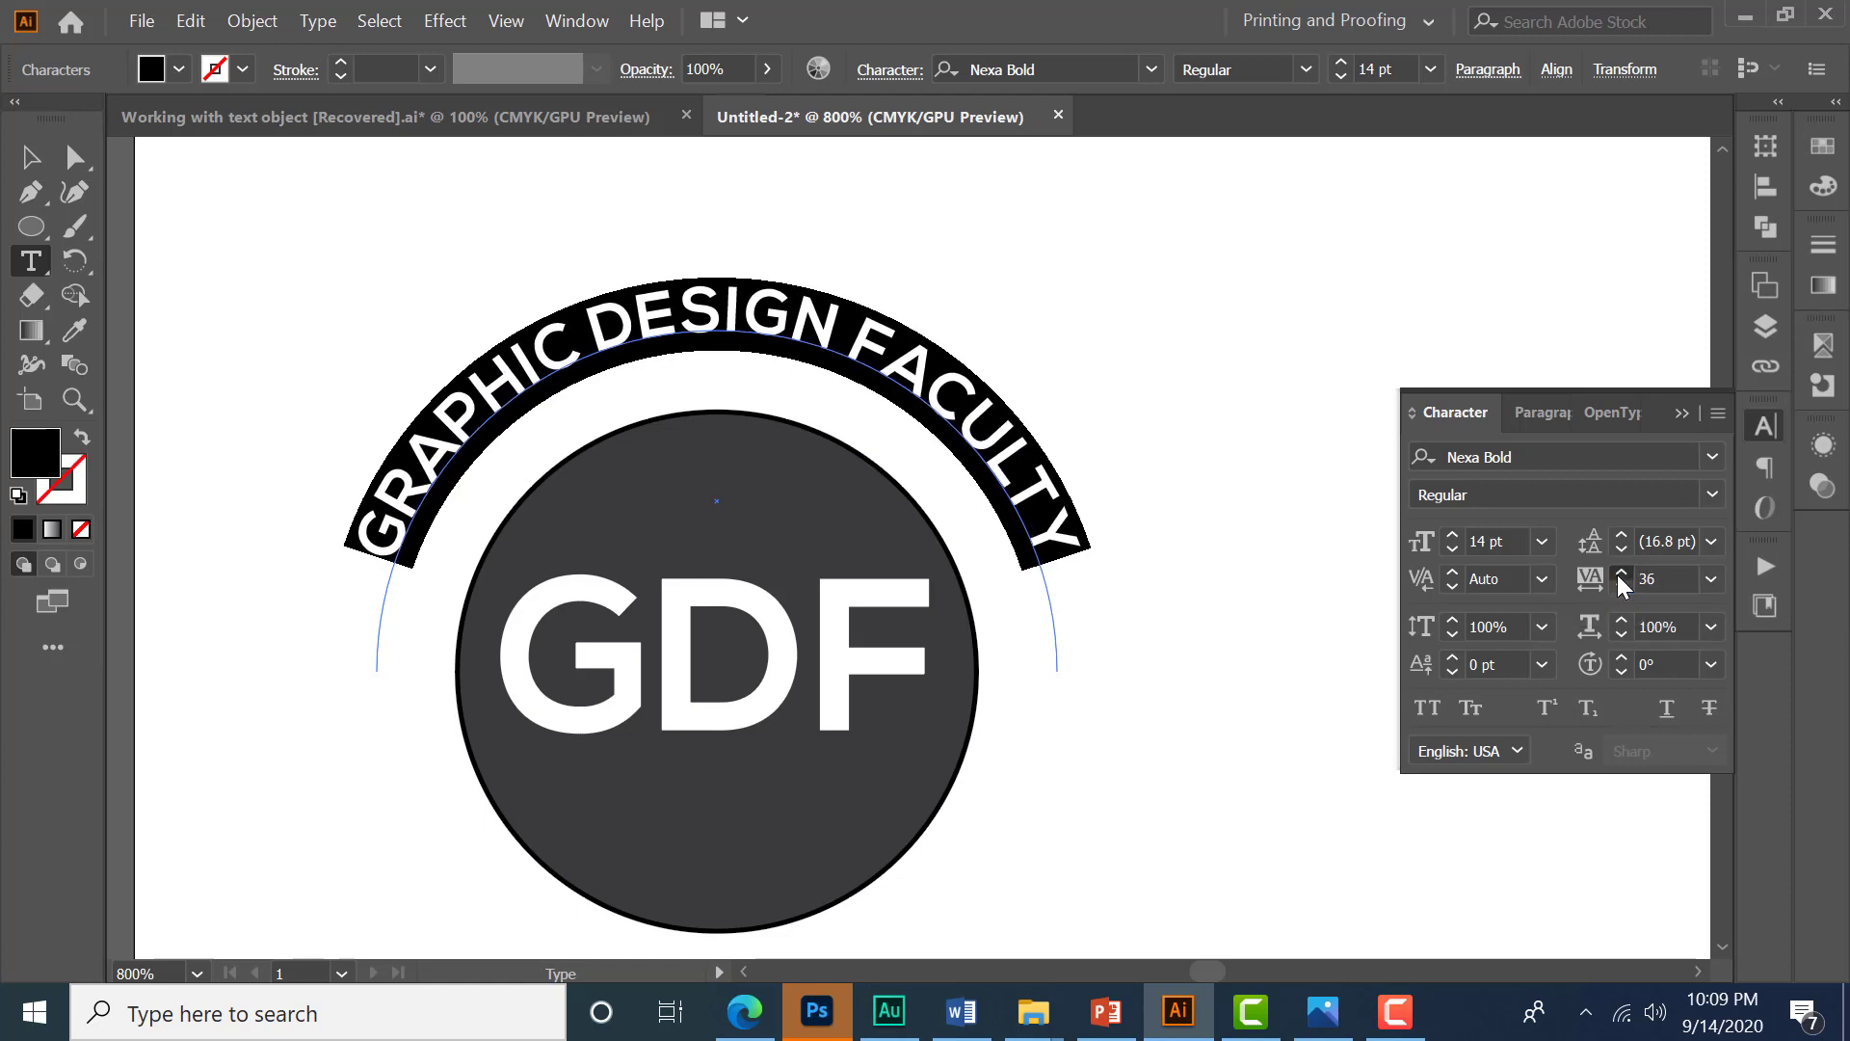
left_click(1621, 575)
left_click(1620, 575)
left_click(1621, 575)
left_click(1621, 575)
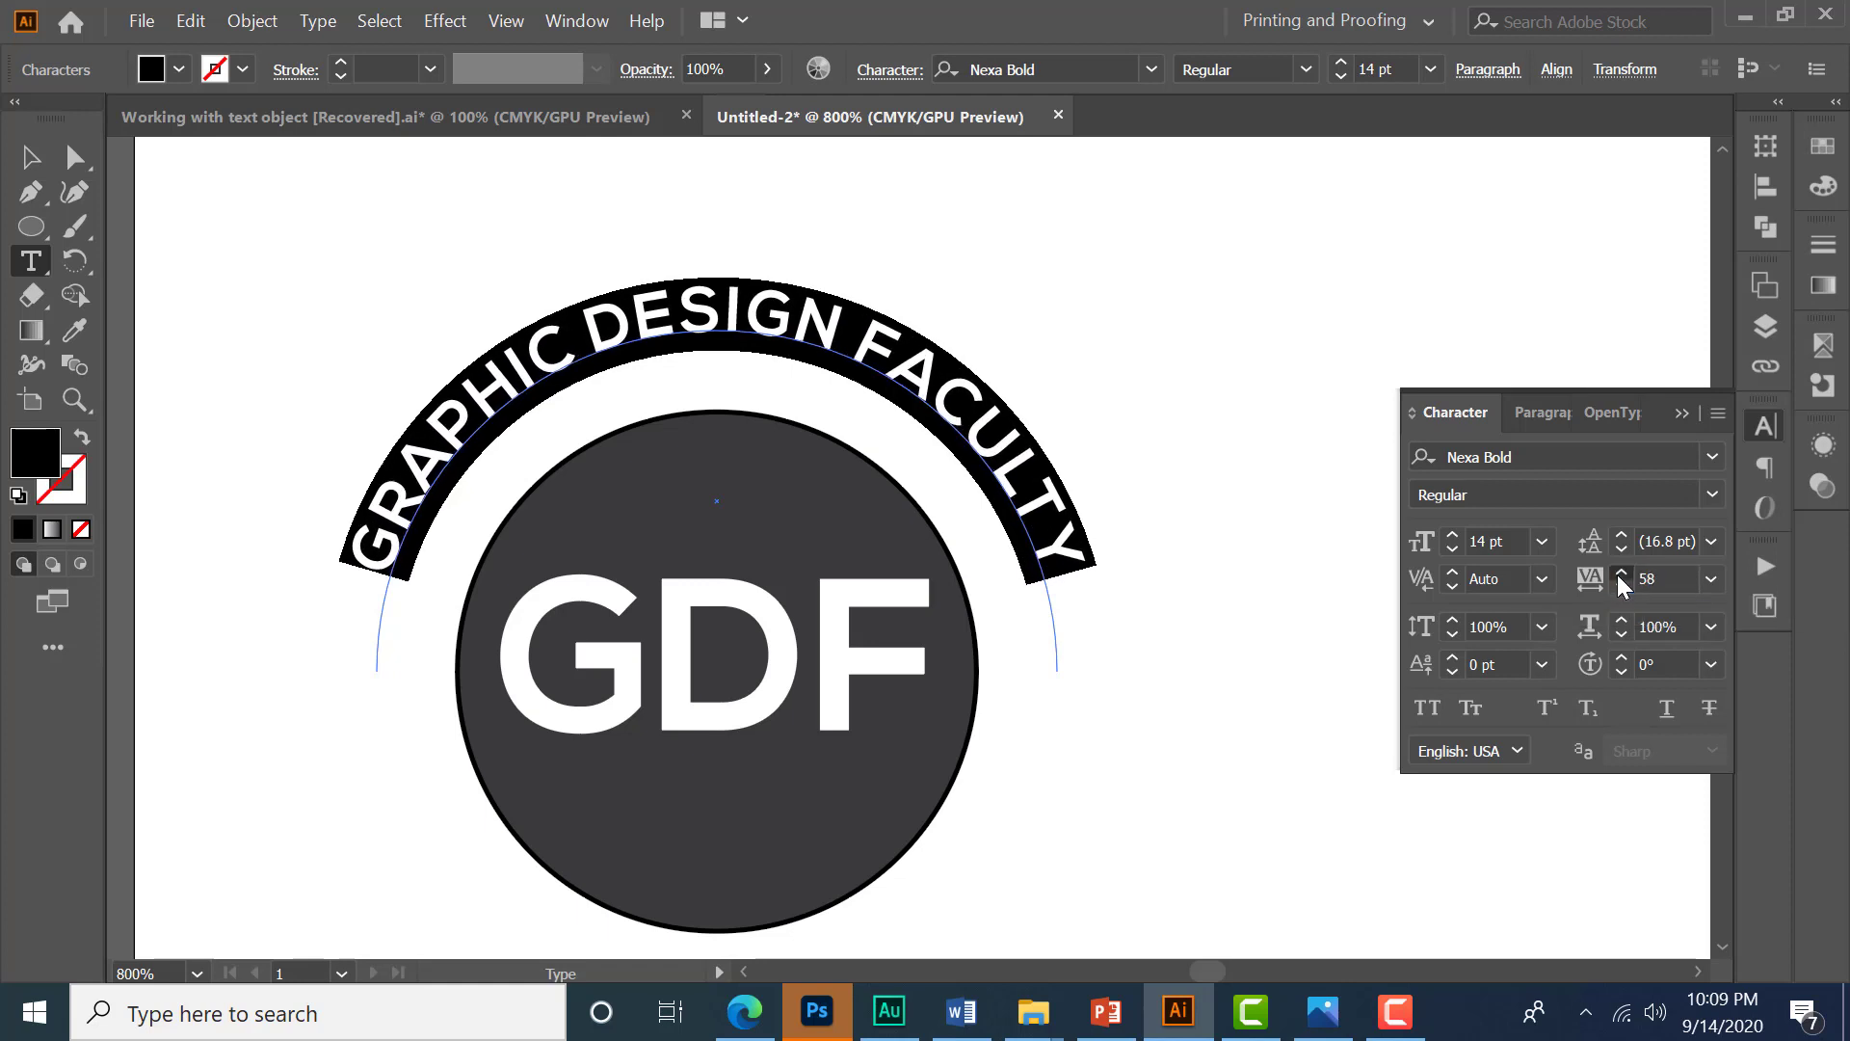
left_click(1621, 576)
left_click(1621, 577)
- Try a 16 pt font size for the arc text, then return it to 14 pt
left_click(1512, 541)
key("Up")
key("Up")
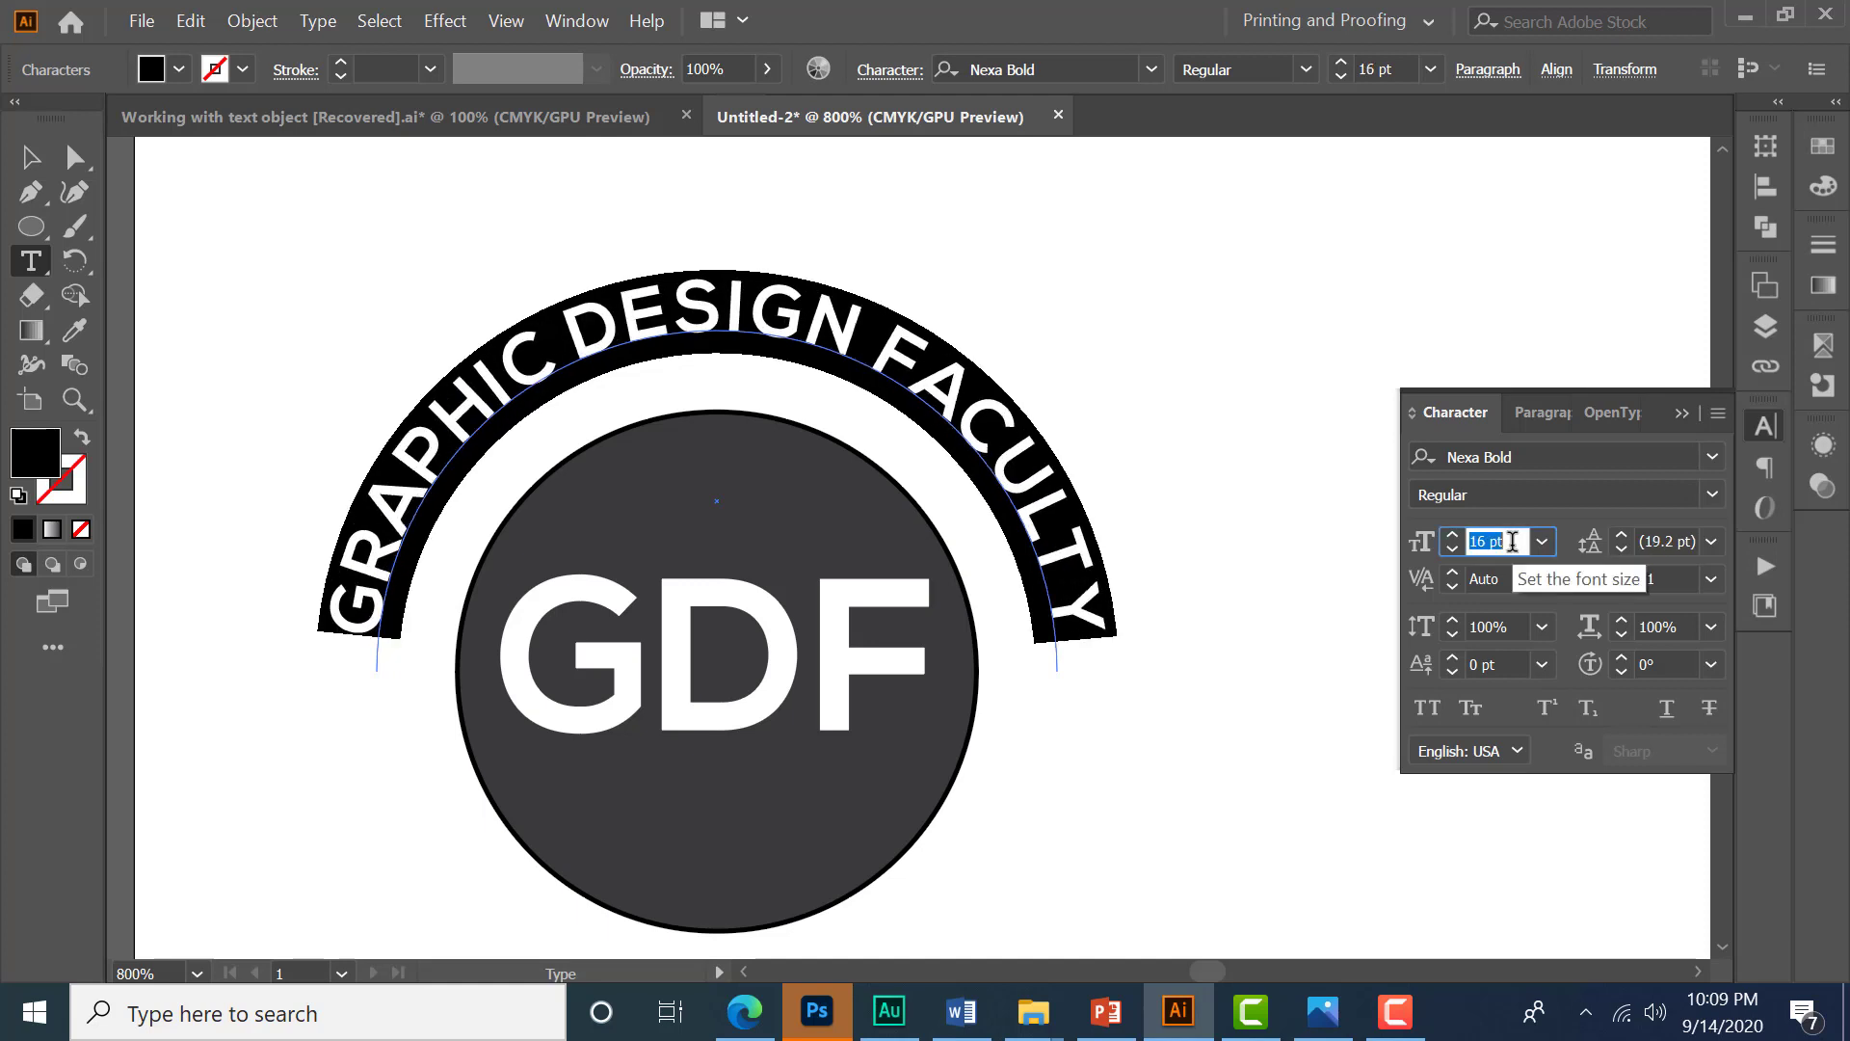
key("Down")
key("Down")
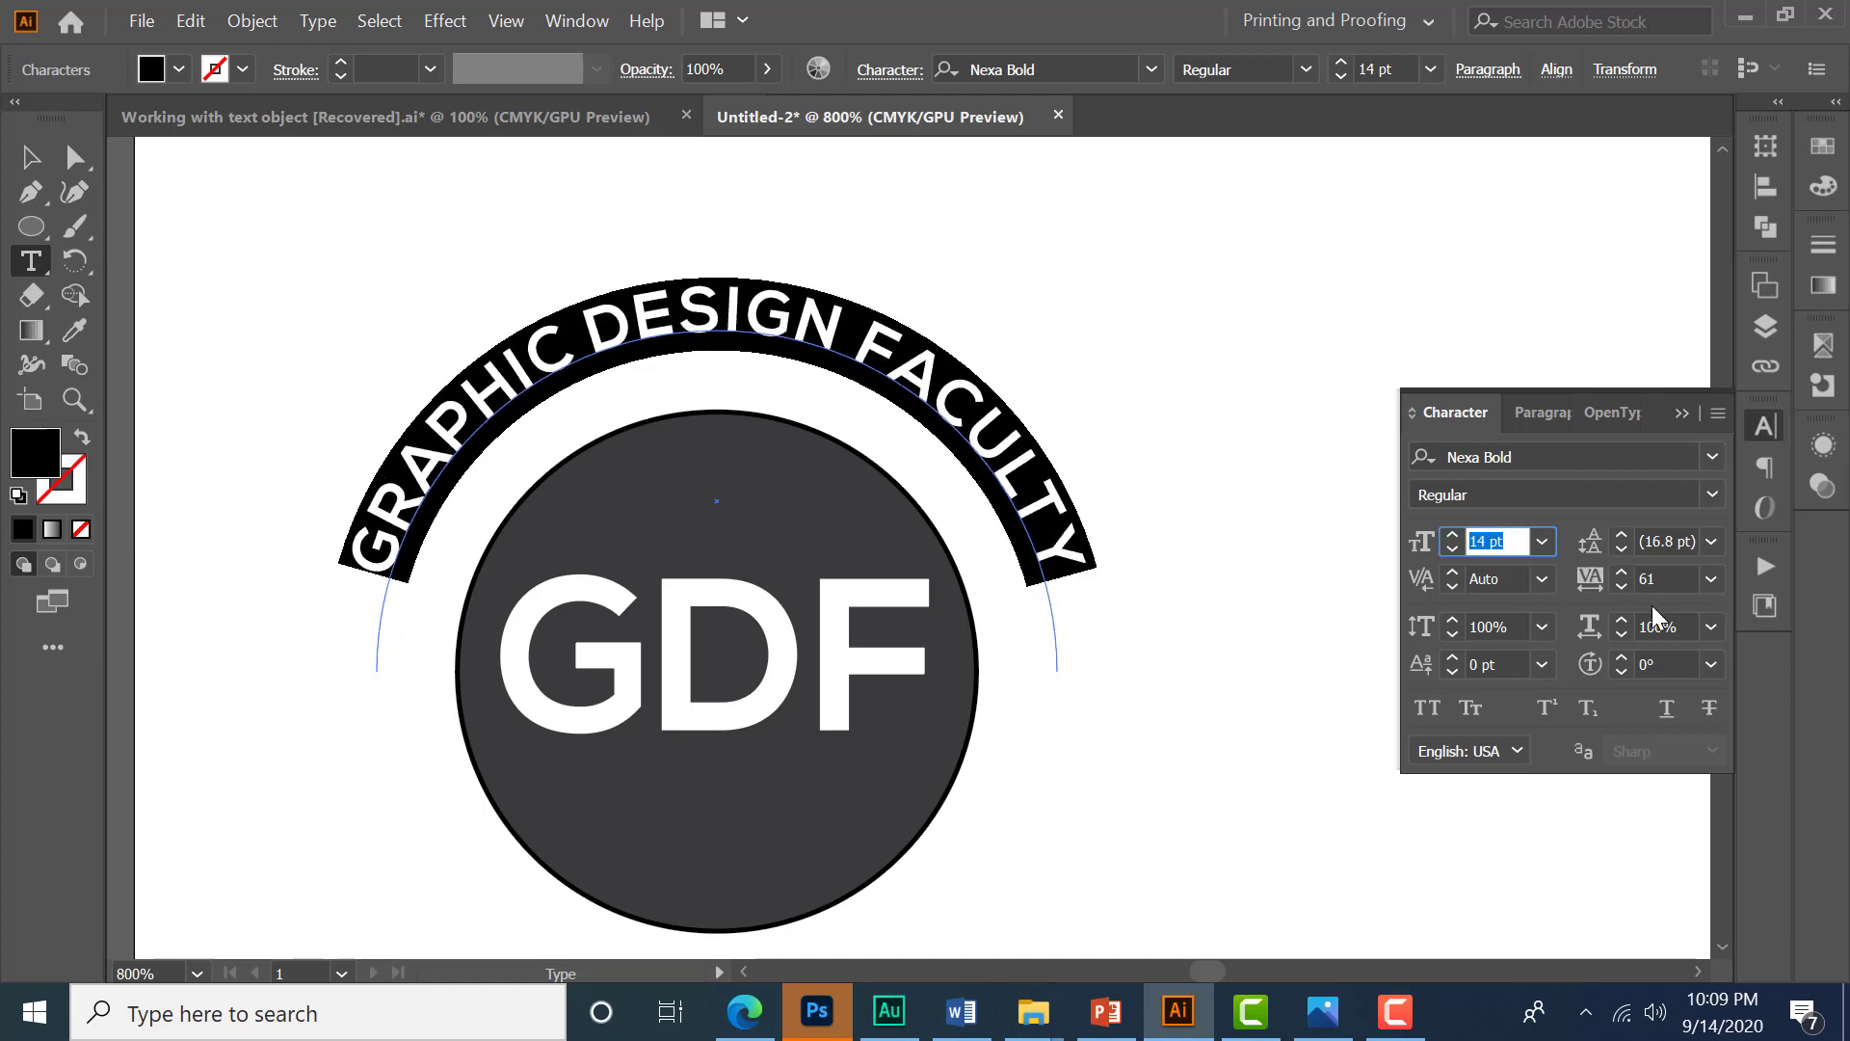
- Set the arc text's tracking to 119
left_click(1625, 574)
left_click(1622, 574)
left_click(1623, 574)
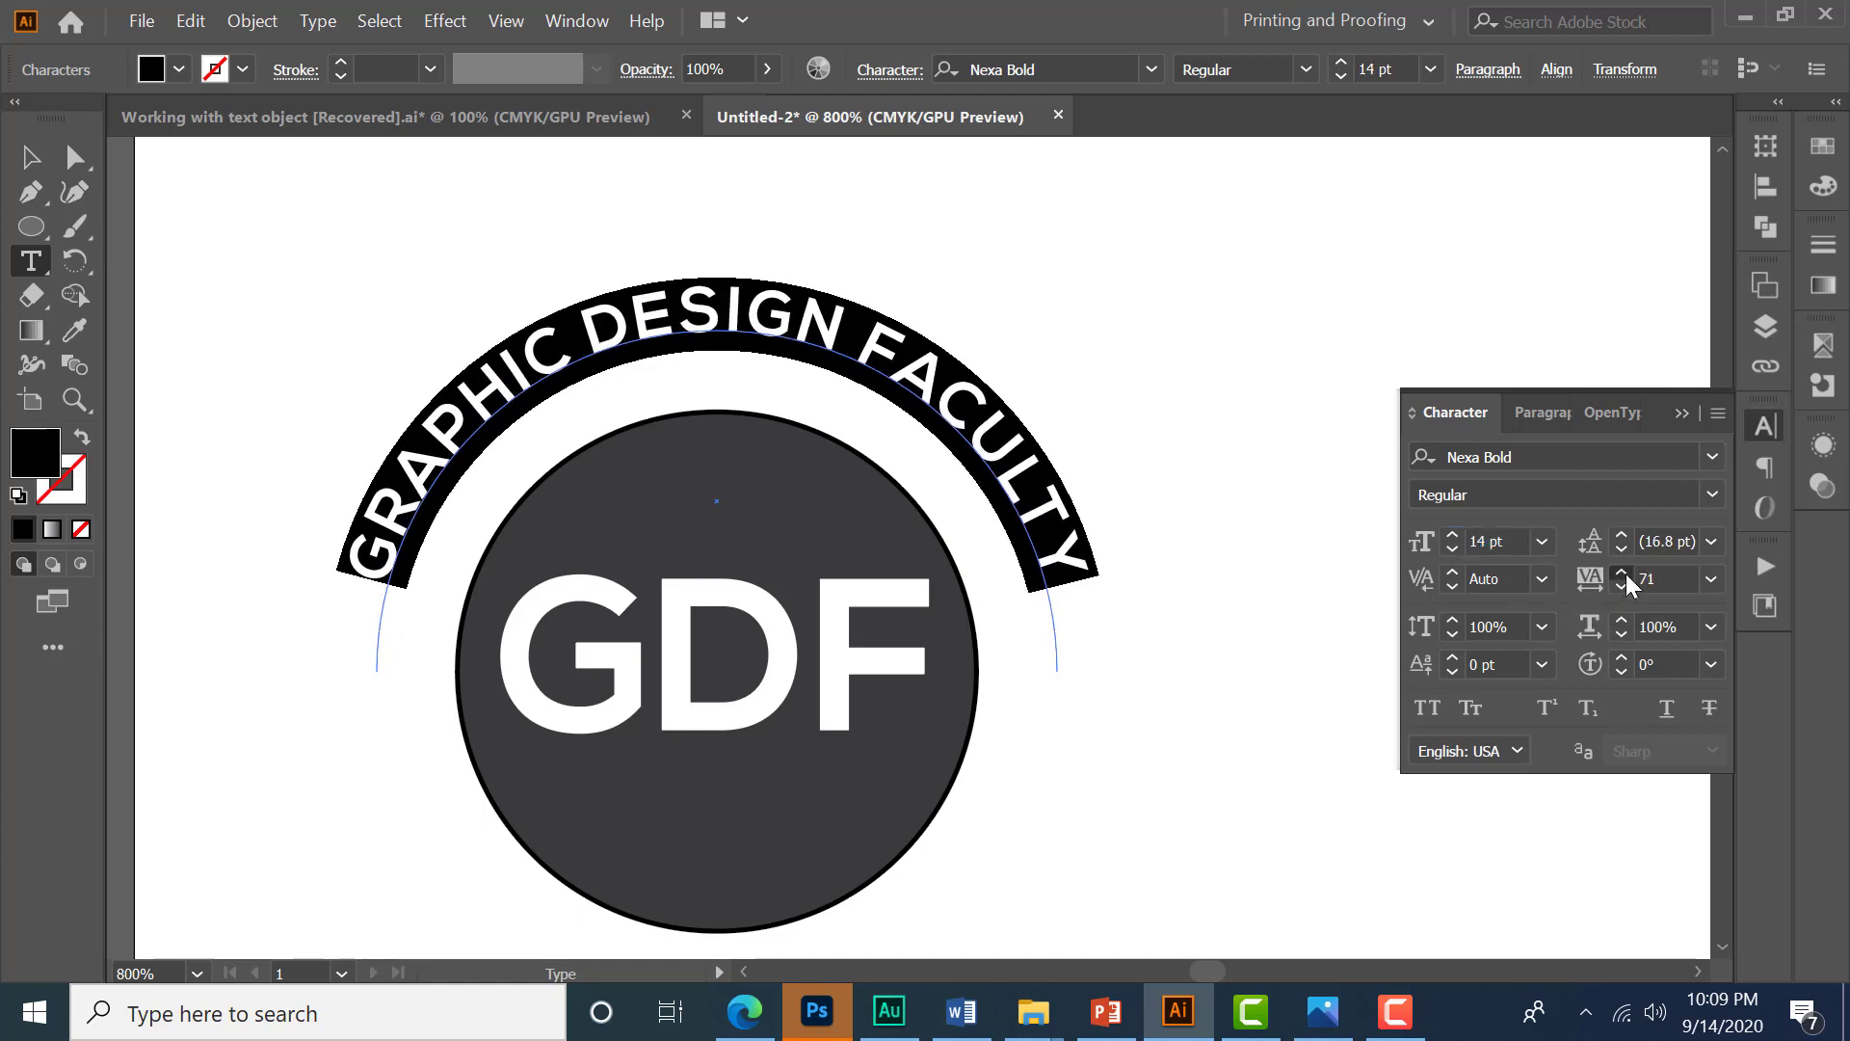
left_click(1623, 575)
left_click(1623, 574)
left_click(1624, 575)
left_click(1624, 574)
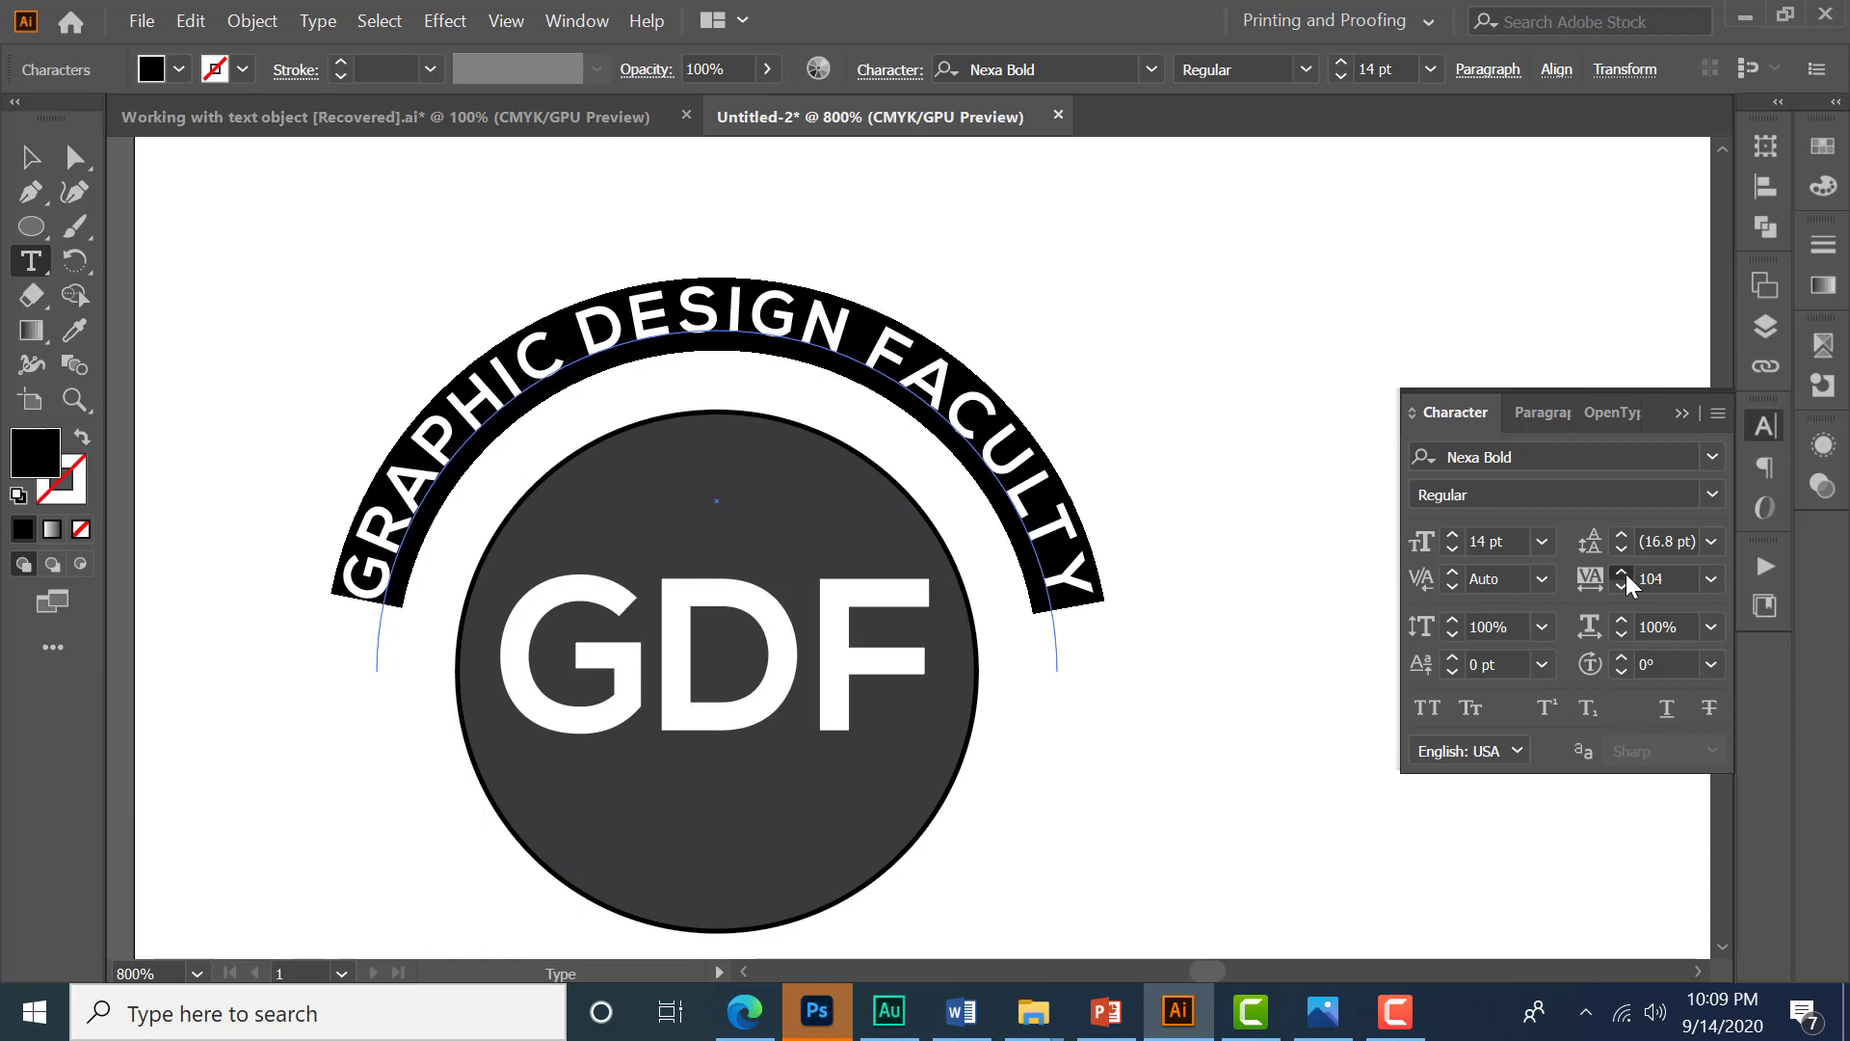
left_click(1625, 575)
left_click(1624, 574)
left_click(1625, 574)
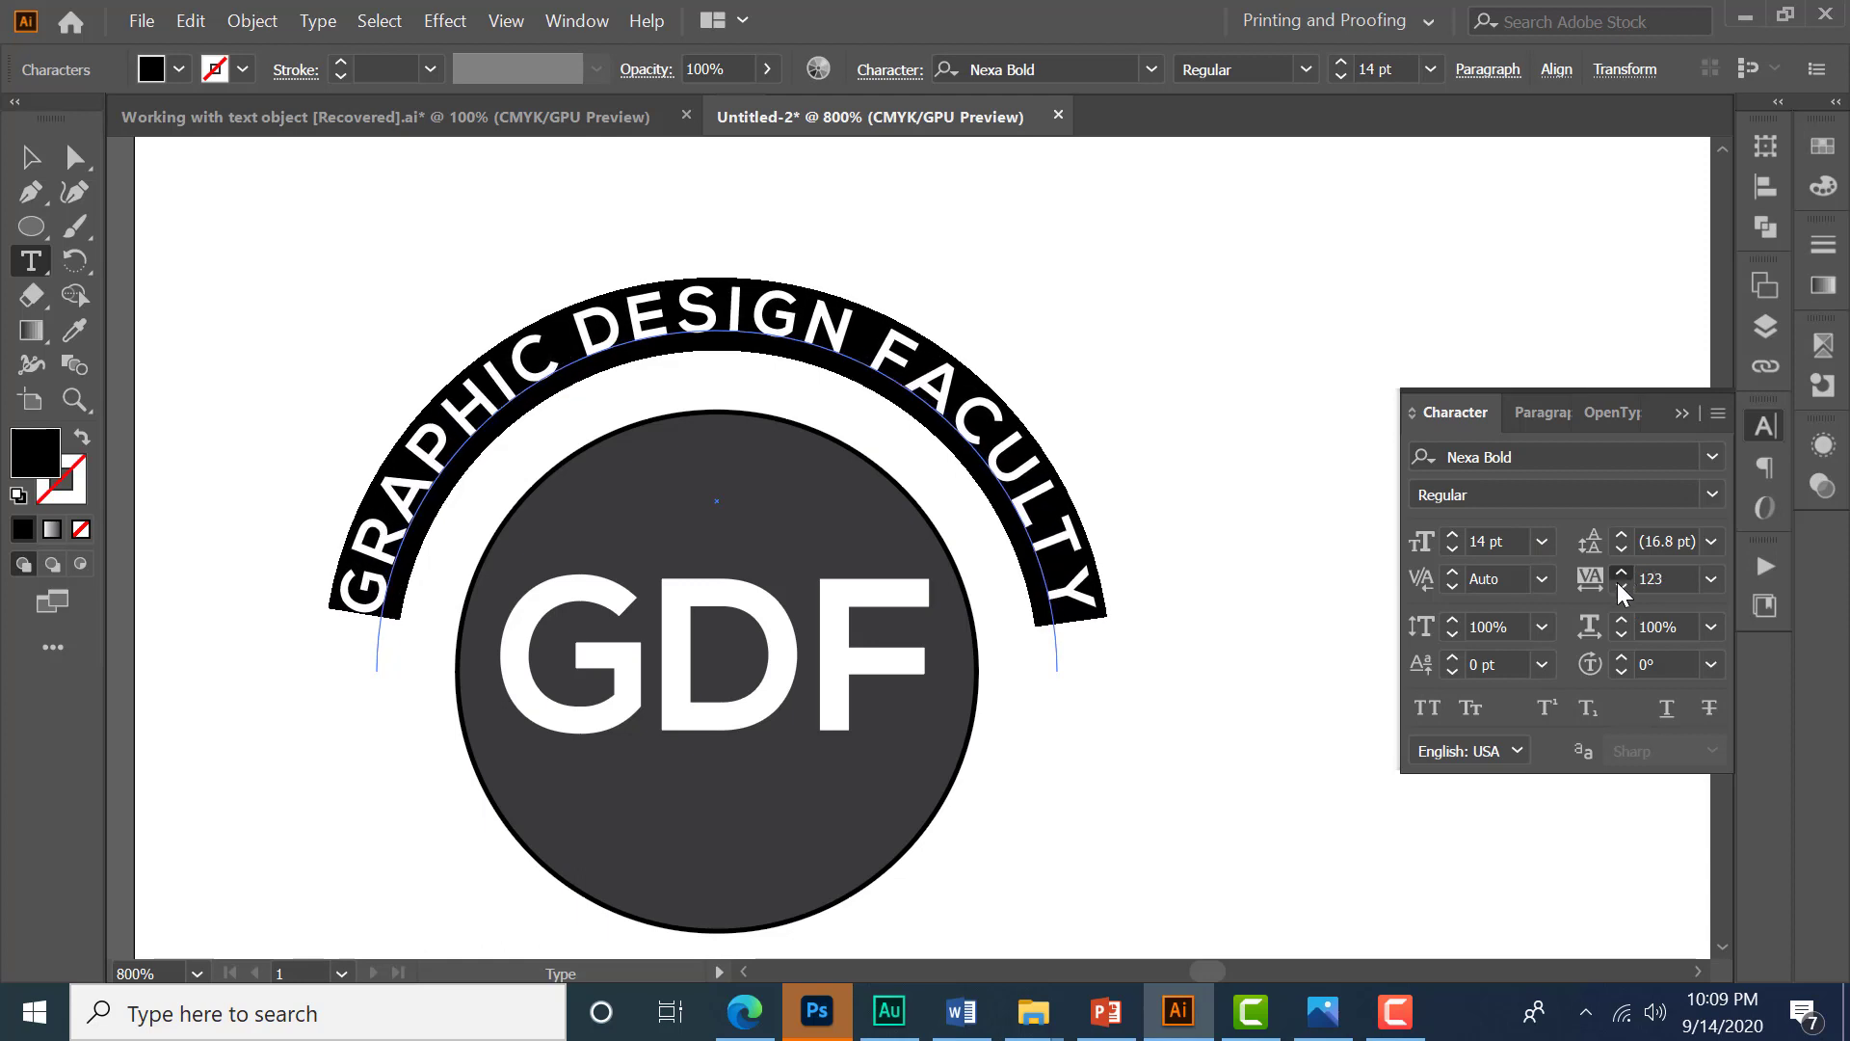
left_click(1619, 585)
left_click(1619, 585)
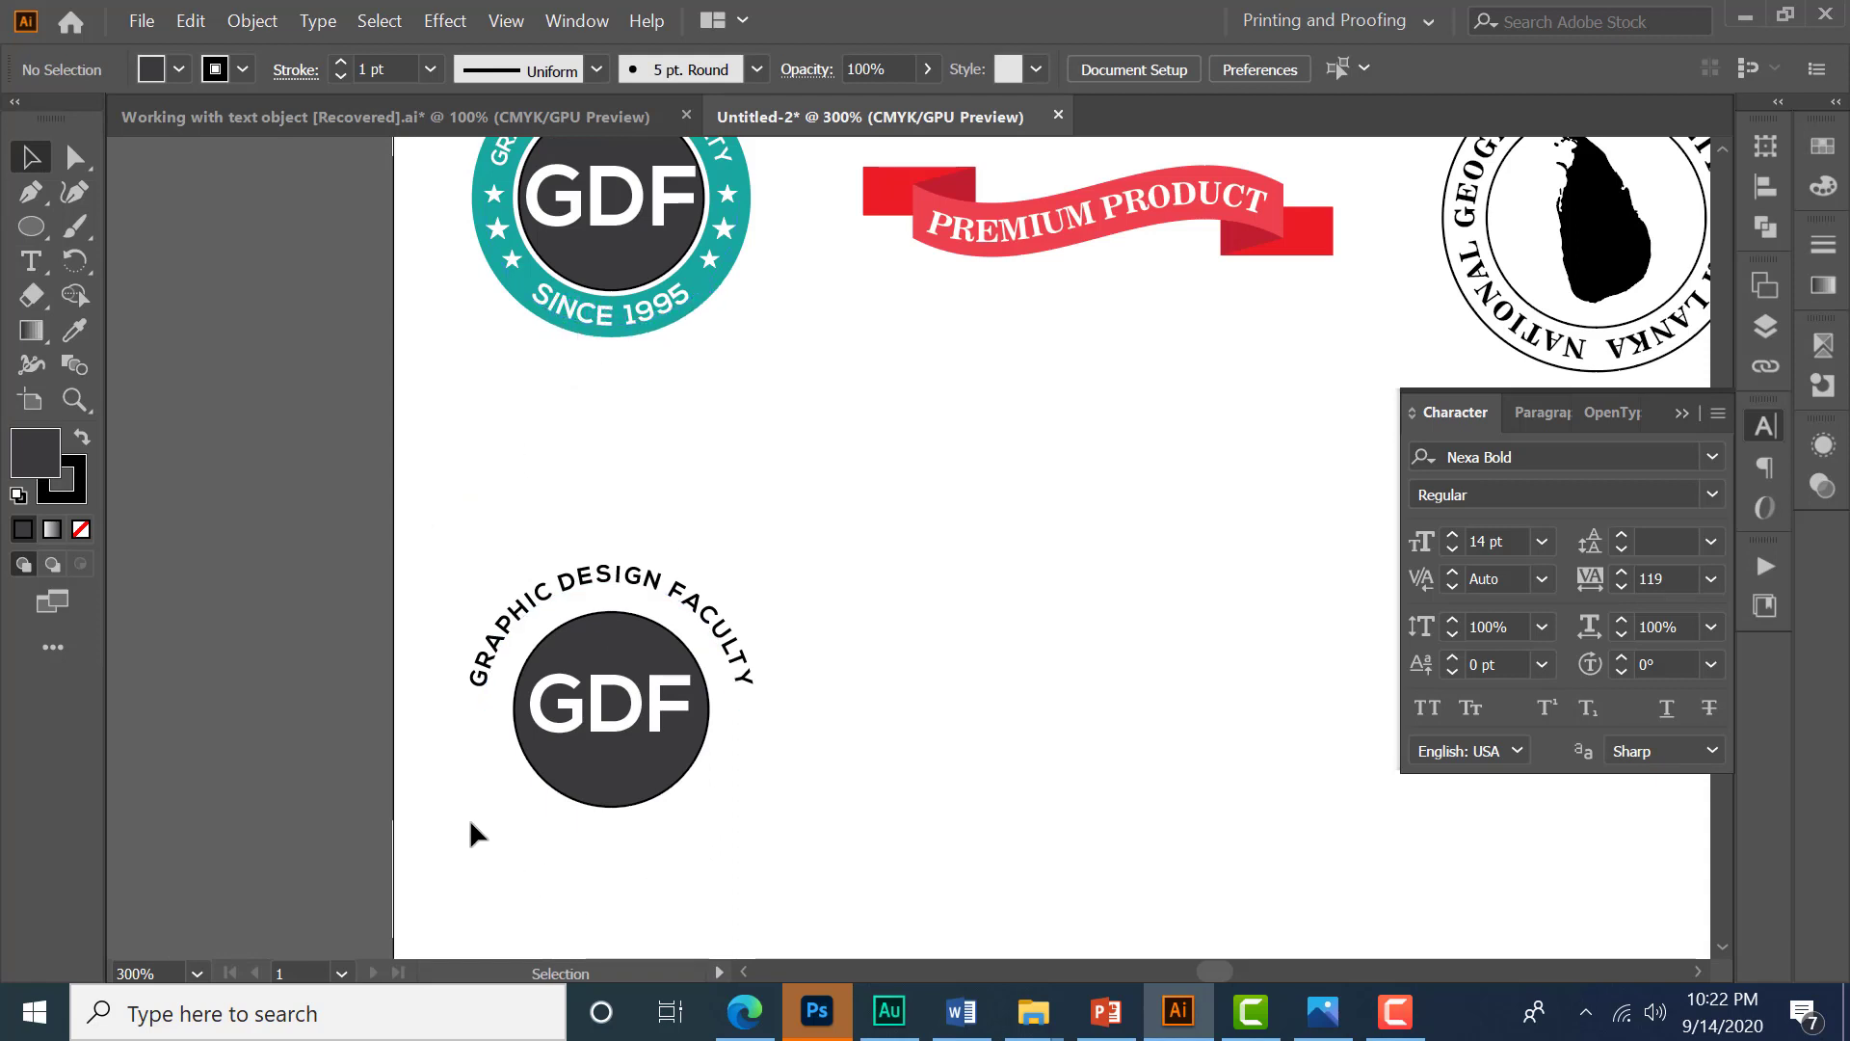
- Duplicate the dark GDF circle in place in front of the original
scroll(598, 846, "up", 2)
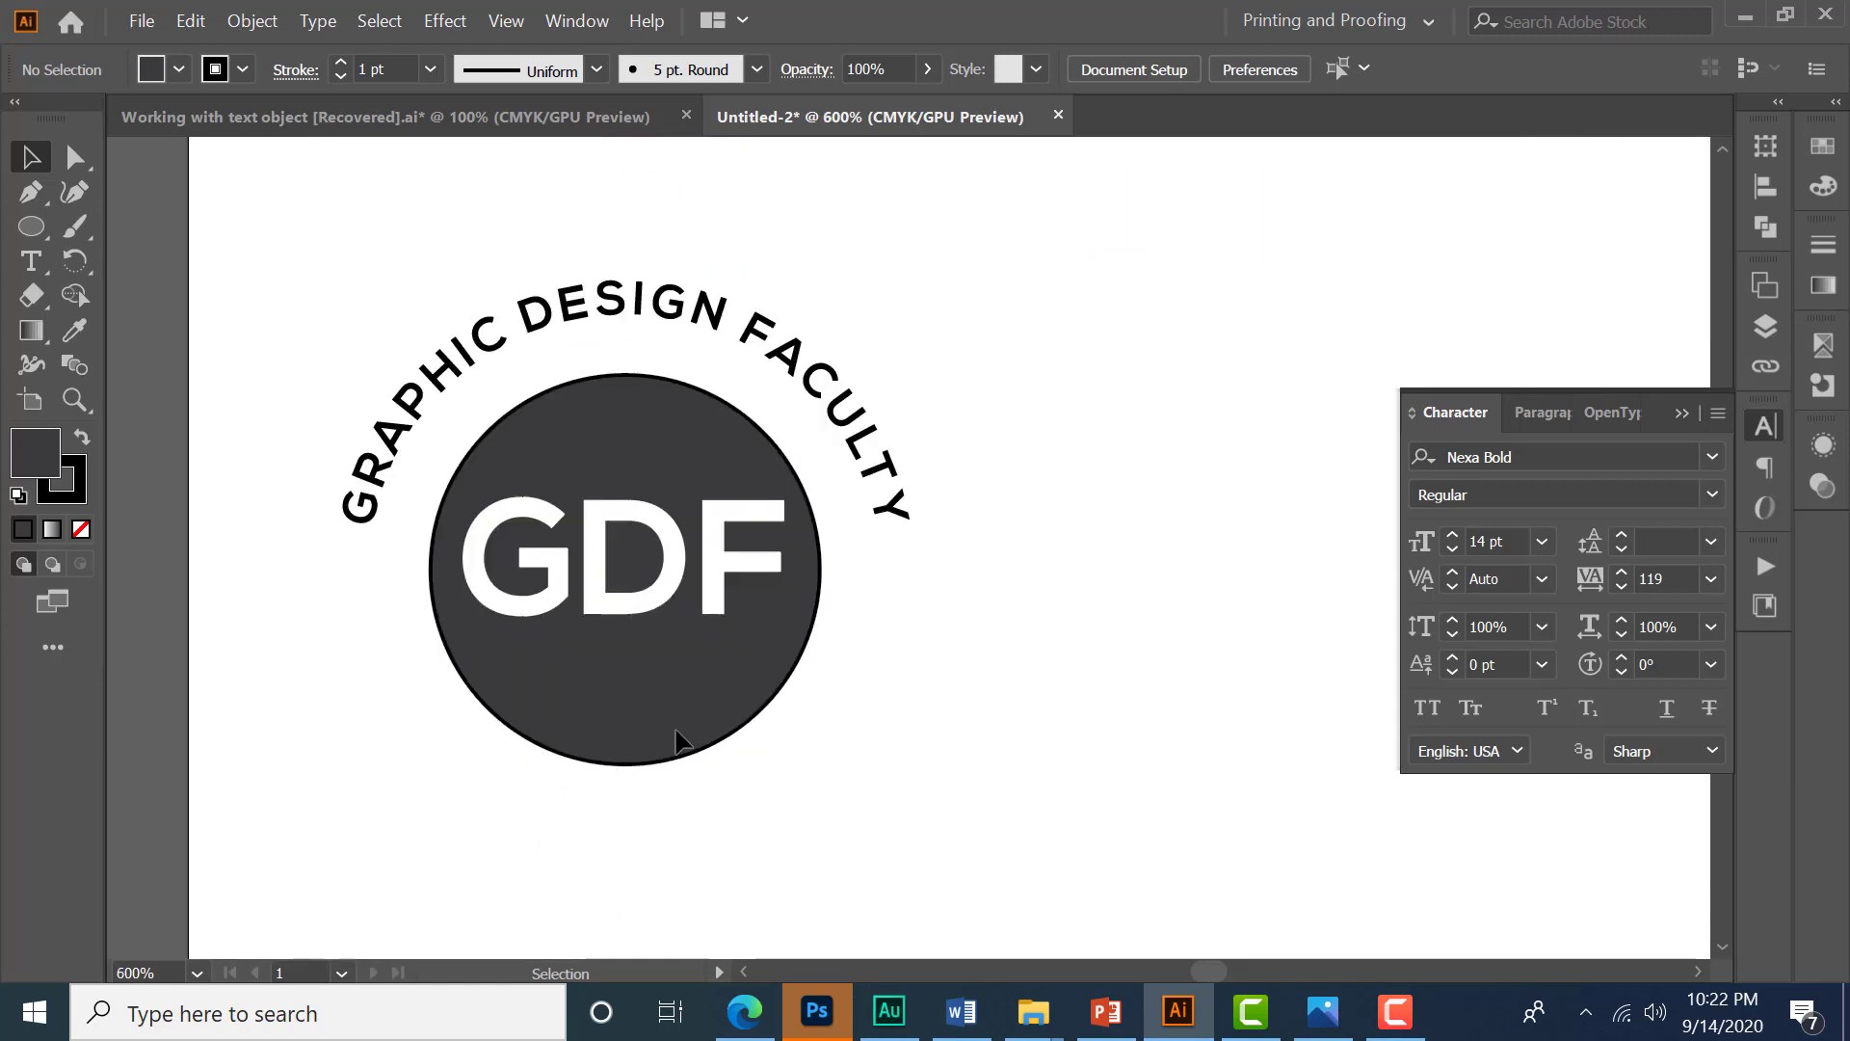
left_click(661, 728)
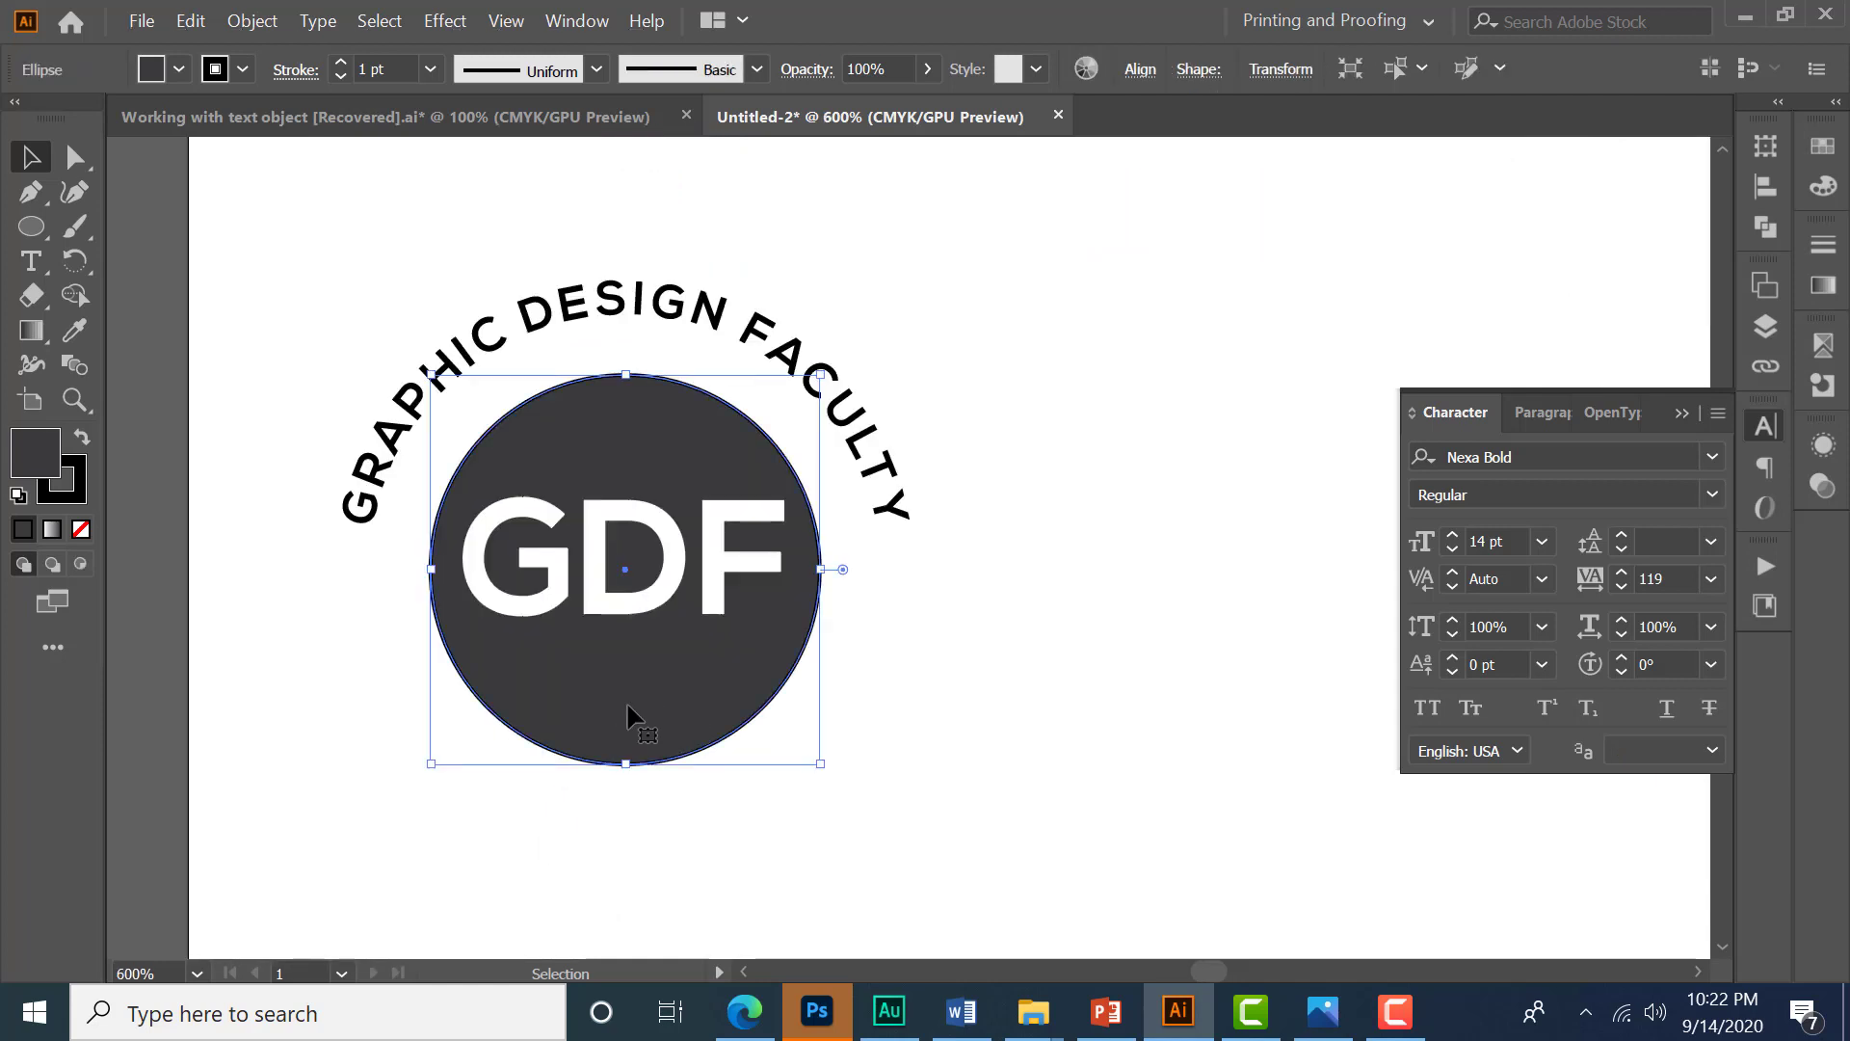
key("a")
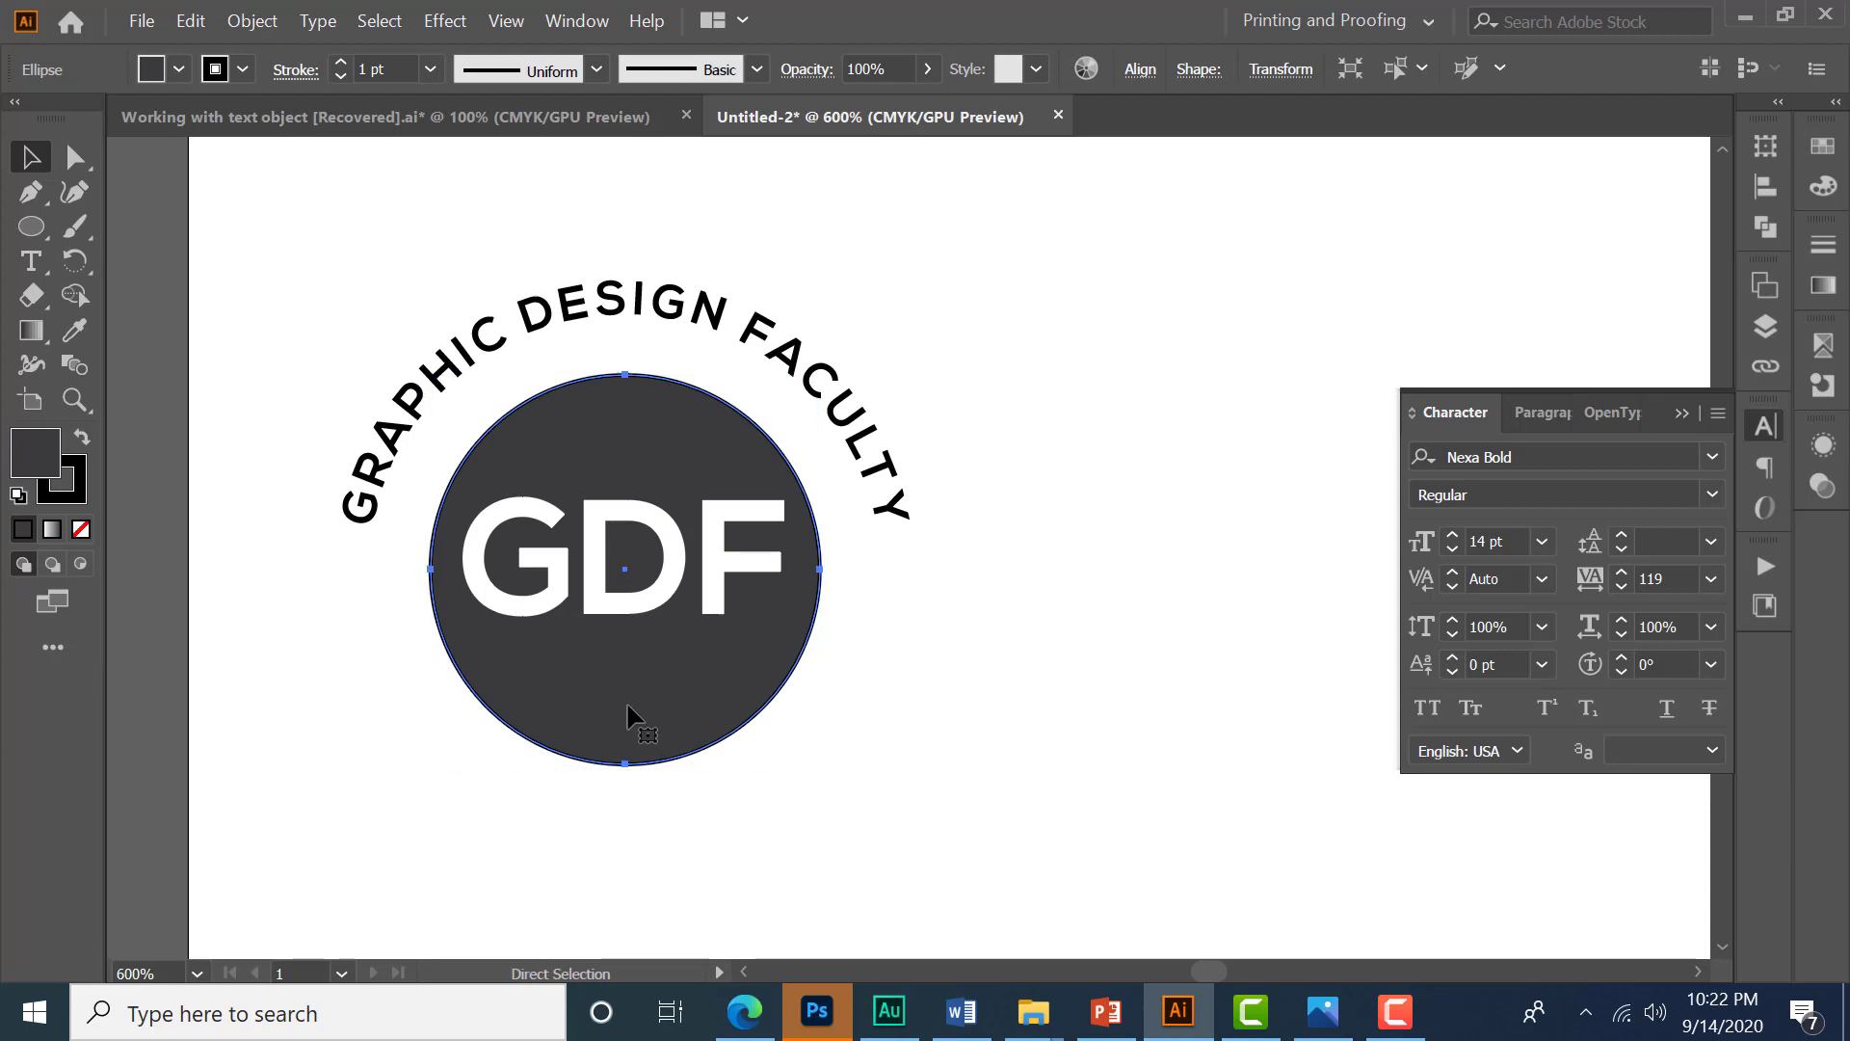
key("ctrl+c")
key("ctrl+f")
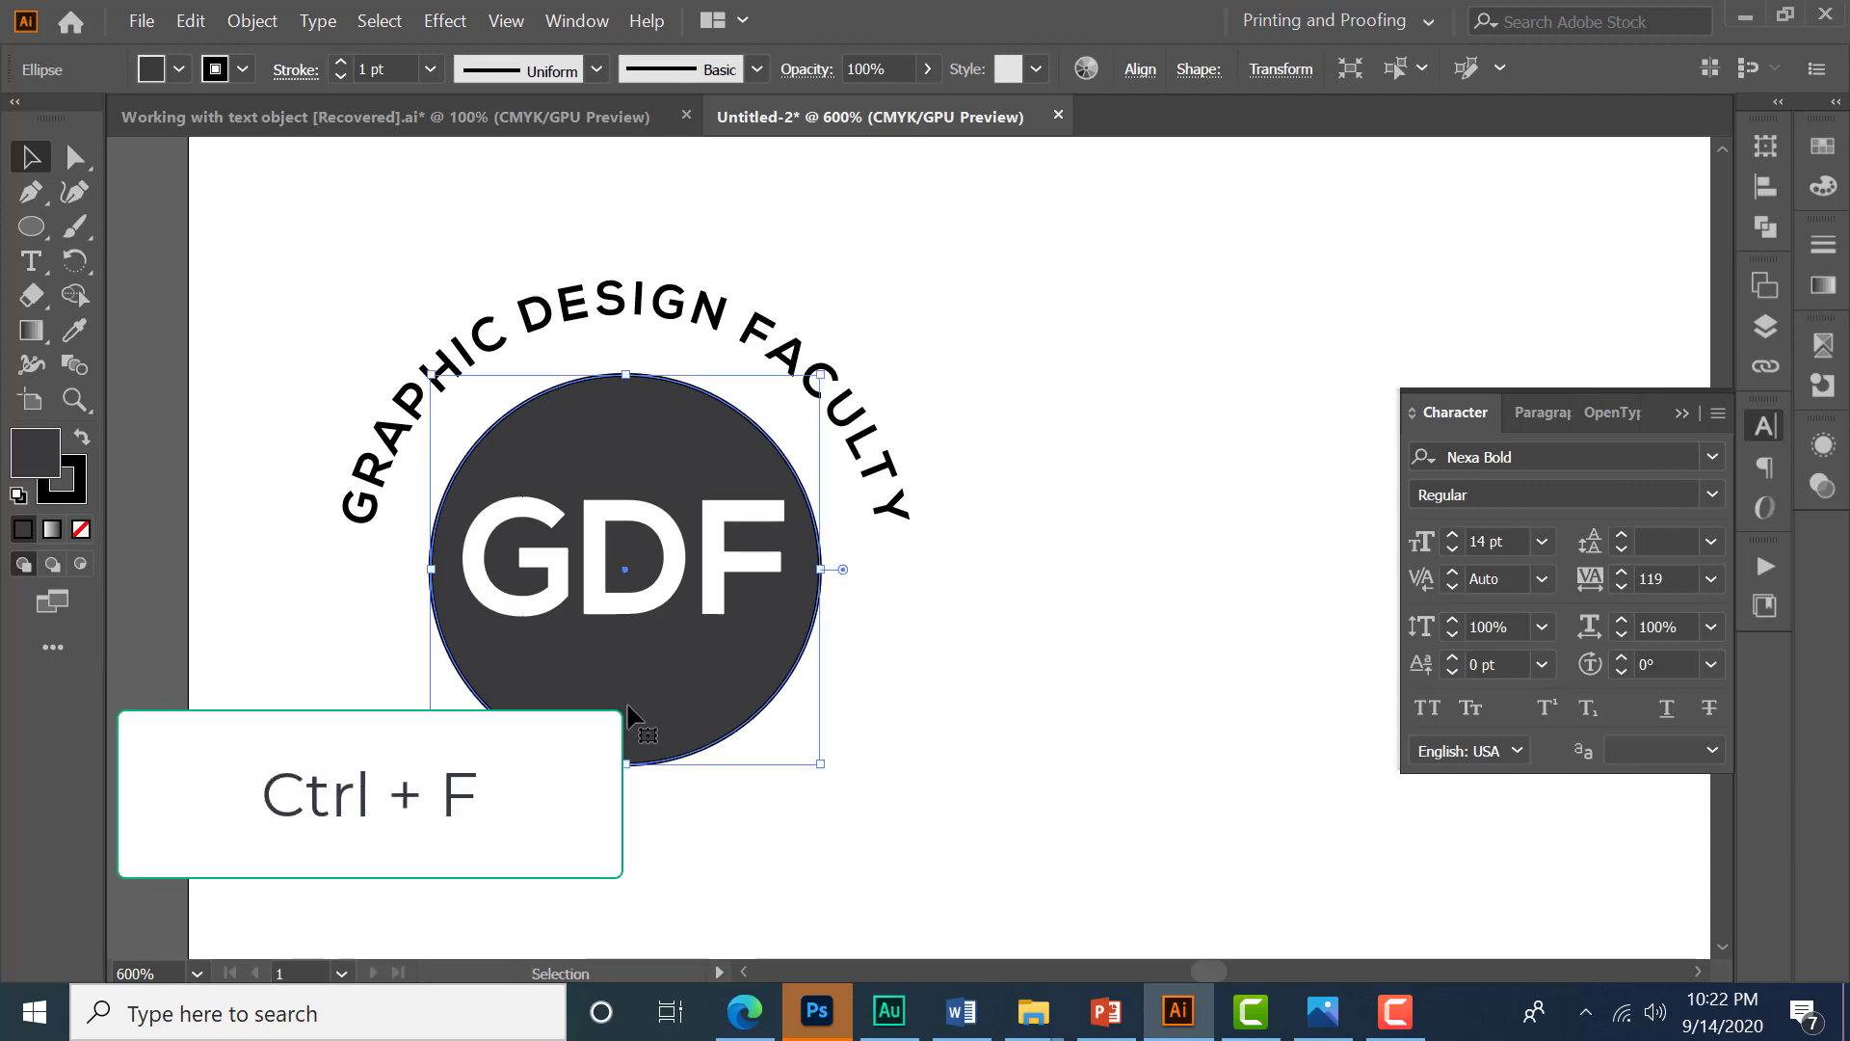
key("v")
- Remove the copy's fill, keep a black stroke, and enlarge it into an outer ring around the arc text
left_click(151, 70)
left_click(19, 114)
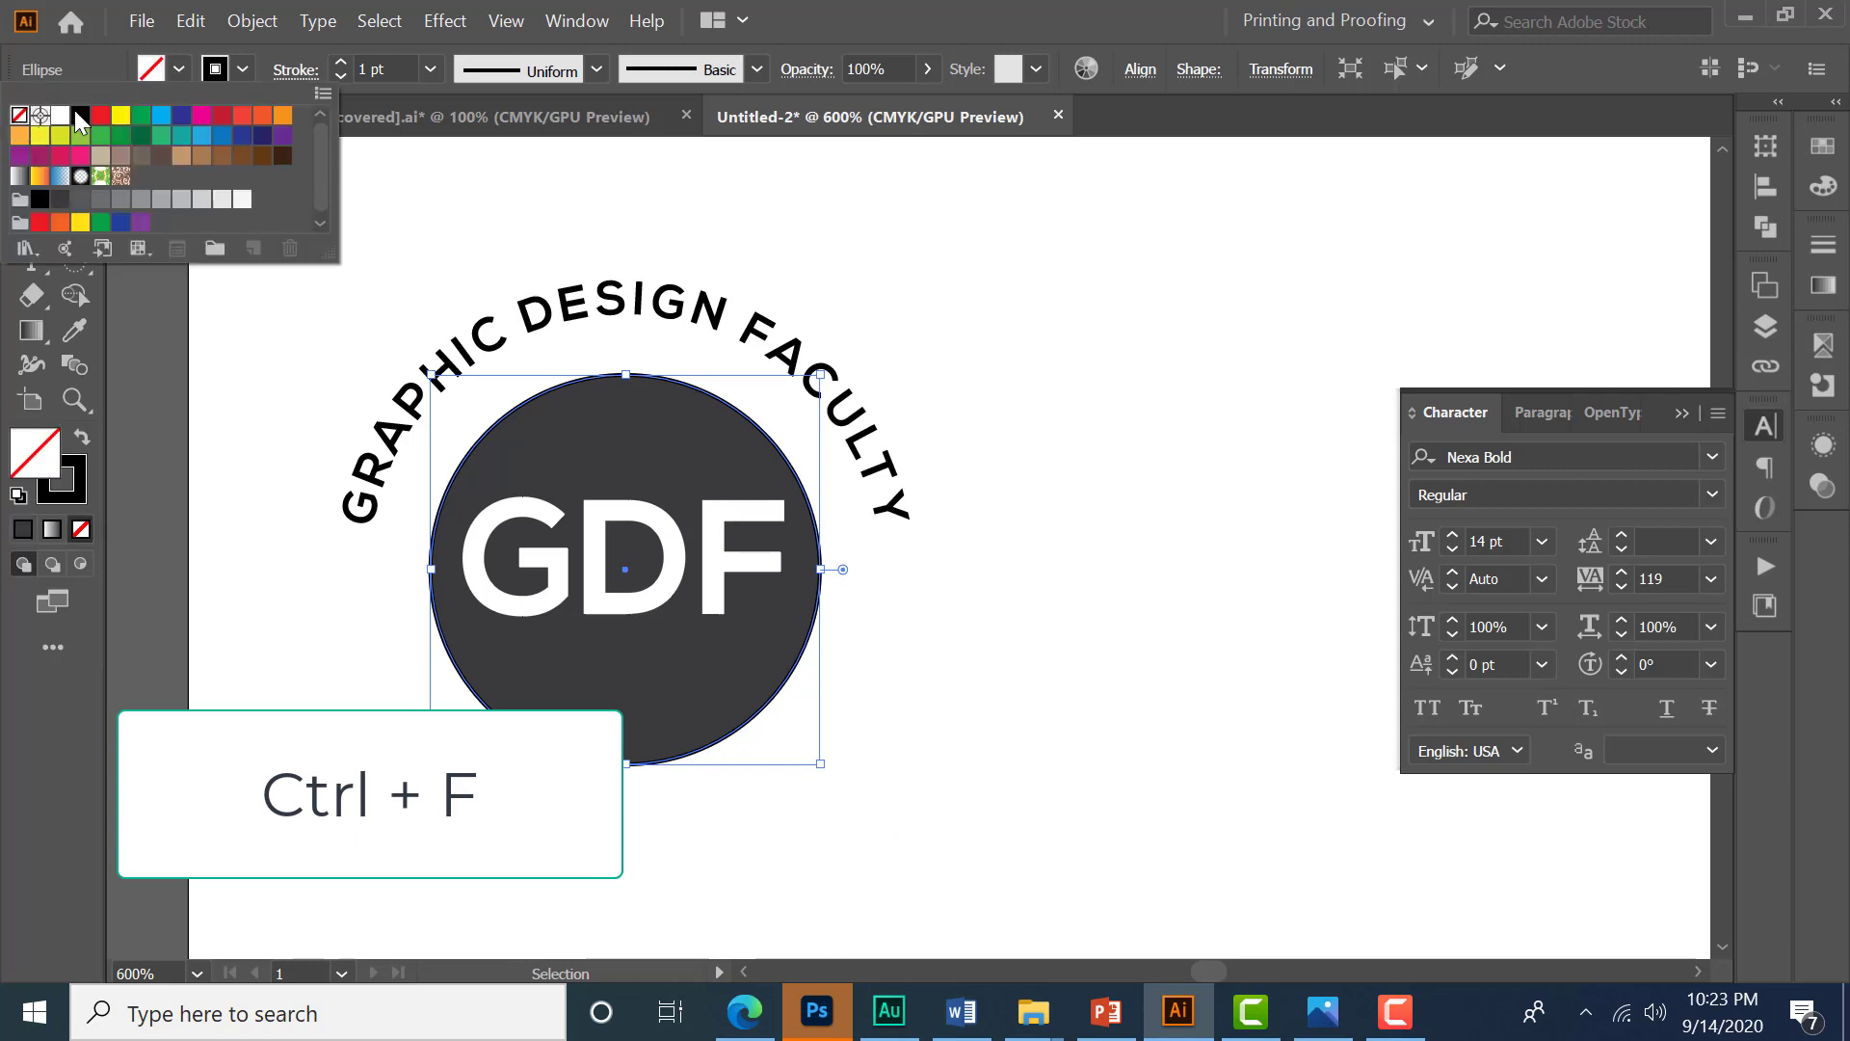
left_click(243, 69)
left_click(242, 69)
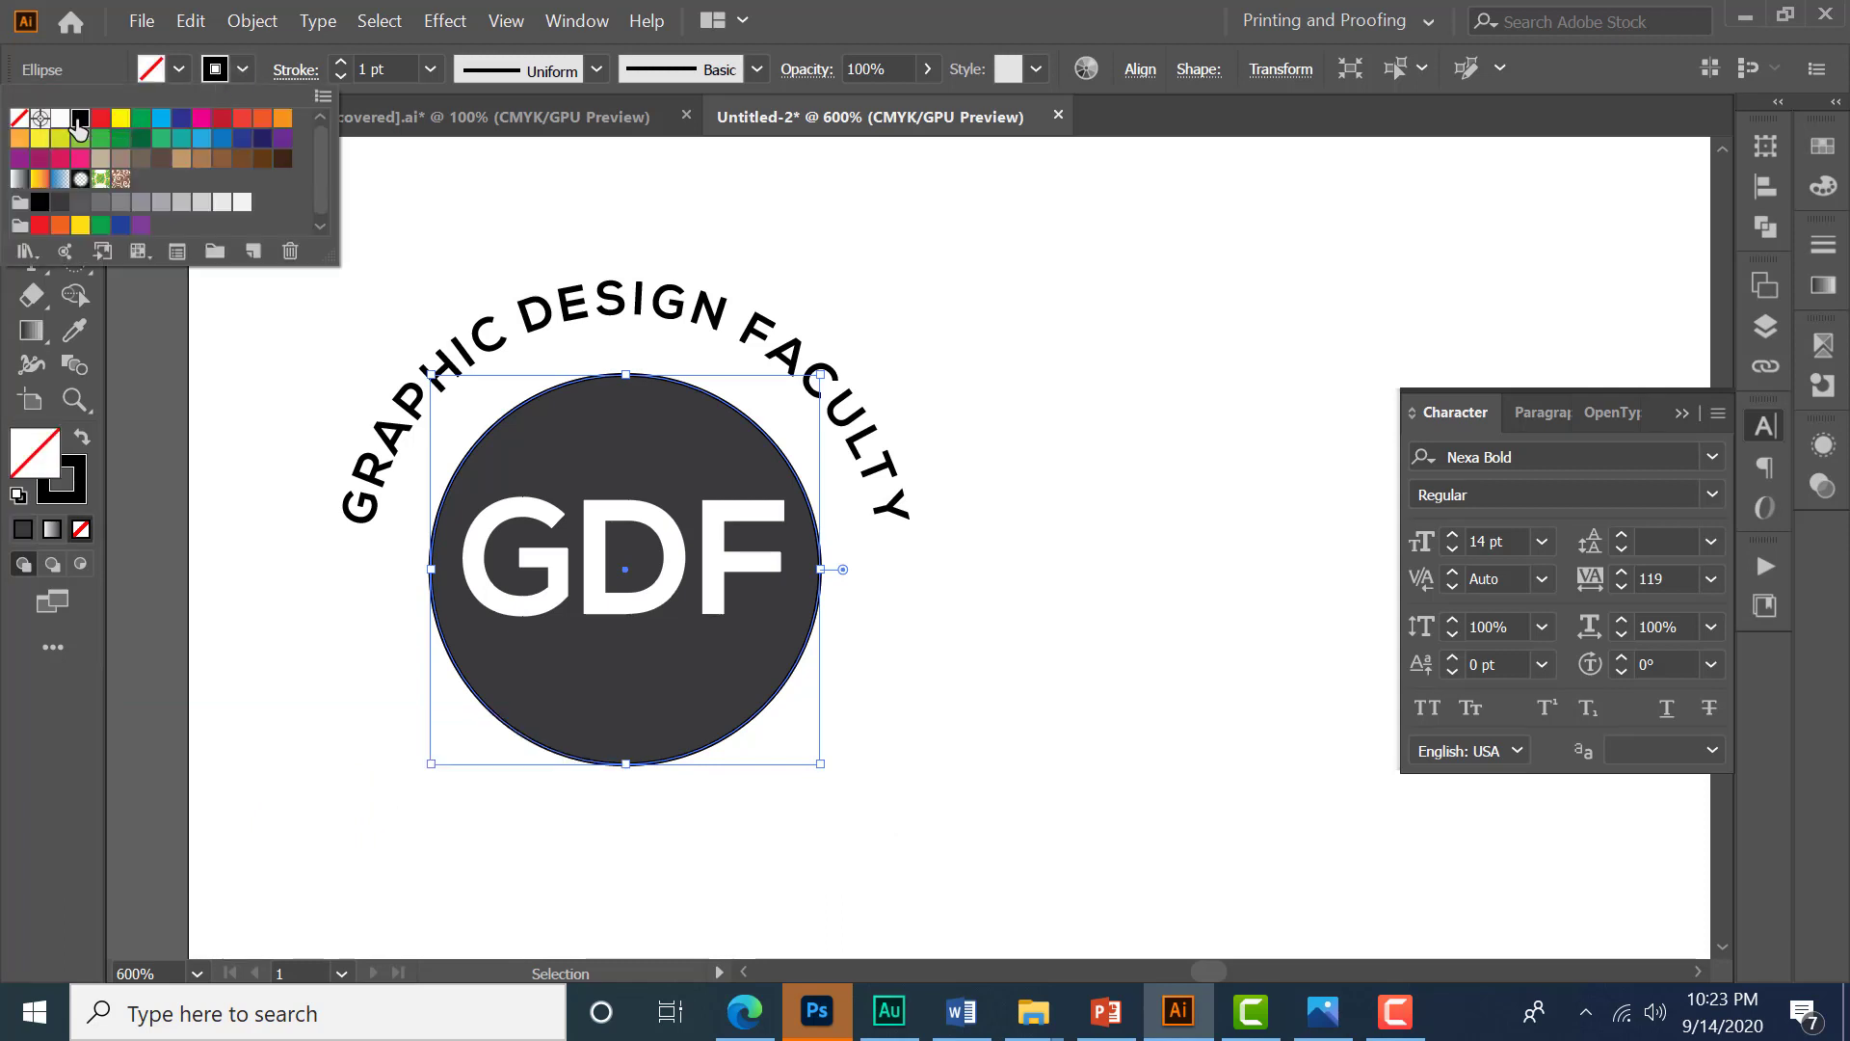
left_click(219, 75)
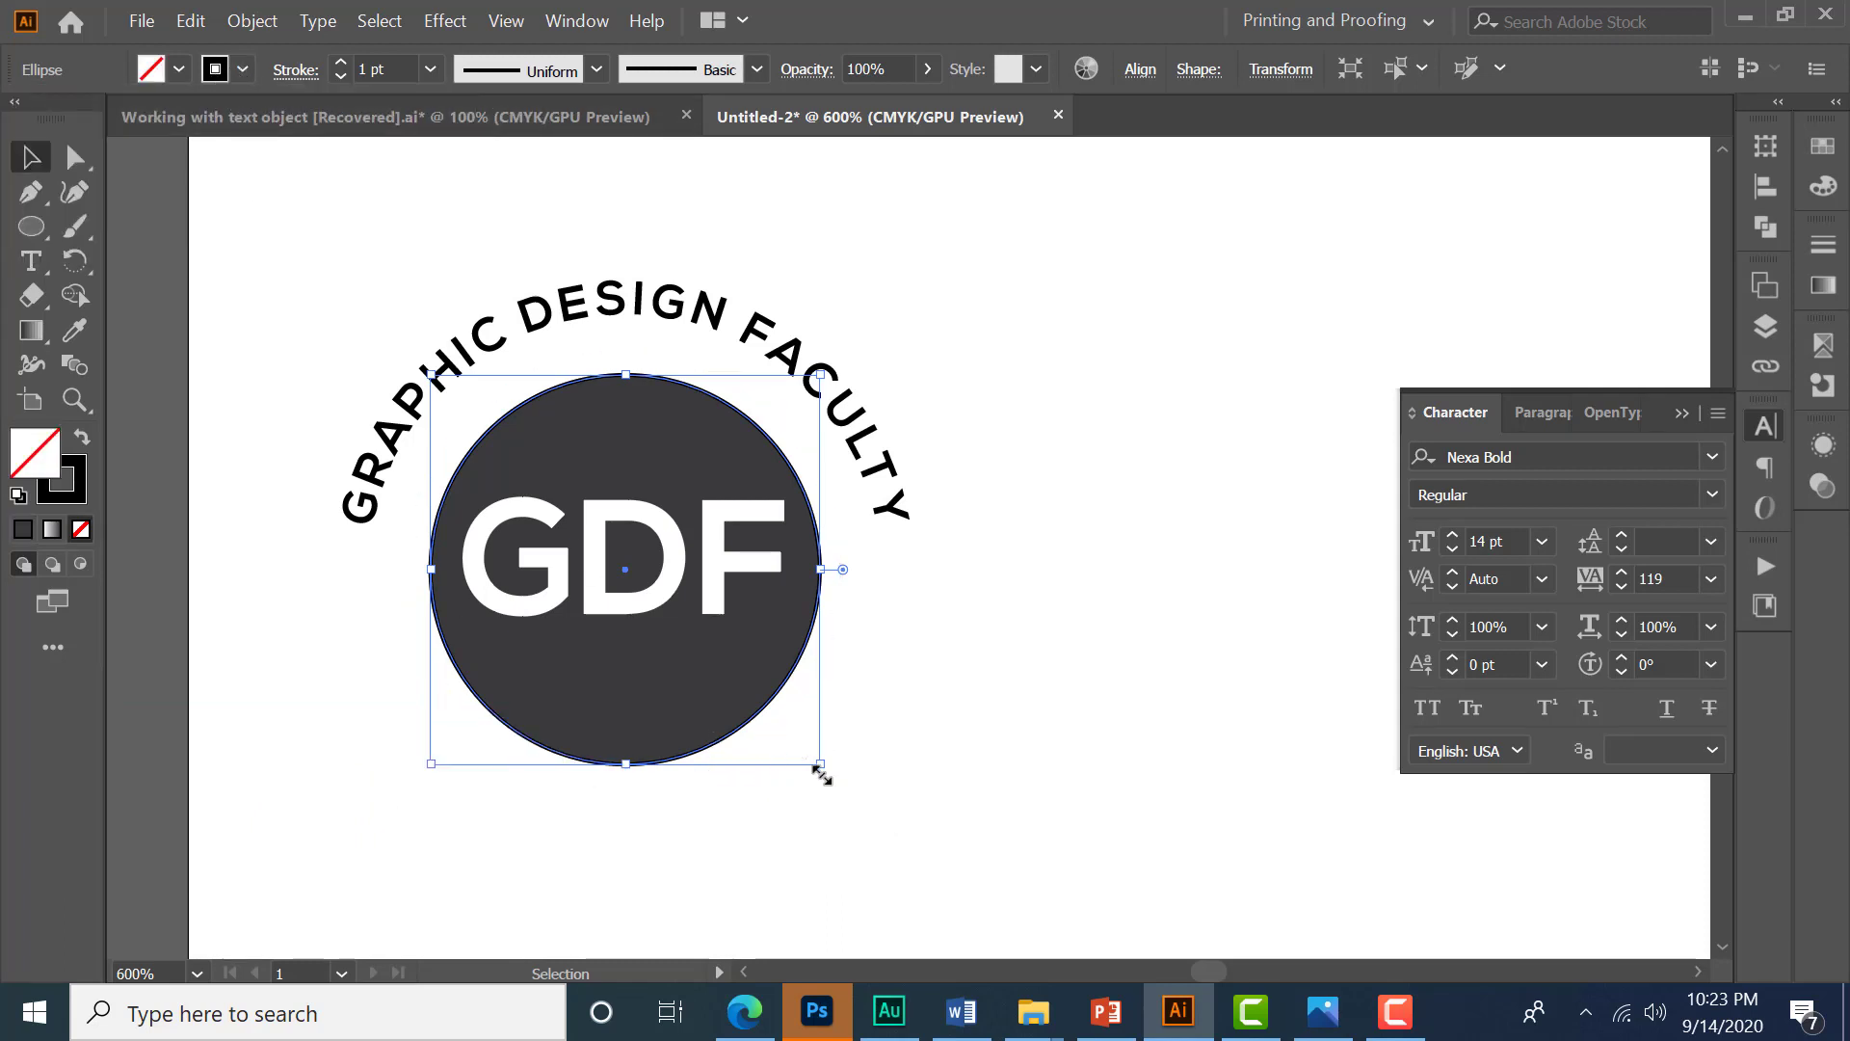
left_click_drag(824, 774, 917, 872)
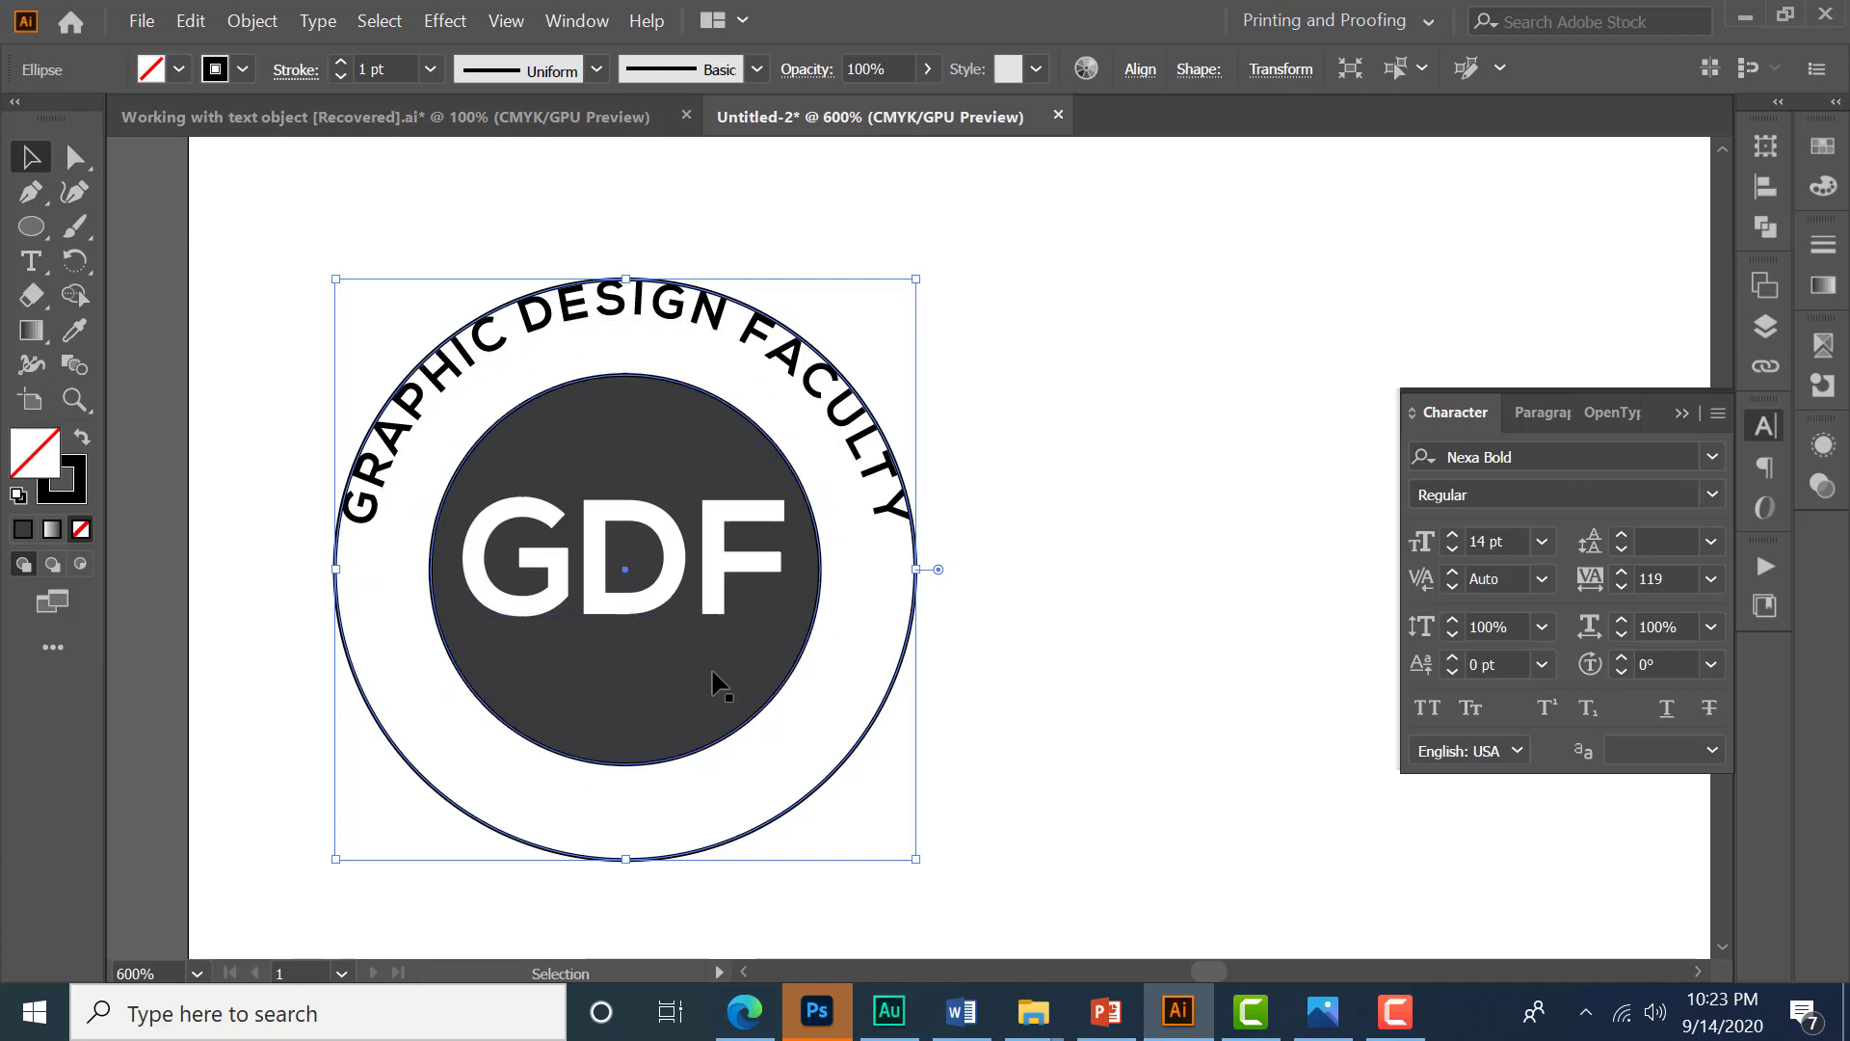
- Cut the outer ring at its left and right anchor points
left_click(77, 157)
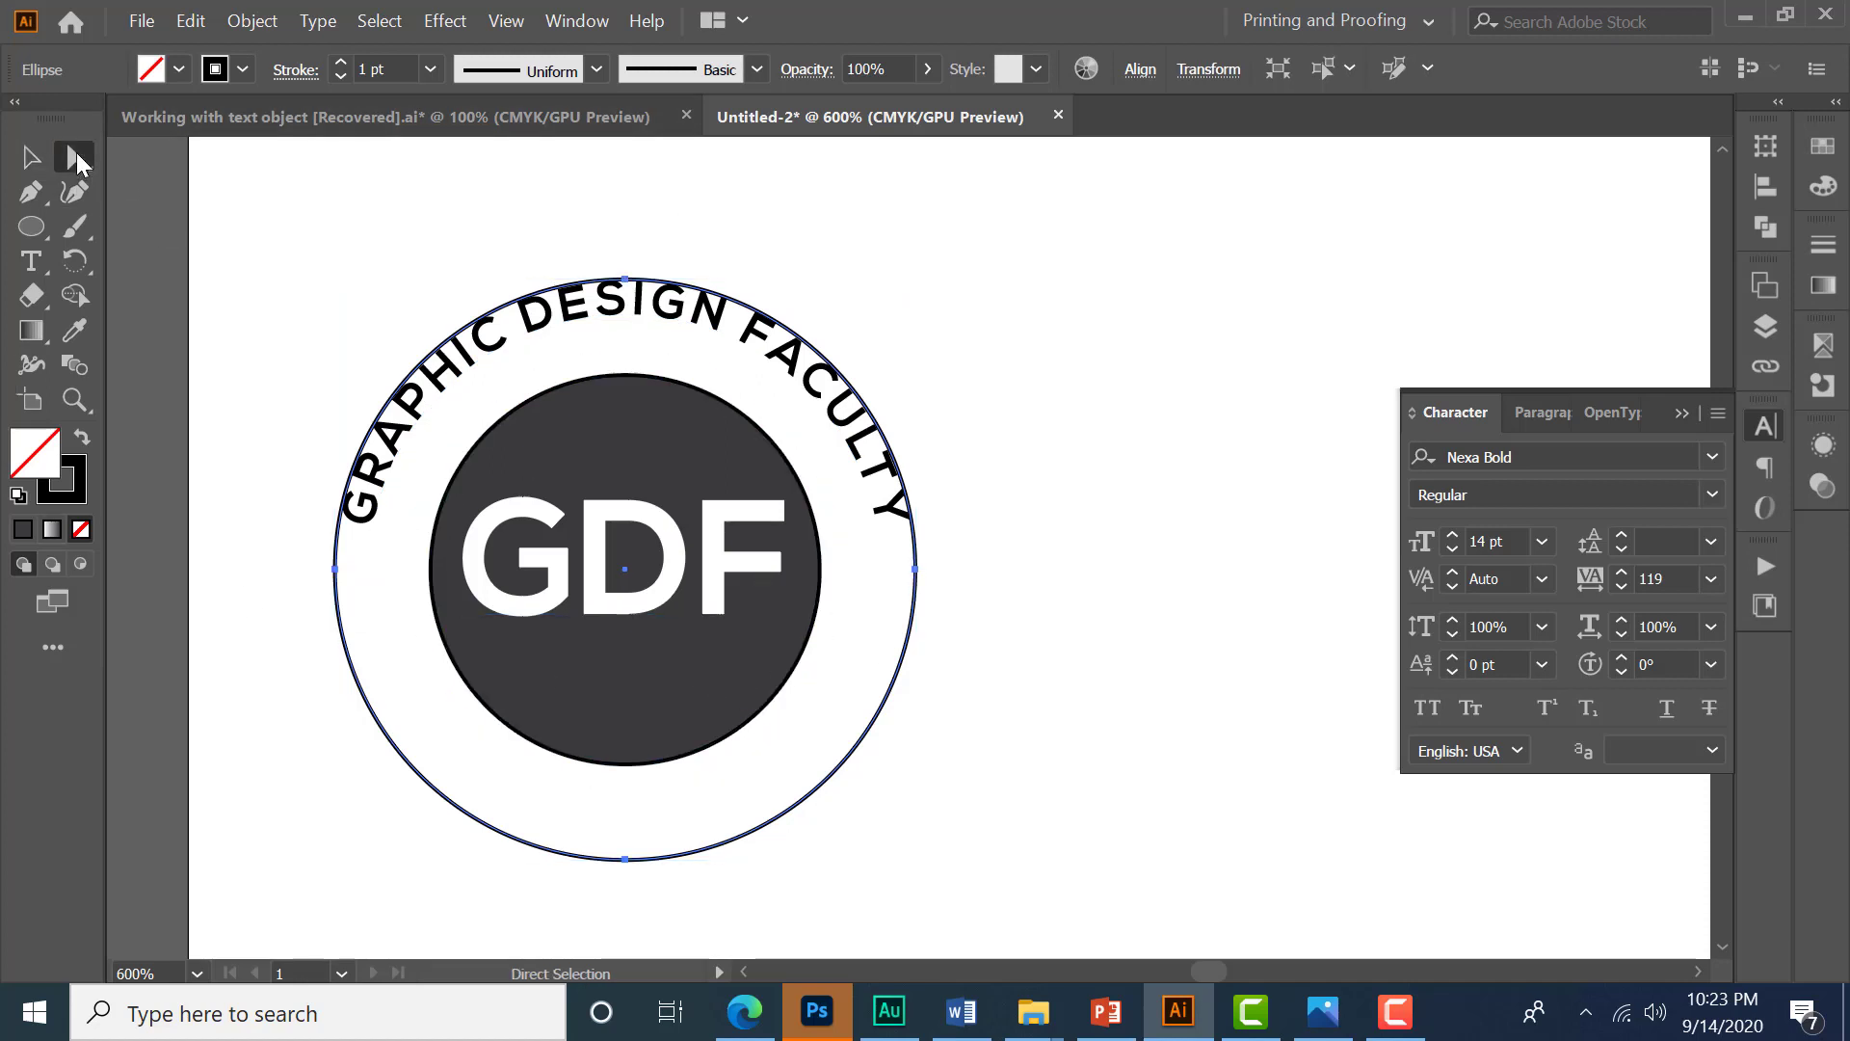
left_click(335, 571)
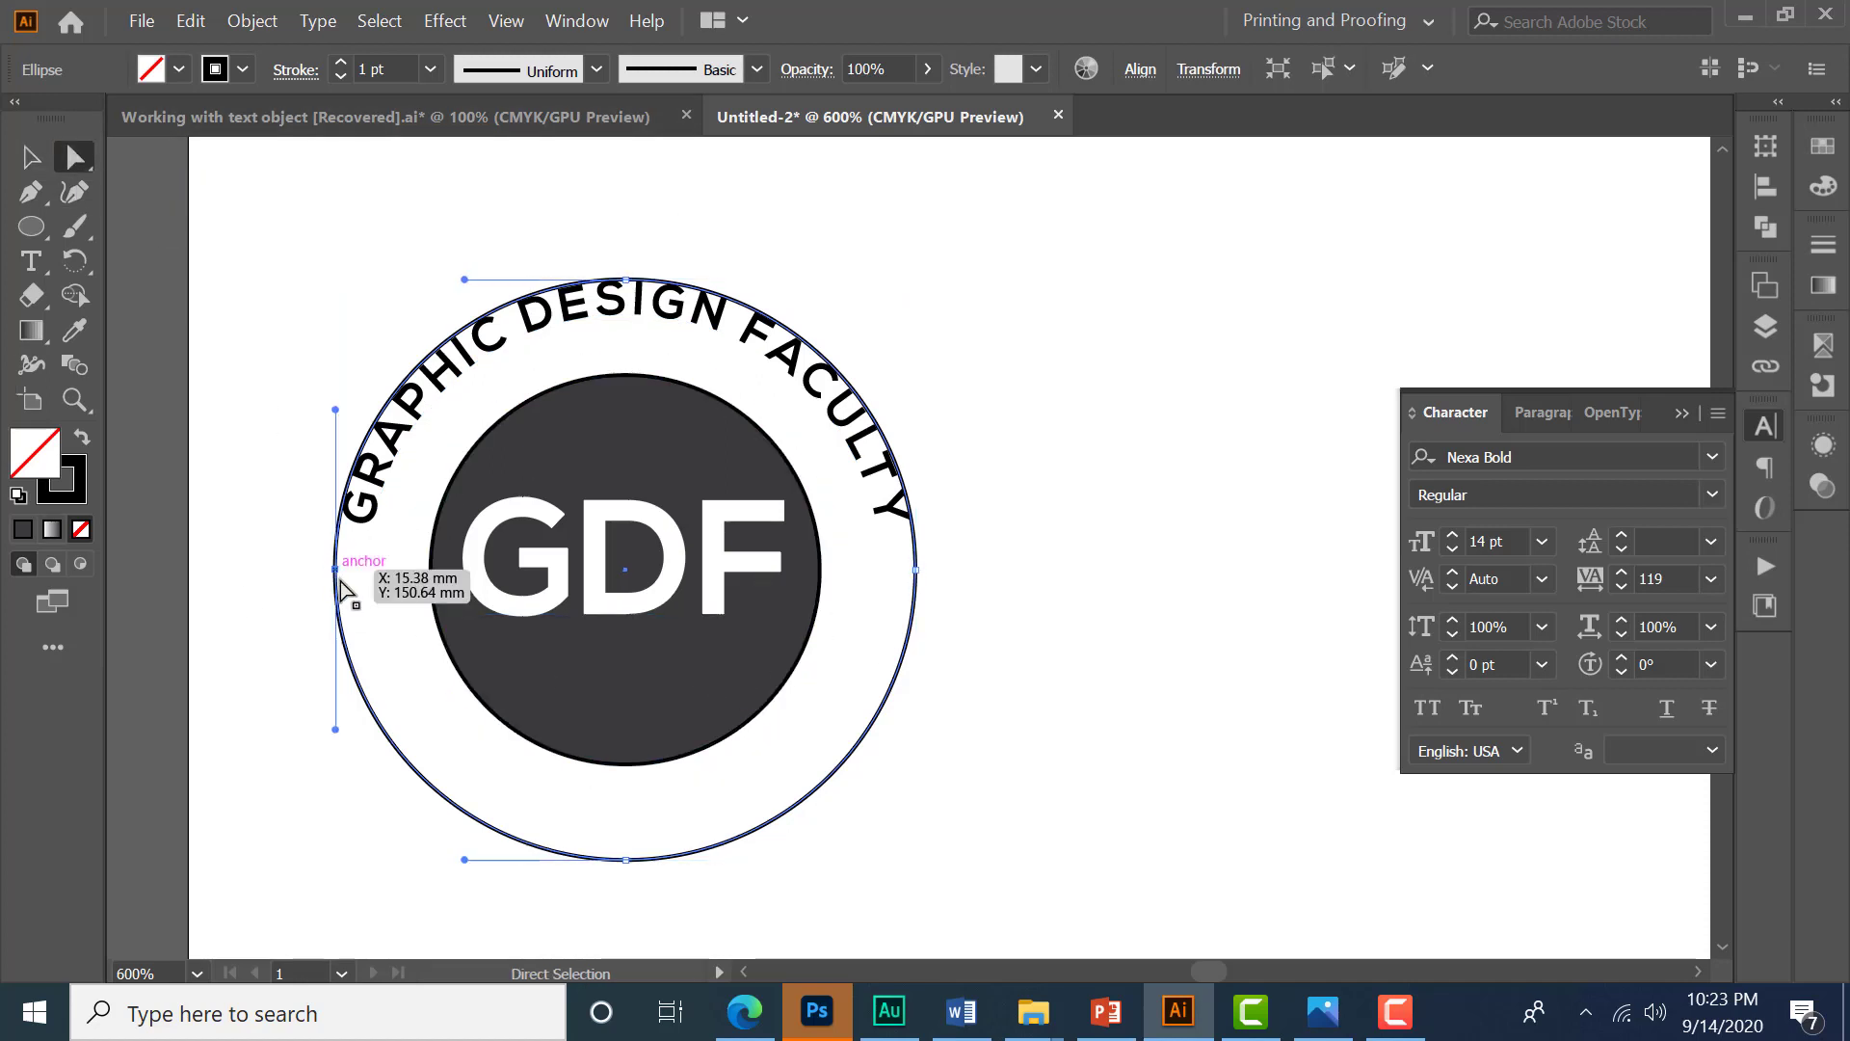
left_click(917, 572)
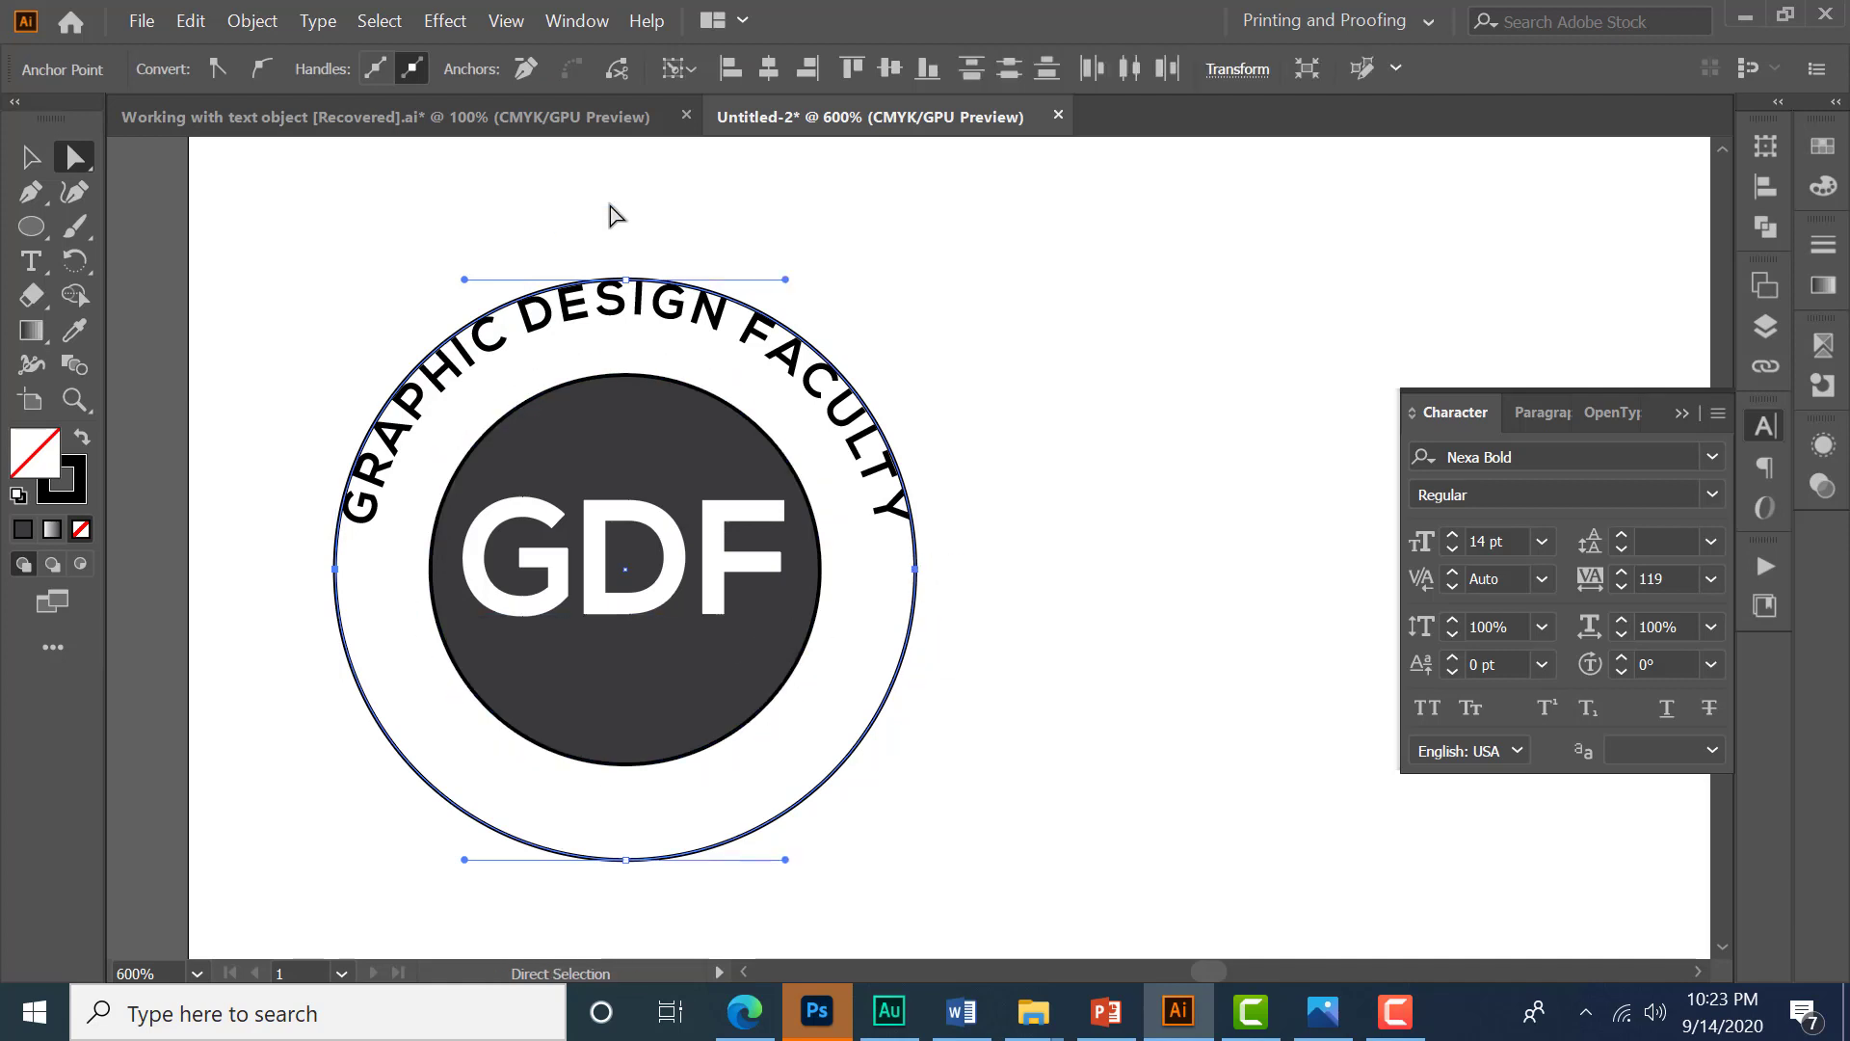
left_click(617, 75)
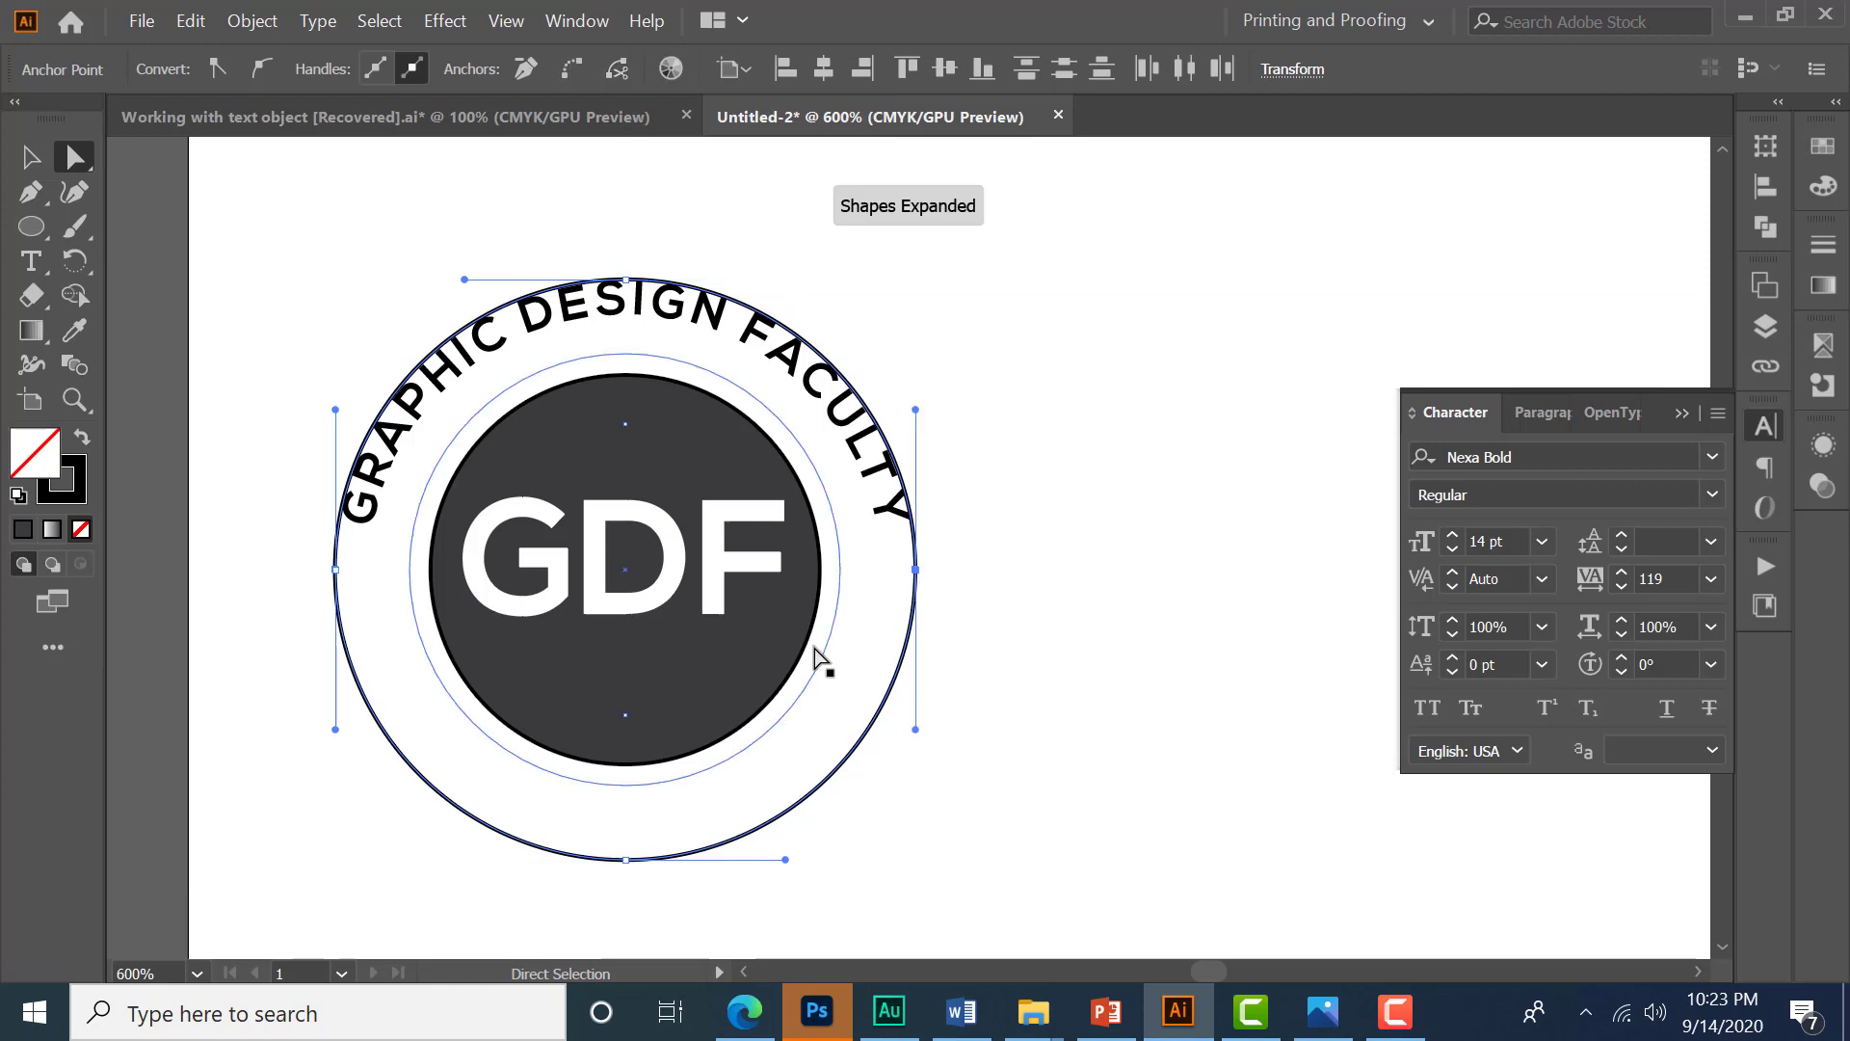
- Send the arc text to the back and delete the upper half of the cut outer ring
left_click(30, 156)
left_click(559, 332)
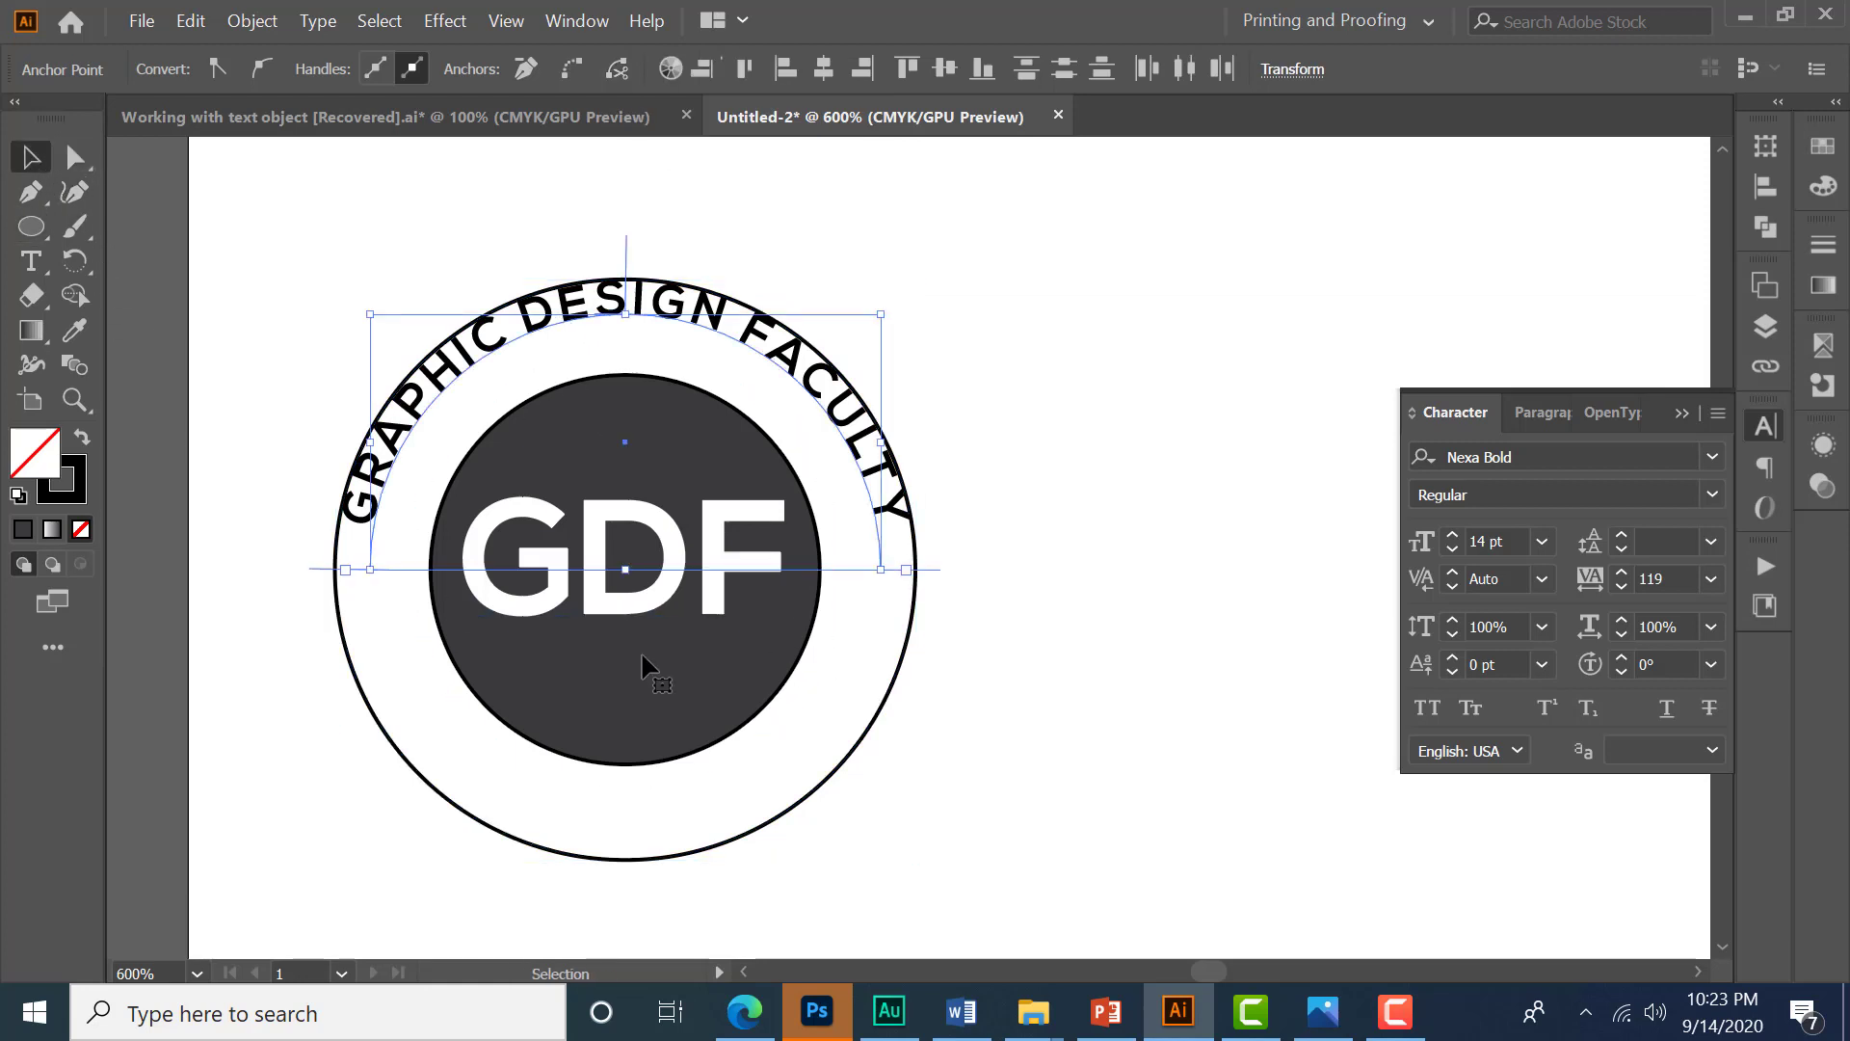
key("ctrl+shift+bracketleft")
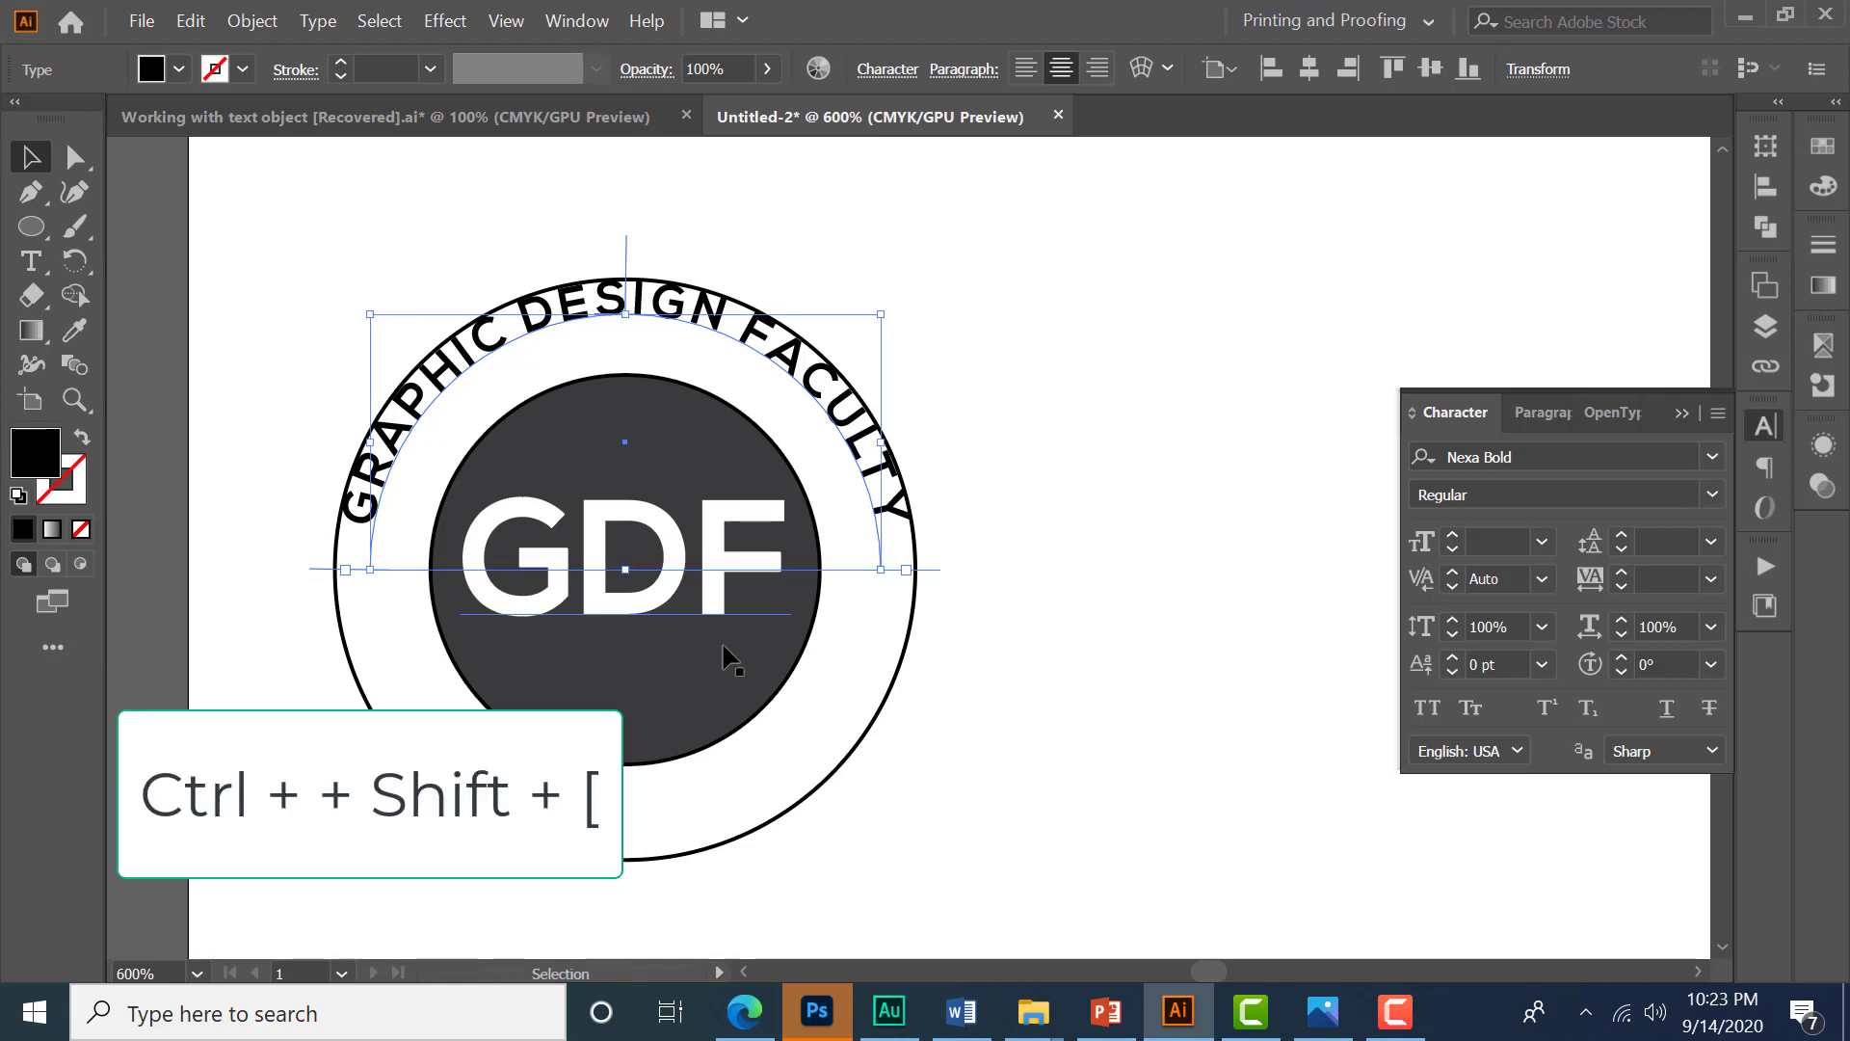
left_click(964, 638)
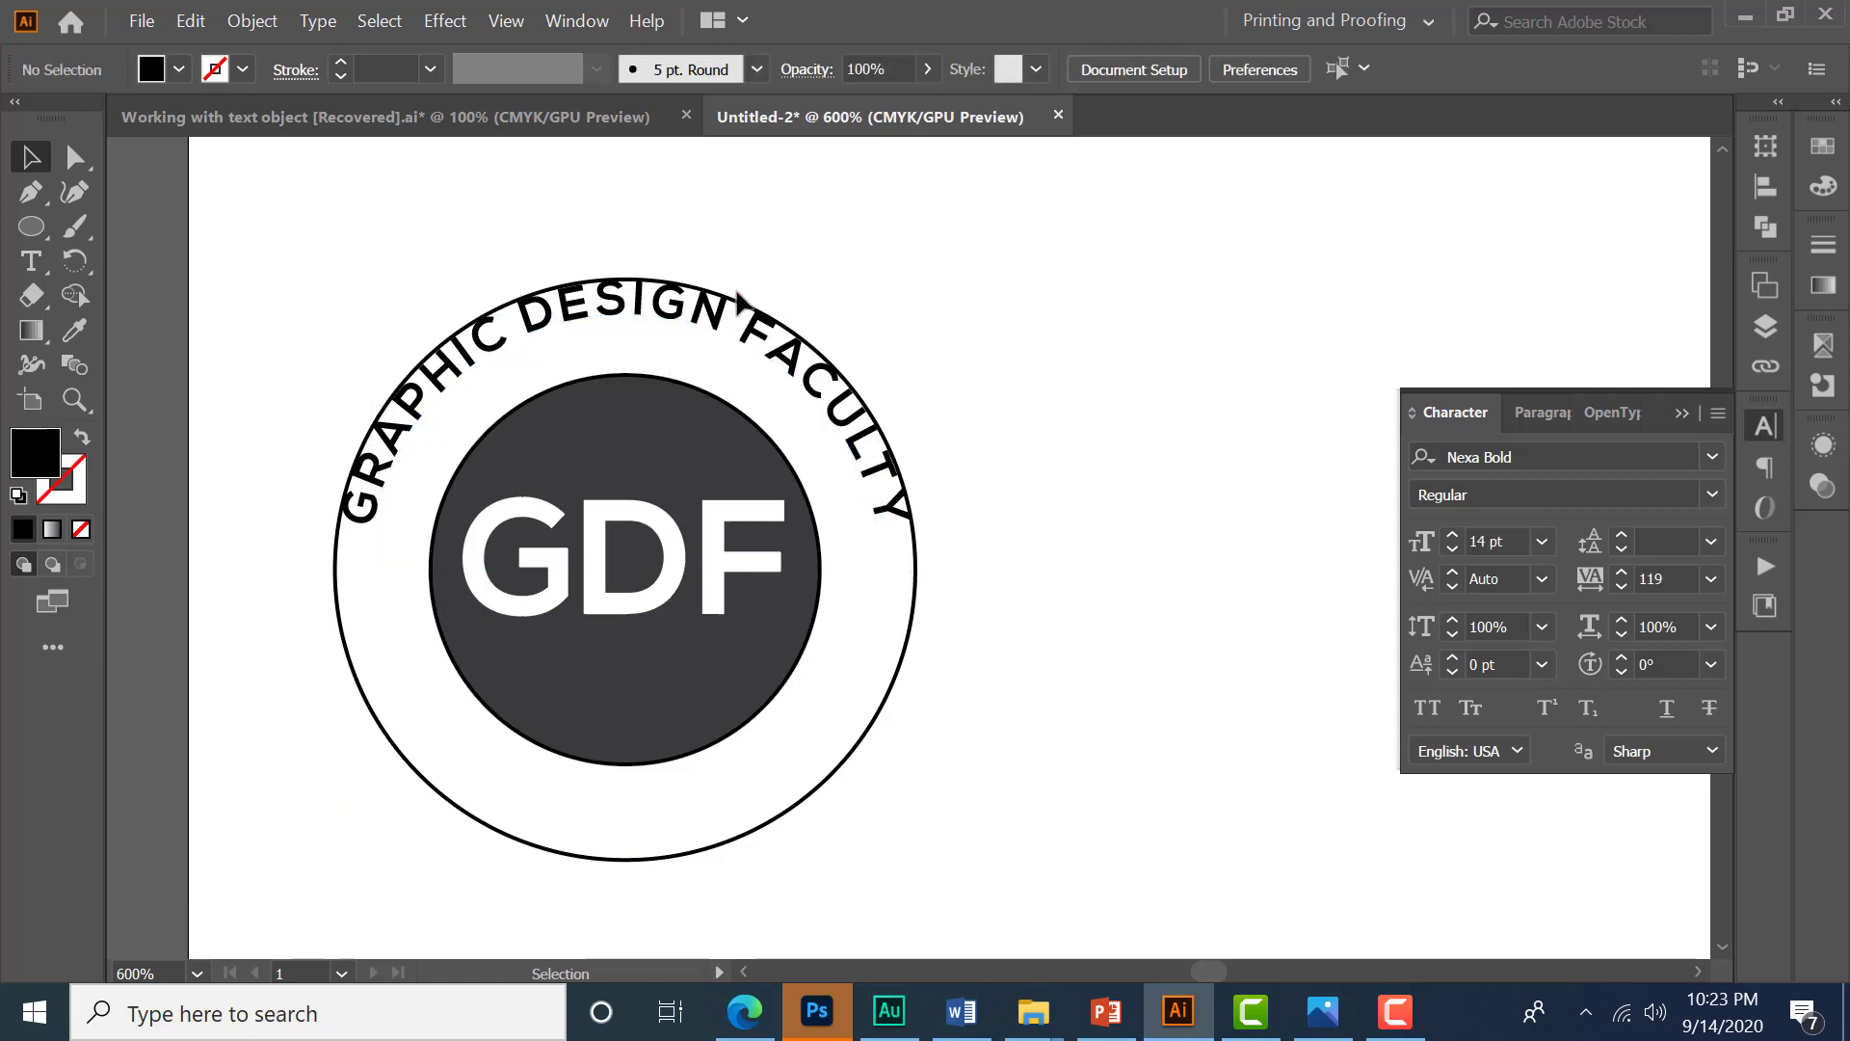
left_click(739, 305)
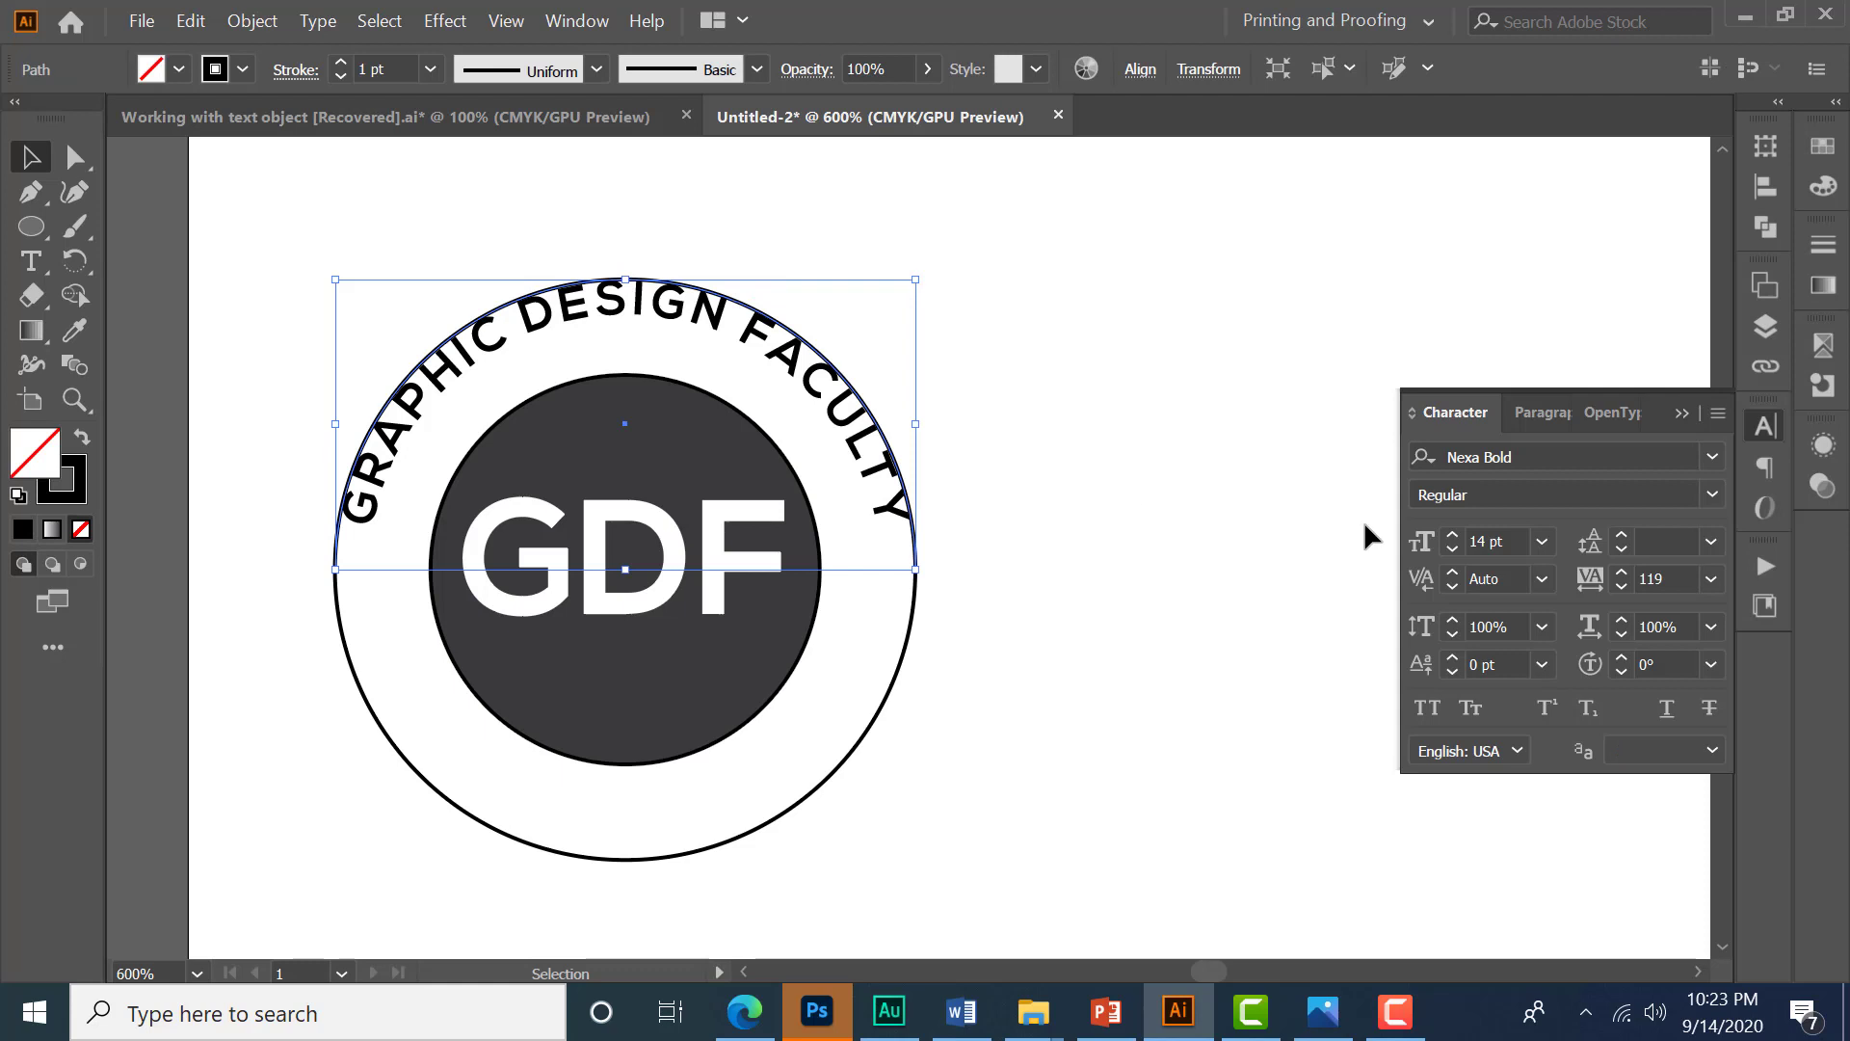
key("Delete")
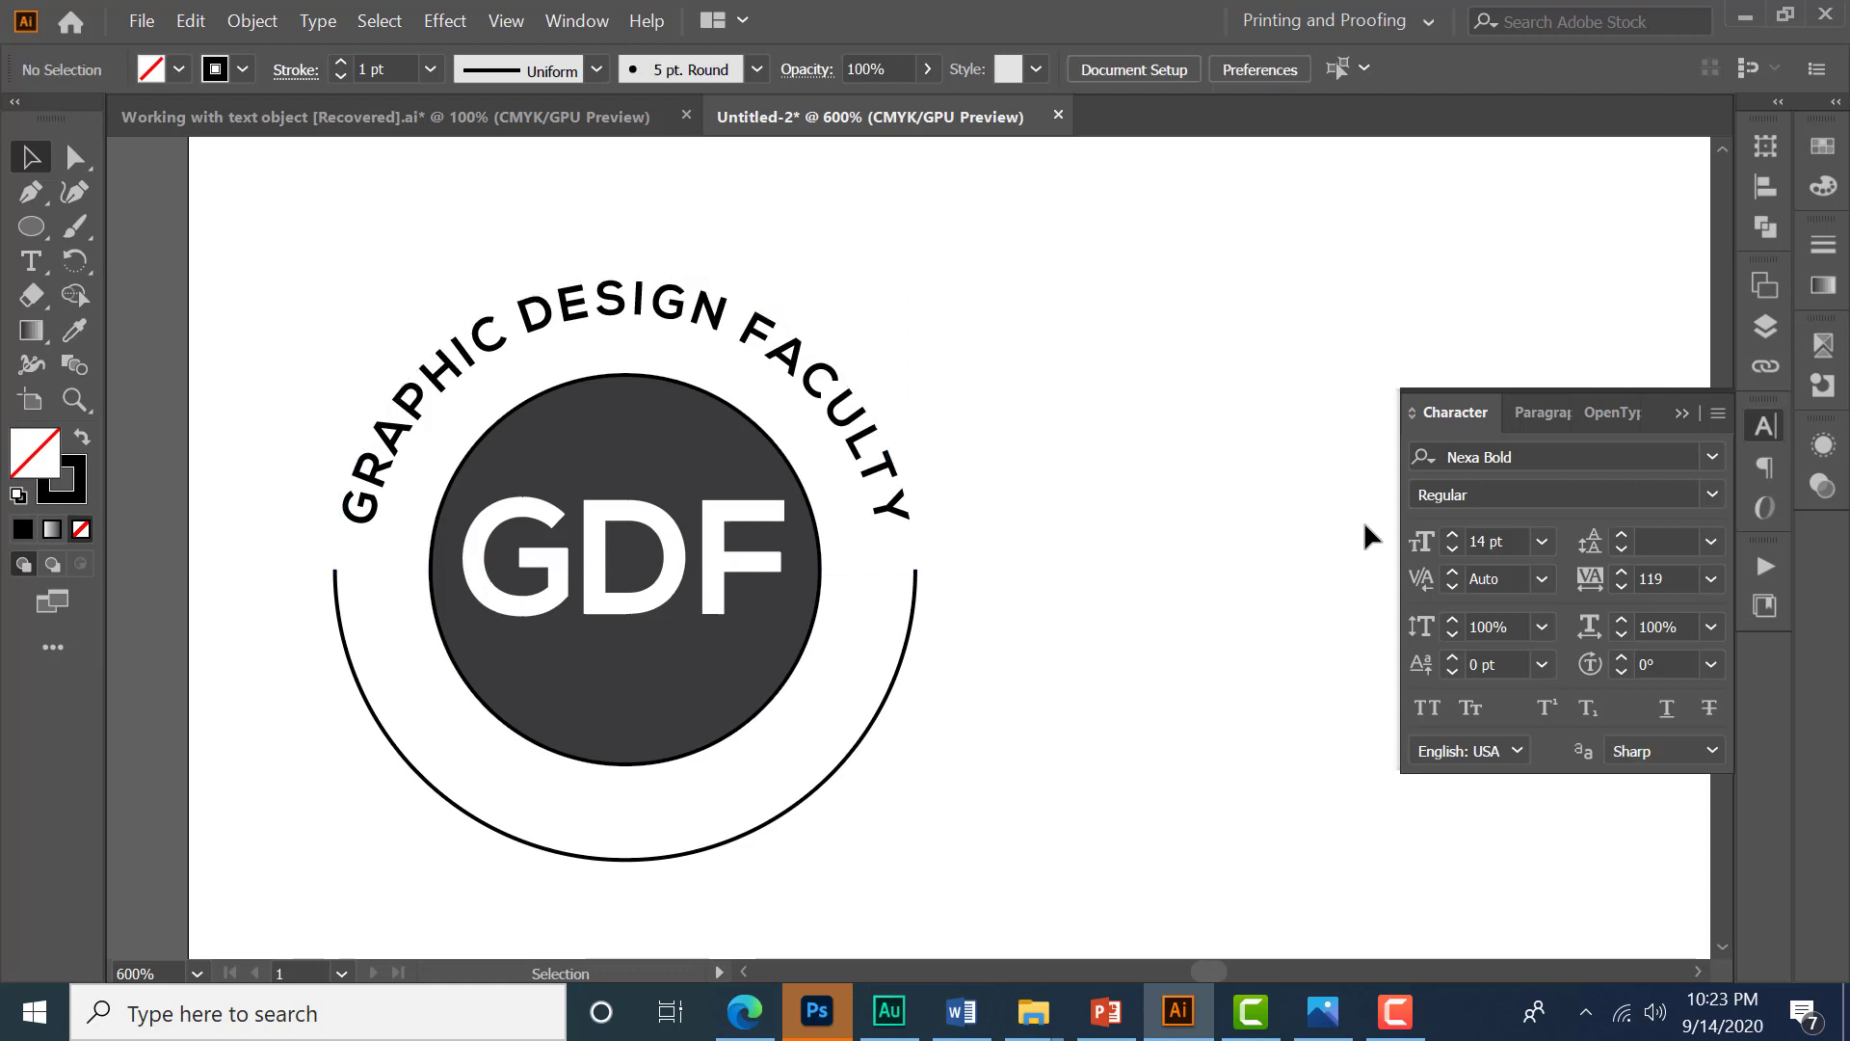
- Place path text on the lower half-ring with the Type on a Path tool
left_click(31, 261)
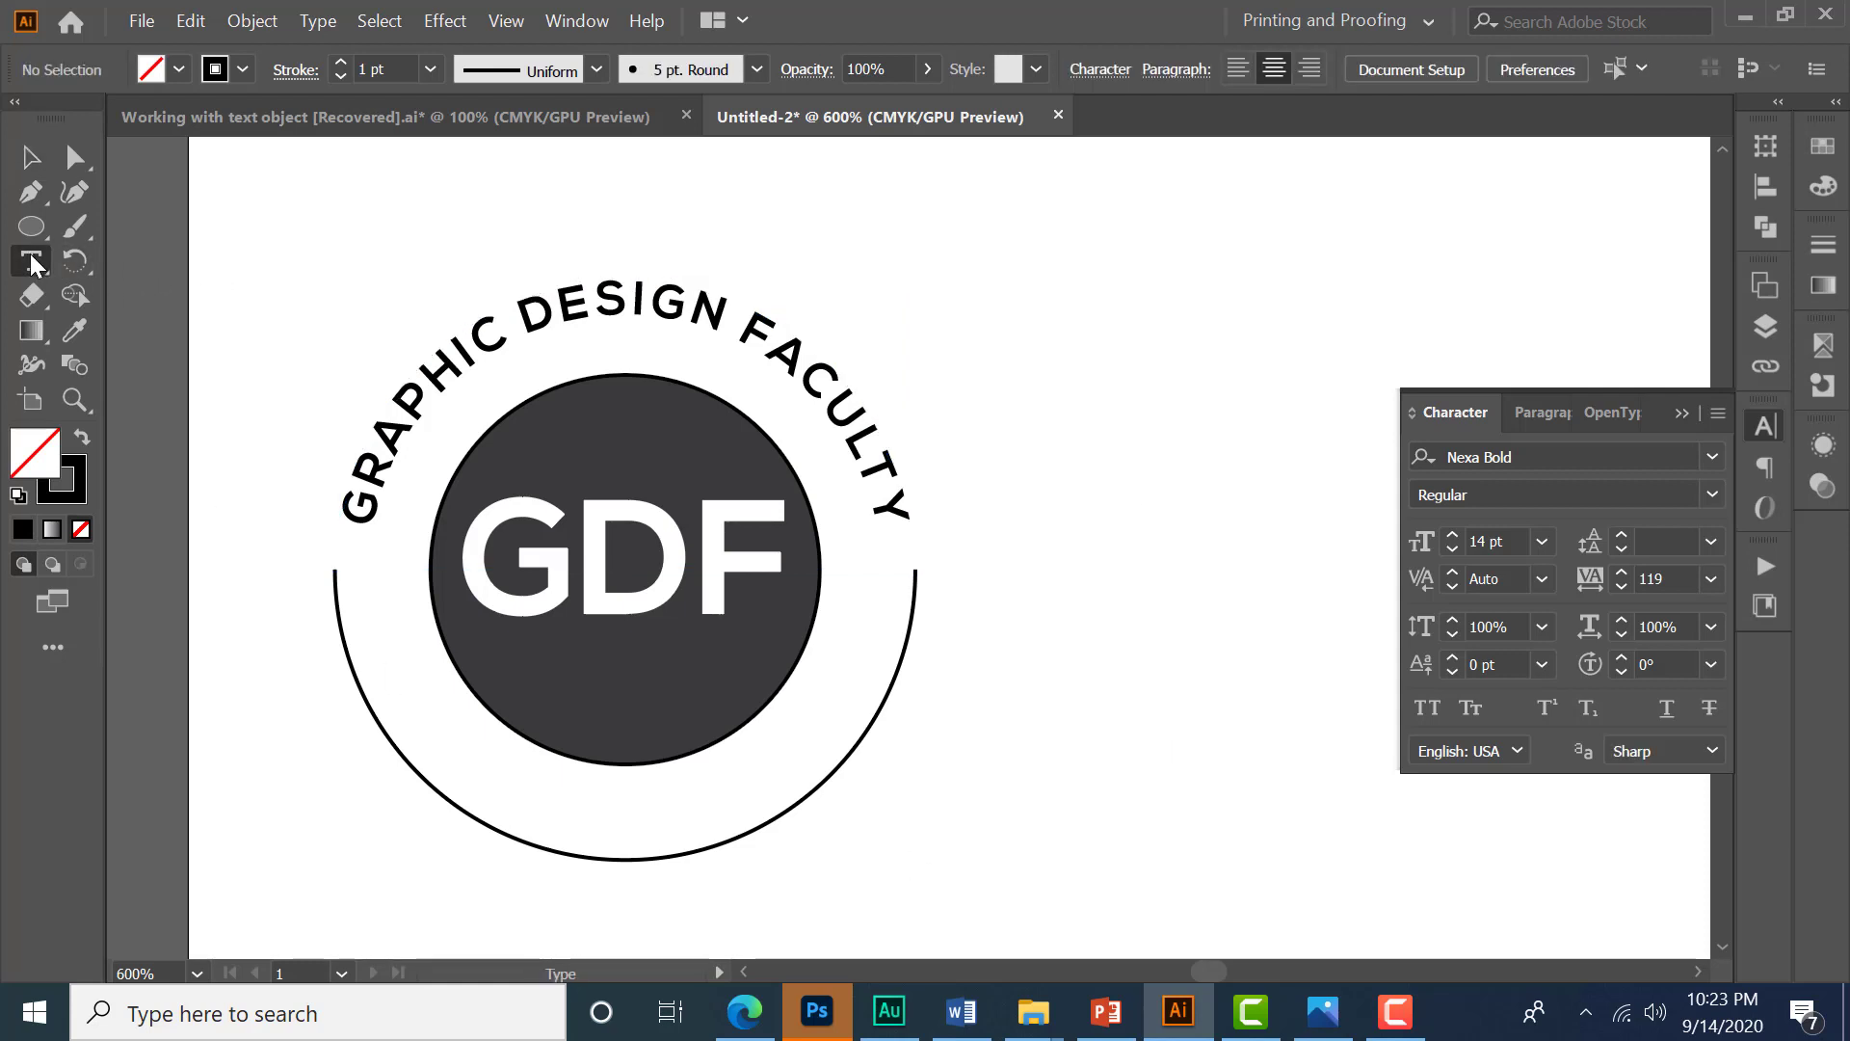
right_click(30, 258)
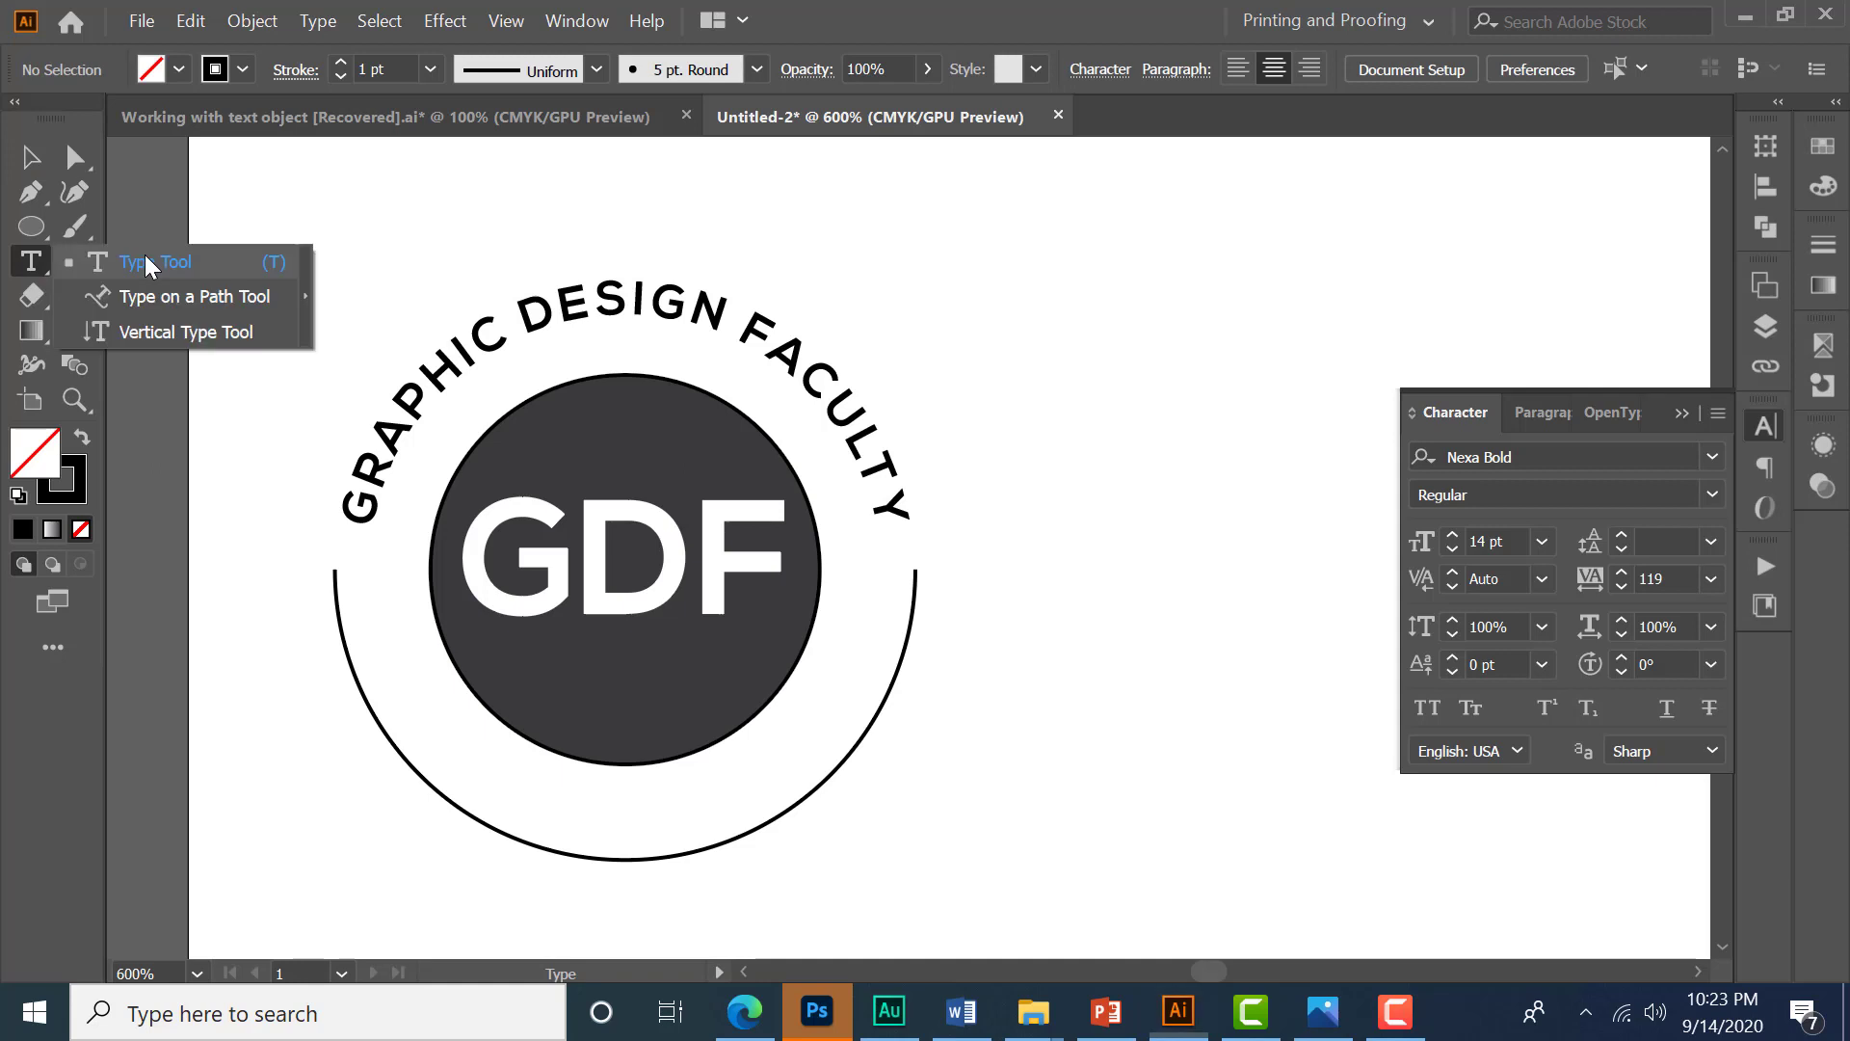
left_click(222, 268)
left_click(588, 858)
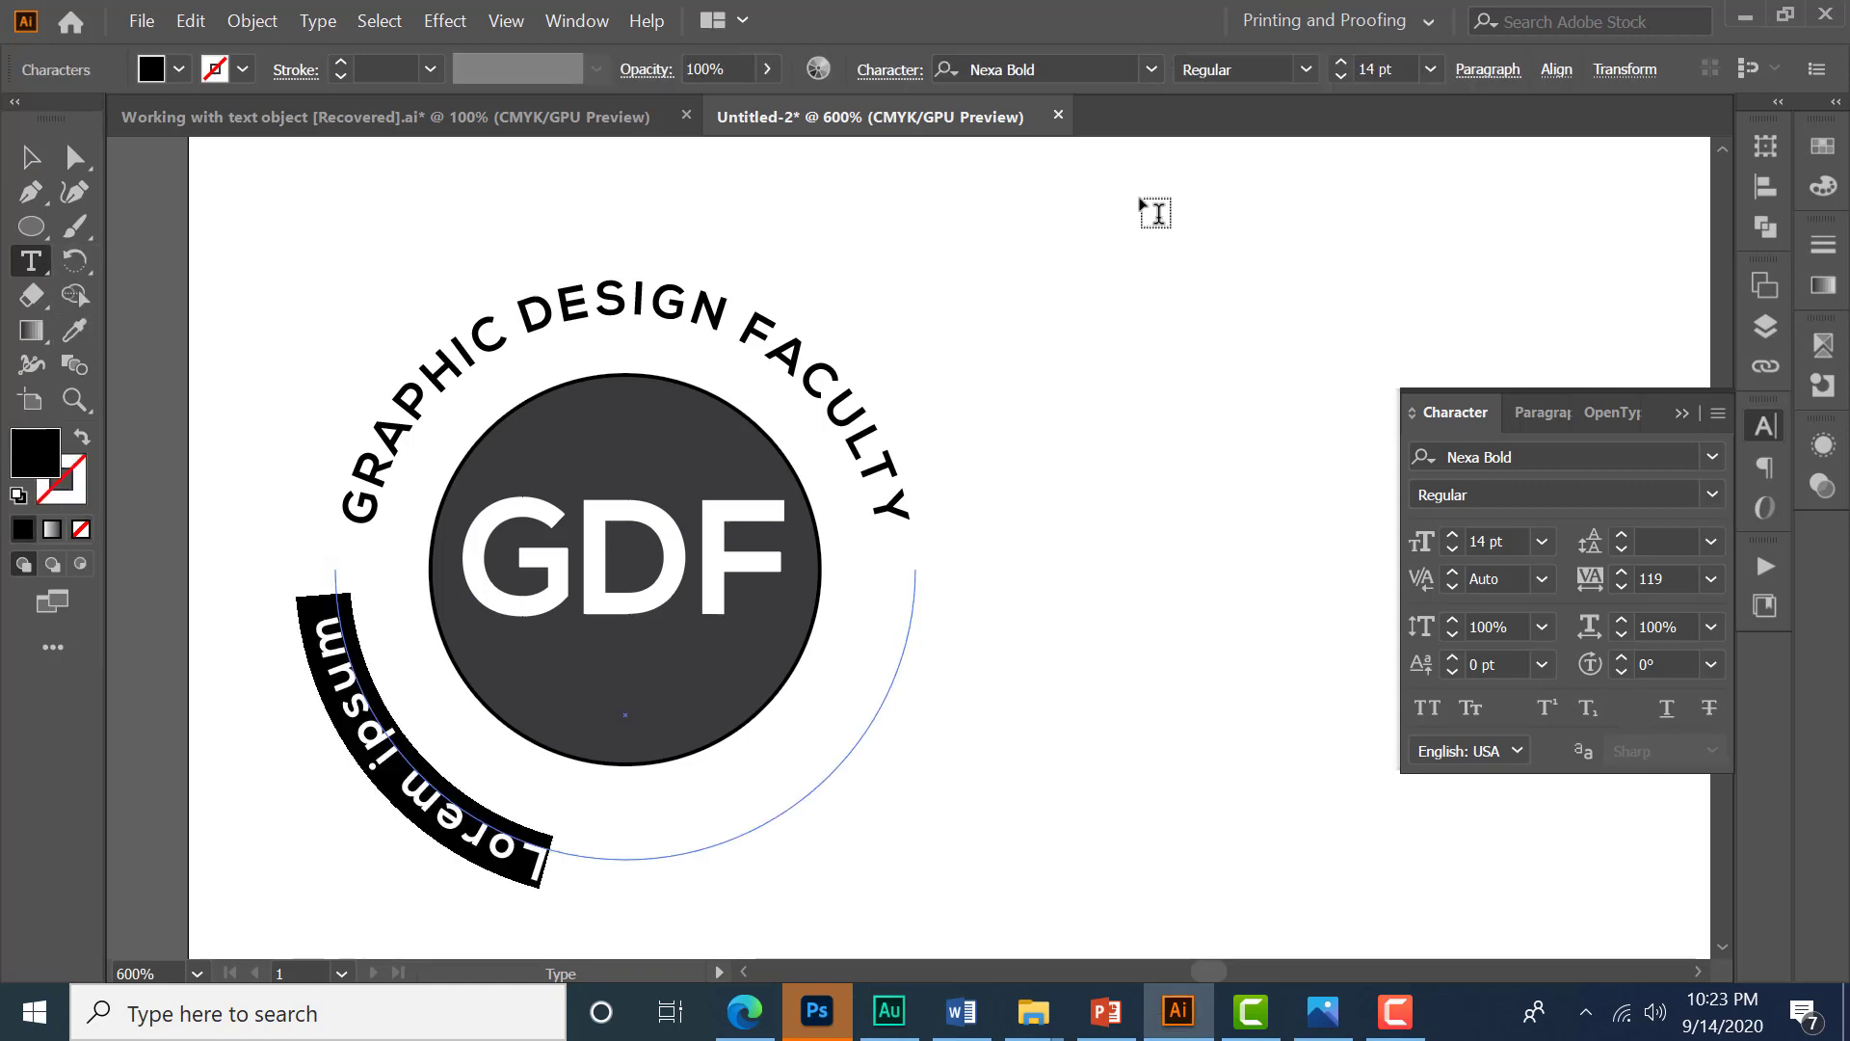
- Slide the path text along the half-ring so it sits centred at the bottom of the badge
left_click(1489, 71)
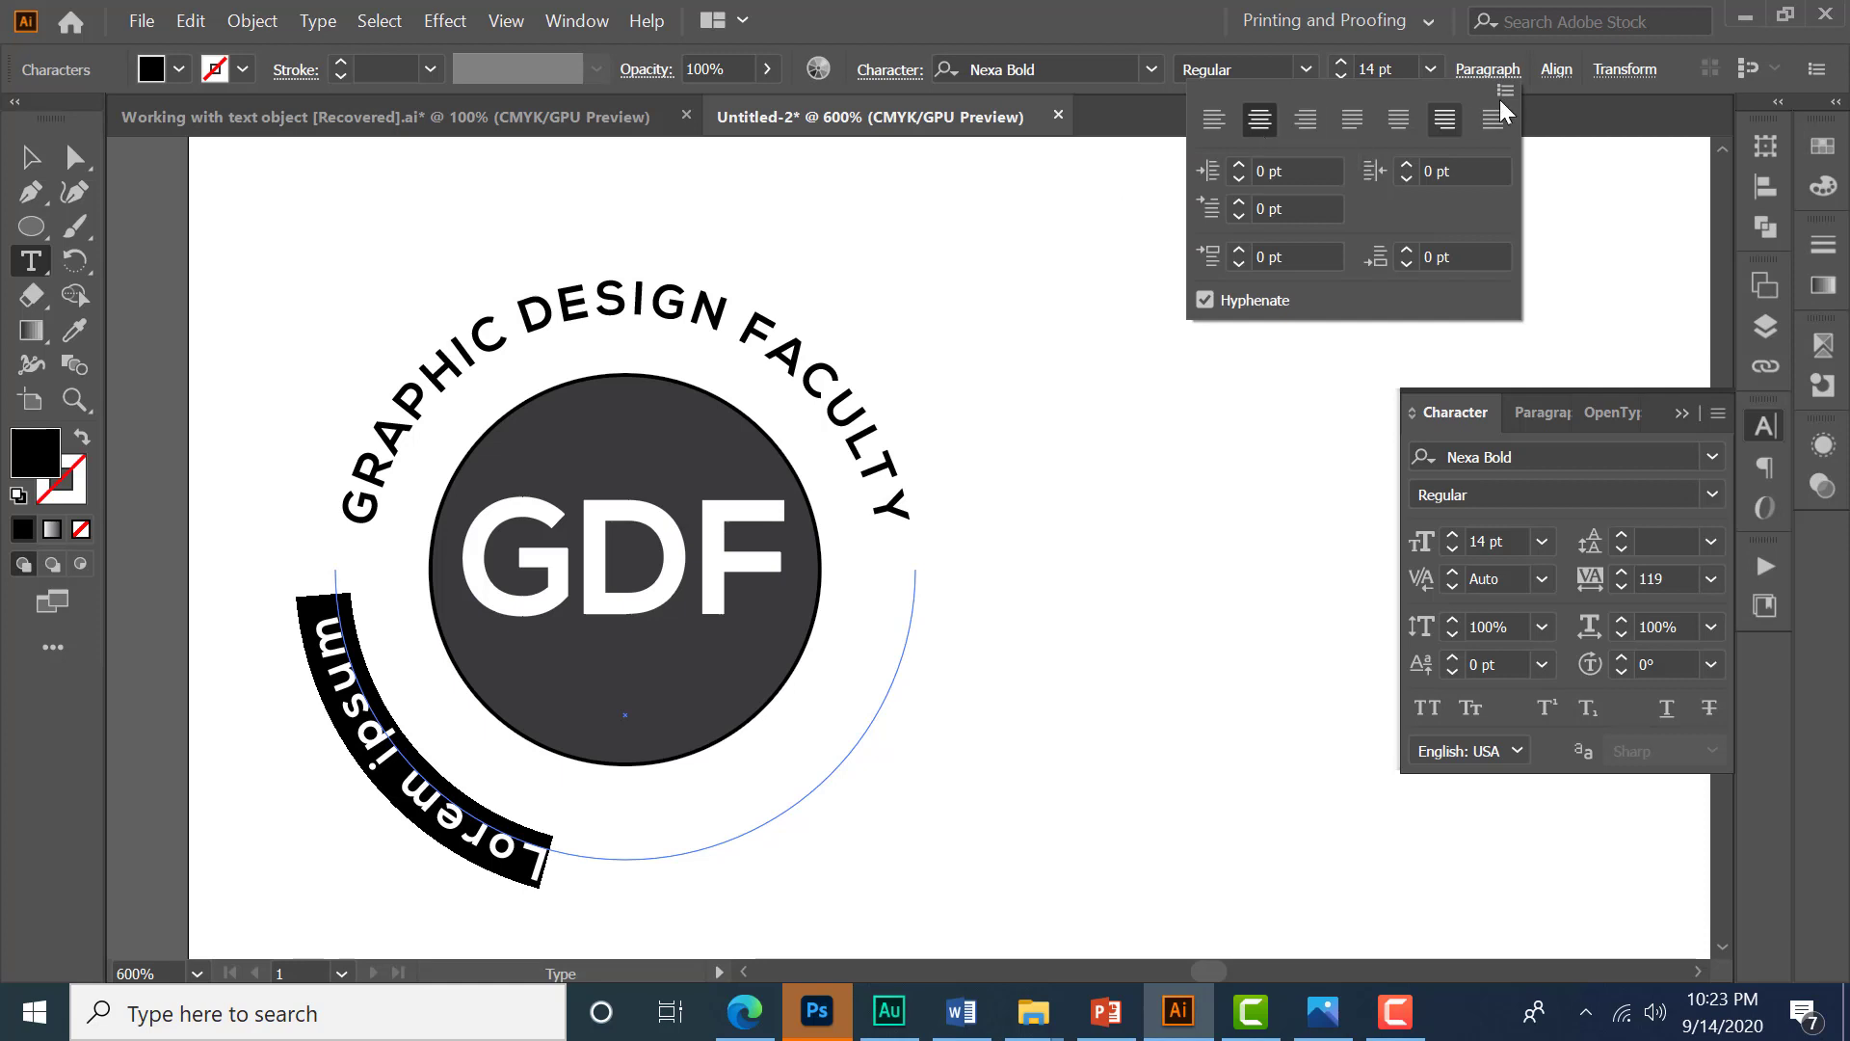
left_click(1488, 70)
left_click(26, 172)
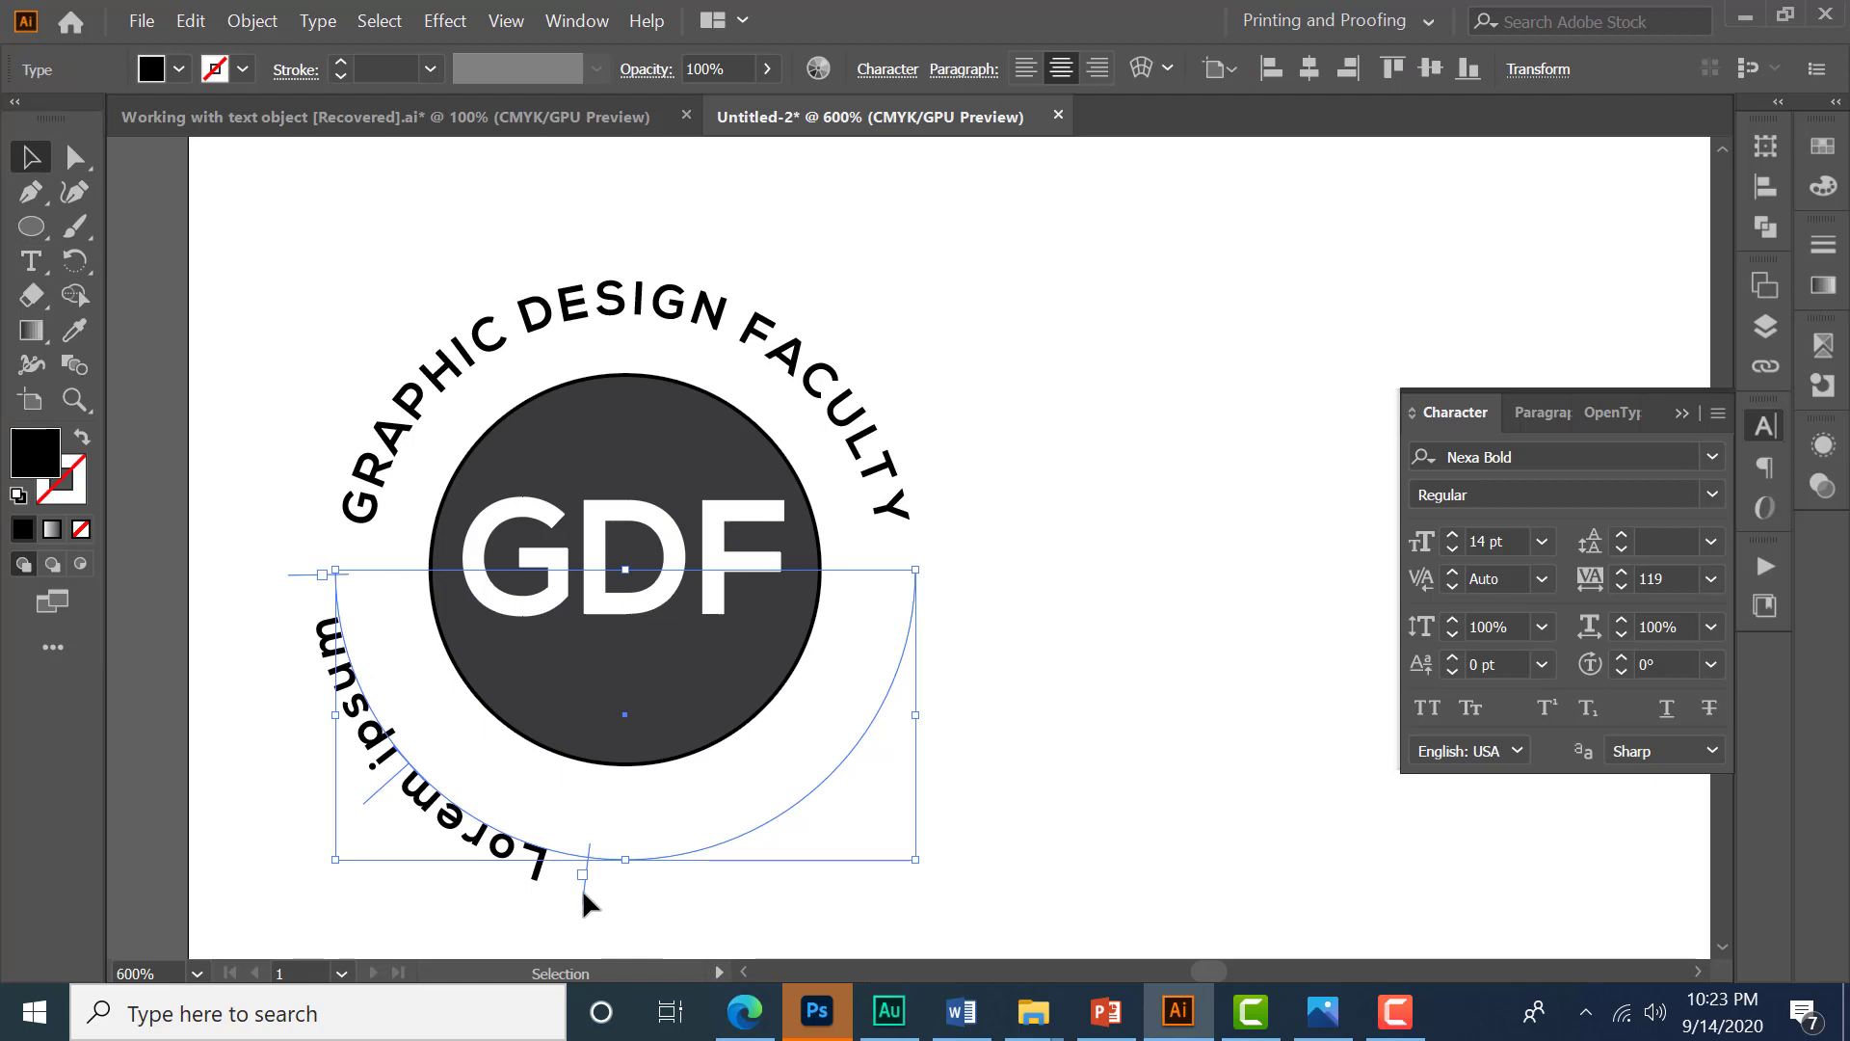
left_click_drag(583, 891, 1003, 578)
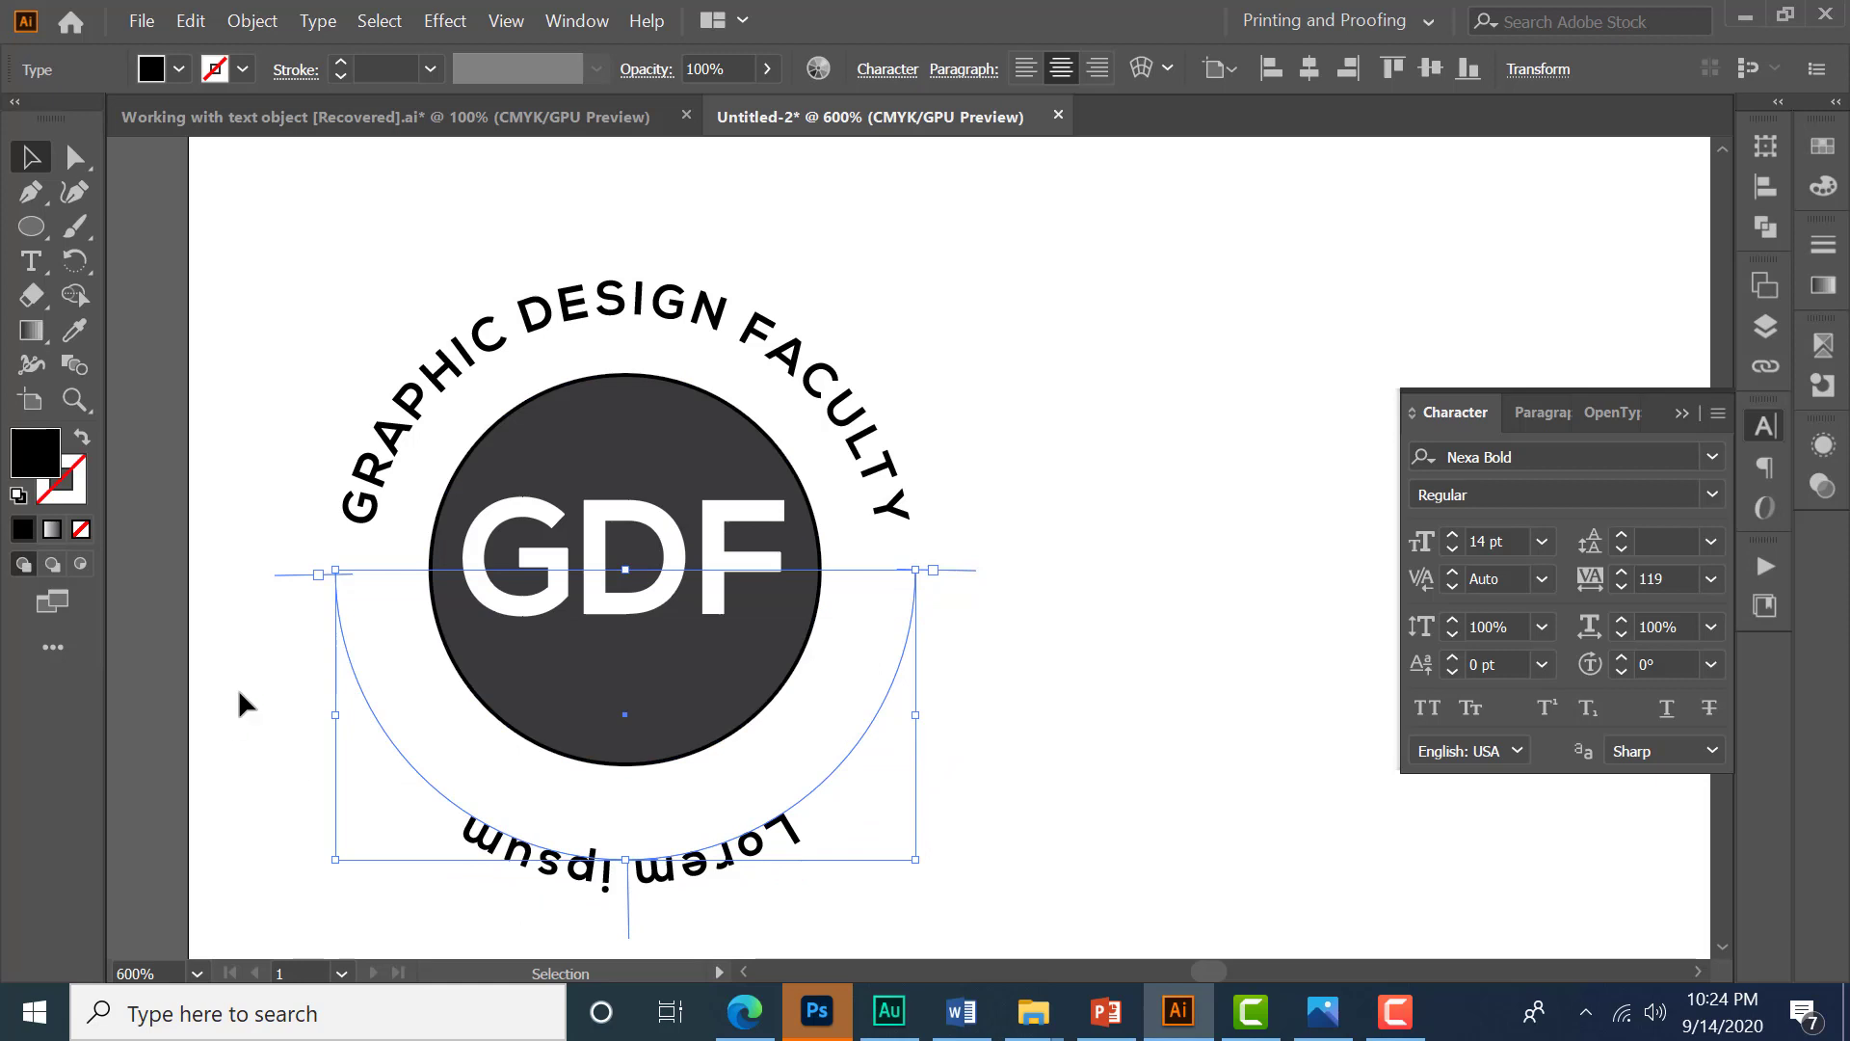
left_click(285, 575)
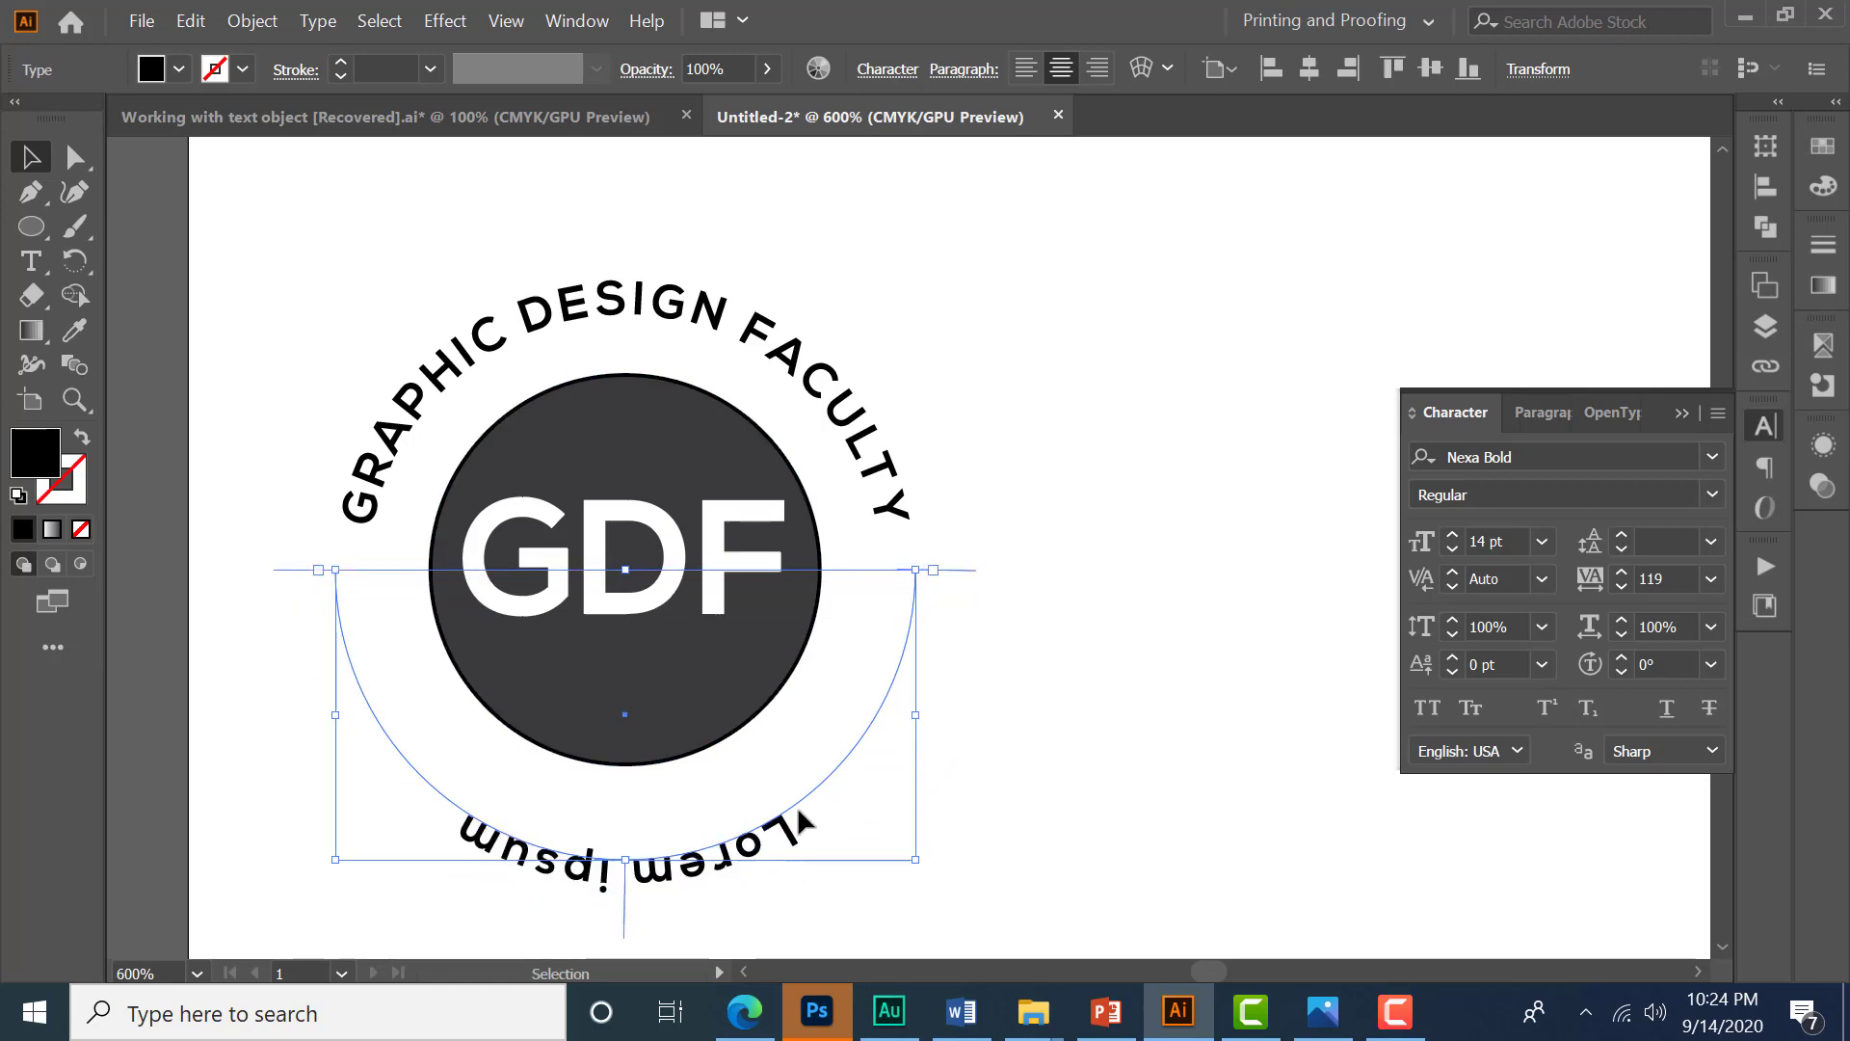
- Replace the path text with SINCE 1995
left_click(31, 262)
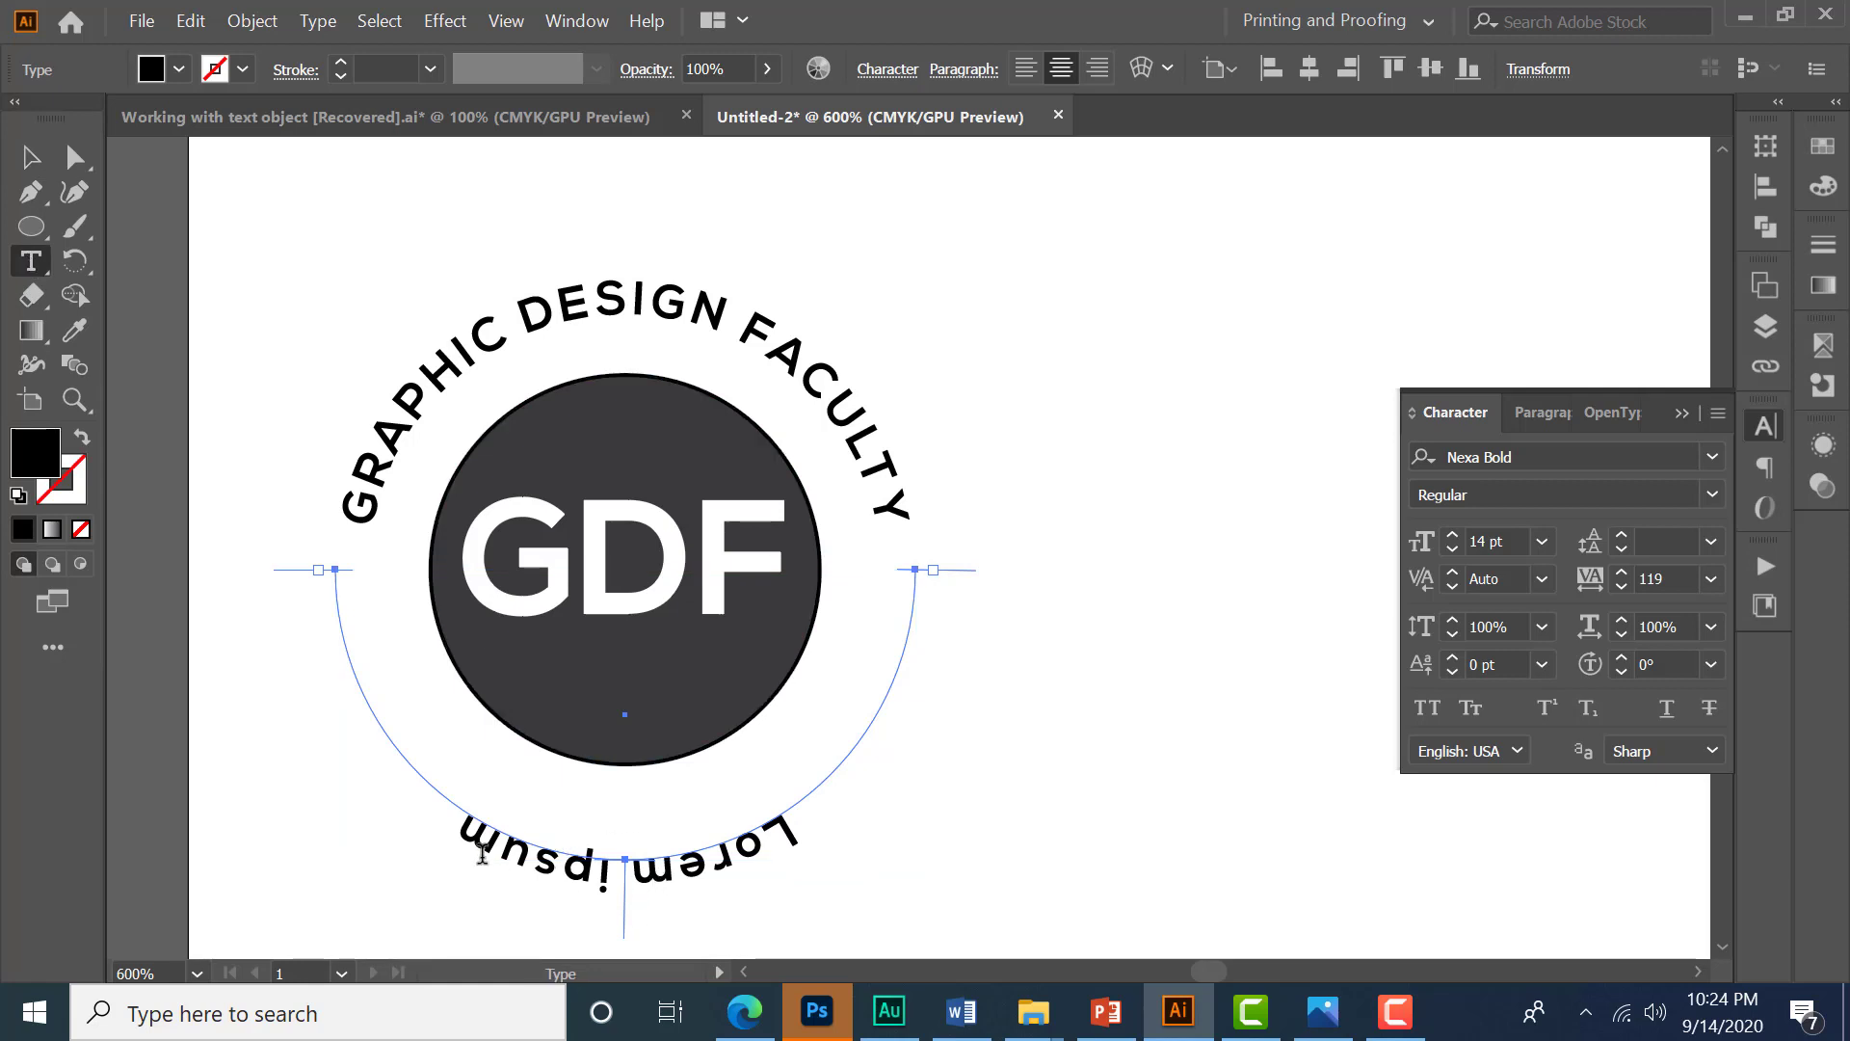
left_click_drag(482, 854, 1079, 913)
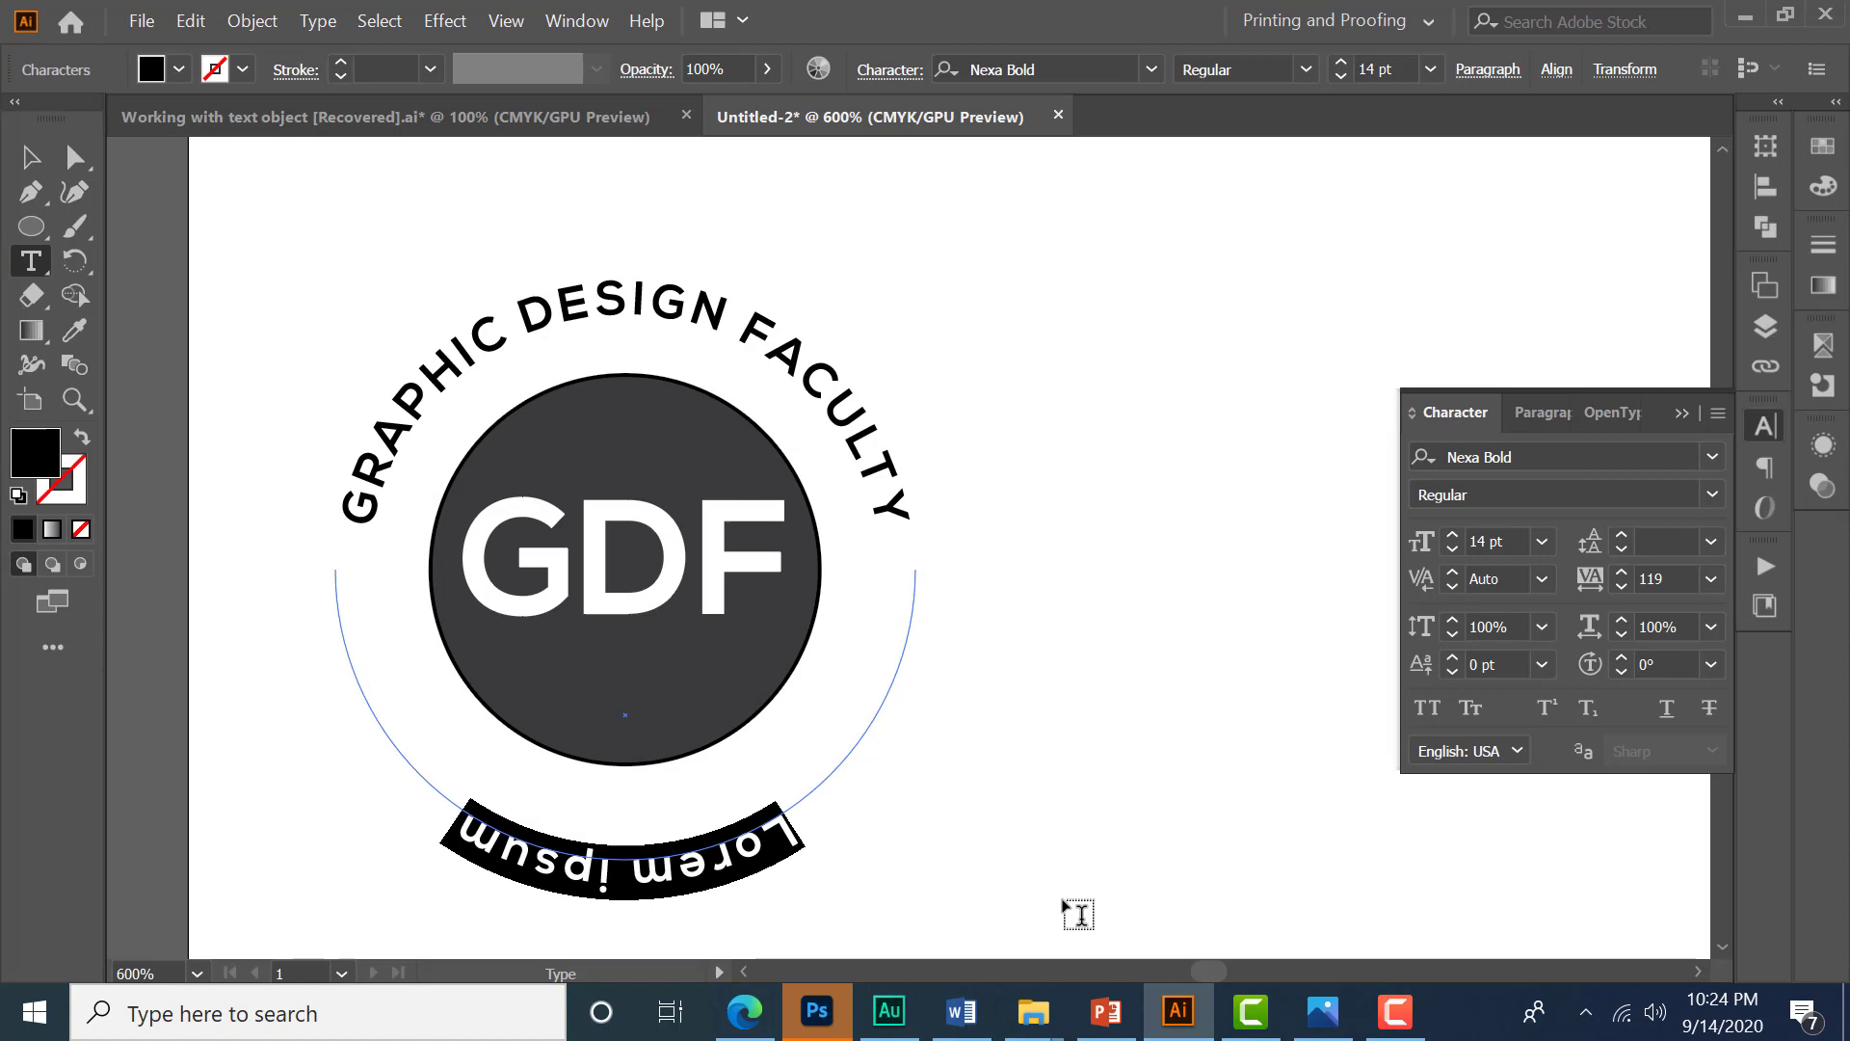
type("since")
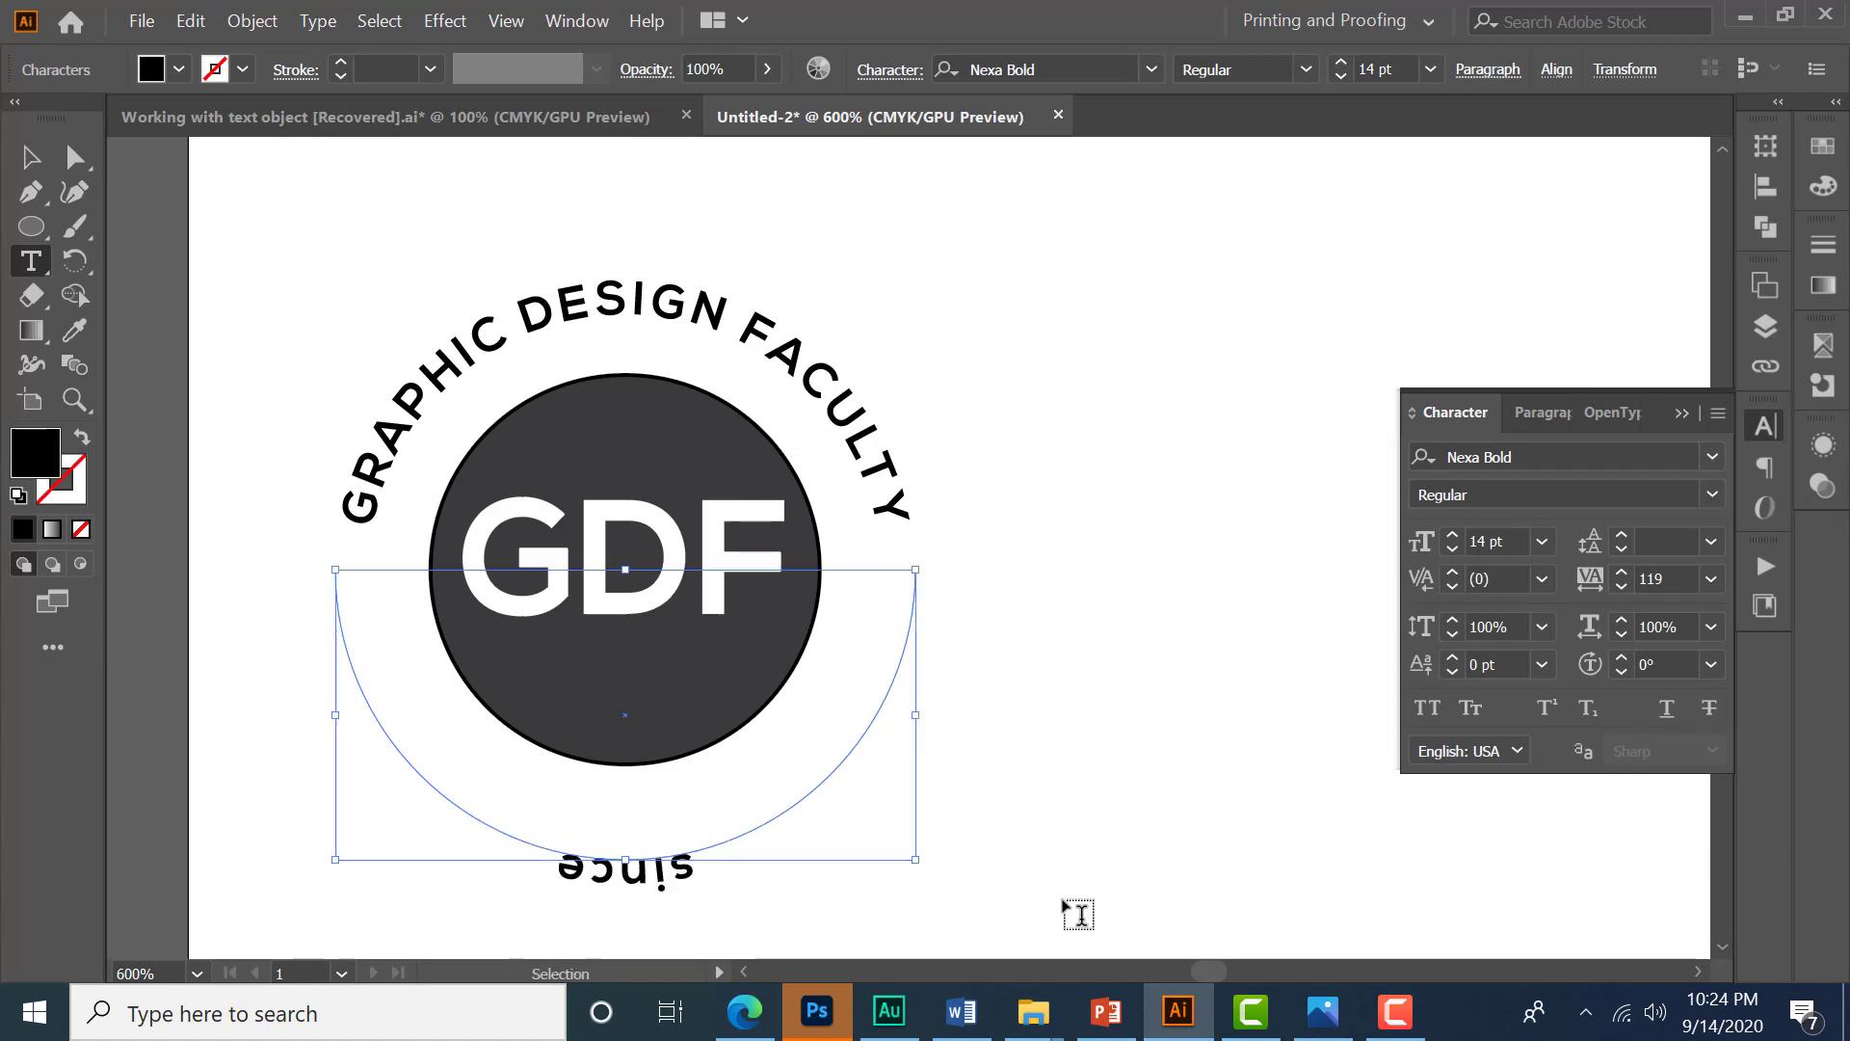
key("ctrl+a")
type("SINCE")
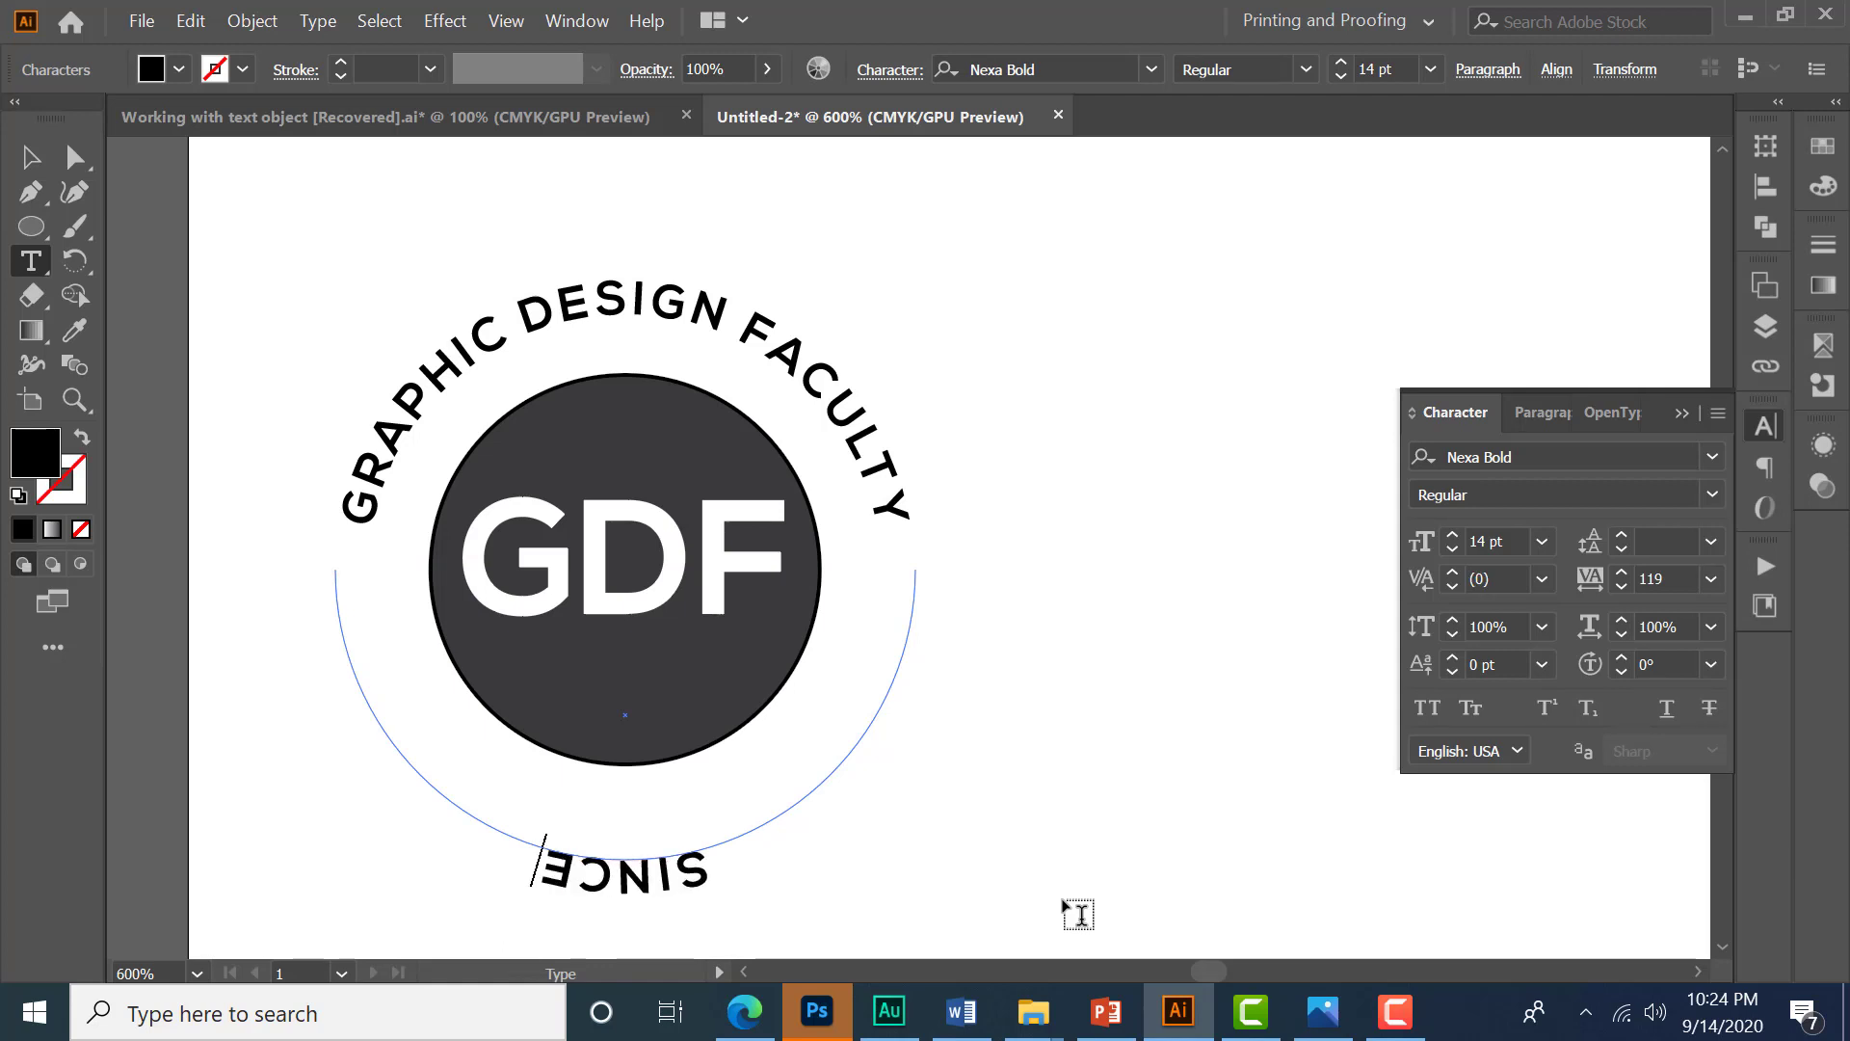
type(" 1995")
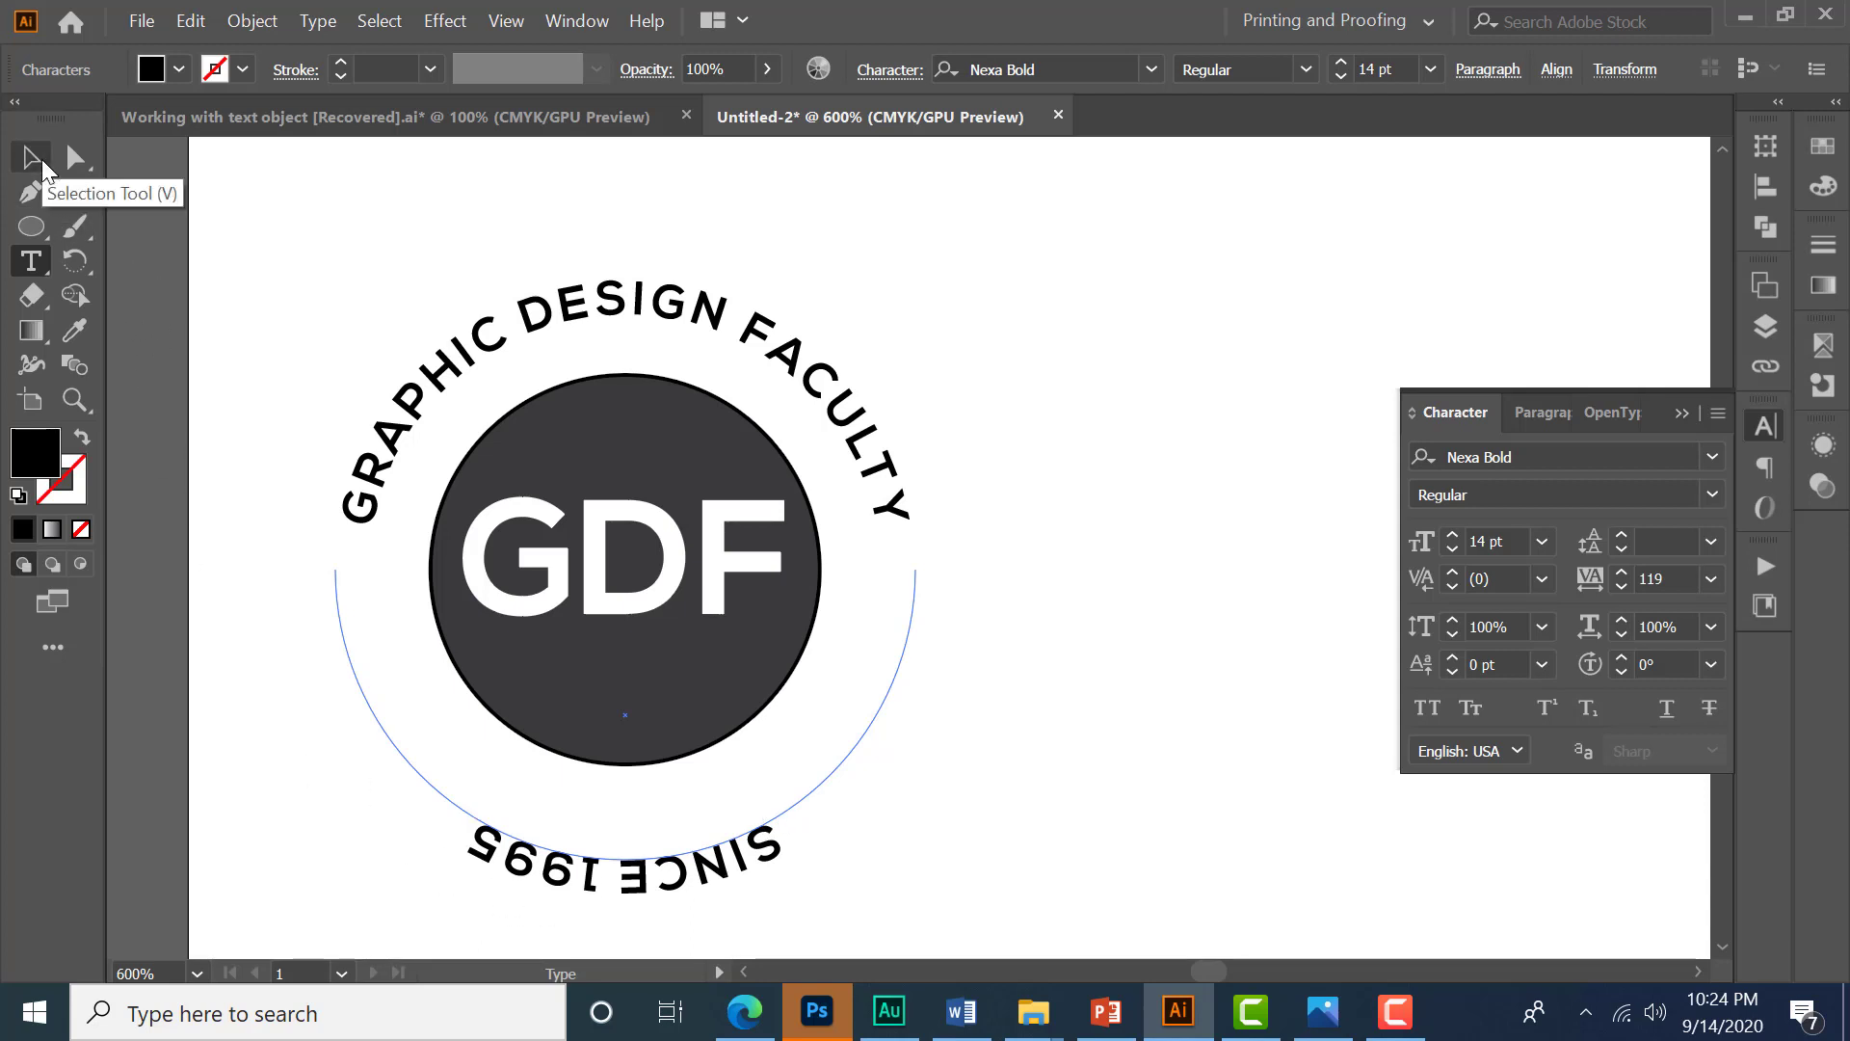
- Flip the path text to the other side of the half-ring so SINCE 1995 reads upright
left_click(31, 157)
scroll(640, 936, "up", 2)
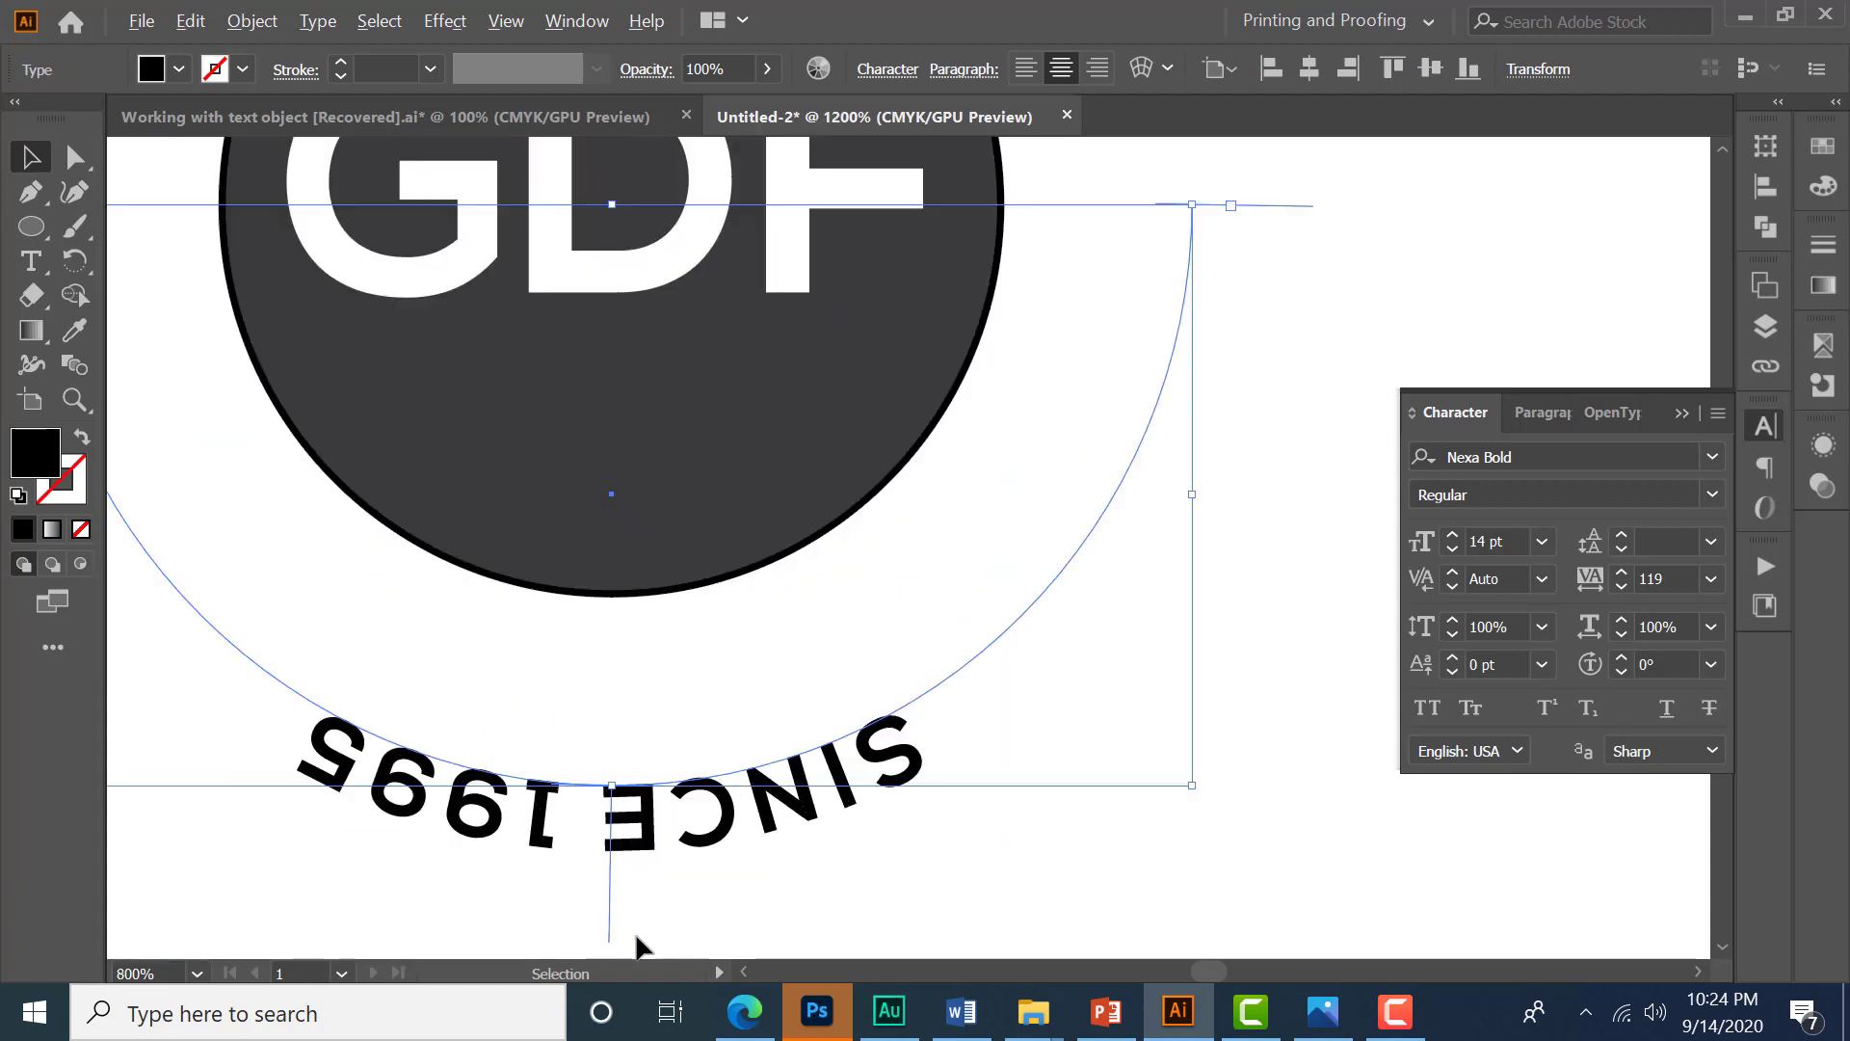
left_click_drag(736, 908, 885, 848)
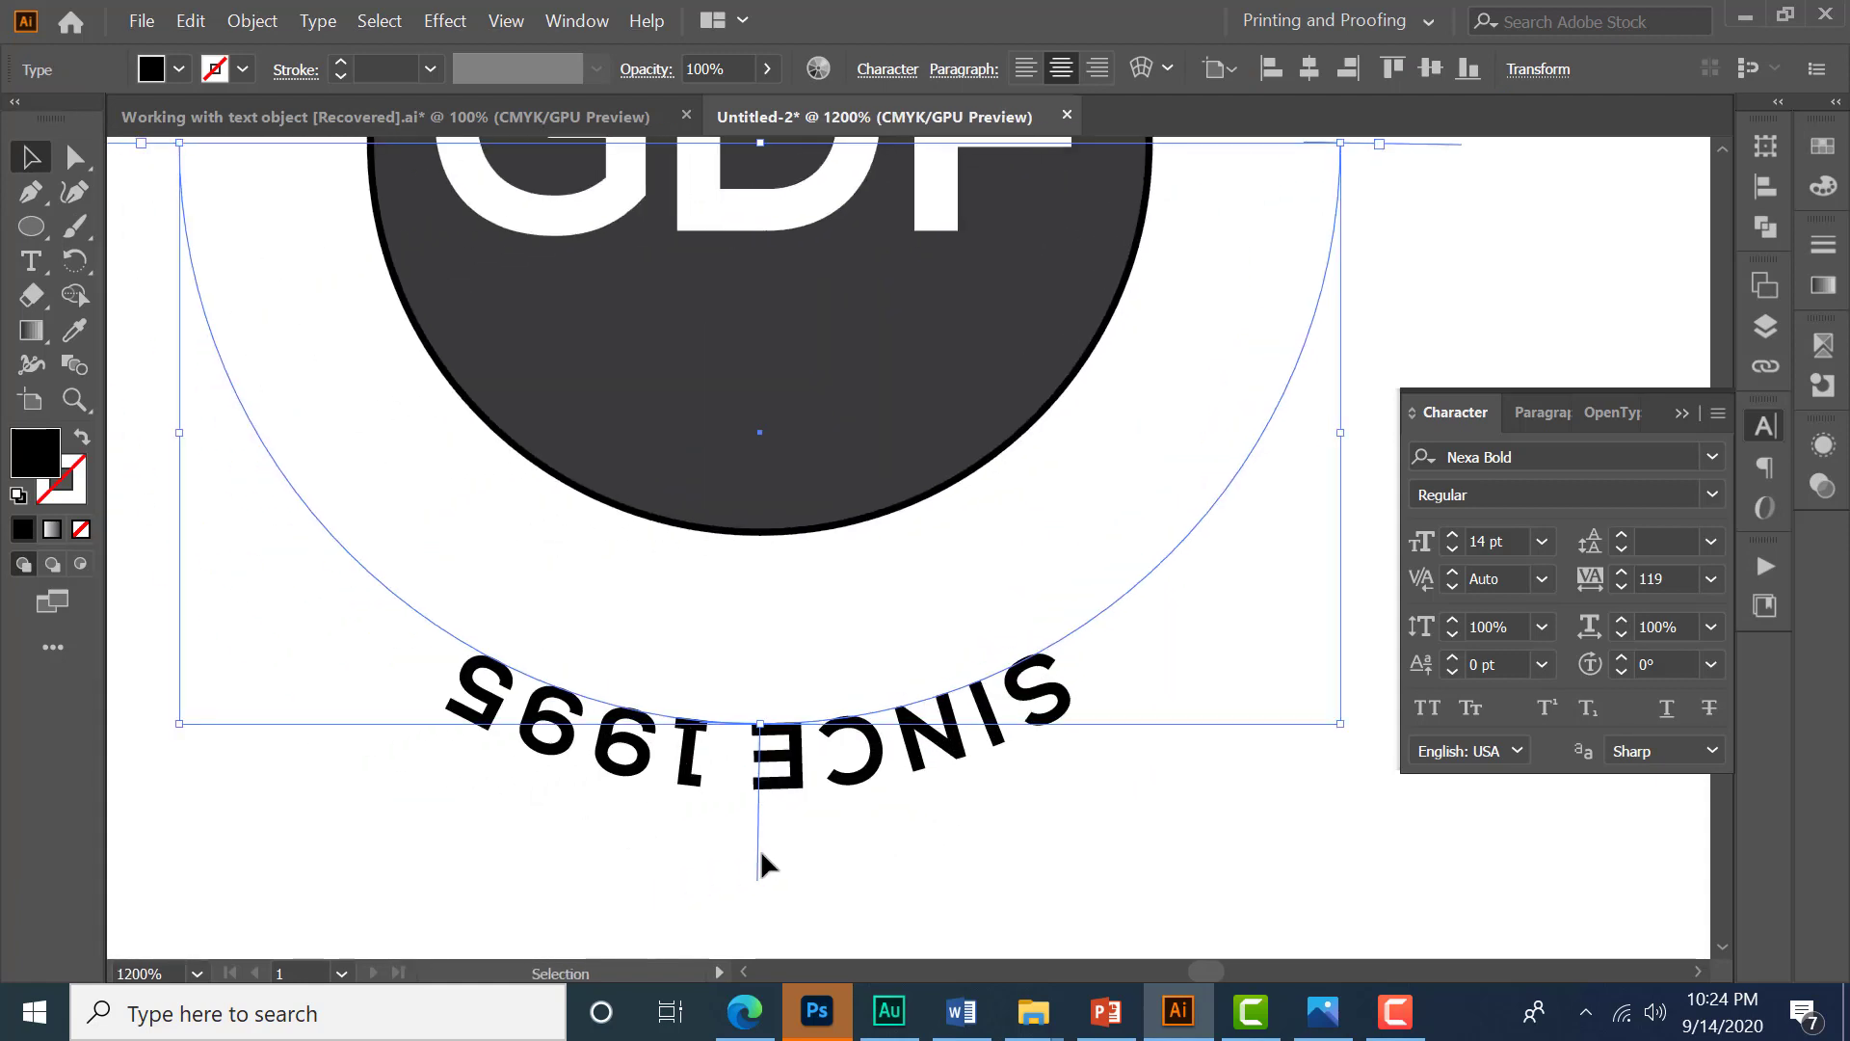
left_click_drag(758, 867, 779, 668)
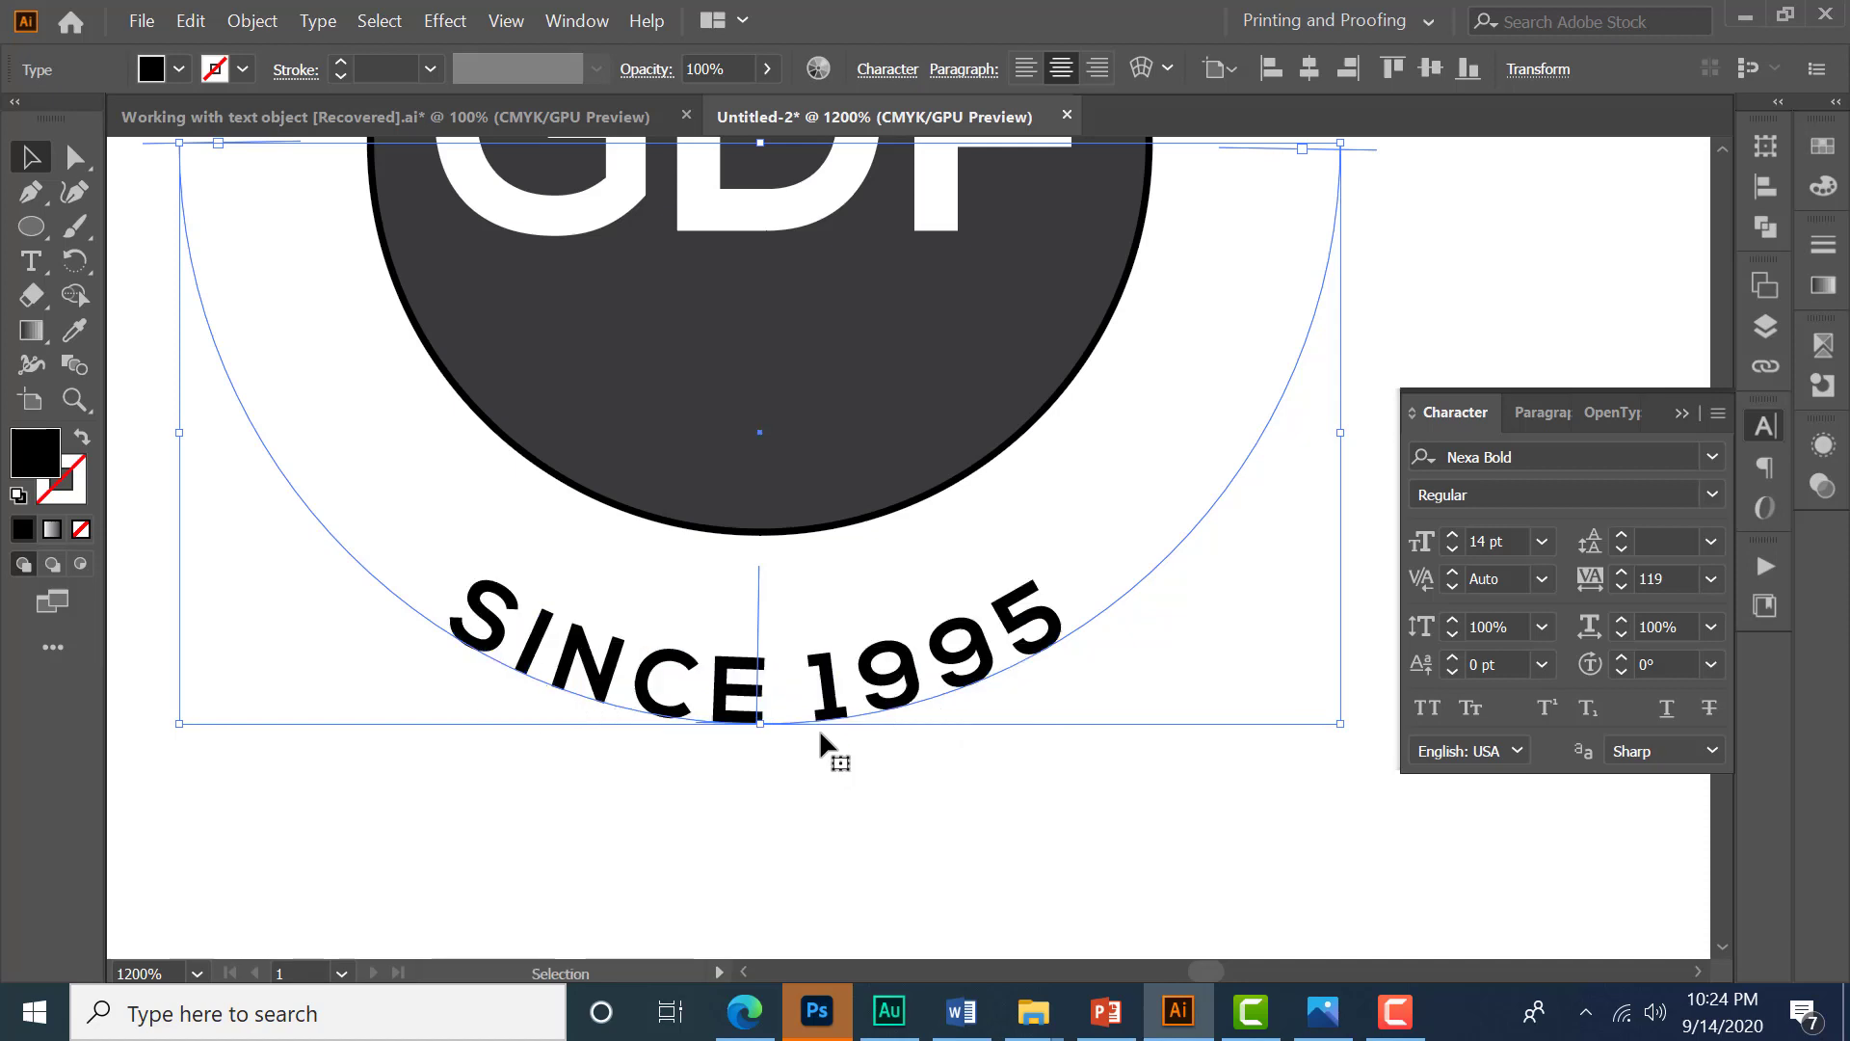
- Set the SINCE 1995 font size to 16 pt
scroll(827, 812, "down", 1)
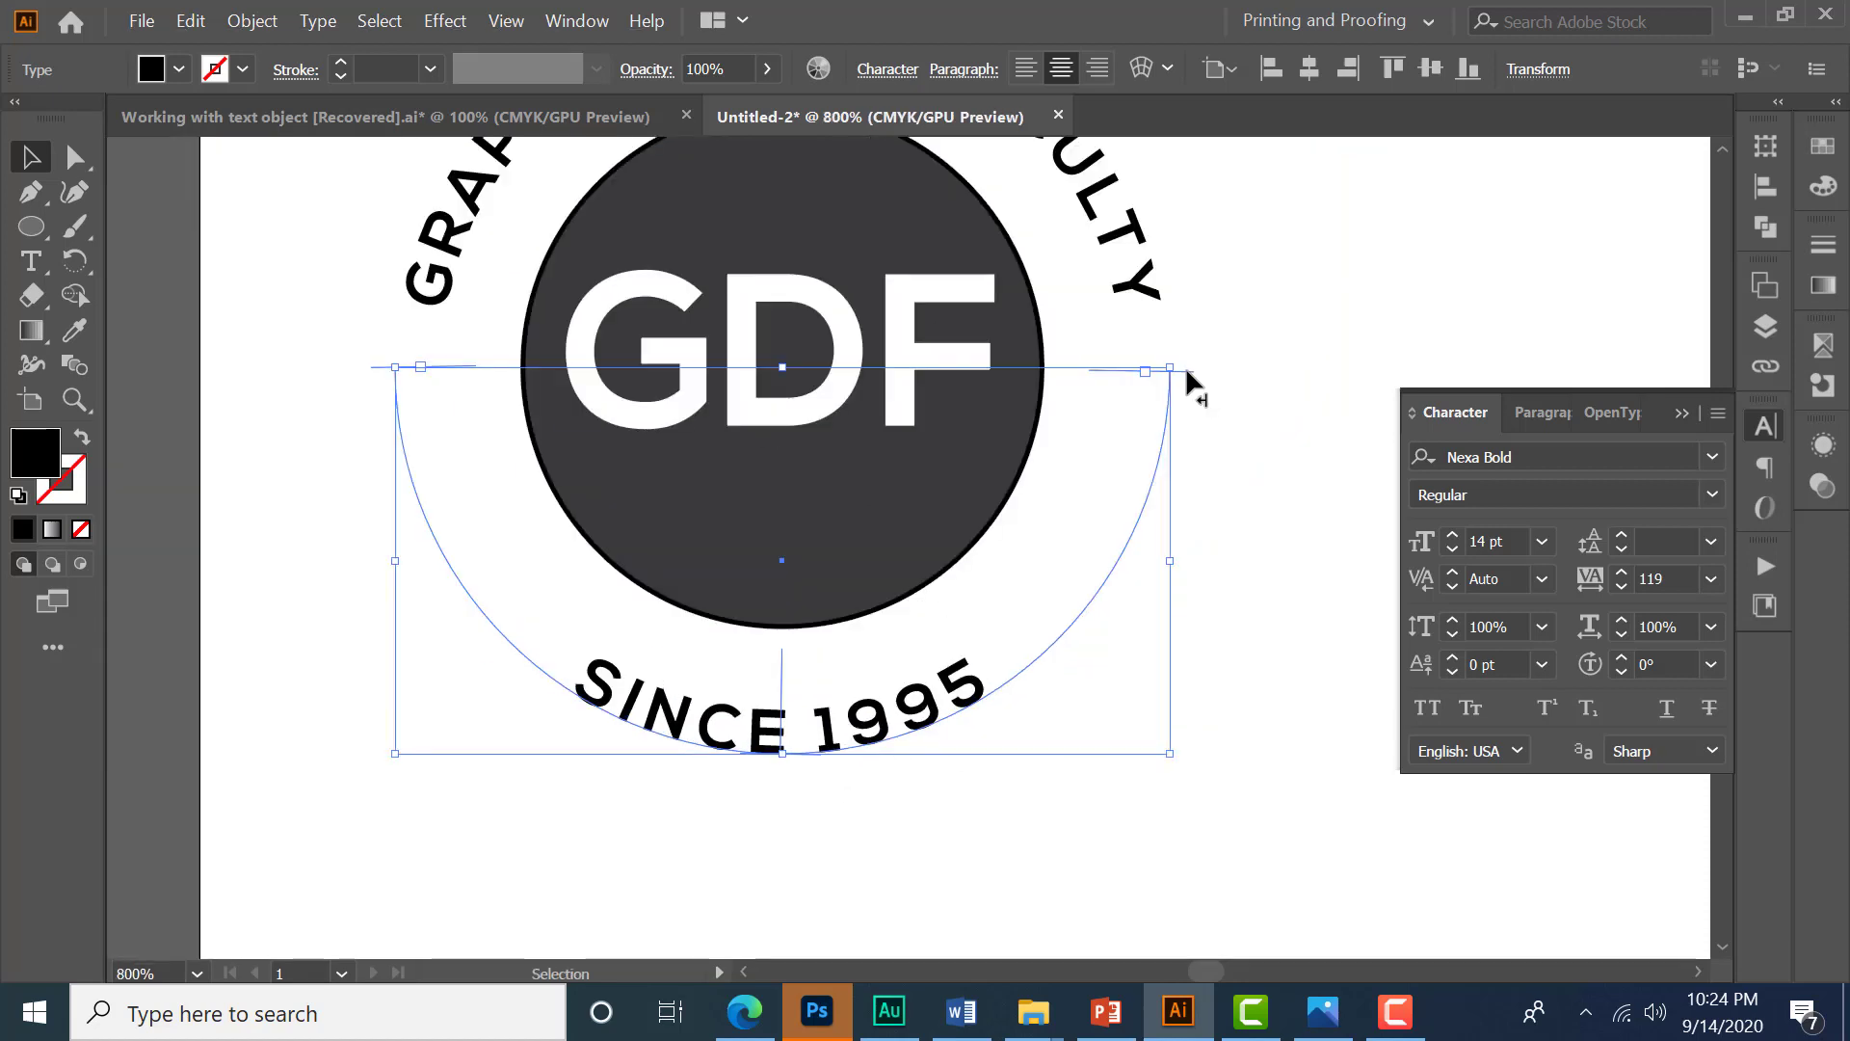
left_click_drag(1186, 369, 1187, 362)
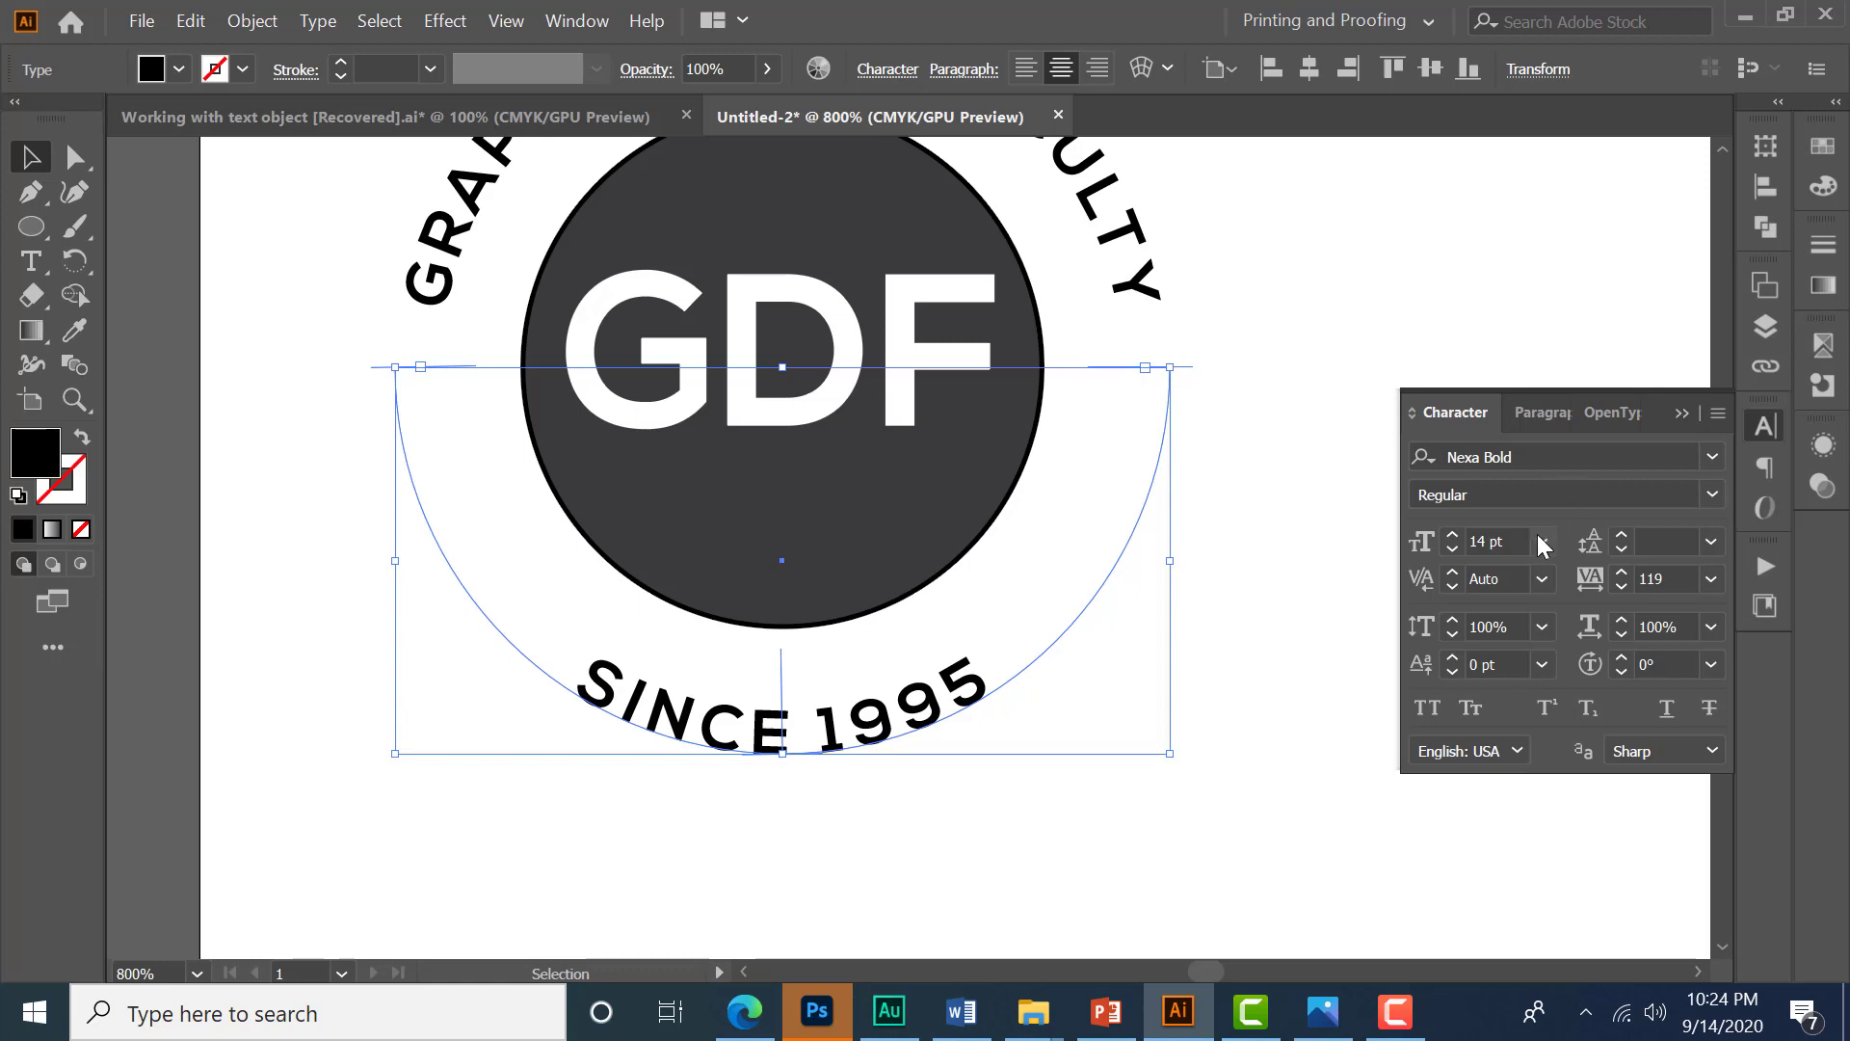
left_click(1508, 543)
key("Up")
key("Up")
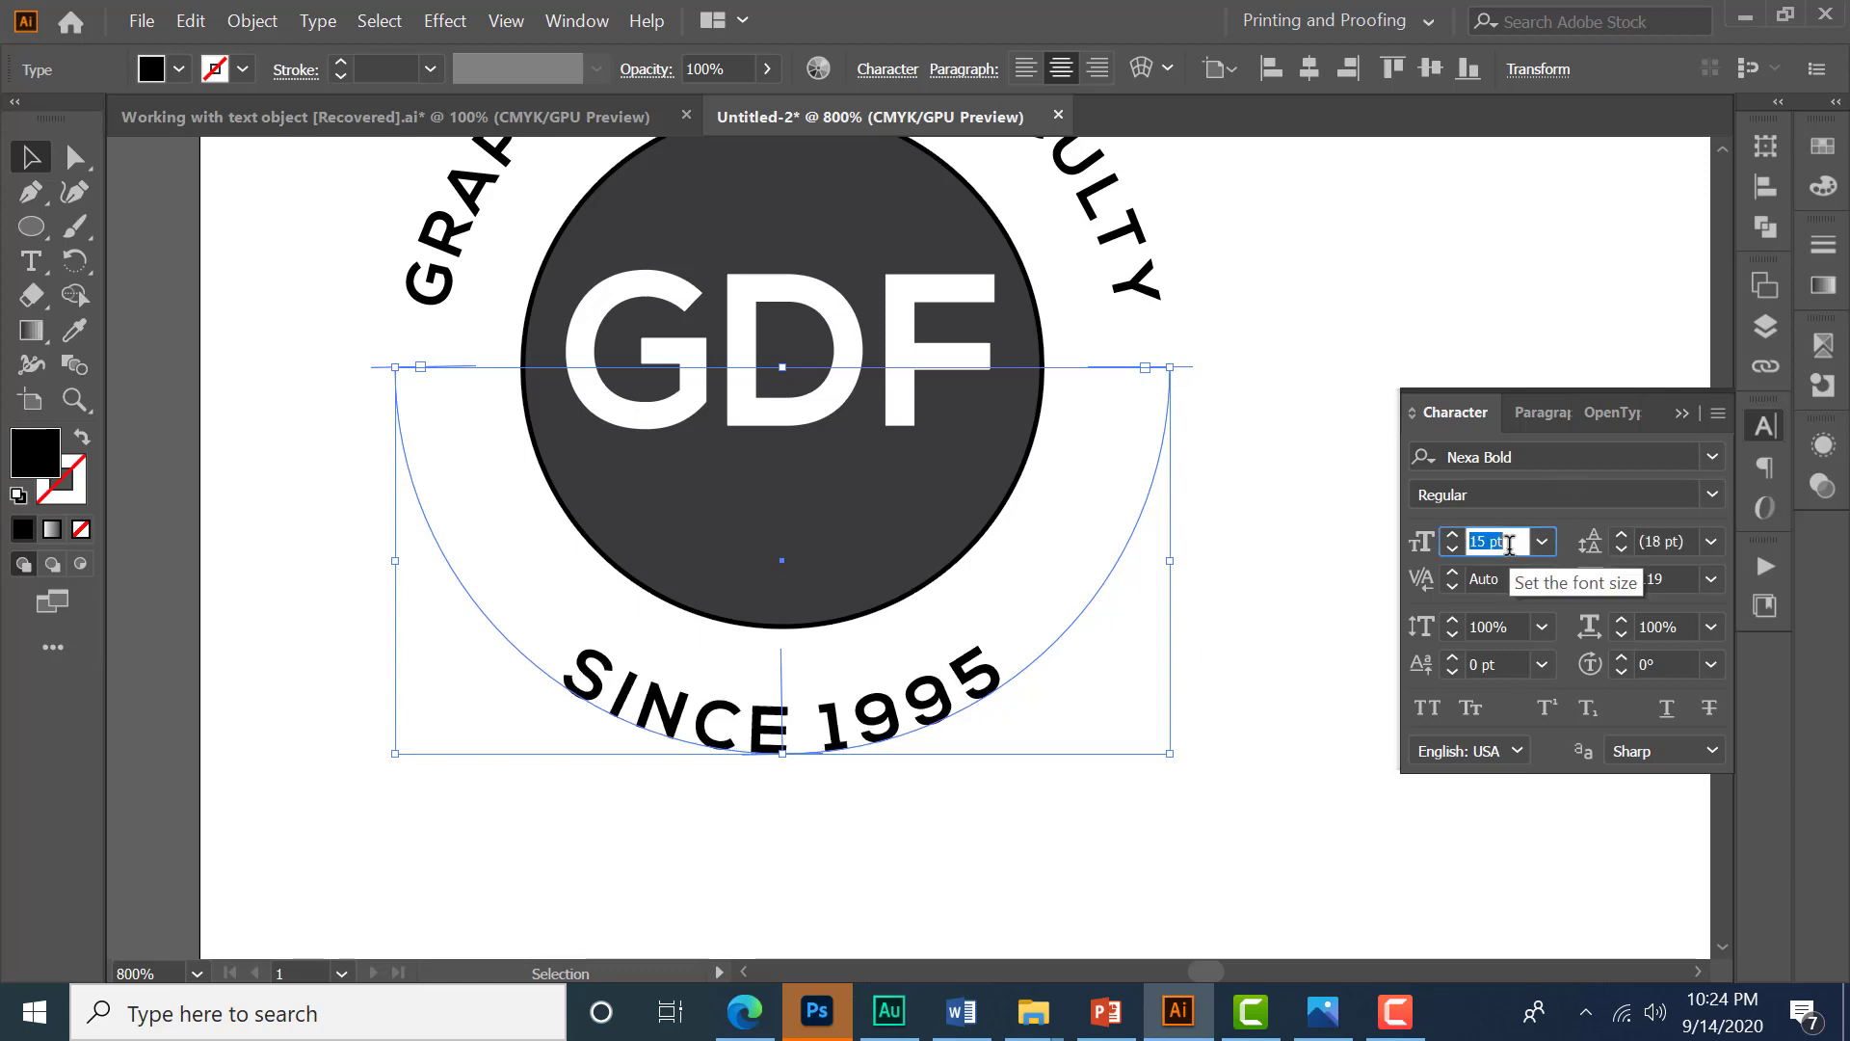
- Increase the tracking of SINCE 1995 to 163
left_click(1678, 580)
key("Up")
key("Up")
key("Up")
key("Up")
key("Up")
key("Up")
key("Up")
key("Up")
key("Up")
key("Up")
key("Up")
key("Up")
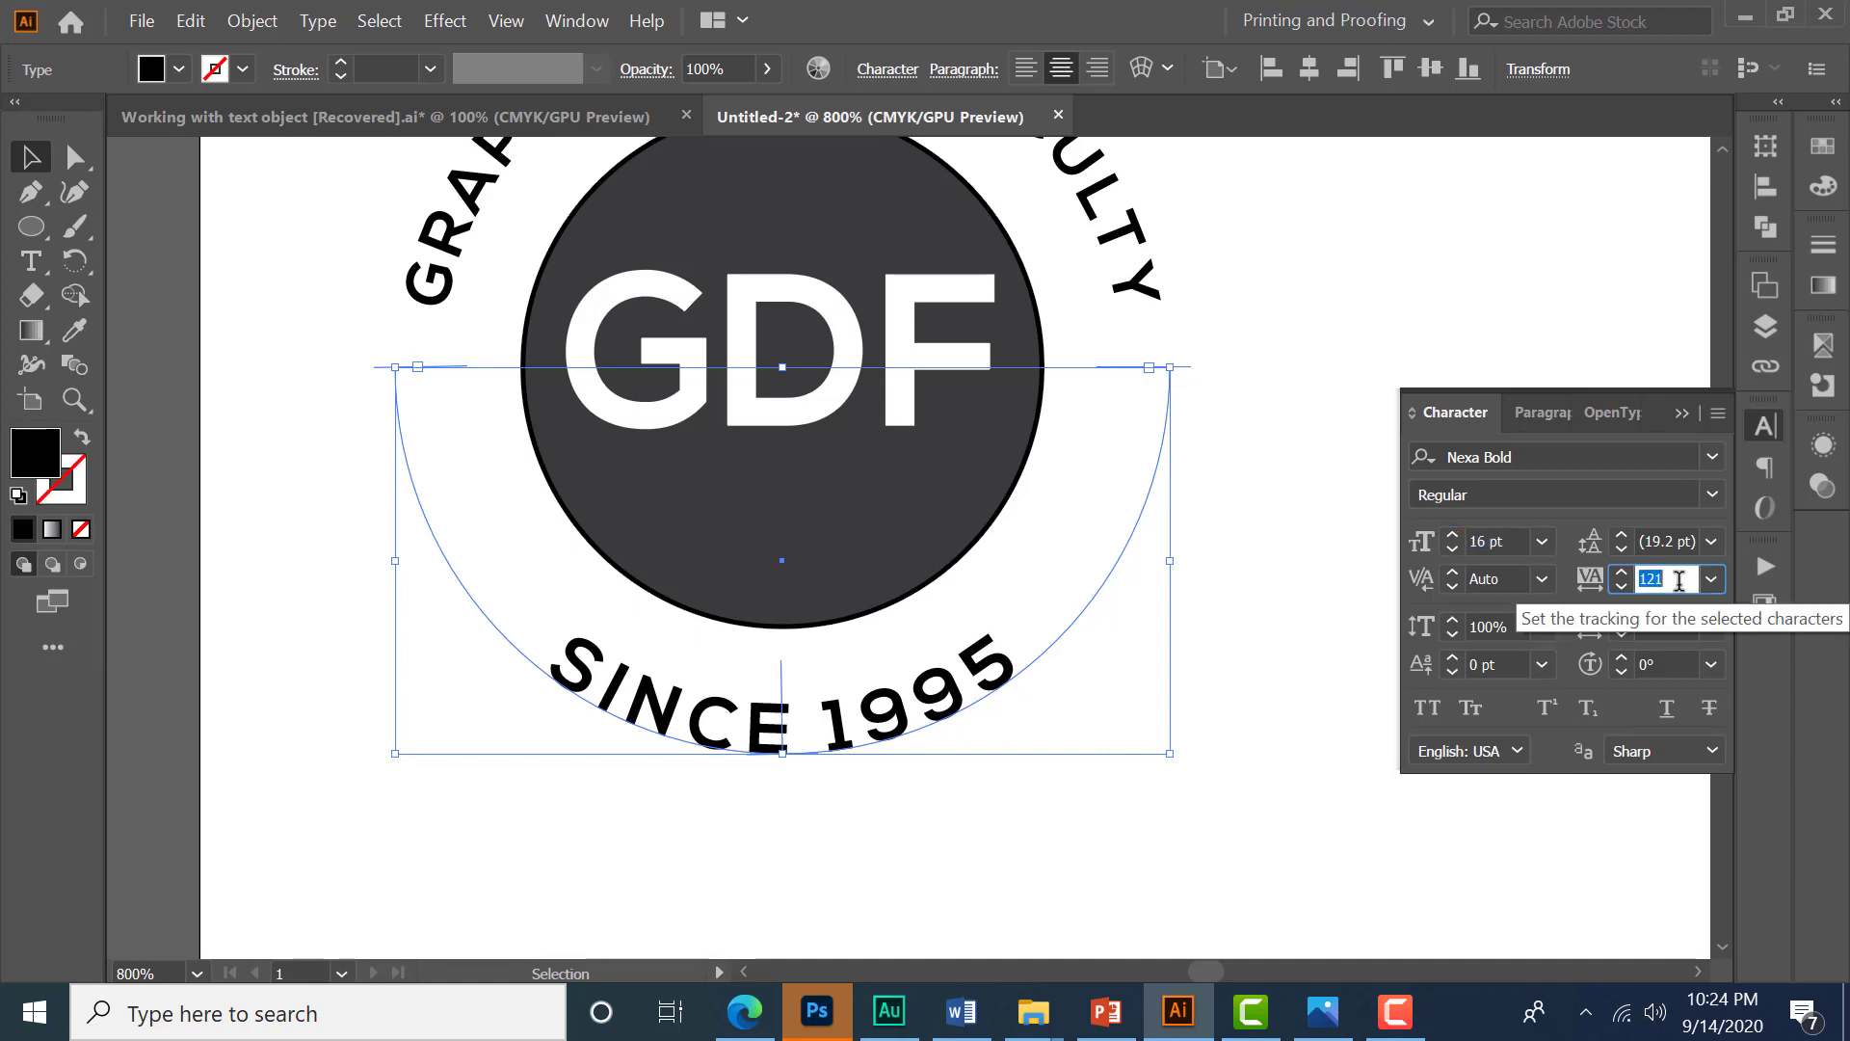
left_click(1621, 570)
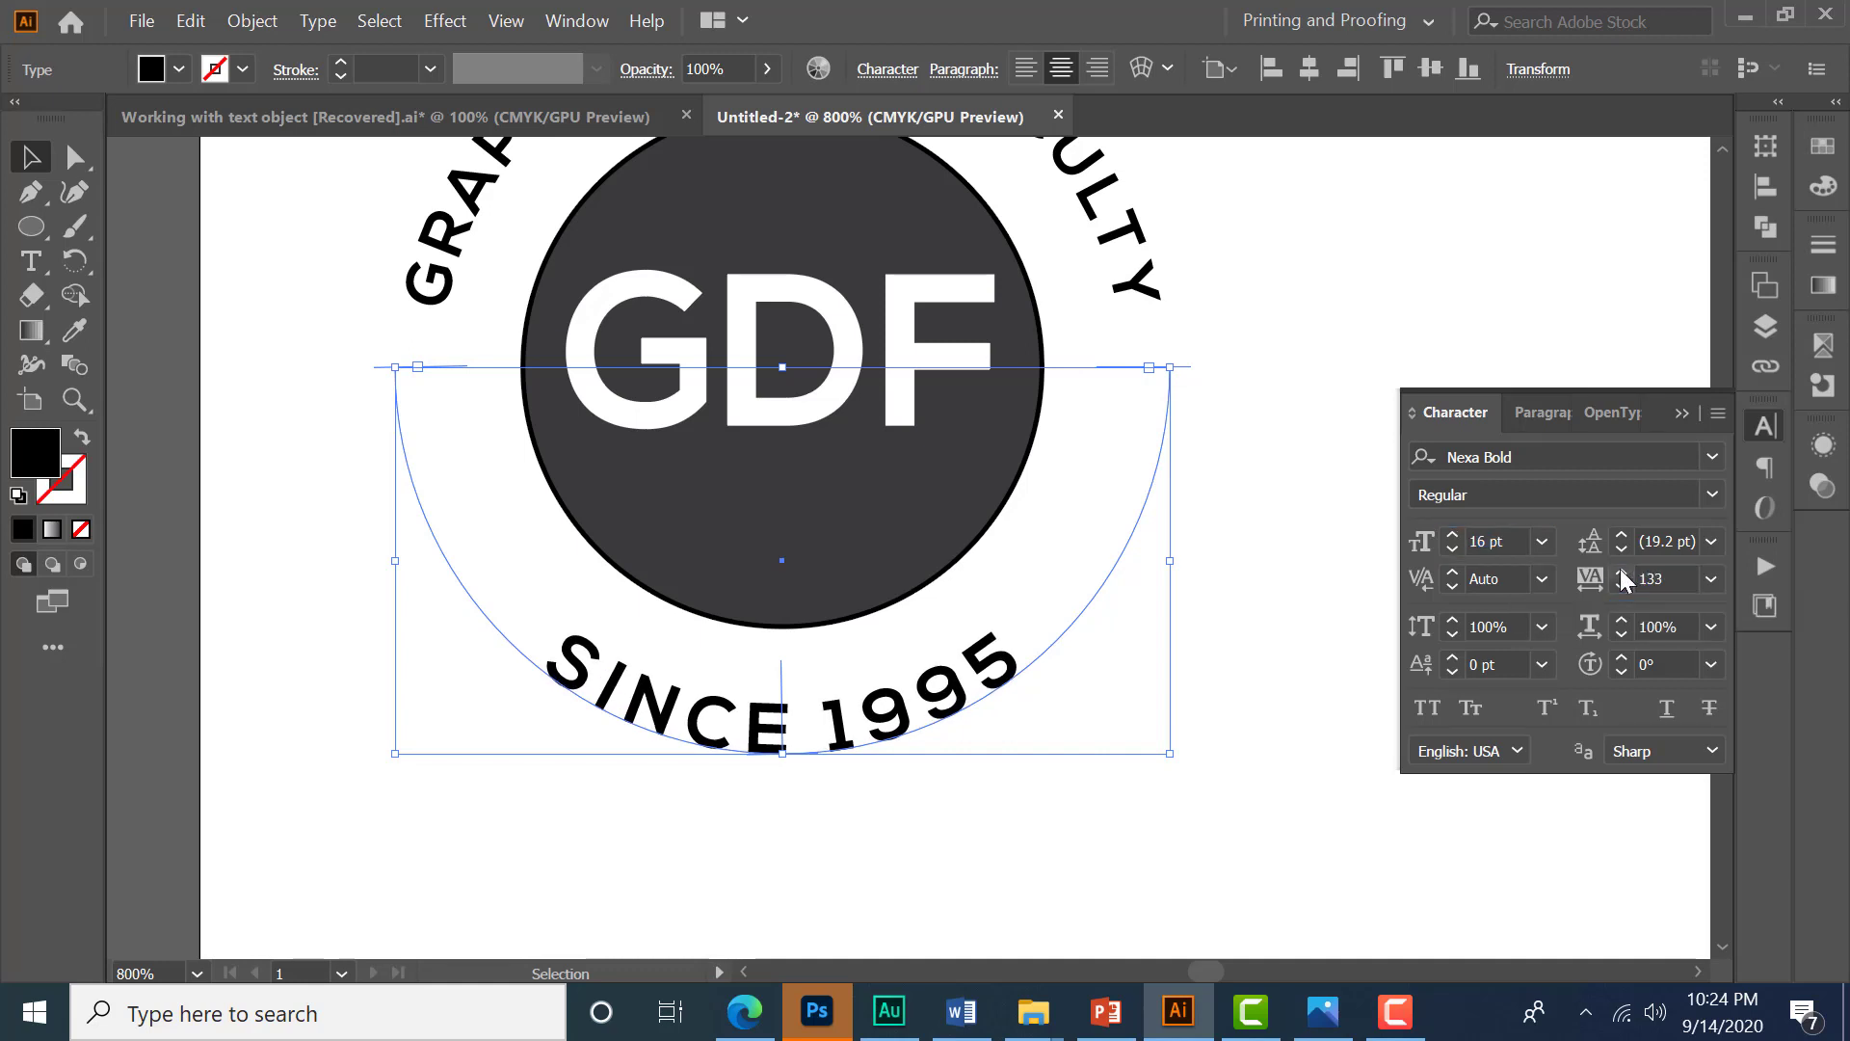
left_click(1621, 570)
left_click(1621, 569)
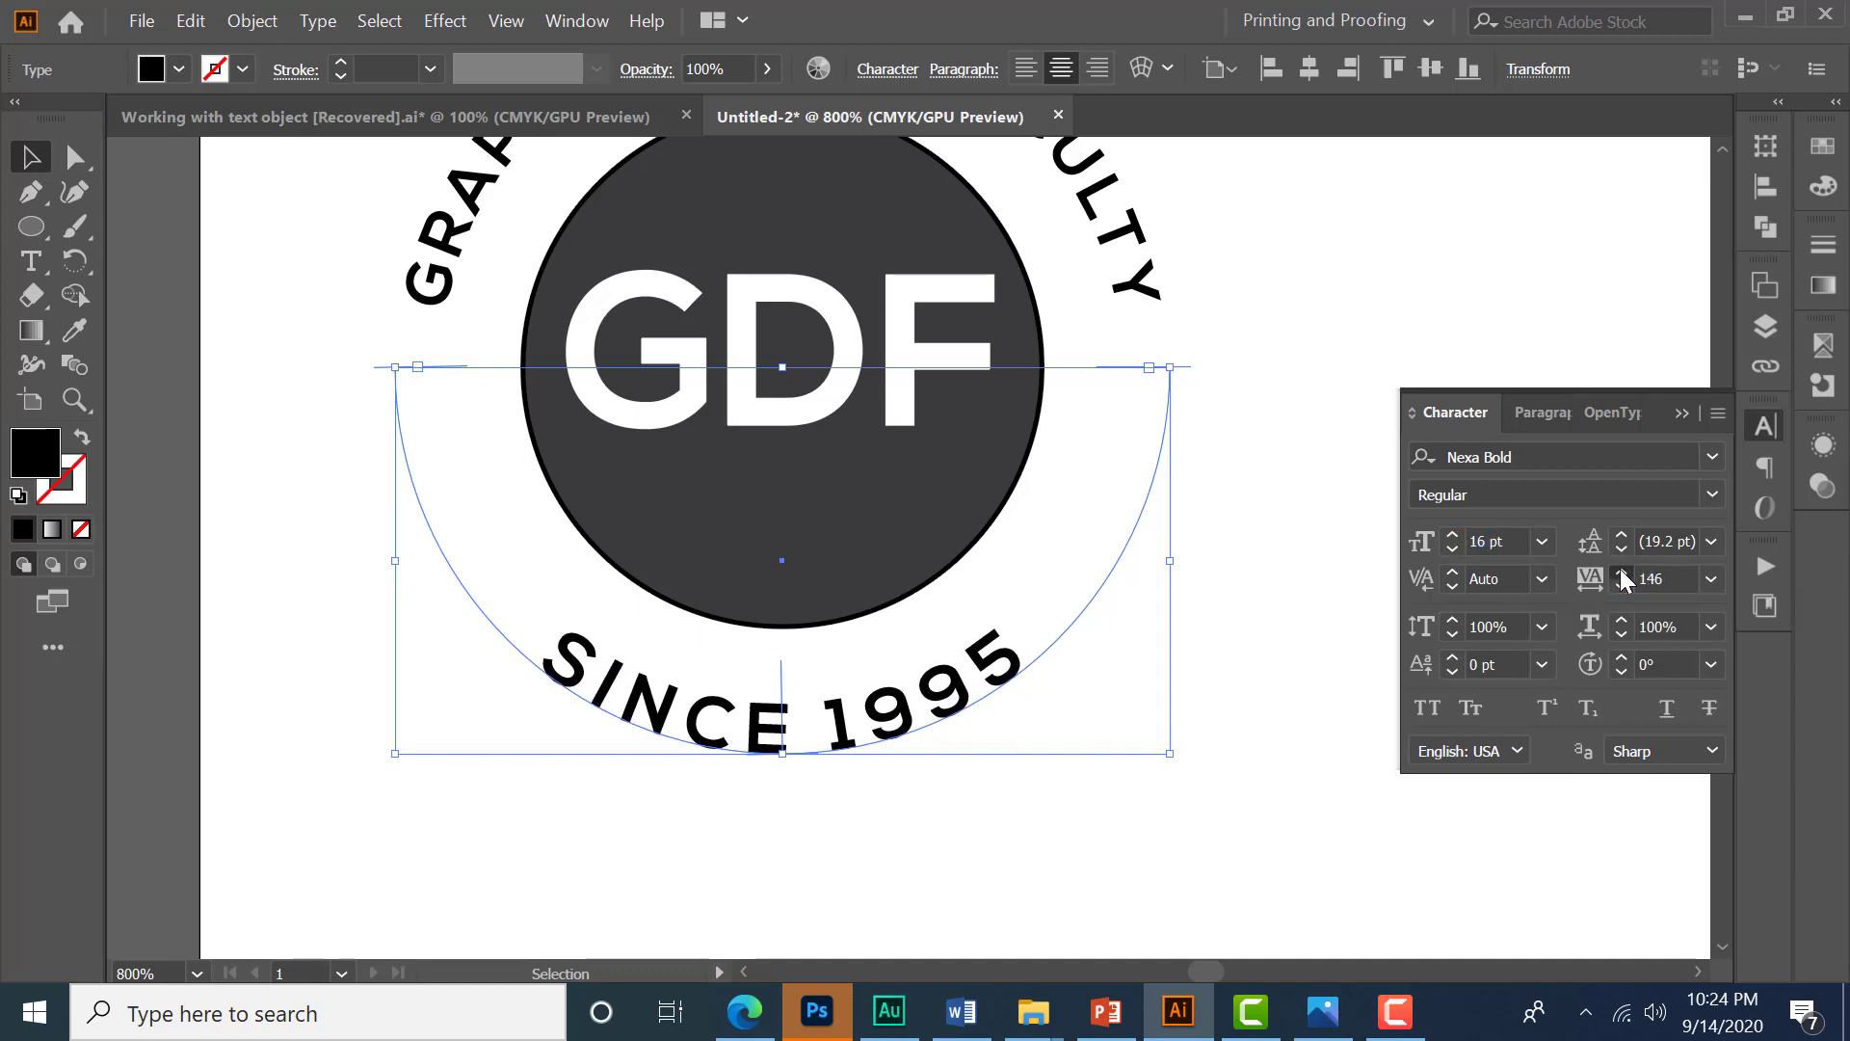
left_click(1621, 569)
left_click(1621, 569)
- Raise the SINCE 1995 font size to 17 pt and deselect it
left_click(1519, 541)
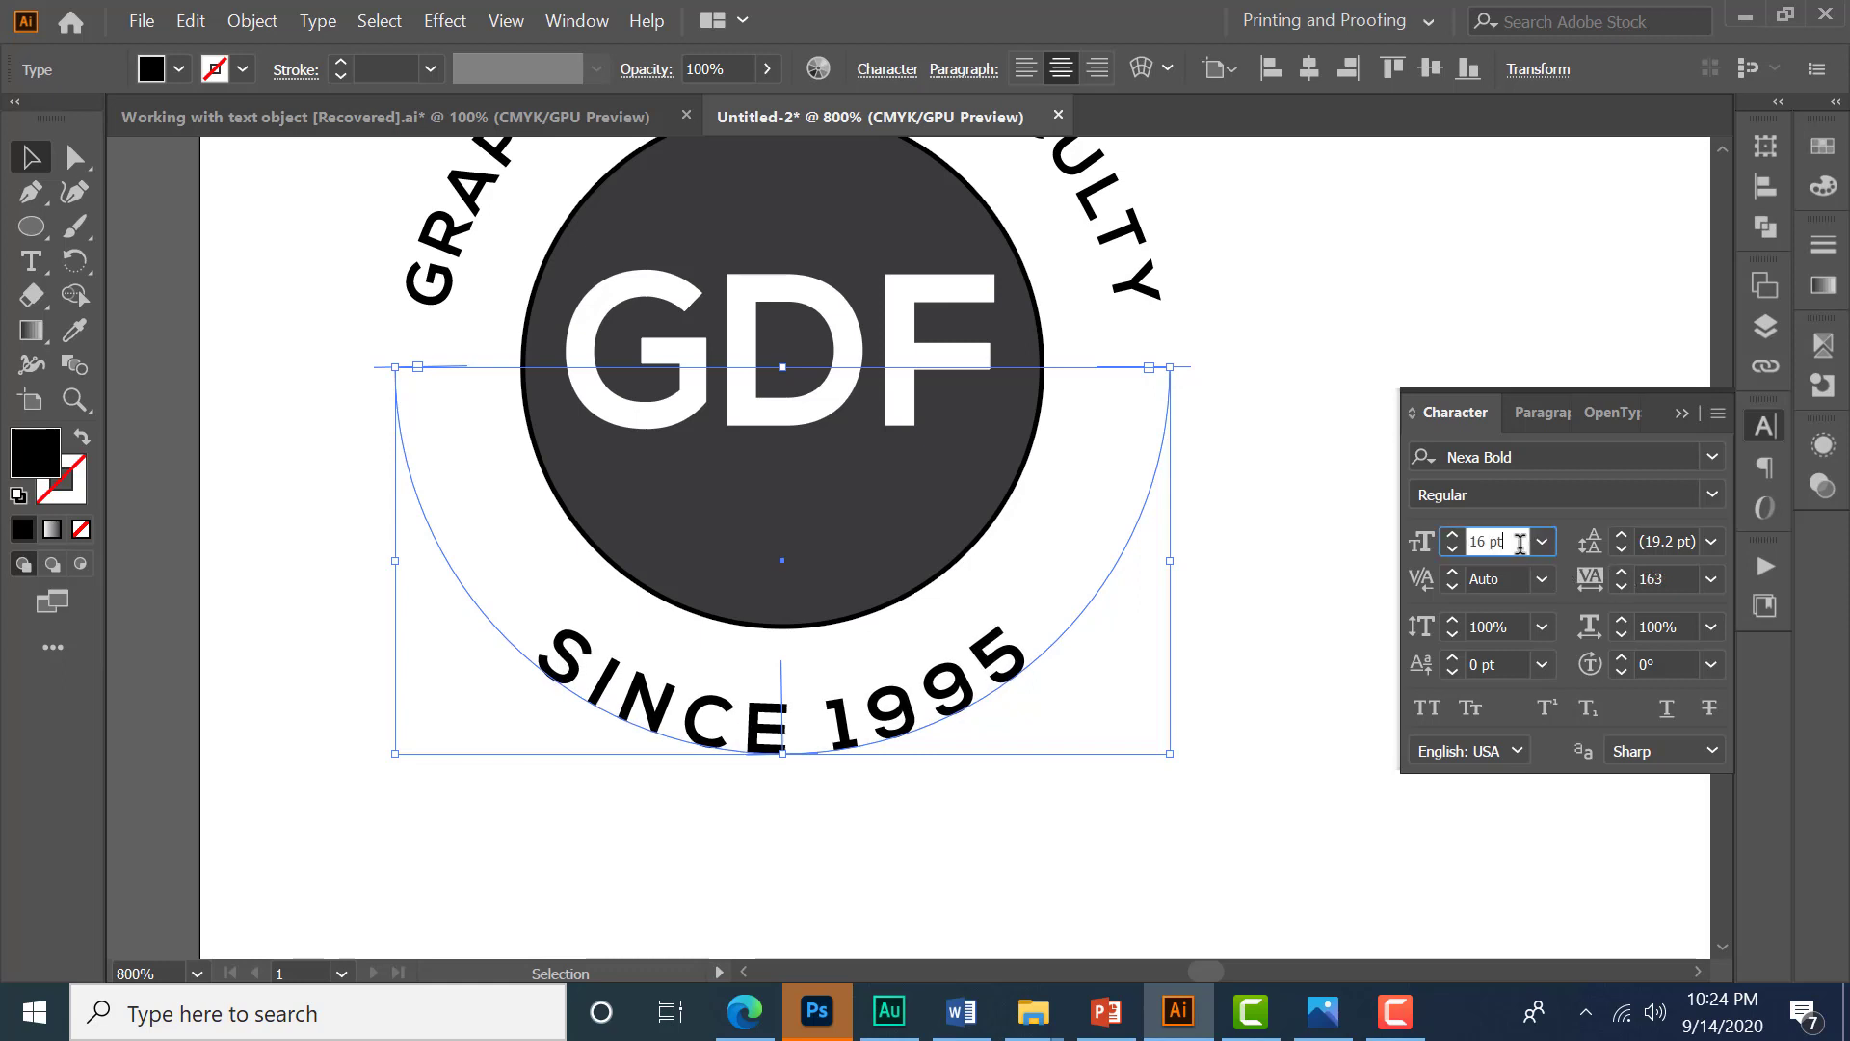
key("Up")
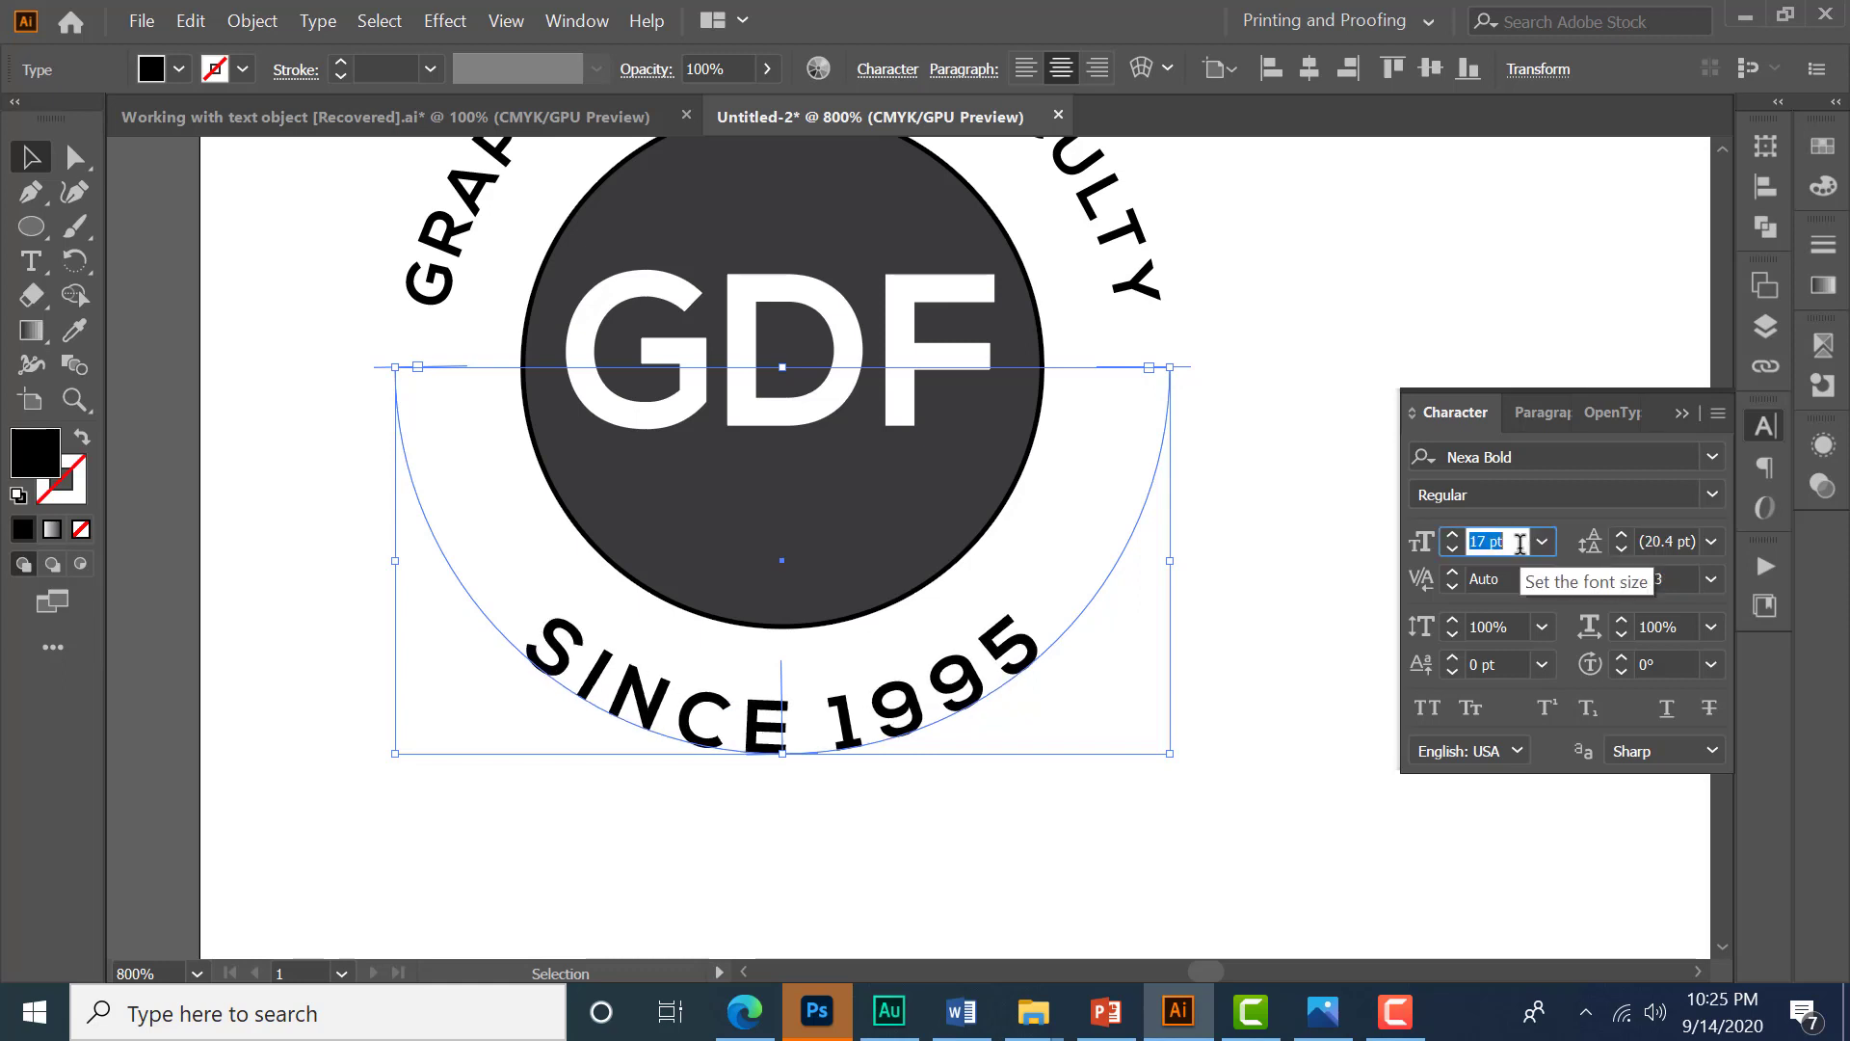
left_click(1088, 815)
scroll(767, 651, "down", 1)
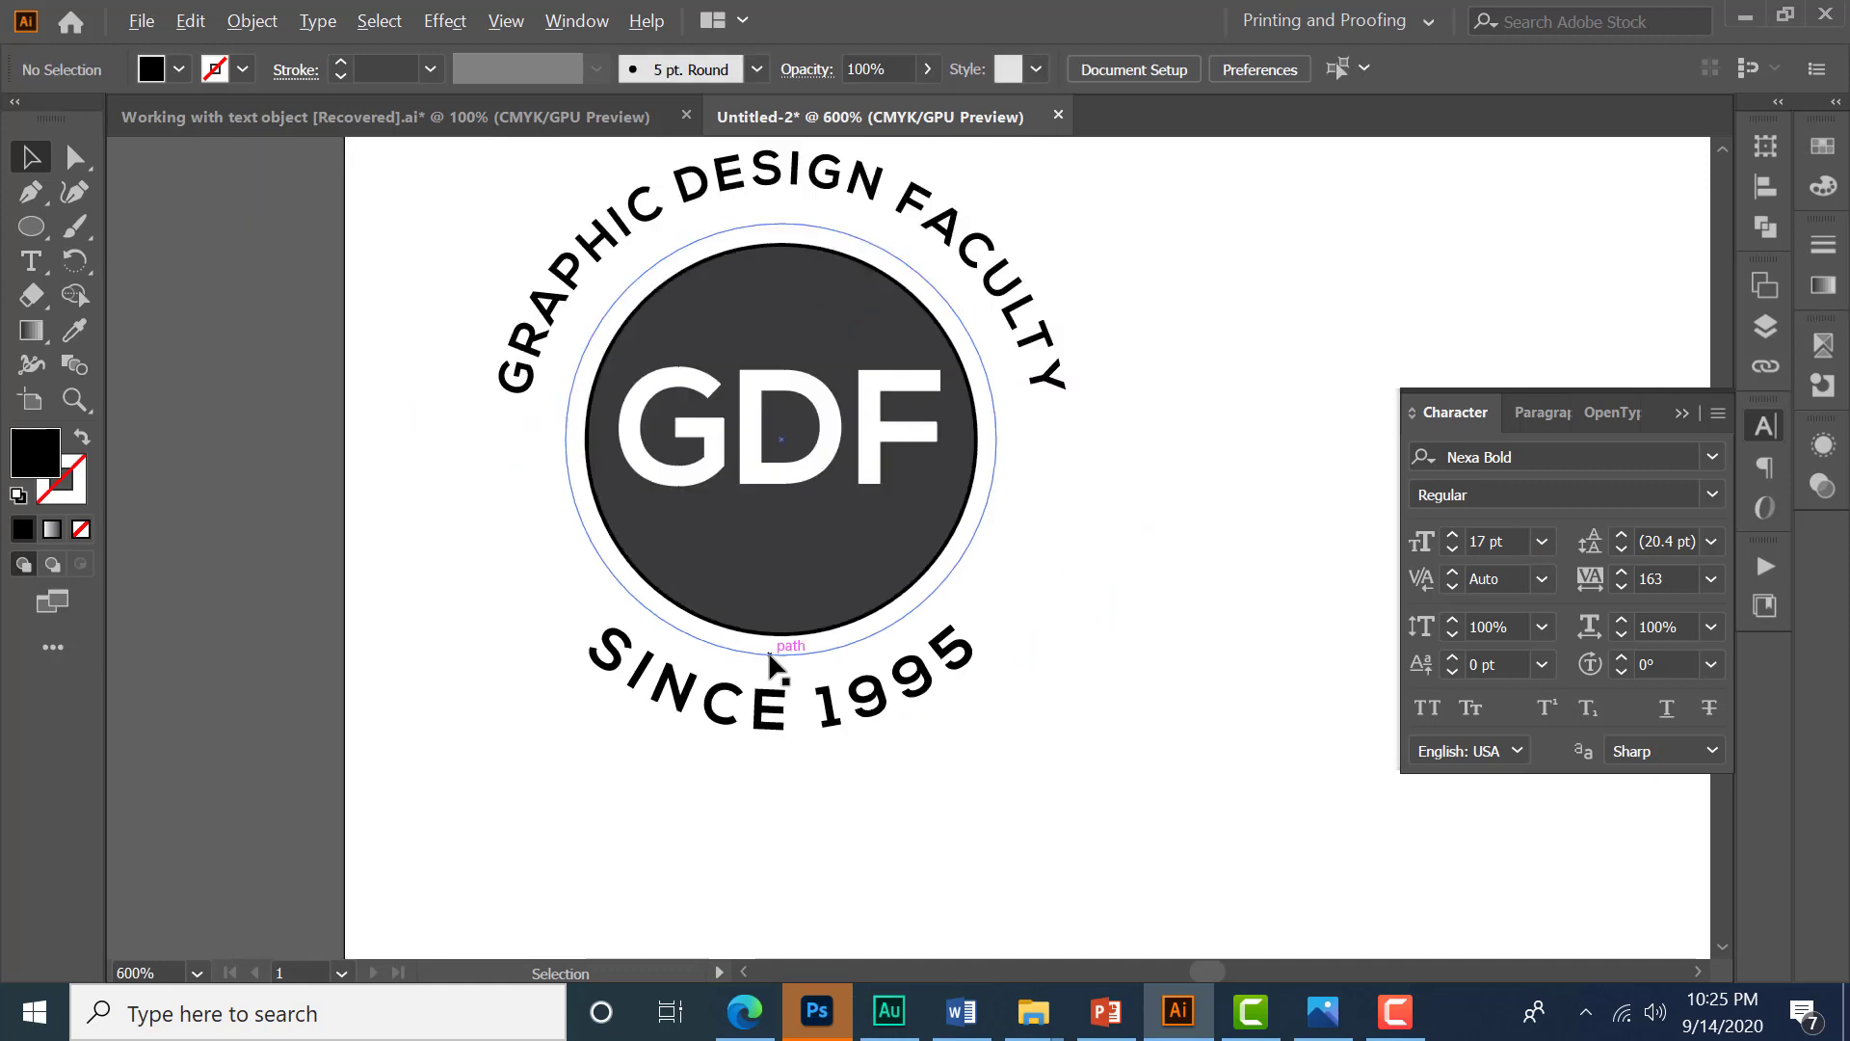
- Scale the selected circle to about 65.76 mm across around the badge and send it to the back
left_click_drag(1160, 483, 1131, 529)
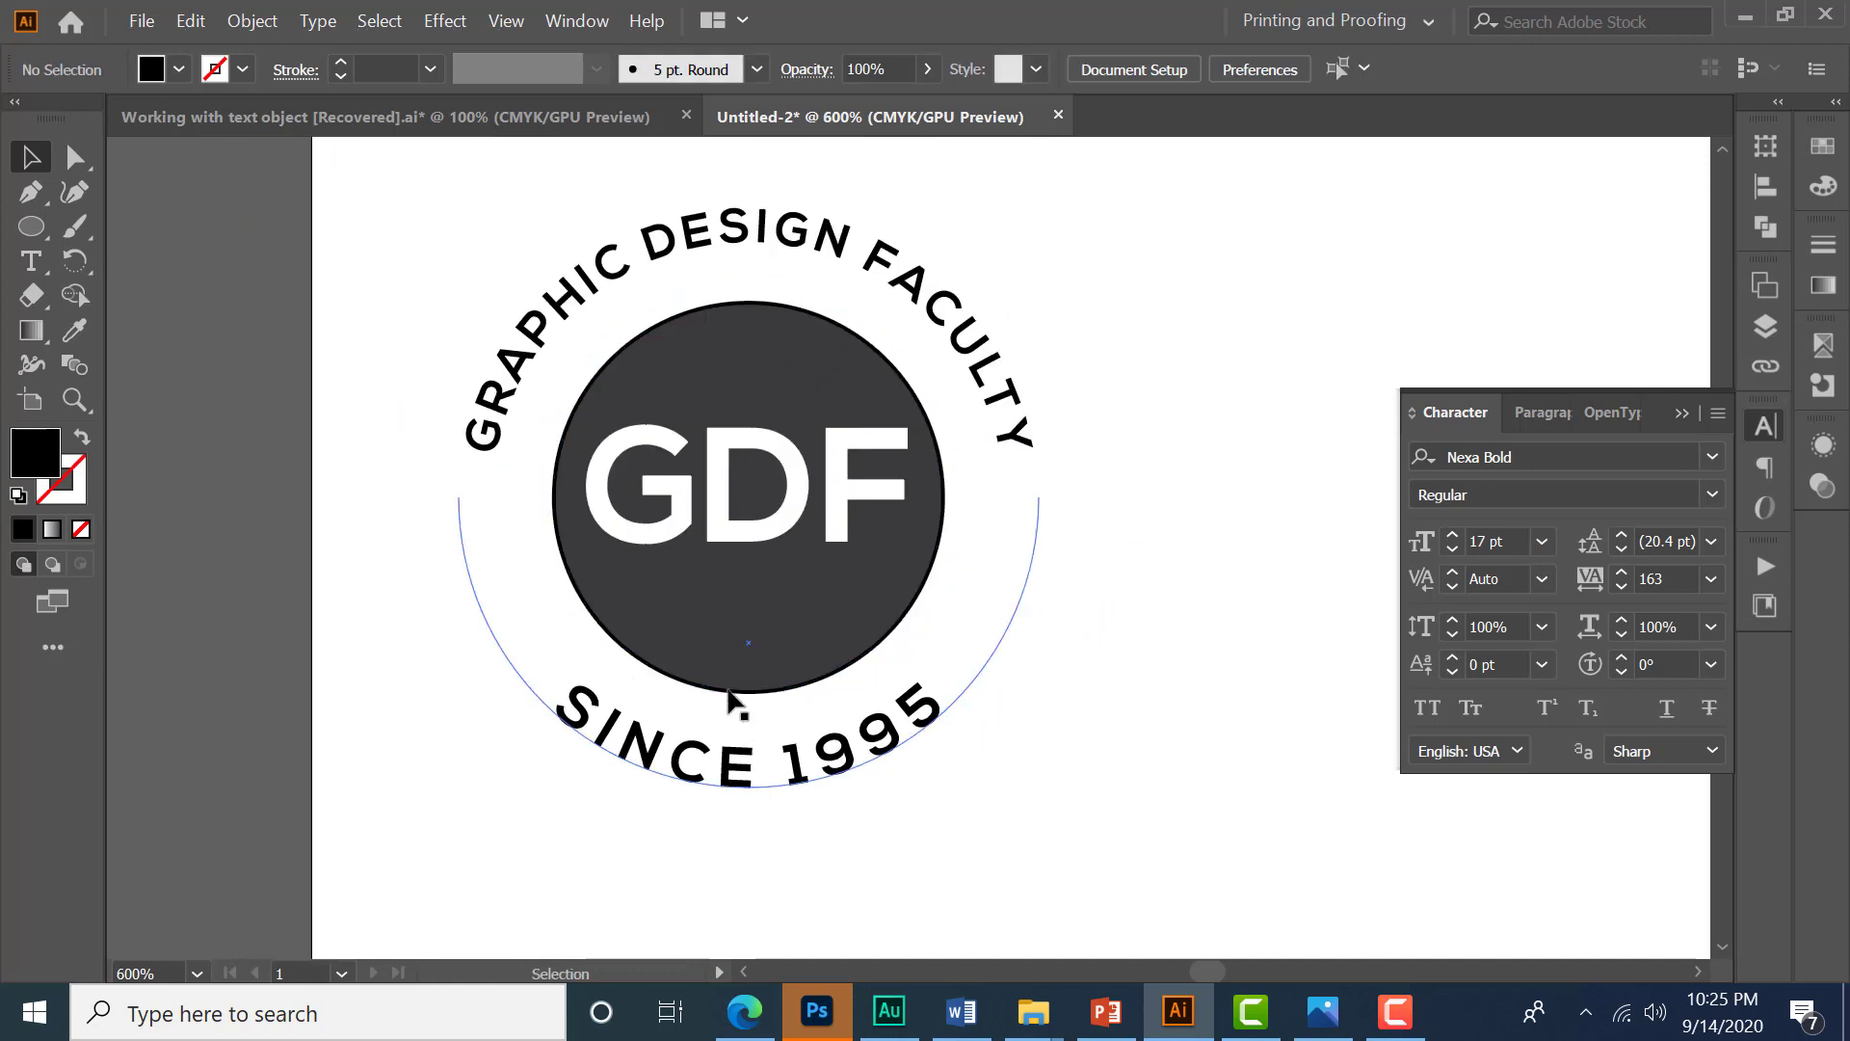
left_click(761, 615)
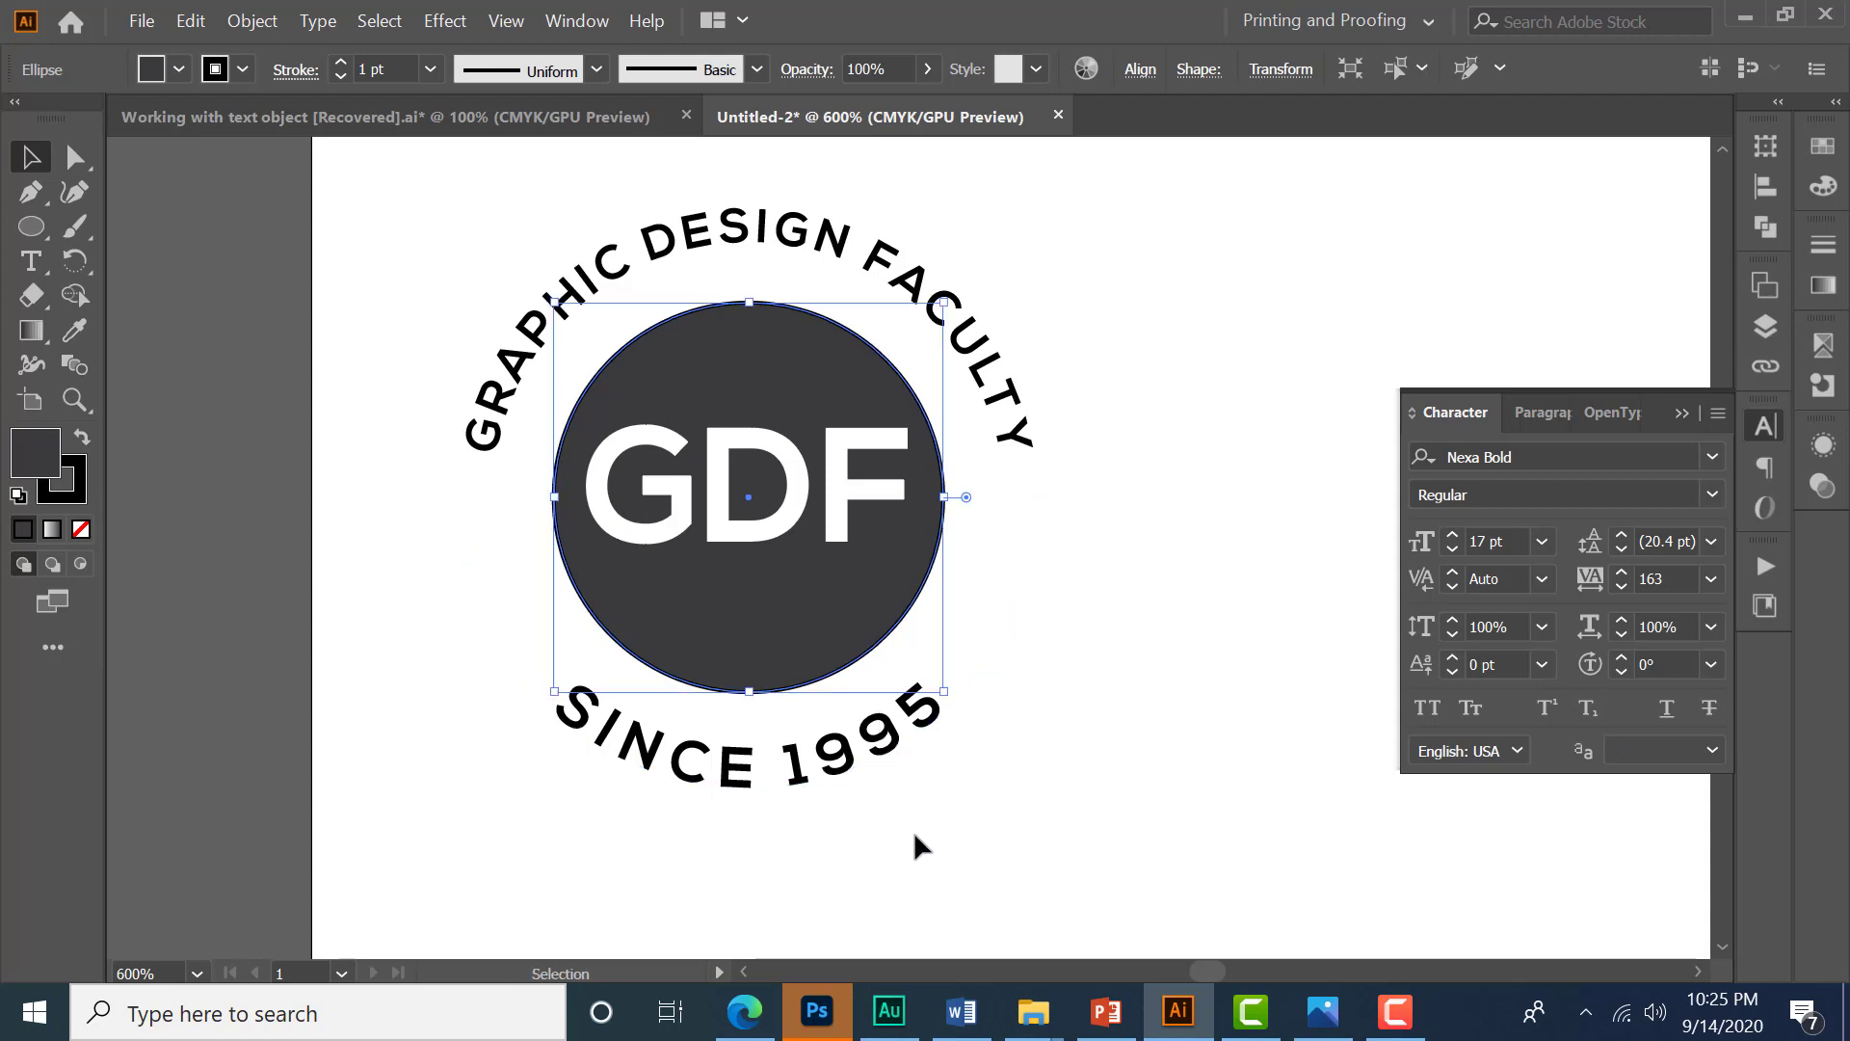
left_click_drag(943, 695, 1065, 873)
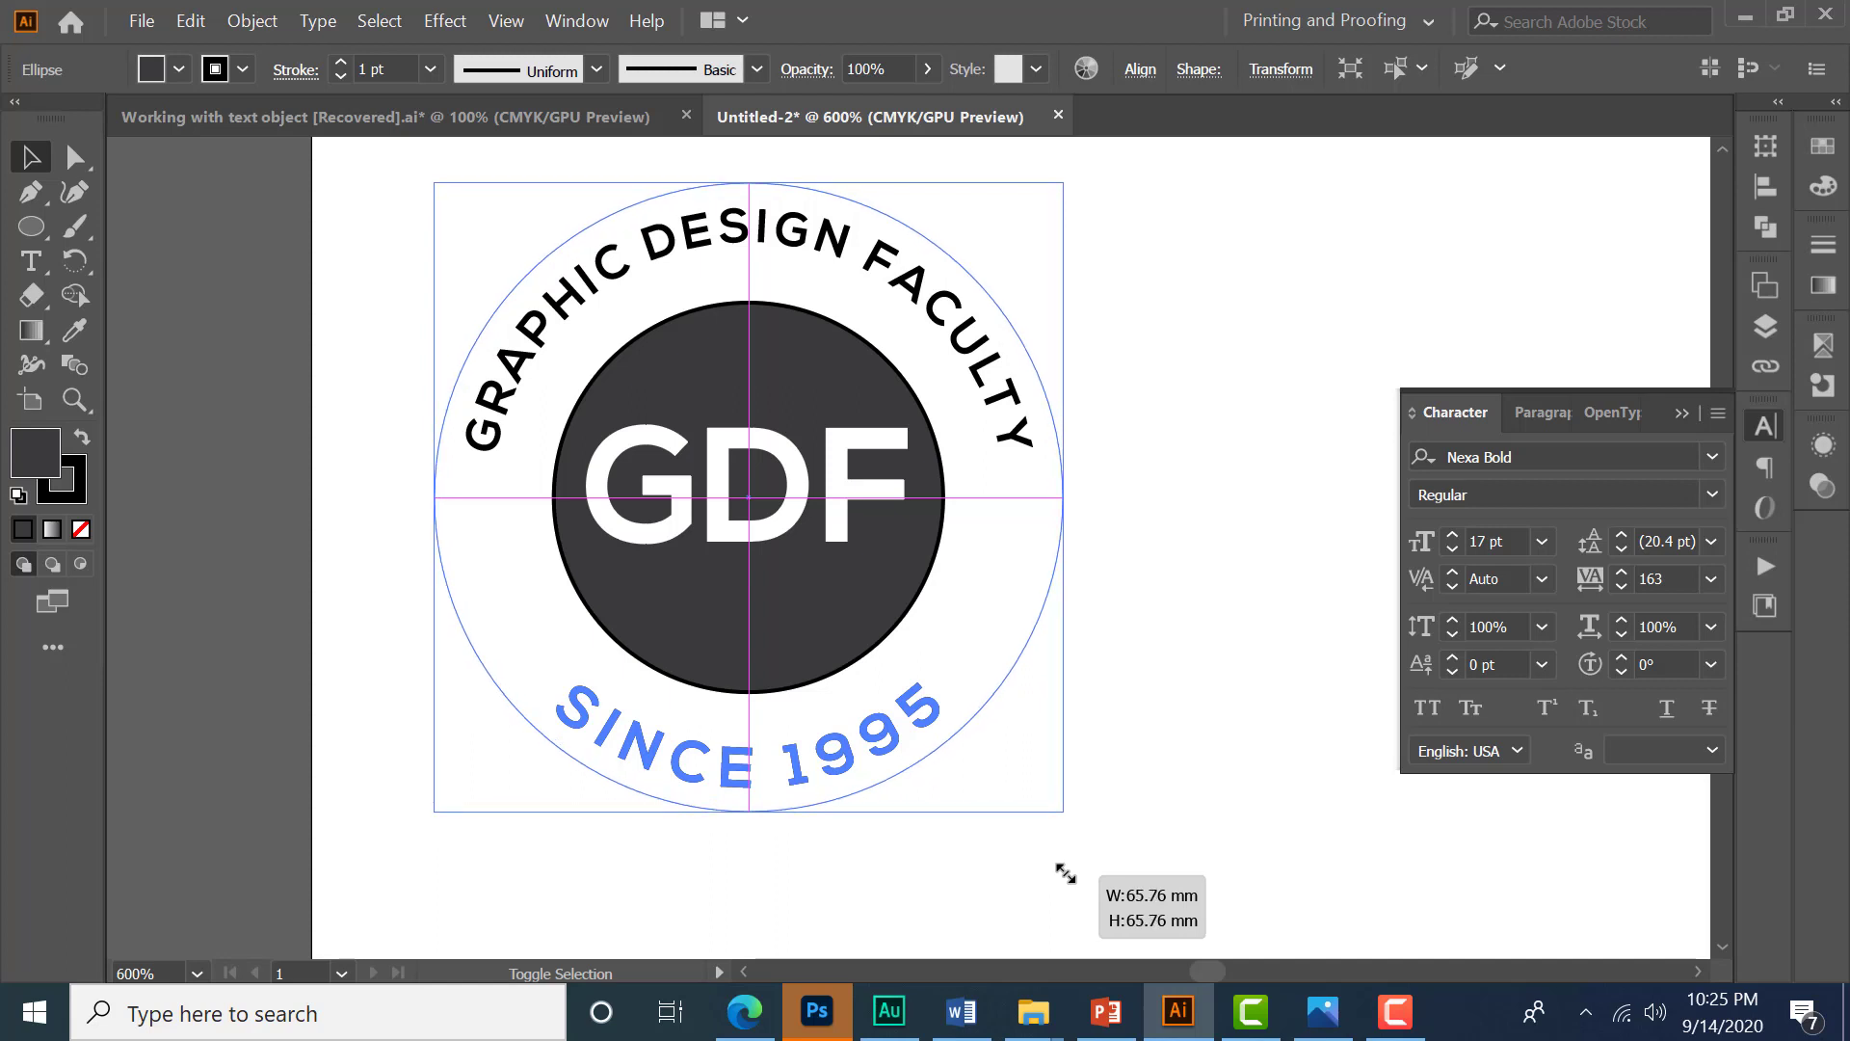
left_click_drag(1065, 873, 1065, 873)
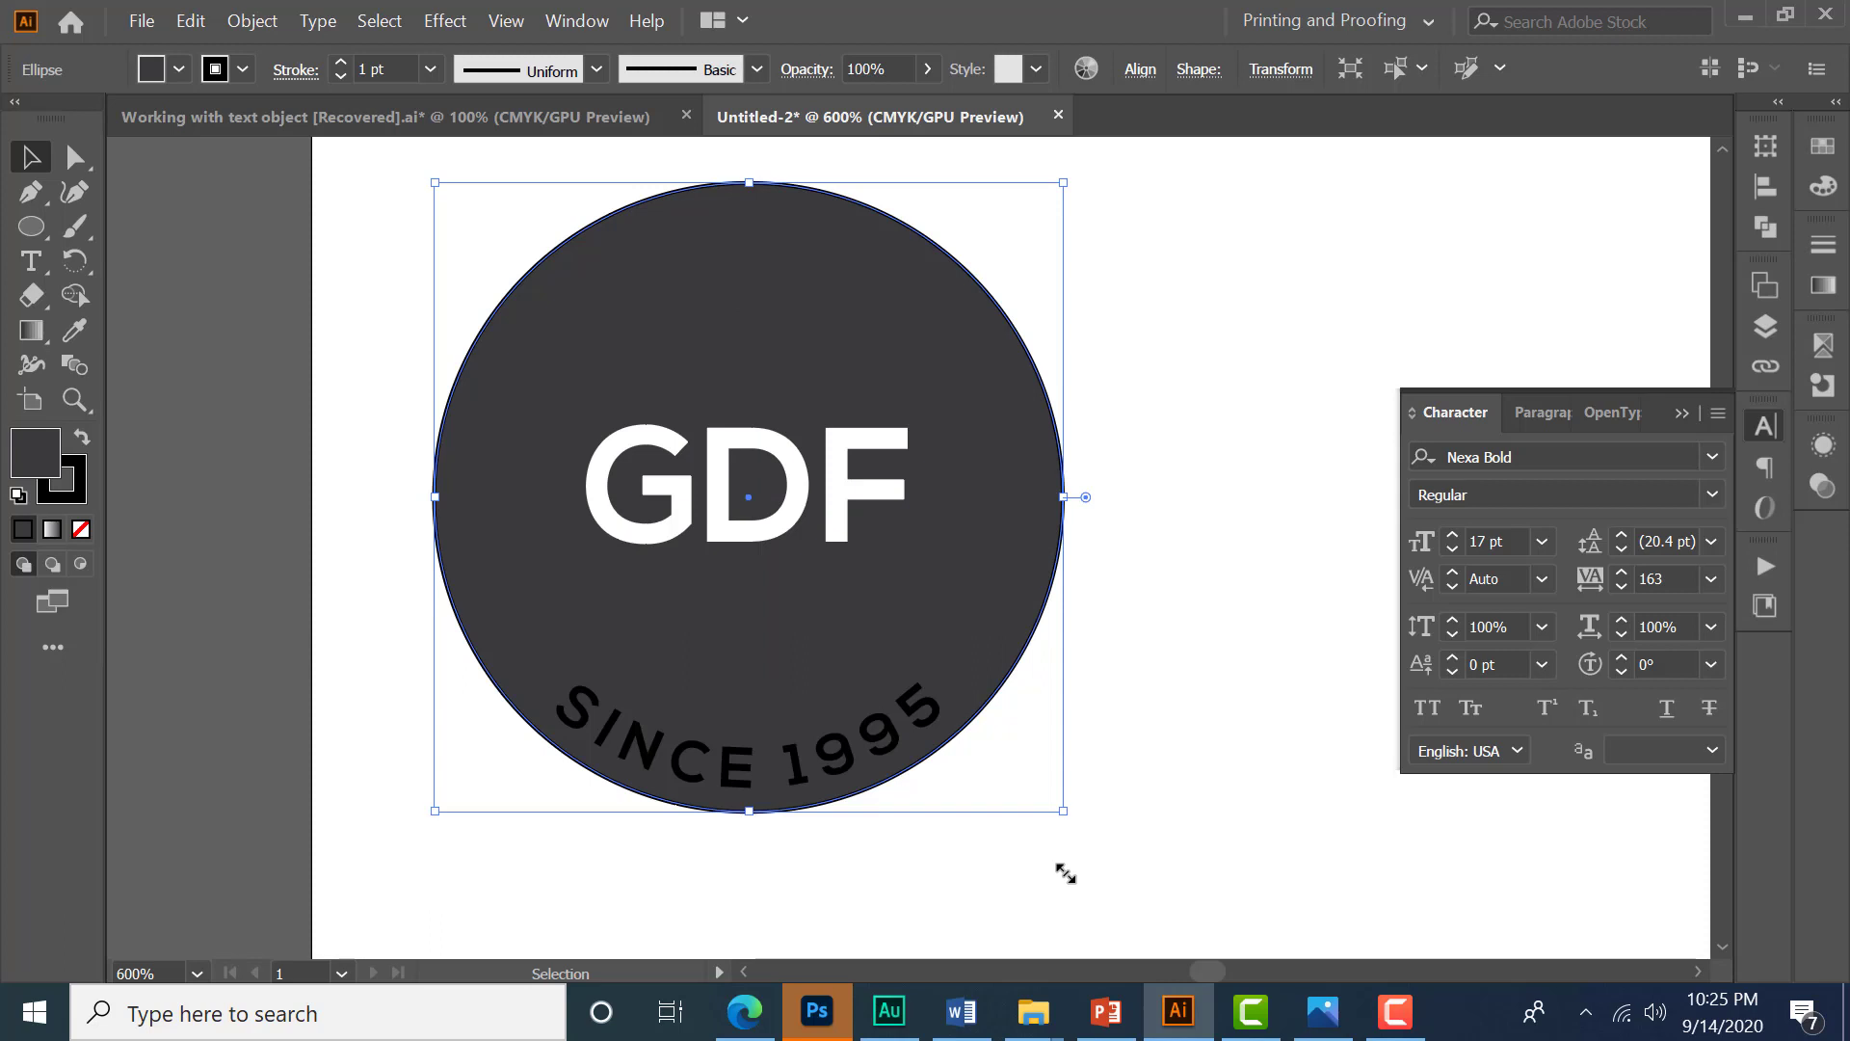
key("ctrl+shift+bracketleft")
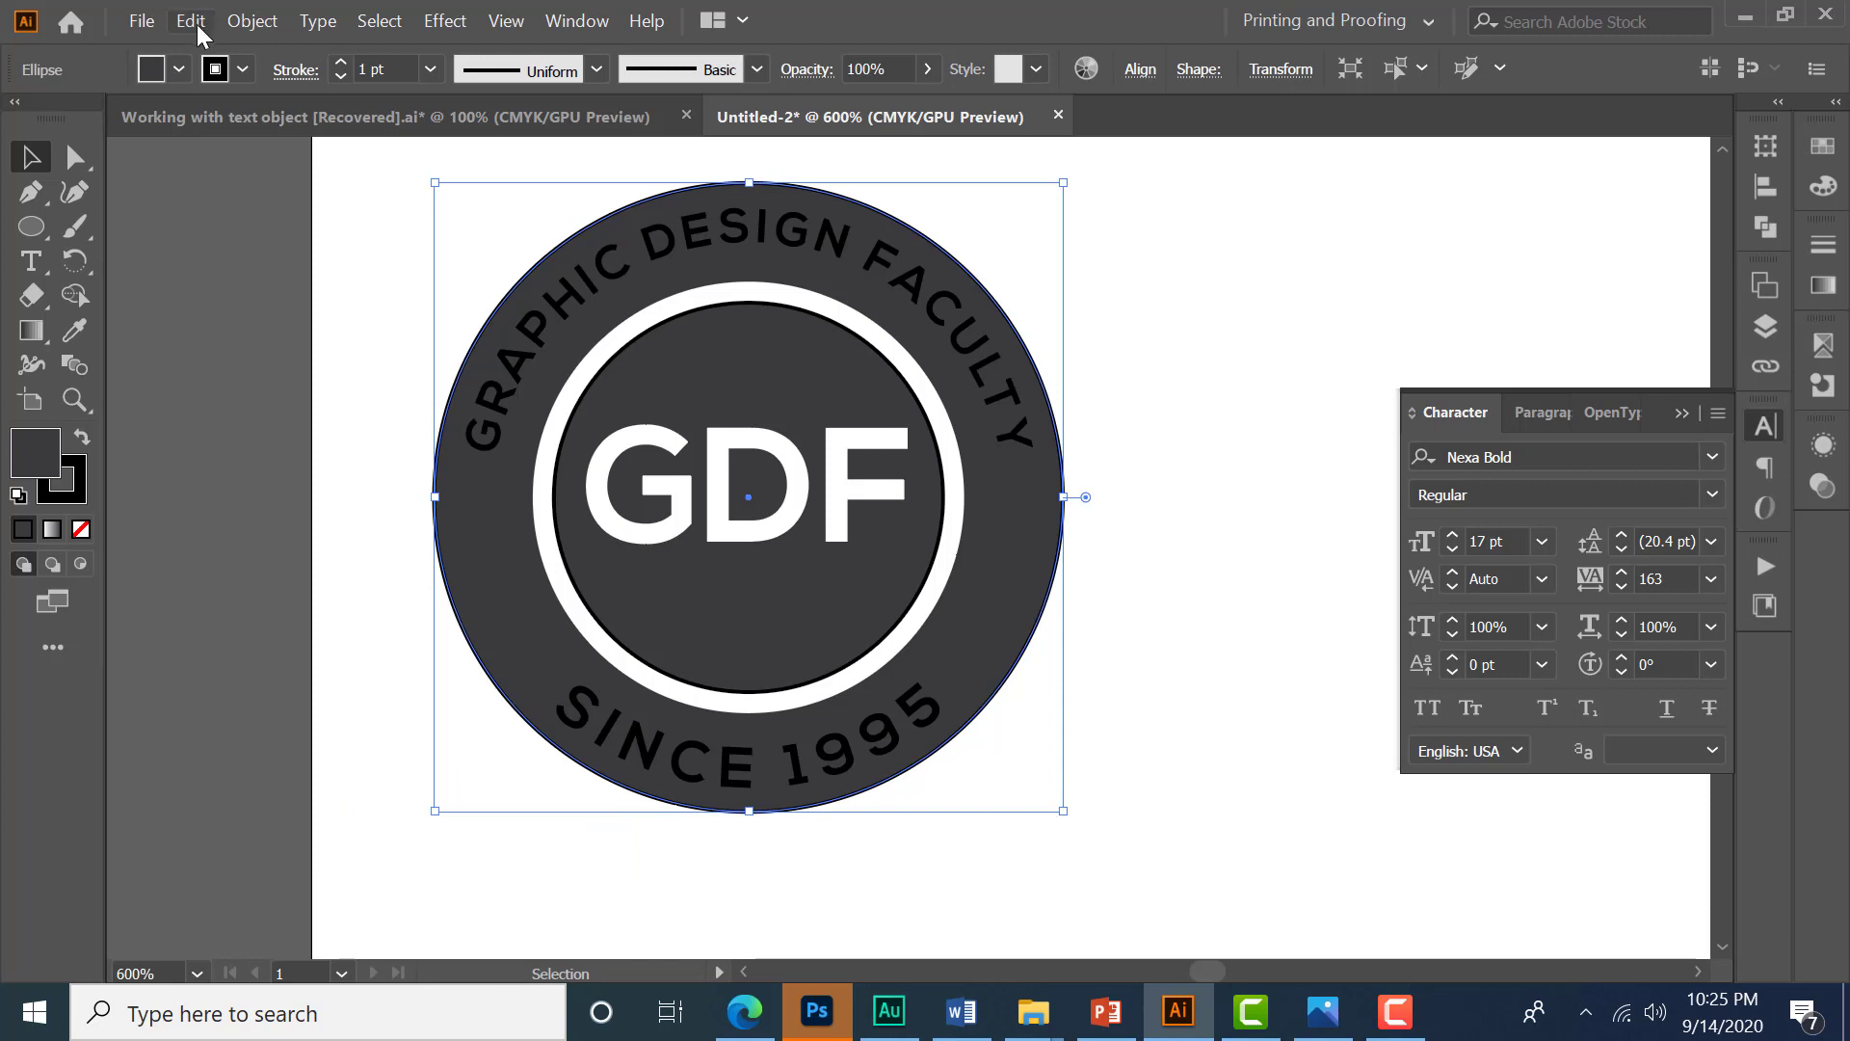
- Fill the large background circle with a teal swatch and remove its stroke
left_click(180, 67)
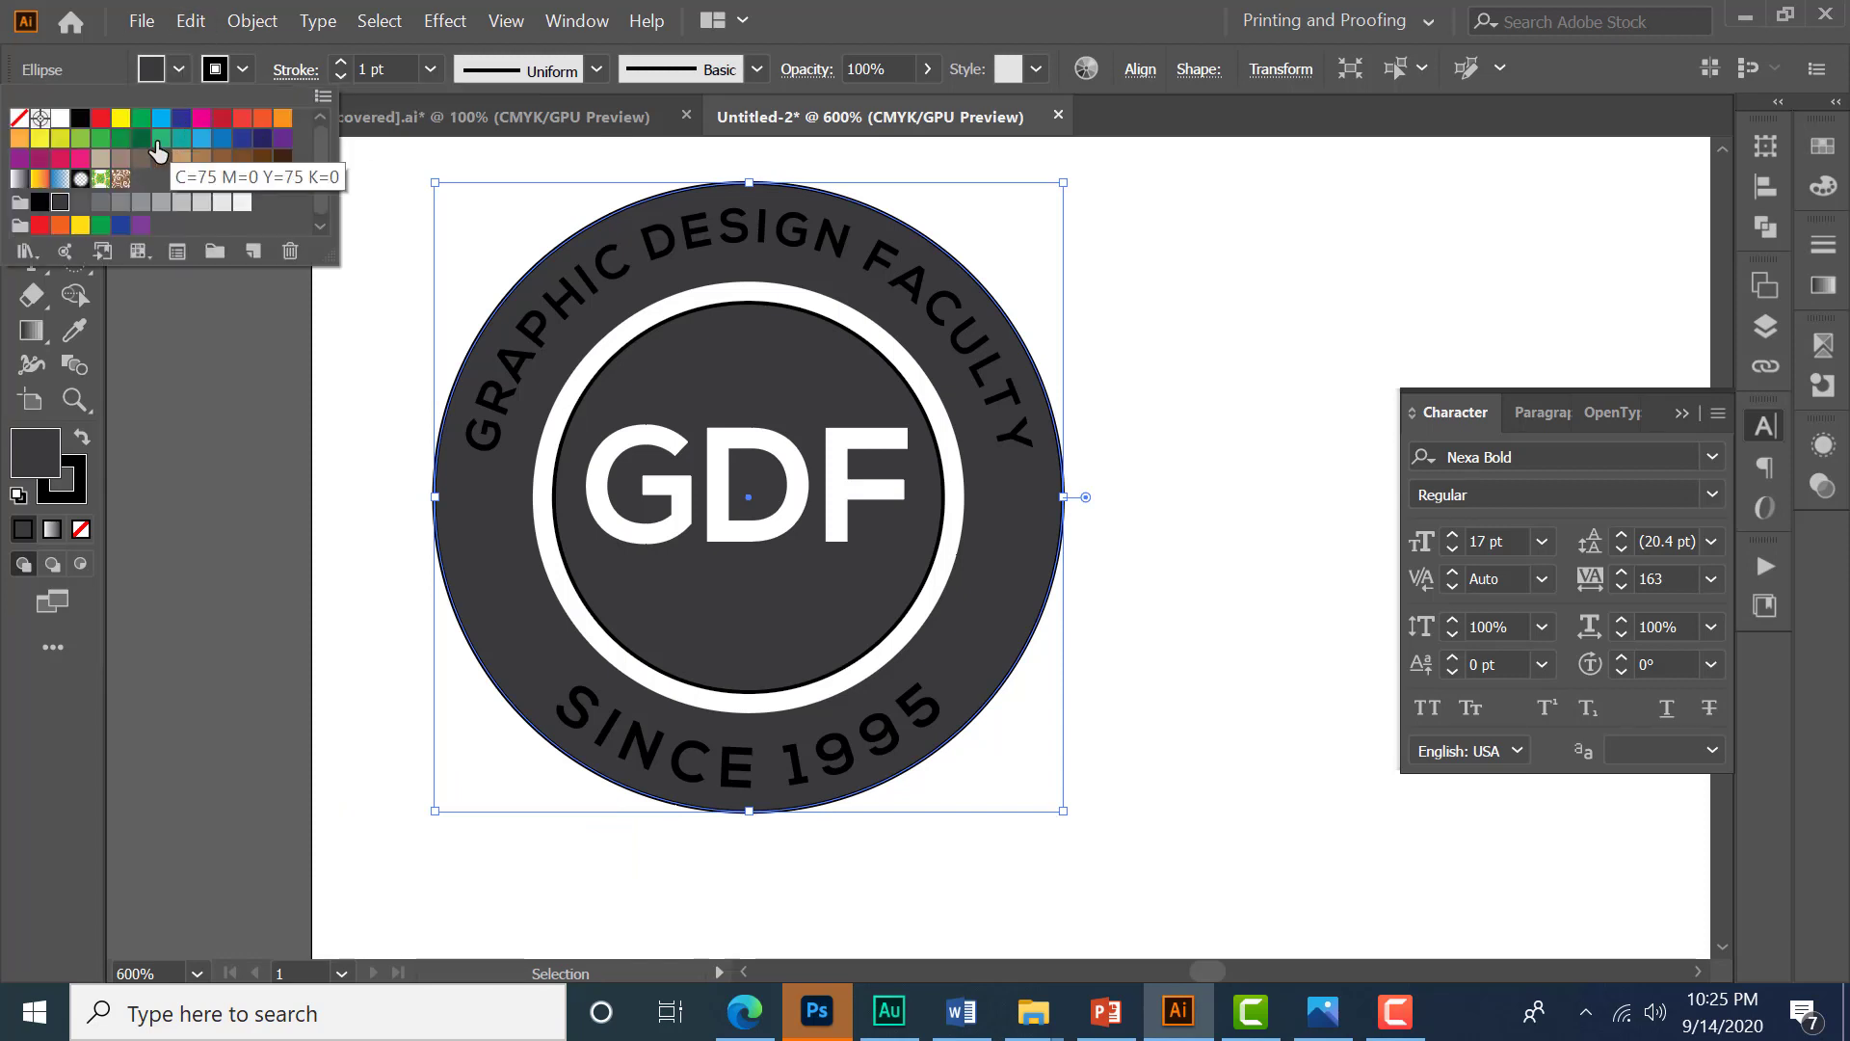
left_click(182, 142)
left_click(243, 69)
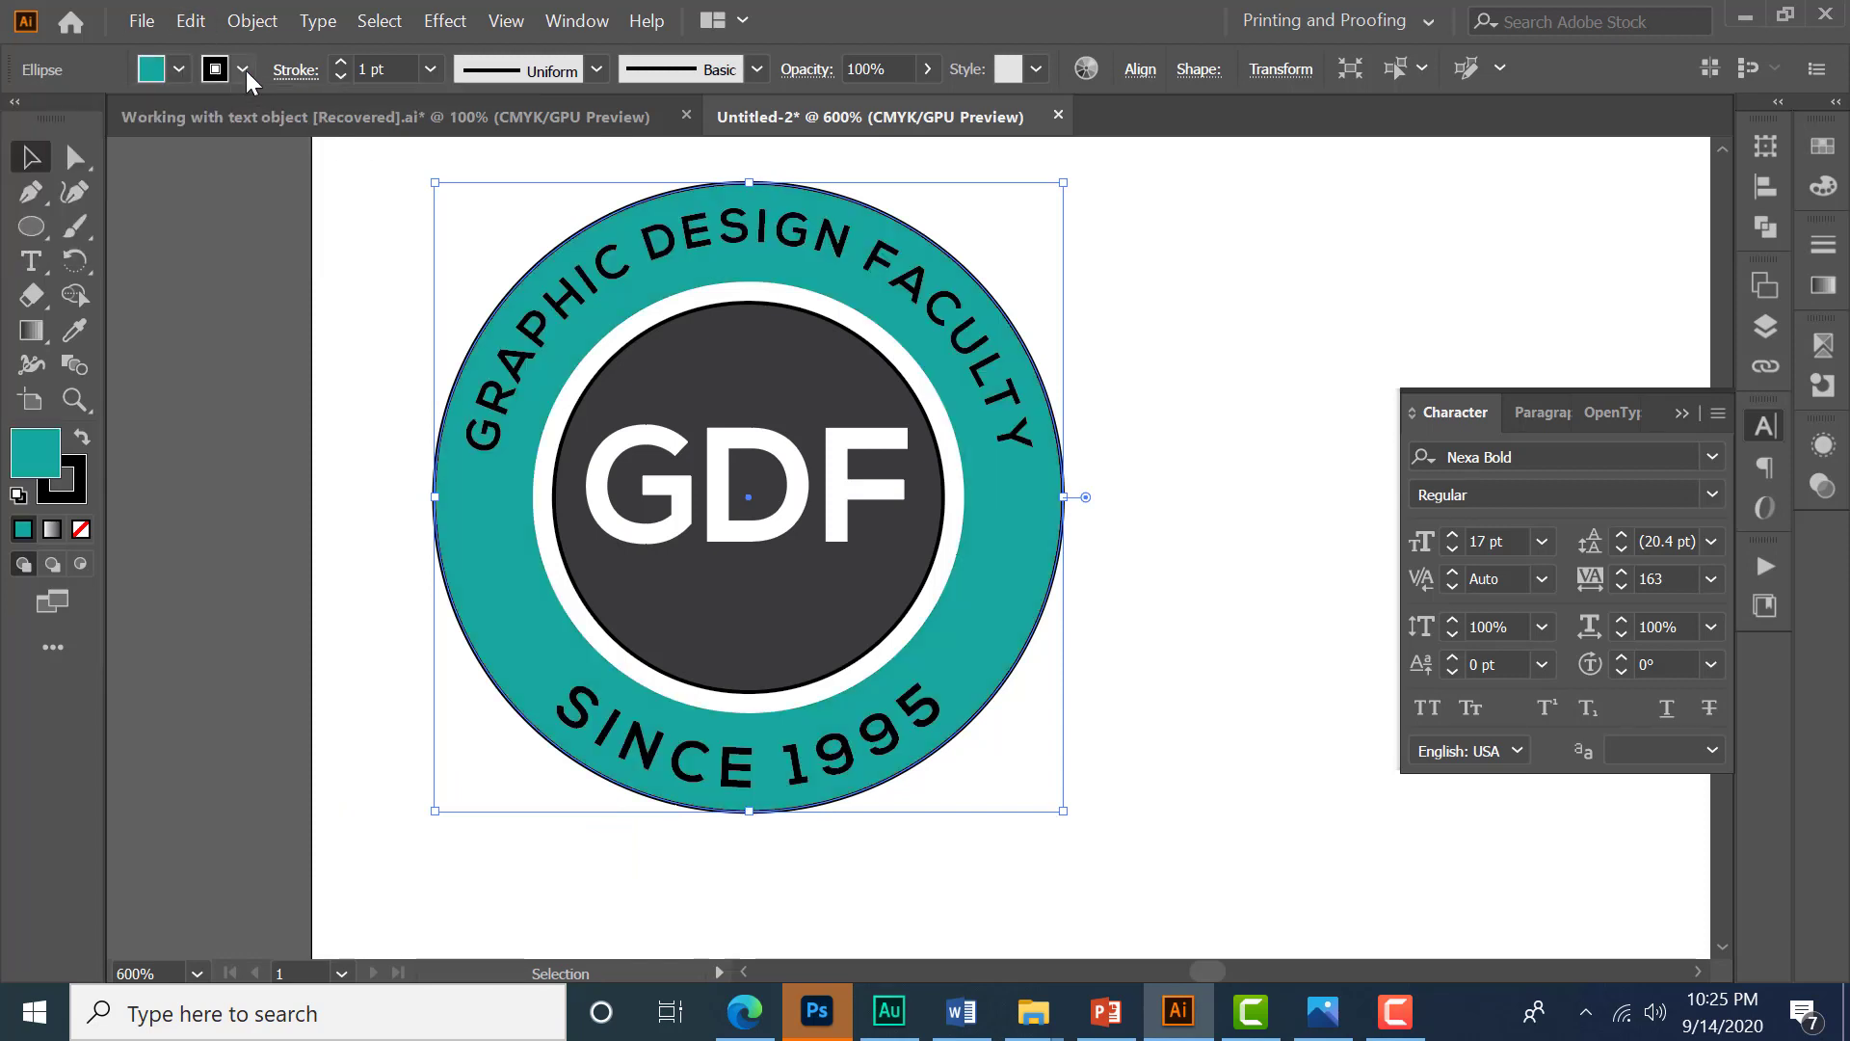
left_click(244, 69)
left_click(19, 118)
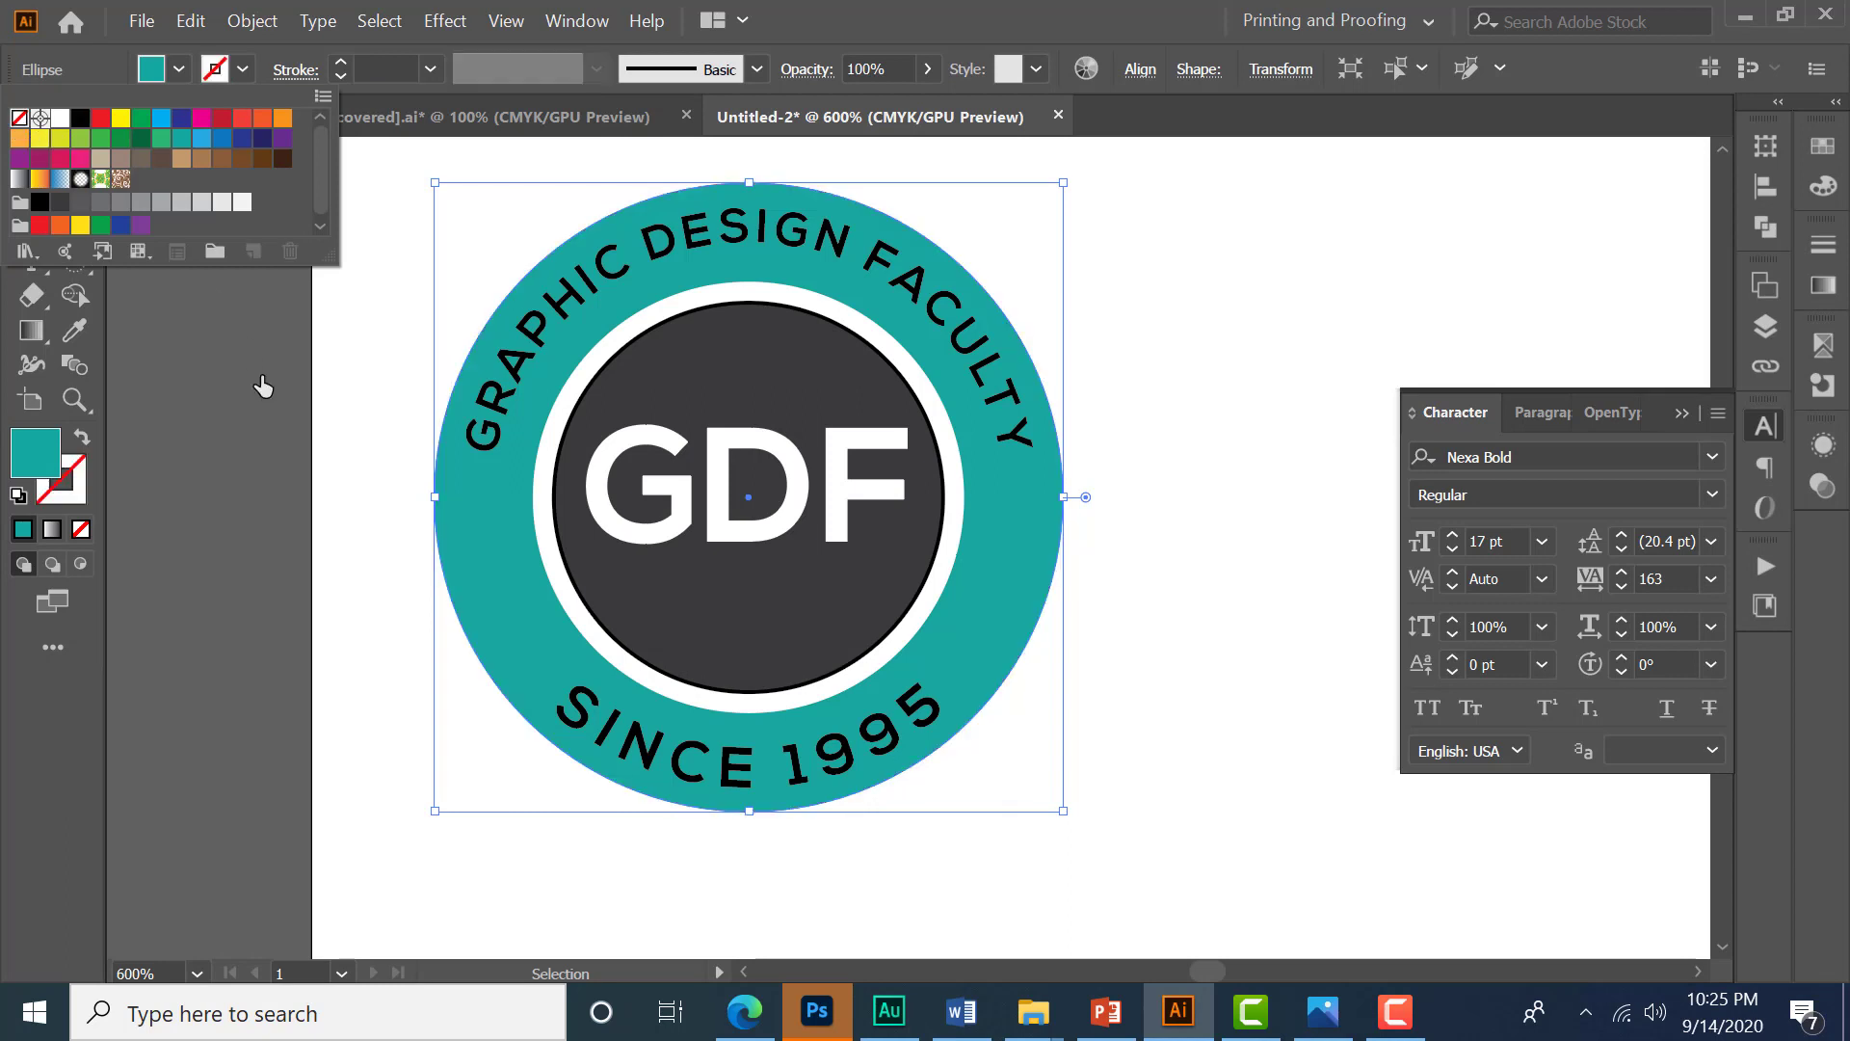
left_click(319, 506)
- Remove the stroke from the inner dark GDF circle
left_click(626, 631)
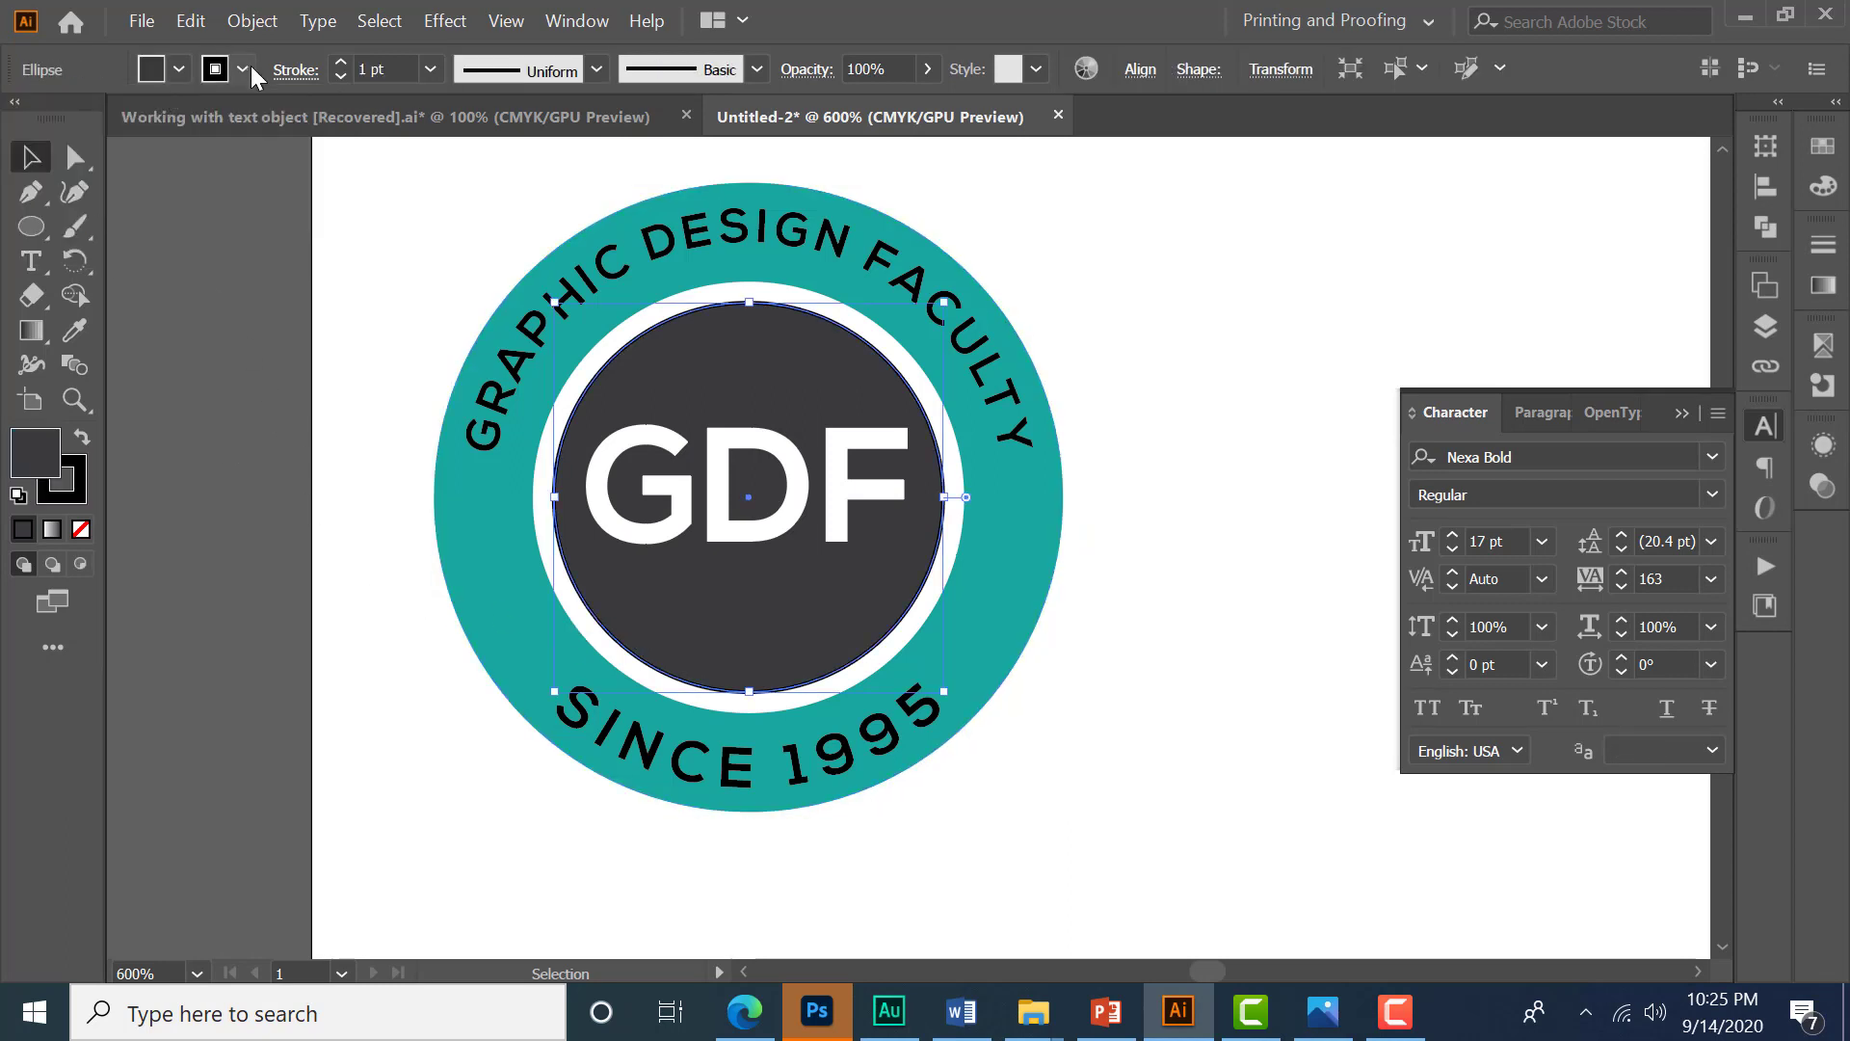
left_click(244, 69)
left_click(21, 123)
left_click(320, 509)
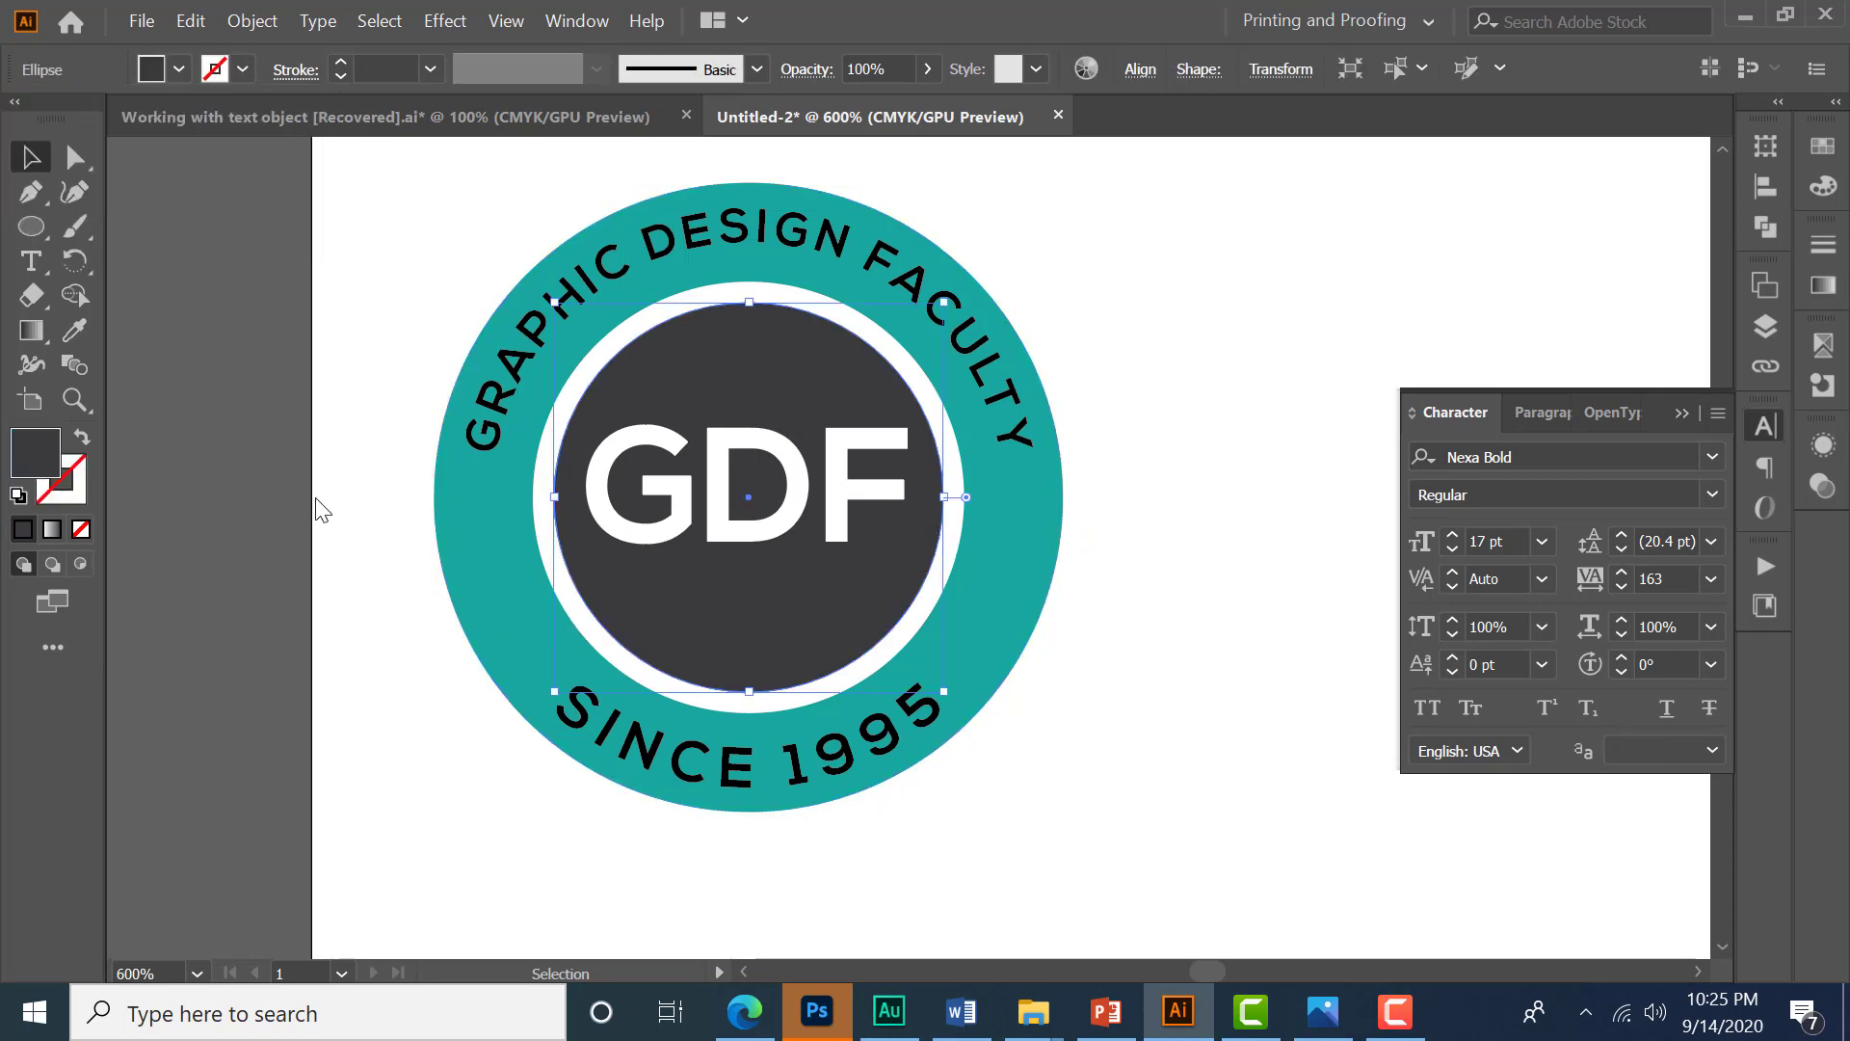
left_click(395, 544)
- Select both arc texts and fill them white
left_click(722, 265)
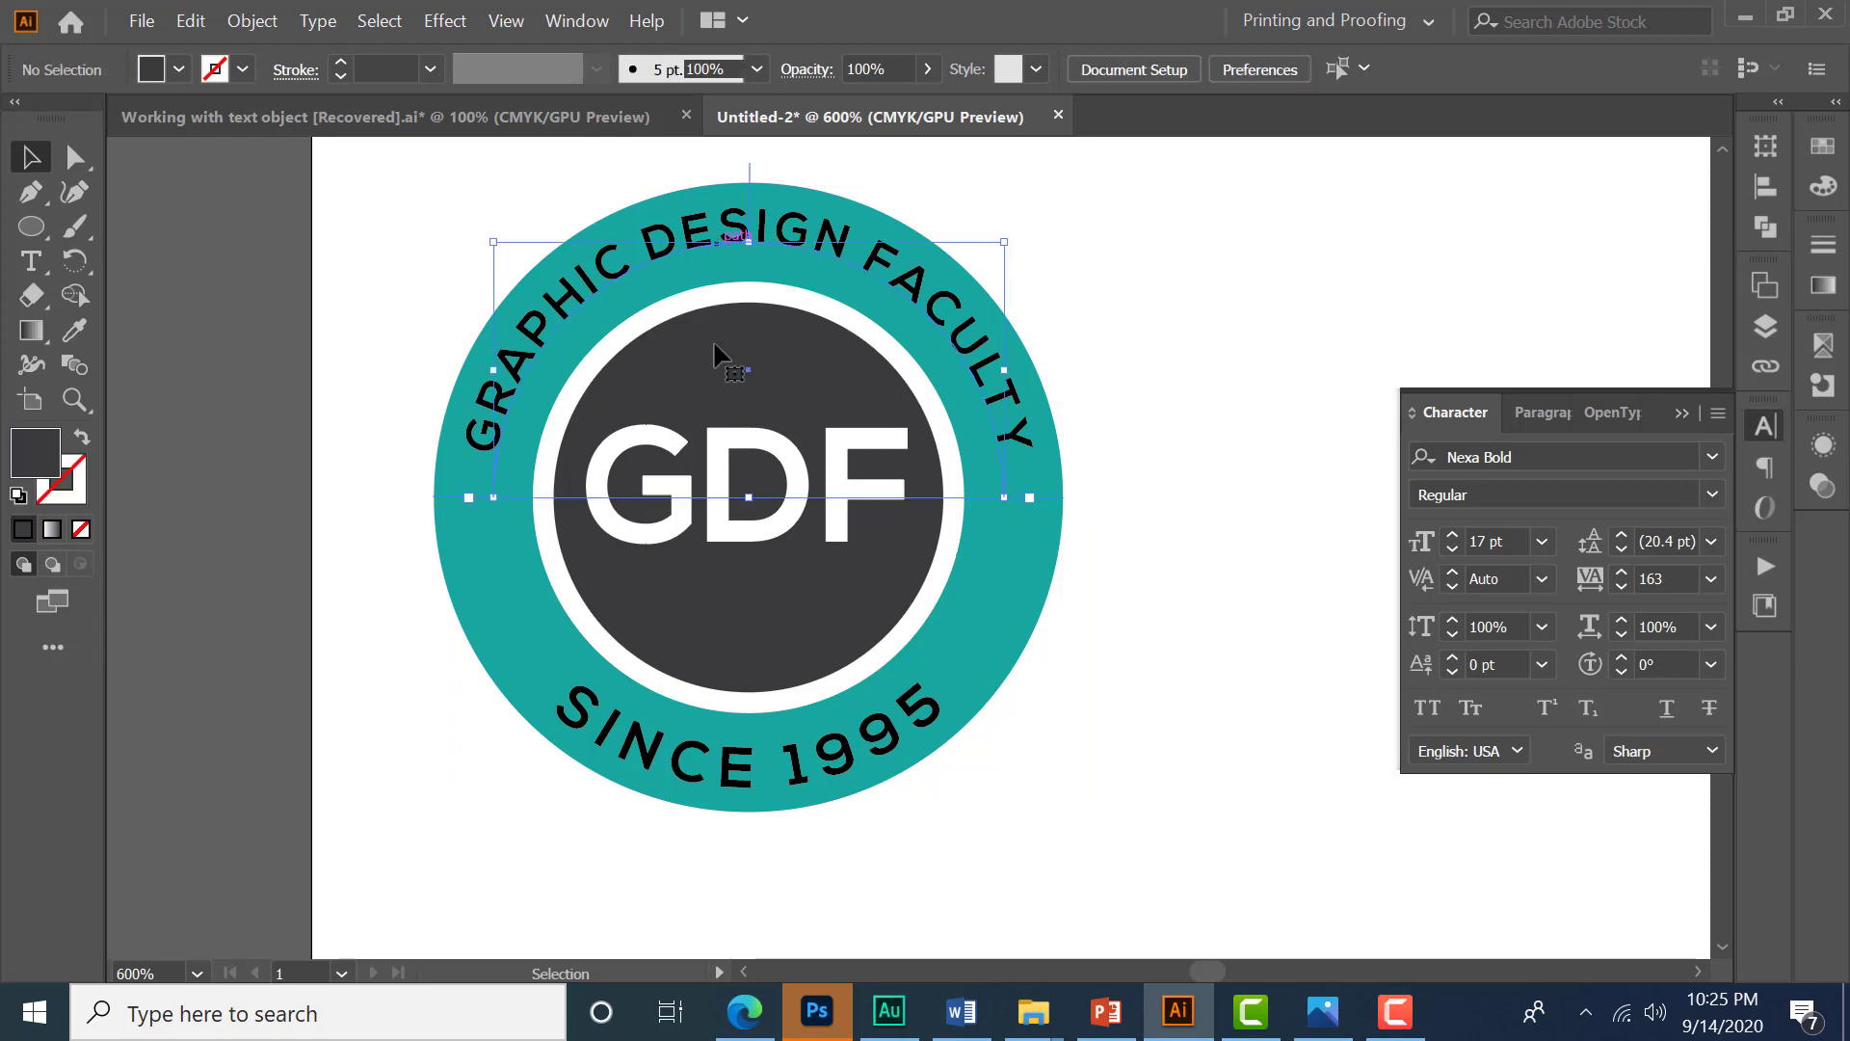
left_click(747, 778, "shift")
left_click(179, 69)
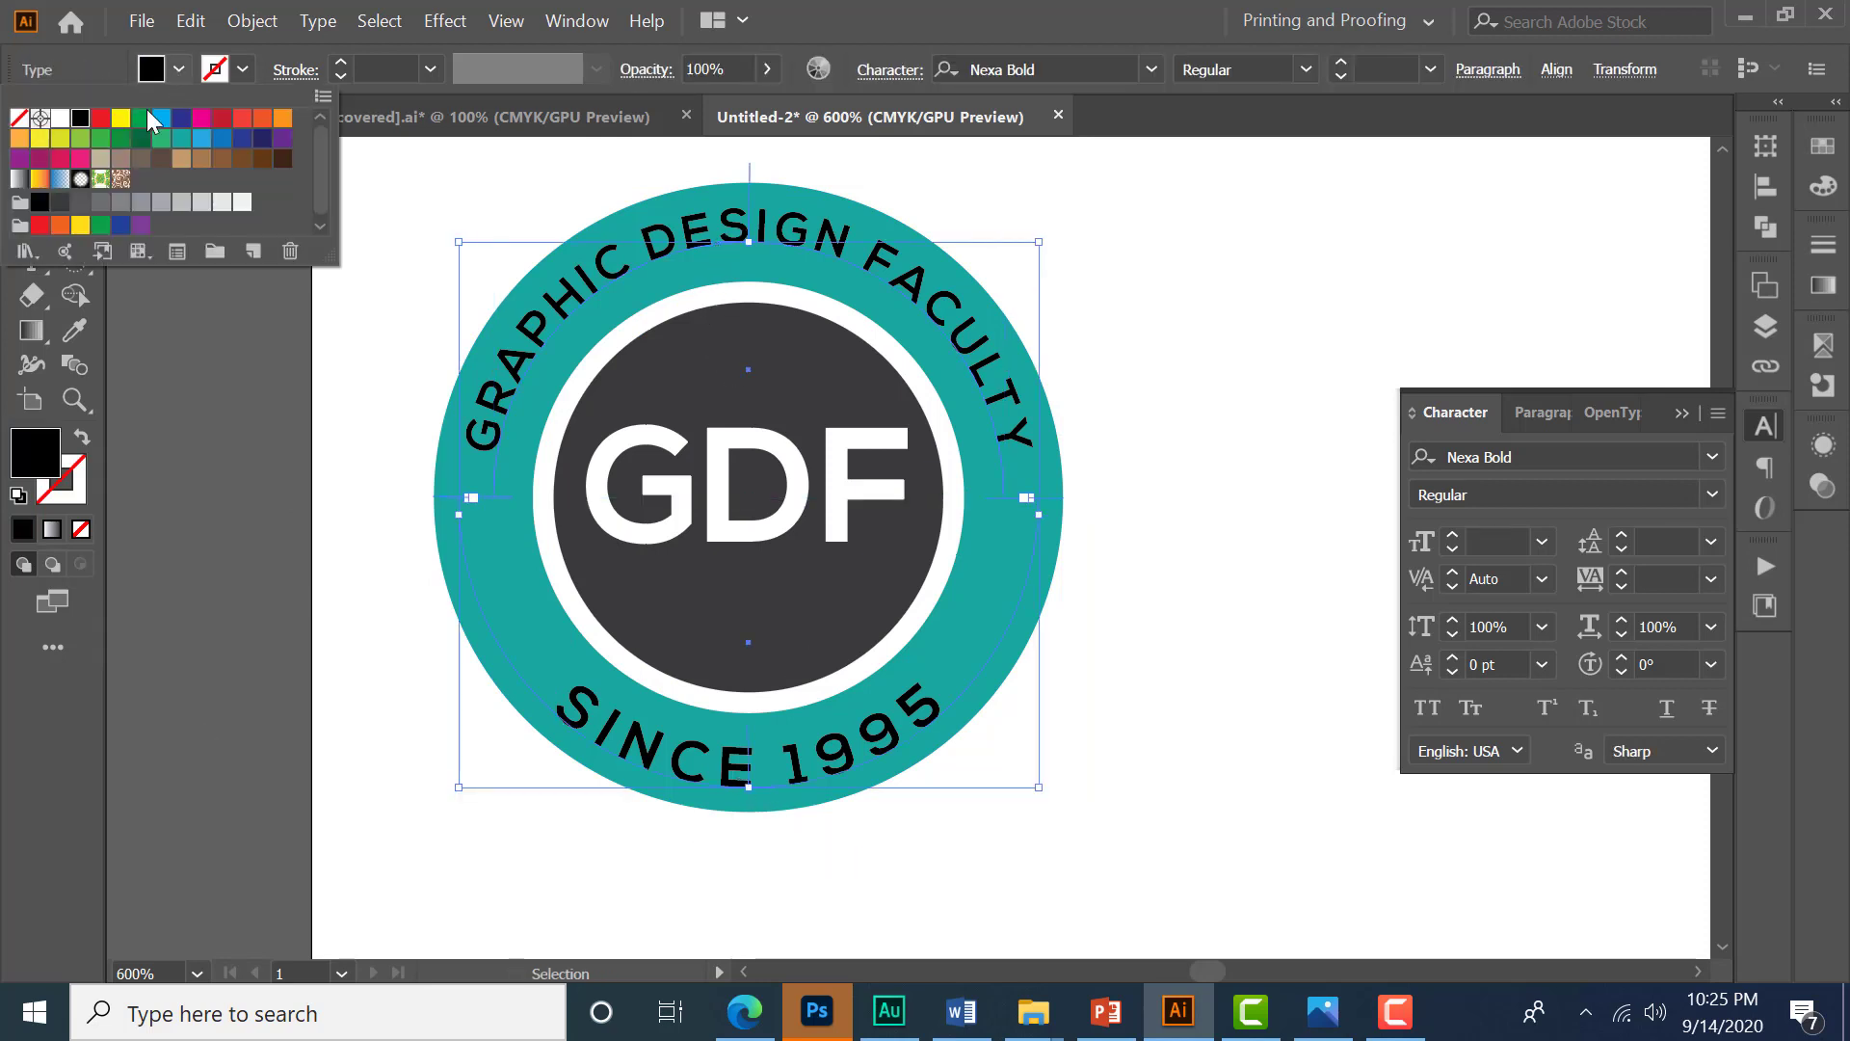
left_click(60, 120)
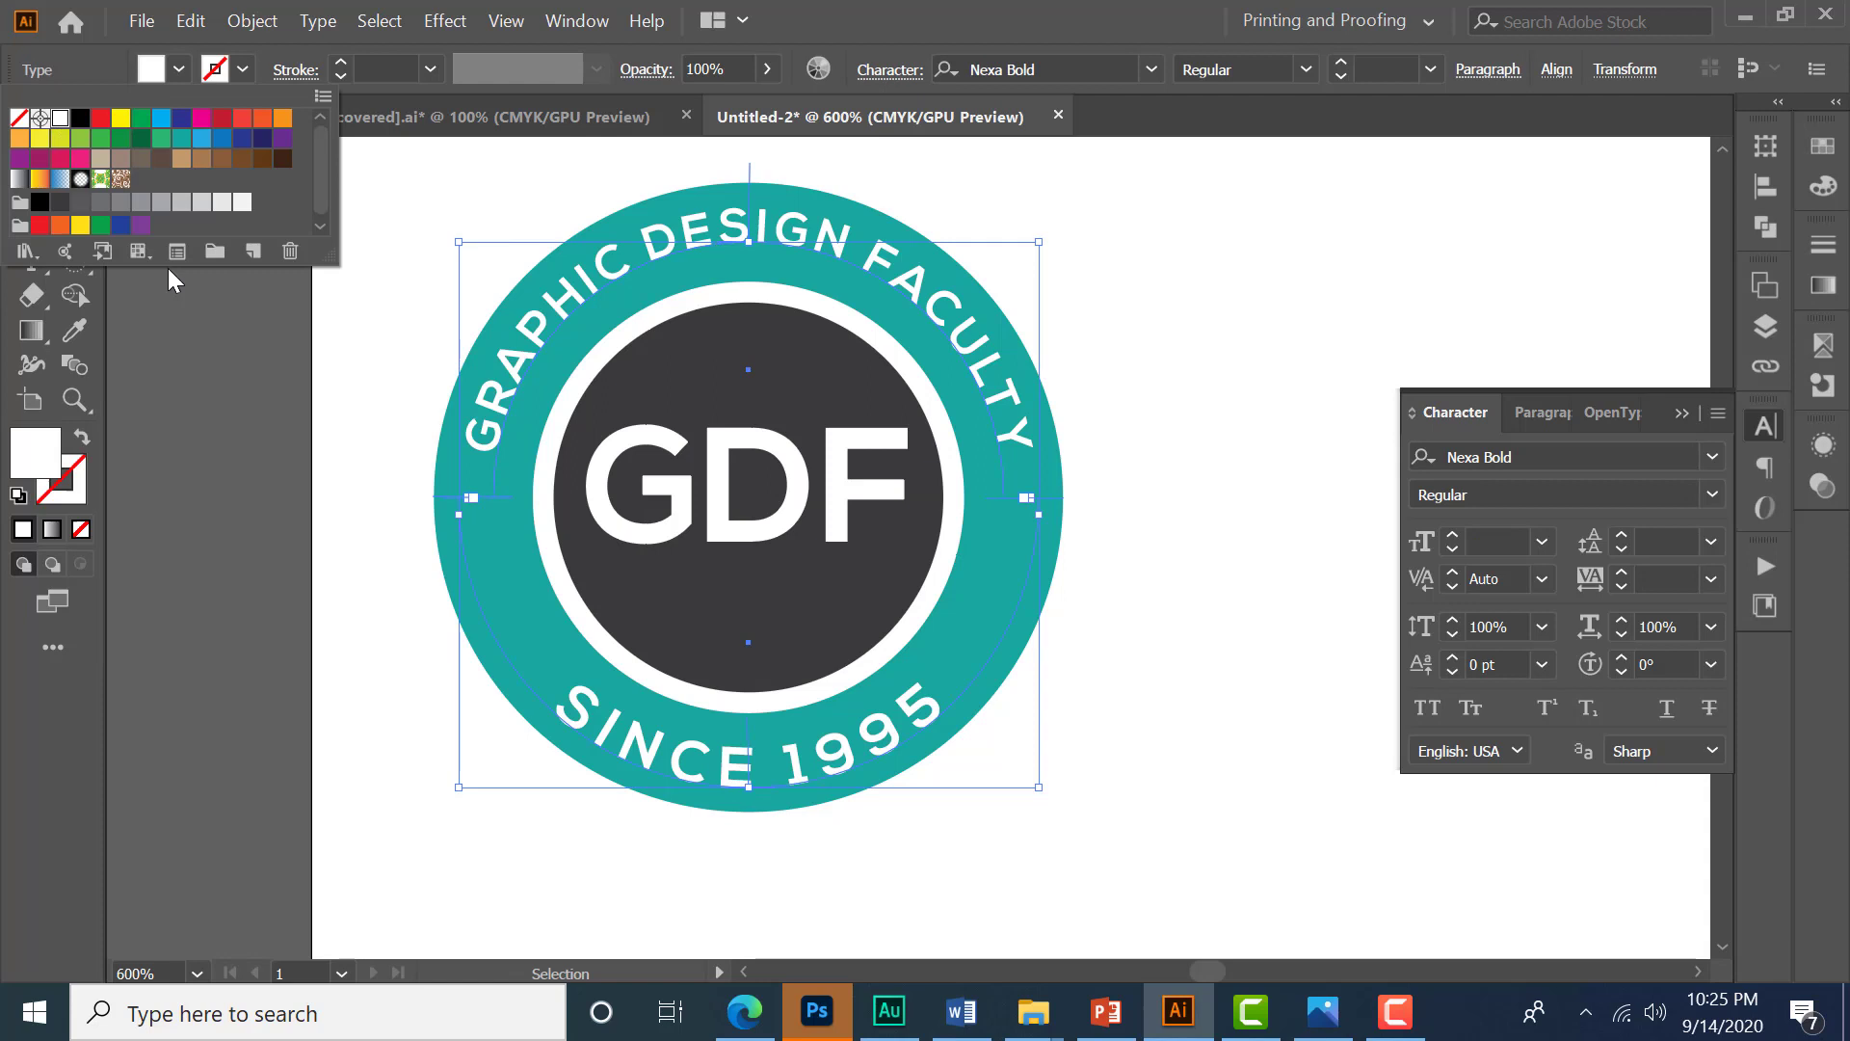
left_click(322, 440)
left_click(1191, 667)
scroll(726, 421, "down", 2)
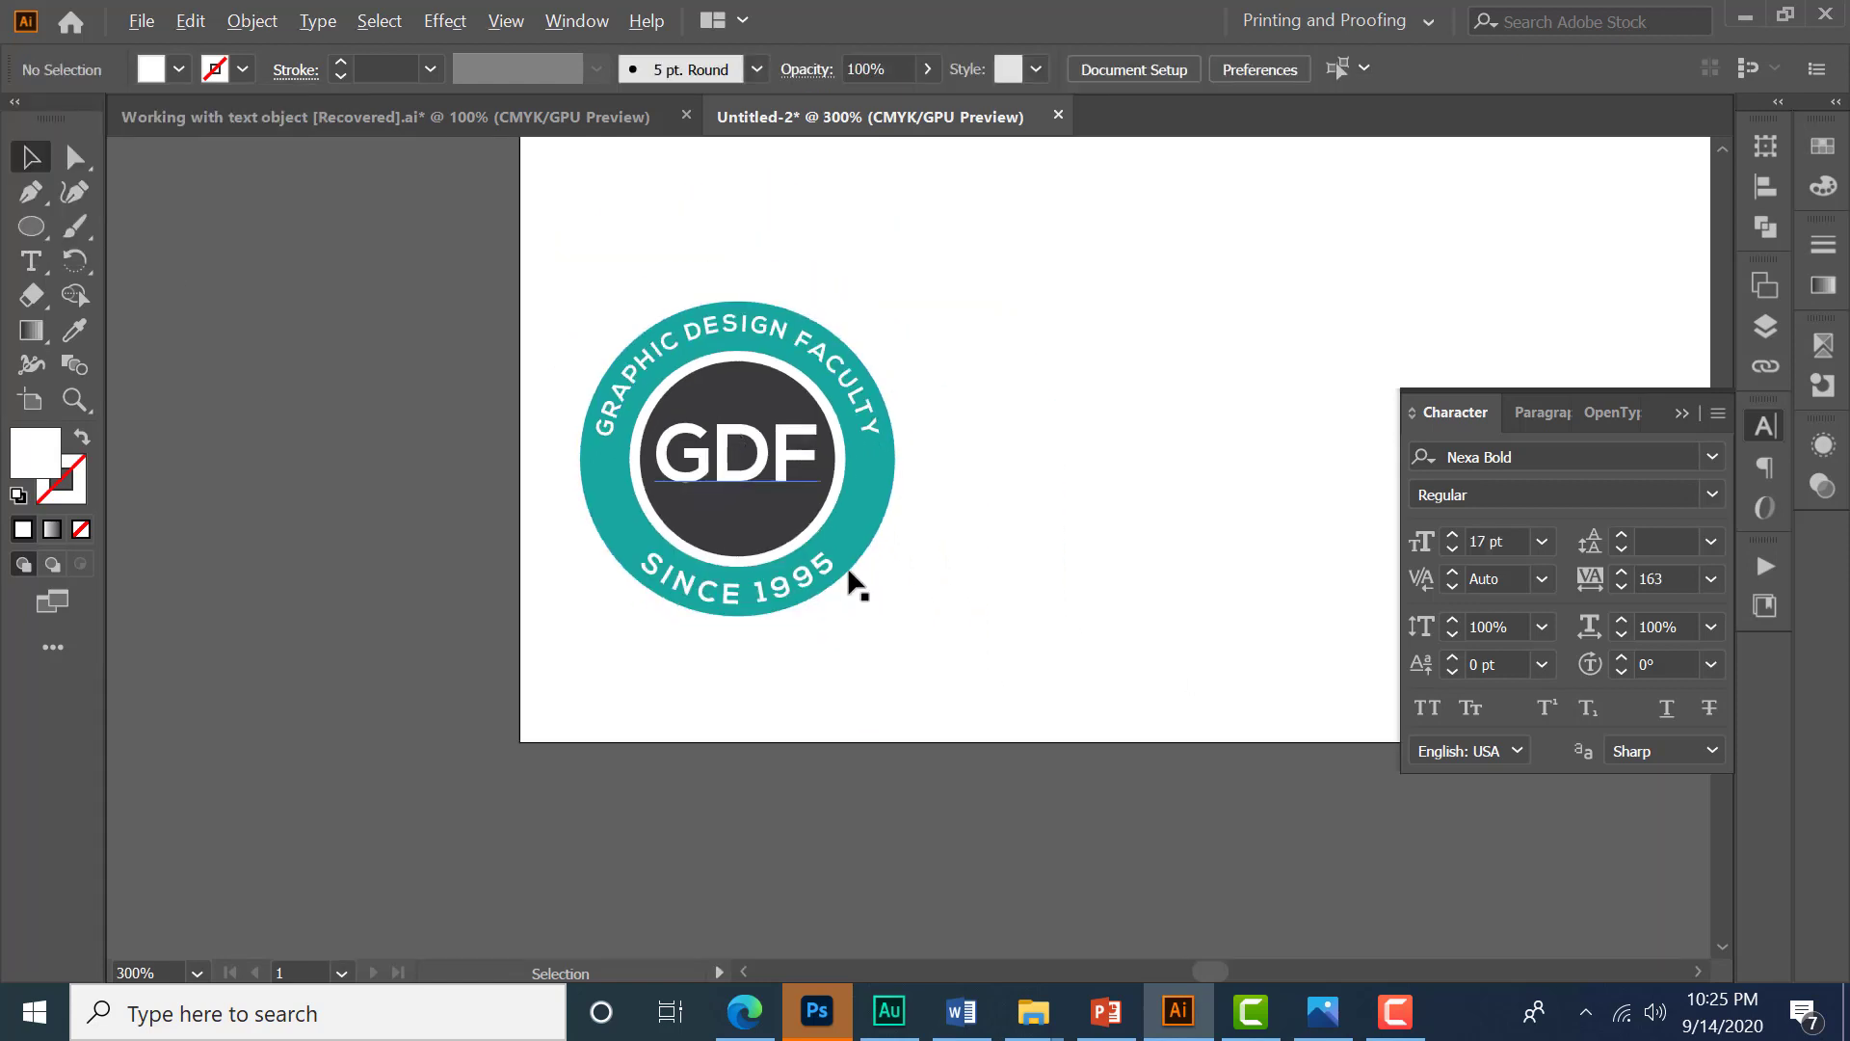
- Create a five-point star with radii of 8.8194 mm and 17.6389 mm beside the badge
scroll(848, 571, "up", 2)
scroll(1050, 588, "down", 1)
left_click_drag(1117, 385, 1072, 438)
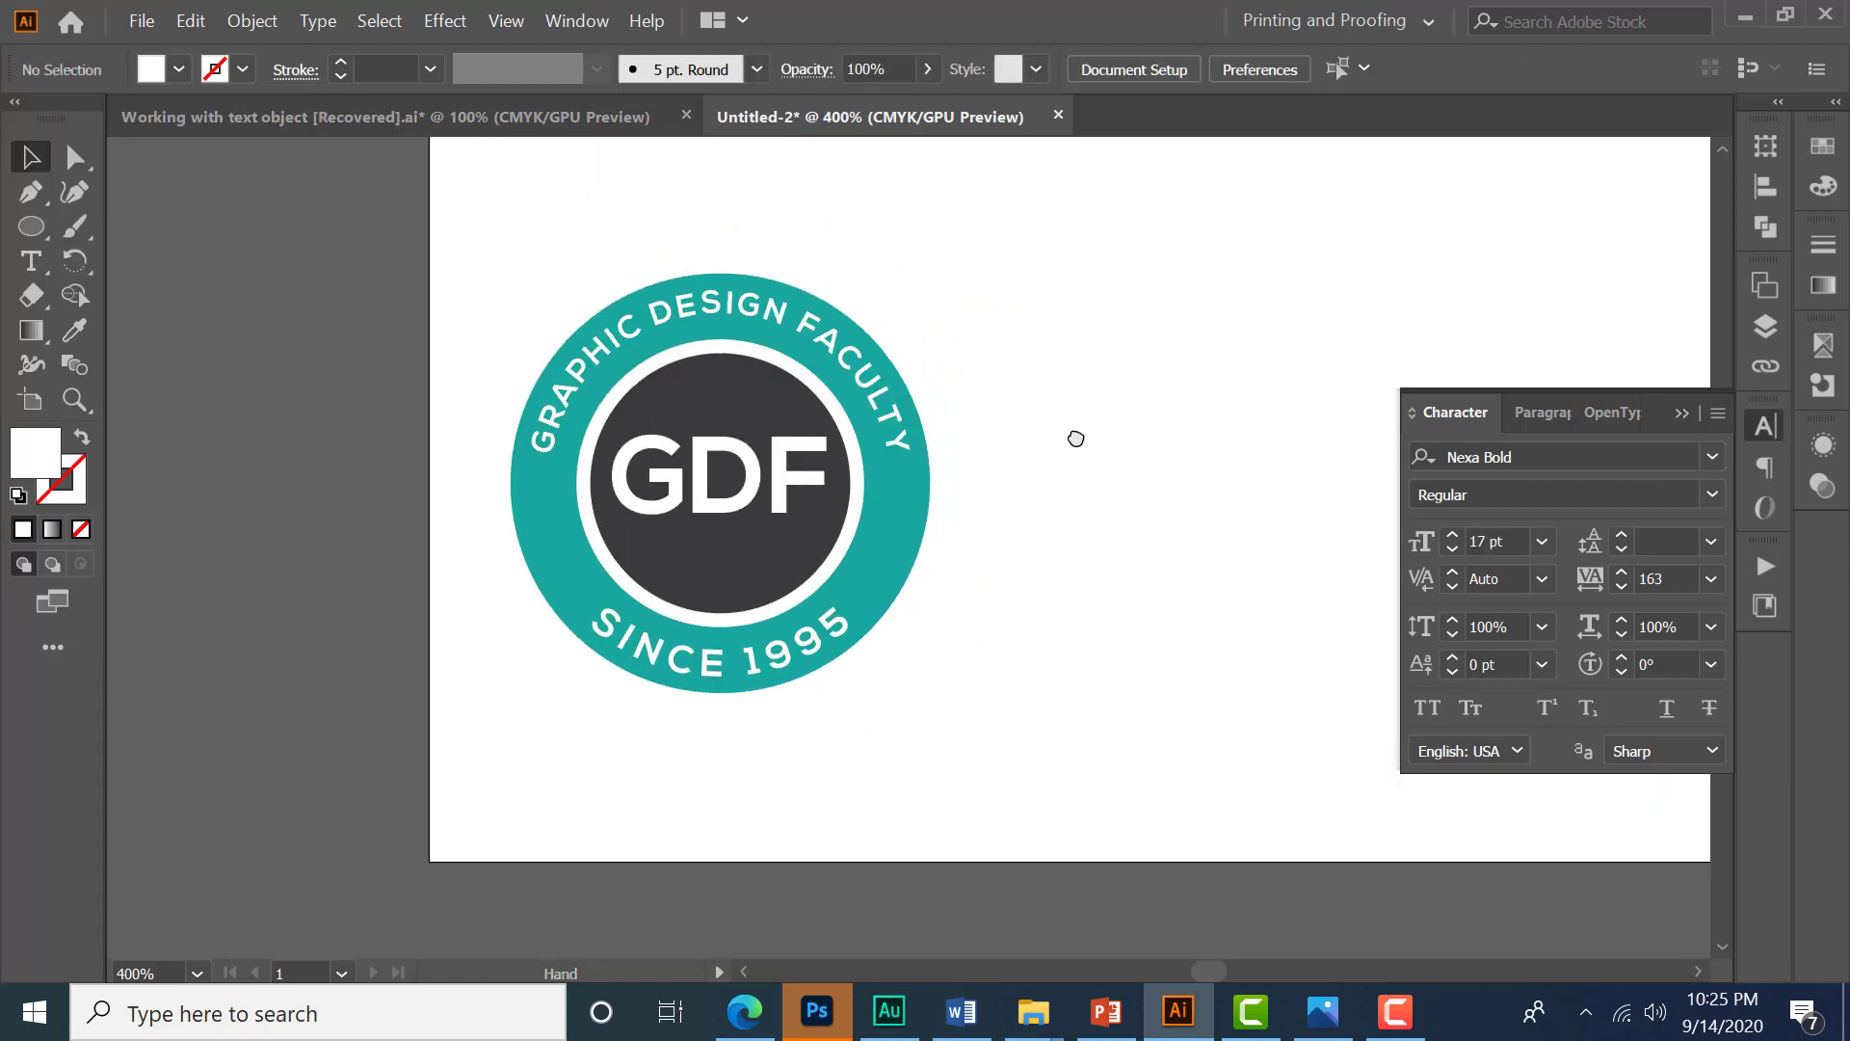
left_click_drag(32, 226, 165, 338)
left_click(1068, 418)
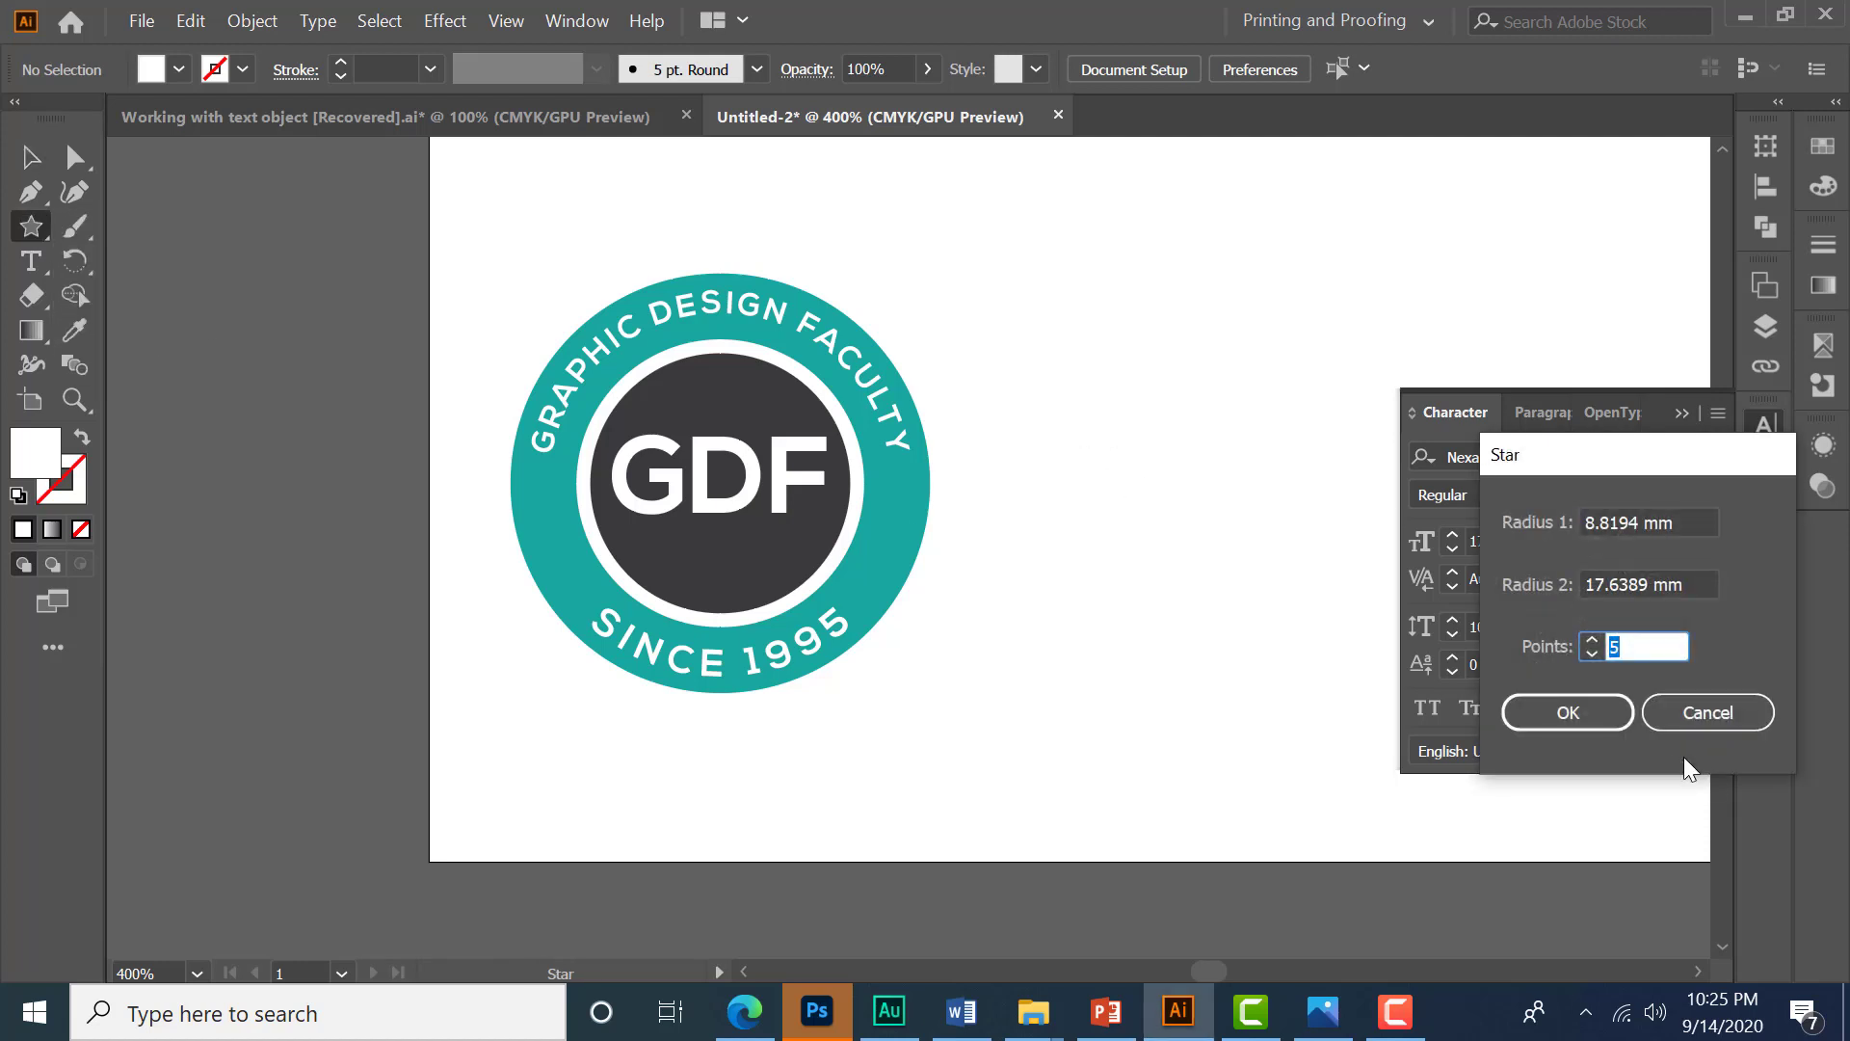
left_click_drag(1668, 455, 1321, 278)
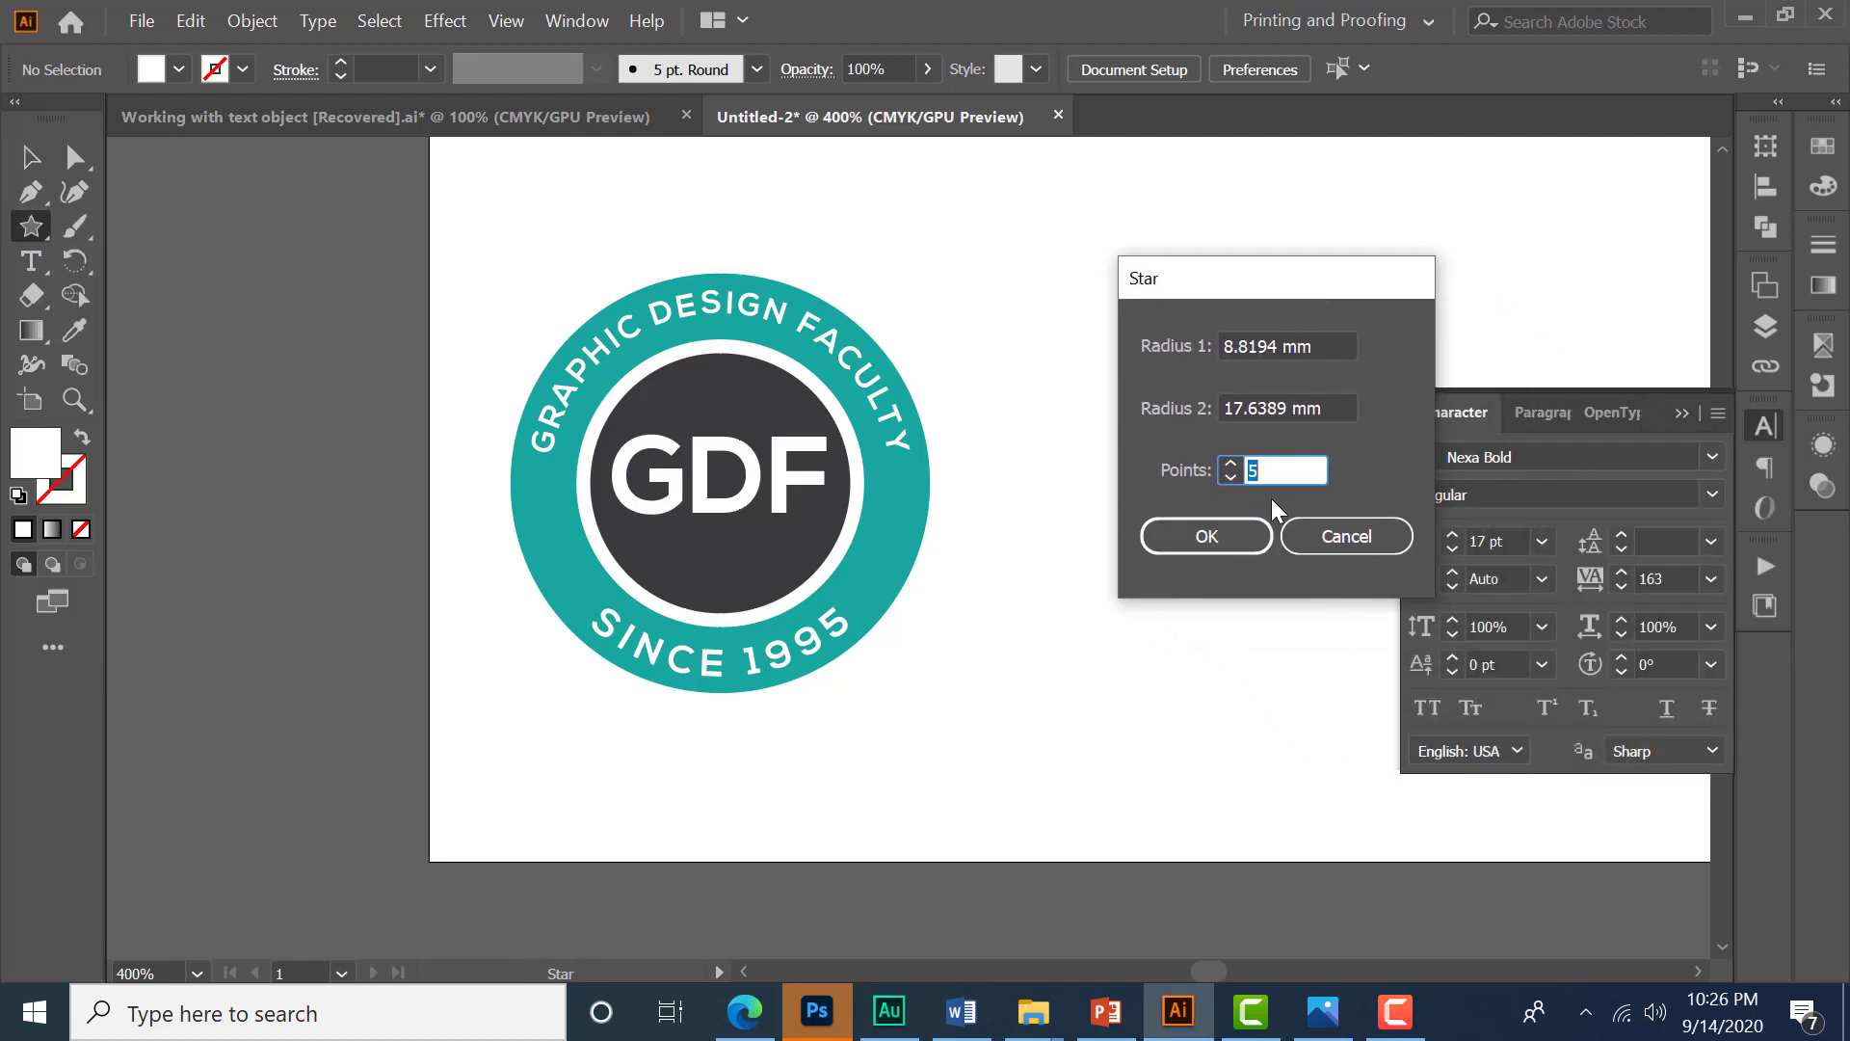
left_click(1207, 536)
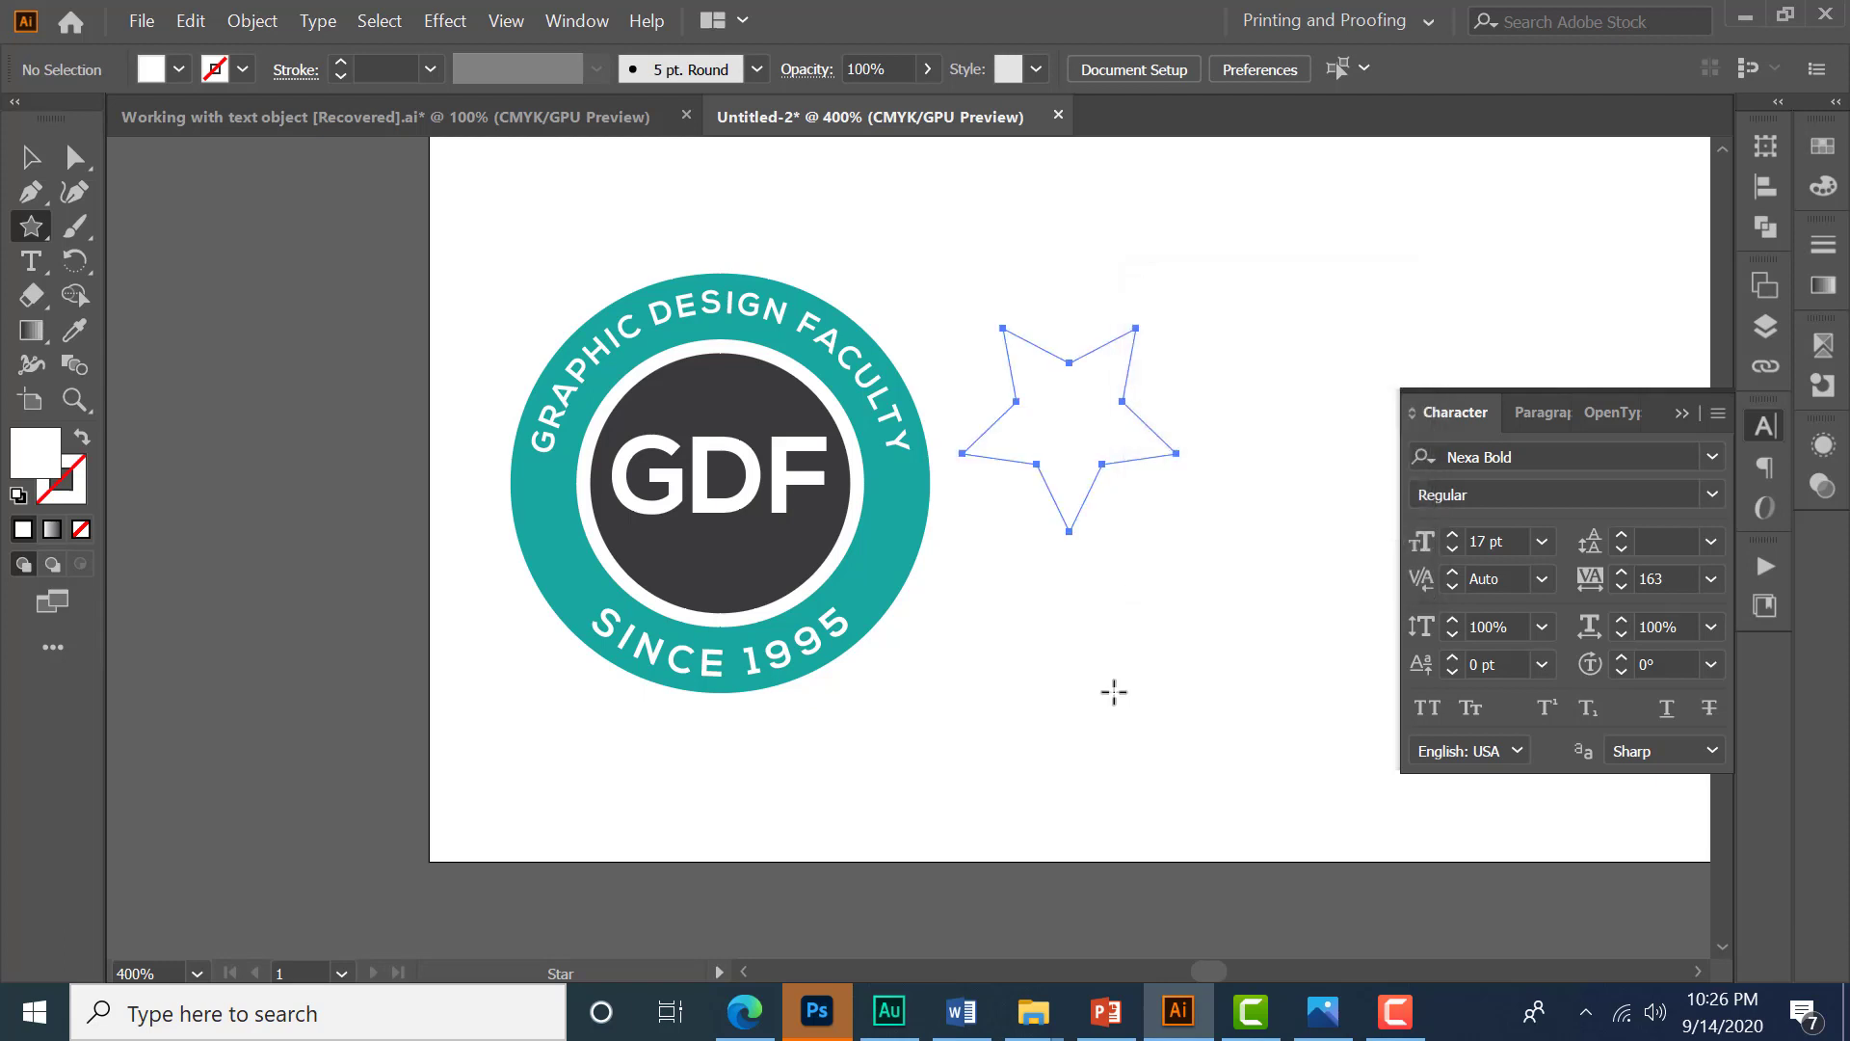
- Shrink the star and place it inside the left side of the teal ring
key("v")
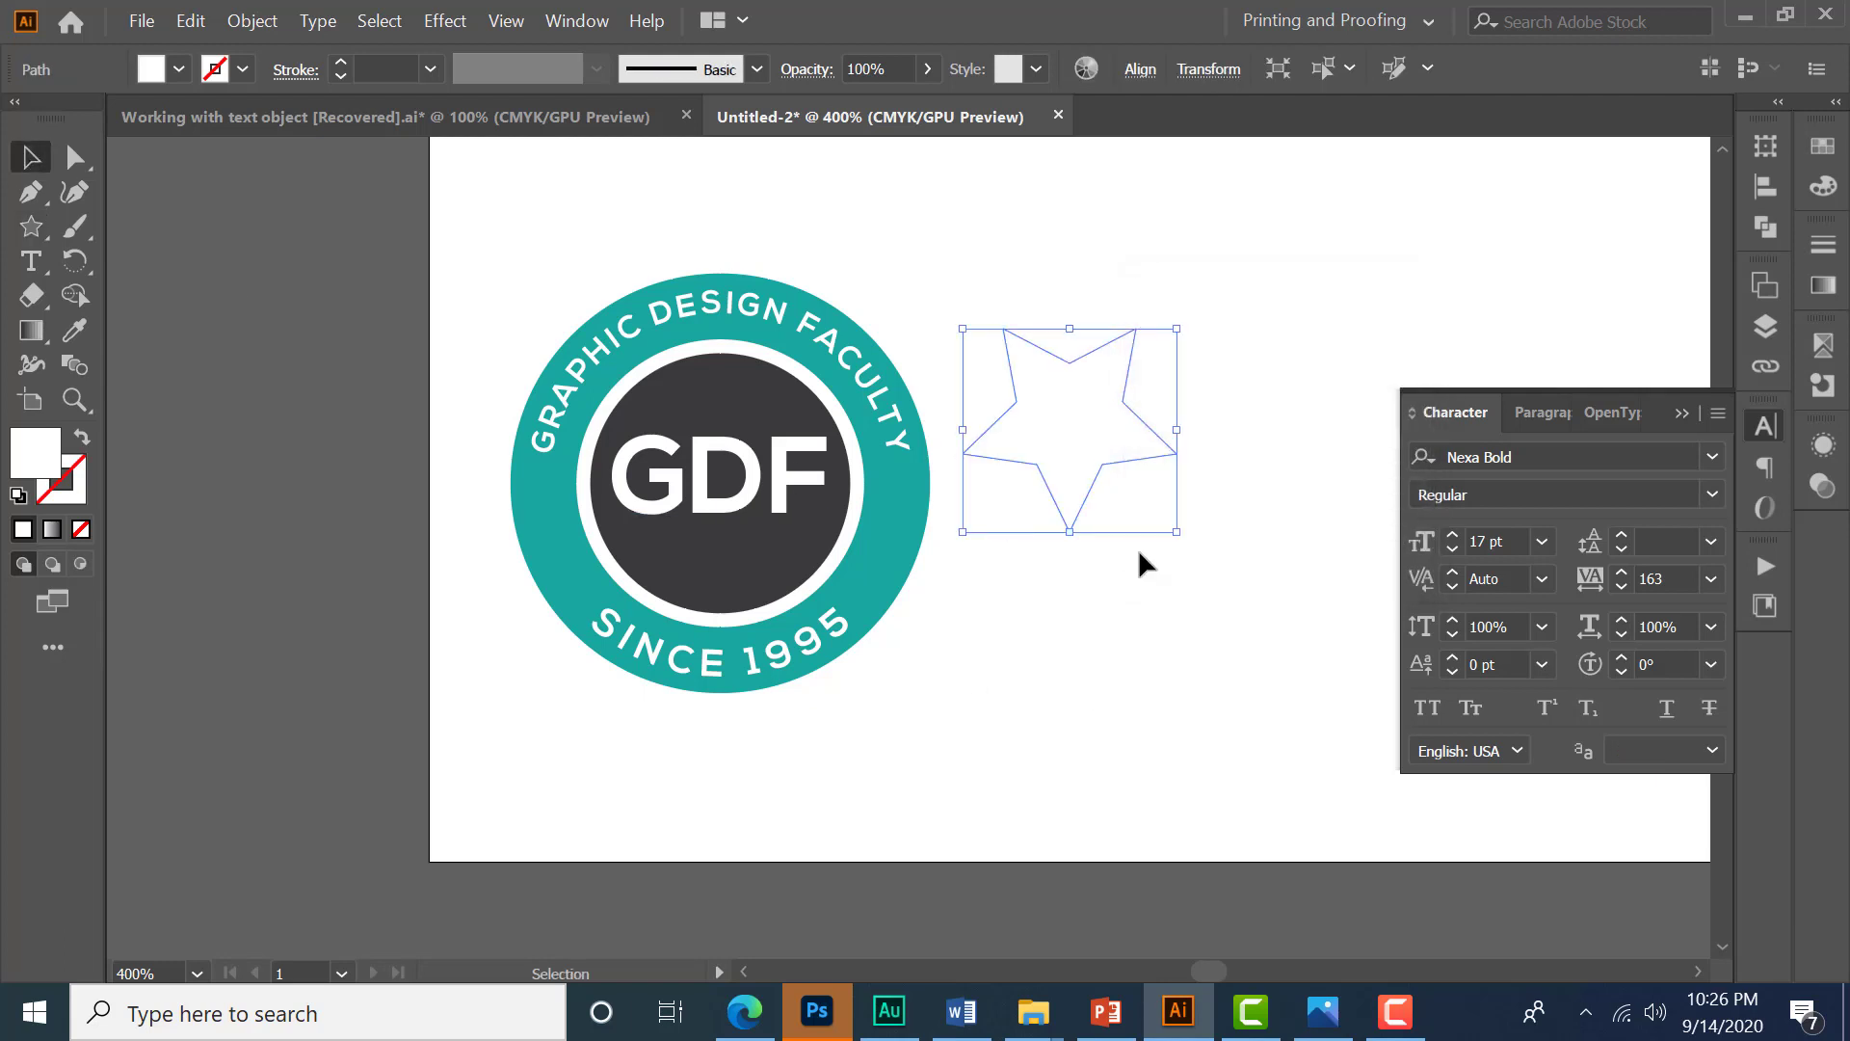
left_click_drag(1176, 535, 1095, 452)
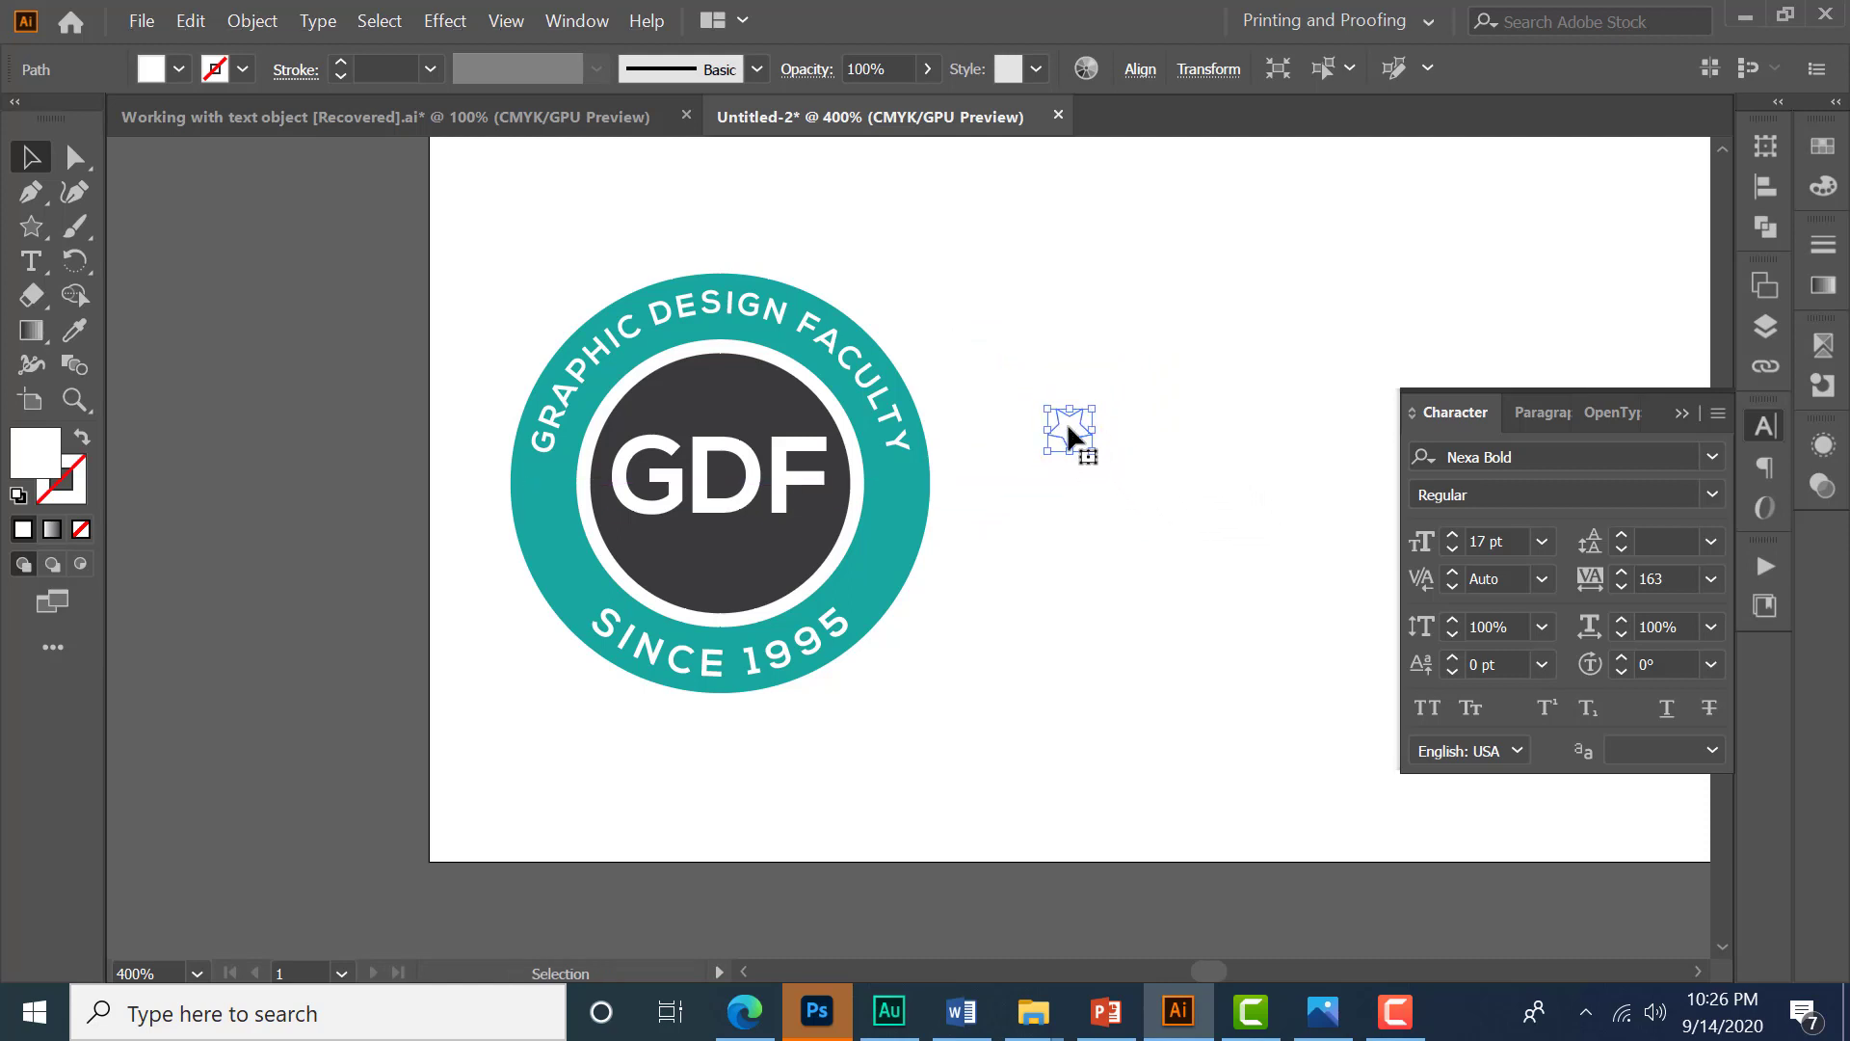
left_click_drag(1066, 422, 557, 537)
key("ctrl+plus")
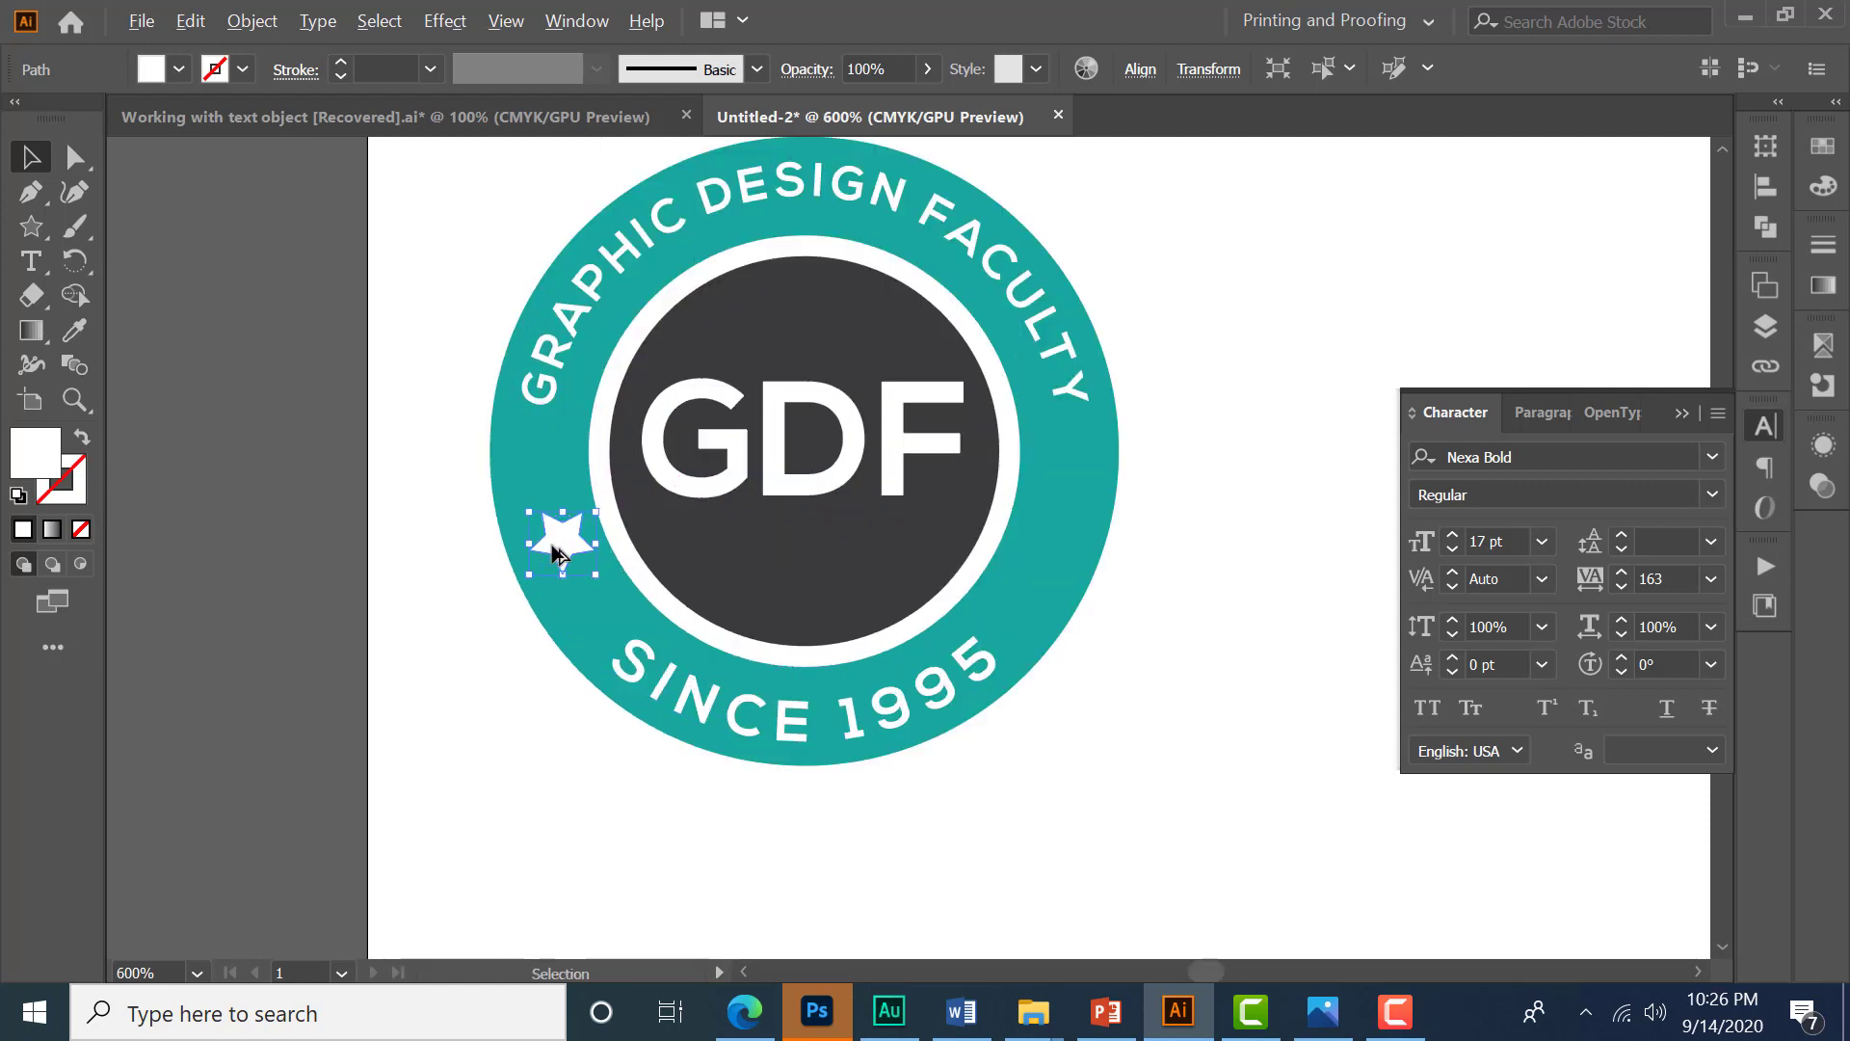
key("ctrl+plus")
left_click_drag(591, 568, 585, 558)
left_click_drag(650, 614, 642, 610)
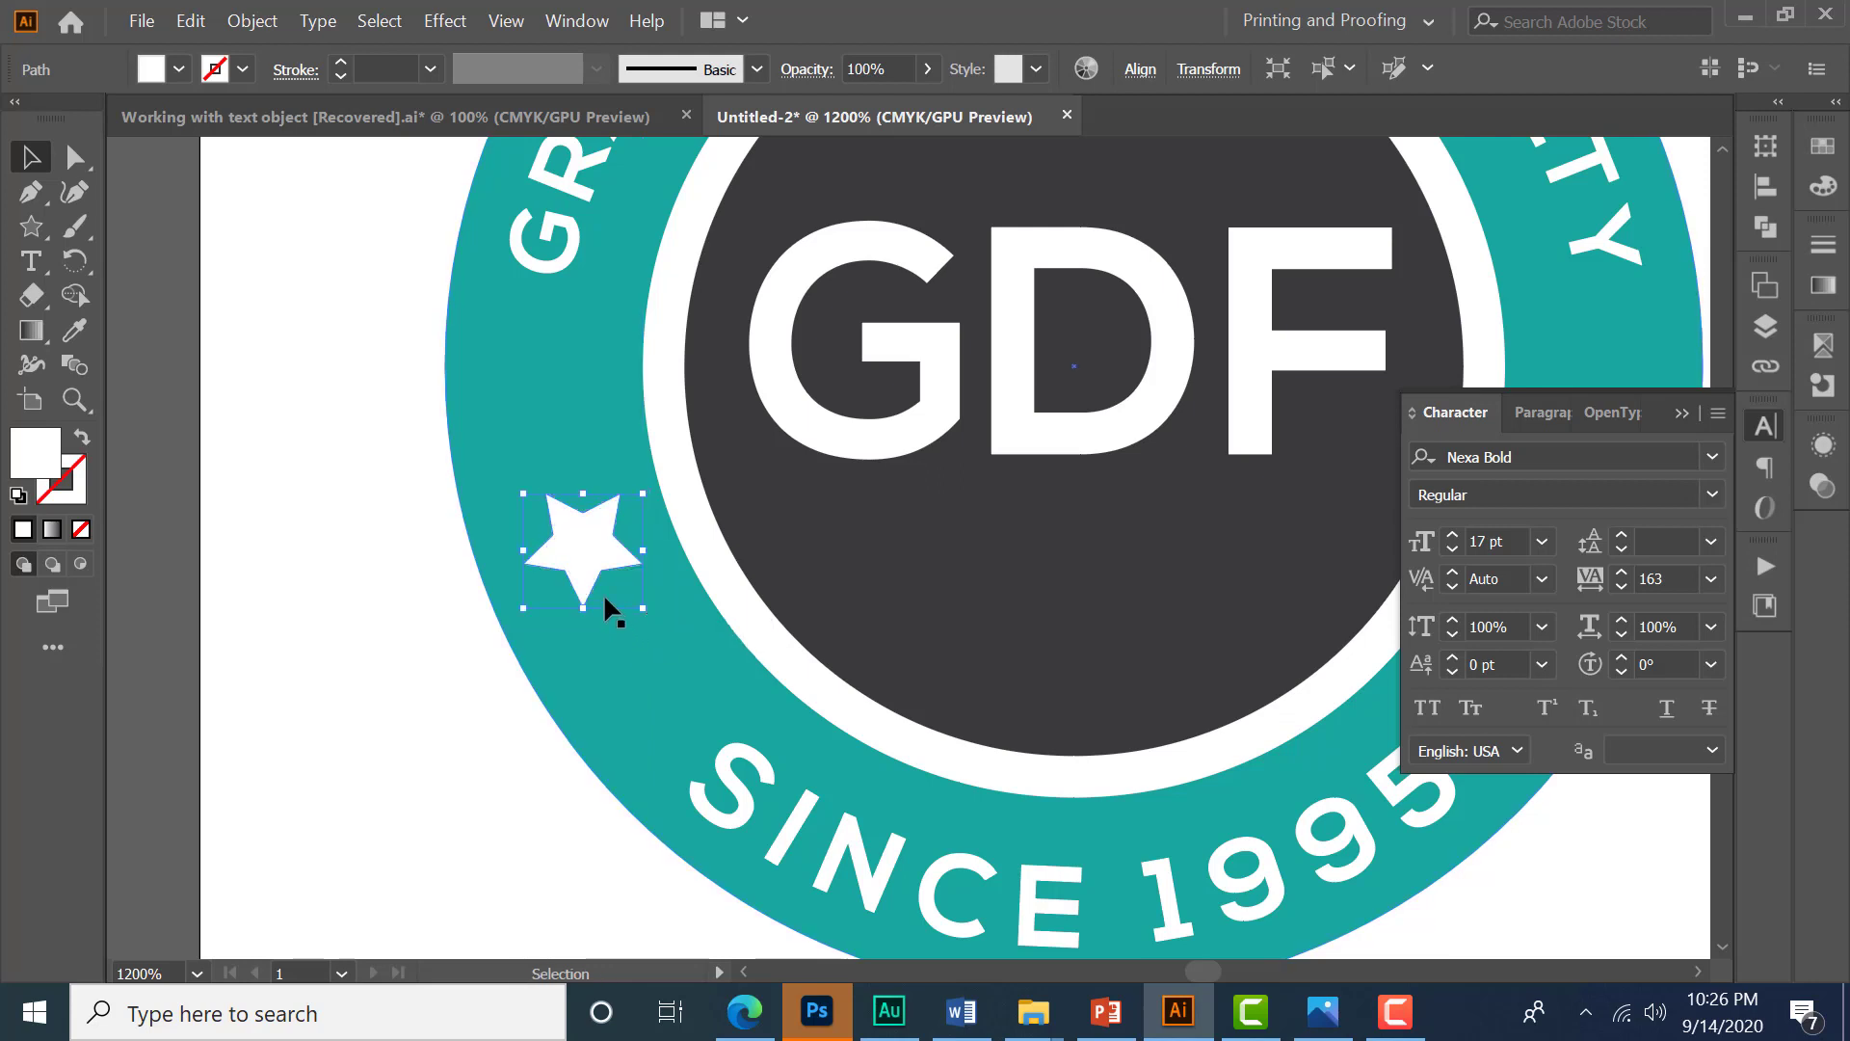
scroll(594, 586, "up", 1)
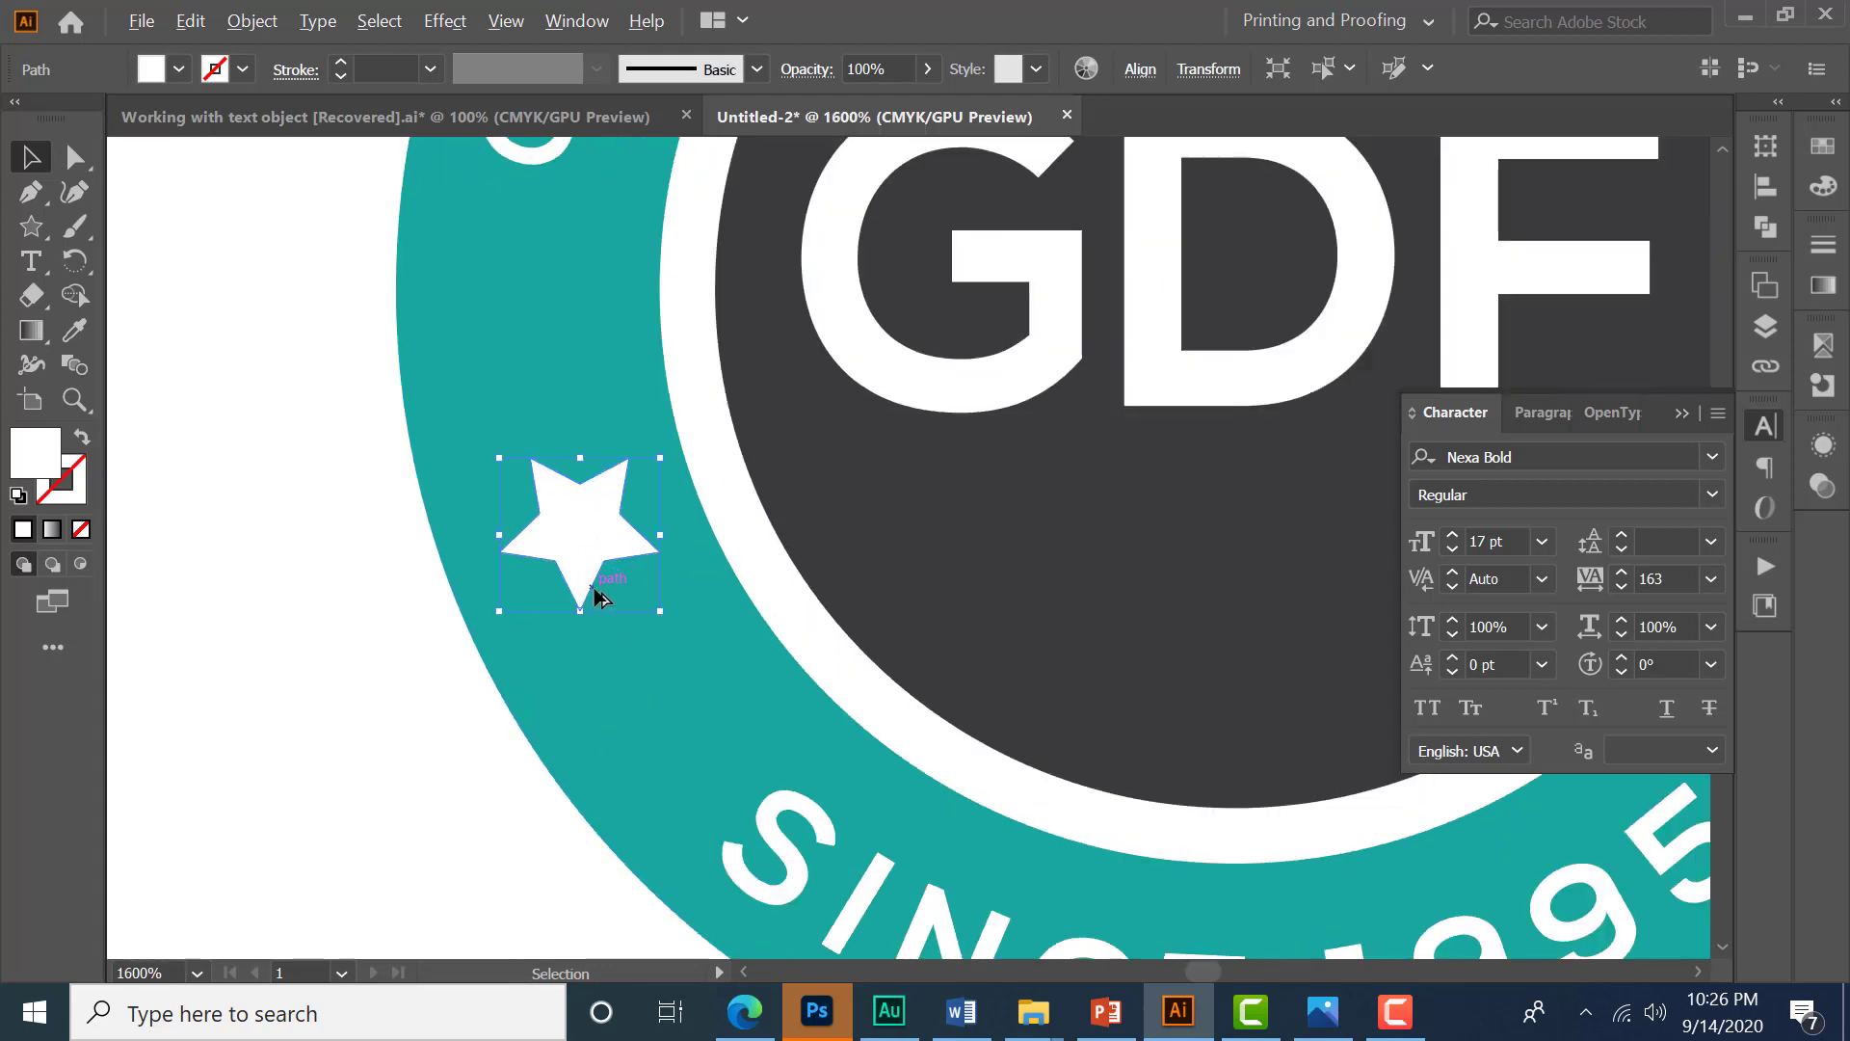
left_click_drag(660, 611, 664, 615)
left_click_drag(582, 531, 578, 533)
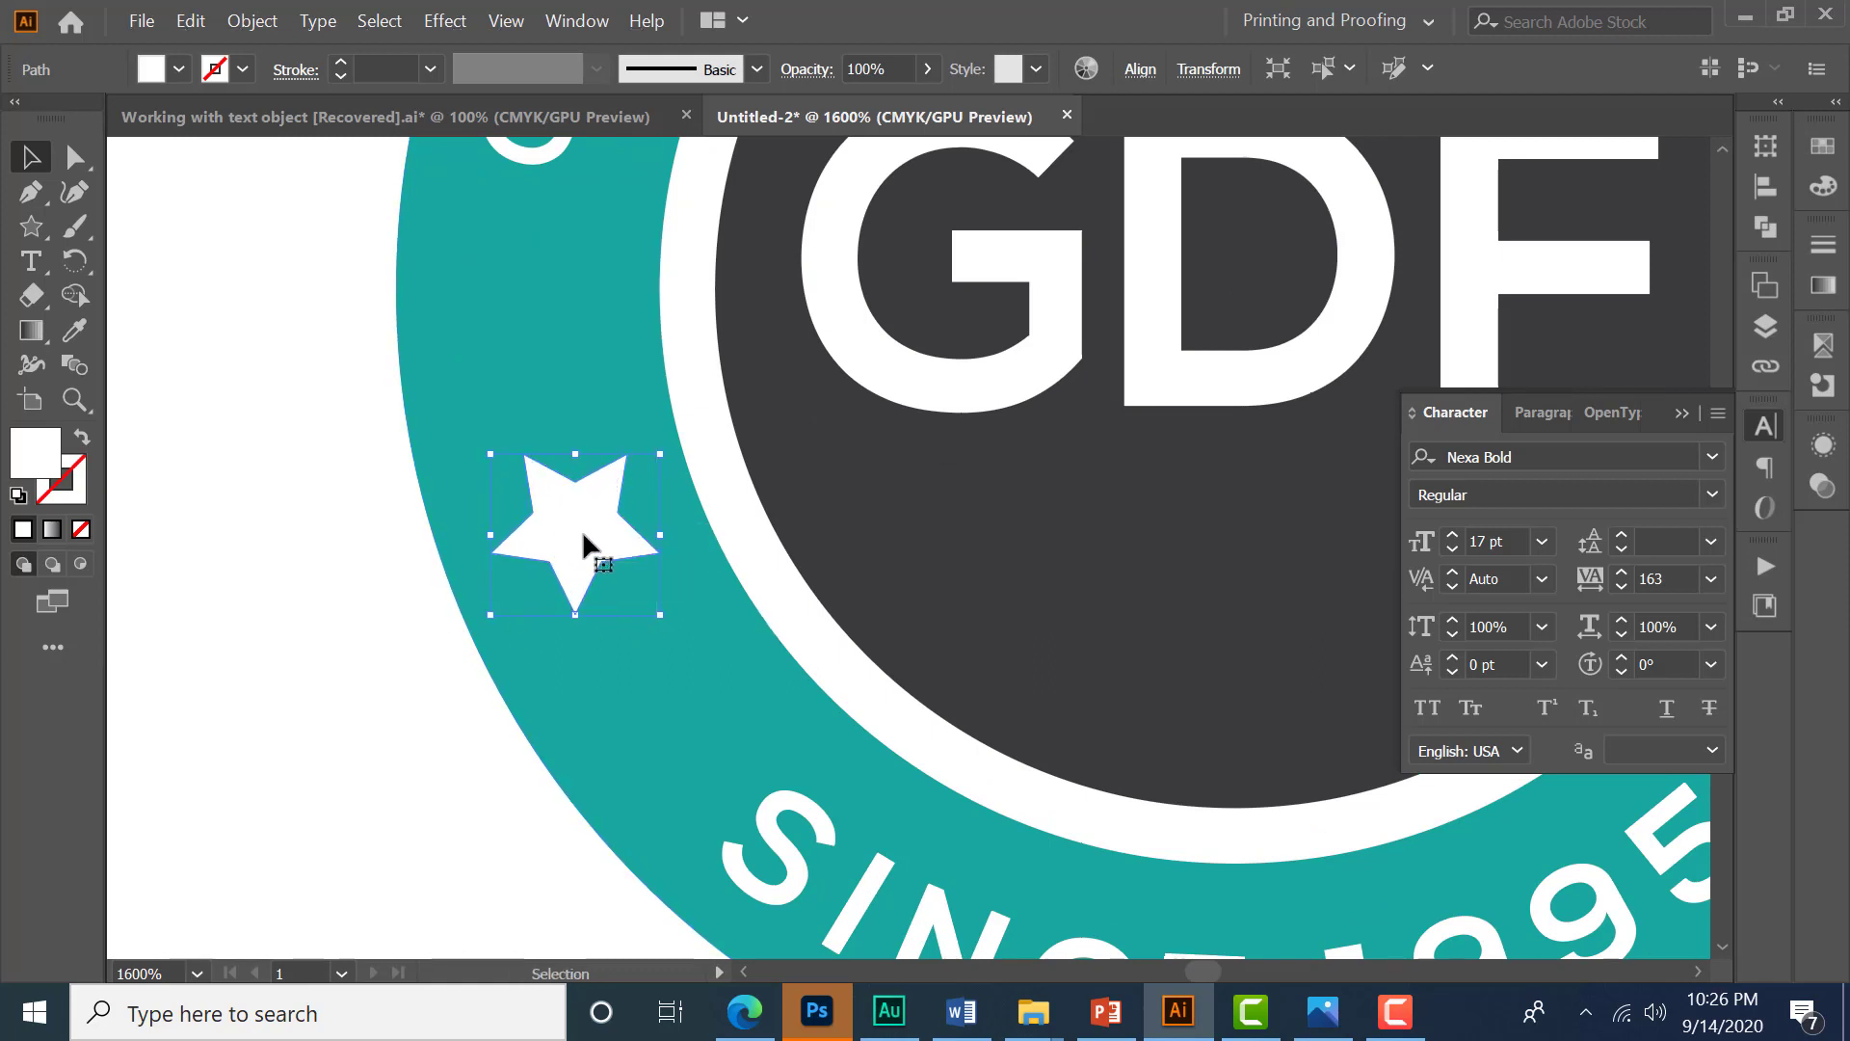
- Duplicate the star above and below it along the ring's left side, scaling the upper copy smaller
left_click_drag(569, 529, 545, 345)
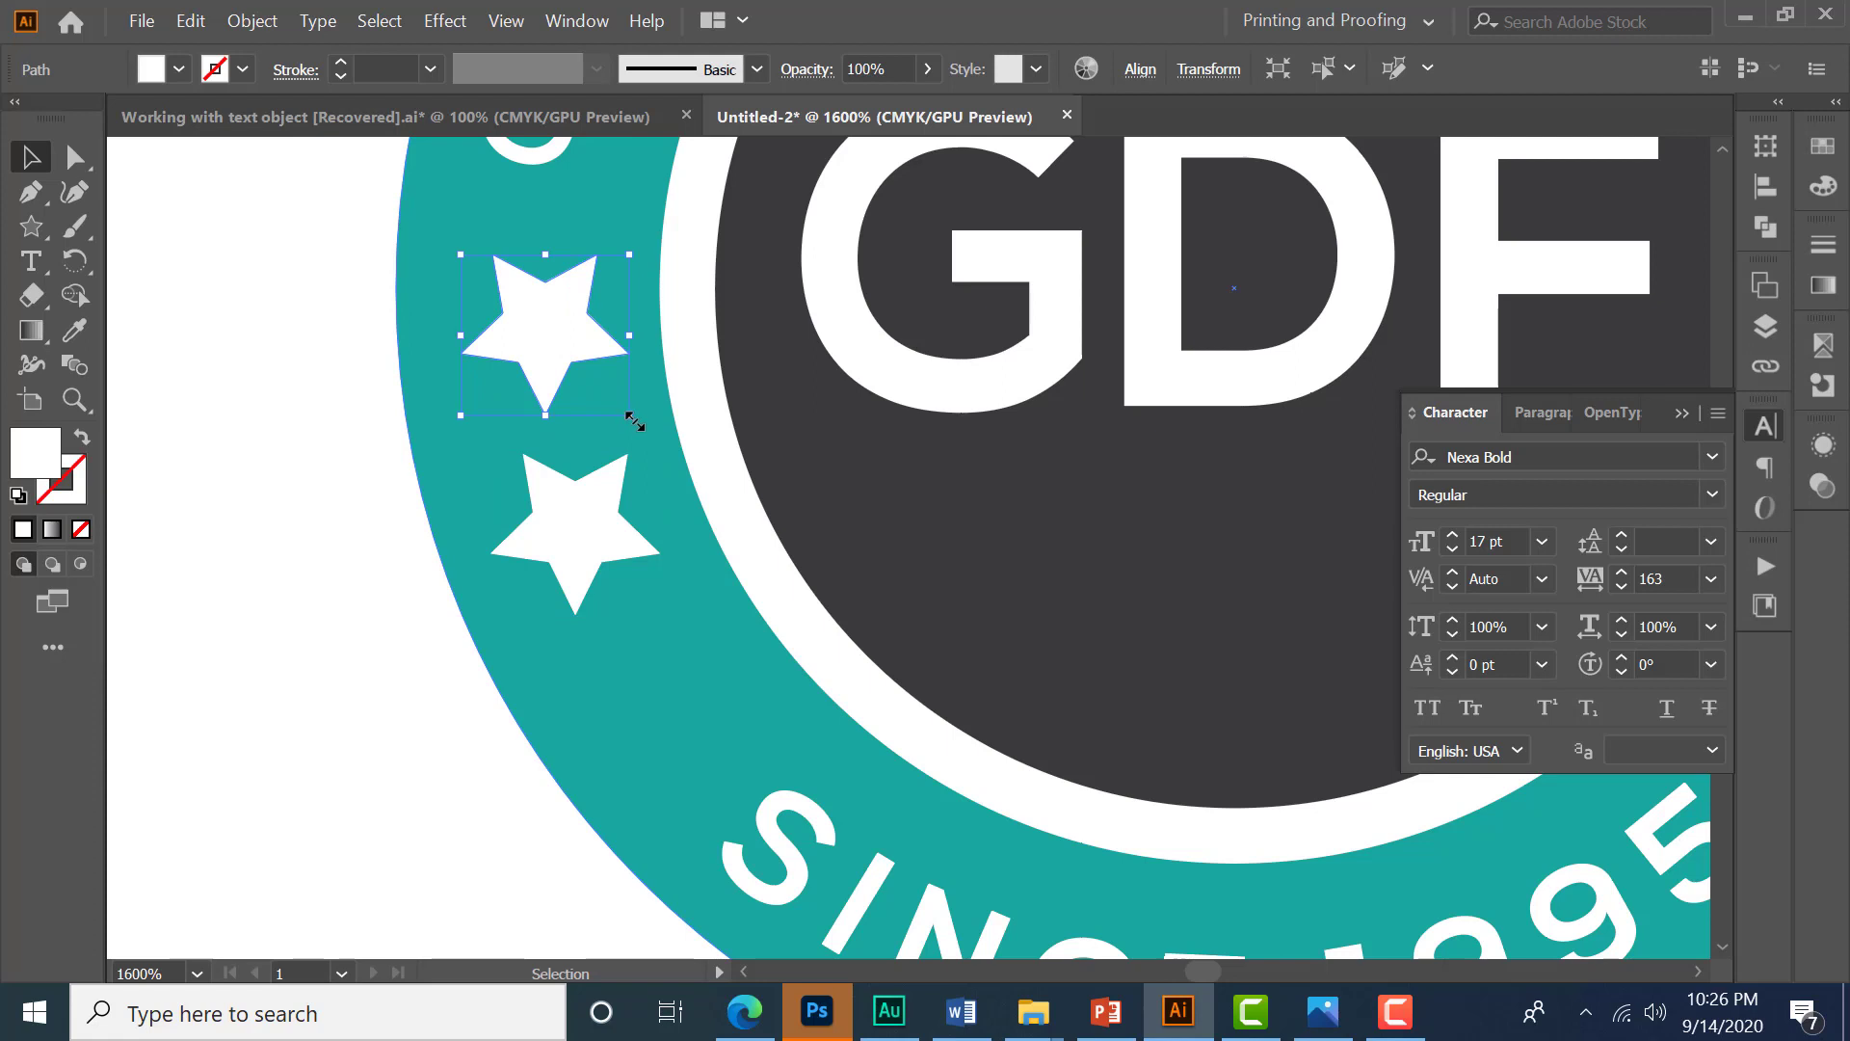
left_click_drag(632, 417, 608, 416)
left_click_drag(545, 330, 668, 691)
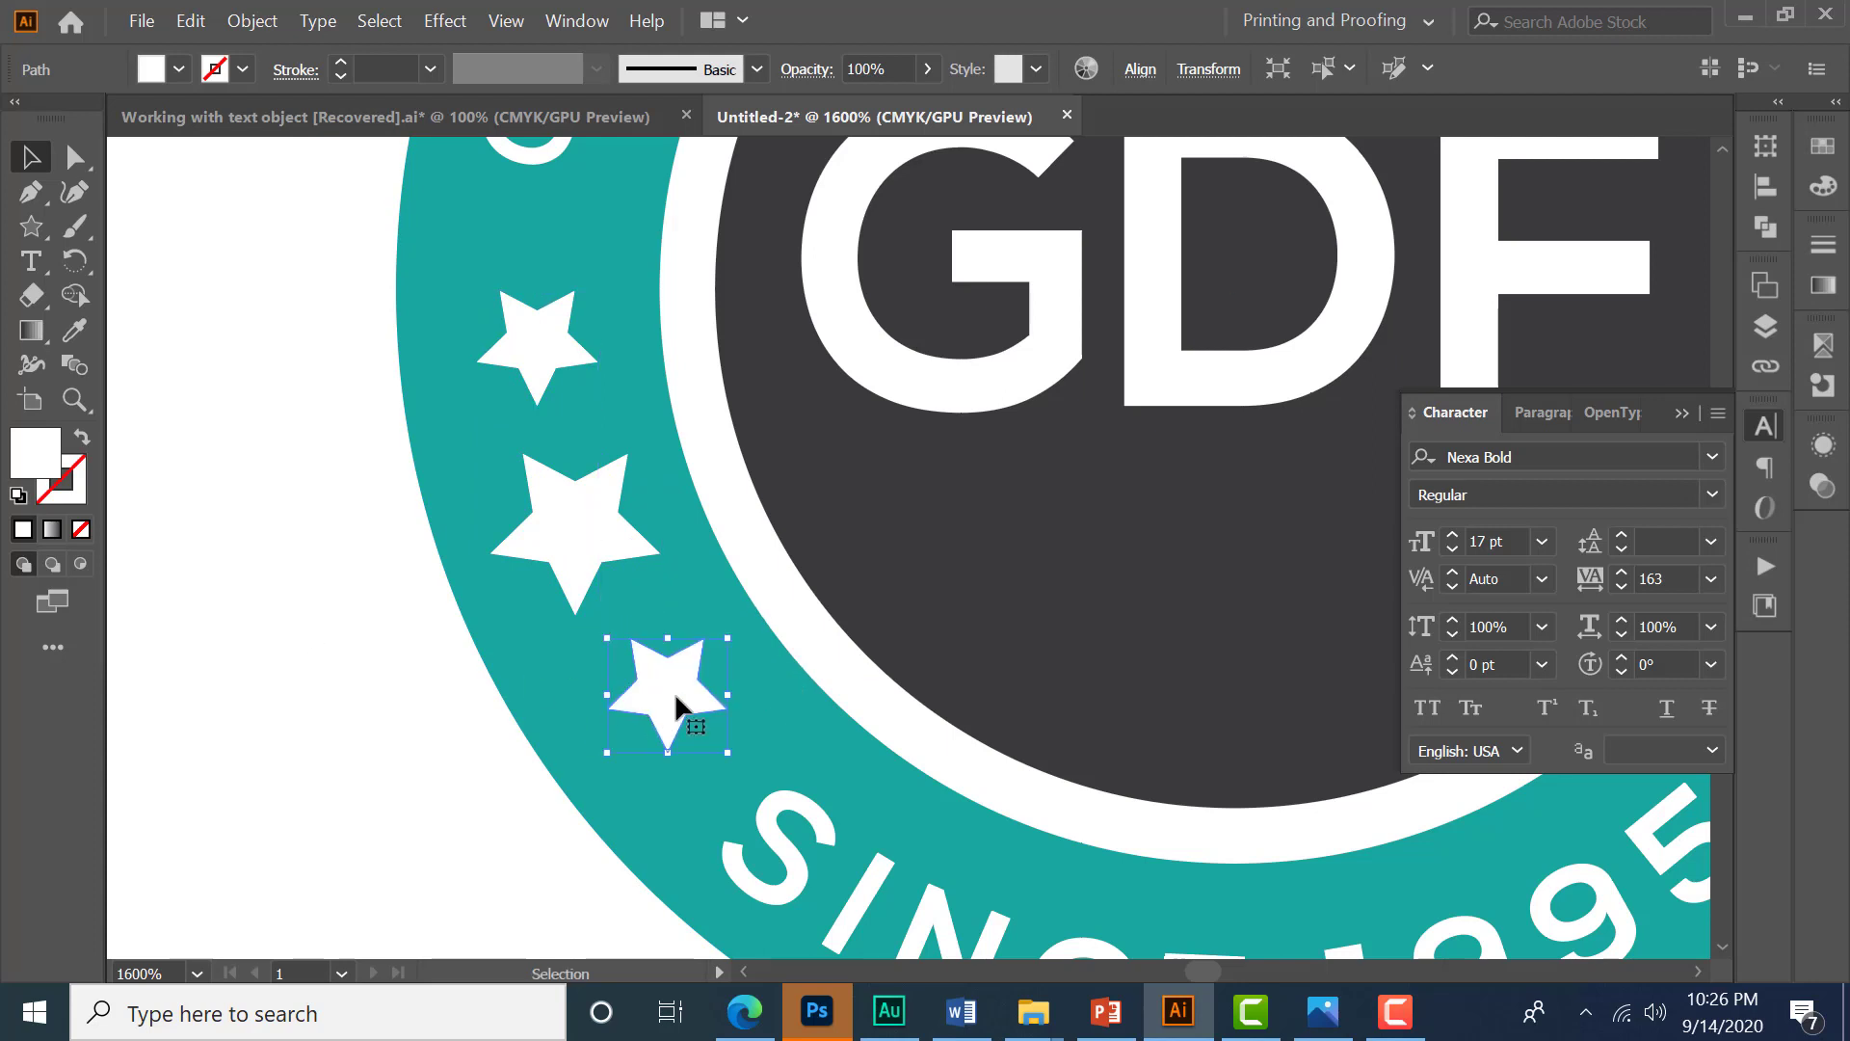
- Select the three stars and nudge them slightly upward
scroll(709, 638, "down", 1)
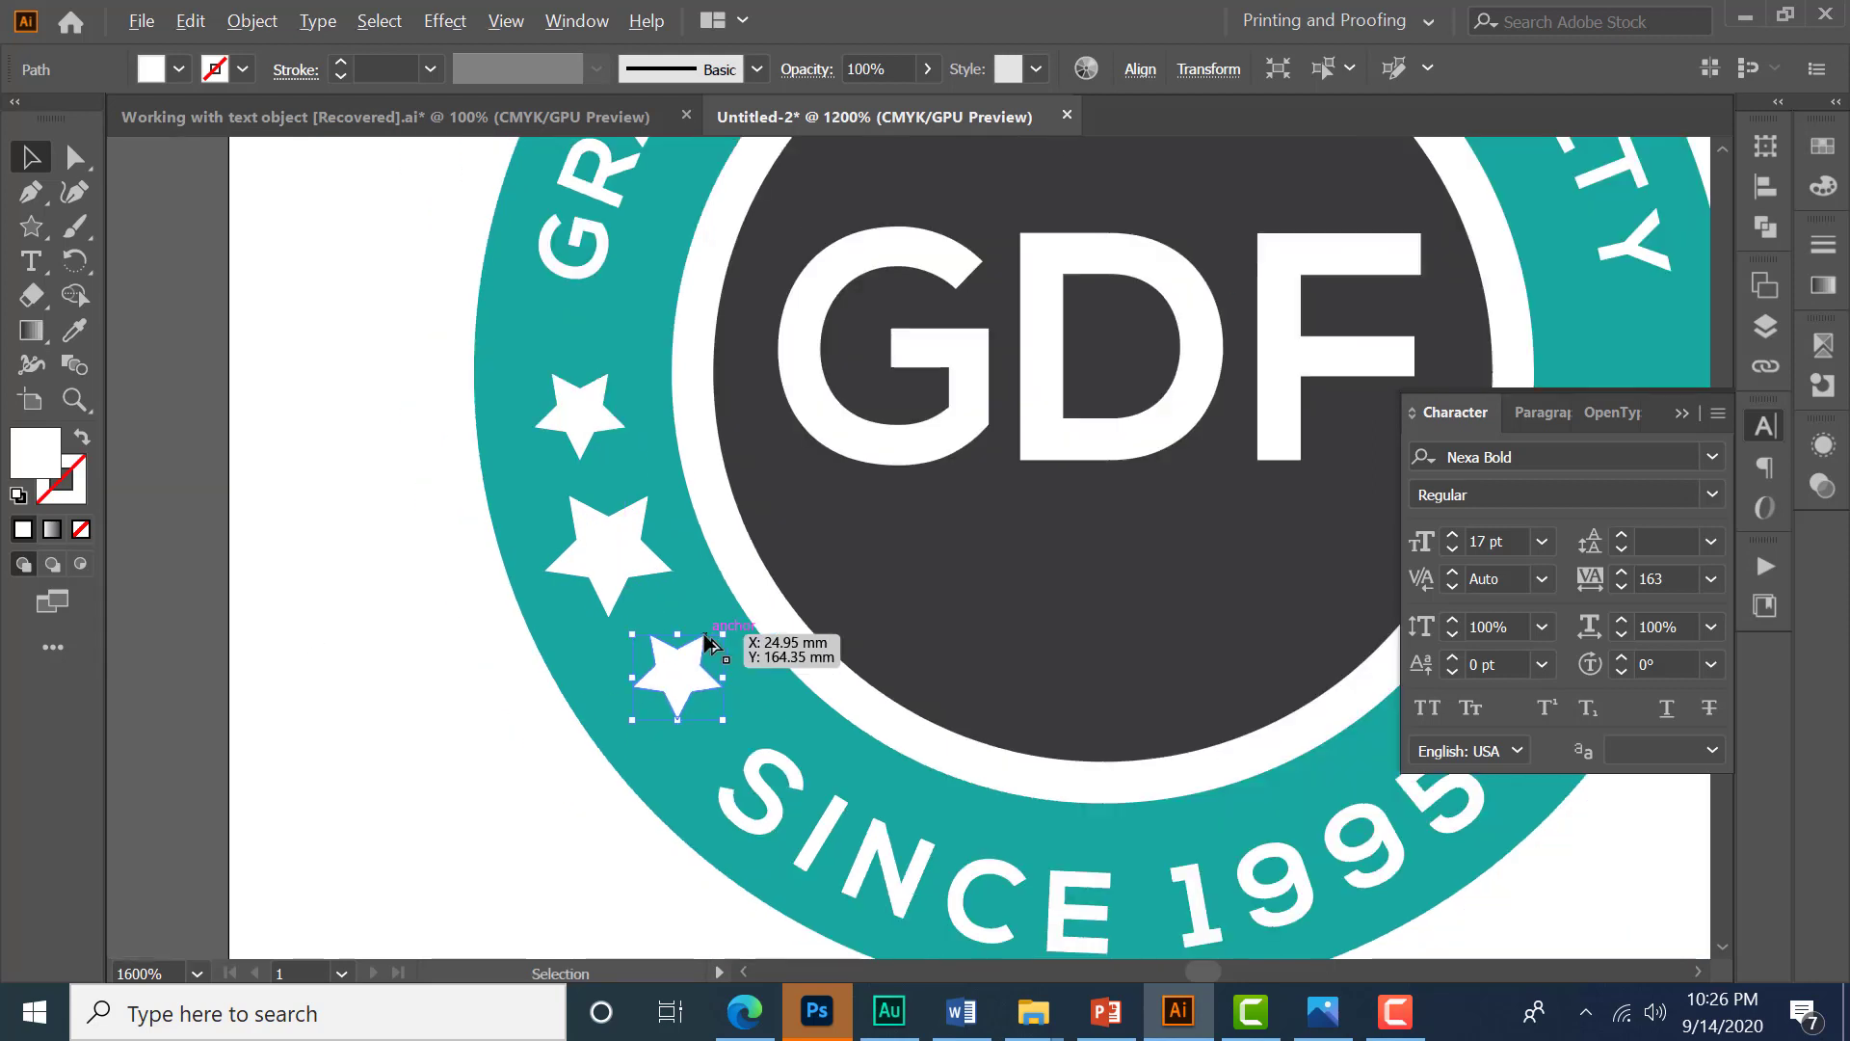
left_click(318, 584)
left_click(598, 492)
left_click(591, 425, "shift")
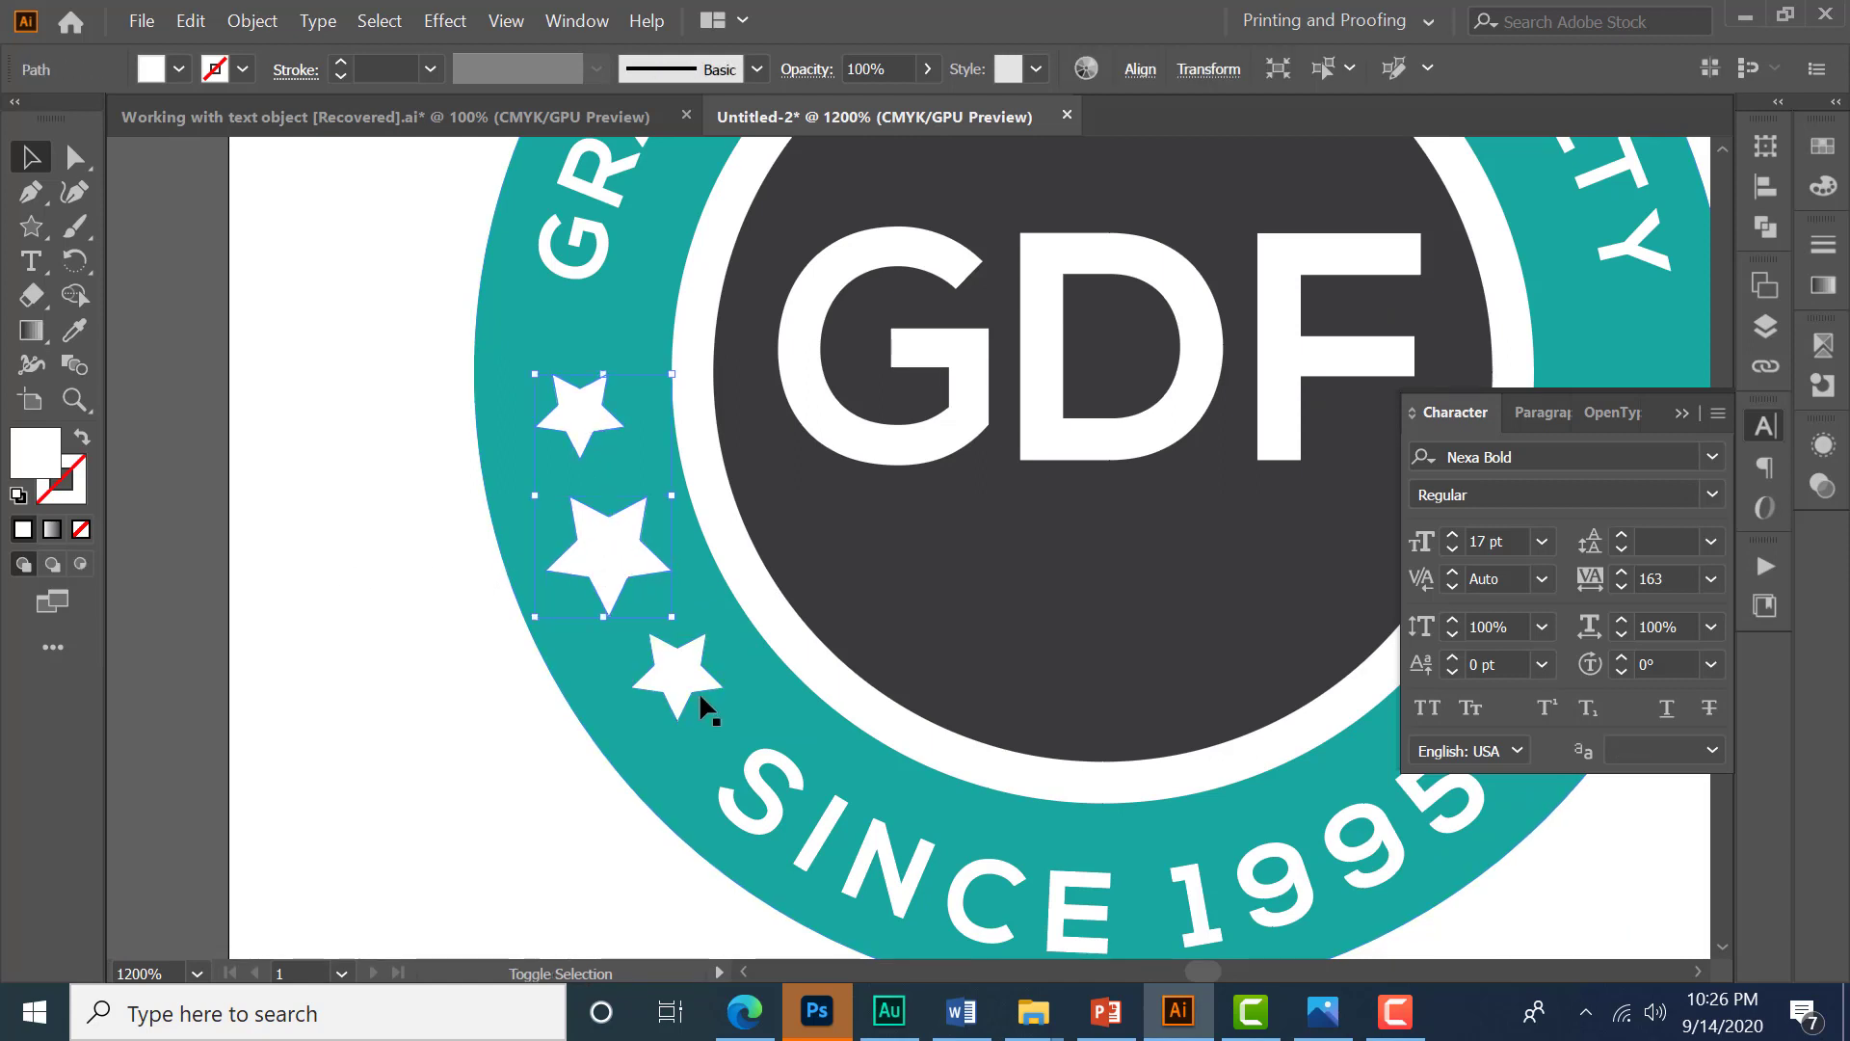
left_click(674, 674, "shift")
key("Up")
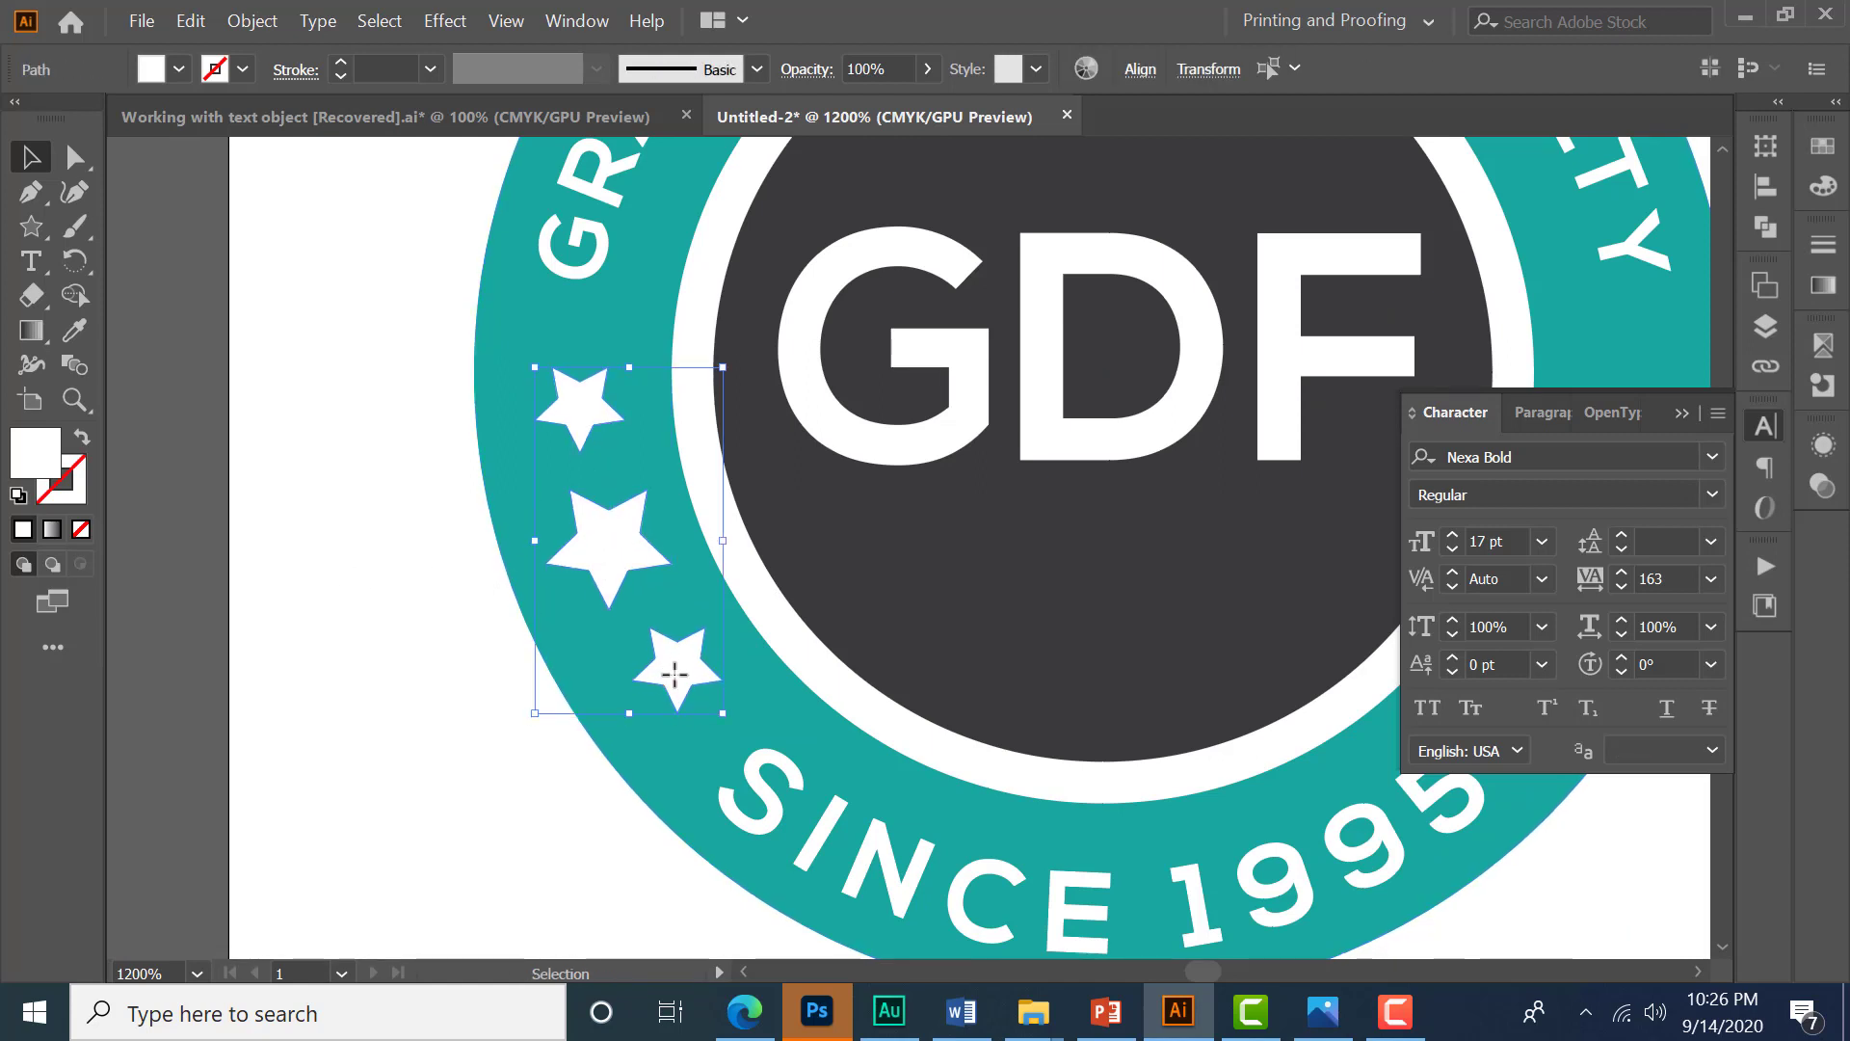
left_click(349, 490)
key("ctrl+minus")
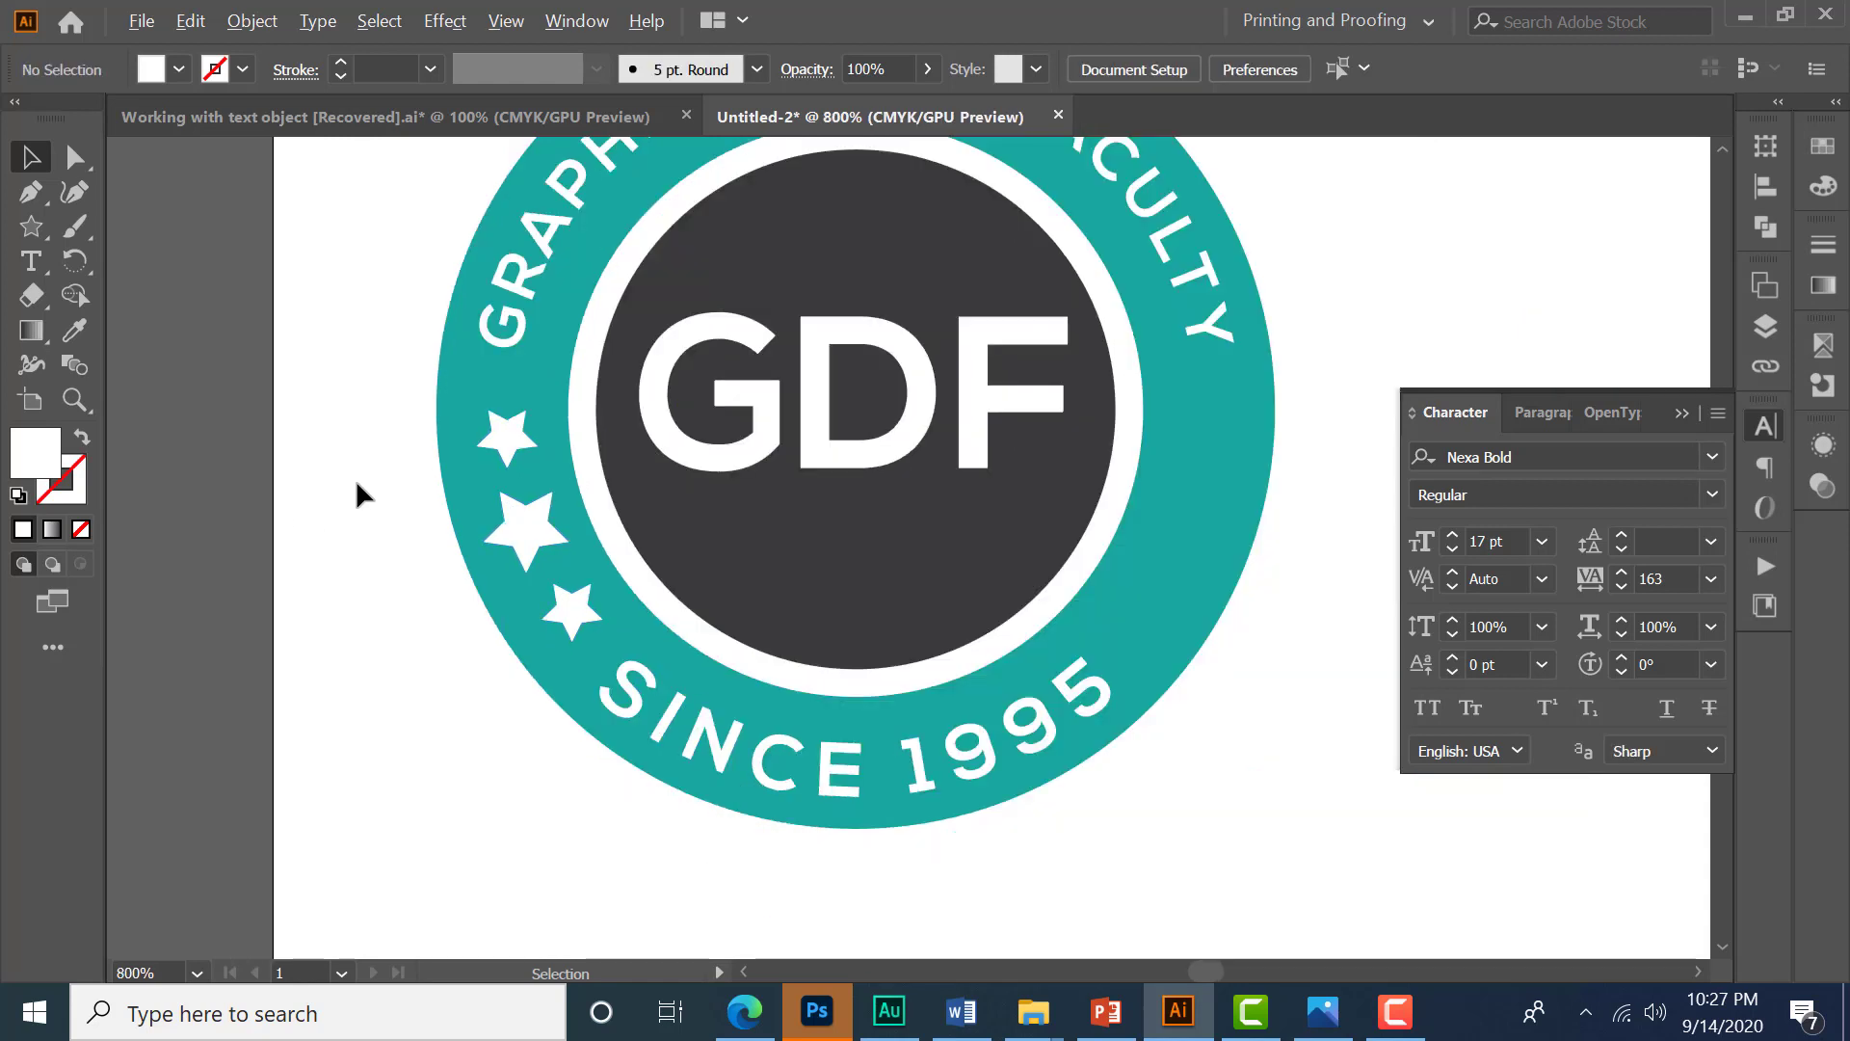
- Duplicate the three stars straight across to the right side of the ring
left_click(506, 438, "shift")
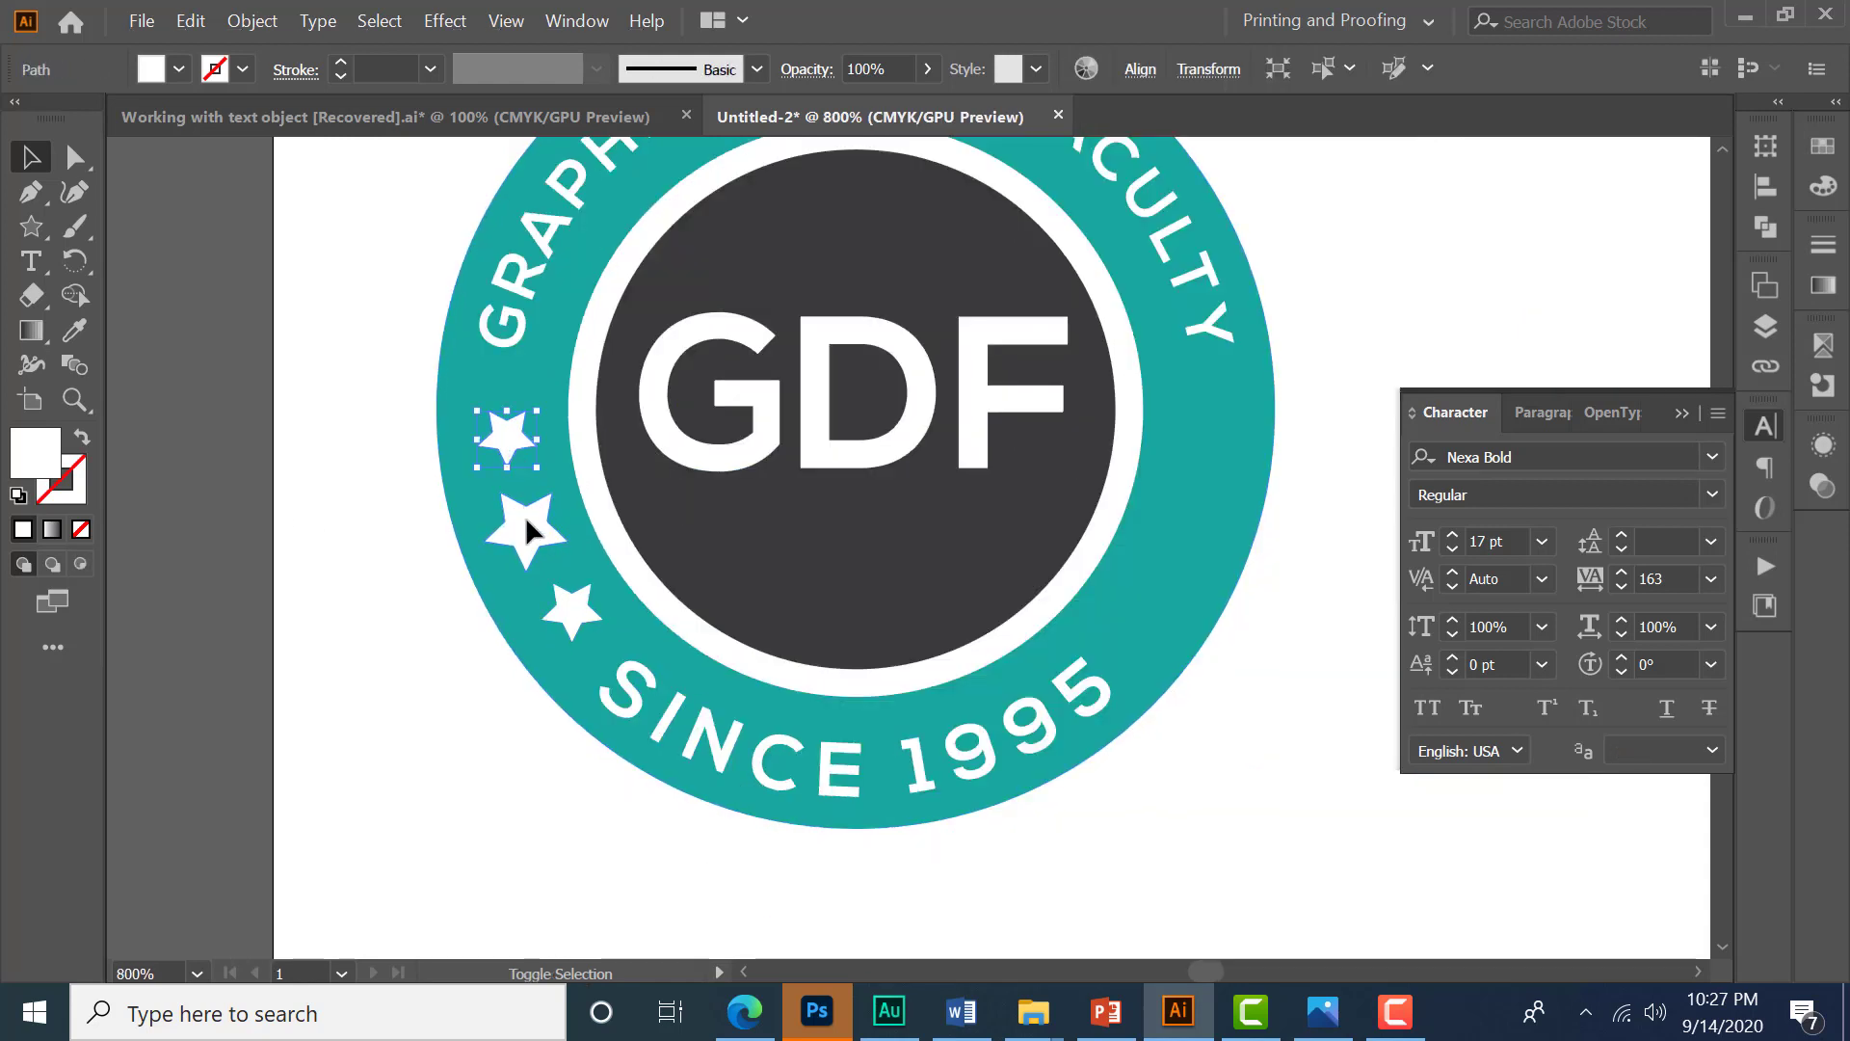
left_click(563, 611, "shift")
left_click(528, 535, "shift")
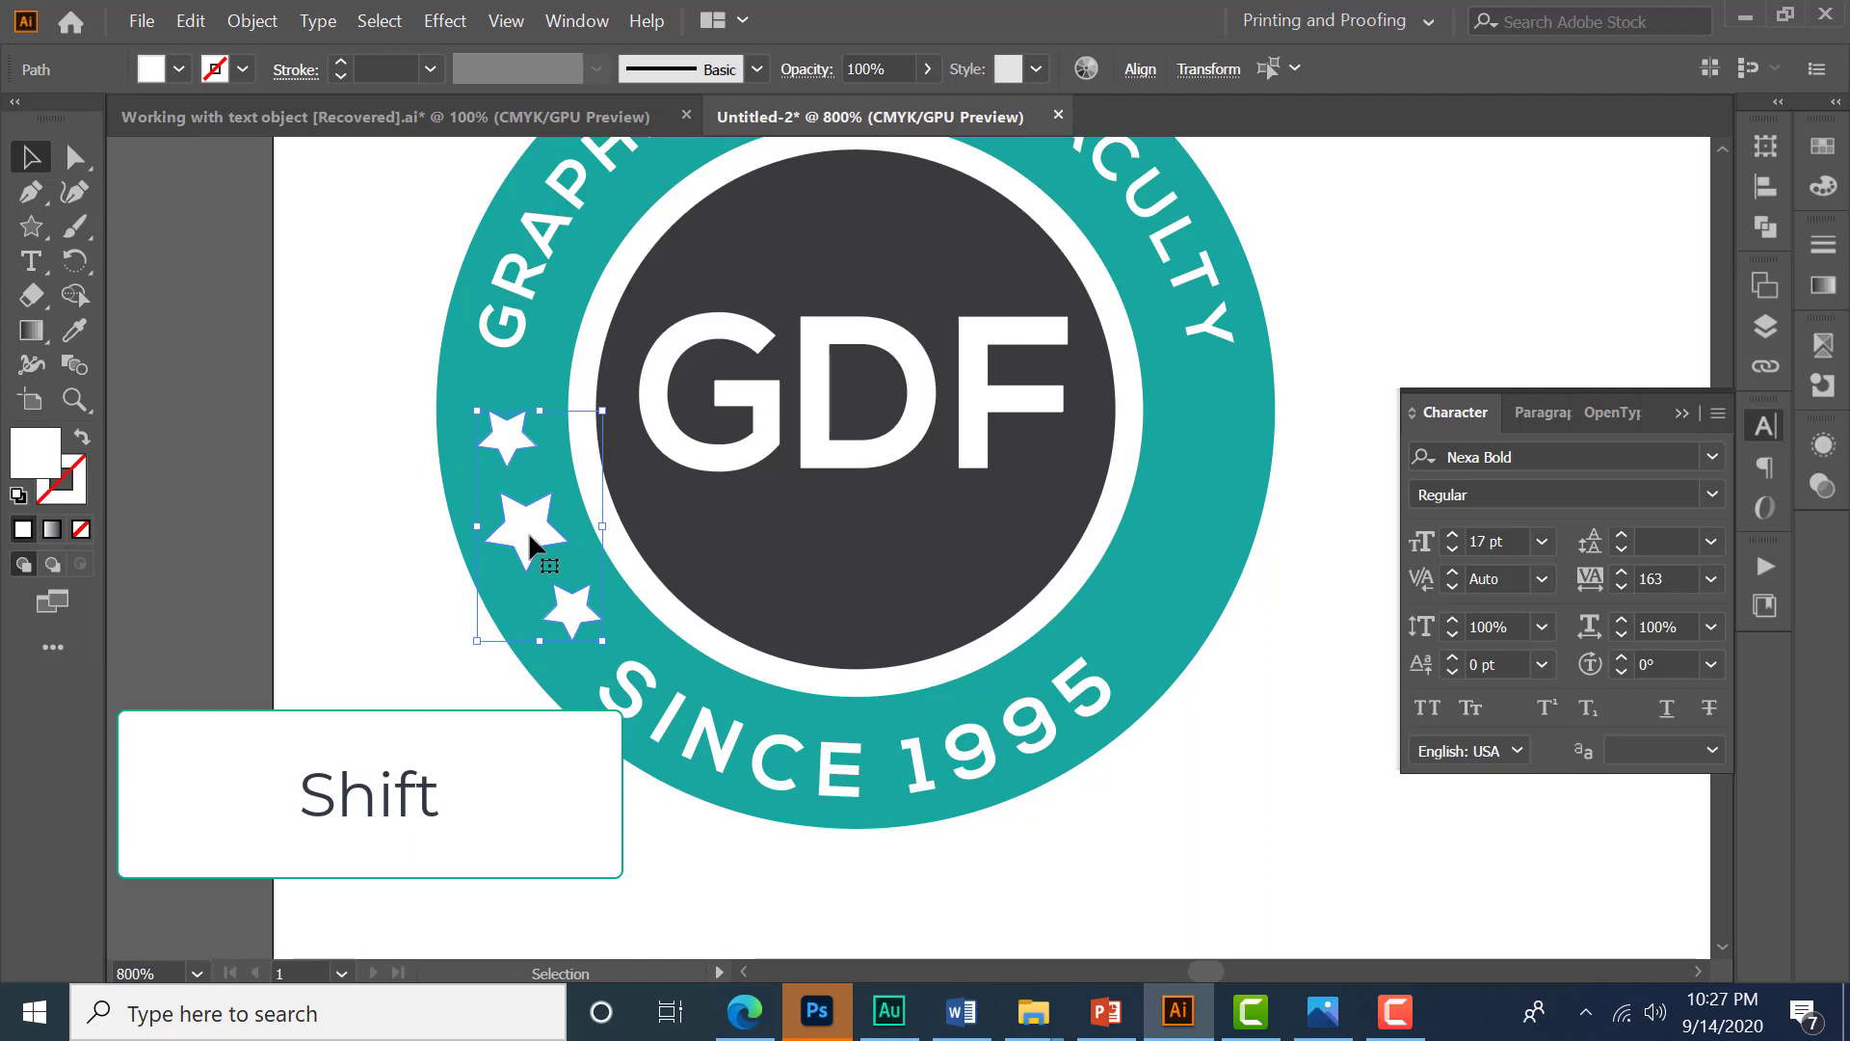
left_click_drag(528, 530, 1185, 537)
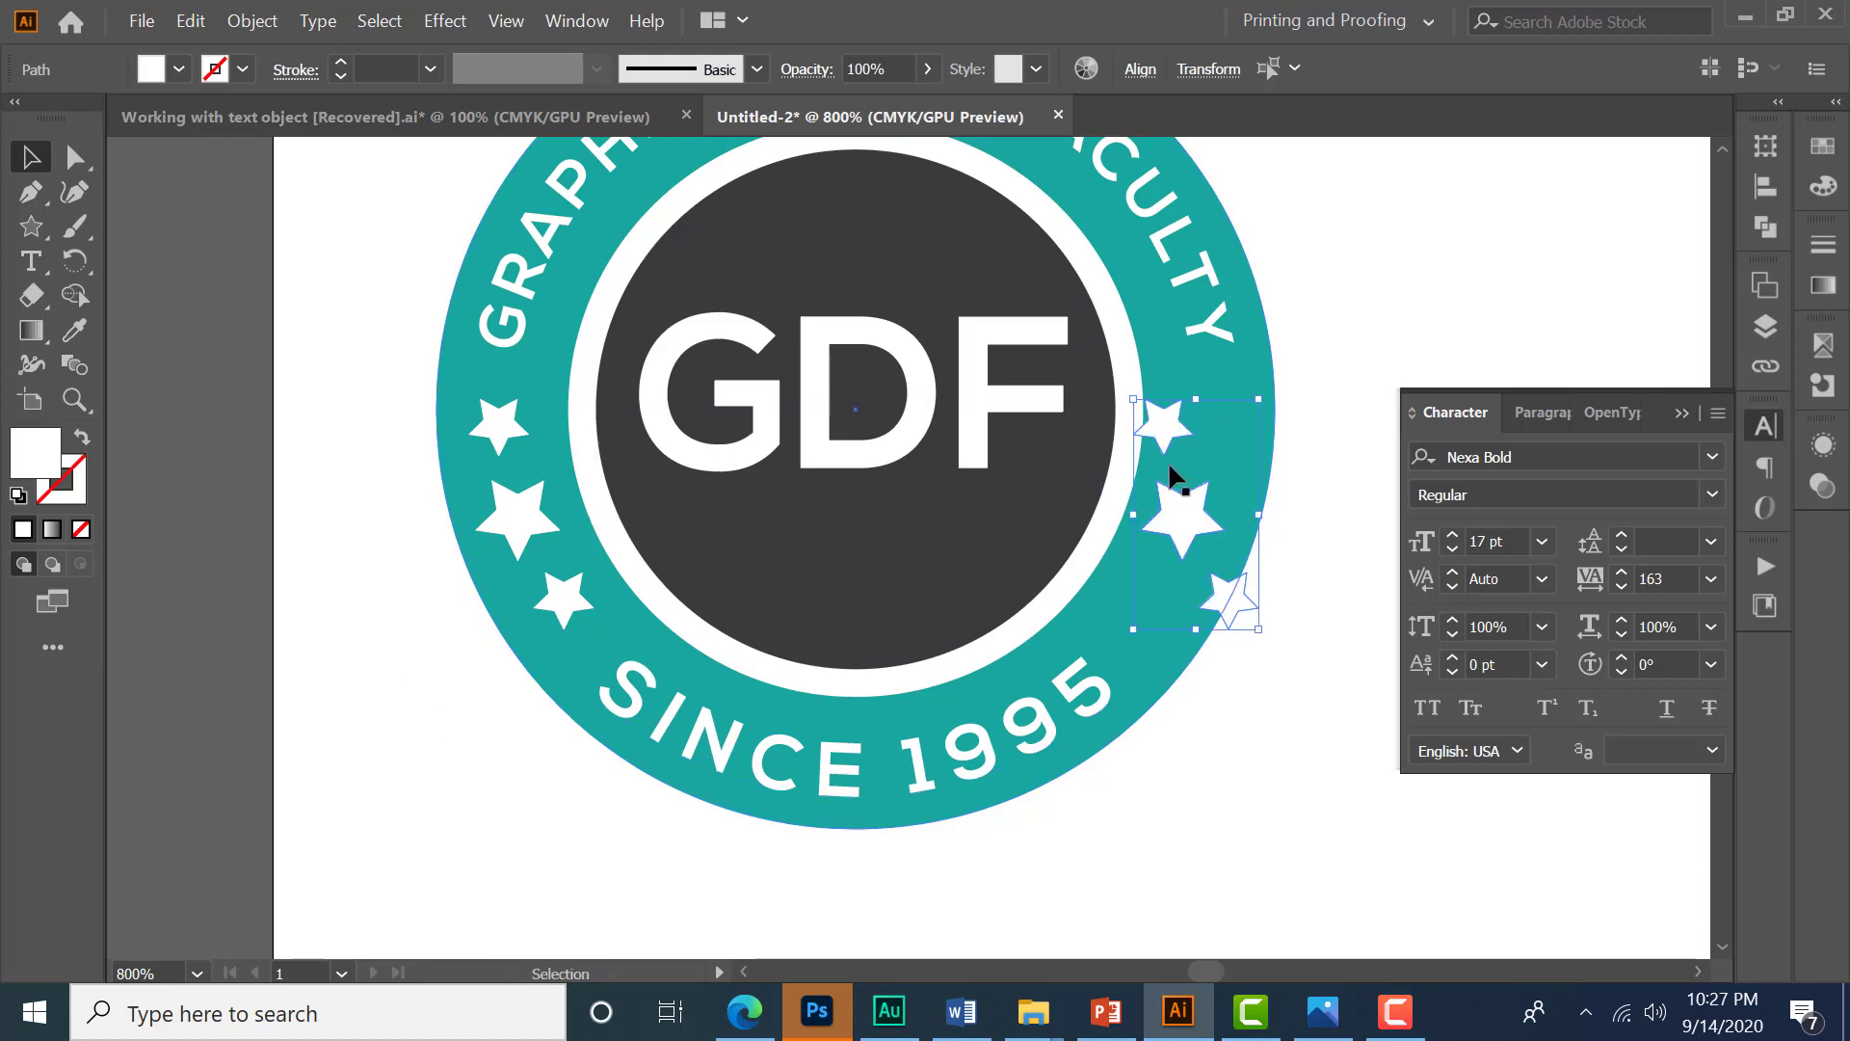
- Flip the duplicated stars horizontally and shift them into place on the ring's right side
left_click(1227, 81)
left_click(1228, 90)
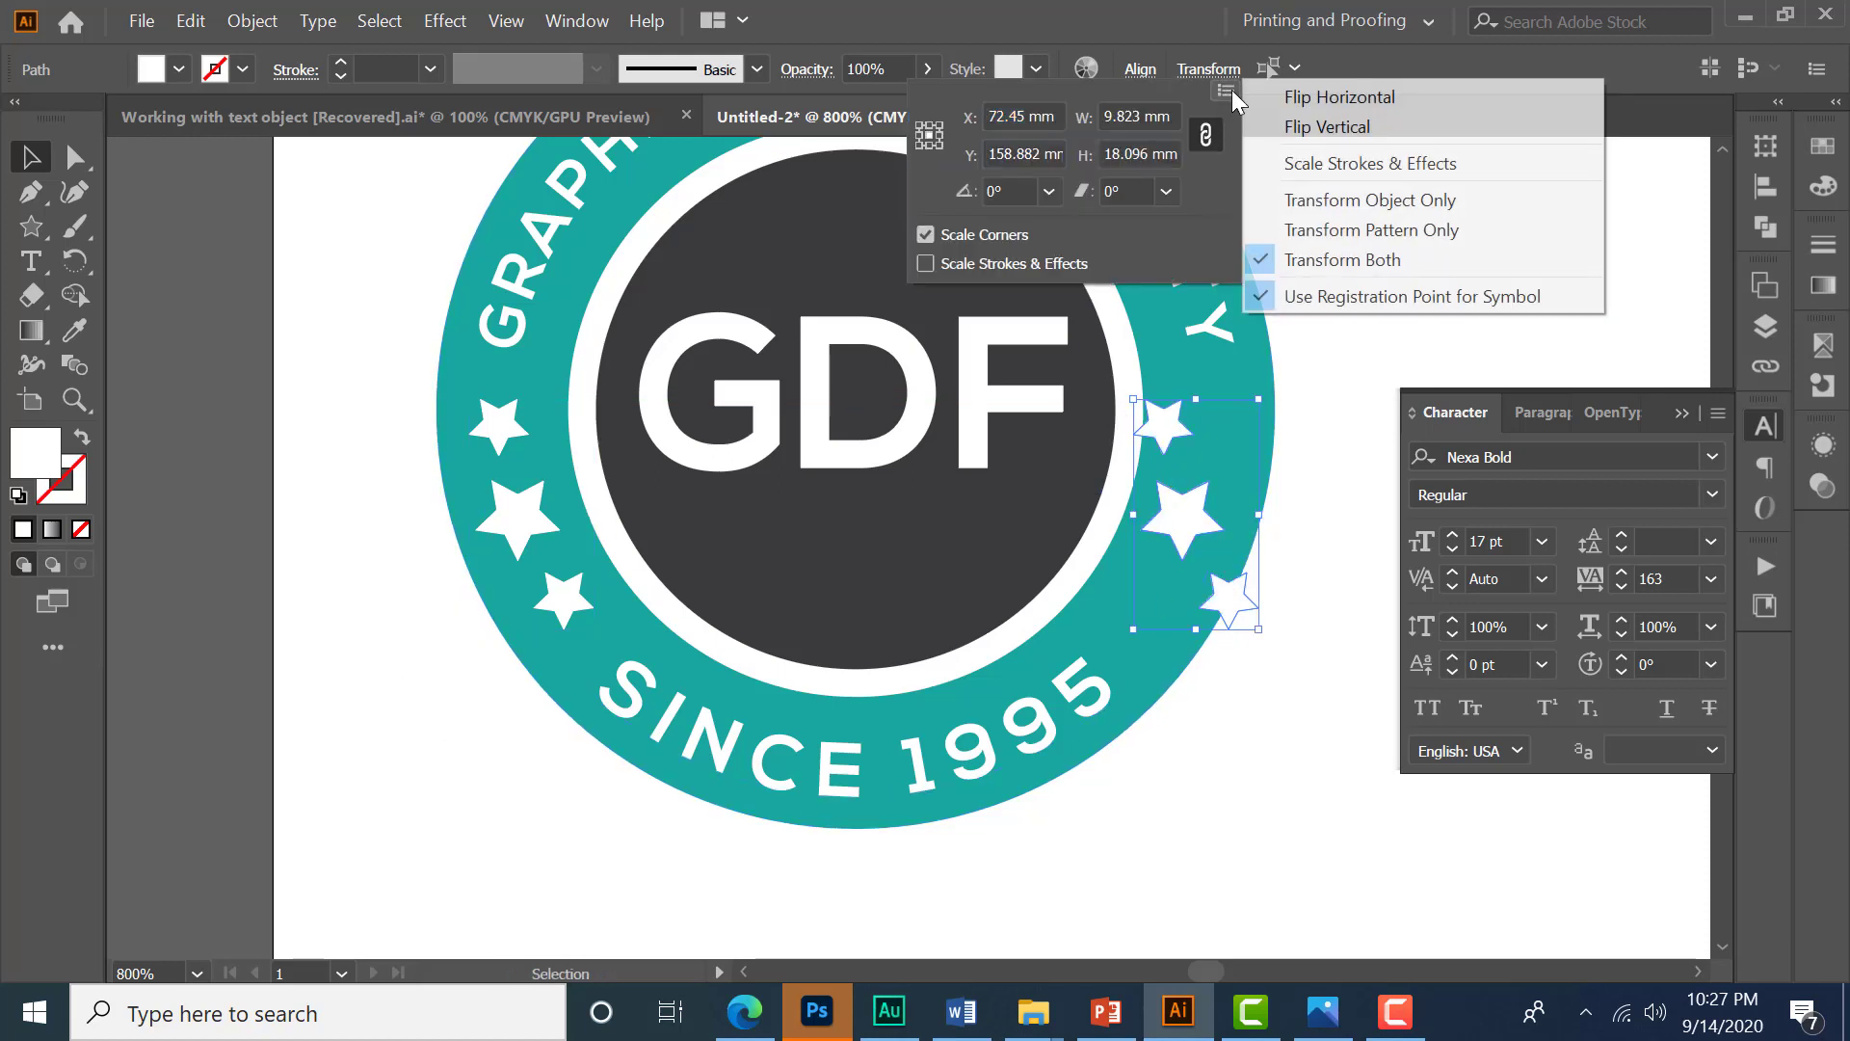
left_click(1362, 97)
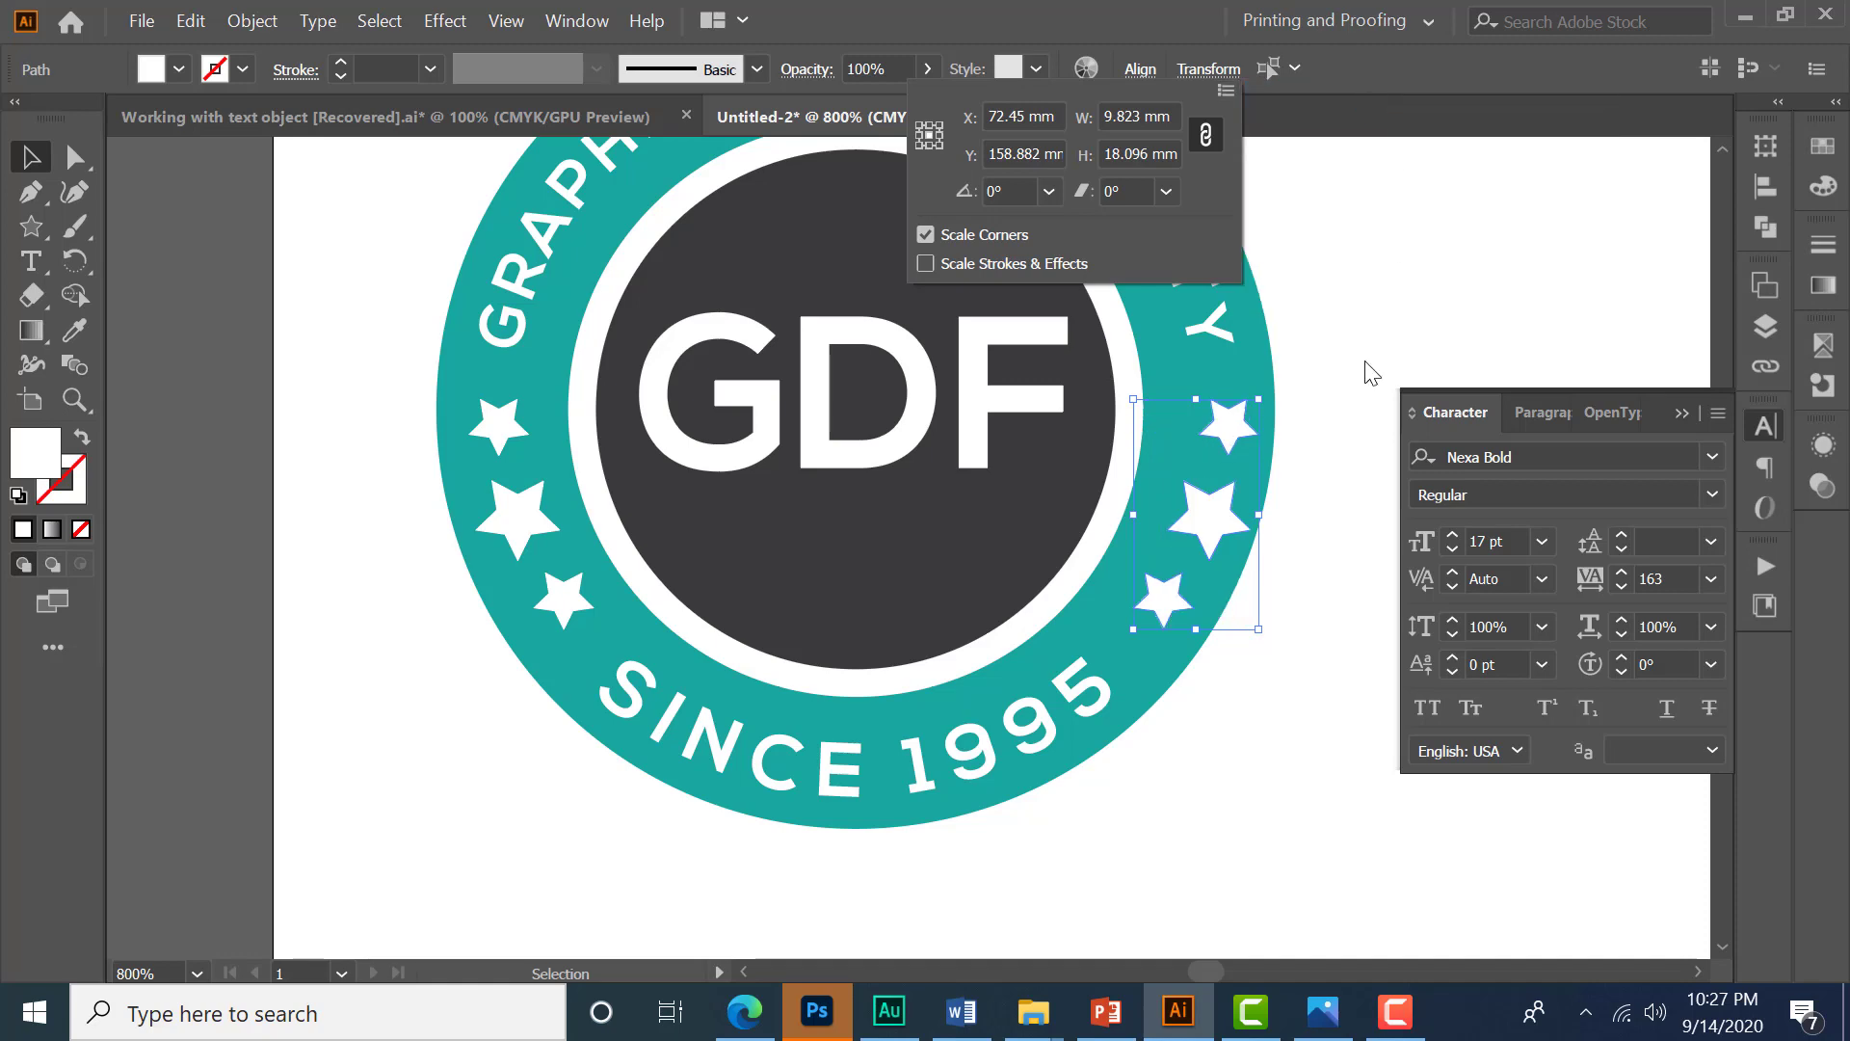
scroll(1211, 534, "up", 1)
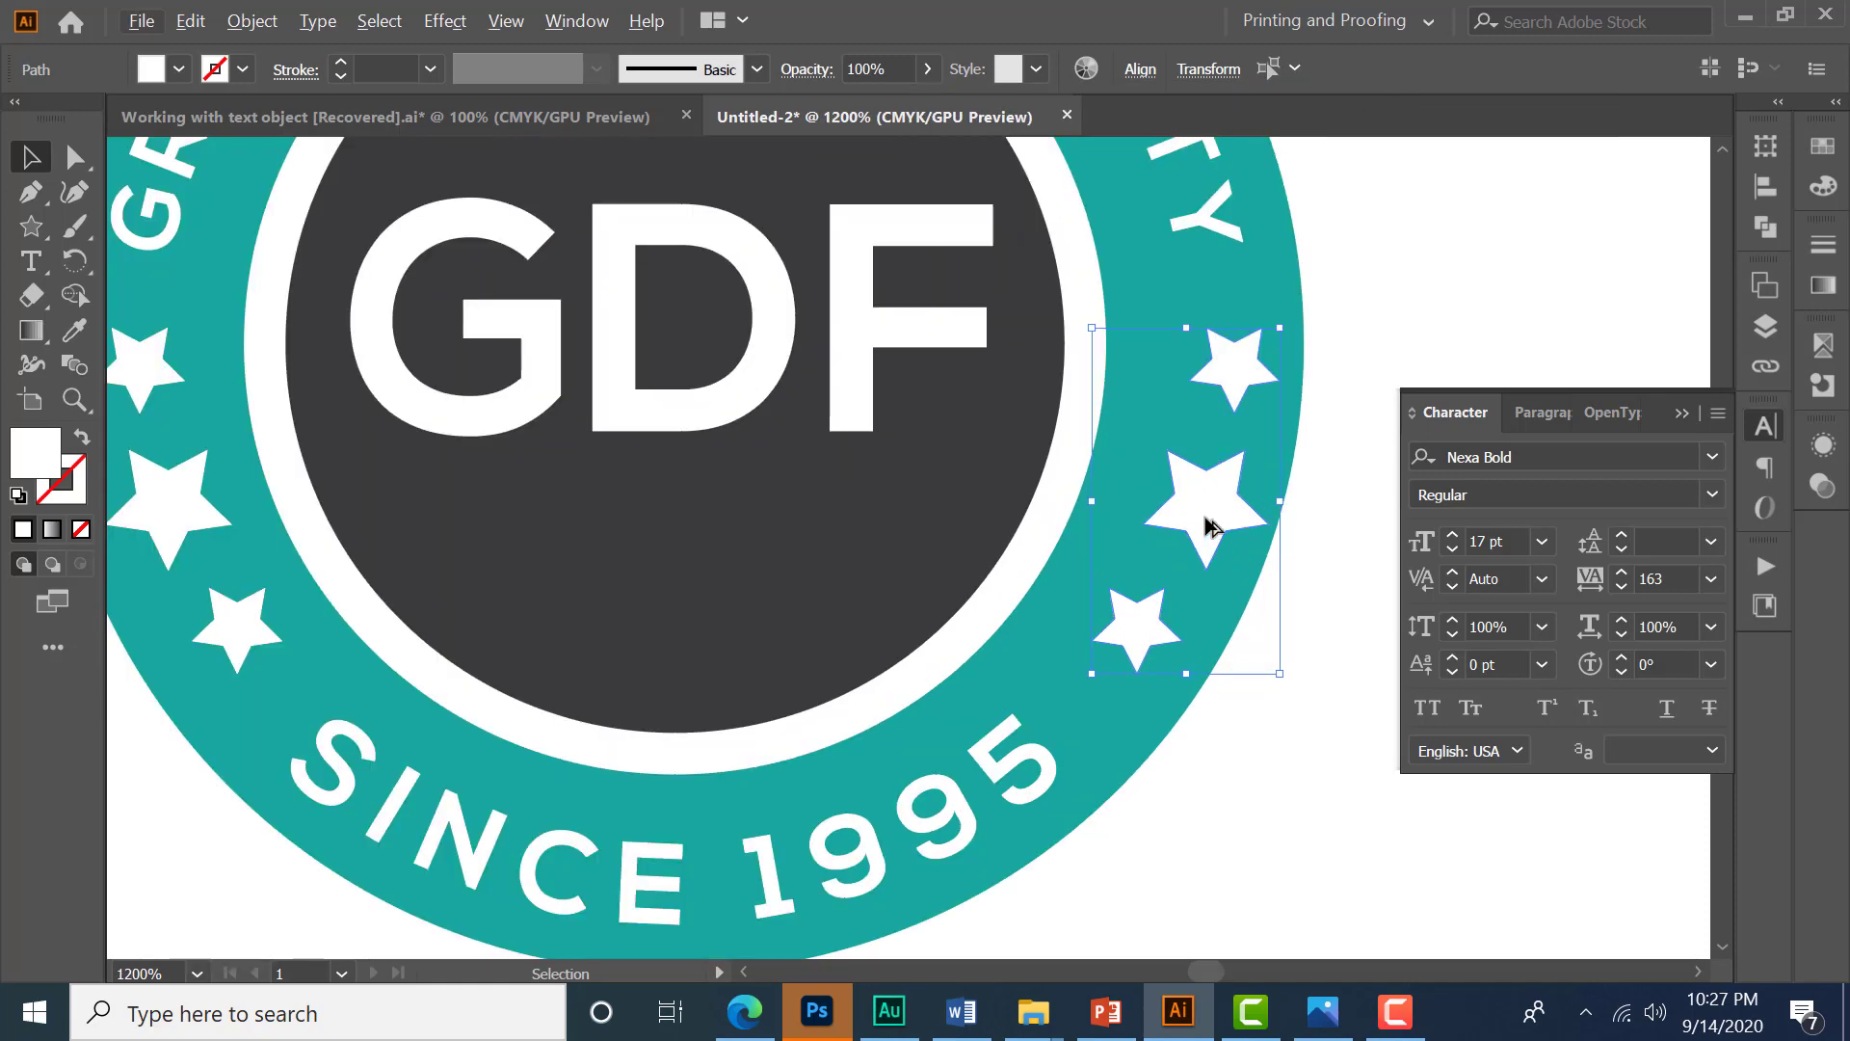
left_click_drag(1205, 506, 1184, 506)
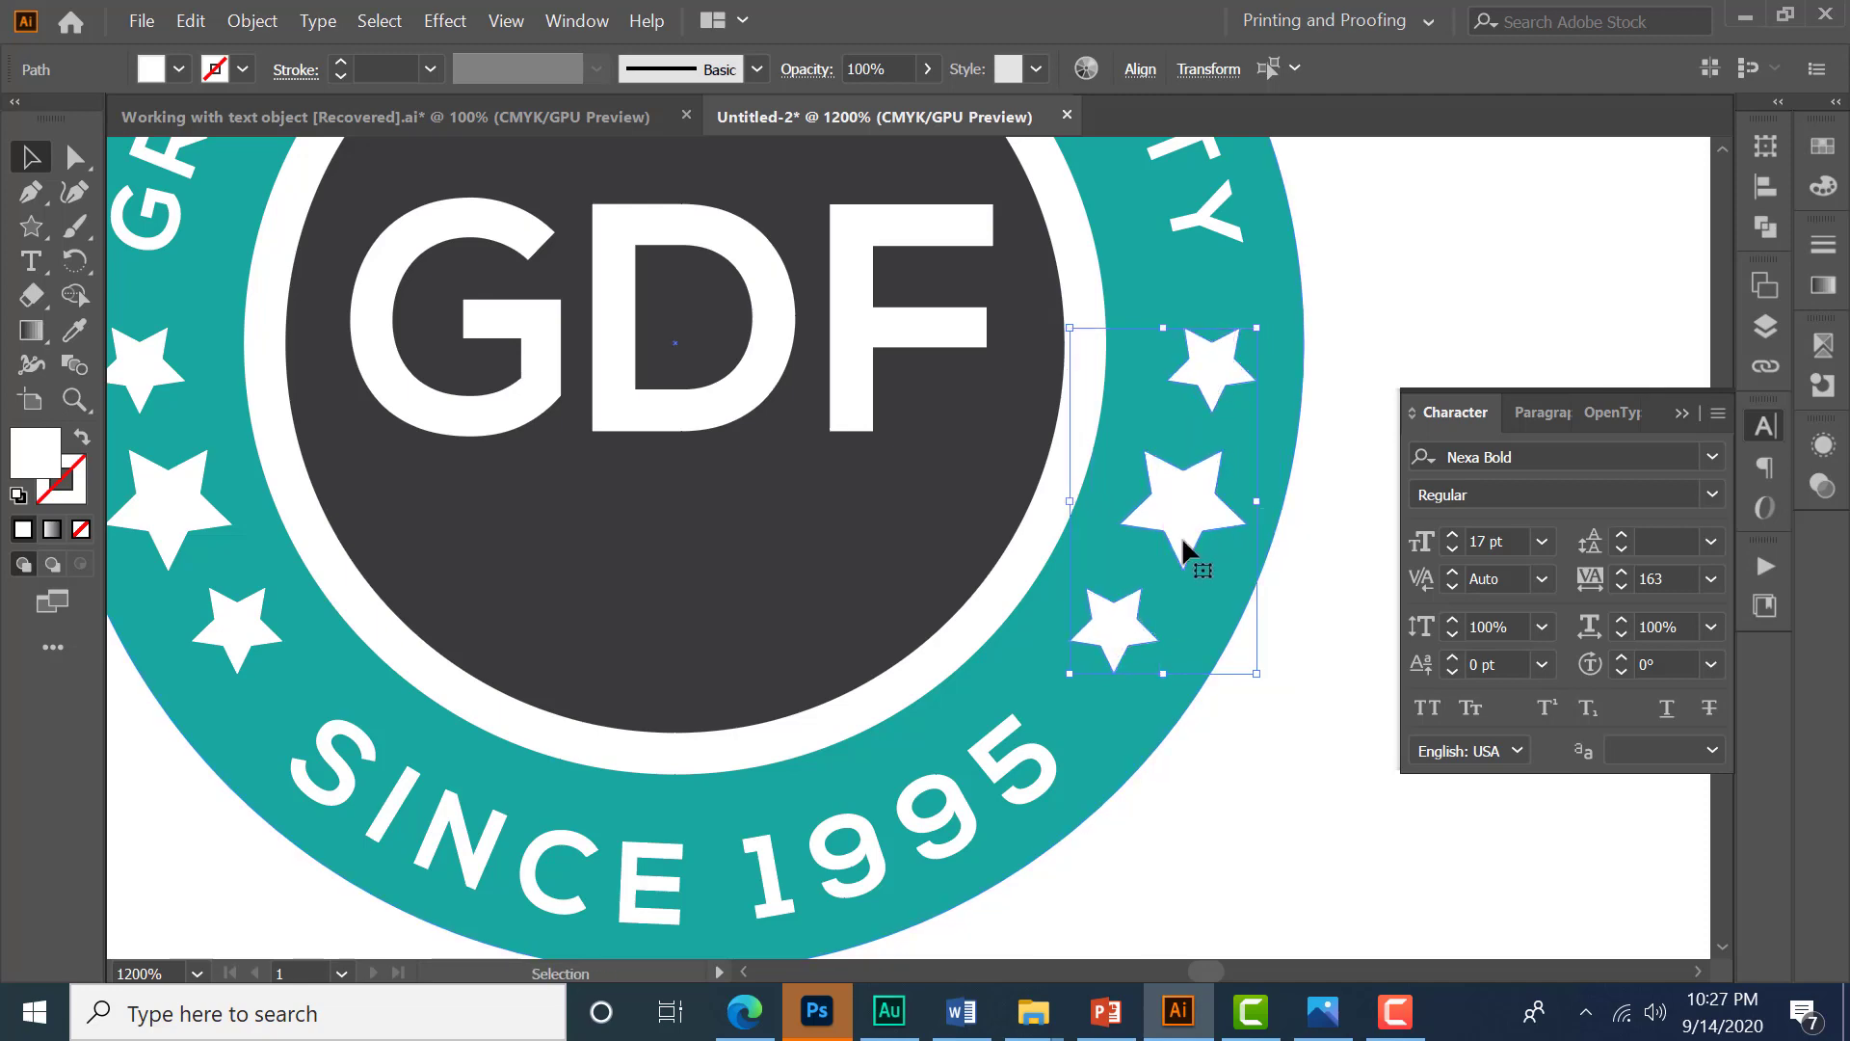
scroll(1170, 491, "down", 1)
scroll(1297, 571, "down", 1)
left_click(1343, 623)
scroll(874, 671, "down", 3)
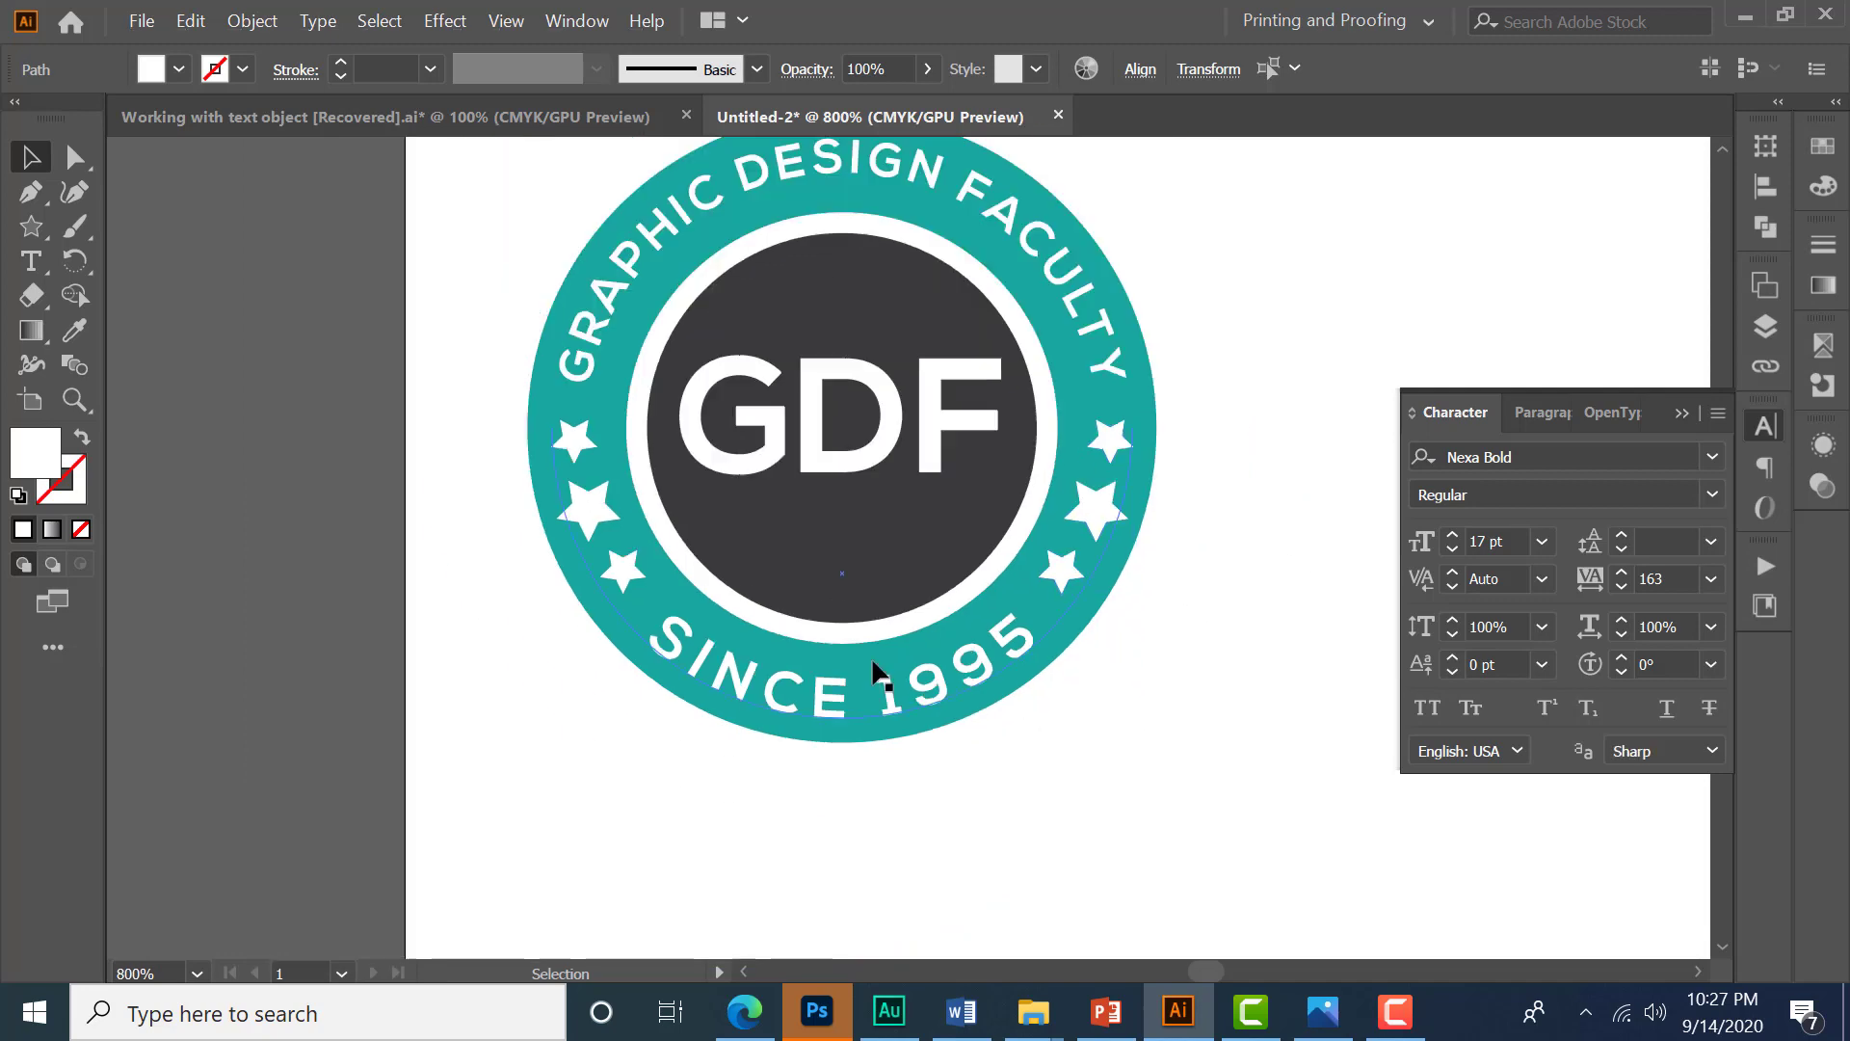
- Select all the badge parts and nudge the whole badge slightly upward
key("space")
left_click_drag(1216, 663, 1116, 714)
left_click_drag(574, 417, 930, 761)
left_click_drag(764, 579, 765, 566)
left_click(860, 368)
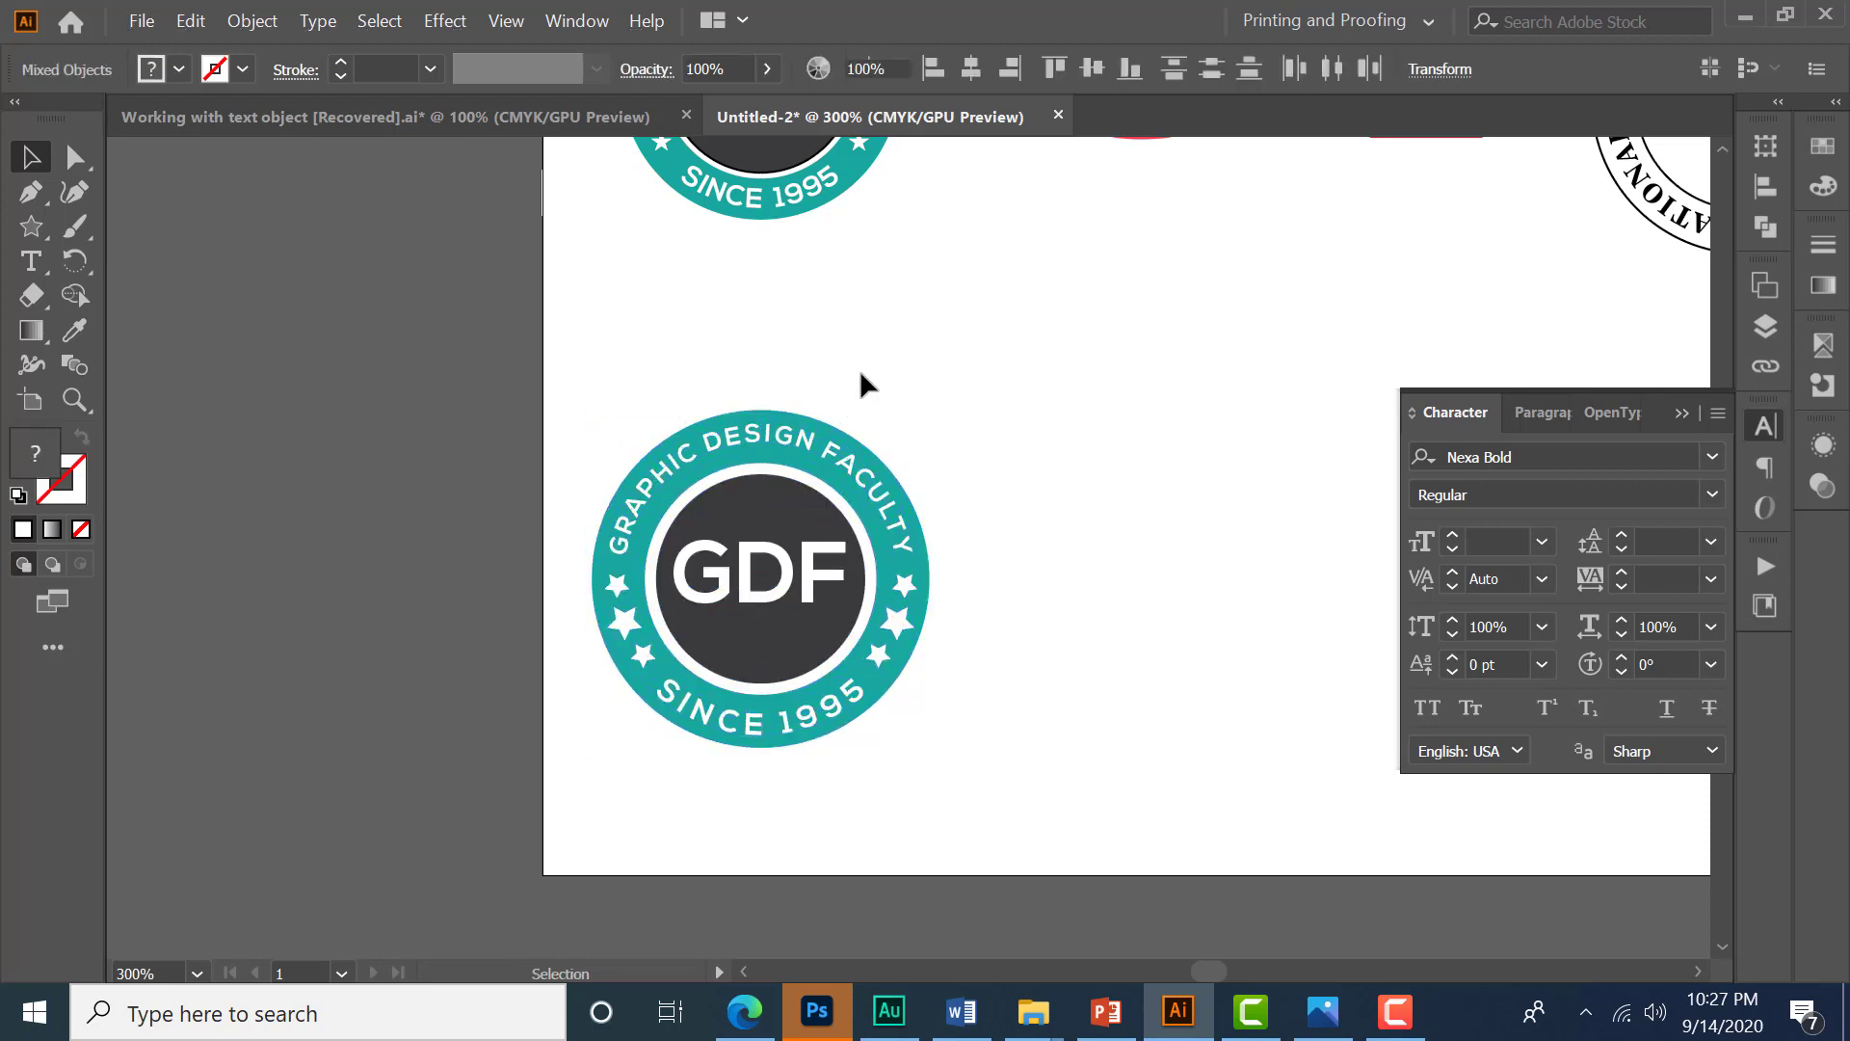
- Select the recreated badge and reposition it below the original GDF badge
scroll(860, 368, "down", 1)
left_click_drag(1146, 335, 1073, 394)
left_click_drag(602, 429, 820, 690)
left_click(993, 630)
left_click_drag(1070, 550, 998, 591)
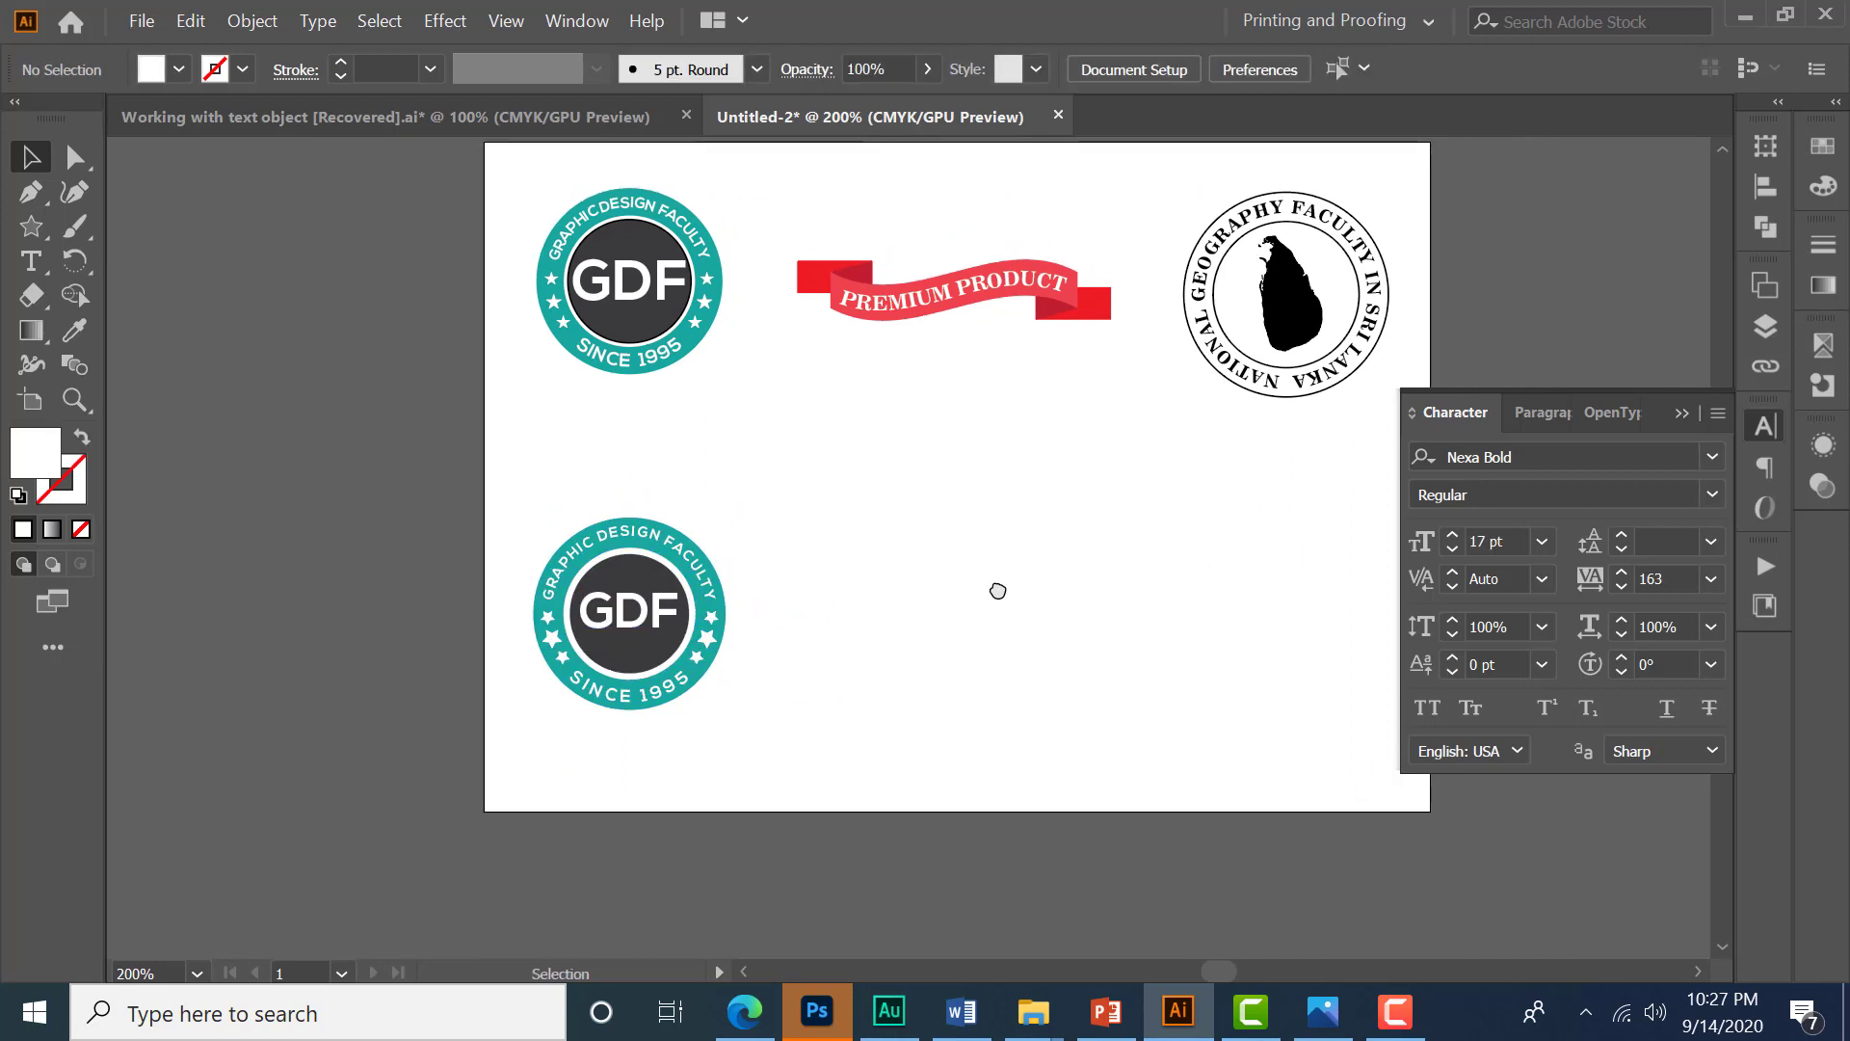
- Close the Character panel and draw a long horizontal rectangle below the Premium Product ribbon
left_click(1683, 412)
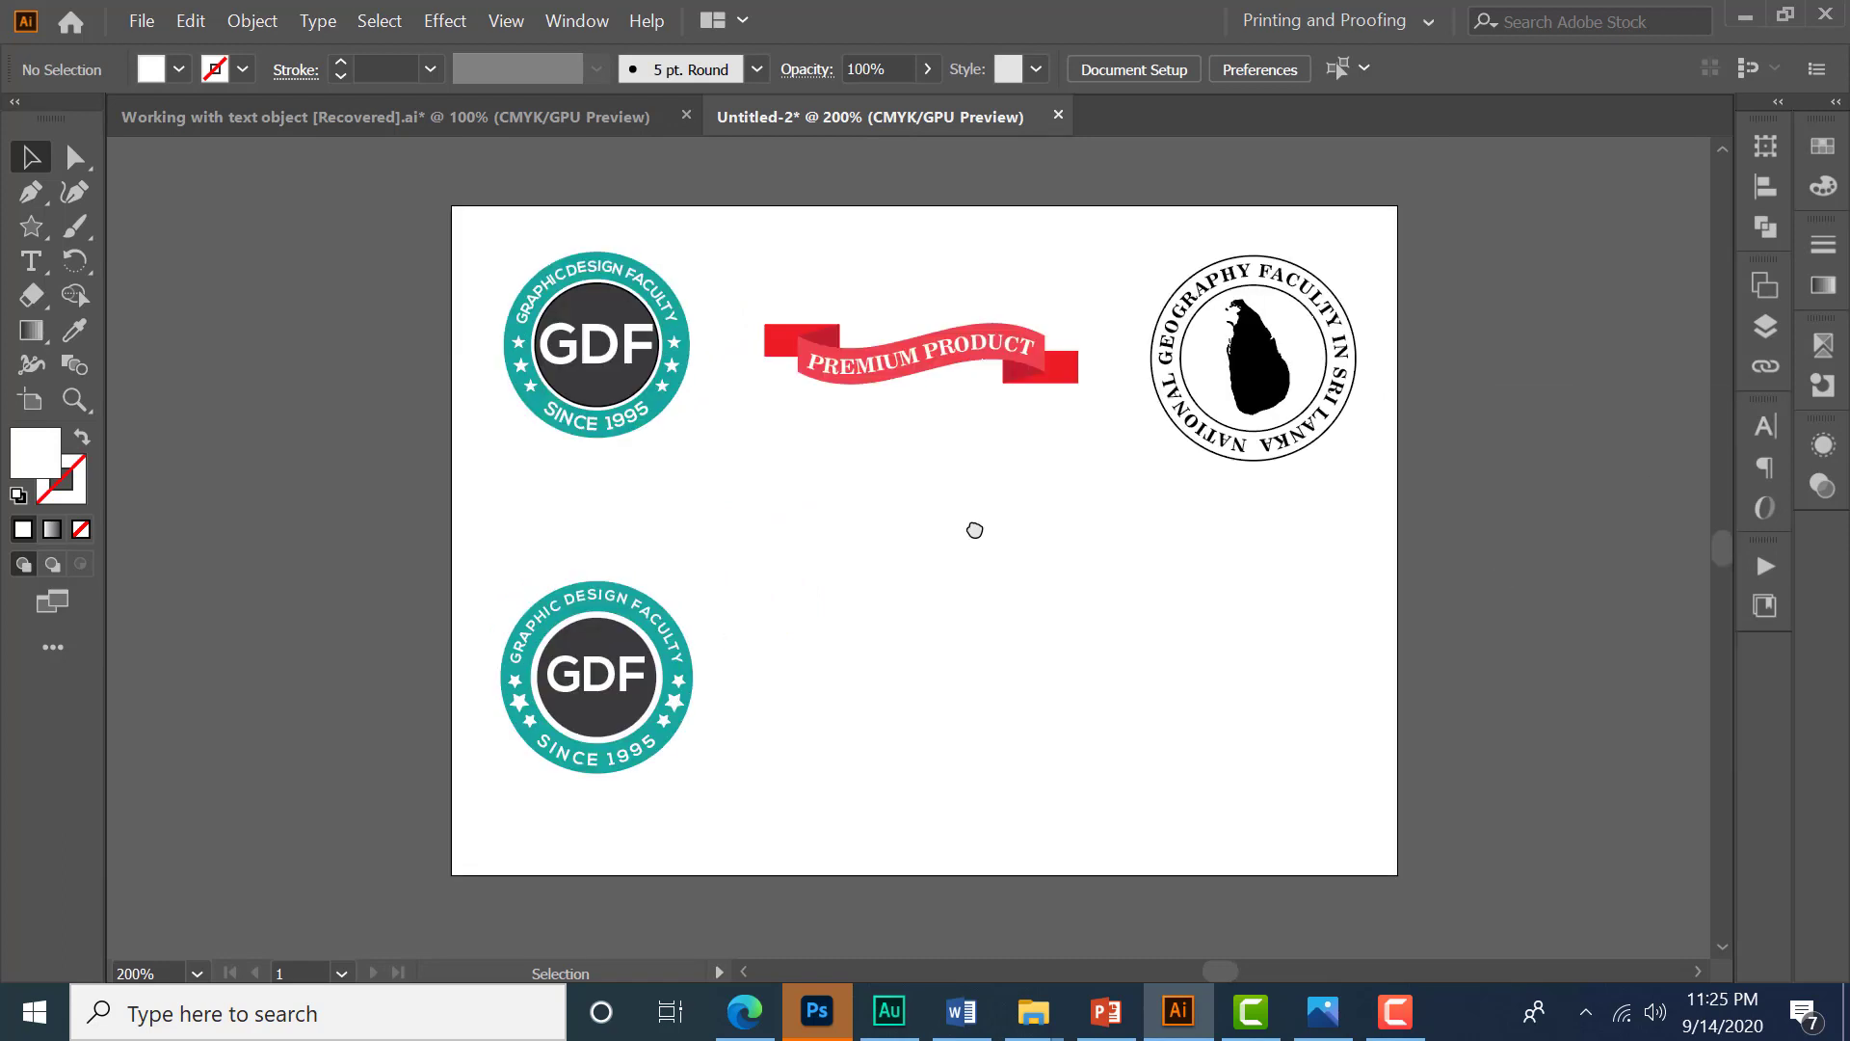
left_click_drag(750, 273, 1109, 464)
left_click(1113, 567)
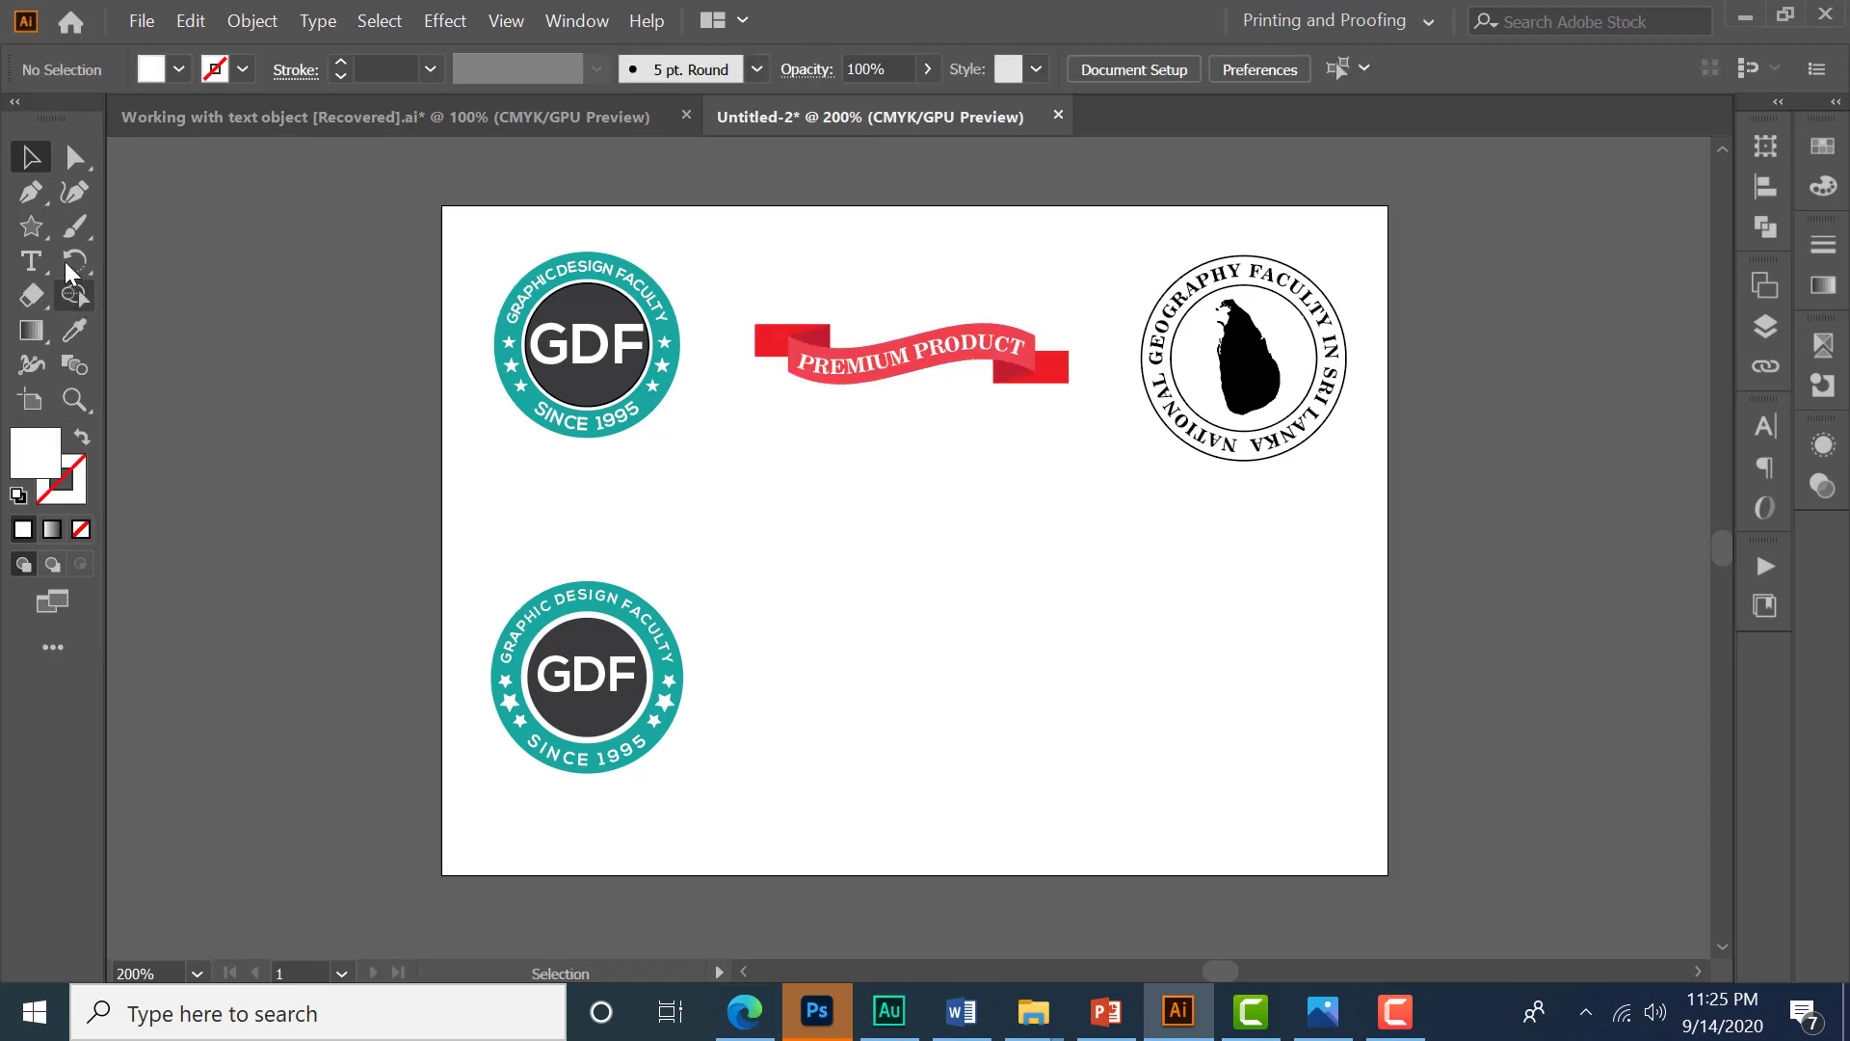
left_click_drag(39, 237, 154, 219)
scroll(797, 562, "up", 1)
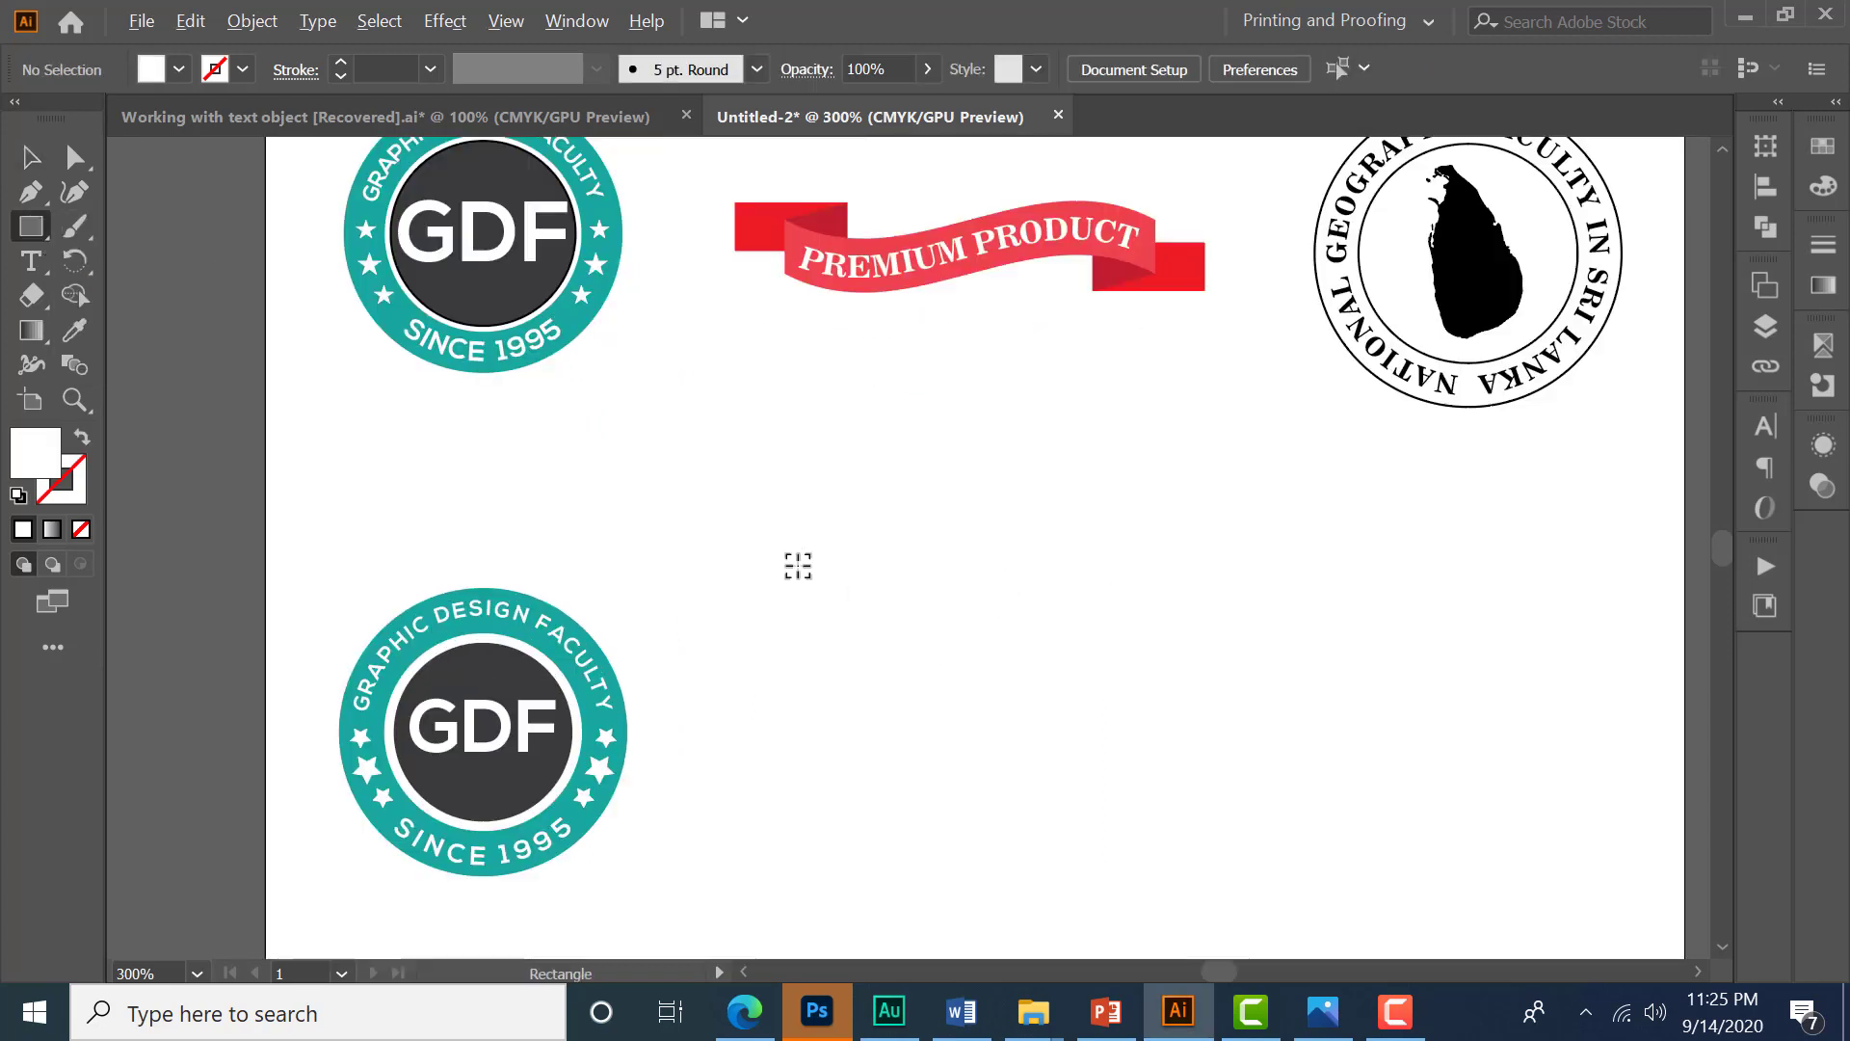
scroll(822, 571, "right", 3)
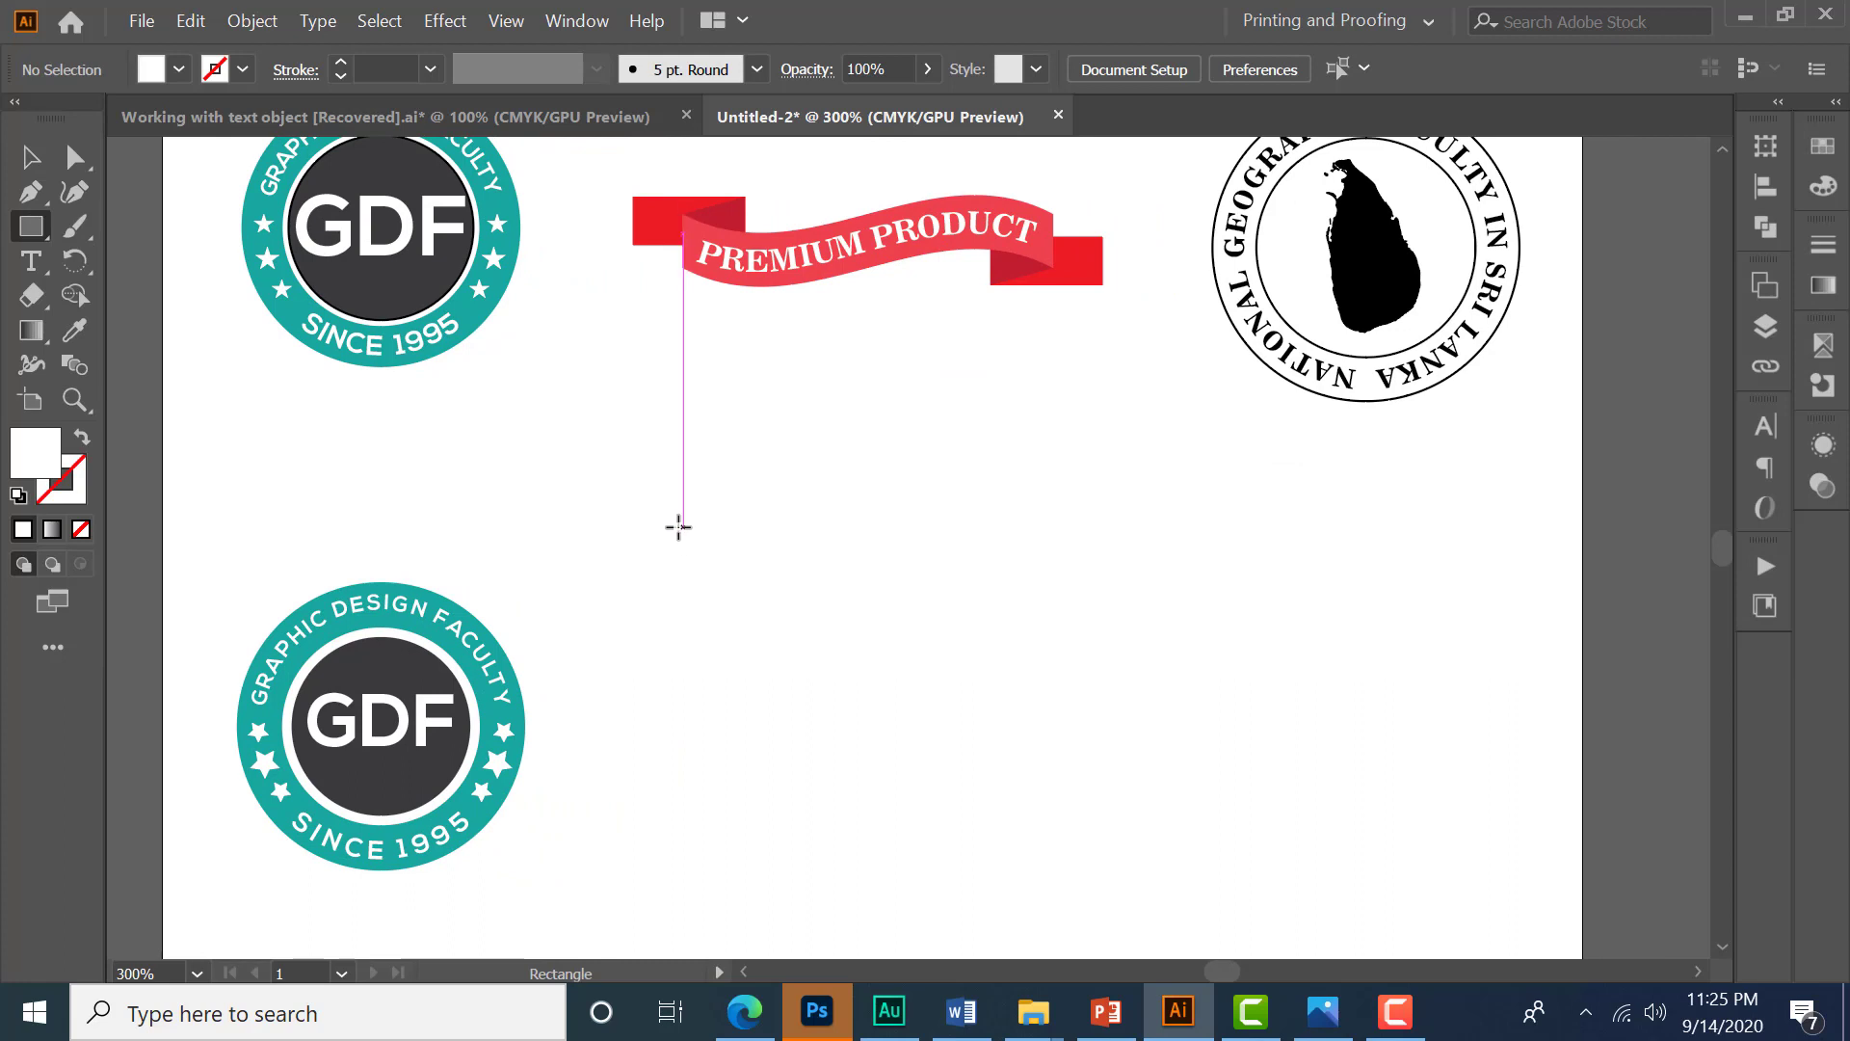
left_click_drag(671, 530, 1053, 586)
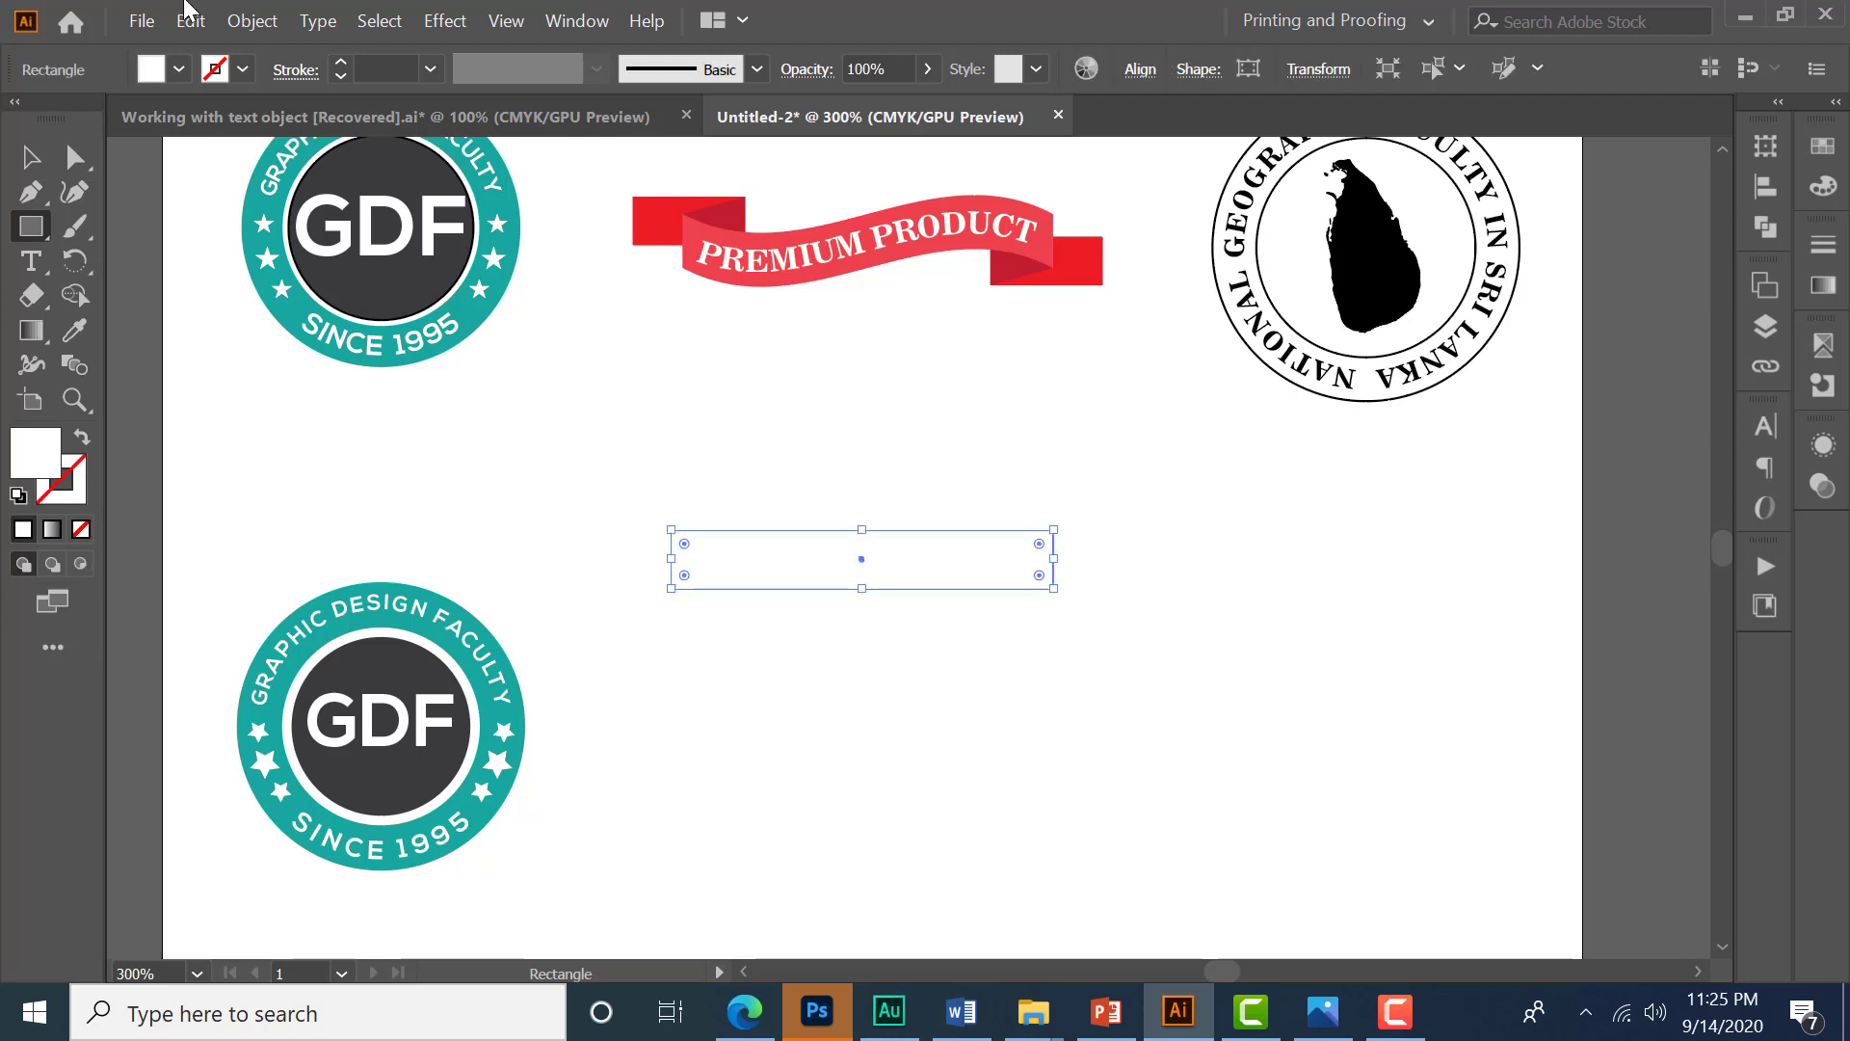
- Fill the new rectangle with a light red, colour FF4D5A
left_click(179, 71)
left_click(100, 117)
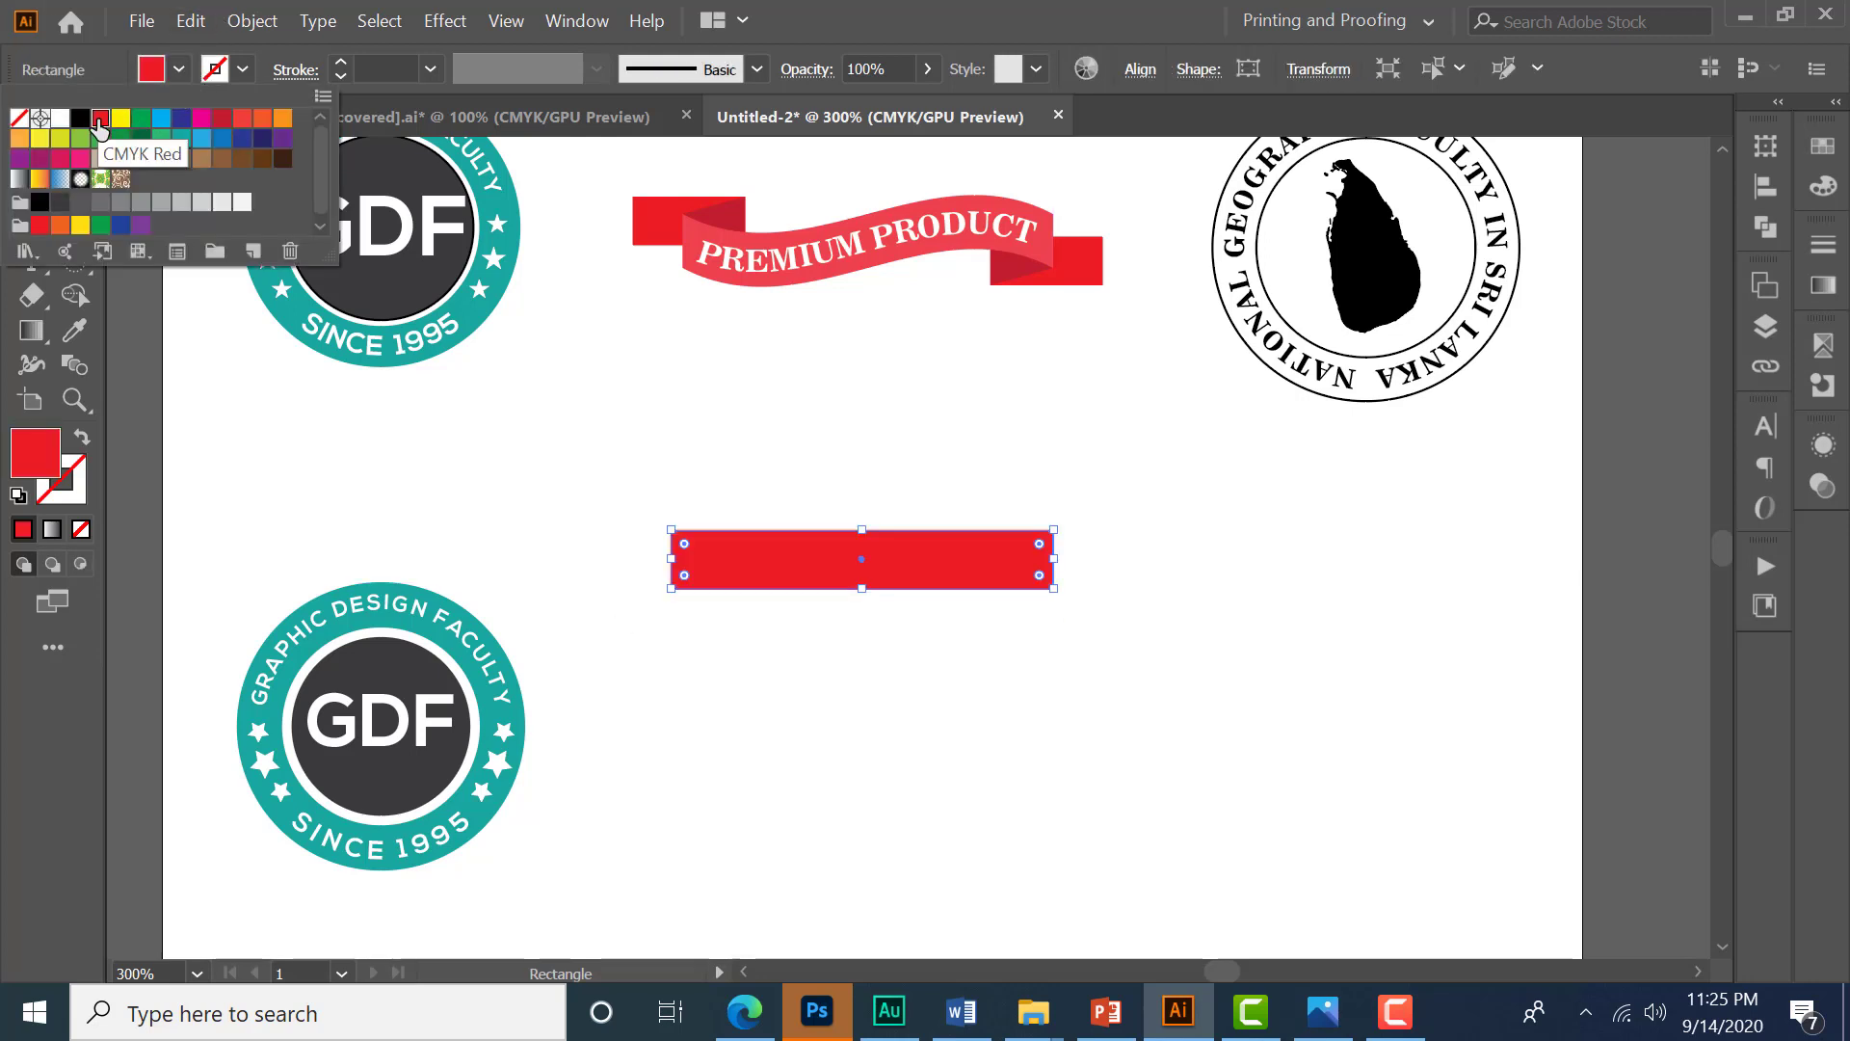
left_click(37, 450)
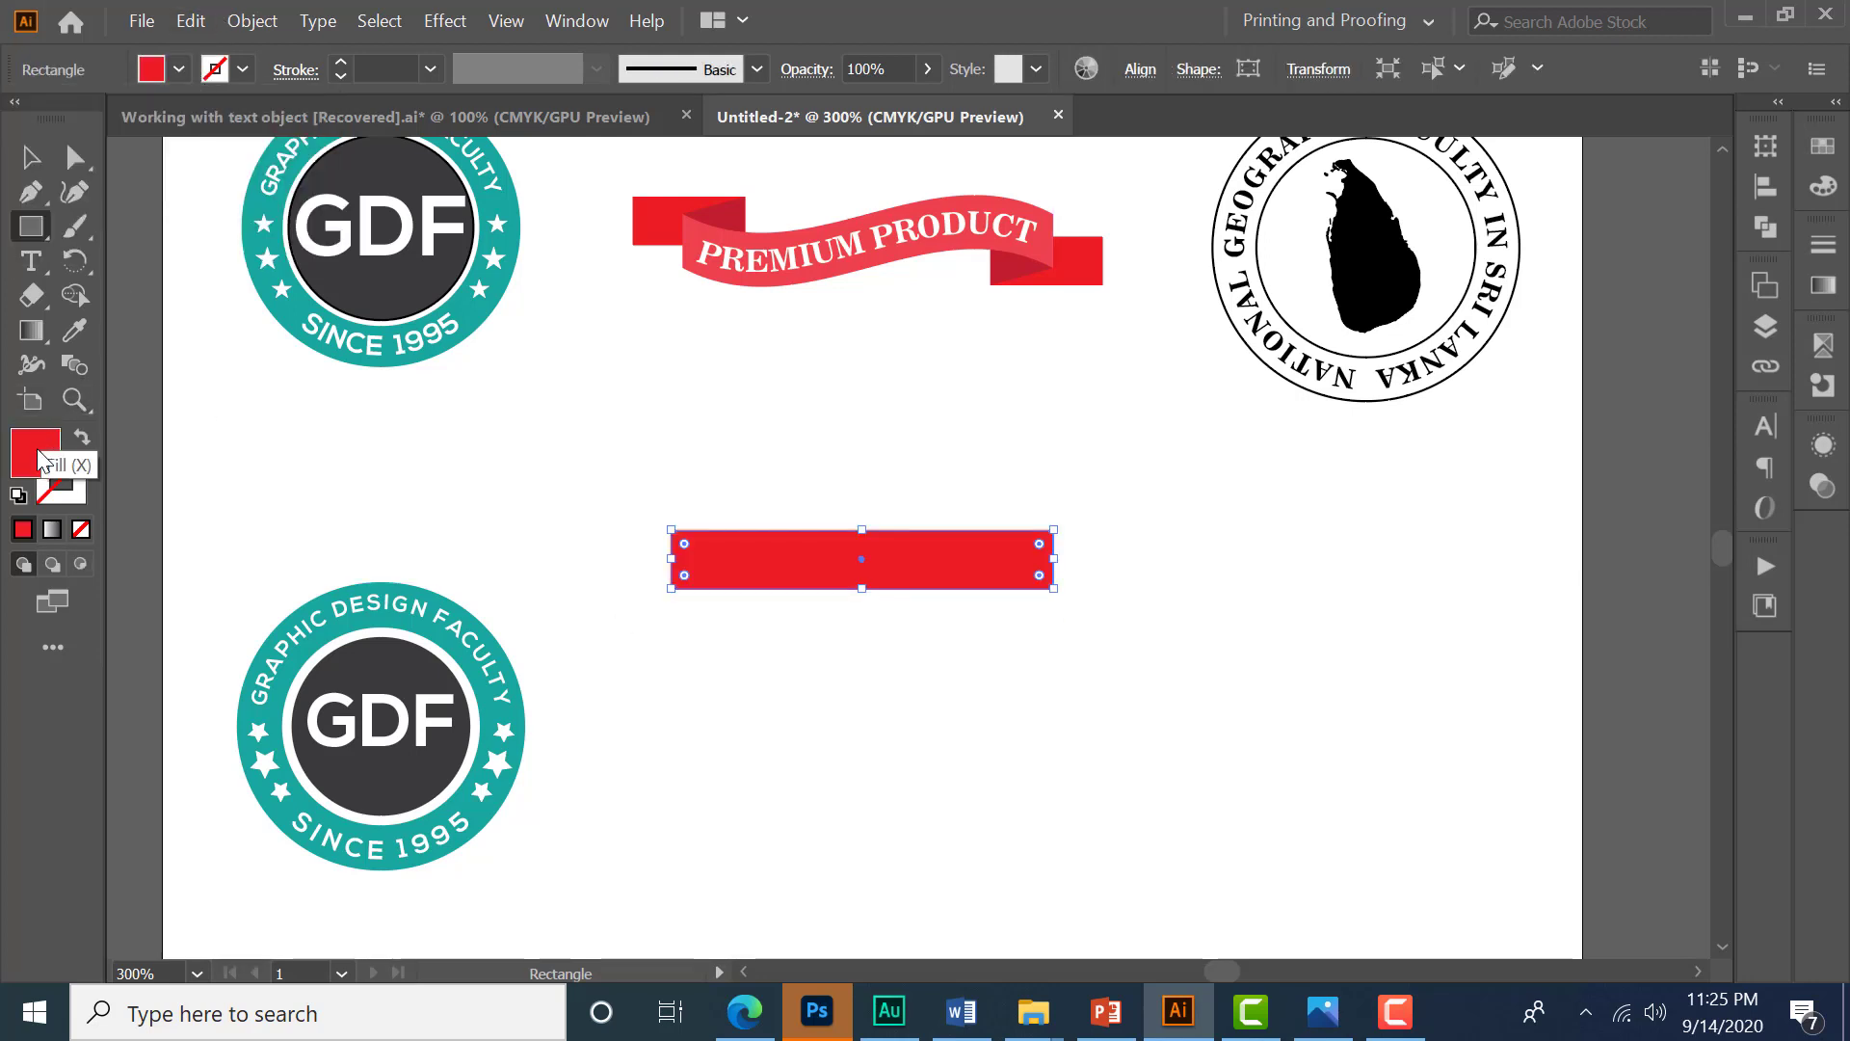
double_click(40, 457)
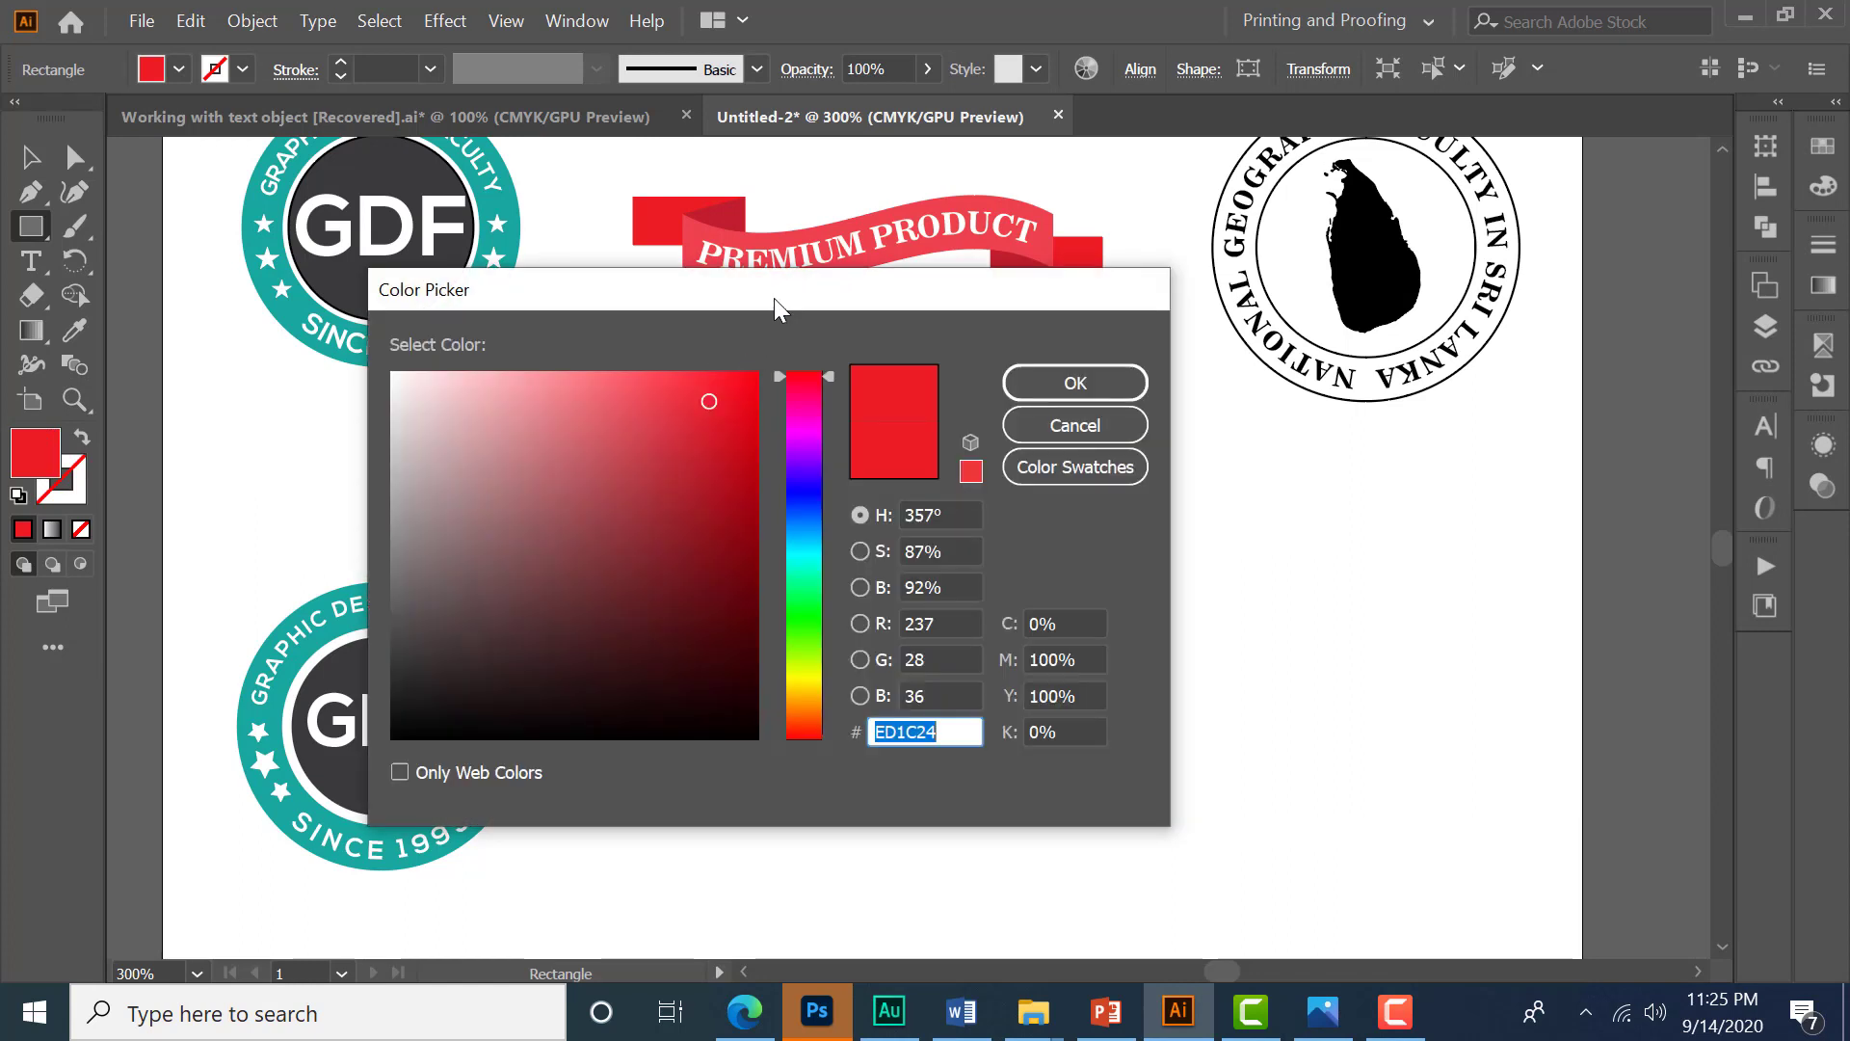
left_click_drag(679, 397, 658, 363)
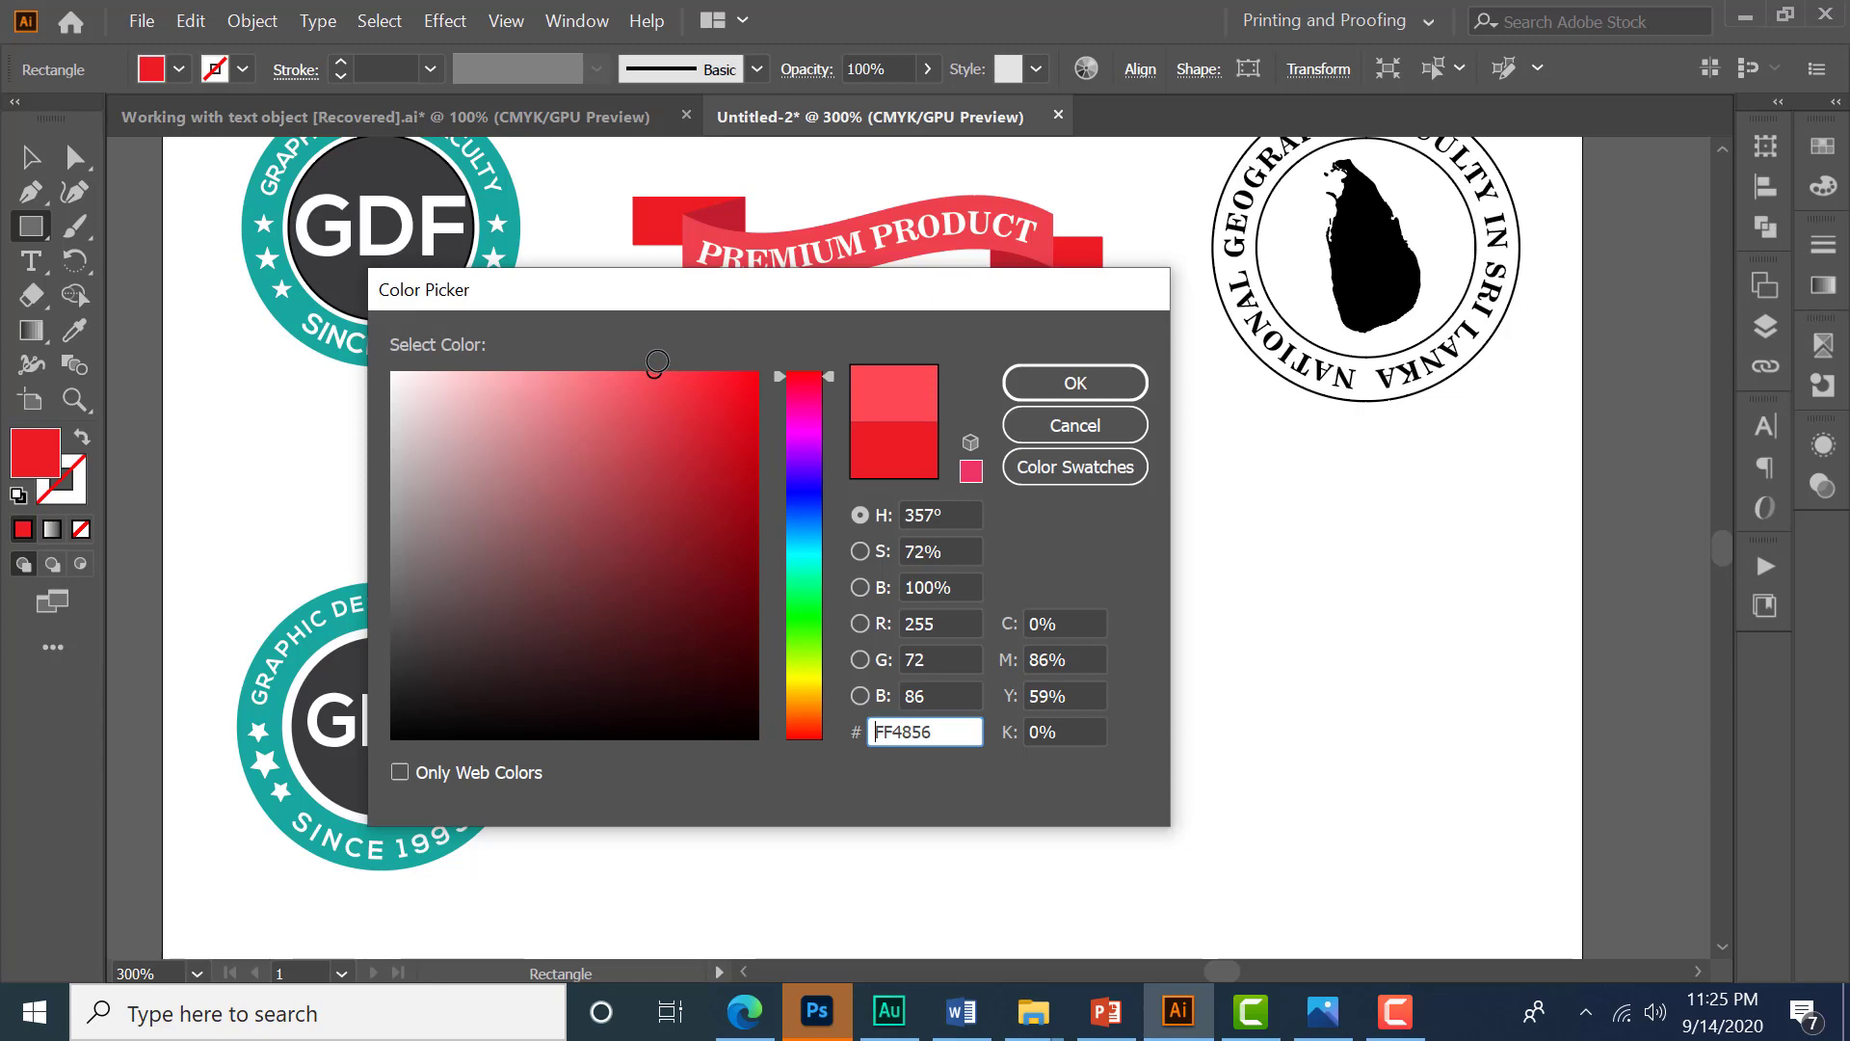
left_click_drag(657, 361, 650, 350)
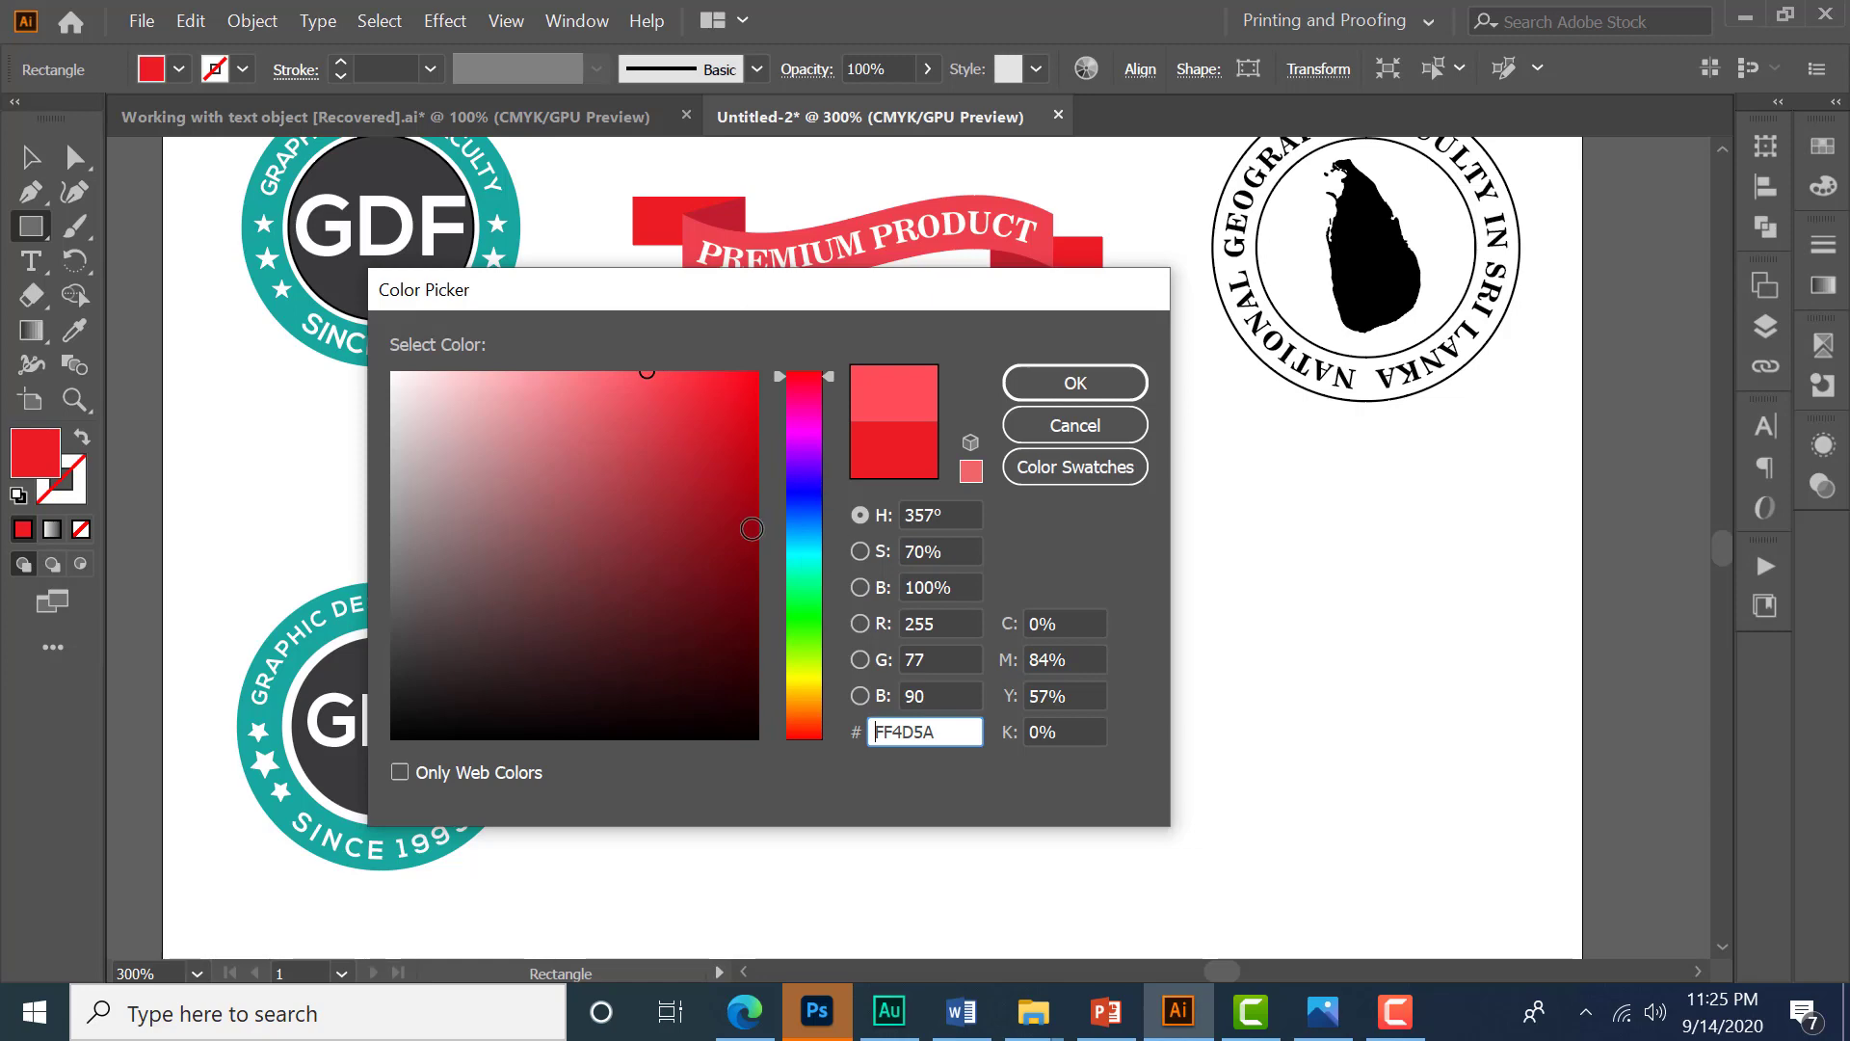
left_click_drag(940, 730, 878, 768)
left_click(1080, 391)
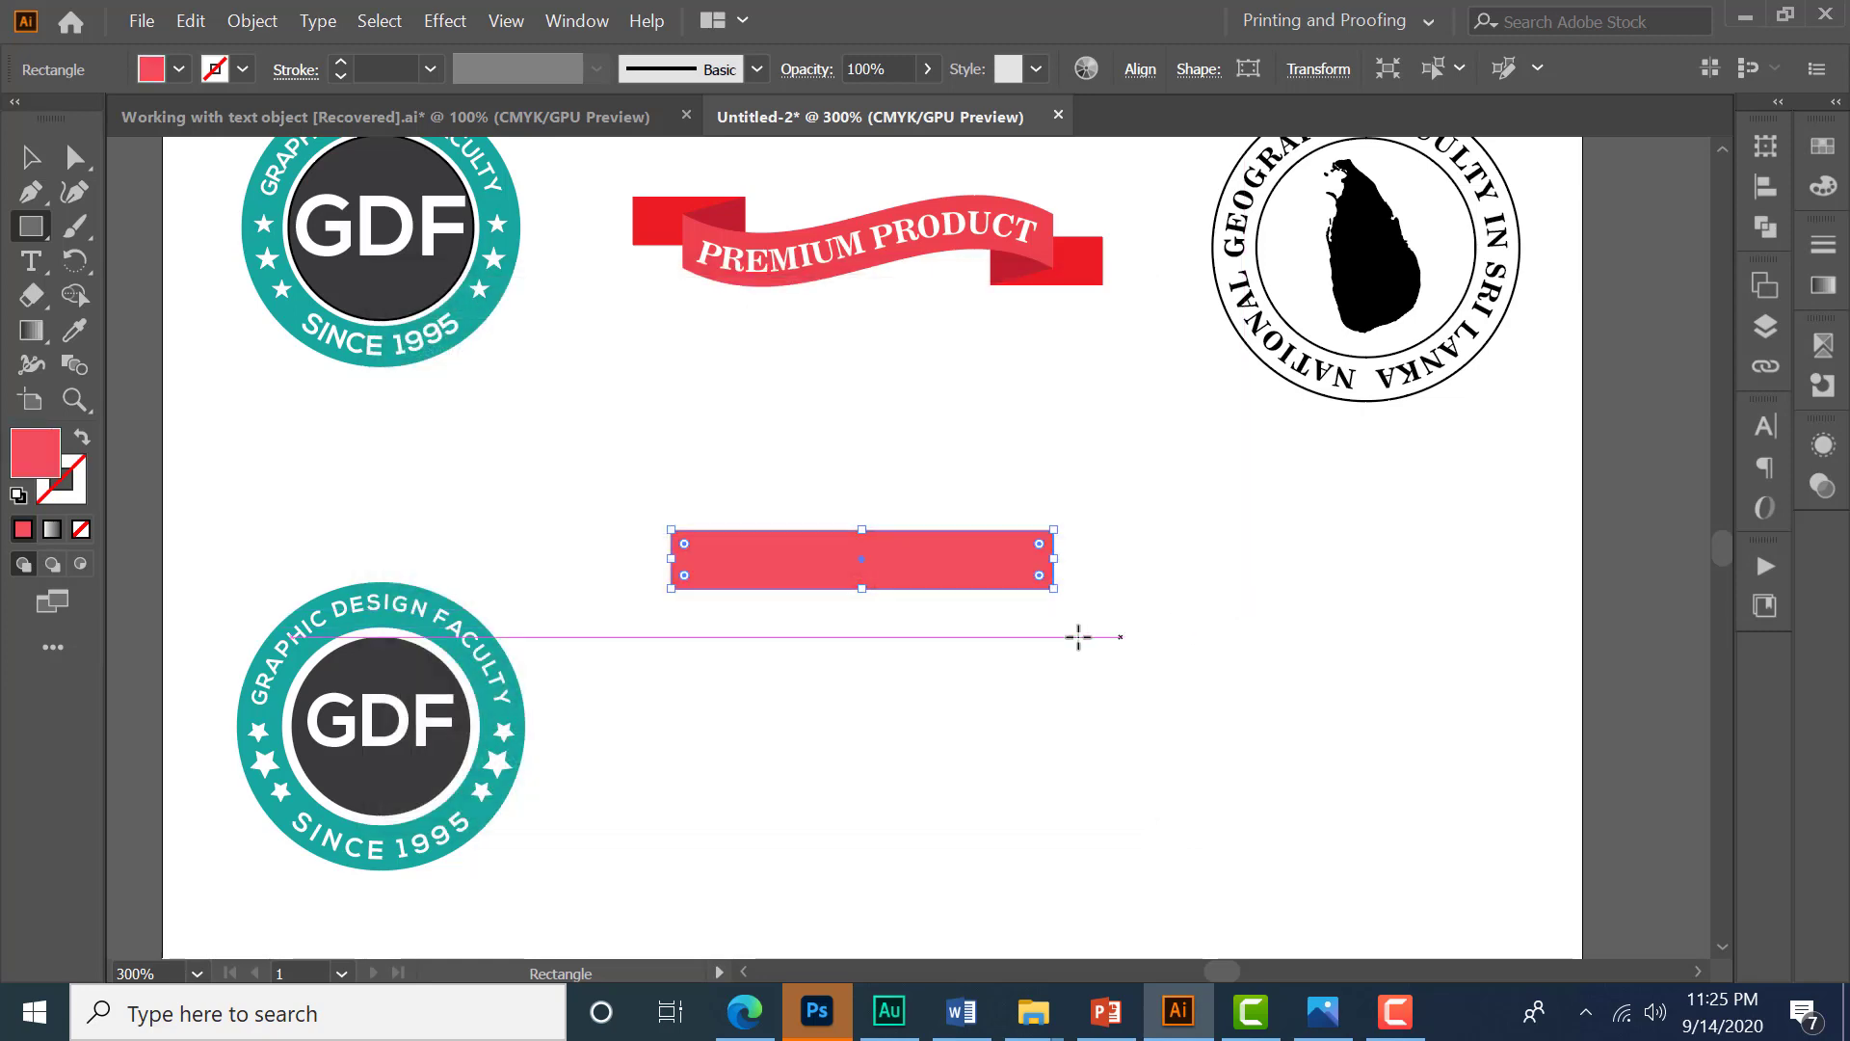
- Apply a horizontal Flag warp effect with 70% bend to the rectangle
left_click(442, 23)
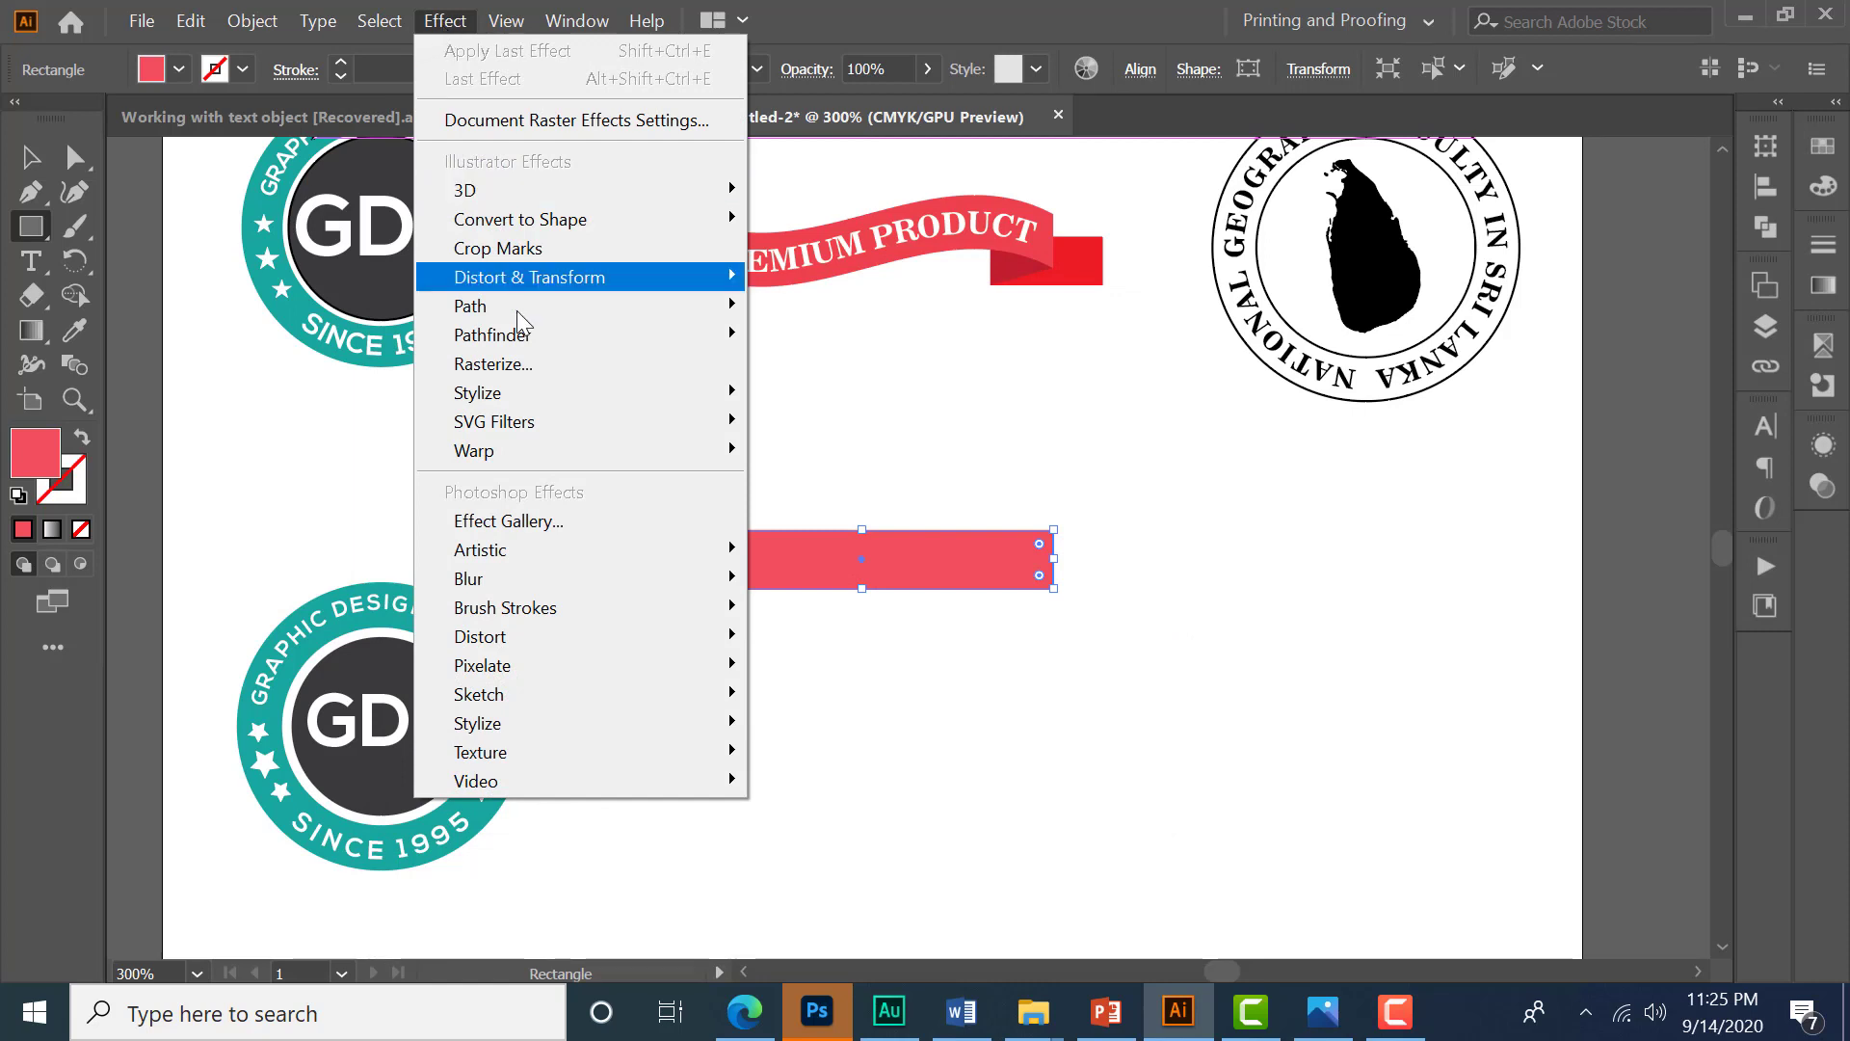
mouse_move(518, 447)
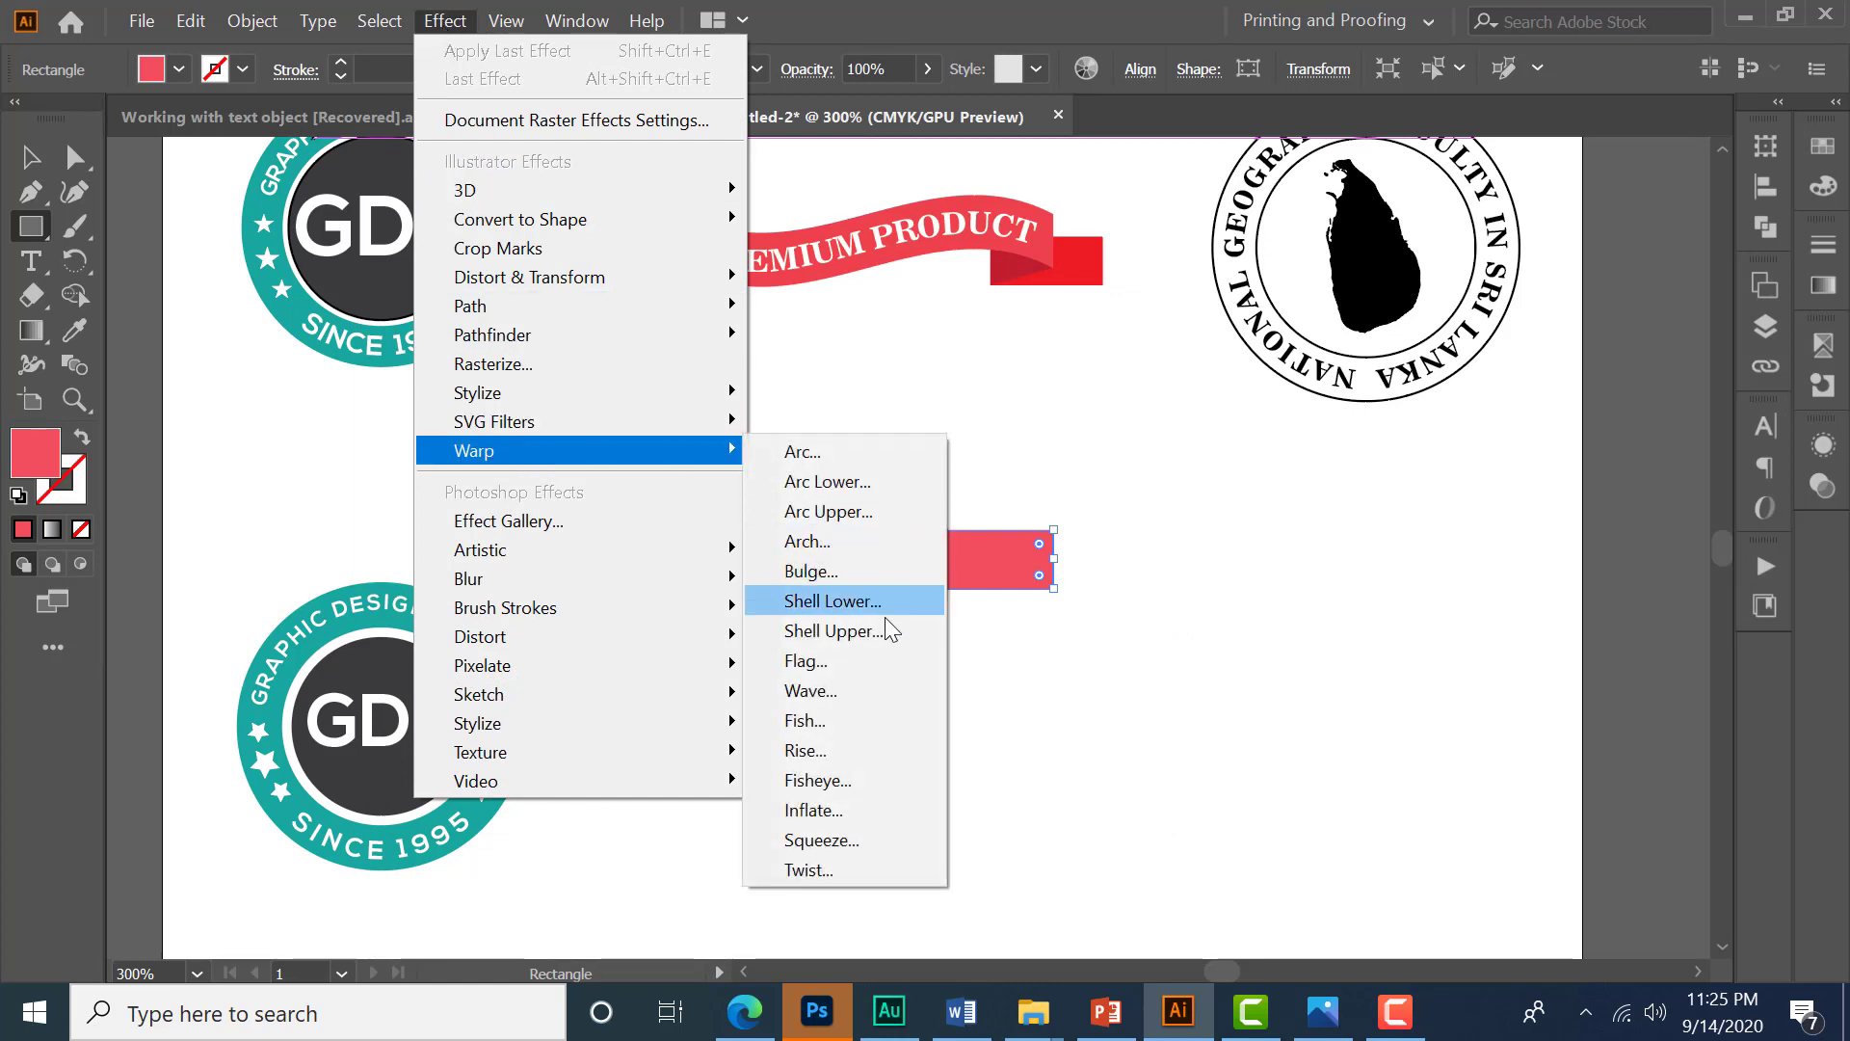
left_click(865, 667)
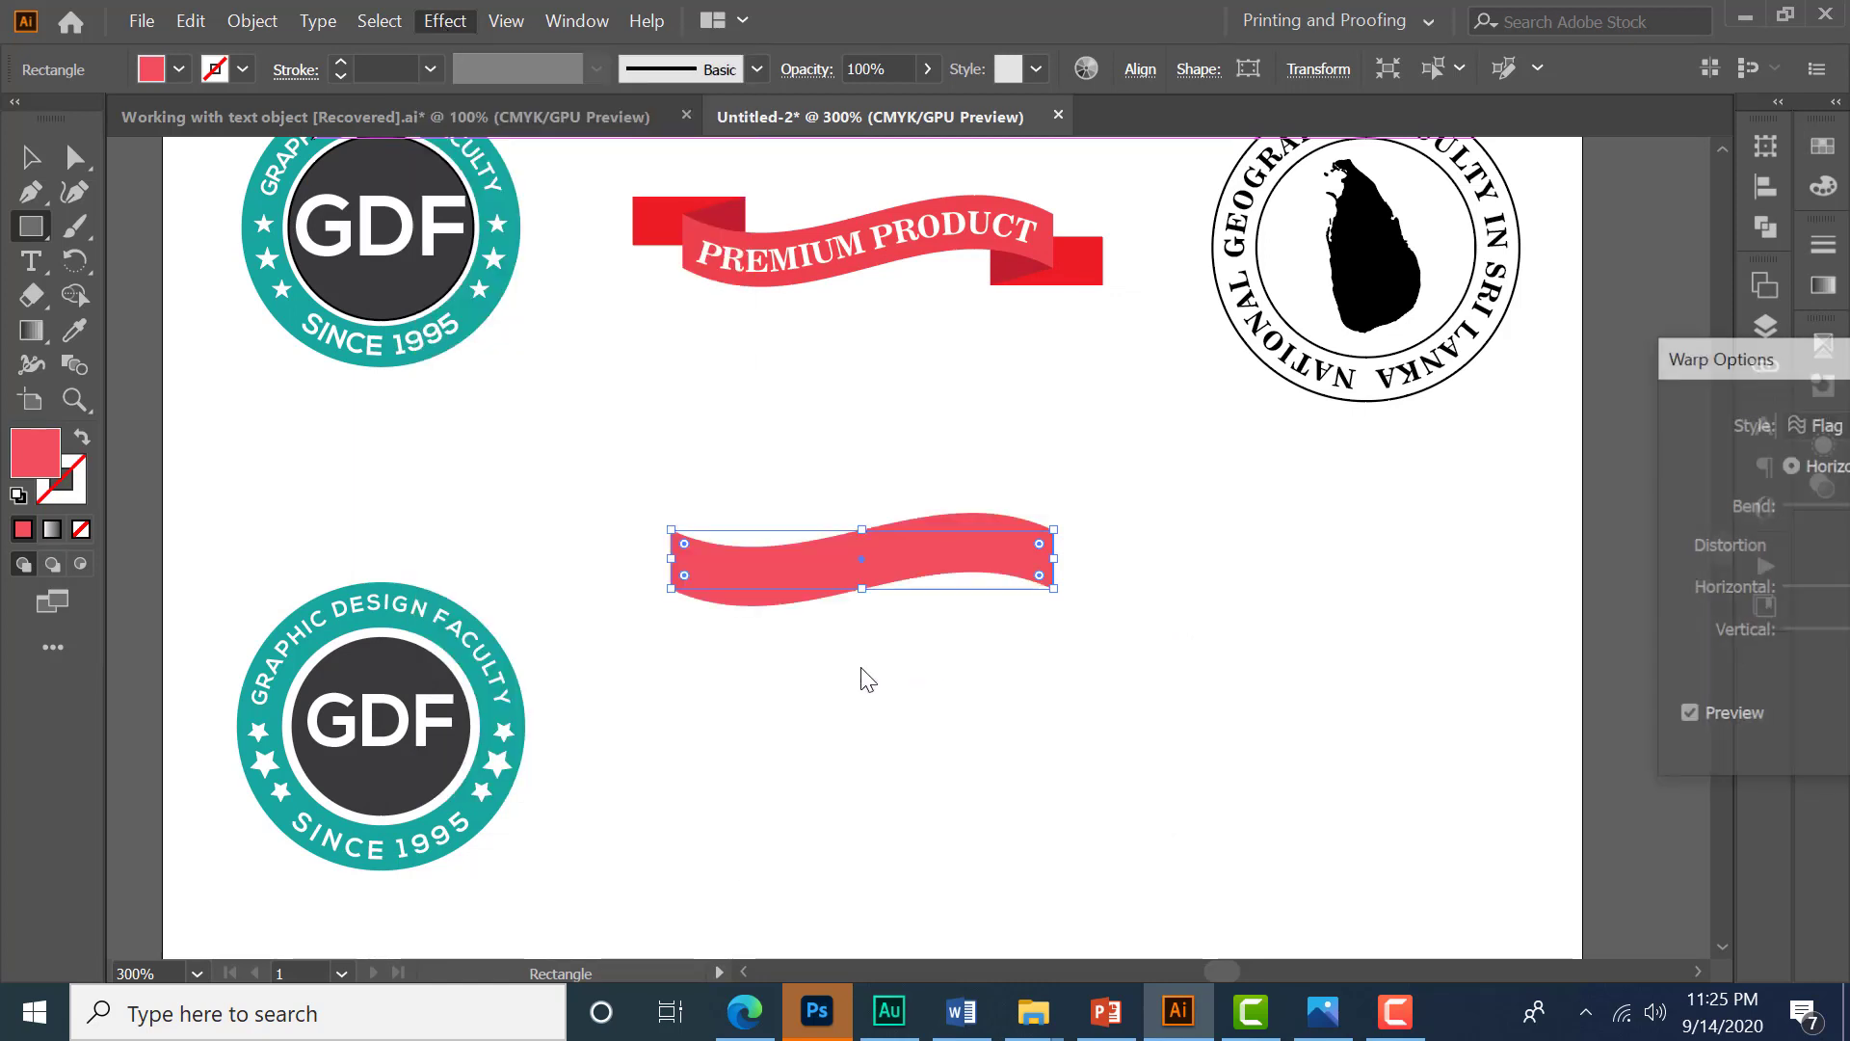
left_click_drag(1794, 359, 1367, 343)
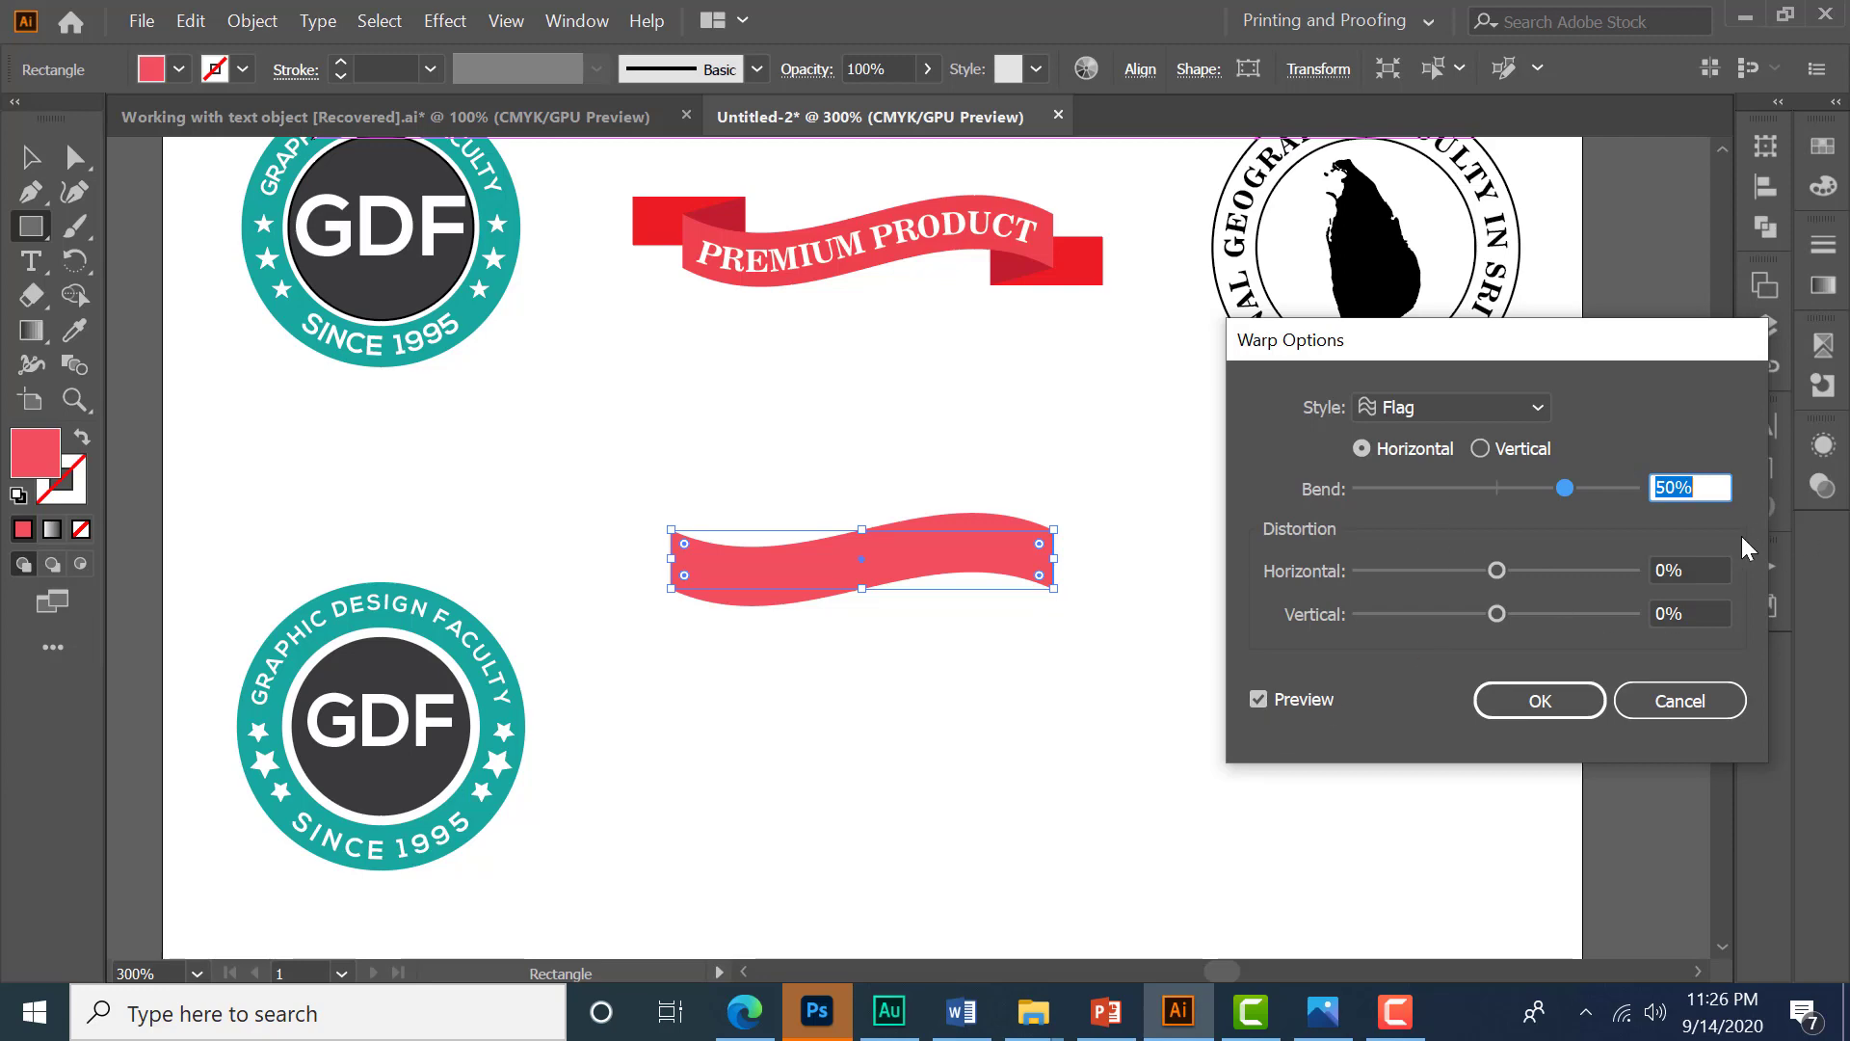
type("70")
key("Tab")
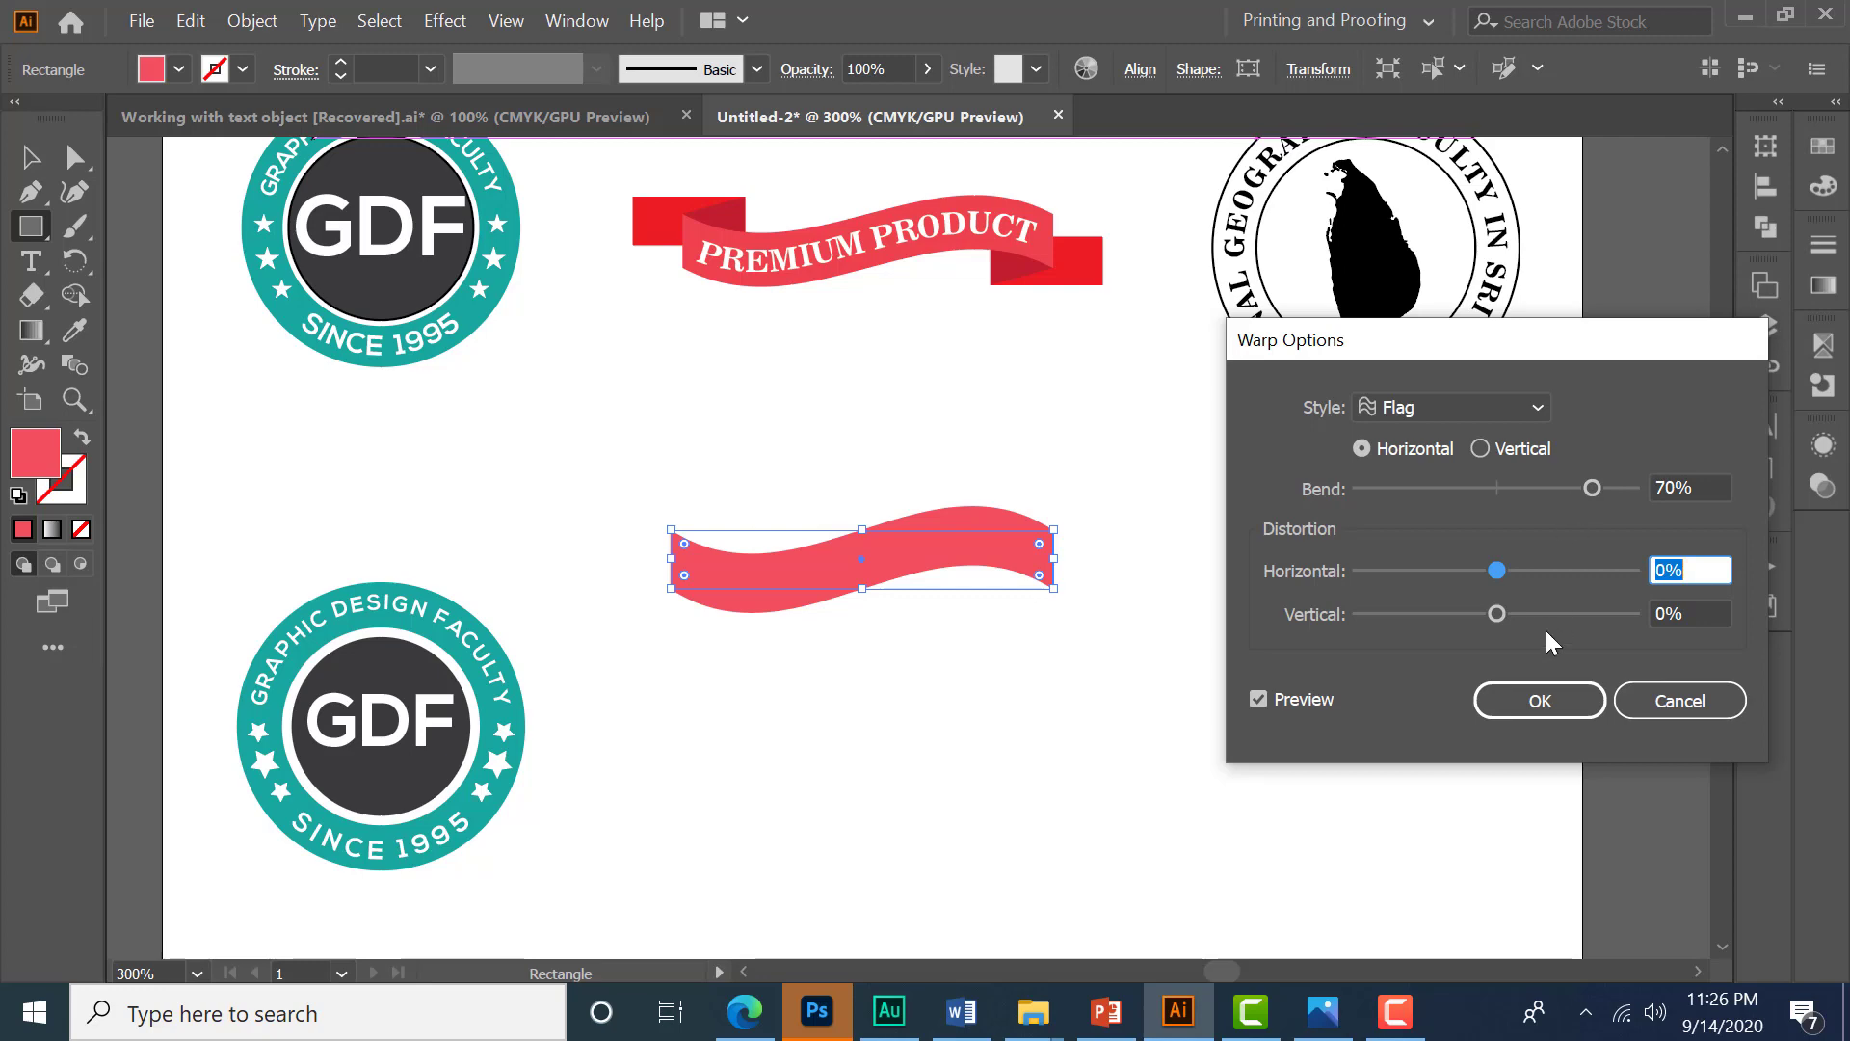
left_click(1536, 706)
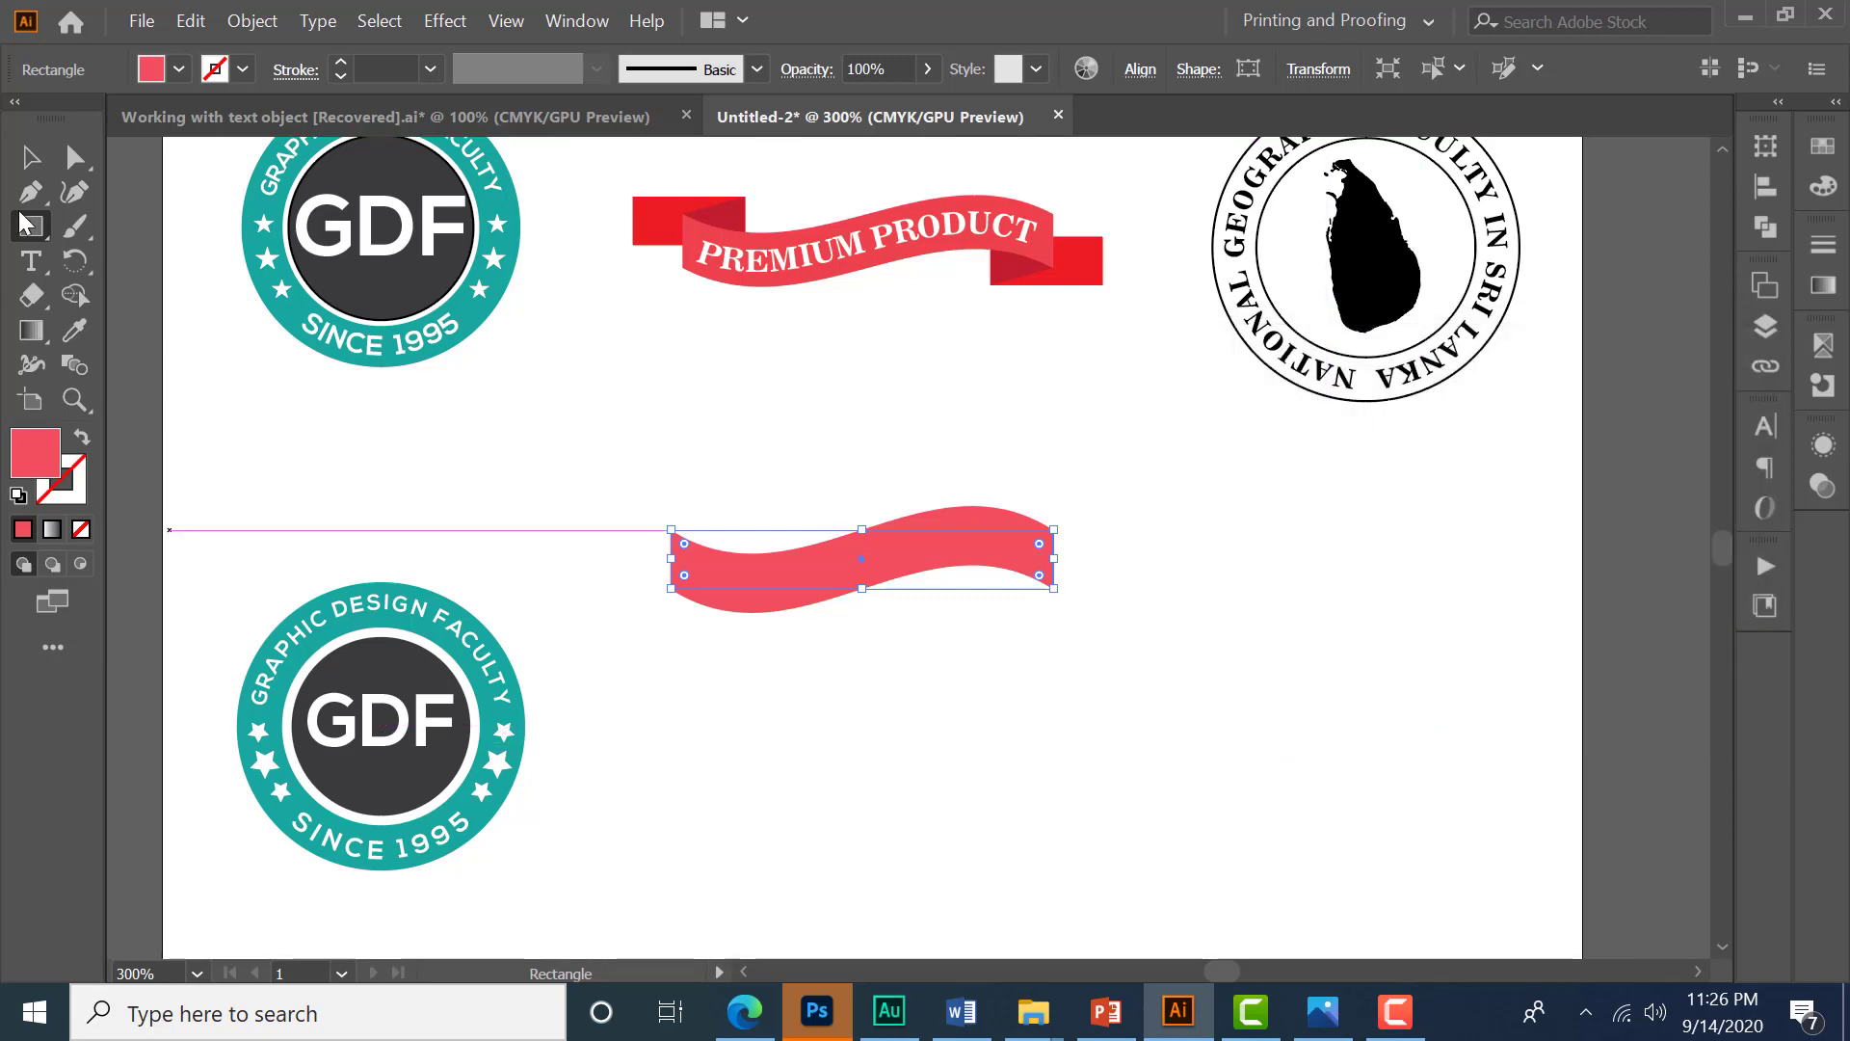
- Expand the warped rectangle's appearance into a regular path
left_click(268, 21)
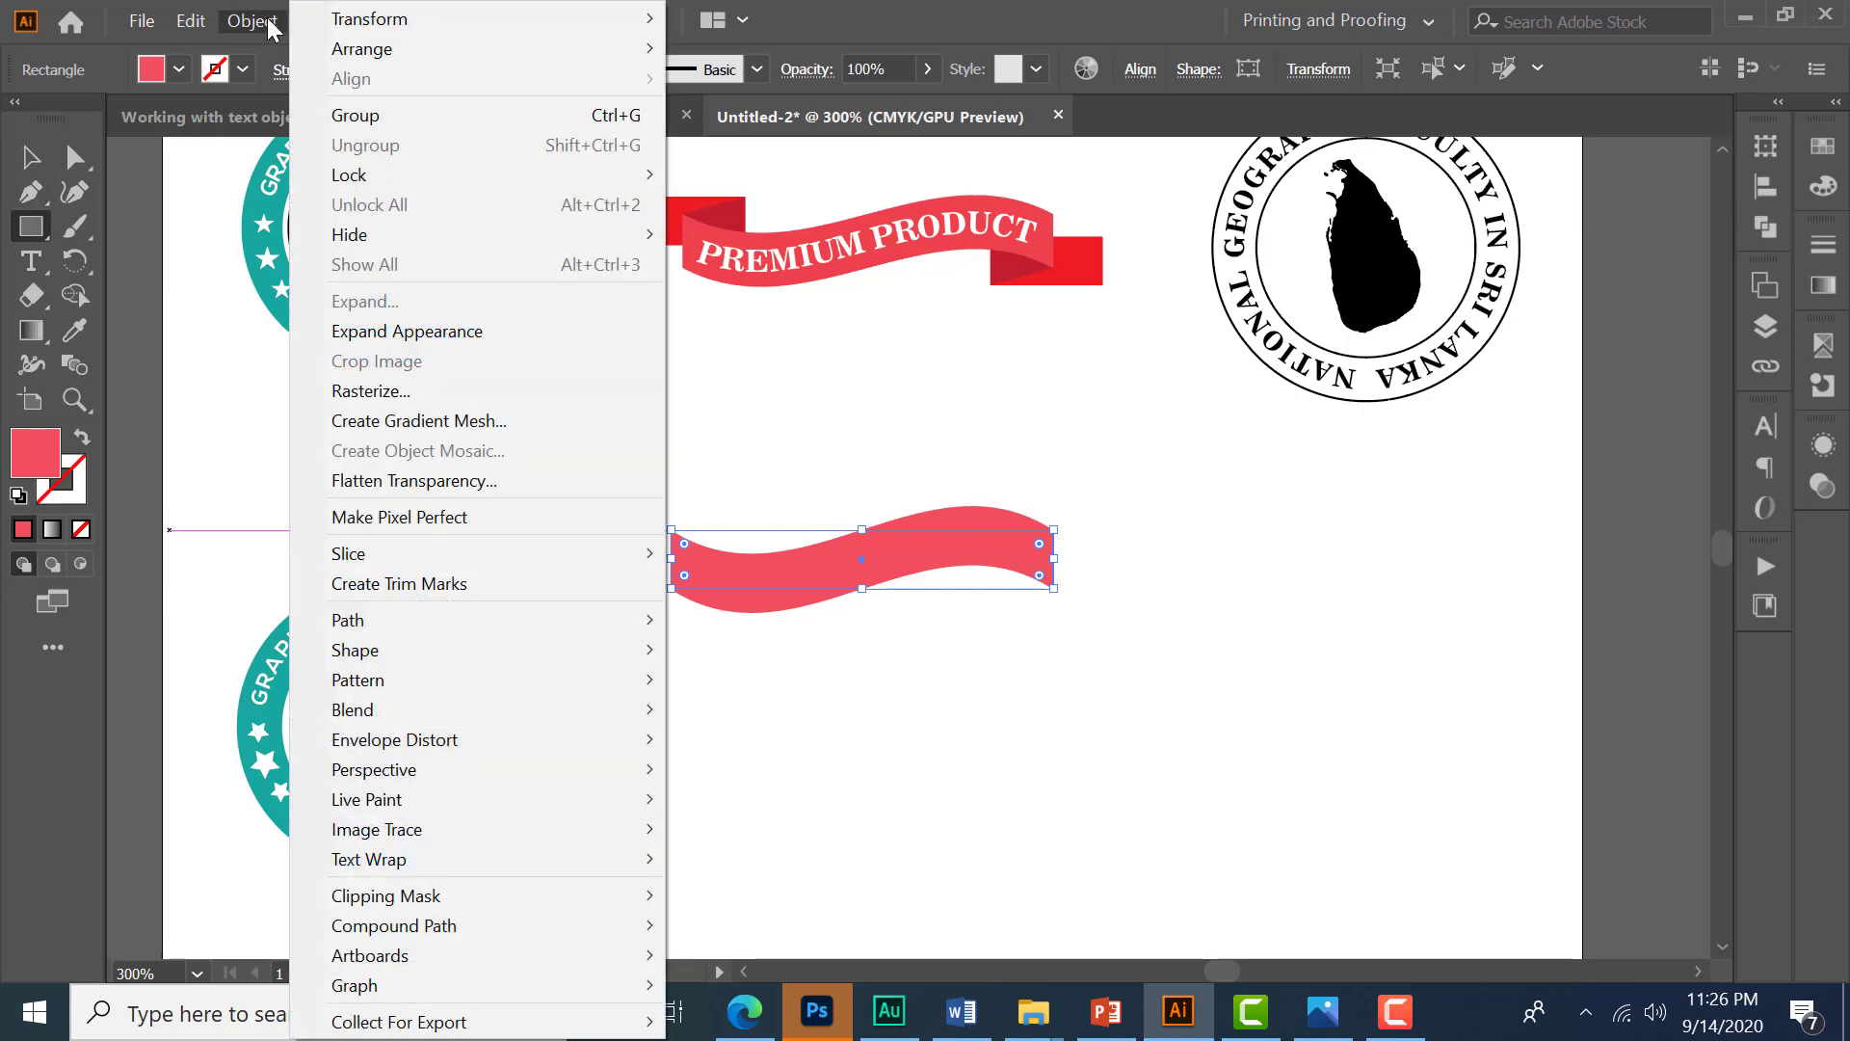
left_click(427, 334)
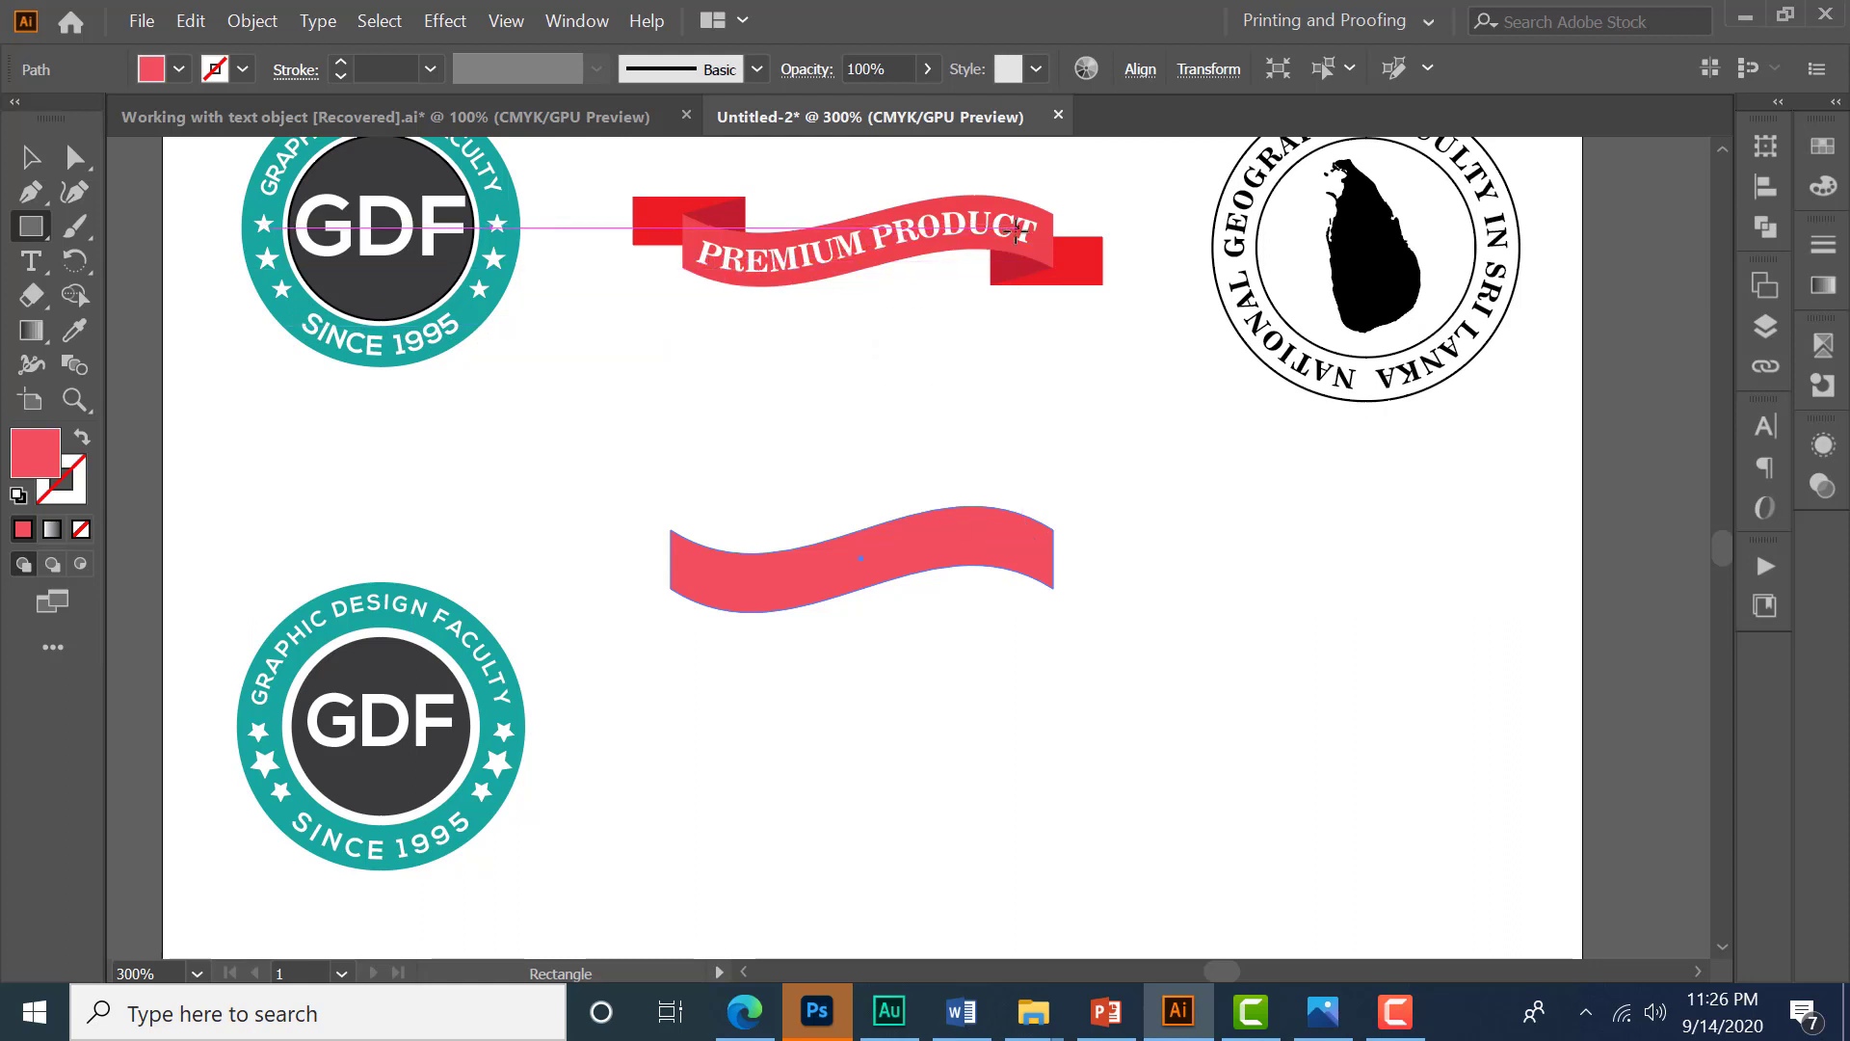
left_click(31, 156)
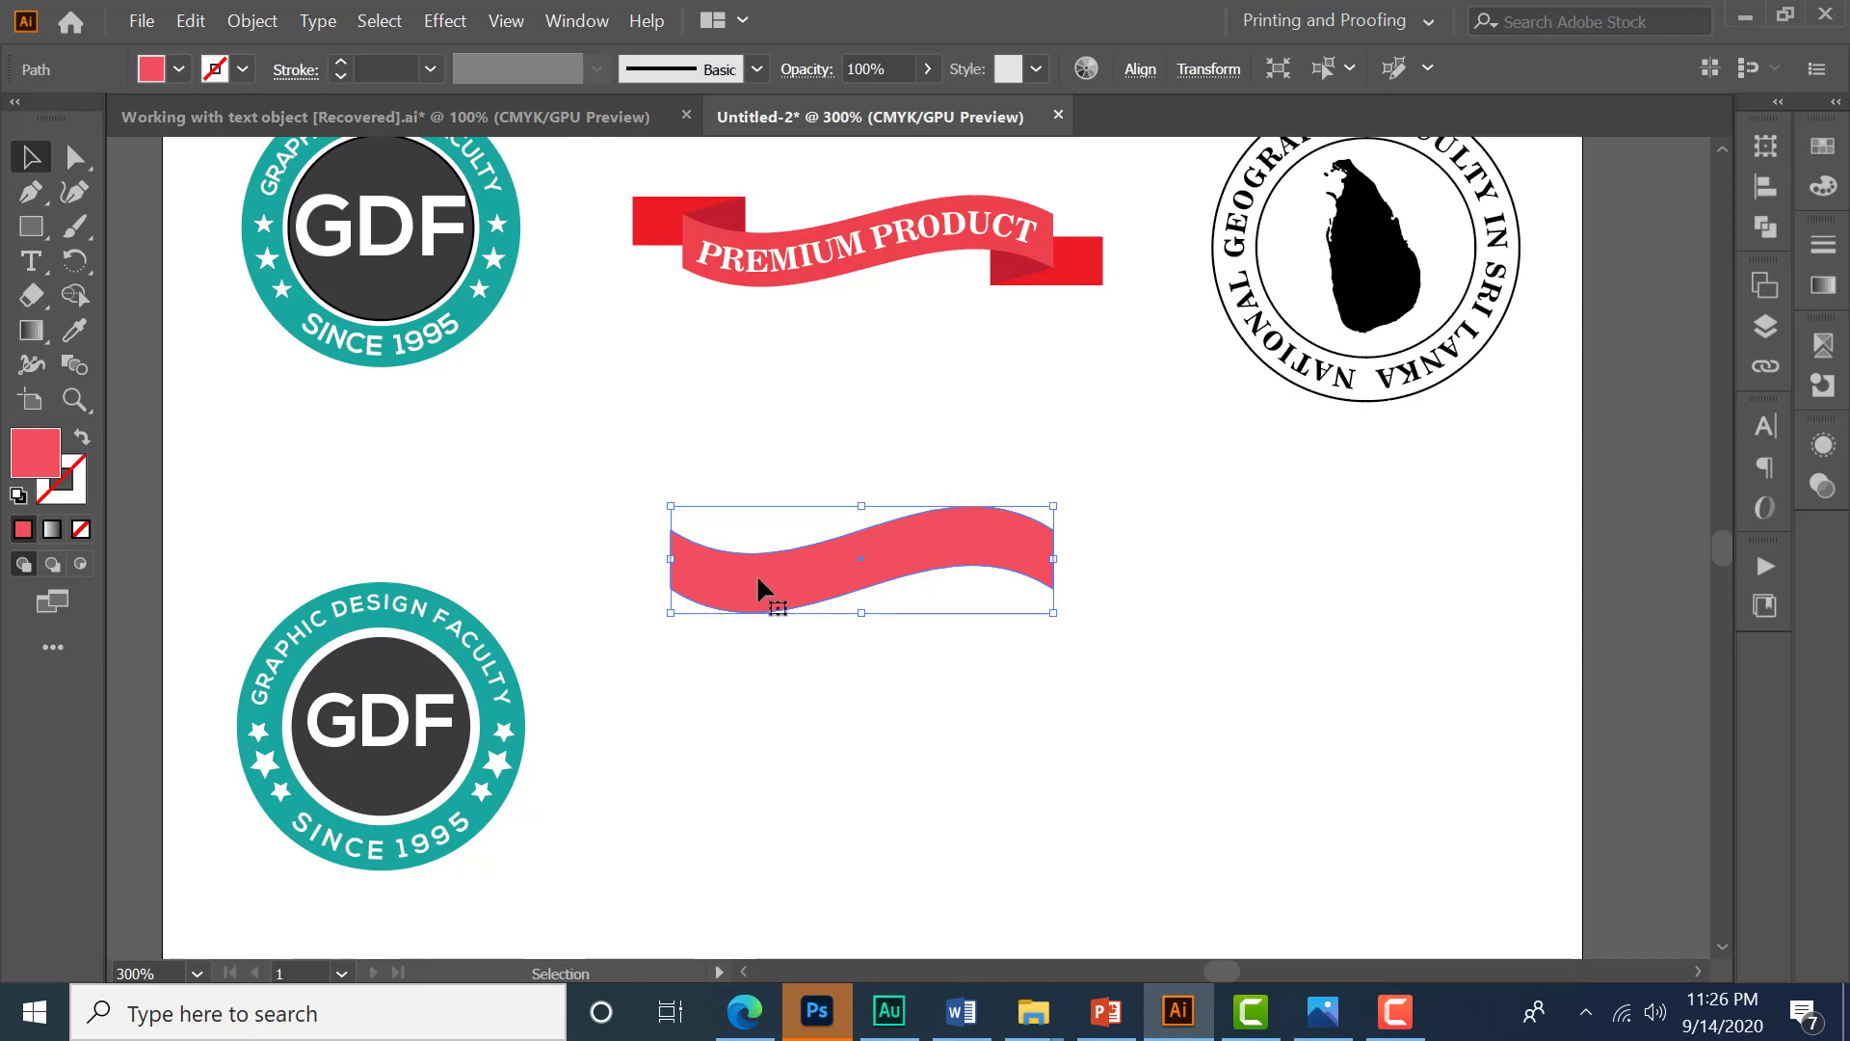
- Create an inner offset path of -2 mm from the wavy ribbon shape
left_click(256, 21)
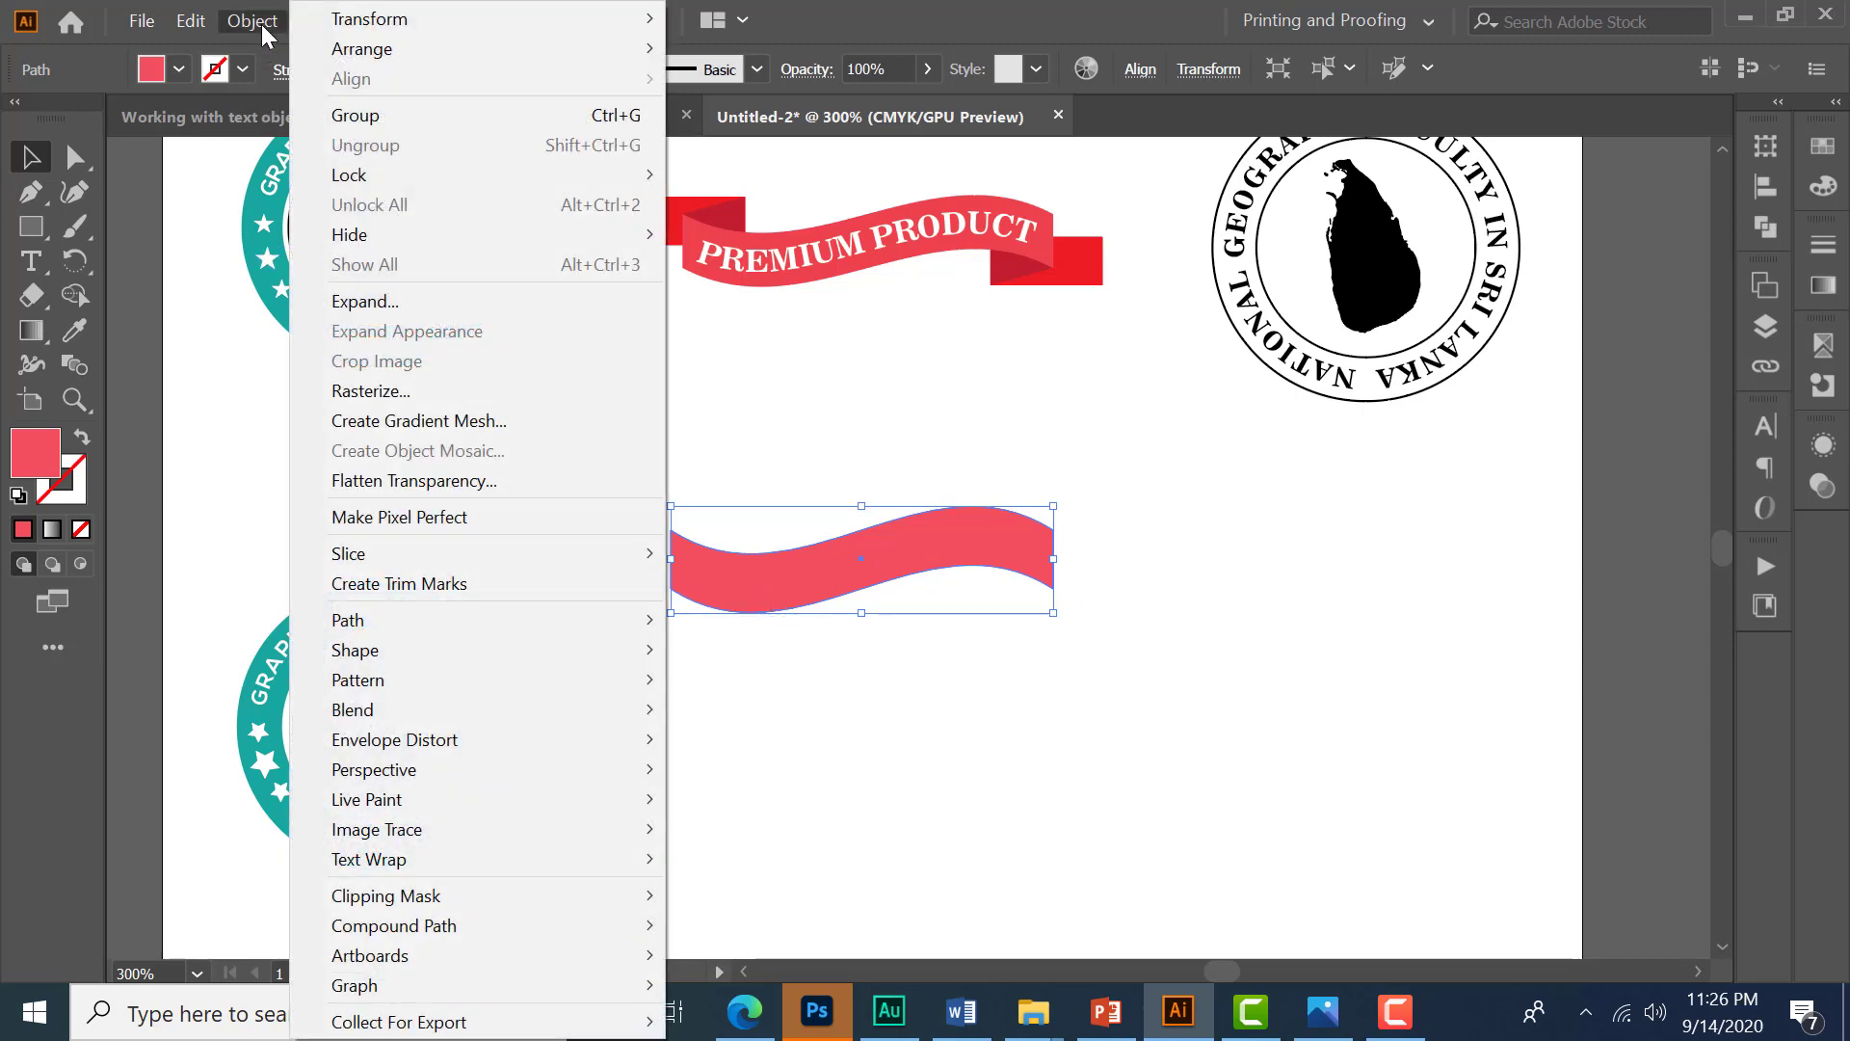
mouse_move(382, 620)
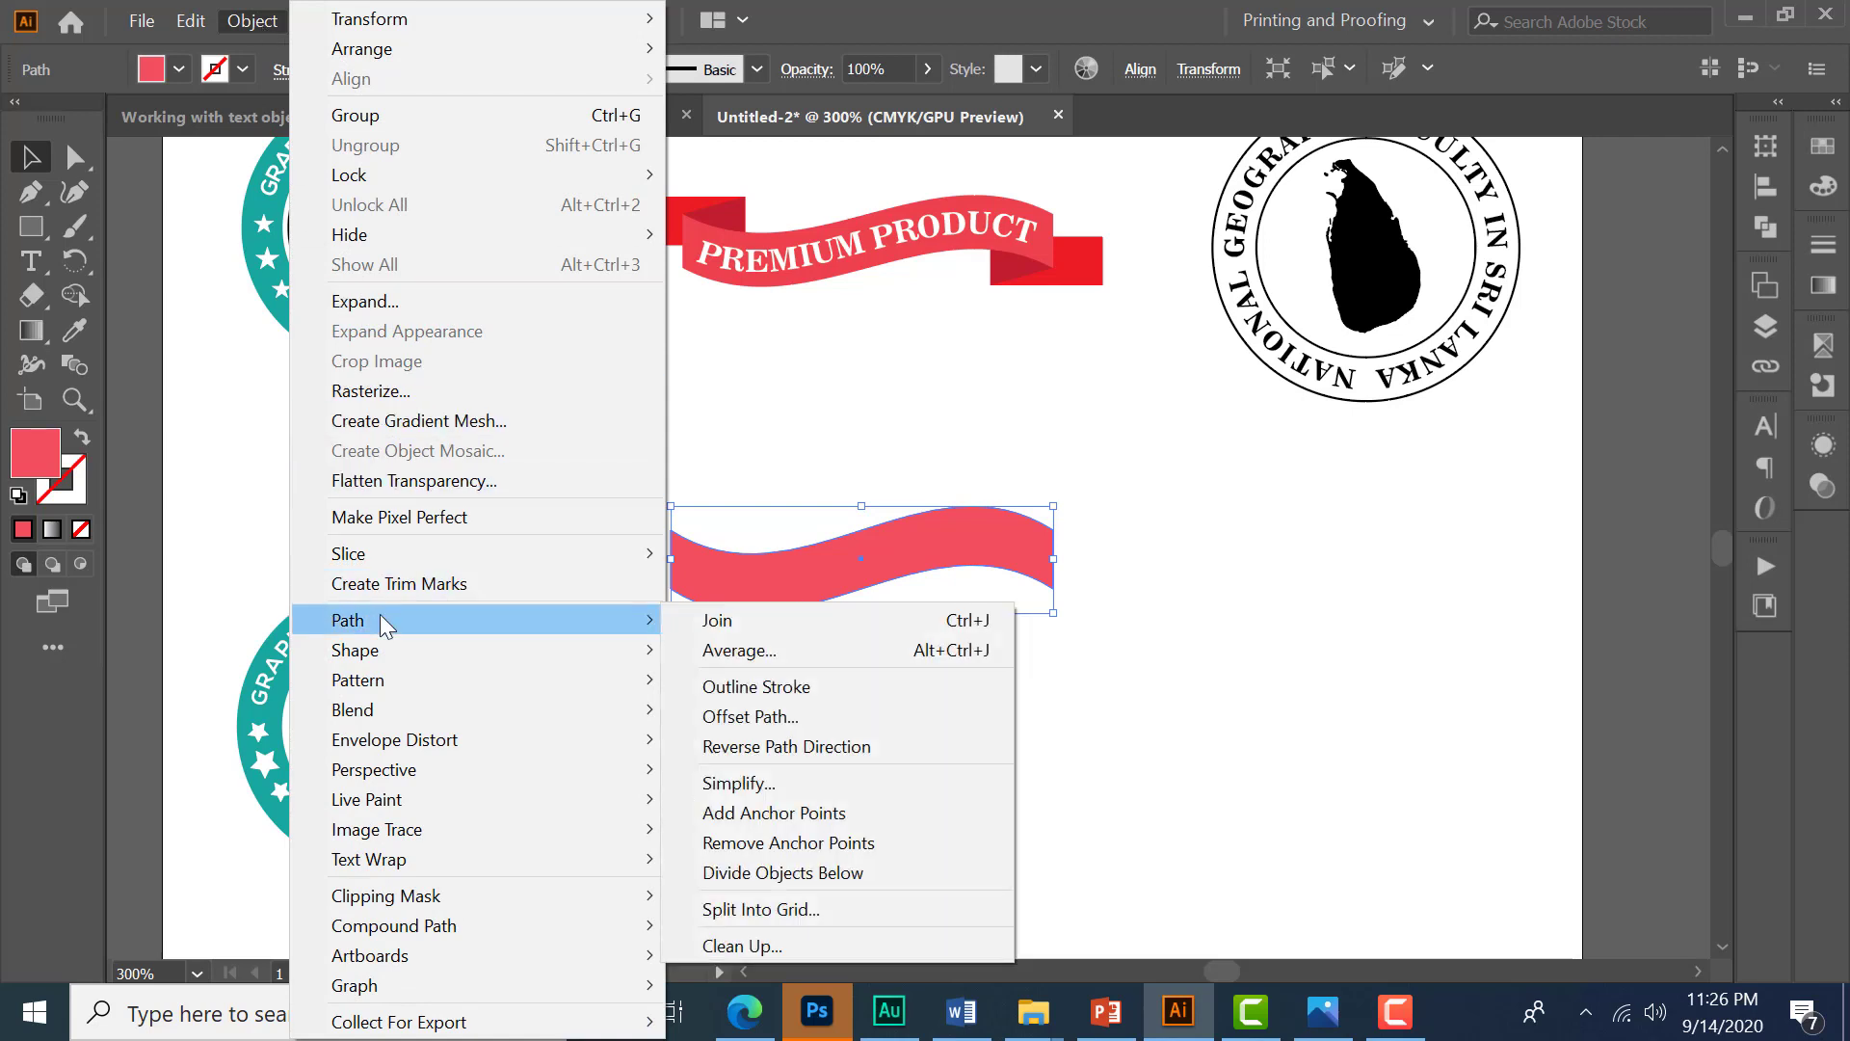
left_click(773, 721)
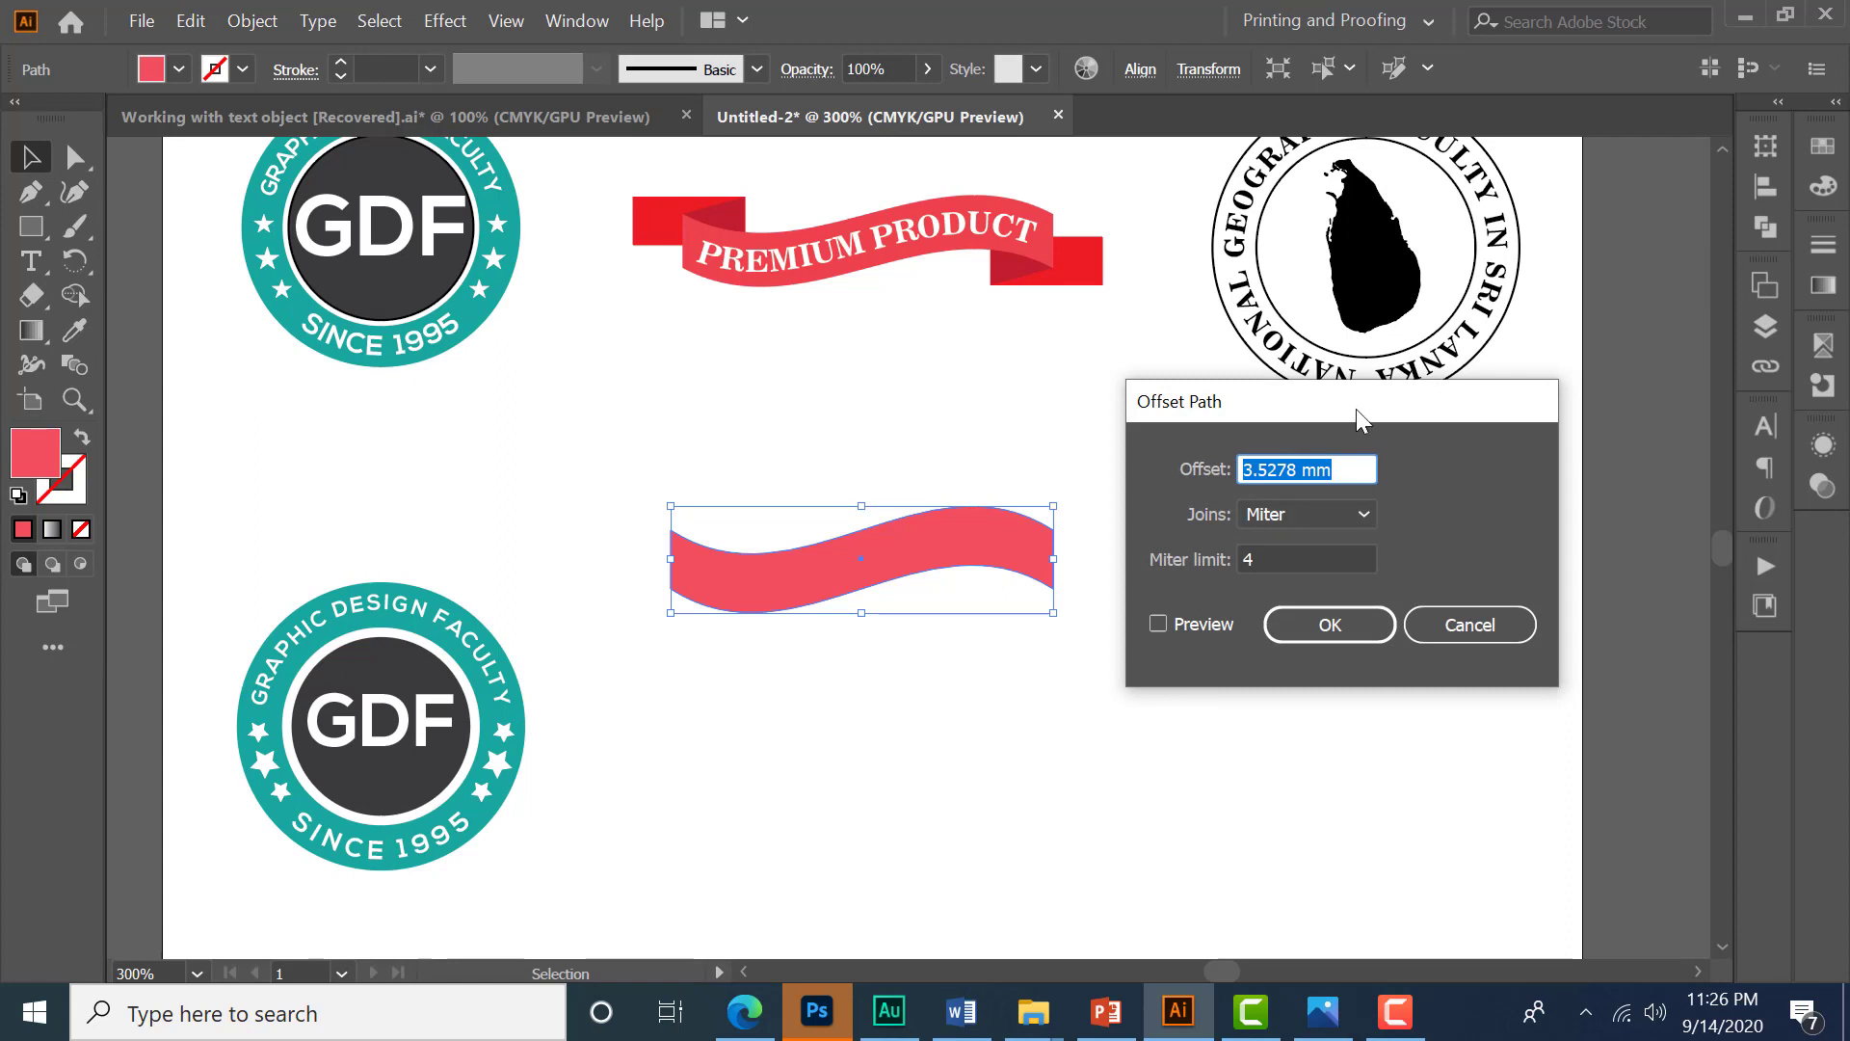
left_click_drag(1356, 408, 1410, 366)
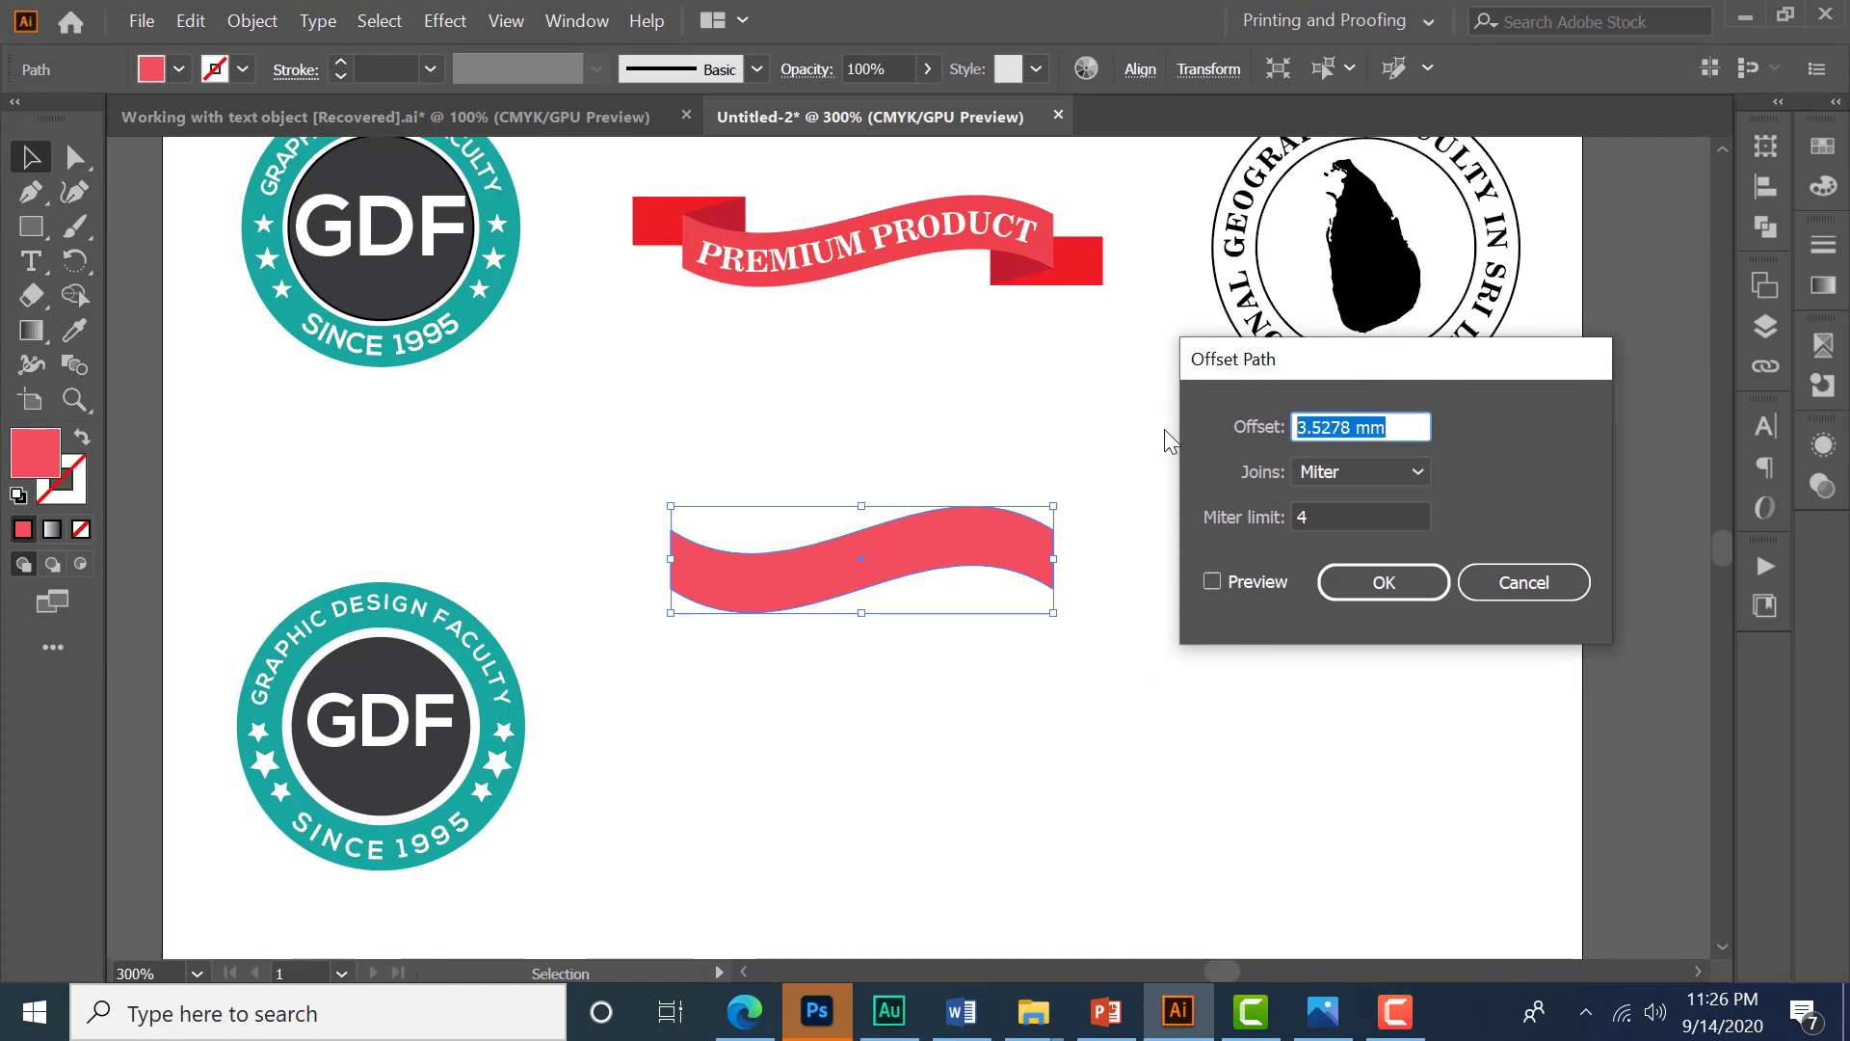
type("-2mm")
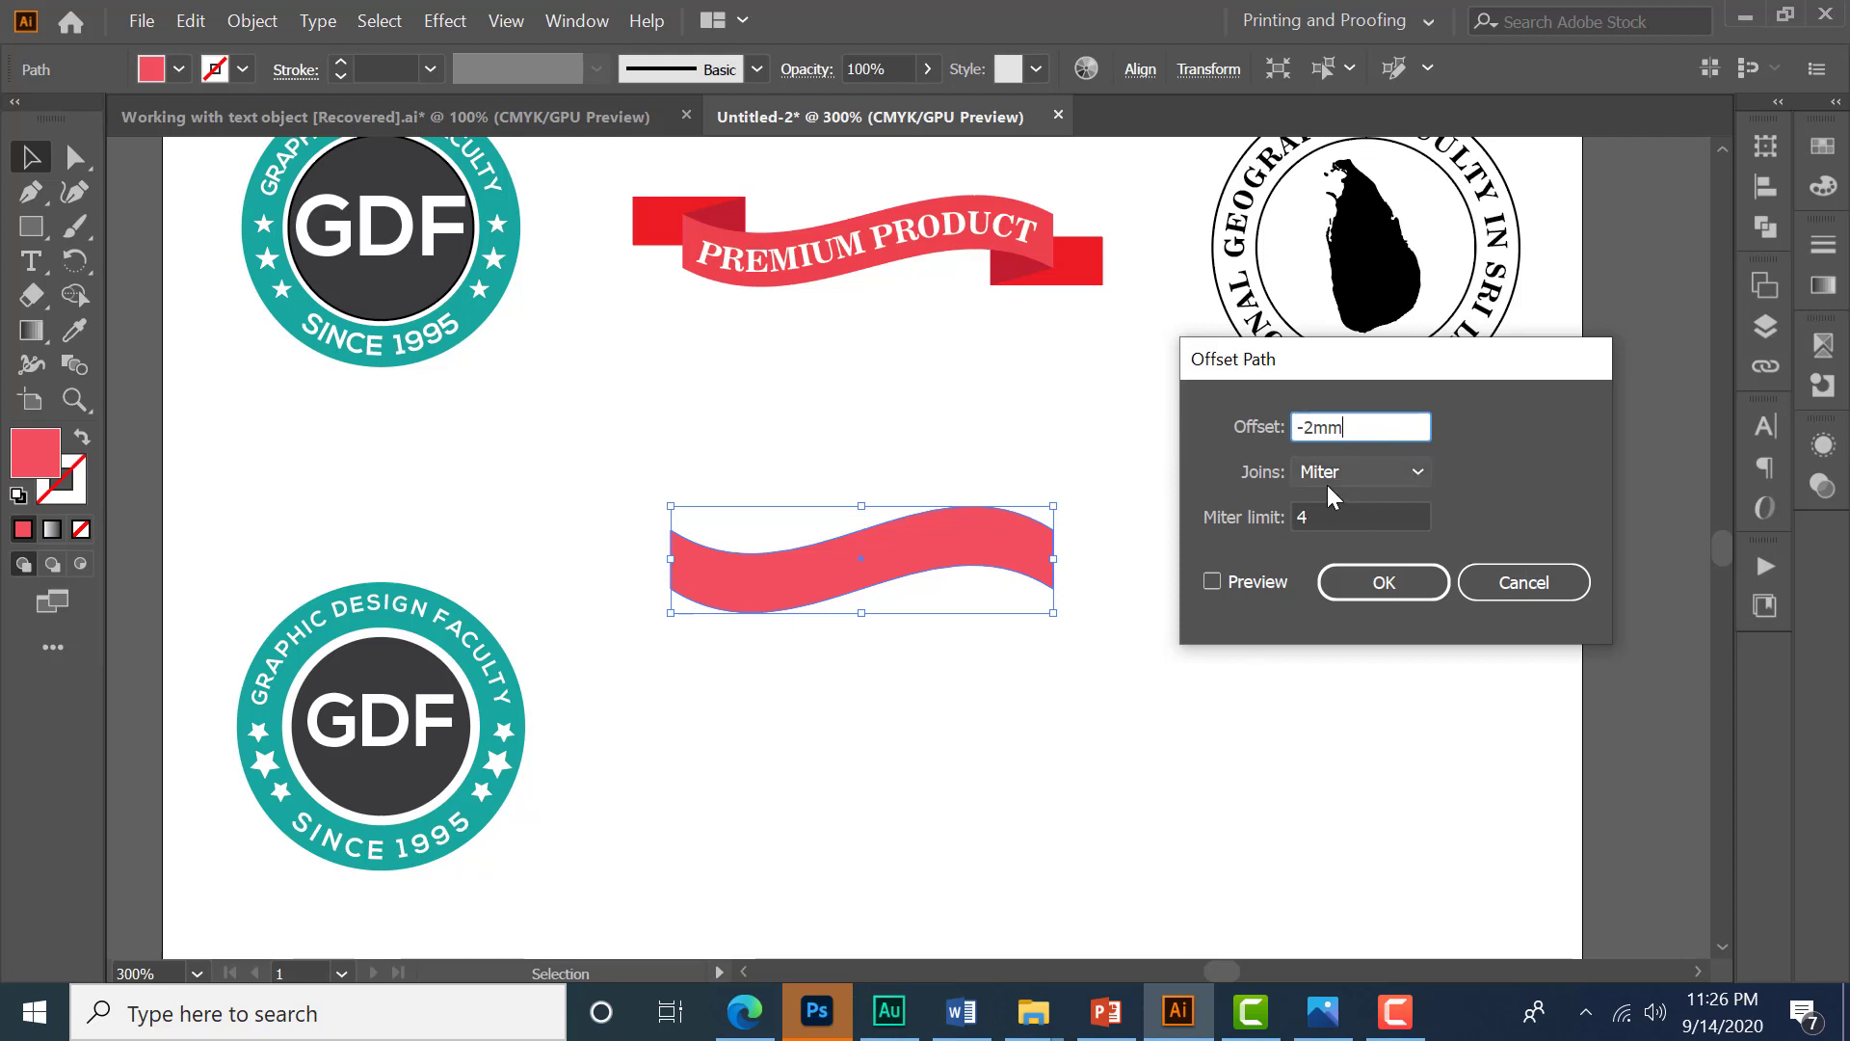
left_click(1212, 581)
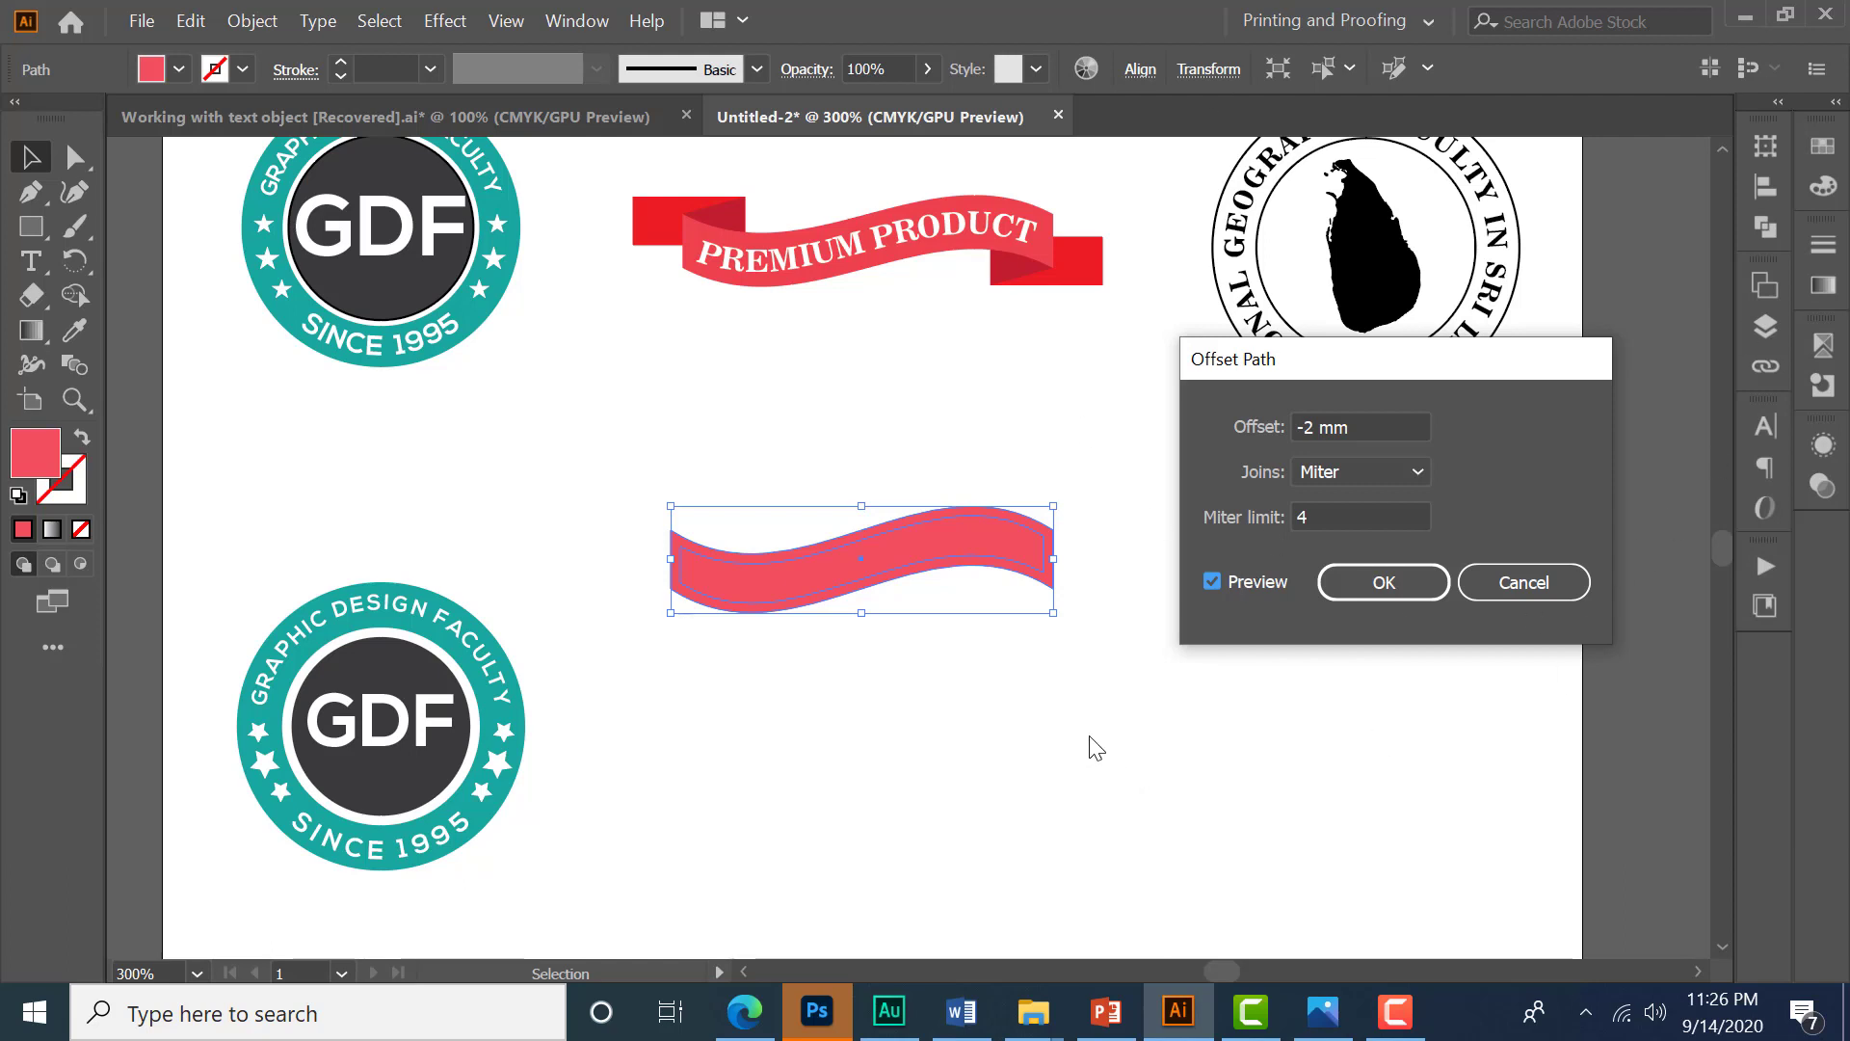
left_click(1380, 584)
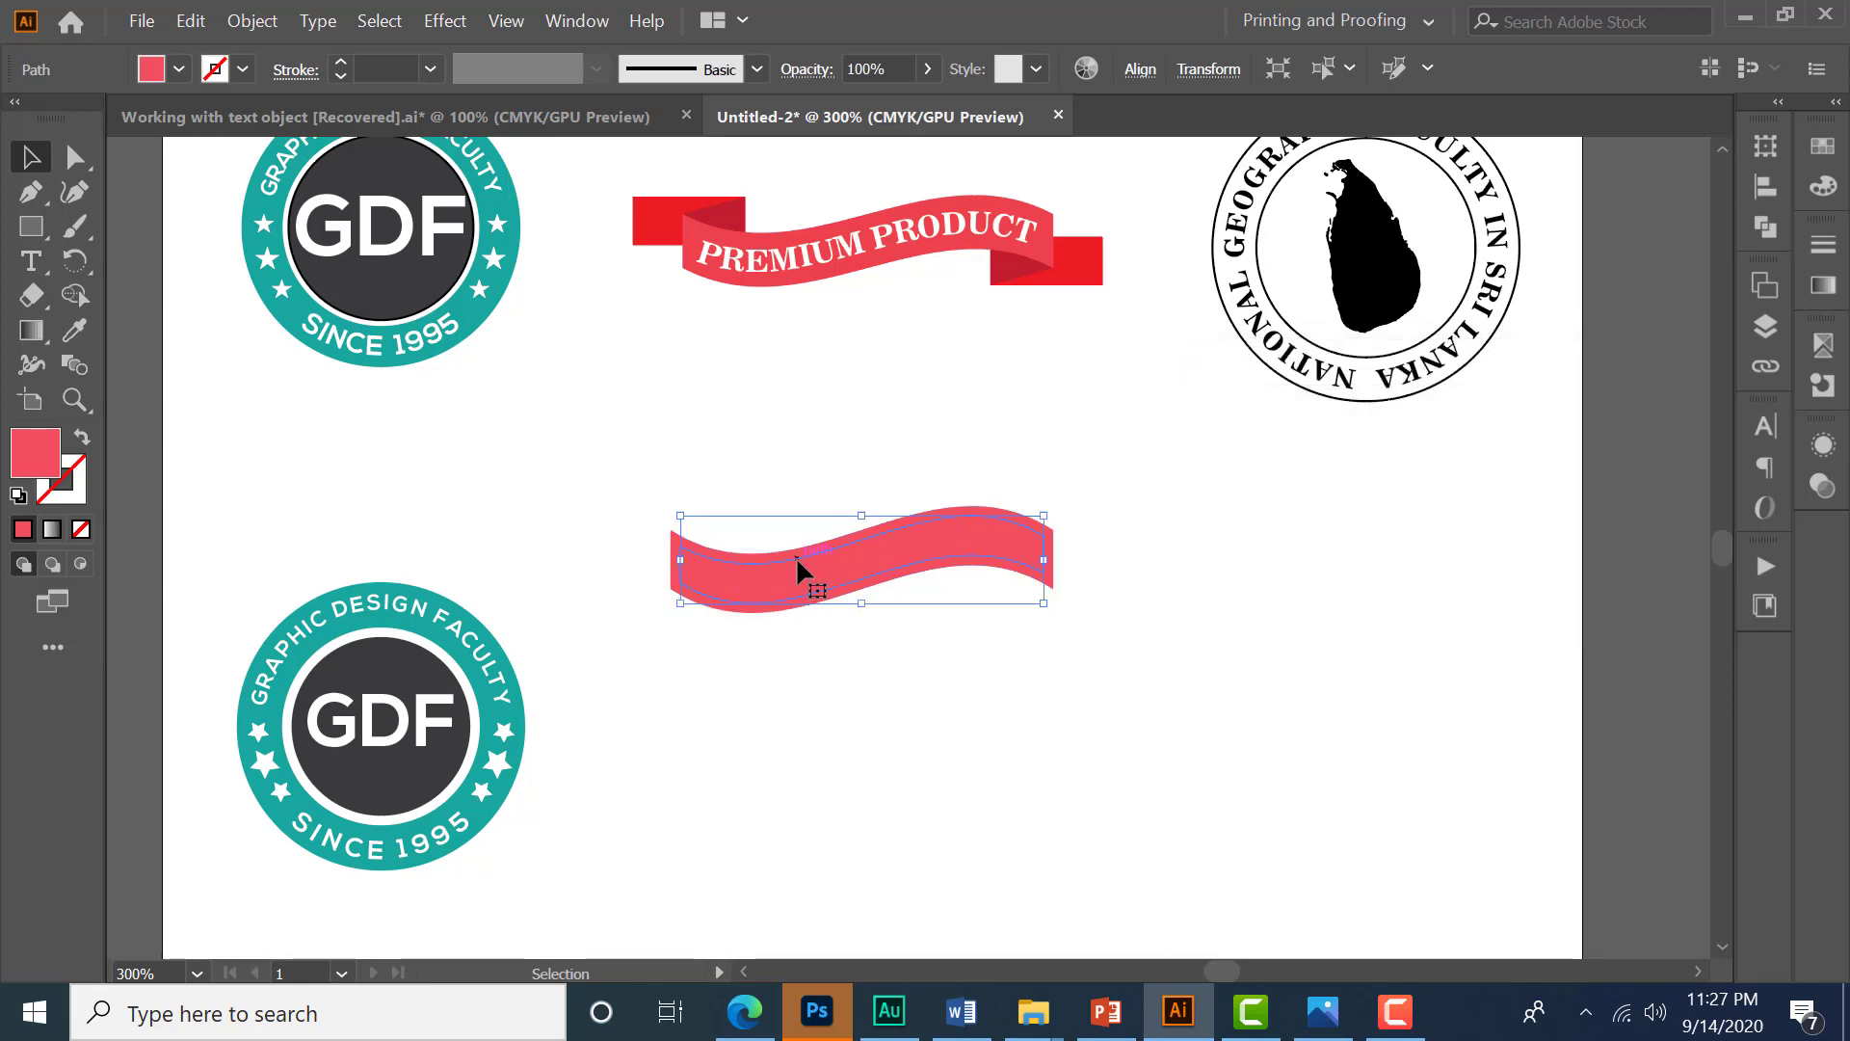
- Give the inner offset path a black stroke and no fill
scroll(808, 547, "up", 1)
left_click_drag(1034, 476, 1039, 537)
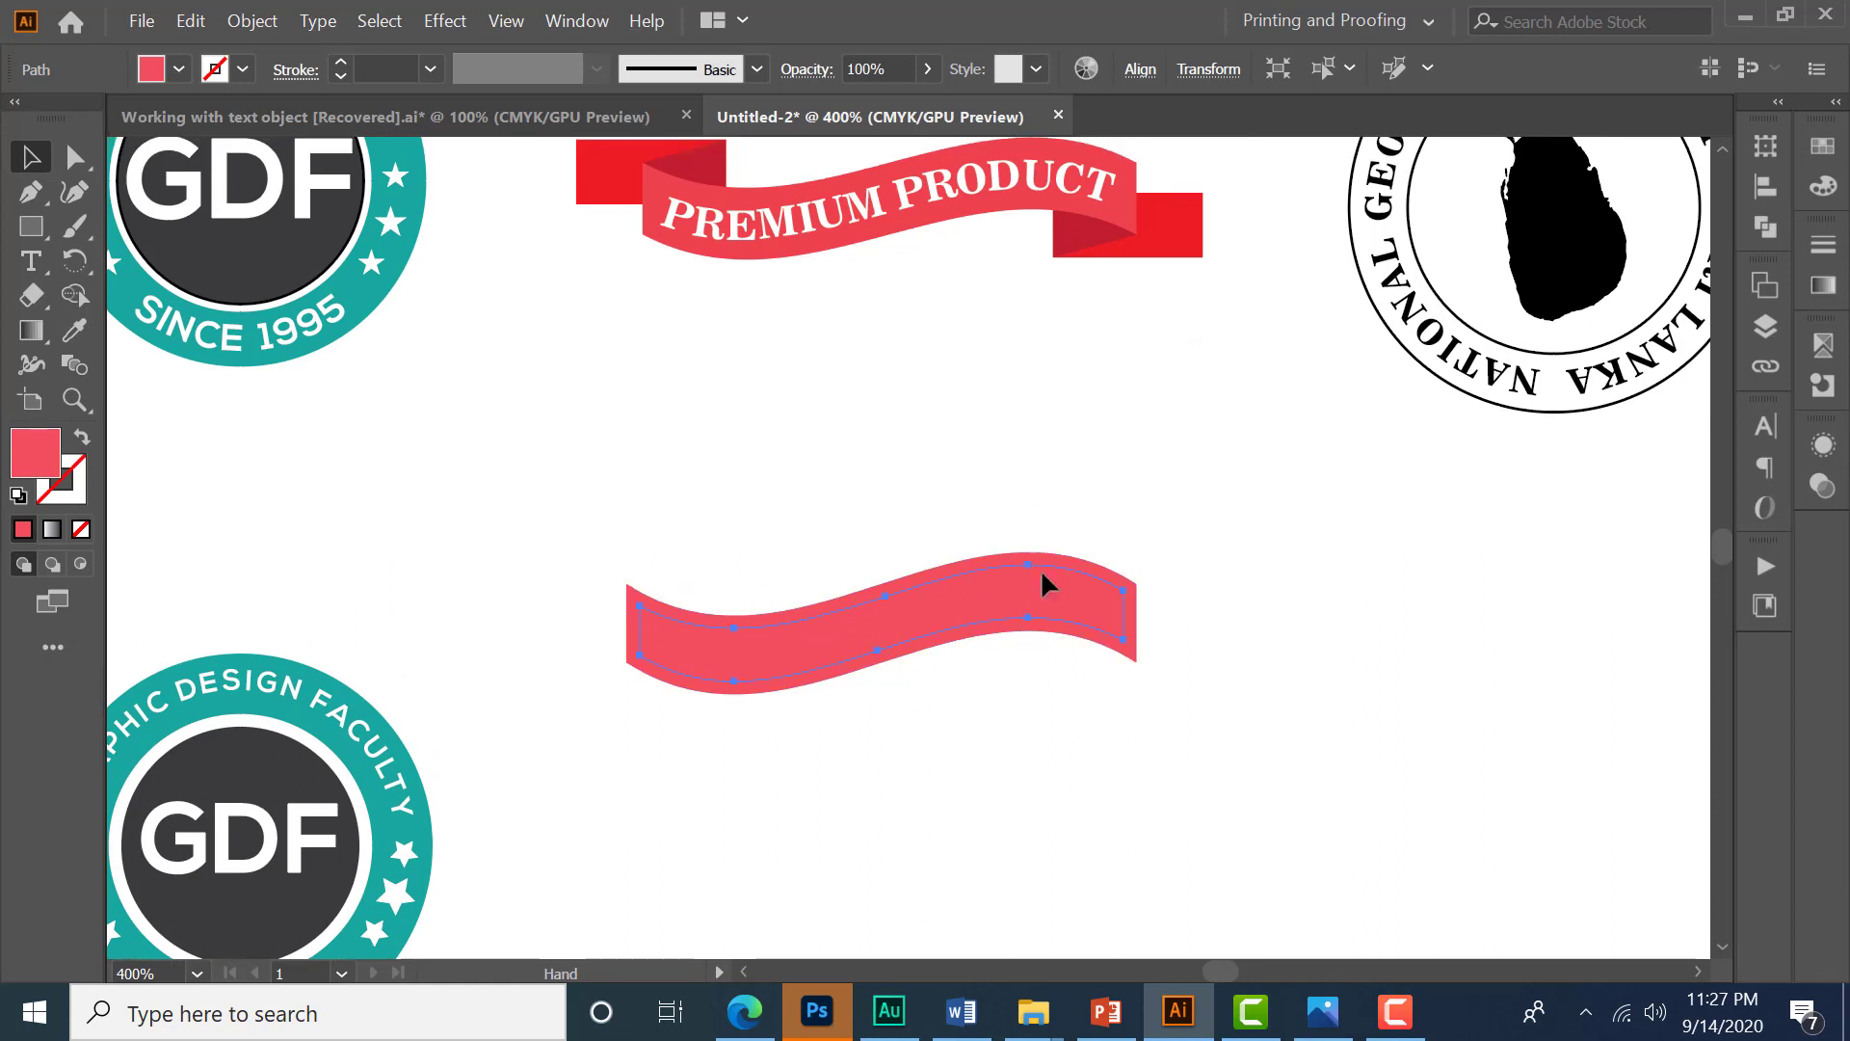
left_click(243, 69)
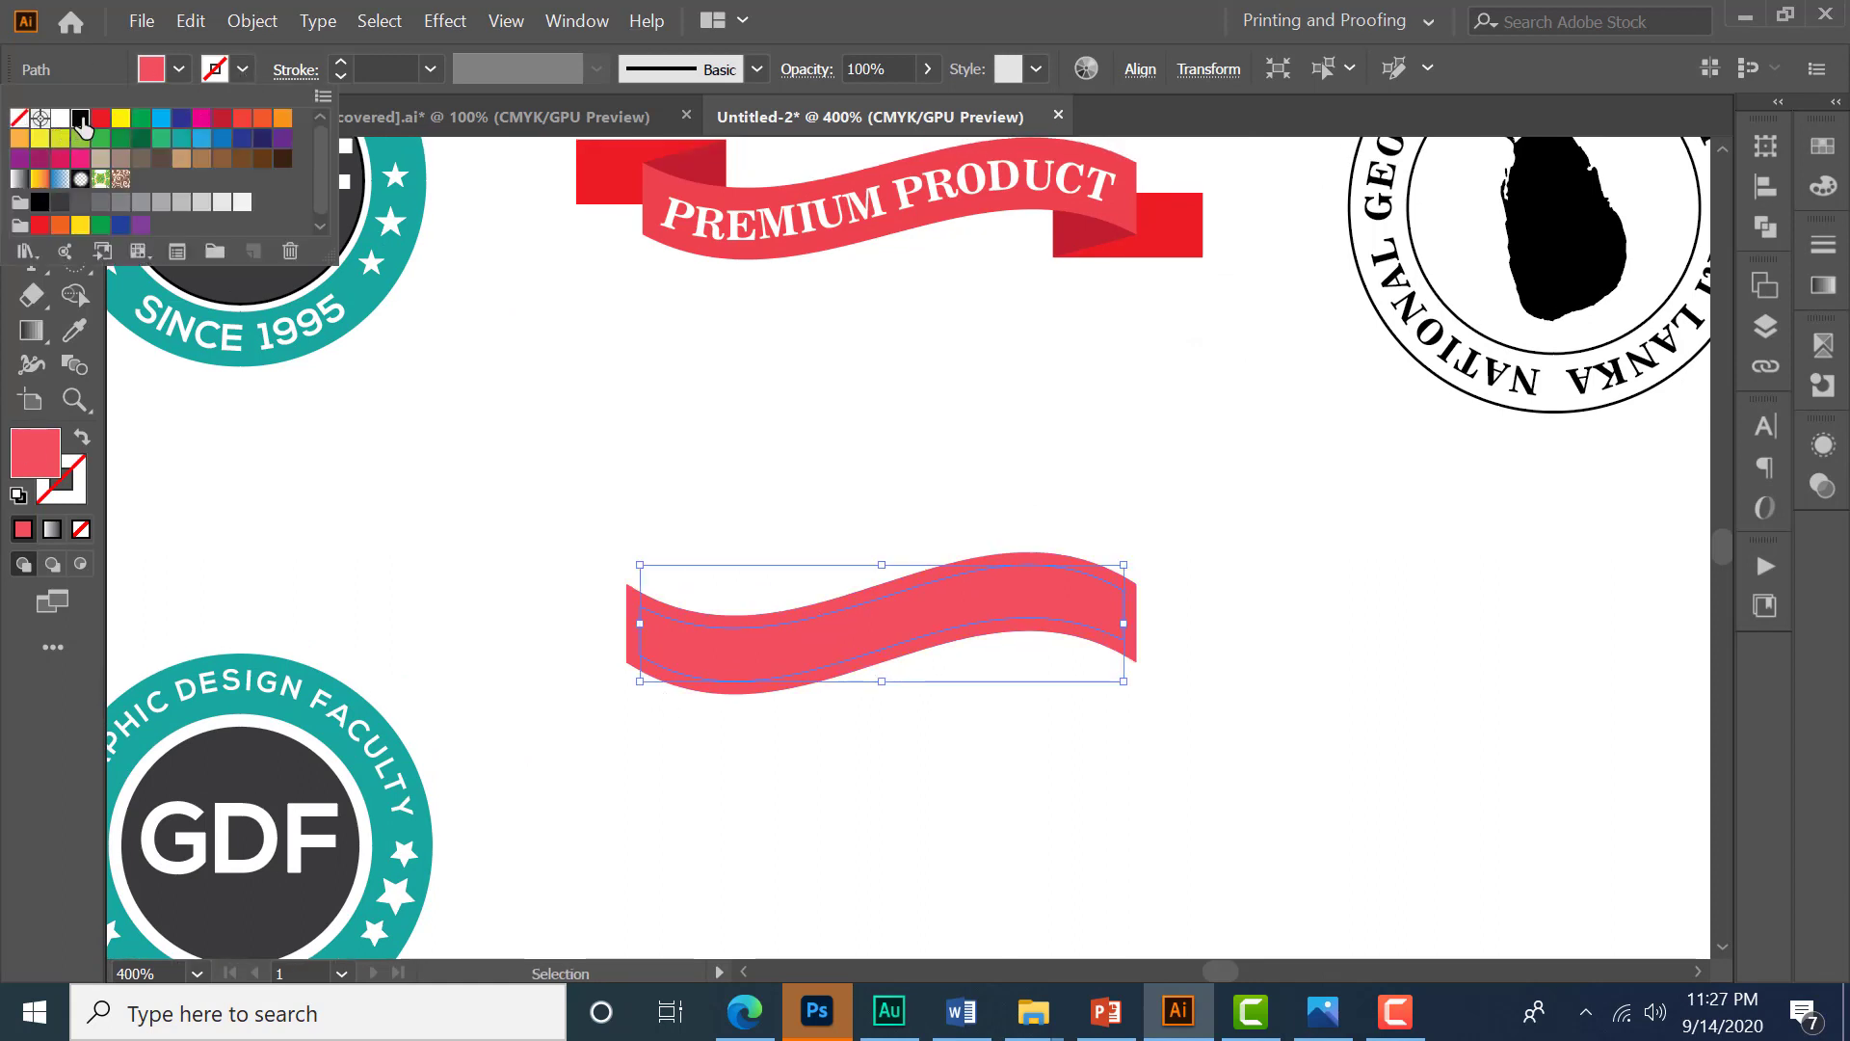
left_click(63, 131)
left_click(179, 71)
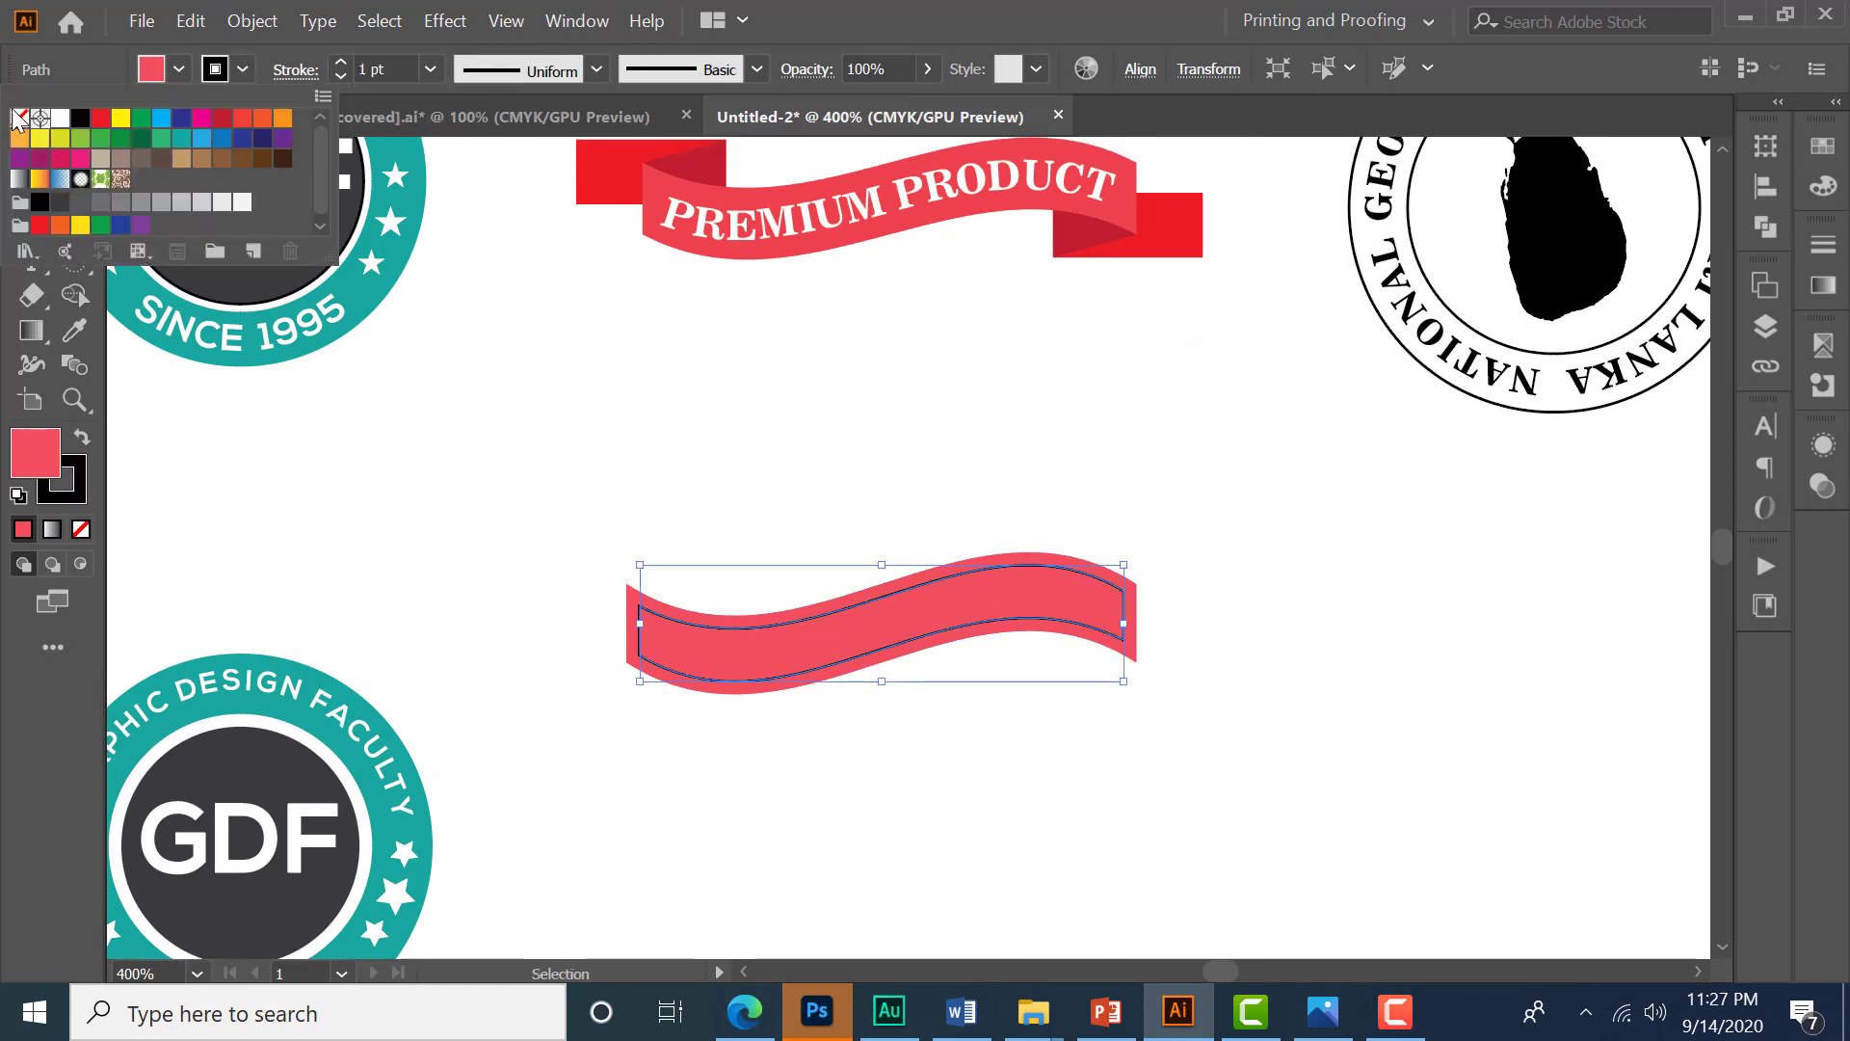
left_click(20, 116)
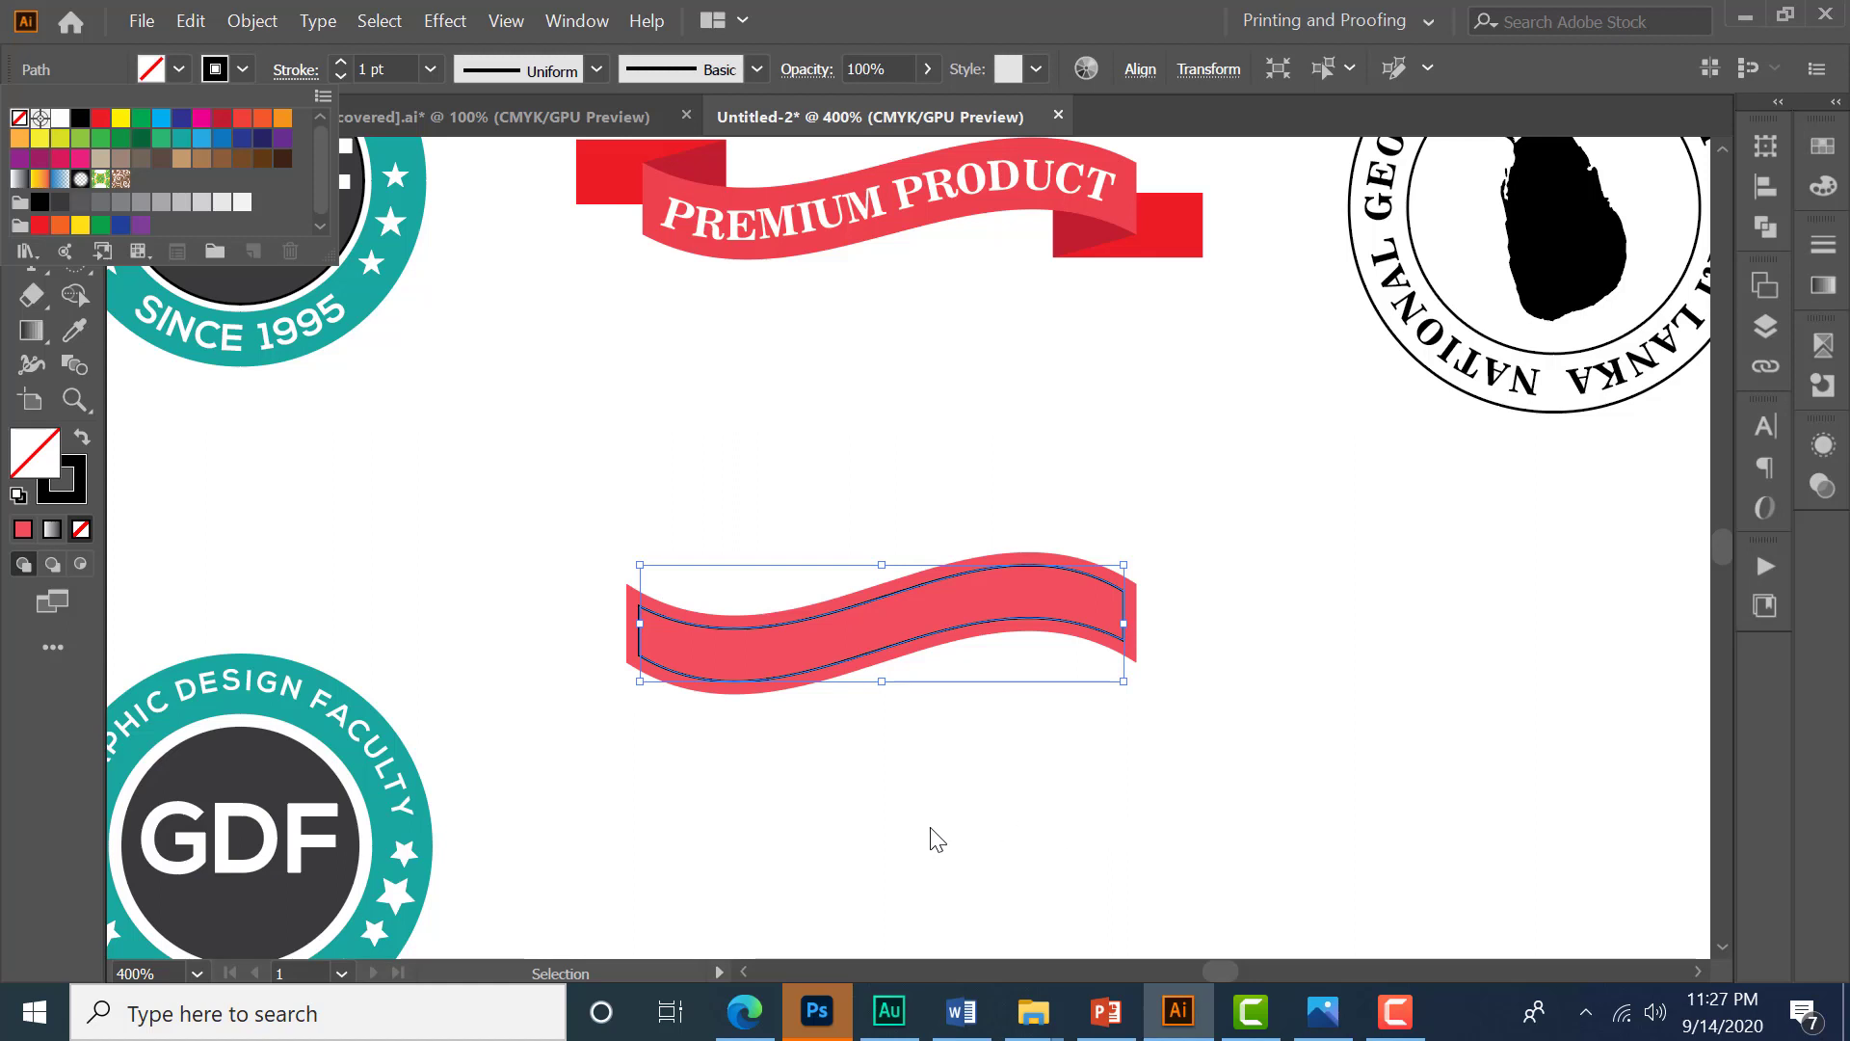
- Cut the inner path at its two lower corner anchor points
left_click(563, 531)
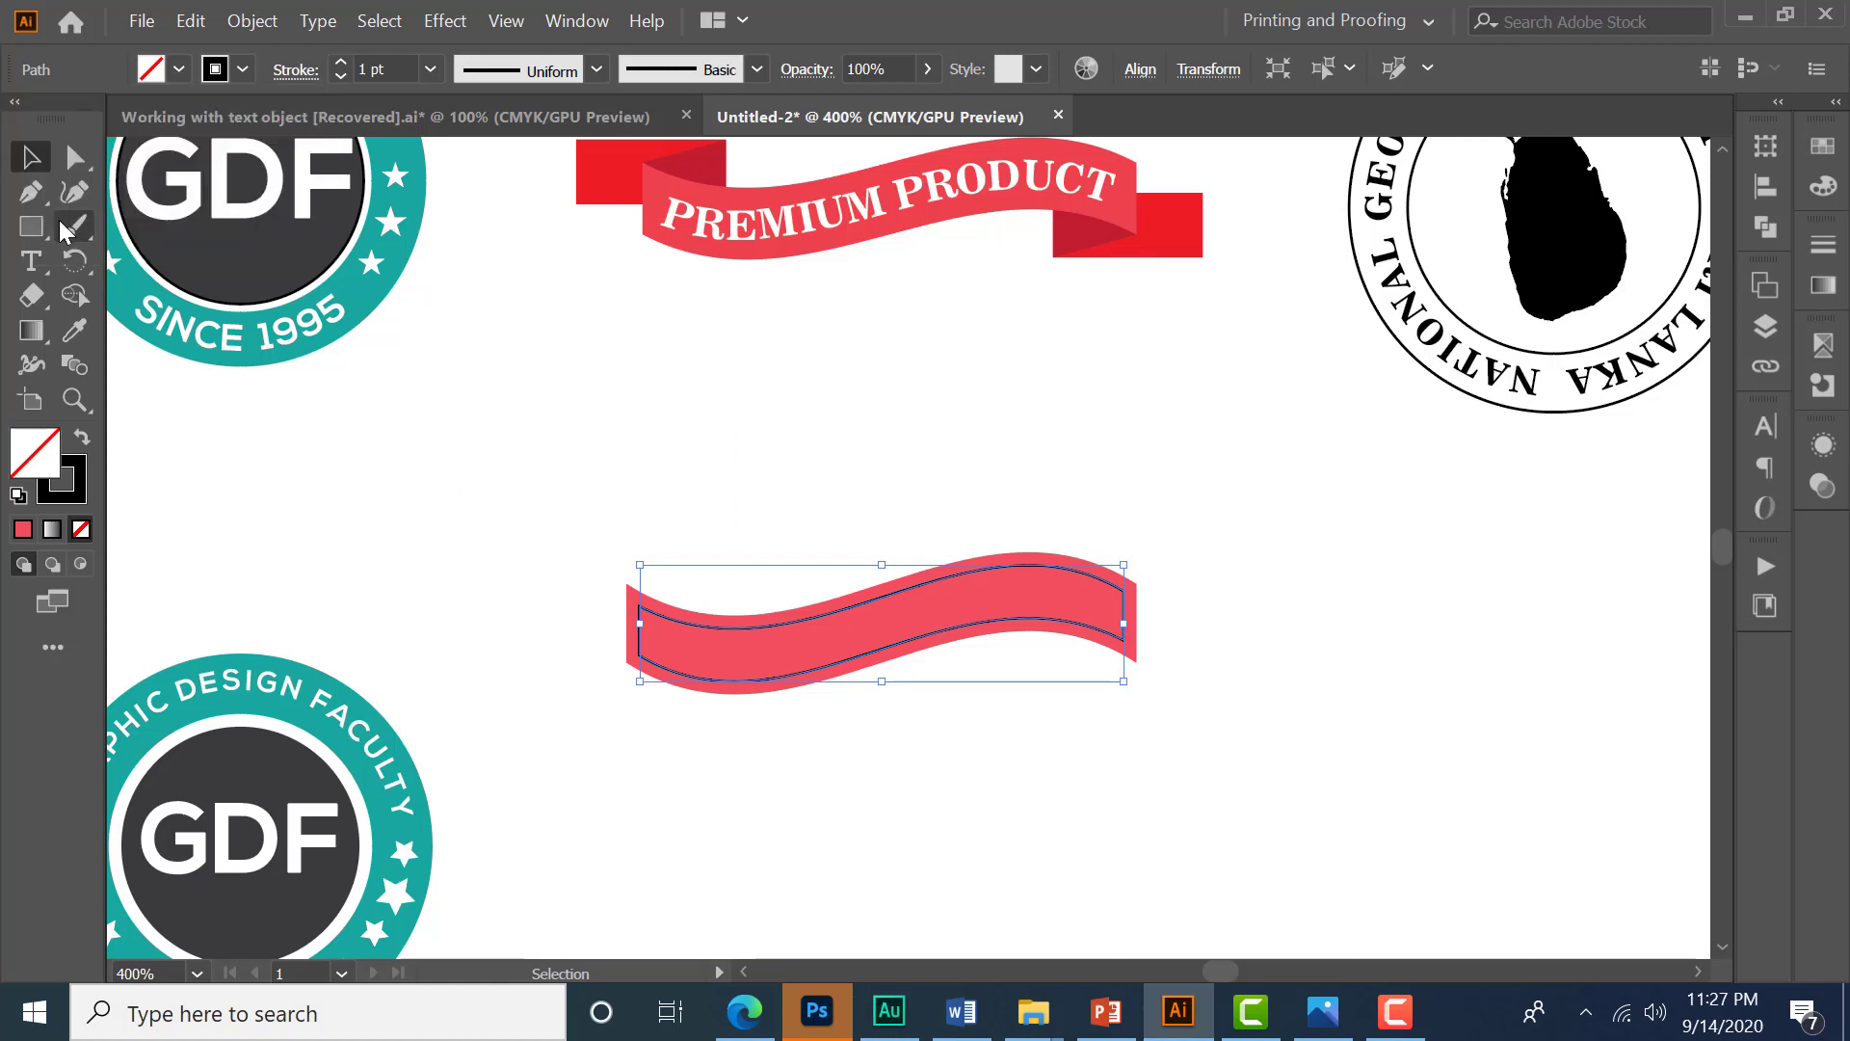
left_click(75, 156)
left_click(125, 154)
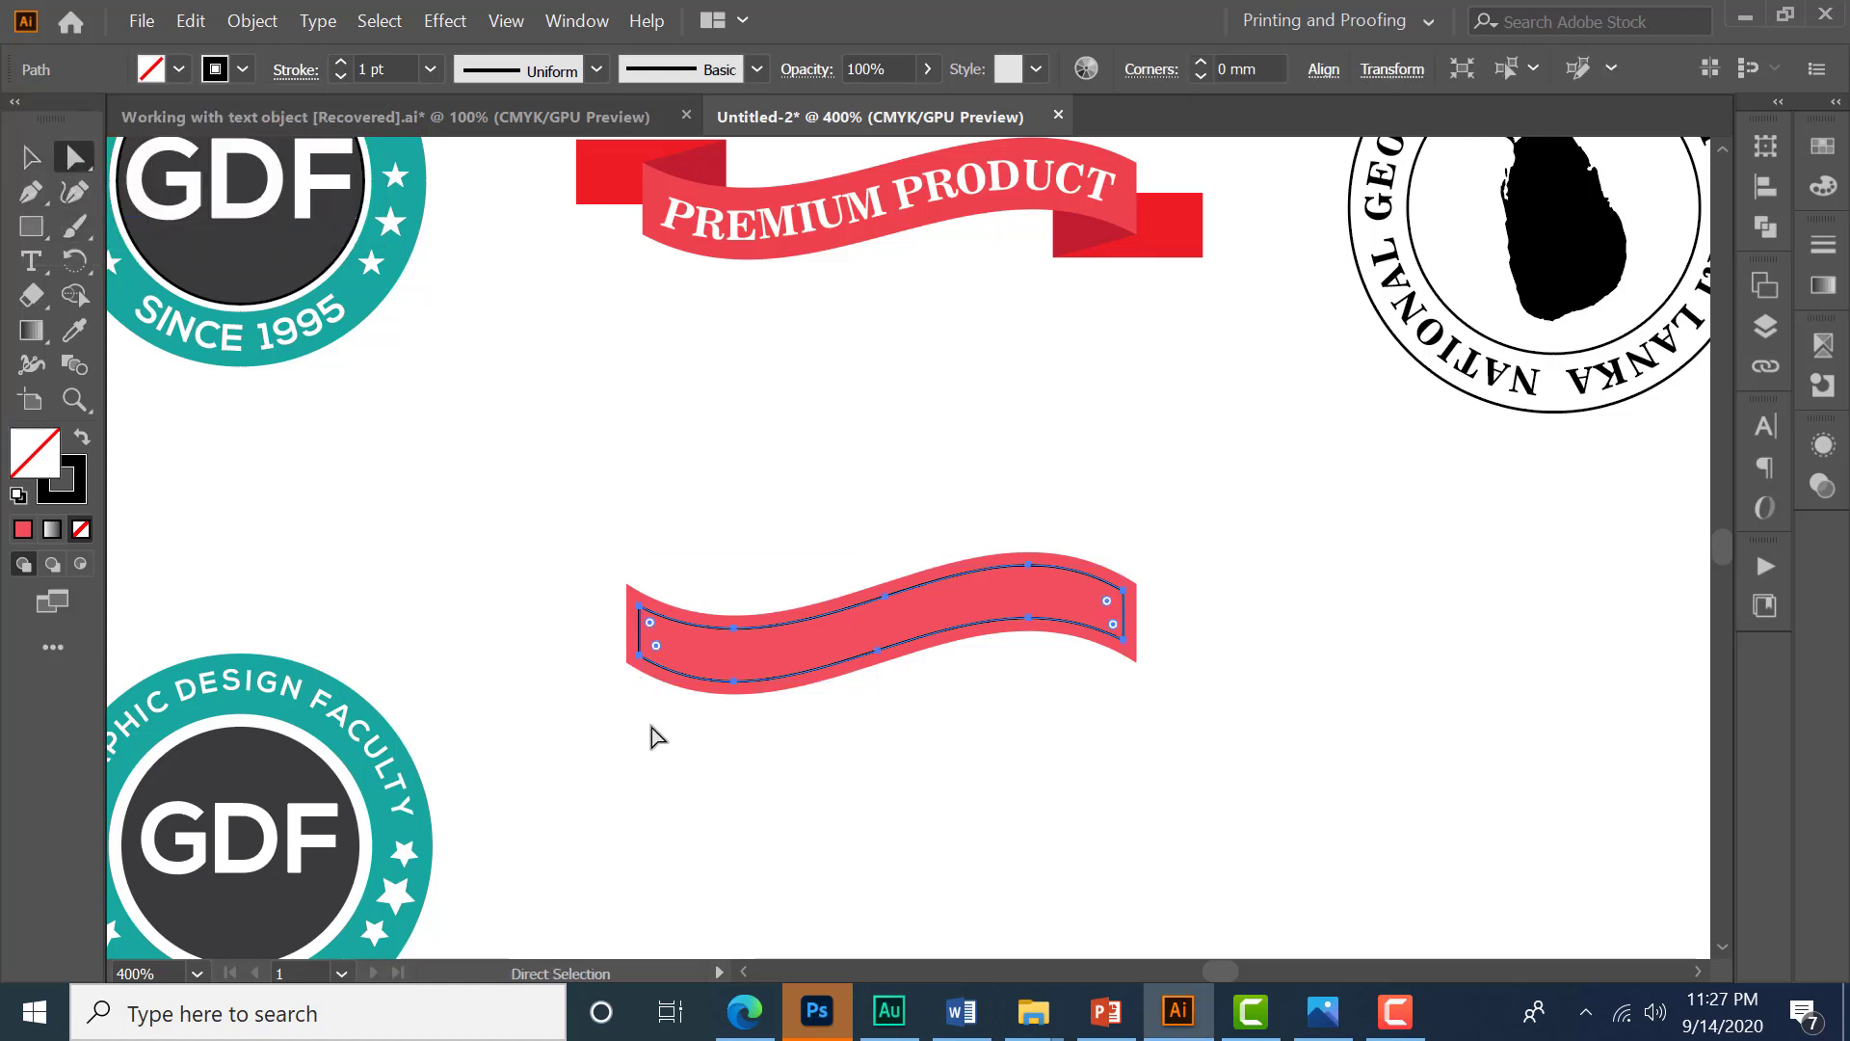
scroll(858, 743, "up", 1)
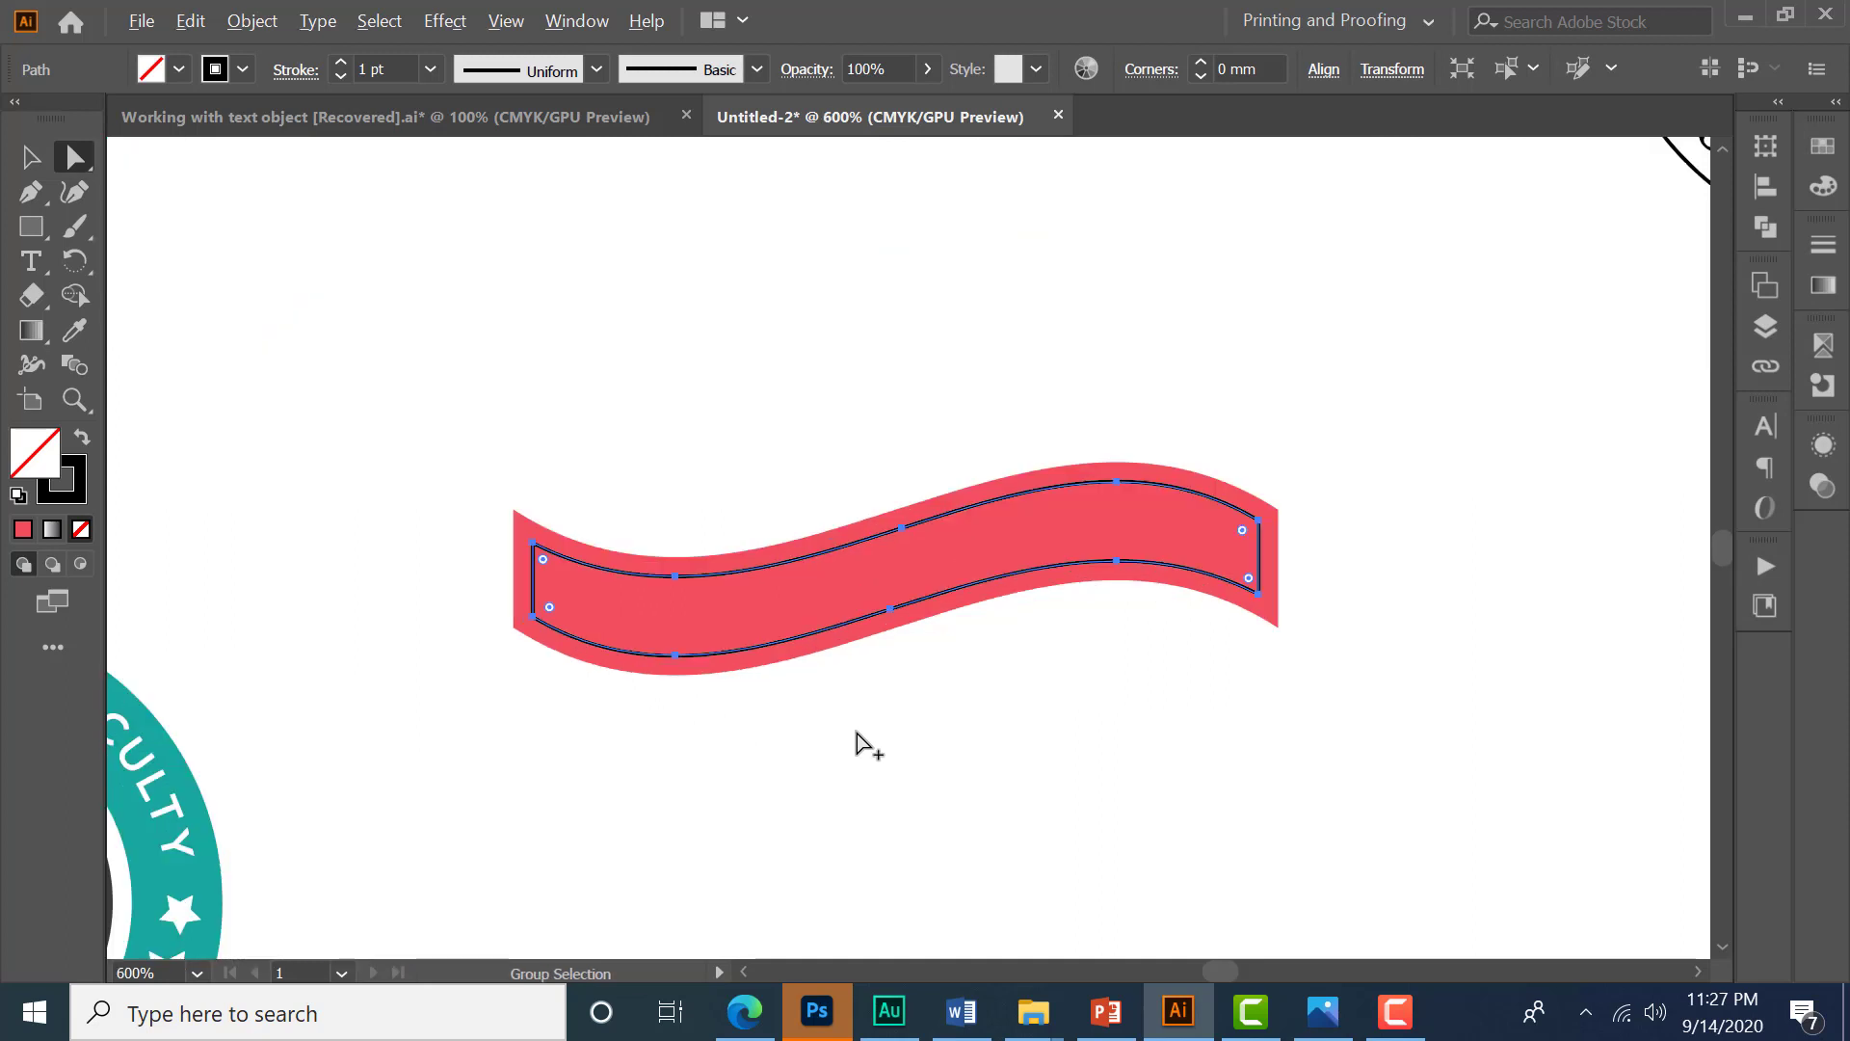
left_click(535, 619)
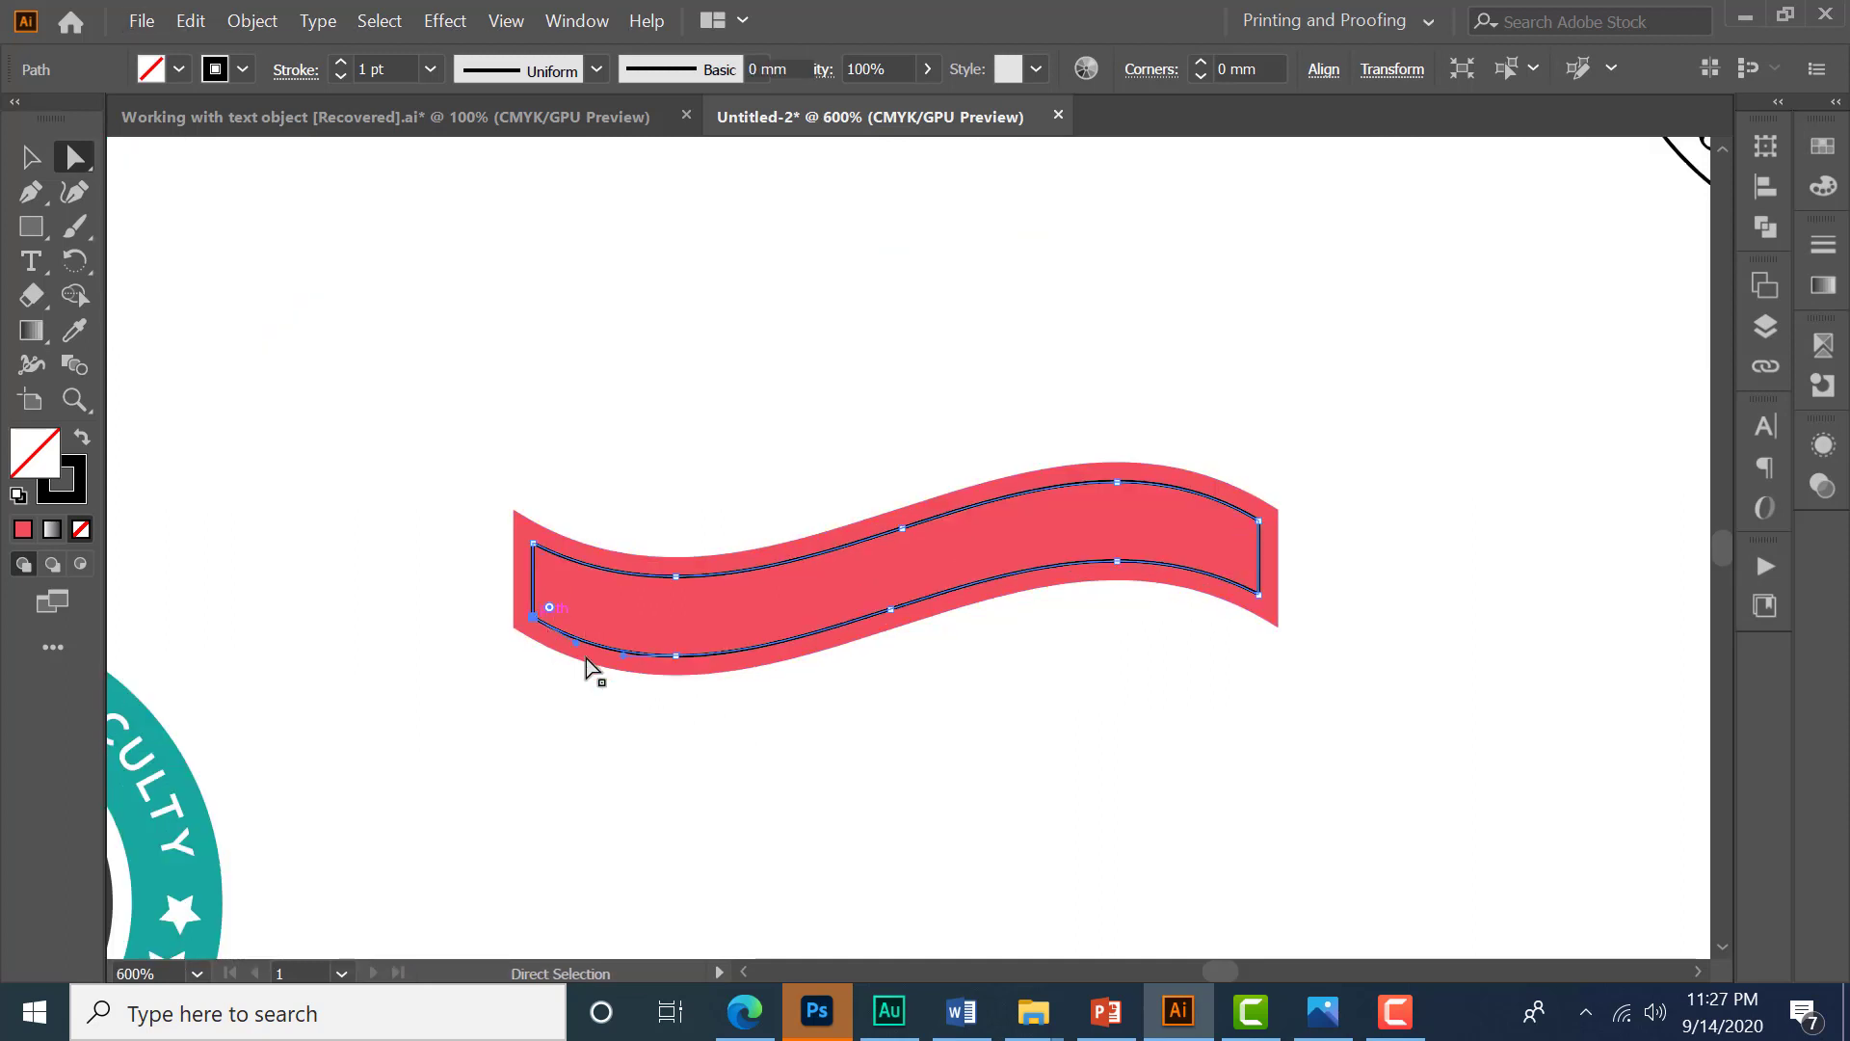
left_click(1261, 595, "shift")
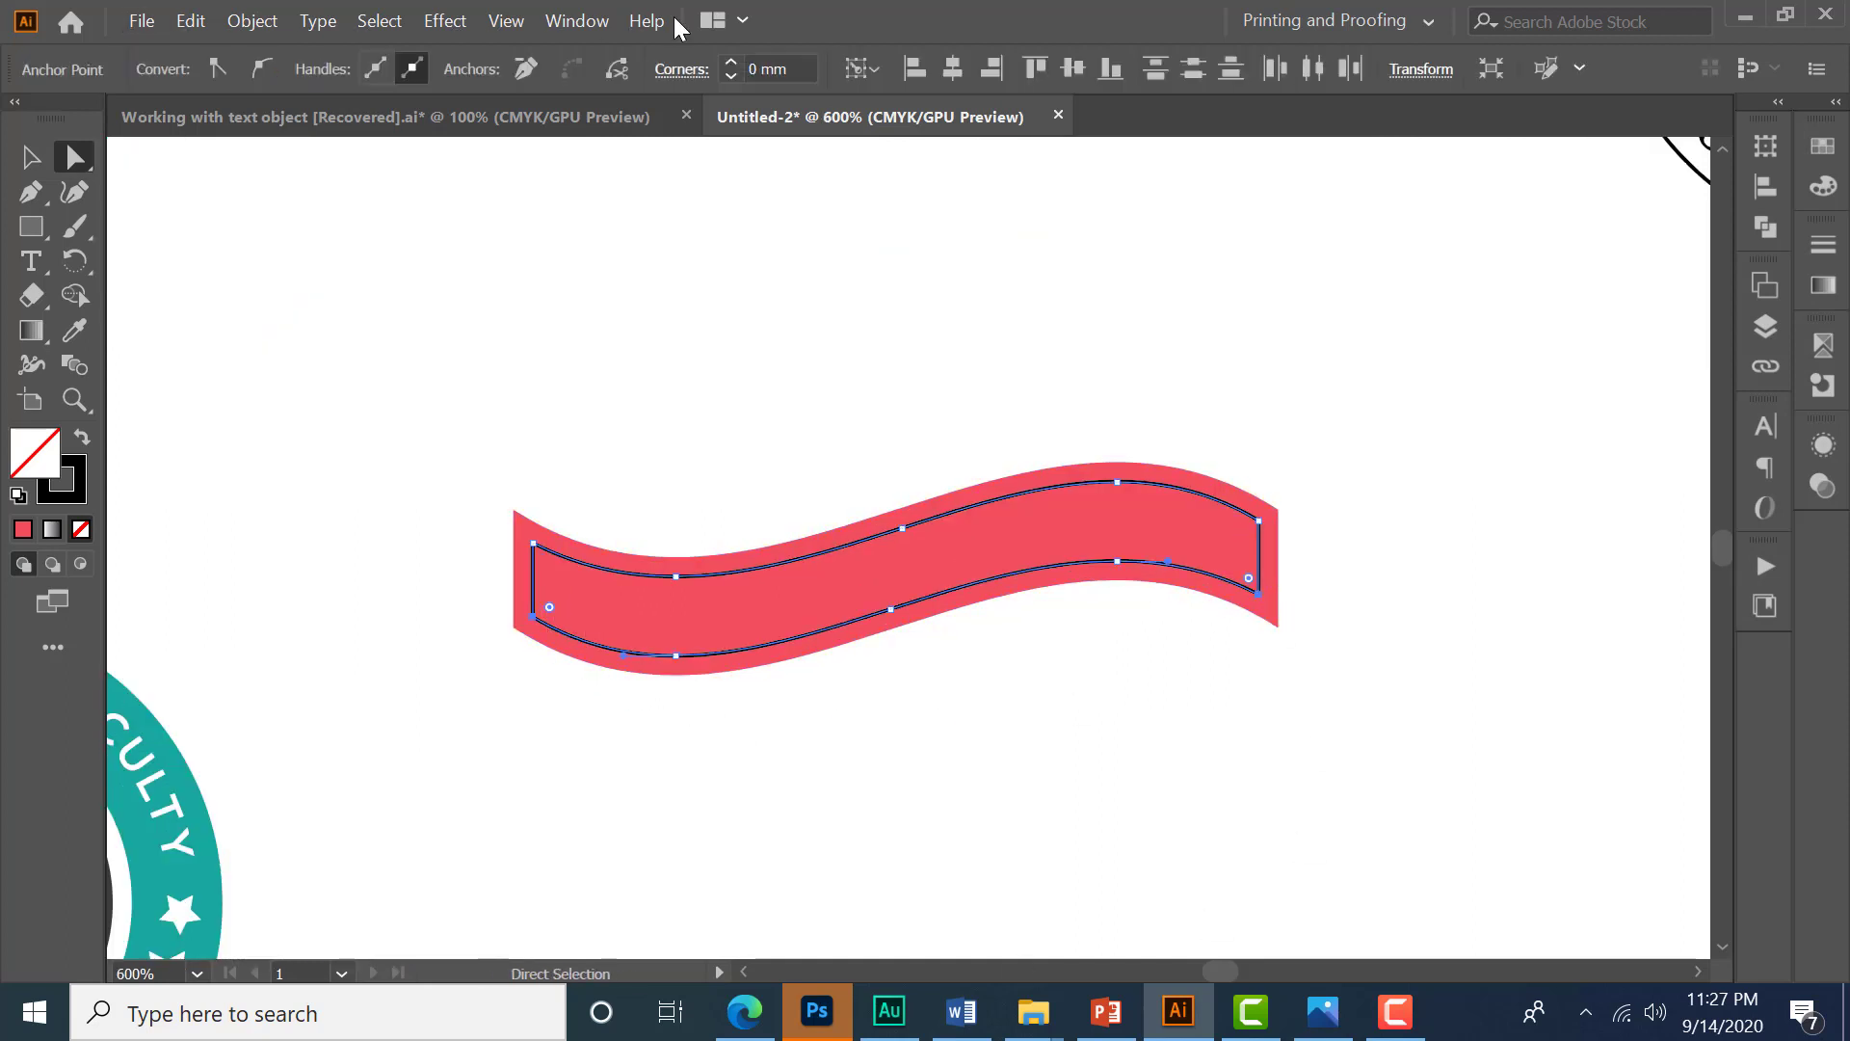
left_click(621, 77)
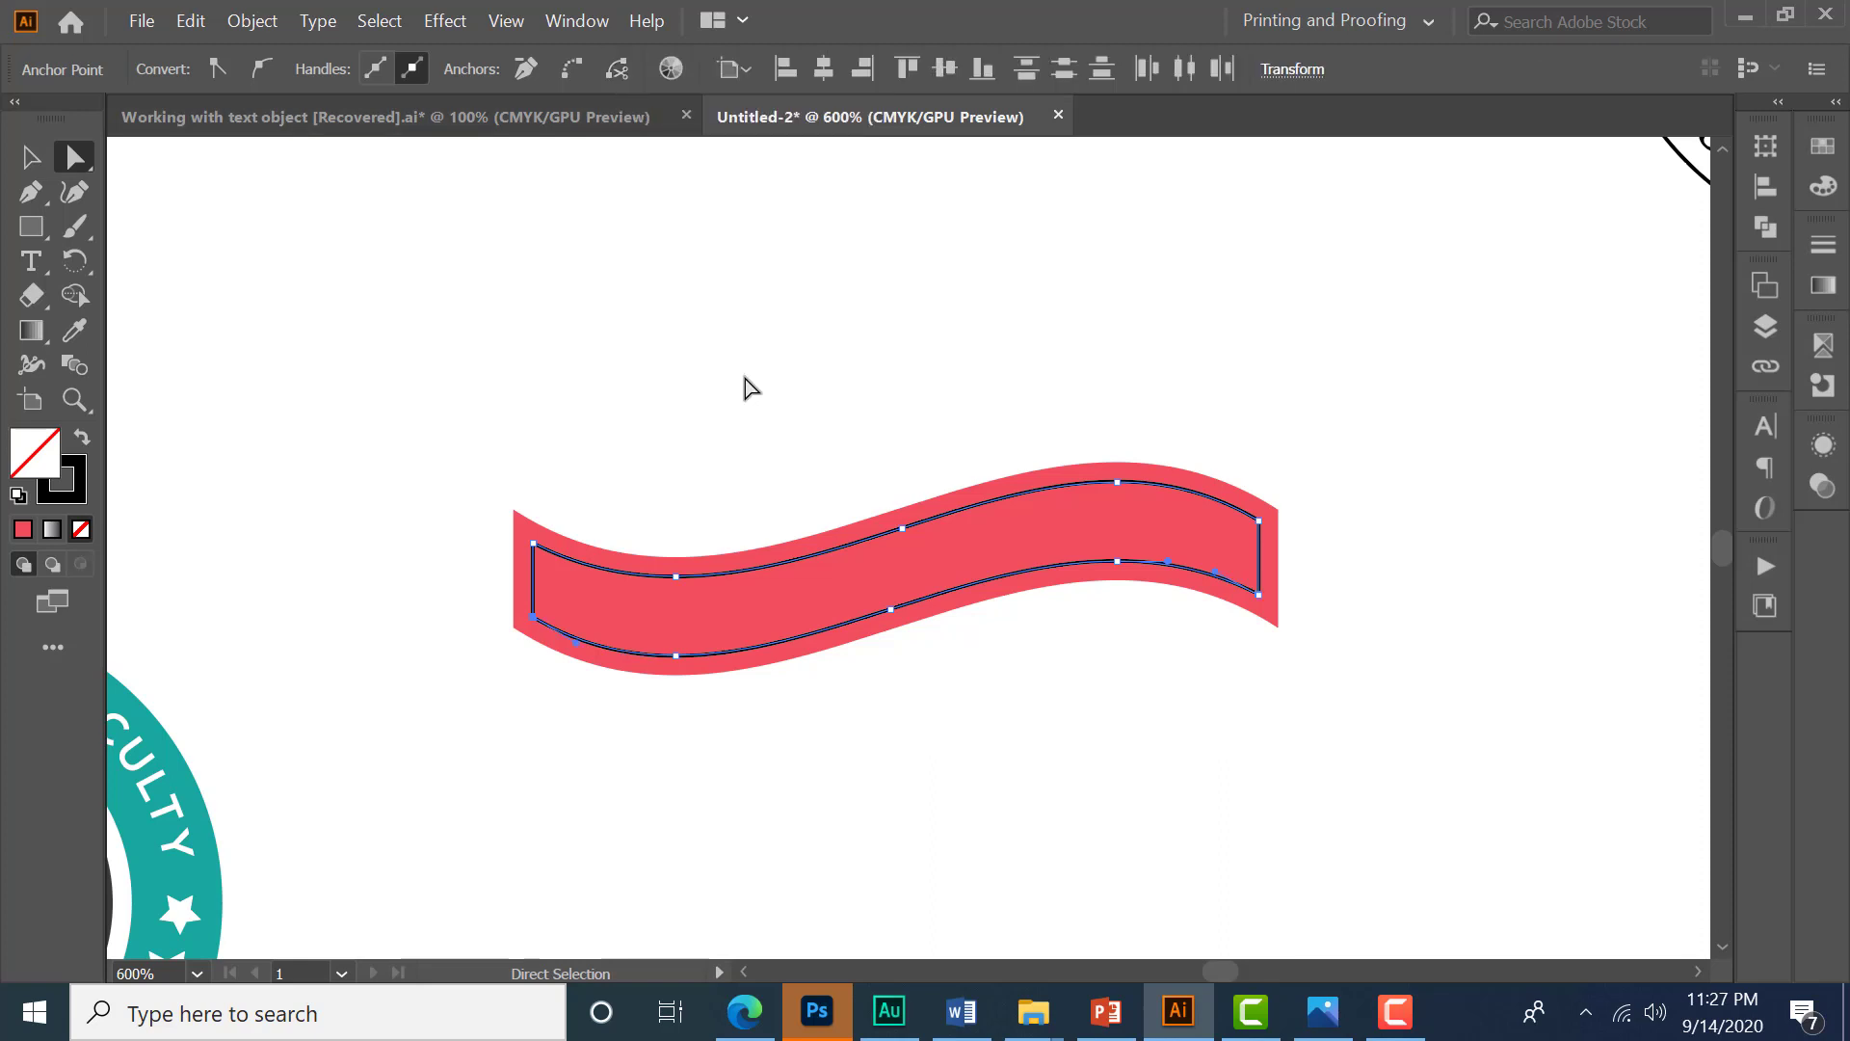
- Delete the upper part of the cut path, keeping only the lower curve
left_click(43, 160)
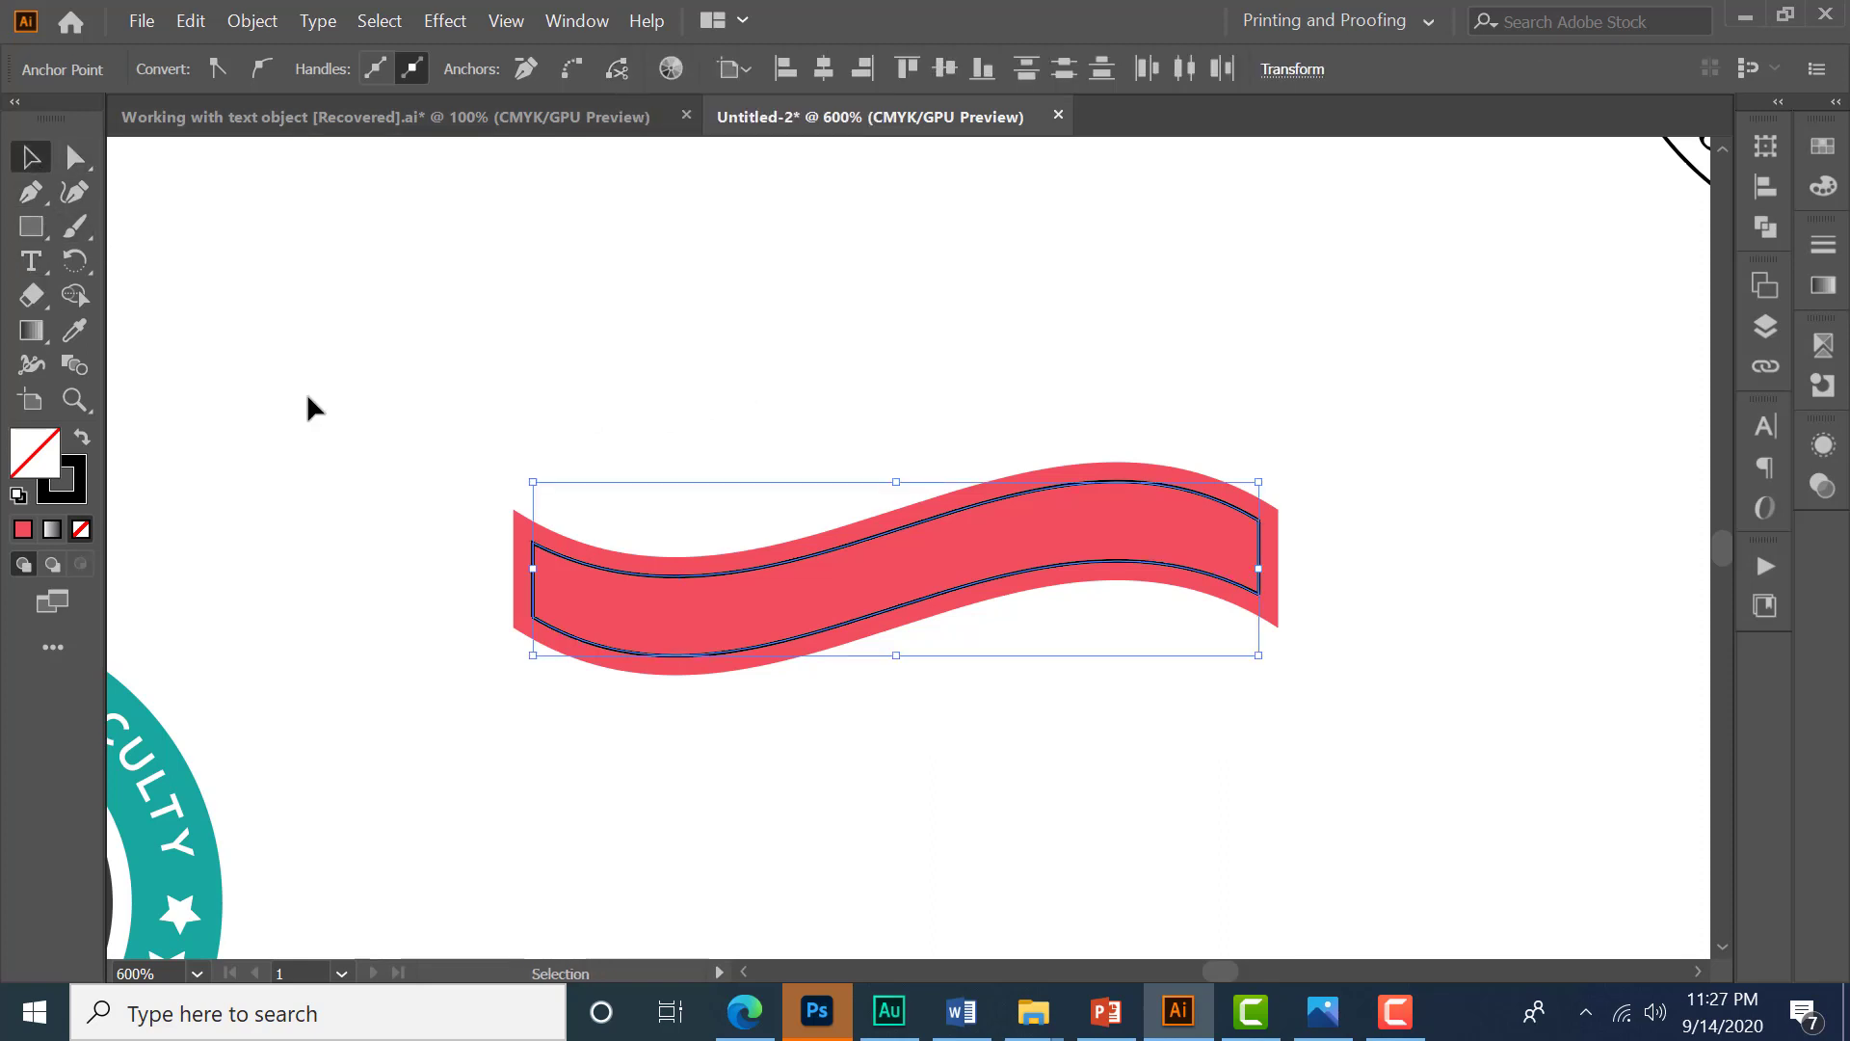
left_click(734, 573)
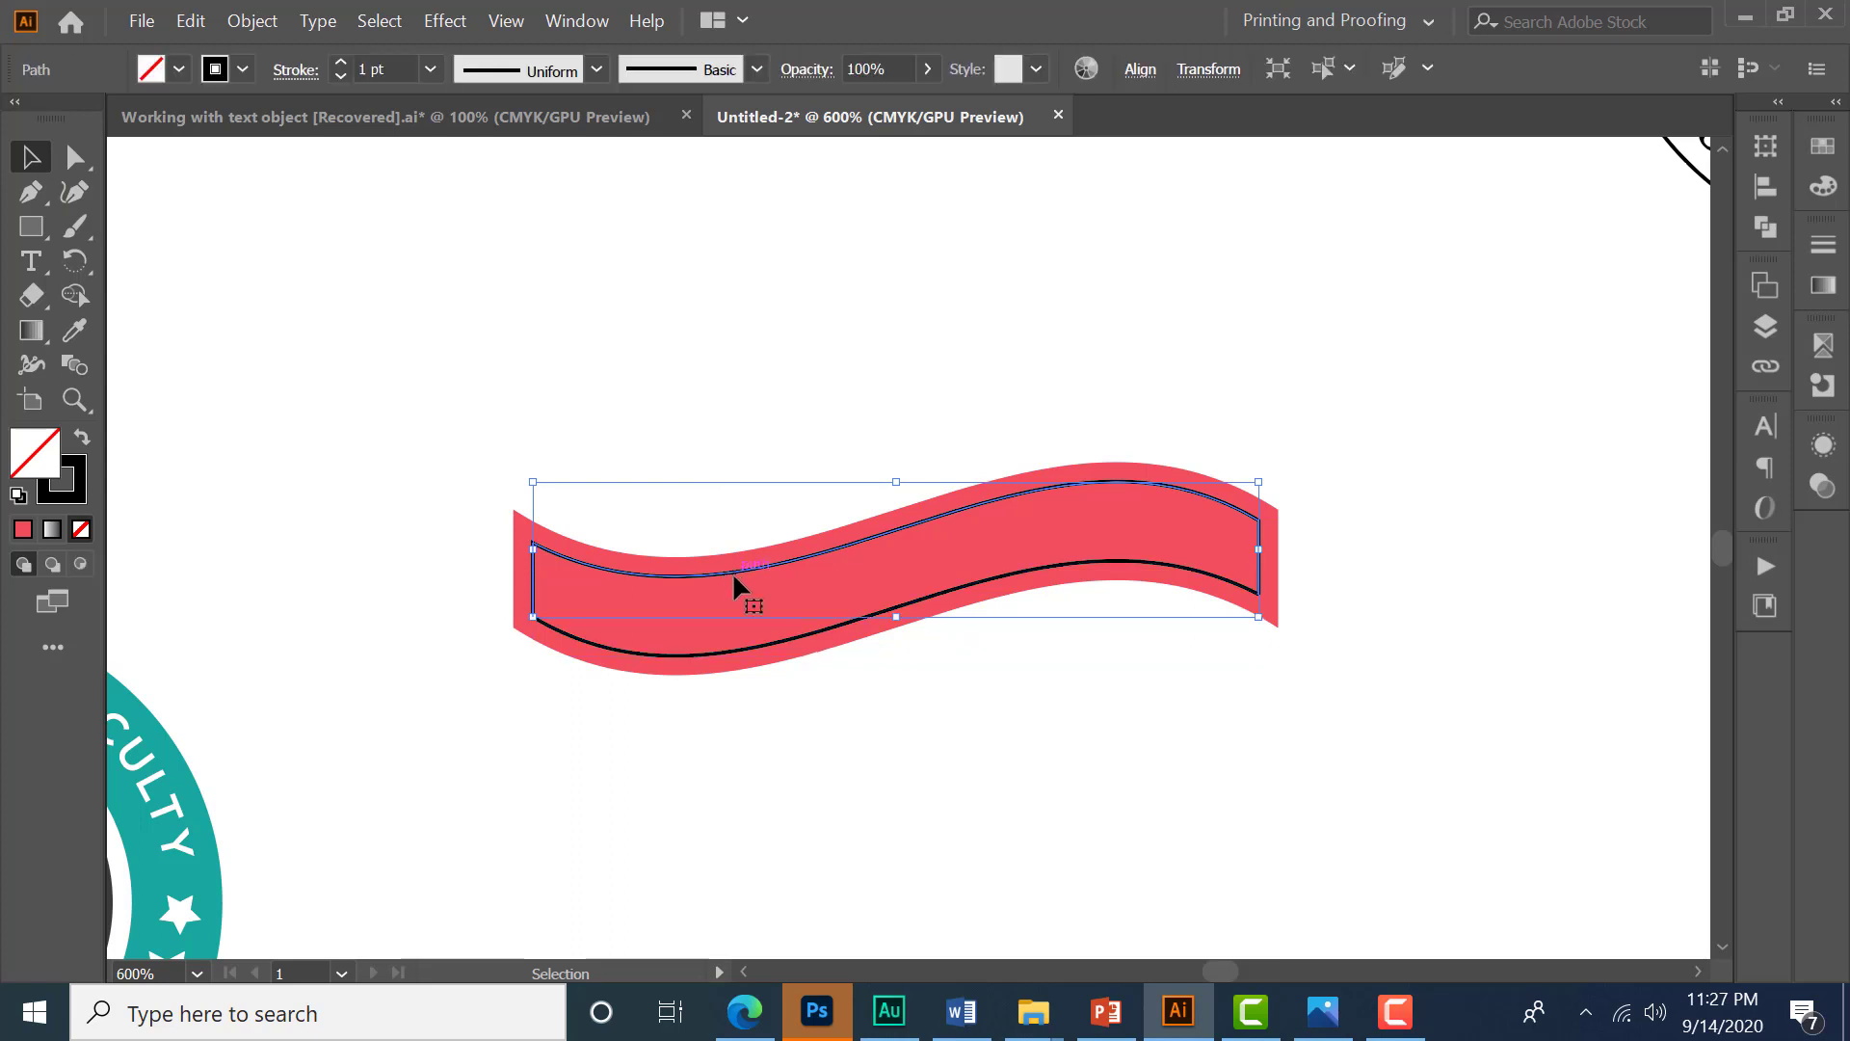
key("Delete")
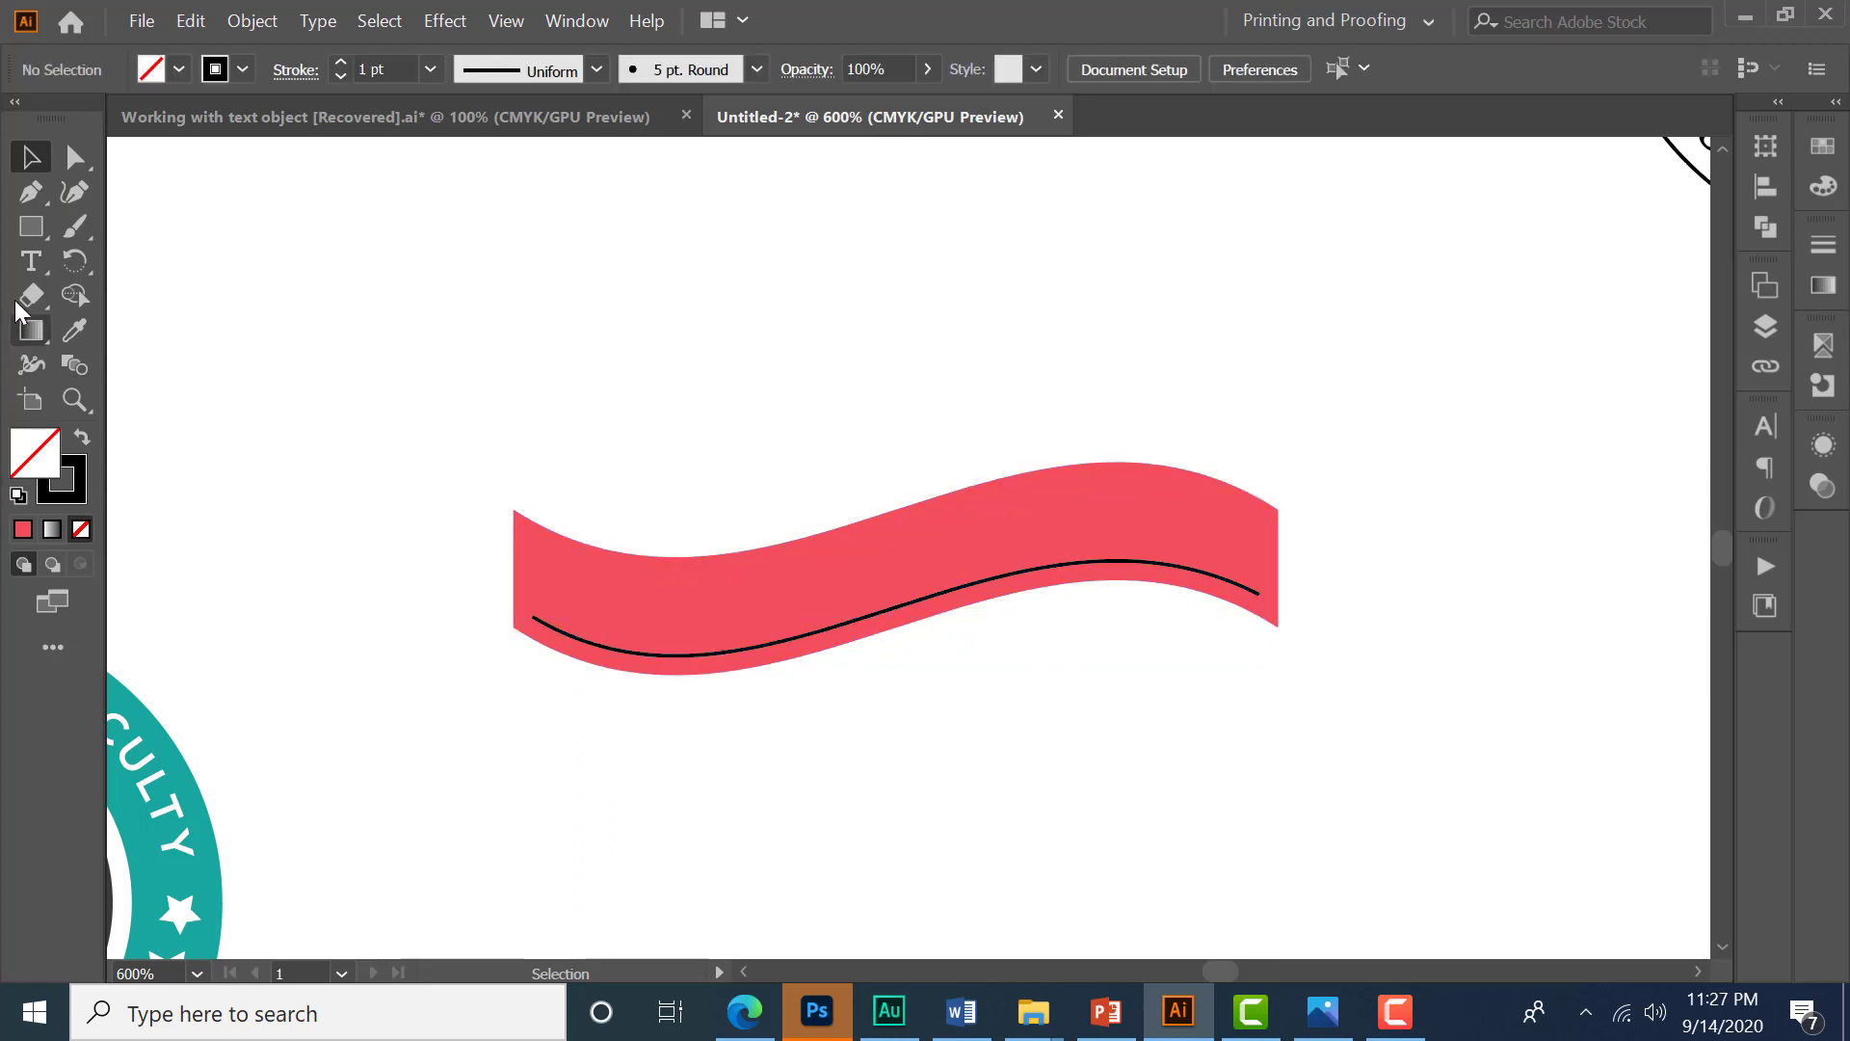
- Place type on the inner lower curve with the Type on a Path tool and center-align the paragraph
left_click_drag(31, 261, 155, 260)
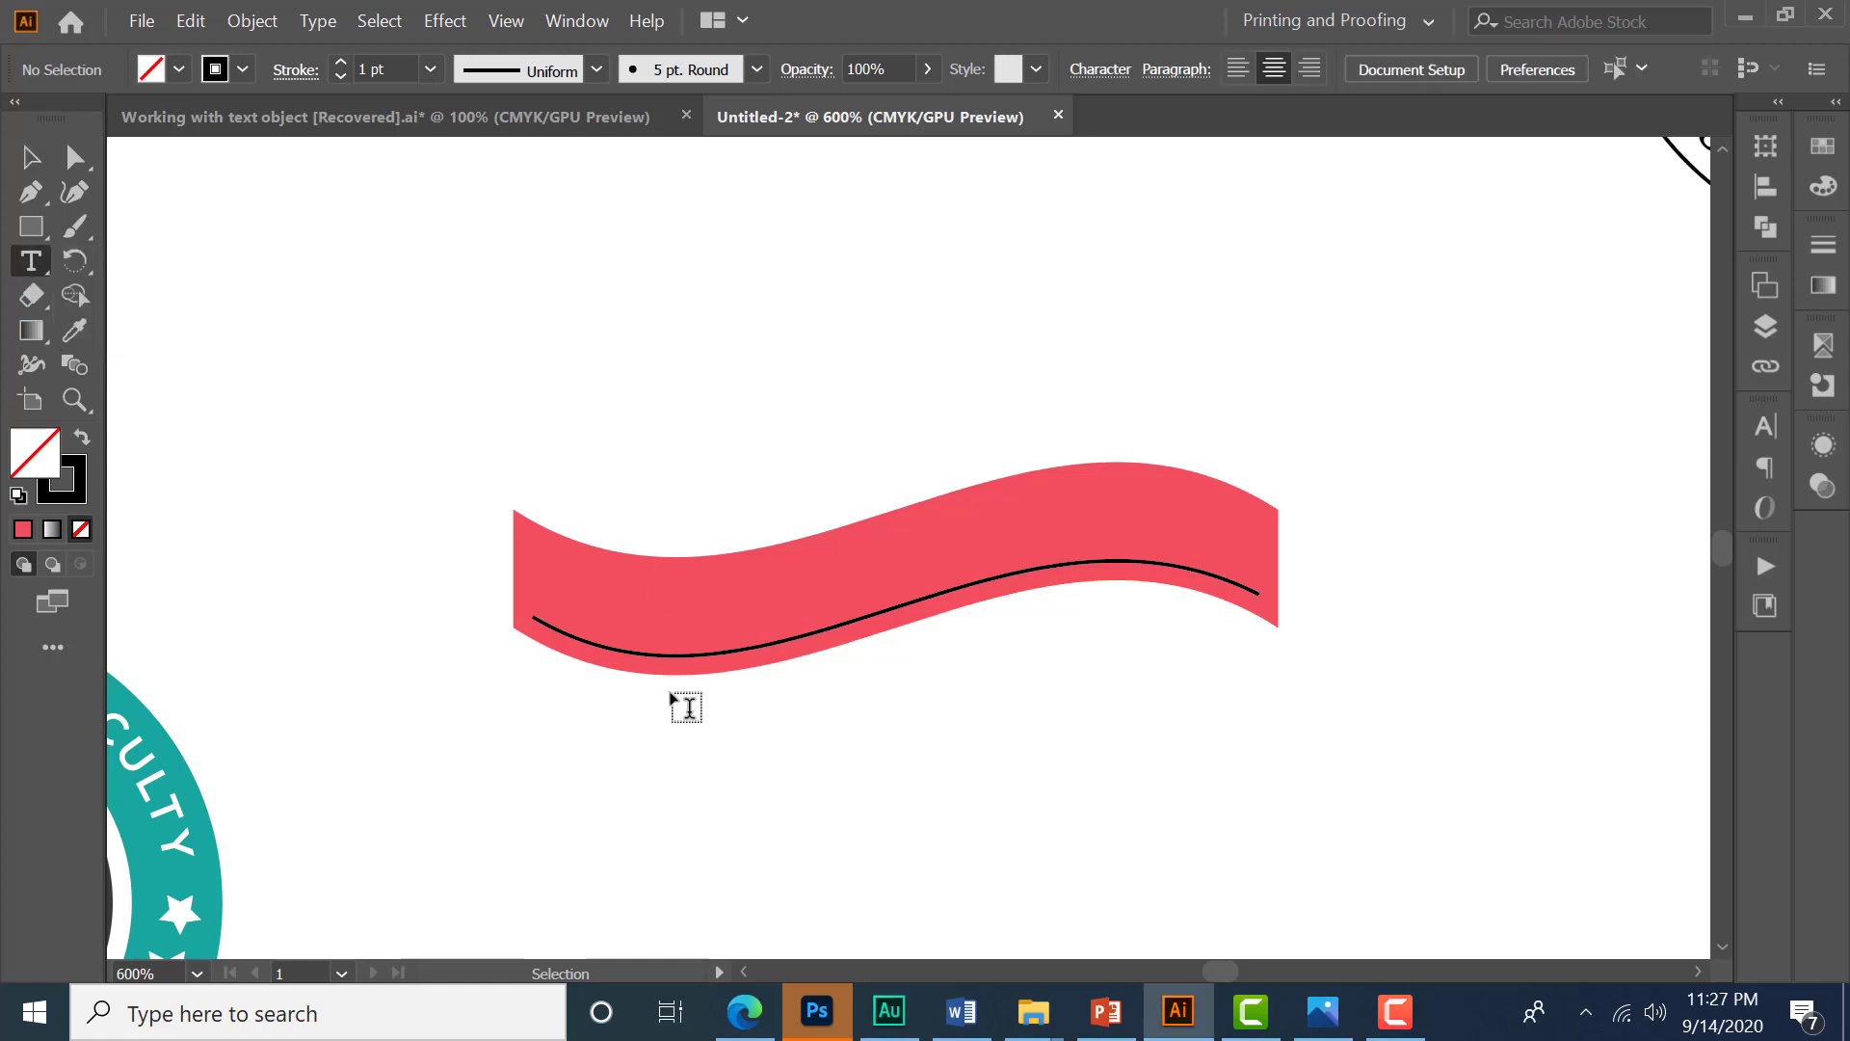
left_click(694, 651)
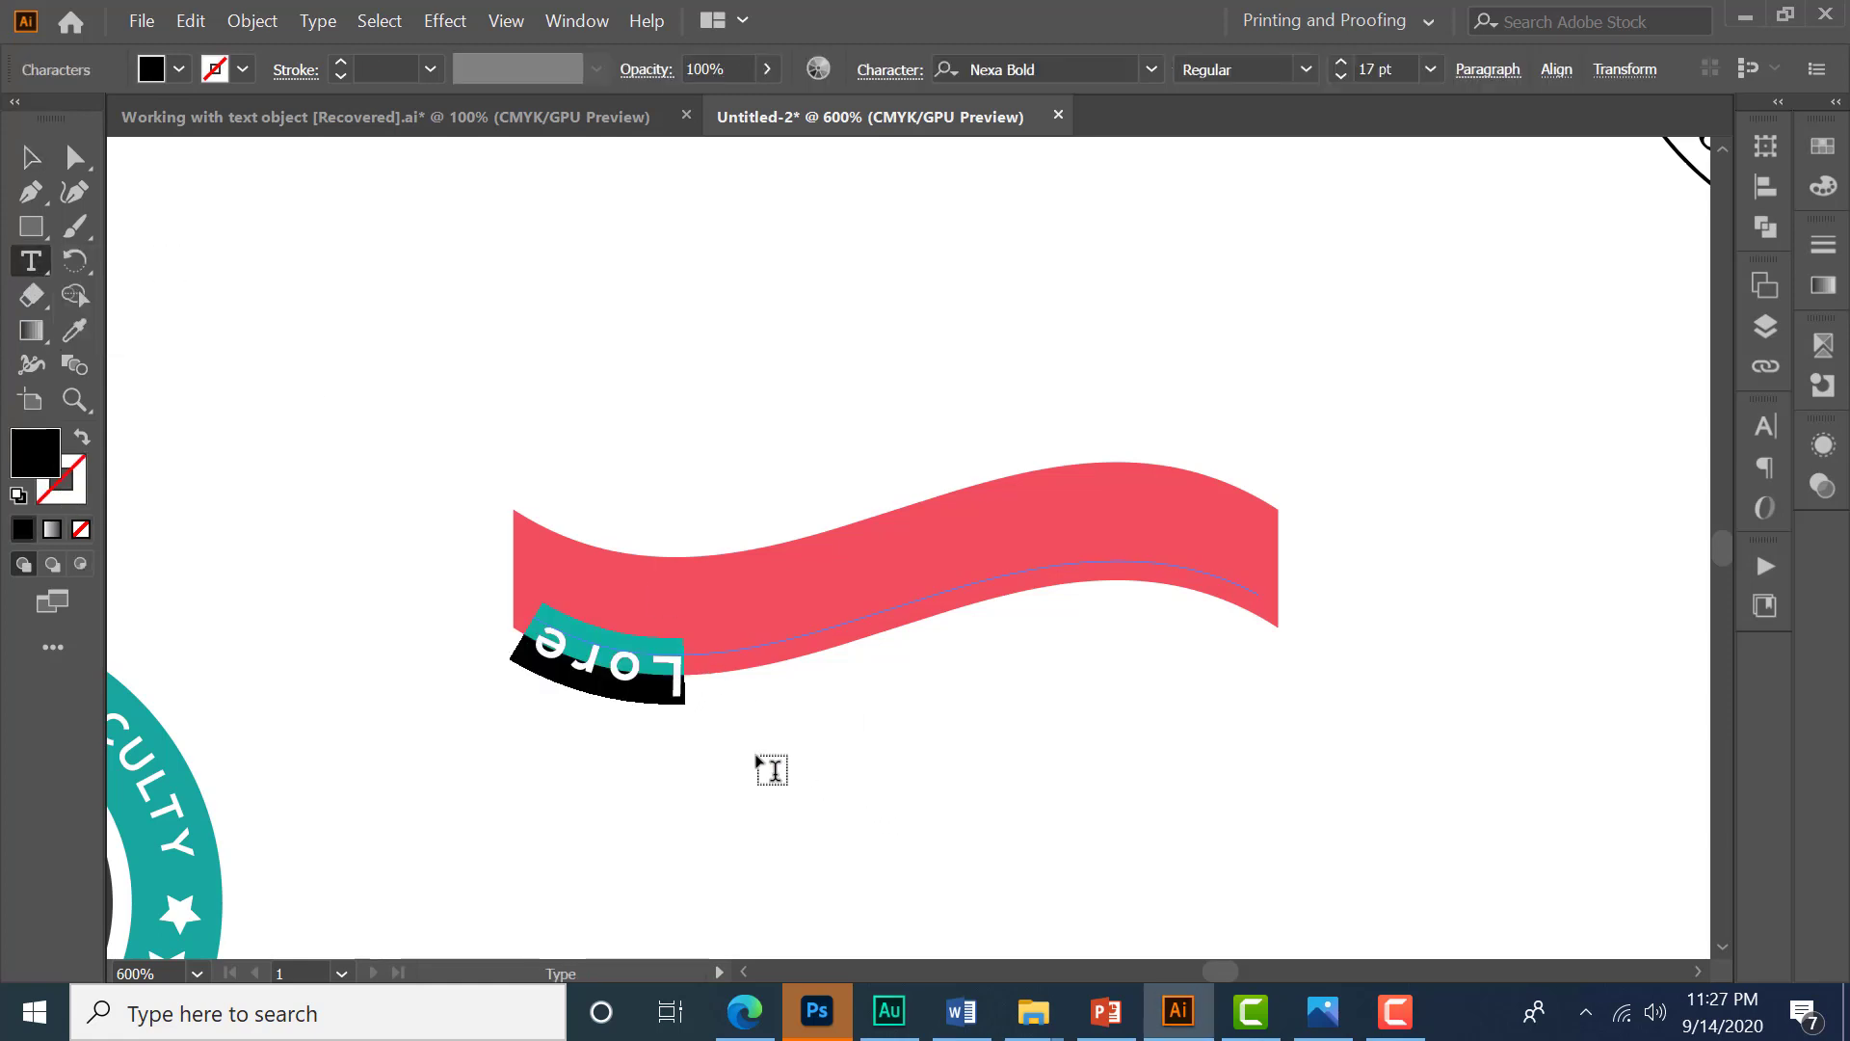
left_click(1496, 73)
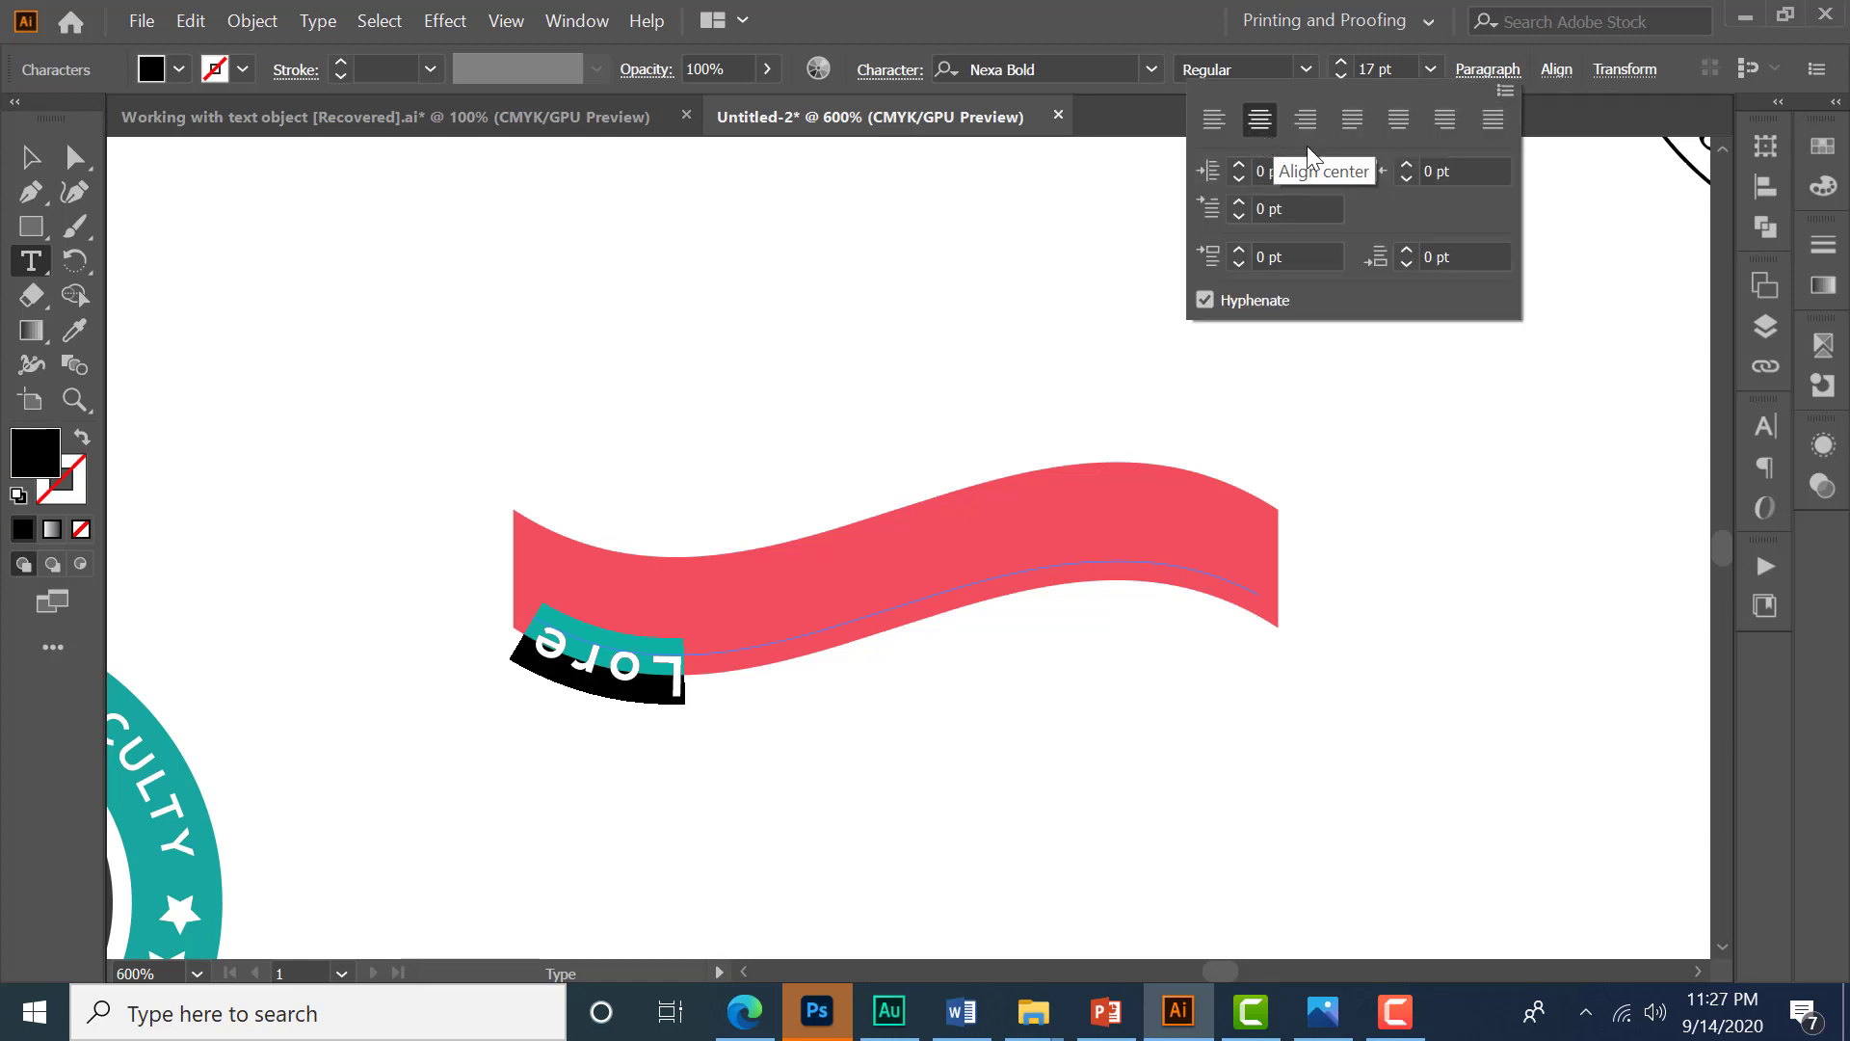
left_click(1490, 73)
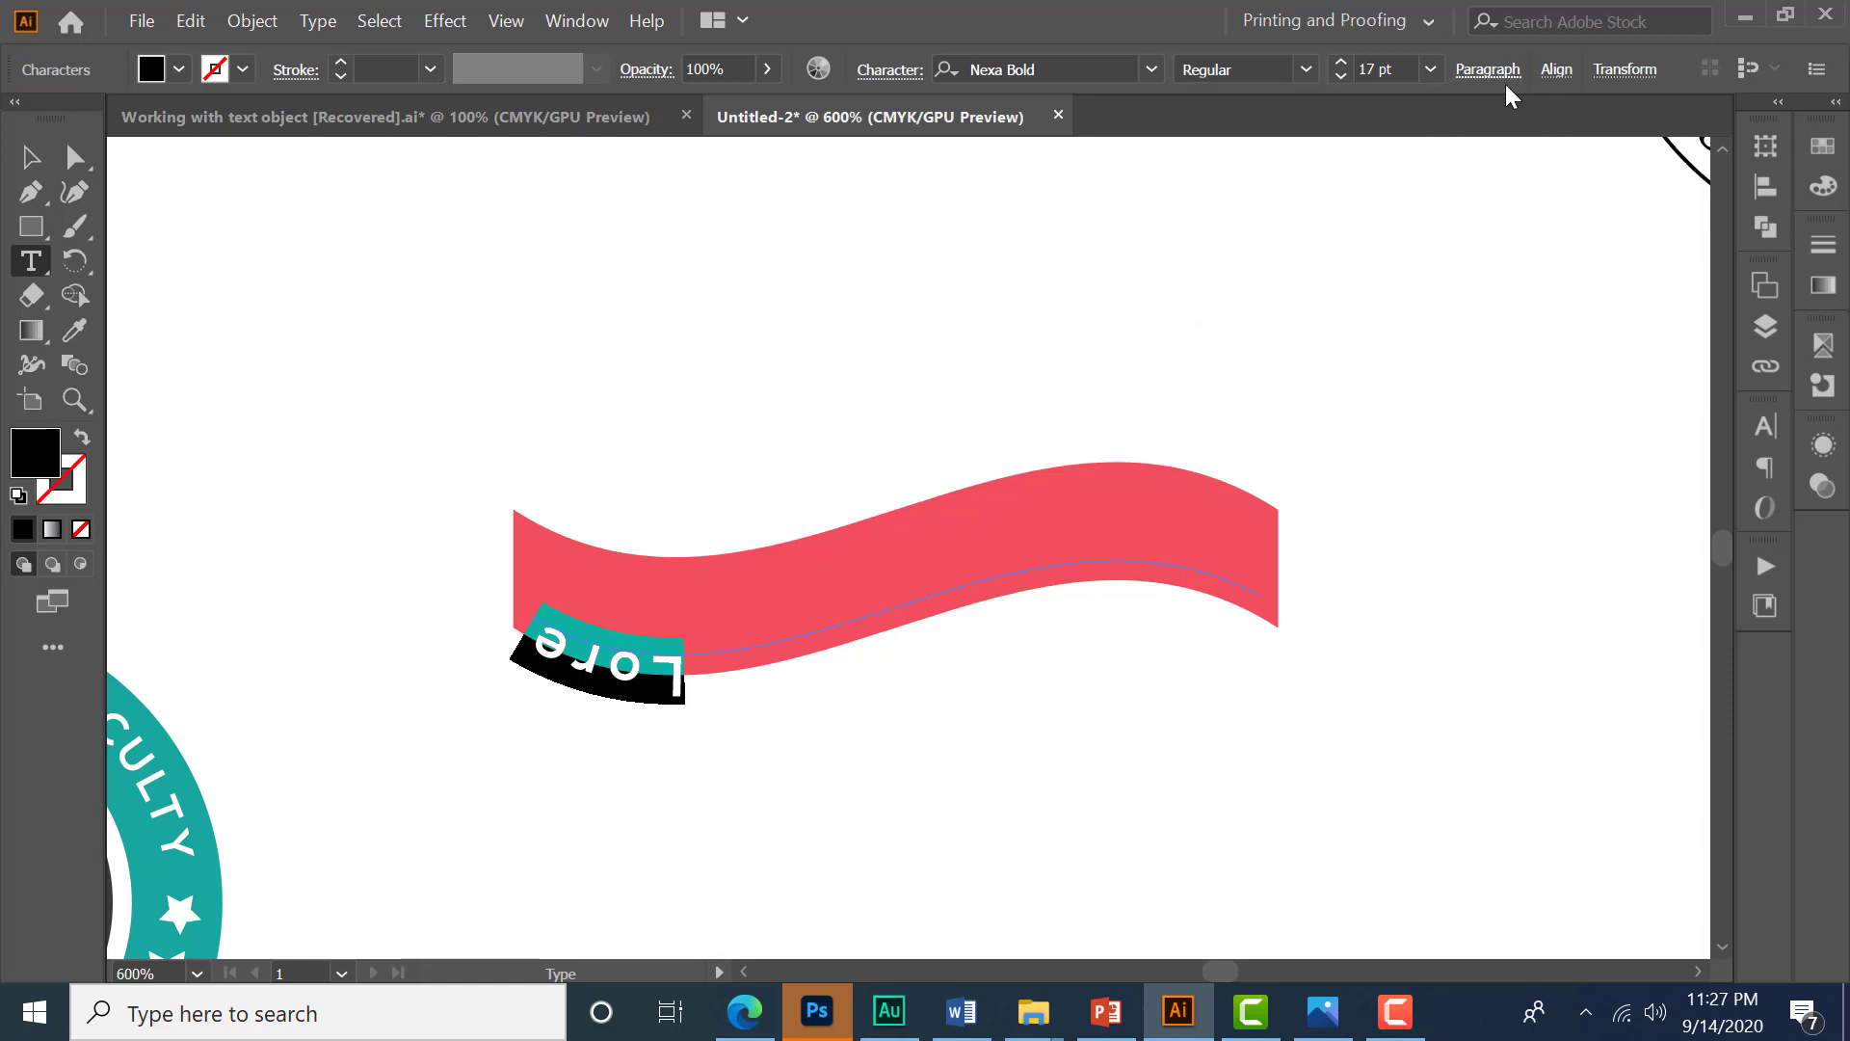
- Move the path text to the middle of the curve and flip it to the upper side of the path
left_click(30, 156)
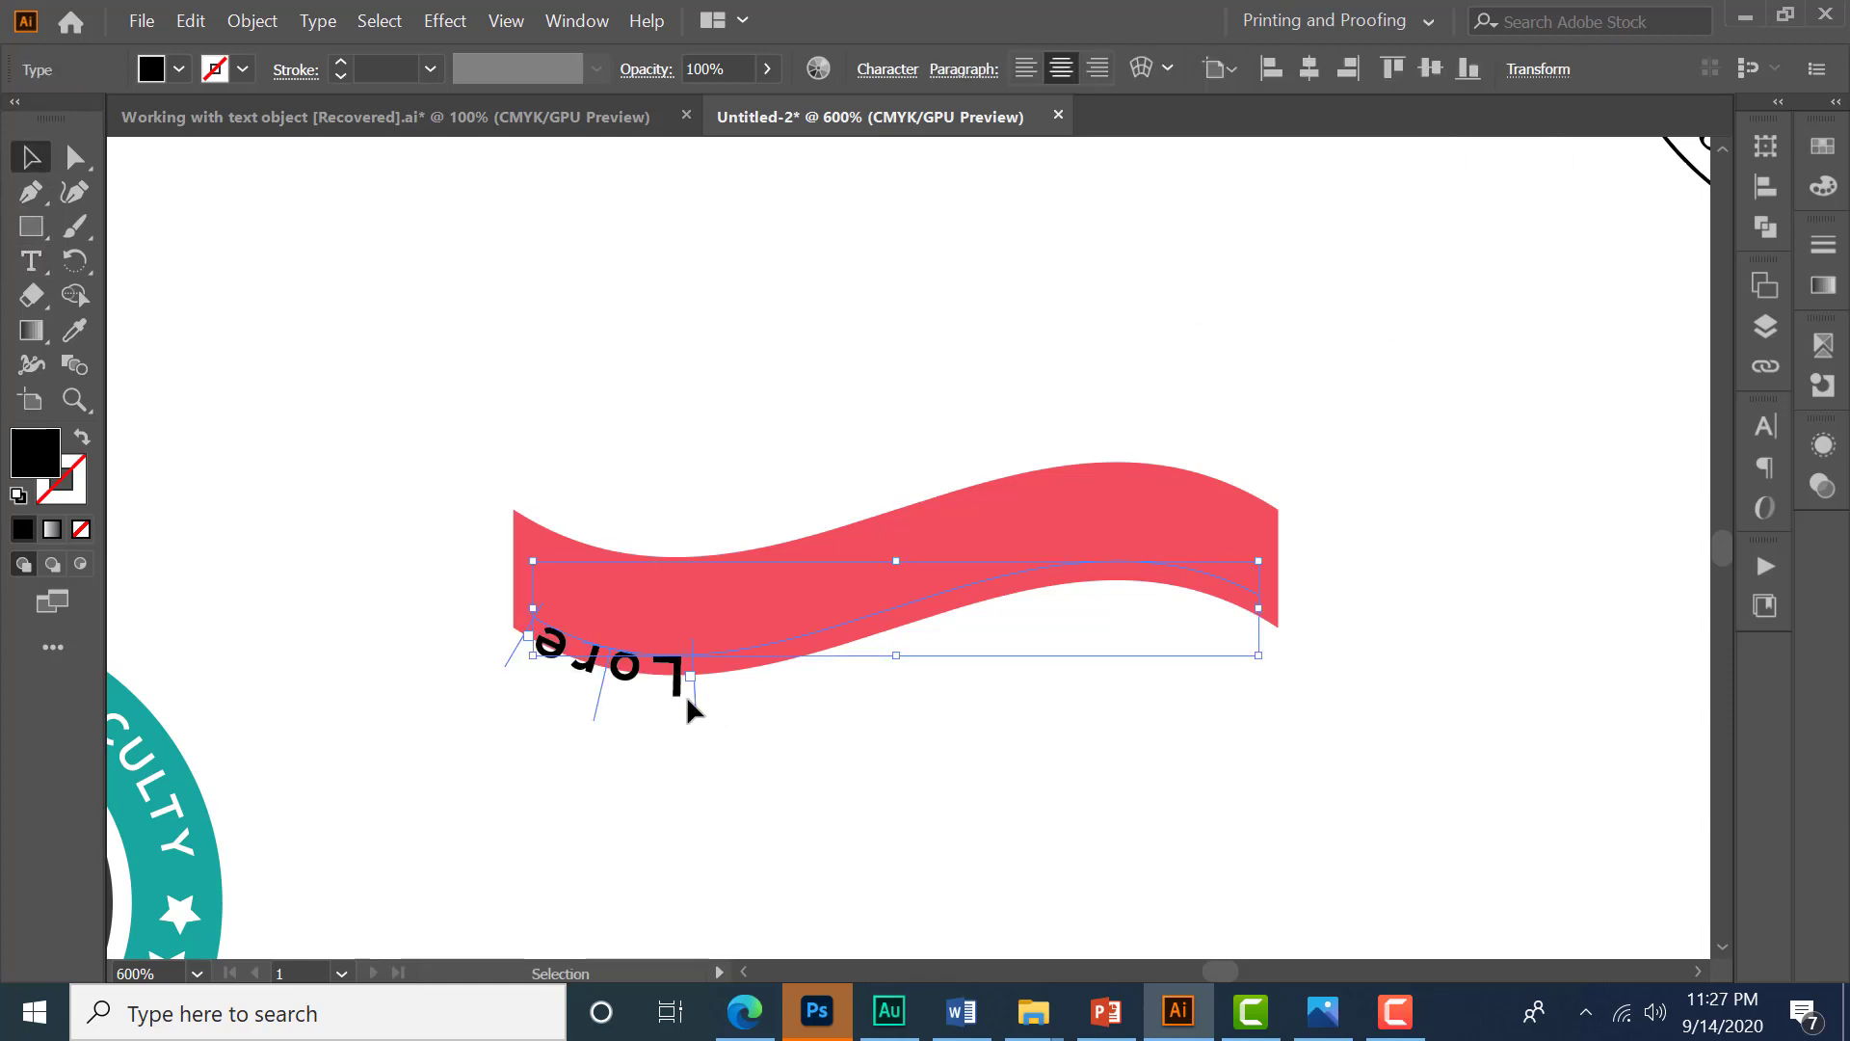
left_click_drag(692, 708, 1157, 742)
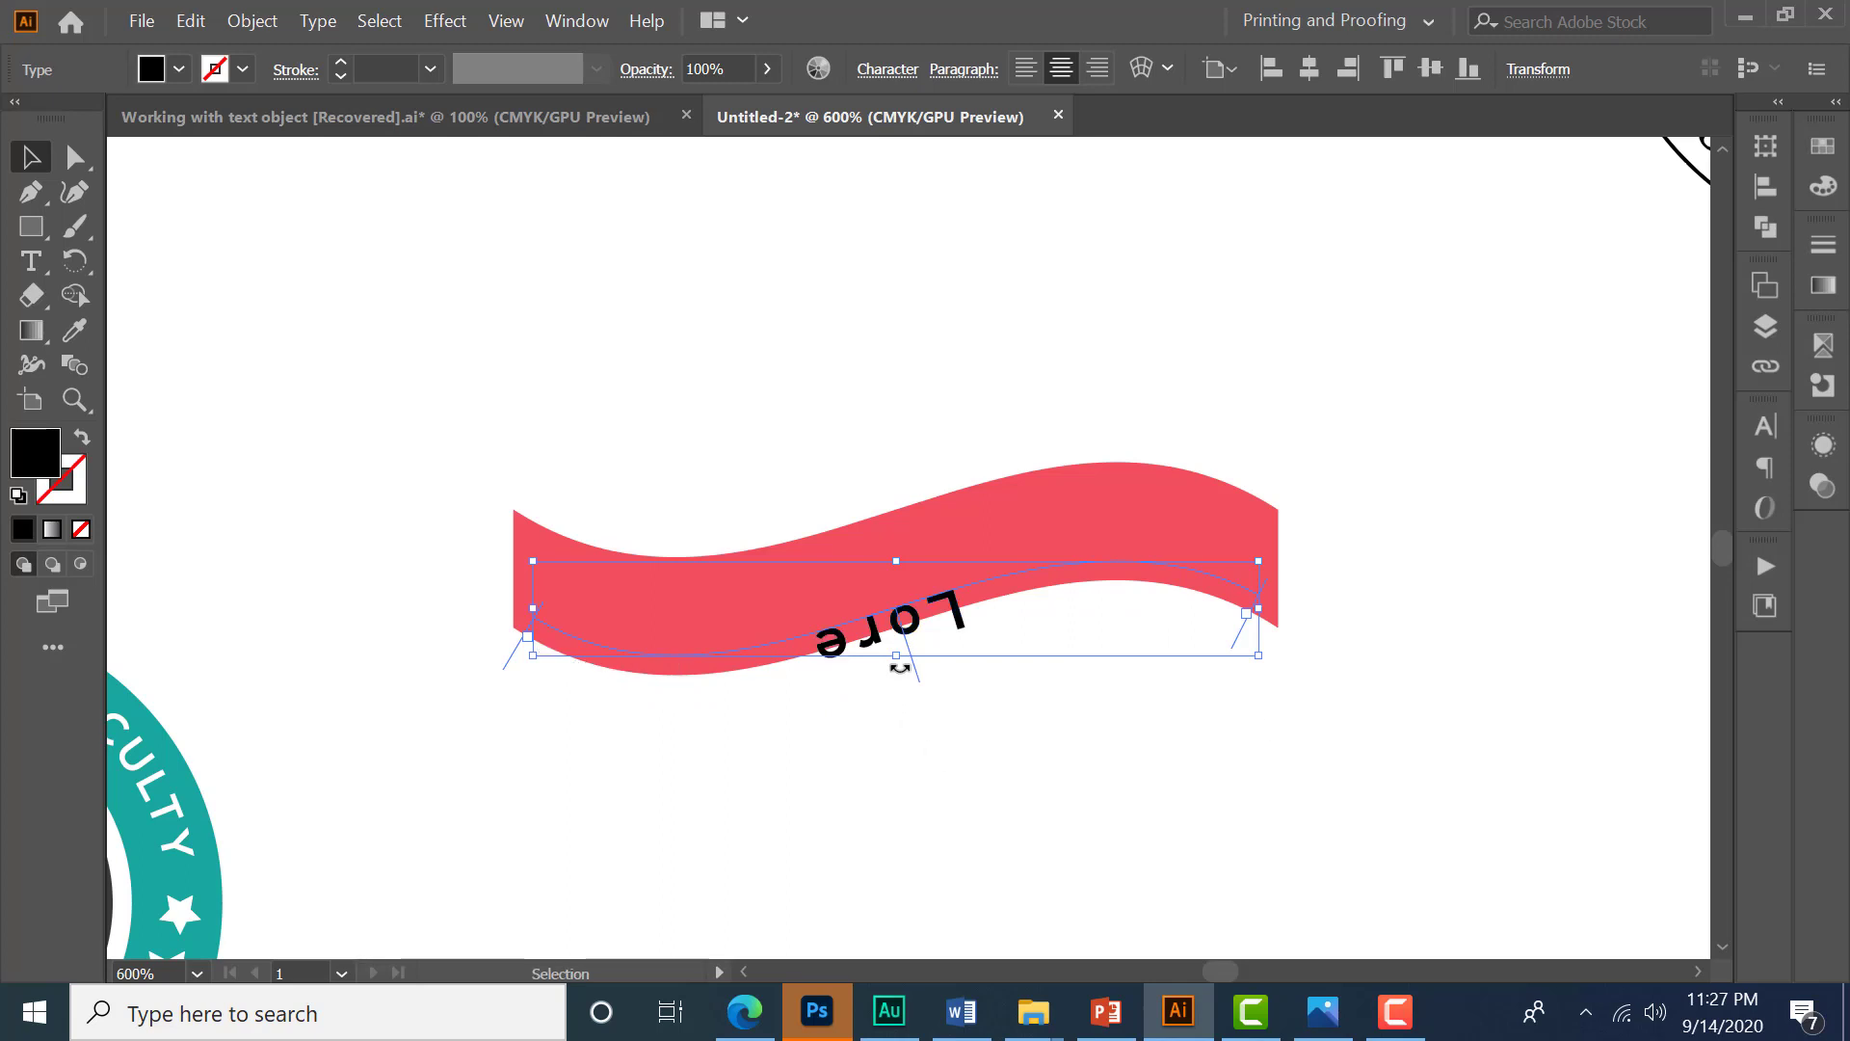
scroll(916, 675, "up", 2)
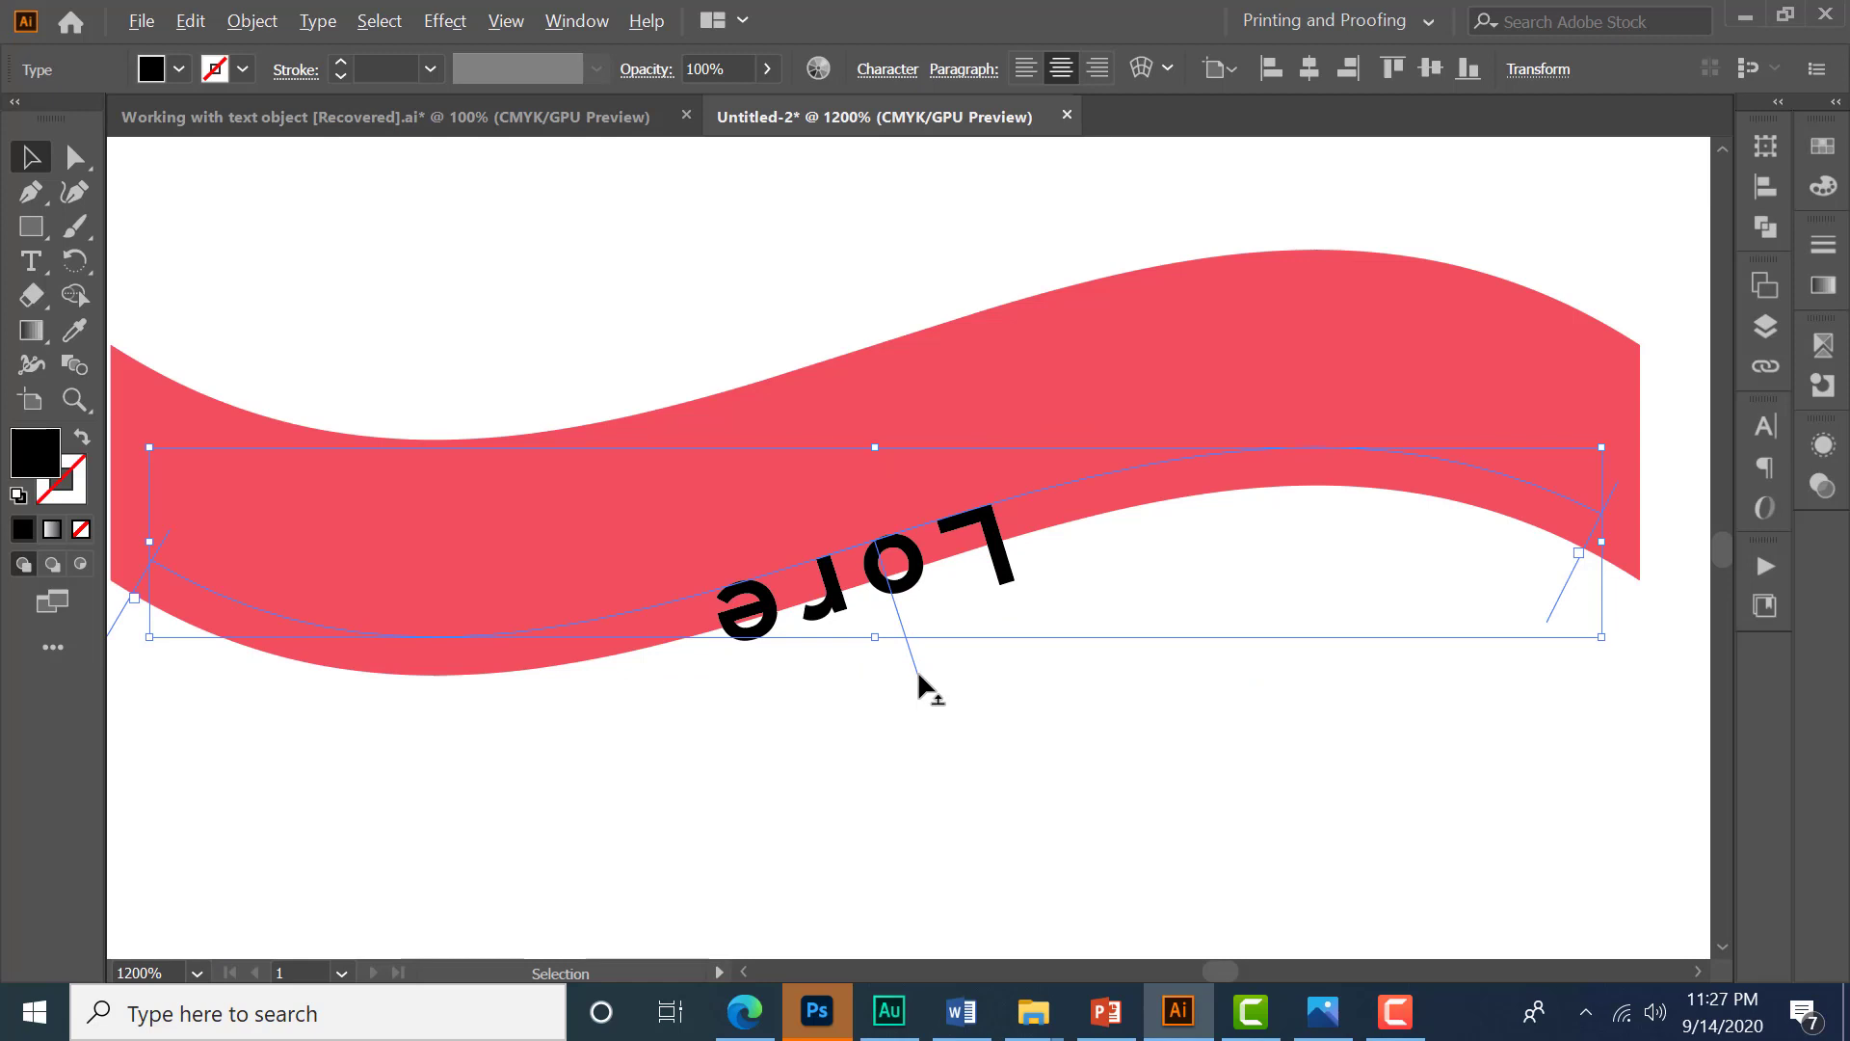
left_click_drag(917, 669, 825, 504)
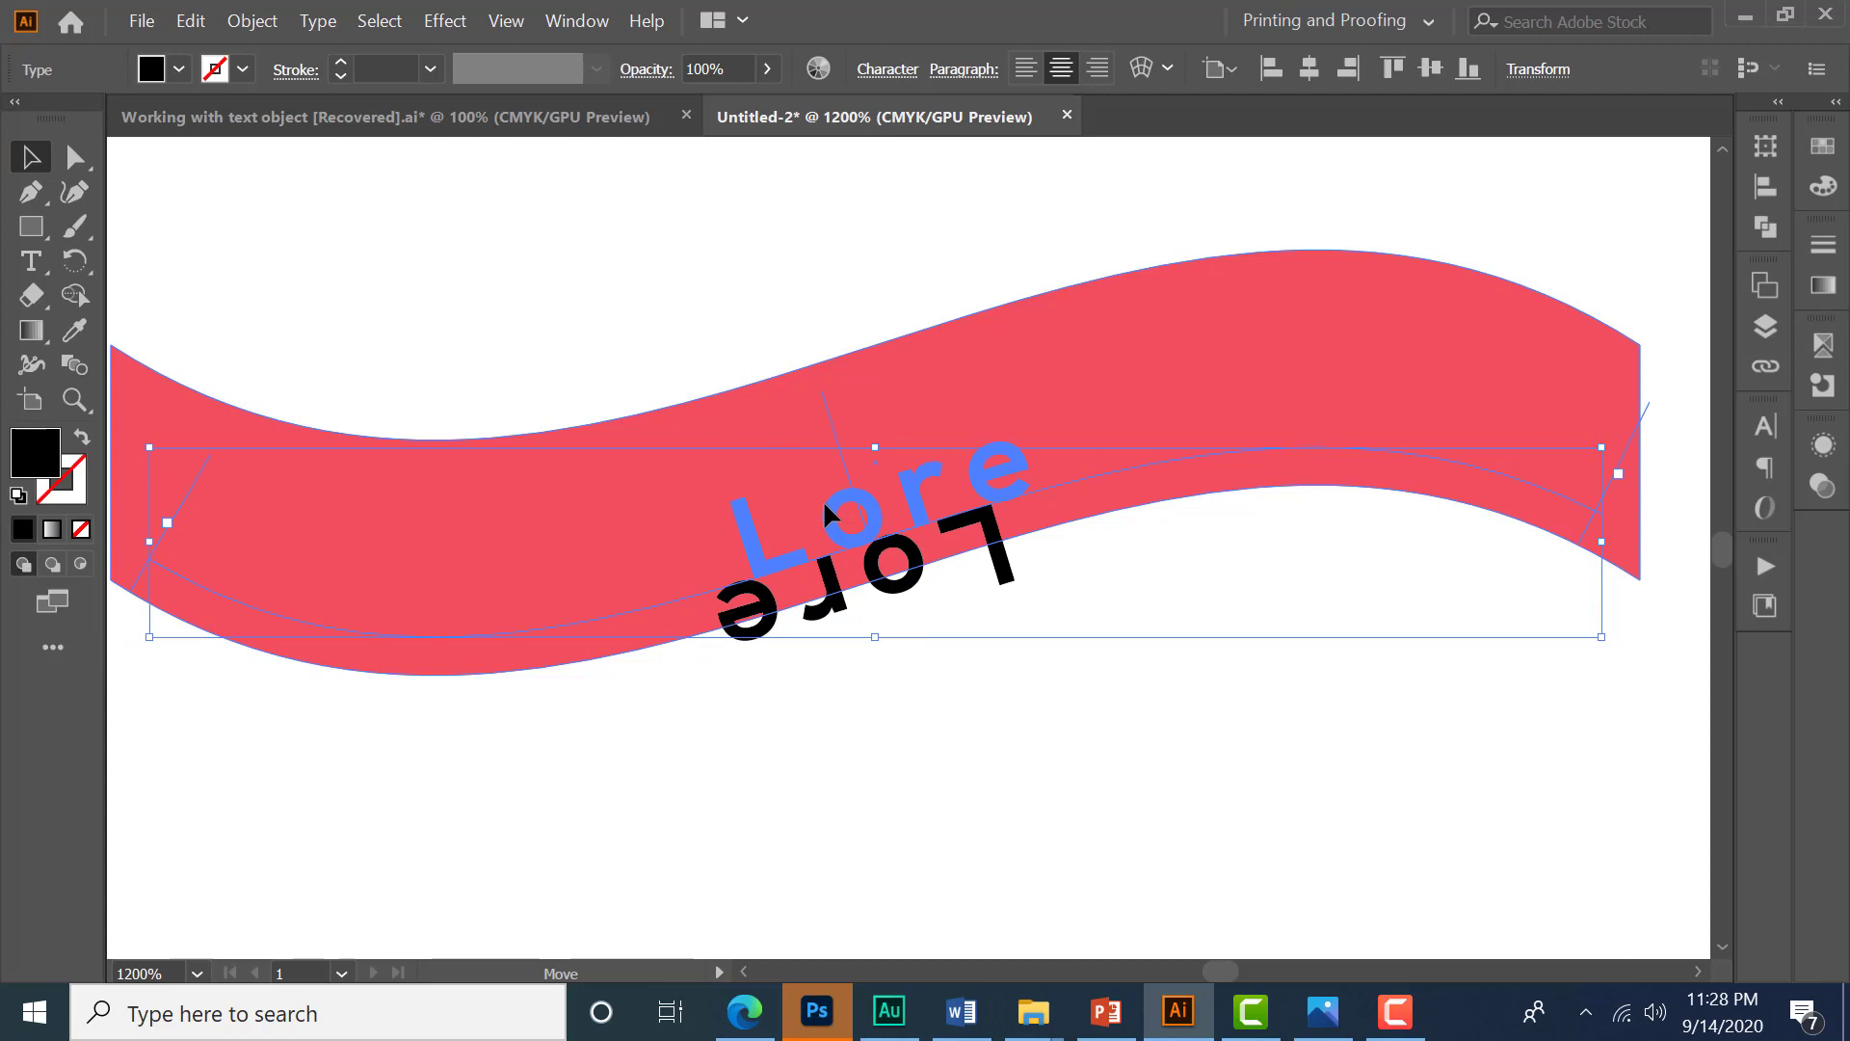
left_click_drag(823, 499, 823, 499)
scroll(1033, 595, "down", 1)
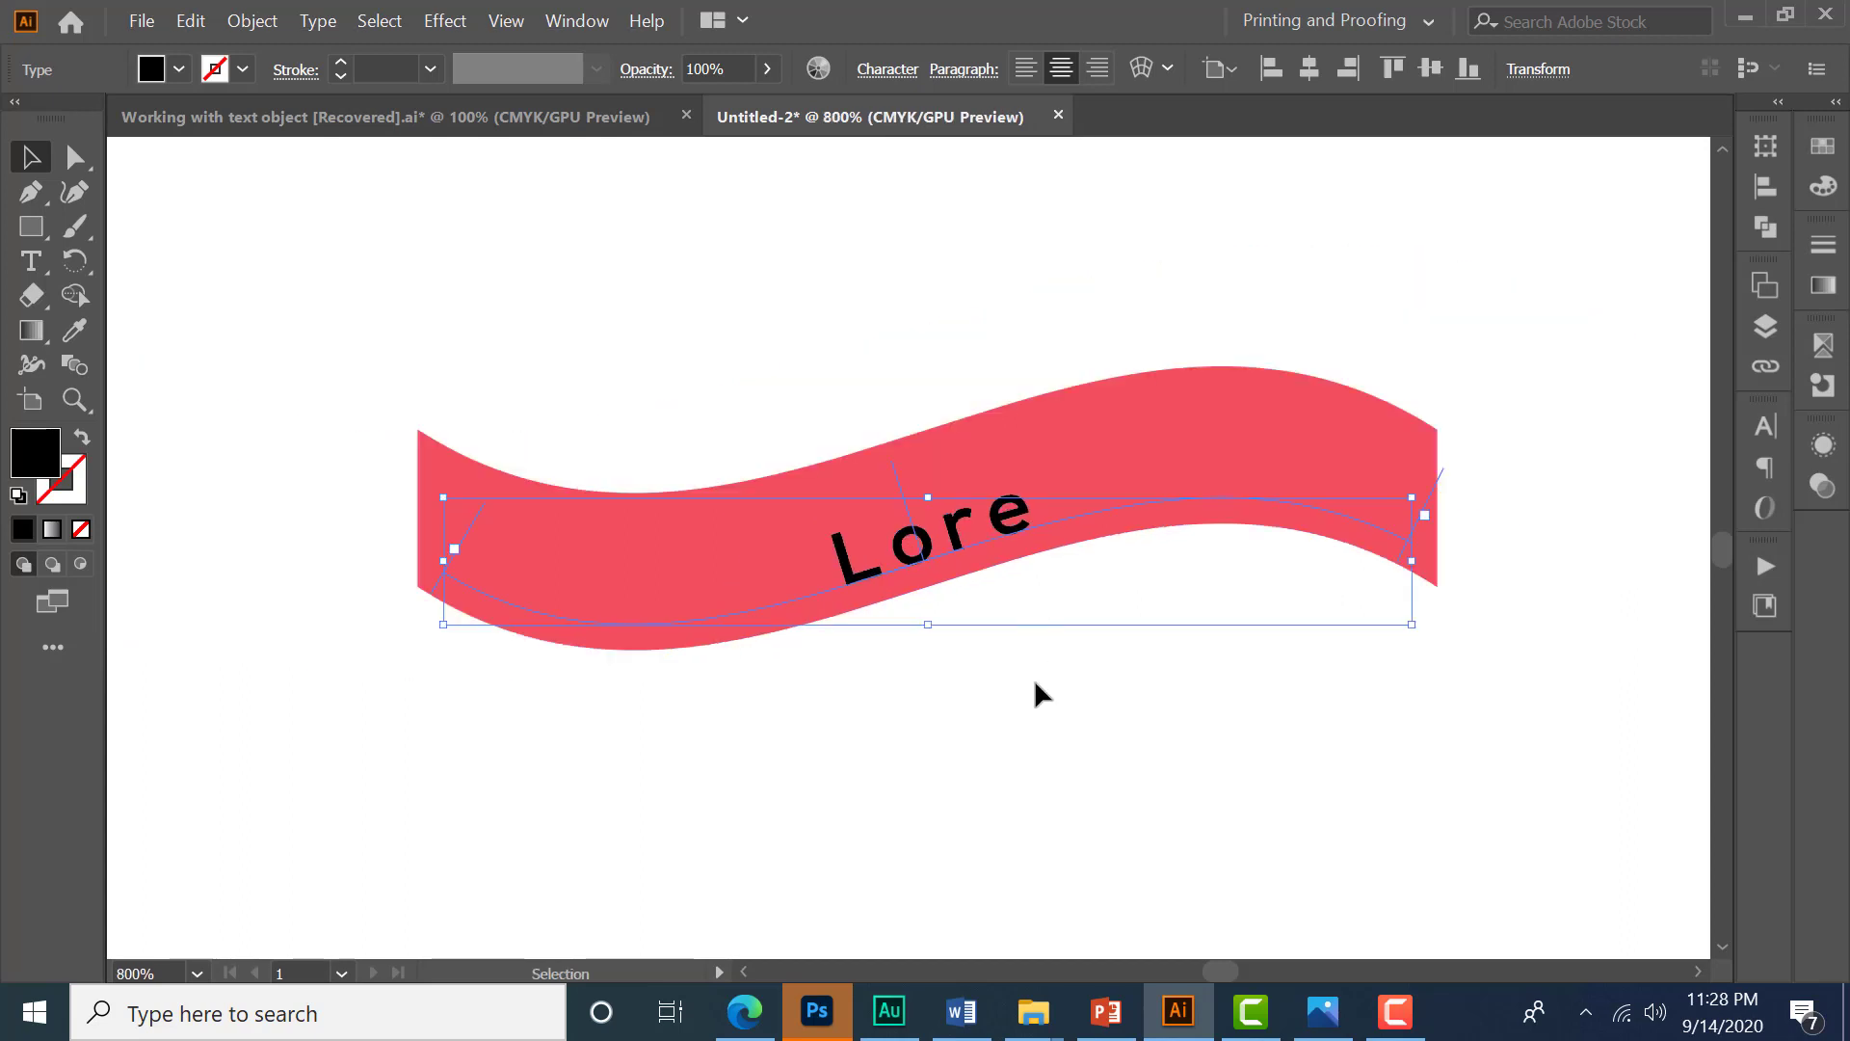
- Replace the placeholder text on the path with PREMIUM PRODUCT
left_click(31, 261)
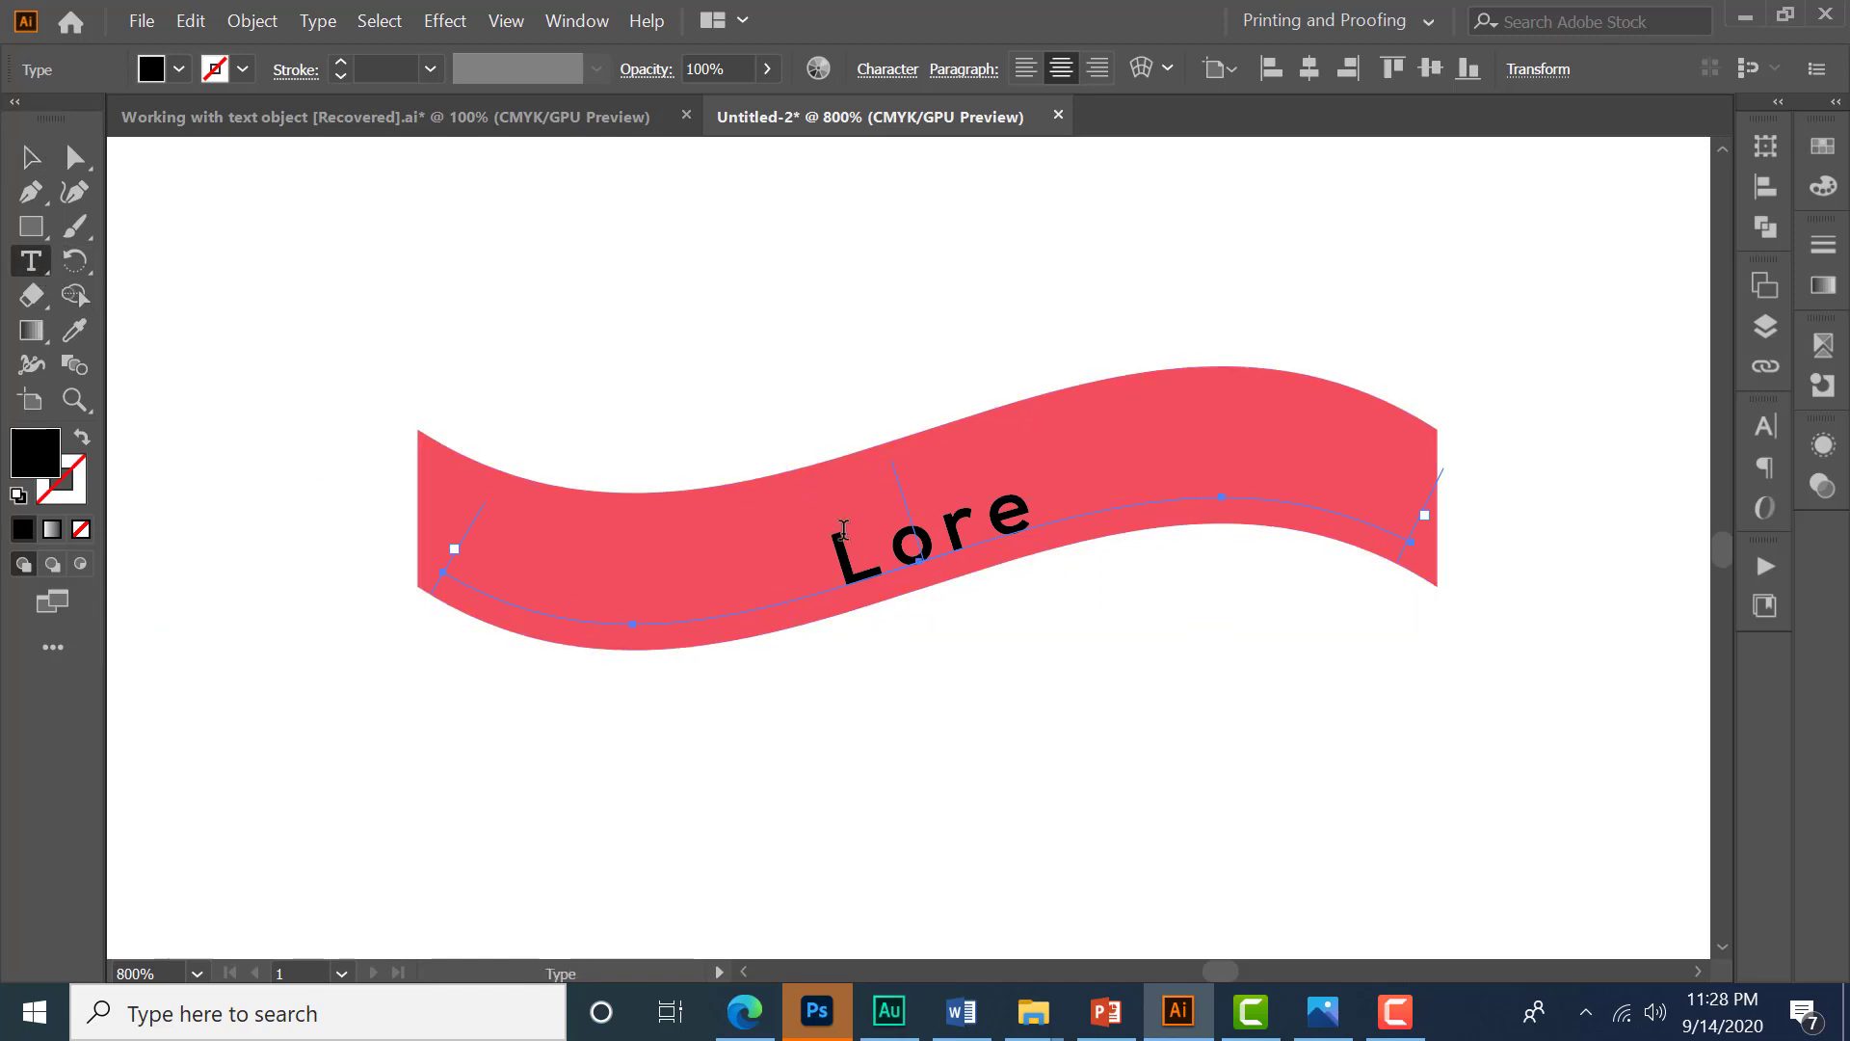
left_click_drag(837, 551, 1023, 518)
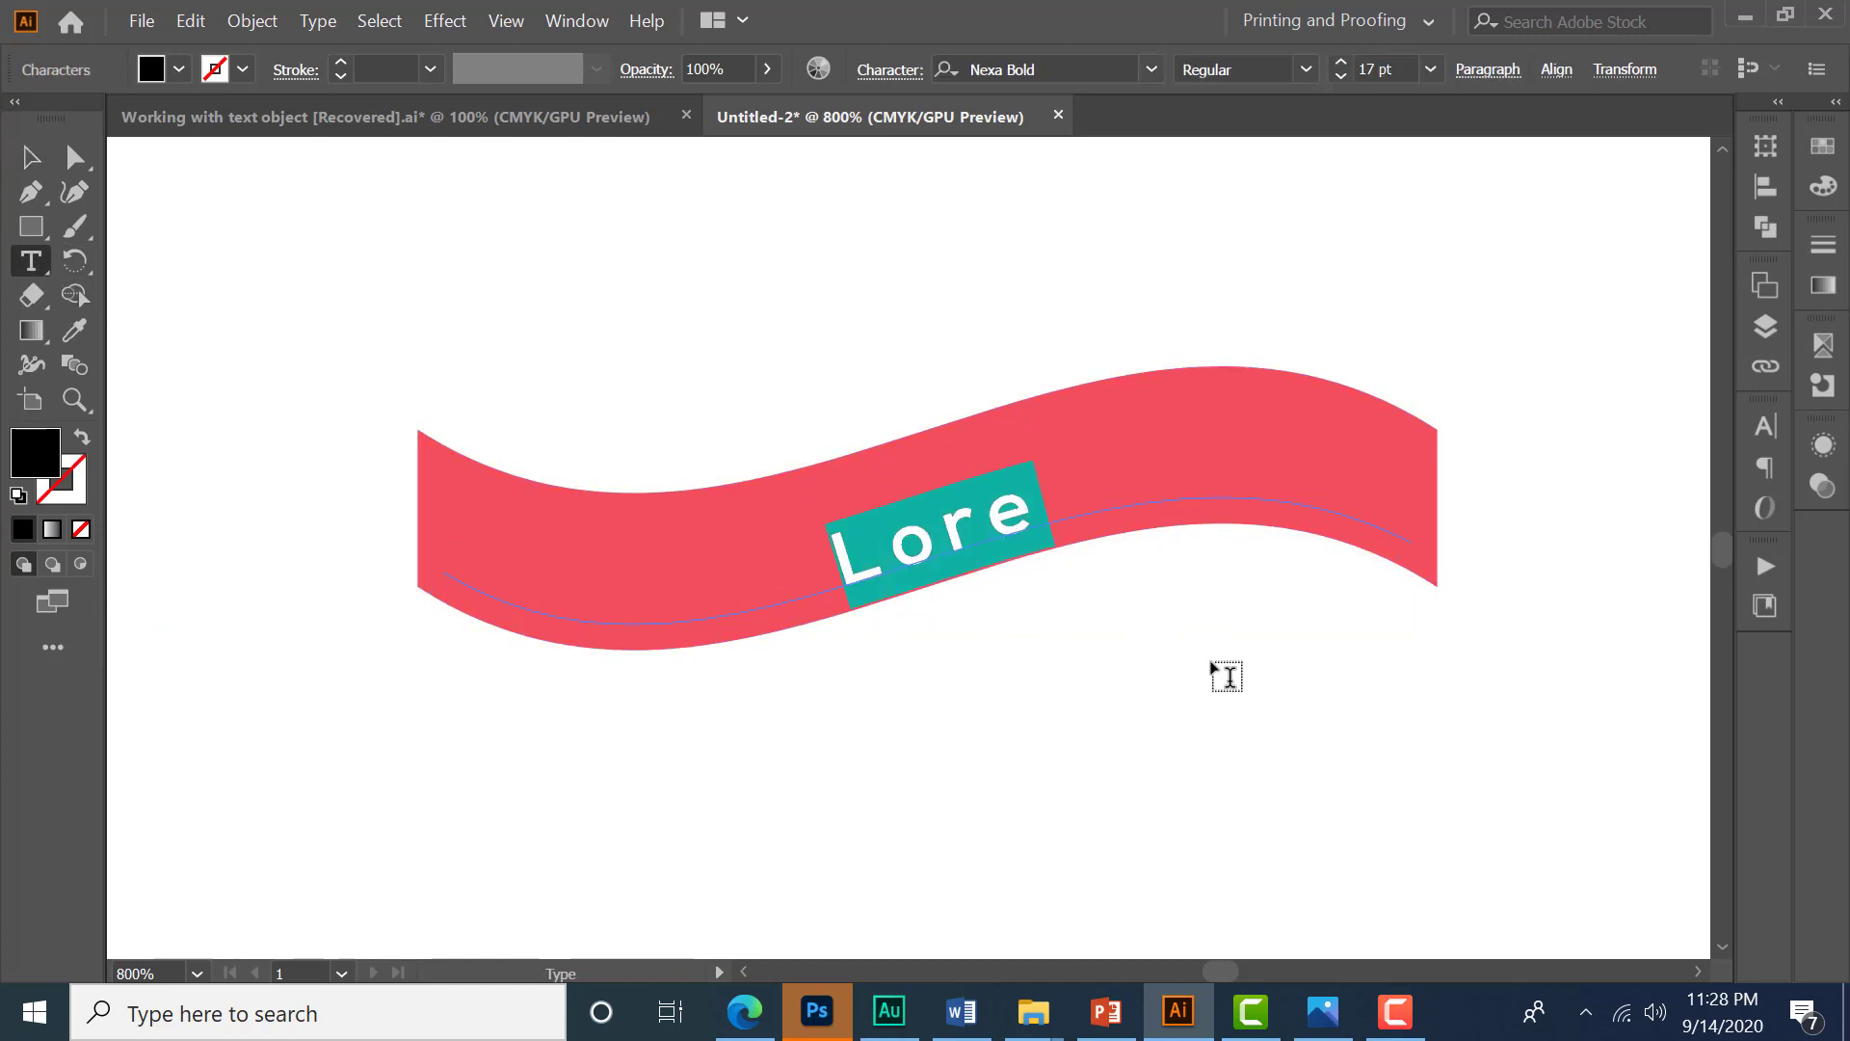
type("PREMI")
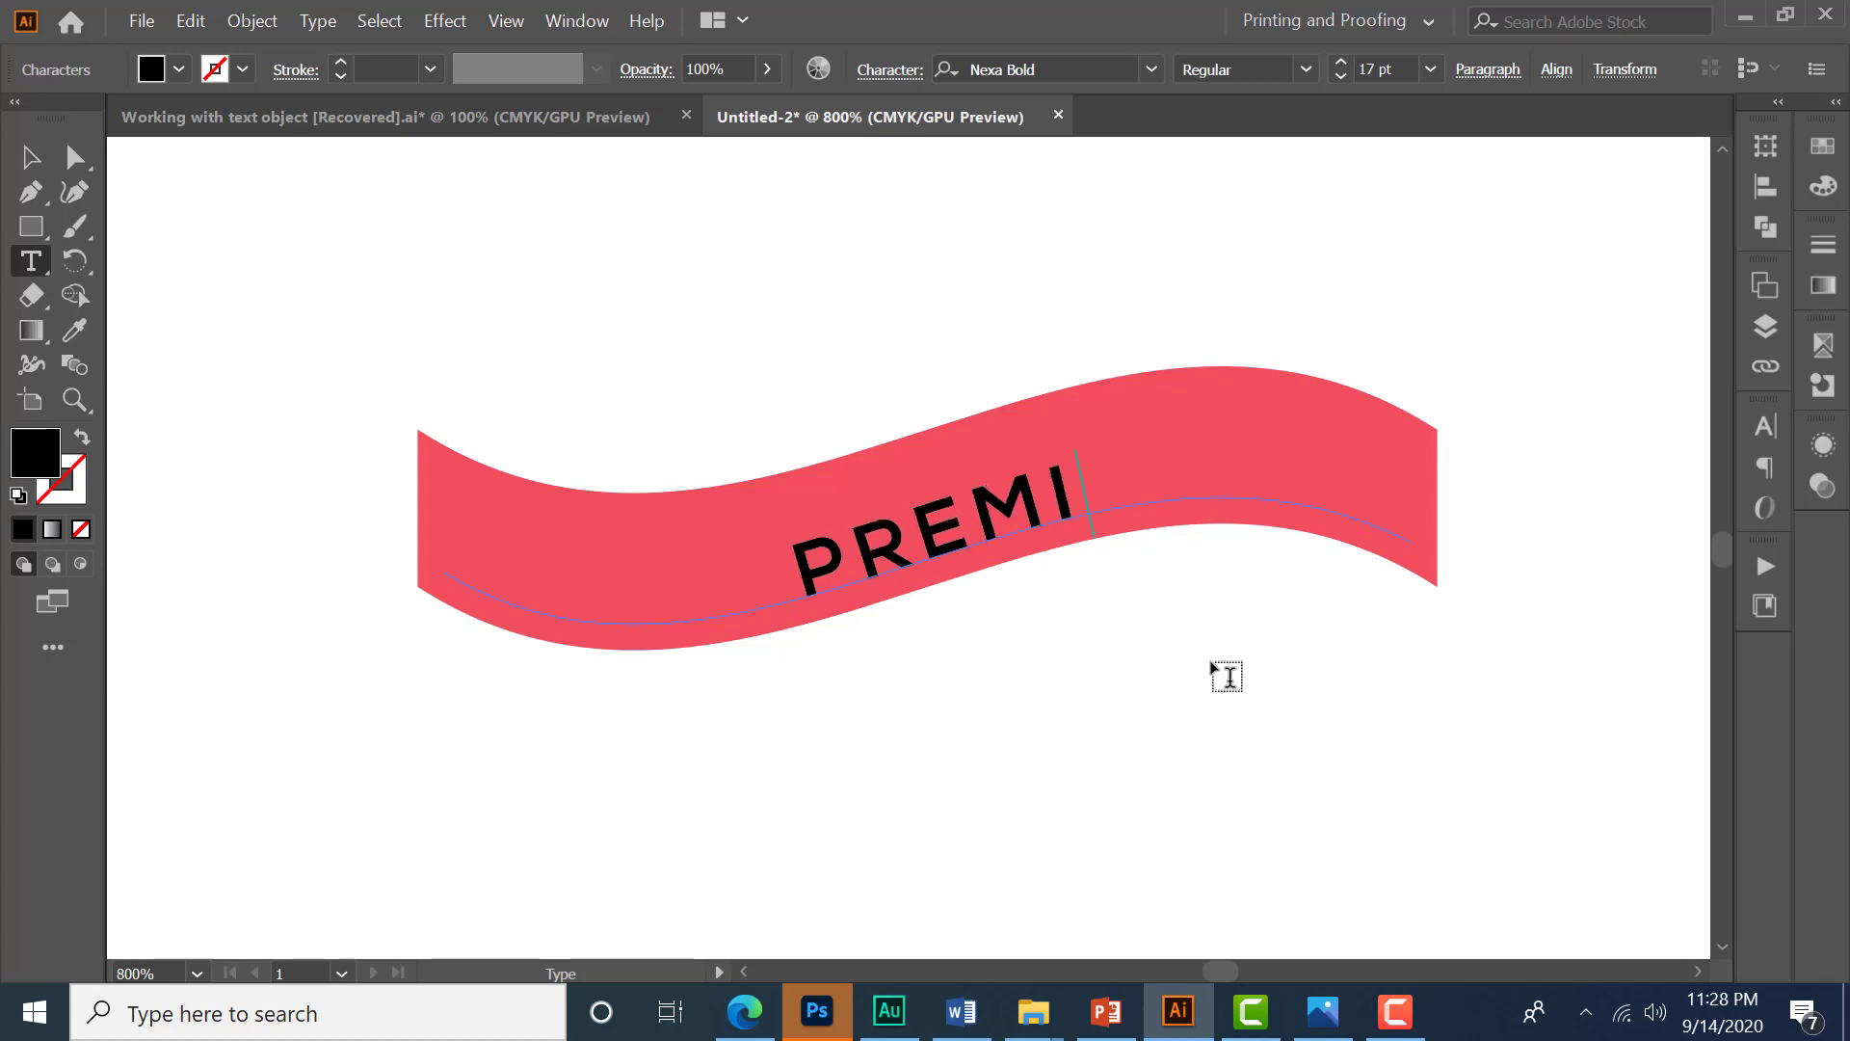
type("UM")
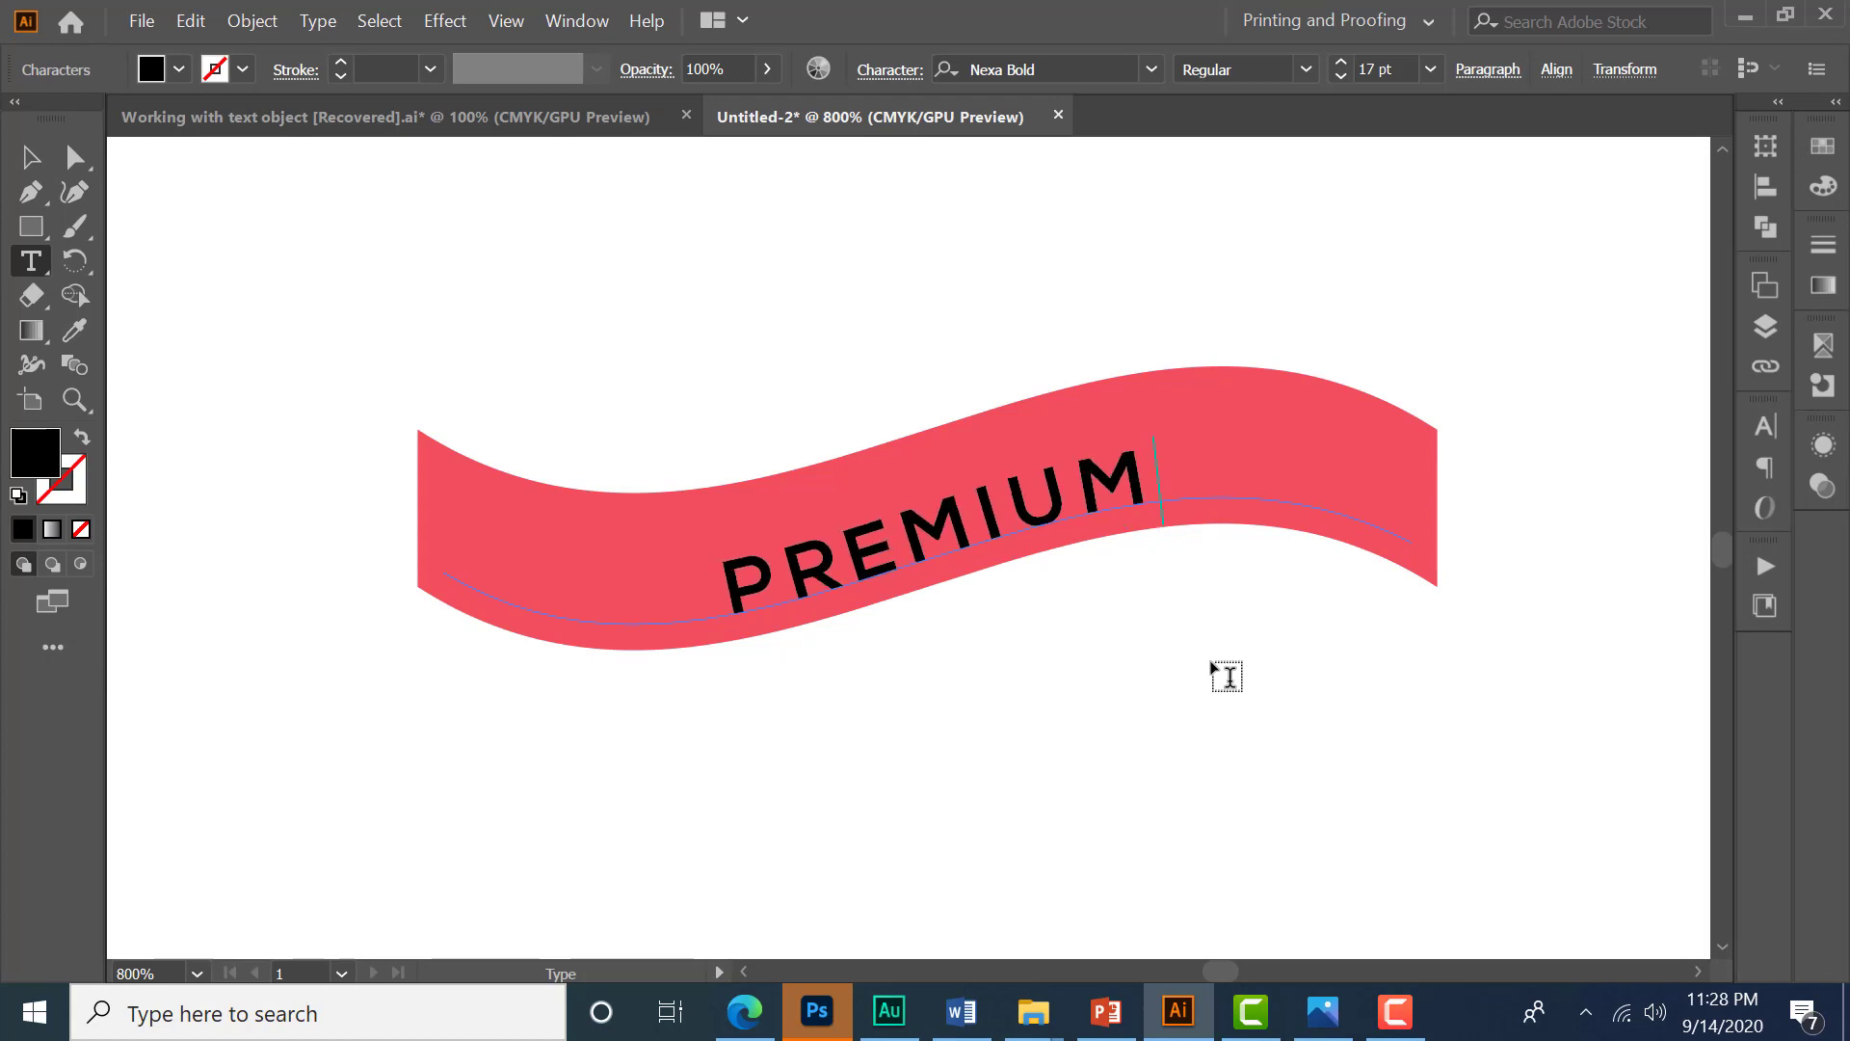
type(" PRODUCT")
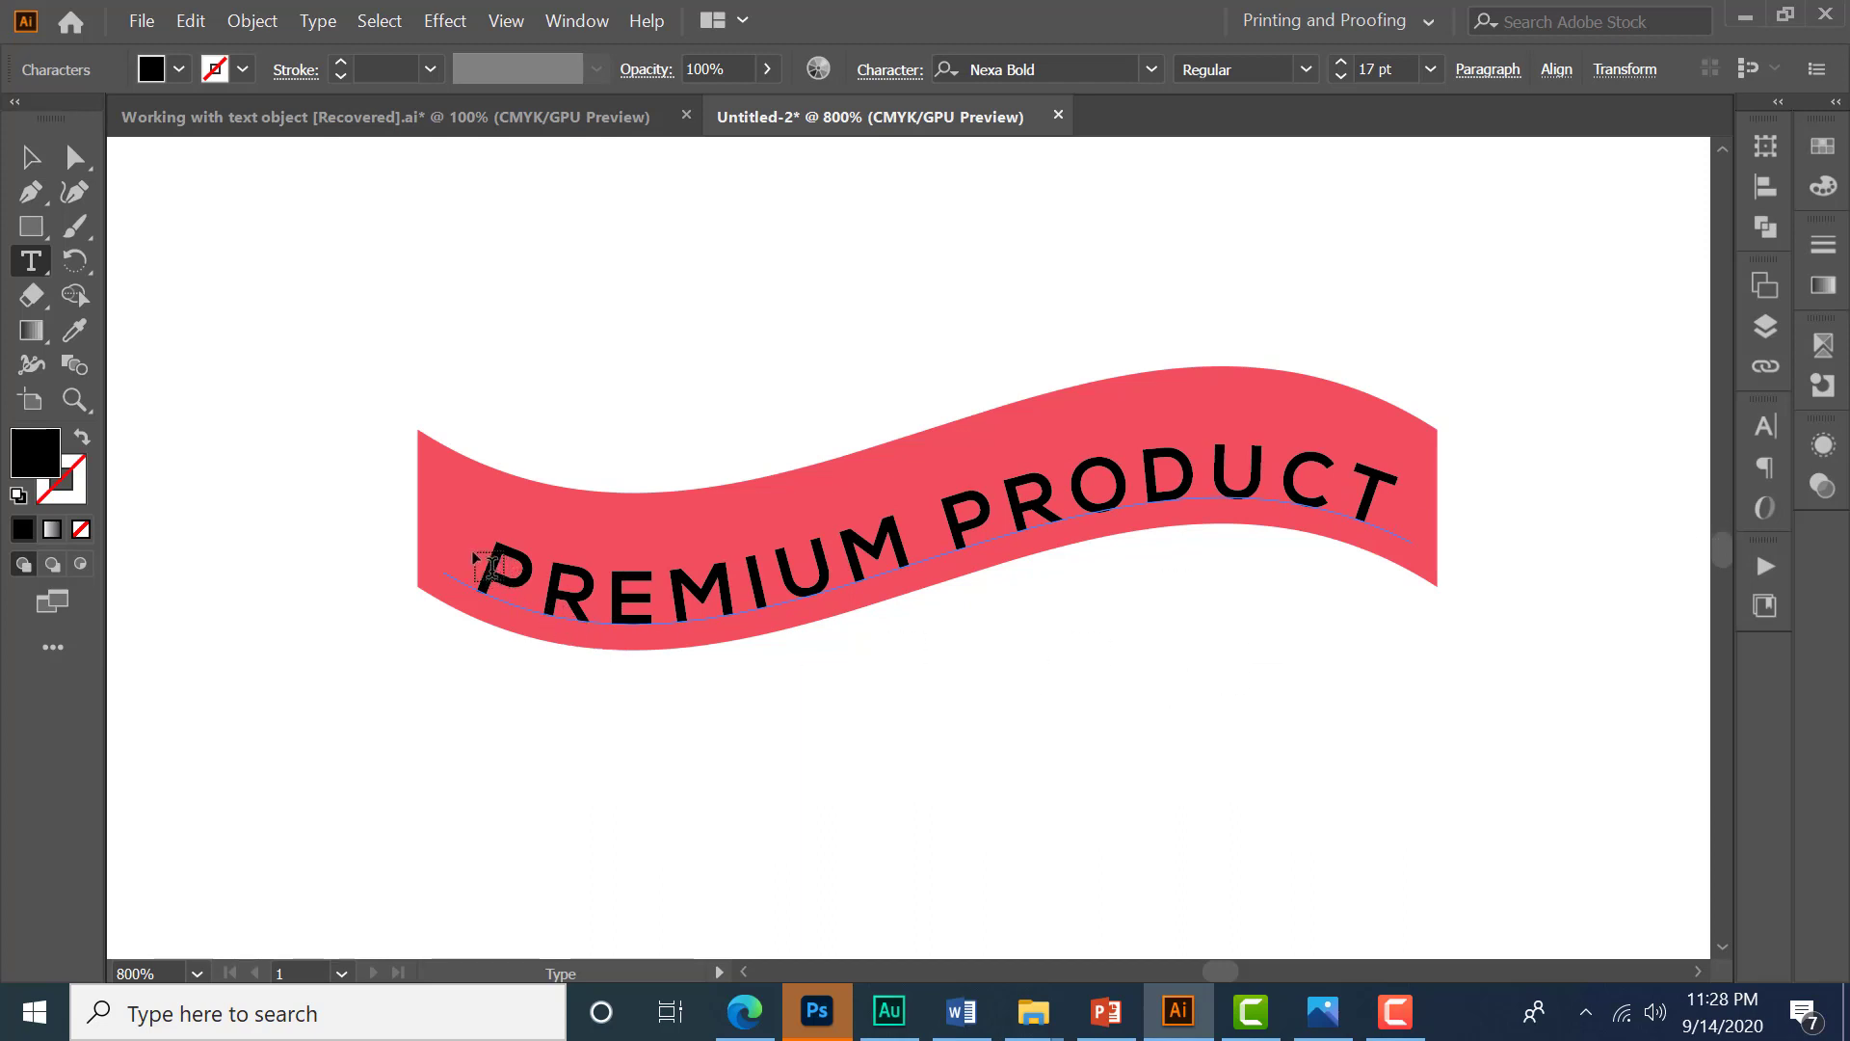
- Select all the path text and set its font size to 18 pt and tracking to 126
left_click_drag(475, 564, 1495, 467)
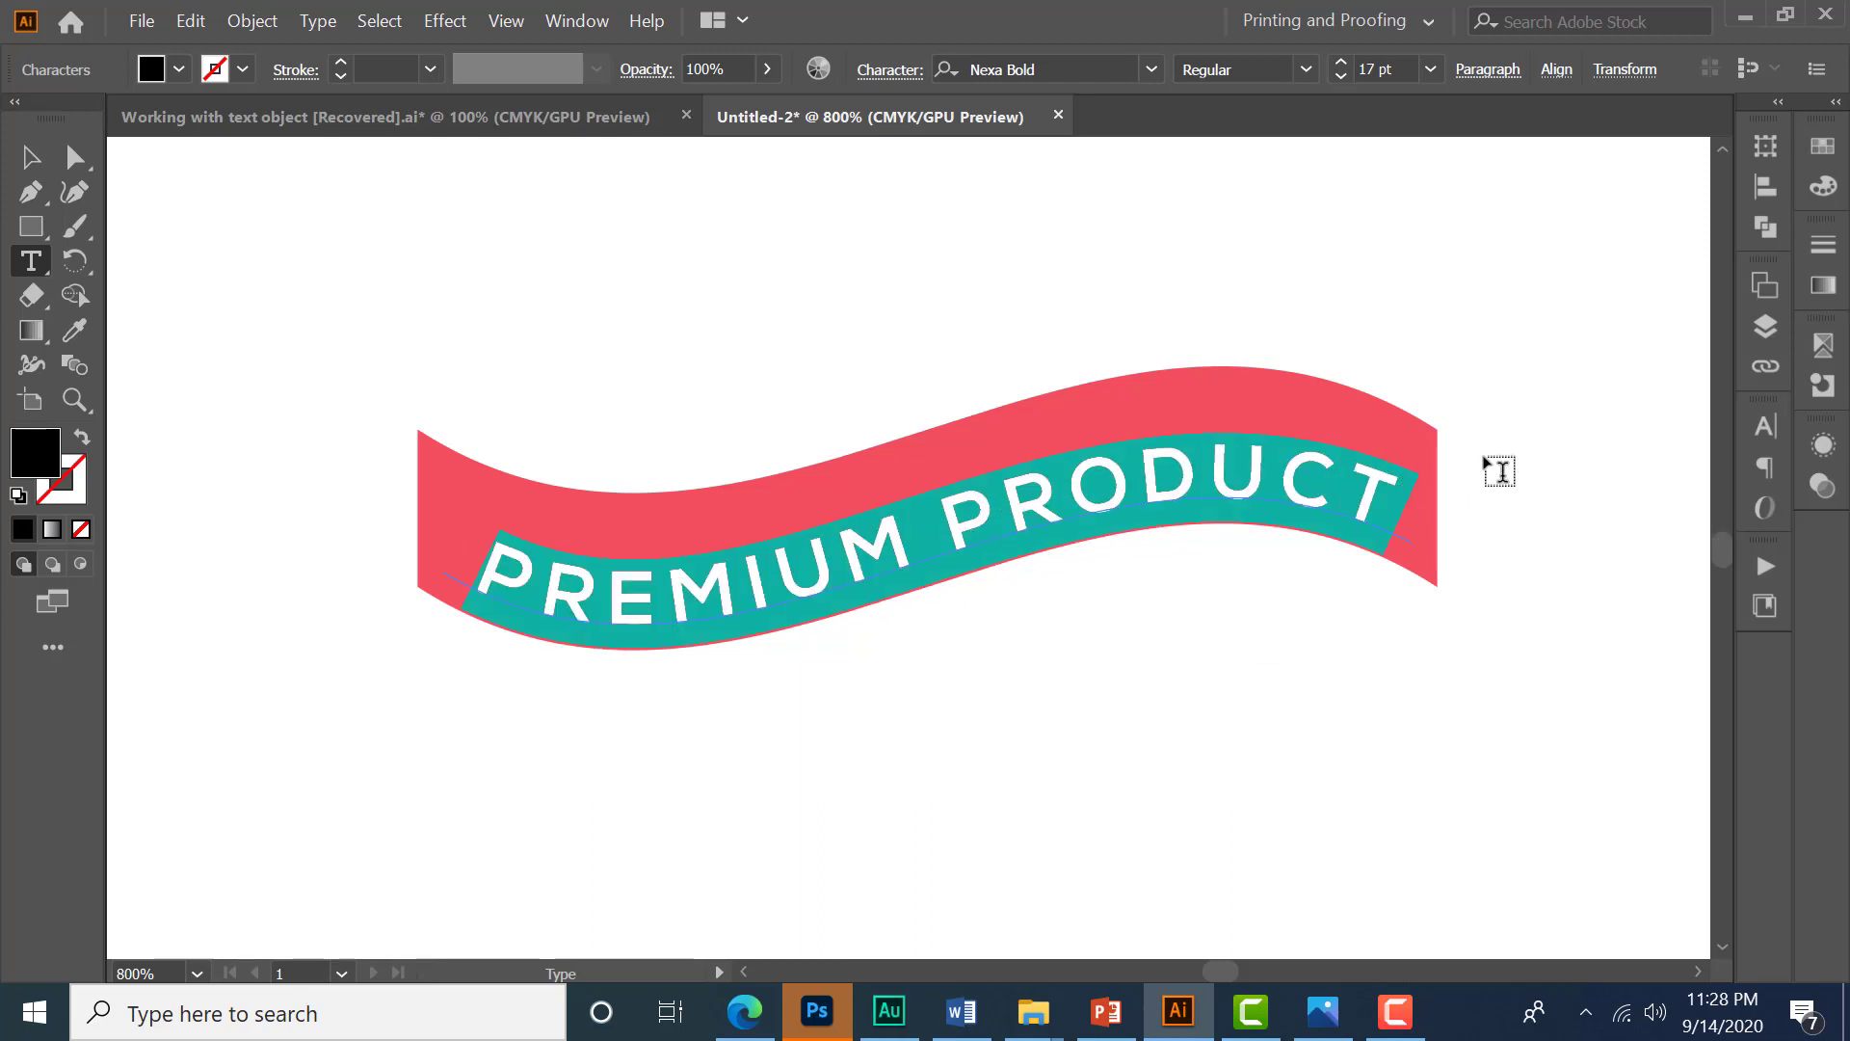
left_click(1758, 438)
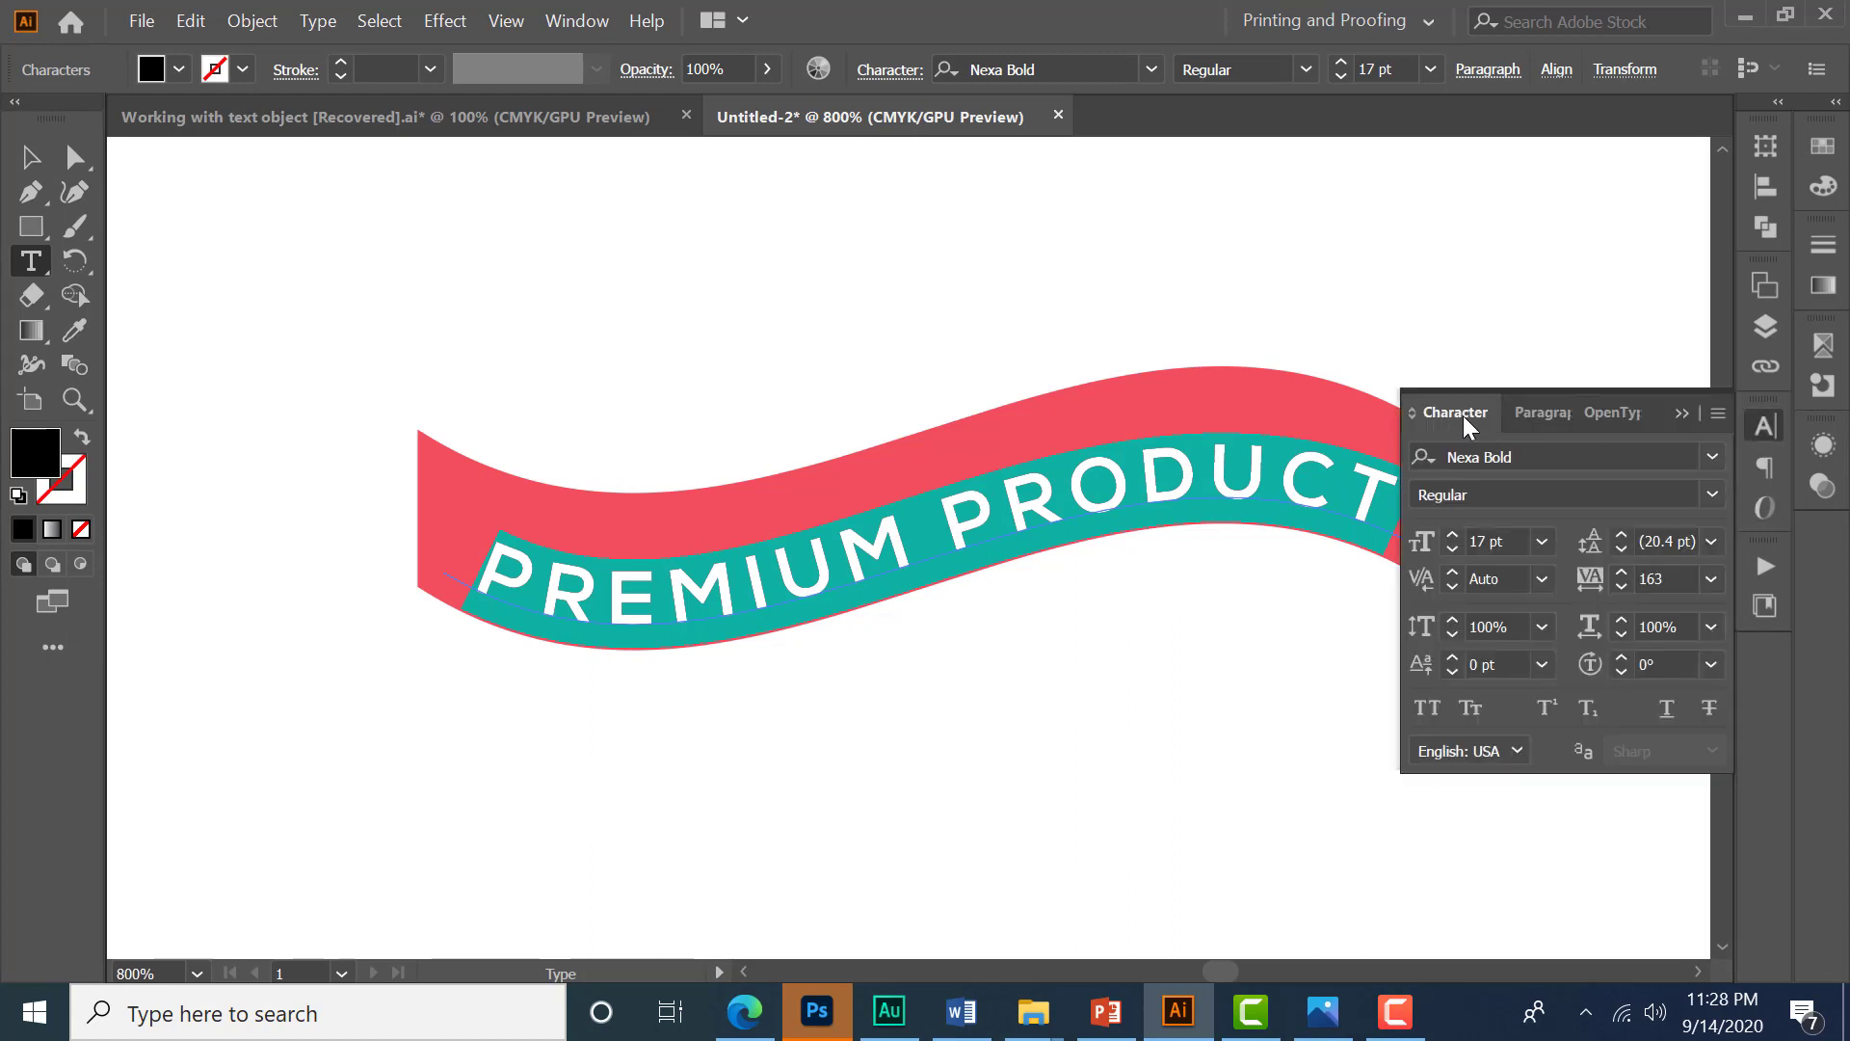
left_click(1498, 540)
key("Down")
key("Down")
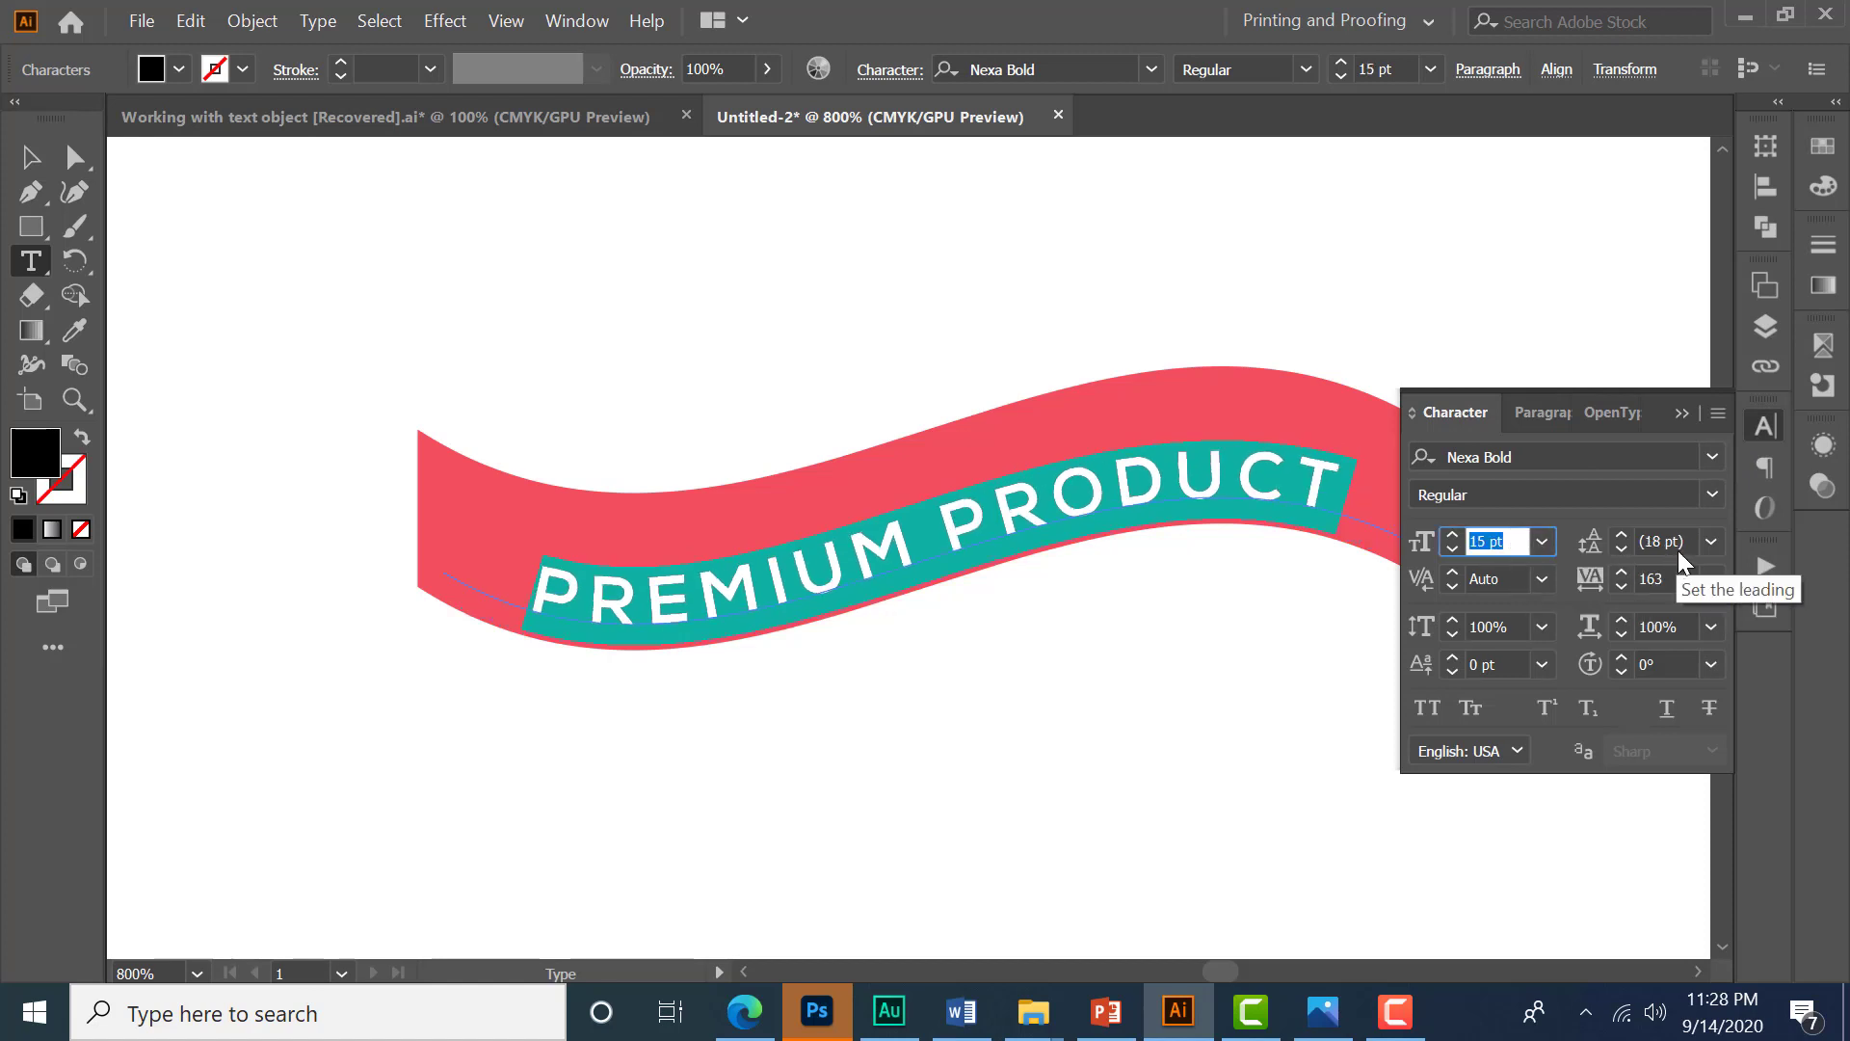
left_click(1665, 579)
key("Down")
key("Down")
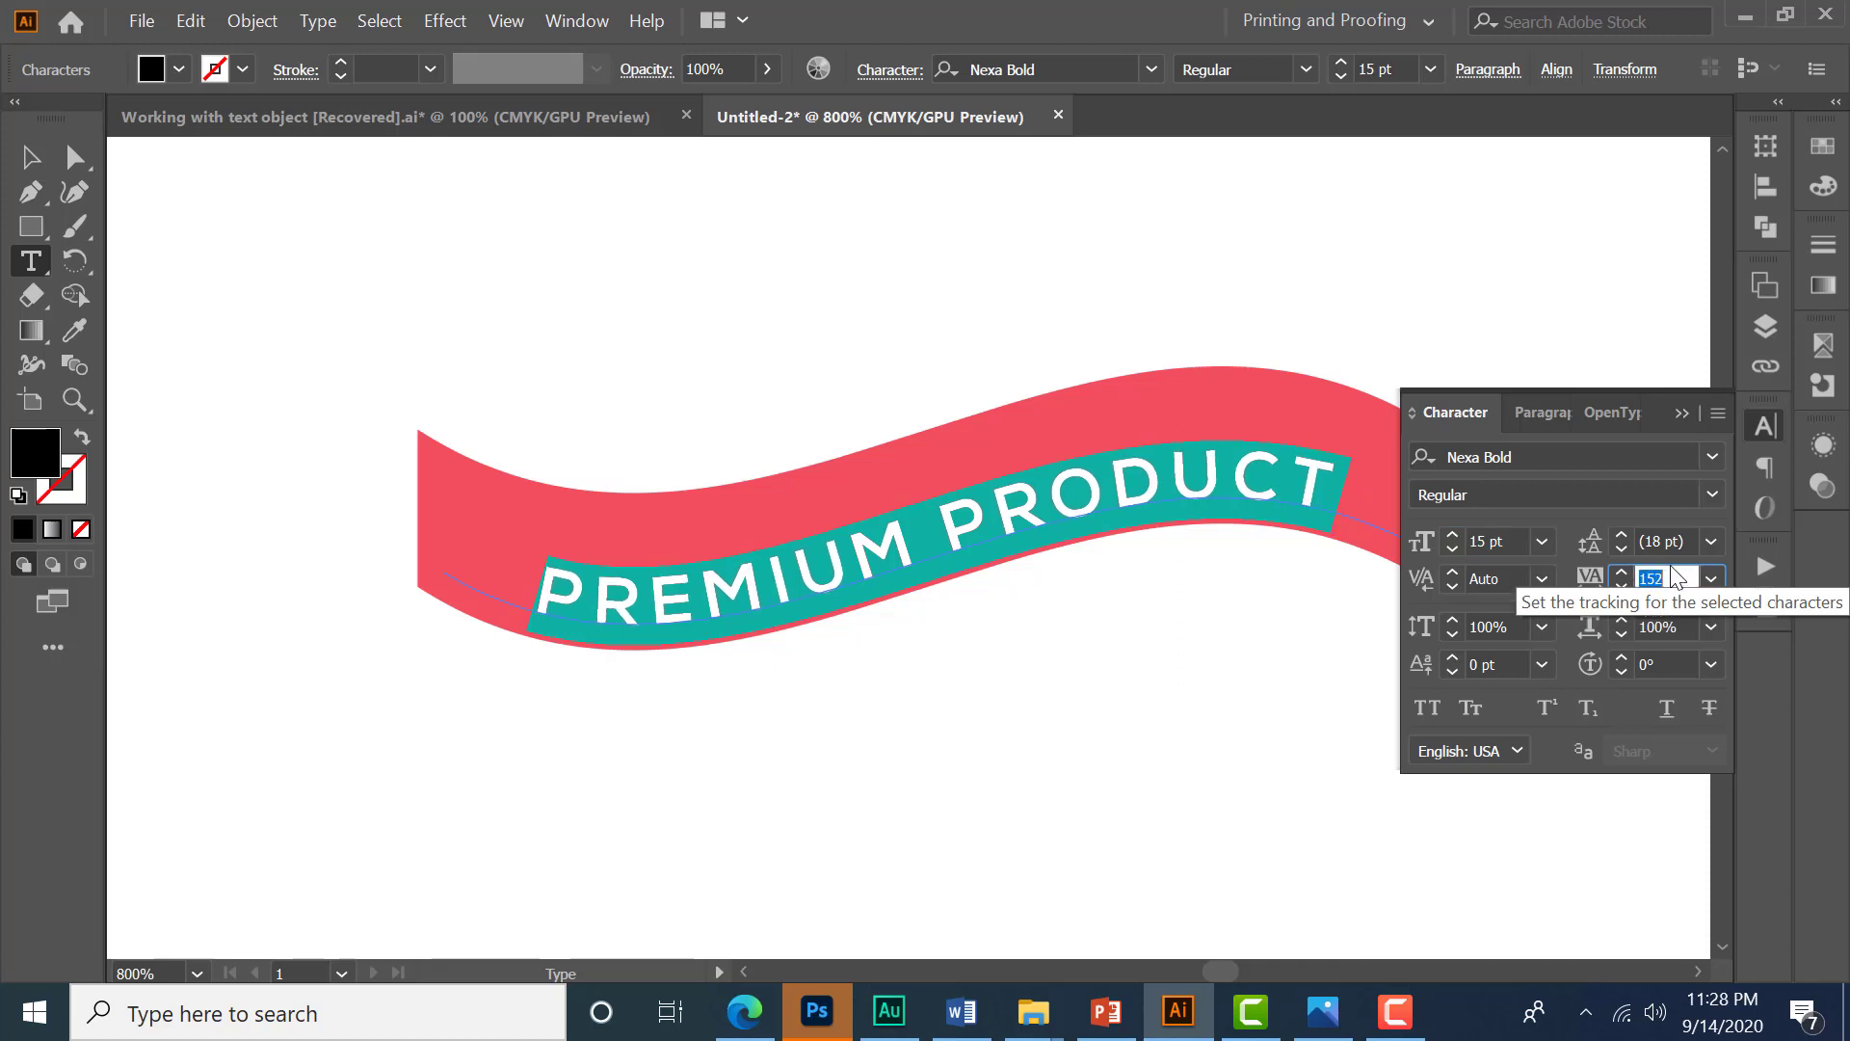
key("Down")
key("Down")
key("Down")
key("Down")
key("Down")
key("Down")
key("Down")
key("Down")
key("Down")
key("Down")
key("Down")
key("Down")
key("Down")
key("Down")
key("Down")
key("Down")
key("Down")
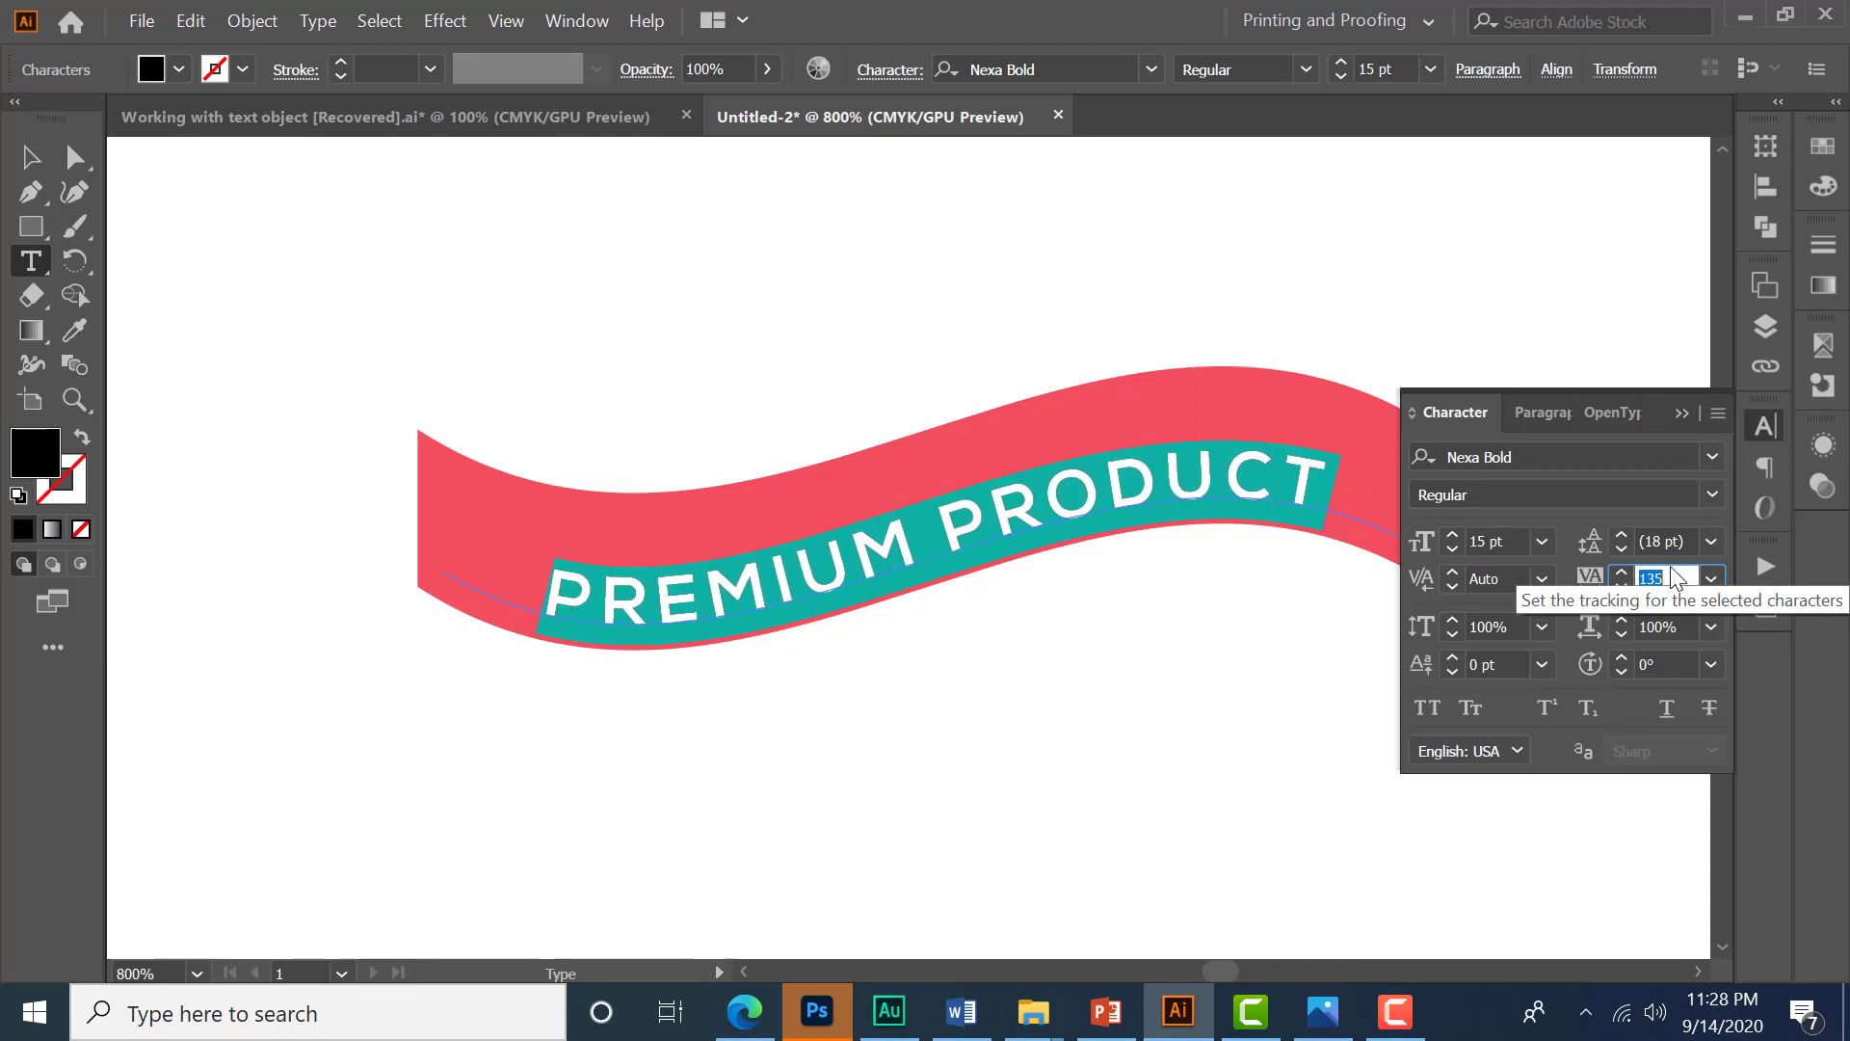
left_click(1517, 541)
key("Up")
key("Up")
key("Up")
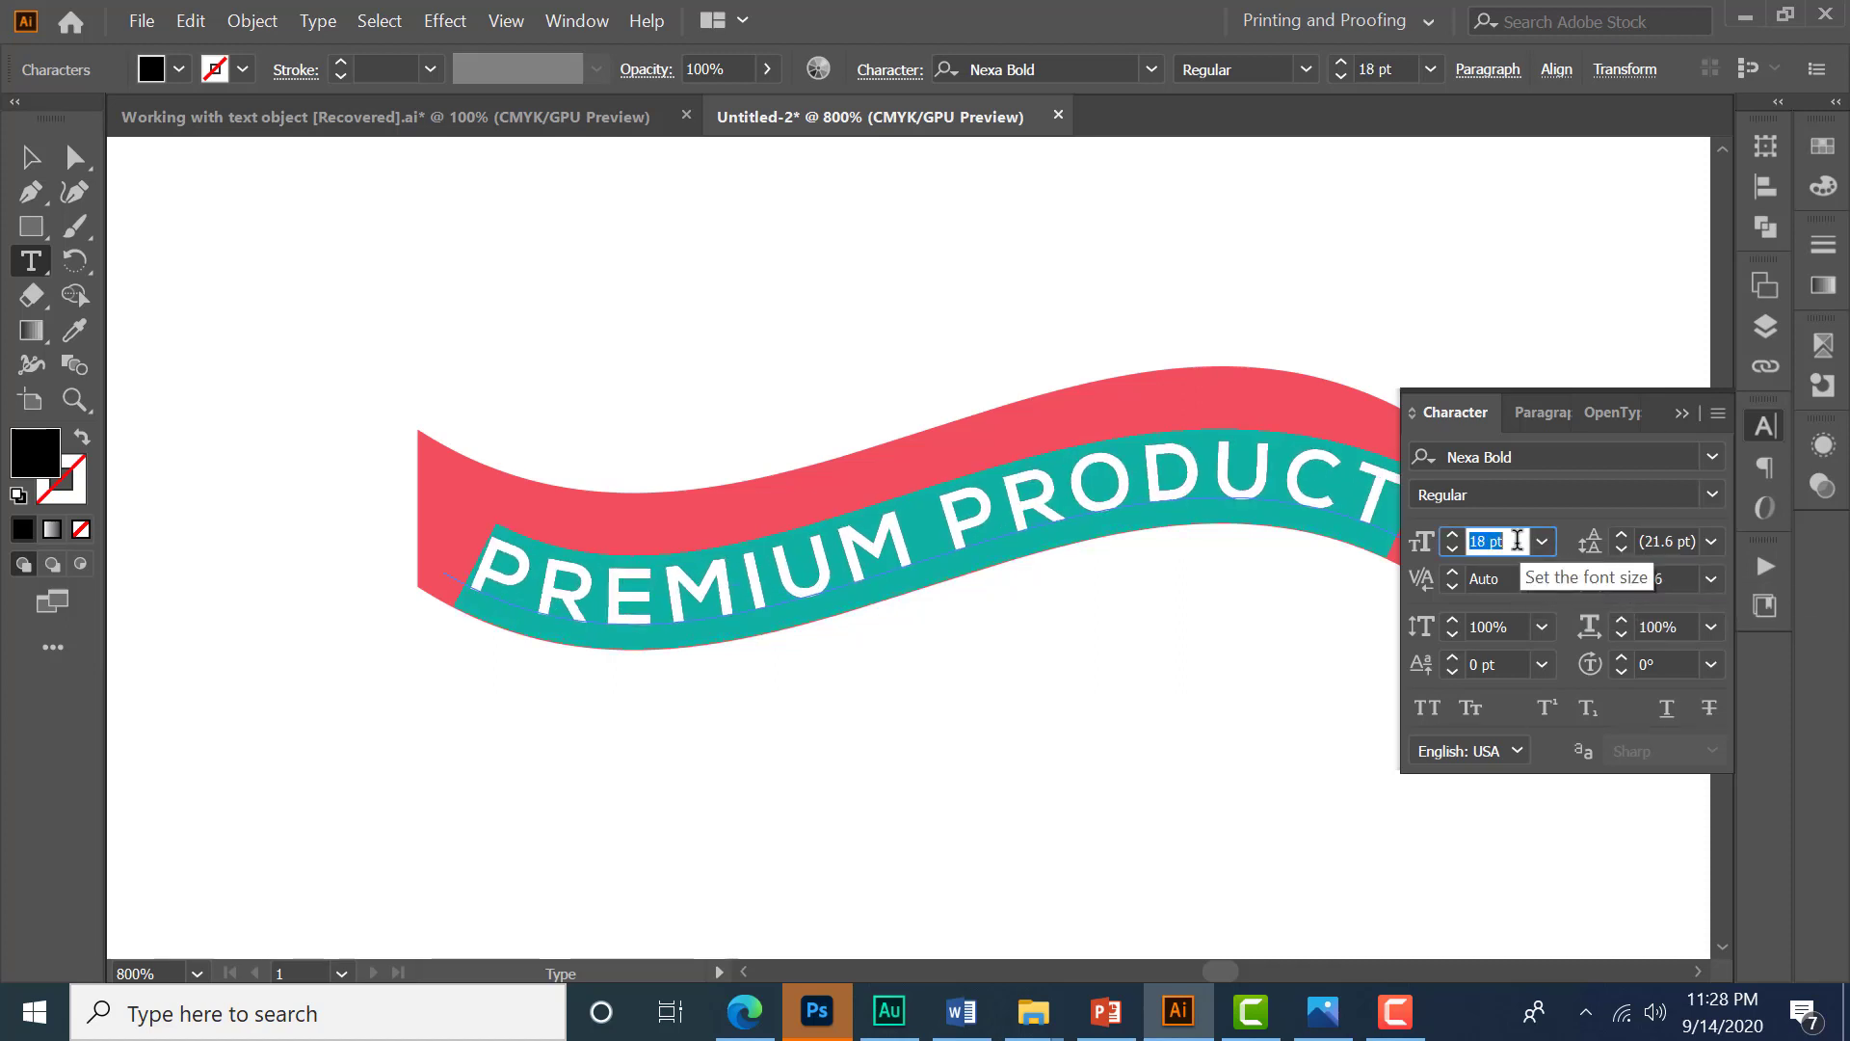
- Change the path text's font to Times New Roman Bold
left_click(1527, 458)
type("Times")
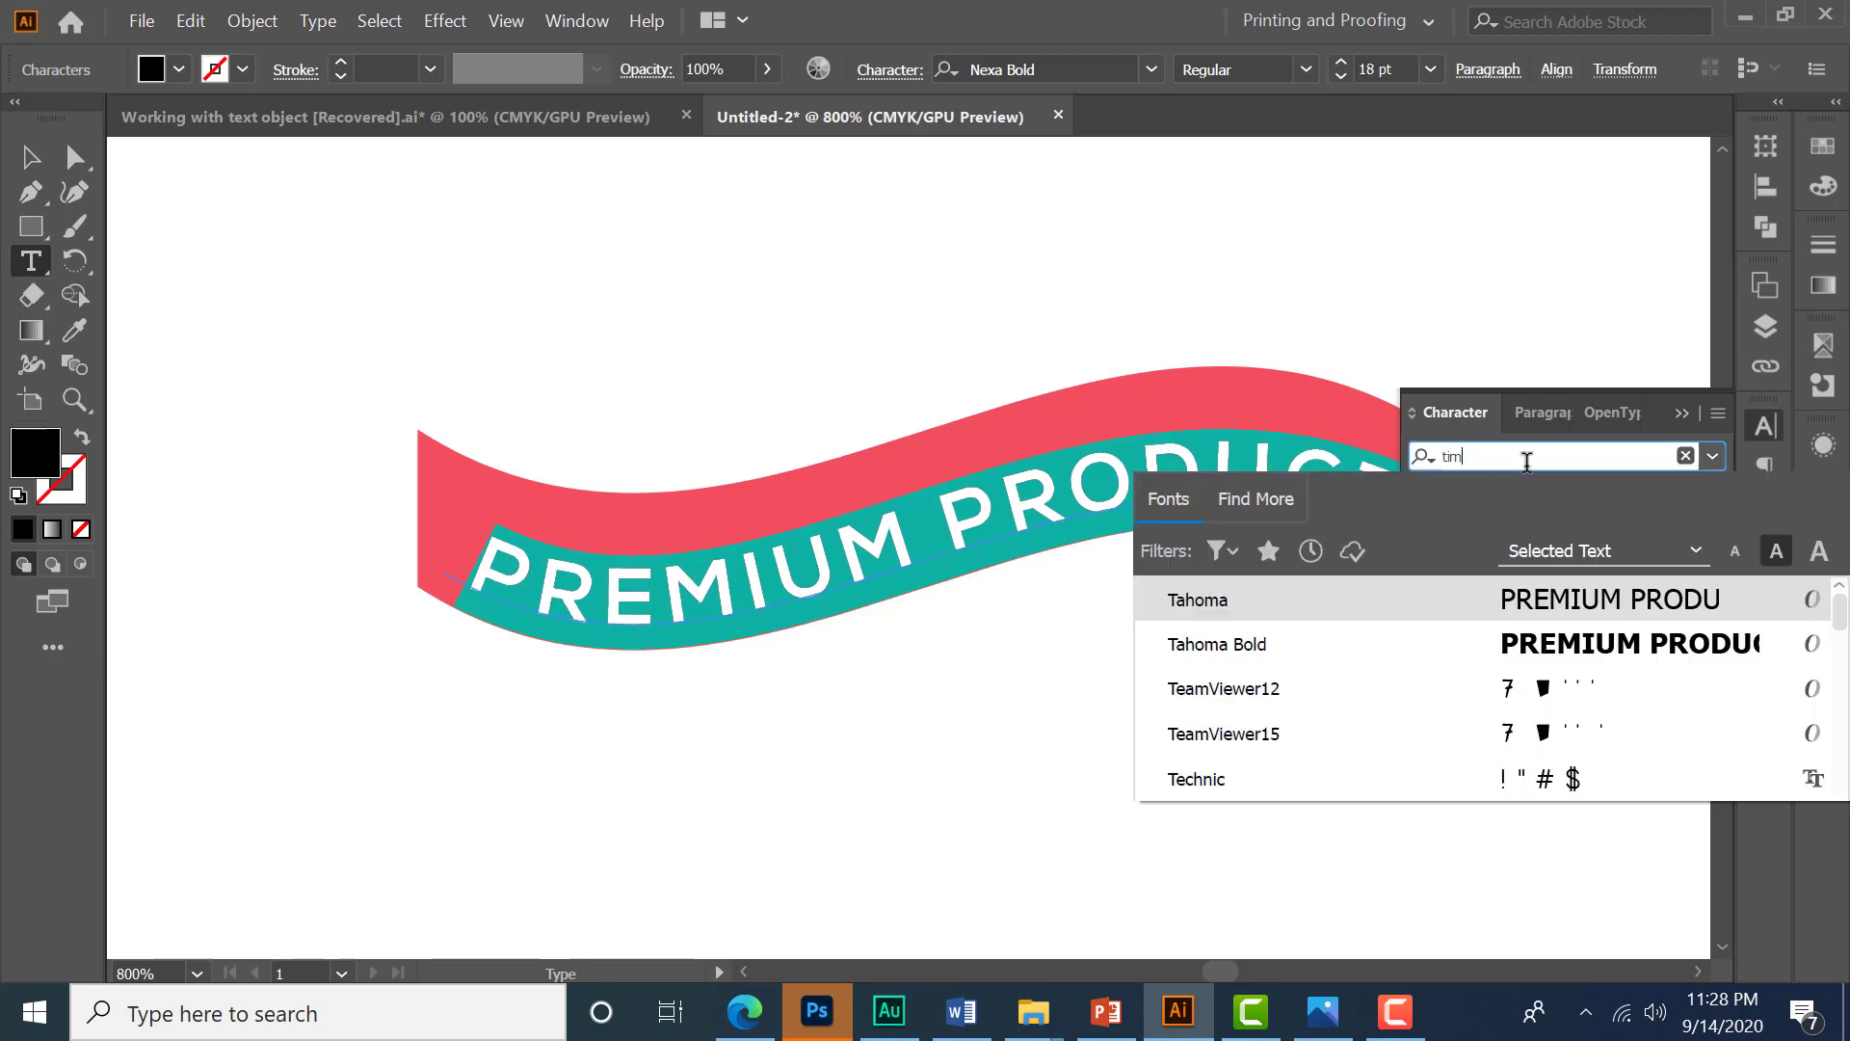
key("Return")
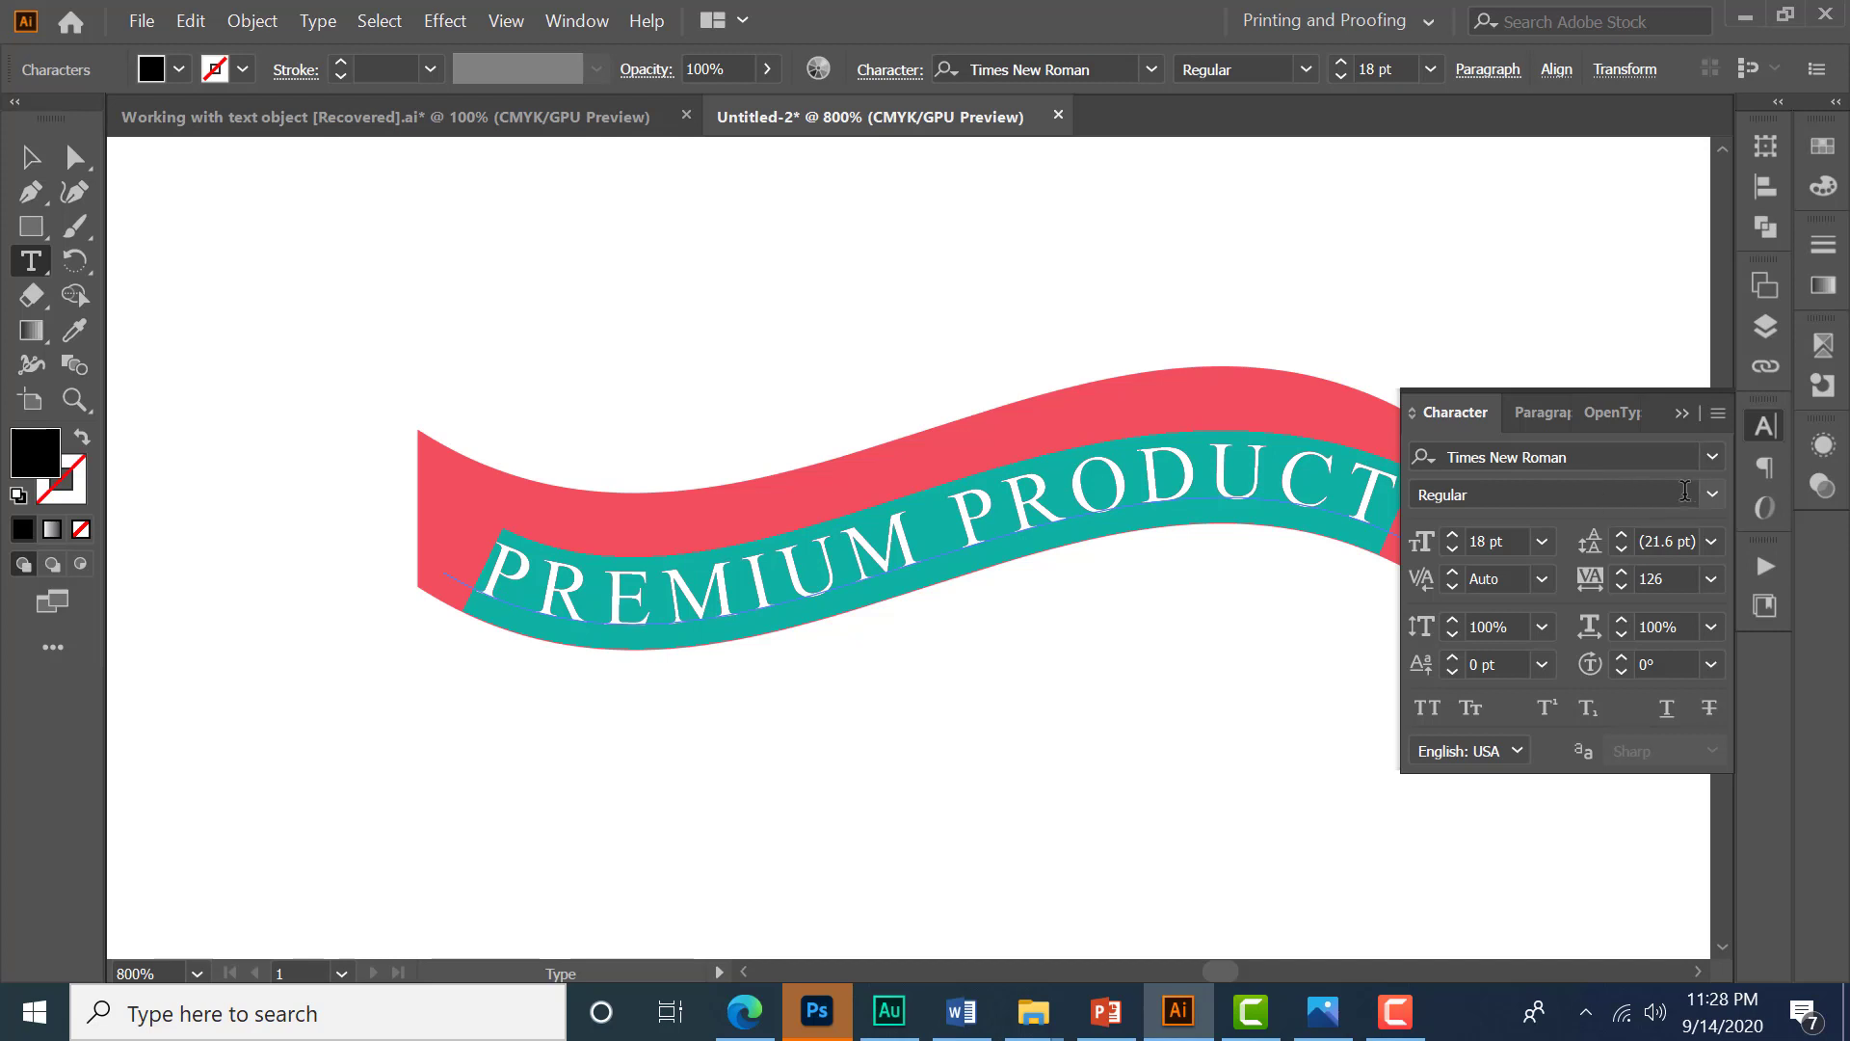
left_click(1712, 494)
left_click(1511, 585)
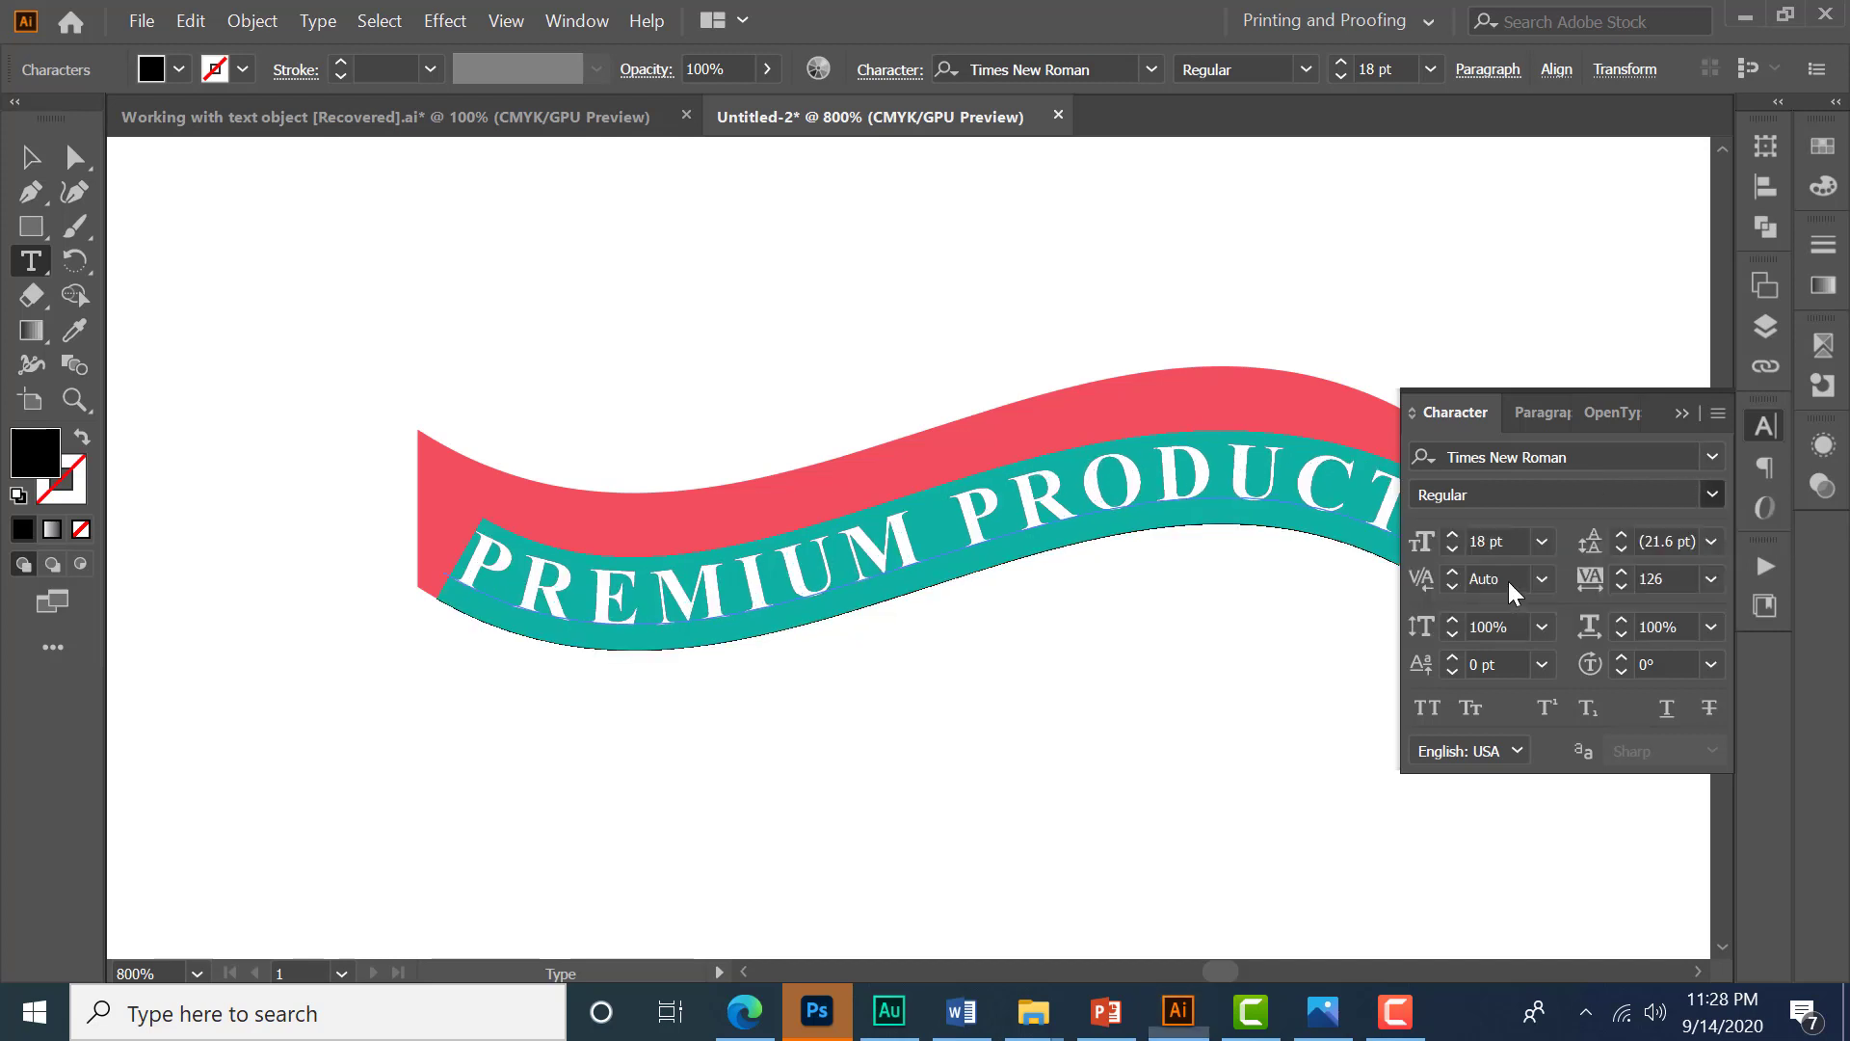
left_click(1681, 412)
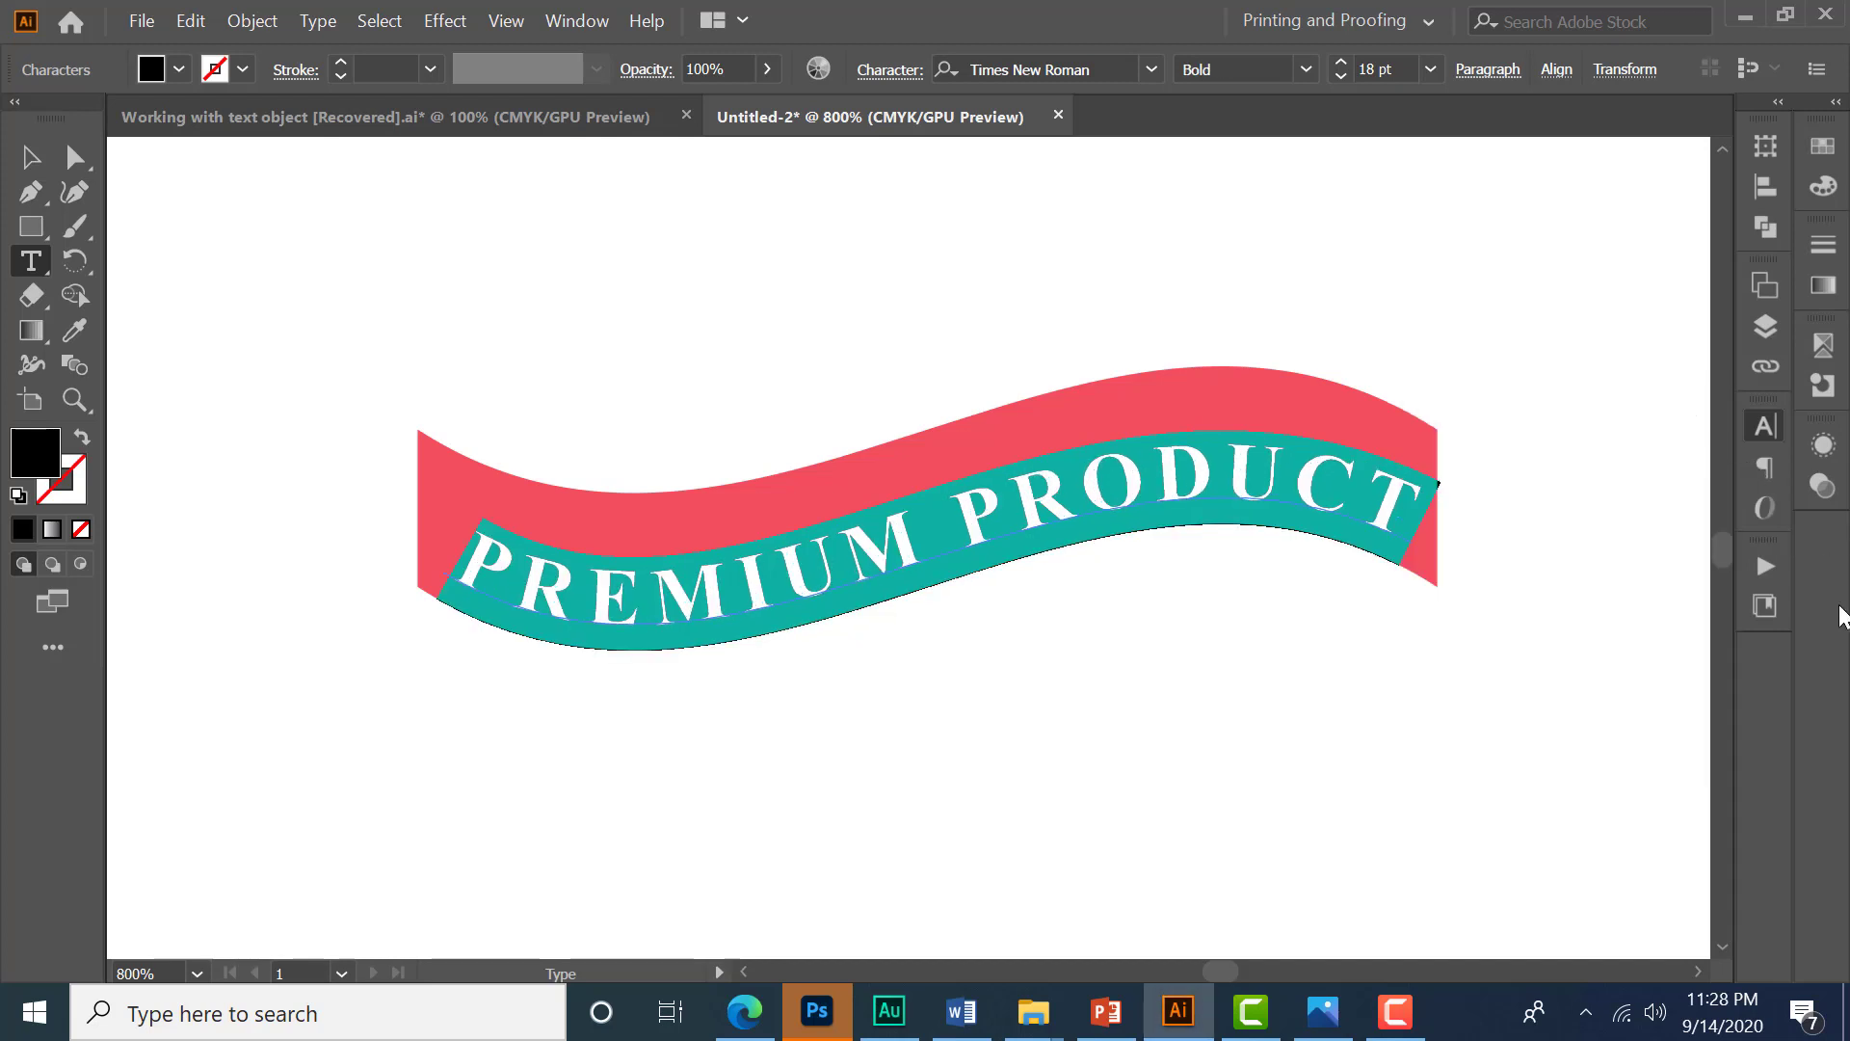
- Nudge the type-on-path object slightly up and left within the ribbon
left_click(31, 156)
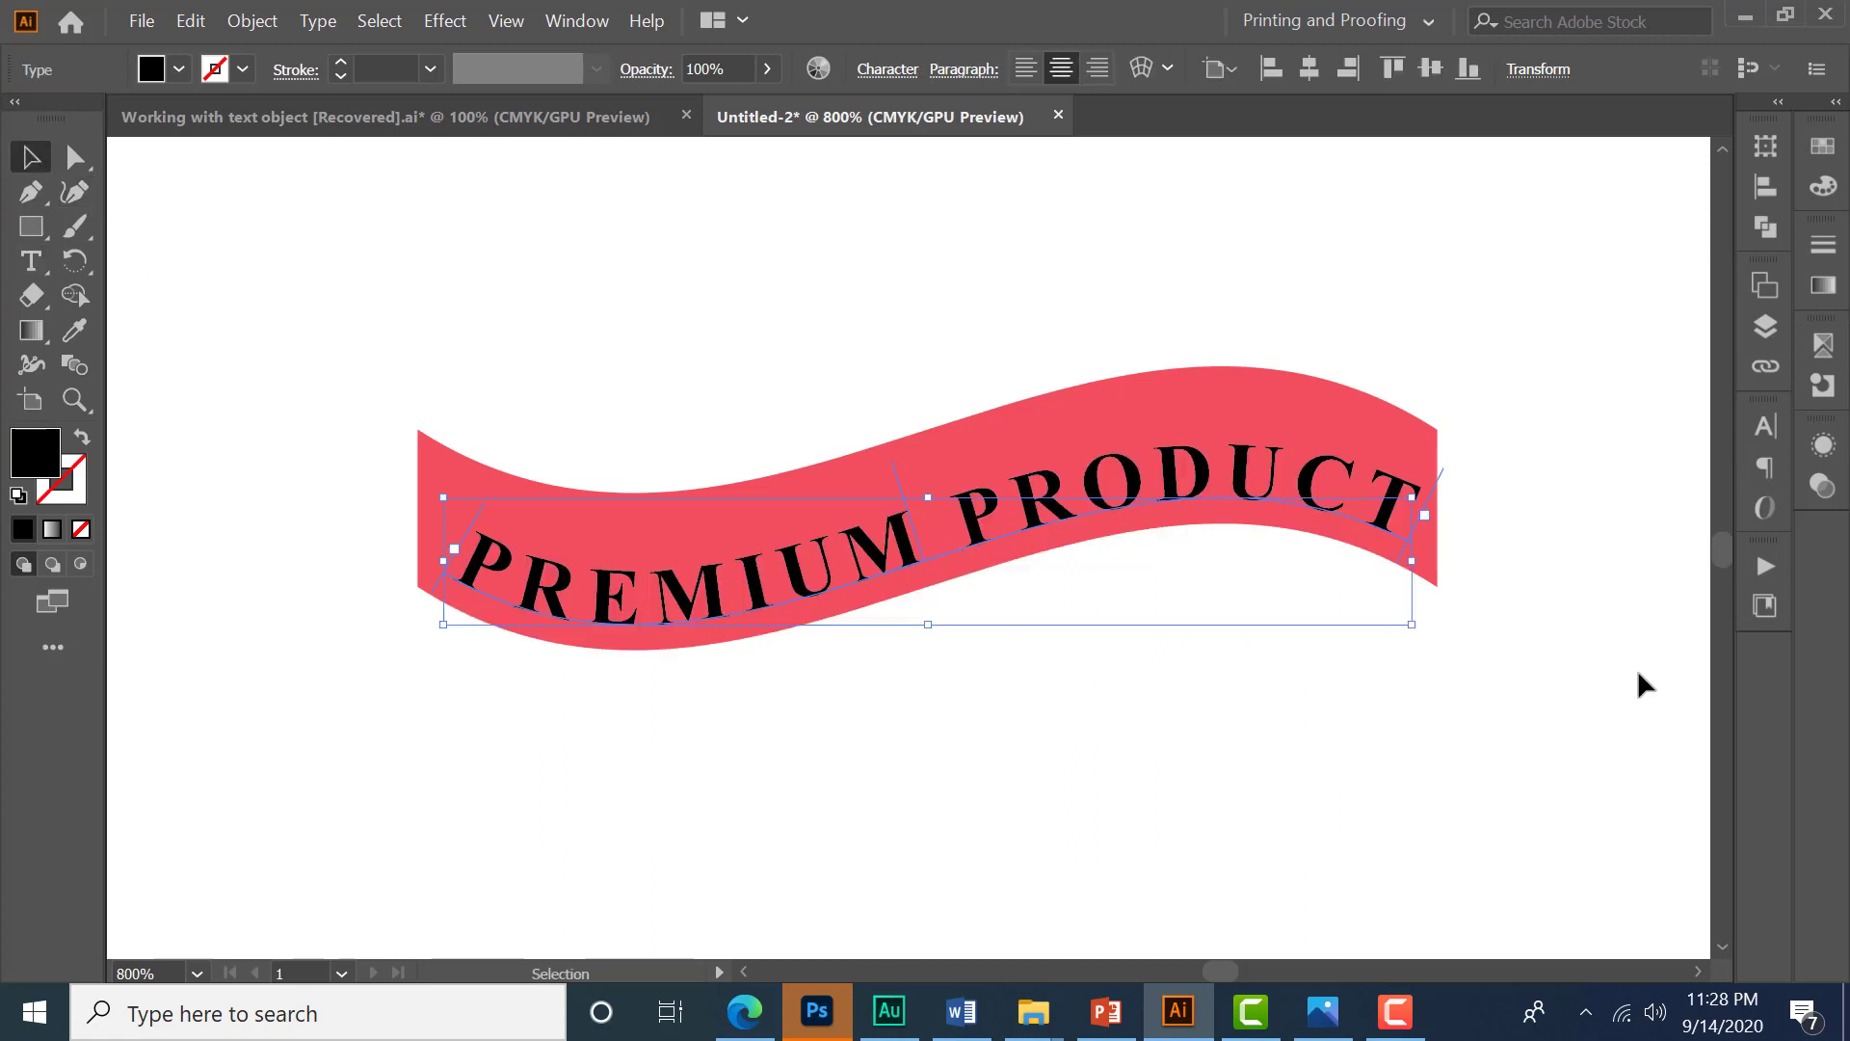
key("Up")
key("Up")
key("Up")
key("Up")
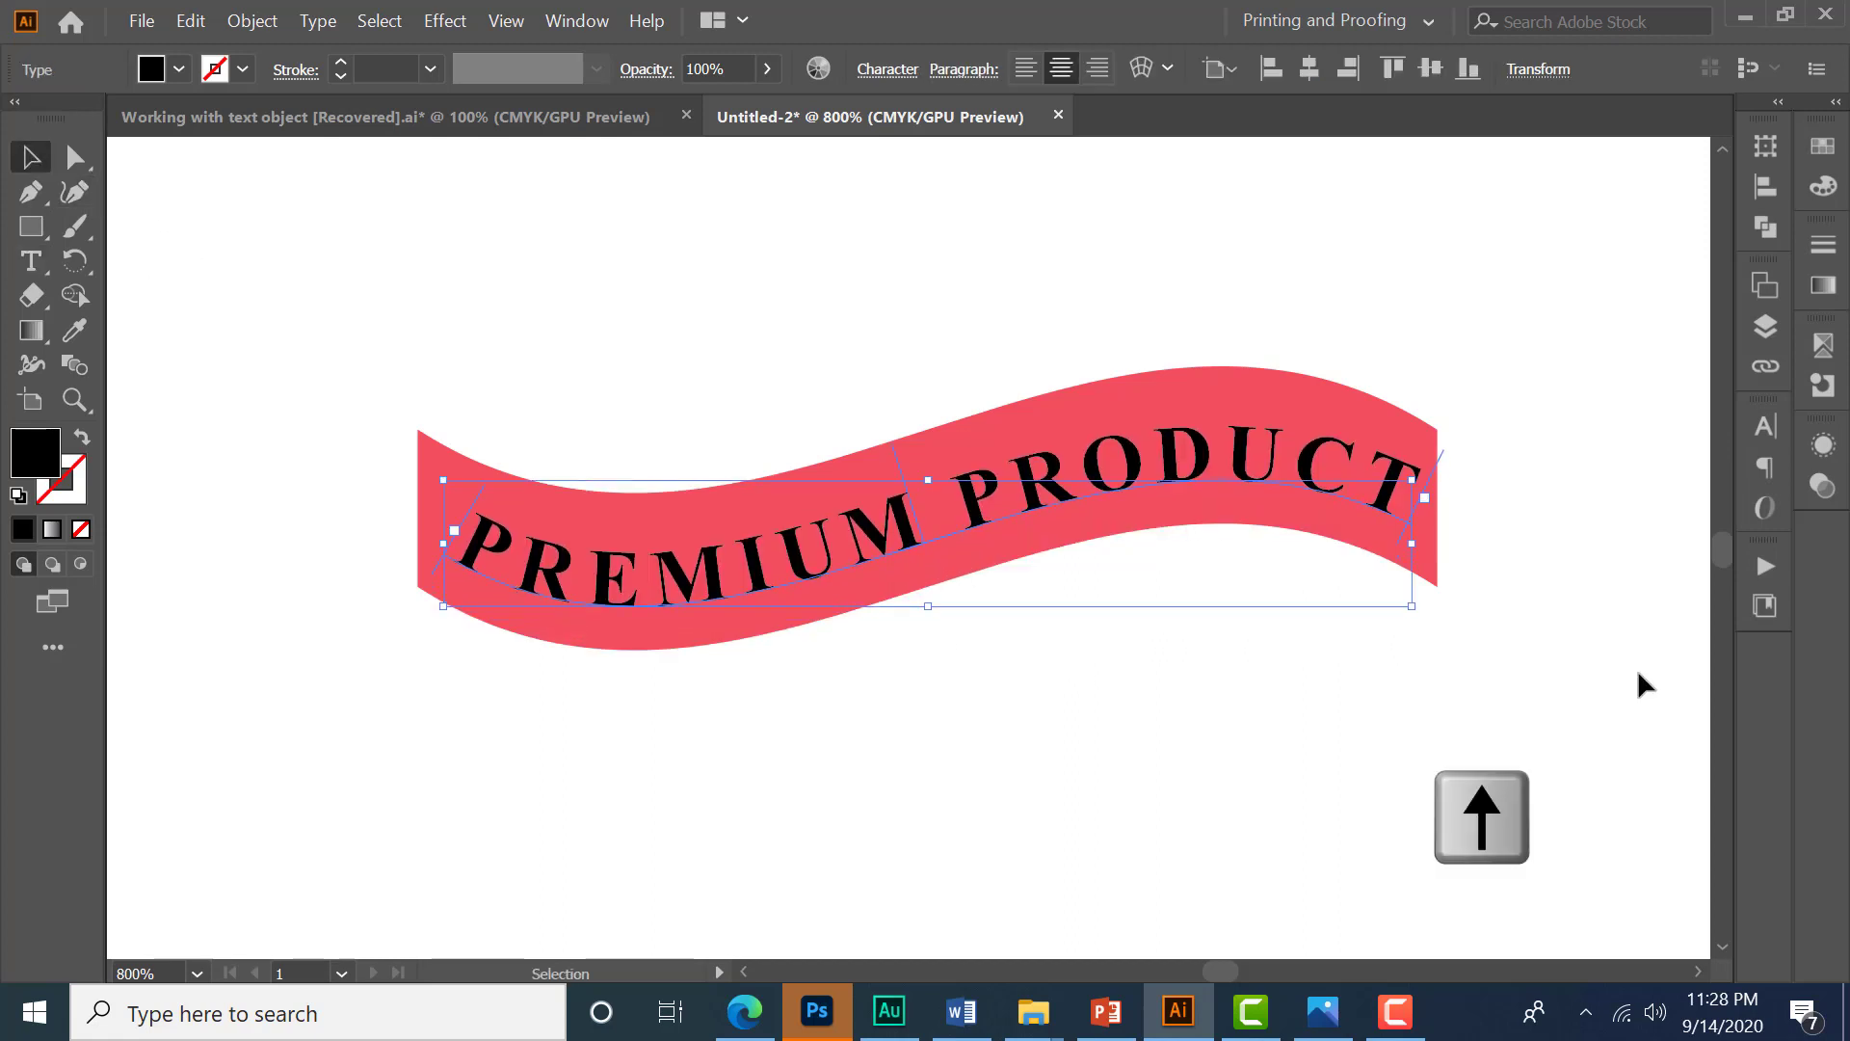
key("Left")
key("Up")
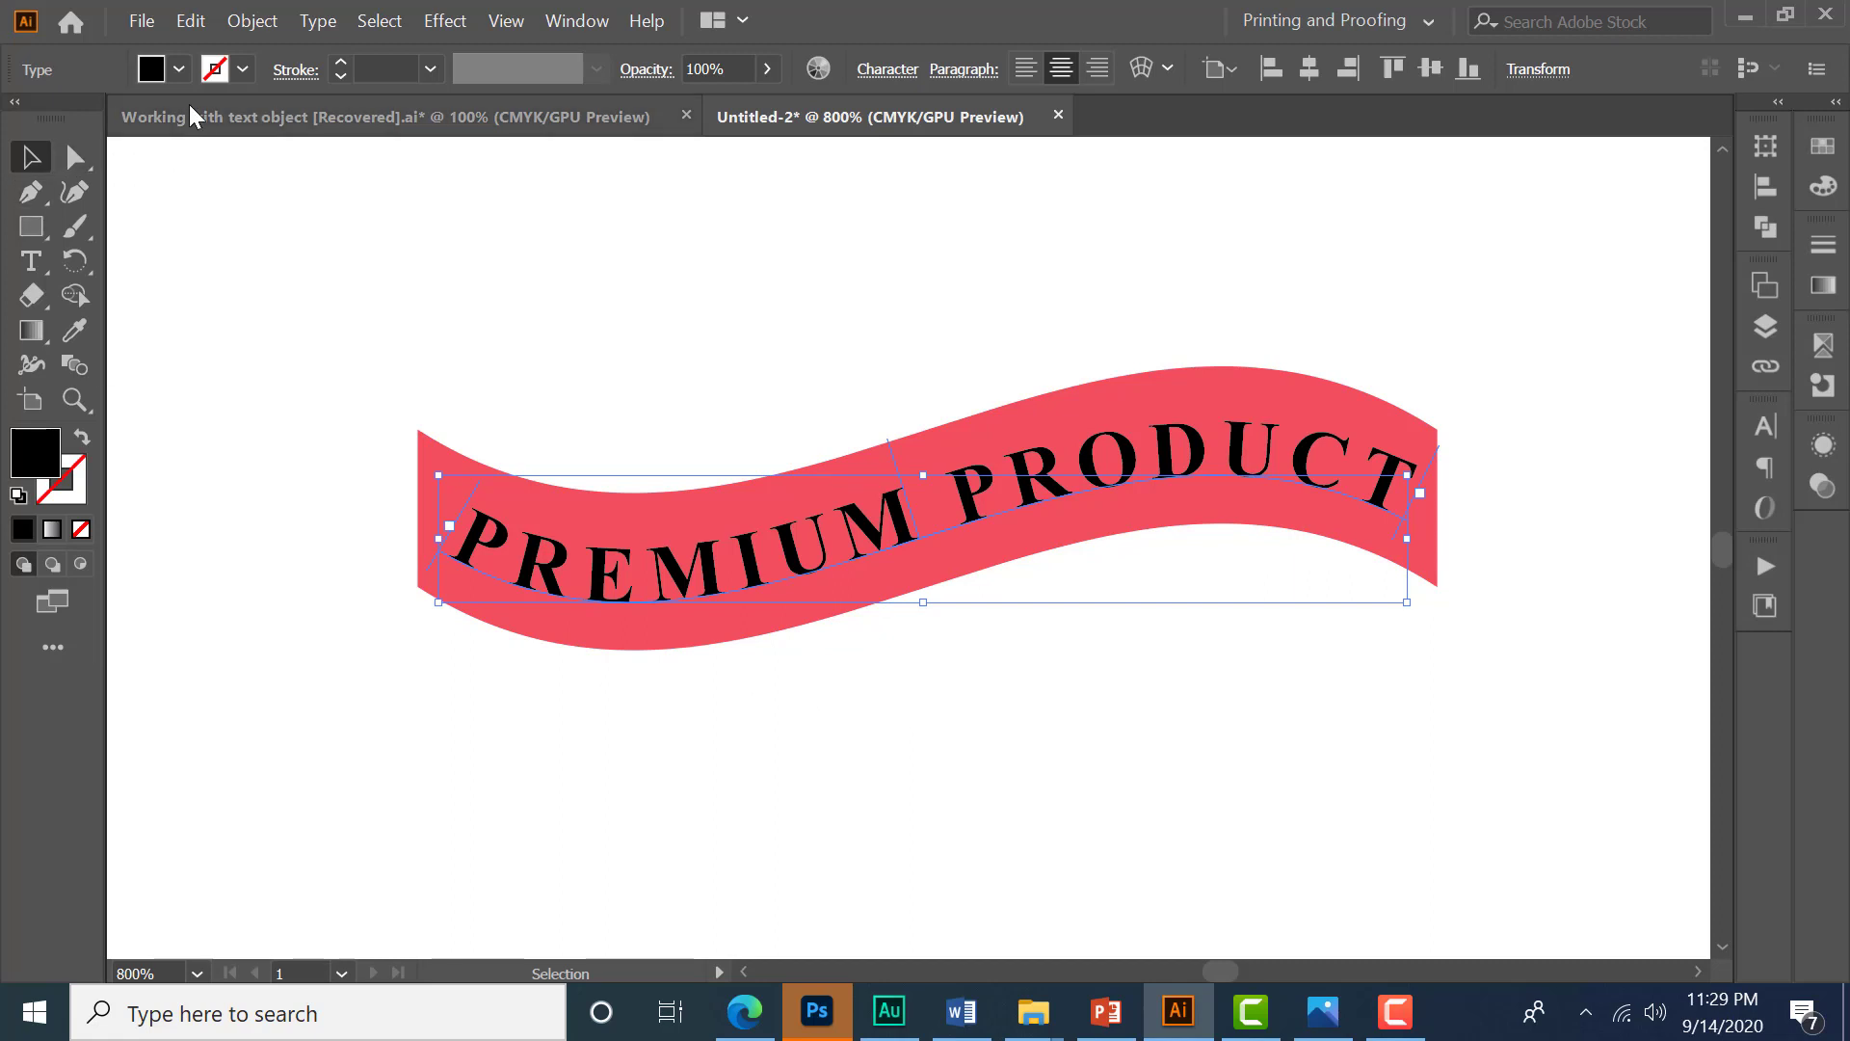
- Set the path text's fill color to white
left_click(179, 68)
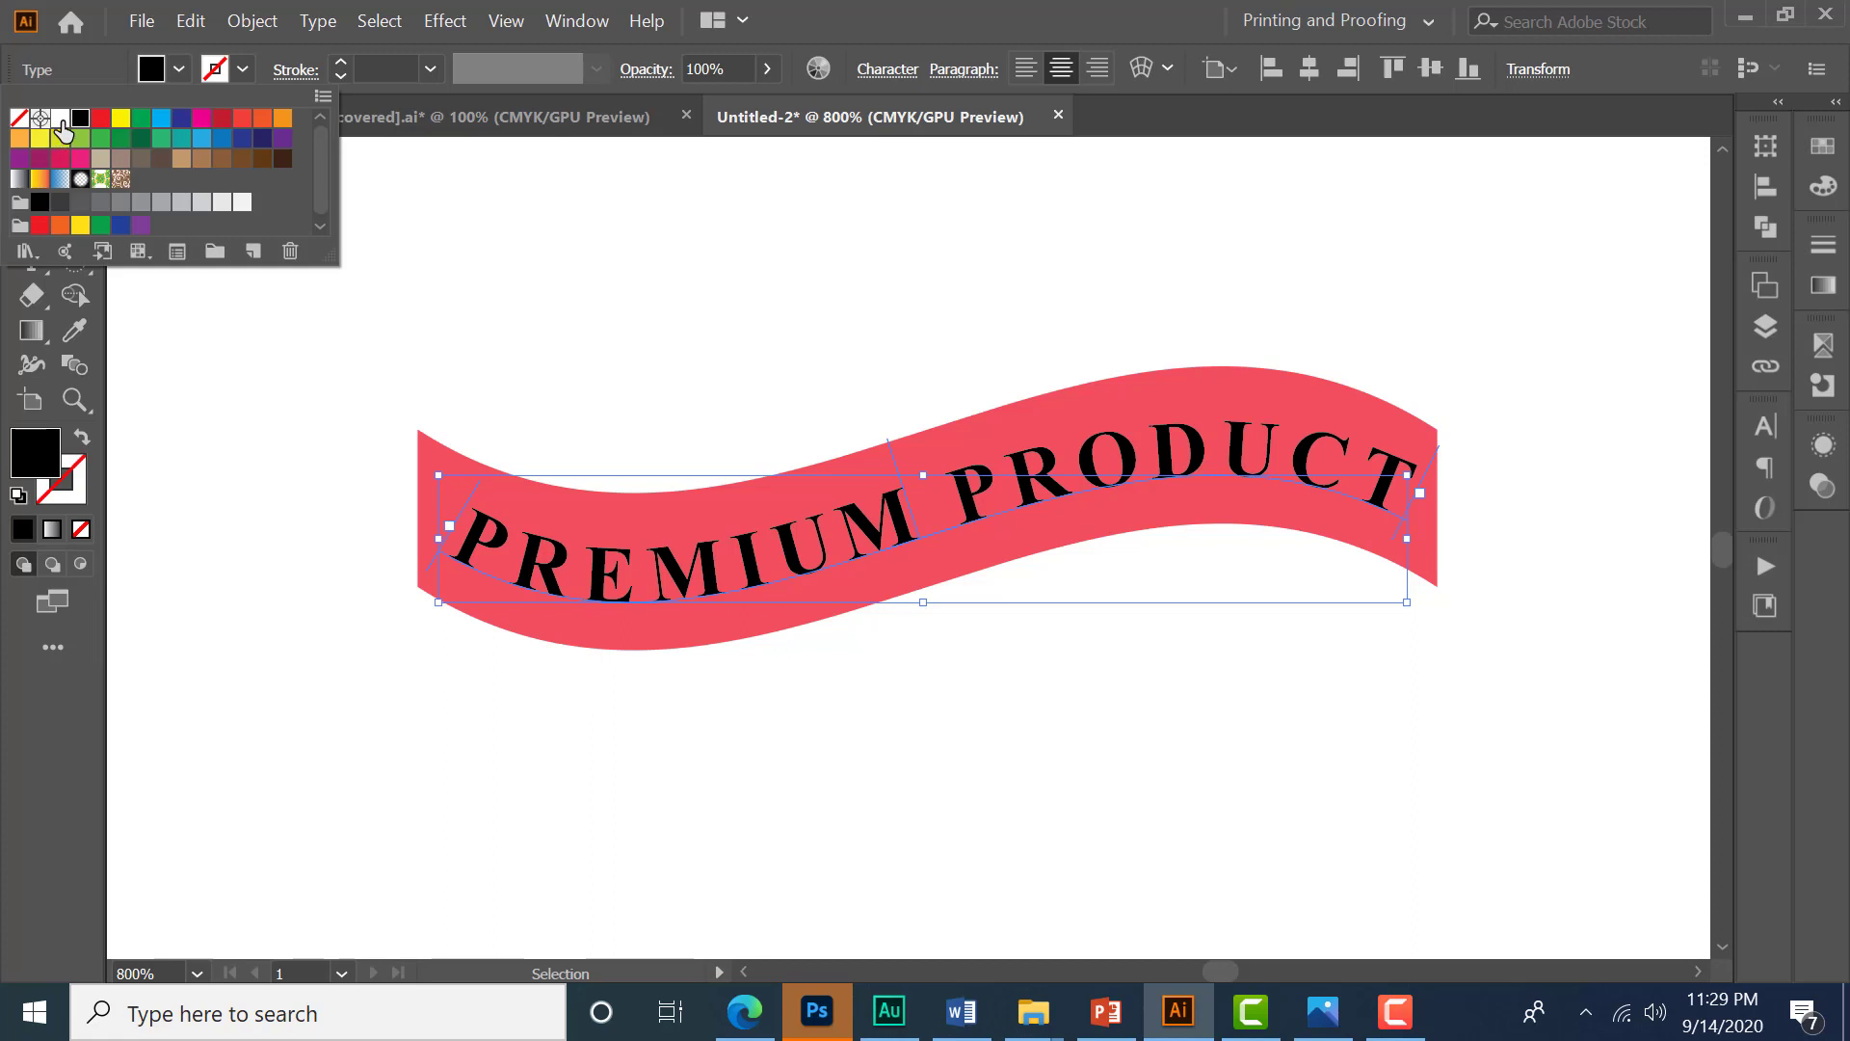
left_click(59, 120)
key("Escape")
- Examine the folded end rectangle of the reference ribbon design
scroll(1049, 577, "down", 1)
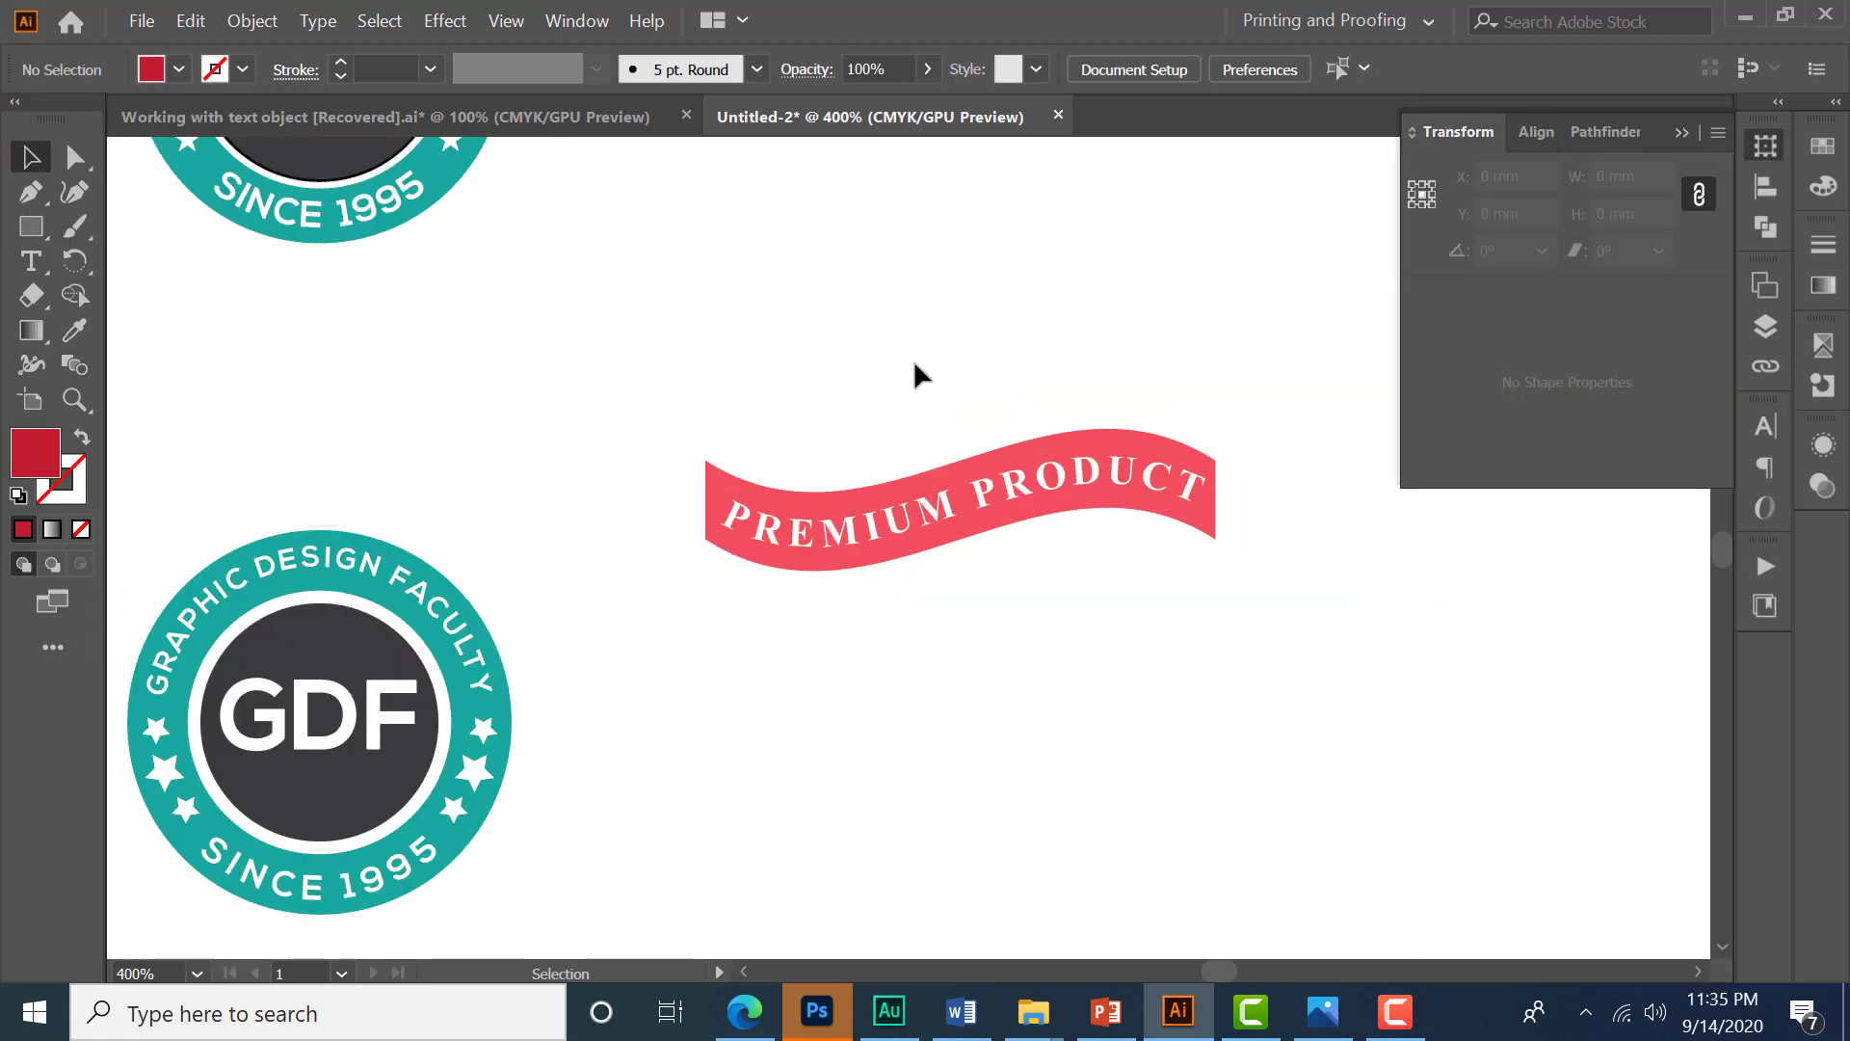
scroll(916, 437, "up", 4)
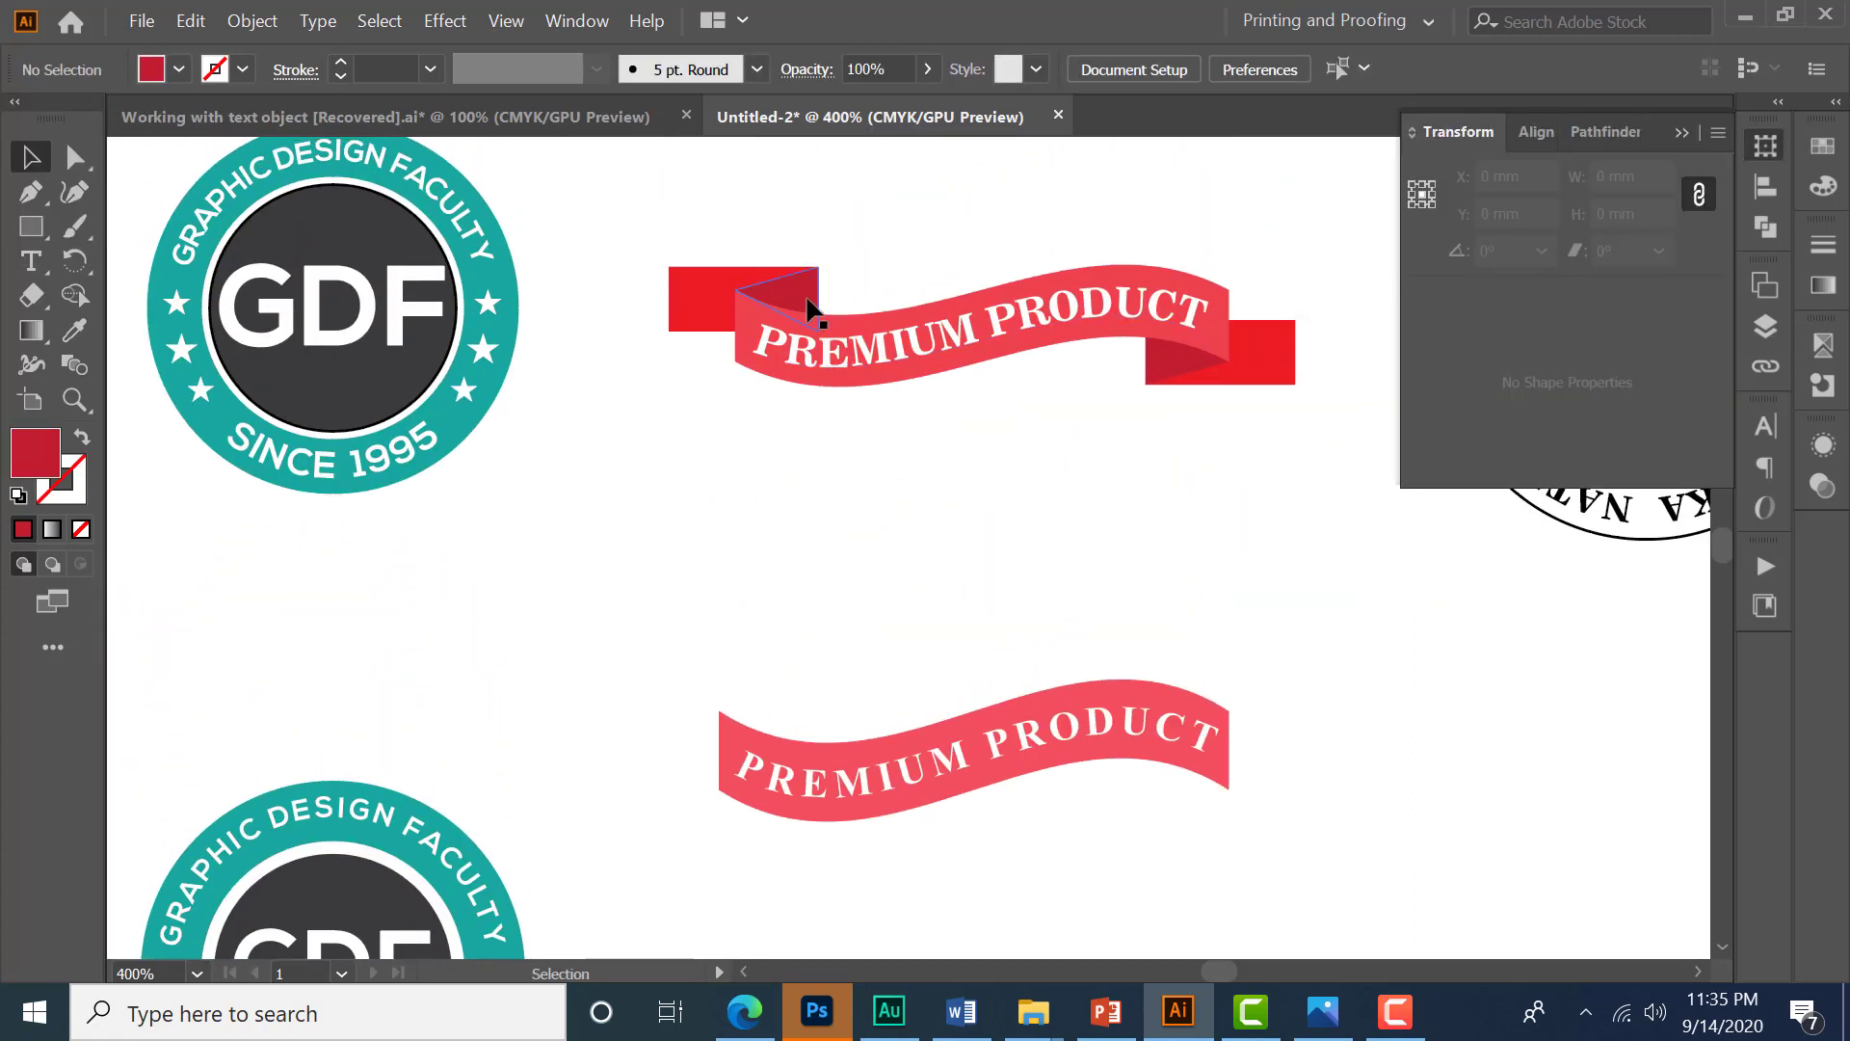
left_click(676, 294)
key("space")
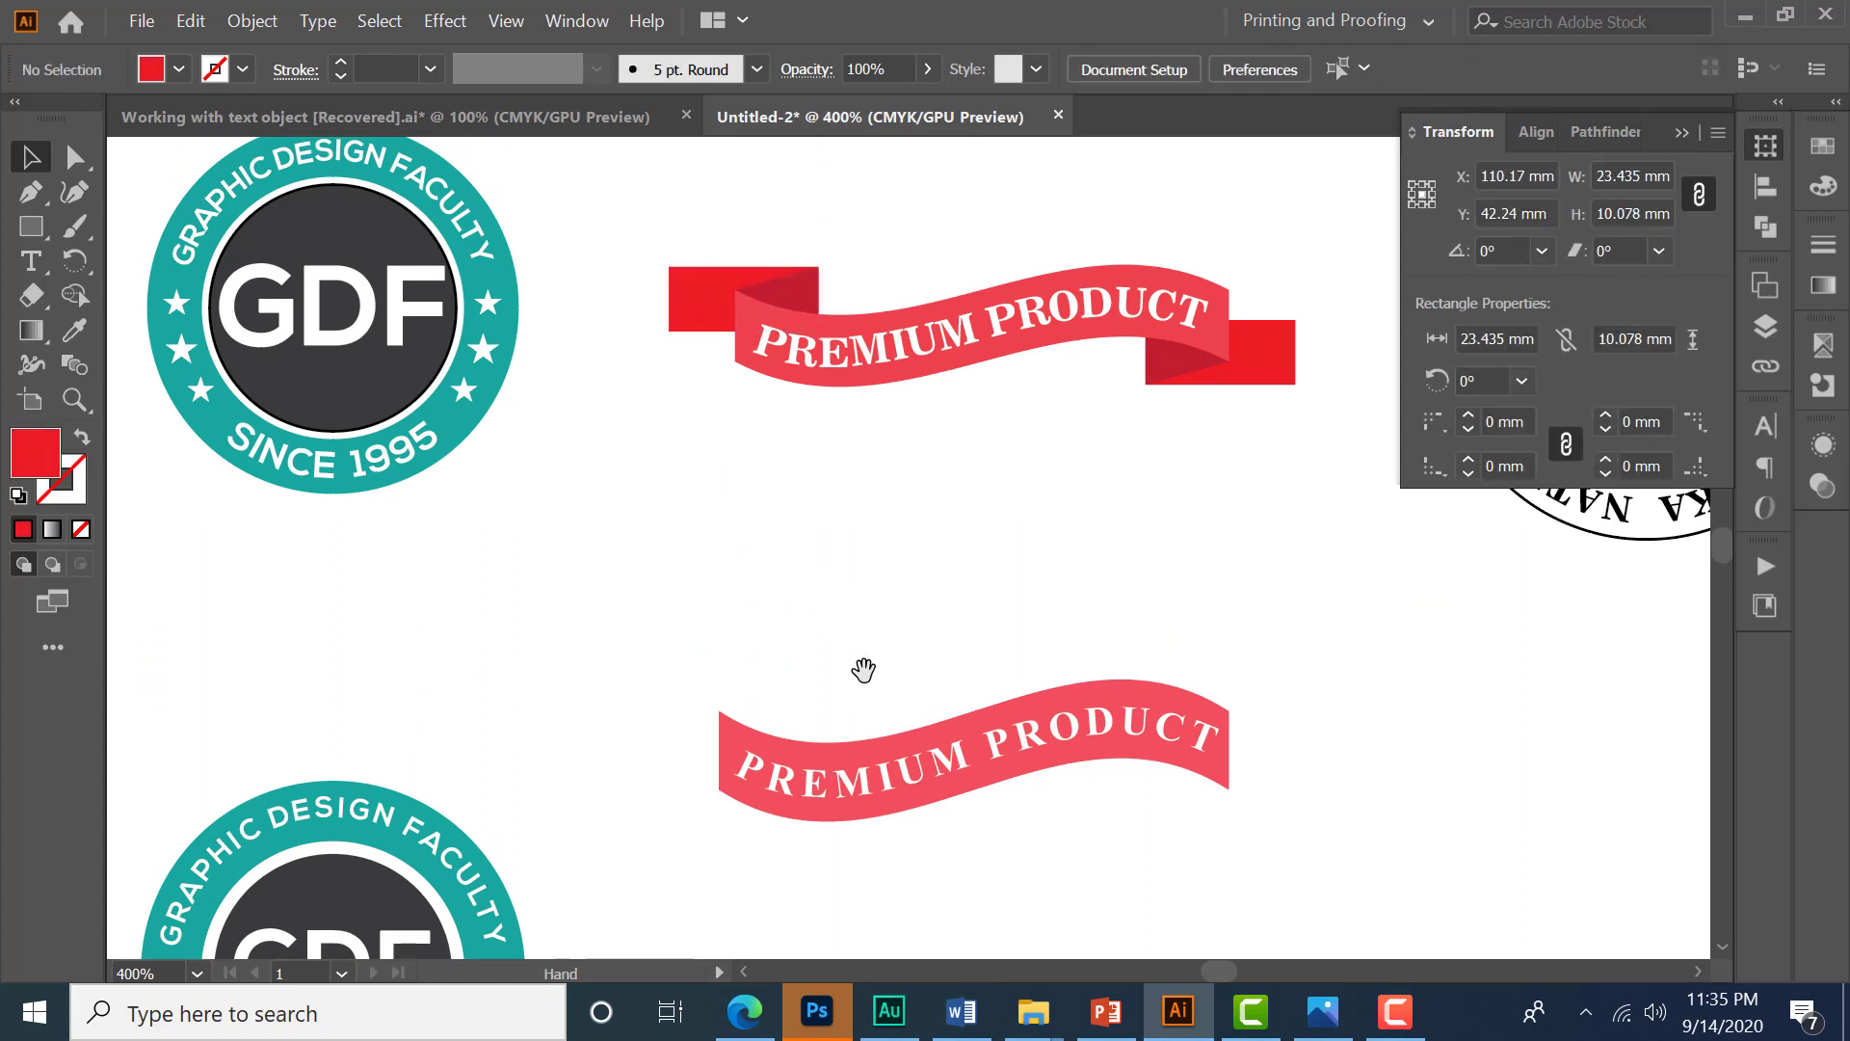
left_click_drag(863, 671, 780, 599)
key("space")
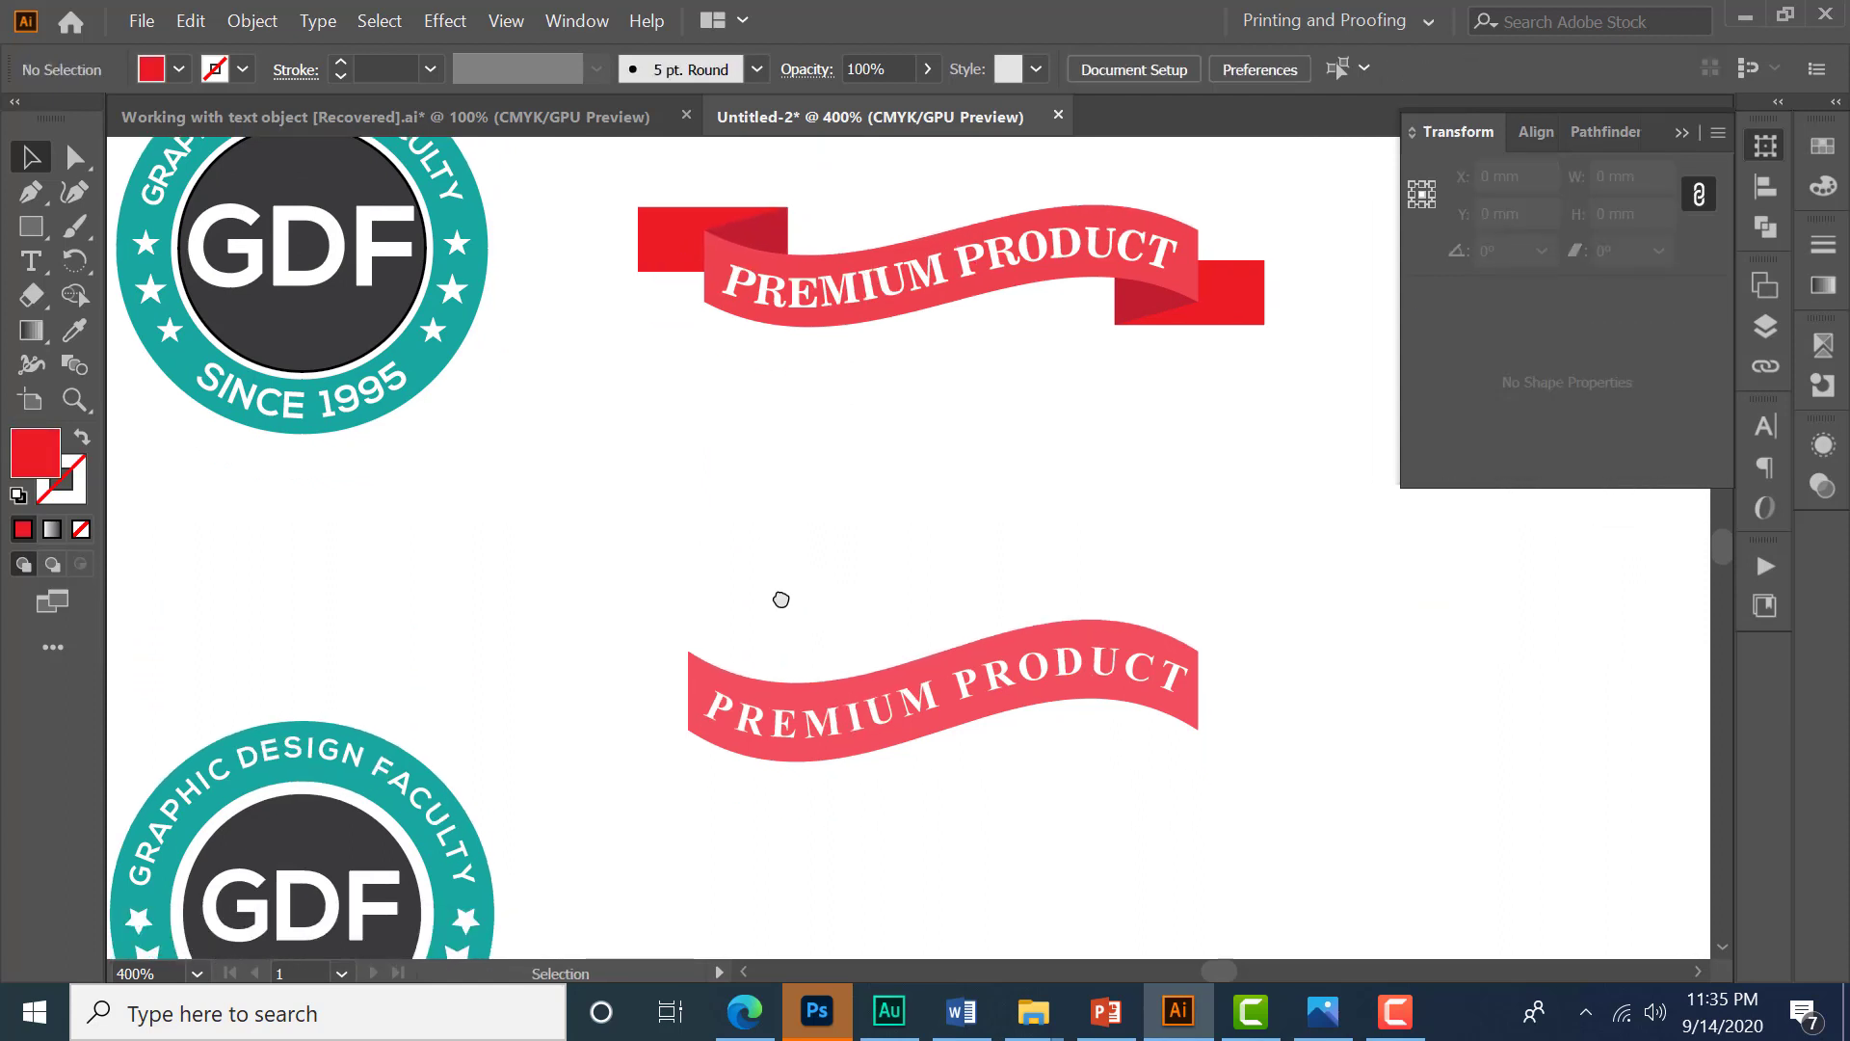
- Draw a closed triangular fold shape with the Pen tool over the lower ribbon's left end
left_click(36, 199)
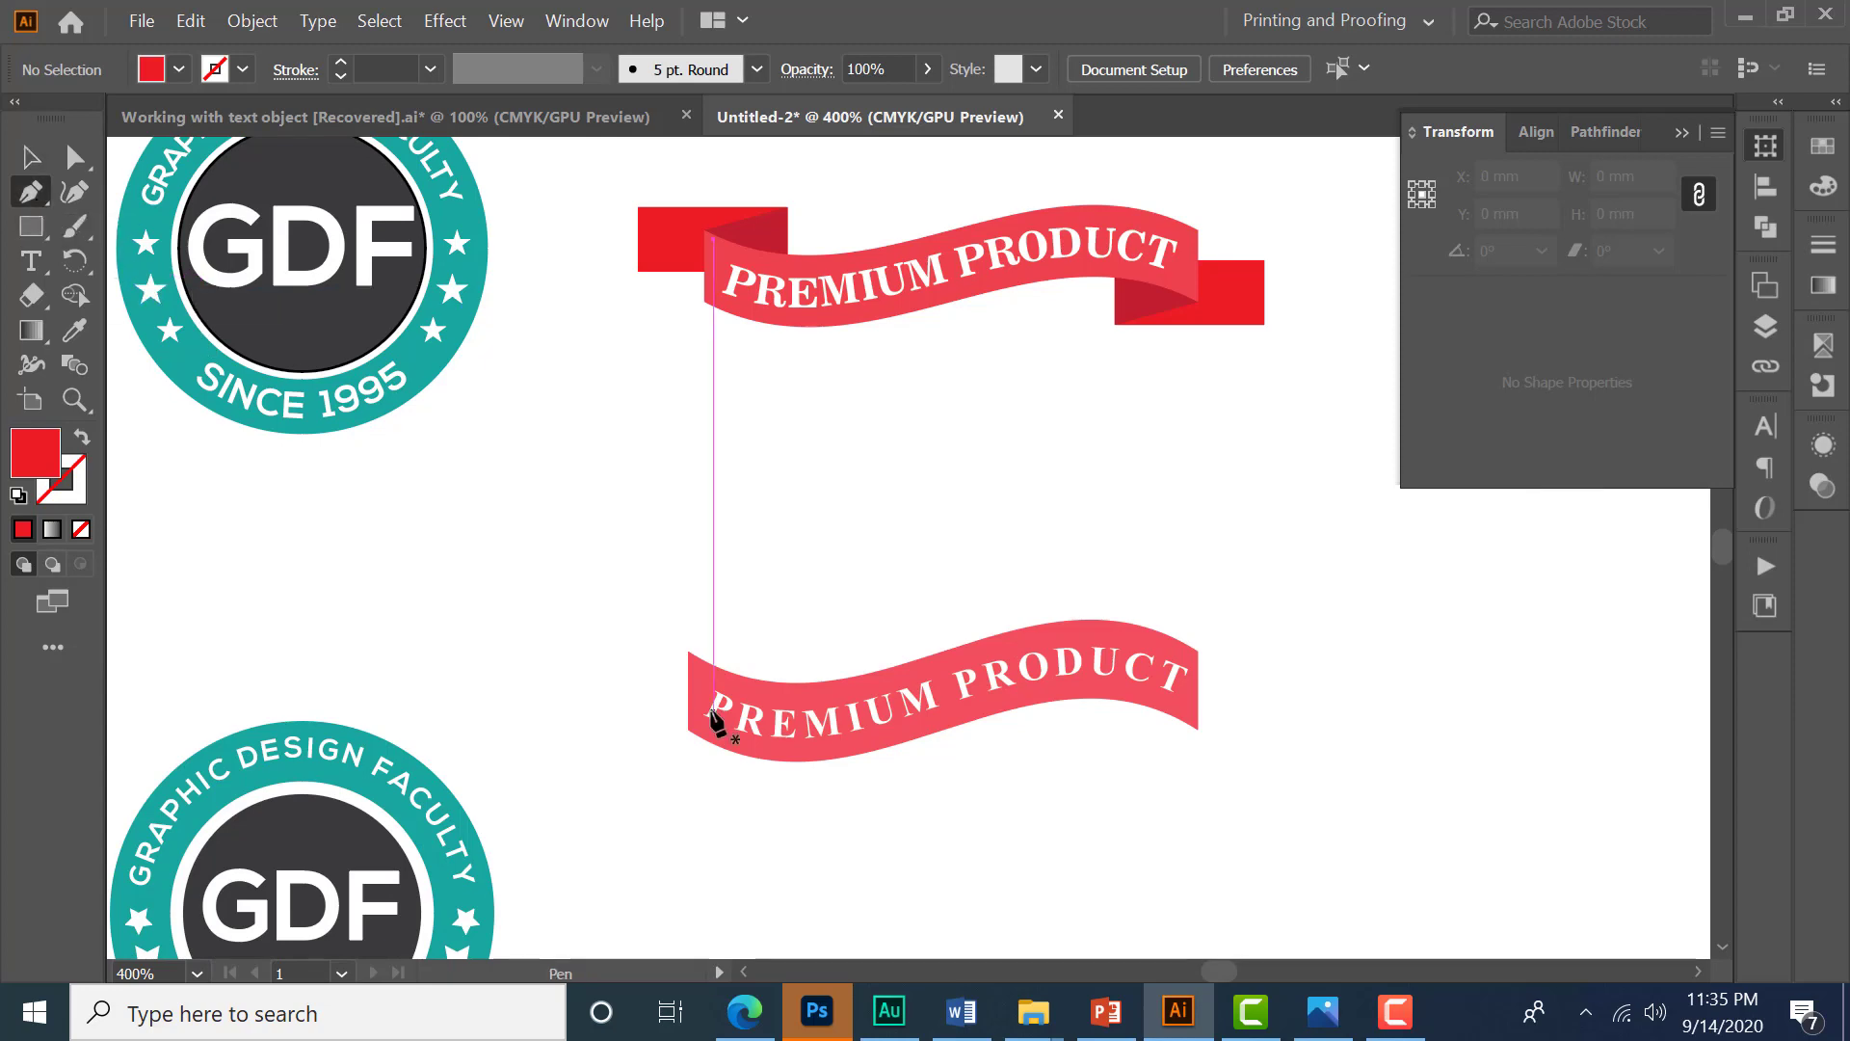
left_click(688, 653)
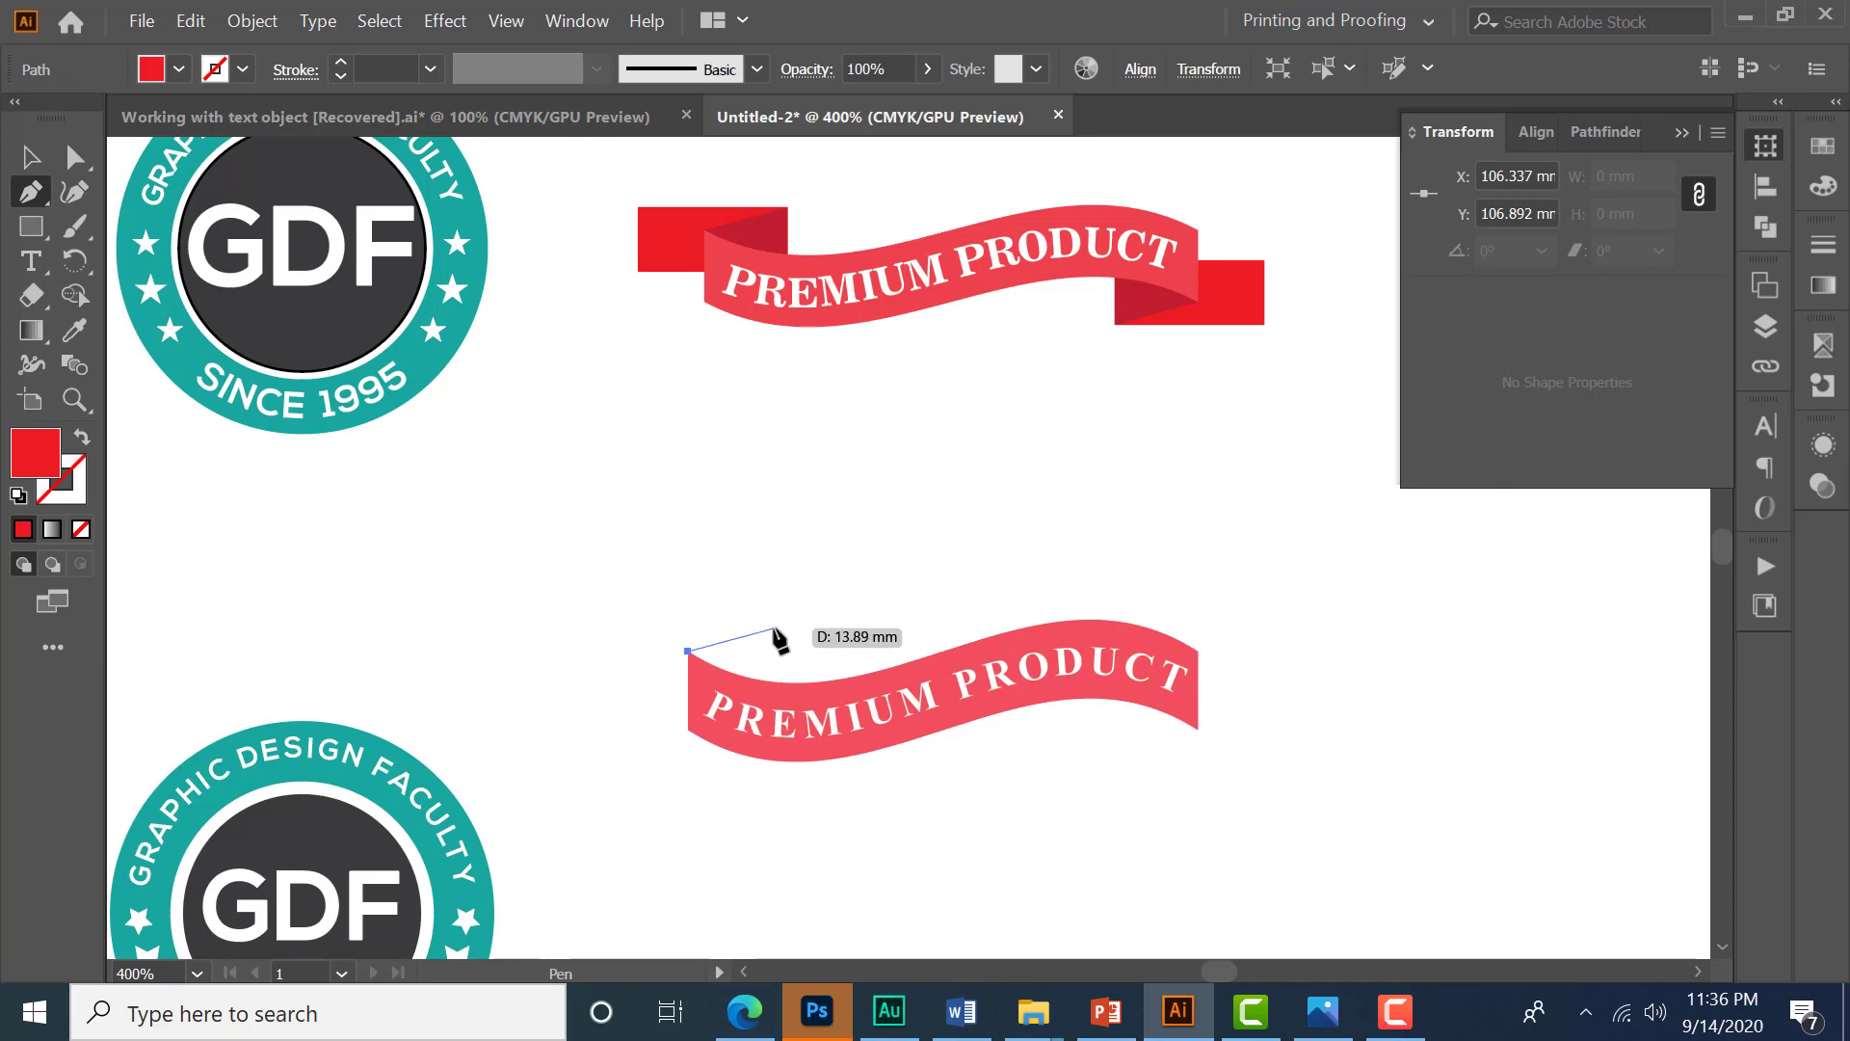
left_click(773, 627)
left_click_drag(773, 707, 773, 714)
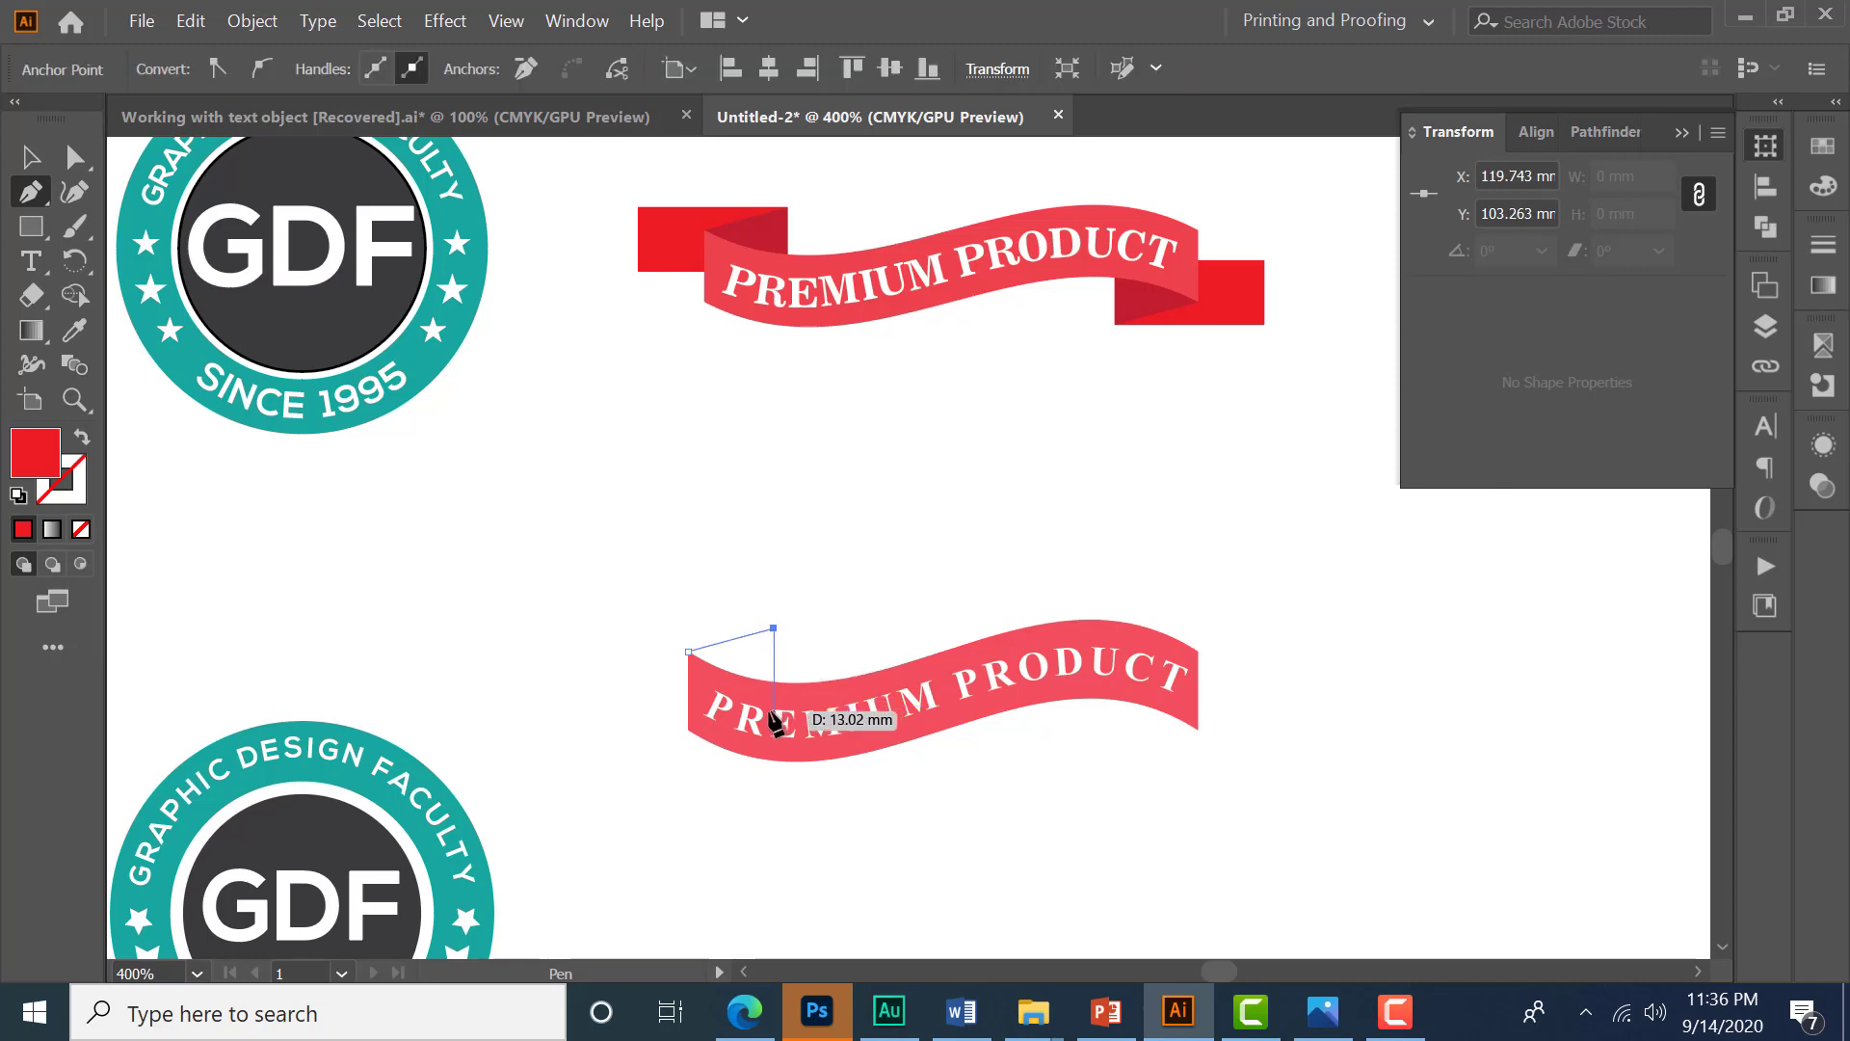
left_click(774, 715)
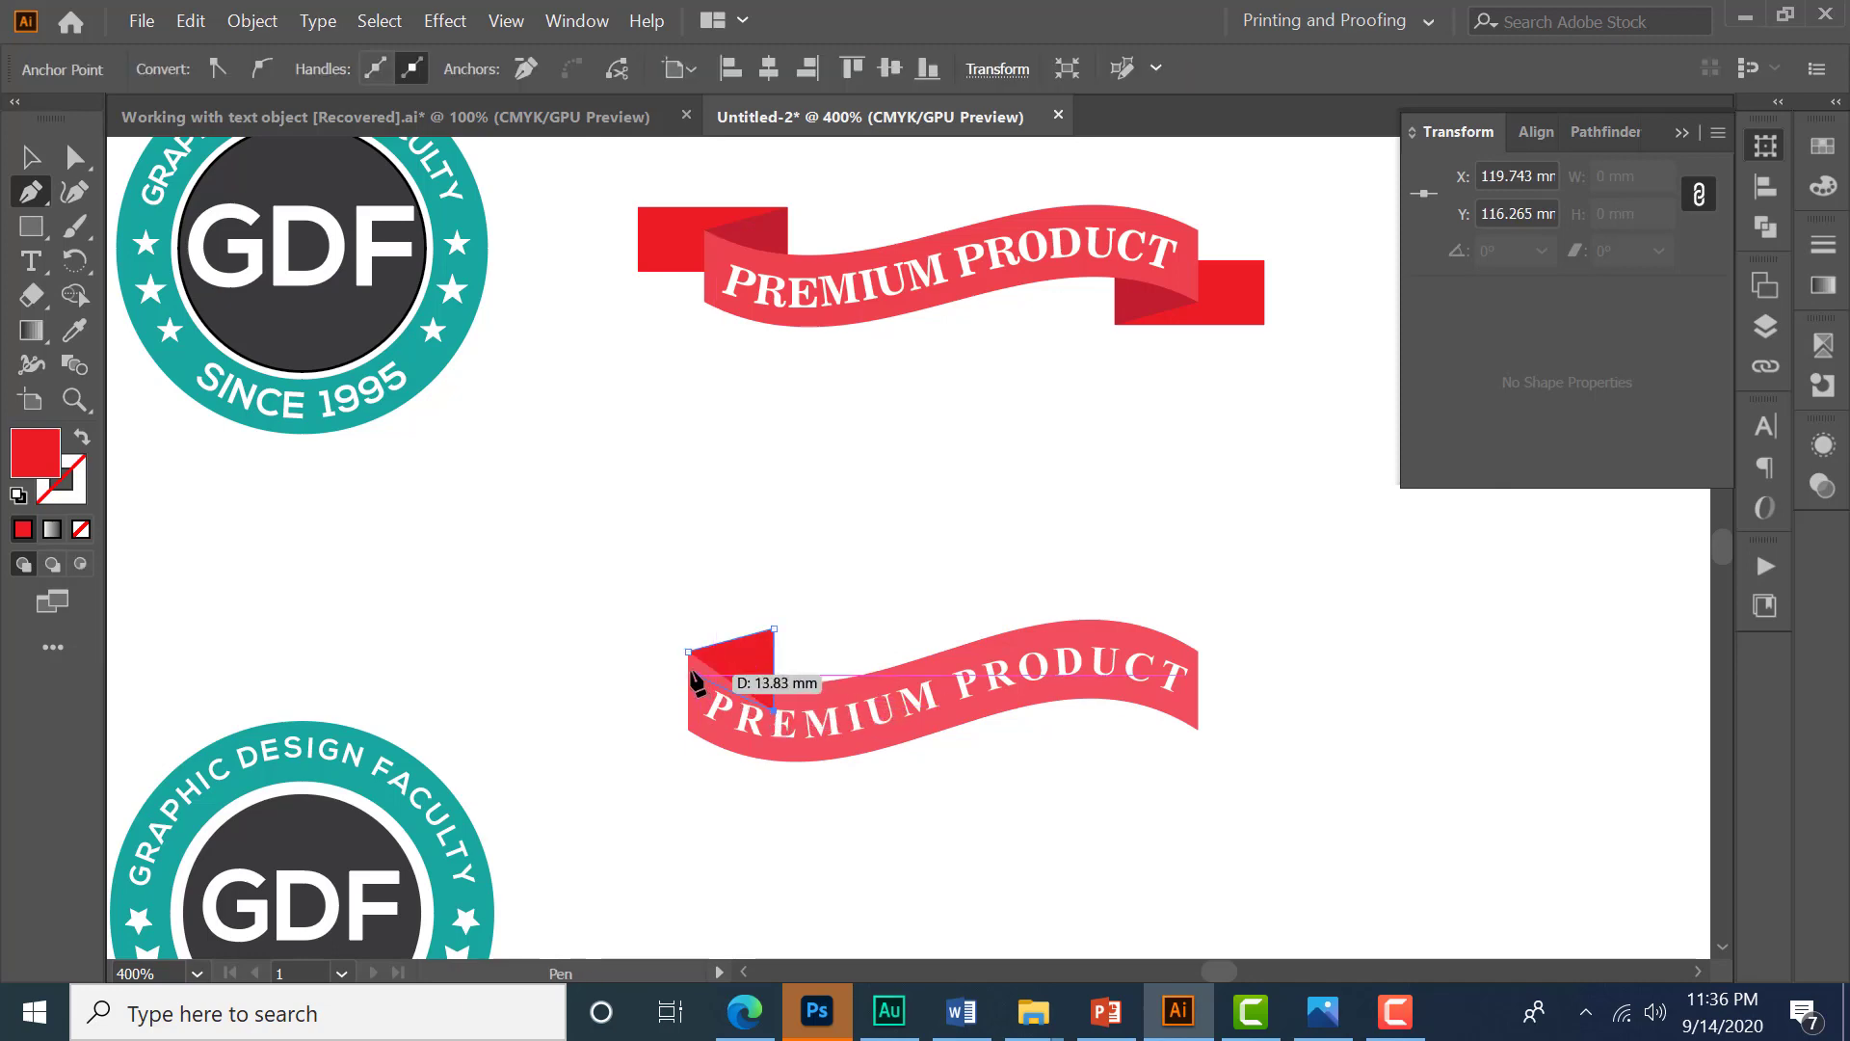
left_click(688, 652)
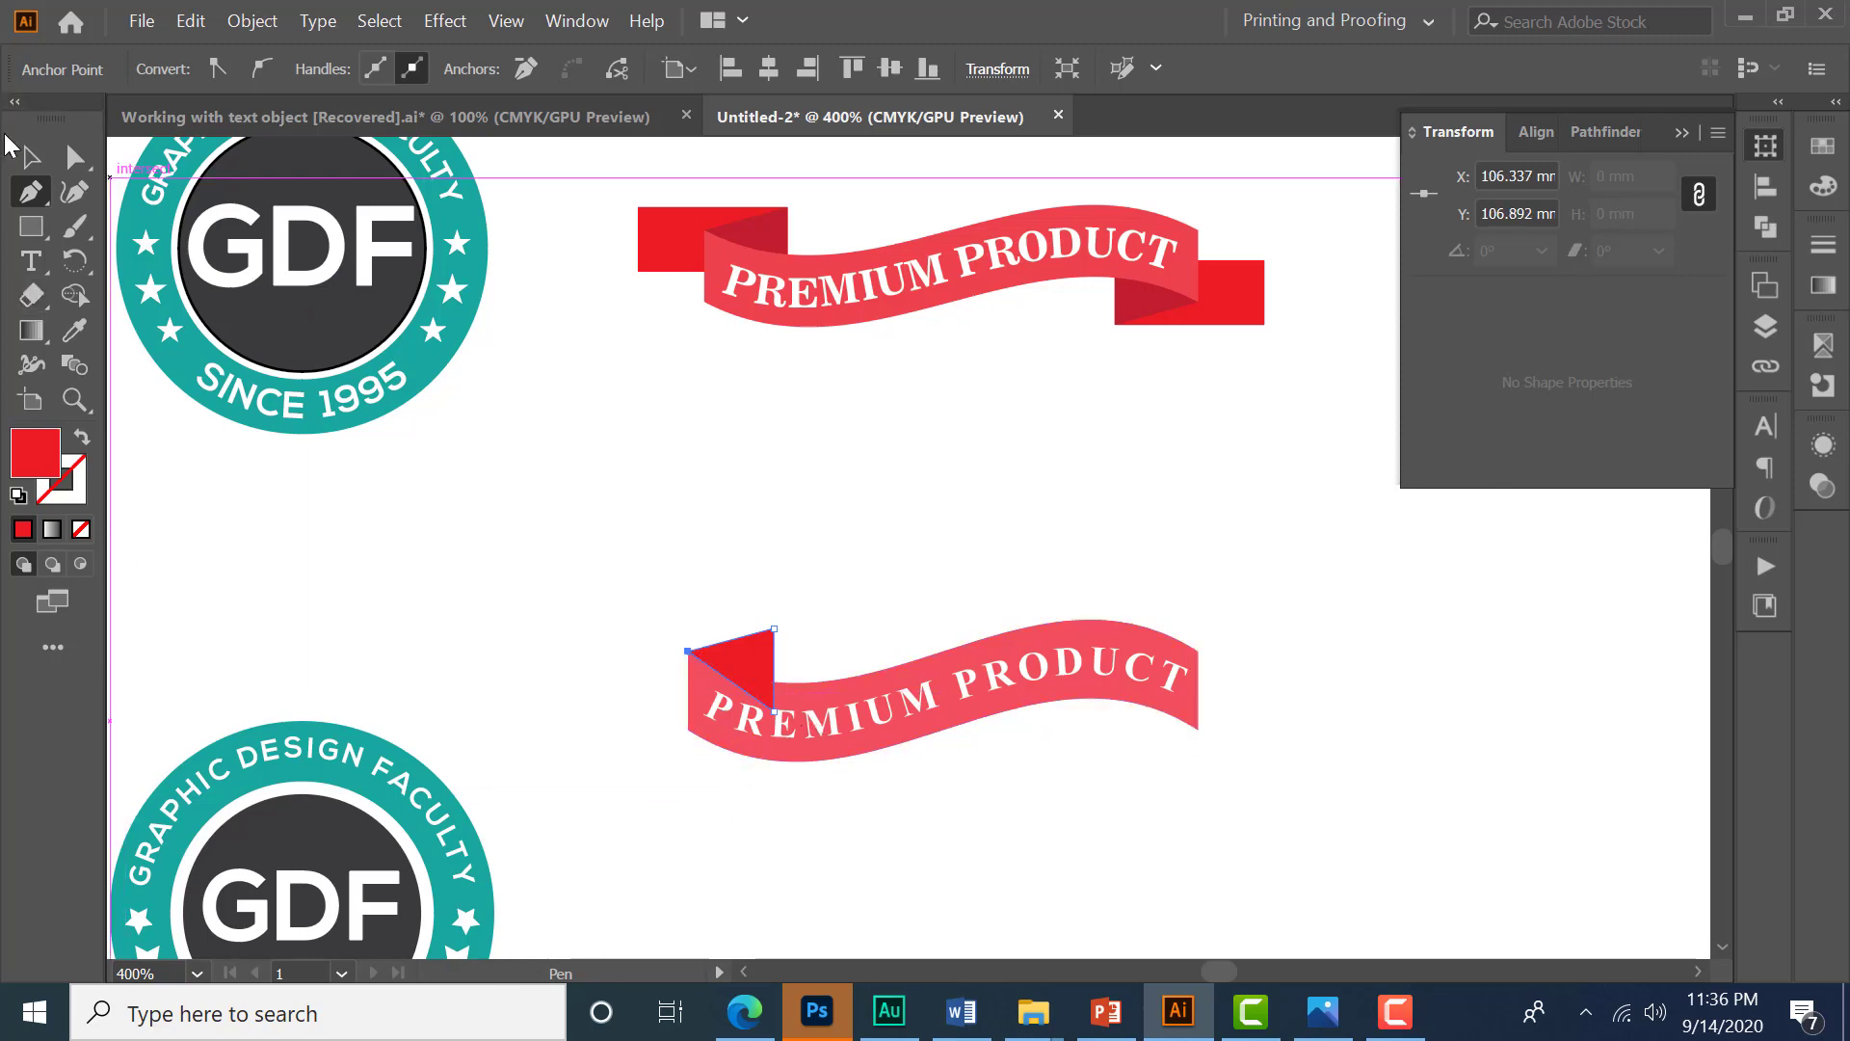
left_click(30, 156)
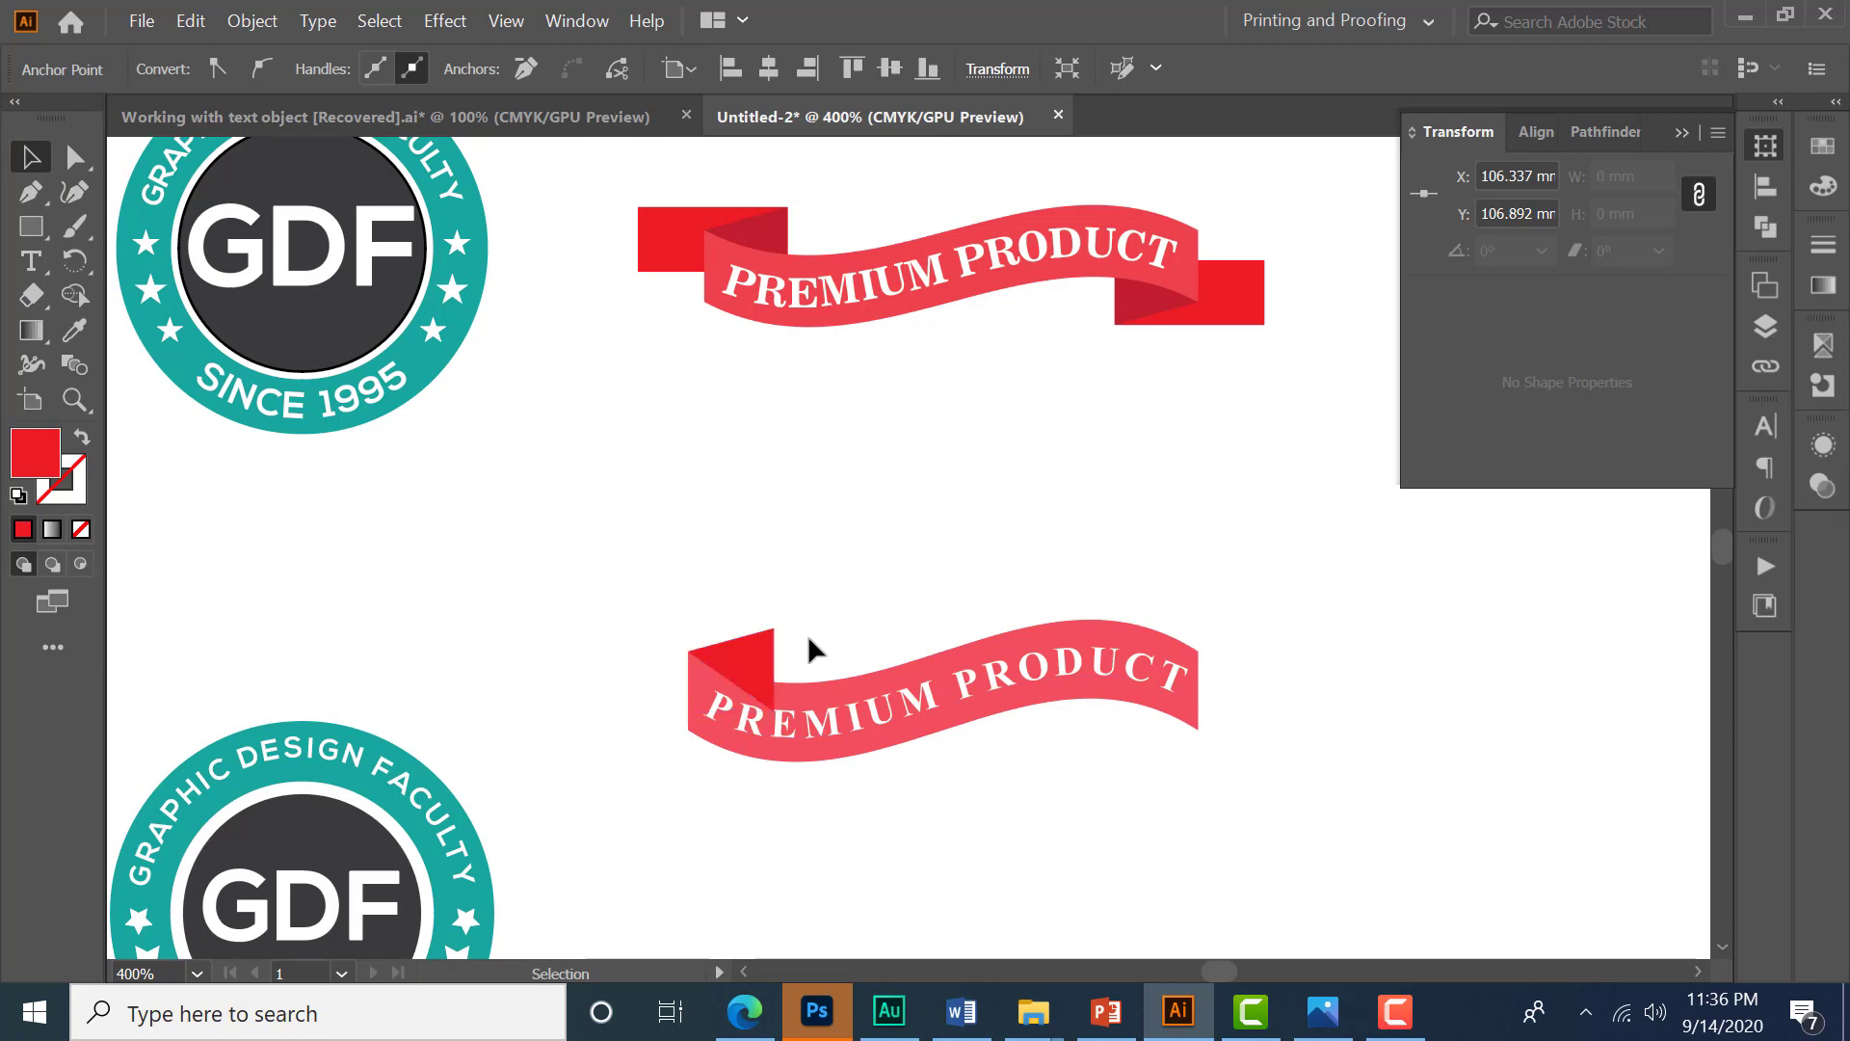
- Fill the triangle with C=15 M=100 Y=90 K=10 and send it to the back
left_click(764, 655)
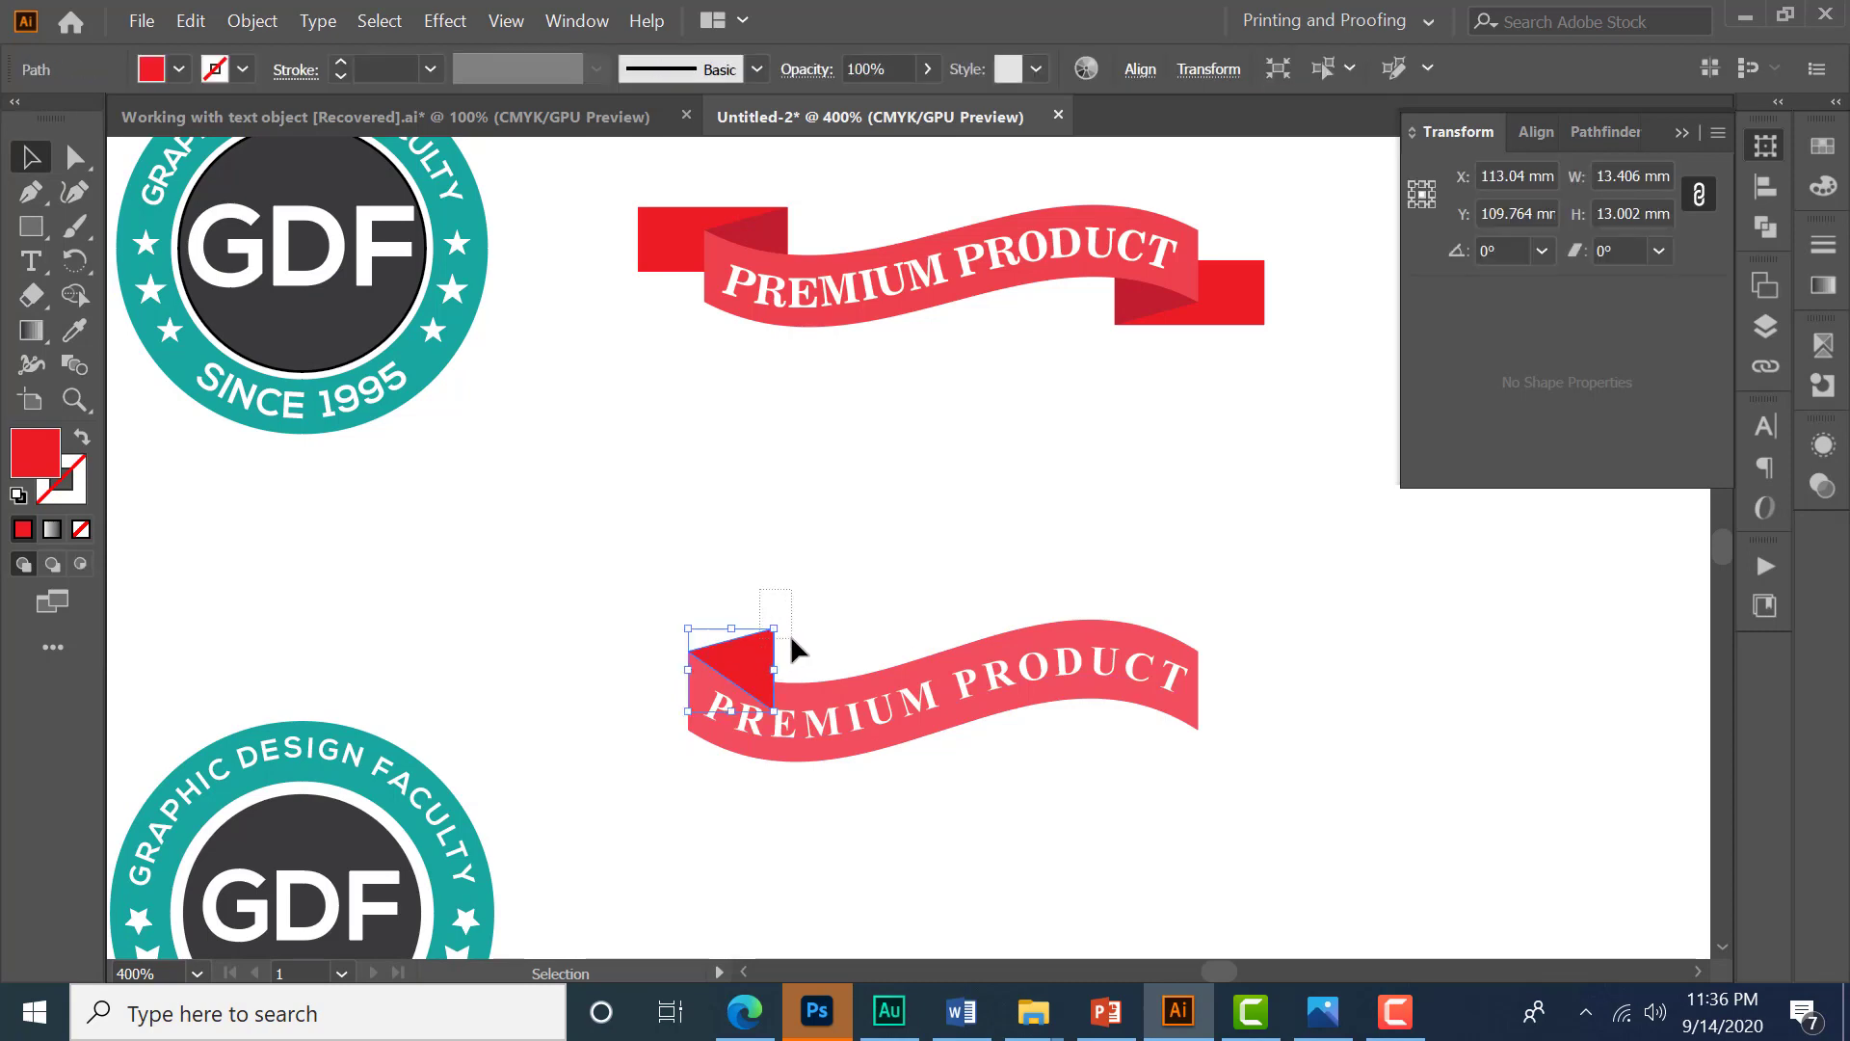
left_click(178, 69)
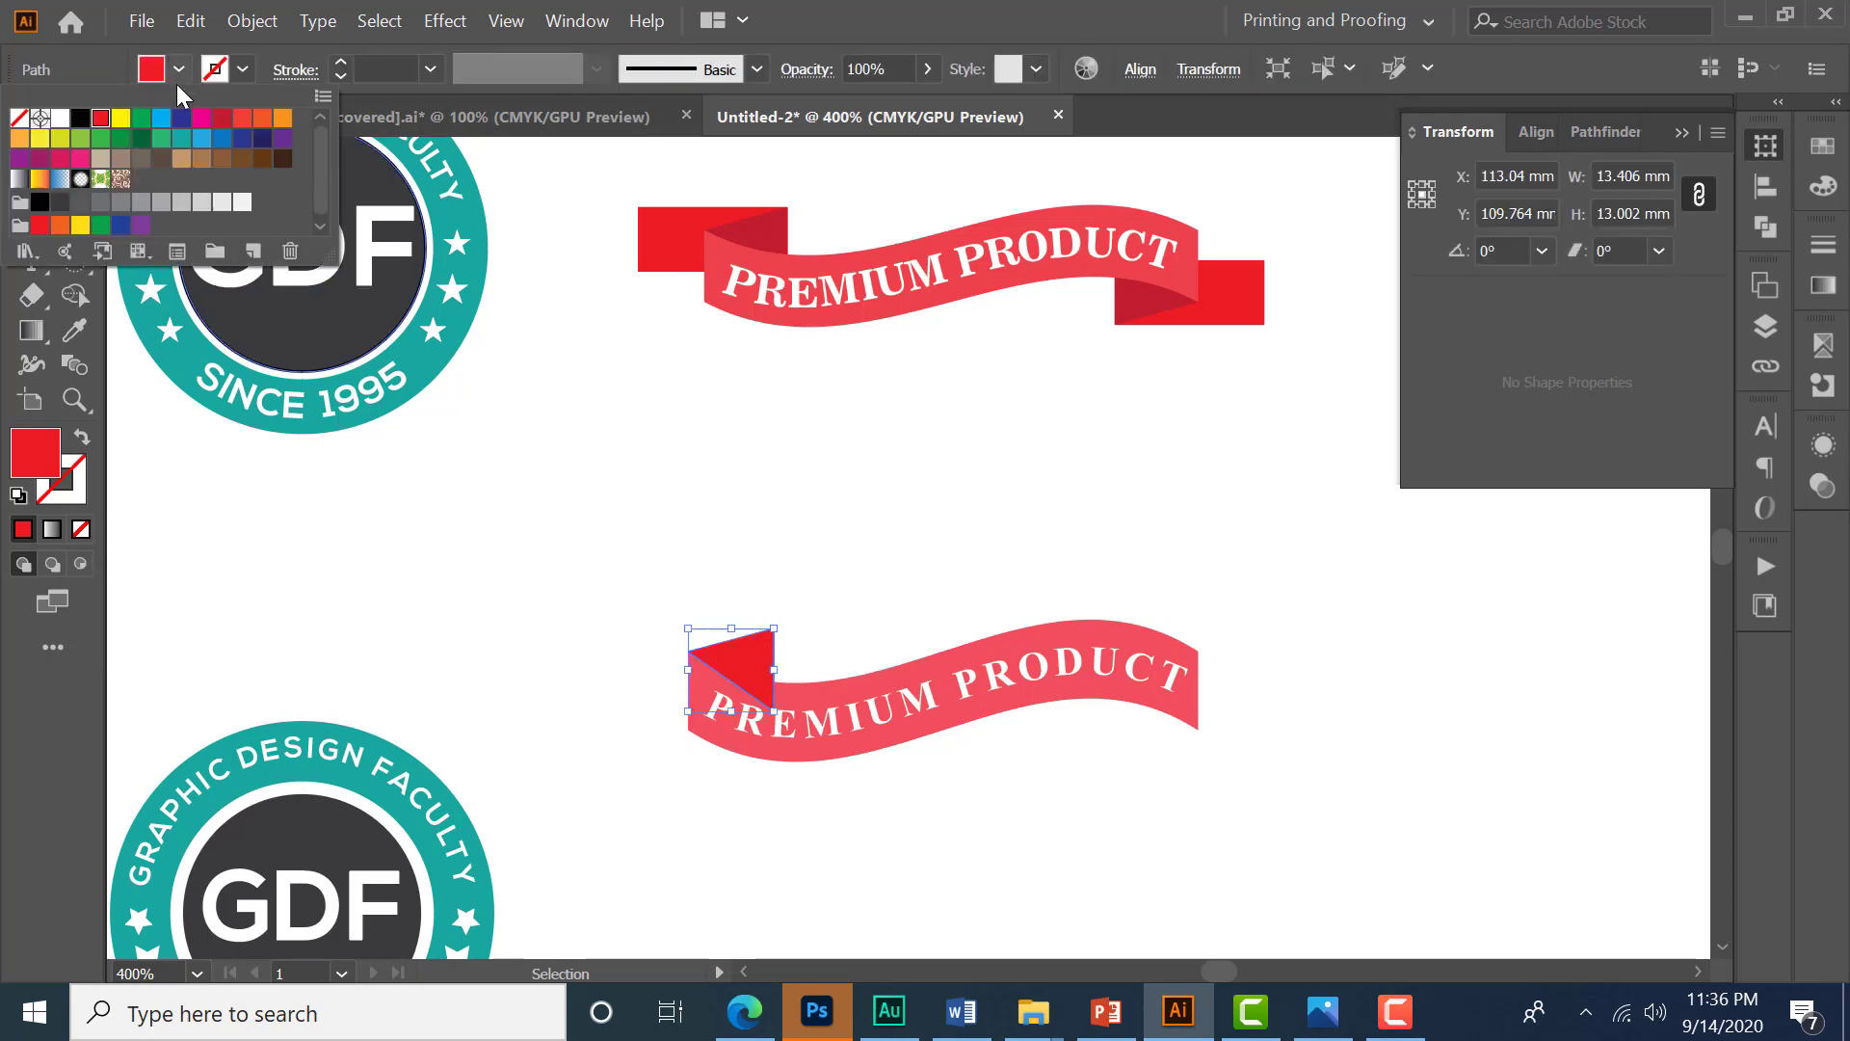
left_click(223, 119)
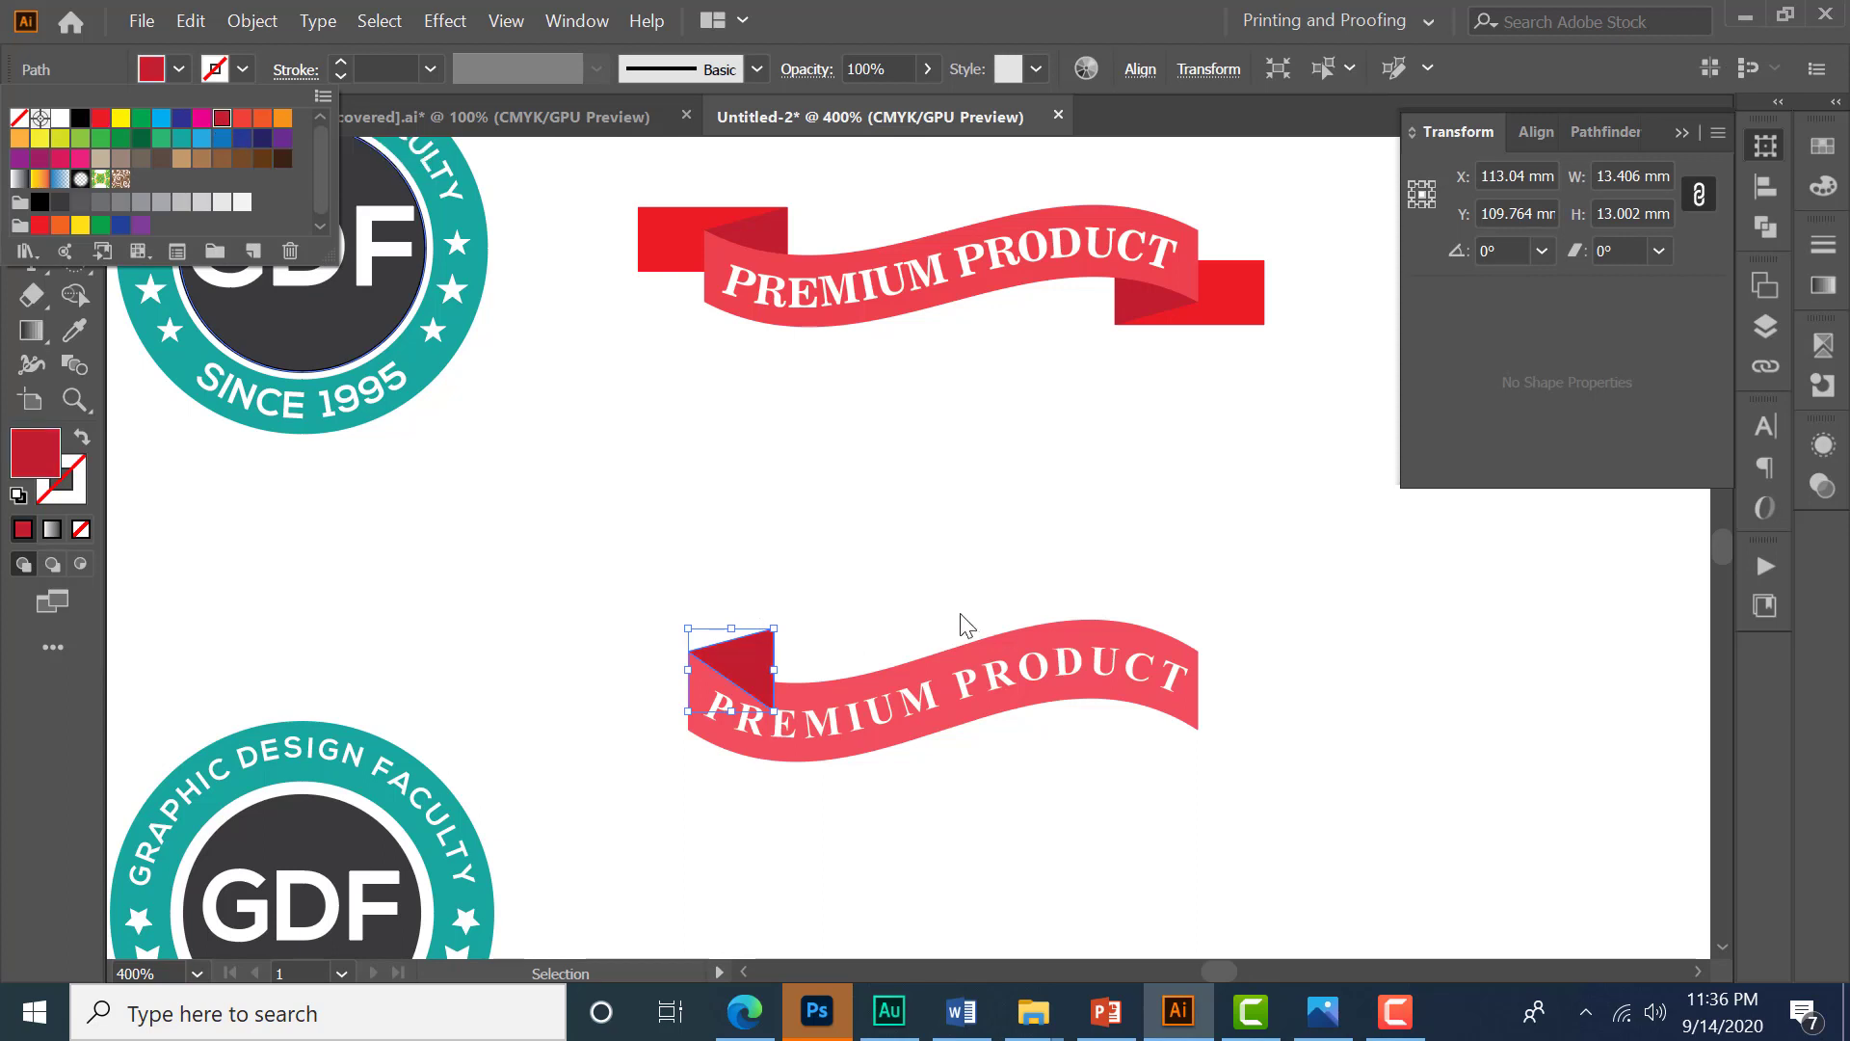
left_click(751, 677)
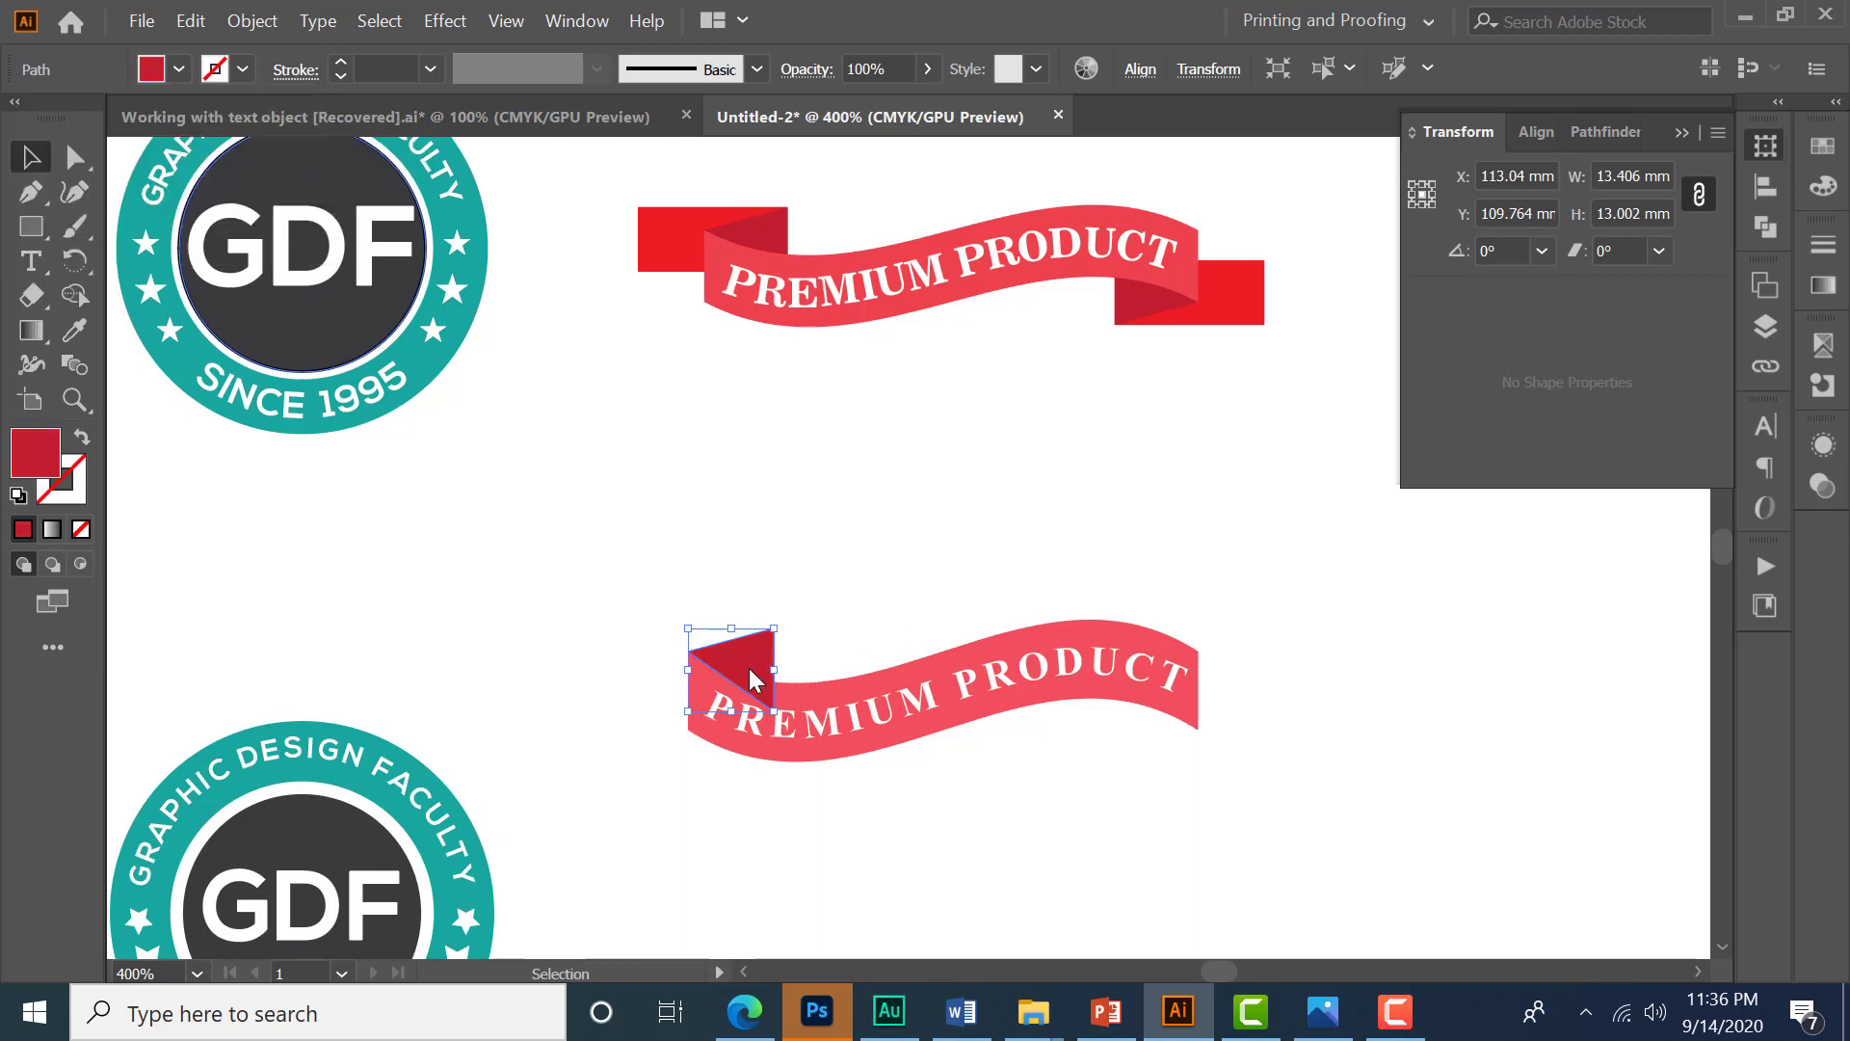
key("ctrl+shift+bracketleft")
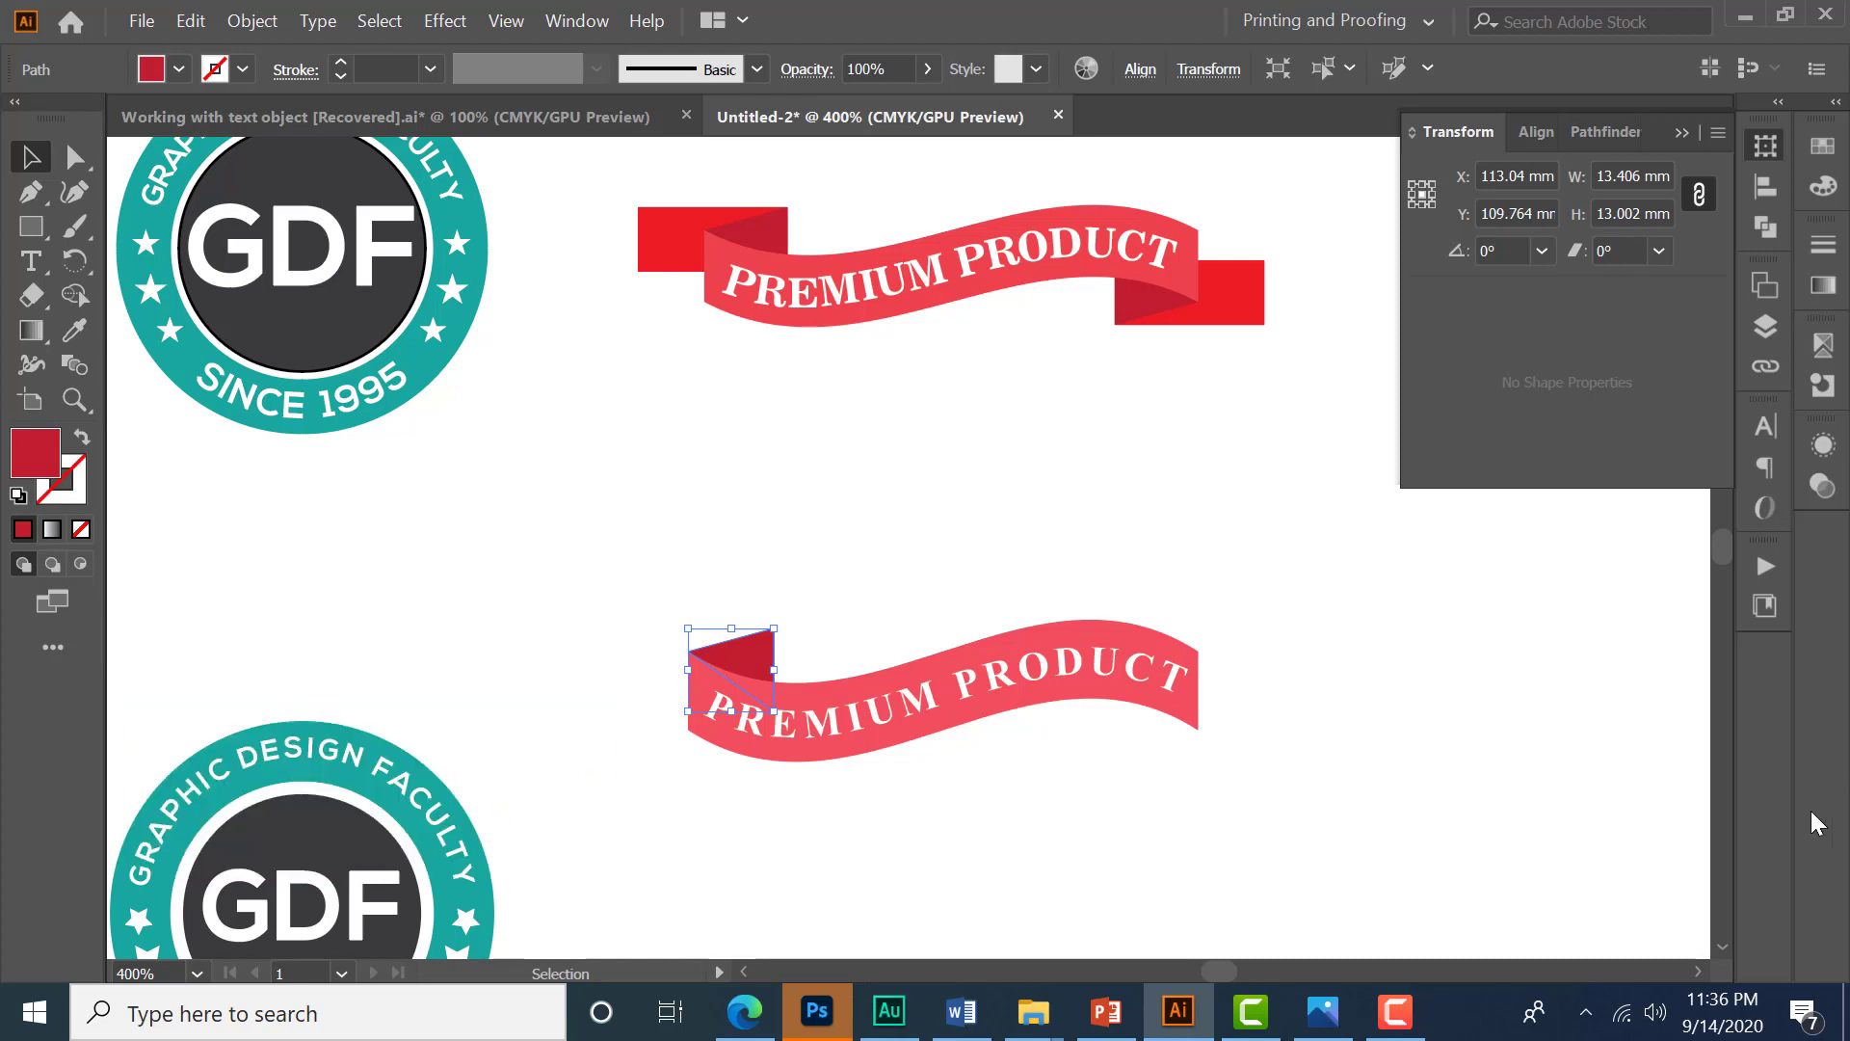
- Draw a CMYK Red rectangle about 25.6 × 12.2 mm behind the ribbon's left end, sent to the back
left_click(31, 226)
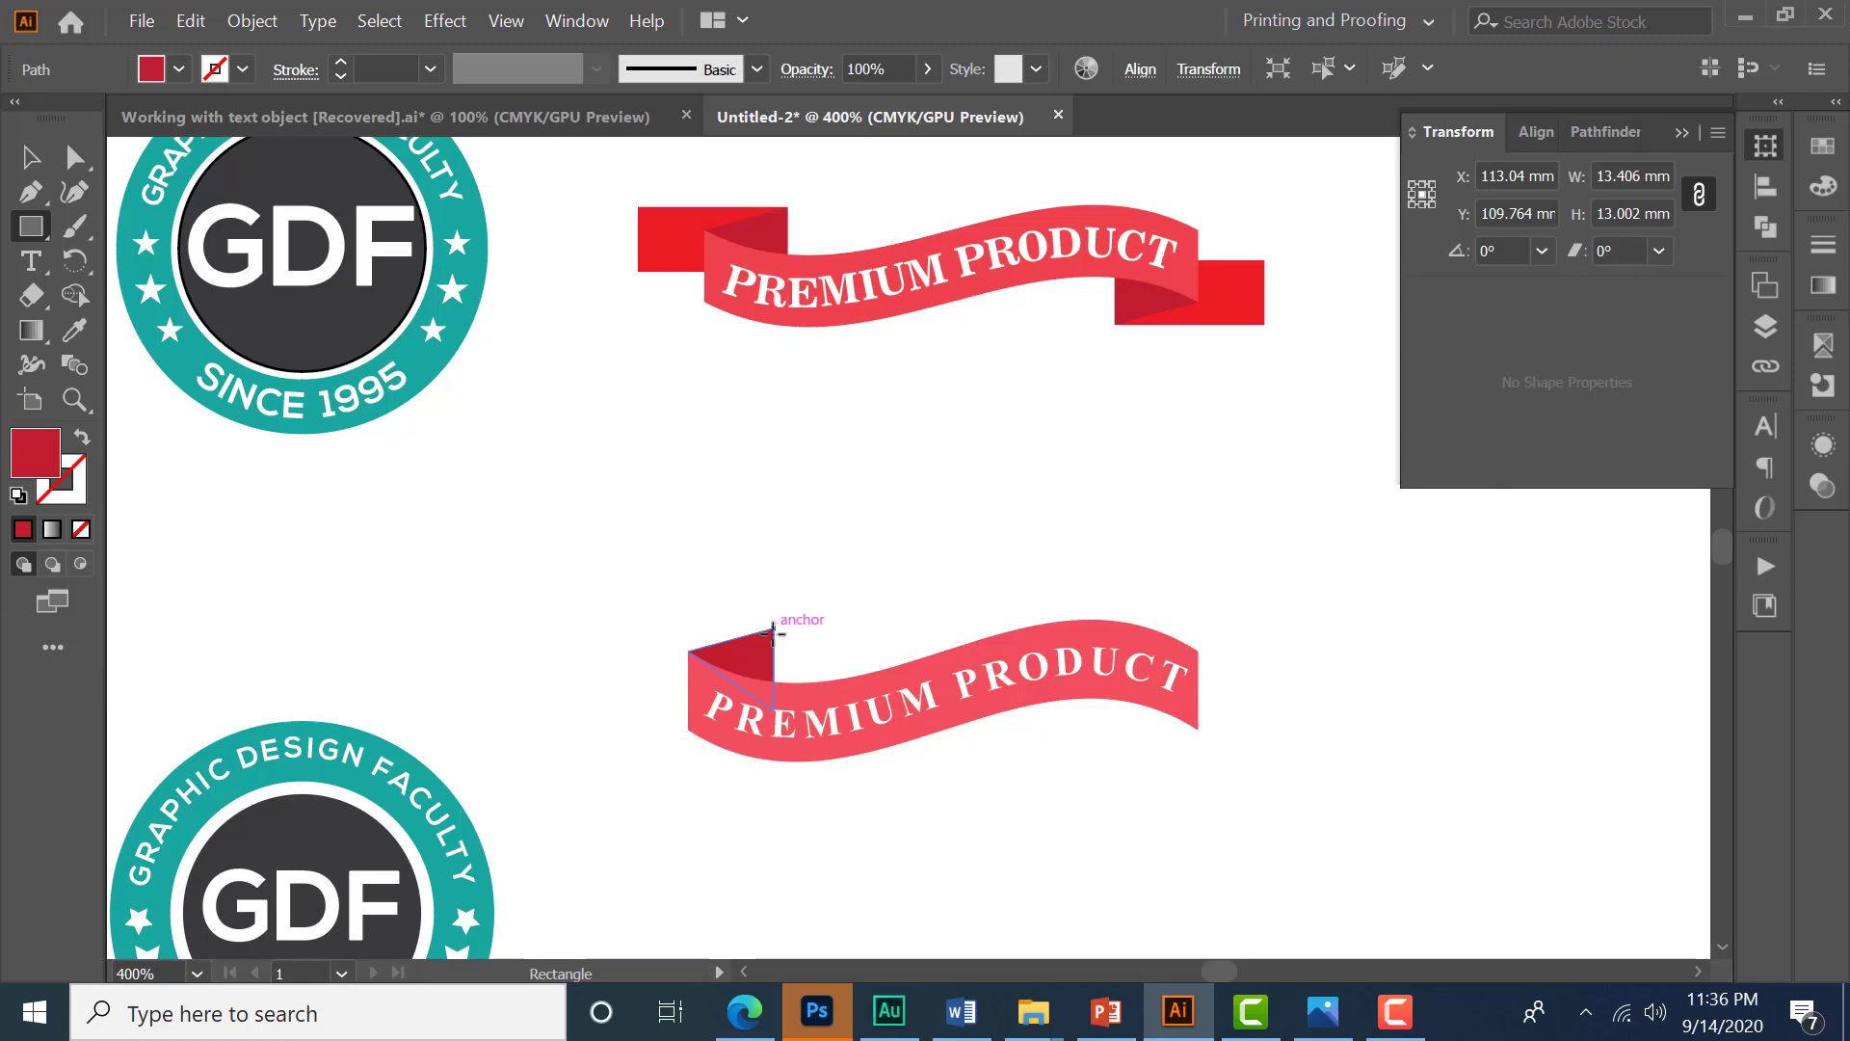
left_click_drag(774, 629, 611, 706)
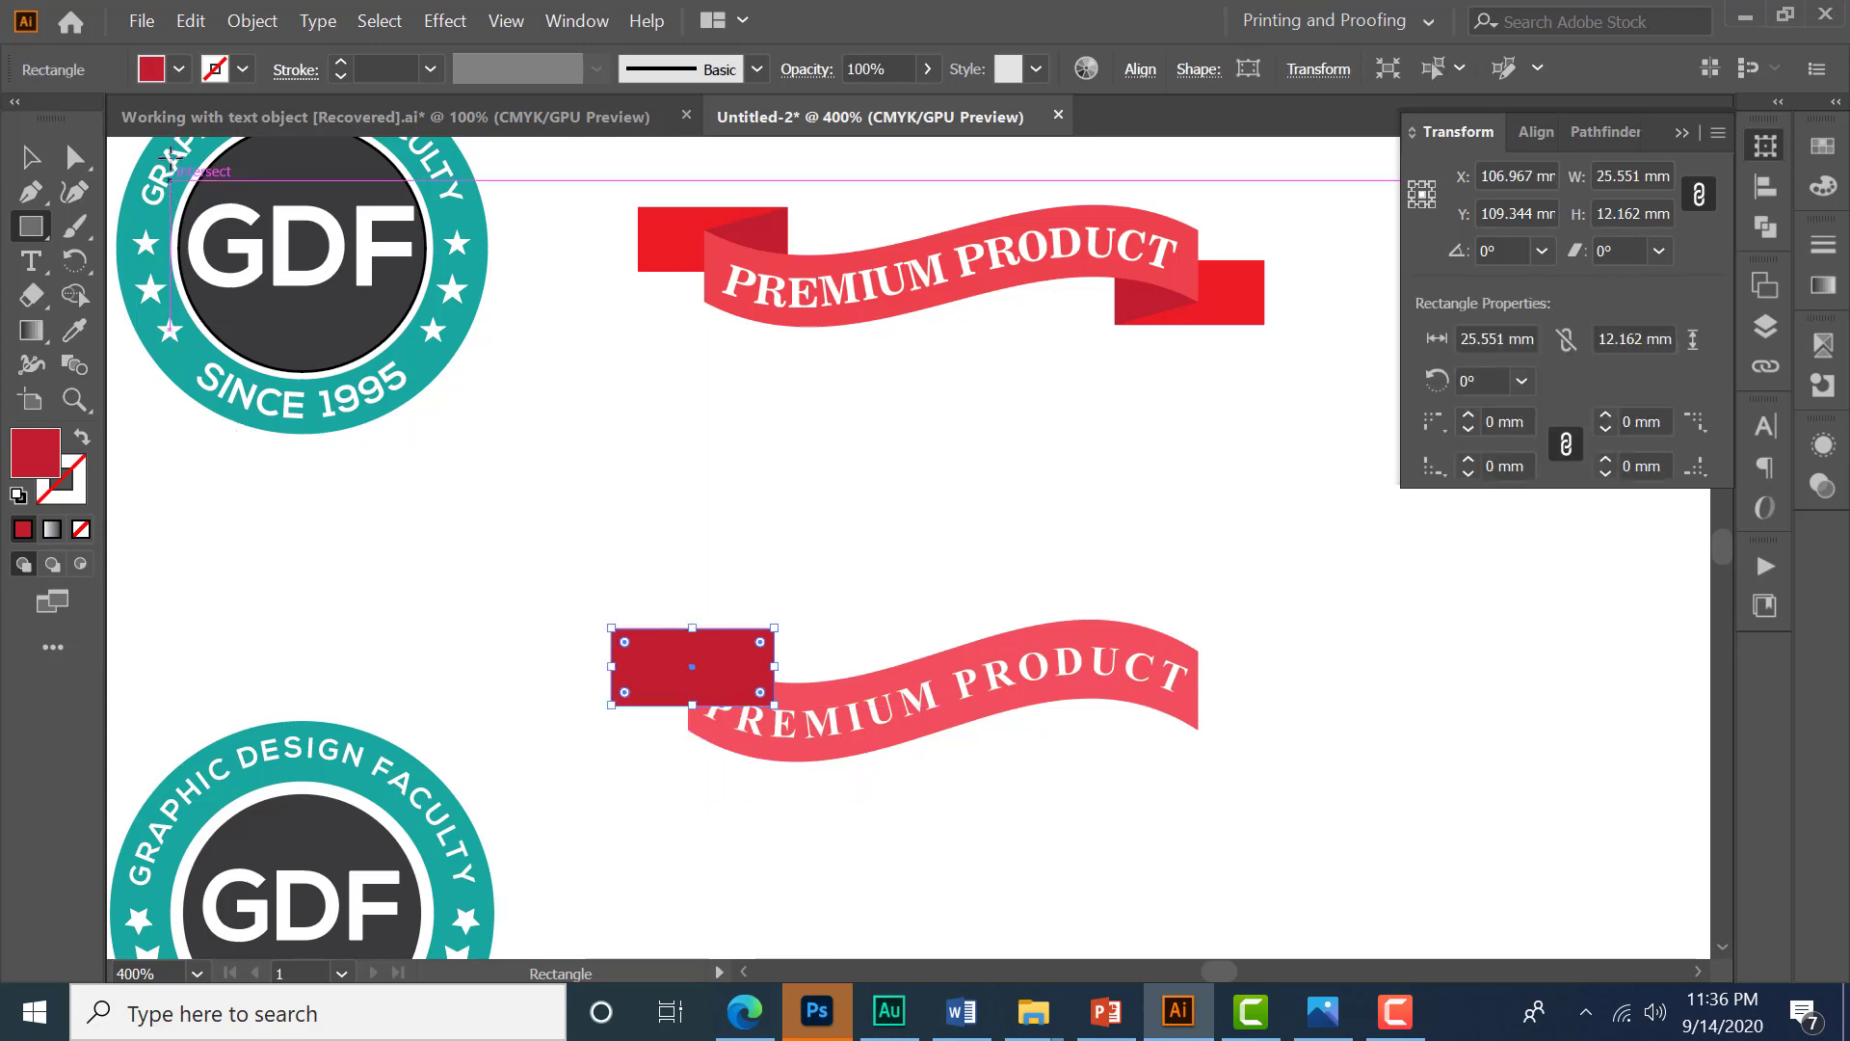
left_click(179, 70)
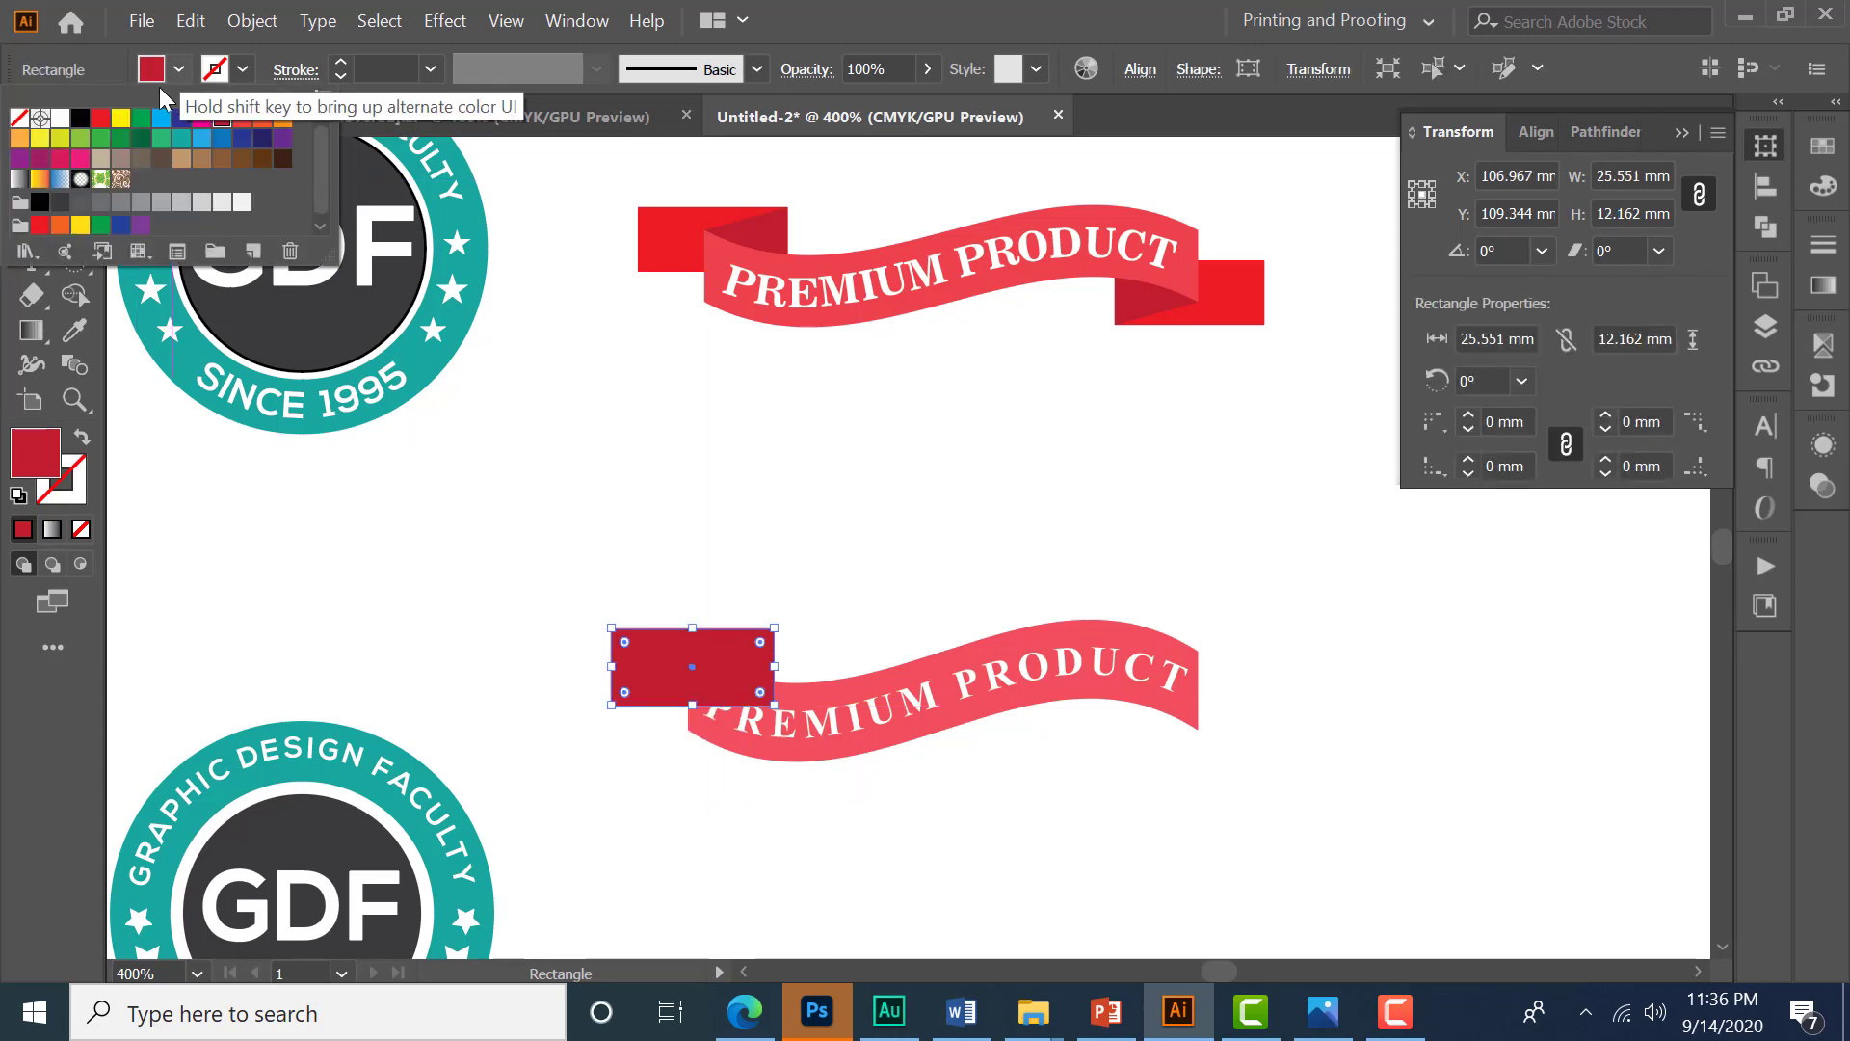
left_click(102, 120)
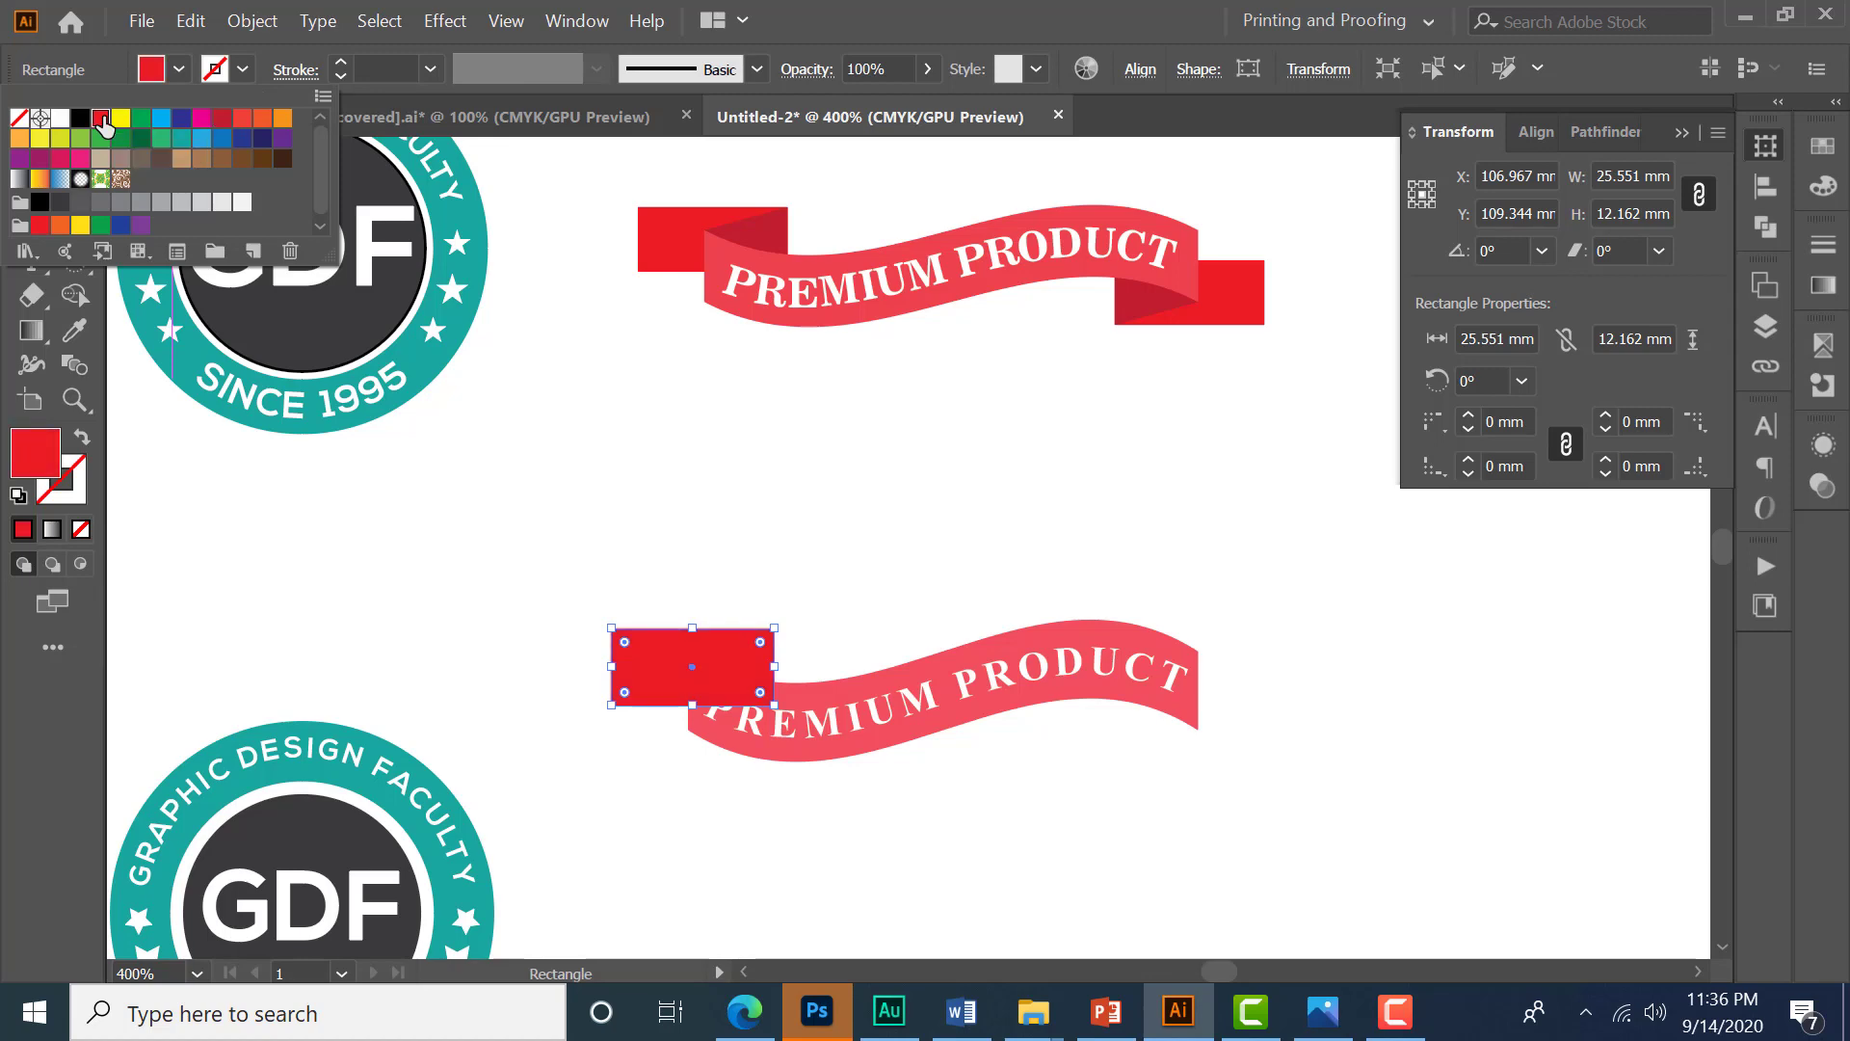
key("Escape")
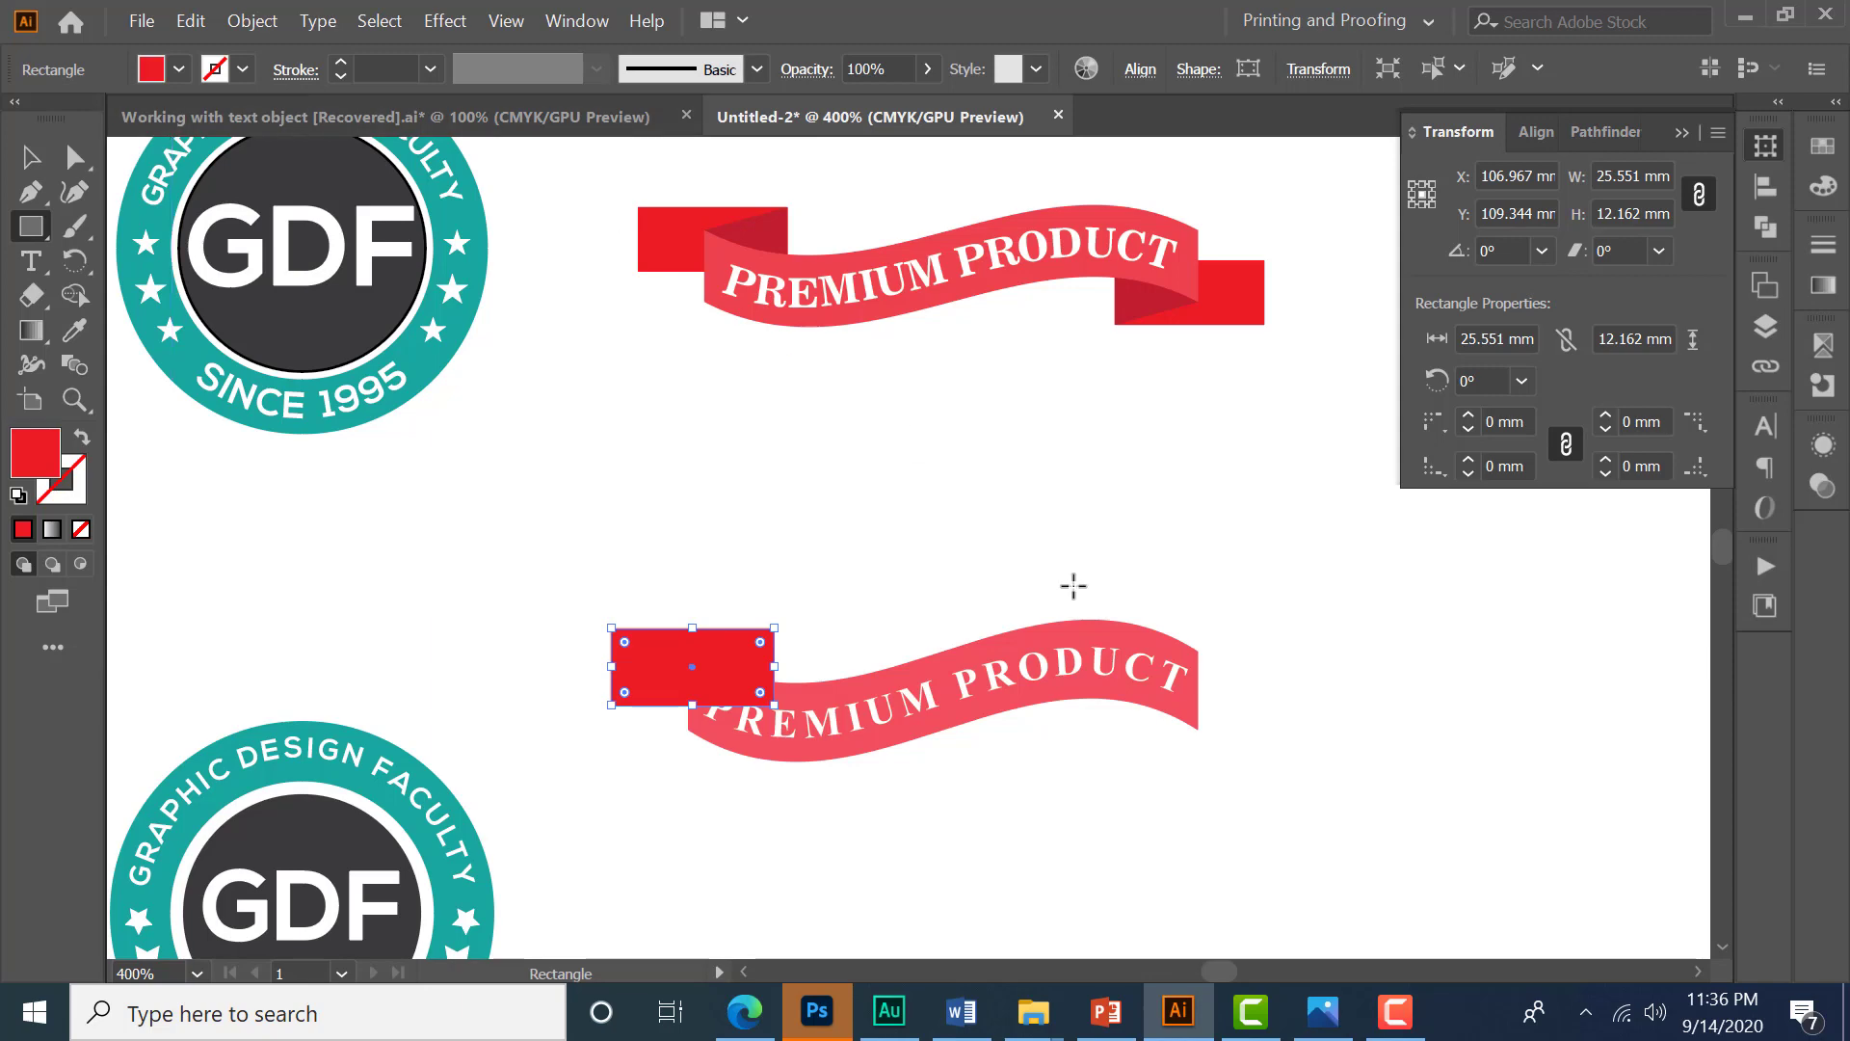
key("ctrl+shift+bracketleft")
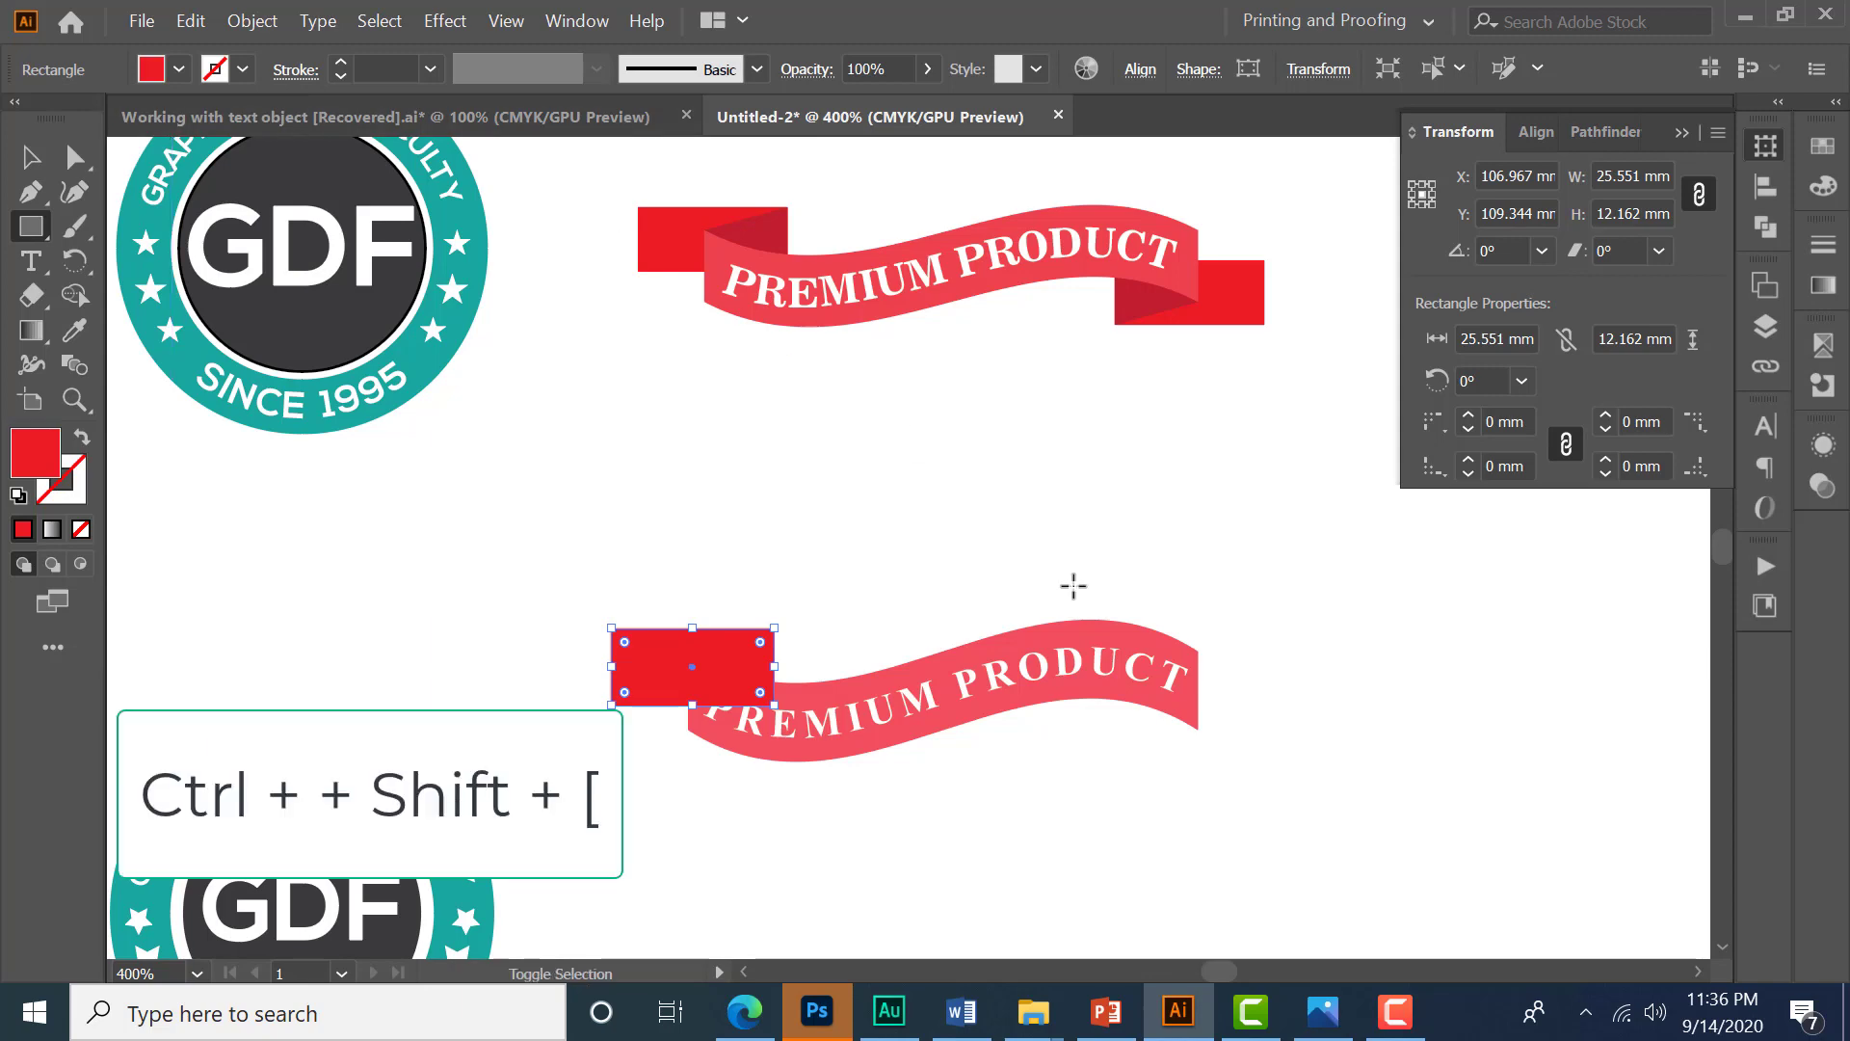
key("ctrl+shift+bracketleft")
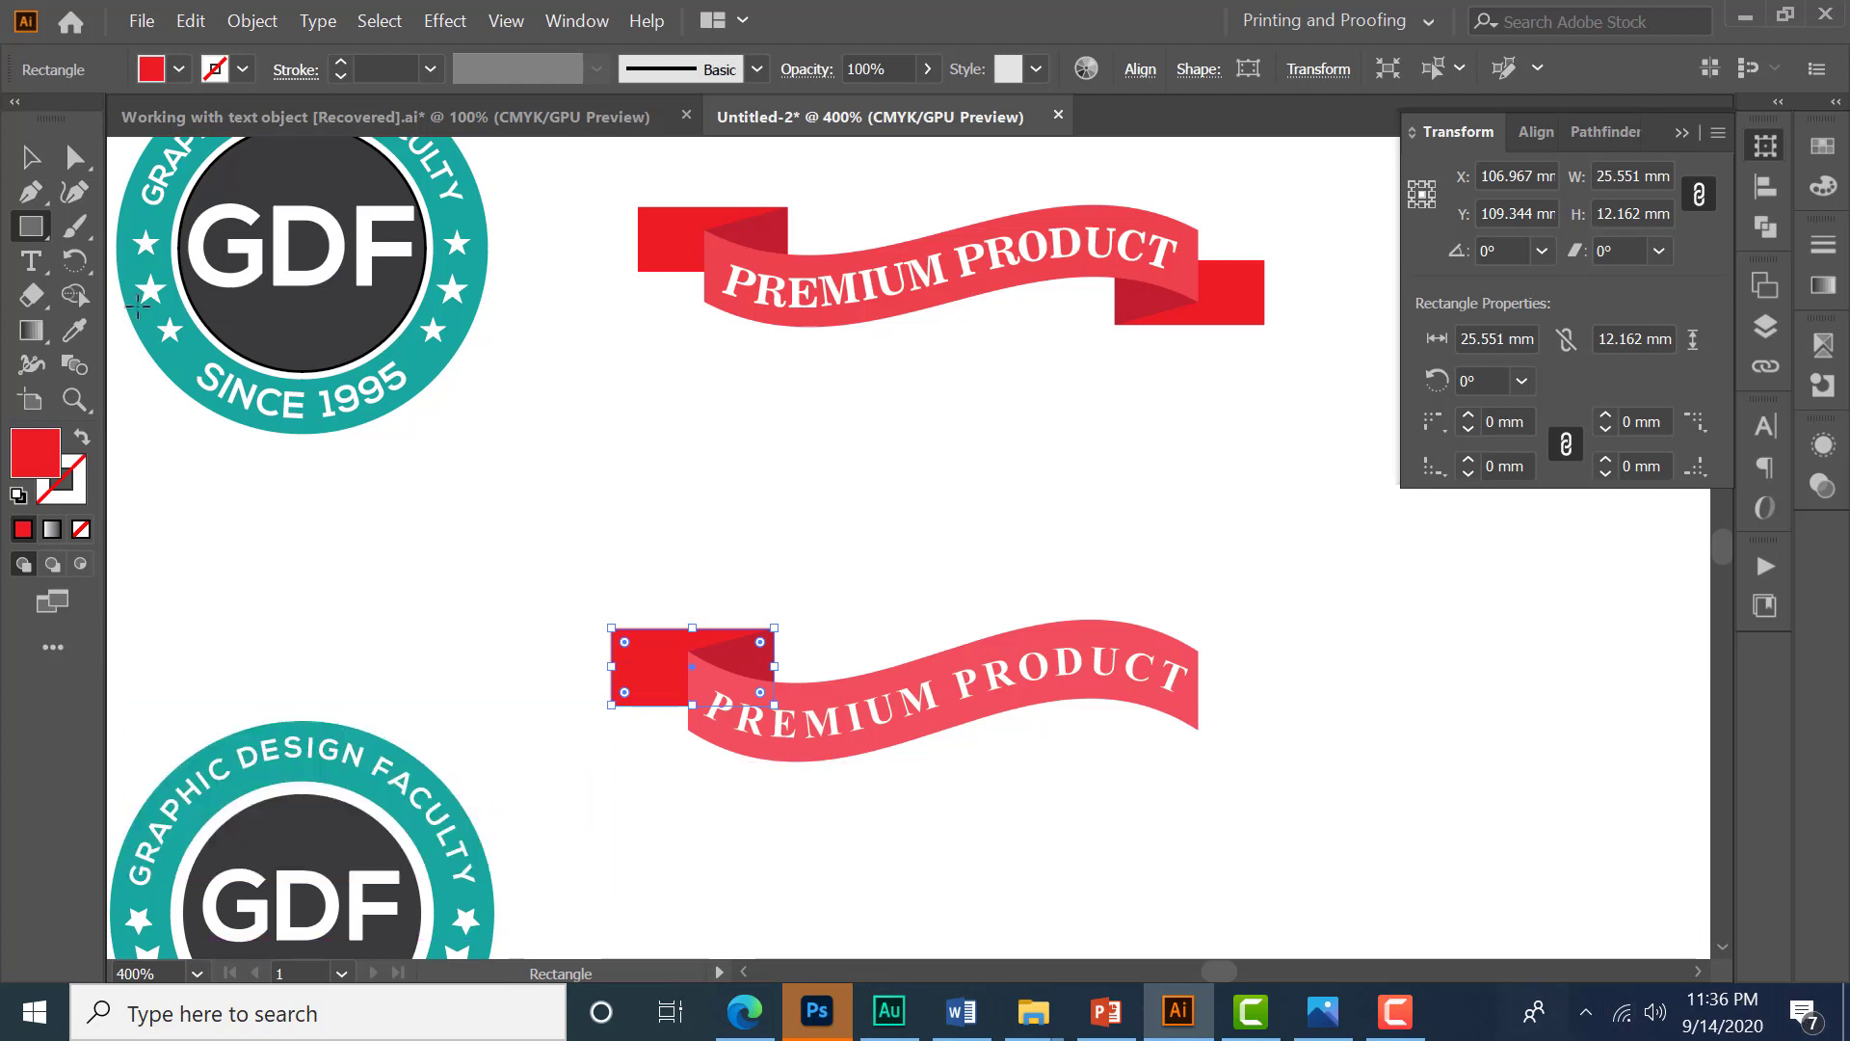
- Select the rectangle and triangle and duplicate them to the ribbon's right end
left_click(31, 158)
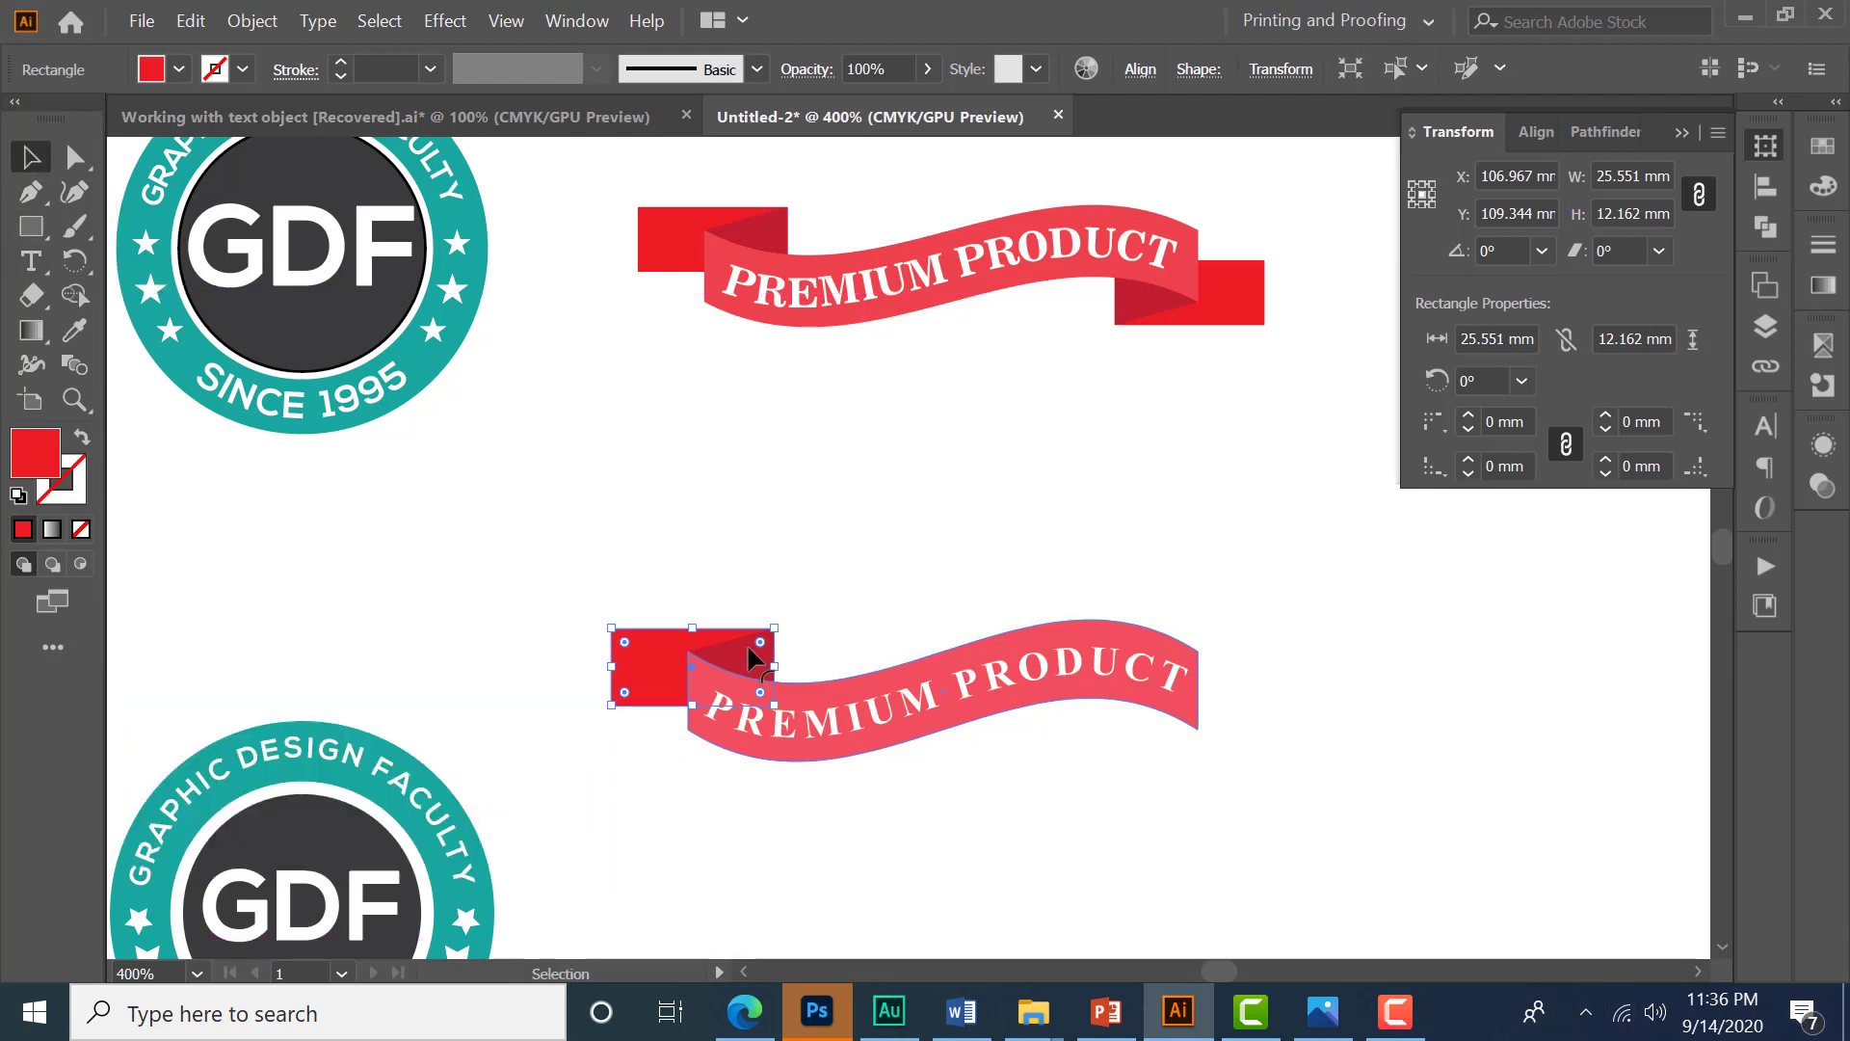
left_click(785, 636)
left_click_drag(786, 636, 637, 665)
key("space")
left_click_drag(1020, 782, 996, 756)
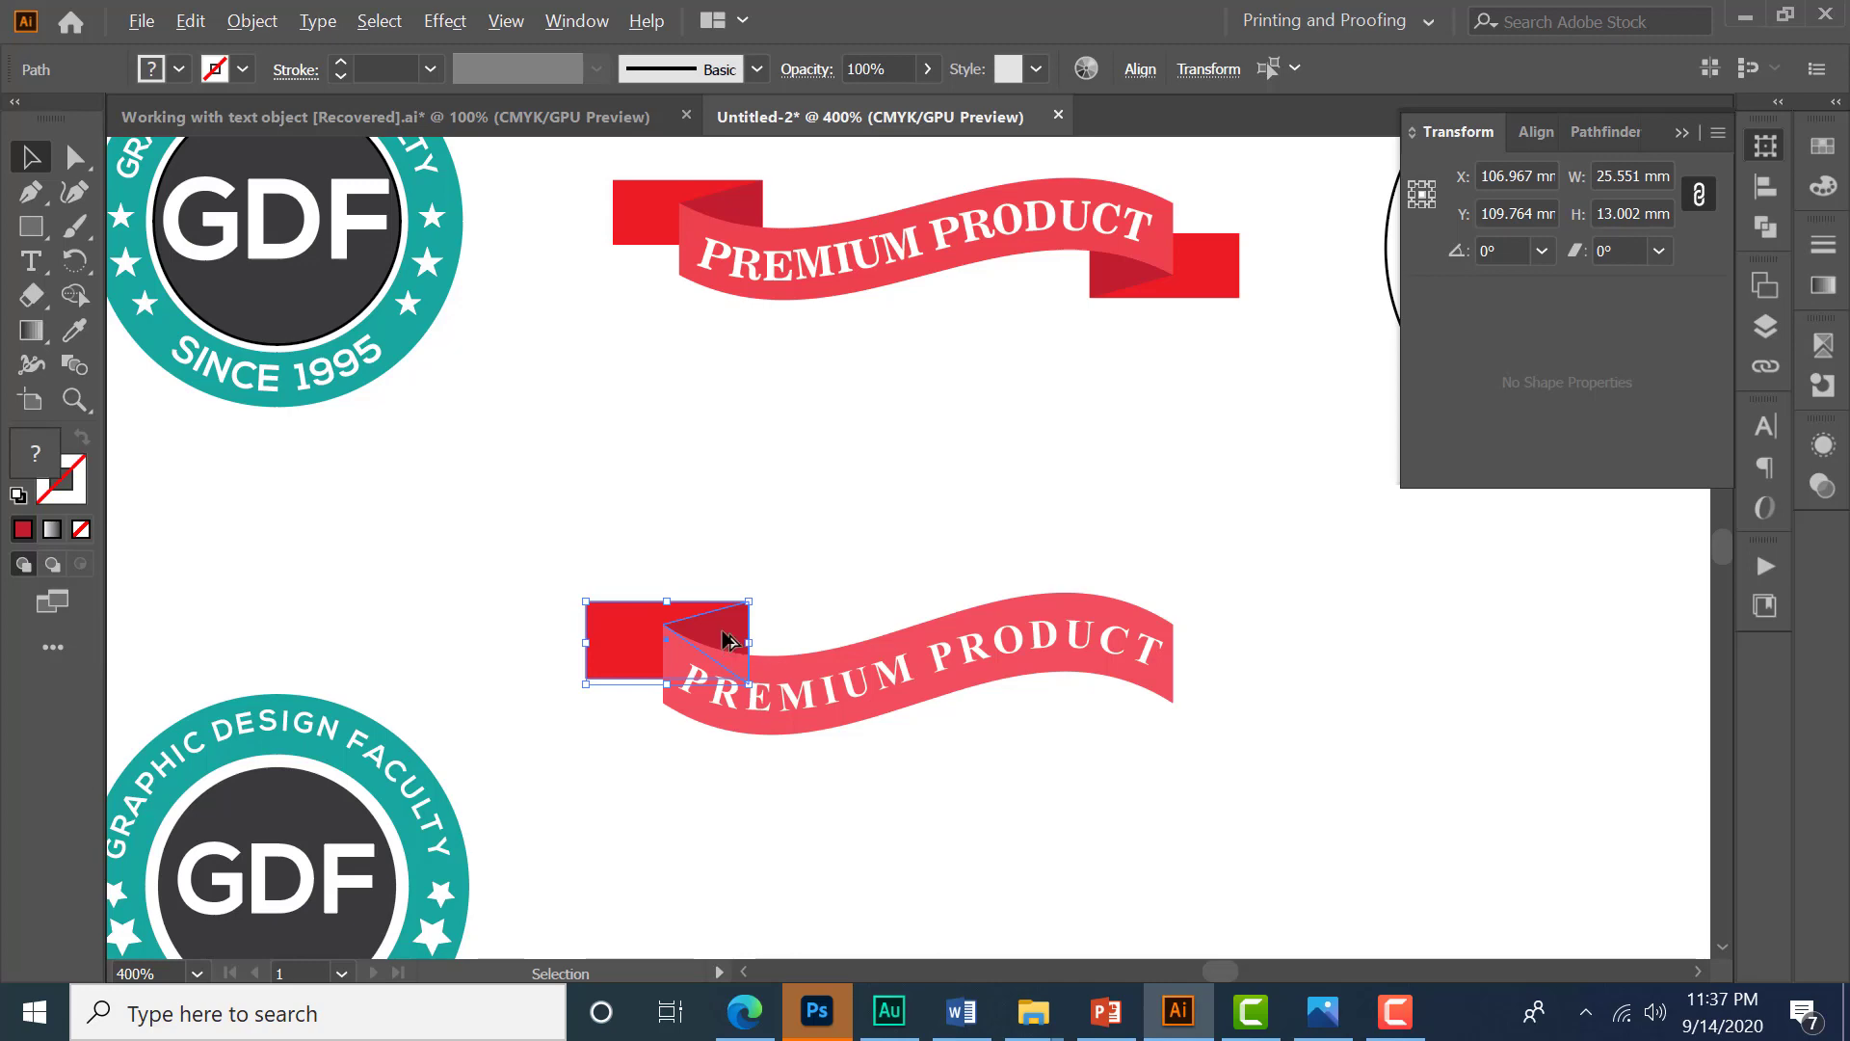
left_click_drag(730, 641, 1146, 667)
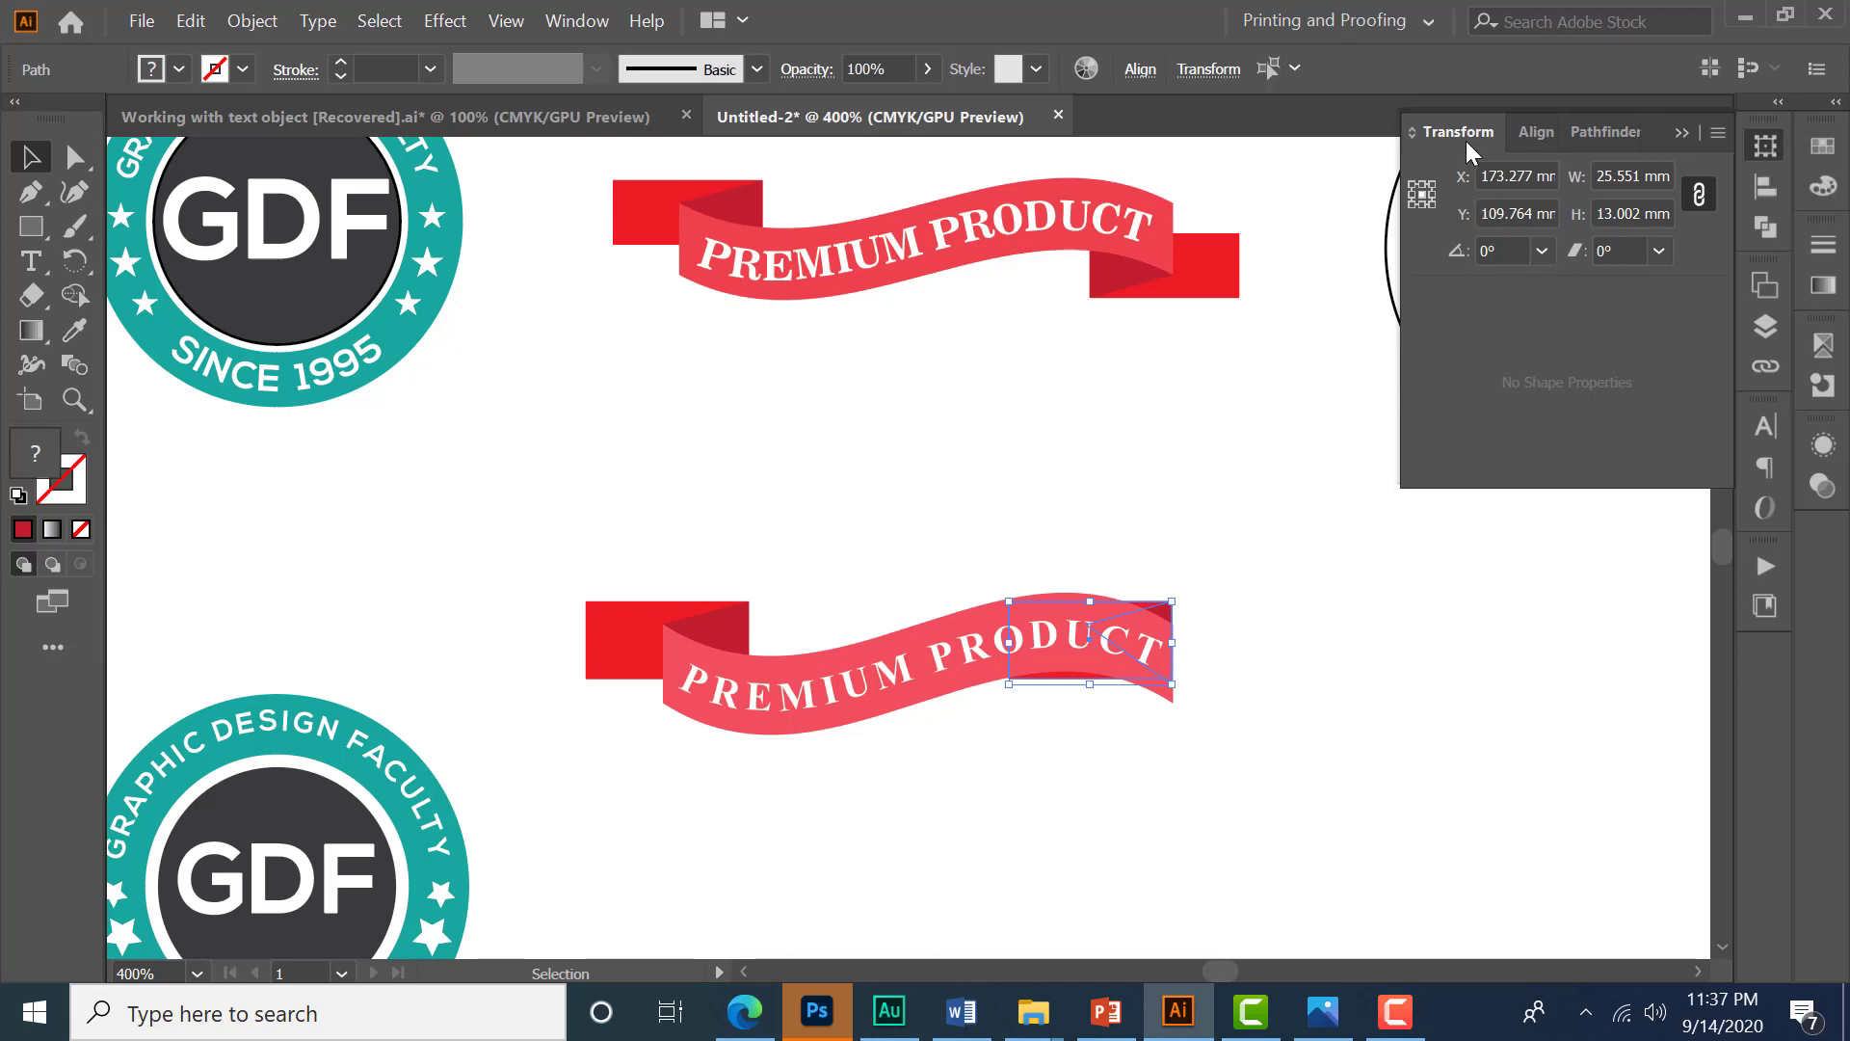
- Rotate the duplicated fold 180°
left_click(1501, 252)
type("180")
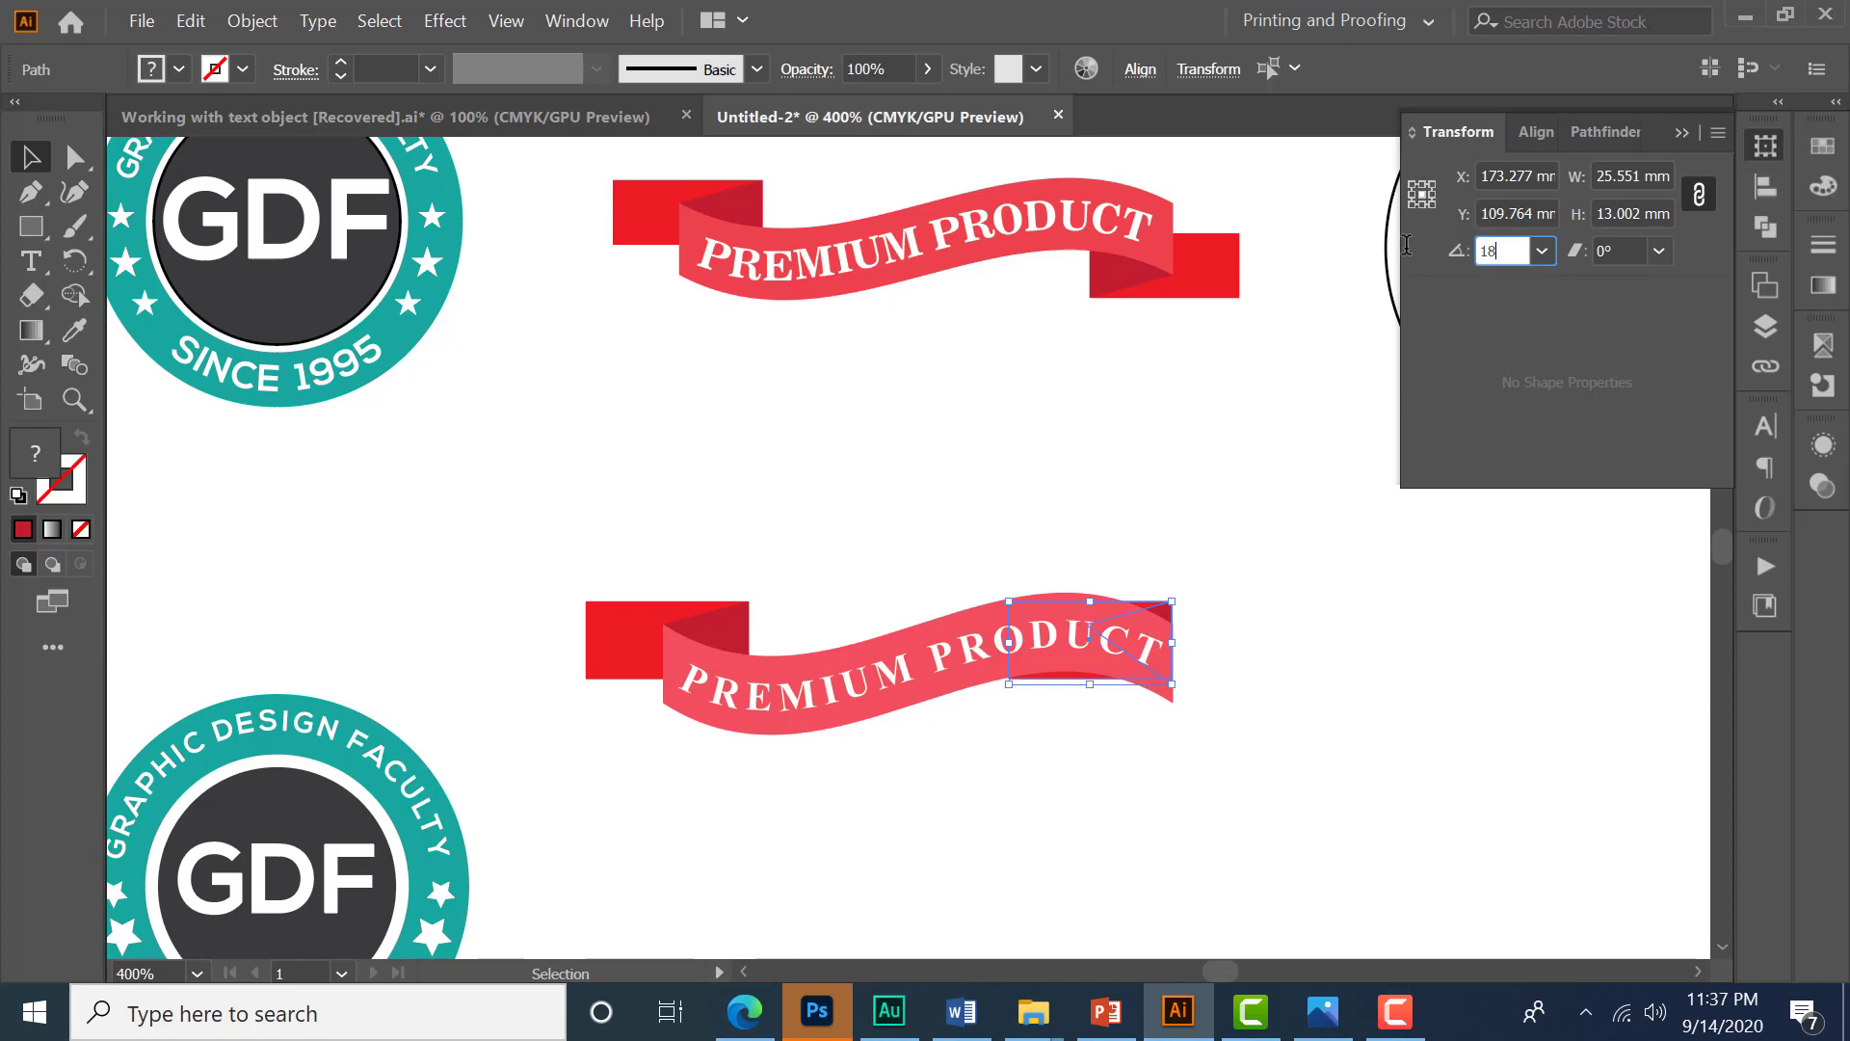
key("Return")
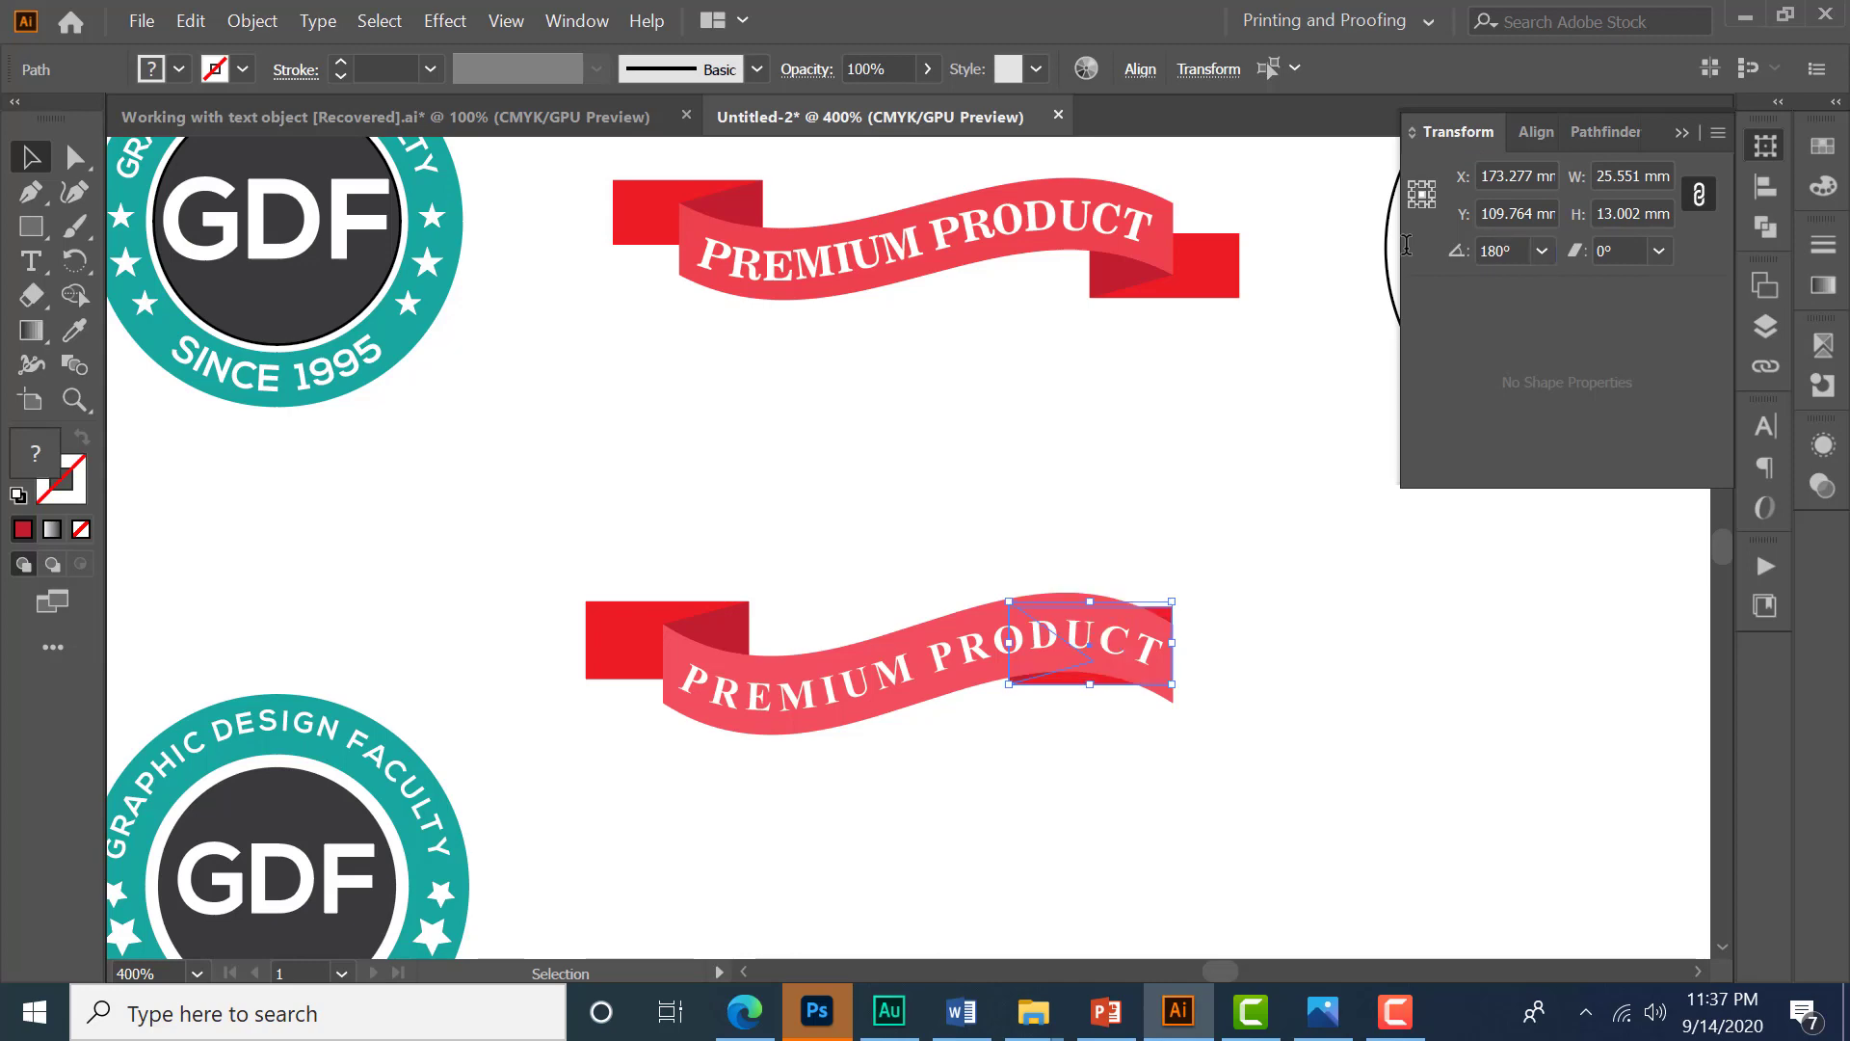
left_click(1086, 731)
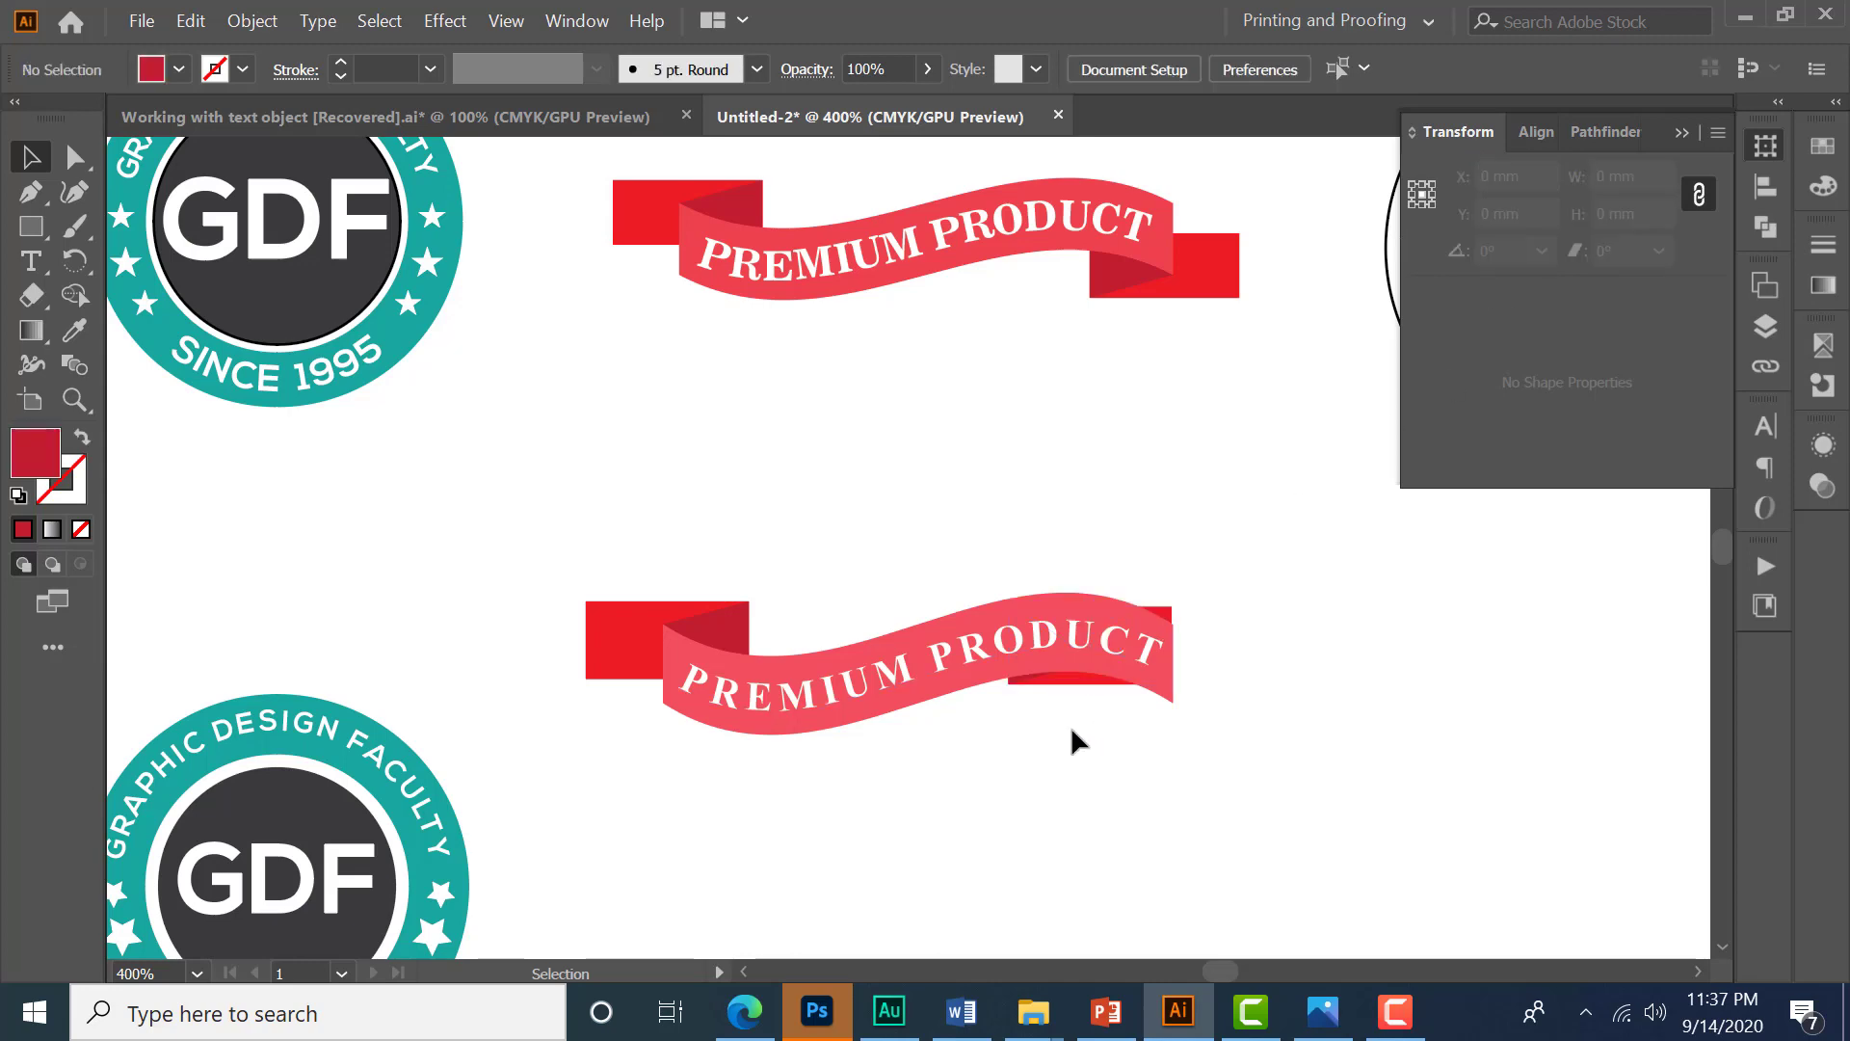
- Move the rotated fold copy so its corner aligns with the ribbon's right end
scroll(1068, 723, "up", 2)
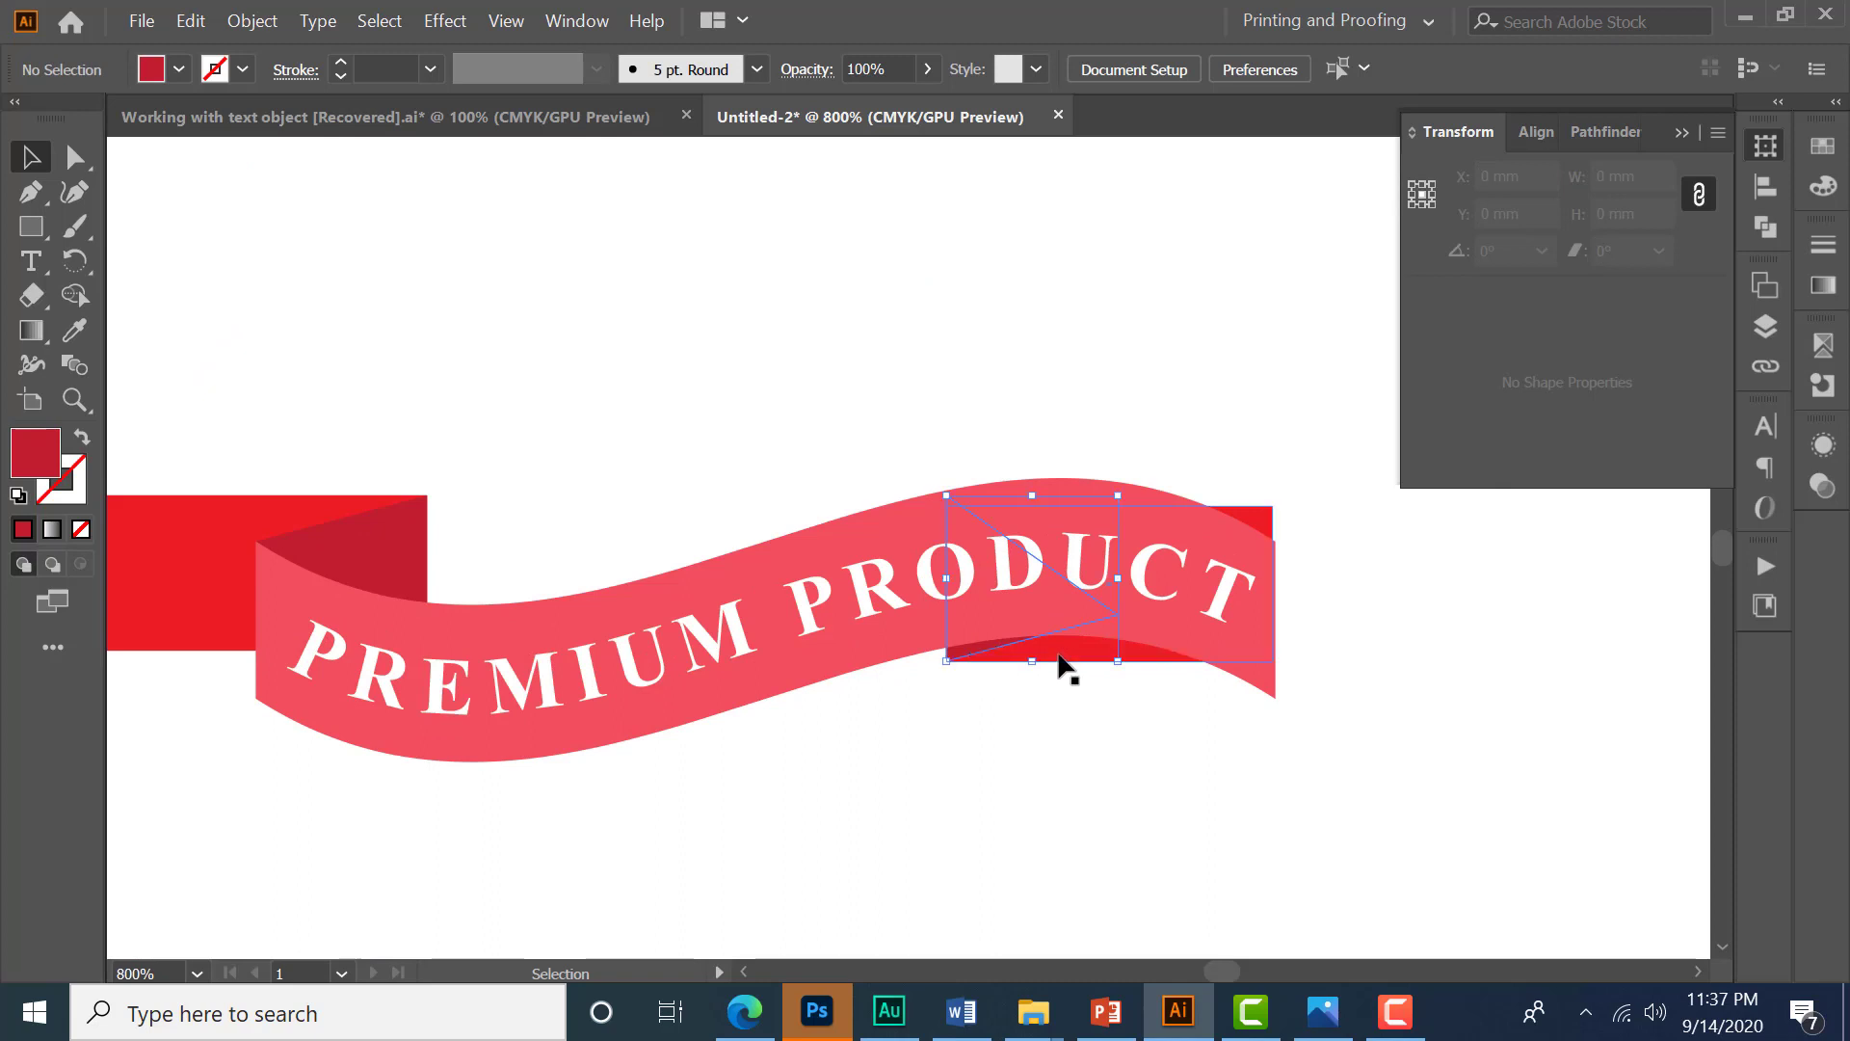
left_click(1062, 659)
left_click_drag(1057, 664, 1054, 706)
scroll(1198, 702, "up", 1)
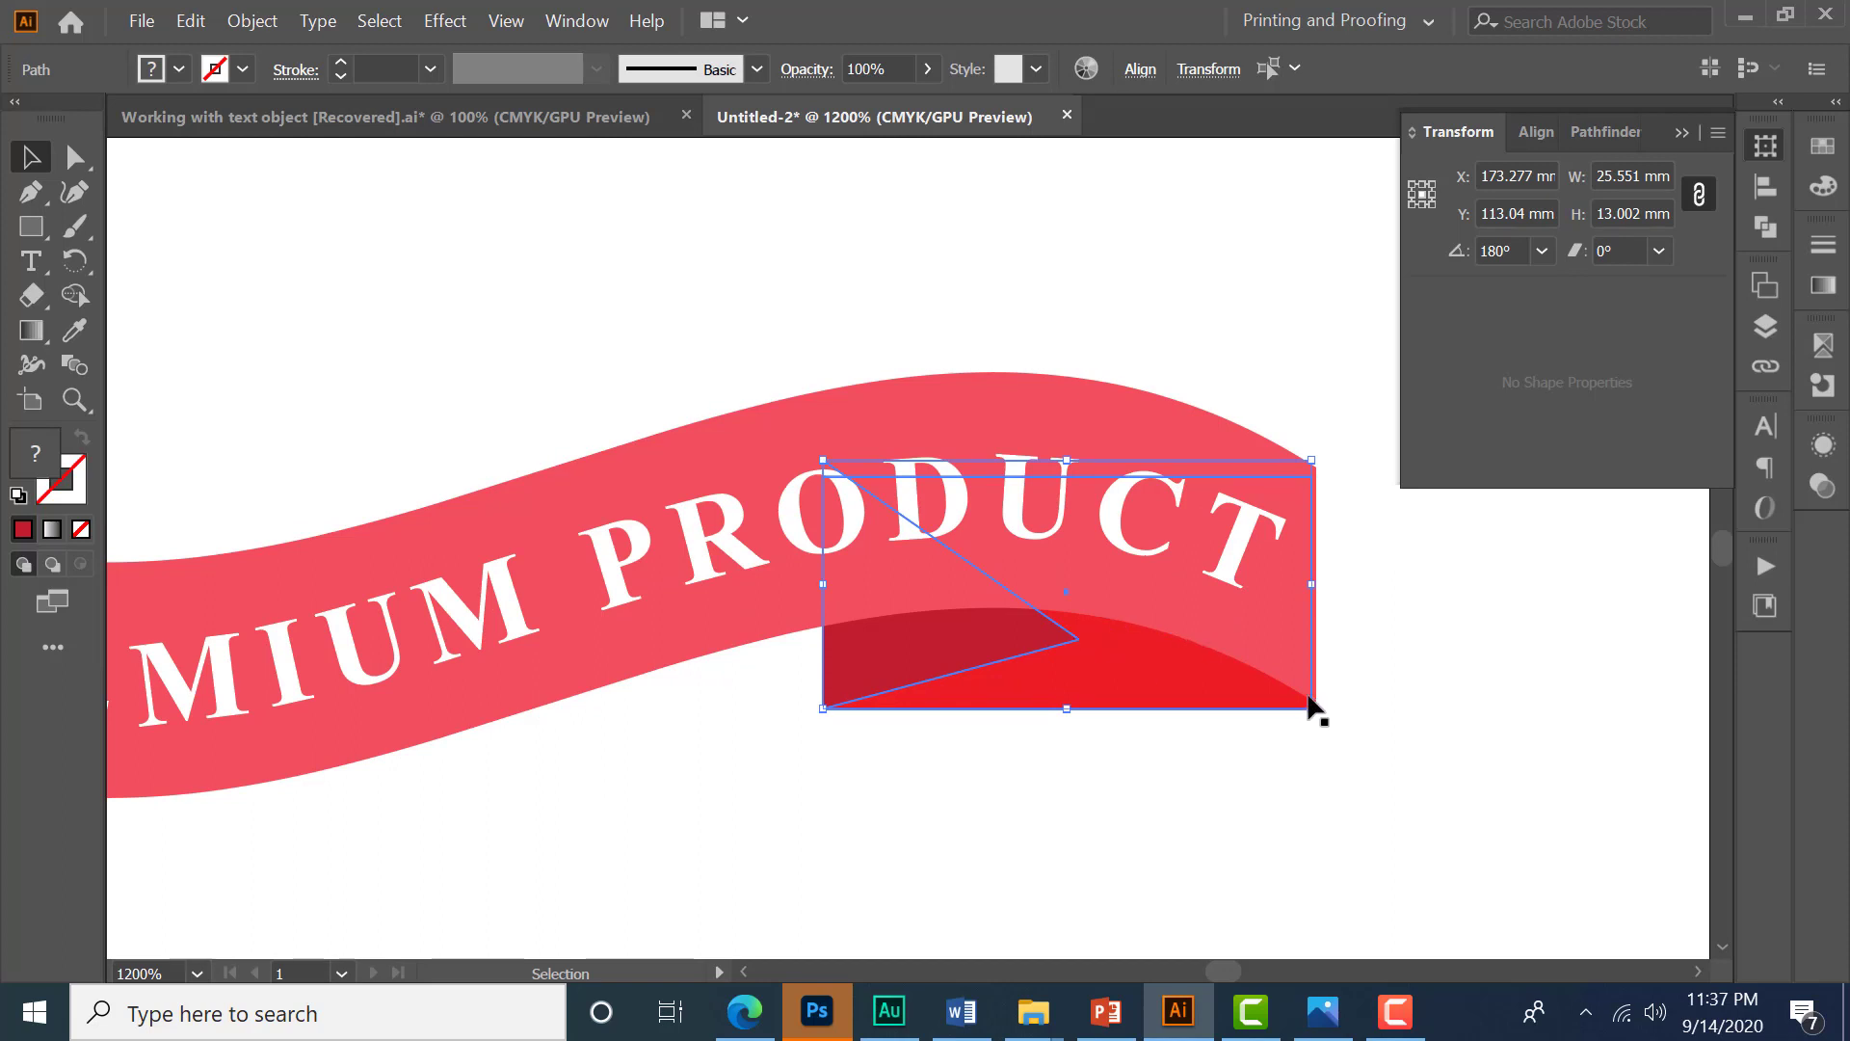
scroll(1332, 709, "up", 2)
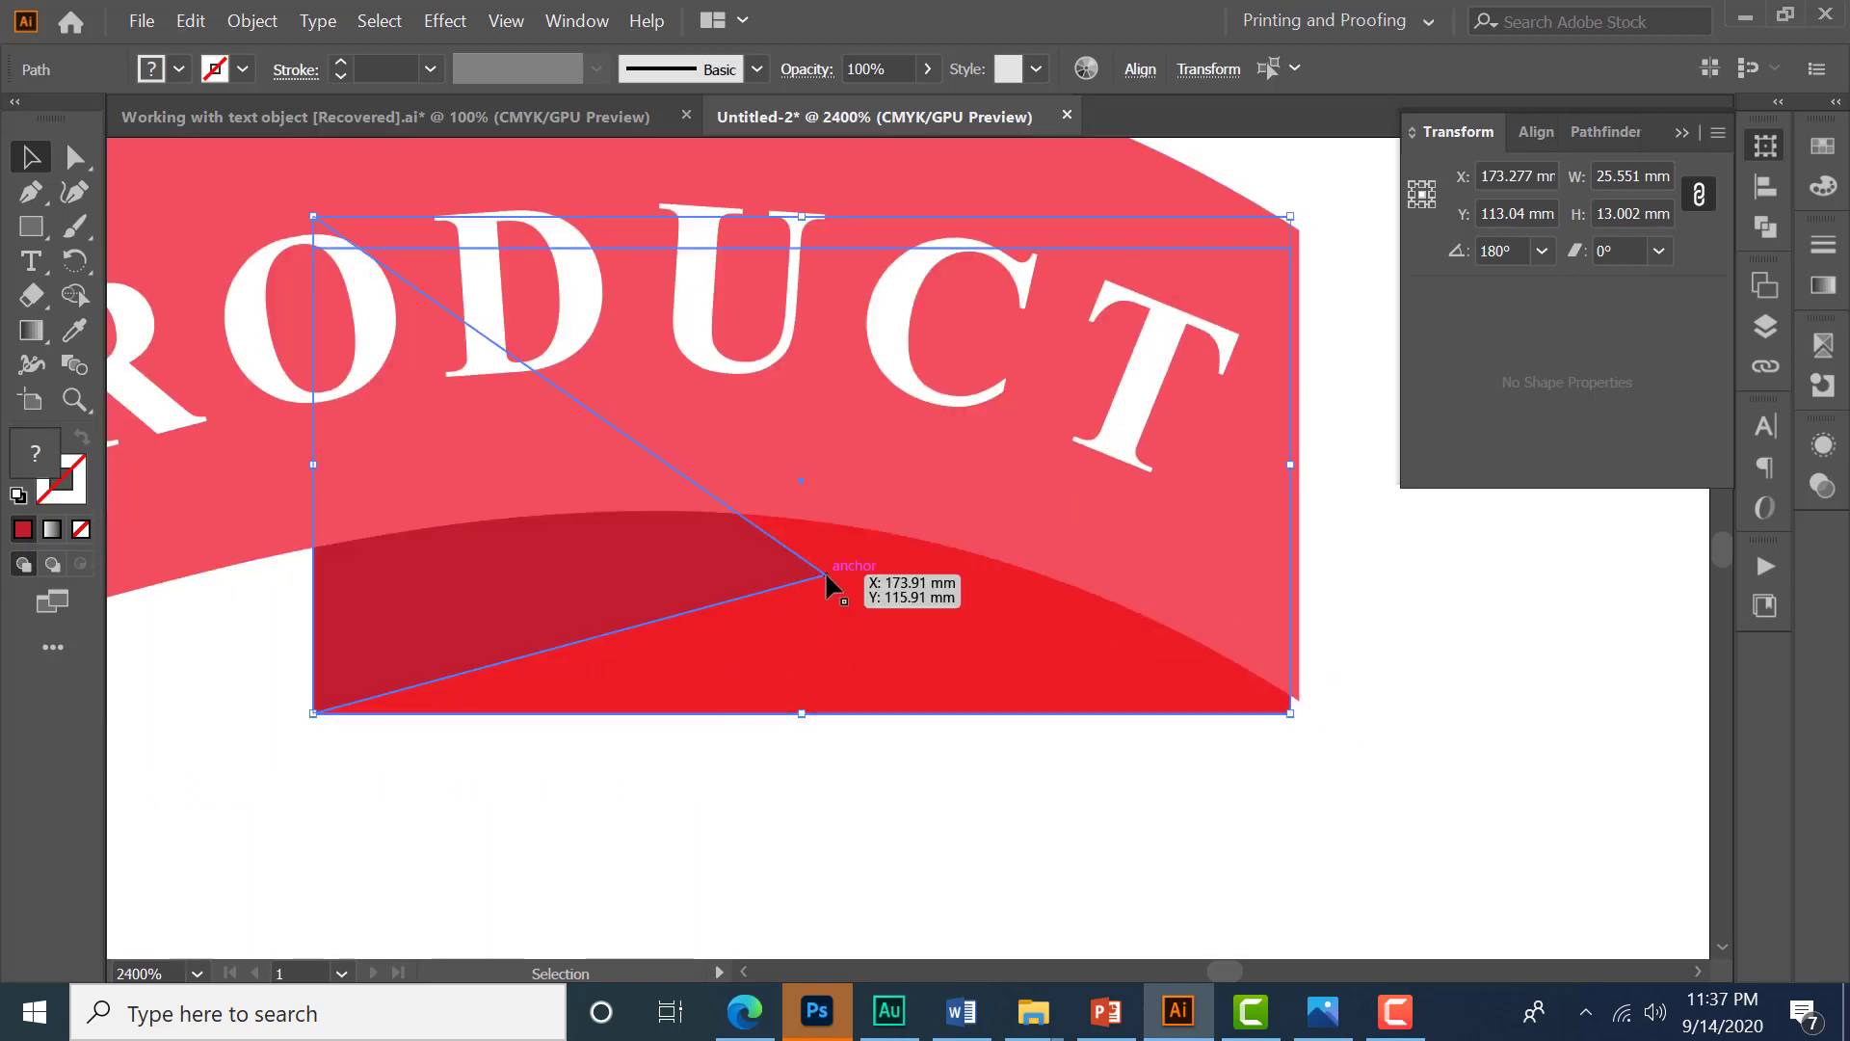
left_click_drag(825, 570, 1298, 708)
scroll(957, 582, "down", 4, "alt")
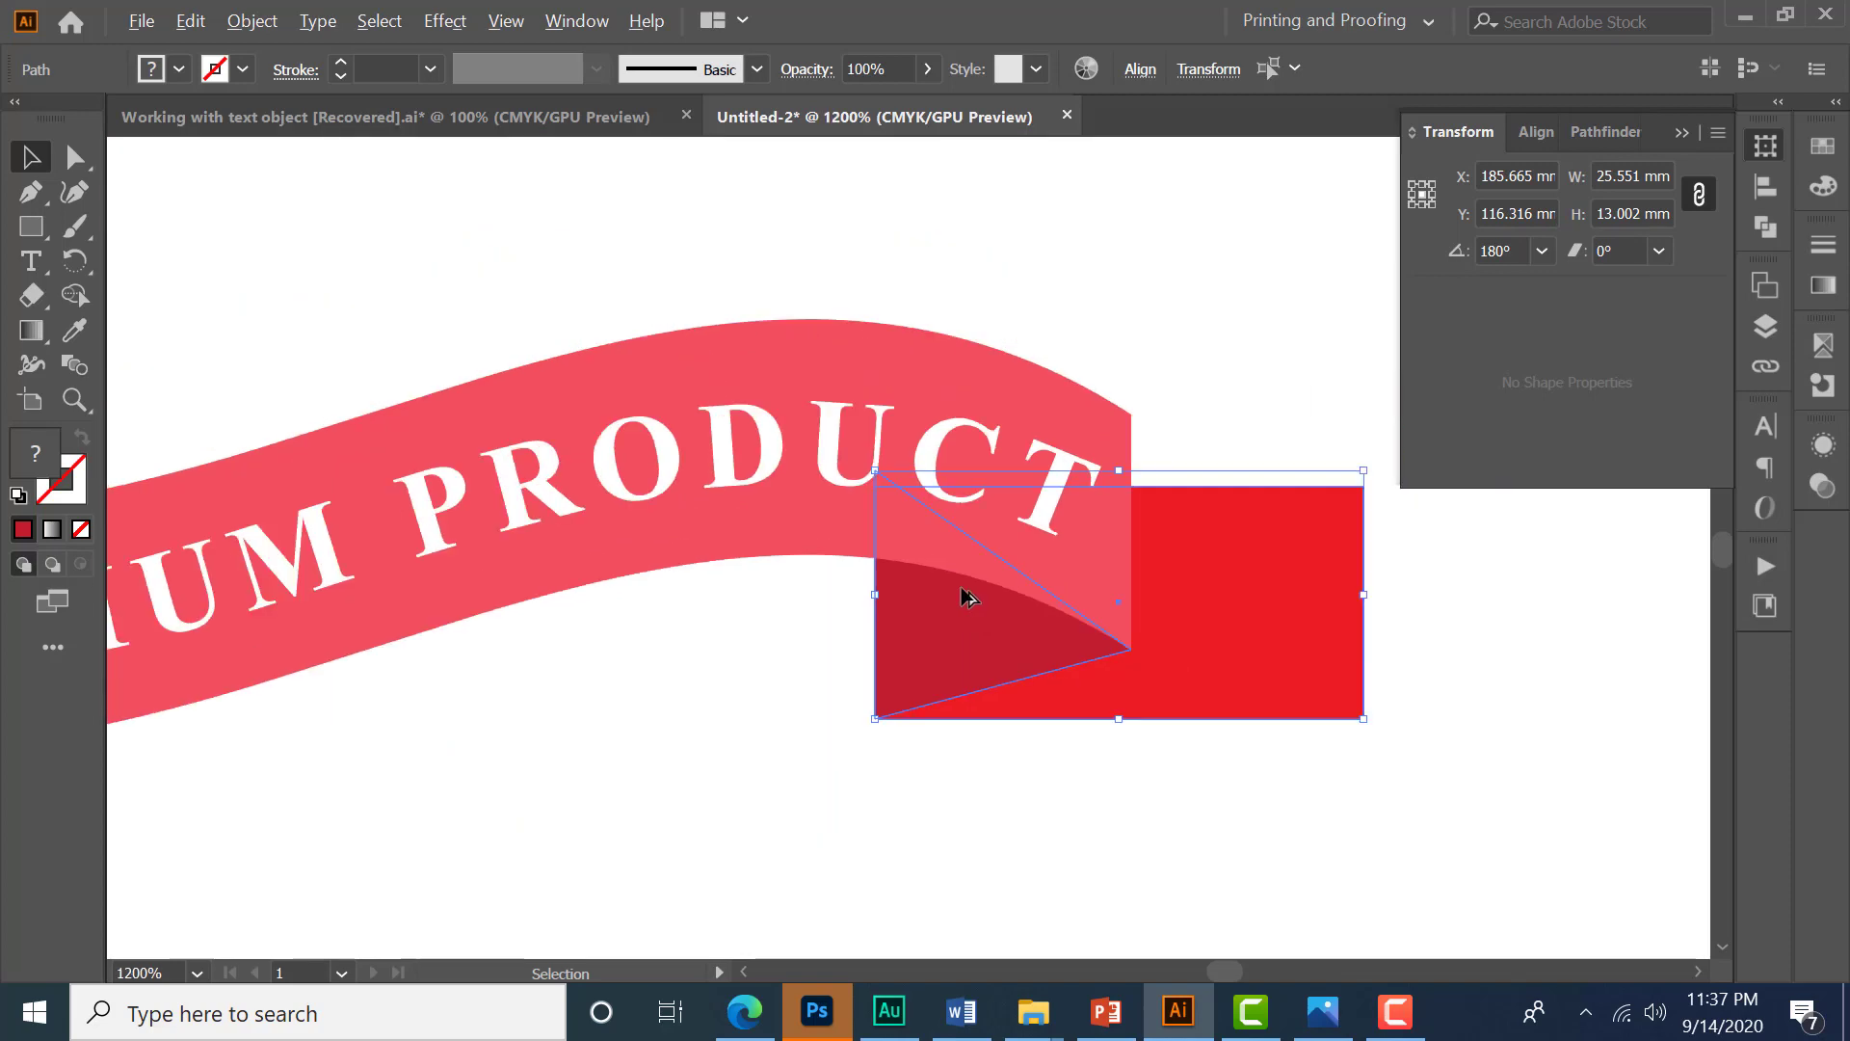
scroll(971, 598, "down", 3, "alt")
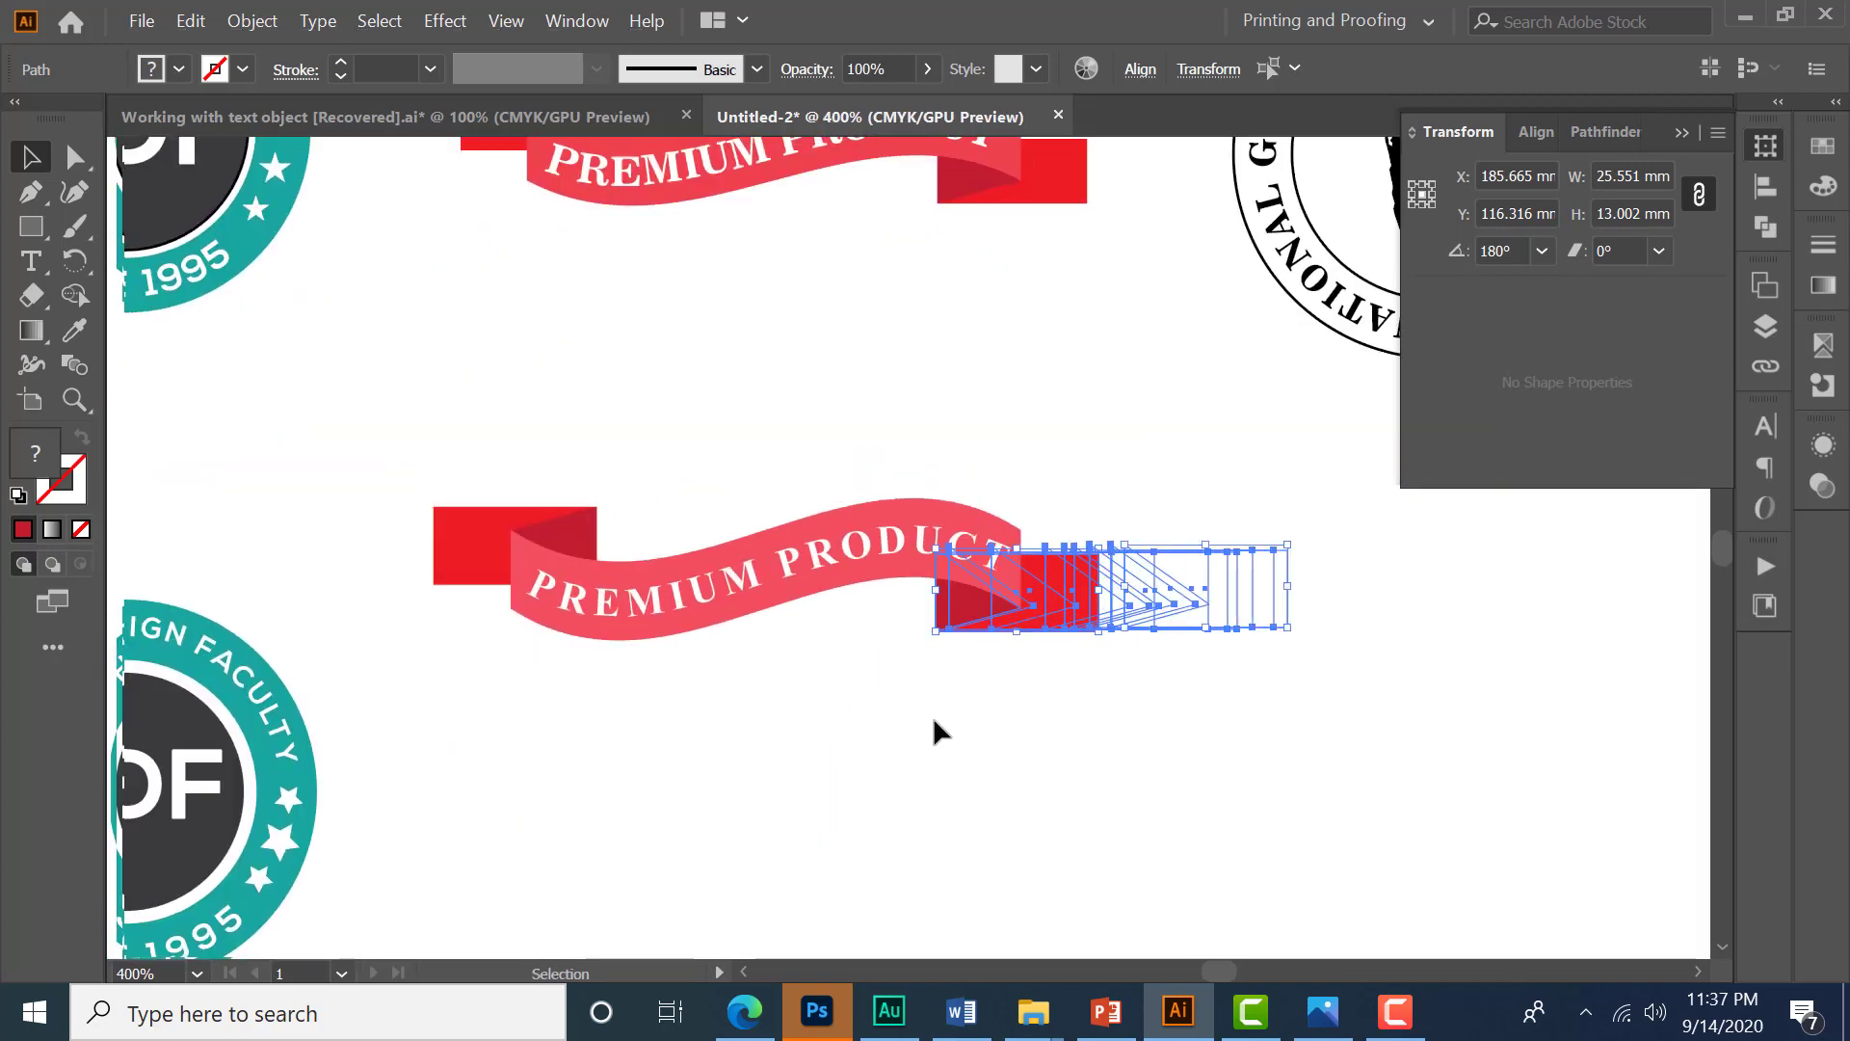
scroll(930, 742, "down", 2, "alt")
scroll(928, 737, "down", 3, "alt")
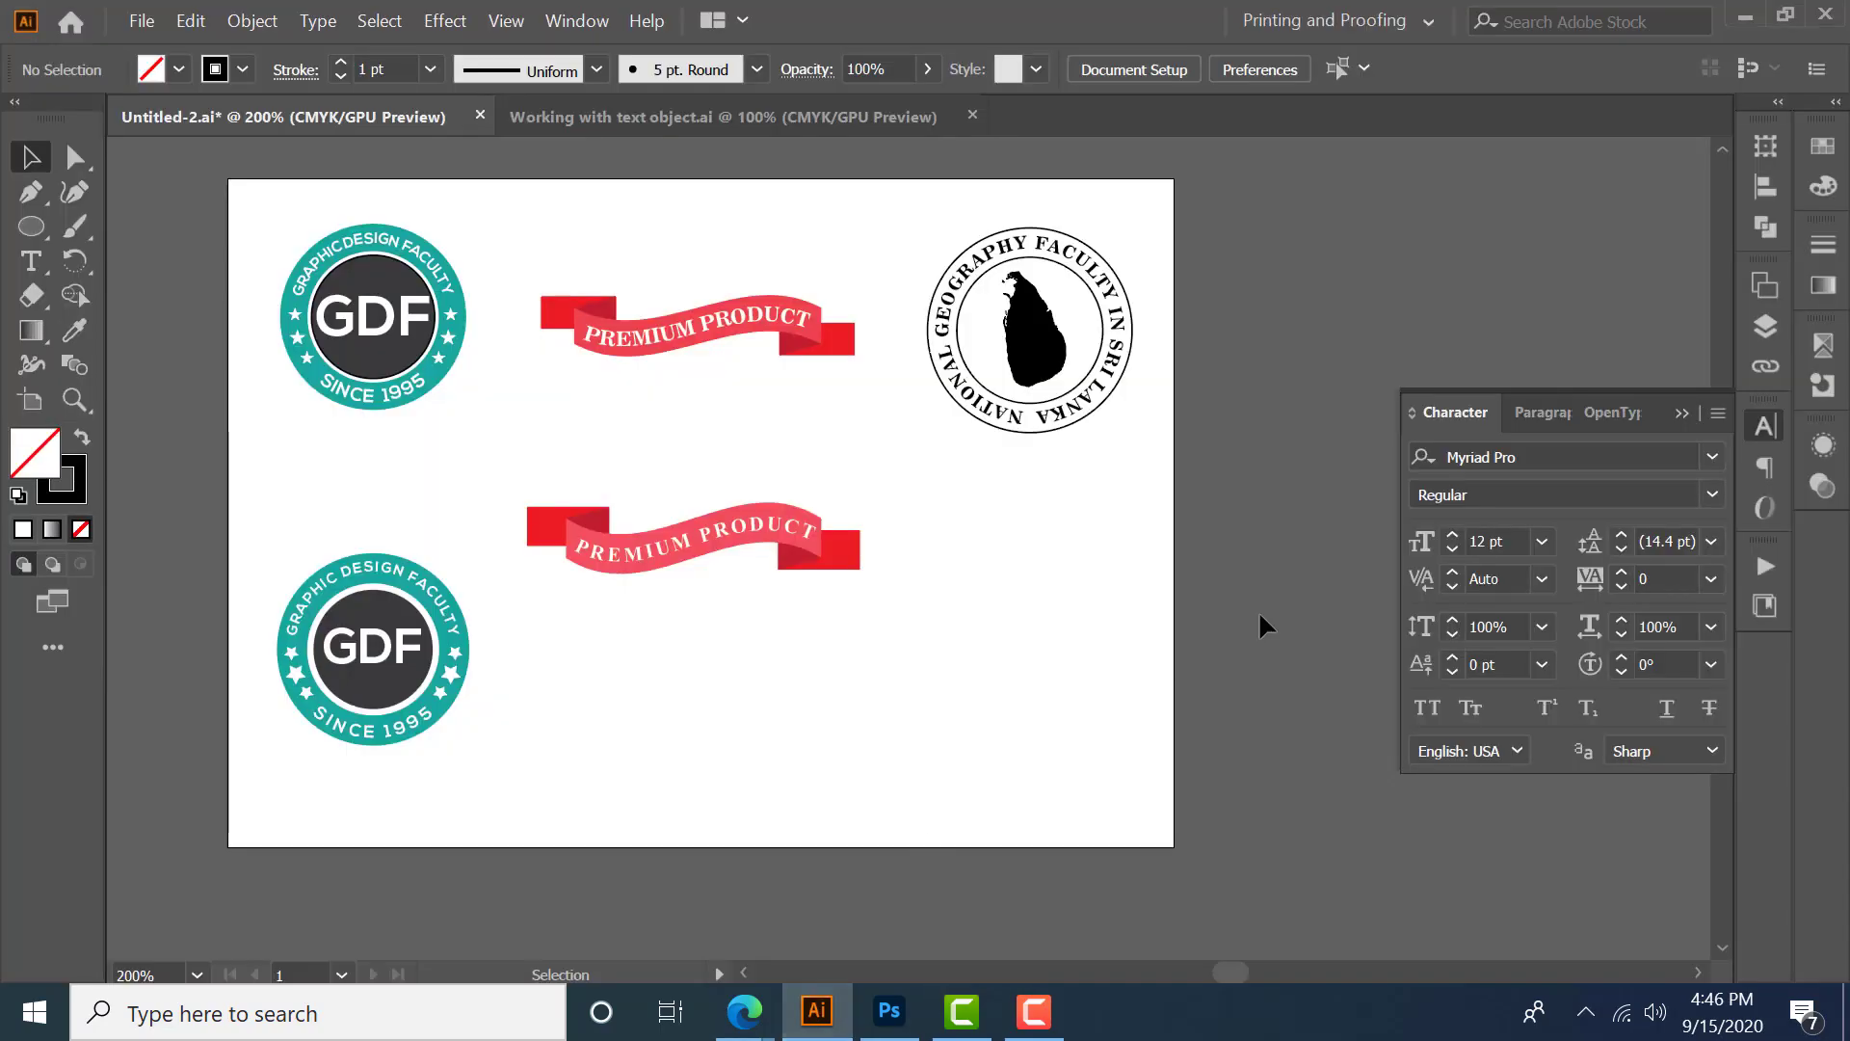
- Draw a circle with the Ellipse tool below the National Geography Faculty reference badge
left_click_drag(911, 217, 1142, 454)
left_click(32, 226)
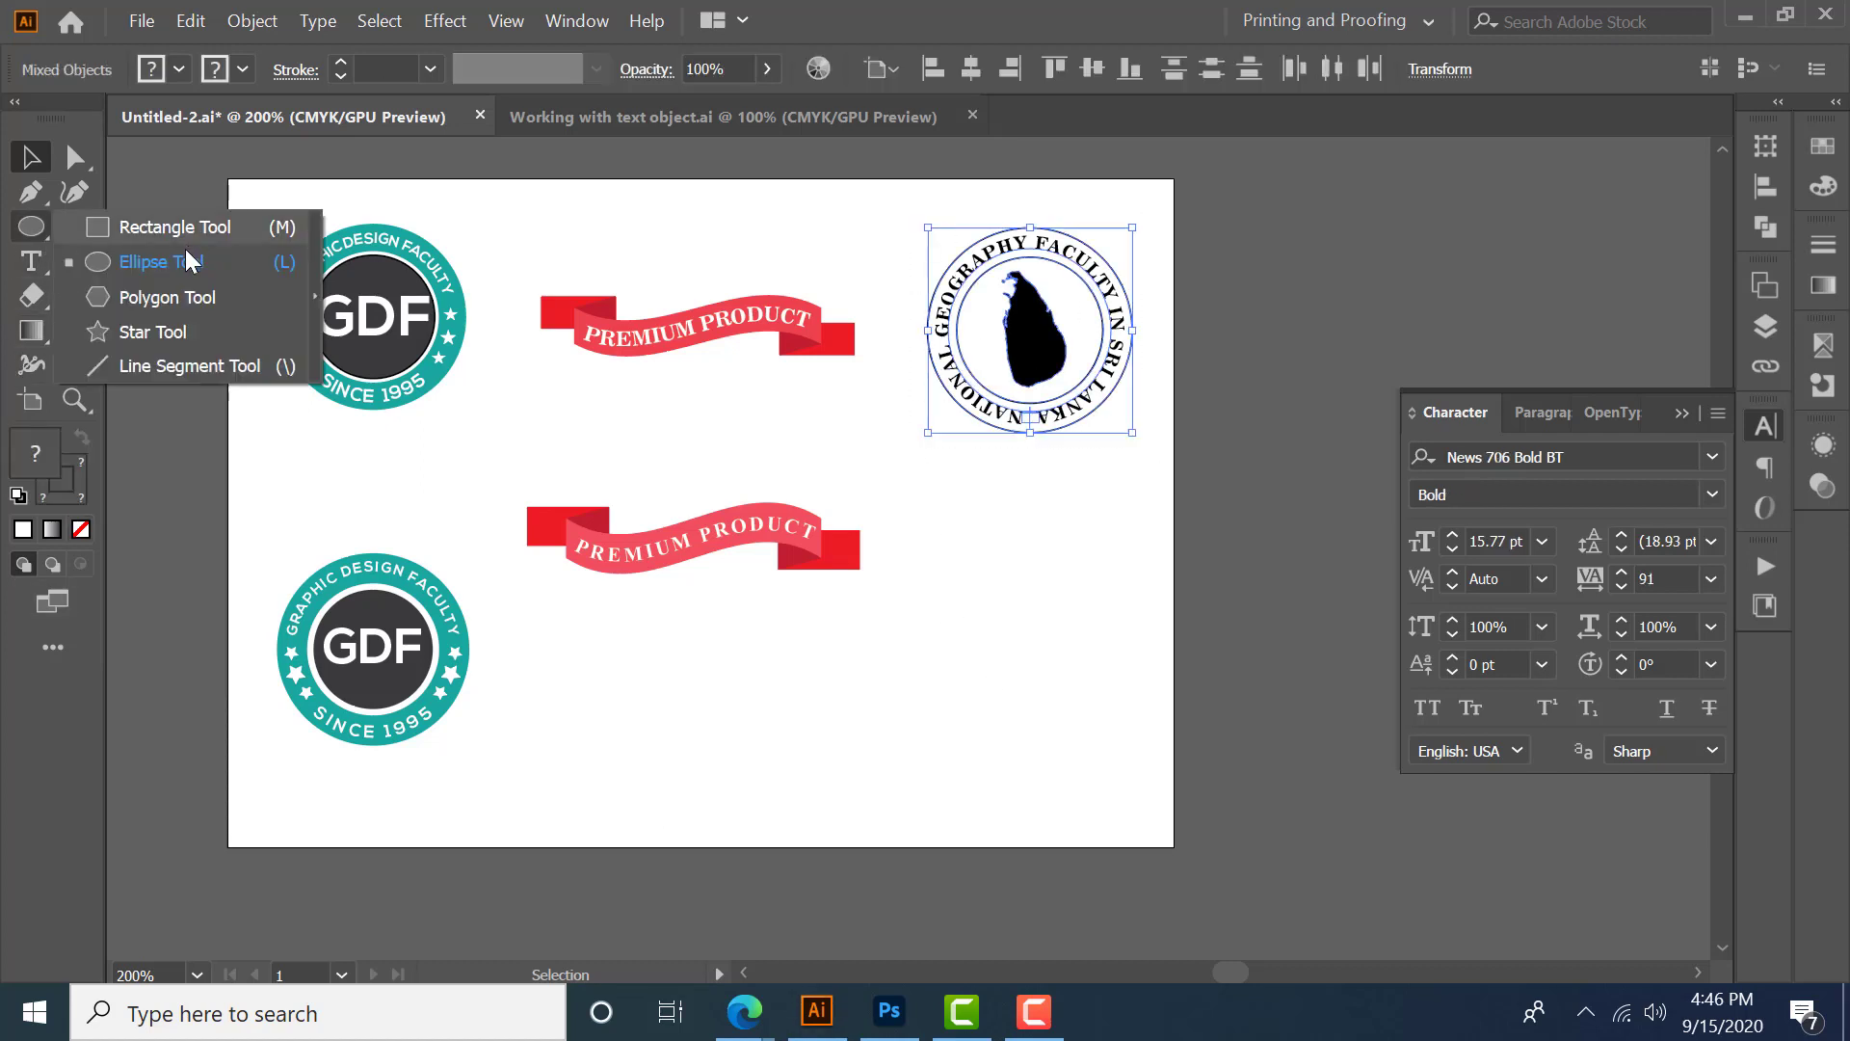
left_click(173, 270)
mouse_move(965, 573)
left_mouse_down()
mouse_move(1095, 742)
mouse_move(1058, 735)
mouse_move(1110, 737)
left_mouse_up()
left_click(179, 69)
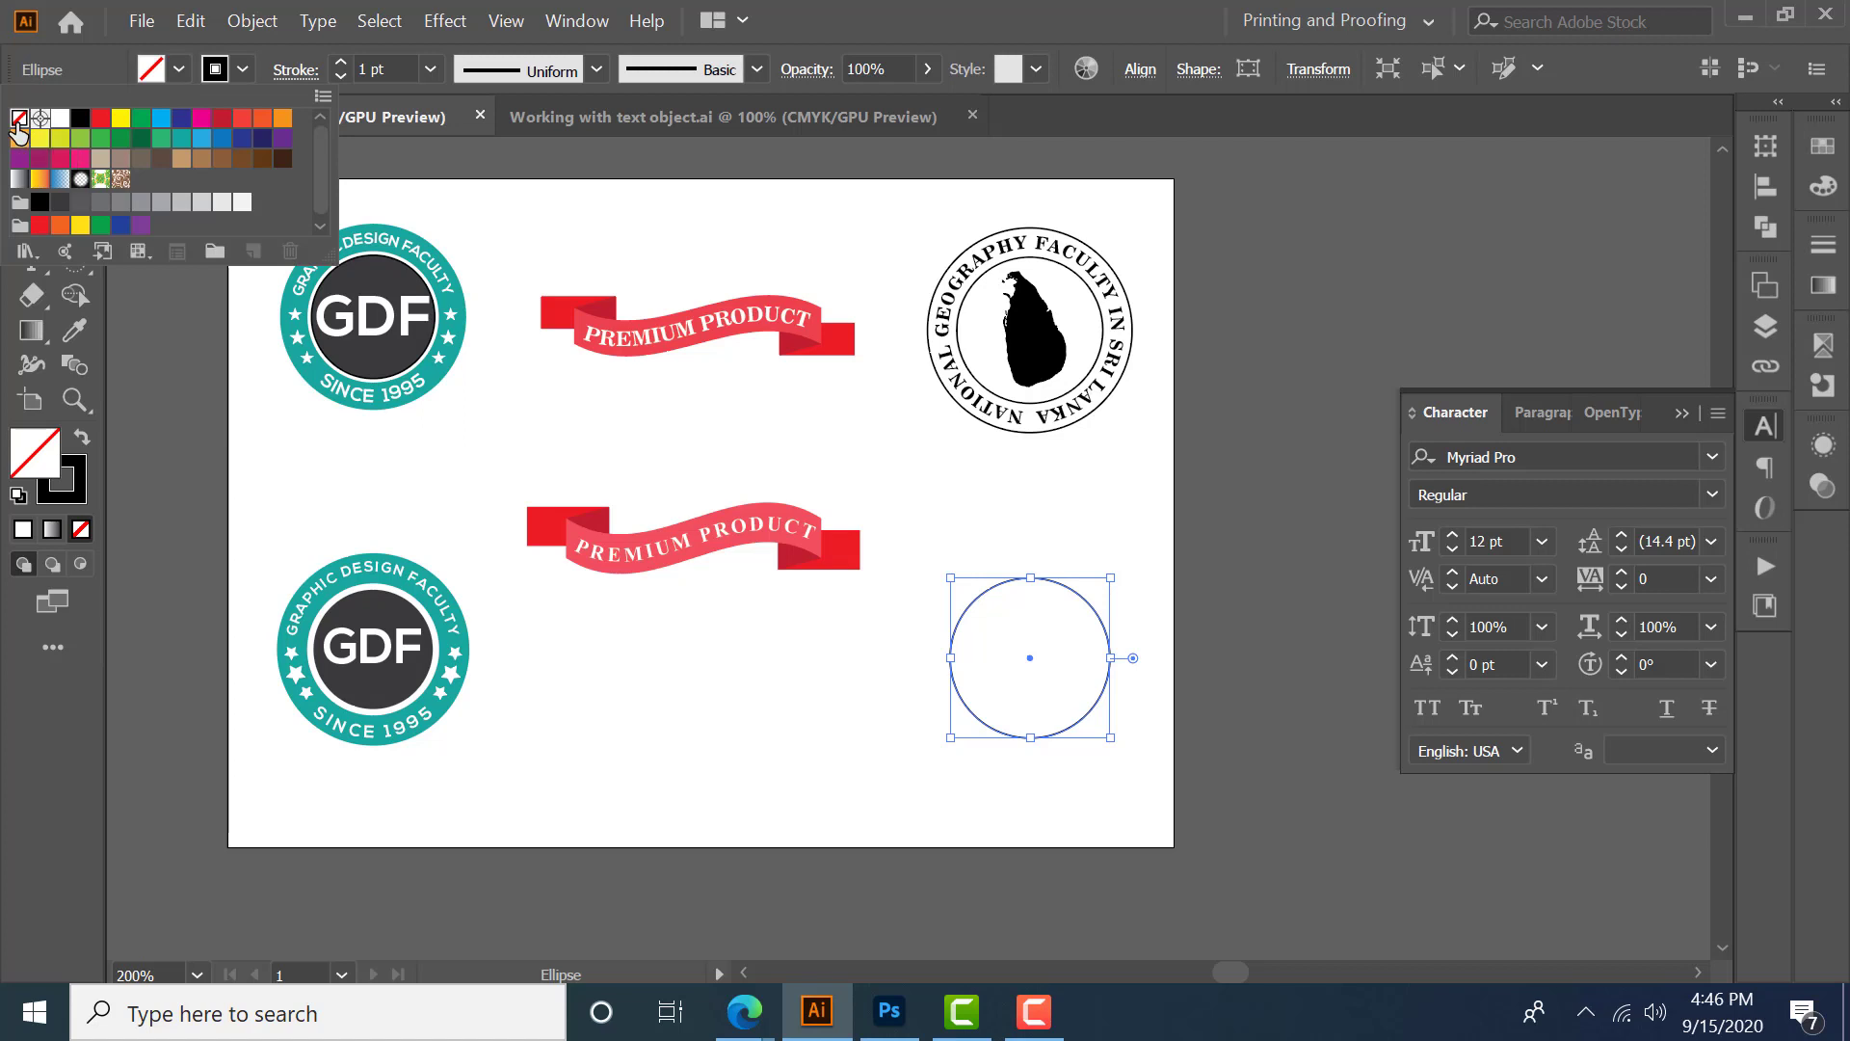
left_click(243, 70)
left_click(243, 70)
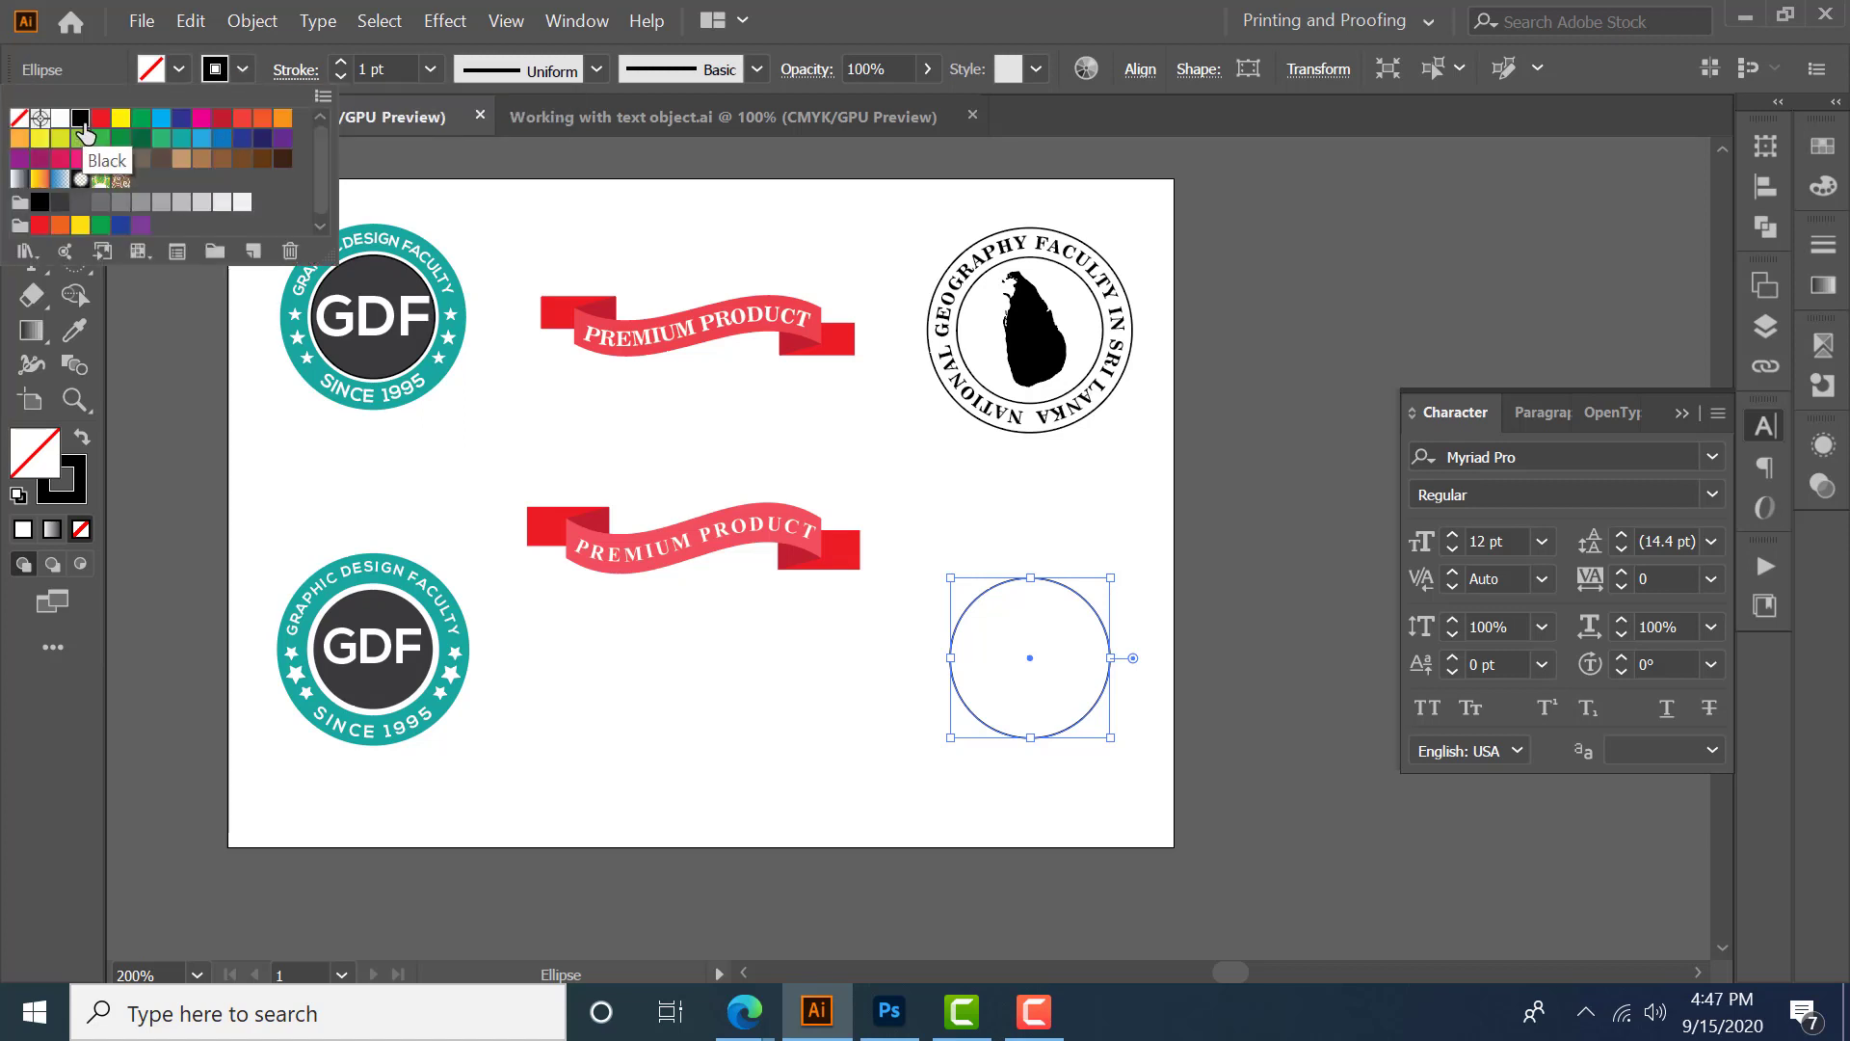
left_click(916, 19)
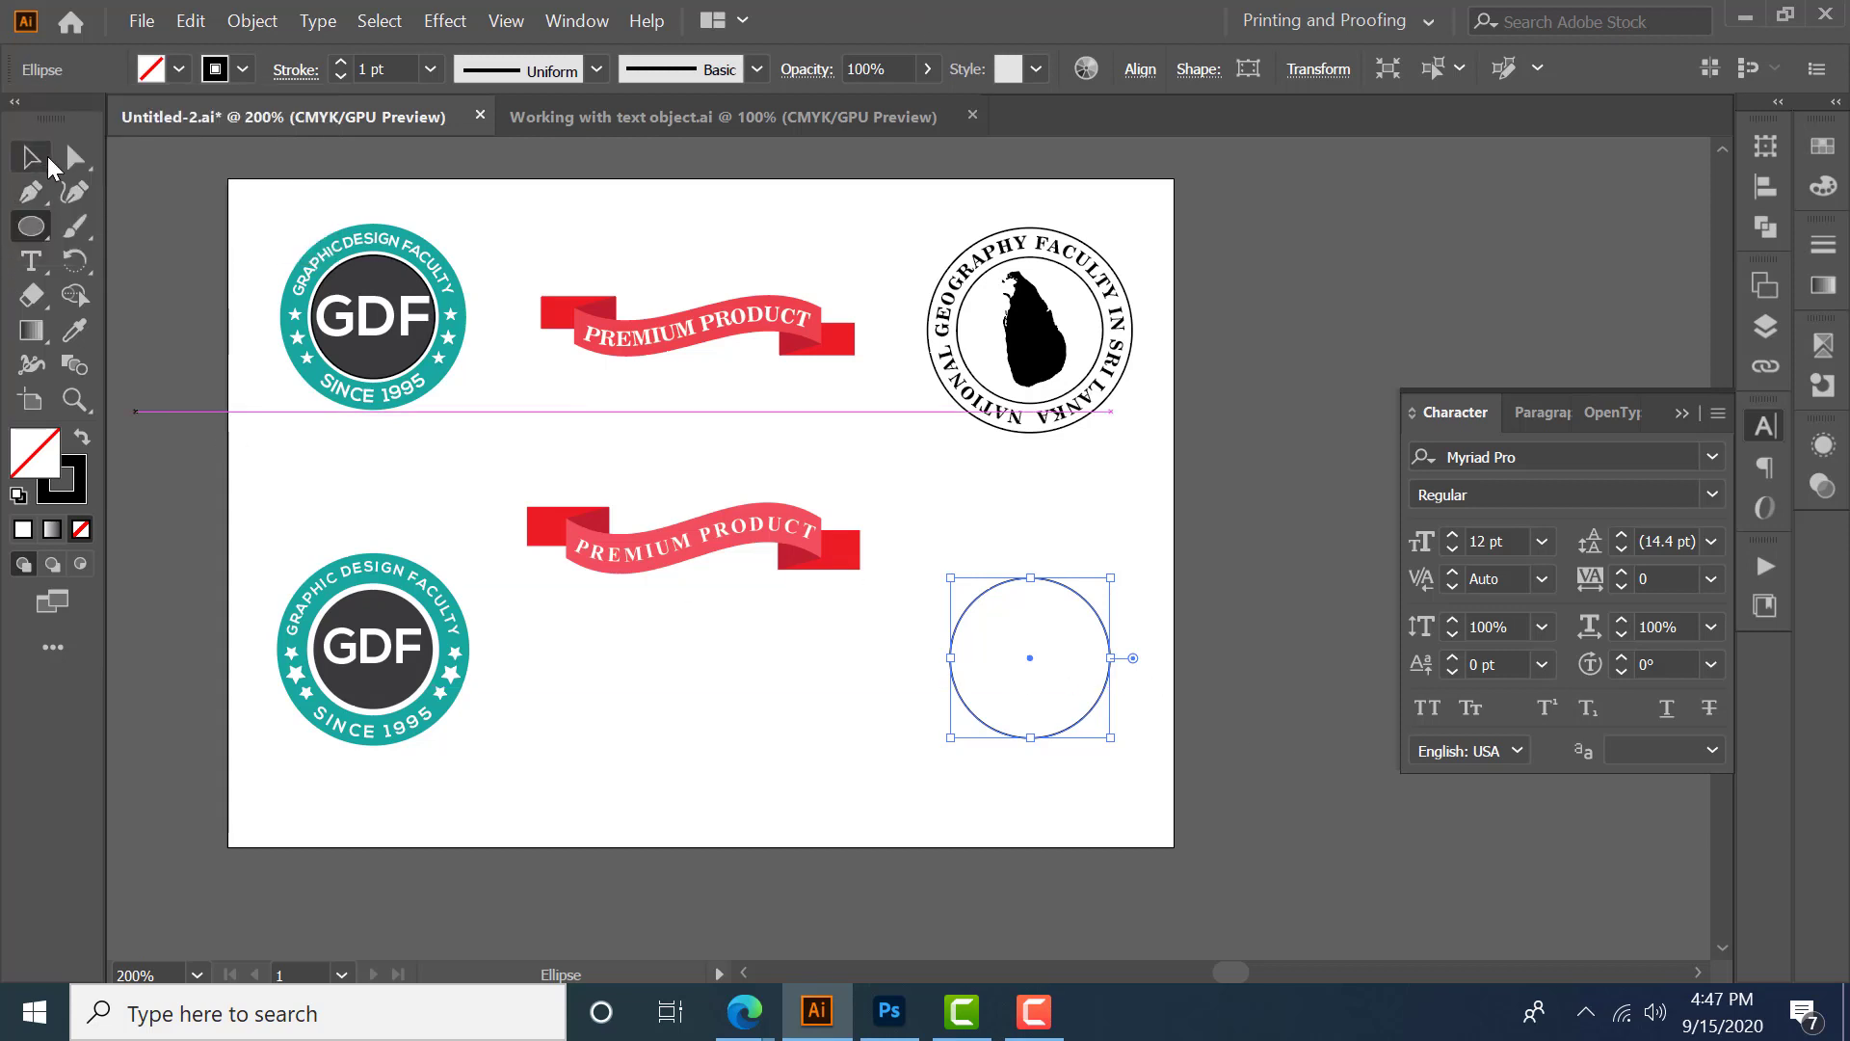
key("v")
key("a")
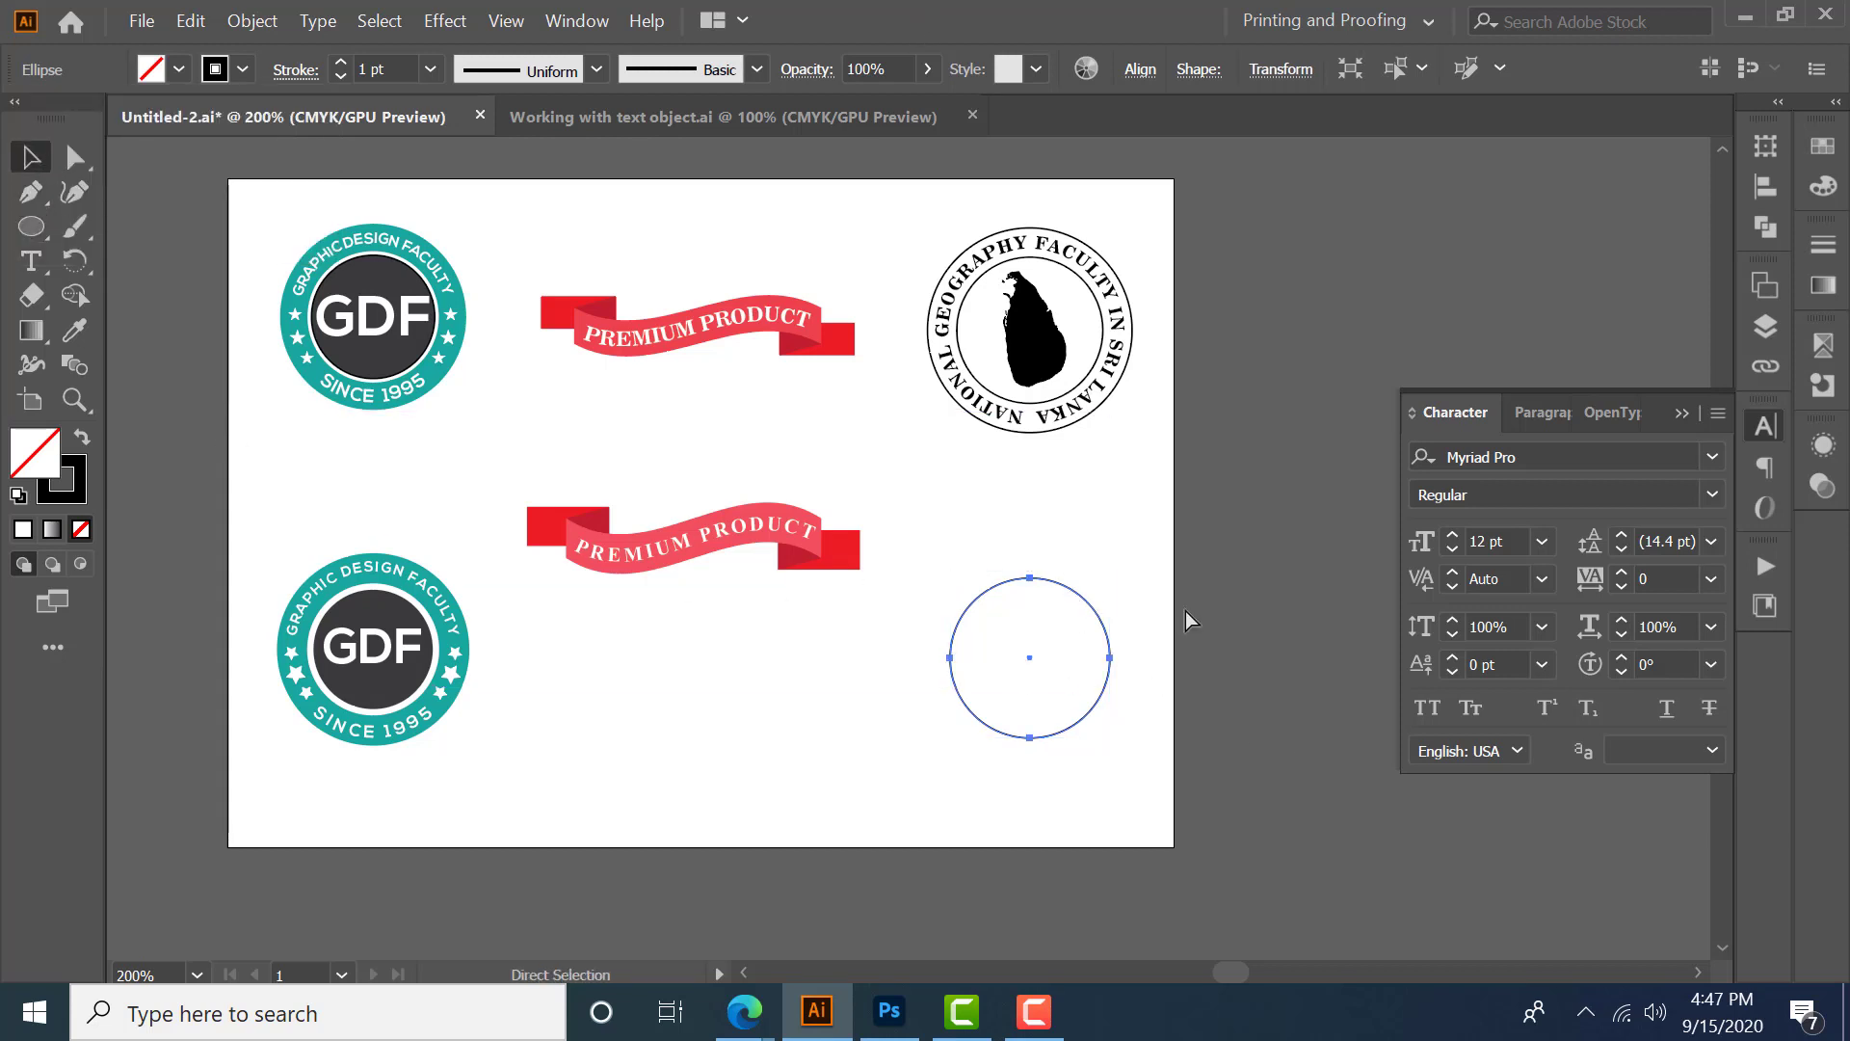
- Scale a slightly larger copy of the circle around the original
key("v")
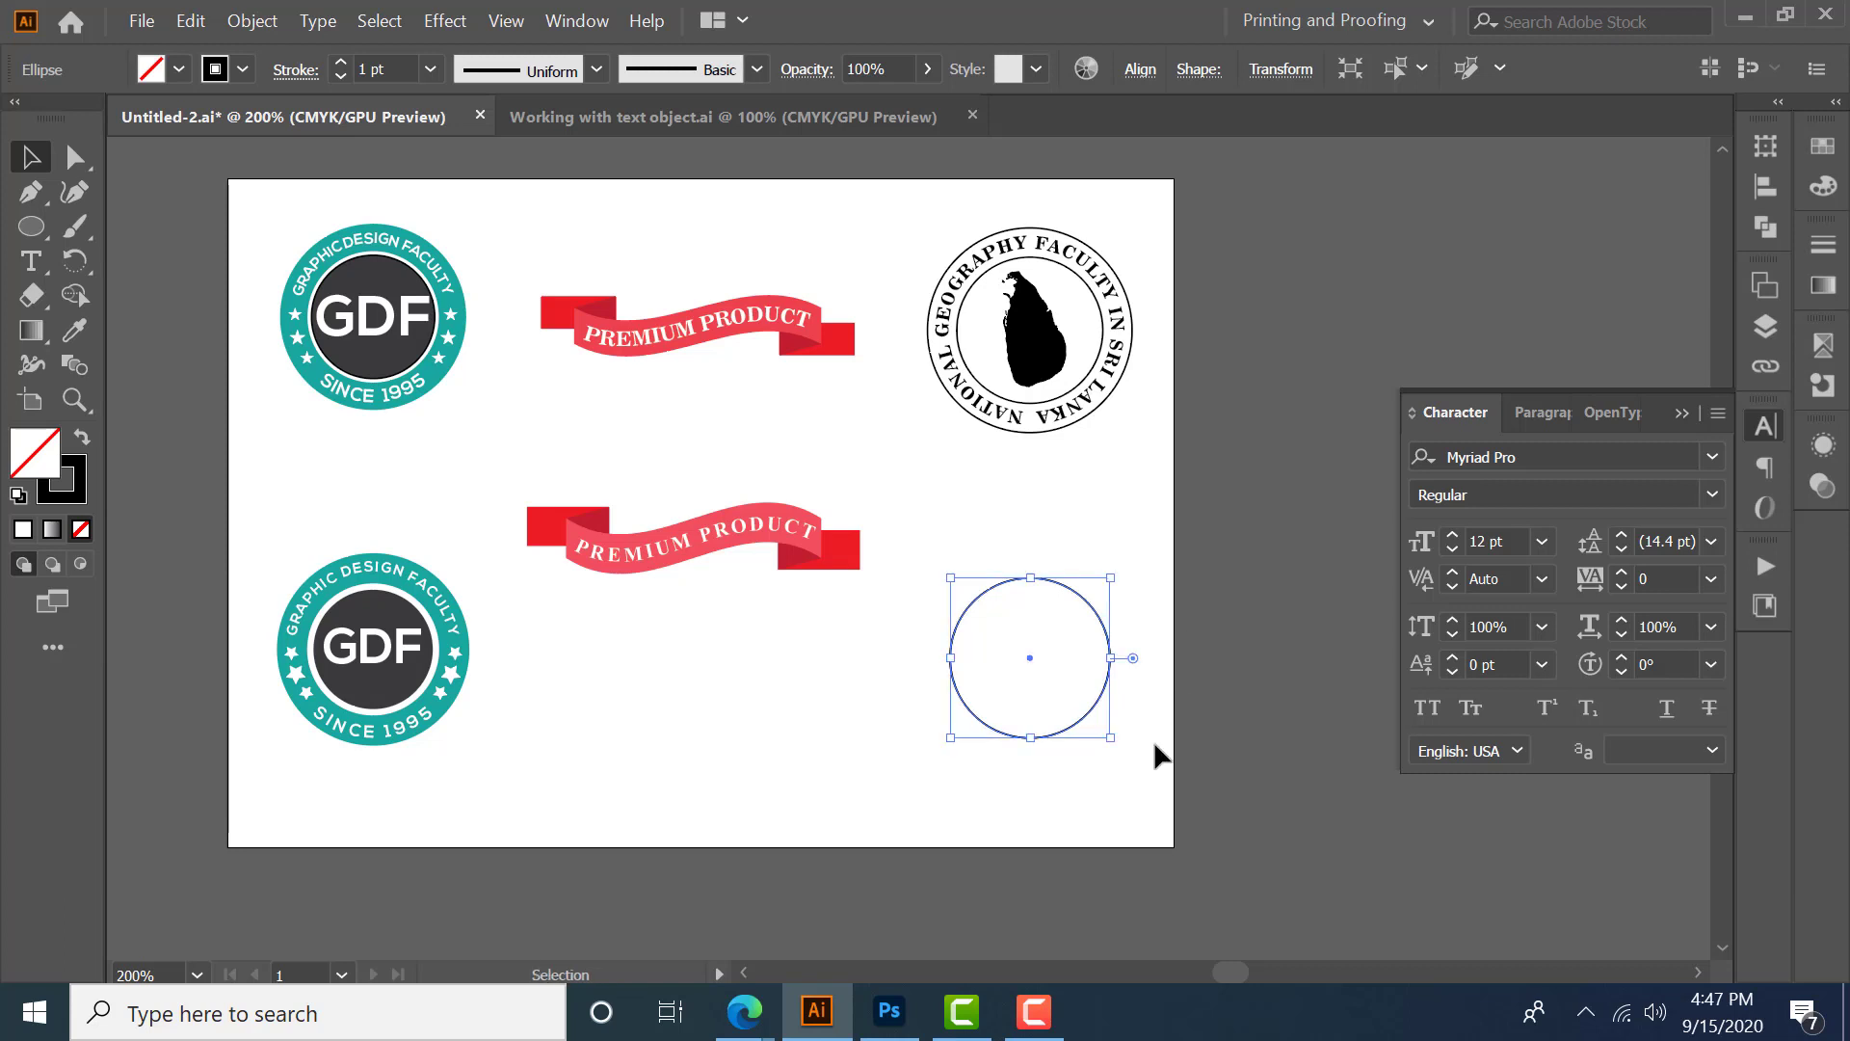
left_click_drag(1112, 738, 1118, 747)
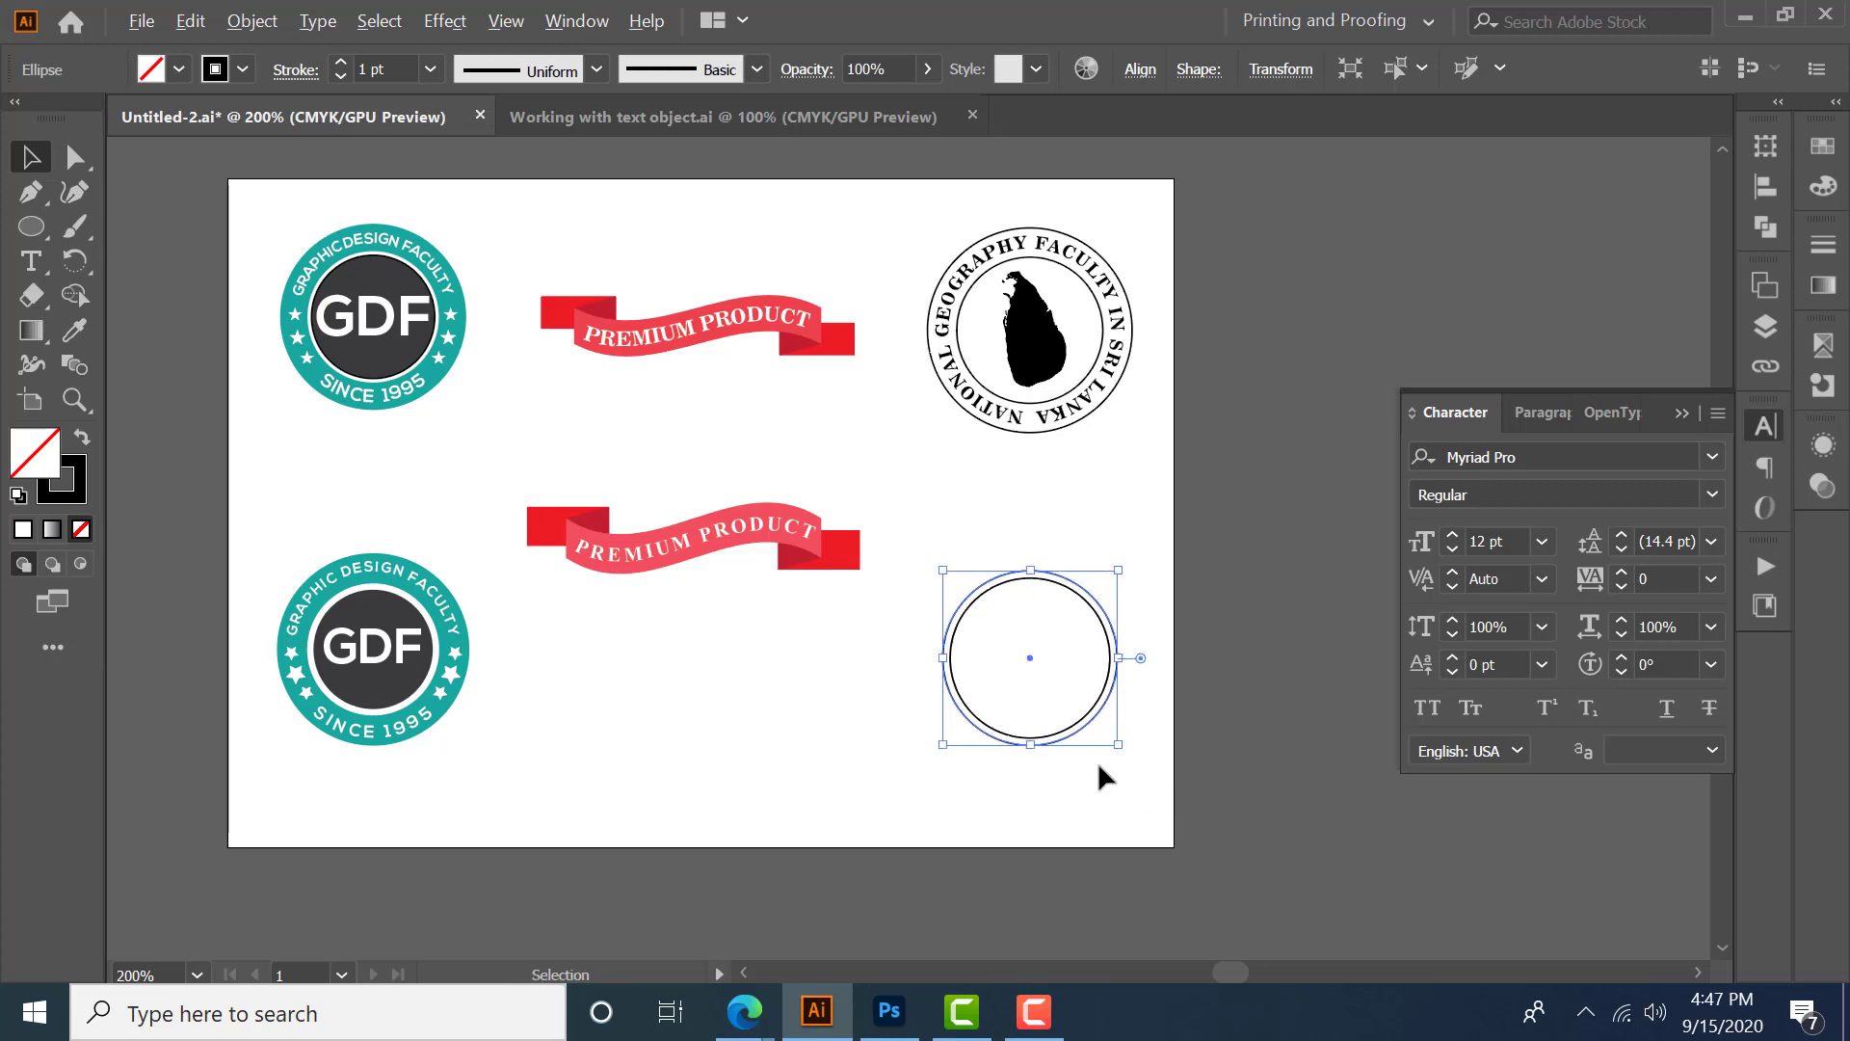
- Cut the outer circle's path open at its left anchor point
scroll(1096, 761, "up", 3)
key("a")
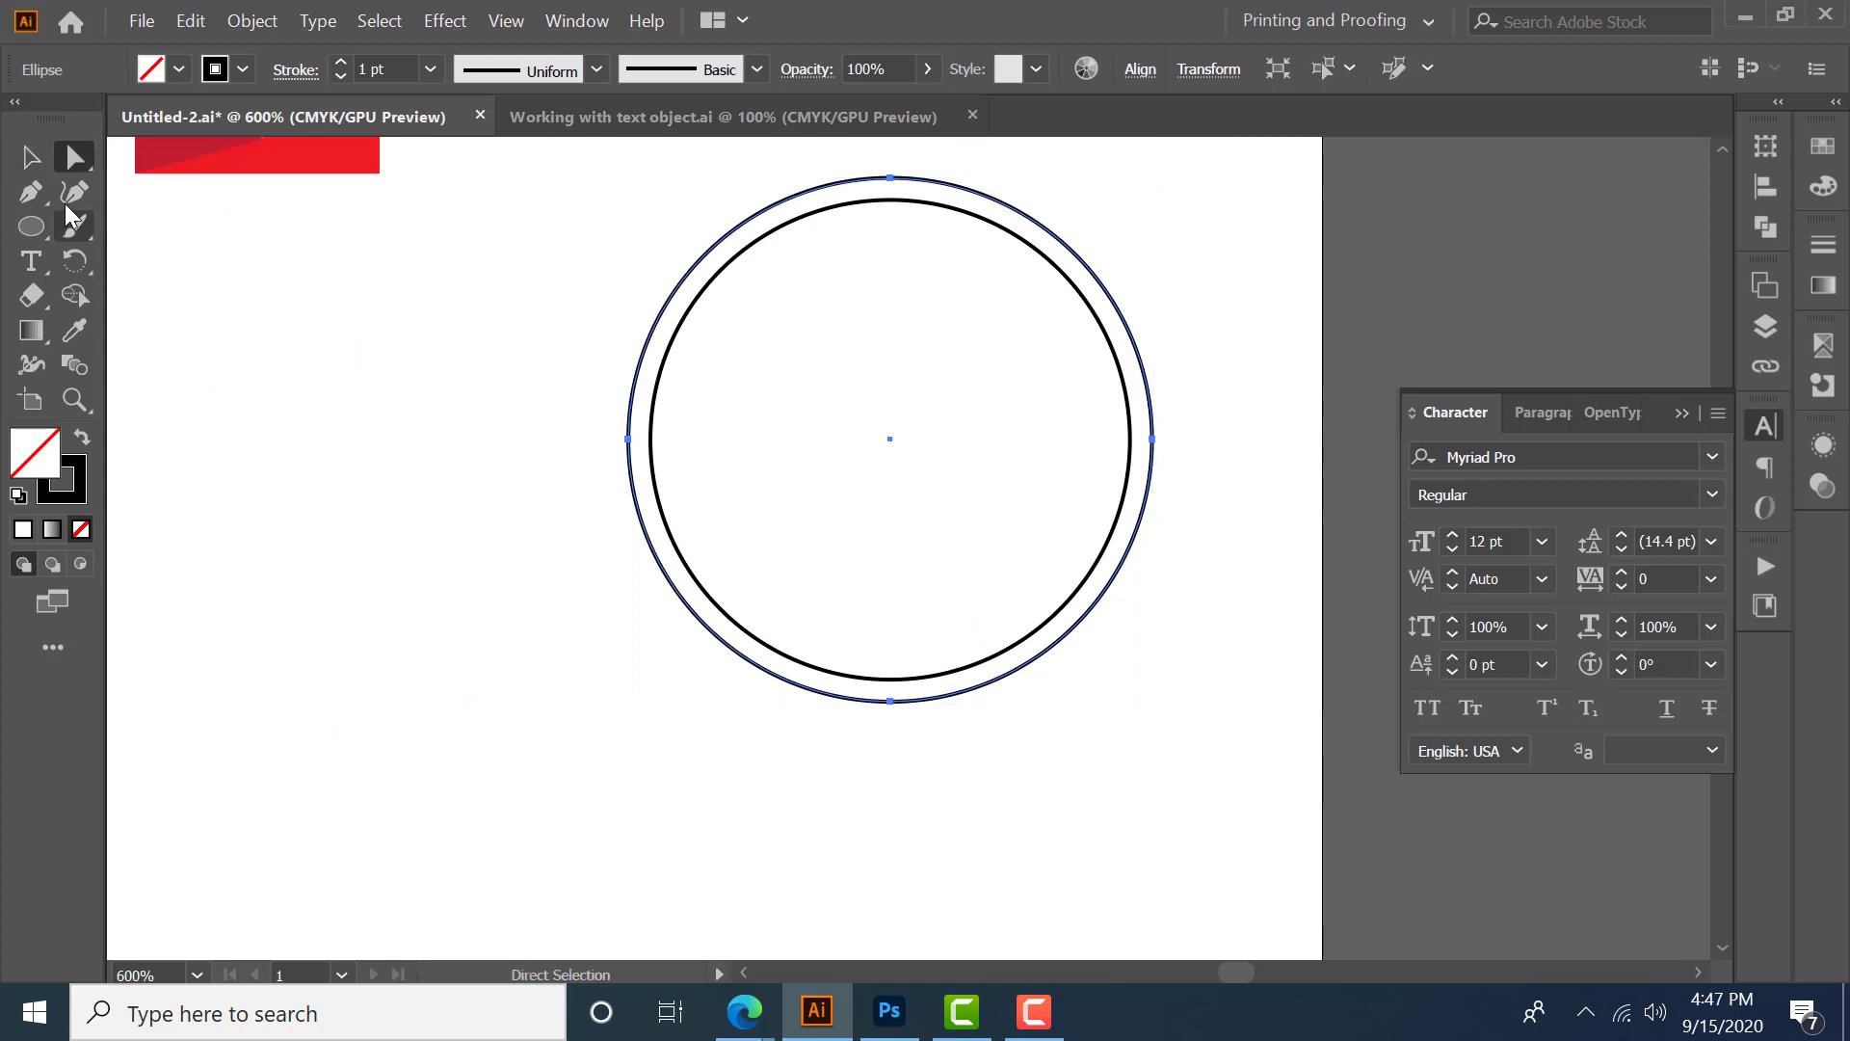
left_click_drag(68, 163, 141, 166)
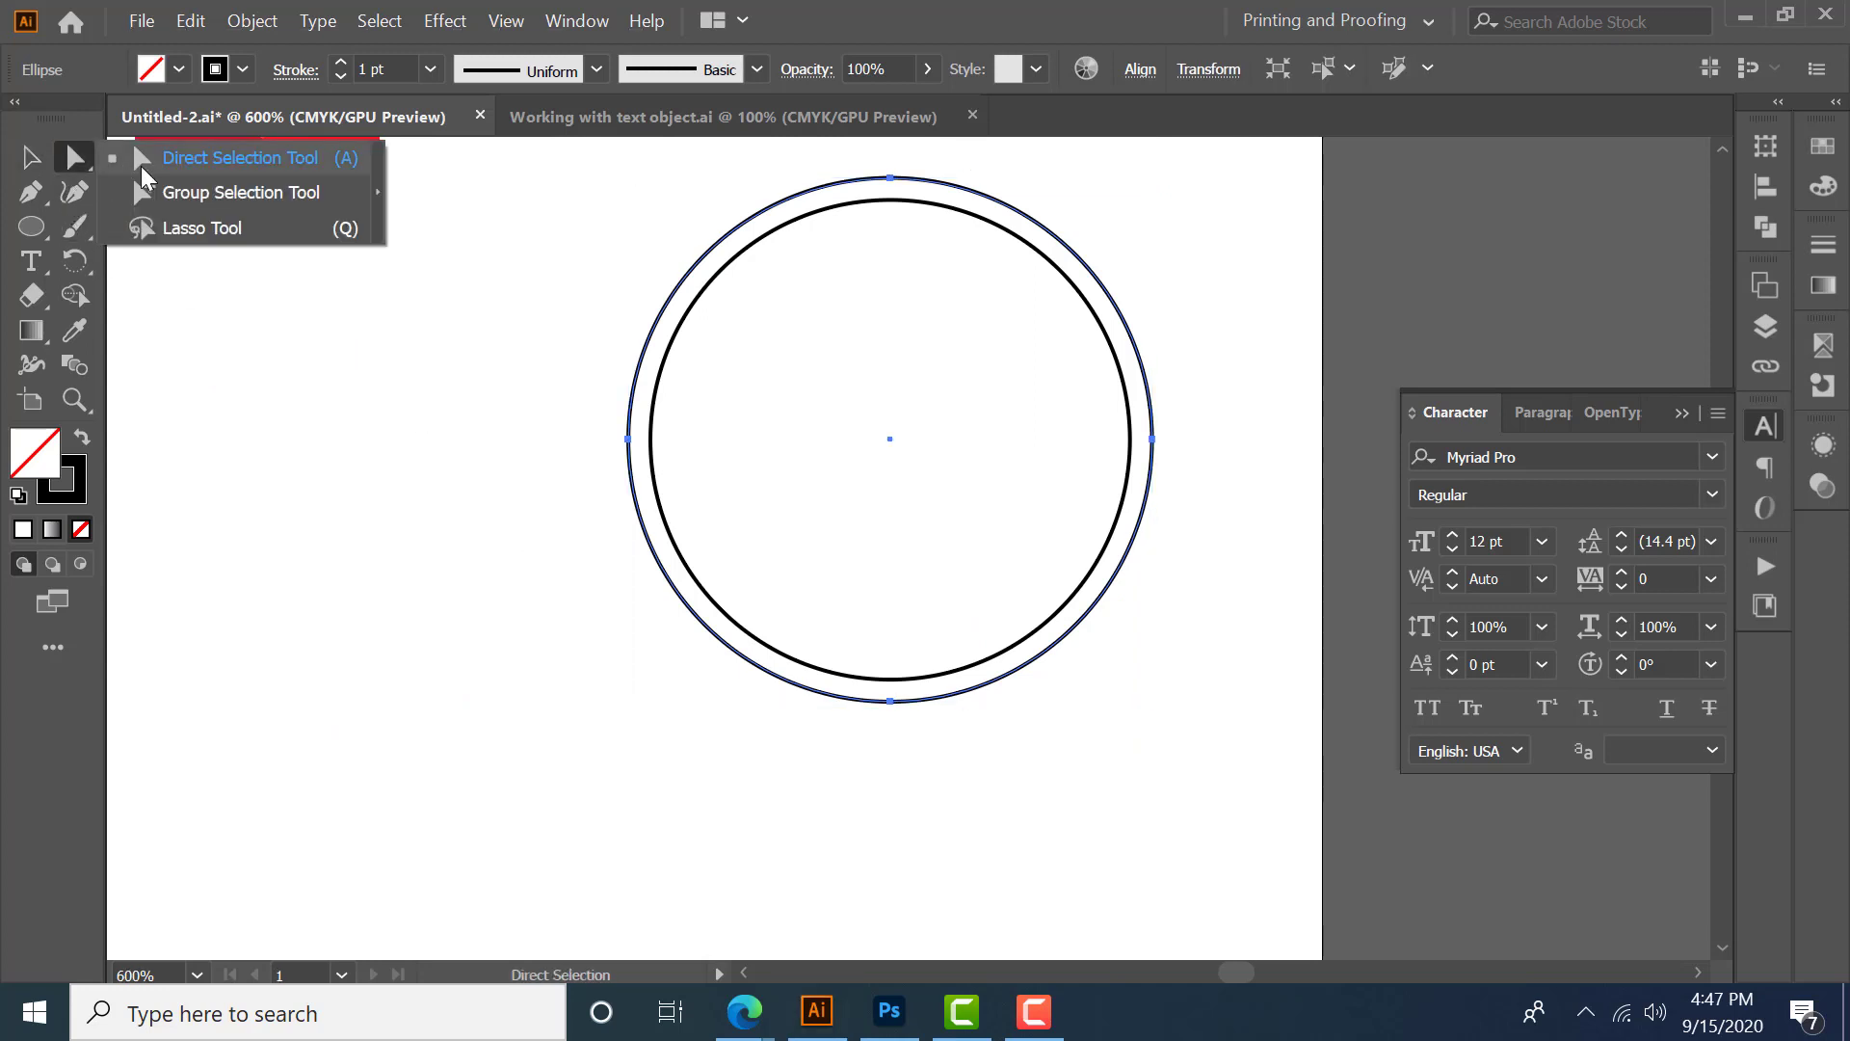
left_click(629, 440)
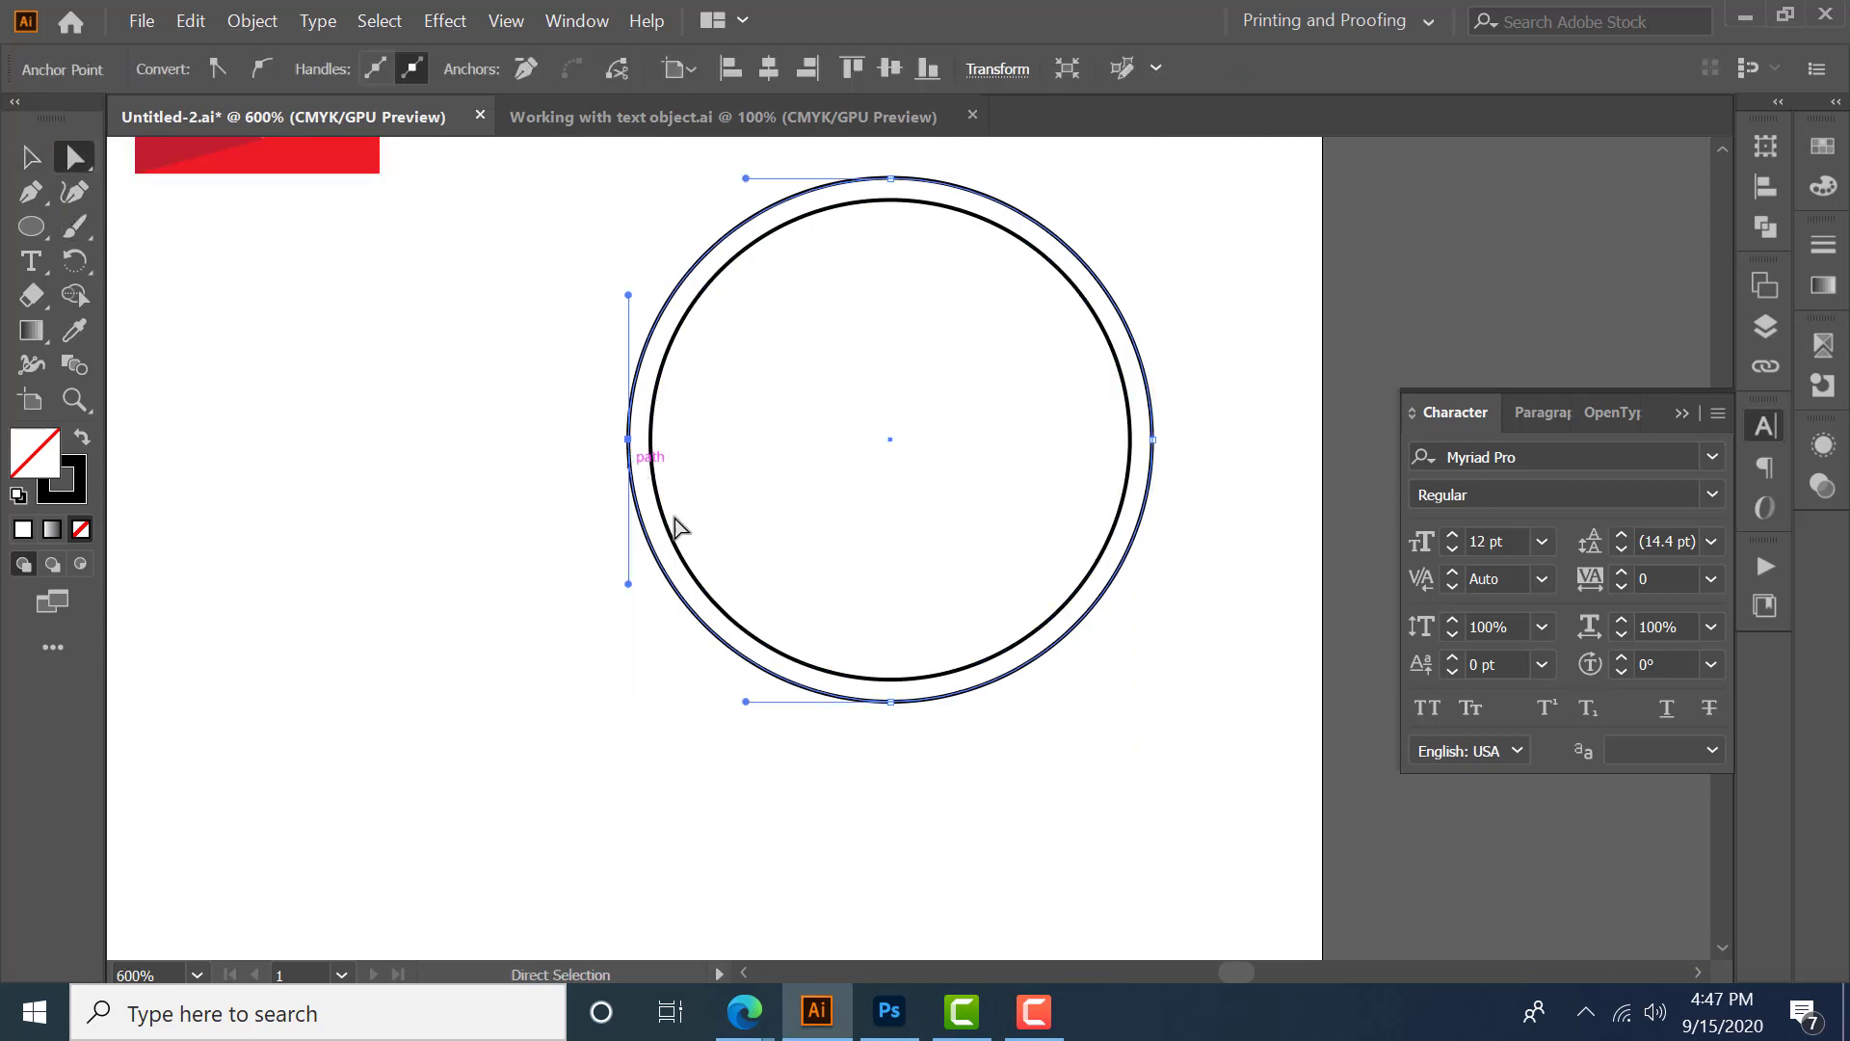
scroll(988, 624, "down", 1)
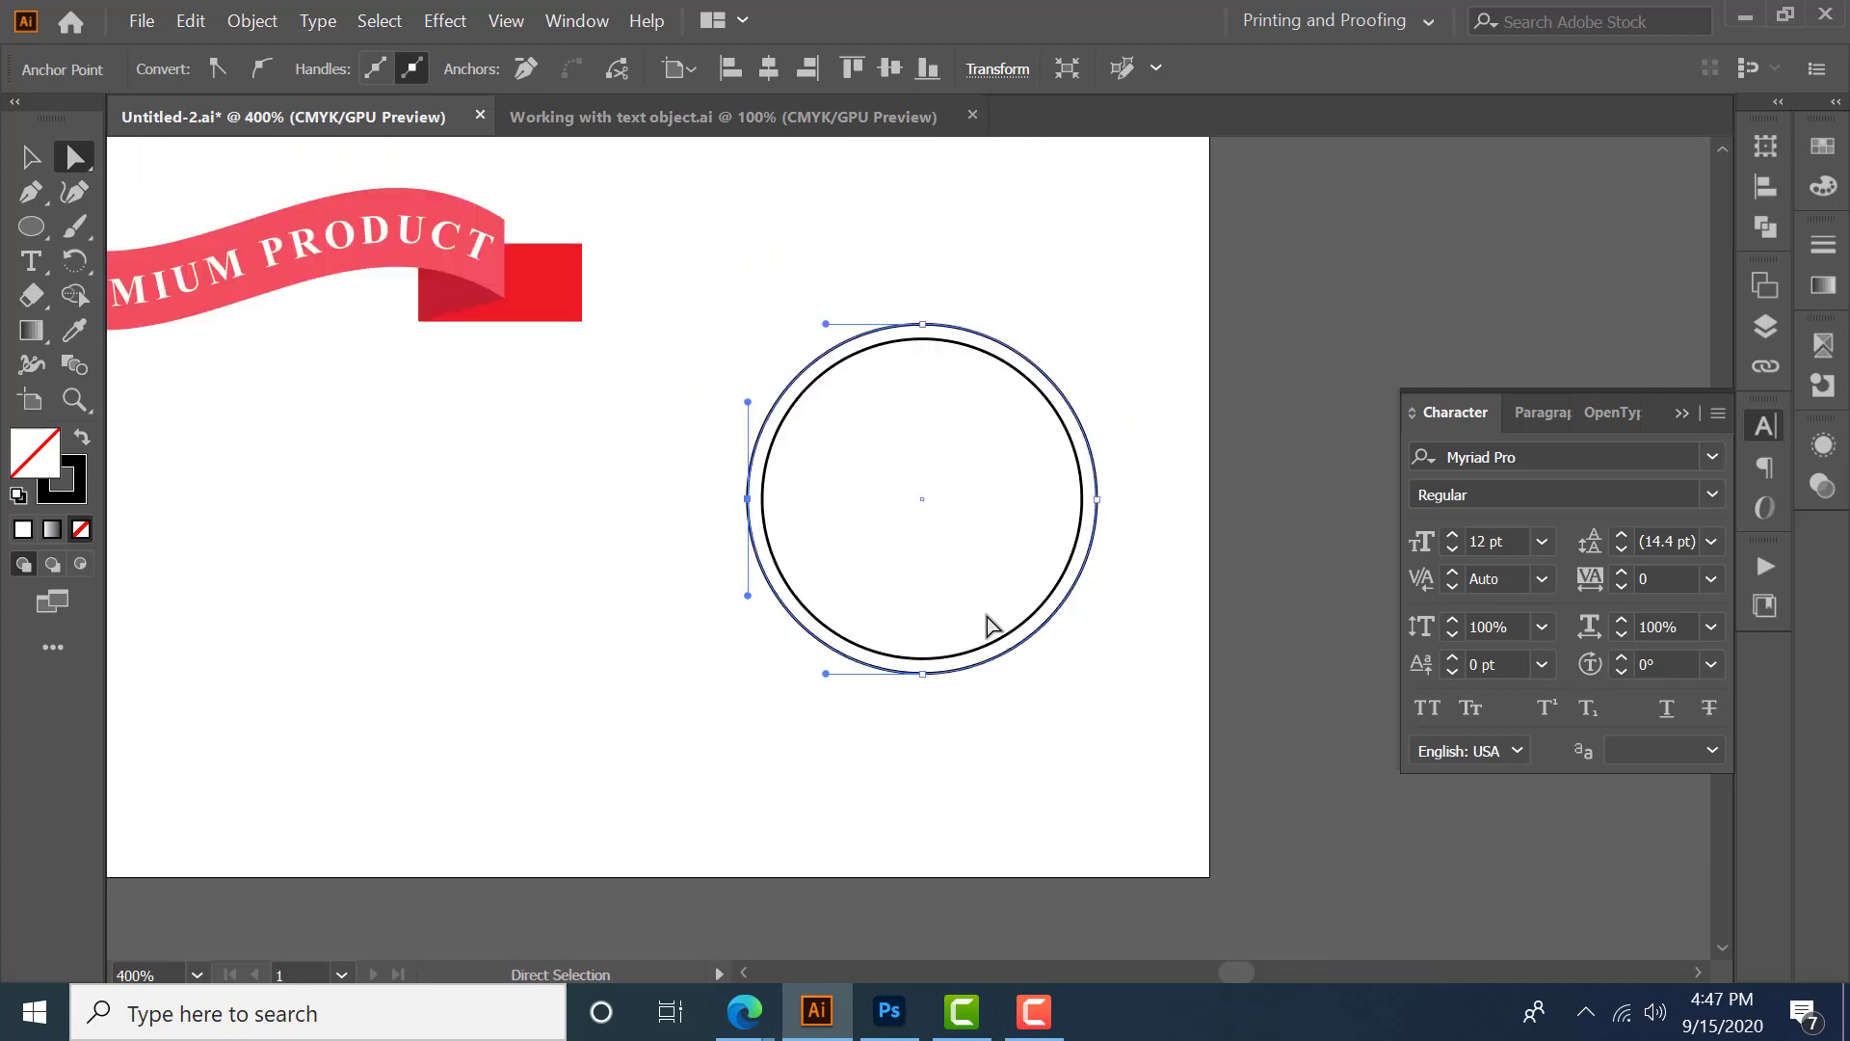
left_click(622, 77)
- Type "NATIONAL GEOGRAPHY FACULTY IN SRI LANKA" along the outer circle path with the Type tool
left_click(31, 262)
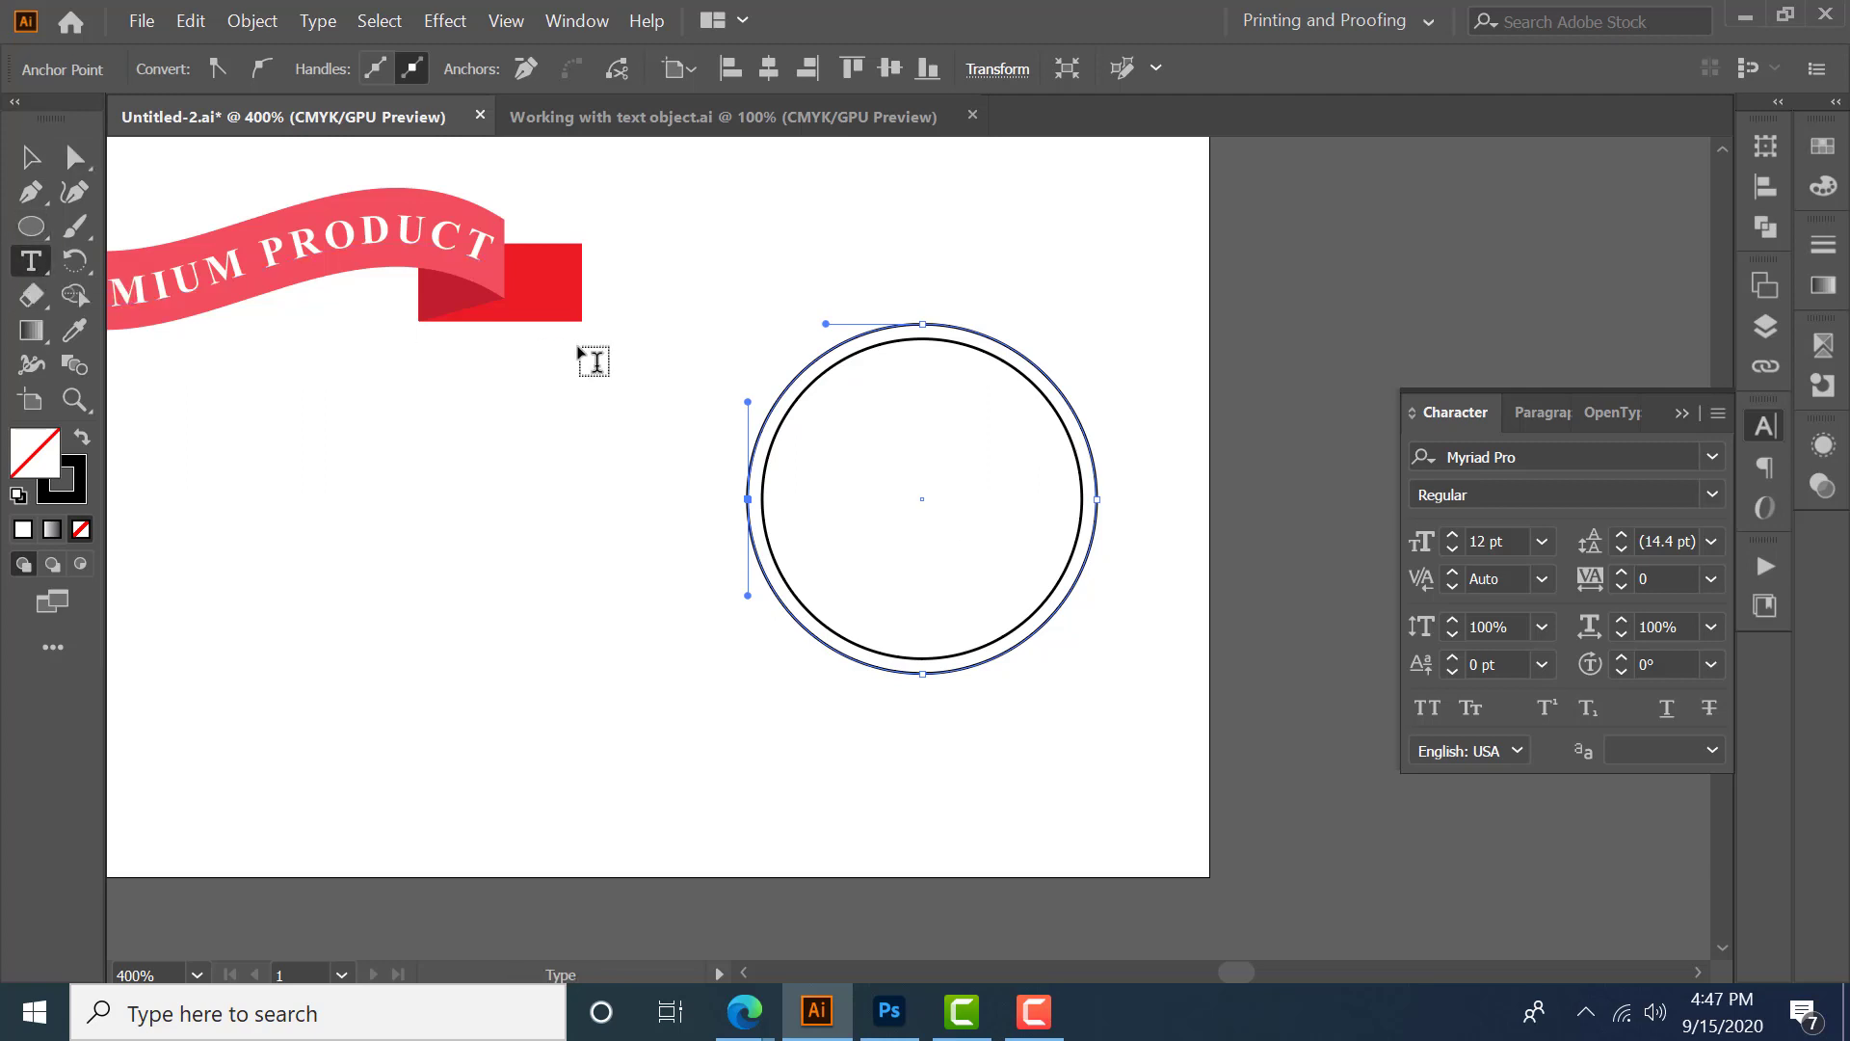
left_click(776, 406)
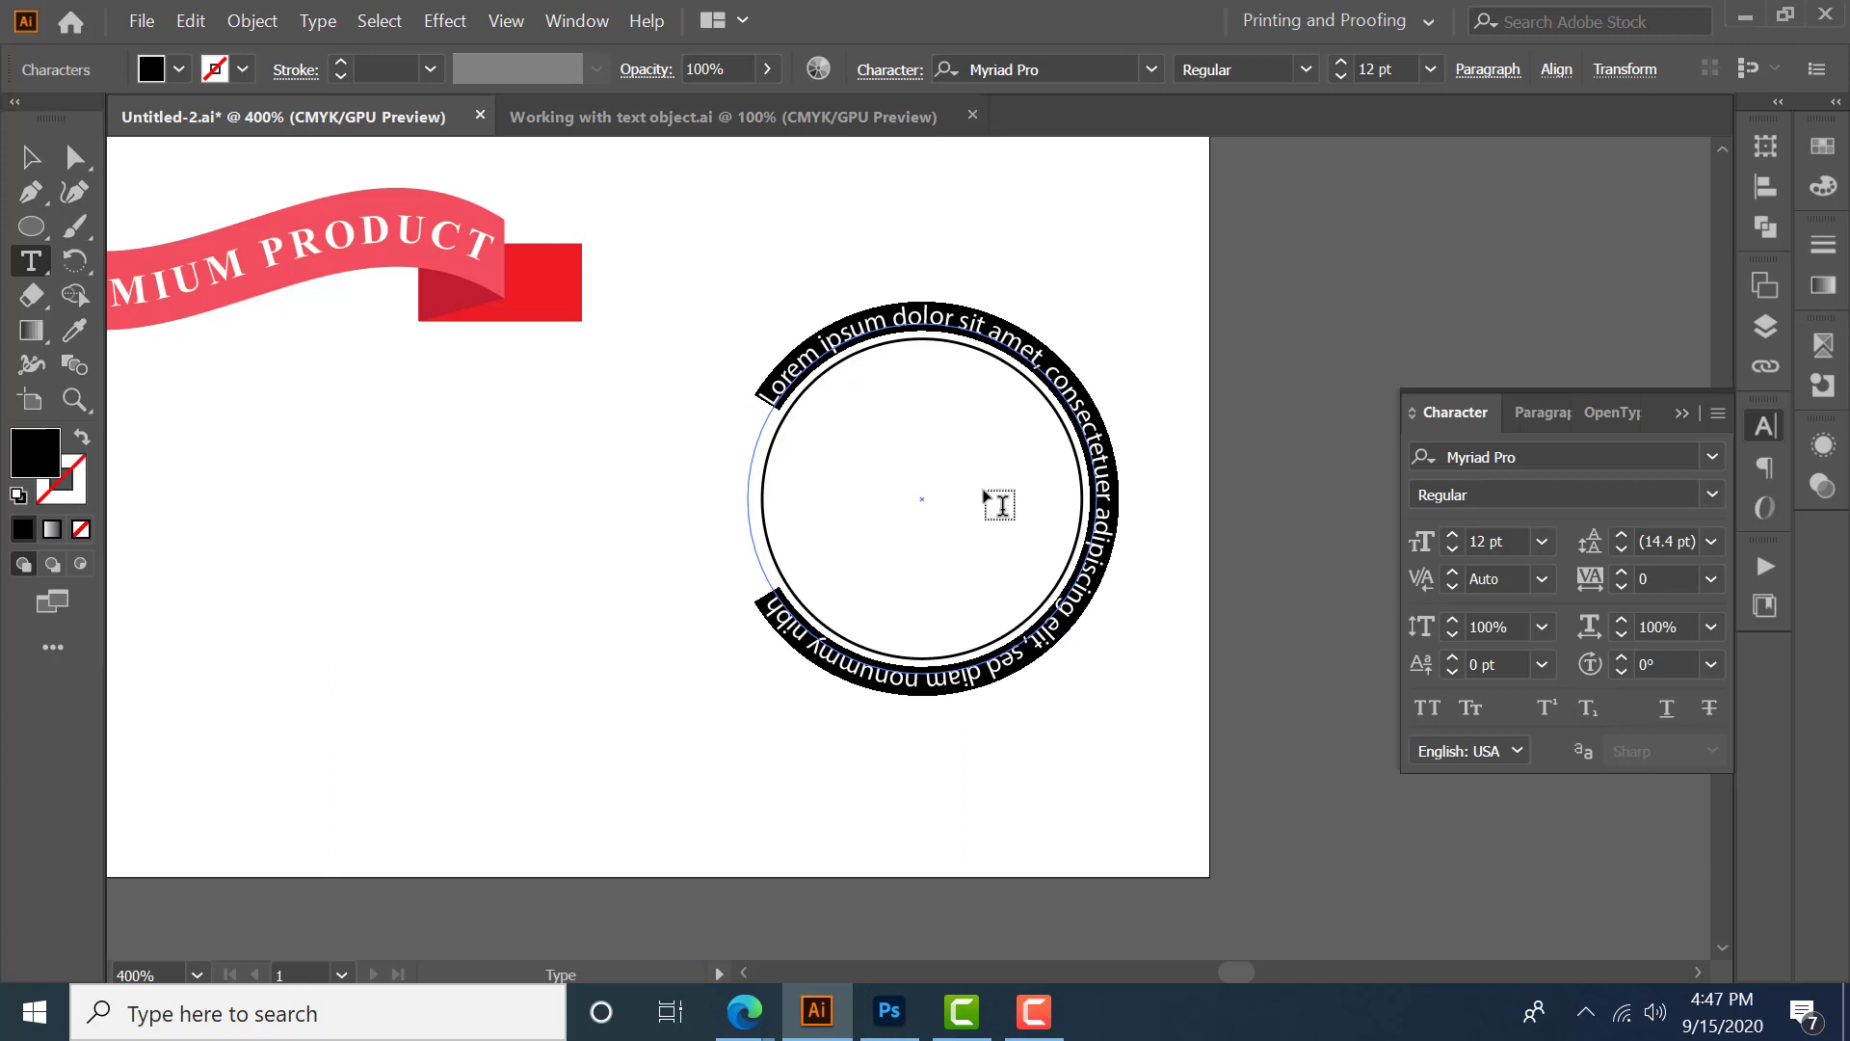
type("NA")
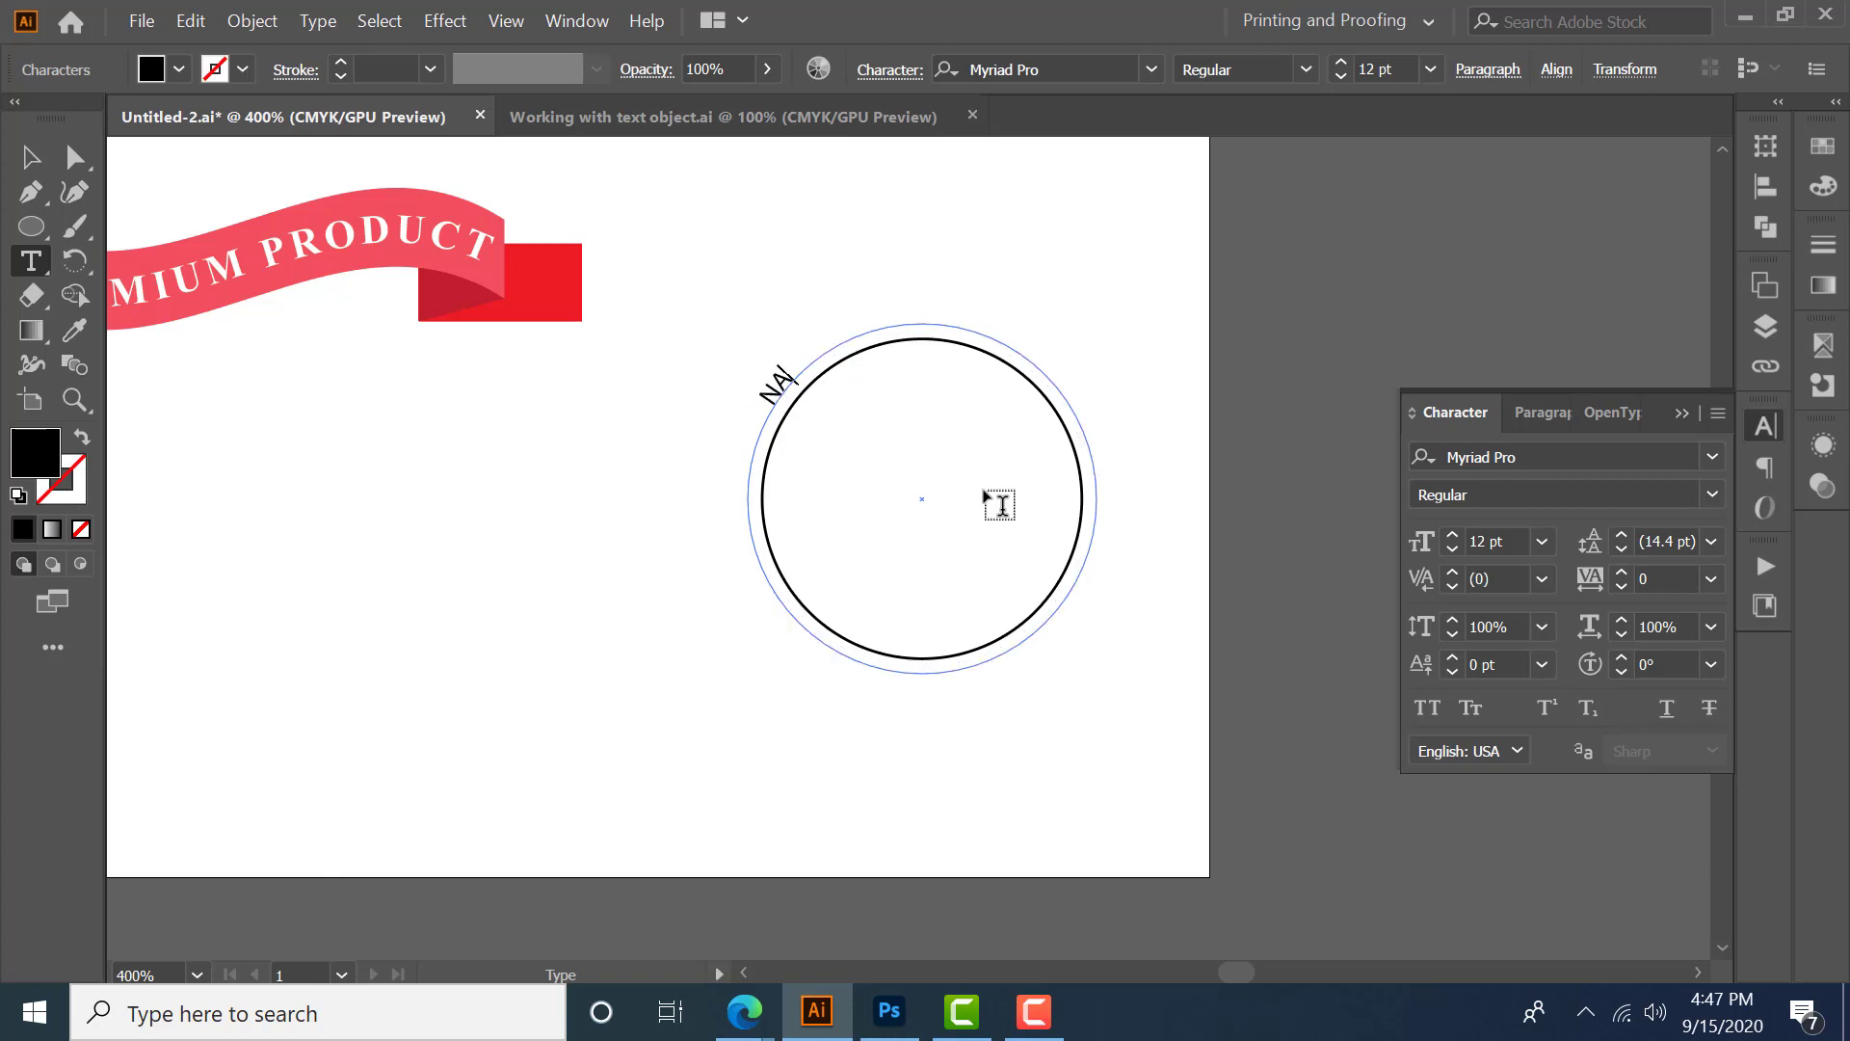
type("TIONAL GEO")
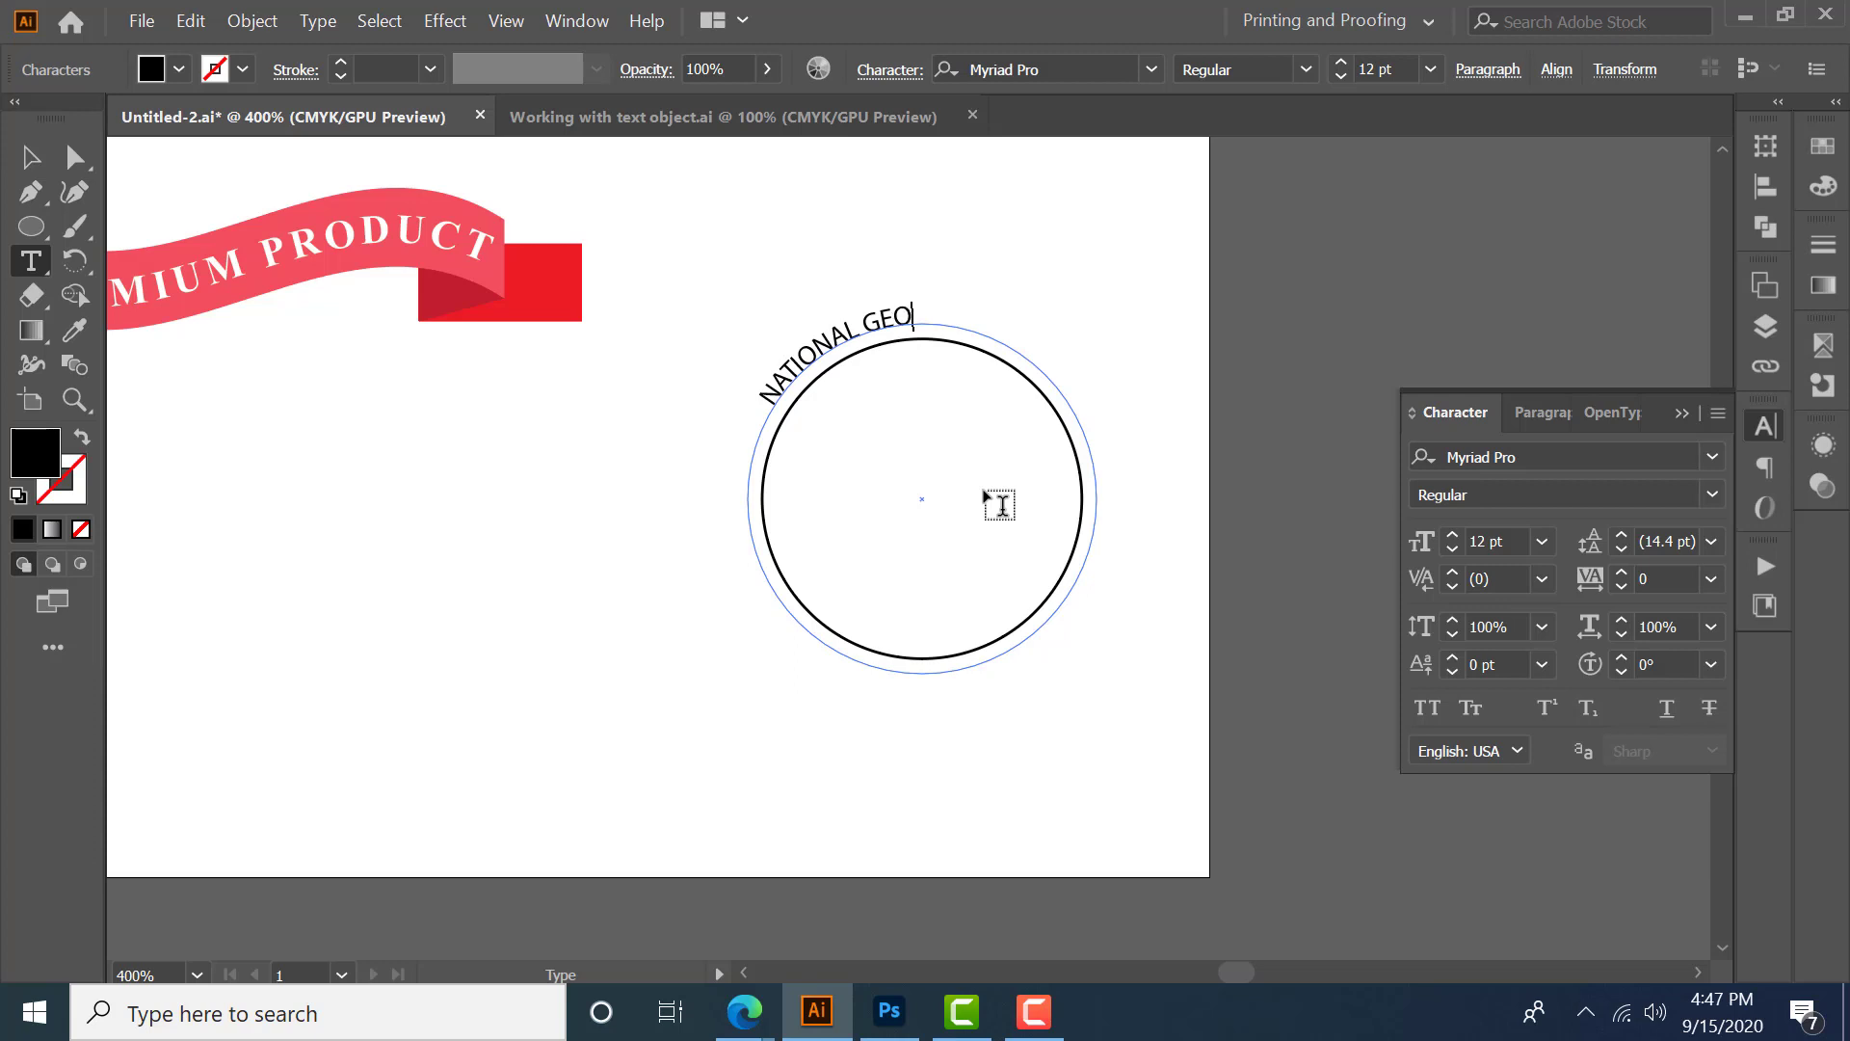
type("GRAPHY FACUL")
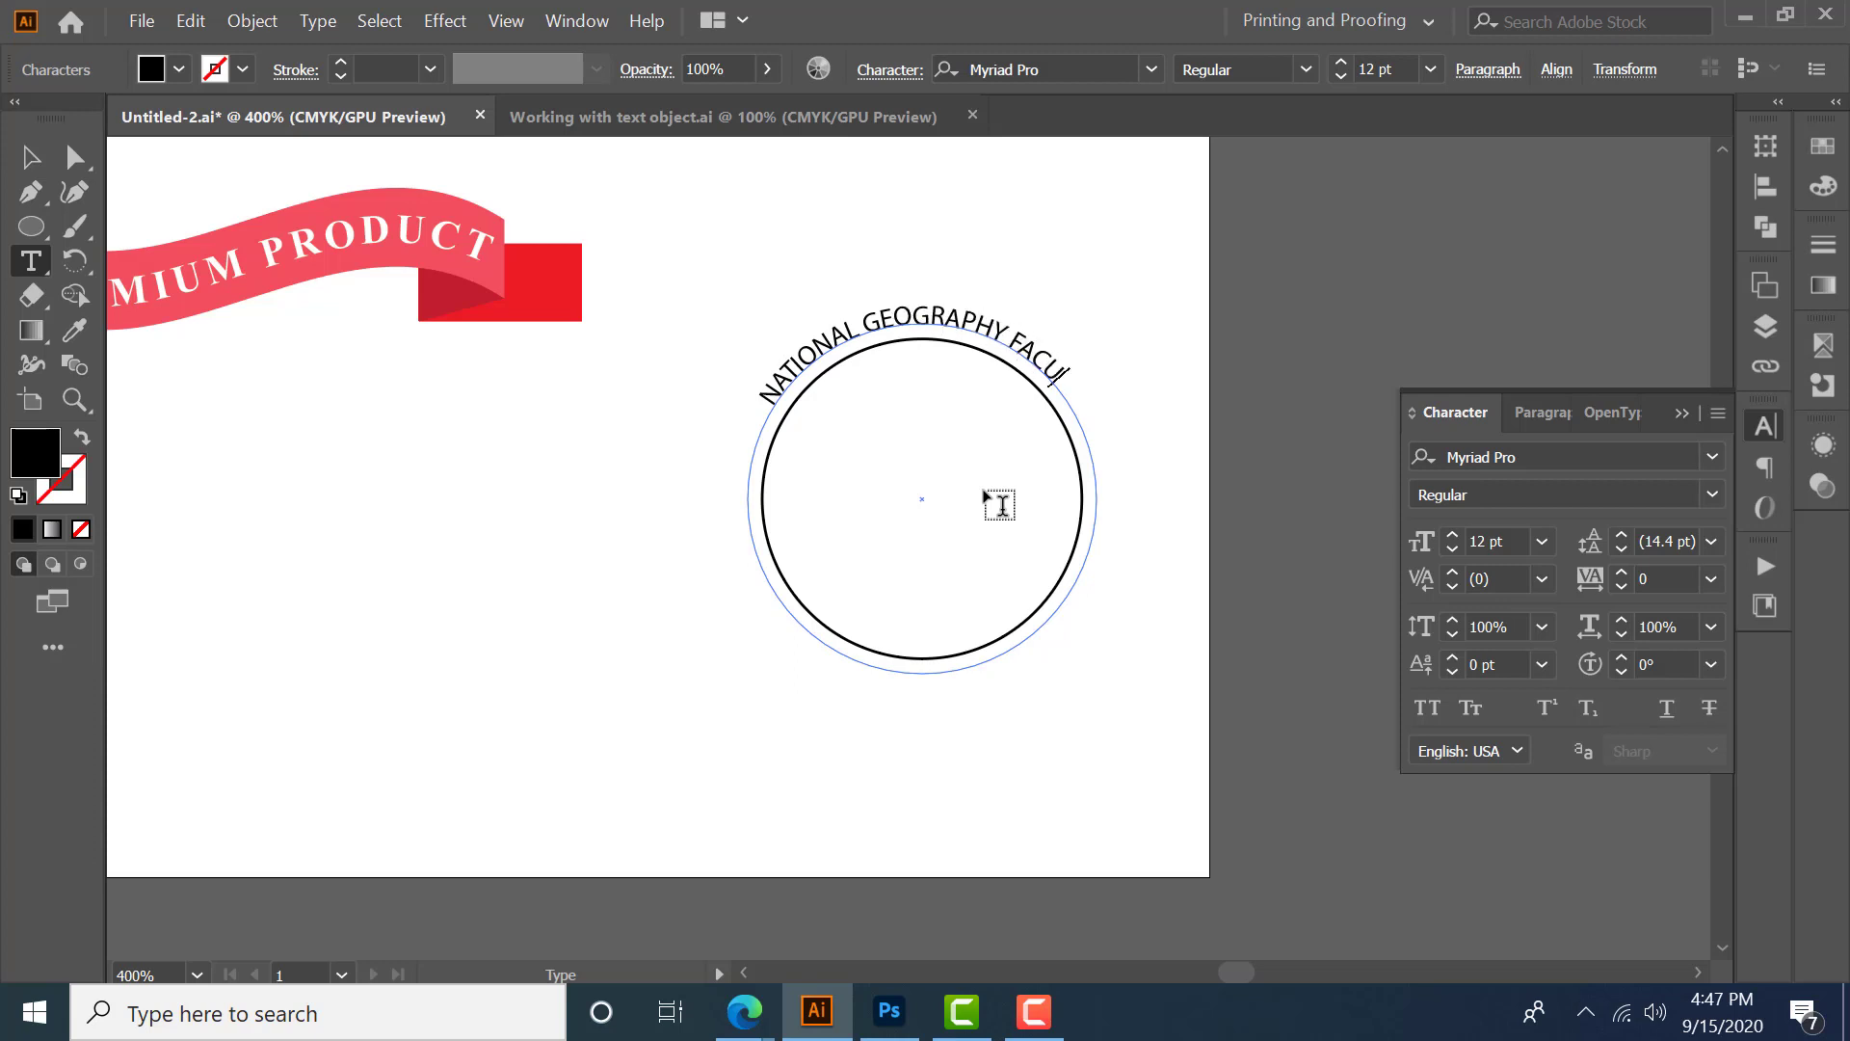
type("TY IN SRI LANKA")
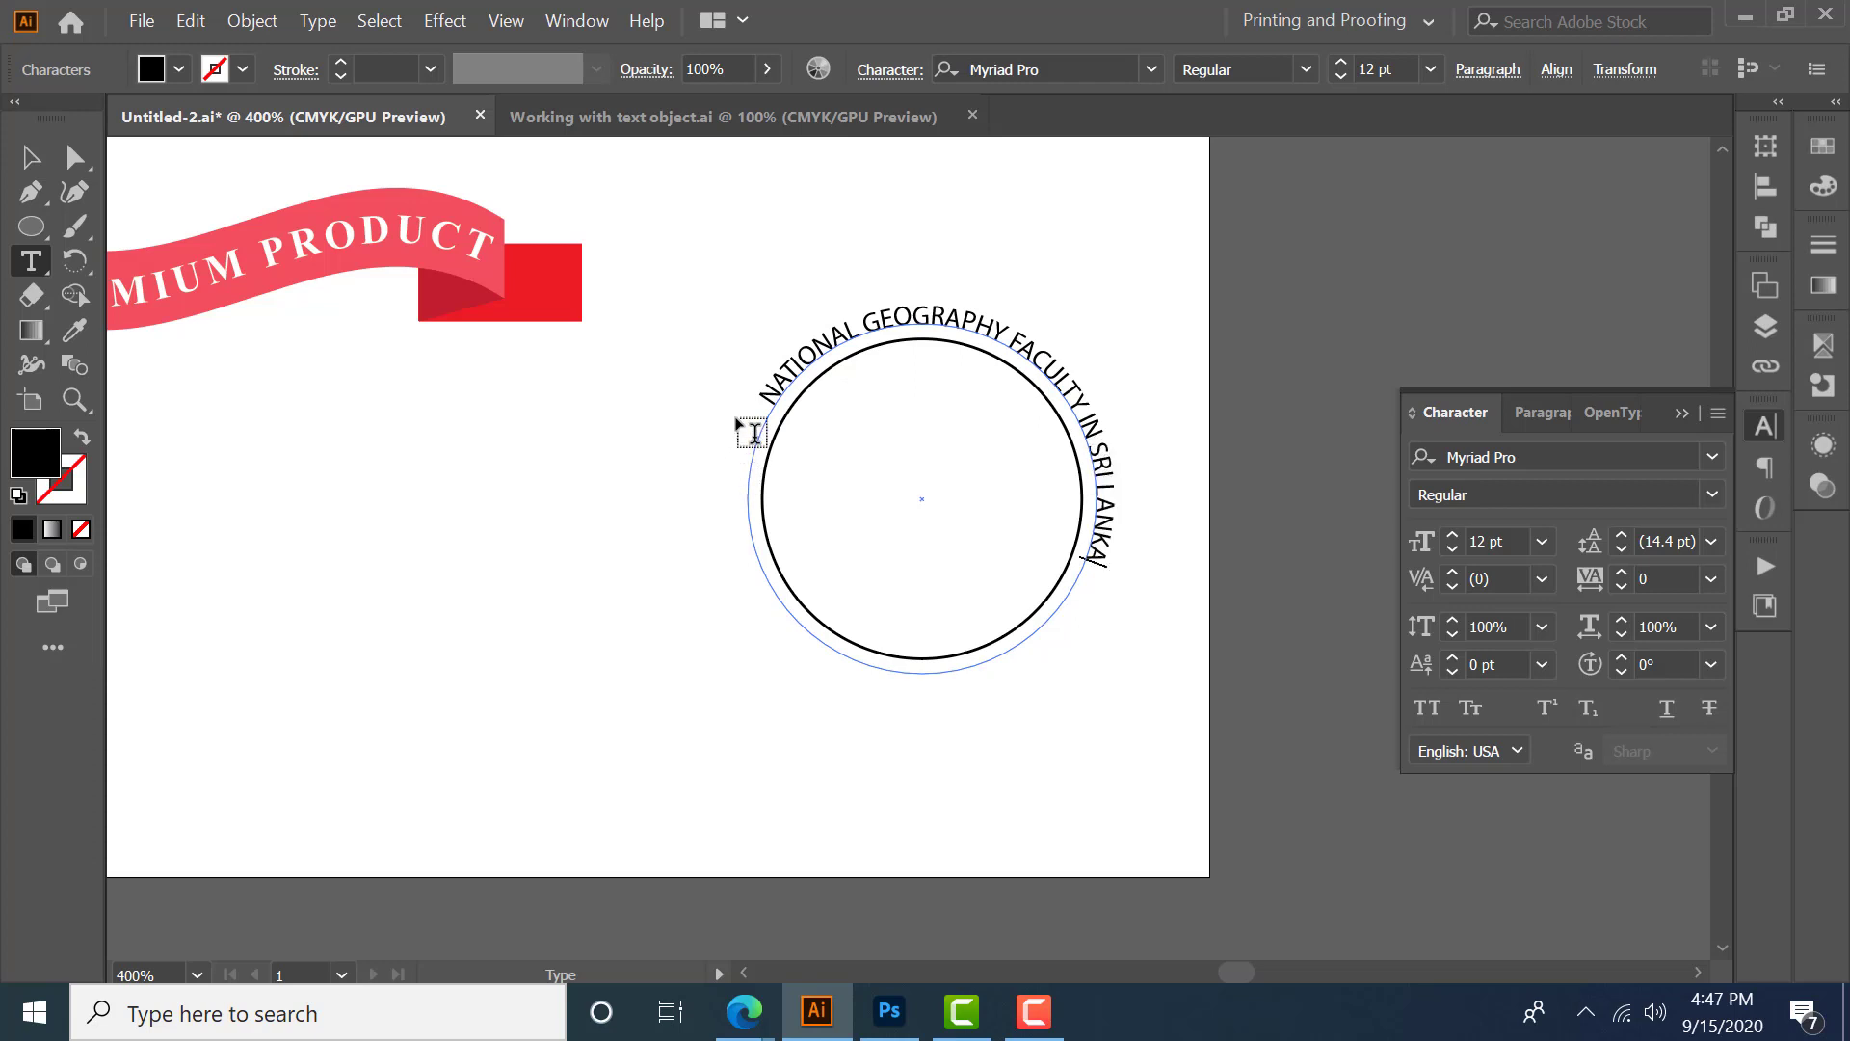
- Select all the path text and center-align it
left_click_drag(764, 390, 1193, 557)
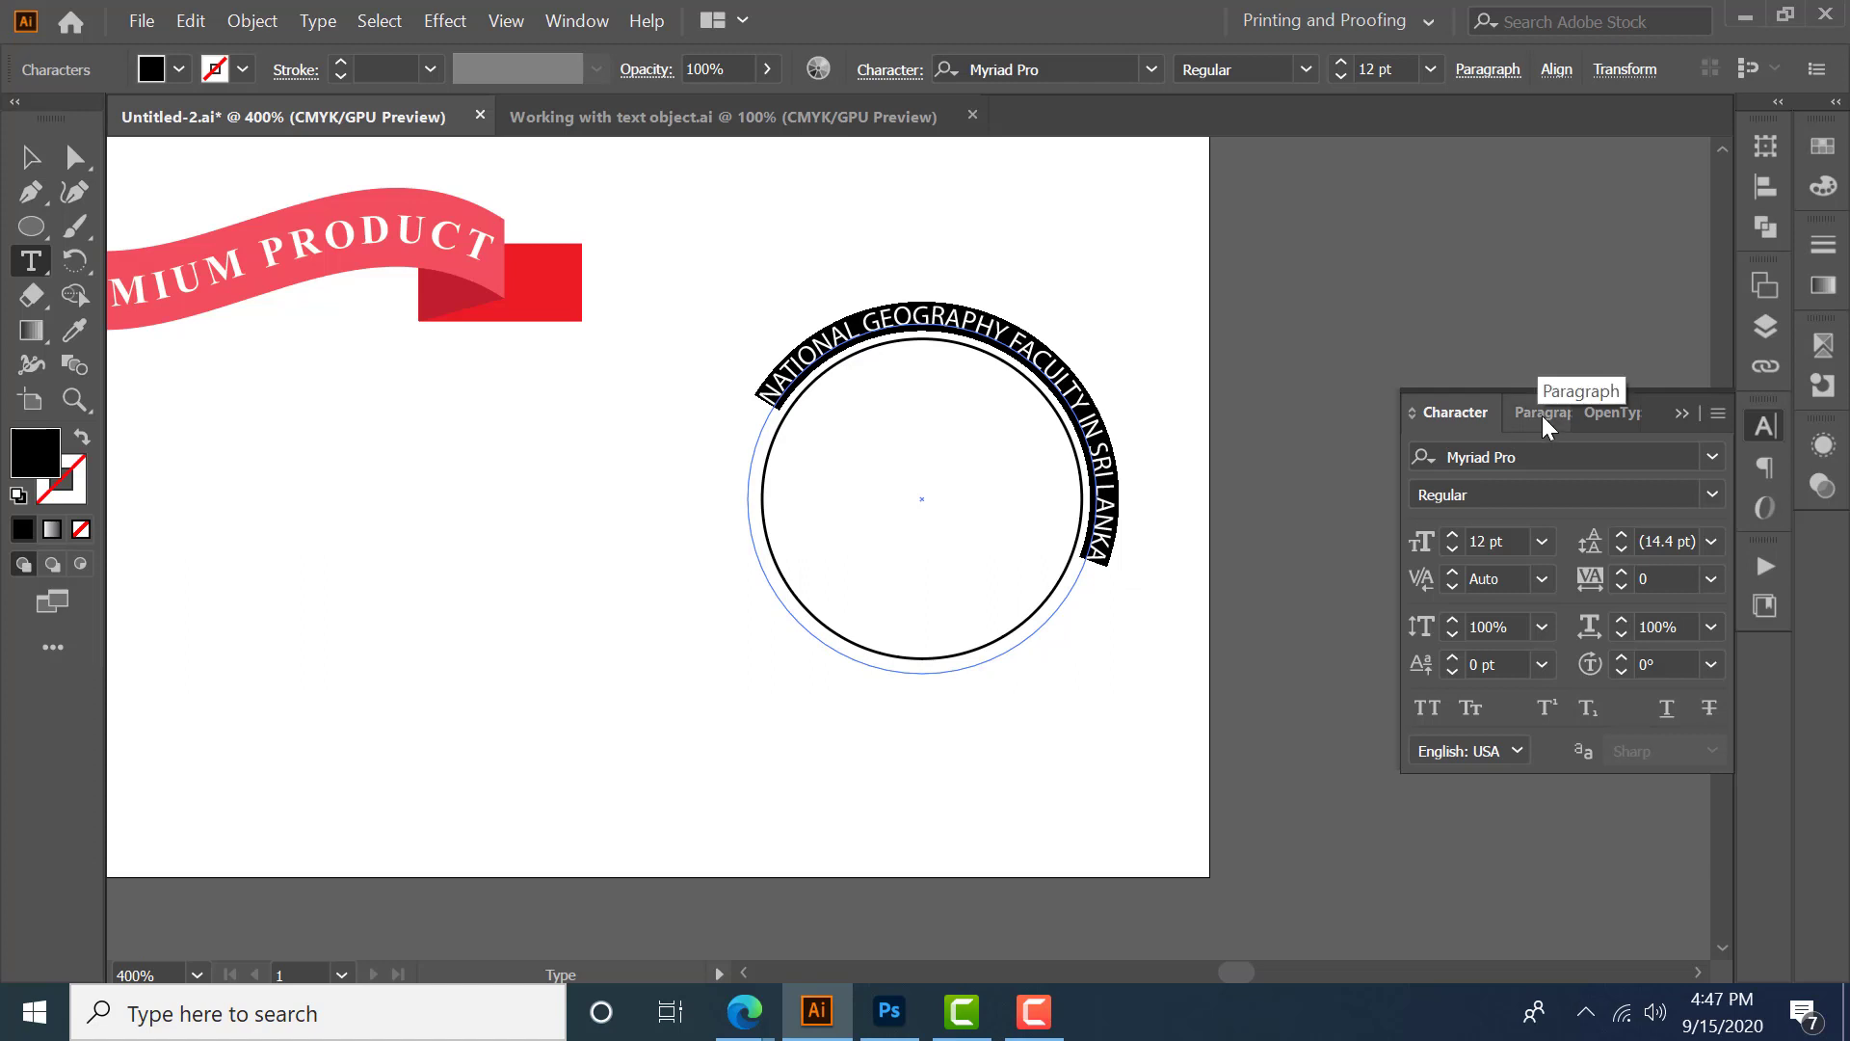
left_click(1542, 414)
left_click(1474, 460)
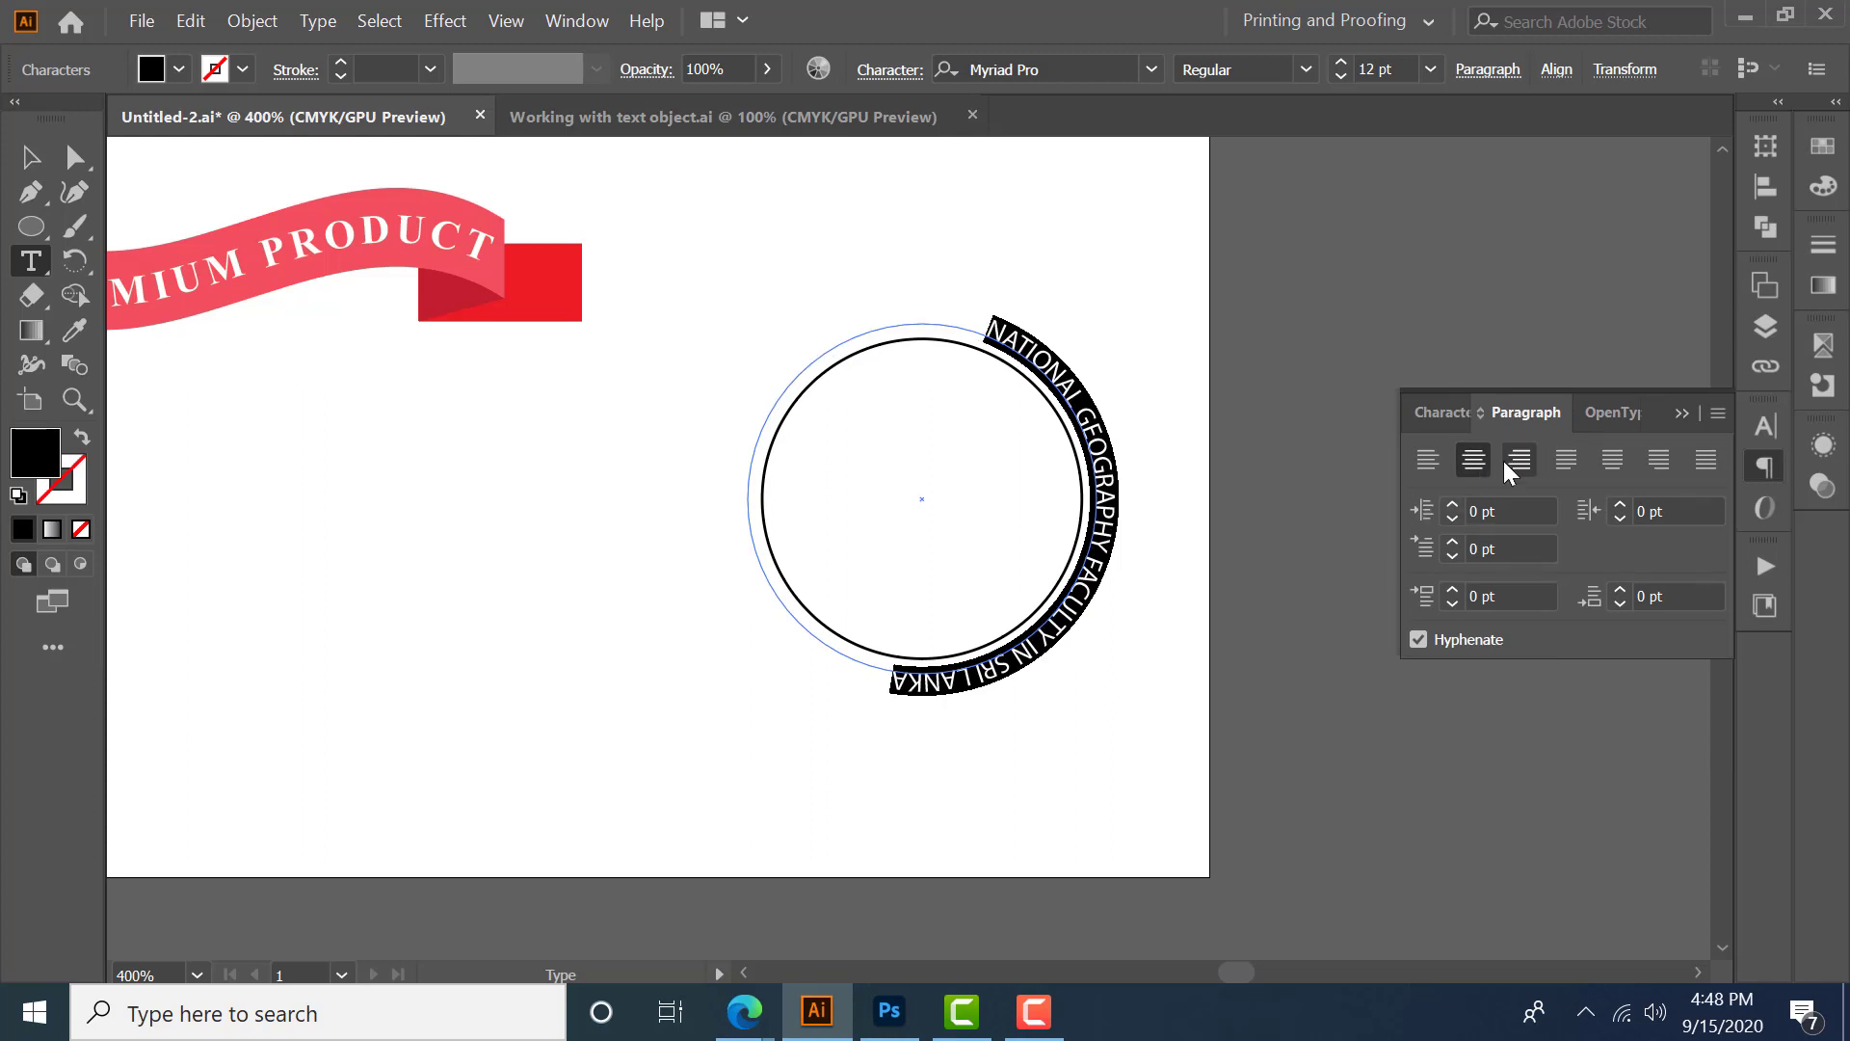
- Set the path text's font to News 706 Bold BT
key("ctrl+t")
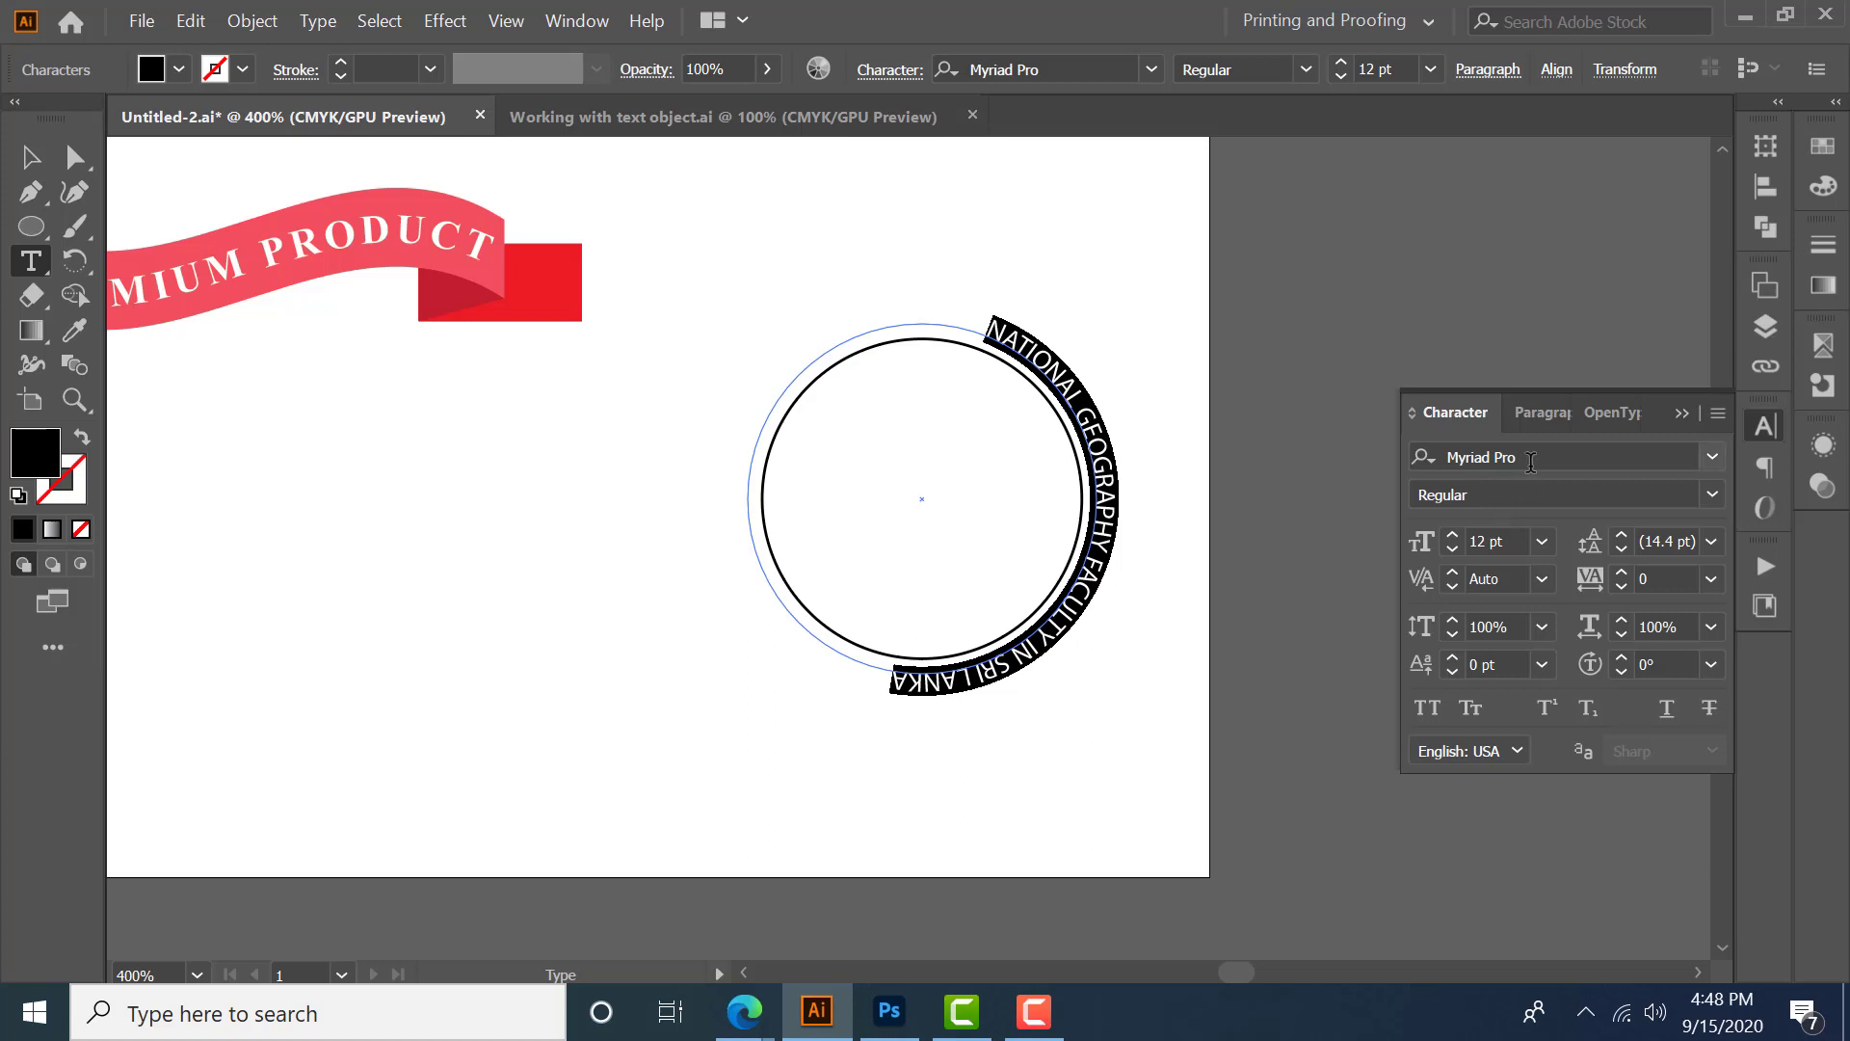
left_click(1580, 461)
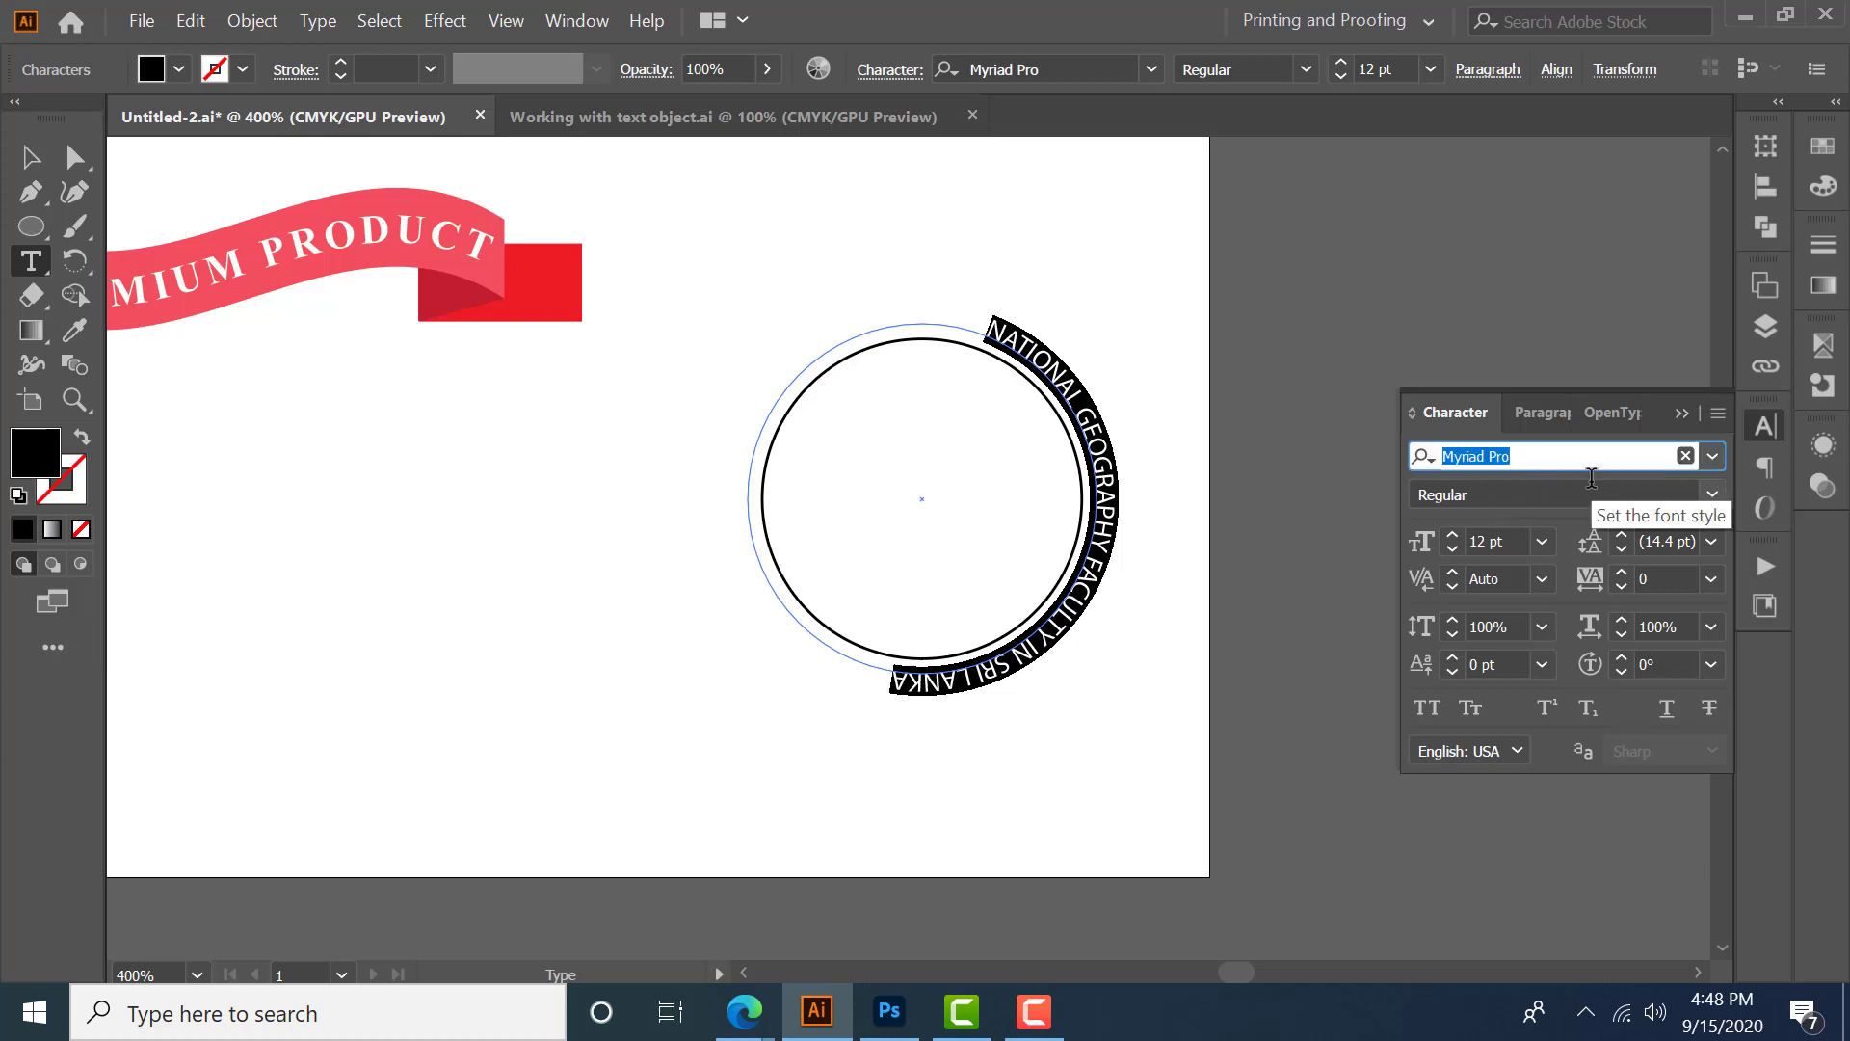
type("NEWS 7")
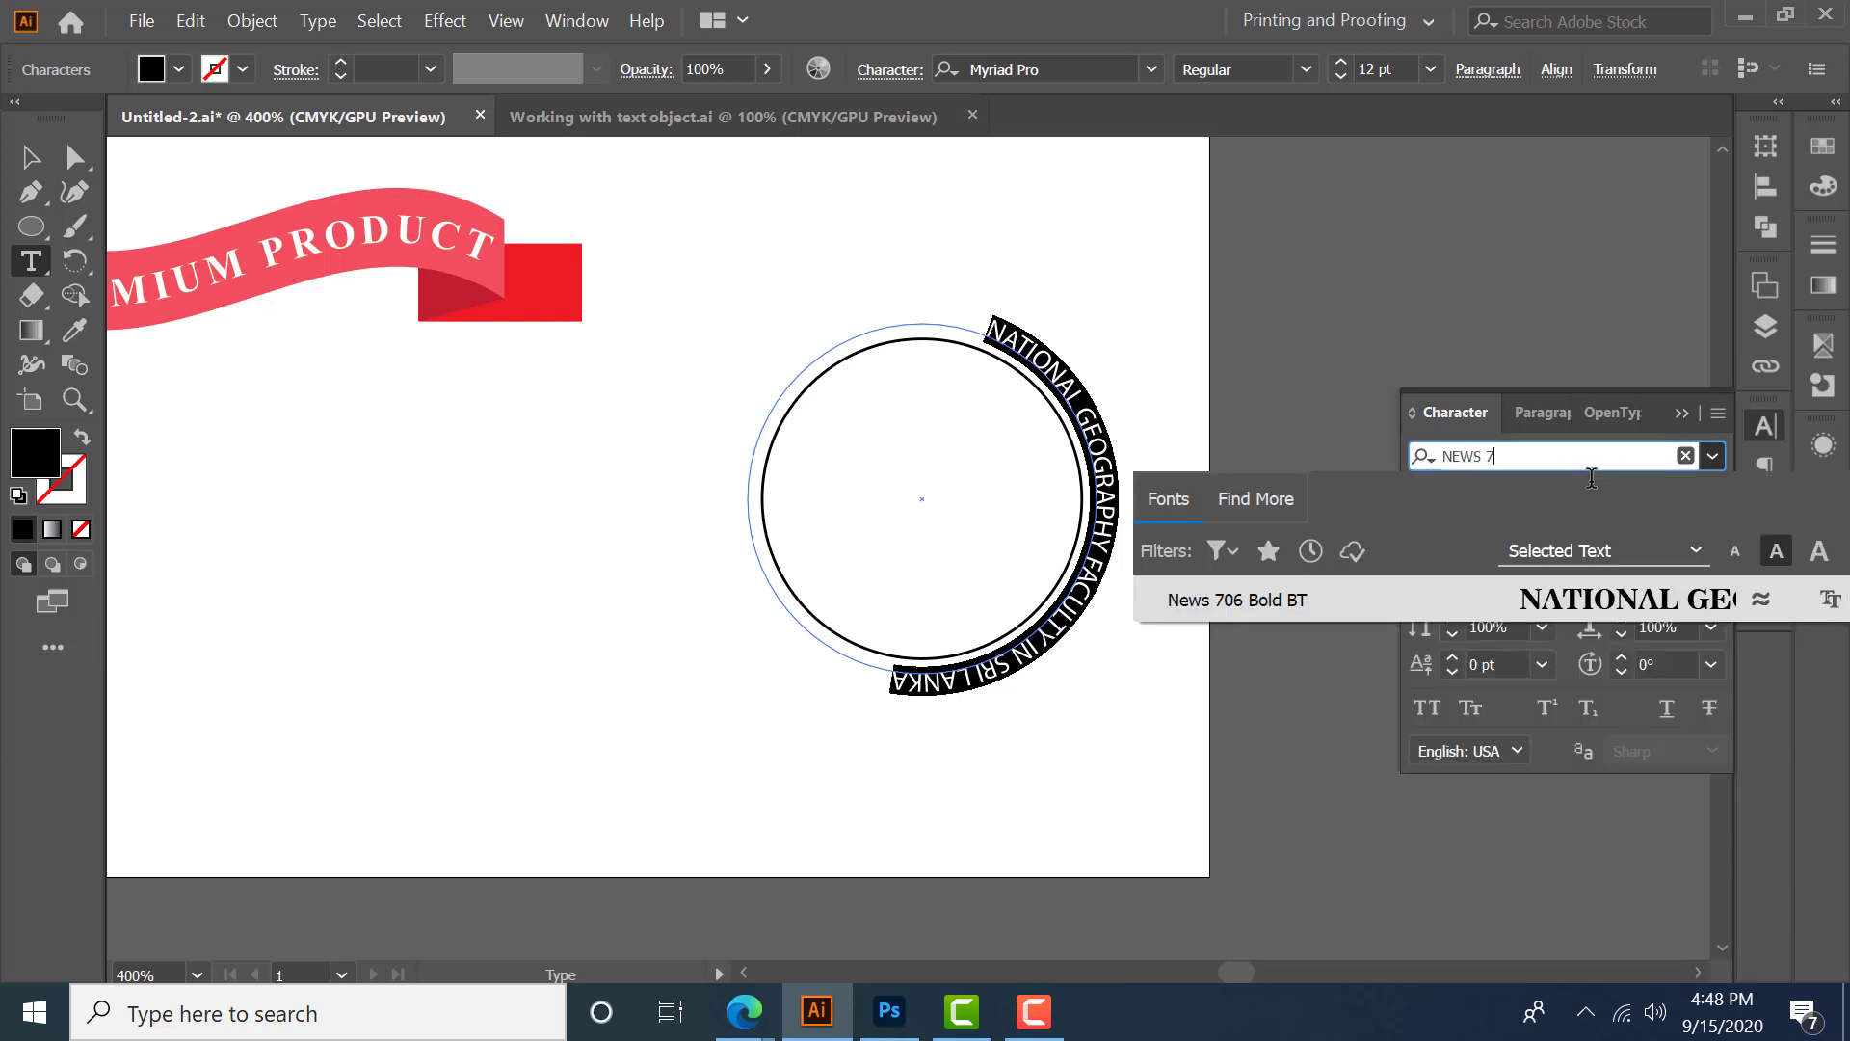
type("06")
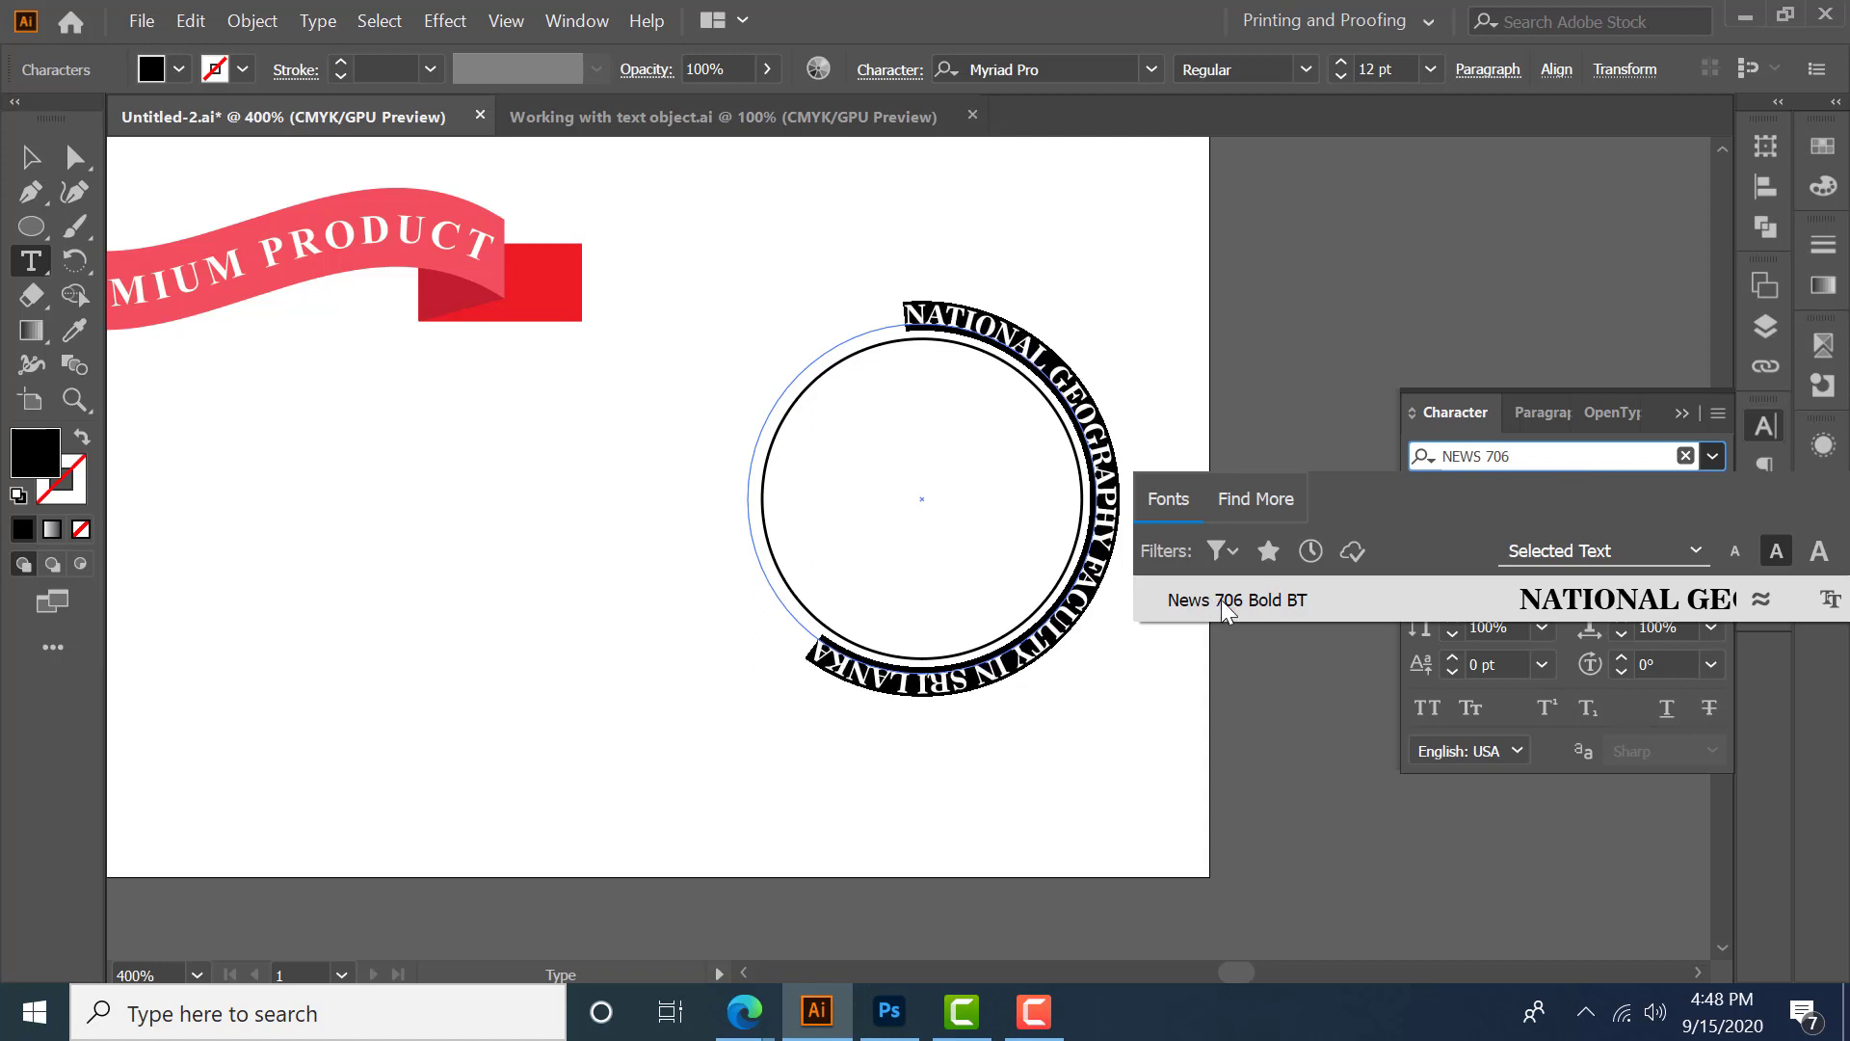
left_click(1245, 606)
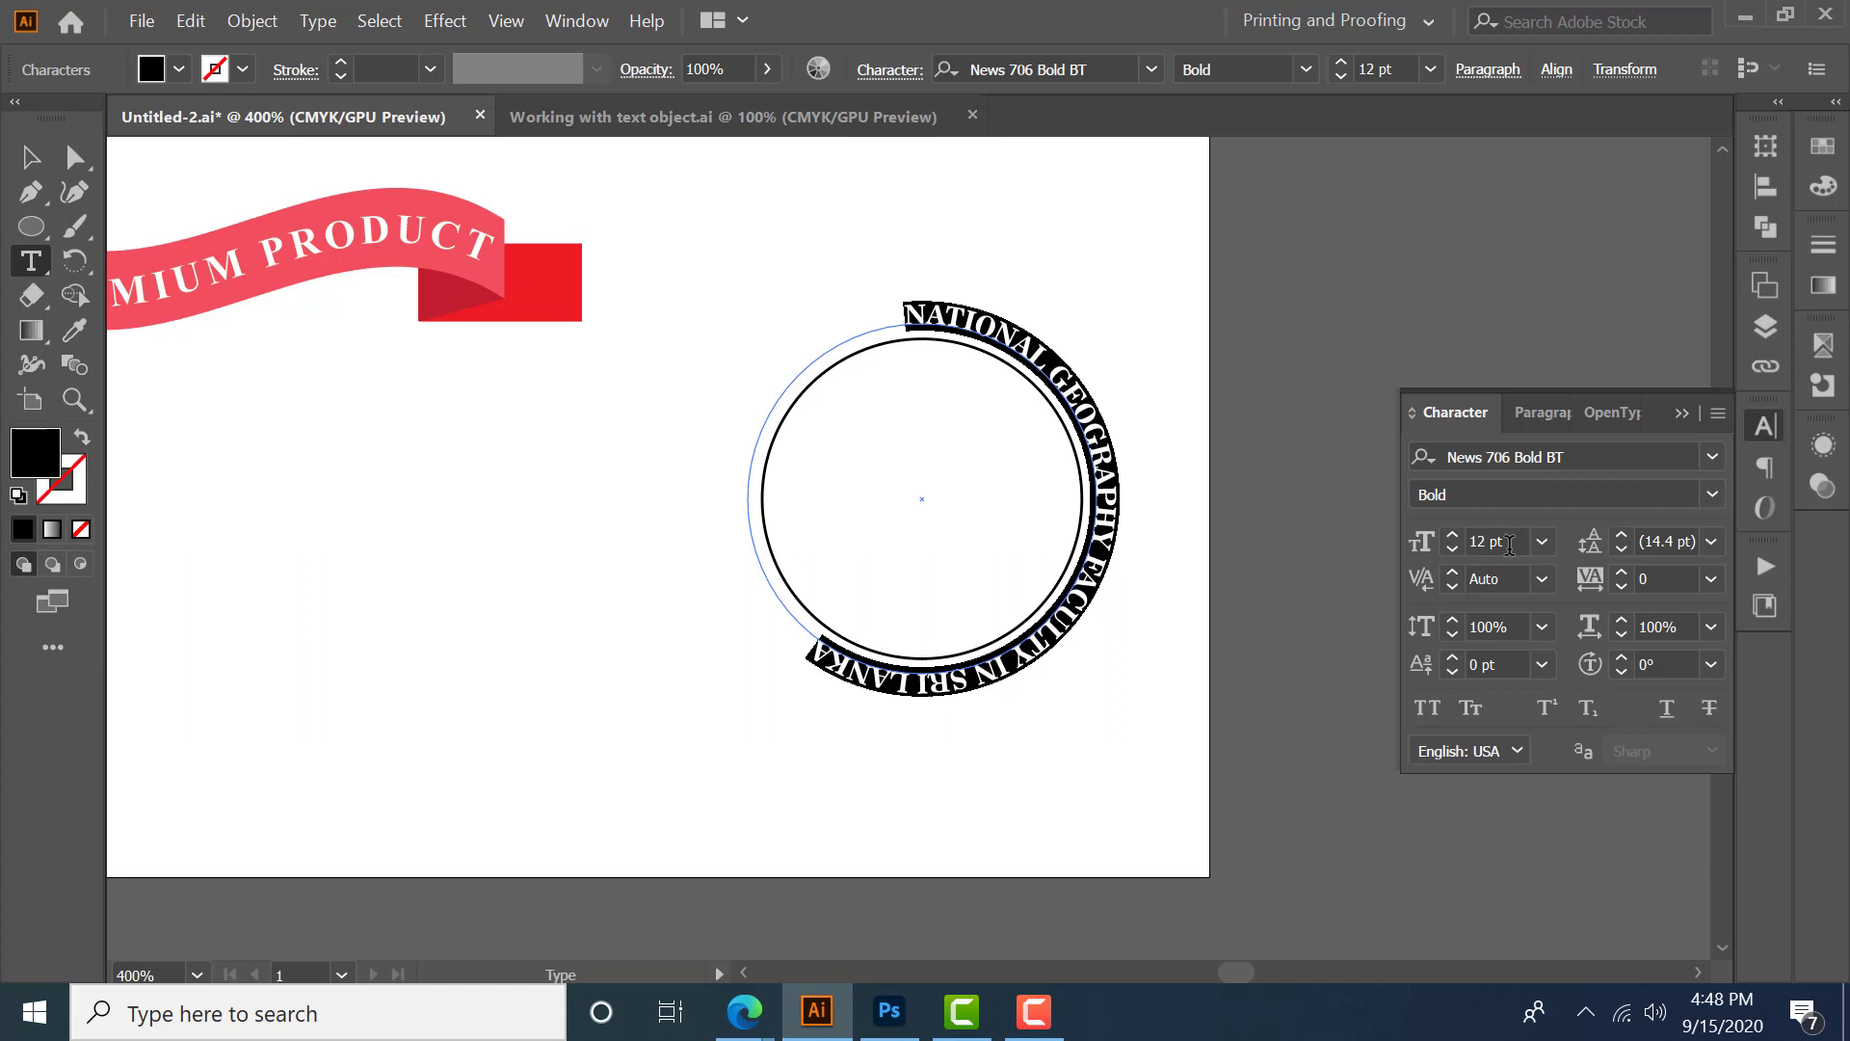
- Set the path text's font size to 17 pt
double_click(1509, 543)
type("13")
key("Return")
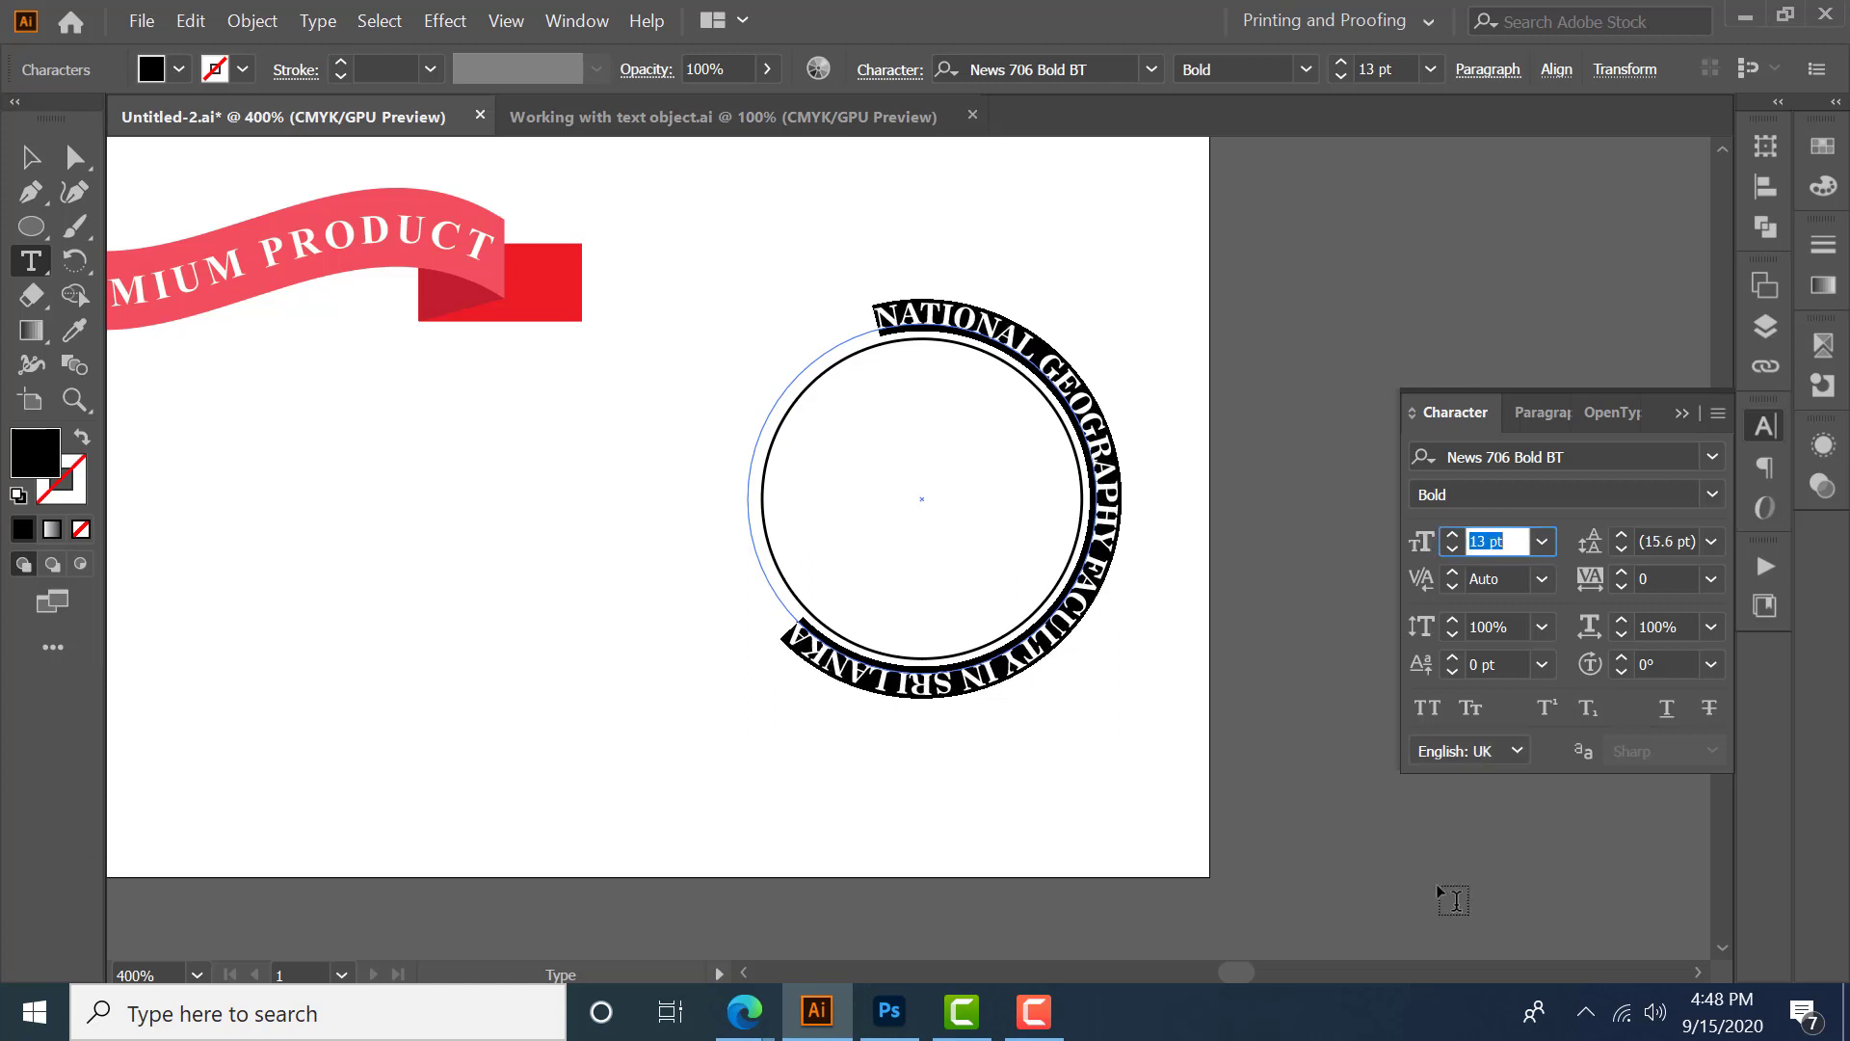
key("Up")
key("Up")
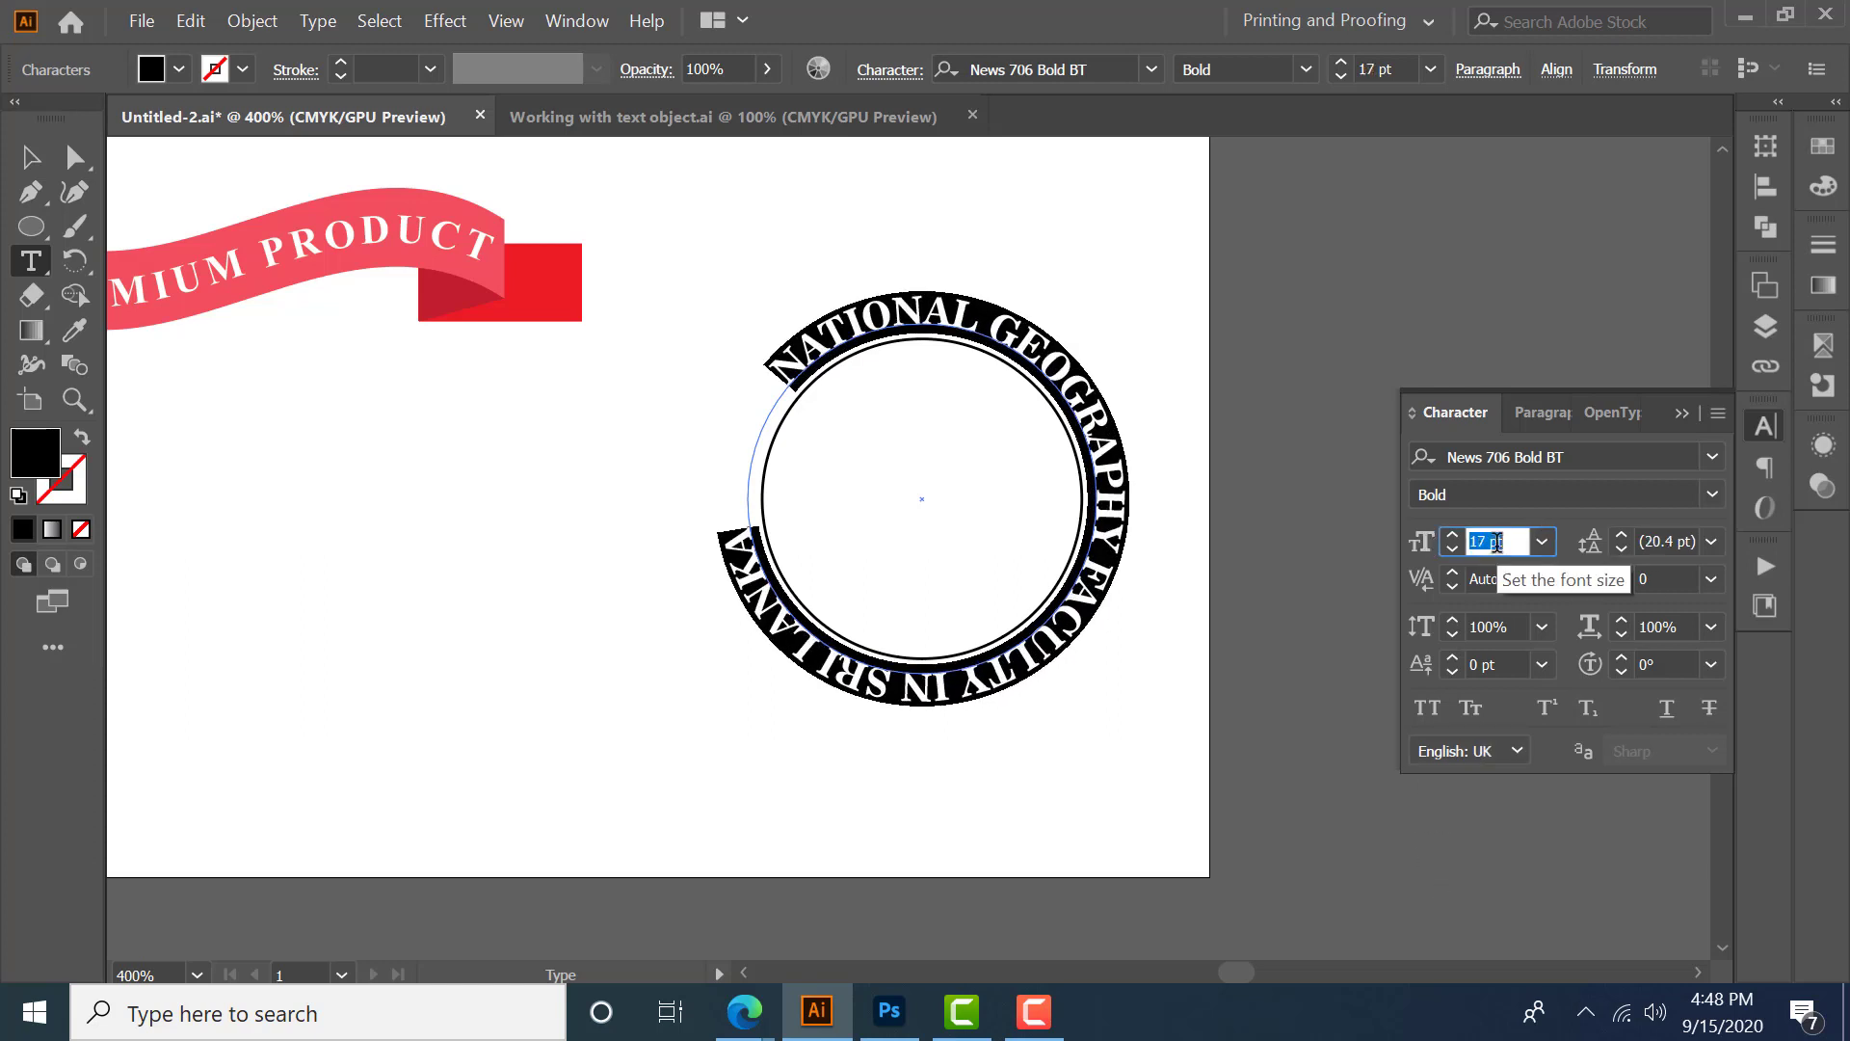
key("Up")
key("Up")
key("Down")
key("Up")
key("Down")
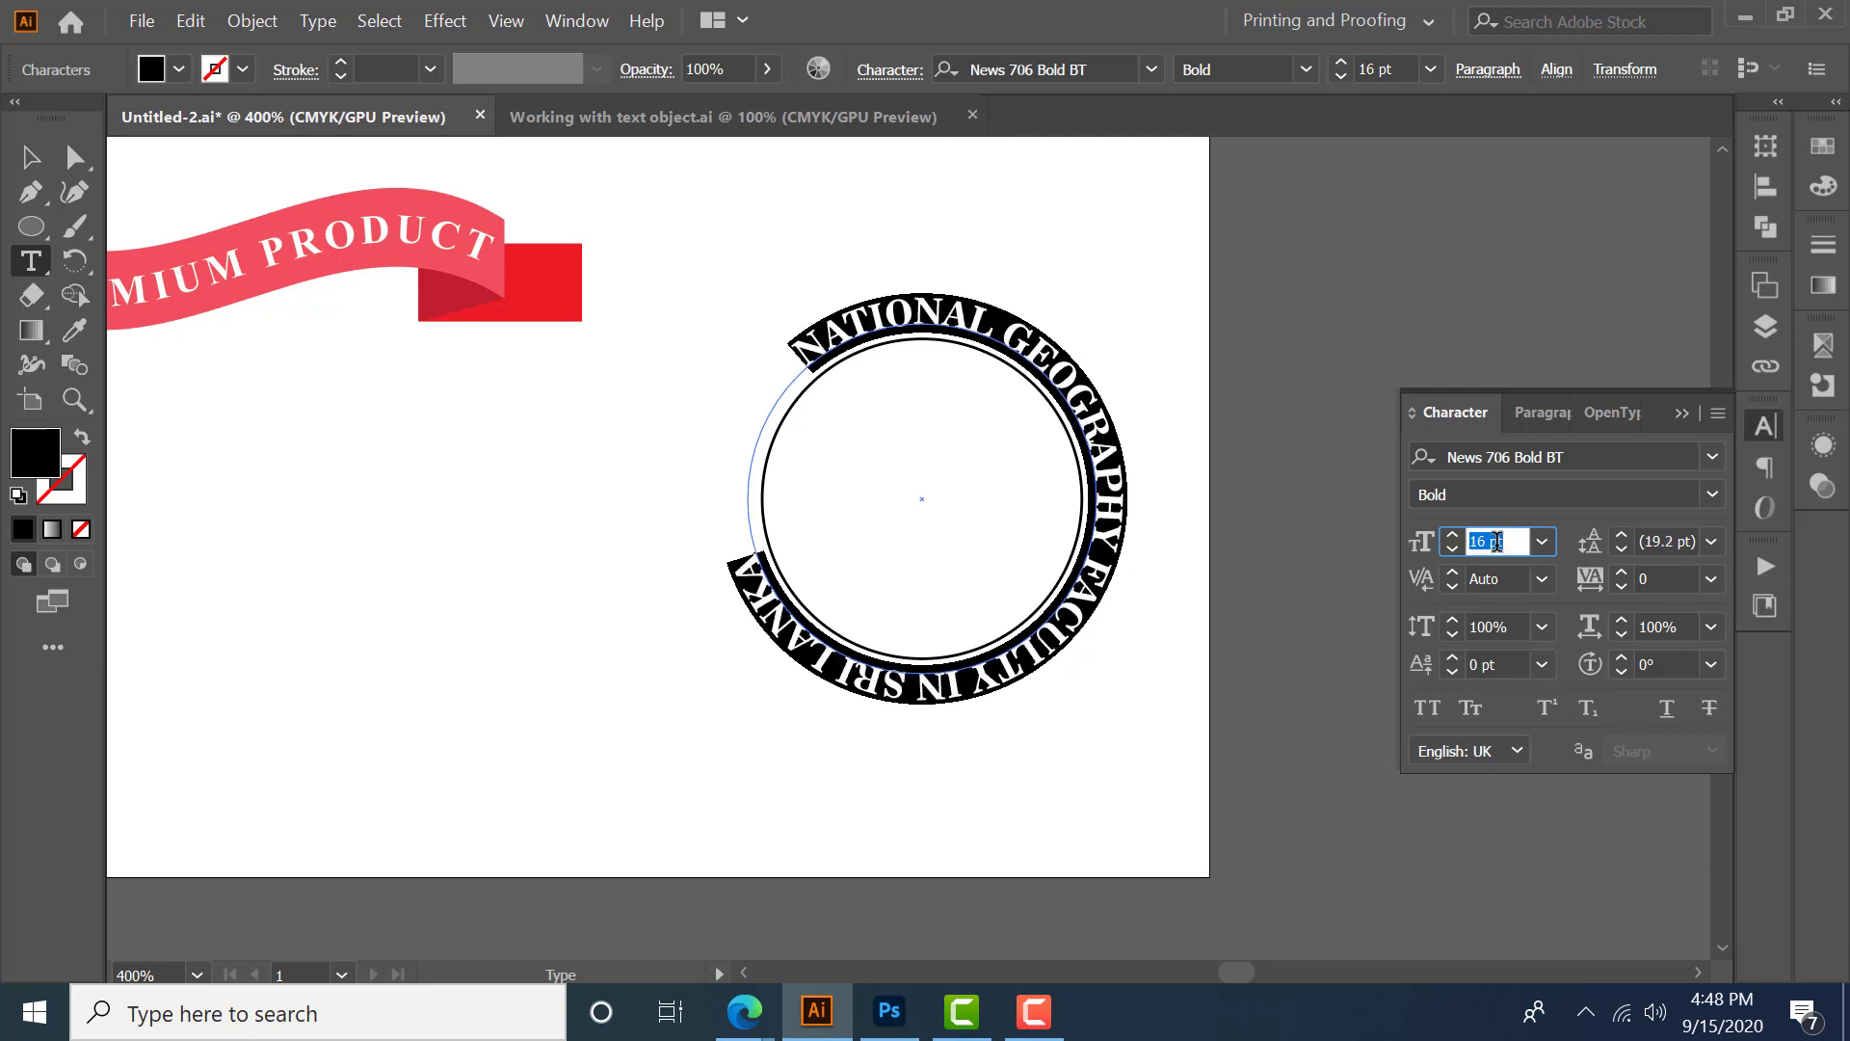
key("Up")
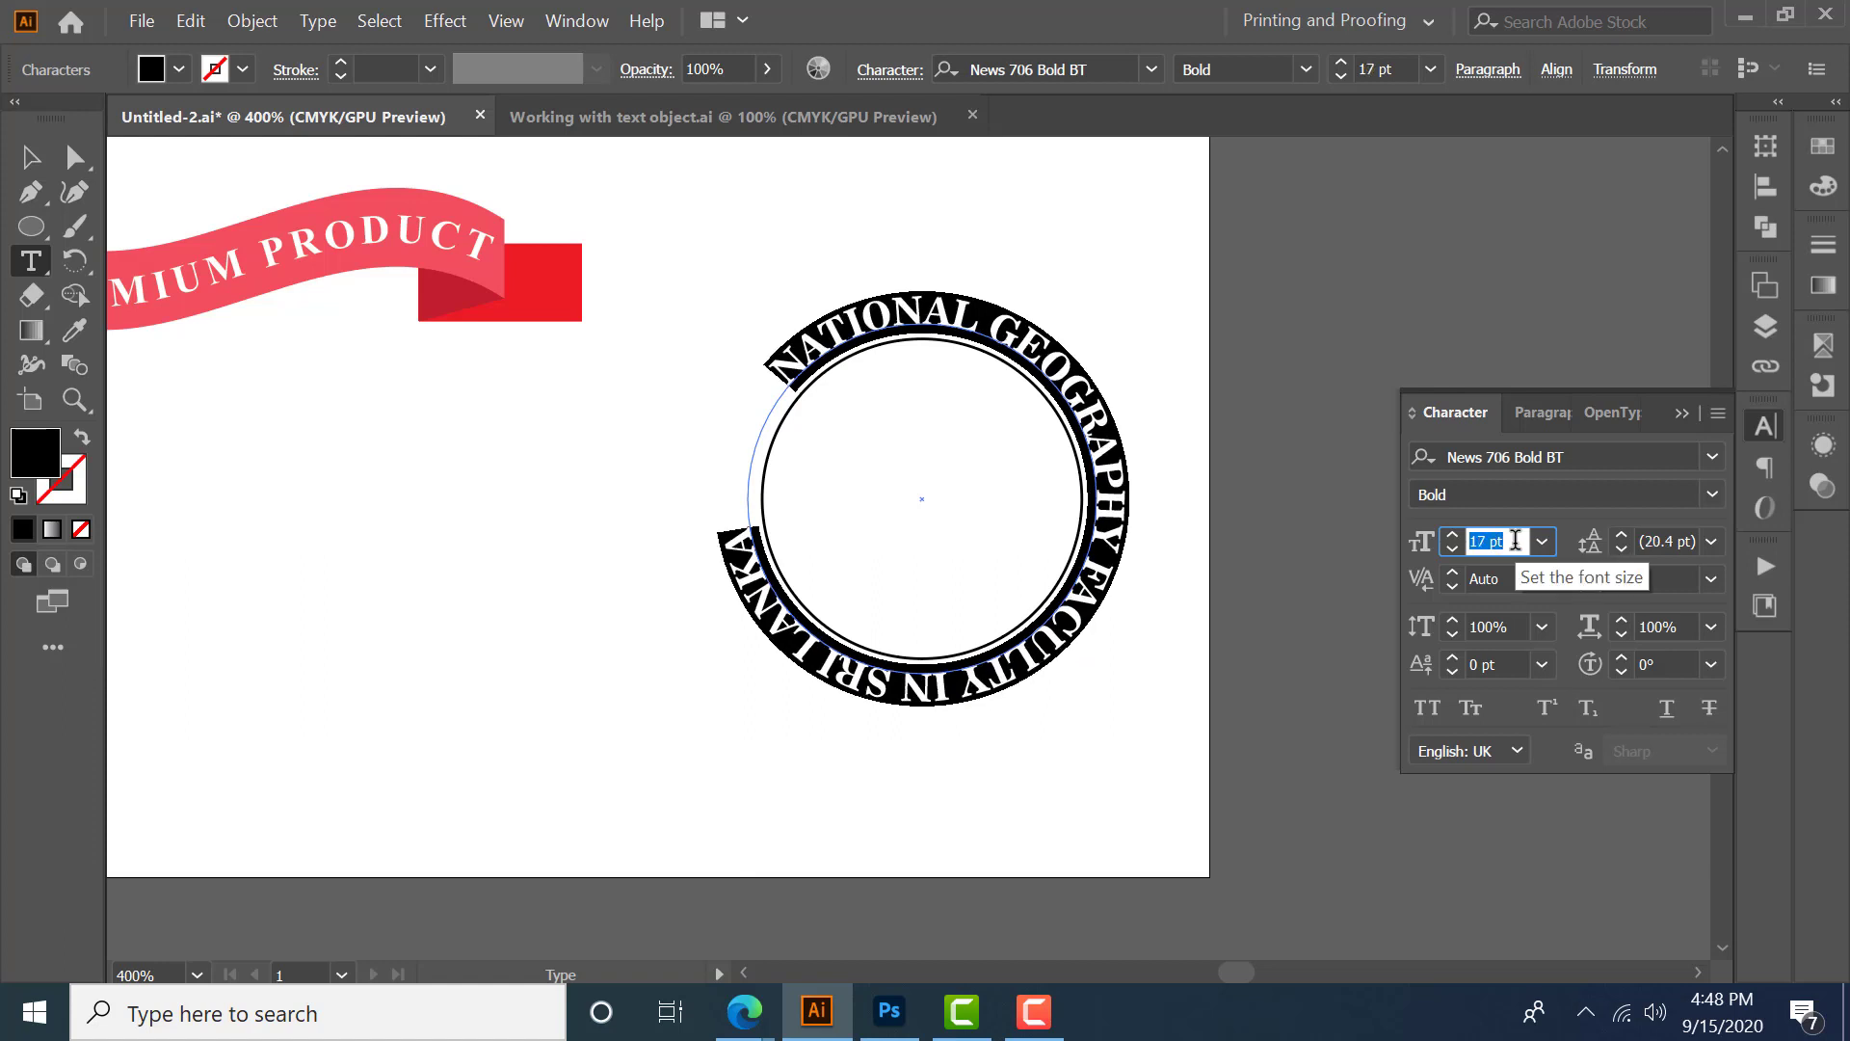
- Increase the path text's tracking
left_click(1664, 578)
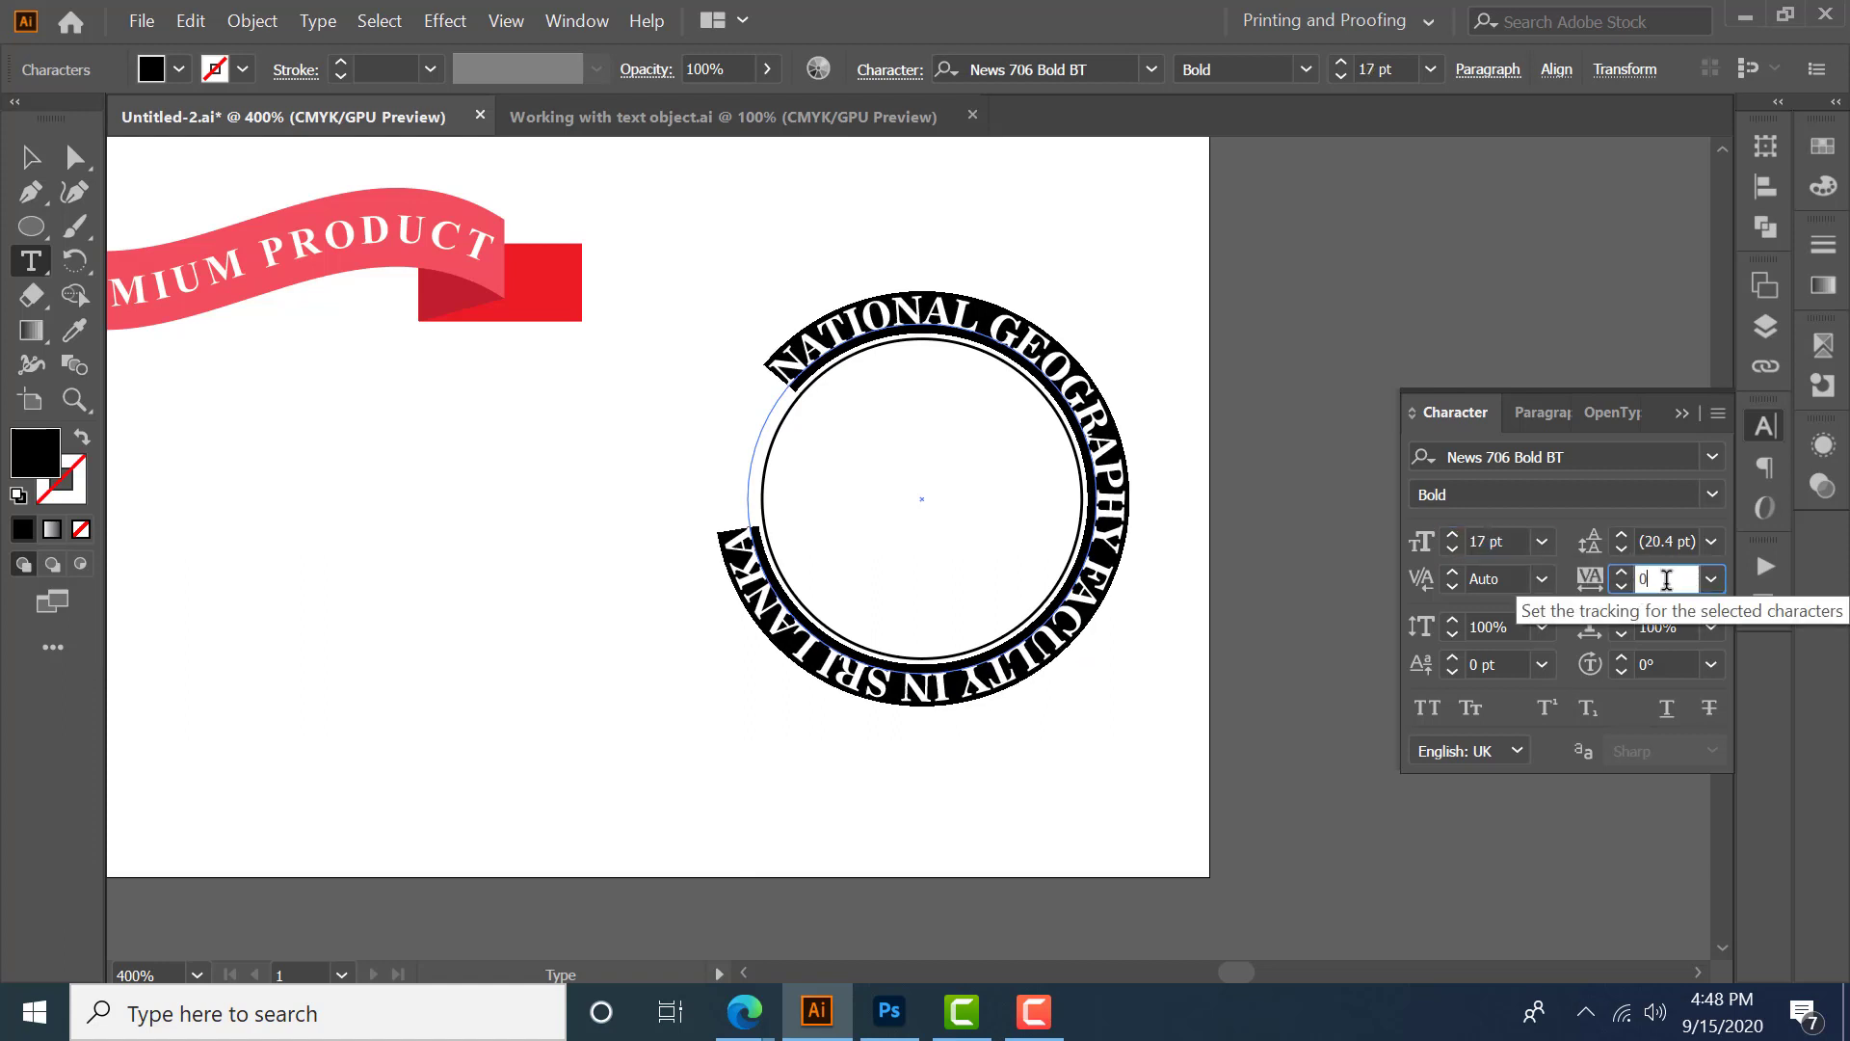
key("Up")
key("Up")
key("Up")
key("Up")
key("Up")
key("Up")
key("Up")
key("Up")
key("Up")
key("Up")
key("Up")
key("Up")
key("Up")
key("Up")
key("Up")
key("Up")
key("Up")
key("Up")
key("Up")
key("Up")
key("Up")
key("Up")
key("Up")
key("Up")
key("Up")
key("Up")
key("Up")
key("Up")
key("Up")
key("Up")
key("Up")
key("Up")
key("Up")
key("Up")
key("Up")
key("Up")
key("Up")
key("Up")
key("Up")
key("Up")
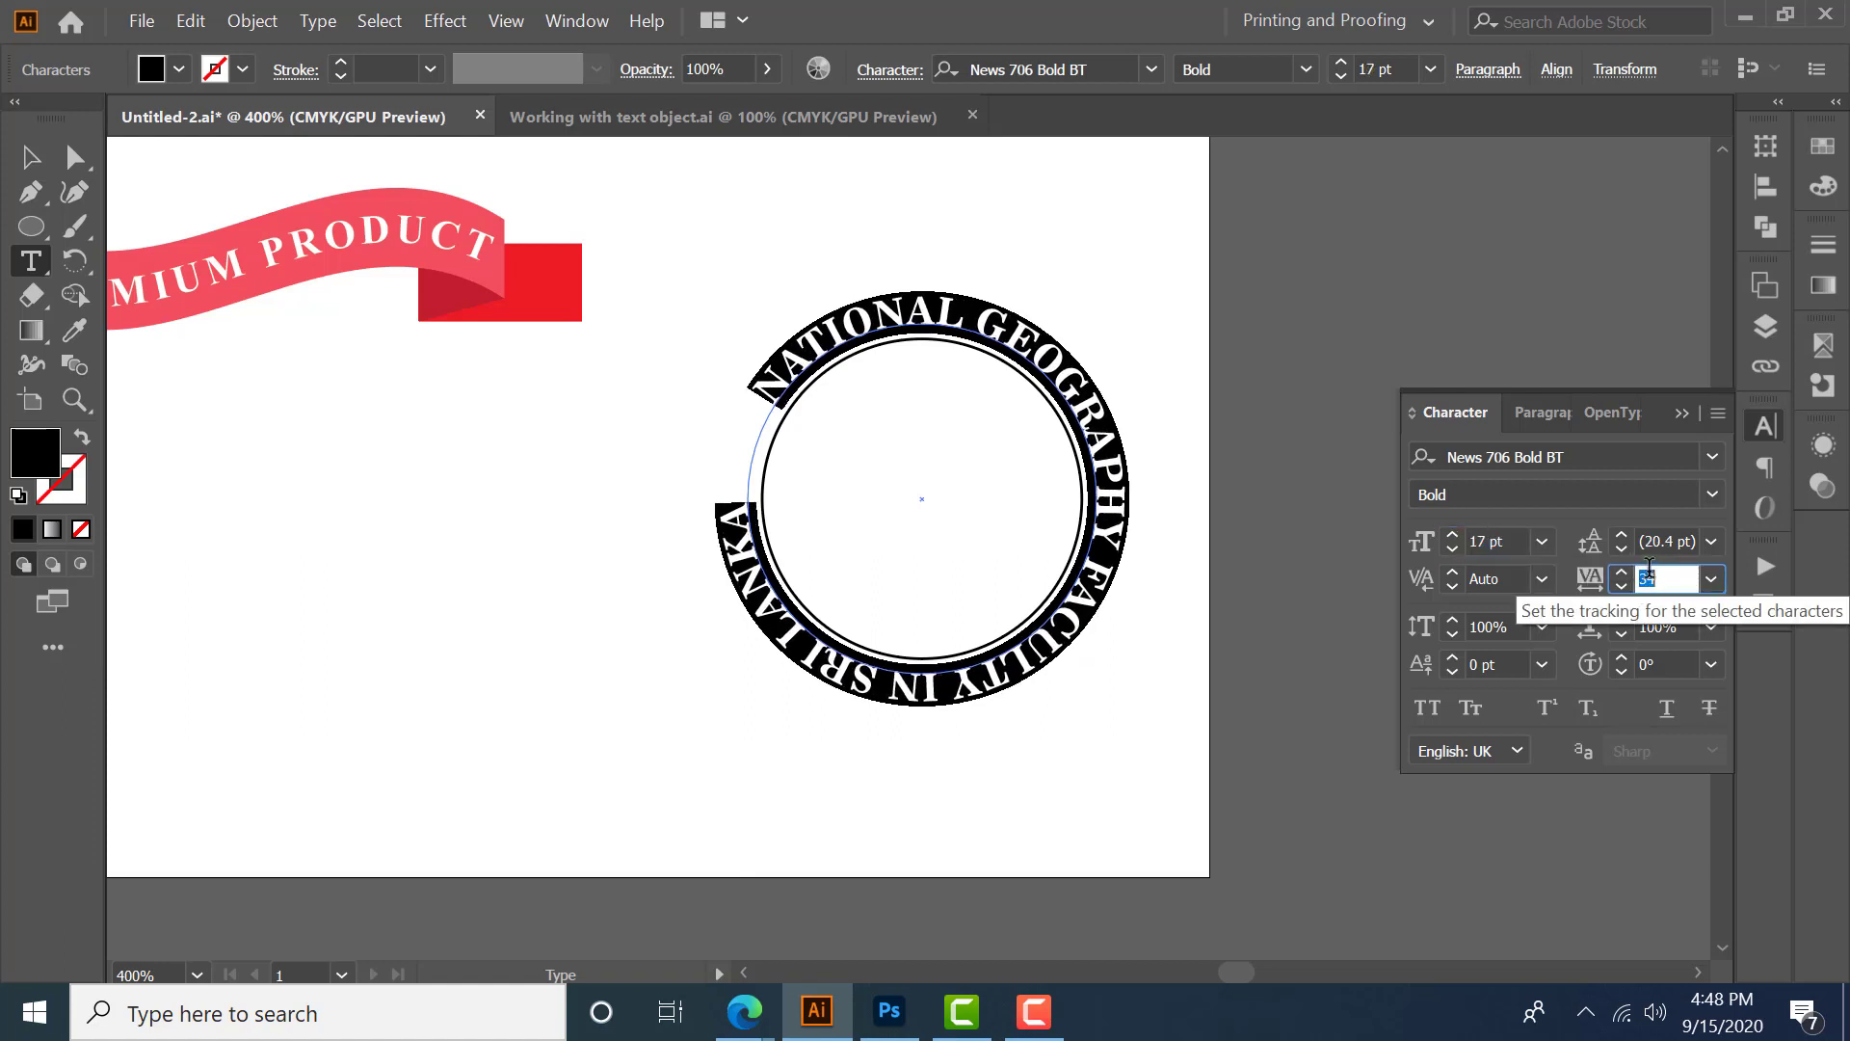
key("Up")
key("Up")
key("Up")
key("Up")
key("Up")
key("Up")
key("Up")
key("Up")
key("Up")
key("Up")
key("Up")
key("Up")
key("Up")
key("Up")
key("Up")
key("Up")
key("Up")
key("Up")
key("Up")
key("Up")
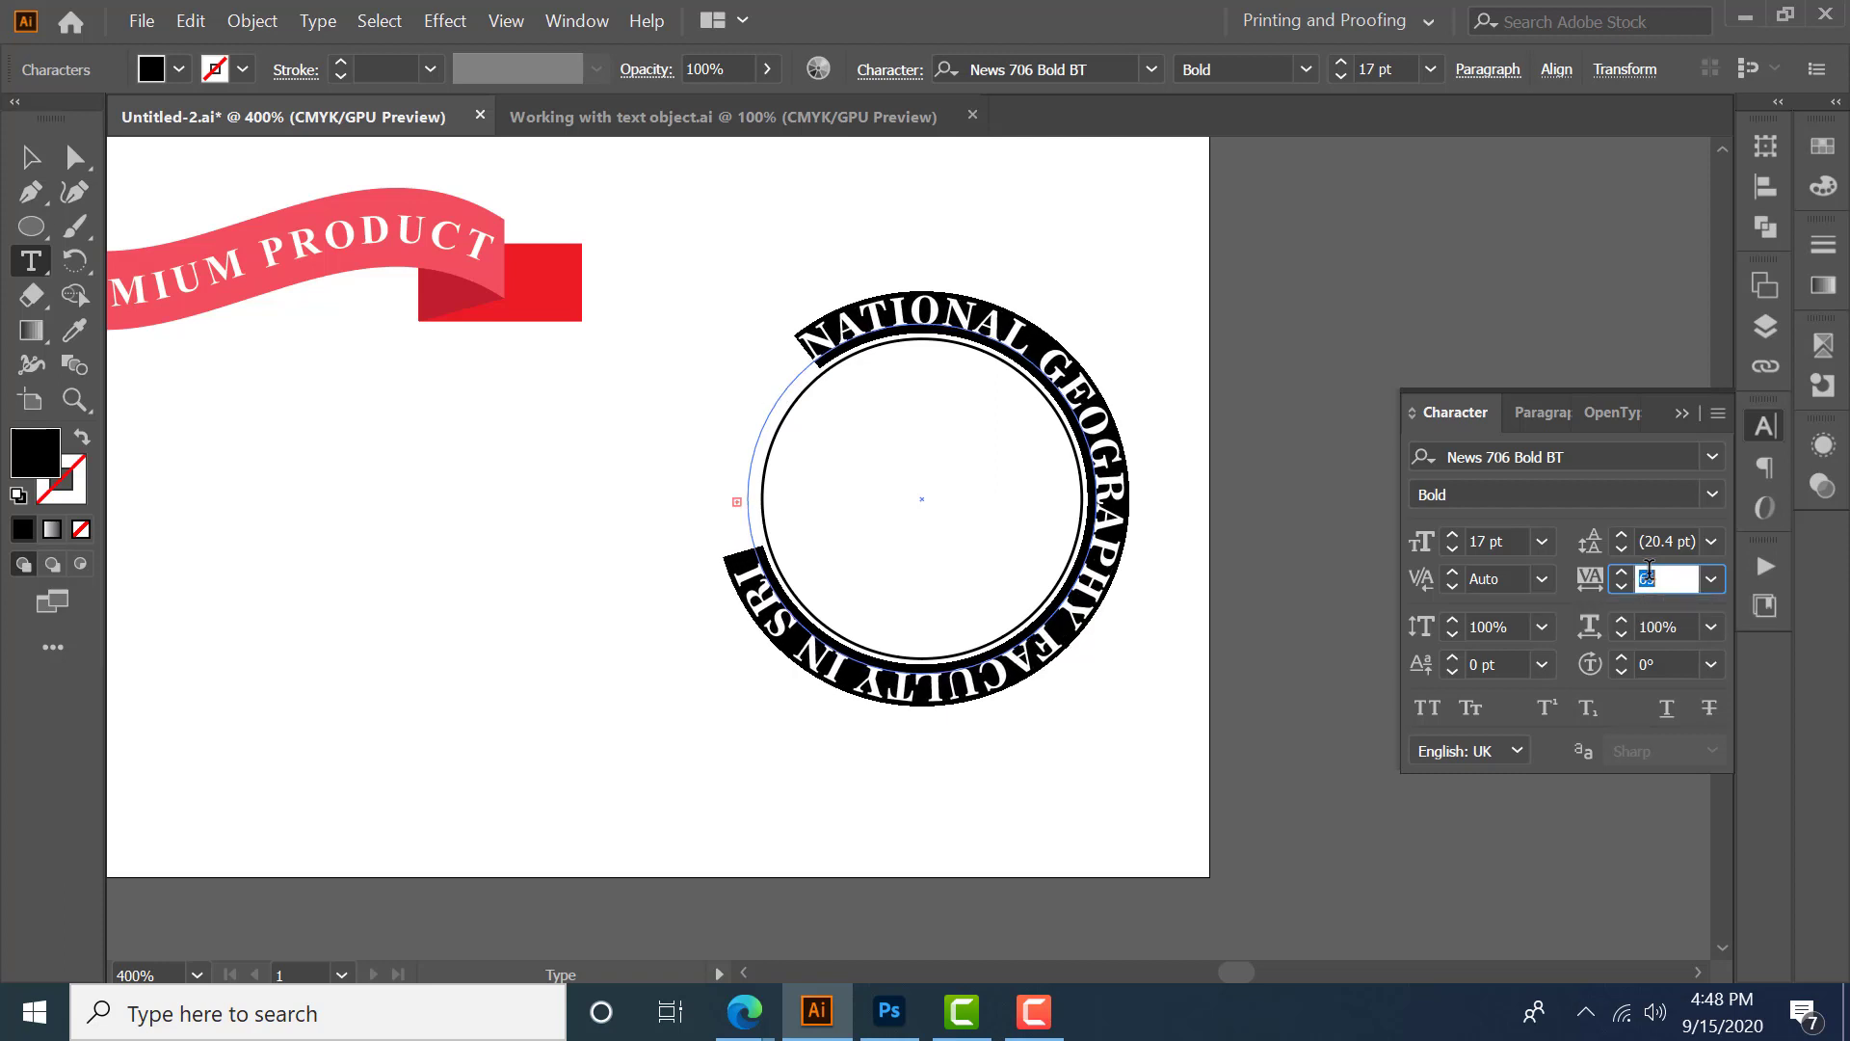
- Set the path text's font size to 16 pt and its tracking to 75
left_click(1520, 541)
key("Down")
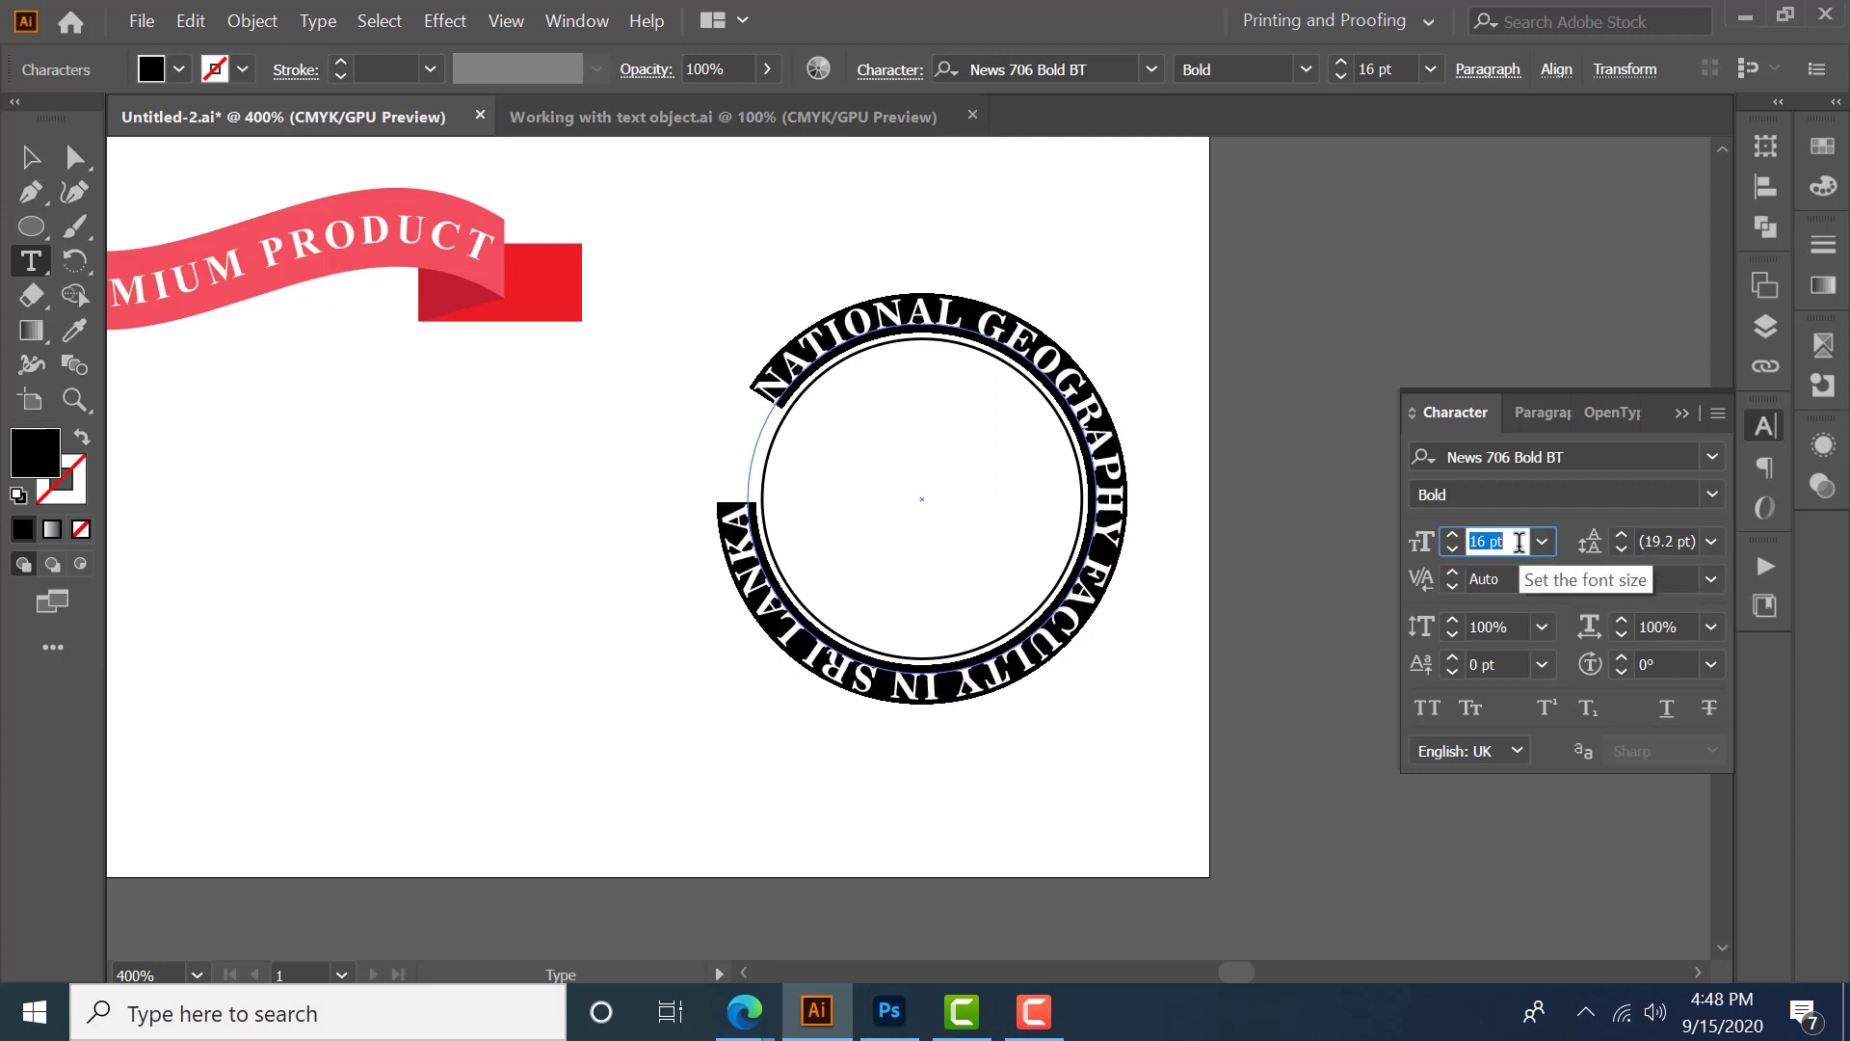
left_click(1648, 578)
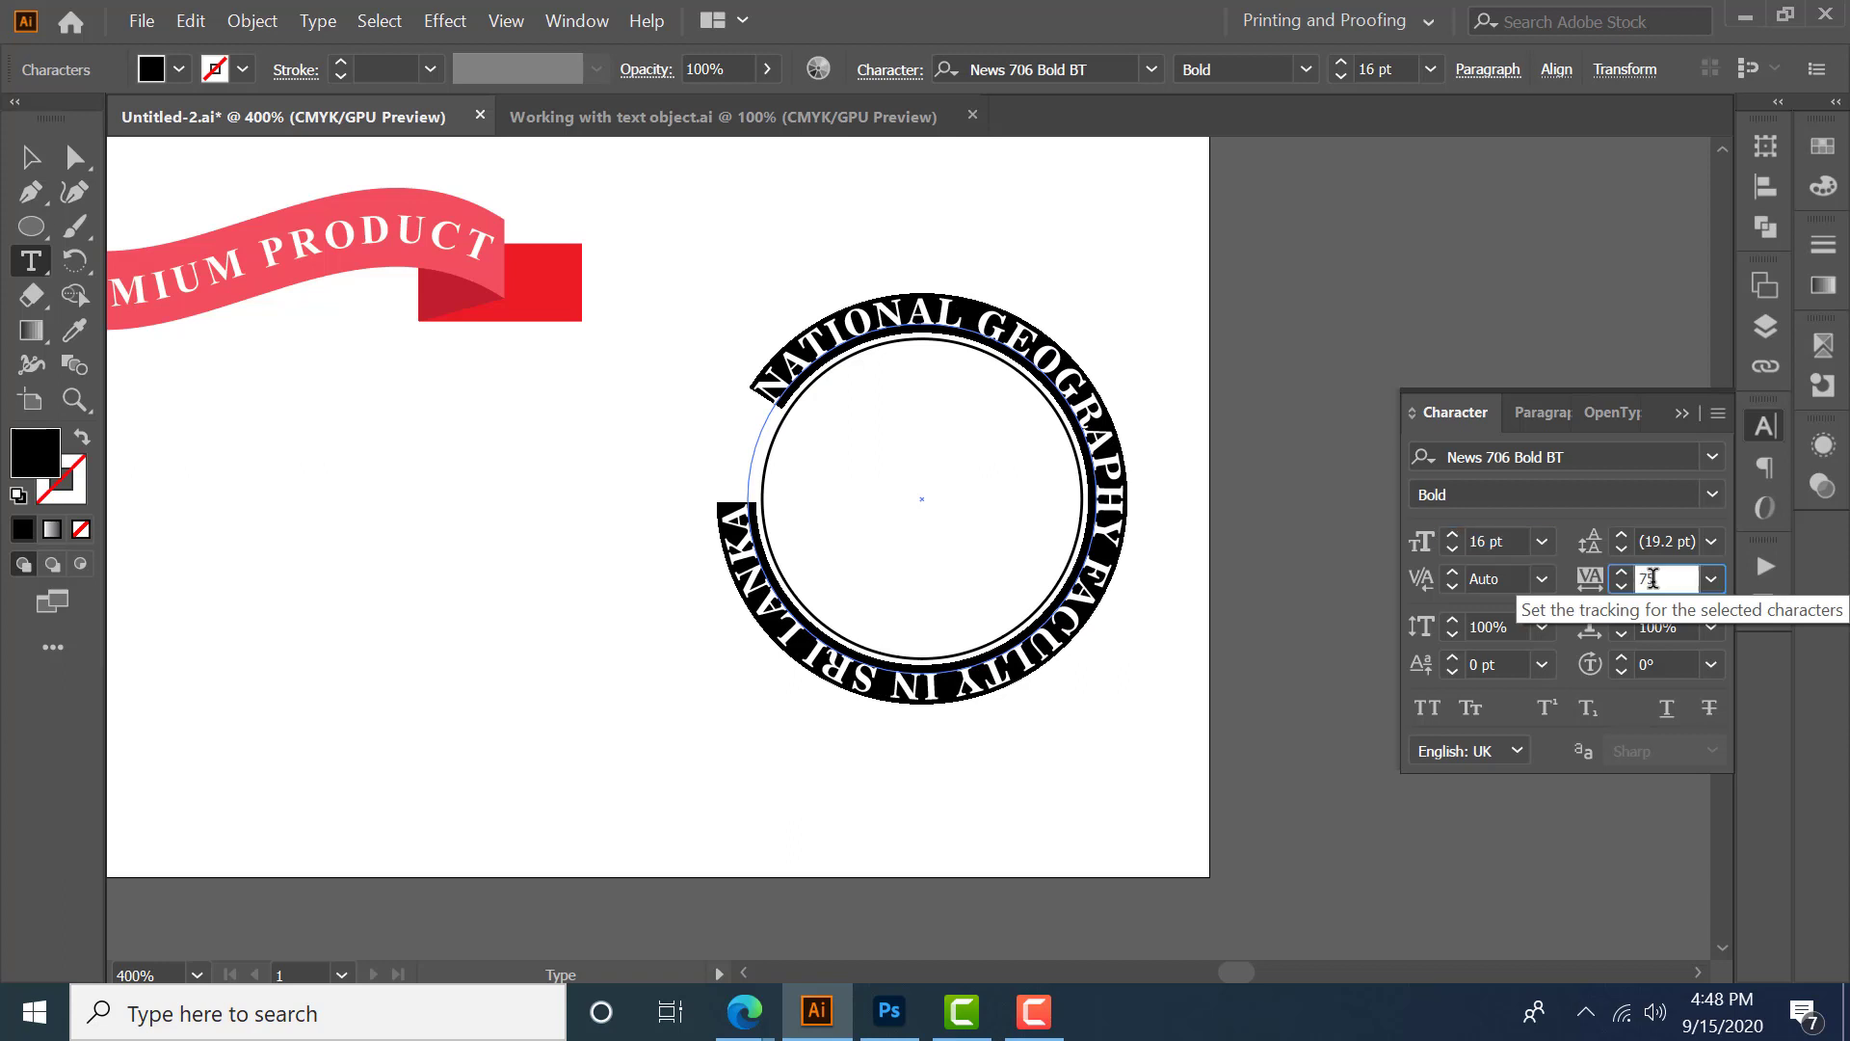
key("Up")
key("Up")
key("Up")
key("Up")
key("Up")
key("Down")
key("Down")
key("Down")
key("Down")
key("Down")
left_click(46, 164)
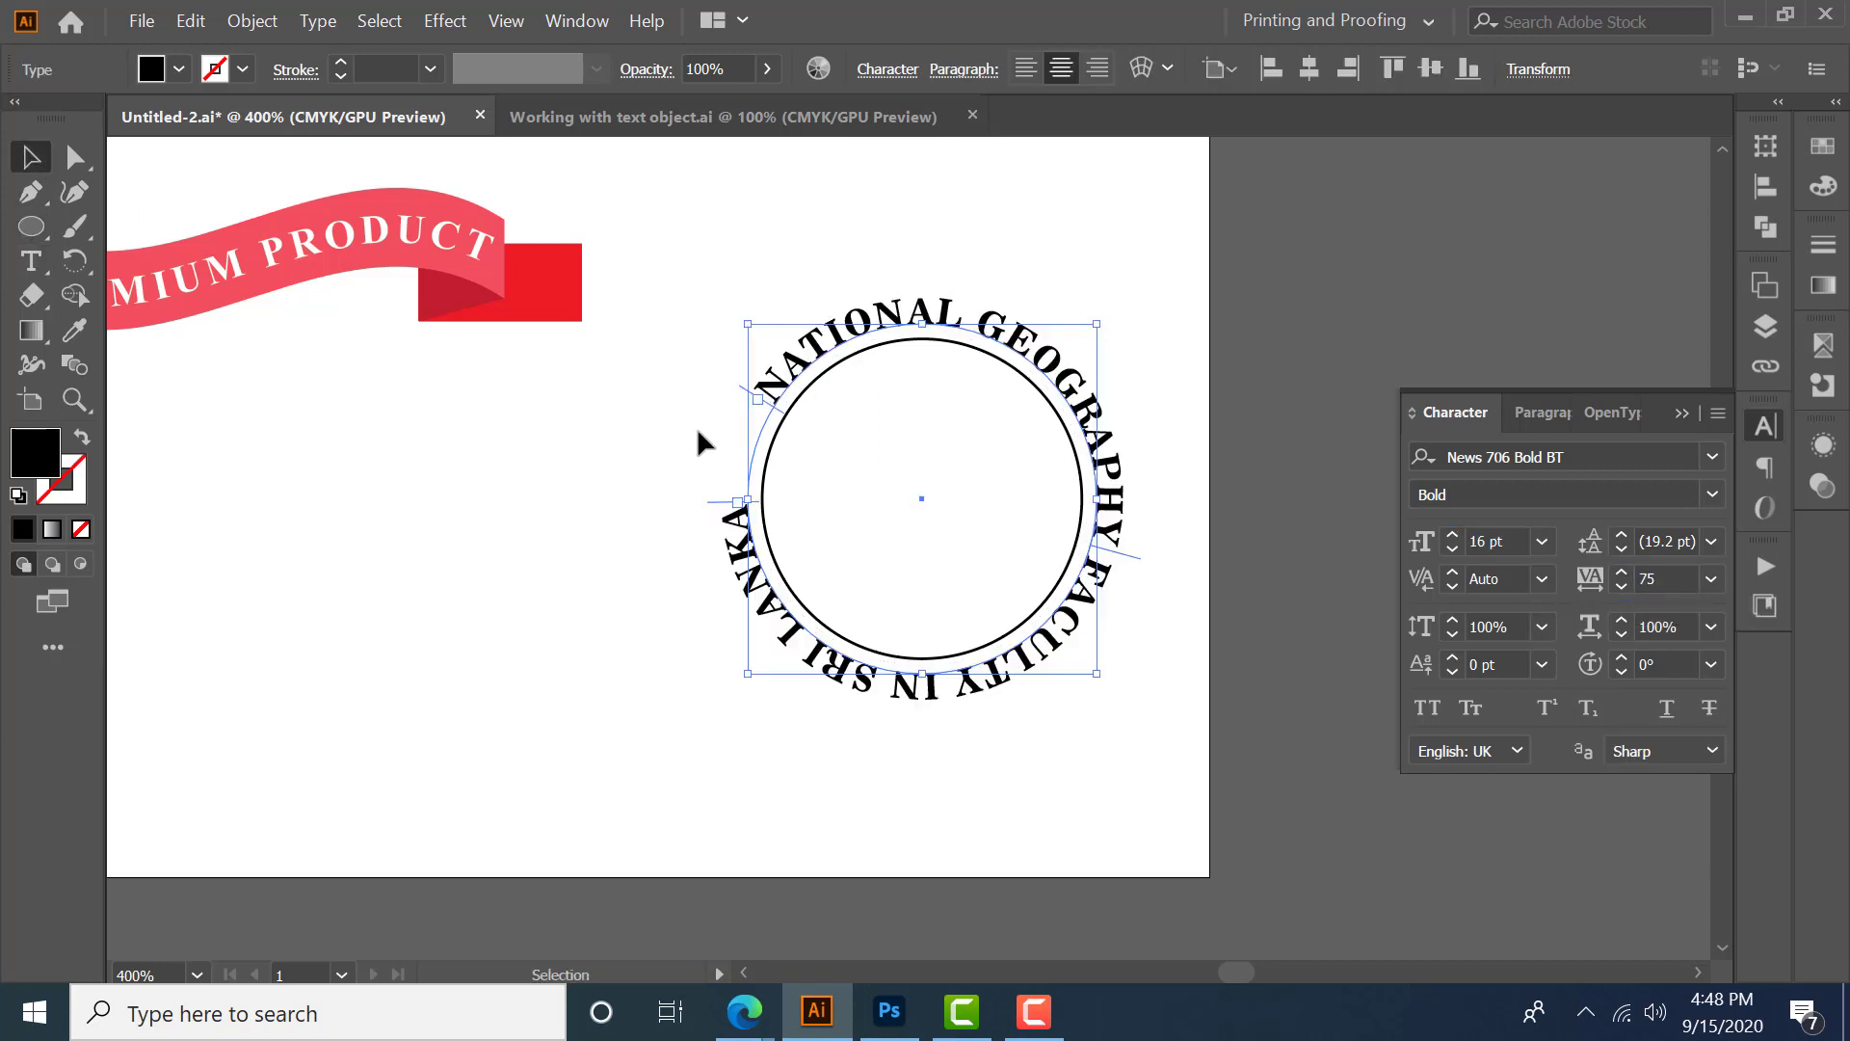
- Slide the path text's start bracket down to the circle's left anchor point
scroll(748, 414, "up", 1)
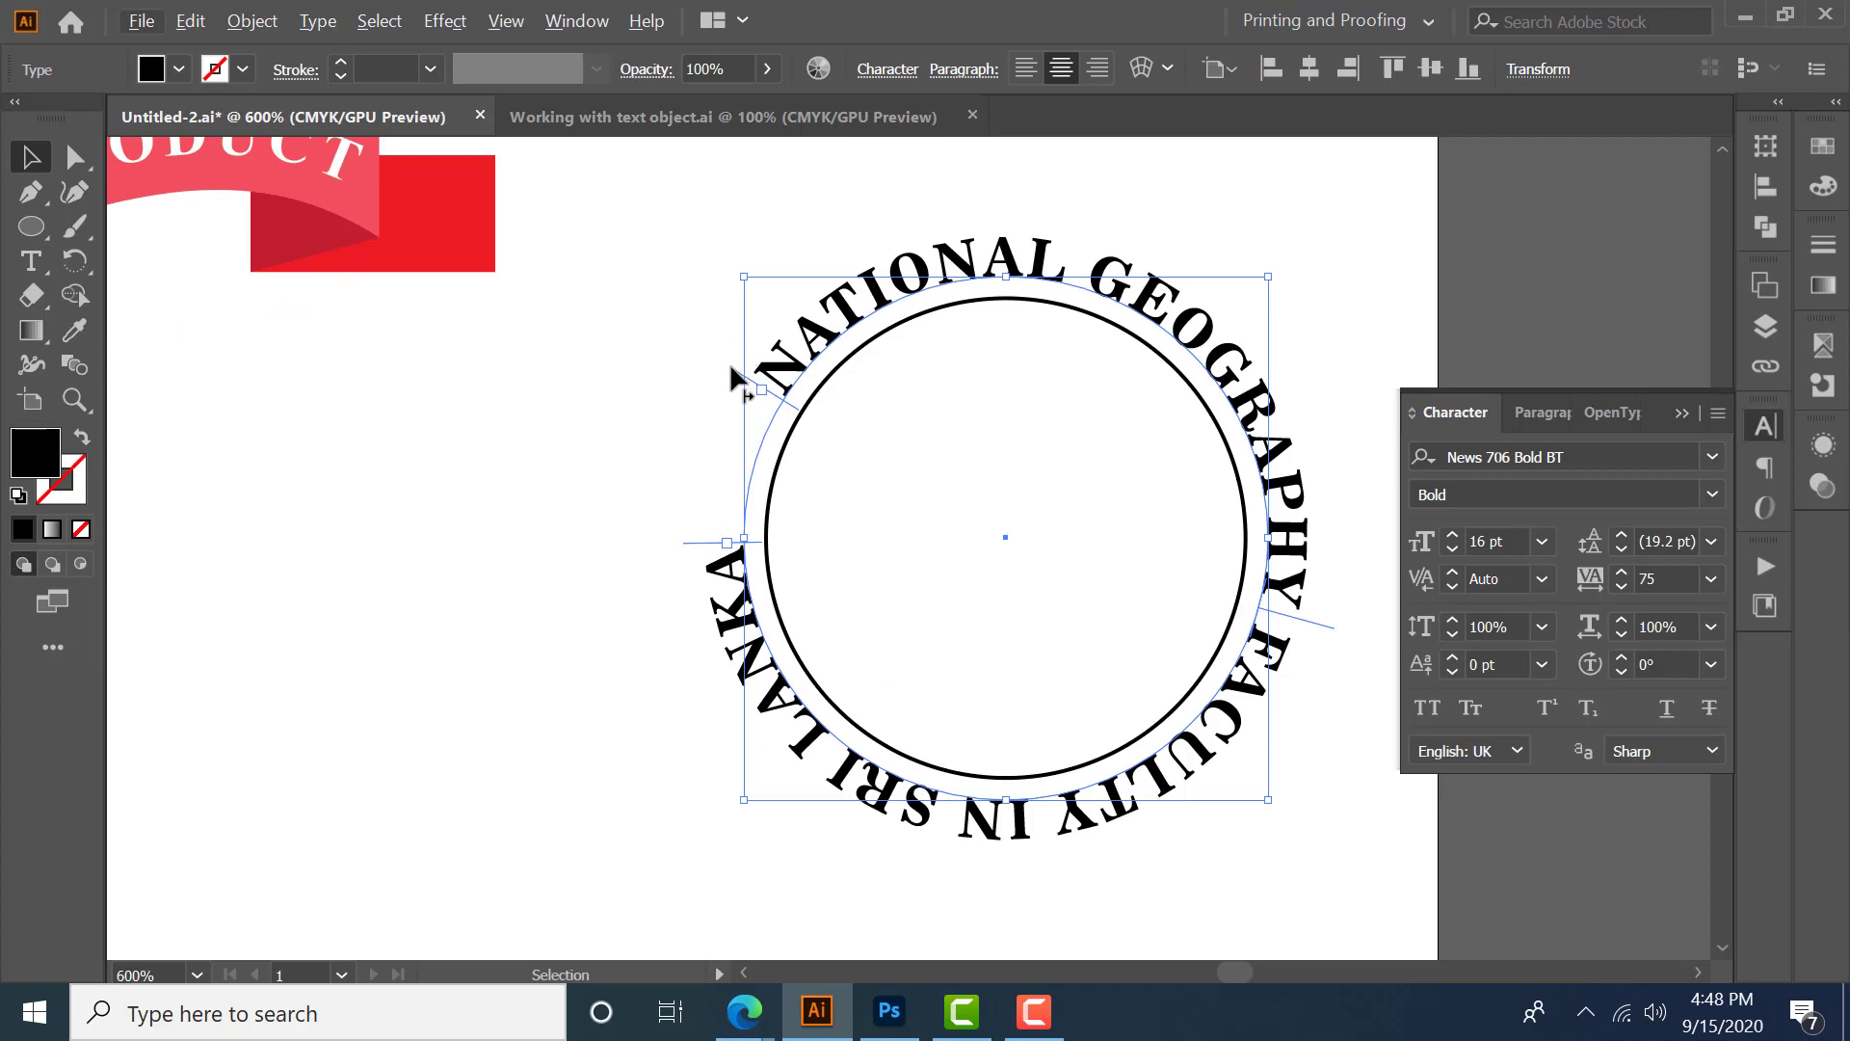
left_click_drag(737, 371, 685, 540)
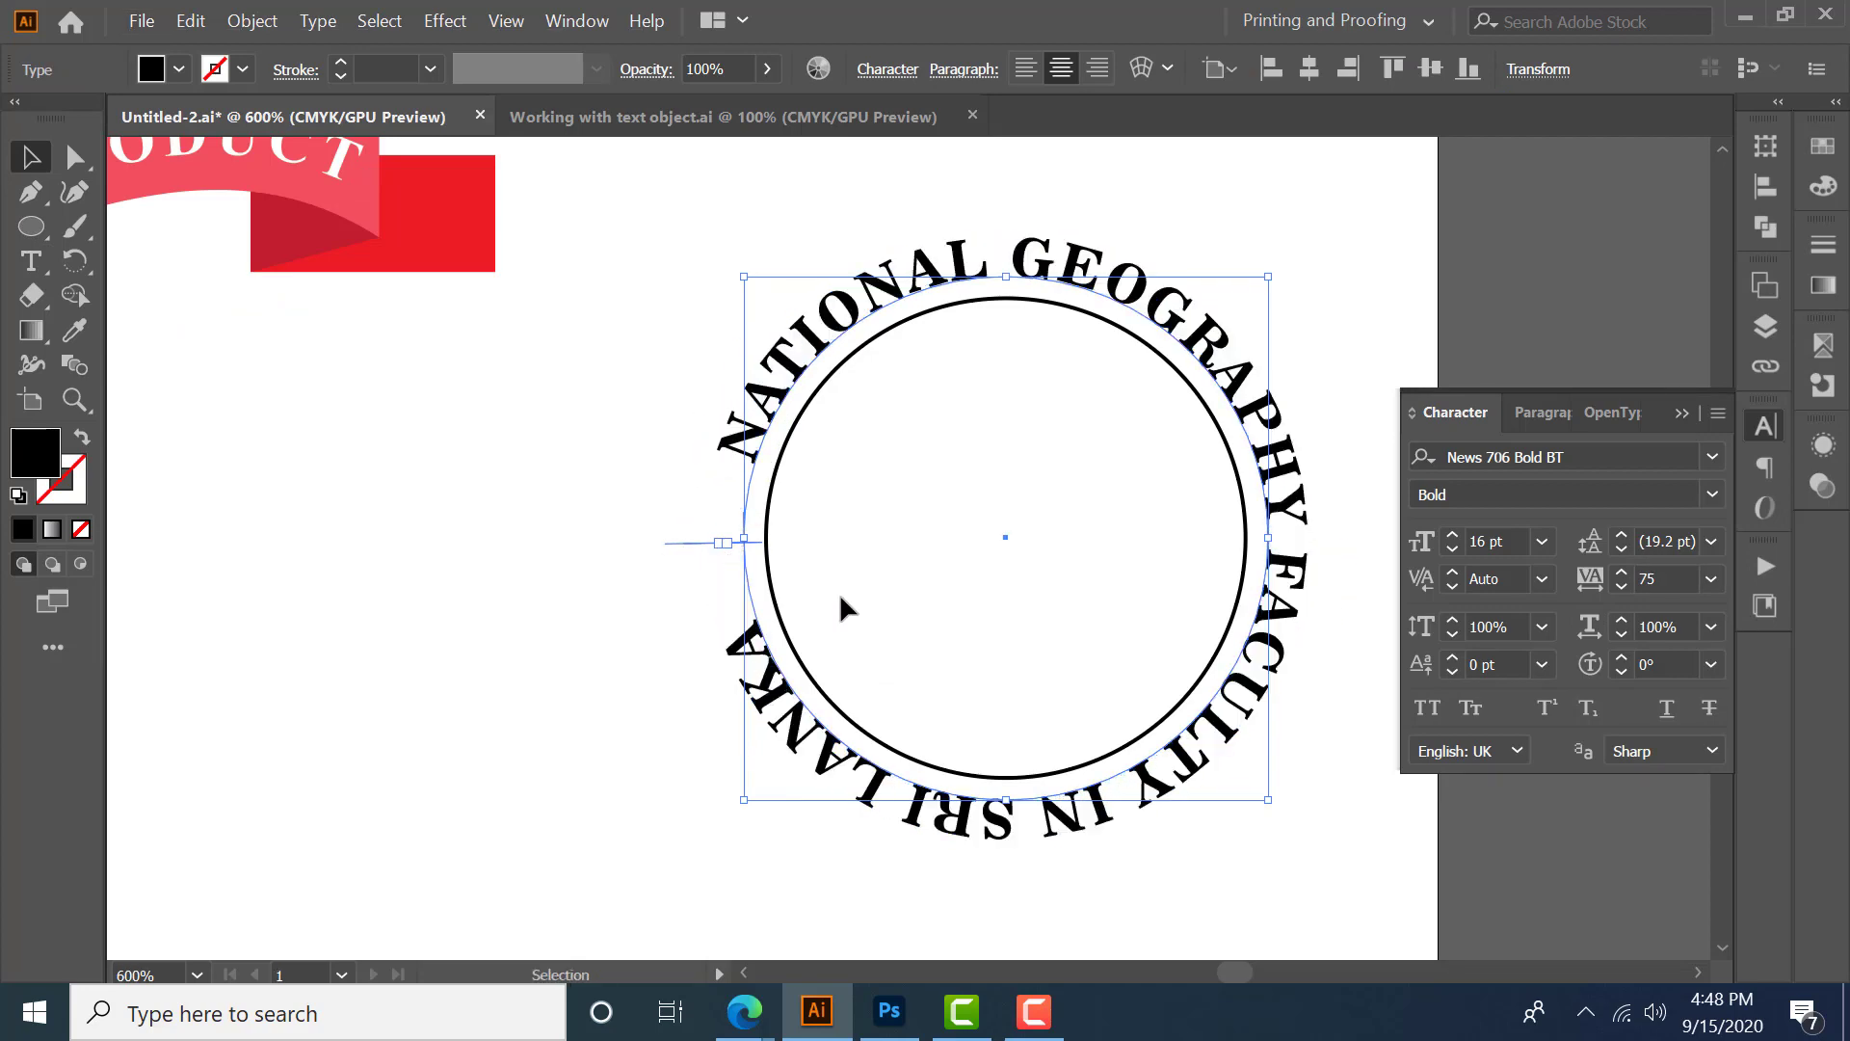
- Set the path text's tracking to 122
left_click(1665, 579)
key("Up")
key("Up")
key("Up")
key("Up")
key("Up")
key("Up")
key("Up")
key("Up")
key("Up")
key("Up")
key("Up")
key("Up")
key("Up")
key("Up")
key("Up")
key("Up")
key("Up")
key("Up")
key("Up")
key("Up")
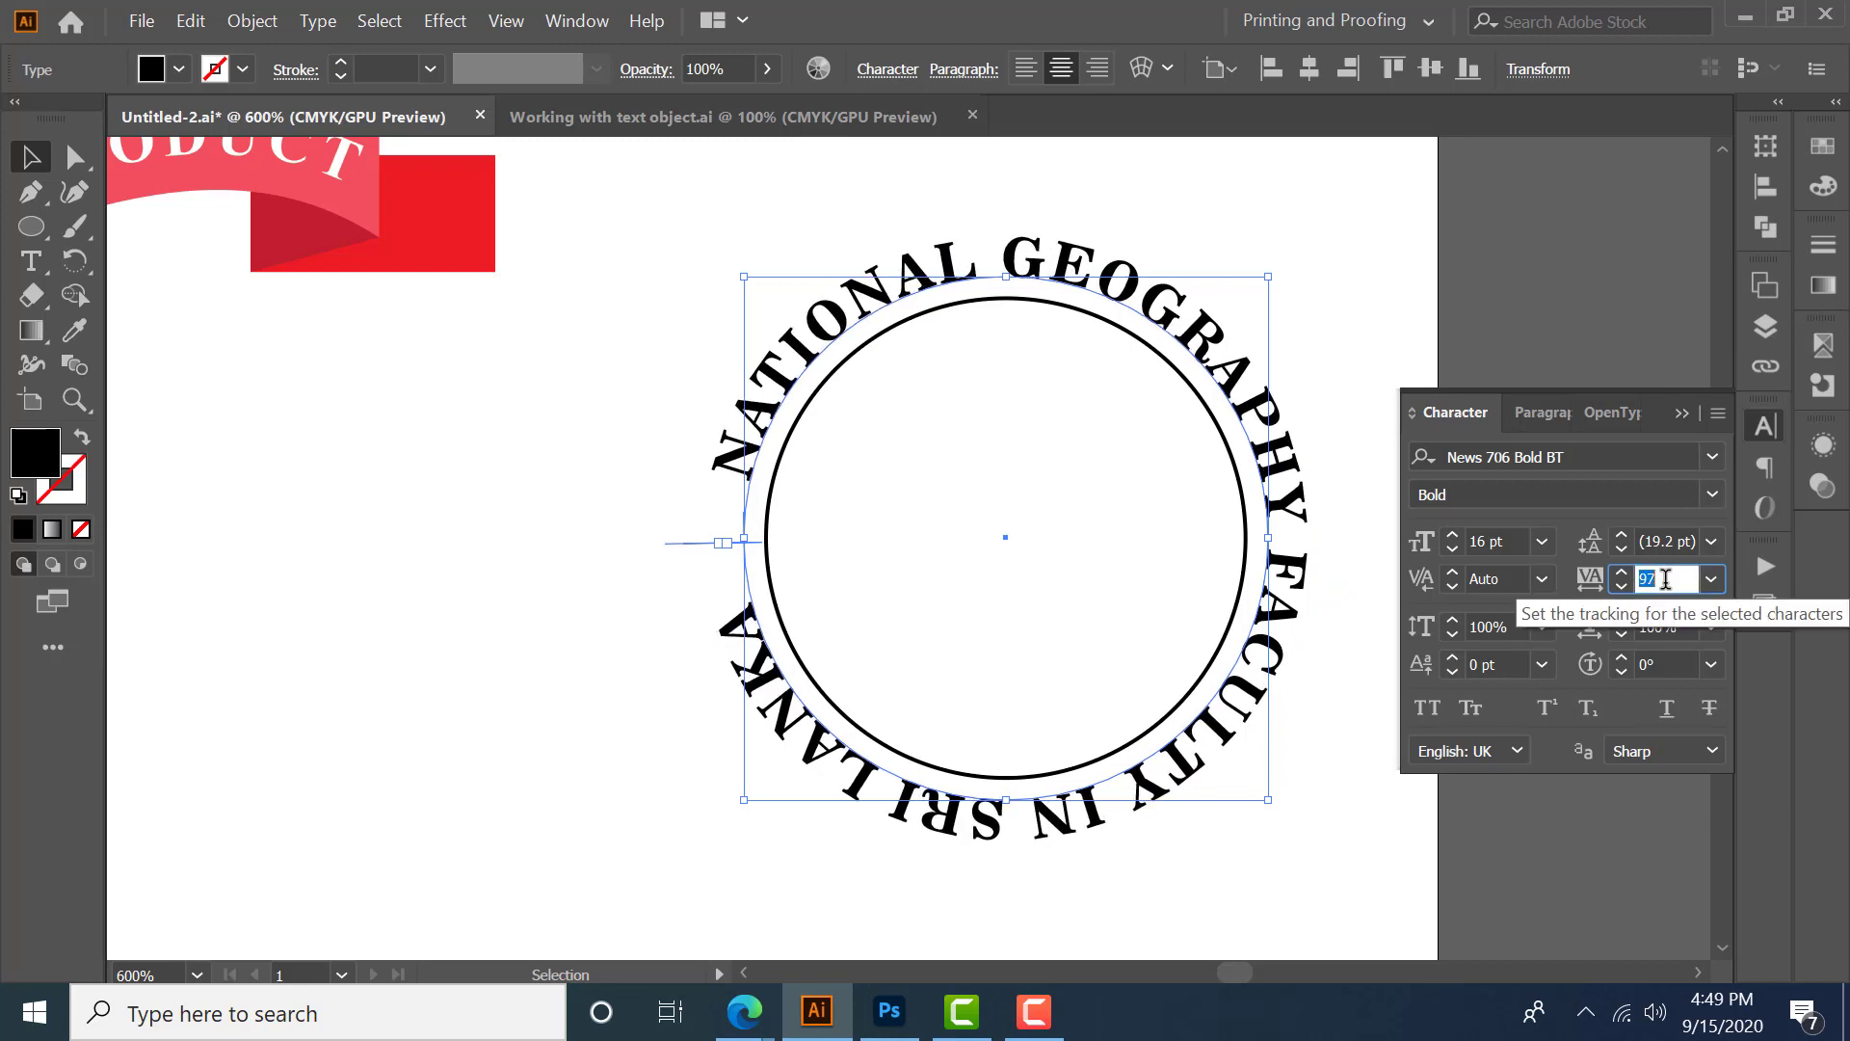
key("Up")
key("Up")
key("Up")
key("Up")
key("Up")
key("Up")
key("Up")
key("Up")
key("Up")
key("Up")
key("Up")
key("Up")
key("Up")
key("Up")
key("Up")
key("Up")
key("Up")
key("Up")
key("Up")
key("Up")
left_click(642, 391)
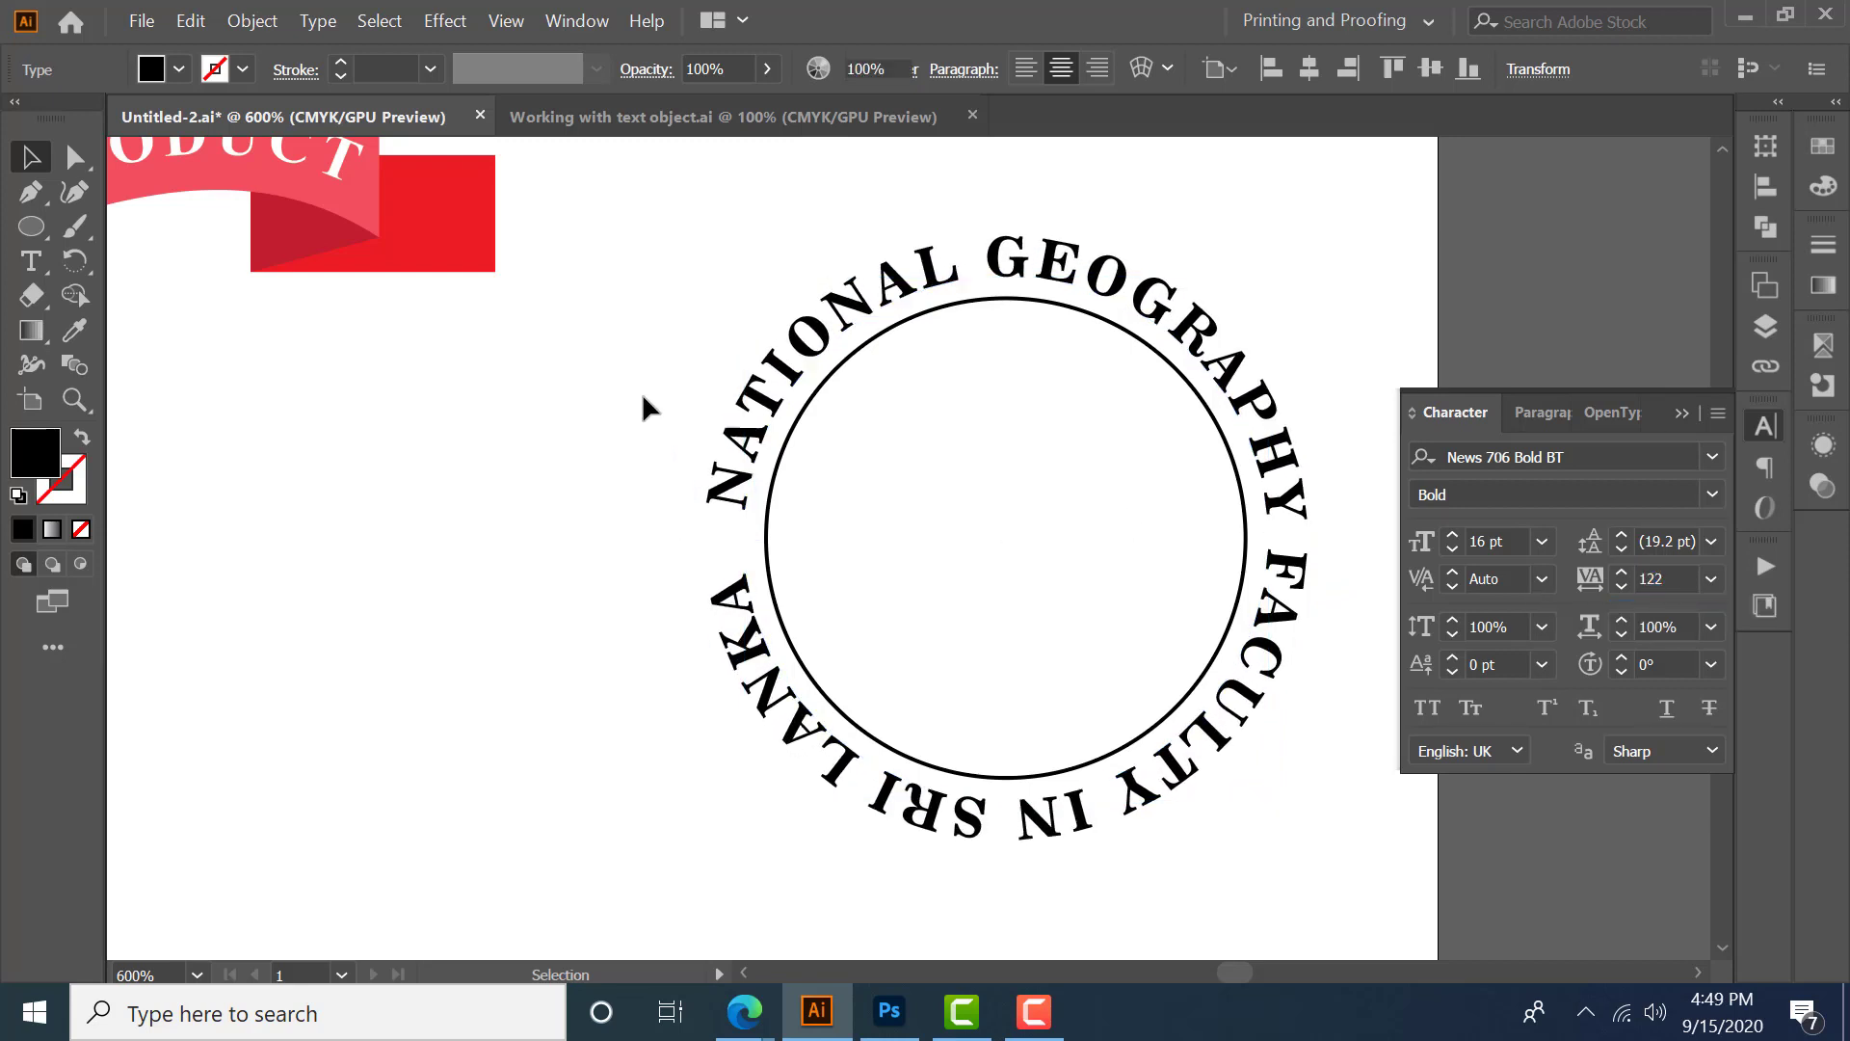
- Select the circle and its path text together and rotate them 90°
scroll(642, 391, "down", 2)
left_click_drag(691, 318, 983, 605)
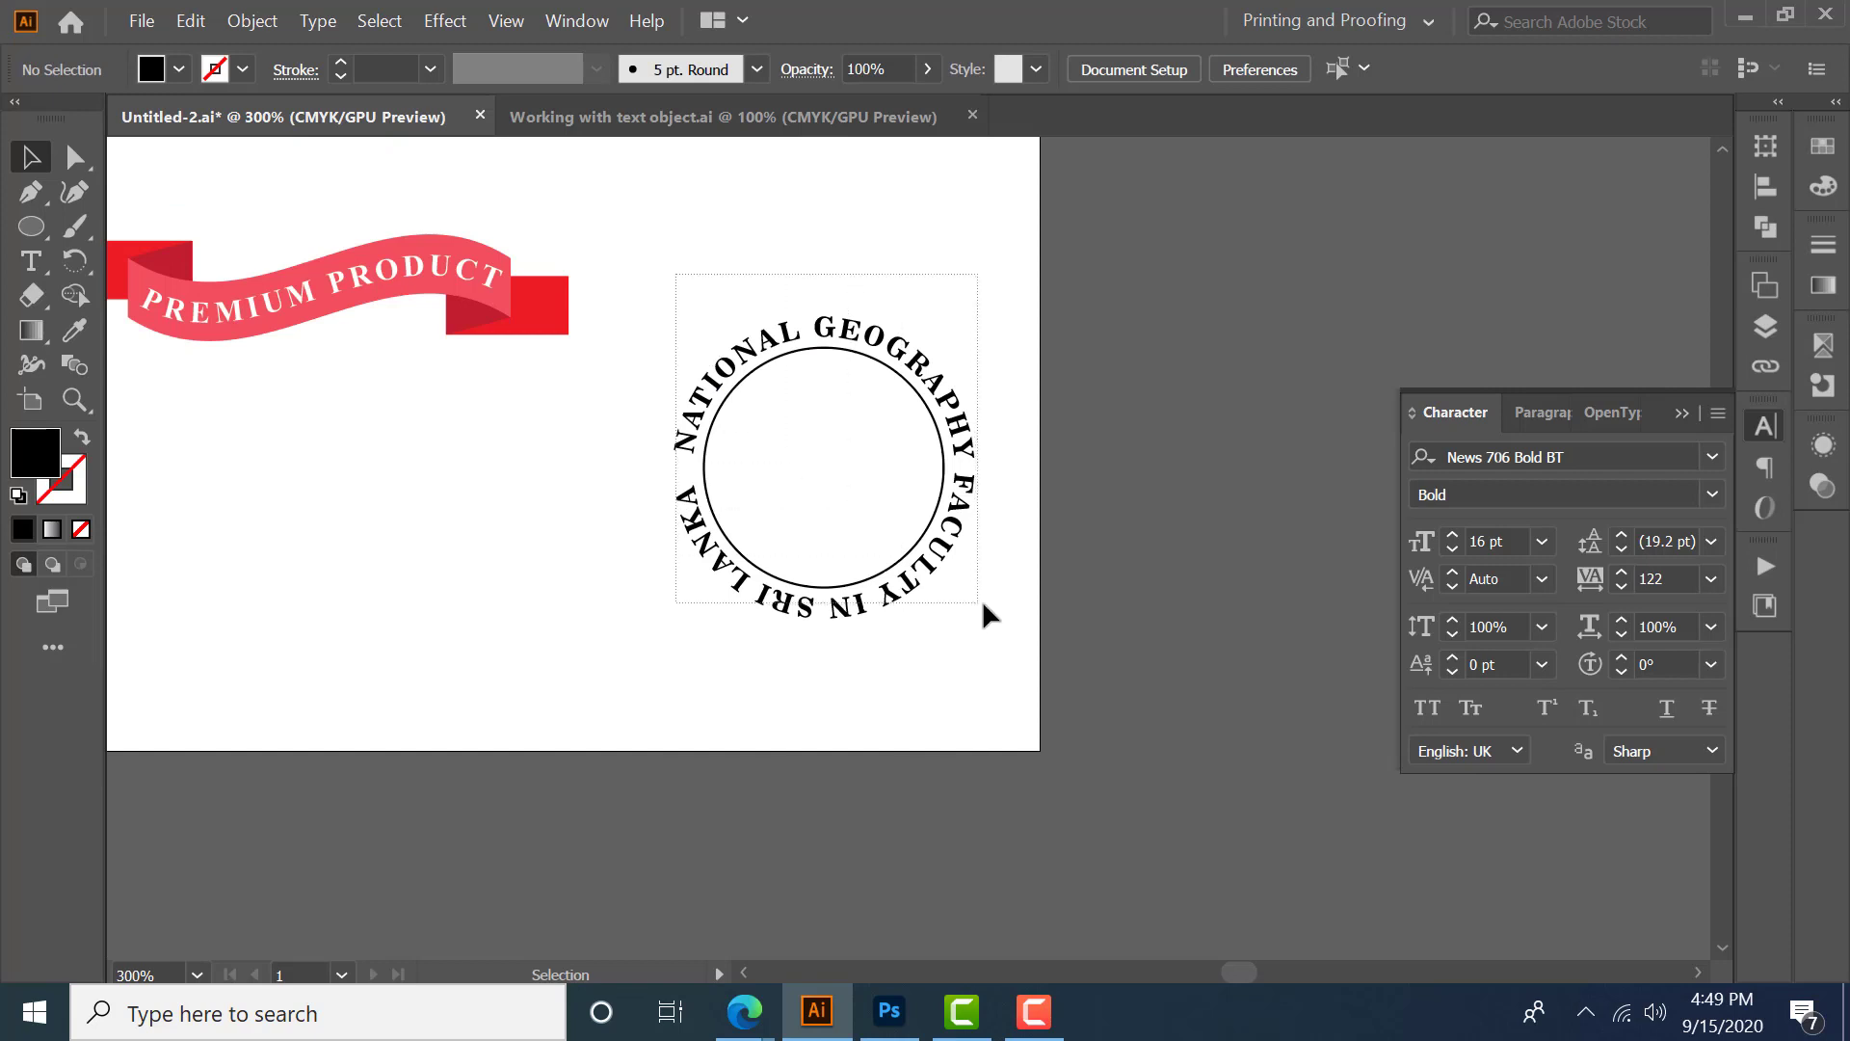
left_click(1765, 146)
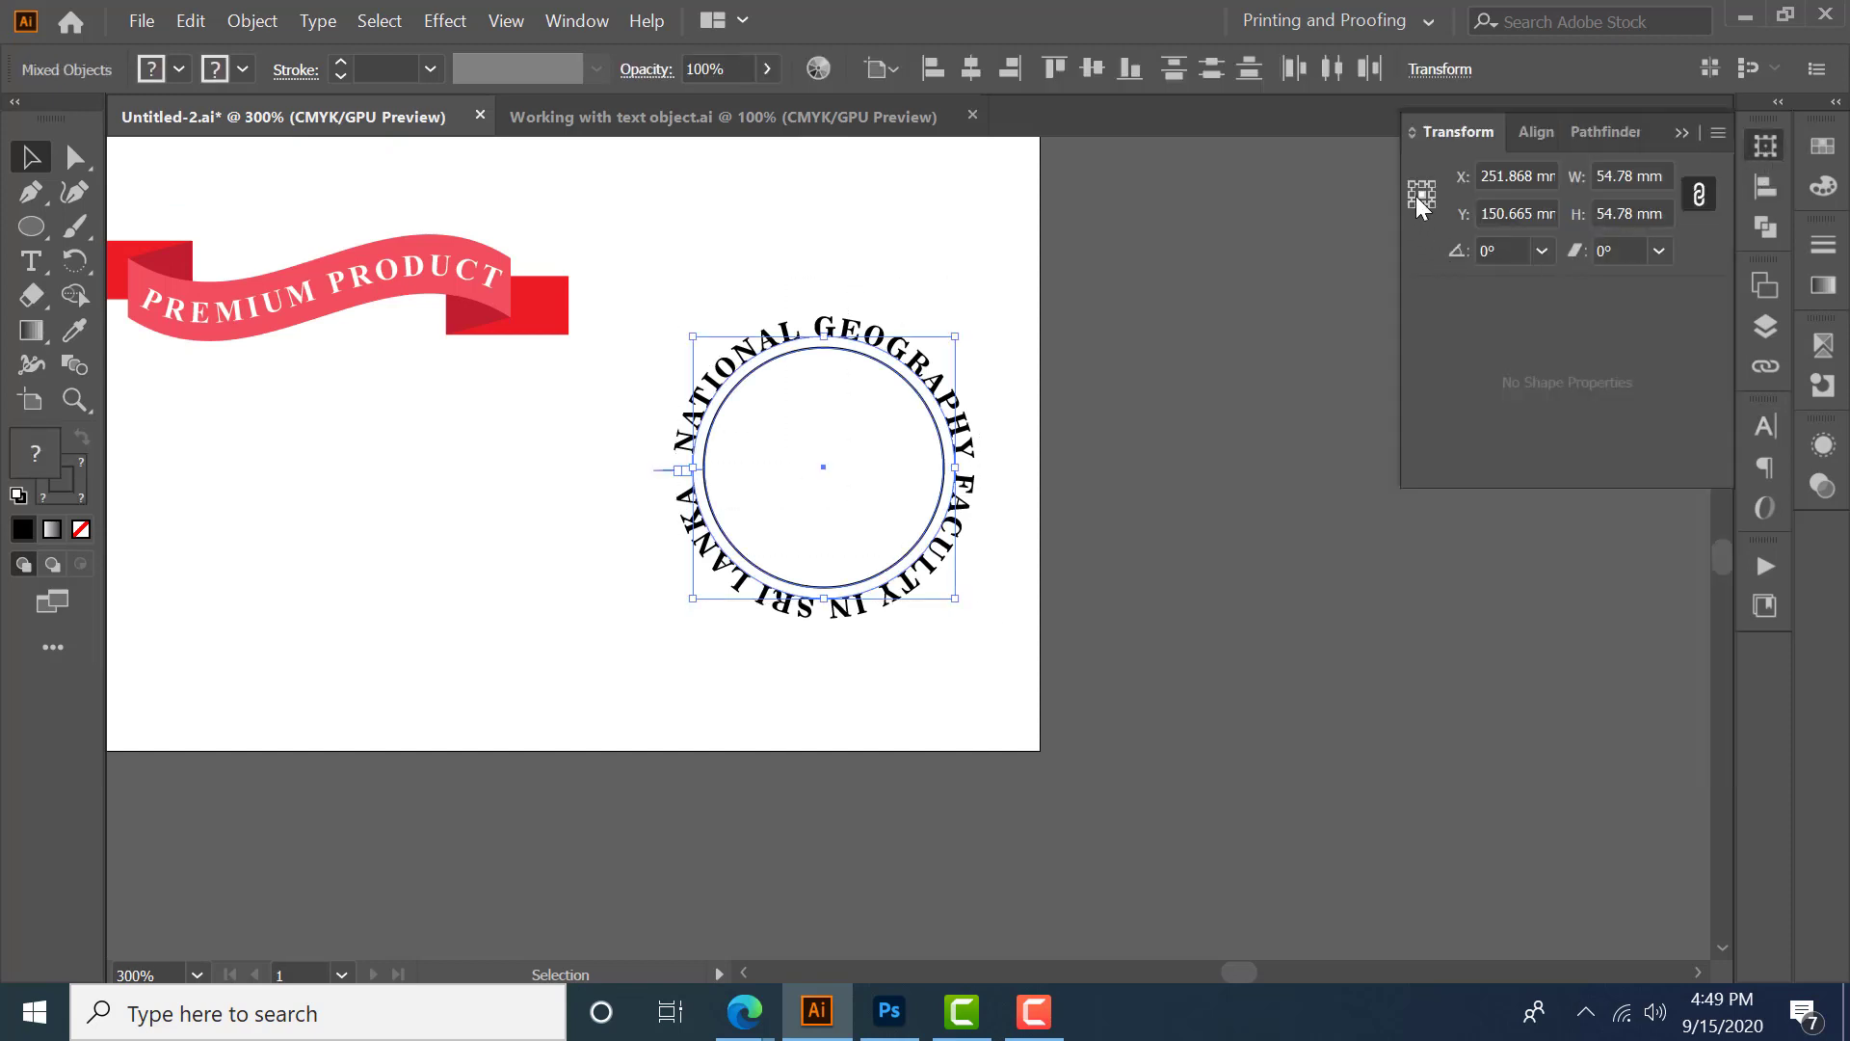
left_click(1499, 250)
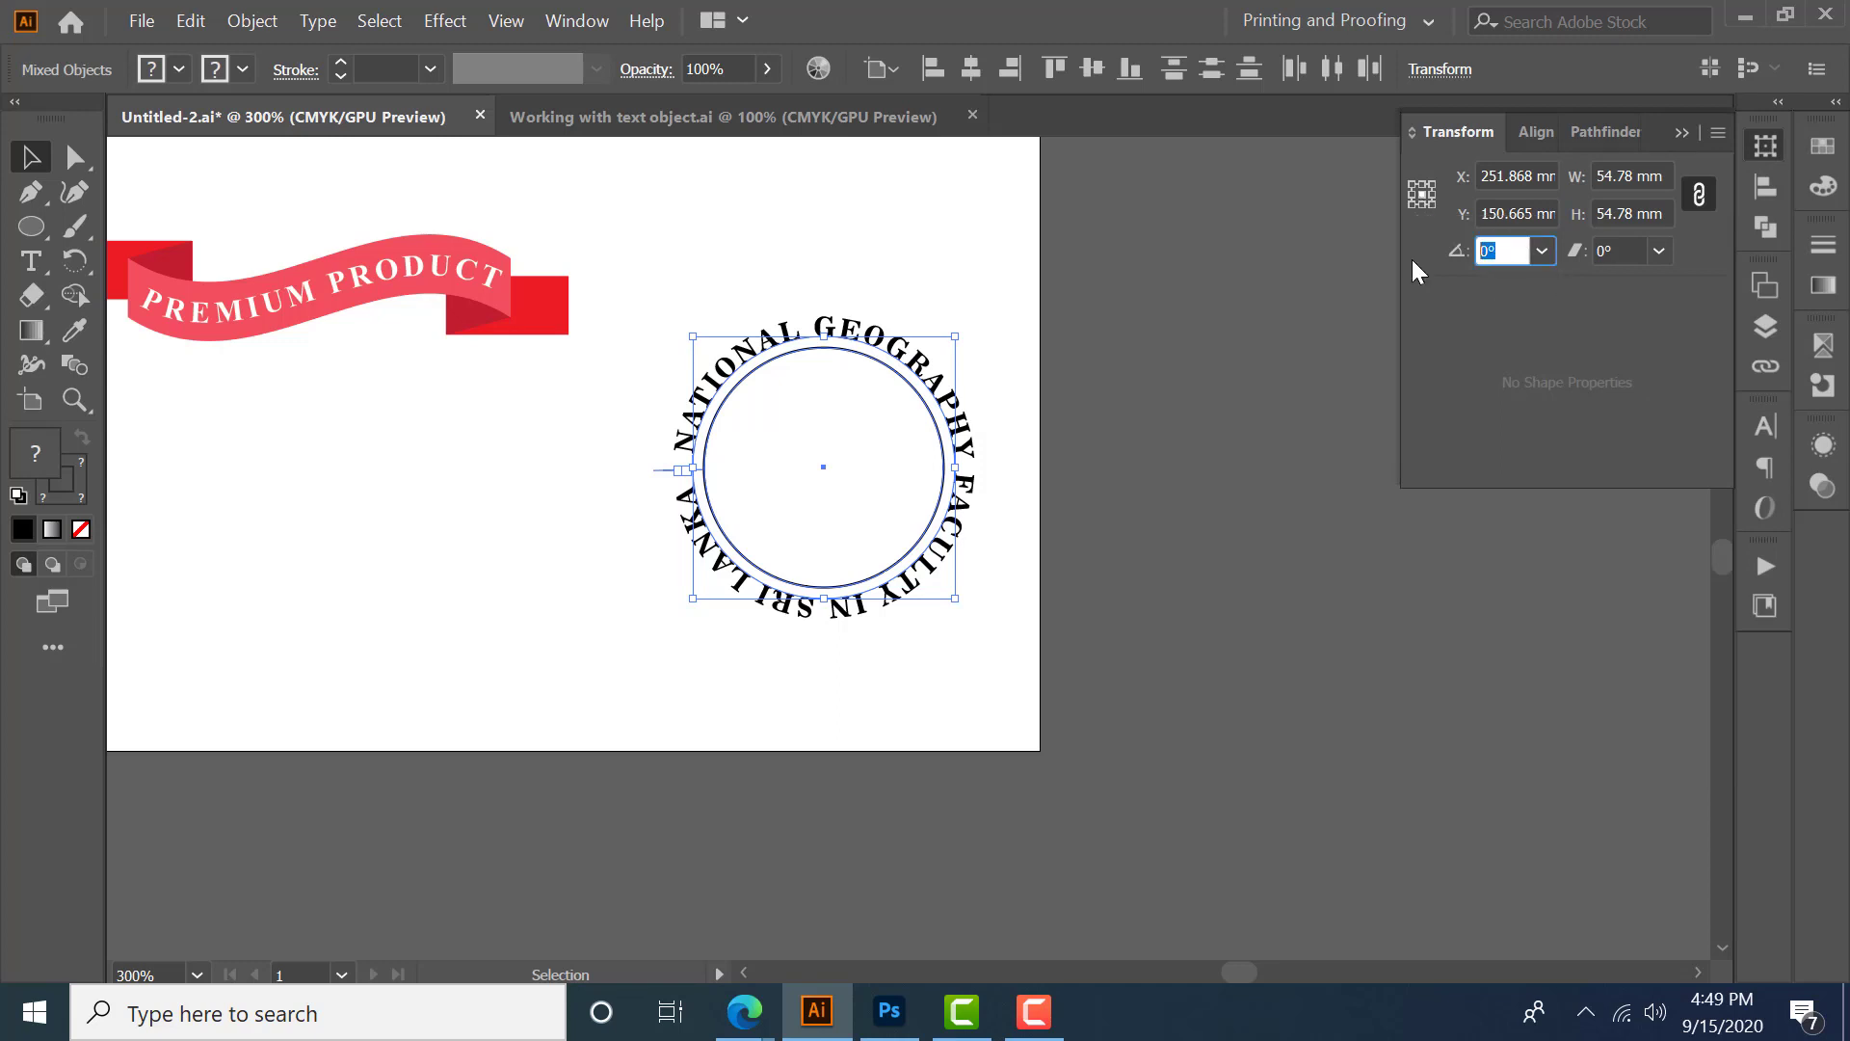
type("90")
key("Return")
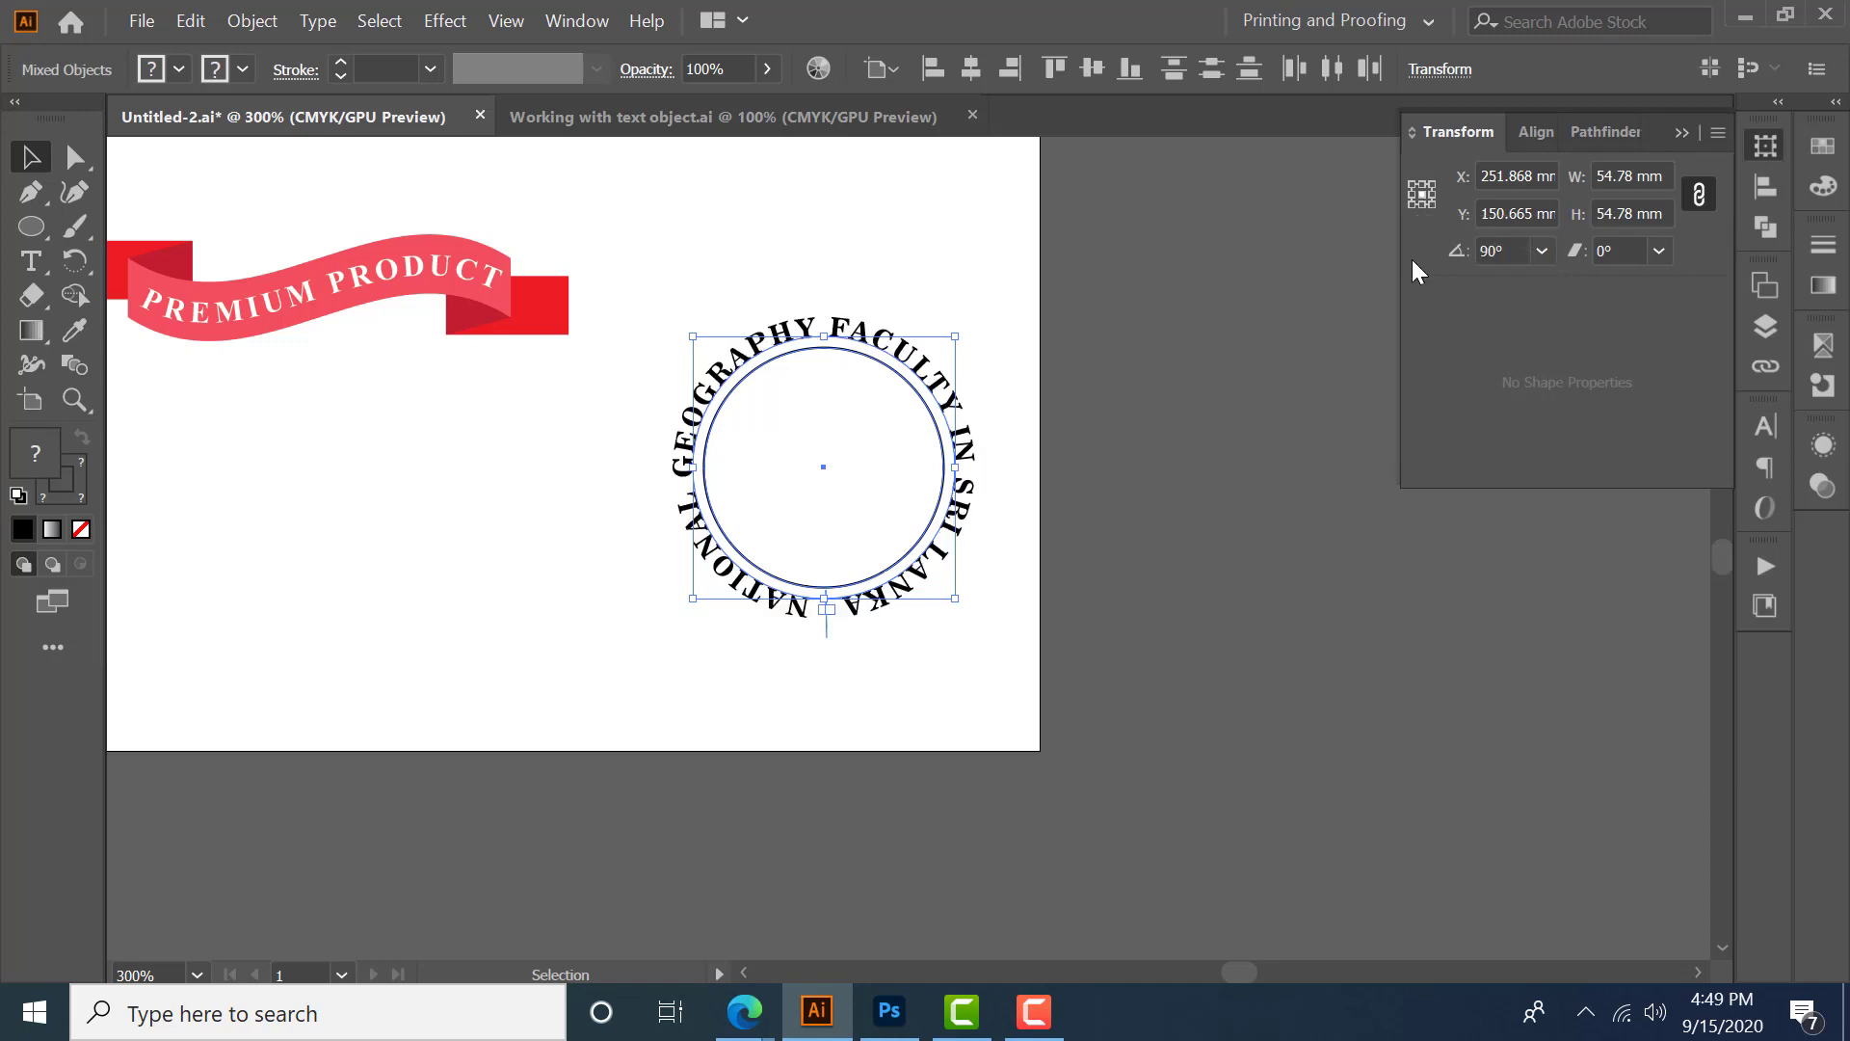
- Scale the text's circle up to about 68 mm so it rings the outside of the lettering
left_click(952, 650)
scroll(1066, 603, "down", 1)
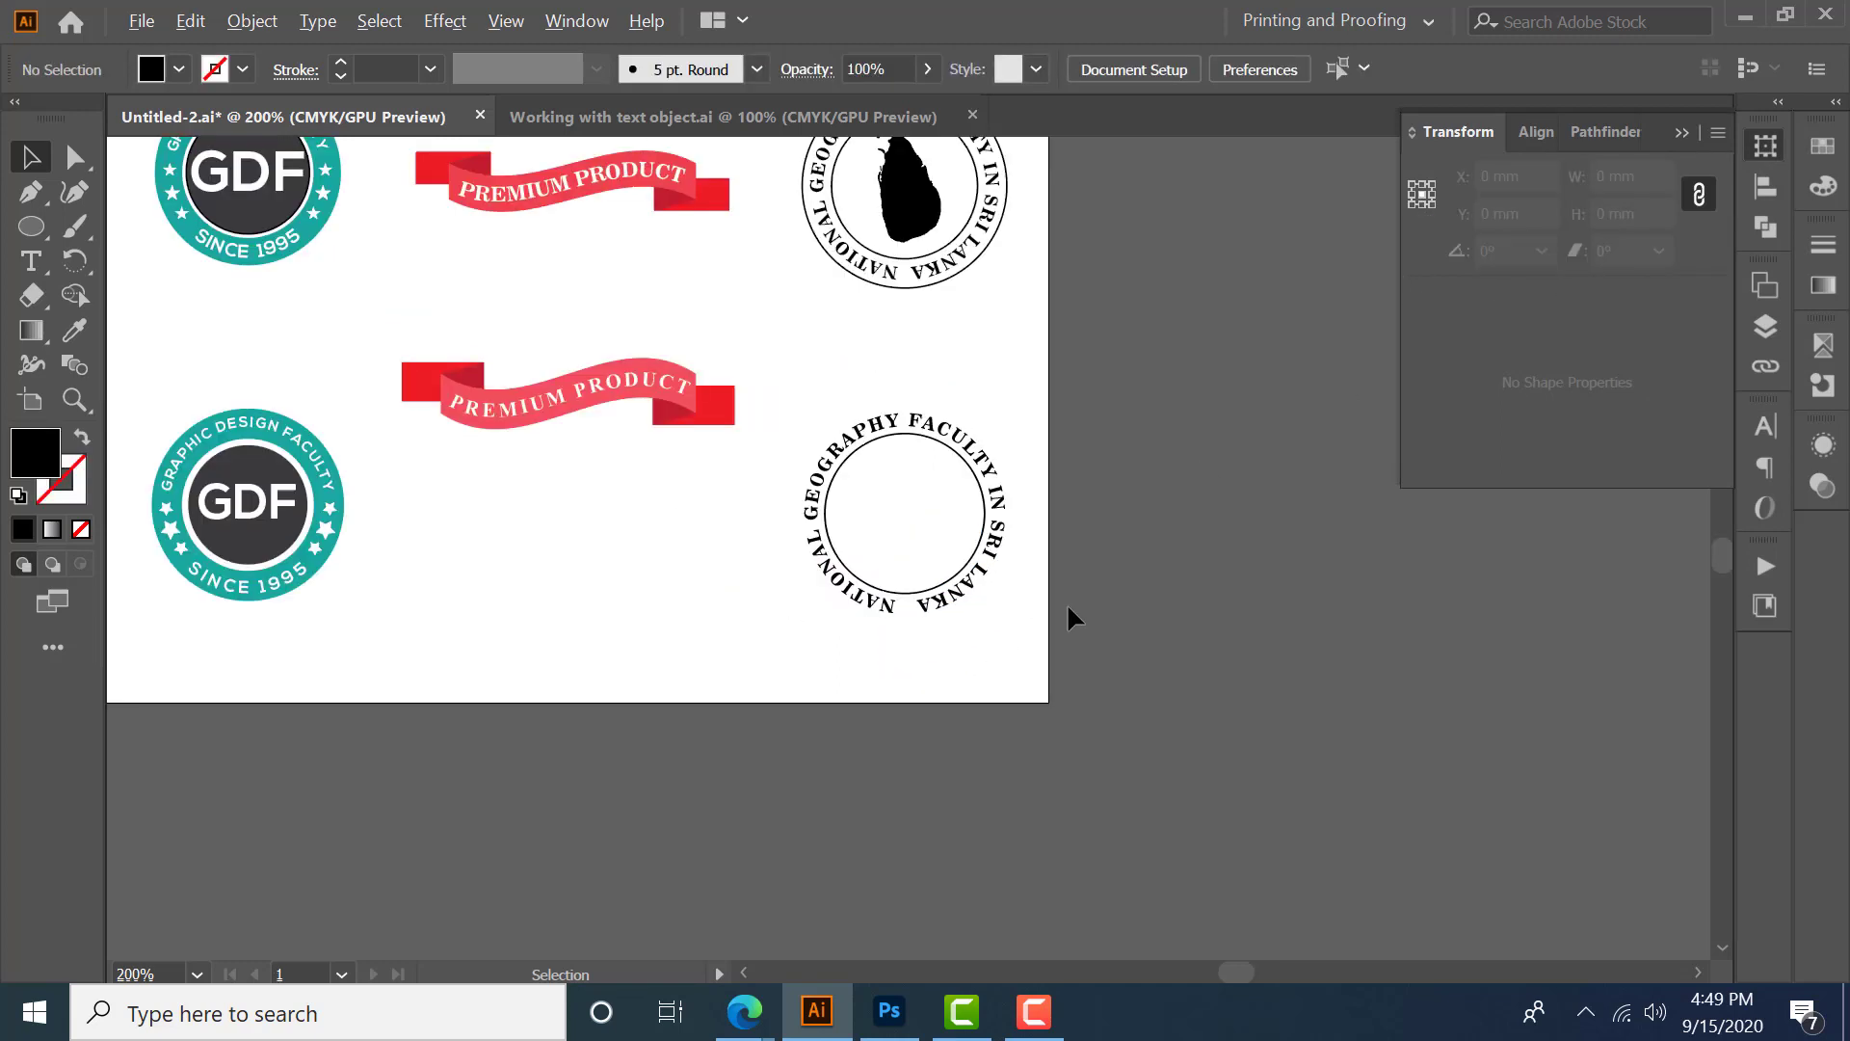
left_click_drag(1051, 377, 1007, 437)
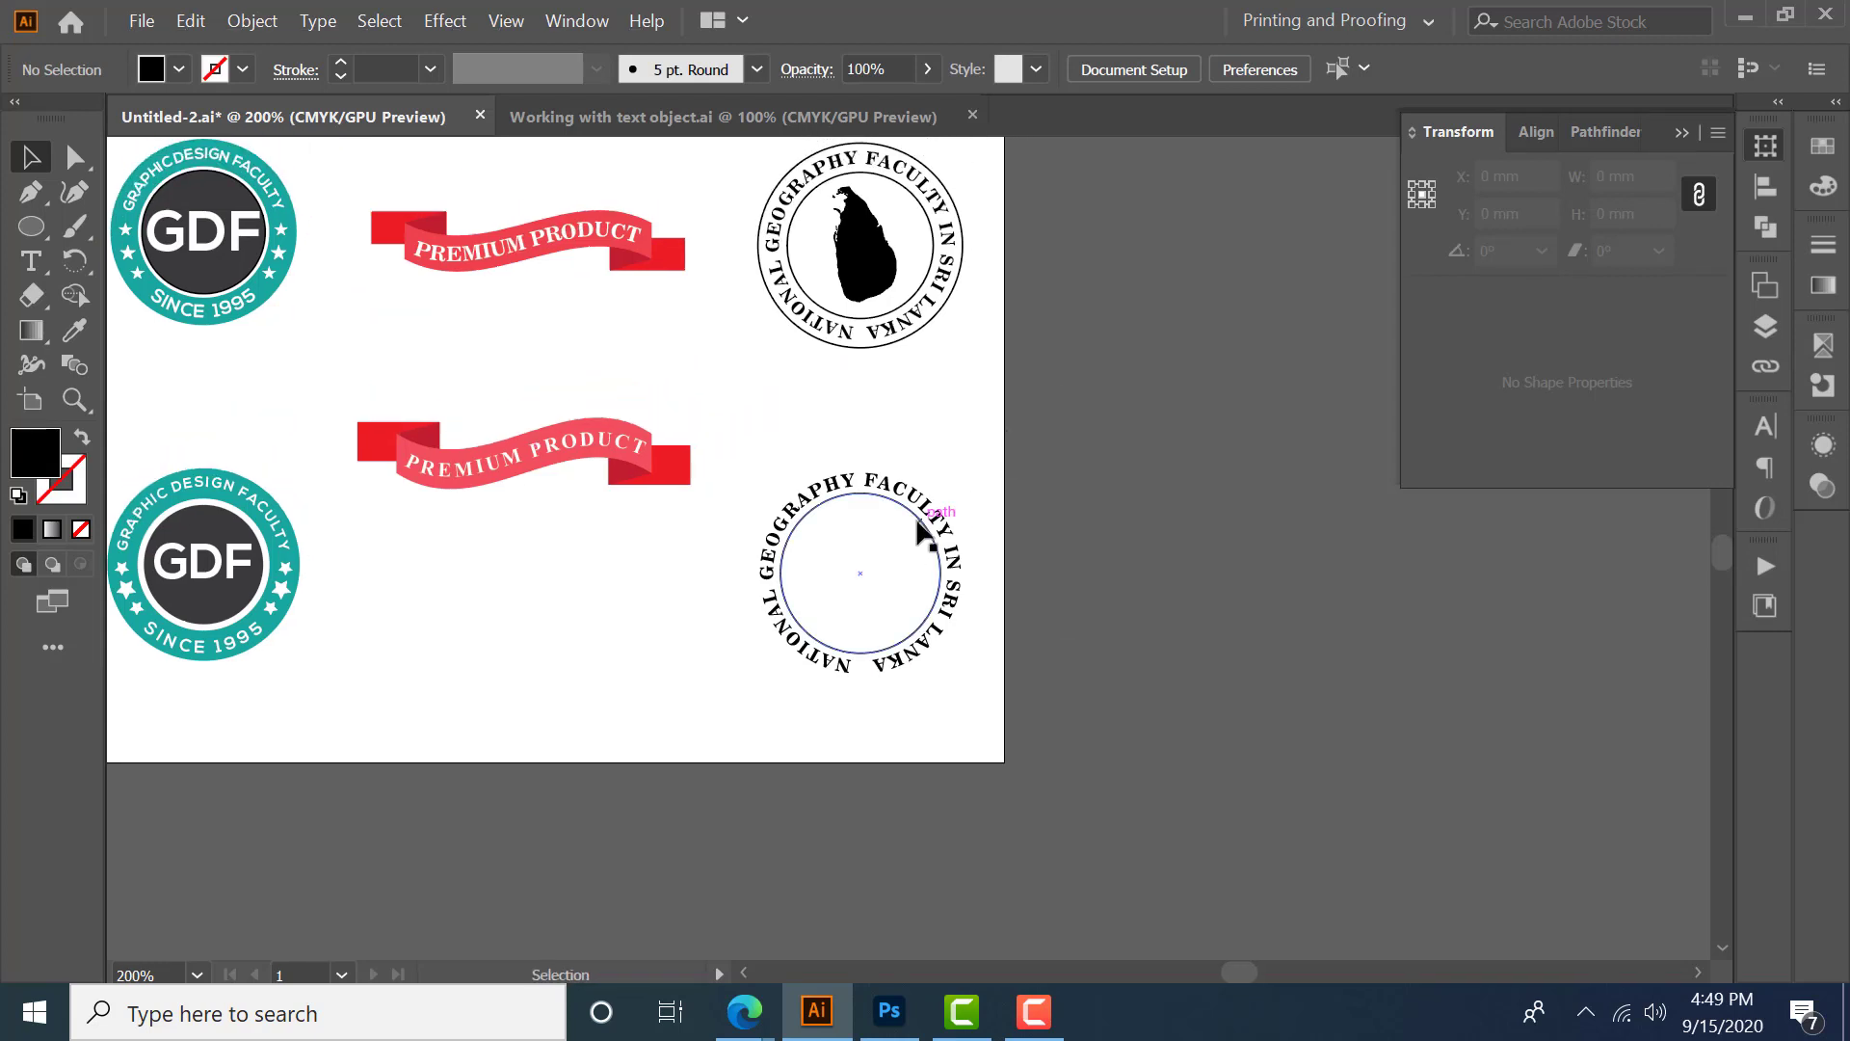
left_click(931, 615)
scroll(932, 619, "up", 1)
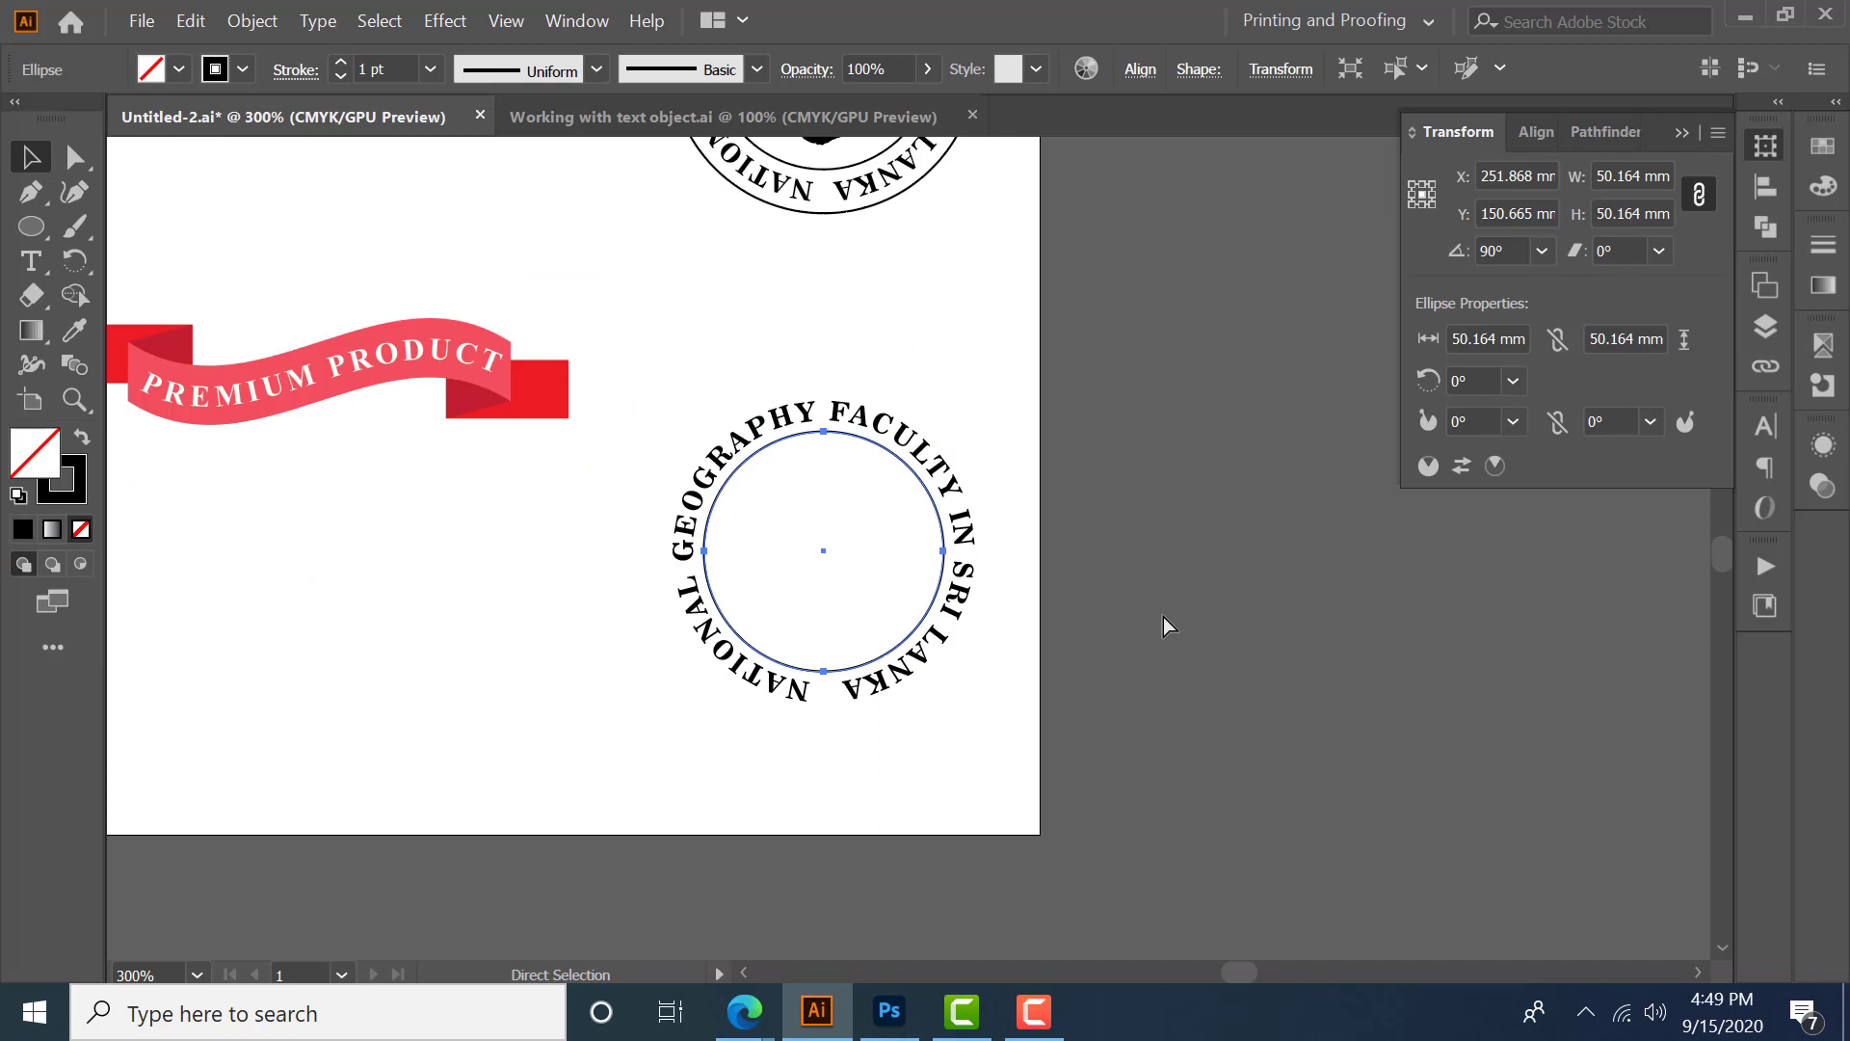
key("v")
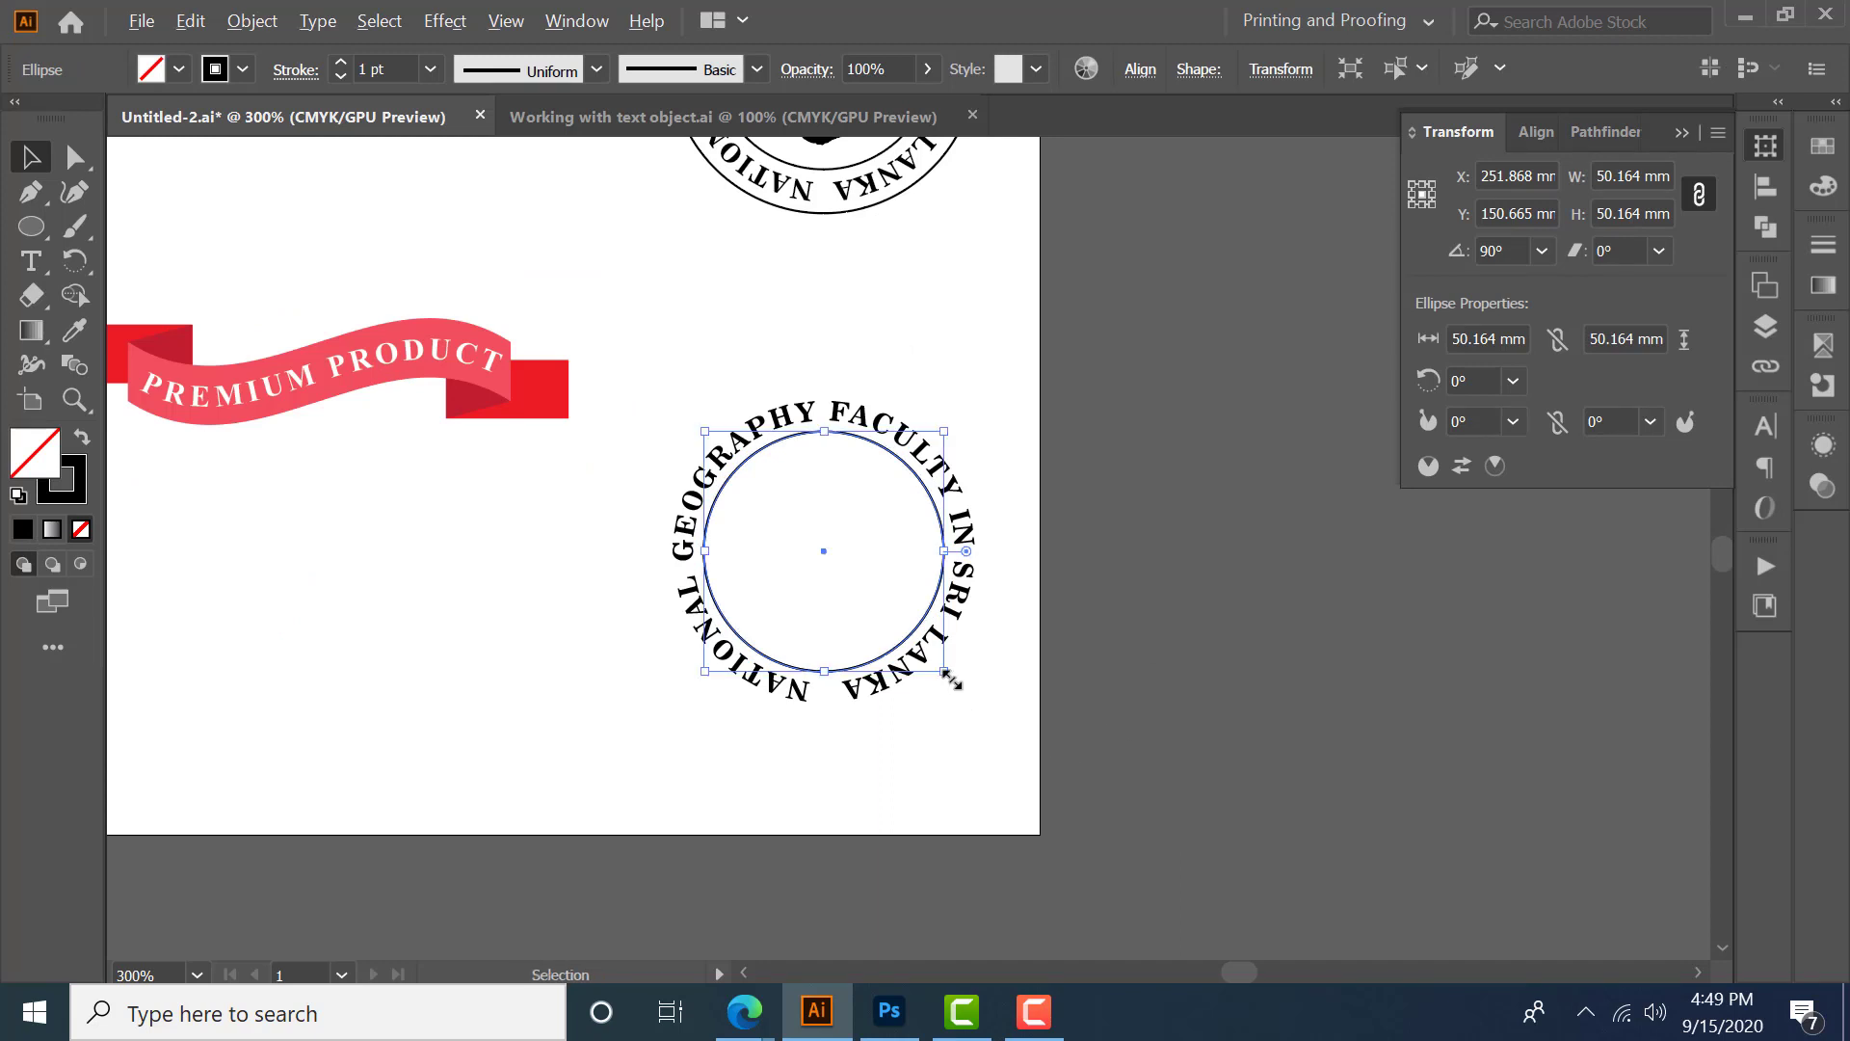
left_click_drag(950, 680, 989, 730)
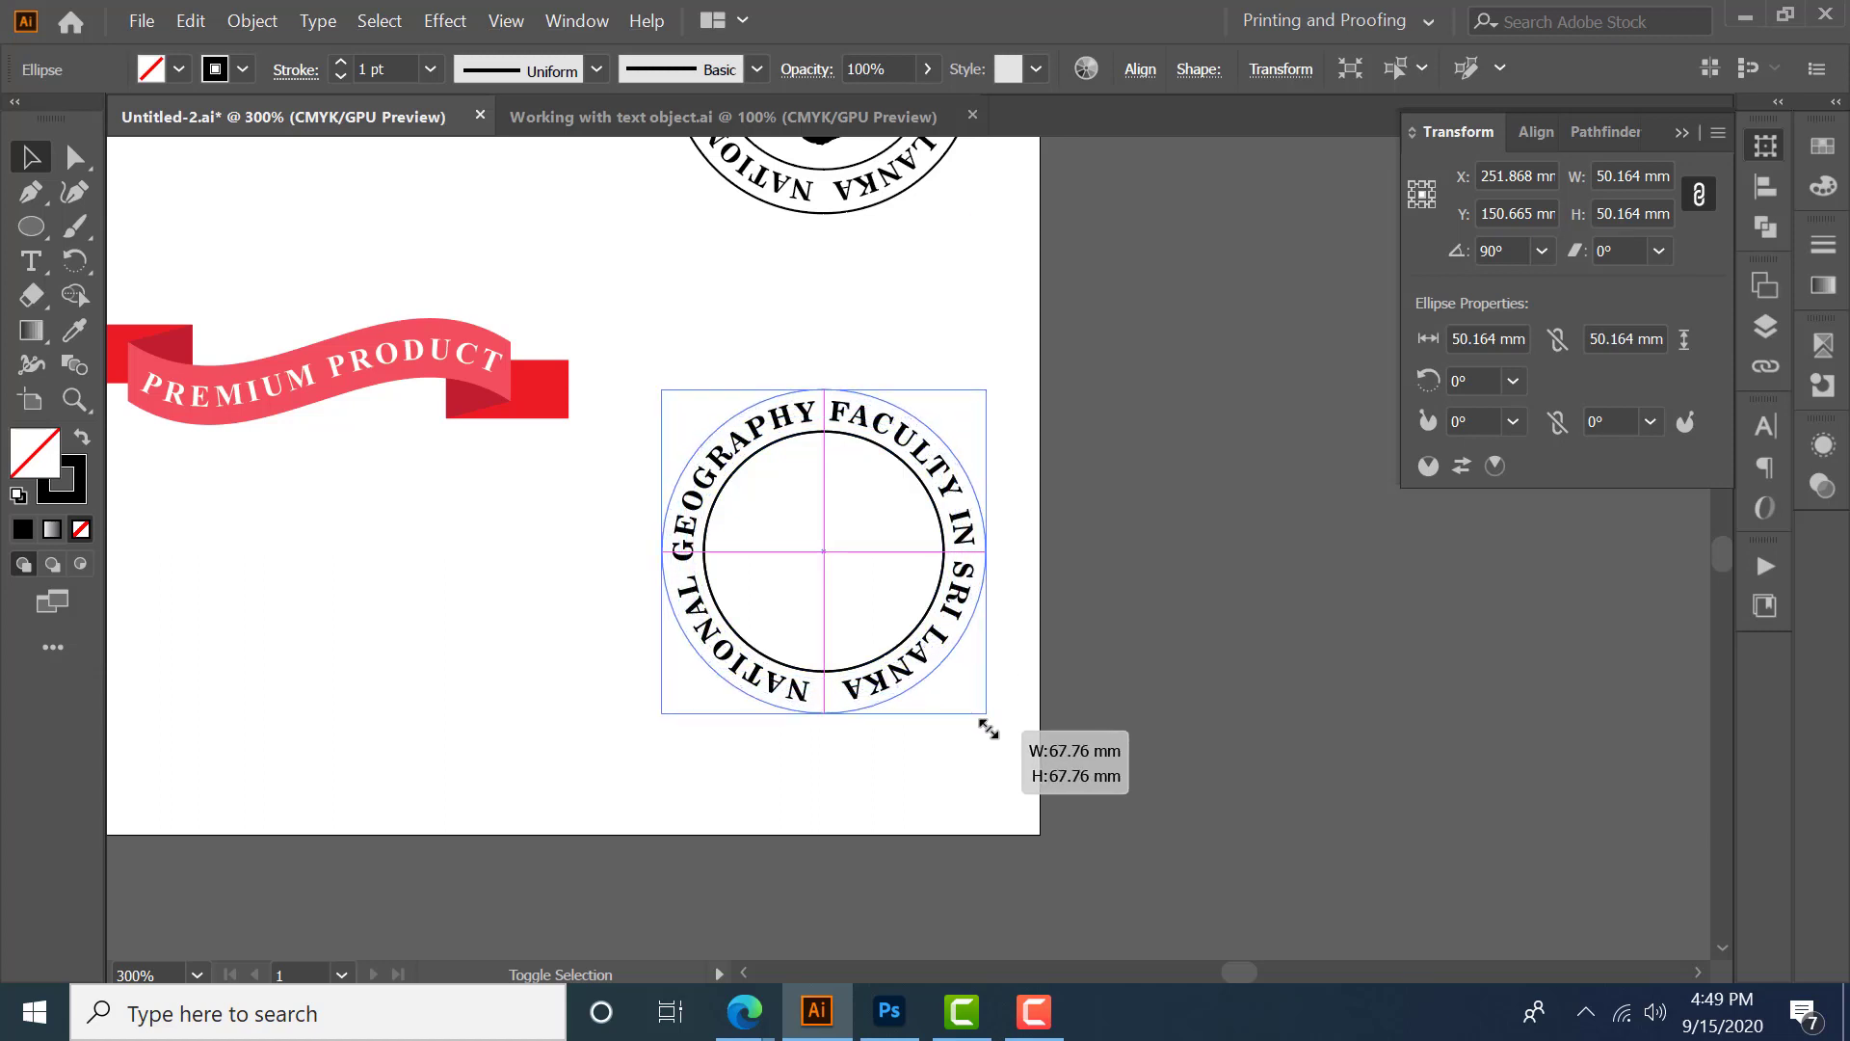
left_click_drag(989, 729, 988, 729)
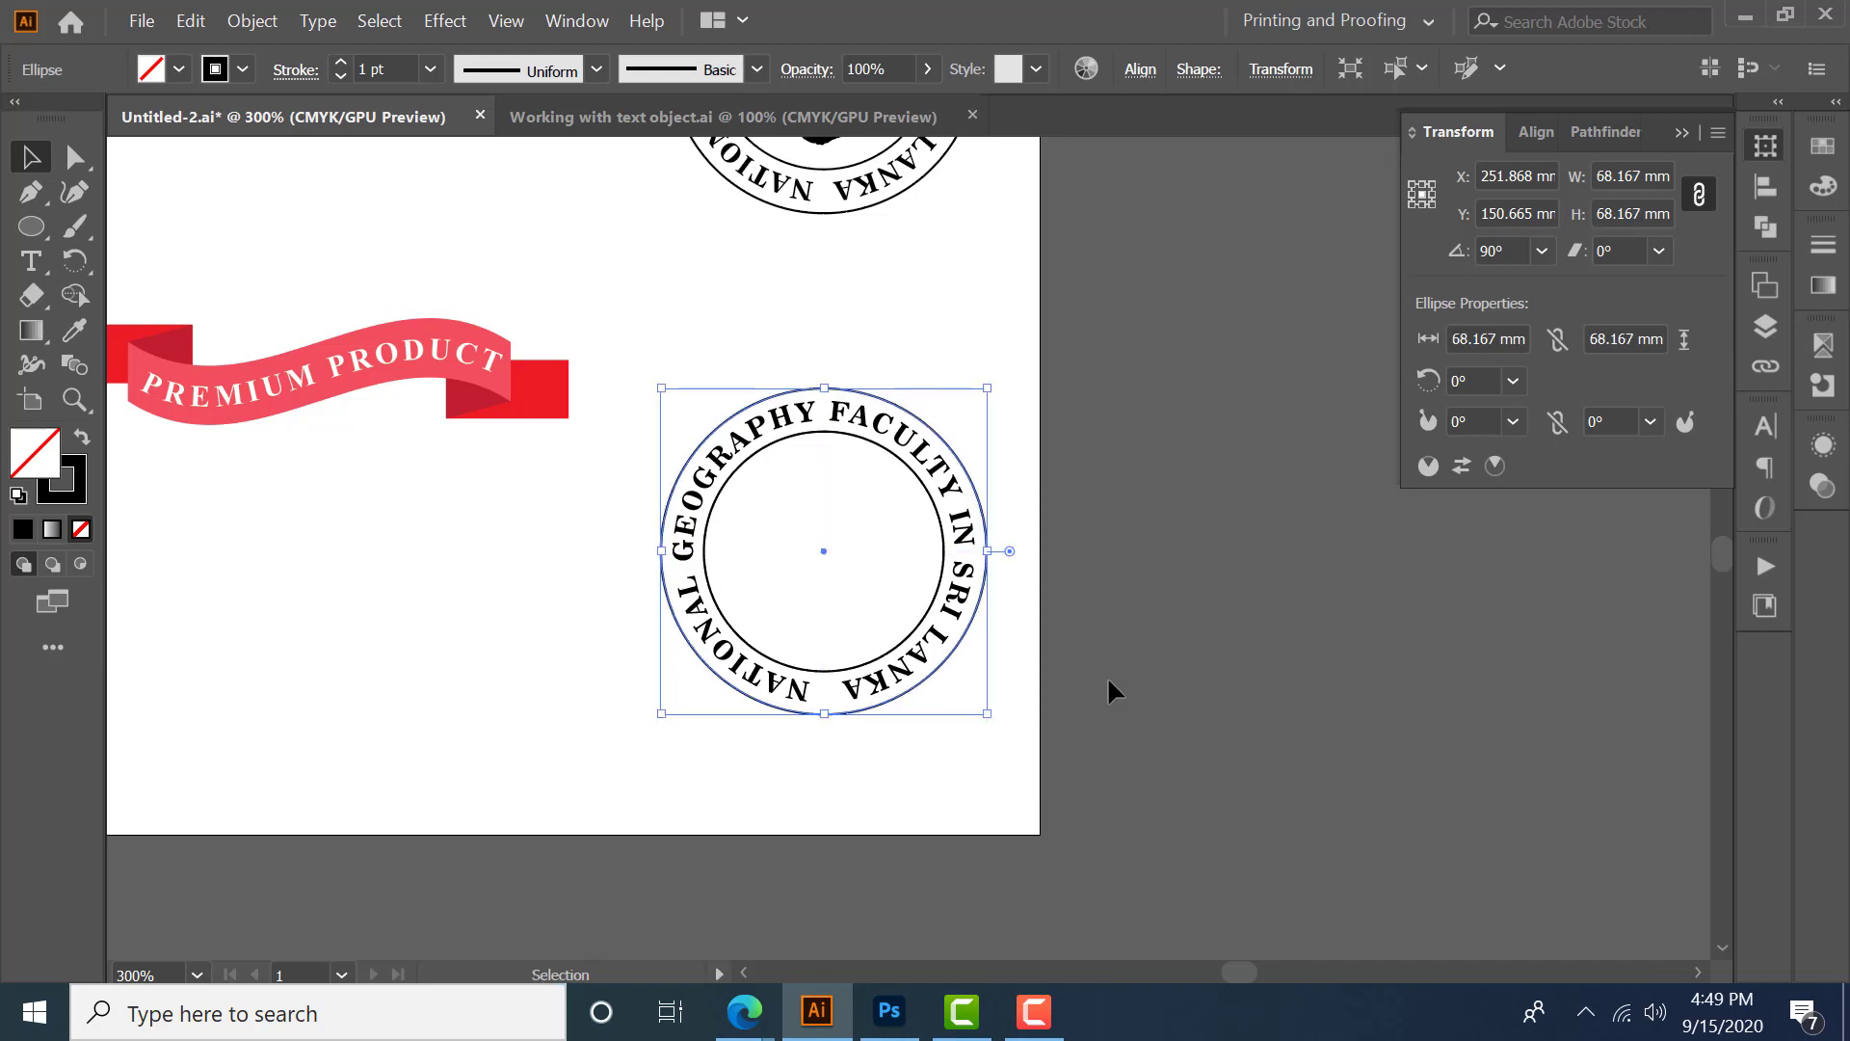
scroll(1107, 674, "down", 2)
left_click_drag(1206, 632, 1089, 623)
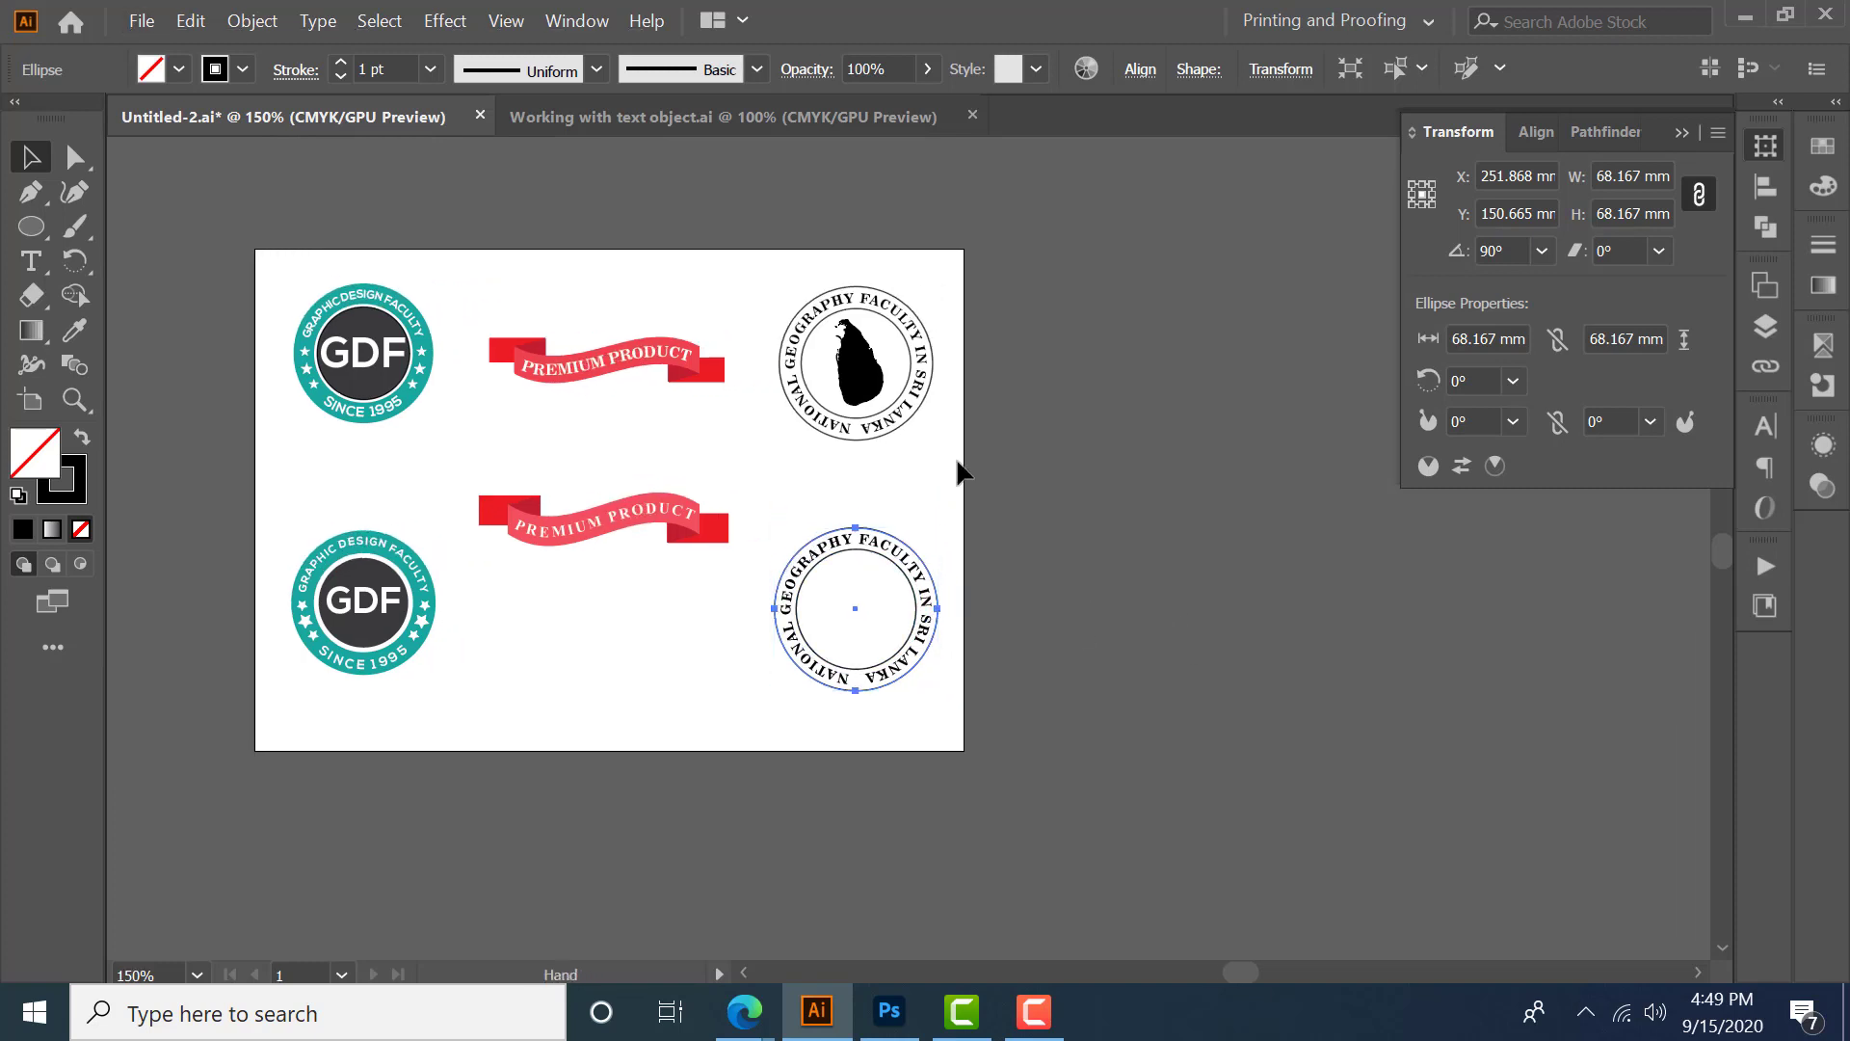
key("ctrl+plus")
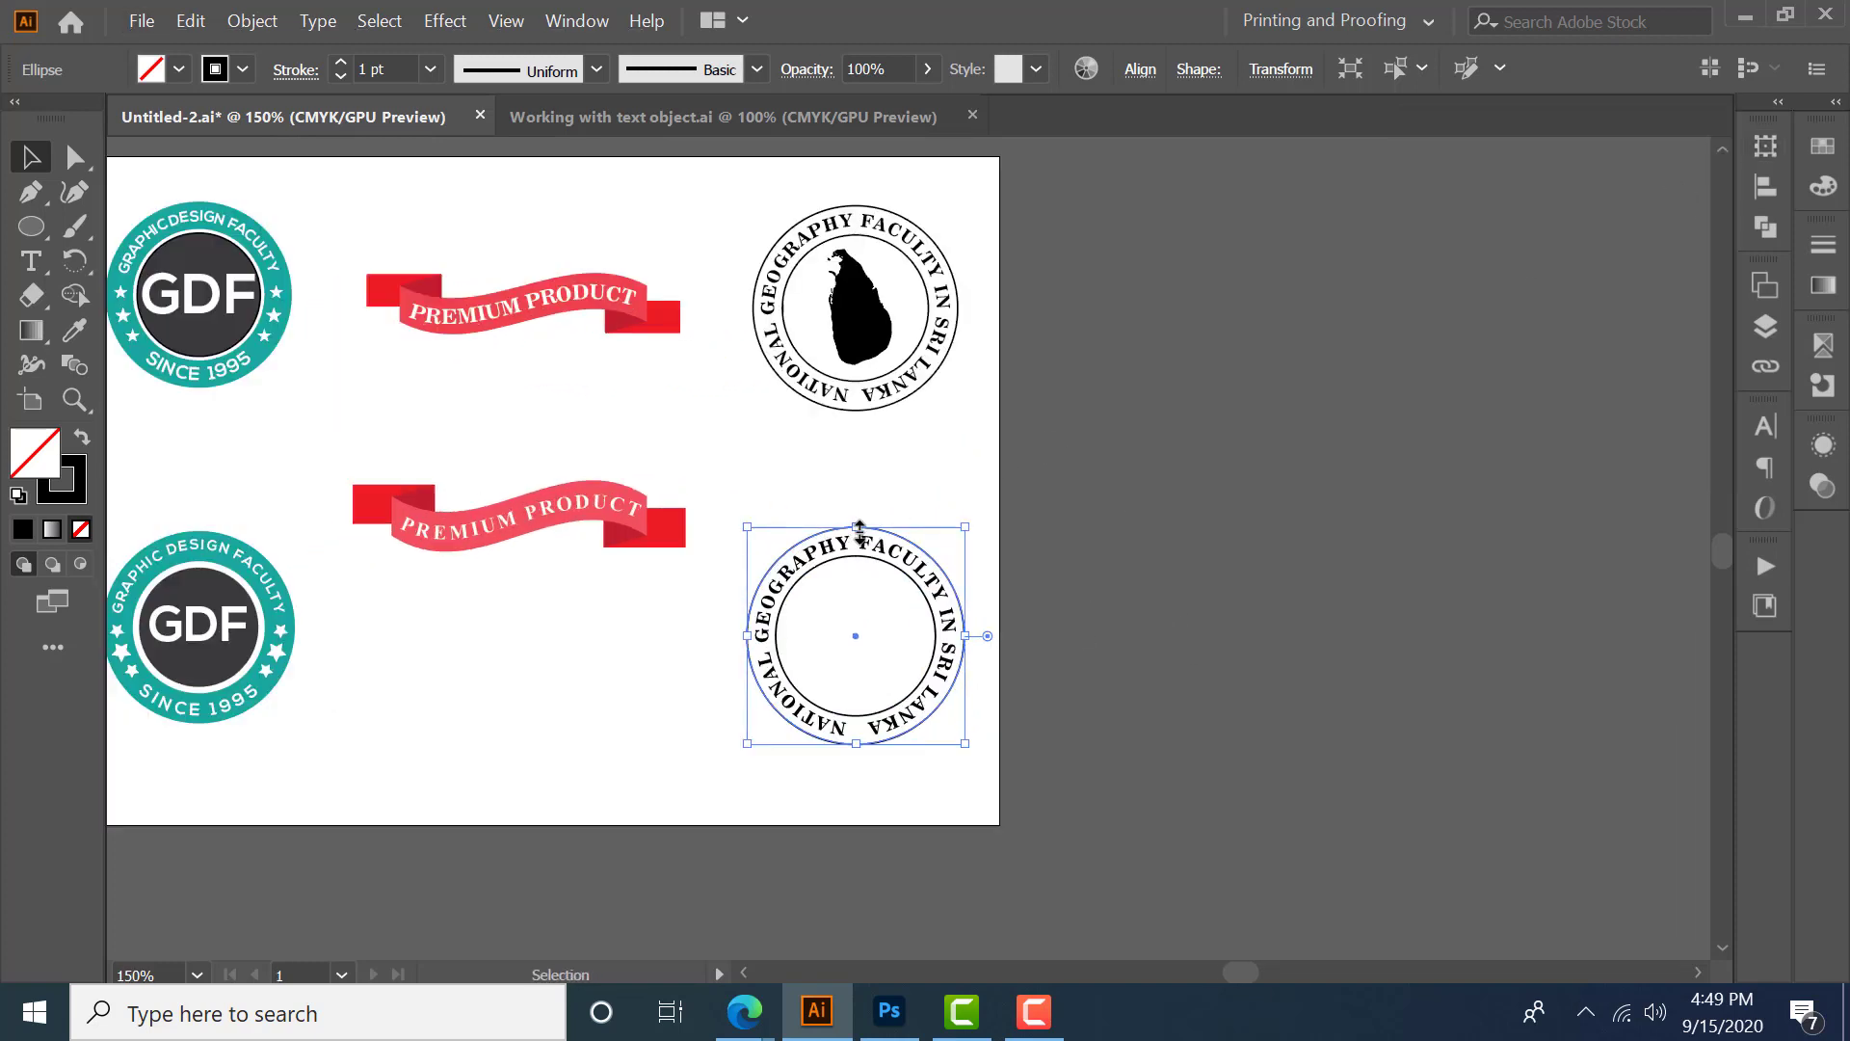
left_click(861, 344)
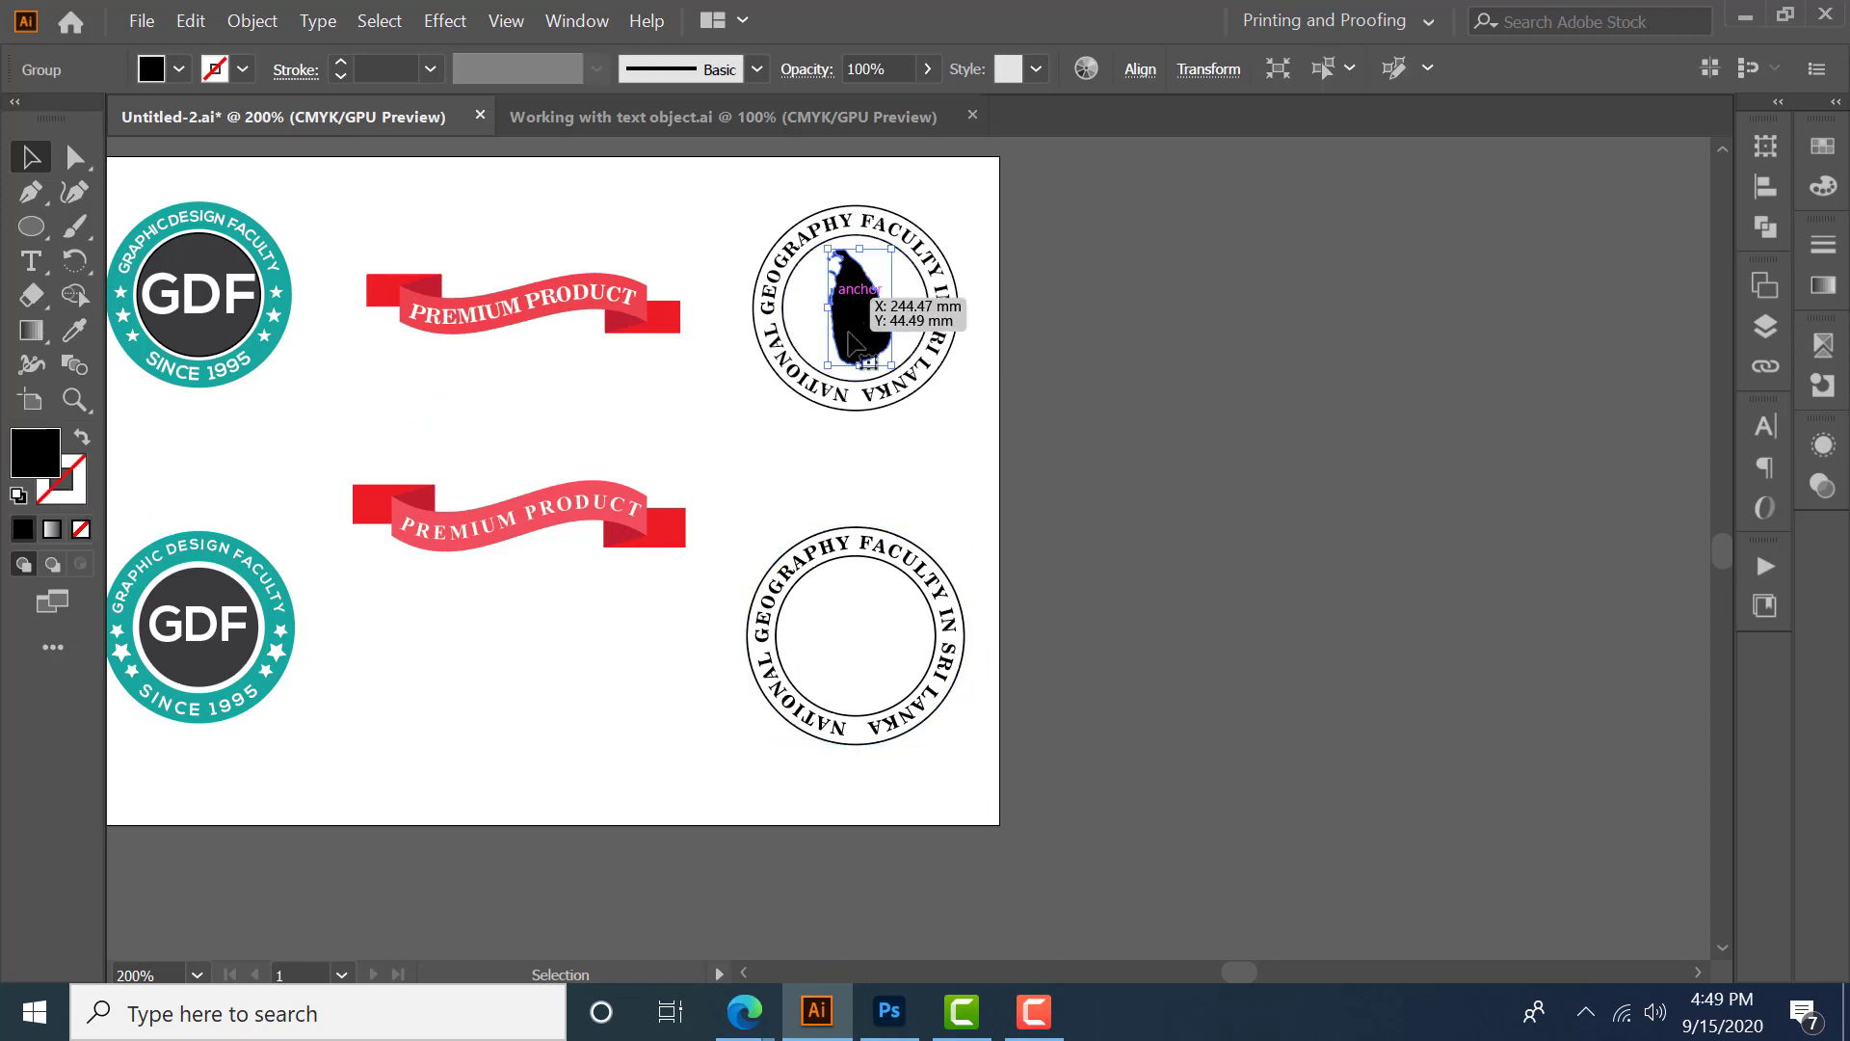
left_click(945, 494)
left_click_drag(950, 514, 958, 487)
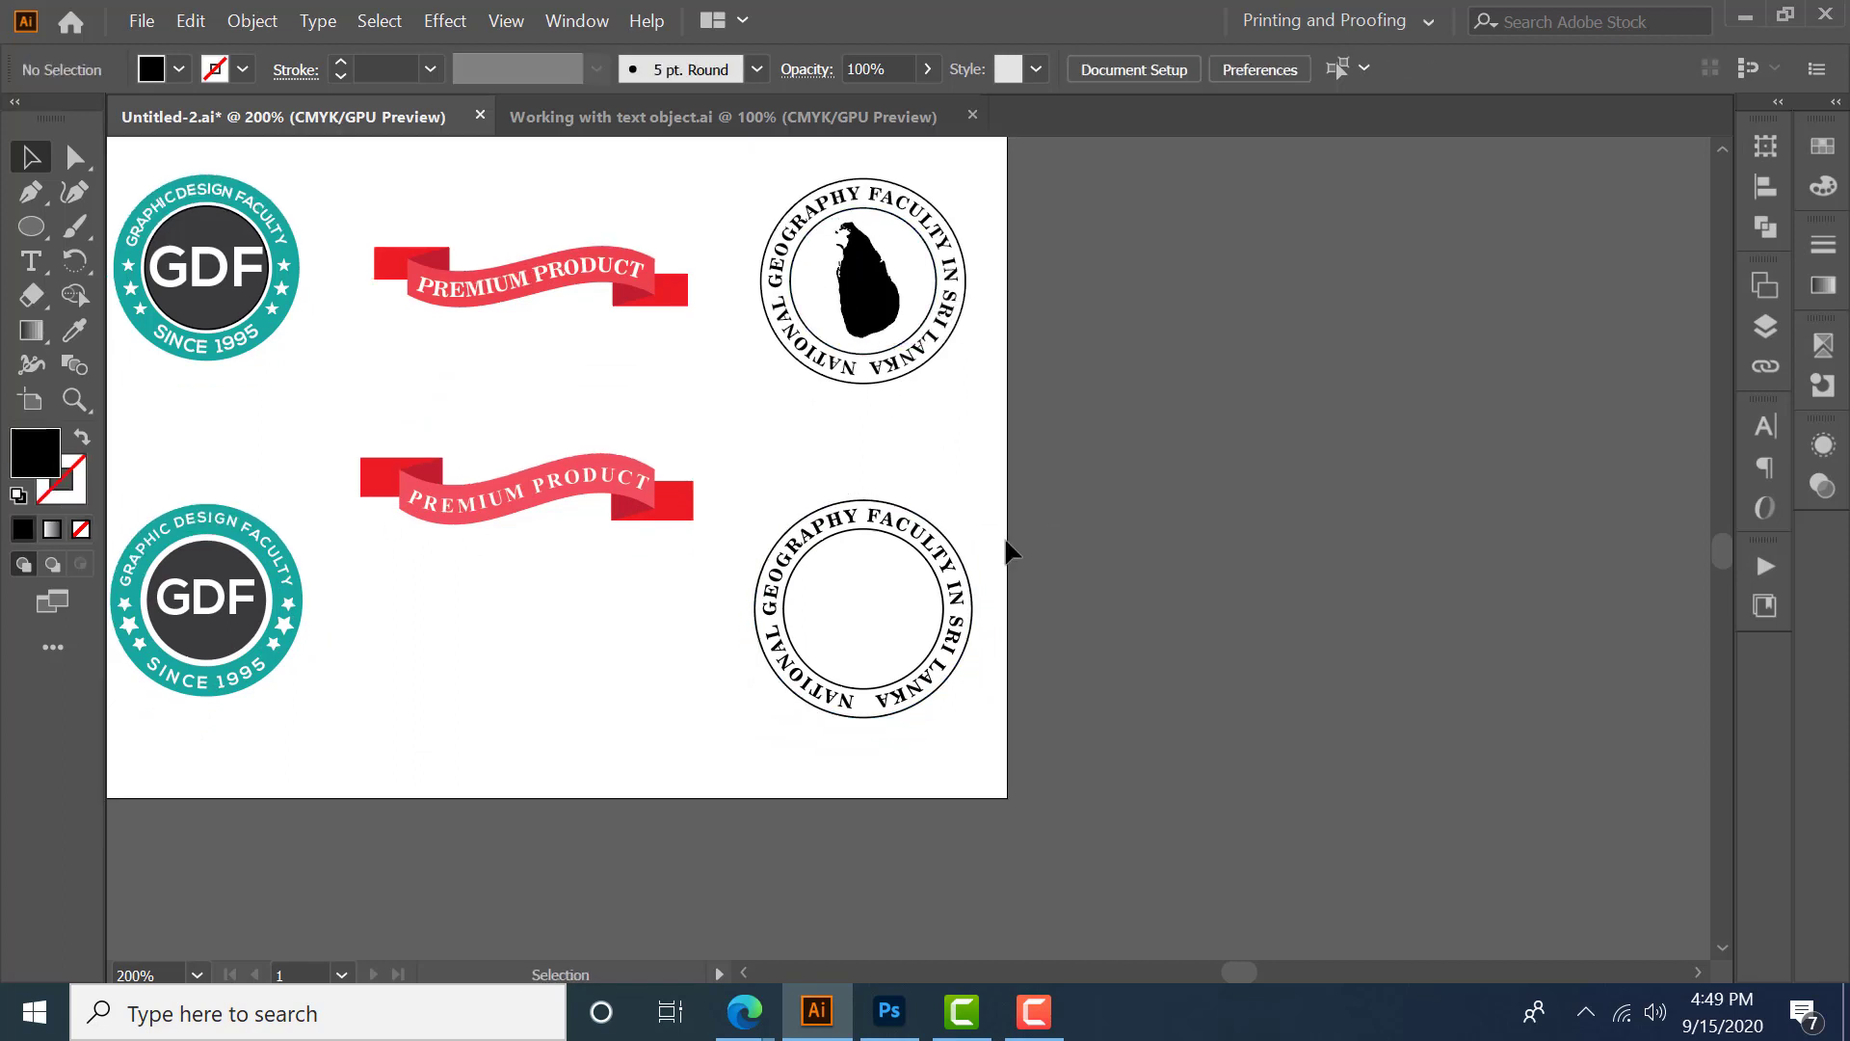
- Switch to the browser and browse the Sri Lanka silhouette image search results at large size
mouse_move(765, 1015)
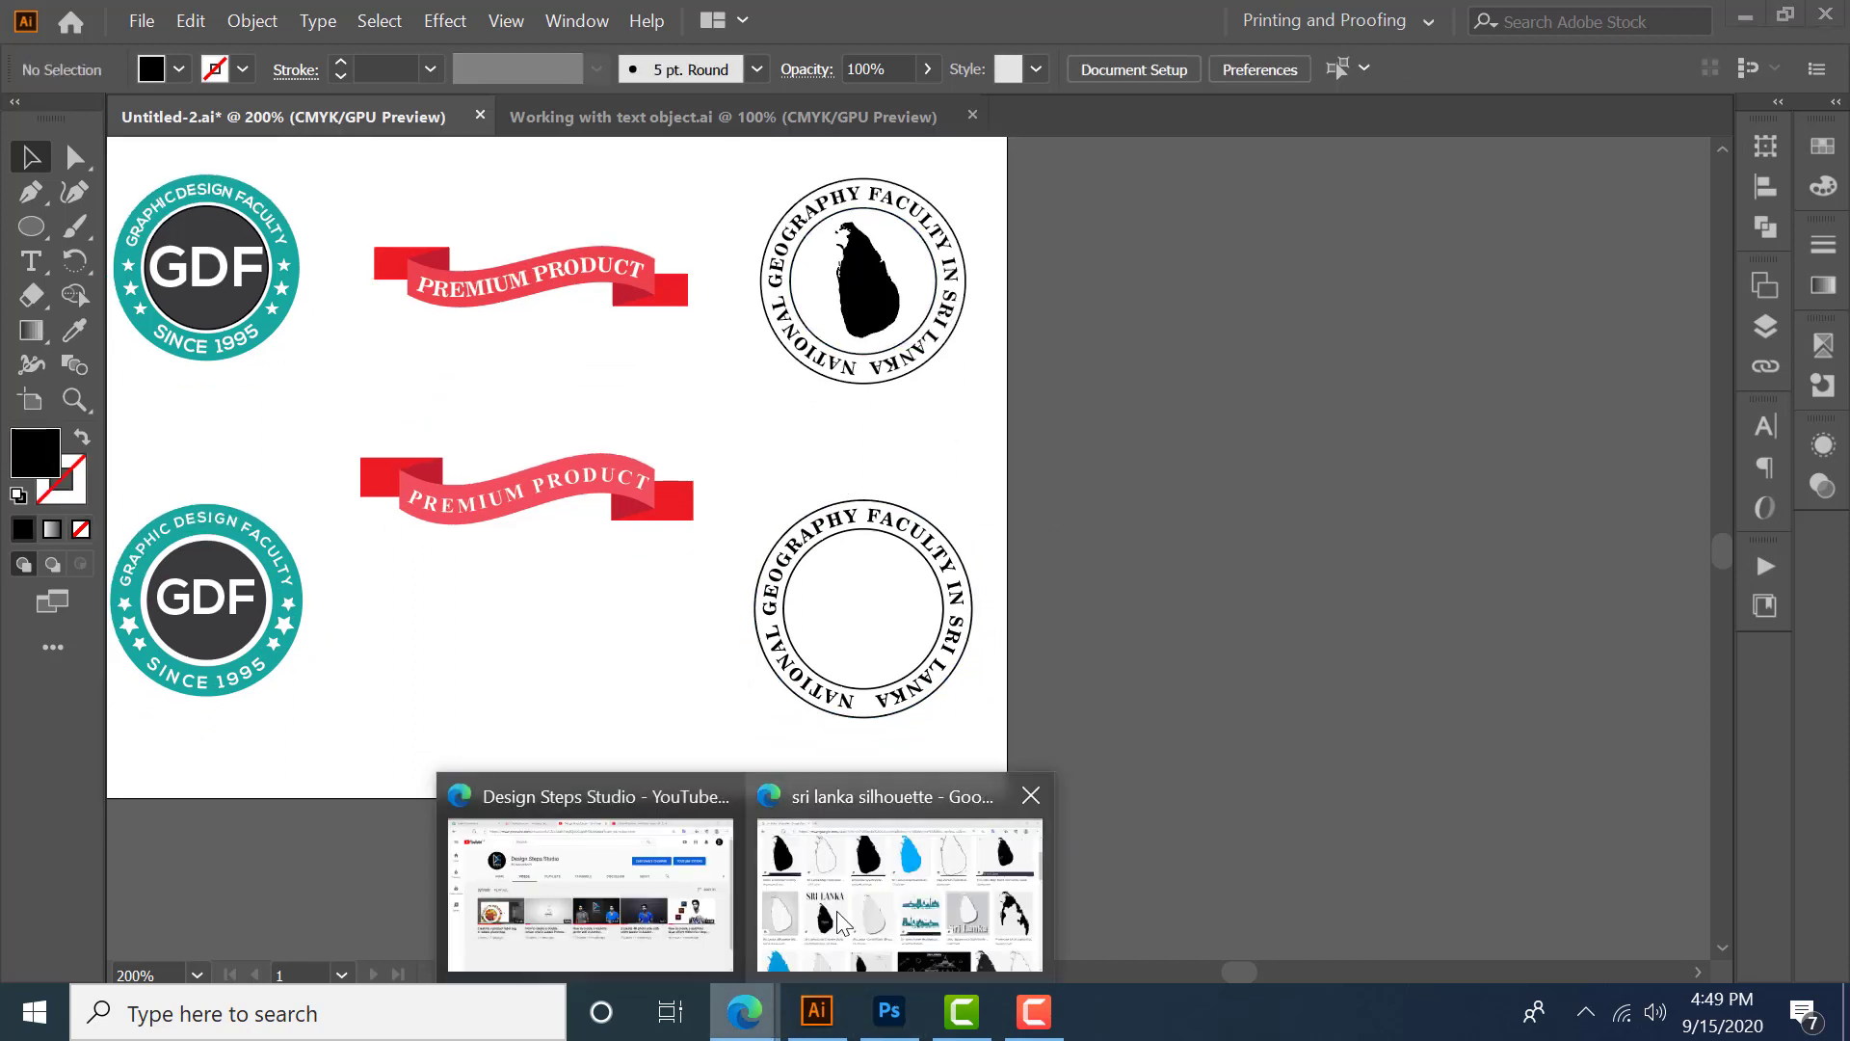
left_click(836, 910)
scroll(528, 395, "up", 4)
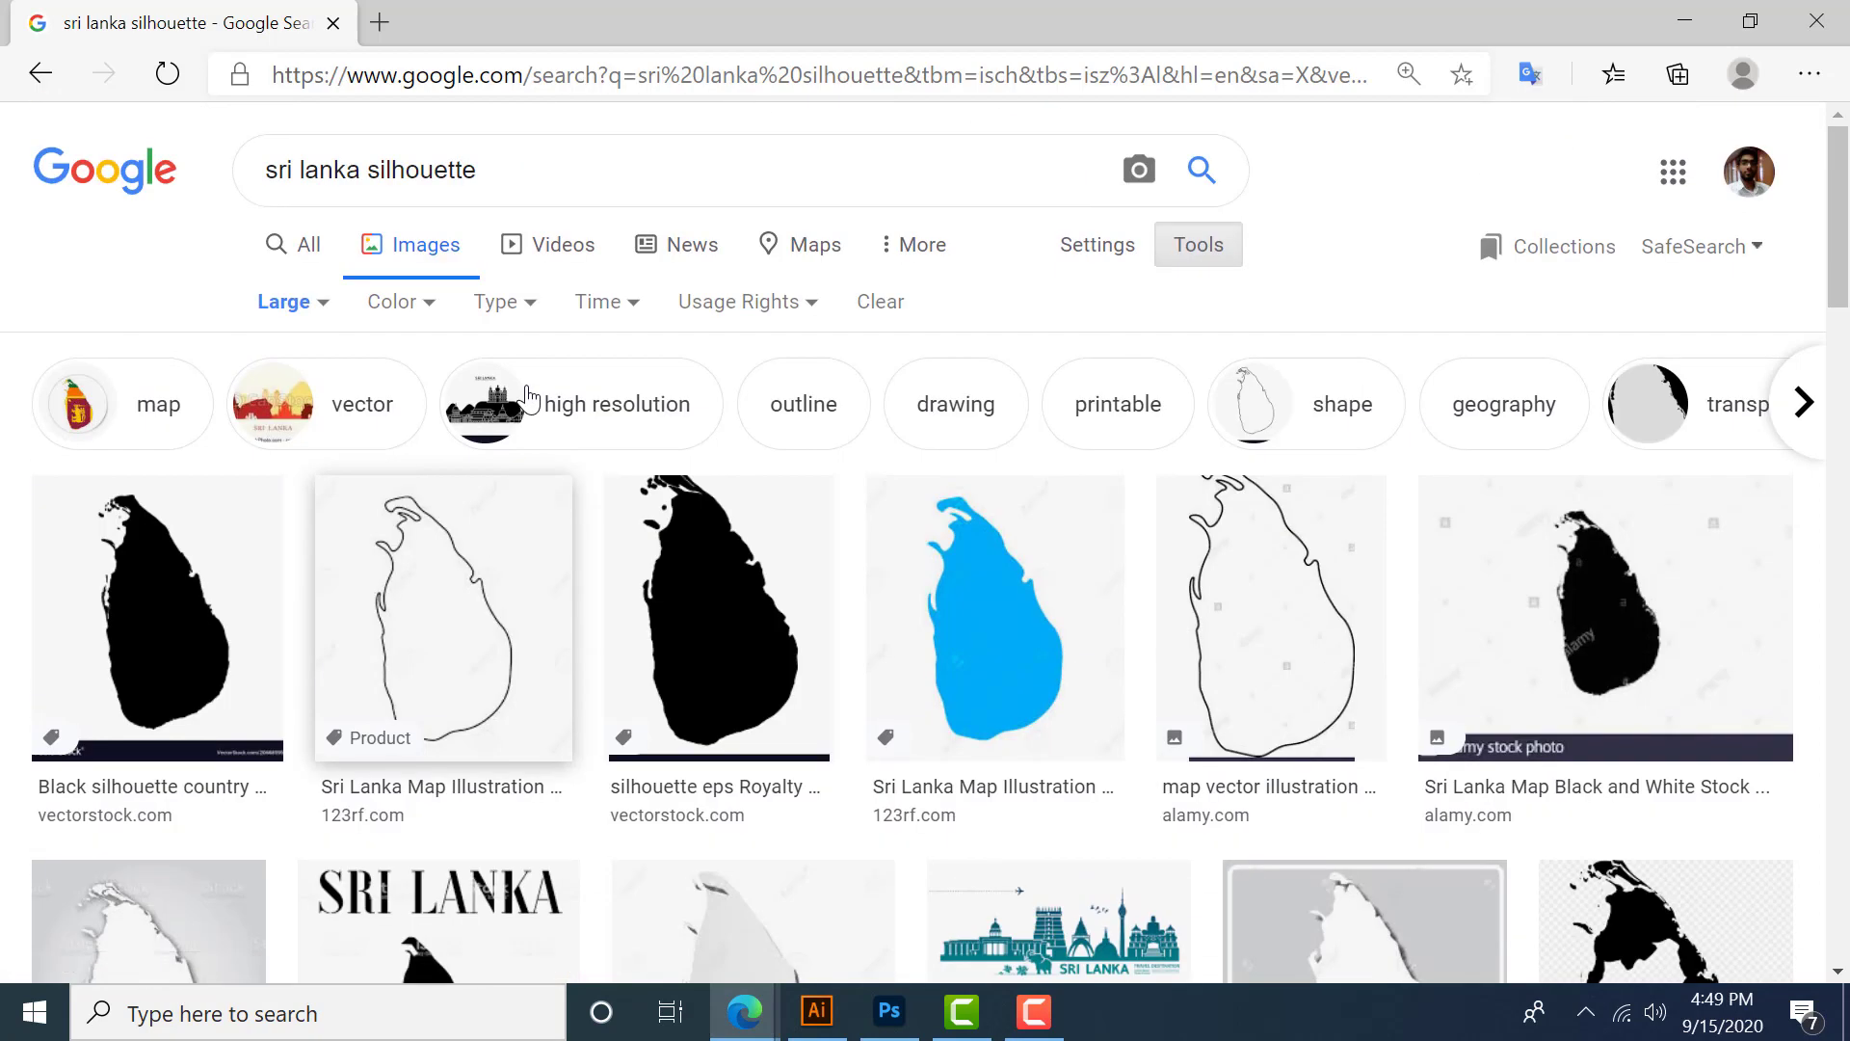
left_click_drag(501, 178, 269, 178)
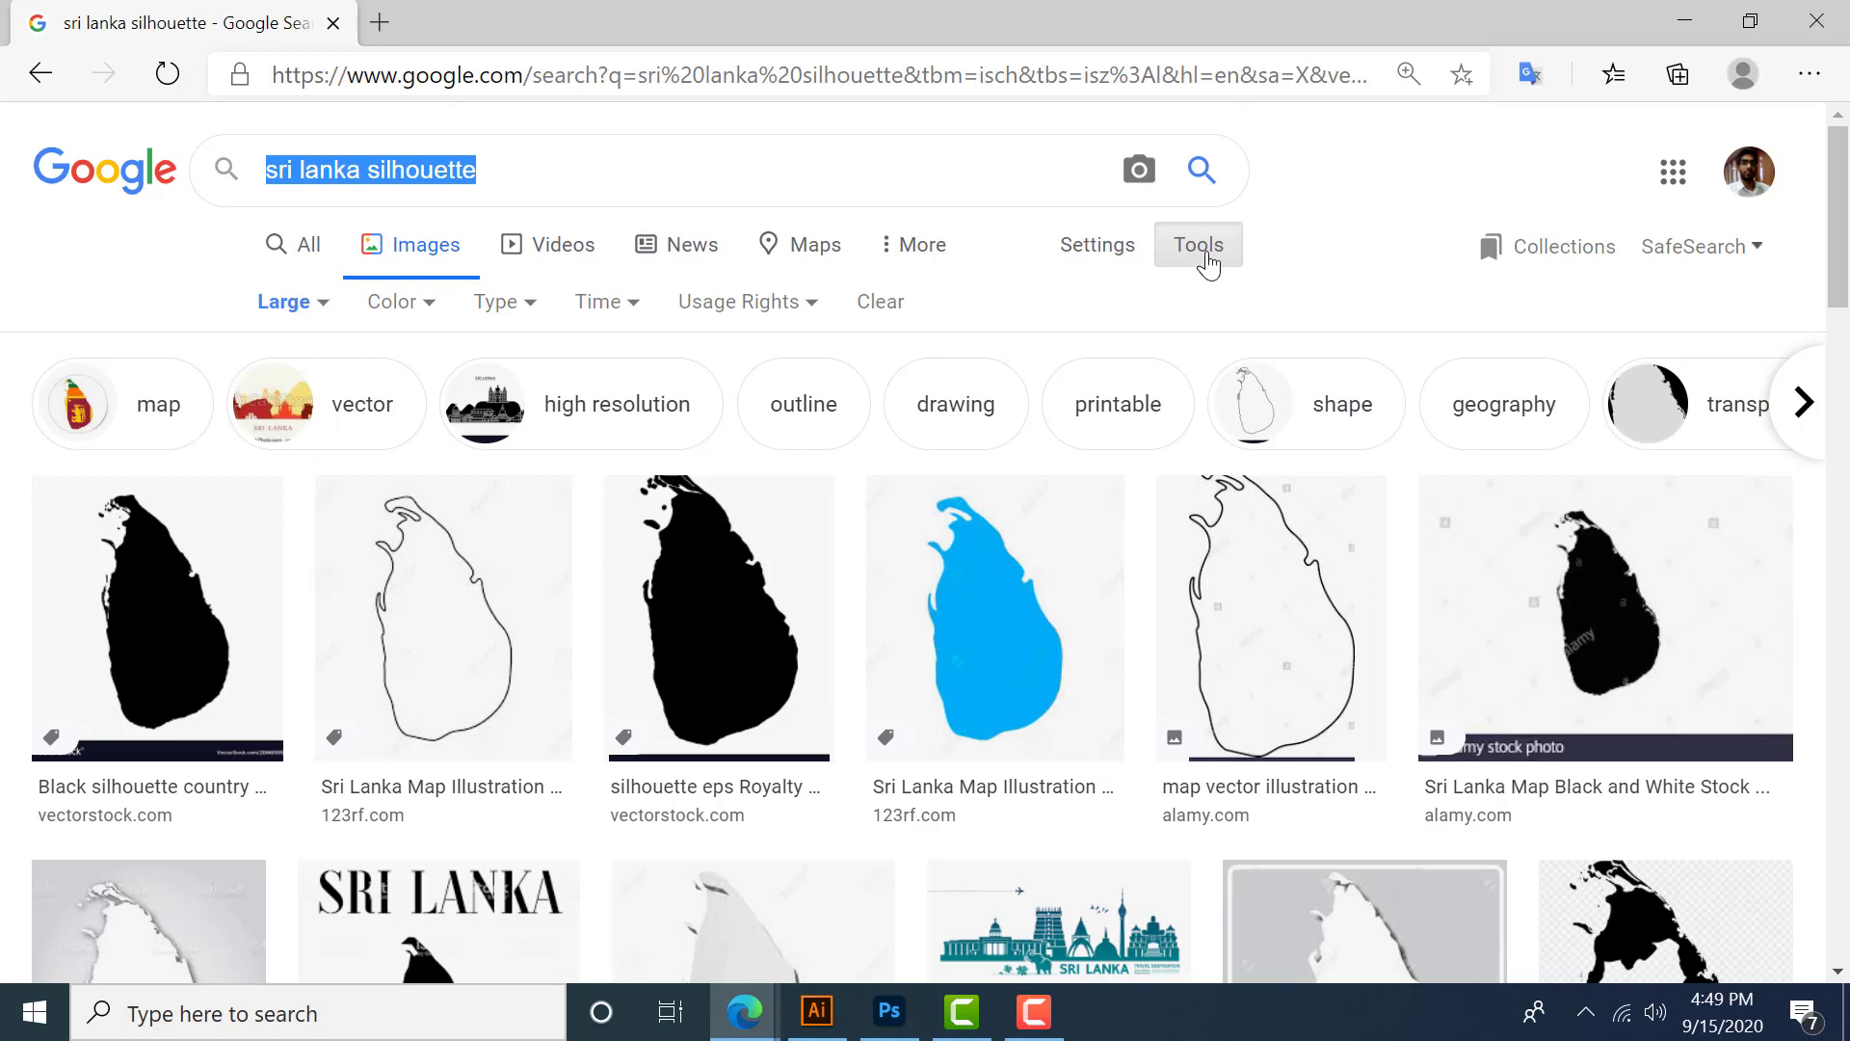
left_click(321, 304)
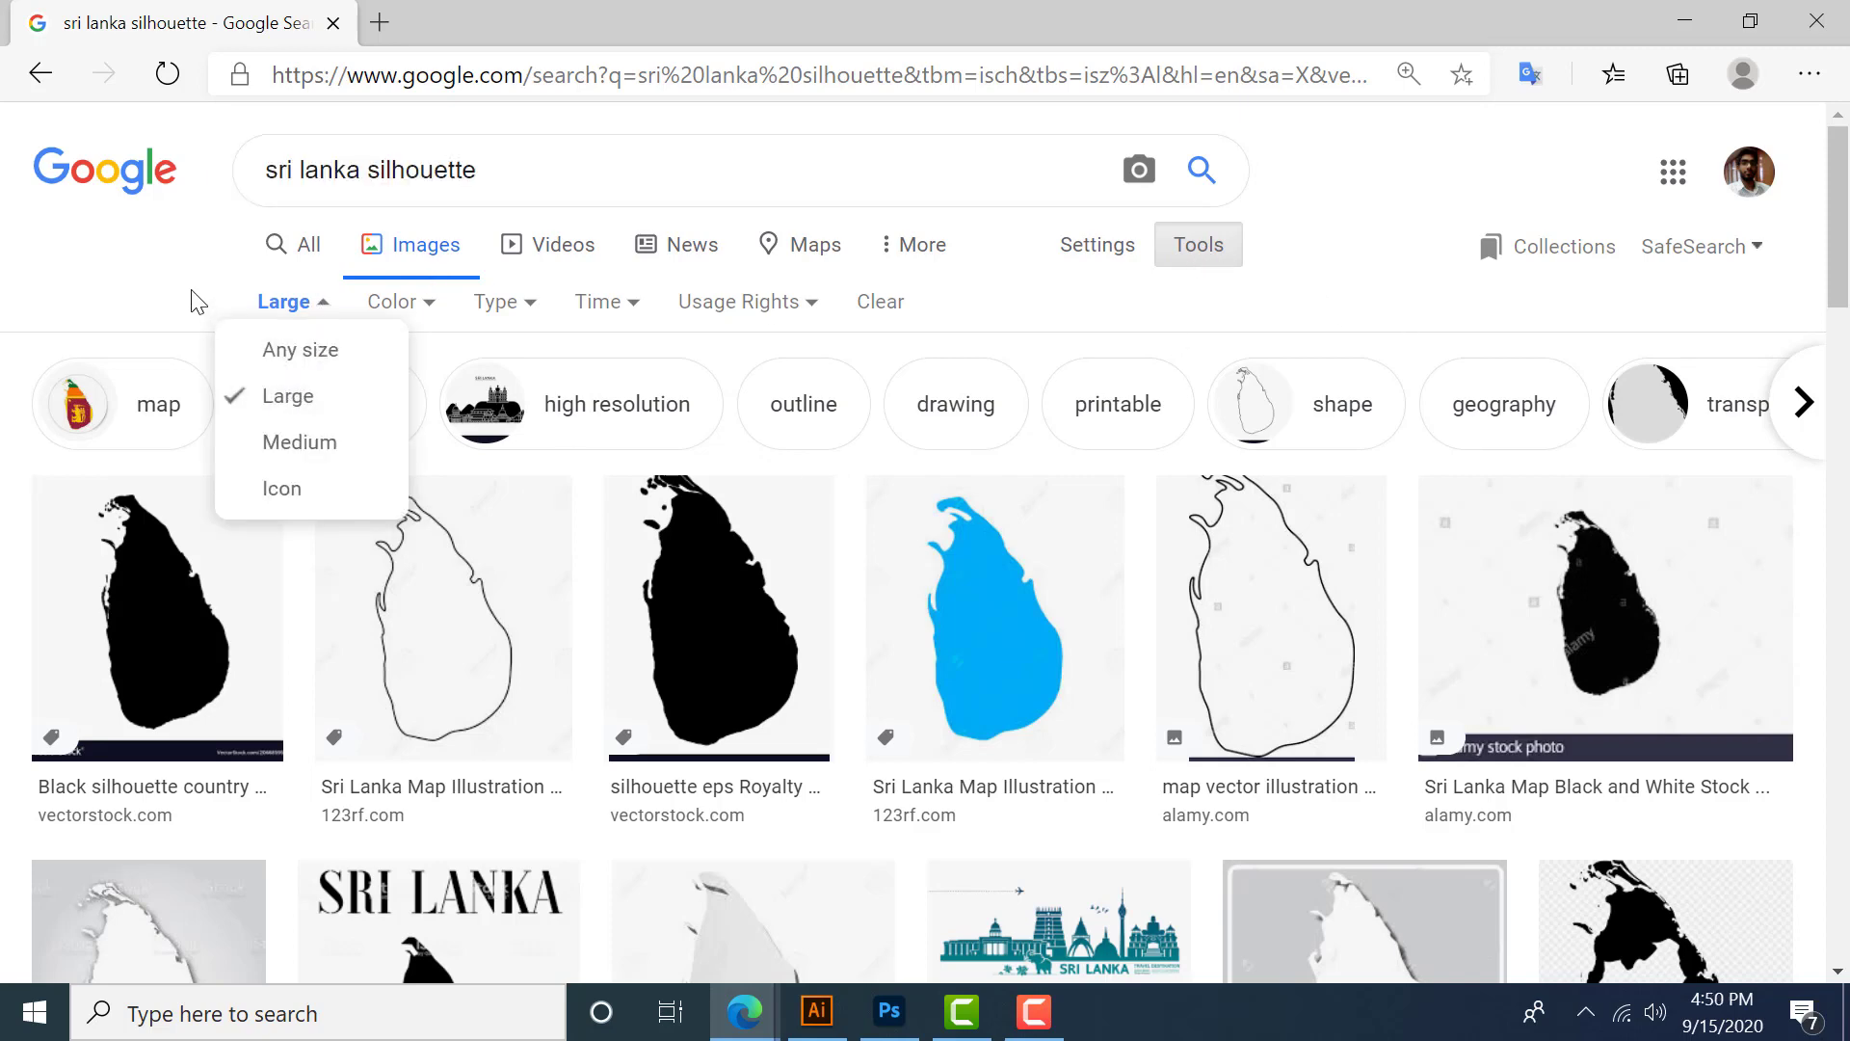
left_click(294, 307)
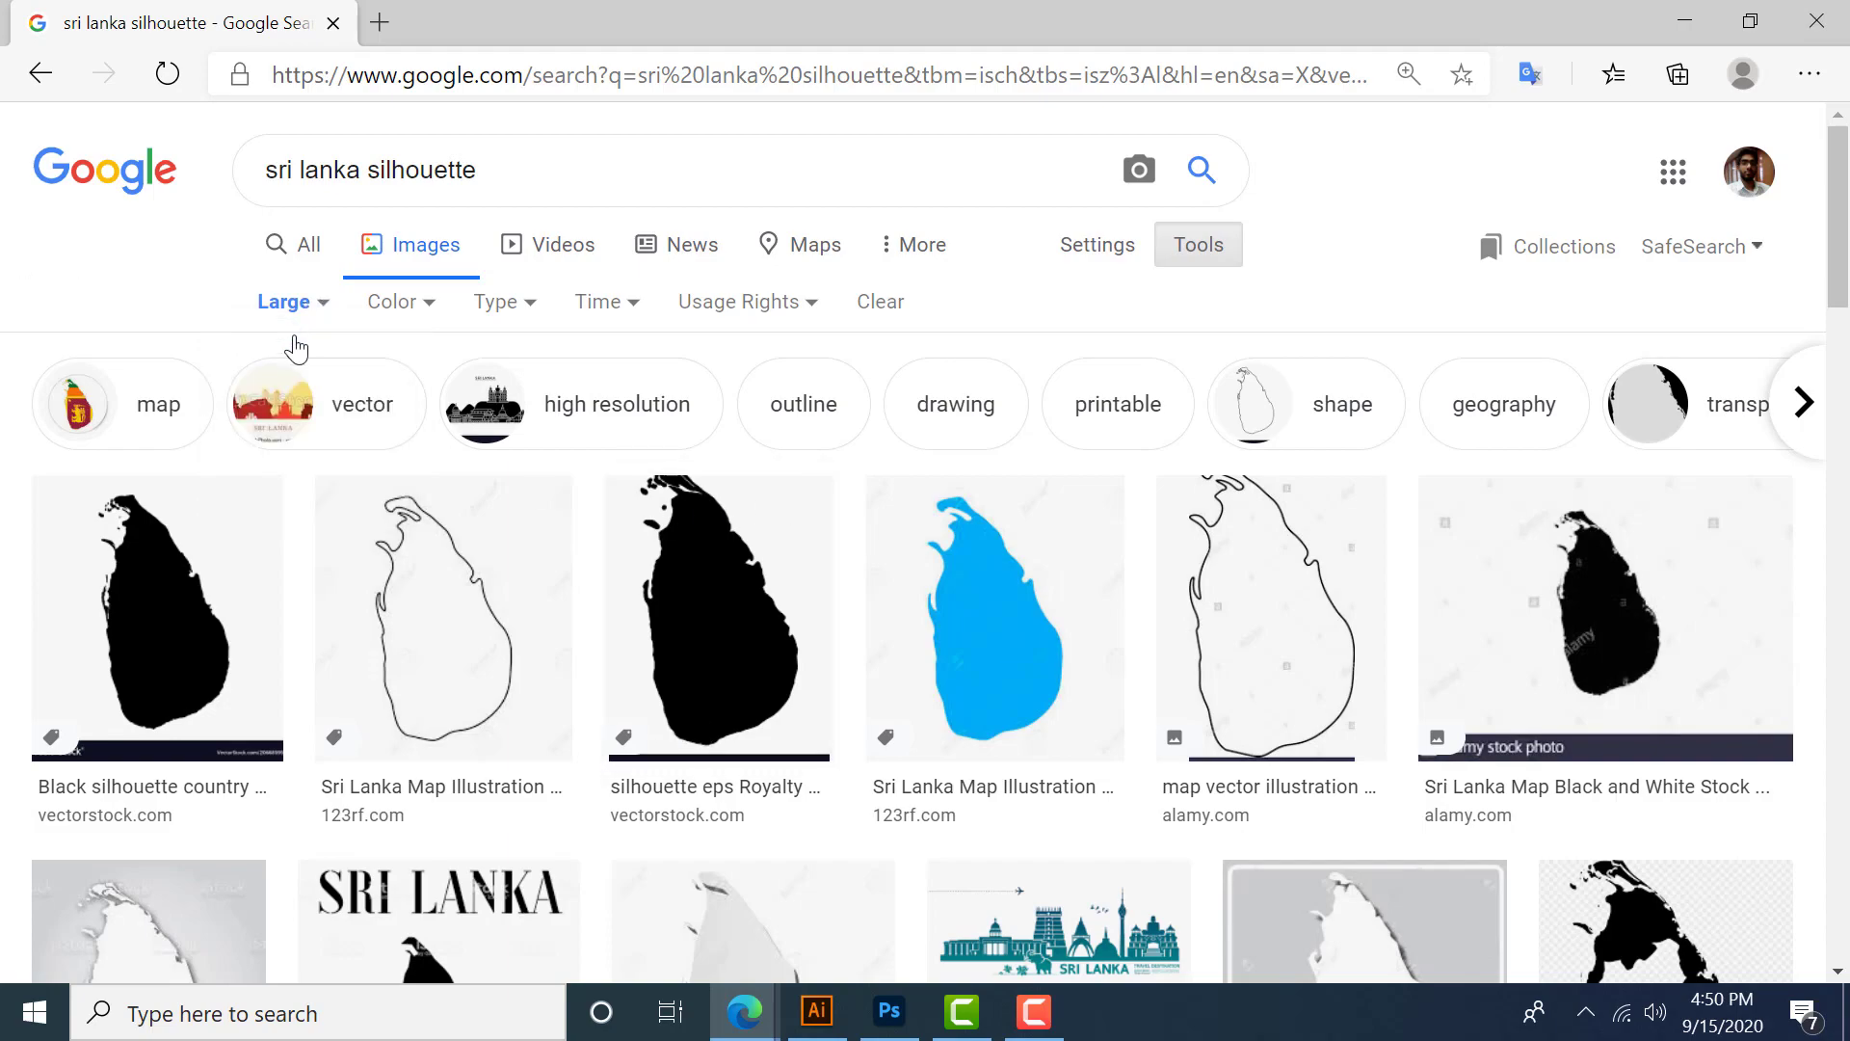
scroll(243, 421, "down", 4)
scroll(743, 454, "down", 6)
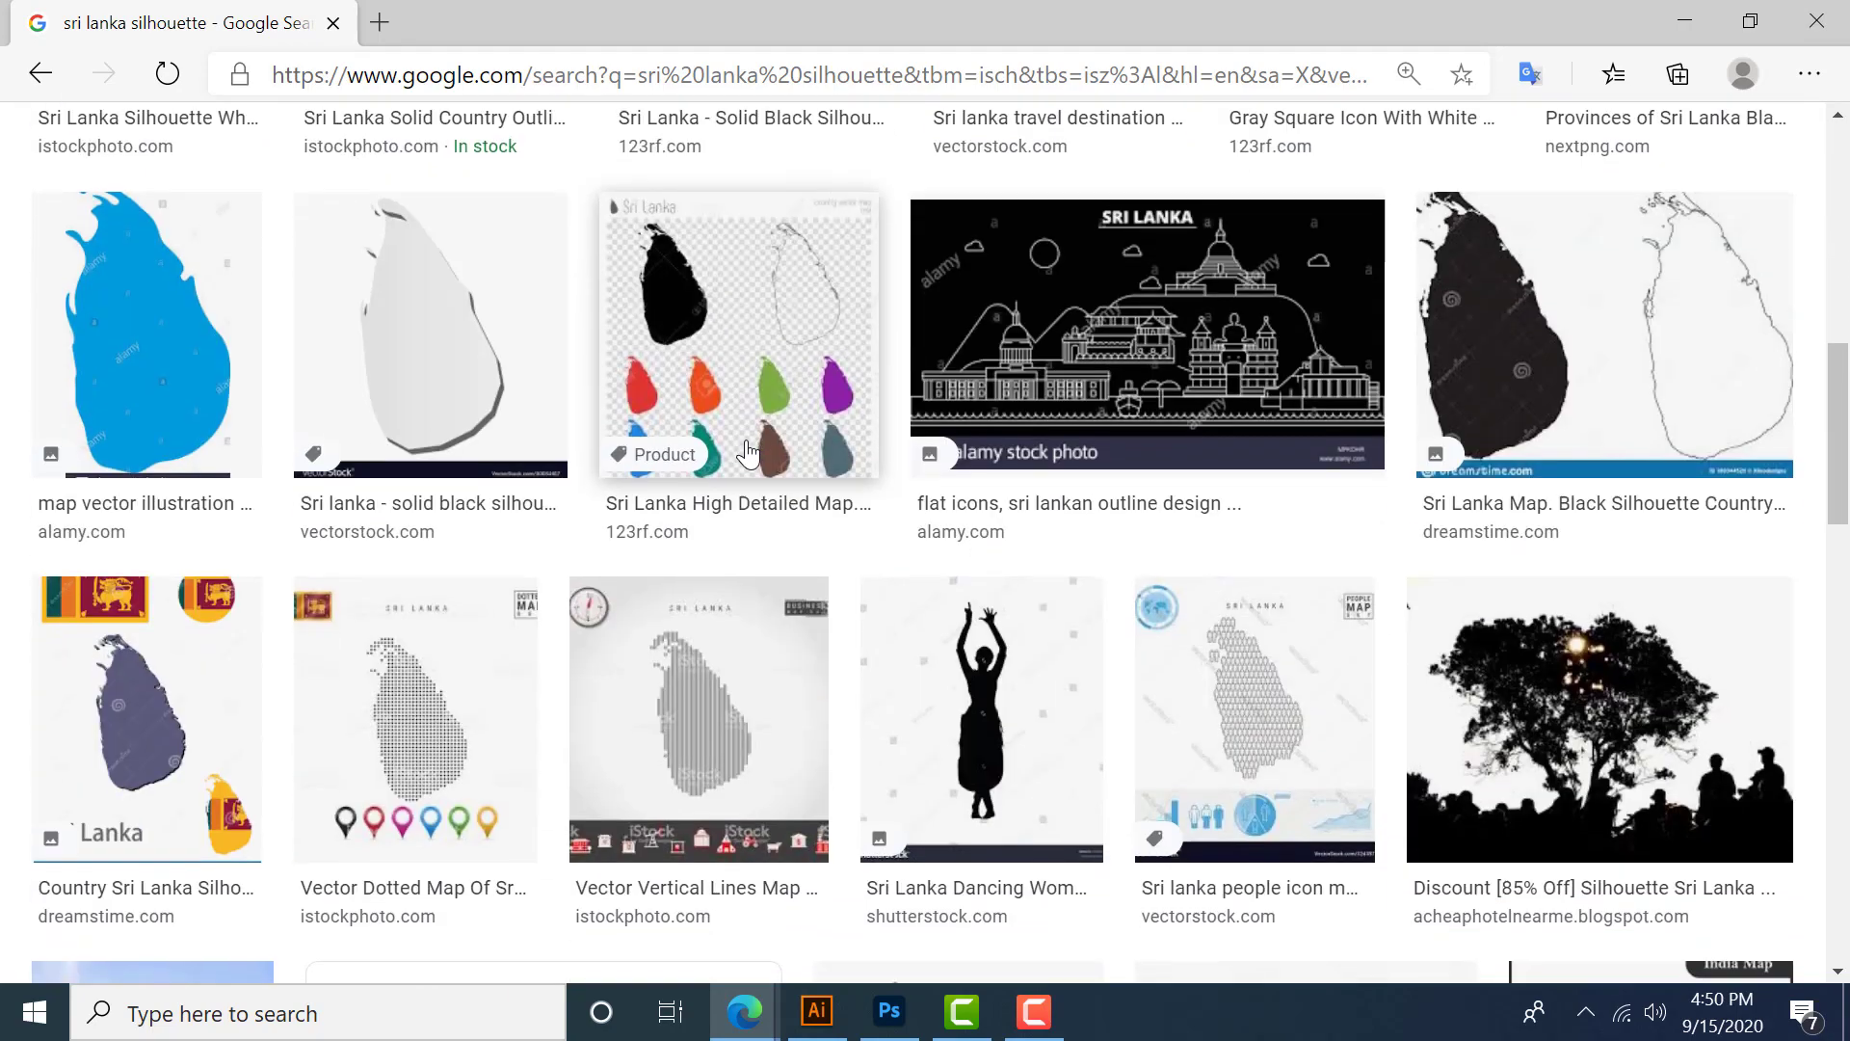
scroll(649, 681, "up", 10)
scroll(747, 467, "down", 4)
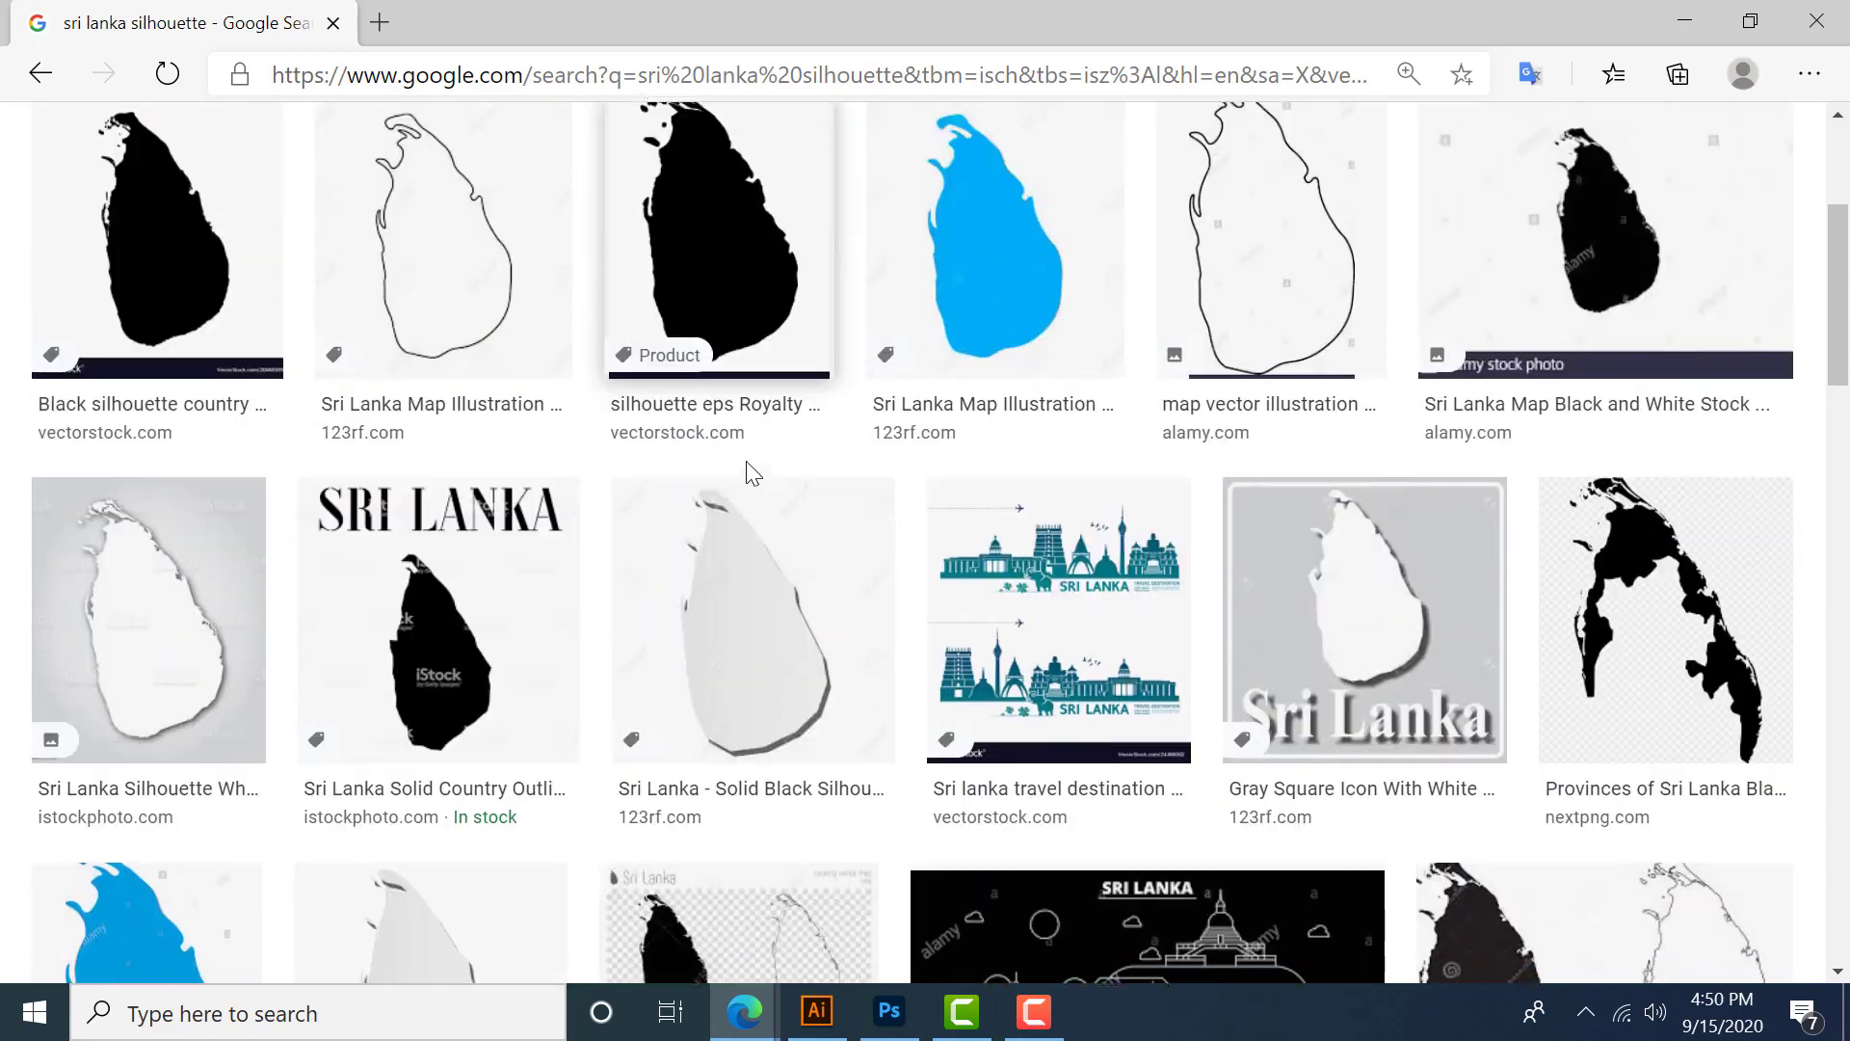
scroll(747, 469, "up", 3)
scroll(748, 470, "down", 1)
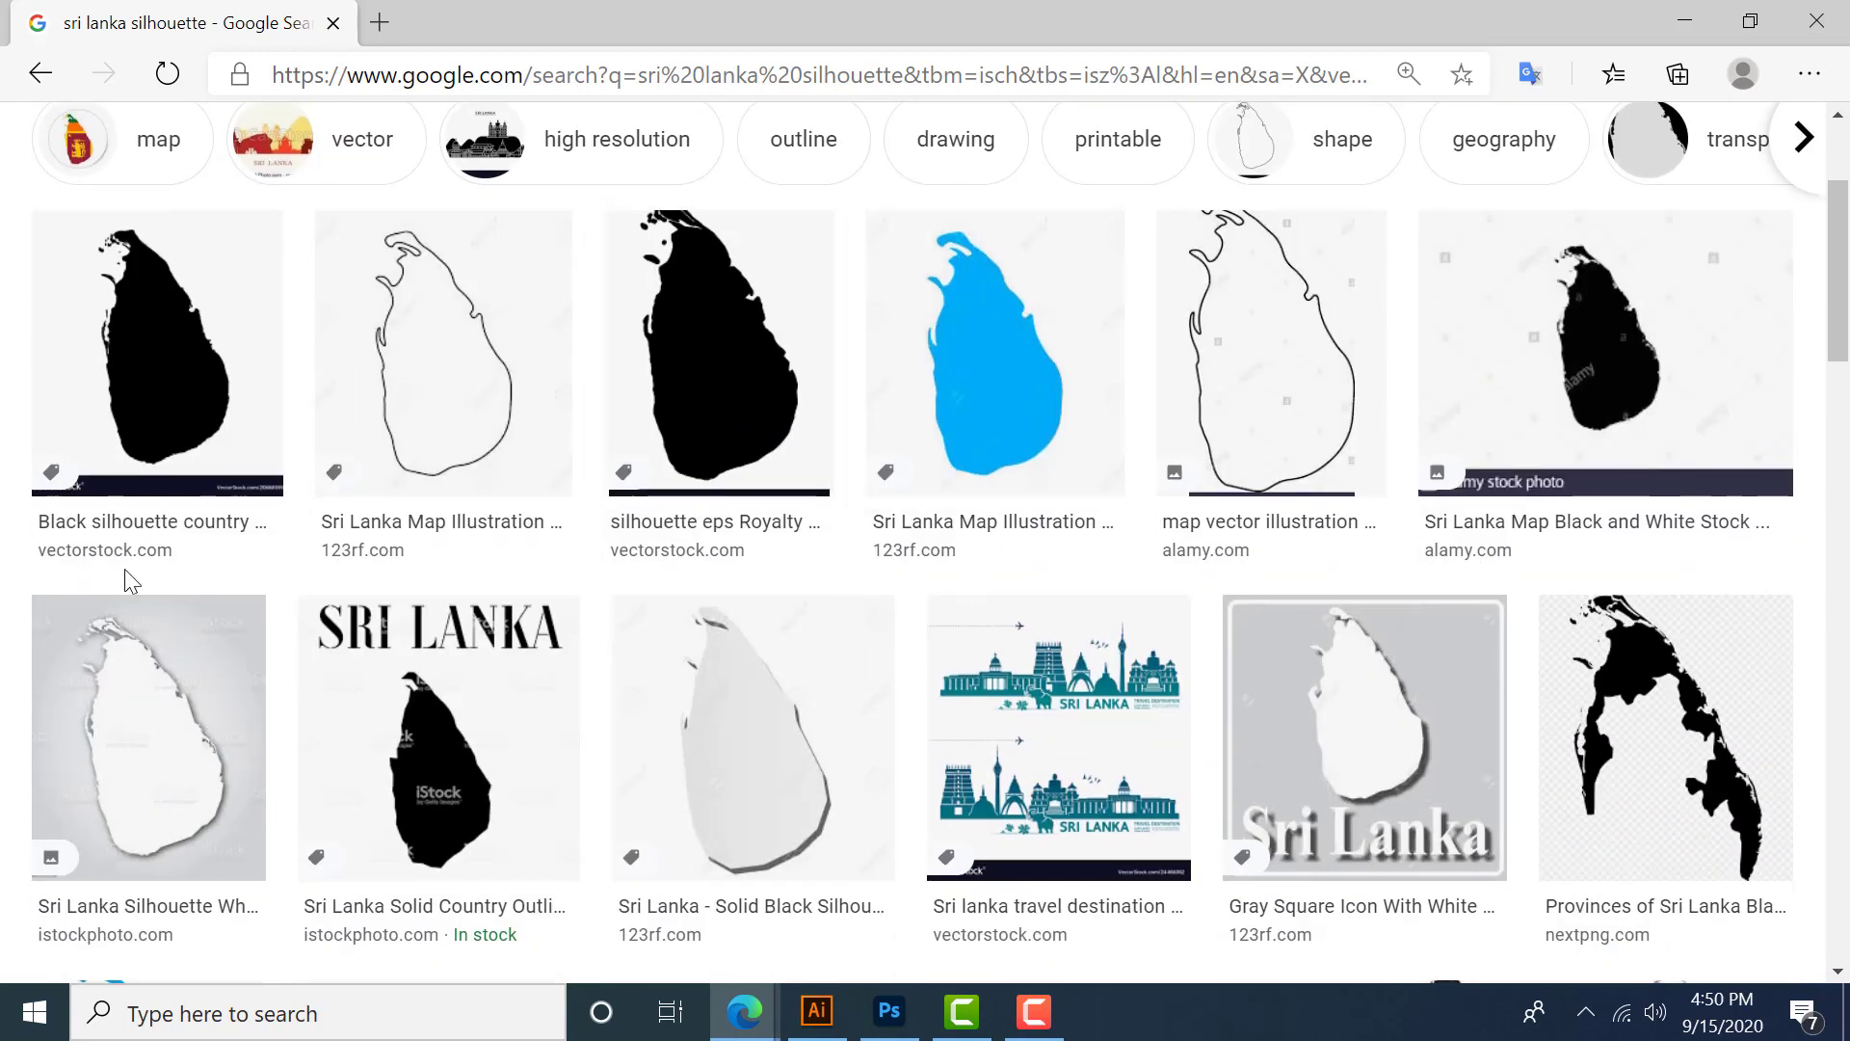
- Open the black Sri Lanka silhouette image from vectorstock and copy the image
left_click(112, 416)
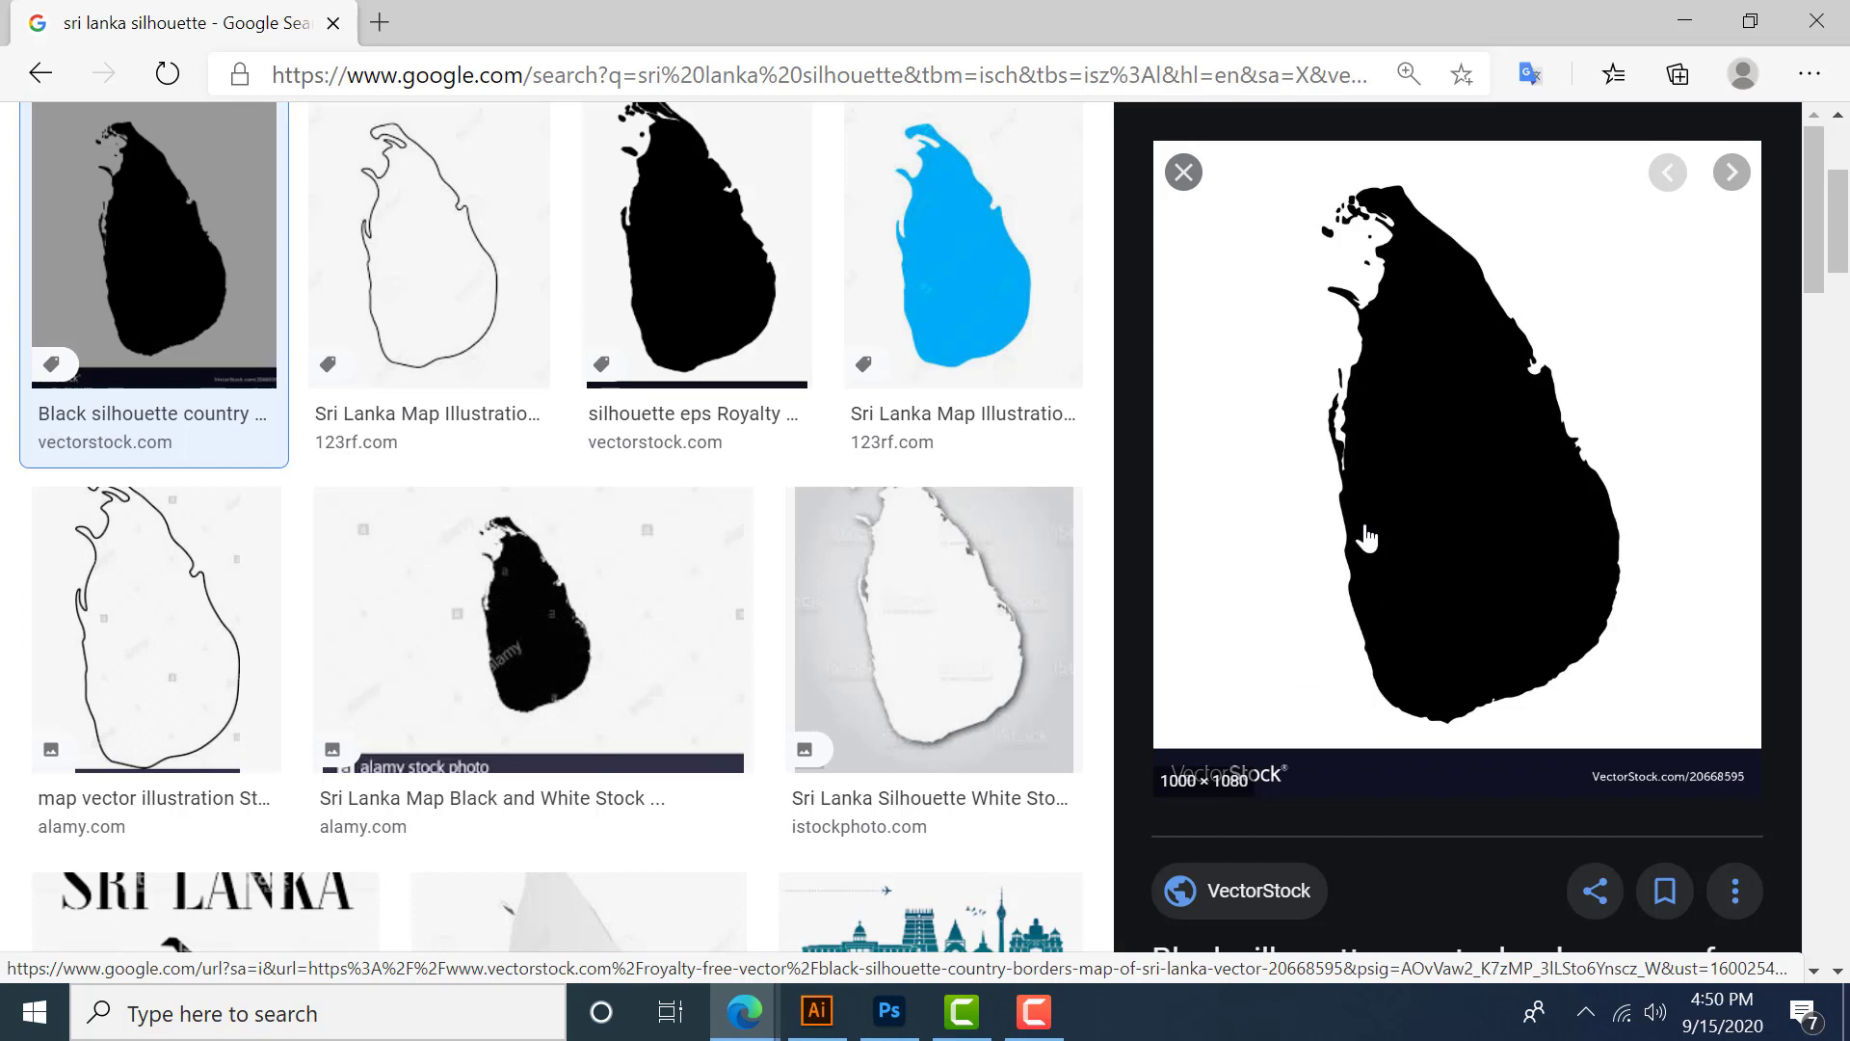
right_click(1362, 458)
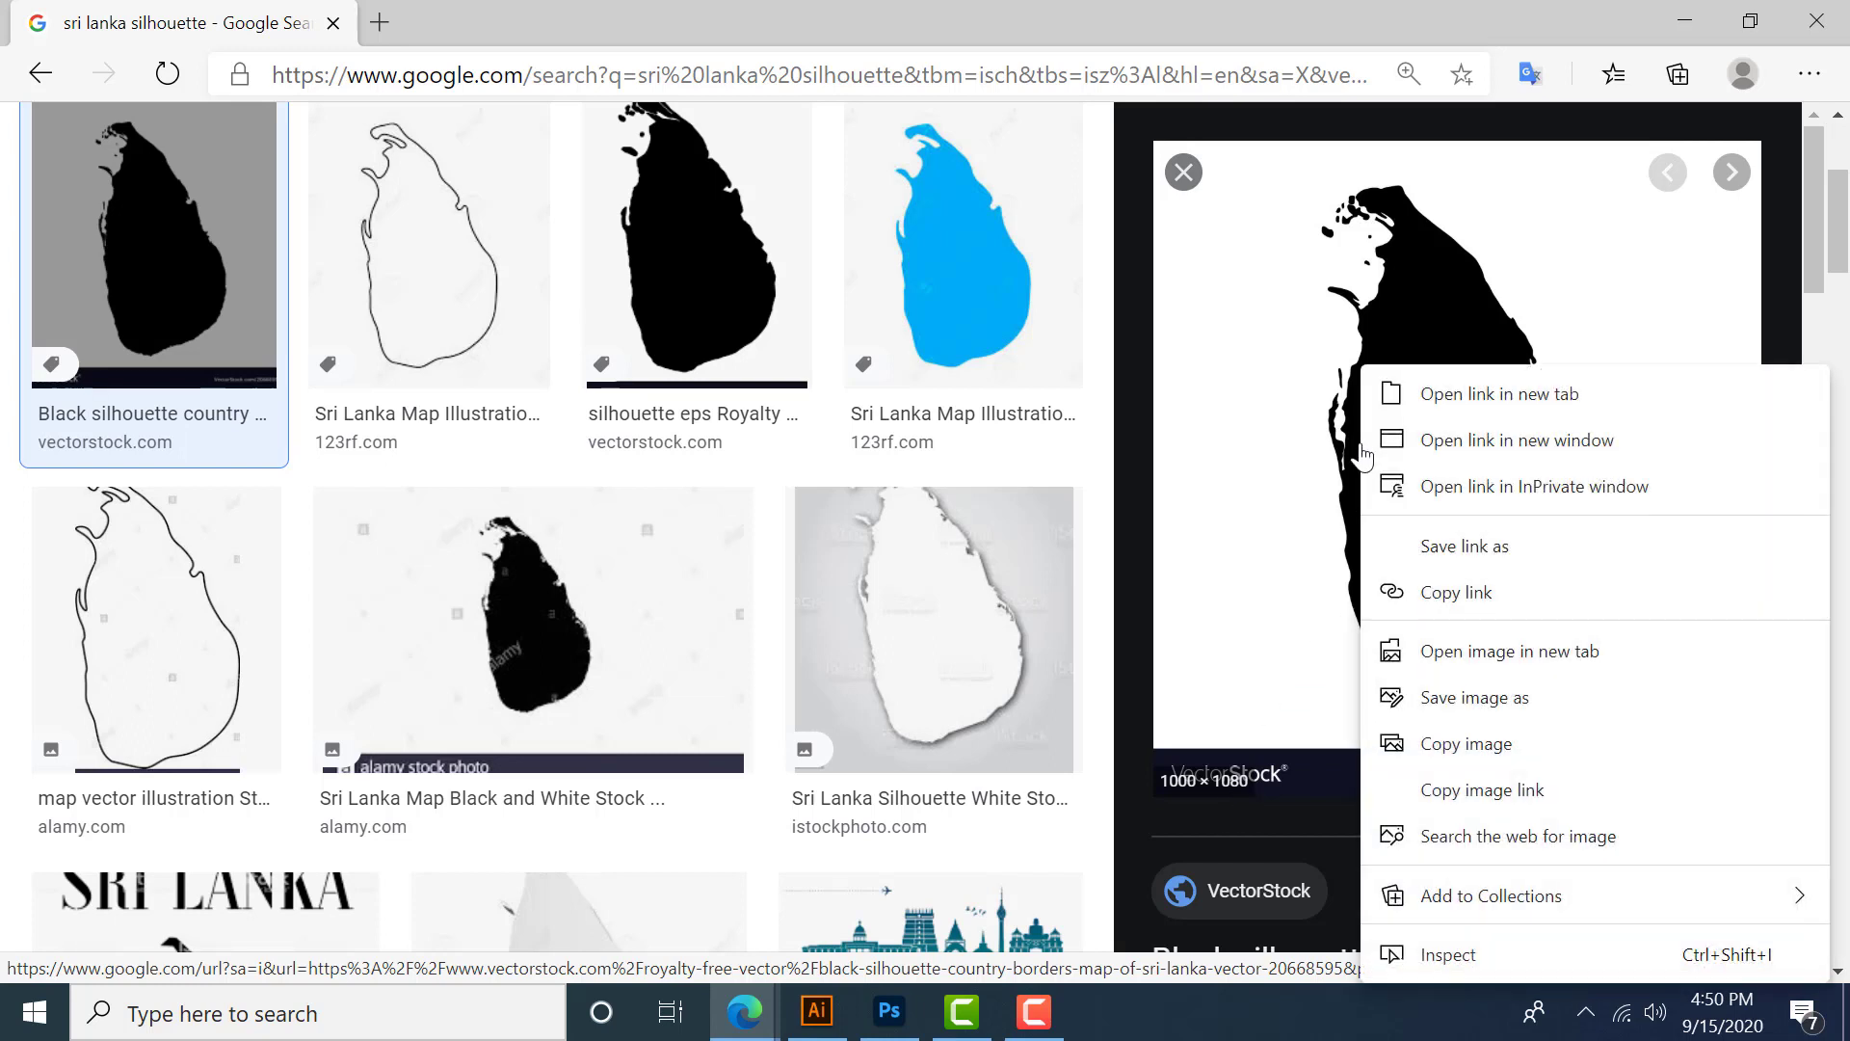
left_click(1504, 740)
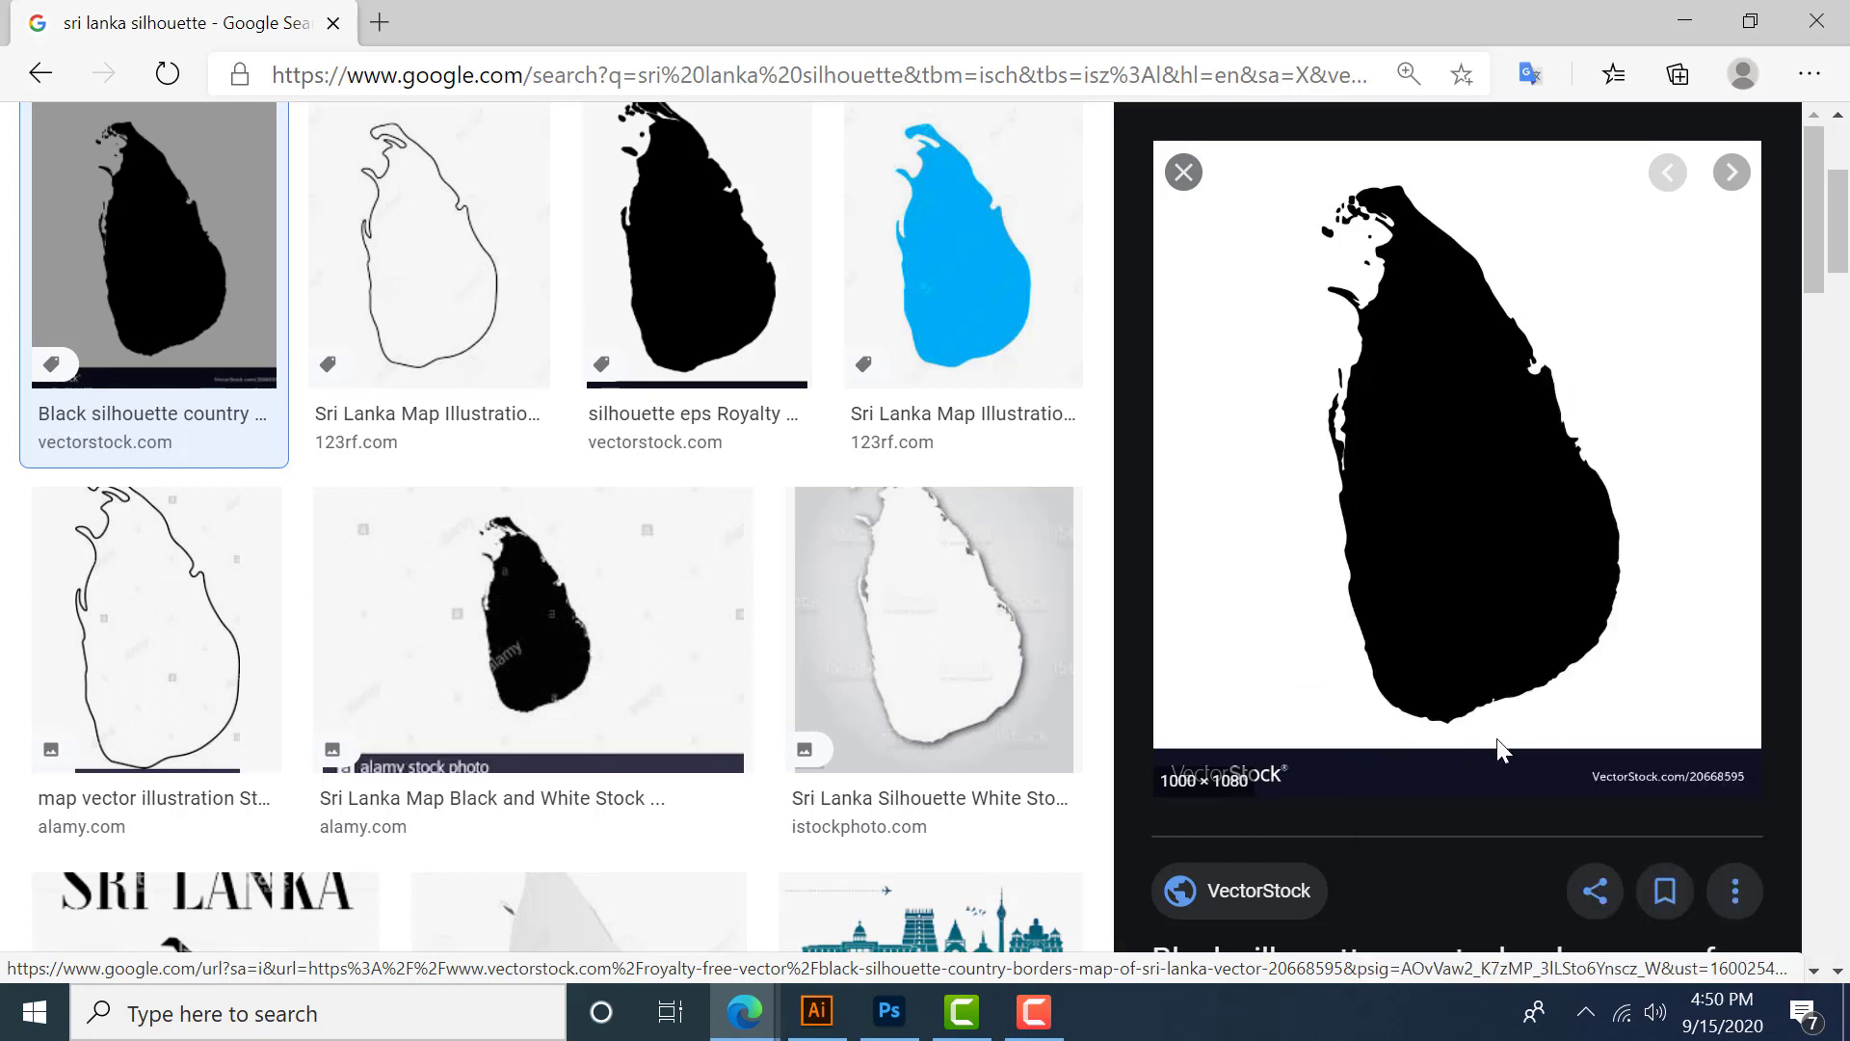
right_click(1397, 528)
left_click(1114, 754)
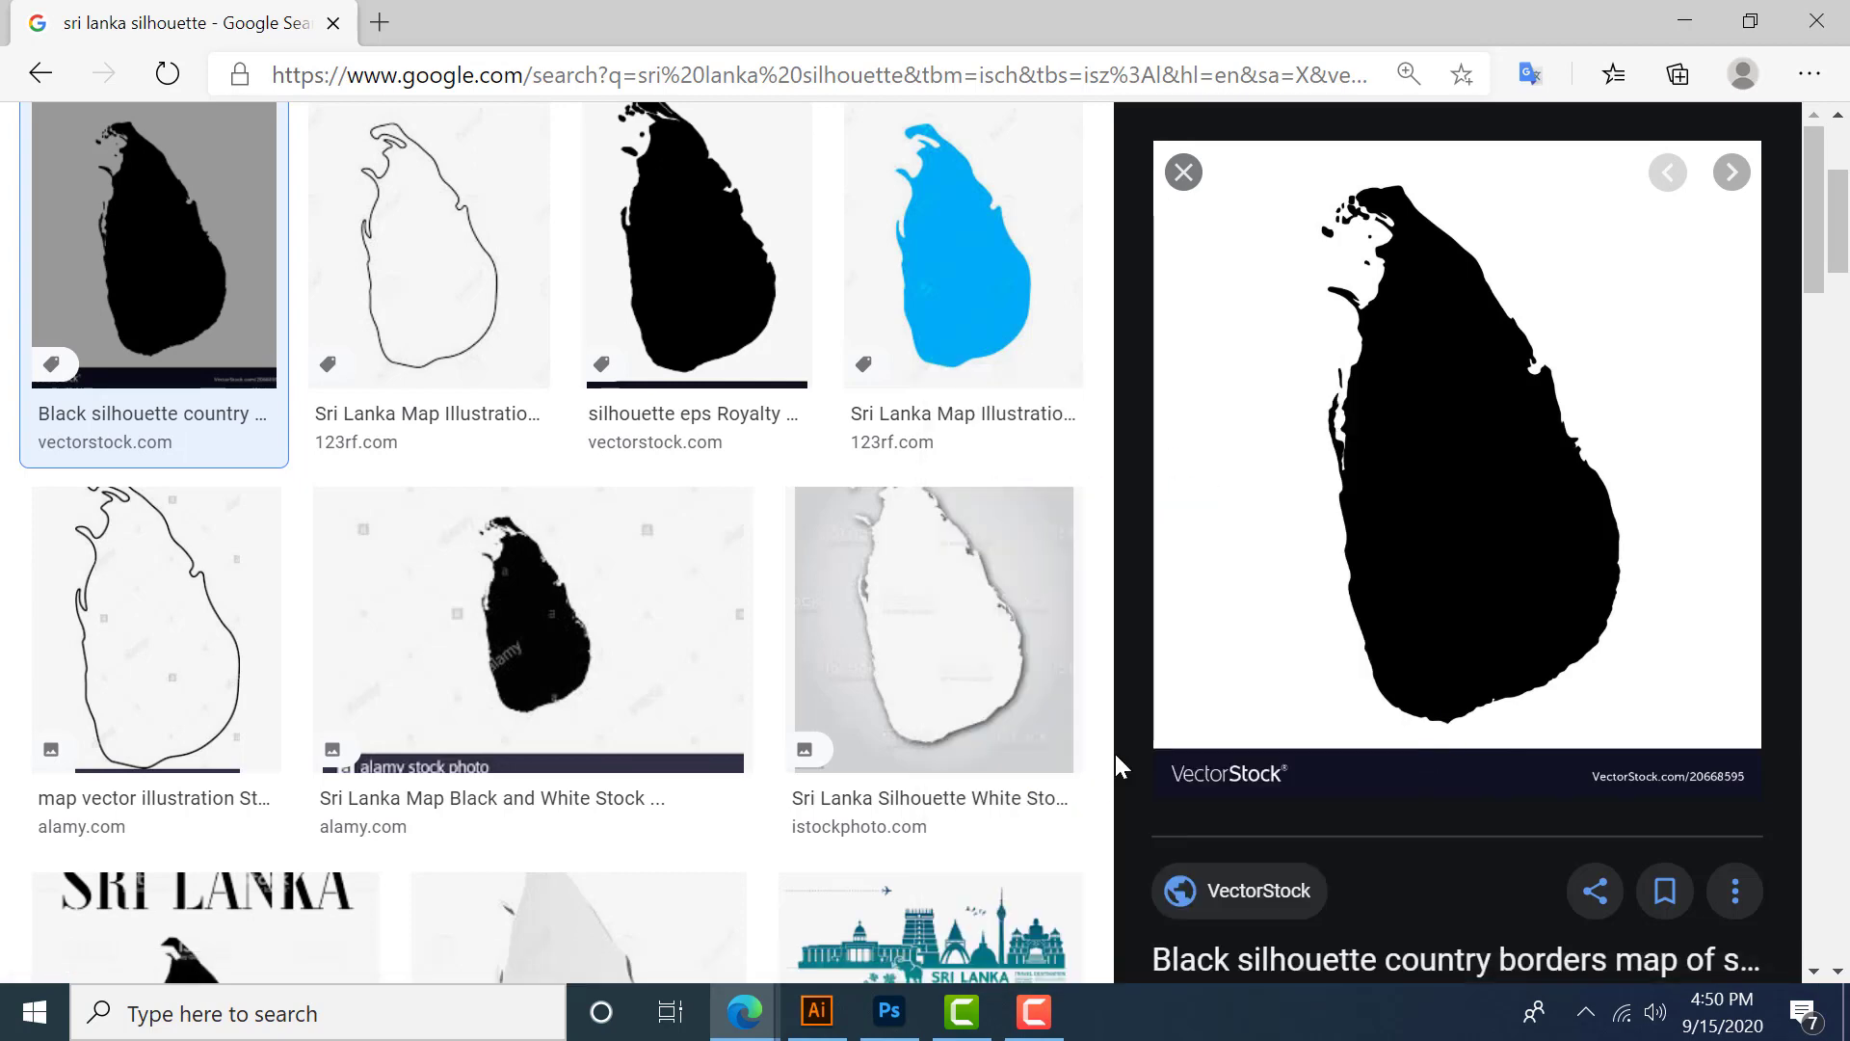
- Switch back to Illustrator and paste the copied silhouette image beside the artboard
left_click(831, 1029)
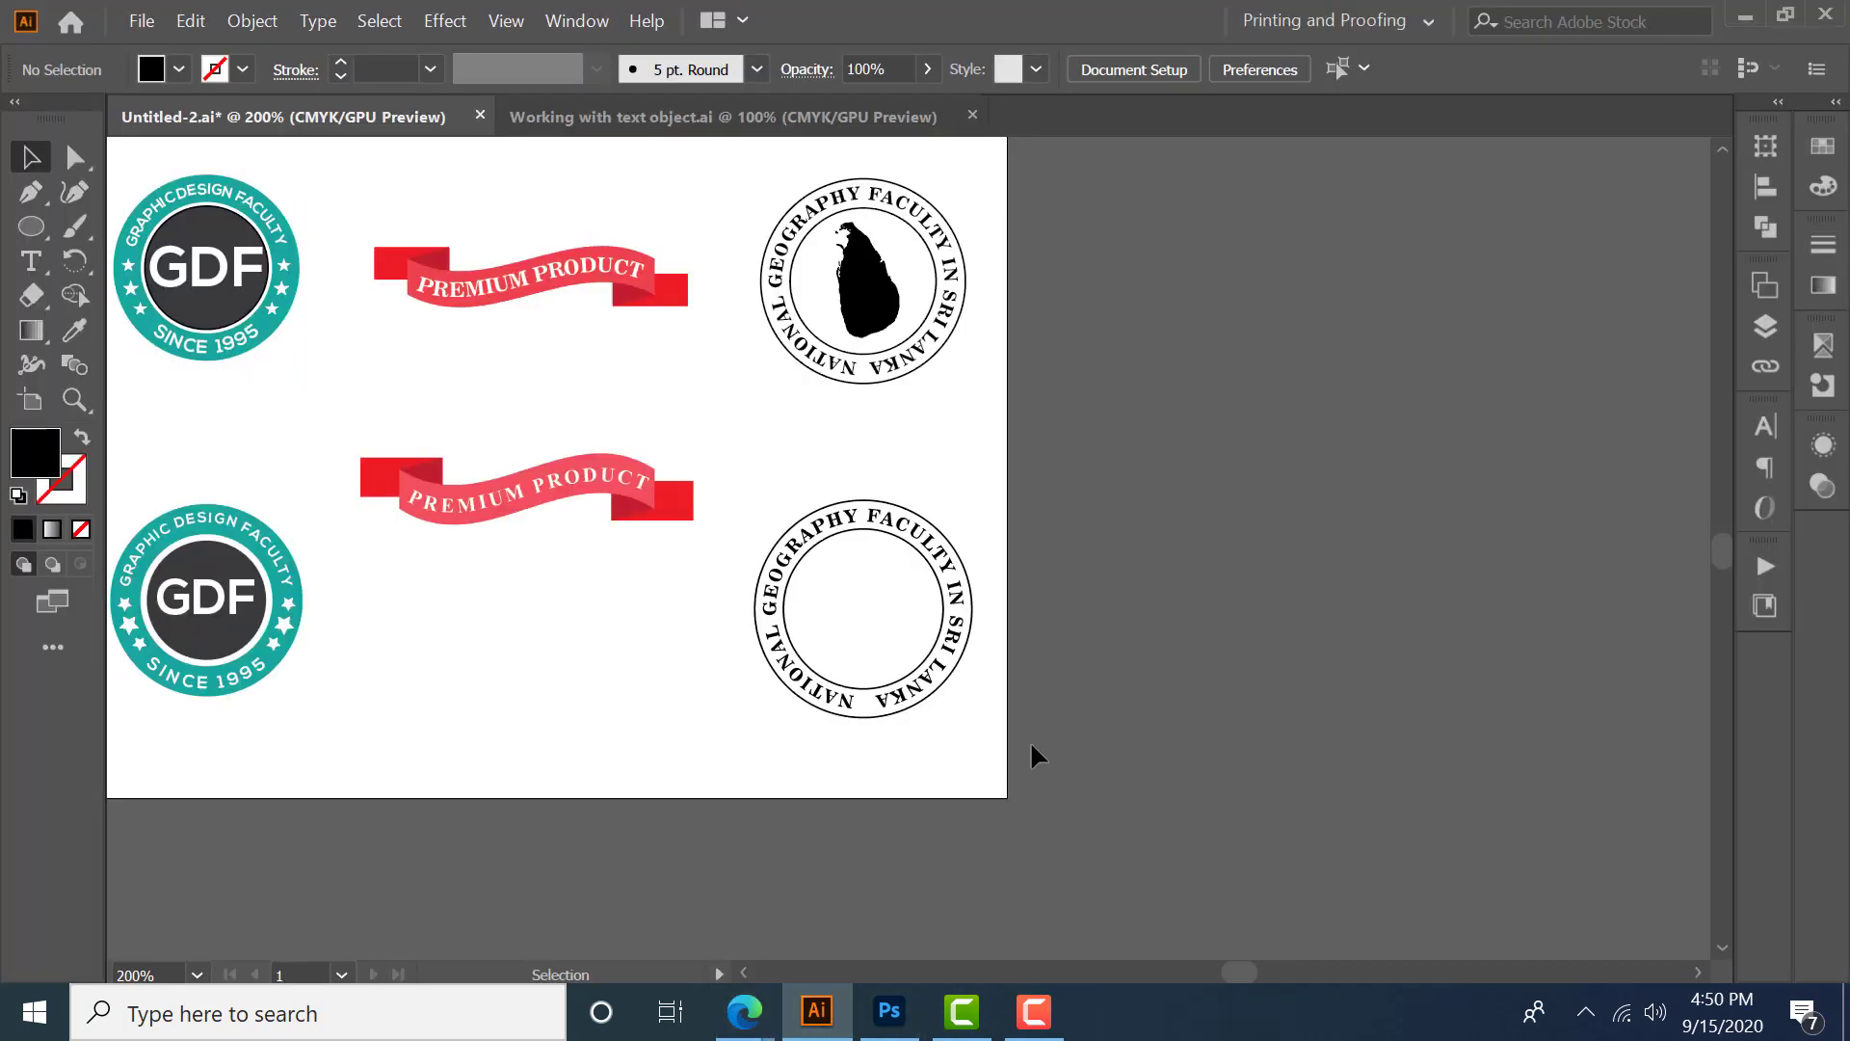
scroll(1031, 740, "down", 2)
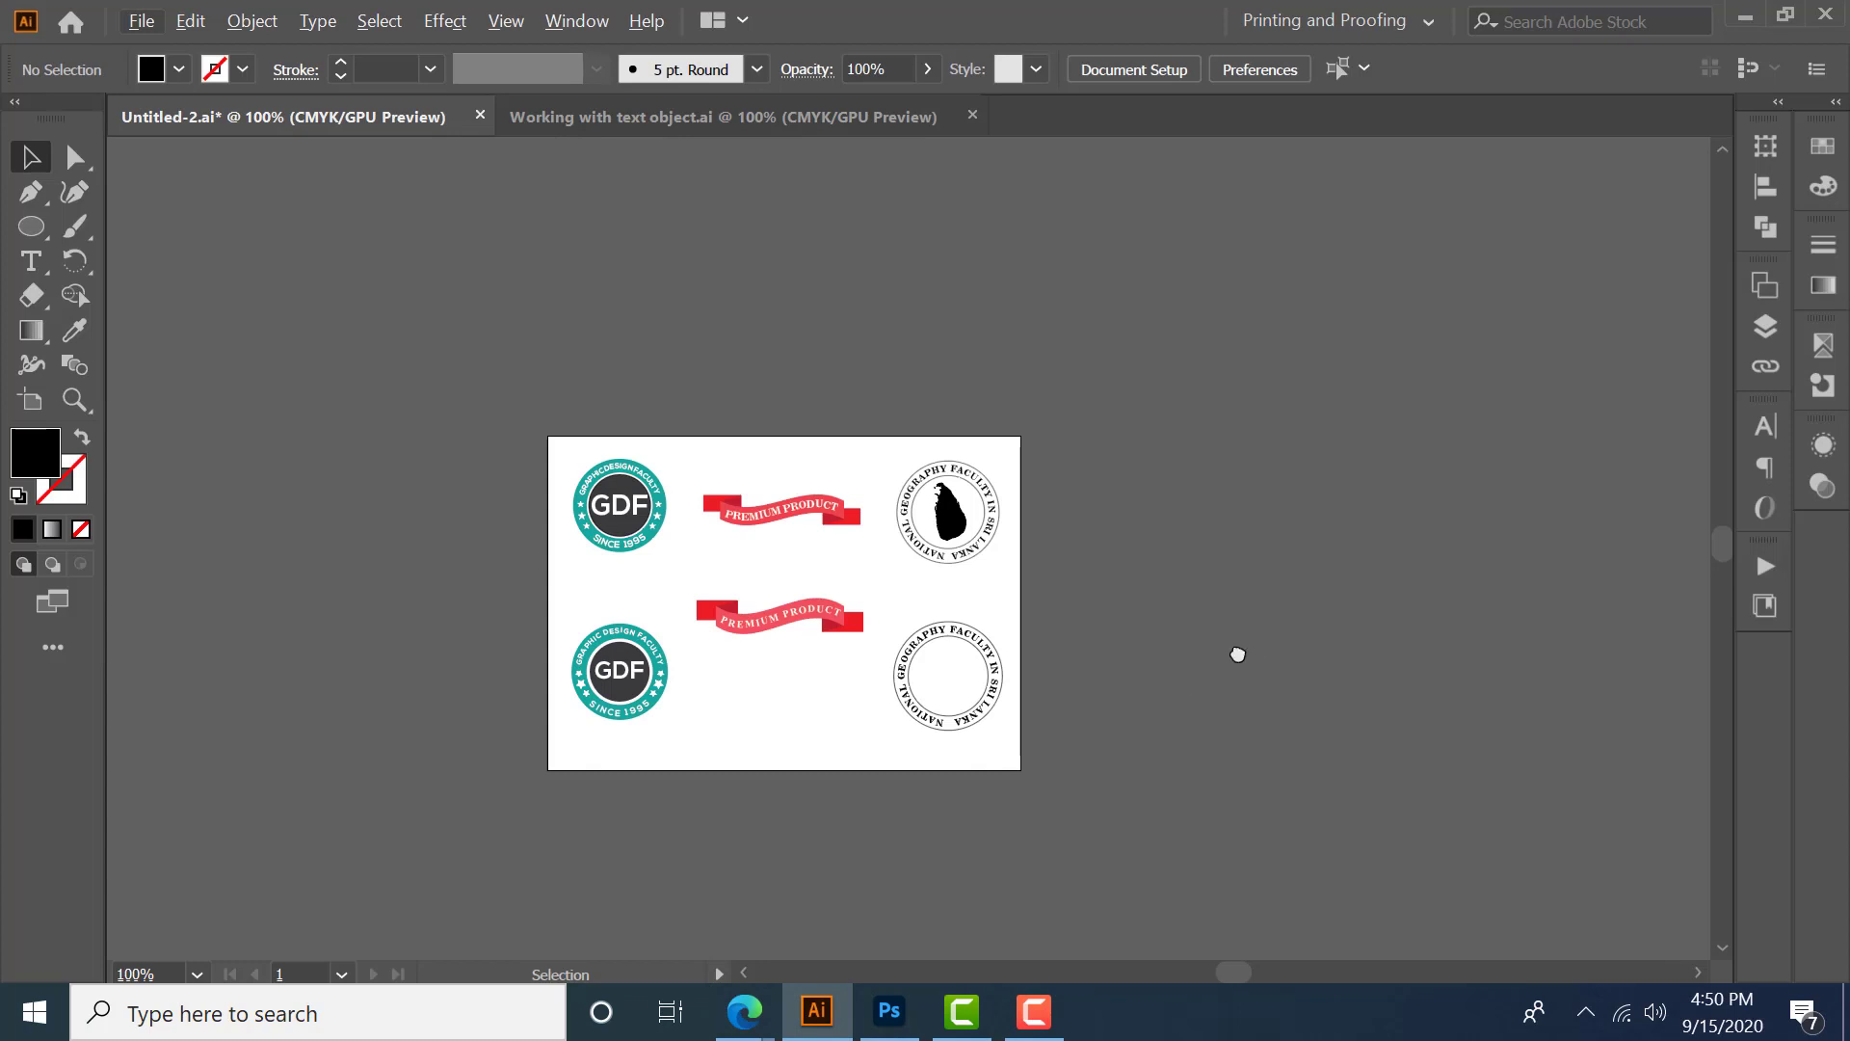
left_click_drag(1238, 654, 1157, 540)
key("ctrl+v")
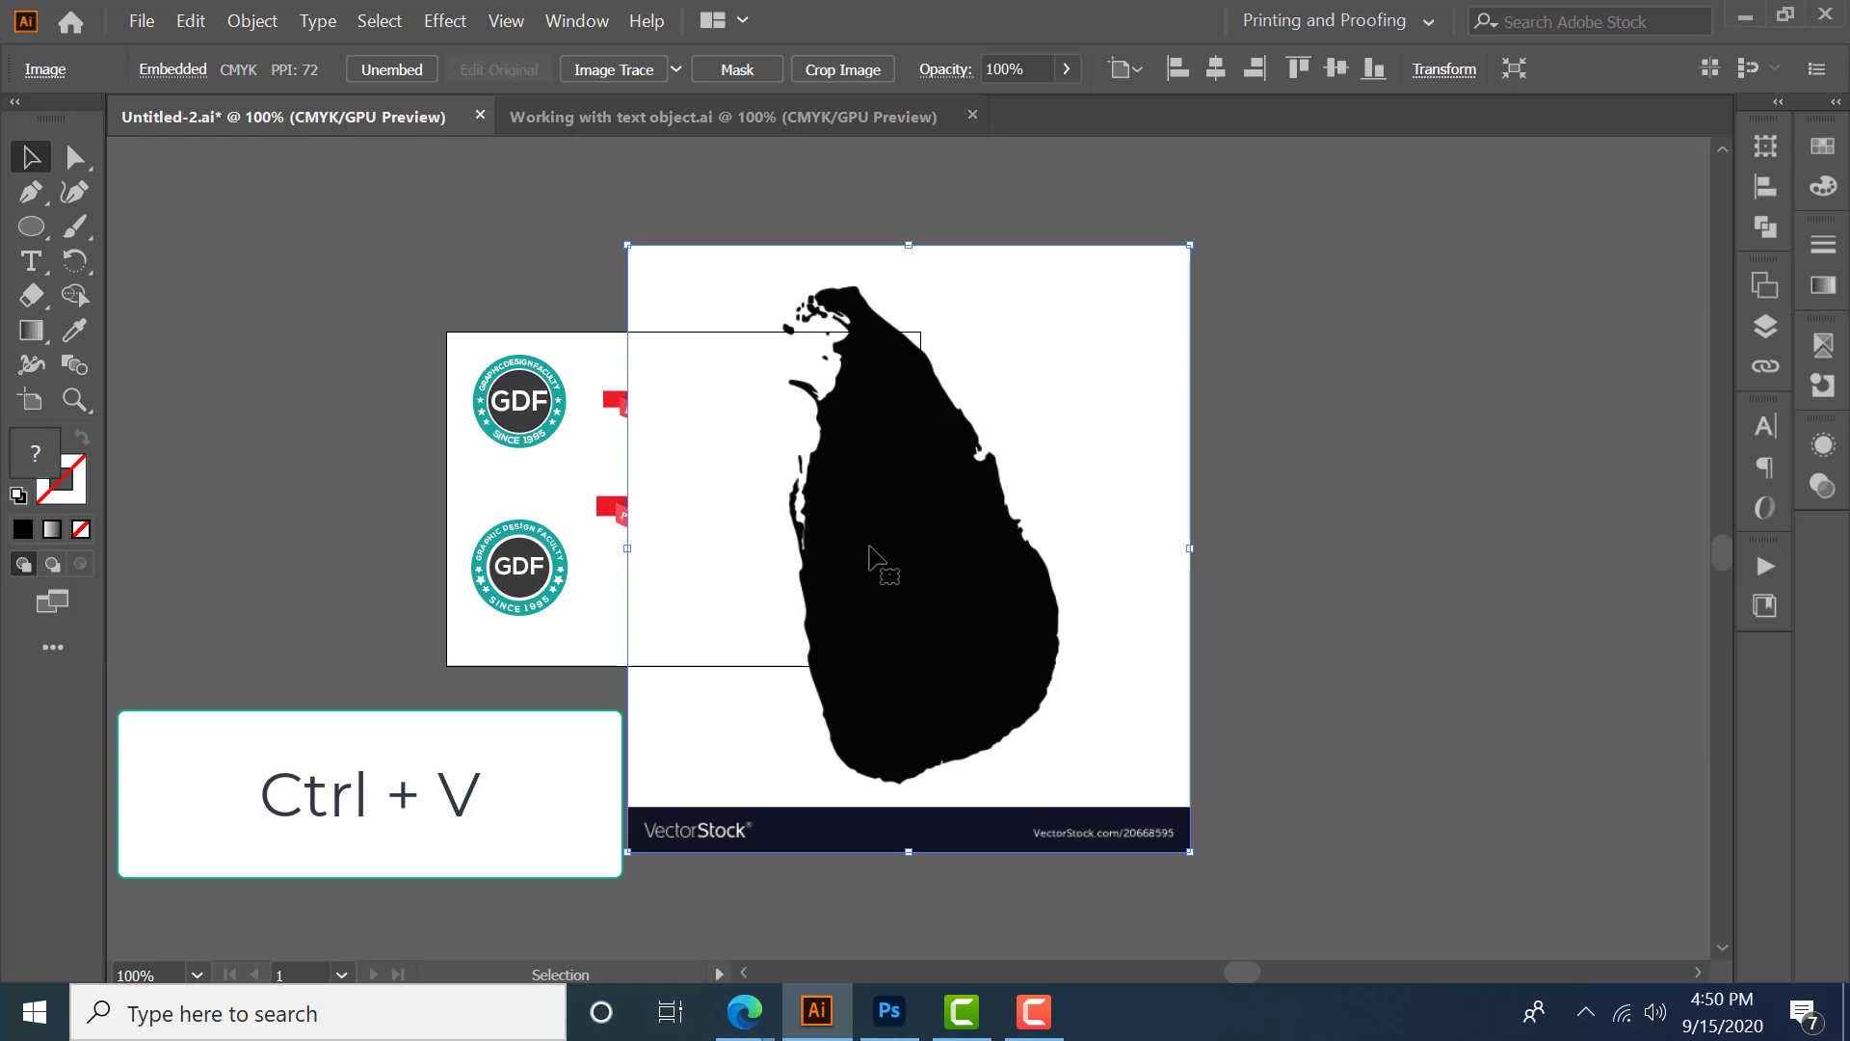
- Apply Image Trace to the pasted image using the Silhouettes preset
left_click_drag(870, 547, 1261, 522)
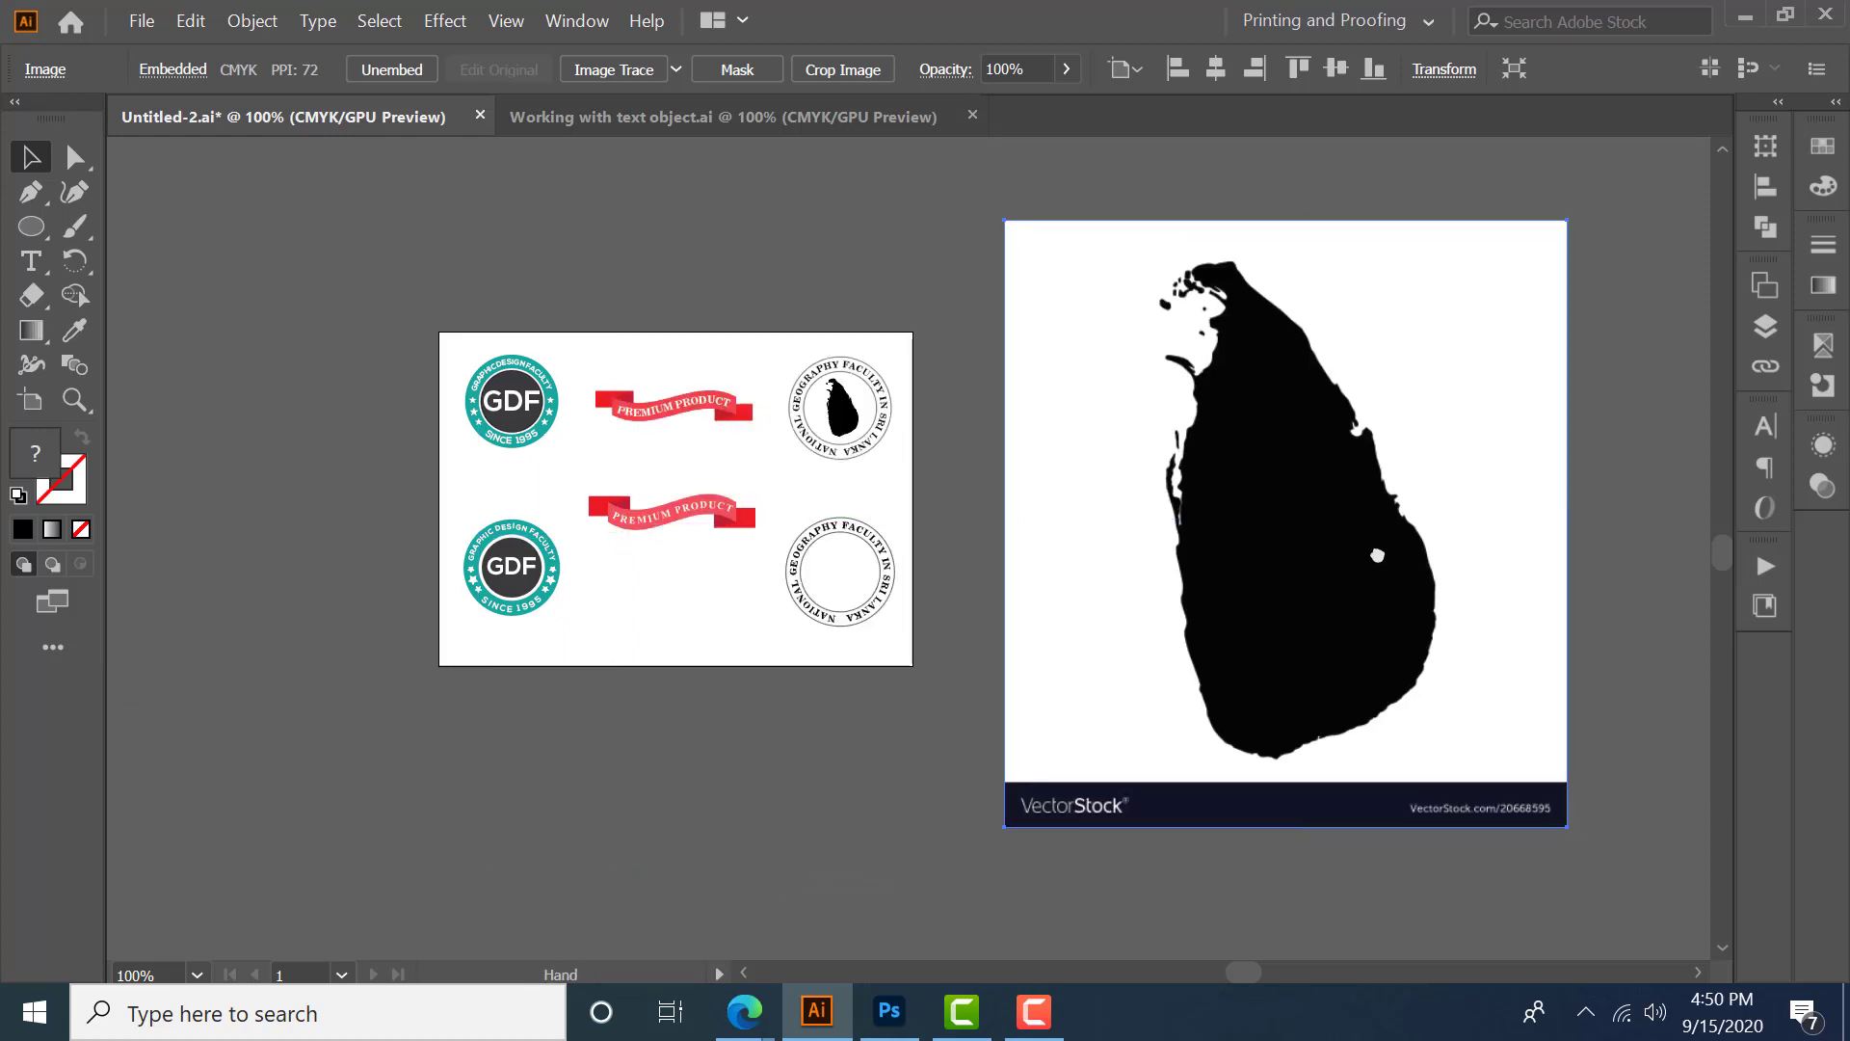
left_click_drag(1351, 591, 1313, 590)
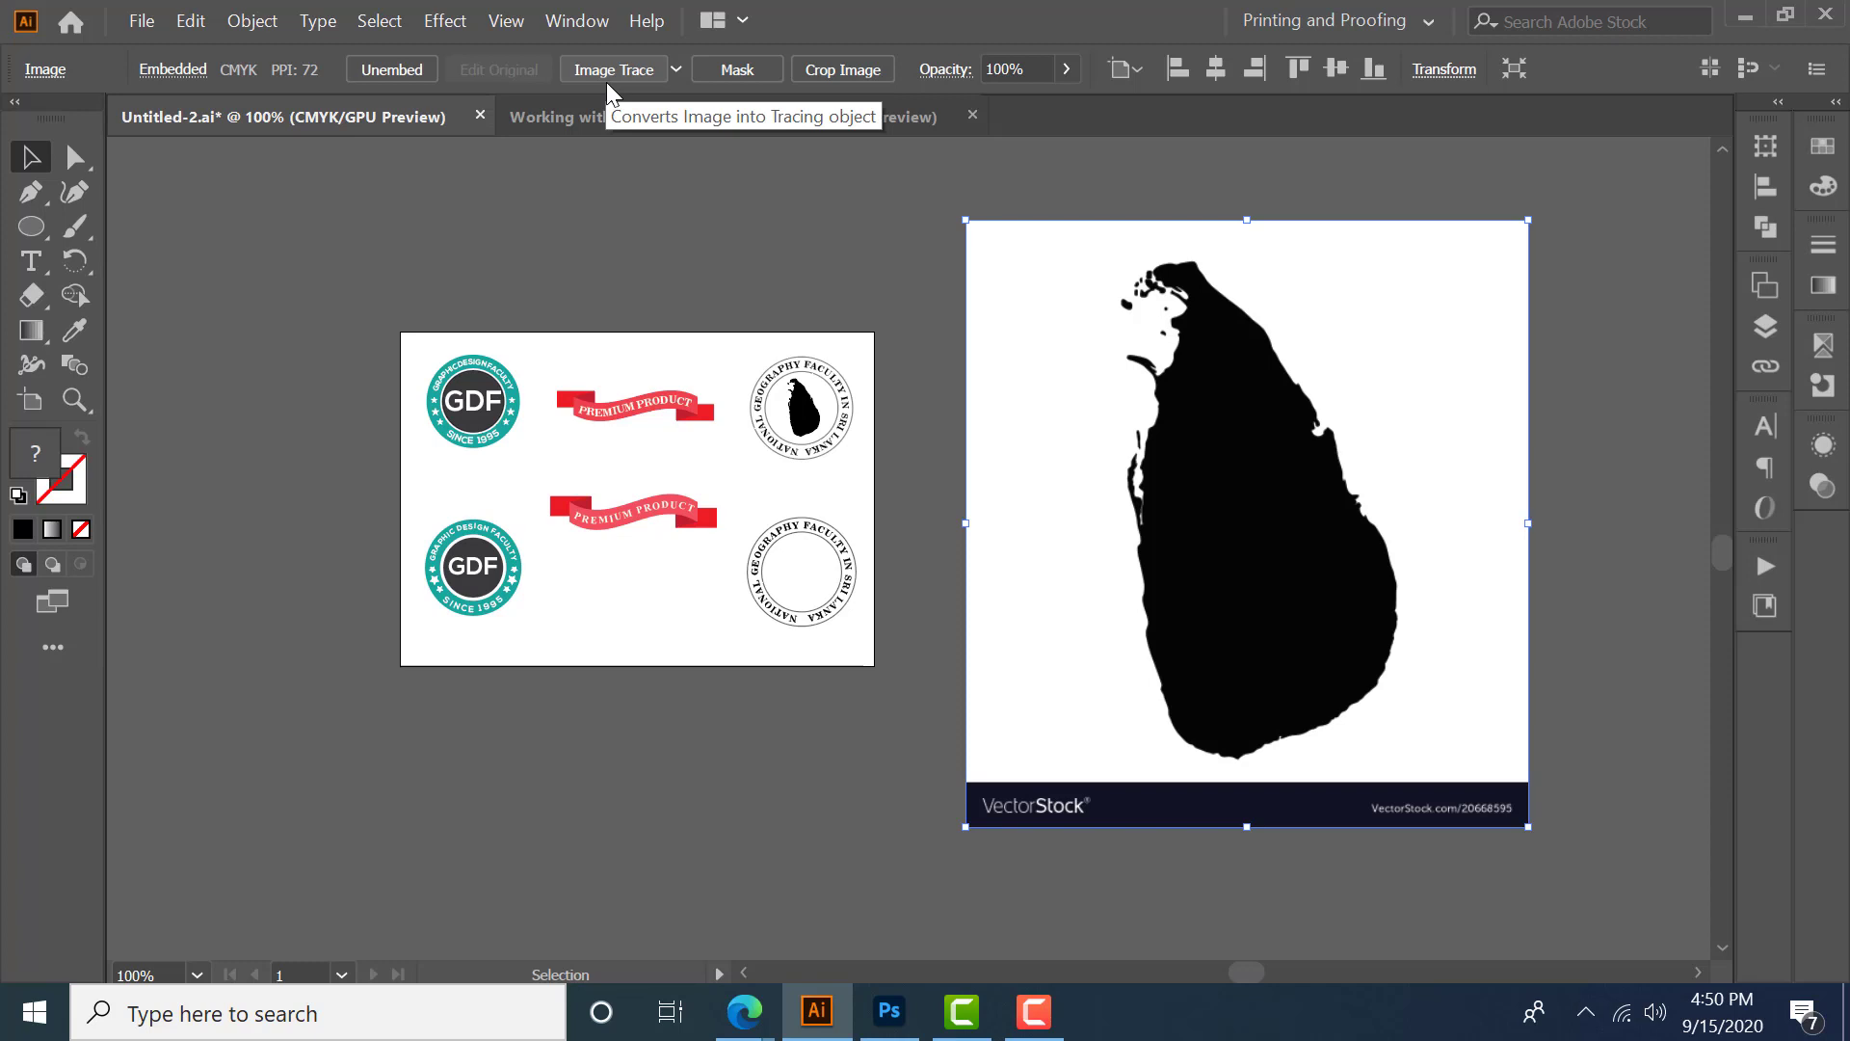
left_click(678, 71)
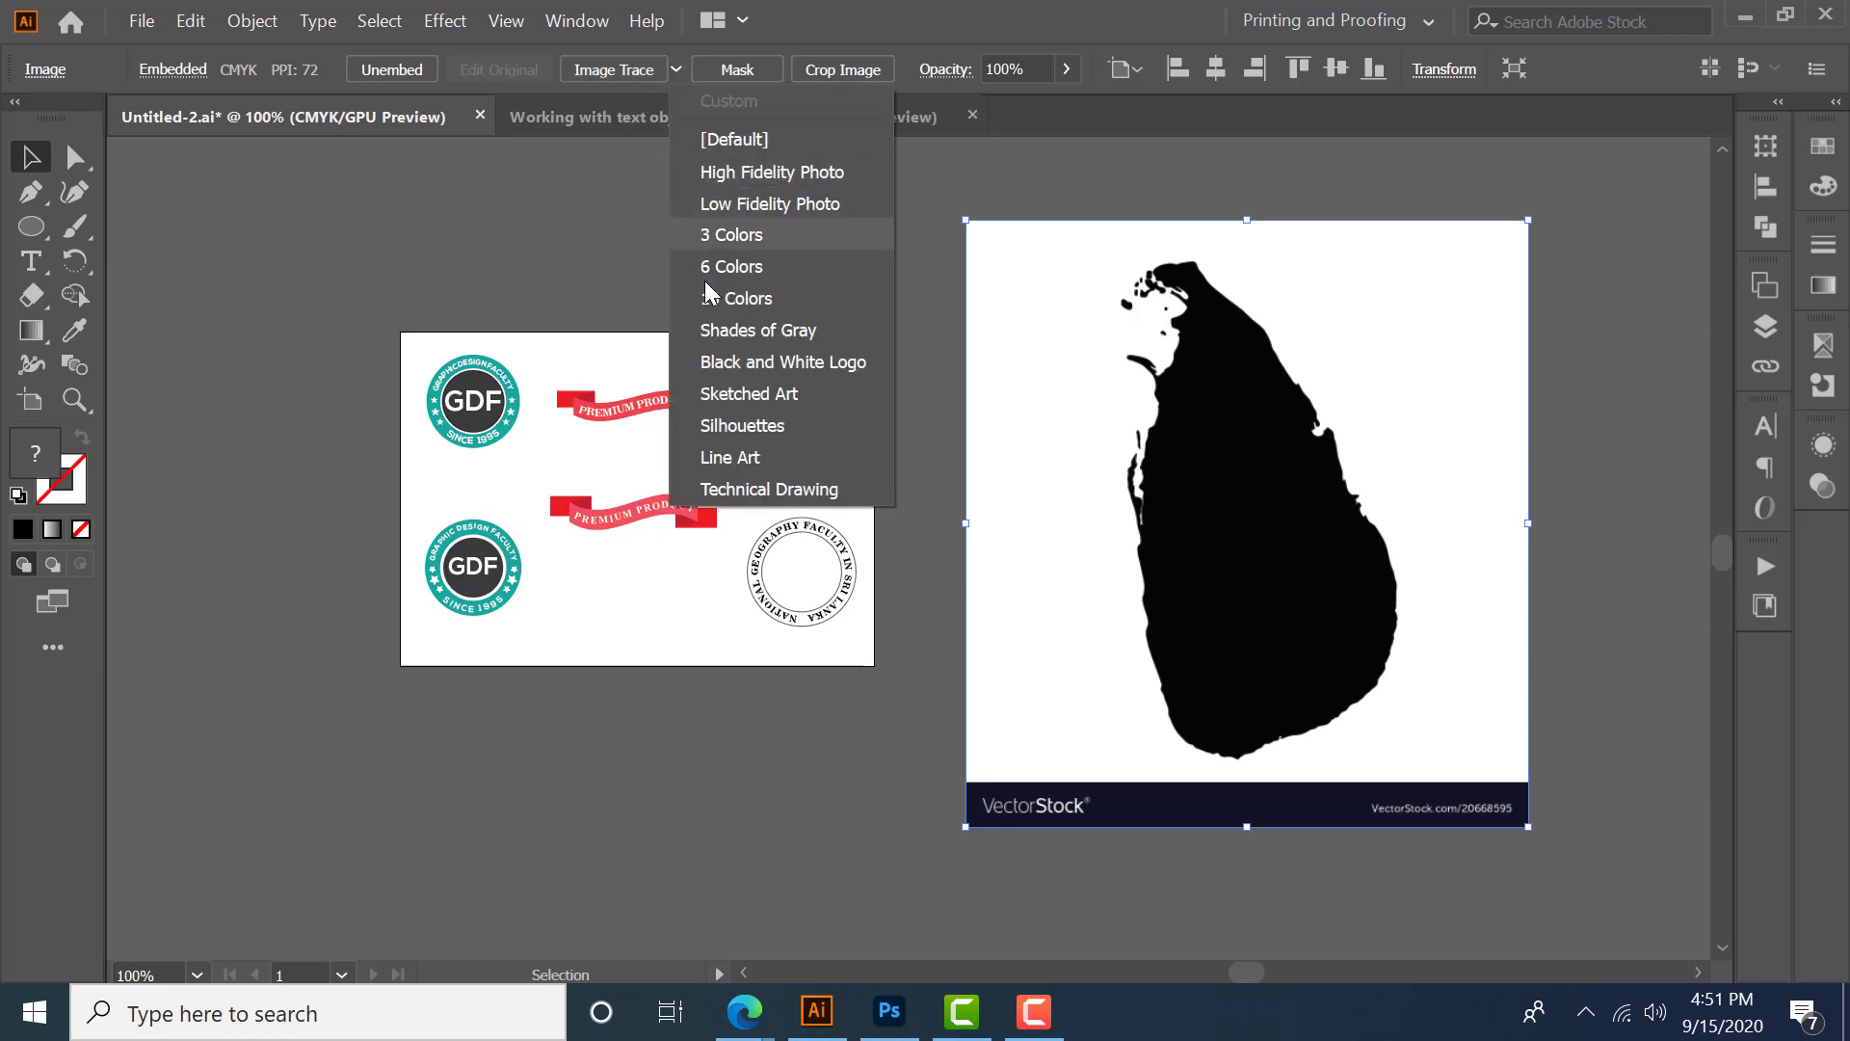
left_click(760, 425)
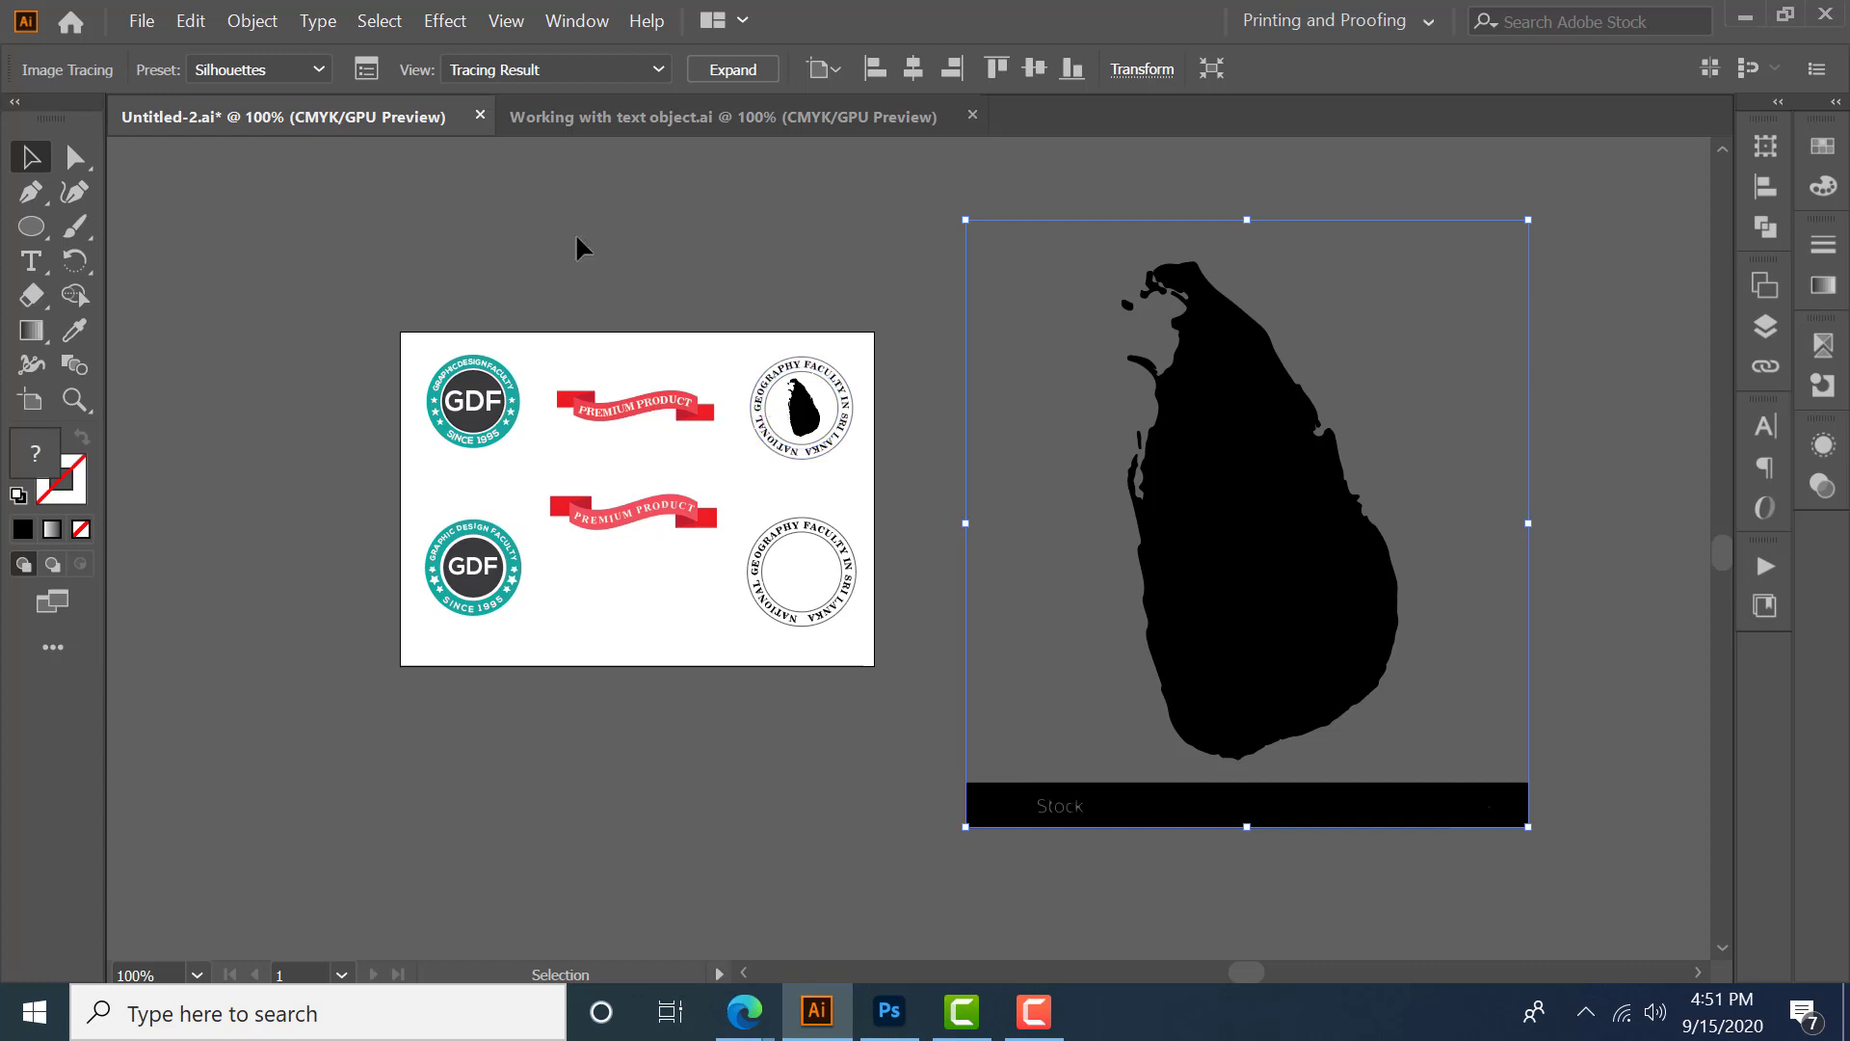
- Expand the traced silhouette and ungroup its parts
left_click(738, 69)
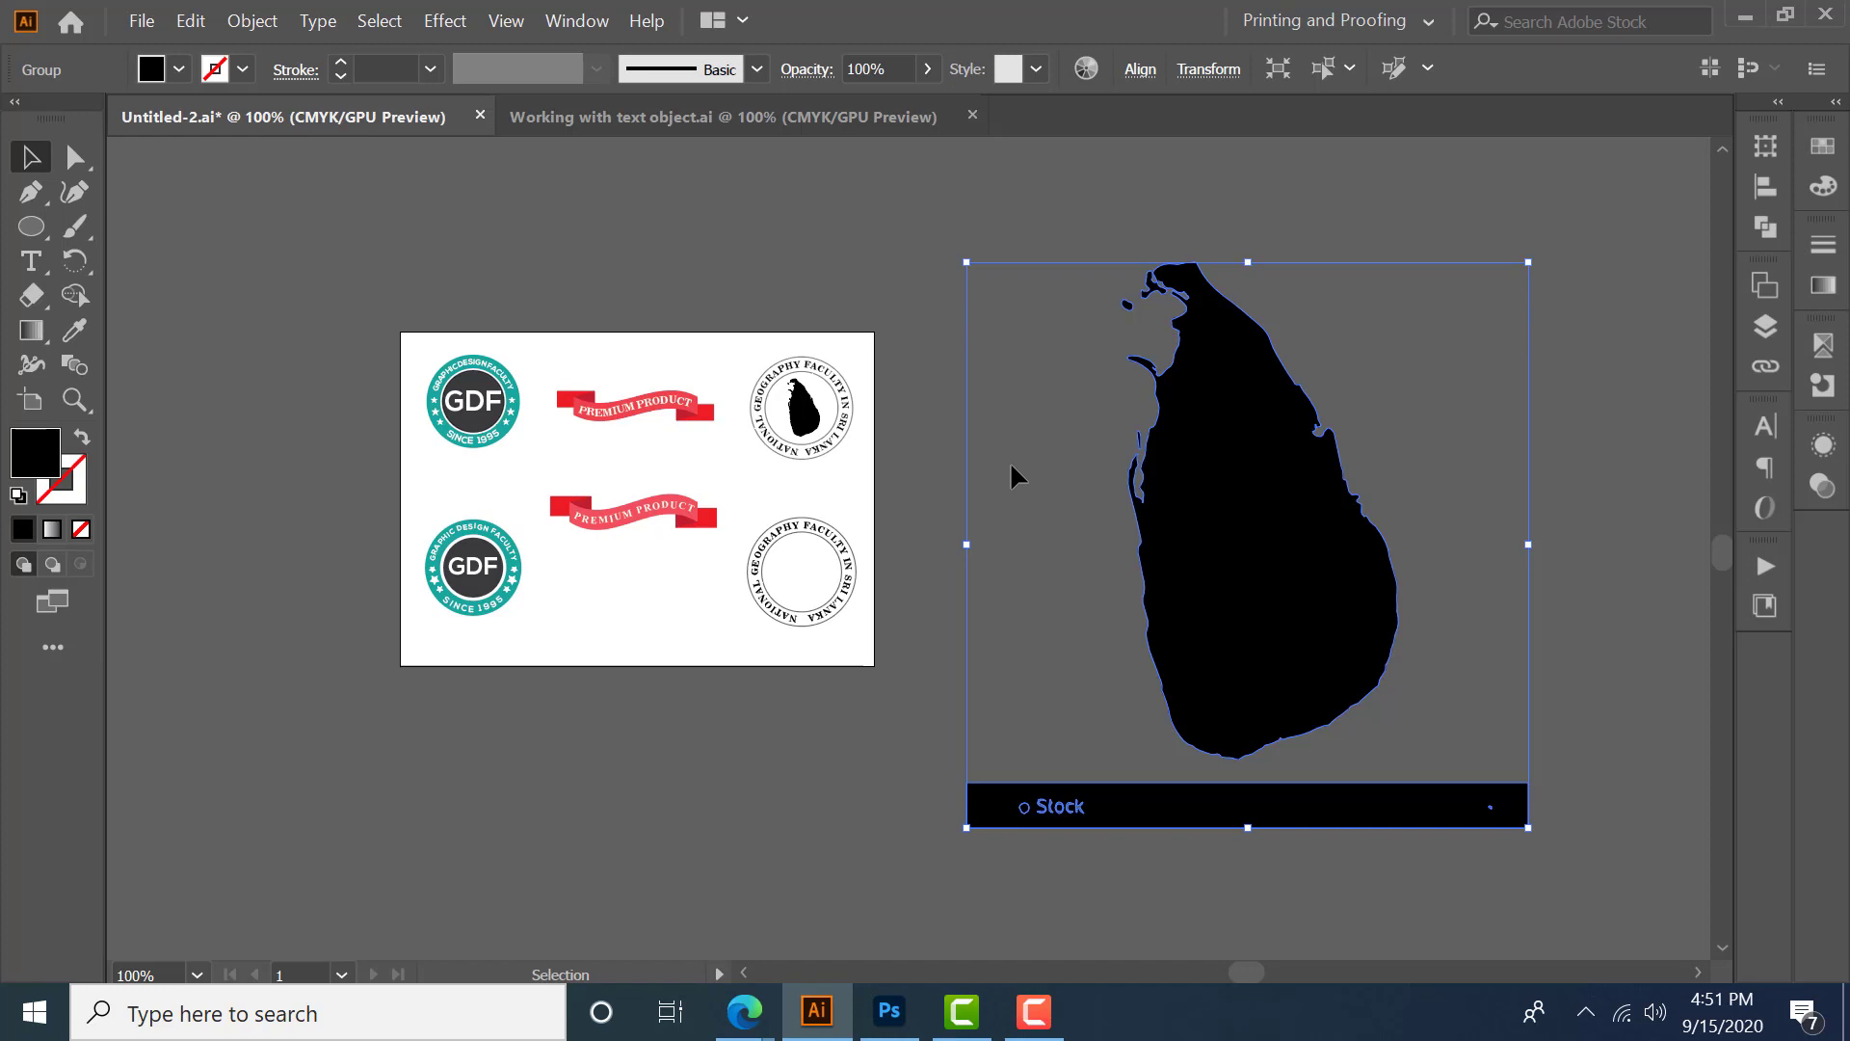
left_click(254, 22)
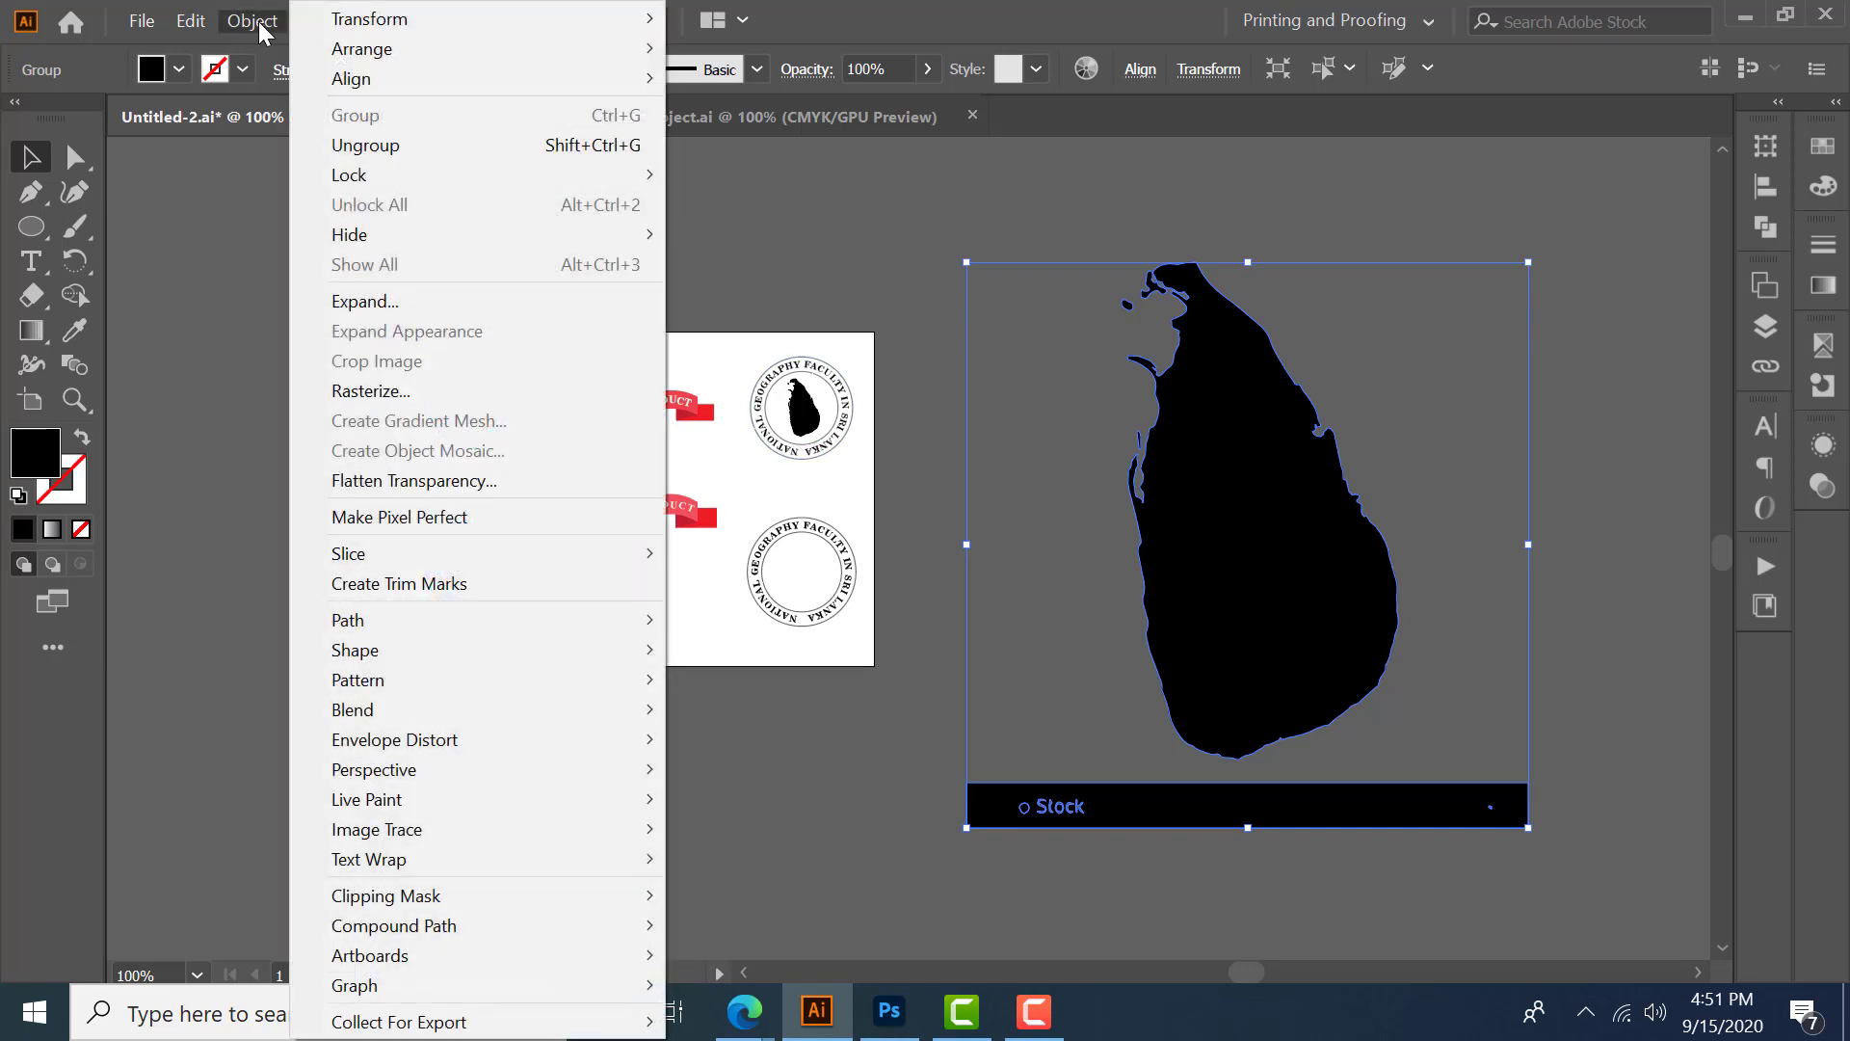
left_click(390, 147)
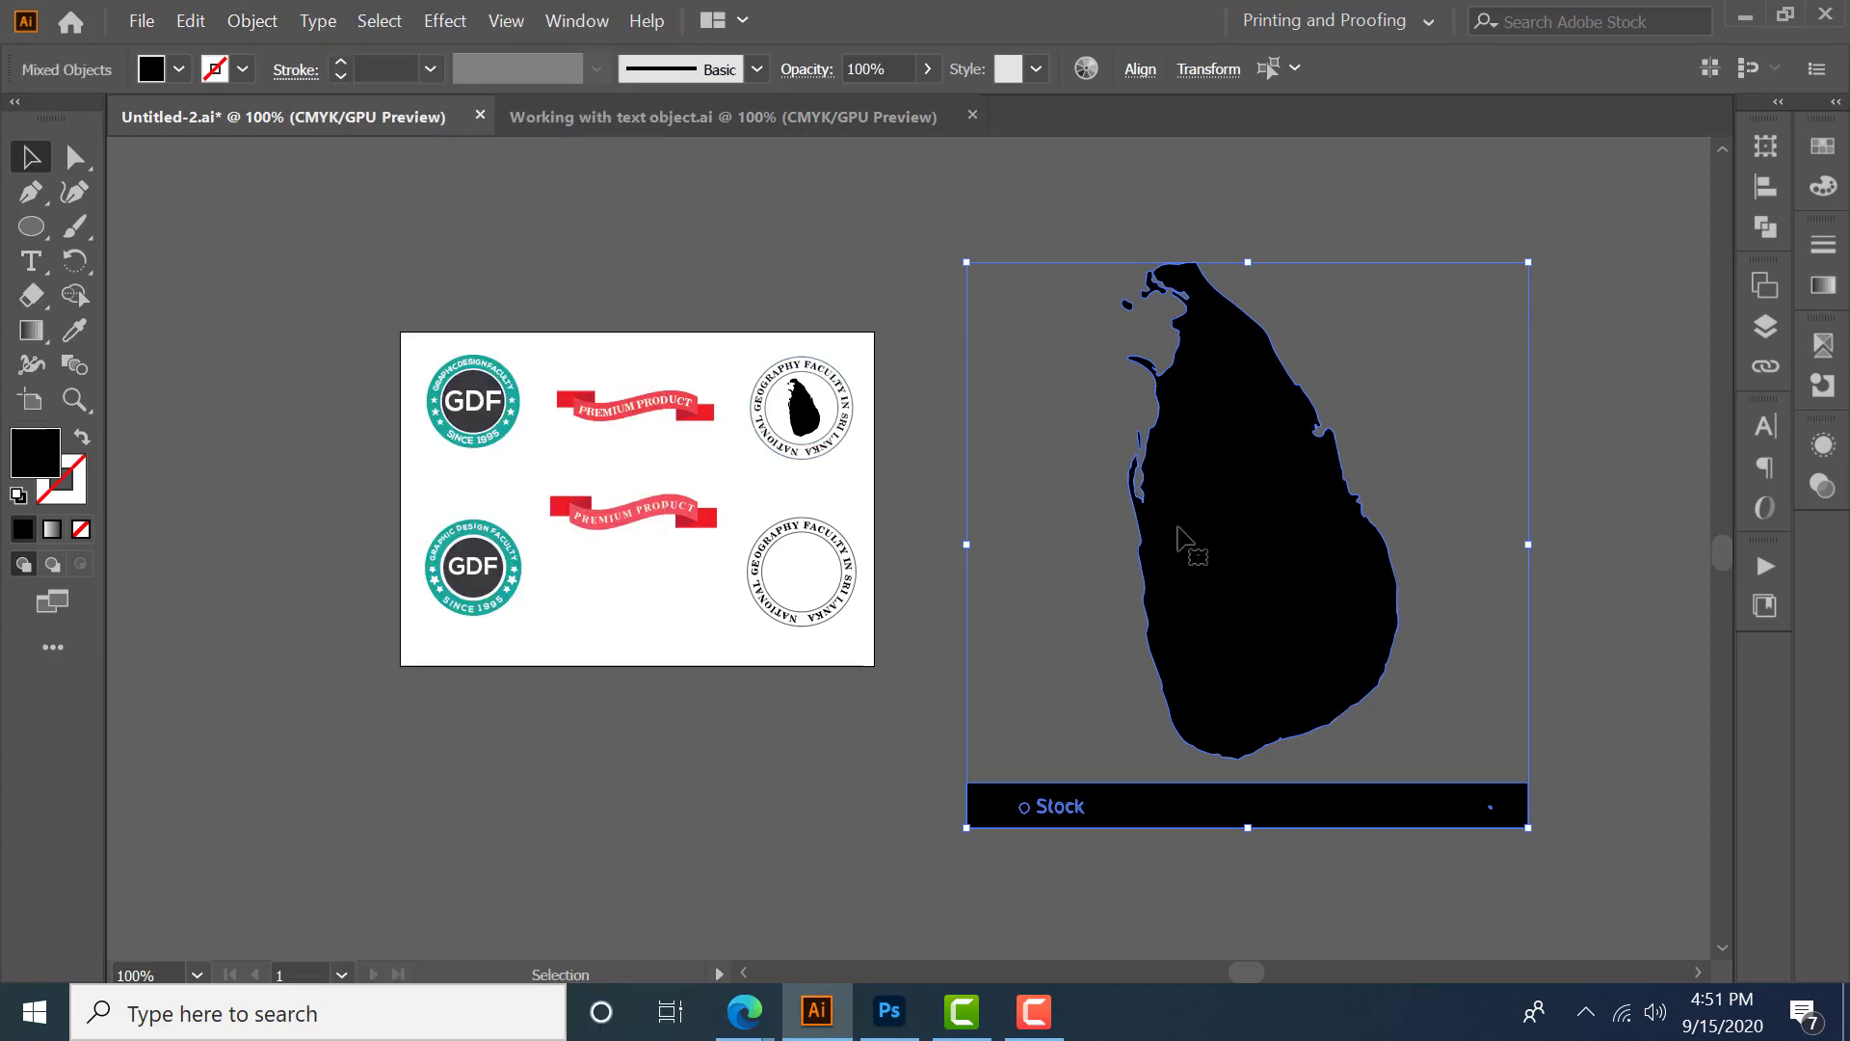
- Select the traced VectorStock banner strip under the island and delete it
left_click(1080, 725)
left_click_drag(930, 785, 1599, 873)
key("Delete")
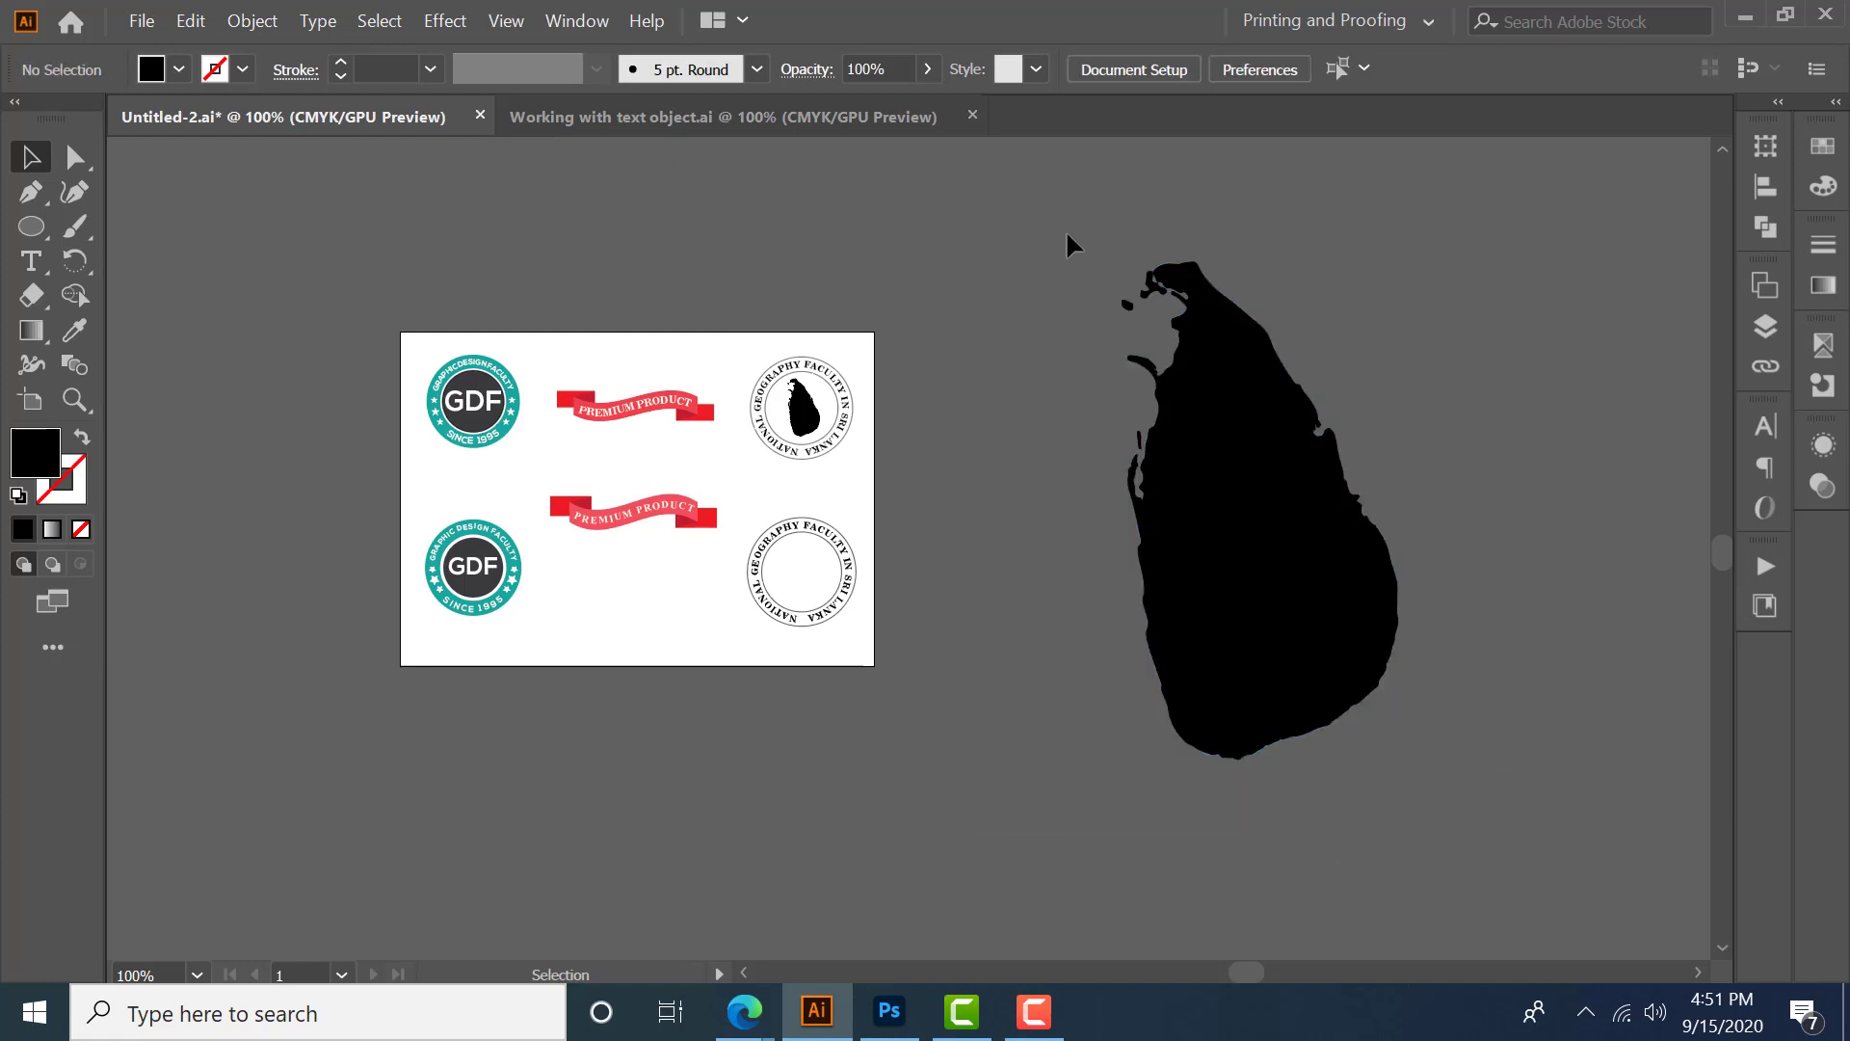
- Select all remaining silhouette pieces and group them
left_click_drag(1068, 235, 1469, 744)
key("ctrl+g")
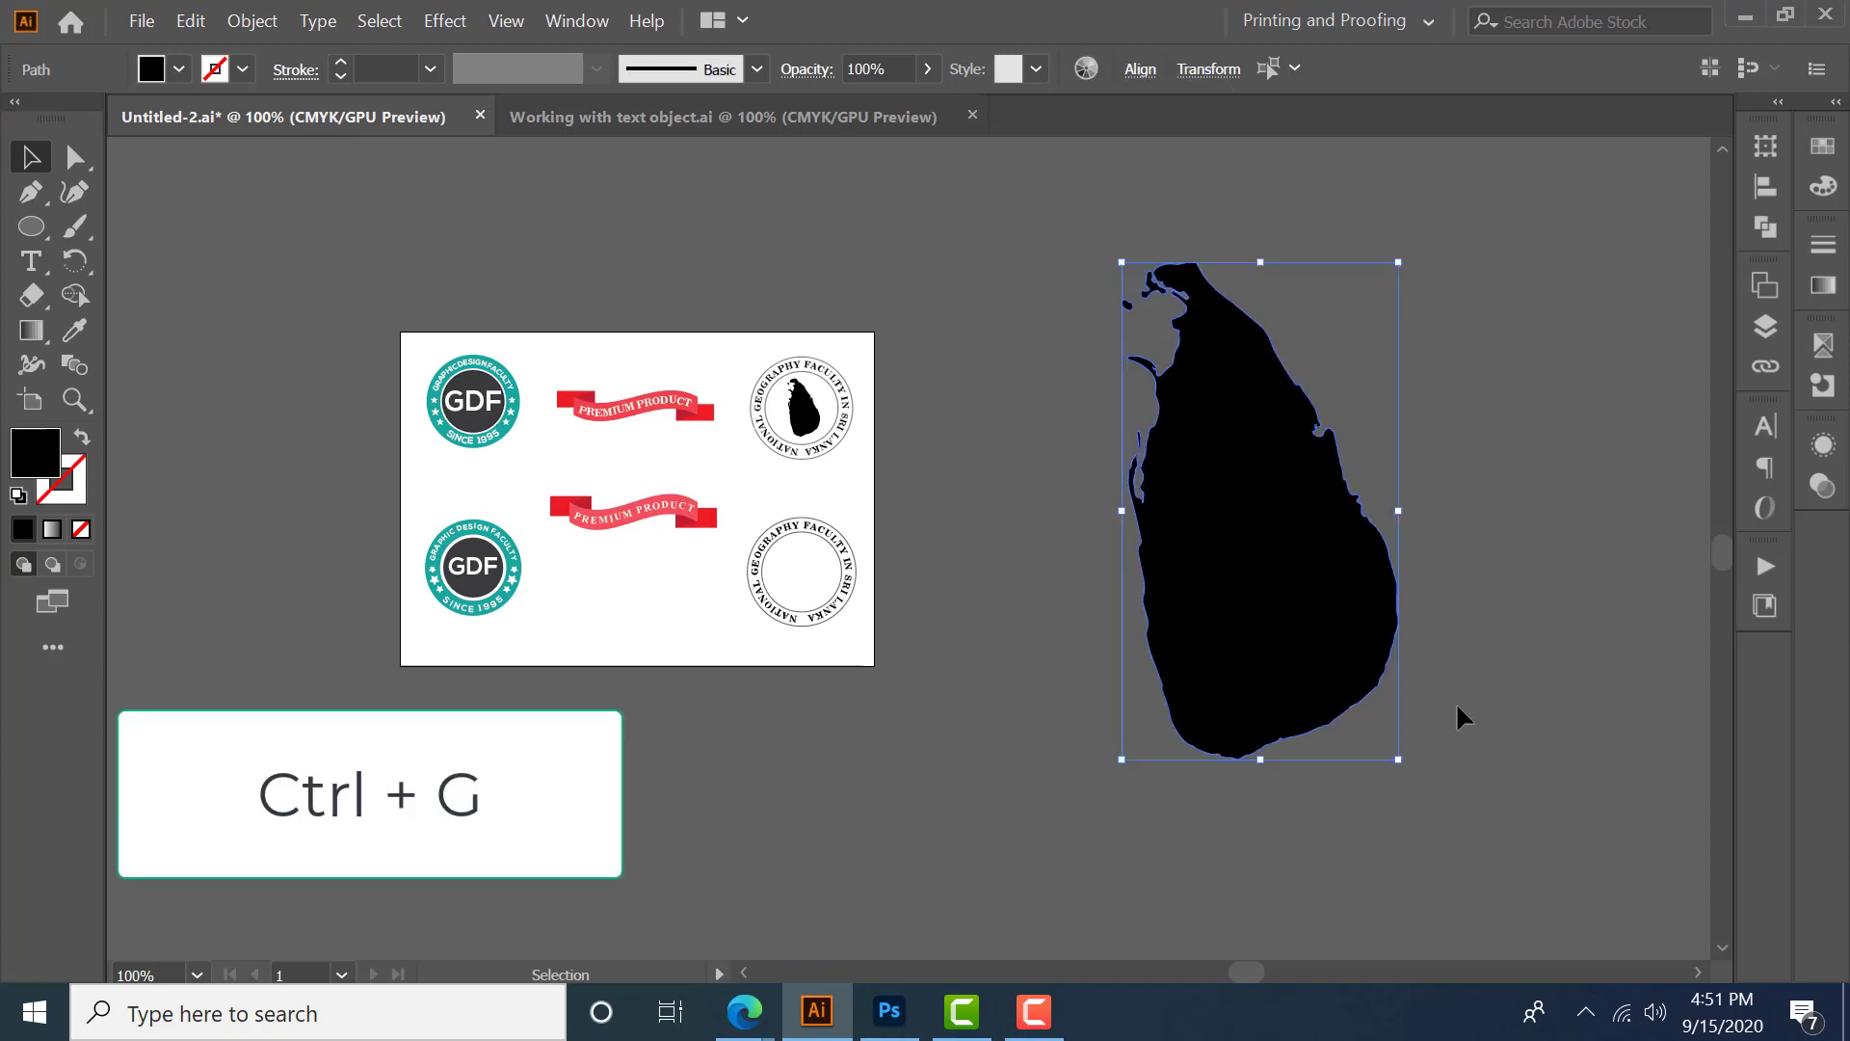
key("ctrl+g")
- Resize the silhouette group proportionally to a width of 20 mm in the Transform panel
left_click(1763, 144)
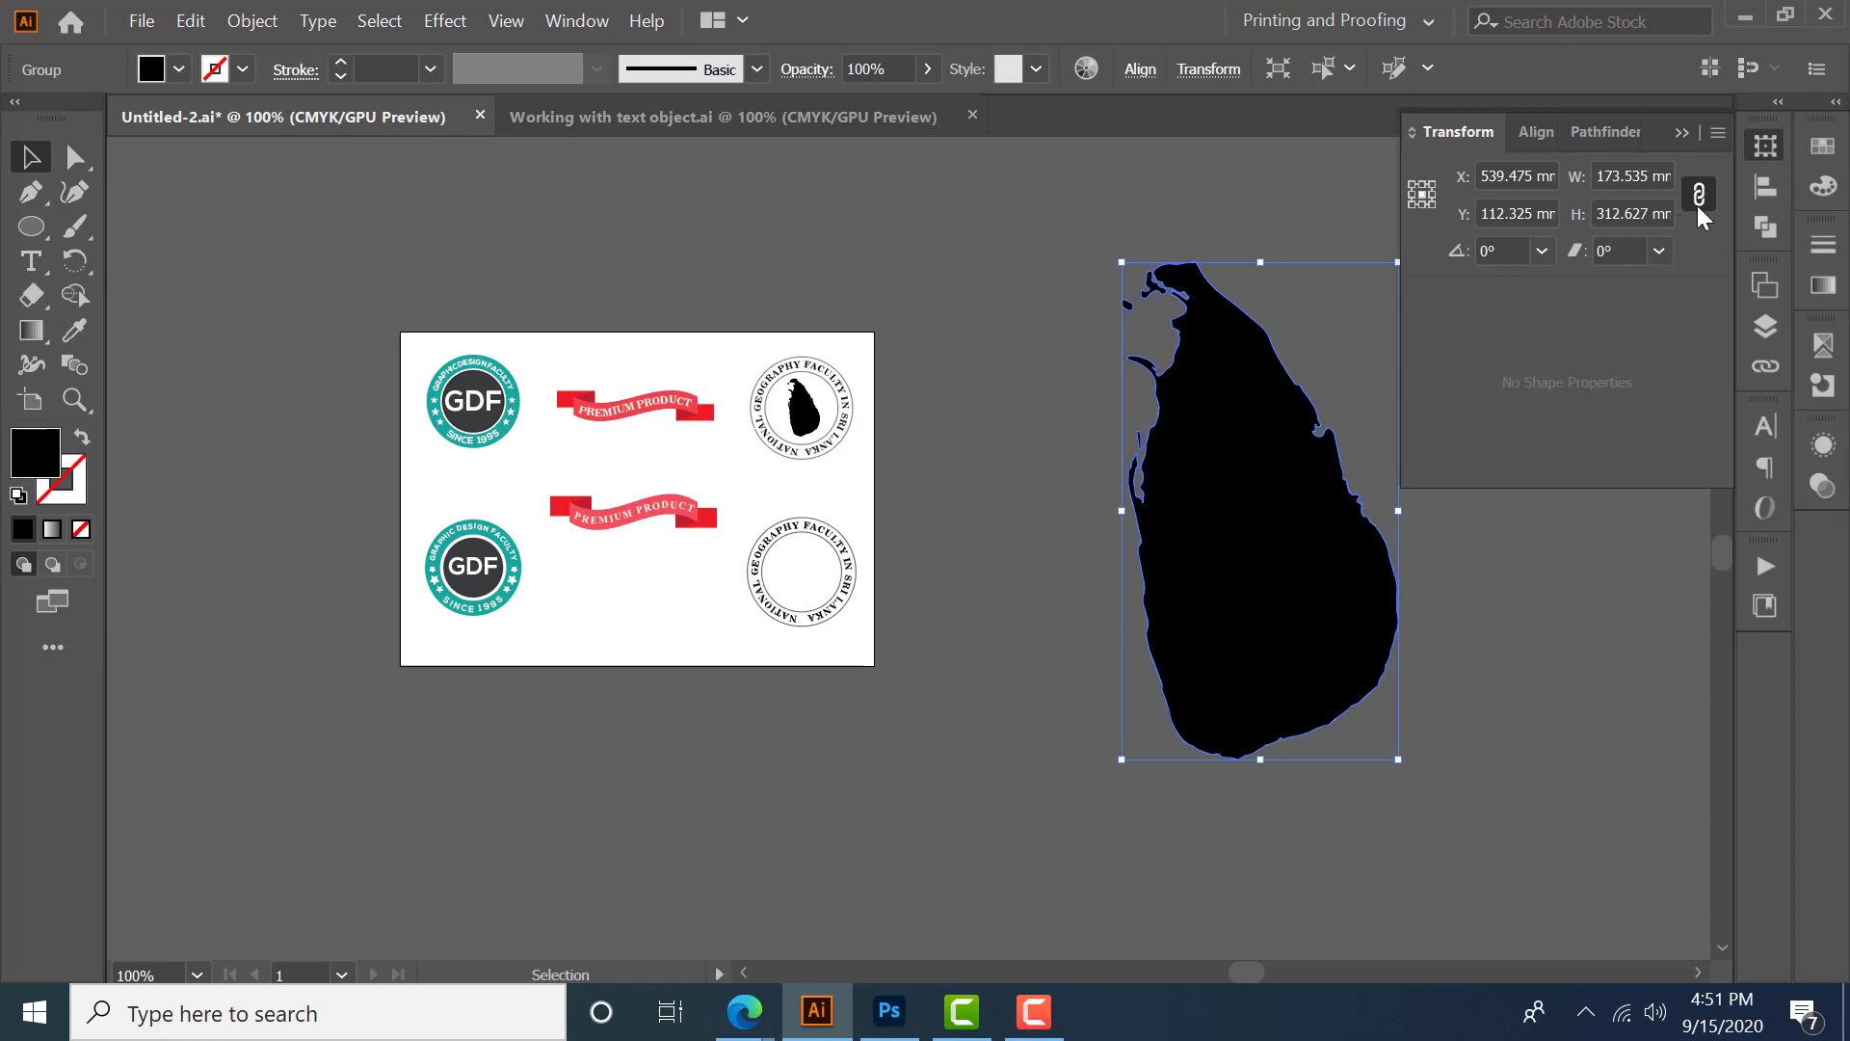
left_click(1524, 178)
key("Tab")
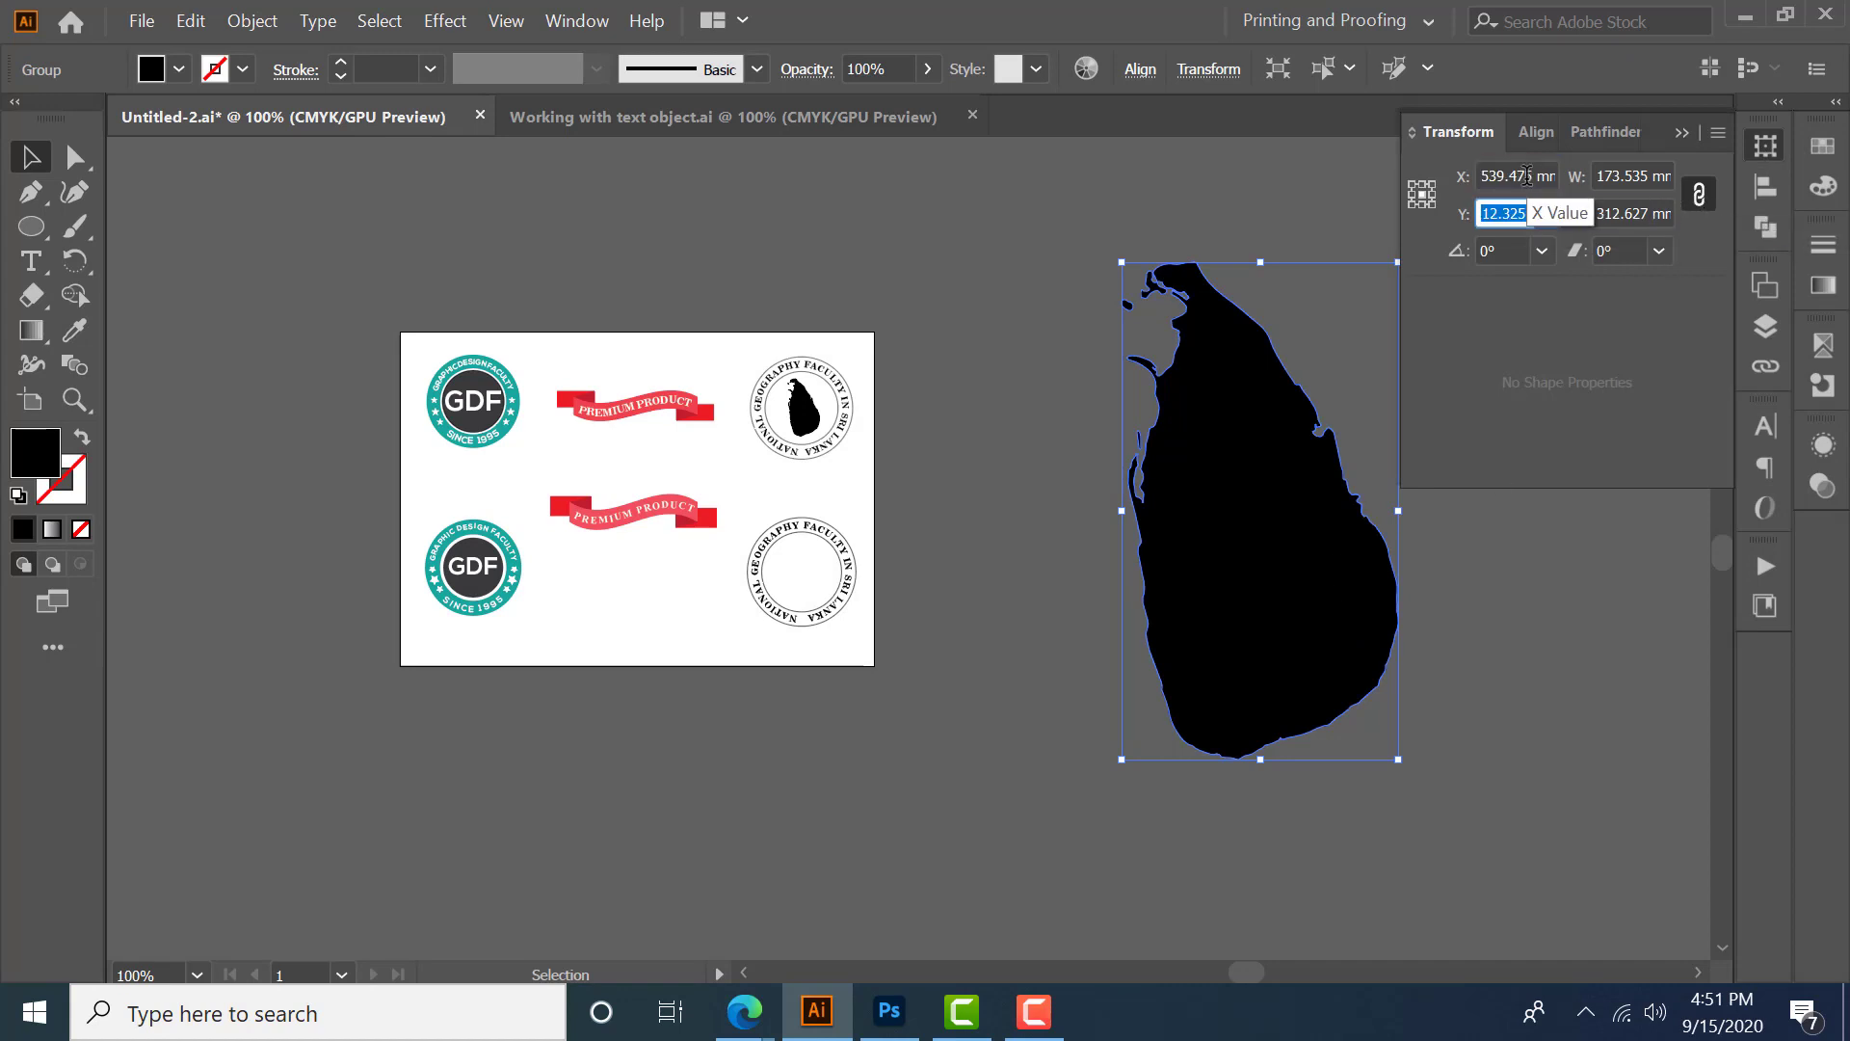
key("Tab")
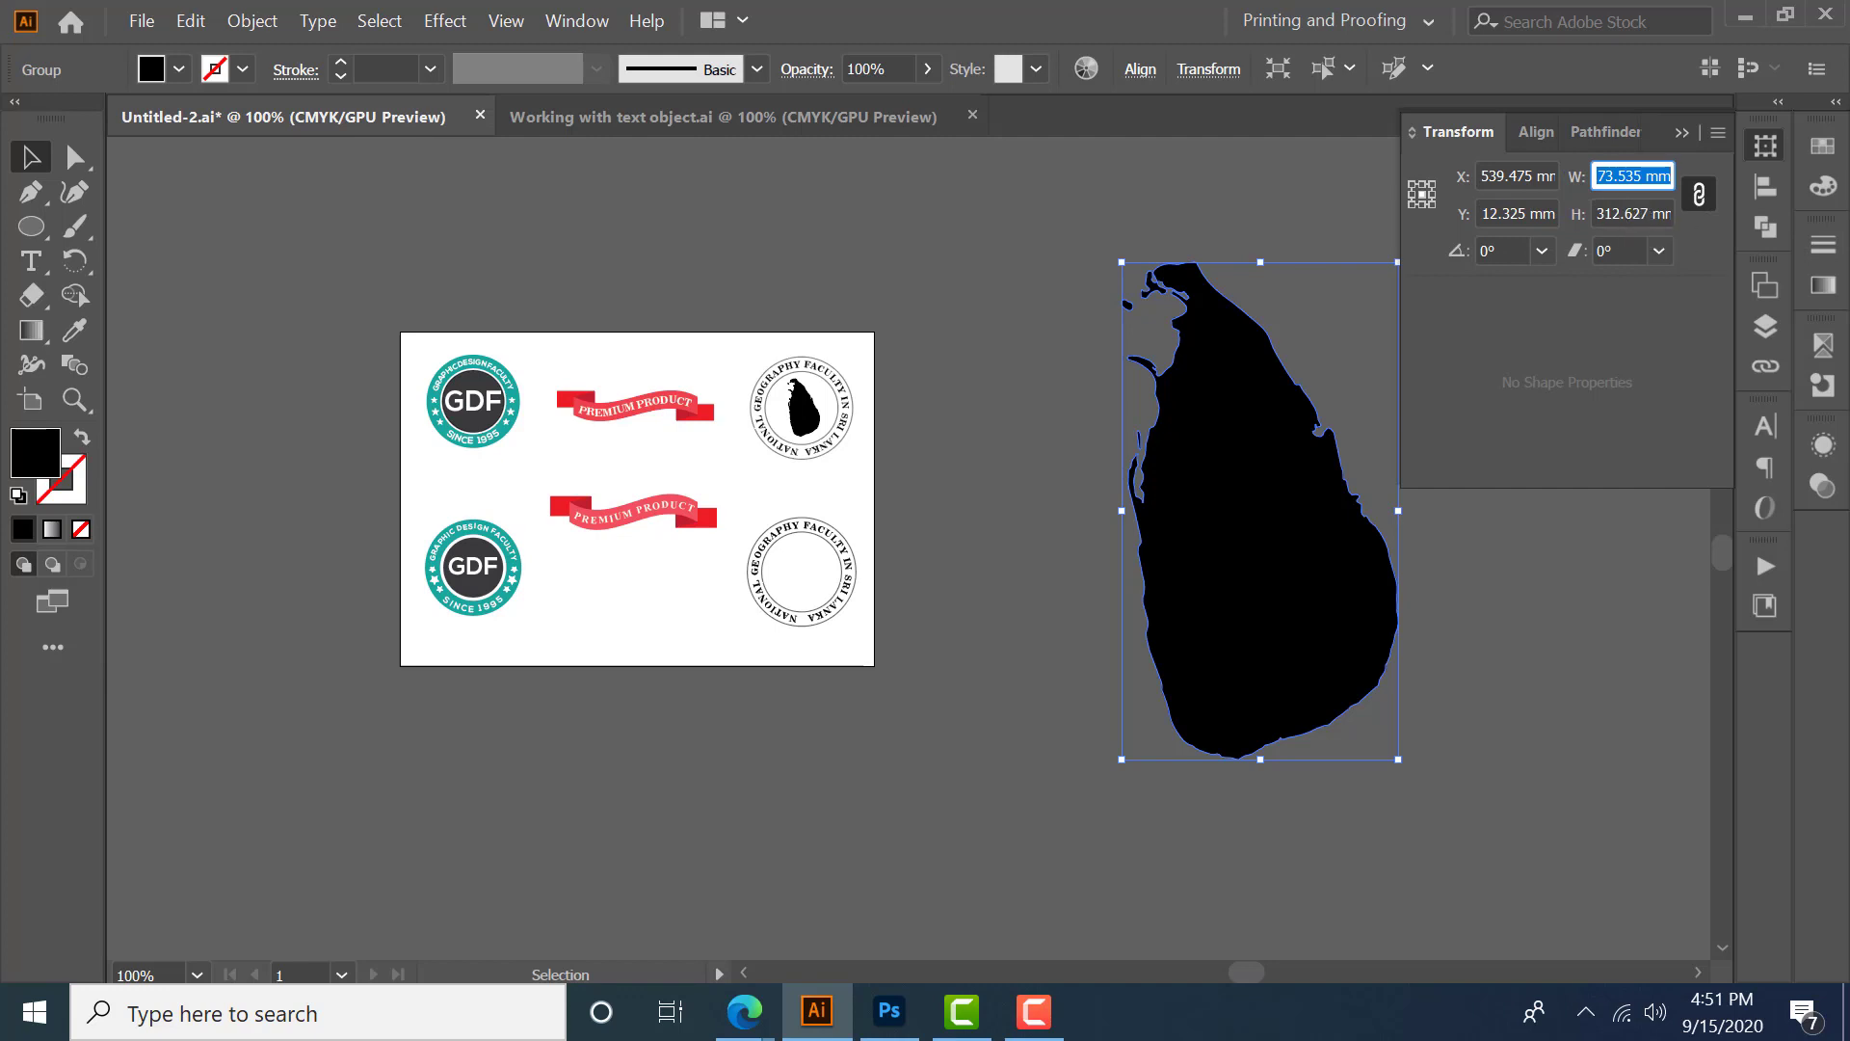
type("20MM")
key("Tab")
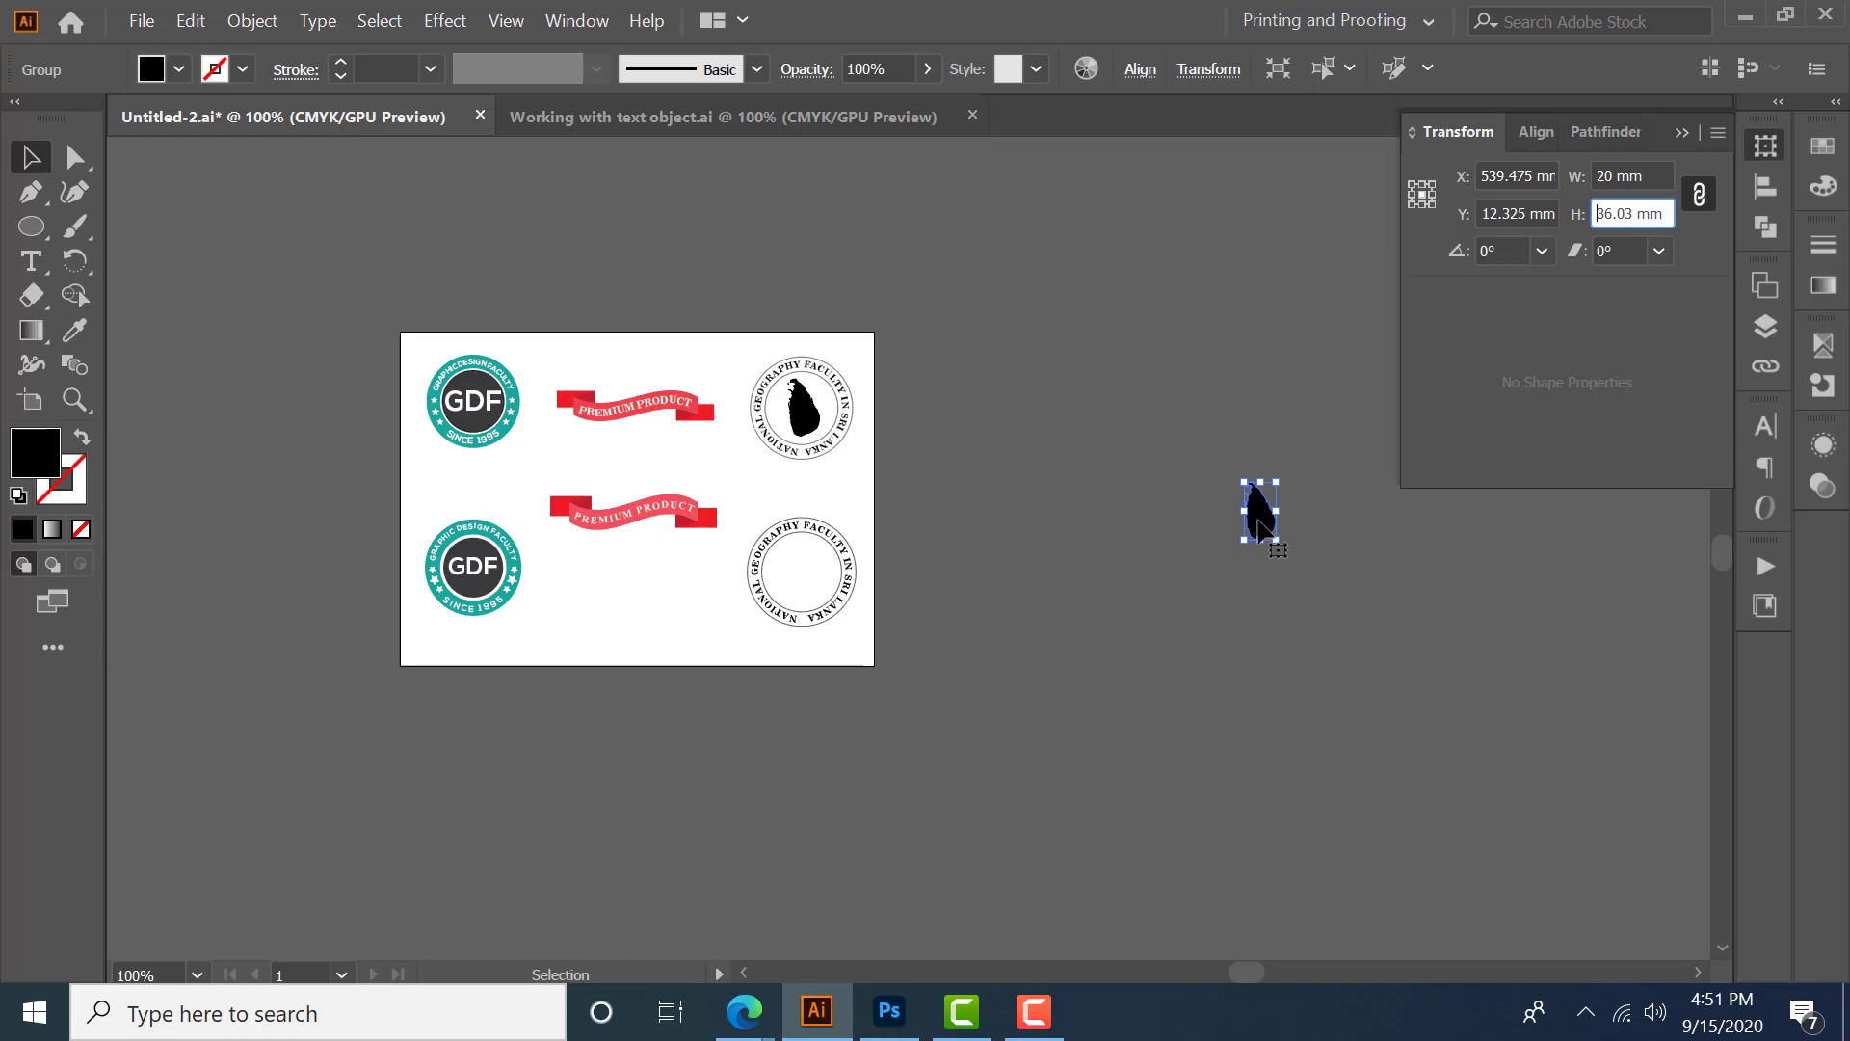
- Move the silhouette into the centre of the second circular geography badge and deselect it
left_click_drag(1255, 529, 801, 577)
scroll(794, 600, "up", 4)
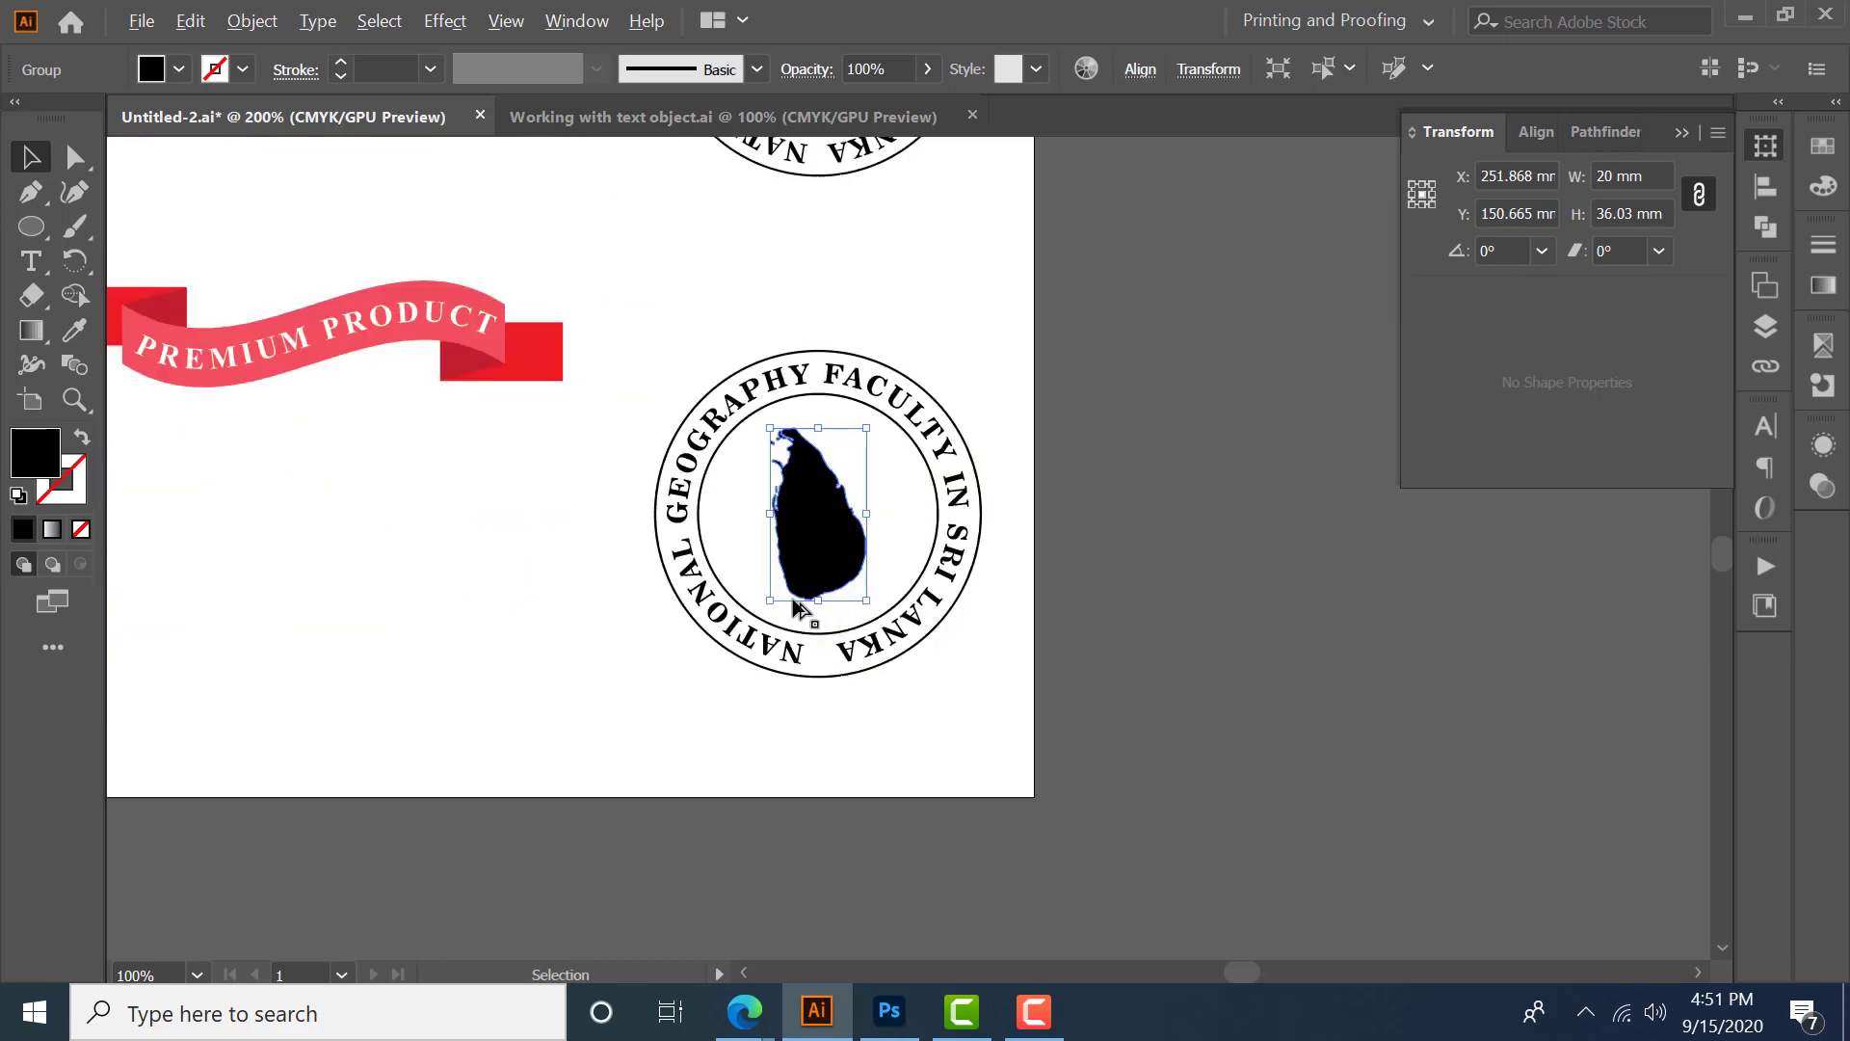
scroll(834, 547, "up", 2)
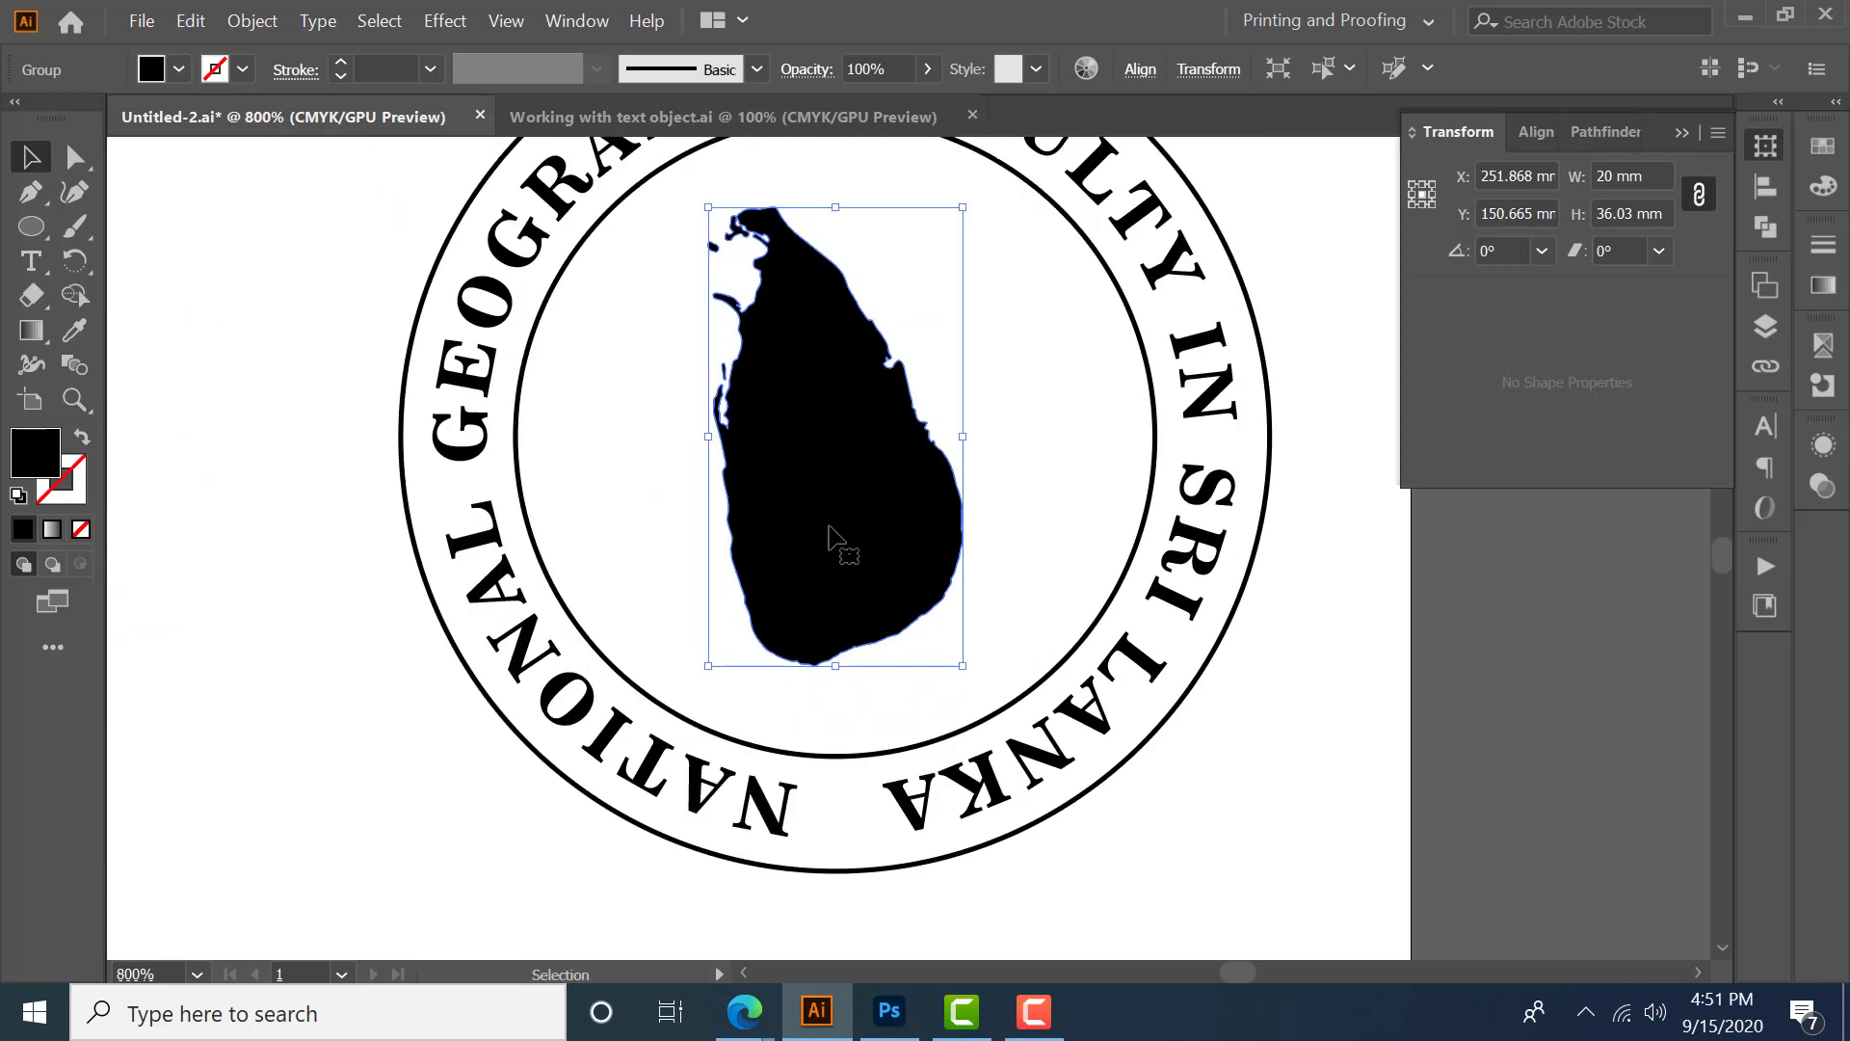
left_click_drag(835, 540, 850, 529)
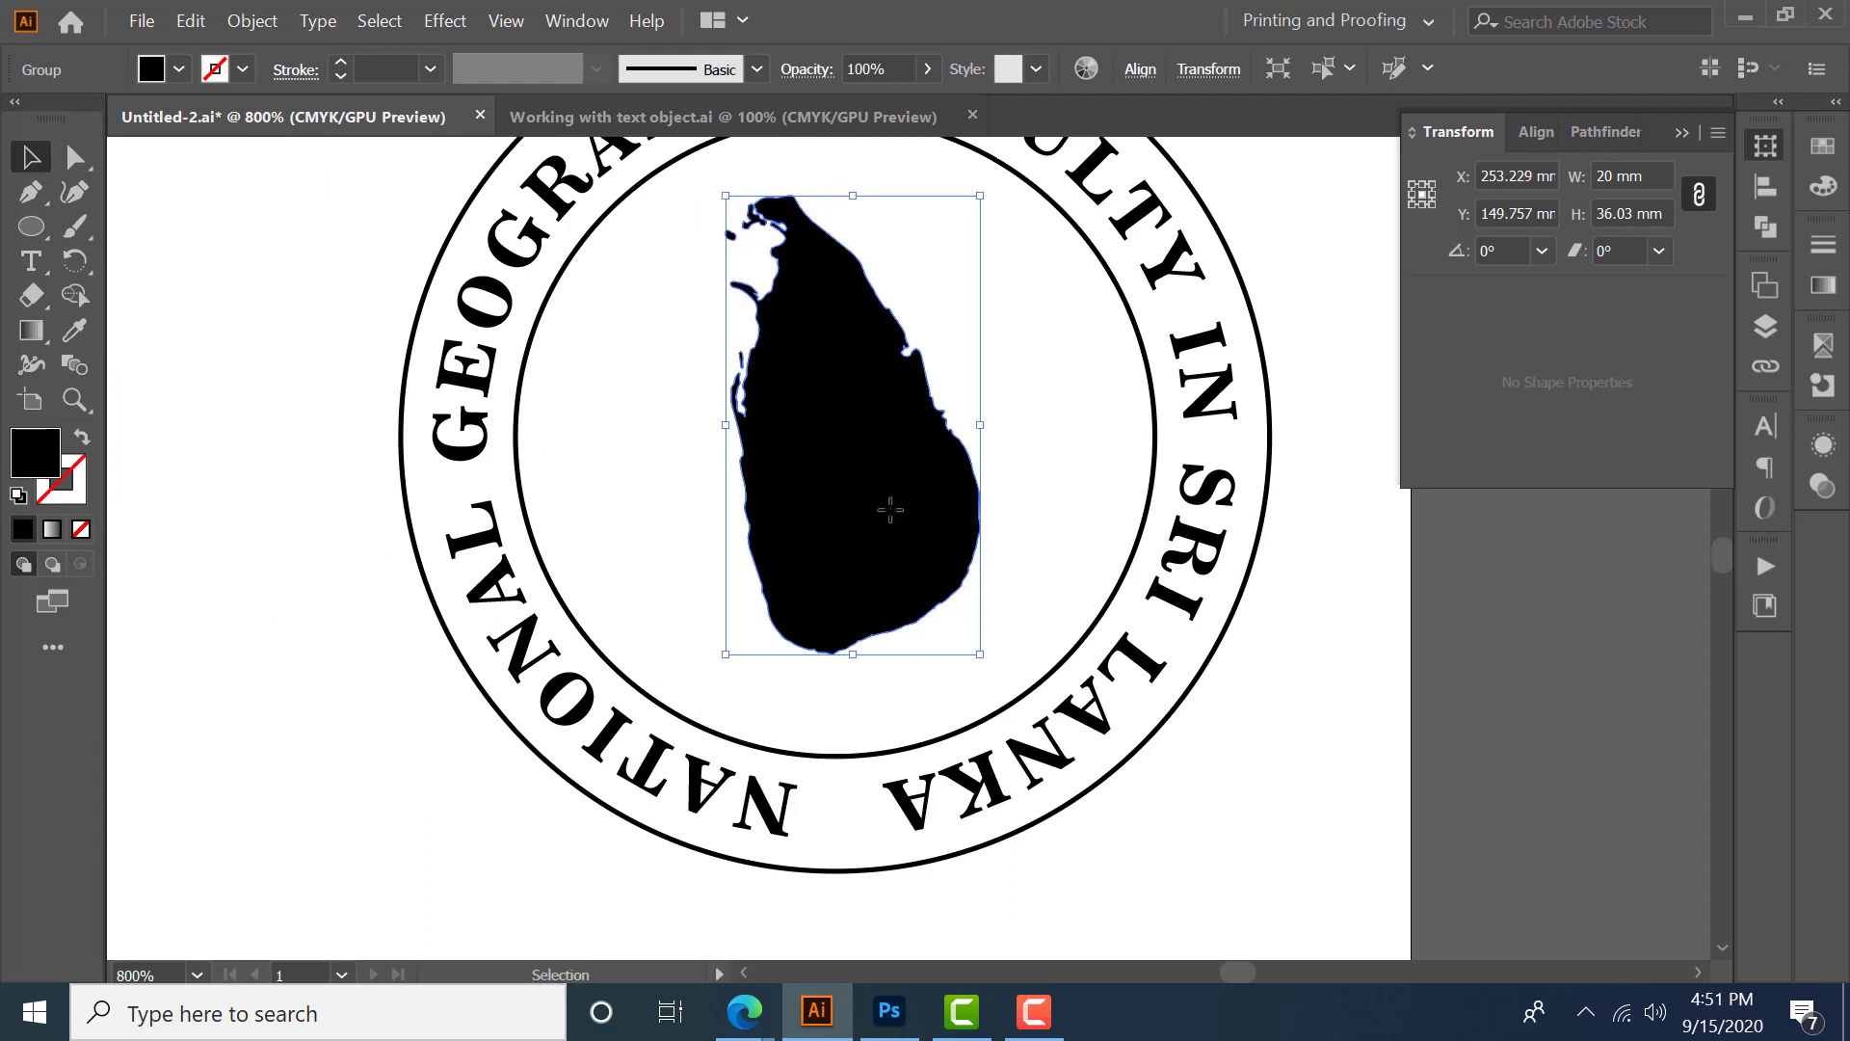
scroll(891, 523, "down", 1)
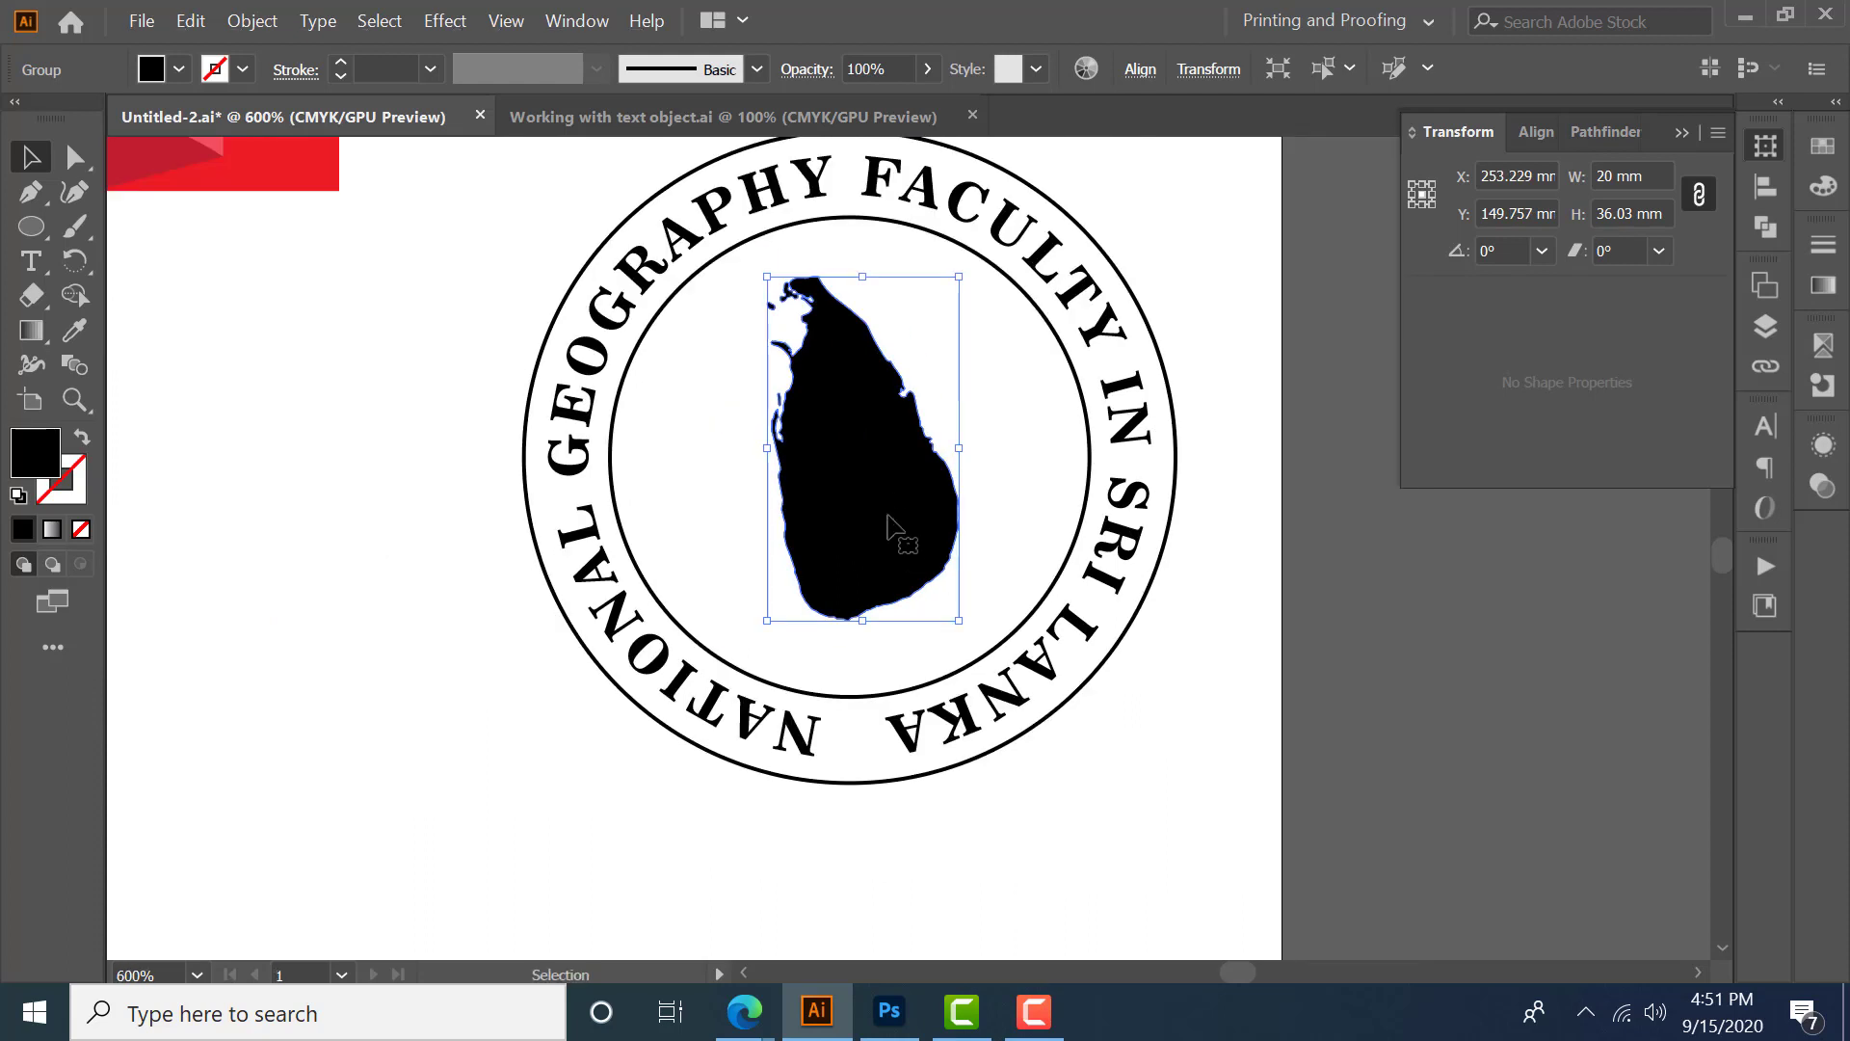
left_click_drag(886, 519, 889, 520)
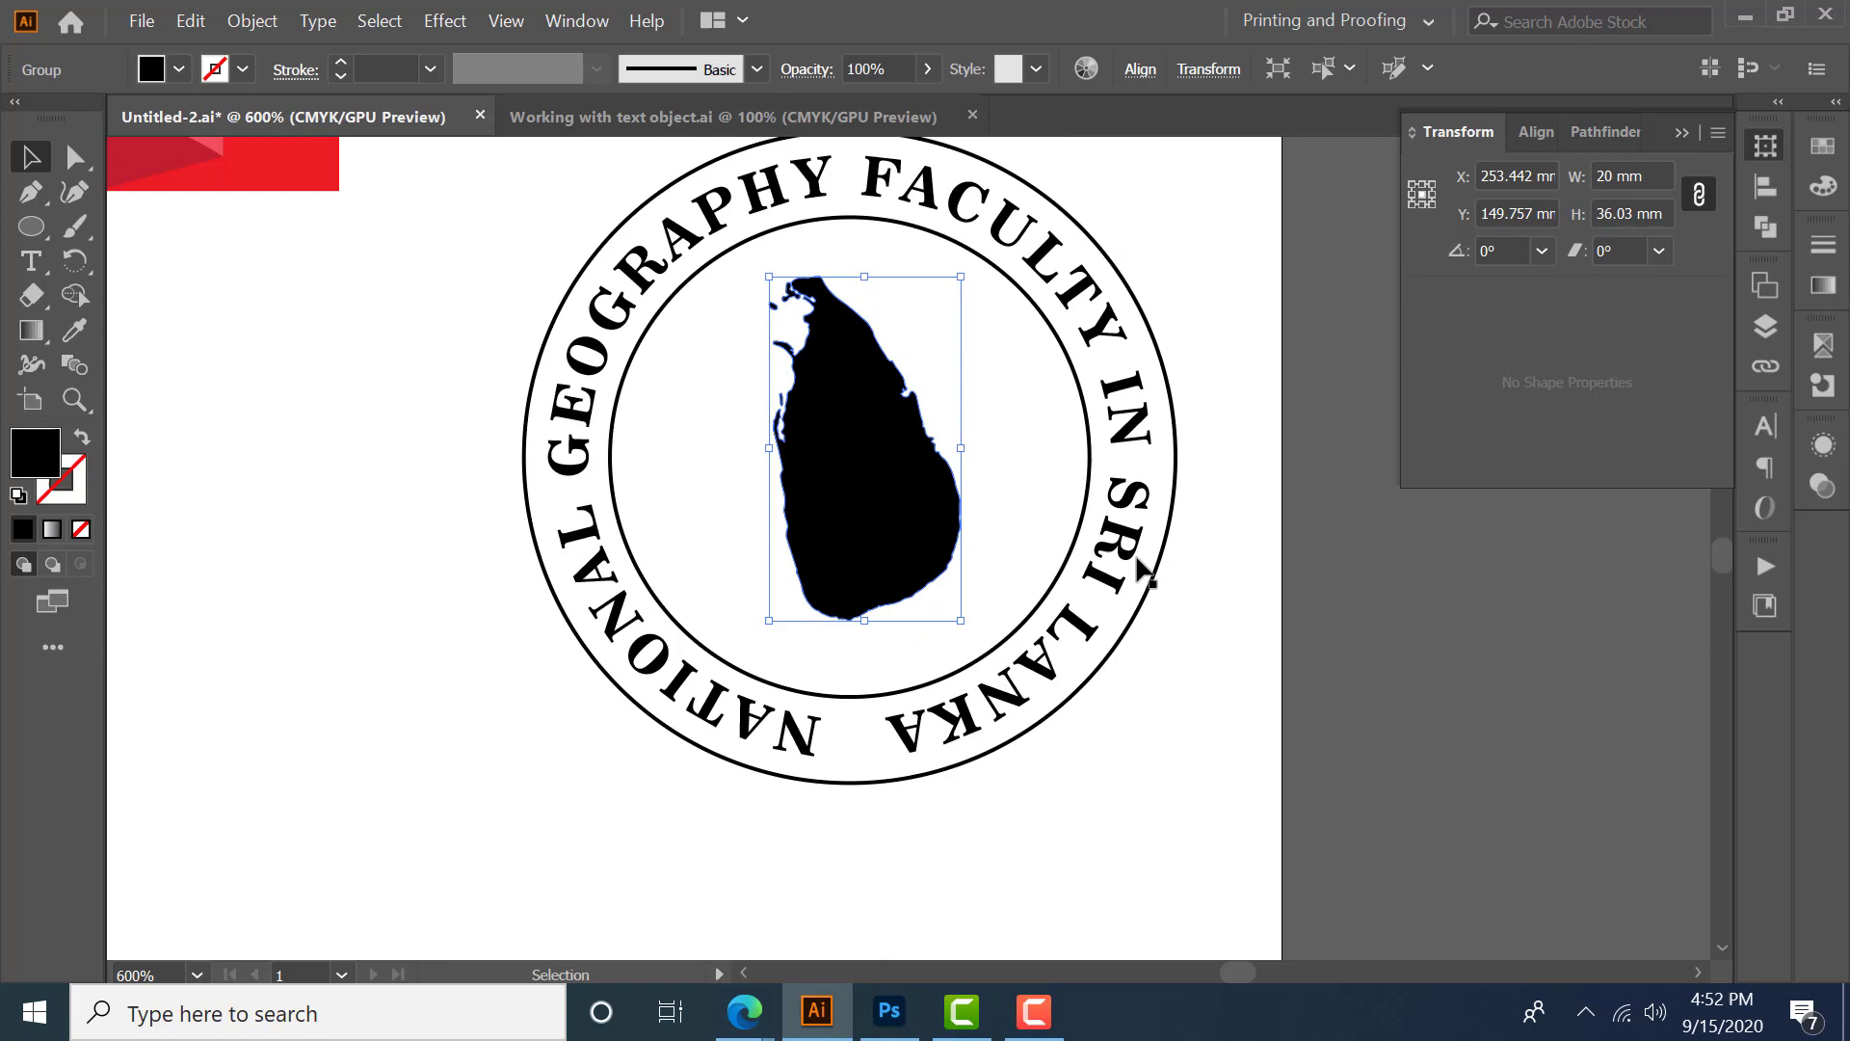
left_click(420, 408)
- Switch to the Working with text object document and select the three shape-filled text blocks
scroll(944, 581, "down", 2)
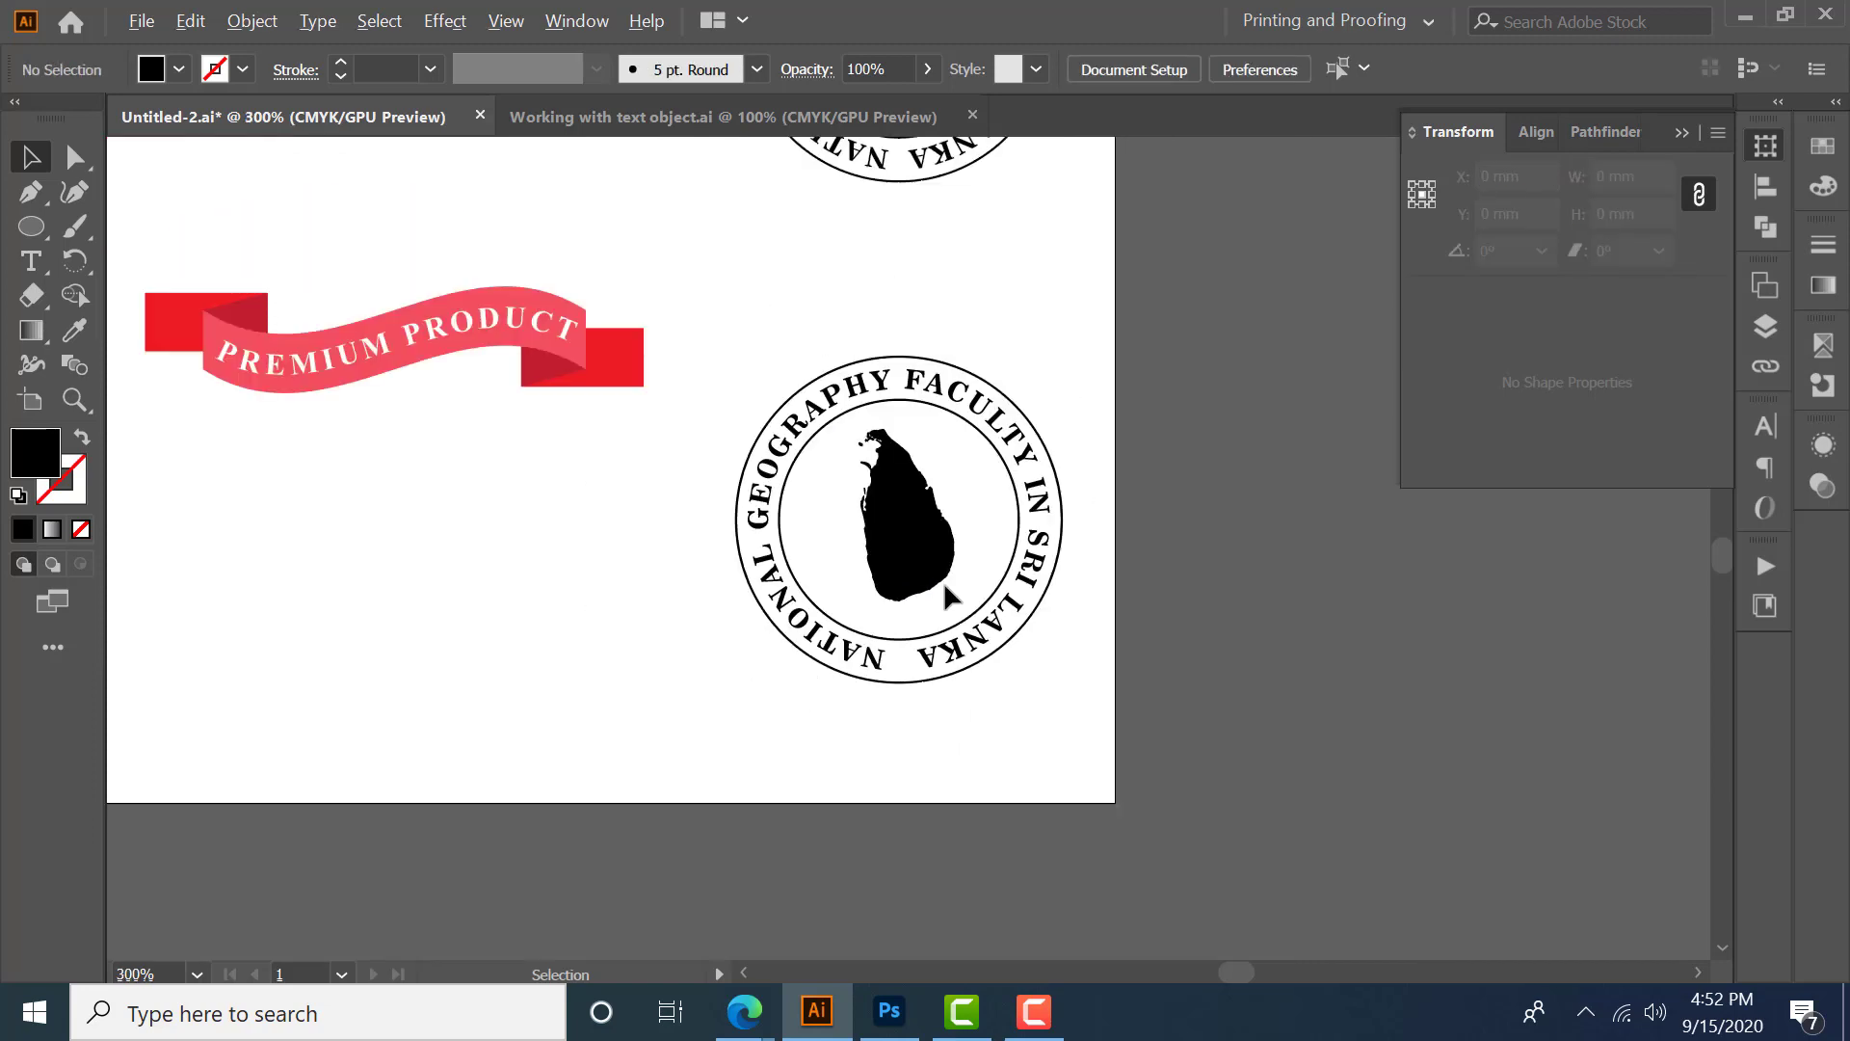
scroll(990, 597, "down", 5)
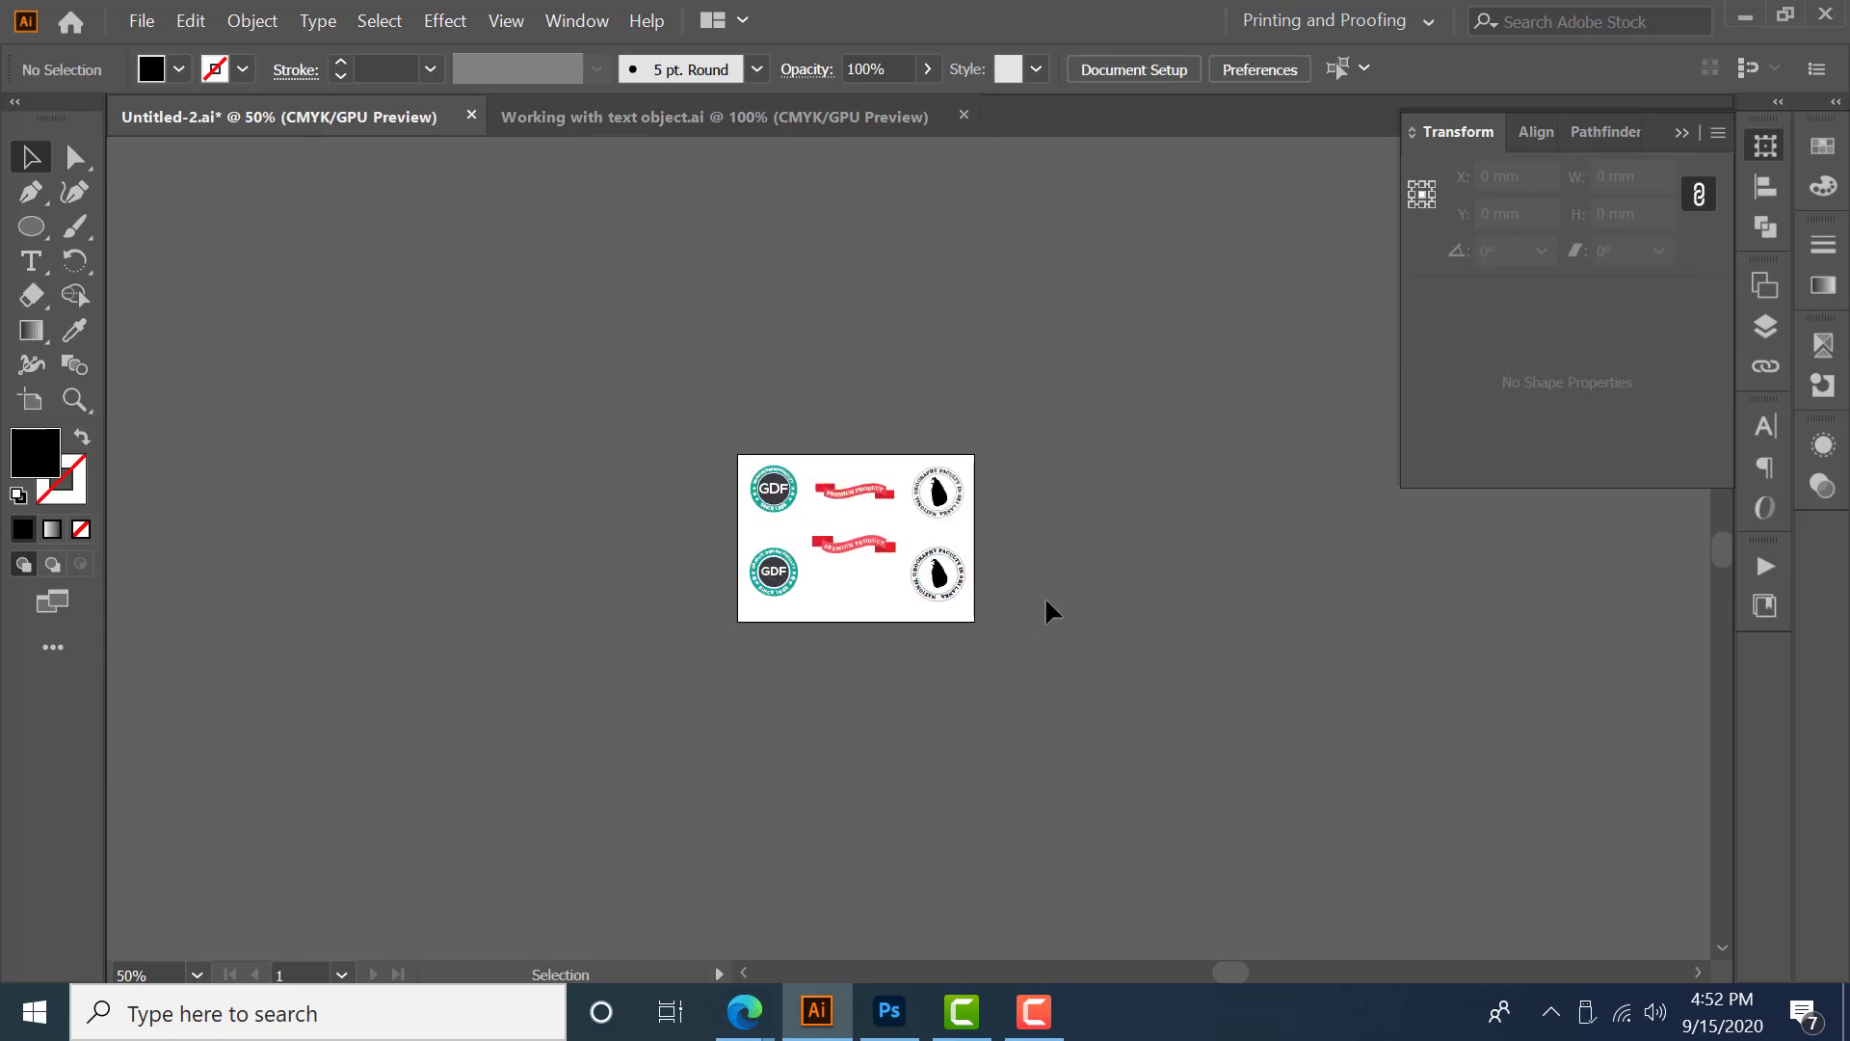
scroll(876, 553, "up", 3)
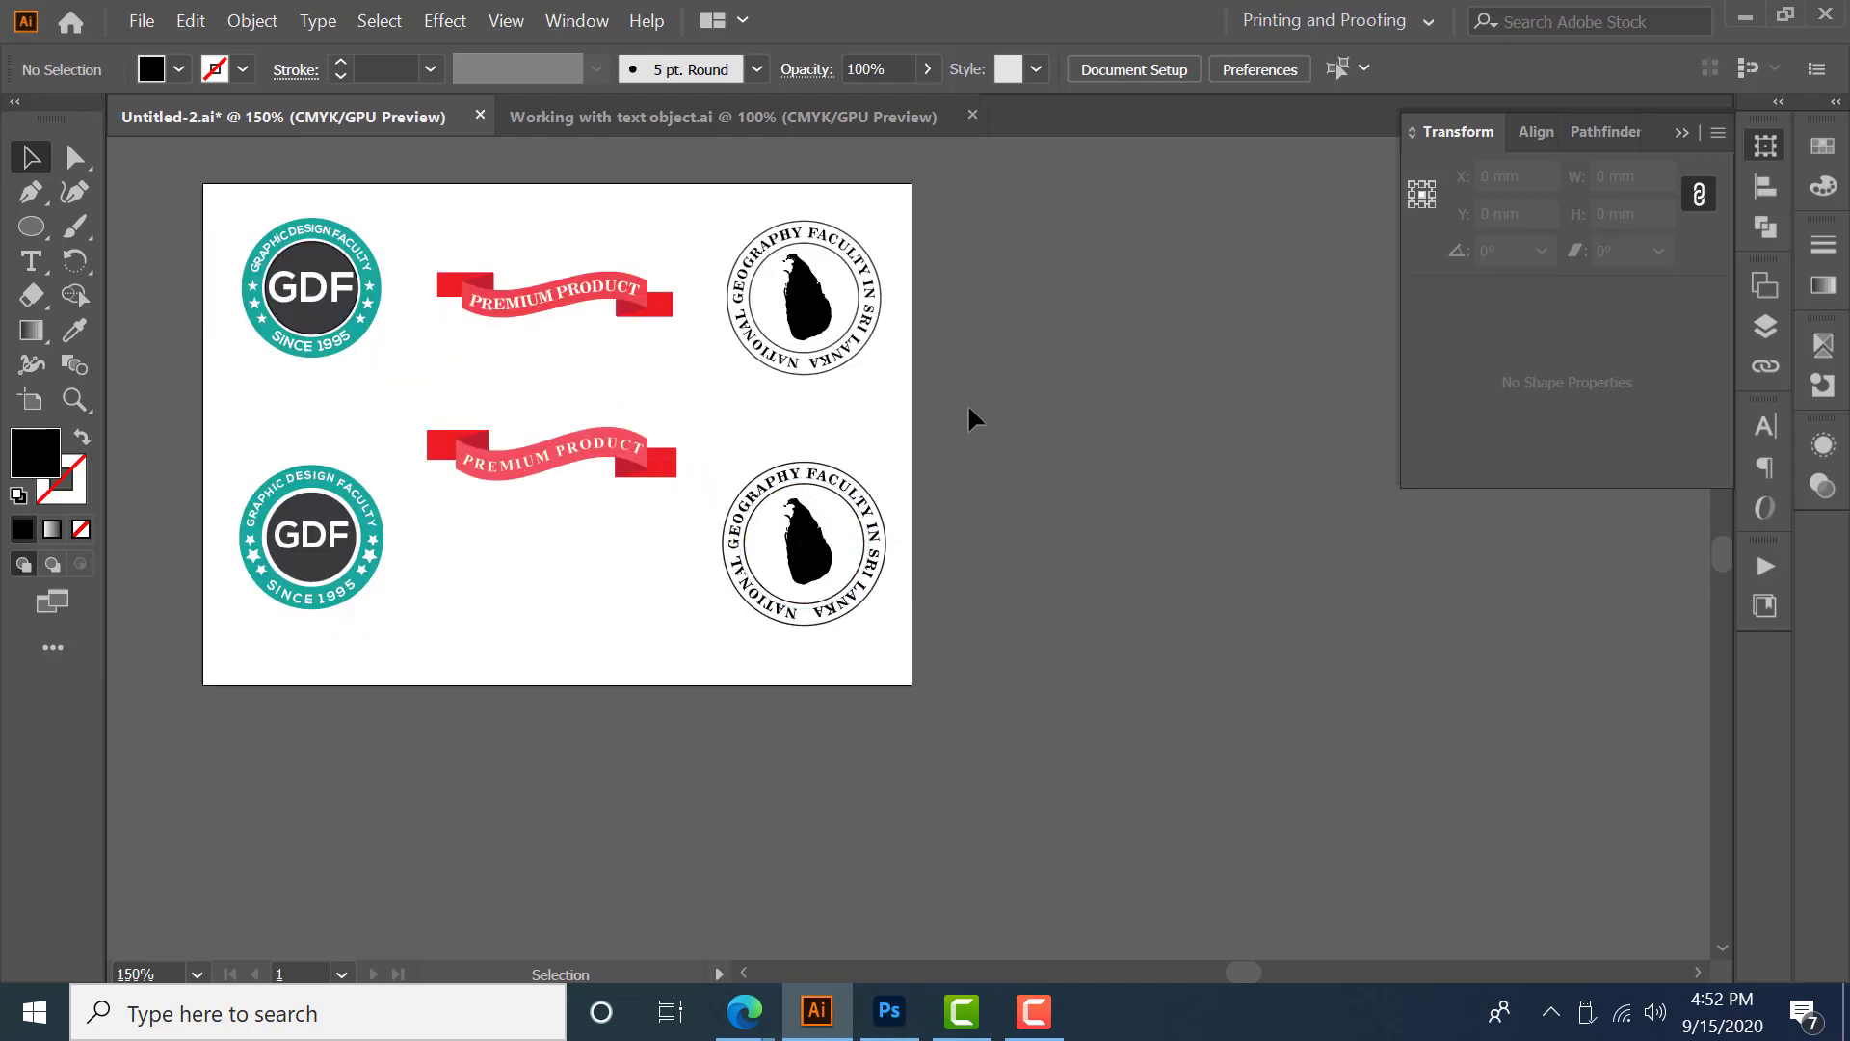
left_click(710, 127)
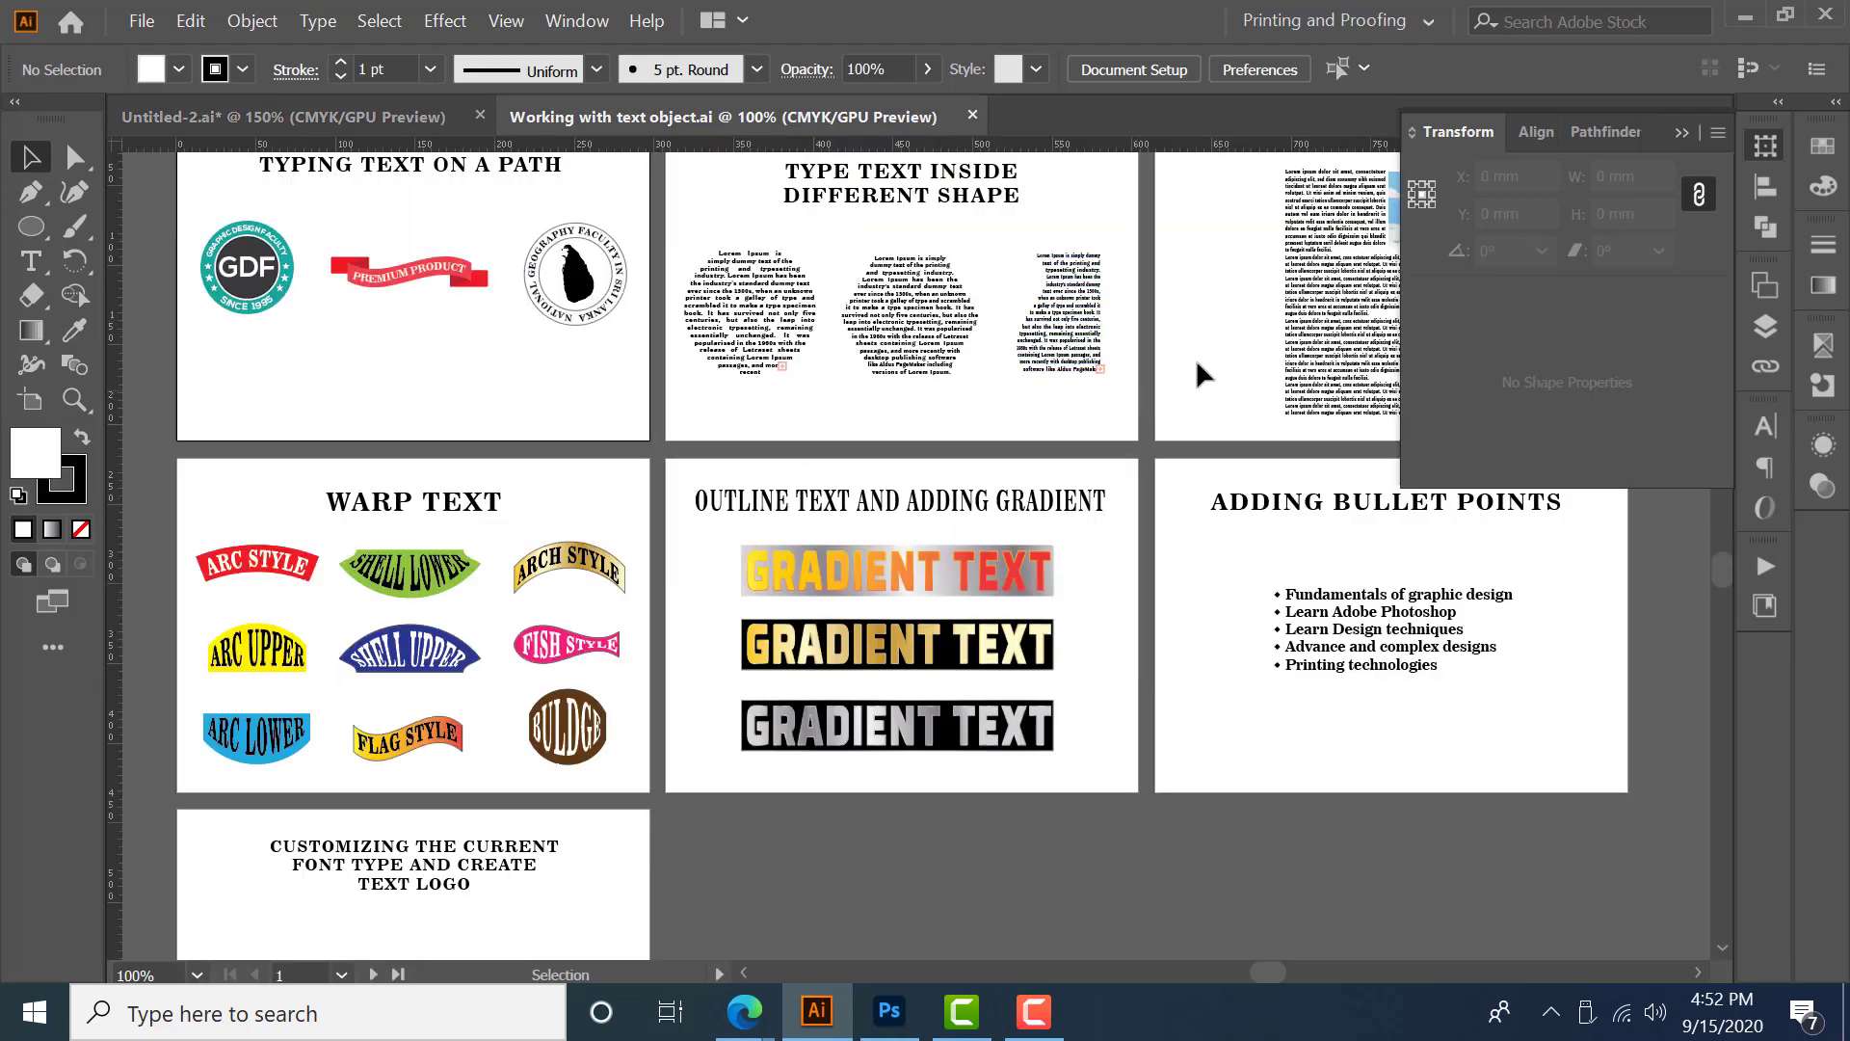
key("space")
left_click_drag(1203, 310, 1183, 377)
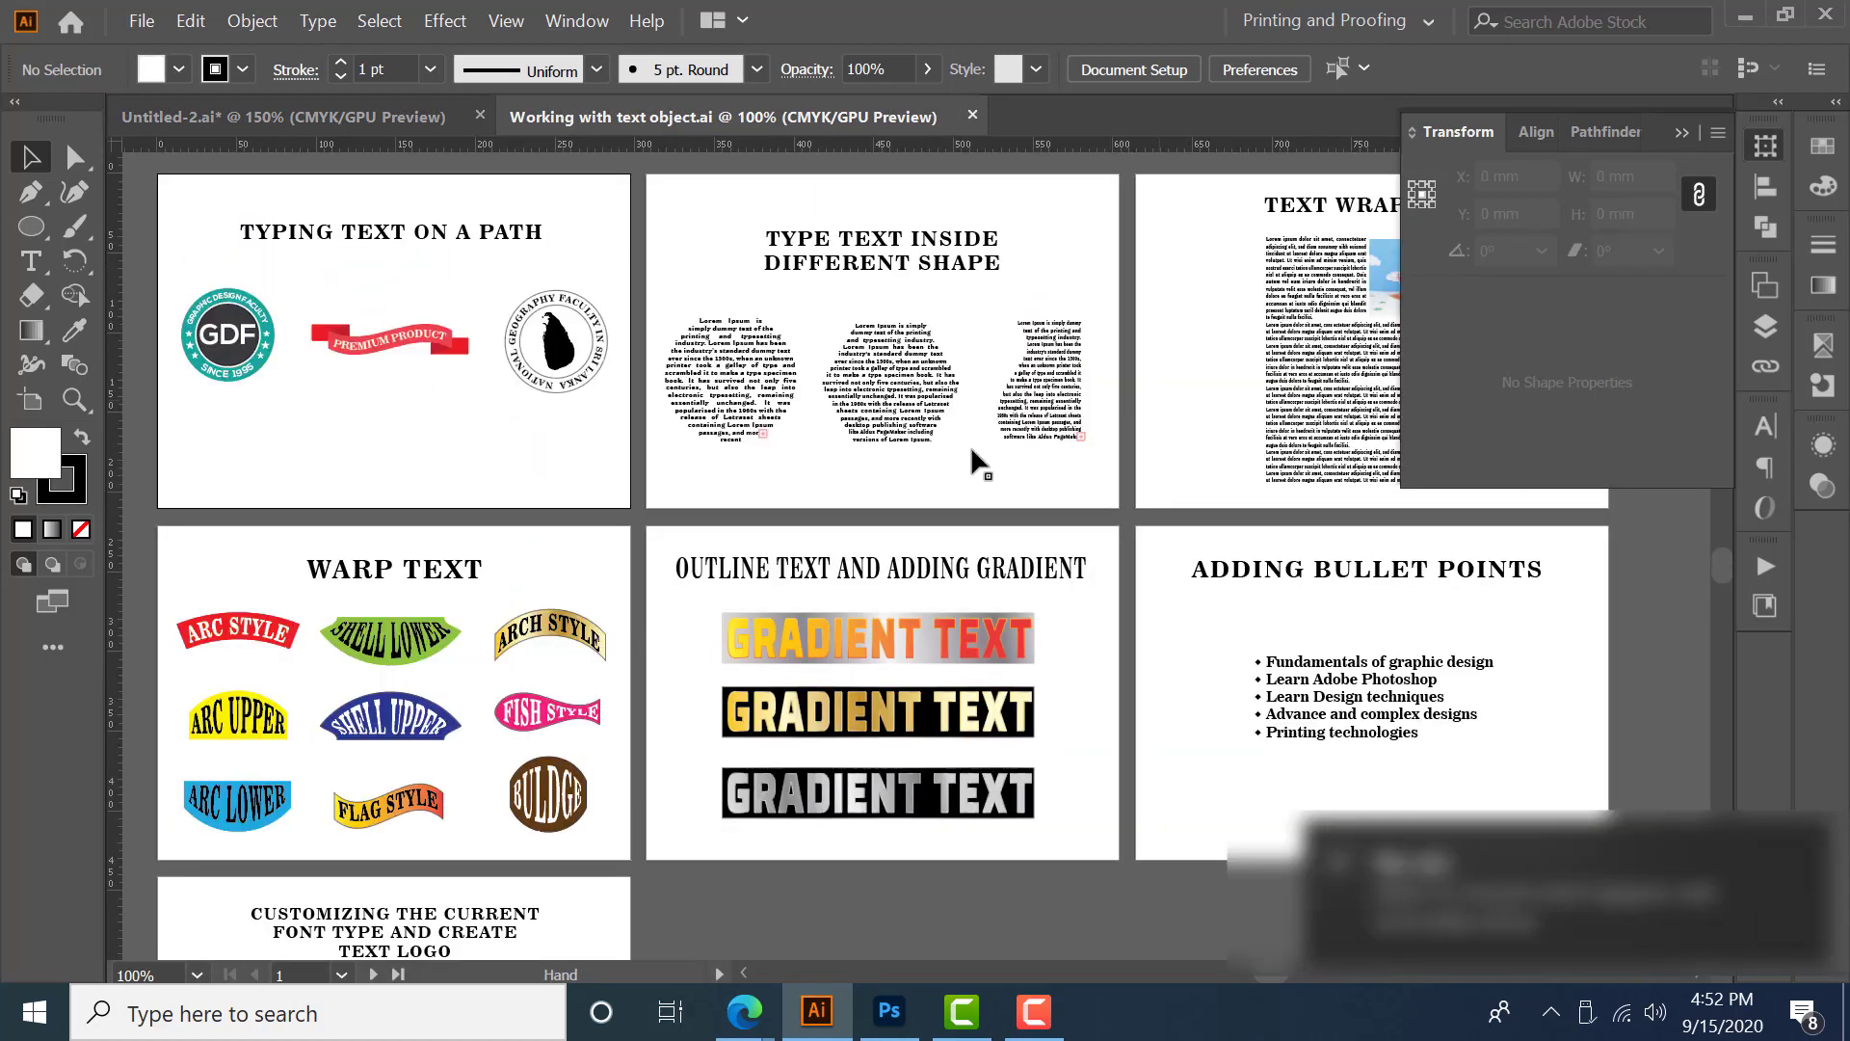
left_click_drag(703, 308, 1077, 537)
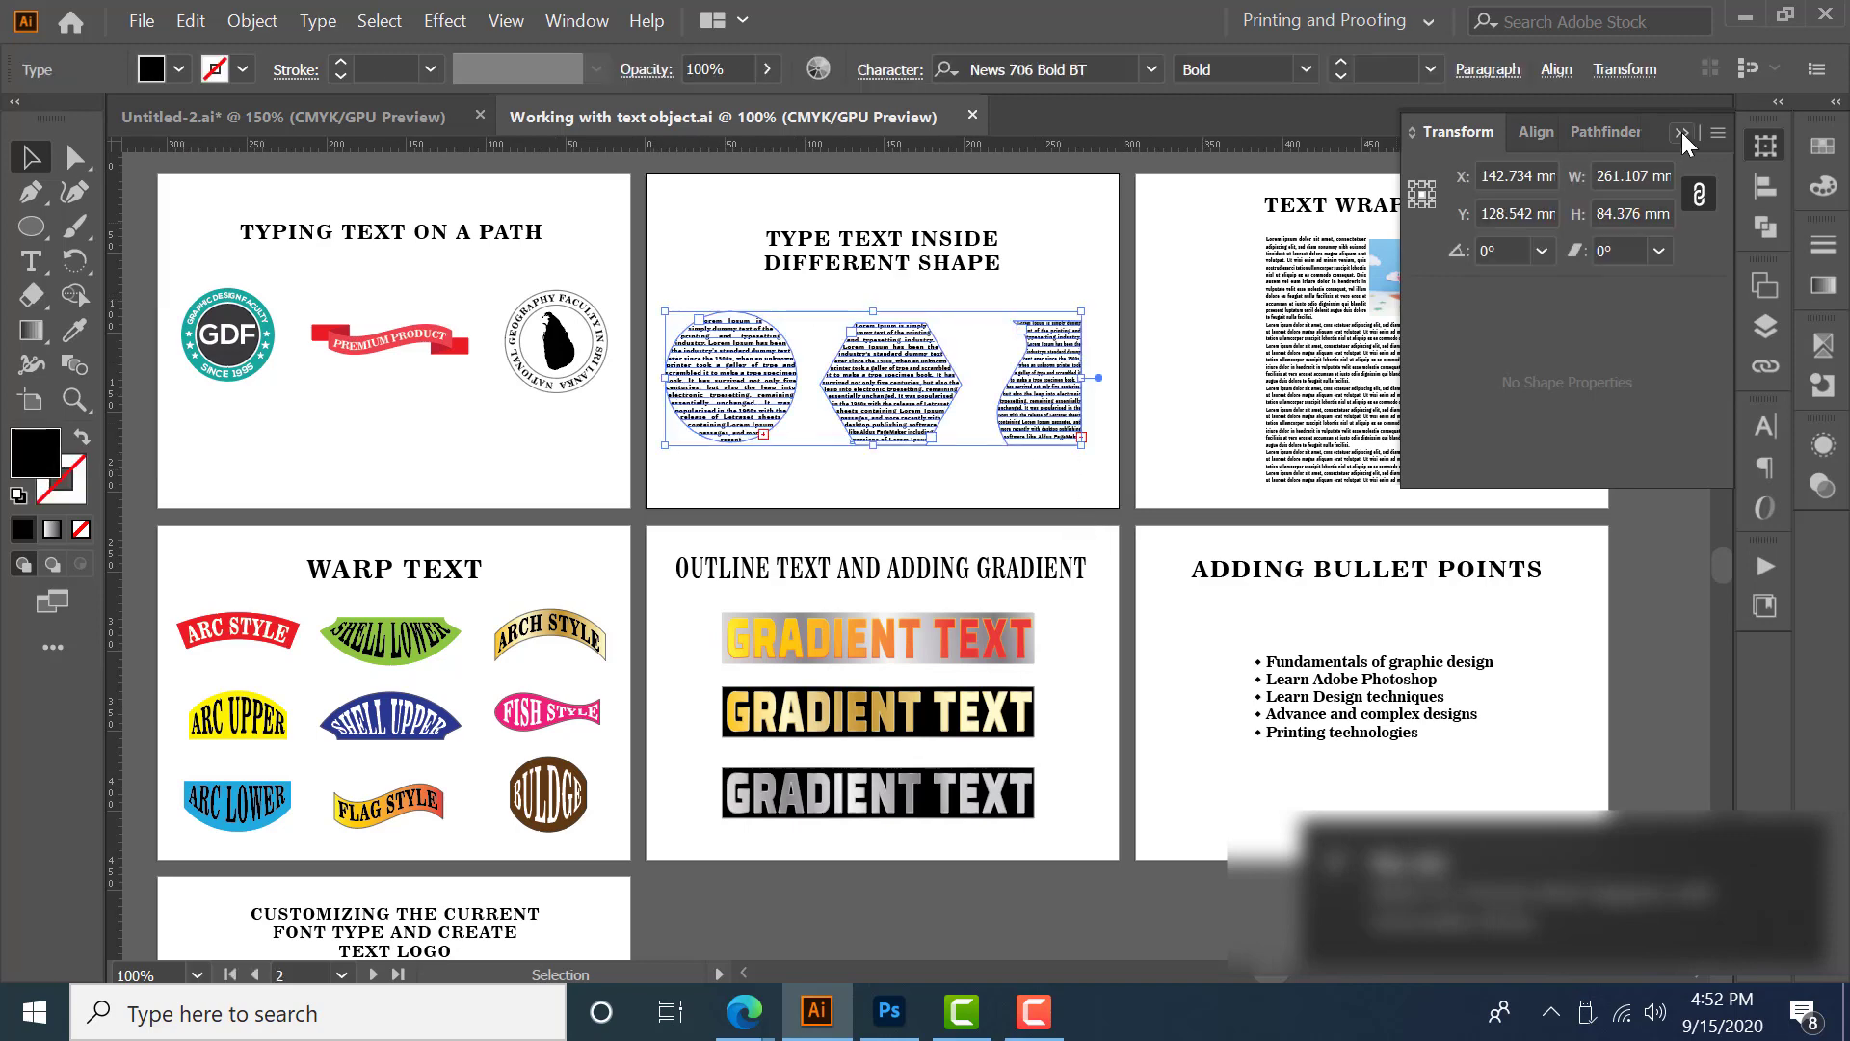